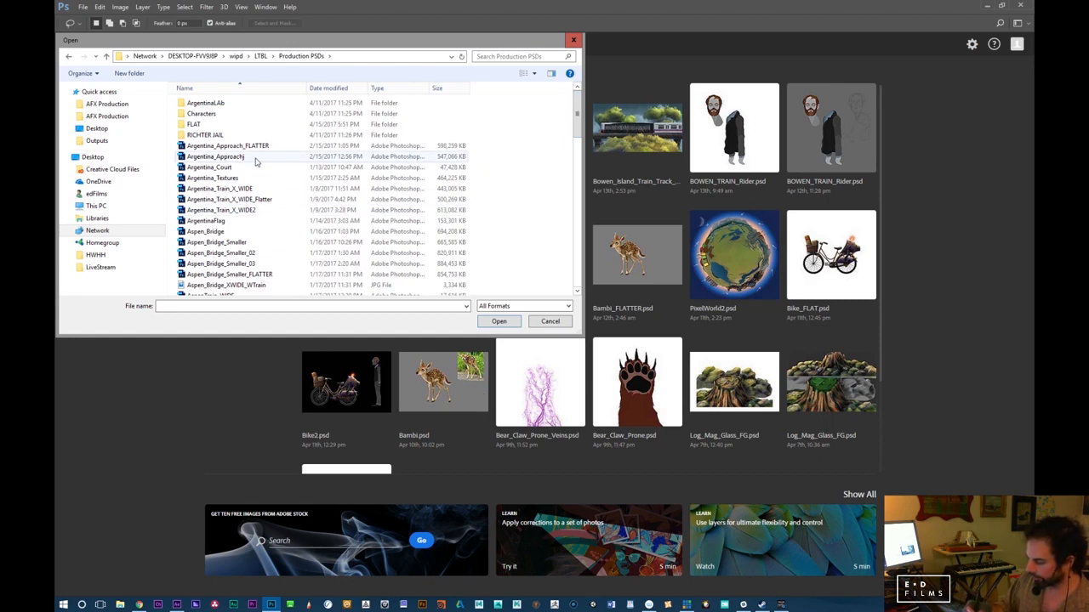
Open the bOWEN_iSLAND_fOREST_FLAT document from the FLAT folder of the Production PSDs
double_click(223, 124)
click(223, 125)
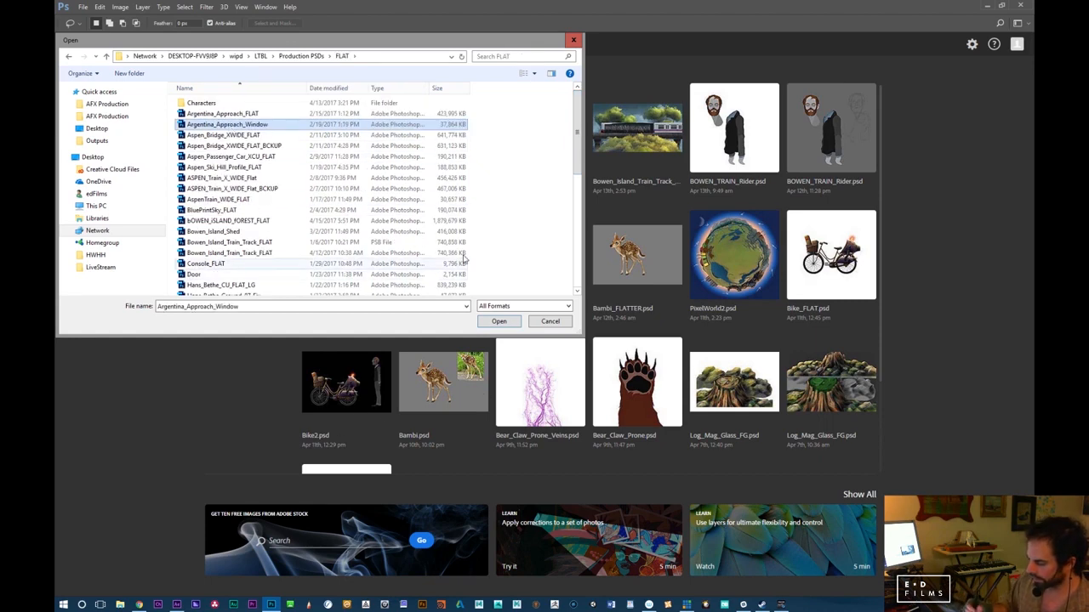
click(256, 221)
click(500, 322)
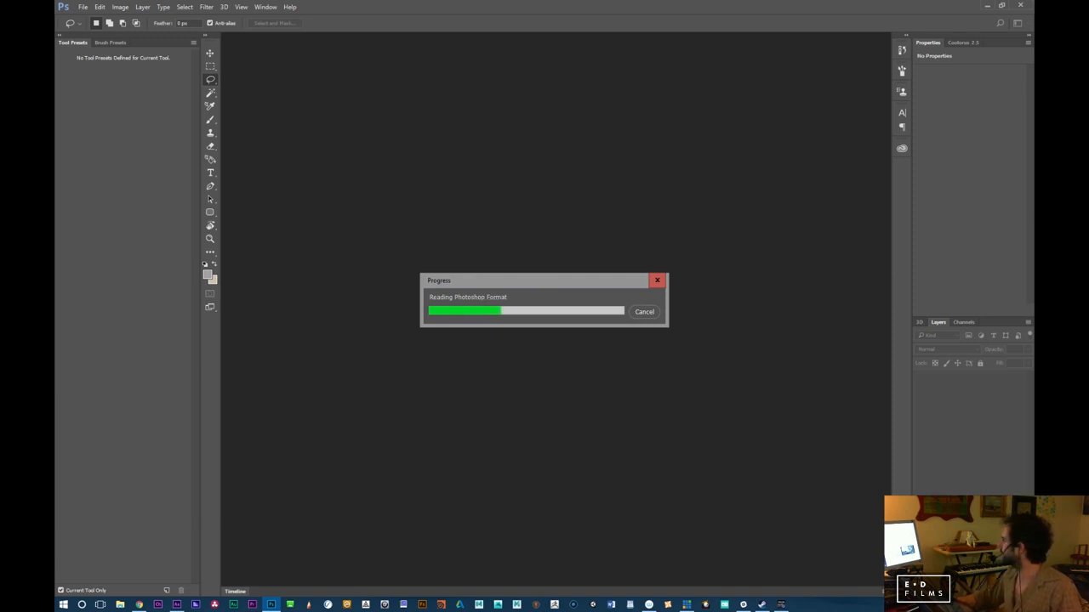
Dismiss the New Library from Document dialog without creating a library
key(alt+Tab)
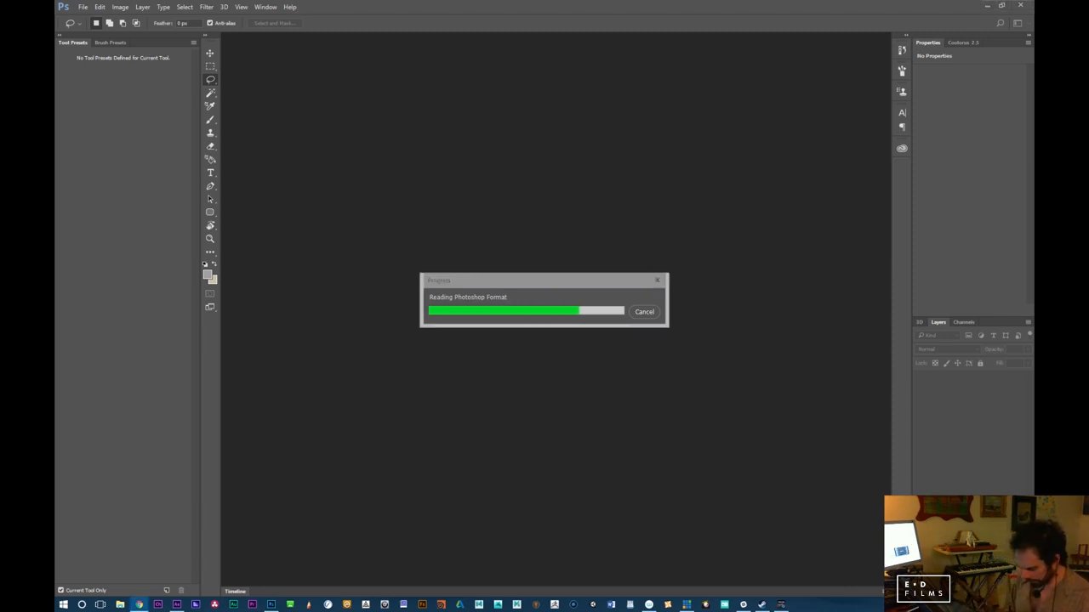
click(176, 605)
click(416, 406)
drag(415, 411, 472, 369)
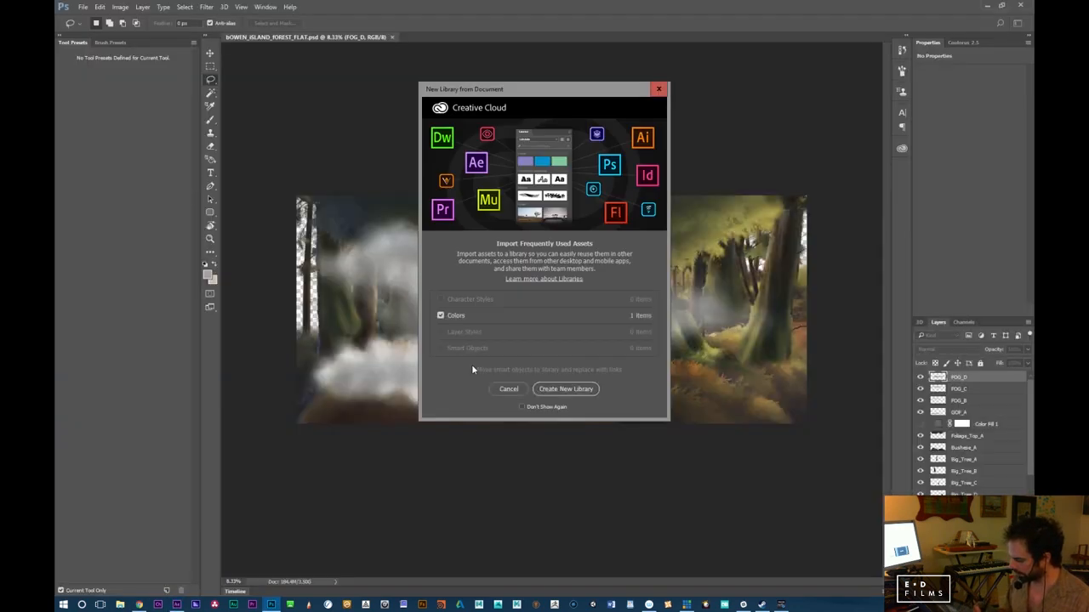
click(659, 88)
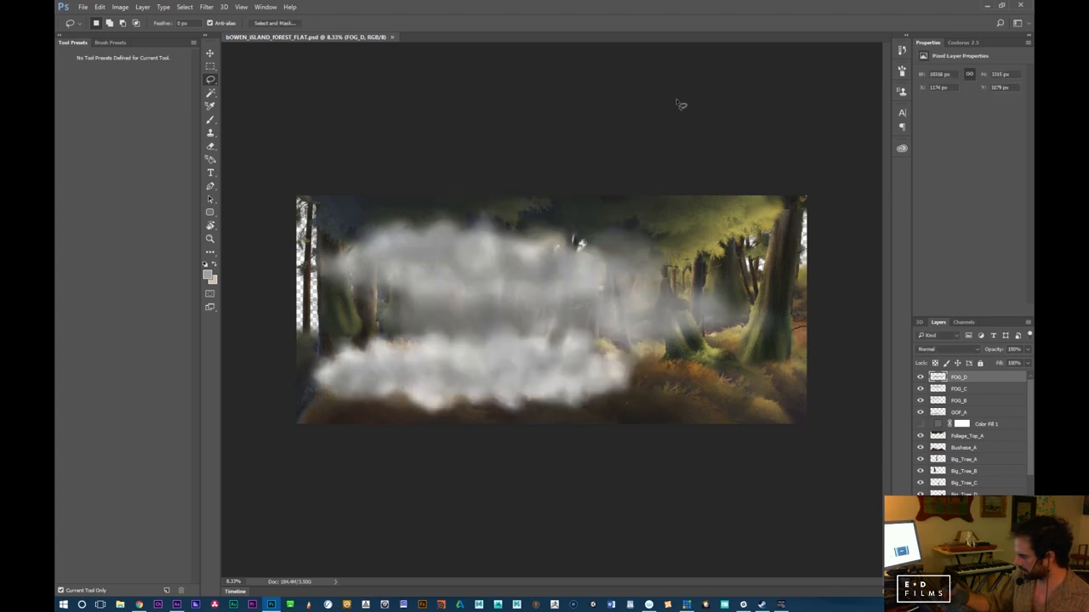
Hide the four fog layers FOG_D, FOG_C, FOG_B and GOF_A
click(920, 378)
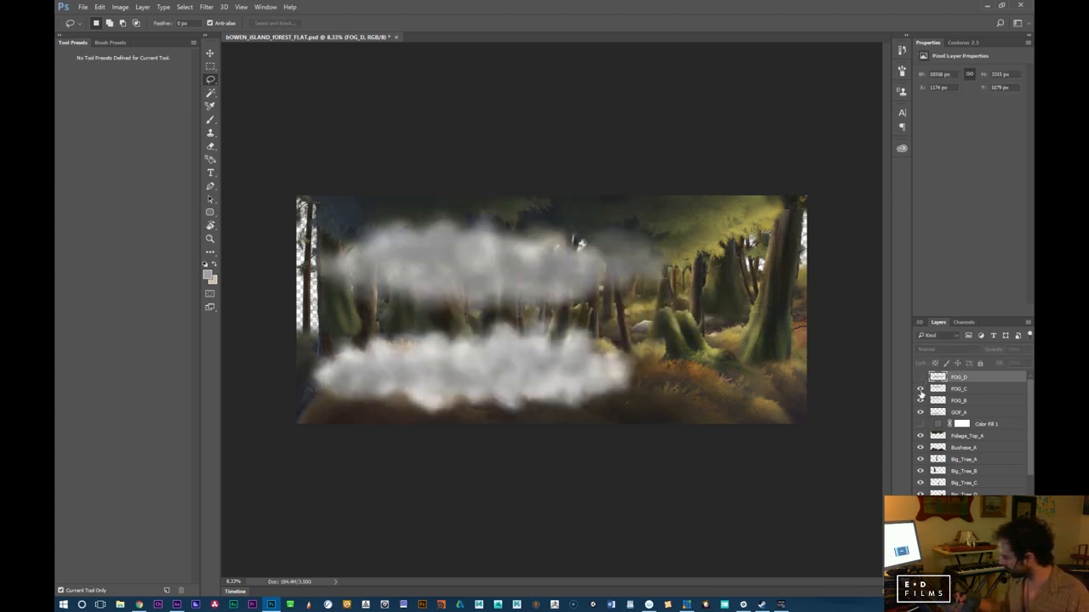
click(920, 389)
click(920, 400)
click(919, 412)
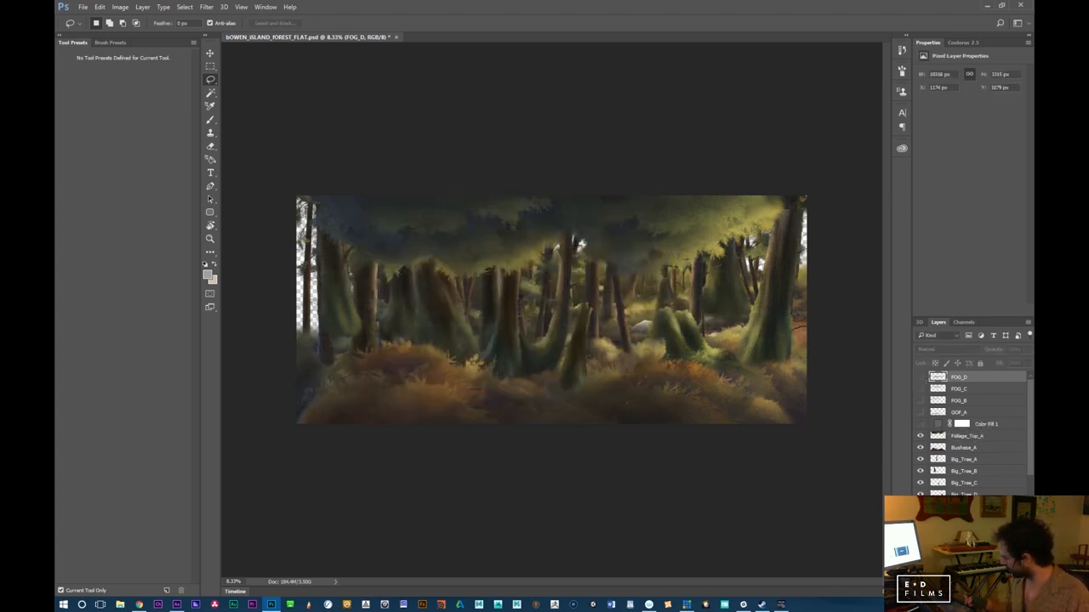
Delete the Color Fill 1 layer, keeping the fog layers hidden
drag(986, 425, 1021, 591)
click(919, 413)
click(919, 413)
click(920, 424)
click(920, 425)
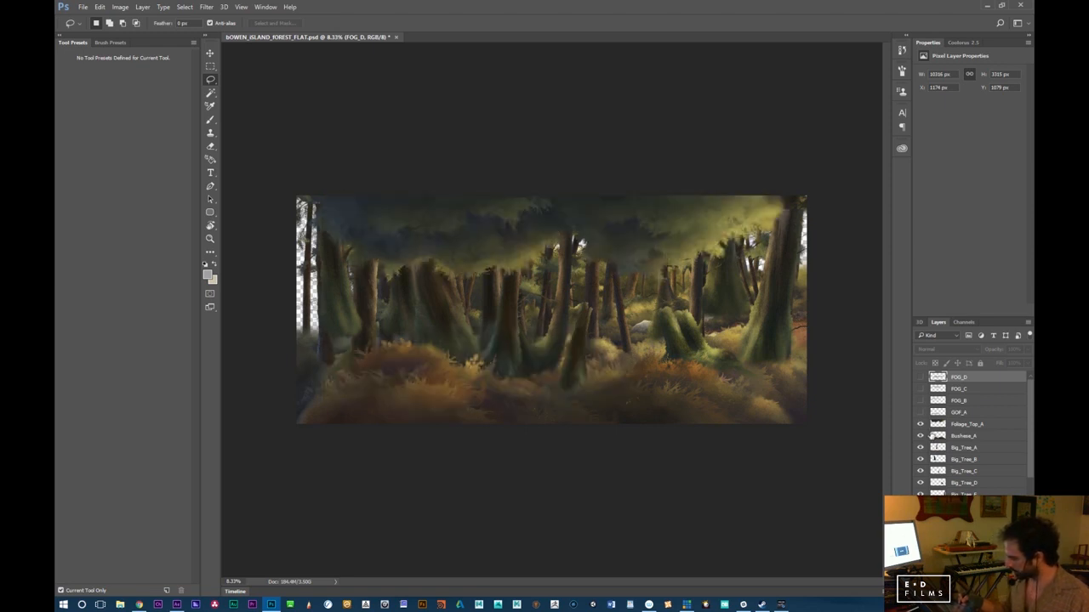
Temporarily hide Foliage_Top_A, Bushese_A and Big_Tree_A to Big_Tree_C to inspect the layers behind, and restore them with GOF_A hidden
click(920, 424)
click(920, 436)
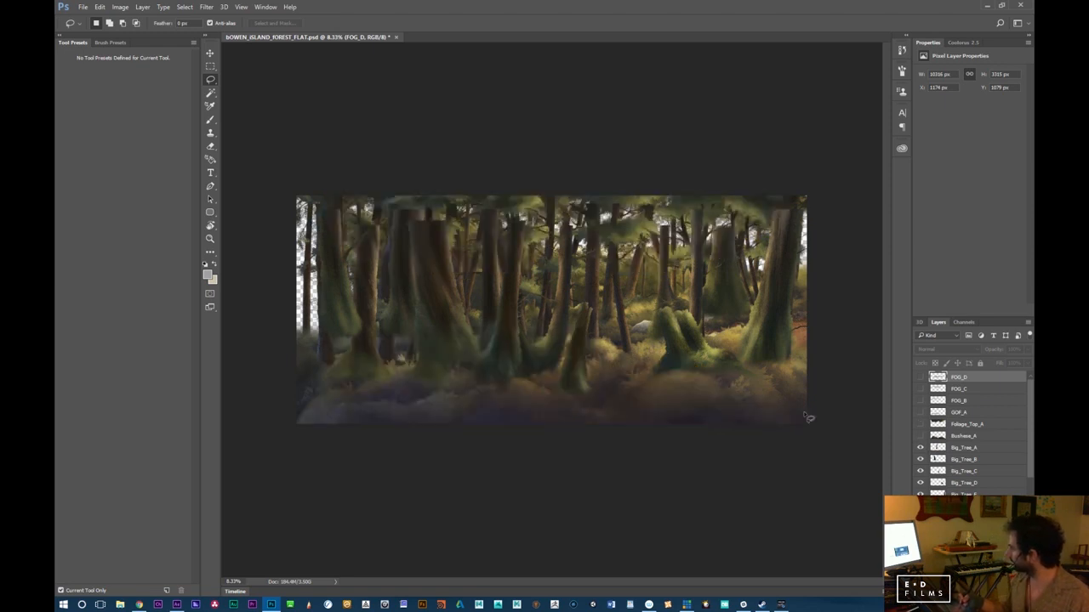
key(ctrl+plus)
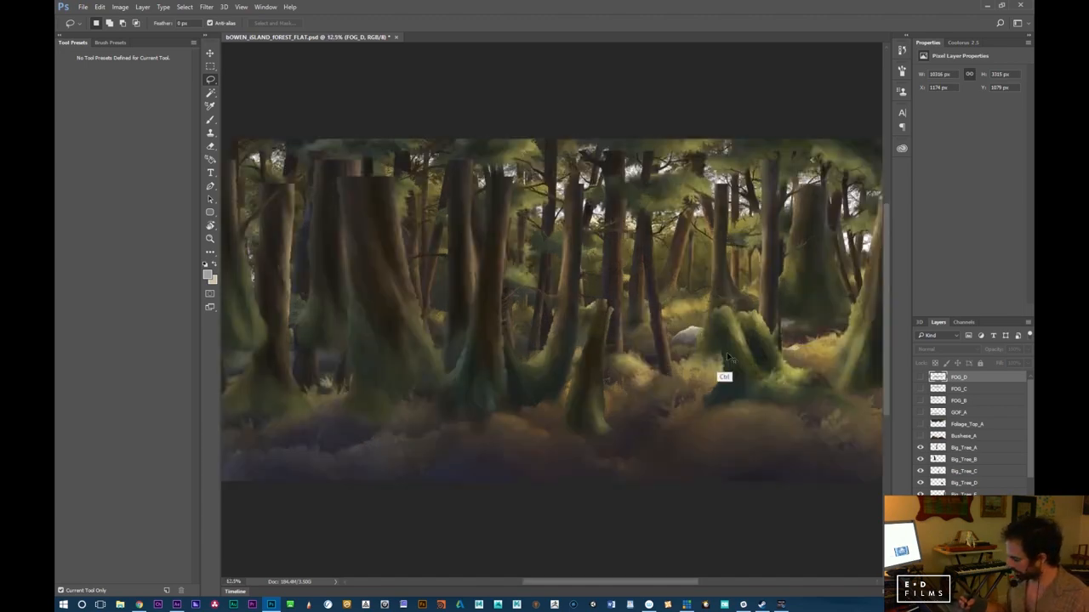
key(ctrl+plus)
click(920, 459)
click(921, 449)
click(920, 471)
drag(921, 448, 920, 412)
drag(778, 513, 646, 417)
click(921, 413)
Examine the painted undergrowth, mossy trunks and ferns of the forest artwork up close and as a whole
mouse_move(787, 507)
mouse_down()
mouse_move(678, 452)
mouse_move(794, 417)
mouse_move(803, 439)
mouse_move(502, 442)
mouse_up()
key(ctrl+plus)
key(ctrl+plus)
drag(860, 443, 416, 454)
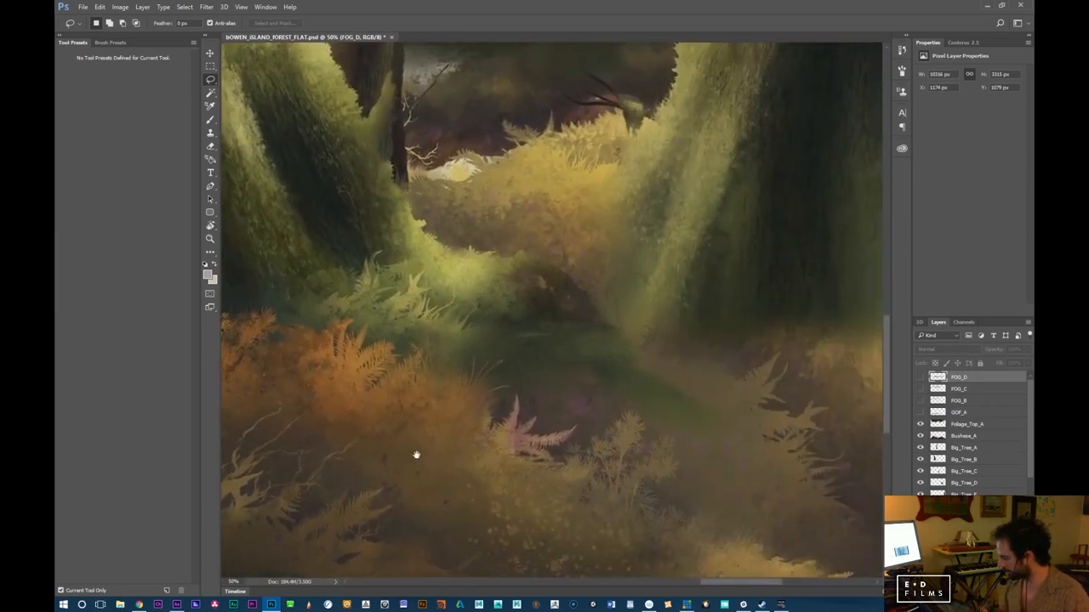
key(ctrl+minus)
key(ctrl+minus)
key(ctrl+minus)
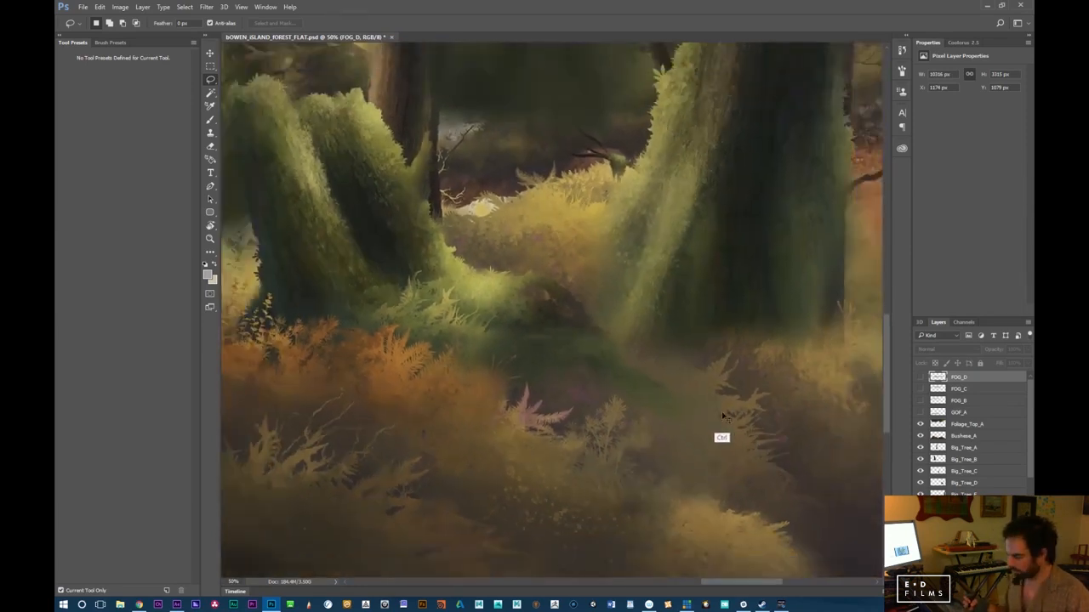
drag(569, 365, 747, 422)
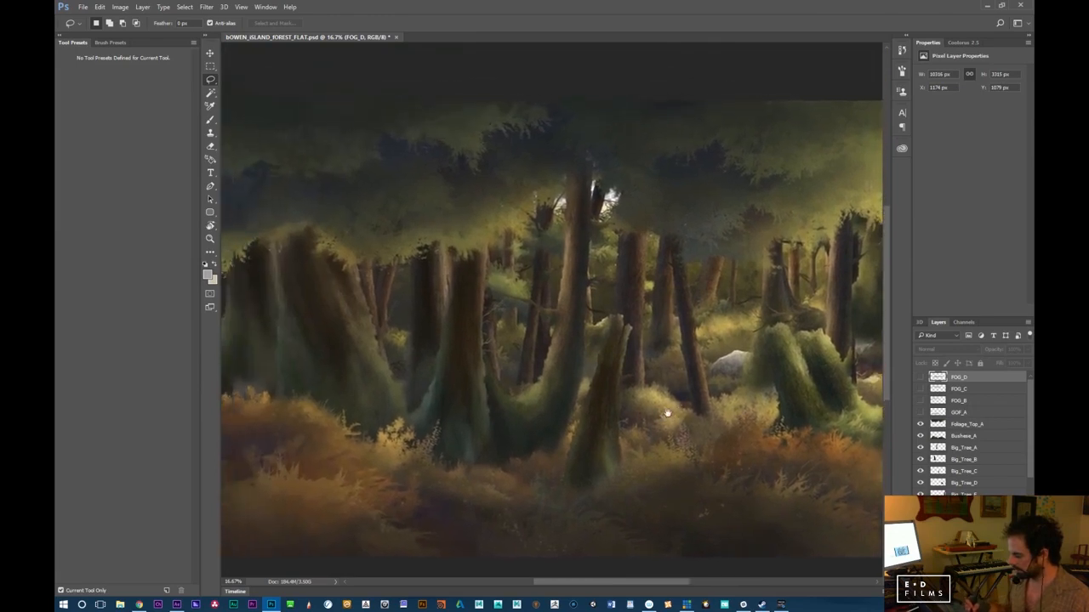
Quit Photoshop, saving the changes to the forest document, and switch to After Effects
click(1020, 6)
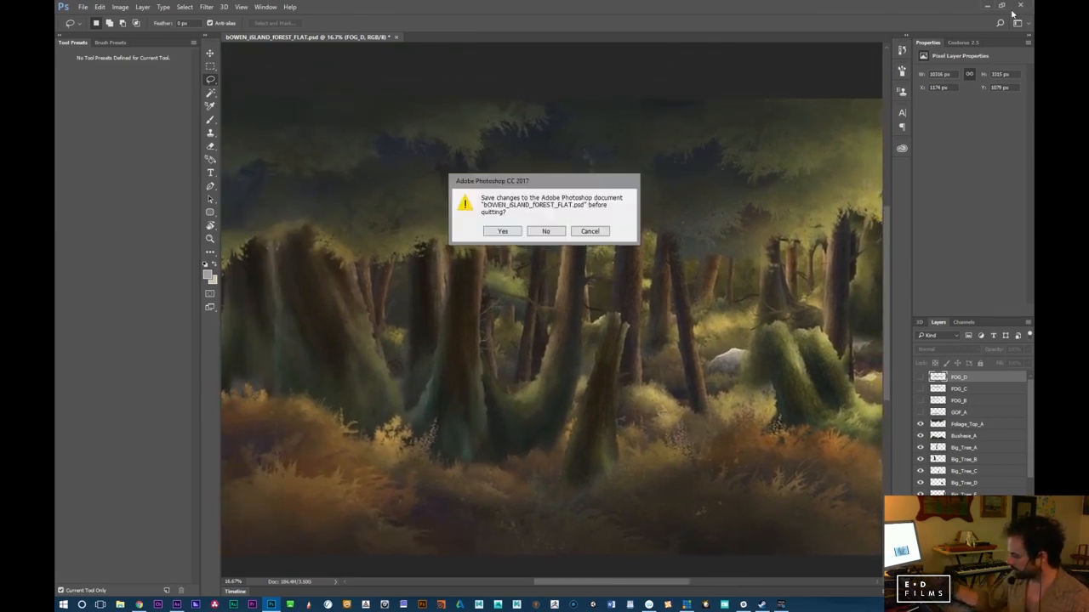
click(511, 231)
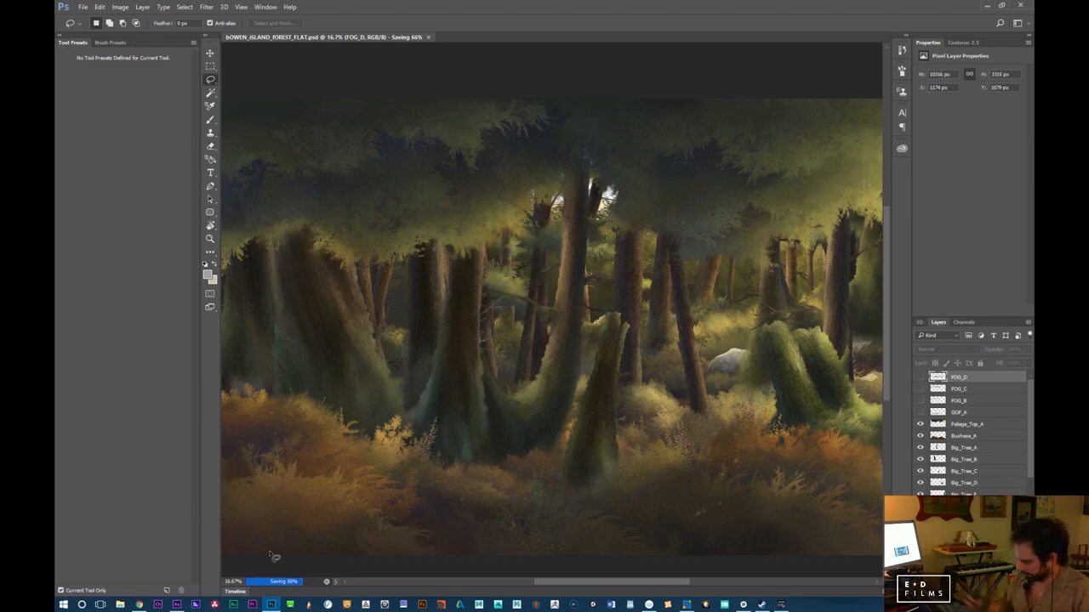
click(176, 604)
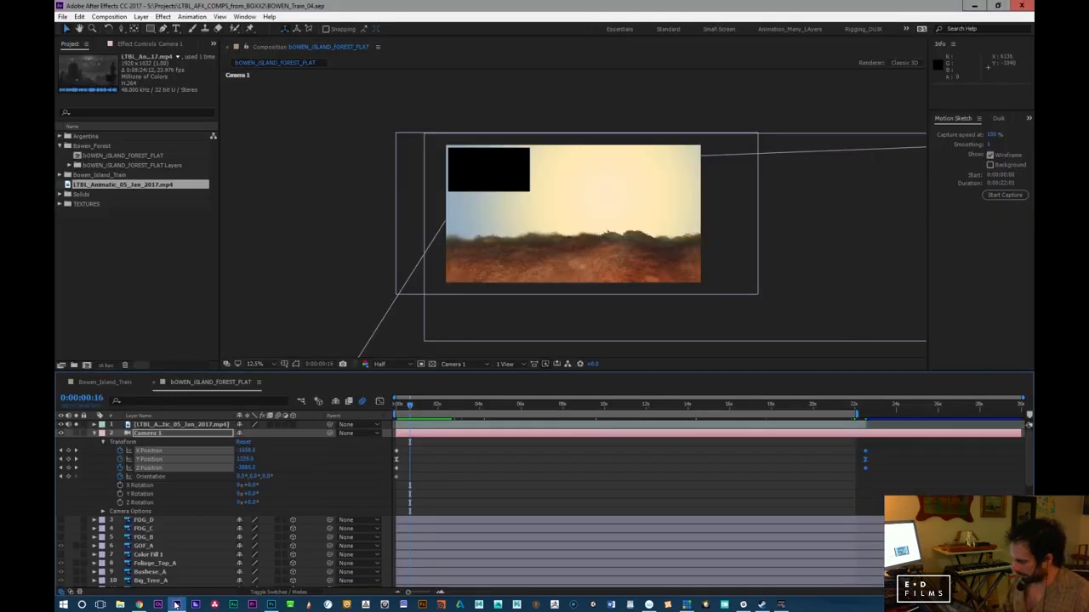
Scrub the forest composition to 0:00:08:05 to compare the camera move with the animatic overlay
mouse_move(429, 407)
mouse_down()
mouse_move(510, 406)
mouse_move(423, 406)
mouse_up()
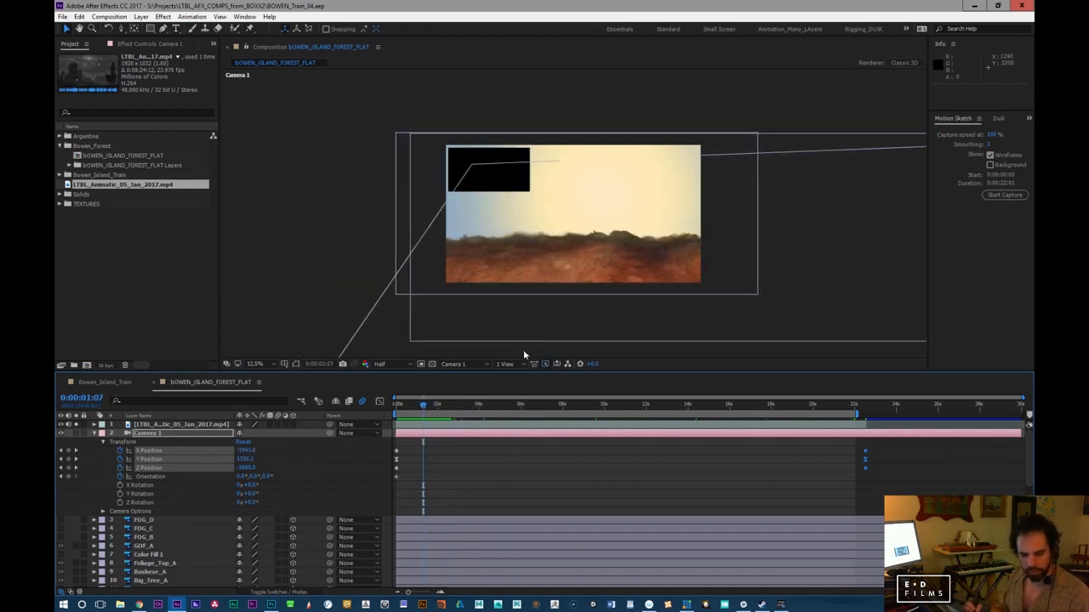
scroll(523, 356, up, 2)
drag(423, 406, 518, 405)
click(564, 402)
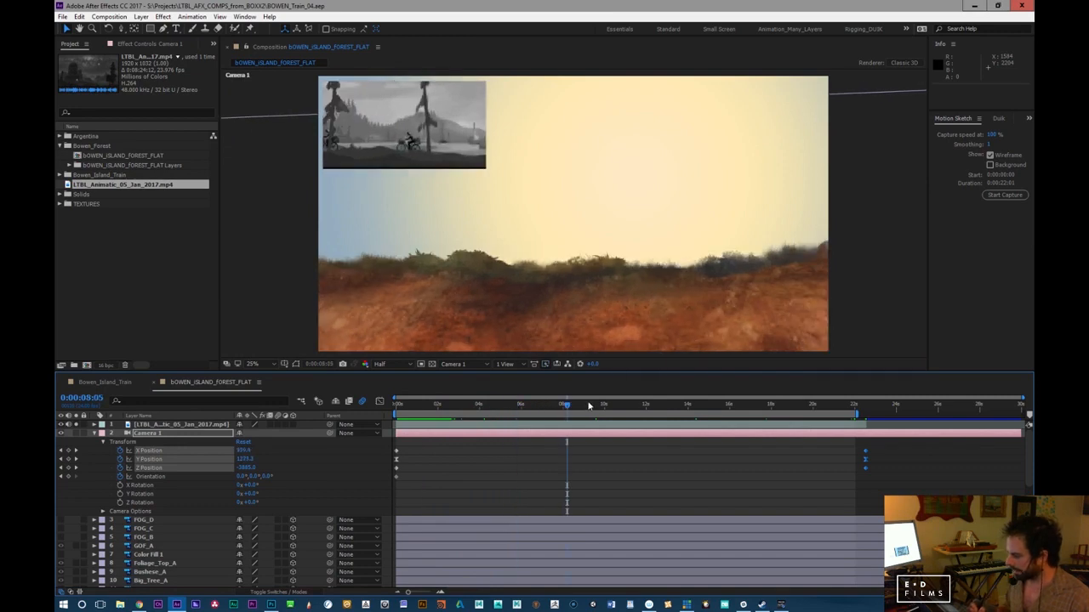
Mirror the LTBL animatic layer horizontally by setting its scale to -66.7, 66.7%
click(162, 426)
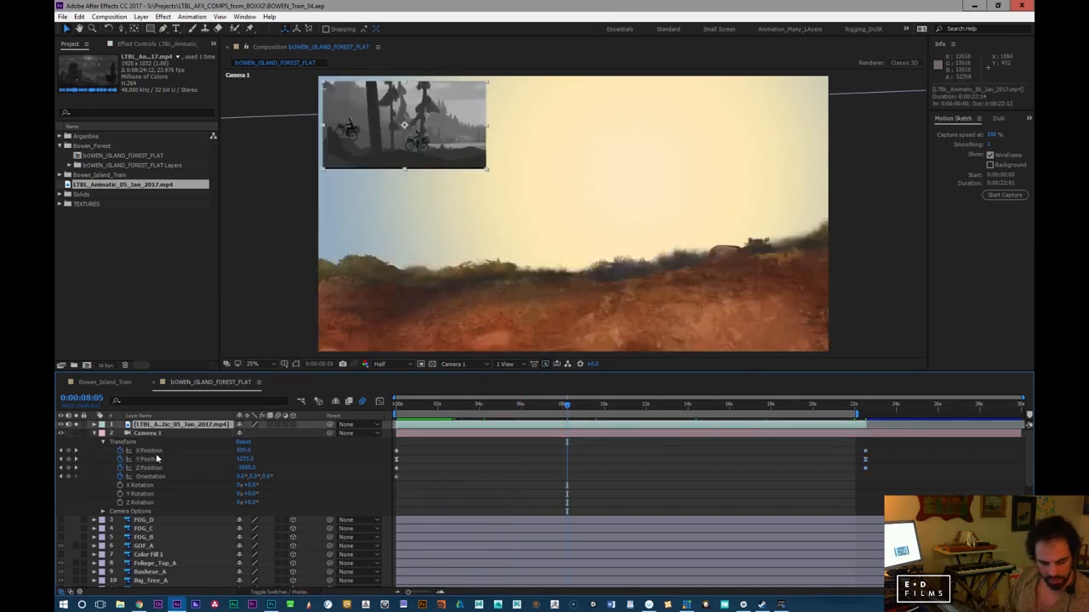
key(s)
click(246, 433)
key(Home)
text(-)
key(Return)
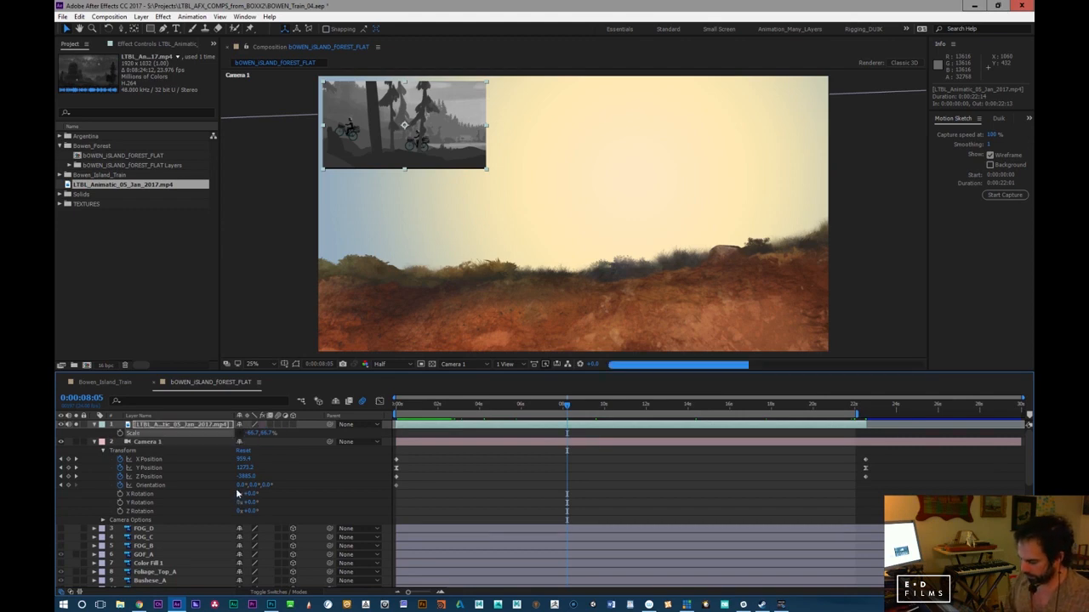
Scrub through the shot to review the mirrored animatic against the camera's rise over the ground
drag(413, 409, 798, 407)
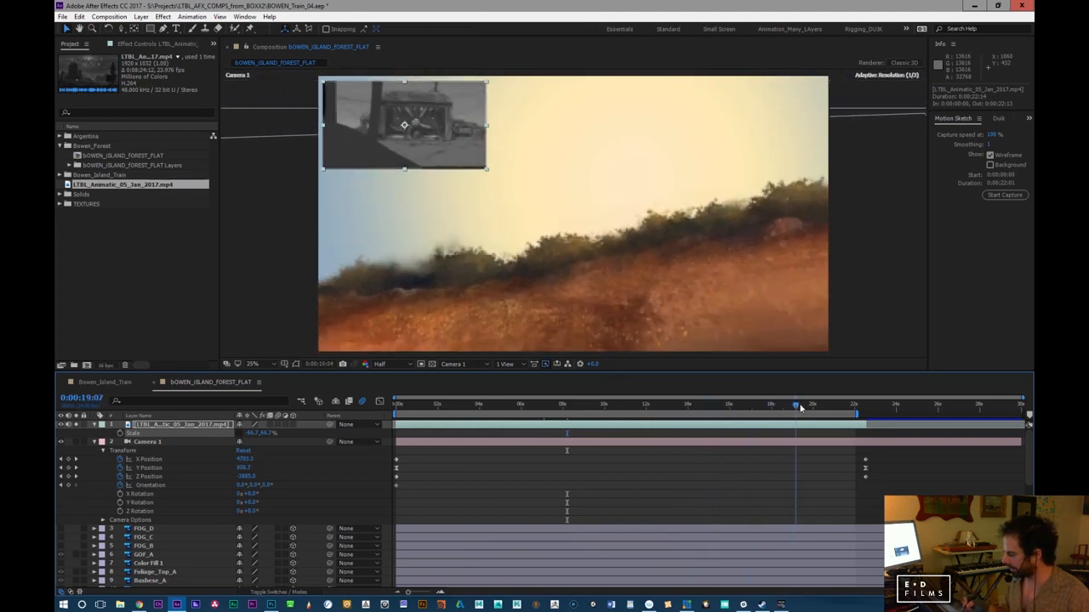
click(849, 410)
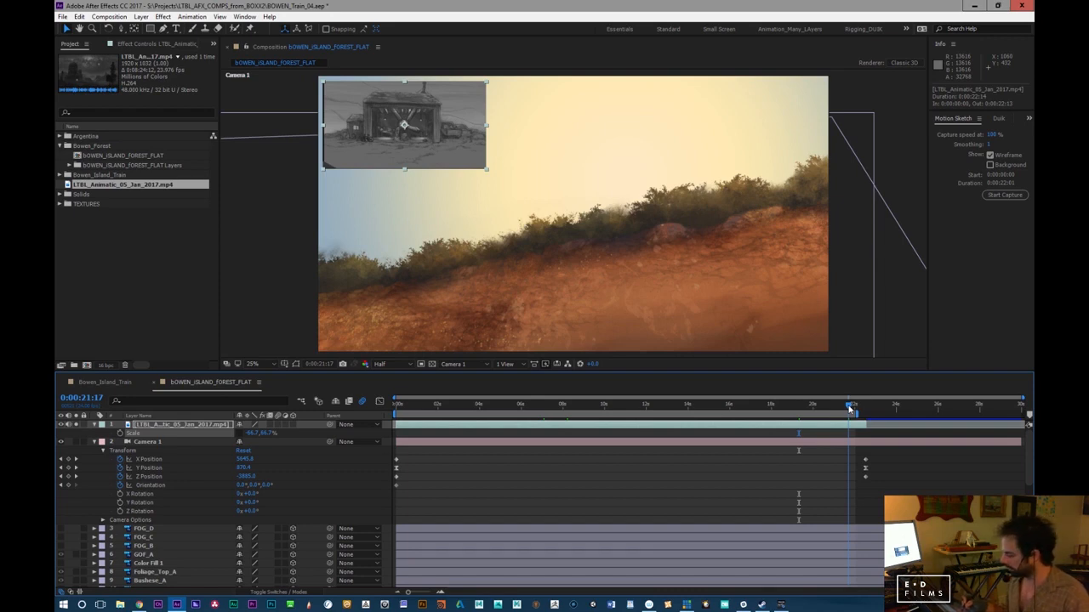
click(547, 410)
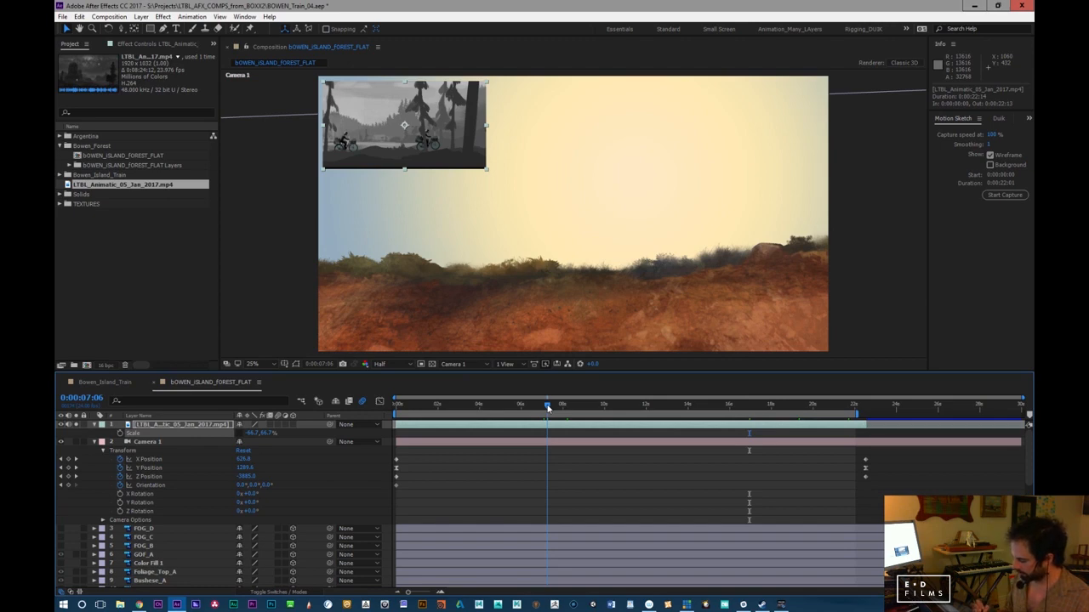
drag(548, 409, 497, 410)
click(518, 410)
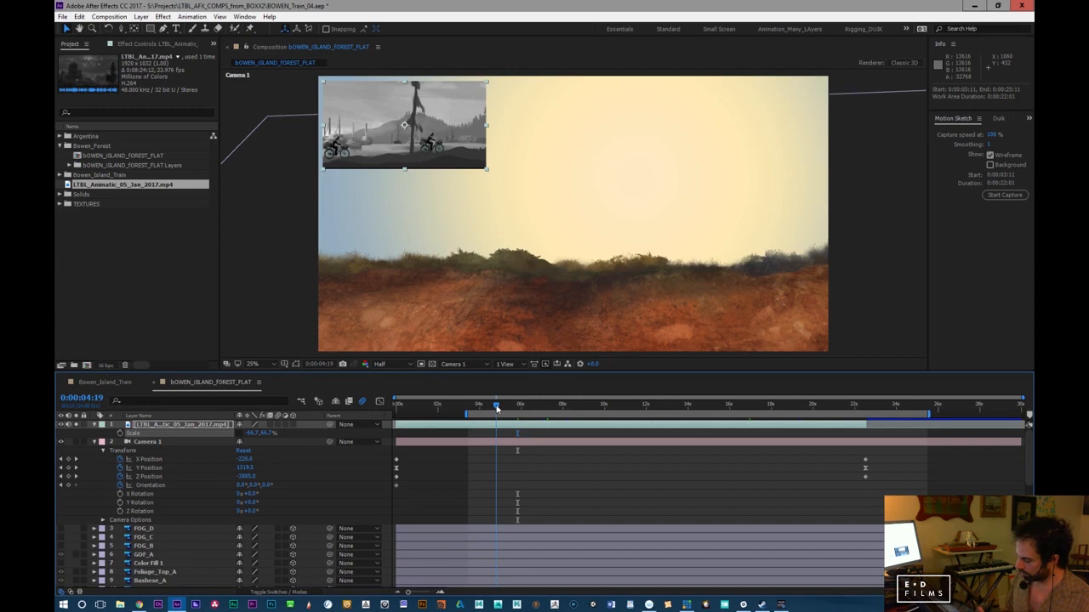
Move the work area back so that it starts at 0:00:00:00
drag(497, 409, 429, 410)
drag(506, 414, 395, 431)
right_click(445, 414)
click(429, 416)
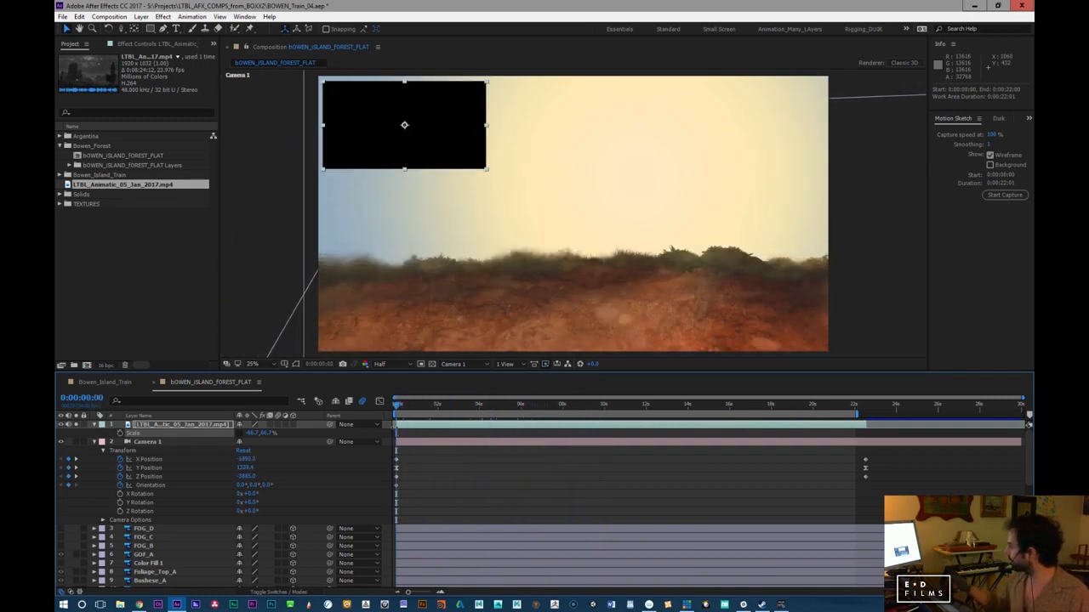
View the scene at 0:00:04:19 in Custom View 1 and orbit around the ground layers to examine their 3D arrangement
click(454, 408)
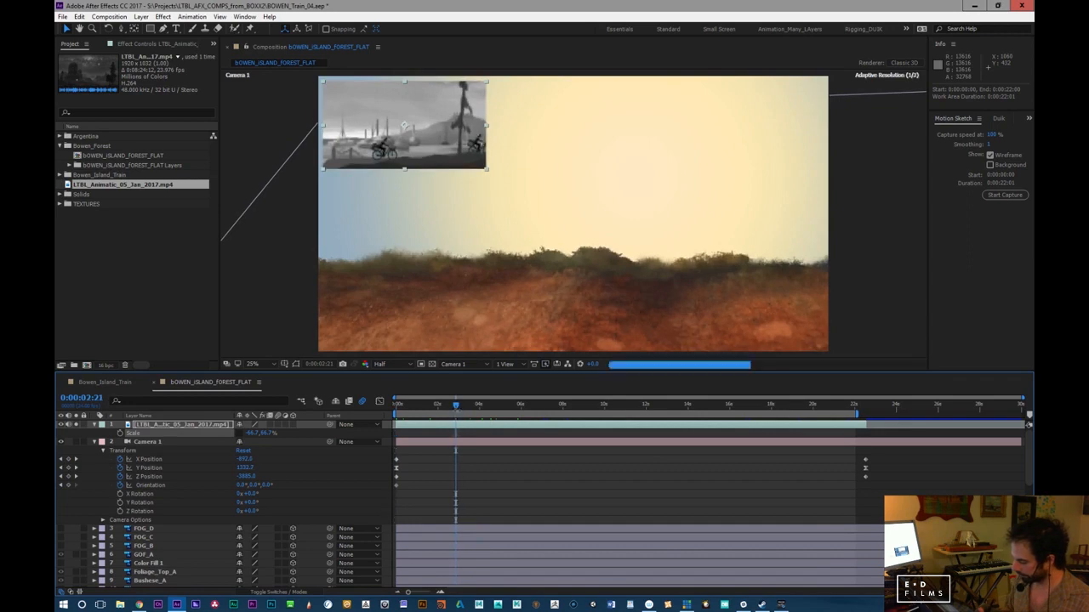
drag(458, 406, 477, 371)
click(475, 365)
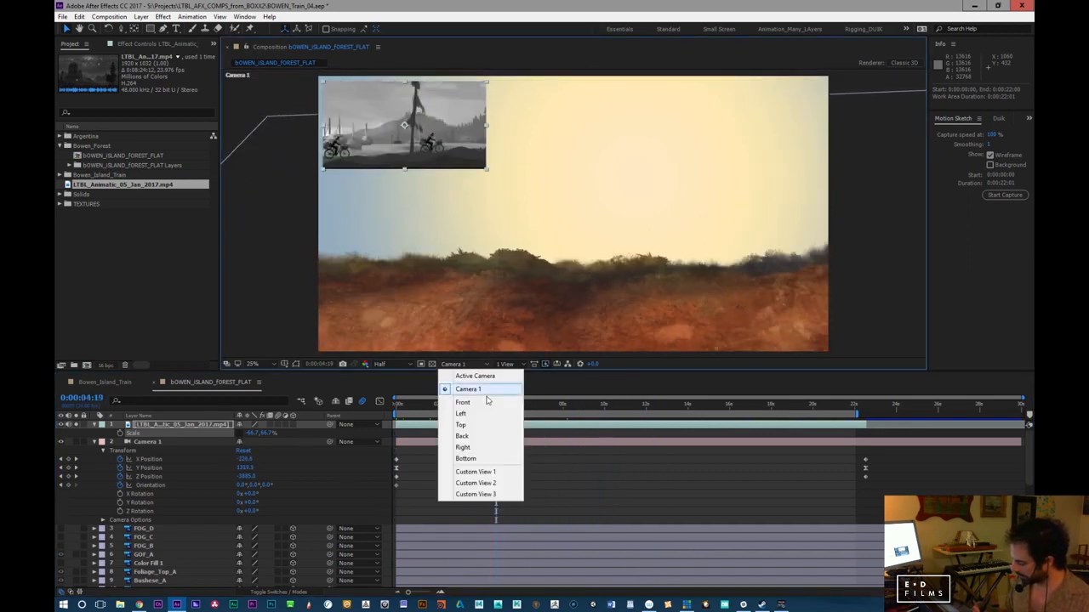
click(474, 471)
key(c)
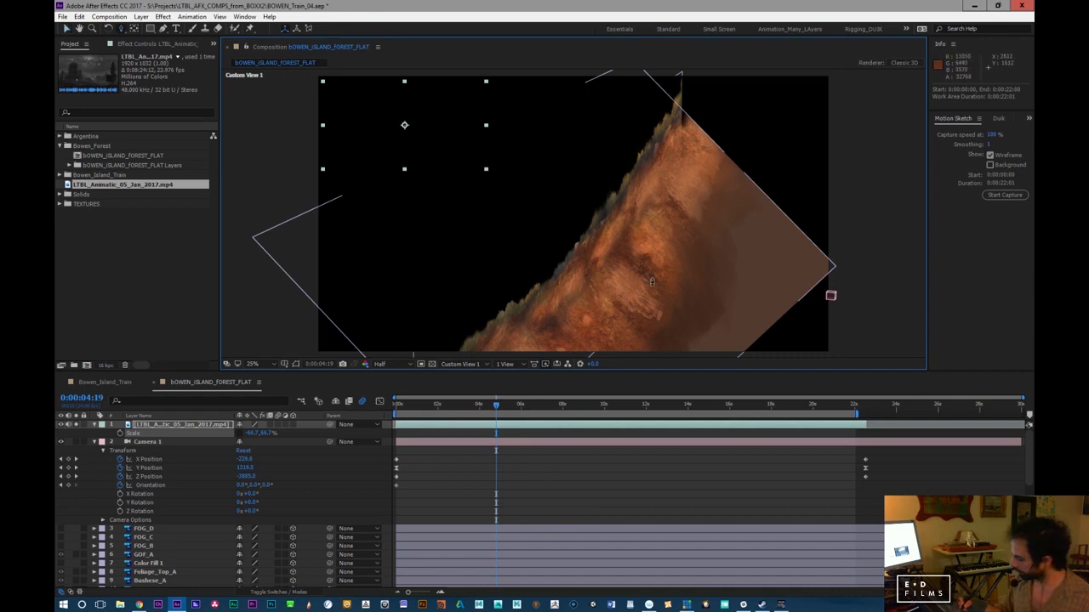
drag(658, 286, 375, 361)
key(c)
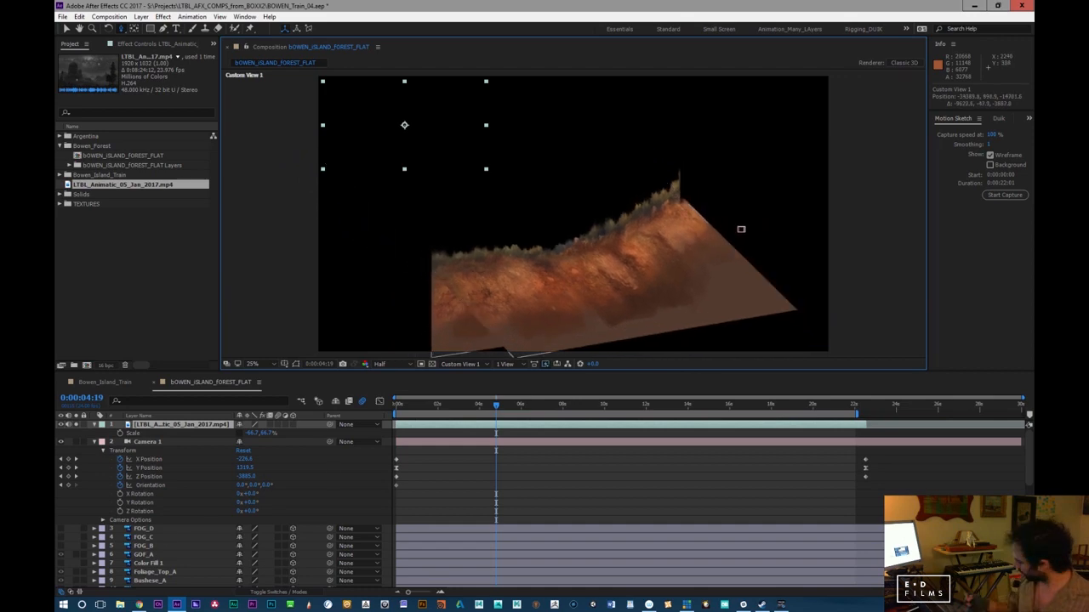
Open the Ground_F layer on its own and examine its painted hillside and edge detail up close
drag(1029, 475, 1028, 556)
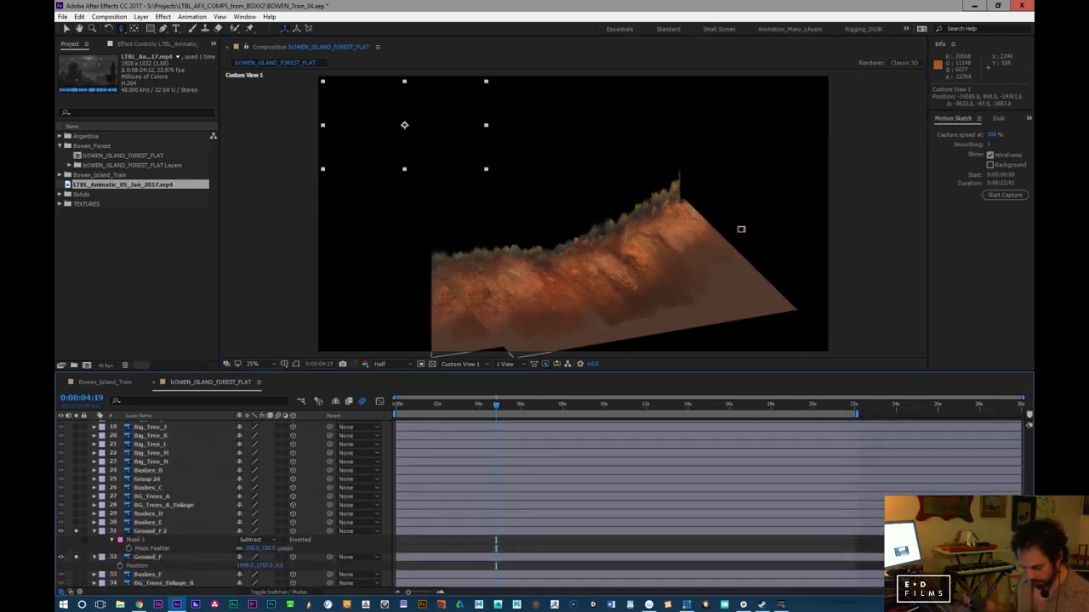
scroll(1029, 422, down, 2)
double_click(156, 532)
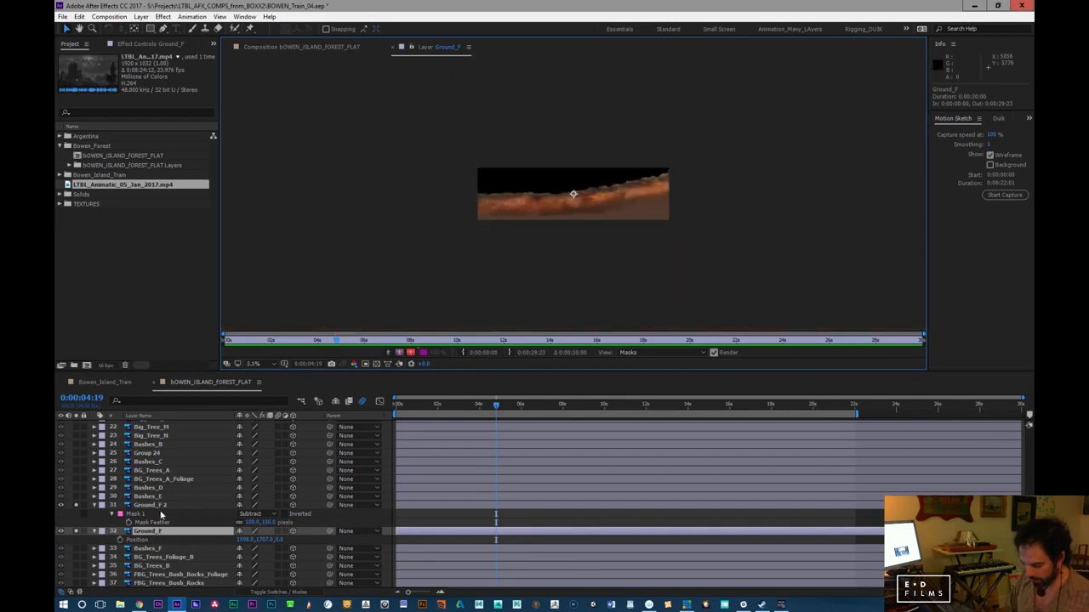
key(period)
key(period)
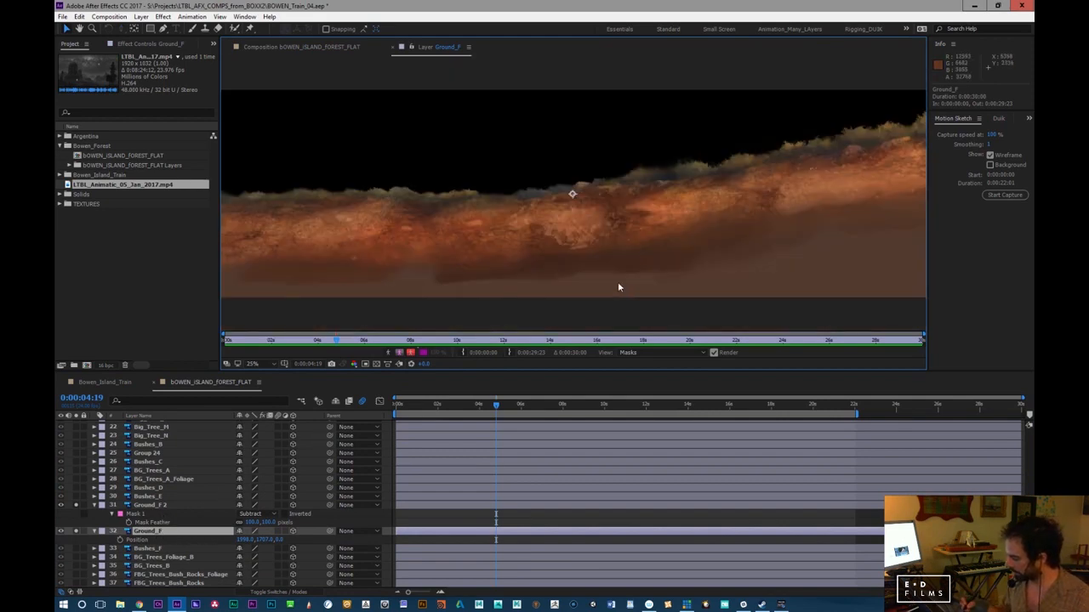
key(period)
key(period)
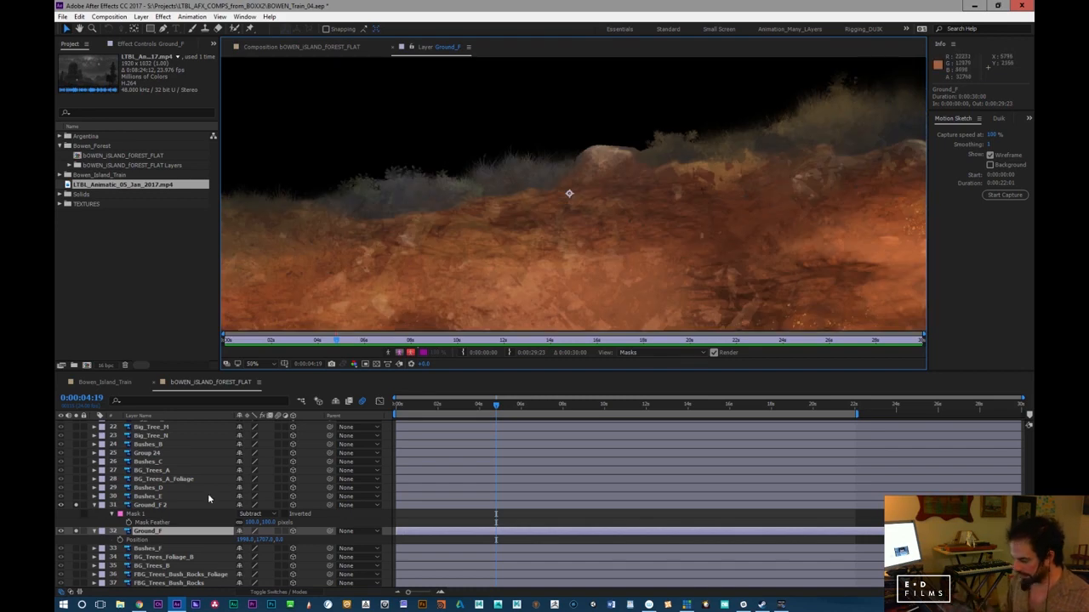
Open the Ground_F 2 layer on its own and inspect the subtract mask along its upper edge
double_click(145, 506)
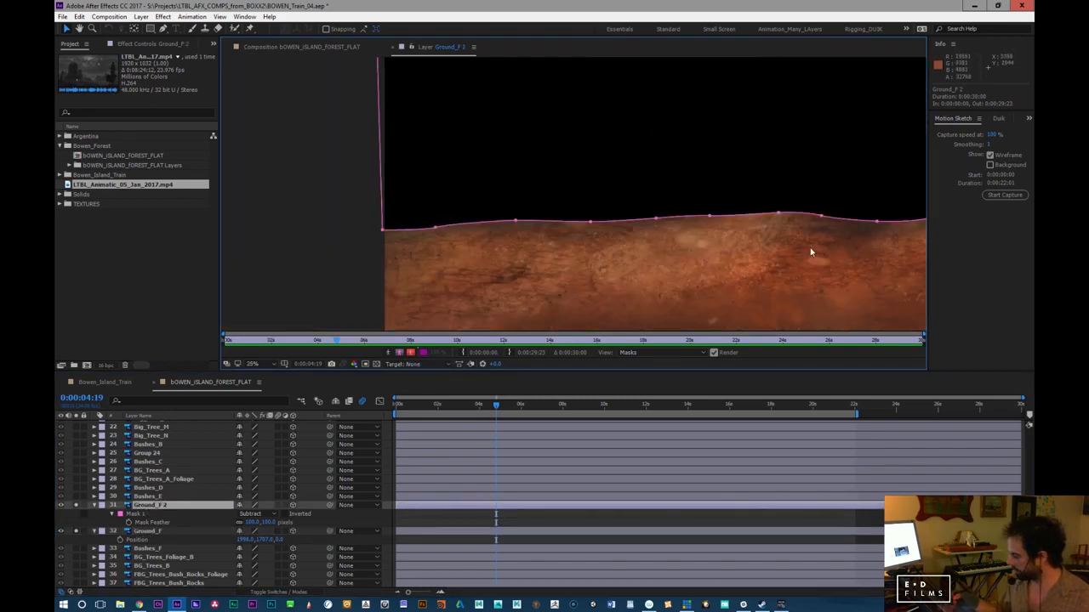
drag(794, 267, 535, 280)
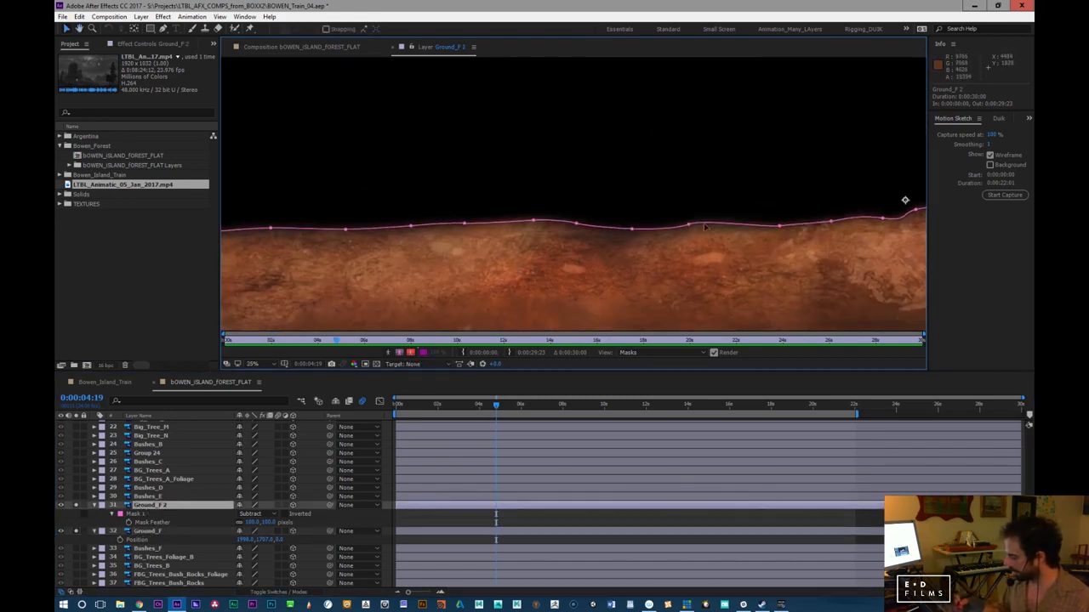
Close the Ground_F 2 layer view and toggle the solo state of Ground_F 2 and Ground_F to compare them in the composition
click(394, 48)
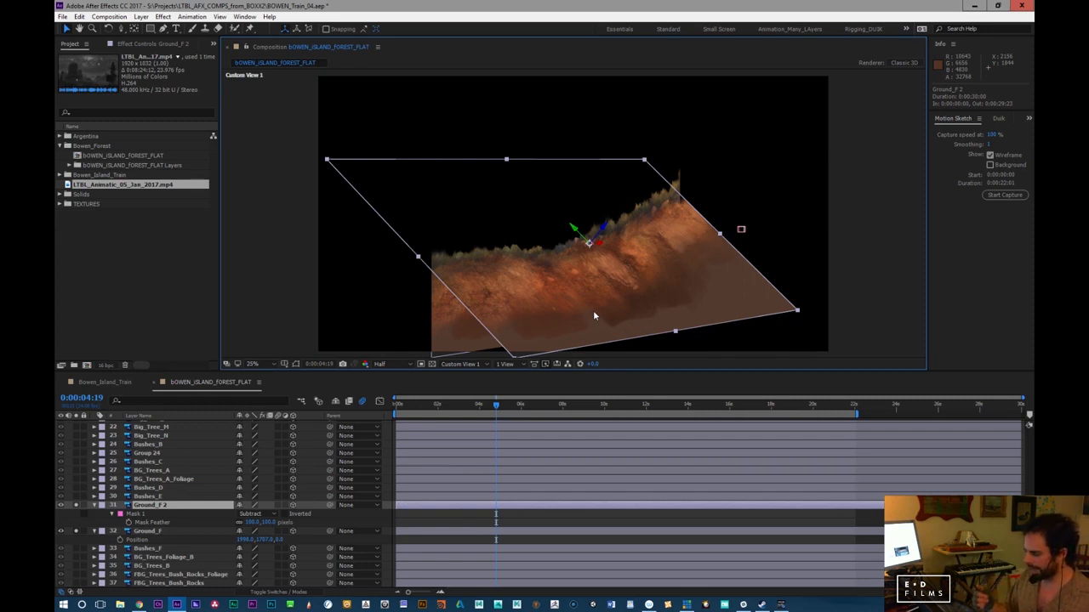
click(76, 505)
click(75, 531)
click(76, 506)
click(75, 530)
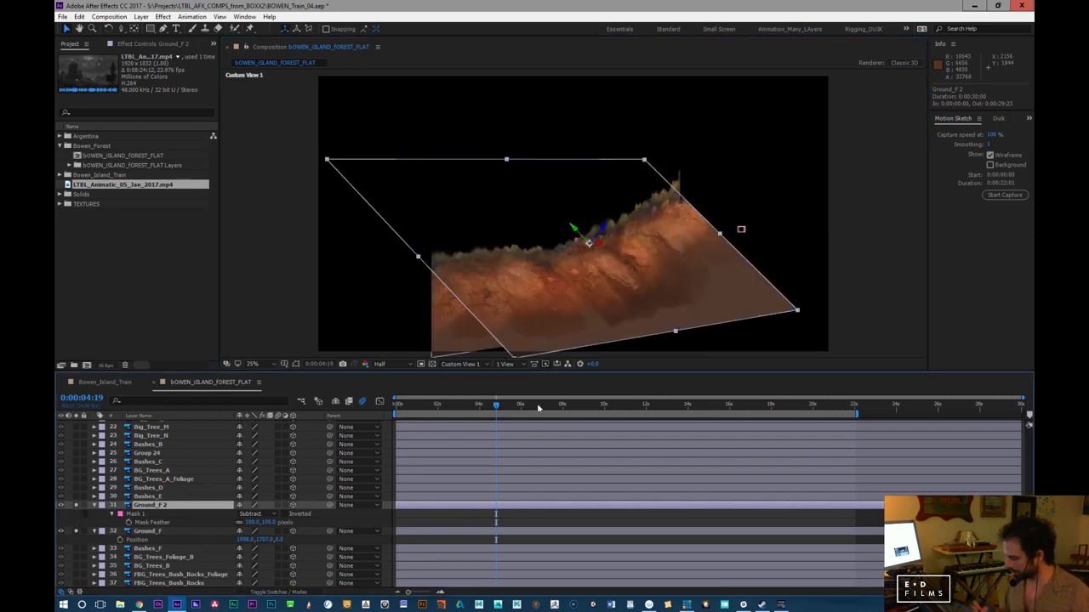
View the scene through Camera 1 and preview the ground's movement against the animatic from the first frame
click(457, 364)
click(504, 392)
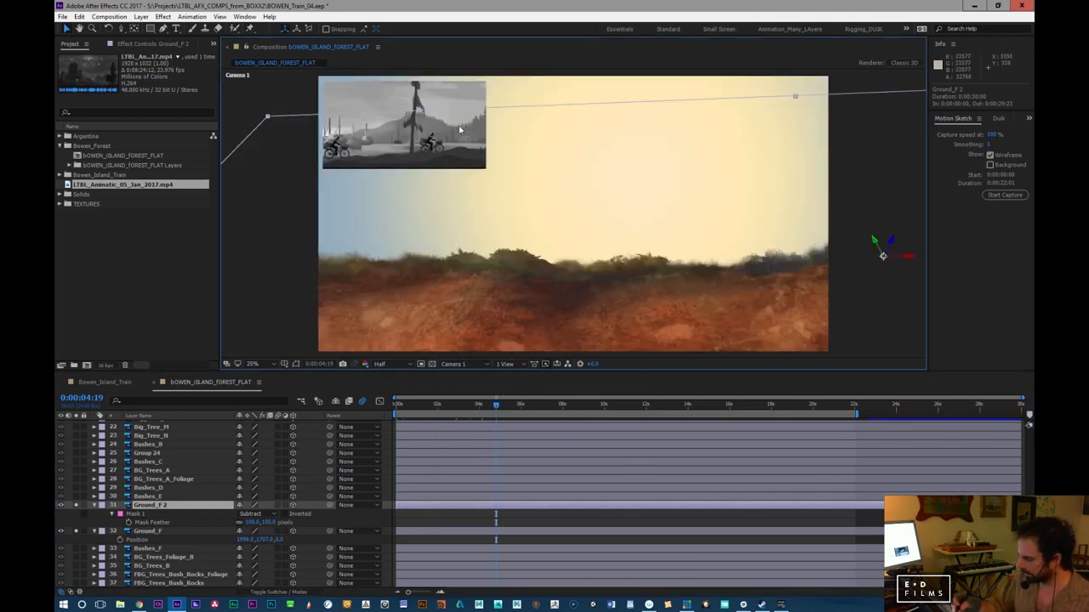
click(400, 408)
key(space)
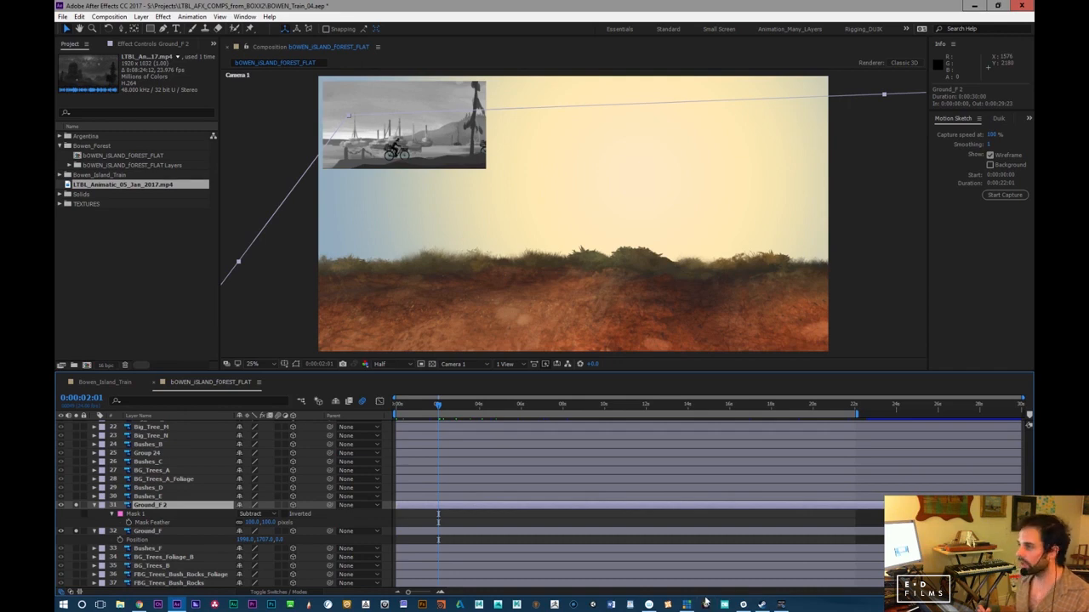
drag(449, 412, 396, 432)
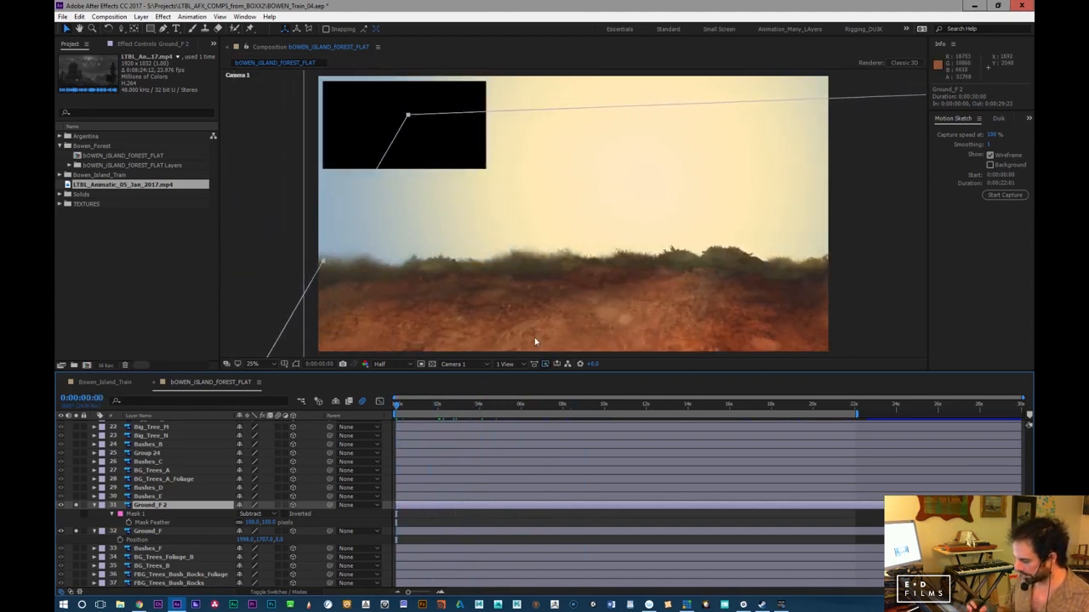
Solo the Bushes_E layer together with the ground layers and set the preview resolution to Quarter
click(146, 498)
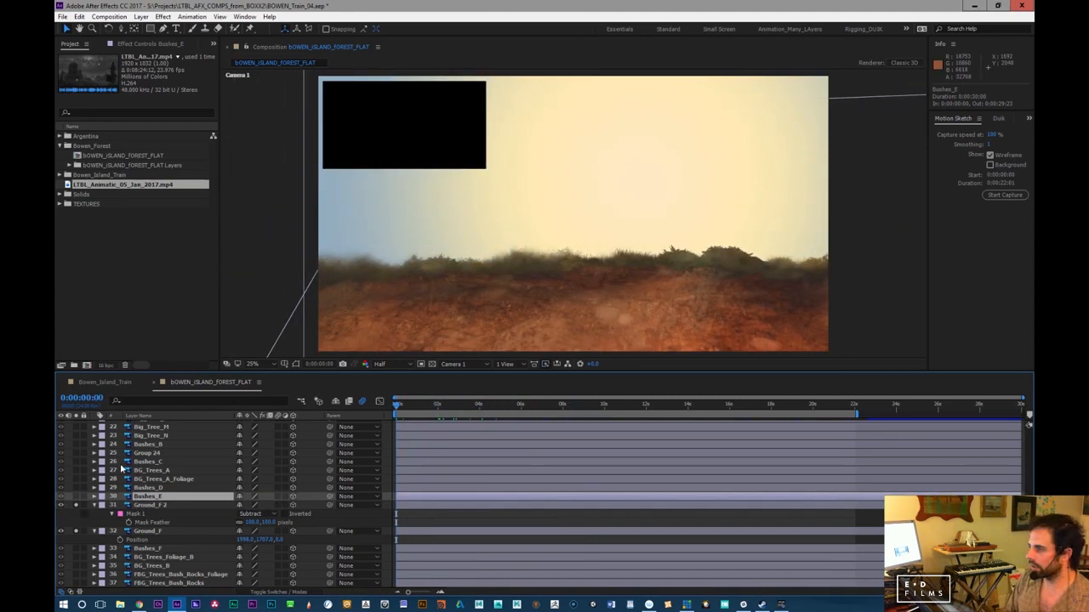
click(76, 497)
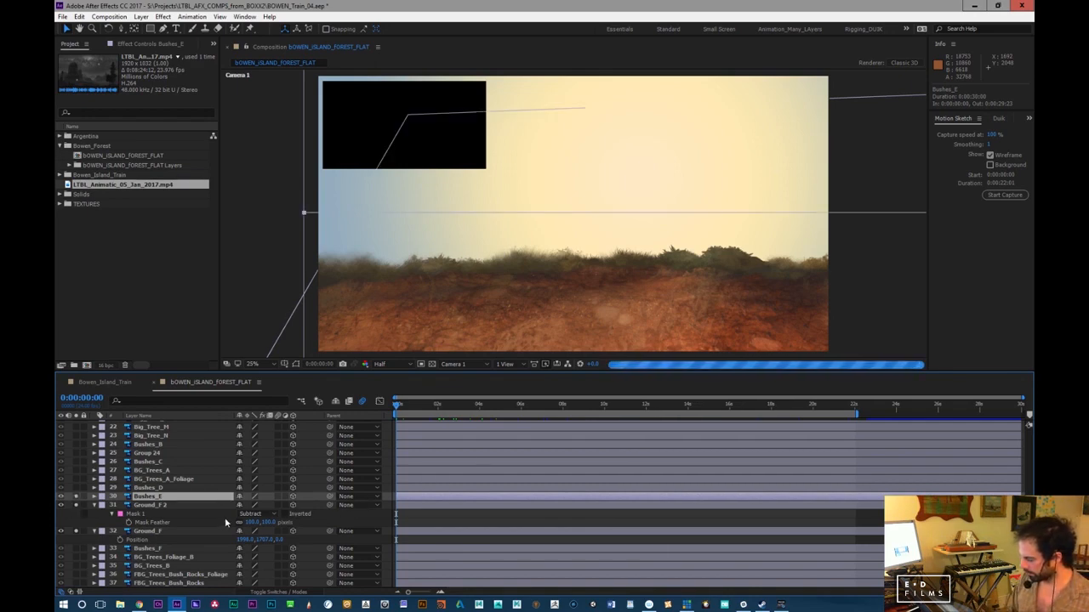
click(380, 364)
click(414, 423)
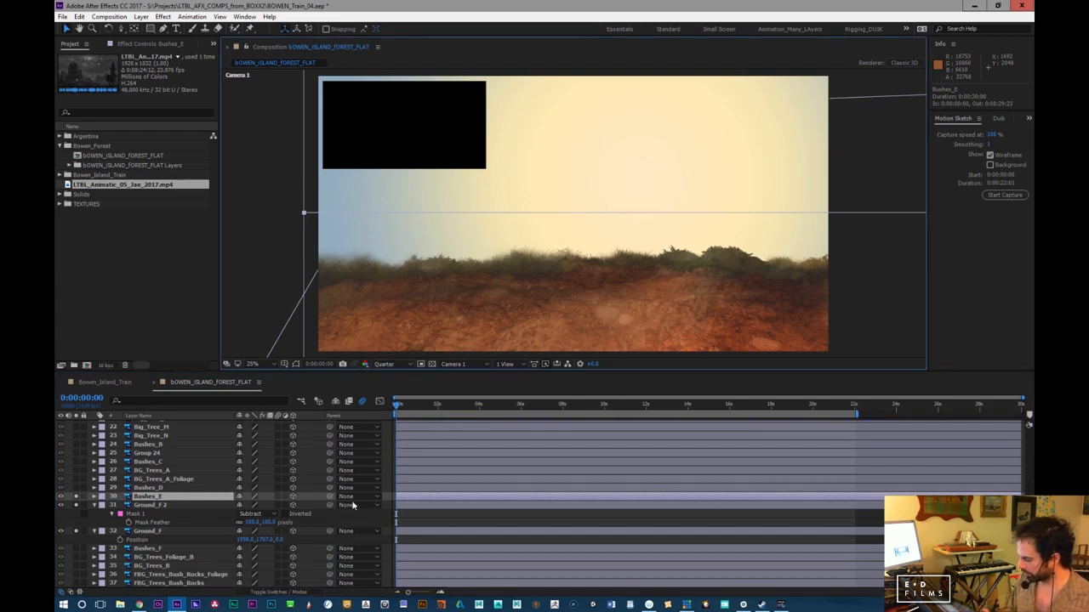
Check the frame rate in the composition settings without changing it
drag(431, 407, 409, 410)
key(ctrl+k)
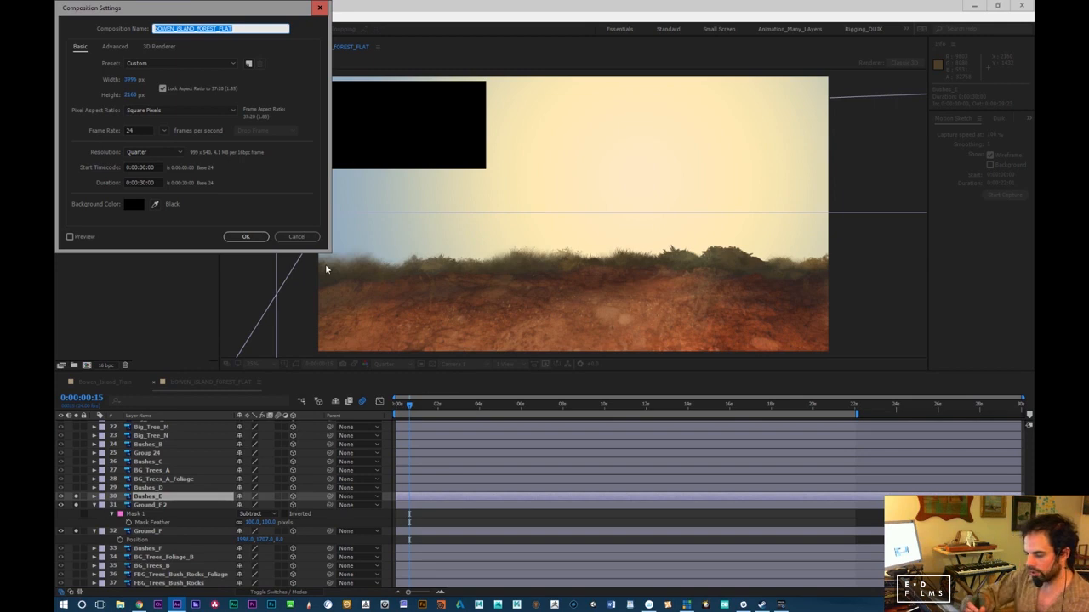
click(130, 130)
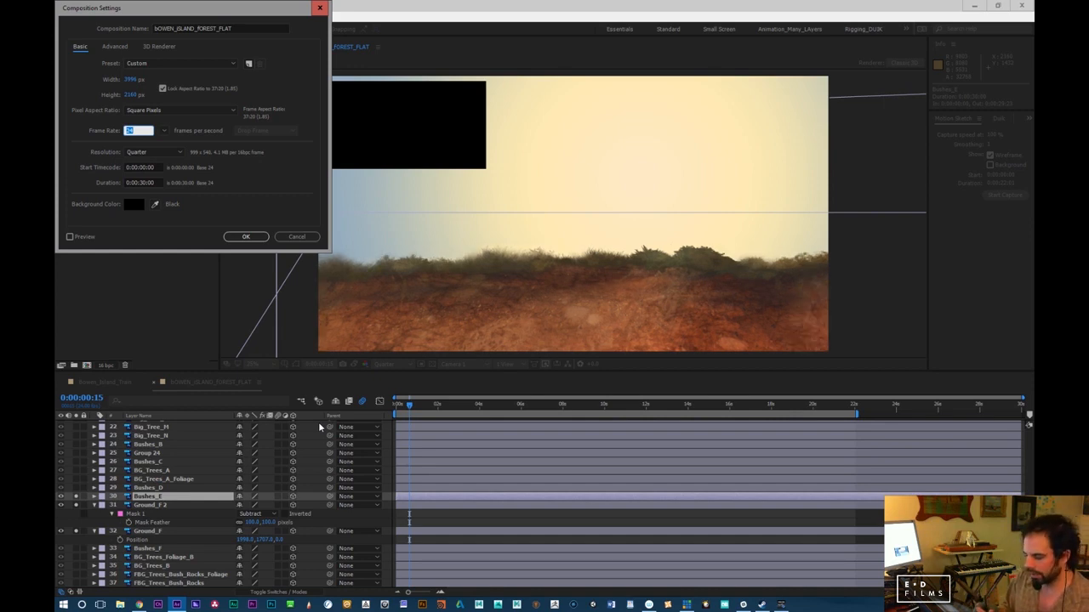
click(293, 237)
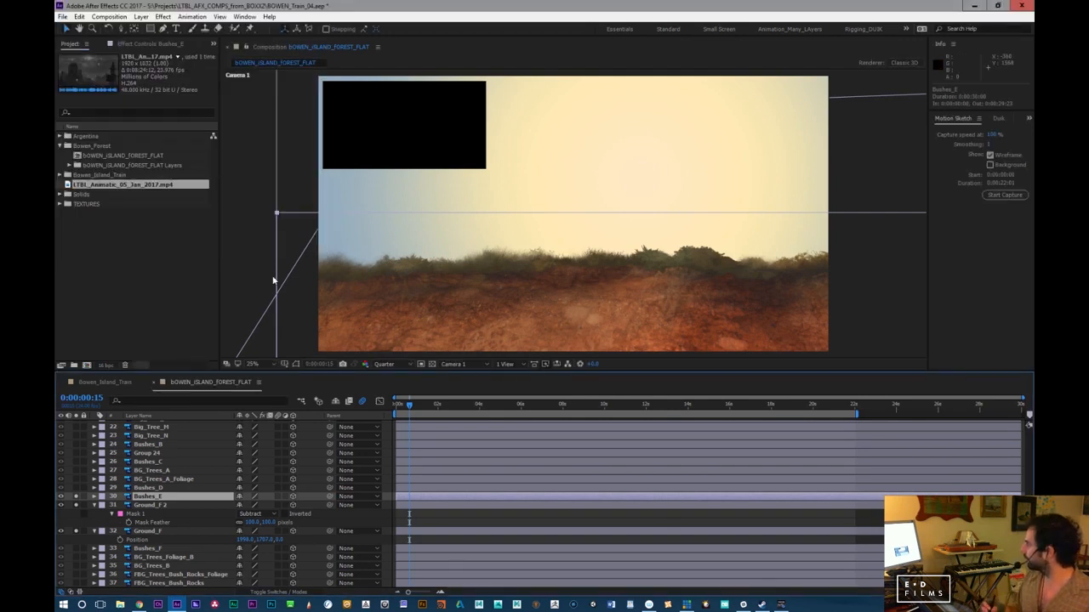
Review the shot up to 0:00:02:08, inspect the full width of the Bushes_E artwork in its own view, and return to the composition
drag(432, 408, 407, 417)
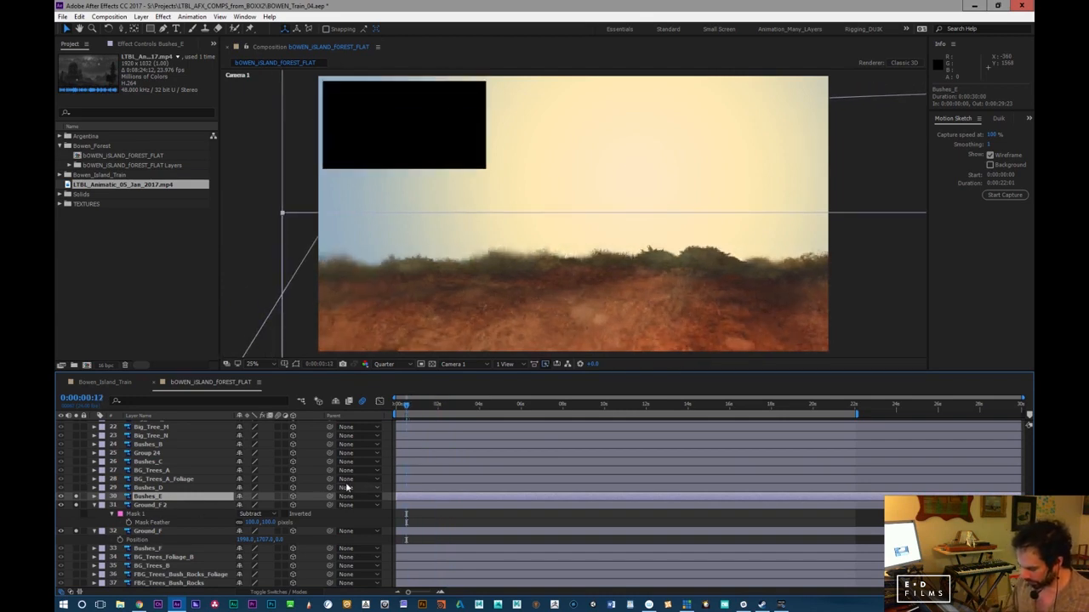
mouse_move(463, 407)
mouse_down()
mouse_move(722, 400)
mouse_move(443, 408)
mouse_up()
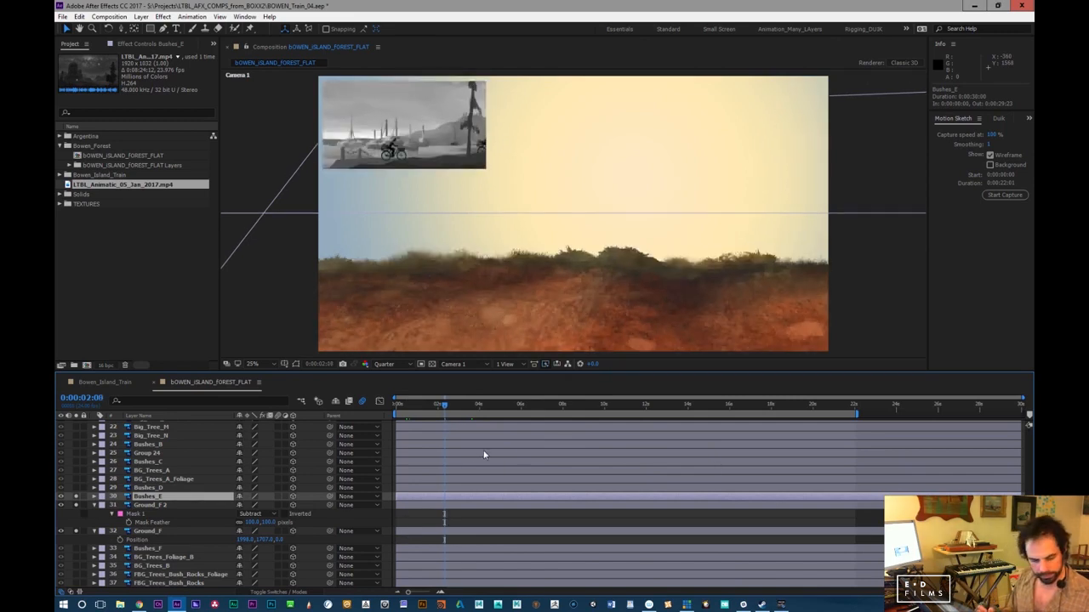
key(p)
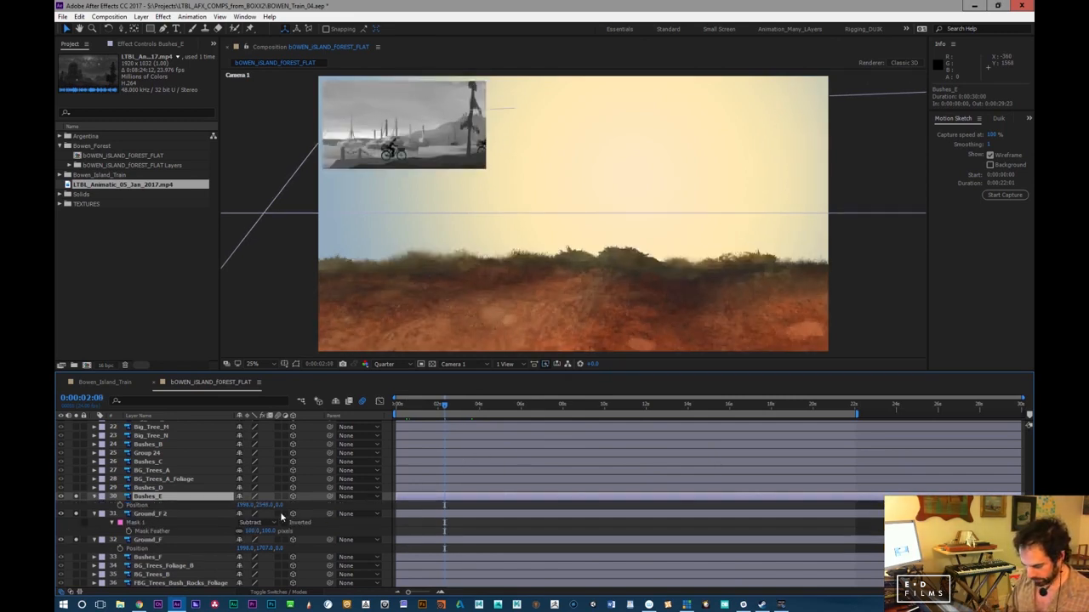
double_click(177, 499)
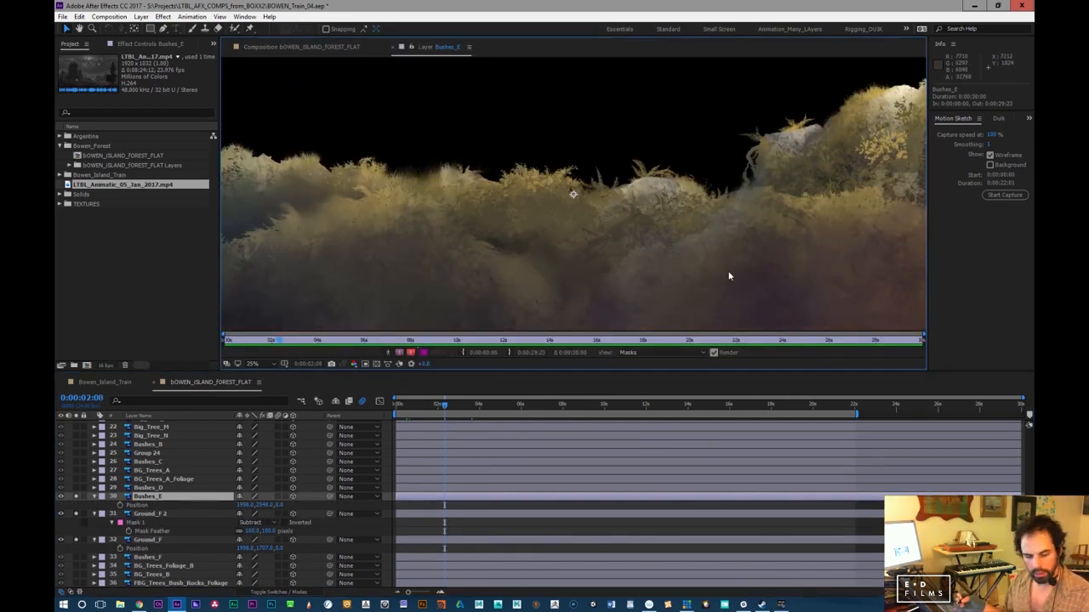
scroll(729, 275, down, 1)
scroll(734, 275, down, 1)
scroll(748, 280, up, 1)
drag(650, 255, 497, 278)
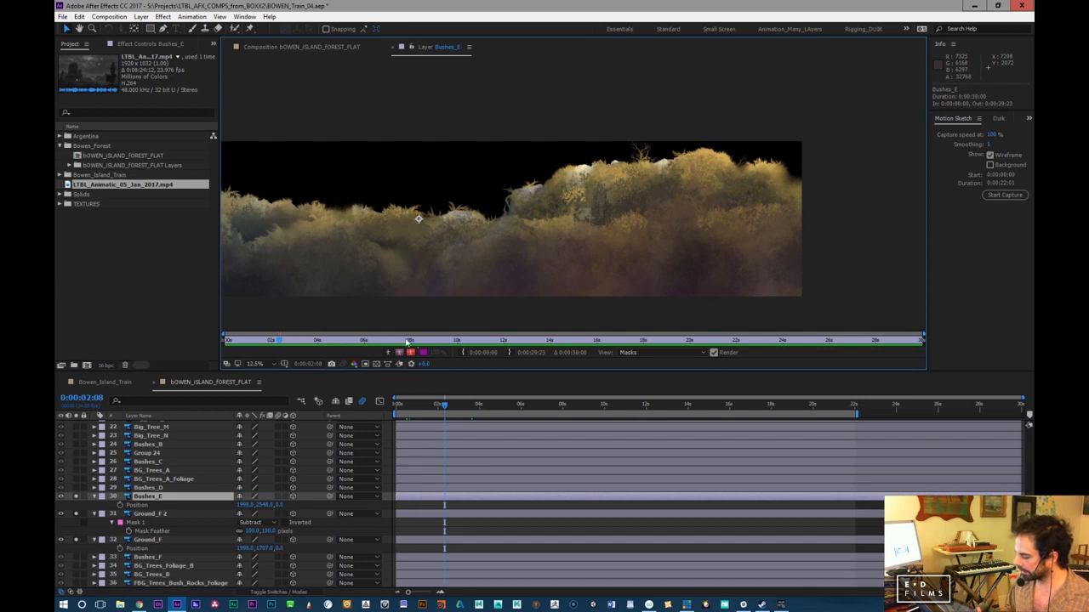
click(304, 341)
scroll(580, 278, down, 1)
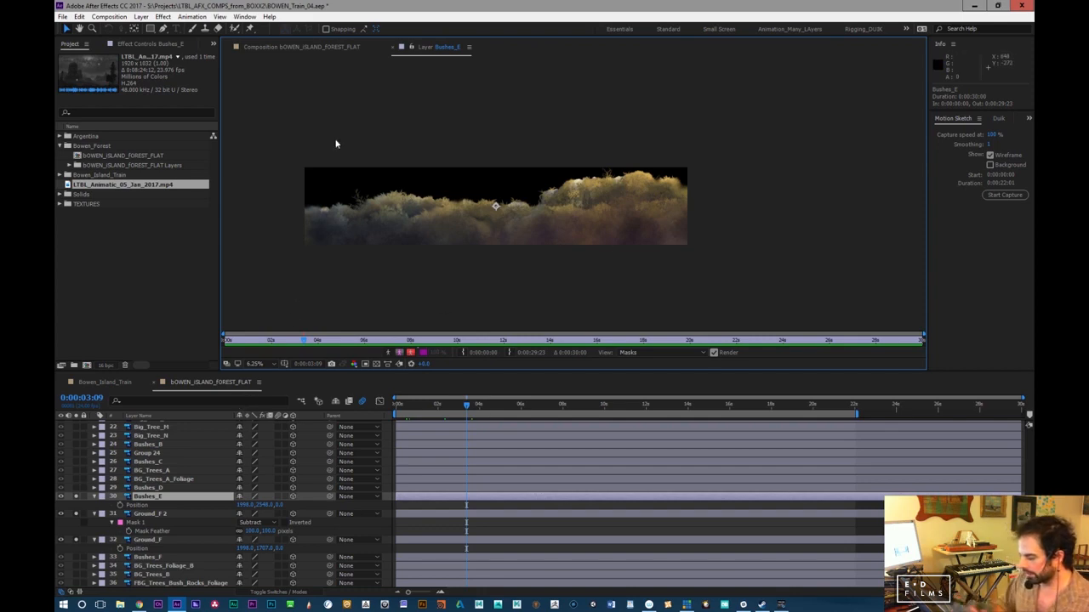
click(340, 49)
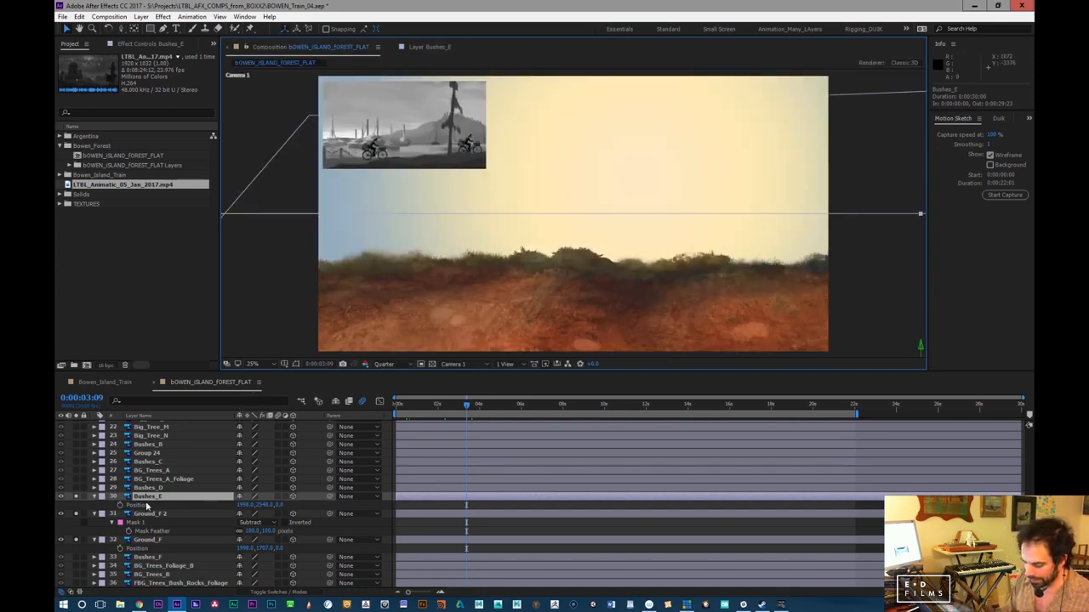
Bring Bushes_E toward the camera to Z -1716 and scale it to 52%, checking the framing at 0:00:19:18 and 0:00:05:22
mouse_move(253, 510)
mouse_down()
mouse_move(179, 511)
mouse_move(261, 506)
mouse_up()
key(s)
drag(432, 405, 807, 406)
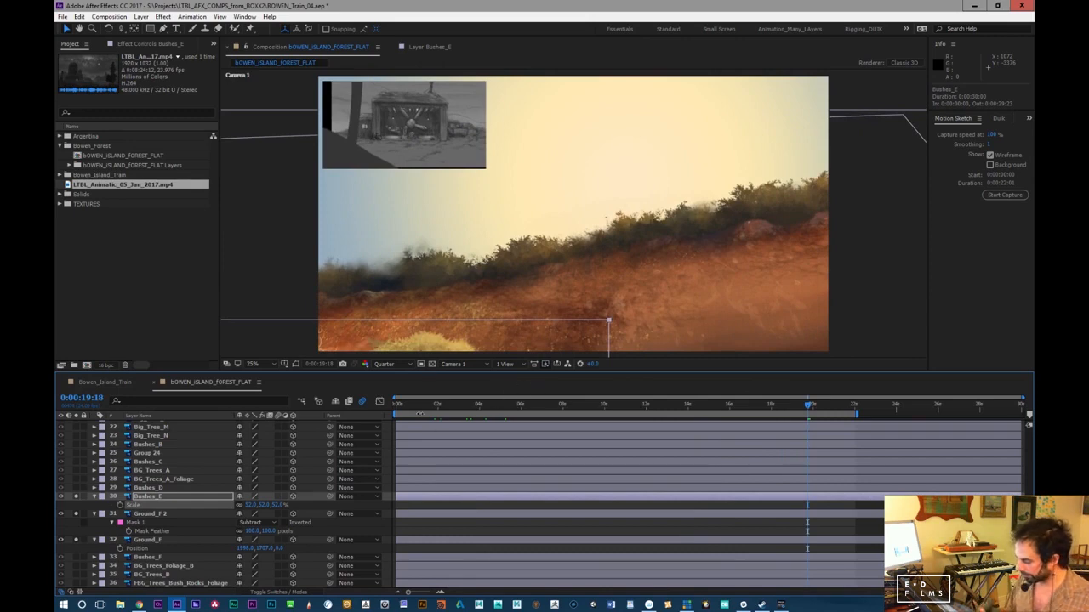
drag(404, 409, 519, 403)
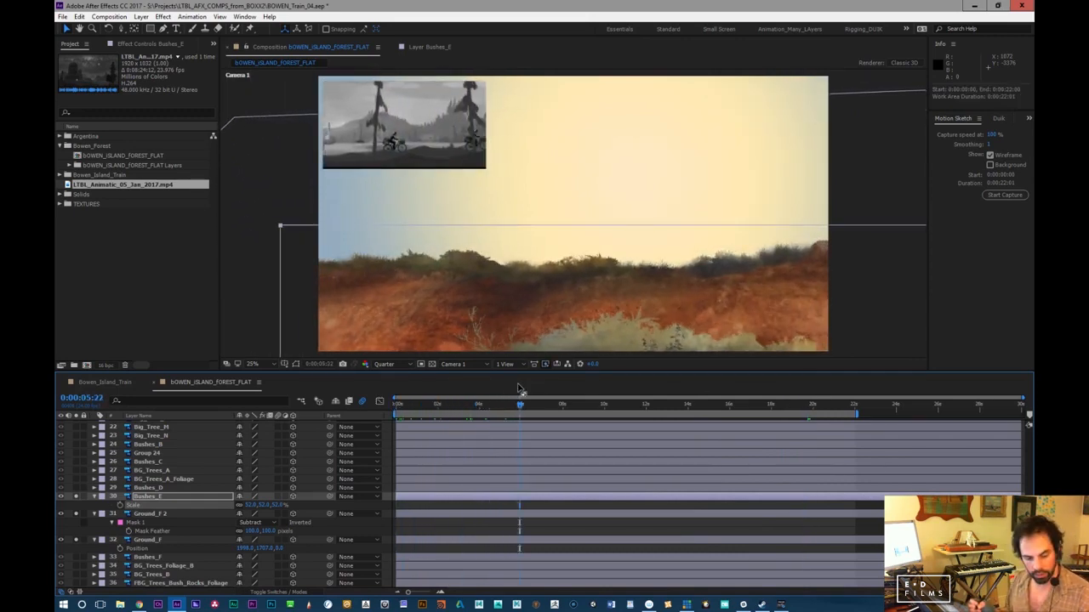
key(comma)
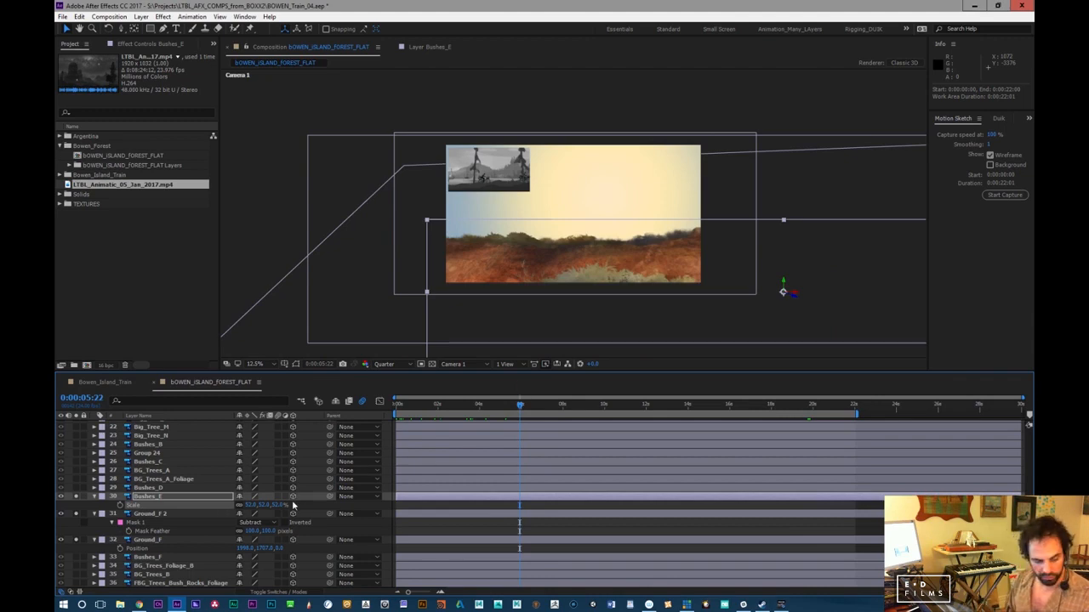
Scale Bushes_E to 74% and raise its vertical position at 0:00:02:17 so the bushes cover the foreground
key(s)
key(s)
mouse_move(276, 505)
mouse_down()
mouse_move(297, 504)
mouse_move(287, 510)
mouse_up()
drag(481, 417, 452, 407)
key(p)
drag(265, 507, 294, 484)
Shift Bushes_E to X 28 and Y 1983 at the first frame, and check the end of the shot at 0:00:24:00
click(245, 505)
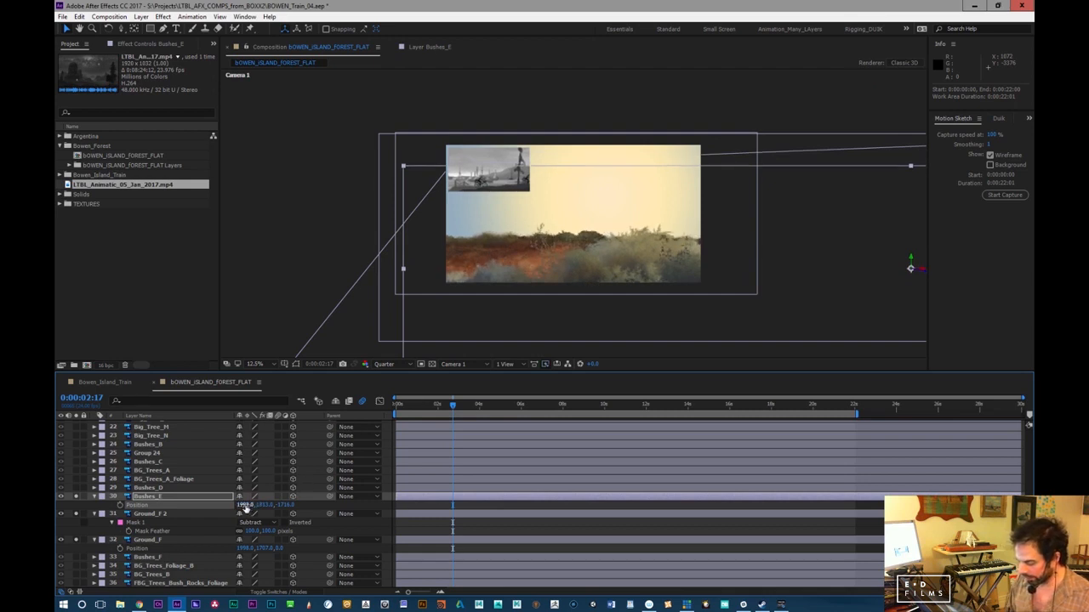
drag(417, 411, 372, 417)
drag(246, 505, 192, 505)
drag(126, 514, 161, 511)
drag(258, 506, 330, 507)
drag(415, 411, 896, 403)
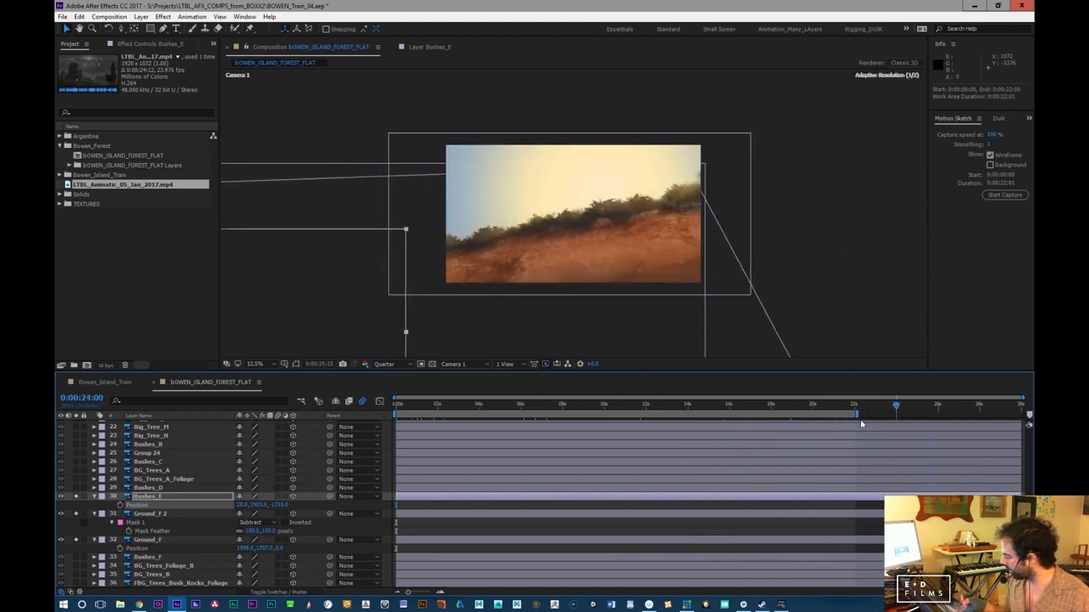
Enlarge Bushes_E to 110%, checking its coverage at 0:00:21:23 and at the first frame, and show its position values
click(854, 417)
key(s)
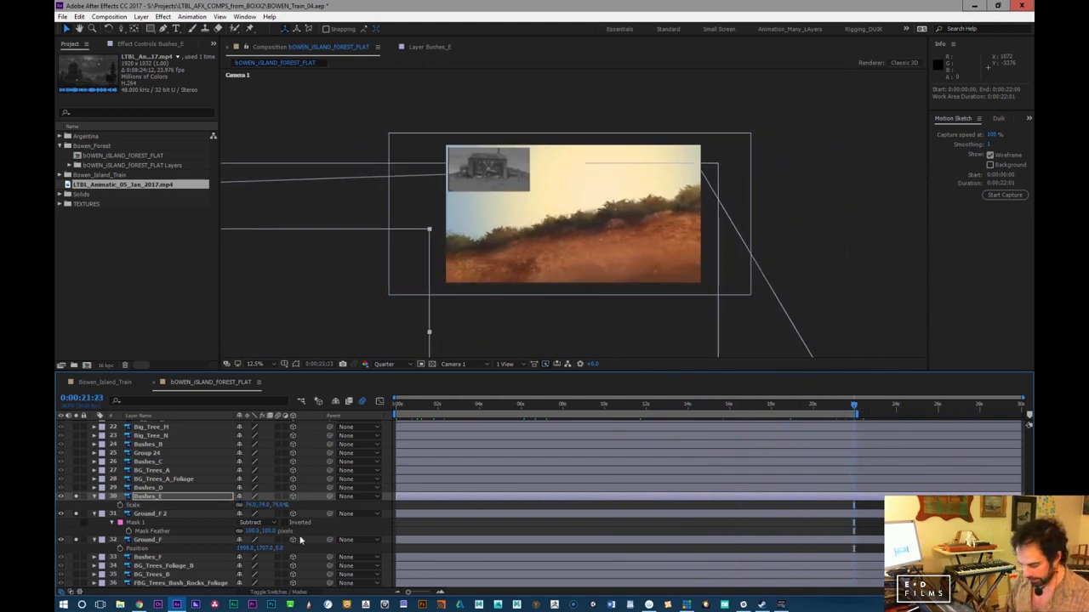
drag(271, 505, 296, 506)
drag(533, 407, 387, 422)
click(287, 506)
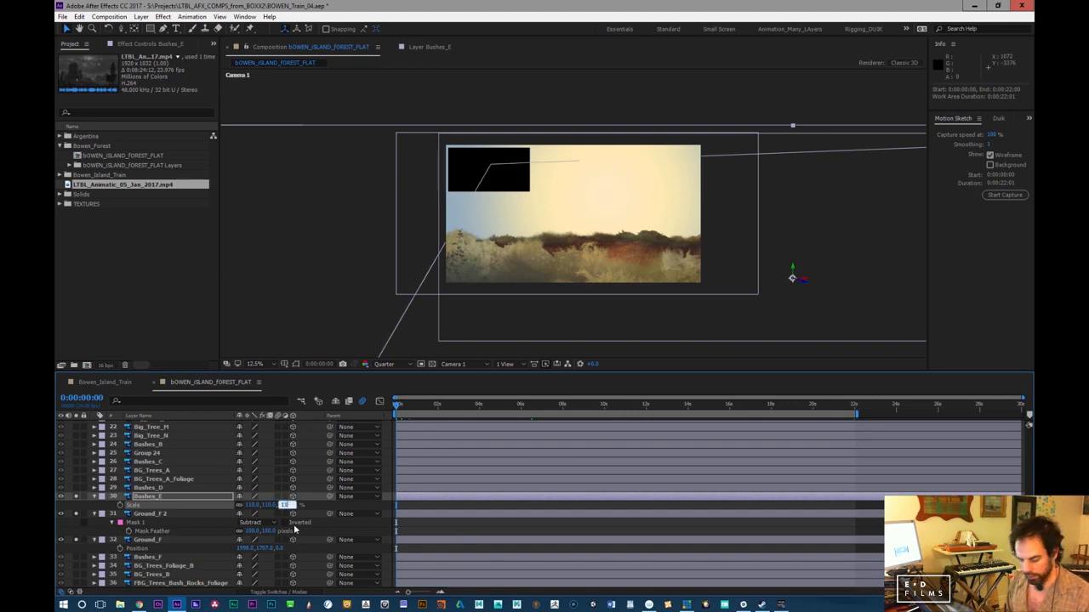
key(p)
click(279, 505)
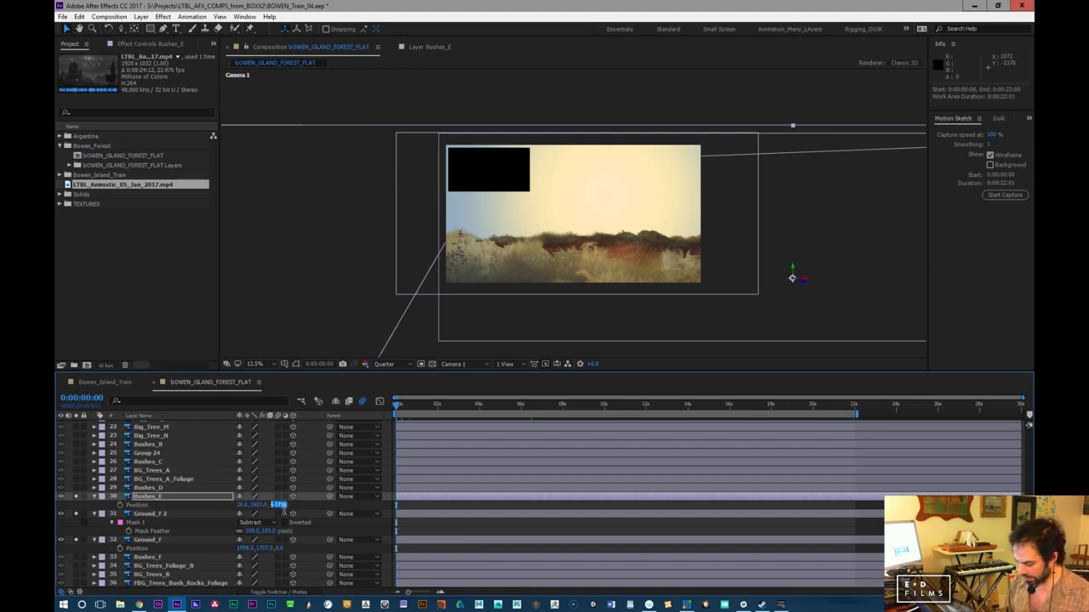
text(1700)
key(Return)
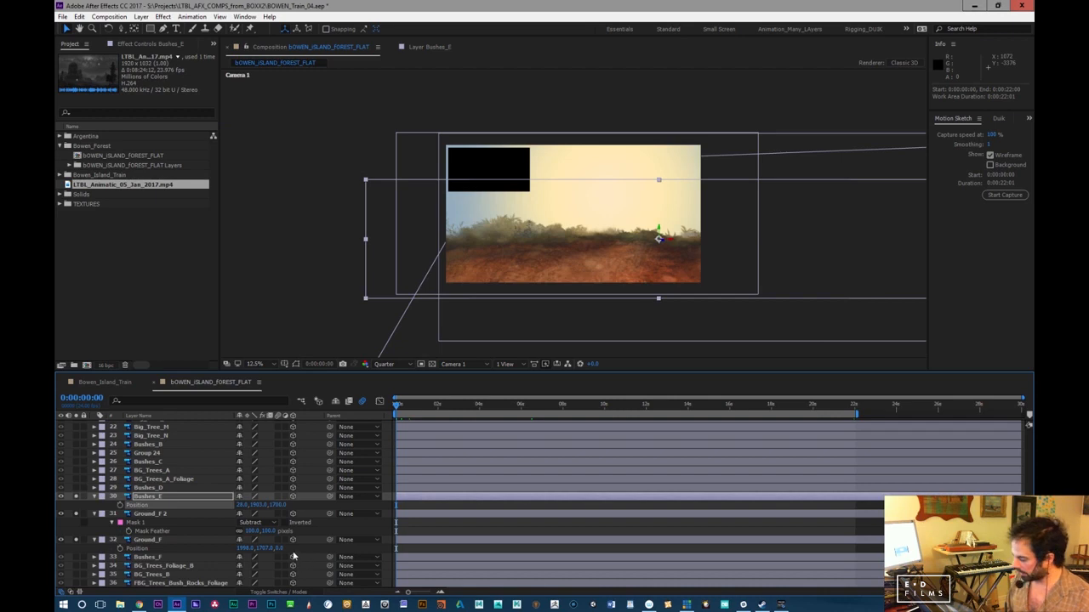
key(ctrl+z)
Set Bushes_E's Z position to -1700 and enlarge the layer to about 114%, checking its coverage at 0:00:23:09 and the first frame
click(279, 505)
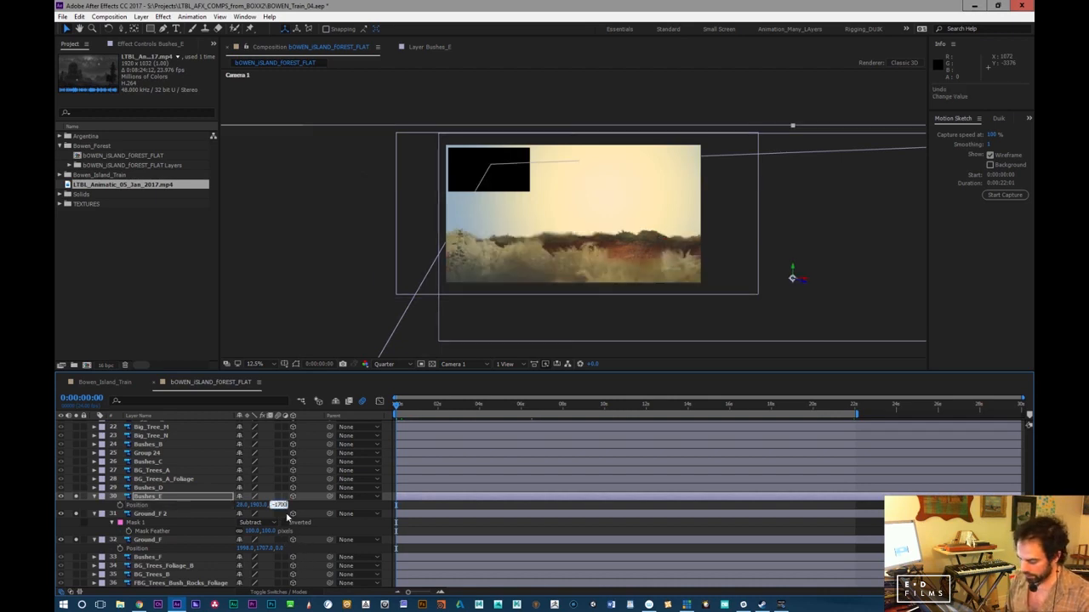
text(-1700)
key(Return)
drag(401, 408, 882, 414)
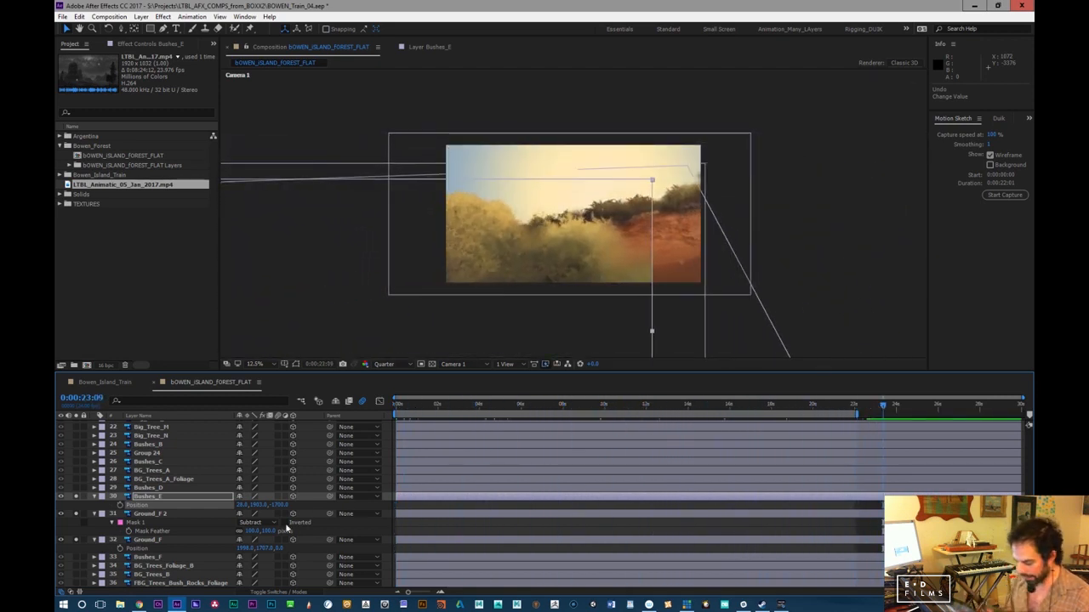
key(s)
drag(286, 506, 308, 505)
key(Home)
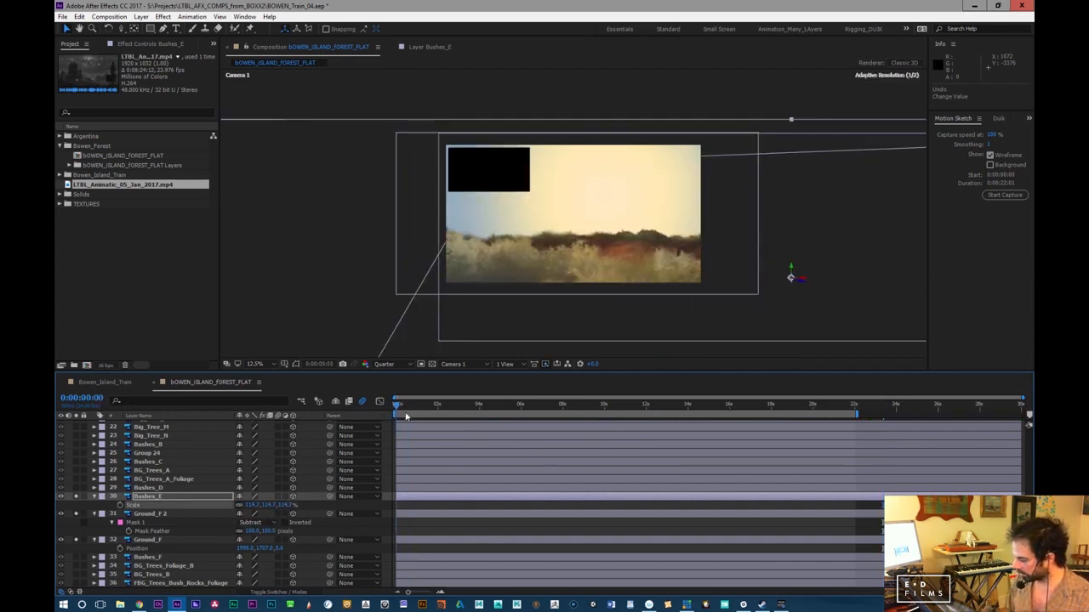
Move Bushes_E horizontally to about X 1888 and reduce its scale to about 88.7%, checking its coverage at 0:00:24:07 and the first frame
key(p)
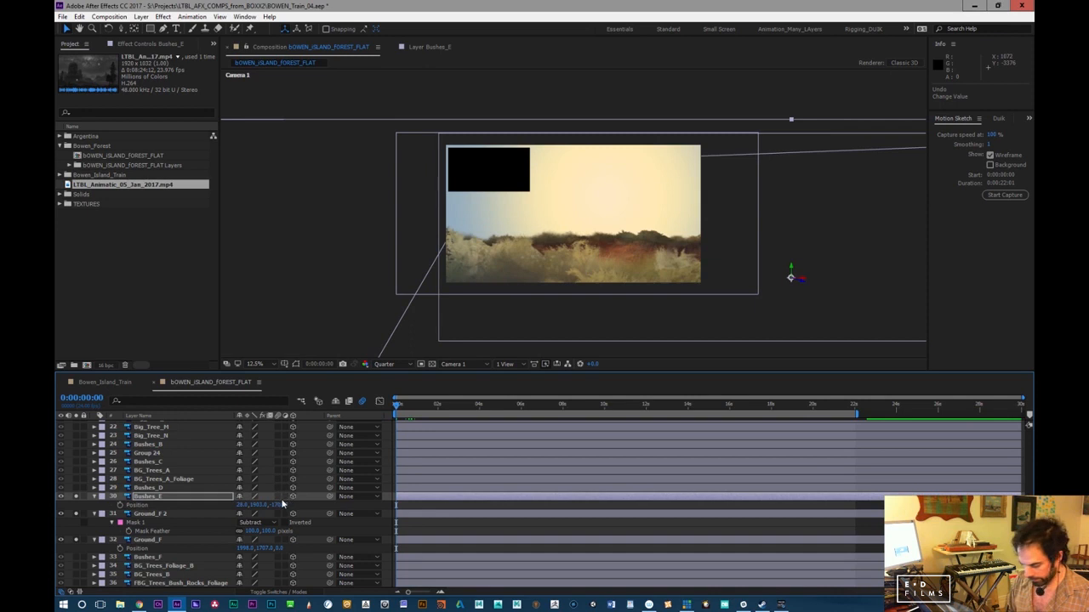
drag(241, 505, 324, 492)
key(s)
drag(255, 505, 179, 514)
drag(394, 407, 904, 408)
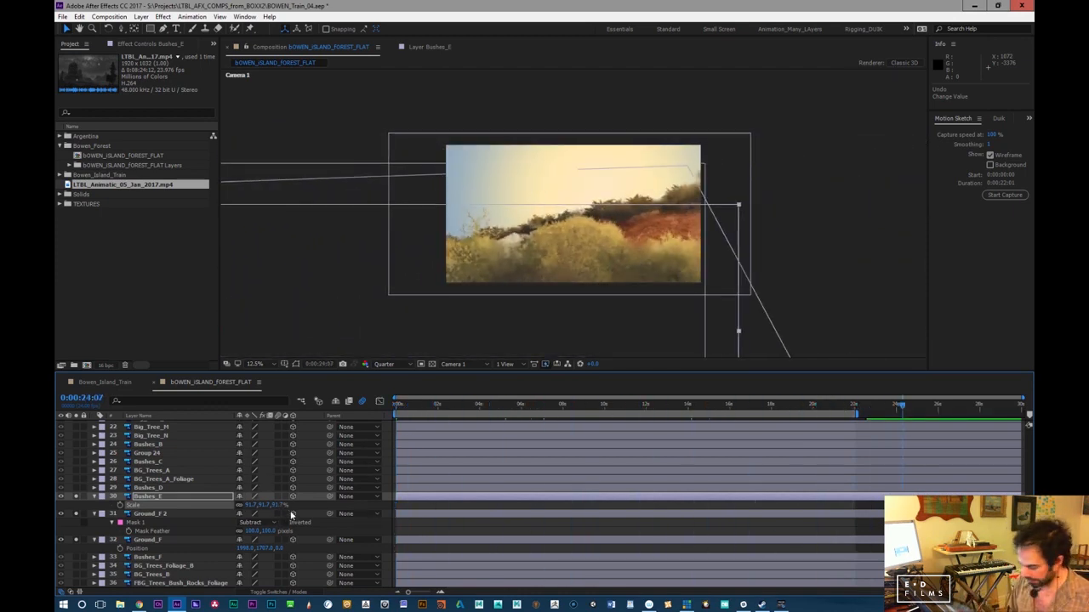
drag(274, 505, 271, 497)
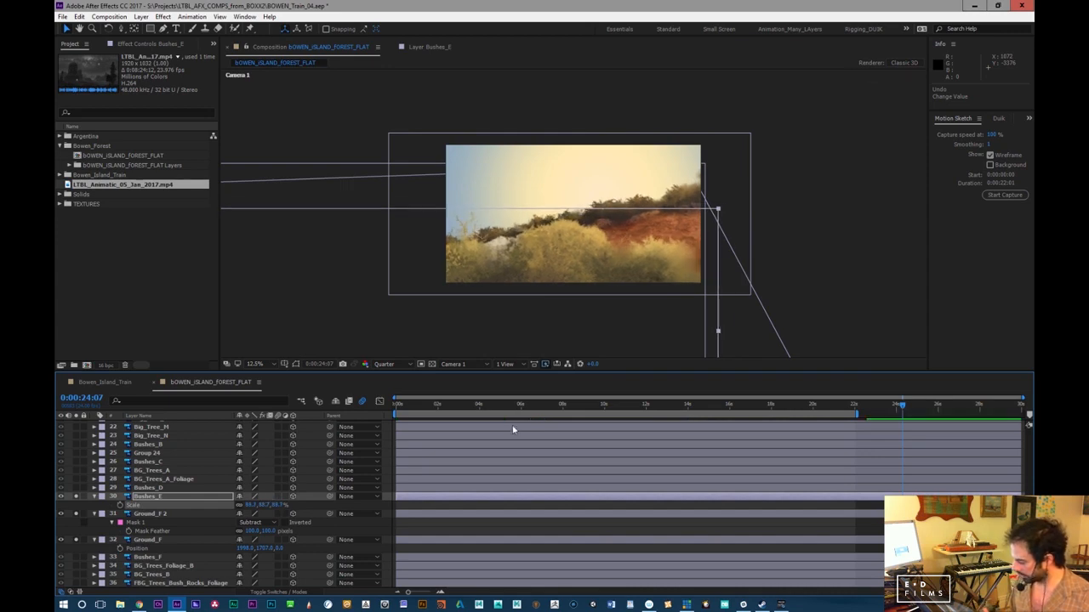
drag(671, 411, 408, 432)
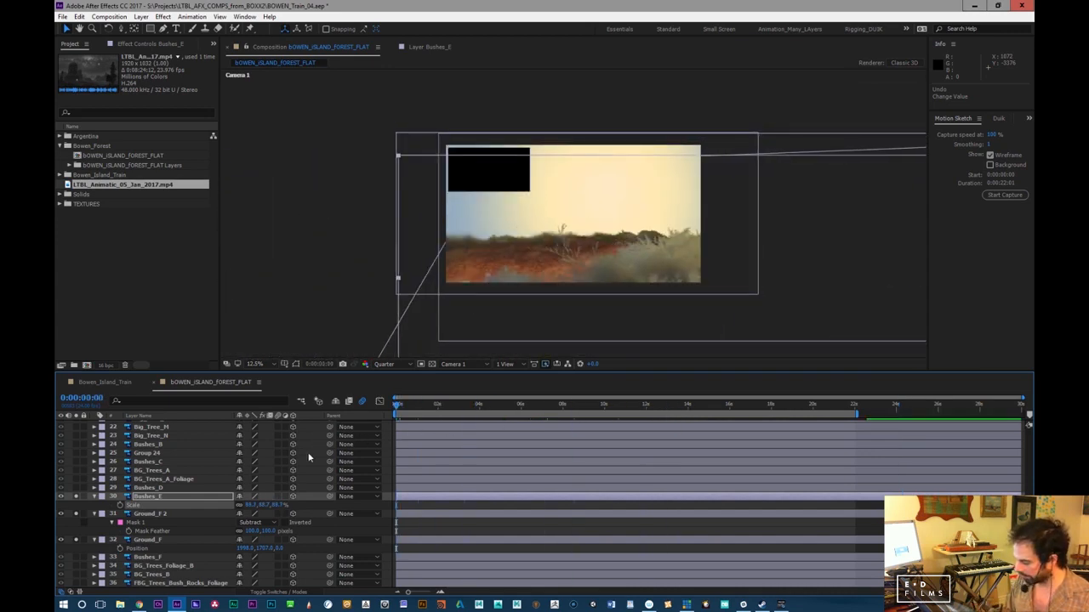
Raise Bushes_E to Y 1910 and rotate it clockwise by 1° at the first frame
key(p)
mouse_move(267, 506)
mouse_down()
mouse_move(256, 504)
mouse_move(284, 504)
mouse_move(247, 504)
mouse_up()
key(KP_Add)
key(KP_Add)
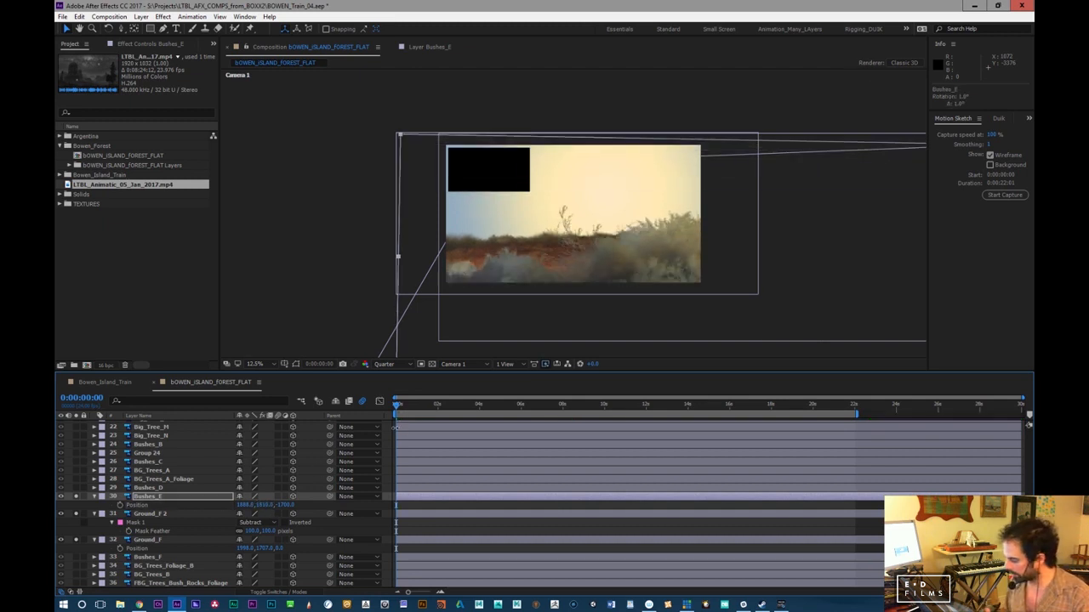
Rotate Bushes_E to 2° and lower it to about Y 1925, checking its coverage at 0:00:24:16
key(KP_Subtract)
drag(266, 505, 325, 505)
key(KP_Add)
drag(403, 409, 910, 418)
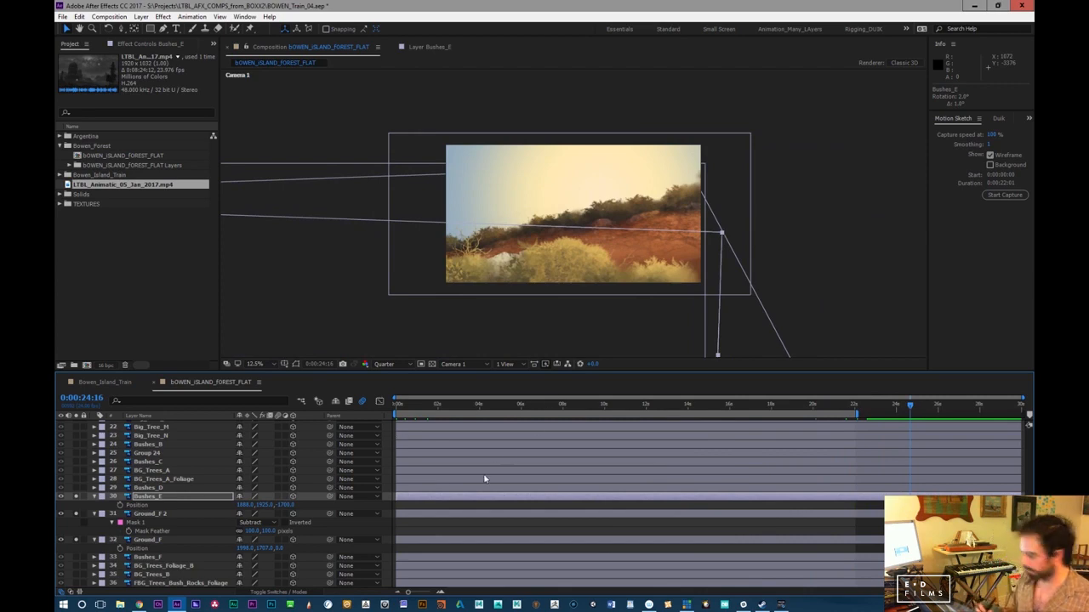
Enlarge Bushes_E to about 93%, checking its coverage at 0:00:24:17
key(s)
drag(278, 505, 319, 505)
drag(403, 411, 911, 410)
Reposition Bushes_E and tilt it to an X orientation of 342°, checking the framing at 0:00:05:10
key(p)
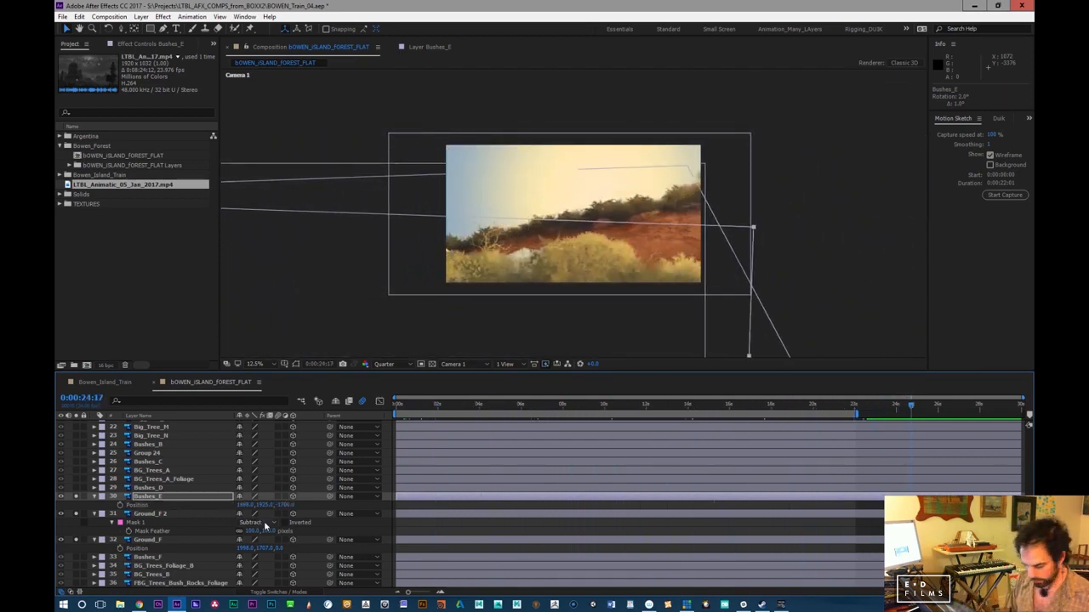
drag(260, 504, 157, 514)
key(r)
drag(412, 406, 509, 405)
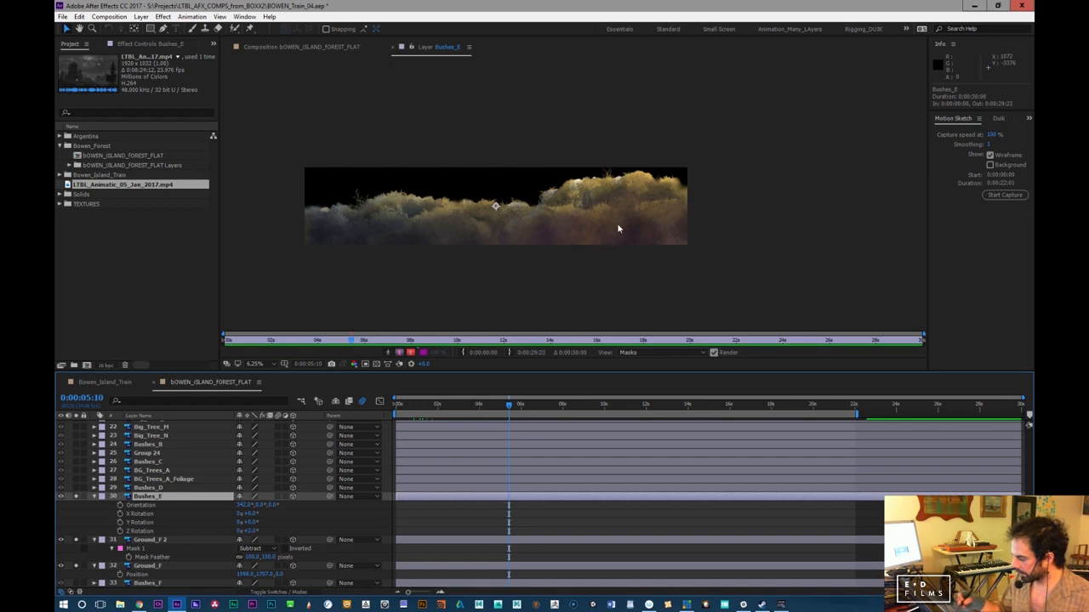
Inspect the full Bushes_E artwork and set its X orientation to about 337.2°, checking the framing at 0:00:24:16 and the first frame
key(period)
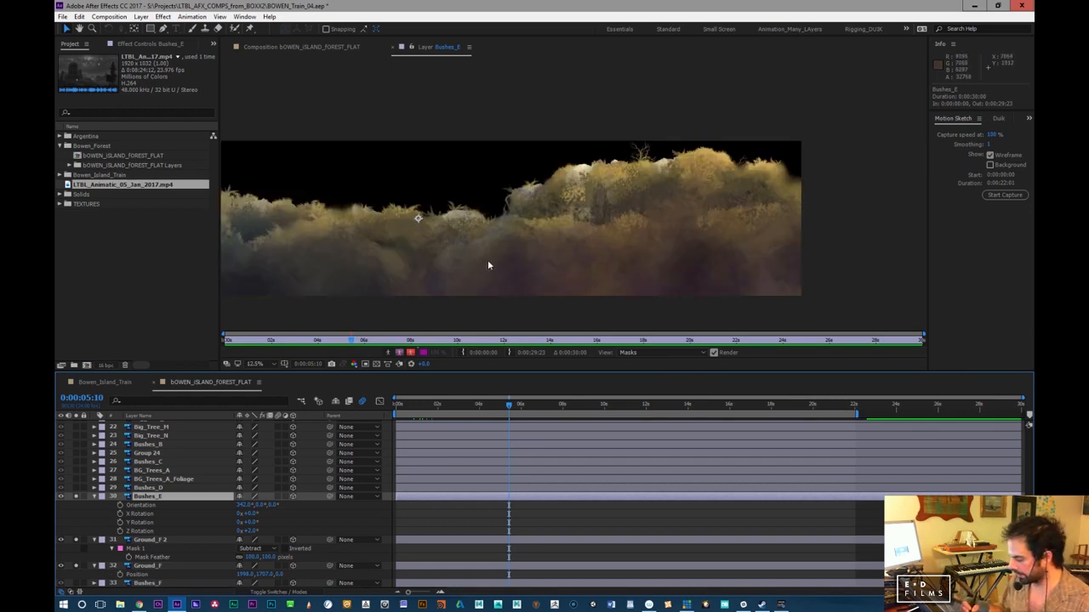
drag(541, 255, 703, 258)
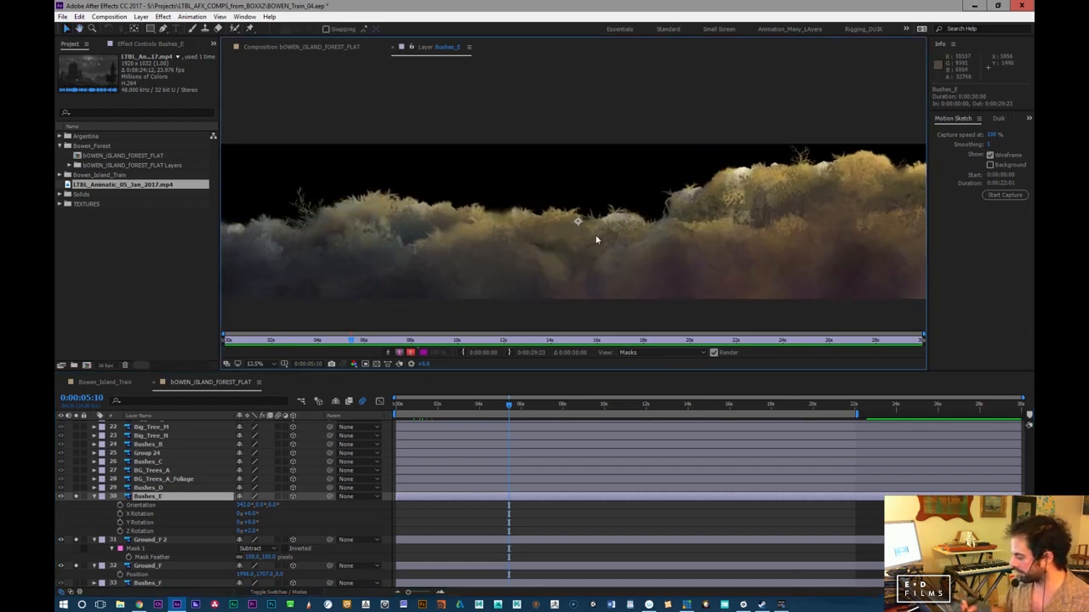
click(296, 48)
drag(462, 410, 904, 382)
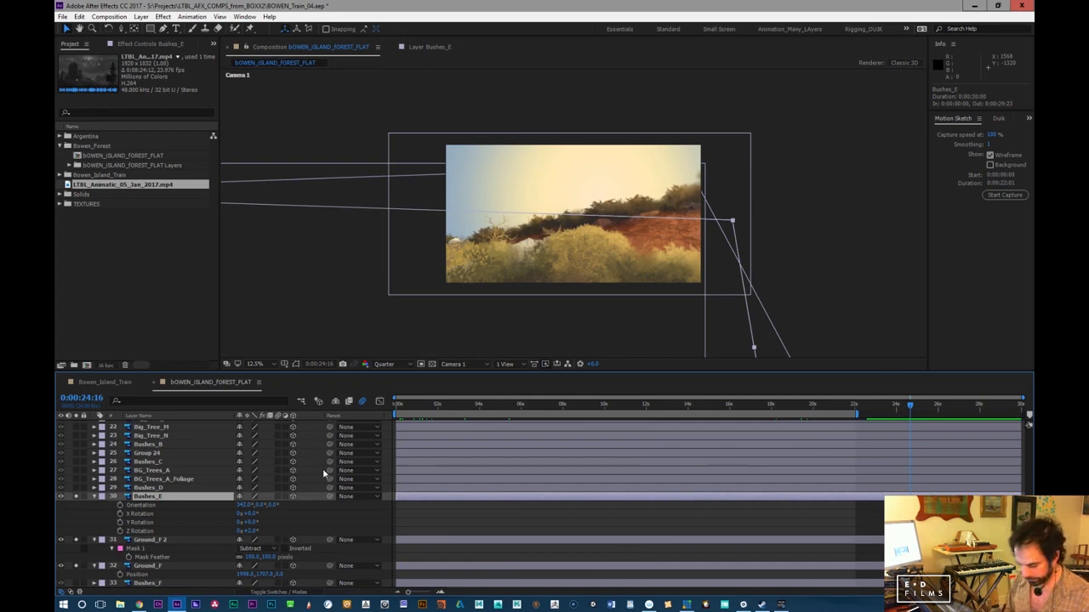
key(r)
key(r)
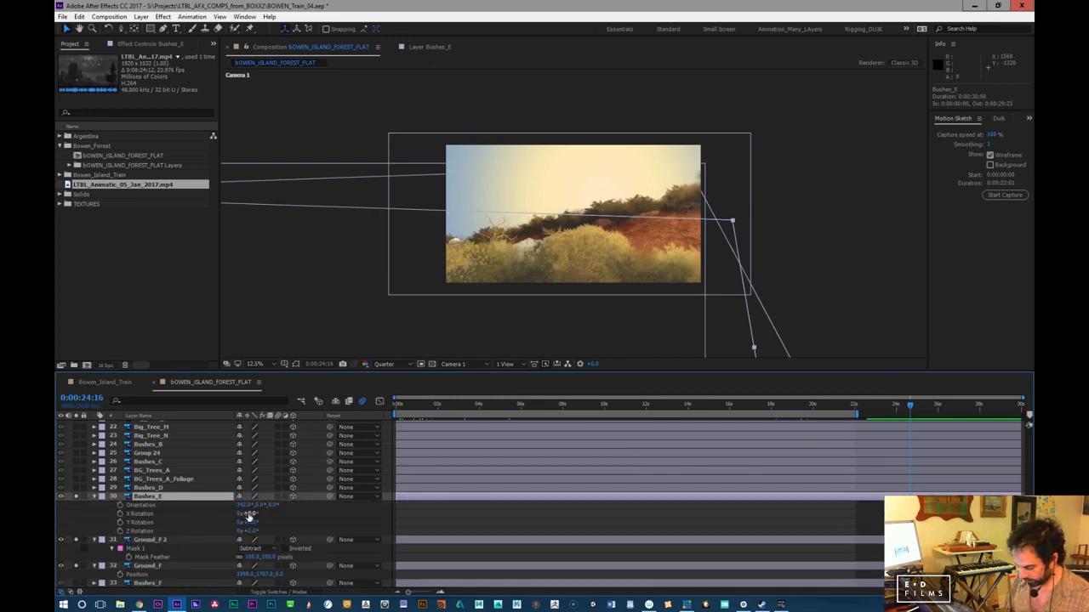
drag(244, 508, 223, 508)
drag(414, 406, 353, 435)
Solo the Bushes_D layer and examine the artwork in the Group 24 and Big_Tree_N layers
click(147, 490)
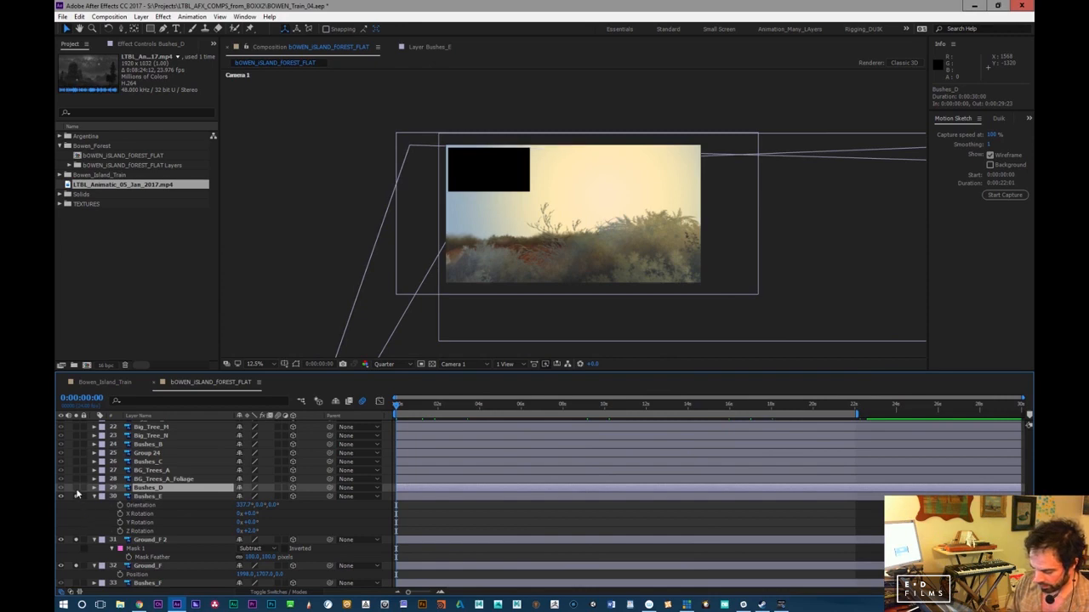
click(147, 455)
double_click(147, 456)
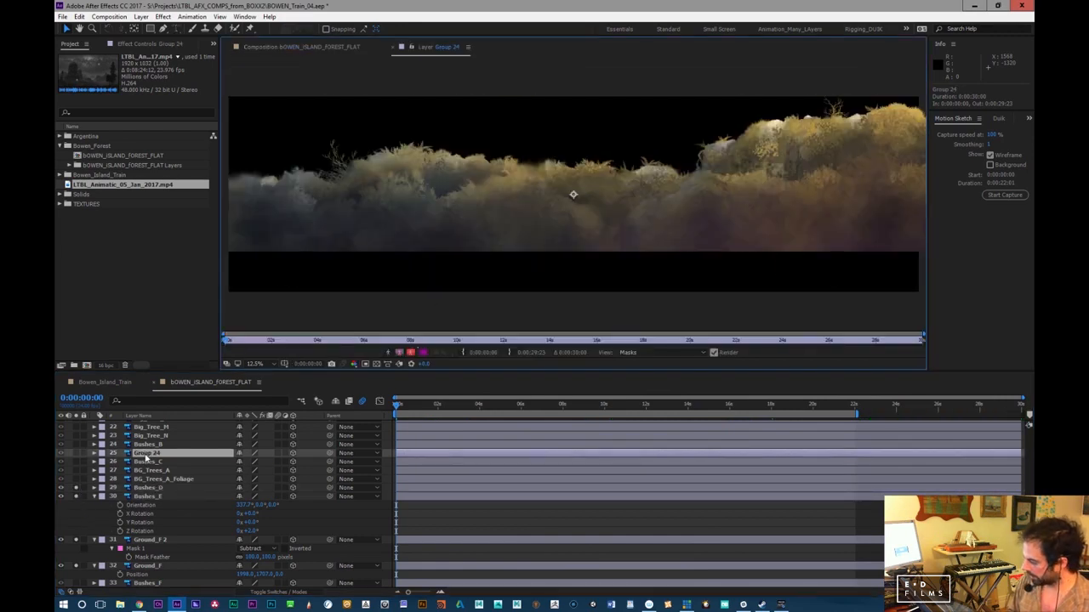
click(394, 48)
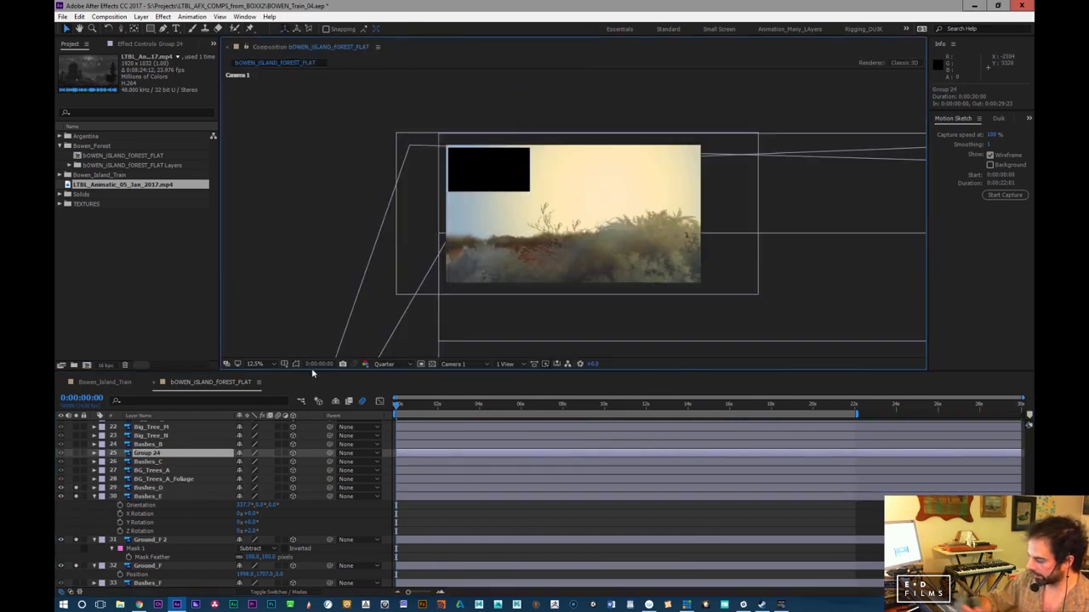
click(171, 434)
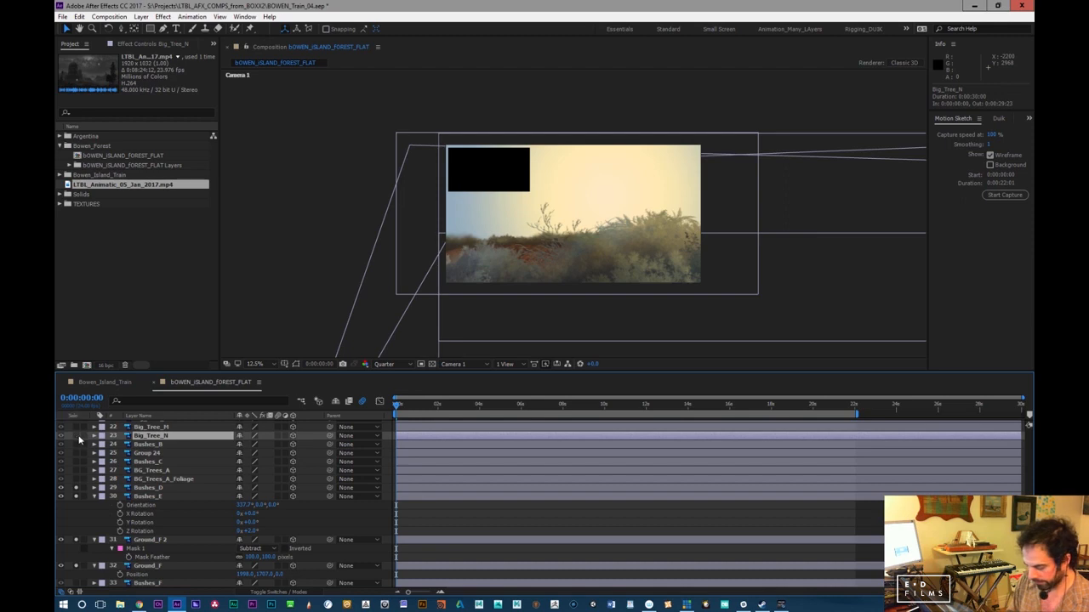
double_click(156, 437)
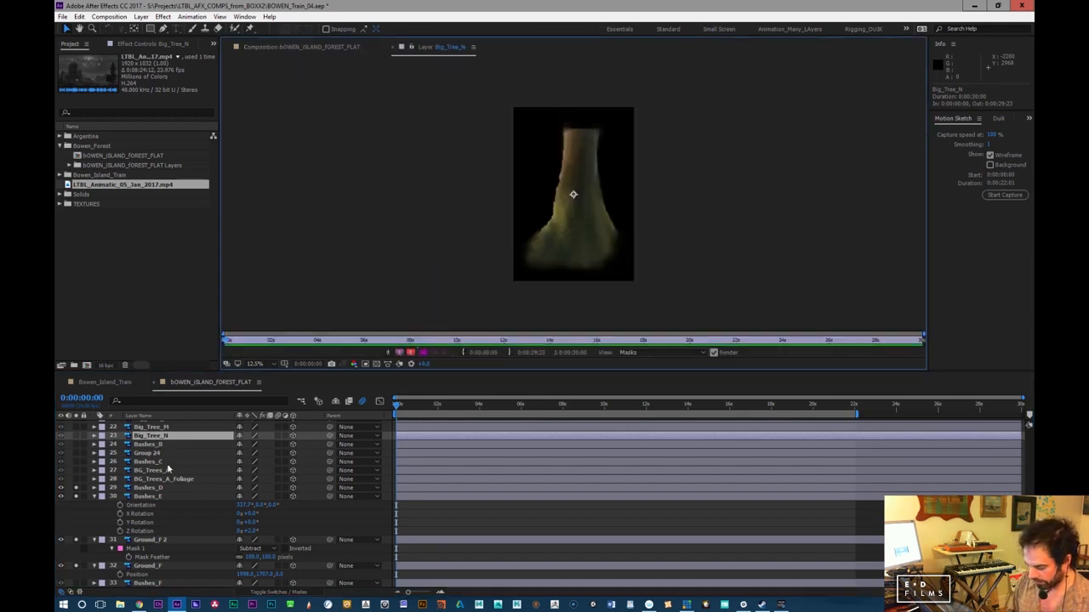
click(158, 461)
click(149, 437)
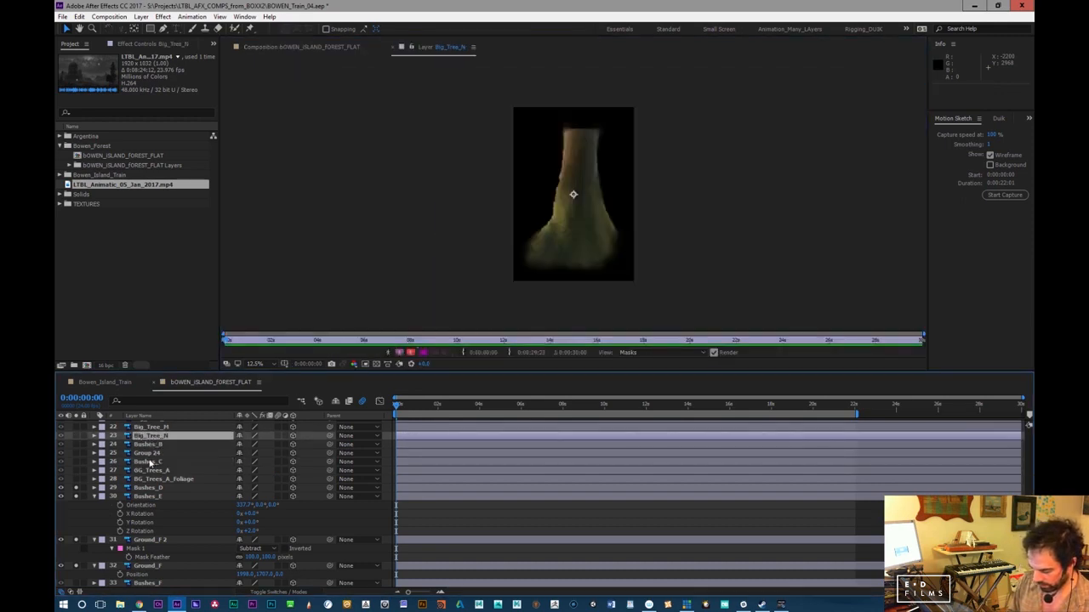
click(167, 463)
Rename the Group 24 layer as Foliage
click(163, 455)
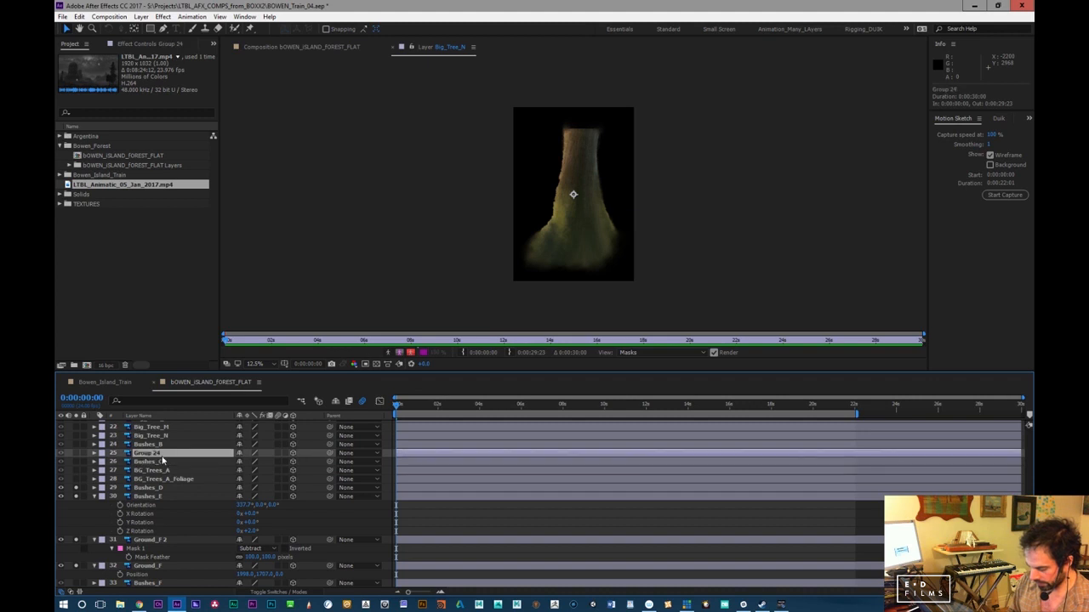
key(Return)
text(F)
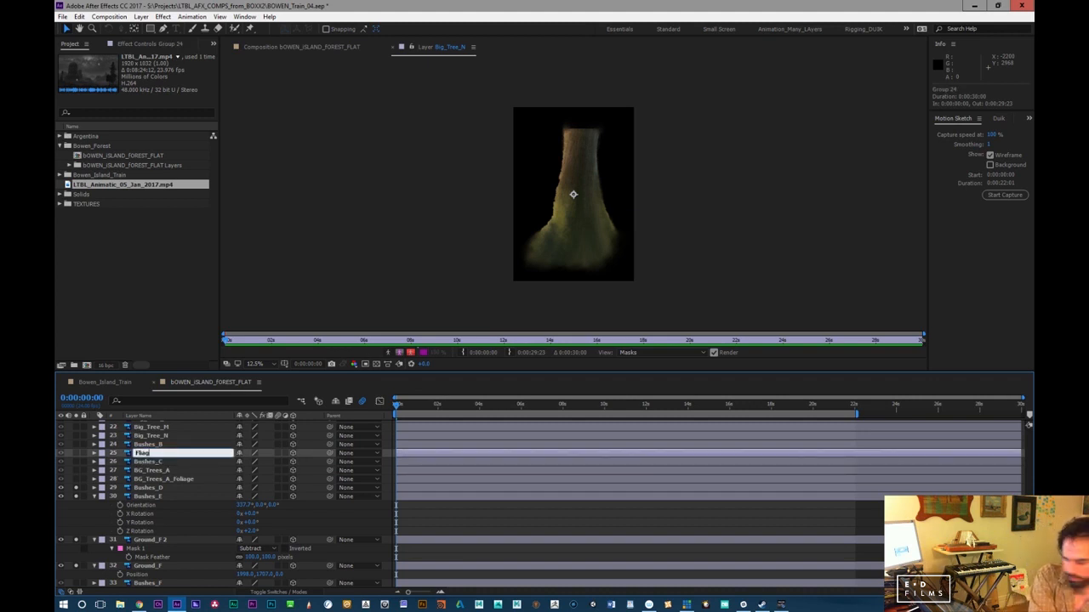
text(liage)
key(Return)
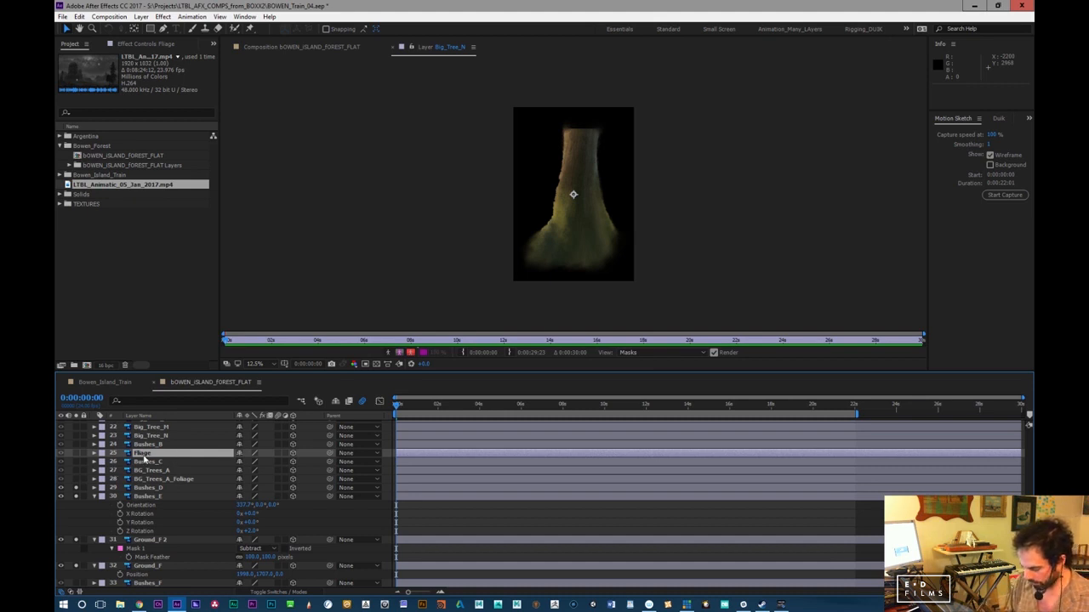
key(Return)
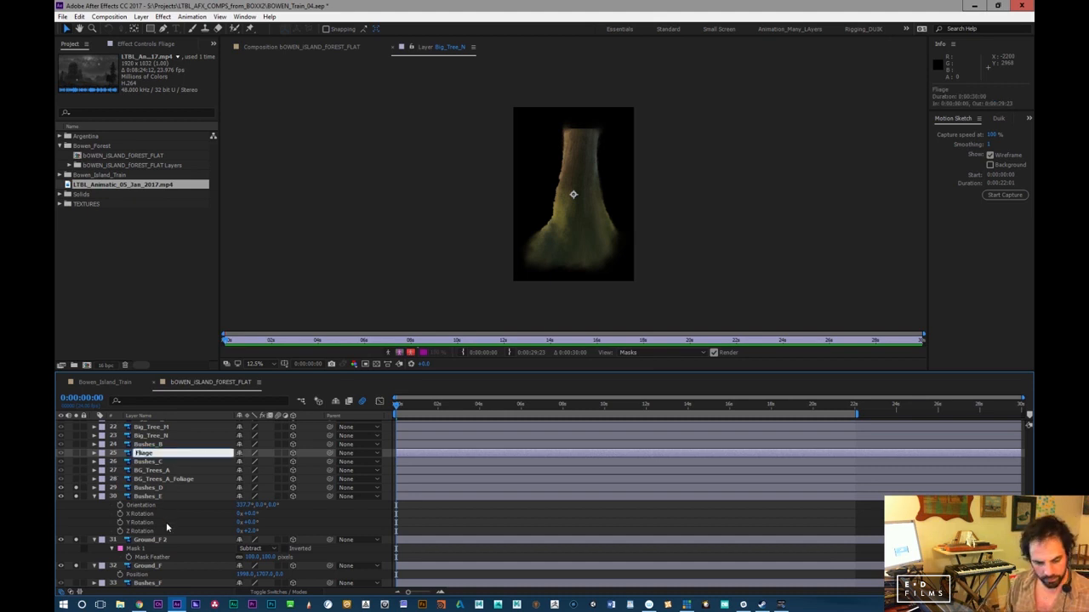
text(Foliage)
key(Return)
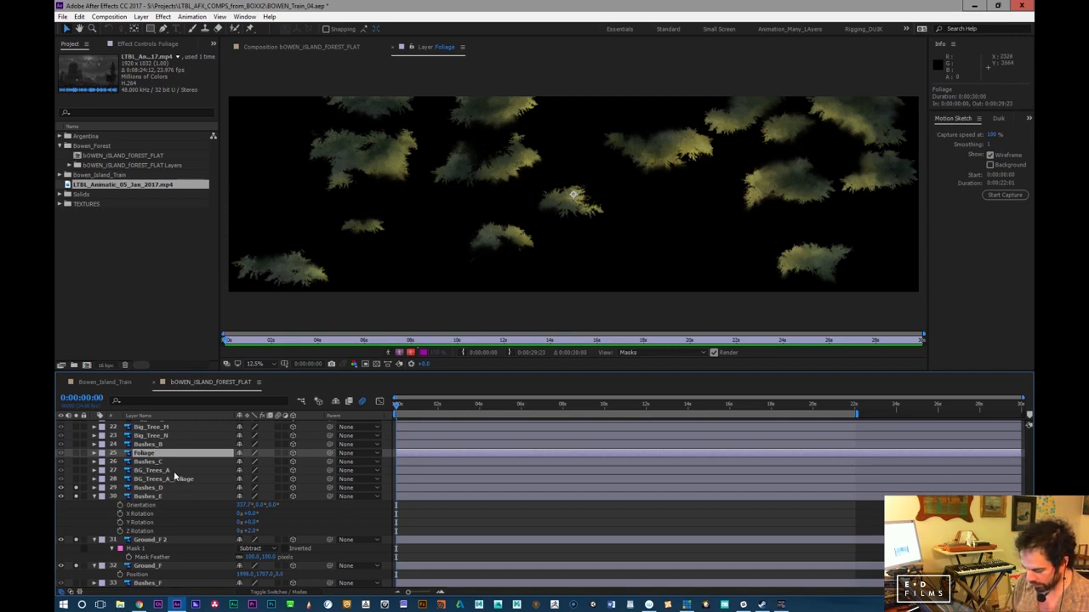
Move the Foliage layer between Bushes_C and BG_Trees_A, and view the BG_Trees_A and BG_Trees_A_Foliage artwork
click(161, 470)
drag(162, 455, 164, 471)
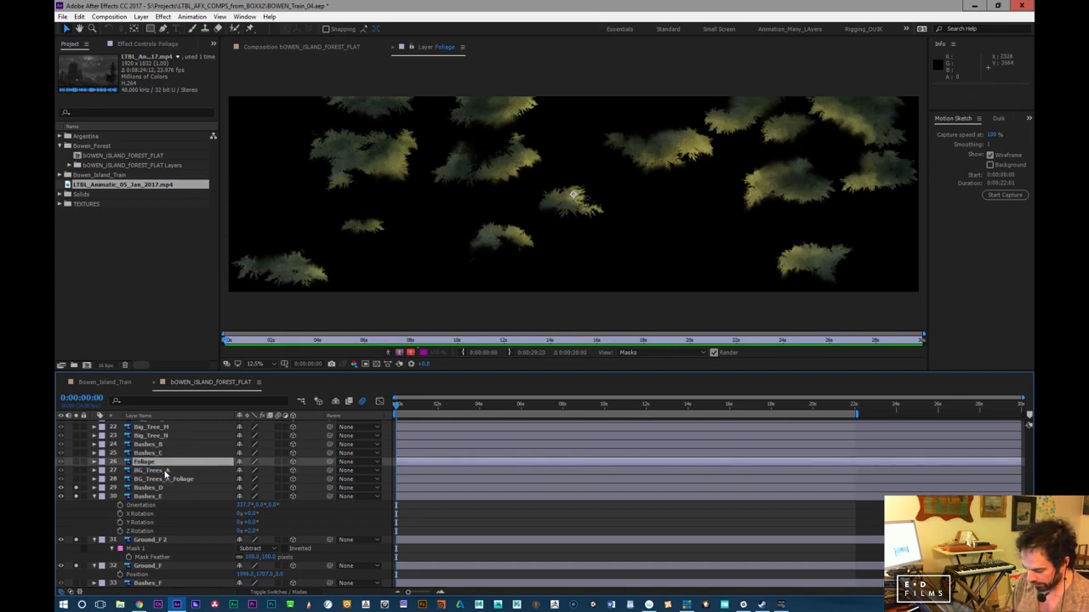
click(166, 471)
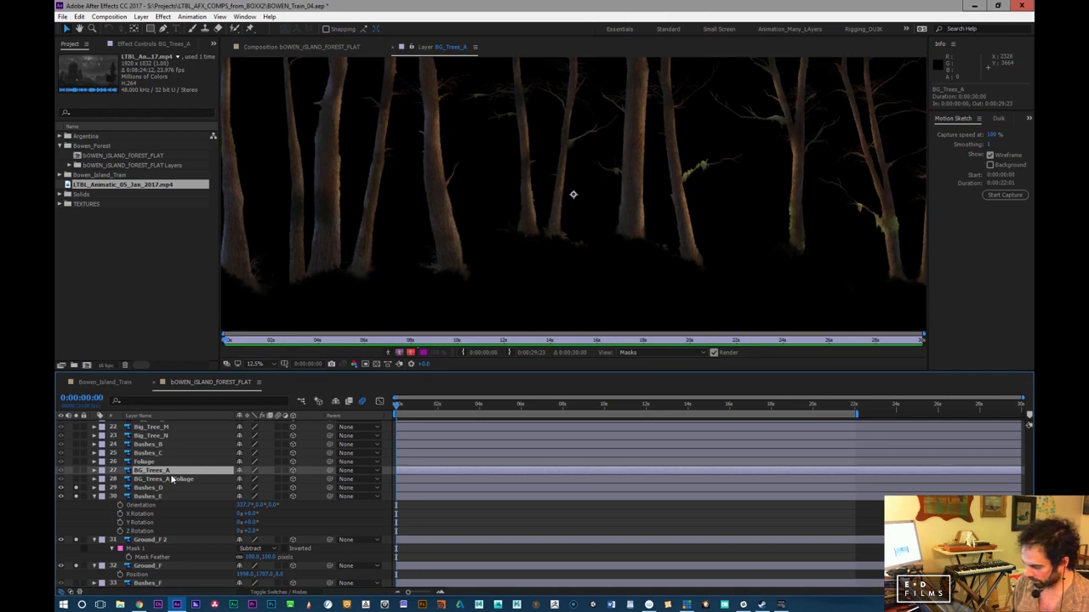
click(164, 481)
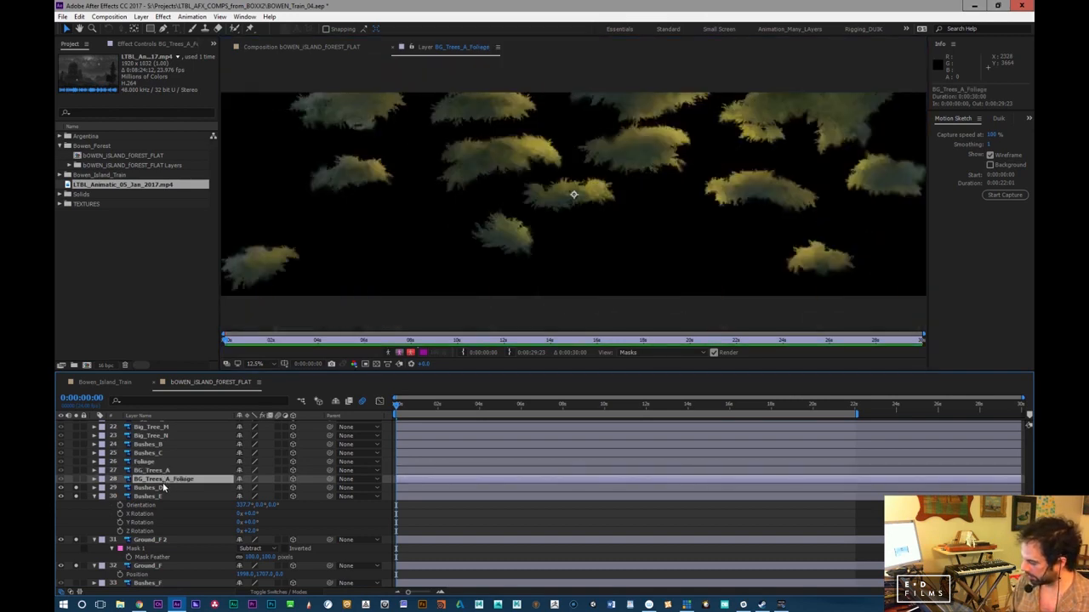
Rename the Foliage layer as BG_Trees_A_Foliage_FRNT, reusing the name of BG_Trees_A_Foliage, and return to the composition view
click(158, 462)
key(Return)
click(178, 481)
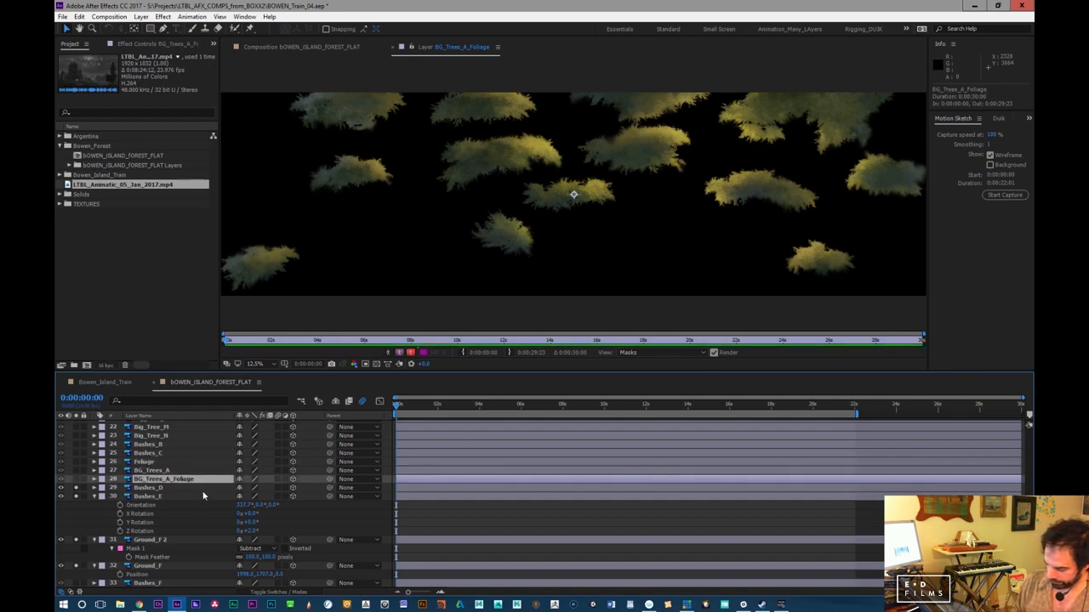
key(Return)
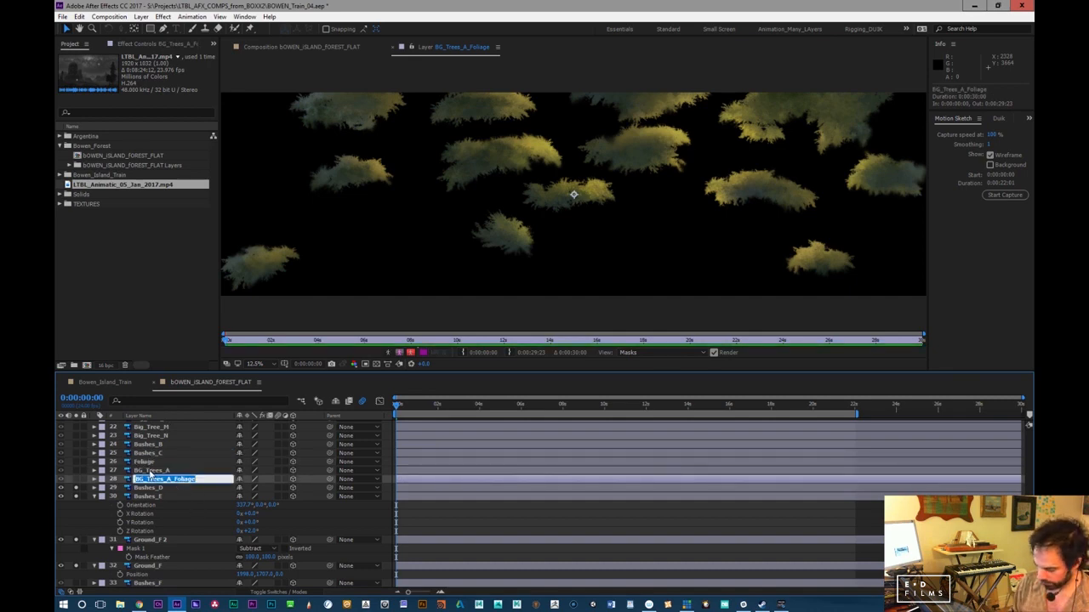
key(ctrl+c)
click(151, 464)
key(Return)
key(ctrl+v)
text(_F)
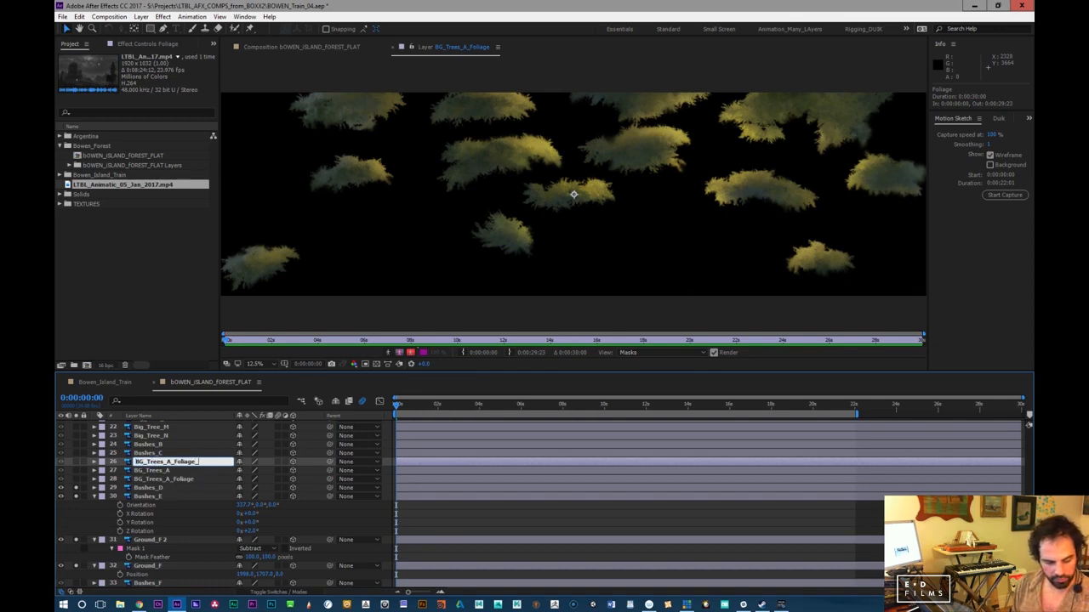
text(RNT)
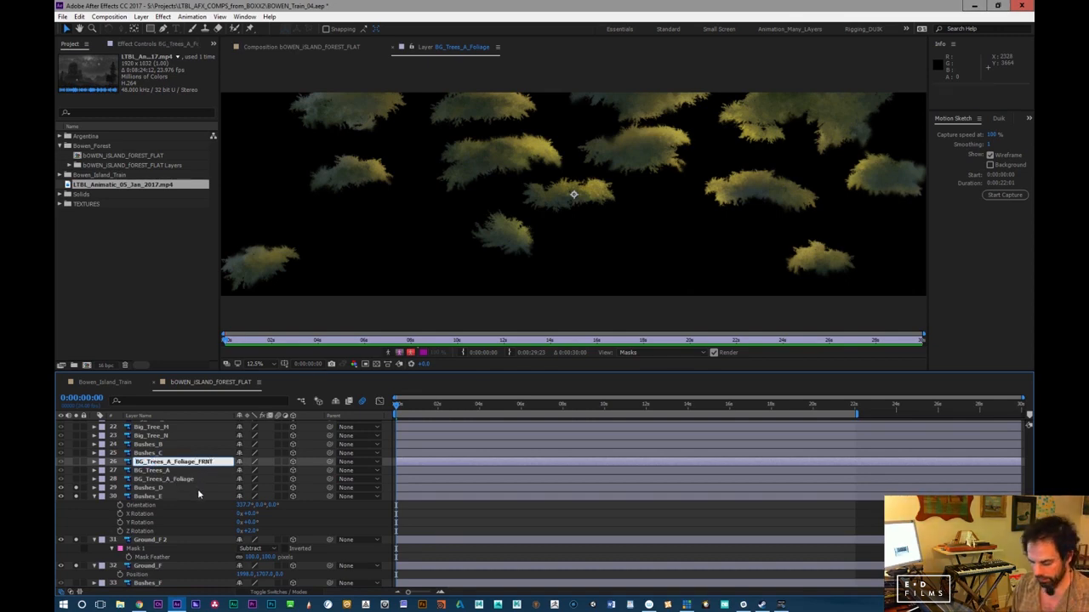
key(Return)
click(393, 46)
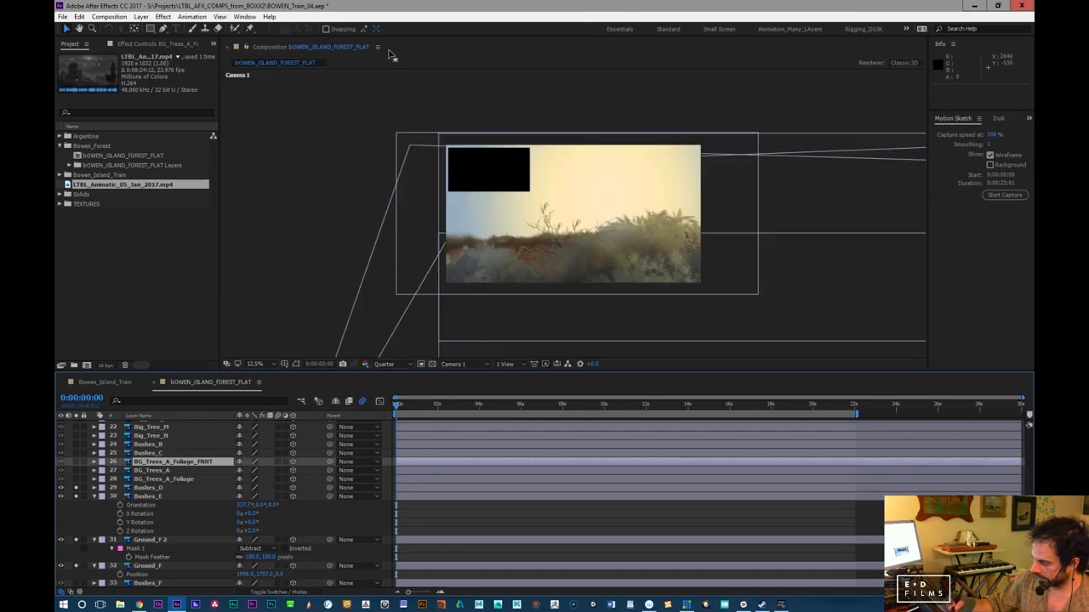
Adjust Bushes_E's position and reduce its scale to 75%, comparing with the animatic at 0:00:01:21, the first frame and 0:00:01:15
drag(418, 408, 435, 515)
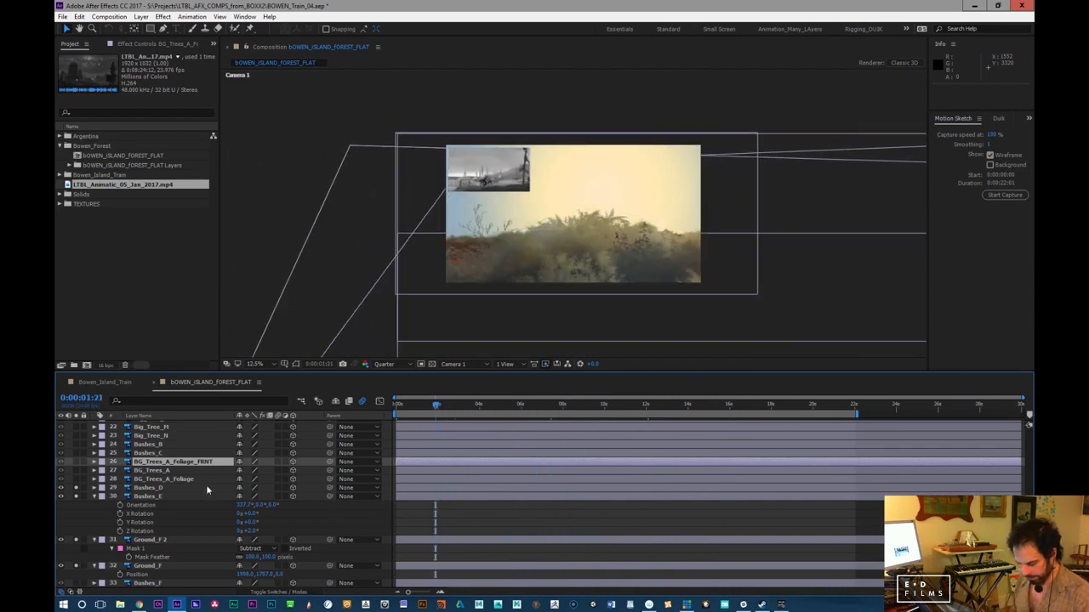
click(162, 491)
drag(425, 407, 388, 414)
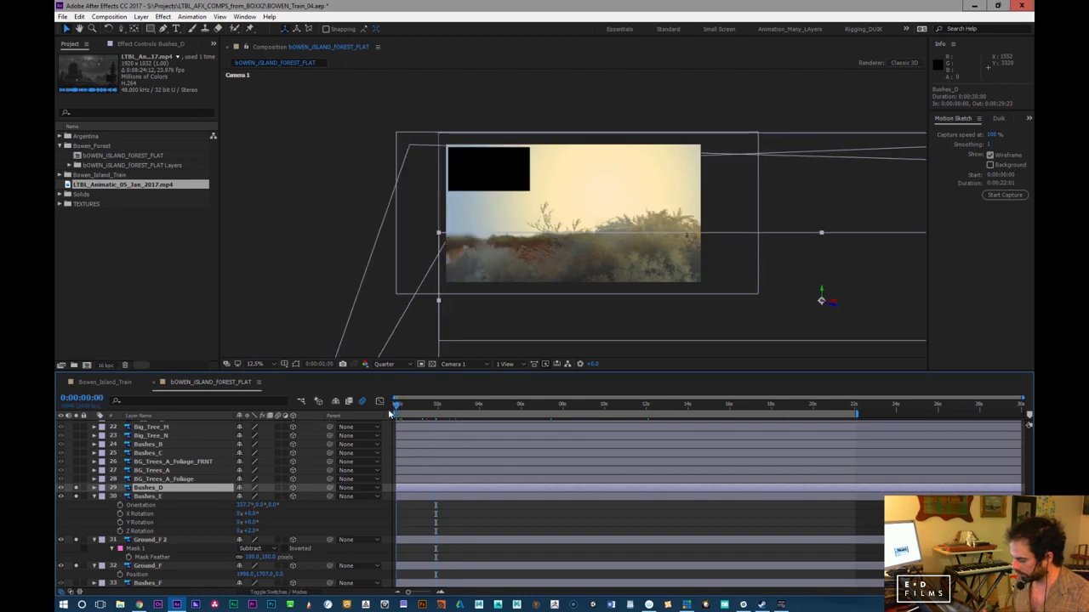
click(191, 497)
key(p)
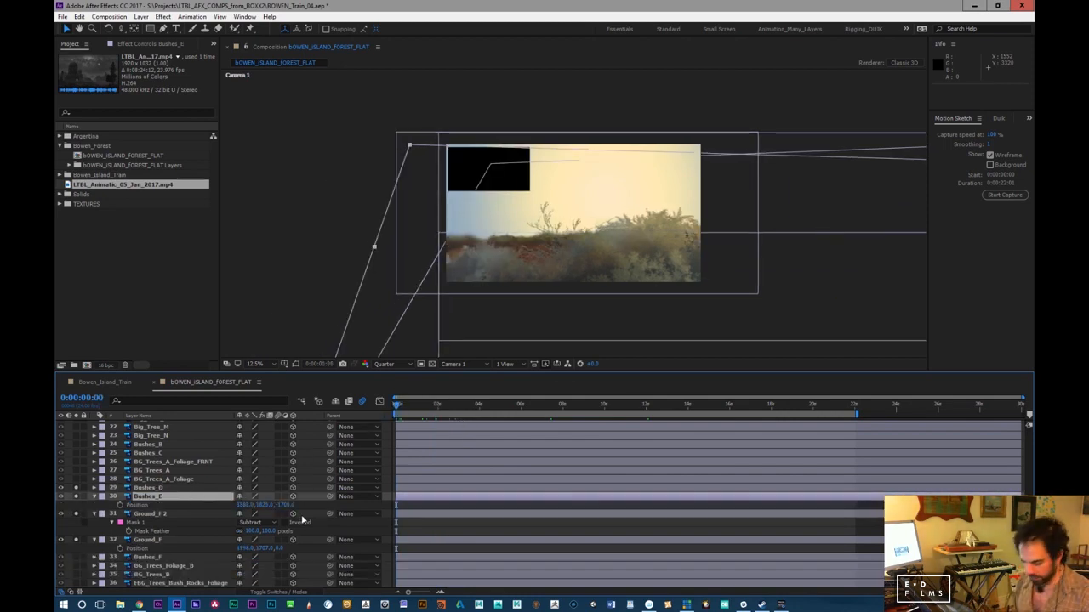
mouse_move(284, 506)
mouse_down()
mouse_move(368, 491)
mouse_move(285, 505)
mouse_up()
drag(400, 409, 429, 415)
key(s)
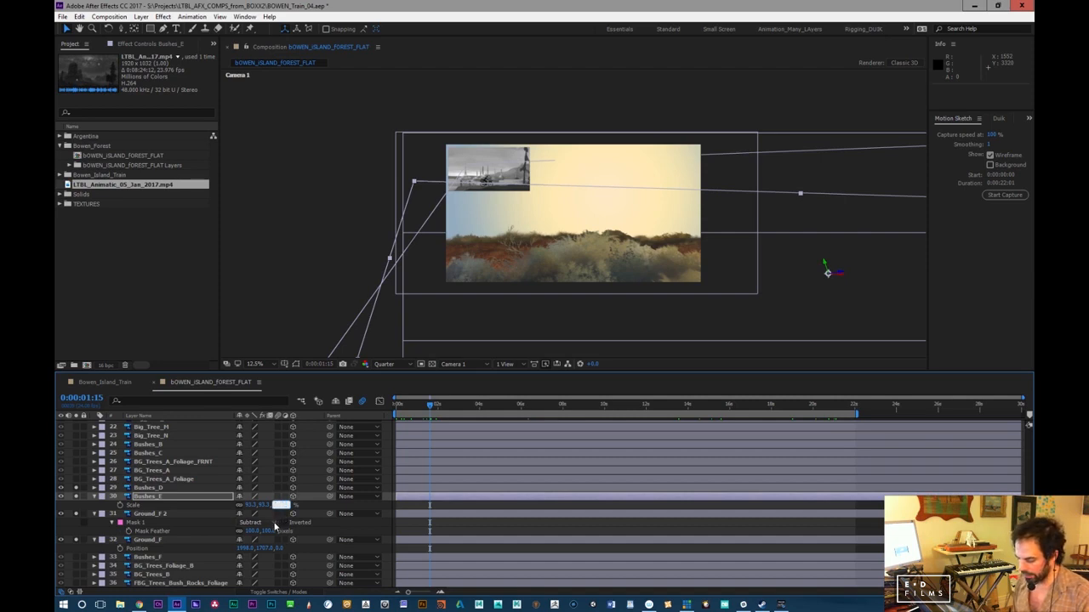
key(Return)
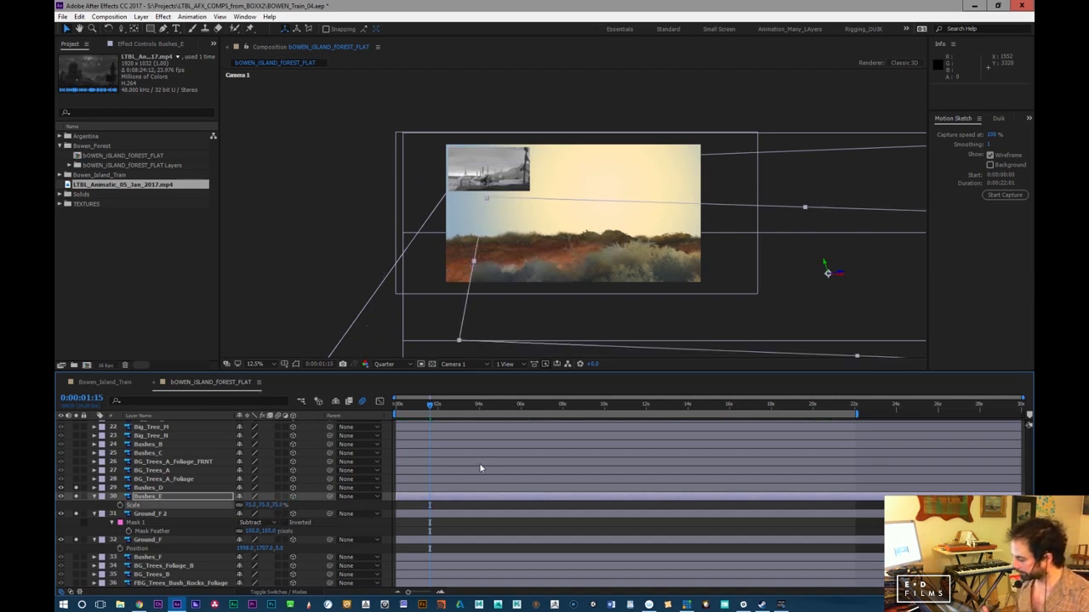
Move Bushes_E to Z -1000 and about X 1426, checking its coverage at 0:00:16:06
key(p)
click(285, 506)
mouse_move(245, 505)
mouse_down()
mouse_move(218, 505)
mouse_move(264, 516)
mouse_up()
click(285, 505)
key(Return)
drag(429, 409, 735, 419)
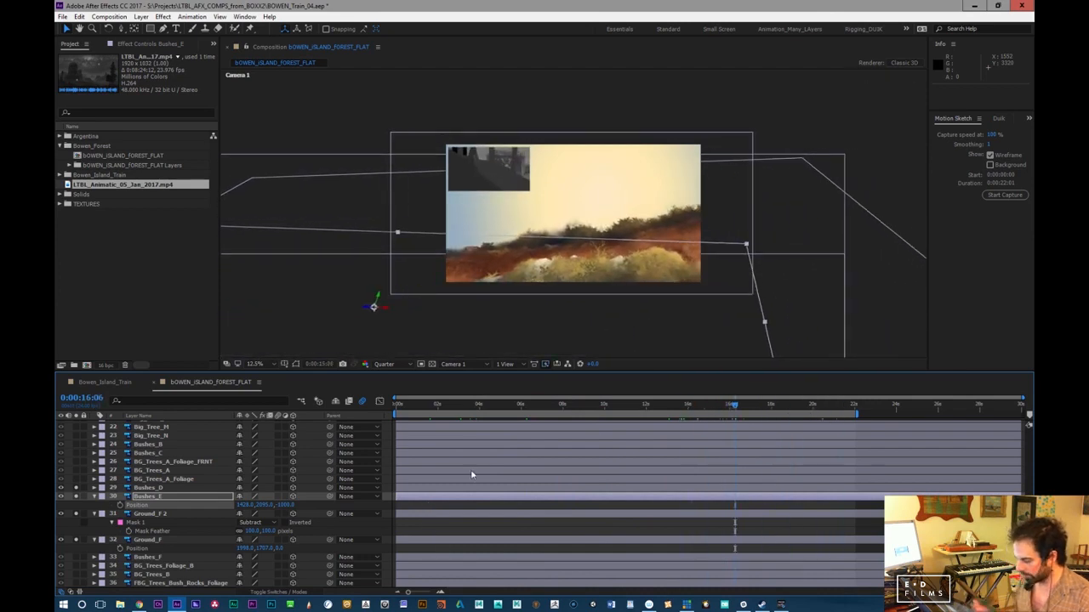
Set Bushes_E's Z position to -1300, shift it leftward and raise it to about Y 1877, checking its coverage at the first frame
drag(281, 504, 240, 510)
drag(646, 407, 371, 437)
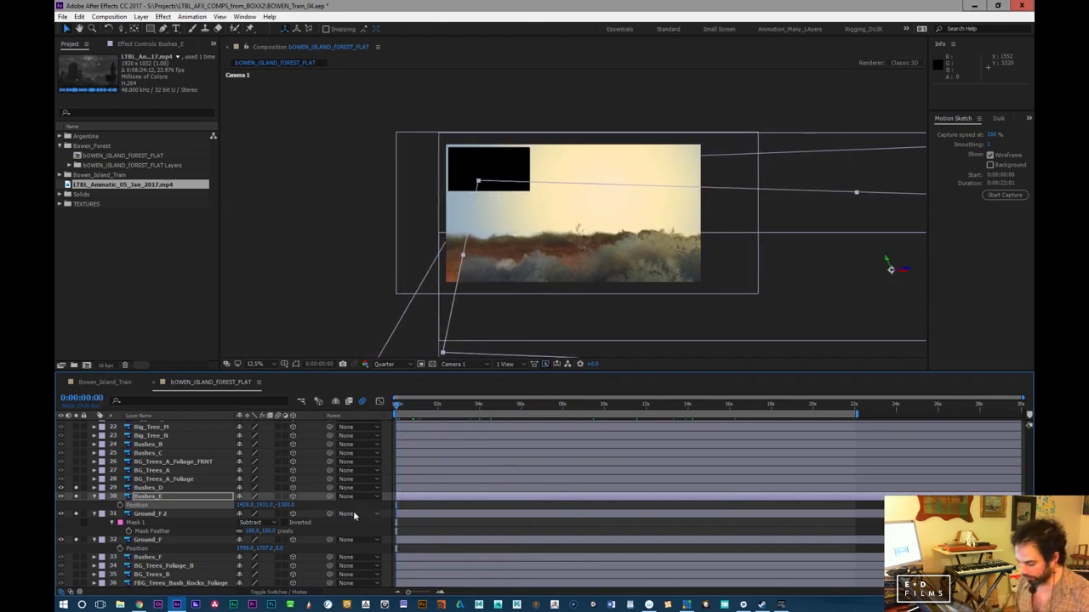
drag(245, 507, 223, 506)
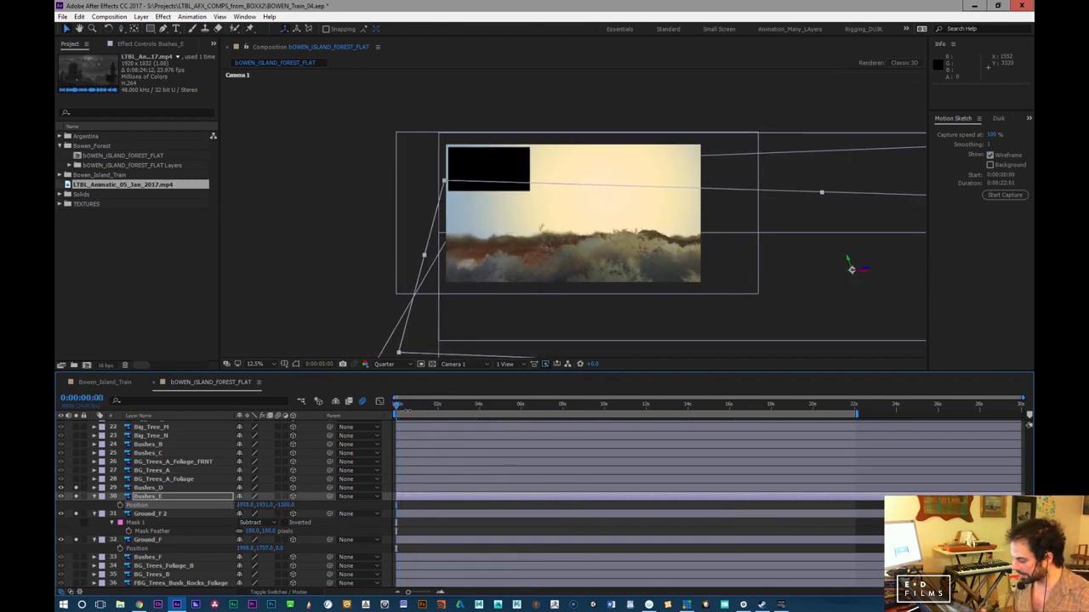
drag(414, 411, 562, 458)
drag(265, 507, 233, 506)
drag(406, 409, 390, 453)
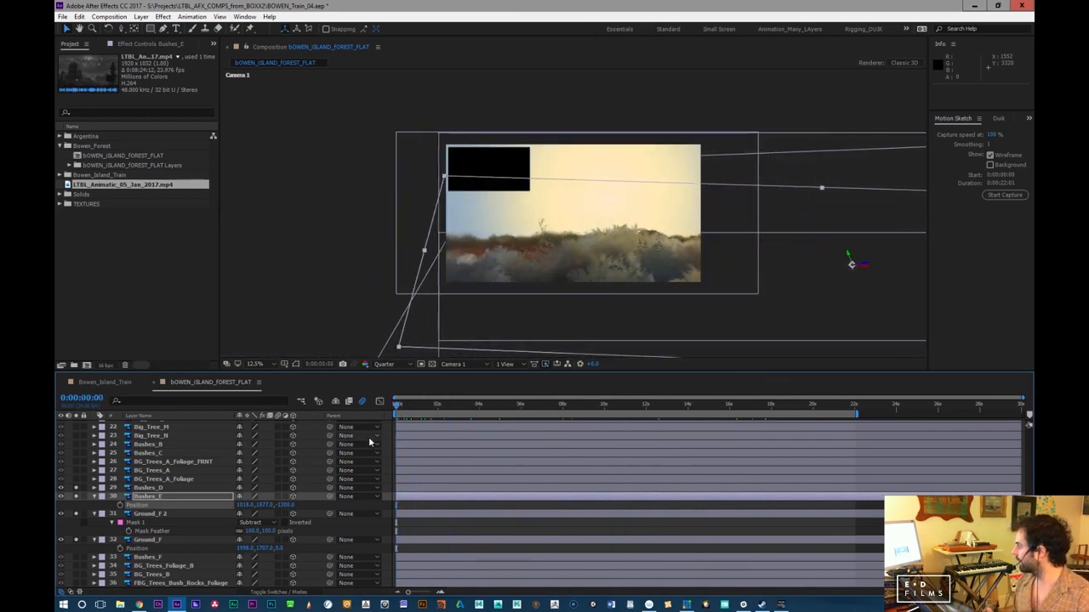
Check the bushes against the animatic at 0:00:07:09, move Bushes_C directly above Bushes_D in the layer order and reveal its position
drag(398, 407, 389, 428)
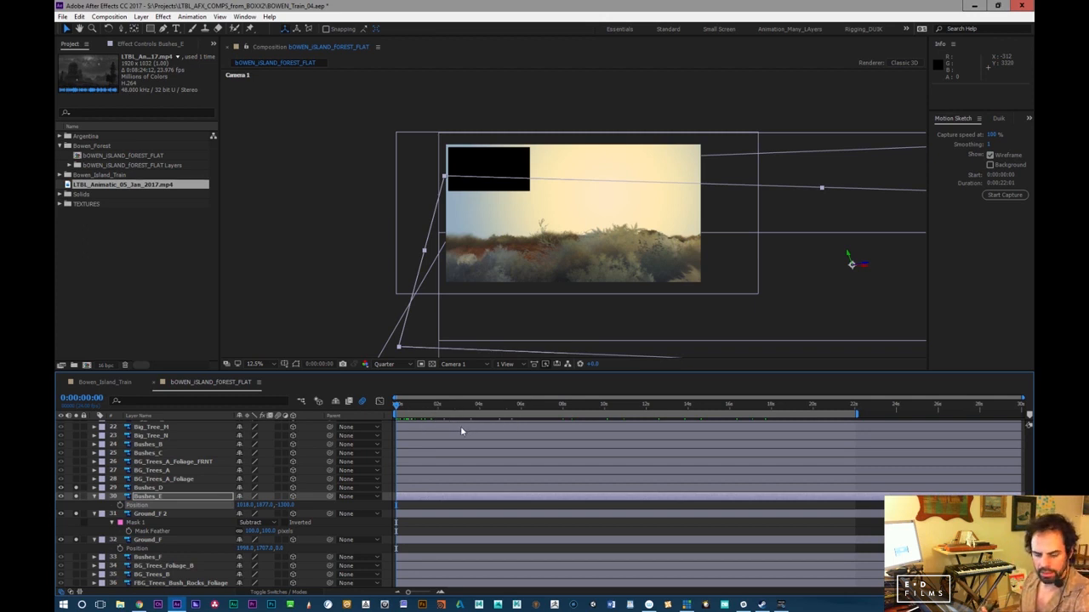
key(period)
drag(404, 410, 578, 403)
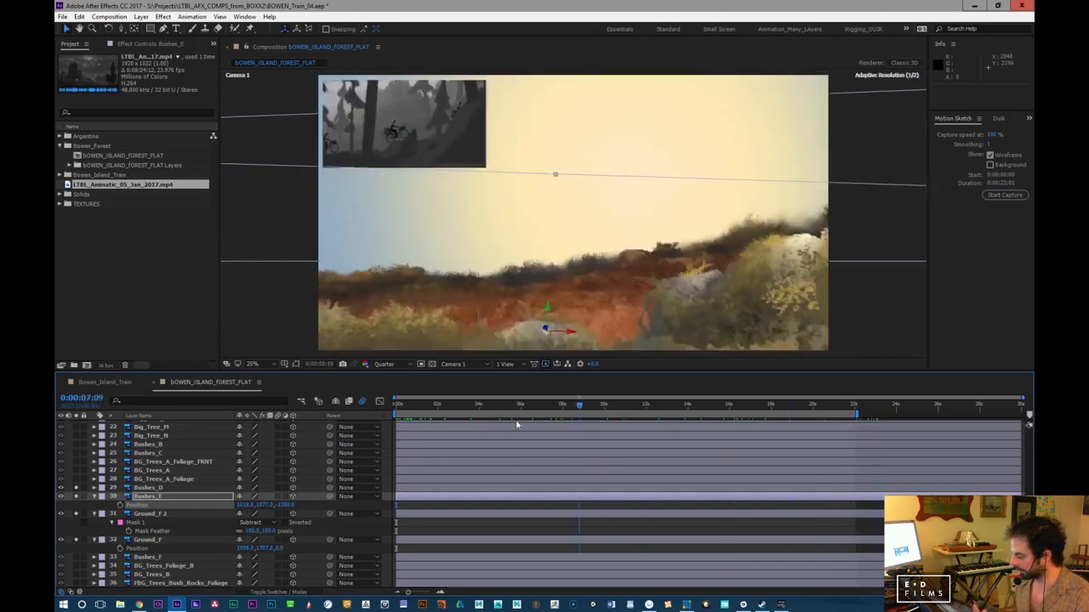
key(Home)
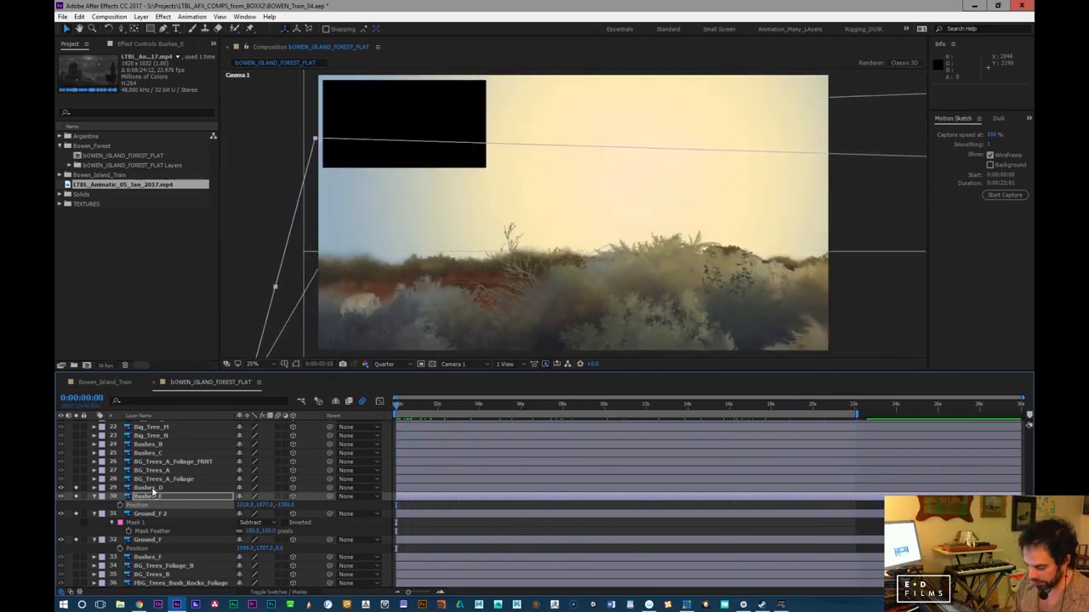
click(153, 488)
click(161, 454)
drag(148, 457, 148, 486)
key(p)
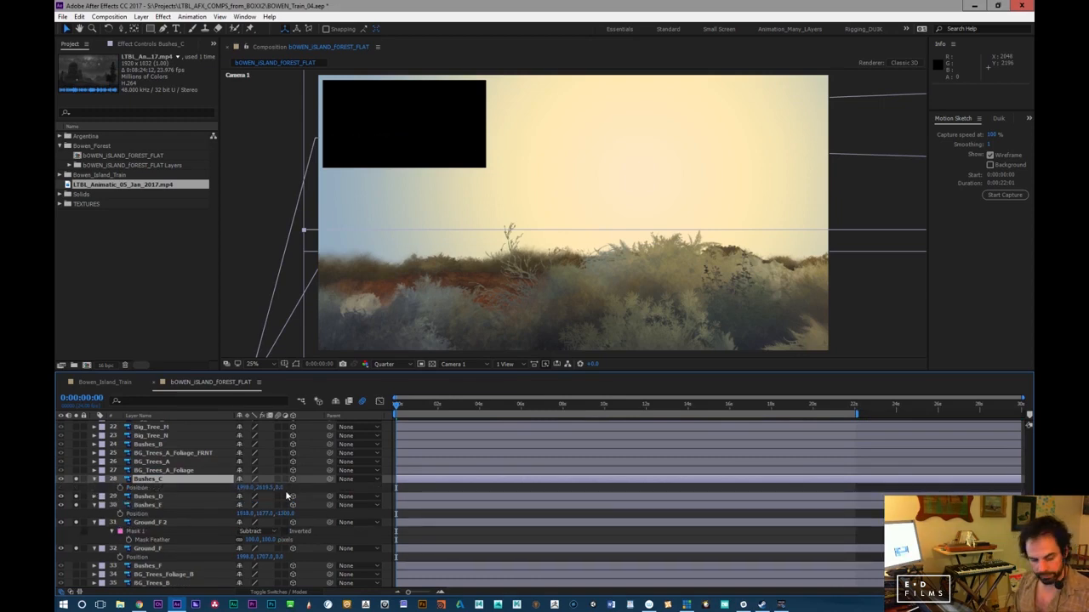
Set Bushes_C's Z position to -1750 and reduce its scale, comparing with the animatic at 0:00:04:11
key(comma)
drag(278, 487, 180, 480)
key(ctrl+z)
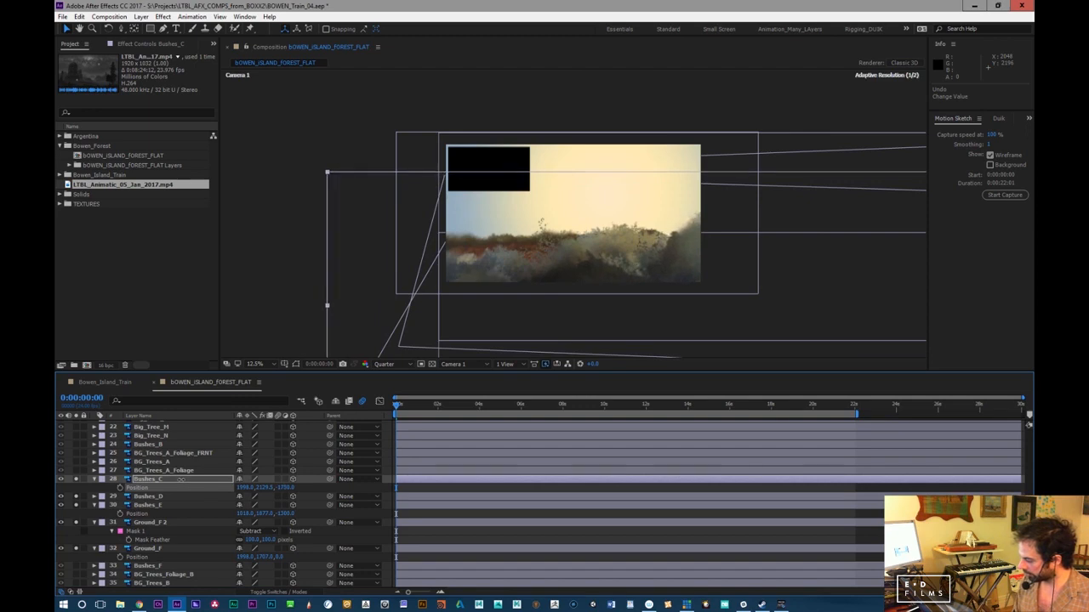
key(s)
drag(278, 488, 263, 488)
drag(398, 408, 501, 408)
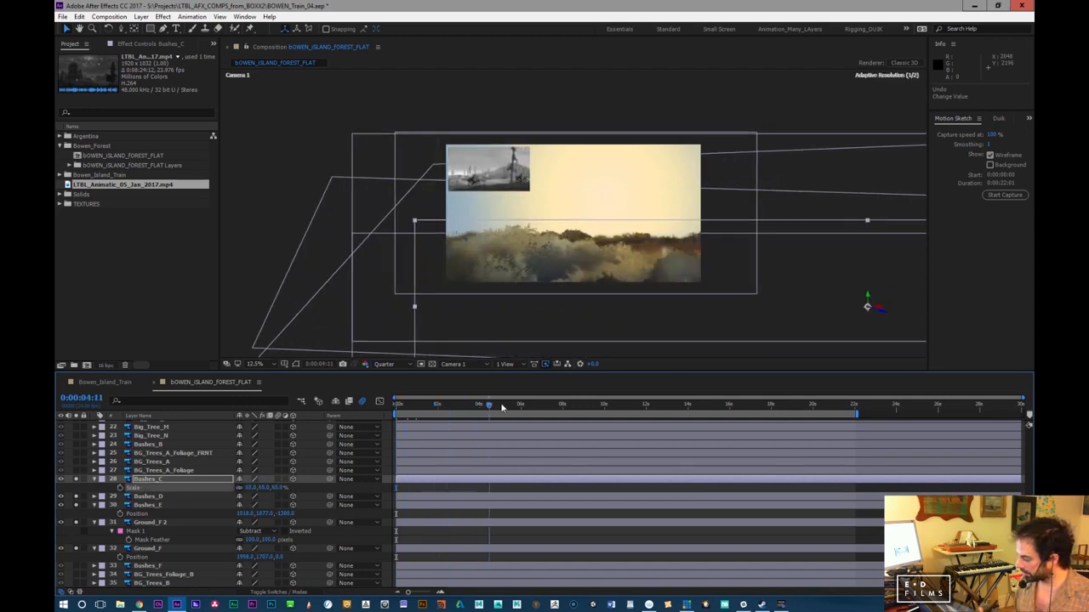
Raise Bushes_C to about Y 1949 and shift it leftward, checking its coverage at the first frame and 0:00:11:04
key(p)
drag(267, 489, 238, 489)
drag(441, 409, 387, 416)
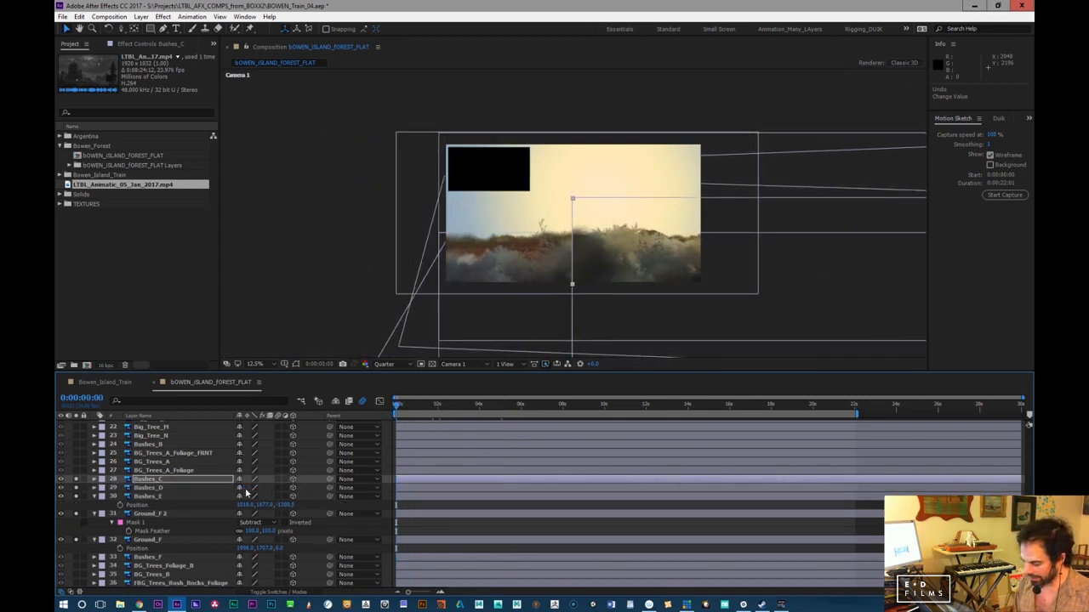
drag(245, 487, 185, 498)
drag(425, 407, 629, 427)
Enlarge Bushes_C to about 84% scale and set its X orientation to 335°
key(s)
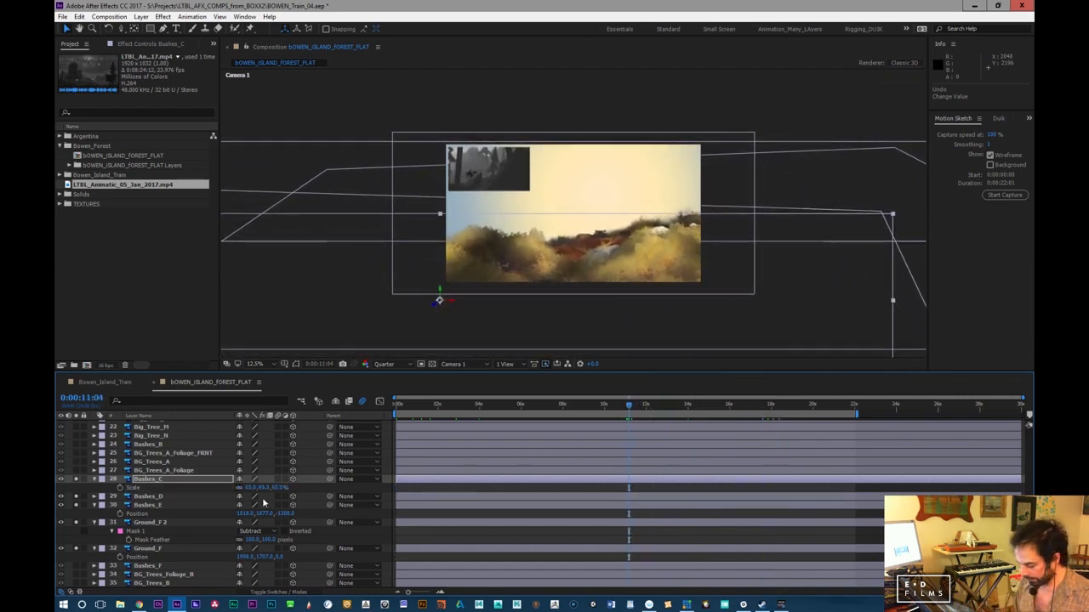
drag(254, 489, 270, 489)
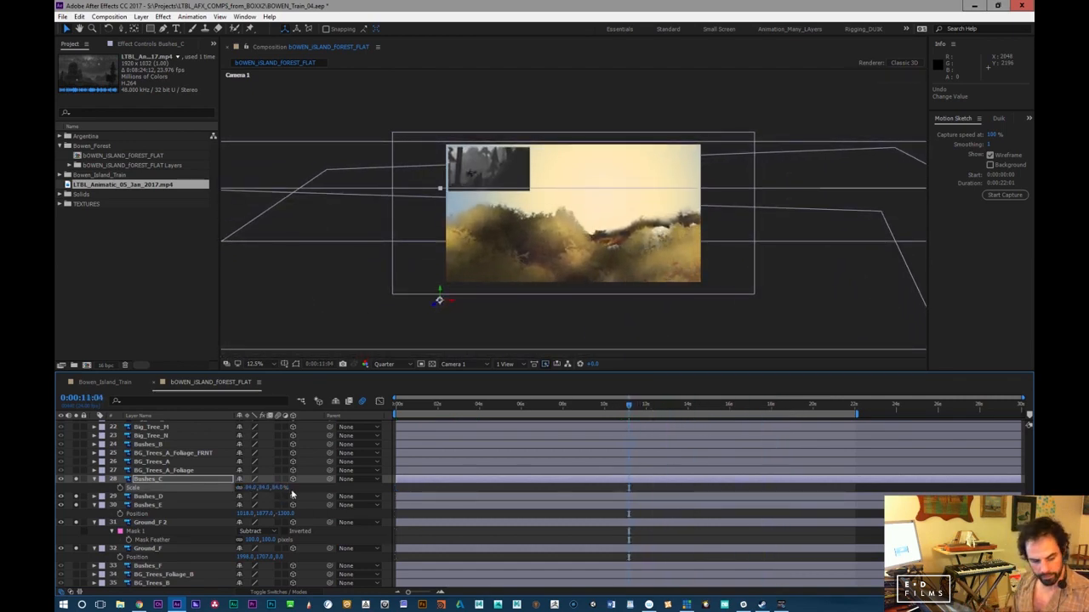
key(r)
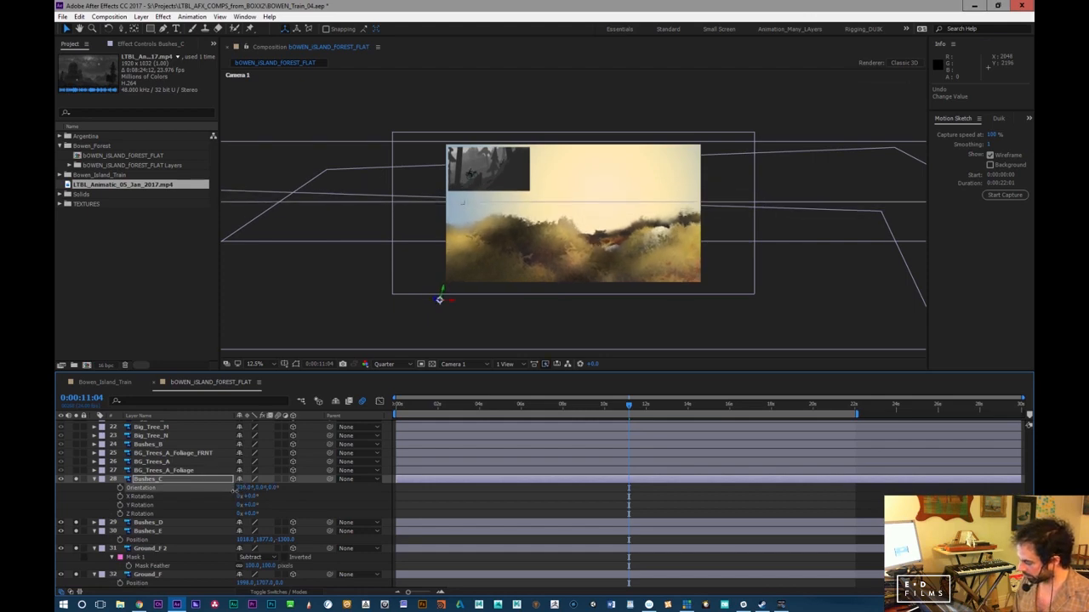
key(p)
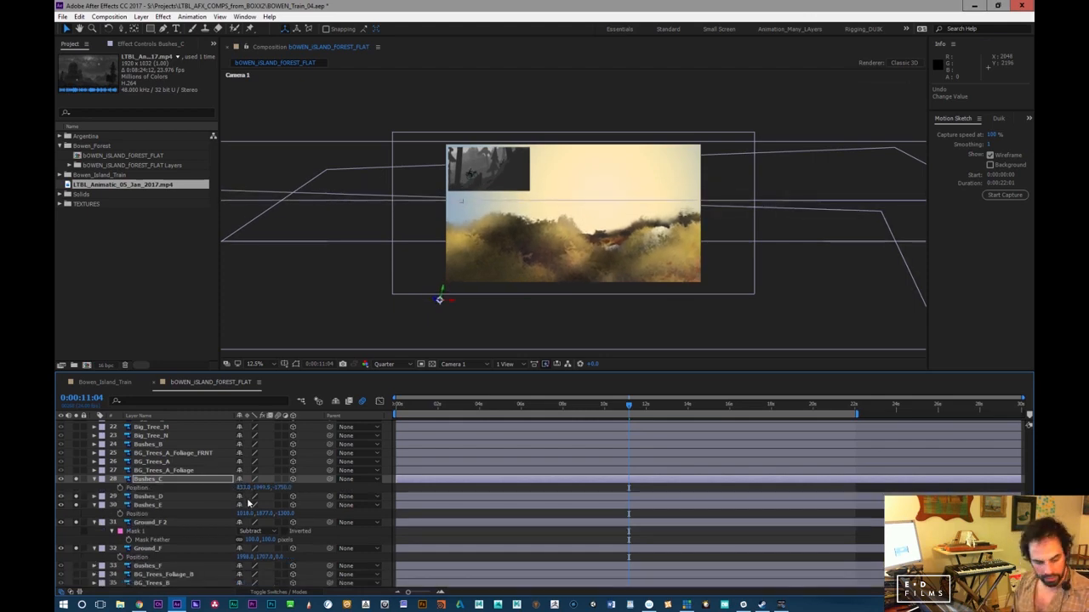
key(r)
click(244, 487)
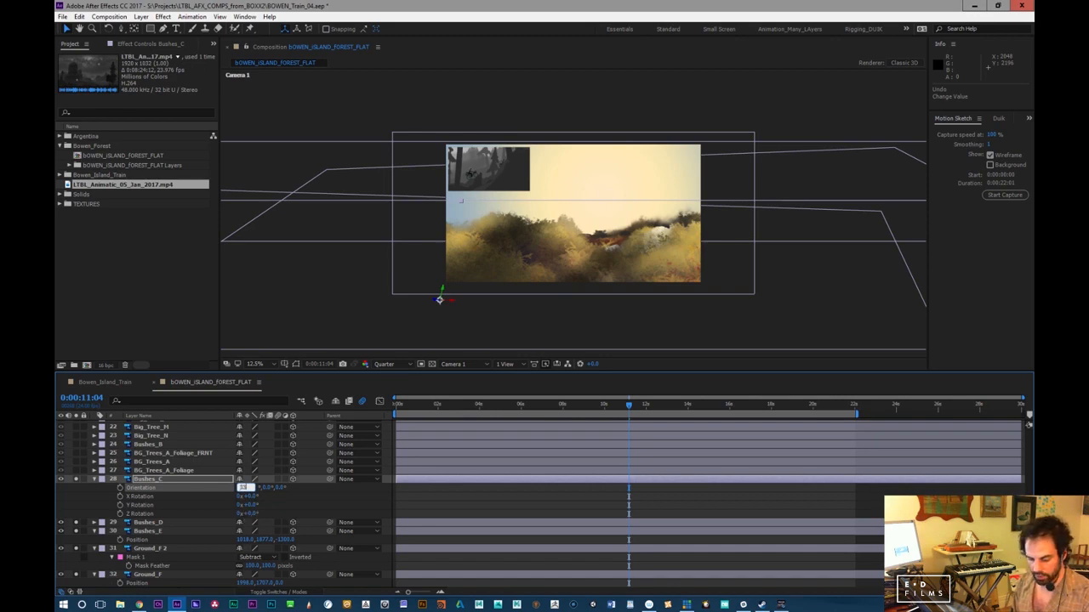
key(Return)
click(244, 490)
text(335)
key(Return)
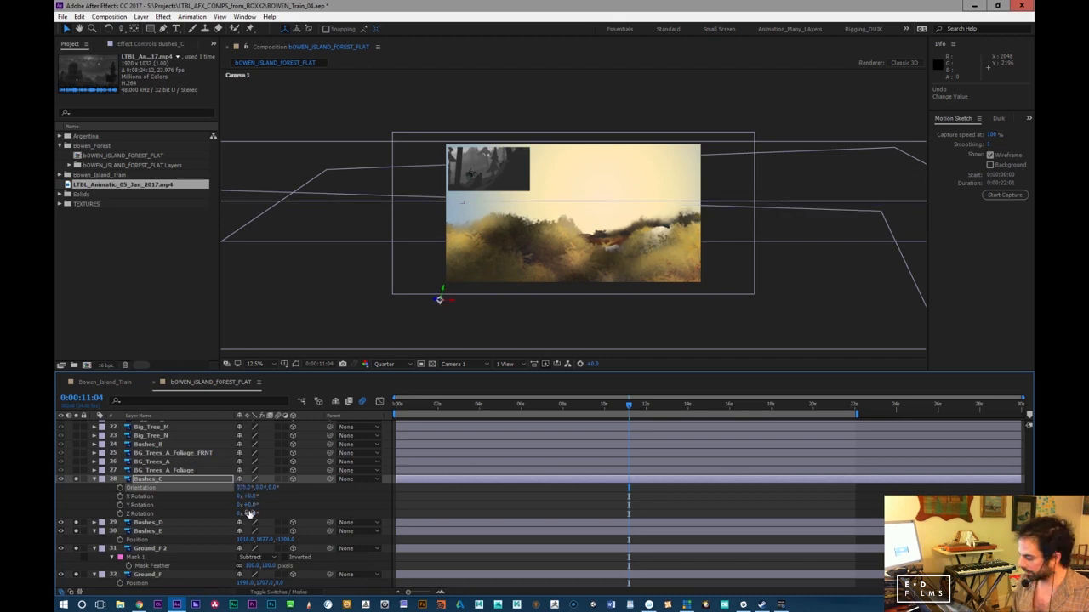
Lower Bushes_C to Y 2425.5 and rotate it to -4°, following the slope at 0:00:19:15
key(p)
drag(263, 489, 301, 491)
drag(532, 406, 804, 405)
key(KP_Subtract)
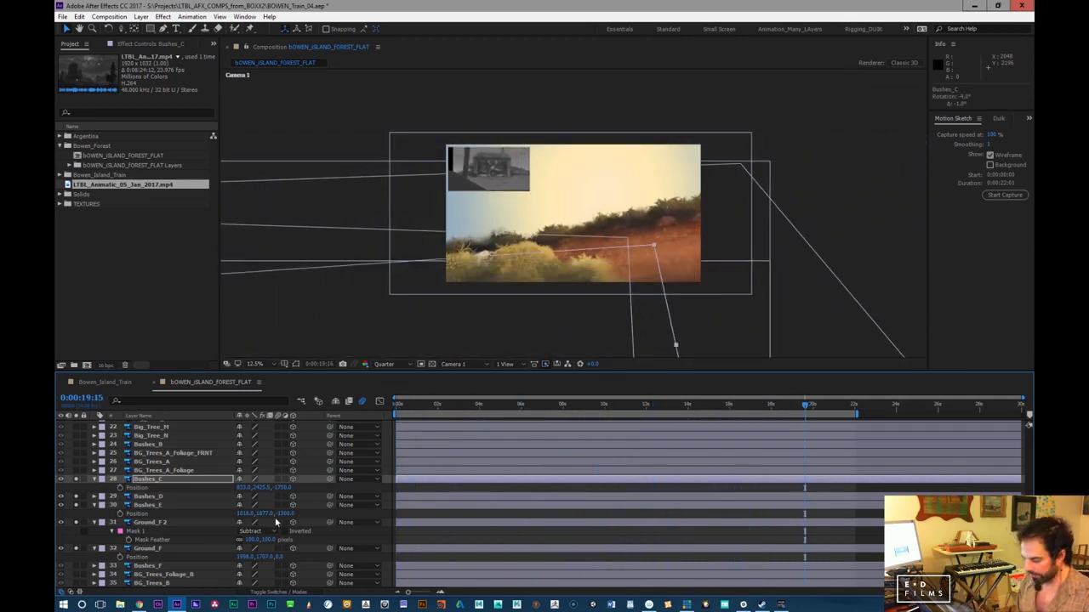
Shift Bushes_C rightward and set it to about Y 2075.5, checking its coverage at 0:00:23:10
drag(244, 489, 382, 491)
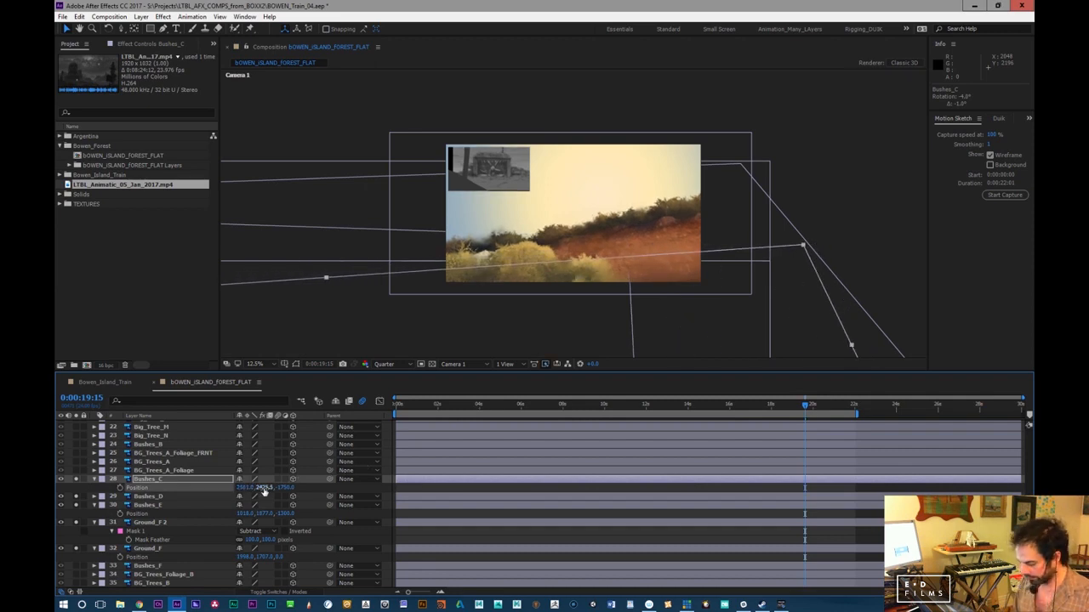
mouse_move(263, 488)
mouse_down()
mouse_move(236, 489)
mouse_move(282, 491)
mouse_up()
drag(407, 409, 885, 393)
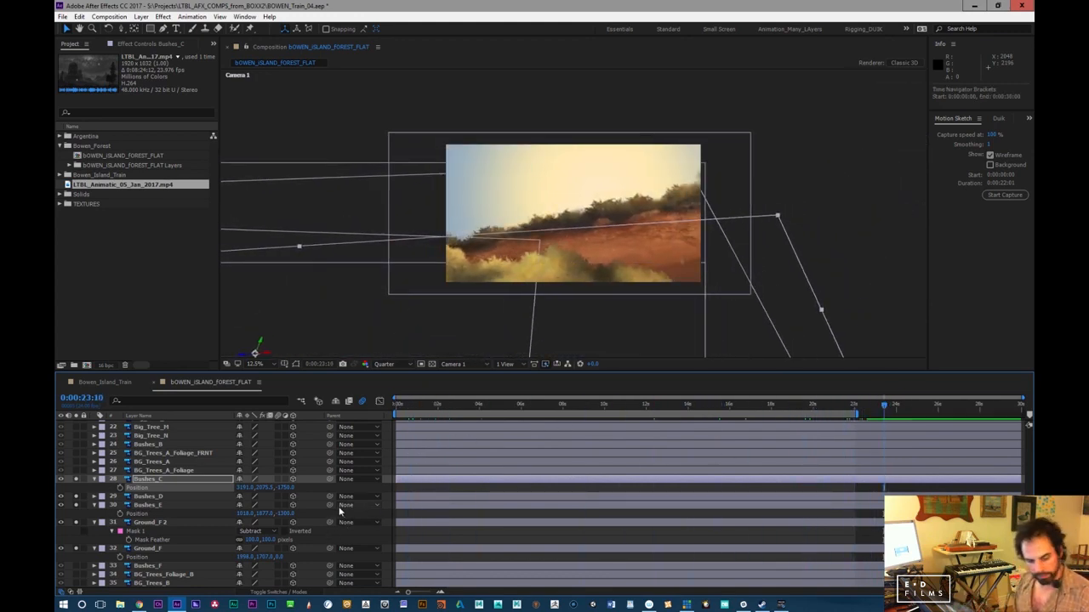
Move Bushes_C to about X 4021, Y 2020, comparing its coverage along the camera move and at the first frame
click(202, 480)
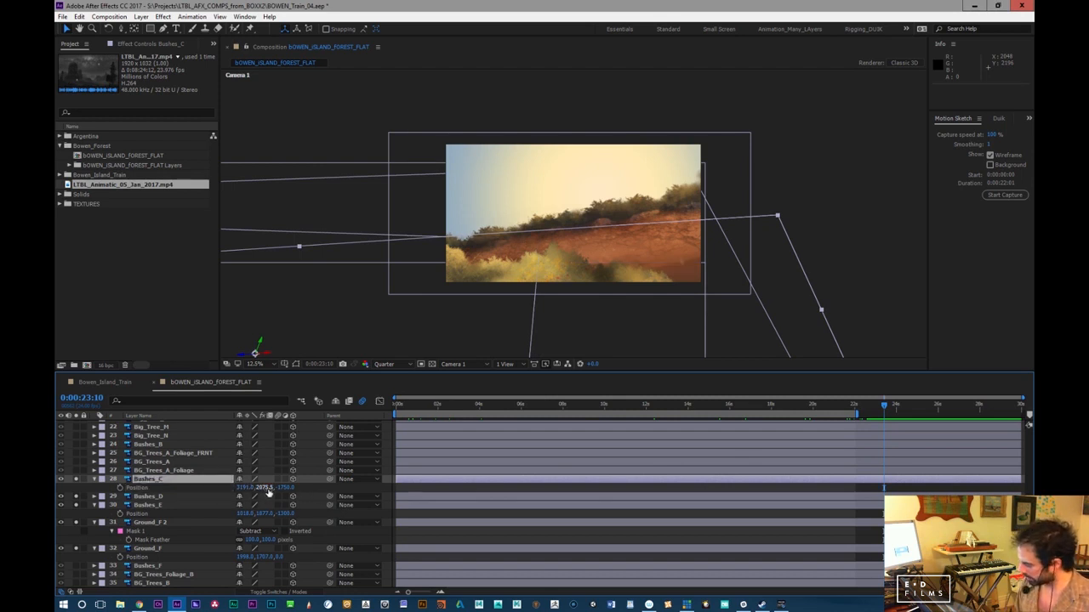
drag(263, 487, 278, 478)
drag(406, 409, 581, 416)
drag(264, 489, 263, 490)
mouse_move(581, 410)
mouse_down()
mouse_move(407, 417)
mouse_move(900, 398)
mouse_move(581, 404)
mouse_up()
key(Home)
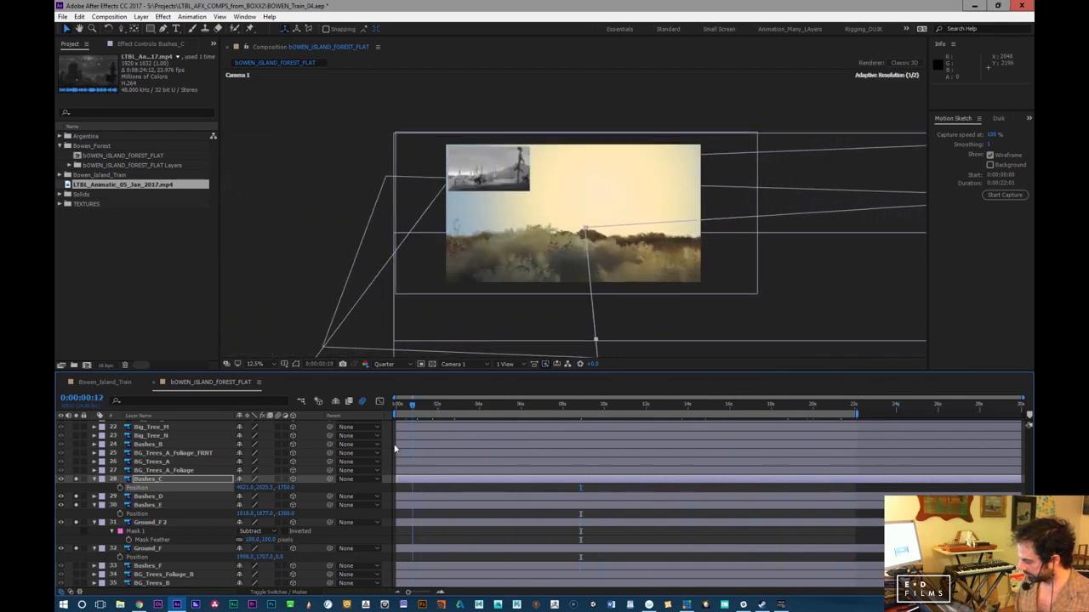
Try a different X orientation for Bushes_C at the first frame and undo the change
key(Return)
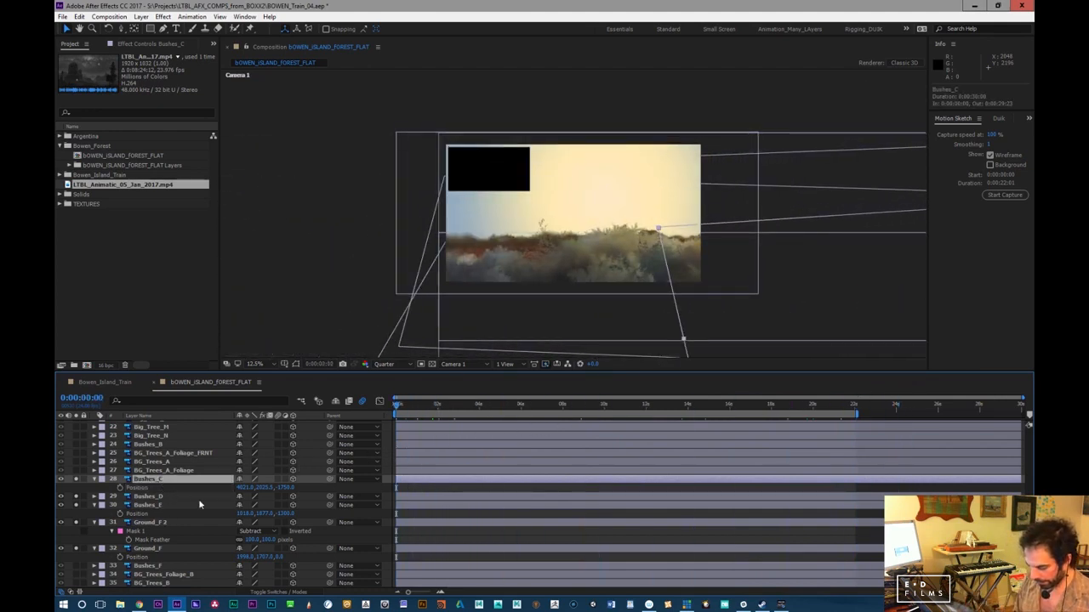
key(r)
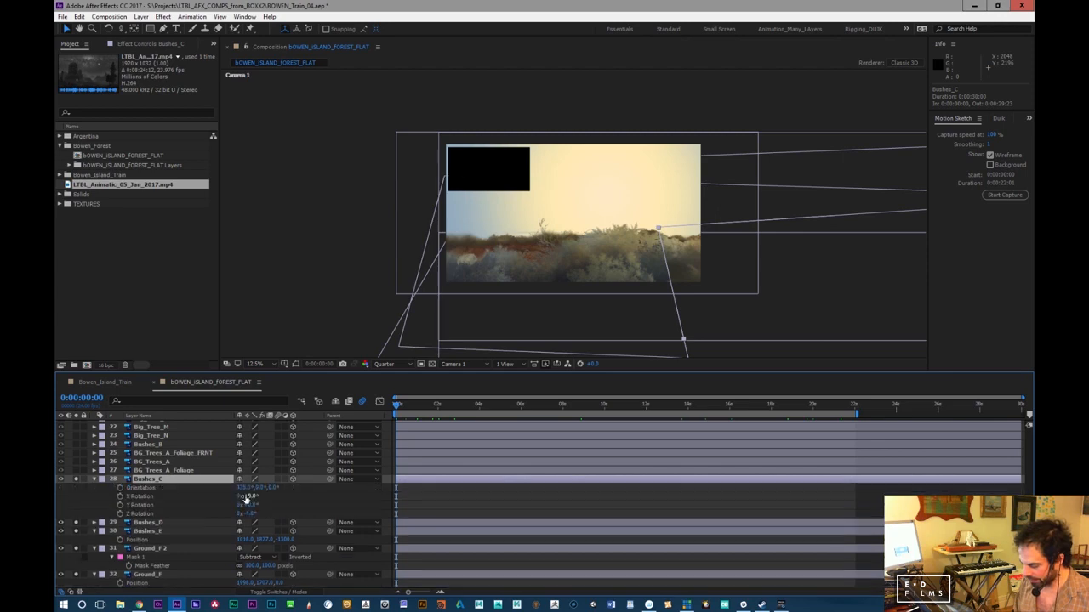
drag(245, 487, 249, 488)
key(ctrl+z)
Reset Bushes_C's Z rotation to 0° at 0:00:07:15, rotate it to -4° at 0:00:25:12 and compare at 0:00:20:15
drag(413, 405, 554, 404)
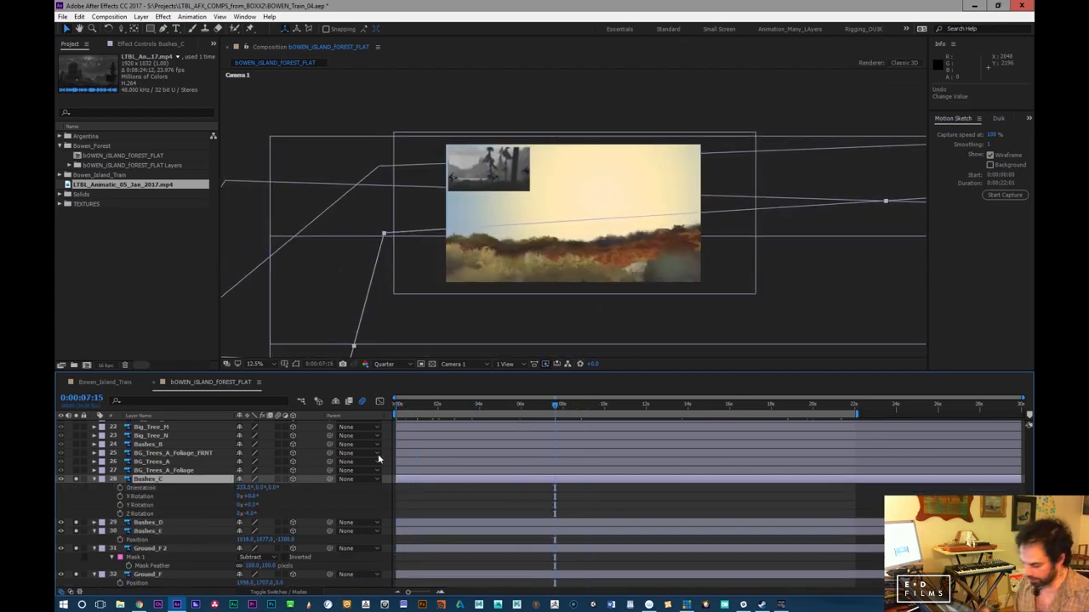
key(KP_Add)
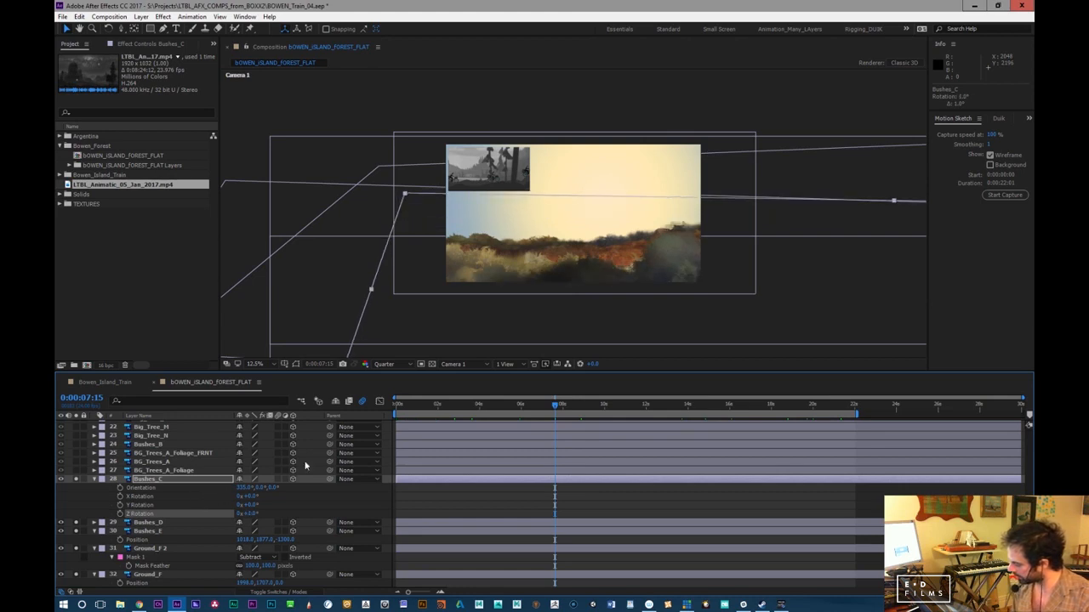
drag(551, 405, 927, 405)
key(KP_Subtract)
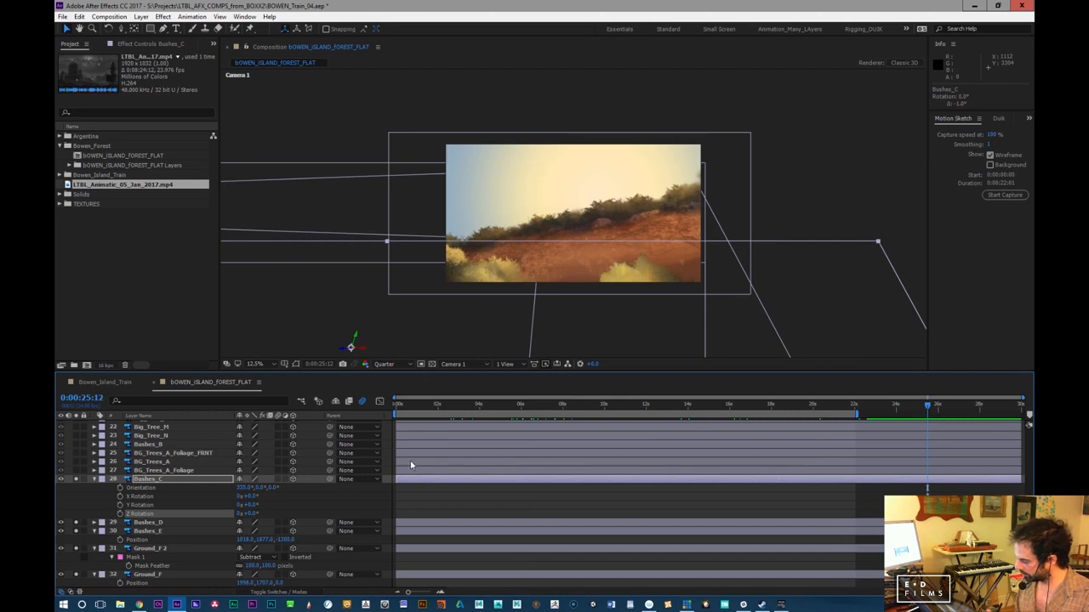
key(KP_Subtract)
key(KP_Subtract)
key(KP_Subtract)
key(KP_Subtract)
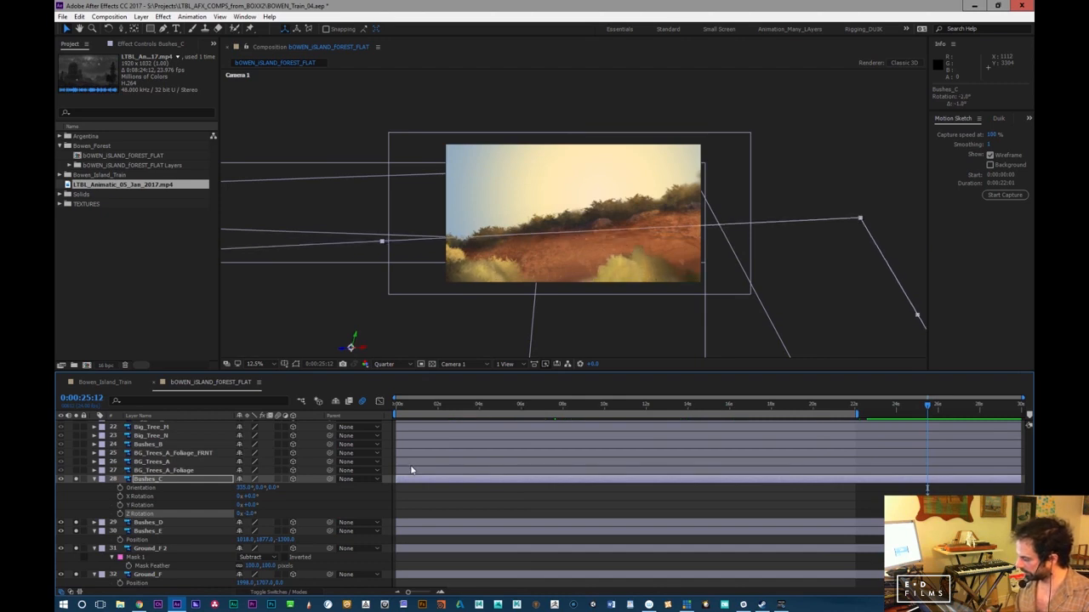
drag(476, 410, 825, 396)
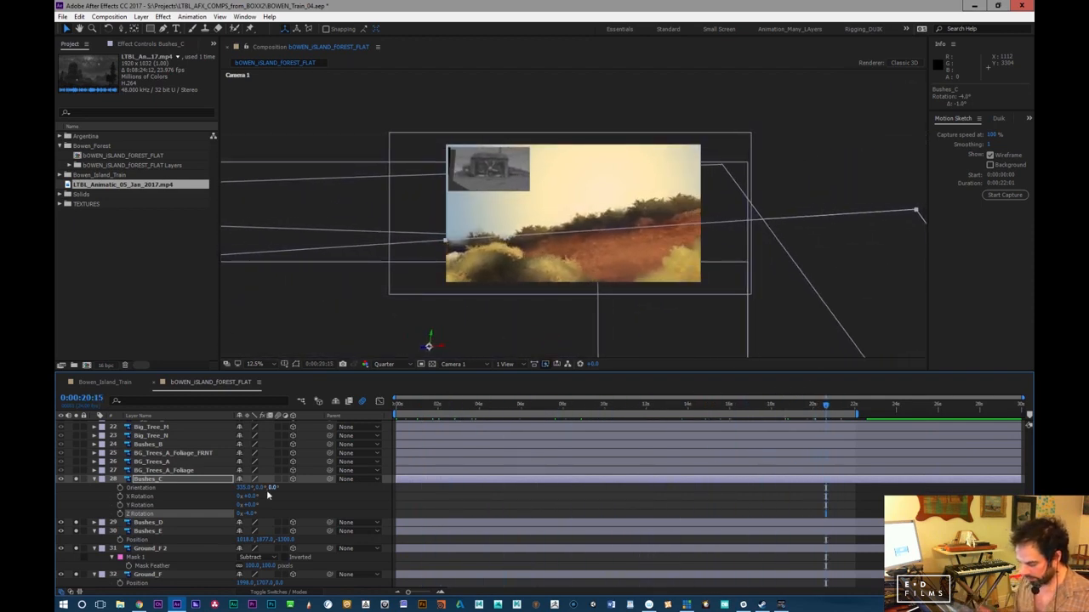
Move Bushes_C to about X 5511, Y 1892.5 so it covers the ground at 0:00:24:11
key(p)
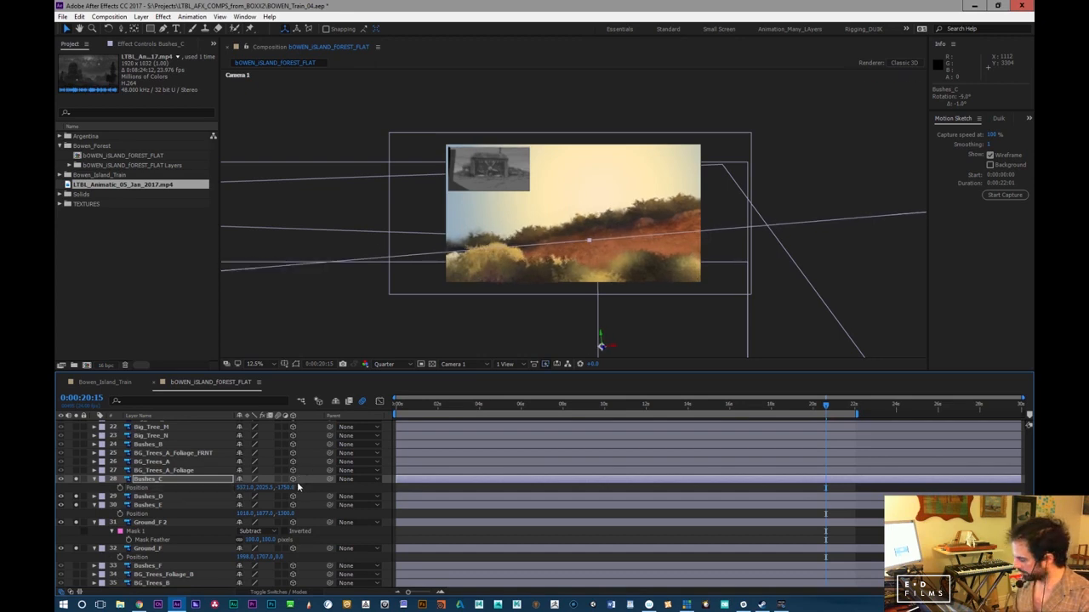
drag(405, 411, 905, 417)
drag(246, 488, 198, 495)
Rotate Bushes_C to -14° so it follows the hillside at 0:00:24:11
key(KP_Subtract)
key(KP_Subtract)
key(KP_Subtract)
key(KP_Subtract)
key(KP_Subtract)
key(KP_Subtract)
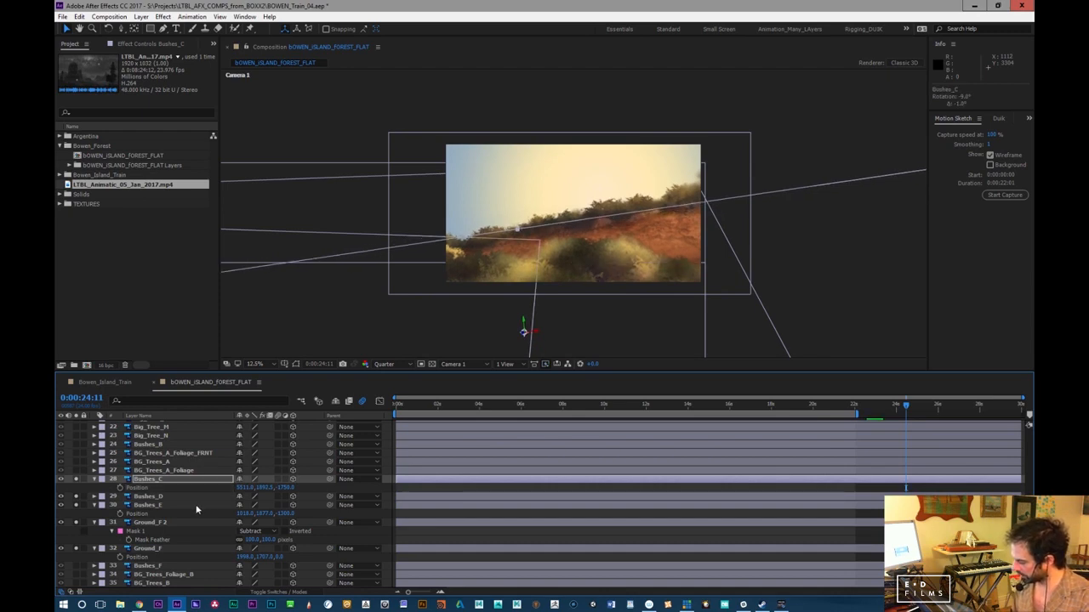
key(KP_Add)
key(KP_Subtract)
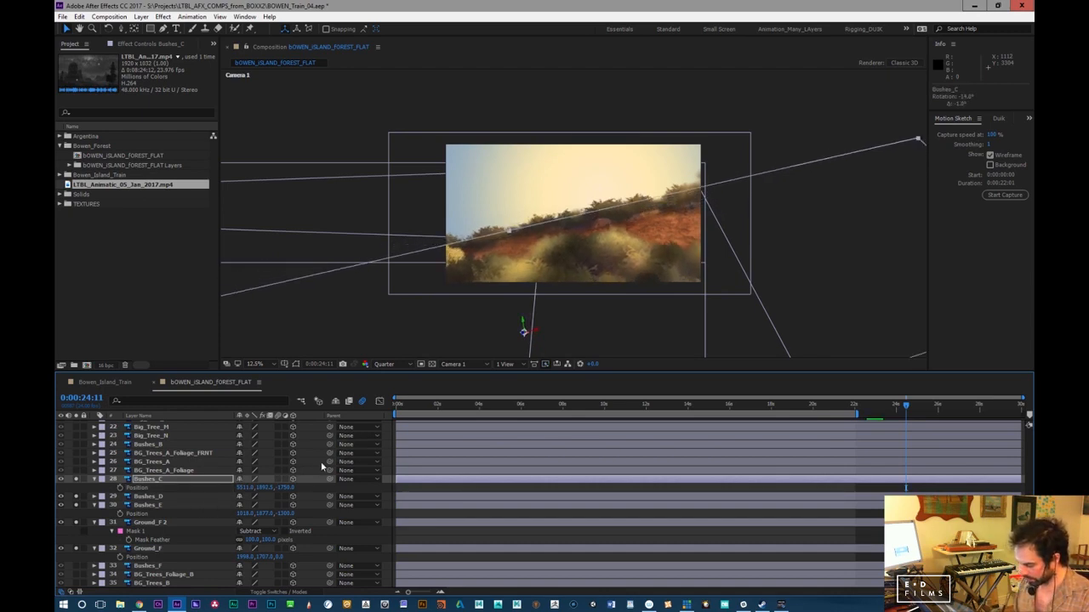
Examine the bushes against the animatic at 0:00:04:12 in an enlarged composition view
drag(448, 406, 489, 415)
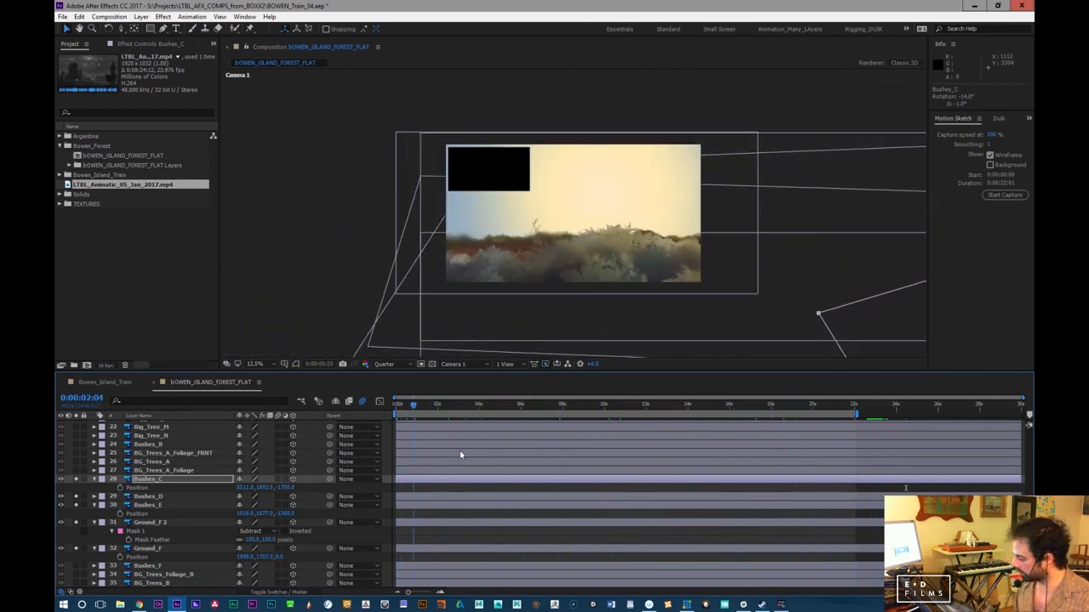
key(period)
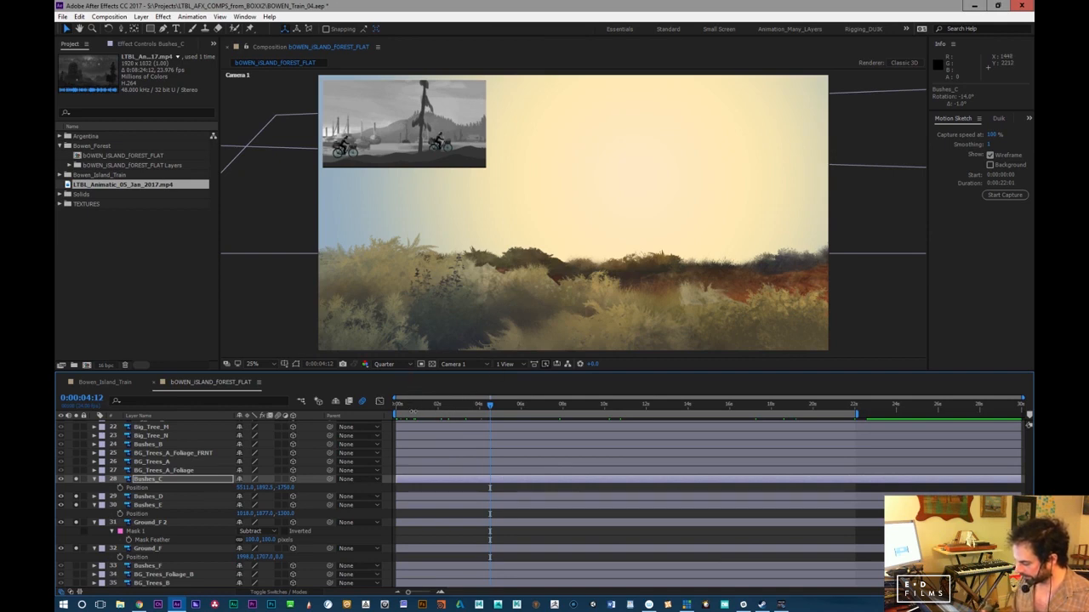
drag(417, 372, 417, 411)
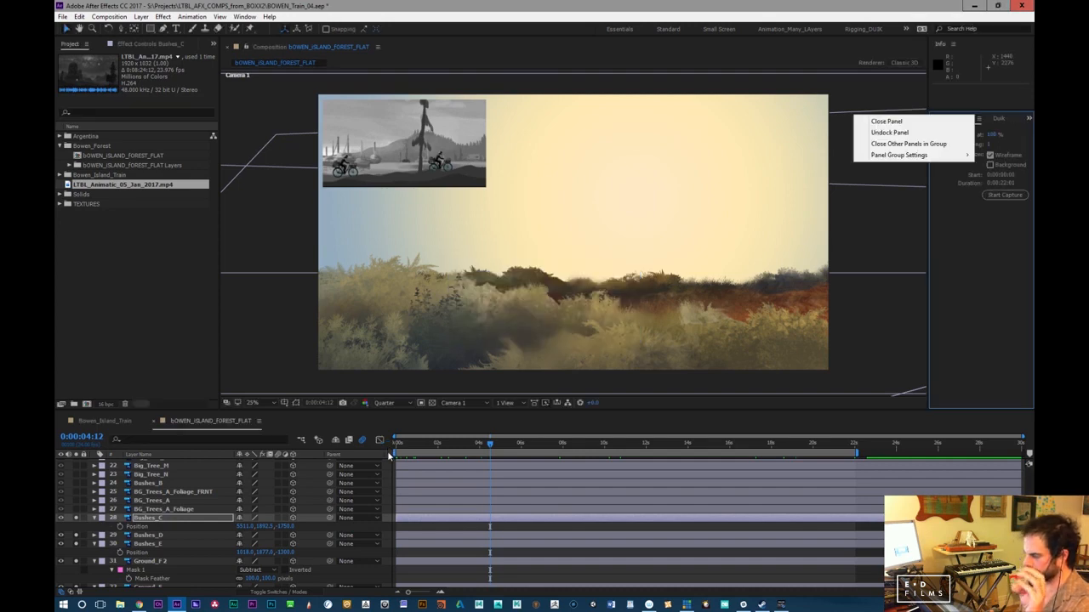
Open the auto-save preferences and switch the auto-save location to a custom location
click(62, 17)
mouse_move(79, 18)
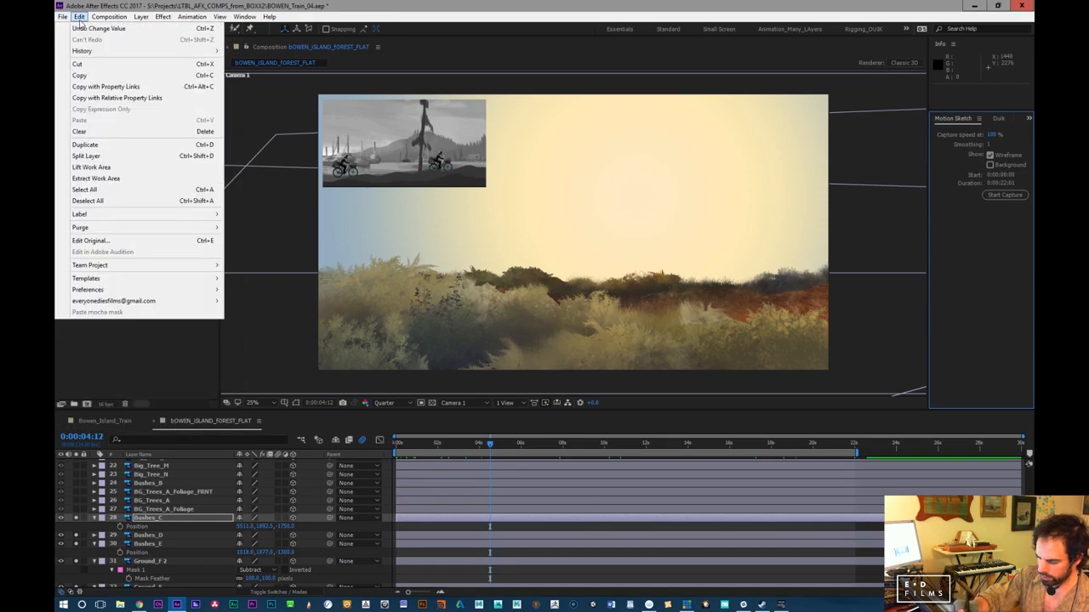
mouse_move(204, 289)
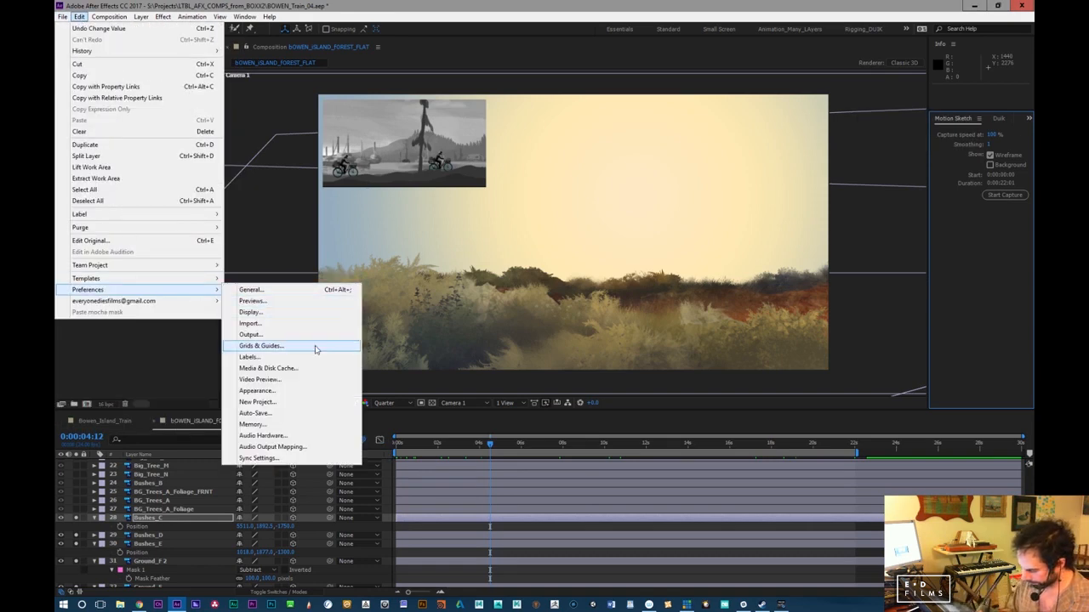
click(306, 414)
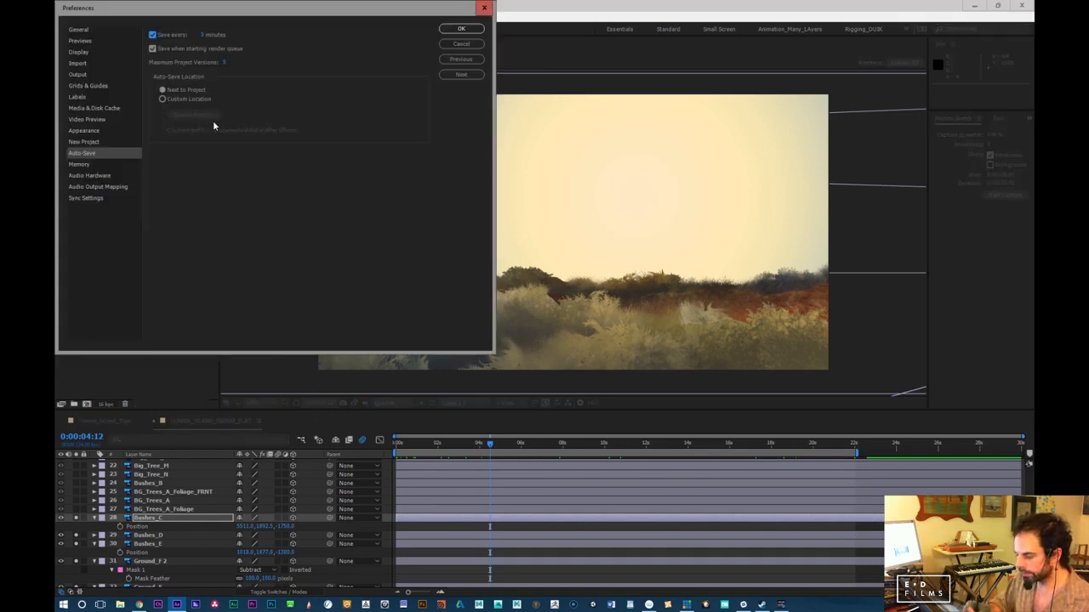
click(206, 99)
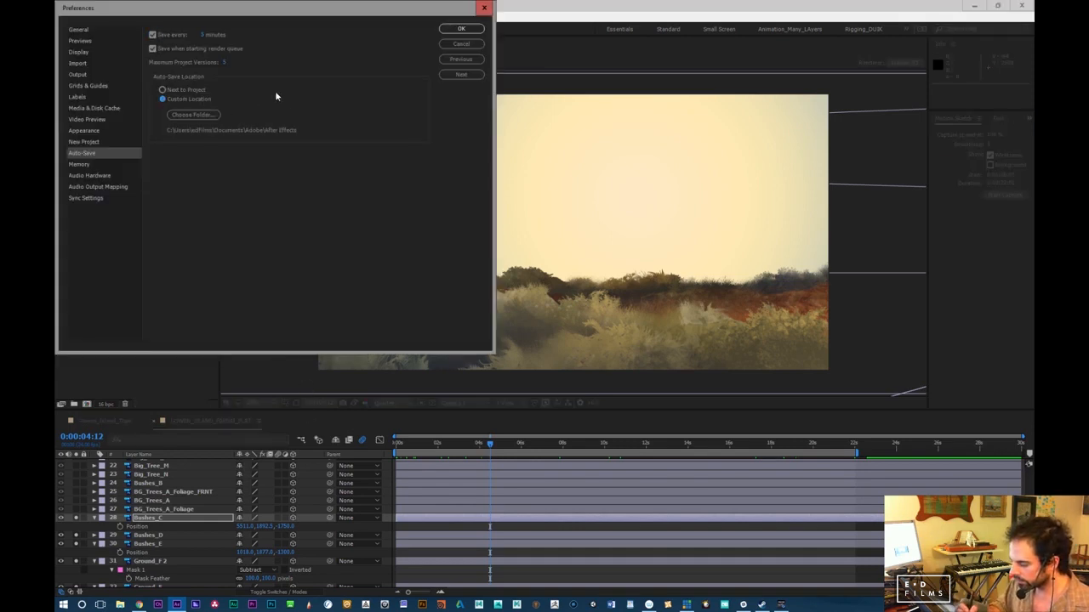
Set the auto-save folder to Adobe After Effects Auto-Save inside Projects\LTBL_AFX_COMPS_from_BOXX2 on Local Disk (S:)
click(208, 117)
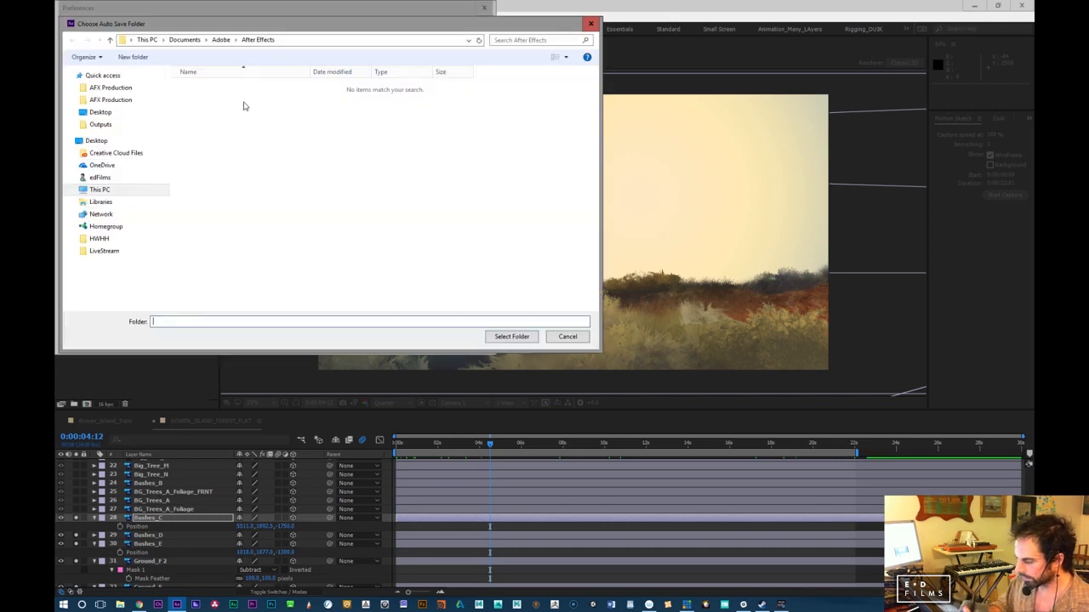
click(120, 192)
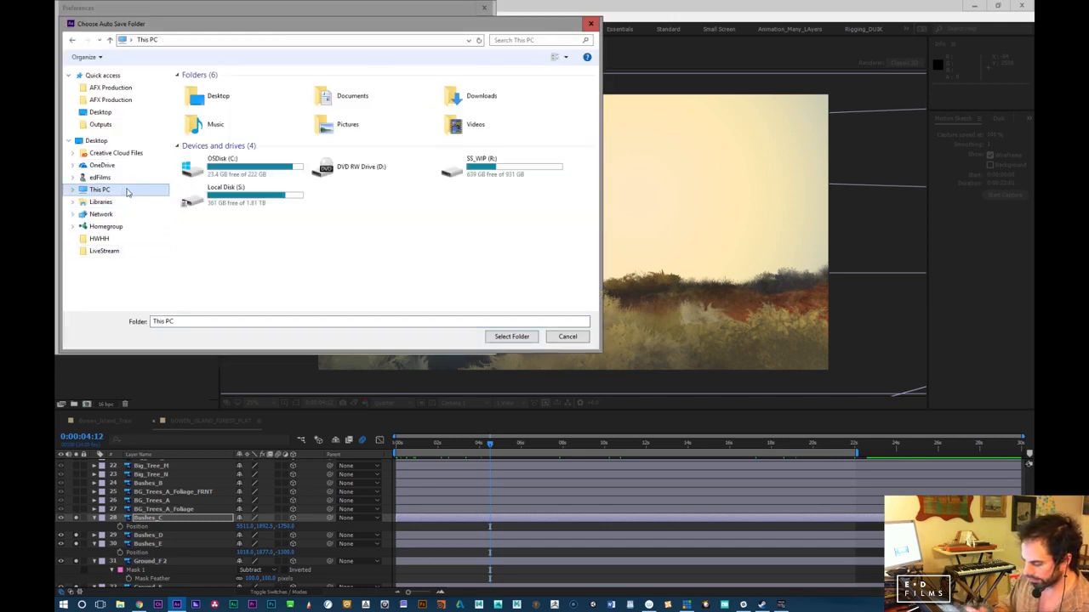
double_click(273, 198)
double_click(236, 248)
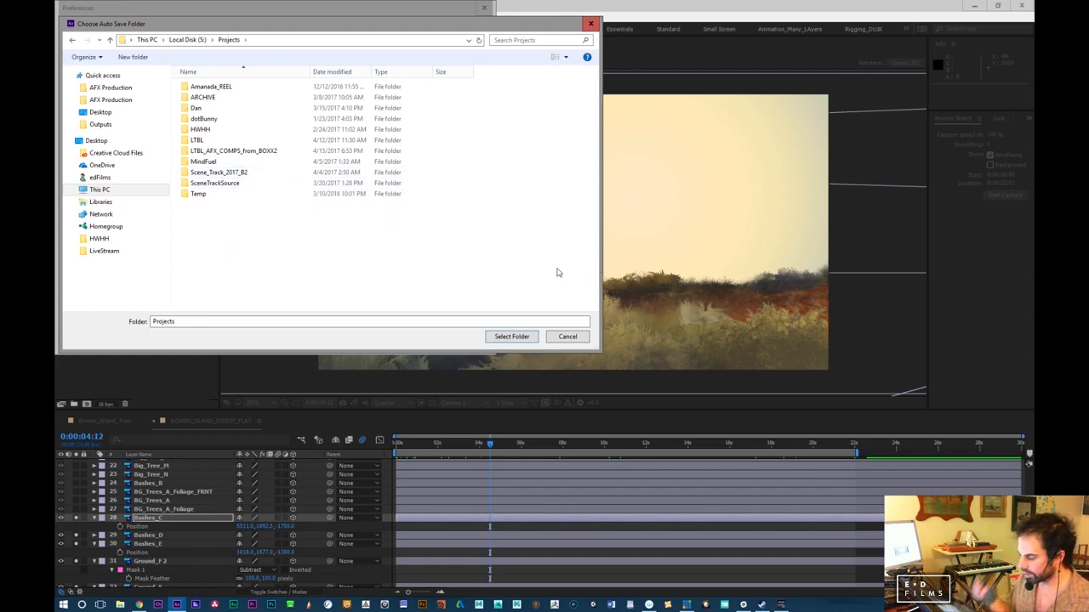
double_click(277, 152)
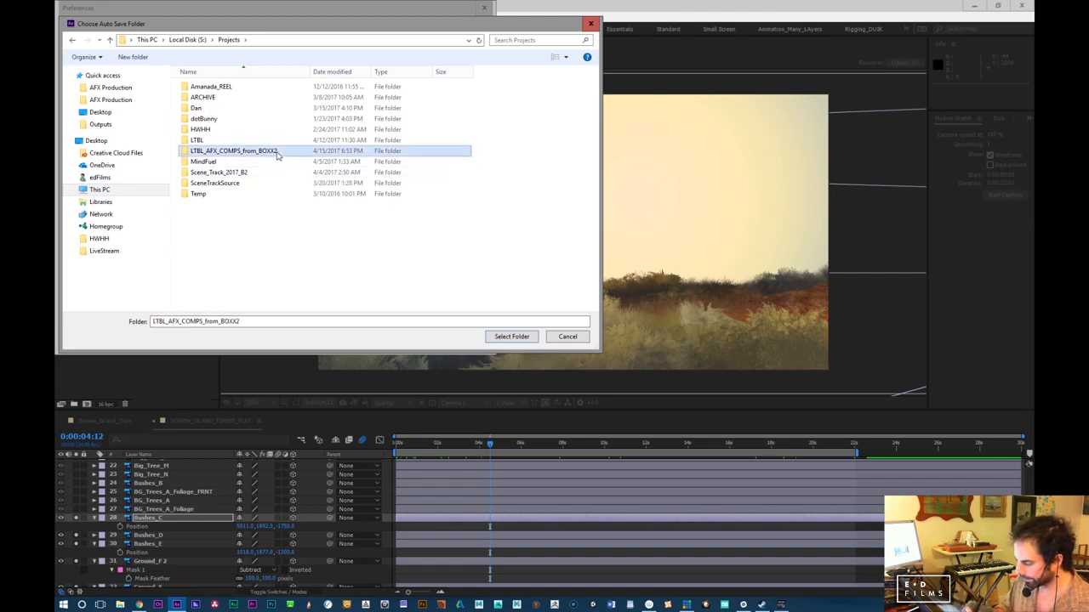
double_click(249, 89)
click(527, 337)
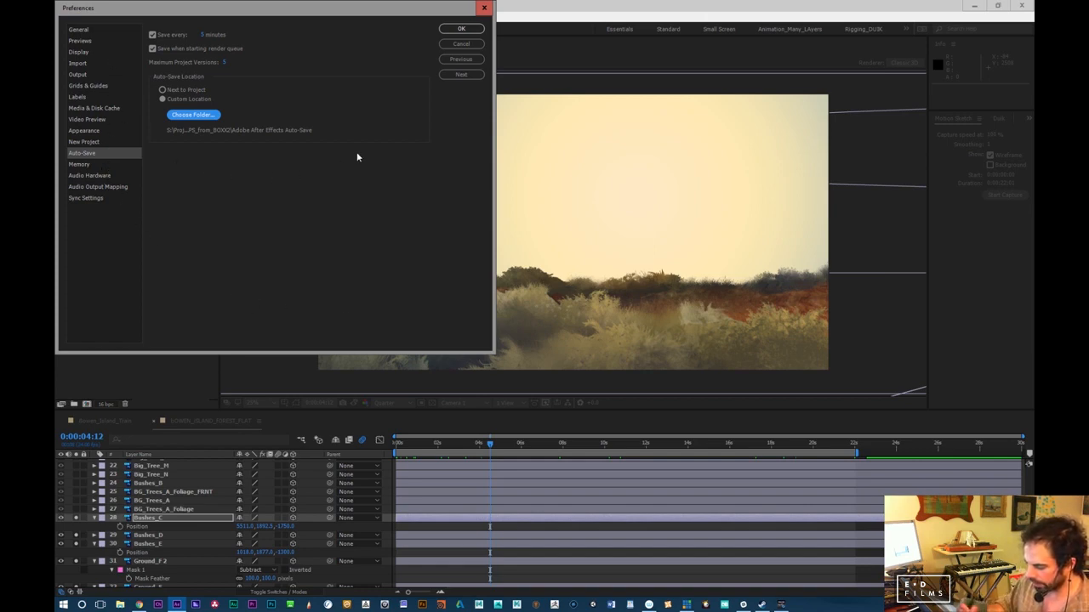
Create a folder named AFX_Conformed_Media_CACHE on SS_WIP (R:) while choosing the conformed media cache database location
click(86, 164)
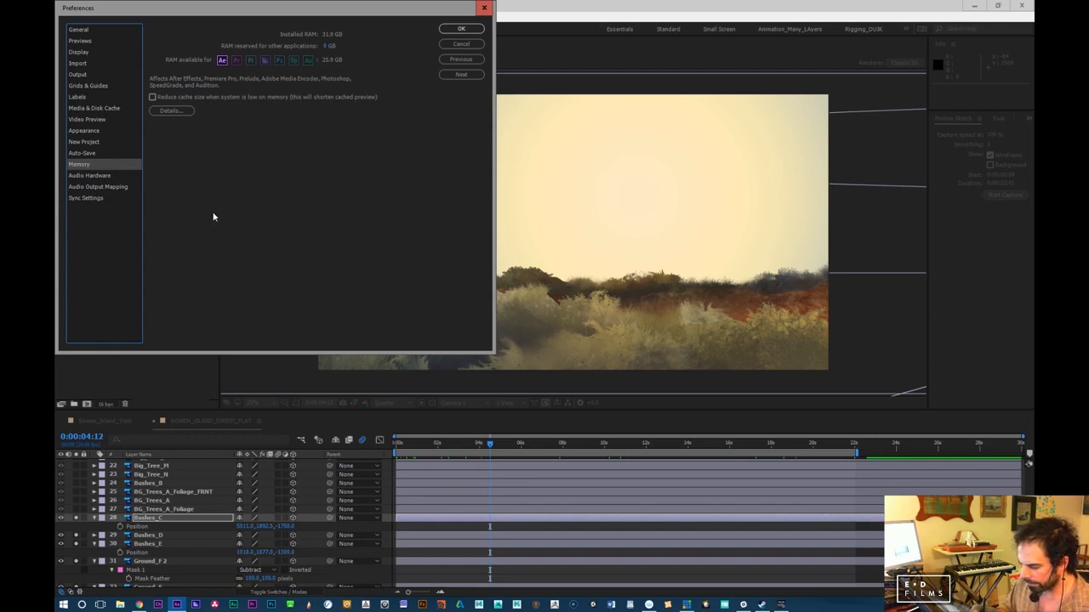
click(97, 108)
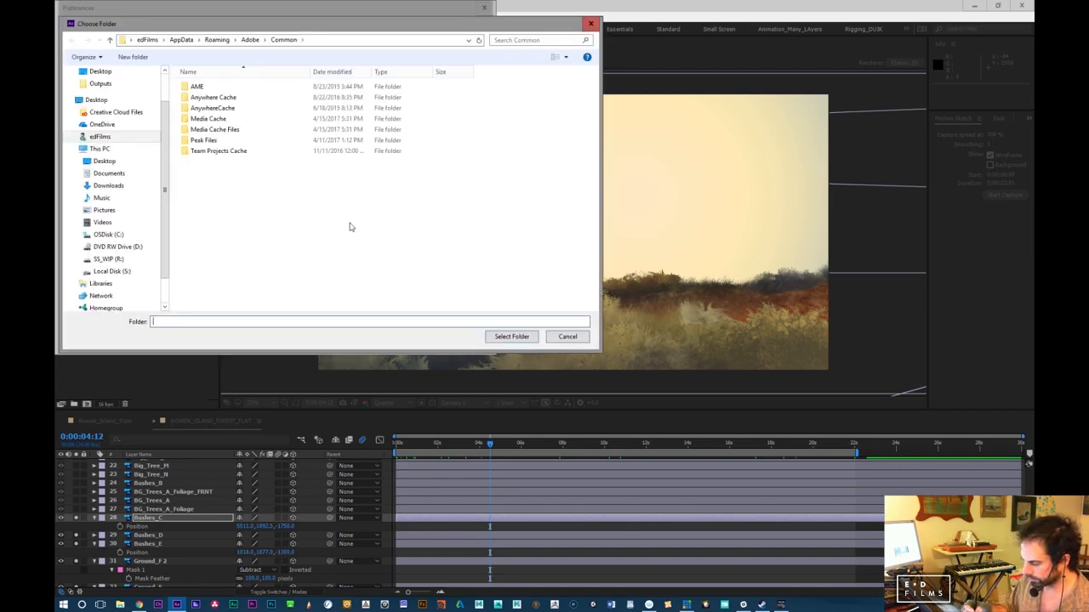
click(108, 259)
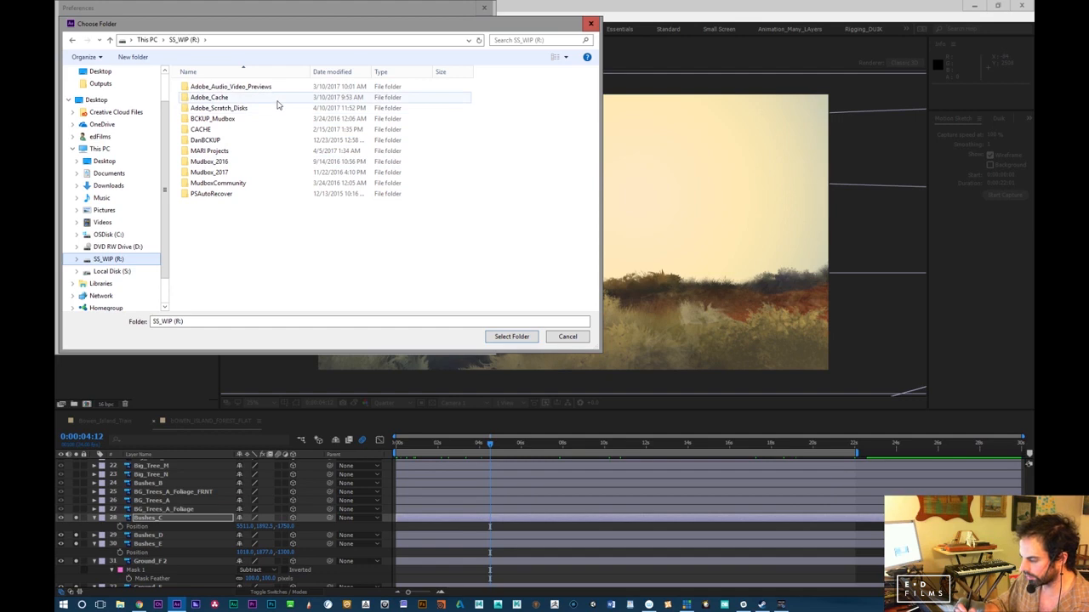
drag(400, 30, 670, 217)
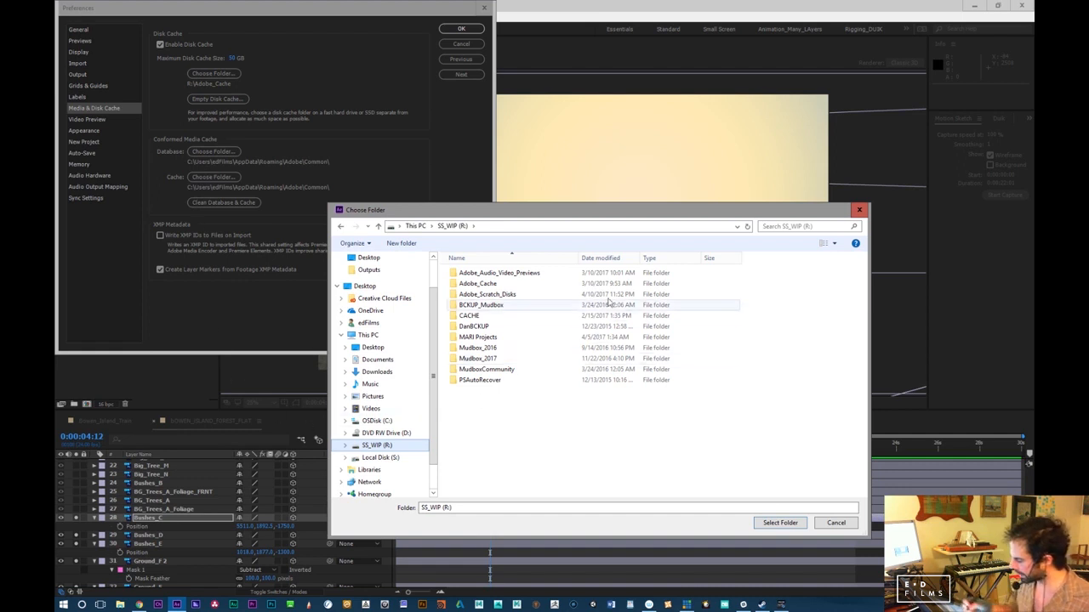
right_click(480, 423)
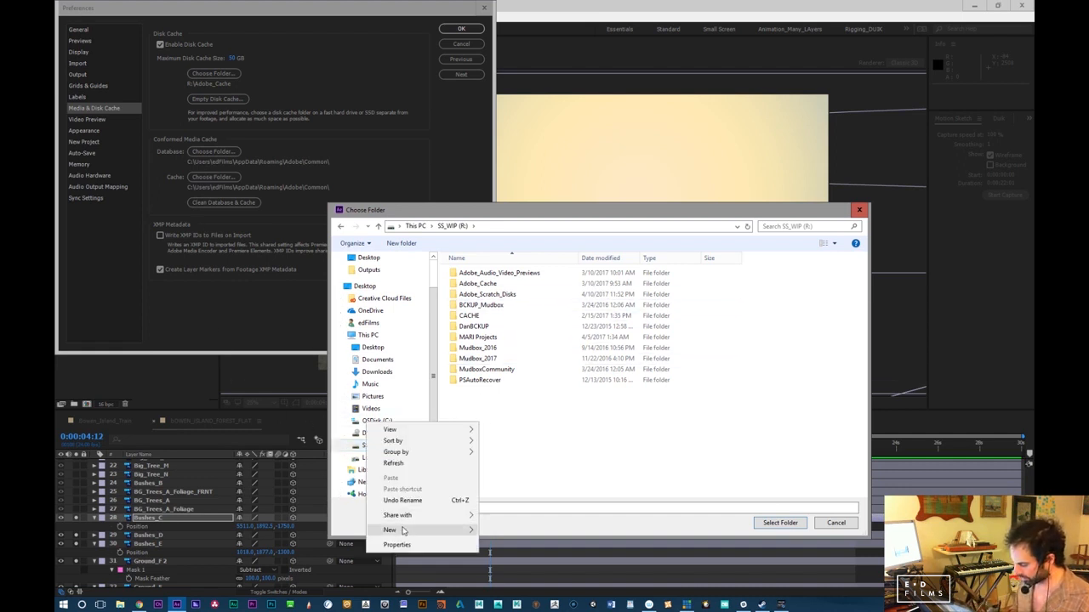
mouse_move(404, 529)
click(272, 403)
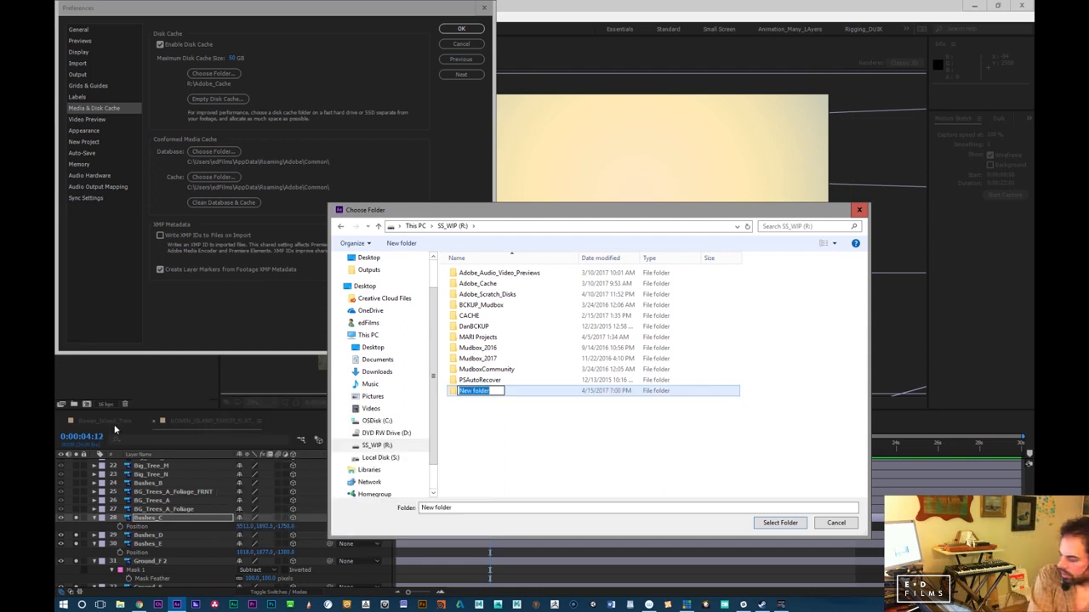
text(AFX_Conformed_Media_CACHE)
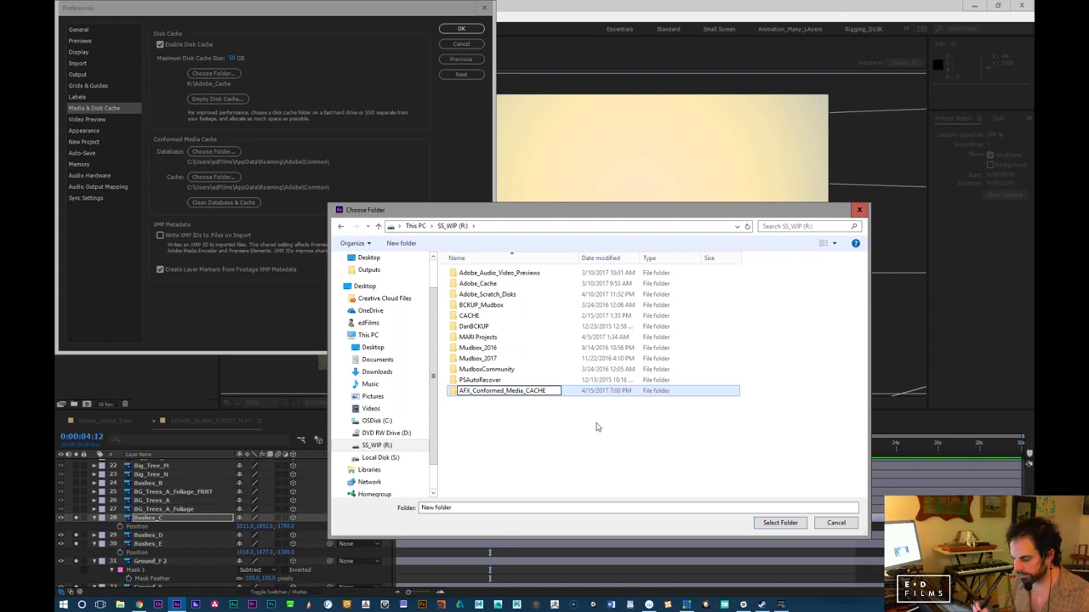
key(Return)
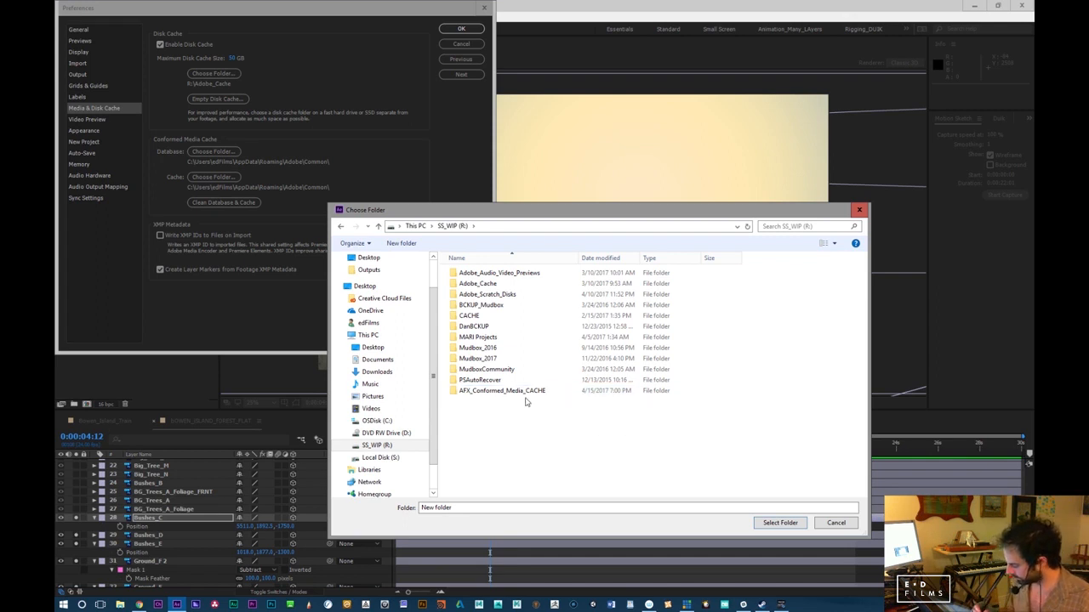
Use AFX_Conformed_Media_CACHE as the database location and move the existing media cache database there
key(Return)
click(776, 524)
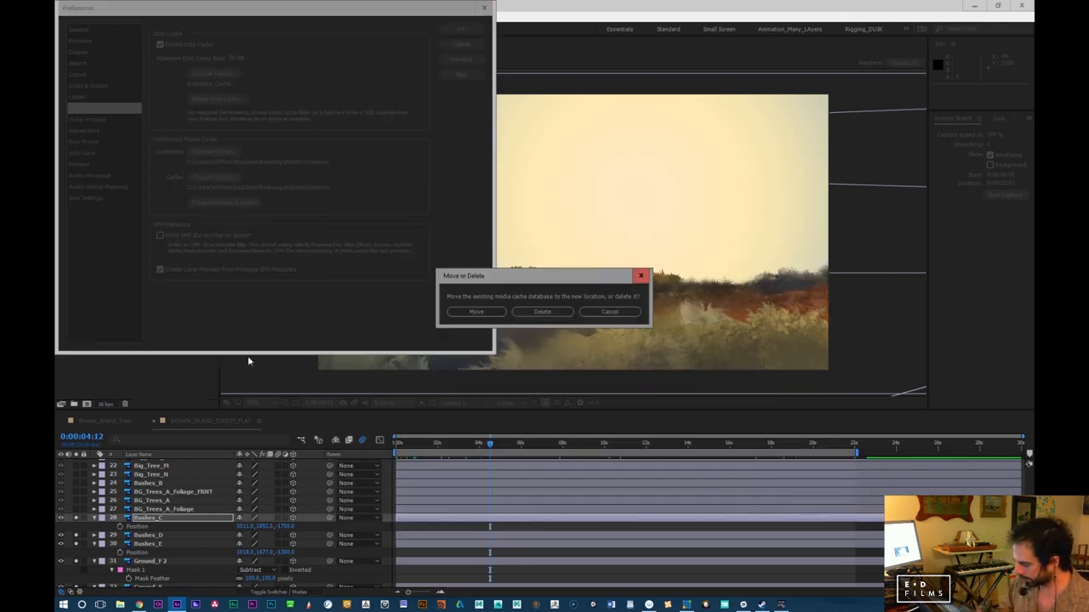
click(488, 312)
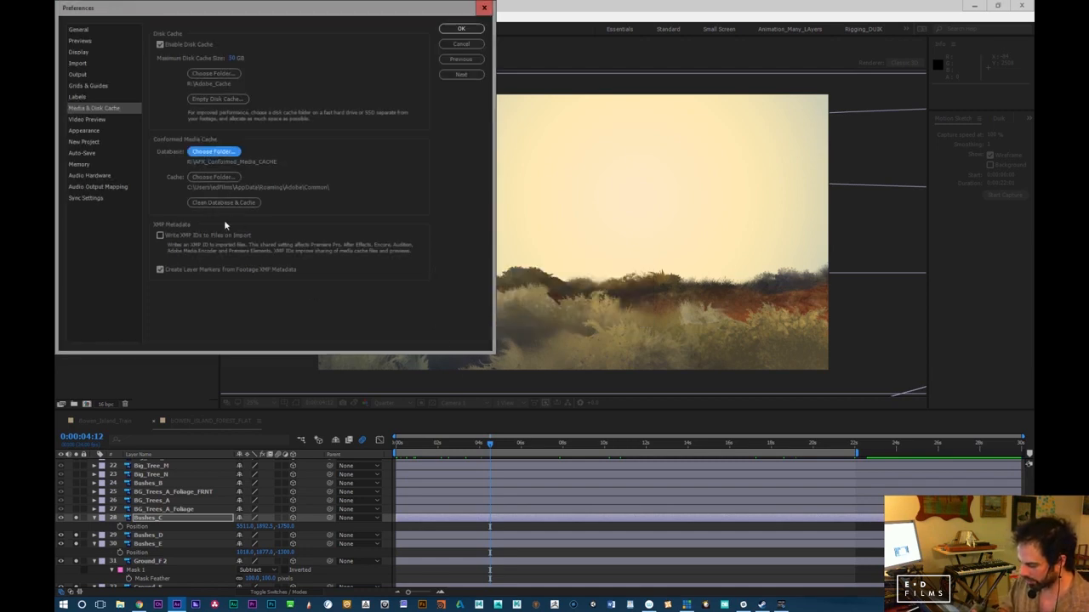
Set the conformed media cache folder to R:\AFX_Conformed_Media_CACHE as well and accept the preferences
click(230, 178)
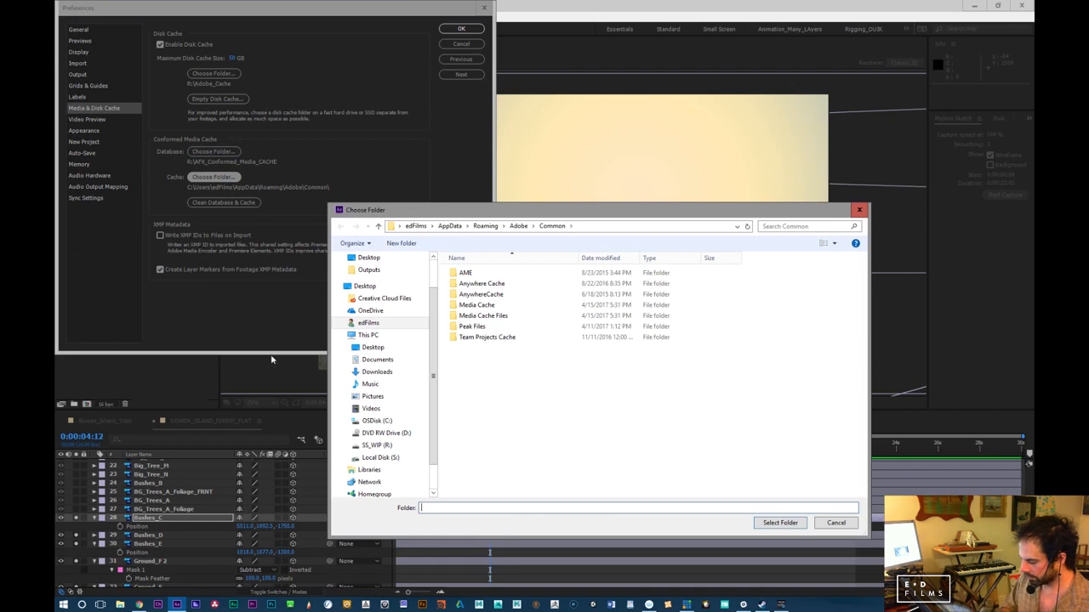
click(400, 446)
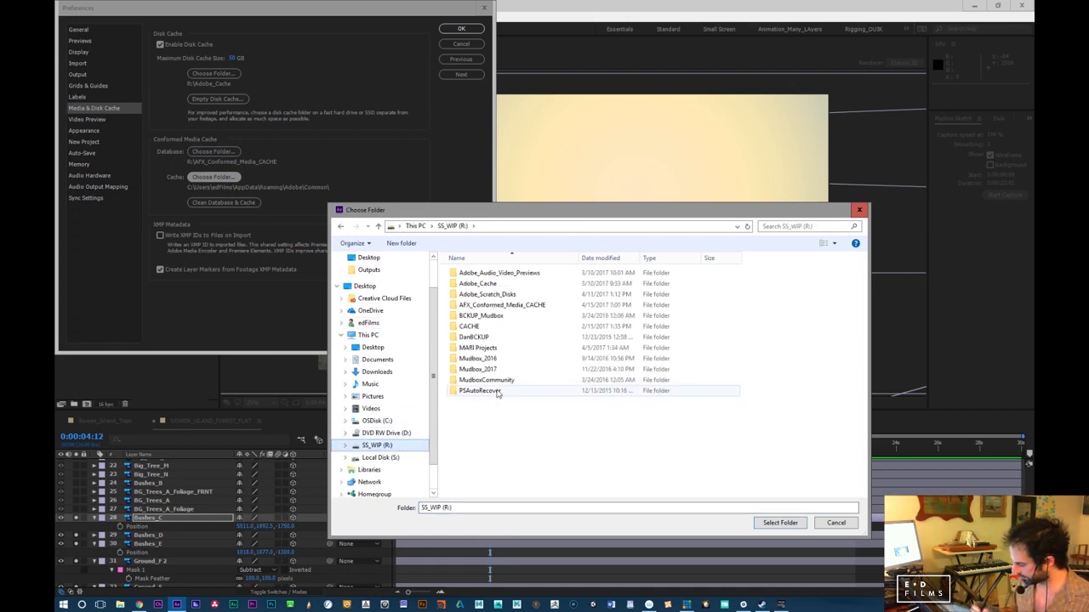
double_click(528, 307)
click(780, 523)
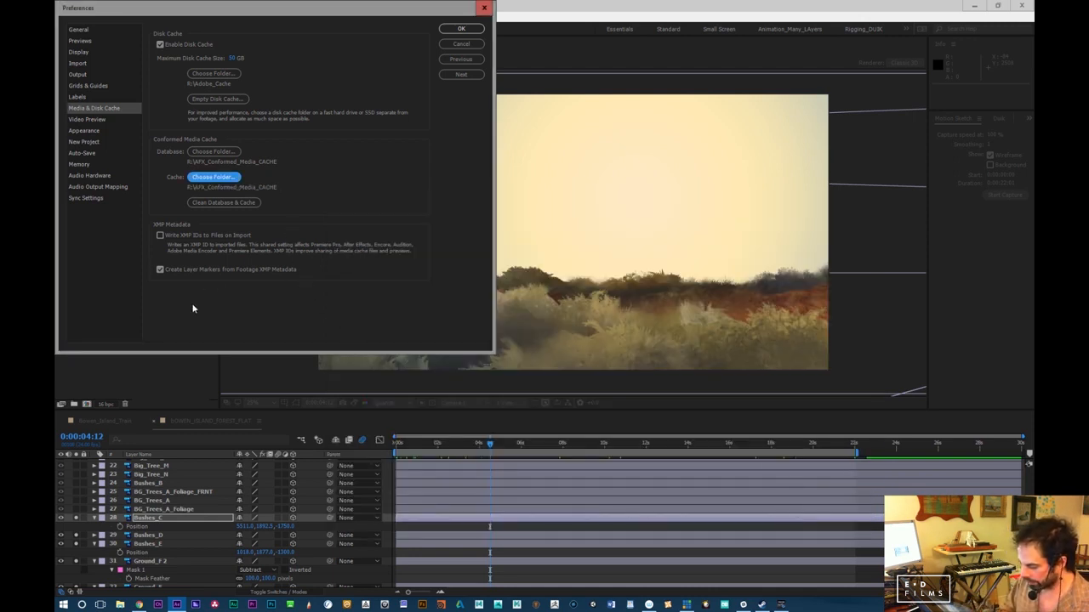
click(460, 32)
Try a different Z position for Bushes_C at 0:00:17:10
drag(433, 443, 758, 444)
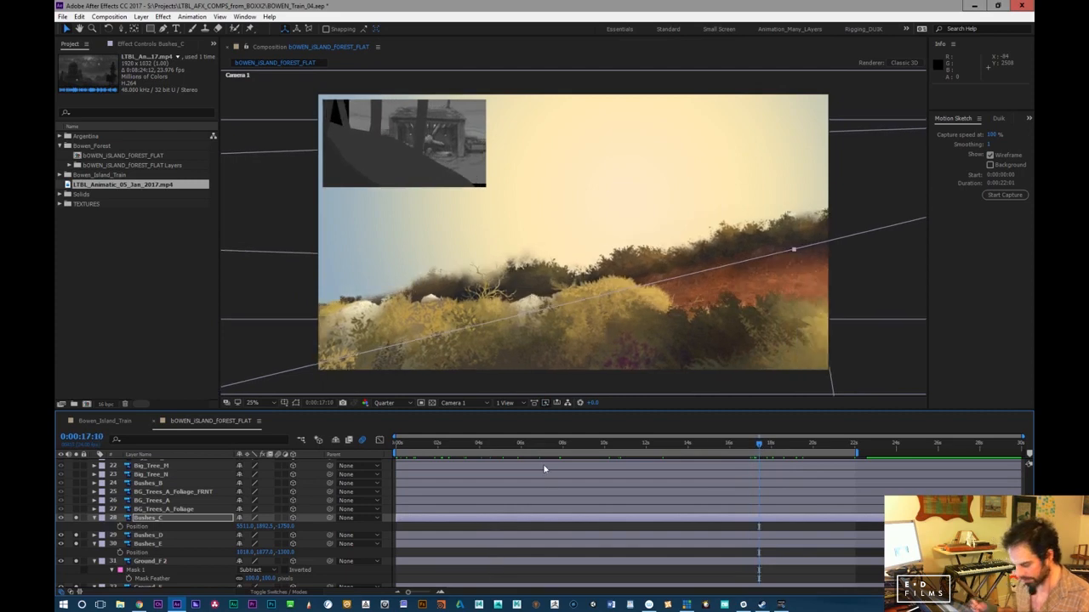
click(175, 518)
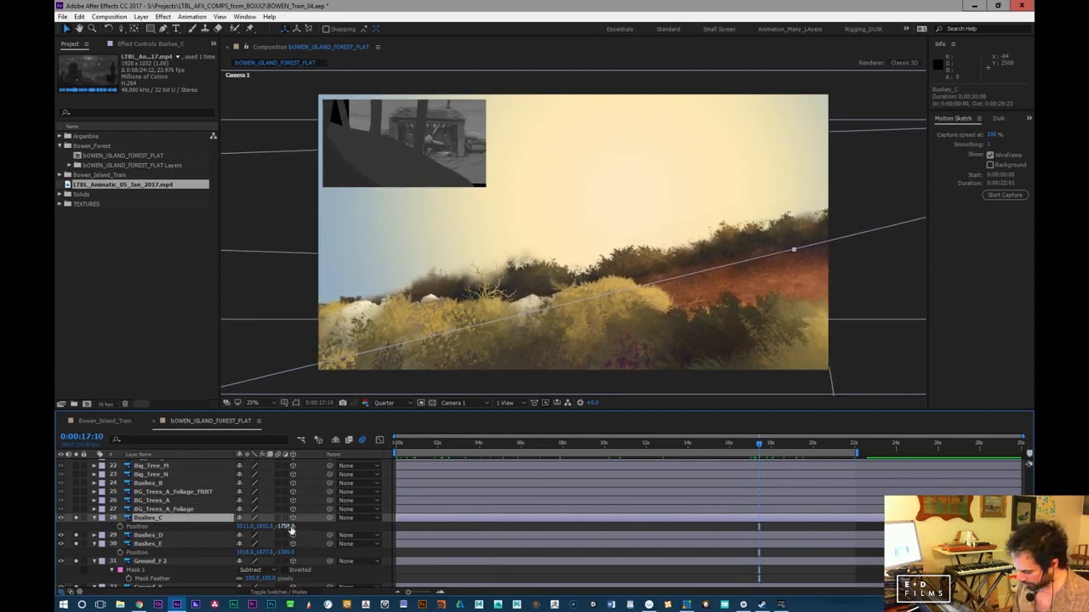
click(286, 526)
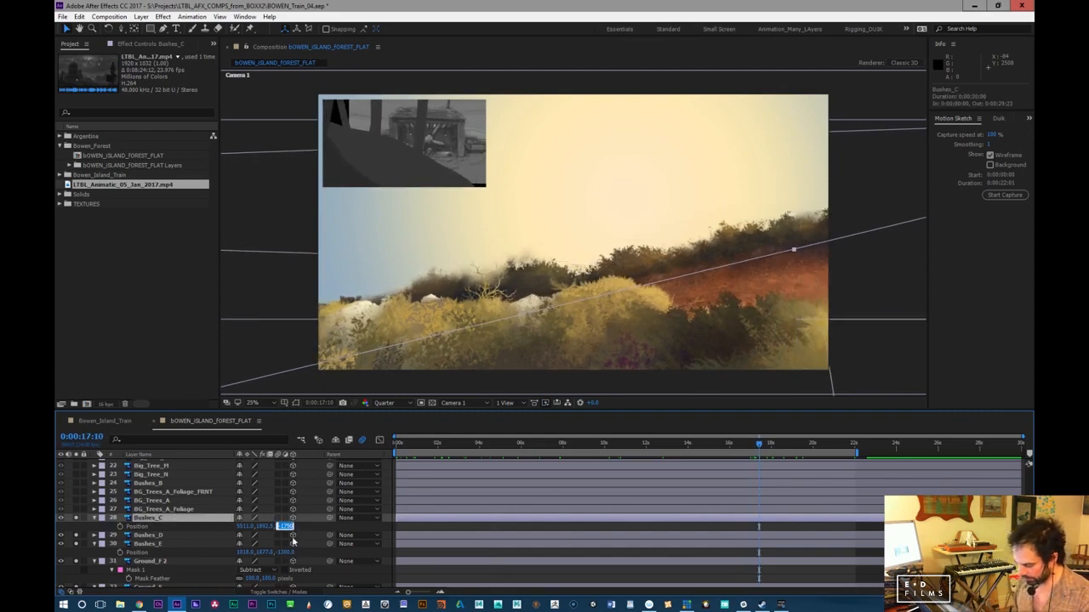
key(Return)
drag(286, 527, 244, 527)
key(ctrl+z)
Try rotating Bushes_C to -12° at 0:00:15:12 and return it to -14°
drag(415, 444, 719, 443)
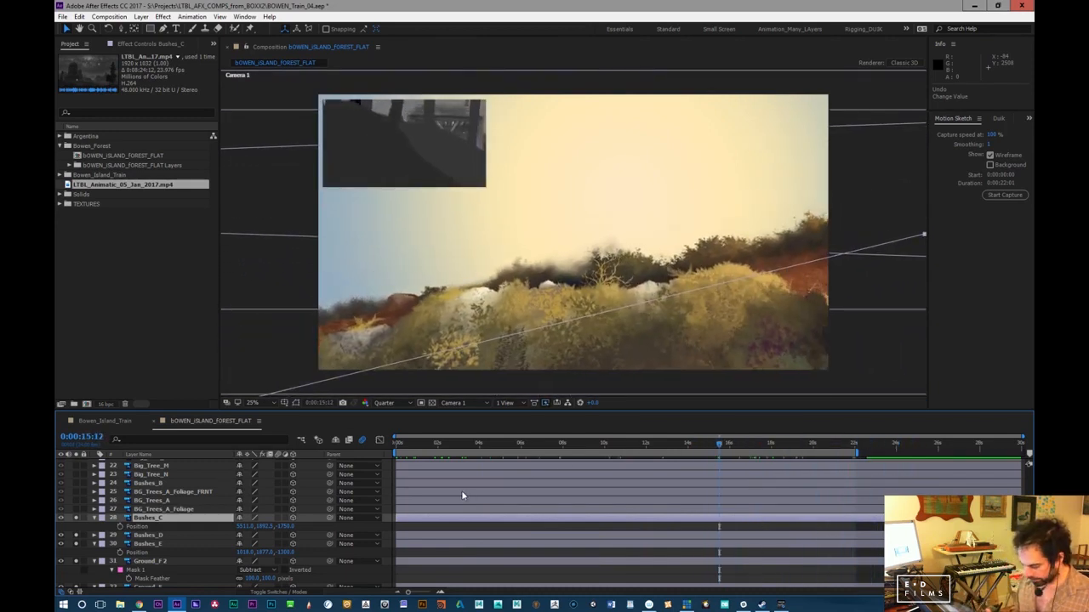
key(KP_Add)
key(KP_Add)
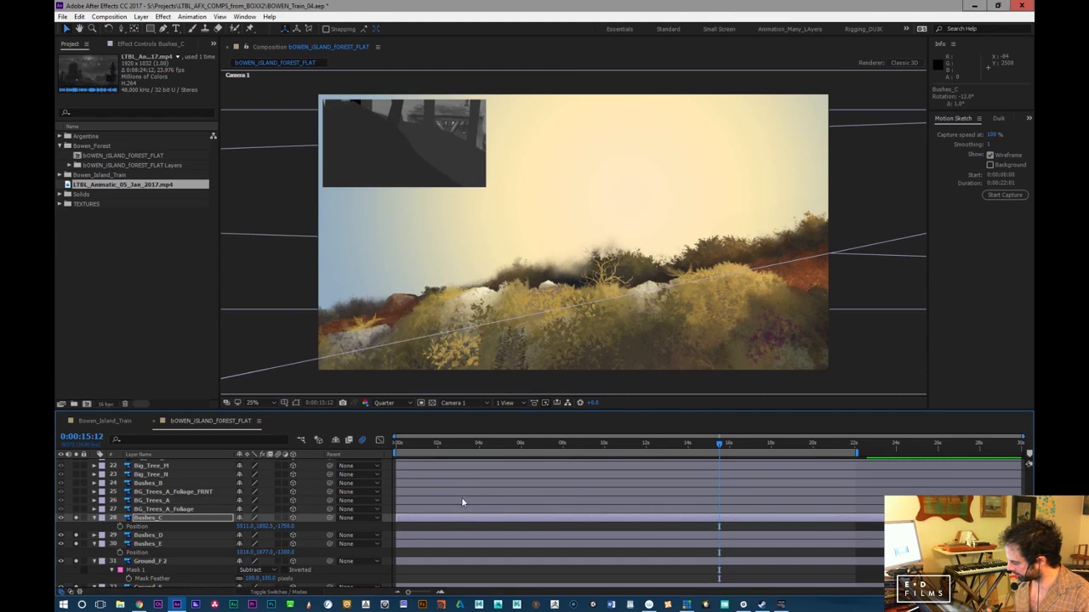
key(KP_Subtract)
key(KP_Subtract)
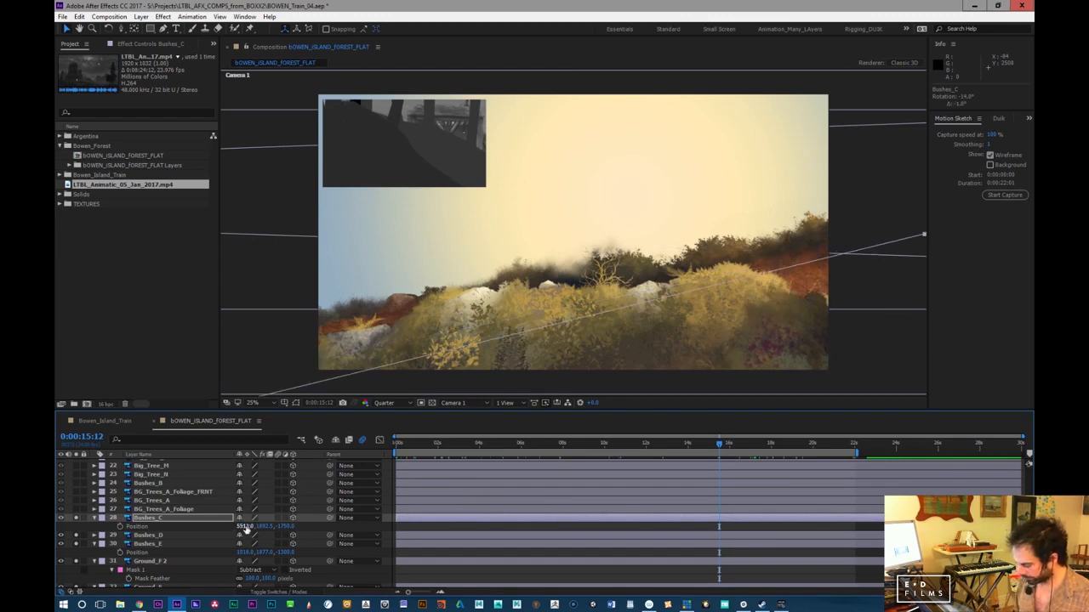
Move Bushes_C to about X 5061, Y 1792.5 and check its coverage from the start through 0:00:25:04
drag(267, 529, 270, 523)
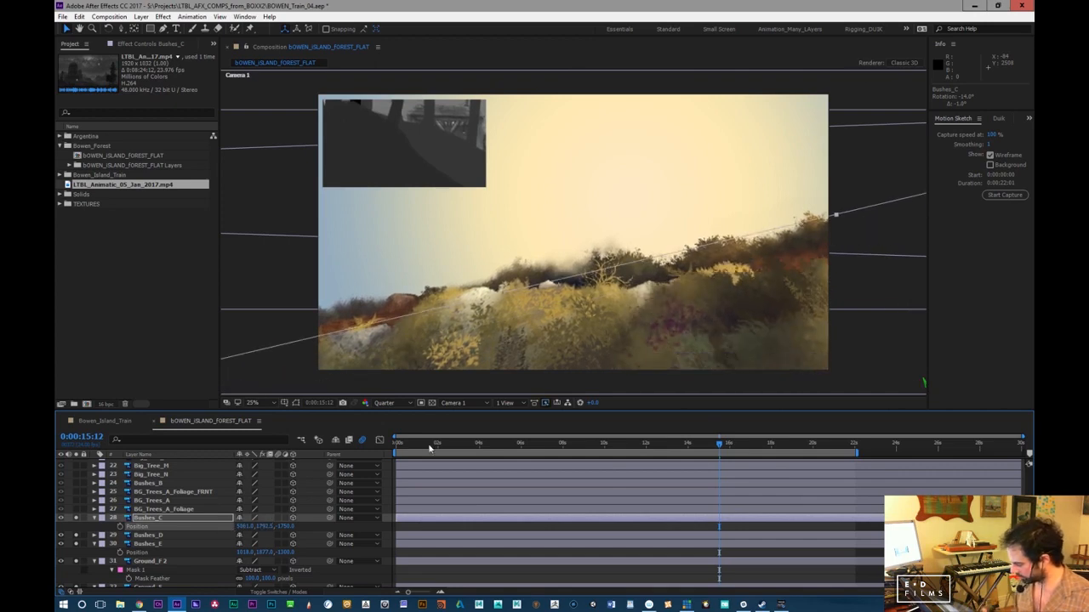
click(426, 444)
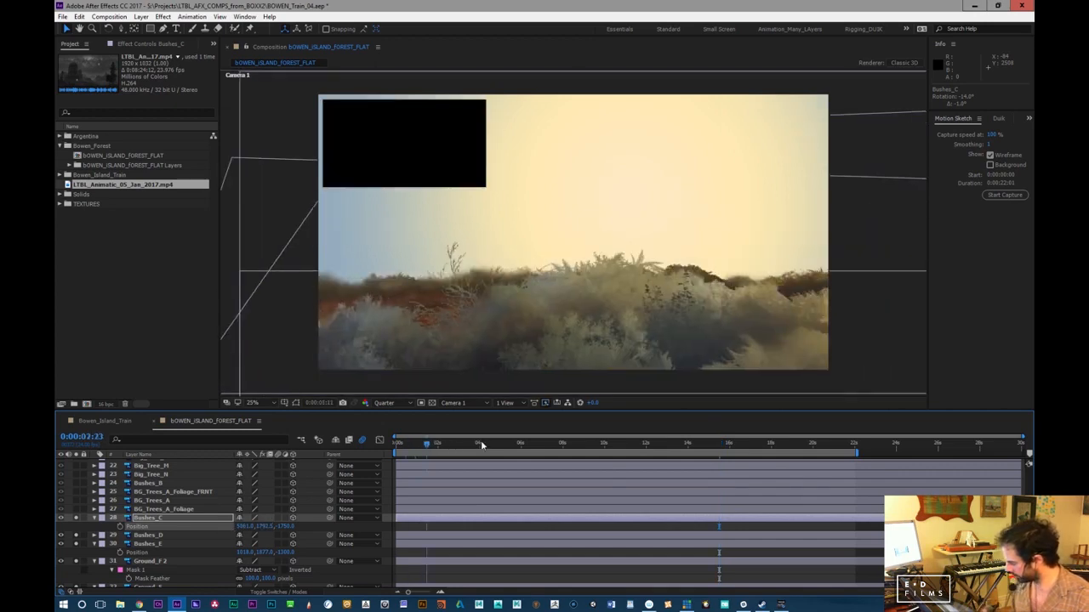
drag(480, 446, 920, 449)
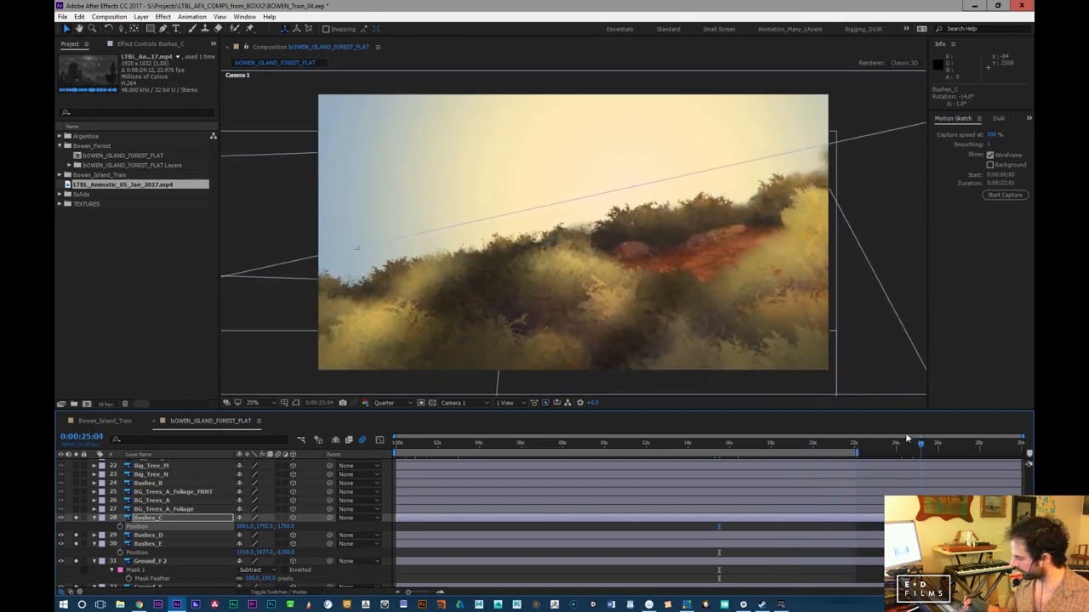
drag(433, 445, 396, 446)
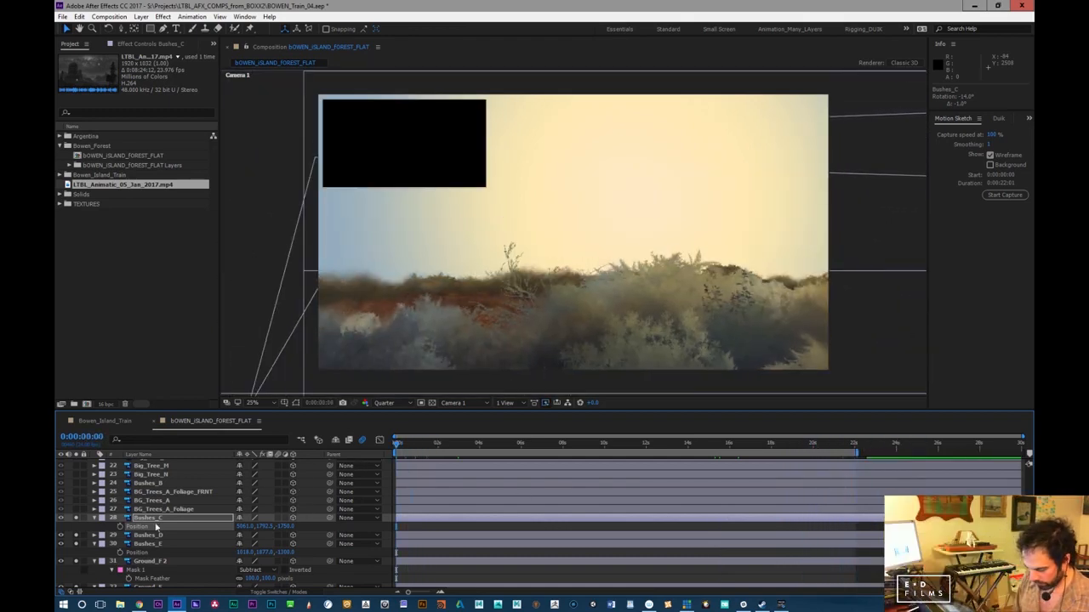
Solo BG_Trees_A_Foliage, BG_Trees_A and BG_Trees_A_Foliage_FRNT to show them with the bushes at 0:00:02:07
click(146, 511)
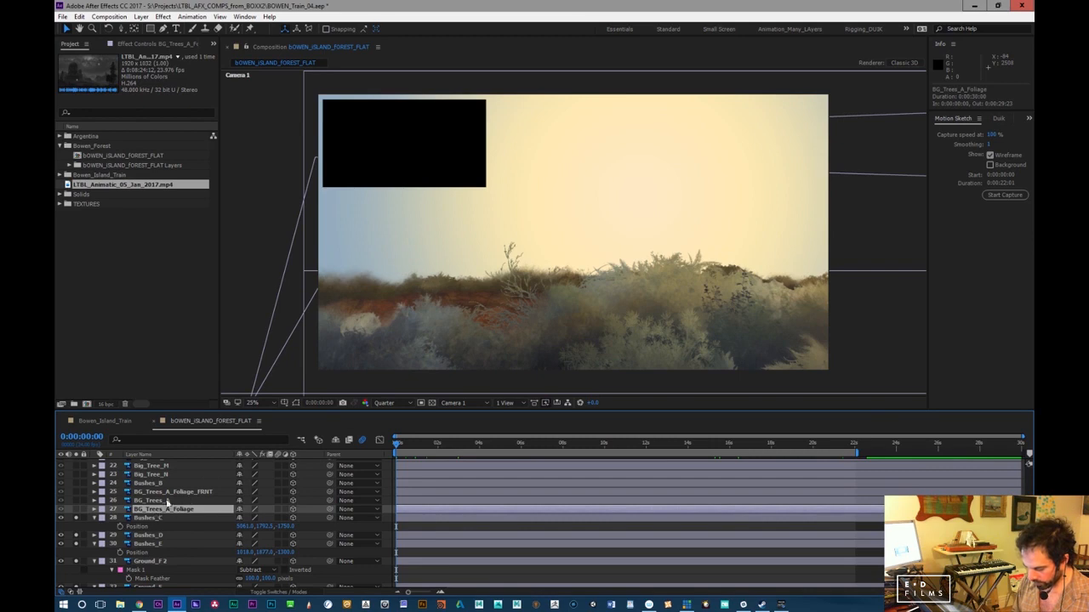
click(170, 537)
click(166, 520)
click(169, 512)
click(173, 519)
drag(417, 443, 443, 460)
click(155, 510)
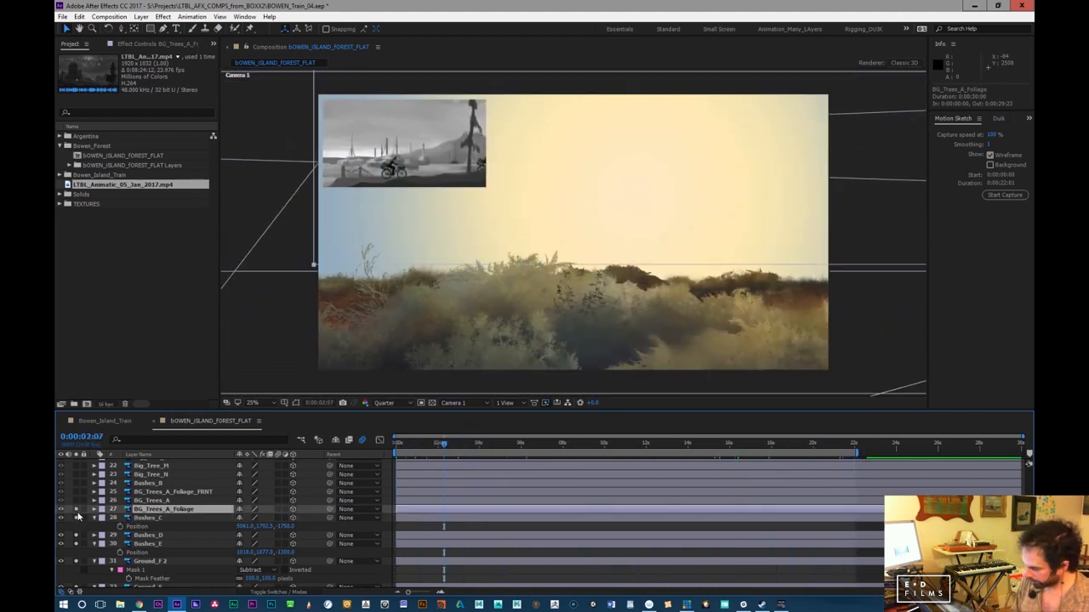
drag(76, 506, 76, 492)
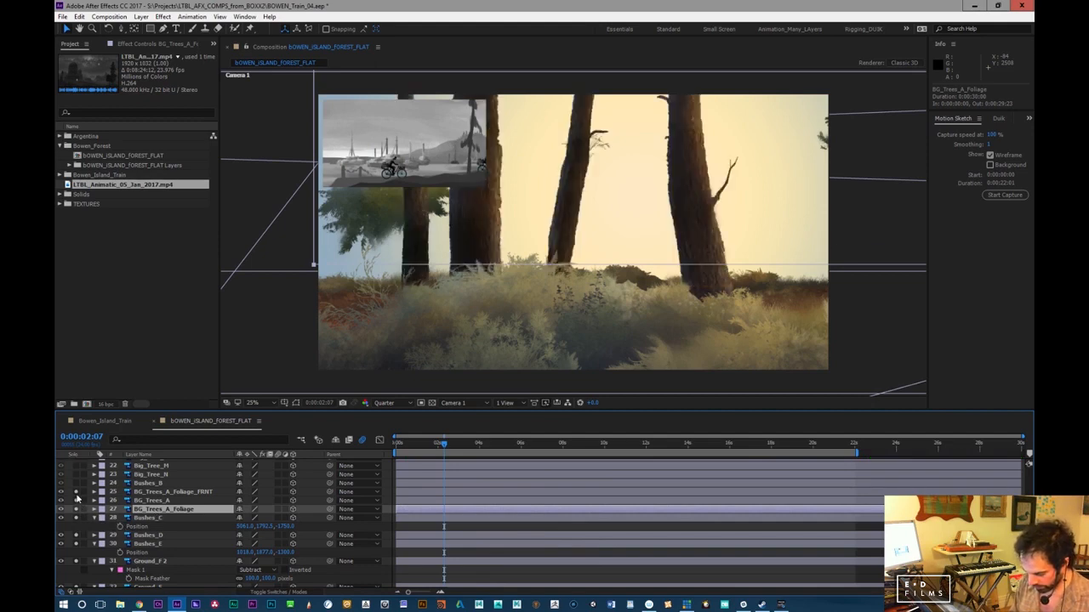
Preview the camera move, and give BG_Trees_A and its two foliage layers an orange label colour
key(space)
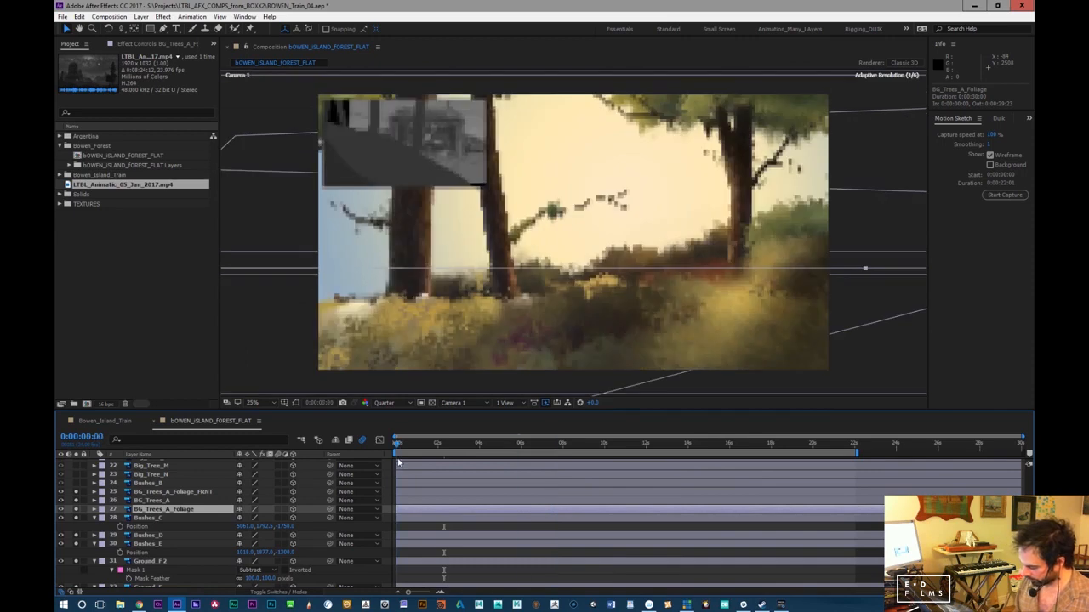
key(space)
shift+click(161, 492)
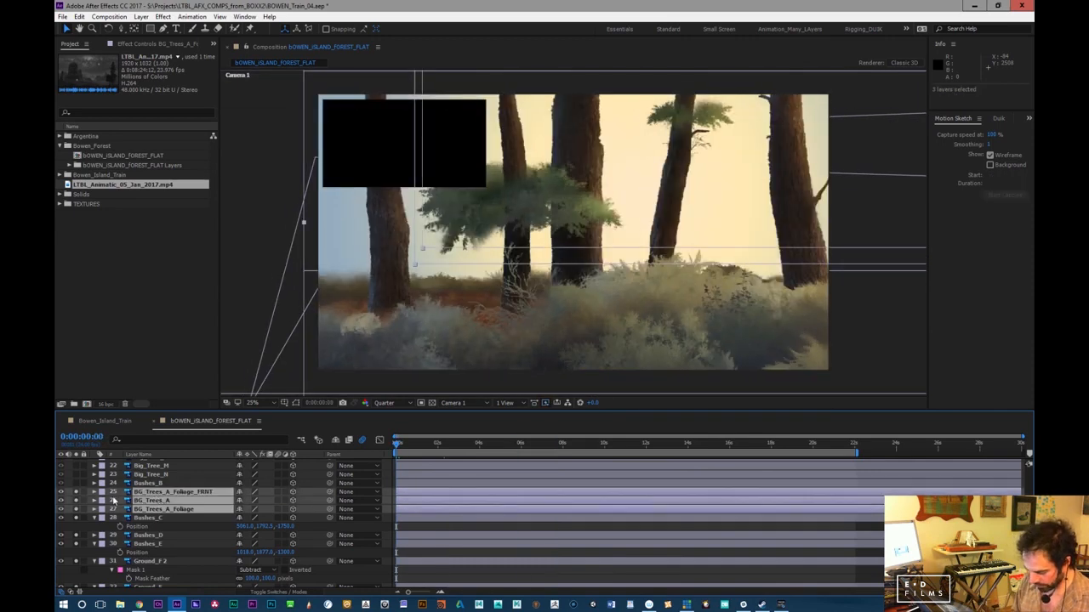
click(102, 500)
click(145, 439)
Parent BG_Trees_A_Foliage_FRNT and BG_Trees_A_Foliage to BG_Trees_A
click(174, 492)
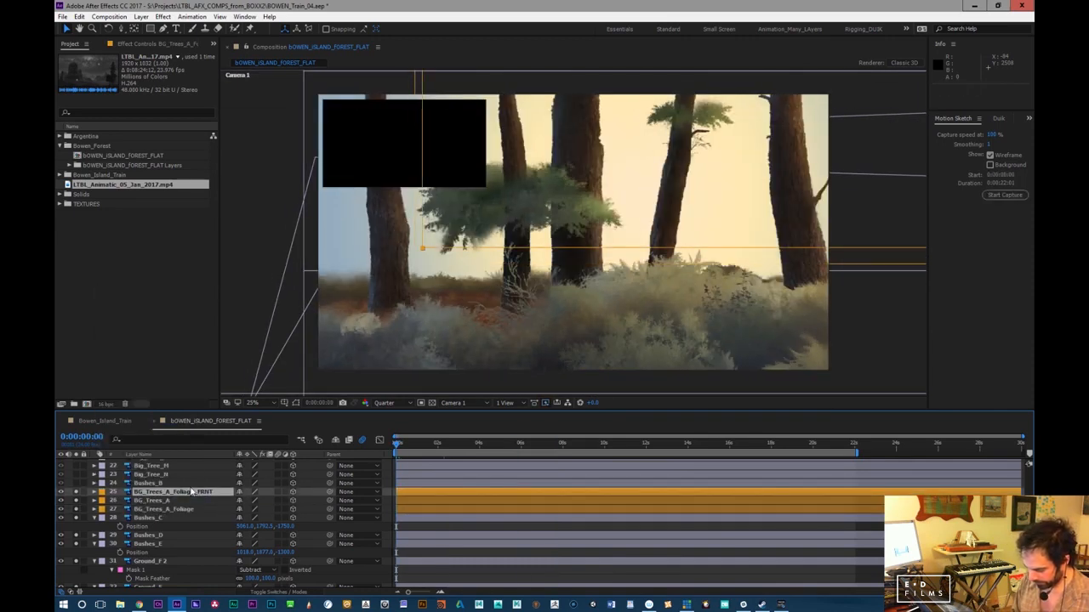
drag(332, 493, 175, 502)
click(330, 509)
Set the Z position of BG_Trees_A_Foliage to 100 and of BG_Trees_A_Foliage_FRNT to -100
text(p)
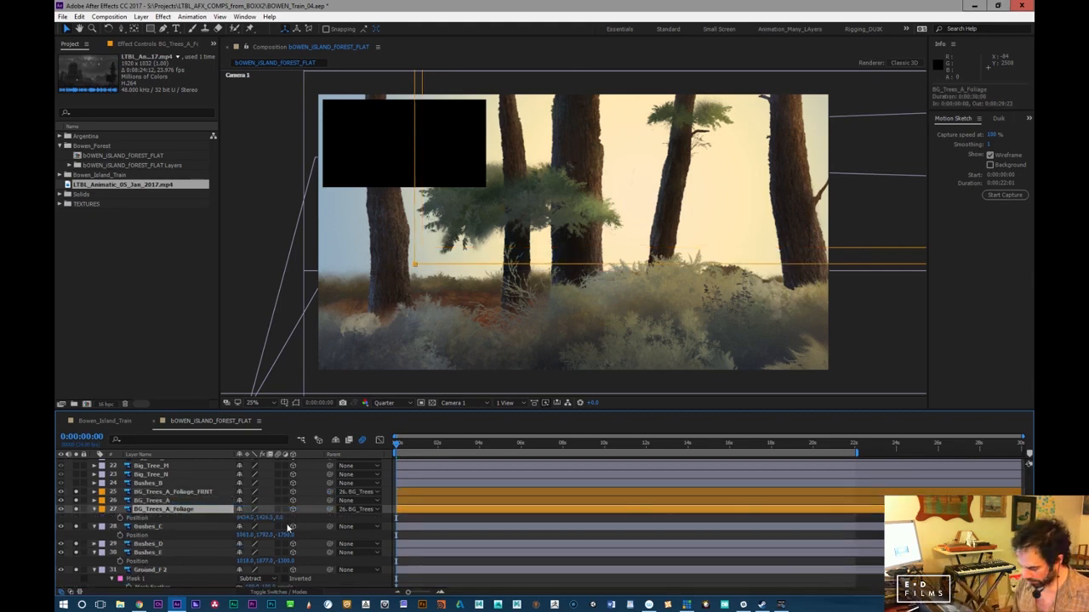
text(100)
key(Return)
click(189, 492)
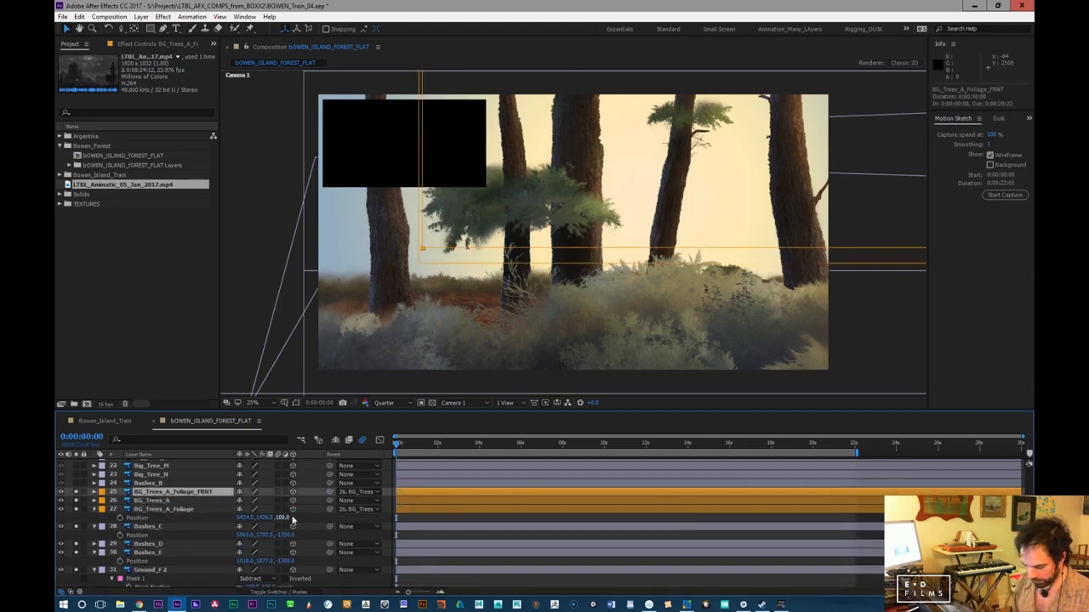
key(p)
click(282, 500)
text(-100)
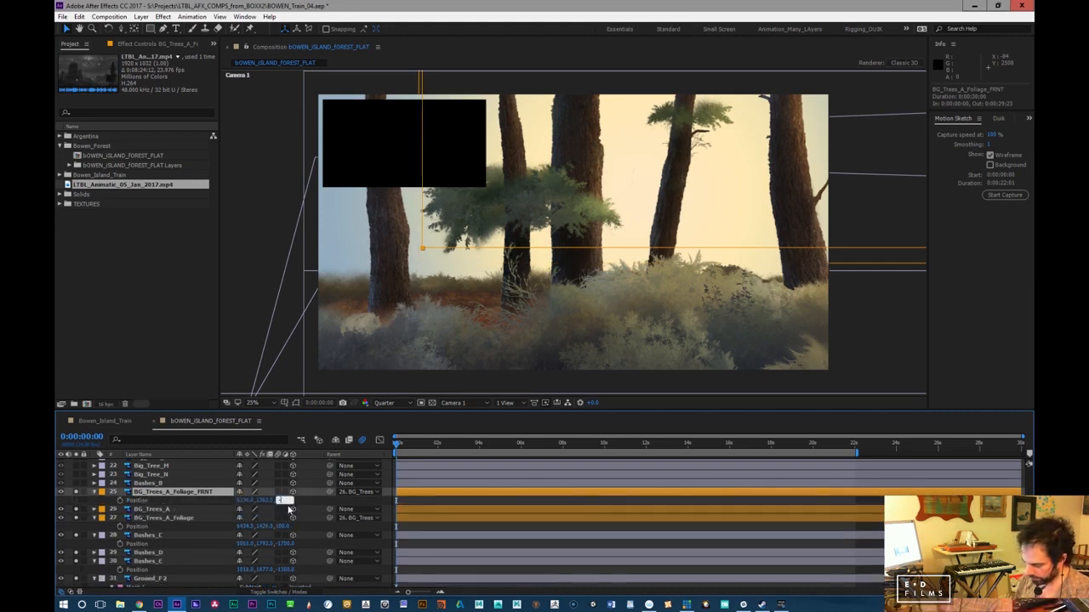
key(Return)
Set the Z position of BG_Trees_A_Foliage_FRNT to -250 and of BG_Trees_A_Foliage to 250
key(space)
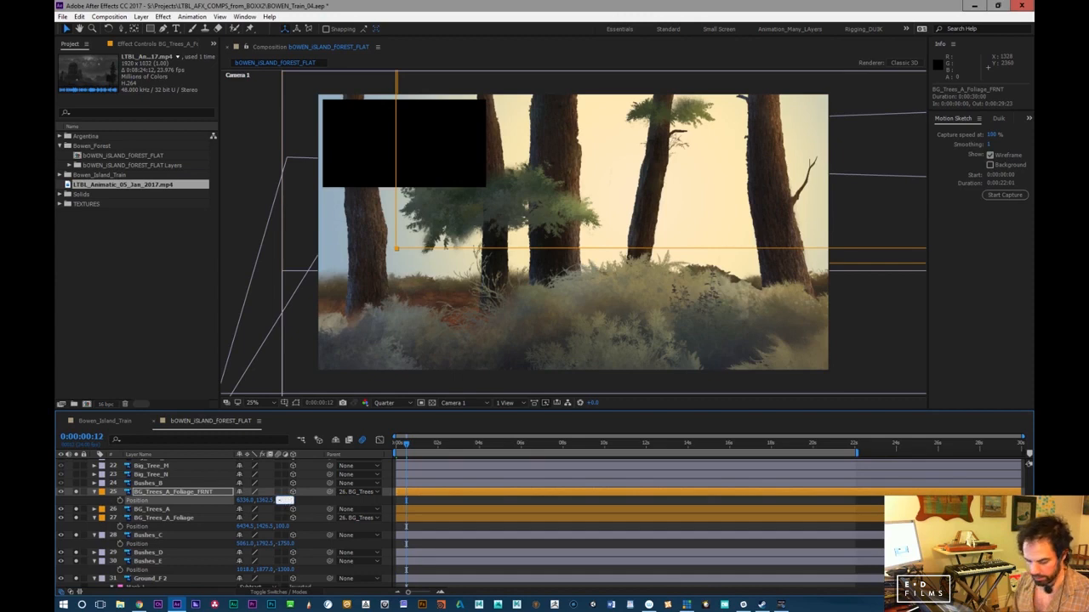
click(283, 527)
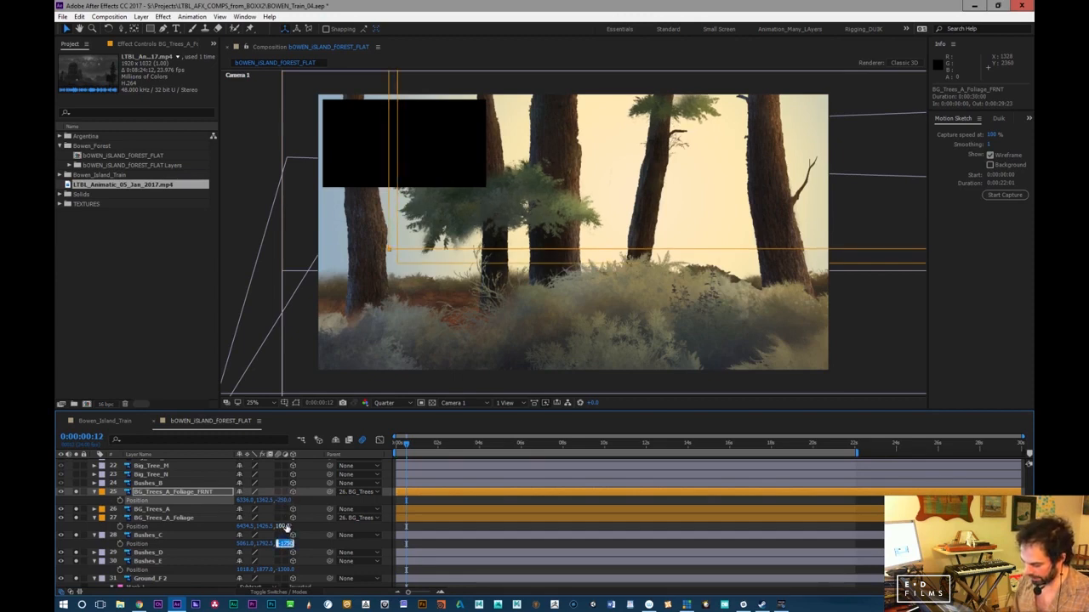
text(25)
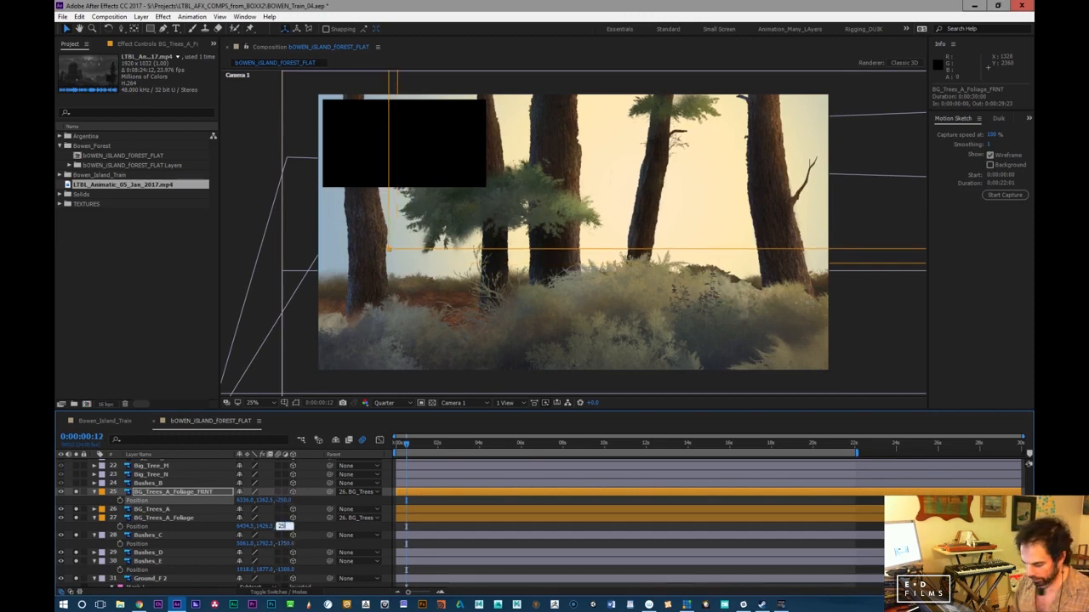
text(0)
key(Return)
Scrub to 0:00:22:06 and look at the layers in Custom View 1
drag(413, 446, 859, 457)
click(462, 404)
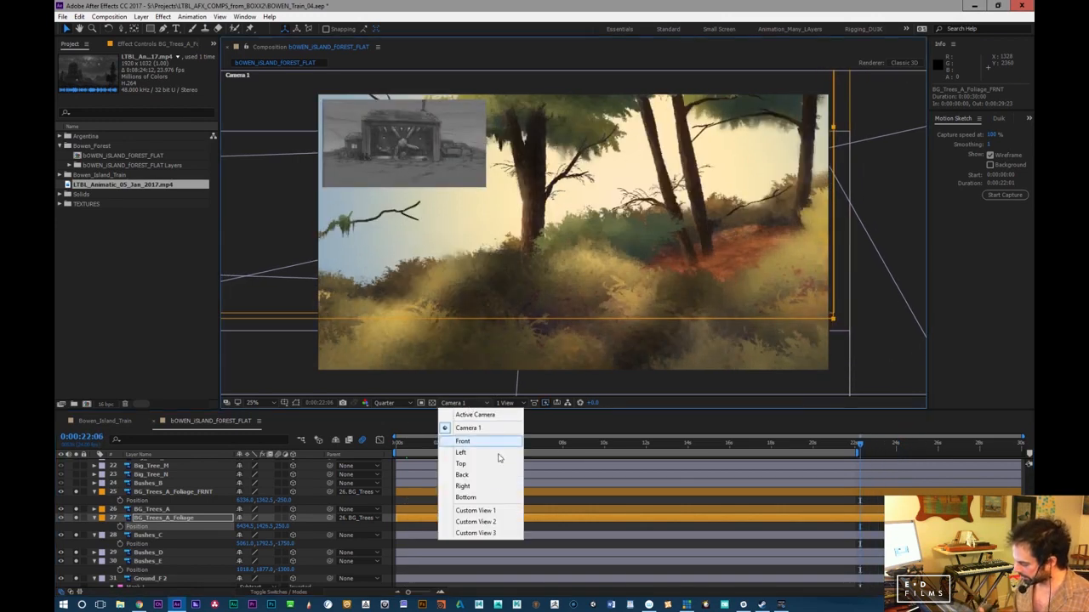
click(474, 511)
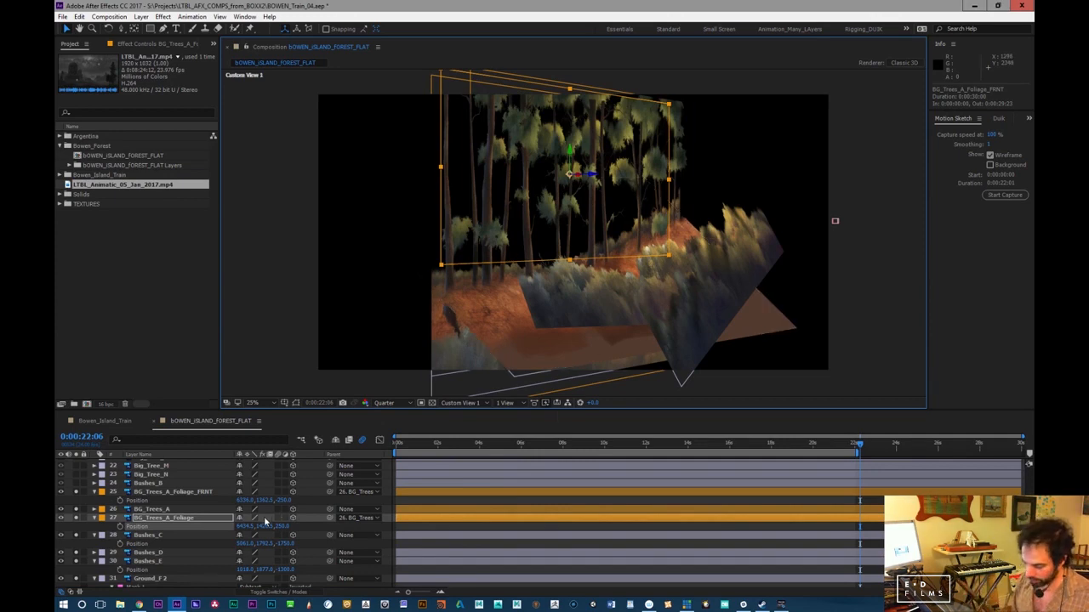
Bring BG_Trees_A to about Z -2200 and set its anchor point Y to about 2347
click(211, 510)
key(p)
drag(279, 518, 143, 497)
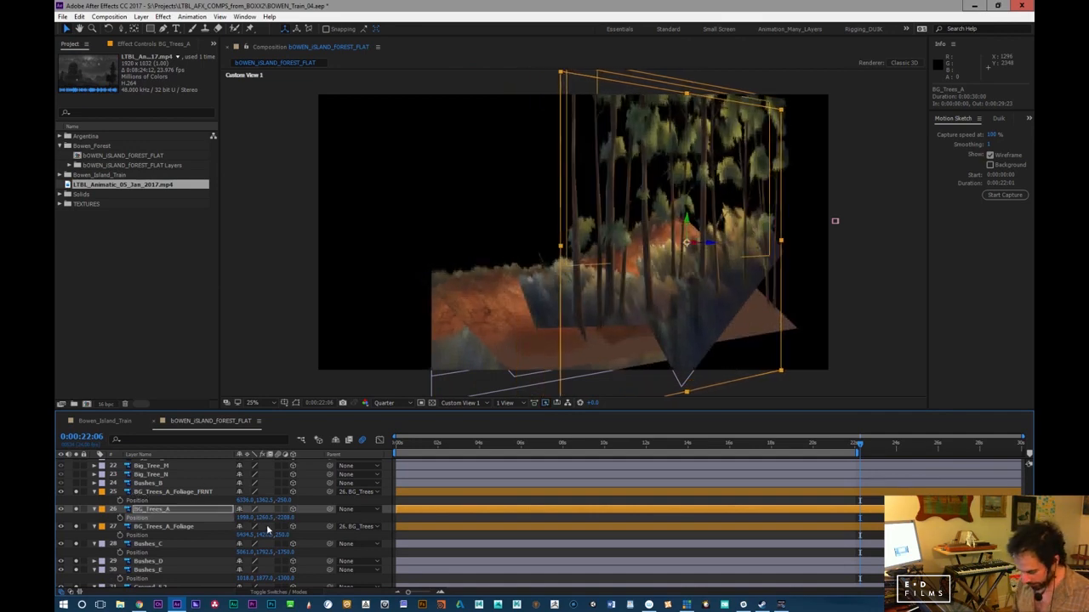
key(a)
drag(263, 519, 290, 509)
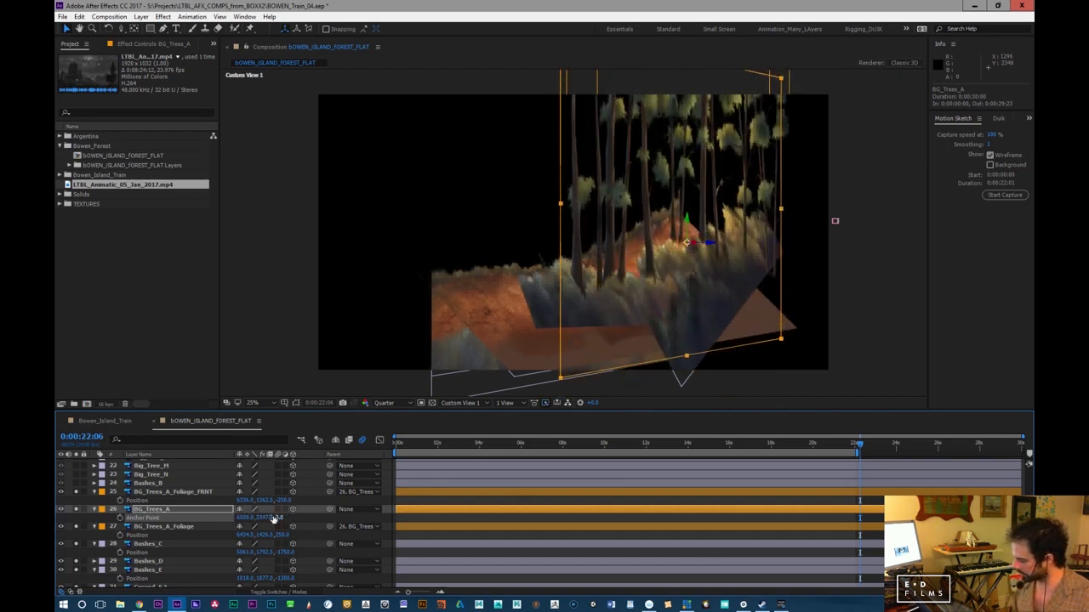
Draw a rectangular mask around the trees of BG_Trees_A, cropping off the empty area below the trunks, and return to the composition
double_click(170, 513)
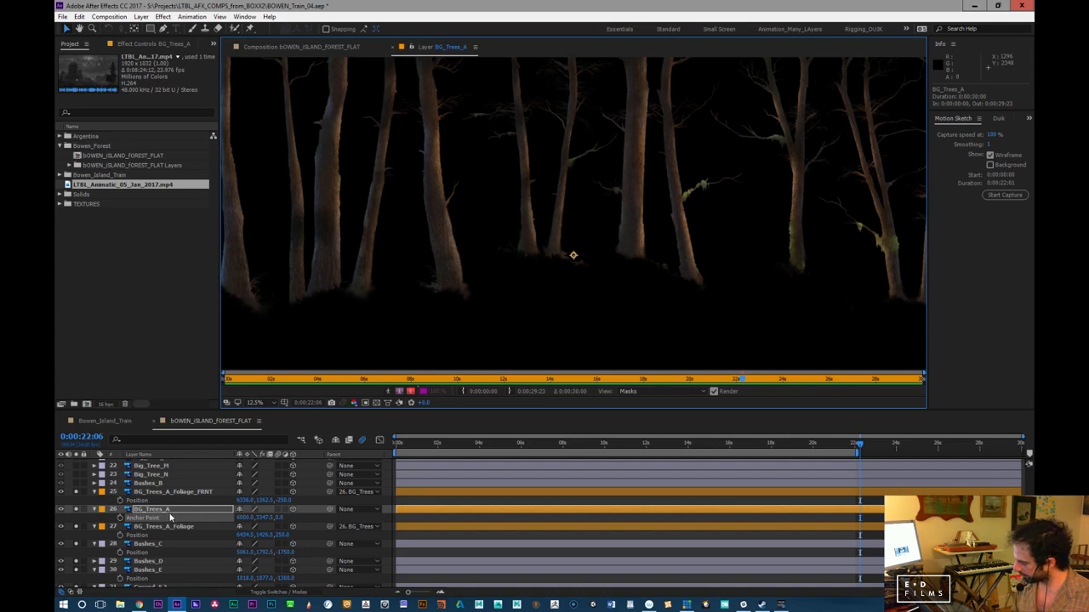
key(comma)
key(comma)
key(period)
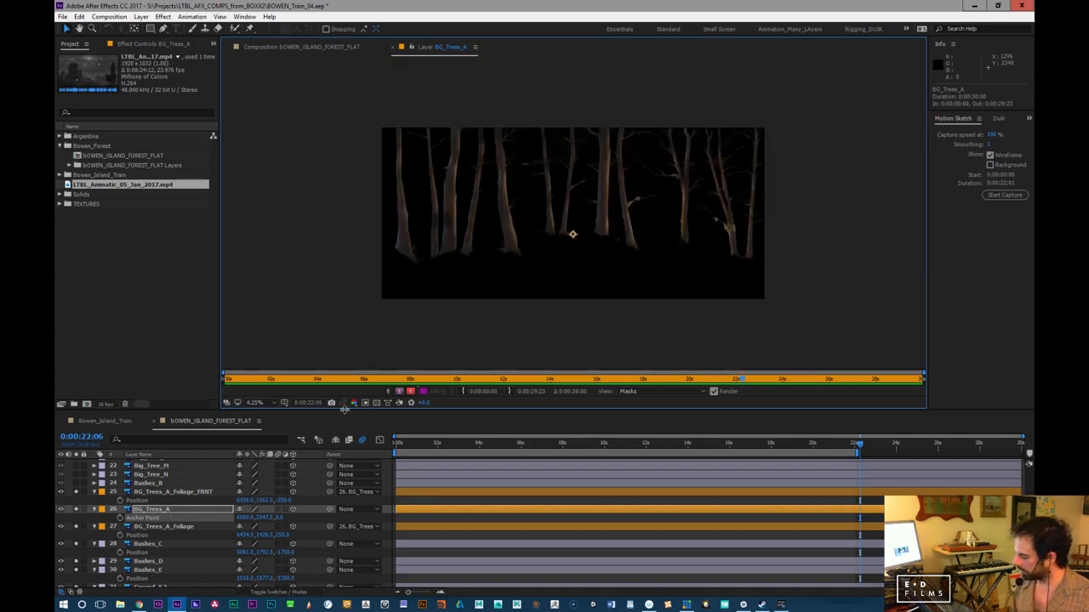
click(150, 28)
drag(372, 117, 769, 264)
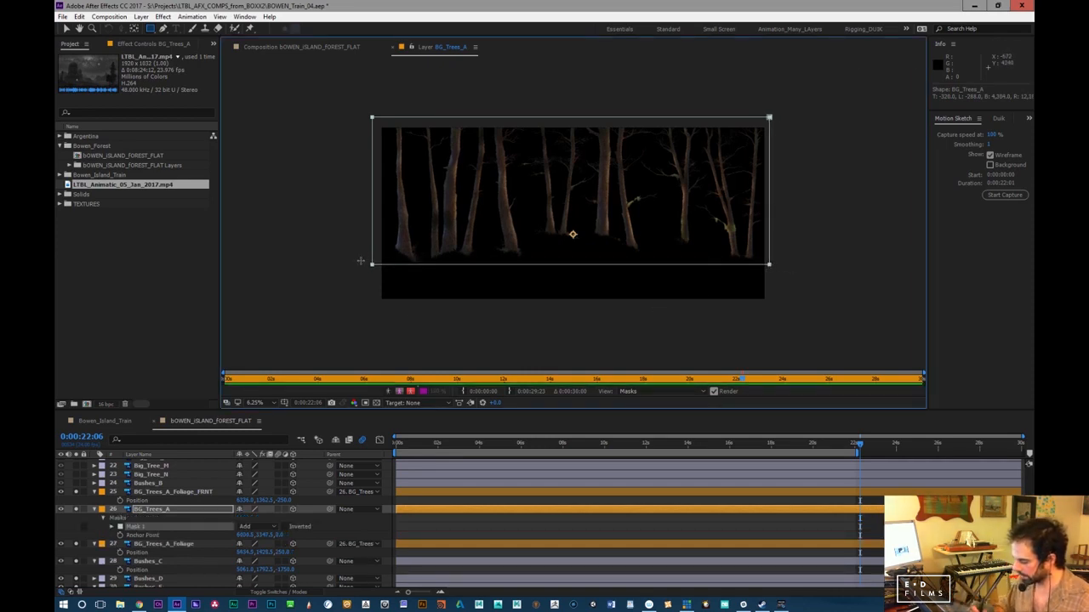
click(314, 48)
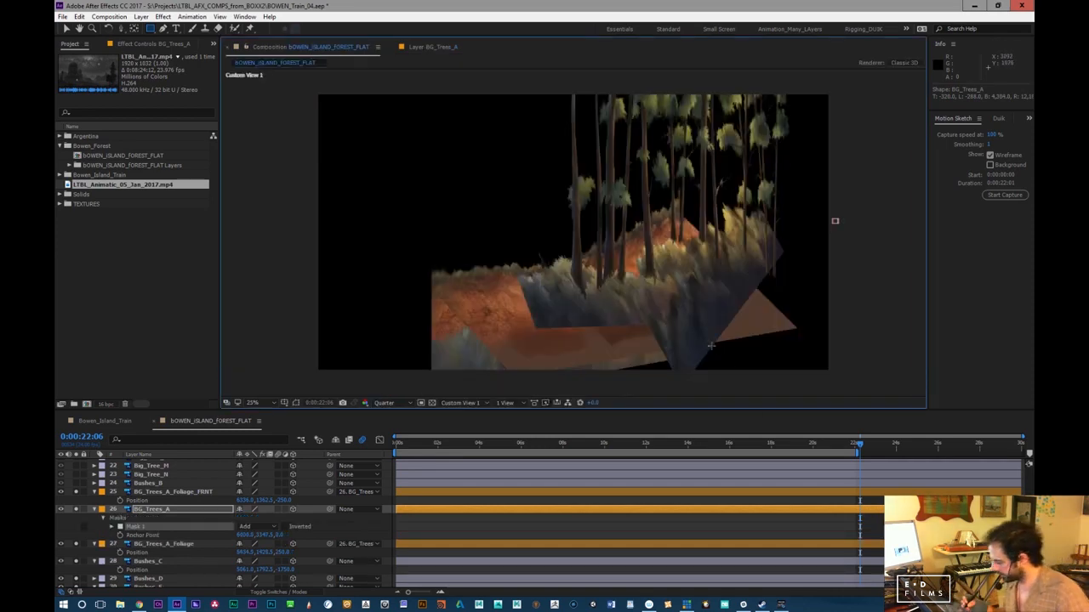
Orbit Custom View 1 to face the layers and move BG_Trees_A to about X 5274
click(192, 511)
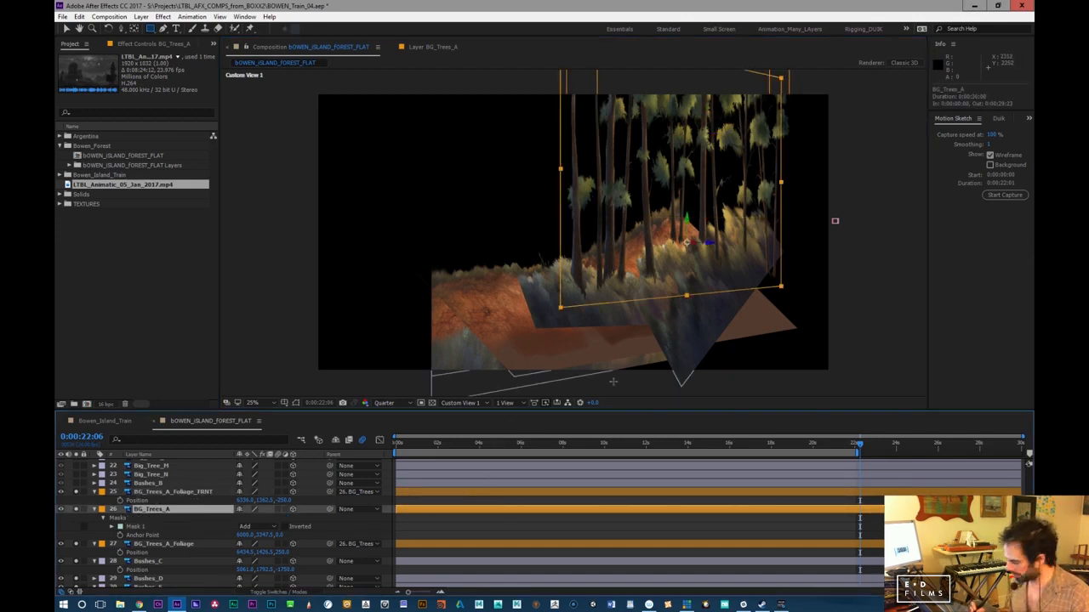
drag(752, 340, 715, 333)
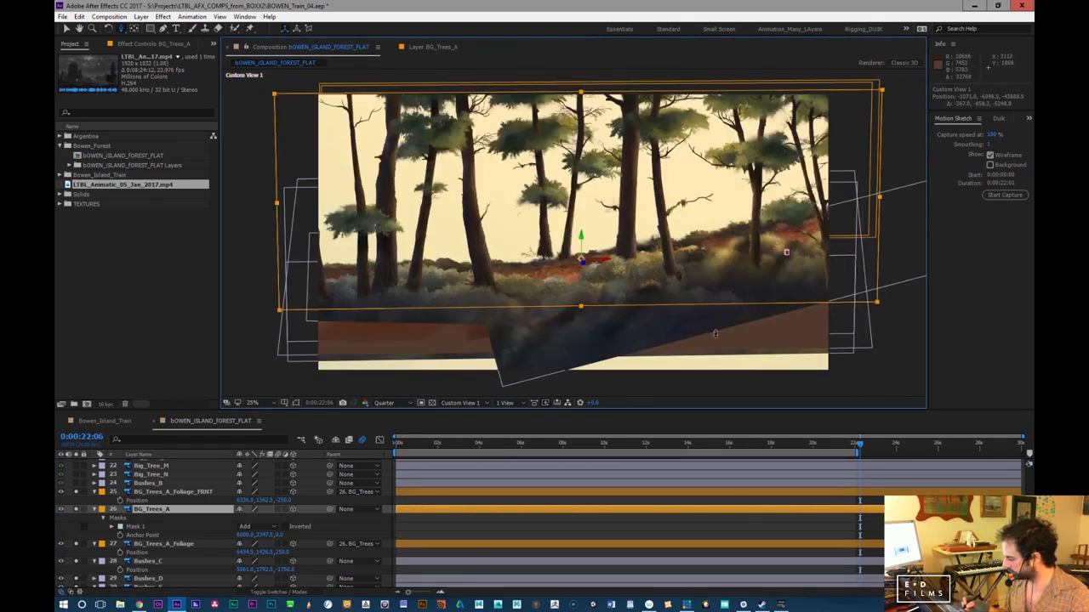
drag(669, 111, 341, 441)
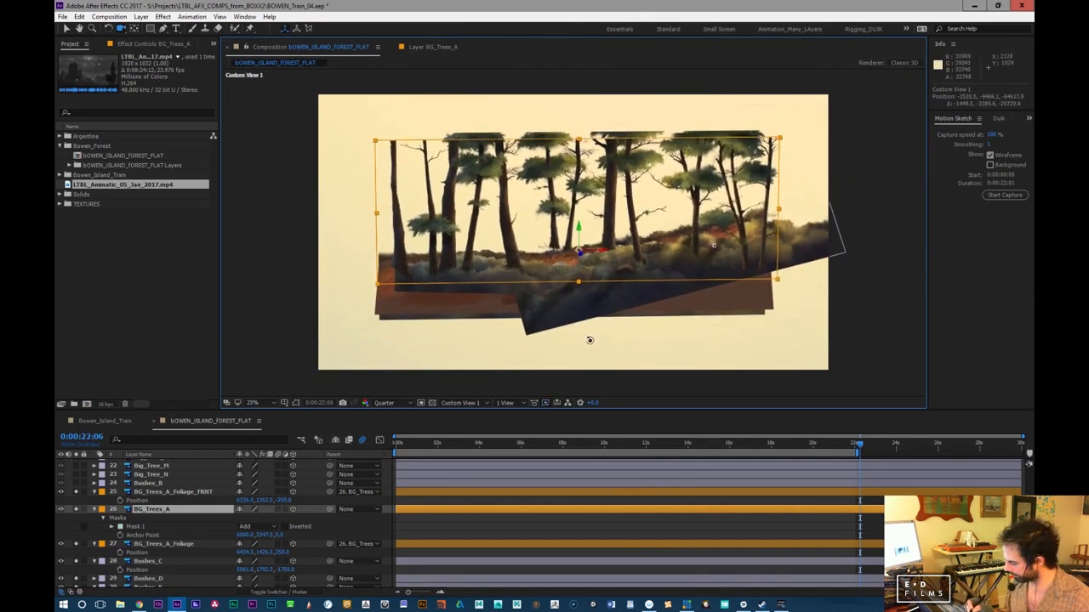
drag(610, 340, 587, 343)
key(p)
drag(247, 518, 192, 520)
key(p)
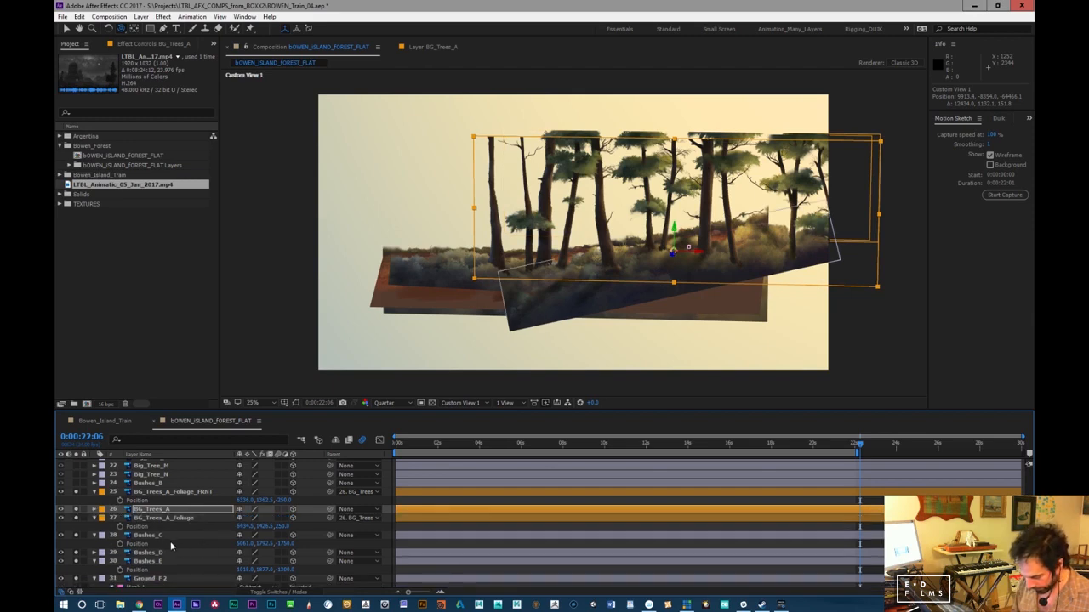
Set BG_Trees_A's Z position to -1600 and lower it to about Y 1784.5
click(170, 545)
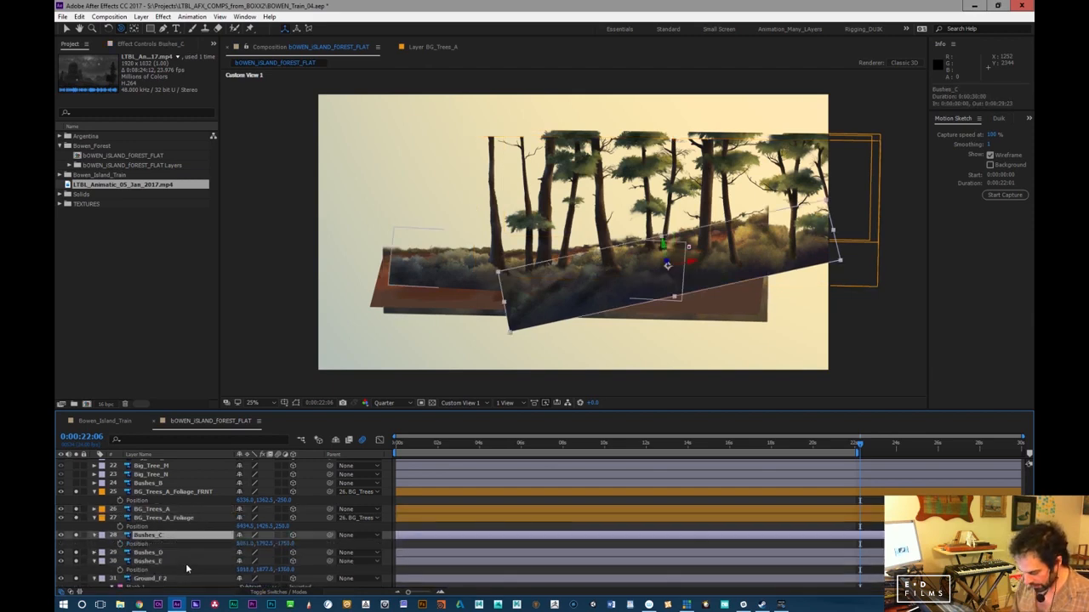
click(170, 508)
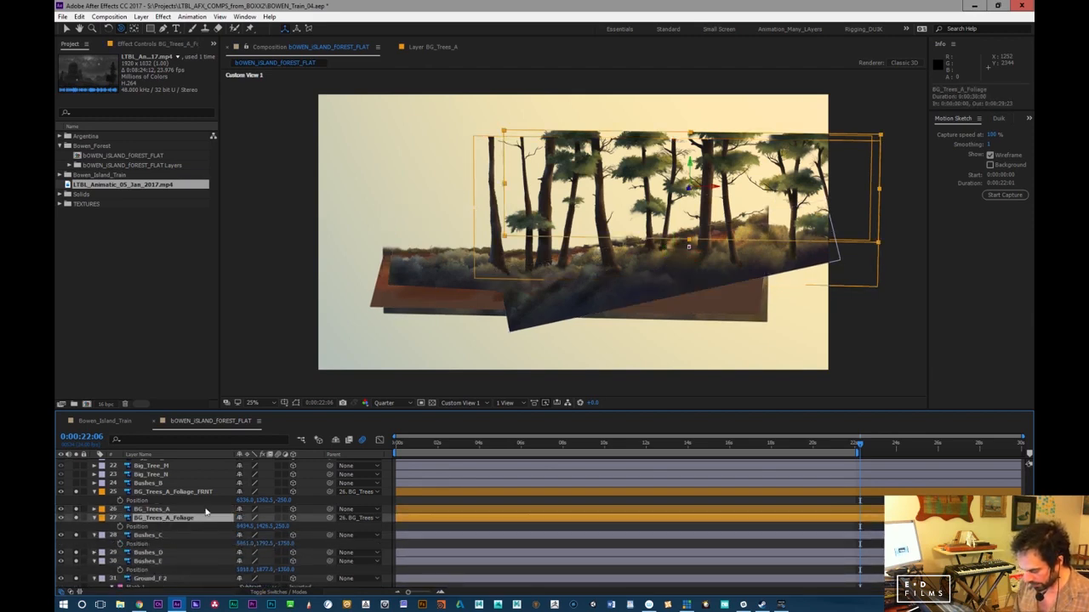
key(p)
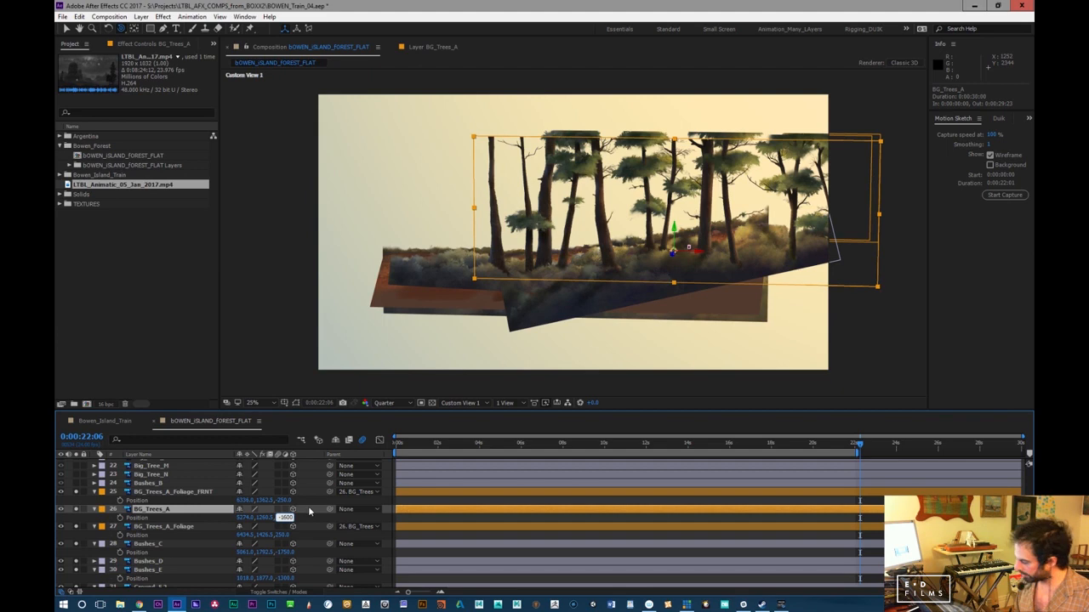
key(Return)
drag(261, 522, 556, 483)
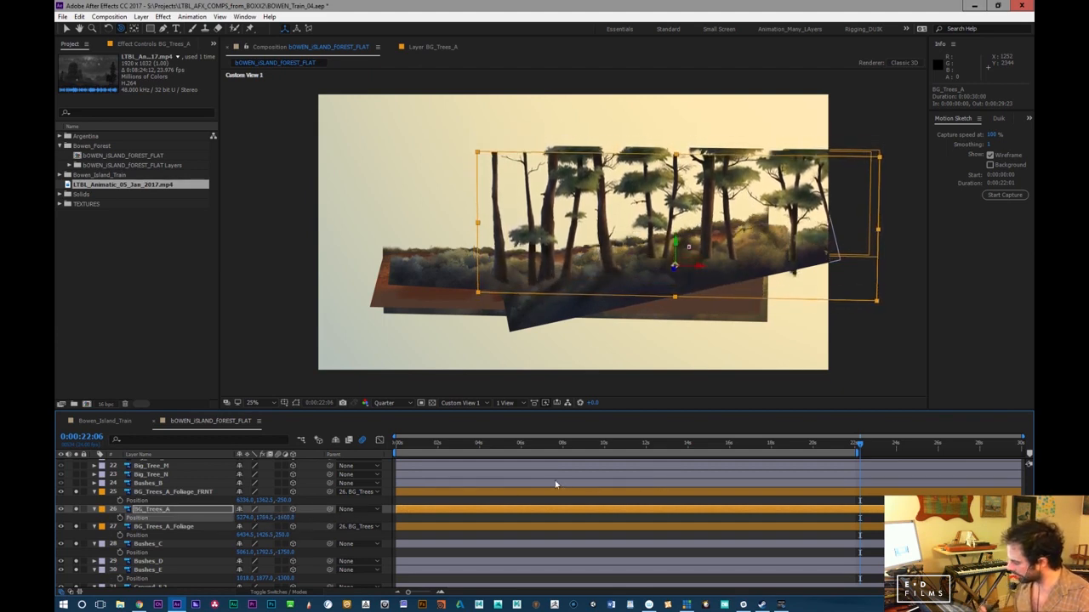
Try other X orientations for Bushes_C and set its X orientation to 0°
click(178, 527)
click(181, 542)
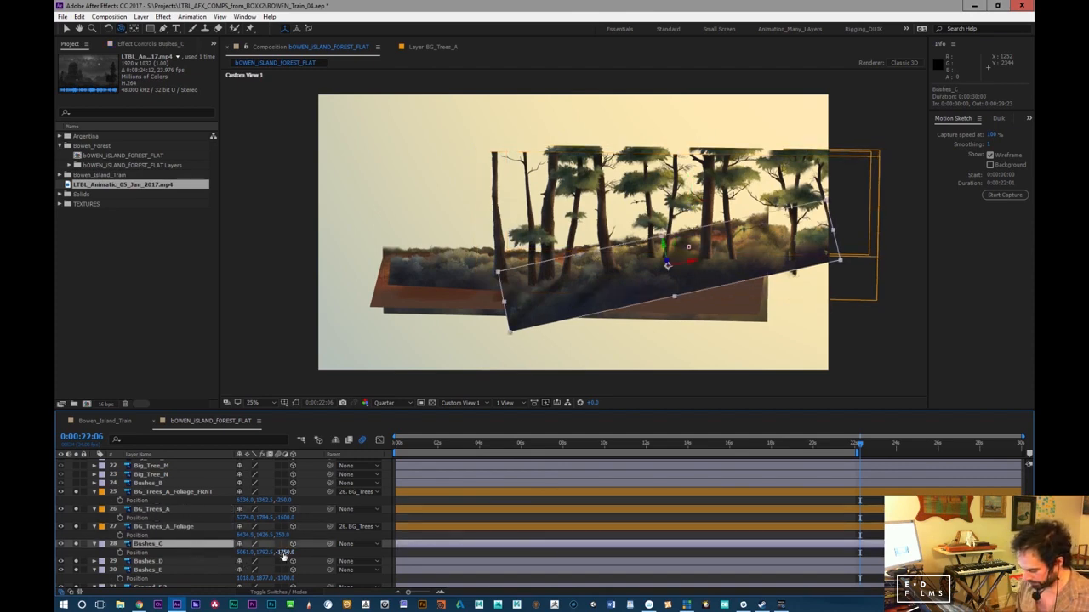
key(r)
mouse_move(242, 554)
mouse_down()
mouse_move(229, 554)
mouse_move(253, 552)
mouse_move(242, 560)
mouse_up()
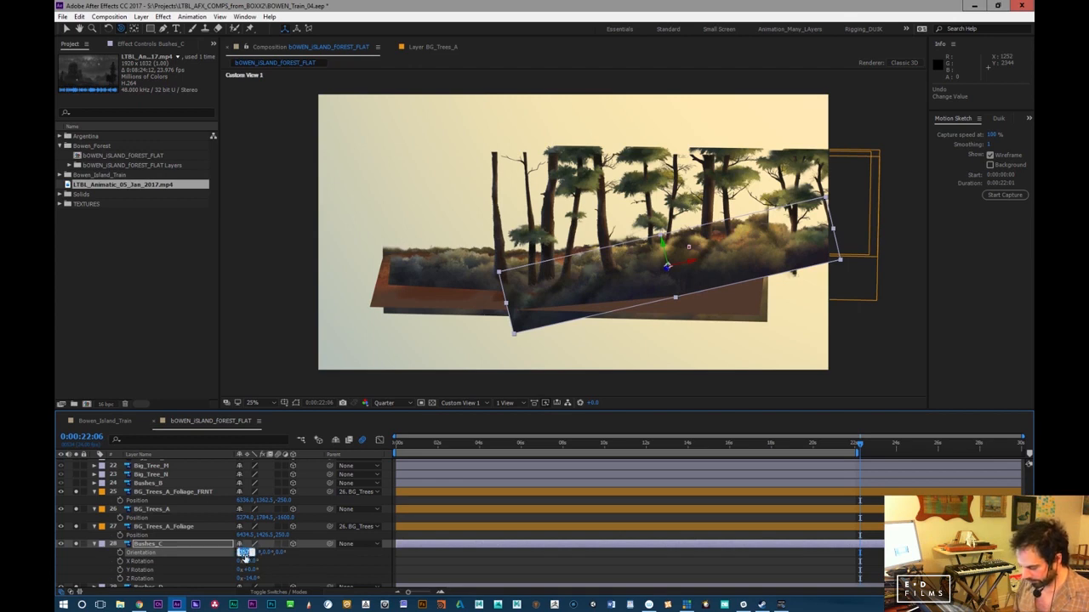
text(0)
key(Return)
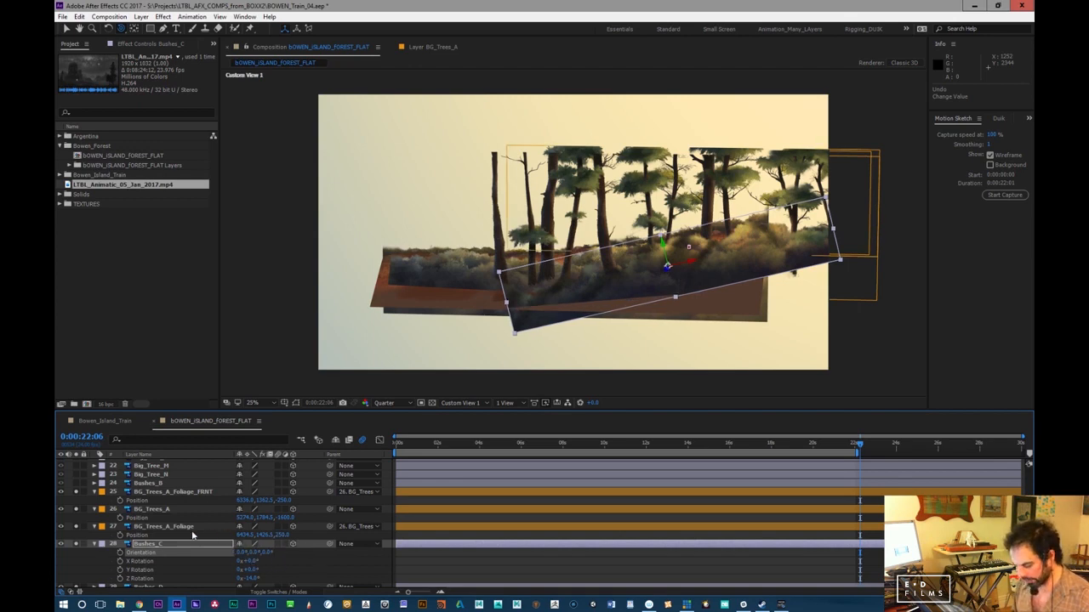
Scale BG_Trees_A to 84% to match Bushes_C and move it to about X 5711, Y 1358.5
click(183, 511)
drag(253, 519, 249, 530)
key(s)
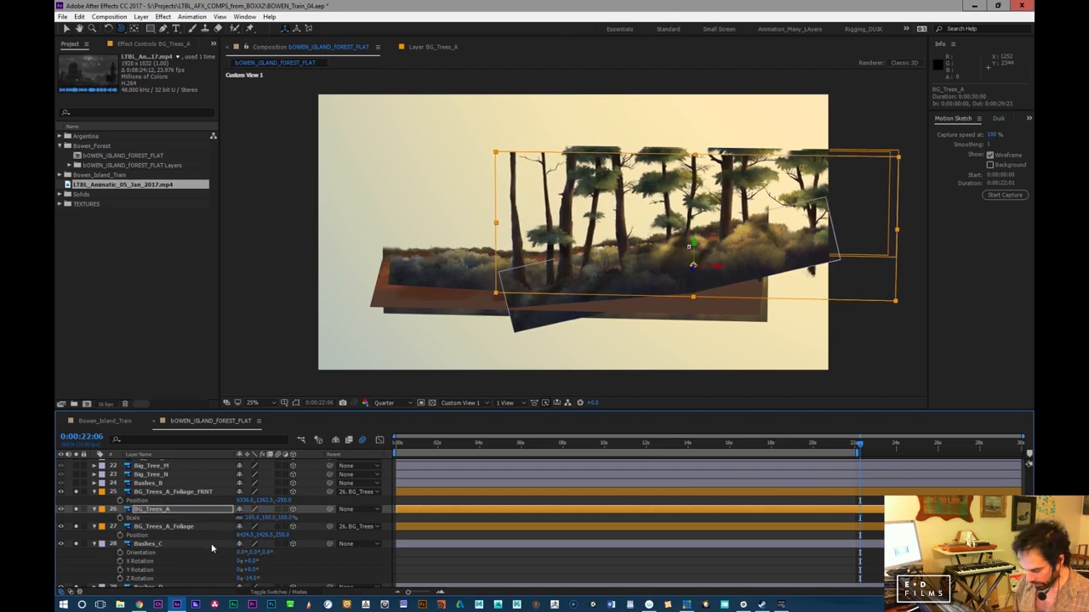
click(178, 542)
key(s)
click(252, 517)
text(84)
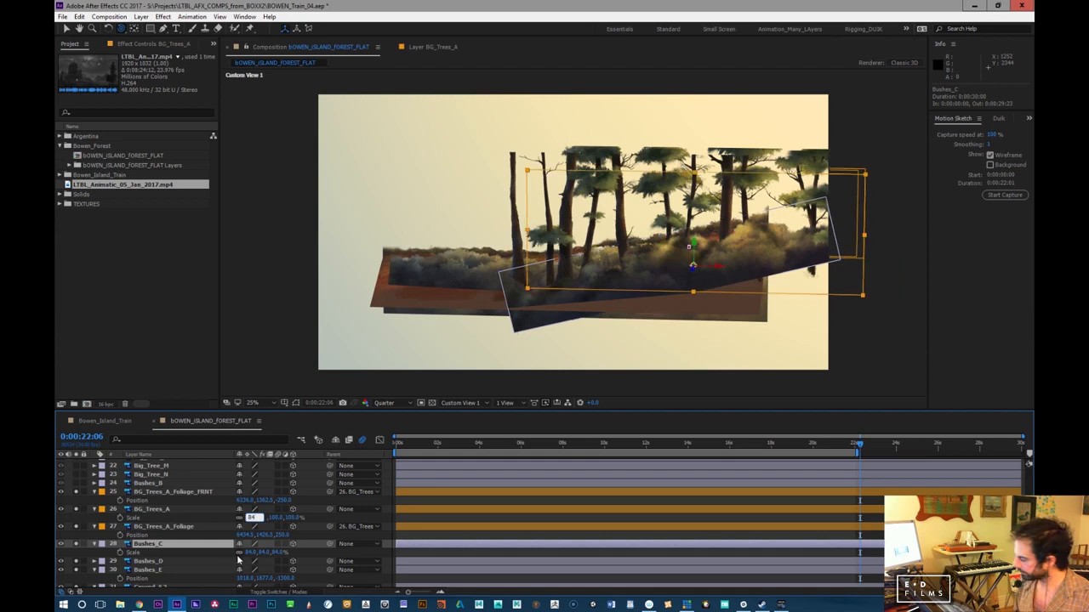
key(Return)
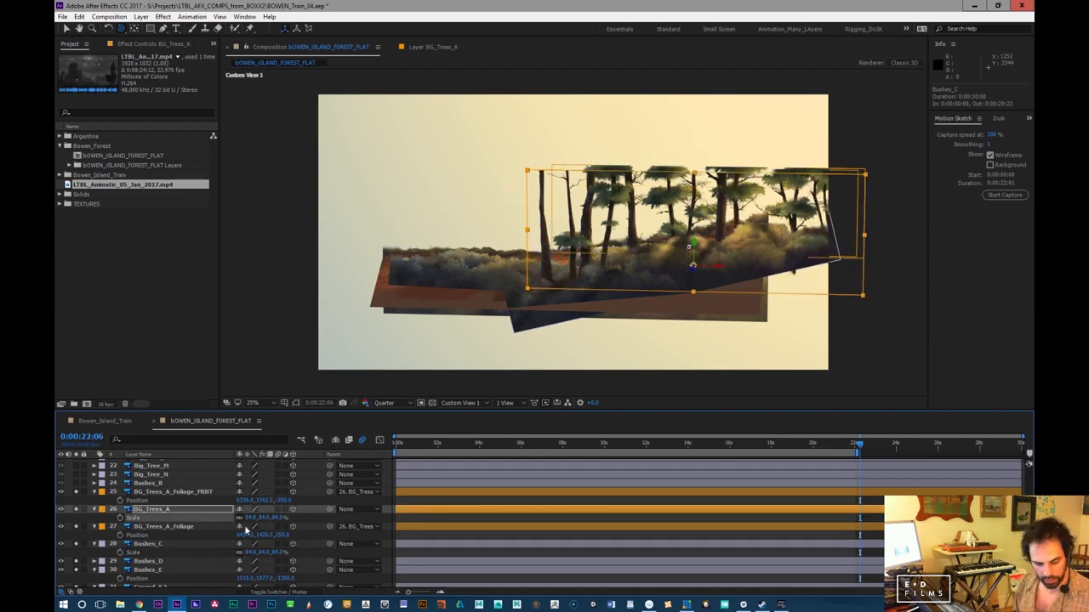
key(p)
mouse_move(247, 517)
mouse_down()
mouse_move(263, 517)
mouse_move(196, 526)
mouse_move(229, 519)
mouse_up()
Try another Z rotation for Bushes_C, and set its Z rotation to 0° to level the bushes
click(163, 526)
click(153, 543)
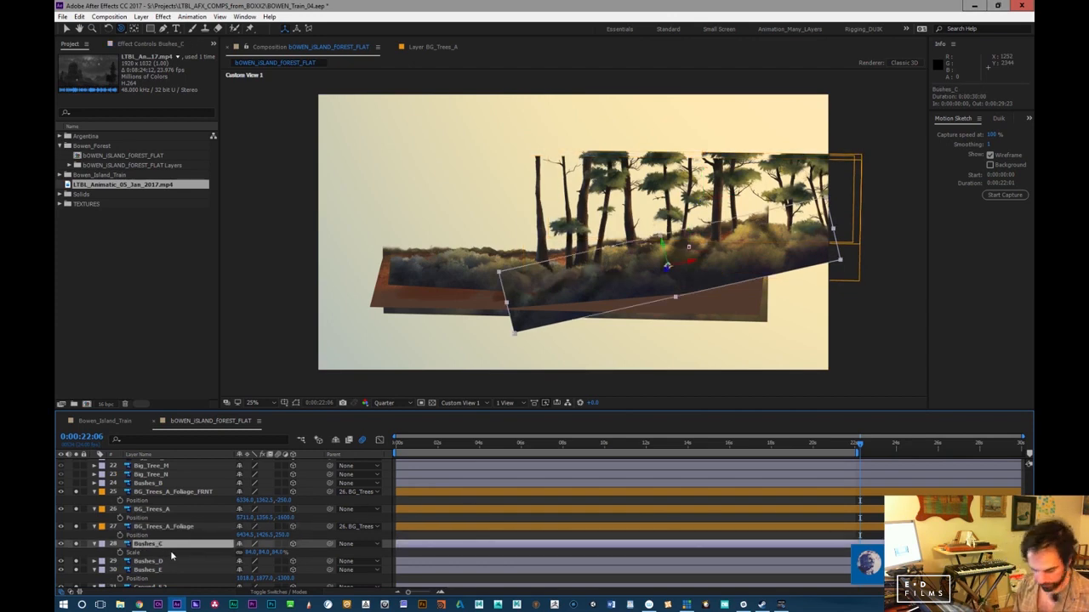
key(r)
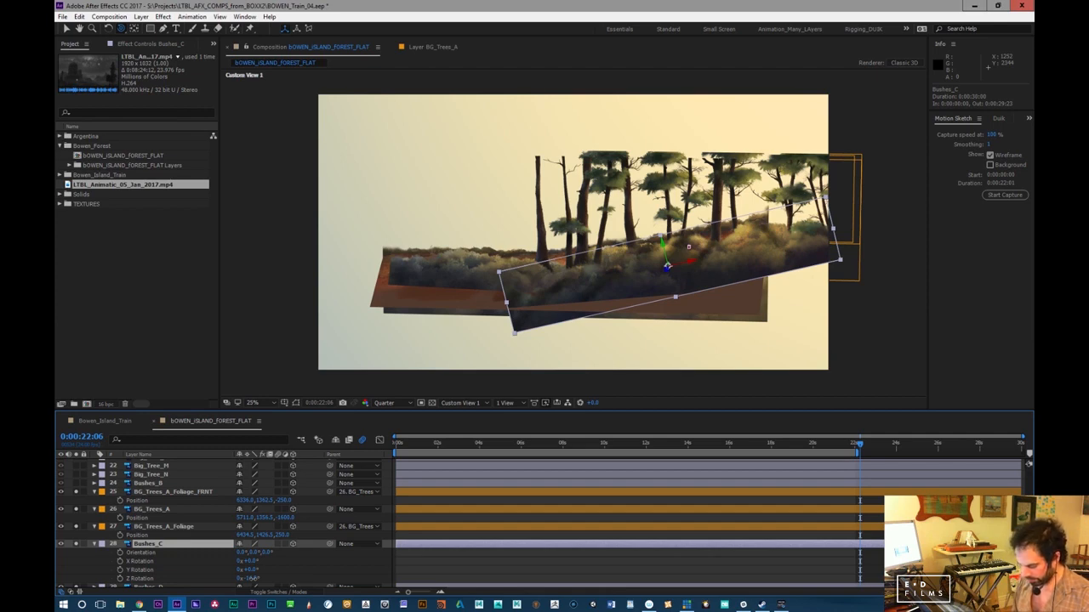
drag(251, 579, 323, 578)
drag(395, 546, 464, 361)
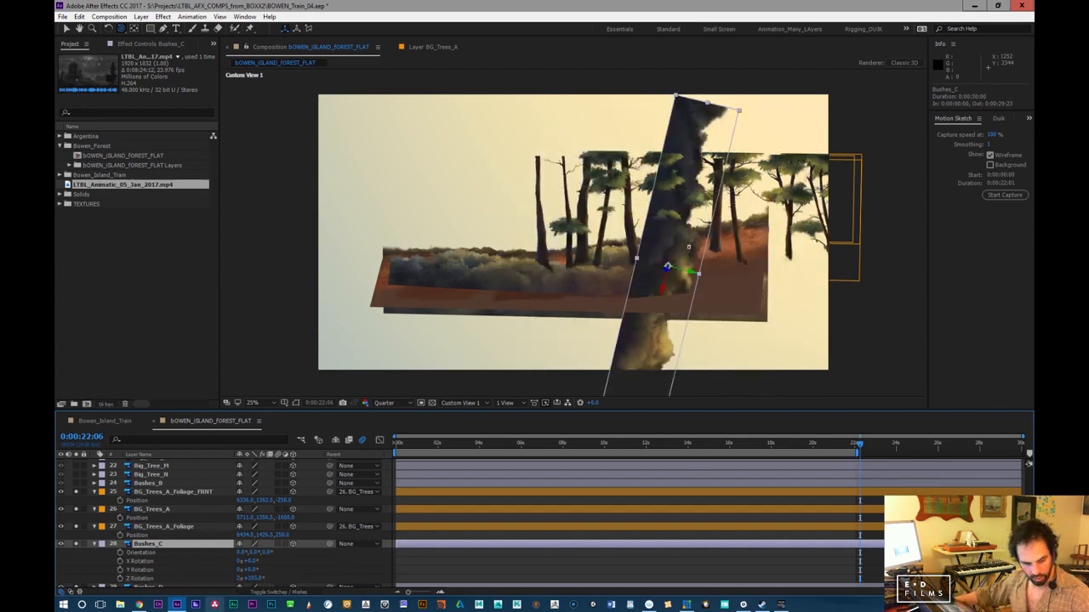
key(ctrl+z)
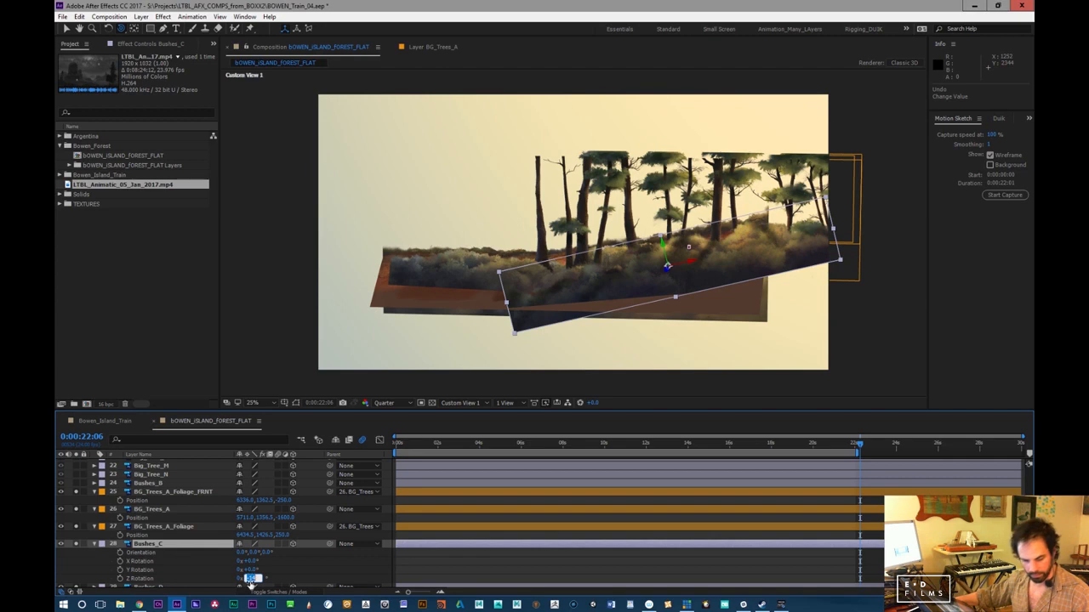
text(0)
key(Return)
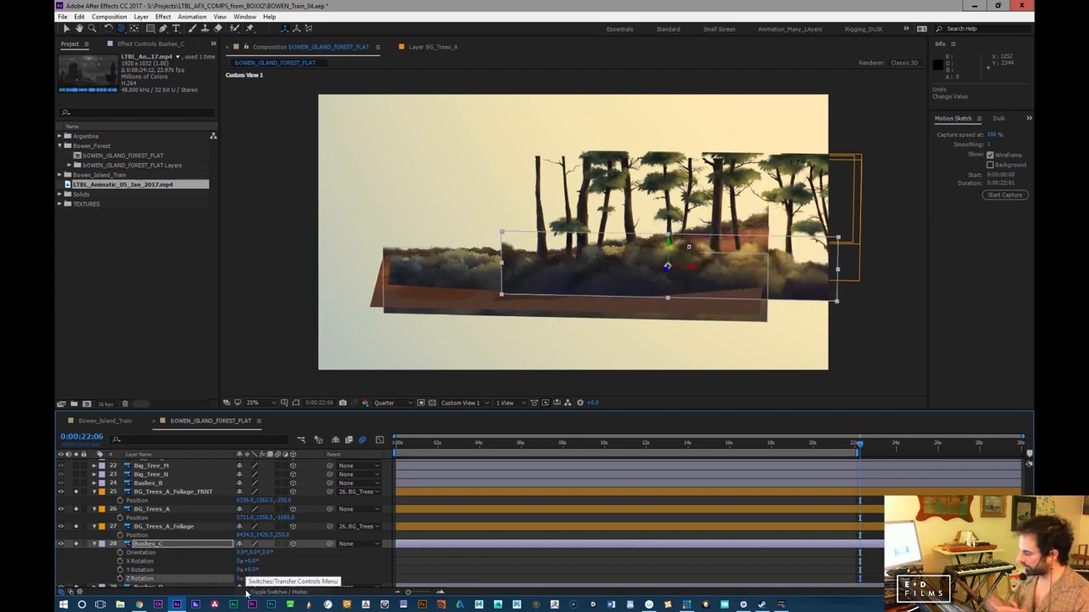
click(228, 543)
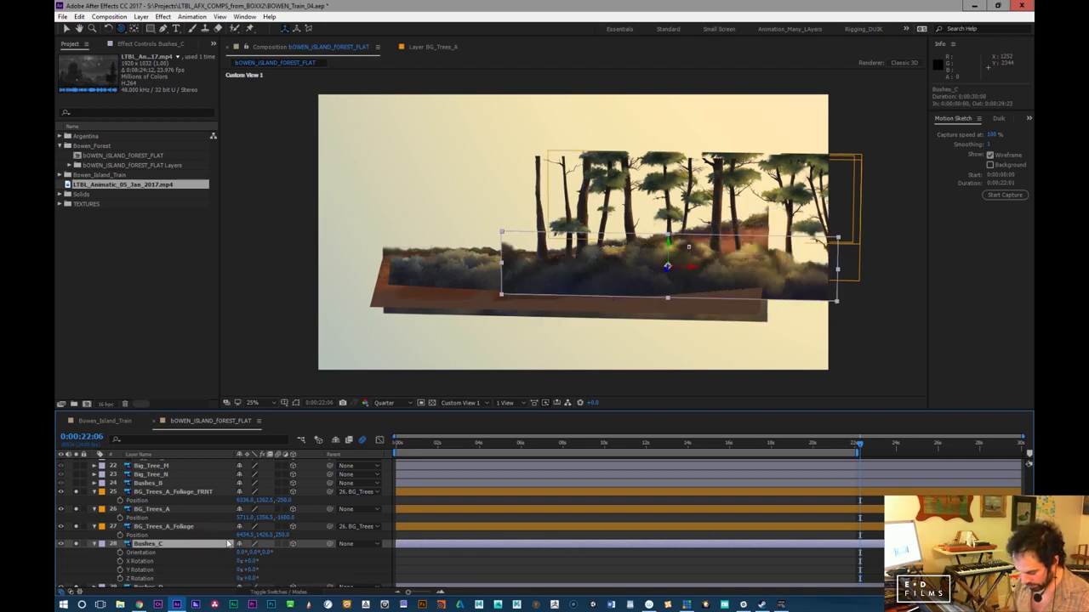
Move BG_Trees_A to about X 5046 so it lines up horizontally with Bushes_C
click(209, 533)
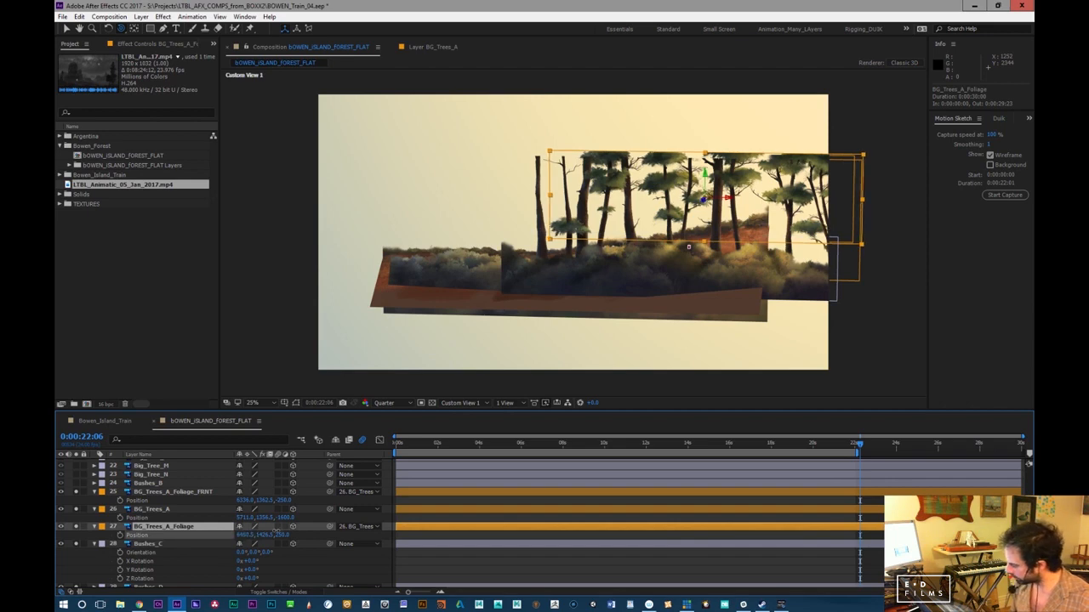
drag(302, 519, 227, 527)
click(218, 513)
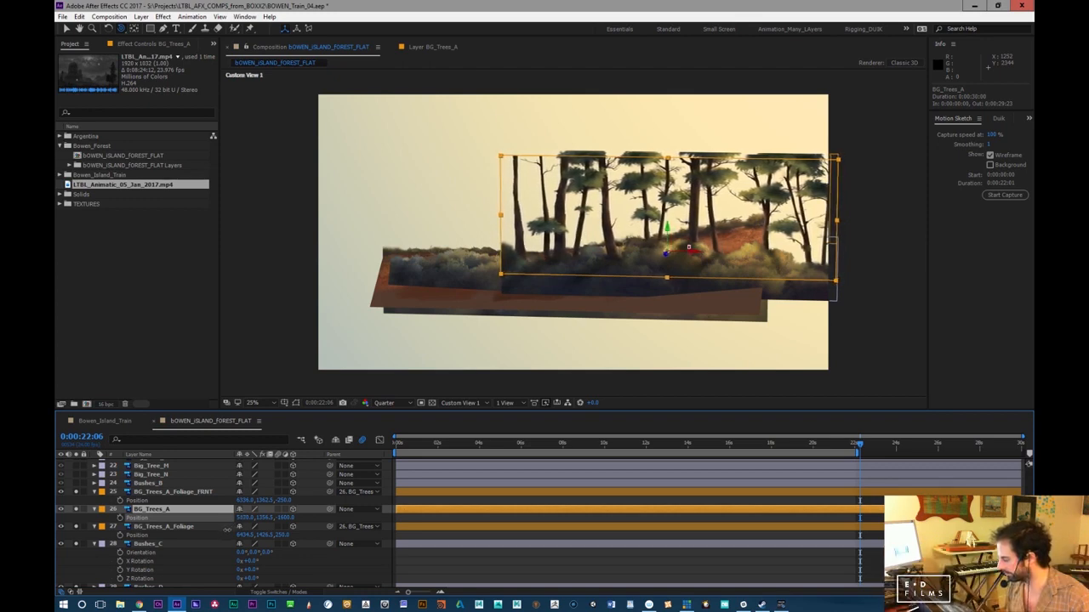
drag(228, 527, 227, 537)
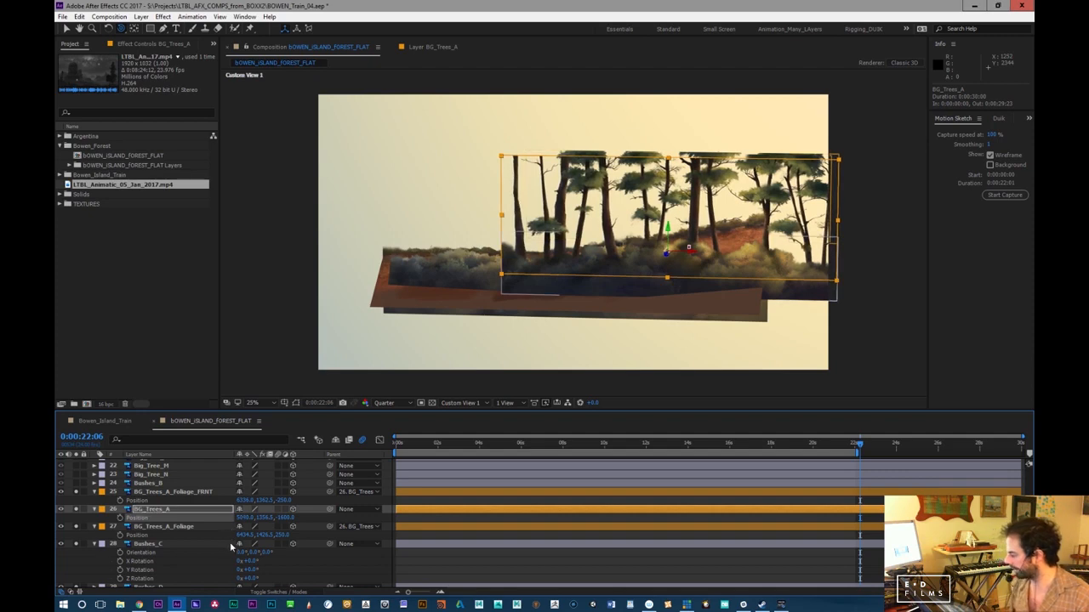
Set BG_Trees_A's Z position to -1500 and raise it to about Y 1347.5
click(214, 514)
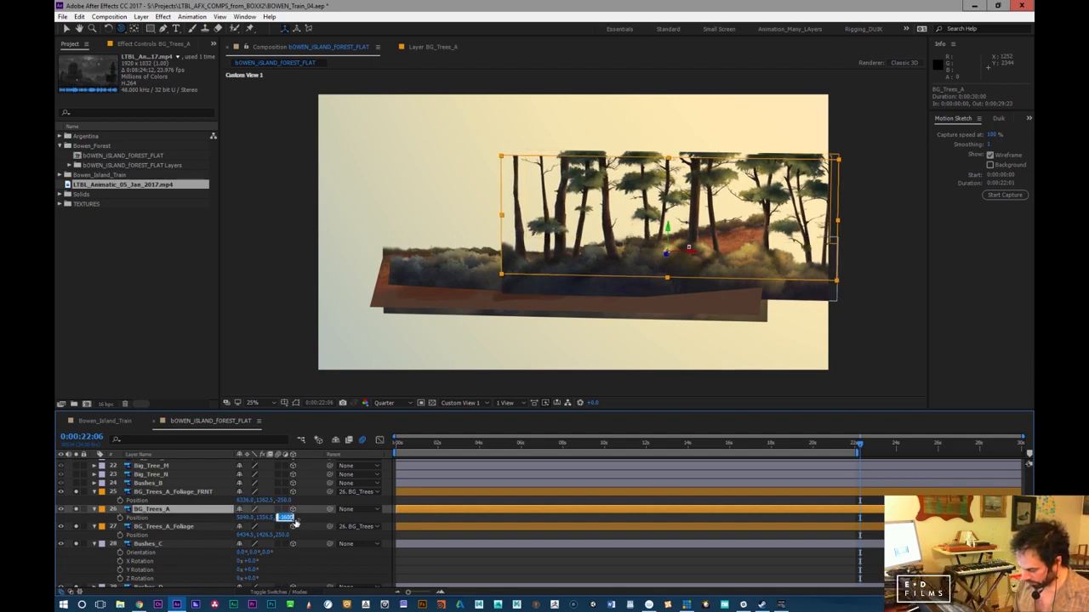
key(Return)
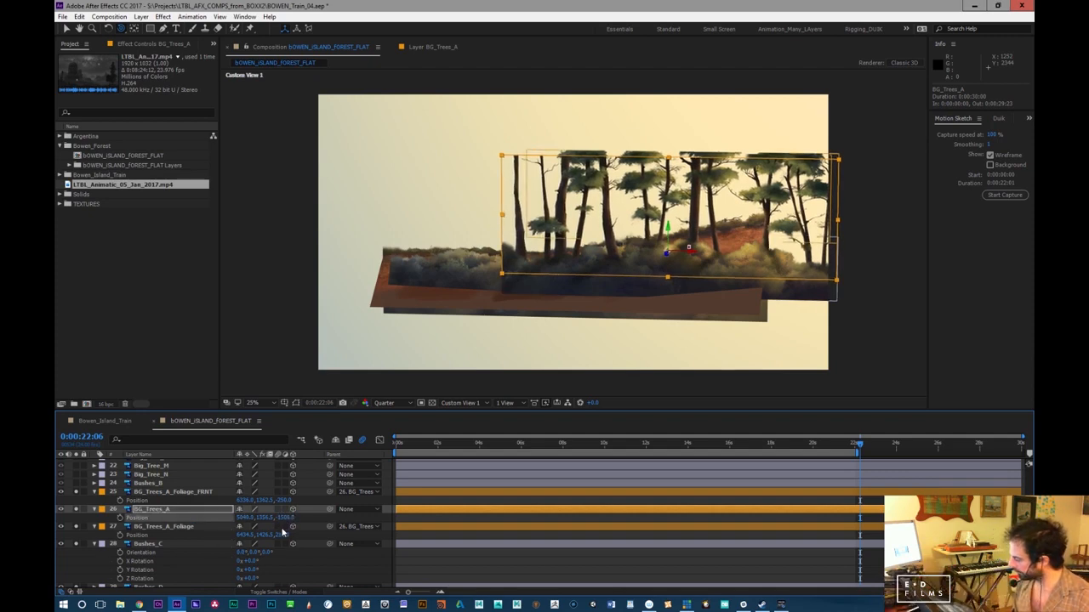
drag(270, 517, 276, 517)
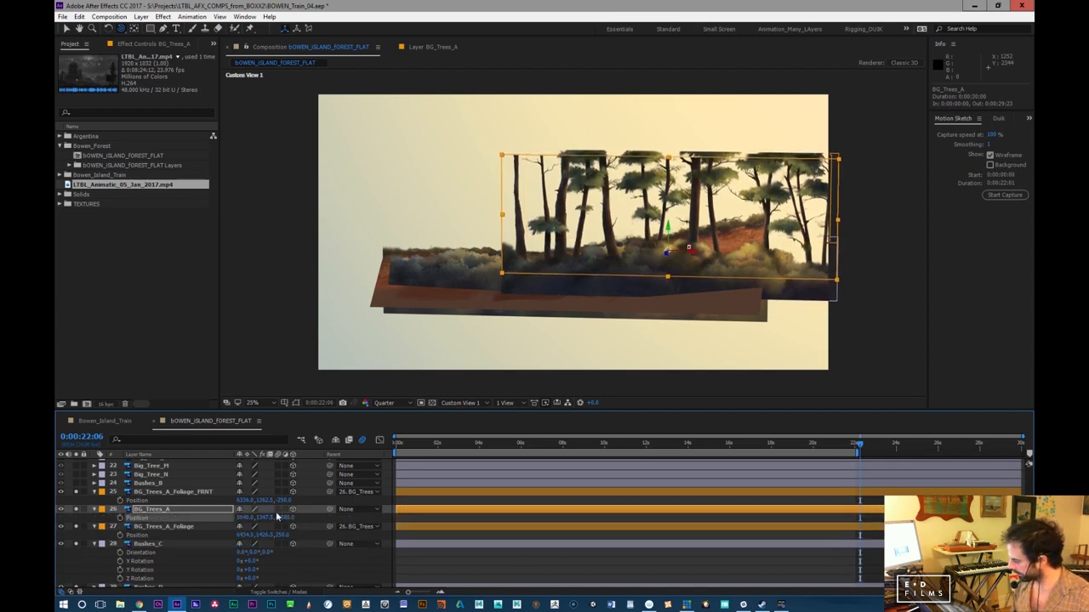
Orbit Custom View 1 at 0:00:02:23, set BG_Trees_A's Z position to -1400 and raise it to about Y 1318
drag(487, 449, 457, 448)
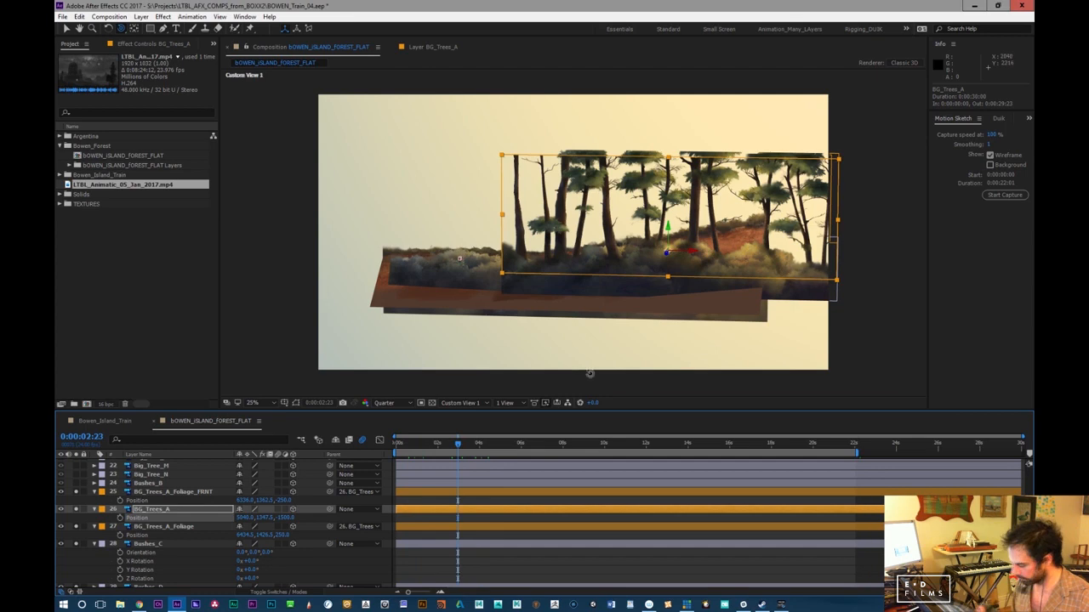
drag(687, 347, 644, 342)
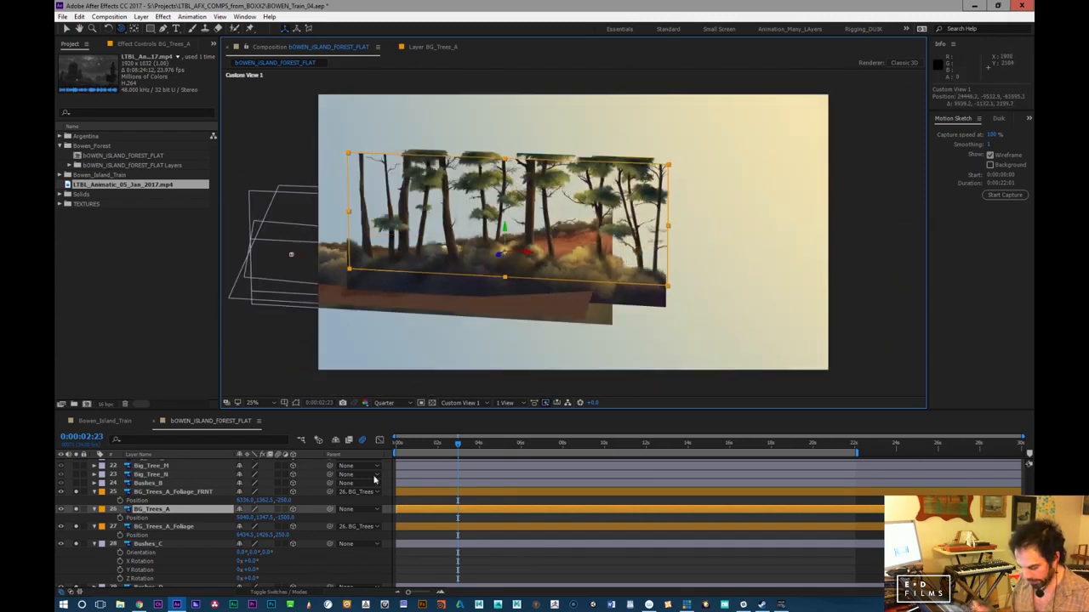
click(289, 518)
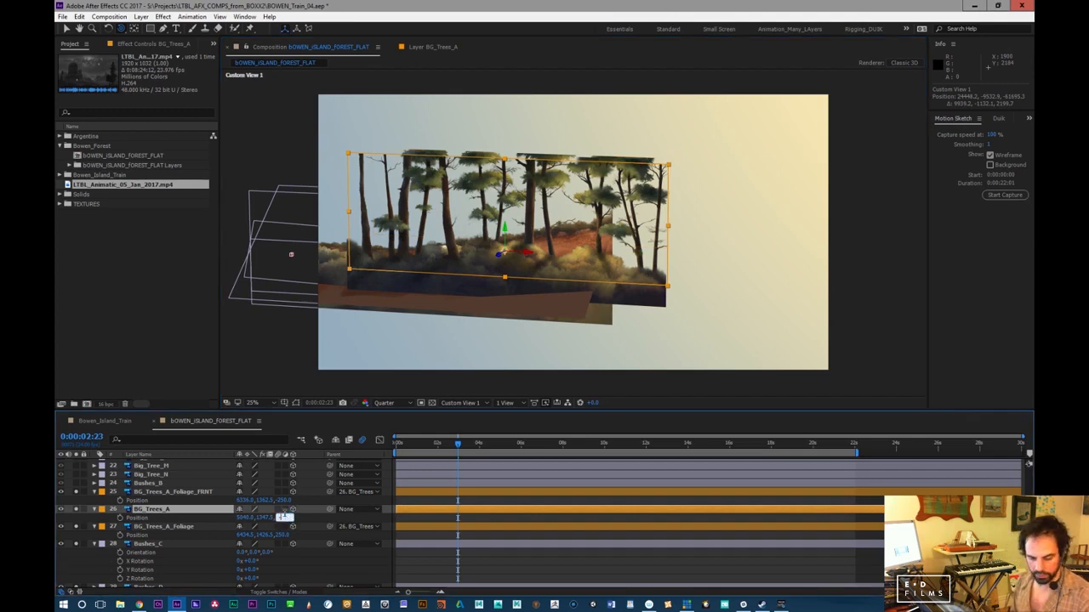
key(Return)
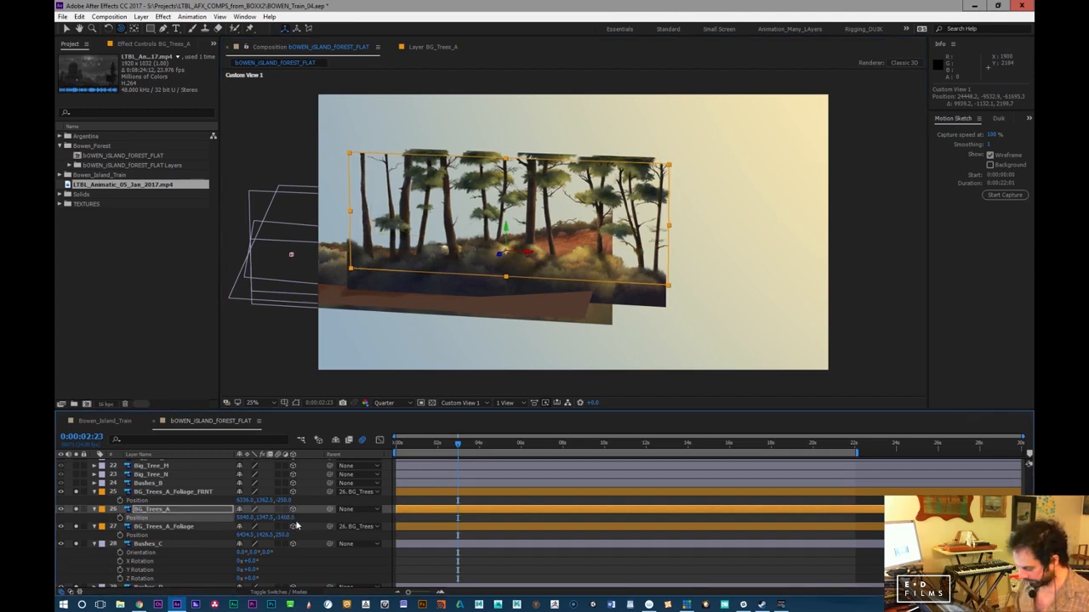
drag(262, 519, 236, 511)
Switch to Camera 1, parent BG_Trees_A to Bushes_C and scrub to 0:00:21:23
click(467, 405)
click(485, 435)
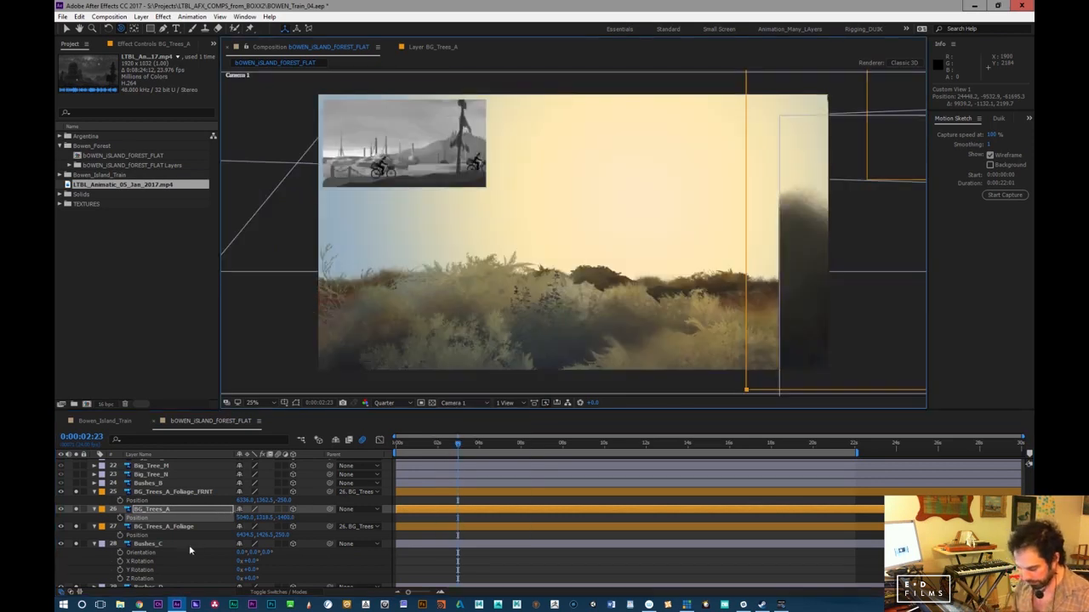
drag(331, 509, 149, 545)
drag(465, 448, 854, 458)
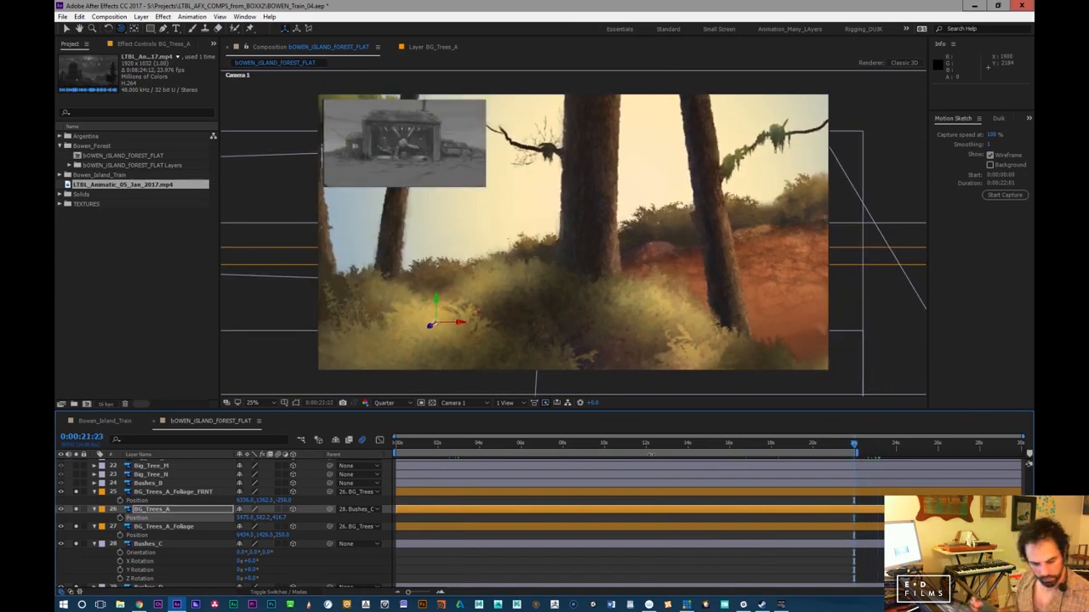
Try another X position for BG_Trees_A, undo it, and lock BG_Trees_A and its two foliage layers
key(p)
key(p)
drag(245, 520, 176, 524)
click(83, 510)
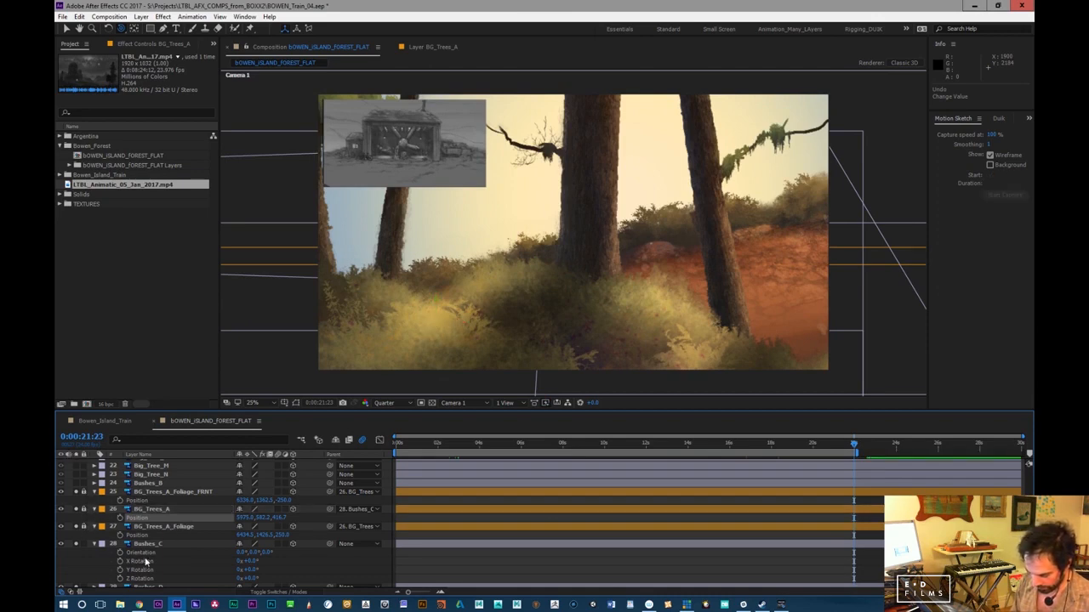
Move Bushes_C with its parented trees to about X 1844, Y 1932.5, checking Camera 1 near the start and end of the move
click(209, 566)
key(p)
drag(244, 553, 56, 554)
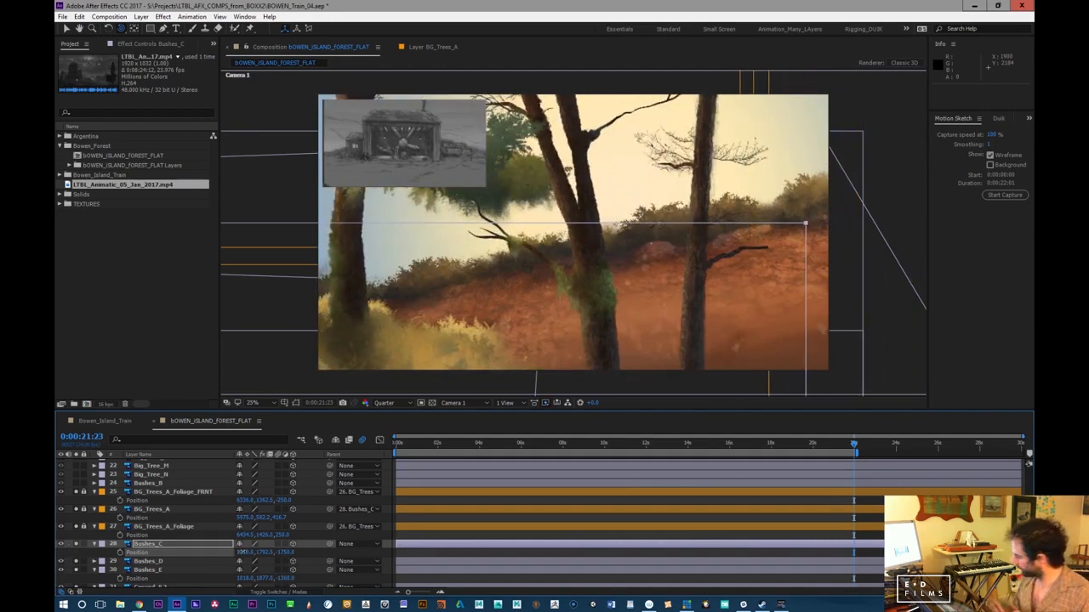
click(243, 552)
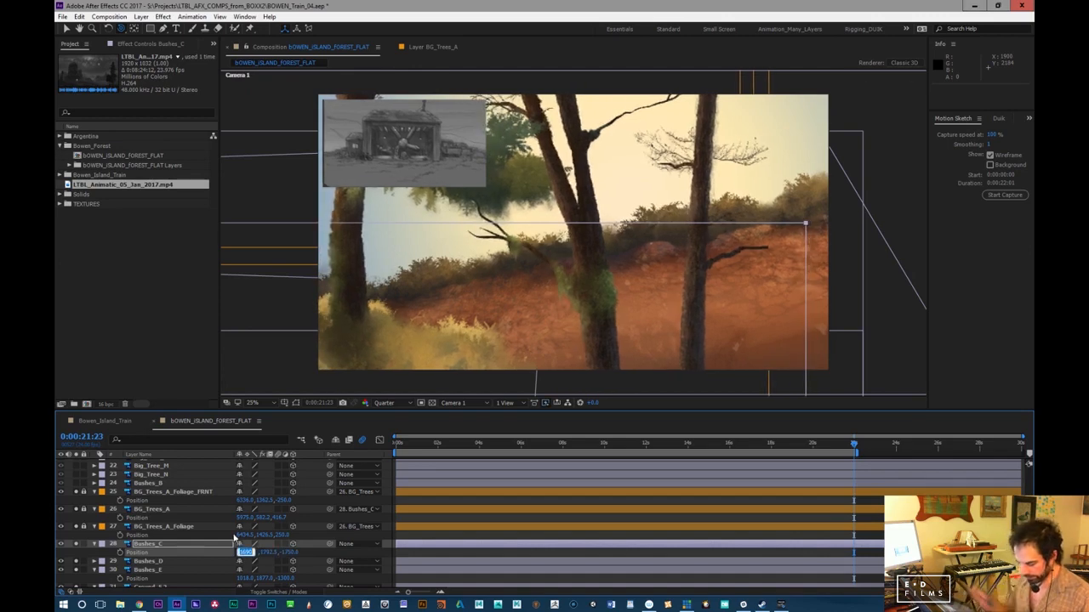
click(183, 547)
drag(245, 553, 271, 534)
drag(406, 445, 387, 457)
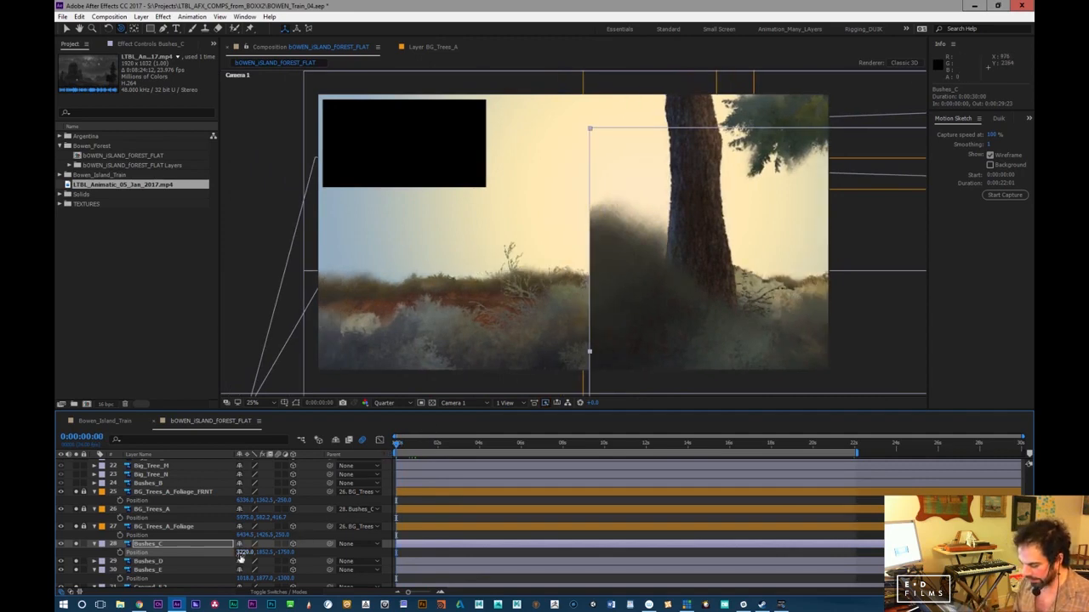
mouse_move(244, 554)
mouse_down()
mouse_move(294, 534)
mouse_move(270, 553)
mouse_move(291, 554)
mouse_move(254, 553)
mouse_move(266, 553)
mouse_up()
drag(405, 444, 852, 442)
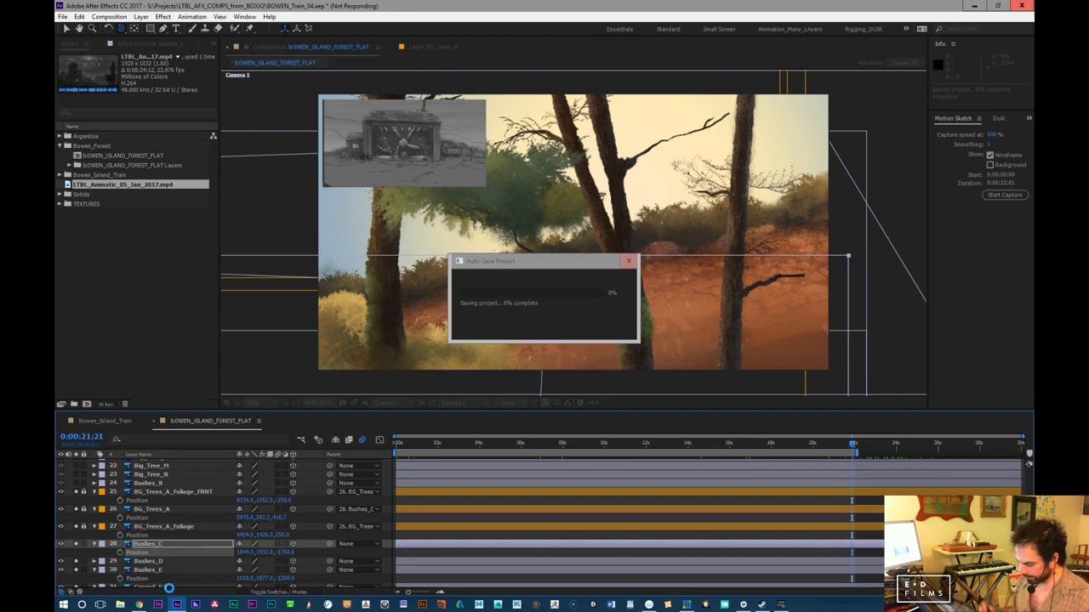
click(403, 446)
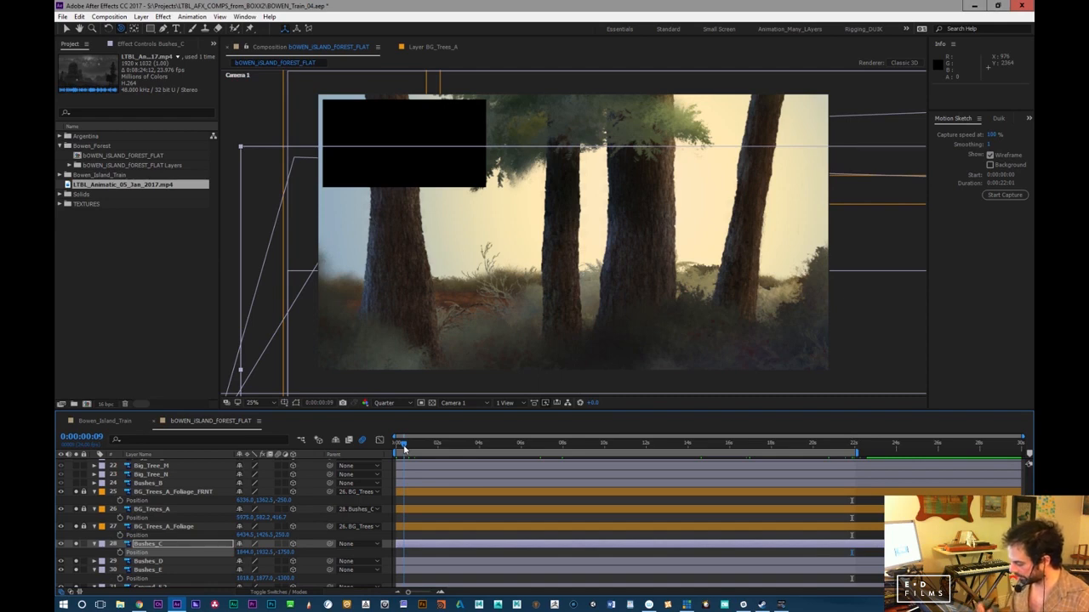
drag(414, 450, 519, 465)
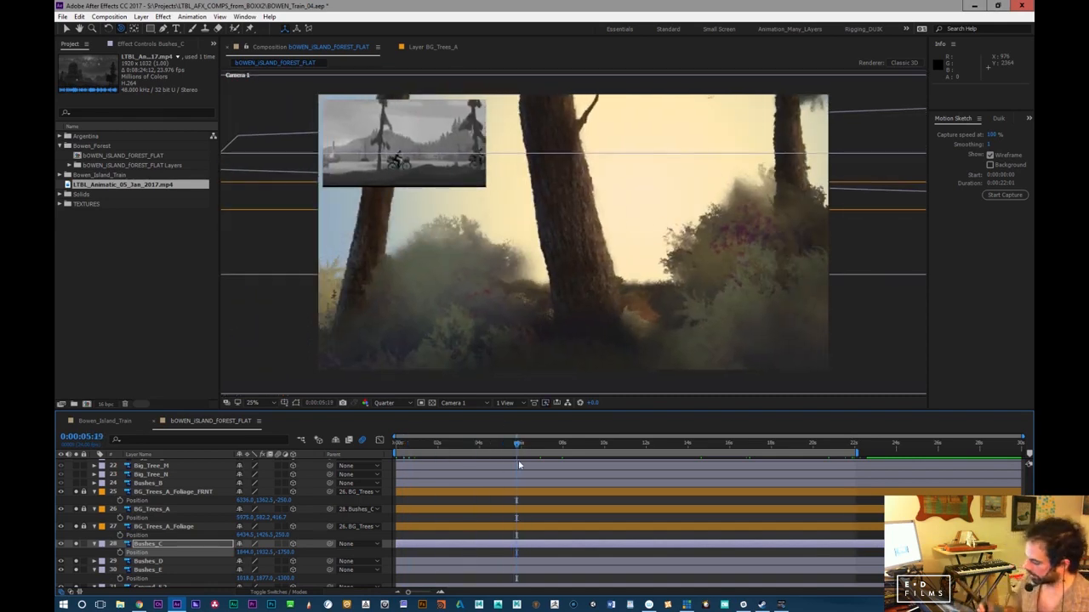
Edit the Auto-Save interval in the preferences and accept the settings
click(78, 16)
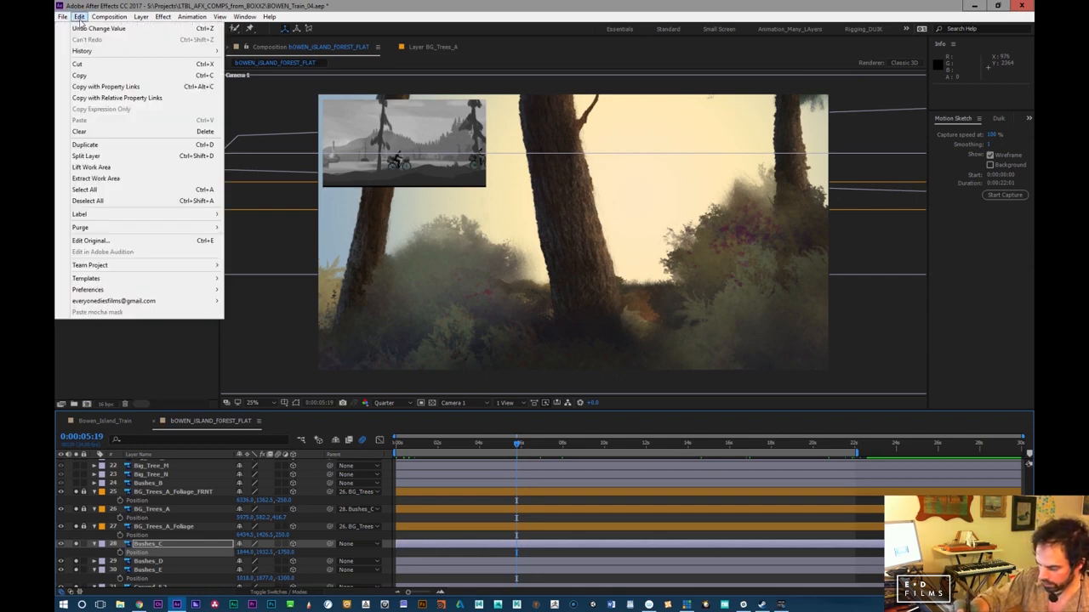
mouse_move(187, 290)
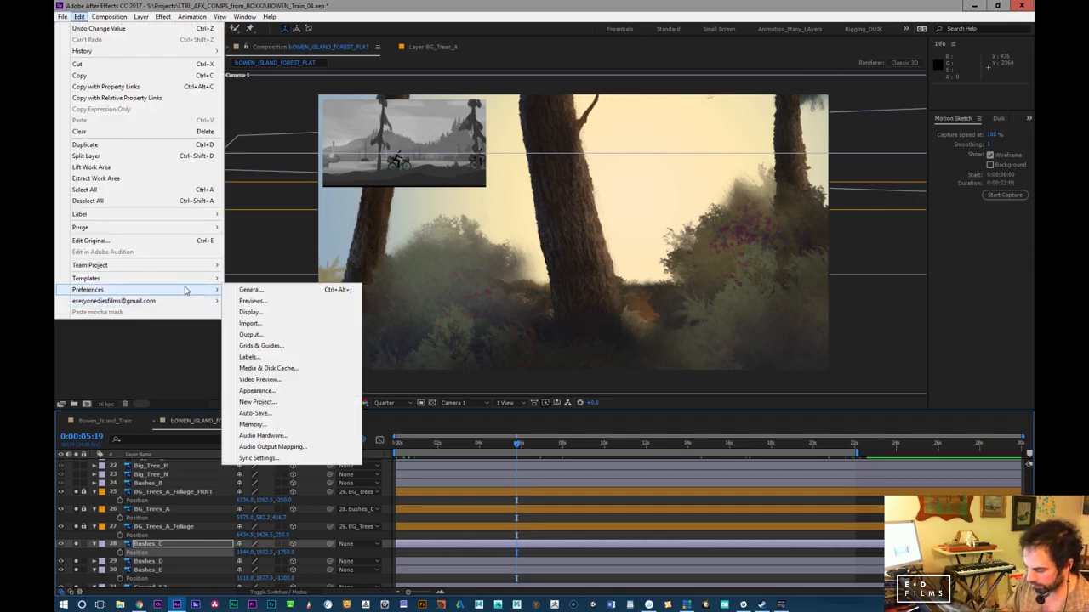
click(289, 414)
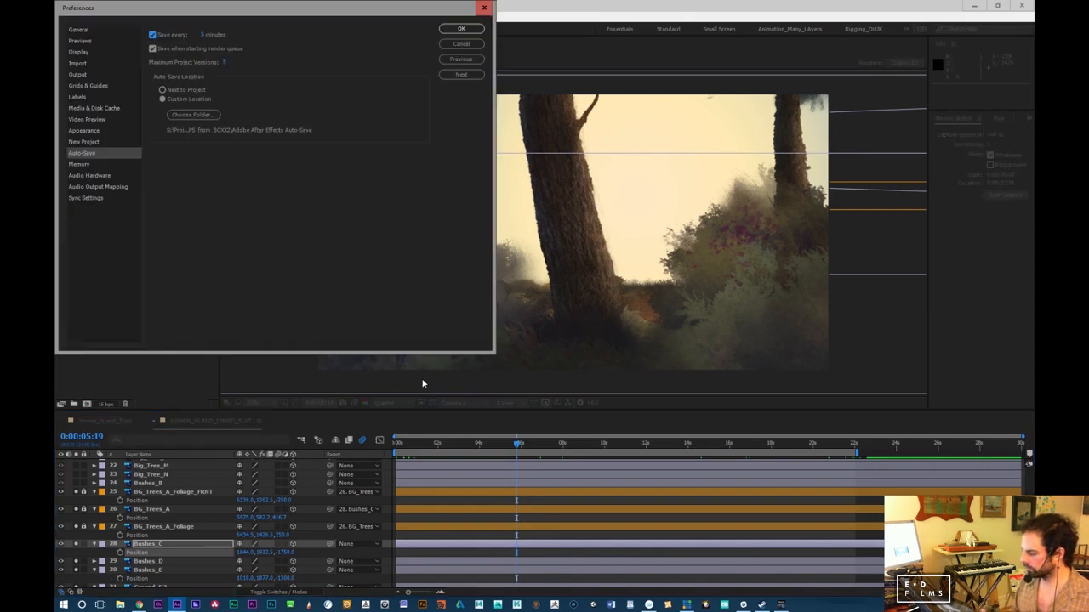
click(204, 34)
key(Return)
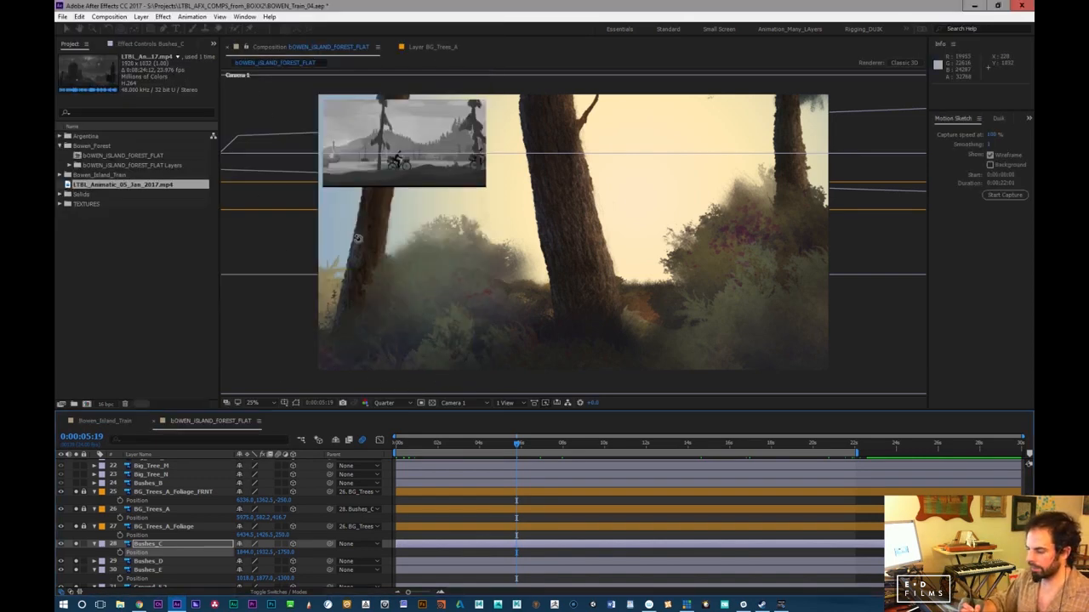
In the Front view, move Bushes_C to about X 885, Y 2262, and review it through Camera 1 back to 0:00:00:00
drag(467, 446, 815, 480)
click(455, 404)
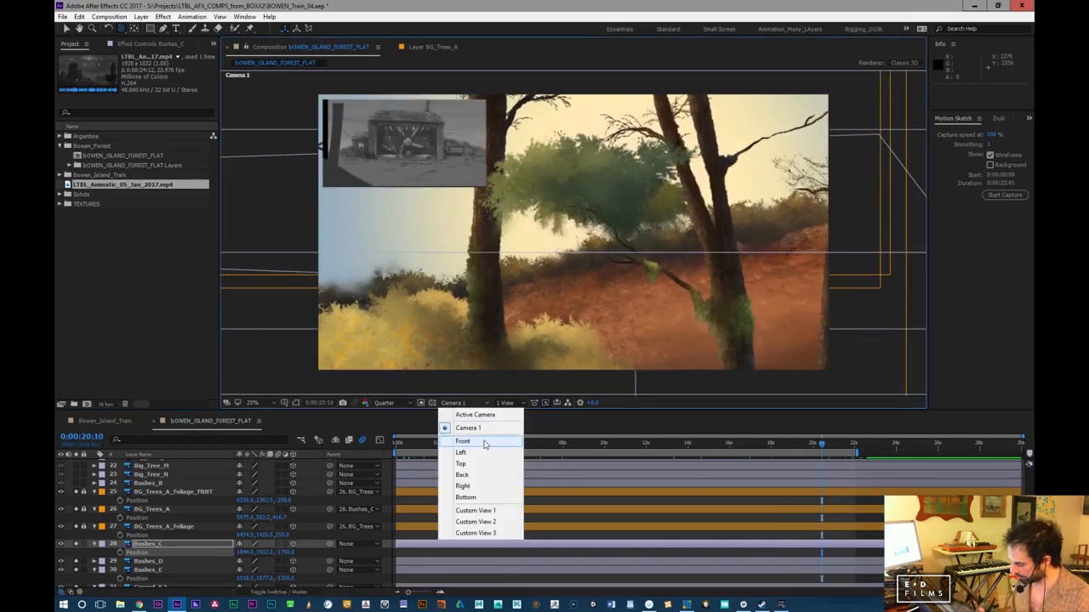
click(484, 442)
drag(693, 283, 315, 482)
drag(648, 308, 459, 396)
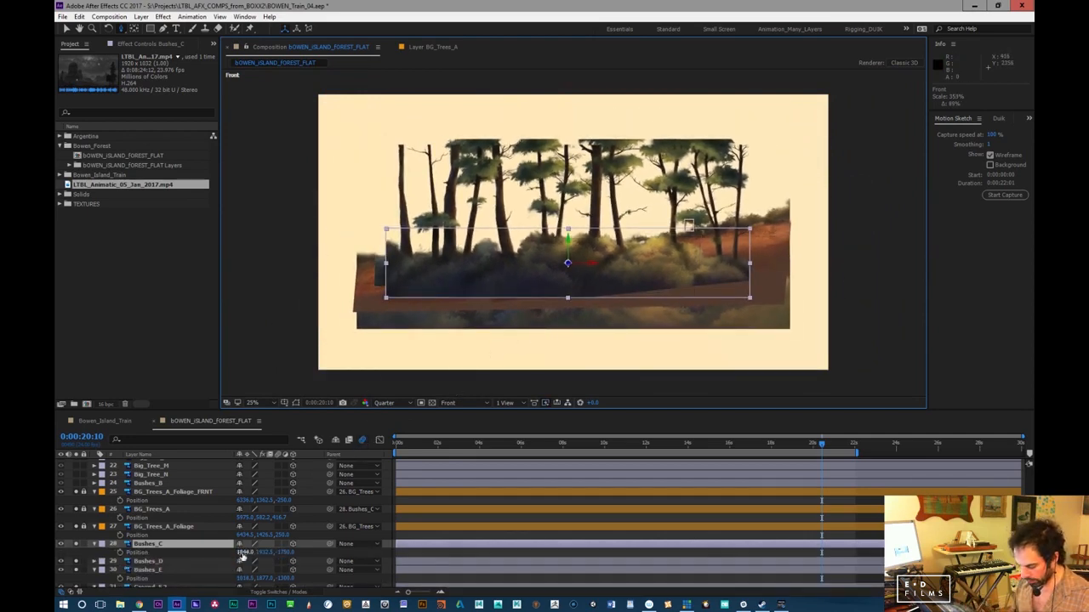
drag(243, 551, 198, 558)
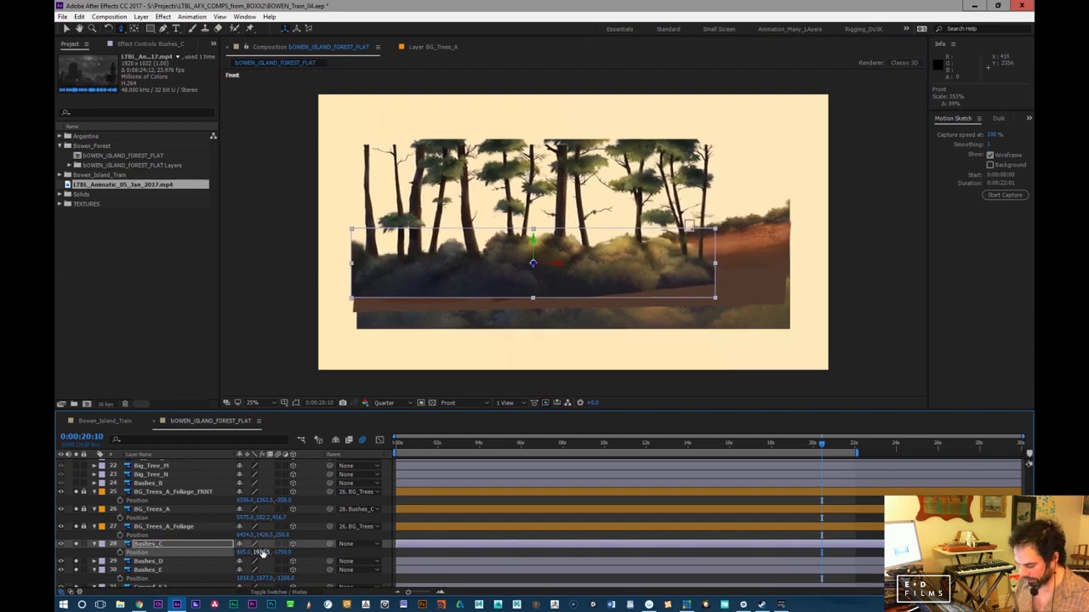
mouse_move(274, 555)
mouse_down()
mouse_move(319, 558)
mouse_move(281, 551)
mouse_up()
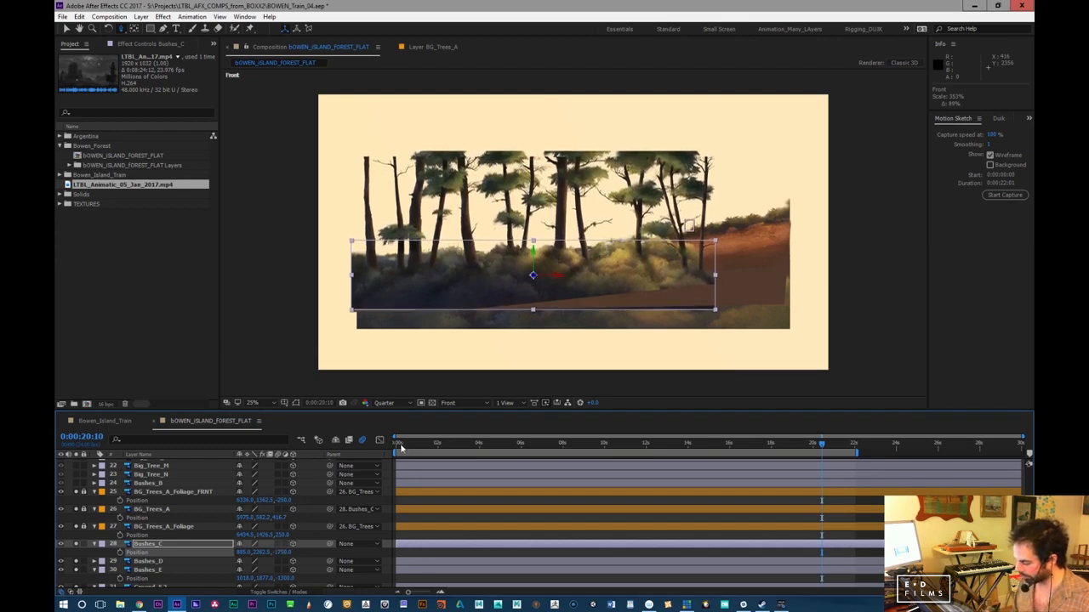
click(465, 403)
click(485, 428)
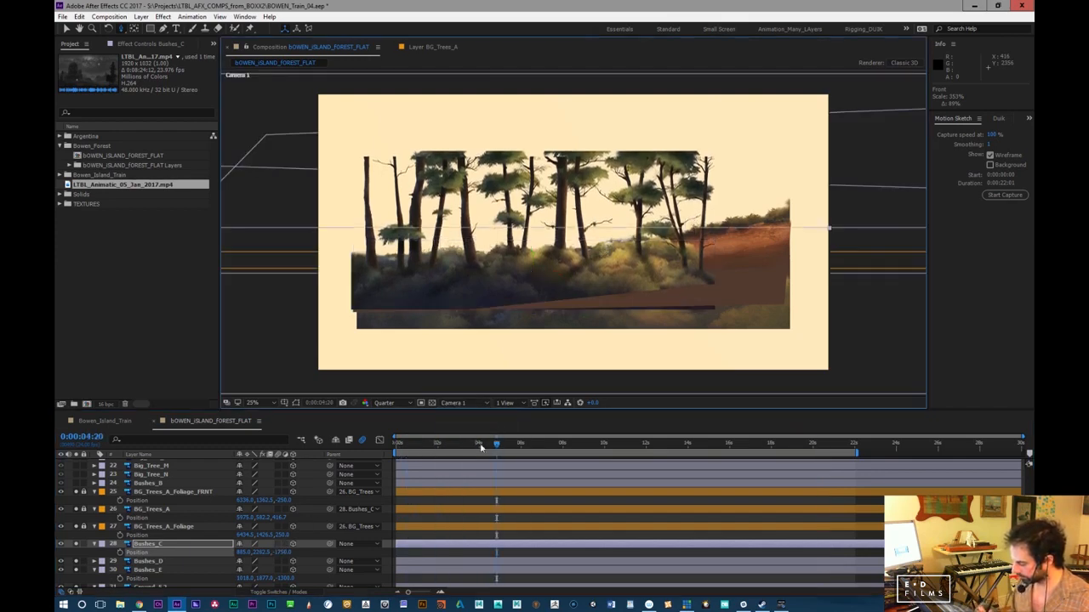
drag(398, 445, 380, 487)
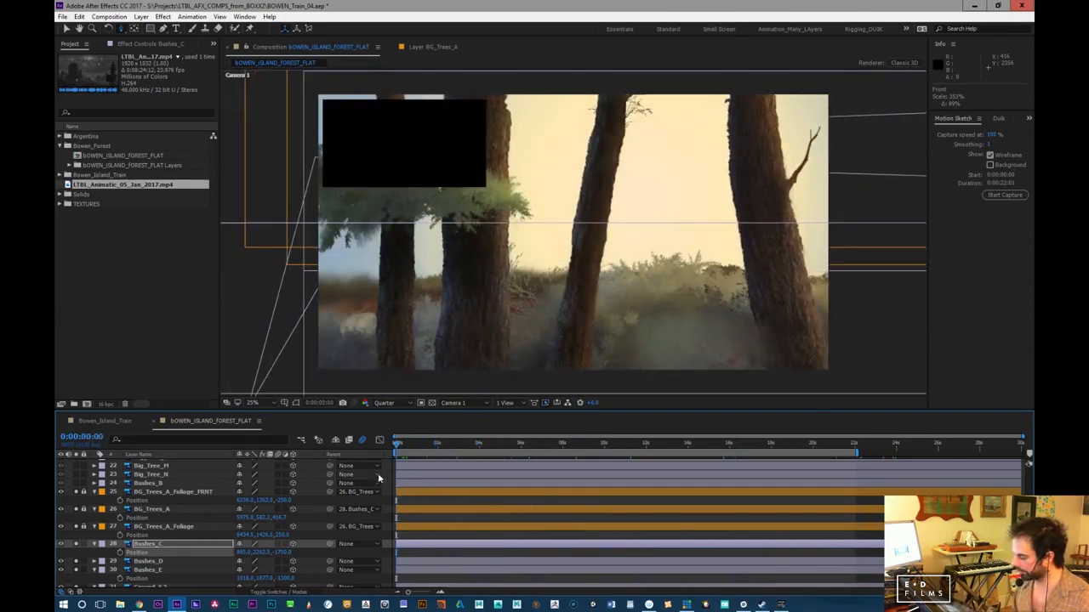
Unlock BG_Trees_A, try another Y position for it along the camera move, and undo the change
drag(430, 450, 383, 484)
click(186, 547)
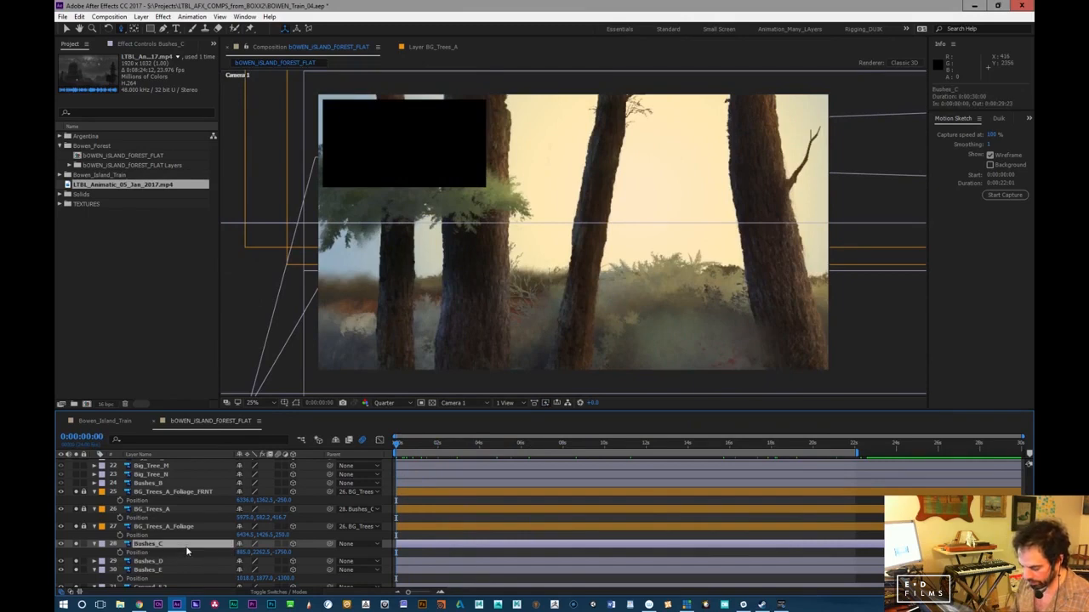
click(207, 509)
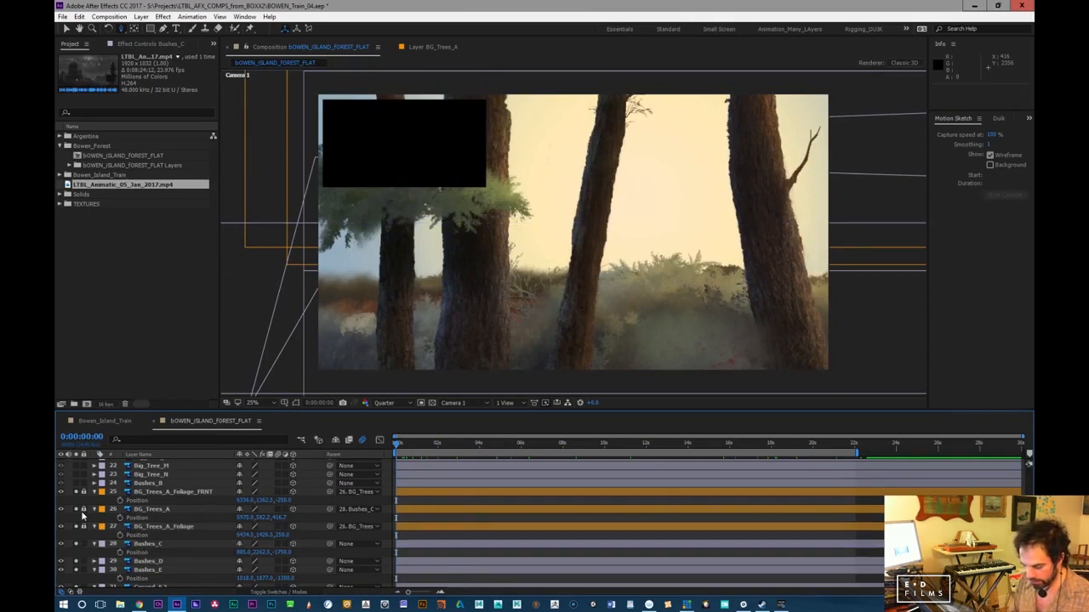
drag(266, 519, 347, 507)
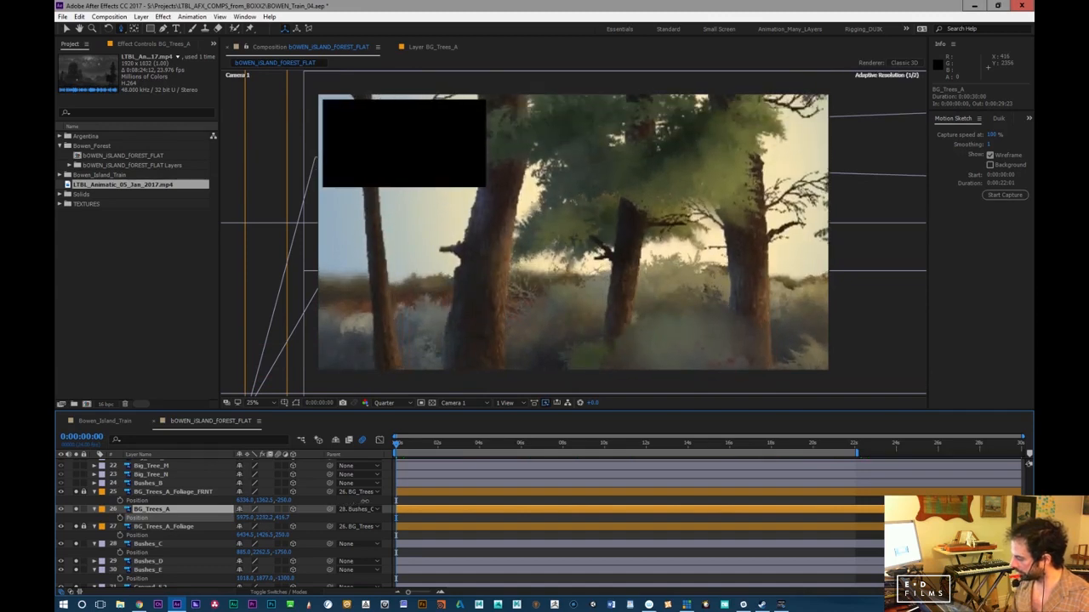
drag(406, 450, 831, 430)
key(ctrl+z)
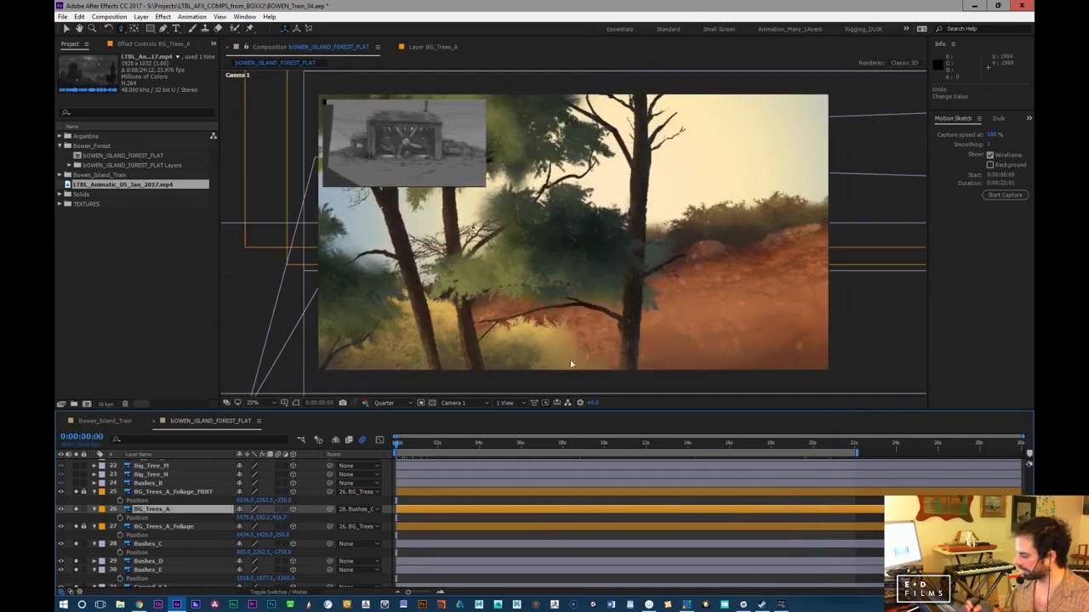
key(ctrl+z)
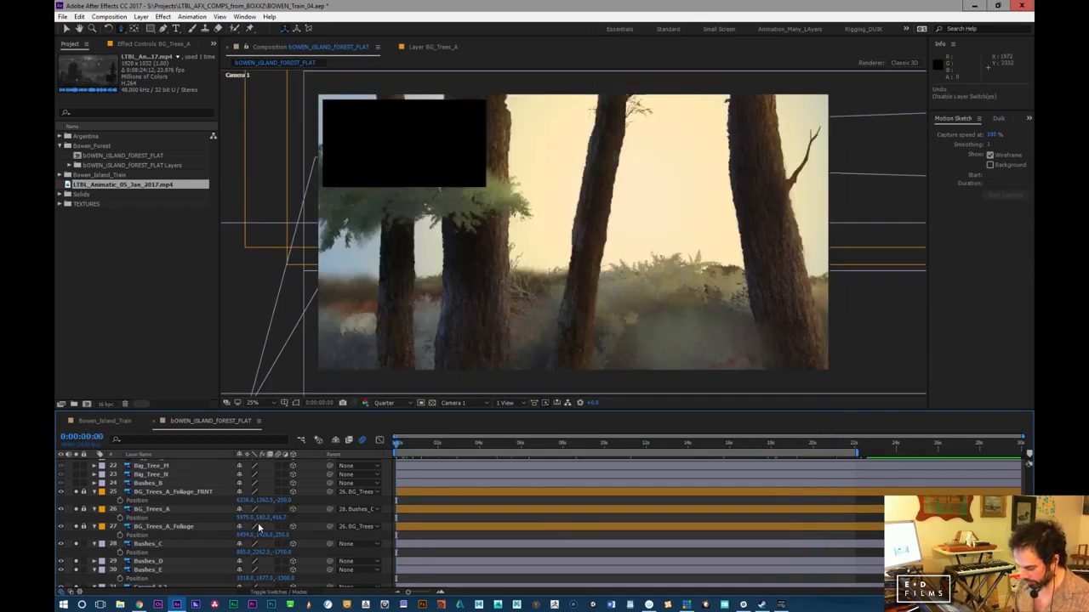
key(ctrl+z)
Rotate Bushes_C to 2° and move it to about Y 2378.5, reviewing the camera move back to 0:00:00:00
drag(259, 518, 261, 528)
drag(406, 449, 554, 442)
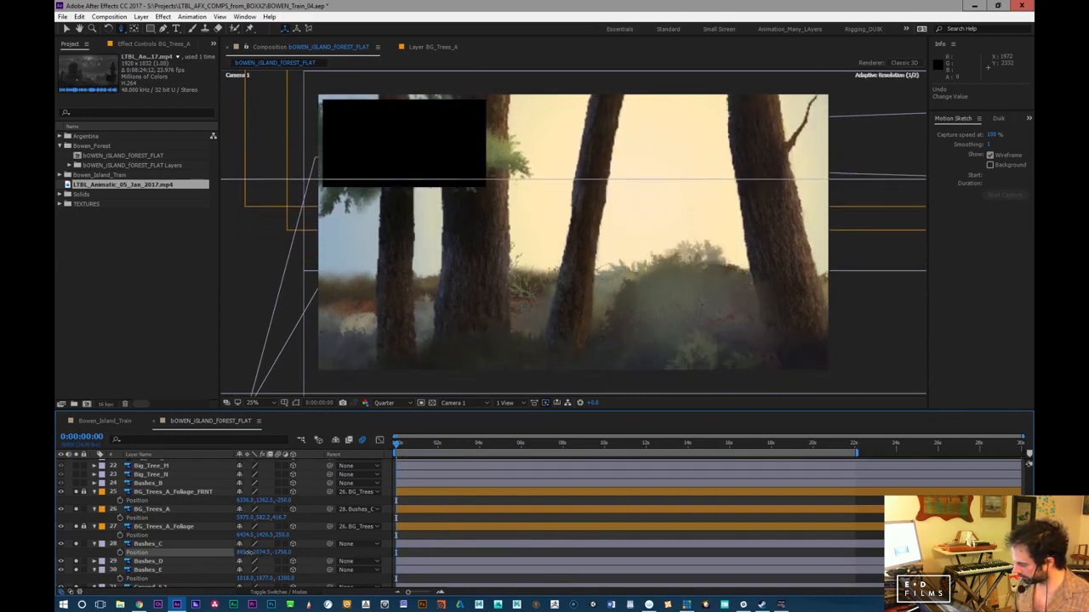
click(245, 552)
drag(398, 446, 464, 446)
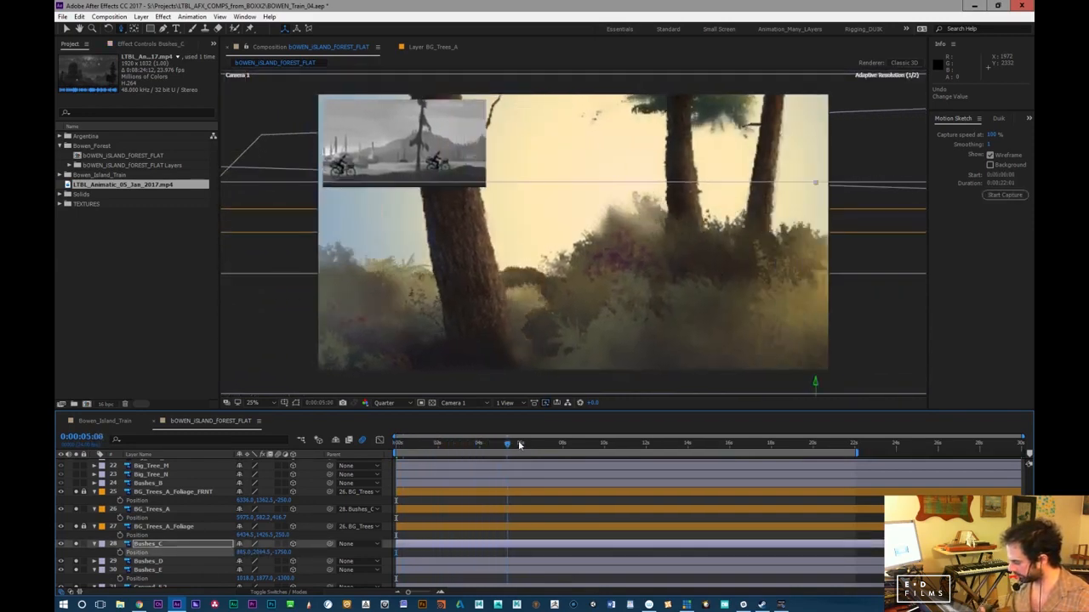
mouse_move(600, 442)
mouse_down()
mouse_move(757, 442)
mouse_move(582, 451)
mouse_up()
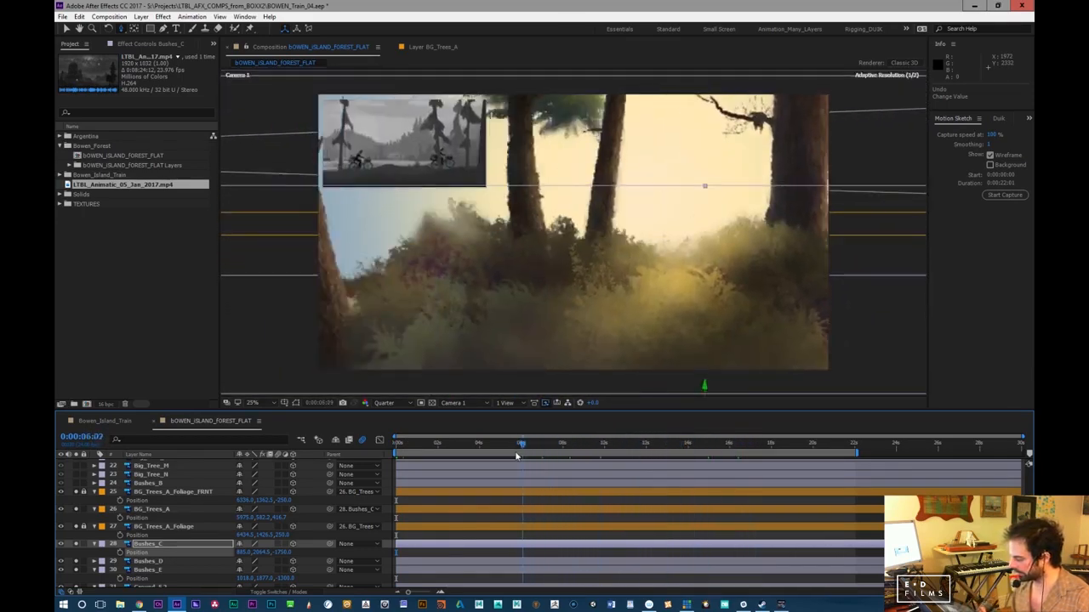
drag(419, 475, 430, 470)
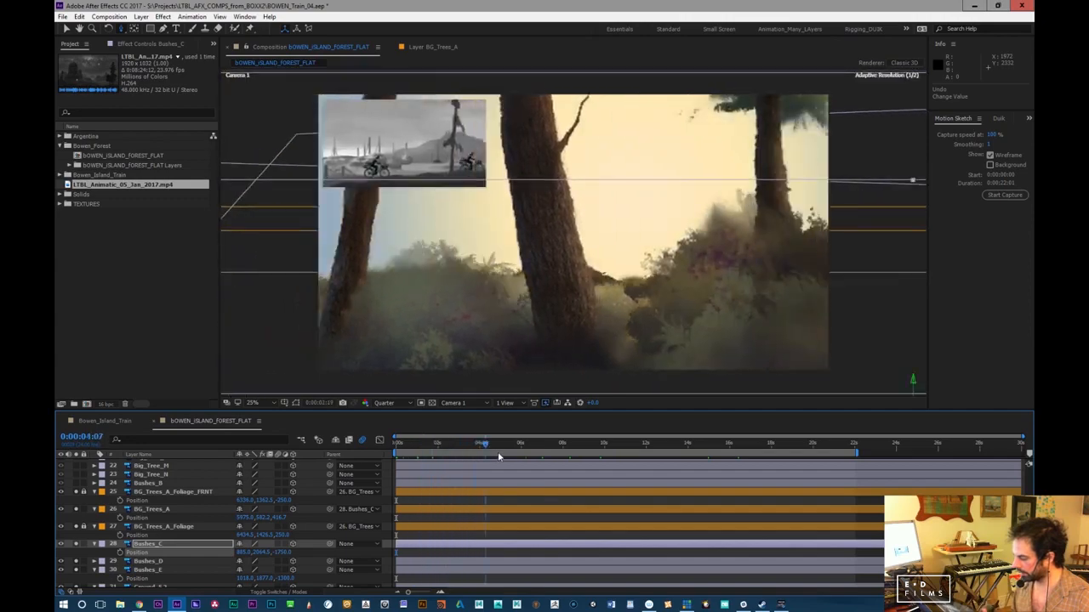
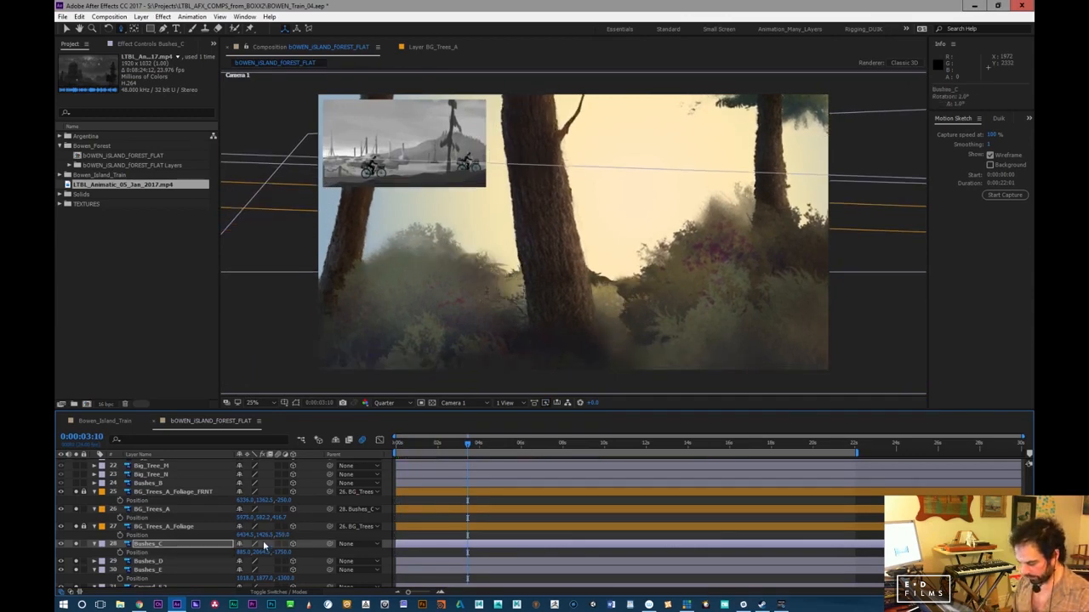
drag(263, 552, 256, 552)
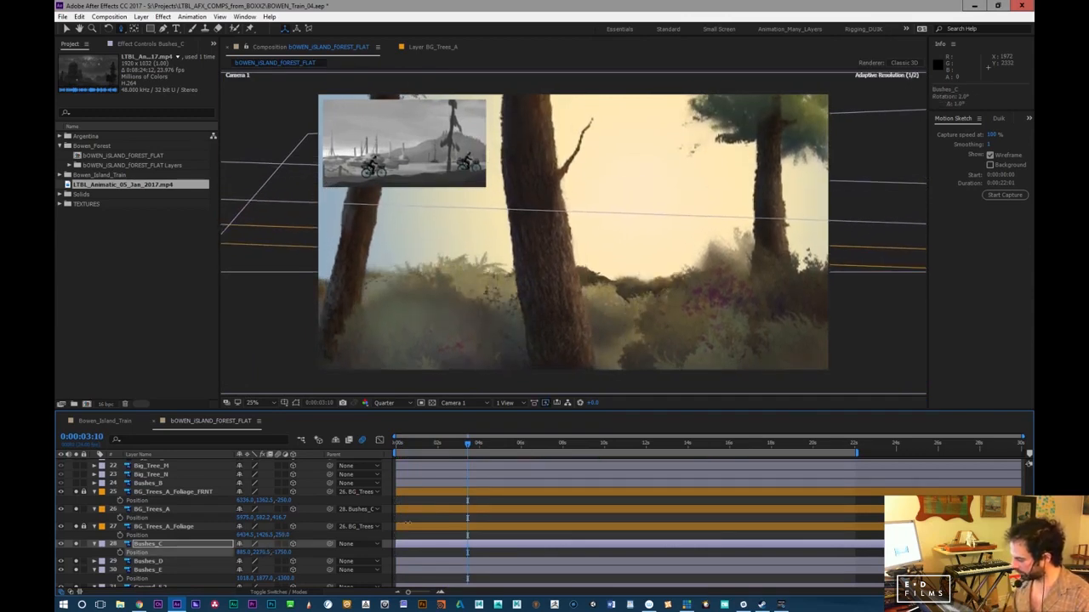
drag(419, 450, 322, 484)
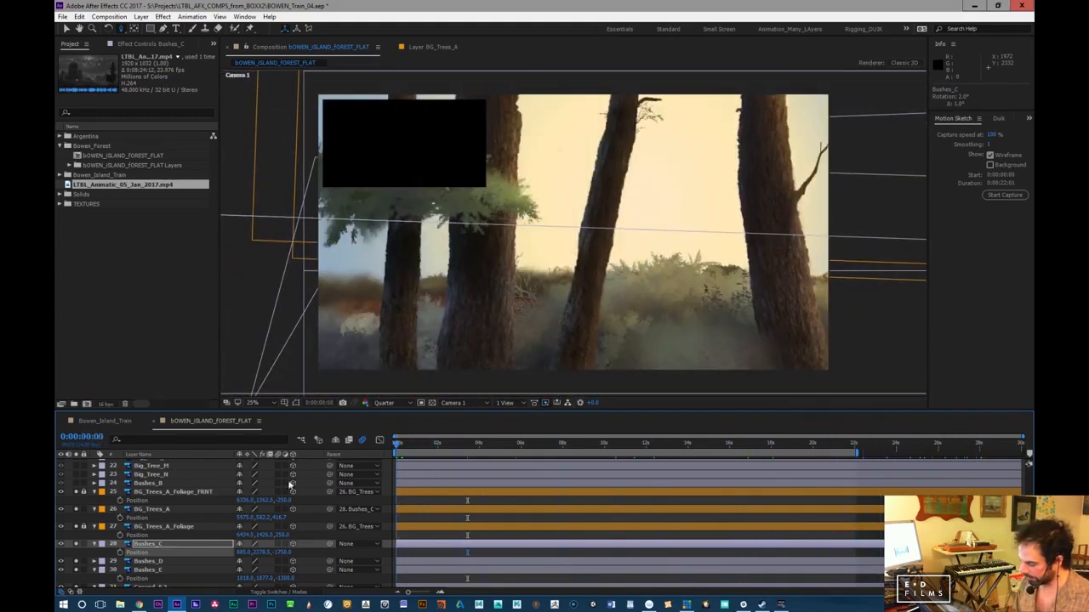
Parent Ground_F 2 to Ground_F and give both ground layers the Orange label colour
scroll(497, 510, down, 5)
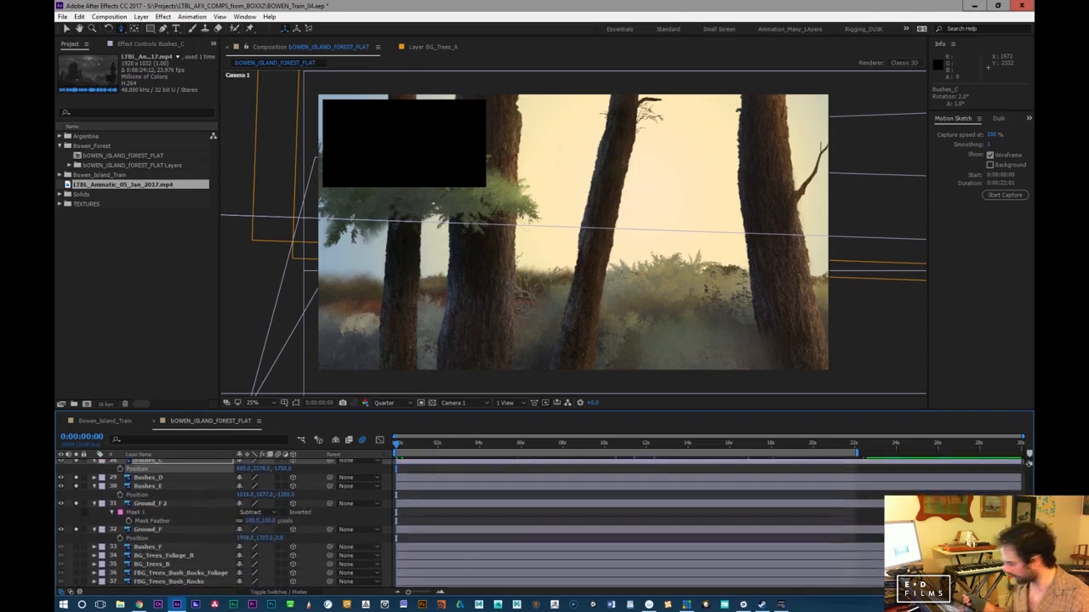
click(170, 524)
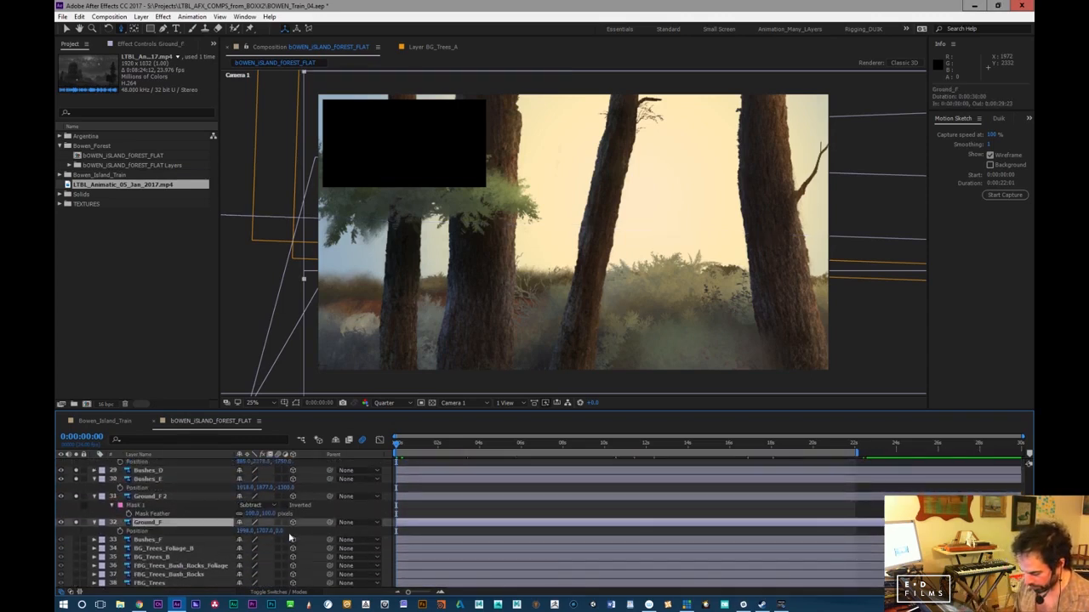
drag(188, 522, 183, 523)
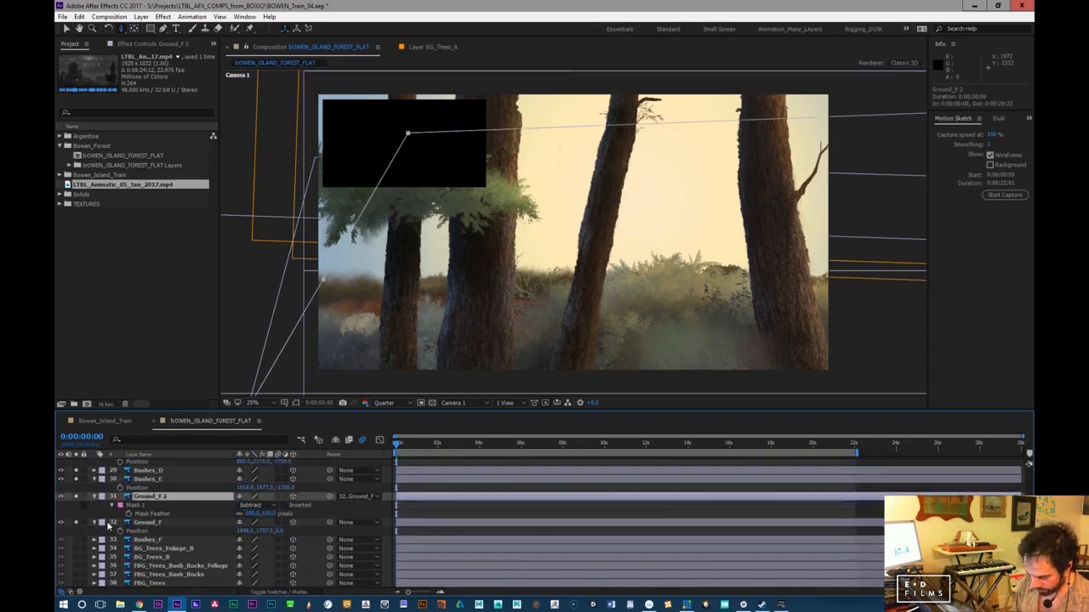
click(103, 496)
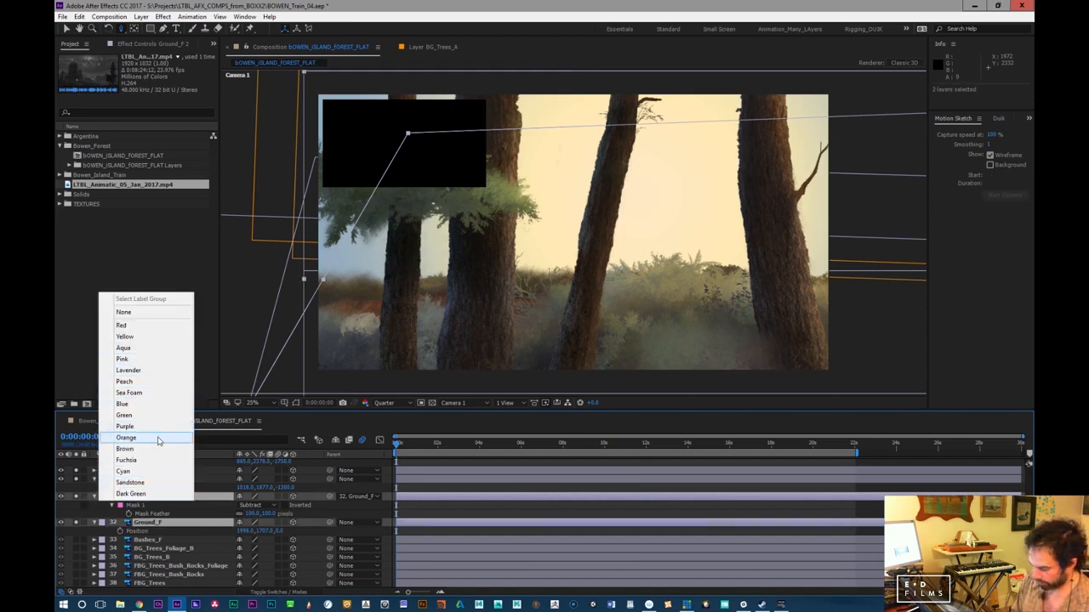
click(157, 438)
click(164, 481)
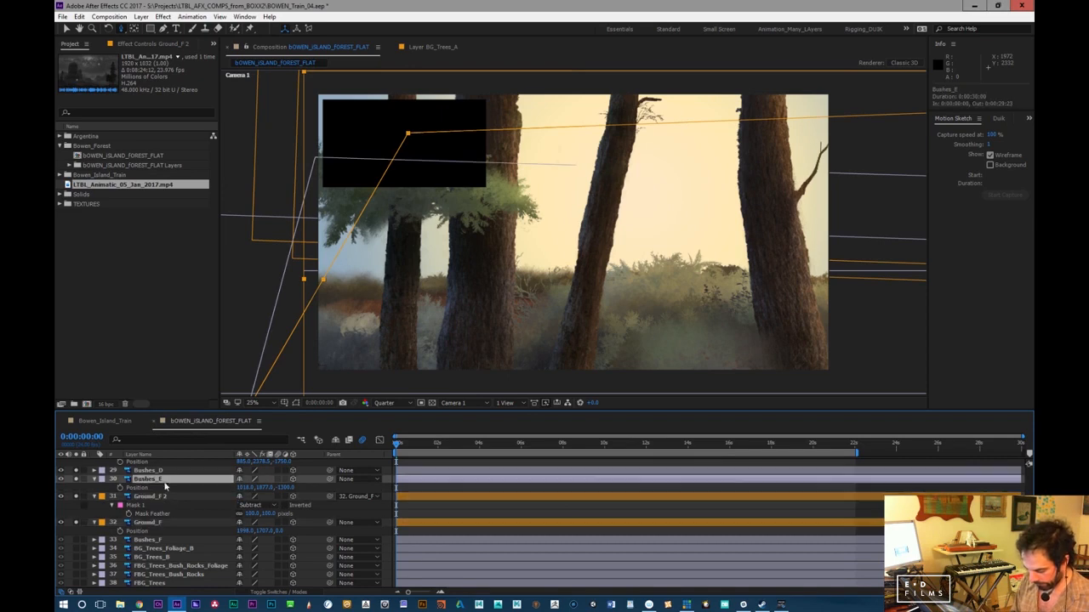
Raise Ground_F with its parented copy to about Y 1547 and check it at the start of the camera move
click(169, 523)
mouse_move(261, 531)
mouse_down()
mouse_move(241, 531)
mouse_move(251, 531)
mouse_up()
click(287, 509)
drag(408, 445, 370, 477)
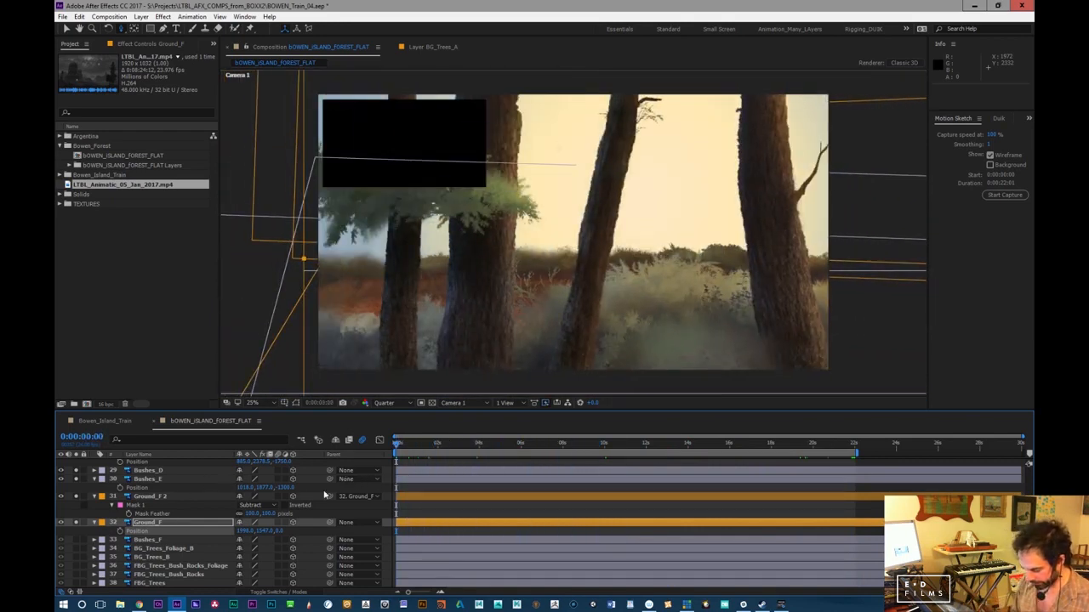
Unlock the BG_Trees_A and foliage layers, label them and Bushes_C Green, and lock all four layers
scroll(174, 532, up, 4)
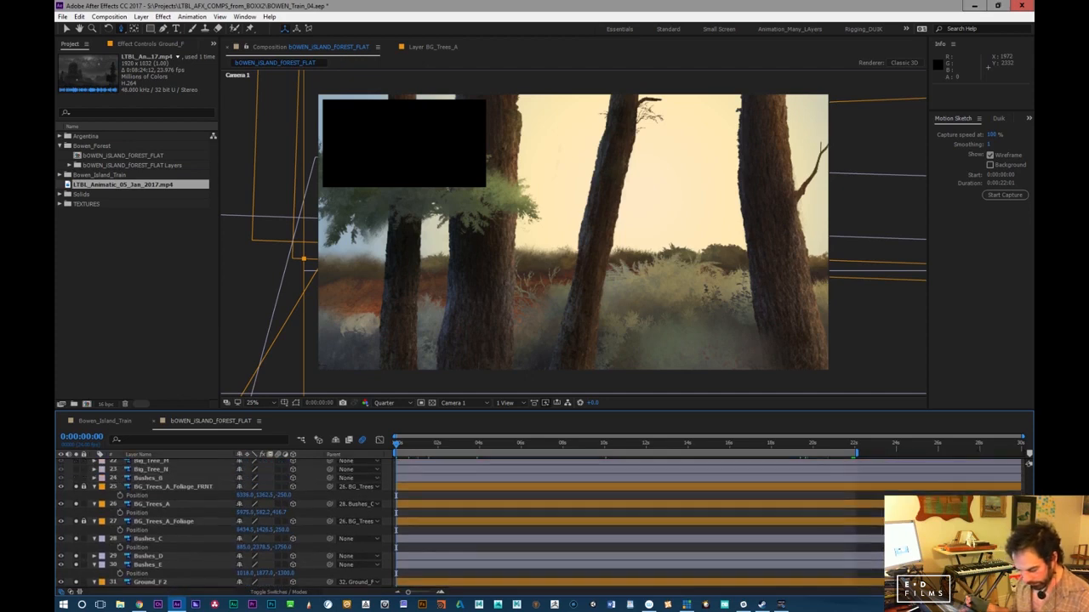
click(144, 520)
click(83, 468)
click(144, 470)
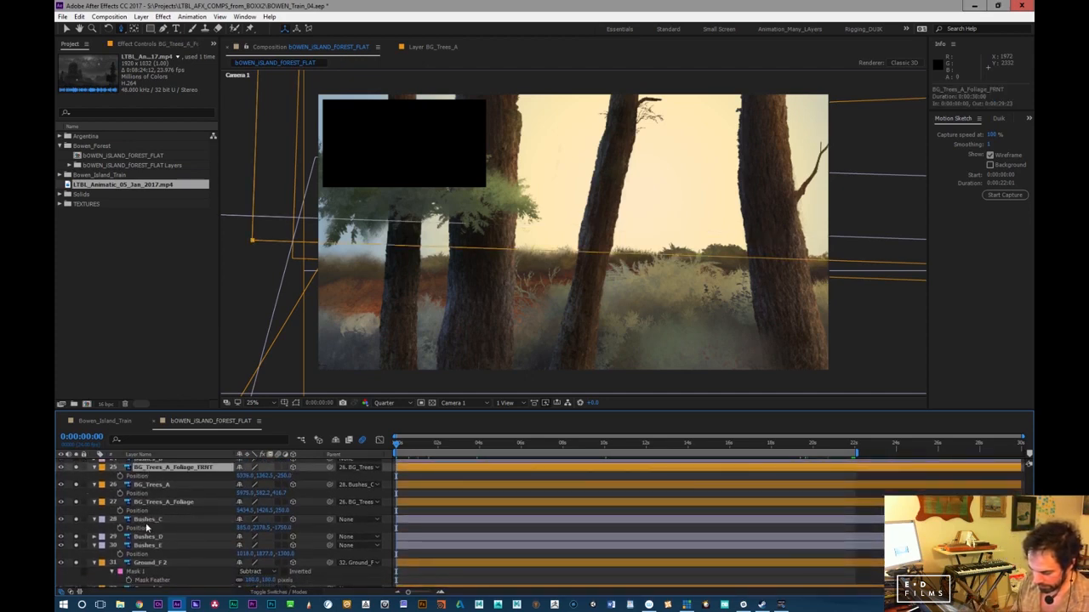
shift+click(148, 521)
click(102, 521)
click(124, 438)
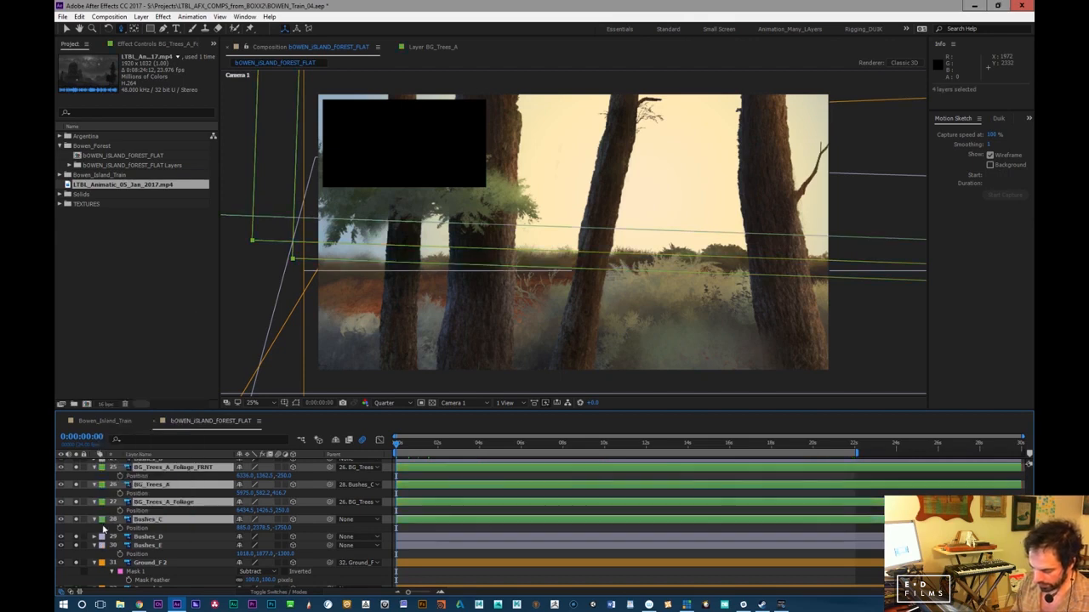
drag(84, 468, 84, 519)
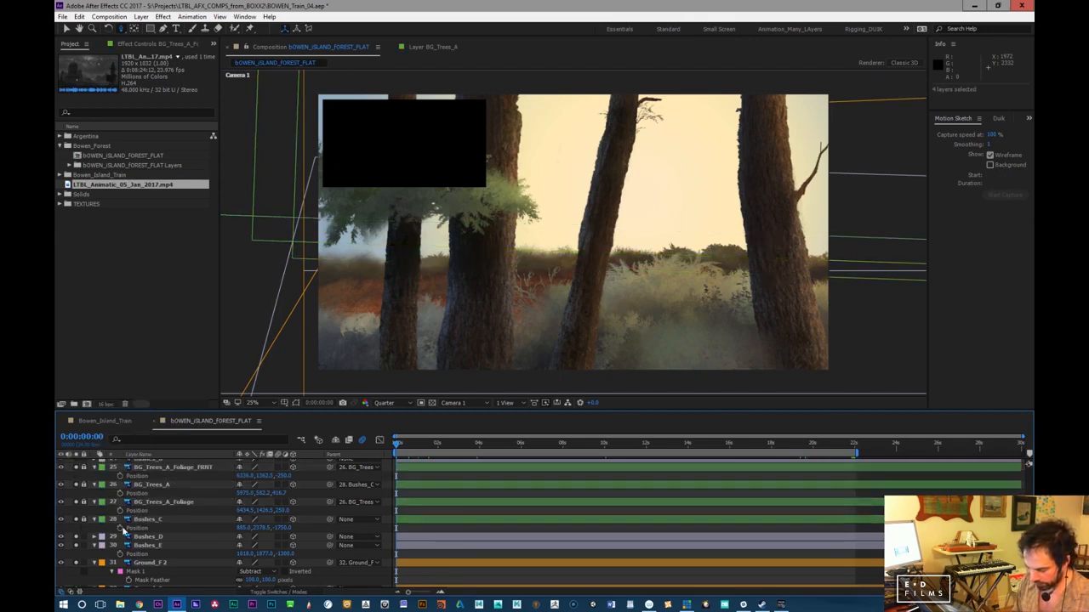
Unlock Bushes_C and move it to about X 188, Y 2018.5, reviewing the camera move back to 0:00:00:00
click(177, 524)
drag(251, 531, 239, 523)
drag(600, 247, 510, 247)
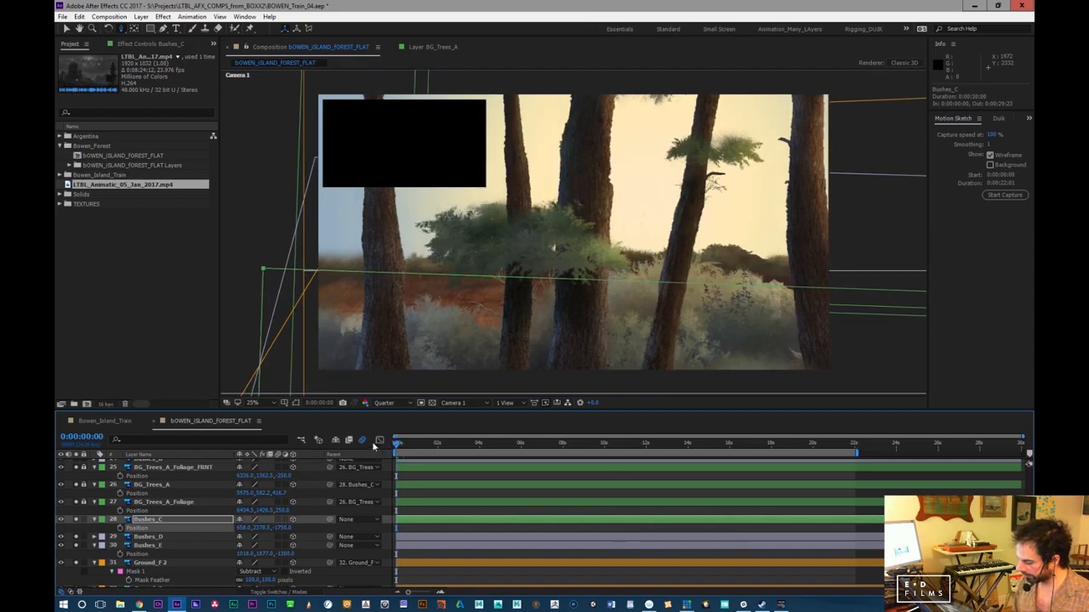
drag(263, 530, 301, 502)
drag(405, 444, 651, 415)
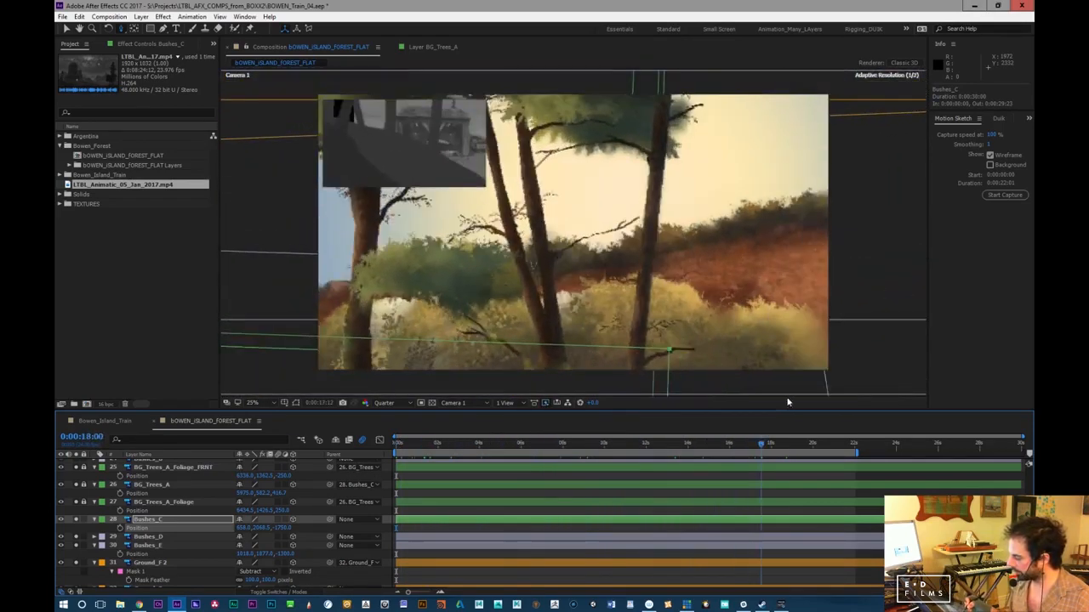
drag(653, 412, 384, 443)
click(179, 522)
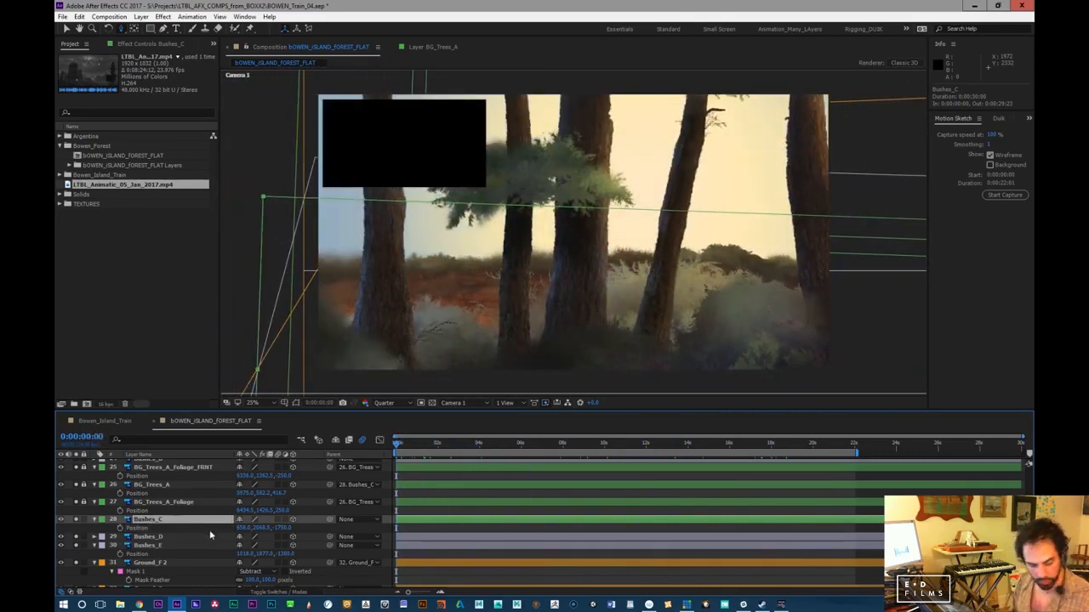
mouse_move(266, 527)
mouse_down()
mouse_move(217, 527)
mouse_move(260, 527)
mouse_up()
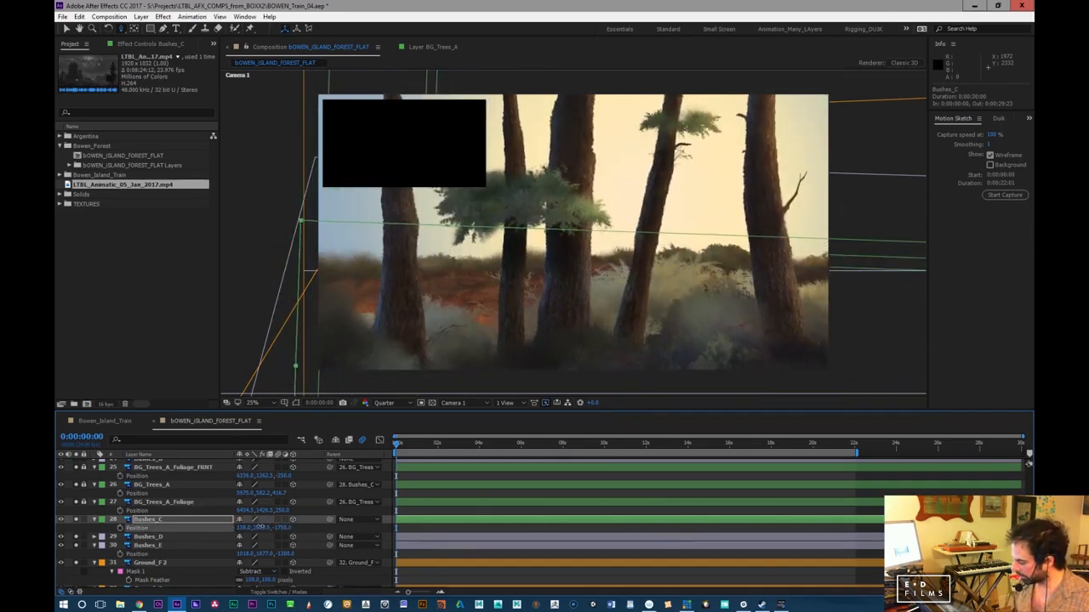
drag(414, 446, 735, 469)
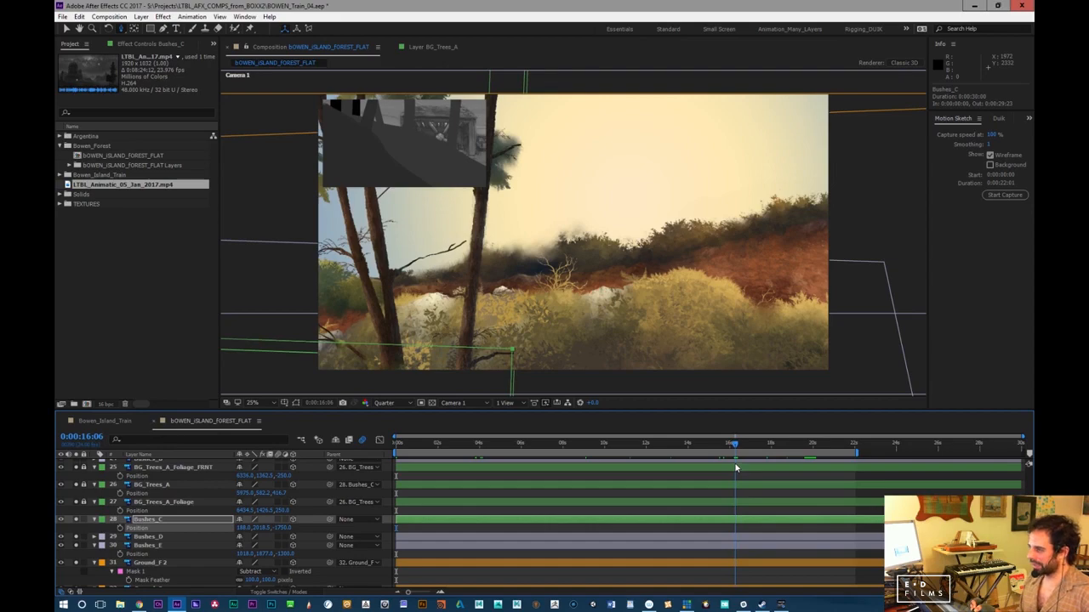
drag(731, 467, 172, 529)
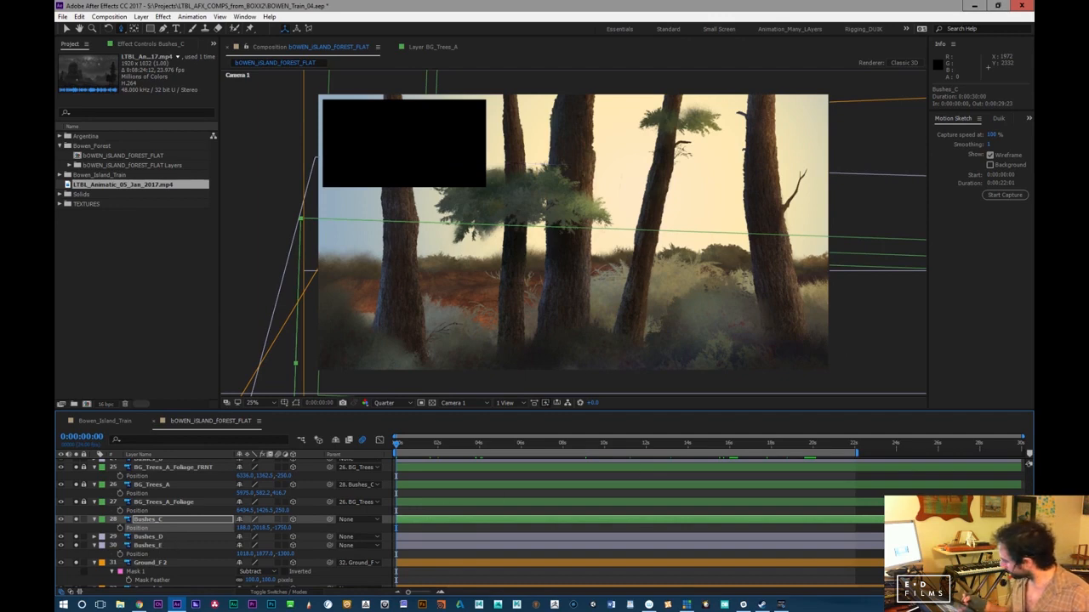
Select the Bushes_B layer above the background trees and turn on its Solo switch
scroll(256, 524, down, 4)
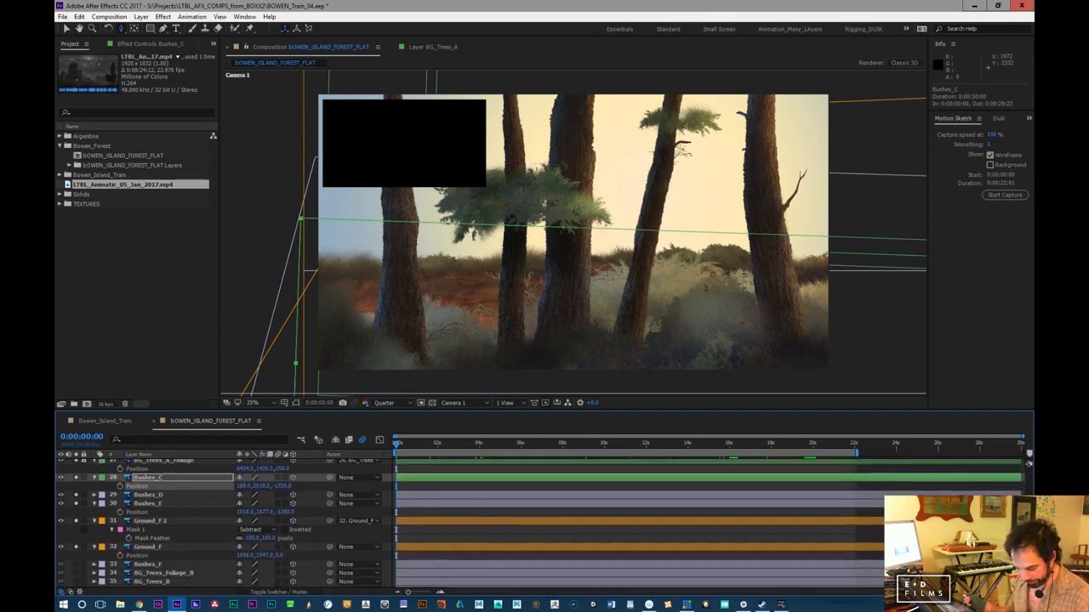
scroll(590, 486, up, 8)
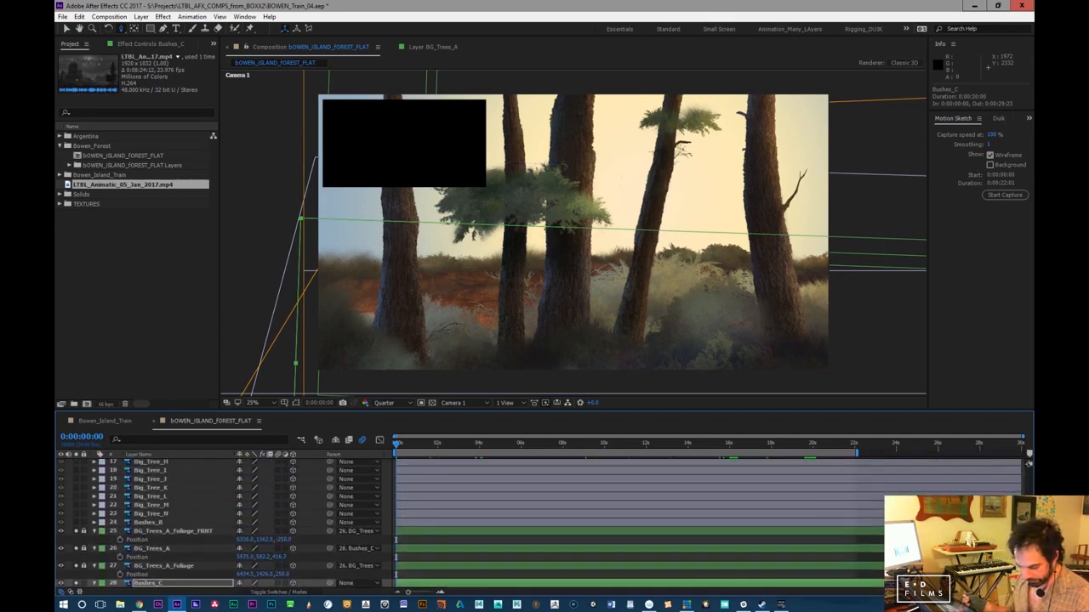
click(146, 526)
click(78, 526)
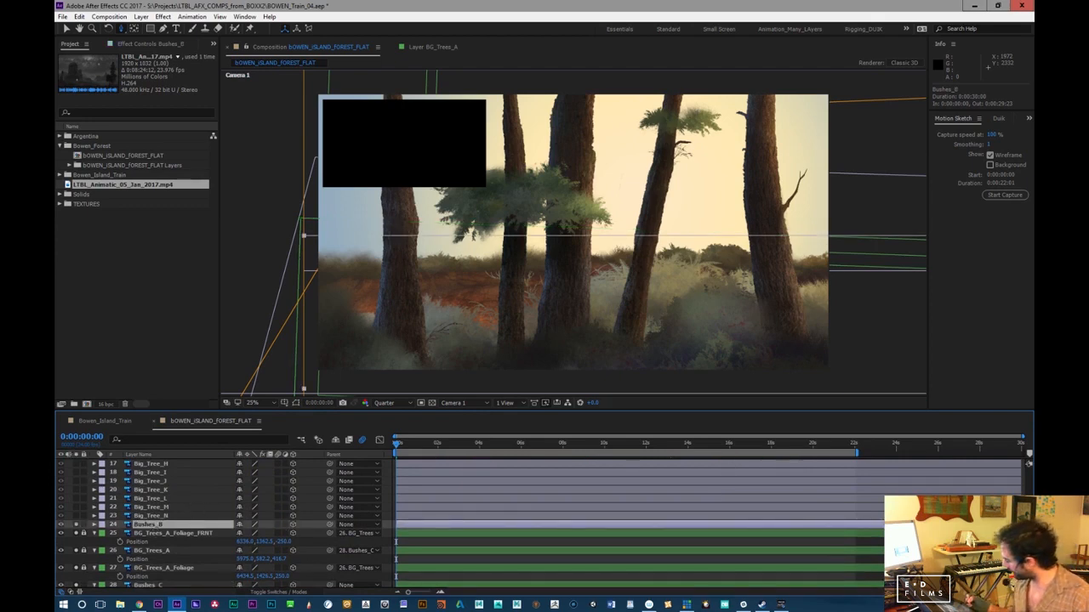
scroll(222, 519, up, 5)
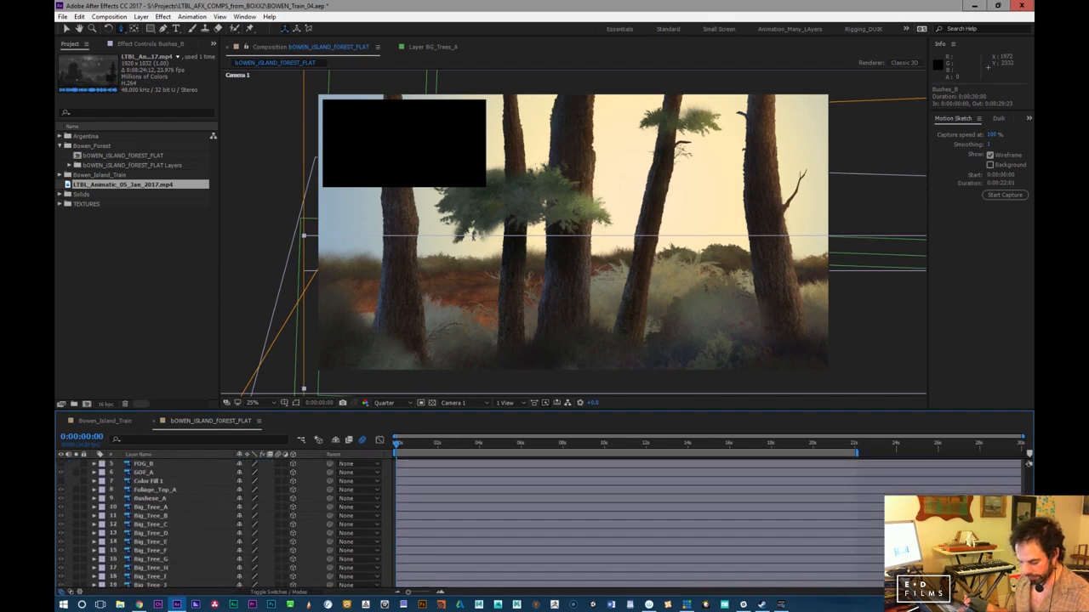
scroll(218, 524, down, 5)
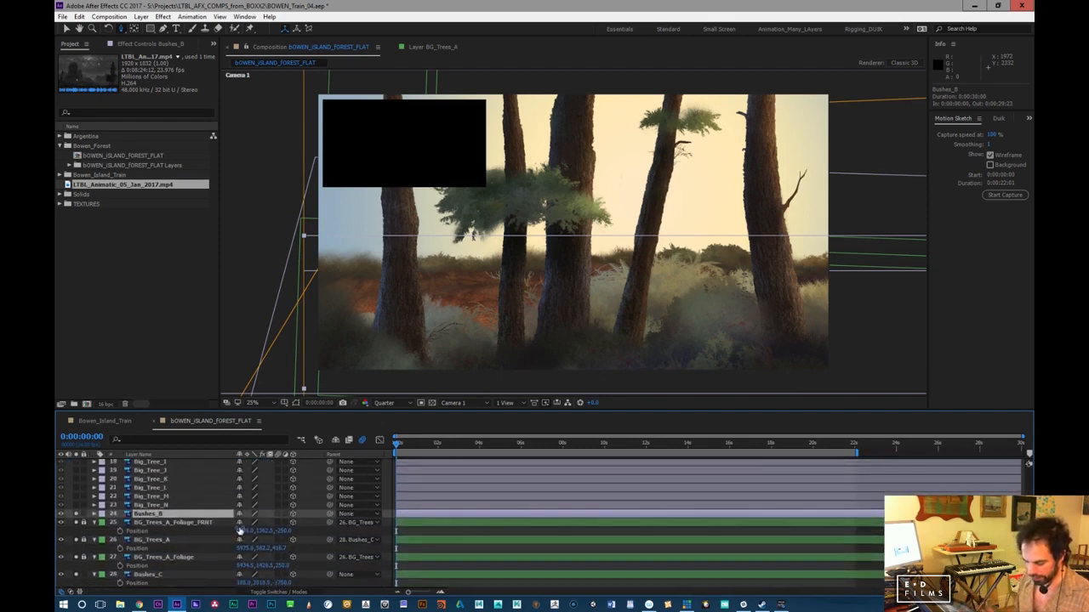
key(p)
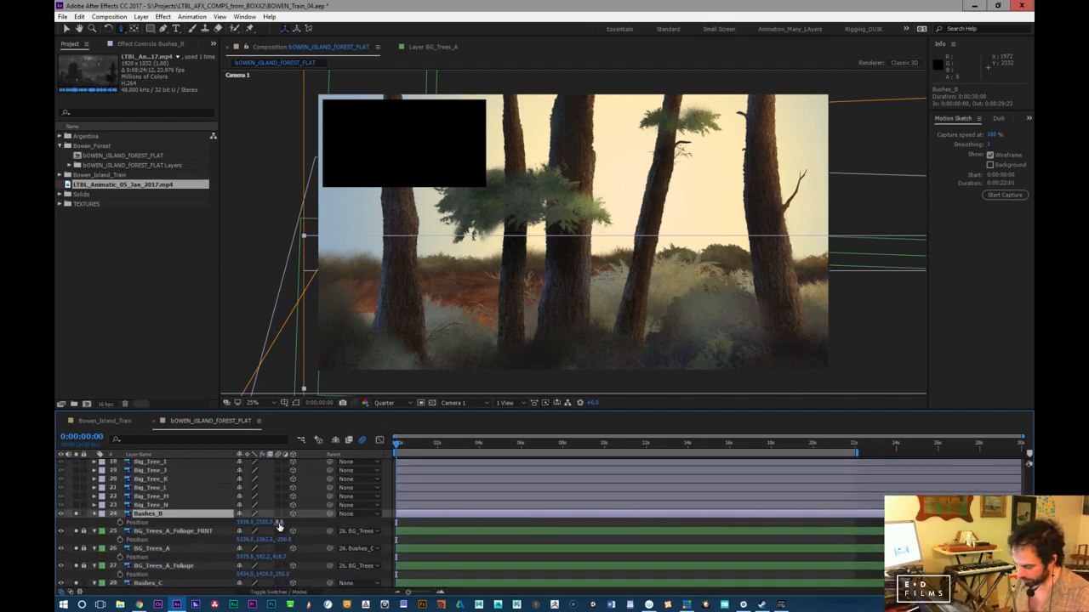
drag(277, 522, 212, 521)
key(ctrl+z)
Scale the Bushes_B layer to 50%
key(s)
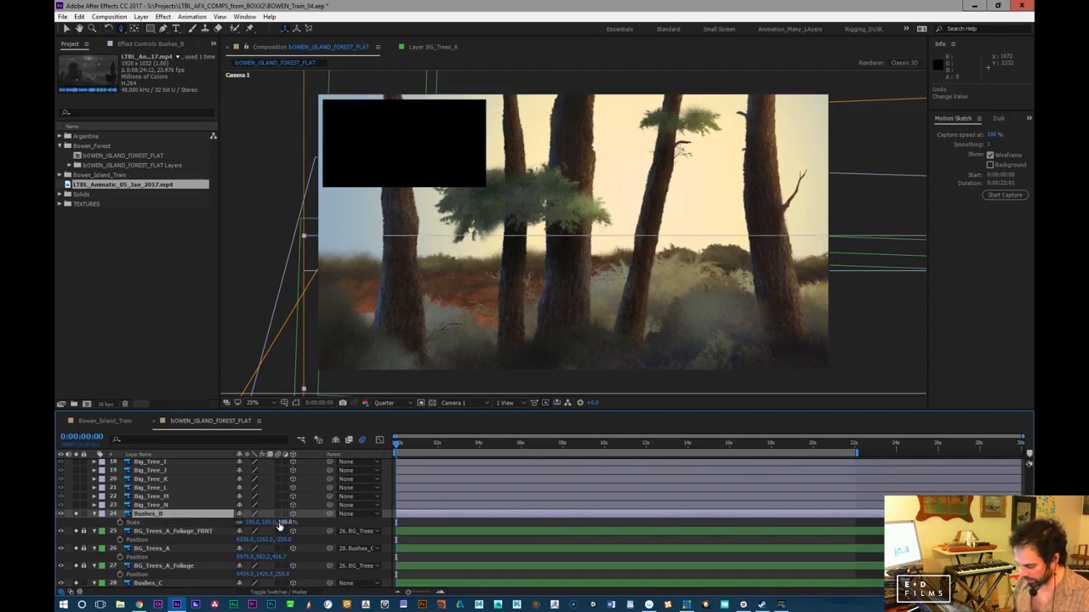
click(274, 521)
text(50)
key(Return)
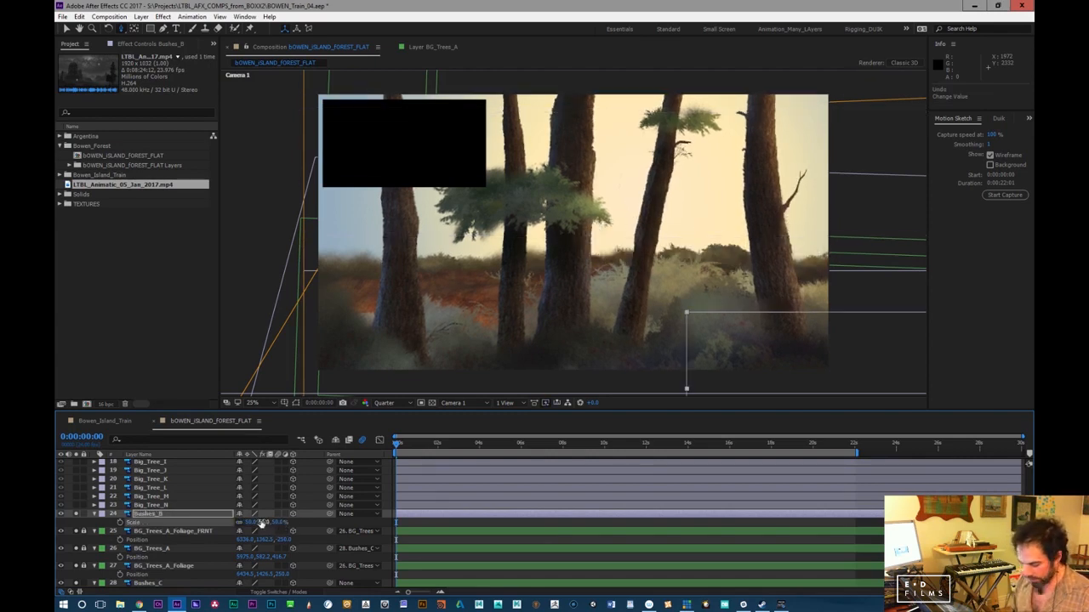
Move Bushes_B to about X 5228, Y 1296, Z -910, framing it for the end of the camera move at 0:00:25:04
key(p)
drag(279, 523, 173, 533)
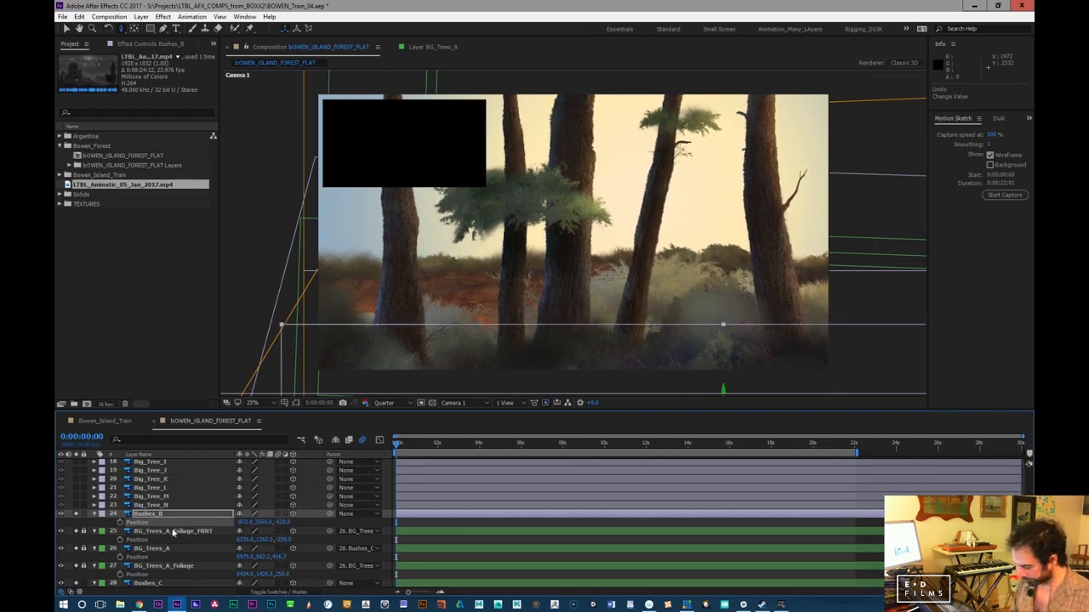
drag(282, 522, 257, 520)
drag(396, 444, 921, 449)
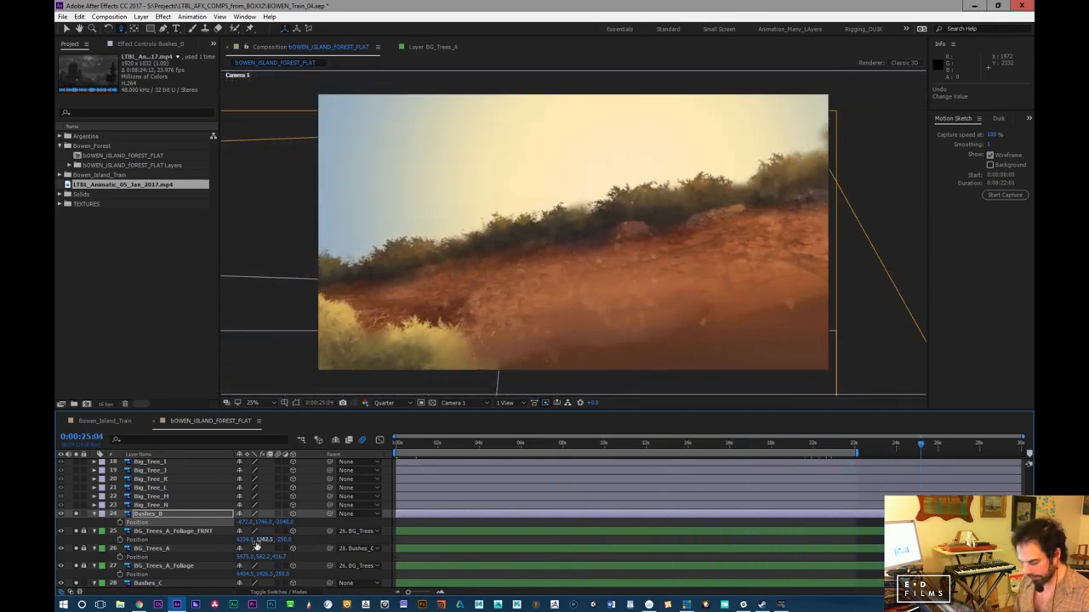
drag(498, 495, 563, 498)
drag(266, 522, 341, 515)
drag(245, 522, 272, 536)
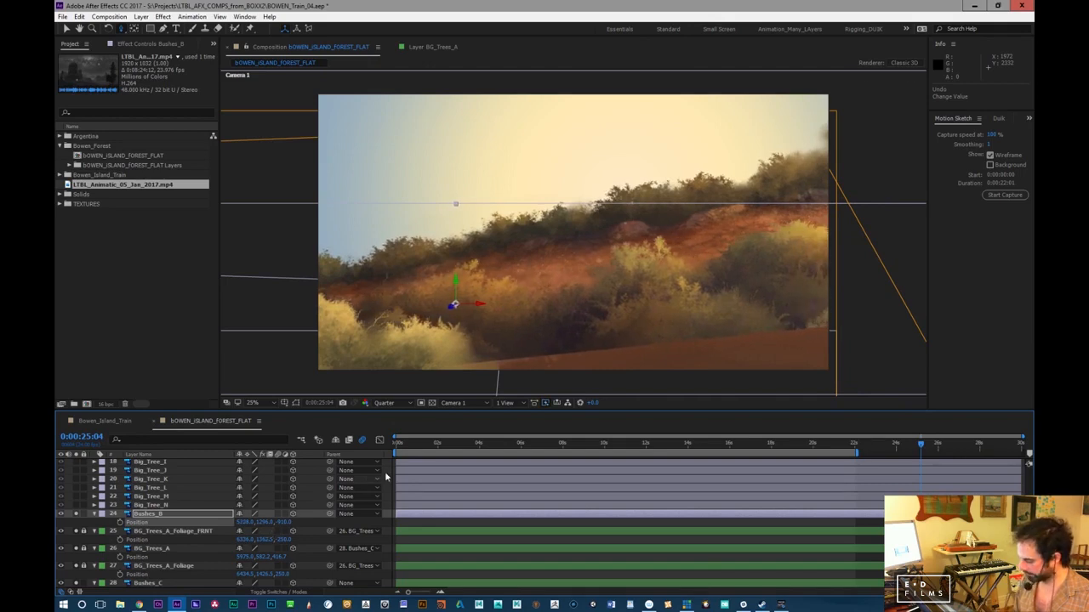
Duplicate Bushes_B and move the copy to about X -732 so it covers the start of the camera move
drag(402, 446, 608, 442)
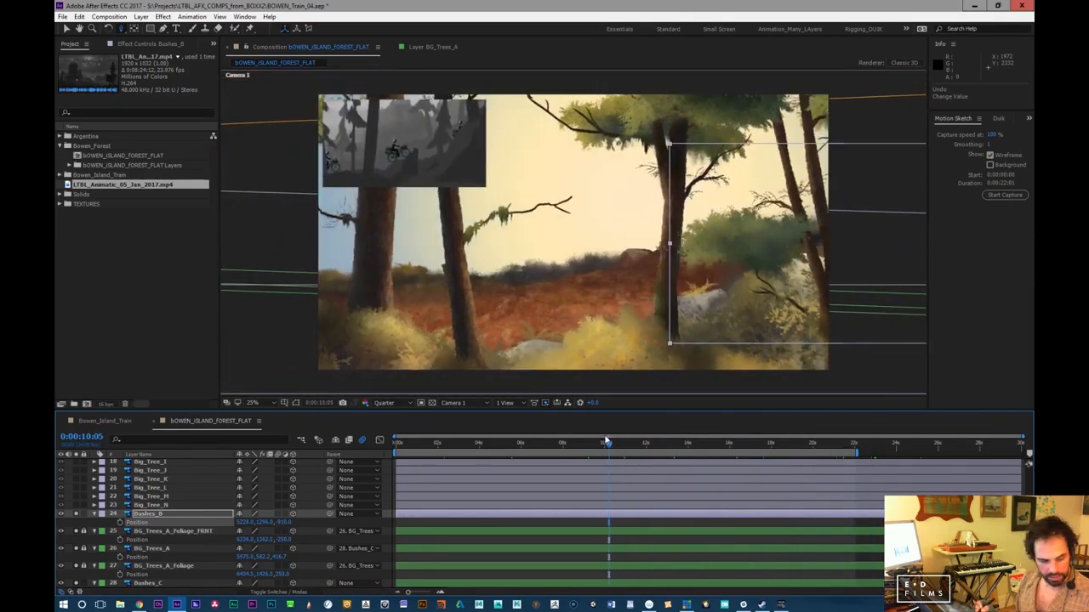
key(ctrl+d)
key(p)
drag(286, 523, 338, 490)
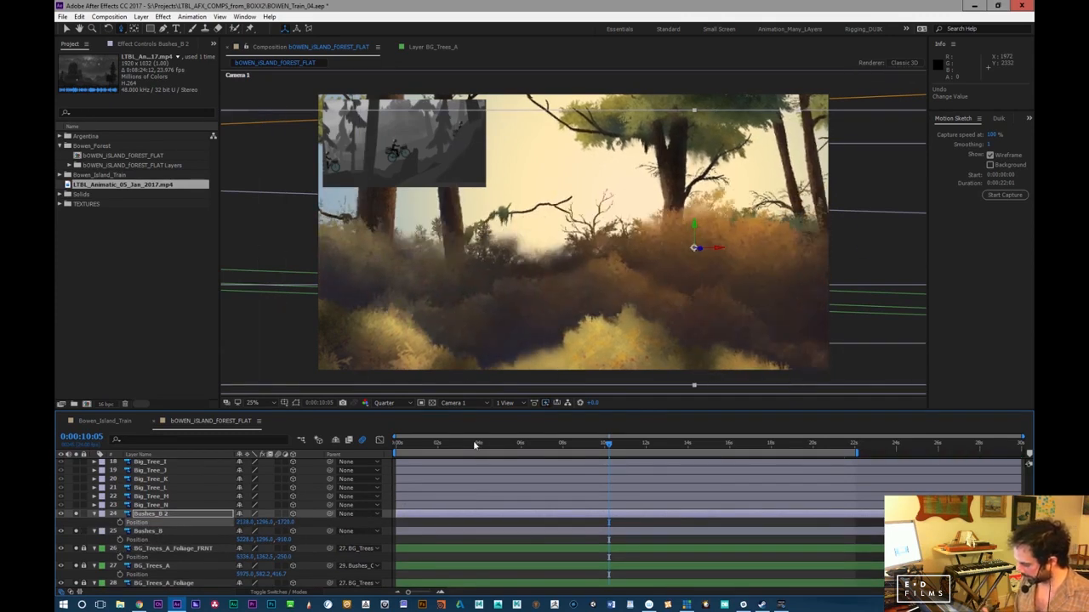
key(Home)
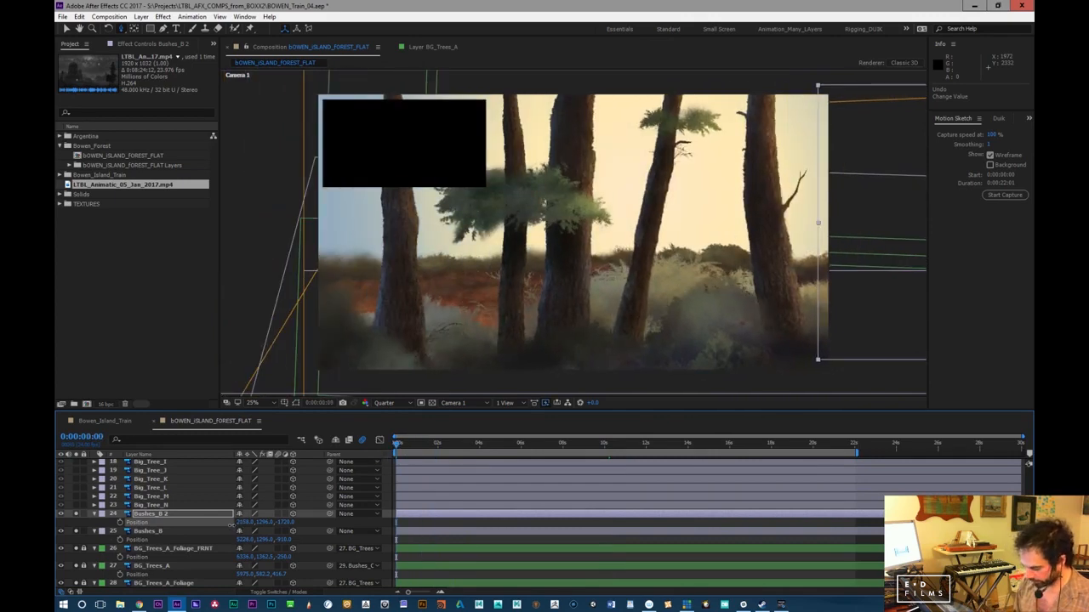
drag(232, 525, 275, 527)
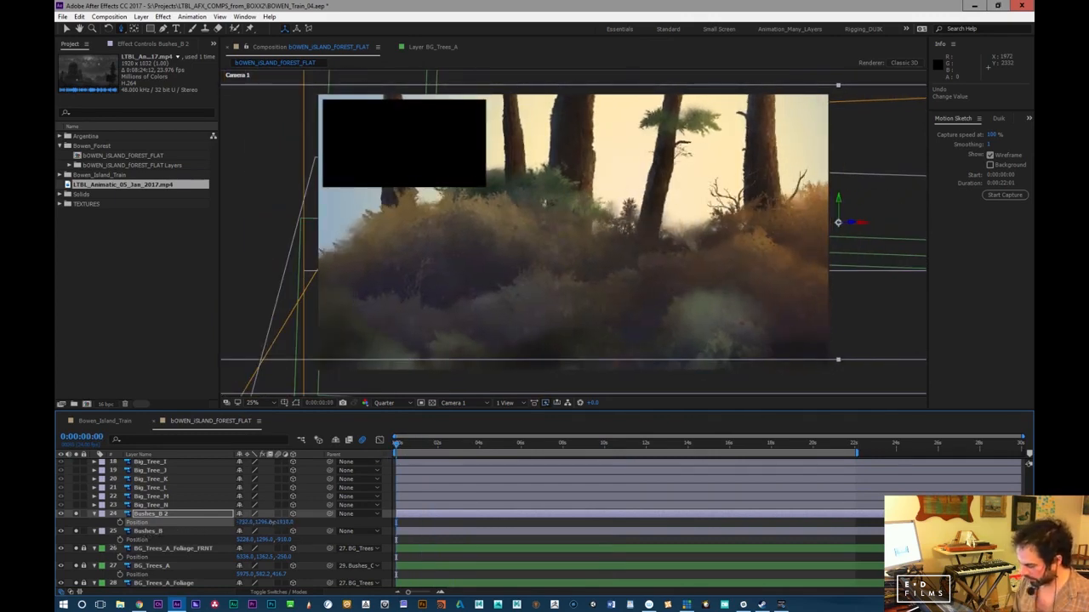
Scale the Bushes_B copy to 30% and reposition it to about X -1392, Y 1666, Z -2410
key(s)
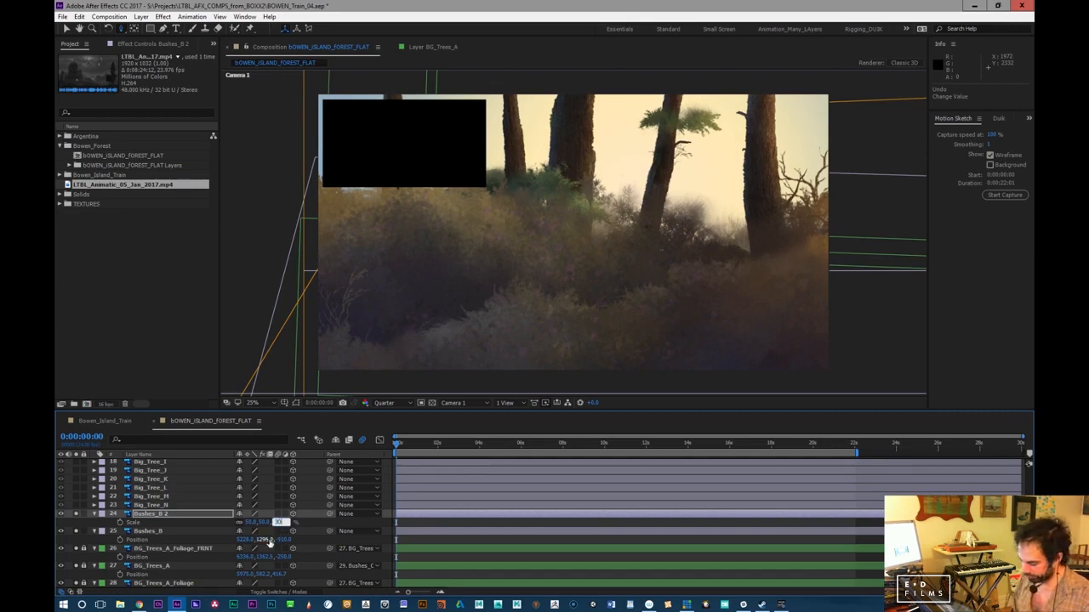
key(Return)
key(p)
drag(244, 523, 288, 529)
Rotate the Bushes_B copy clockwise to about 5°
key(KP_Add)
key(KP_Add)
key(KP_Add)
key(KP_Add)
key(KP_Add)
key(KP_Add)
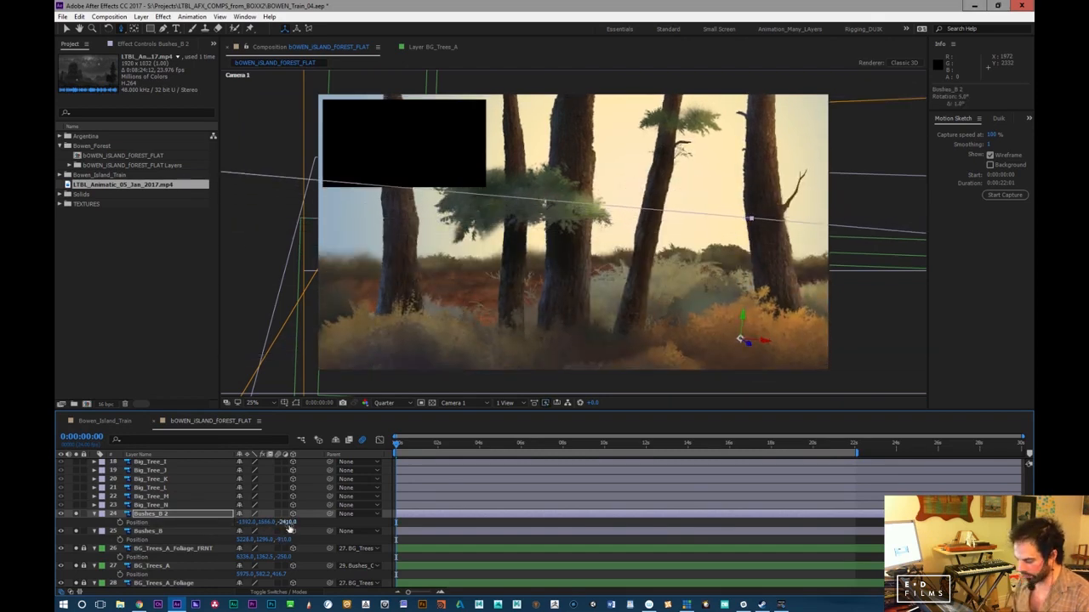
Refine the Bushes_B copy to about X -387, Y 1716 with a 3° rotation, reviewing the camera move up to 0:00:05:00
drag(249, 524, 271, 524)
drag(405, 443, 925, 447)
drag(775, 450, 396, 443)
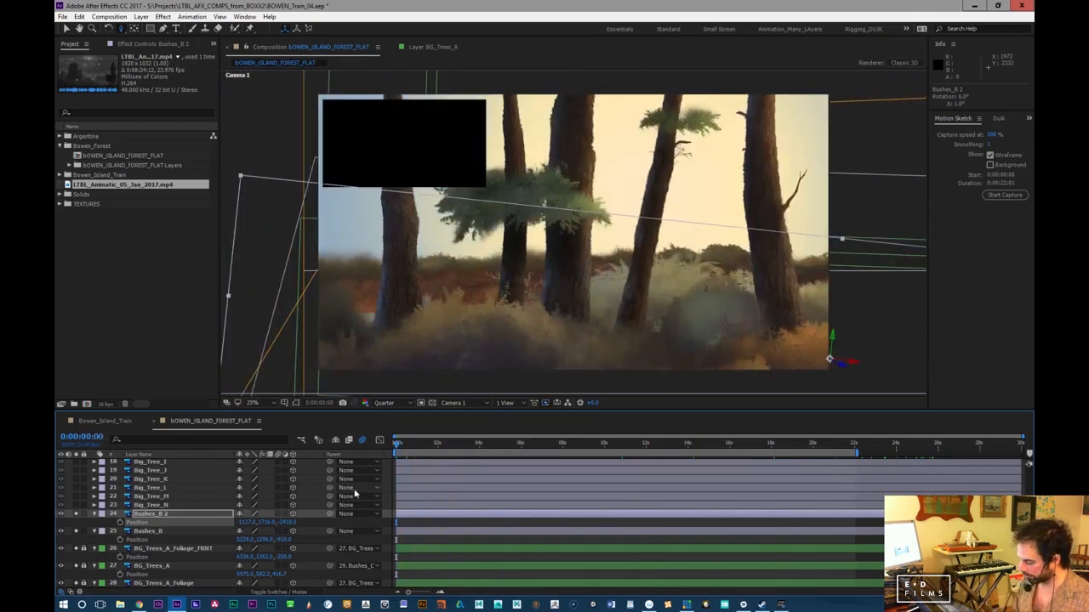
drag(246, 522, 298, 519)
drag(442, 443, 499, 444)
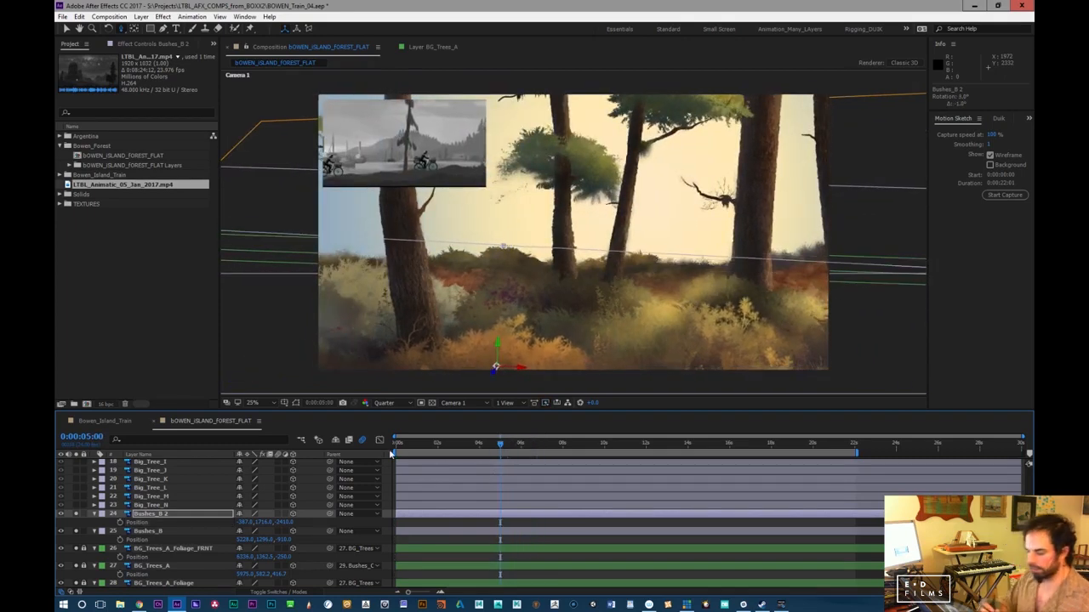
Apply the Tritone color correction effect to the Bushes_B copy
click(136, 46)
right_click(139, 261)
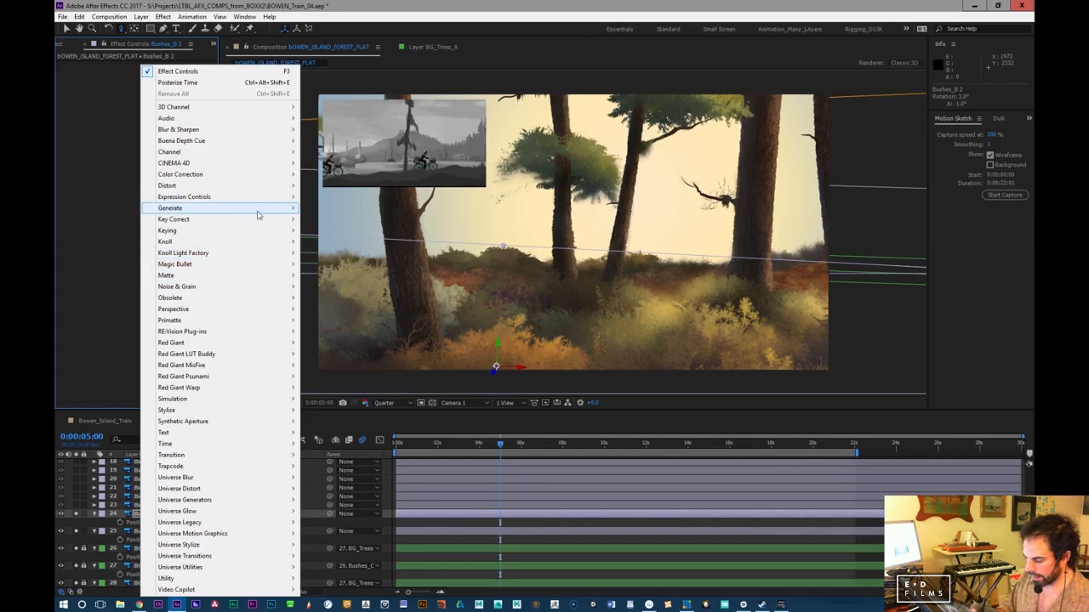
mouse_move(271, 176)
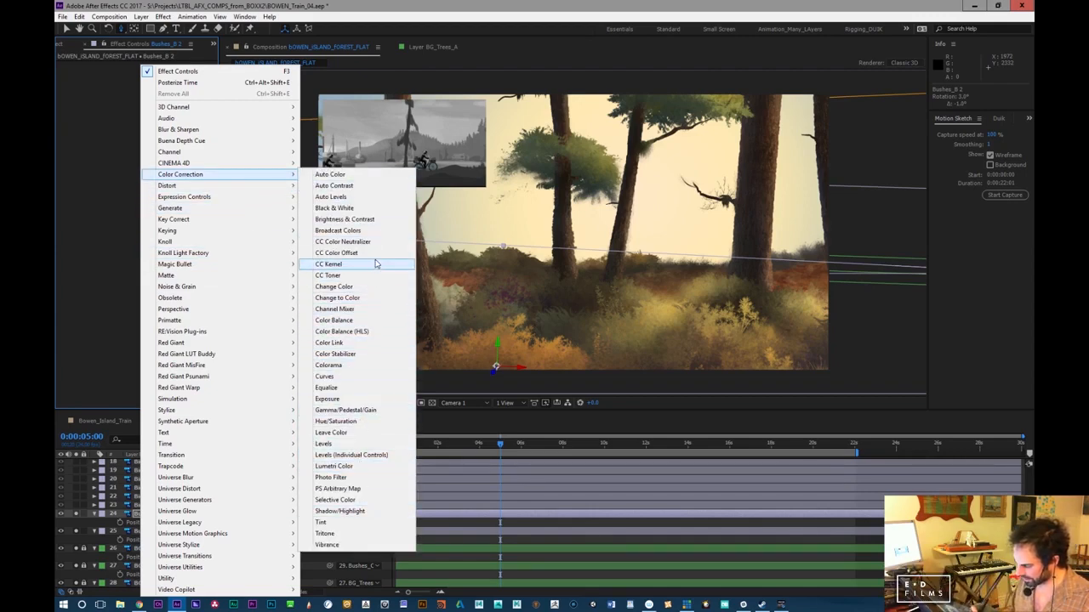
click(324, 533)
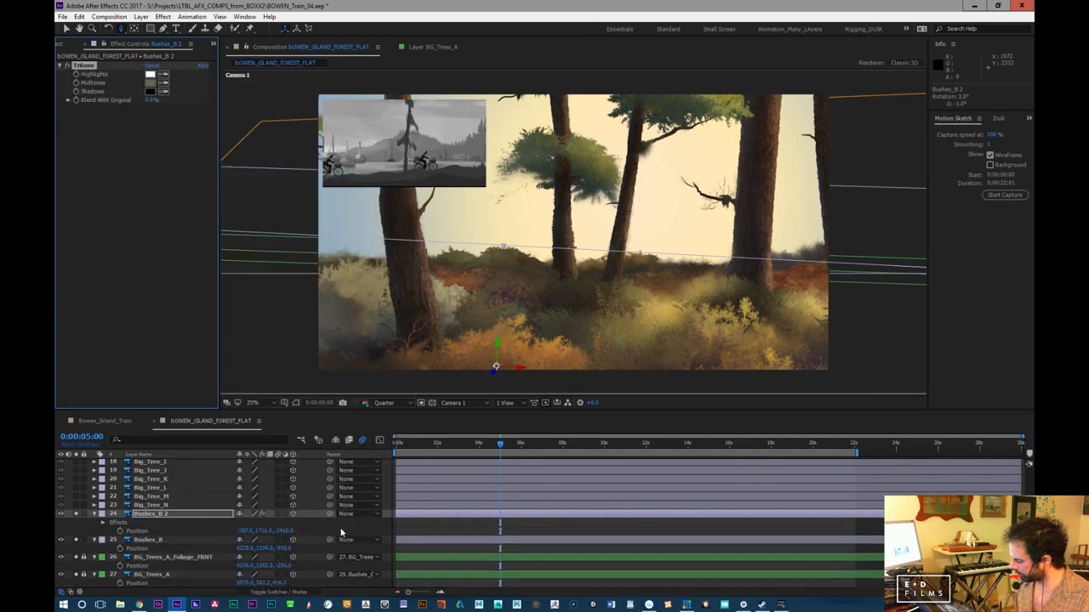
Set the Tritone midtones to a muted grey-olive, about #505046, sampled from the surrounding bushes
click(164, 84)
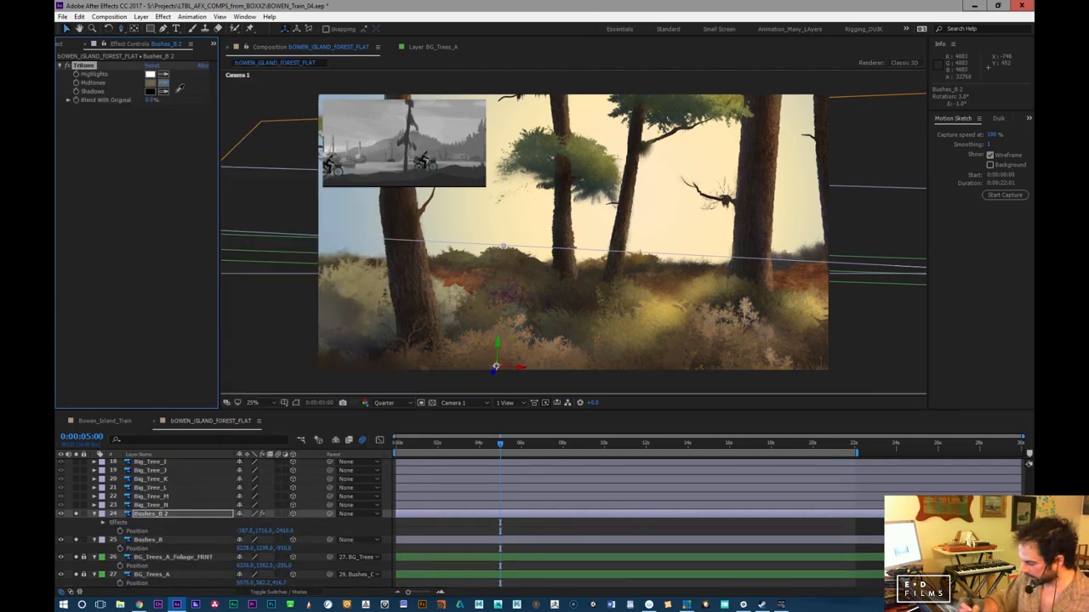
click(347, 347)
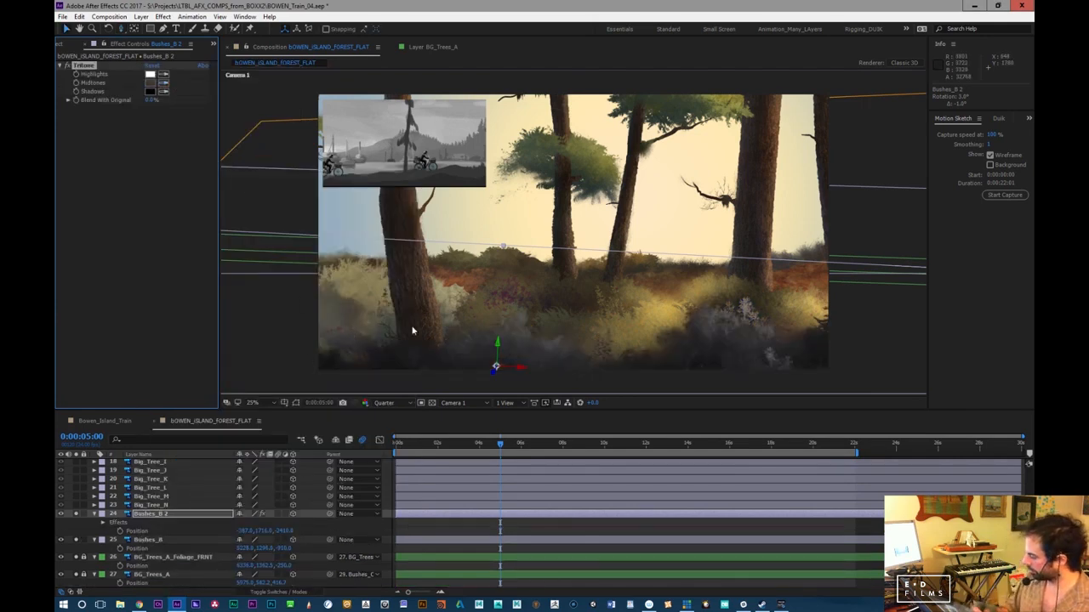
click(164, 83)
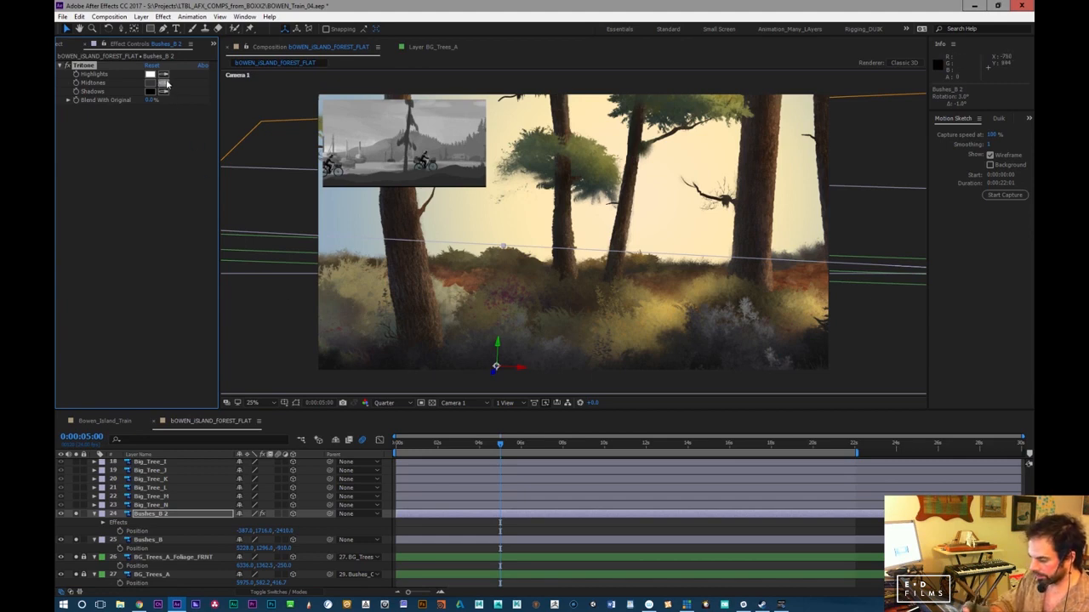
click(586, 293)
click(152, 82)
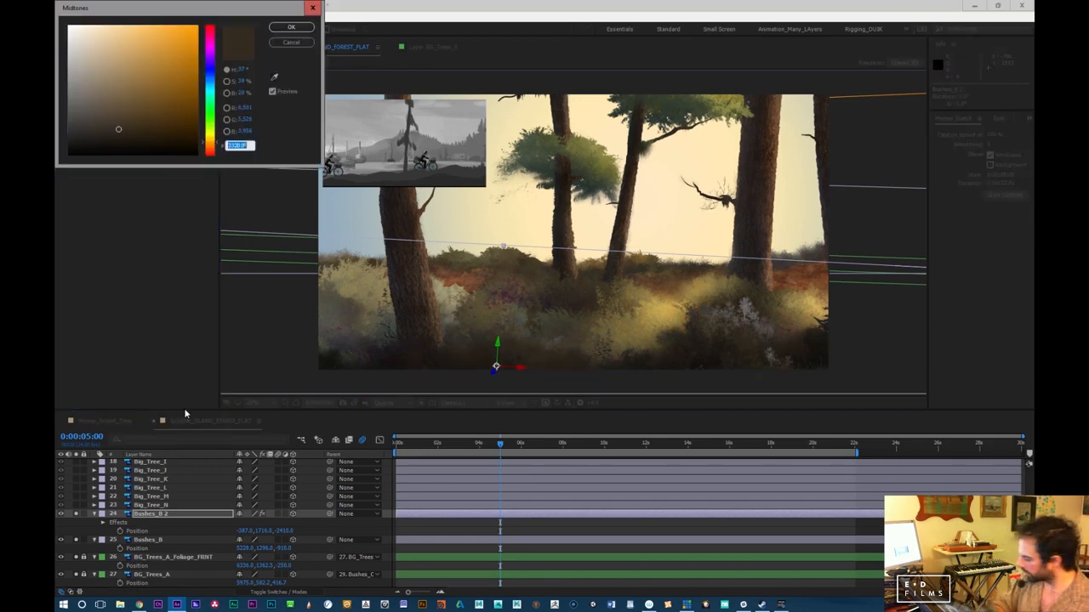
click(211, 134)
drag(136, 88, 120, 96)
drag(211, 137, 213, 117)
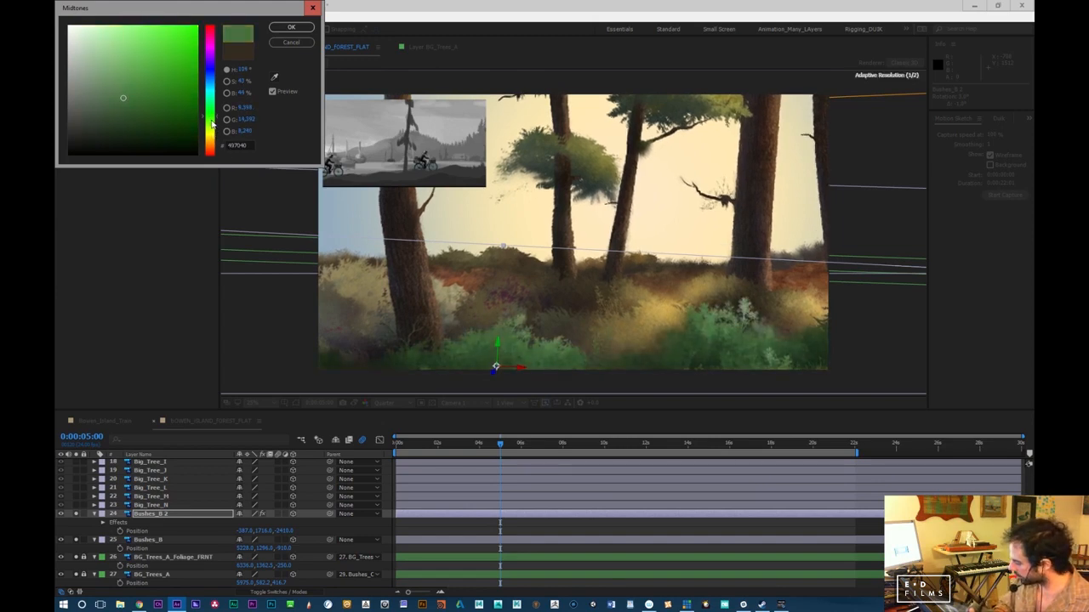
mouse_move(212, 131)
mouse_down()
mouse_move(209, 102)
mouse_move(210, 122)
mouse_up()
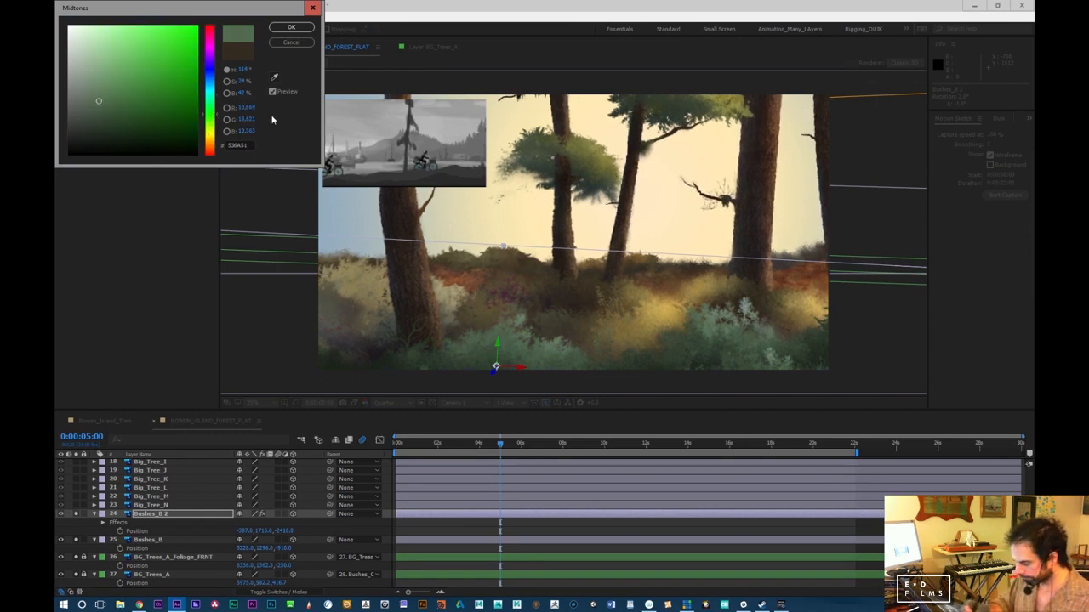
click(274, 77)
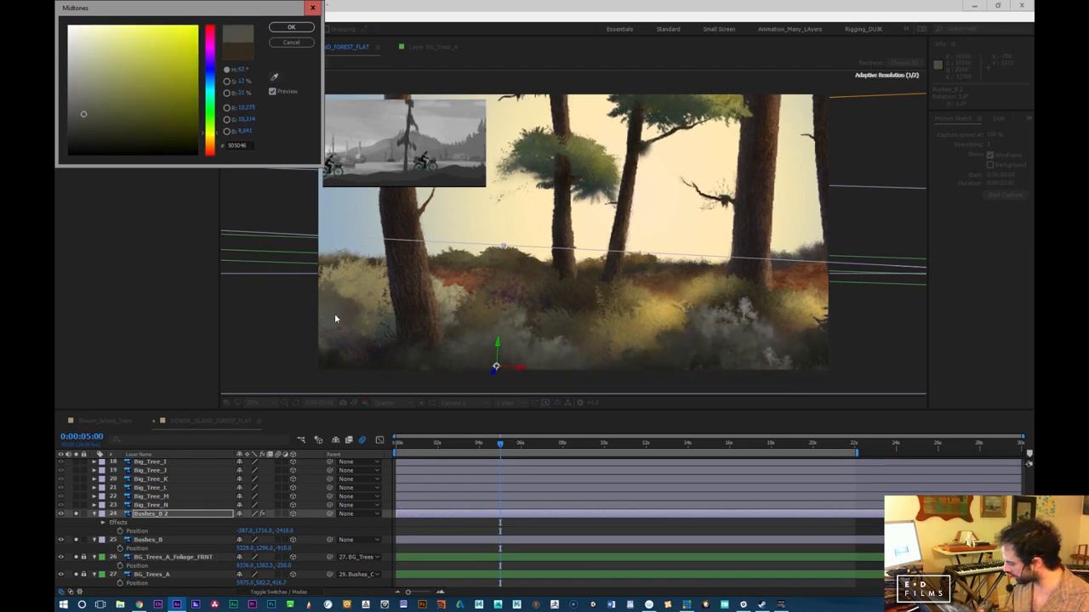
click(289, 28)
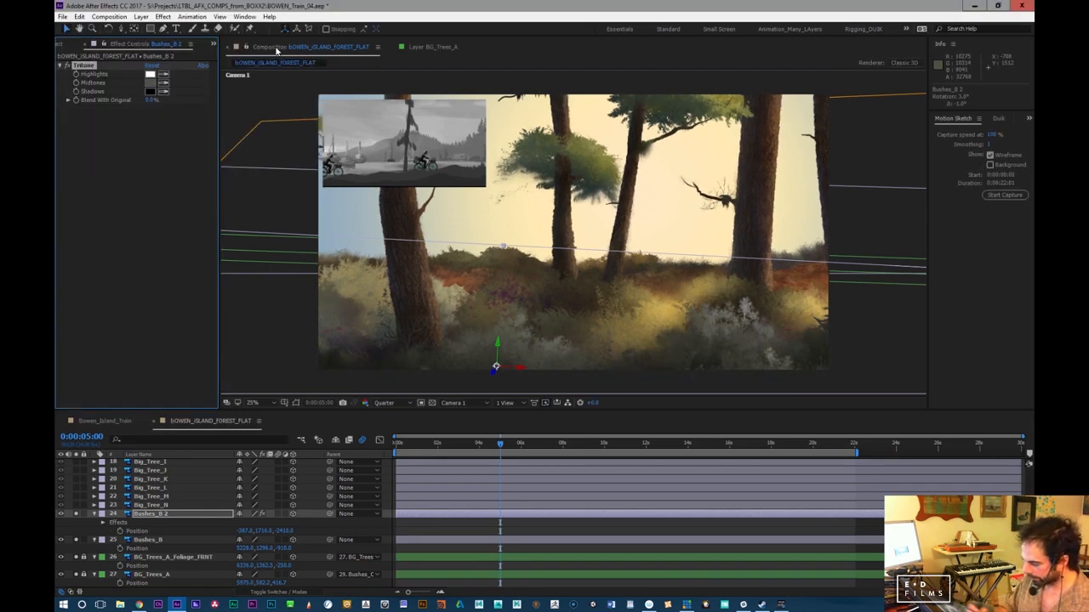
Set the Tritone highlights to a pale violet, about #DBBDFF
click(164, 74)
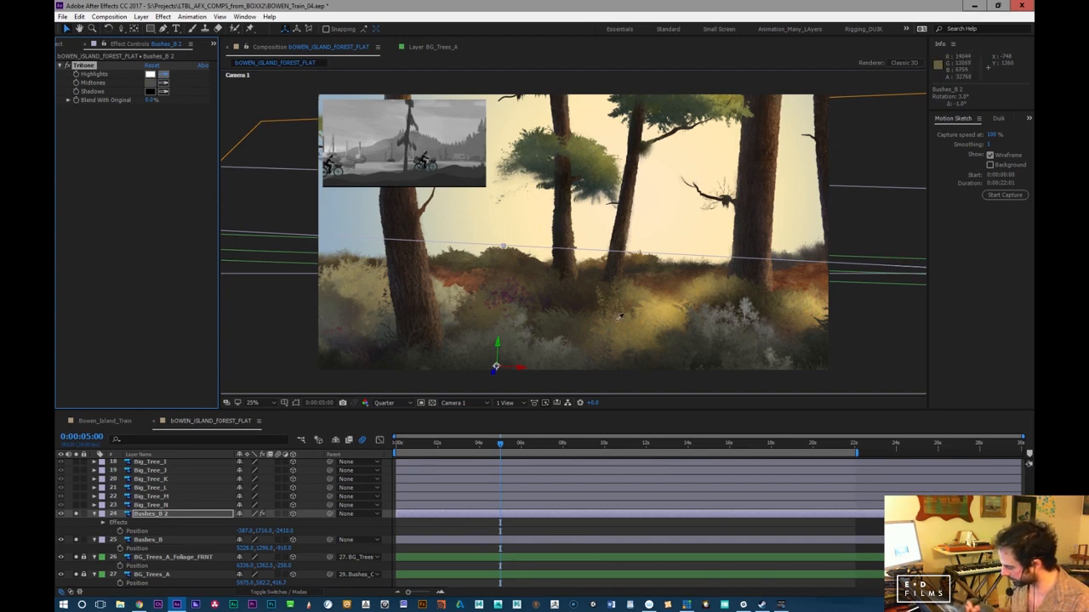
click(656, 319)
click(151, 75)
drag(146, 62, 129, 26)
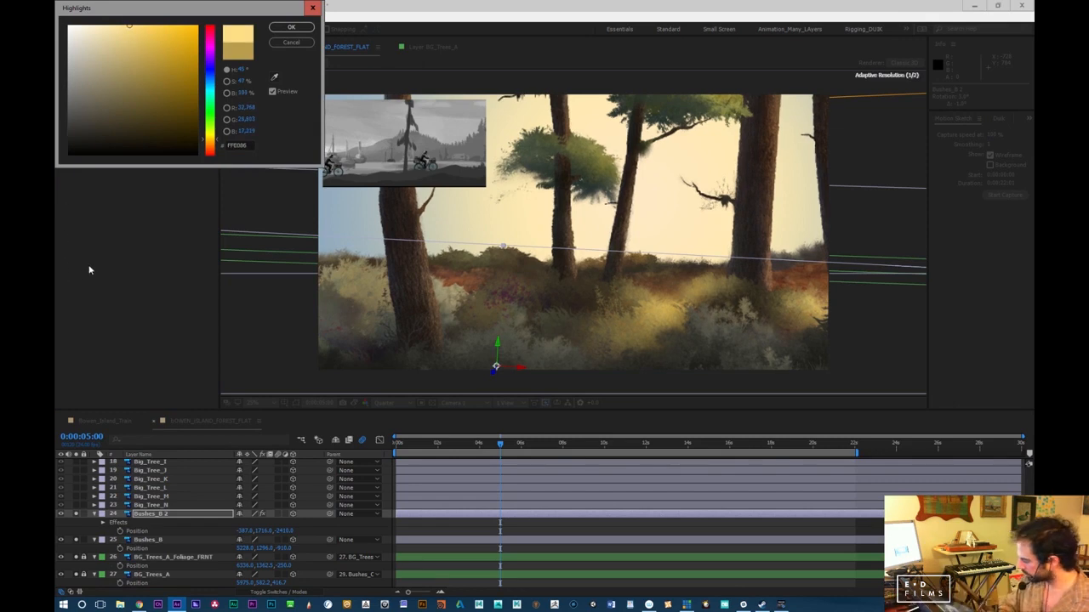
drag(212, 144, 211, 65)
drag(102, 39, 100, 21)
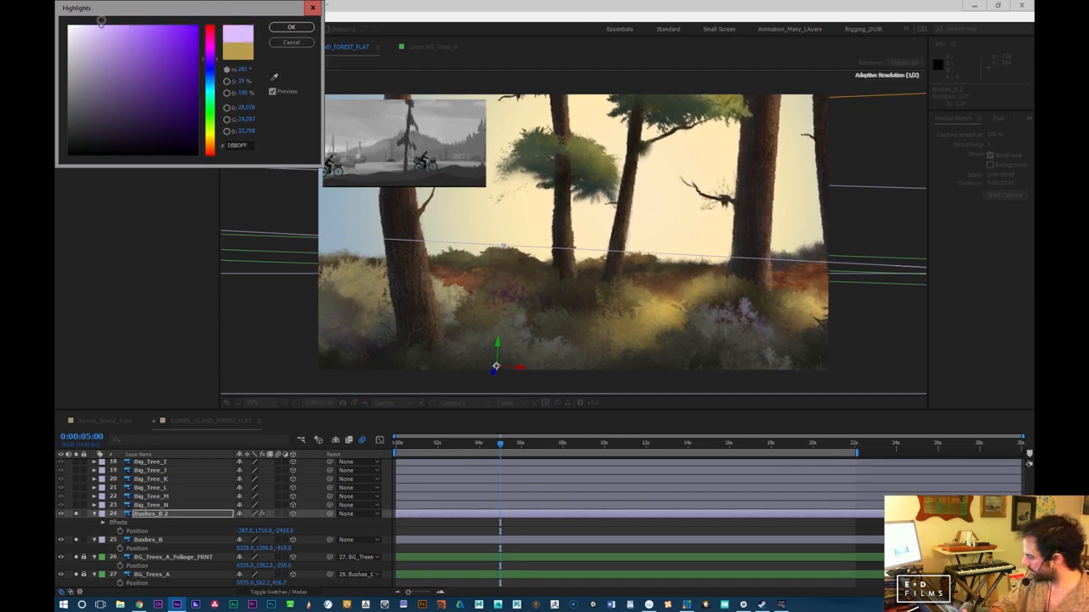
click(303, 28)
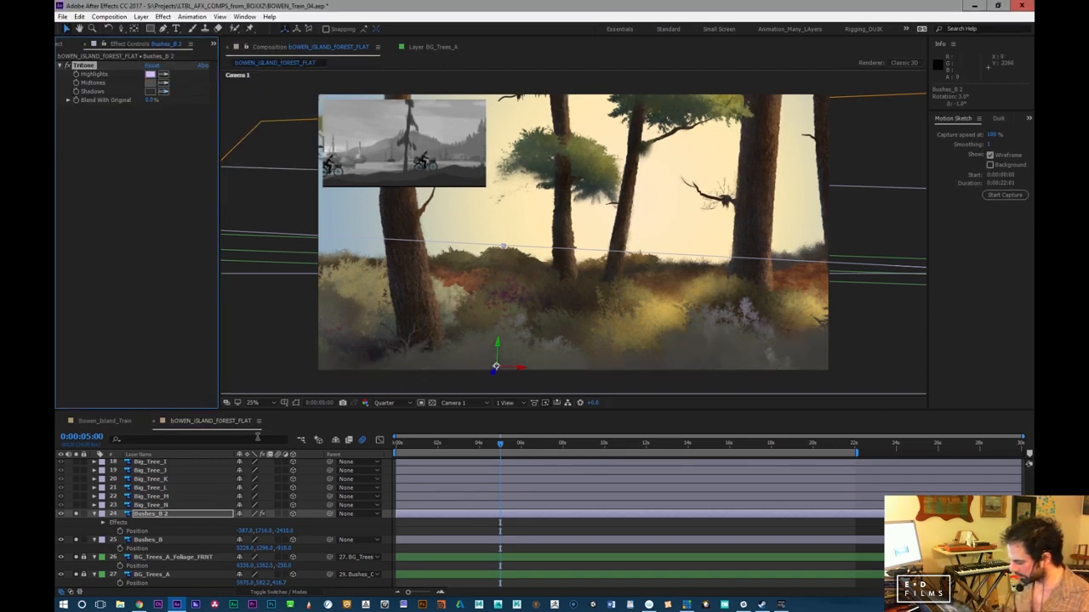
Set the Tritone shadows to a very dark violet, about #10051B, and check the bushes at 0:00:00:00
click(163, 91)
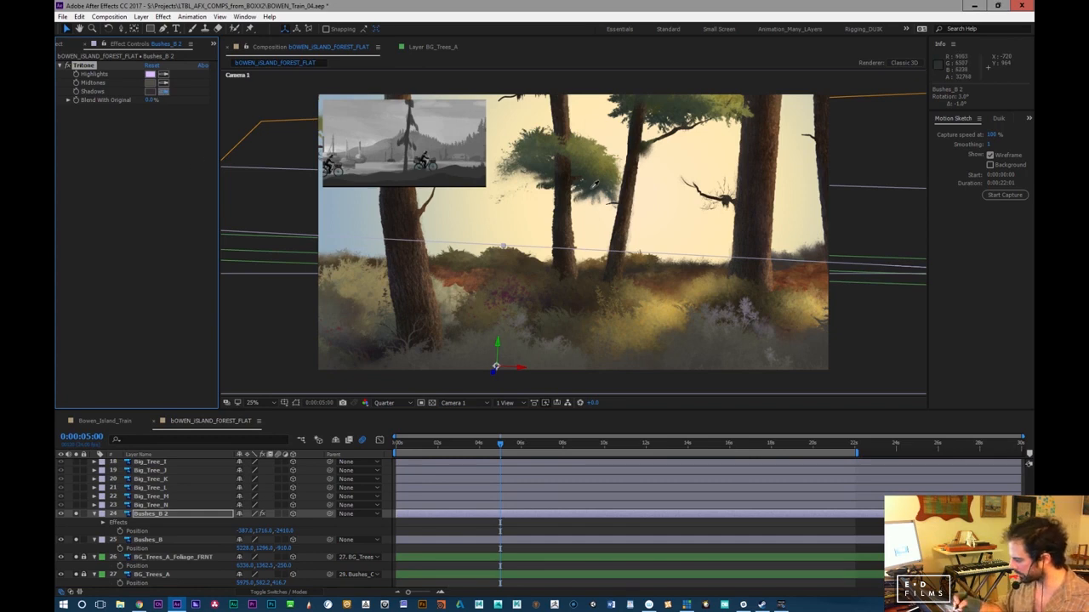
click(150, 91)
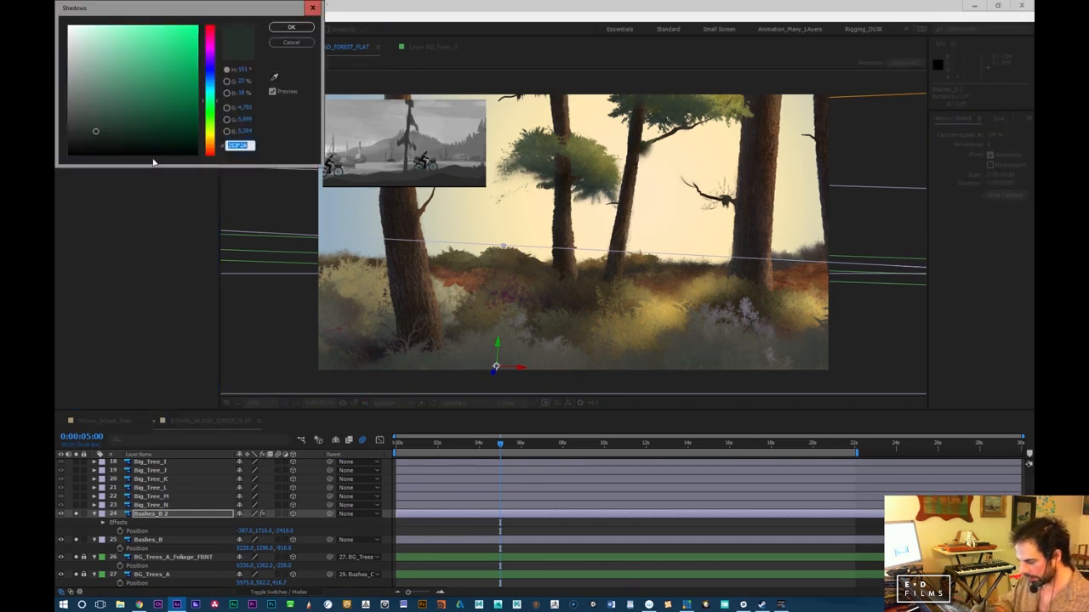
click(164, 140)
drag(166, 137, 173, 138)
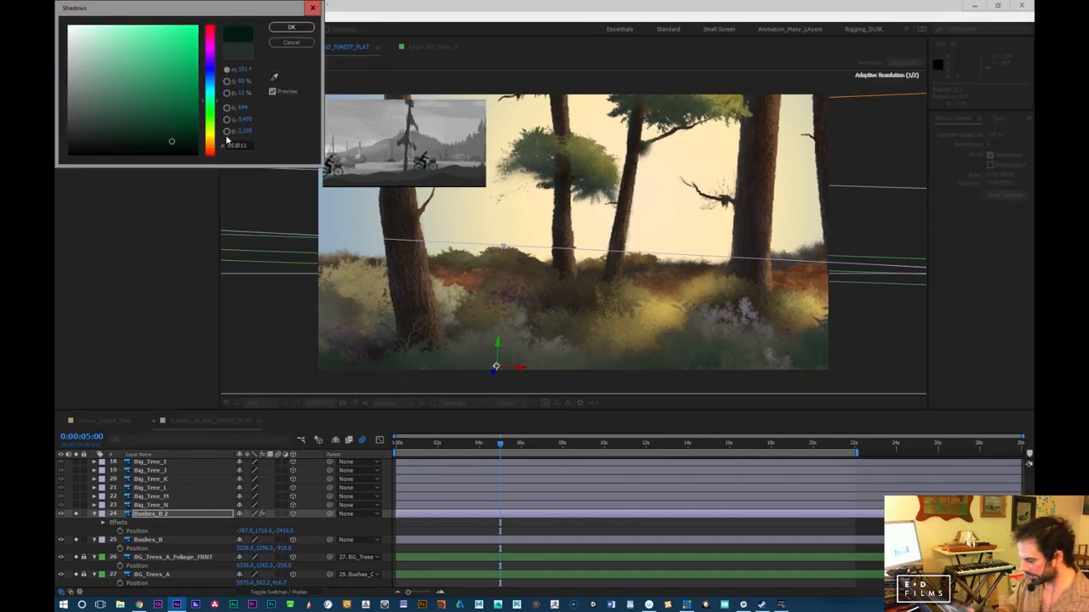
drag(212, 82, 215, 59)
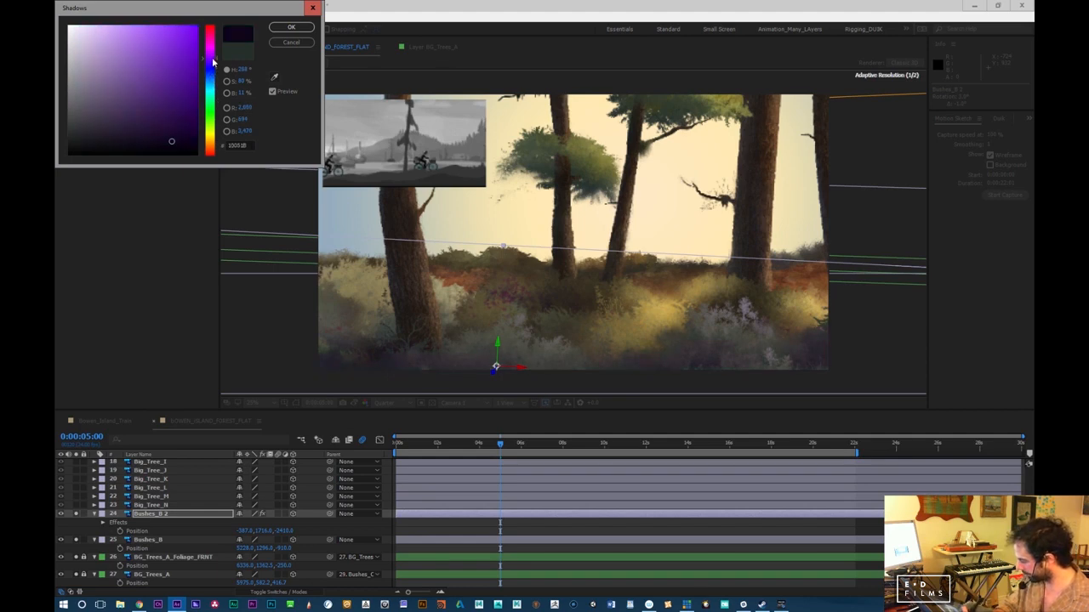
click(293, 28)
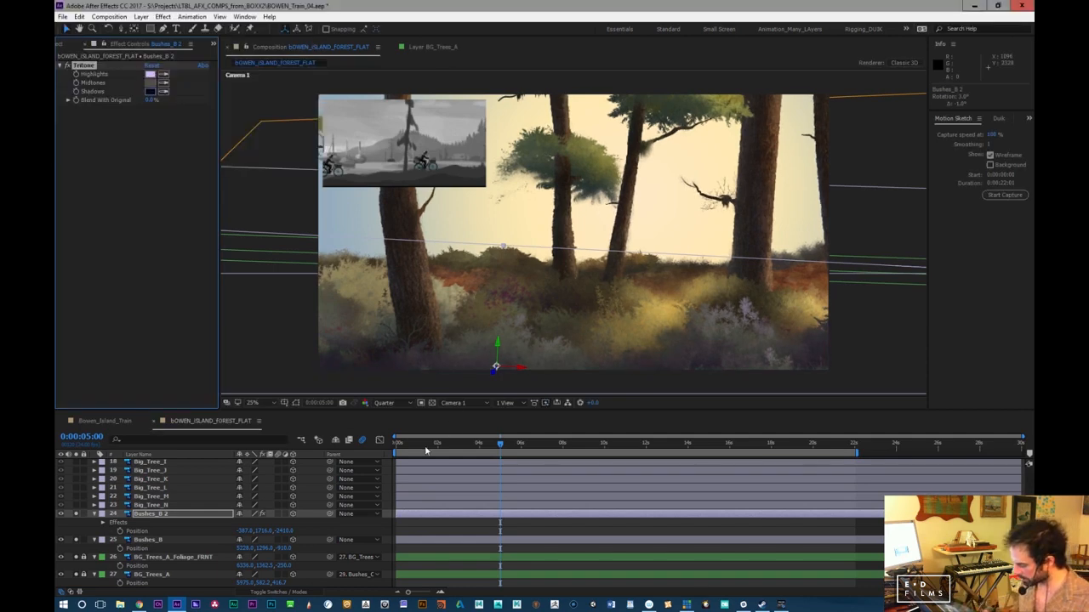
drag(424, 447, 383, 456)
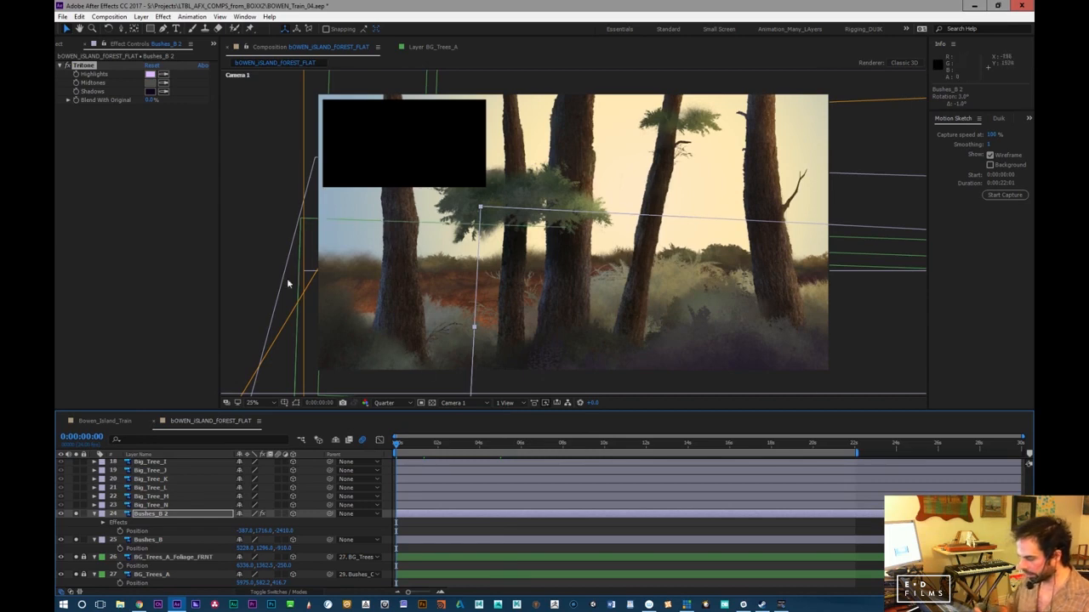
Resample the Bushes_B copy's Tritone shadows and midtones from the dark foreground foliage
click(193, 114)
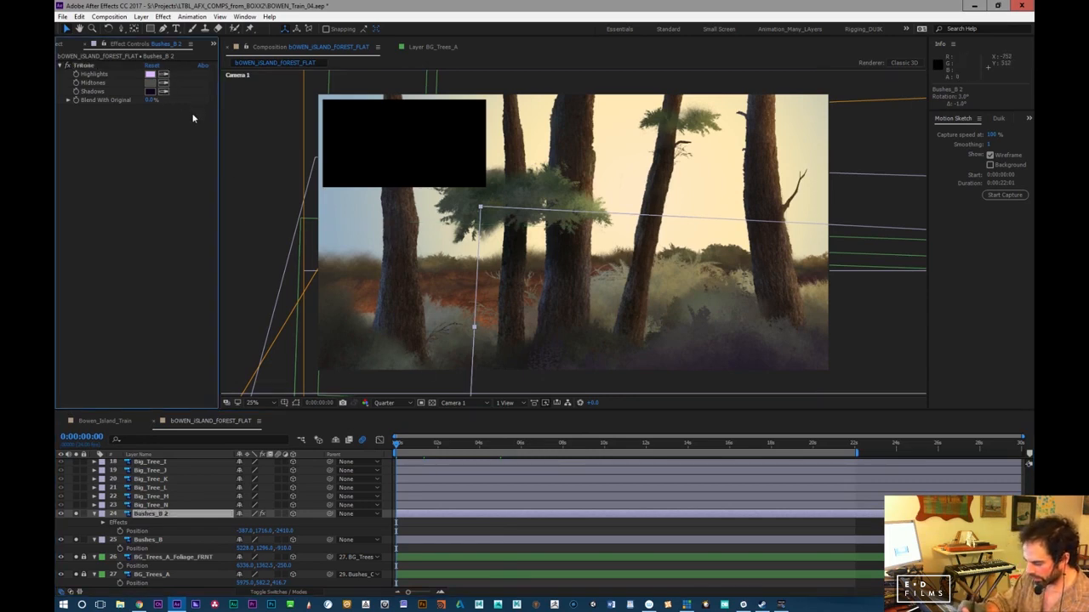
click(331, 359)
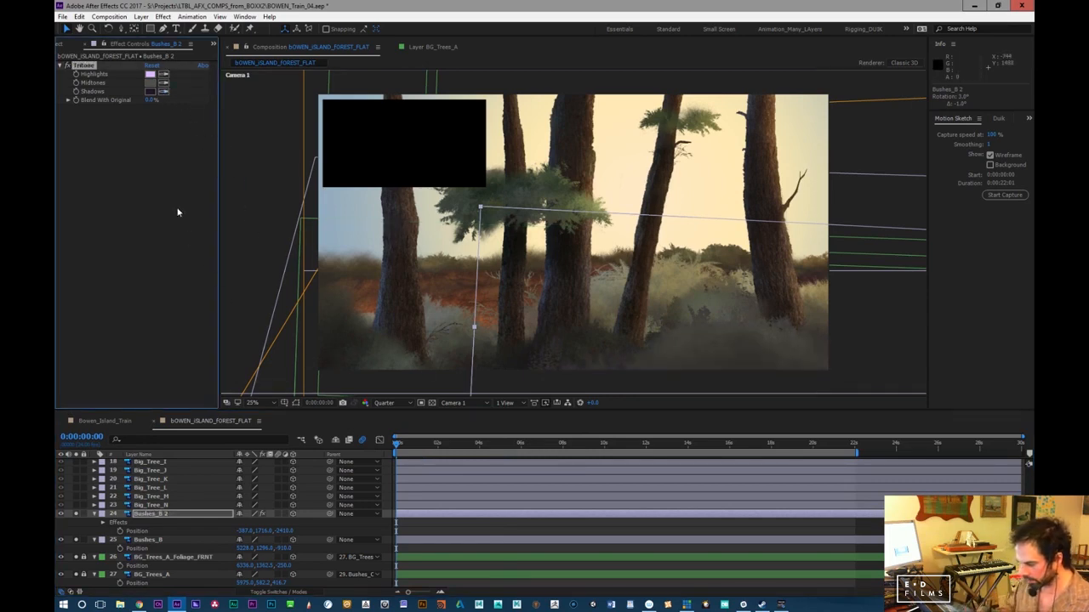
click(165, 84)
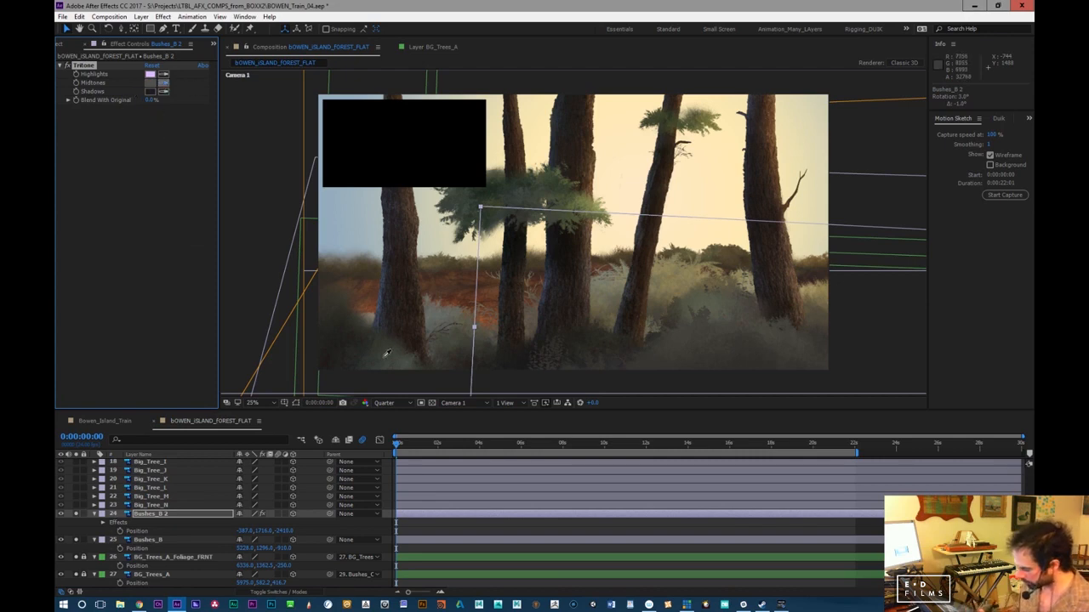
click(389, 355)
Try several green and olive shades for the Tritone midtones and settle on a dark olive, about #3F3D2E
click(152, 84)
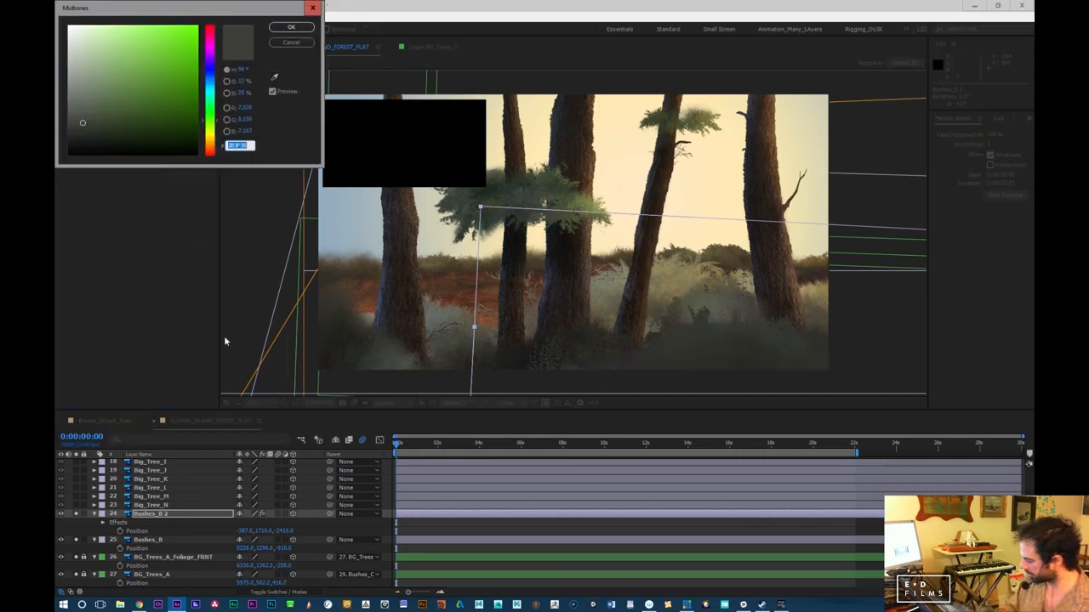
click(89, 89)
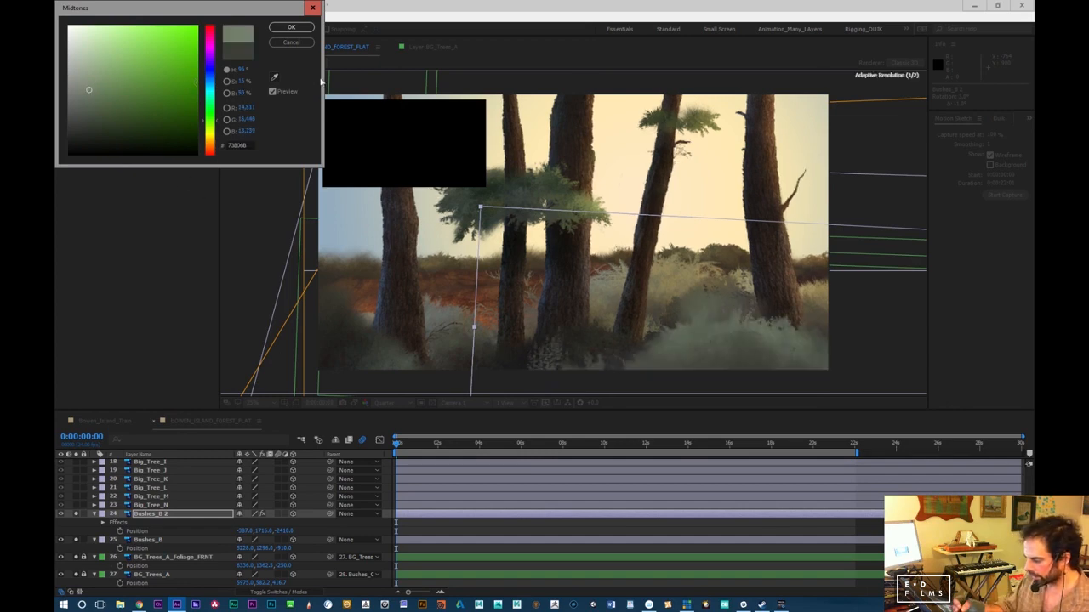
click(93, 110)
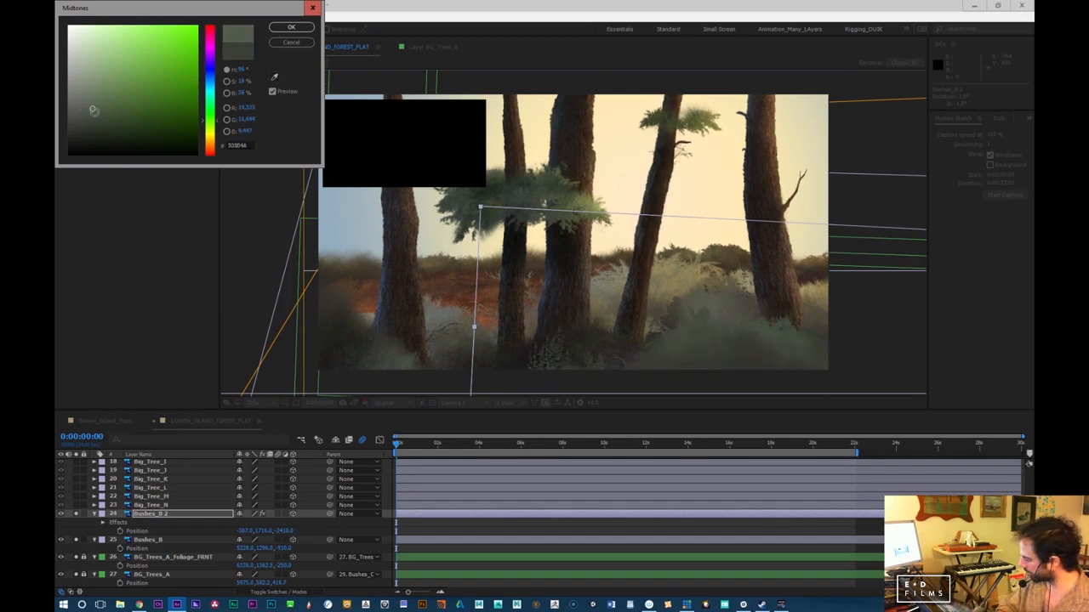
click(99, 120)
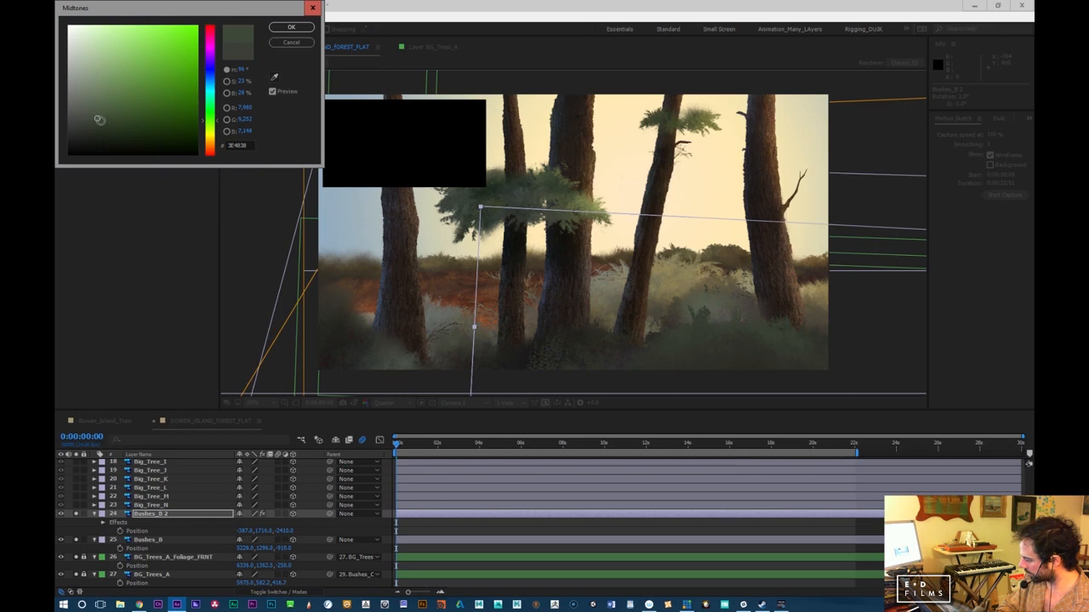
click(104, 125)
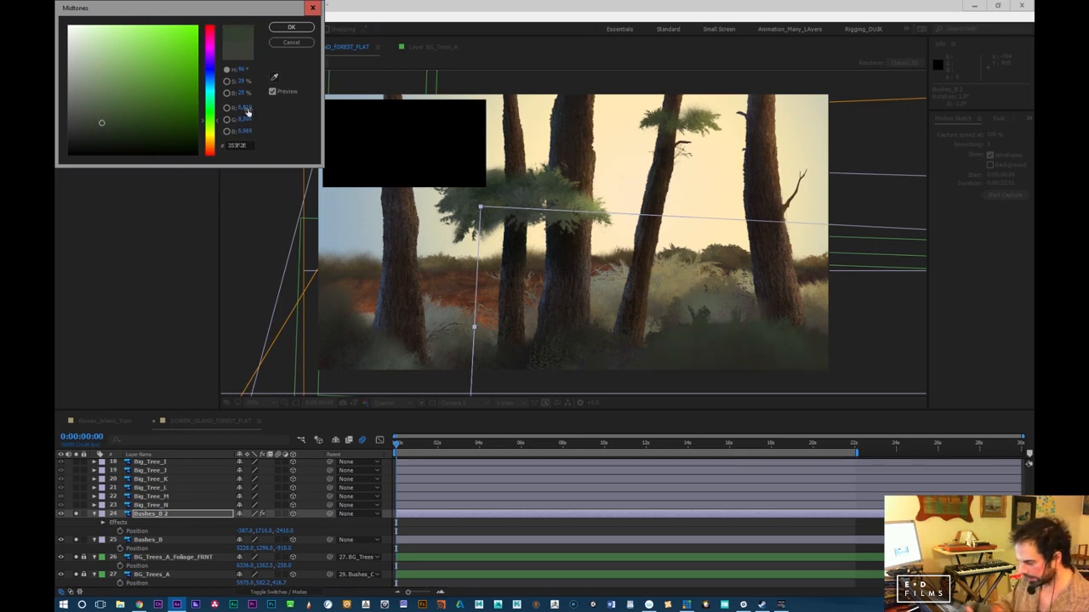
click(214, 109)
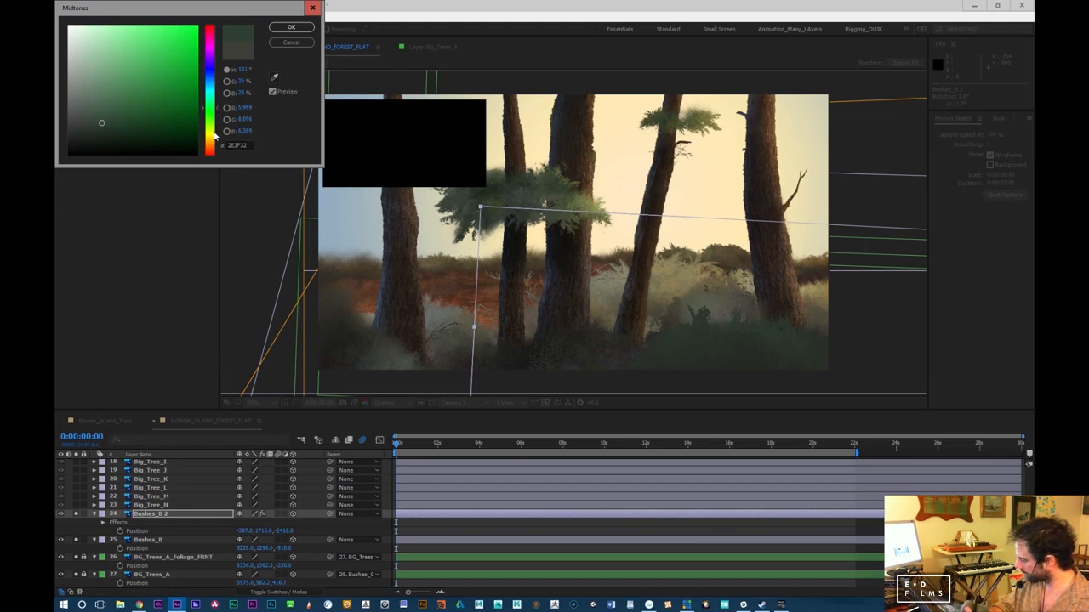
drag(212, 142, 211, 141)
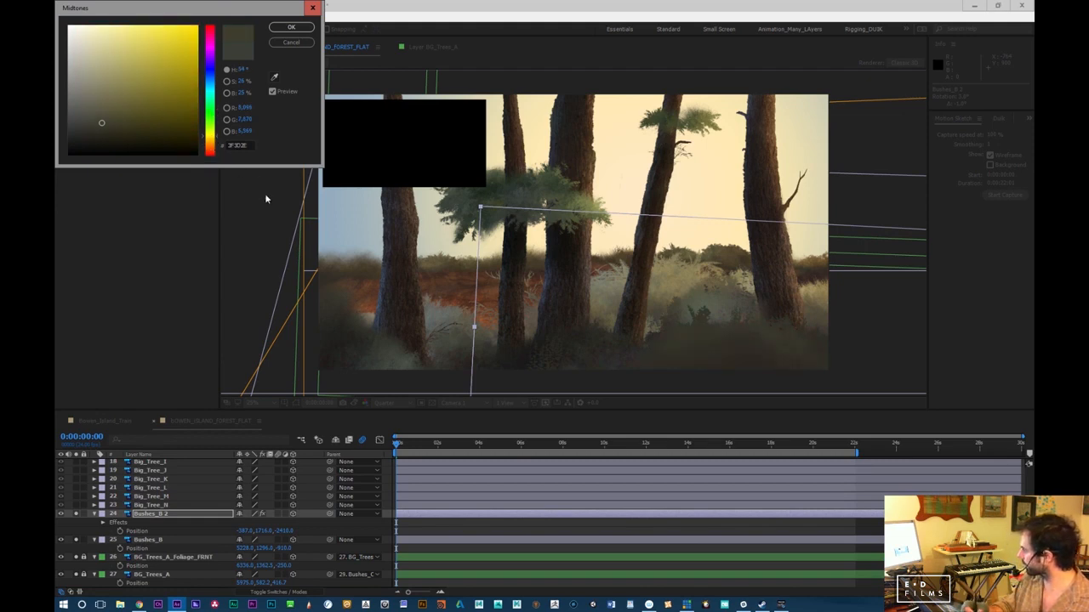
click(291, 27)
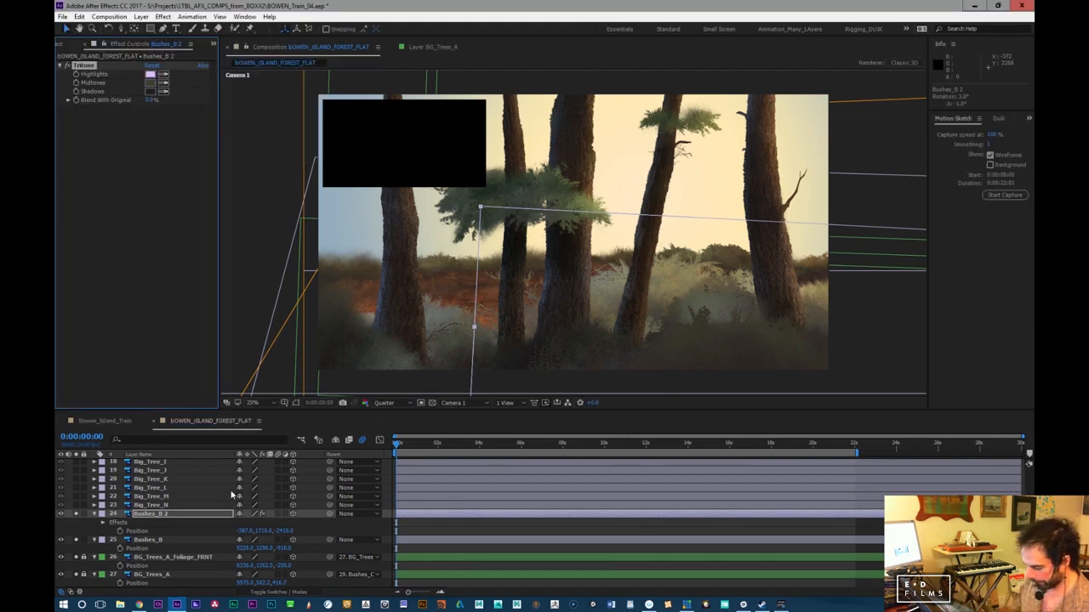
Blend the Tritone 50% with the original, close the BG_Trees_A layer view and set the highlights to pale green, about #B7E2BD
double_click(145, 127)
click(394, 48)
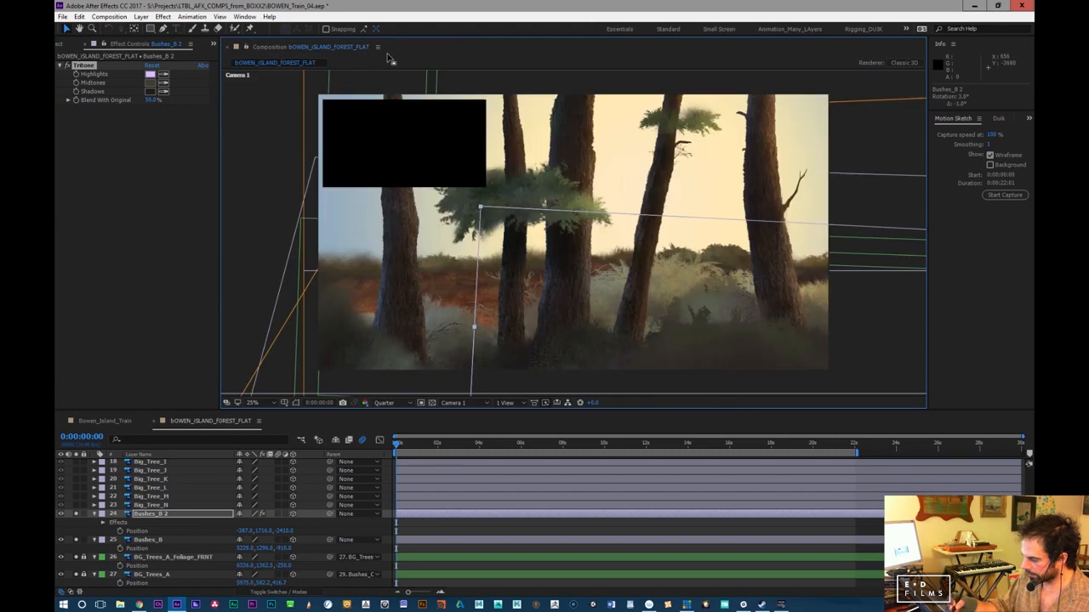
click(162, 75)
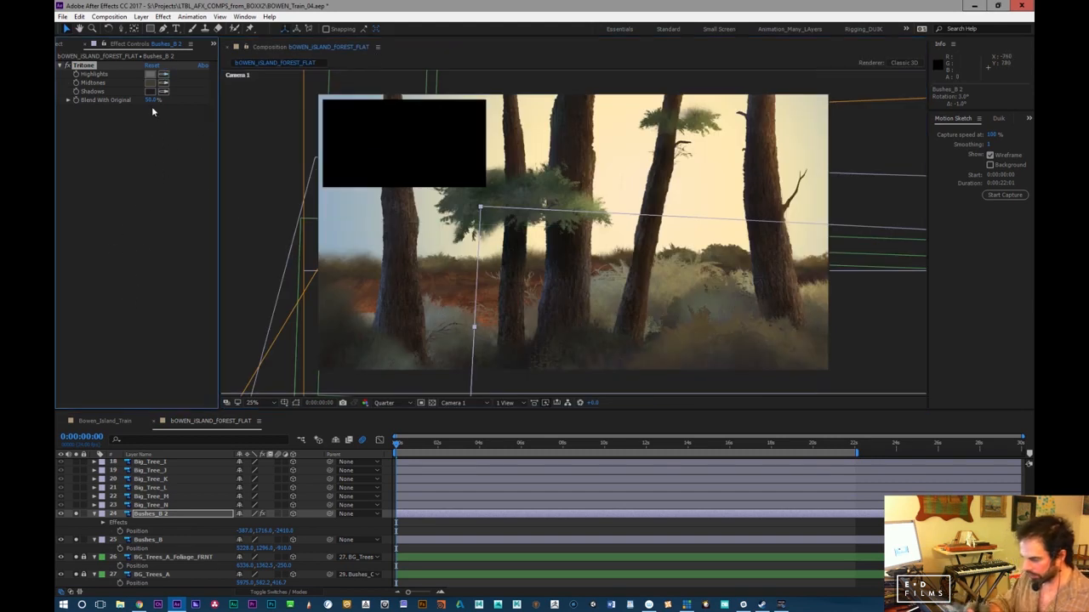
click(153, 74)
click(93, 39)
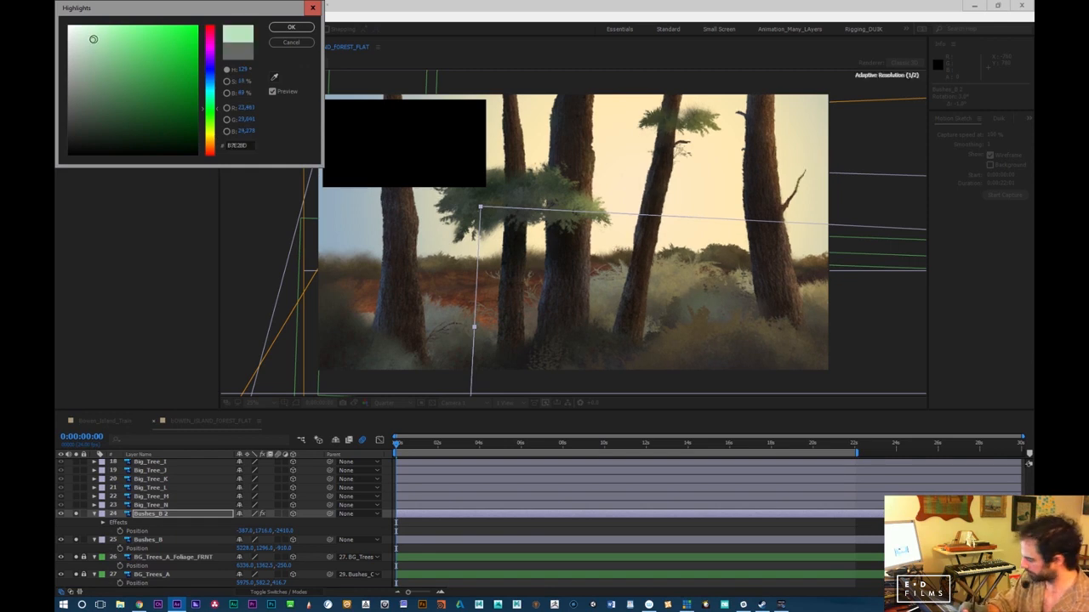
click(291, 28)
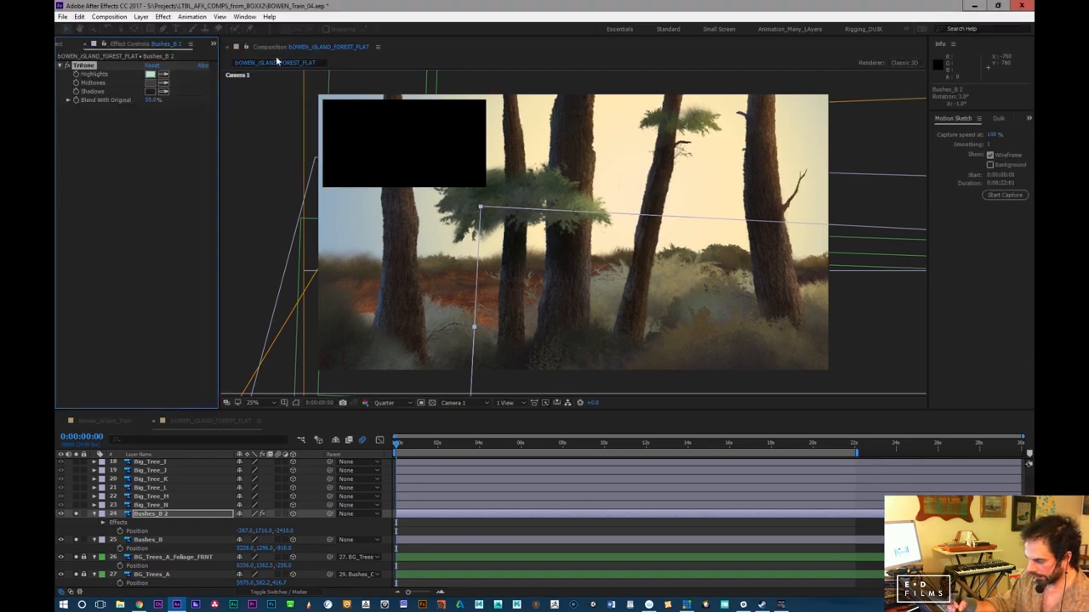
Try the Tritone's Blend With Original at 100%, and reduce it to 25%
text(100)
key(Return)
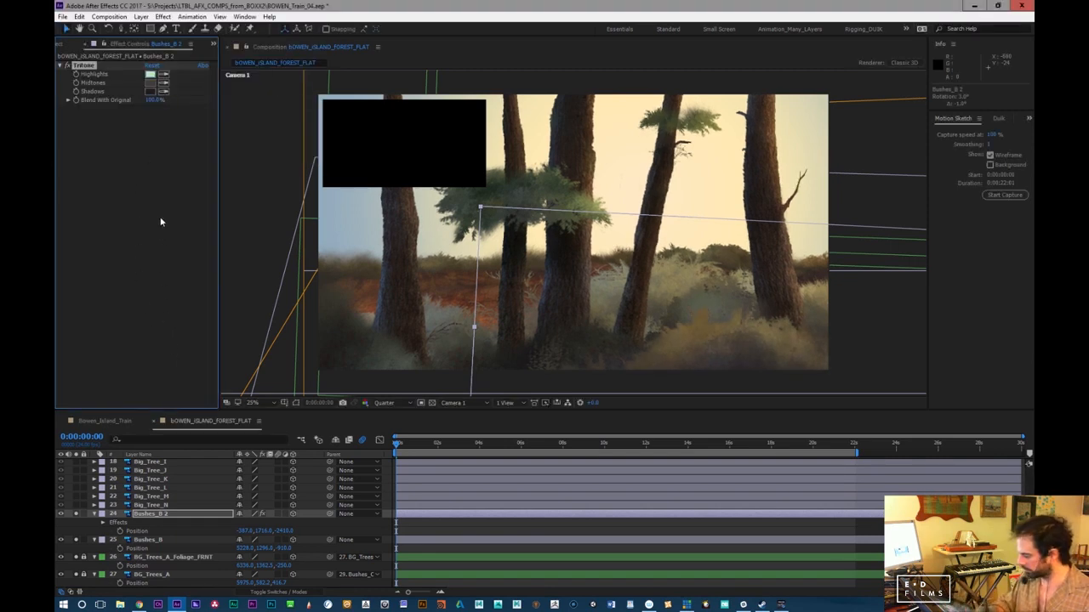
text(25)
key(Return)
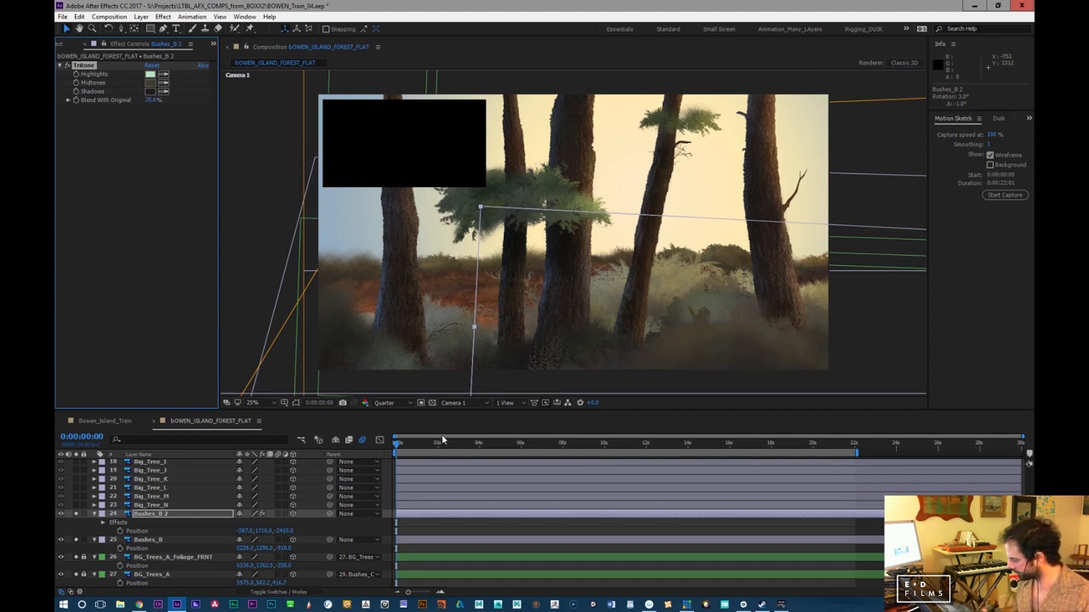
Move the Bushes_B copy to an X position of about -1243 and check it at 0:00:04:13
drag(239, 531, 154, 532)
drag(437, 436, 490, 444)
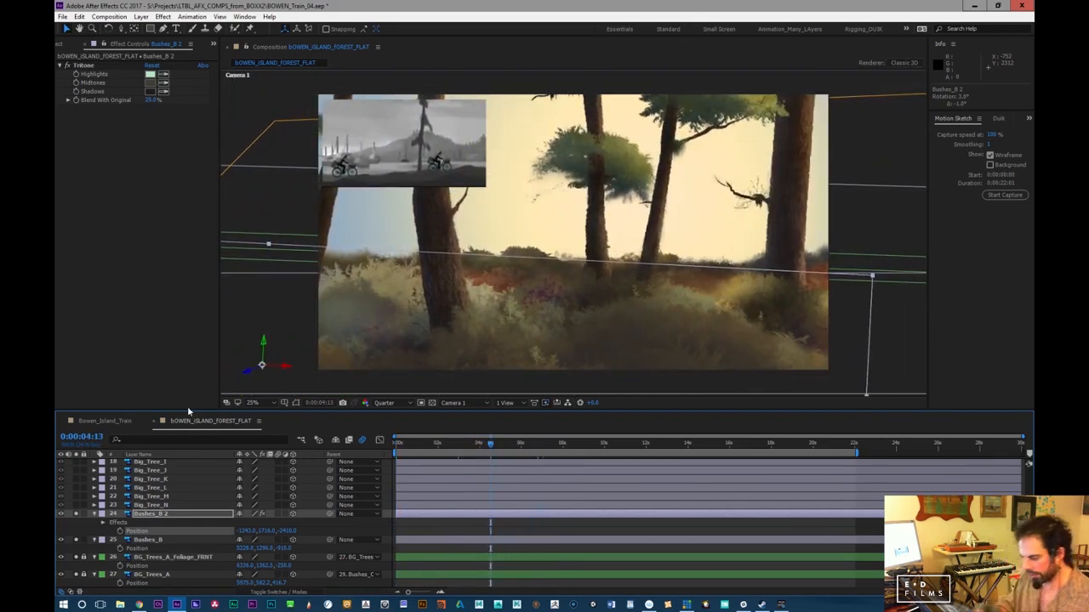
Compare the bushes with the Tritone effect off and on, and set its Blend With Original to 50%
click(68, 66)
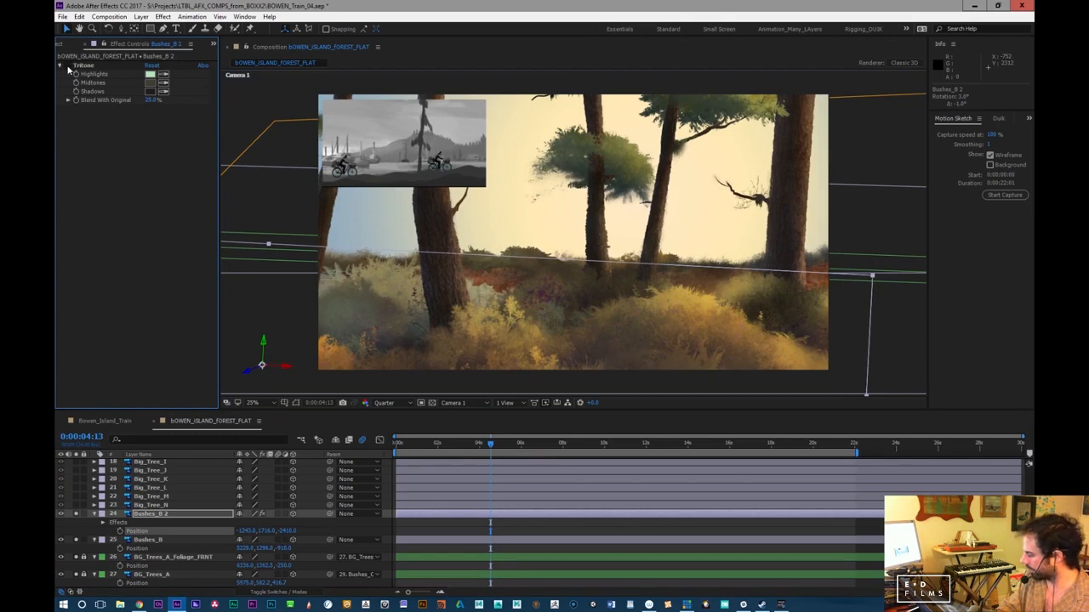
click(68, 66)
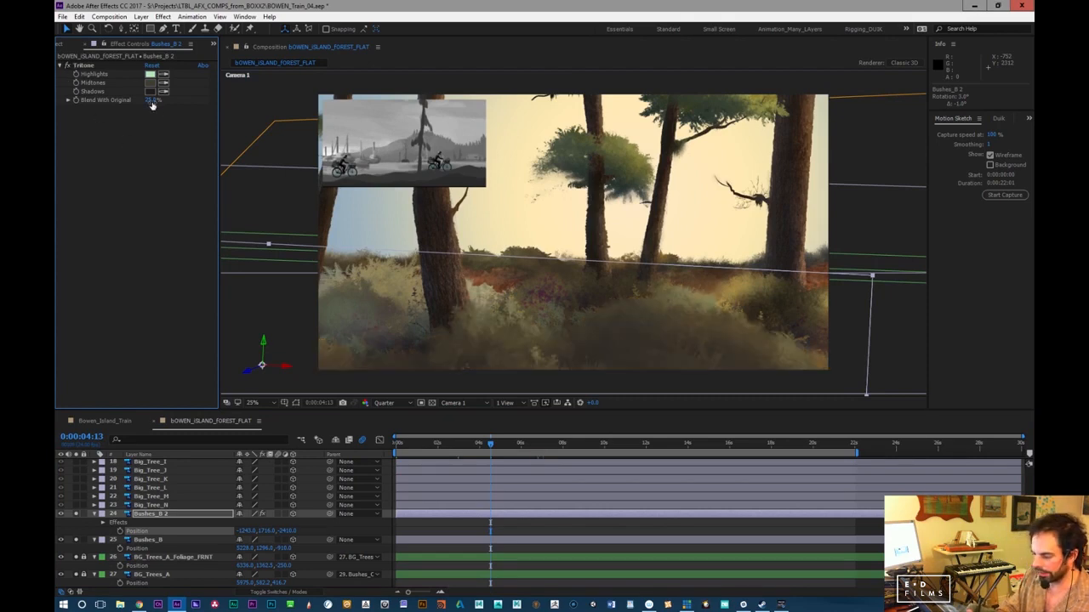
key(Return)
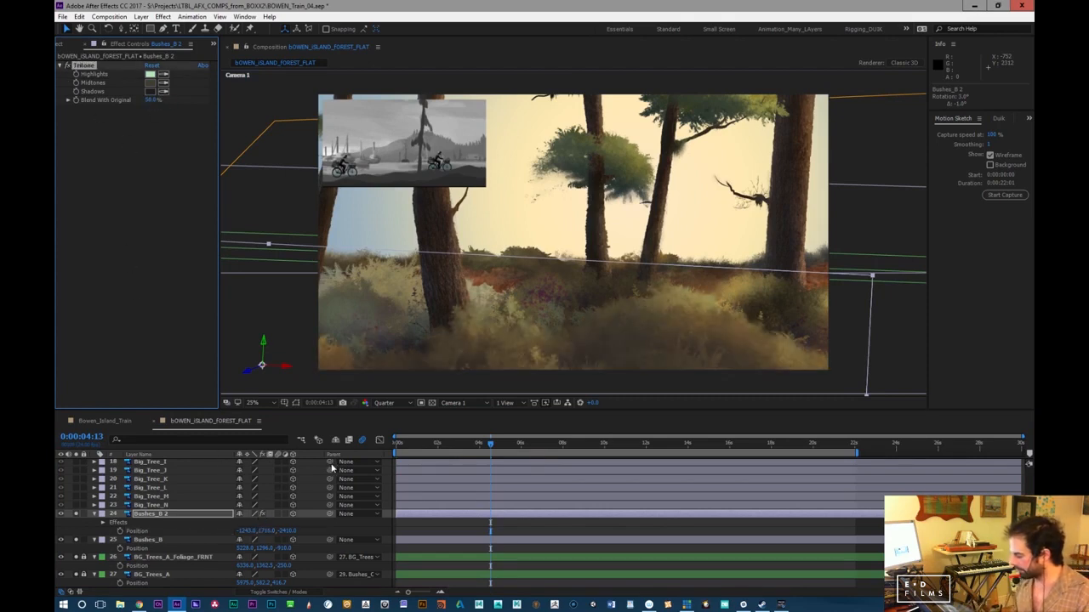
Rotate the Bushes_B copy in one-degree increments to 8°
key(KP_Add)
key(KP_Add)
key(KP_Add)
key(KP_Add)
key(KP_Add)
key(KP_Add)
key(KP_Add)
key(KP_Subtract)
key(KP_Subtract)
key(KP_Subtract)
key(KP_Add)
At 0:00:02:07, reposition the Bushes_B copy to about Y 1986 and Z -1930
drag(489, 445, 442, 450)
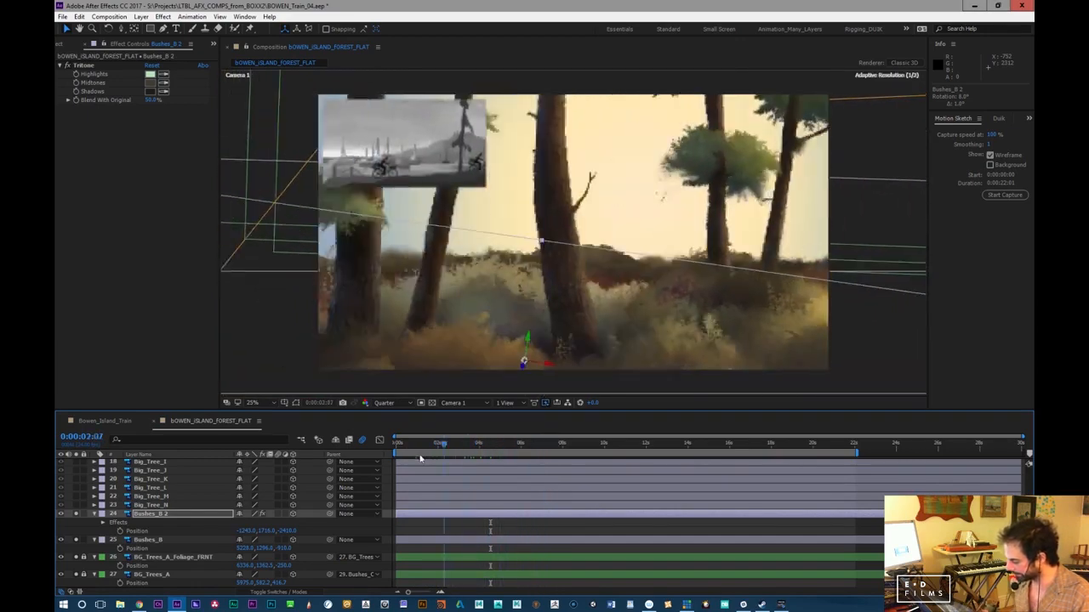
drag(289, 531, 401, 356)
Resample the Tritone highlights, midtones and shadows from the surrounding bushes and set Blend With Original to about 18%
click(163, 74)
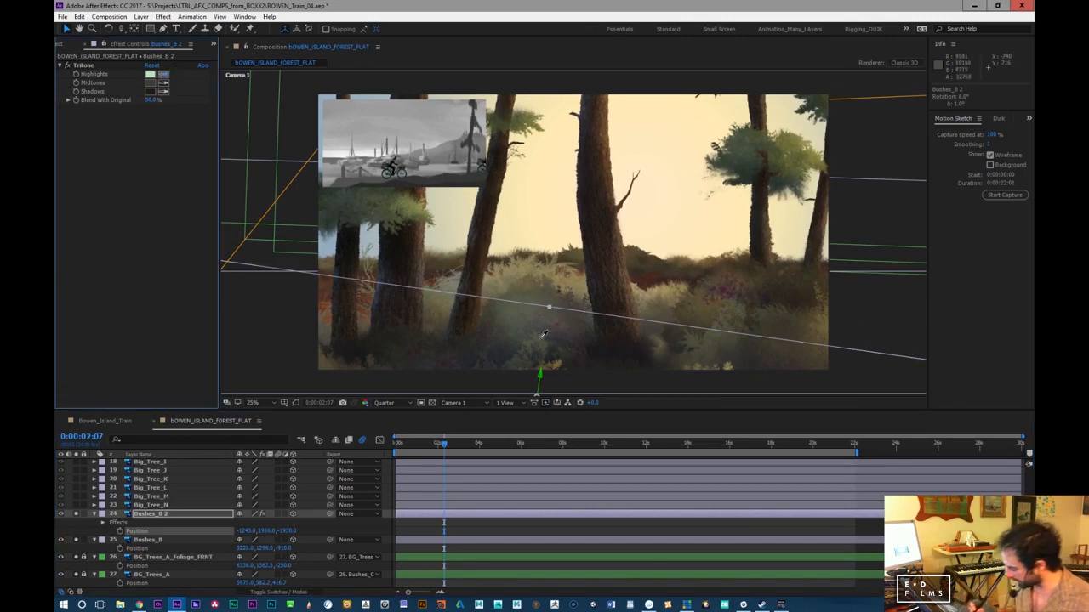
click(519, 306)
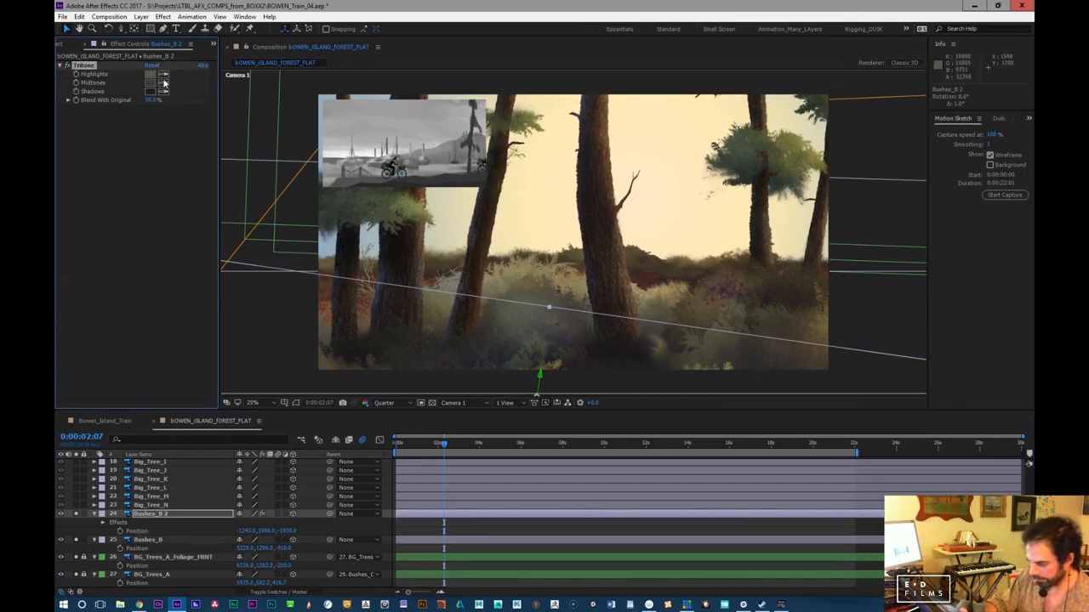
click(507, 342)
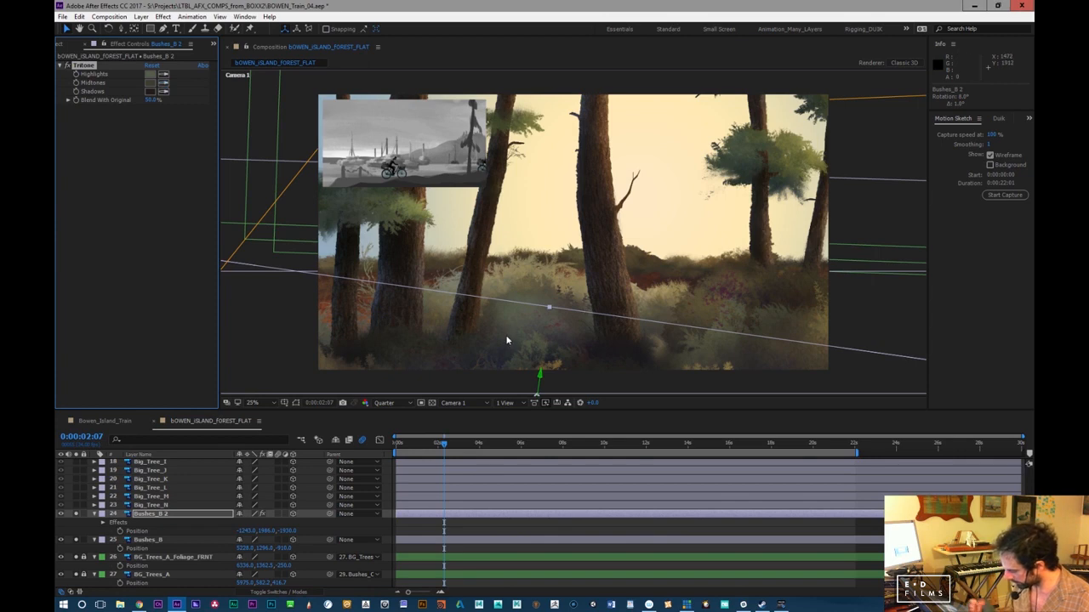
click(164, 91)
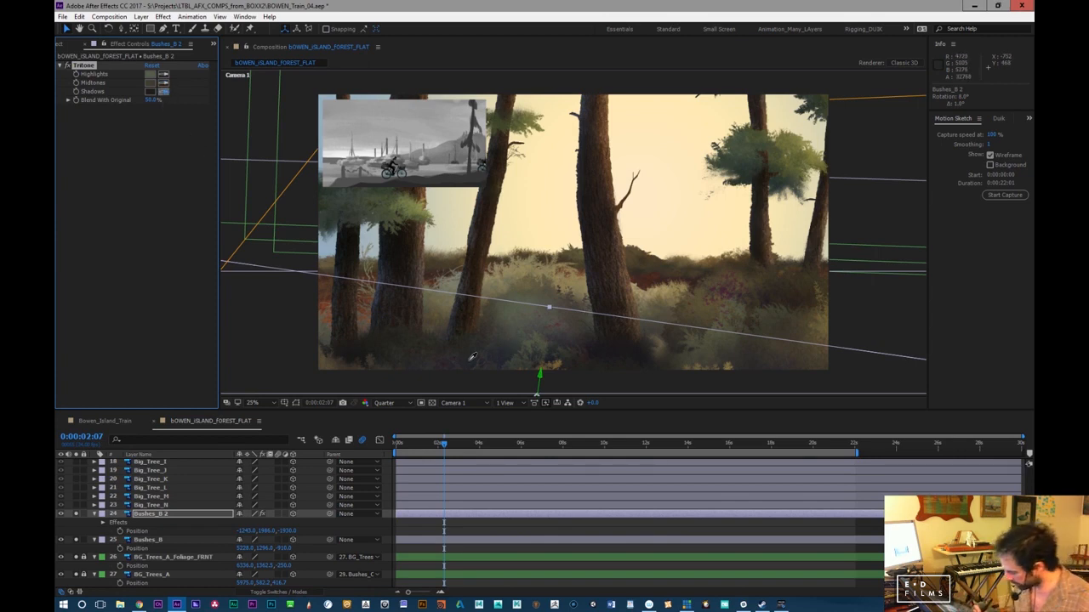
click(472, 368)
drag(151, 101, 84, 108)
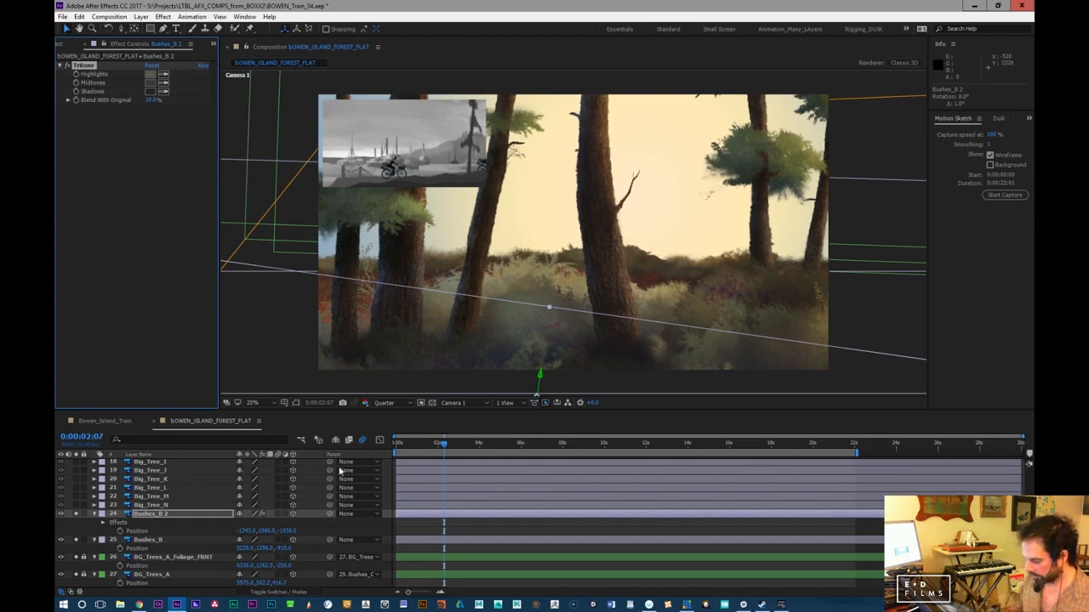
Raise the Bushes_B copy to a Y position of about 1856 and darken its Tritone shadows to a near-black blue
drag(265, 530, 261, 529)
click(150, 91)
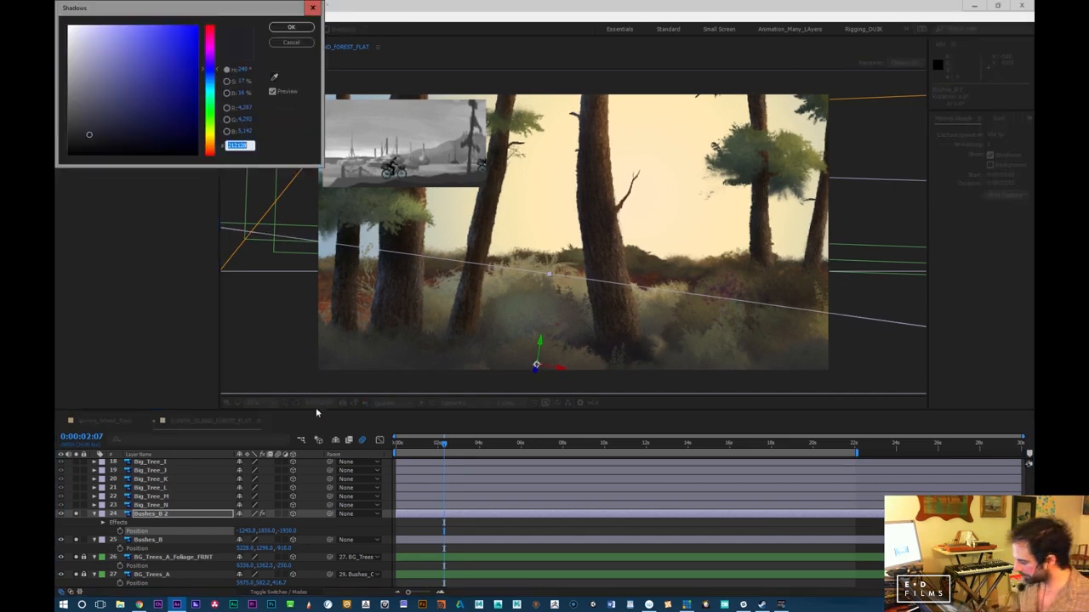
click(289, 28)
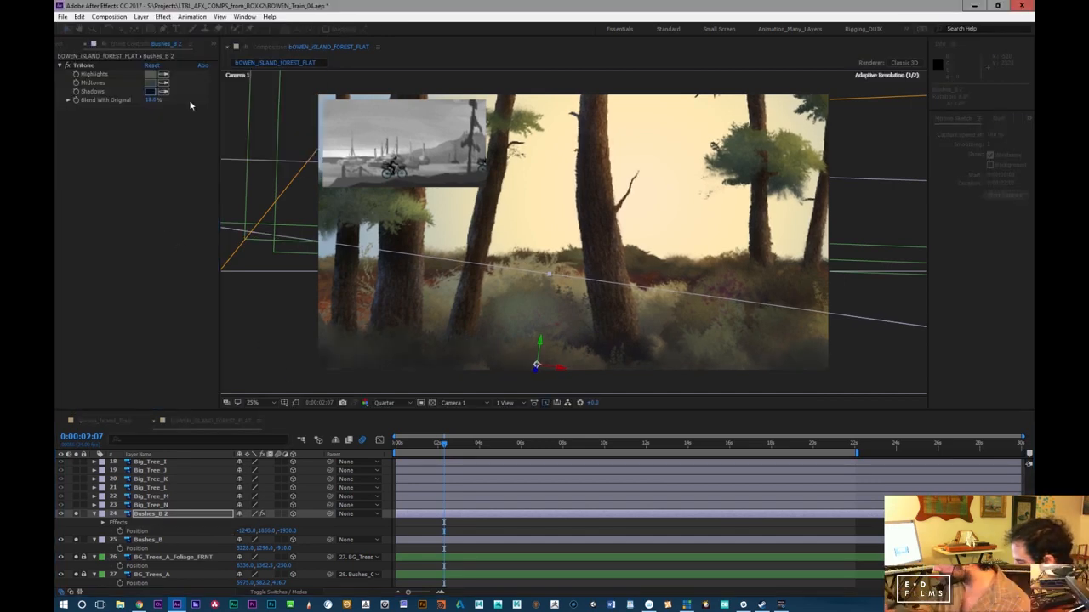
Check the Bushes_B copy near the start of the shot and reposition it to about Y 1876 and Z -1992.7
click(425, 444)
drag(424, 444, 352, 462)
key(p)
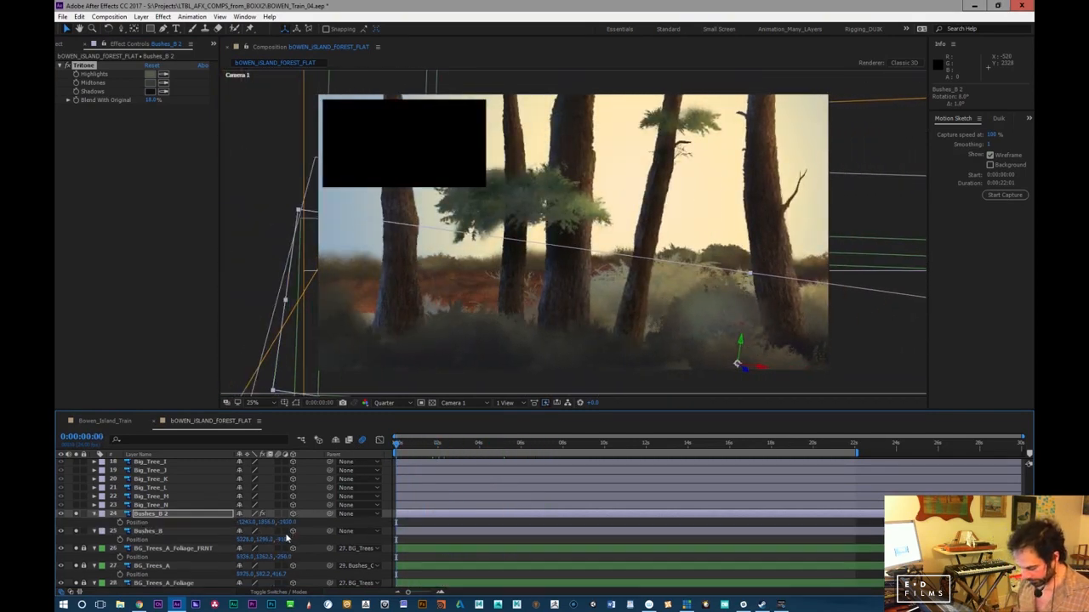
drag(290, 526, 283, 524)
drag(398, 447, 405, 450)
drag(270, 521, 305, 505)
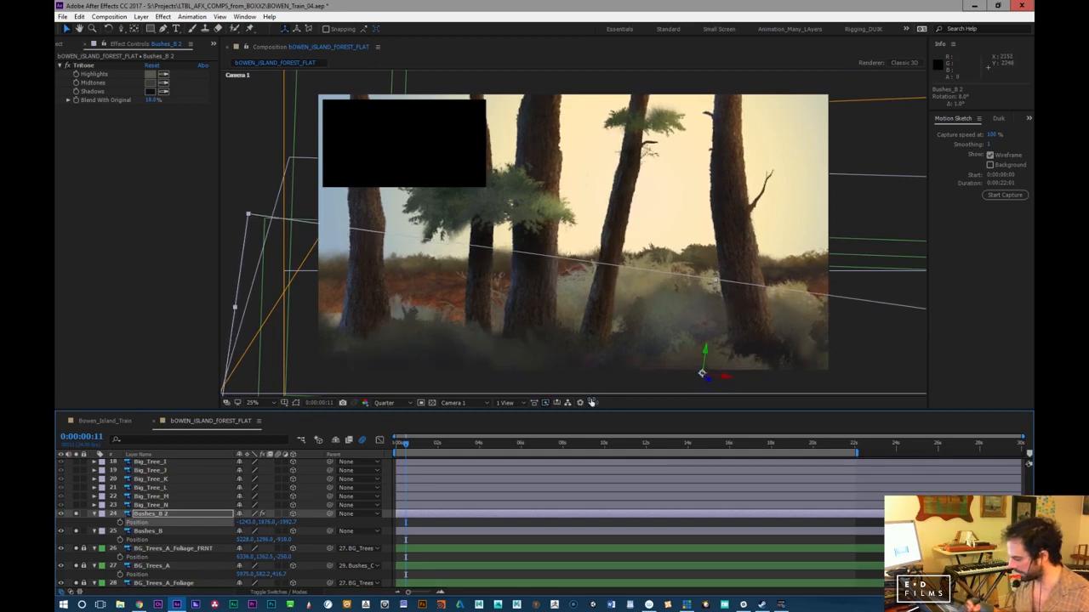
Adjust the Bushes_B copy's rotation in one-degree increments to 10°
key(KP_Subtract)
key(KP_Subtract)
key(KP_Subtract)
key(KP_Add)
key(KP_Add)
key(KP_Add)
key(KP_Add)
key(KP_Add)
Shift the Bushes_B copy to about X -1143 at the first frame and raise it to about Y 1826 at 0:00:02:22
drag(405, 444, 390, 450)
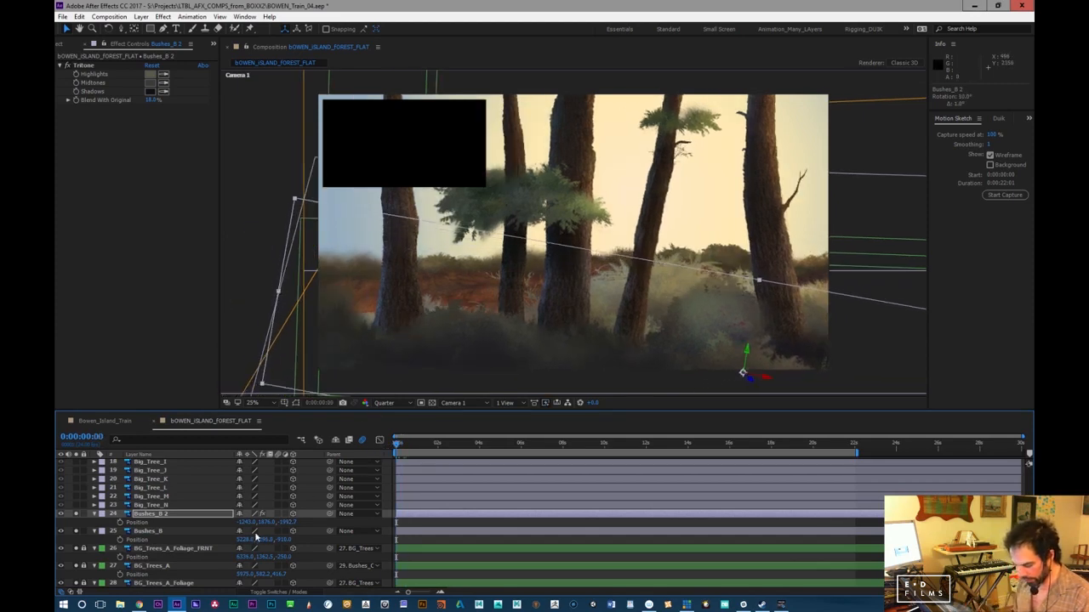
drag(247, 522, 219, 517)
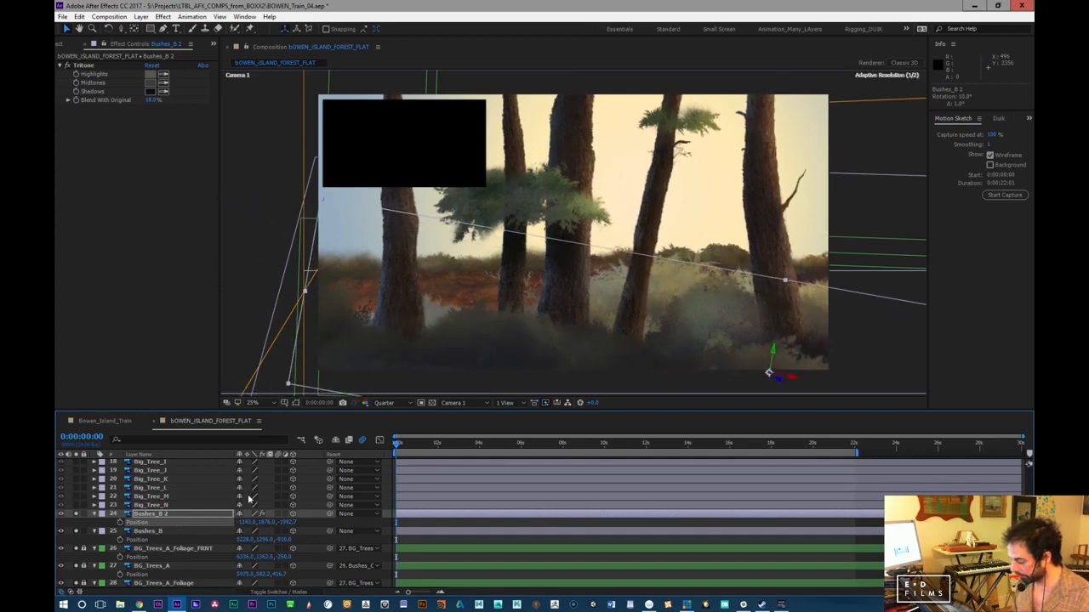
drag(404, 447, 456, 446)
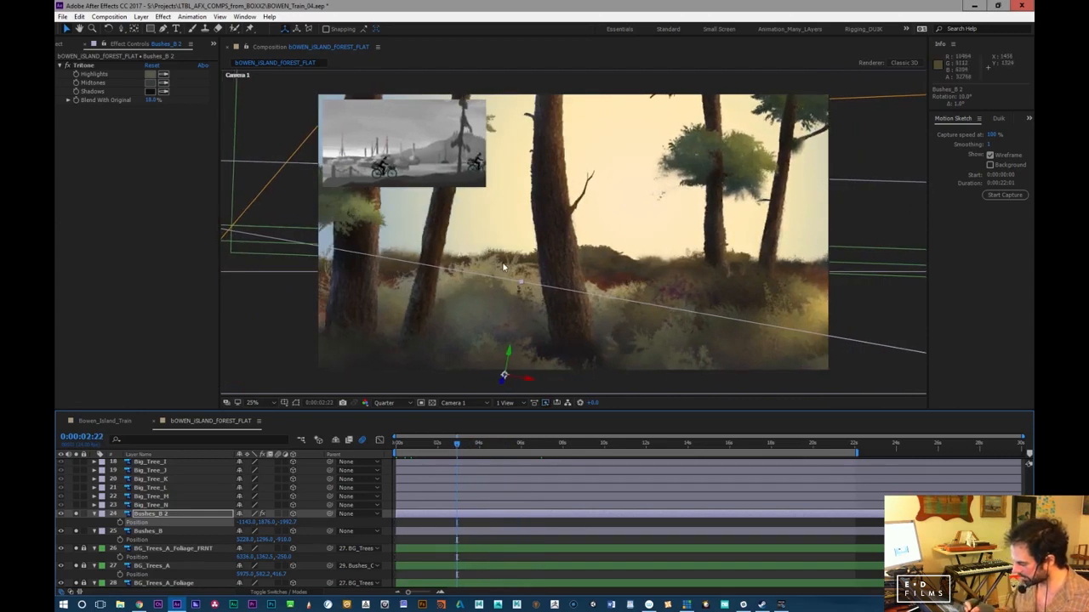
drag(262, 529, 252, 528)
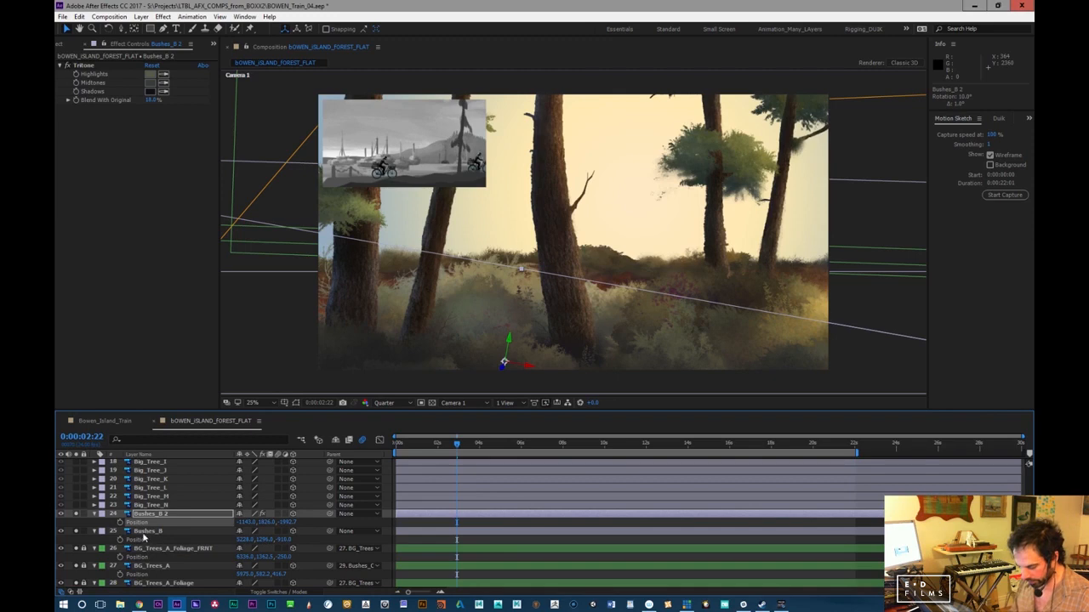
Find the Bushes_E layer and inspect its full artwork in the layer view before returning to the forest composition
click(147, 533)
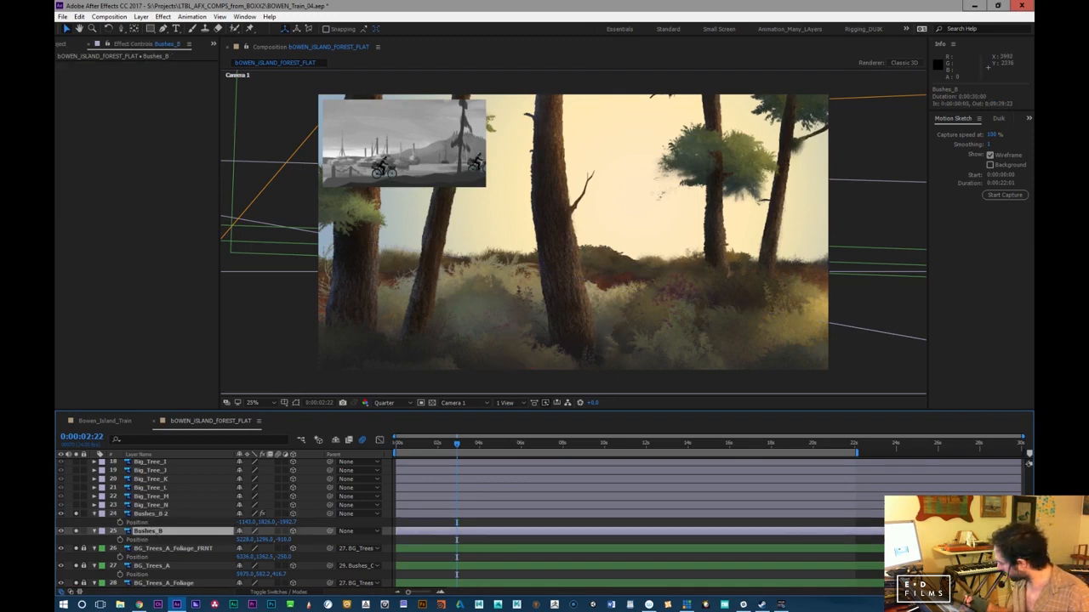
scroll(816, 510, down, 5)
click(77, 526)
click(78, 525)
click(153, 527)
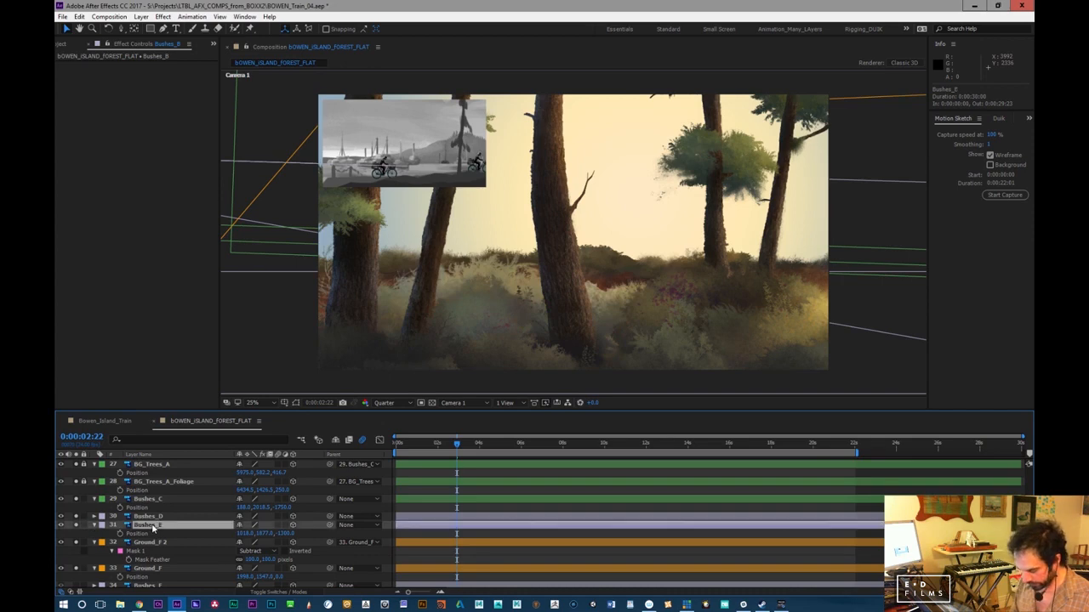
double_click(153, 527)
drag(486, 293, 498, 260)
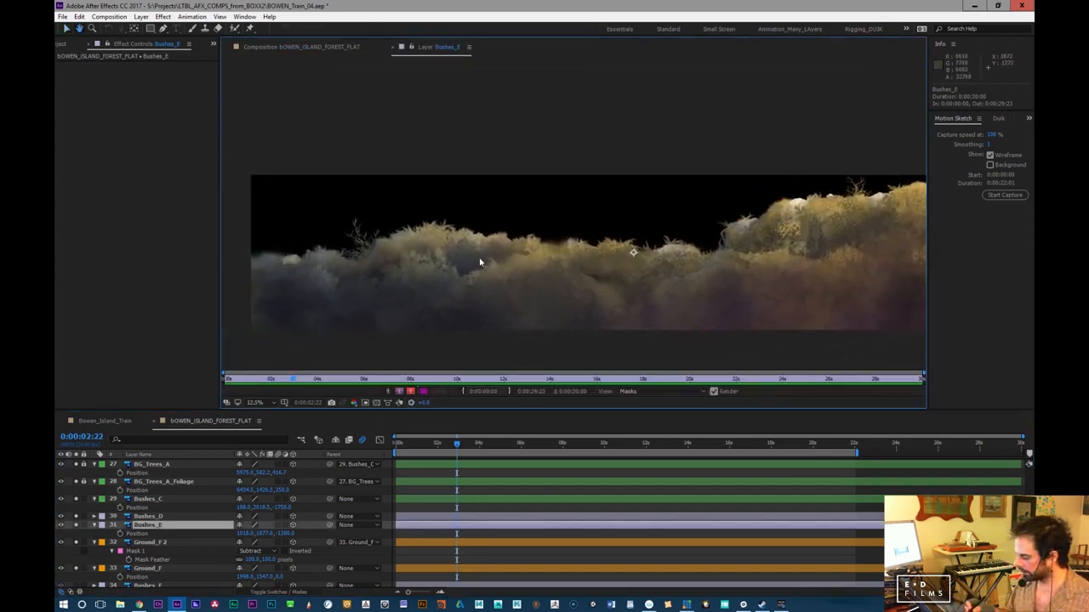
click(298, 48)
At 0:00:17:15, rotate Bushes_E counter-clockwise to -1° and lower it to a Y position of about 2074
click(190, 528)
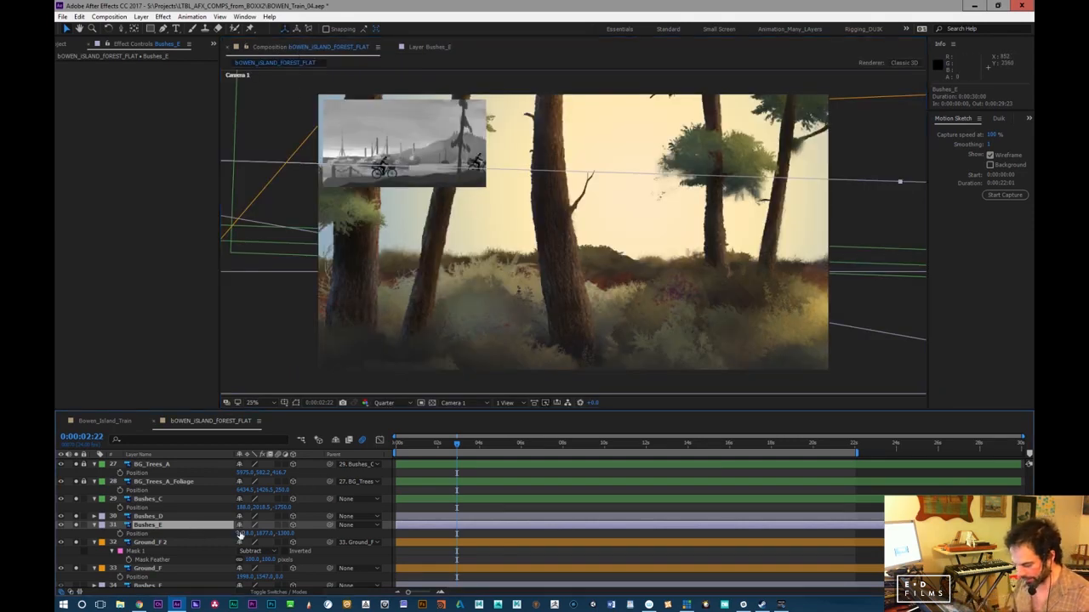
drag(498, 444, 760, 448)
key(KP_Subtract)
key(KP_Subtract)
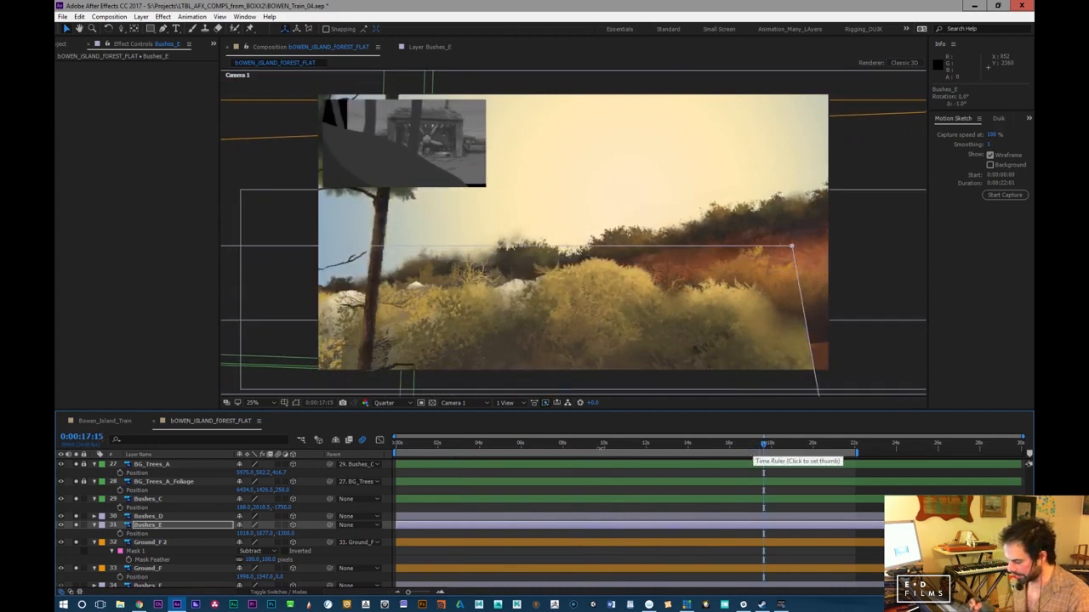
key(KP_Subtract)
drag(265, 534, 365, 515)
drag(487, 445, 382, 458)
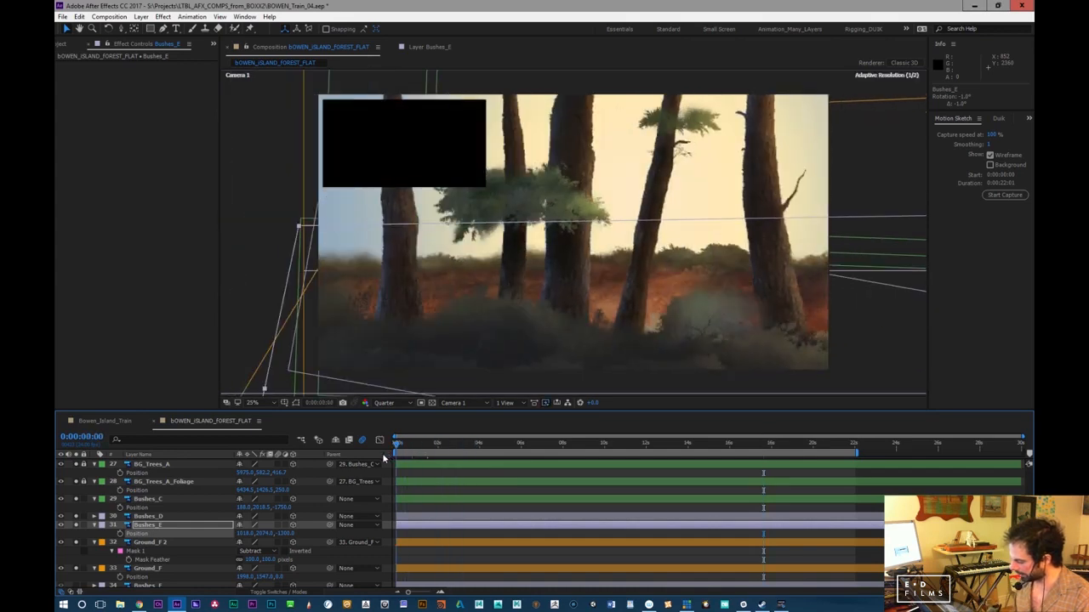
Rotate Bushes_E in one-degree increments to -3° while checking the start of the shot
key(space)
key(space)
key(KP_Add)
key(KP_Subtract)
key(KP_Subtract)
key(KP_Subtract)
key(KP_Subtract)
At 0:00:11:15, rotate Bushes_E to 2° and set its Y position to about 1850
drag(417, 443, 639, 443)
key(KP_Add)
key(KP_Add)
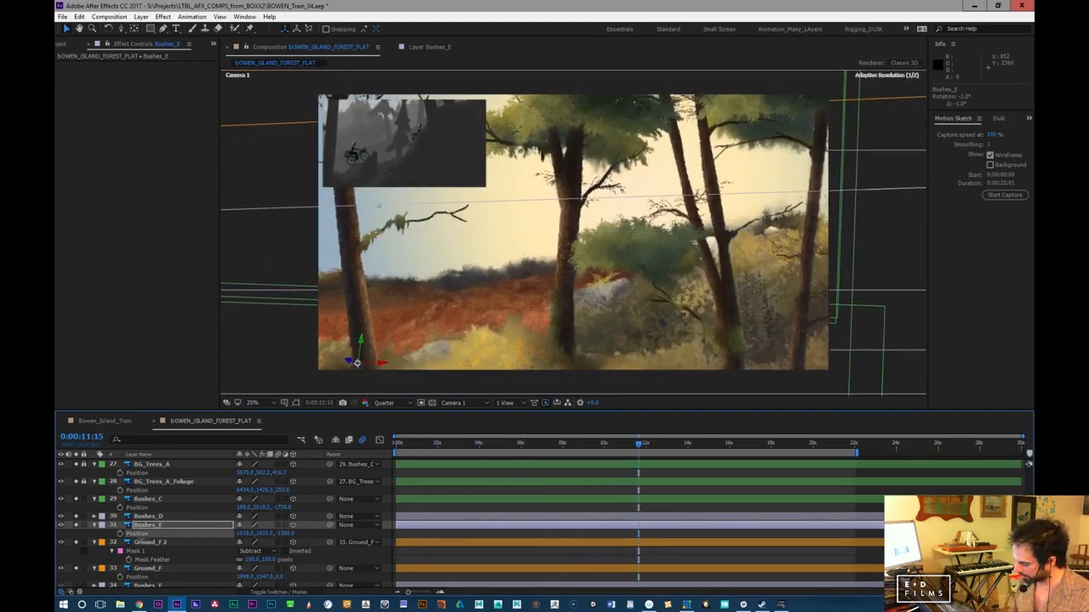
key(KP_Add)
key(KP_Add)
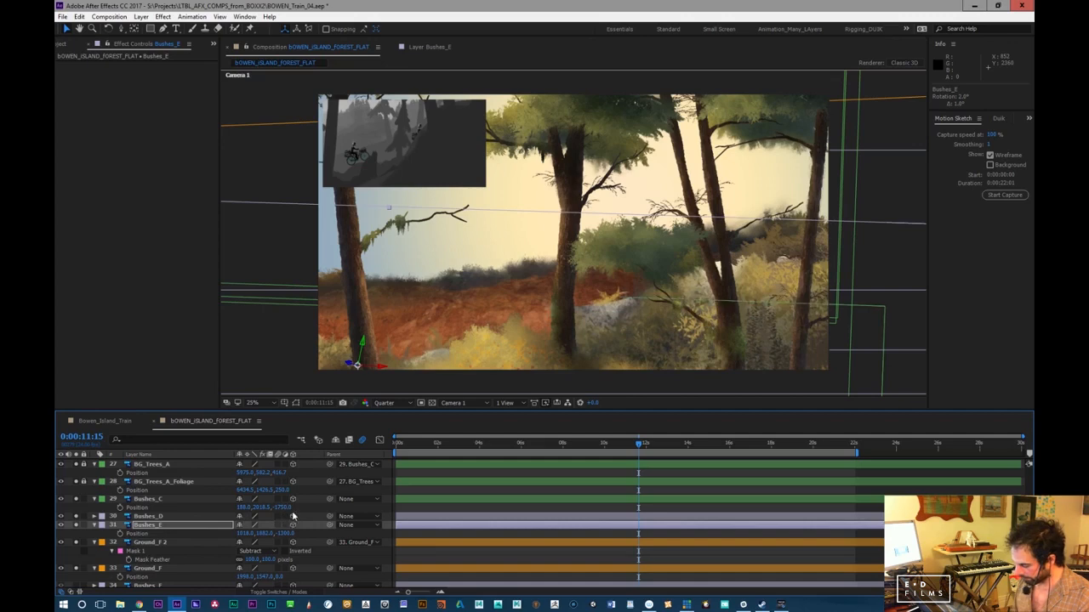
Fine-tune the Bushes_E rotation in one-degree increments at the first frame and at 0:00:11:22, settling on 1°
key(Home)
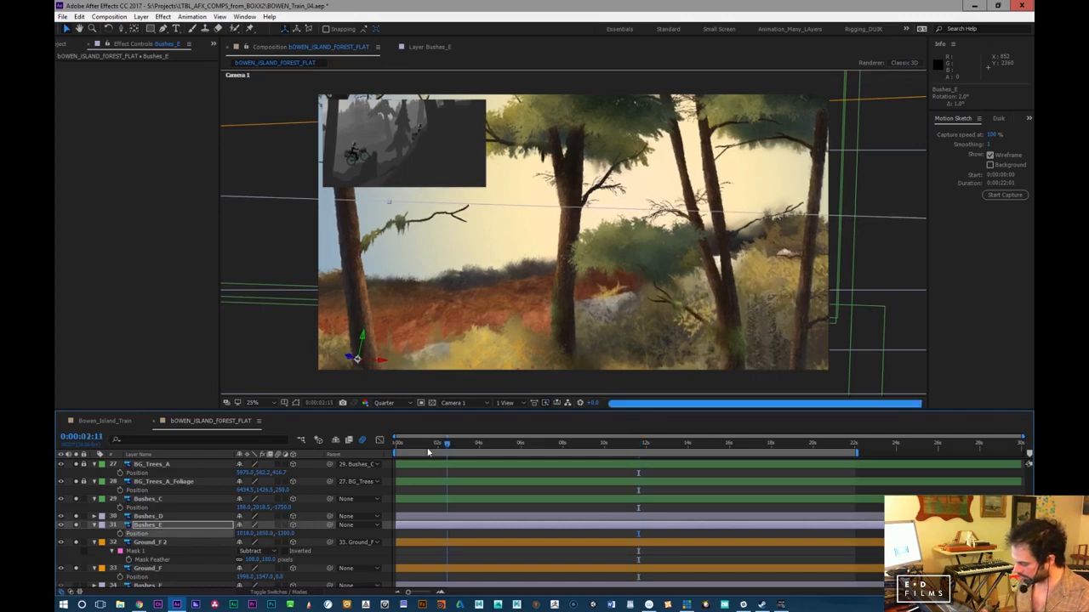
key(KP_Subtract)
key(KP_Subtract)
key(KP_Subtract)
key(KP_Subtract)
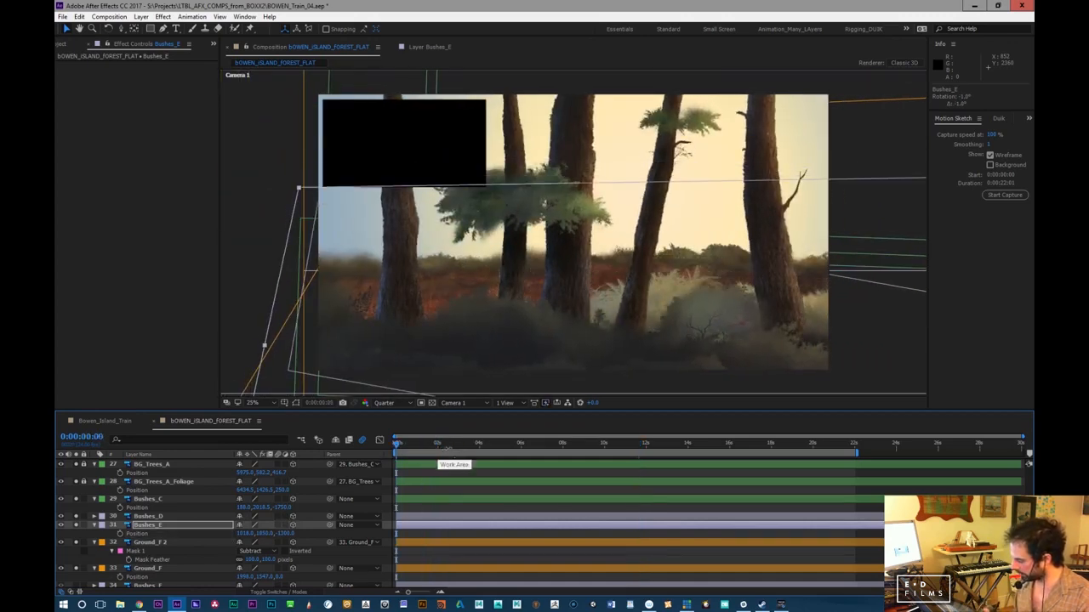
drag(457, 445, 644, 449)
key(KP_Add)
key(KP_Add)
key(KP_Add)
key(KP_Add)
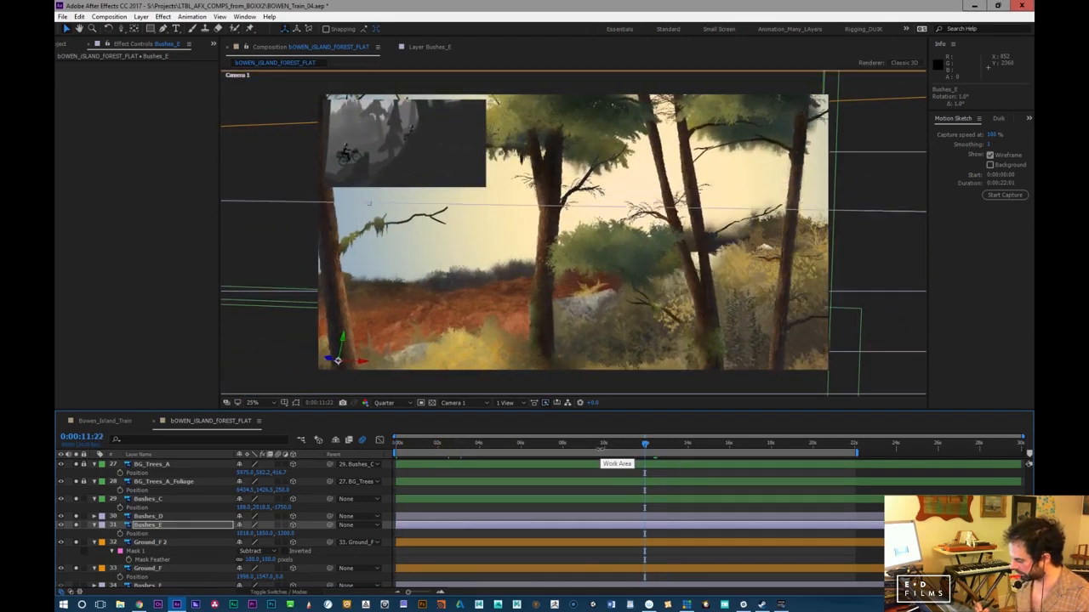
Try moving Bushes_E in depth to about Z -900 and undo the change
drag(265, 534, 308, 531)
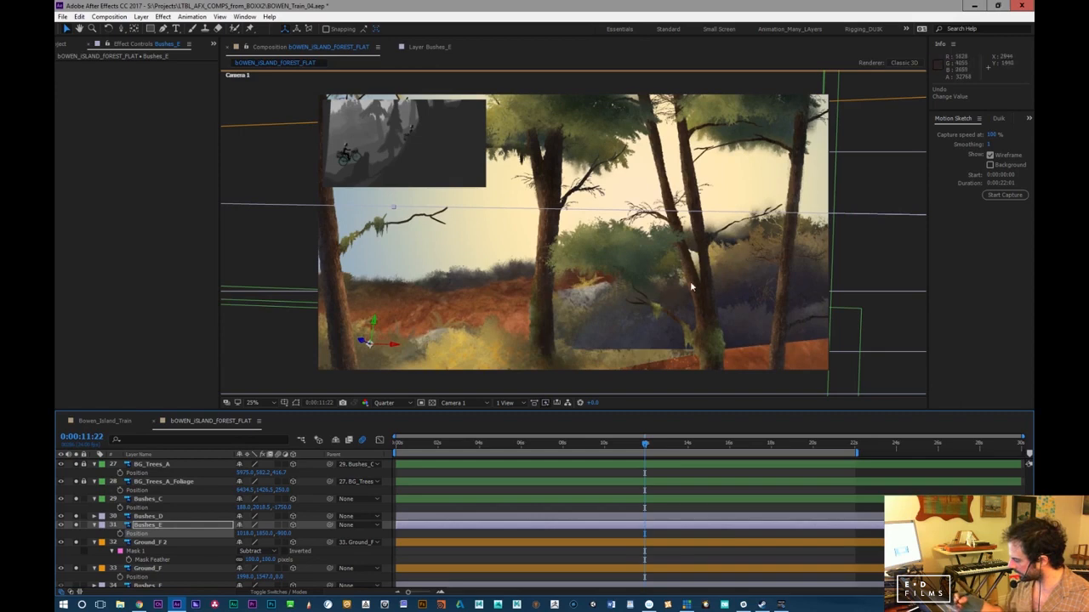
key(ctrl+z)
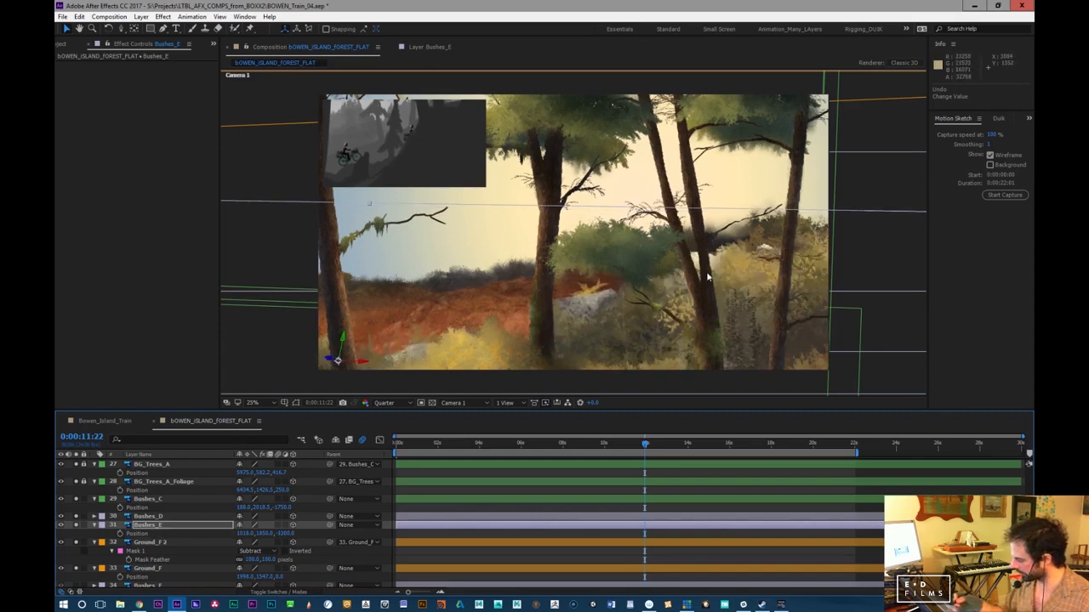
Hide Bushes_E and check the remaining bushes at about 0:00:18:01
click(70, 526)
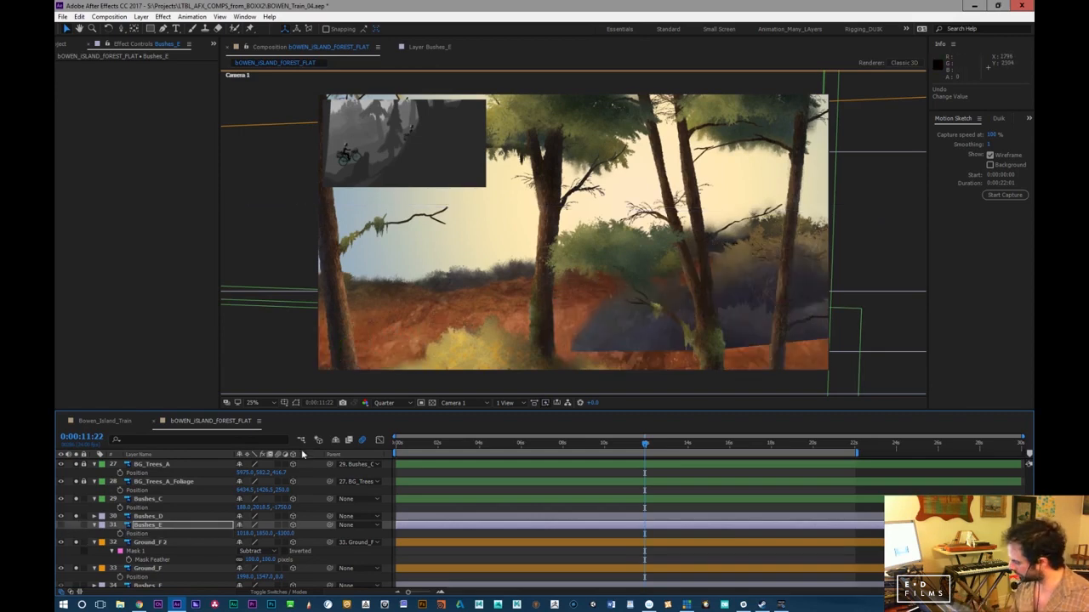
drag(672, 444, 800, 443)
click(771, 444)
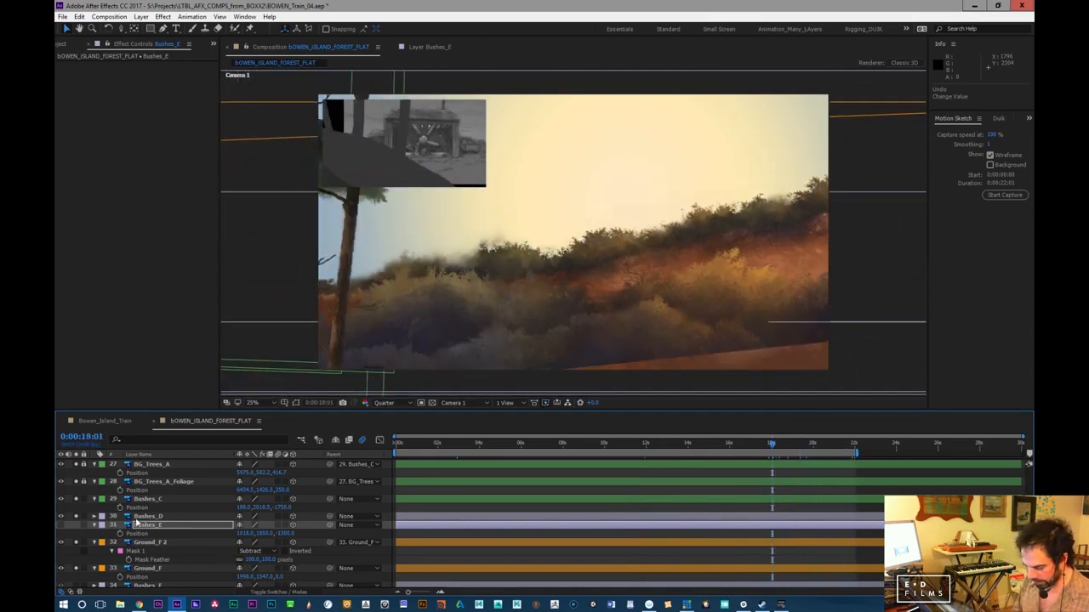
Apply a Tritone colour correction to the original Bushes_B layer and sample its highlights and midtones from the bushes
scroll(1028, 463, up, 5)
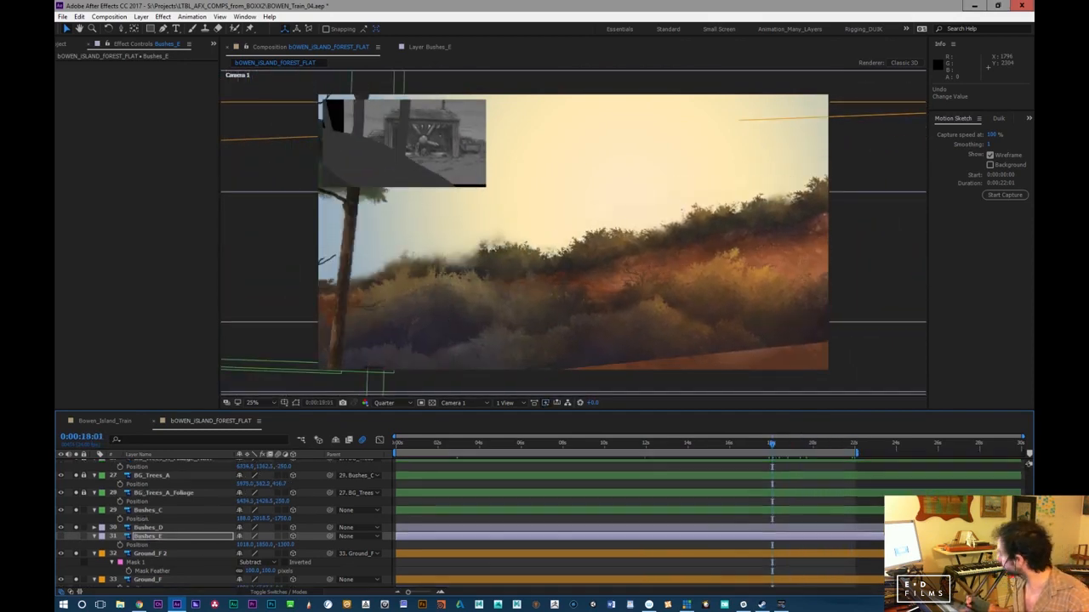
scroll(1029, 463, up, 3)
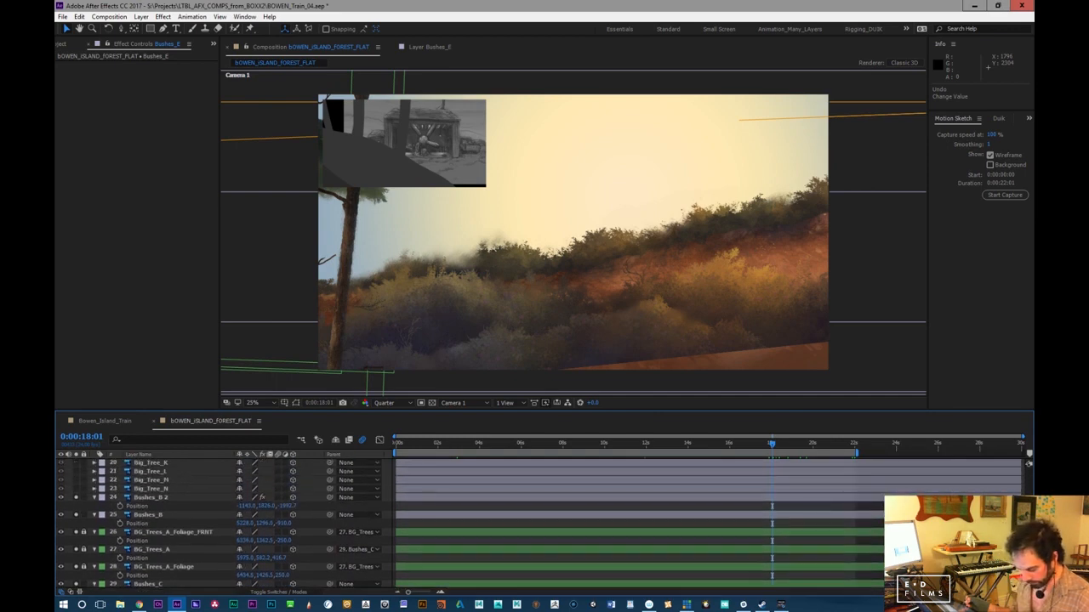
click(161, 516)
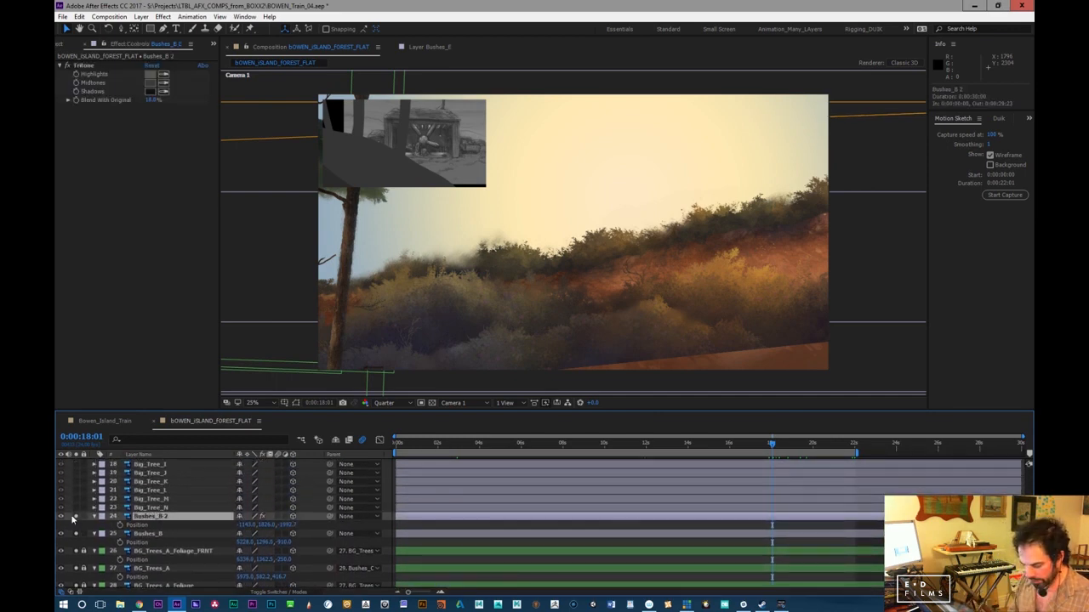
click(146, 534)
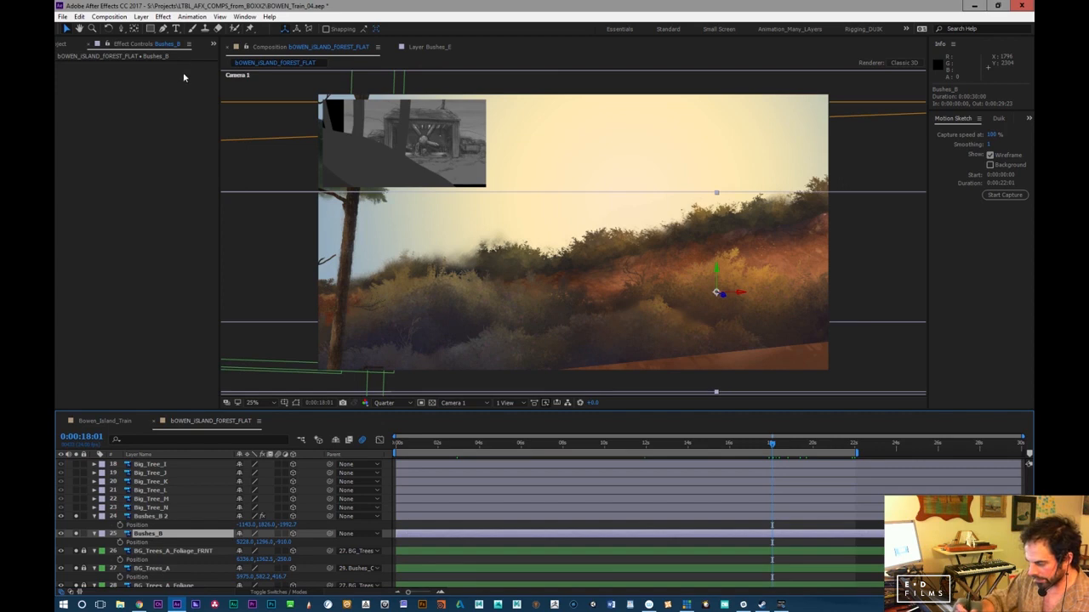
right_click(146, 320)
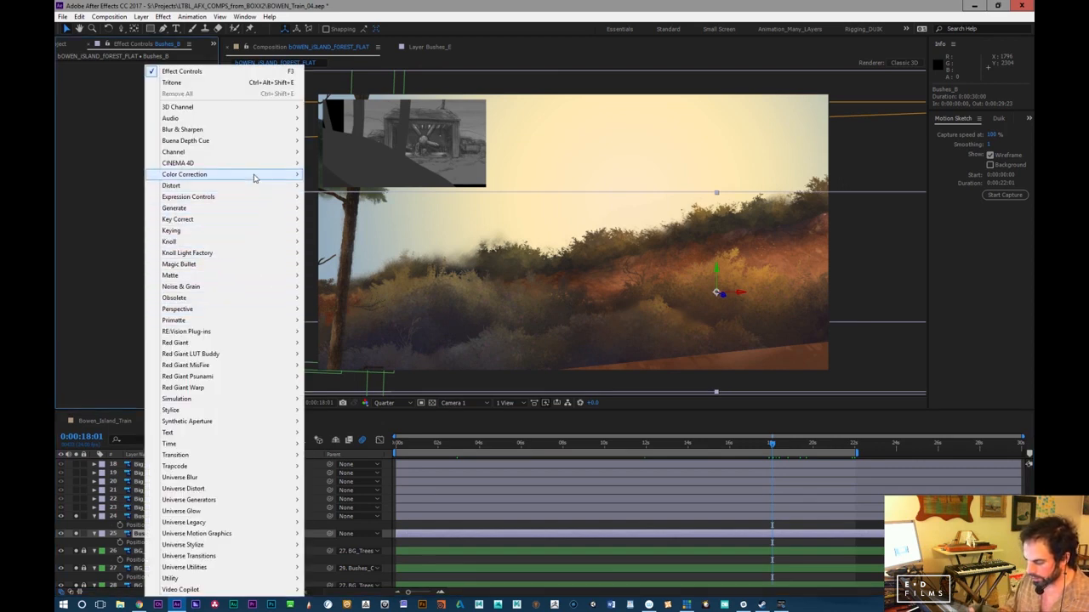
mouse_move(253, 177)
click(343, 536)
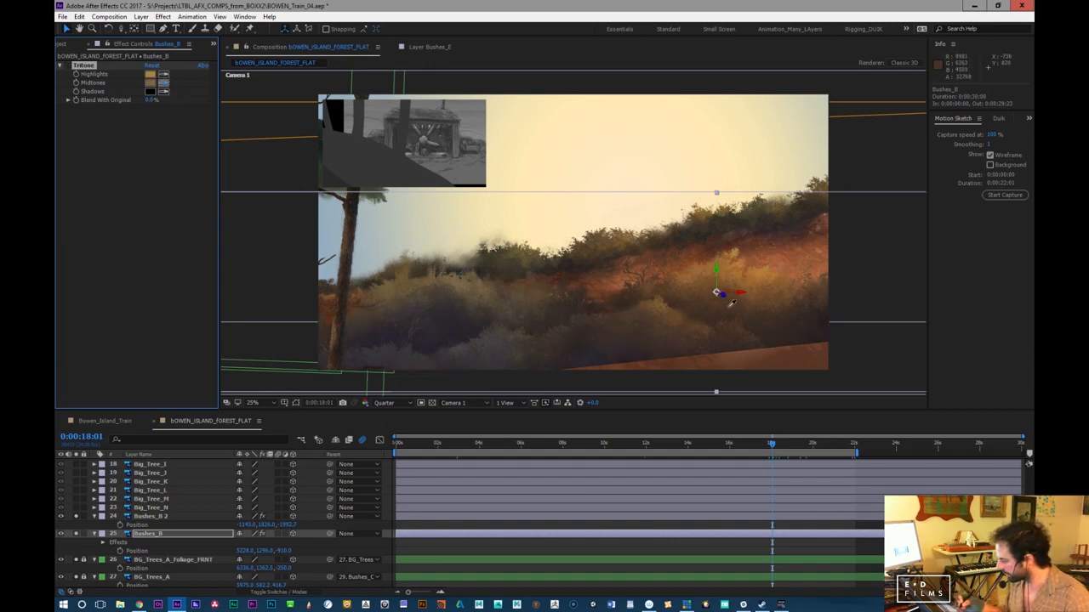
Sample a dark brown from the ground for Bushes_B's Tritone shadows, darken it to near-black, and enable the effect
click(165, 93)
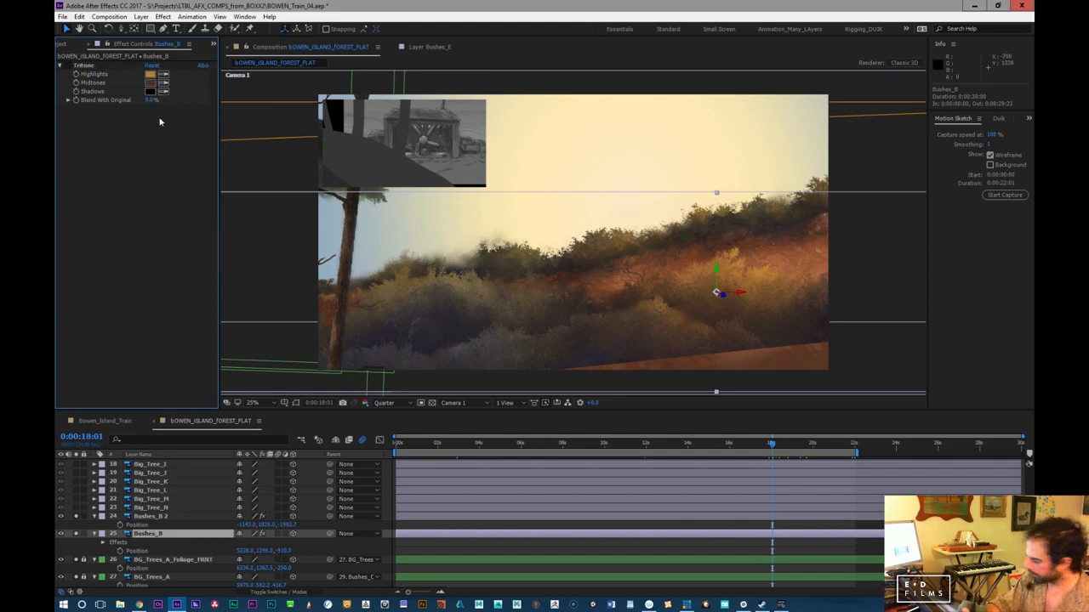
click(166, 94)
click(773, 340)
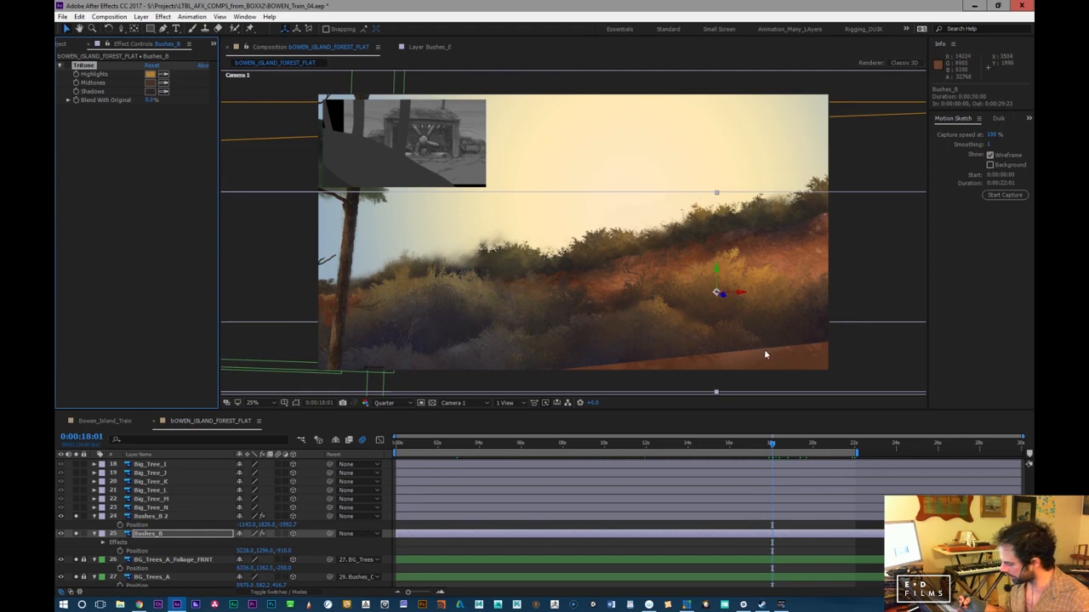
click(152, 92)
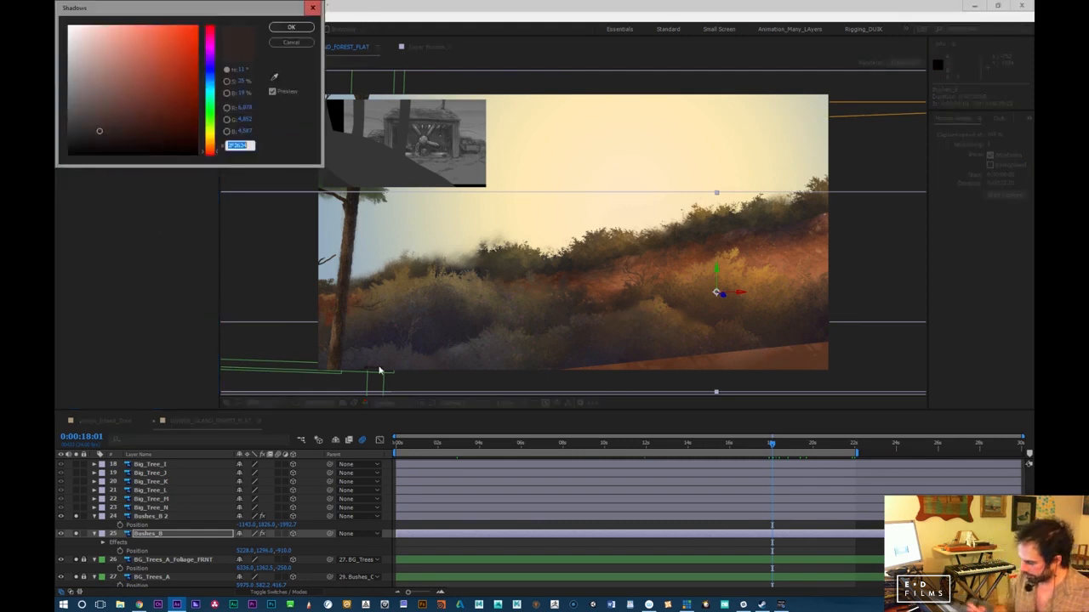
drag(123, 139, 116, 146)
click(290, 27)
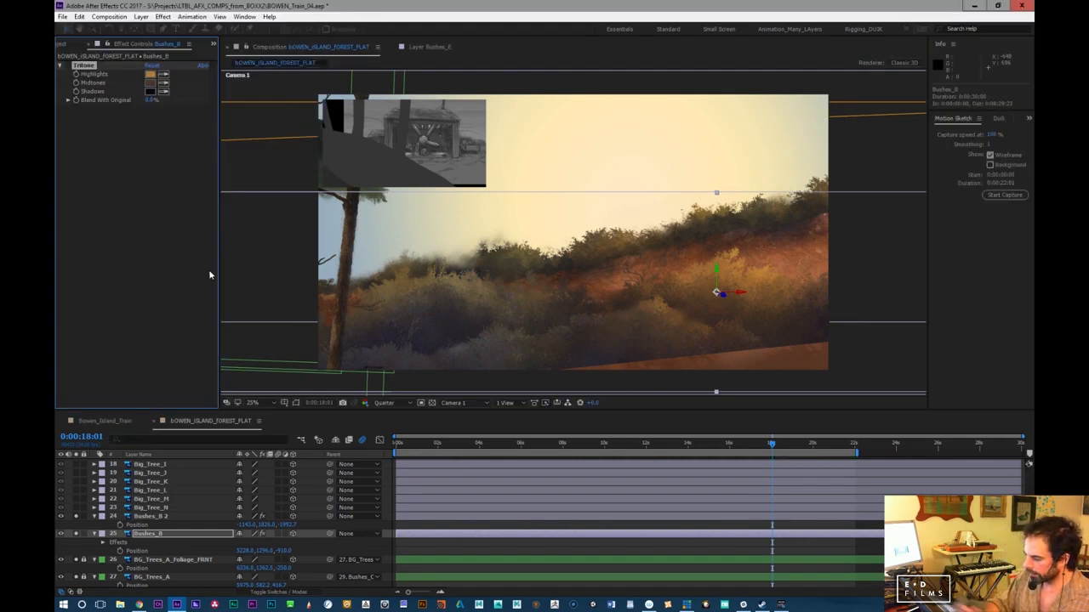
click(68, 66)
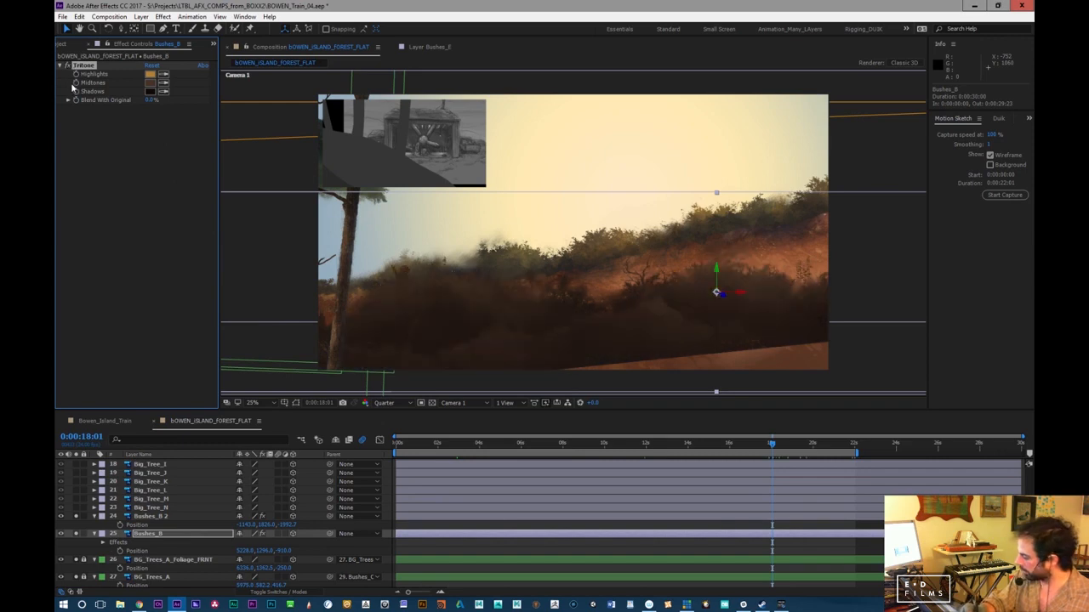
Recolour the Bushes_B Tritone effect with brighter light-orange highlights and mid-brown midtones, and set Blend With Original to 50%
click(152, 76)
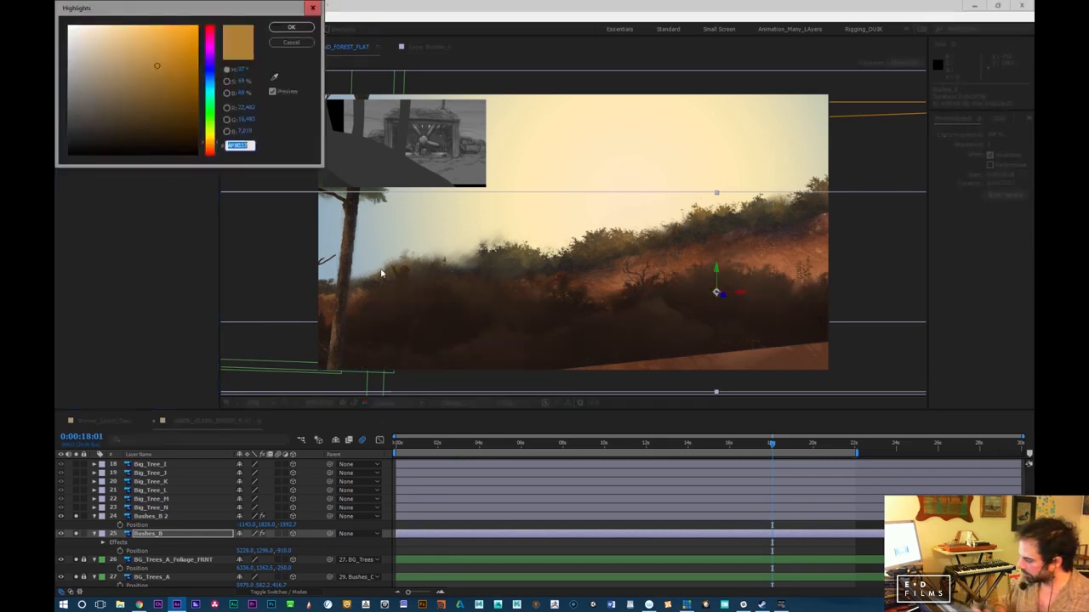
drag(156, 65, 155, 19)
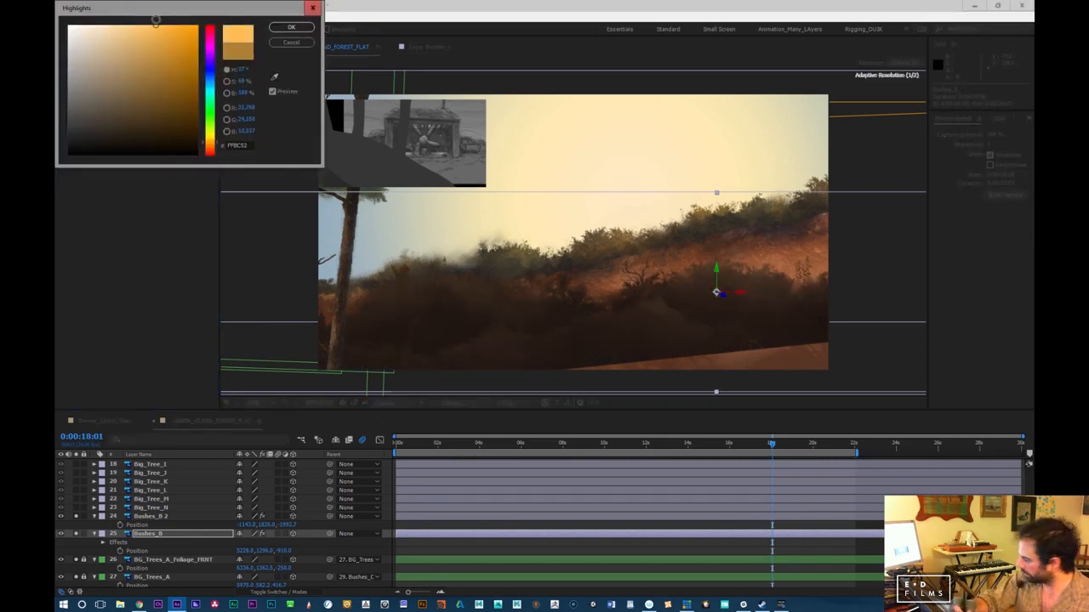
click(291, 27)
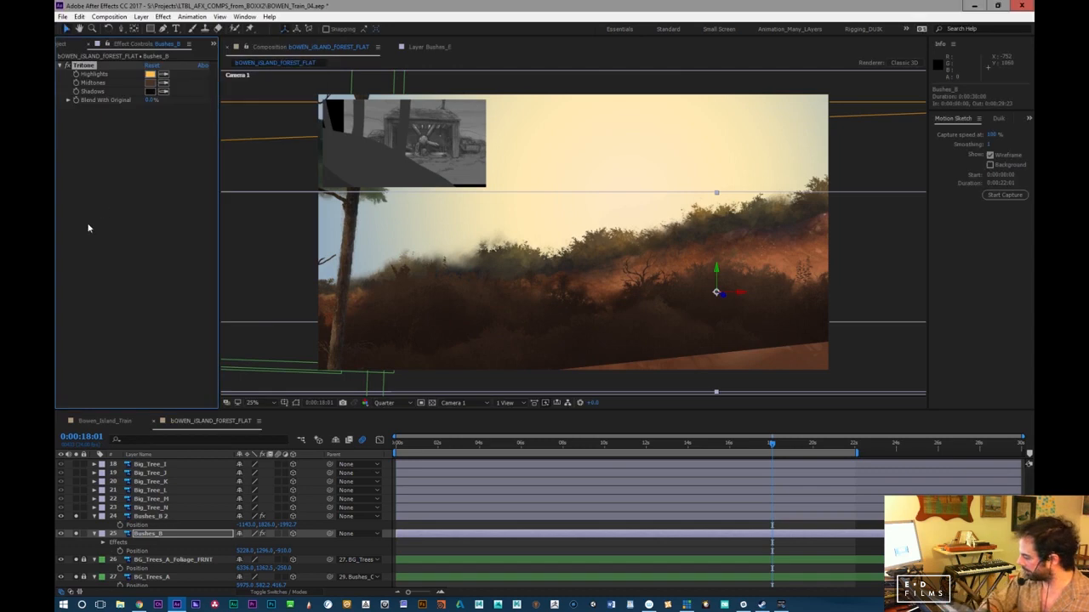
click(153, 82)
click(139, 88)
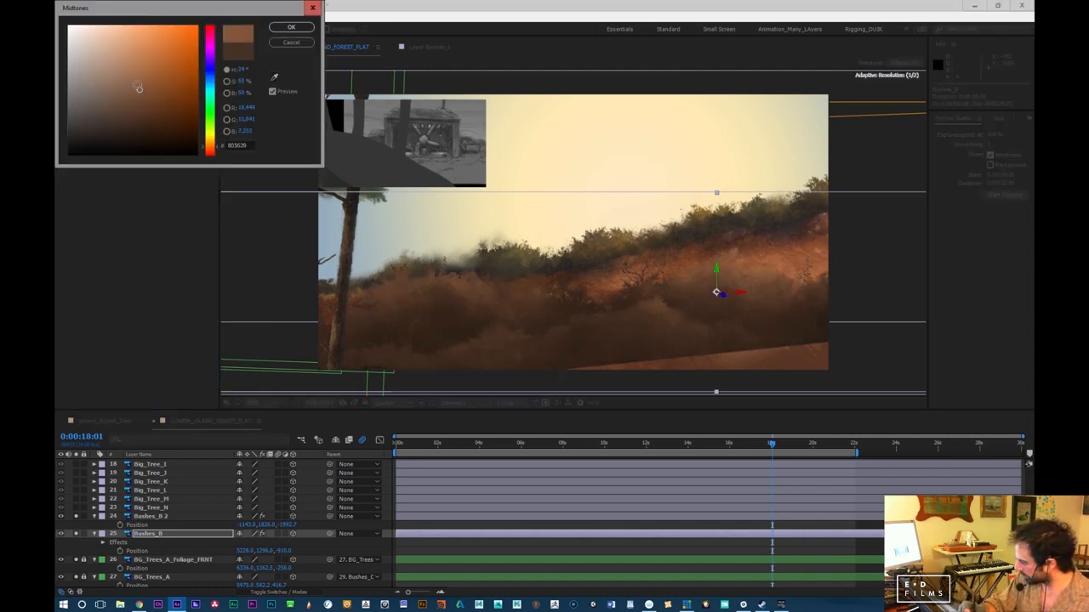
click(290, 27)
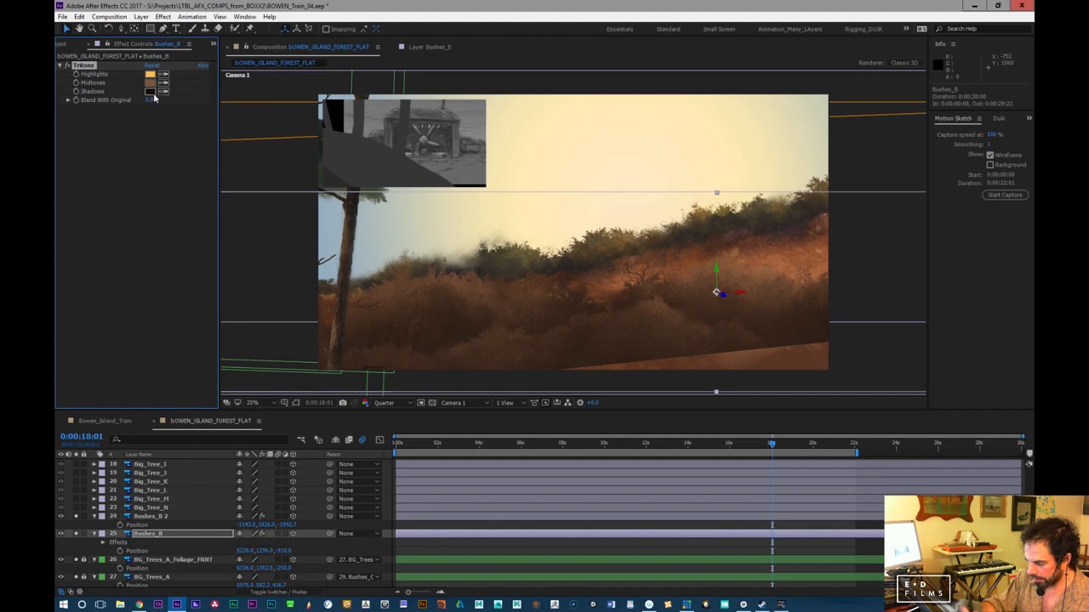
mouse_move(753, 449)
mouse_down()
mouse_move(690, 444)
mouse_move(760, 446)
mouse_up()
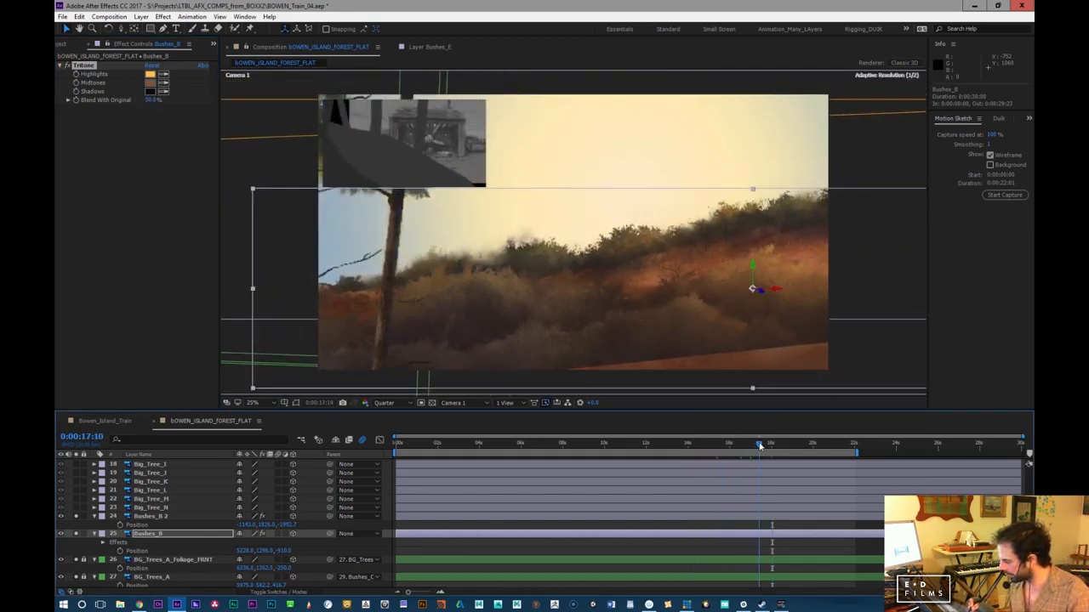
Try a Curves effect on Bushes_B, lifting the upper midtones of the RGB curve while keeping its shadows near the diagonal
right_click(150, 91)
mouse_move(235, 174)
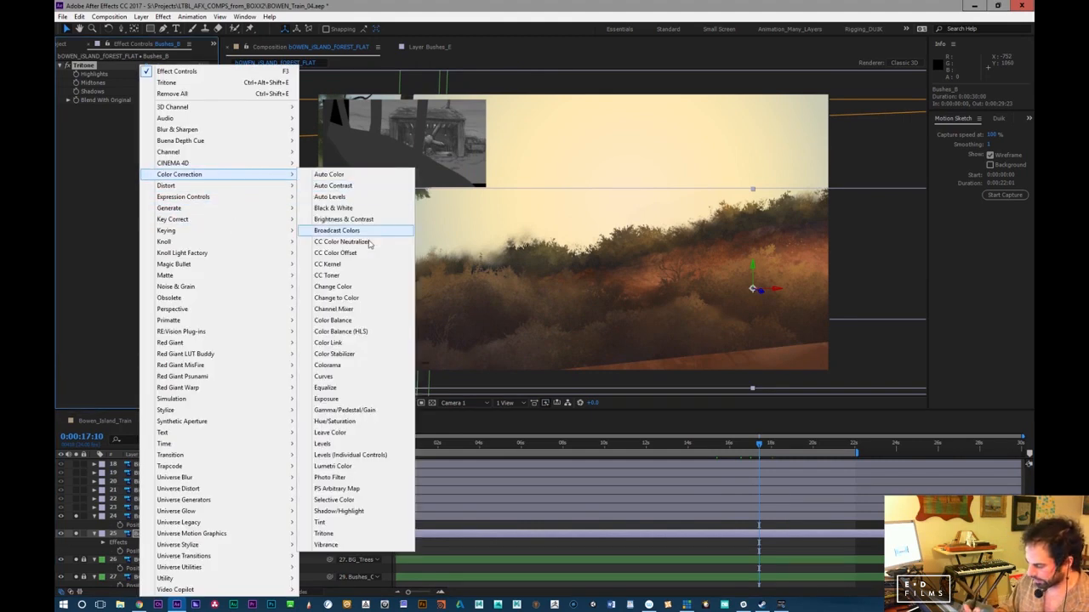
click(353, 377)
drag(143, 205, 142, 223)
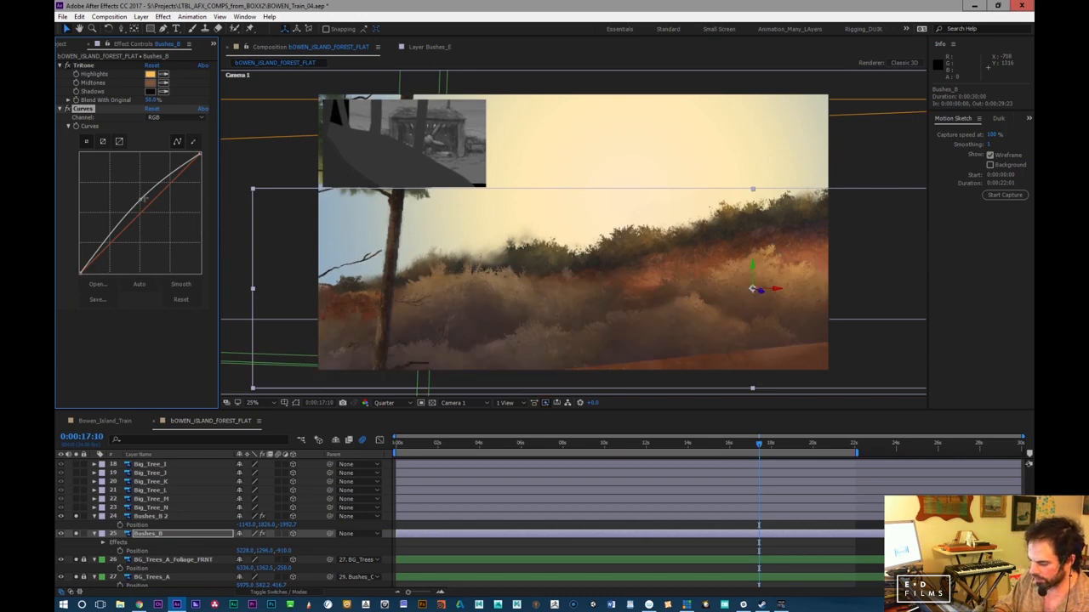
drag(143, 198, 158, 175)
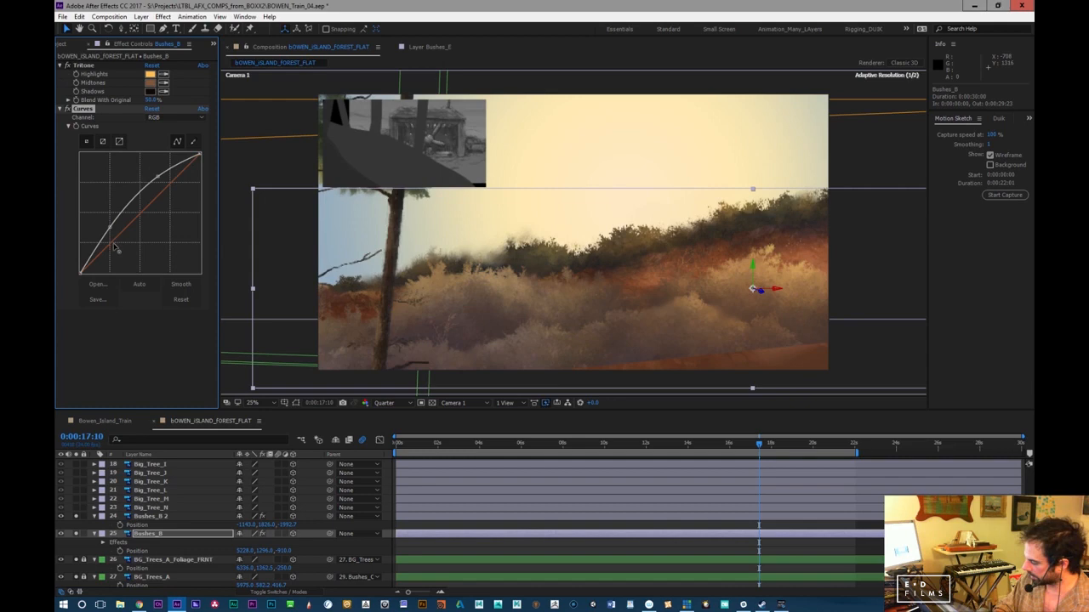
mouse_move(114, 245)
mouse_down()
mouse_move(124, 228)
mouse_move(114, 241)
mouse_up()
drag(154, 184, 148, 184)
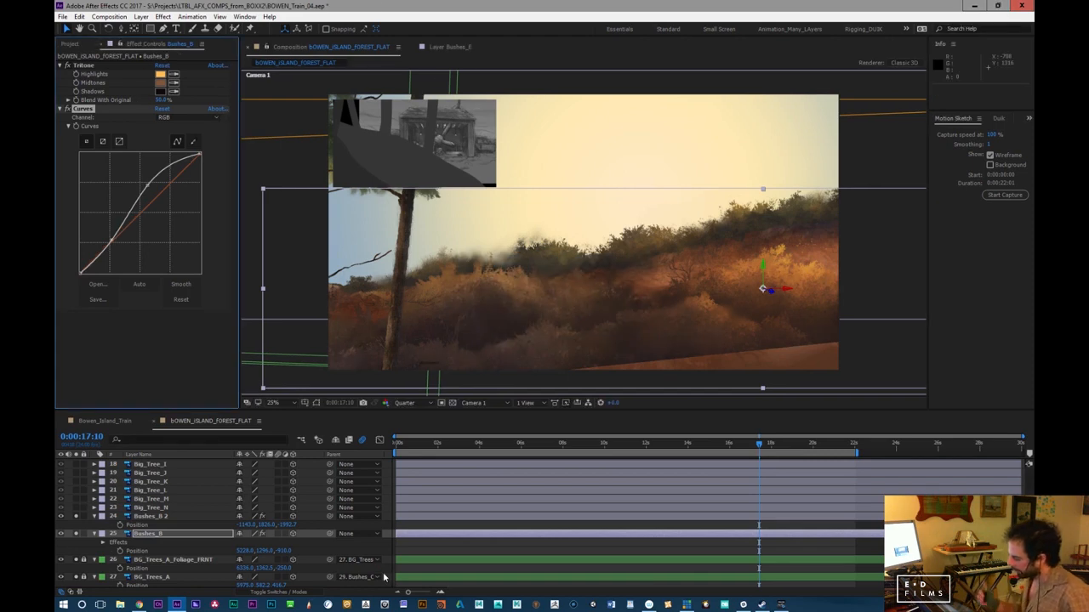
Check the Bushes_B grade around 0:00:17:20 and remove its Curves effect
click(732, 447)
drag(721, 445, 768, 445)
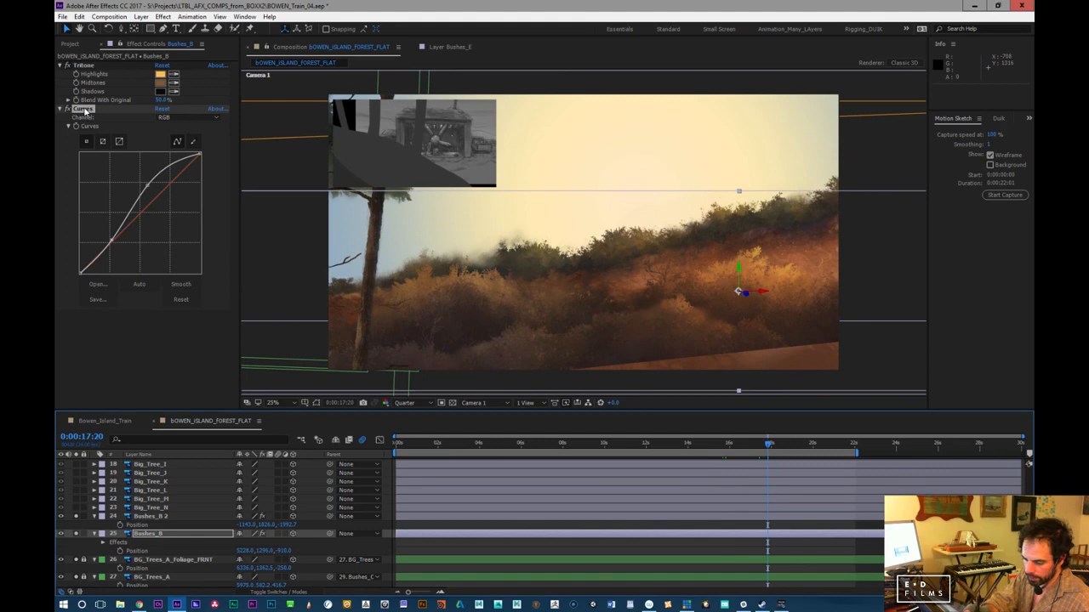
key(Delete)
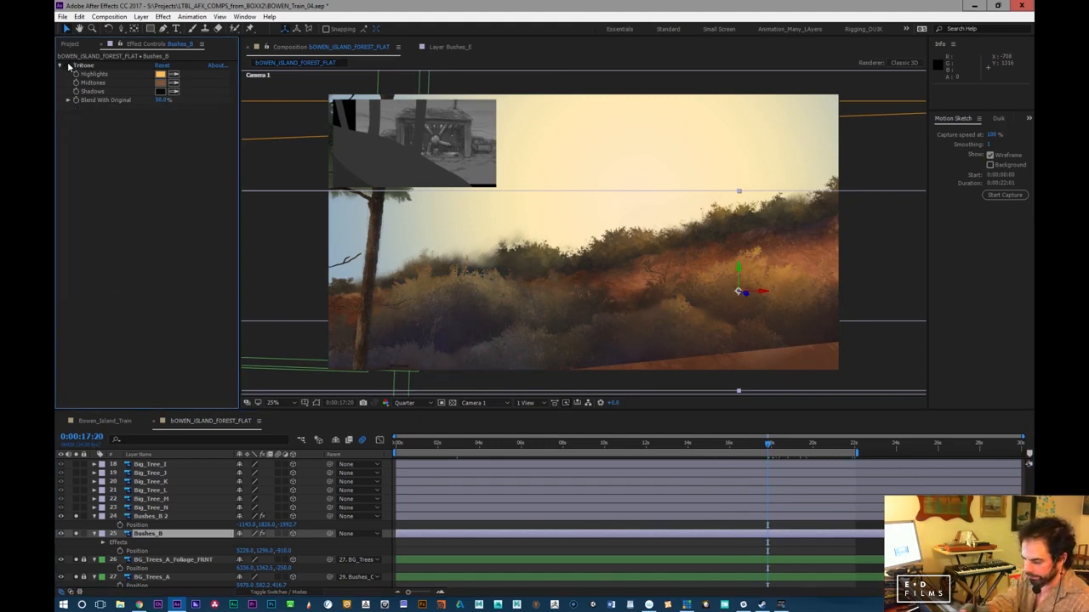
Add a Color Balance (HLS) effect to Bushes_B and shift its hue to about 19° for greener foliage
right_click(150, 209)
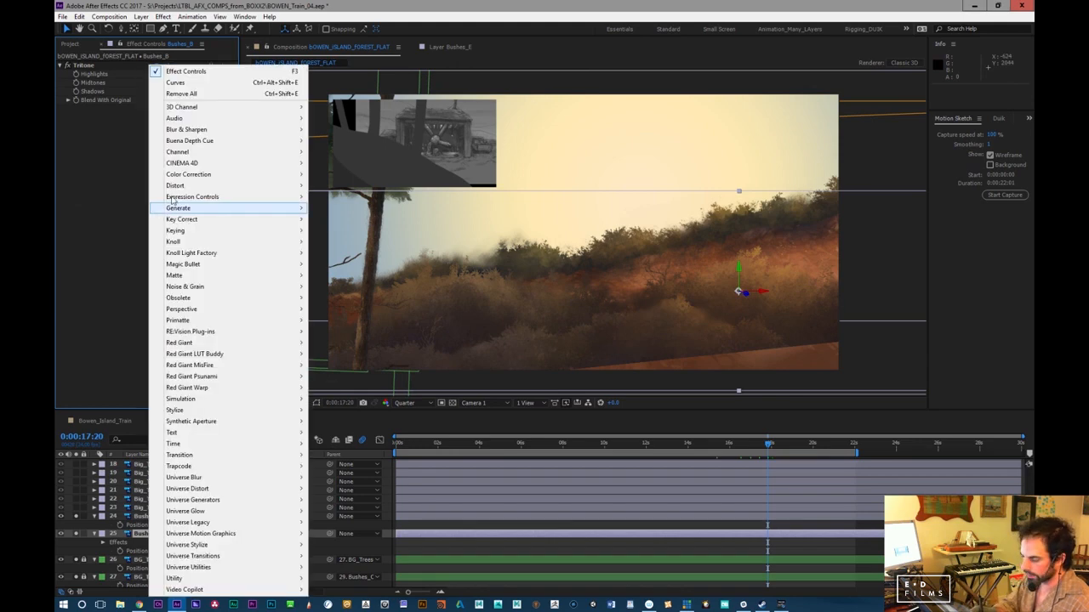
mouse_move(226, 176)
click(350, 331)
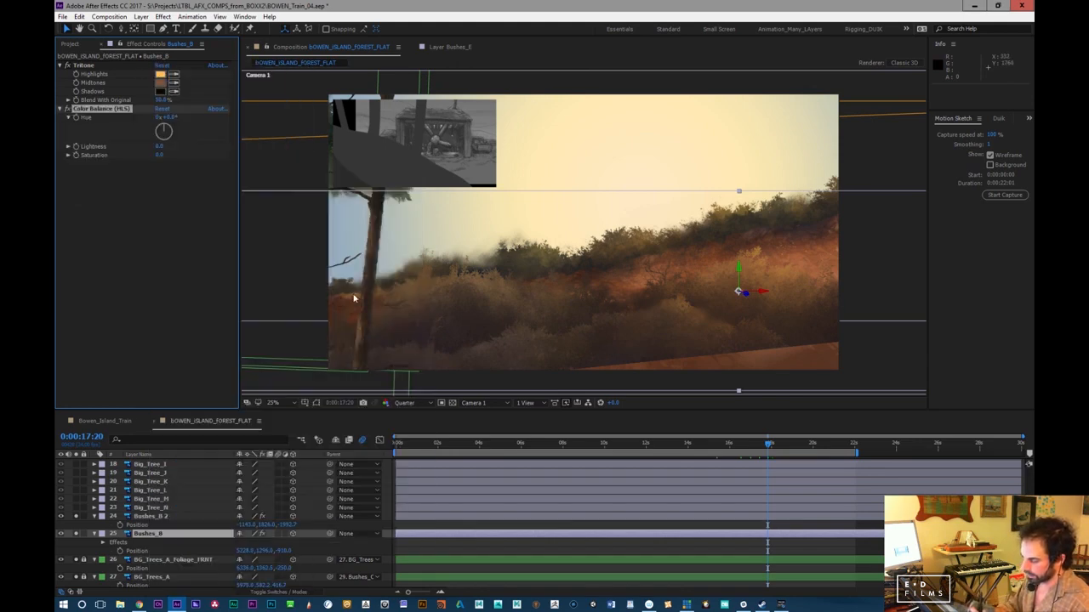
drag(168, 117, 174, 117)
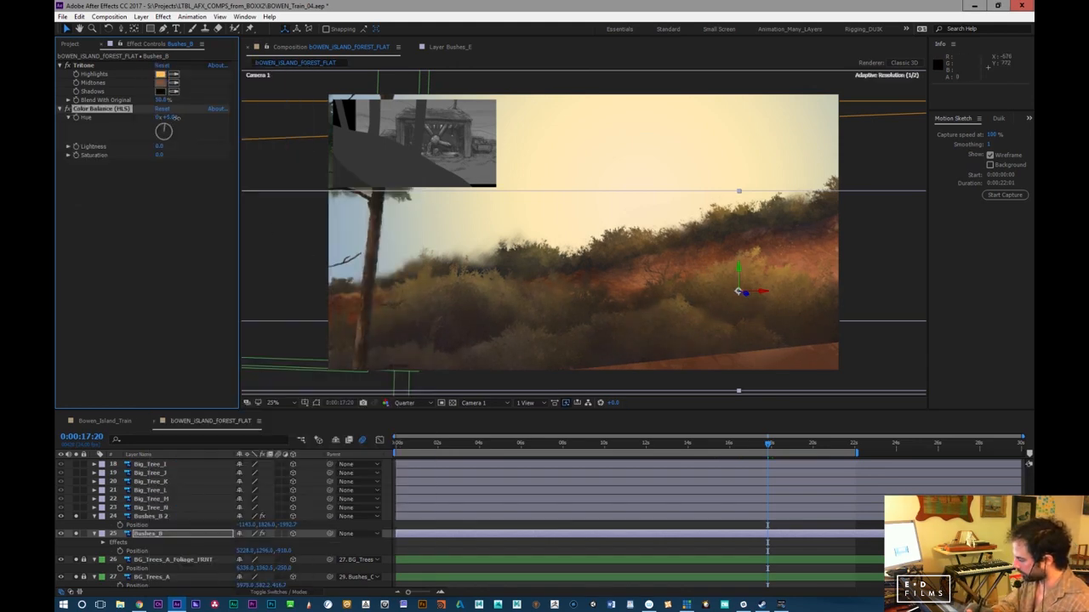
Add a Curves effect to Bushes_B and raise the RGB upper midtones while anchoring the shadows near the diagonal
right_click(120, 246)
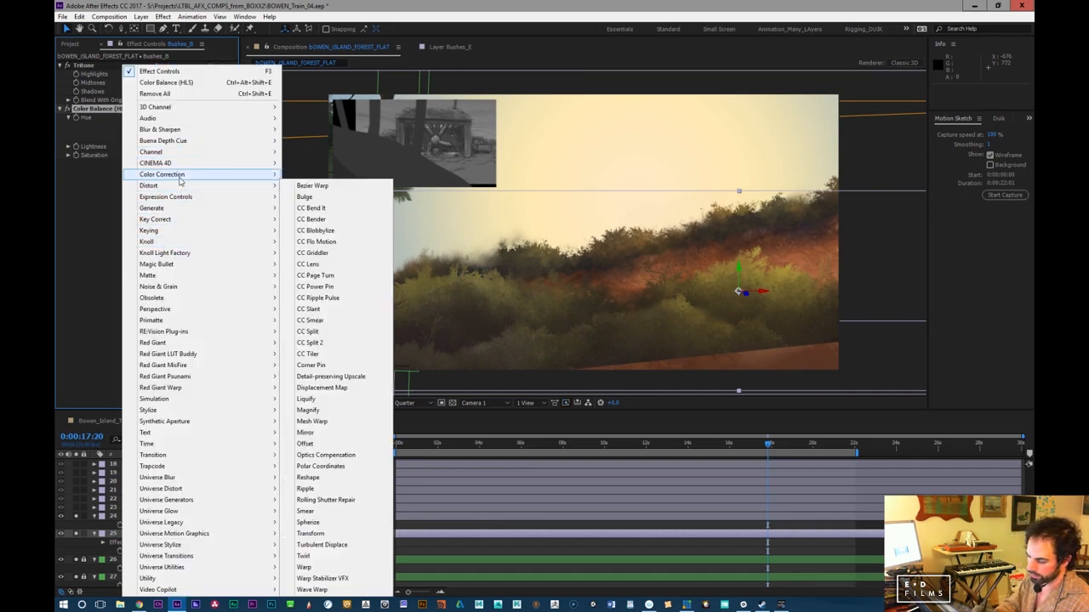
mouse_move(255, 174)
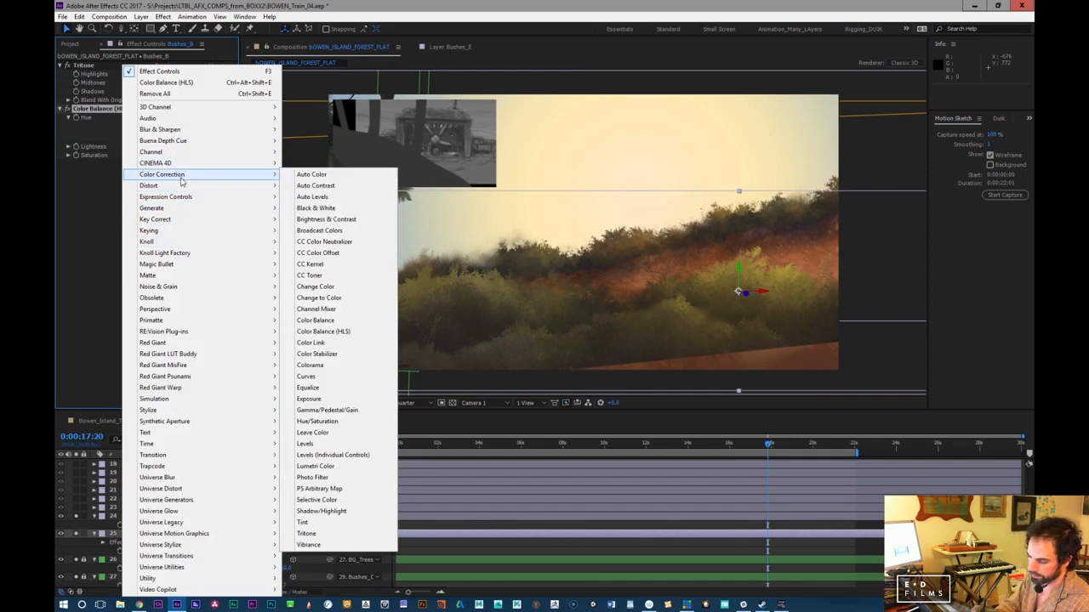
click(329, 377)
drag(144, 265, 109, 313)
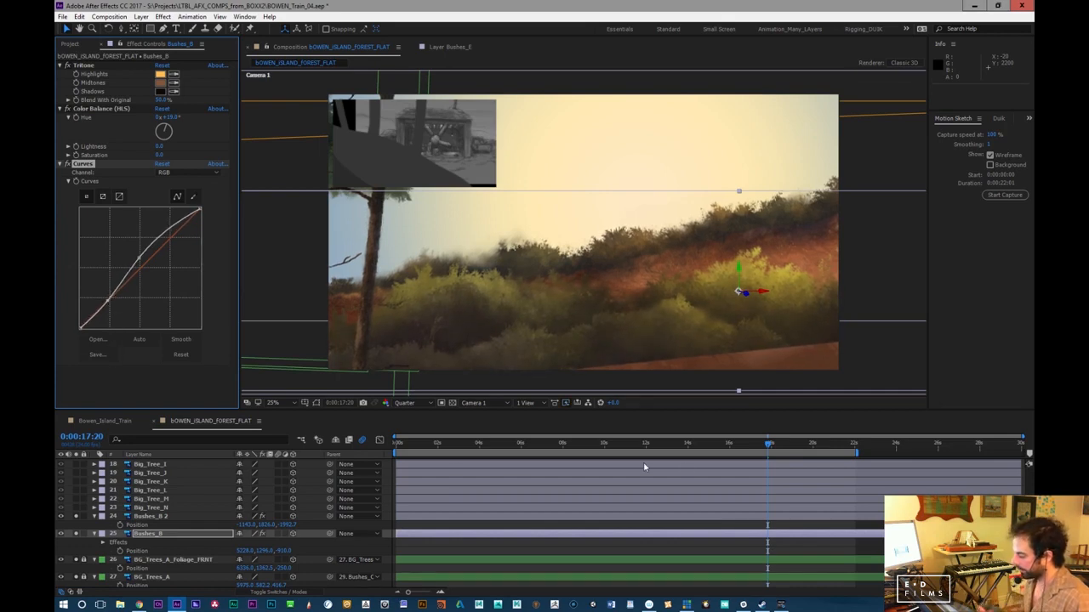
Review Bushes_B at 0:00:21:20 and set its Color Balance (HLS) saturation to -15
drag(699, 451, 852, 444)
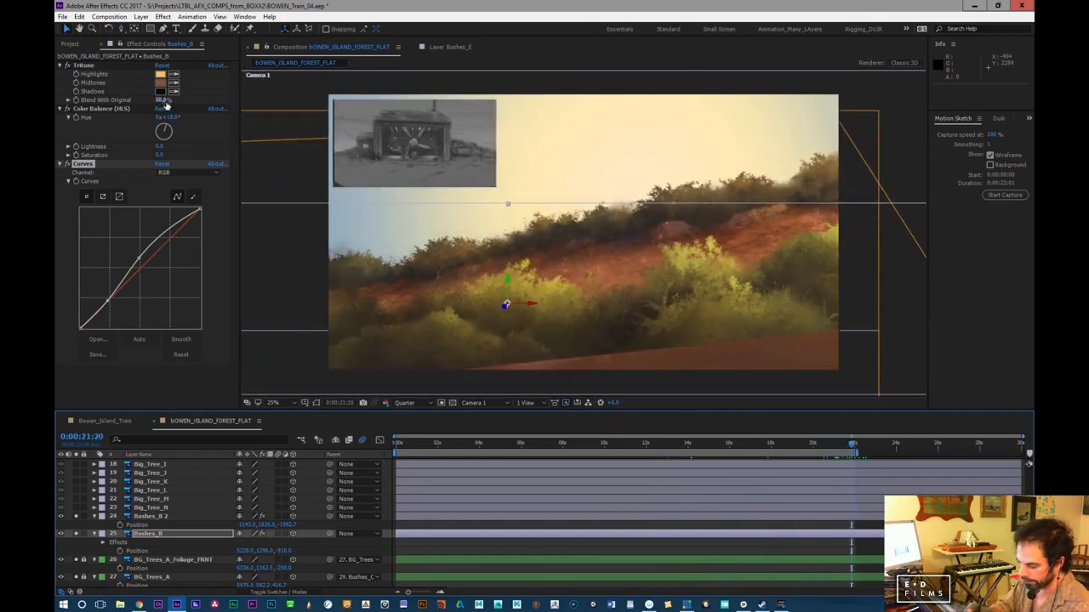
click(160, 155)
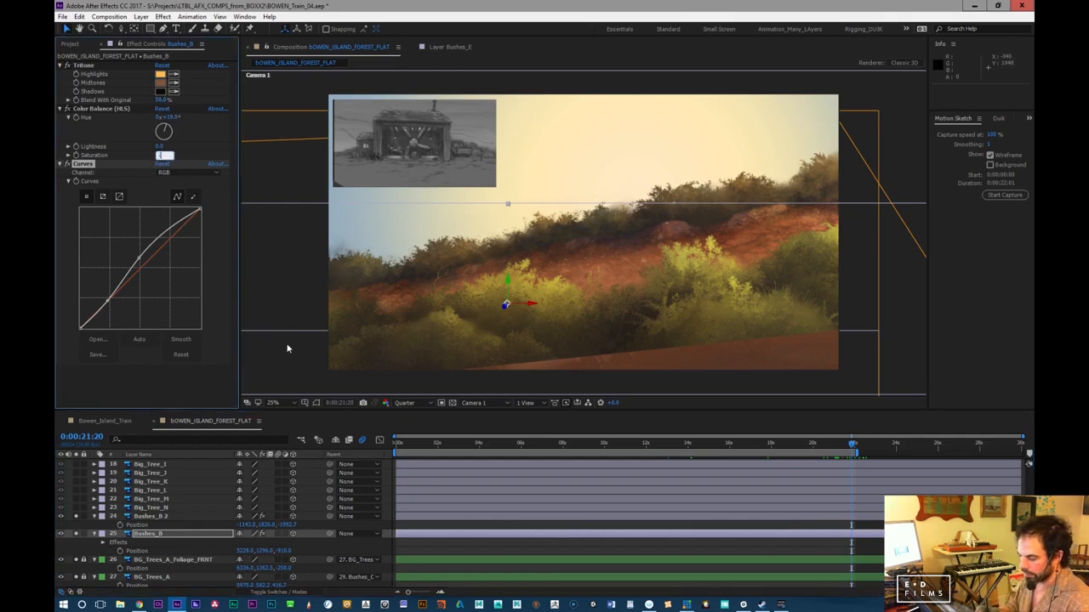
key(Return)
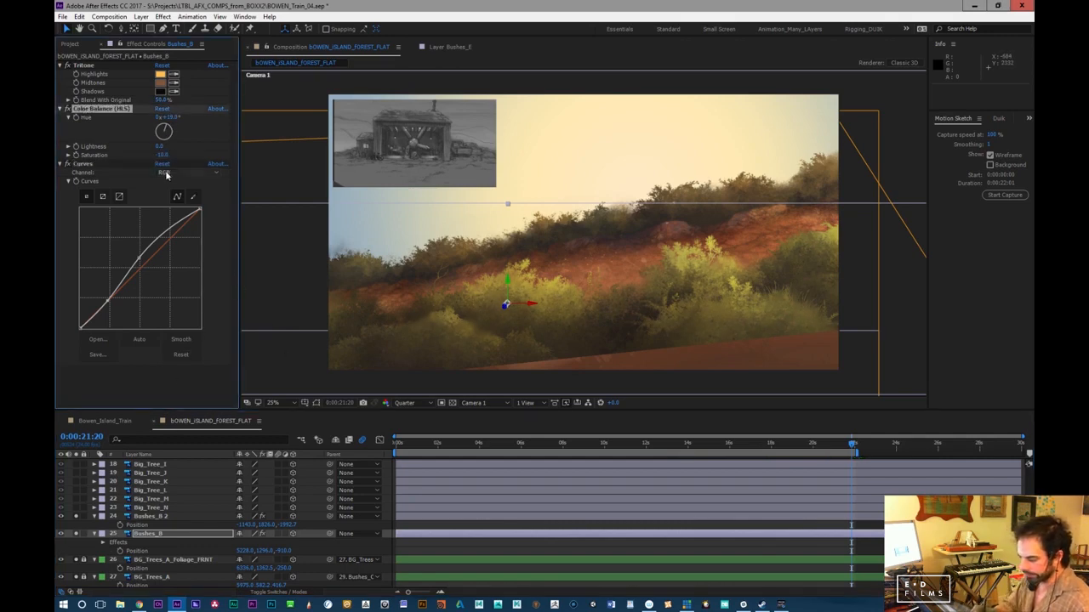
text(5)
key(Return)
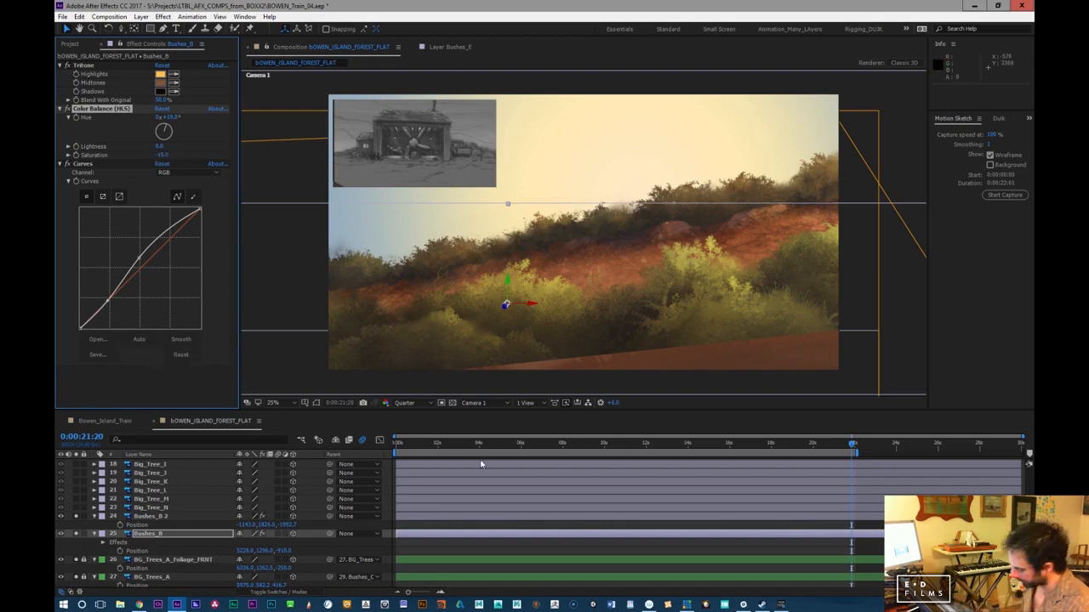
Rotate Bushes_B to -3°, set its Z position to about -960, and check the placement at 0:00:22:10
drag(525, 450, 763, 457)
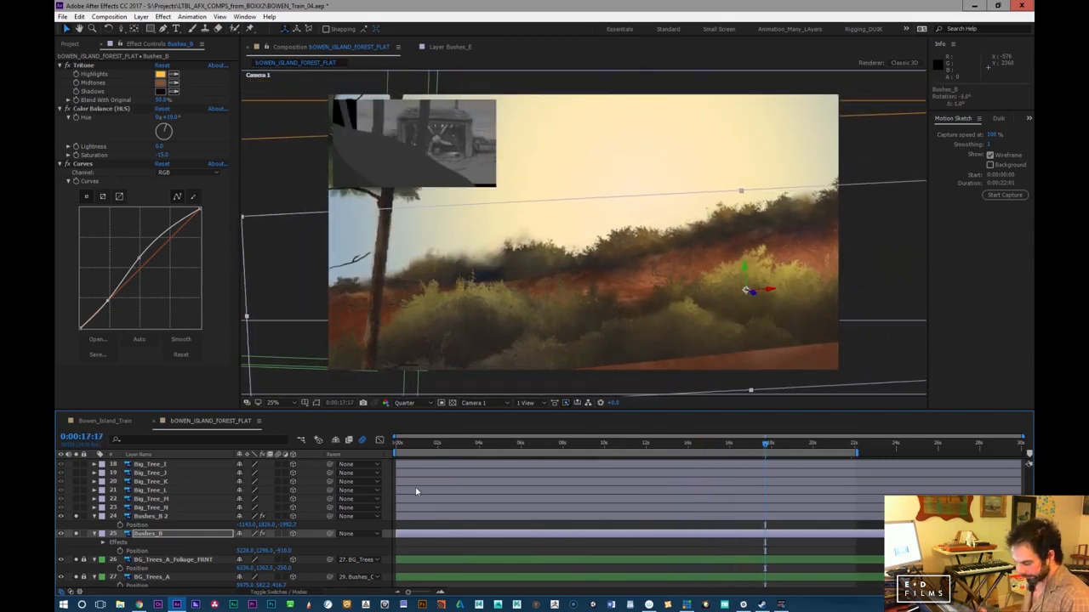
drag(282, 551, 308, 543)
drag(627, 452, 861, 449)
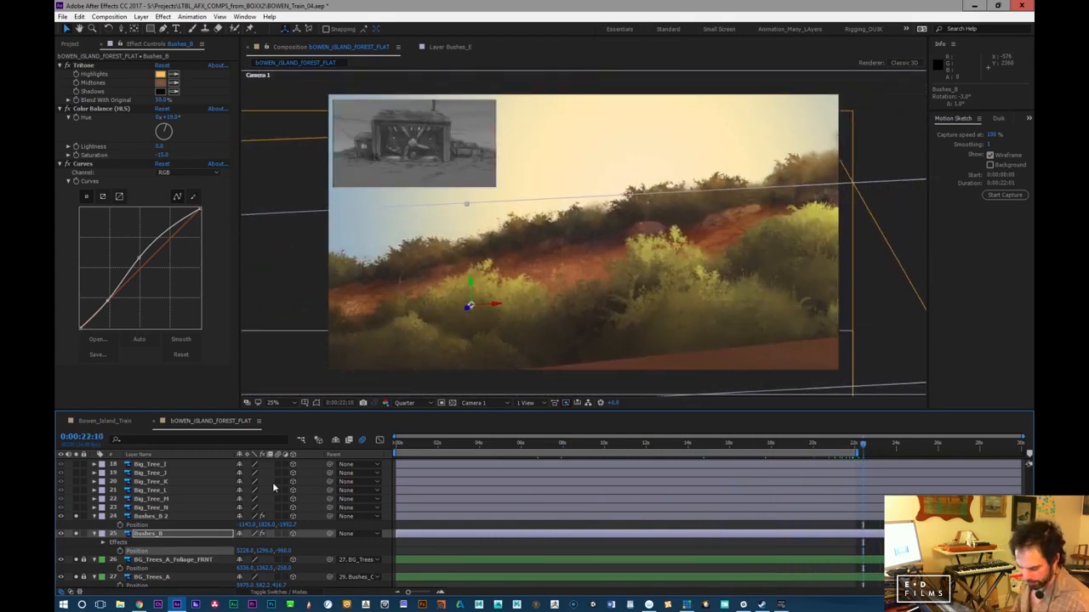
Solo the Bushes_E layer along with the other visible layers and go to 0:00:14:19
scroll(1029, 464, up, 8)
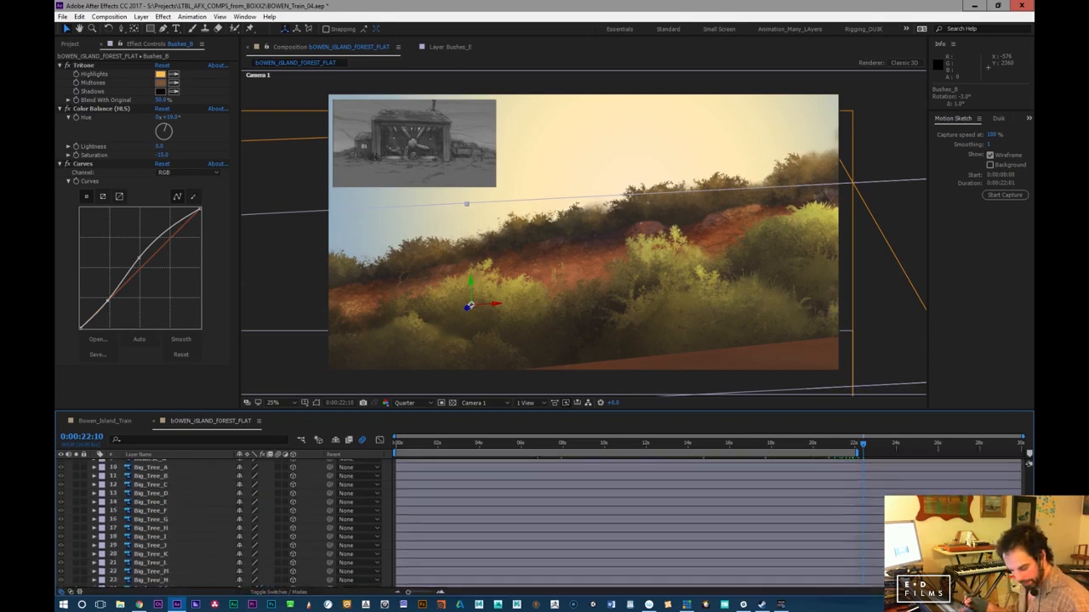
scroll(1028, 464, down, 10)
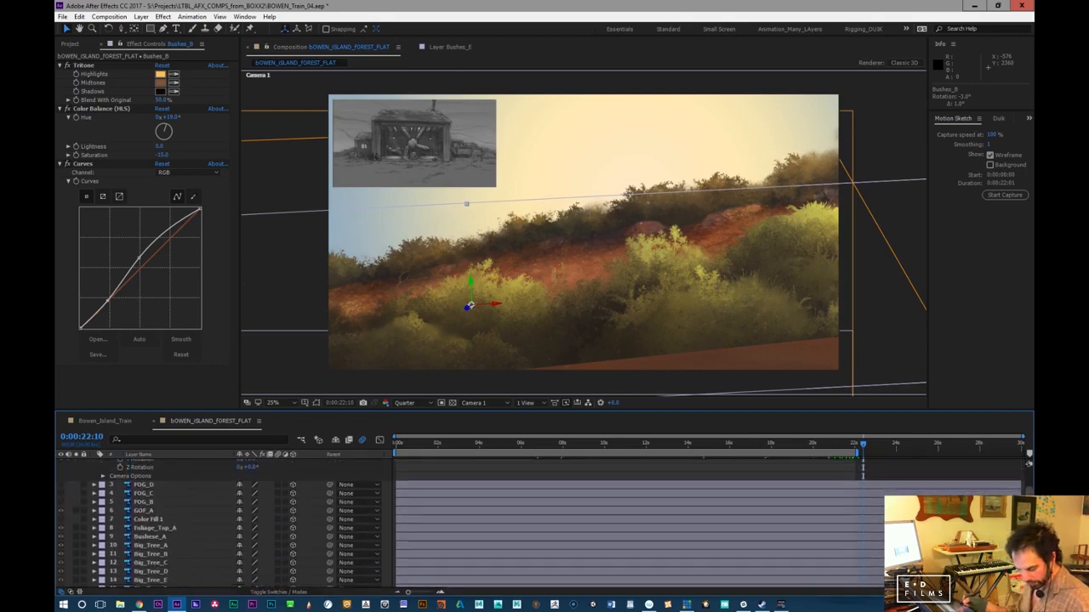
scroll(1028, 464, down, 1)
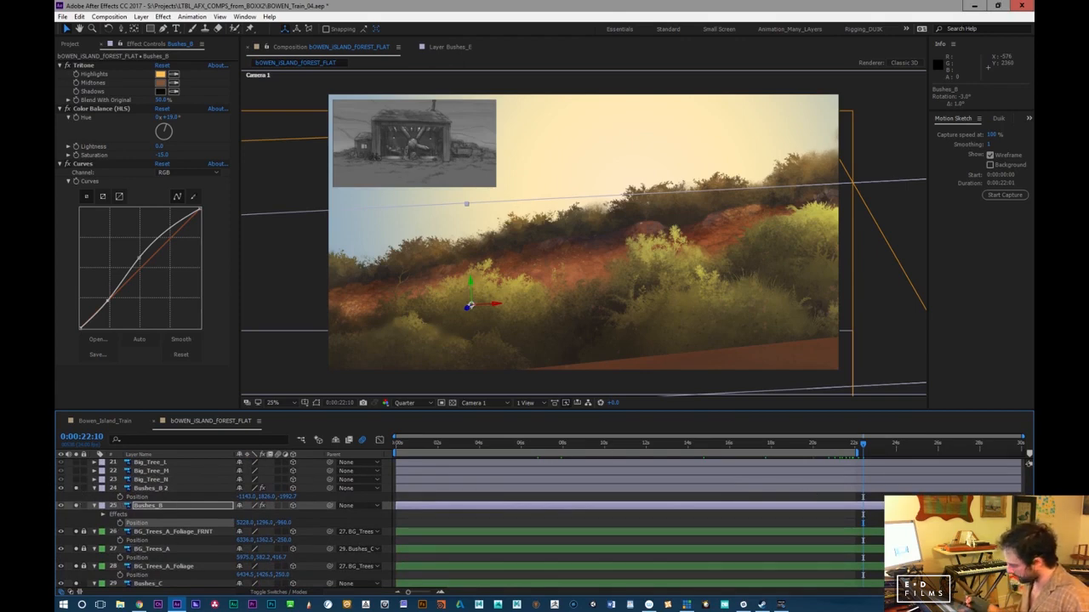
scroll(1028, 463, down, 9)
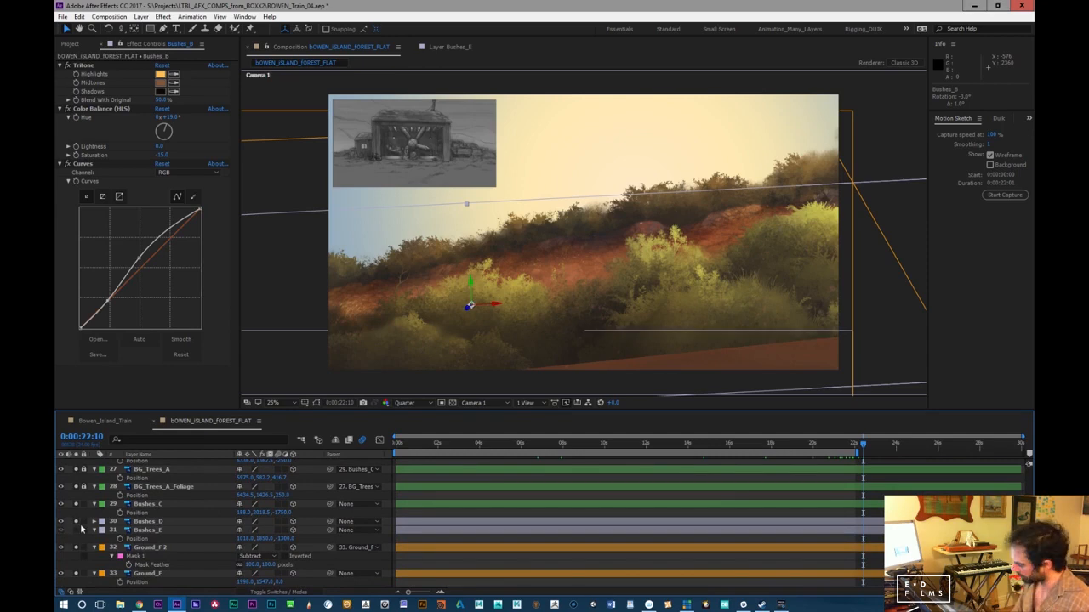
click(76, 530)
drag(864, 448, 704, 451)
Toggle the solo state of Bushes_B off and back on to compare the bushes with and without it
scroll(283, 535, down, 1)
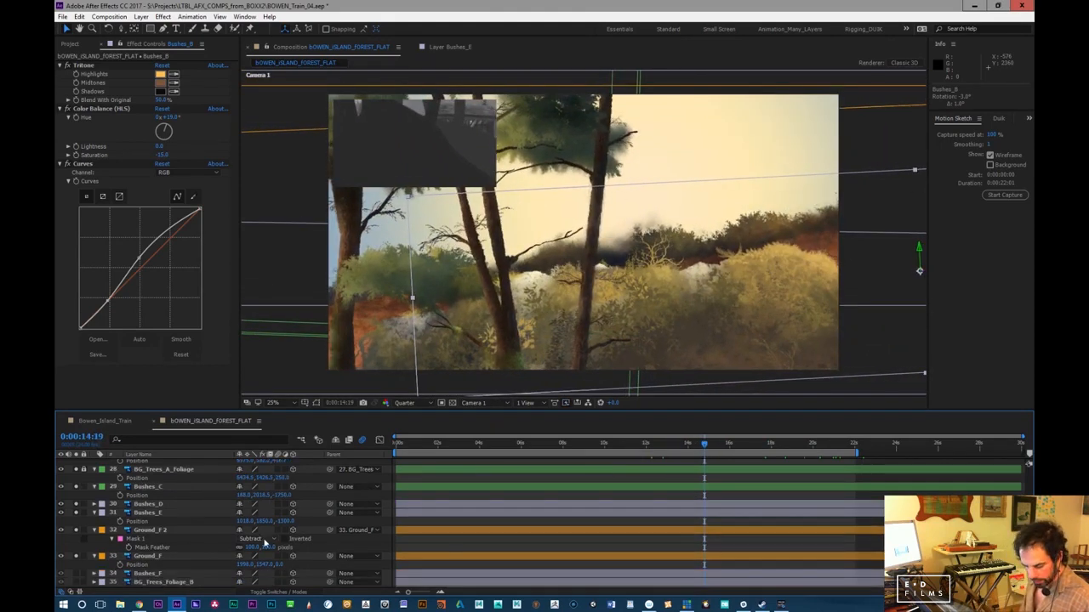
scroll(166, 525, up, 2)
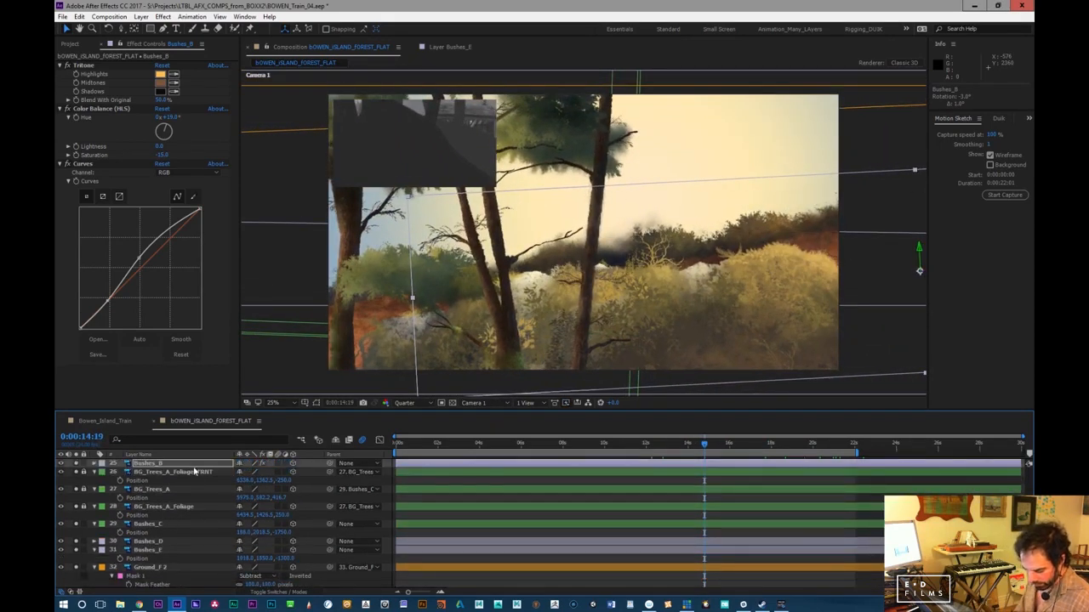
click(75, 465)
click(75, 466)
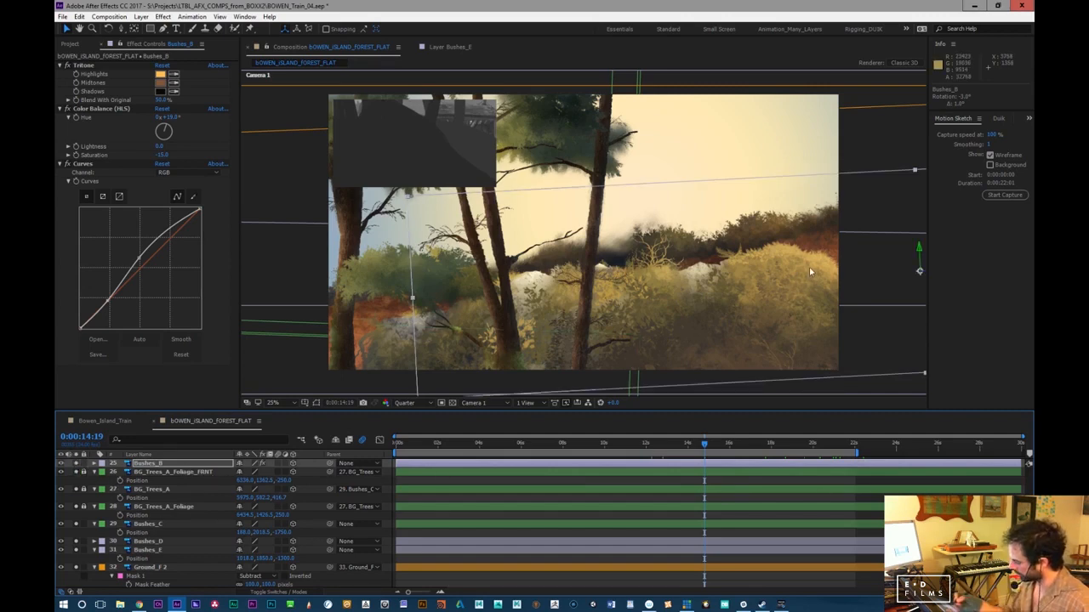
Open Bushes_E in its own layer view and examine its foliage up close
scroll(212, 524, up, 3)
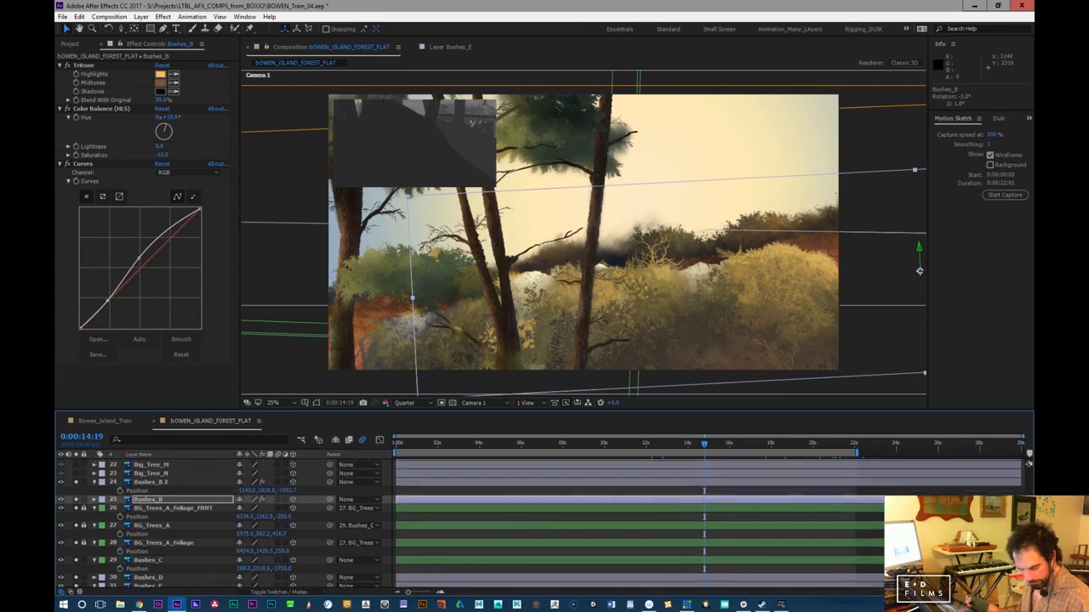
scroll(256, 525, down, 3)
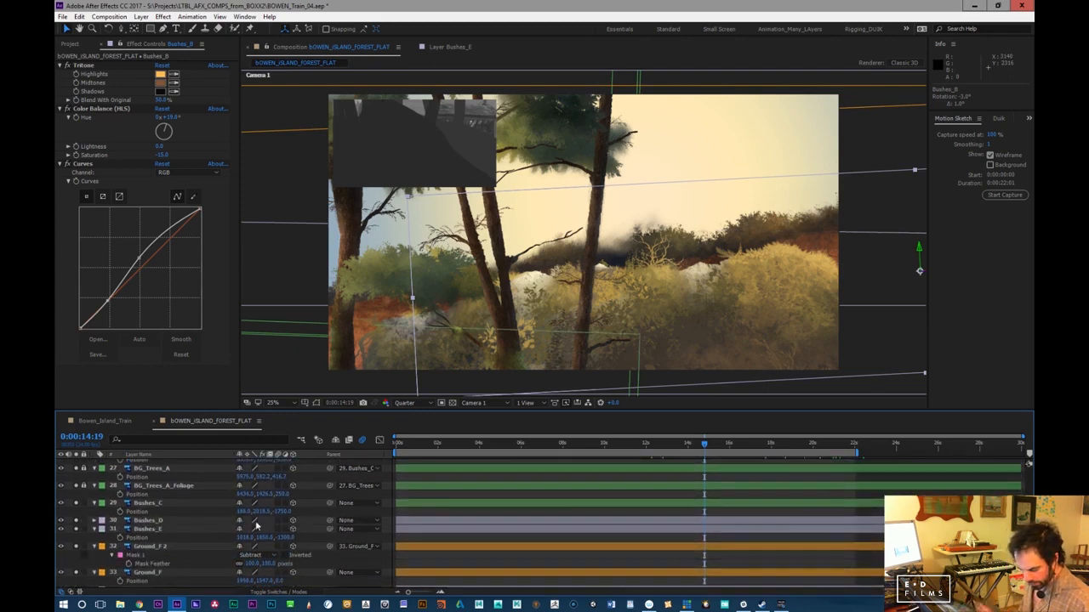
double_click(166, 531)
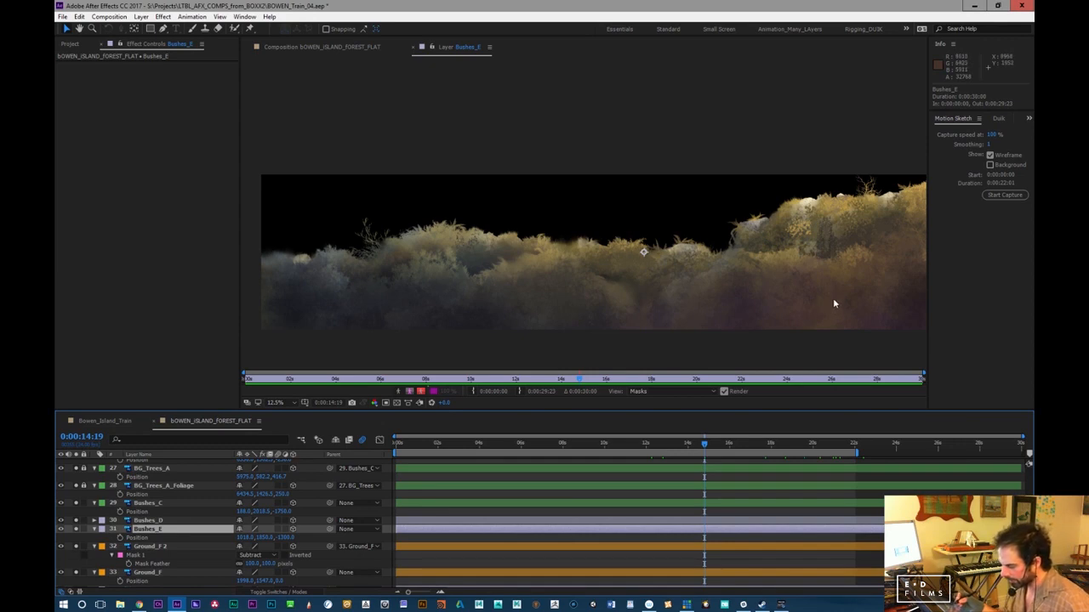
scroll(587, 332, up, 3)
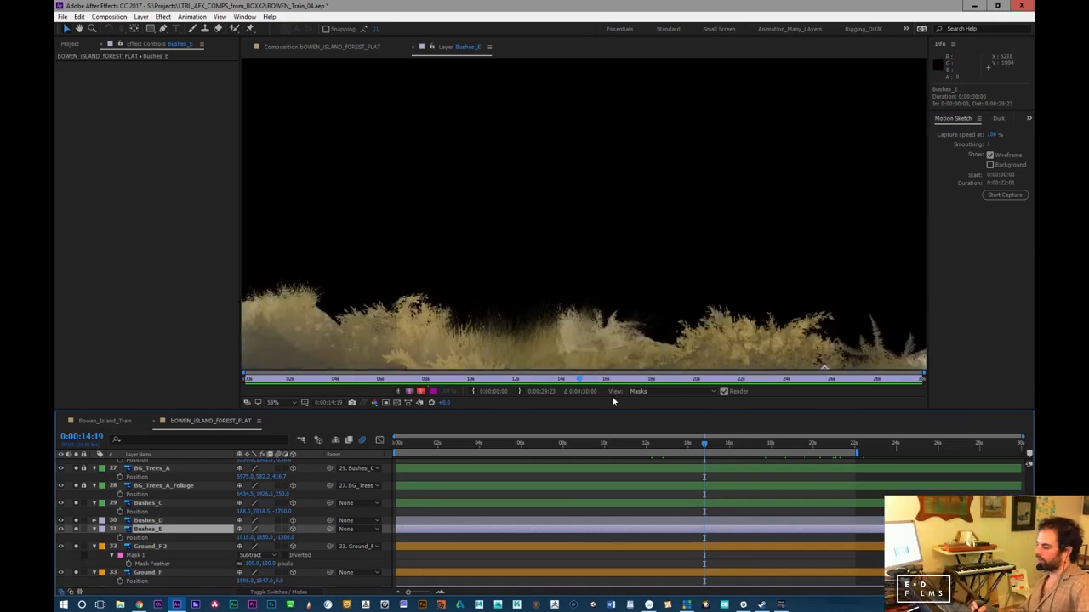
Return from Bushes_E's layer view to the composition view and apply a Curves effect to Bushes_E
scroll(704, 291, down, 2)
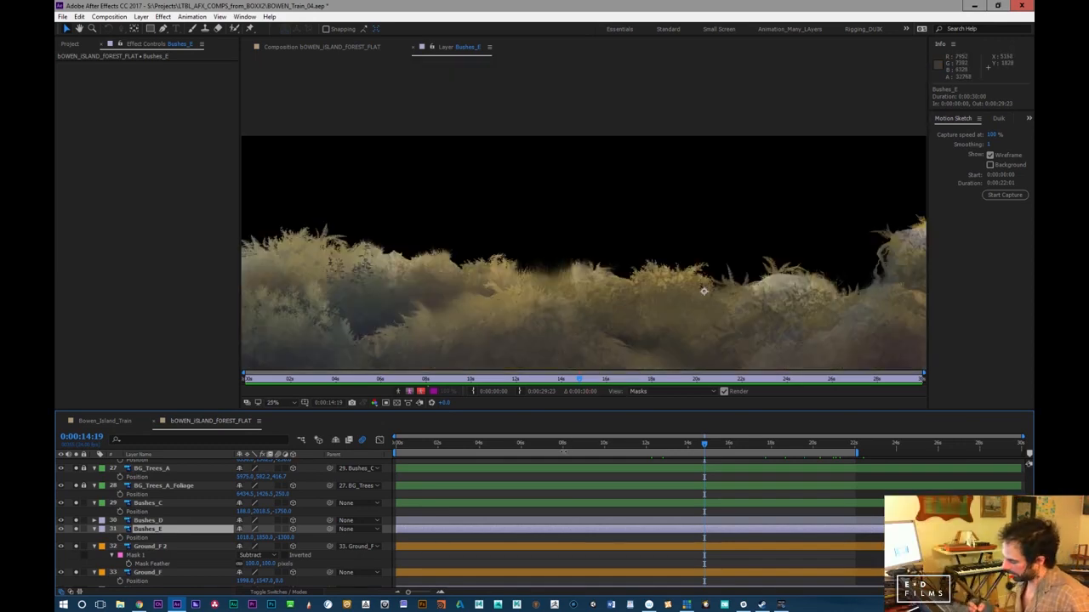
key(comma)
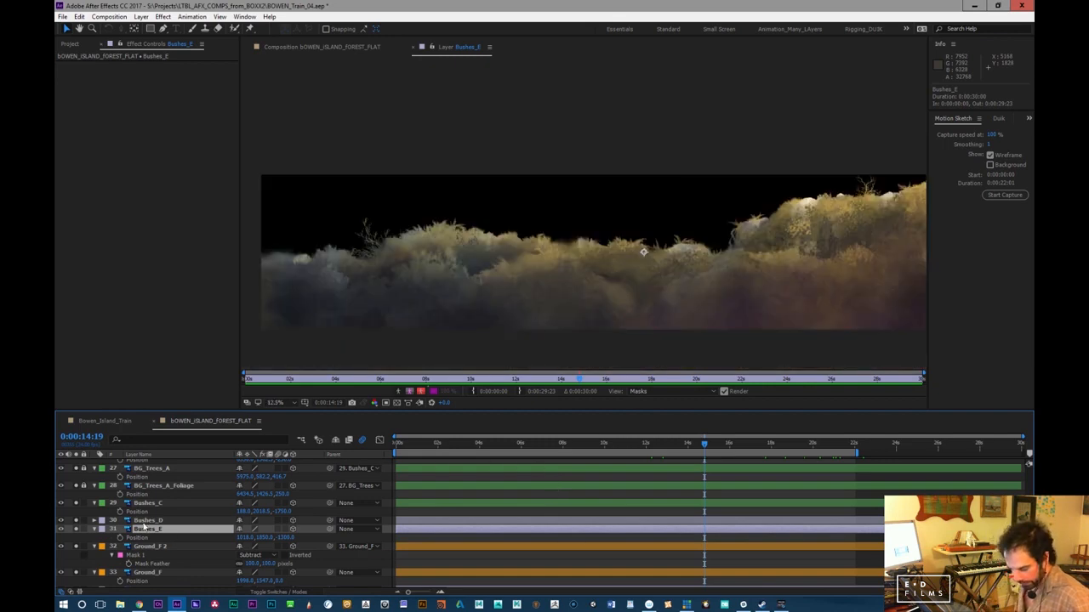
click(322, 46)
right_click(166, 300)
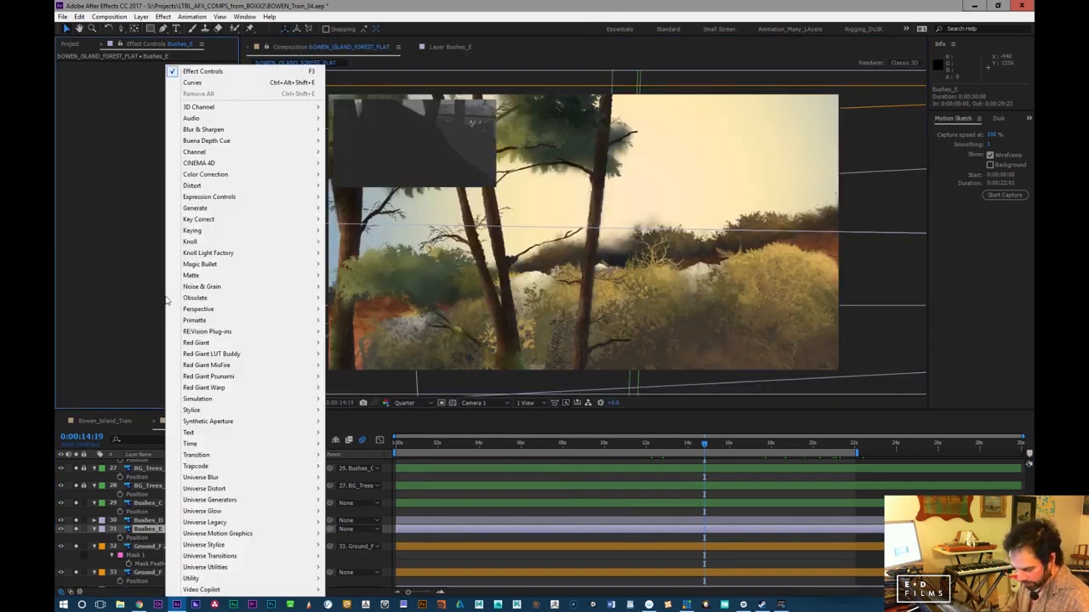
mouse_move(279, 178)
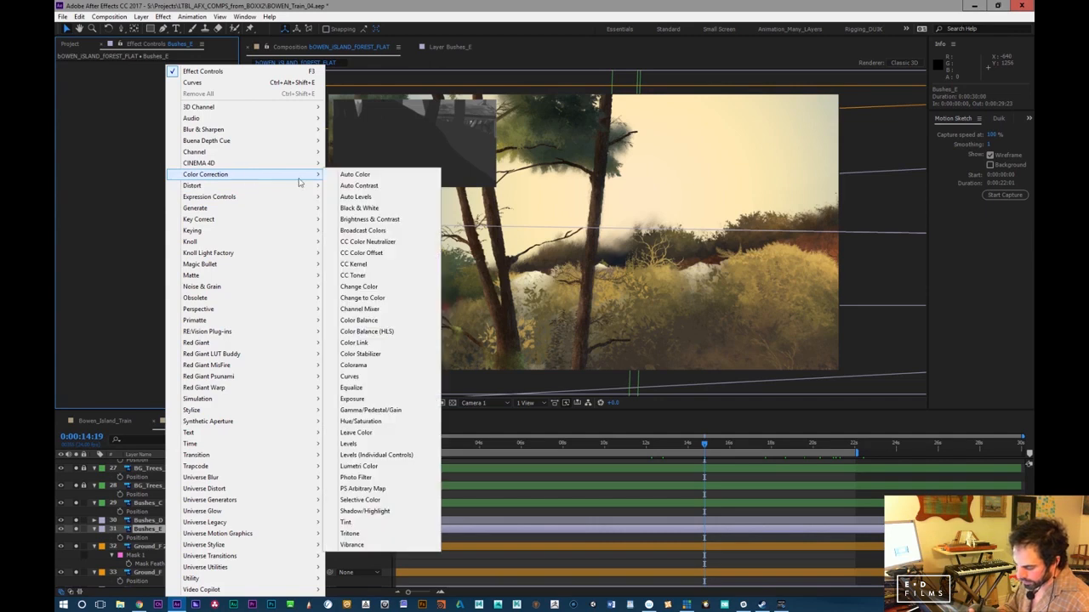
click(369, 377)
Shape Bushes_E's RGB curve into a contrast S-curve with lowered shadows and slightly raised highlights, checking other frames up to 0:00:14:15
drag(143, 191, 144, 184)
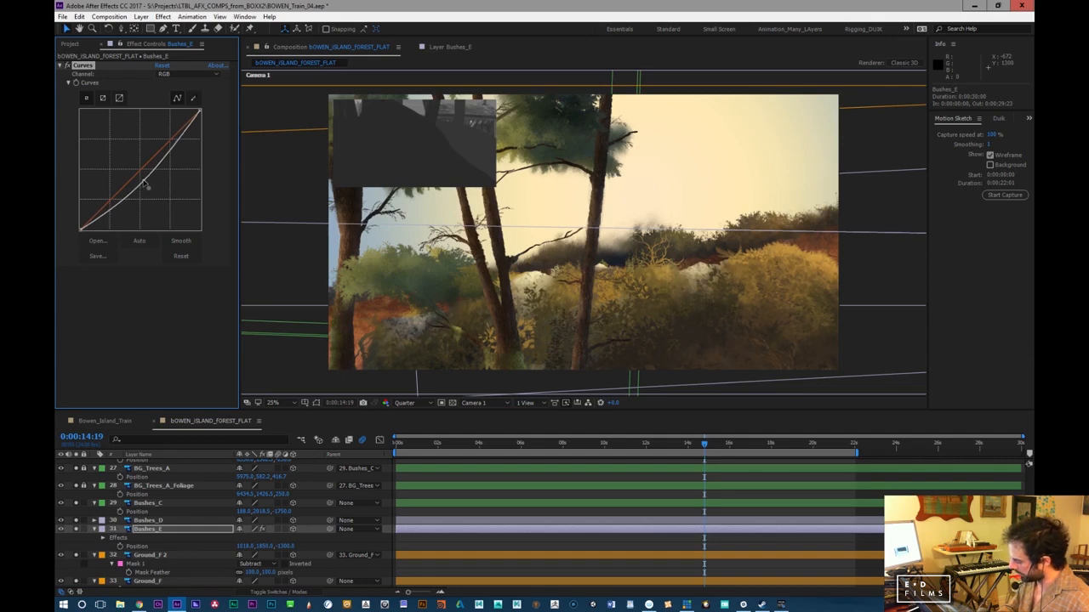
drag(575, 449, 423, 453)
mouse_move(142, 183)
mouse_down()
mouse_move(118, 206)
mouse_move(137, 187)
mouse_move(130, 195)
mouse_up()
drag(171, 154, 165, 147)
drag(452, 444, 700, 442)
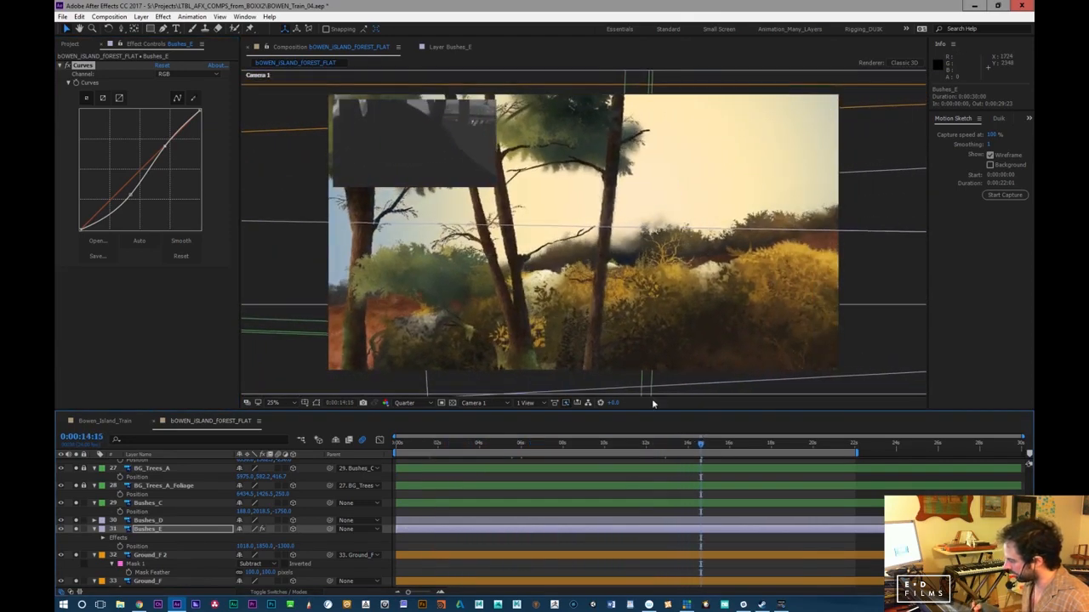
Add a Color Balance (HLS) effect to Bushes_E and set its saturation to -5
right_click(118, 314)
mouse_move(253, 174)
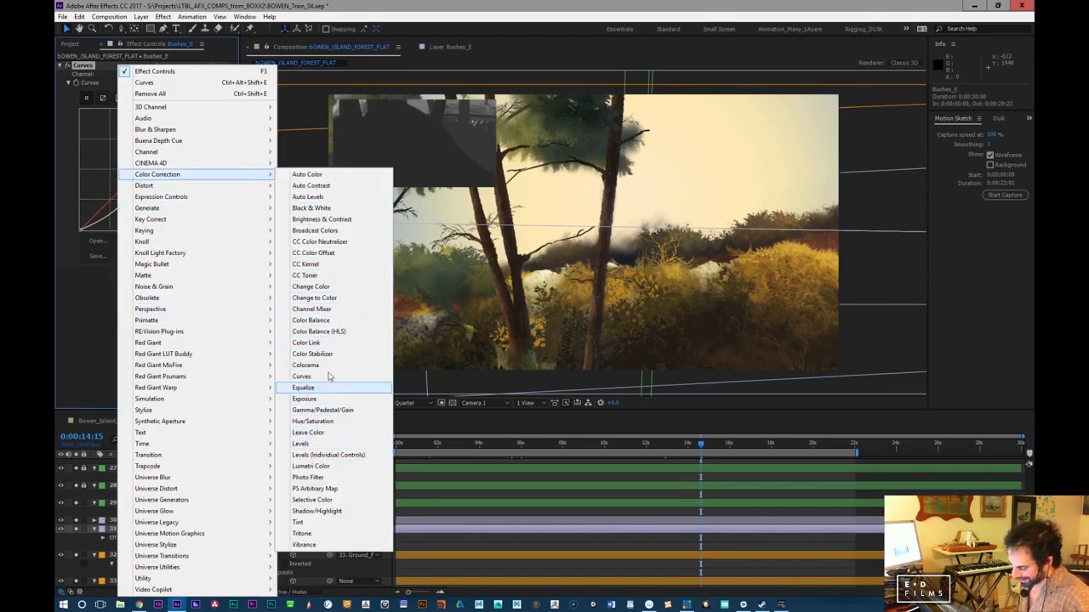
click(343, 338)
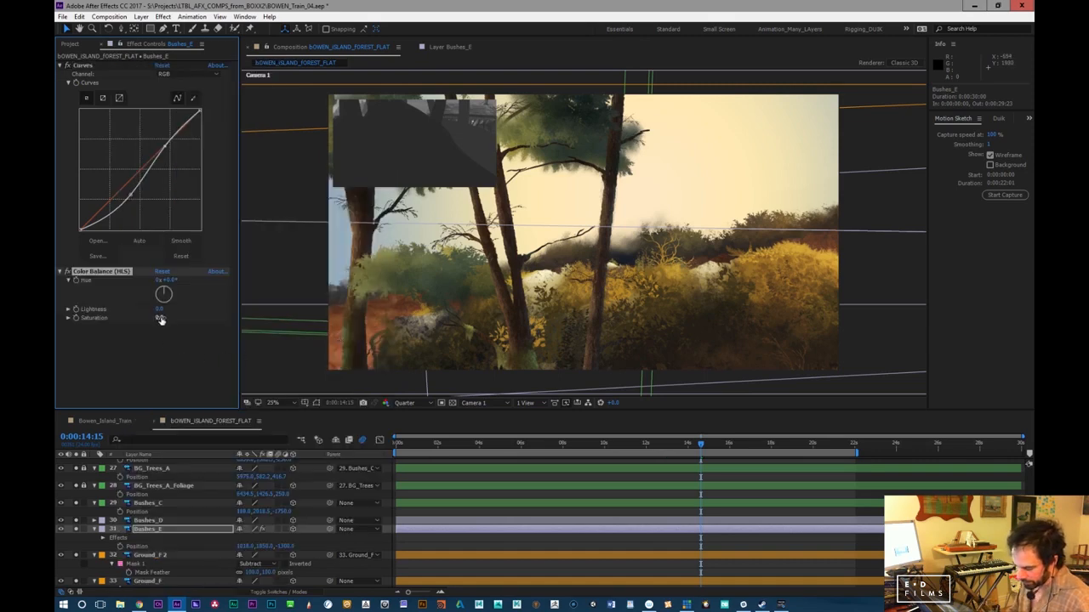
drag(161, 319, 149, 320)
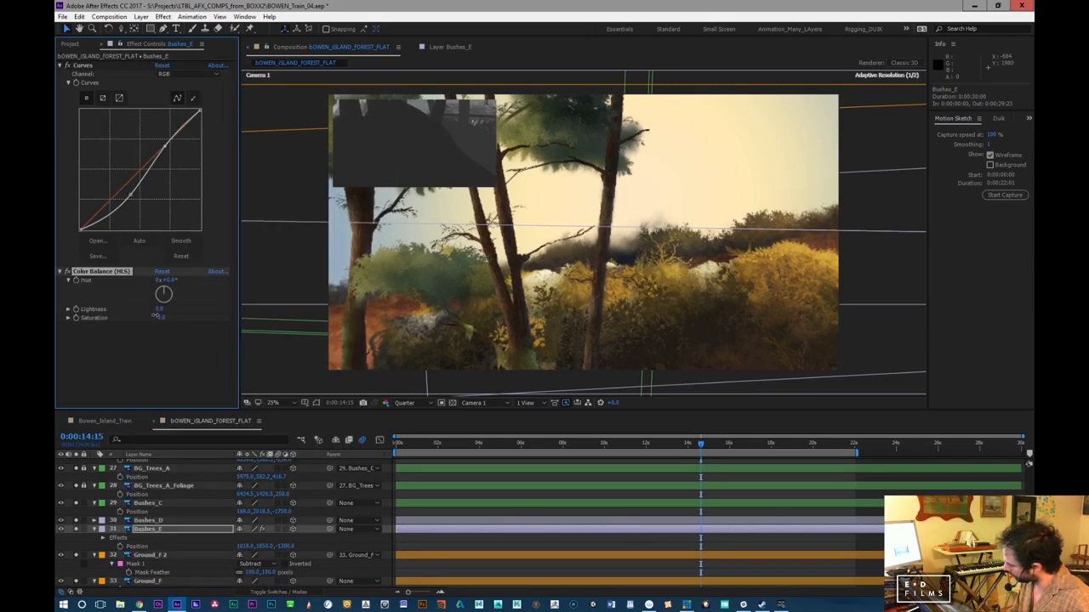
At 0:00:04:19, set Bushes_E's position to about 1940 in Y and -915 in Z
drag(631, 444, 496, 446)
key(p)
key(p)
mouse_move(286, 538)
mouse_down()
mouse_move(339, 535)
mouse_move(282, 522)
mouse_move(269, 538)
mouse_up()
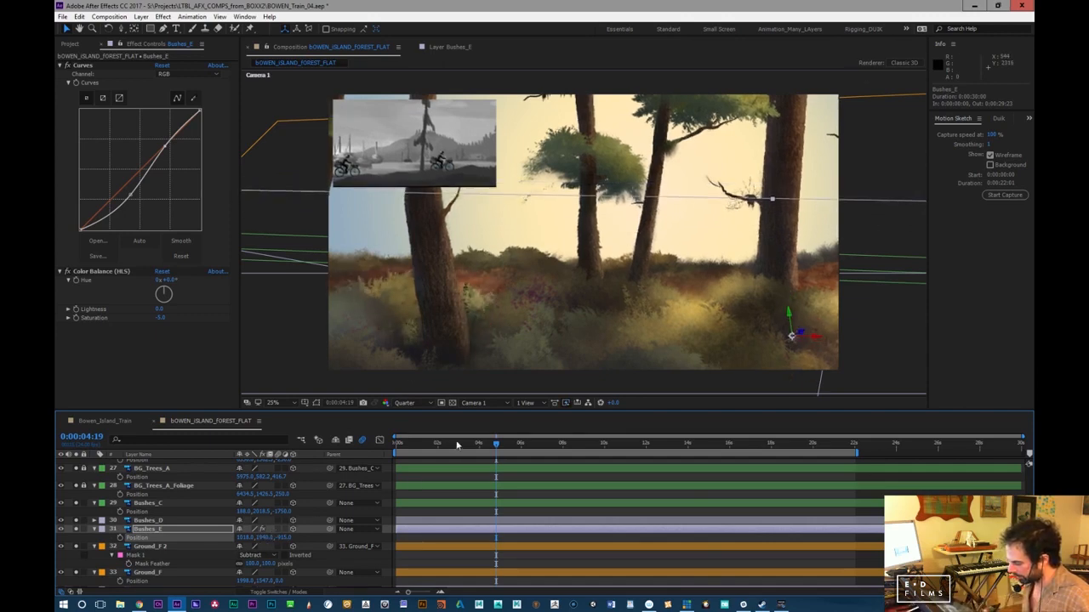
Rotate Bushes_E to 1° while checking its placement from the start of the timeline through 0:00:15:11
click(404, 451)
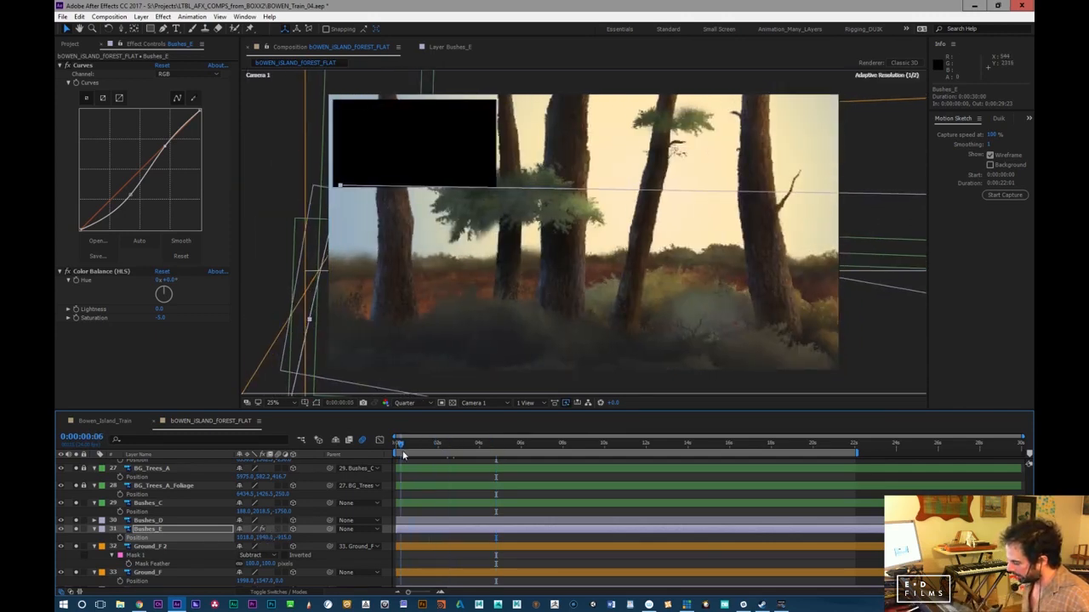
drag(403, 451, 597, 457)
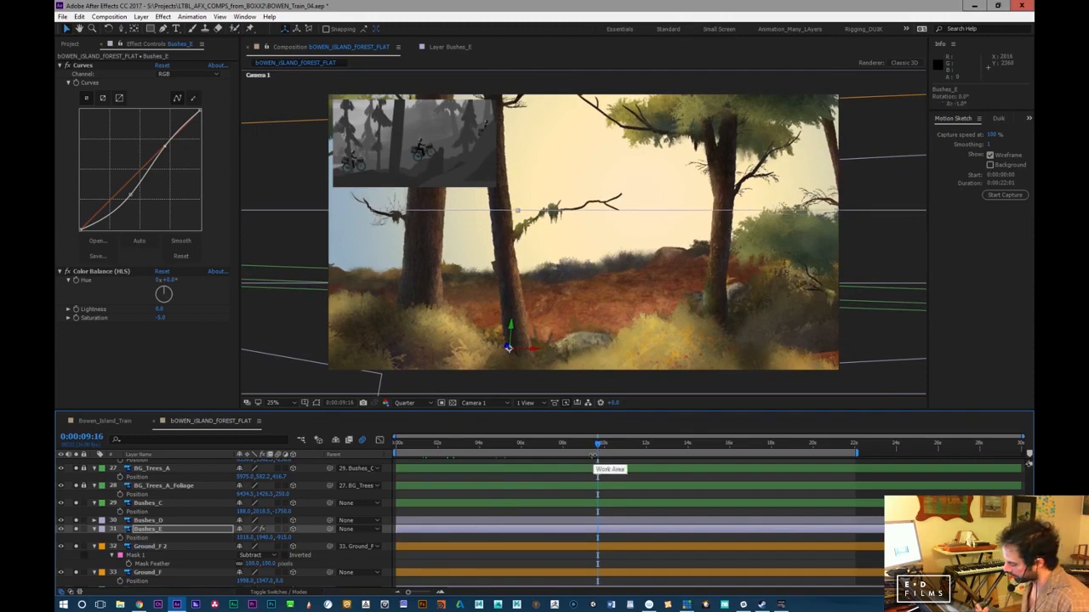
drag(600, 444, 717, 469)
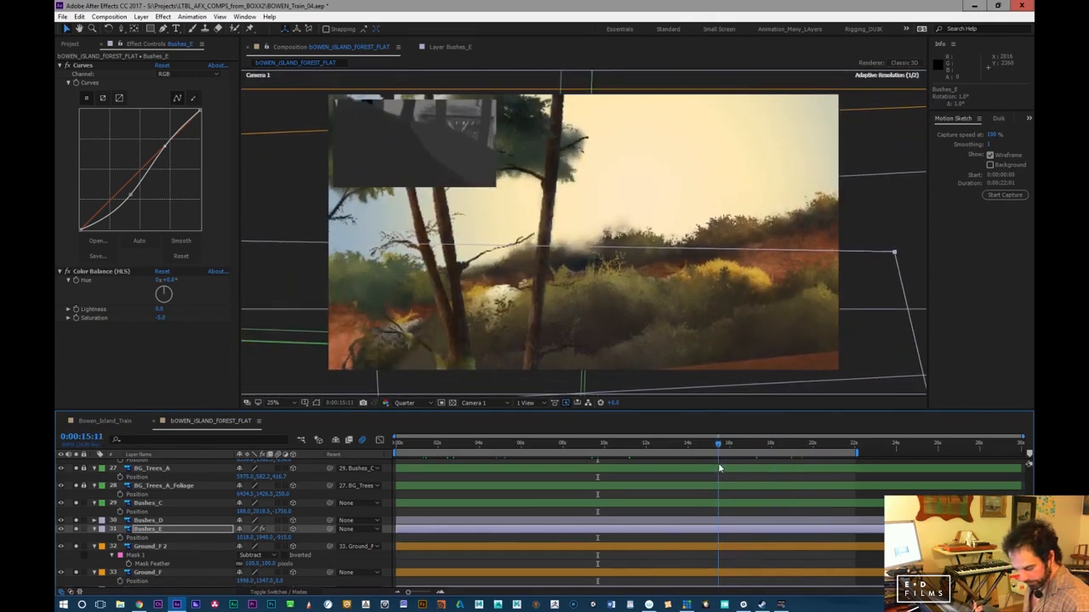
Move the Bushes_E layer up the stack to directly below Bushes_B
drag(207, 522, 213, 555)
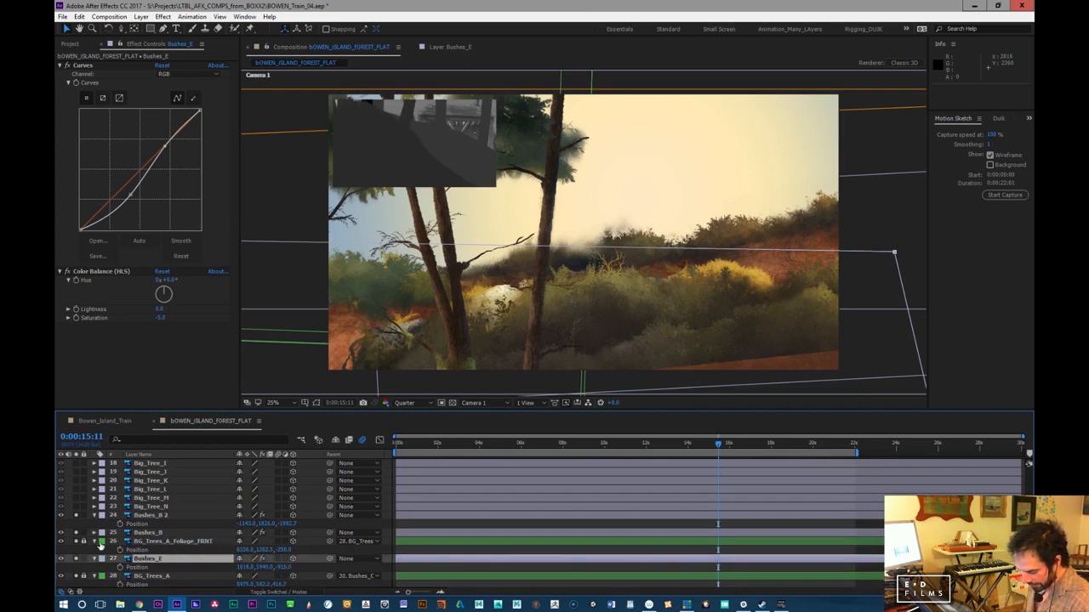
drag(160, 560, 170, 539)
Reveal Bushes_B's position, lower the layer to a Y value of about 1404, and undo the unwanted position changes
click(196, 535)
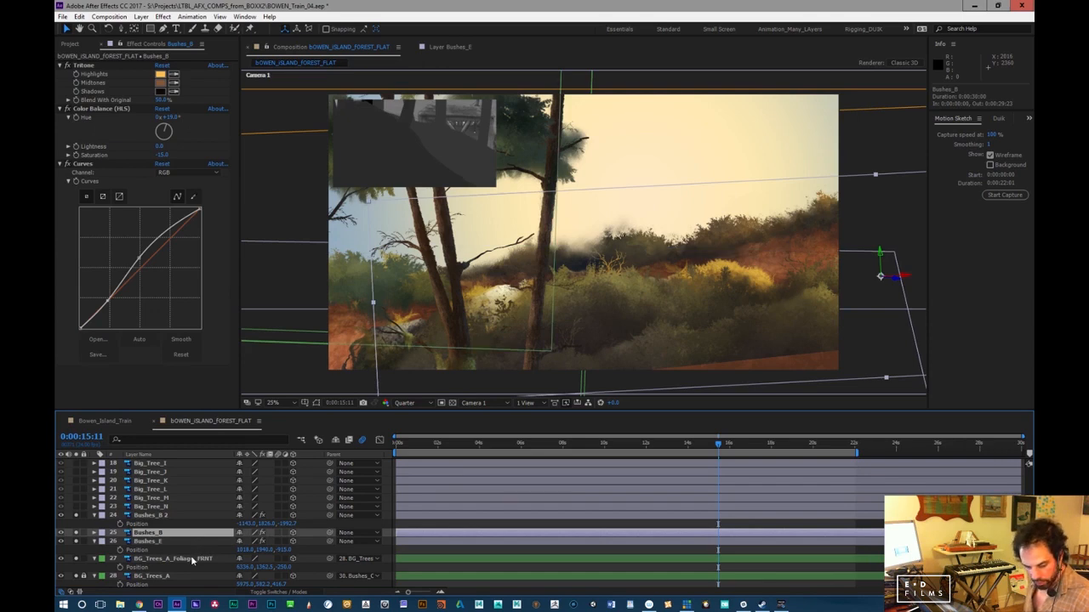
key(p)
click(196, 554)
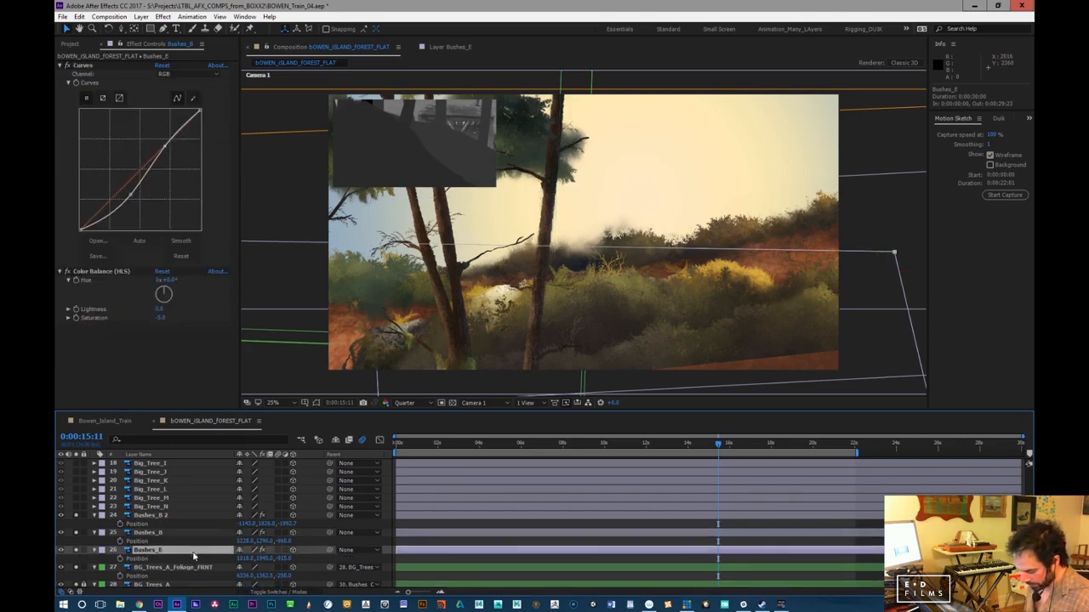
click(188, 533)
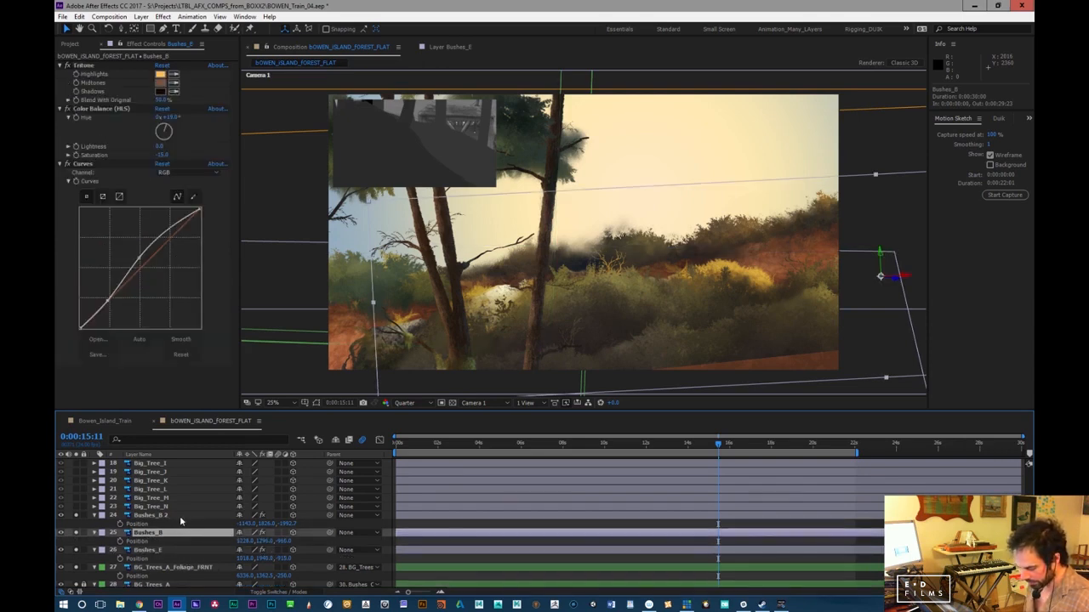
click(181, 516)
mouse_move(288, 527)
mouse_down()
mouse_move(304, 546)
mouse_move(288, 525)
mouse_move(268, 542)
mouse_move(279, 532)
mouse_up()
key(ctrl+z)
key(ctrl+z)
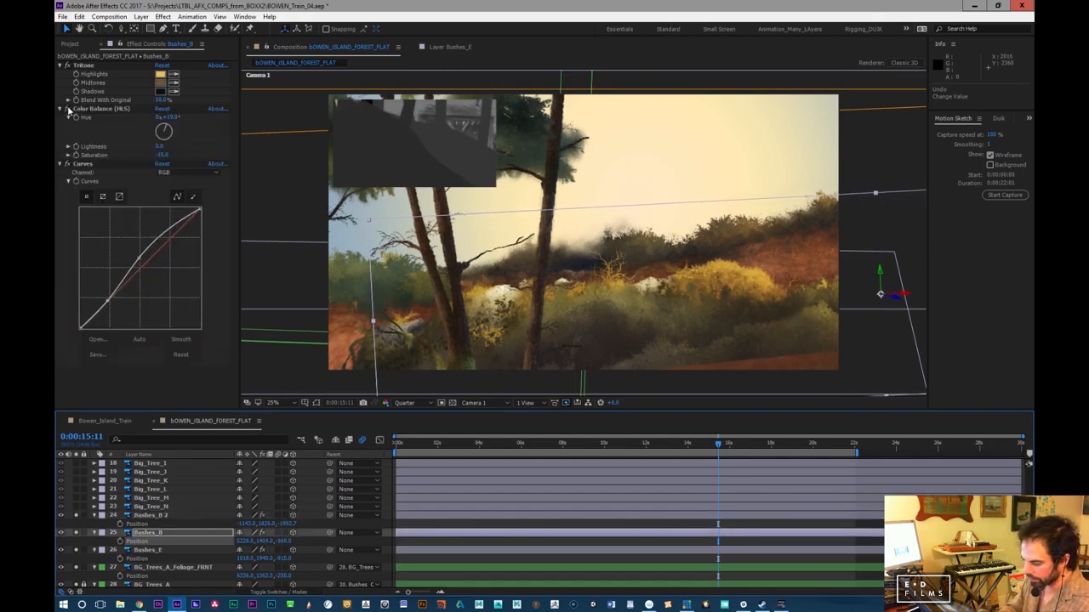
In Bushes_B's Color Balance (HLS), set the saturation to 0 and the hue to about 6°
click(163, 156)
text(0)
key(Return)
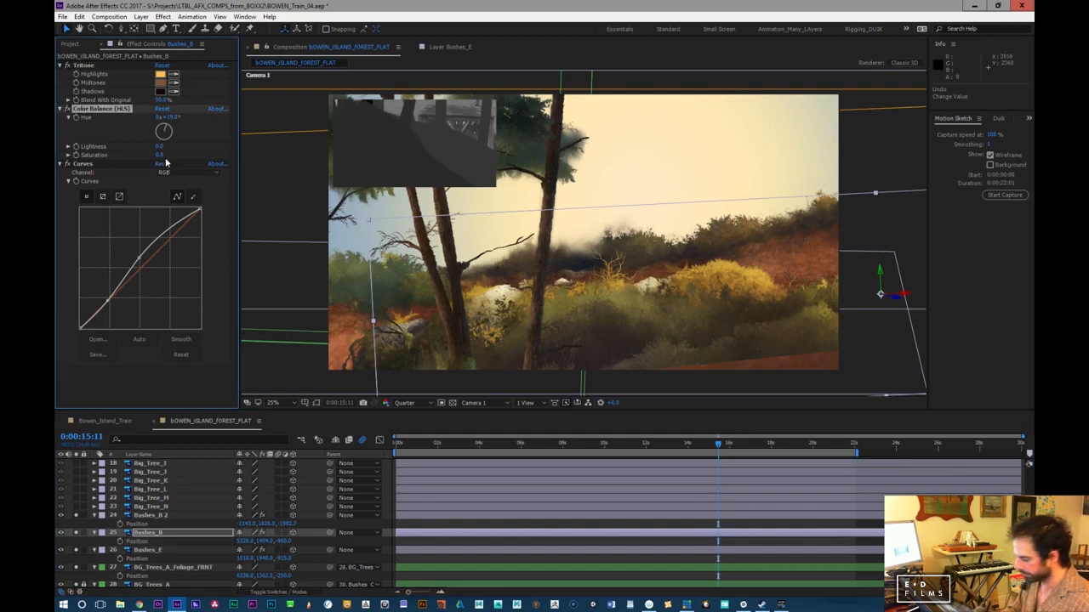
drag(166, 117, 162, 117)
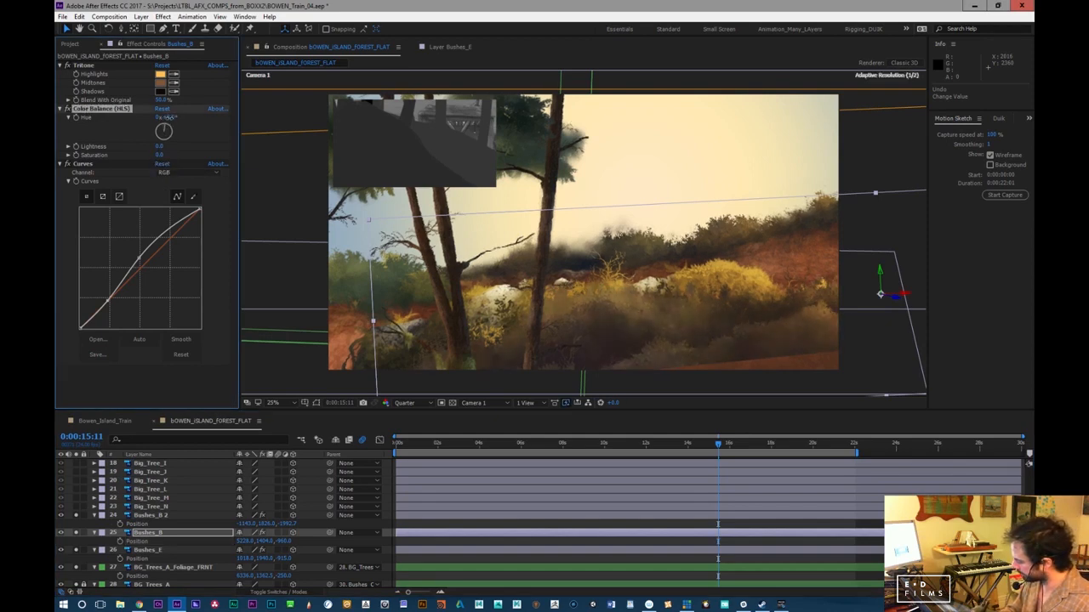
Set Bushes_B's Tritone Blend With Original to 100% and its Color Balance hue to about 5°, keeping saturation at 0
drag(161, 101, 231, 95)
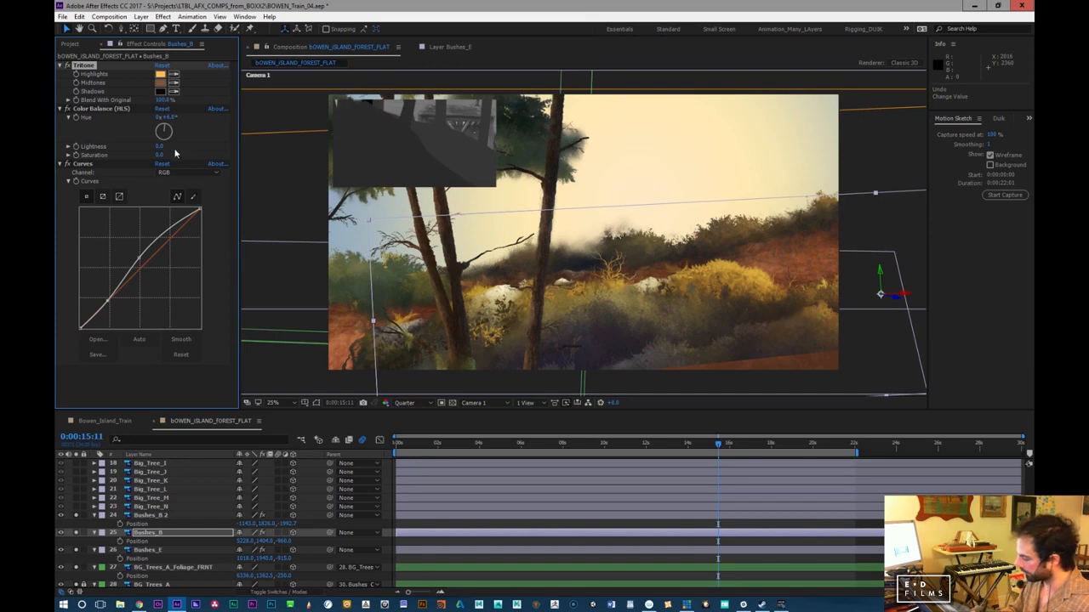
mouse_move(169, 119)
mouse_down()
mouse_move(187, 118)
mouse_move(169, 117)
mouse_up()
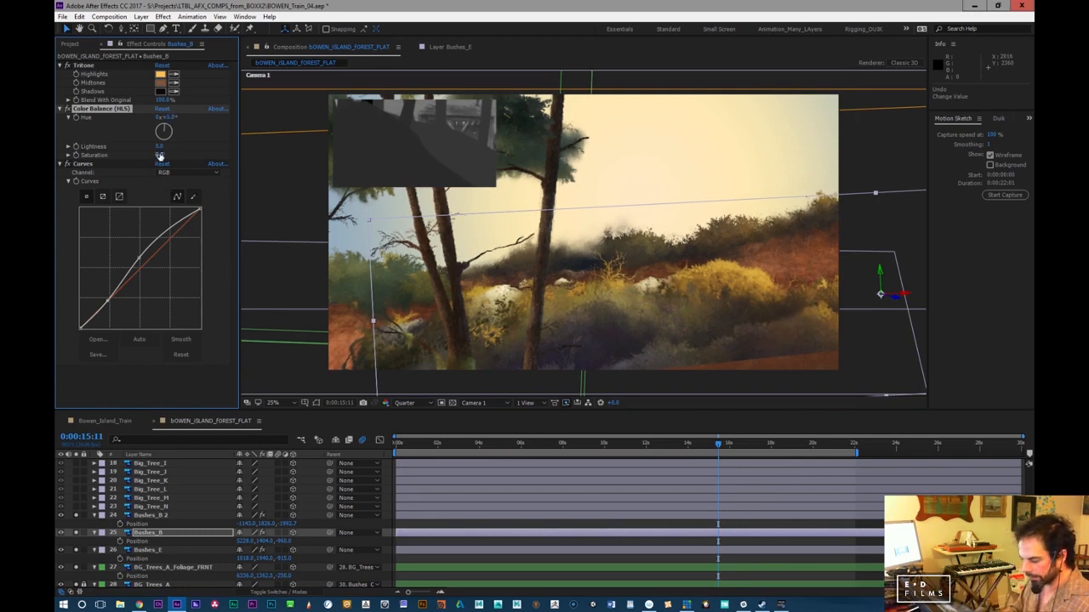
drag(160, 154, 171, 153)
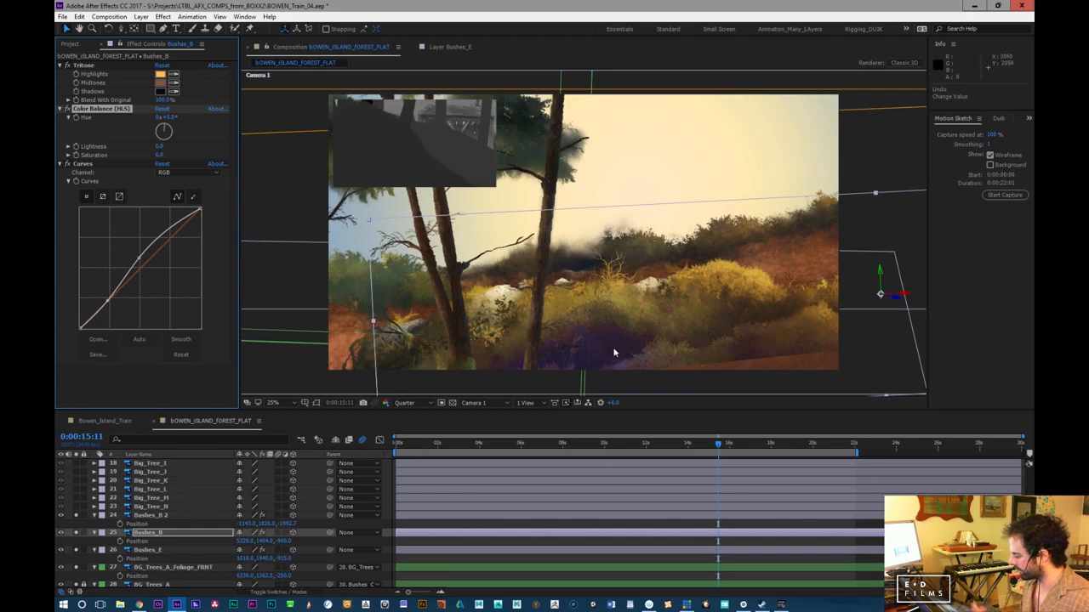
Shift the upper point of Bushes_B's curve toward the highlights, and compare the layer with its effects off and on at 0:00:23:21
drag(138, 257, 172, 228)
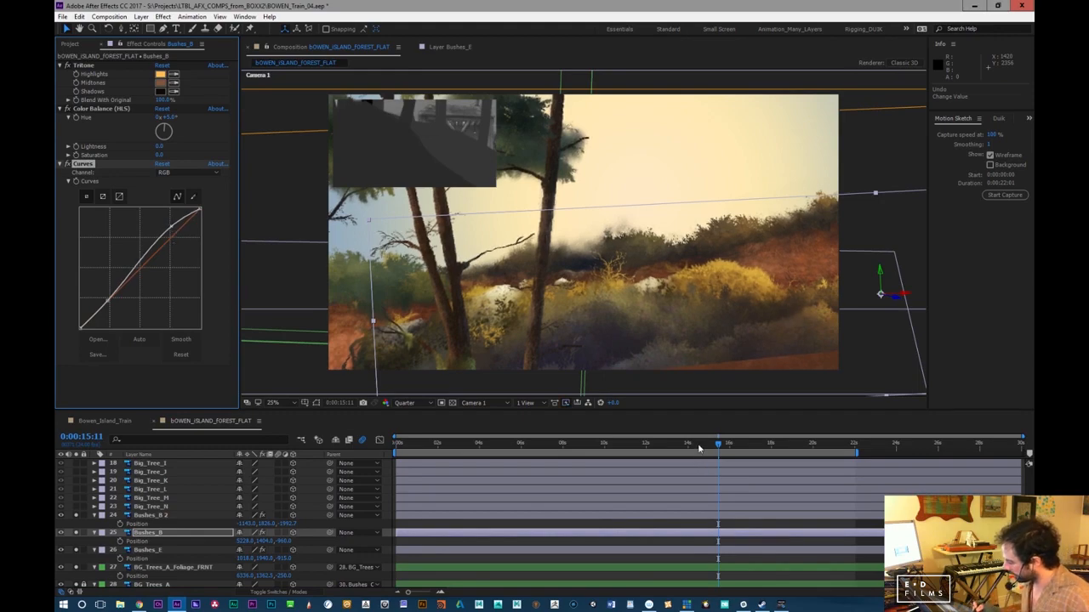
drag(703, 446, 896, 433)
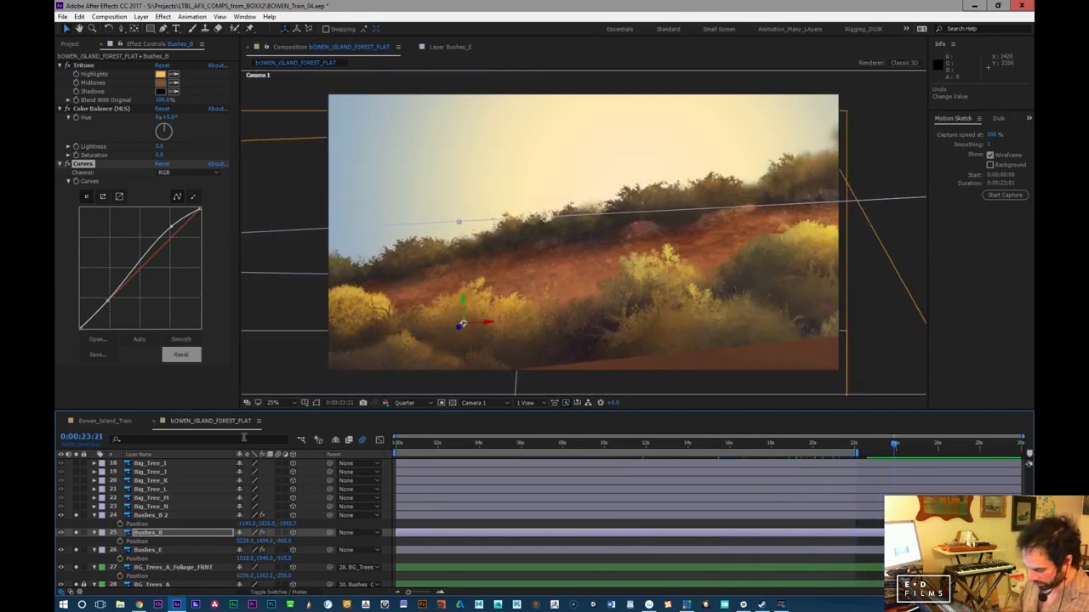
click(262, 533)
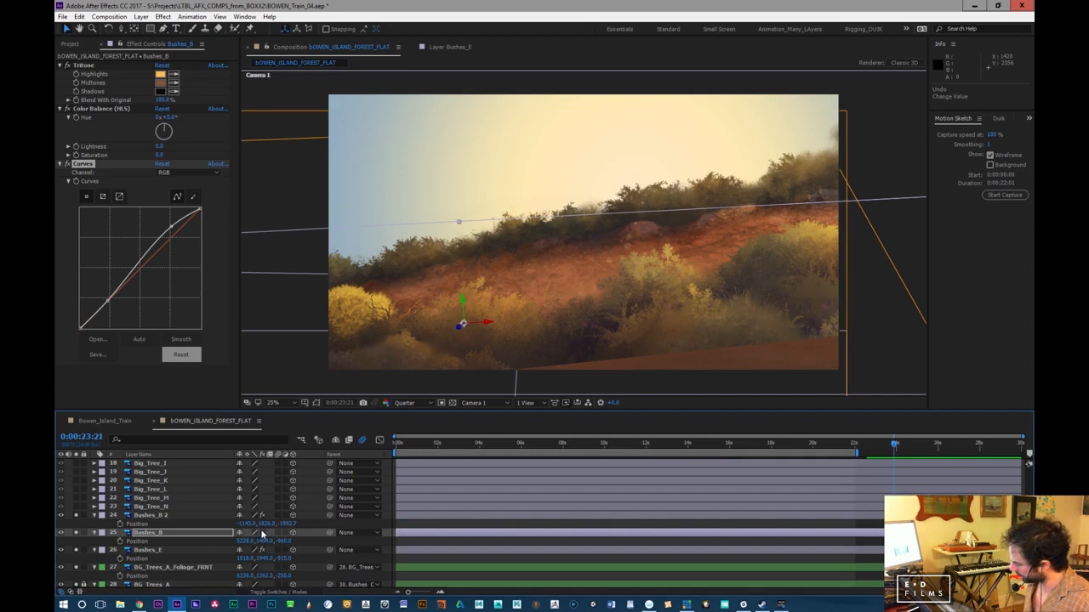
click(262, 533)
click(262, 534)
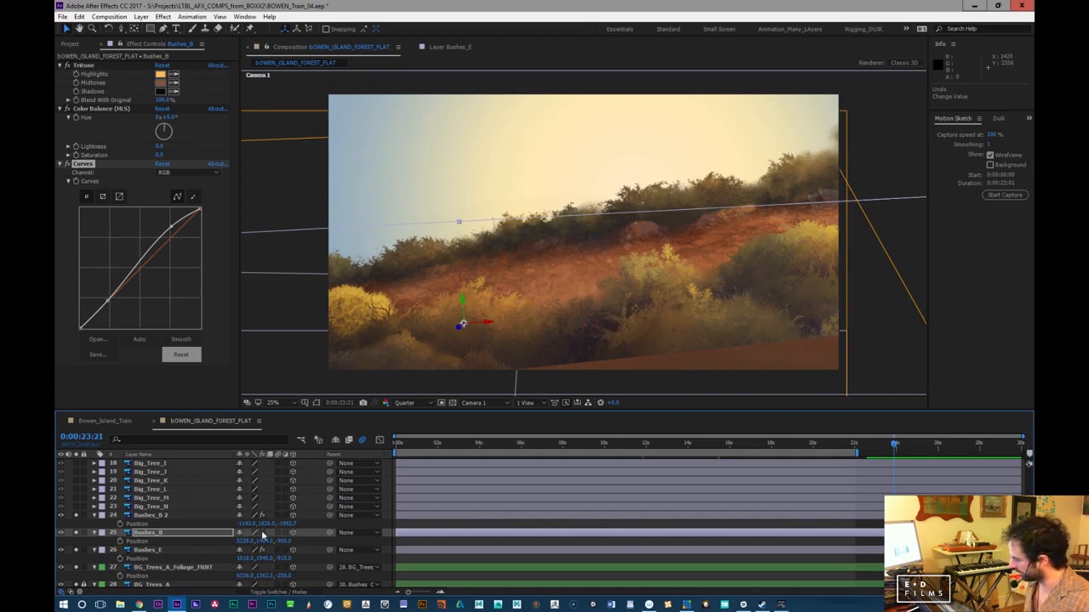
click(262, 533)
Rotate Bushes_B to -5° at 0:00:15:23 and check the slope of the bushes at 0:00:25:07
drag(894, 444, 722, 448)
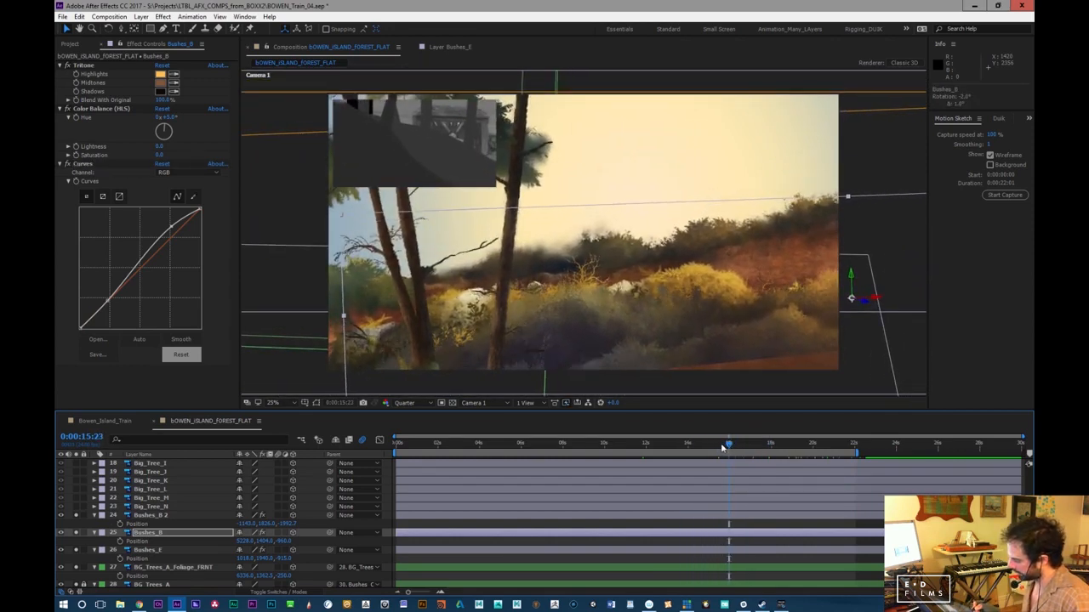
key(KP_Subtract)
key(KP_Subtract)
key(KP_Subtract)
key(KP_Subtract)
key(KP_Add)
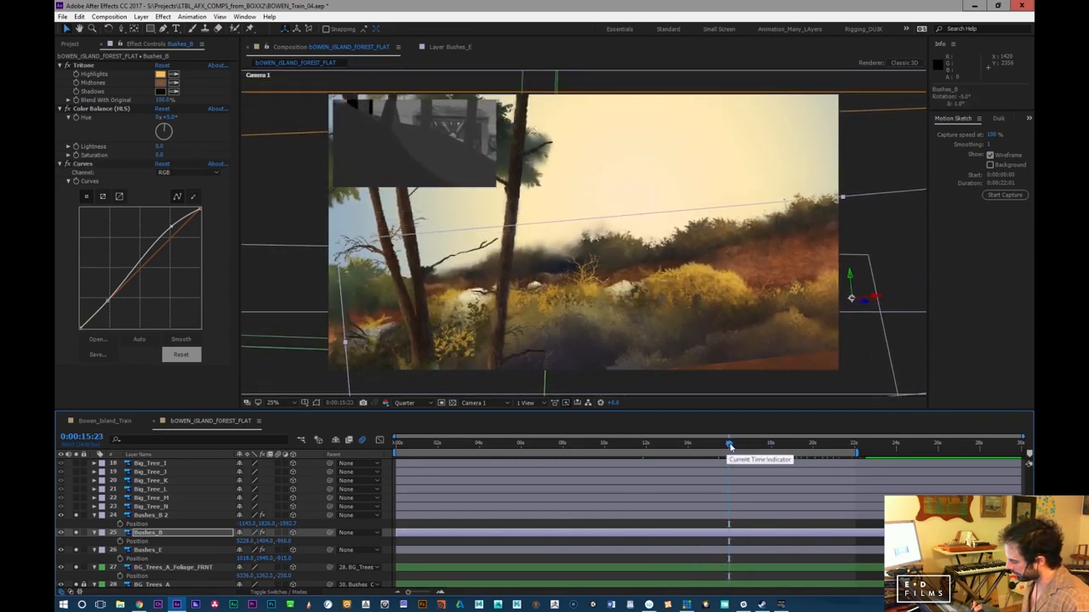
drag(729, 448, 910, 449)
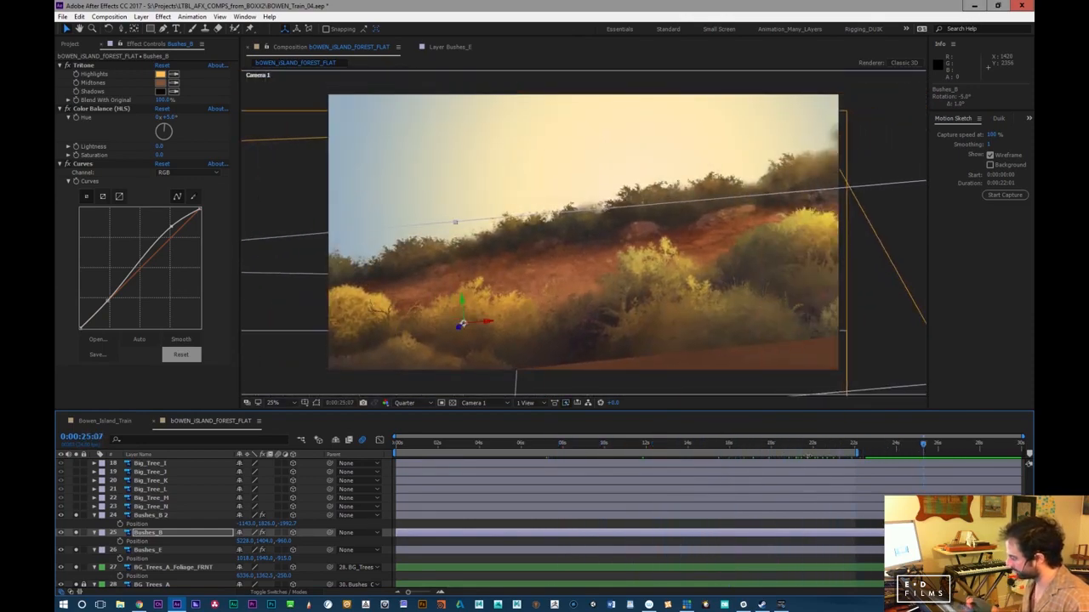
Move Bushes_B to a position of about 4088 in X and 1464 in Y
key(p)
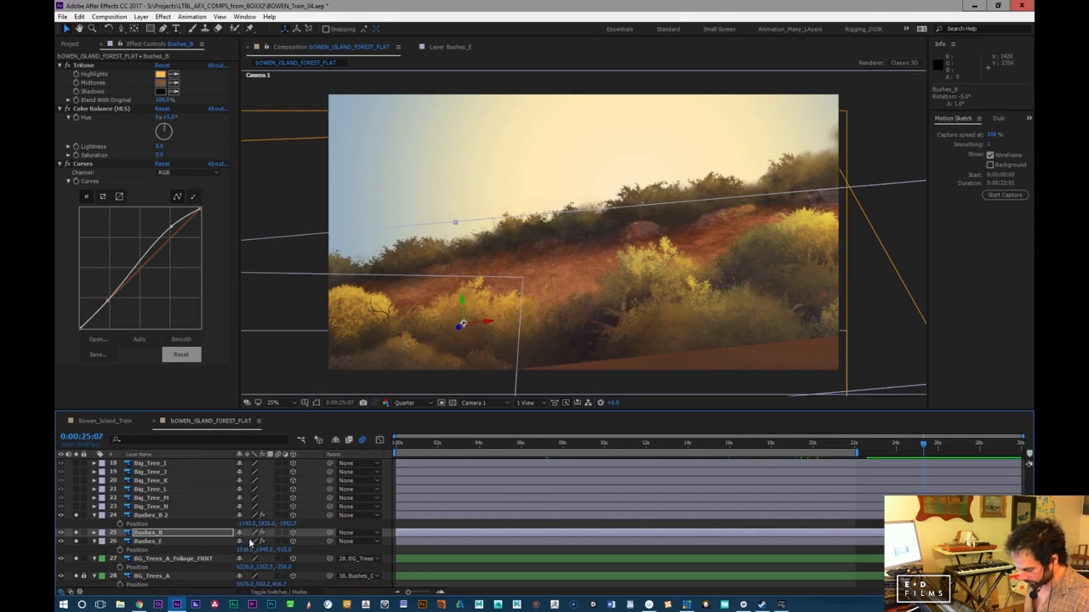
key(p)
mouse_move(246, 541)
mouse_down()
mouse_move(213, 541)
mouse_move(267, 541)
mouse_up()
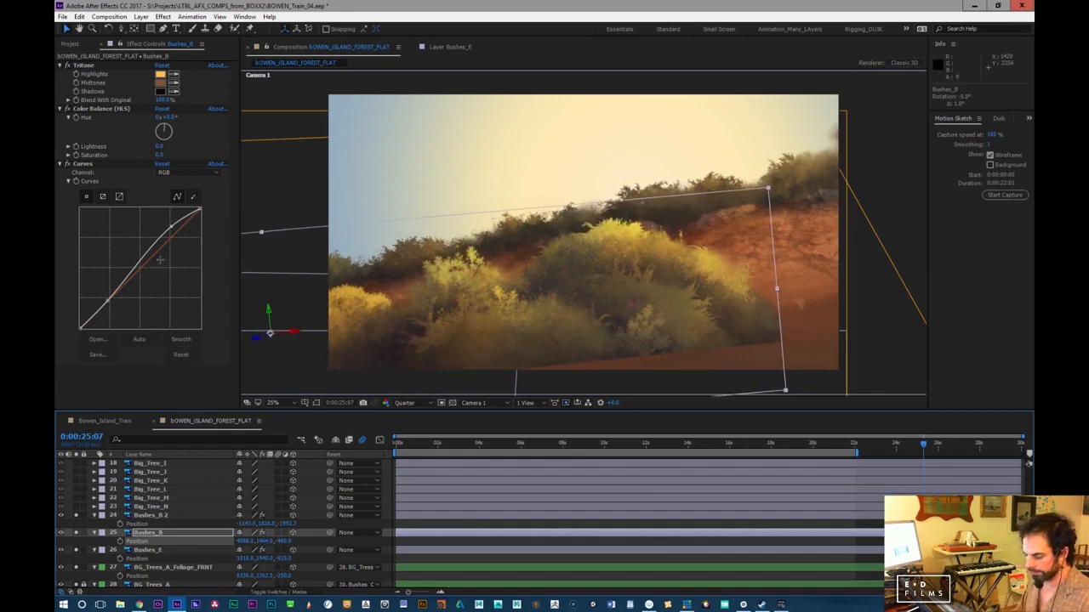
Go to 0:00:12:14 and adjust the rotation of Bushes_B back and forth, settling on -10°
drag(814, 444, 661, 452)
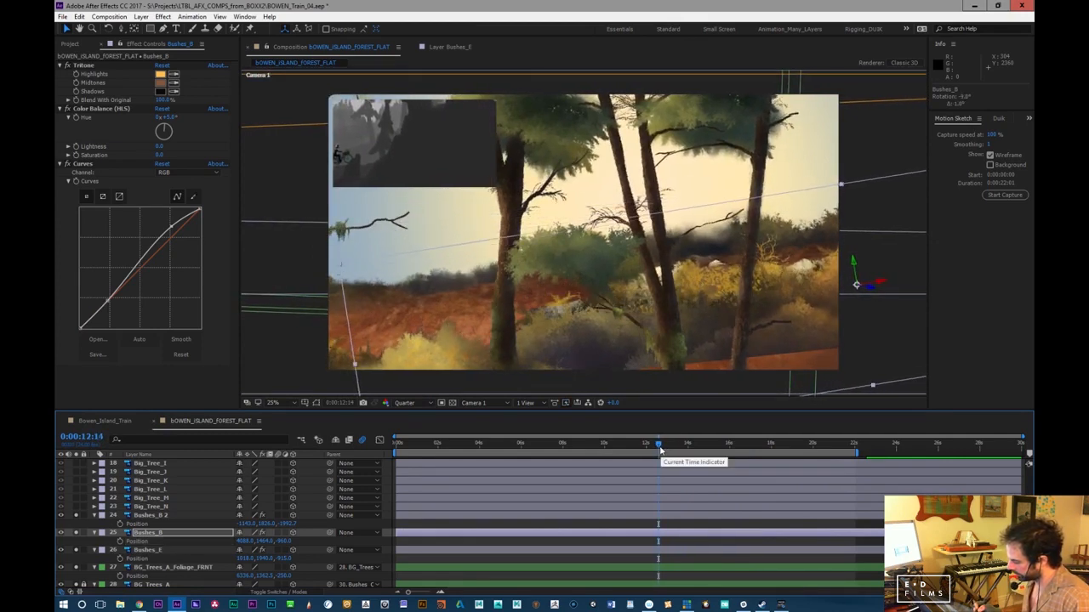
key(KP_Subtract)
key(KP_Subtract)
key(KP_Subtract)
key(KP_Subtract)
key(KP_Subtract)
key(KP_Add)
key(KP_Add)
key(KP_Add)
key(KP_Subtract)
key(KP_Add)
key(KP_Add)
key(KP_Subtract)
key(KP_Add)
Check the bushes at 0:00:15:01 and set Bushes_B's Z position to -980
drag(421, 445, 709, 444)
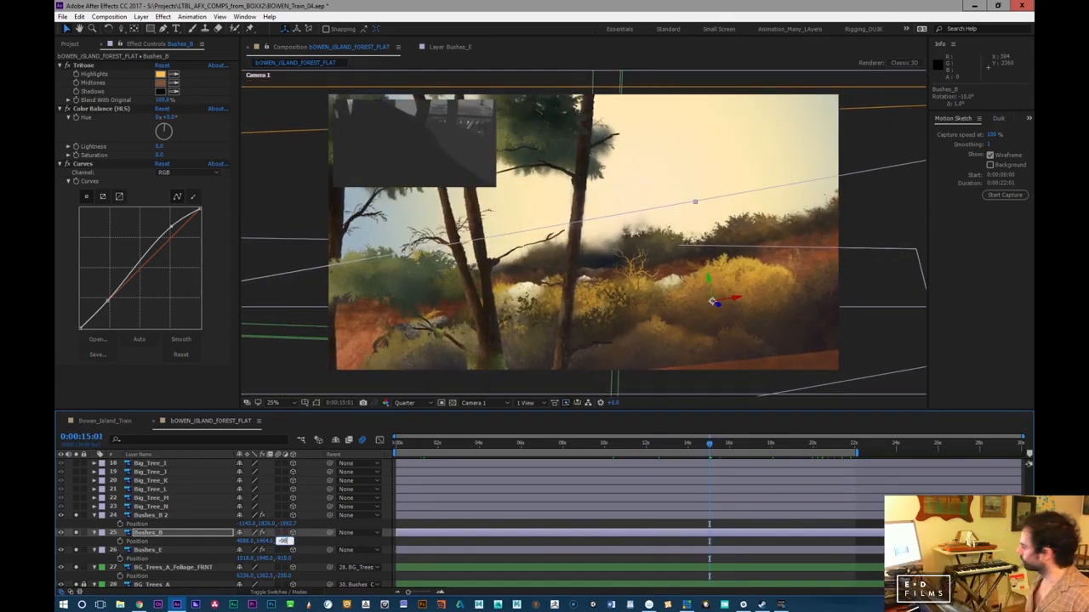
key(Return)
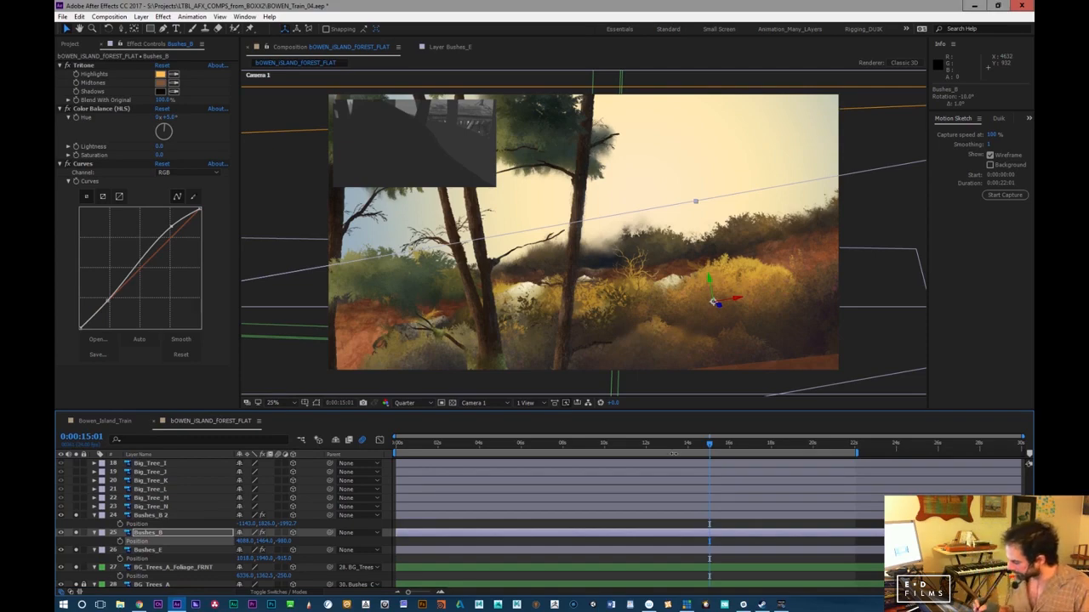
Move Bushes_B to about 3835 in X and 1539 in Y and rotate it to -7°, checking it at 0:00:10:17, 0:00:18:13 and 0:00:12:07
drag(694, 449, 618, 468)
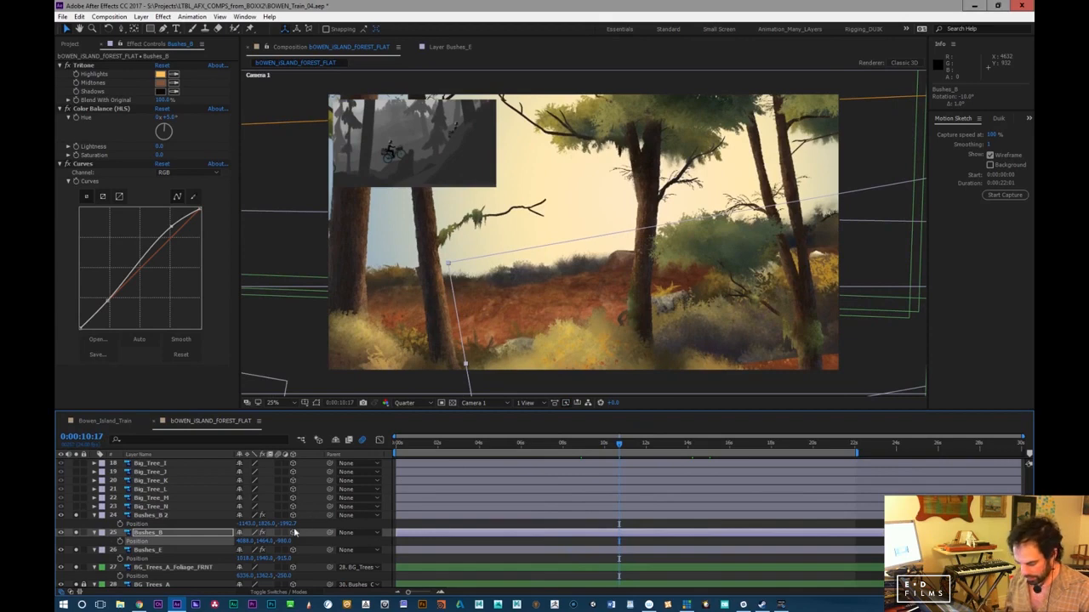
drag(251, 541, 274, 541)
drag(633, 448, 782, 445)
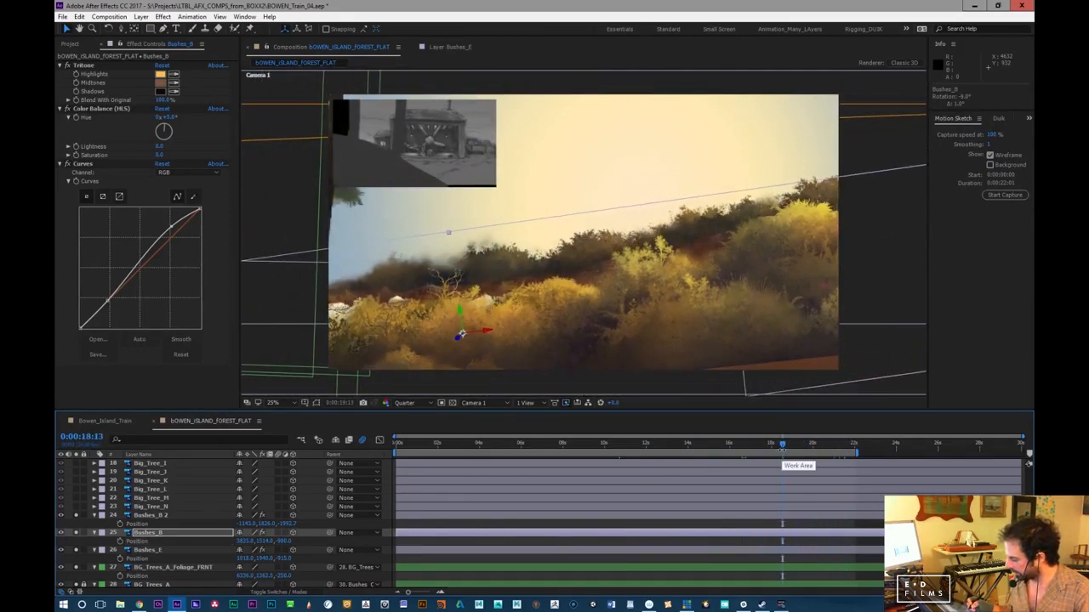
click(411, 448)
drag(409, 451, 651, 421)
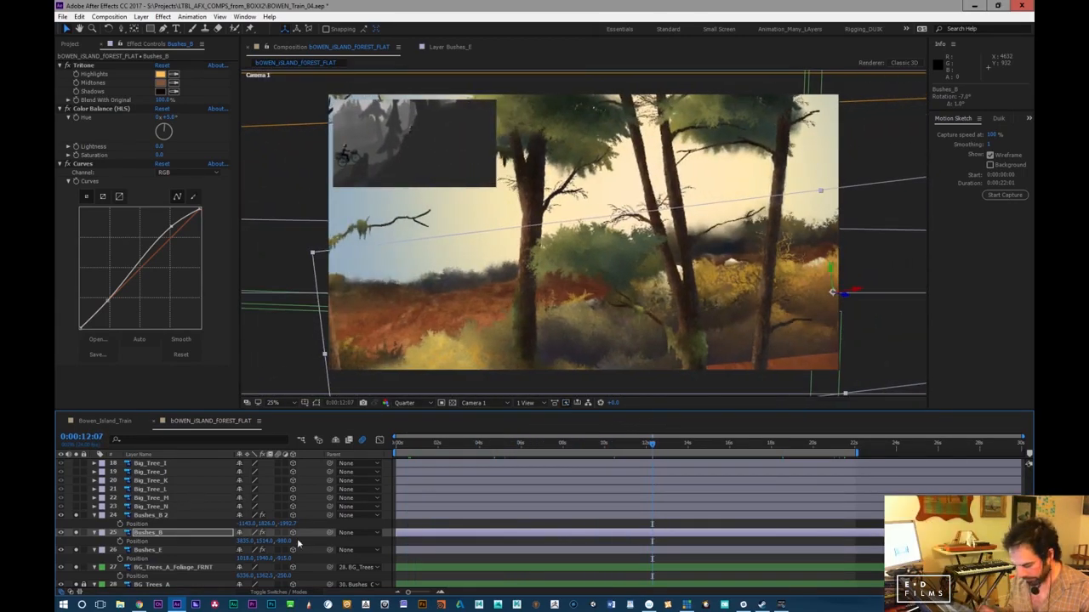
mouse_move(265, 542)
mouse_down()
mouse_move(295, 539)
mouse_move(273, 538)
mouse_up()
Lighten the shadows of Bushes_E slightly with its Curves effect and check the bushes at 0:00:16:23
click(153, 550)
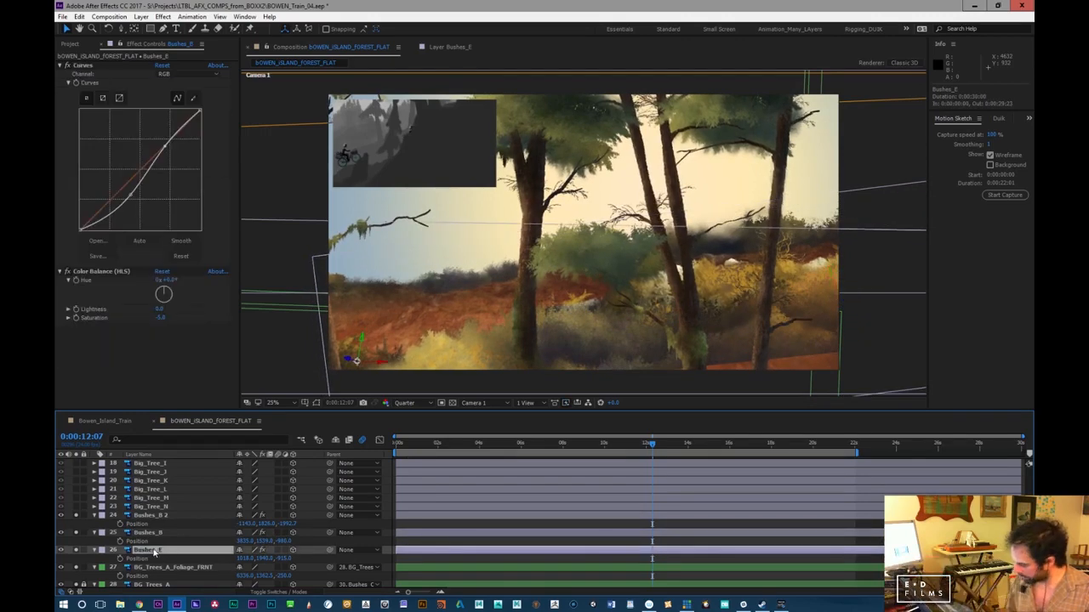
click(76, 550)
click(76, 550)
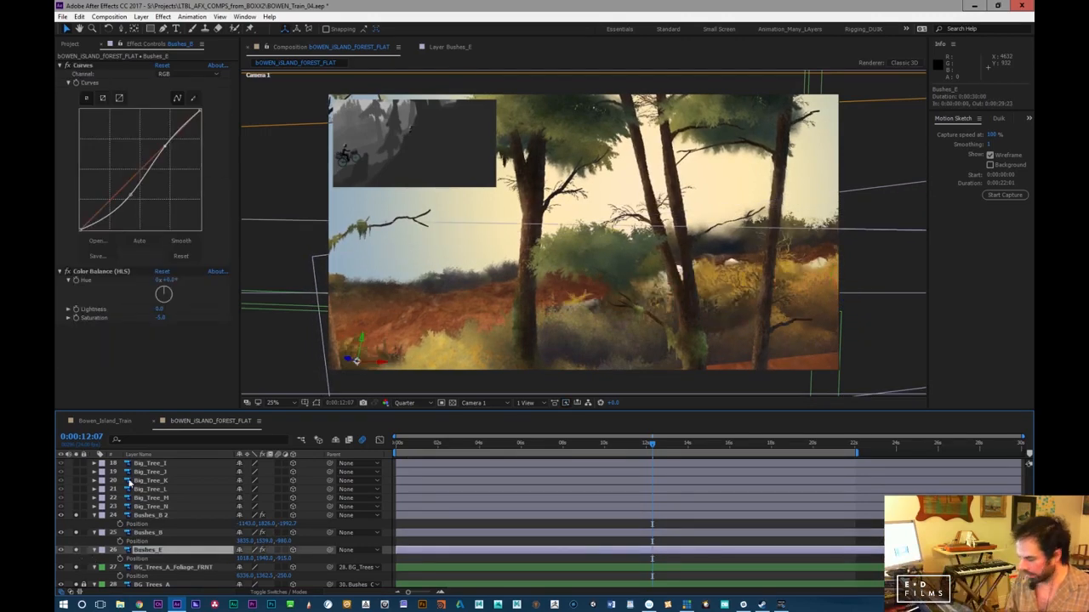
drag(134, 197, 129, 194)
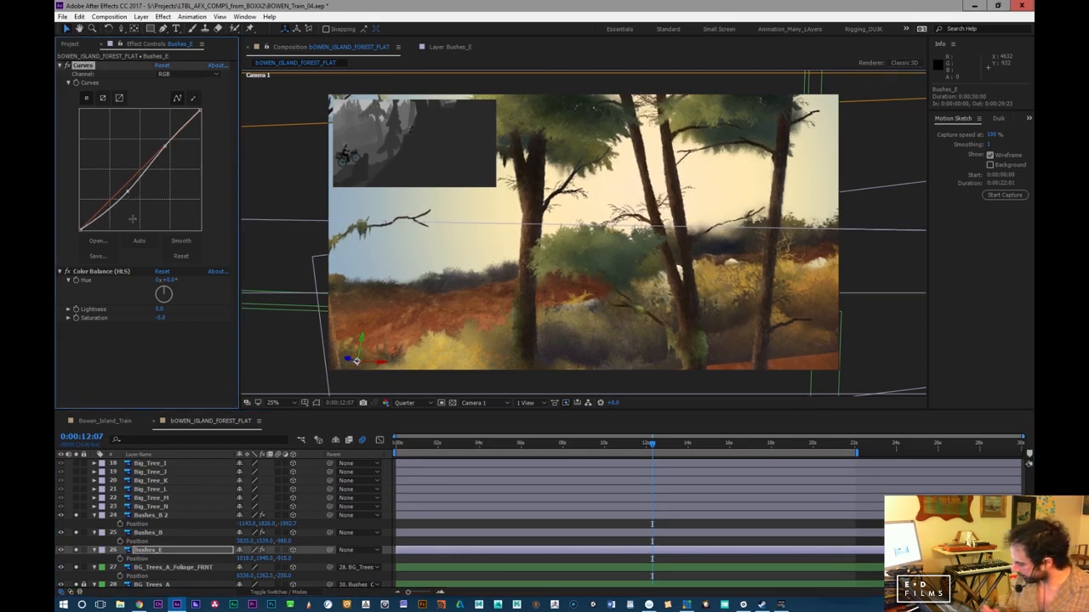
drag(645, 448, 749, 445)
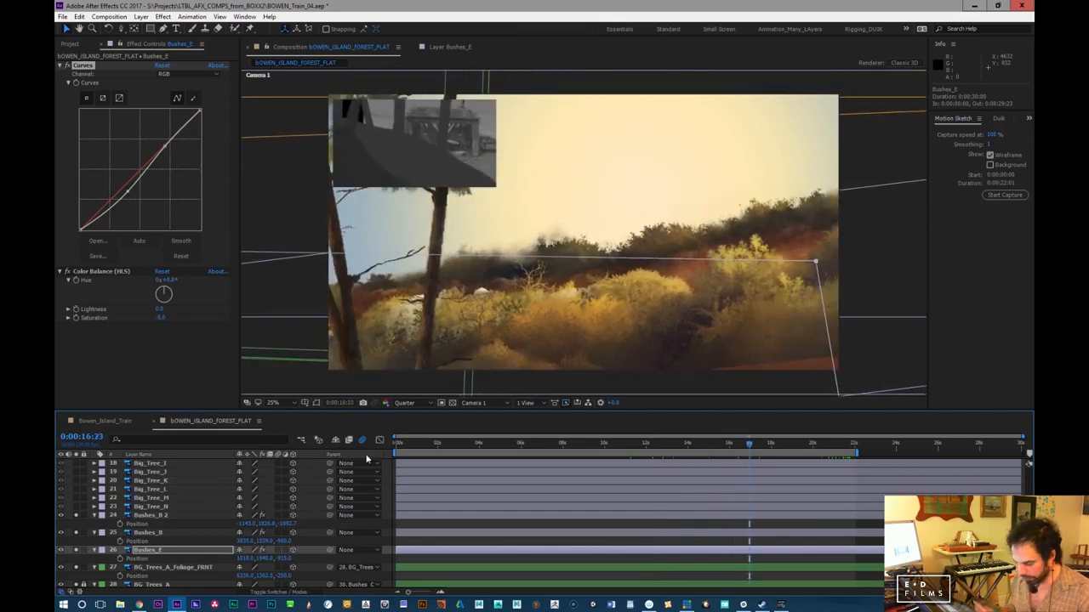
Try a much darker, higher-contrast curve on Bushes_E and undo the curve changes
drag(128, 195, 134, 209)
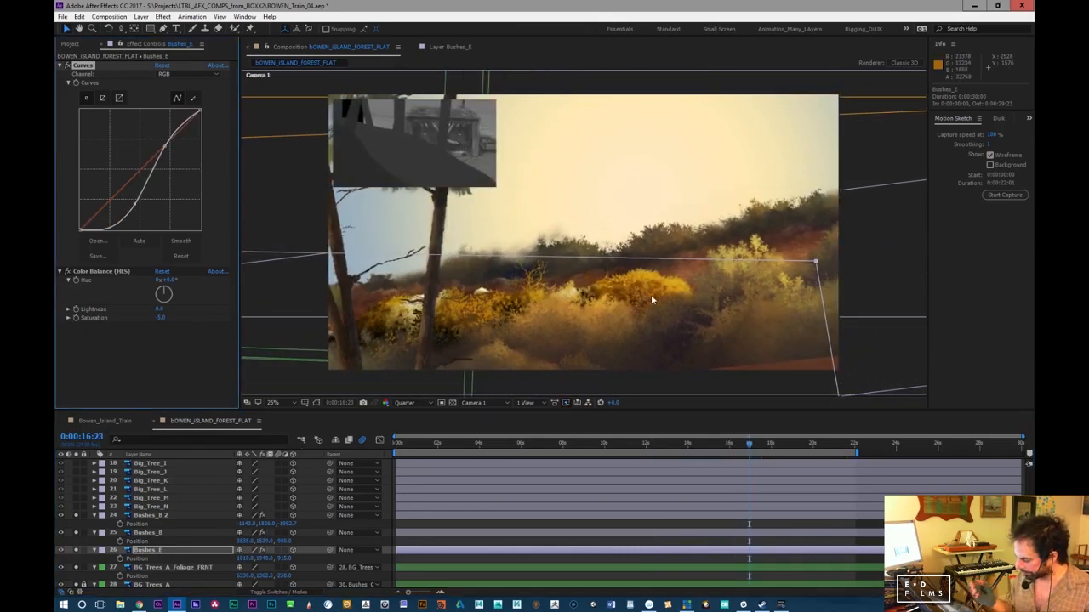
drag(165, 147, 183, 167)
key(ctrl+z)
key(ctrl+z)
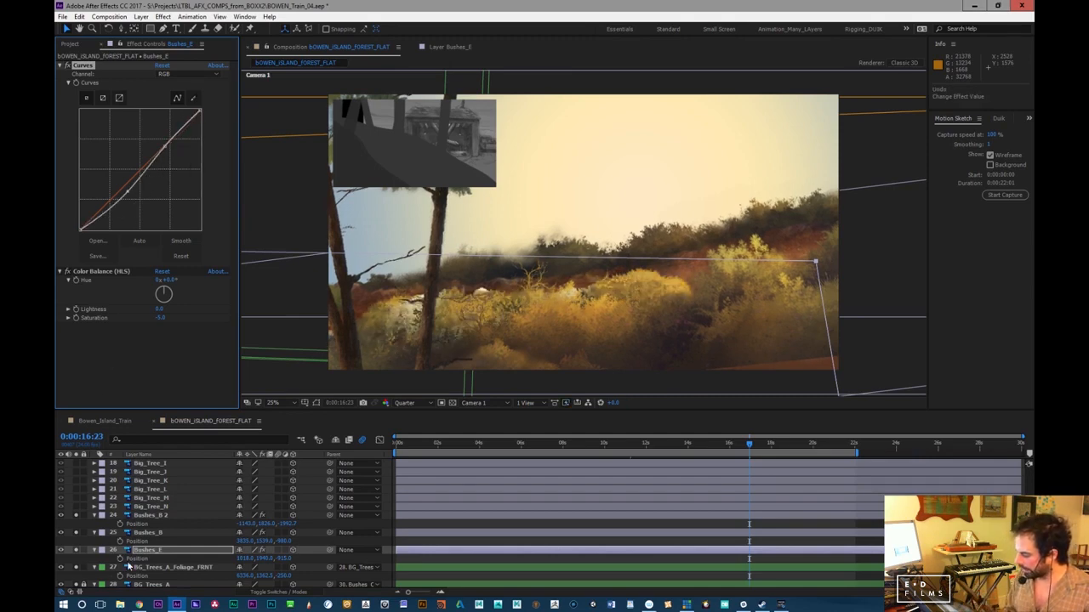
Review the bushes between 0:00:14:16 and 0:00:17:23, go to 0:00:16:14 and add an adjustment layer above the LTBL animatic layer
drag(745, 444, 769, 441)
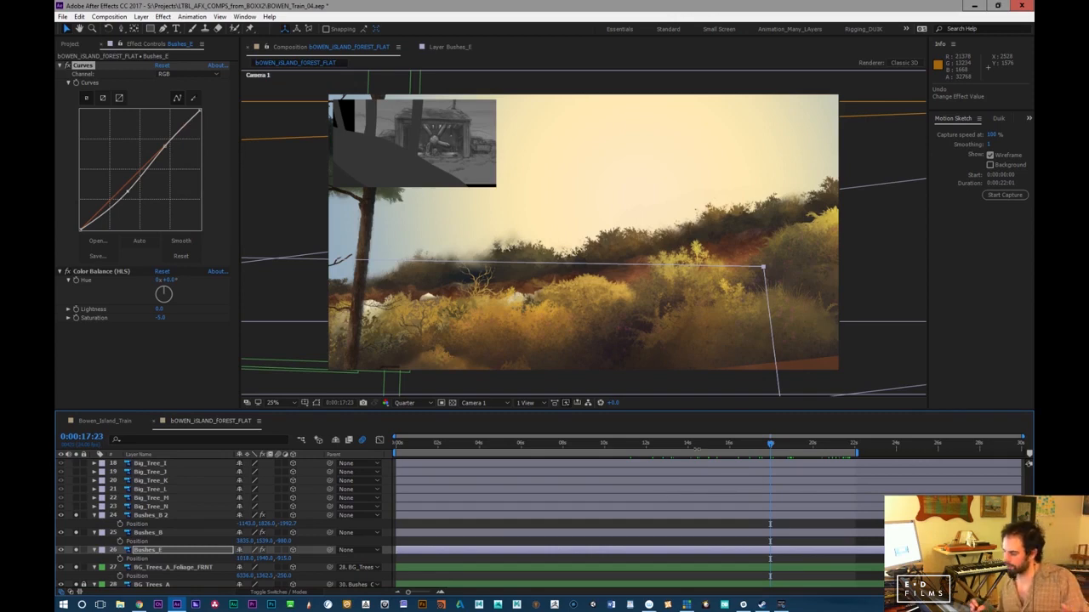
drag(729, 447, 803, 444)
drag(809, 442, 701, 442)
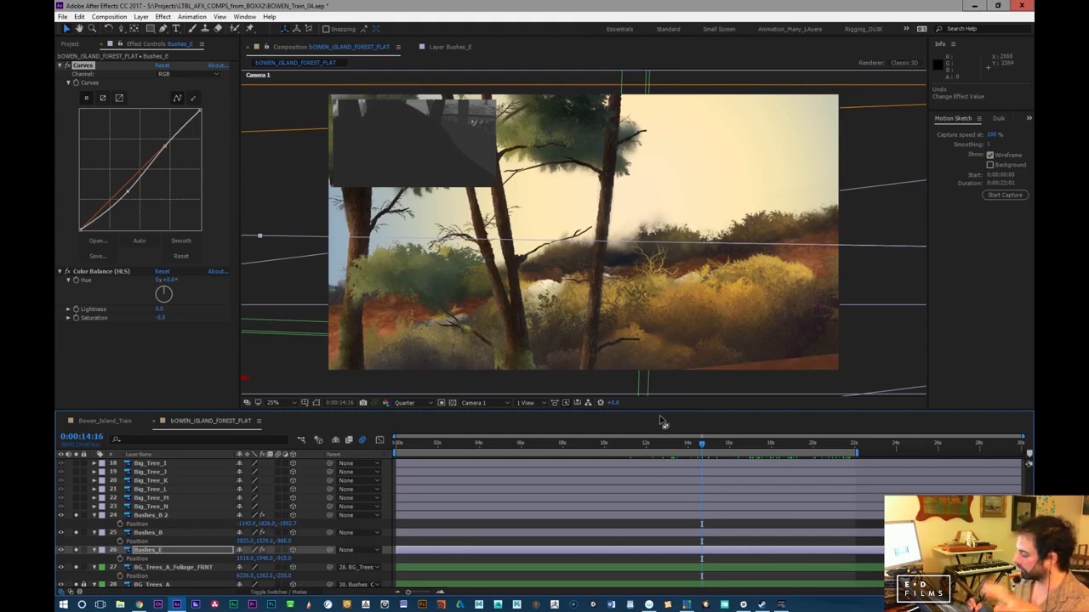
drag(742, 445, 733, 423)
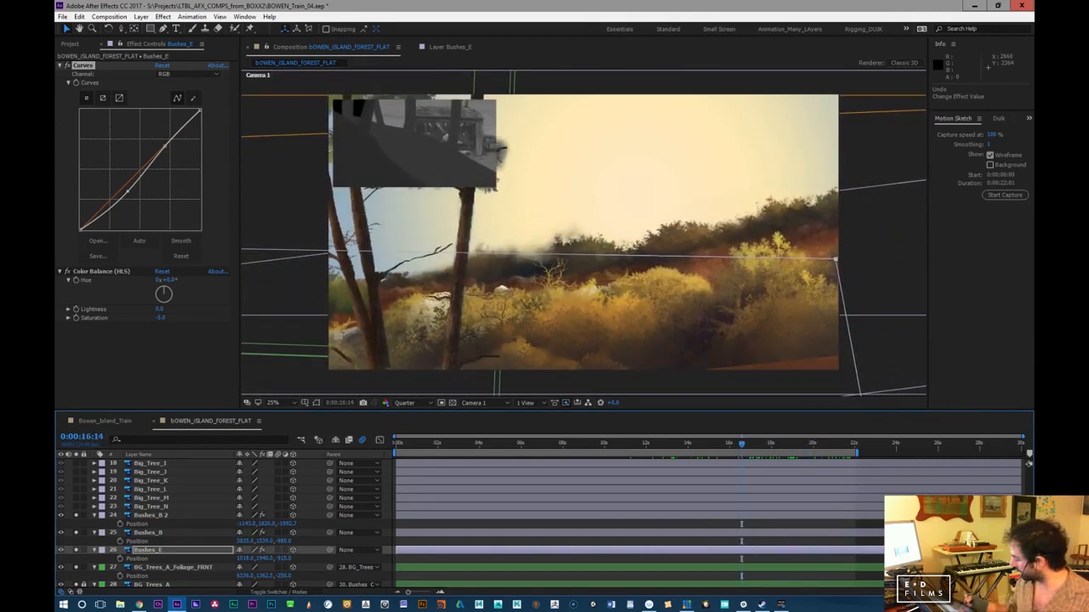
scroll(1029, 464, up, 6)
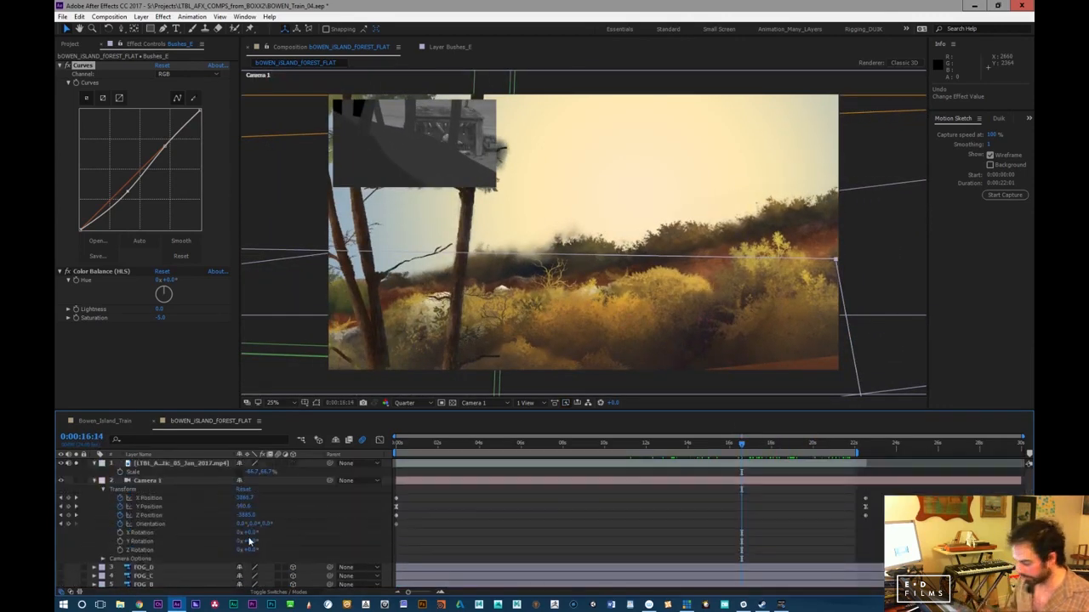
click(157, 462)
click(140, 16)
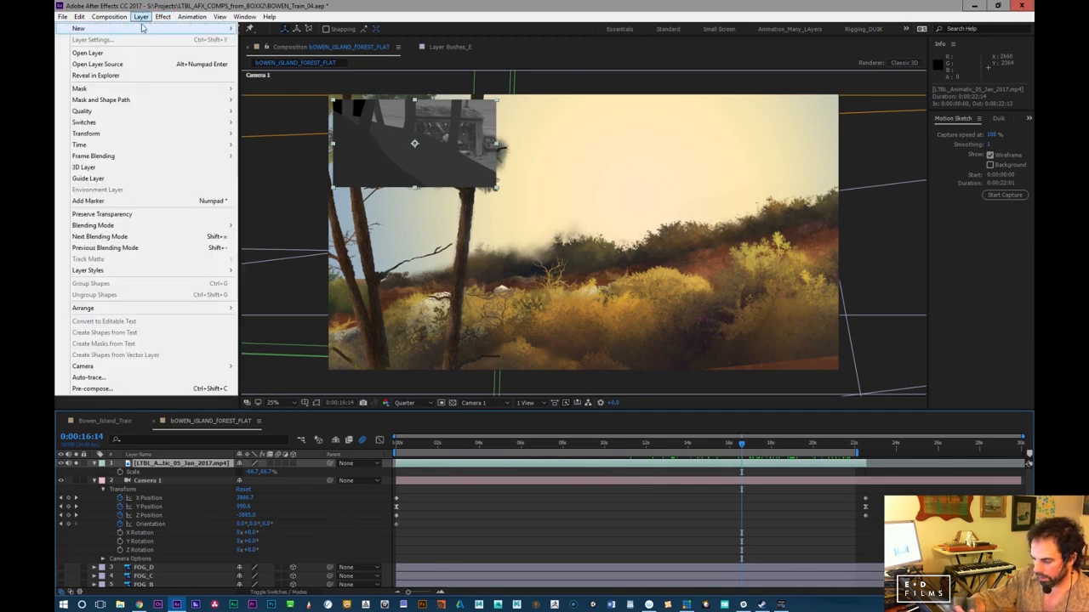
mouse_move(140, 16)
mouse_move(166, 31)
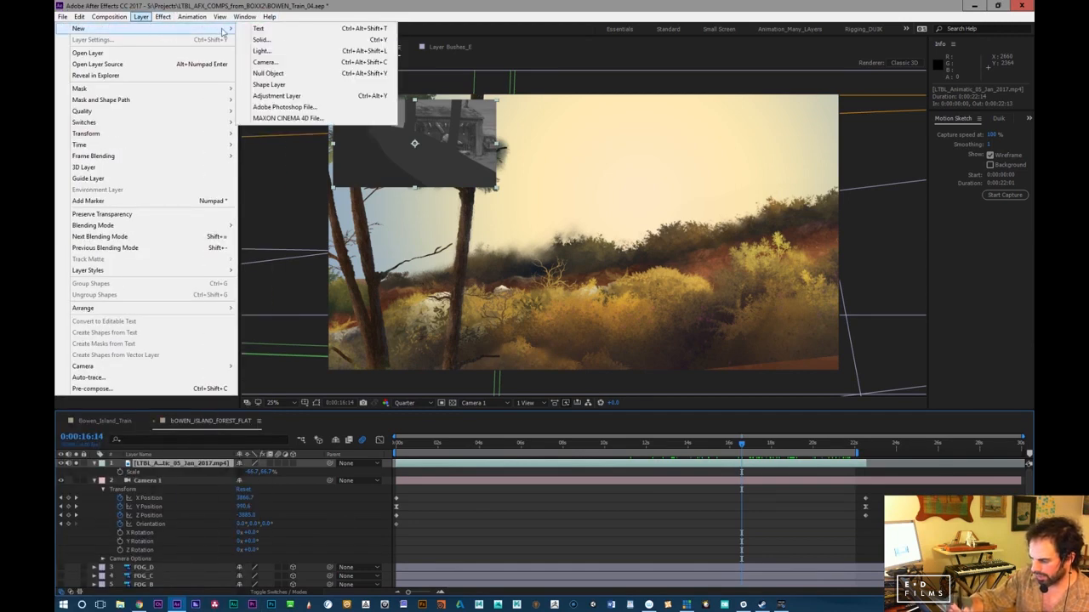
click(276, 96)
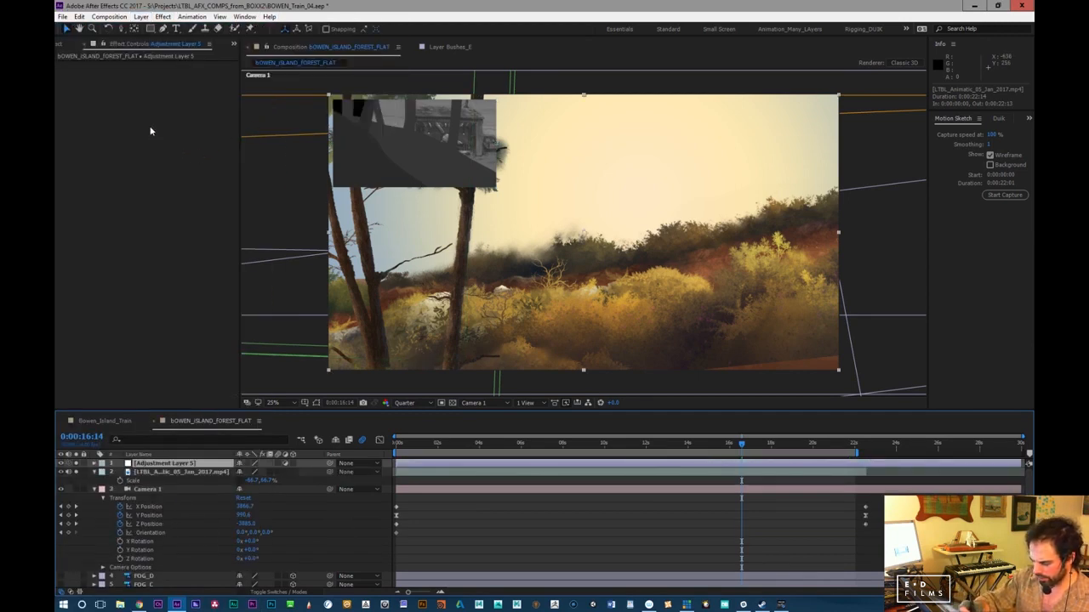
Apply a Gaussian Blur with a blurriness of 200 to the adjustment layer
right_click(150, 131)
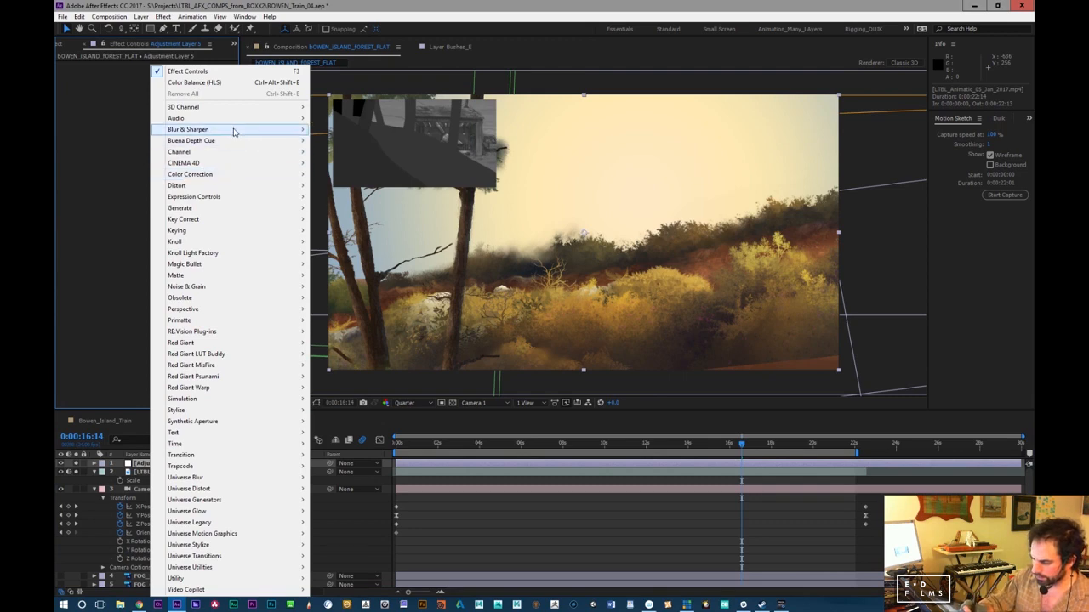
mouse_move(235, 132)
click(115, 246)
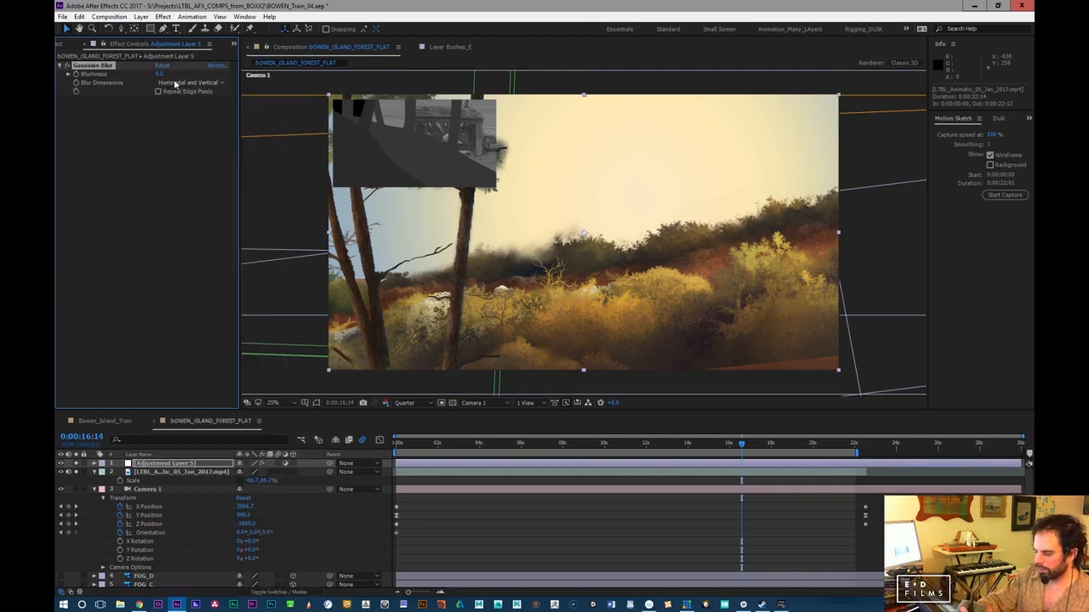
key(Return)
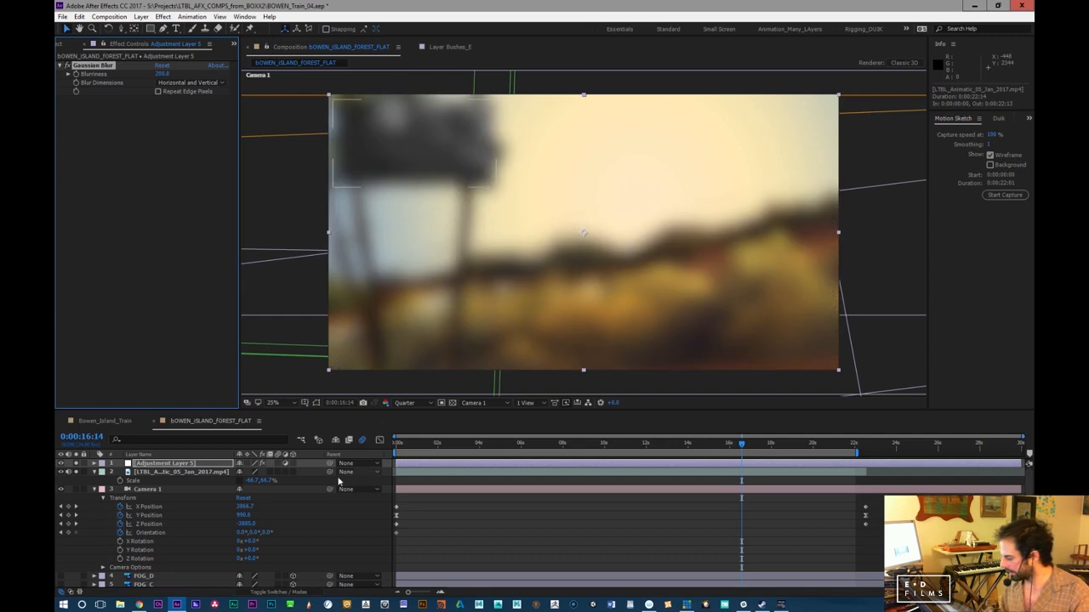
Examine the blurred shapes and colour masses at 0:00:14:10, 0:00:18:03 and 0:00:20:03, and hide the adjustment layer
drag(729, 450, 695, 442)
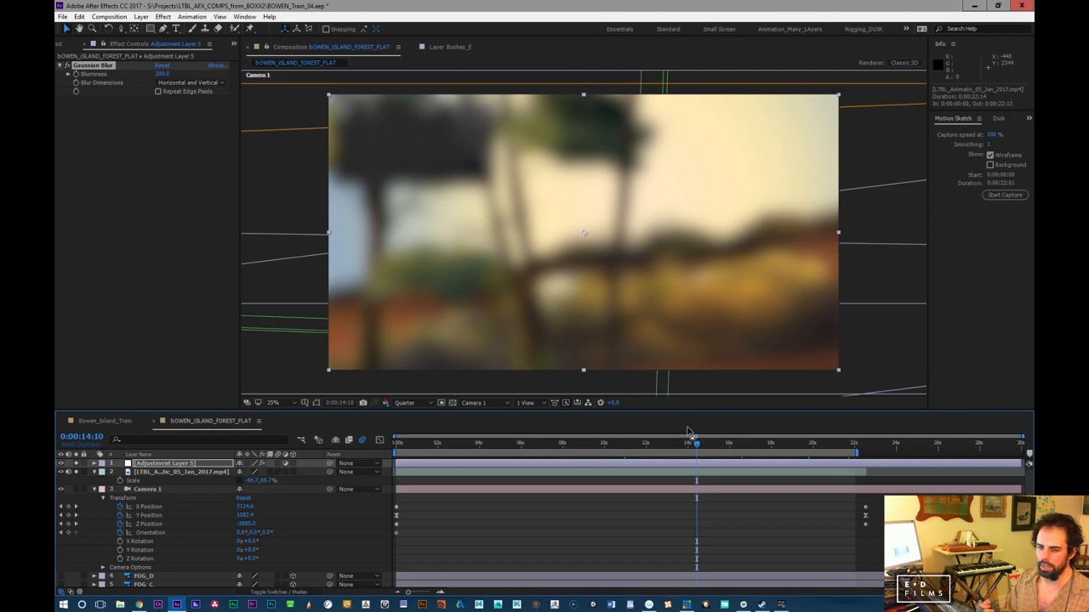
drag(705, 448, 773, 448)
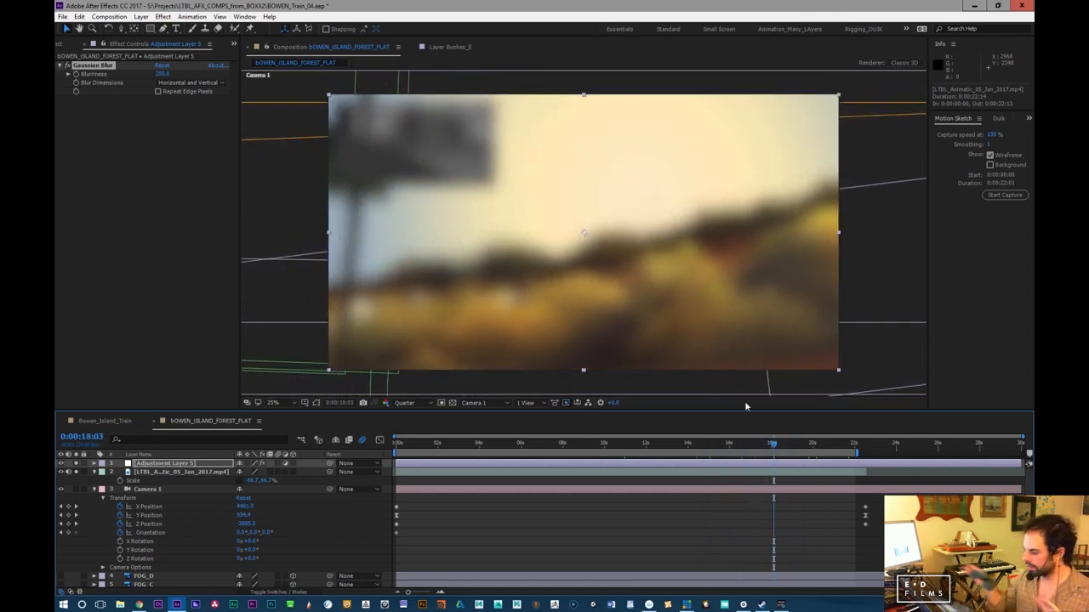
drag(783, 444, 814, 443)
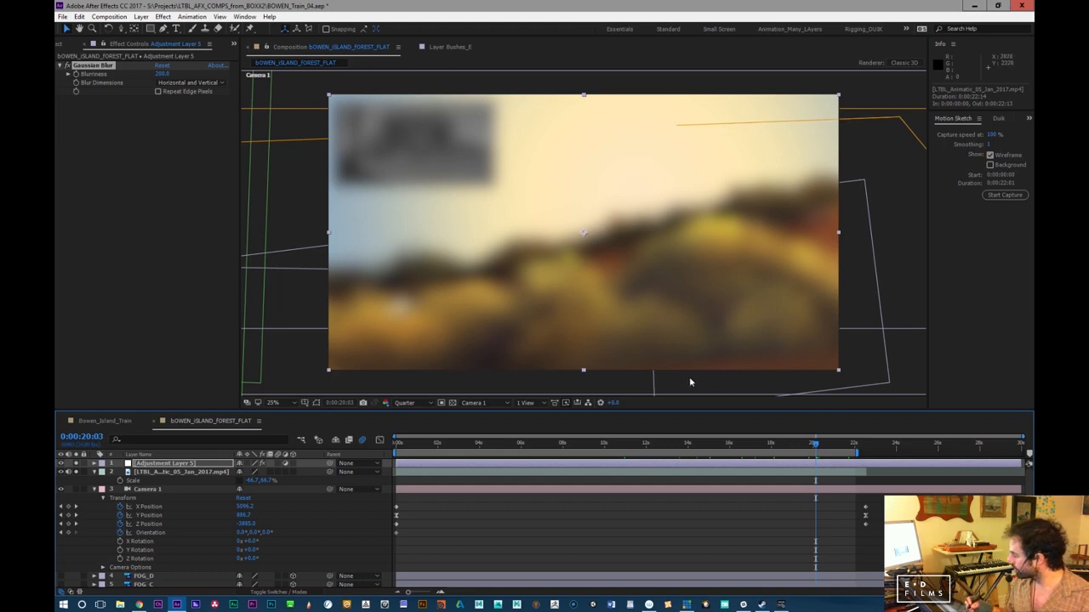
click(61, 463)
Examine the opening frame with the blur adjustment layer enabled, hide that layer again and go to 0:00:20:17
drag(812, 451, 359, 460)
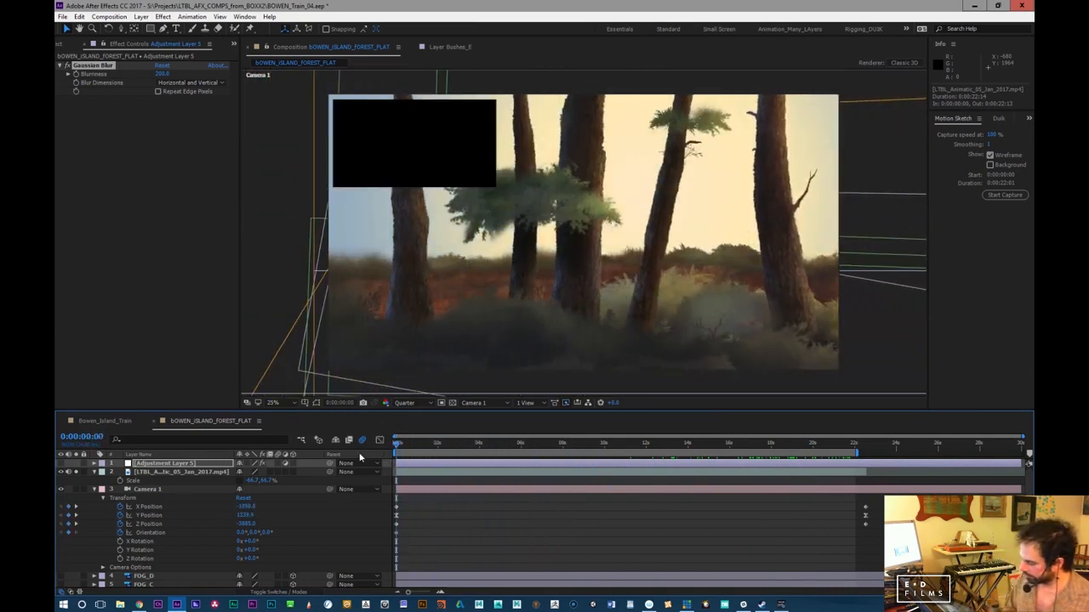
click(76, 464)
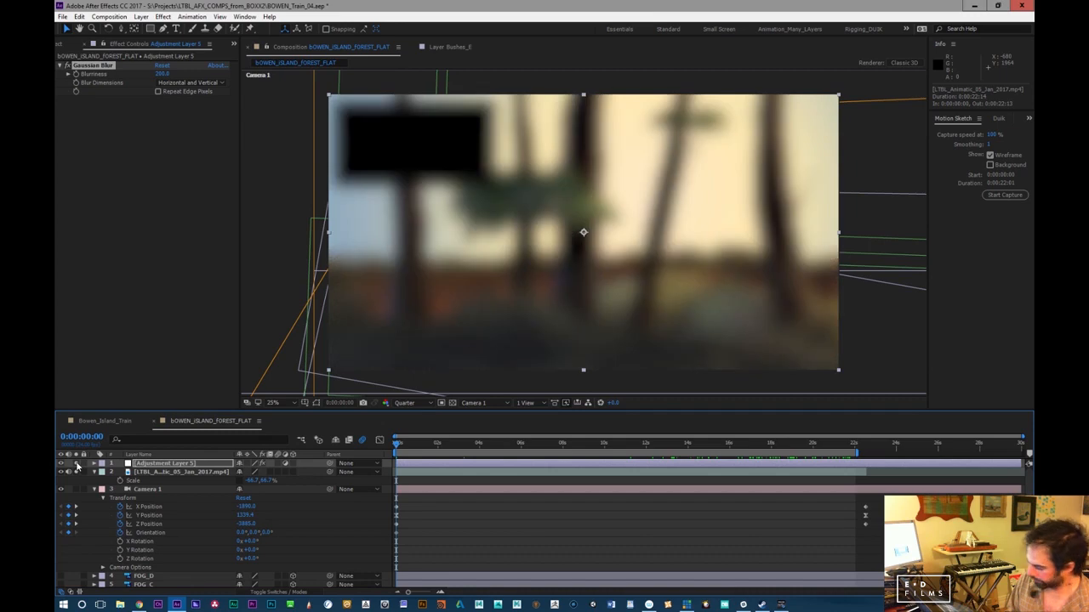
mouse_move(419, 448)
mouse_down()
mouse_move(486, 448)
mouse_move(400, 458)
mouse_move(432, 448)
mouse_move(418, 449)
mouse_move(854, 448)
mouse_move(403, 448)
mouse_move(425, 449)
mouse_up()
key(comma)
drag(483, 466, 349, 475)
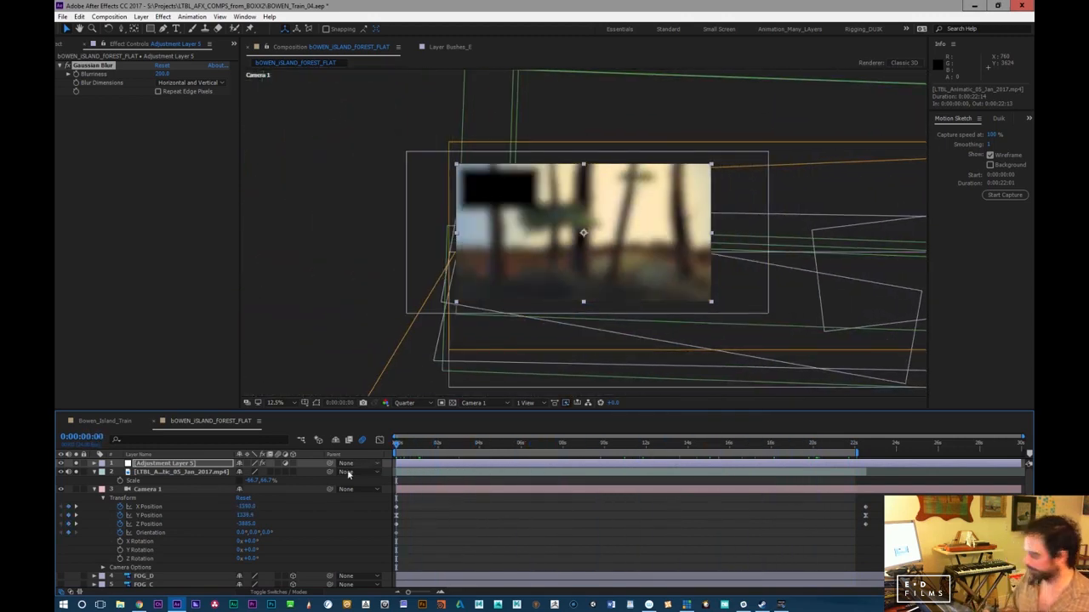
click(62, 464)
drag(458, 449, 832, 448)
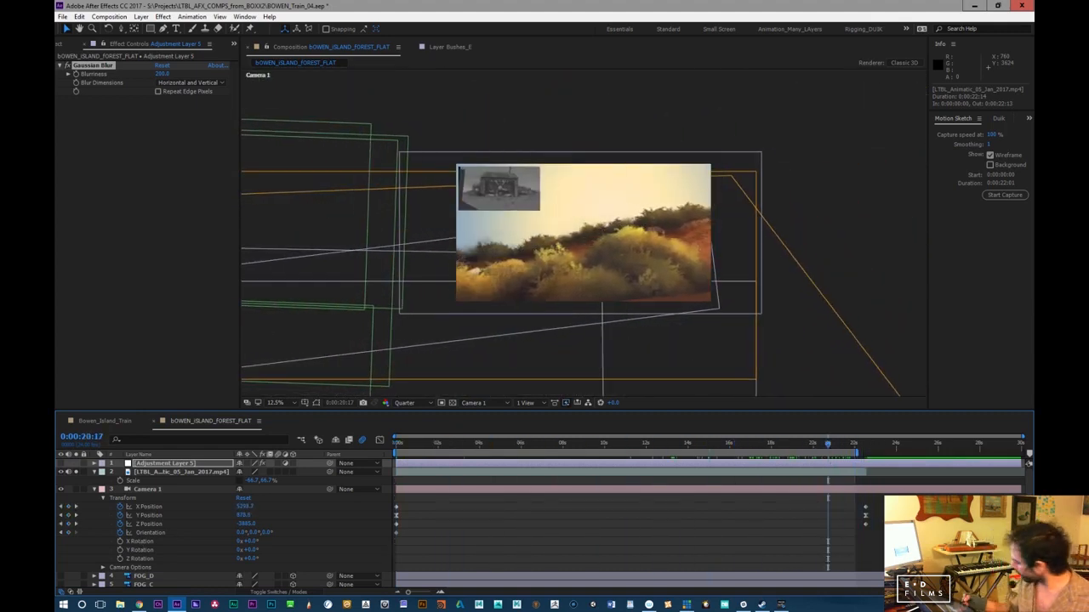
Solo the Bushese_A layer and reorder it to sit between Big_Tree_N and Bushes_B 2
scroll(1027, 489, down, 10)
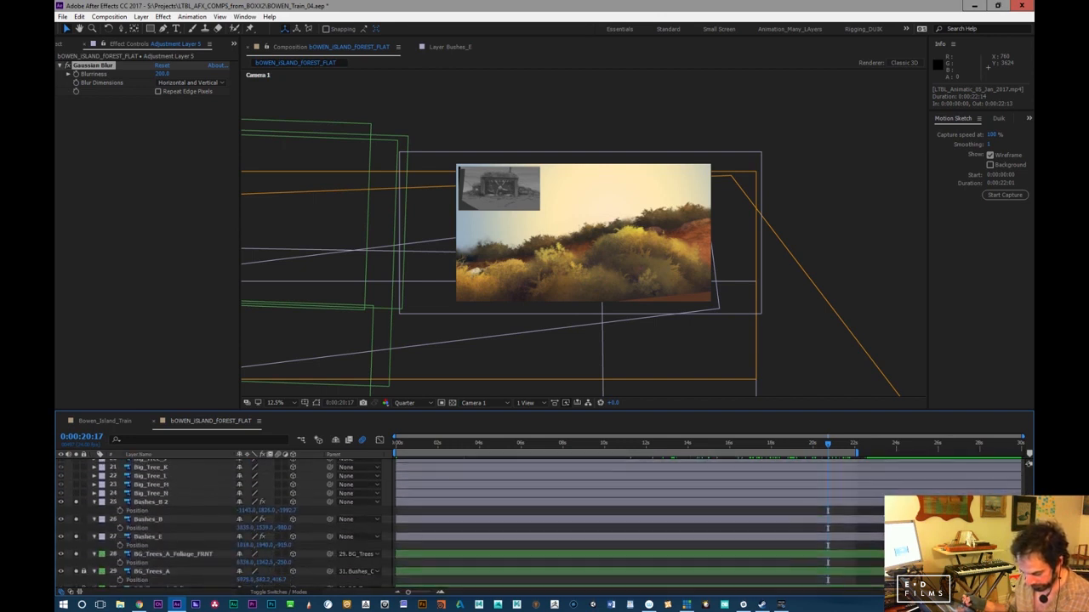
scroll(1029, 464, up, 8)
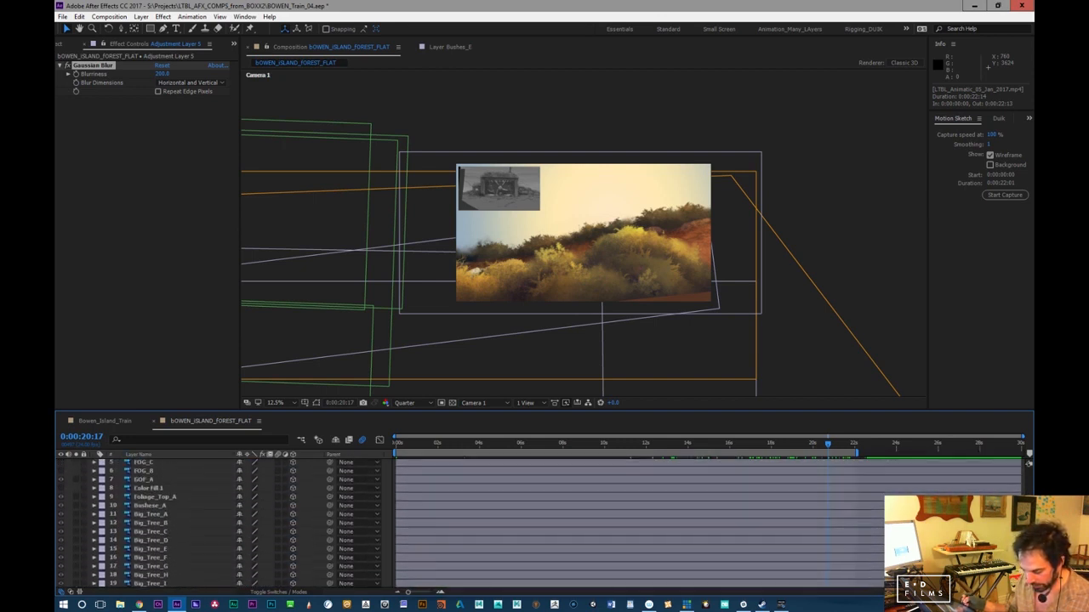
click(147, 506)
click(74, 503)
drag(156, 504, 177, 513)
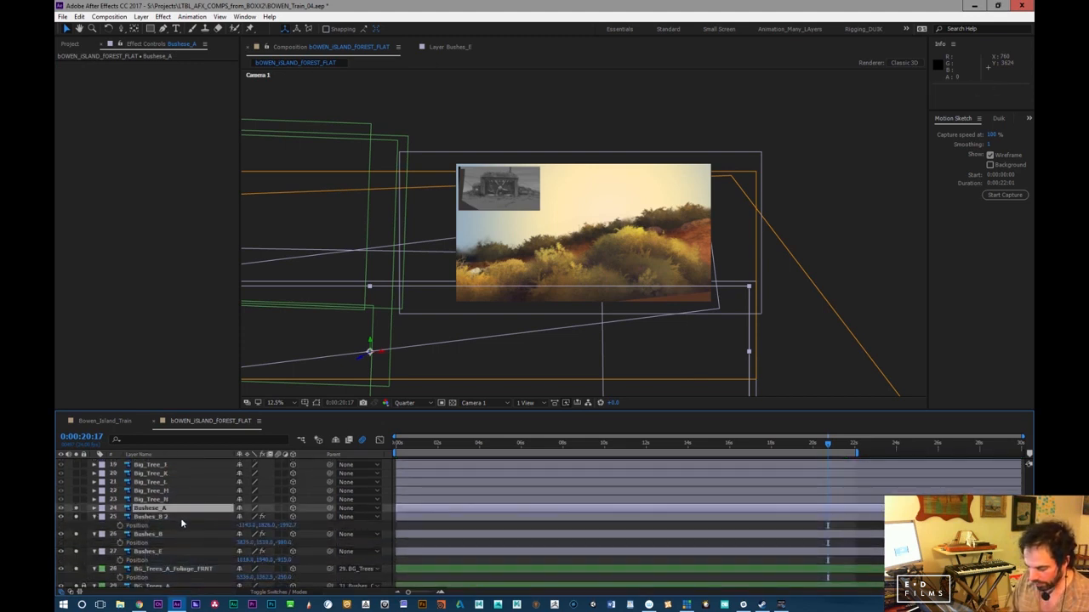
Move Bushese_A to about 3653 in X and 1528 in Y, and rotate it to -3° to follow the slope
key(p)
mouse_move(277, 518)
mouse_down()
mouse_move(215, 517)
mouse_move(283, 521)
mouse_move(258, 516)
mouse_up()
key(ctrl+z)
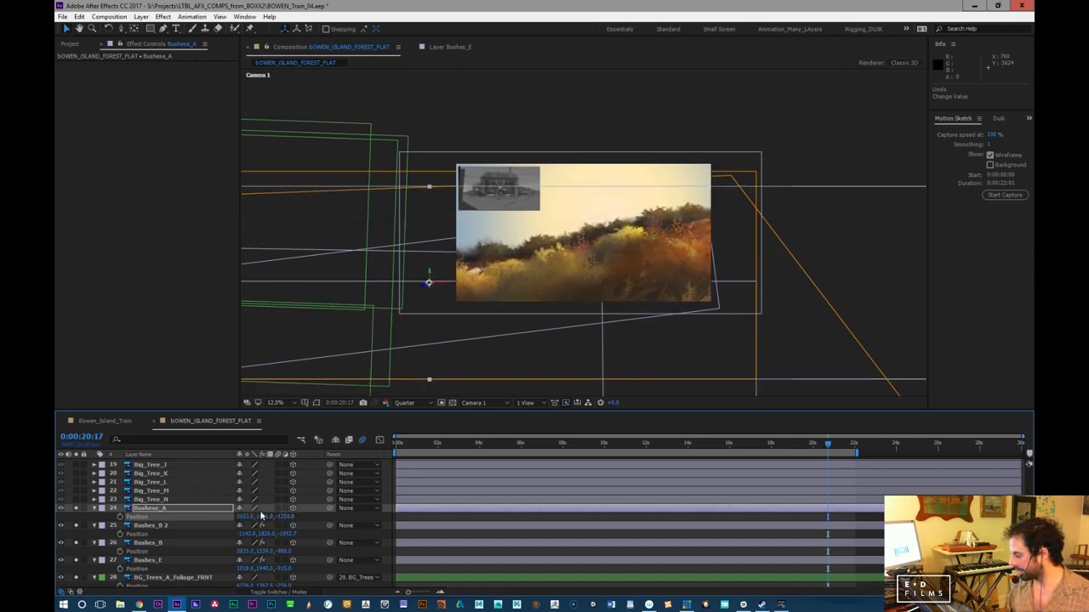
key(KP_Subtract)
key(KP_Subtract)
key(KP_Subtract)
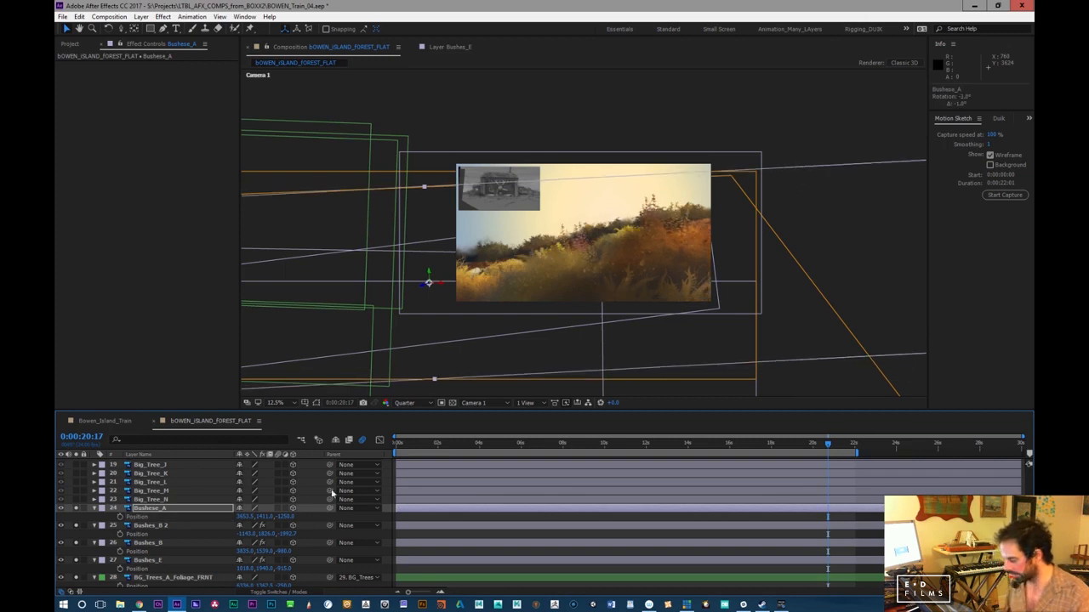
drag(266, 518, 272, 518)
Open Bushese_A in its own view and draw a curved mask path along the upper-left outline of the right-hand bush, down below the gap between bushes
drag(404, 448, 525, 443)
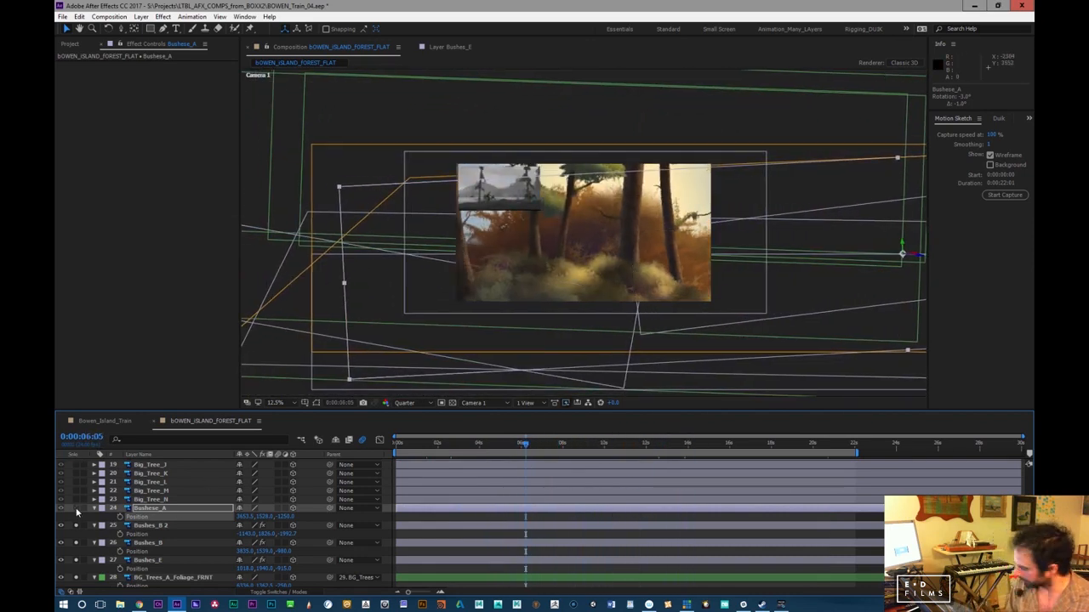
double_click(179, 511)
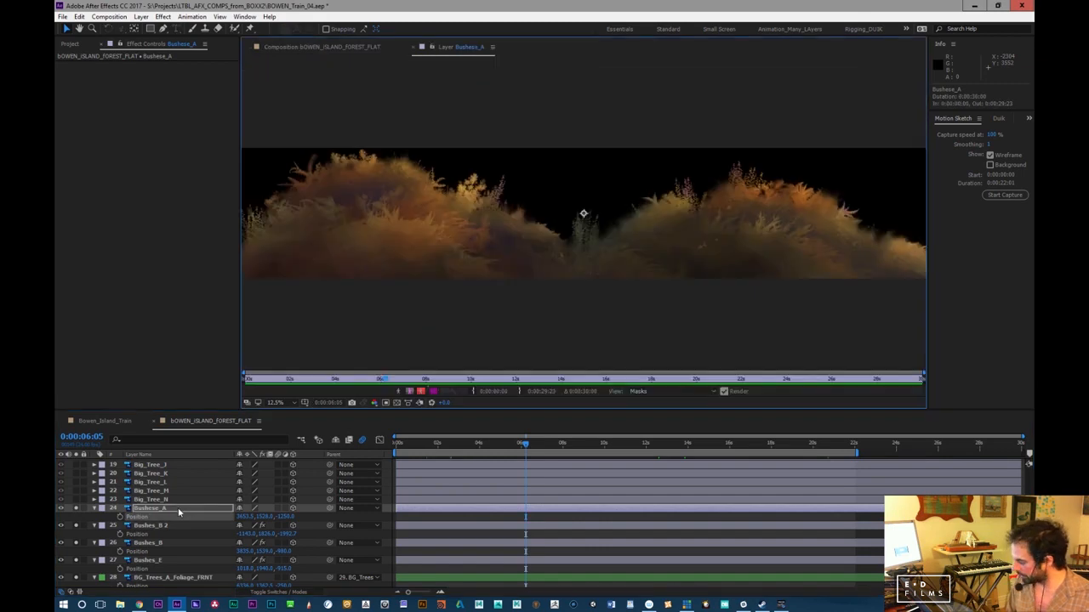
key(comma)
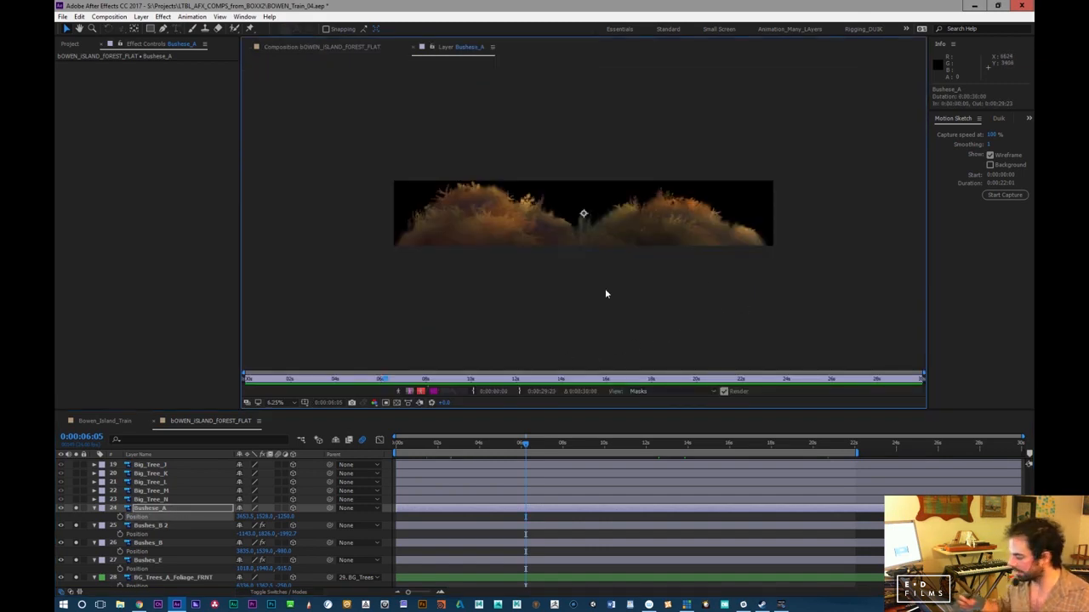
click(165, 28)
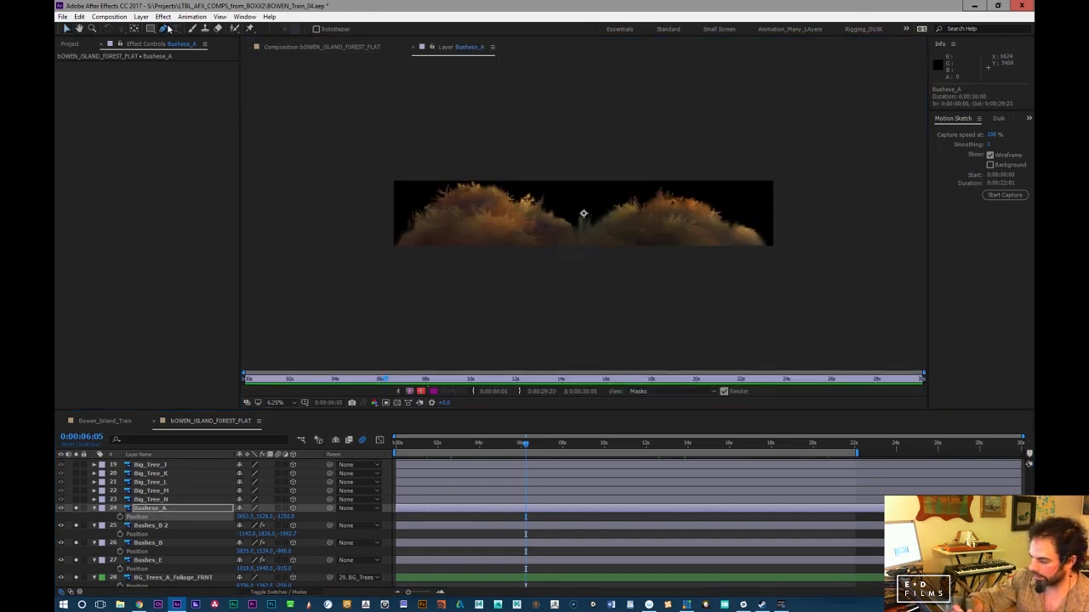
click(666, 182)
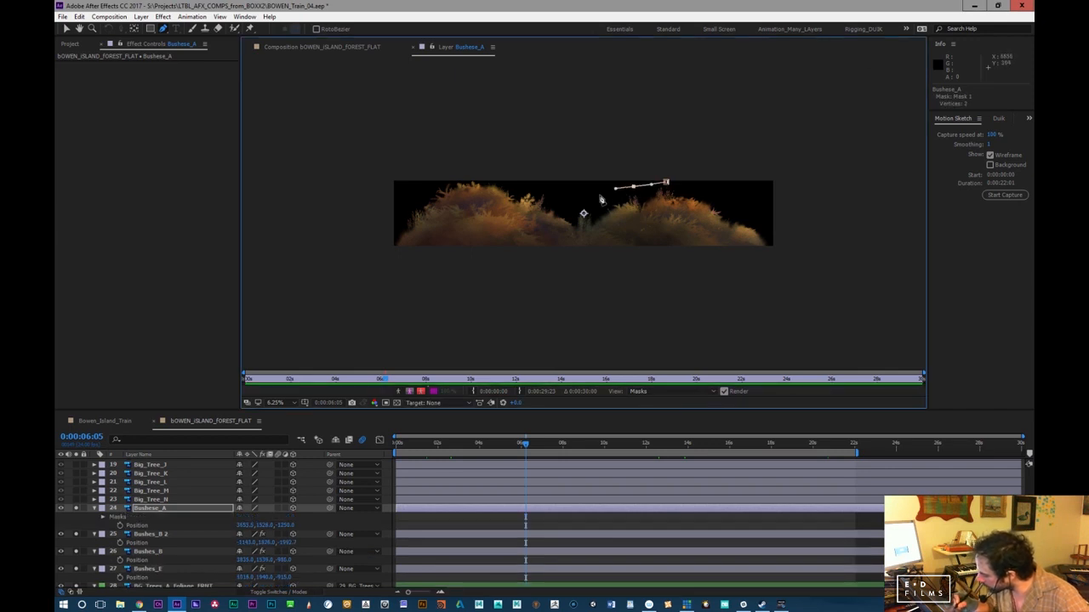
key(period)
key(period)
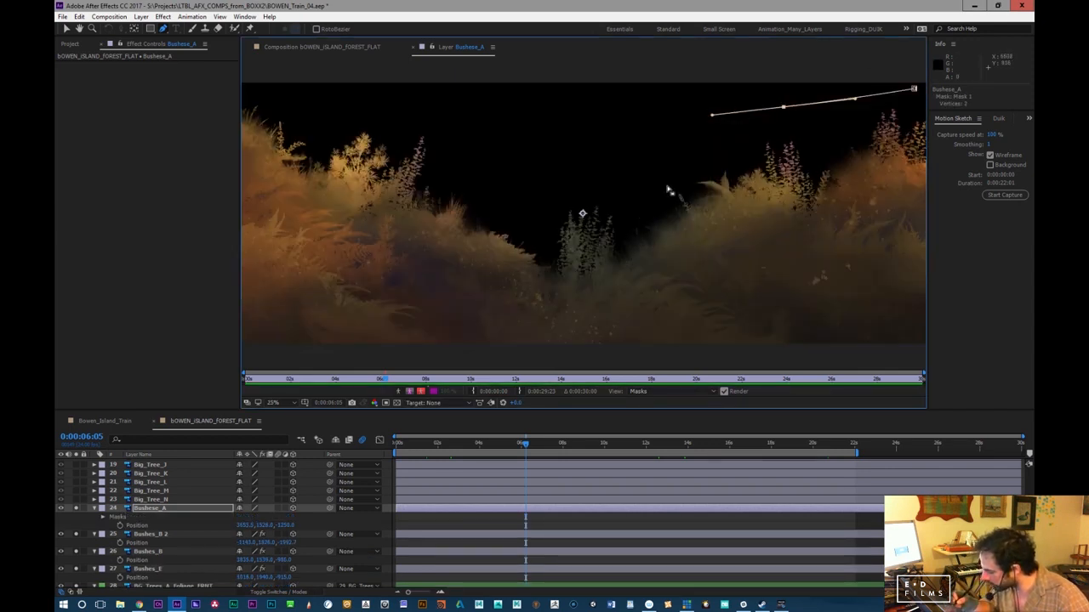
key(comma)
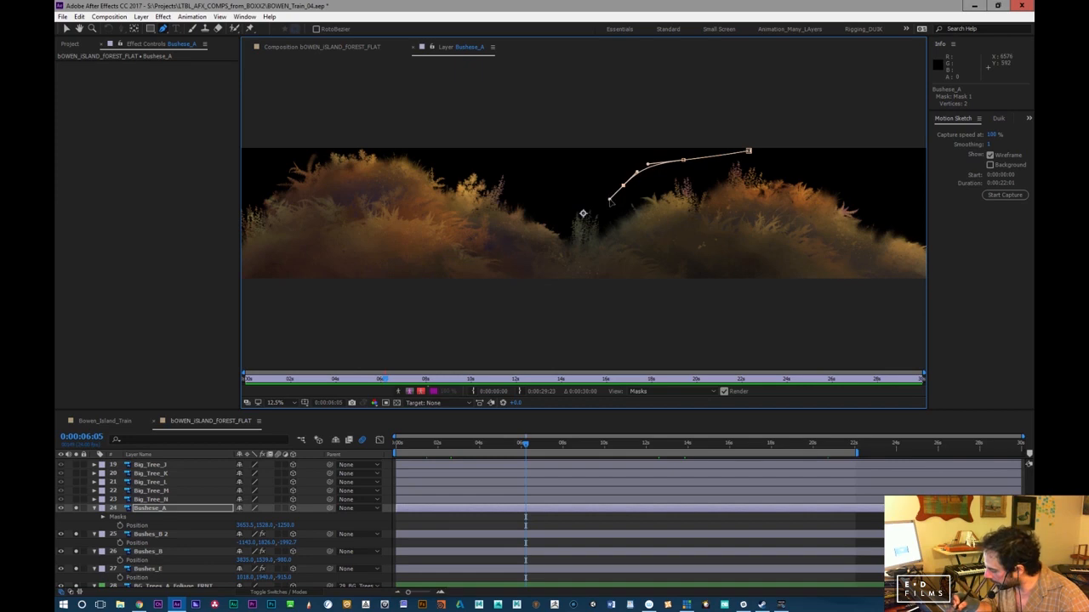
drag(570, 206, 565, 245)
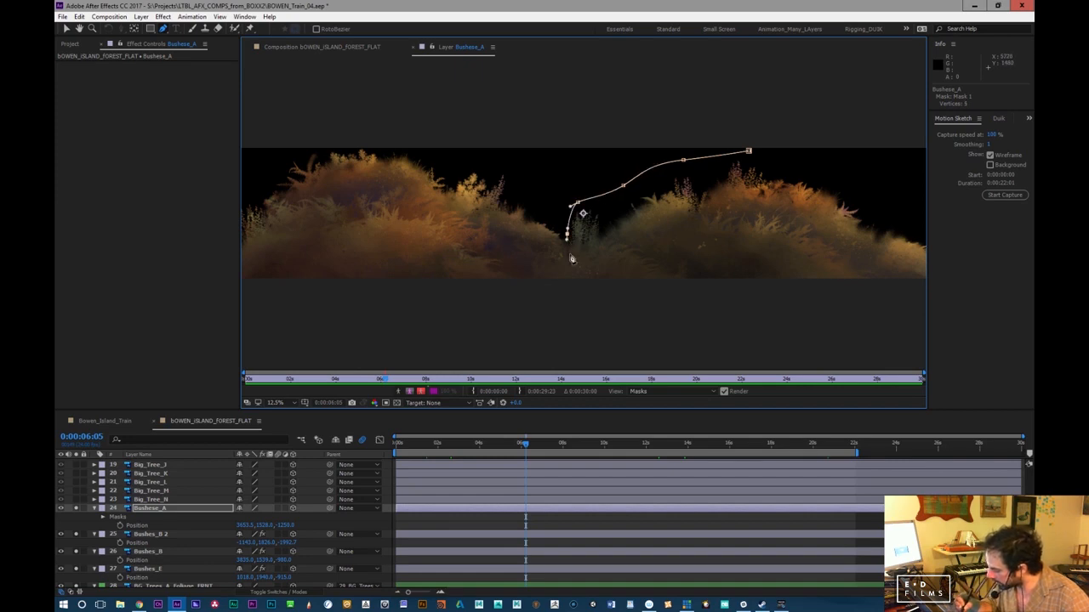
drag(536, 287, 549, 291)
key(ctrl+z)
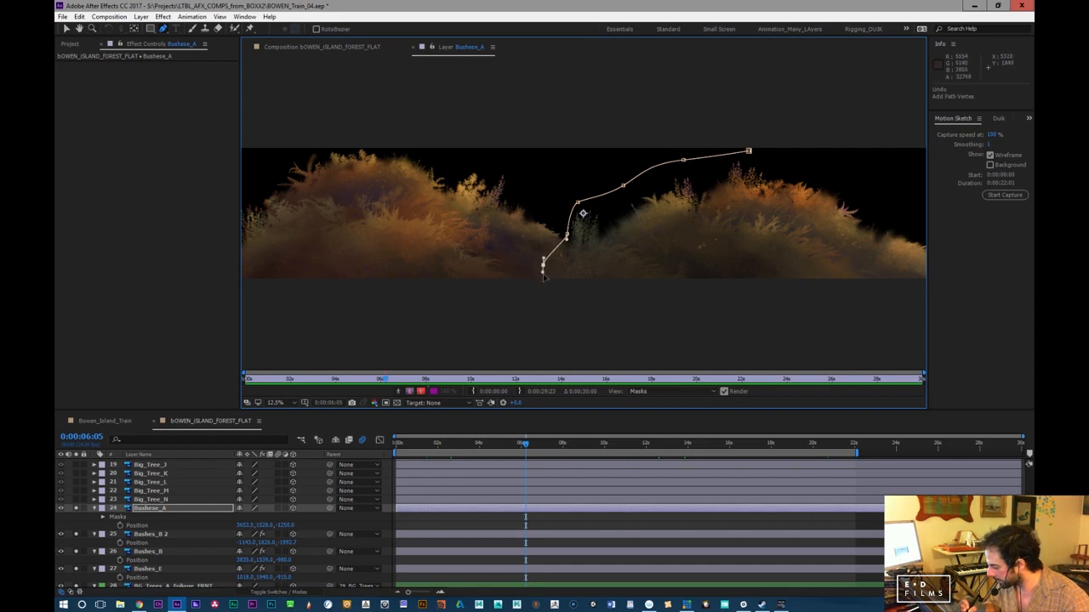
Continue the mask path beneath and over the right side of the right-hand bush, close it and smooth its peak
drag(738, 329, 579, 344)
click(853, 292)
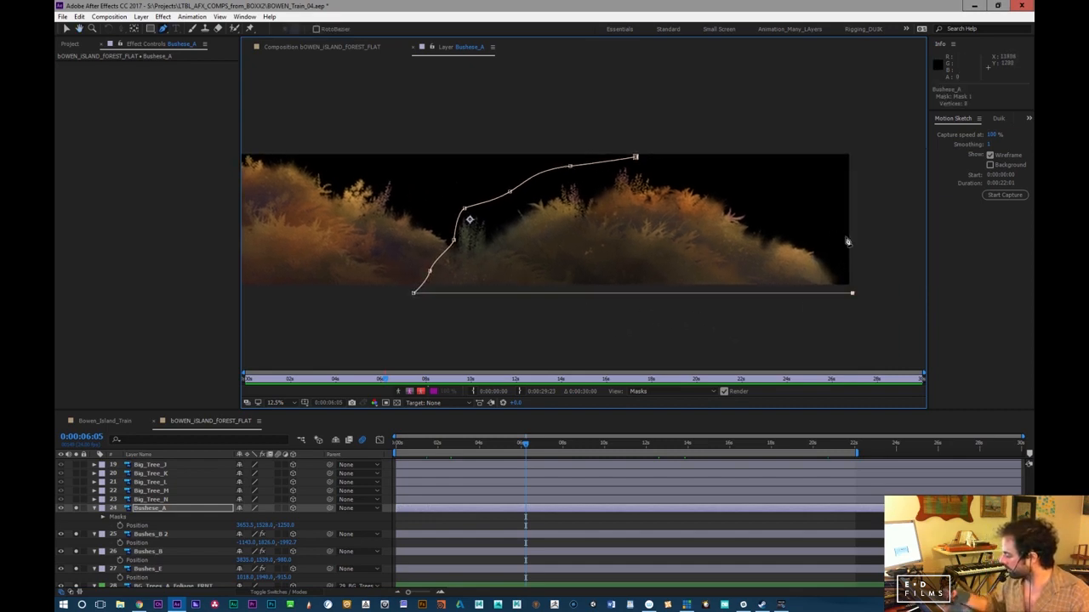
drag(838, 240, 831, 231)
drag(761, 207, 755, 192)
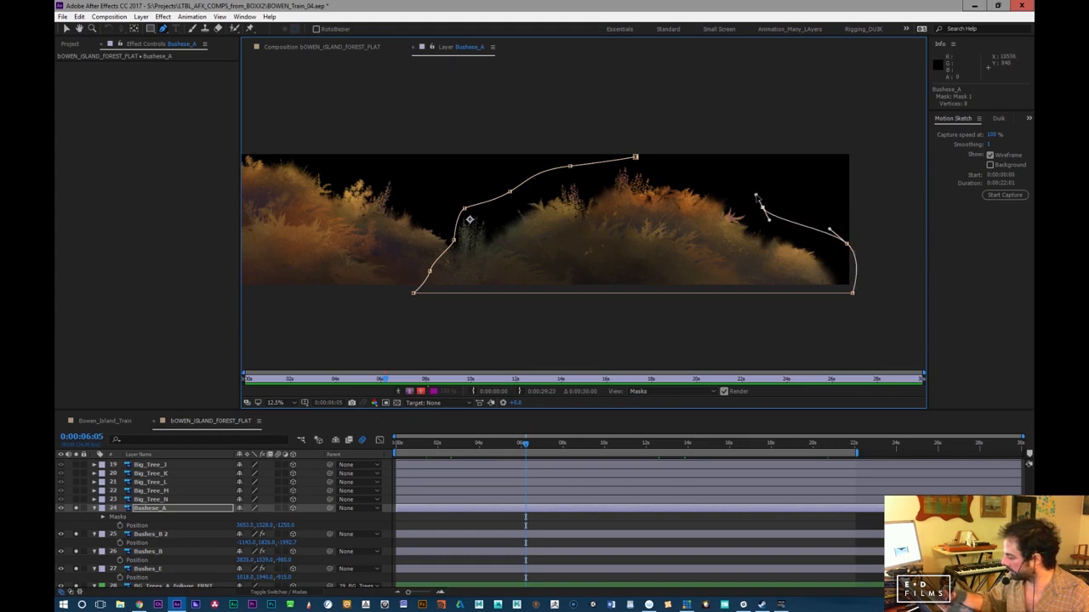
click(636, 157)
drag(635, 158, 665, 163)
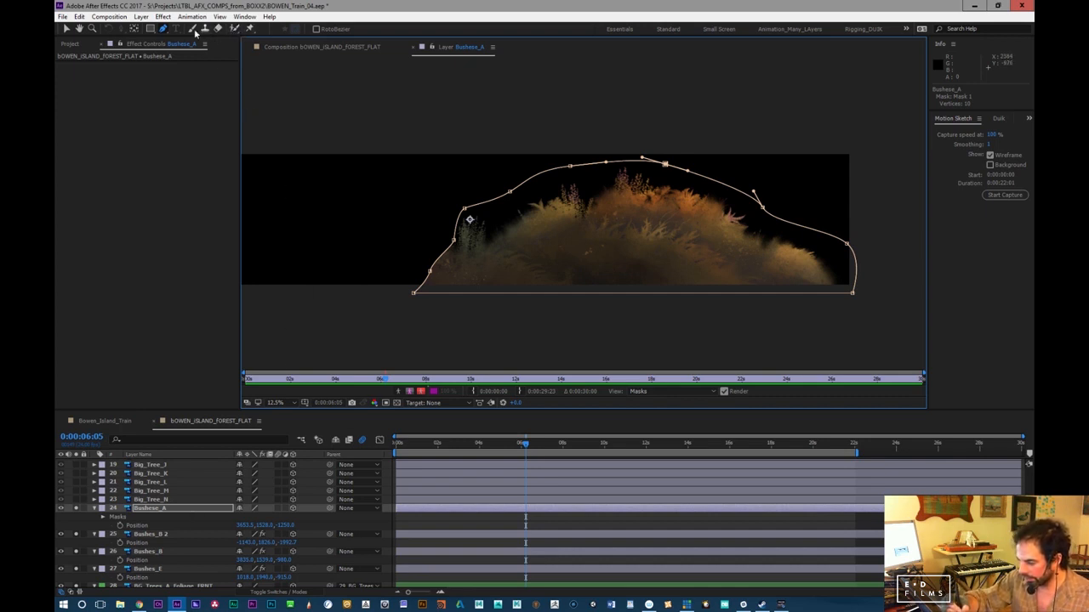
Add variable feather points along the lower-left edge of the Bushese_A mask and pull them outward to soften that edge
drag(167, 30, 192, 75)
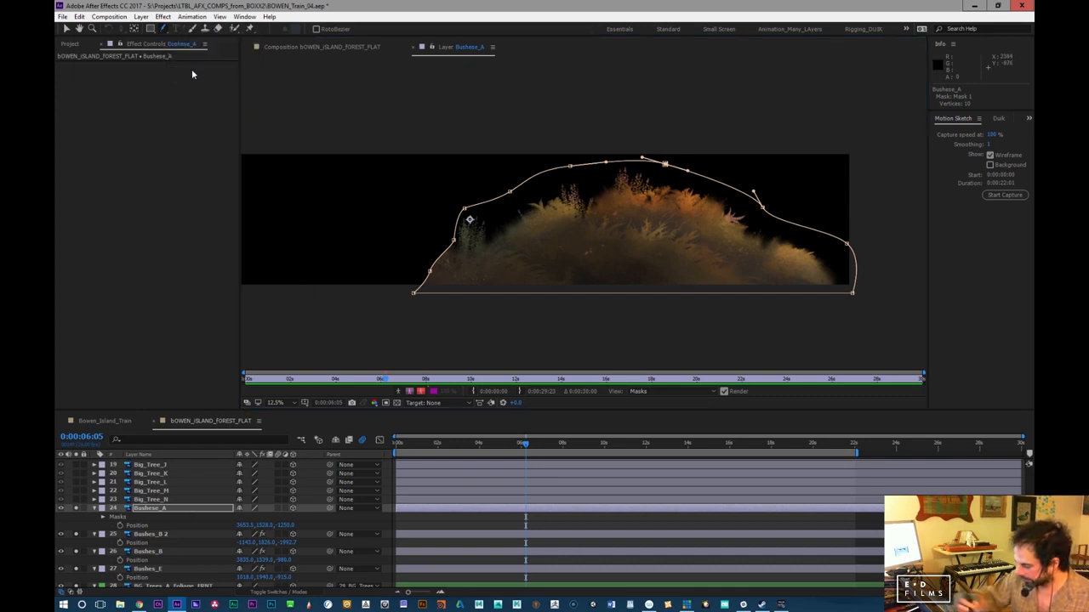
drag(432, 269, 434, 273)
drag(455, 237, 455, 235)
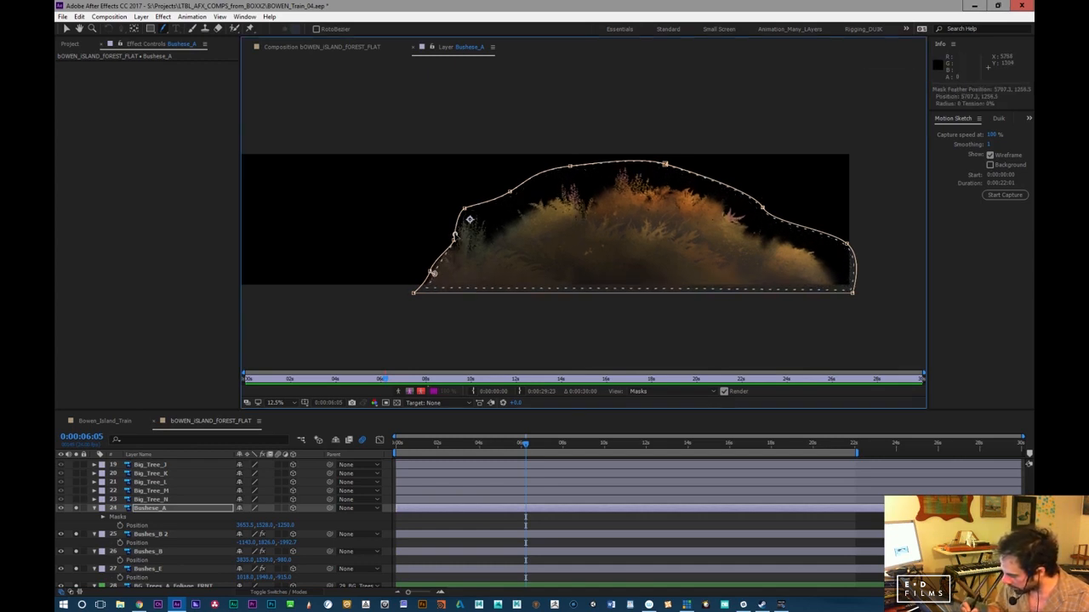
drag(433, 273, 410, 275)
drag(454, 236, 444, 232)
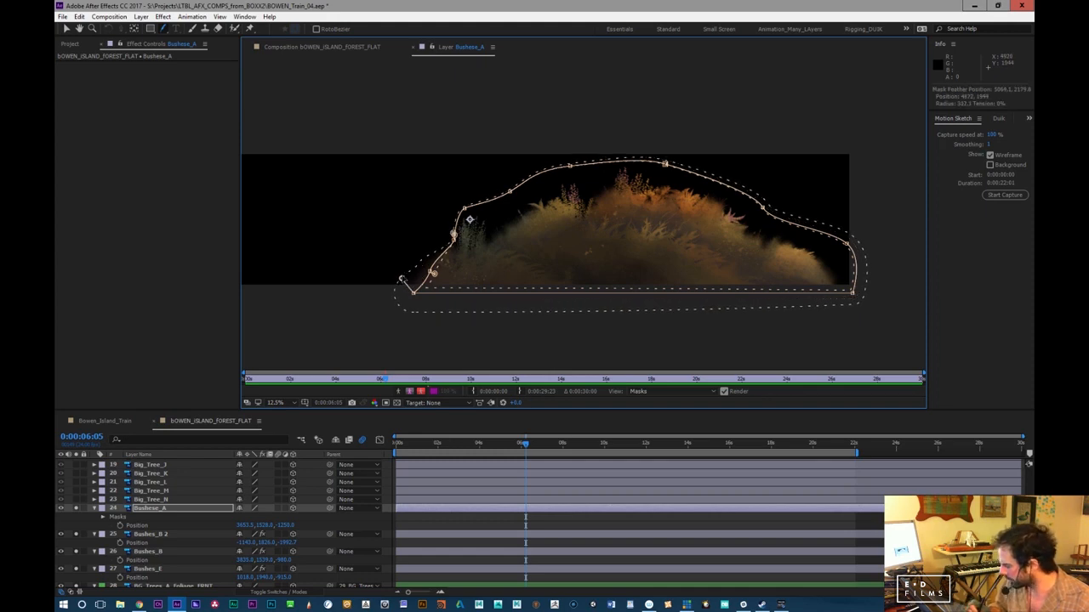
Return to the forest composition, go to 0:00:21:01 and lower the masked Bushese_A to about 2797 in Y
click(343, 49)
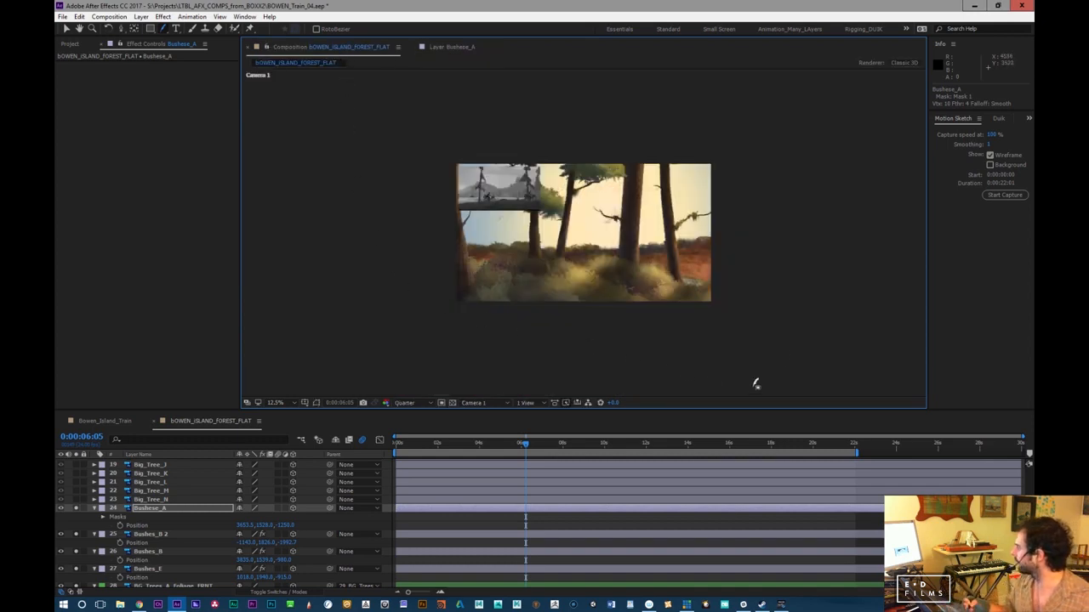
click(206, 508)
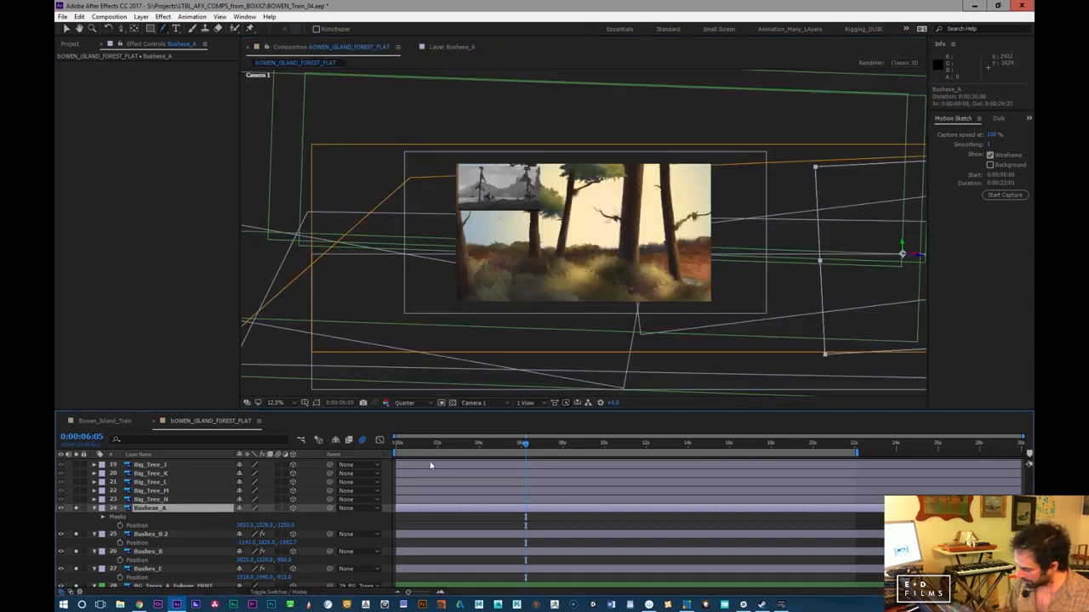
drag(562, 451, 768, 431)
key(p)
key(p)
drag(265, 517, 370, 500)
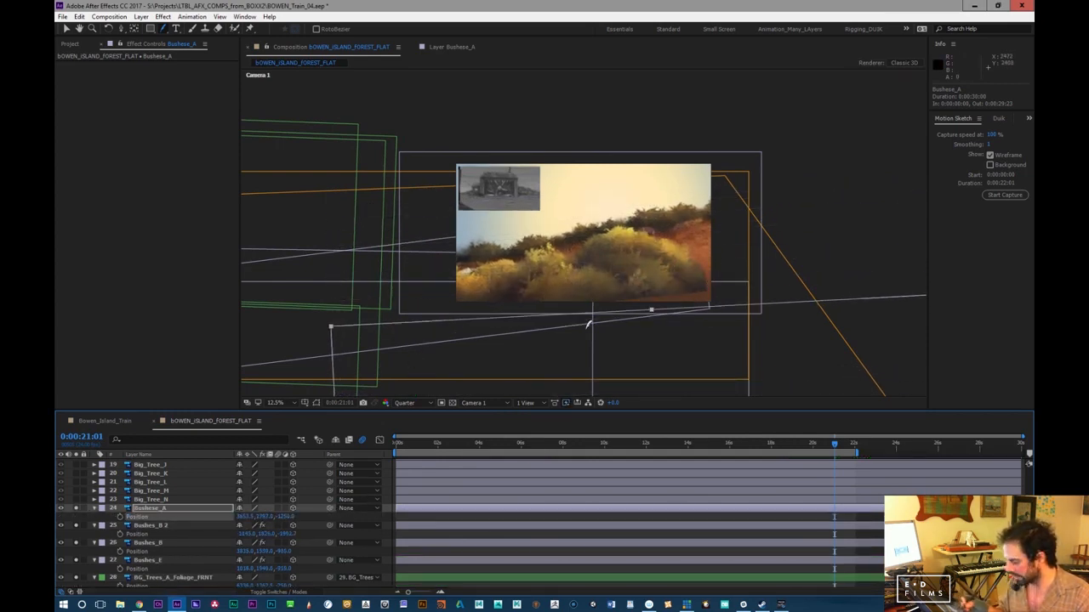
drag(275, 520, 701, 259)
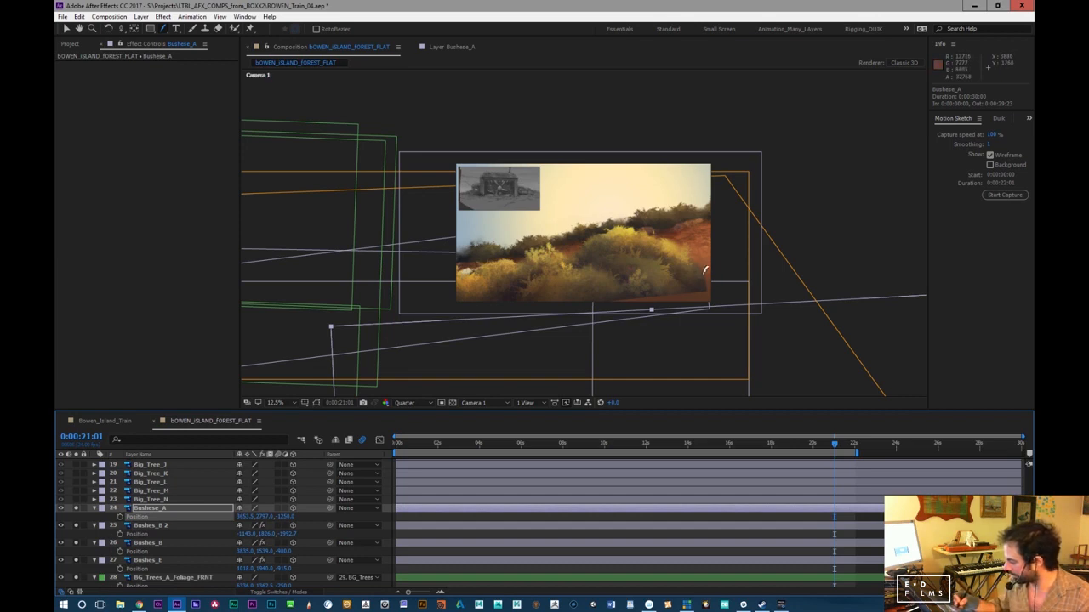
At 0:00:22:22, move Bushese_A to about 3925 in X and 1371 in Y and flatten its tilt slightly
drag(267, 521, 346, 493)
drag(833, 446, 874, 444)
drag(267, 517, 241, 524)
key(s)
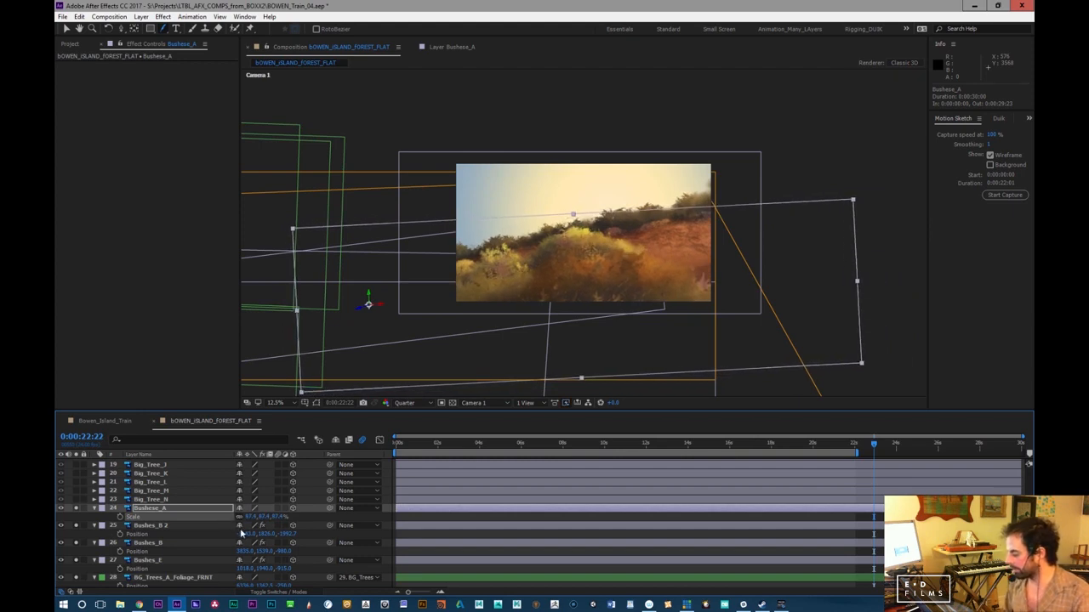
mouse_move(241, 529)
mouse_down()
mouse_move(241, 549)
mouse_move(255, 519)
mouse_move(322, 523)
mouse_move(287, 529)
mouse_move(253, 516)
mouse_up()
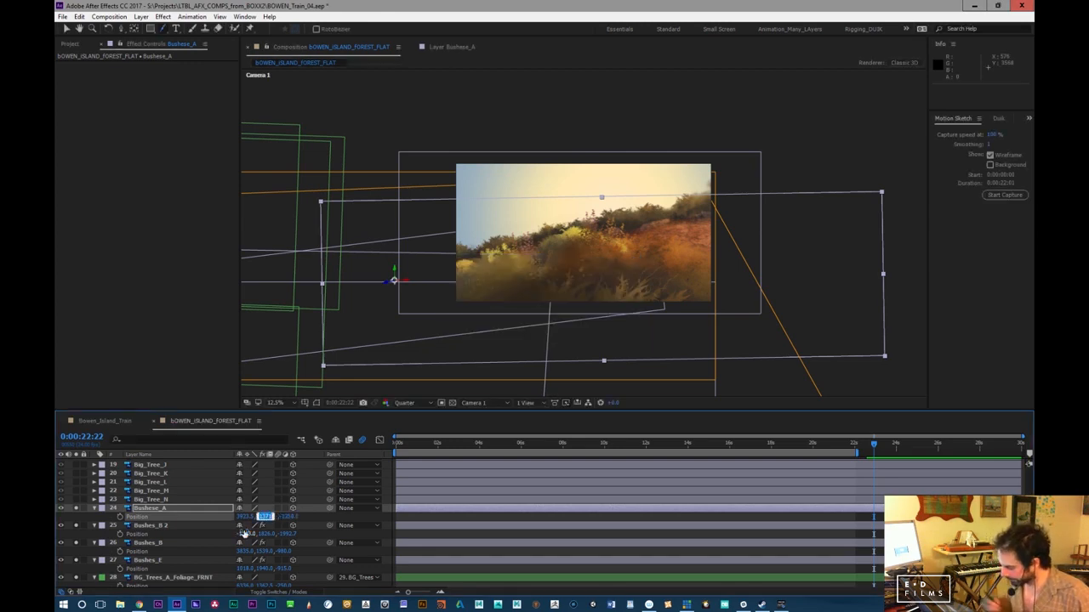
drag(411, 447, 851, 442)
Correct the misspelled Bushese_A layer name to Bushes_A
click(170, 514)
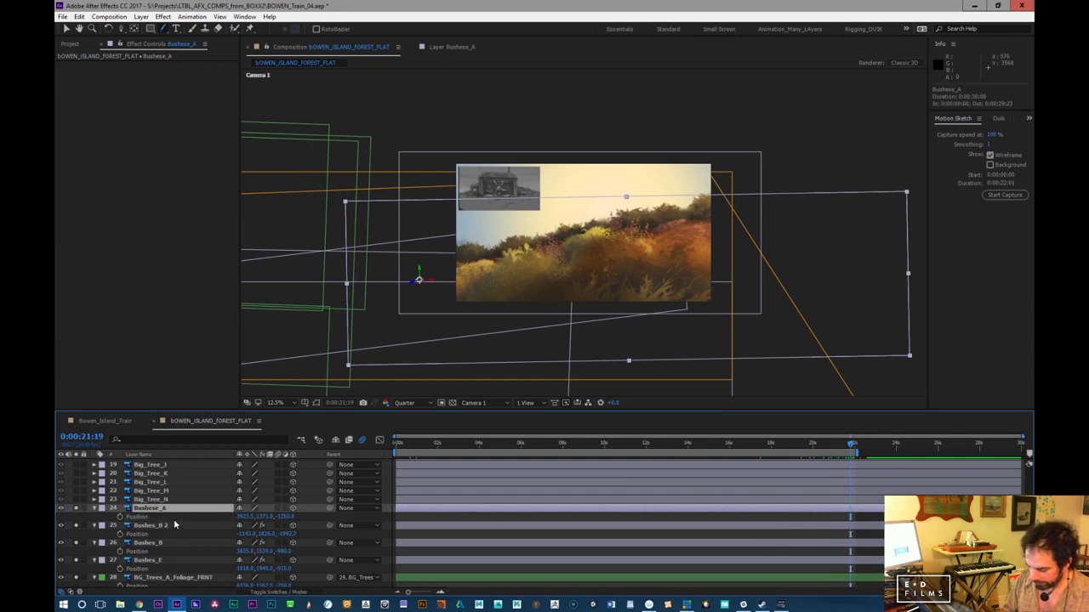
key(Return)
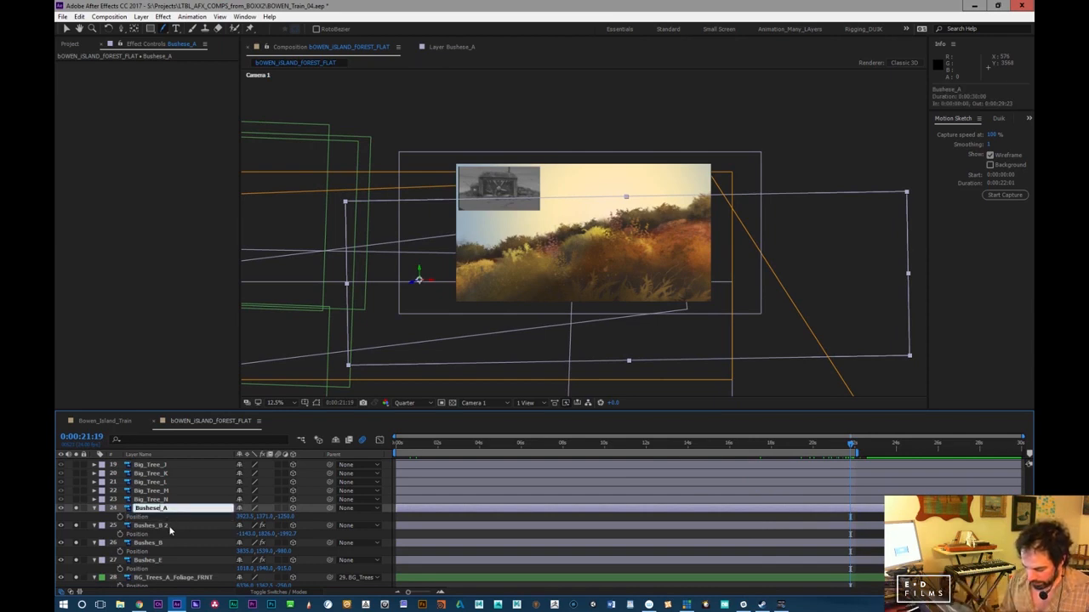
click(160, 526)
click(160, 509)
Duplicate the Bushes_A layer and name the copy Bushes_A_02
key(ctrl+d)
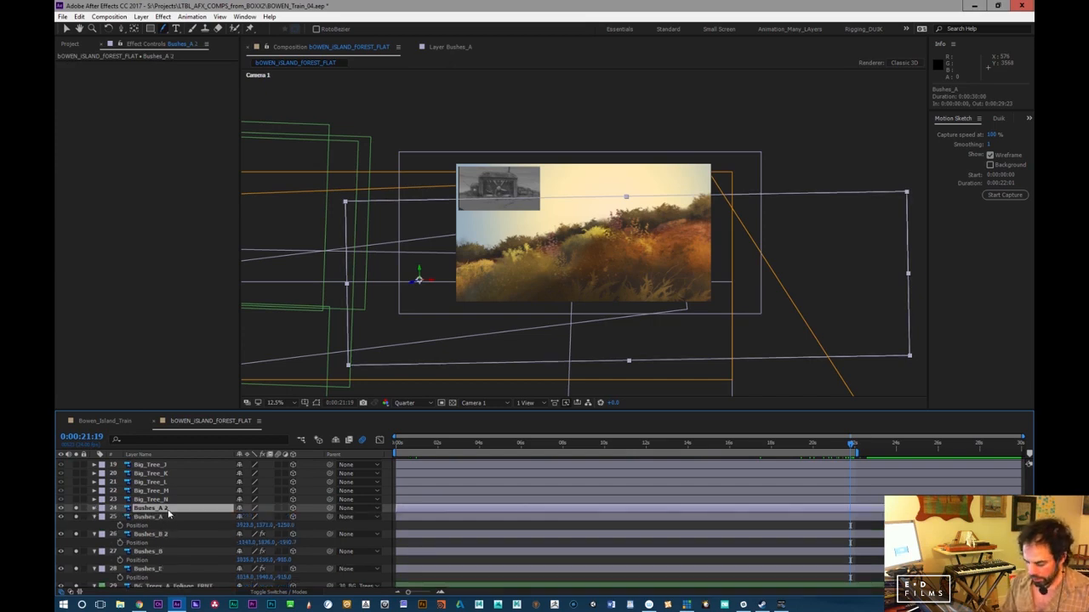
key(Return)
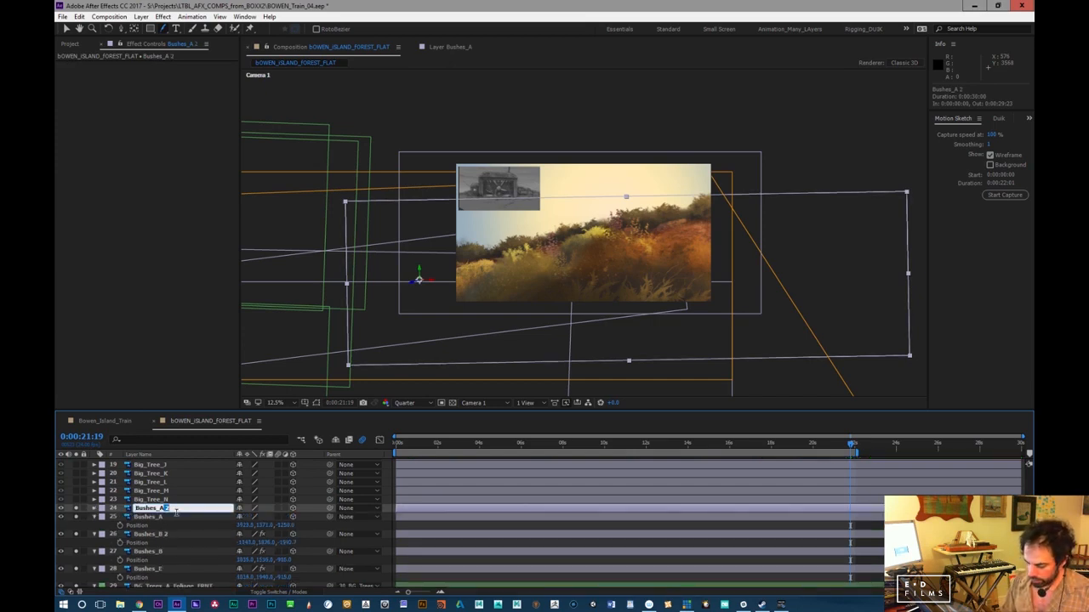
text(_0)
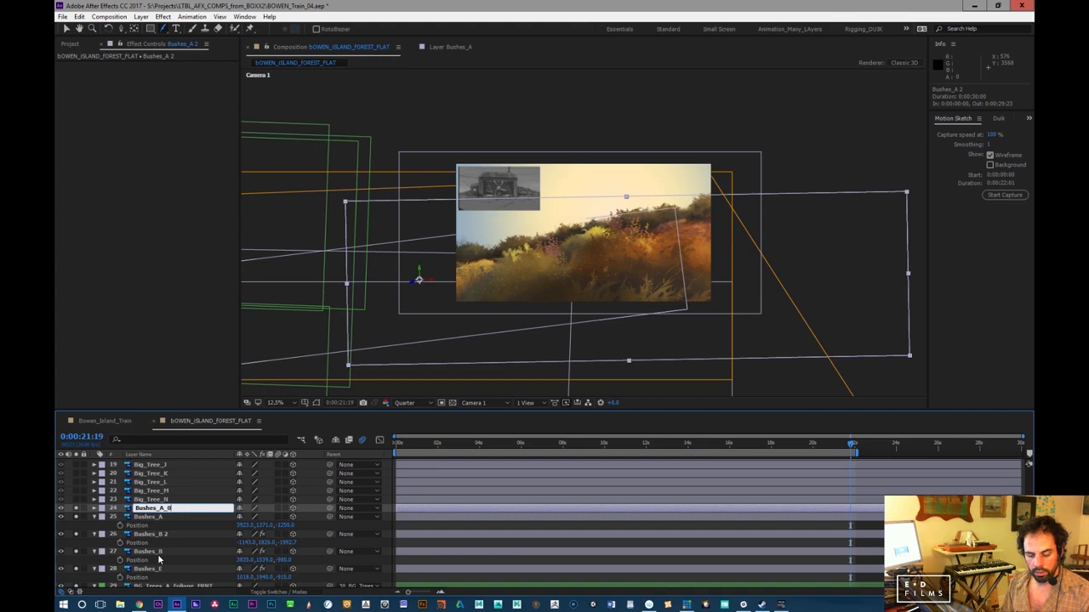
text(2)
key(Return)
Open Bushes_A_02 in its own view and move its whole mask over the left-hand bush
key(m)
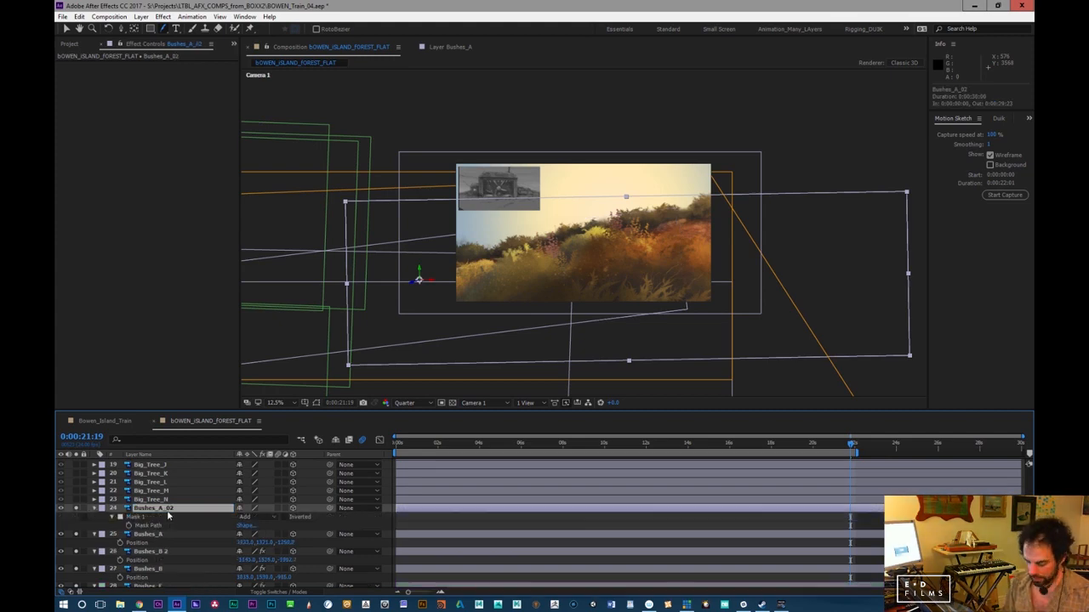
double_click(168, 509)
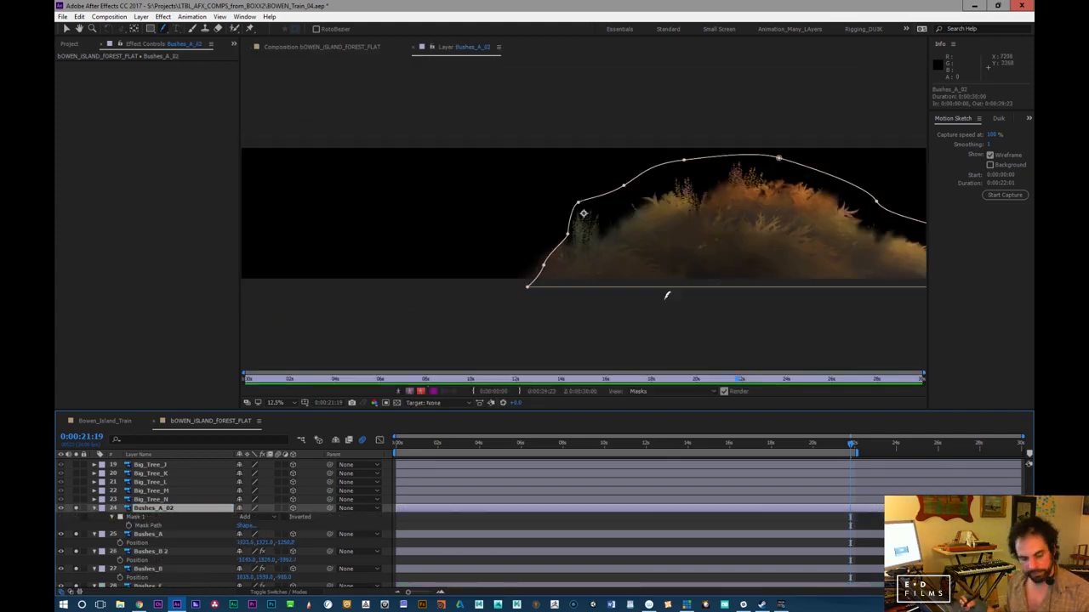
key(comma)
key(v)
drag(775, 250, 752, 255)
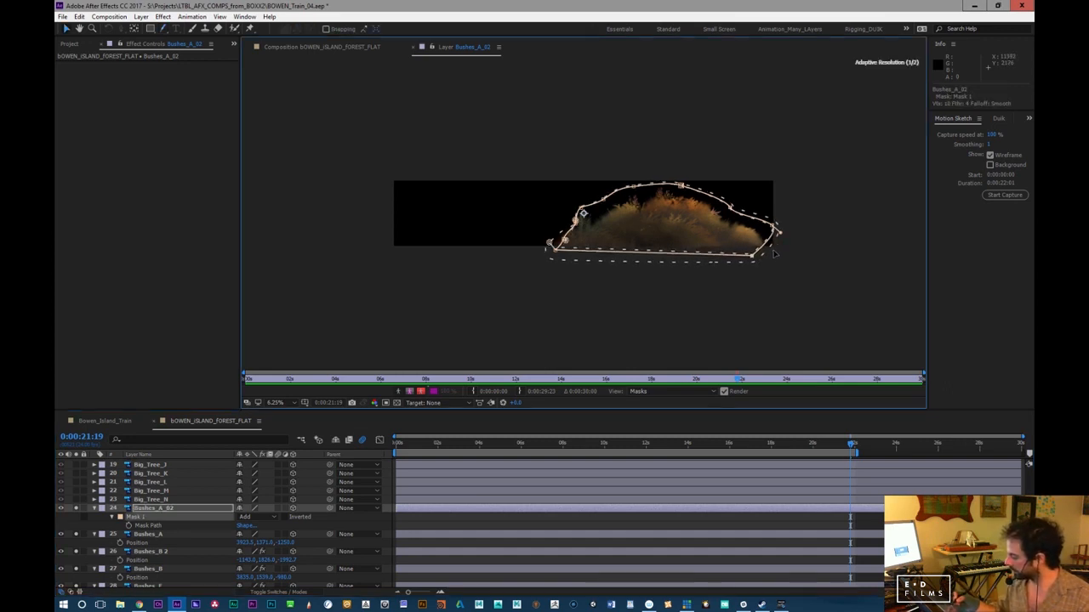
key(ctrl+z)
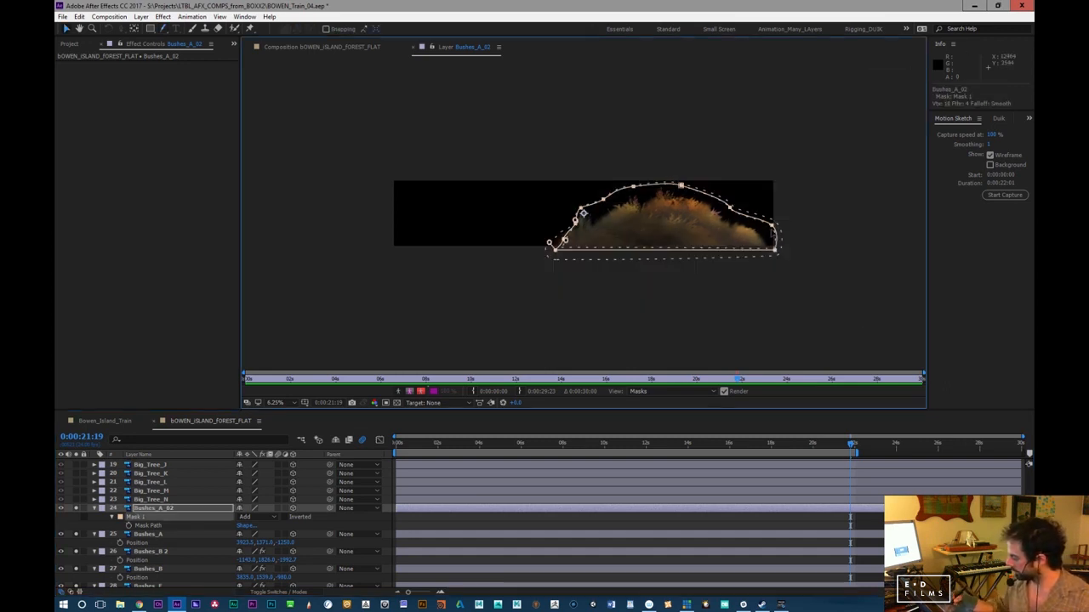
drag(773, 226, 585, 213)
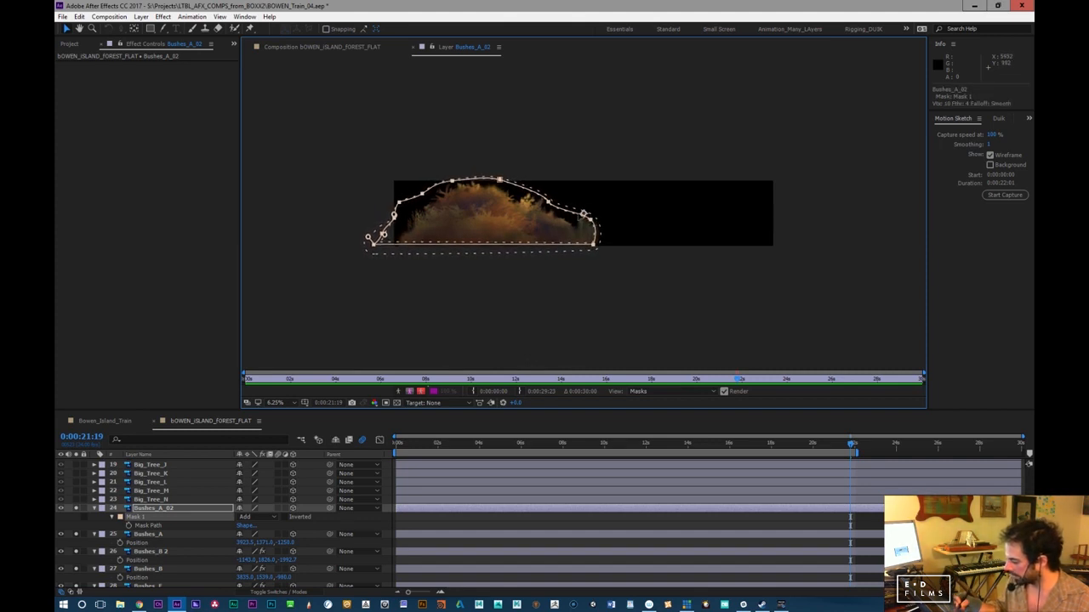
Stretch the Bushes_A_02 mask vertically, narrow it to about 91% width, and bow its upper-right edge outward to enclose the left-hand bush
double_click(499, 180)
drag(488, 176, 487, 169)
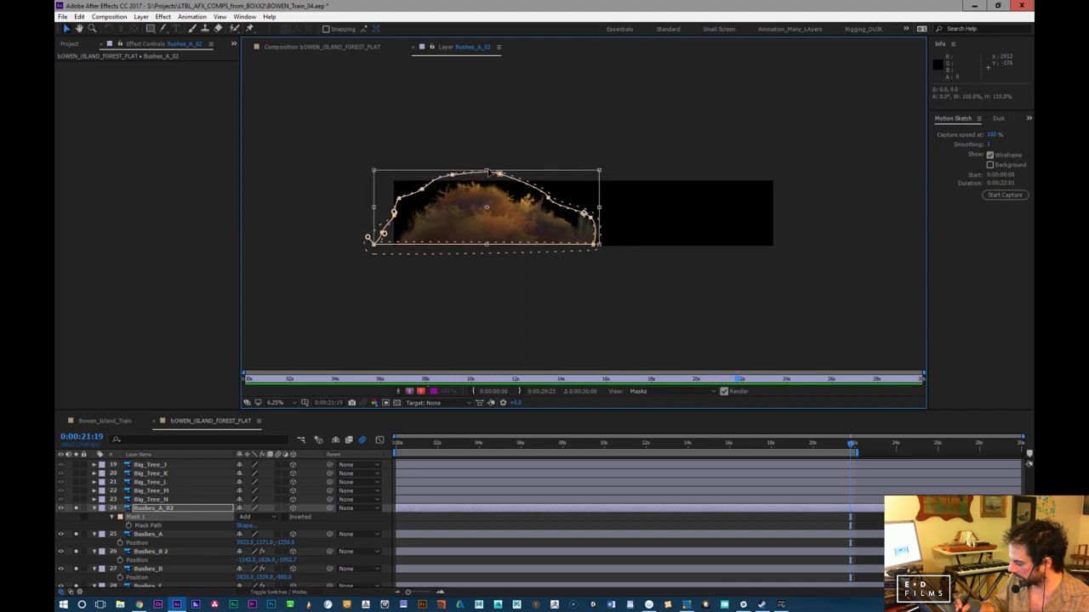
drag(487, 244, 487, 247)
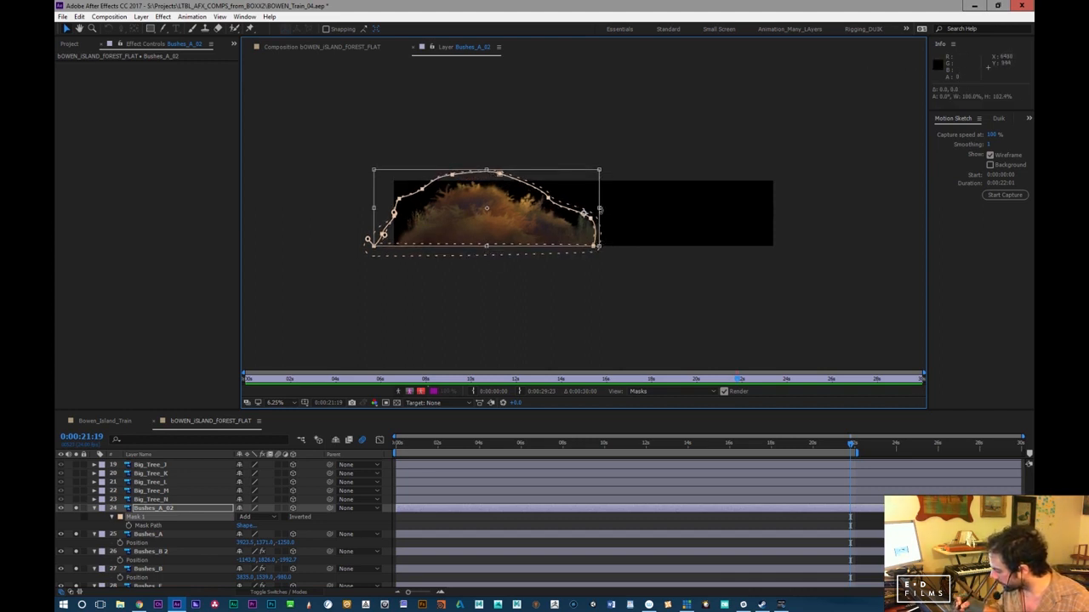
drag(600, 206, 583, 212)
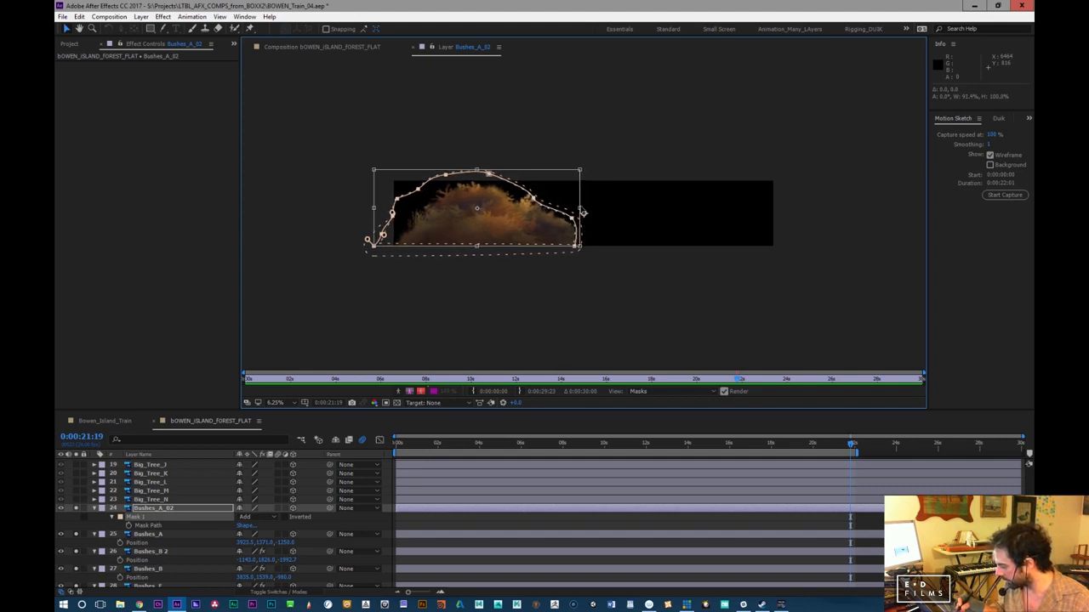
key(Return)
click(534, 200)
drag(534, 200, 570, 217)
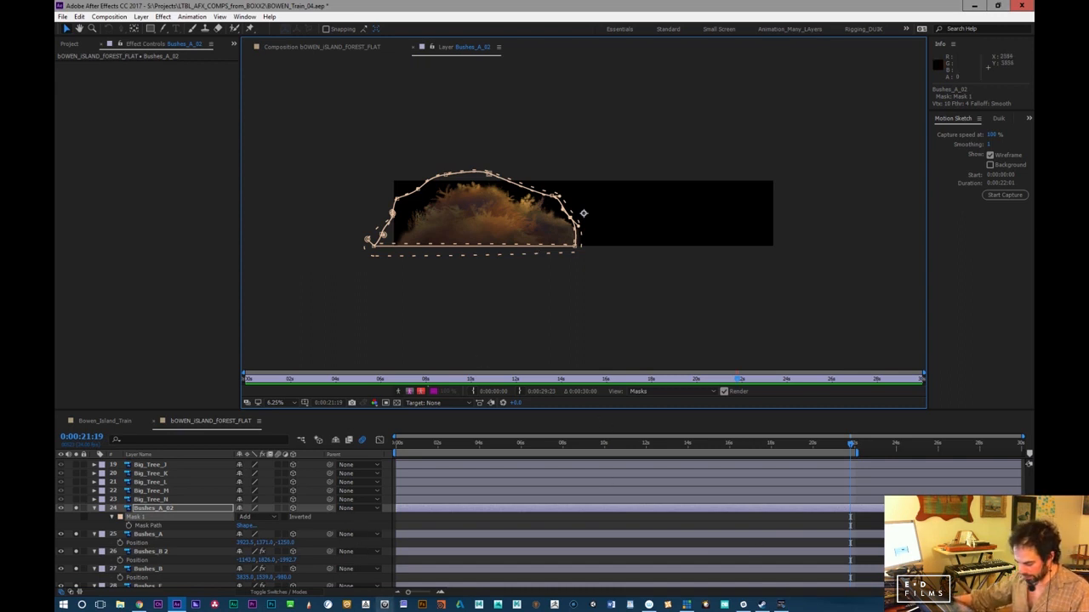
click(688, 606)
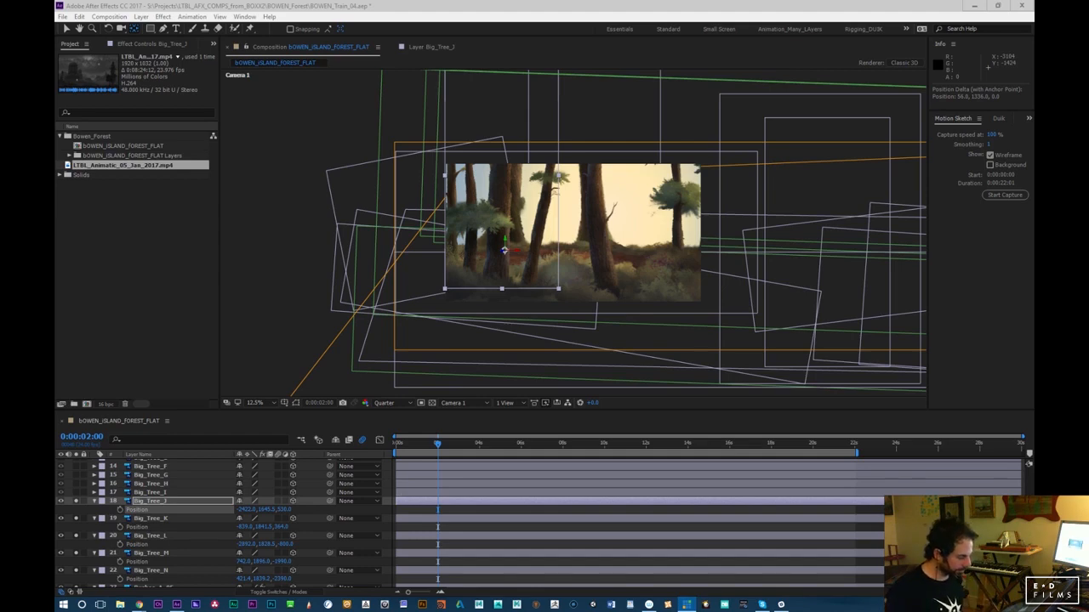
Scrub through the forest composition from start to end and examine how the trees and bushes overlap during the camera move
click(407, 446)
drag(407, 446, 464, 443)
key(period)
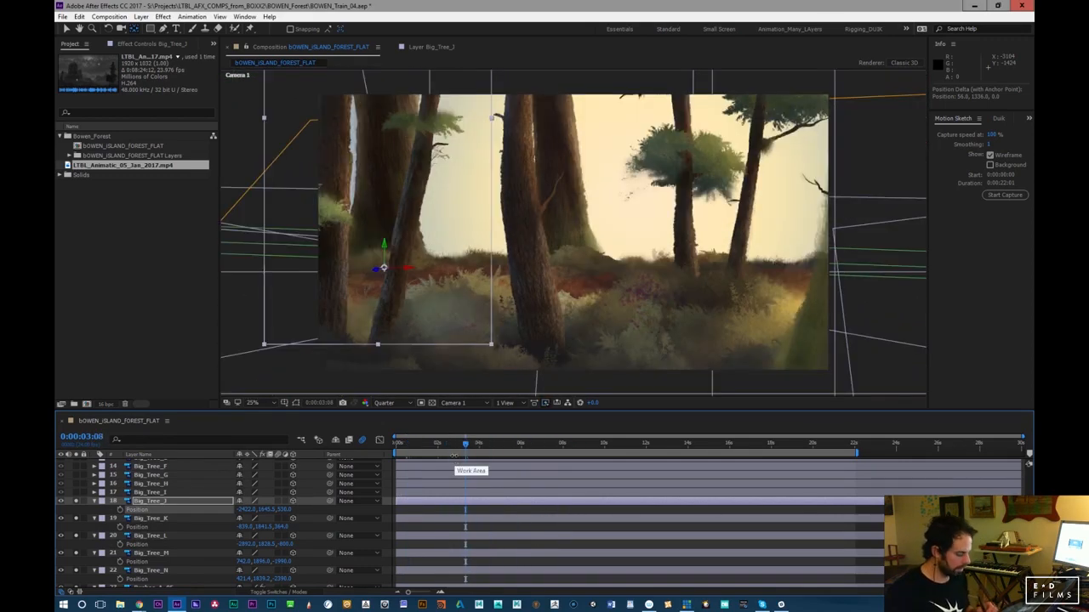
drag(407, 451, 404, 448)
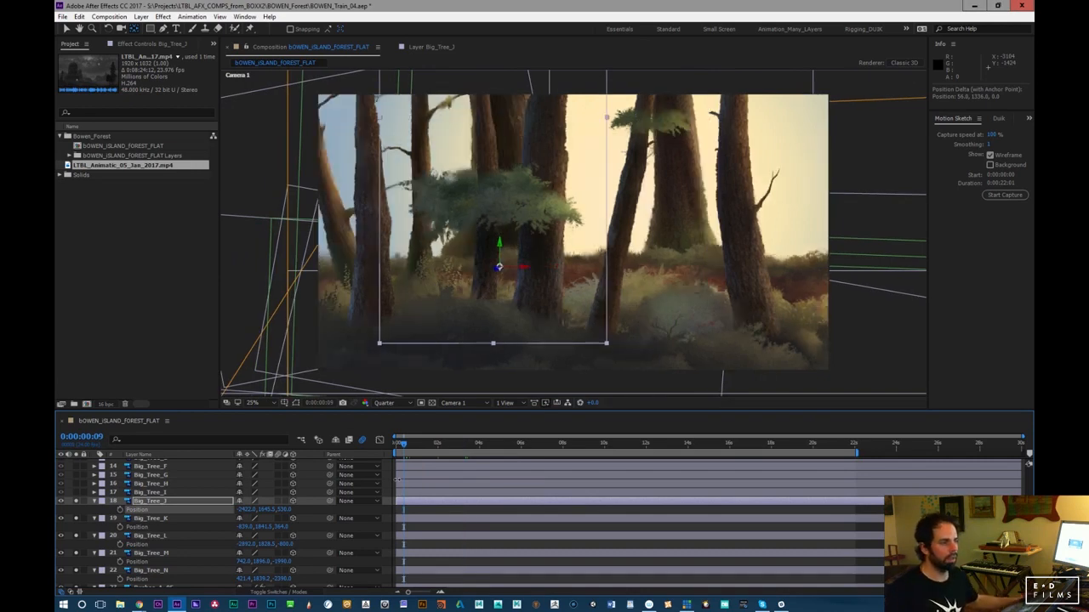
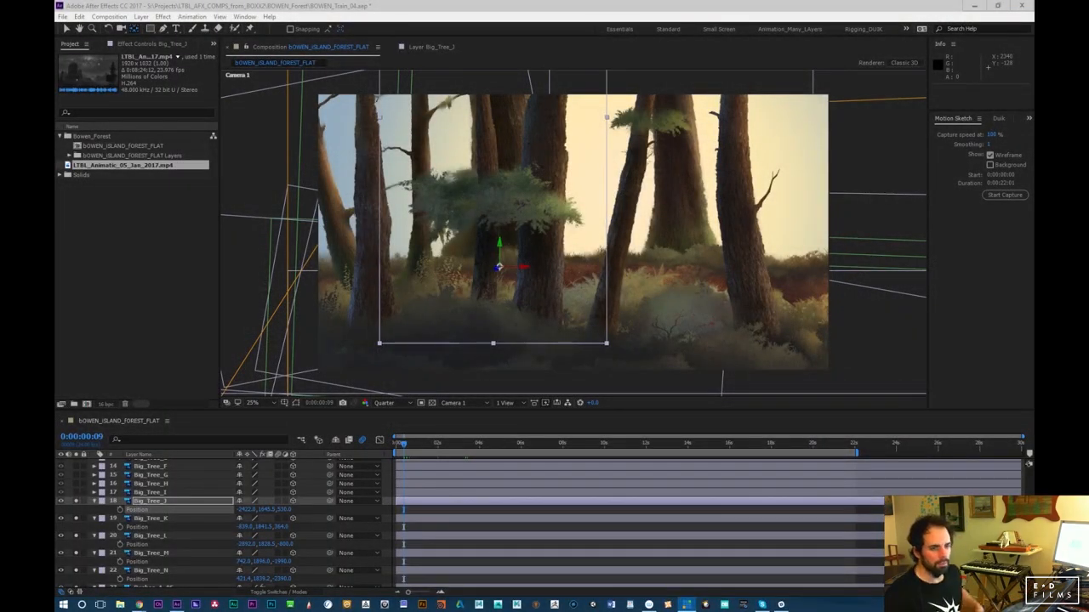
drag(403, 444, 520, 445)
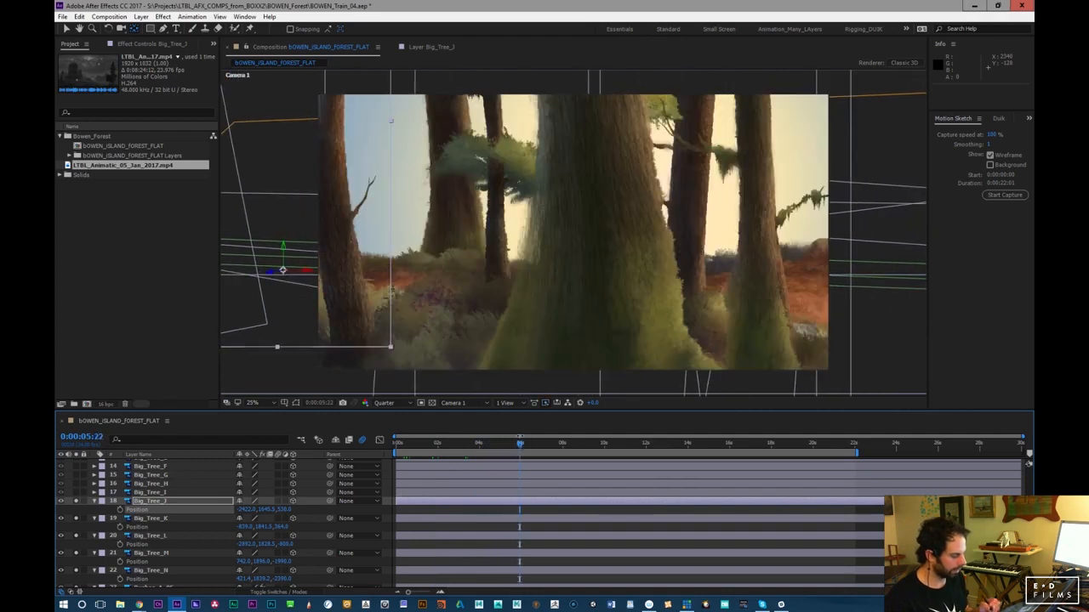
click(550, 444)
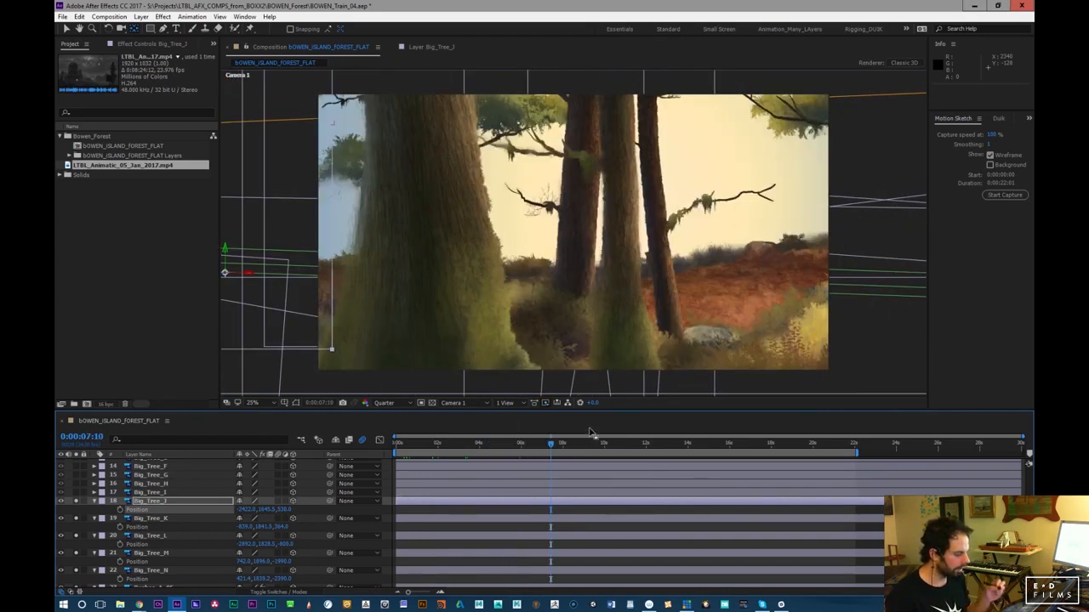
drag(581, 446, 600, 444)
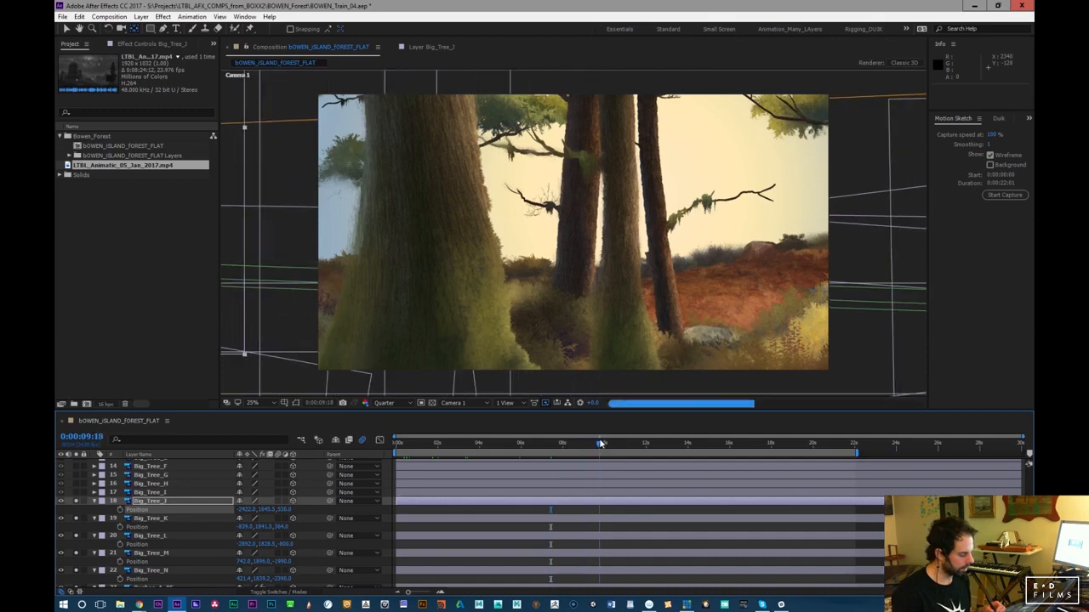
click(637, 445)
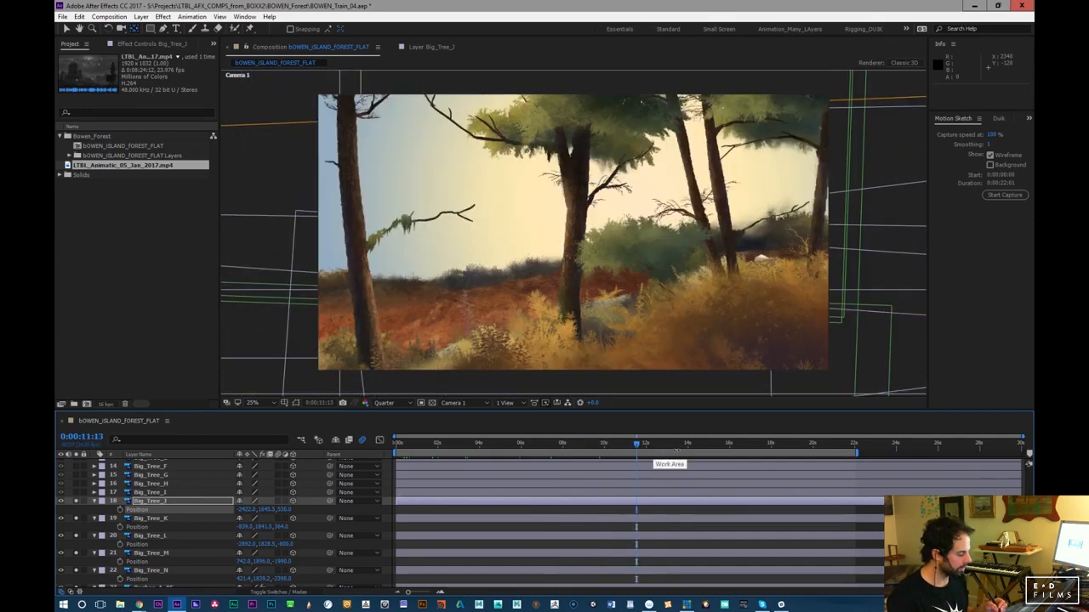
click(691, 446)
drag(723, 445, 382, 485)
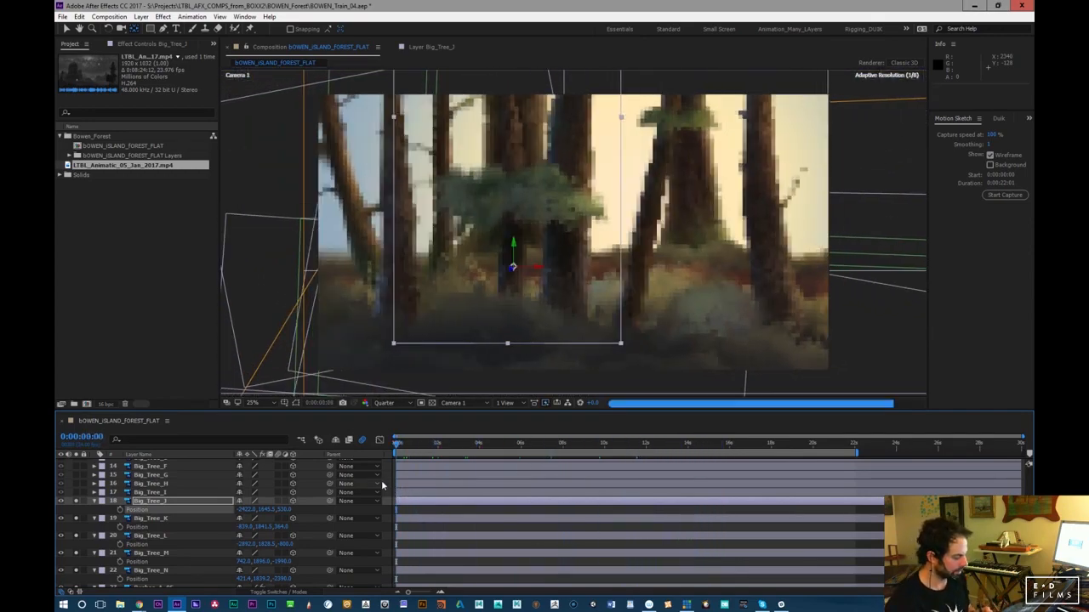
drag(412, 445, 437, 445)
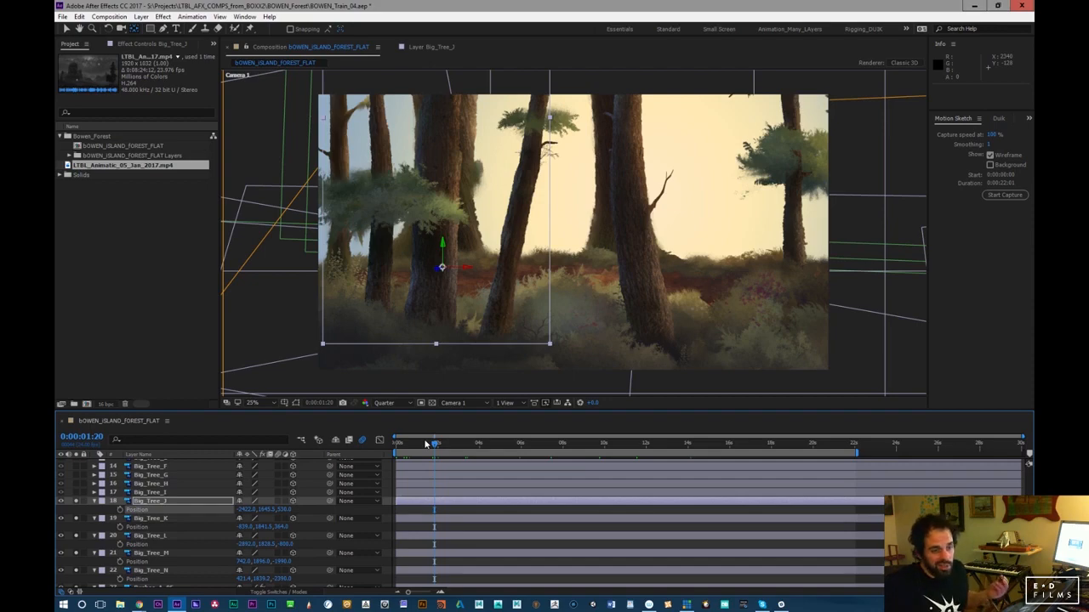
Set the Big_Tree_J layer's X position to -2323 and check its placement over the opening seconds
drag(411, 453, 441, 452)
click(170, 500)
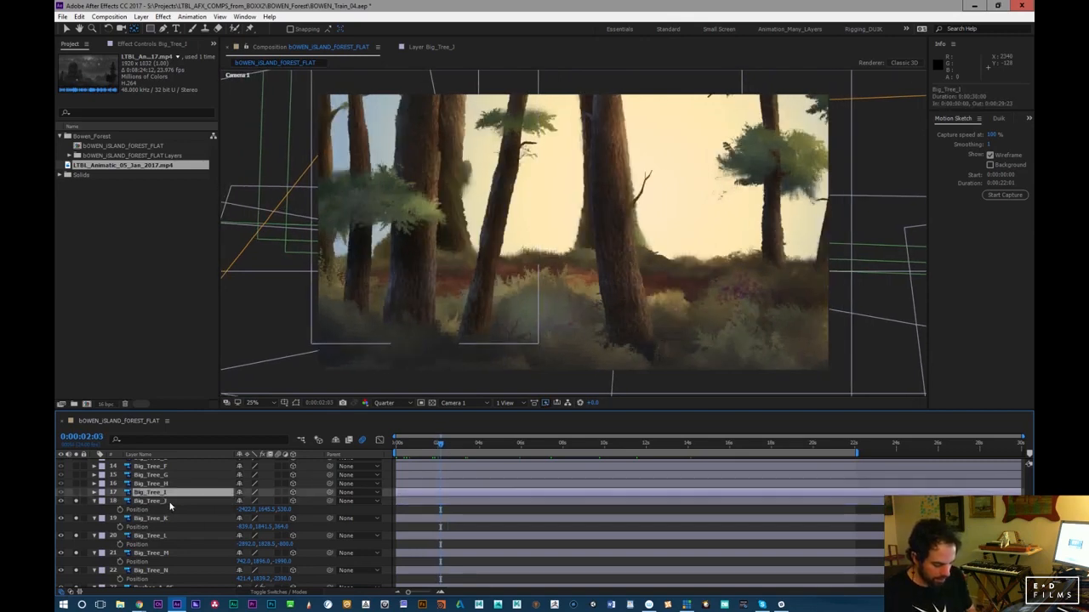
drag(250, 511, 310, 509)
drag(405, 446, 389, 448)
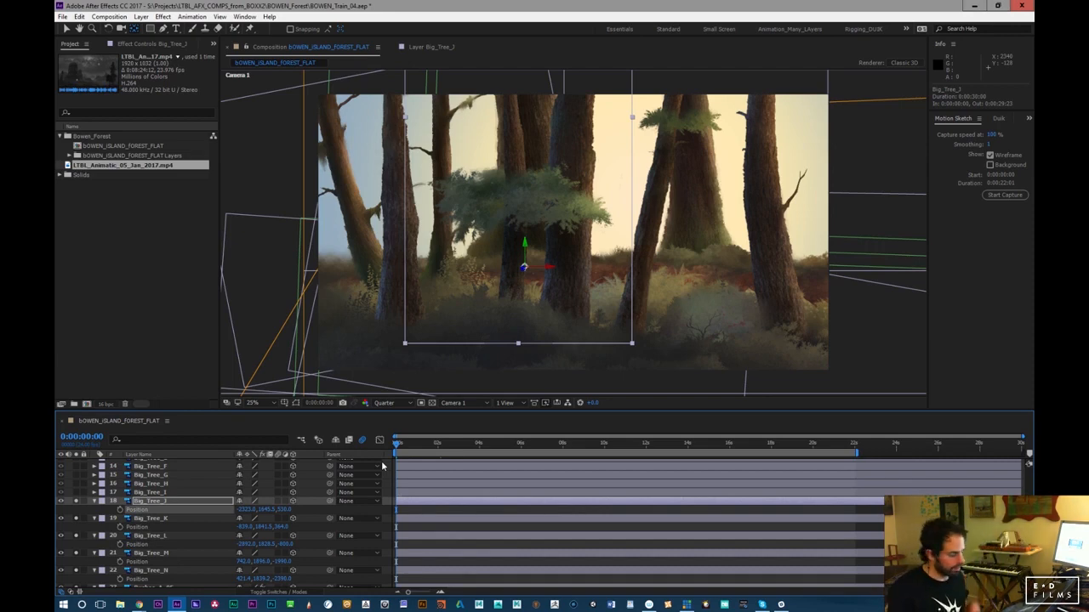
drag(409, 446, 461, 457)
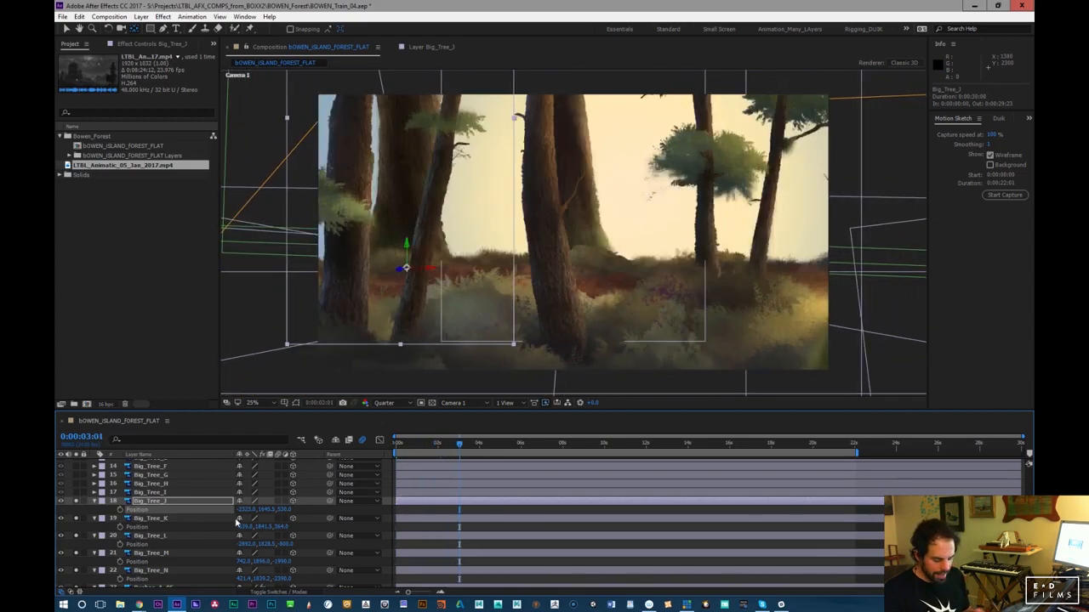
Open the Bushes_A_05 layer in its own view and examine its masked bush artwork up close
scroll(1028, 464, up, 10)
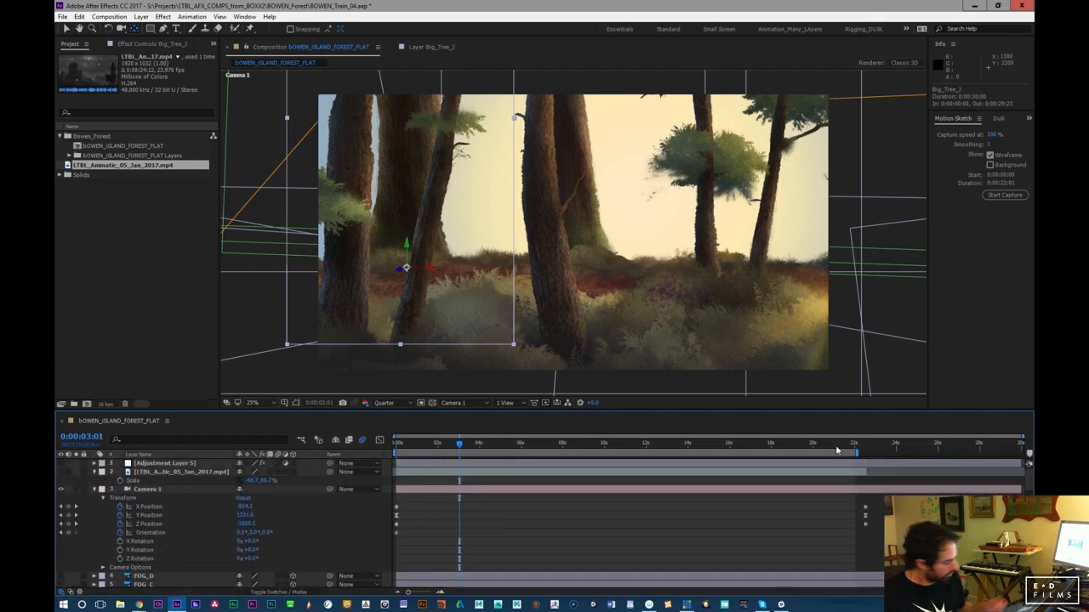
scroll(1029, 489, down, 10)
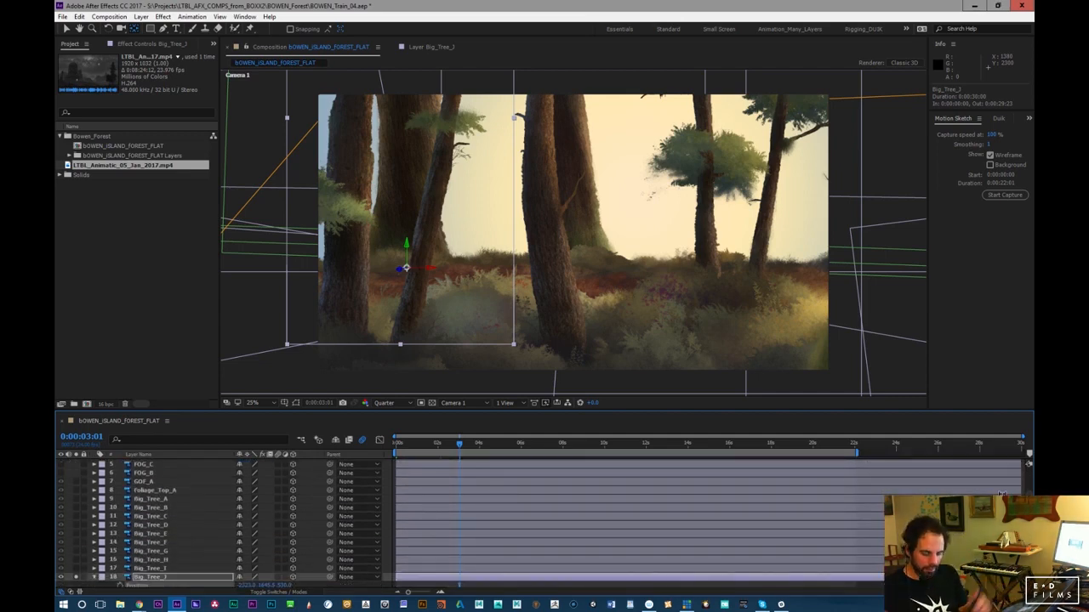
drag(1029, 501, 1029, 517)
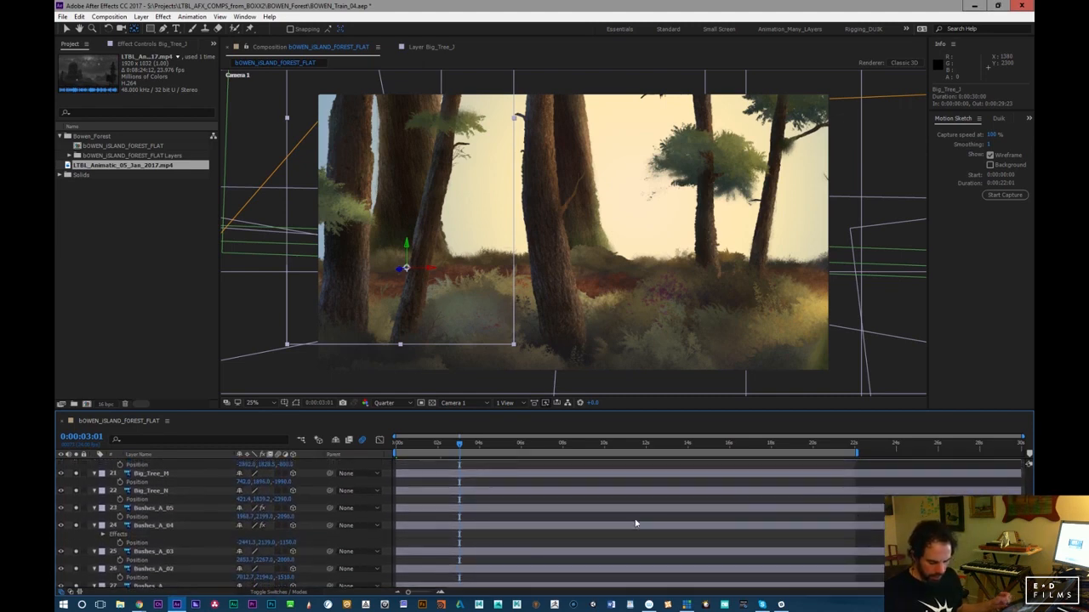
double_click(153, 508)
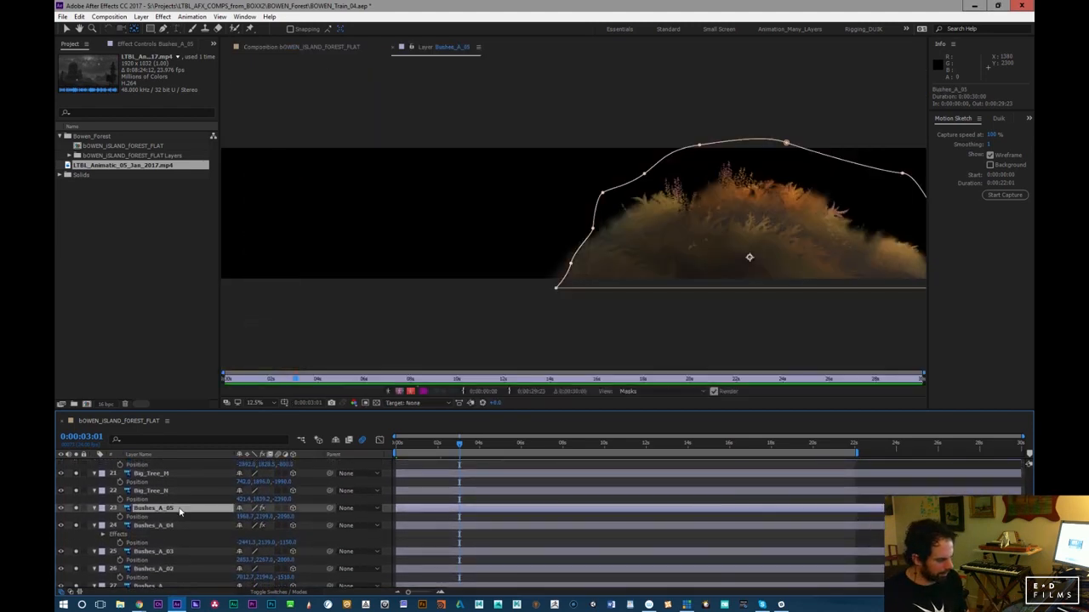
key(space)
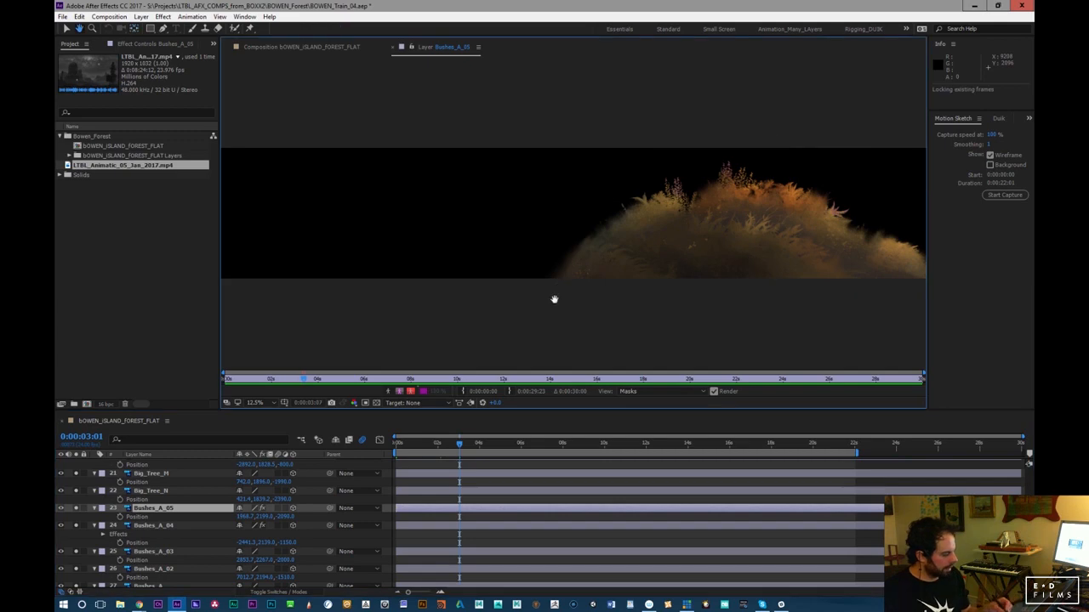
scroll(732, 262, up, 1)
key(h)
key(space)
drag(680, 301, 342, 313)
drag(599, 297, 690, 294)
key(y)
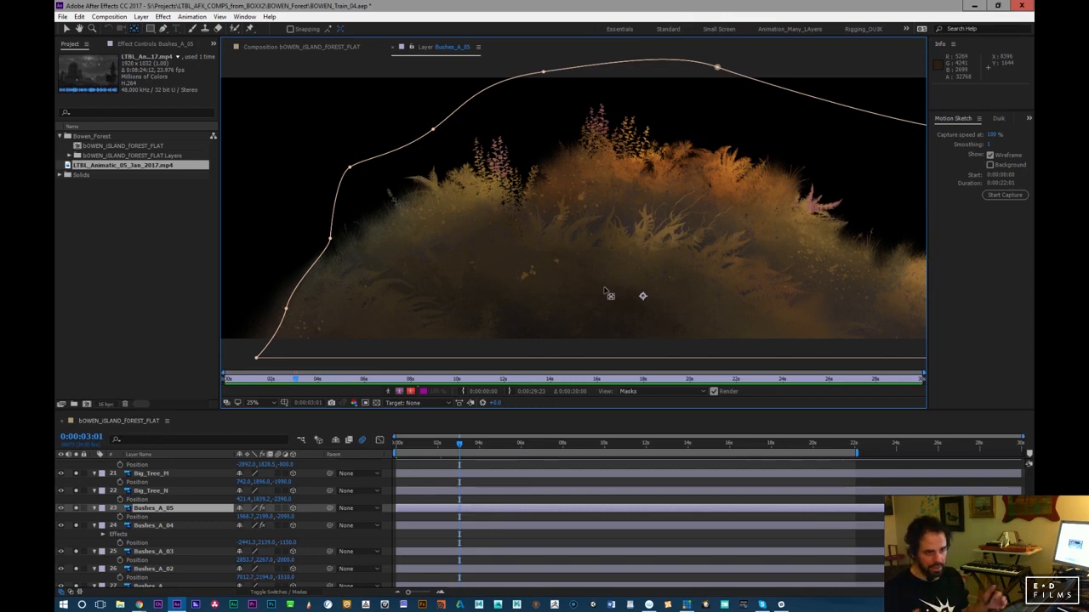
Open the Ground_F footage from the bOWEN_ISLAND_FOREST_FLAT Layers folder and examine the whole painted ground strip
click(70, 156)
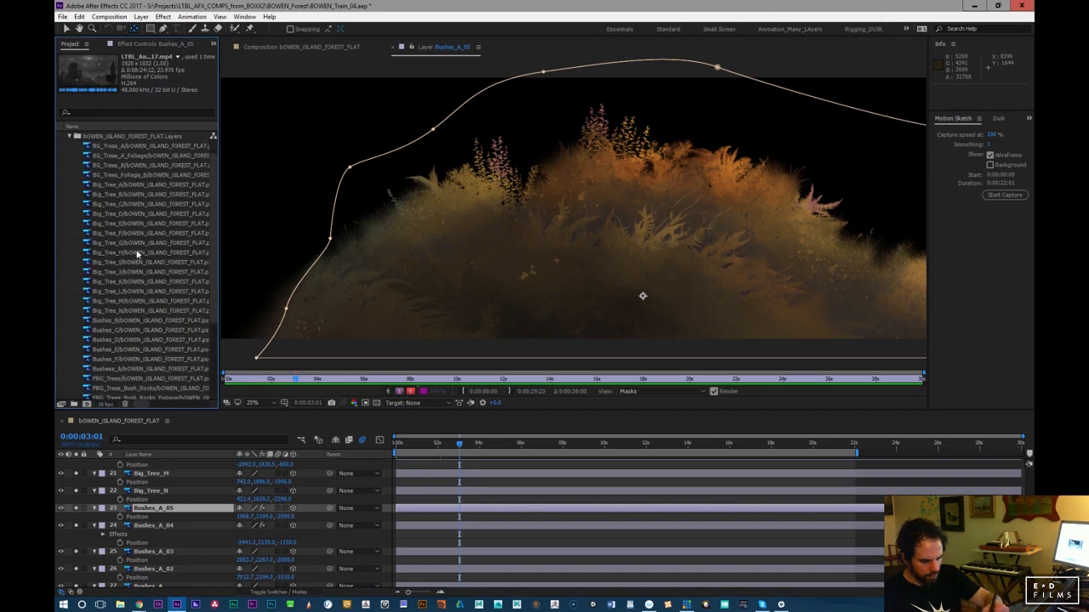
click(134, 232)
click(169, 377)
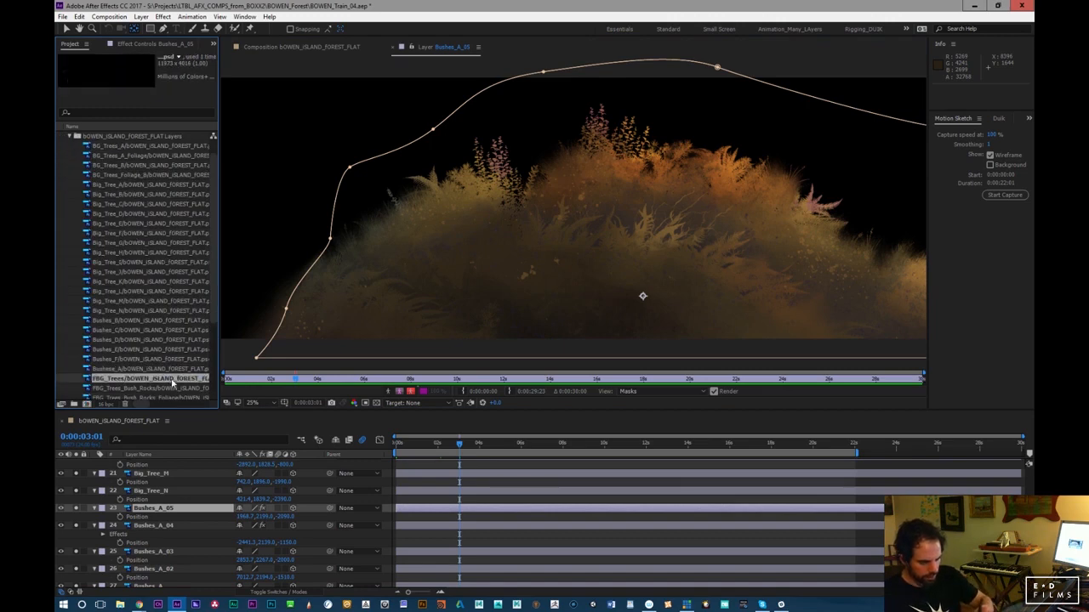
scroll(214, 223, down, 5)
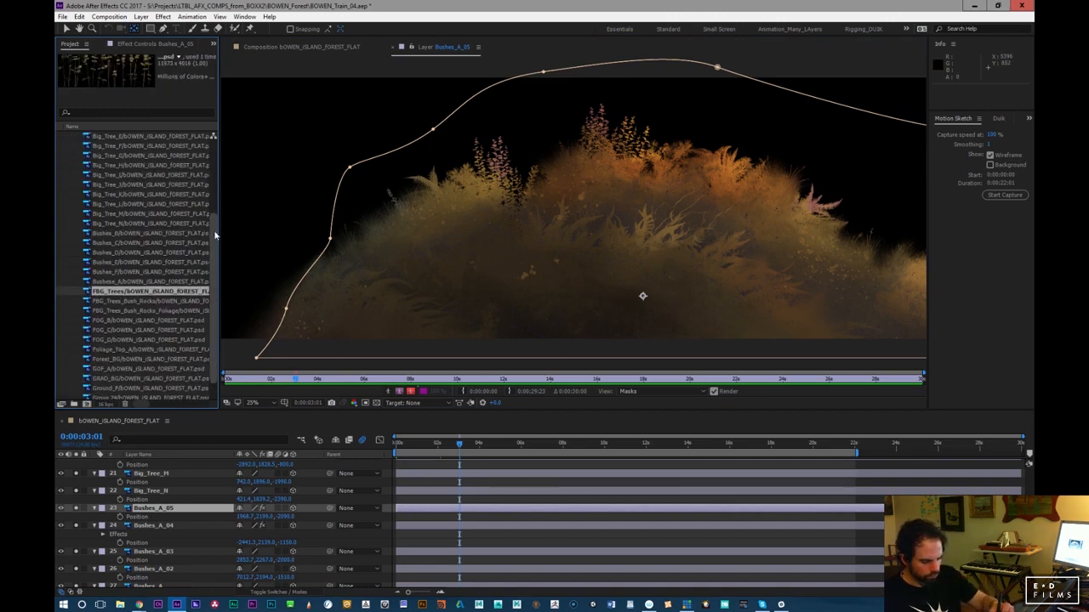
click(142, 359)
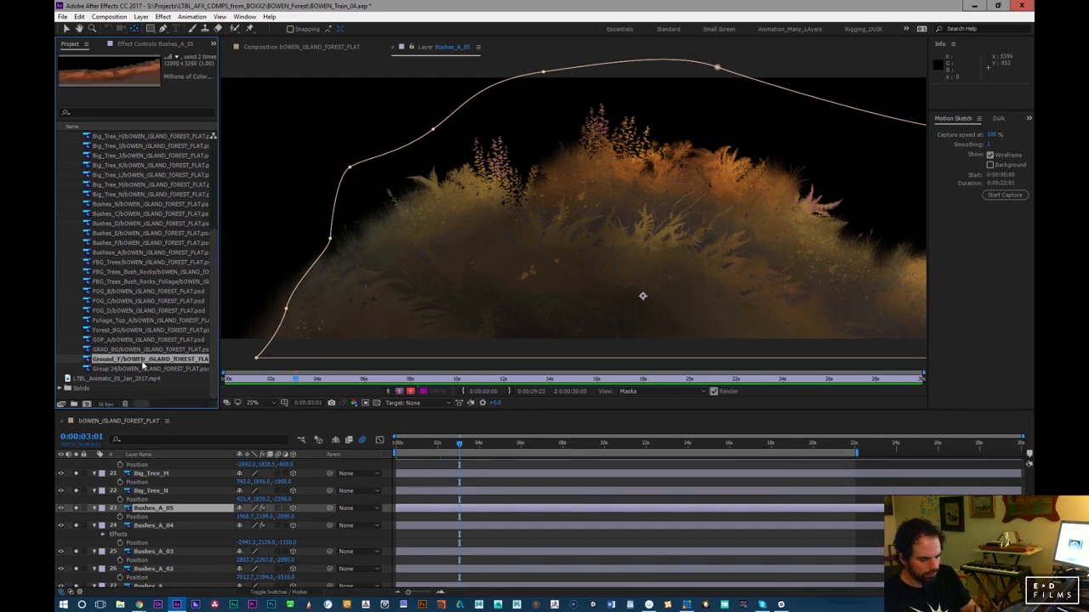
double_click(150, 360)
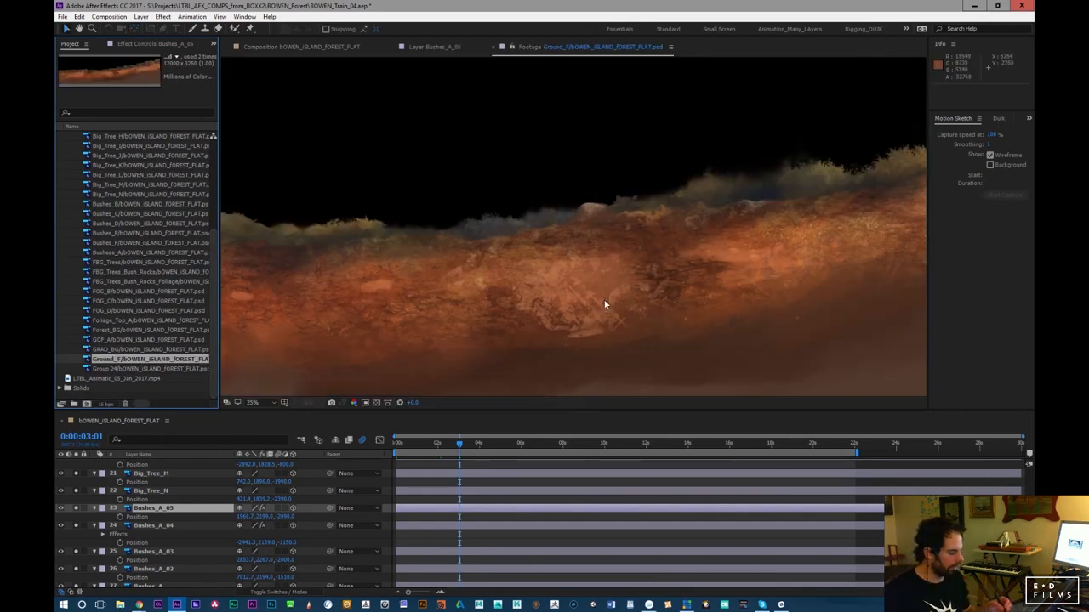
click(537, 54)
key(comma)
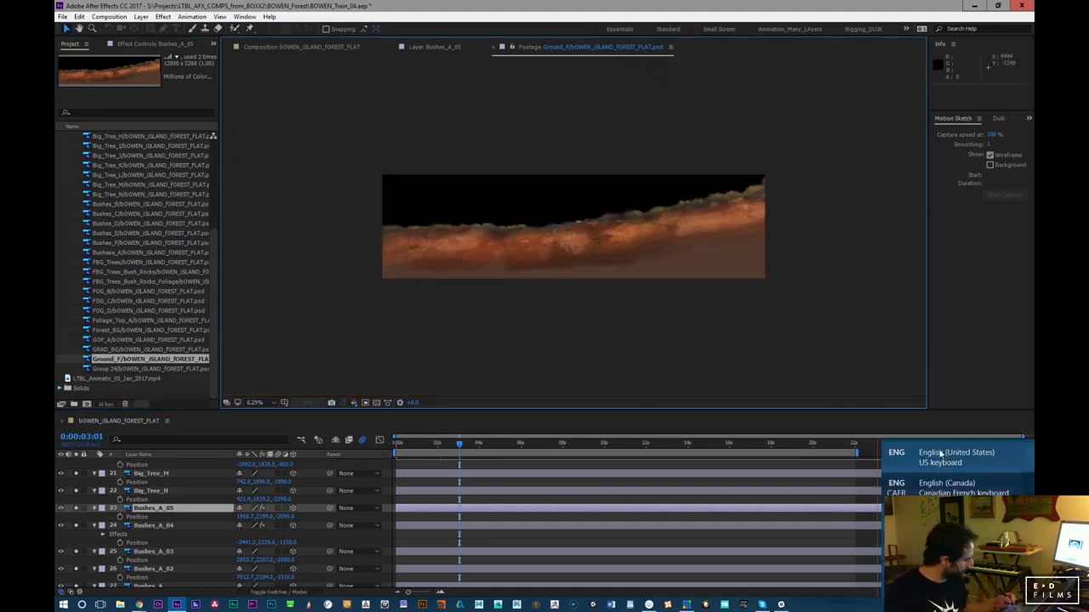
key(period)
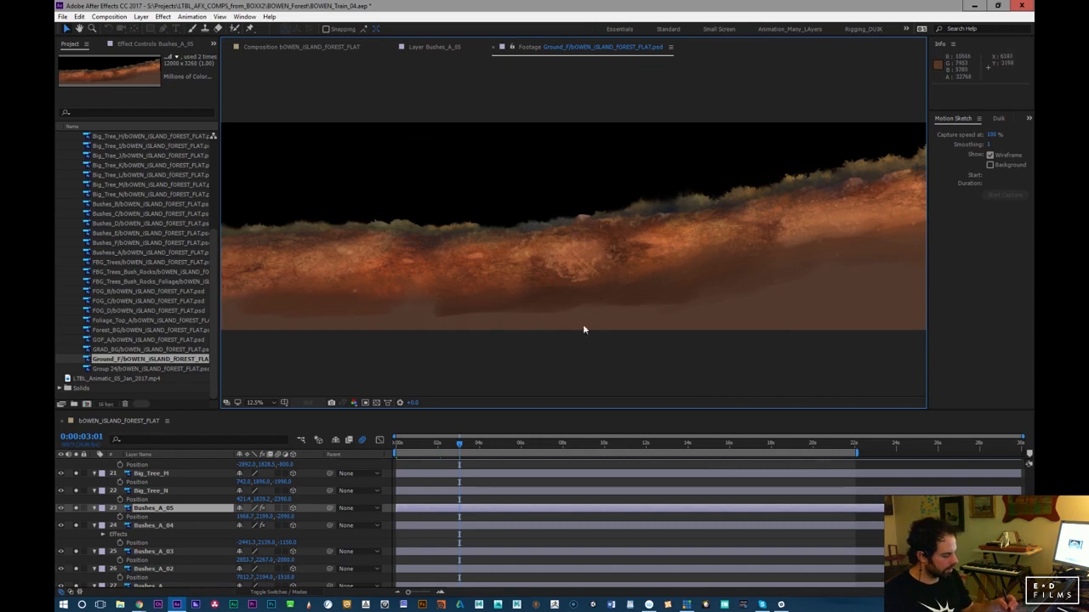
Open the Bushes_D footage and examine the painted bush strip along its full width
click(158, 262)
click(153, 225)
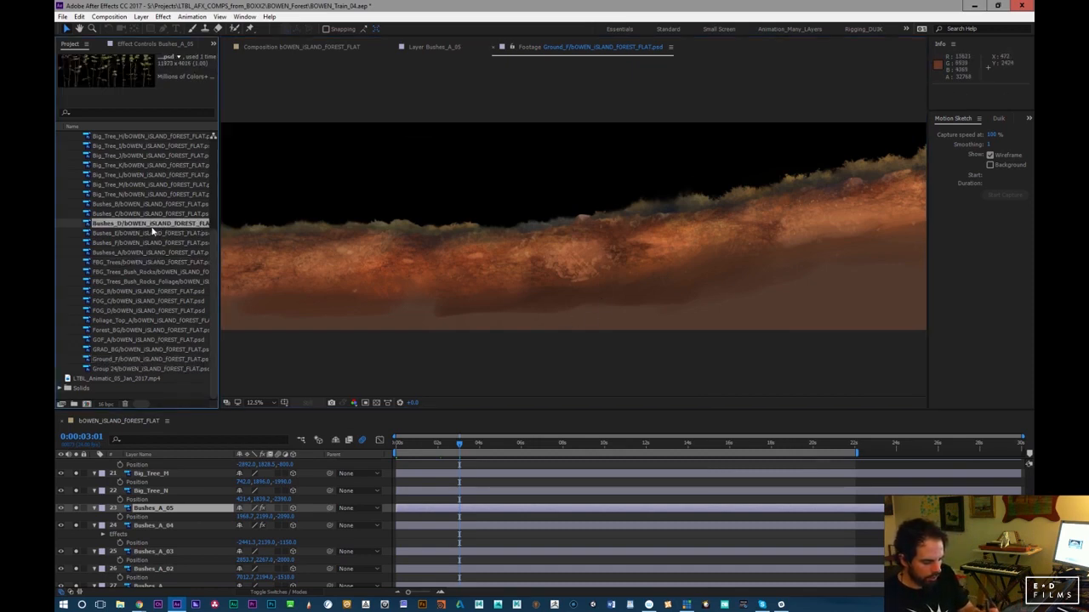
double_click(153, 224)
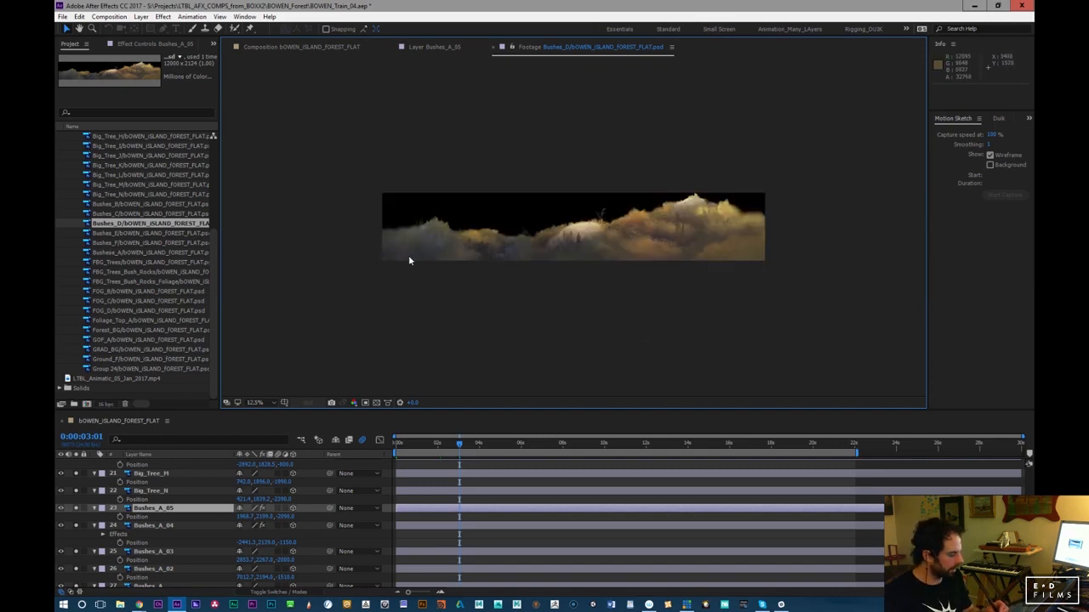
key(period)
drag(480, 261, 537, 262)
drag(338, 238, 367, 239)
drag(644, 269, 727, 280)
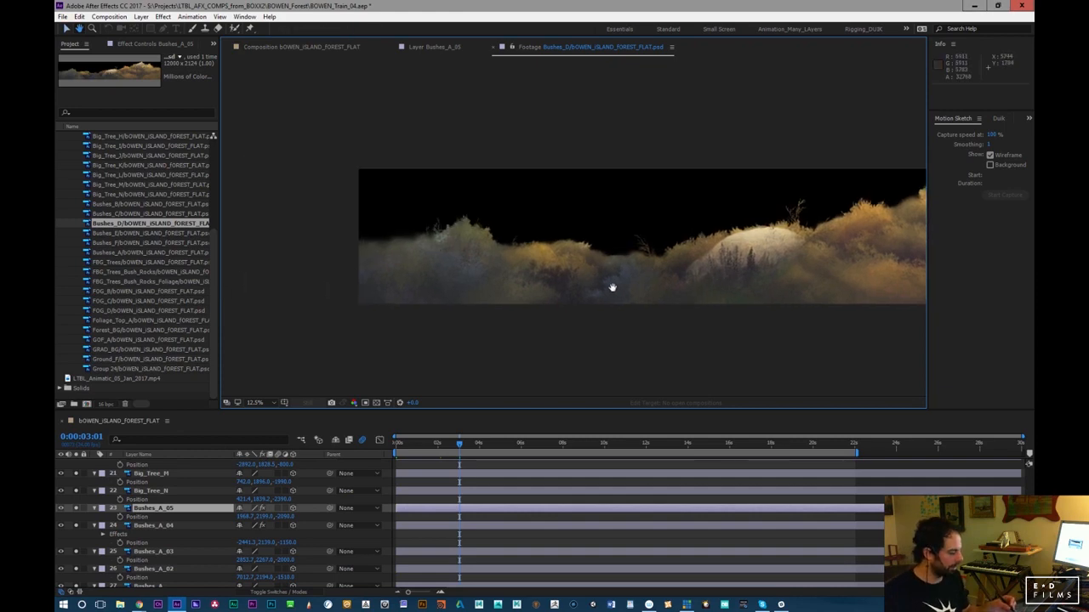
drag(610, 286, 477, 312)
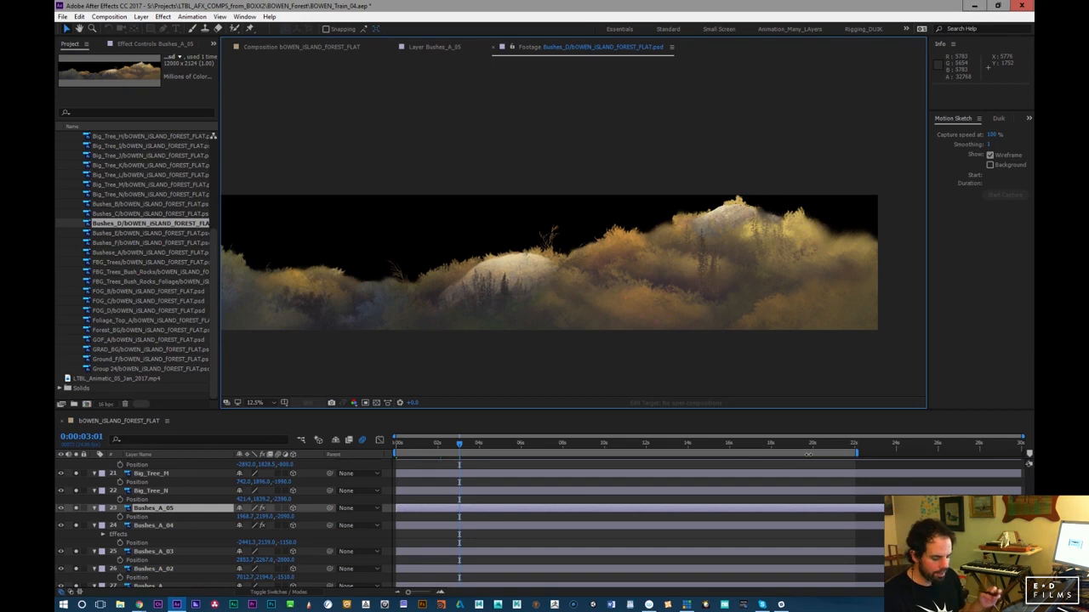
Close the Bushes_D footage view, return to the bOWEN_ISLAND_FOREST_FLAT composition and review the camera move along the timeline
click(494, 47)
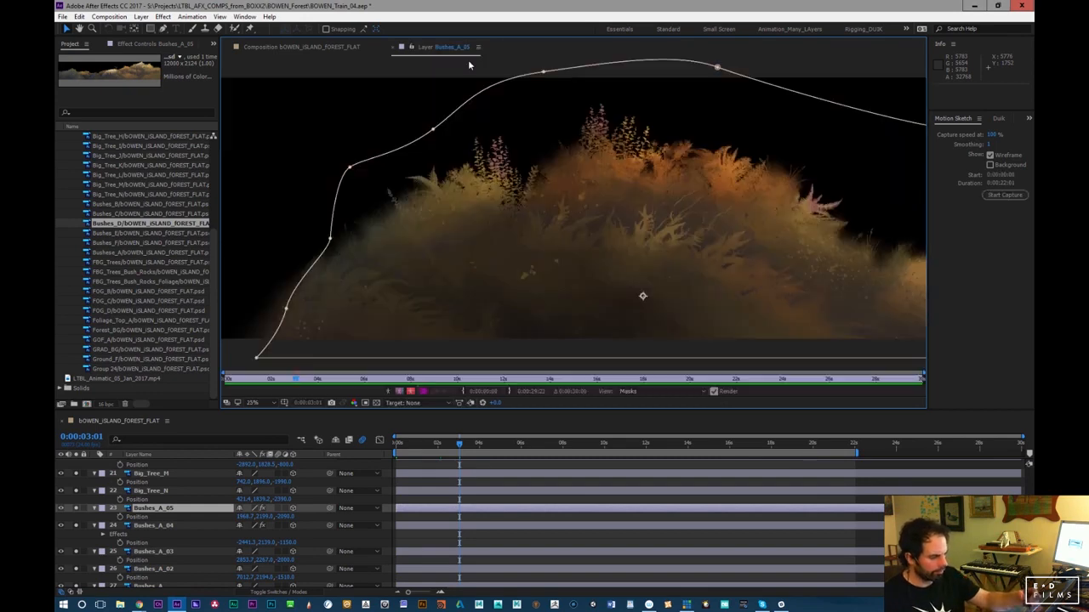
click(318, 51)
drag(445, 449, 388, 467)
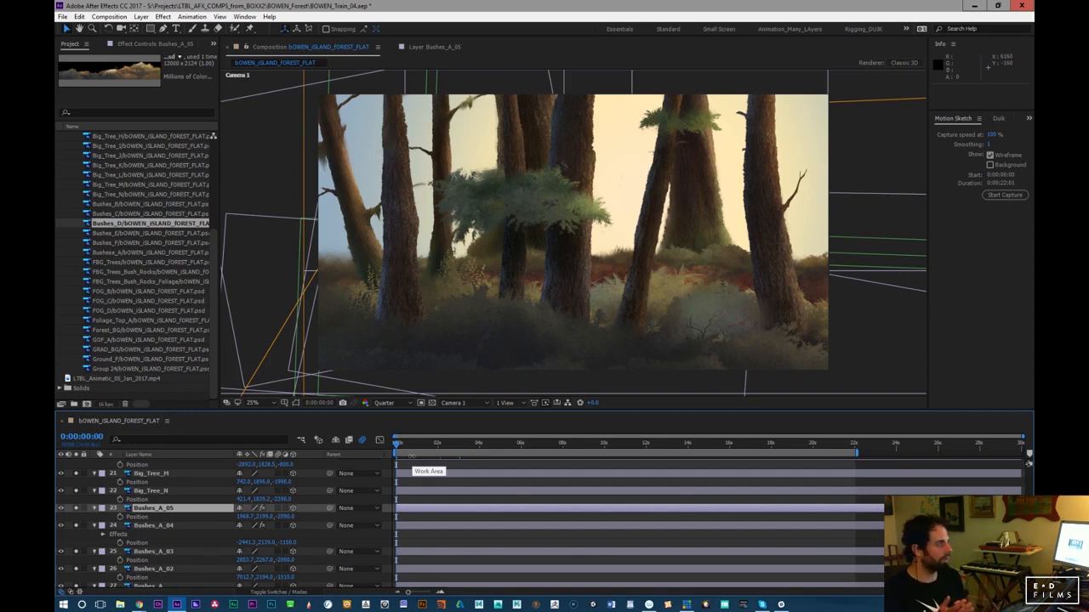
drag(413, 445, 388, 492)
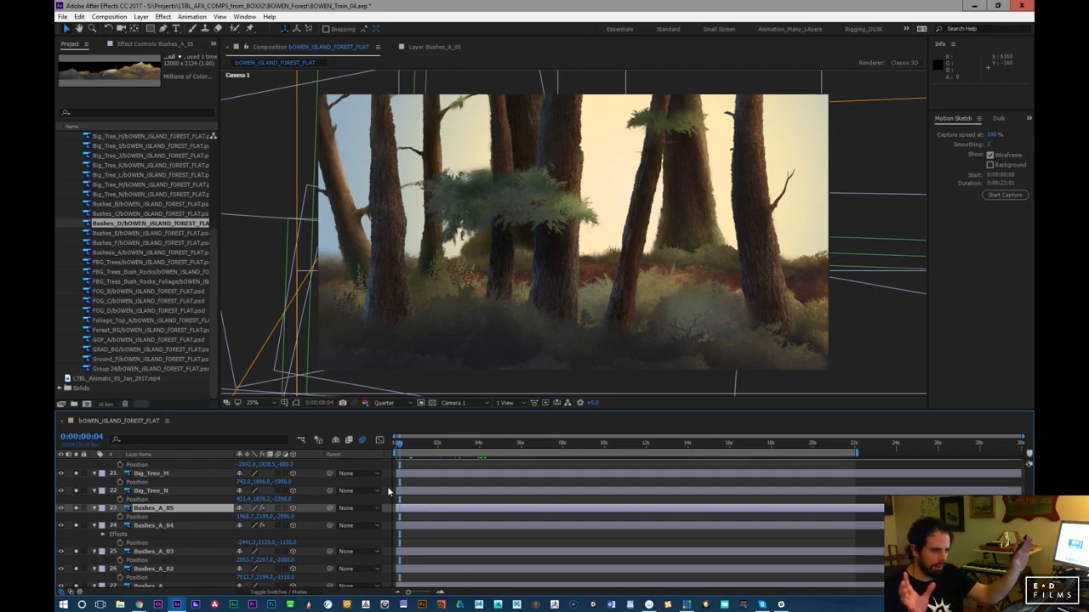
drag(400, 444, 581, 481)
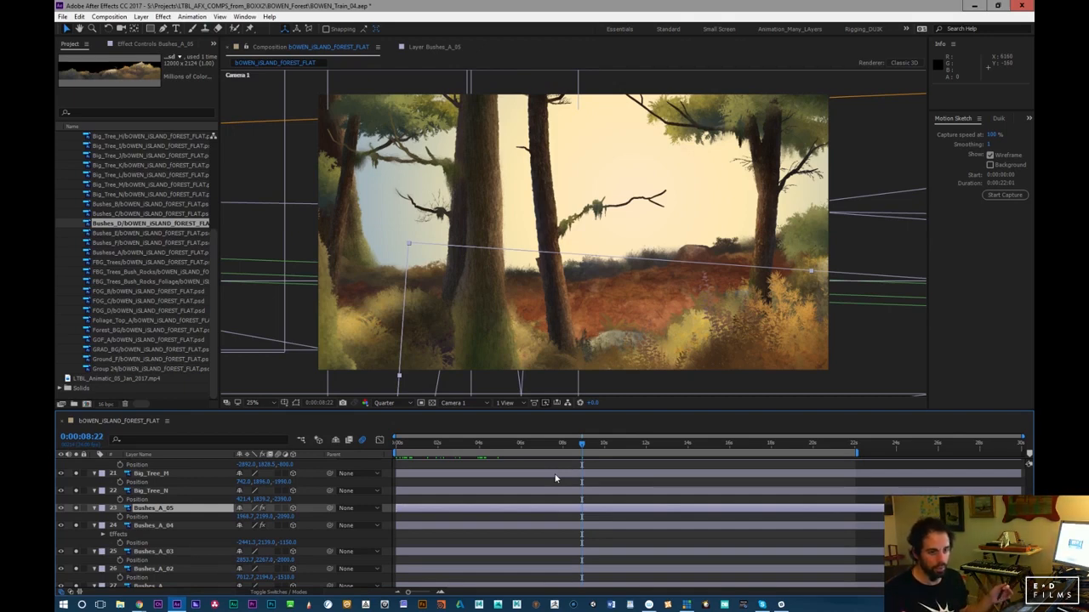
drag(398, 444, 809, 446)
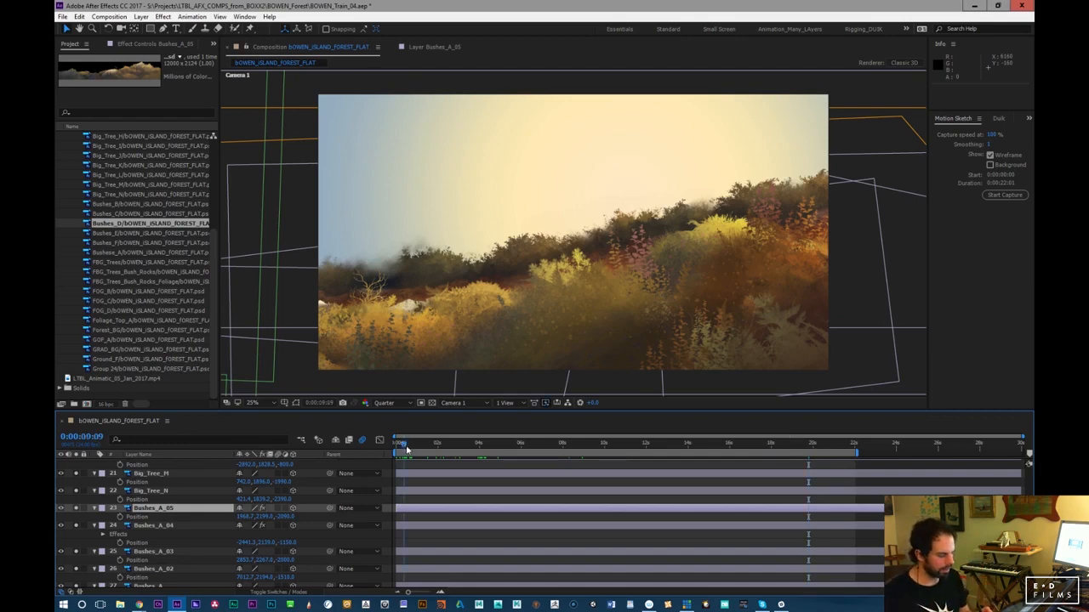
Review the start of the camera move in the composition, from the first frame to about 0:00:03:18
click(398, 444)
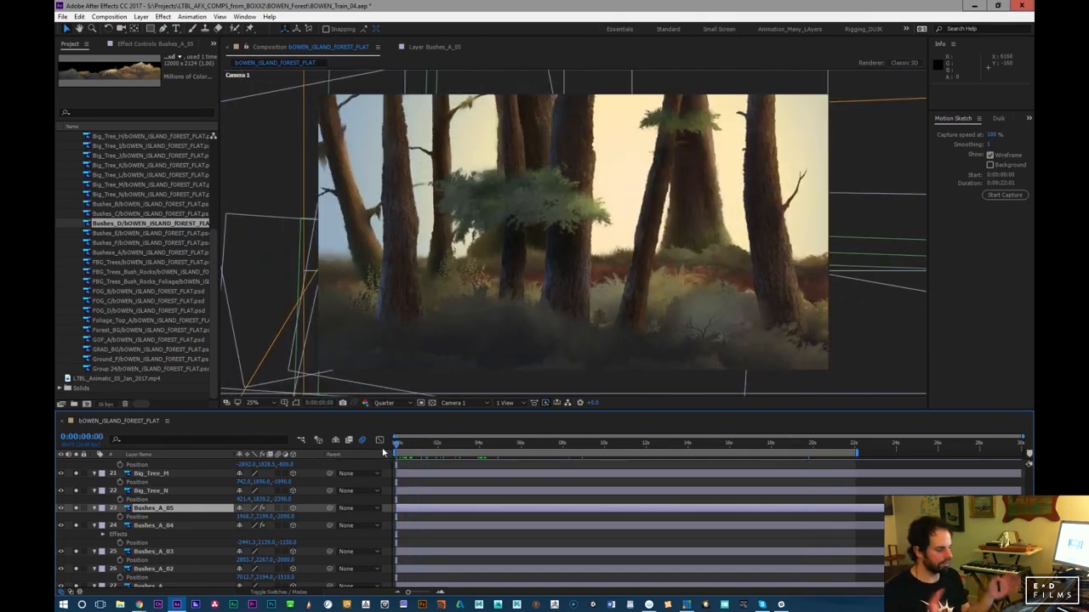
drag(398, 444, 504, 534)
drag(487, 449, 384, 462)
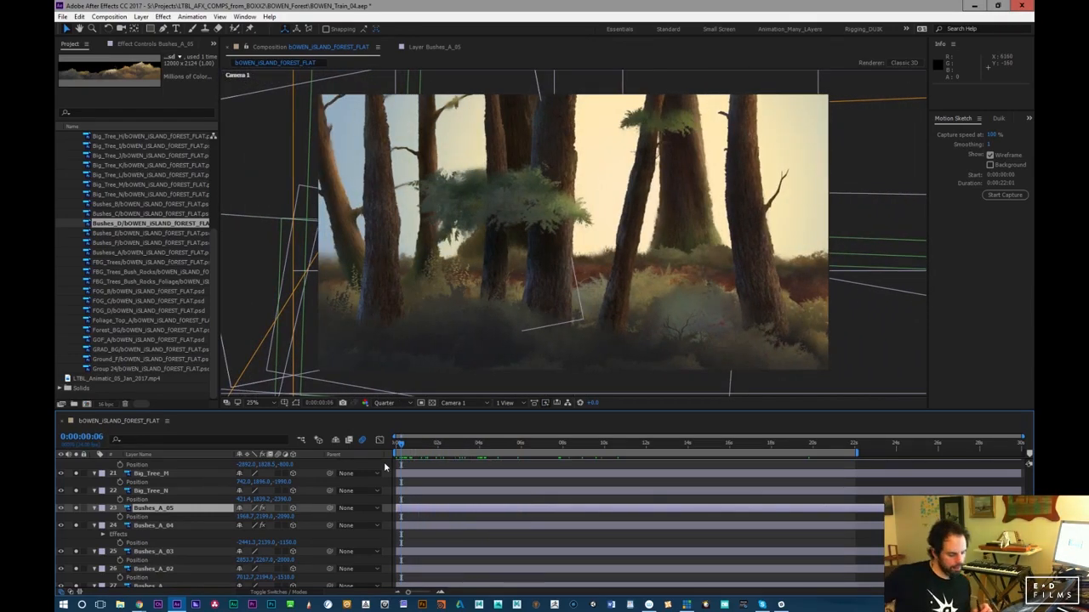
drag(405, 447, 474, 462)
Open the Big_Tree_I layer in its own view, examine its mossy trunk up close, and return to the bOWEN_ISLAND_FOREST_FLAT composition
click(170, 492)
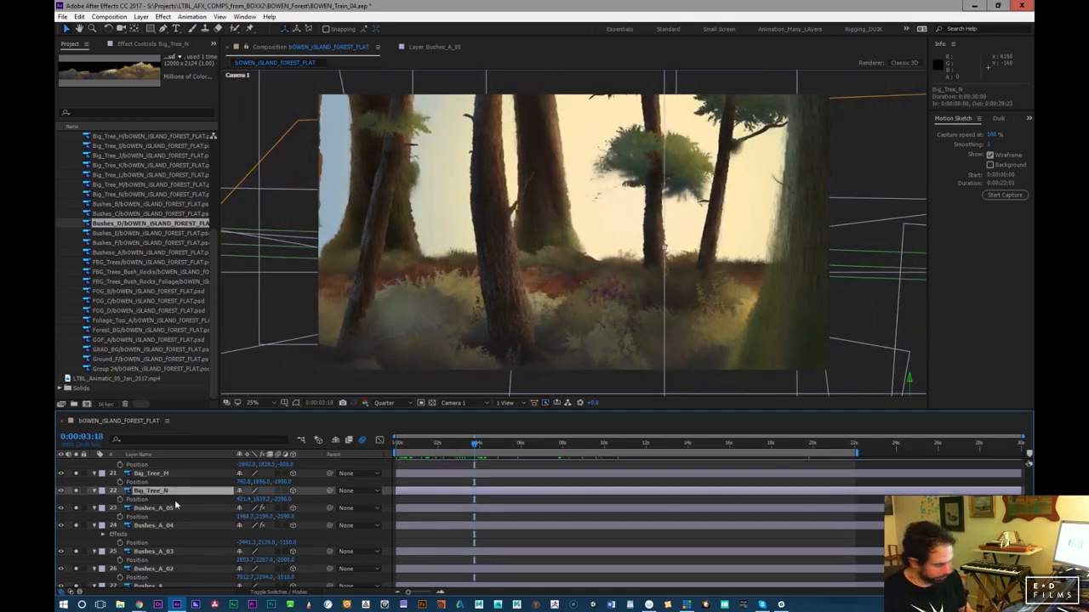
scroll(170, 498, up, 1)
scroll(167, 519, up, 5)
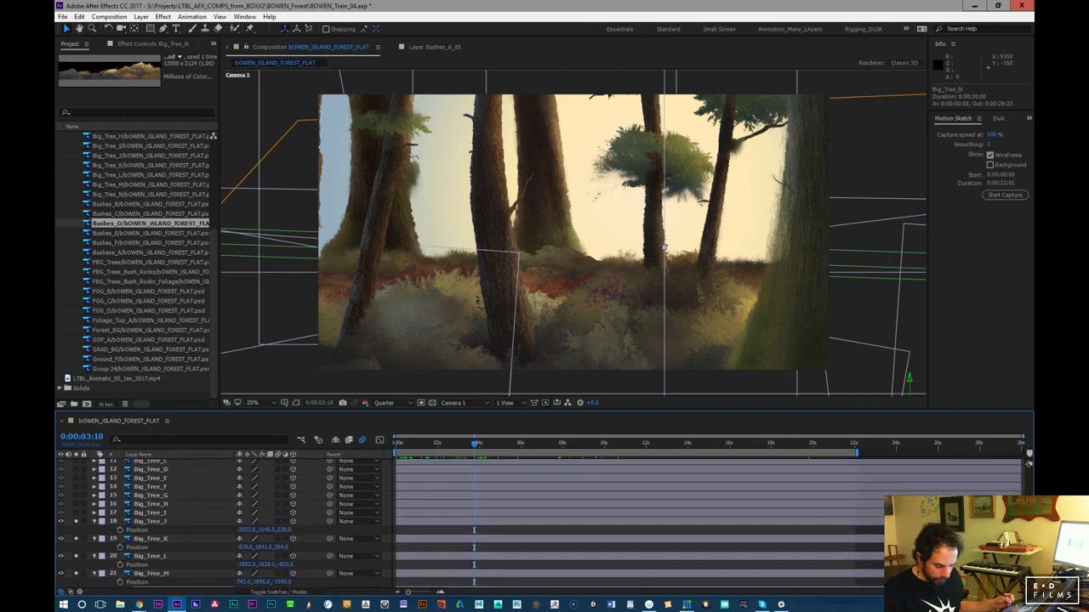
double_click(166, 517)
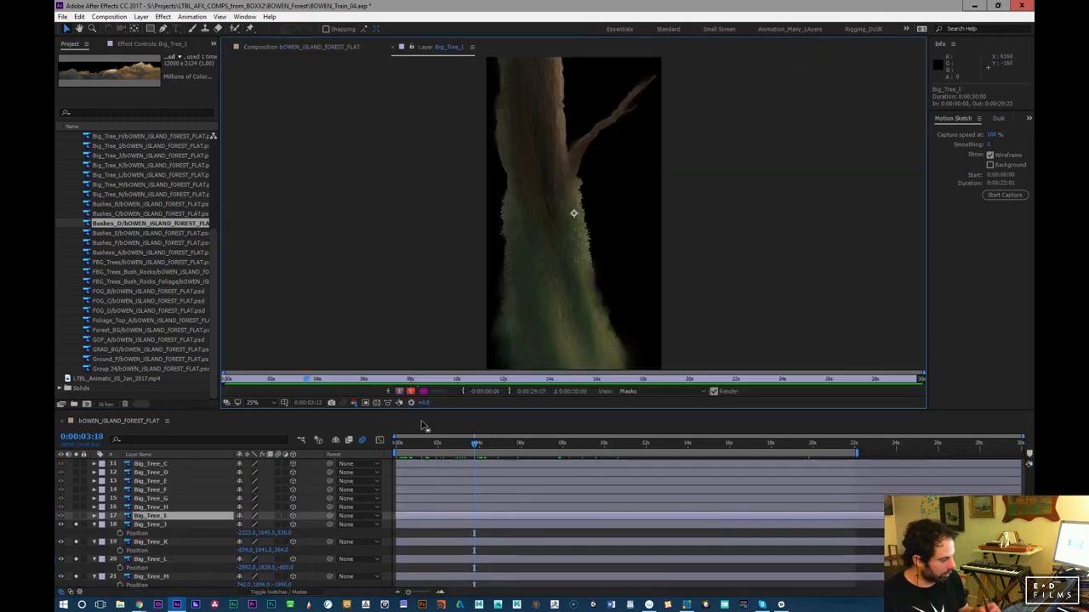
key(period)
key(period)
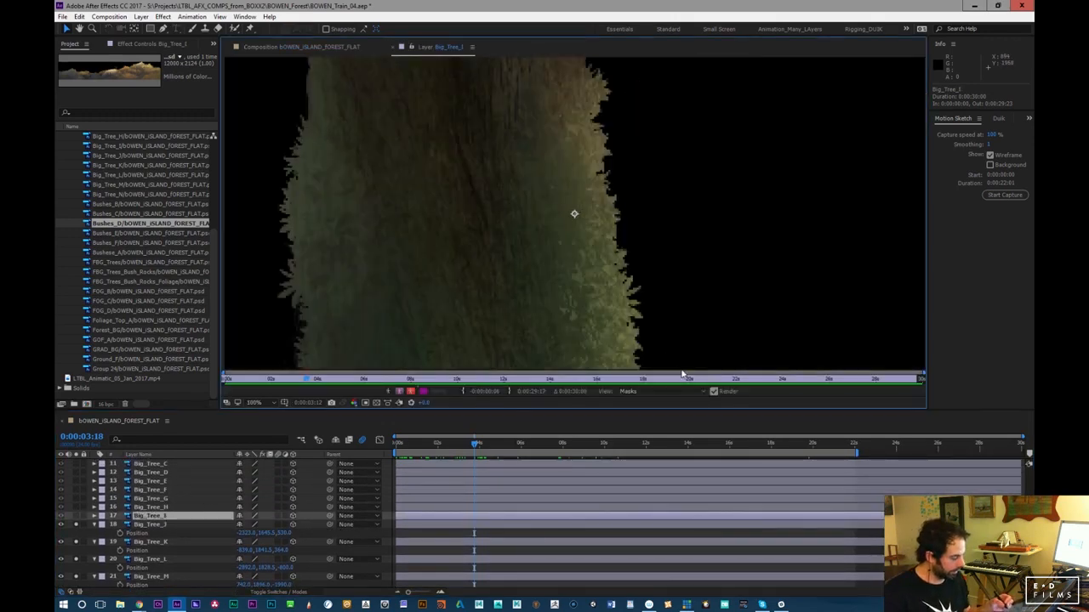
key(comma)
key(comma)
key(period)
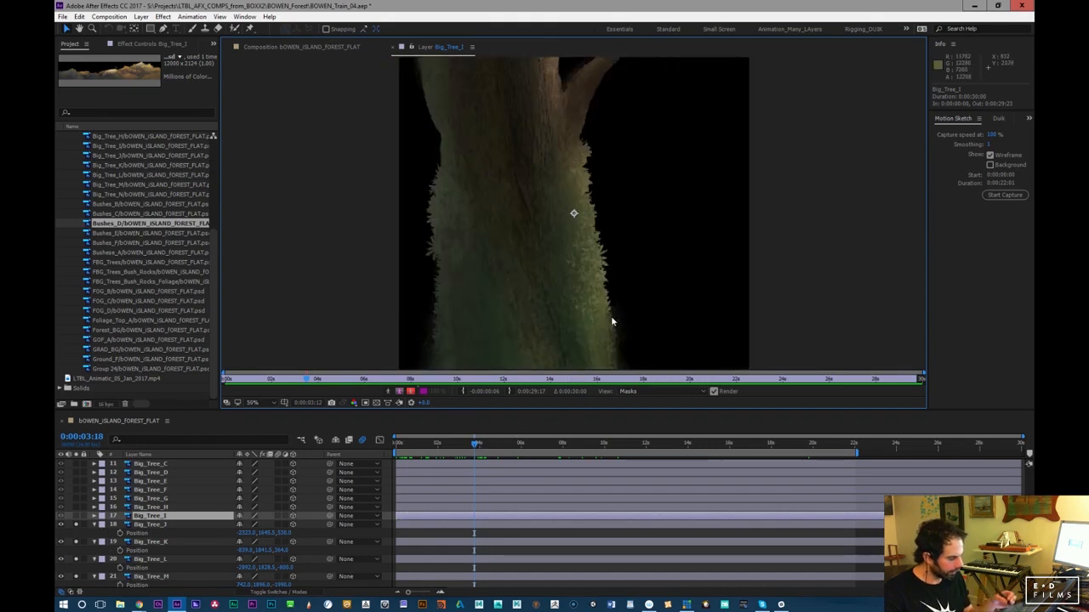
key(period)
click(323, 47)
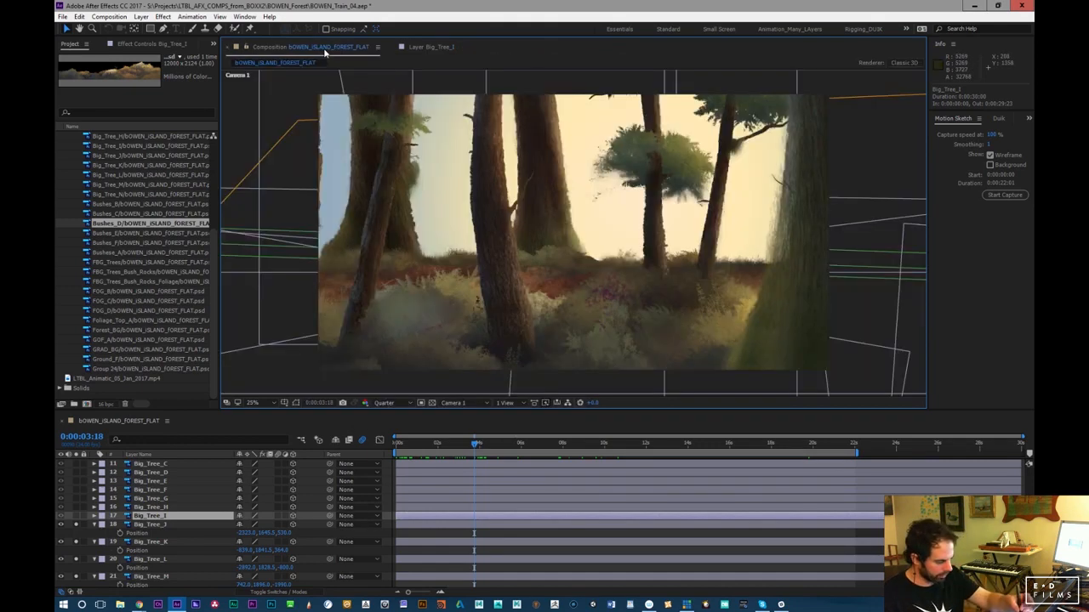
Try the composition preview at Full resolution against the Big_Tree_I layer view, and restore the preview to Quarter
click(398, 404)
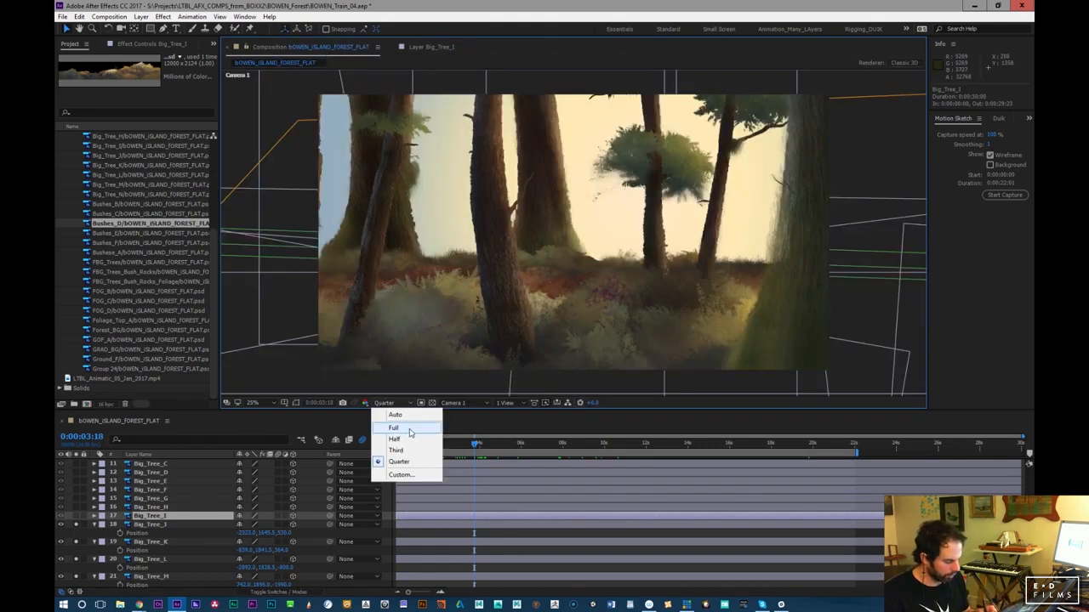
click(416, 415)
click(420, 48)
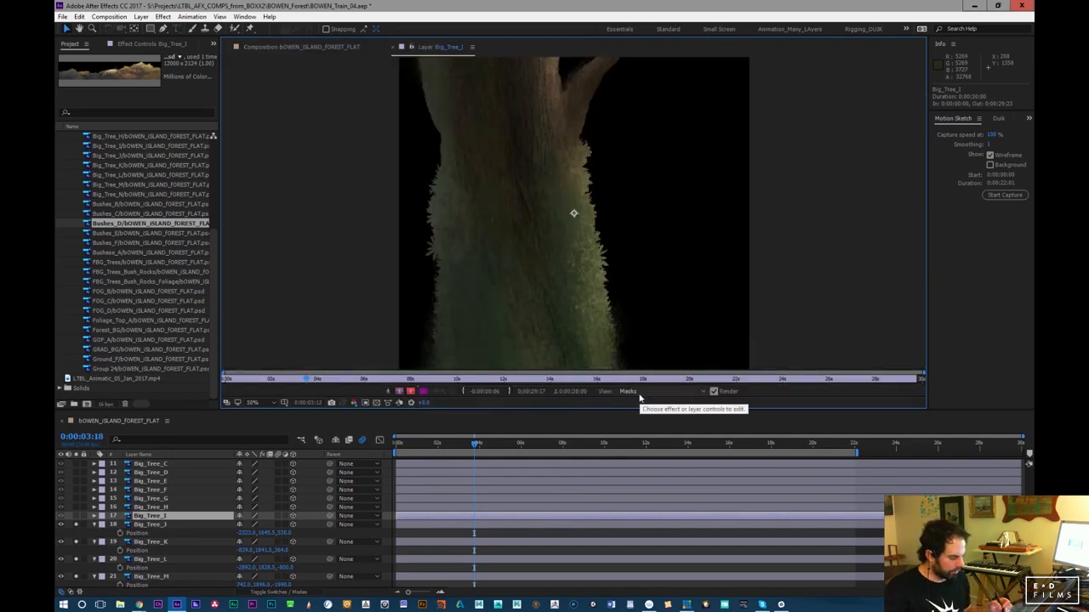
click(324, 49)
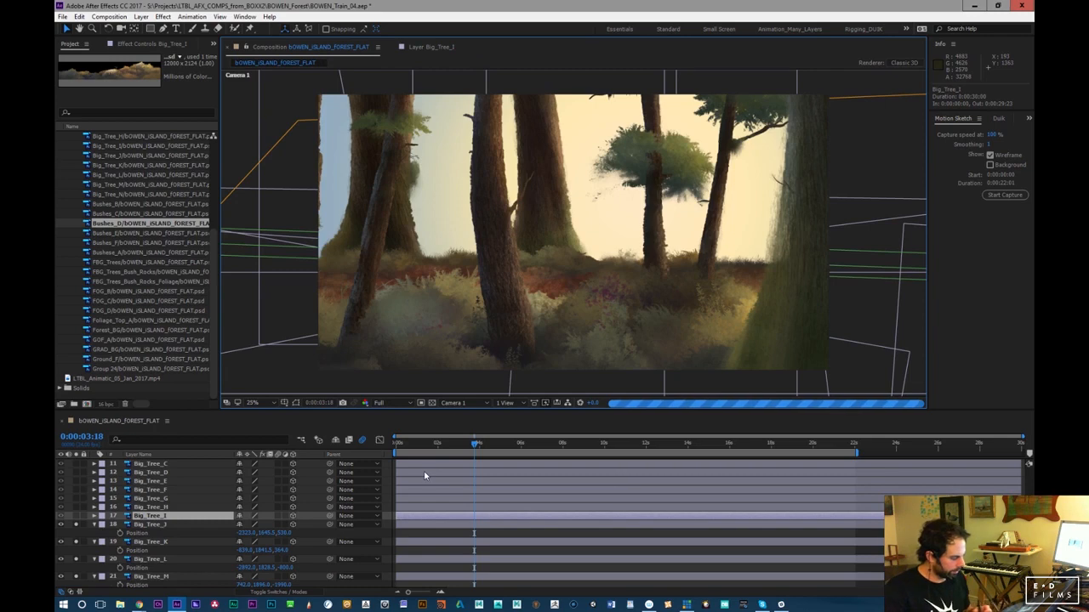
click(382, 404)
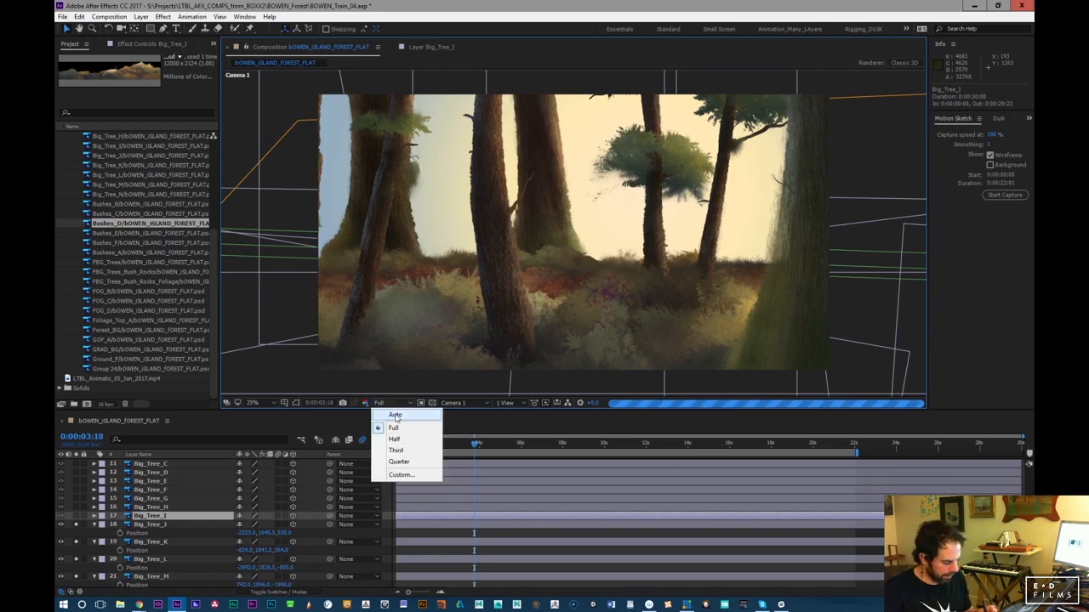
click(407, 462)
Check whether the composition view refreshes at several times up to 0:00:09:00 and at 12.5% and 25% magnification, ending on the first frame
mouse_move(429, 444)
mouse_down()
mouse_move(420, 443)
mouse_move(443, 436)
mouse_up()
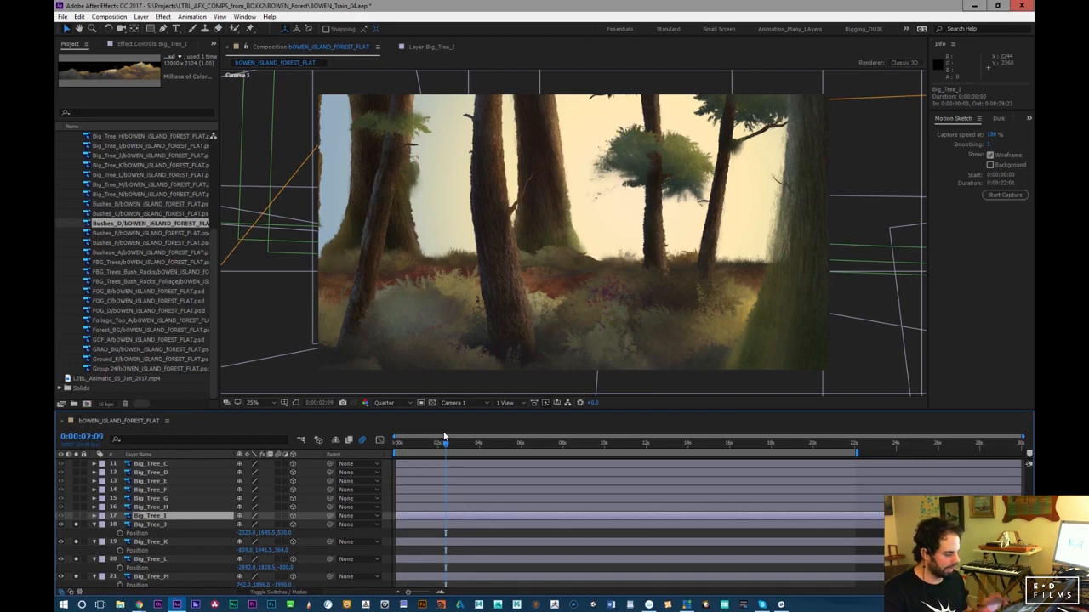
click(397, 443)
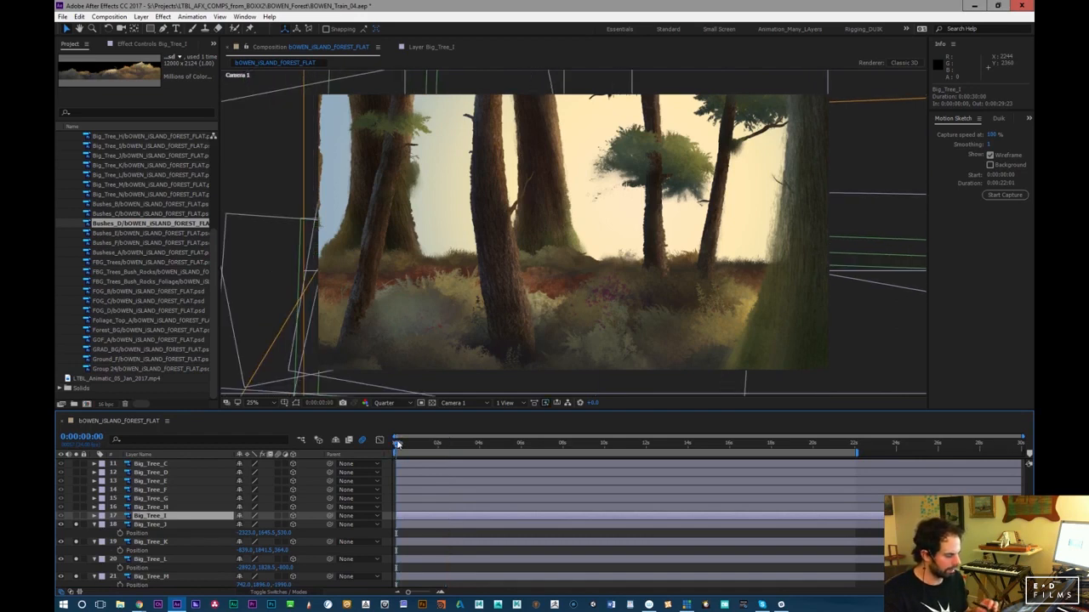
drag(462, 444, 428, 446)
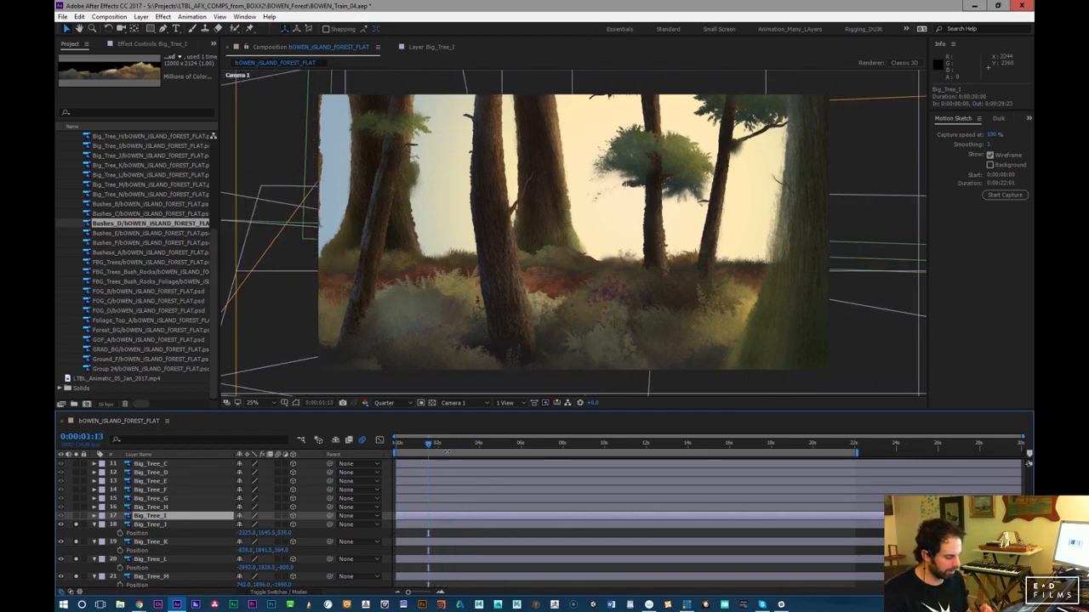
key(comma)
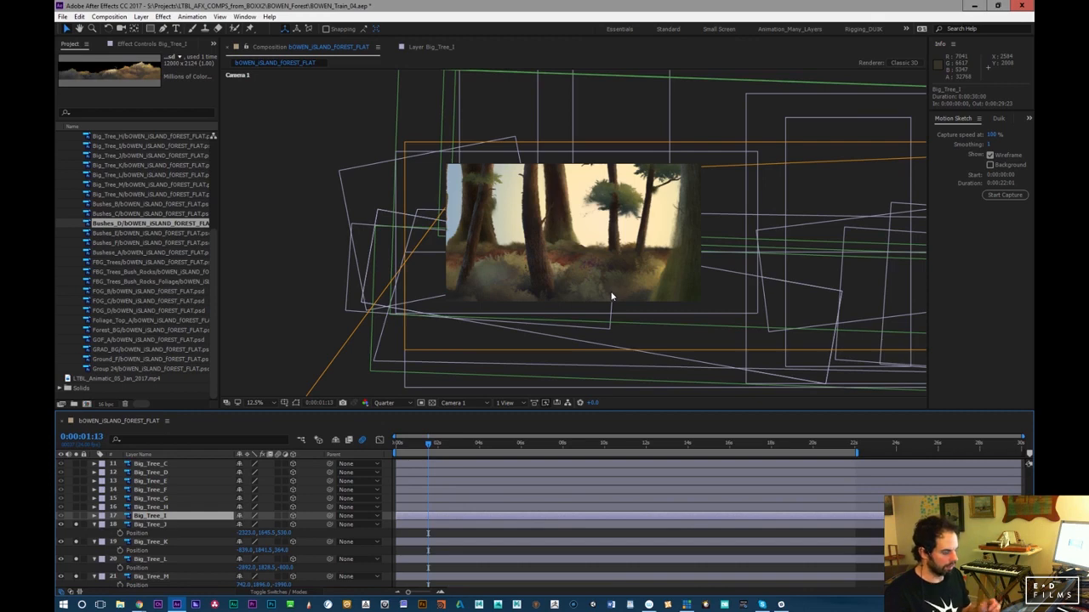
mouse_move(439, 443)
mouse_down()
mouse_move(590, 444)
mouse_move(501, 444)
mouse_move(437, 466)
mouse_move(434, 450)
mouse_up()
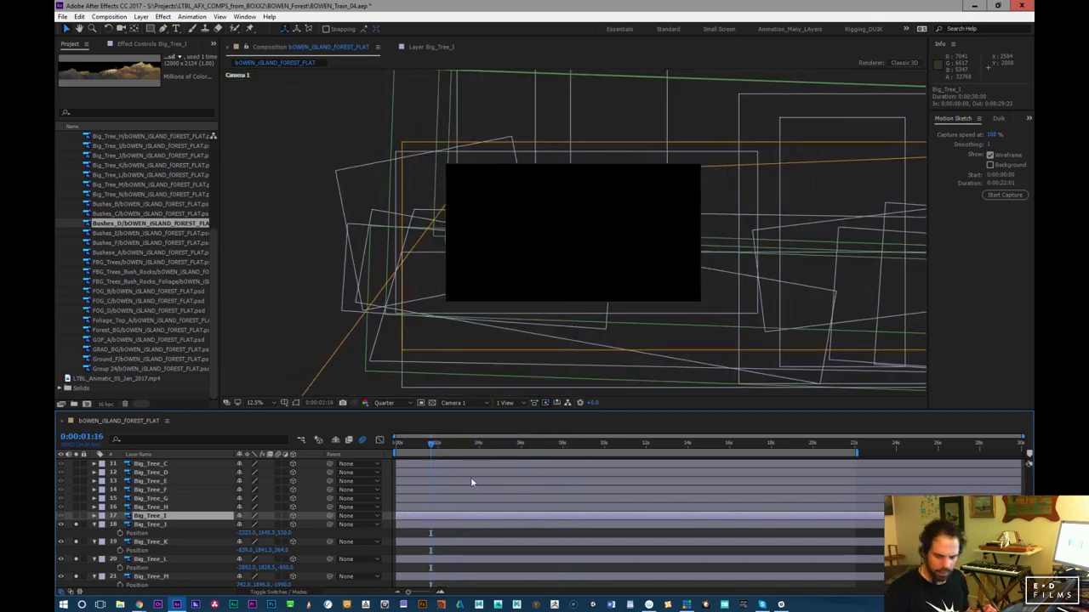
key(period)
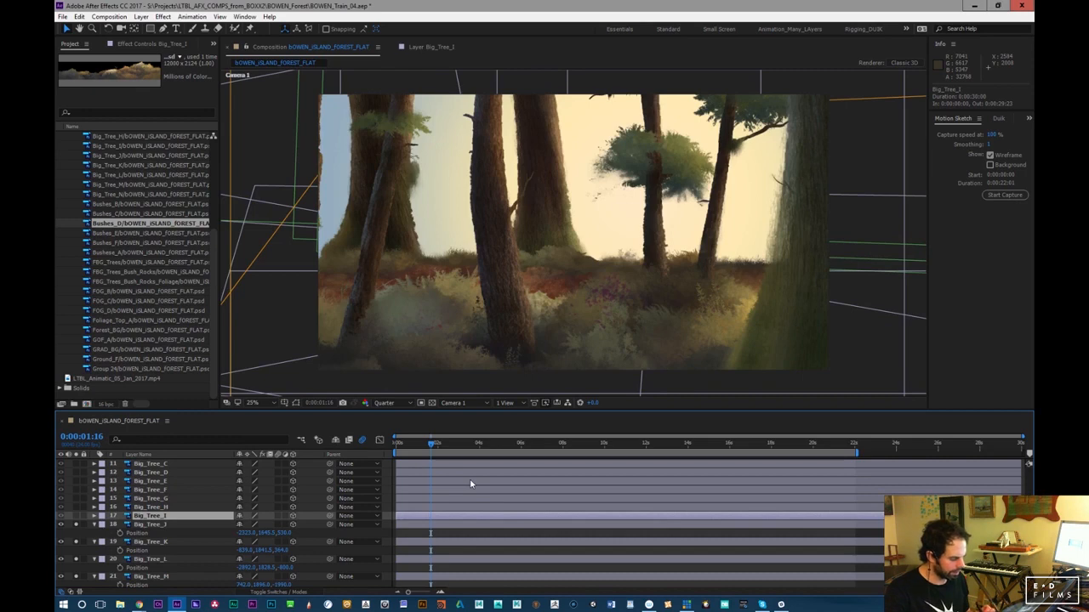
key(comma)
drag(464, 444, 563, 464)
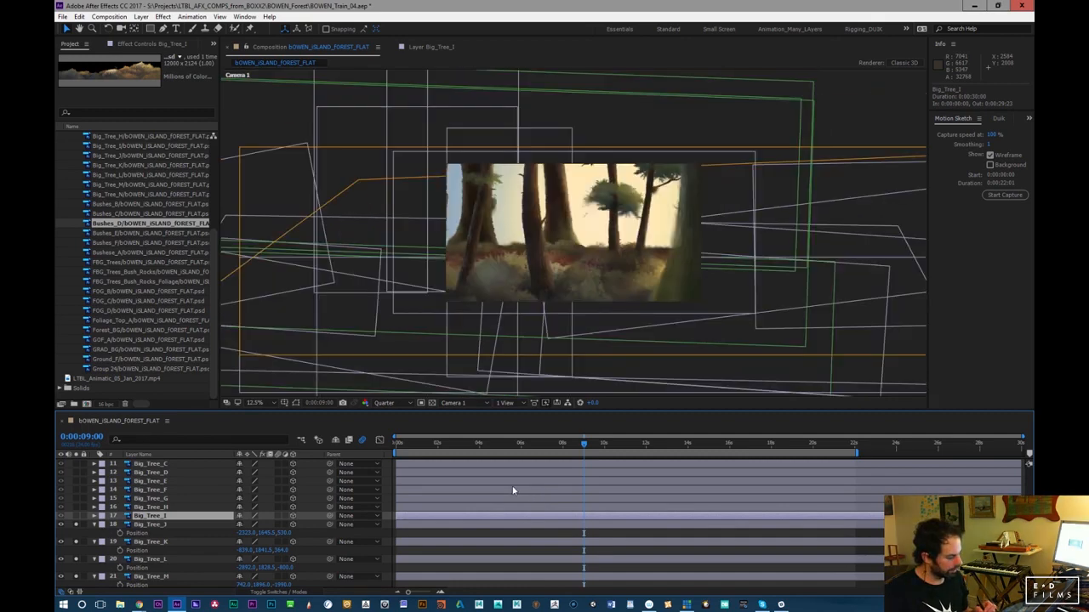
key(period)
drag(605, 447, 368, 498)
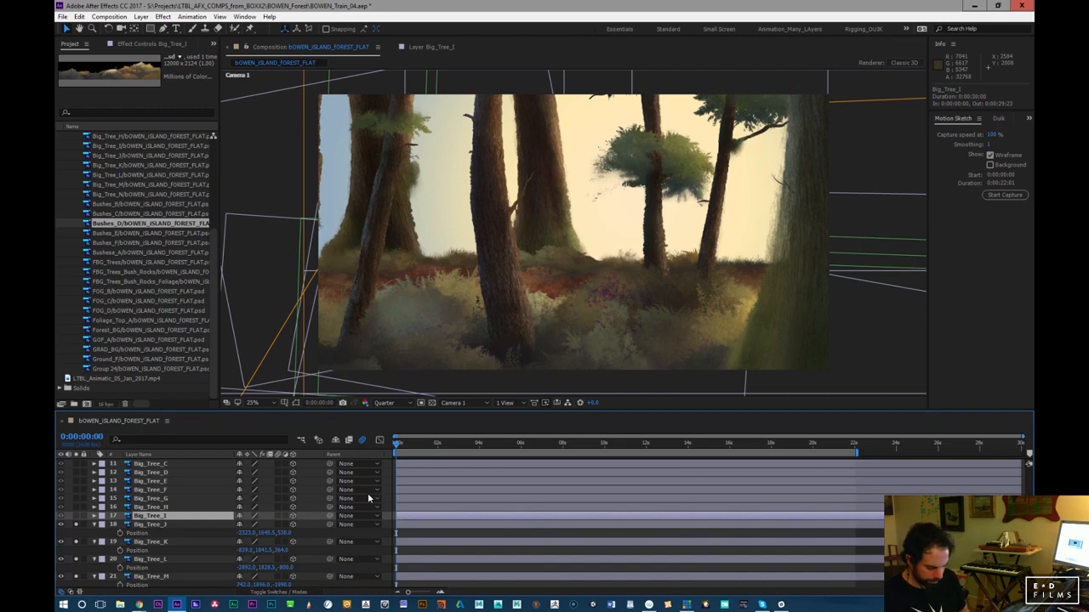
Lower the Big_Tree_J layer by setting its Y position to 1765.5
click(166, 524)
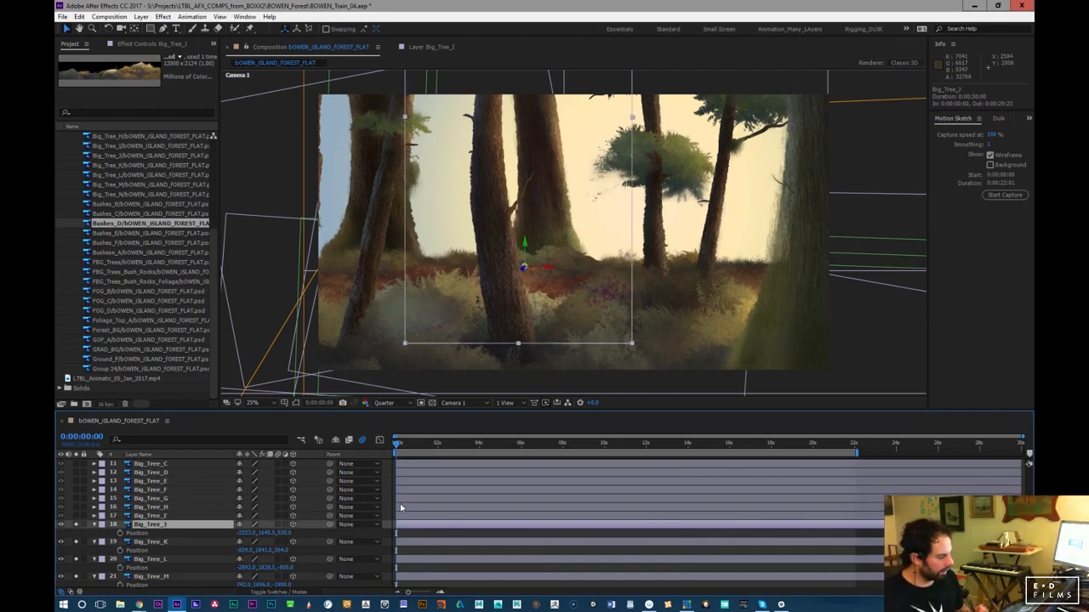
key(p)
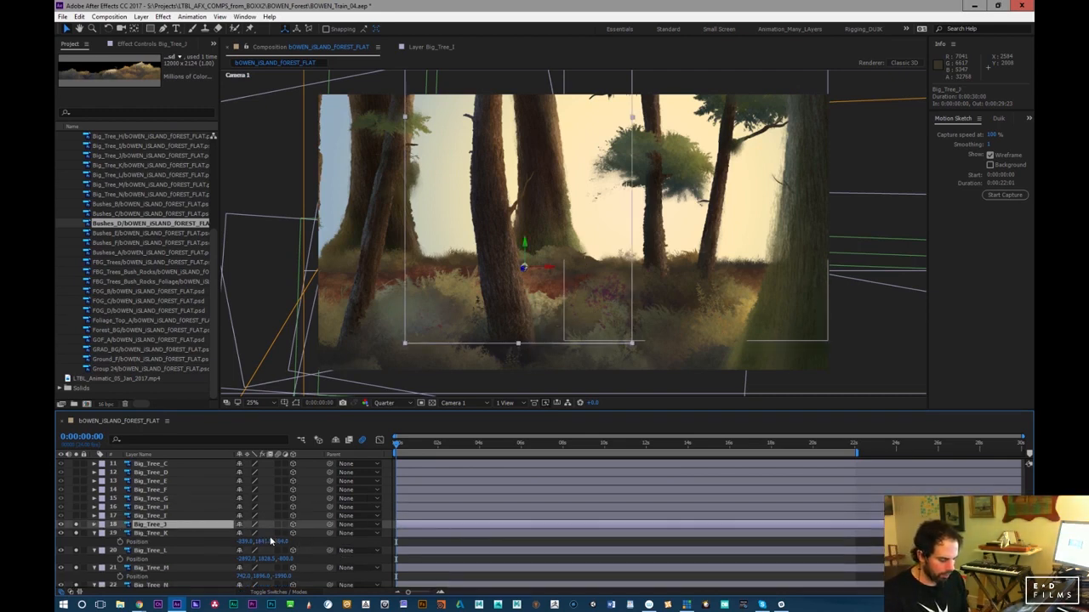
key(p)
drag(266, 534, 271, 550)
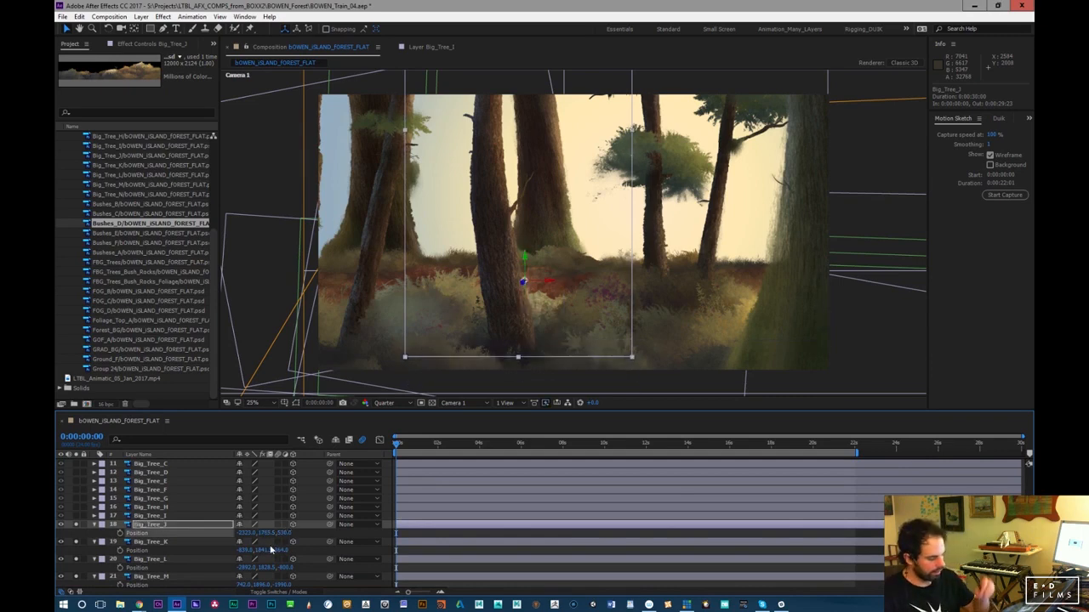
Purge all memory and the disk cache, confirming the deletion of the cached files
click(78, 16)
mouse_move(156, 230)
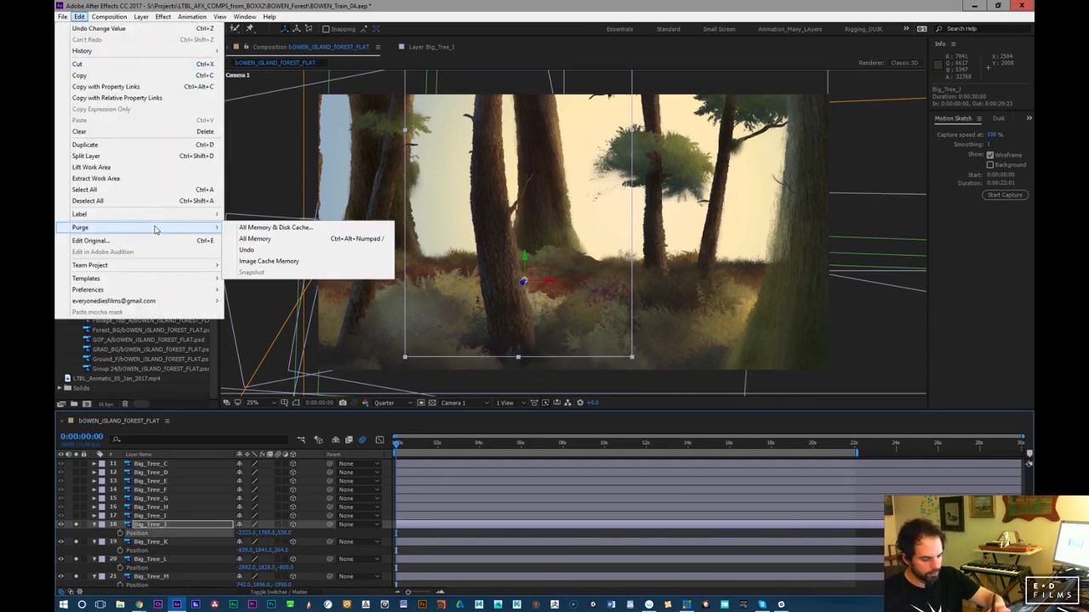
click(274, 227)
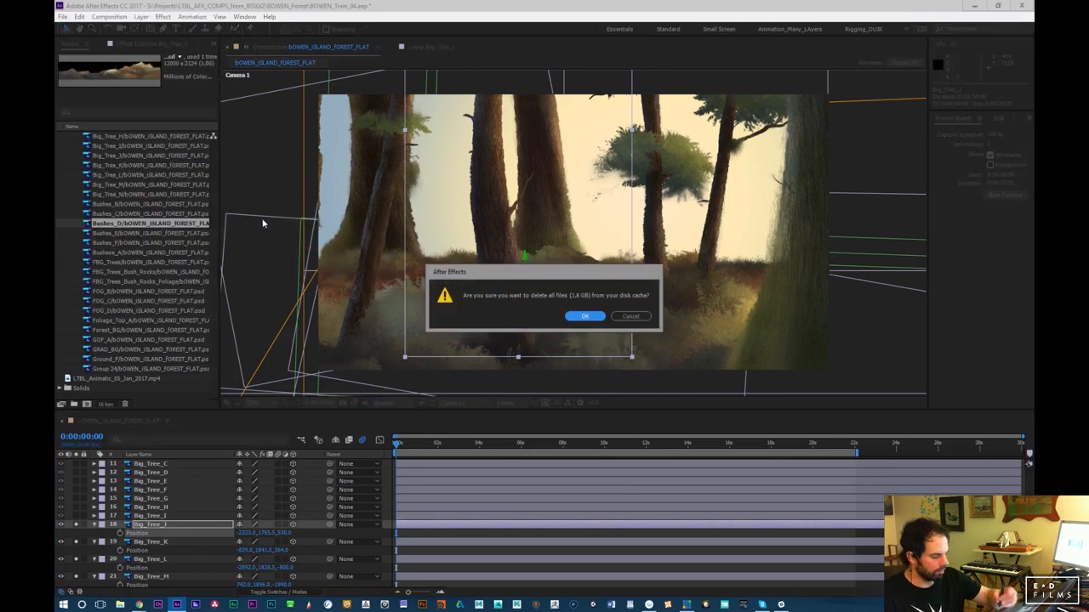
click(587, 319)
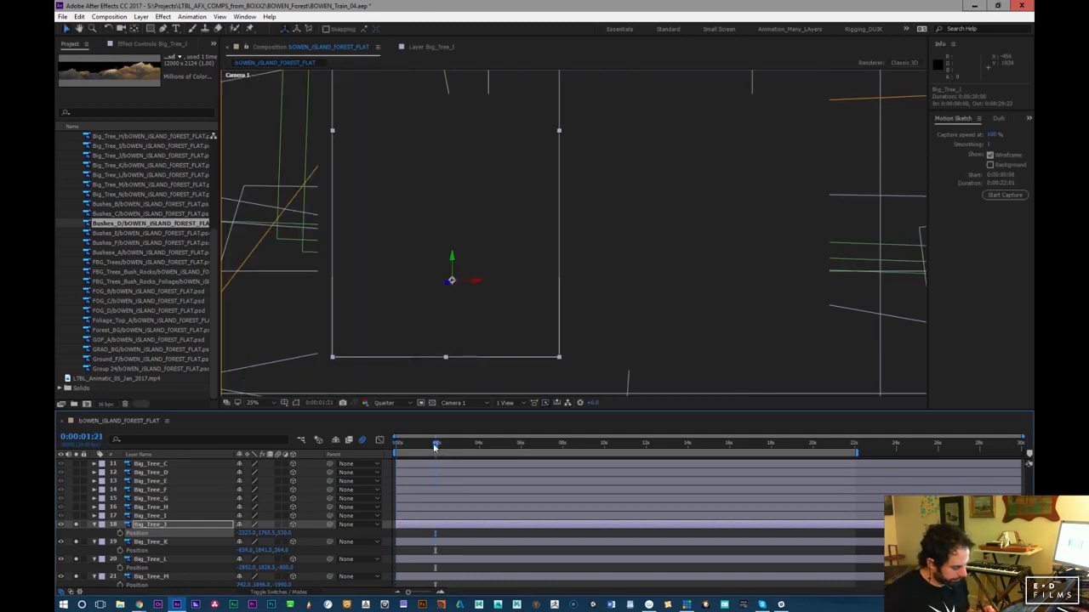
Review the forest scene through the camera move from about 0:00:01:01 to 0:00:14:00
click(419, 445)
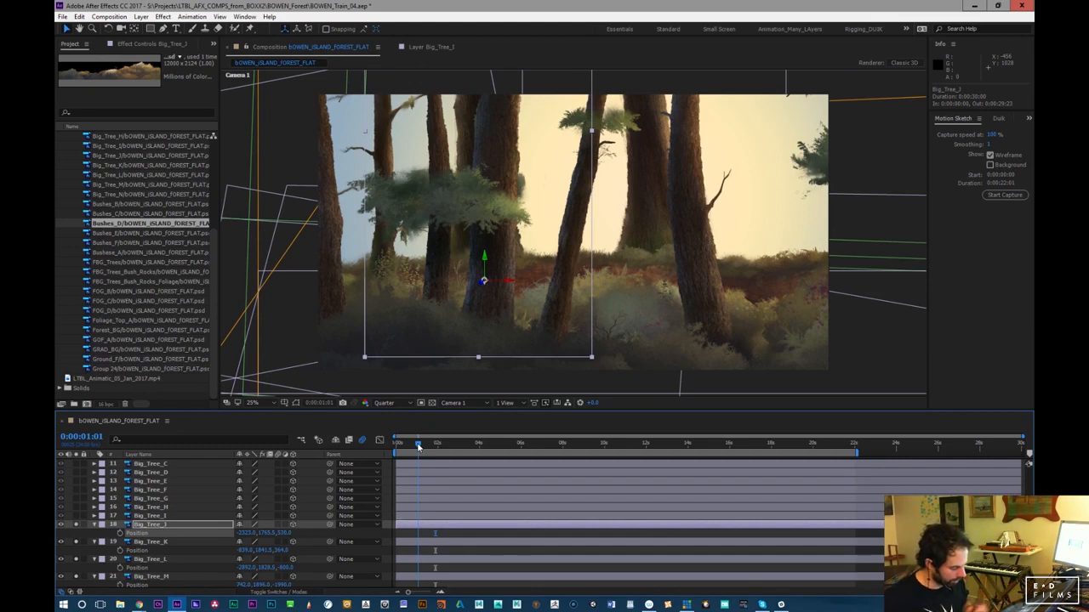
mouse_move(418, 445)
mouse_down()
mouse_move(468, 446)
mouse_move(417, 446)
mouse_move(437, 446)
mouse_up()
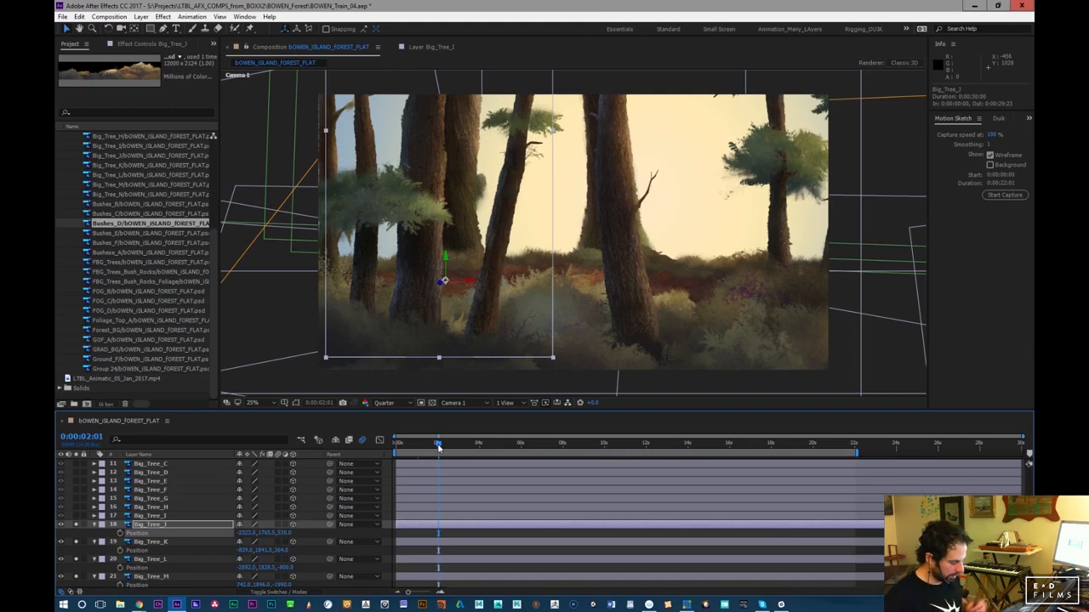
drag(438, 447, 449, 444)
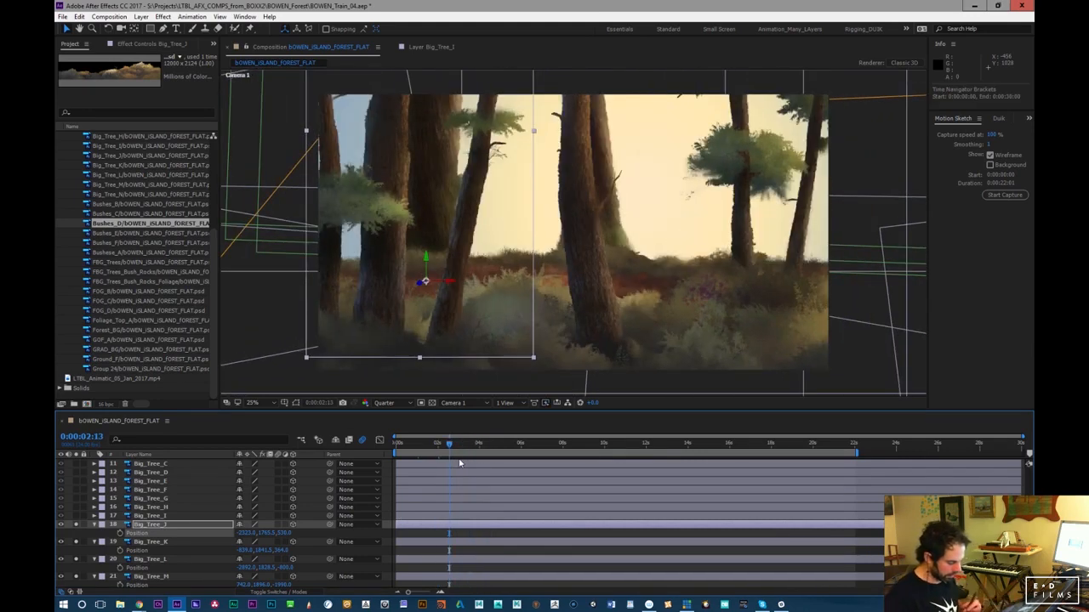
click(455, 449)
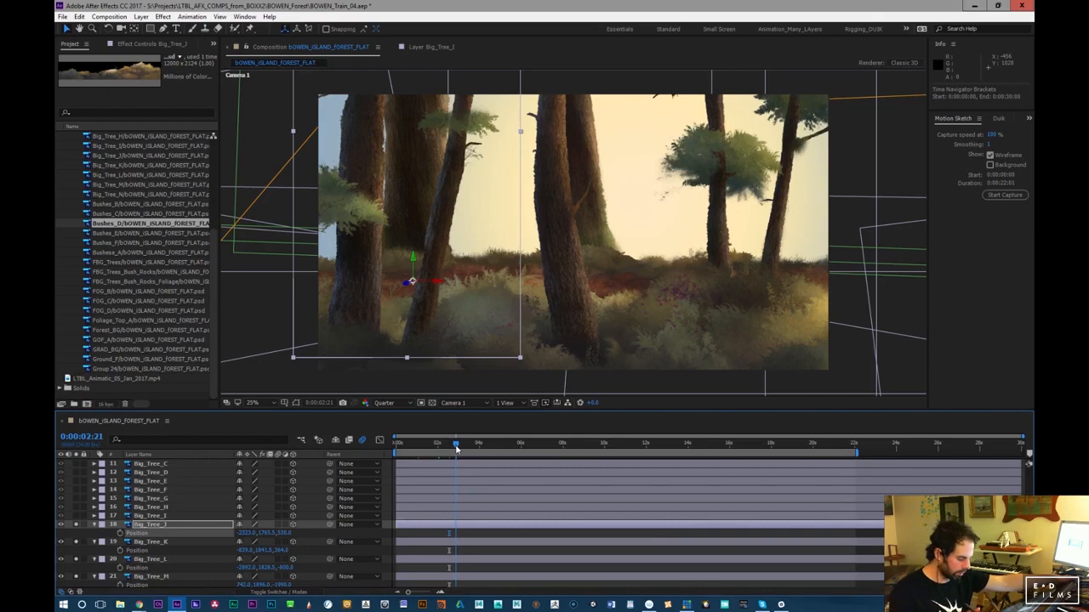
drag(456, 449, 487, 447)
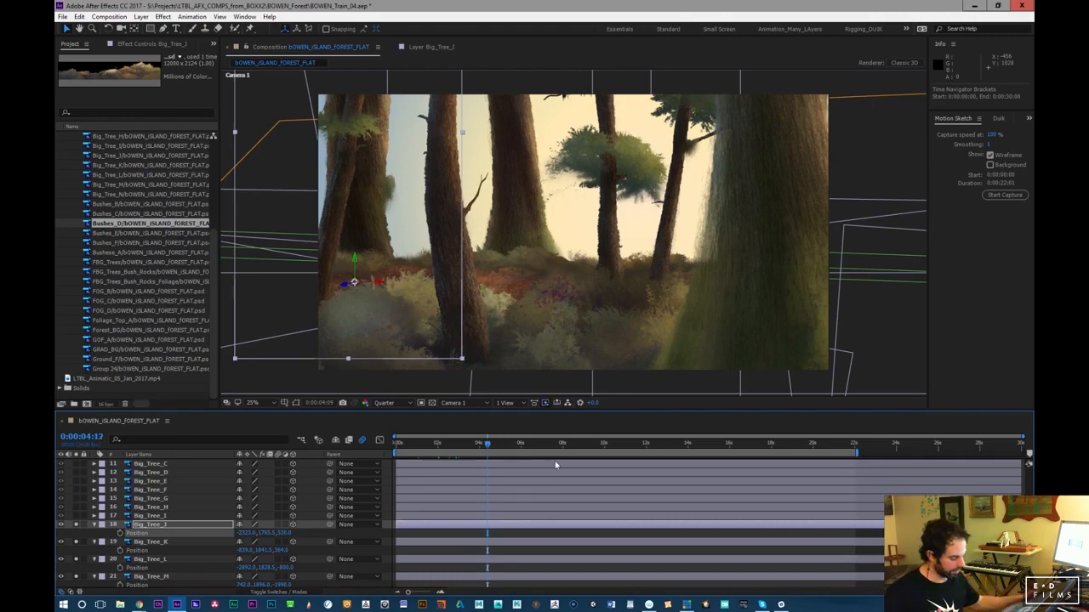
drag(555, 444, 505, 459)
drag(567, 444, 698, 499)
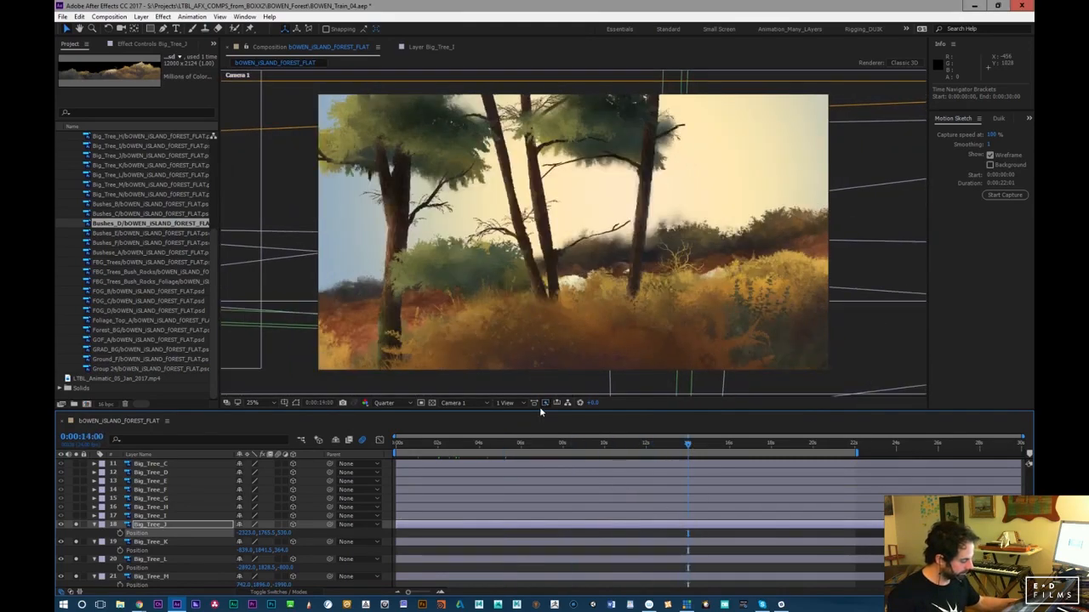
Solo the Big_Tree_I layer so it shows with the other trees, and go back to 0:00:01:01
click(147, 516)
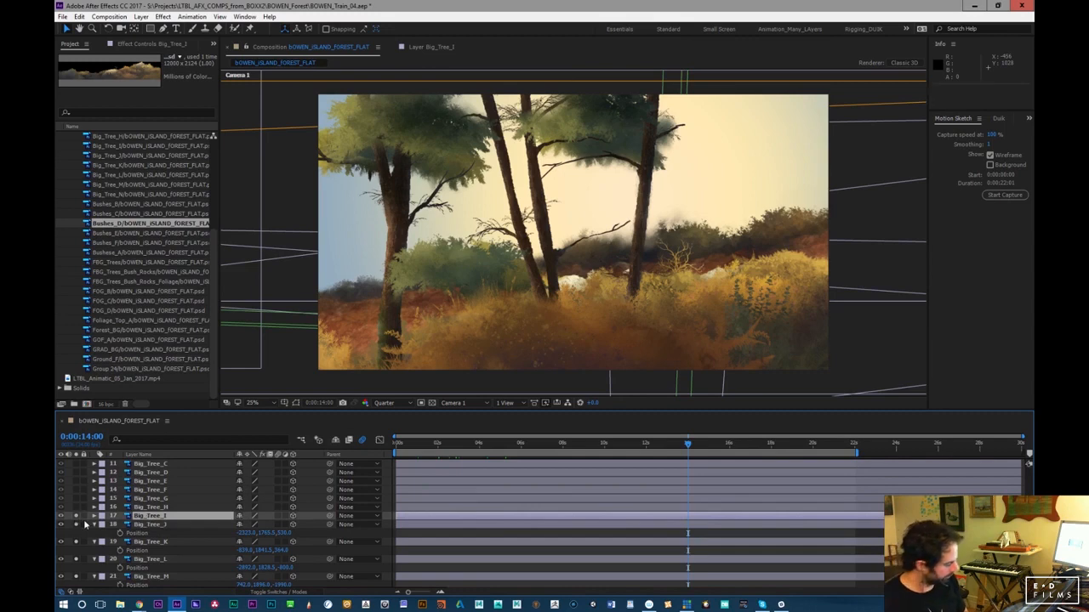
click(162, 508)
click(163, 518)
drag(655, 445, 412, 470)
Open the Big_Tree_I layer in its own view and examine the trunk at 25% magnification
double_click(159, 517)
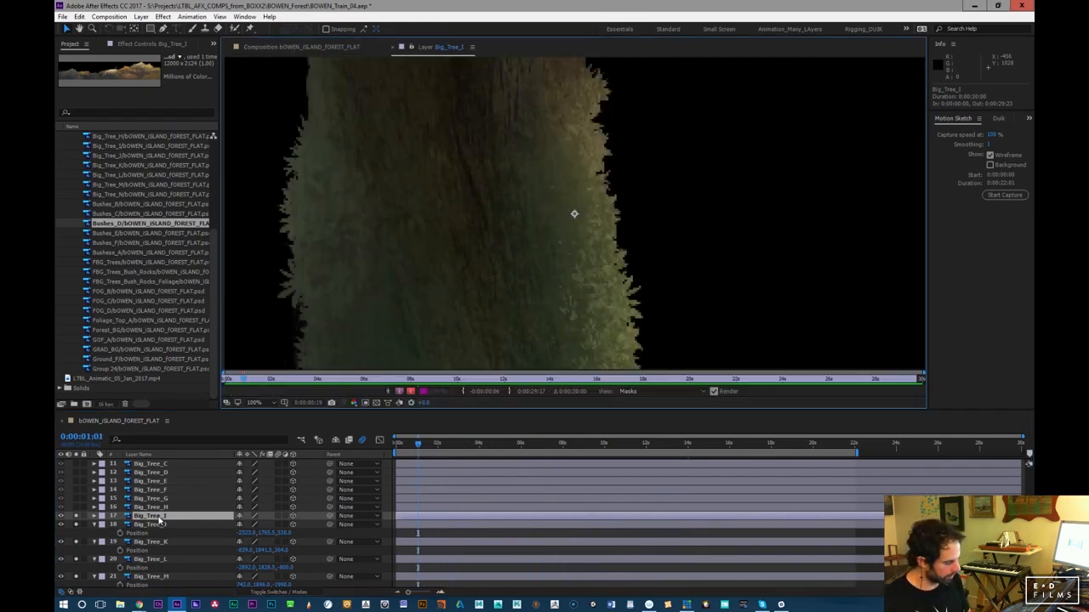
key(comma)
key(comma)
key(comma)
key(comma)
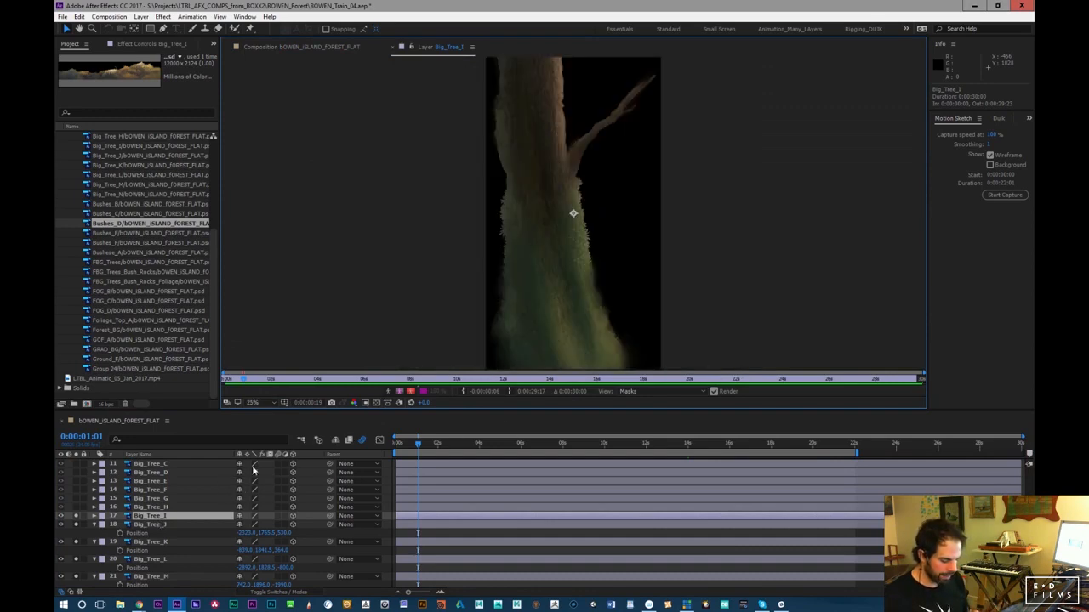
Return to the composition, move and scale Big_Tree_I among the left-hand trees, and shift its anchor point to the base of the trunk
click(342, 47)
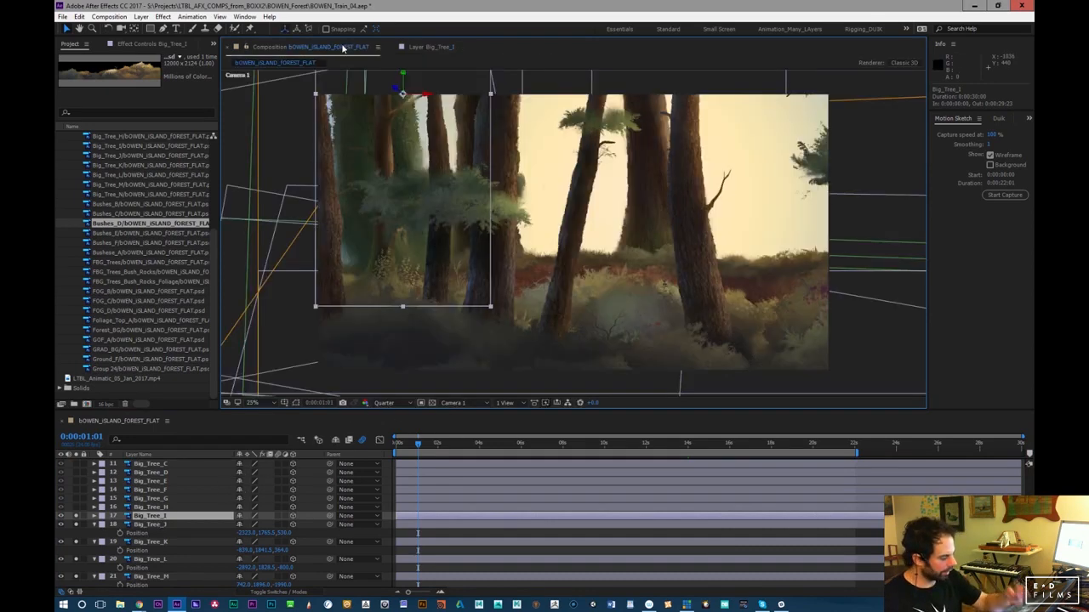
key(p)
mouse_move(282, 526)
mouse_down()
mouse_move(248, 533)
mouse_move(317, 529)
mouse_move(291, 527)
mouse_up()
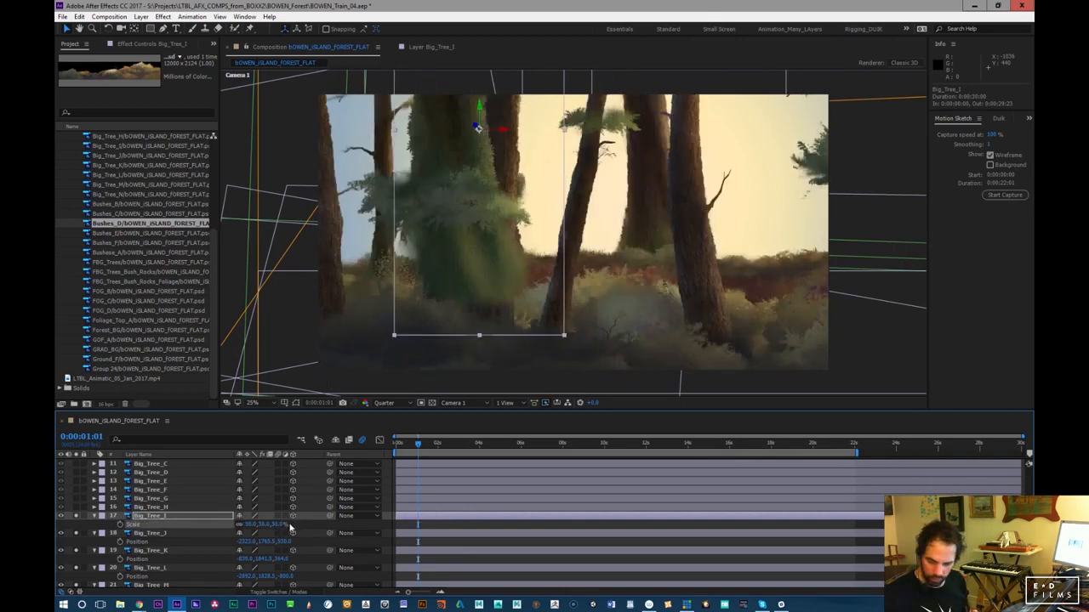
double_click(172, 517)
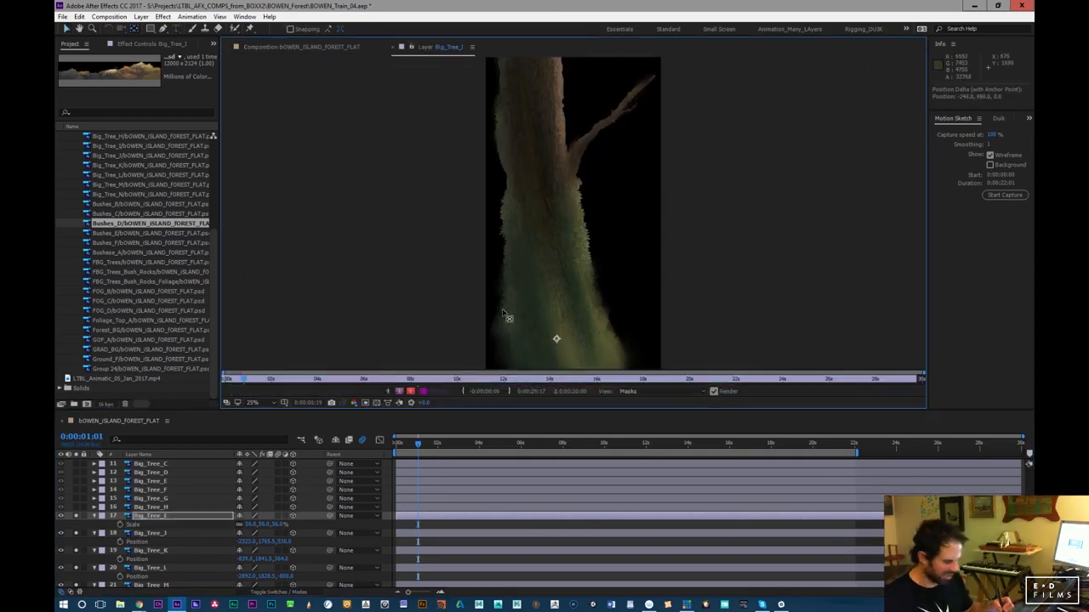
click(304, 49)
Bring Big_Tree_I into the foreground, lower it at 0:00:00:00, and set its Z position to -3000
key(p)
drag(287, 525, 342, 534)
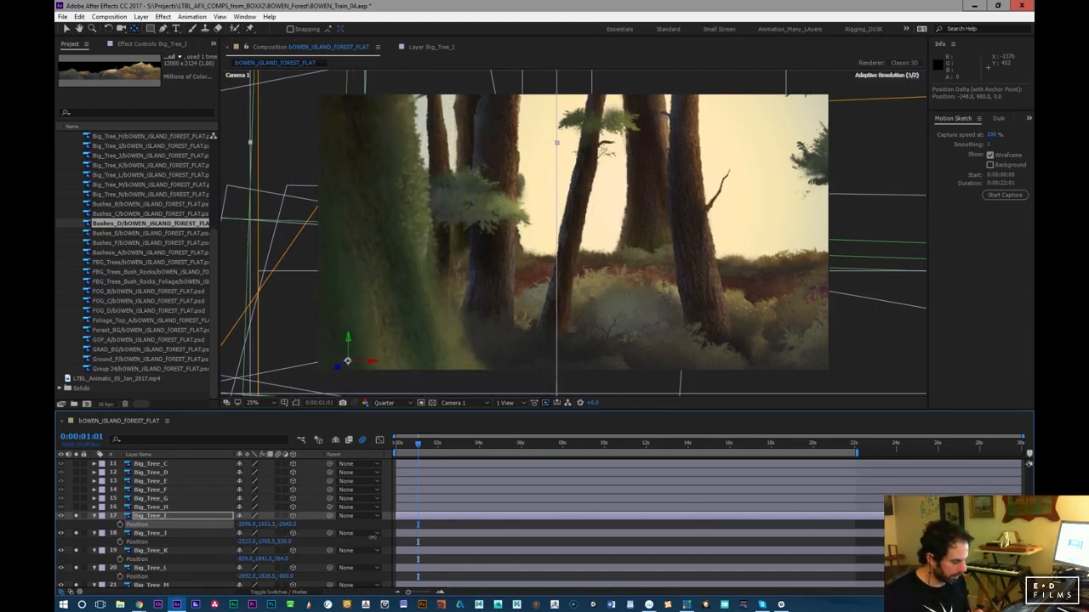
drag(404, 445, 368, 493)
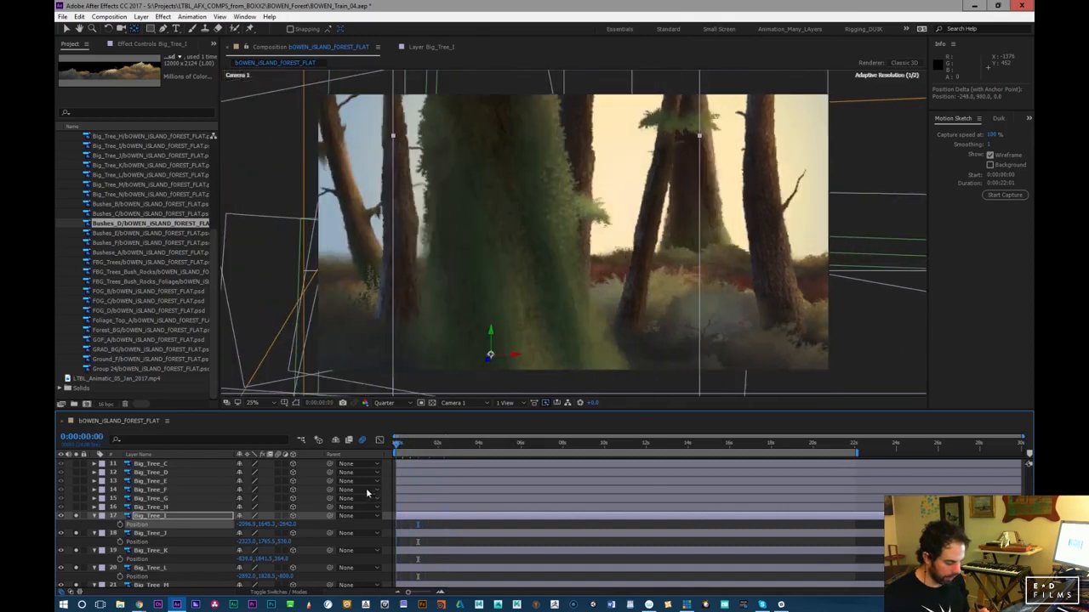
mouse_move(269, 524)
mouse_down()
mouse_move(286, 524)
mouse_move(260, 529)
mouse_up()
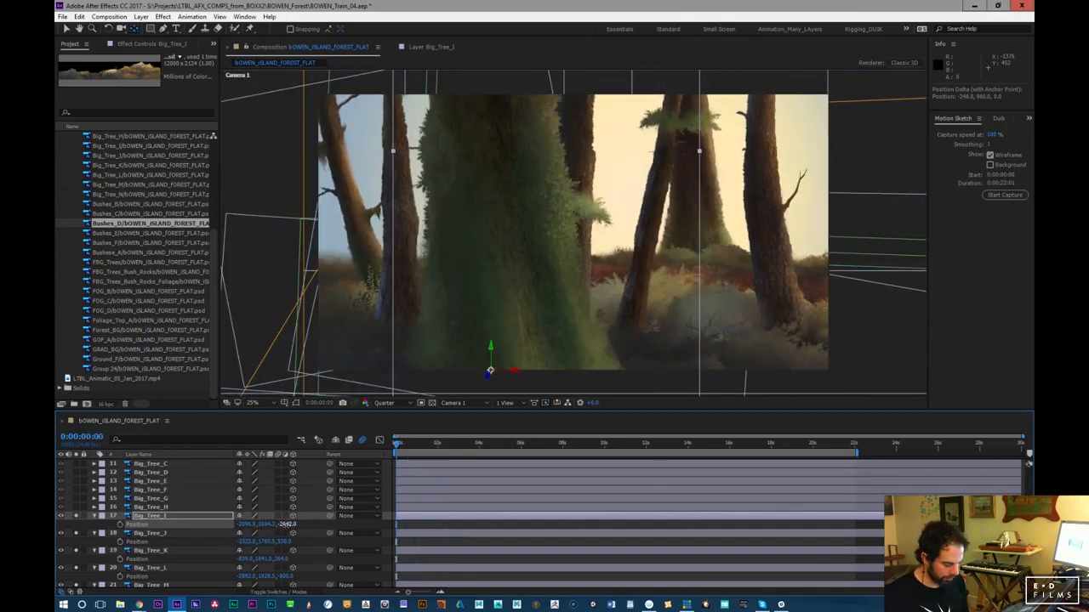
text(-)
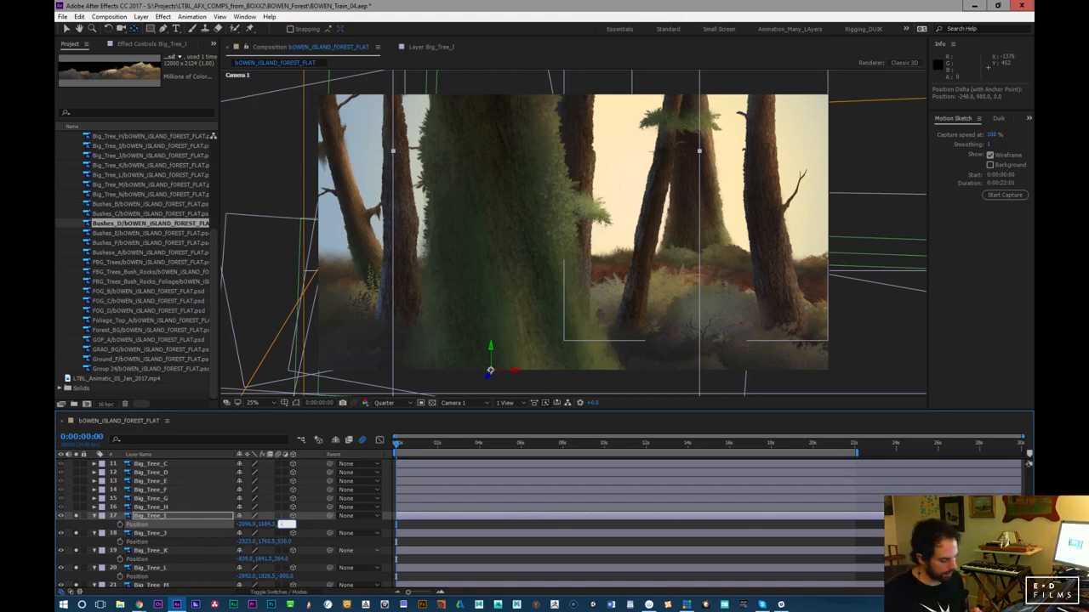
text(3000)
key(Return)
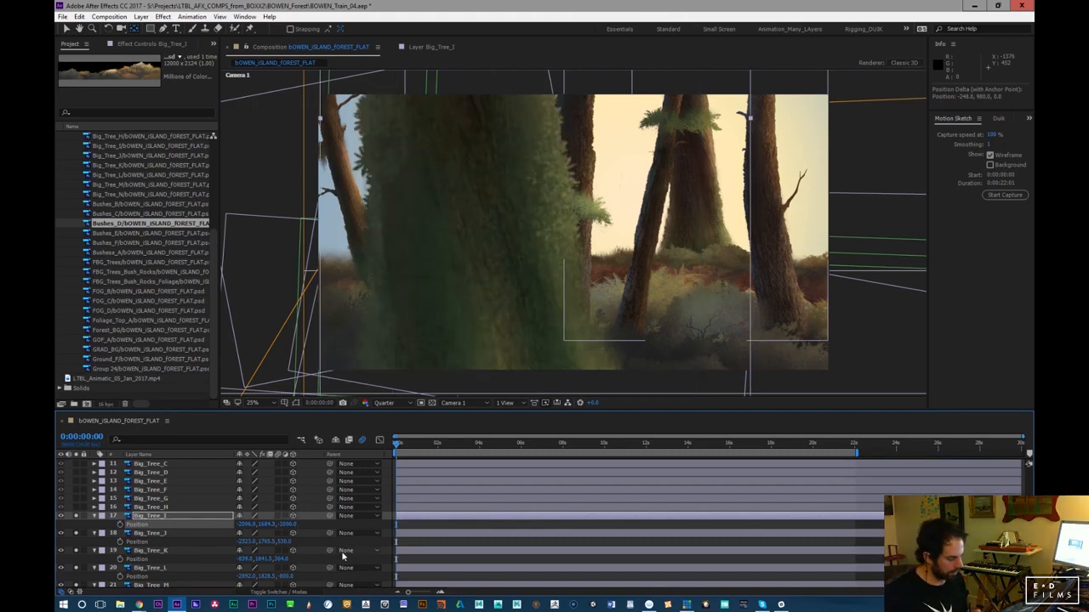
Adjust Big_Tree_I's position to about -2164, 1590.5, -3000, and check it through the camera move up to 0:00:06:09
drag(274, 525, 185, 534)
key(p)
mouse_move(396, 447)
mouse_down()
mouse_move(418, 448)
mouse_move(392, 454)
mouse_up()
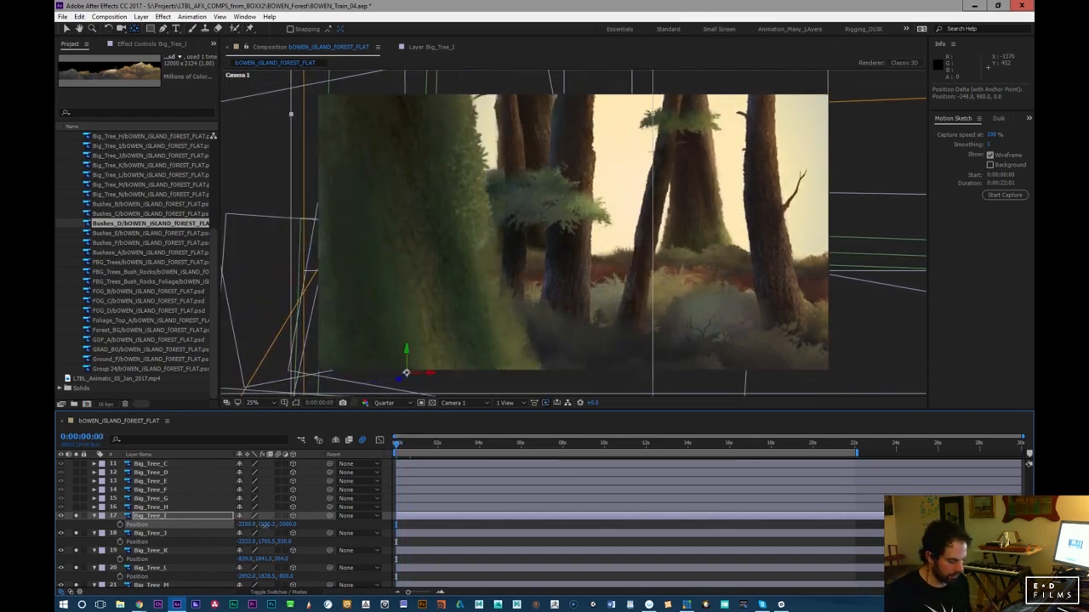
drag(266, 524, 272, 525)
mouse_move(397, 446)
mouse_down()
mouse_move(479, 445)
mouse_move(385, 459)
mouse_up()
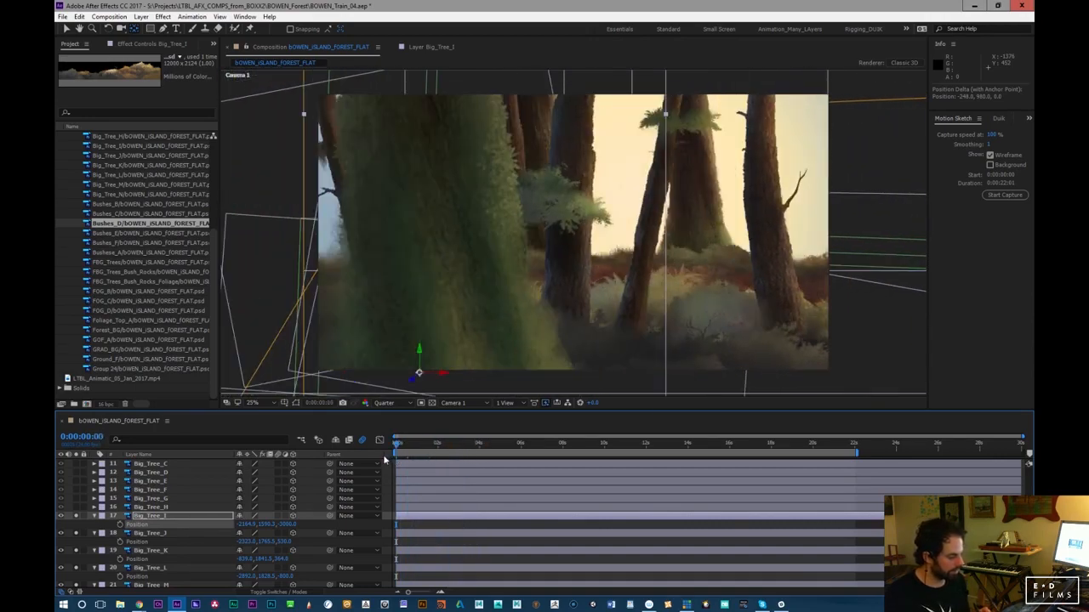
drag(462, 446, 484, 464)
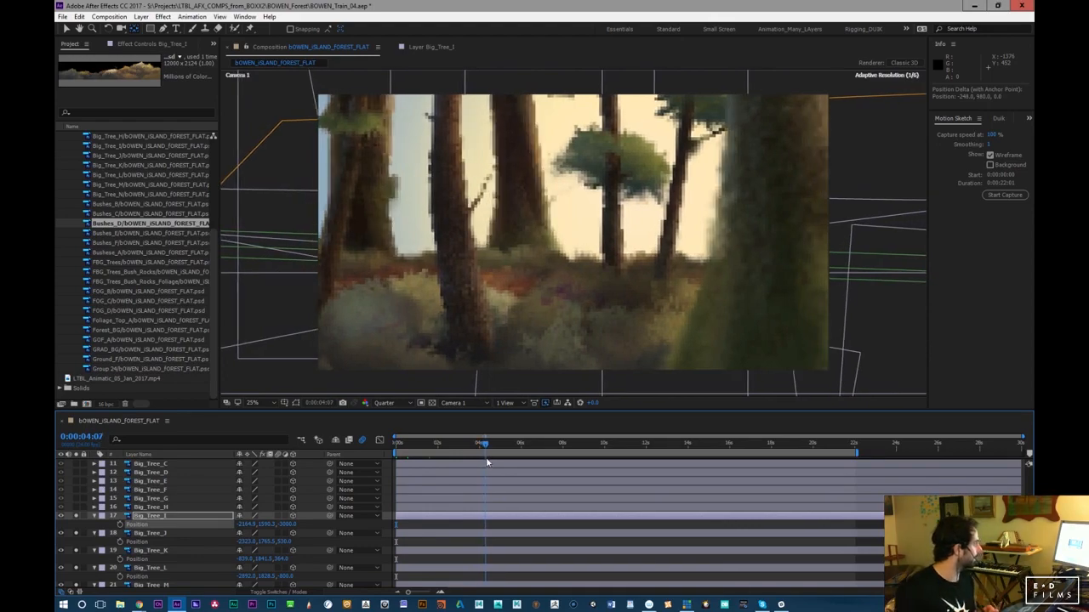
drag(427, 448, 530, 449)
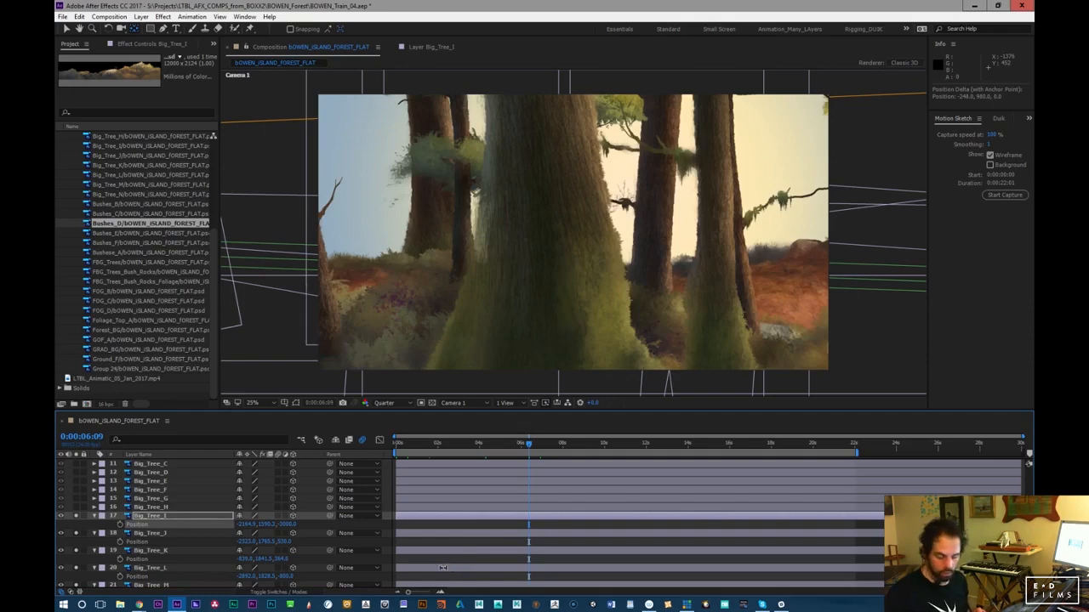
Solo Big_Tree_H alongside the other trees and move it right and farther back at 0:00:03:09
click(171, 510)
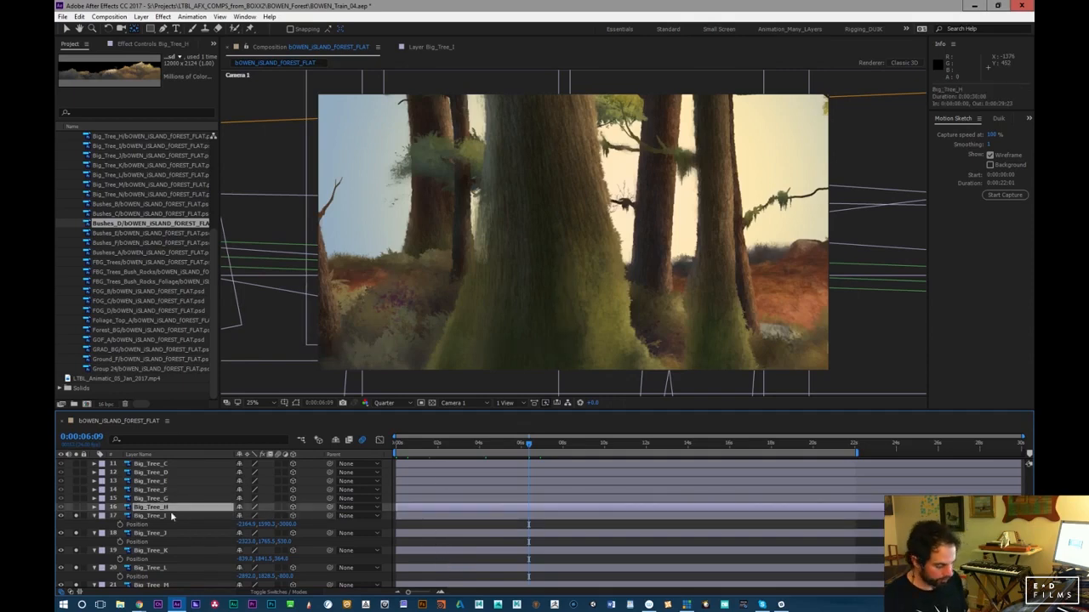
click(75, 508)
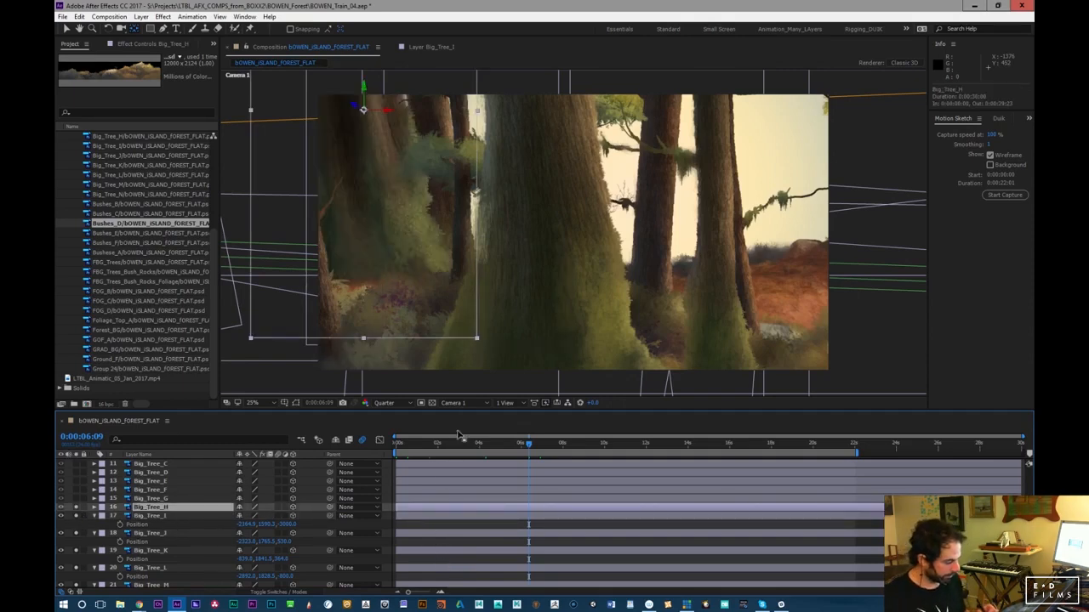
drag(473, 448, 466, 448)
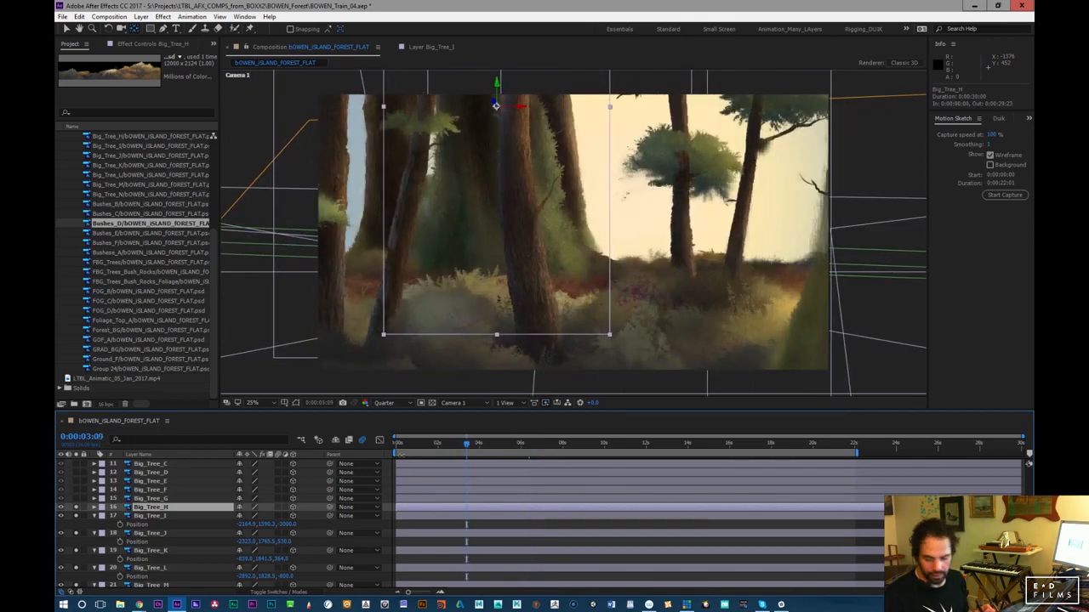
key(p)
drag(276, 517, 338, 516)
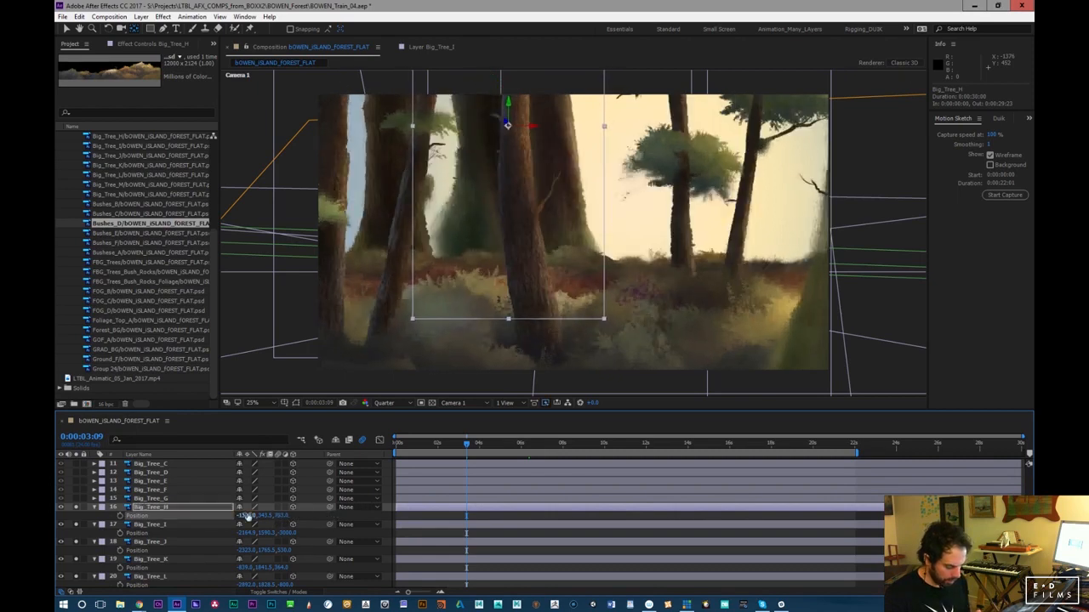
drag(245, 516, 285, 508)
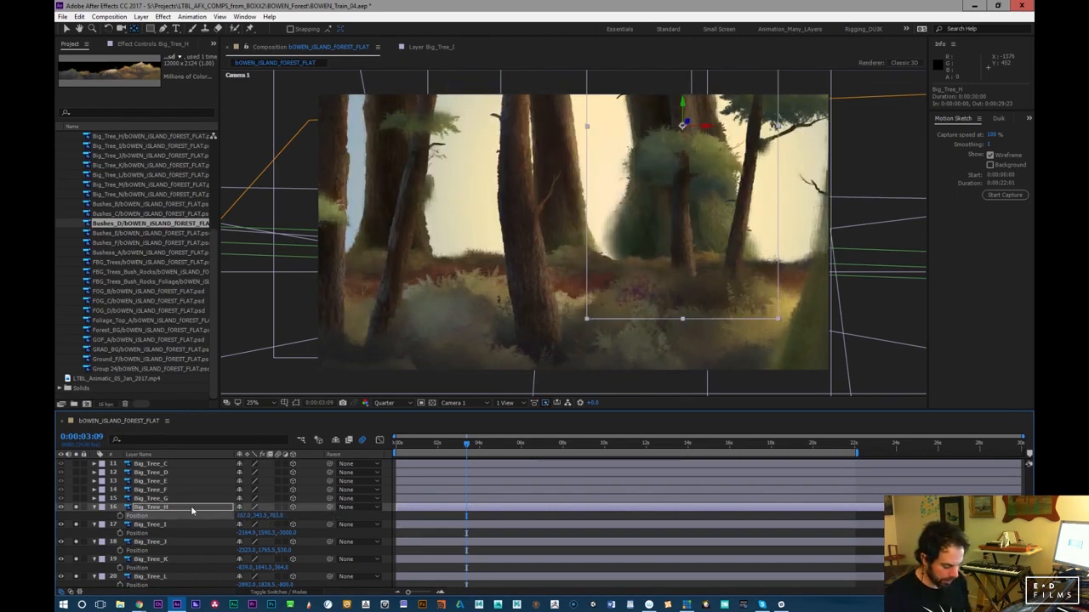
Open Big_Tree_H in its own view, move its anchor point to the trunk's base, and return to the composition
double_click(191, 510)
drag(574, 213, 588, 347)
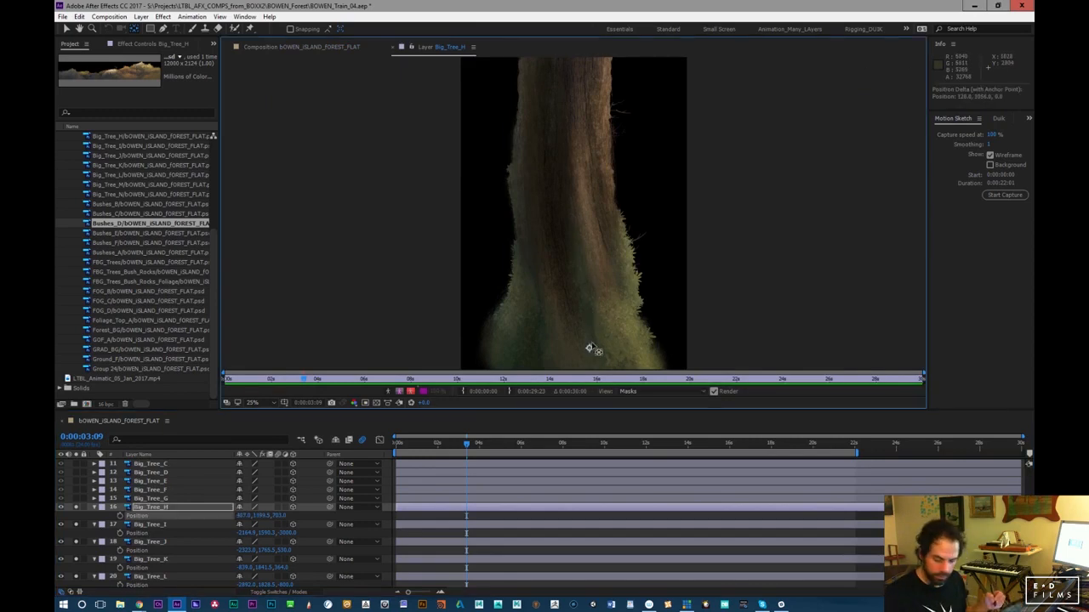
key(period)
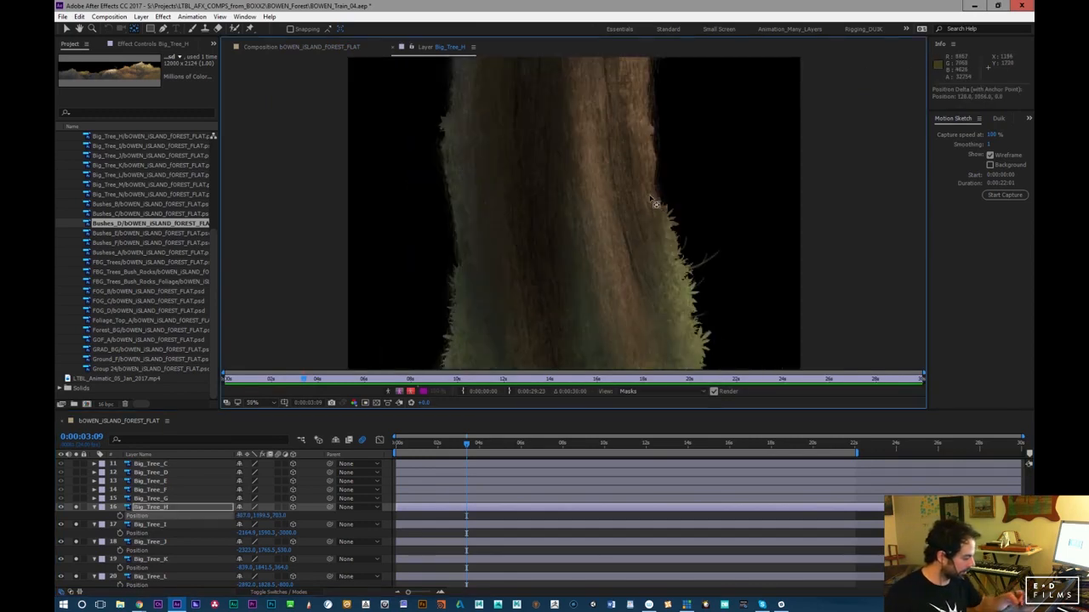
click(332, 48)
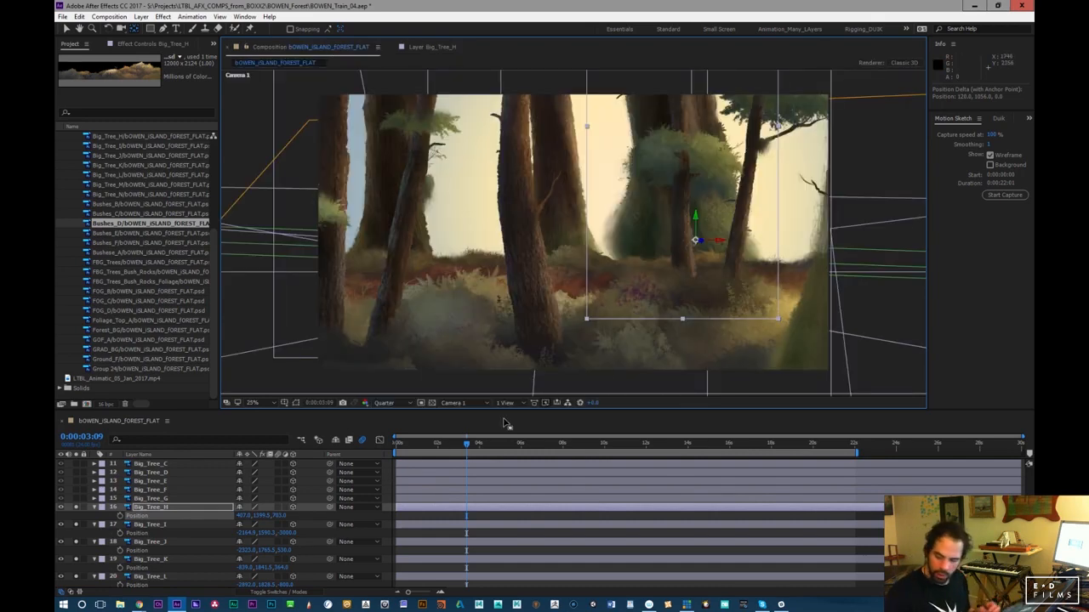
Lower Big_Tree_H to a Y position of about 1745.5 and check its placement at 0:00:11:12
drag(279, 517, 265, 519)
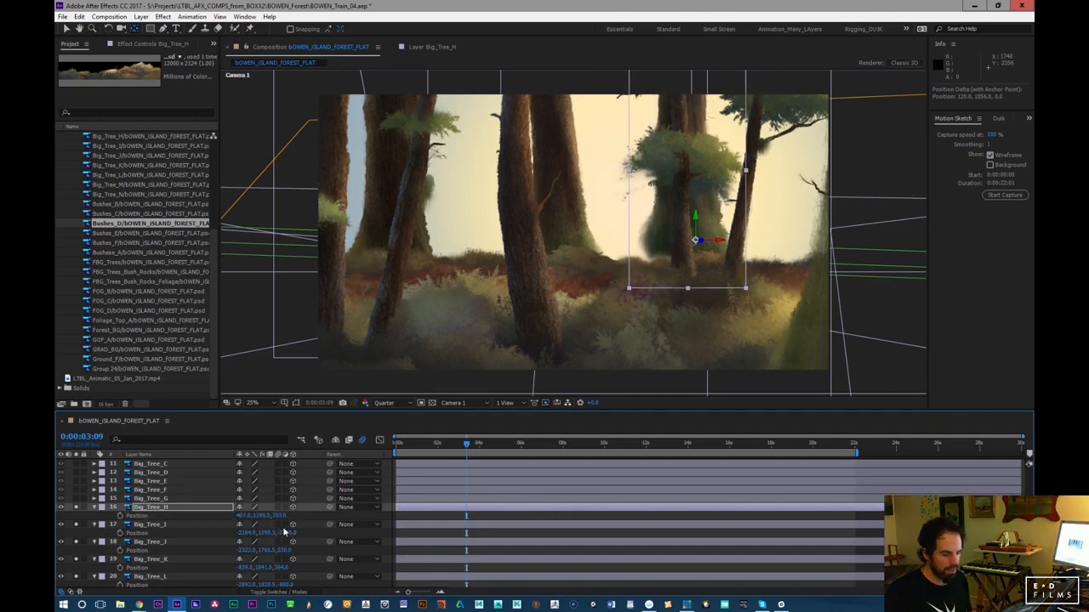
drag(277, 516, 289, 515)
drag(413, 444, 636, 419)
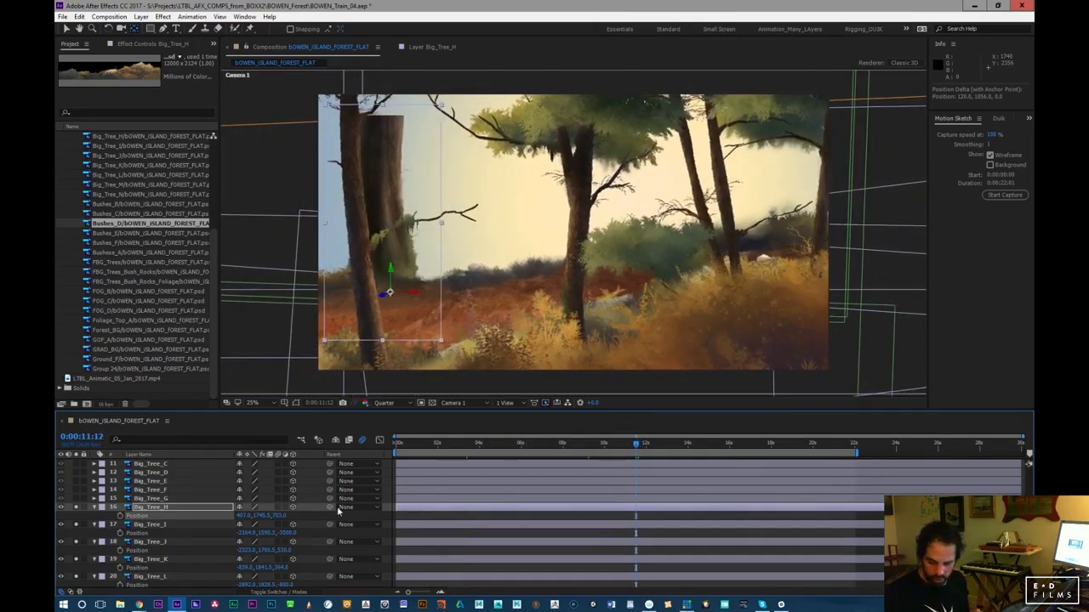
Adjust Big_Tree_H's scale while comparing it around 0:00:01:12, and set its Z position to 2500
drag(284, 516, 288, 517)
mouse_move(421, 451)
mouse_down()
mouse_move(402, 443)
mouse_move(461, 437)
mouse_move(408, 444)
mouse_move(431, 443)
mouse_up()
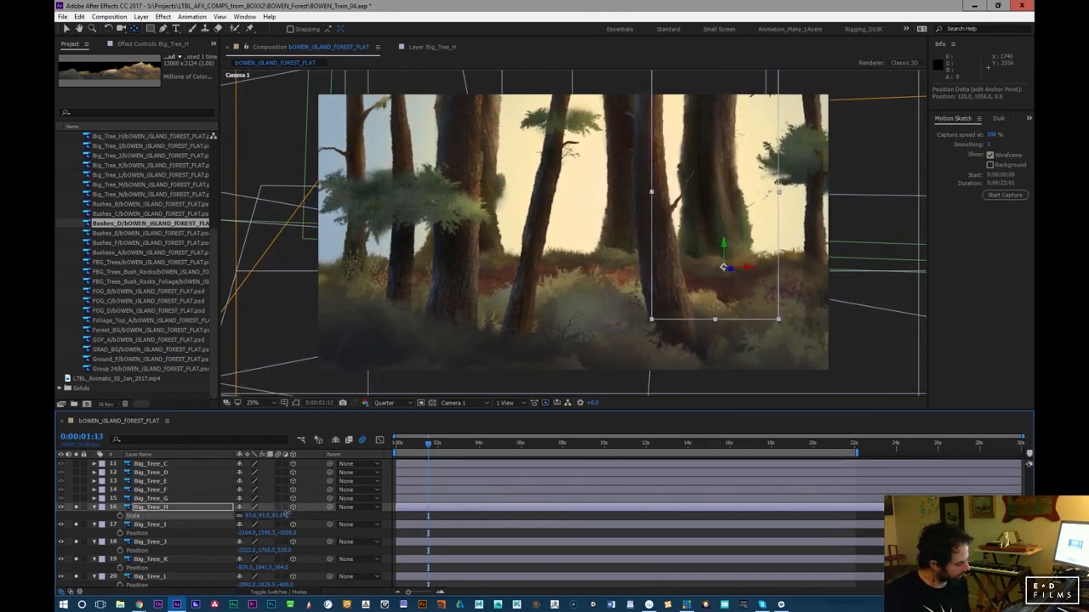
drag(292, 514, 289, 511)
drag(403, 451, 427, 443)
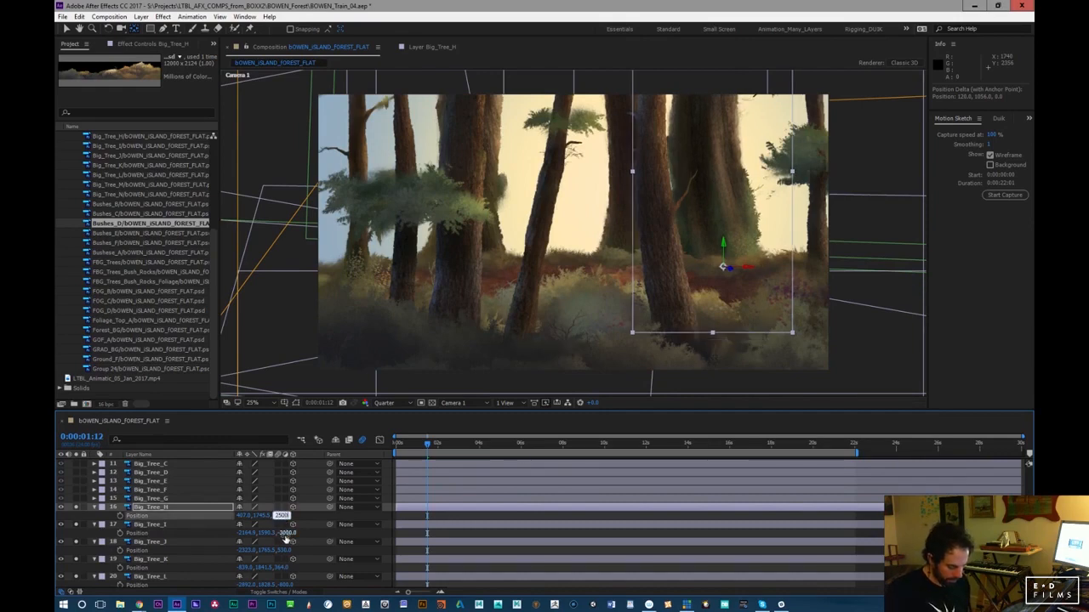
key(Return)
Try a different X position for Camera 1 at 0:00:00:00, and undo the change
key(3)
drag(427, 448, 368, 481)
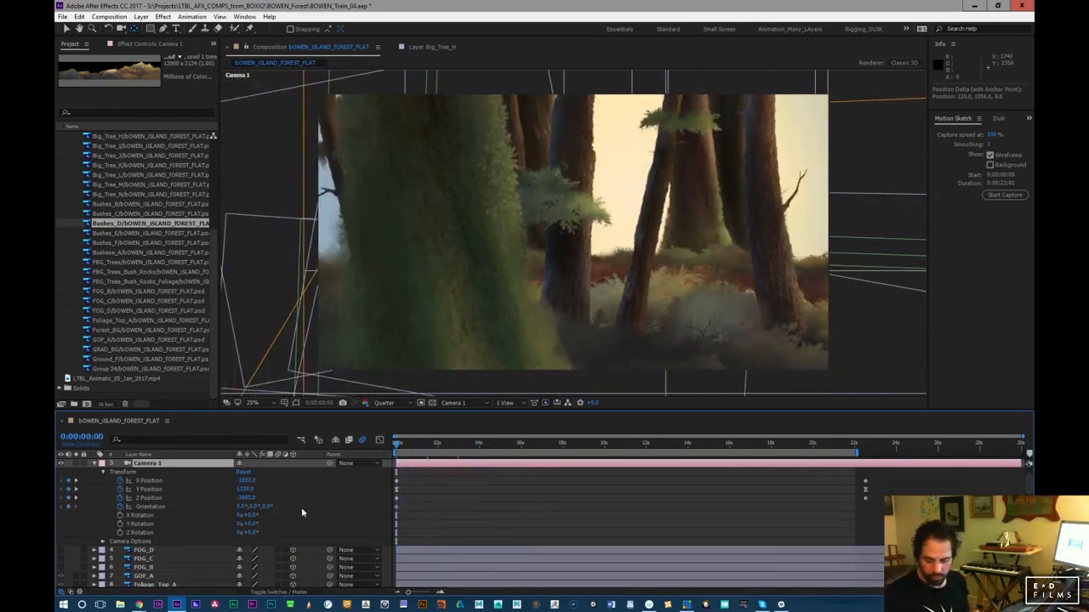
key(p)
drag(247, 473, 369, 523)
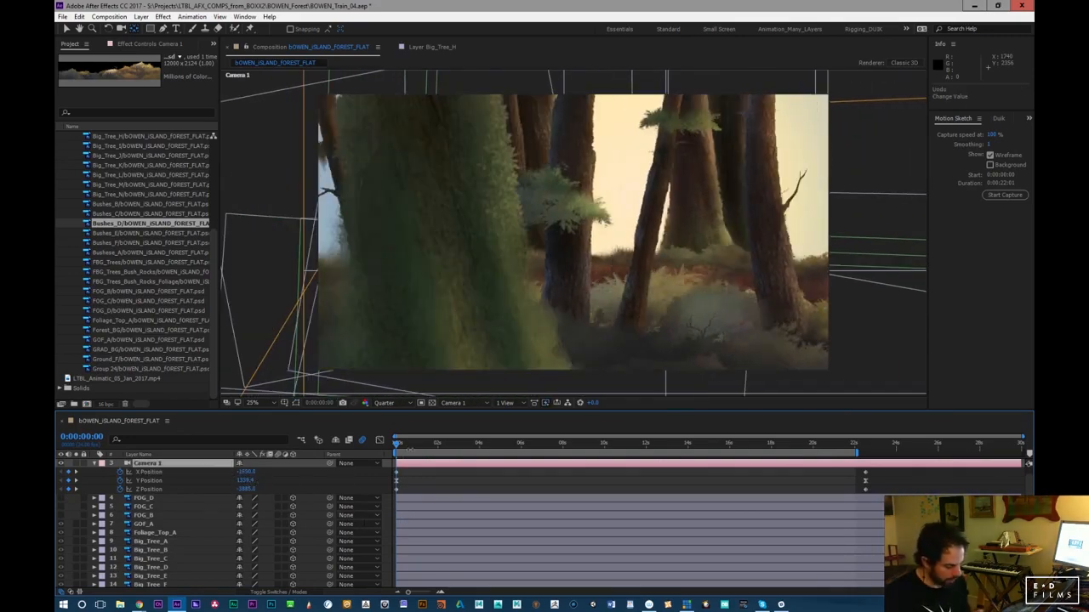
Shift Big_Tree_H's X position to about 447 and check it through the camera move to 0:00:10:02
key(space)
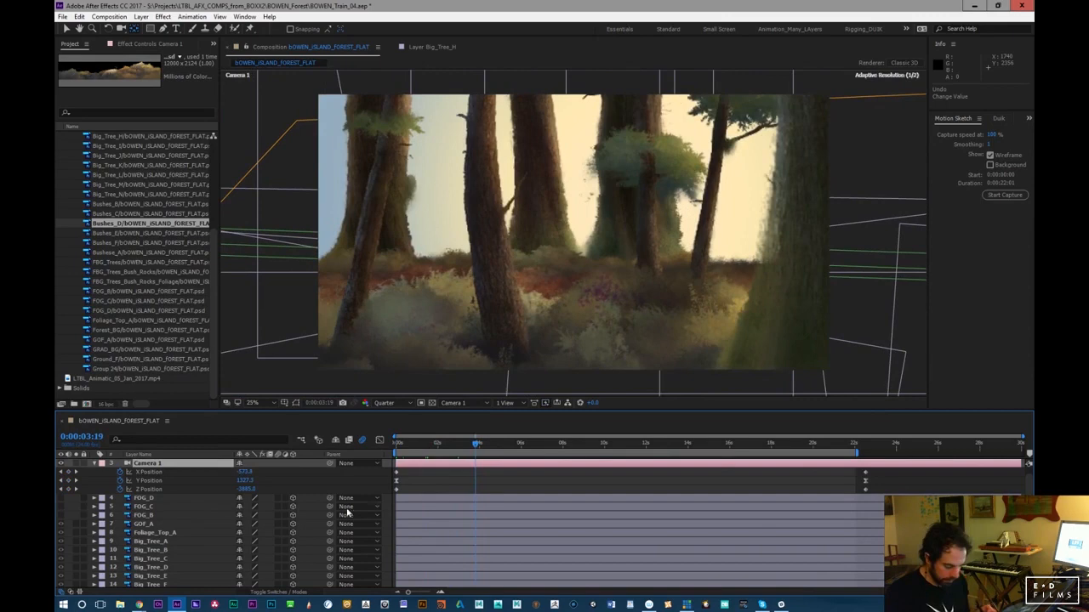
scroll(1029, 491, down, 5)
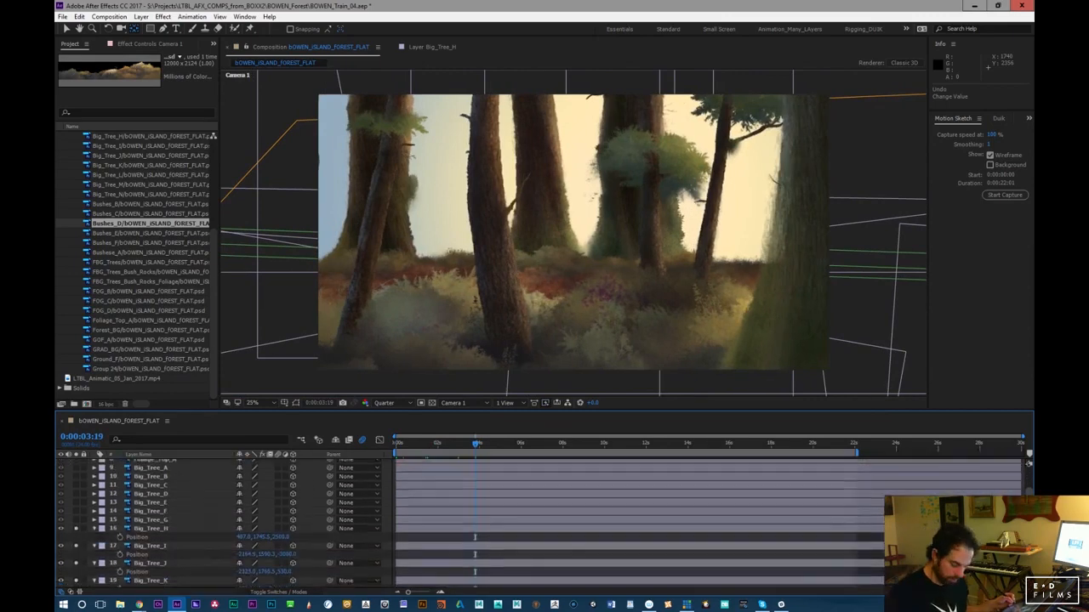
click(244, 501)
mouse_move(244, 501)
mouse_down()
mouse_move(221, 501)
mouse_move(255, 500)
mouse_up()
drag(481, 448, 598, 422)
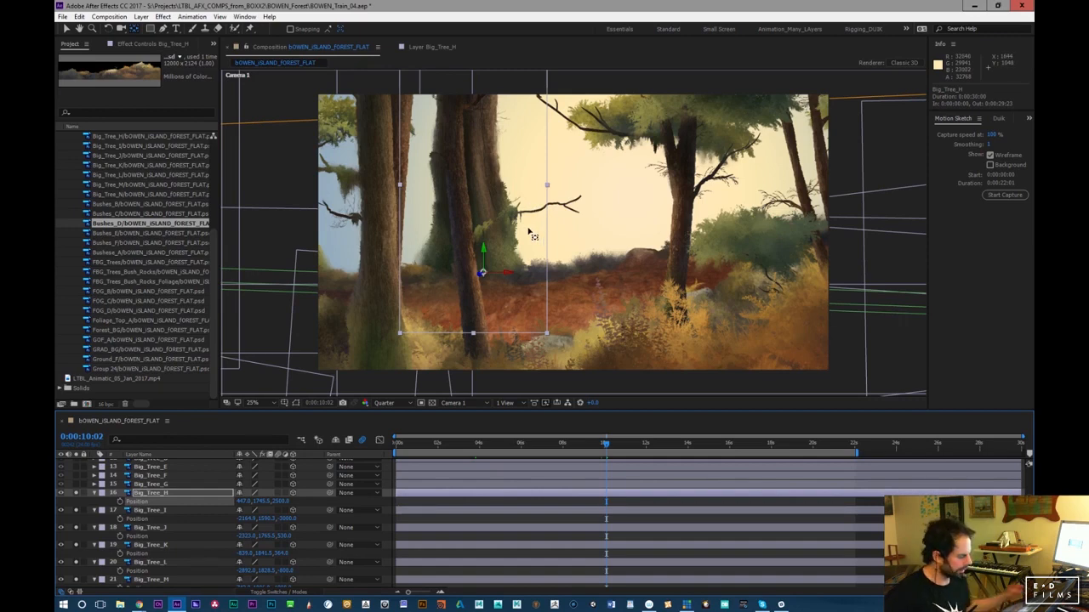
Launch Photoshop and review the forest scene's camera move from around 0:00:05:14 onward
click(271, 602)
click(575, 444)
drag(575, 444, 512, 445)
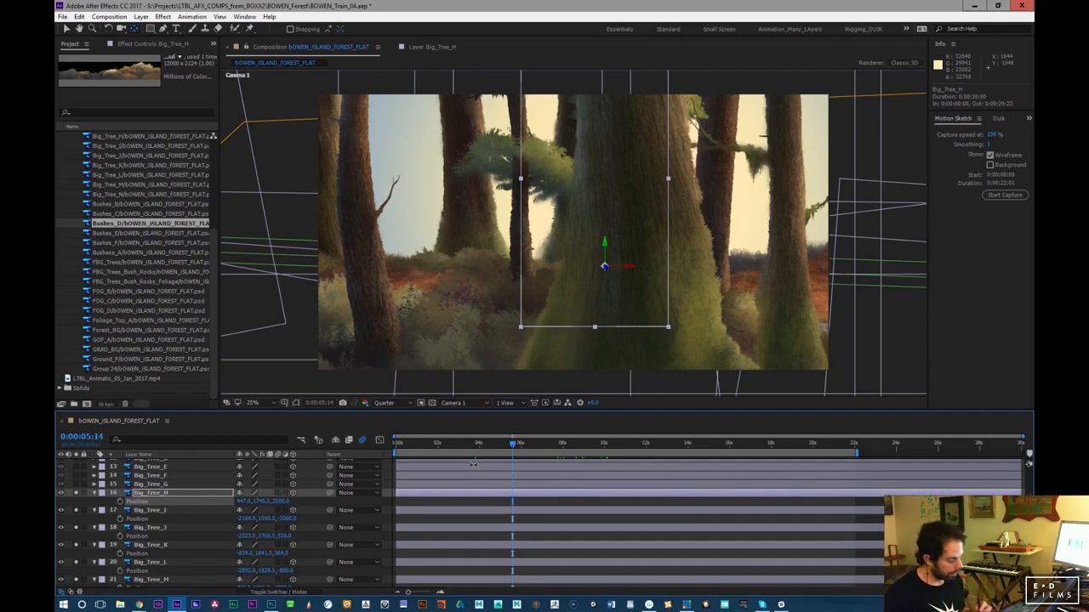
drag(534, 445, 634, 452)
Switch to Photoshop and create a new 3000 × 3000 pixel RGB document at 72 pixels/inch with a black background
key(alt+Tab)
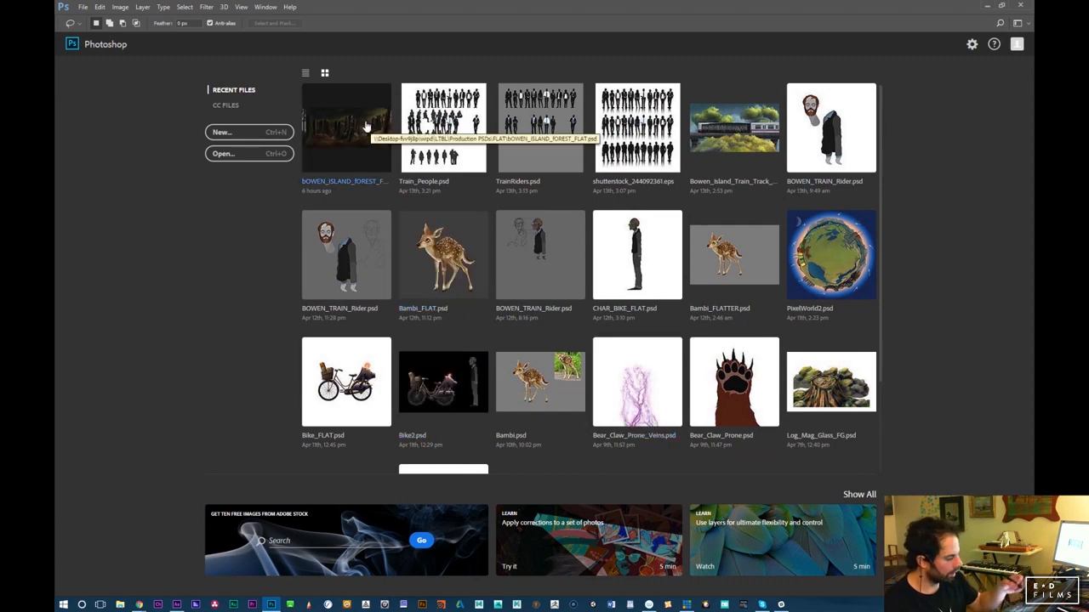
click(258, 136)
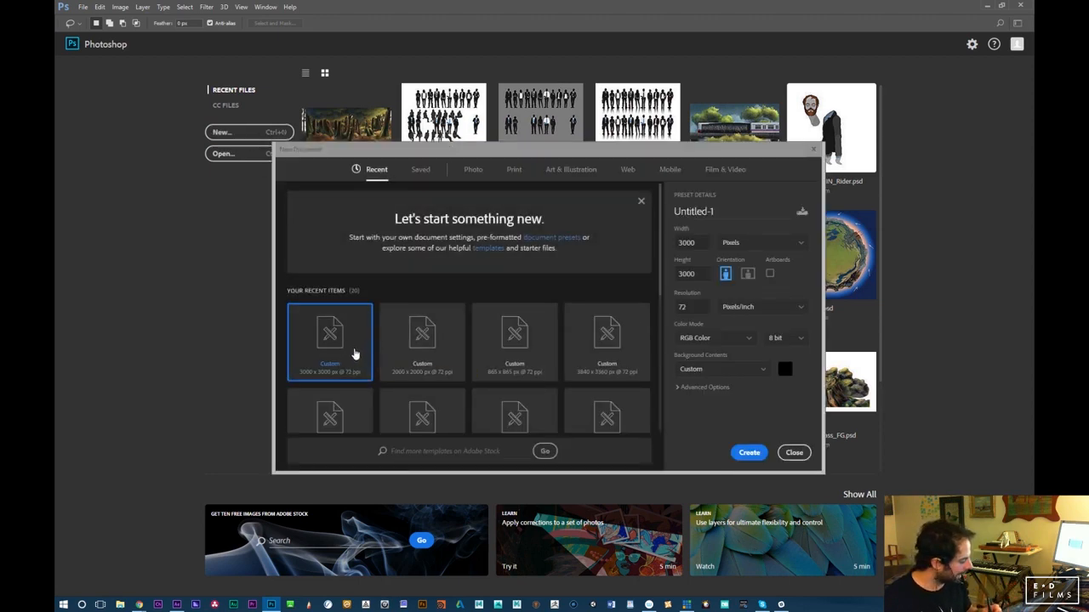
click(748, 452)
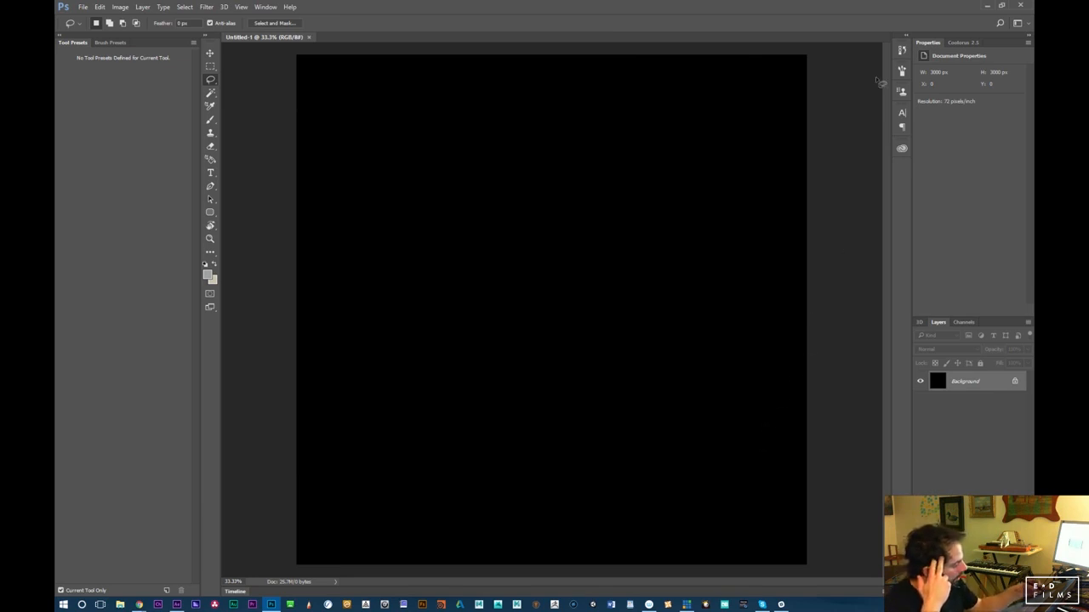
click(265, 7)
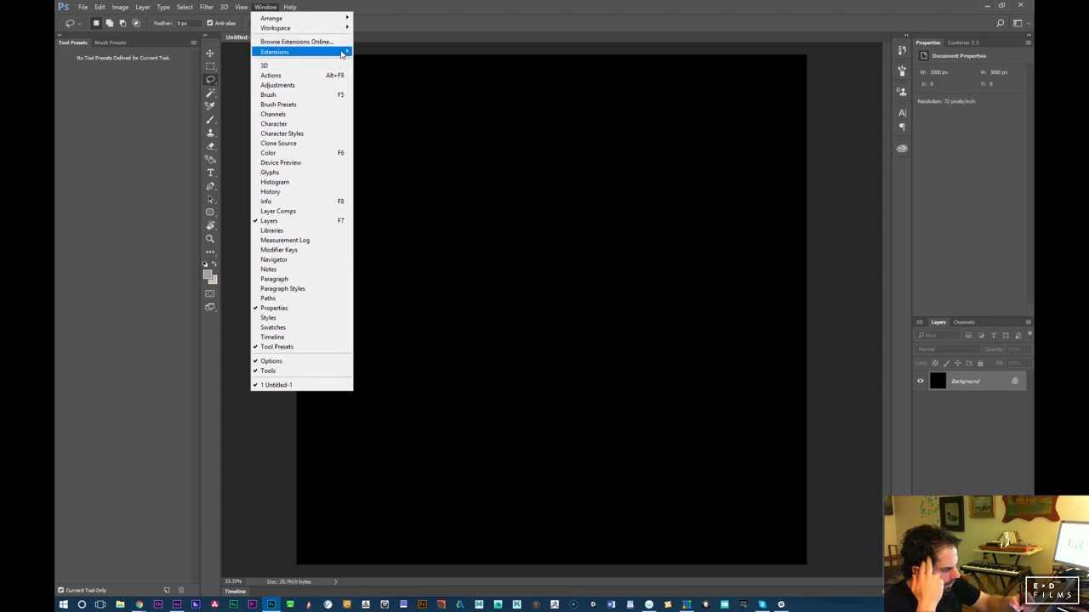
mouse_move(335, 55)
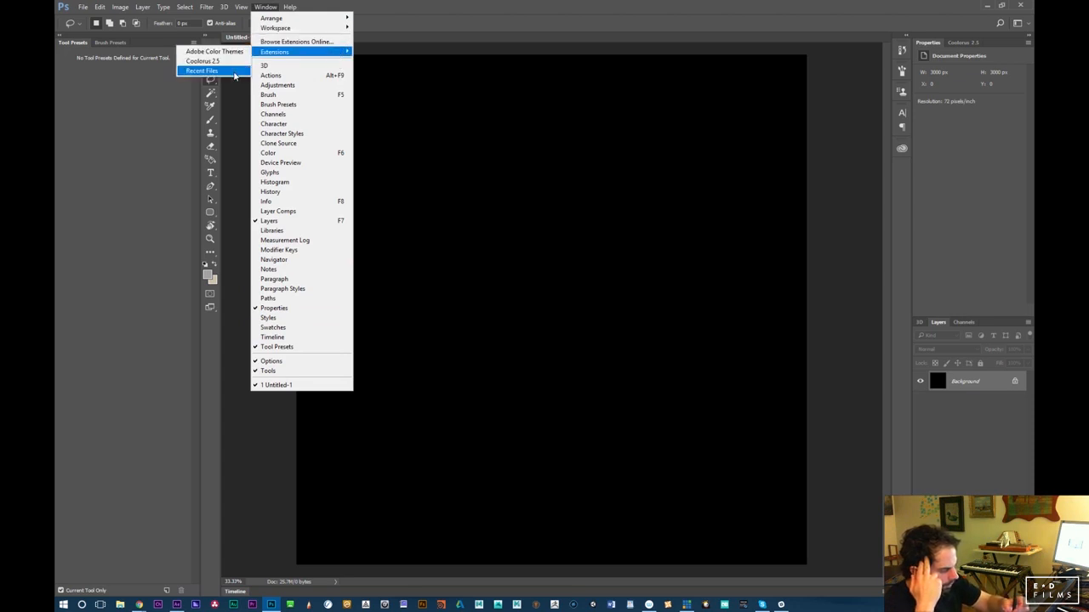
click(234, 61)
click(264, 7)
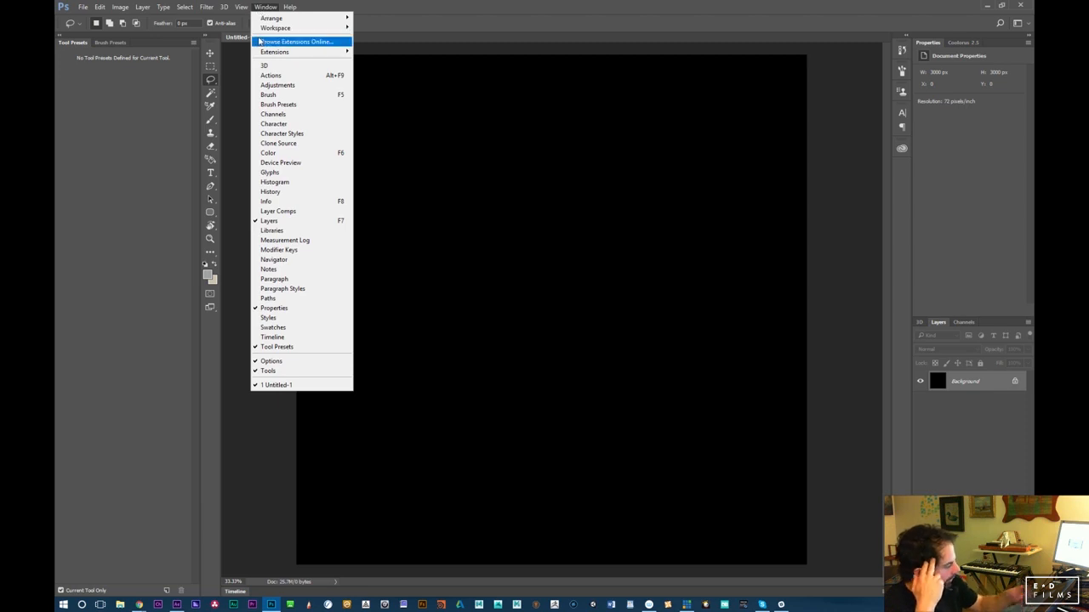
Display the brush settings and the brush presets, activate the Brush tool, and find the textured presets
click(903, 73)
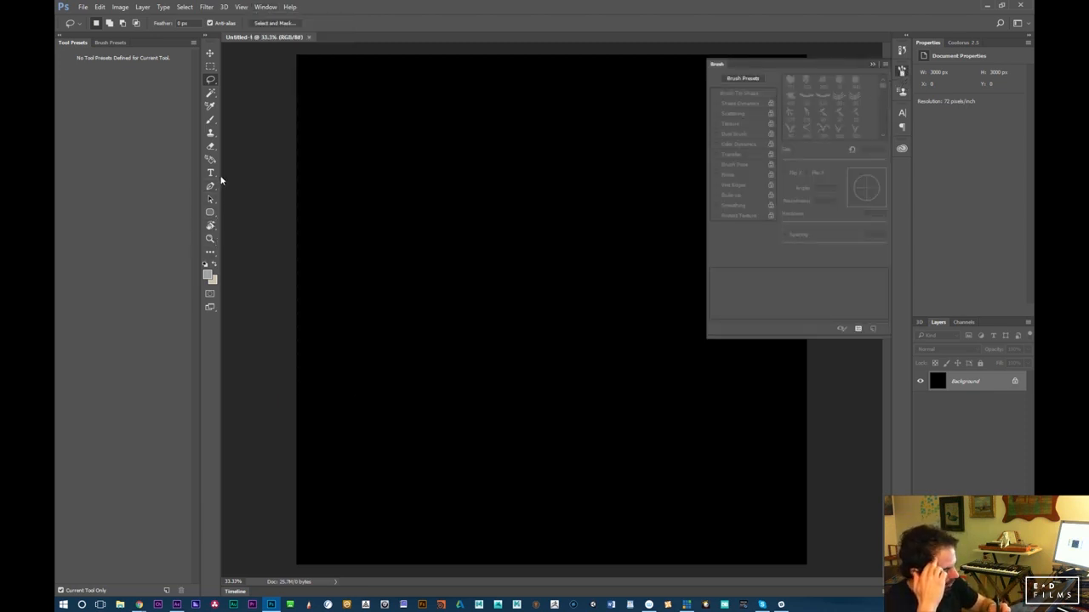
click(903, 73)
click(903, 74)
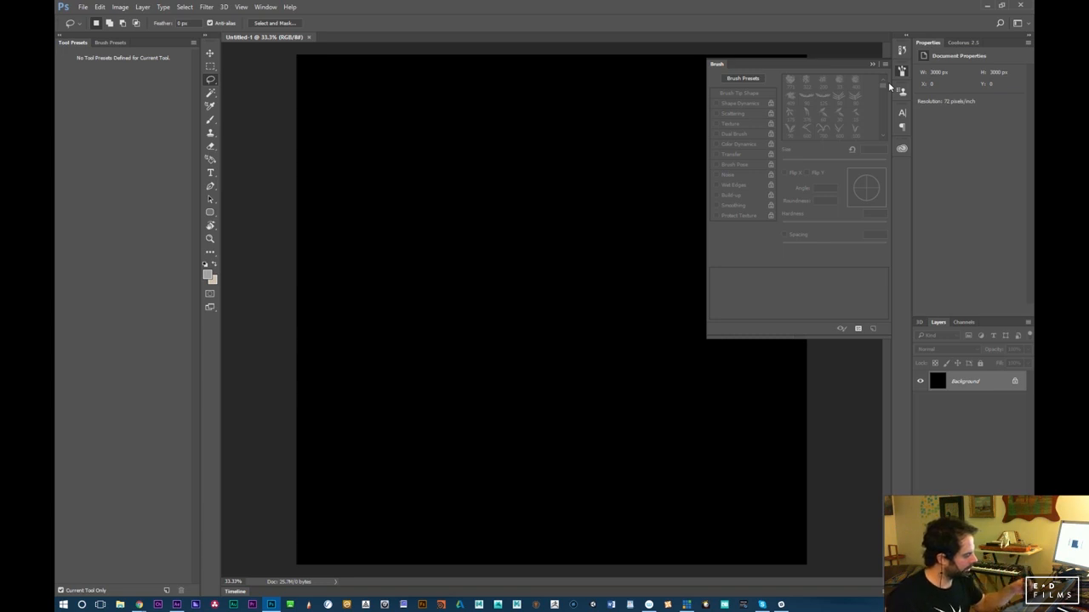
click(111, 42)
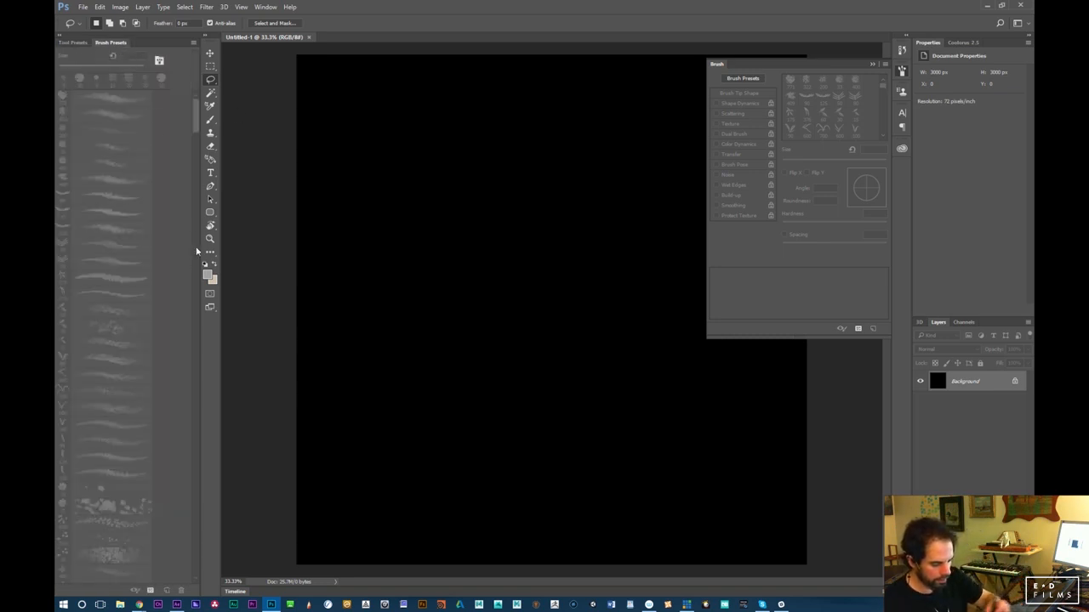
mouse_move(197, 116)
mouse_down()
mouse_move(197, 162)
mouse_move(194, 109)
mouse_up()
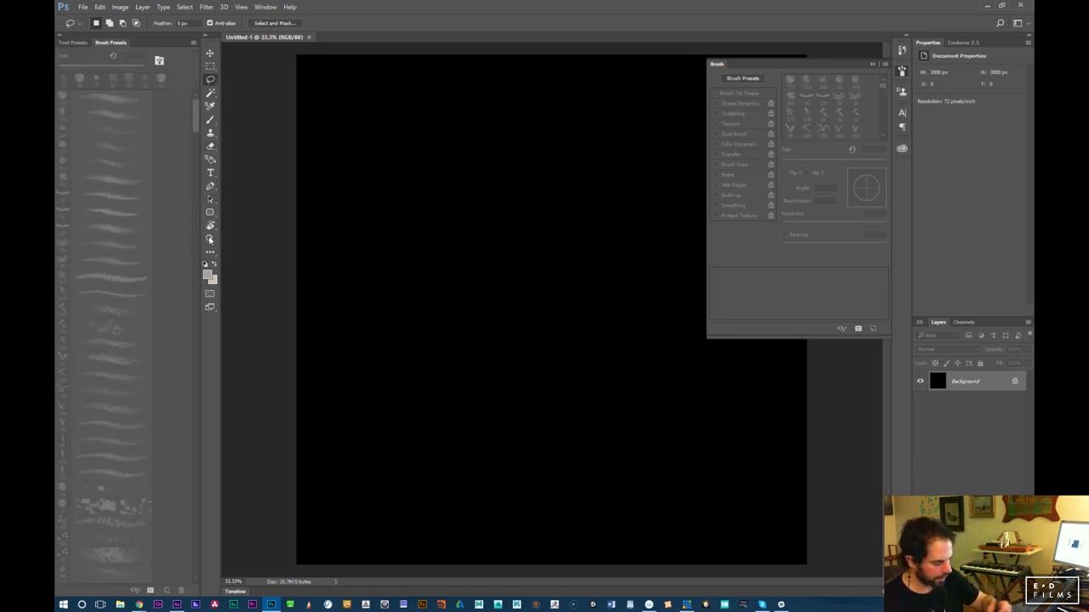
click(210, 120)
mouse_move(197, 118)
mouse_down()
mouse_move(217, 467)
mouse_move(198, 448)
mouse_move(195, 405)
mouse_up()
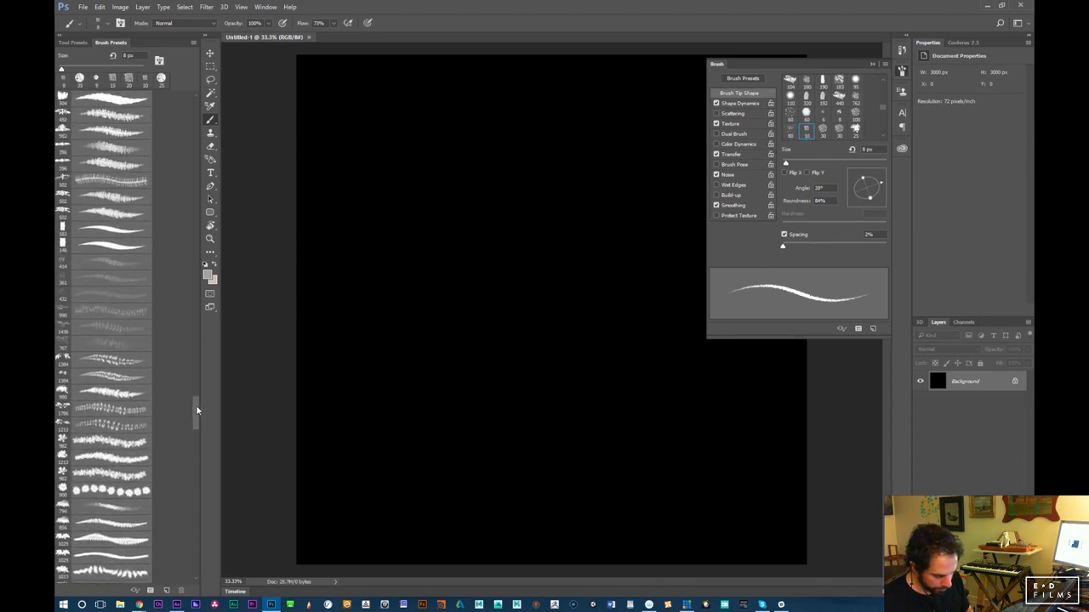
Try the 414 px textured brush preset with vertical strokes on the black canvas, and undo each stroke
click(111, 289)
mouse_move(427, 225)
mouse_down()
mouse_move(405, 244)
mouse_move(389, 323)
mouse_move(417, 536)
mouse_up()
key(ctrl+z)
click(128, 270)
mouse_move(437, 161)
mouse_down()
mouse_move(406, 321)
mouse_move(411, 100)
mouse_move(377, 209)
mouse_move(359, 369)
mouse_move(383, 425)
mouse_up()
key(ctrl+z)
drag(456, 144, 438, 561)
key(ctrl+z)
mouse_move(417, 143)
mouse_down()
mouse_move(386, 486)
mouse_move(396, 511)
mouse_up()
key(ctrl+z)
mouse_move(366, 146)
mouse_down()
mouse_move(379, 491)
mouse_move(359, 114)
mouse_move(371, 127)
mouse_move(387, 124)
mouse_move(440, 516)
mouse_up()
key(ctrl+z)
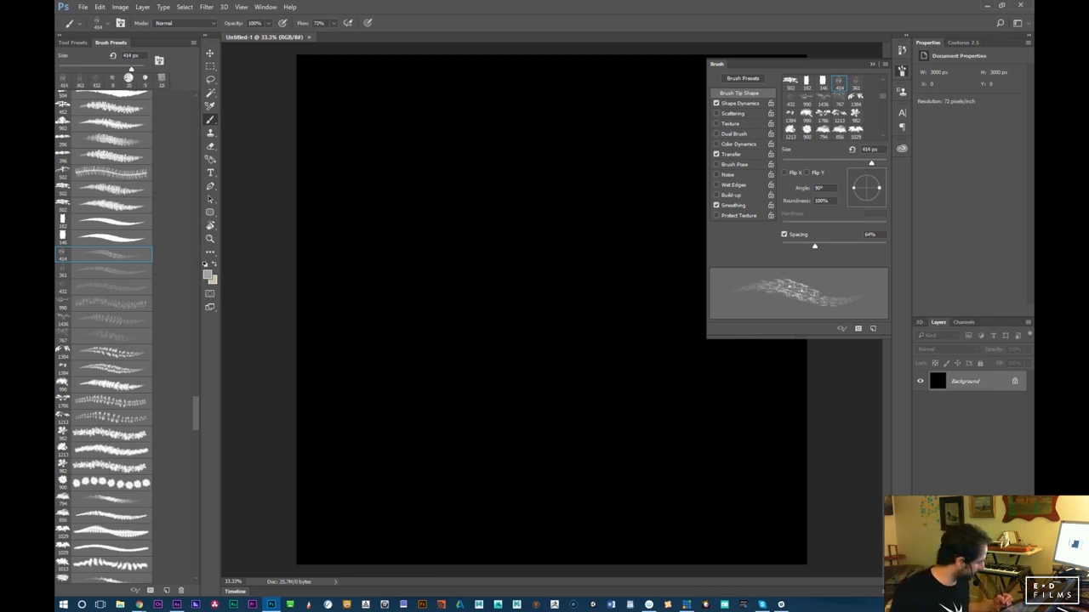
Add a mid-grey solid colour fill layer above the black background
click(970, 591)
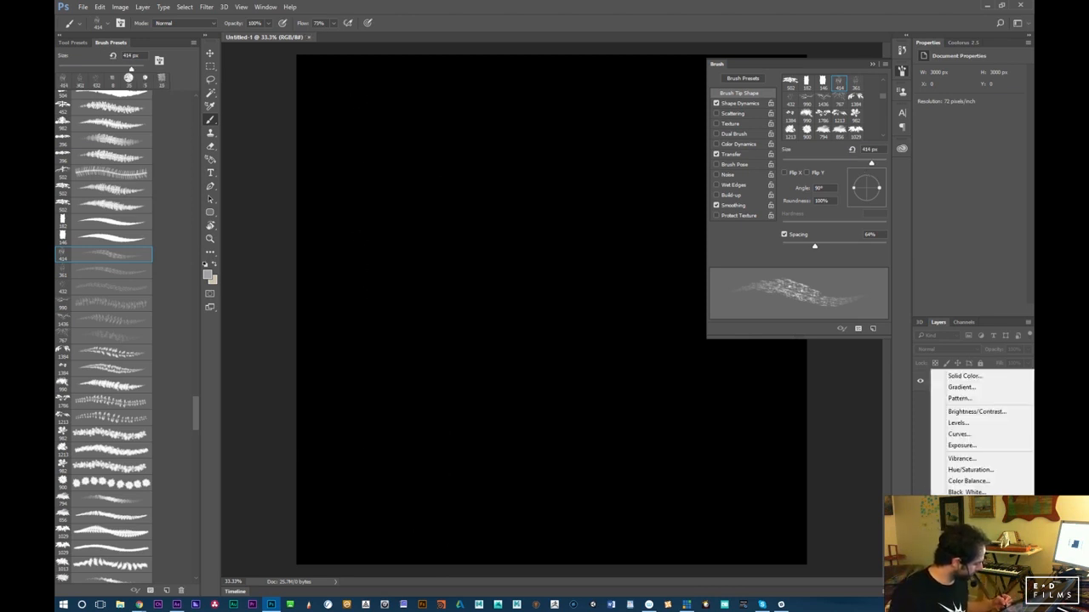
click(967, 377)
click(702, 437)
click(932, 361)
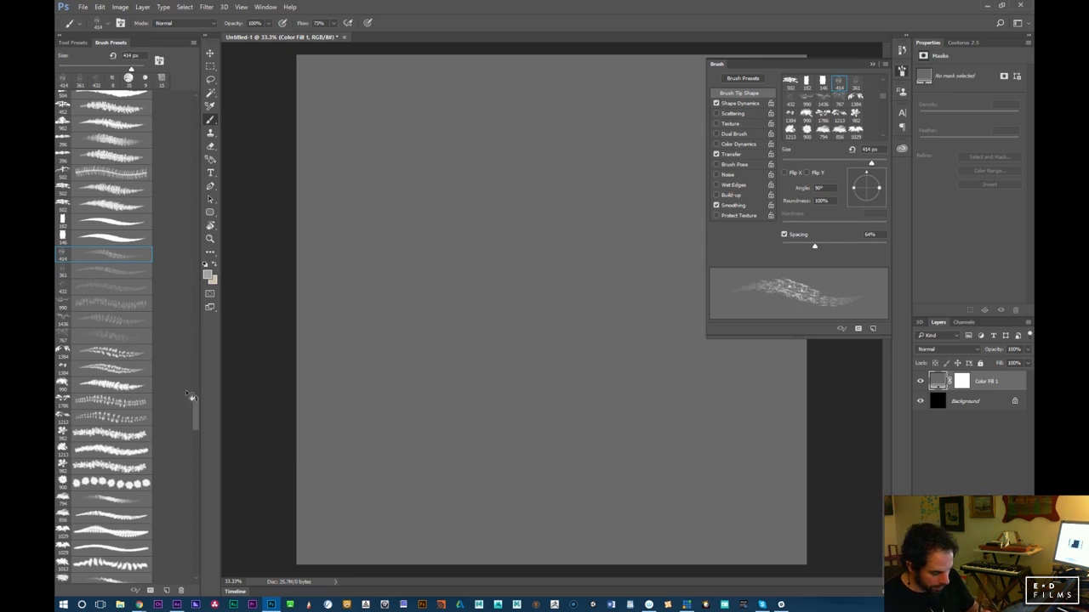
Choose the 146 px rough-edged brush preset and add an empty layer above the grey fill without rasterizing the fill
click(115, 239)
click(481, 216)
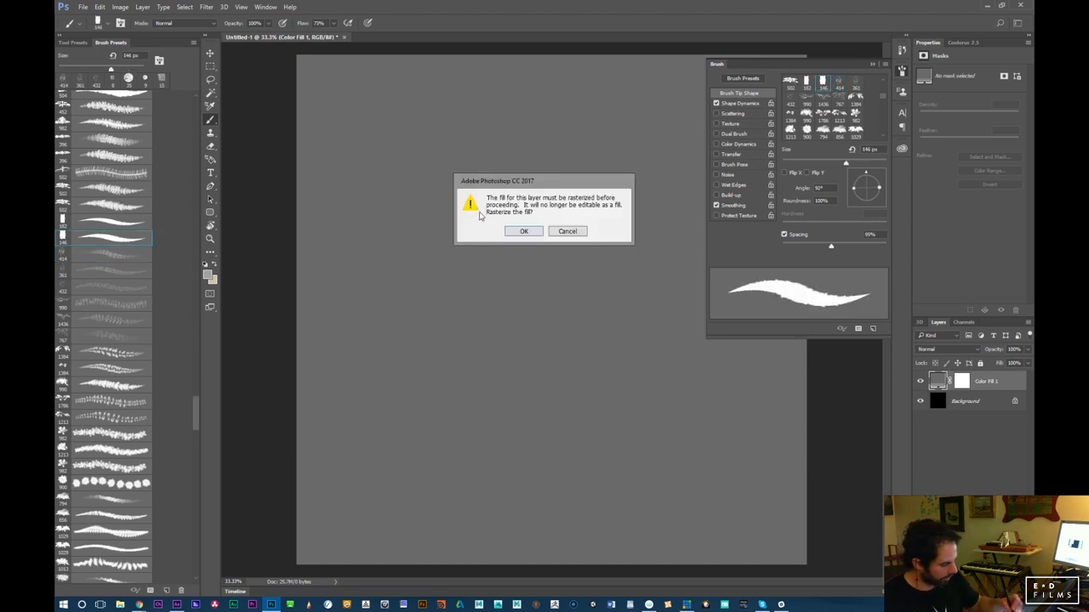
click(567, 232)
click(1000, 590)
Try vertical trunk strokes with the 146 px brush on the new layer, and undo each one
drag(511, 155, 489, 500)
key(ctrl+z)
key(Return)
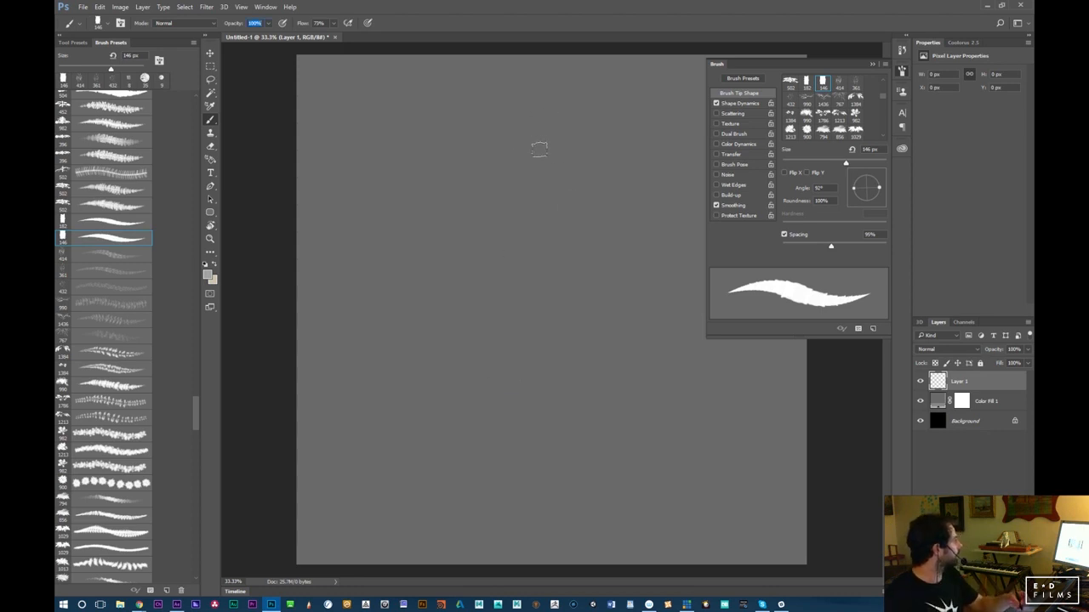
drag(510, 142, 491, 459)
key(ctrl+z)
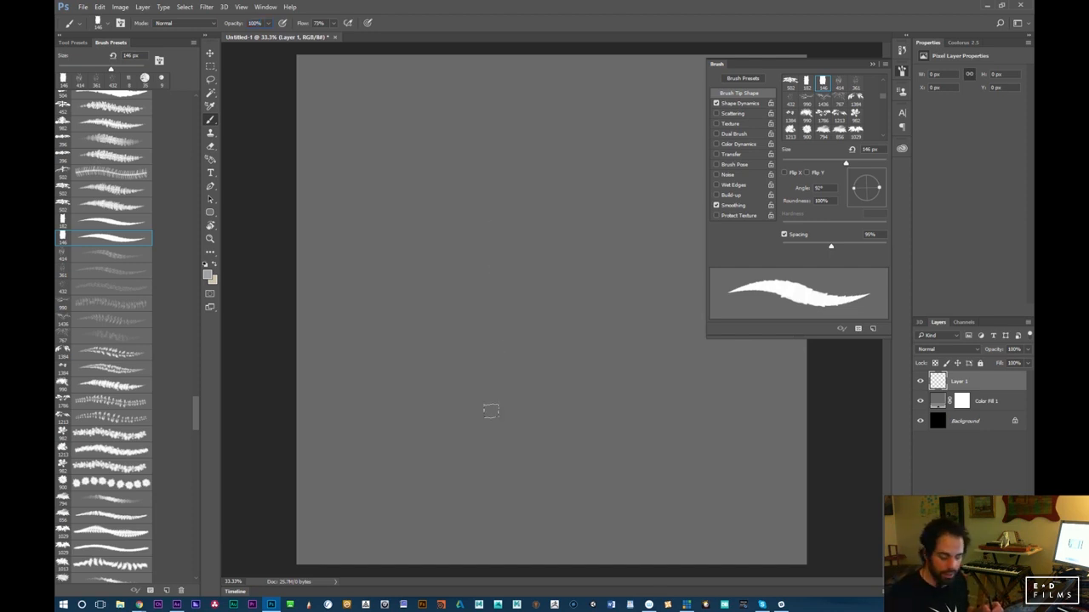
drag(506, 118, 484, 503)
key(ctrl+z)
Enlarge the brush to 200 px and paint a light-grey tree trunk down the full height of the canvas at 100% flow
key(bracketright)
key(bracketright)
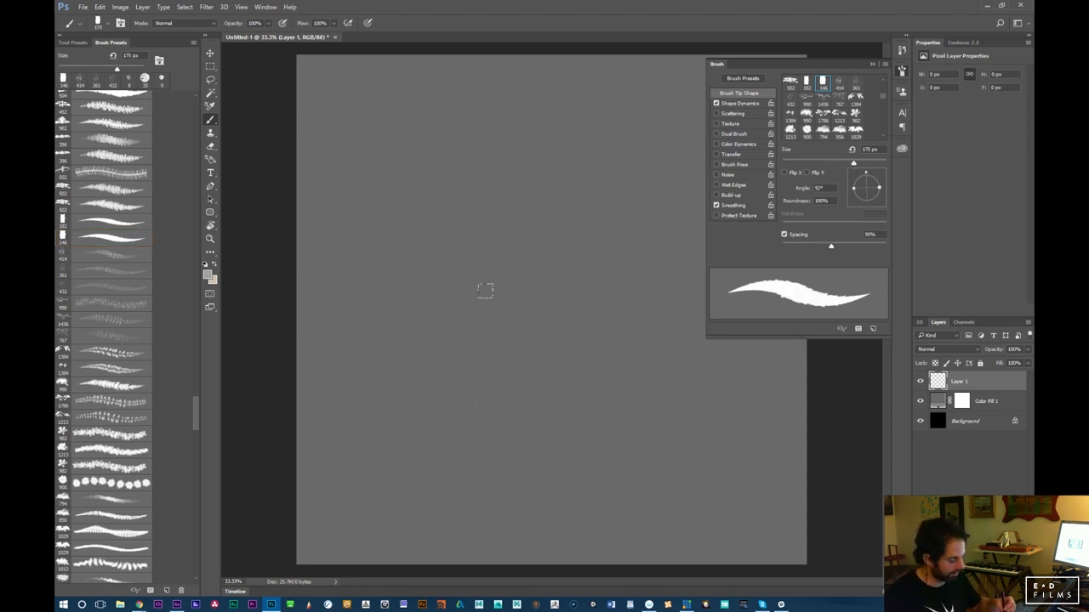
mouse_move(466, 108)
mouse_down()
mouse_move(463, 490)
mouse_move(450, 126)
mouse_move(442, 477)
mouse_move(461, 195)
mouse_move(453, 498)
mouse_move(467, 410)
mouse_move(462, 235)
mouse_move(478, 541)
mouse_move(474, 174)
mouse_move(478, 503)
mouse_move(471, 247)
mouse_move(444, 81)
mouse_move(457, 119)
mouse_move(472, 82)
mouse_move(479, 522)
mouse_move(484, 225)
mouse_move(446, 533)
mouse_move(457, 539)
mouse_move(451, 518)
mouse_move(437, 567)
mouse_move(454, 136)
mouse_move(446, 46)
mouse_up()
mouse_move(477, 117)
mouse_down()
mouse_move(480, 57)
mouse_move(494, 206)
mouse_move(475, 575)
mouse_move(480, 499)
mouse_move(489, 560)
mouse_move(482, 456)
mouse_move(479, 572)
mouse_up()
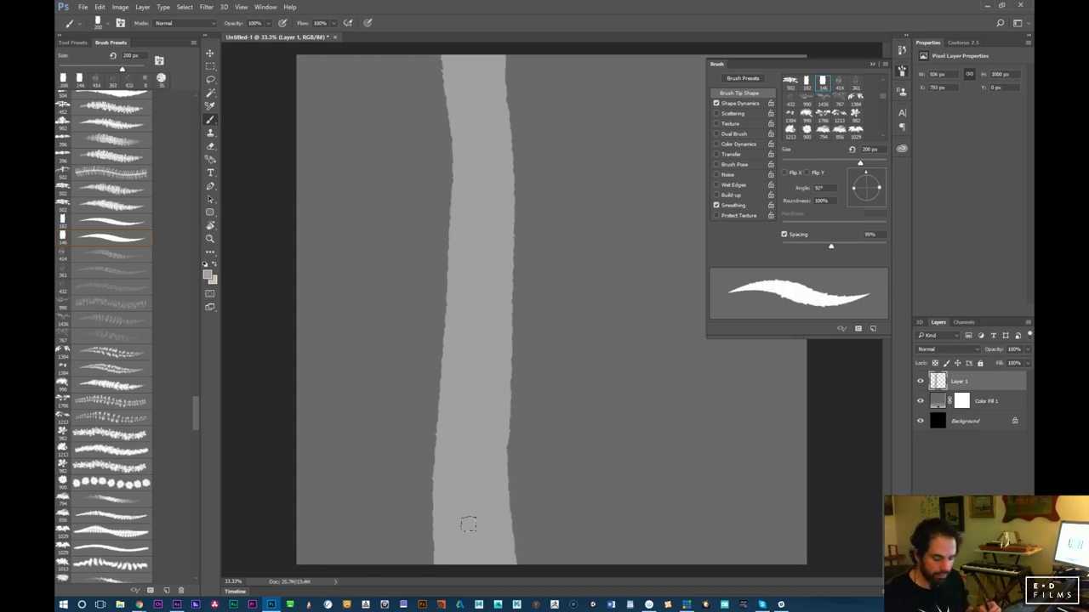
Reduce the brush to 90 px and paint a short, broken branch rising from the trunk's upper right side
key(bracketleft)
key(bracketleft)
key(bracketleft)
key(bracketleft)
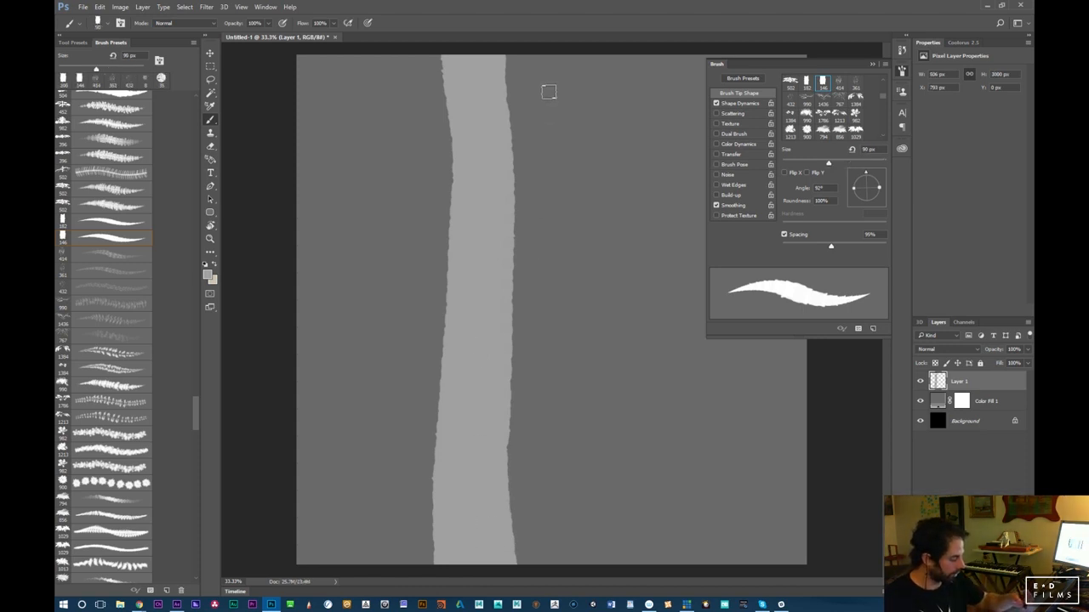
drag(547, 90, 516, 195)
key(ctrl+z)
key(bracketleft)
drag(583, 77, 515, 184)
key(ctrl+z)
mouse_move(554, 112)
mouse_down()
mouse_move(518, 187)
mouse_move(503, 276)
mouse_move(522, 171)
mouse_move(507, 190)
mouse_move(523, 168)
mouse_move(509, 185)
mouse_move(547, 127)
mouse_up()
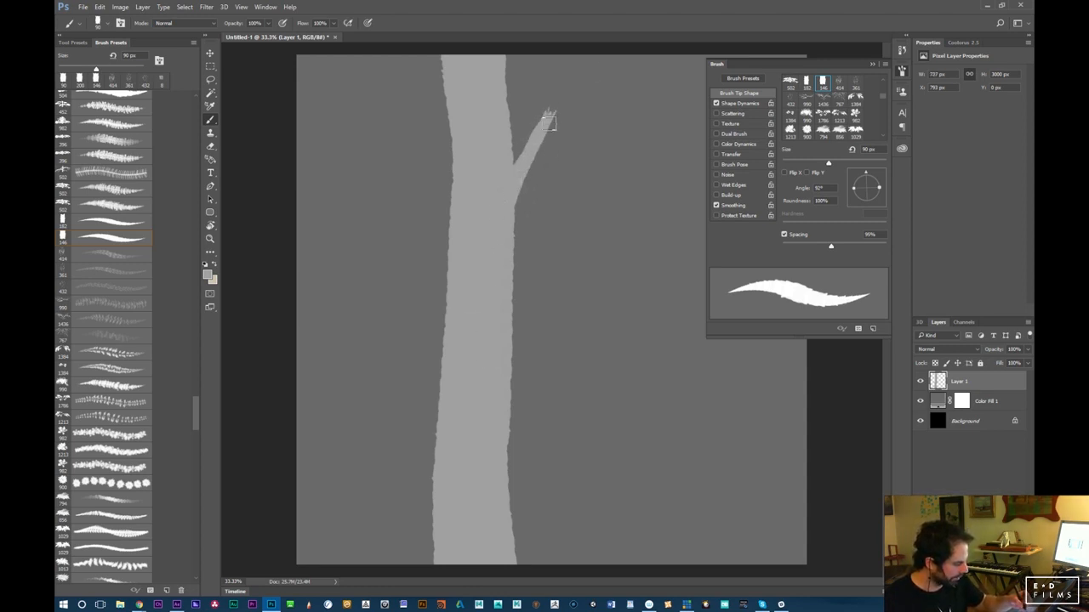
Paint a broken branch on the trunk's middle left, a small twig at its lower right and a long branch at its upper left
mouse_move(412, 289)
mouse_down()
mouse_move(437, 379)
mouse_move(427, 338)
mouse_up()
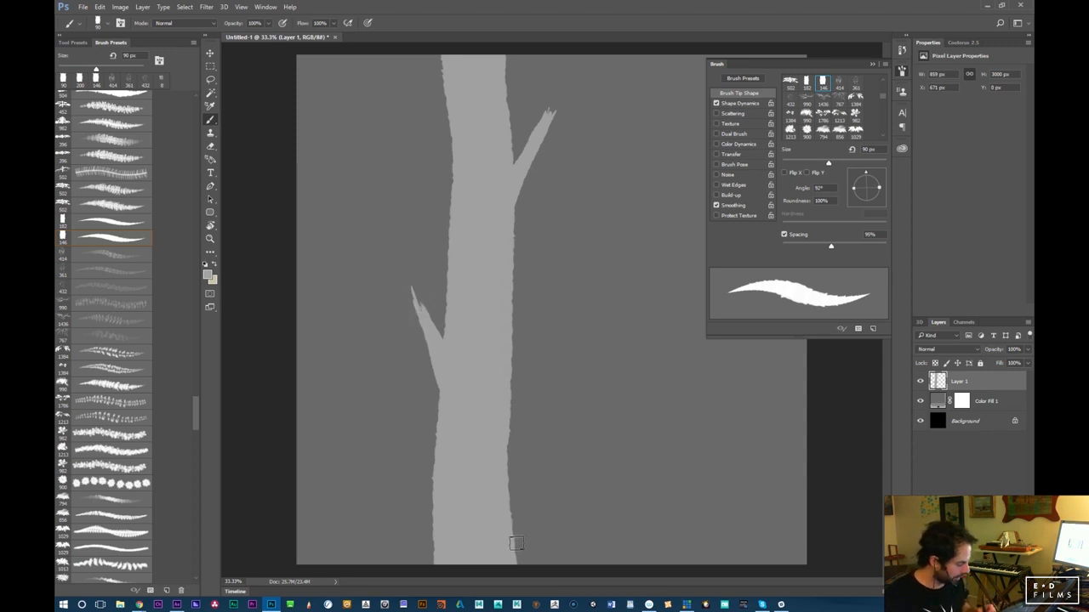
drag(514, 571, 507, 513)
drag(511, 472, 523, 442)
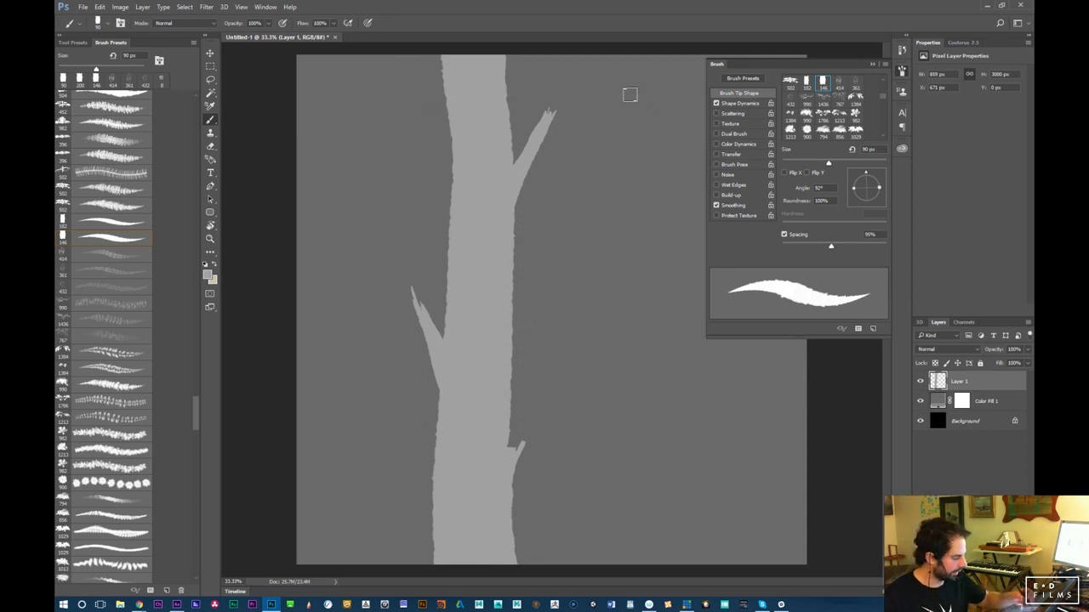
mouse_move(380, 51)
mouse_down()
mouse_move(448, 181)
mouse_move(423, 121)
mouse_move(472, 175)
mouse_move(382, 64)
mouse_up()
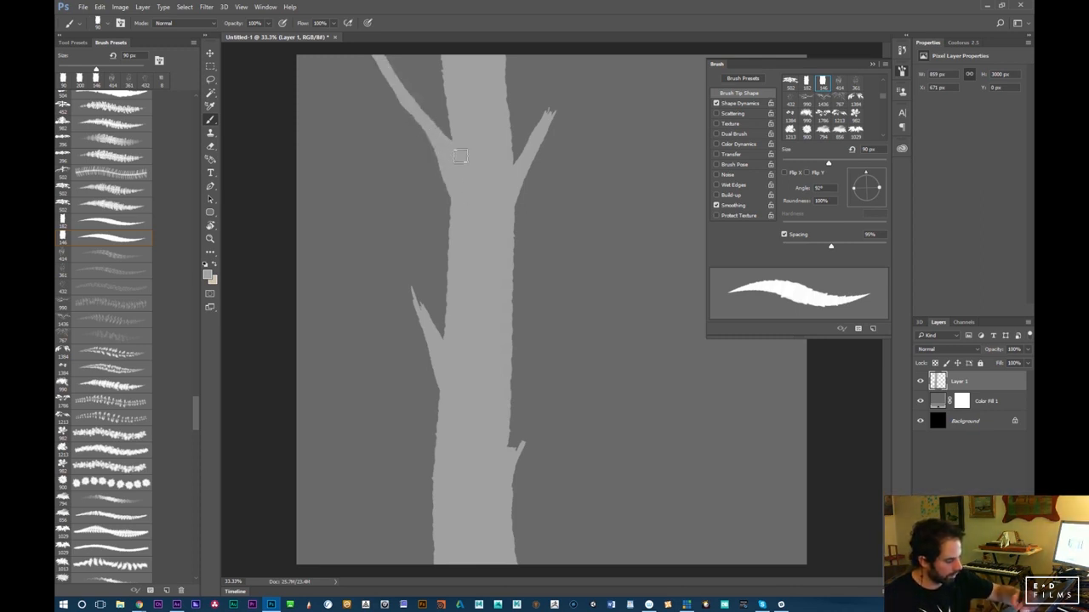
mouse_move(412, 112)
mouse_down()
mouse_move(379, 53)
mouse_move(418, 118)
mouse_move(439, 127)
mouse_move(407, 95)
mouse_move(463, 144)
mouse_up()
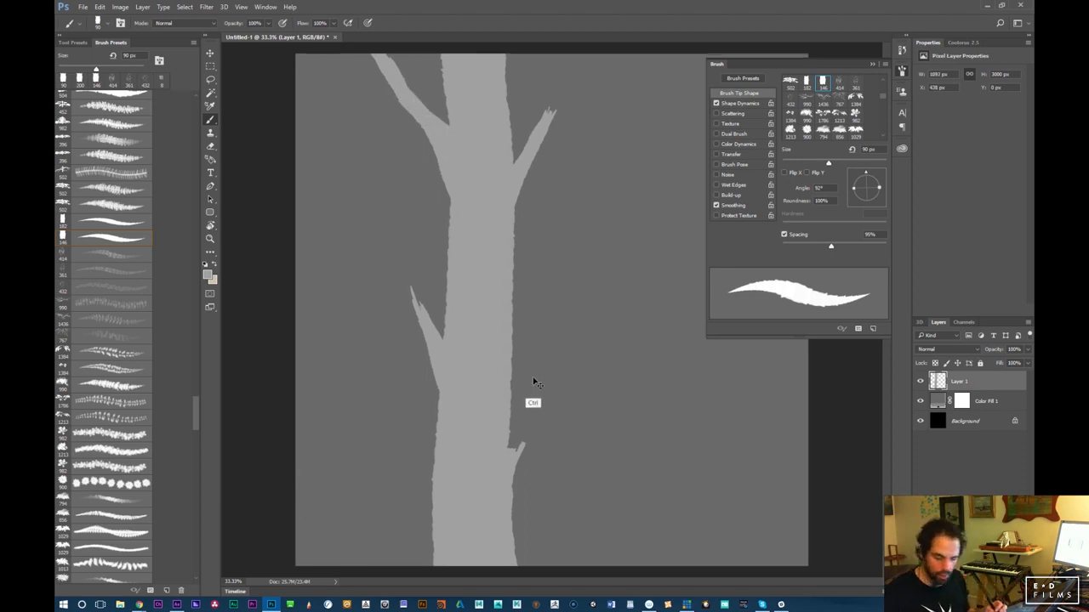
key(ctrl+plus)
key(ctrl+plus)
key(ctrl+minus)
key(ctrl+minus)
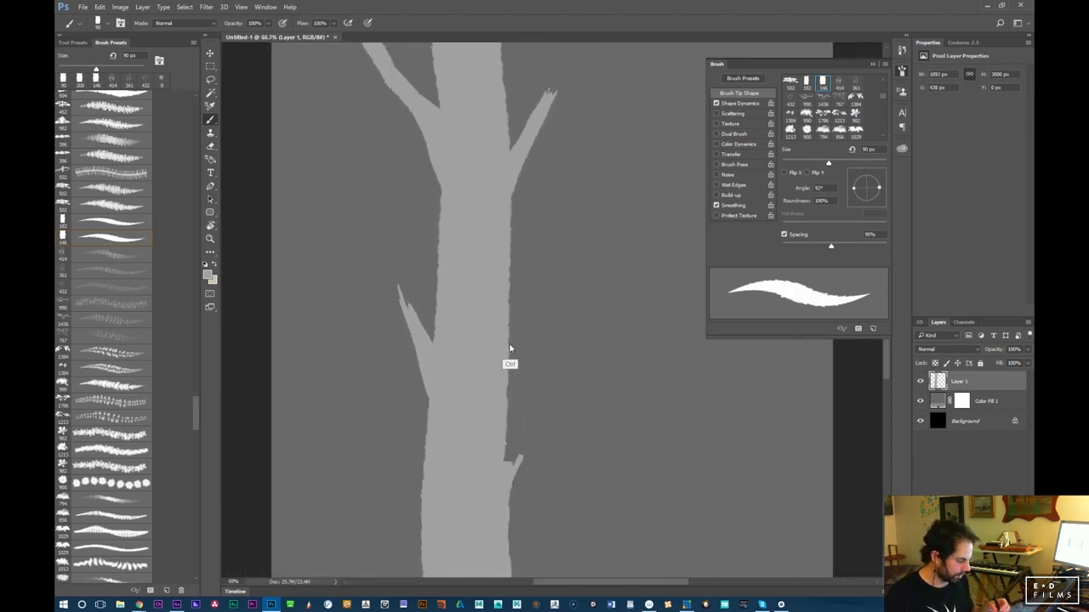
Choose the 182 px brush preset, load Layer 1's tree shape as a selection, and create a new group masked to it
click(131, 223)
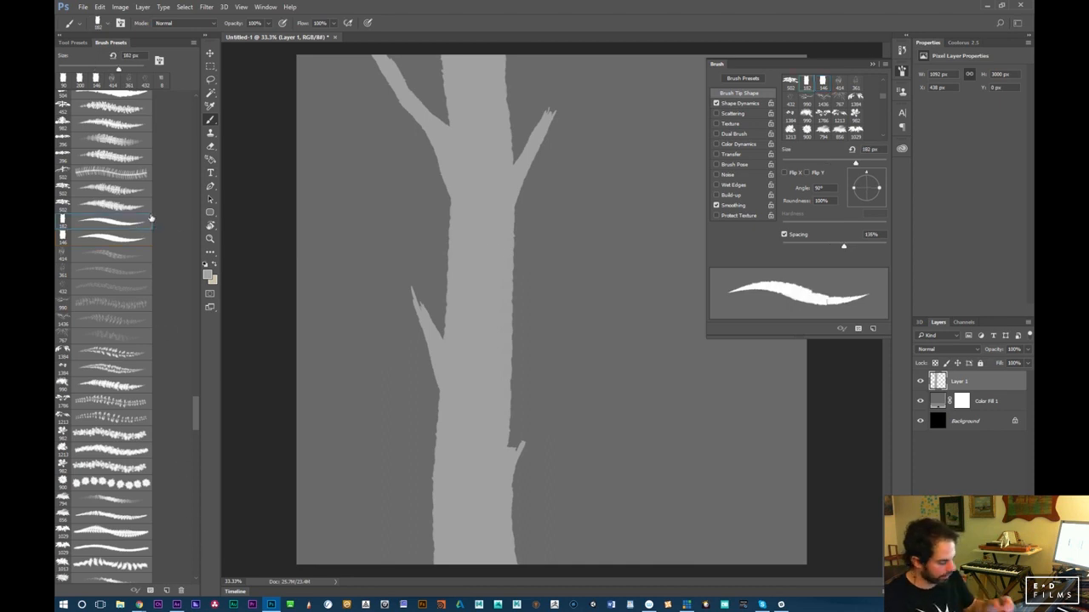
ctrl+click(937, 382)
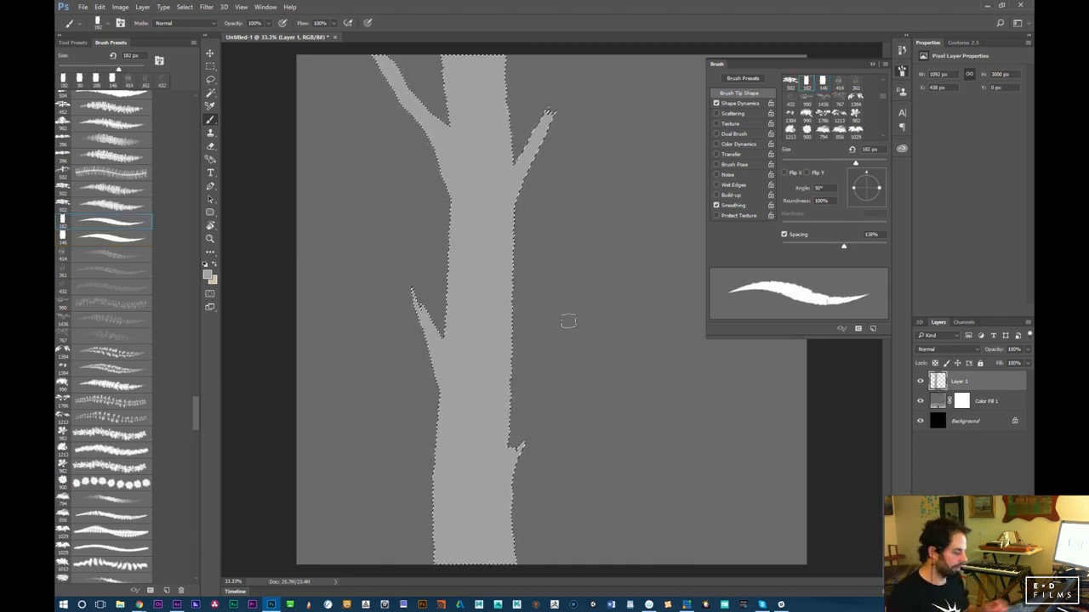
click(988, 590)
click(957, 590)
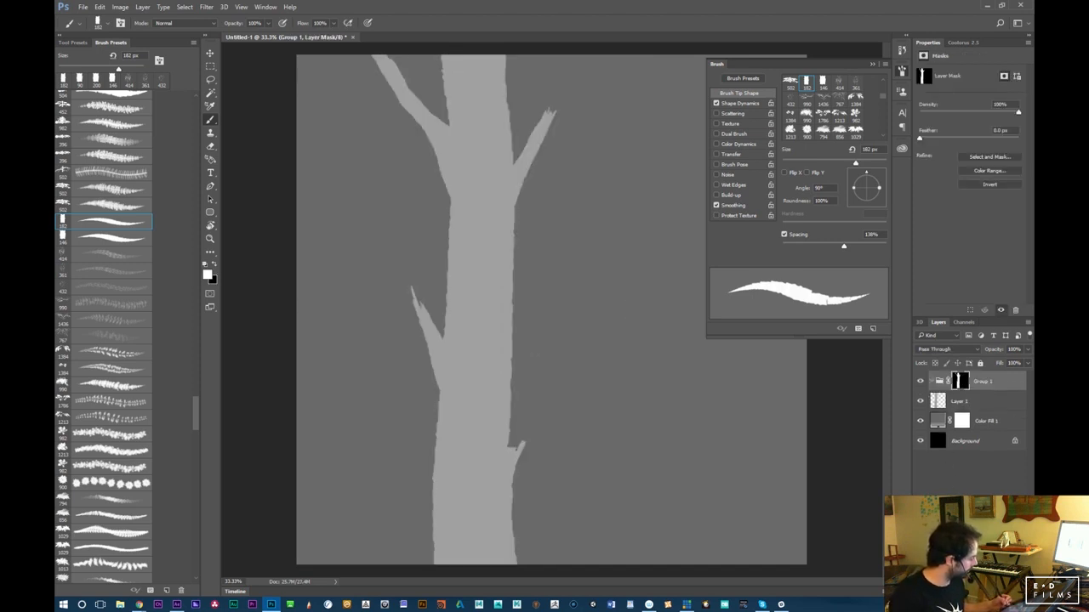
Add a brown solid colour fill layer inside the masked group to colour the tree
click(1001, 590)
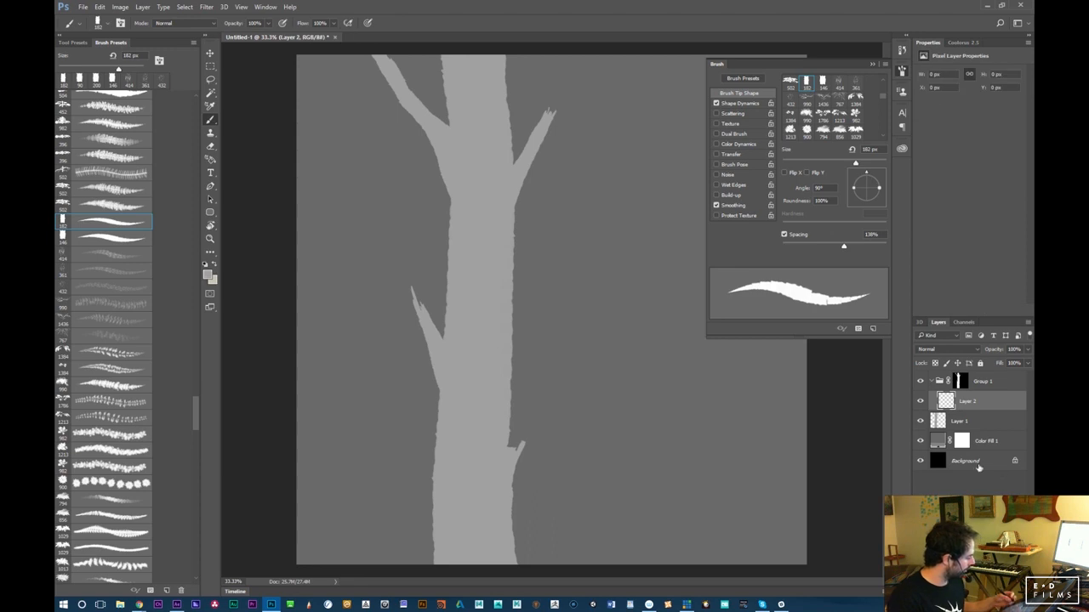
click(972, 590)
click(961, 367)
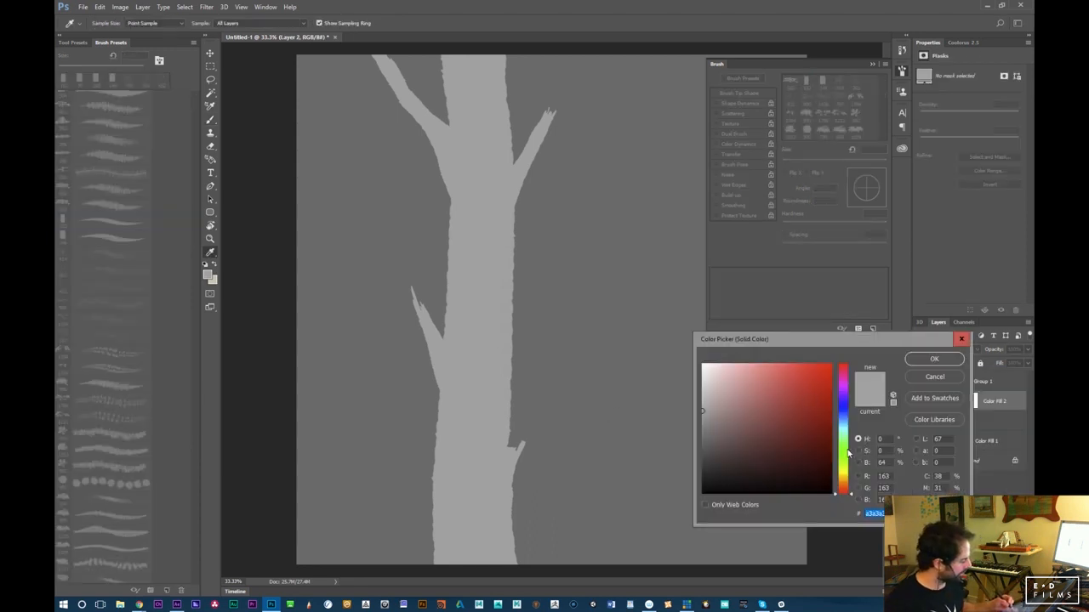
click(843, 487)
mouse_move(753, 424)
mouse_down()
mouse_move(772, 430)
mouse_move(773, 448)
mouse_up()
click(933, 359)
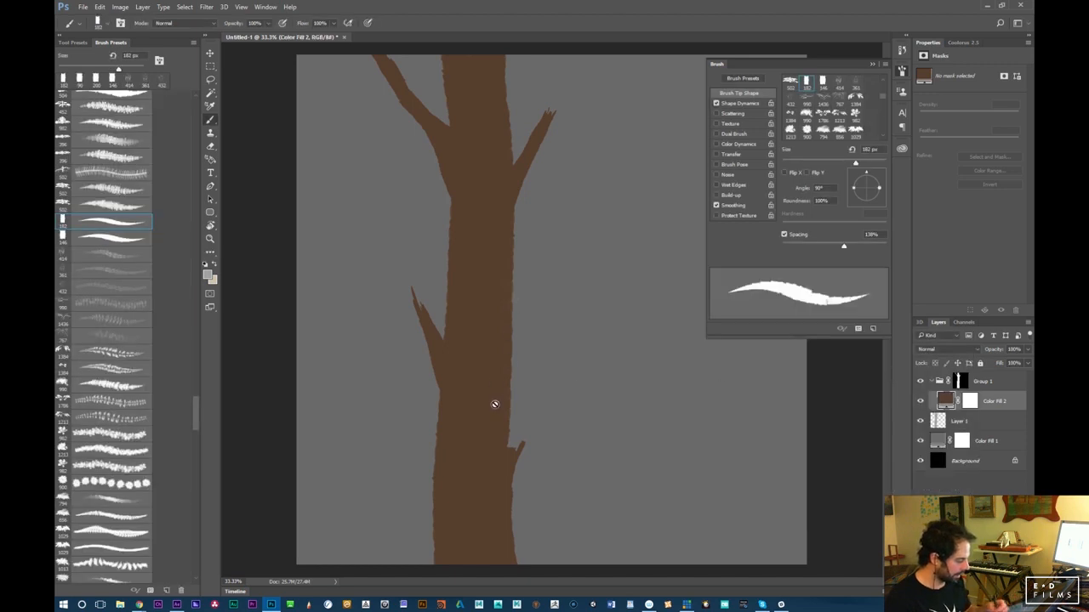
Hide Layer 1 and darken the tree's fill colour to H 20°, S 47%, B 29%
click(950, 423)
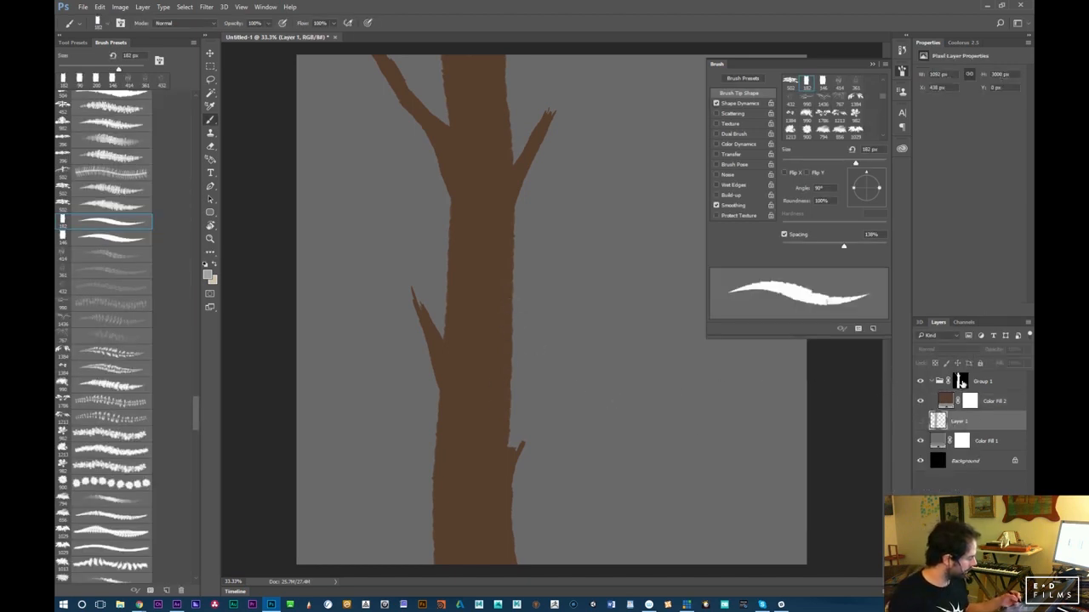
click(961, 382)
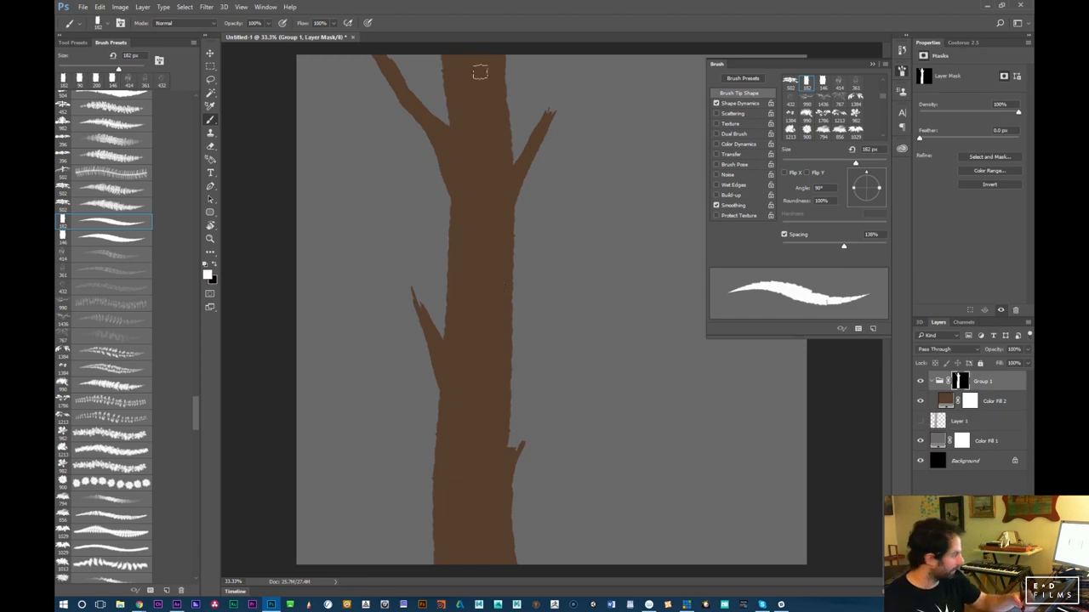
double_click(945, 401)
mouse_move(743, 463)
mouse_down()
mouse_move(740, 434)
mouse_move(742, 457)
mouse_move(763, 459)
mouse_up()
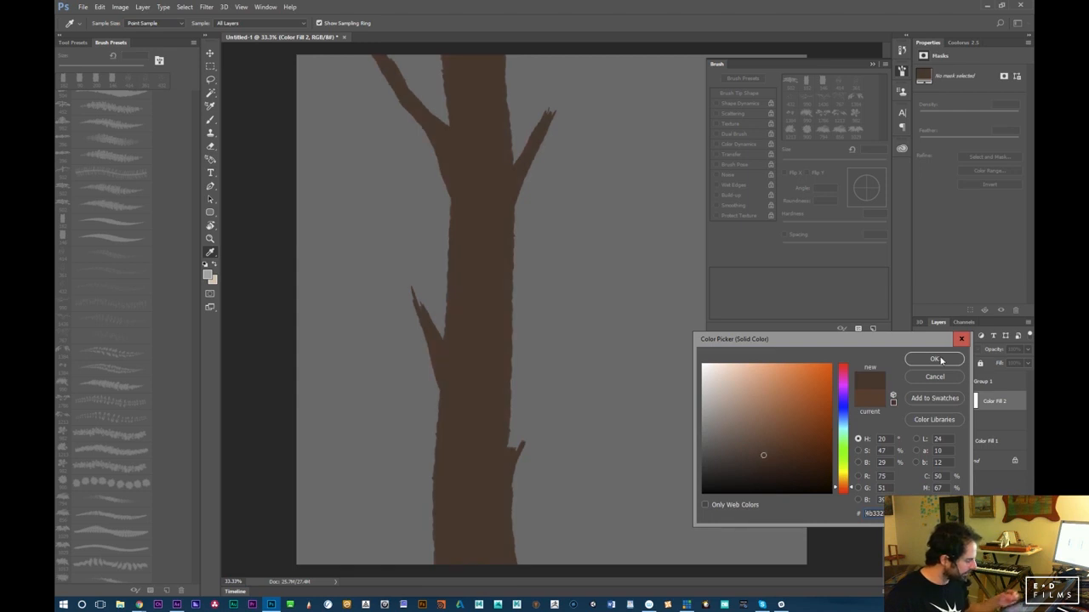
click(940, 360)
Add an empty layer above the brown fill inside the masked group and choose the 414 px textured brush preset
click(959, 382)
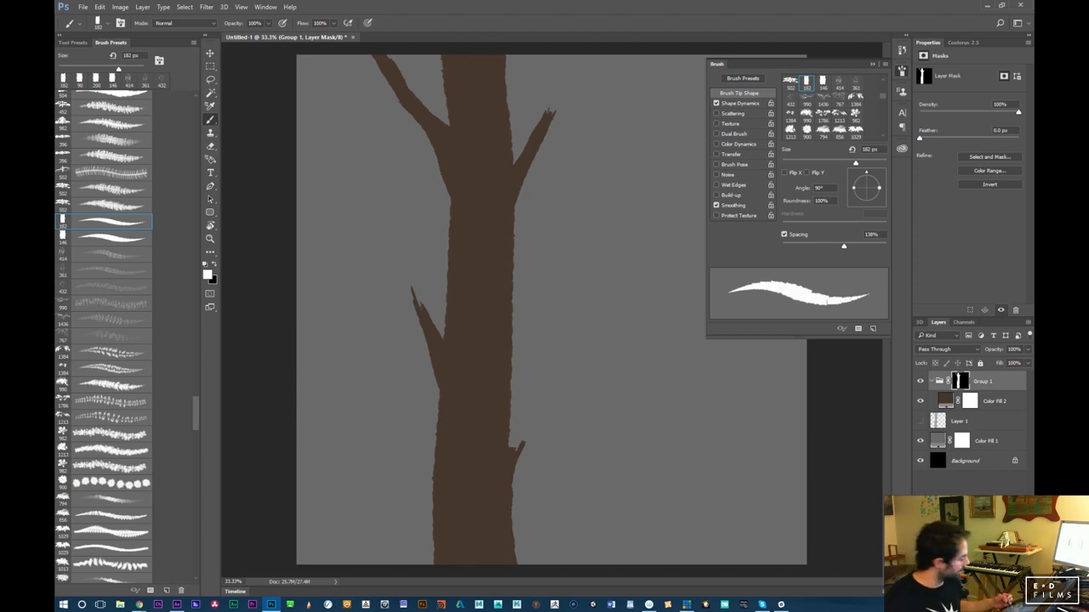
key(ctrl+shift+alt+n)
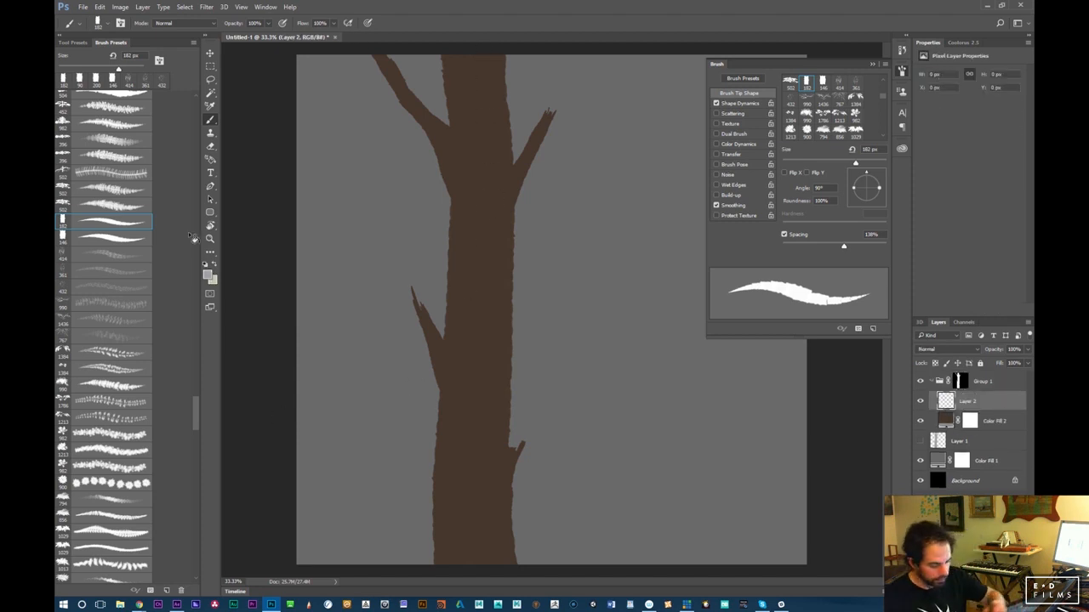
click(110, 253)
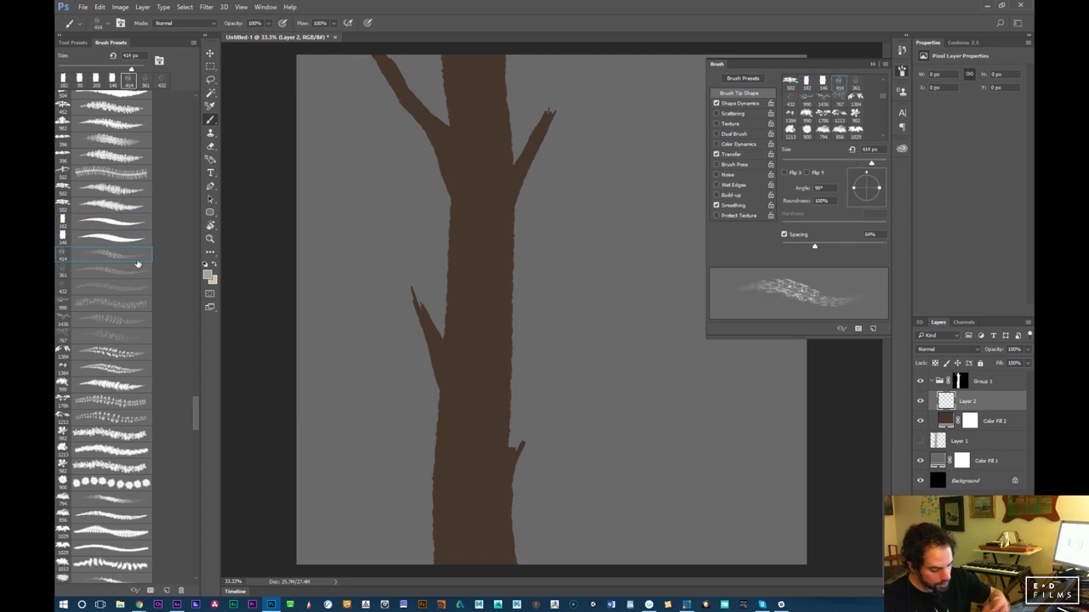
Undo the test stroke, open the Coolorus 2.5 colour extension and try to start its trial
mouse_move(441, 253)
mouse_down()
mouse_move(425, 317)
mouse_move(448, 408)
mouse_up()
key(ctrl+z)
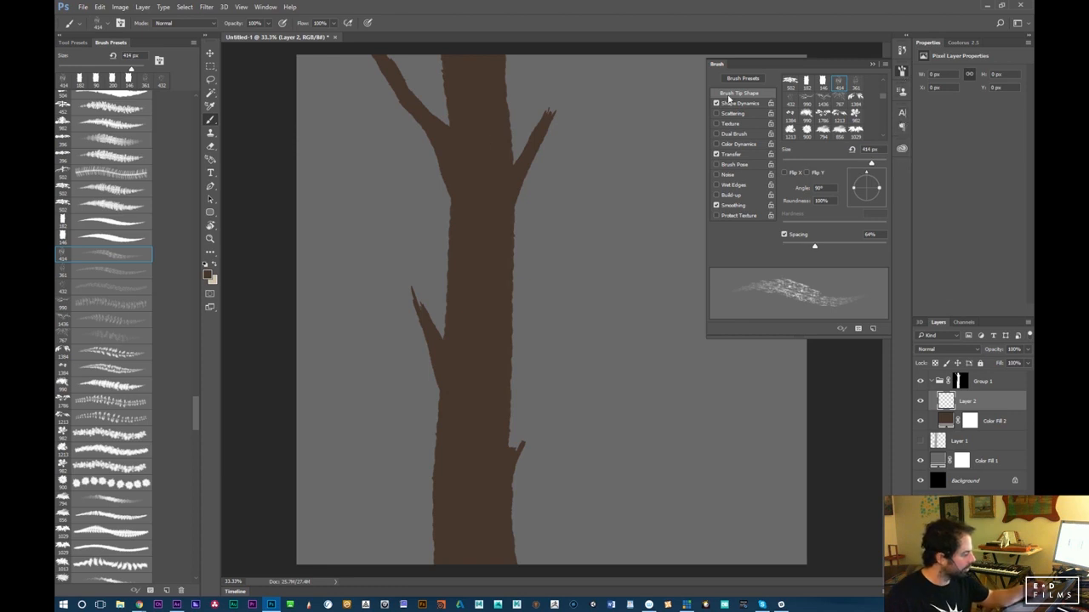
click(266, 6)
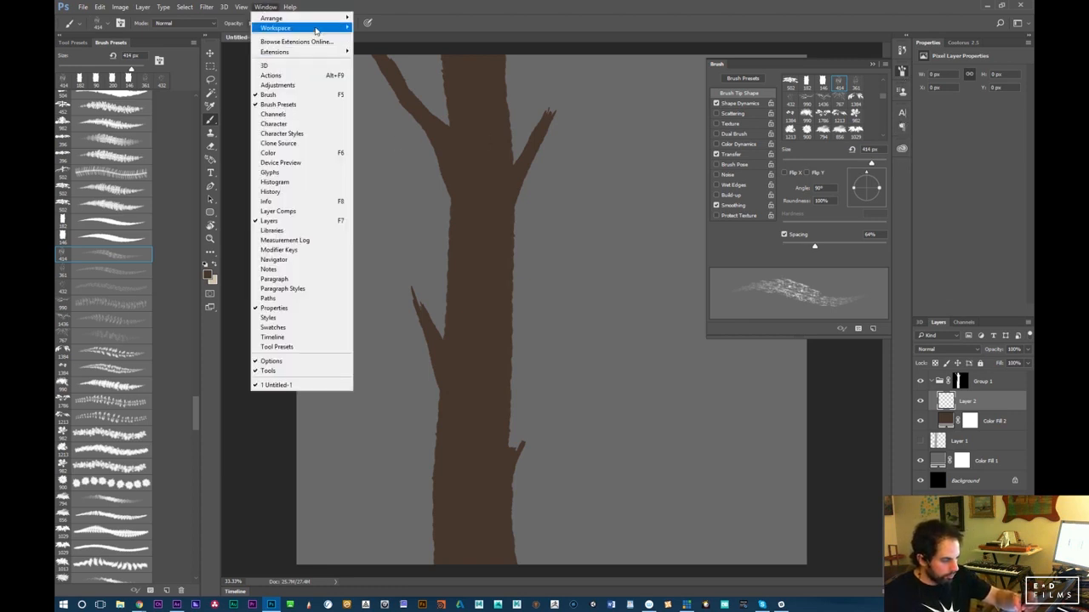
mouse_move(326, 53)
click(226, 65)
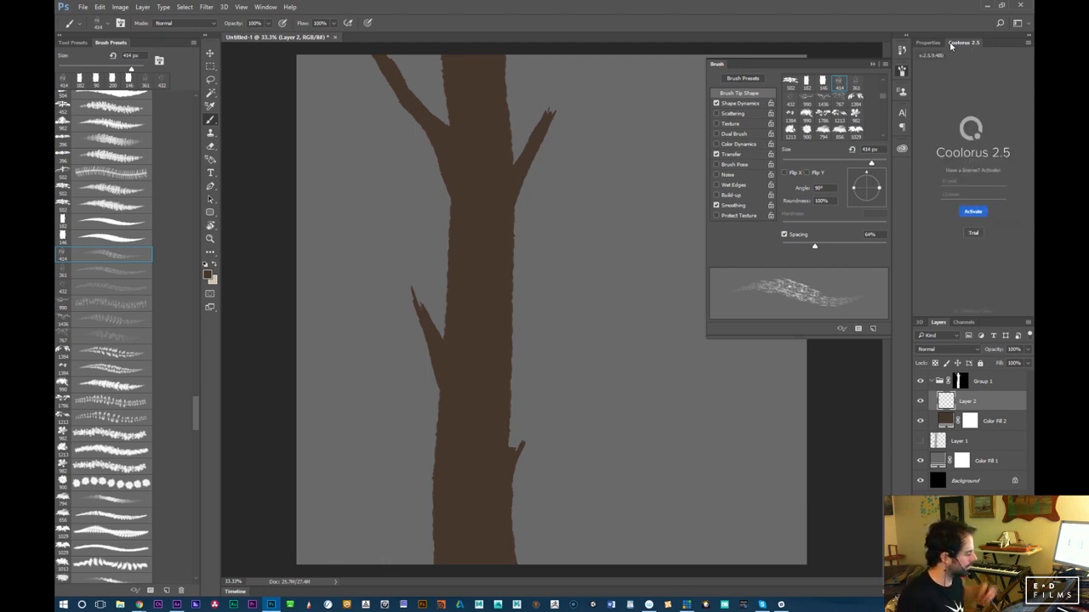
click(973, 234)
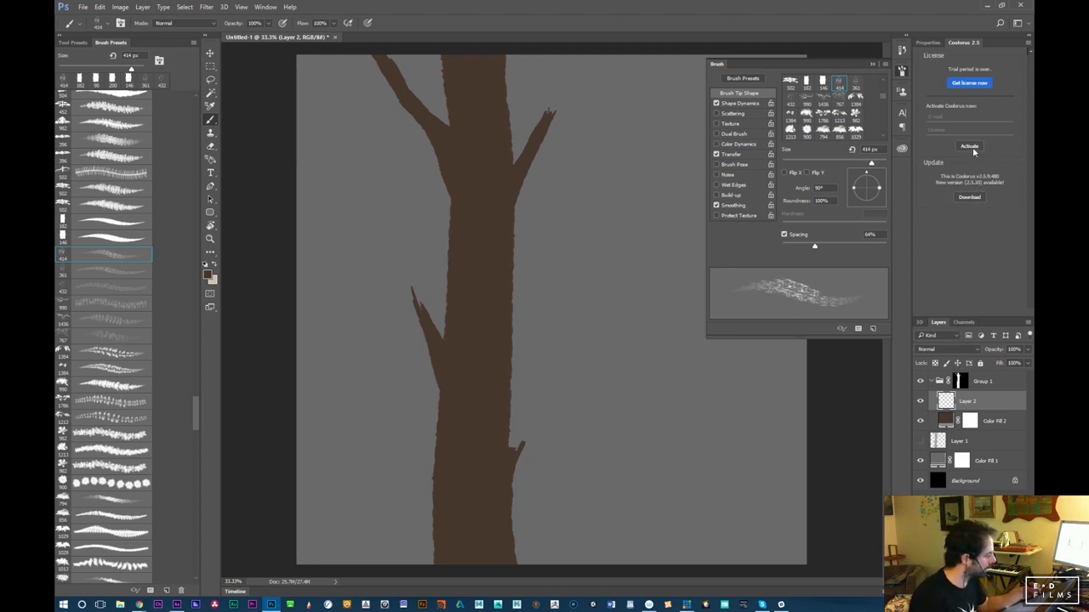
click(927, 43)
click(961, 42)
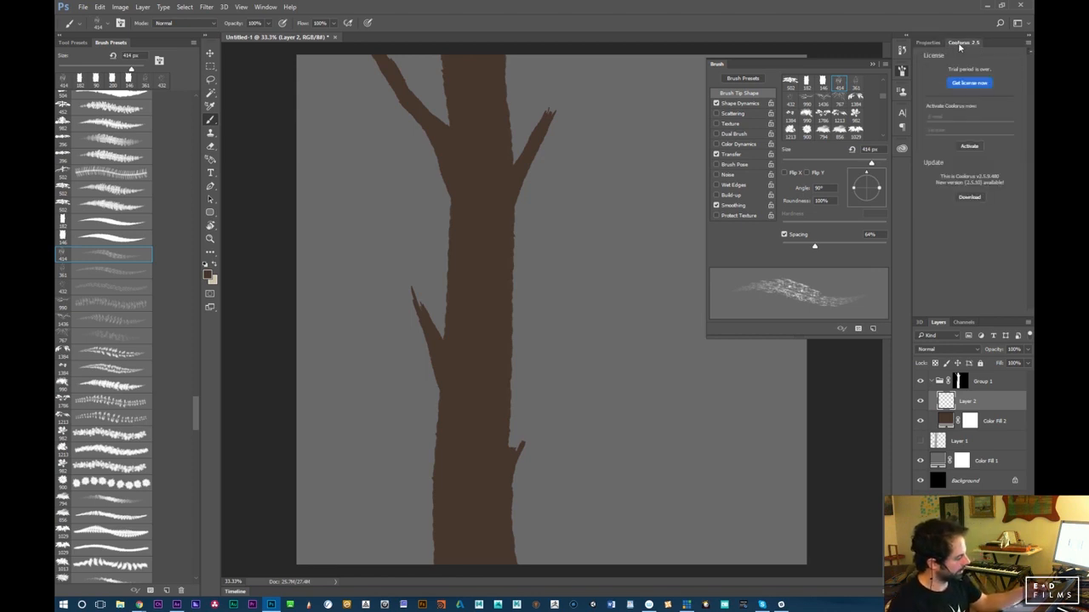
Pick a lighter orange-brown at hue 27°, lower the brush flow to 40%, and paint bark texture along the trunk's left side
click(209, 274)
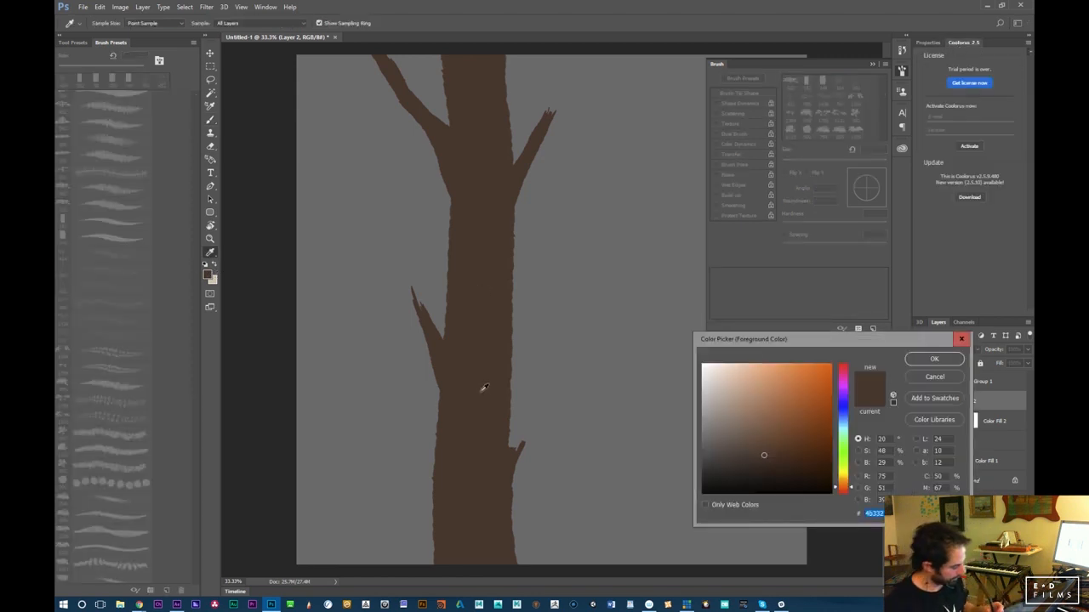
click(775, 440)
click(844, 486)
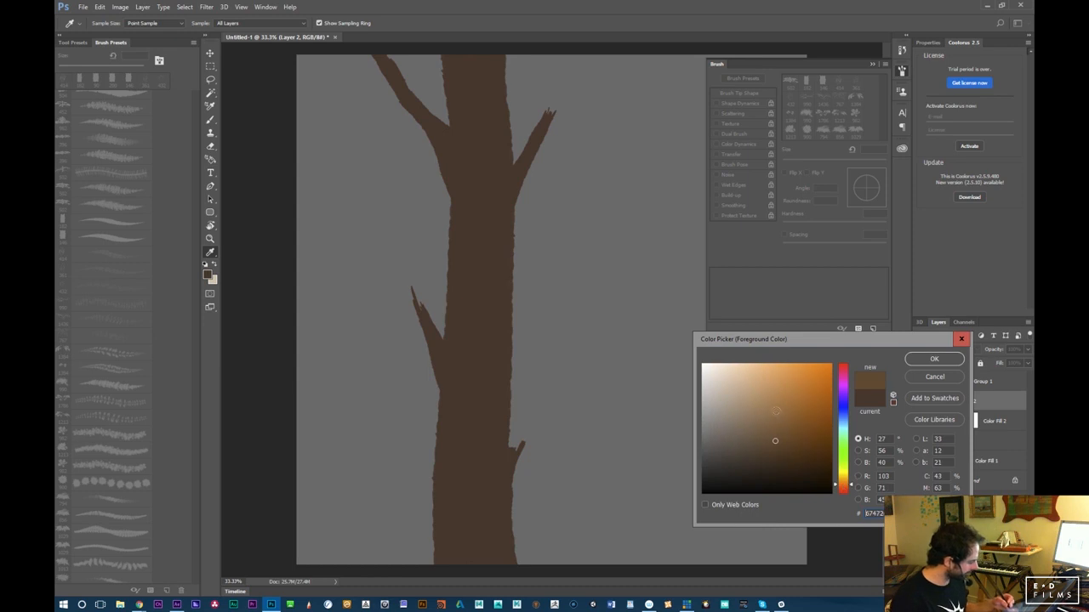
click(775, 426)
click(933, 361)
drag(436, 408, 425, 265)
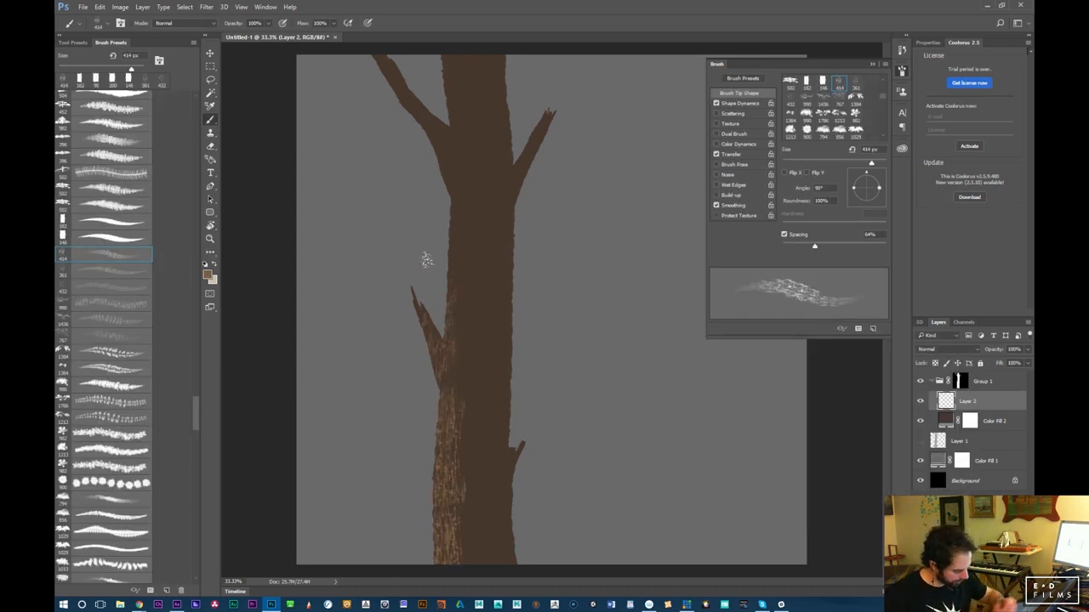
key(ctrl+z)
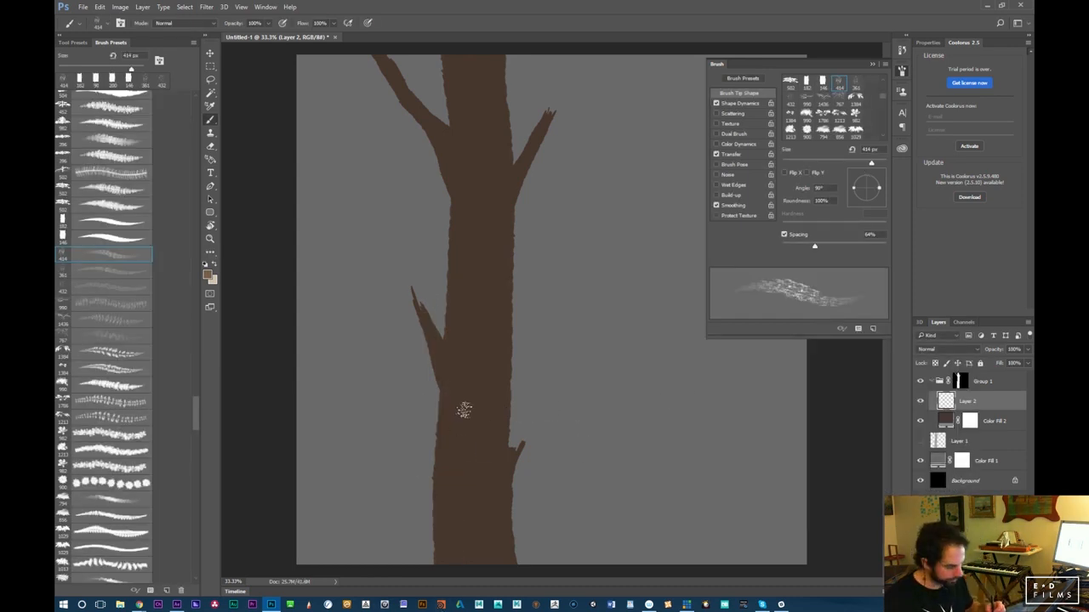
key(shift+4)
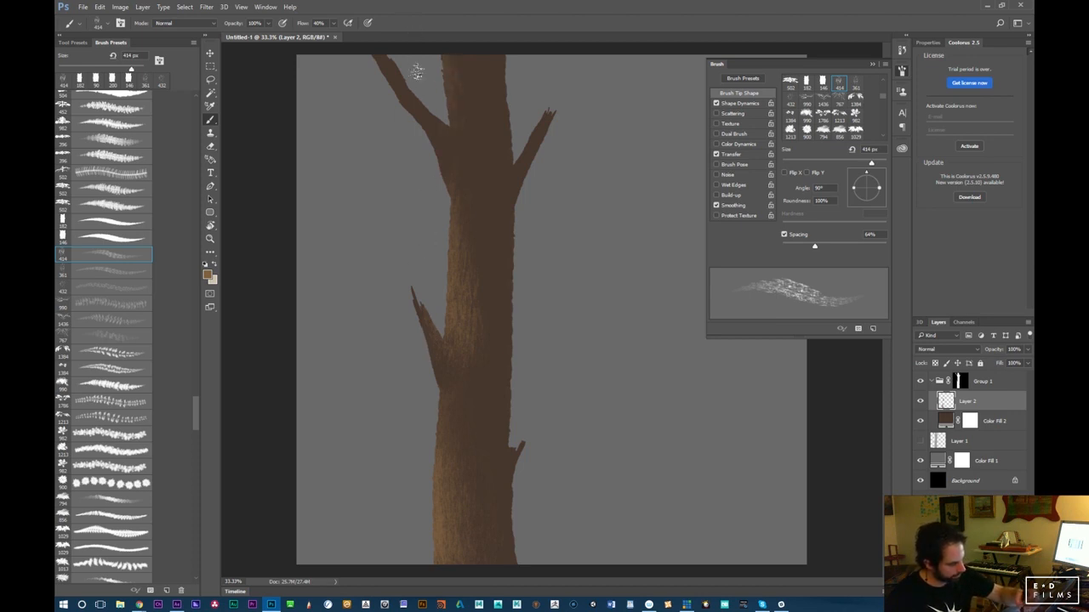
Pick a dark blue at H 213°, B 18%, and shade the trunk's centre and right side at 40% opacity
alt+click(484, 500)
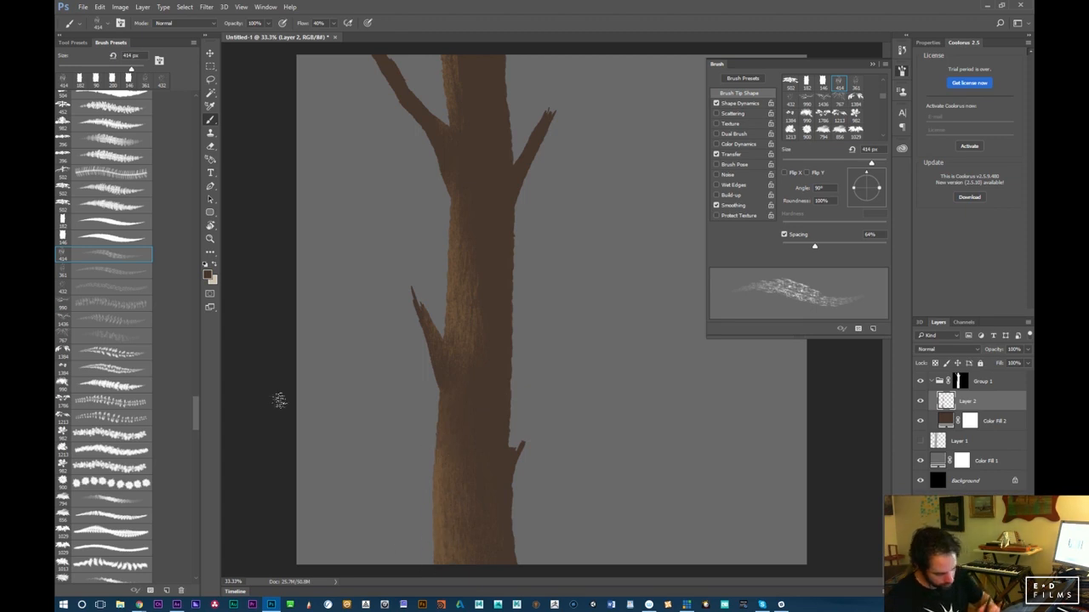
click(206, 276)
drag(836, 482, 842, 417)
mouse_move(763, 455)
mouse_down()
mouse_move(768, 474)
mouse_move(775, 465)
mouse_up()
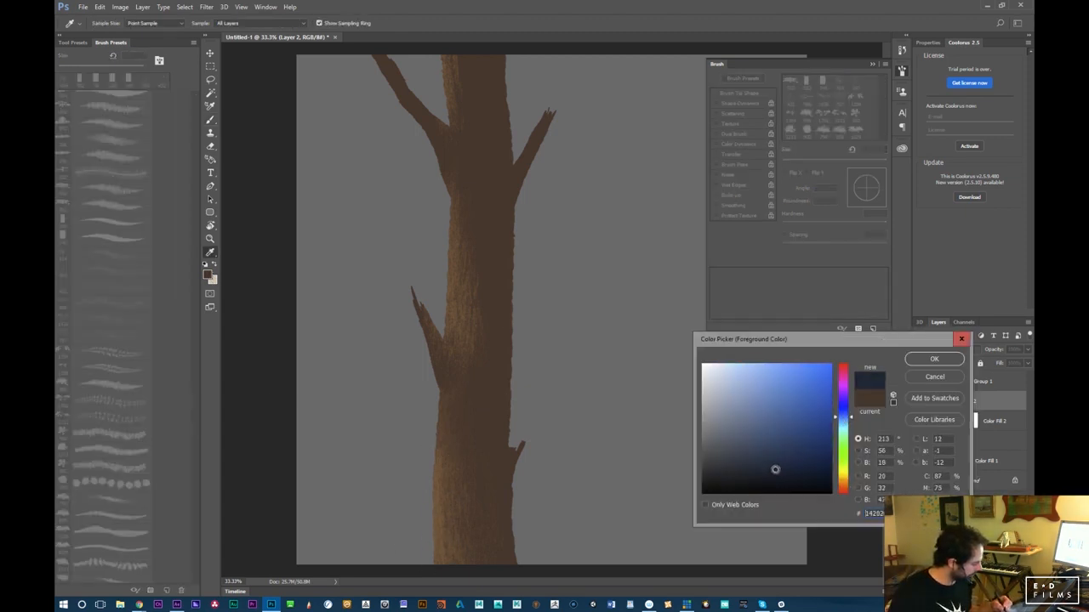
click(934, 359)
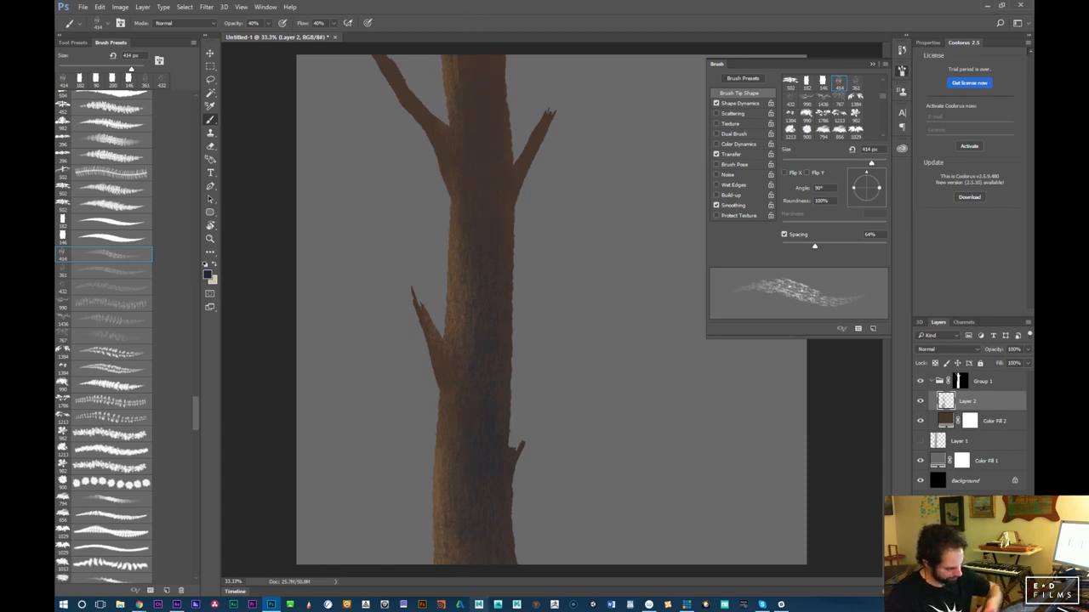
Darken the foreground blue to S 75%, B 5%, and deepen the shadow on the lower trunk
click(207, 275)
click(798, 487)
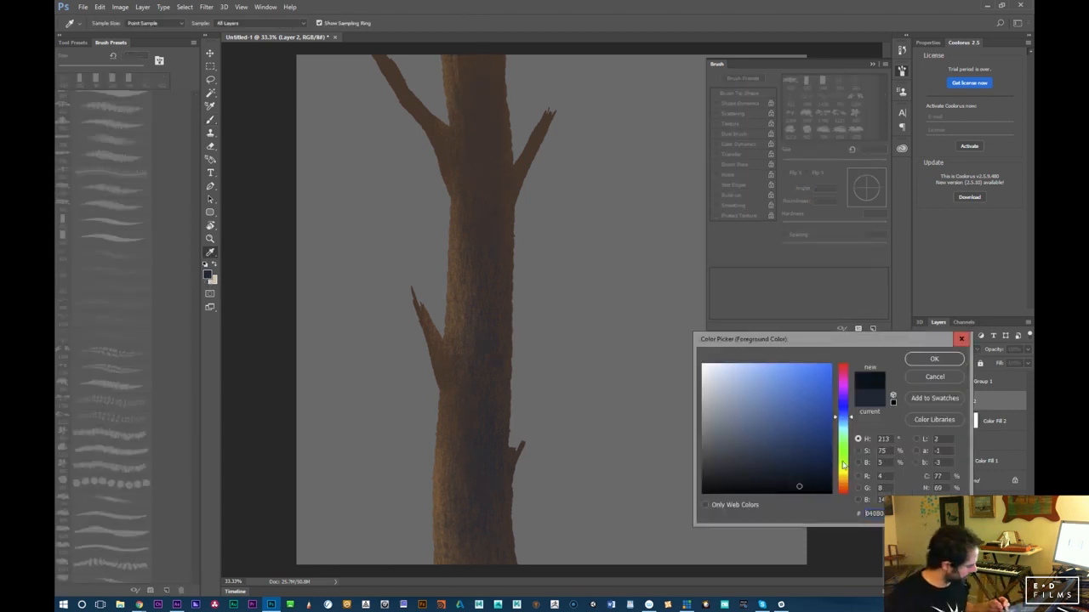
click(934, 359)
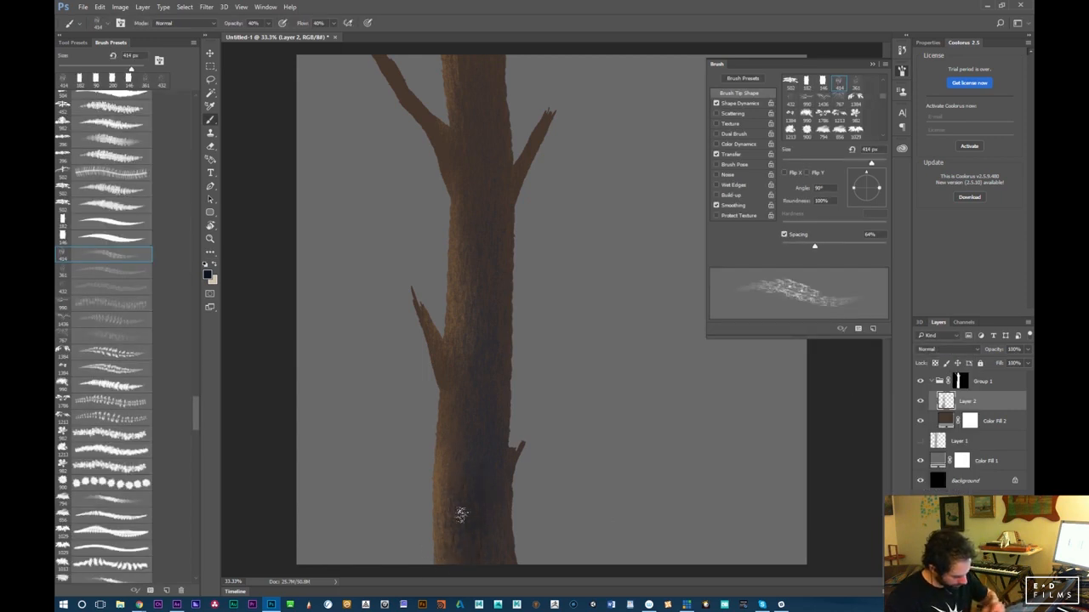
Pick a dark green, H 104°, S 57%, B 36%, and tint the lower trunk's shaded bark with it
click(208, 275)
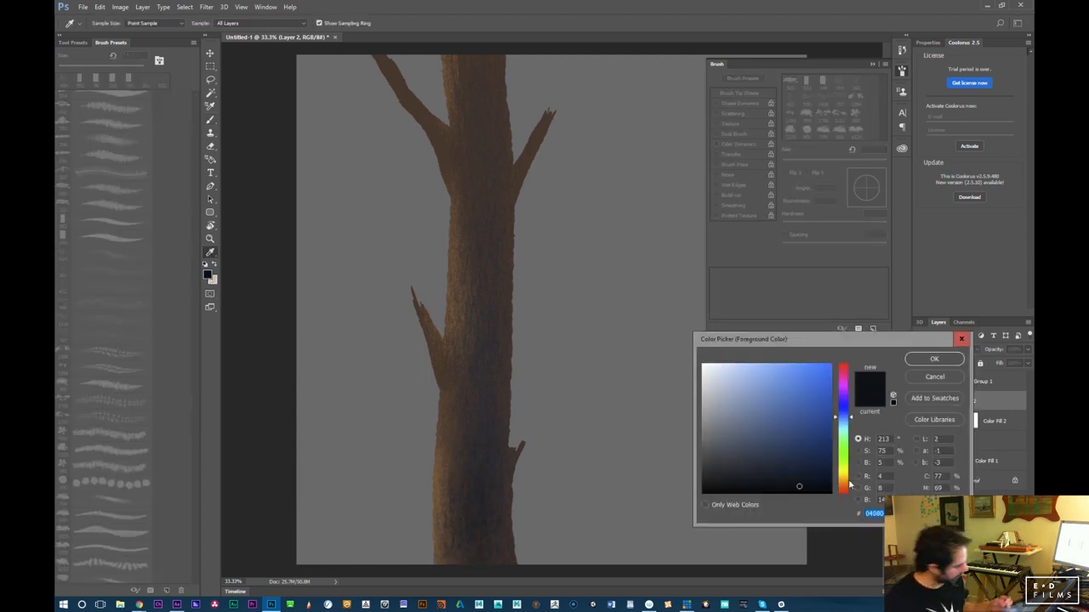
drag(851, 486, 850, 457)
click(775, 459)
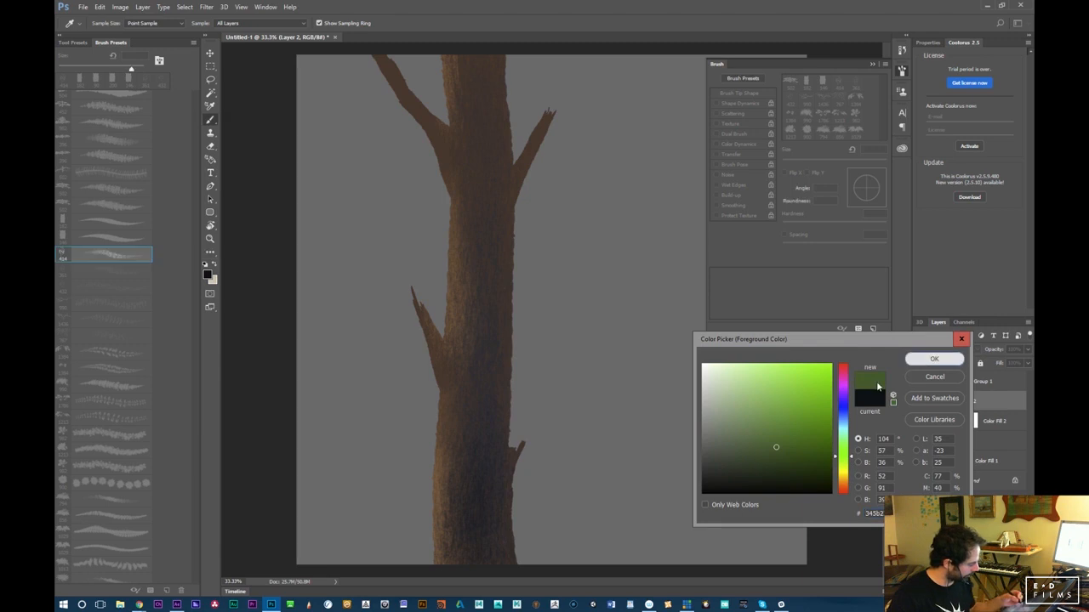
click(934, 359)
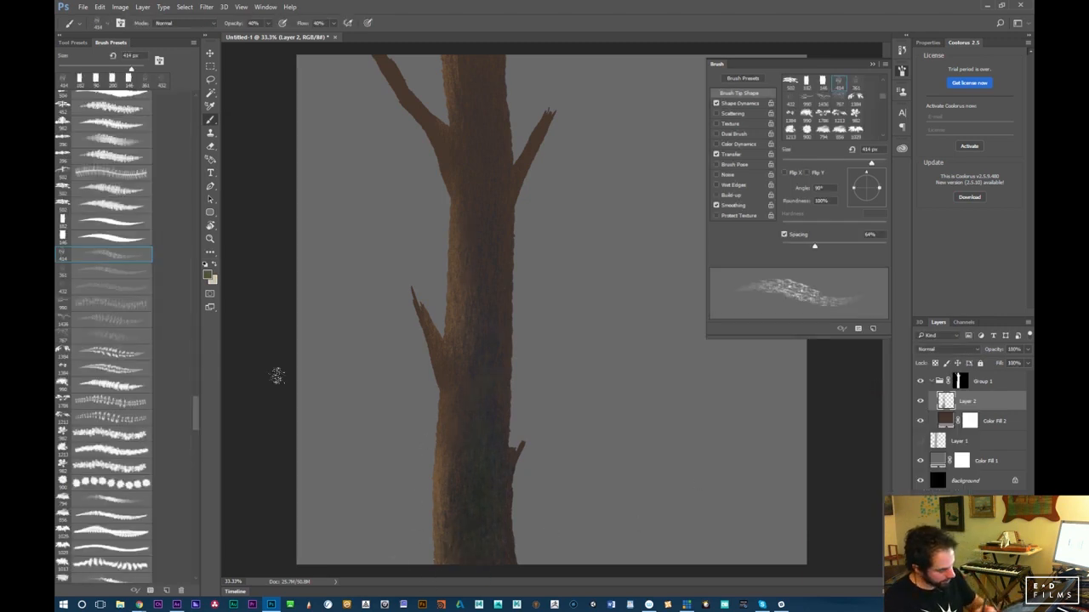
Pick a blue at hue 189°, mute it to about S 25%, B 56%, and paint cool highlights along the trunk's right edge
click(208, 274)
drag(851, 436, 851, 426)
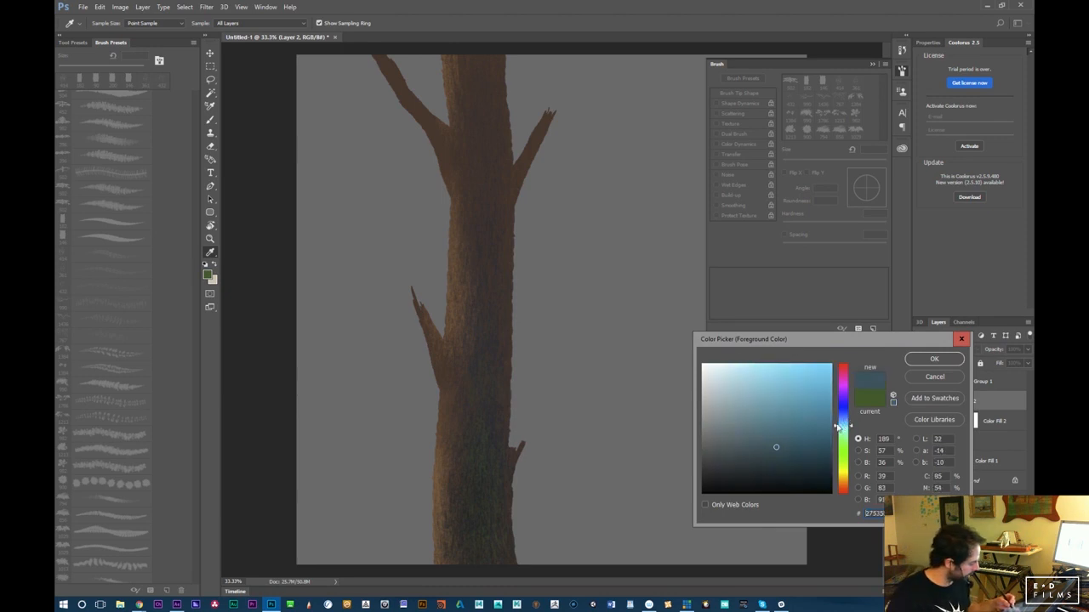
click(788, 414)
click(931, 358)
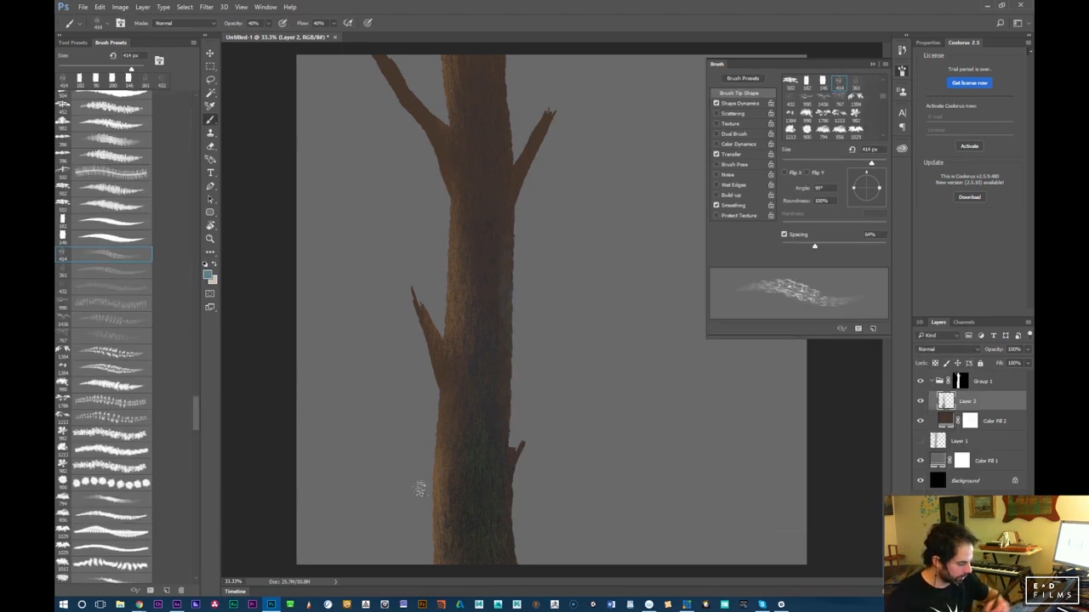
click(208, 272)
drag(755, 415, 726, 418)
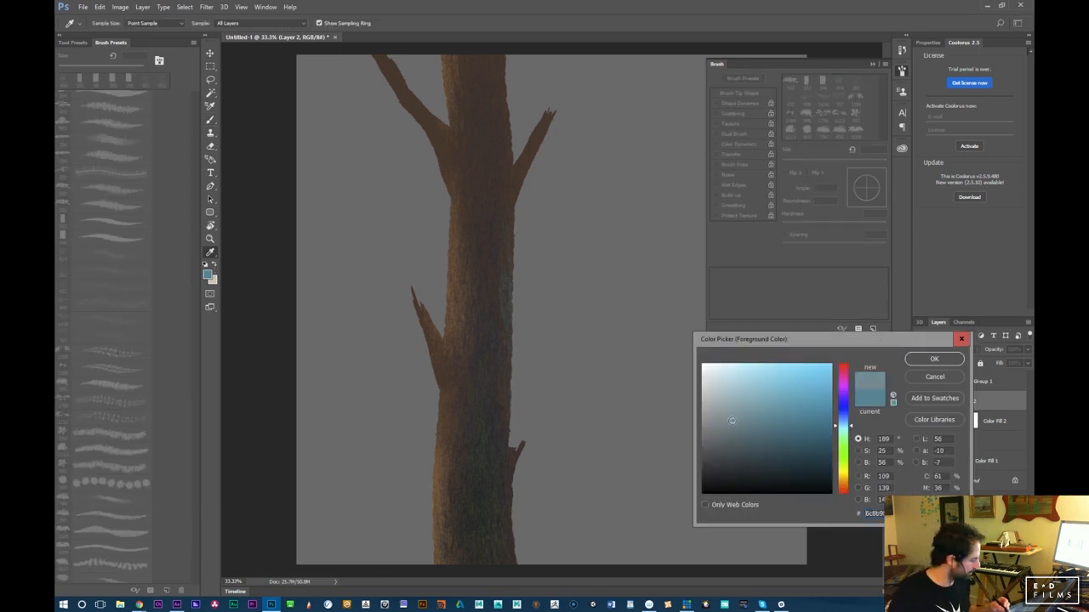
click(933, 359)
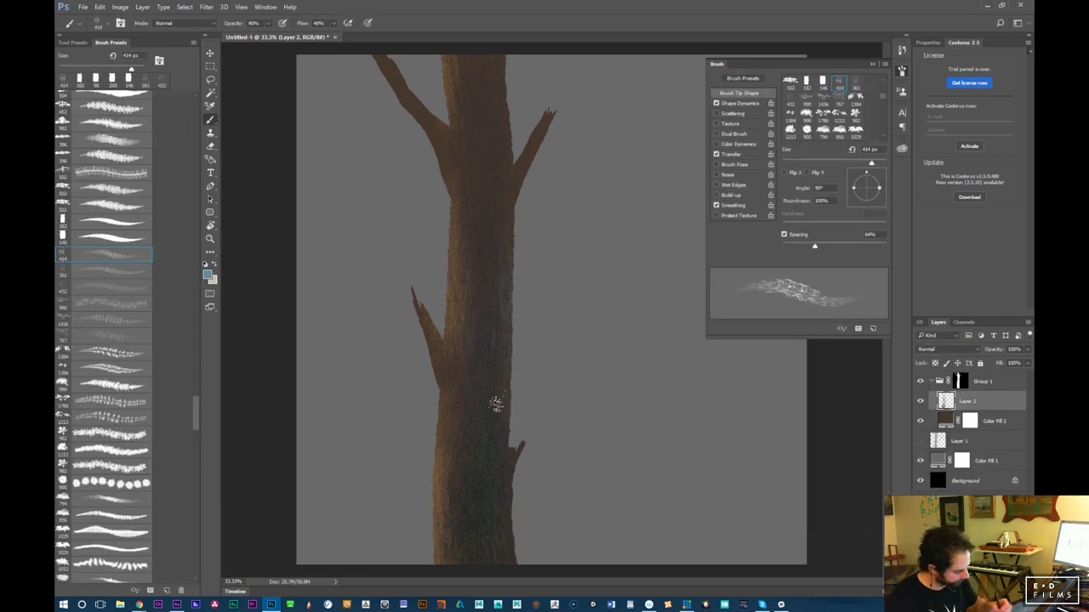
Select the 361 px brush and browse the brush and tool presets for another bark texture brush
click(124, 273)
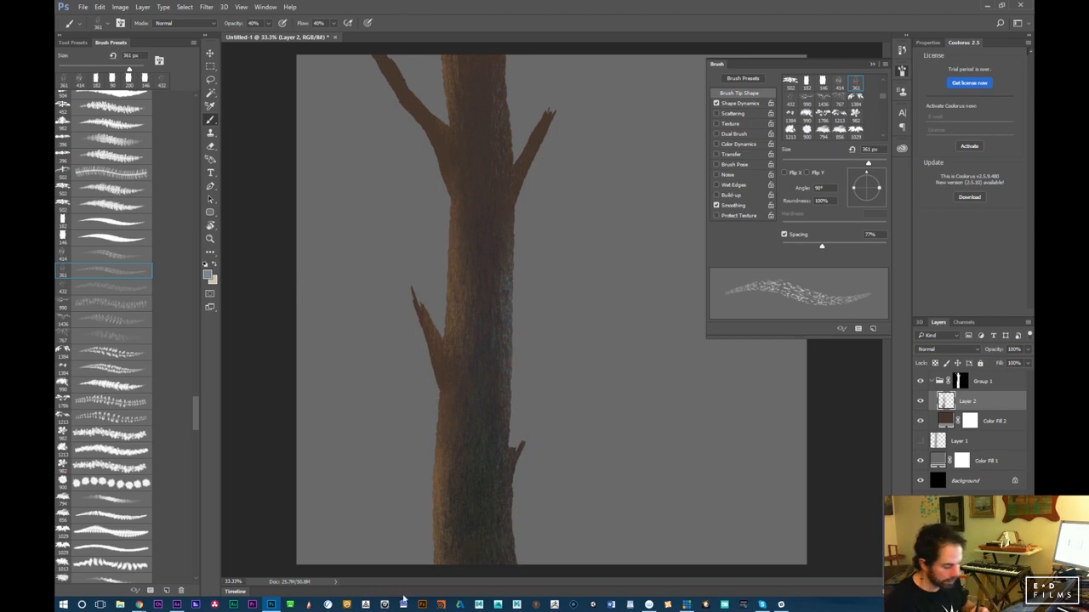
mouse_move(198, 415)
mouse_down()
mouse_move(199, 574)
mouse_move(192, 517)
mouse_up()
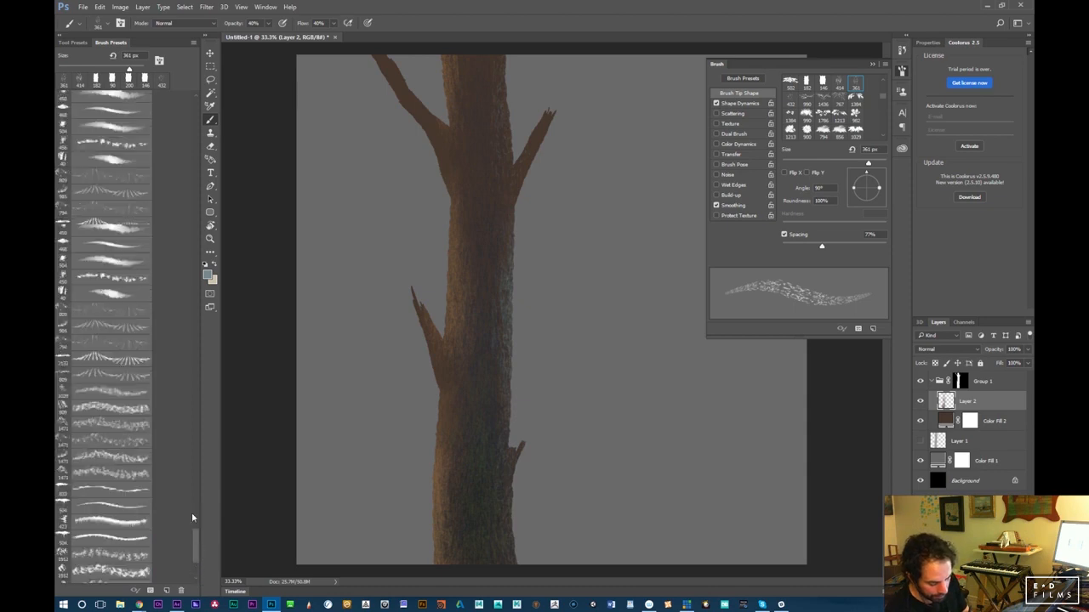
click(74, 42)
mouse_move(197, 100)
mouse_down()
mouse_move(198, 544)
mouse_move(195, 285)
mouse_up()
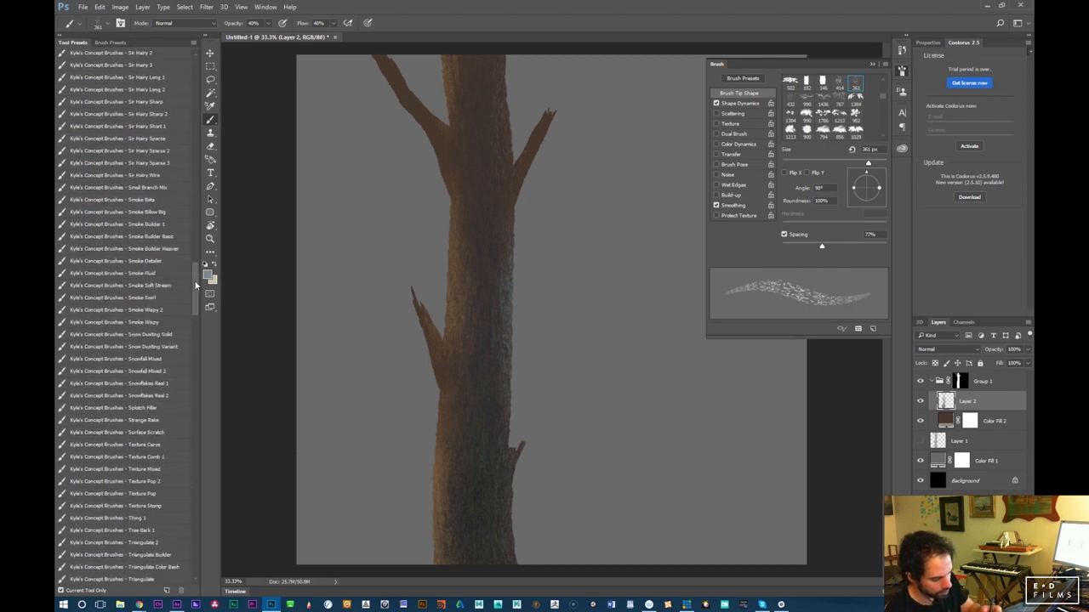
drag(195, 297, 192, 230)
scroll(172, 258, down, 2)
click(160, 291)
drag(196, 250, 209, 570)
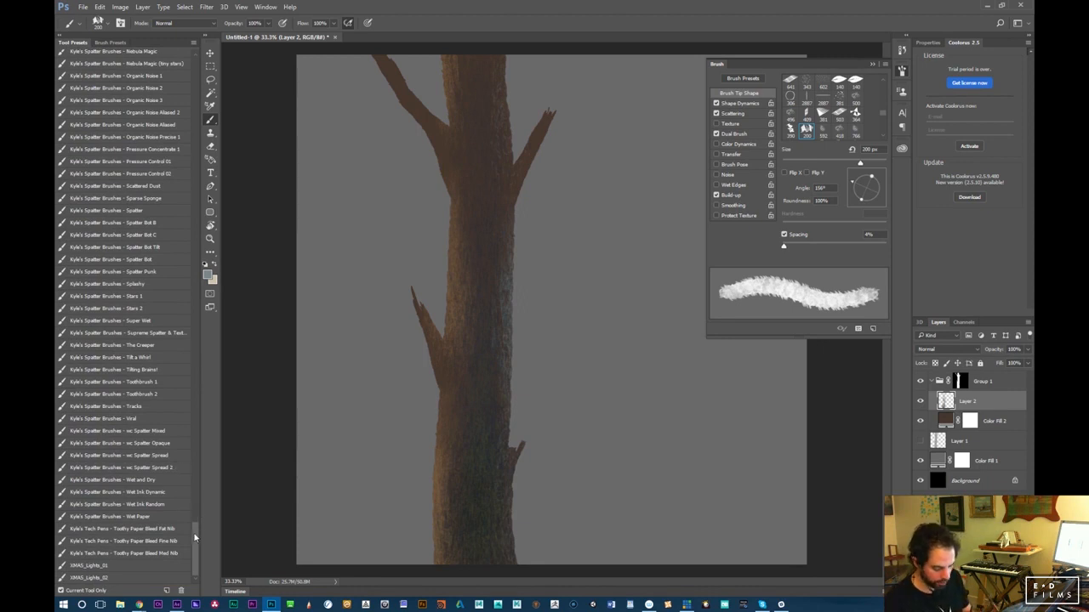
Try the Kyle's Spatter Brushes - Splashy preset on the lower trunk and undo the stroke
scroll(197, 511, up, 10)
mouse_move(195, 502)
mouse_down()
mouse_move(195, 462)
mouse_move(193, 536)
mouse_up()
click(161, 247)
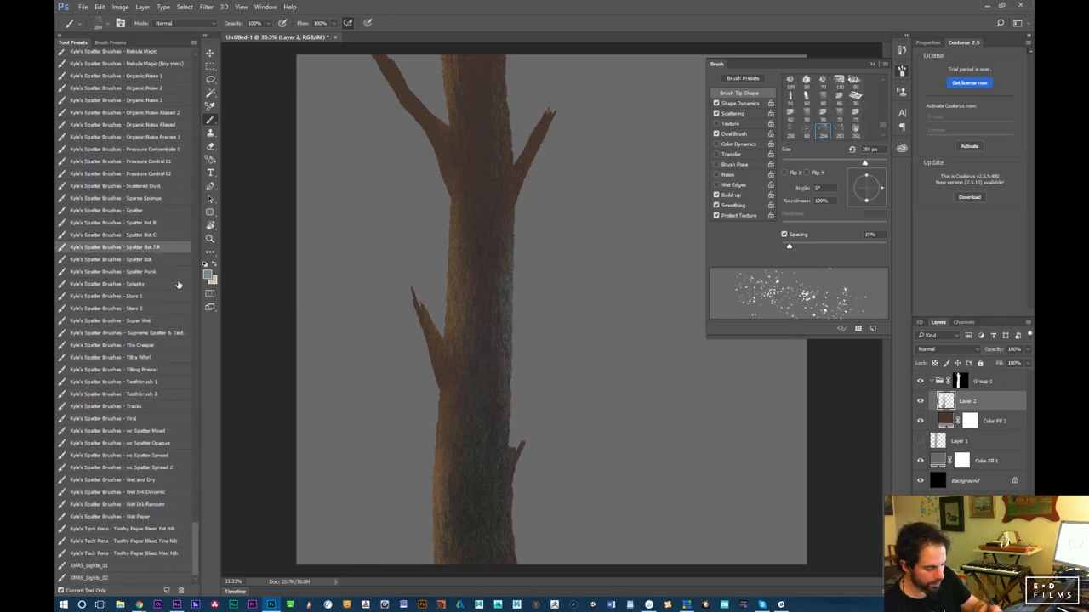
click(166, 285)
drag(464, 295, 459, 563)
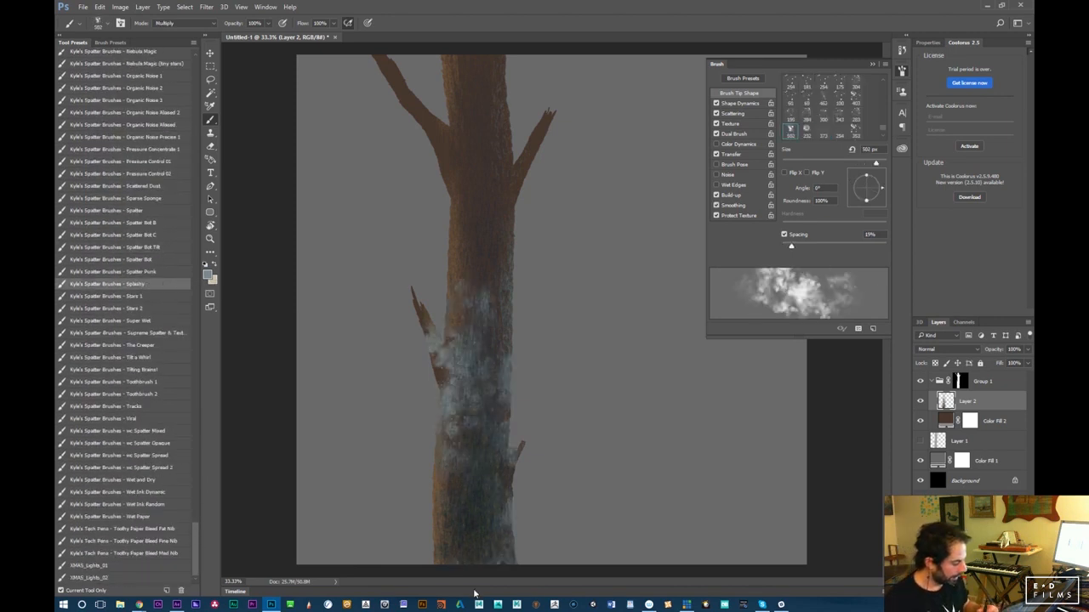
key(ctrl+z)
Add an empty layer above Layer 2, choose Kyle's Spatter Brushes - Spatter Punk, and set its flow to 20%
key(ctrl+shift+alt+n)
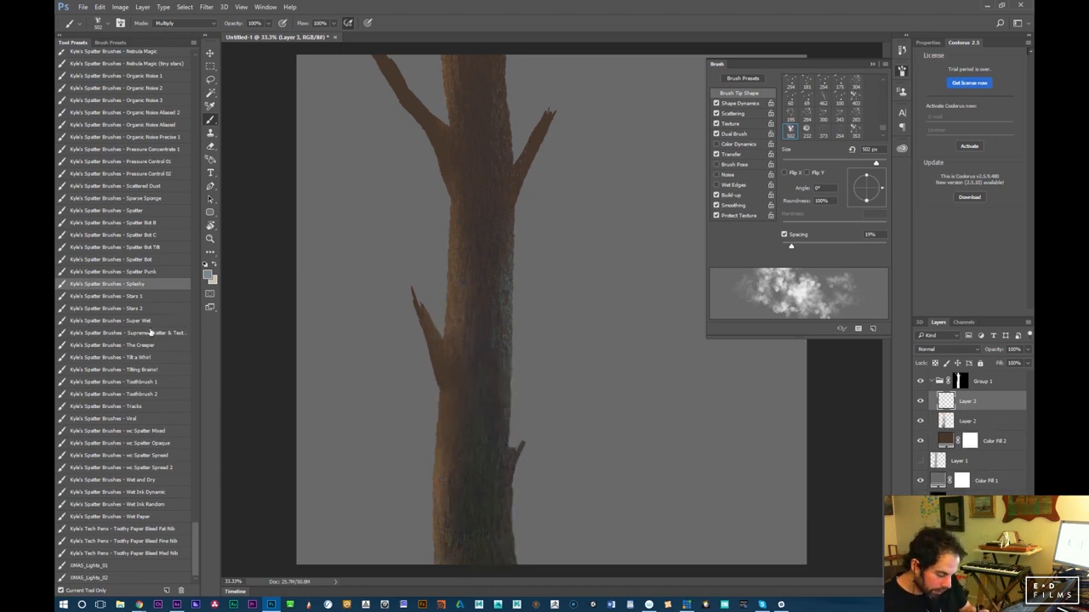
click(158, 273)
drag(463, 458, 479, 332)
key(ctrl+z)
key(shift+2)
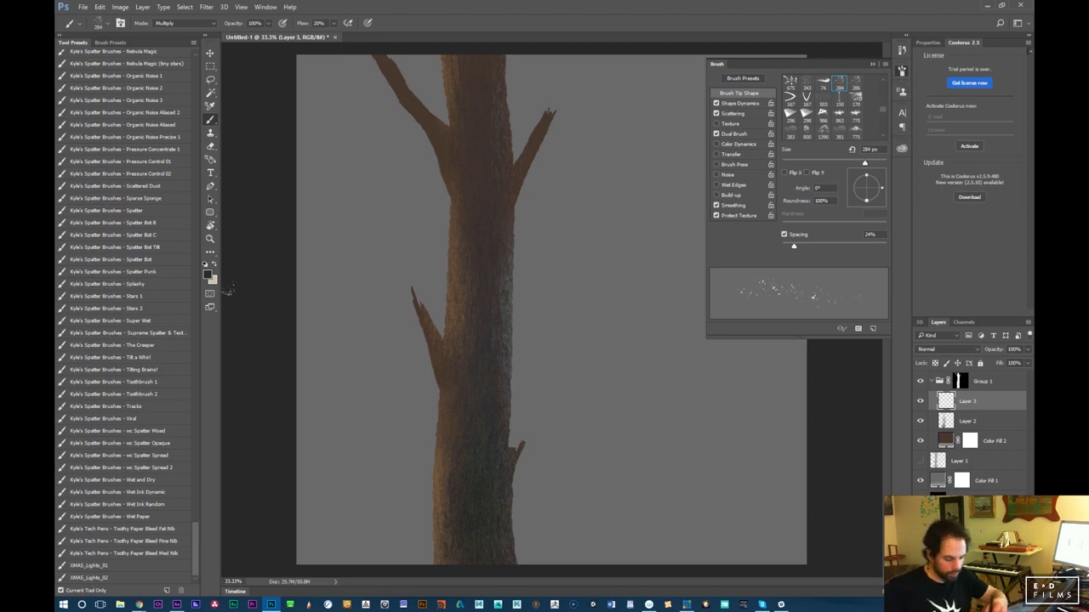
Pick a dark magenta, H 330°, S 67%, B 40%, and spatter it lightly over the trunk
click(208, 273)
click(842, 394)
click(843, 382)
click(788, 442)
click(844, 377)
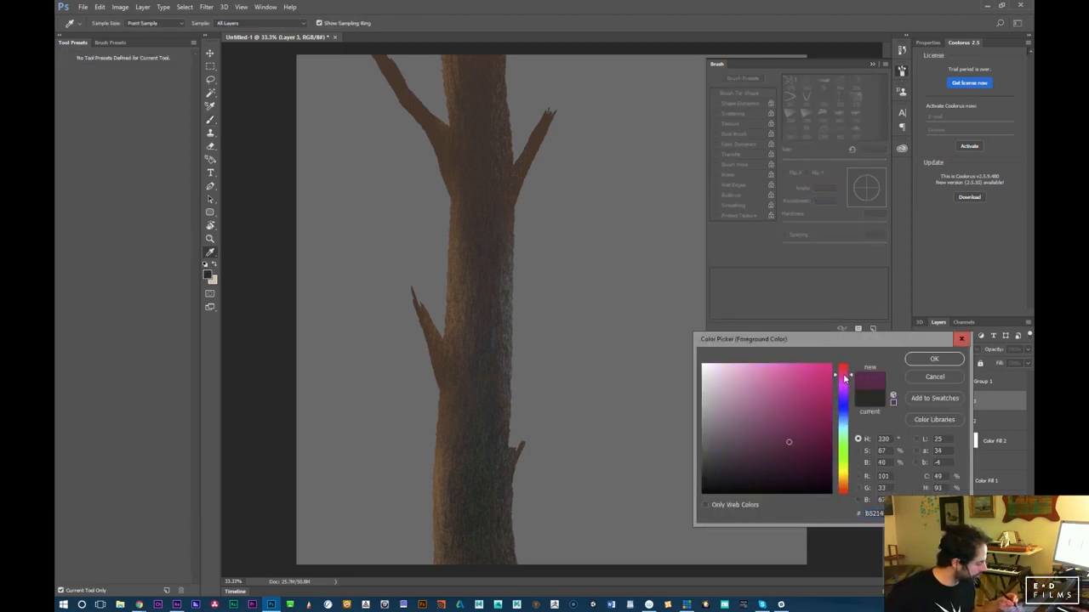
click(934, 359)
key(b)
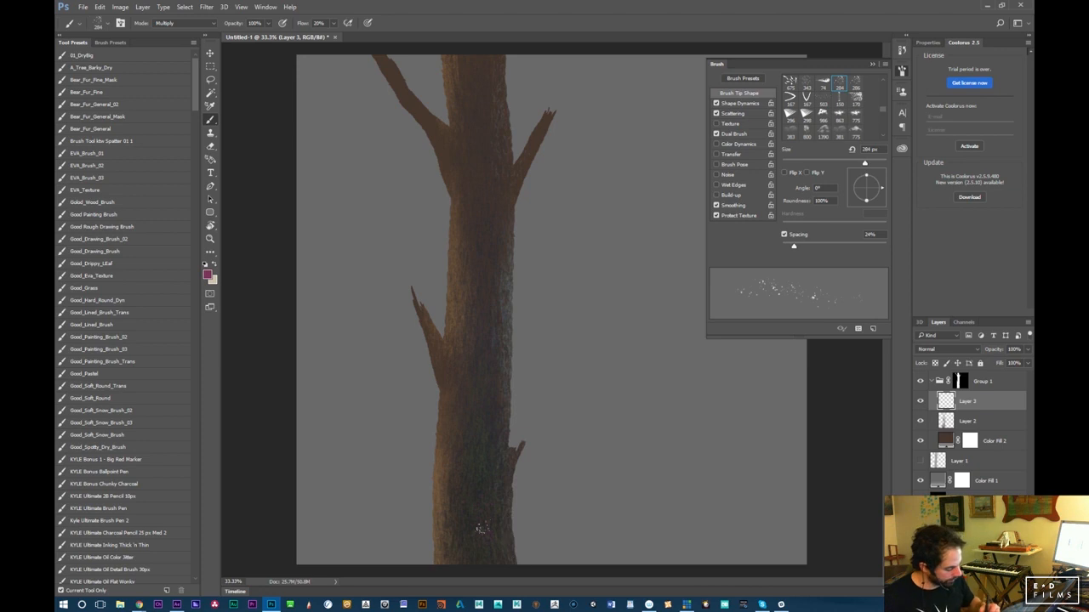
Set the foreground colour to a light tan, H 31°, S 43%, B 95%, and return to the Brush tool
click(208, 276)
click(843, 483)
click(784, 372)
drag(784, 373, 757, 371)
drag(845, 485, 844, 483)
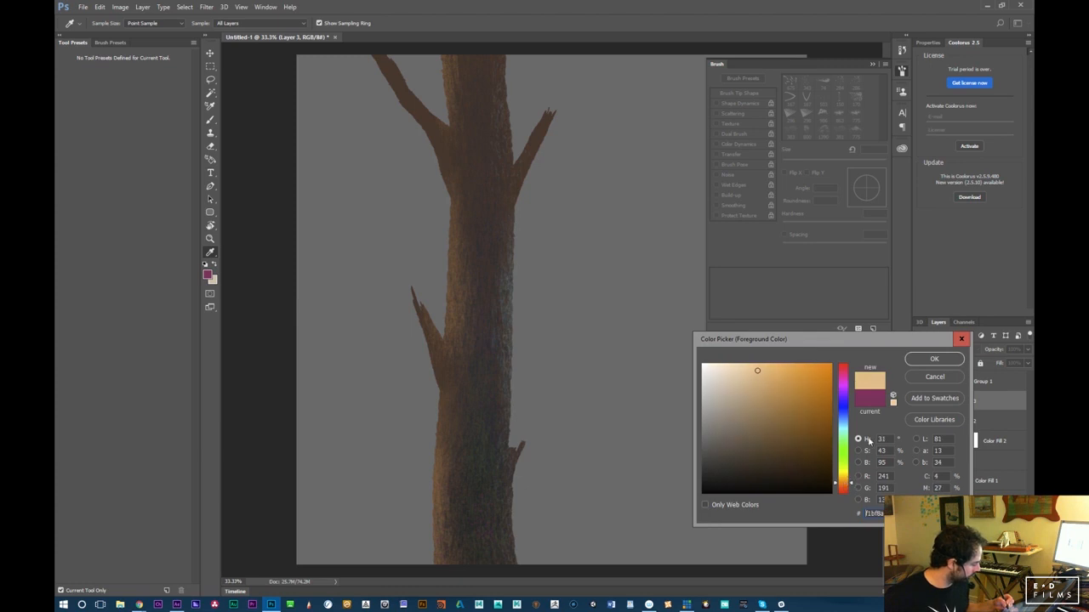
click(933, 361)
key(b)
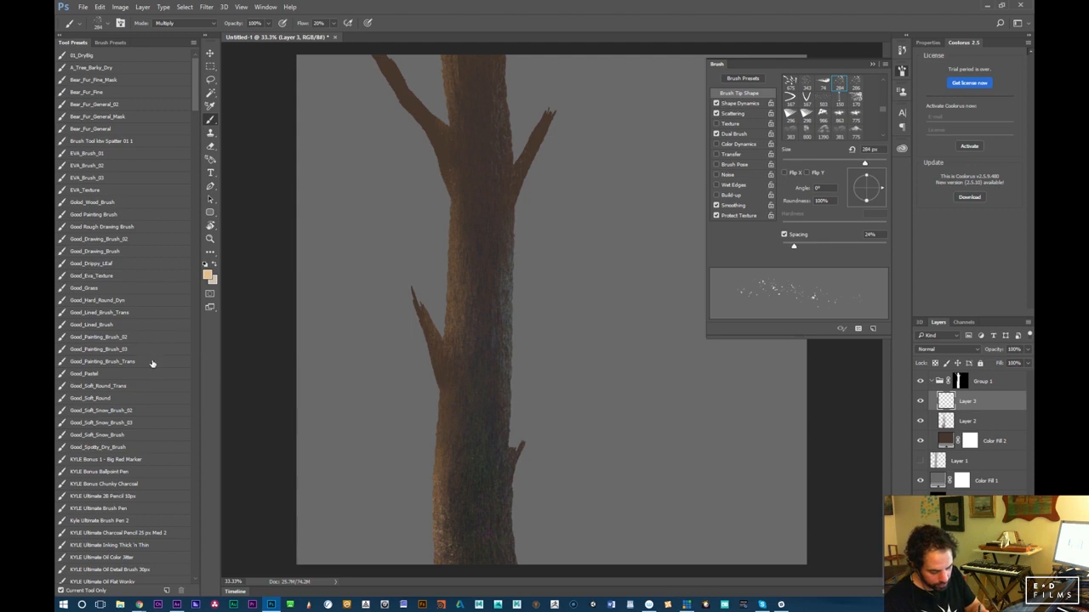
Choose Kyle's Spatter Brushes - Spatter Bot Tilt, set its flow to 30%, and speckle the lower trunk with light tan
drag(194, 100, 188, 562)
click(160, 248)
mouse_move(473, 362)
mouse_down()
mouse_move(479, 579)
mouse_move(491, 382)
mouse_move(489, 482)
mouse_move(534, 602)
mouse_up()
key(ctrl+z)
key(ctrl+z)
key(3)
drag(481, 421, 474, 554)
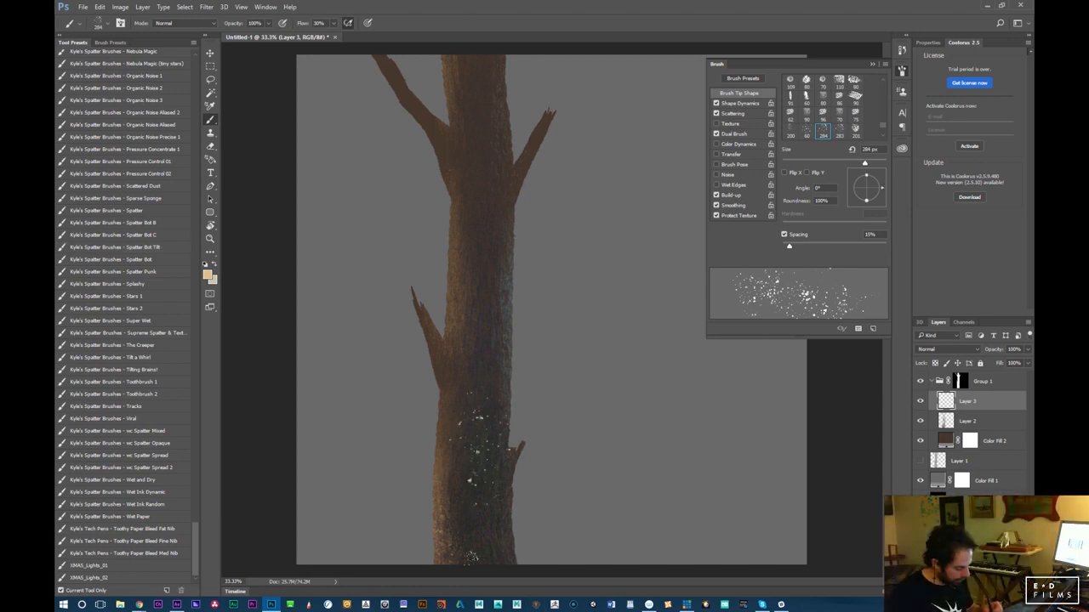
Undo the light tan speckles on the lower trunk and set the brush opacity to 20%
key(ctrl+z)
key(1)
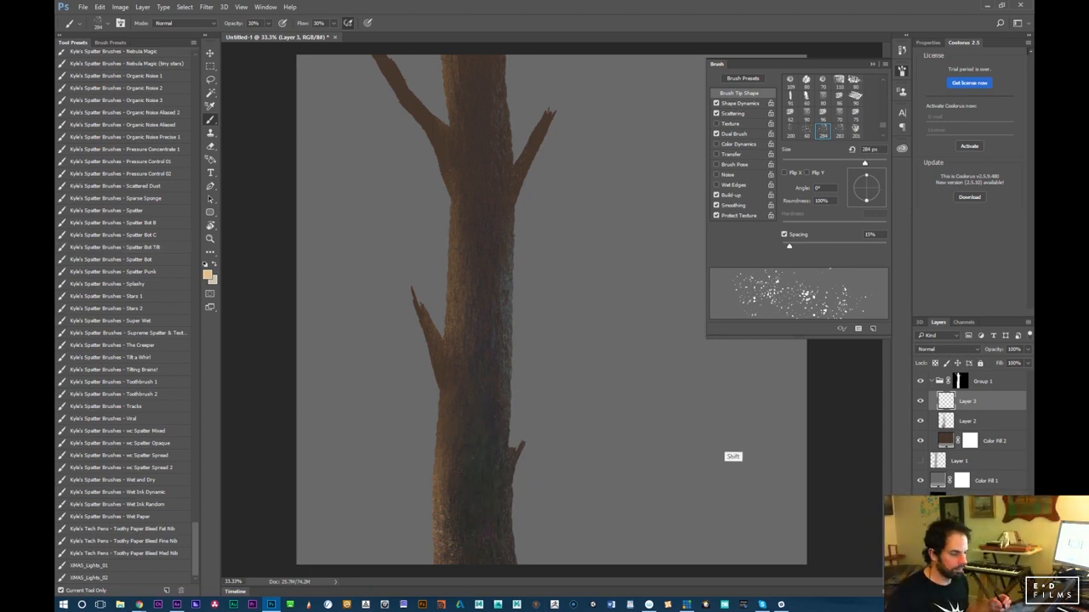
key(2)
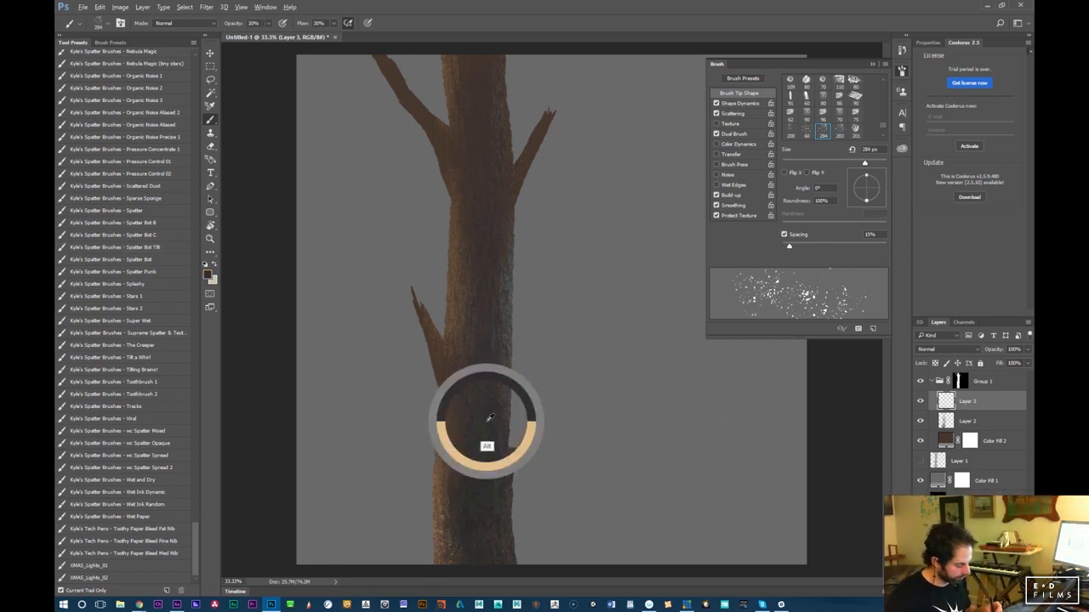
Set the foreground colour to a very dark magenta, H 336°, S 85%, B 19%, and speckle the lower trunk with it
click(206, 274)
click(815, 468)
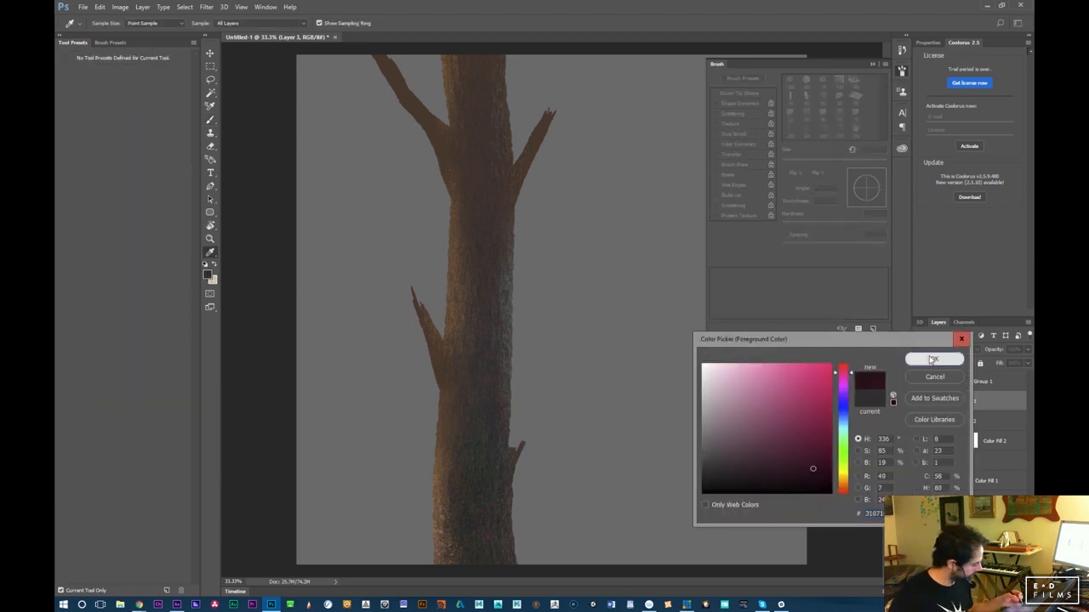
click(934, 359)
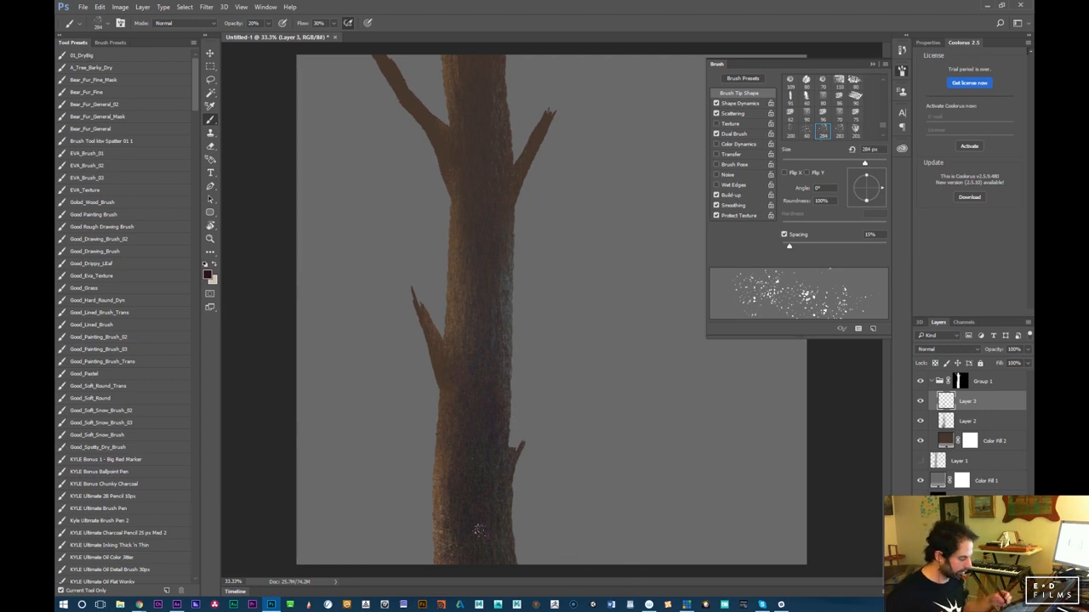
Change Color Fill 2 to a more saturated brown, H 20°, S 72%, B 27%, and return to the Brush tool
double_click(944, 442)
drag(781, 460, 801, 458)
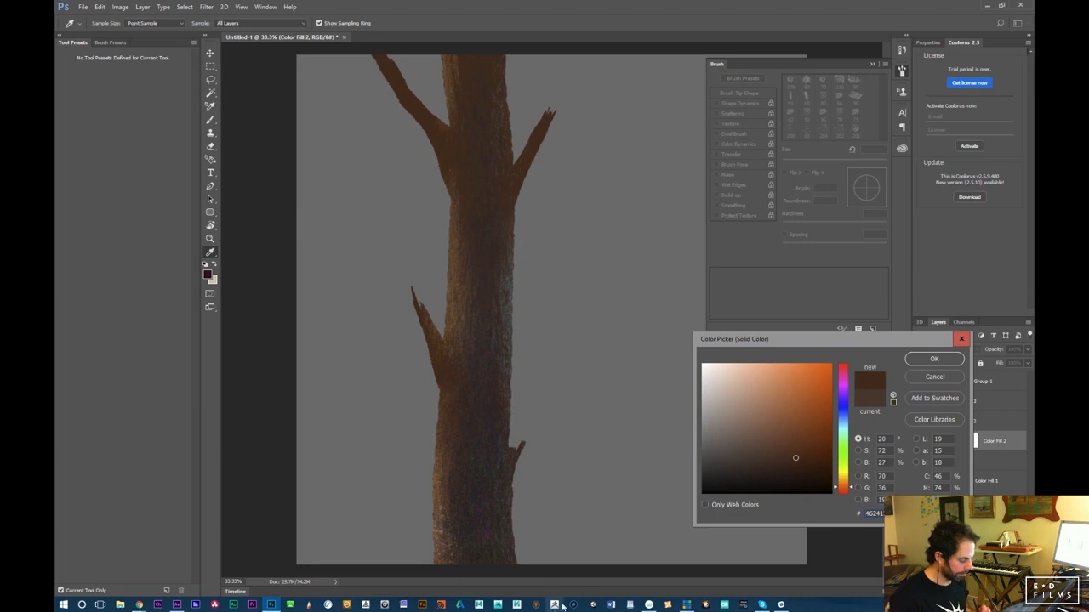
key(Return)
key(b)
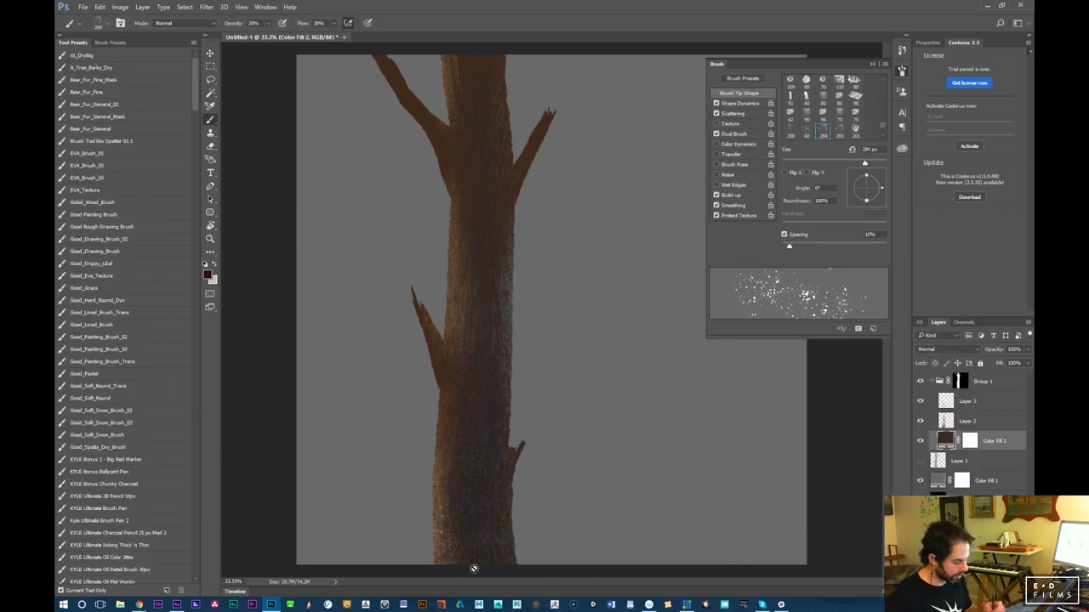
Choose the KYLE Ultimate Pencil Soft 2 brush, make Layer 3 active, and reduce the brush size to 6 px
key(ctrl+plus)
key(ctrl+plus)
drag(513, 493, 680, 289)
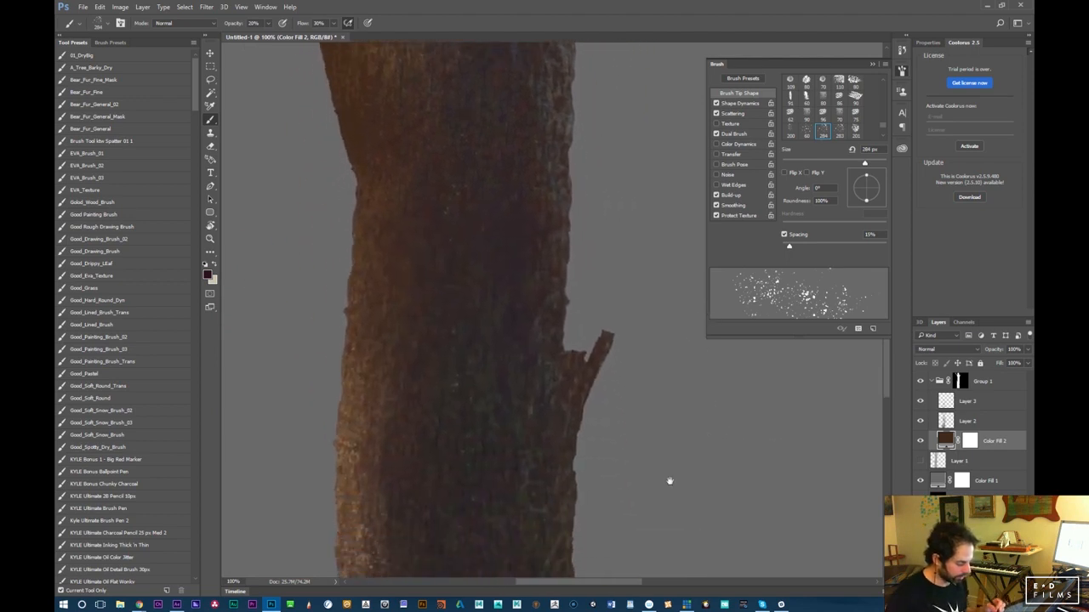
key(ctrl+minus)
drag(568, 394, 563, 491)
mouse_move(197, 99)
mouse_down()
mouse_move(207, 178)
mouse_move(201, 106)
mouse_move(199, 136)
mouse_up()
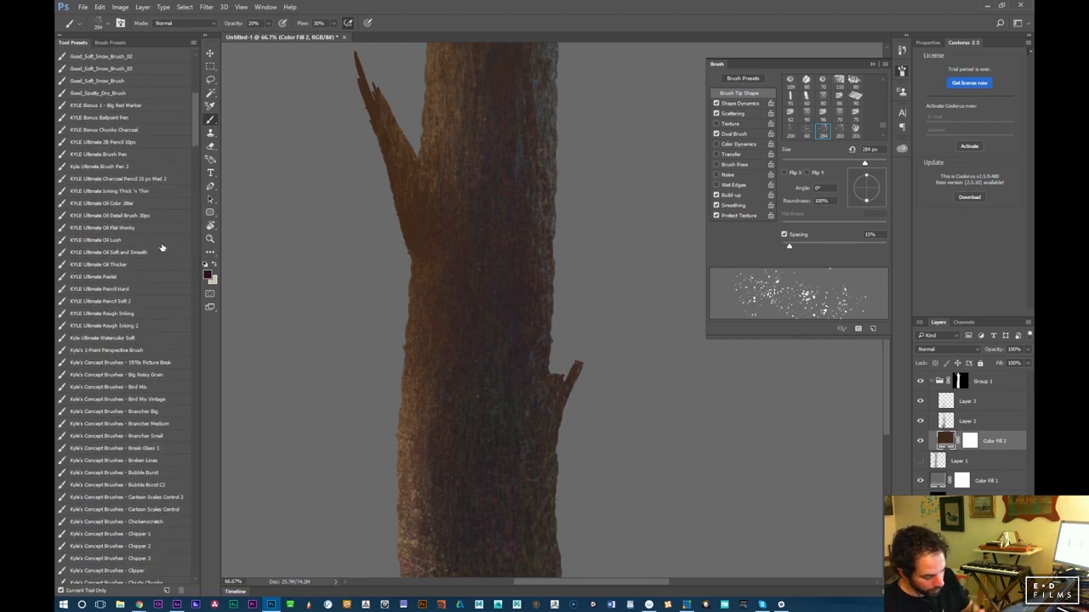
click(137, 302)
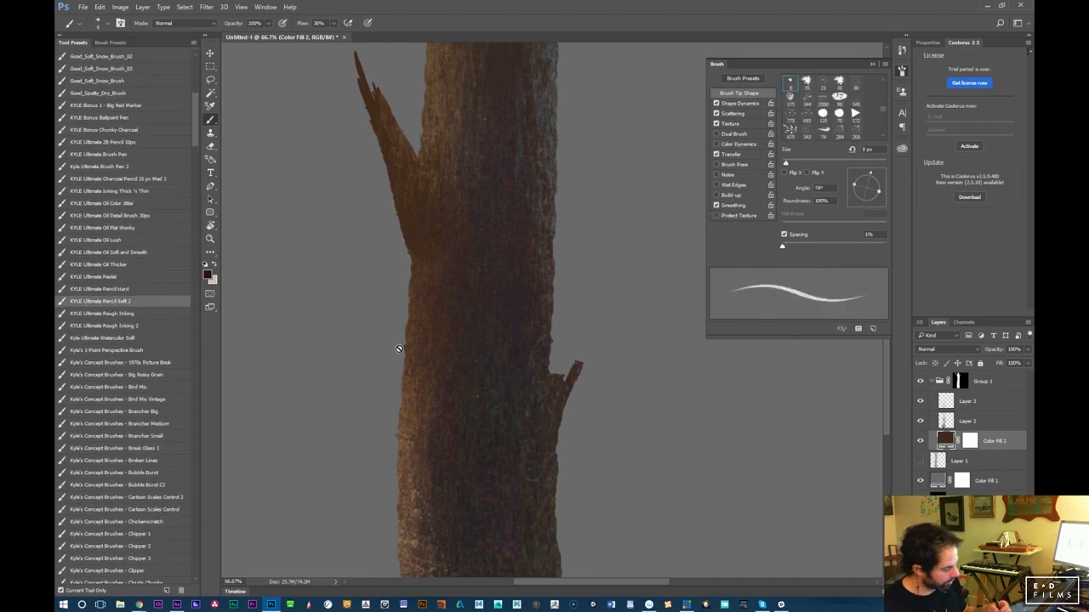
click(978, 402)
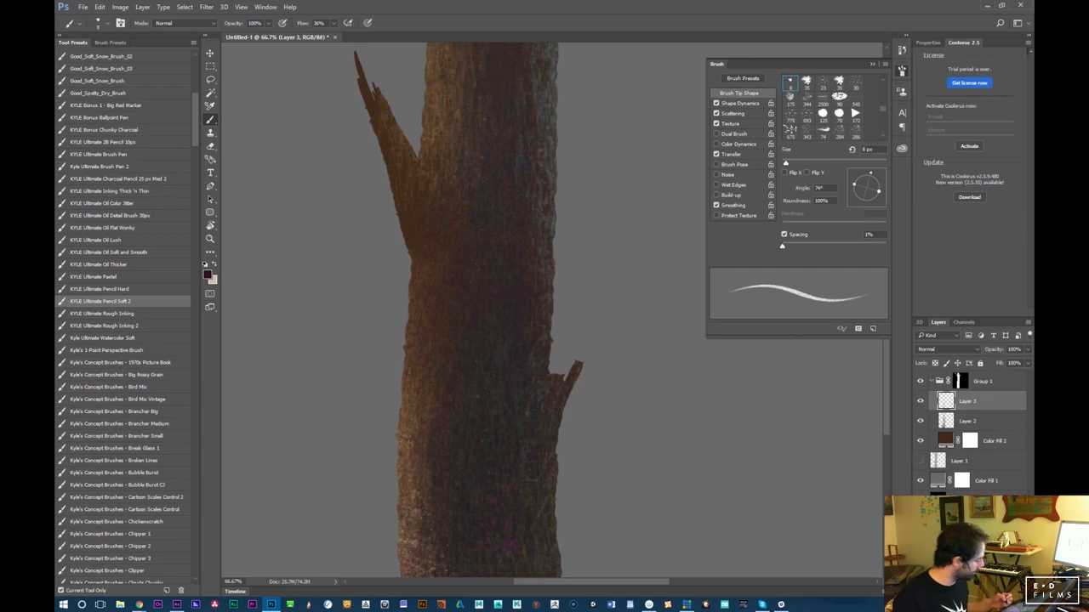
key(bracketleft)
key(bracketleft)
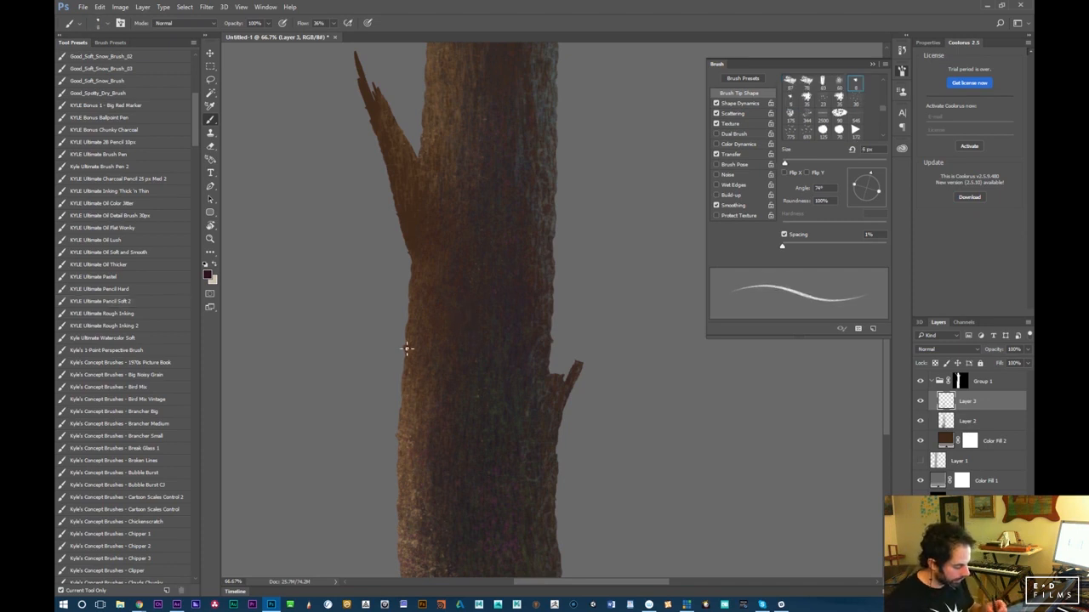
Sample the trunk's brown, lighten it to a warm tan, and pencil fine highlights along the trunk's left edge
alt+click(405, 443)
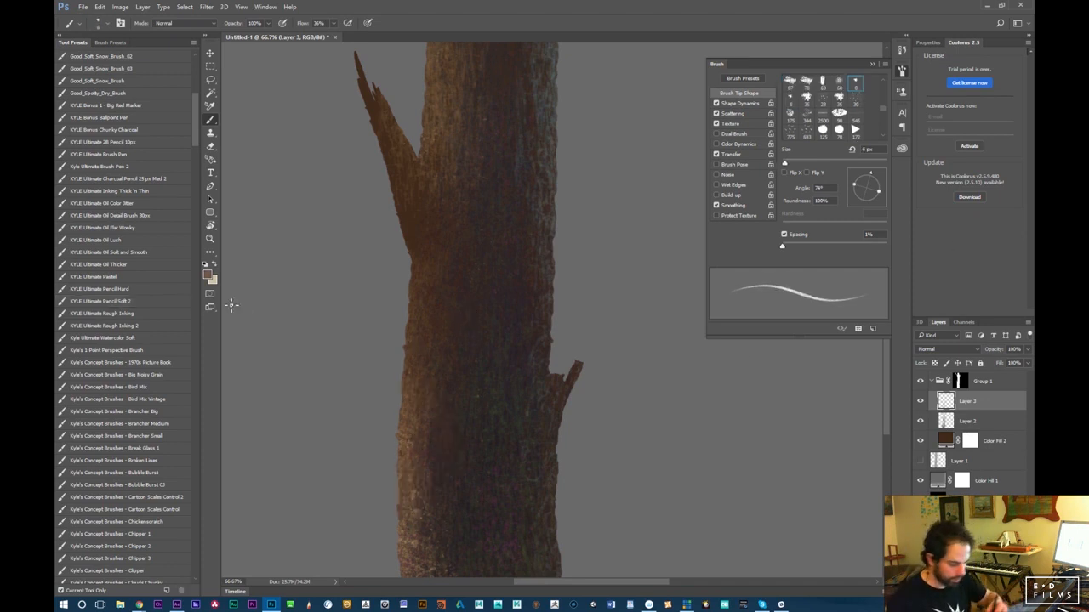
click(209, 278)
click(760, 384)
click(929, 360)
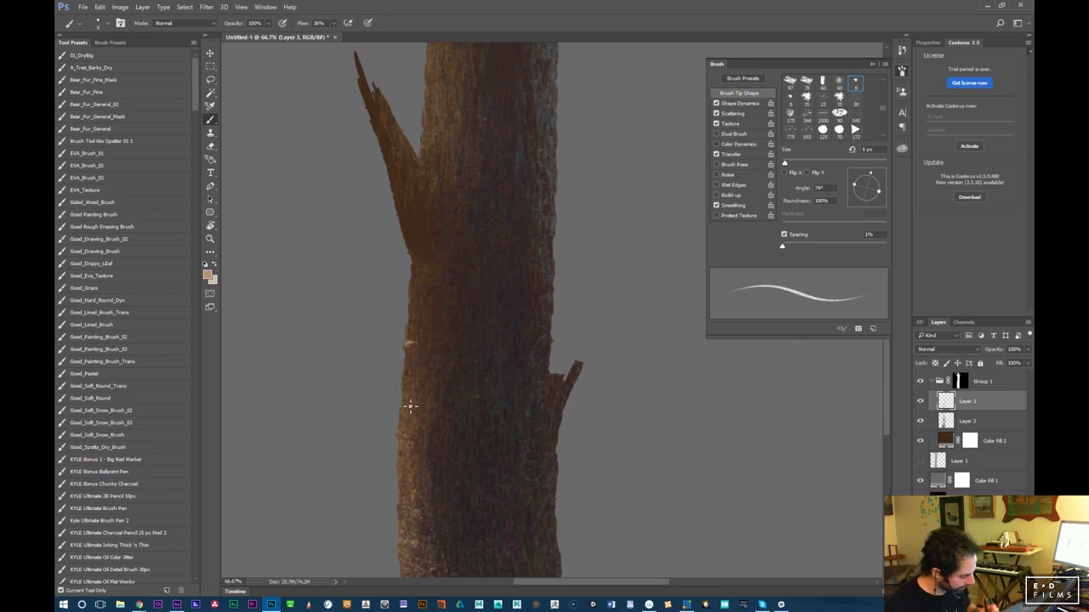
drag(604, 462, 618, 414)
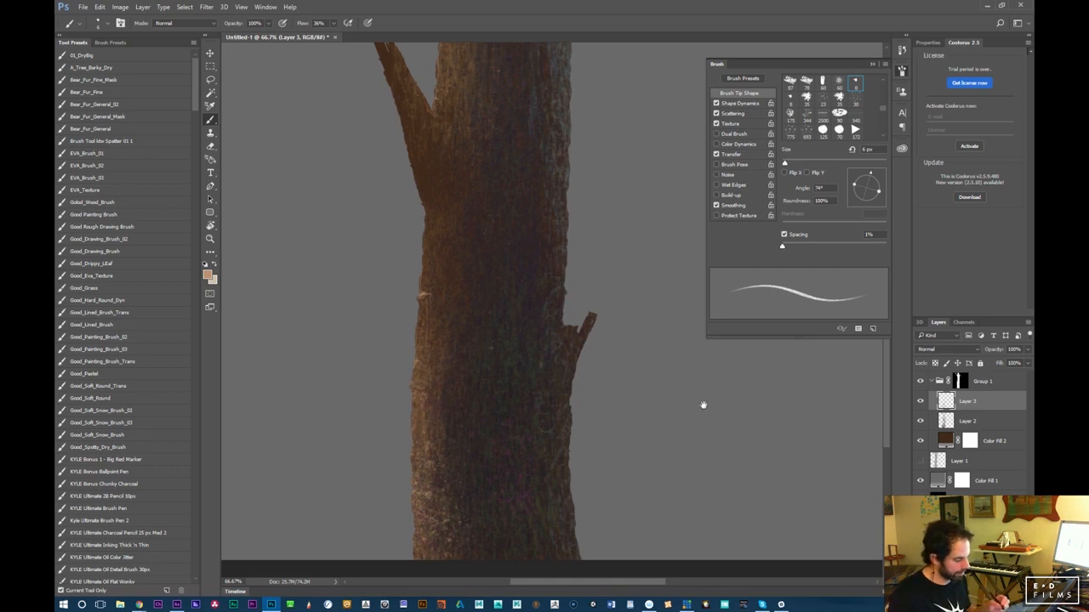
drag(702, 405, 715, 518)
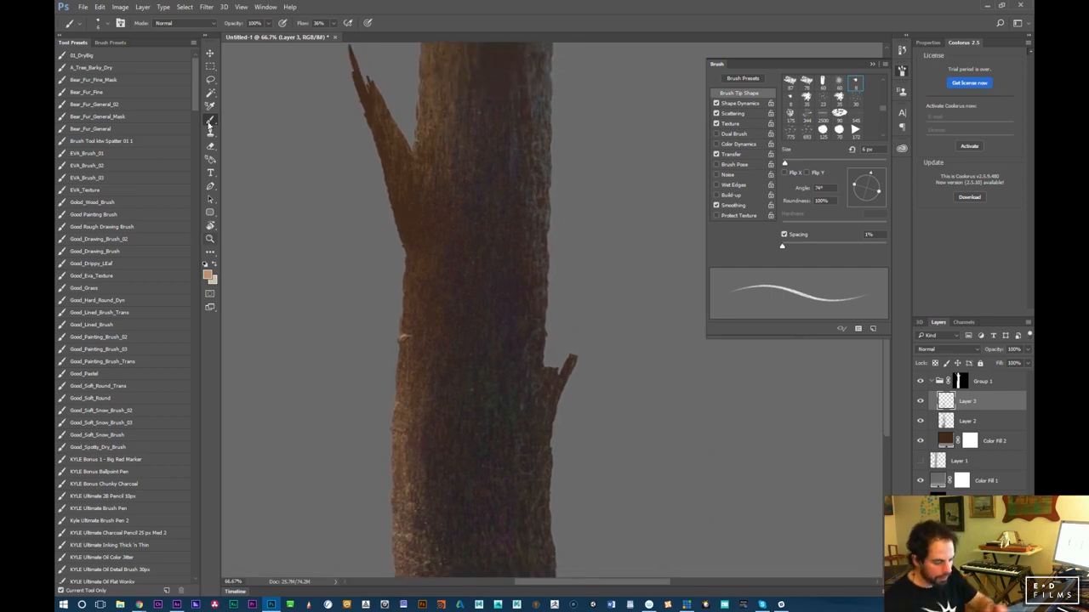
Try Kyle's Concept Brushes - Crazy Cracks 2 and Crackup 1 on the trunk
mouse_move(196, 92)
mouse_down()
mouse_move(214, 276)
mouse_move(211, 225)
mouse_move(233, 175)
mouse_move(158, 177)
mouse_up()
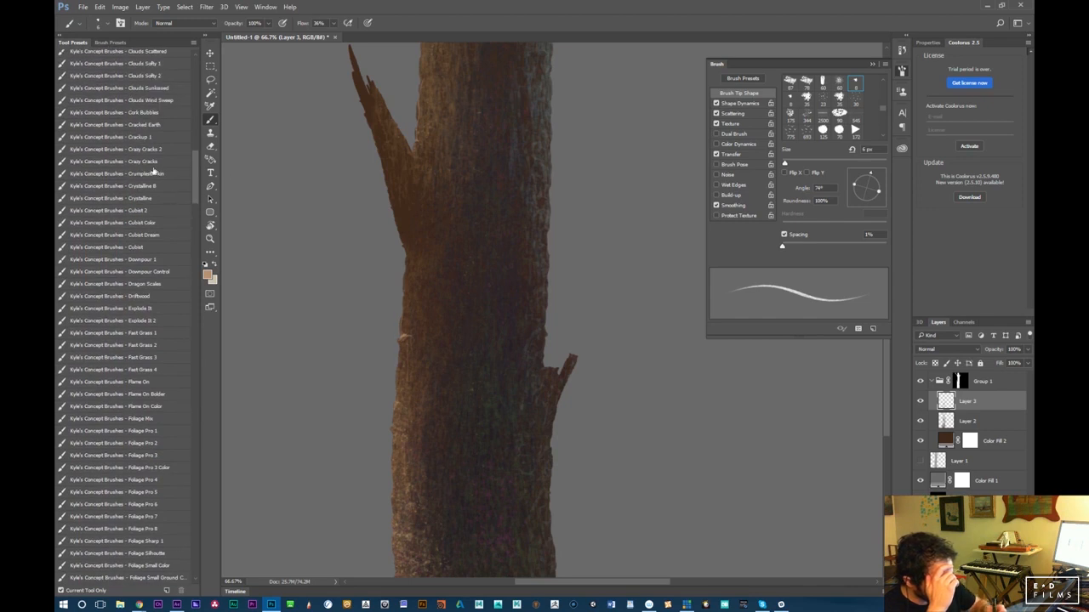
click(119, 149)
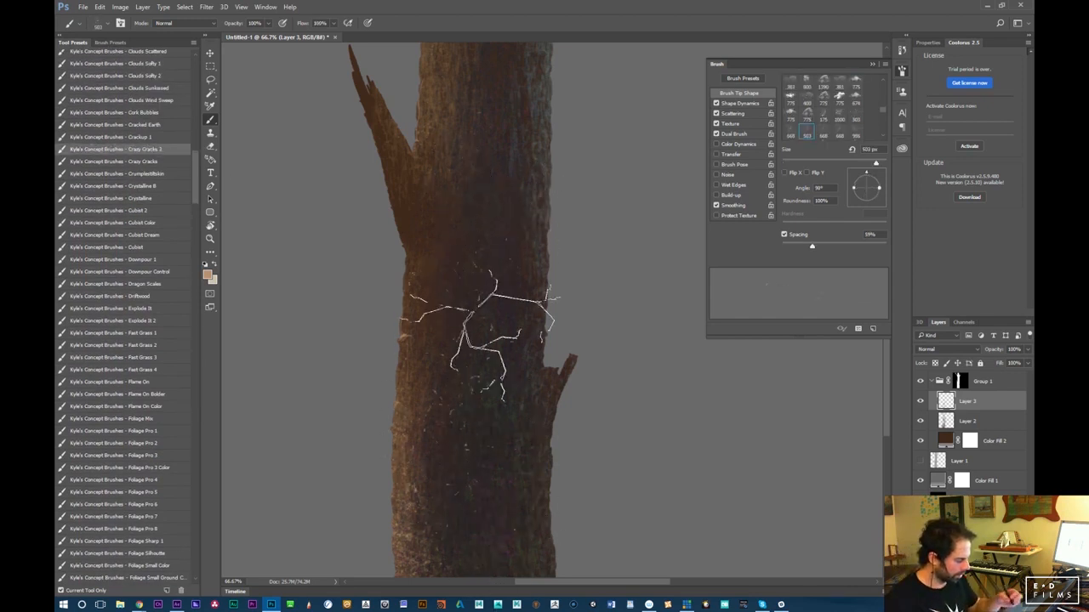
click(119, 137)
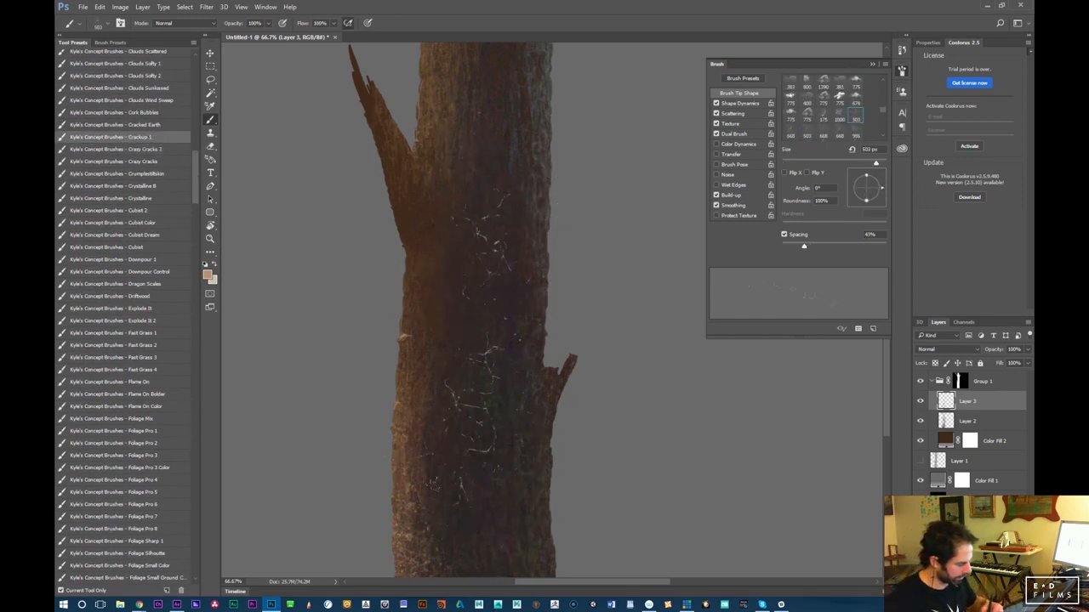
Choose Kyle's Concept Brushes - Cracked Earth, test it on the trunk in tan, and undo the test strokes
click(153, 126)
mouse_move(484, 365)
mouse_down()
mouse_move(483, 533)
mouse_move(495, 520)
mouse_move(483, 234)
mouse_move(491, 468)
mouse_up()
key(ctrl+z)
key(ctrl+z)
drag(498, 403, 490, 281)
key(ctrl+z)
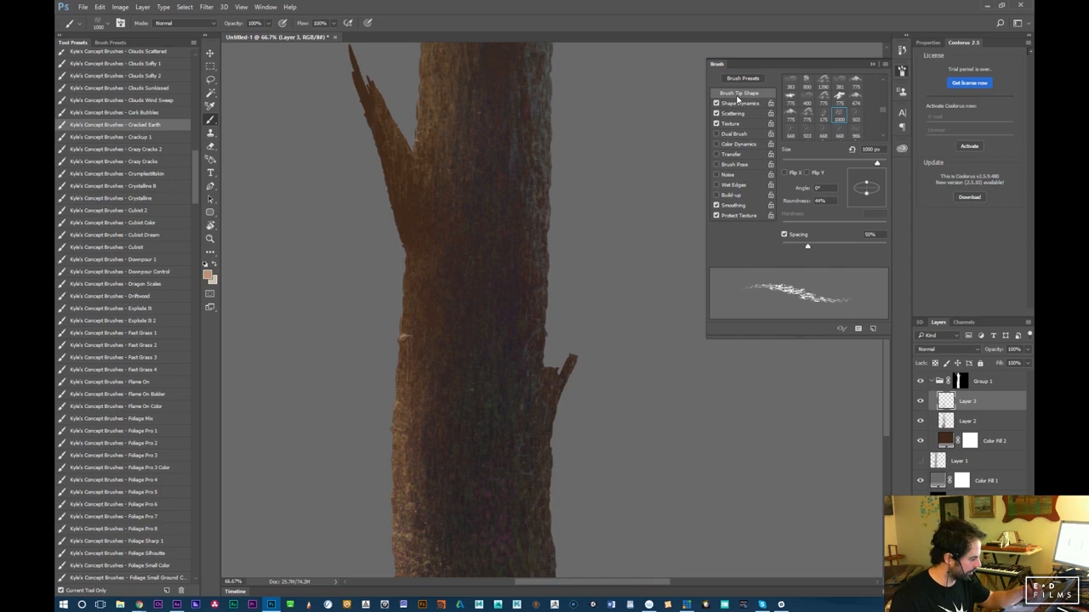
Rotate the Cracked Earth brush tip to about -99°, test it on the trunk, and undo the stroke
mouse_move(868, 186)
mouse_down()
mouse_move(881, 189)
mouse_move(865, 207)
mouse_up()
drag(486, 304, 502, 391)
key(ctrl+z)
Sample the trunk colour, darken it to near black, and stamp dark cracked bark texture on the lower trunk
alt+click(495, 319)
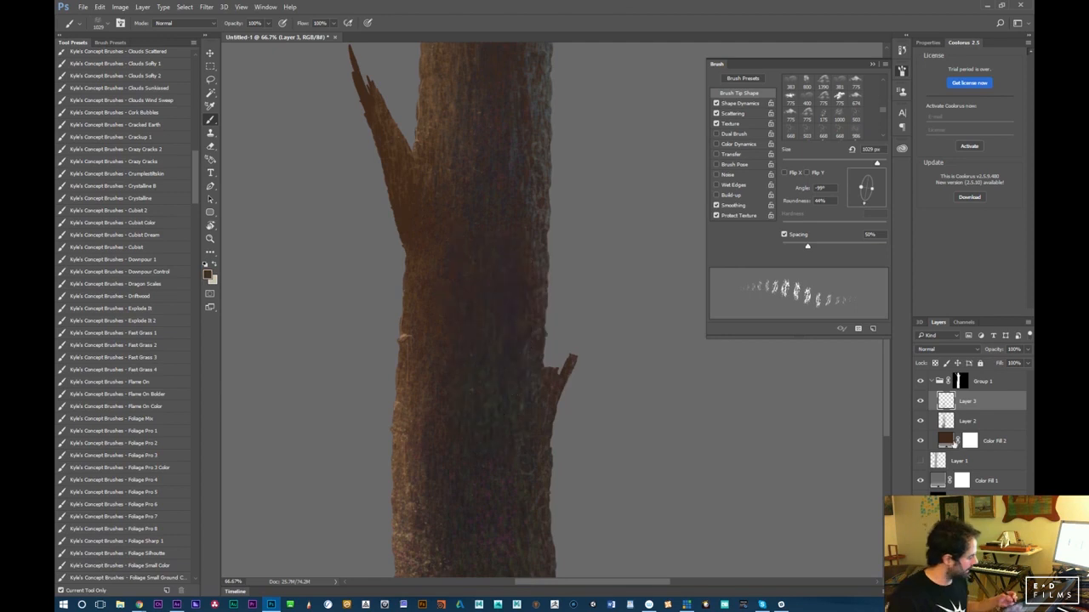
click(211, 274)
click(743, 483)
click(924, 363)
click(474, 398)
Switch to the Eraser, enlarge it to 300 px, and soften the dark cracked texture on the lower trunk
key(ctrl+minus)
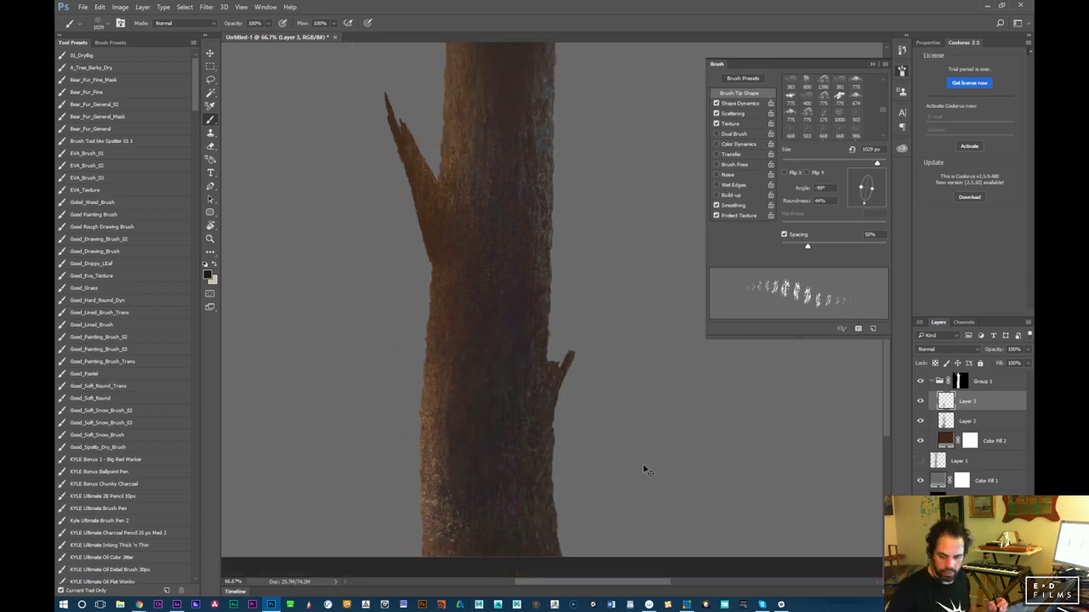
key(e)
key(bracketright)
key(bracketright)
key(bracketright)
key(bracketright)
key(bracketright)
key(bracketright)
key(bracketright)
key(bracketright)
key(bracketright)
key(bracketright)
key(bracketright)
key(bracketright)
key(bracketright)
key(bracketright)
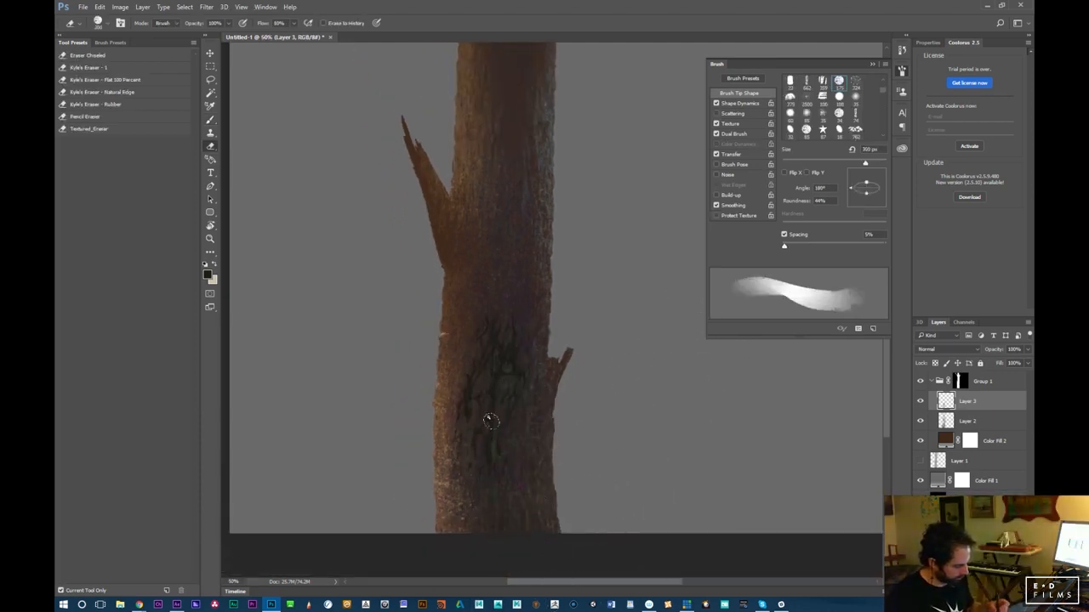
drag(691, 457, 691, 559)
Quit Photoshop without saving Untitled-1 and return to the forest composition in After Effects
click(1016, 7)
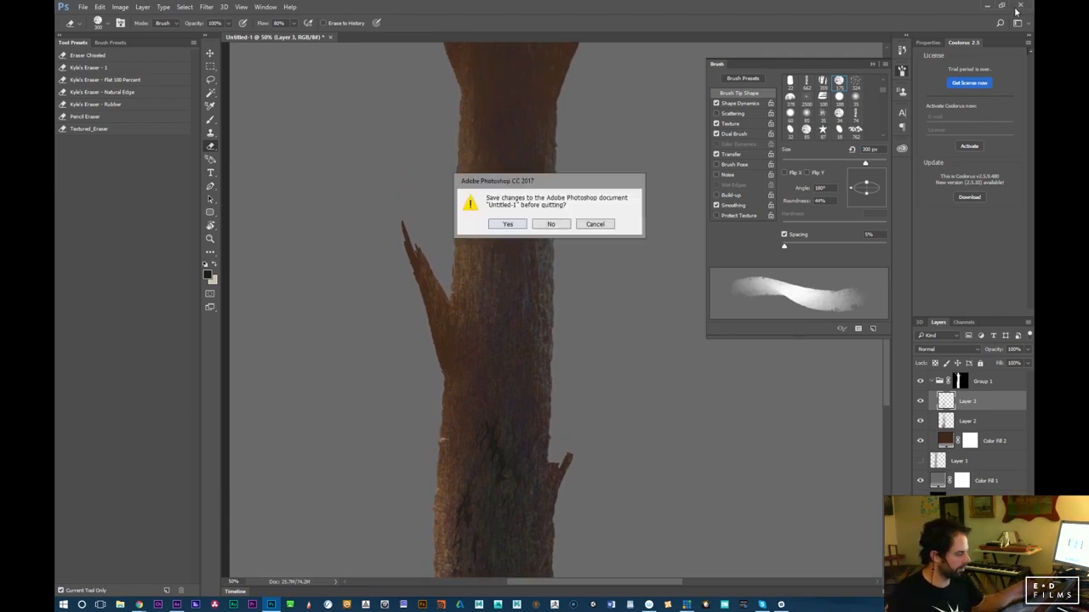
click(551, 225)
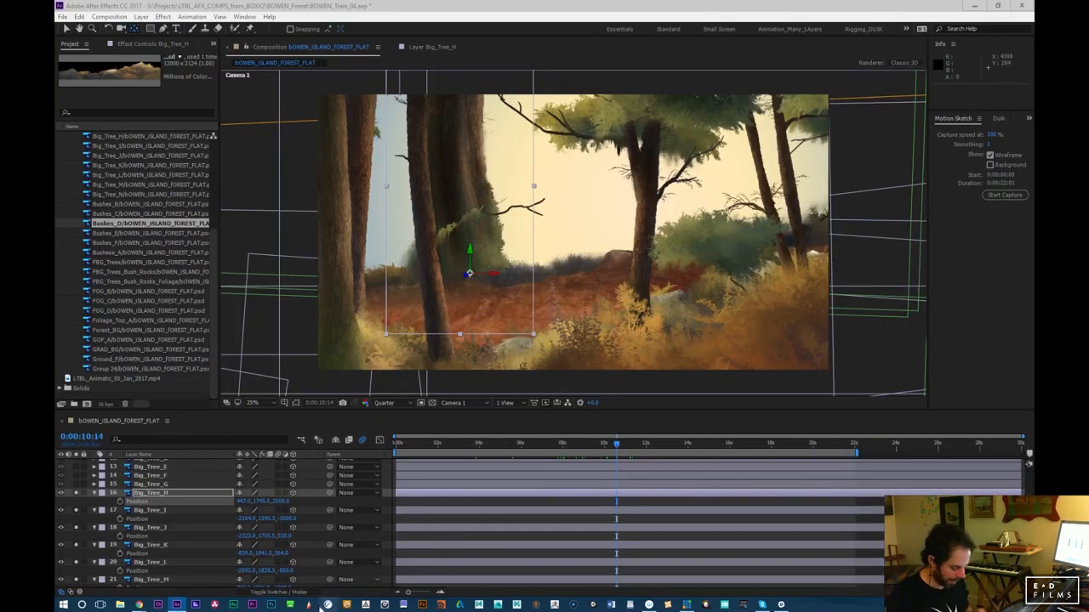
click(178, 604)
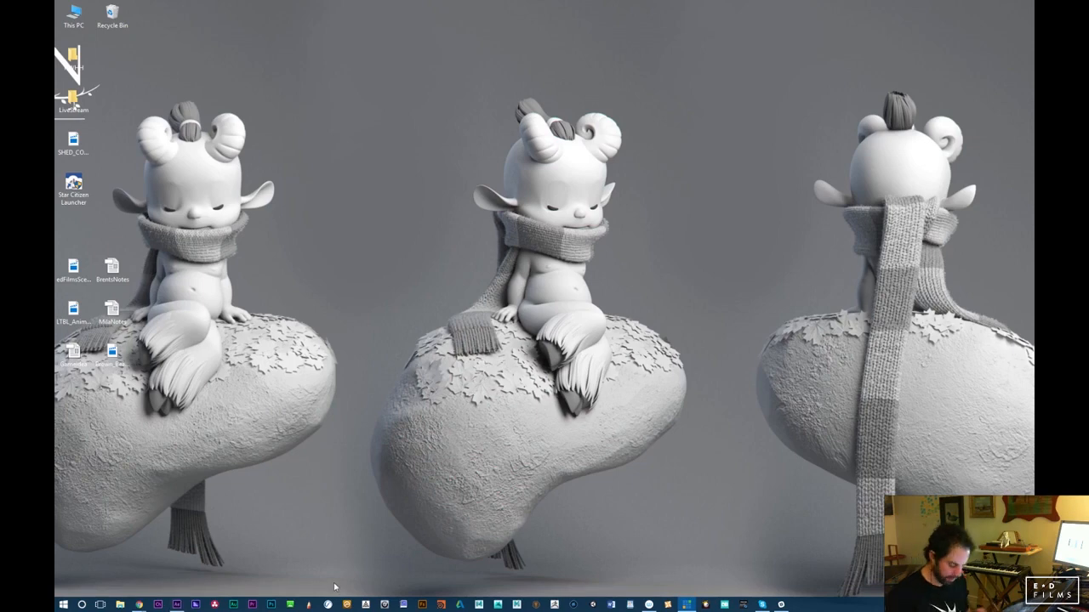
click(177, 605)
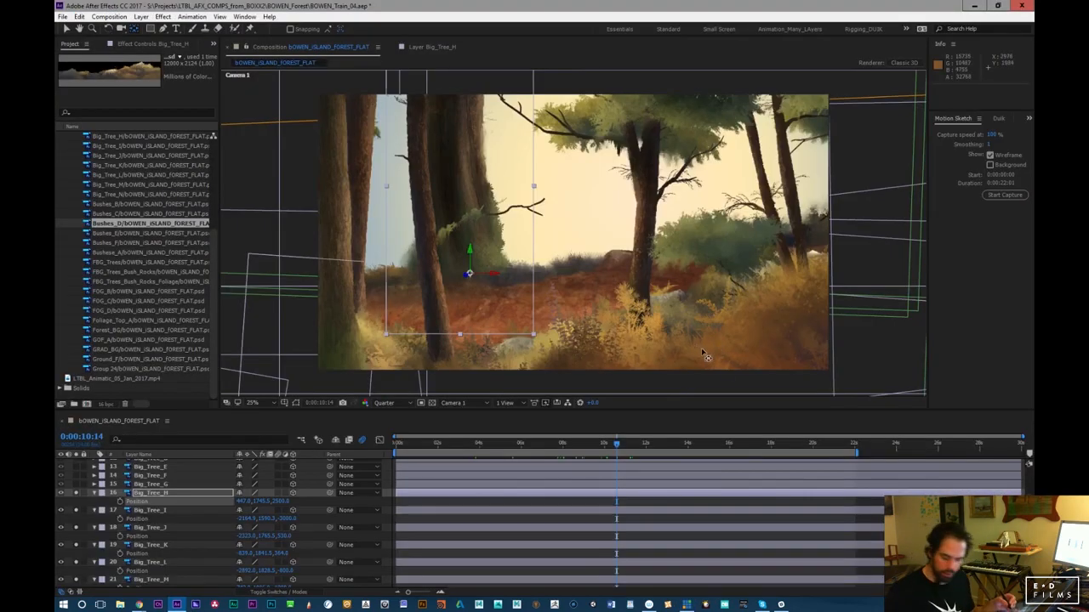
Examine the forest scene's foreground foliage and trees up close, and view the composition at 0:00:12:12
key(period)
scroll(696, 360, down, 5)
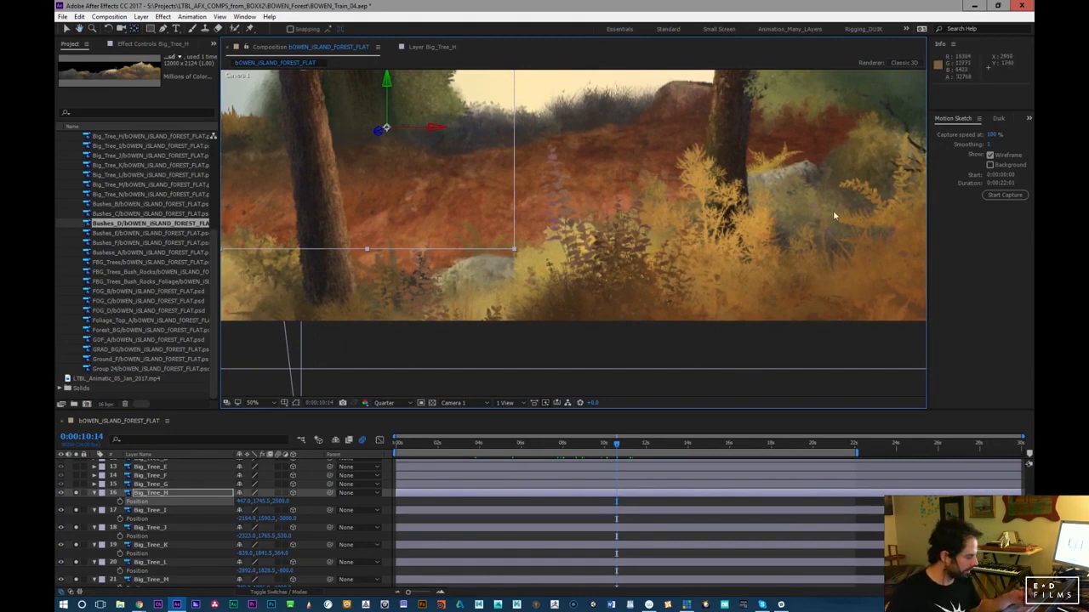
key(comma)
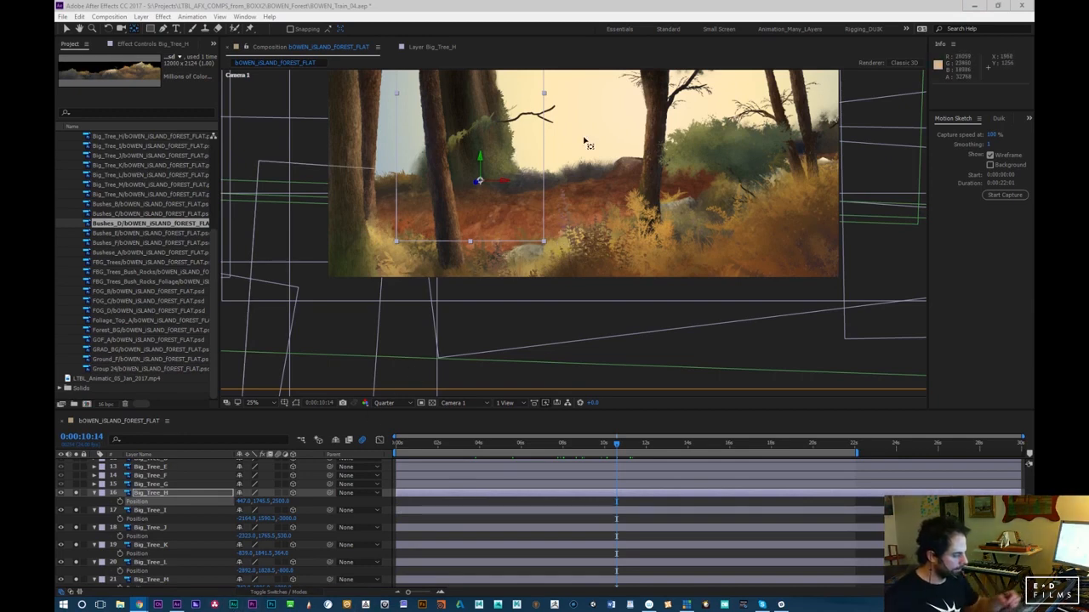
click(608, 13)
scroll(637, 297, up, 2)
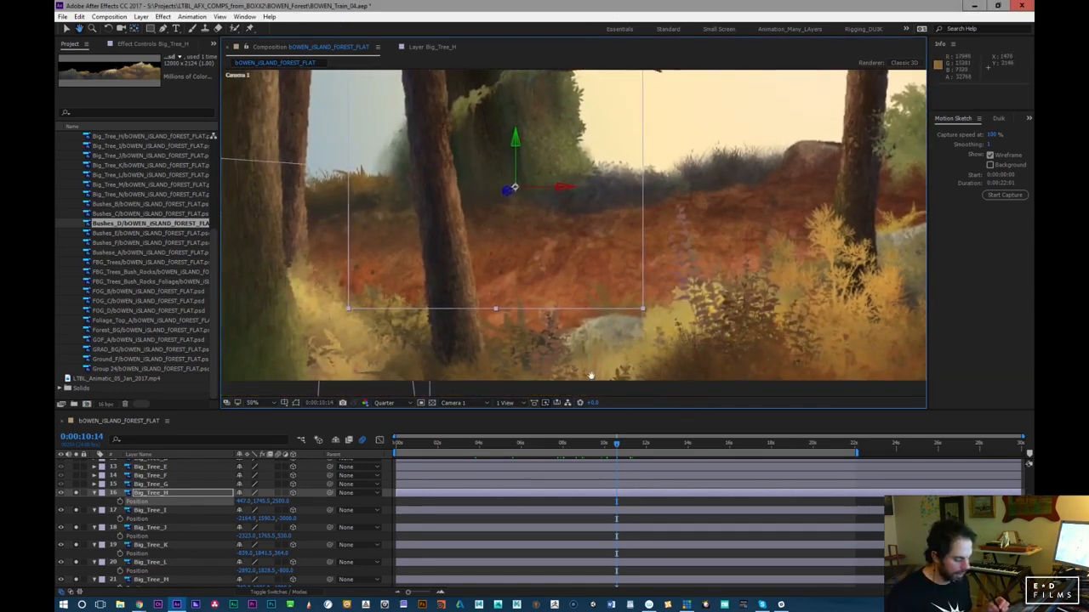
scroll(570, 357, down, 2)
drag(678, 298, 772, 296)
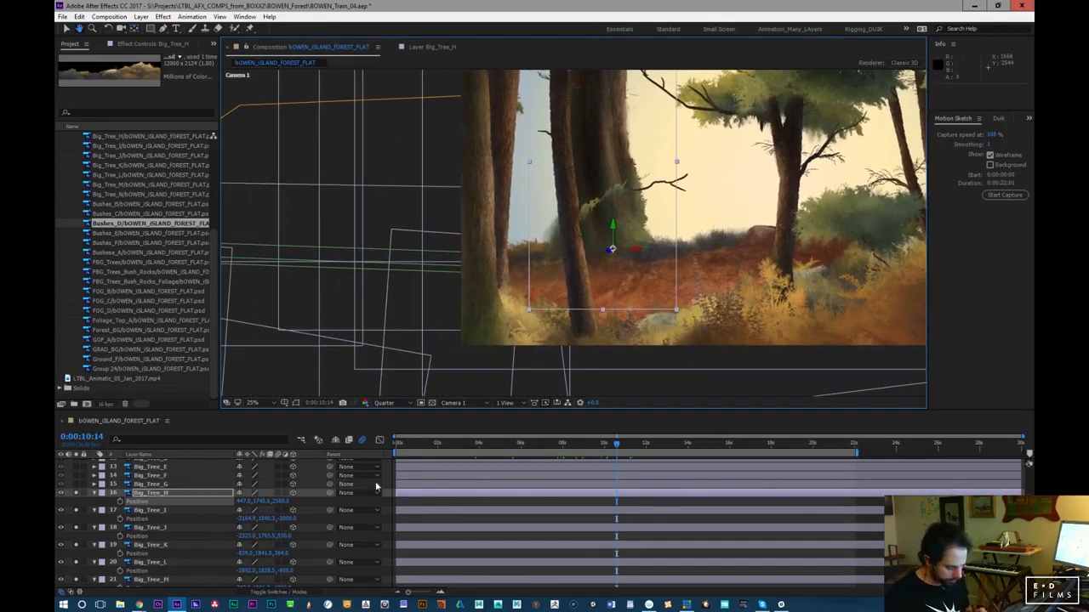
drag(629, 444, 655, 427)
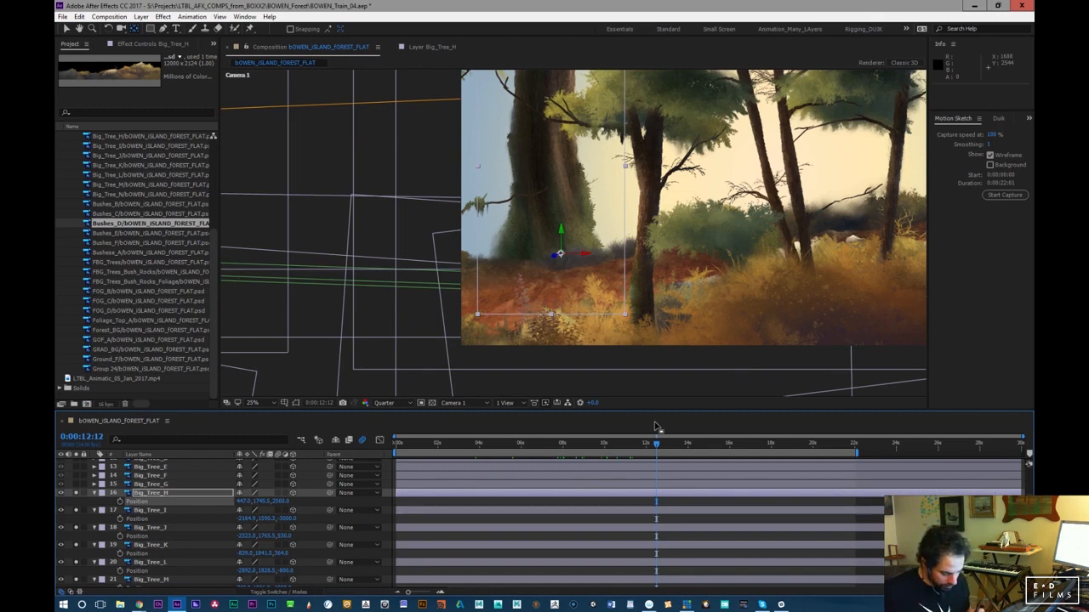
Switch to Photoshop and open bOWEN_iSLAND_fOREST_Flatter from the Production PSDs folder
click(271, 605)
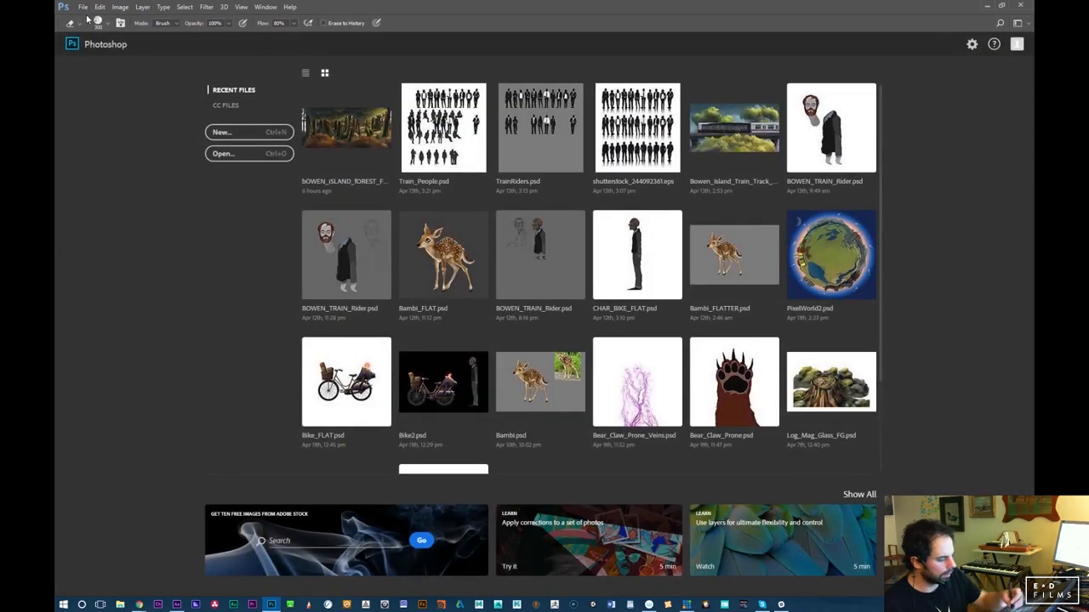
click(243, 154)
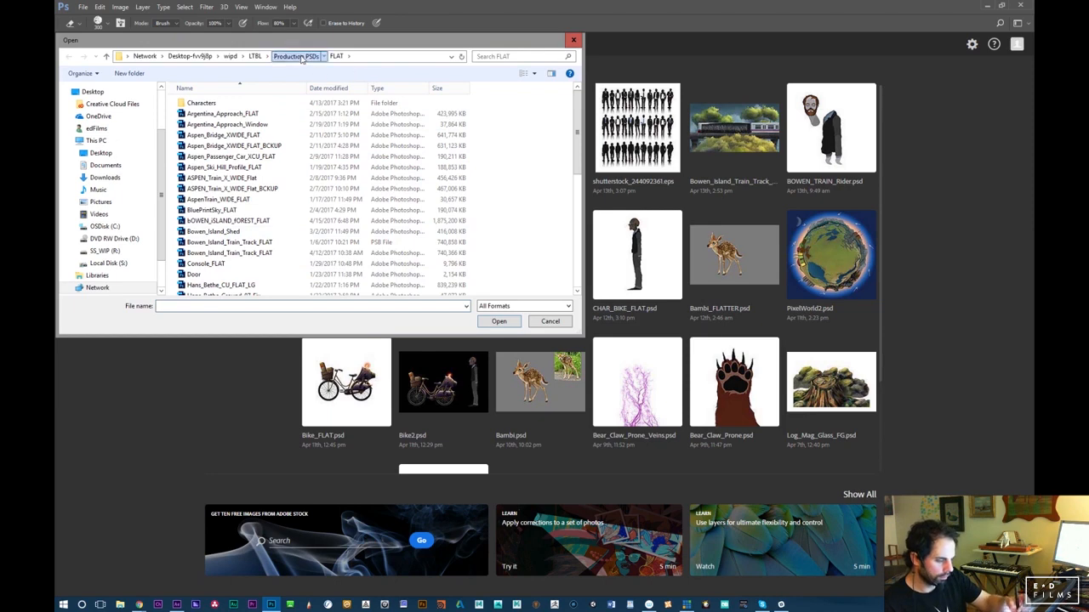
click(296, 57)
drag(578, 129, 520, 195)
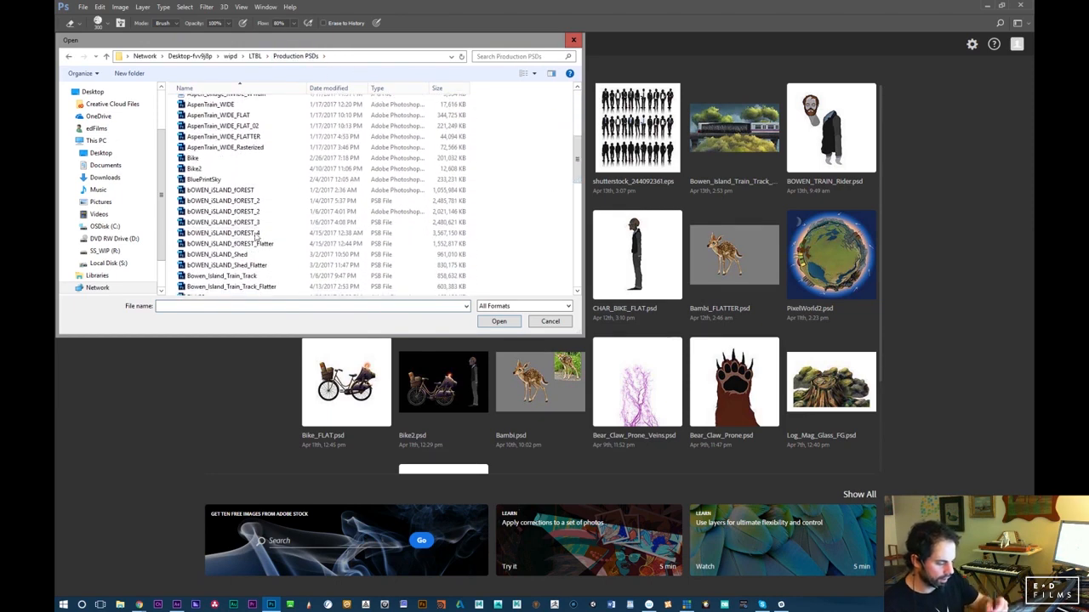
click(247, 233)
click(266, 246)
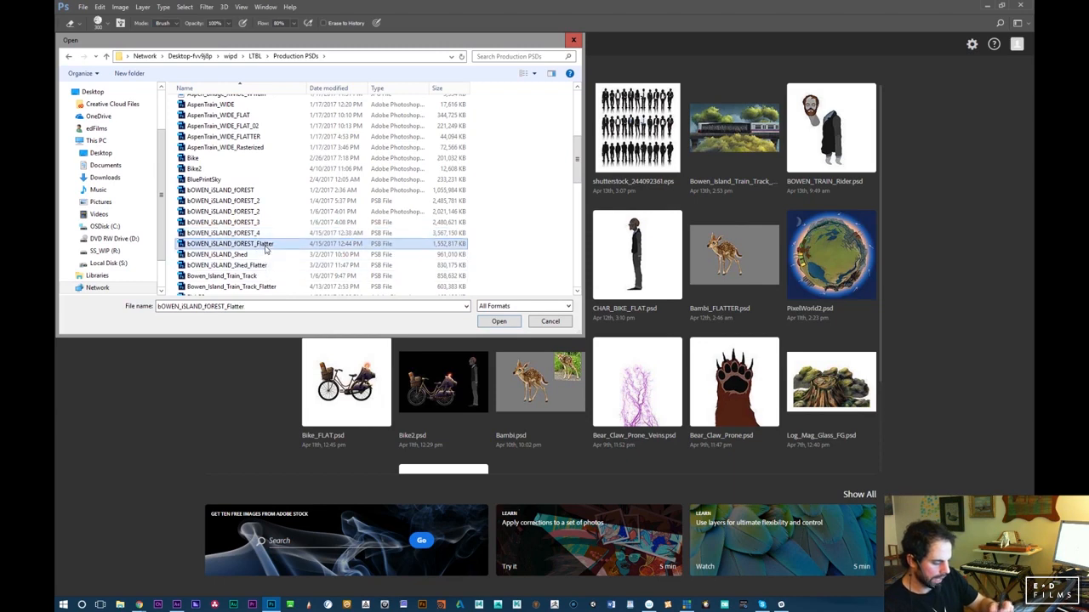
click(498, 321)
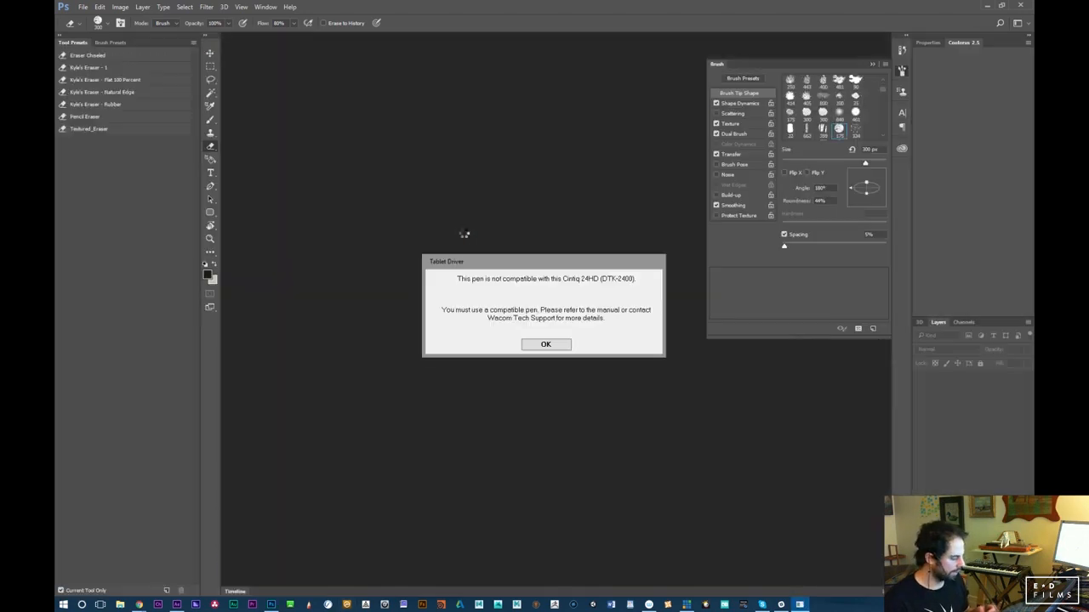
click(546, 345)
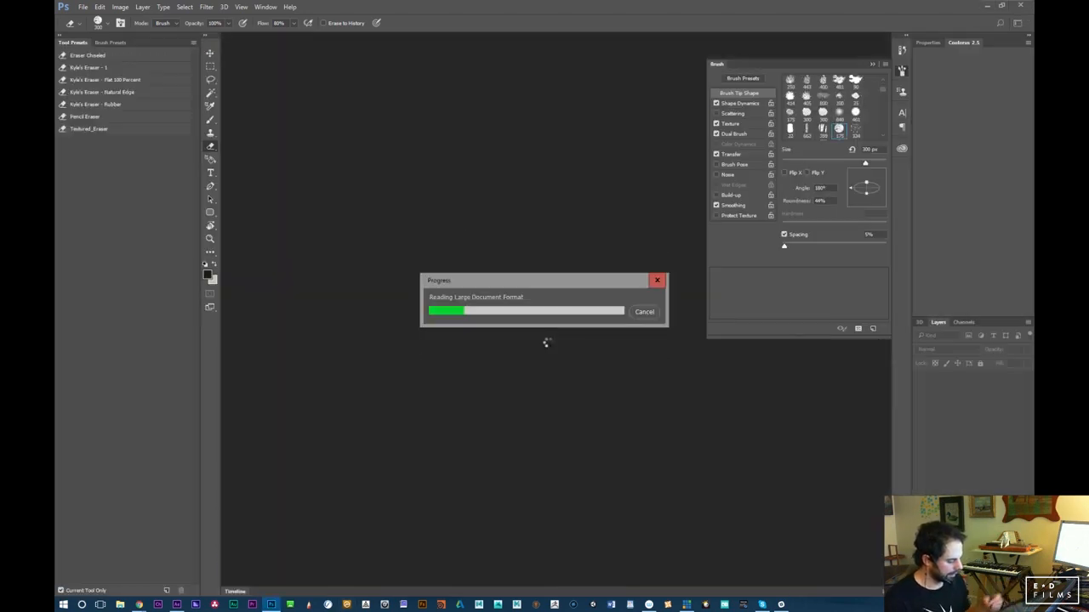
Switch to After Effects to view the forest composition at 0:00:09:23, and return to Photoshop
click(177, 605)
drag(629, 449, 592, 448)
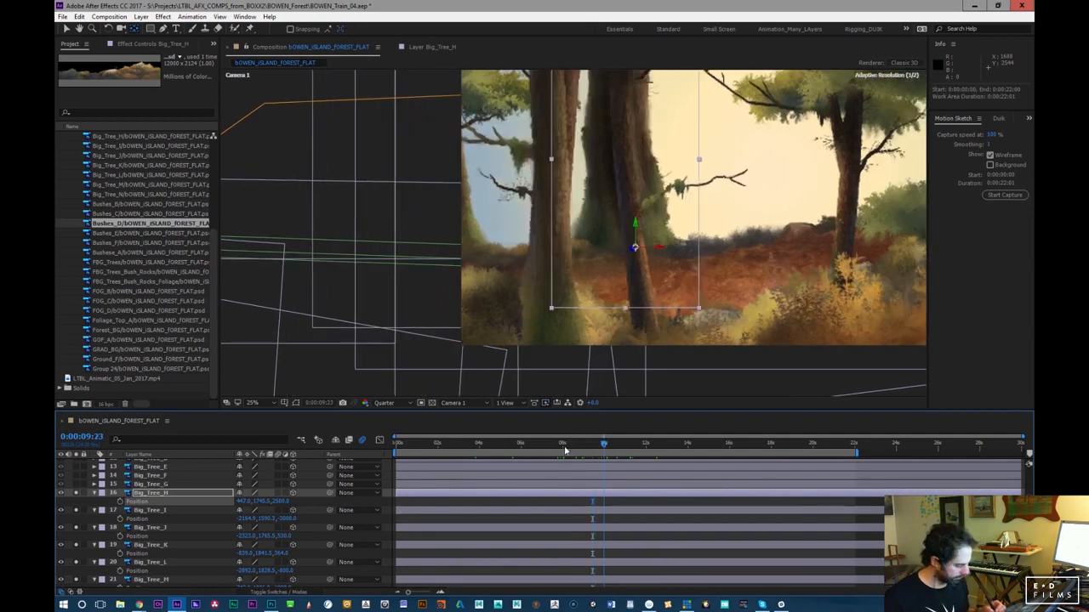
click(269, 605)
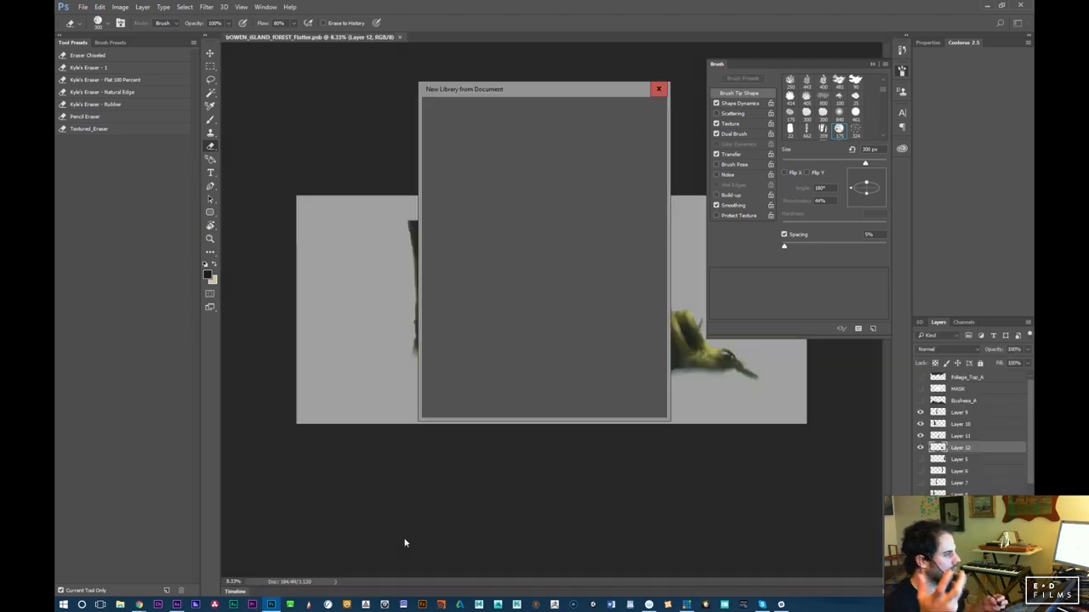
Look through the layer stack of bOWEN_iSLAND_fOREST_Flatter and close the document
click(659, 89)
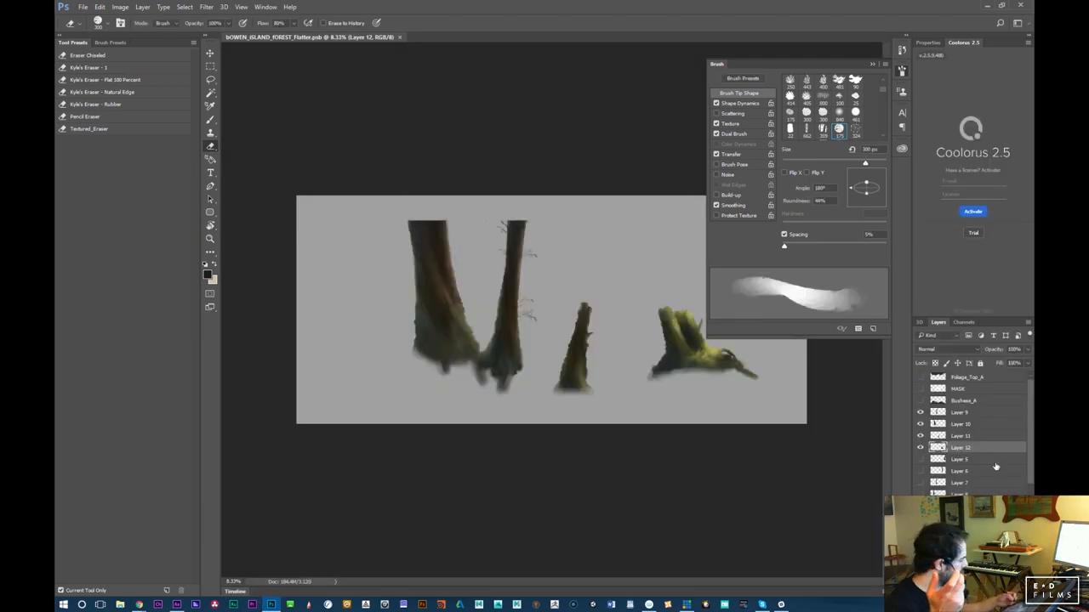
scroll(1023, 447, down, 5)
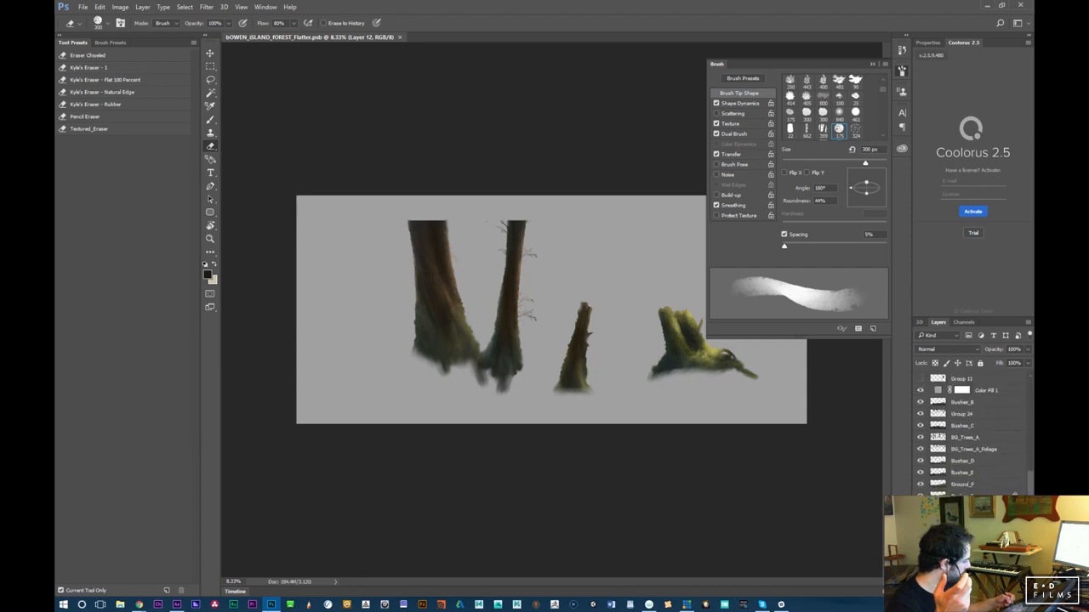
scroll(1023, 405, up, 5)
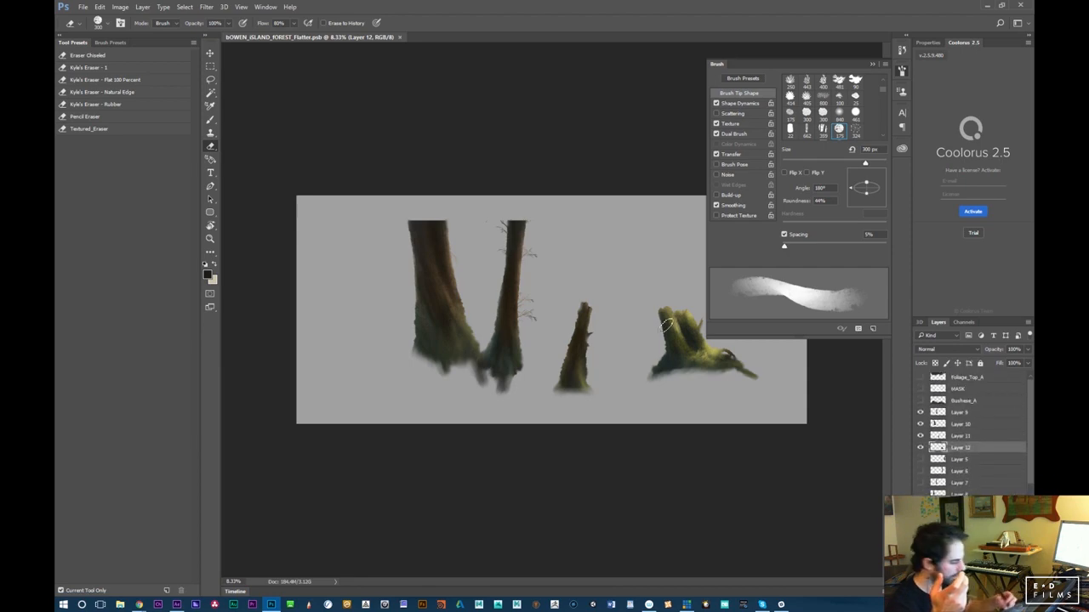
click(400, 37)
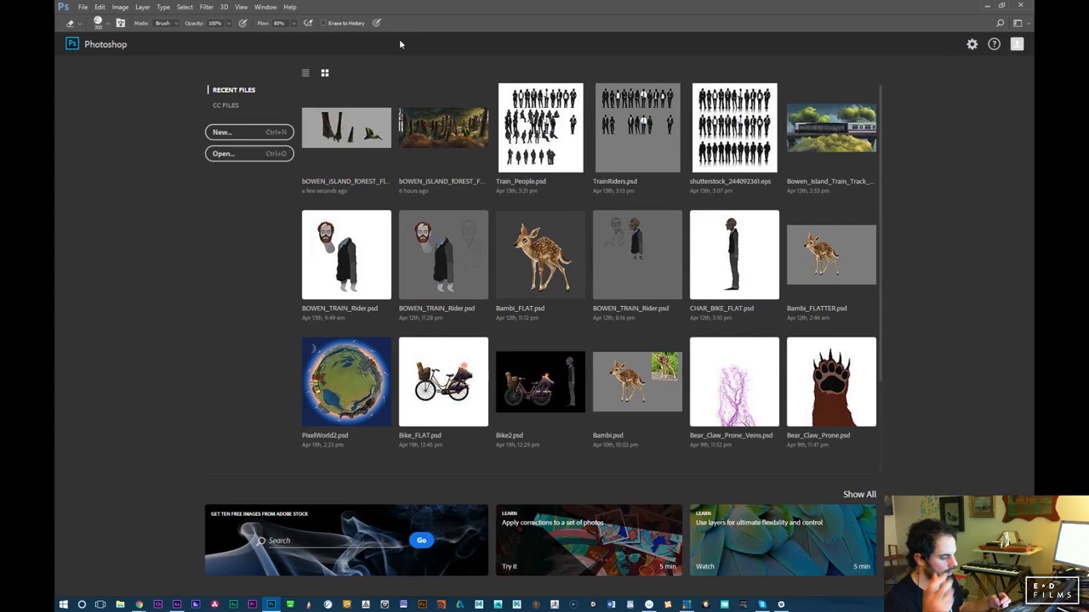
Open bOWEN_iSLAND_fOREST_4 from the Production PSDs folder
key(ctrl+o)
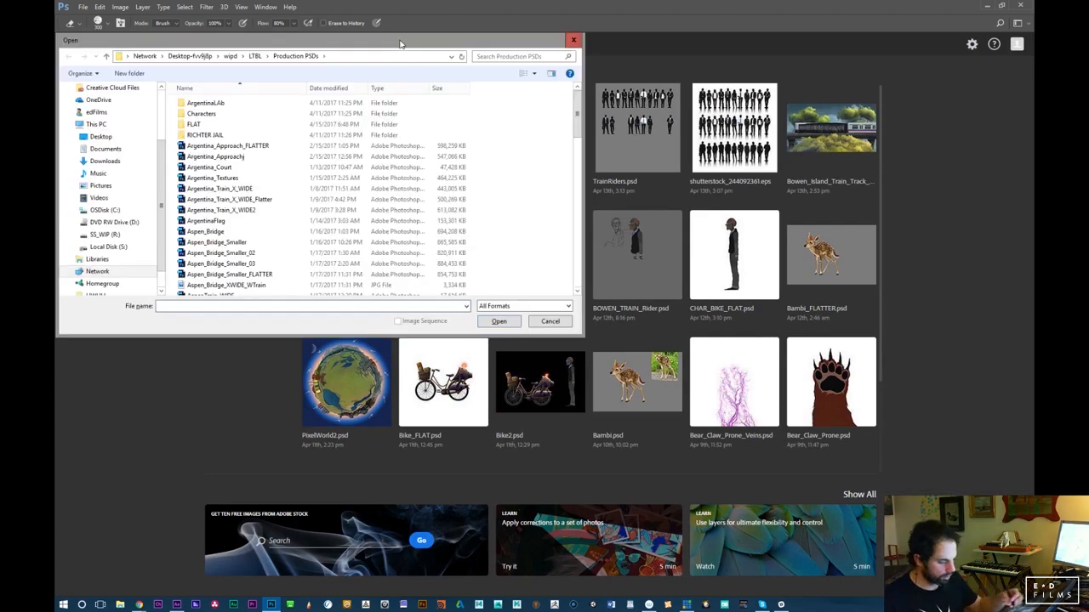
scroll(577, 141, down, 7)
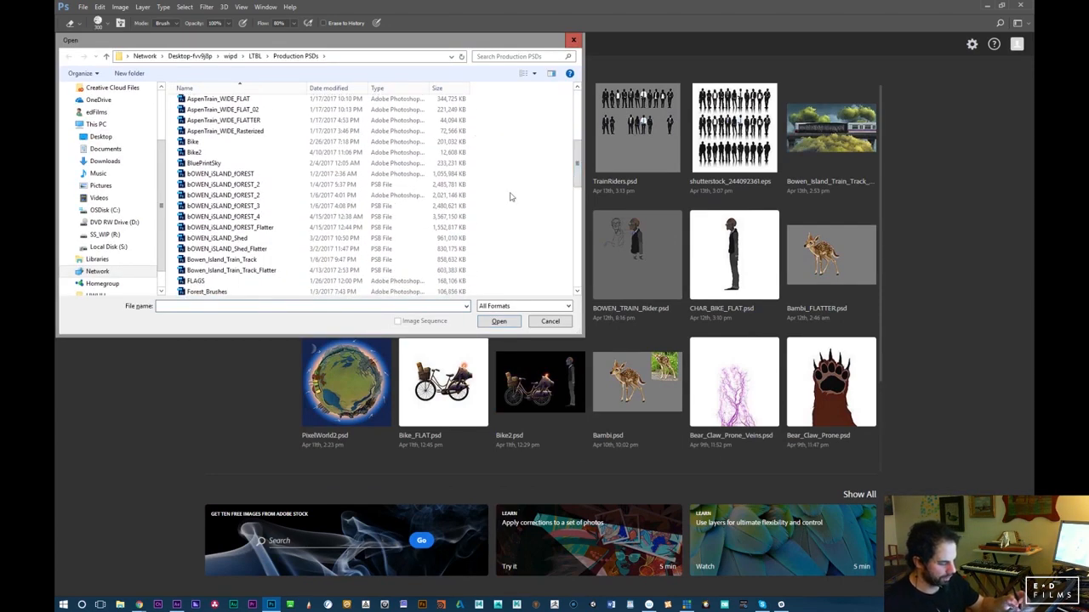
click(445, 216)
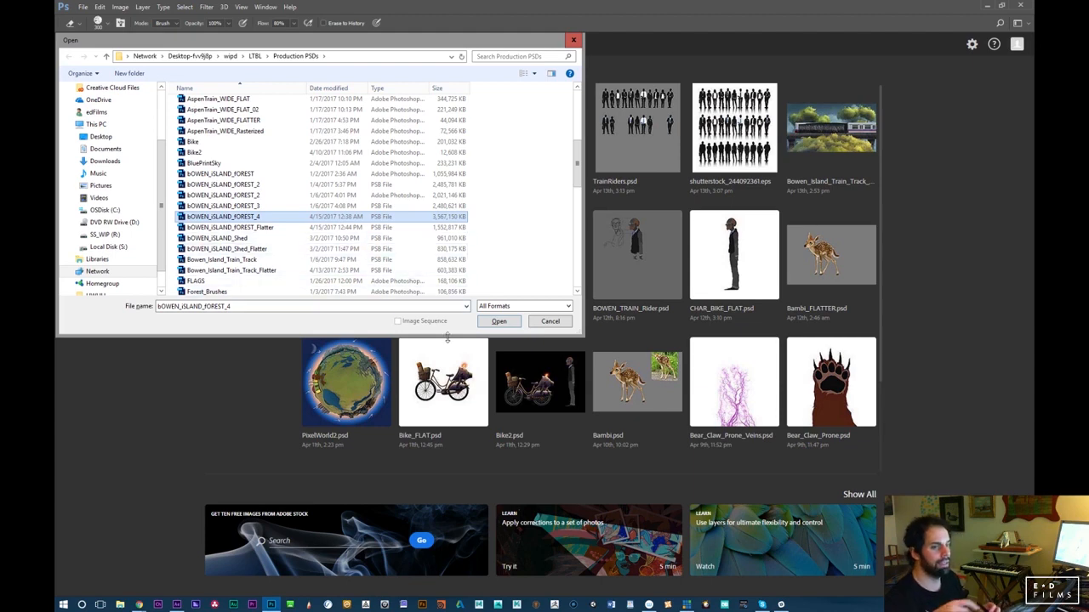
click(507, 324)
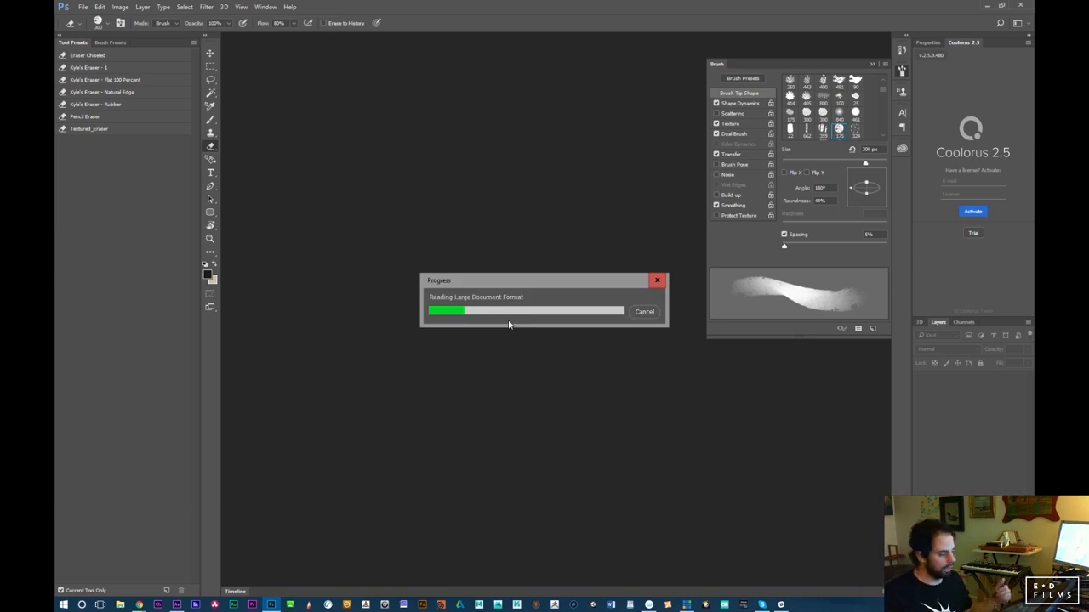
Return to After Effects and, at 0:00:10:00, move the Big_Tree_G layer to position 1767, 851.5, 1635
click(176, 605)
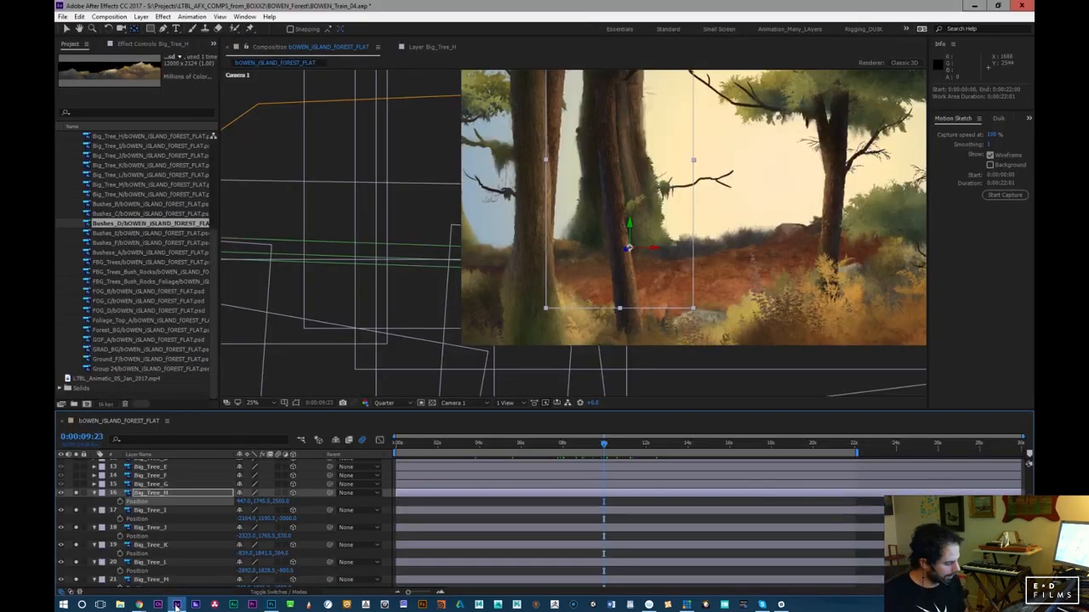
mouse_move(608, 443)
mouse_down()
mouse_move(669, 445)
mouse_move(604, 444)
mouse_up()
click(151, 484)
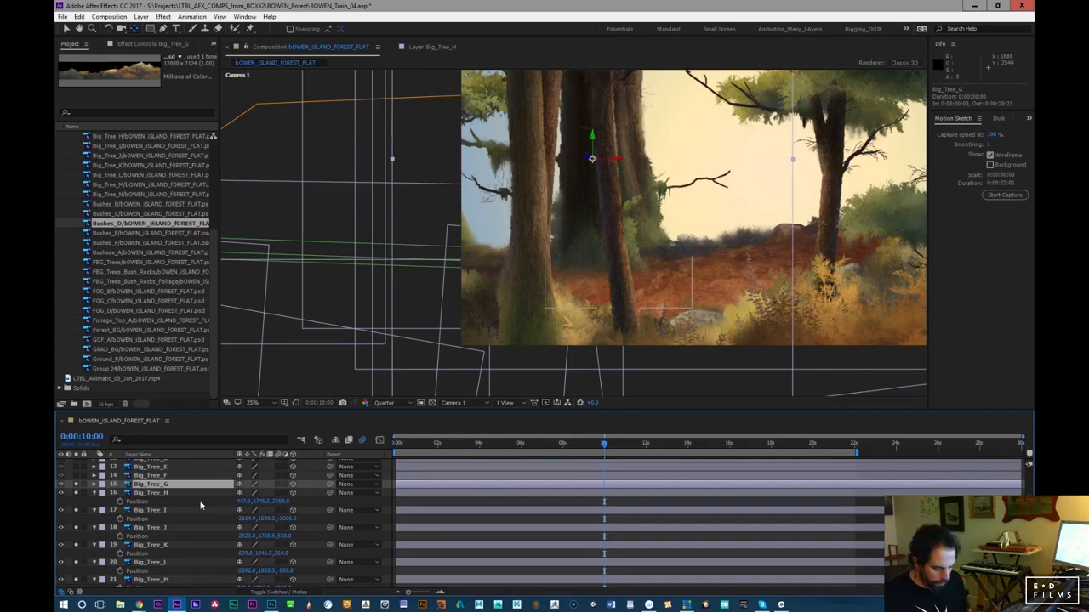
key(p)
mouse_move(274, 493)
mouse_down()
mouse_move(415, 492)
mouse_move(248, 495)
mouse_move(293, 490)
mouse_up()
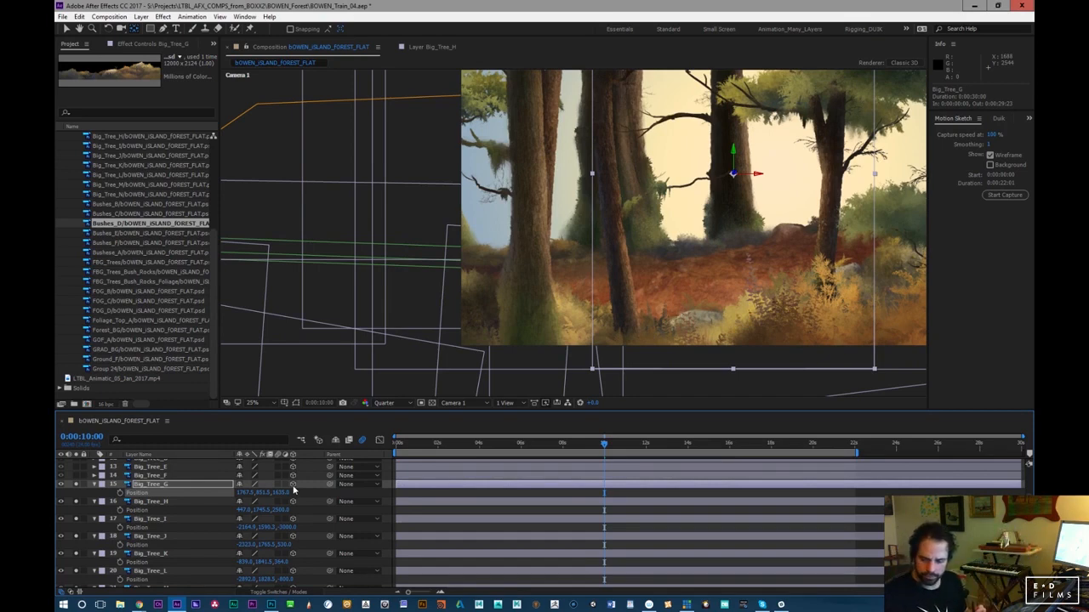
Try a different scale on the Big_Tree_G layer and undo the change
key(s)
drag(287, 493, 288, 493)
key(ctrl+z)
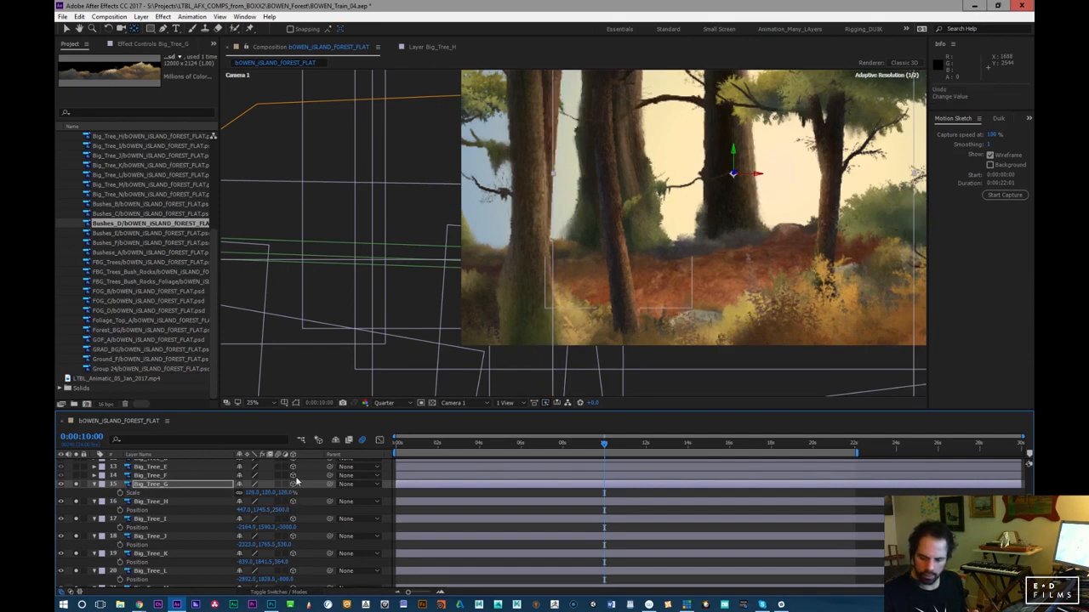
Open Big_Tree_G on its own and move its anchor point down to the base of the trunk
click(197, 484)
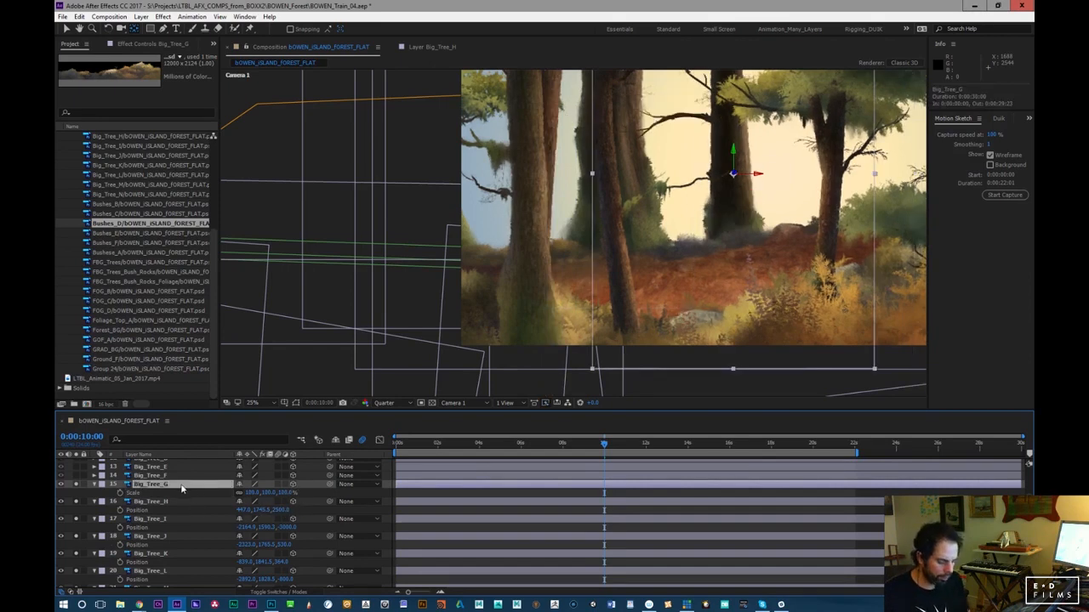
double_click(181, 486)
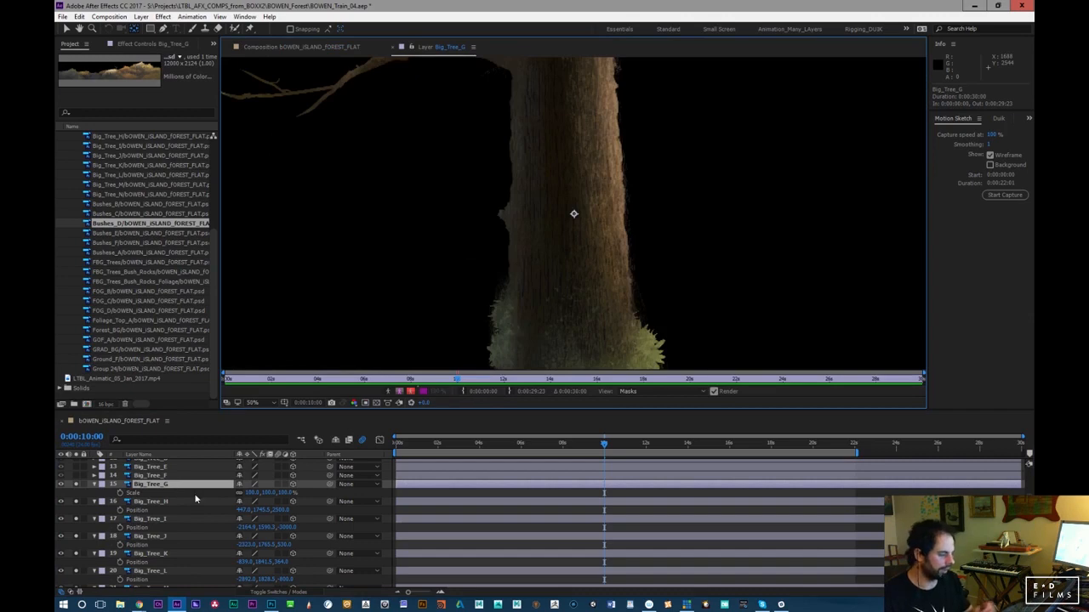
scroll(591, 221, down, 4)
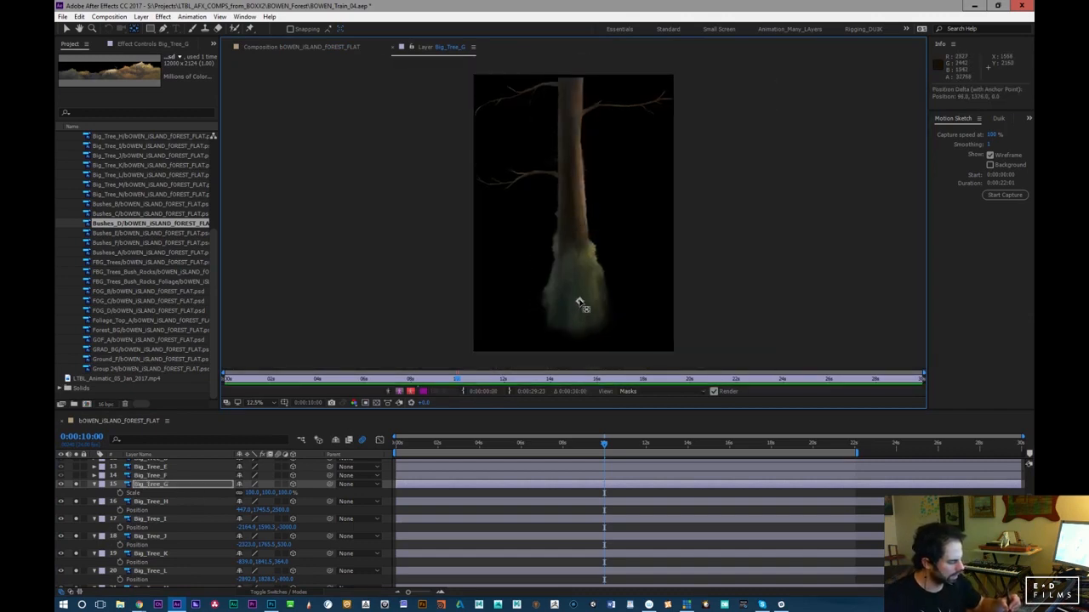
click(303, 47)
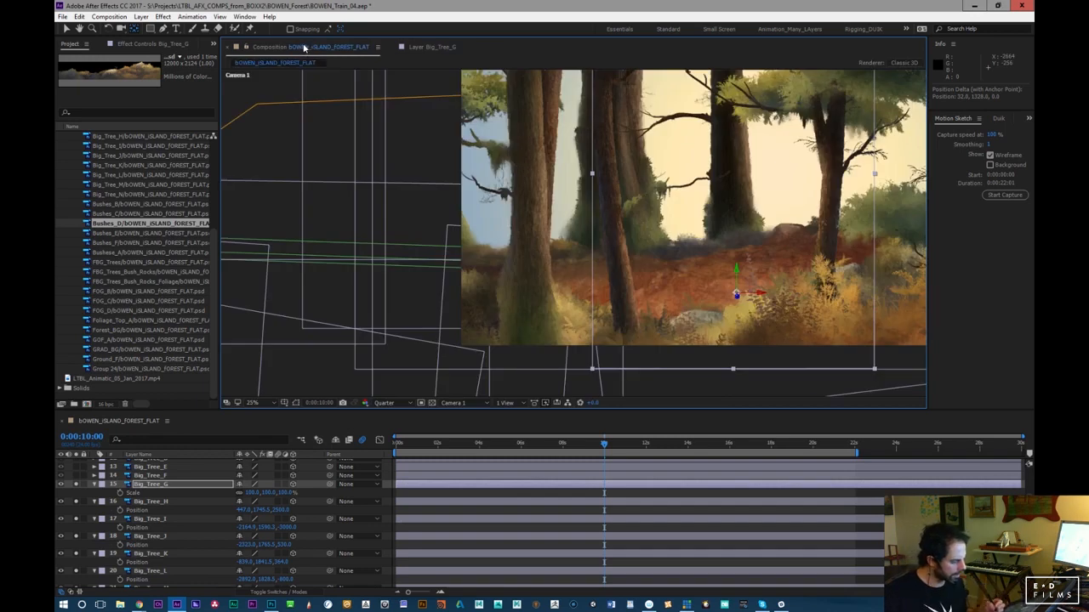
Raise Big_Tree_G to a Y position of 1809 and check its placement at 0:00:09:09
key(p)
drag(266, 494, 241, 507)
mouse_move(584, 447)
mouse_down()
mouse_move(439, 461)
mouse_move(592, 449)
mouse_up()
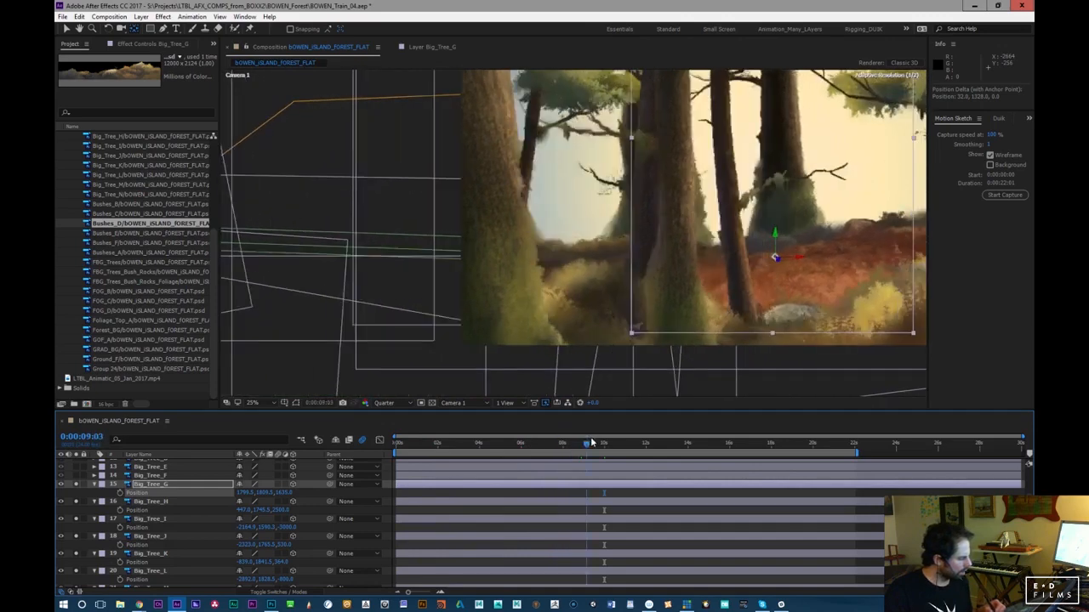
key(p)
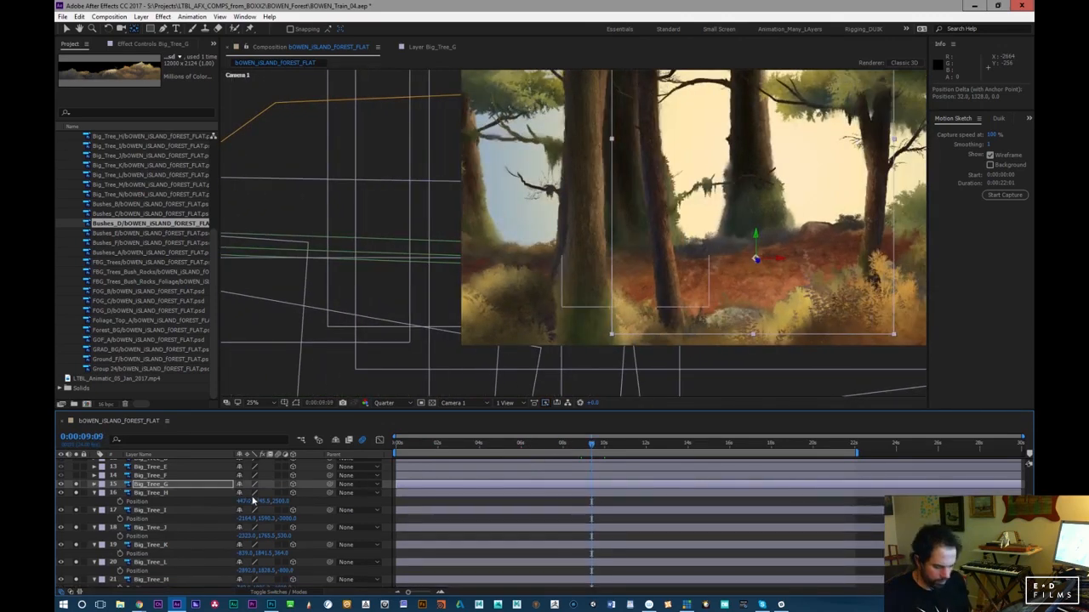
Shift Big_Tree_G along X to about 4019, placing it within the camera view at 0:00:15:09
key(p)
drag(245, 494, 216, 499)
drag(152, 510, 138, 519)
drag(535, 450, 716, 478)
drag(295, 491, 498, 481)
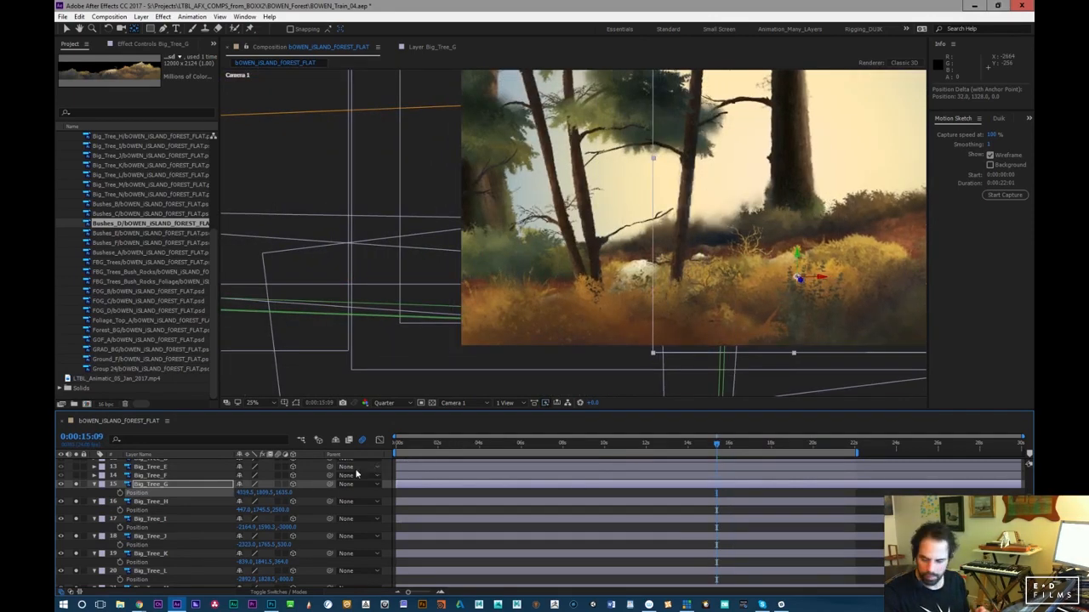
Scale the Big_Tree_G layer up to 145% and reposition it so its base sits behind the bushes, scrubbing to another time for a check
key(s)
drag(286, 493, 326, 492)
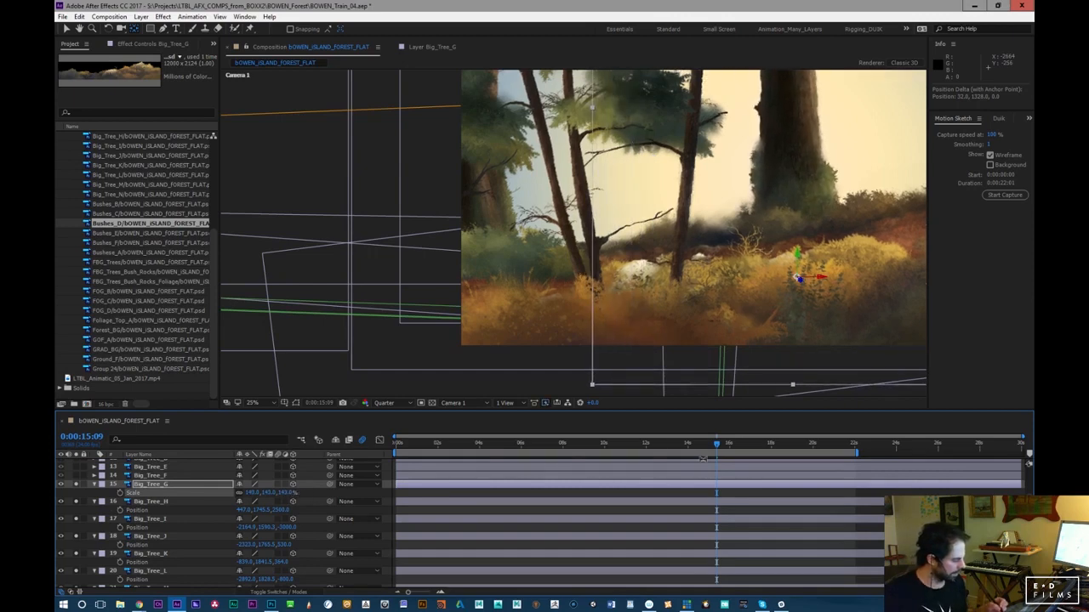
key(p)
drag(266, 493, 244, 501)
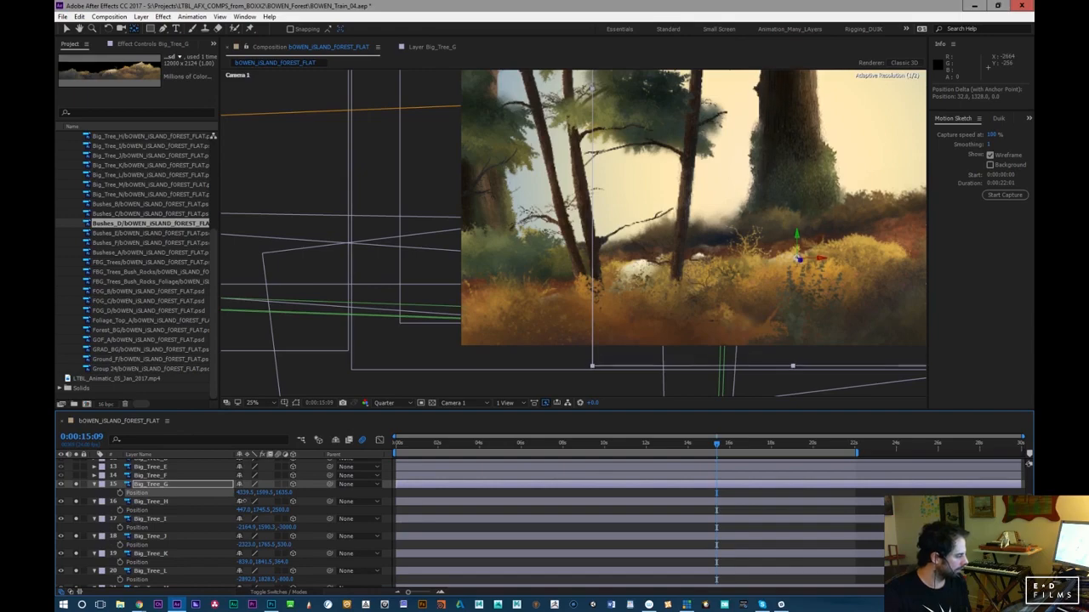
drag(736, 448, 557, 464)
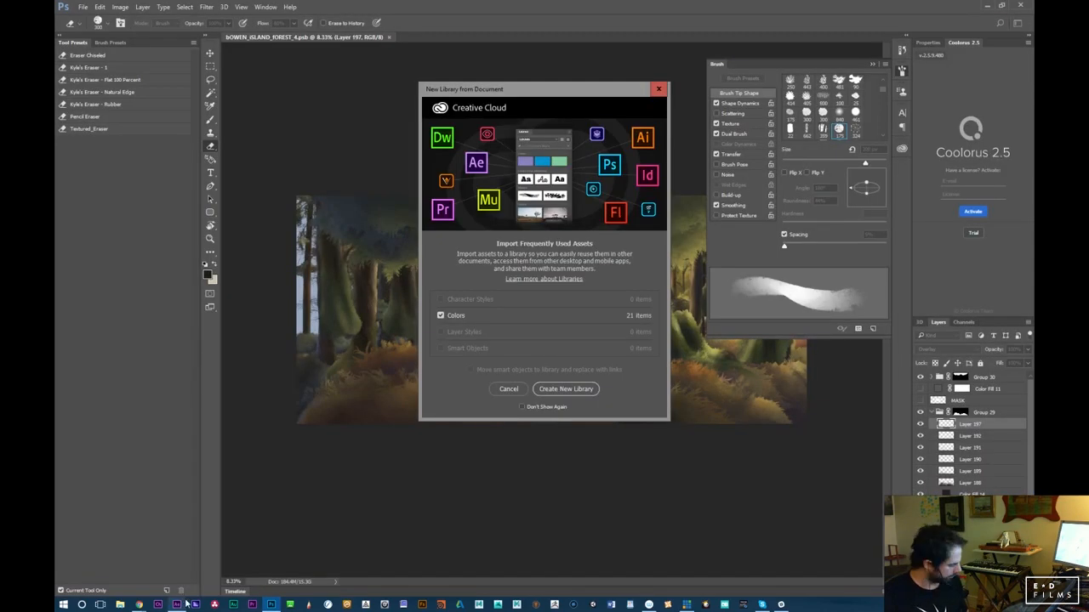
Dismiss the New Library from Document dialog and the brush settings, and show the enlarged forest painting in full-screen mode
click(659, 89)
click(877, 66)
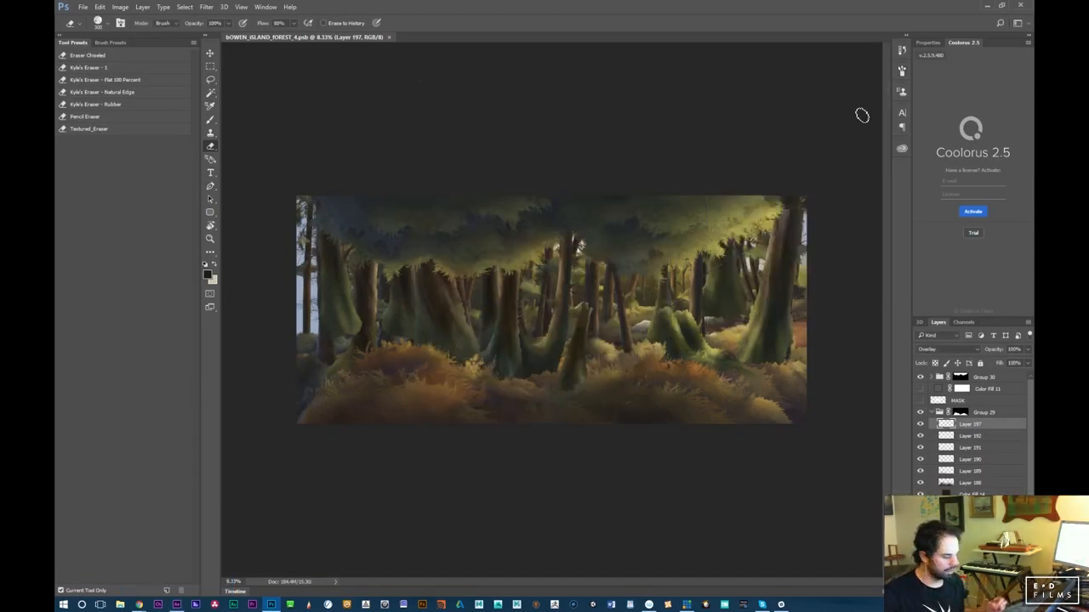
key(ctrl+plus)
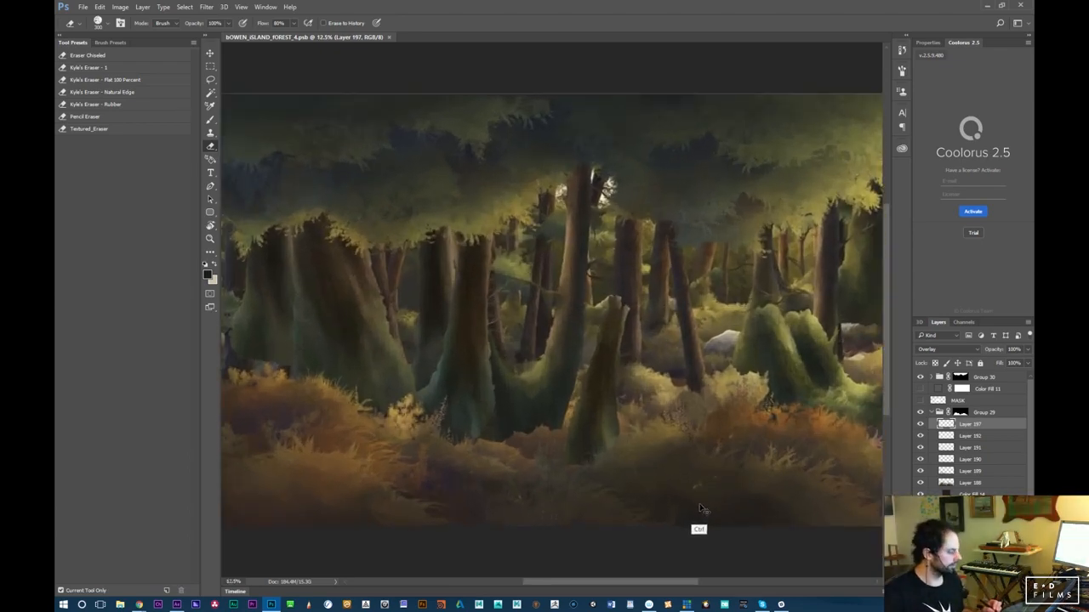
key(ctrl+plus)
key(ctrl+plus)
key(ctrl+plus)
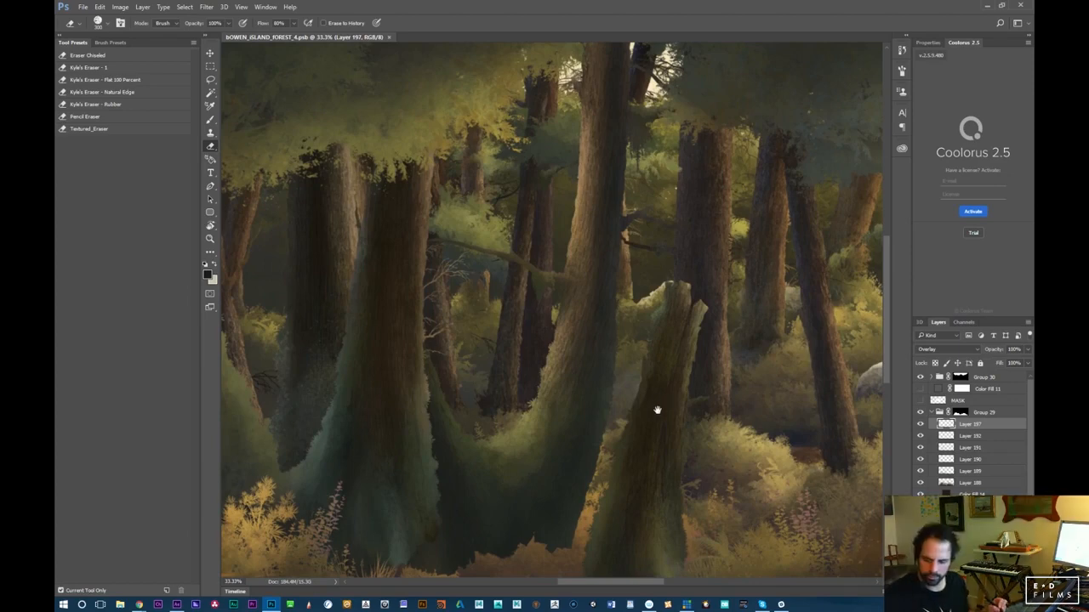
key(ctrl+plus)
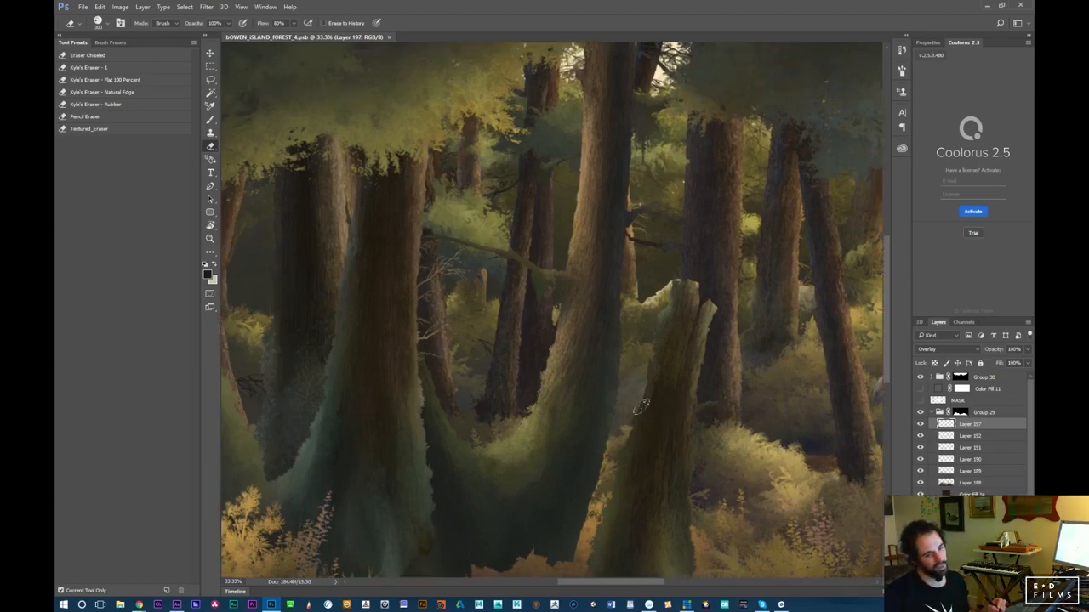
mouse_move(641, 423)
mouse_down()
mouse_move(712, 389)
mouse_move(760, 339)
mouse_up()
key(f)
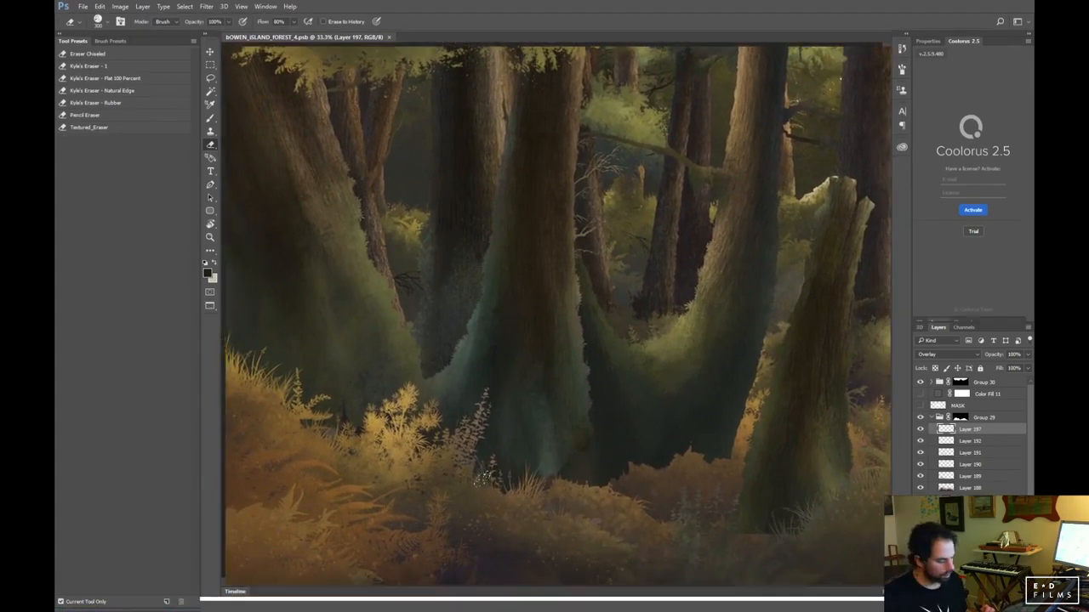
key(f)
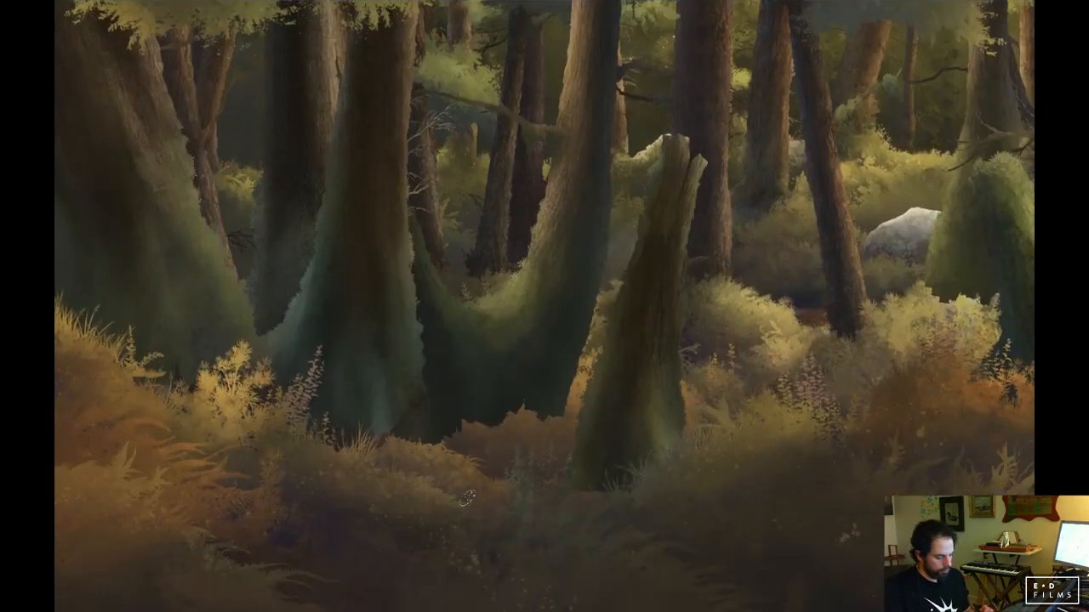
Examine the trees, foliage and foreground bushes across the whole forest painting, up close and as a full view
mouse_move(485, 508)
mouse_down()
mouse_move(564, 573)
mouse_move(566, 533)
mouse_up()
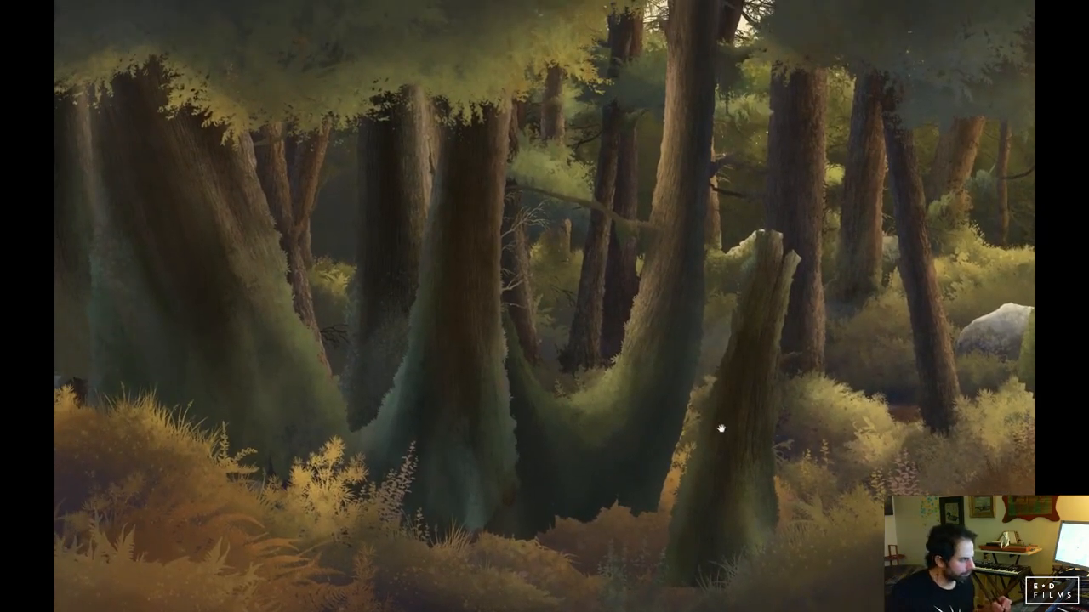
mouse_move(649, 515)
mouse_down()
mouse_move(450, 581)
mouse_move(255, 609)
mouse_up()
mouse_move(730, 439)
mouse_down()
mouse_move(627, 484)
mouse_move(352, 503)
mouse_up()
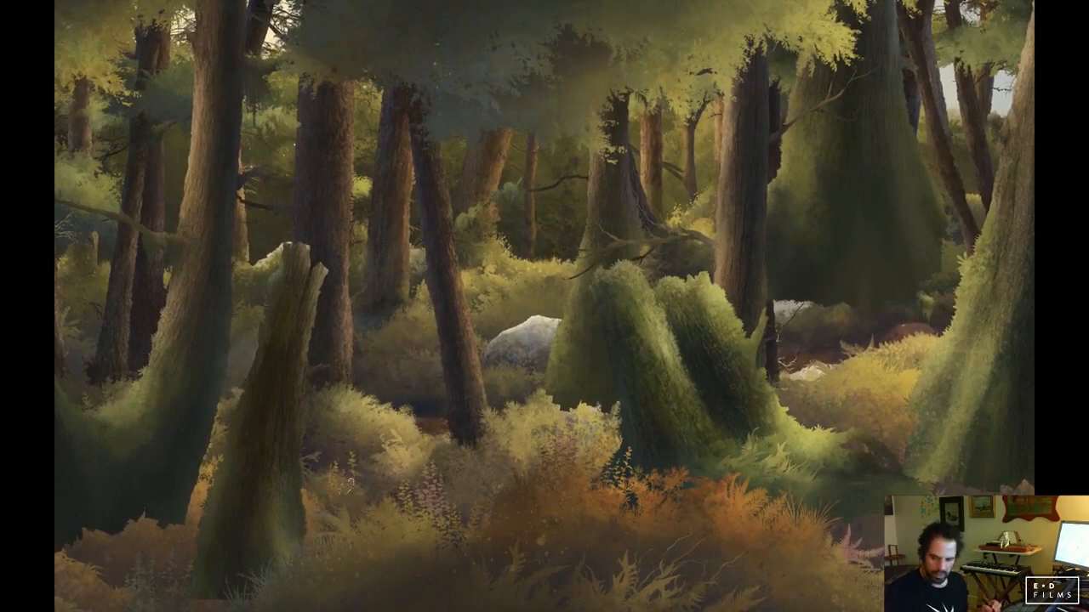
key(ctrl+plus)
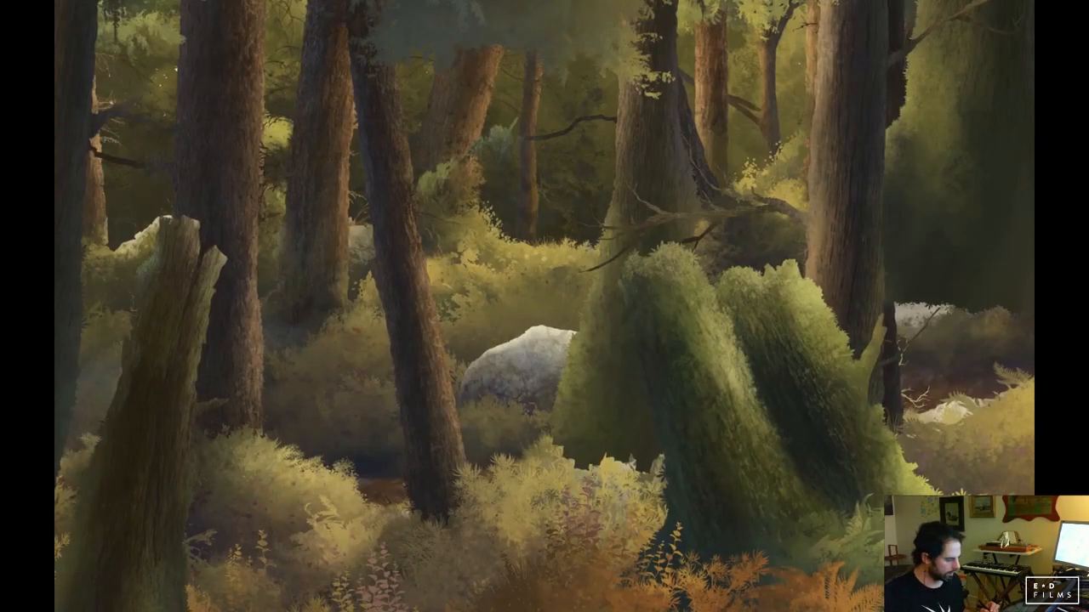
scroll(653, 525, down, 10)
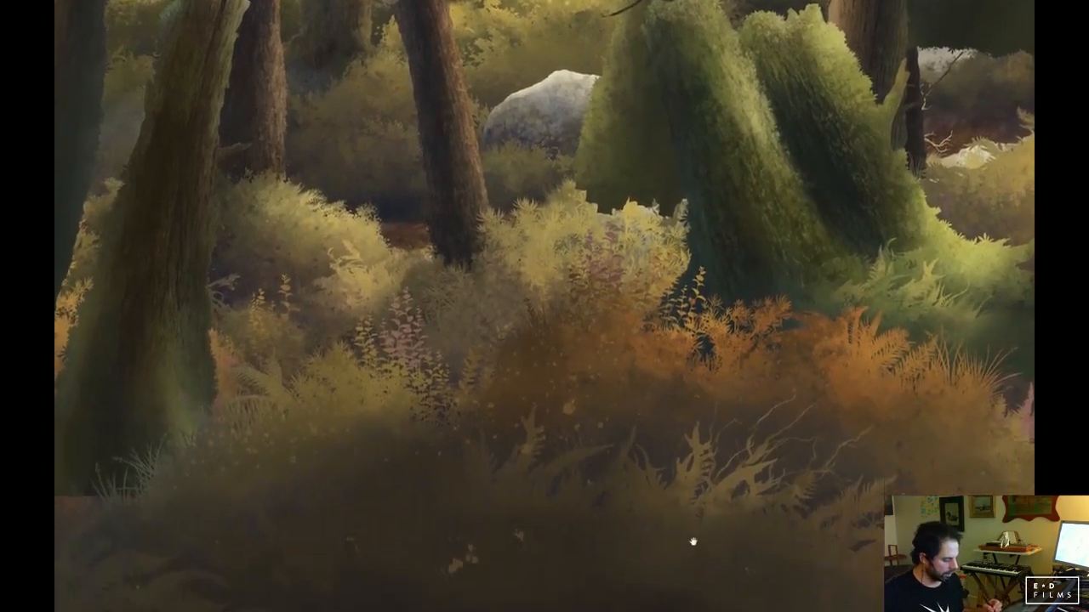
drag(694, 542, 501, 508)
drag(715, 424, 491, 518)
drag(724, 528, 560, 590)
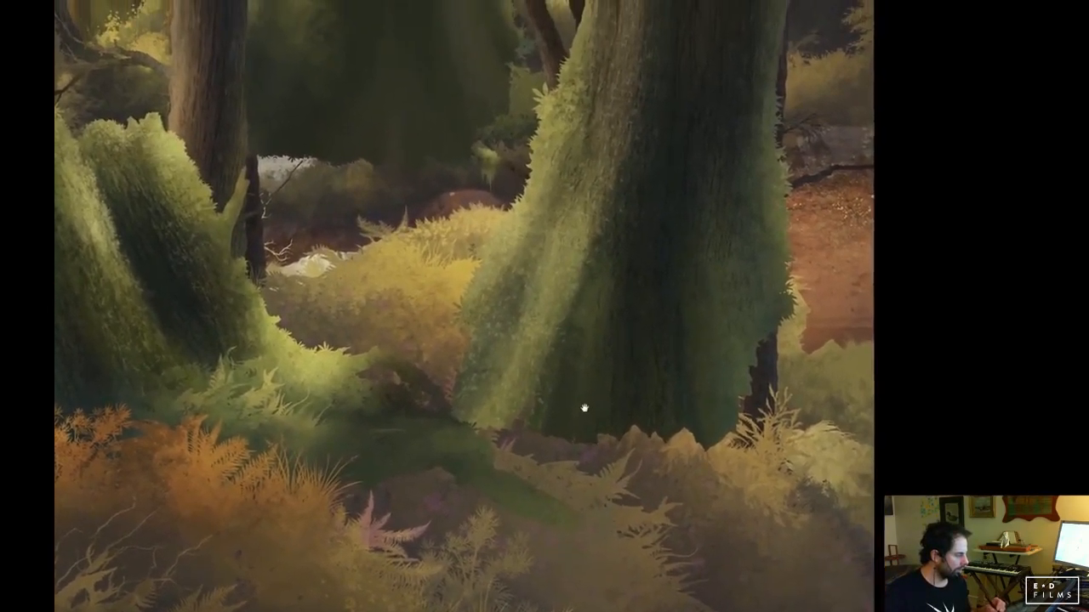
drag(584, 409, 769, 534)
drag(313, 388, 472, 499)
mouse_move(453, 449)
mouse_down()
mouse_move(544, 479)
mouse_move(905, 471)
mouse_up()
mouse_move(460, 468)
mouse_down()
mouse_move(574, 445)
mouse_move(720, 445)
mouse_up()
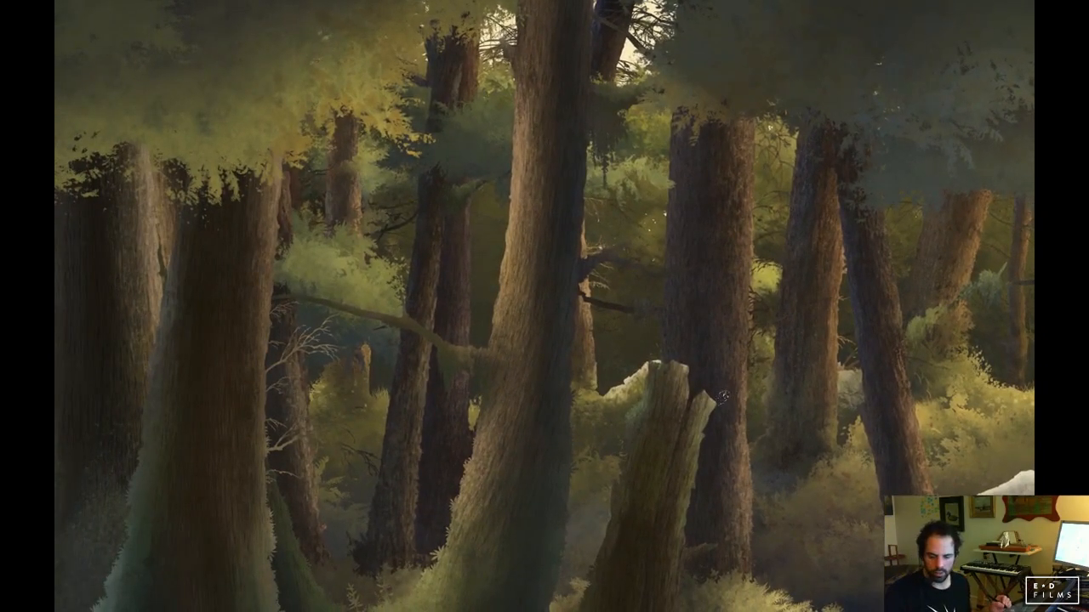
key(ctrl+minus)
key(ctrl+minus)
key(ctrl+minus)
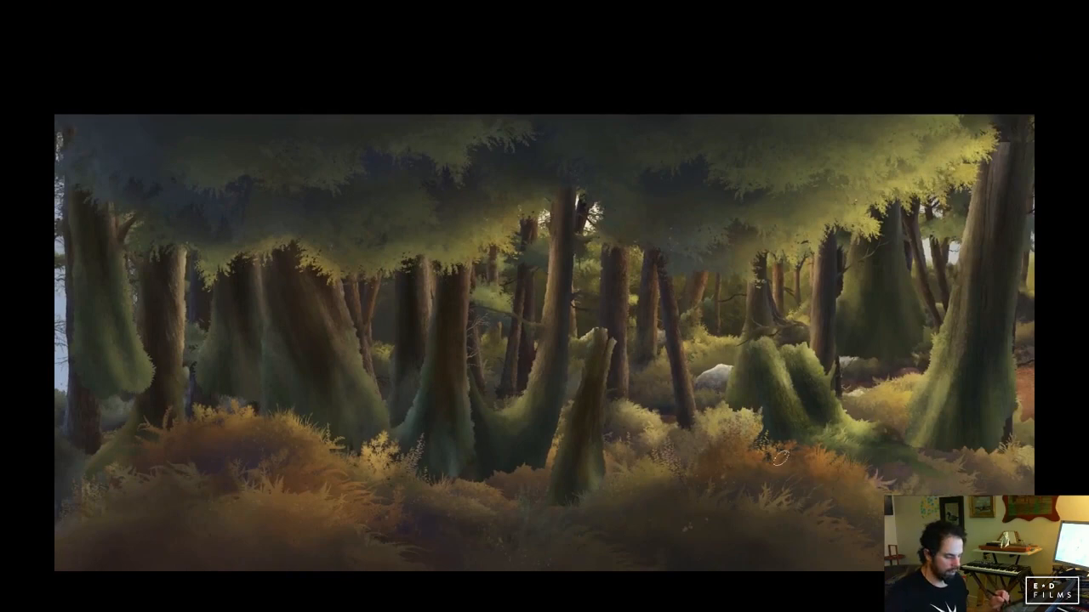
Move the Color Fill 11 layer beneath Group 10 and make it visible as a plain grey backdrop for the foreground trees
key(f)
key(f)
key(ctrl+plus)
key(ctrl+plus)
key(ctrl+plus)
key(ctrl+plus)
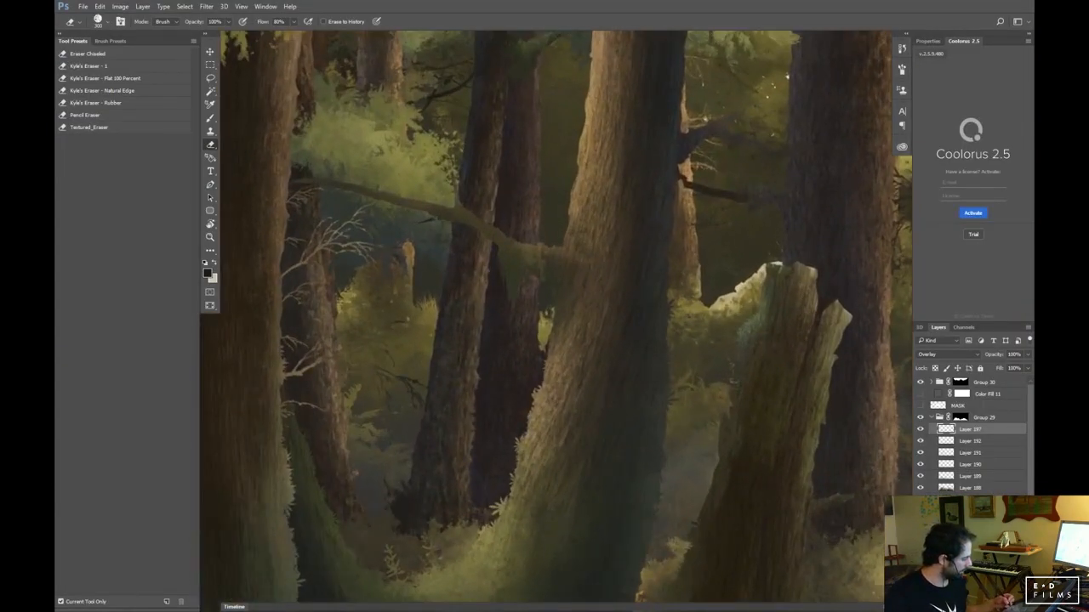
click(960, 418)
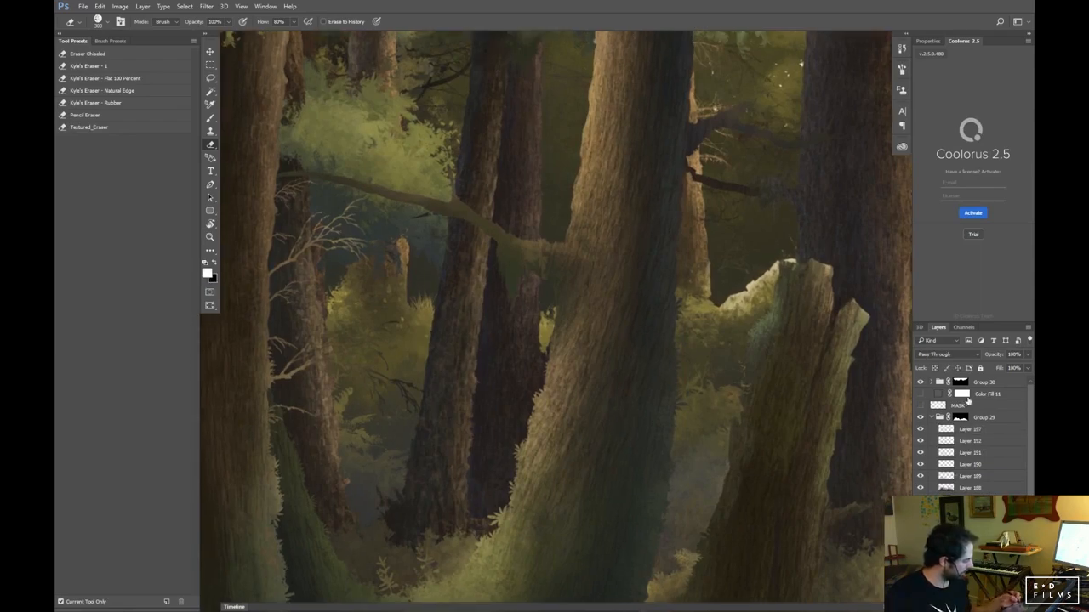
key(Delete)
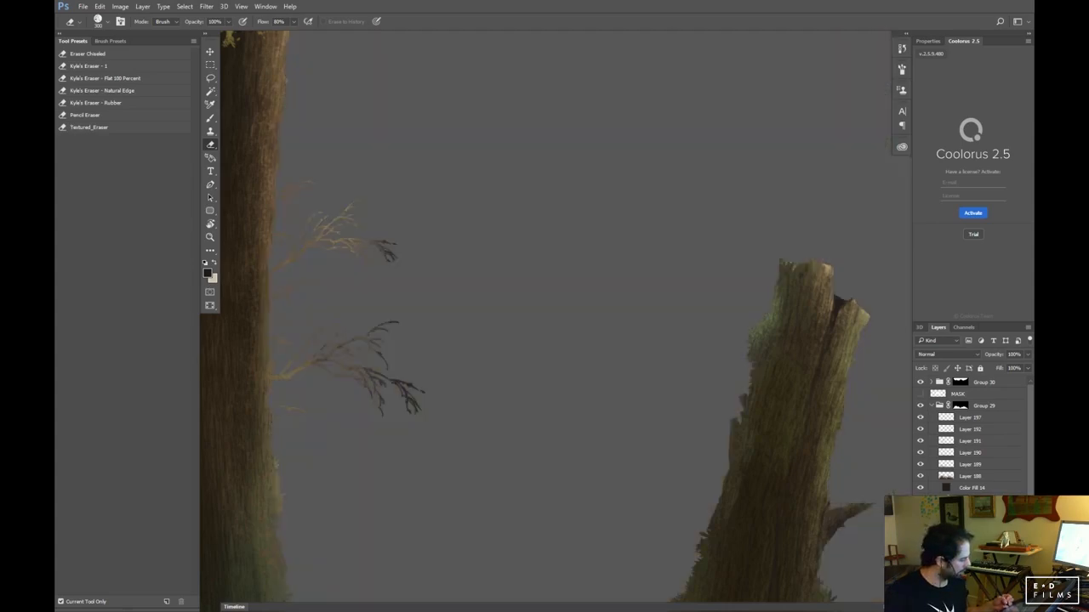
click(750, 495)
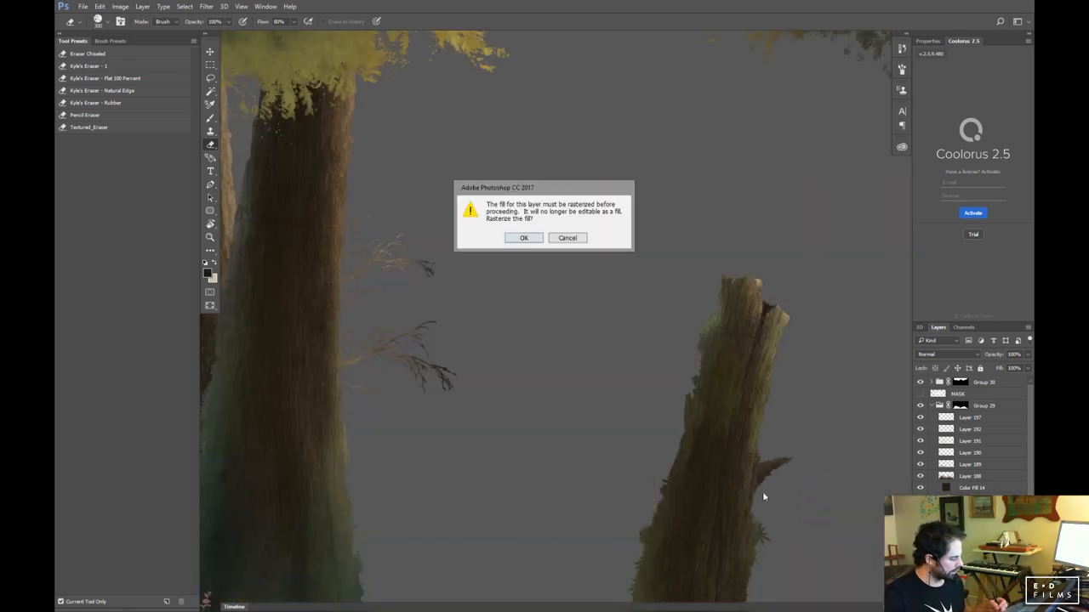
click(567, 239)
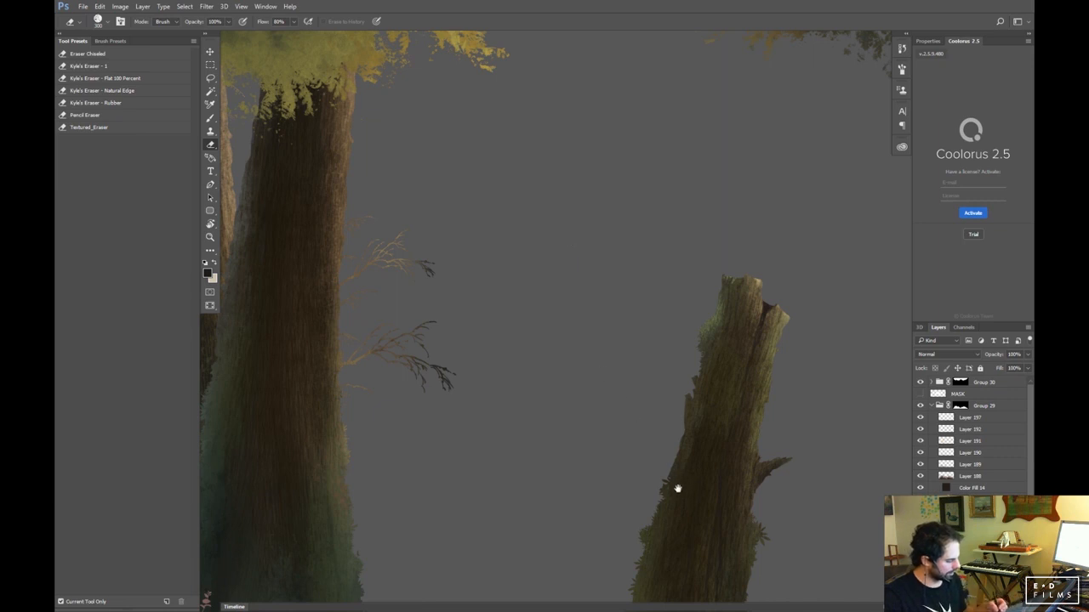
Collapse Group 29 and hide it together with Group 9, leaving the trees of Group 10 isolated
drag(677, 489, 659, 372)
key(x)
drag(716, 515, 849, 566)
drag(573, 440, 722, 476)
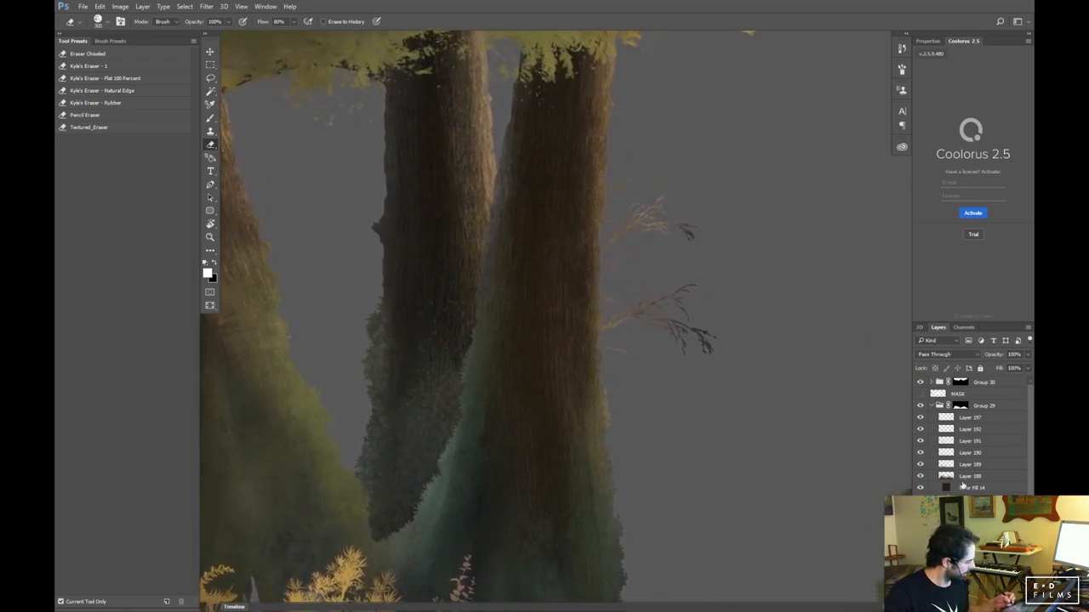
click(931, 406)
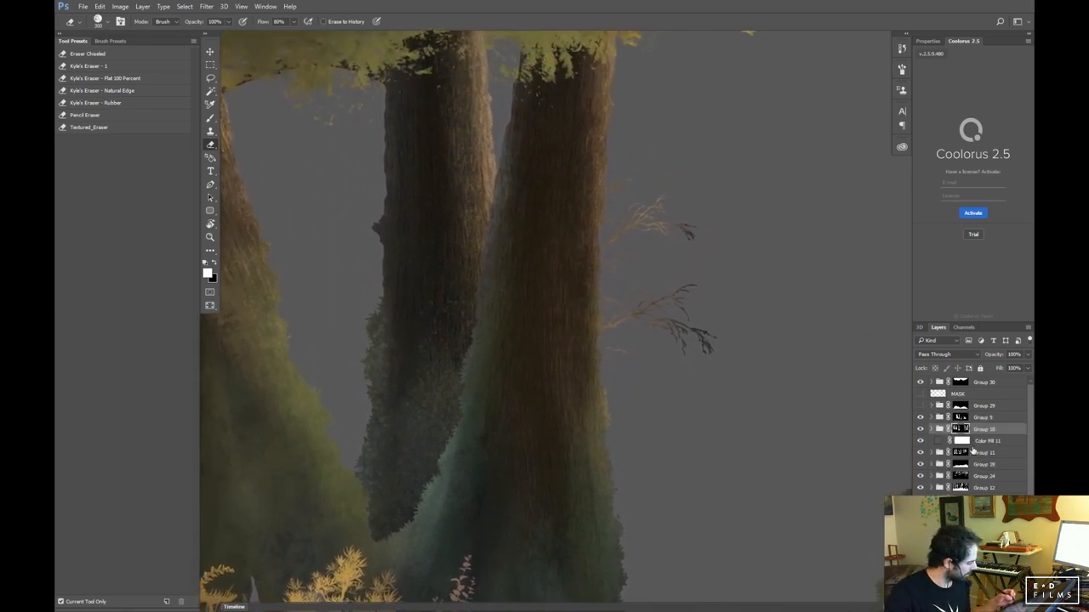
click(920, 417)
click(921, 423)
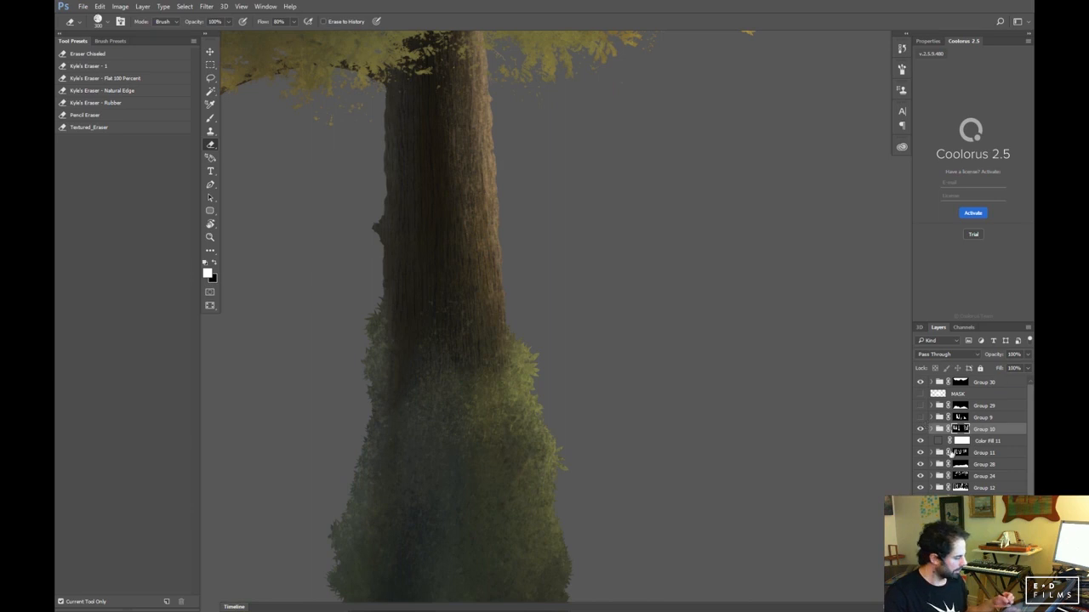
Hide Group 30 and disable Group 10's layer mask to inspect the loose brushwork beneath the tree cut-outs
shift+click(961, 431)
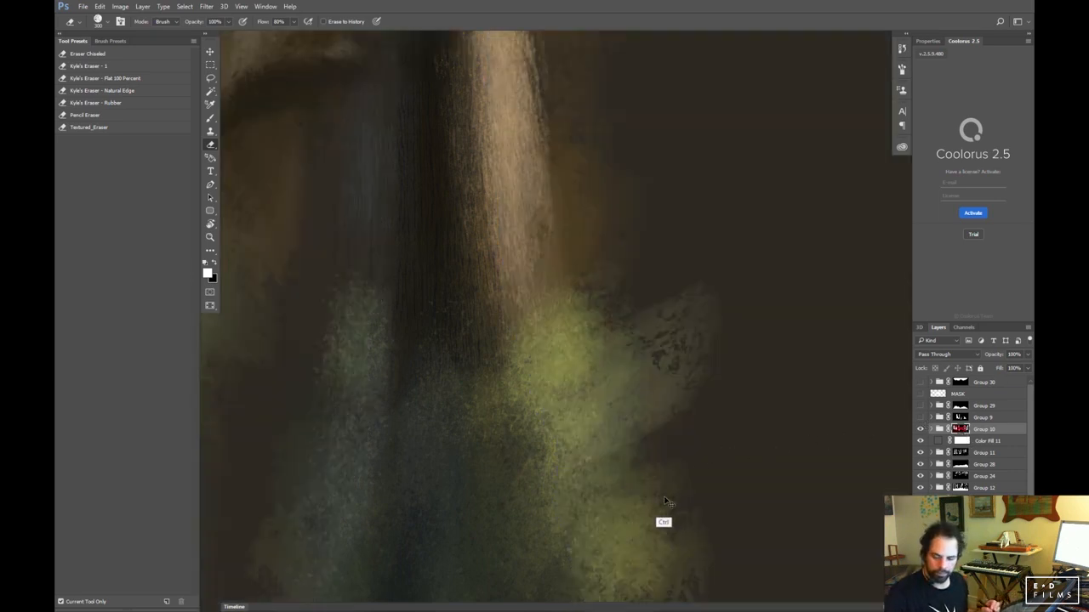
key(ctrl+minus)
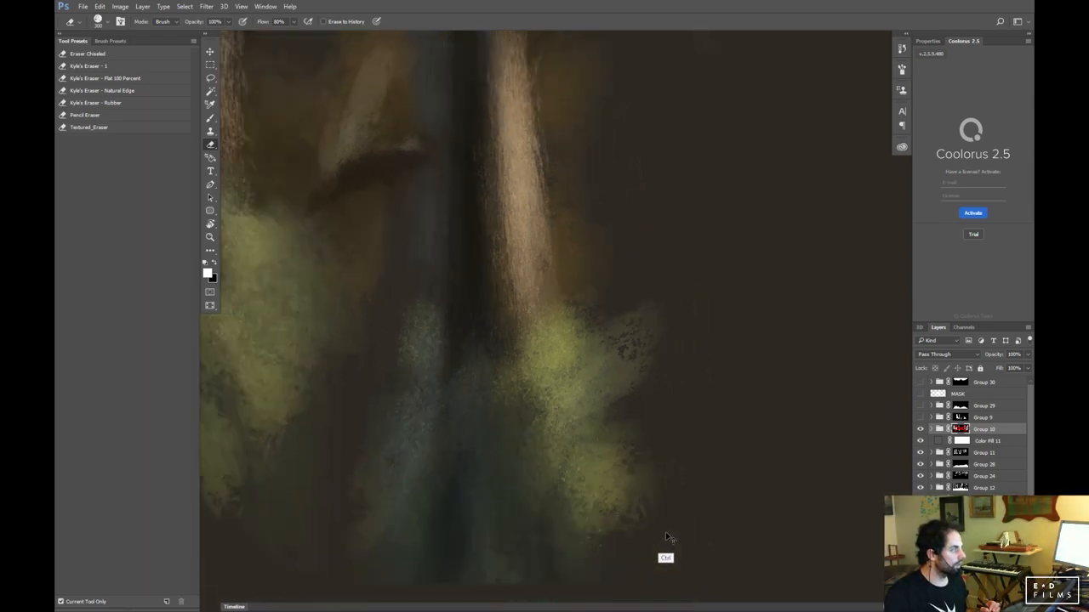
key(ctrl+minus)
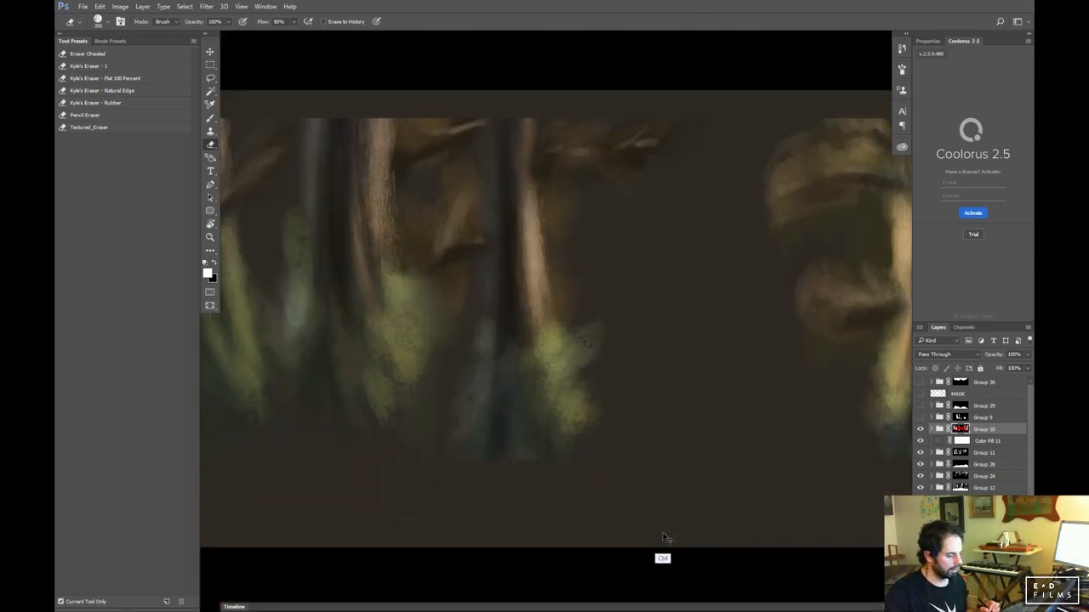
mouse_move(647, 503)
mouse_down()
mouse_move(355, 521)
mouse_move(666, 474)
mouse_move(683, 524)
mouse_up()
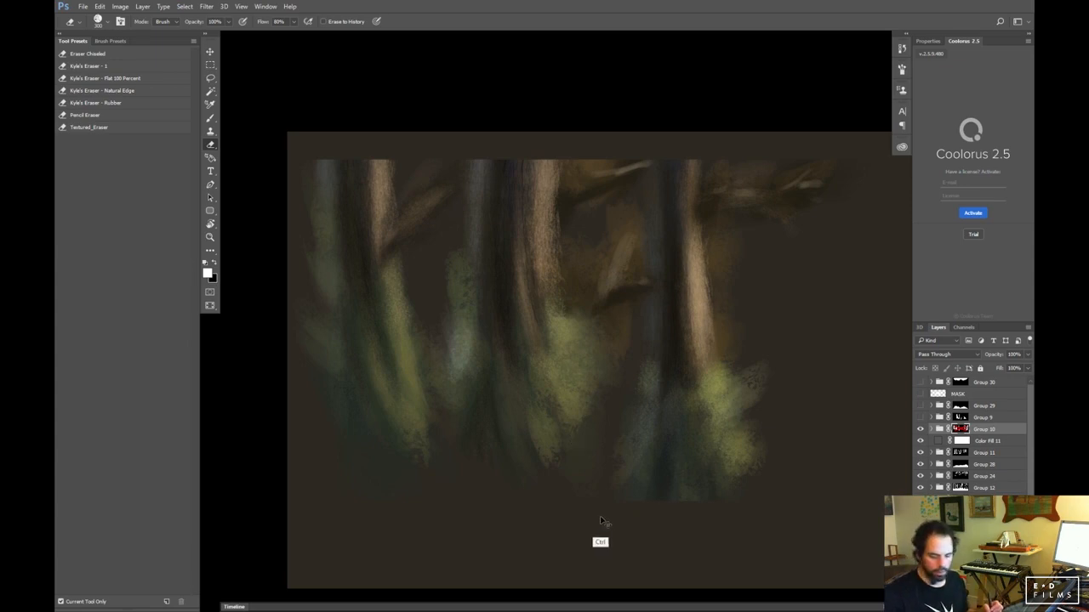
key(ctrl+plus)
key(ctrl+plus)
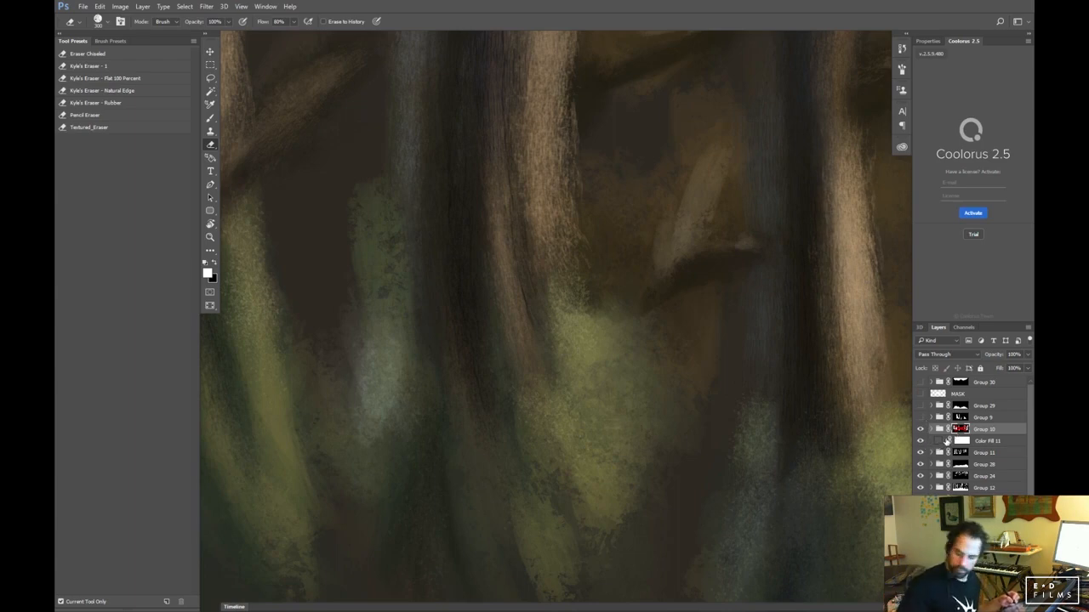
Re-enable Group 10's layer mask and examine the cut-out edges of the mossy trunk up close
shift+click(957, 431)
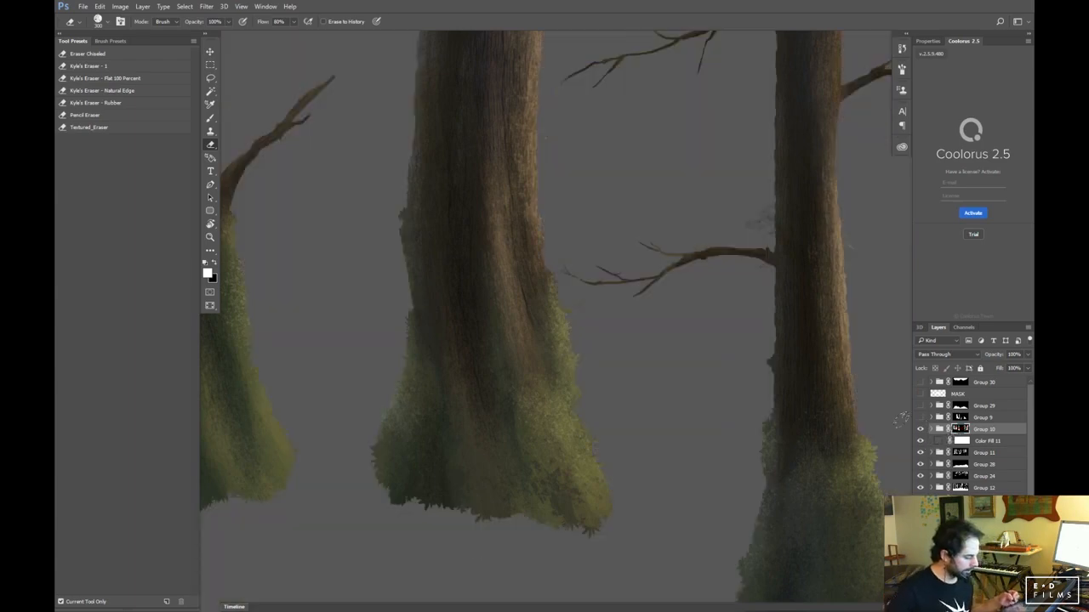
key(ctrl+plus)
key(ctrl+plus)
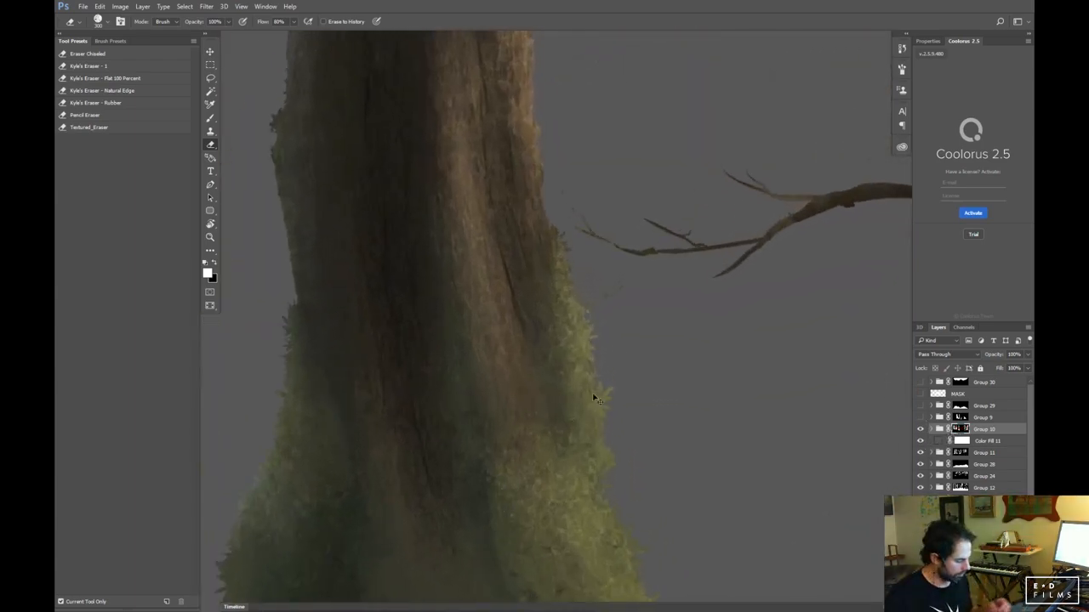
scroll(700, 500, up, 1)
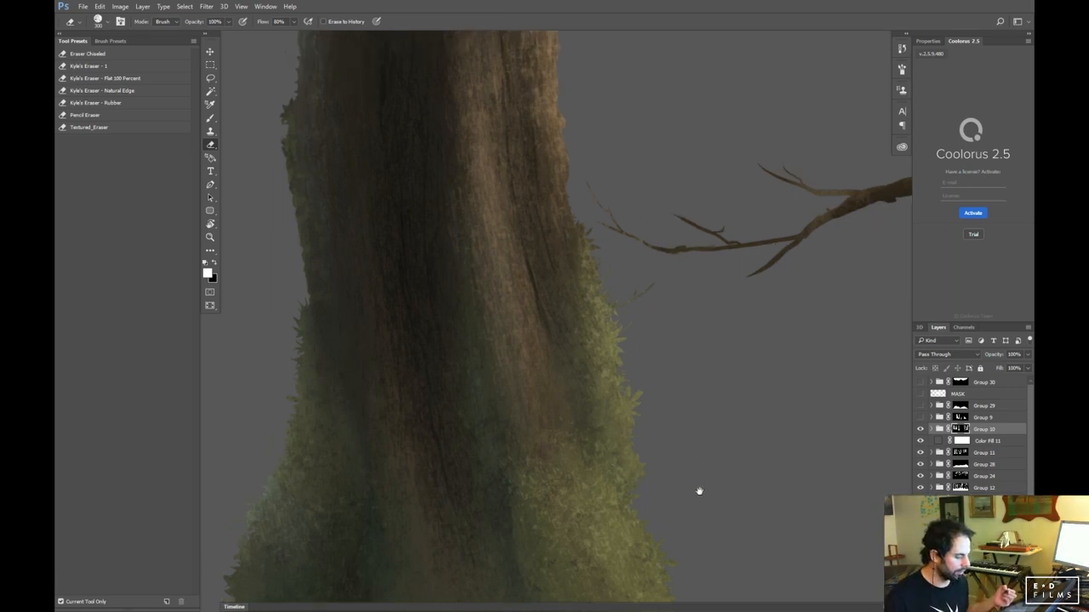
drag(699, 491, 887, 494)
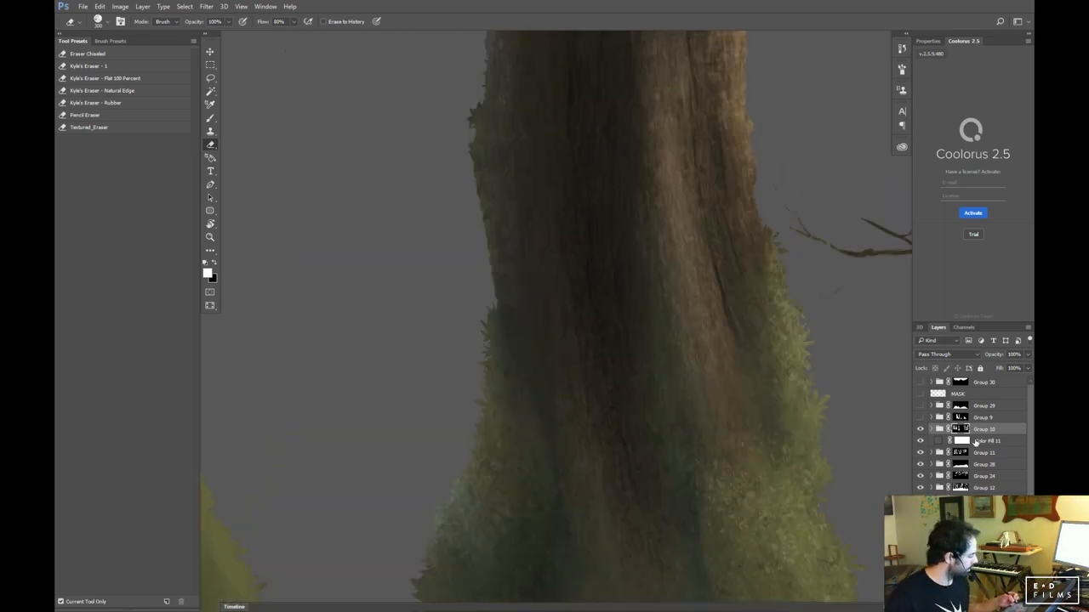
Add a near-black Solid Color fill layer above Layer 63 inside Group 10, turning the masked trees into flat silhouettes
click(974, 441)
click(984, 431)
click(939, 430)
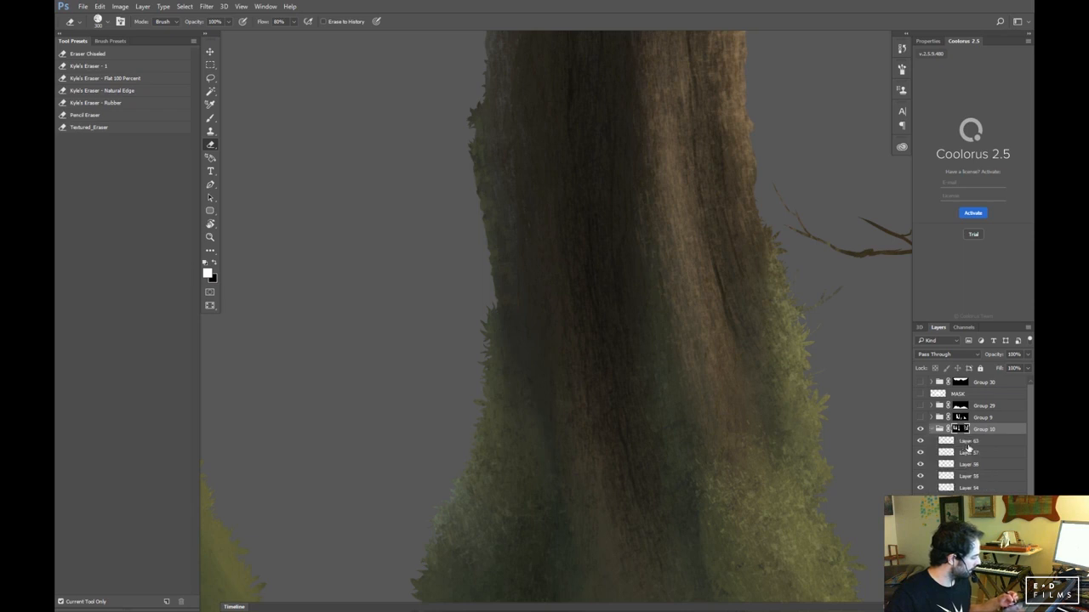
click(970, 441)
click(978, 502)
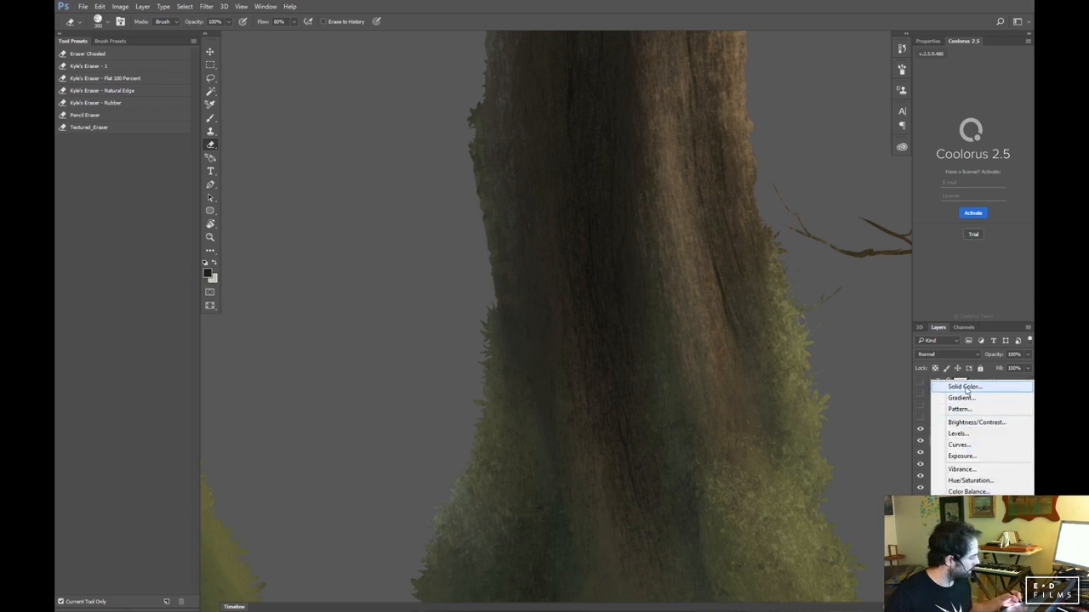
click(951, 385)
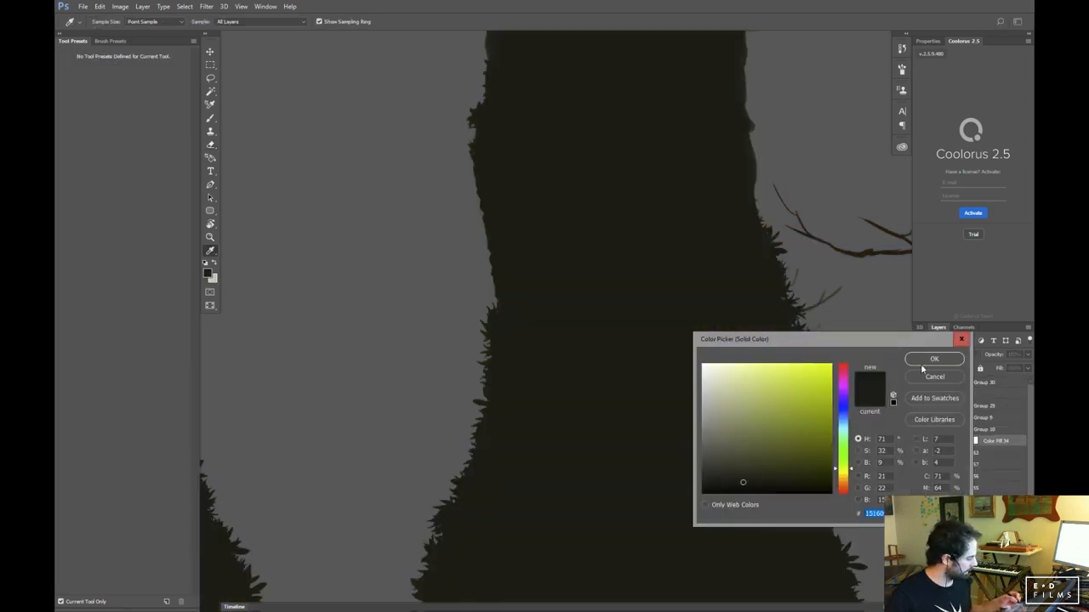
click(928, 362)
key(e)
drag(675, 503, 641, 520)
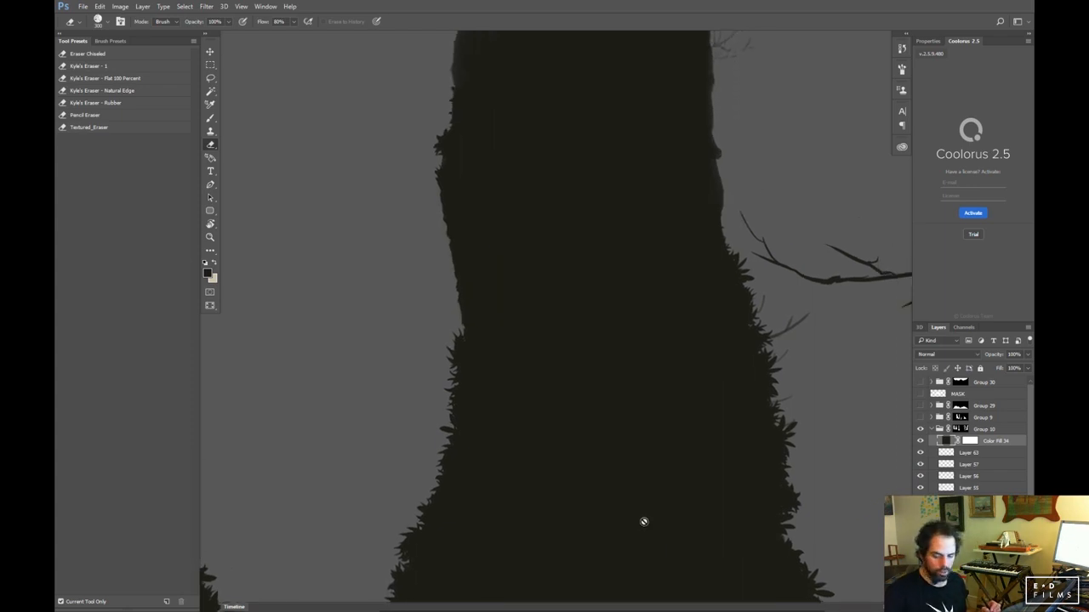
key(ctrl+minus)
key(ctrl+minus)
key(ctrl+minus)
key(ctrl+minus)
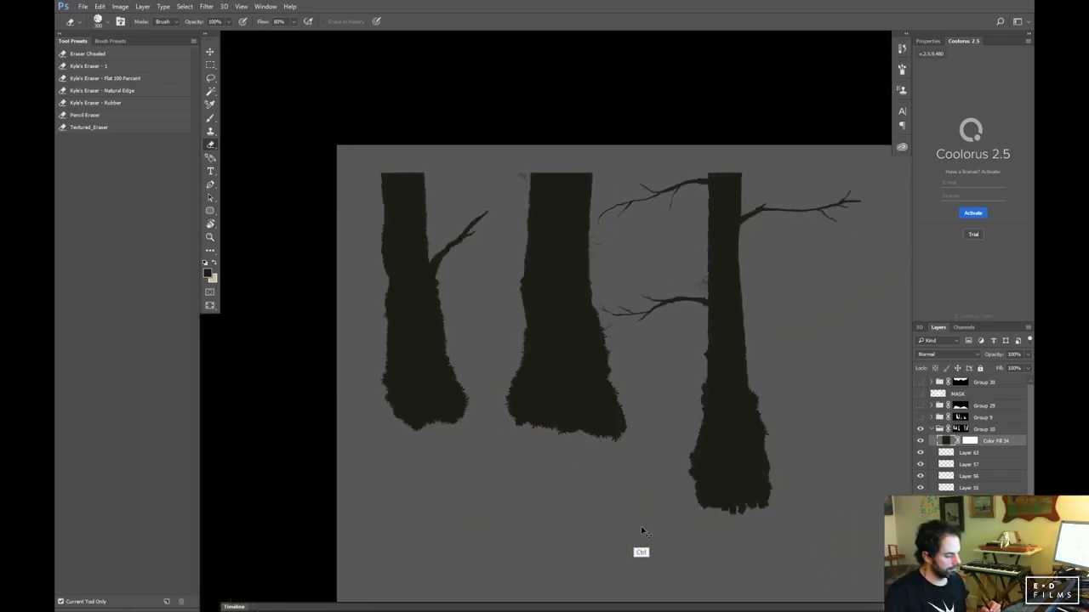
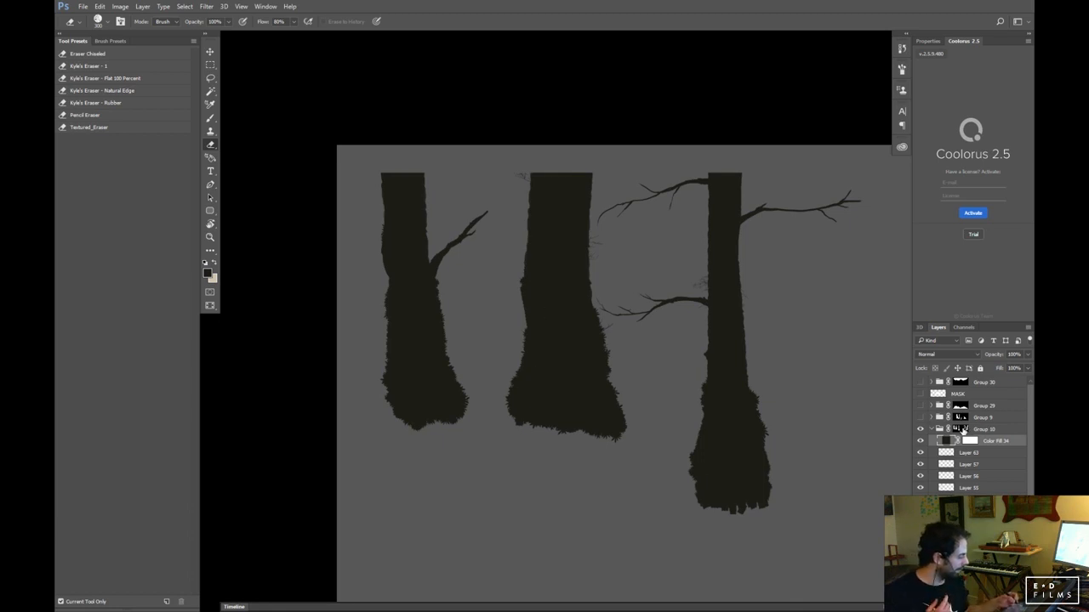
Target Group 10's layer mask and choose the 775 px leafy brush preset for painting on it
click(963, 429)
key(ctrl+plus)
key(ctrl+plus)
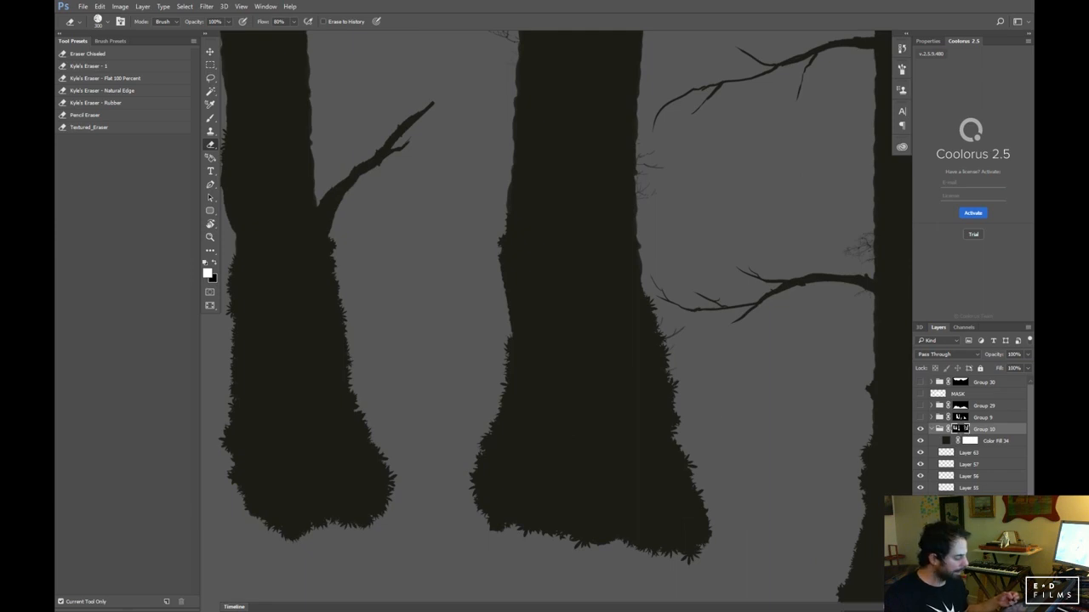
key(b)
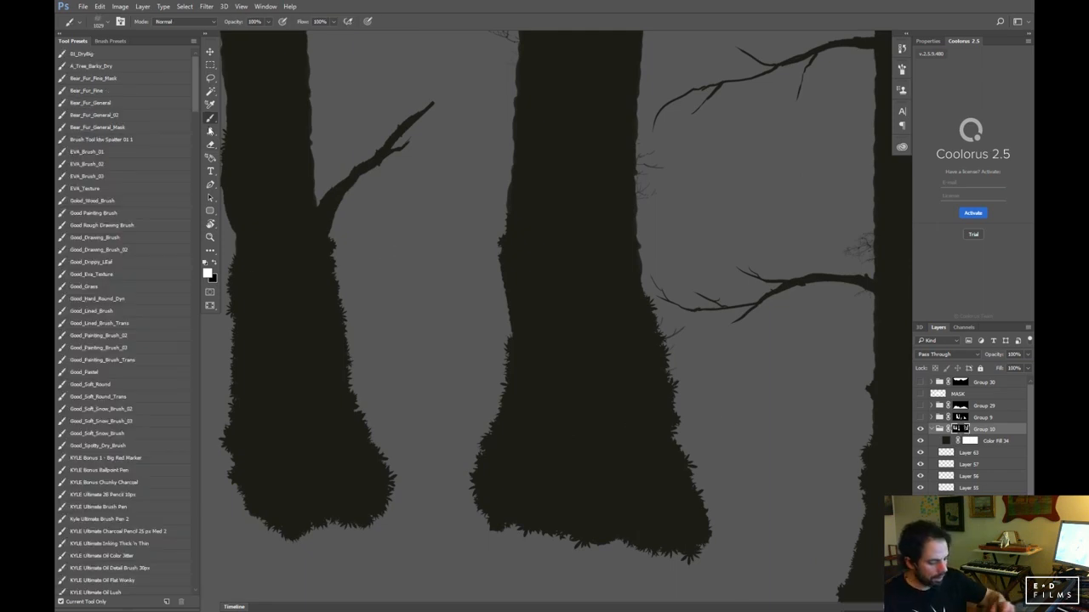
click(110, 41)
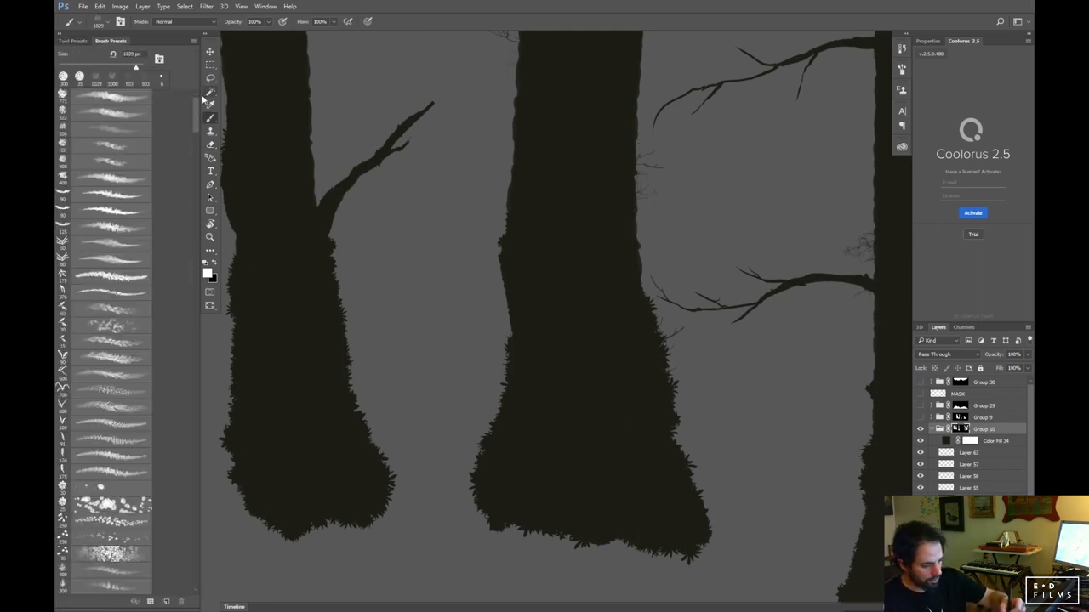
scroll(192, 119, up, 15)
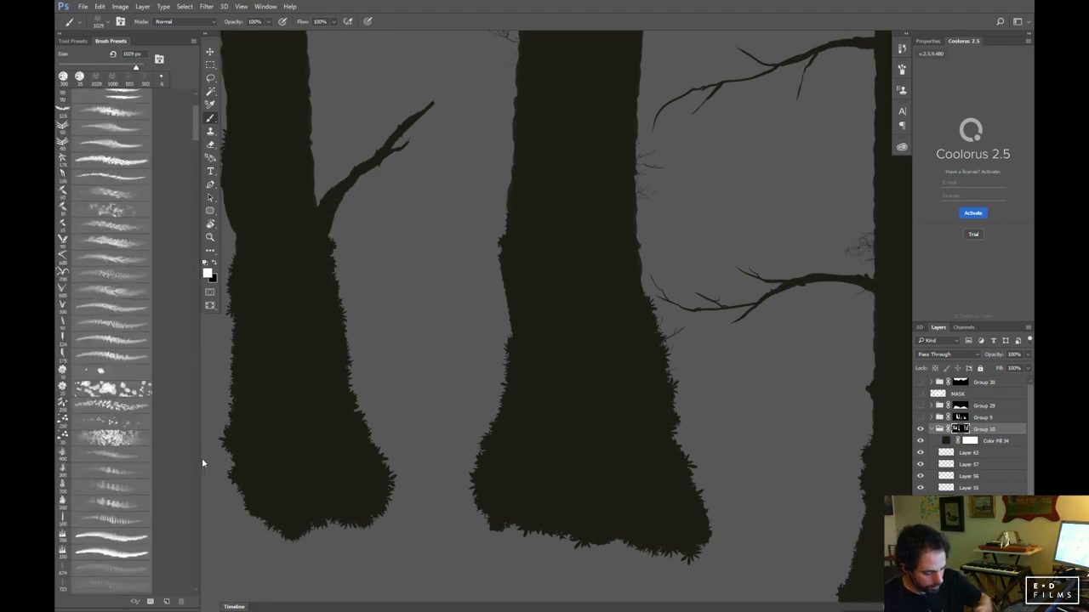
mouse_move(194, 124)
mouse_down()
mouse_move(197, 287)
mouse_move(173, 311)
mouse_up()
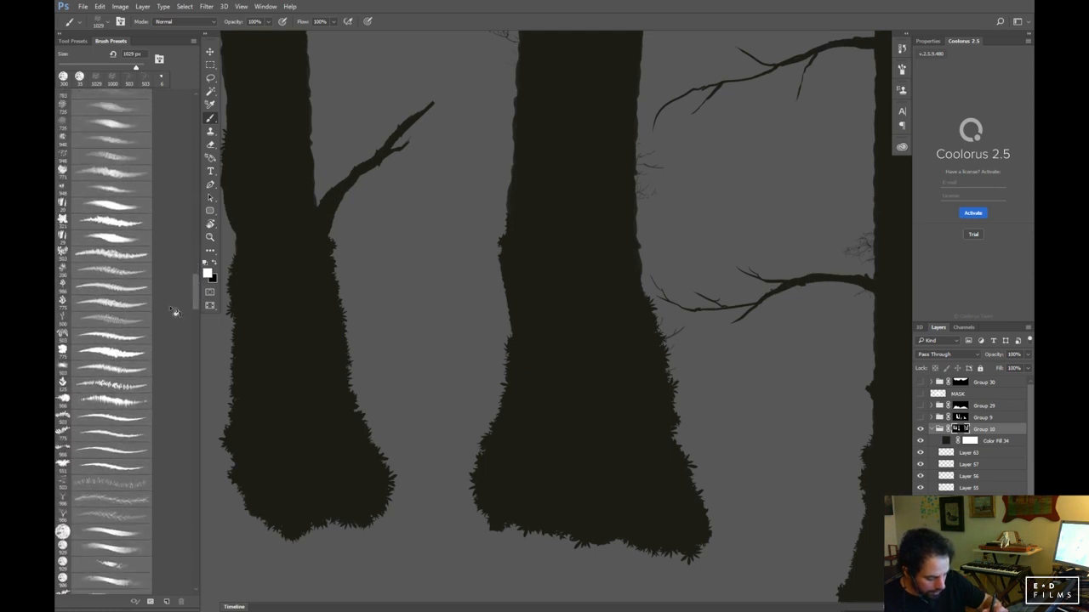
click(124, 350)
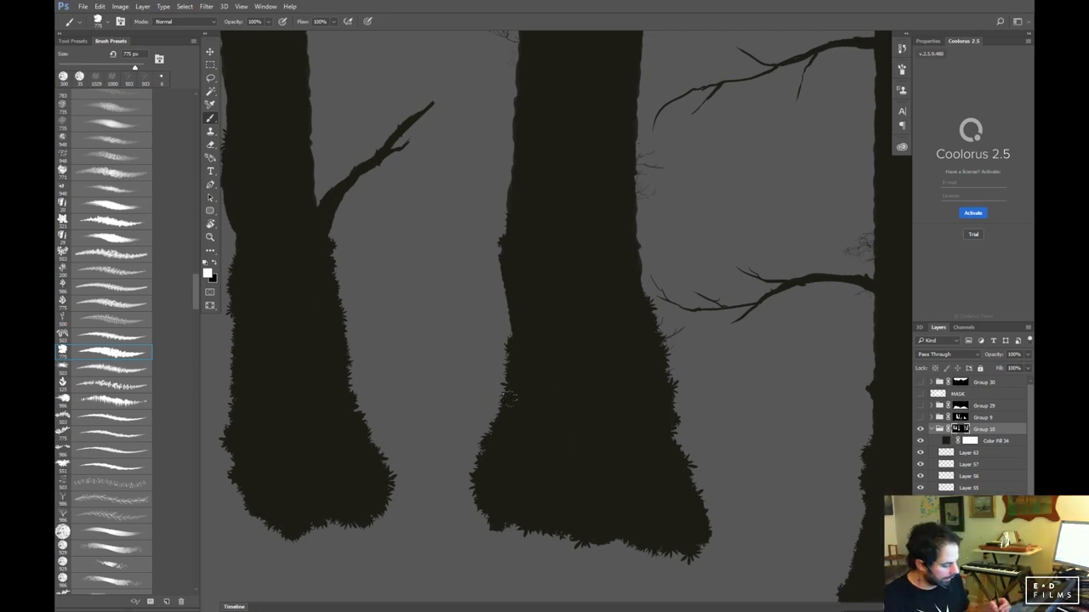
Try painting bushy foliage onto the mask along the middle trunk's left edge, undoing each test stroke
mouse_move(477, 382)
mouse_down()
mouse_move(483, 430)
mouse_move(464, 497)
mouse_up()
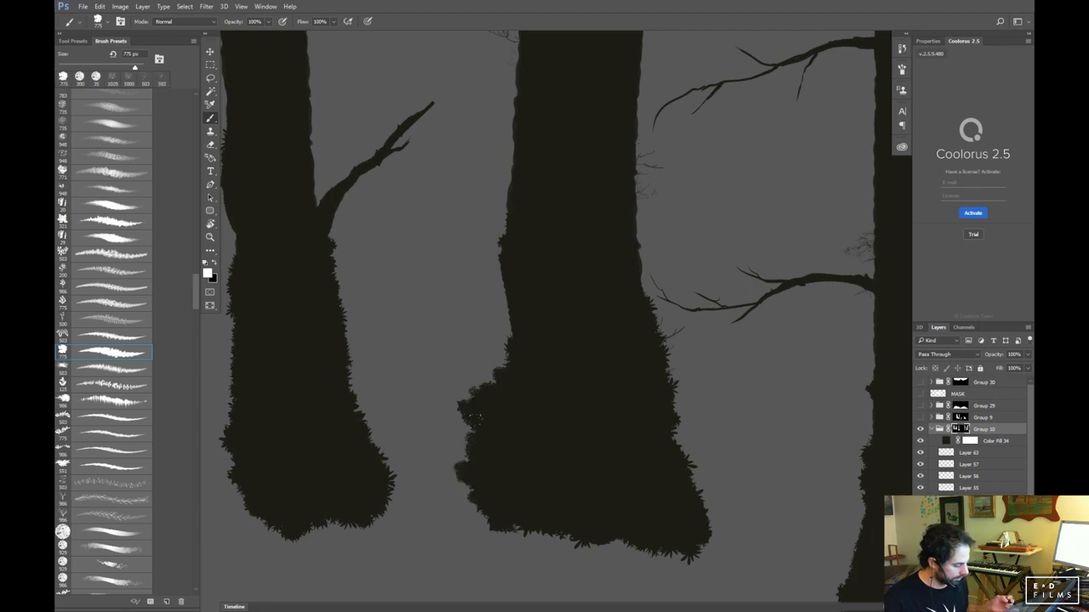
key(ctrl+z)
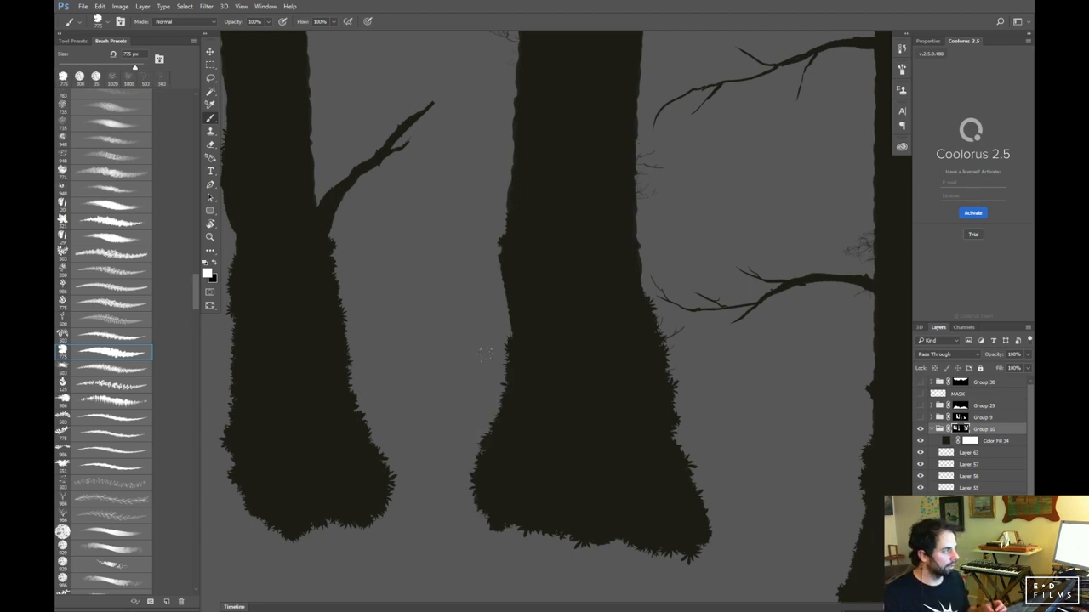
mouse_move(474, 348)
mouse_down()
mouse_move(461, 373)
mouse_move(481, 363)
mouse_move(479, 329)
mouse_up()
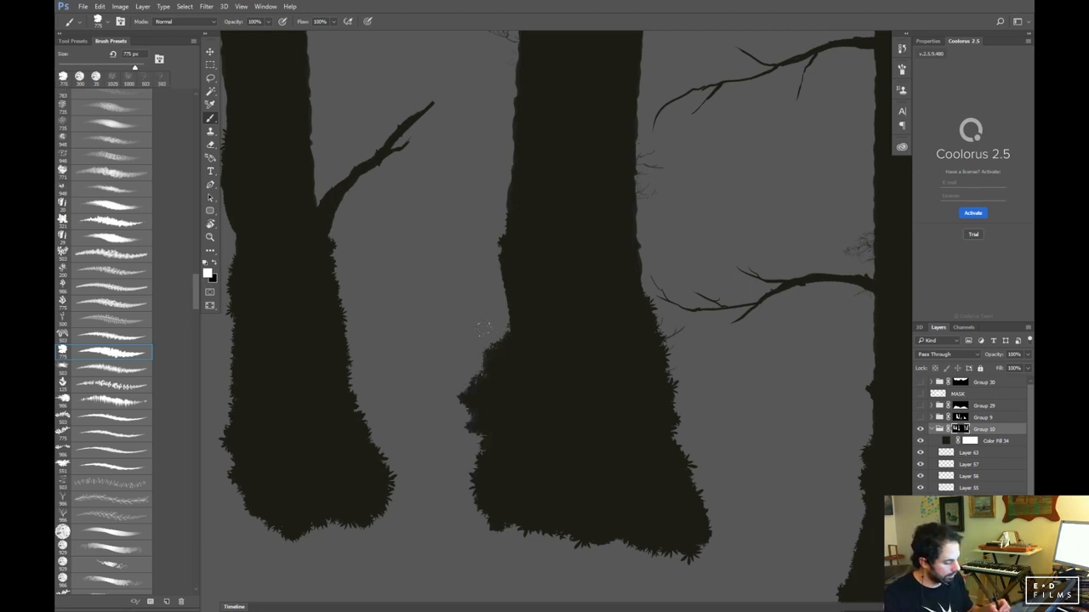
key(ctrl+z)
mouse_move(540, 385)
mouse_down()
mouse_move(494, 395)
mouse_move(501, 376)
mouse_move(485, 433)
mouse_move(473, 434)
mouse_move(474, 475)
mouse_move(498, 392)
mouse_move(520, 333)
mouse_up()
key(ctrl+z)
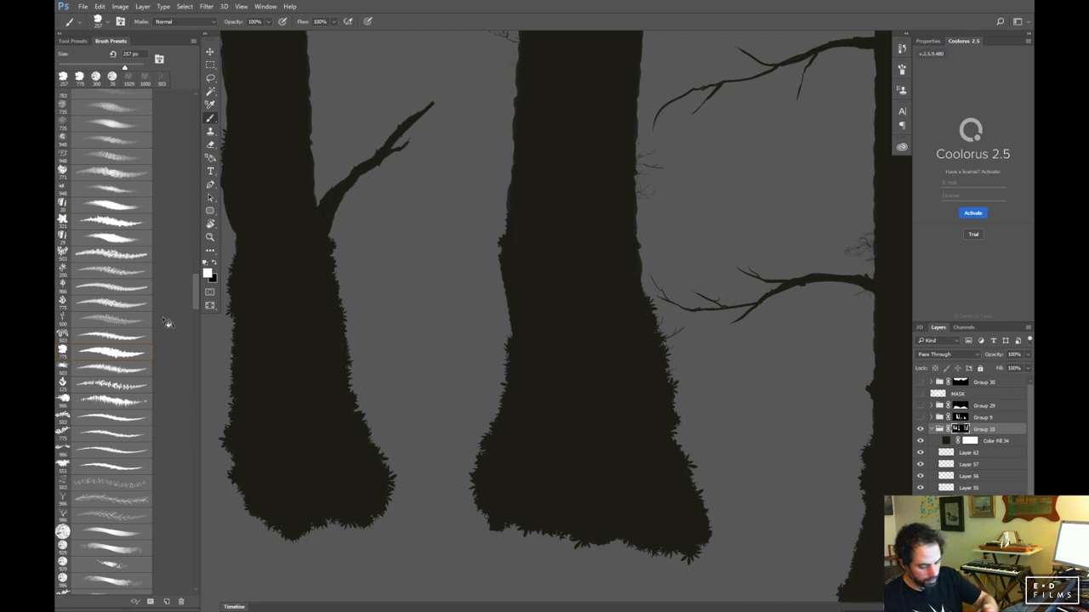
Try the 503 px foliage brush on the middle trunk's lower left edge and undo the stroke
click(124, 372)
mouse_move(489, 403)
mouse_down()
mouse_move(514, 411)
mouse_move(482, 445)
mouse_up()
key(ctrl+z)
Paint a small leafy sprig into Group 10's mask at the middle trunk's lower left edge with the 125 px leaf brush
click(127, 385)
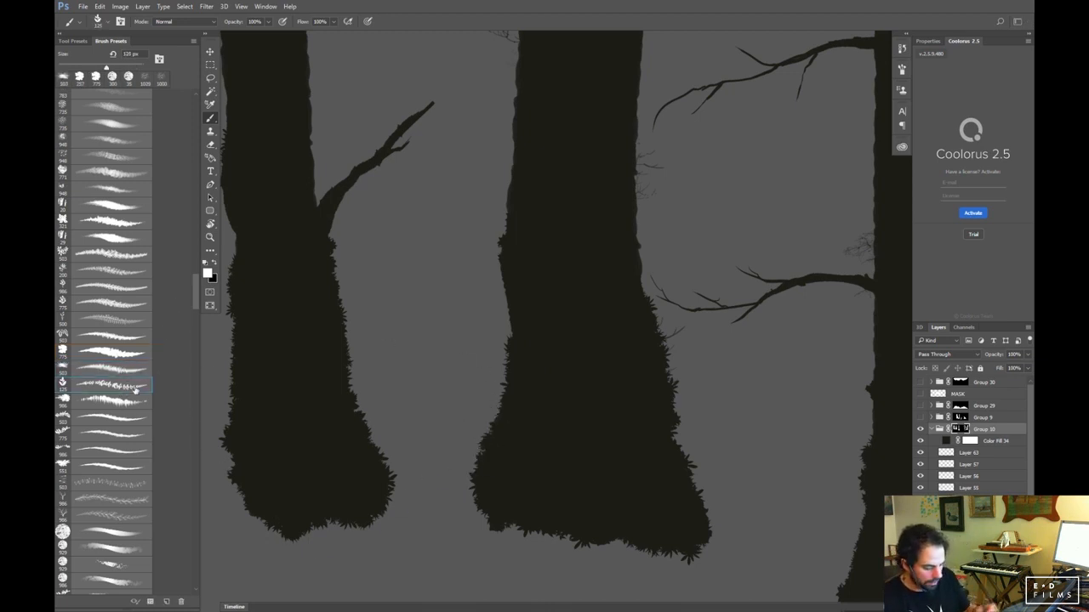
mouse_move(486, 438)
mouse_down()
mouse_move(502, 411)
mouse_move(514, 424)
mouse_up()
key(ctrl+z)
mouse_move(486, 349)
mouse_down()
mouse_move(493, 427)
mouse_move(474, 396)
mouse_move(496, 452)
mouse_move(466, 425)
mouse_up()
Try enabling Transfer in the leaf brush's settings, then turn it off again and close the settings
click(902, 70)
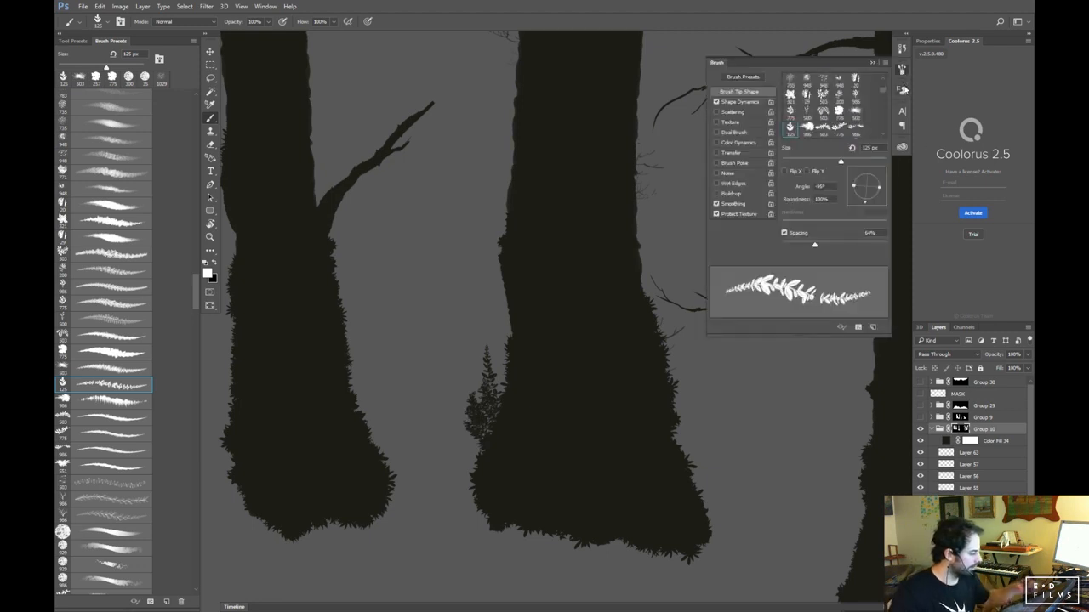
click(717, 154)
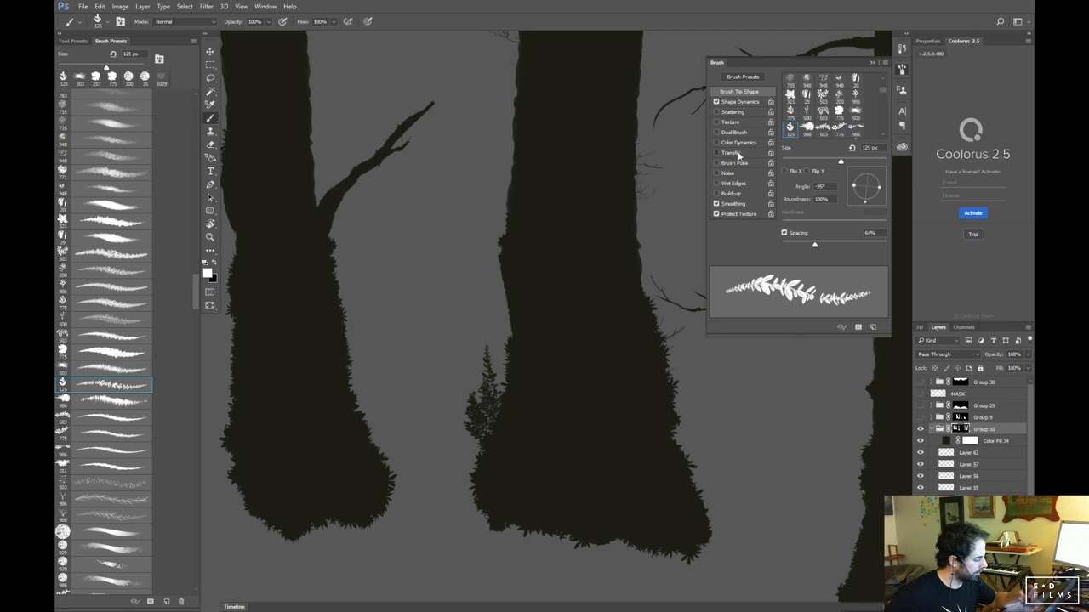
click(734, 153)
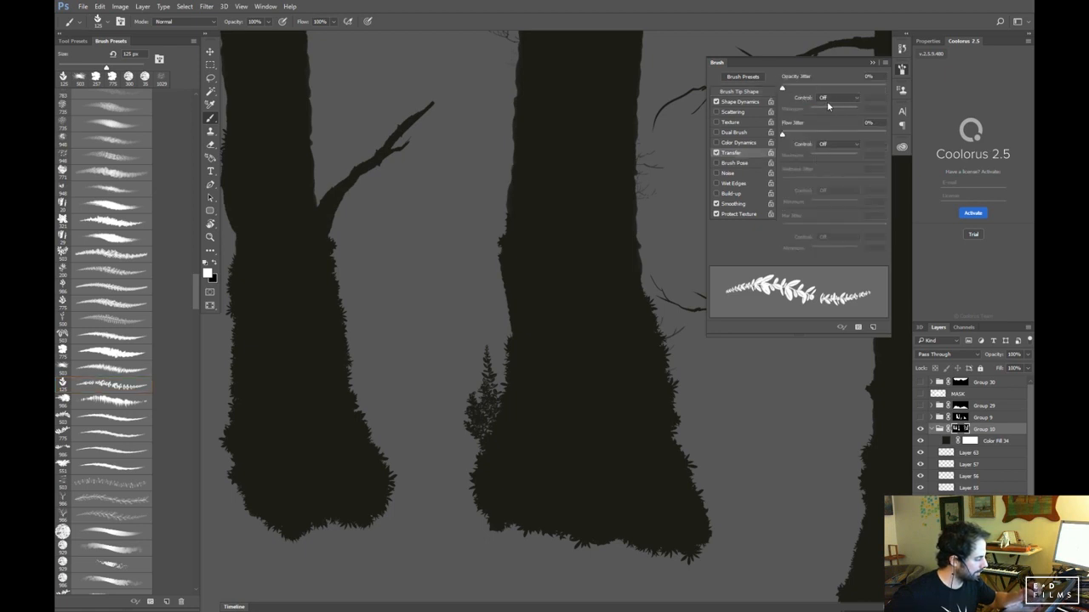
click(716, 153)
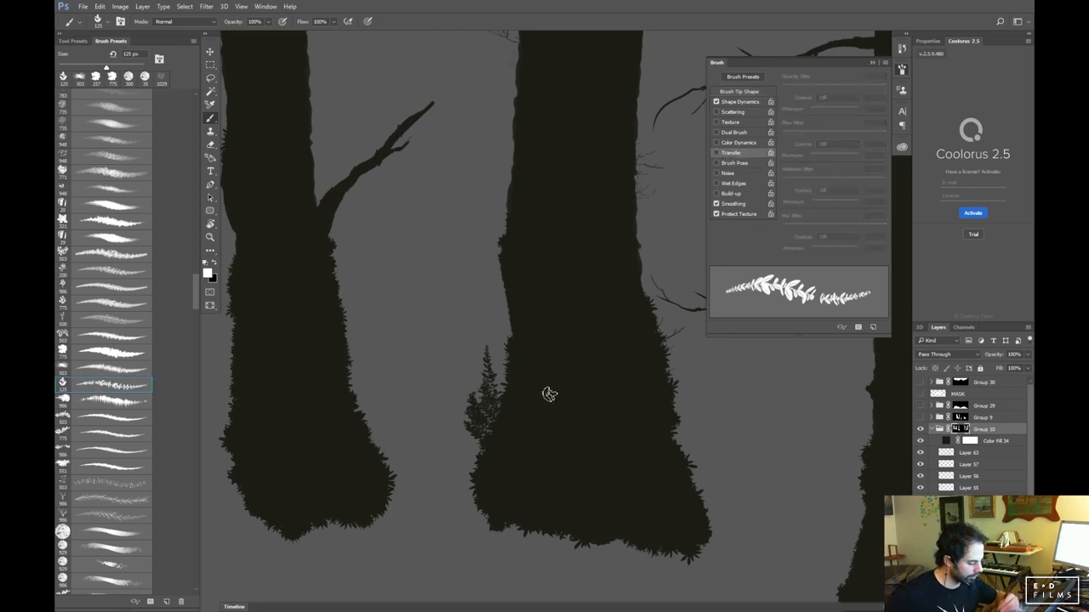
click(872, 65)
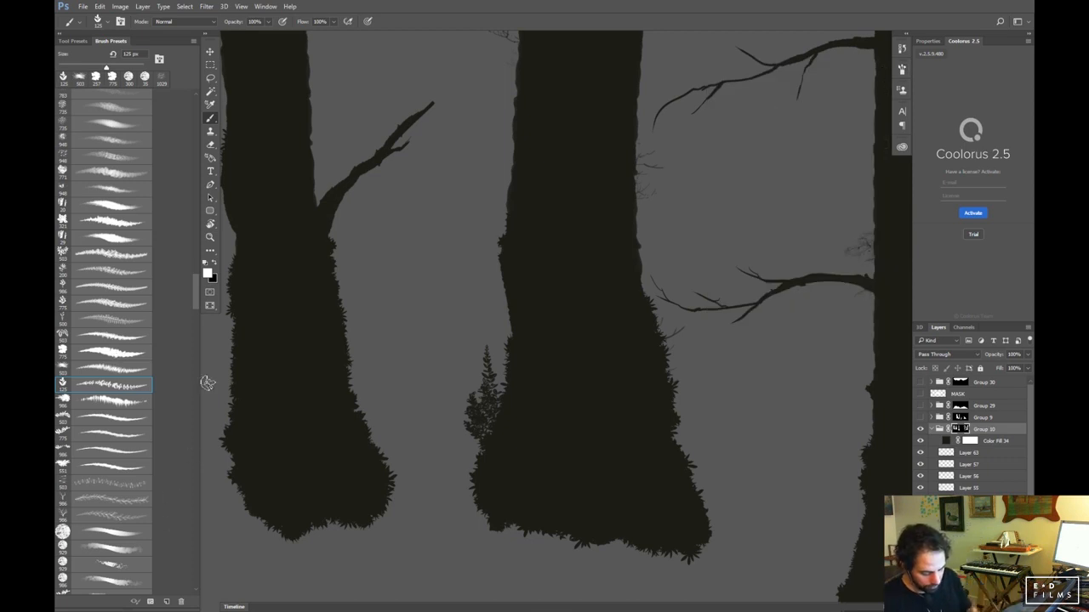
Build up semi-transparent foliage left of the middle trunk on the mask with the 986 px hanging-leaf brush at 50% opacity
mouse_move(196, 293)
mouse_down()
mouse_move(201, 314)
mouse_move(207, 286)
mouse_move(199, 302)
mouse_up()
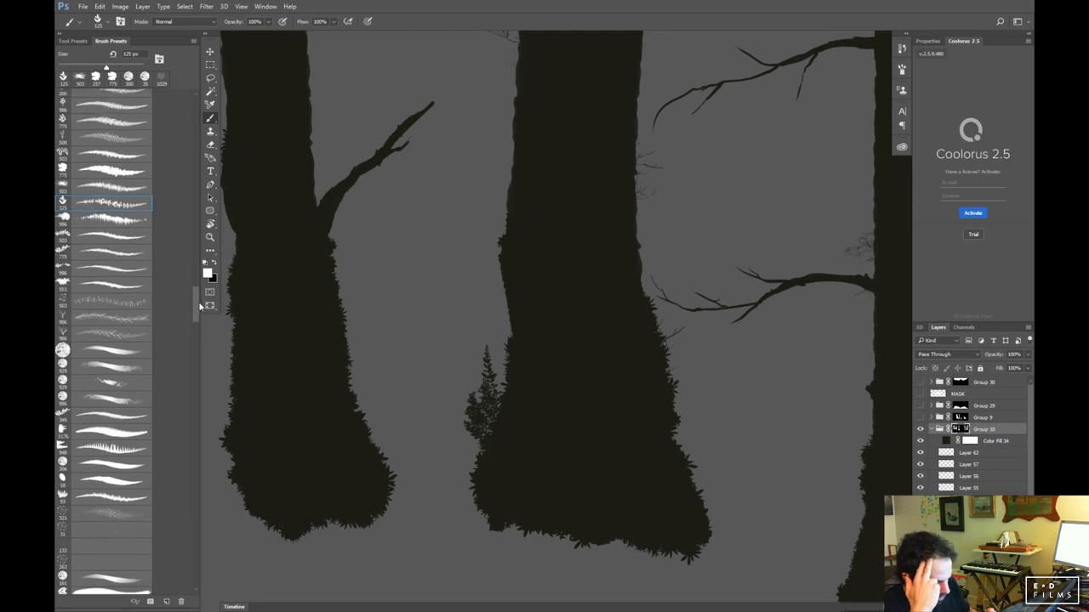
click(110, 220)
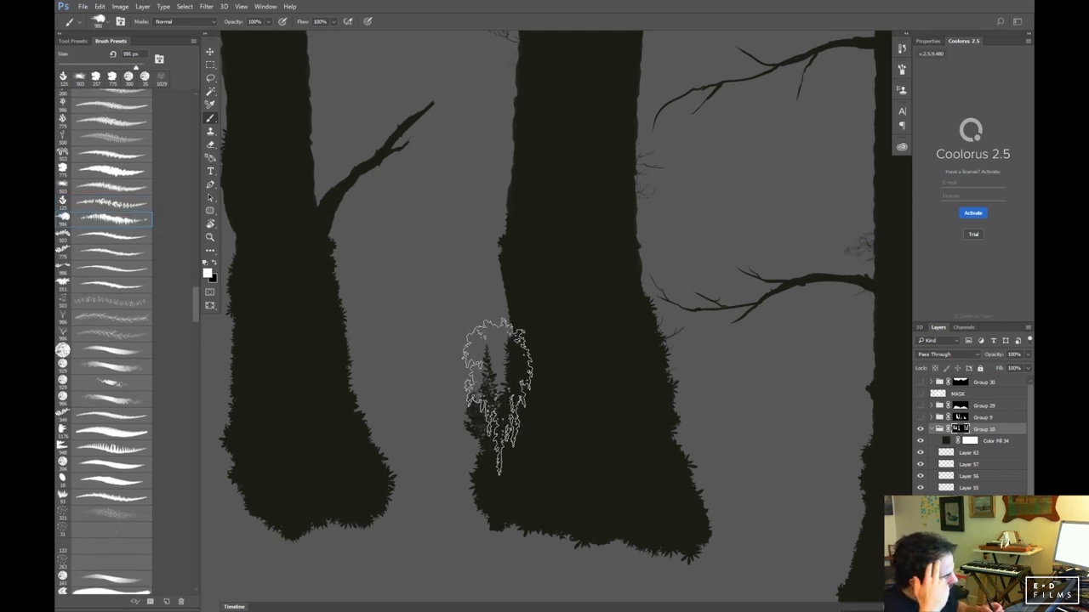
key(5)
drag(519, 386, 518, 451)
key(ctrl+z)
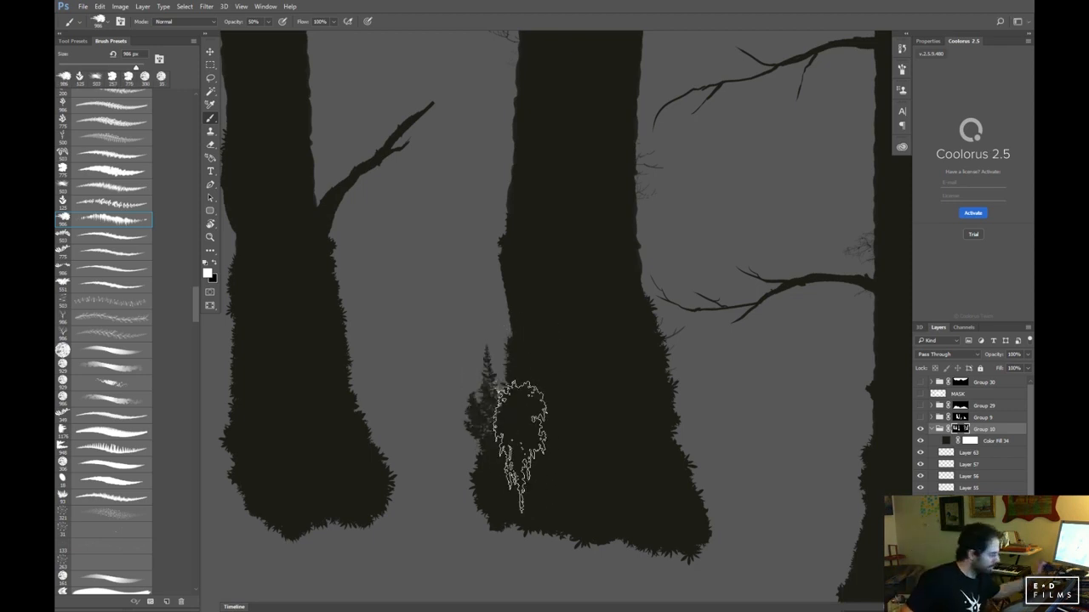
mouse_move(466, 393)
mouse_down()
mouse_move(419, 401)
mouse_move(449, 340)
mouse_move(443, 369)
mouse_move(502, 333)
mouse_move(482, 296)
mouse_up()
mouse_move(515, 367)
mouse_down()
mouse_move(473, 385)
mouse_move(474, 419)
mouse_move(495, 410)
mouse_move(493, 352)
mouse_move(506, 371)
mouse_move(517, 355)
mouse_move(491, 311)
mouse_up()
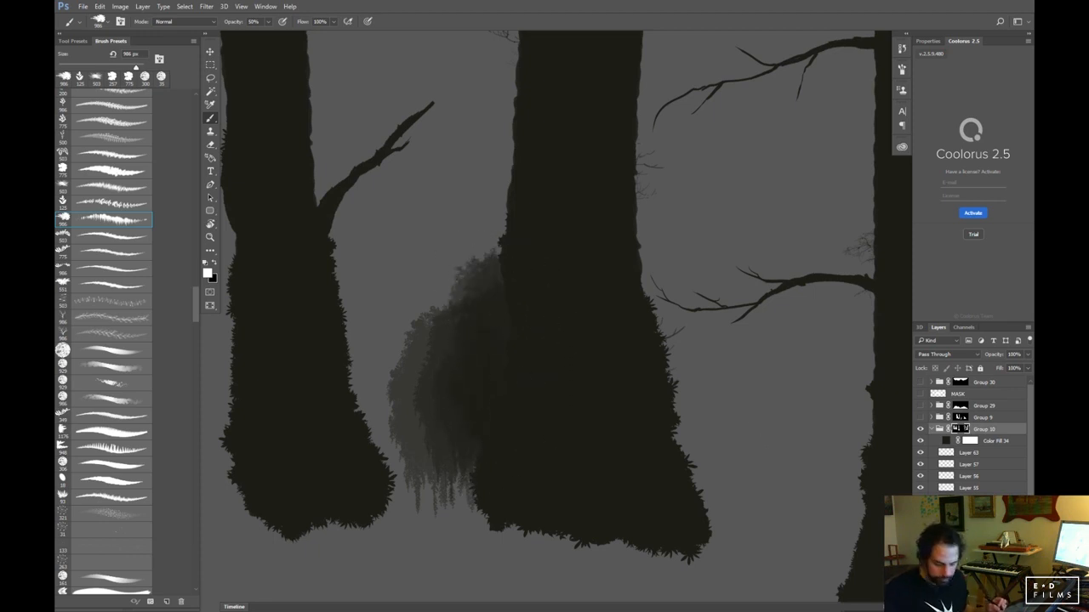
Collapse Group 10, make Group 29's golden undergrowth visible and move Group 10 above it in the layer stack
click(938, 430)
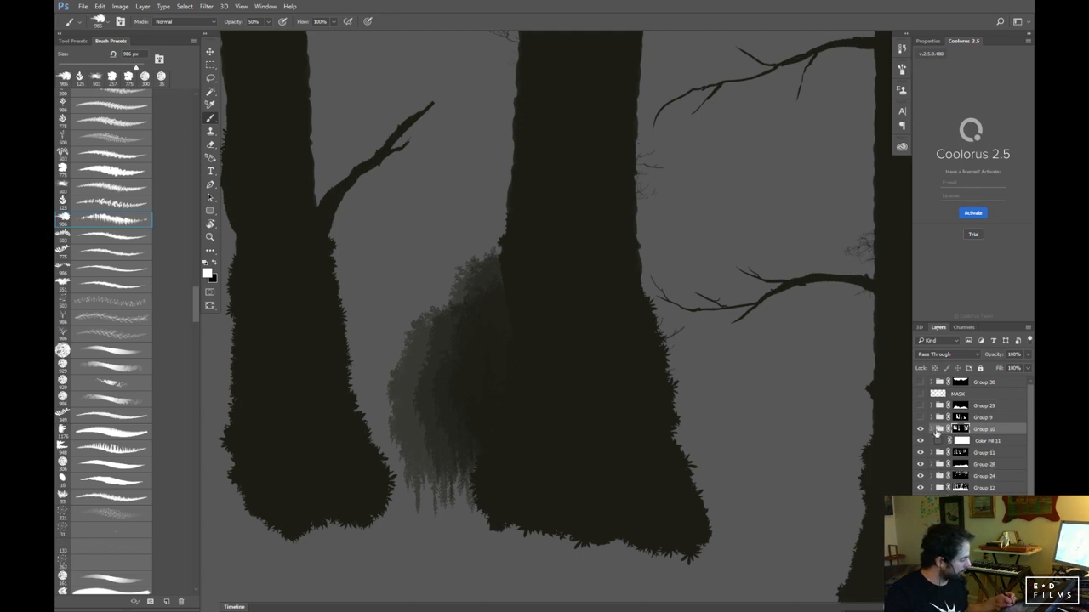
click(920, 406)
drag(978, 418, 983, 400)
drag(635, 451, 601, 329)
key(v)
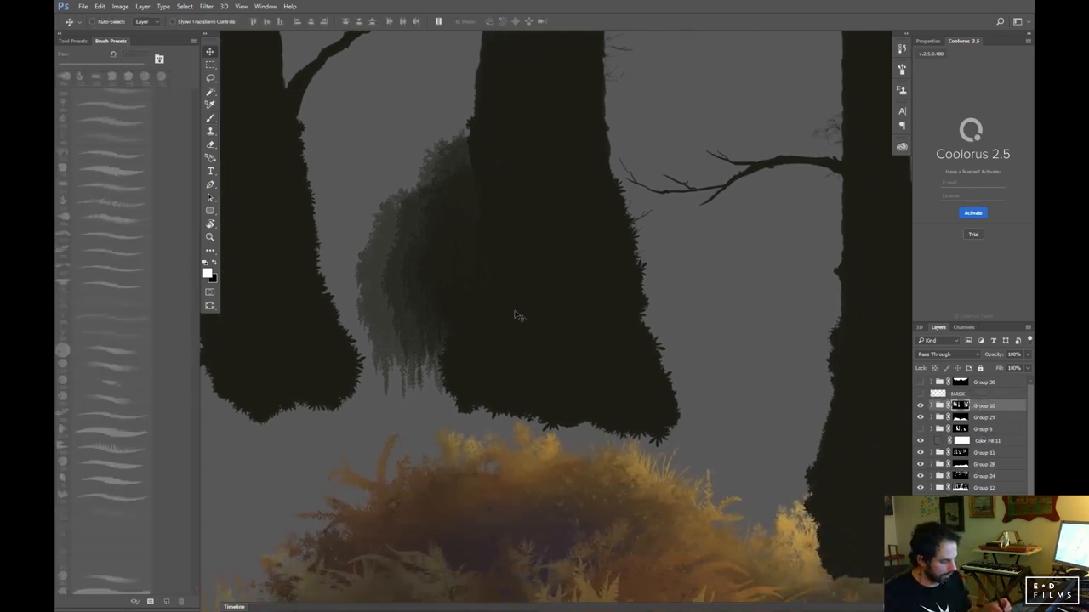
Try to shift the trees downward, undo the move and return Group 10 beneath Group 9
drag(535, 377, 566, 479)
key(ctrl+z)
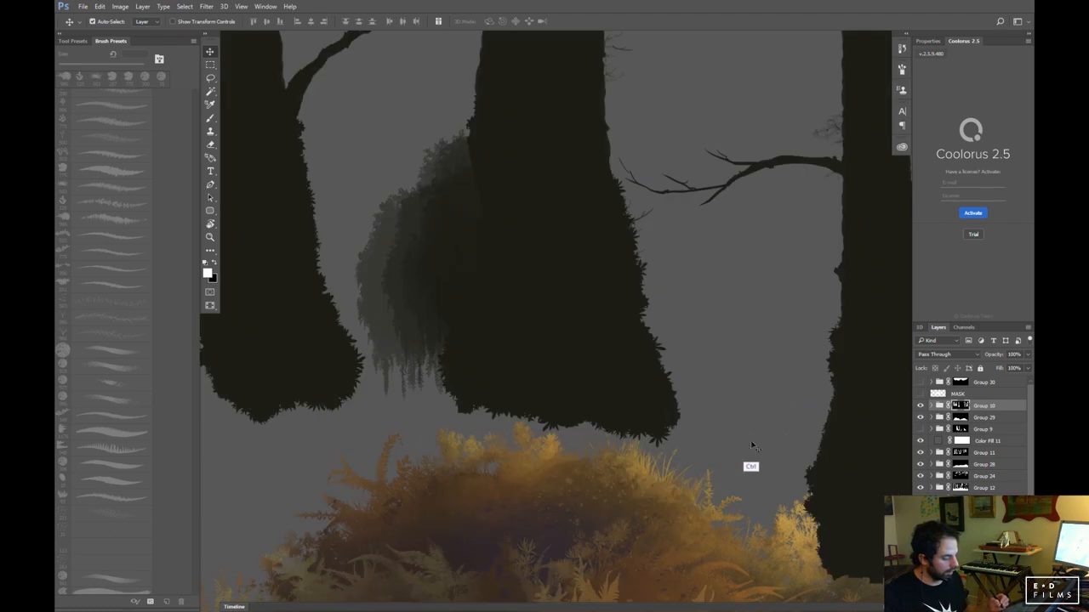
key(ctrl+bracketleft)
key(ctrl+bracketleft)
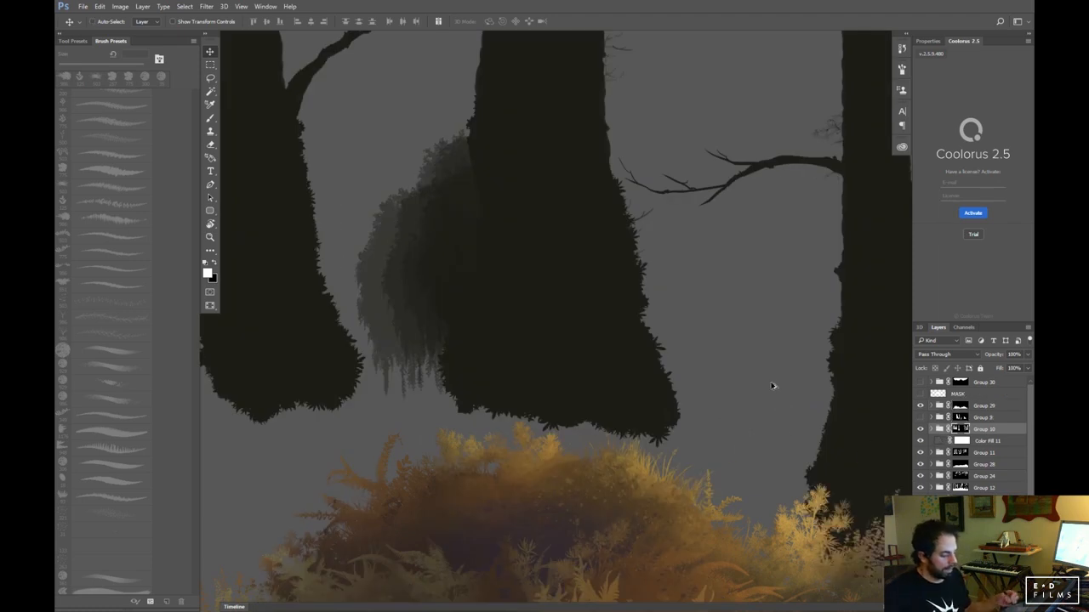
Step back through the history until the semi-transparent foliage is removed, keeping the small sprig beside the middle trunk
key(ctrl+alt+z)
key(ctrl+alt+z)
key(ctrl+alt+z)
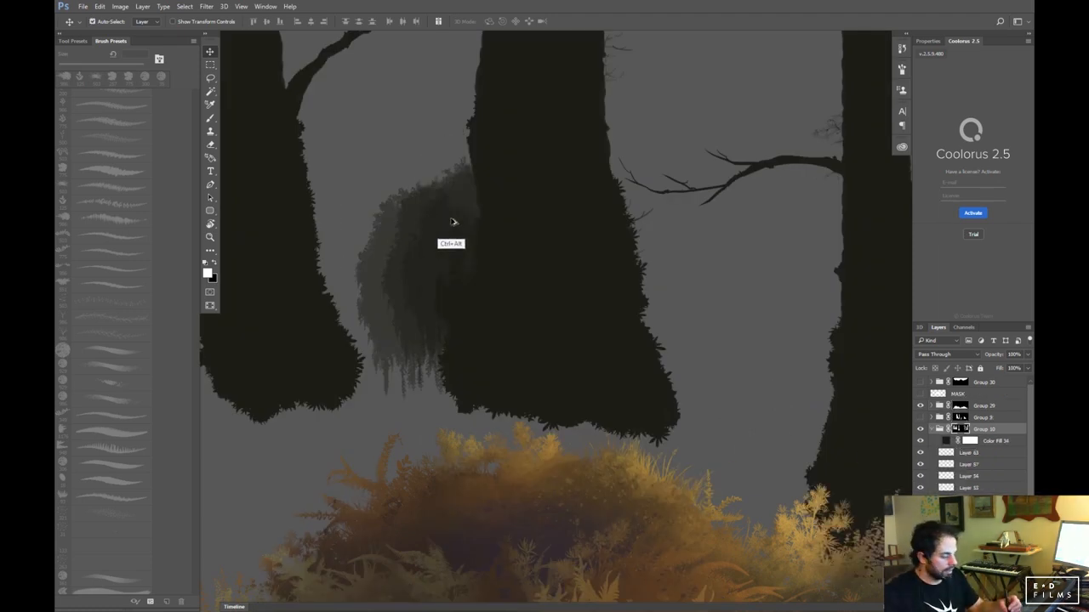
key(ctrl+alt+z)
key(ctrl+alt+z)
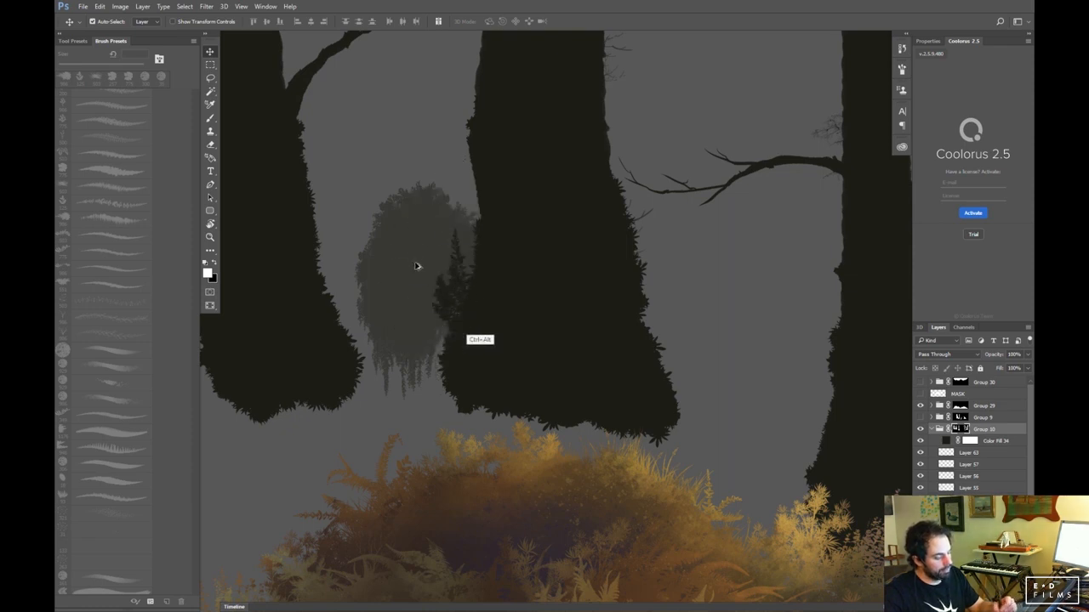
key(ctrl+alt+z)
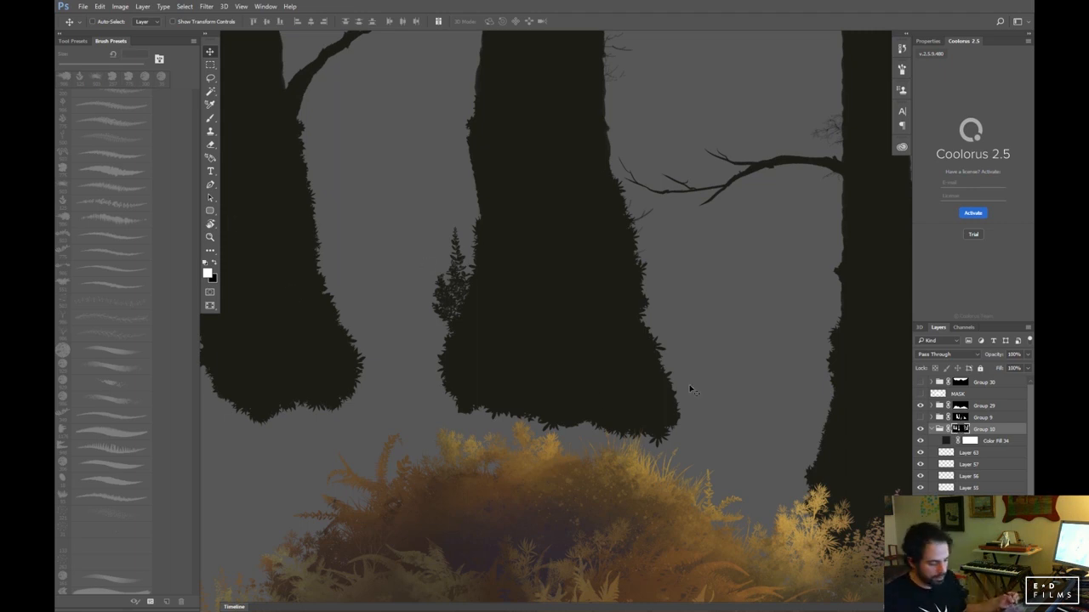
Choose the bare-twig brush, size it to 464 px and review its Shape Dynamics settings
key(b)
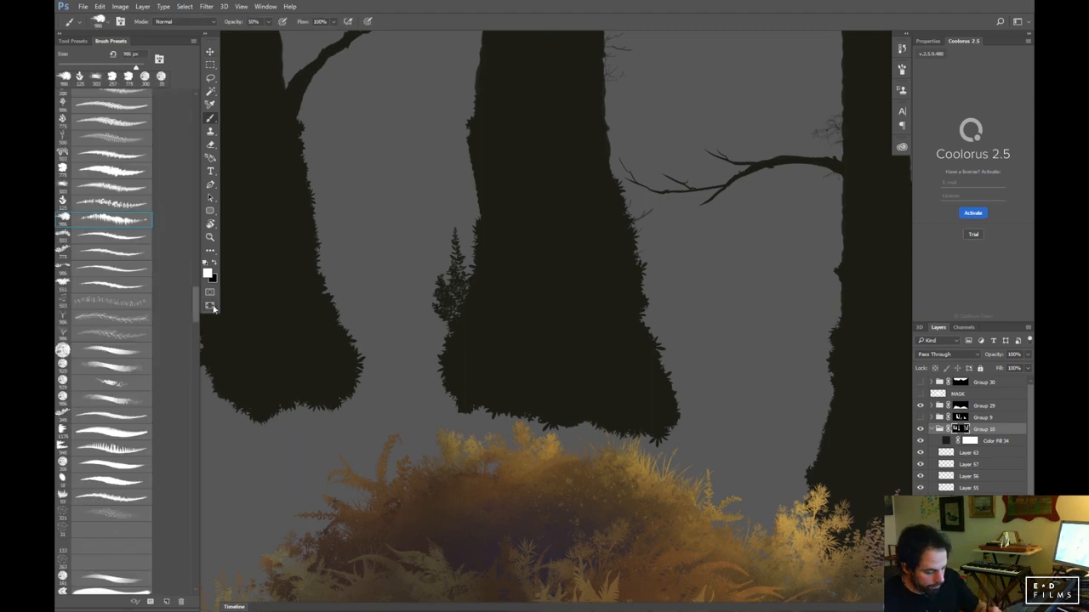
scroll(202, 305, down, 3)
click(111, 253)
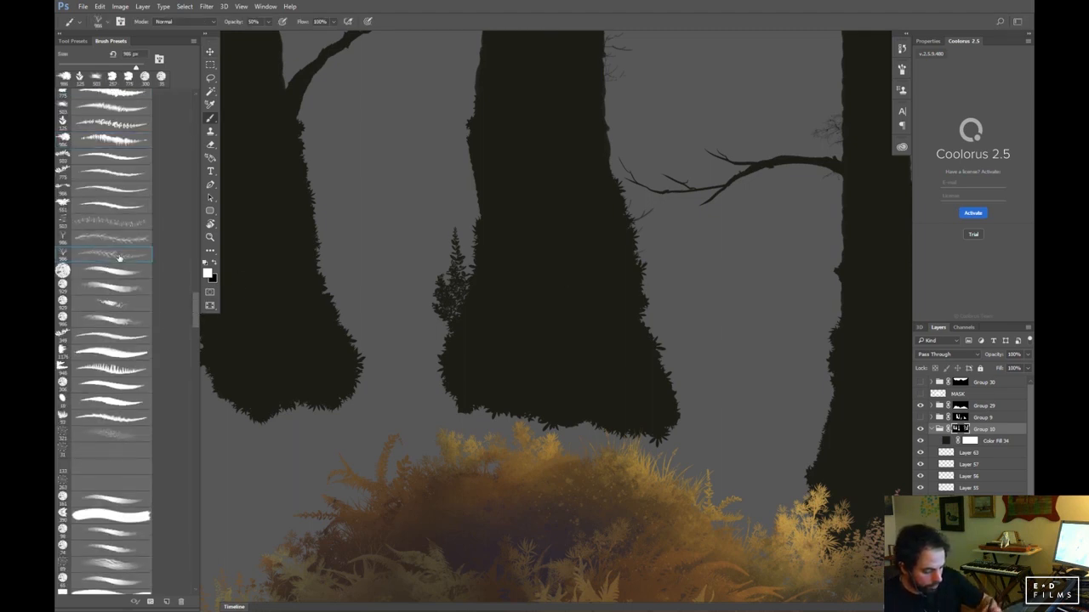
mouse_move(537, 311)
mouse_down()
mouse_move(503, 333)
mouse_move(464, 327)
mouse_up()
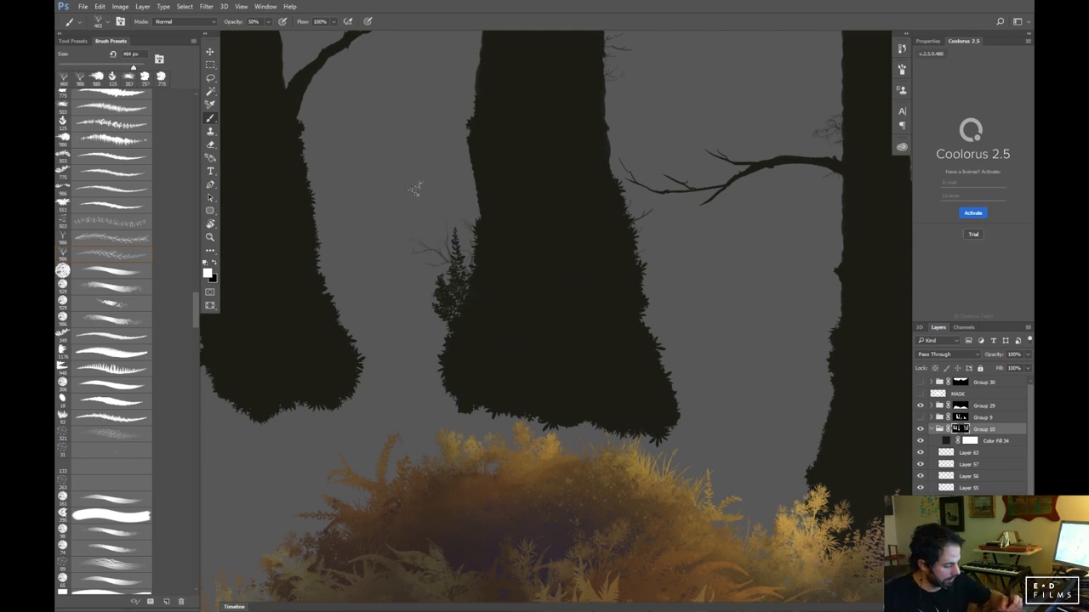
click(901, 70)
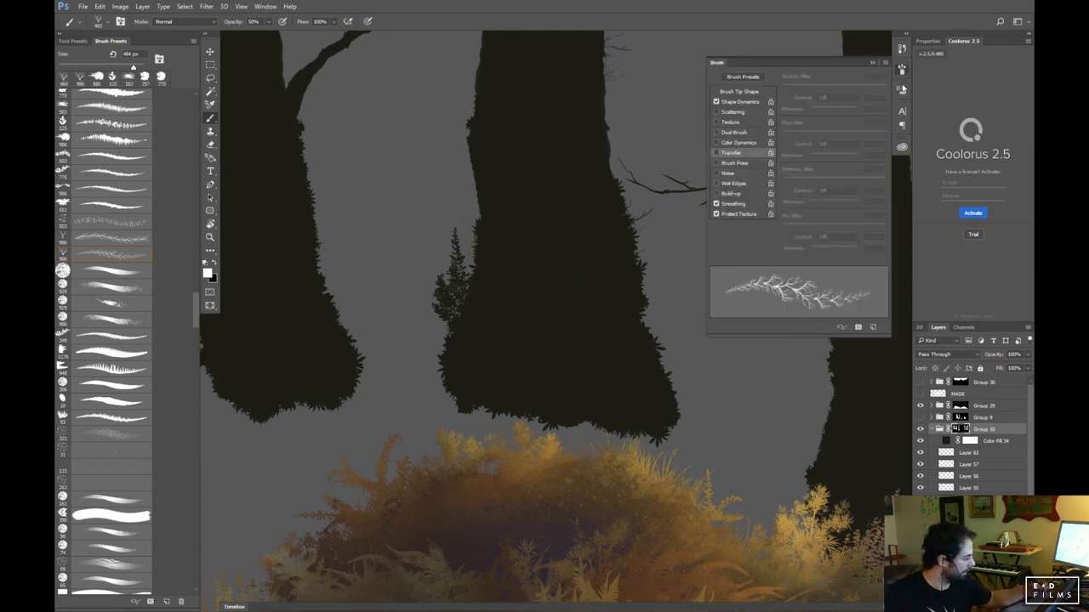
click(736, 101)
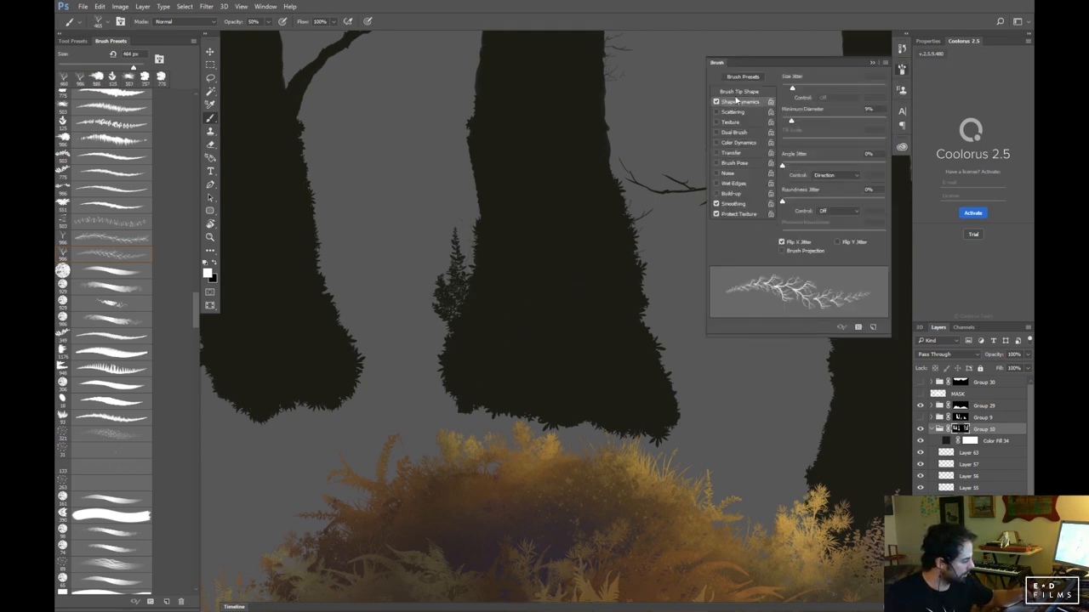
click(869, 63)
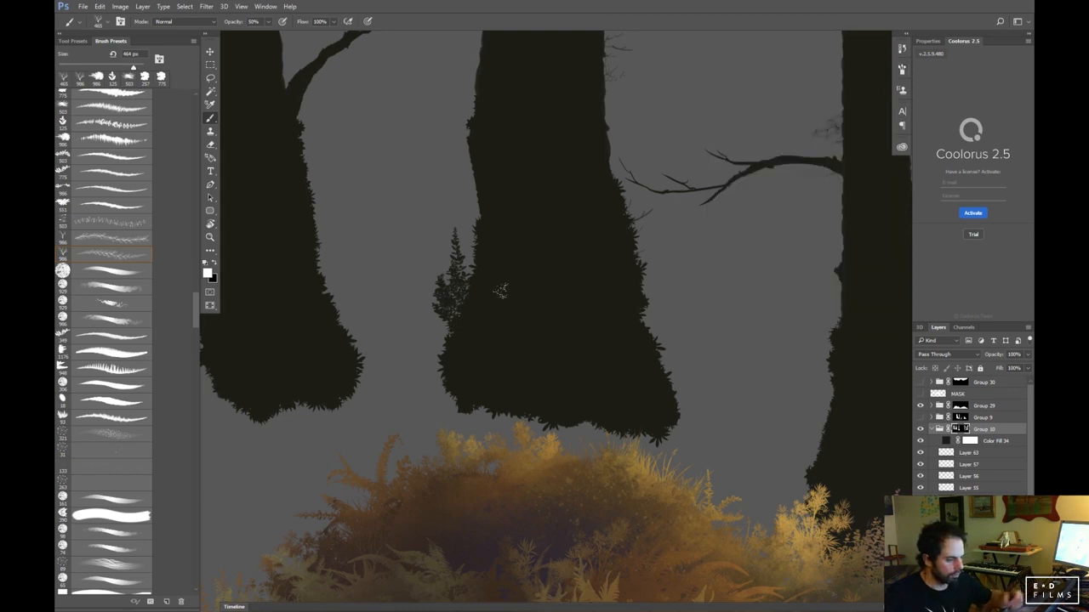
Paint bare twigs along the left edge of the middle trunk with the 464 px twig brush at 100% opacity, undoing unwanted strokes
click(480, 279)
key(ctrl+z)
click(675, 294)
mouse_move(722, 379)
mouse_down()
mouse_move(646, 474)
mouse_move(650, 553)
mouse_up()
key(ctrl+z)
click(393, 264)
key(ctrl+z)
click(379, 255)
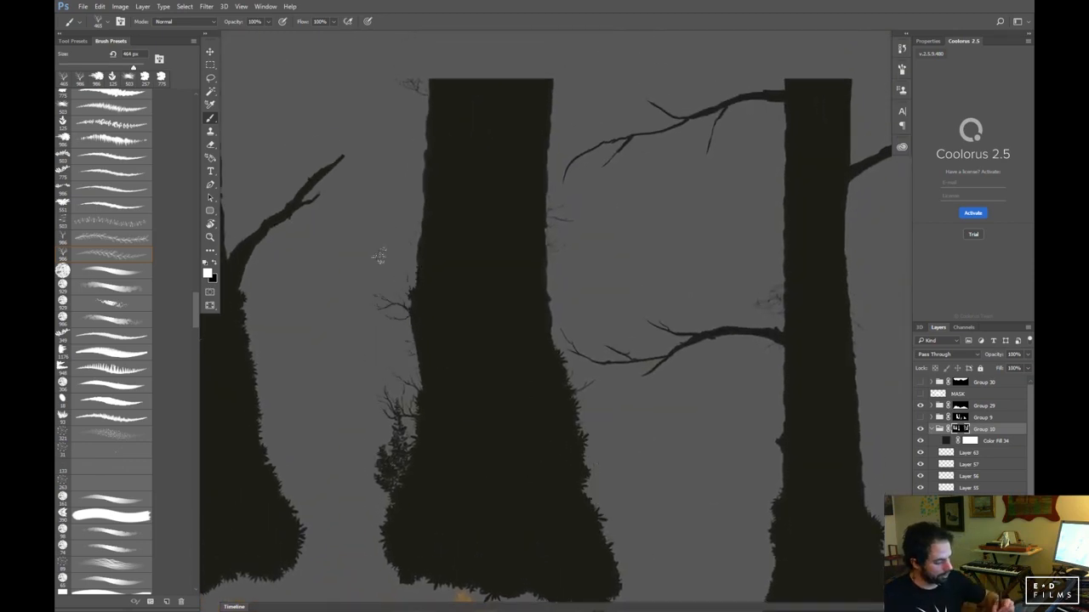
Paint a leafy bulge on the right side of the middle trunk's base with the leaf-cluster brush at 125 px, undoing the stray stroke
drag(467, 419, 535, 440)
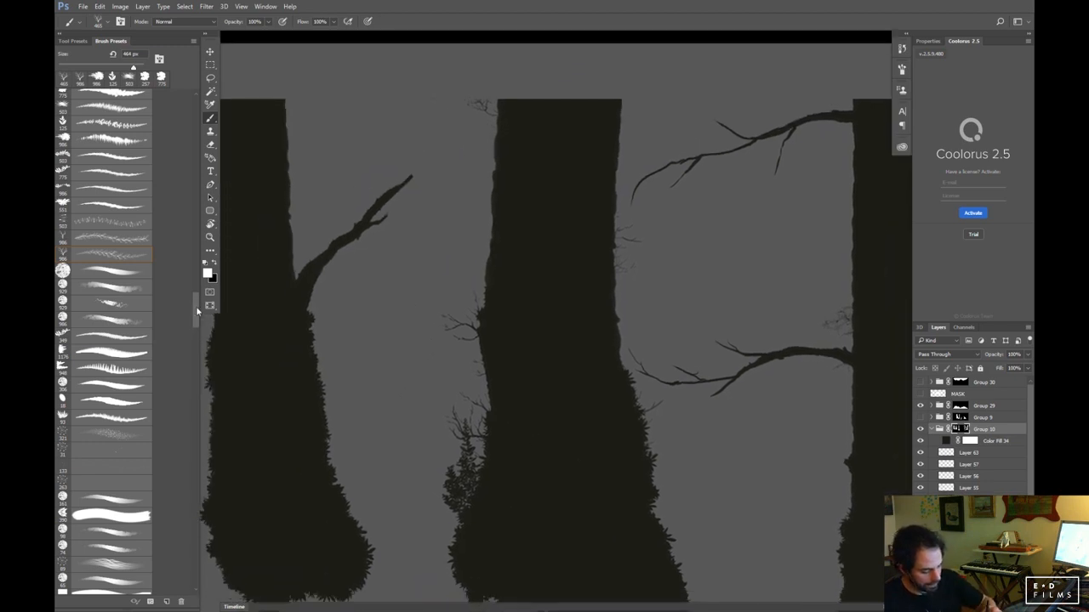
scroll(168, 312, up, 8)
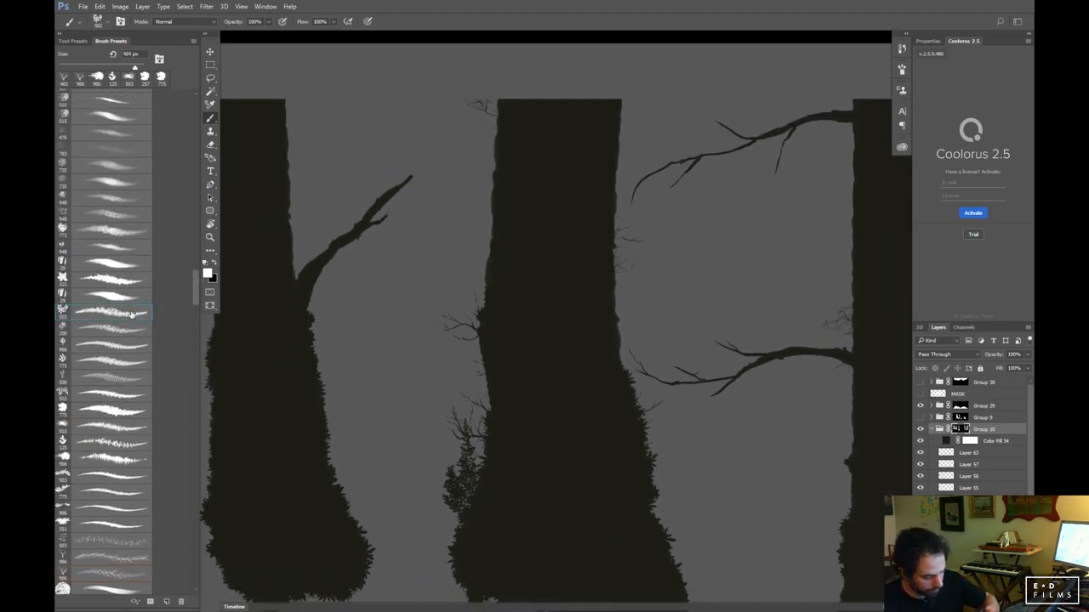
drag(503, 293, 459, 304)
click(472, 308)
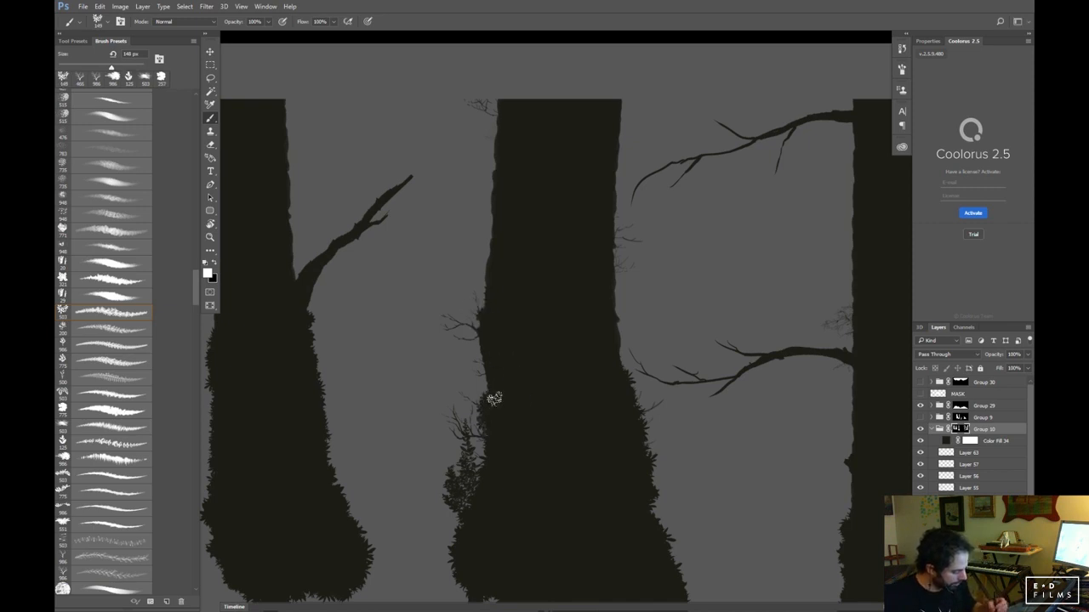
key(bracketleft)
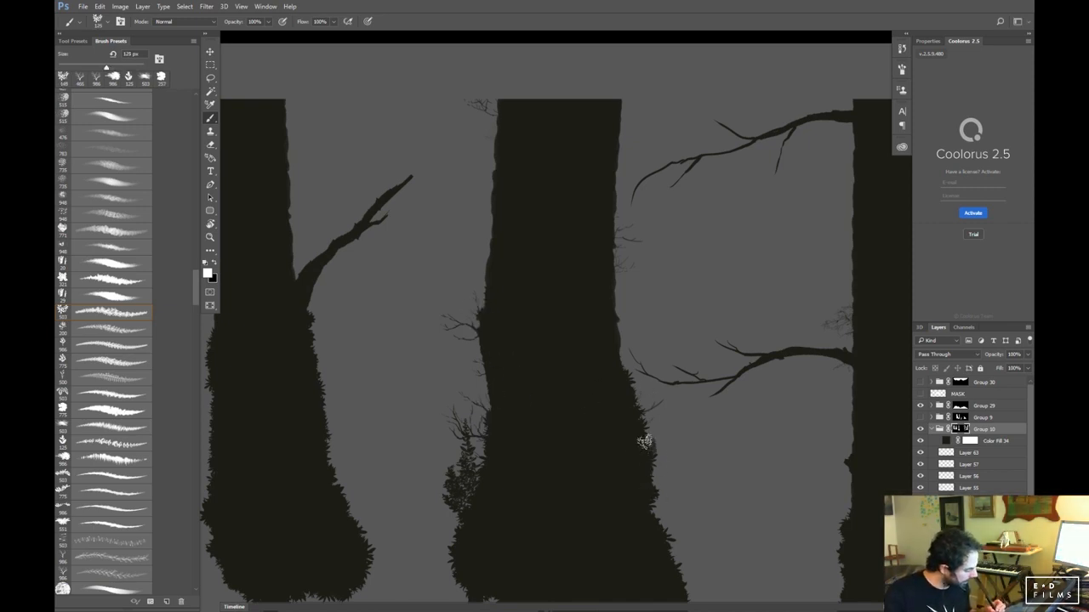
click(639, 477)
drag(689, 493, 670, 430)
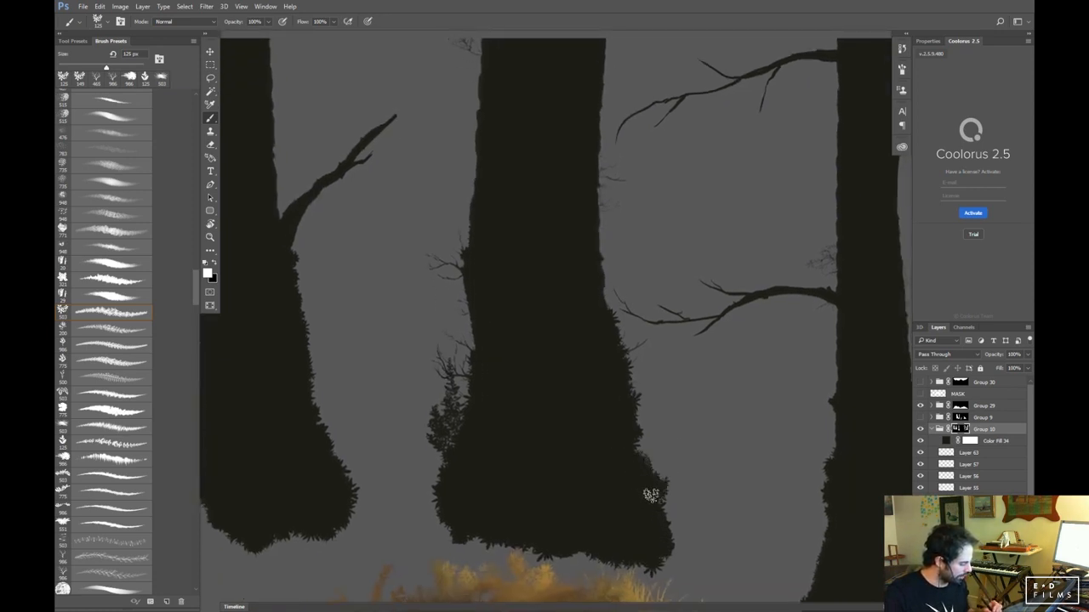
mouse_move(608, 420)
mouse_down()
mouse_move(605, 409)
mouse_move(621, 407)
mouse_up()
drag(428, 451, 447, 478)
key(ctrl+z)
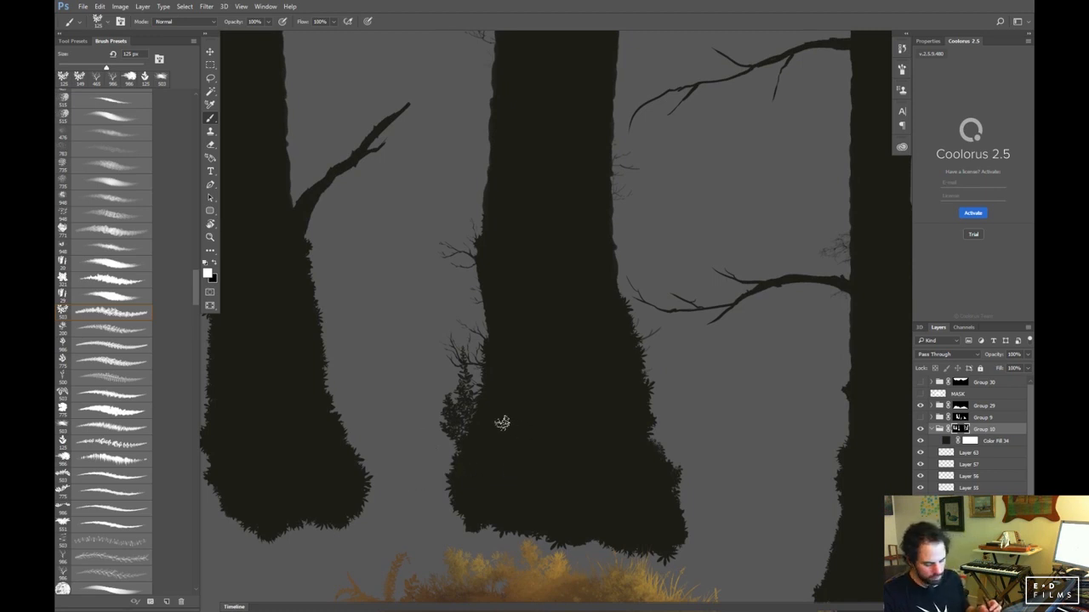
Add soft foliage around the sprig left of the middle trunk with the 775 px needle-foliage brush, undoing the large trial strokes
click(111, 361)
mouse_move(372, 309)
mouse_down()
mouse_move(360, 215)
mouse_move(373, 119)
mouse_move(402, 57)
mouse_up()
key(ctrl+z)
mouse_move(362, 377)
mouse_down()
mouse_move(353, 224)
mouse_move(364, 147)
mouse_up()
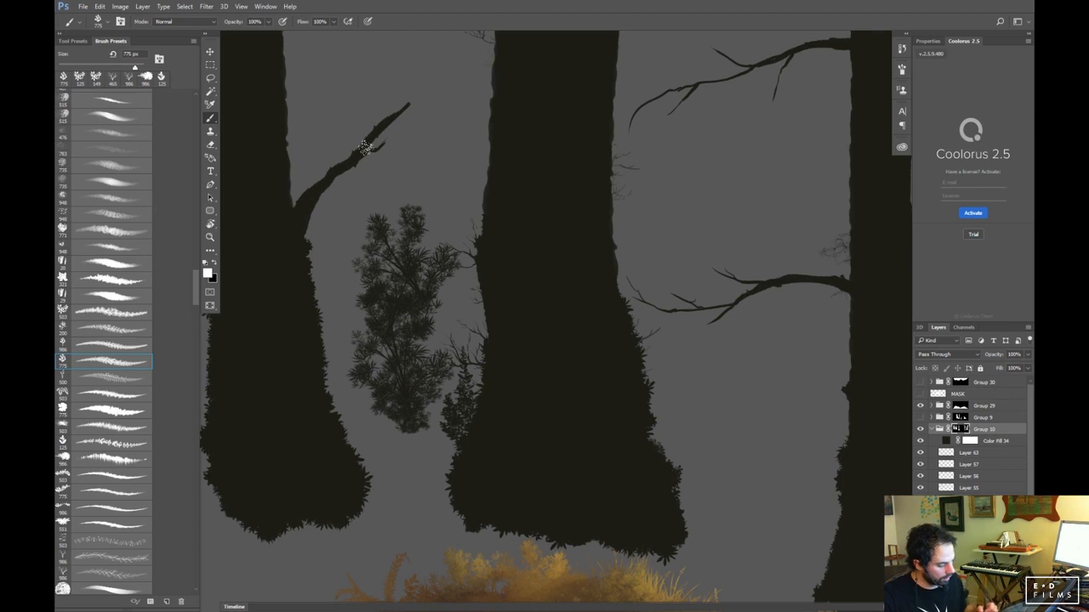
key(ctrl+z)
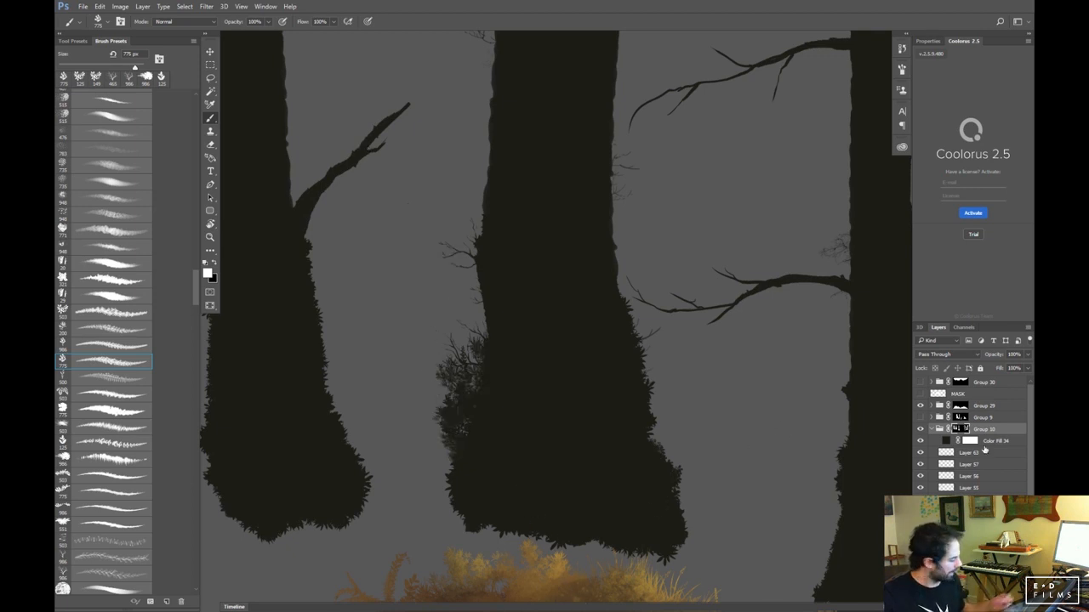
Hide Color Fill 34 and switch Group 10's mask off and on to compare the loose tree painting with its masked shape
shift+click(960, 429)
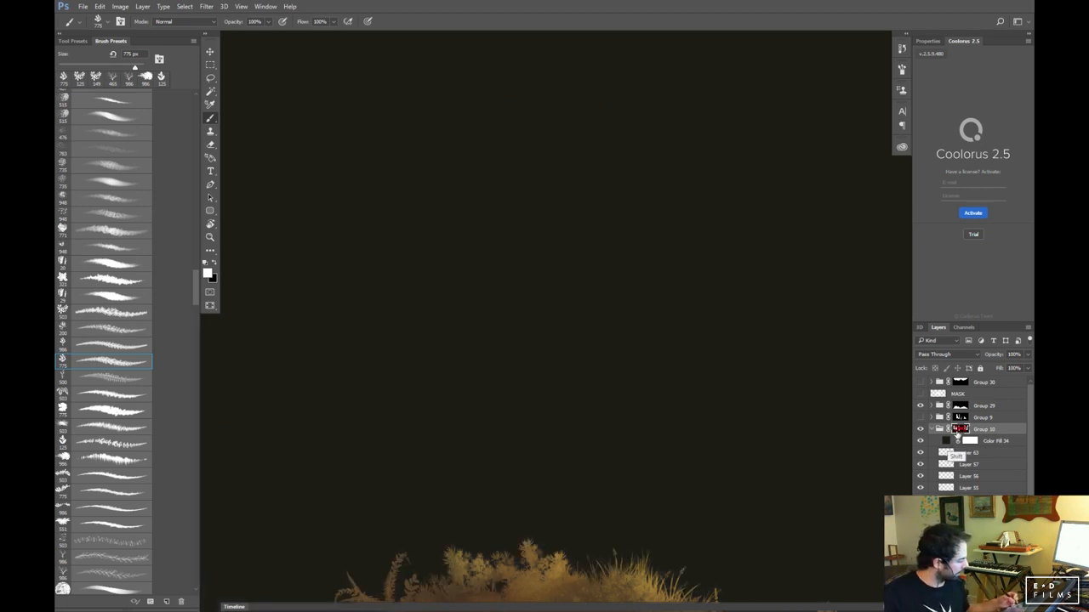
shift+click(960, 429)
drag(844, 473, 586, 464)
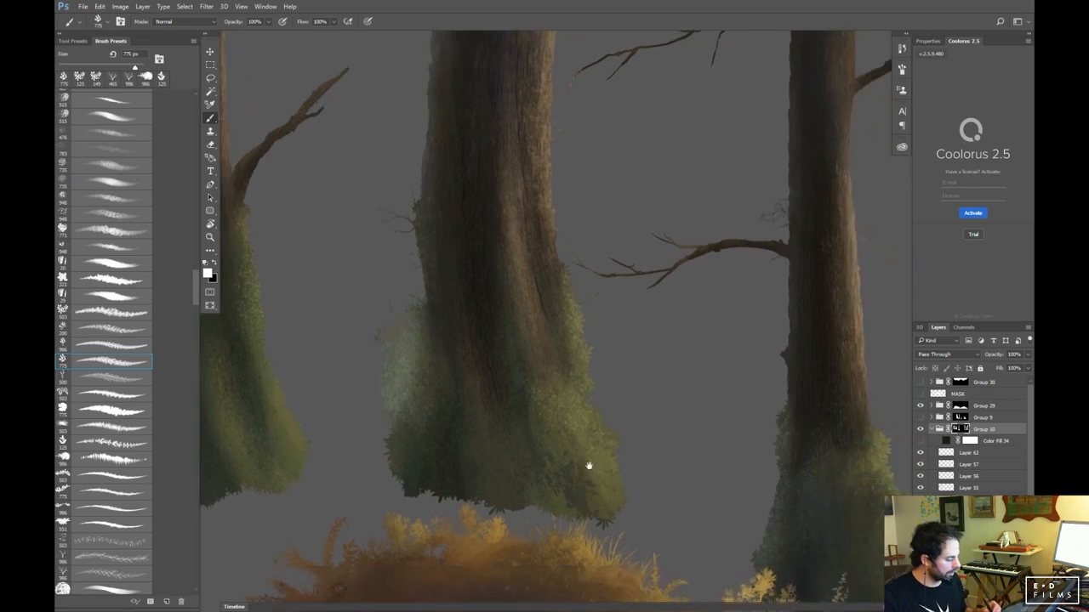
drag(693, 545, 404, 423)
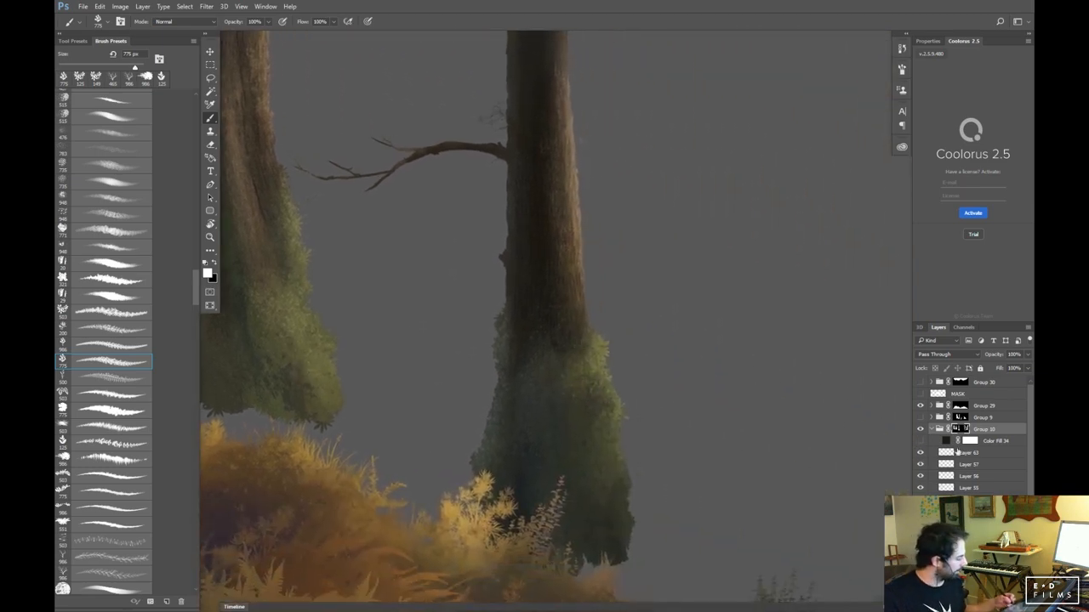
shift+click(959, 429)
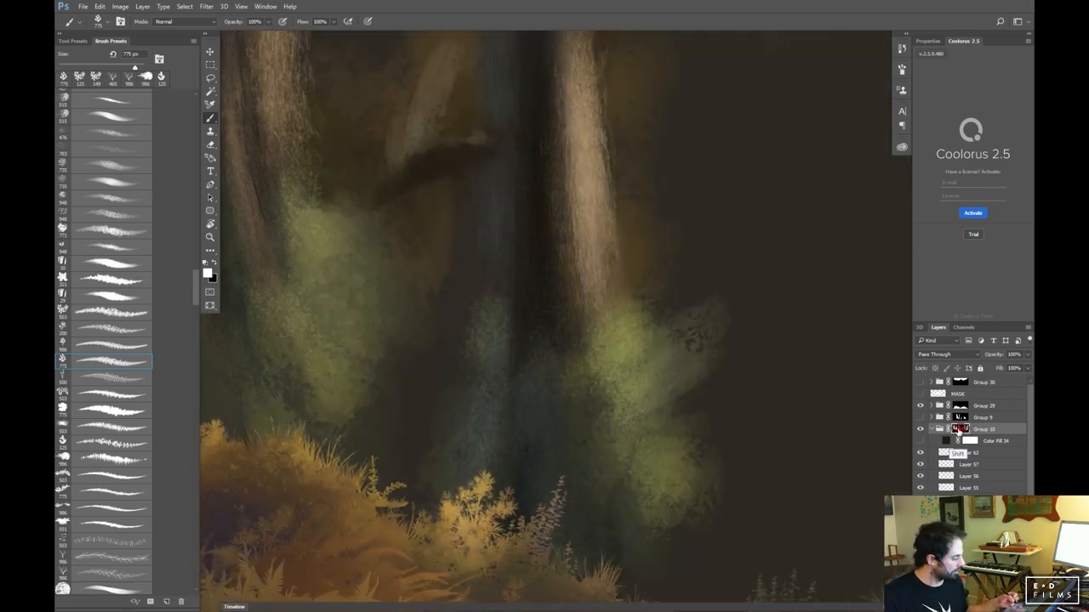
shift+click(960, 429)
Paint foliage sprigs on the mask along the right edge of the right trunk's mossy base, using the needle-foliage brush reduced to 449 px
click(629, 387)
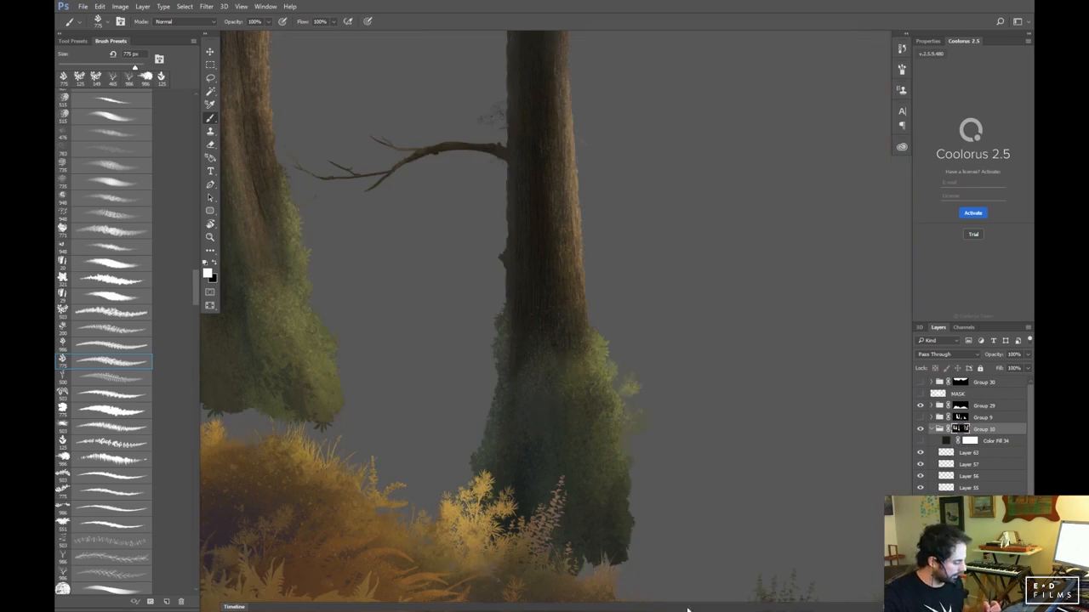
drag(616, 454, 587, 459)
drag(636, 433, 640, 401)
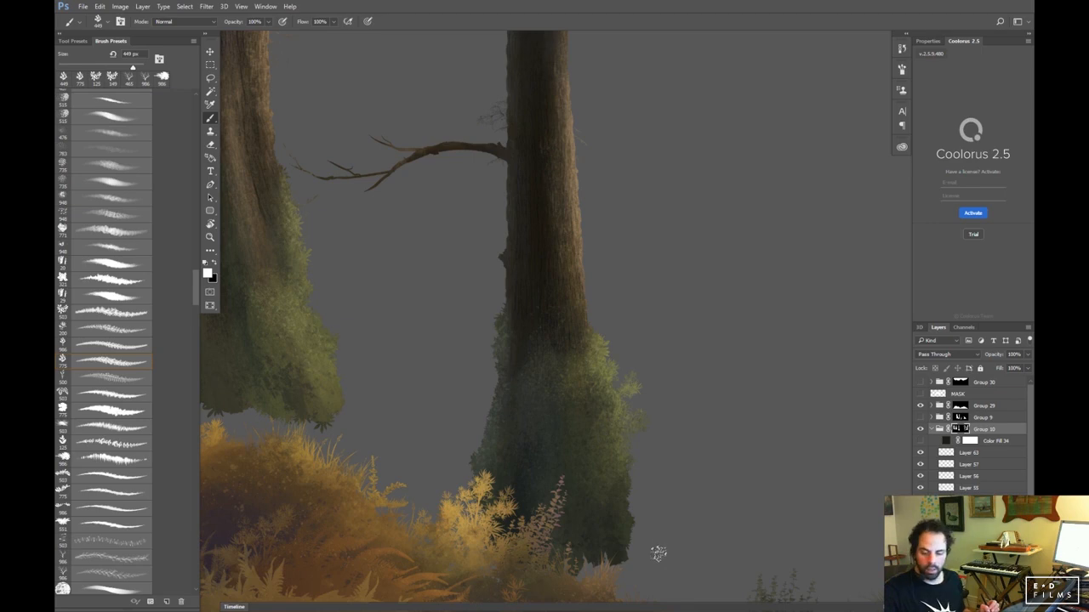
key(ctrl+plus)
key(ctrl+minus)
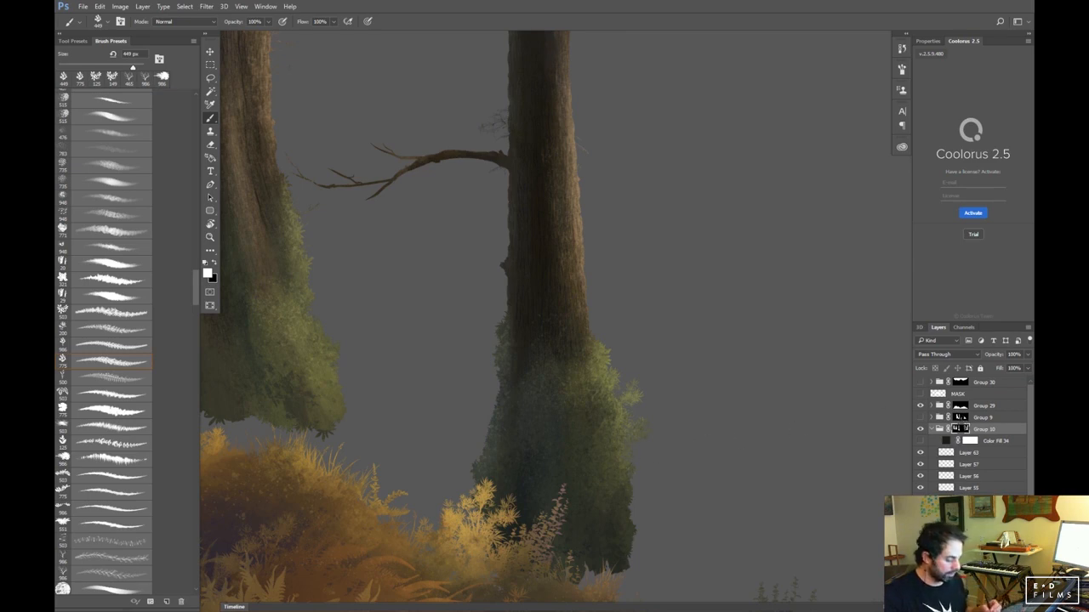
Toggle Group 29's visibility and hide Group 10 so that only the golden undergrowth is shown
click(921, 407)
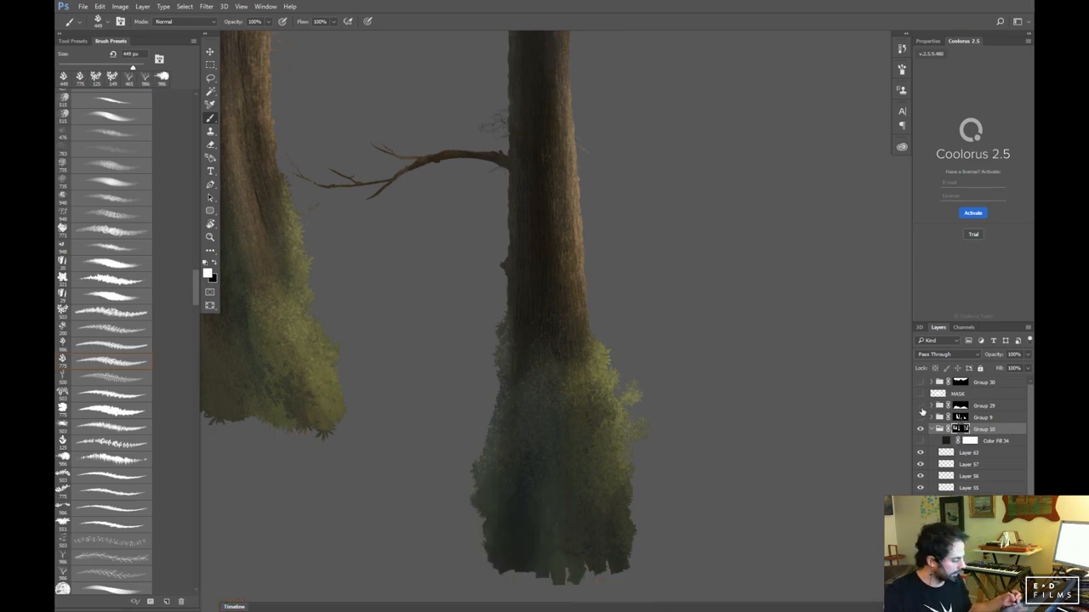
click(921, 429)
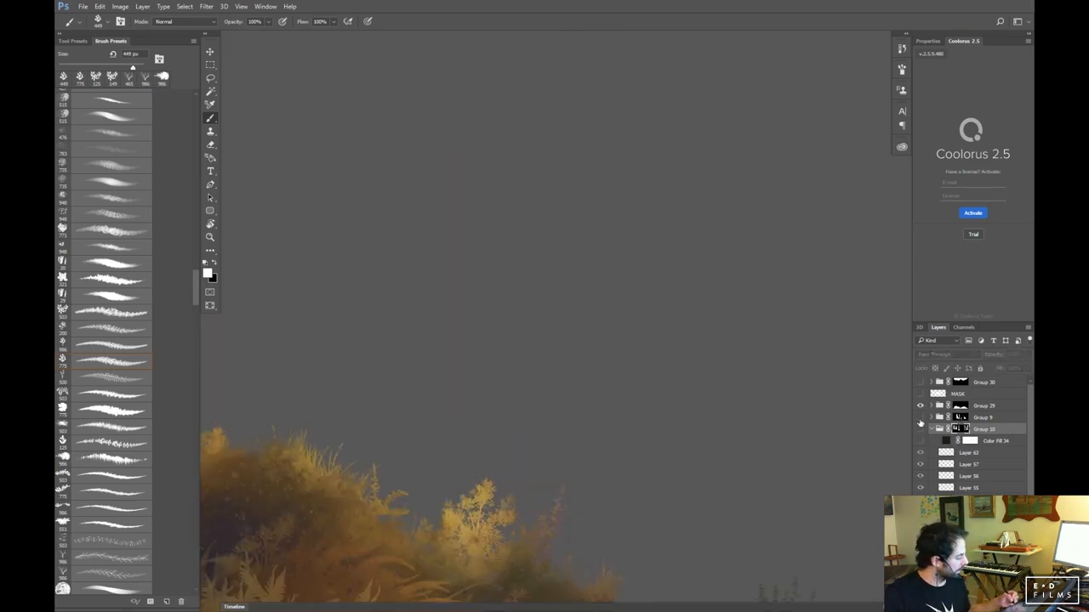
mouse_move(545, 500)
mouse_down()
mouse_move(780, 318)
mouse_move(826, 302)
mouse_up()
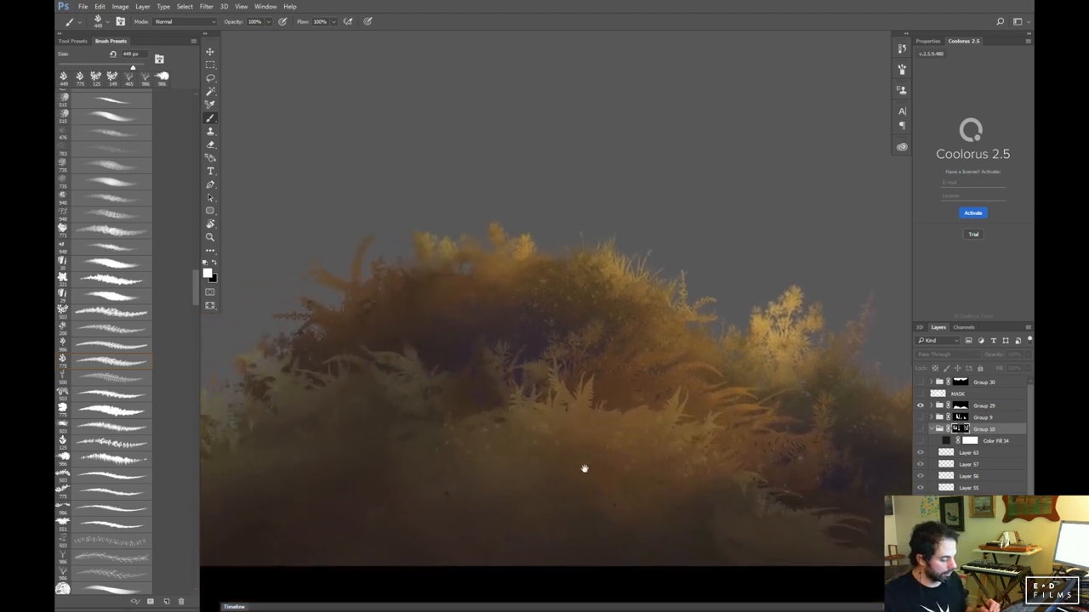
key(ctrl+minus)
key(ctrl+minus)
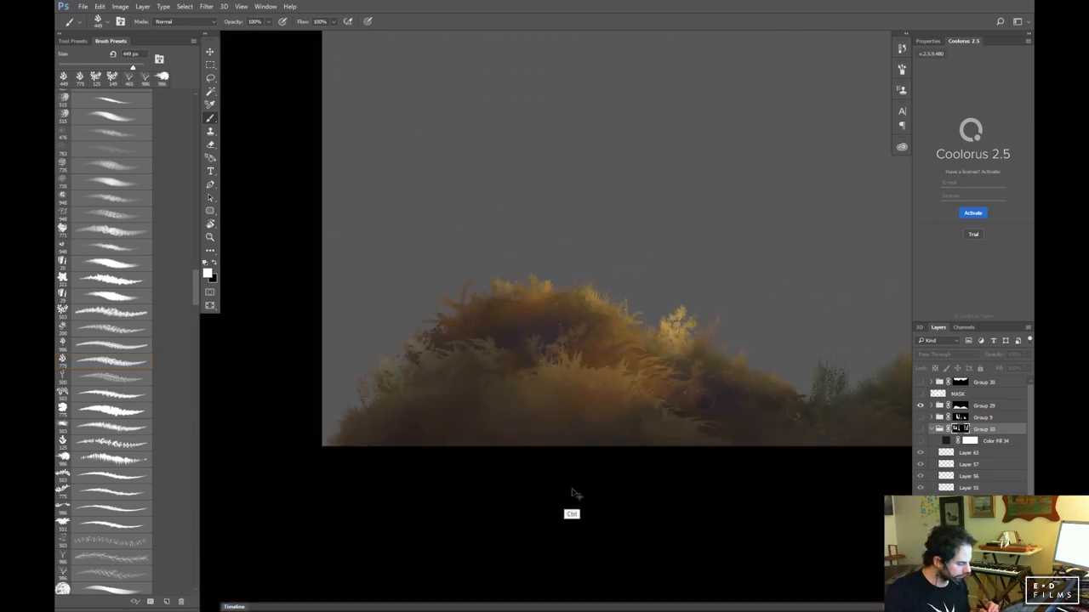
drag(682, 450, 341, 469)
drag(735, 479, 822, 473)
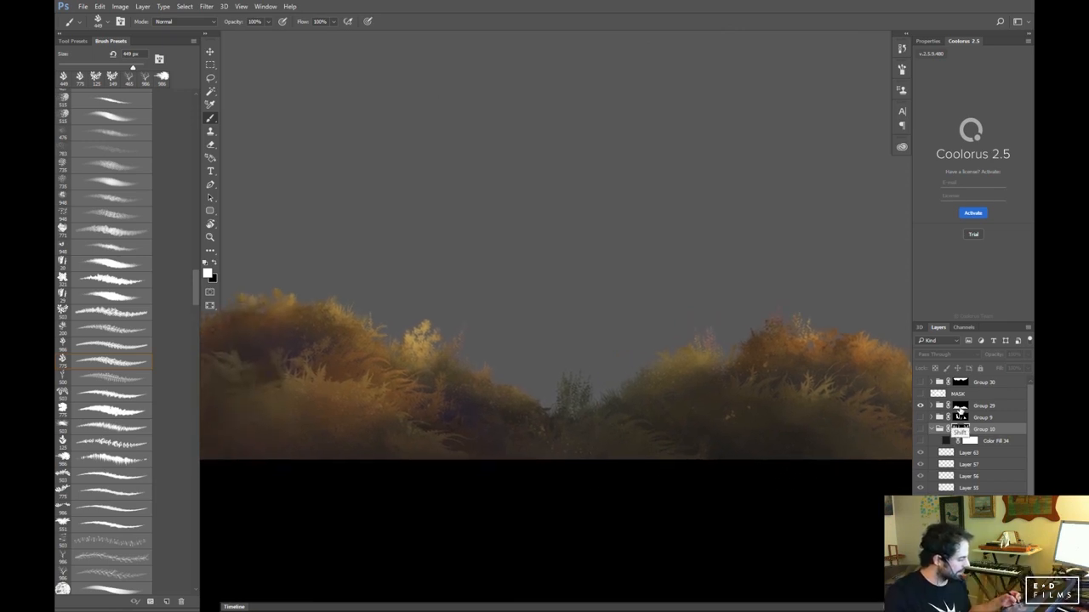
Switch Group 29's mask off and on to compare the unmasked undergrowth strokes with the masked shape
shift+click(961, 409)
drag(613, 434, 678, 416)
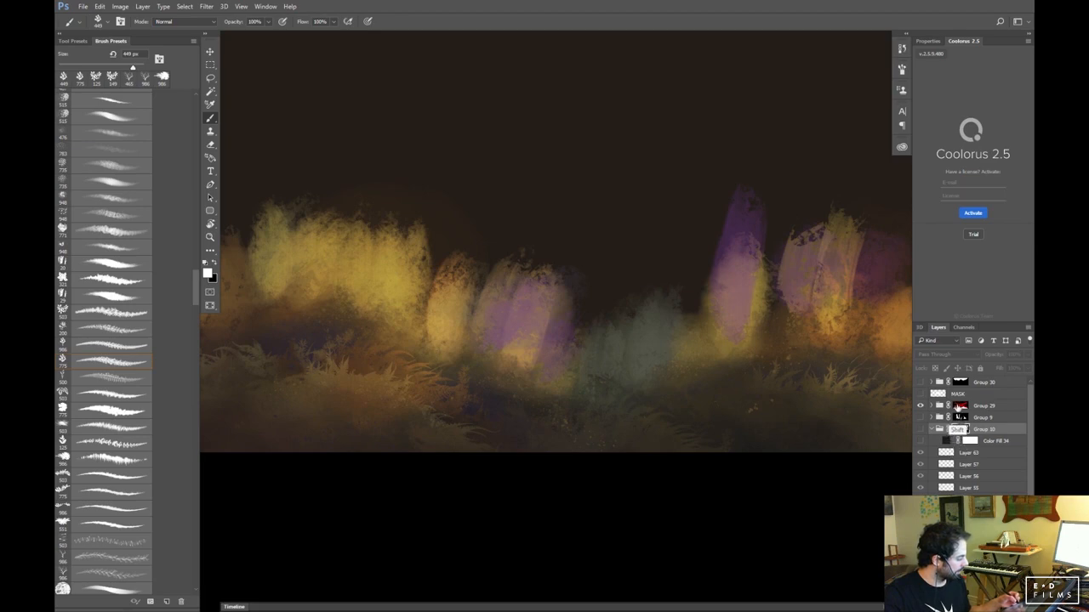
shift+click(959, 430)
Expand Group 29, move Color Fill 34 to its top, and toggle the fill on and off to check the undergrowth silhouette
click(932, 405)
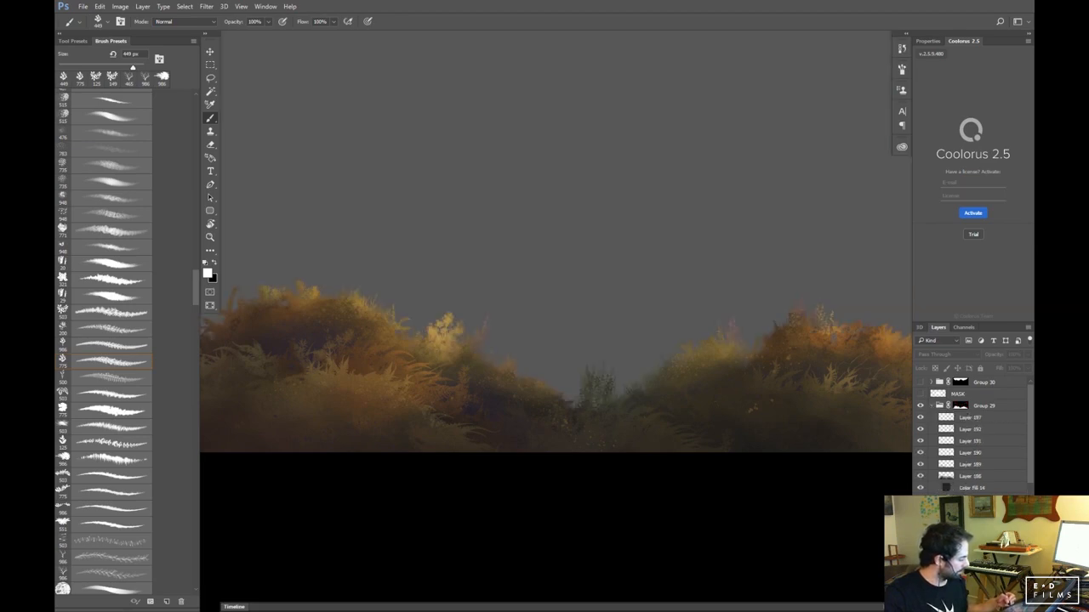
drag(966, 488, 969, 430)
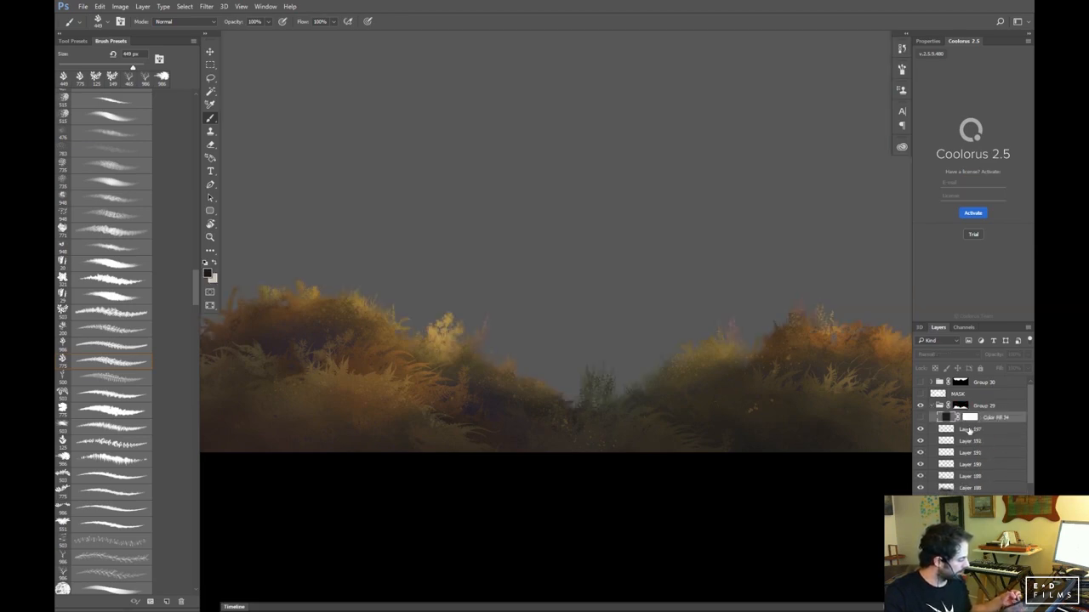
click(918, 418)
drag(572, 479, 513, 481)
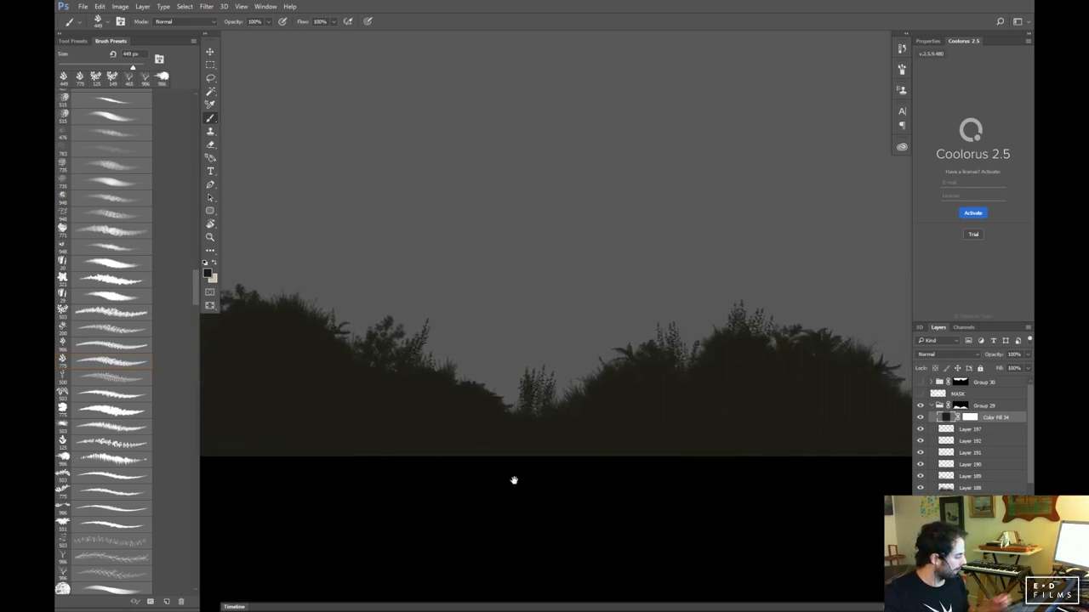
click(919, 419)
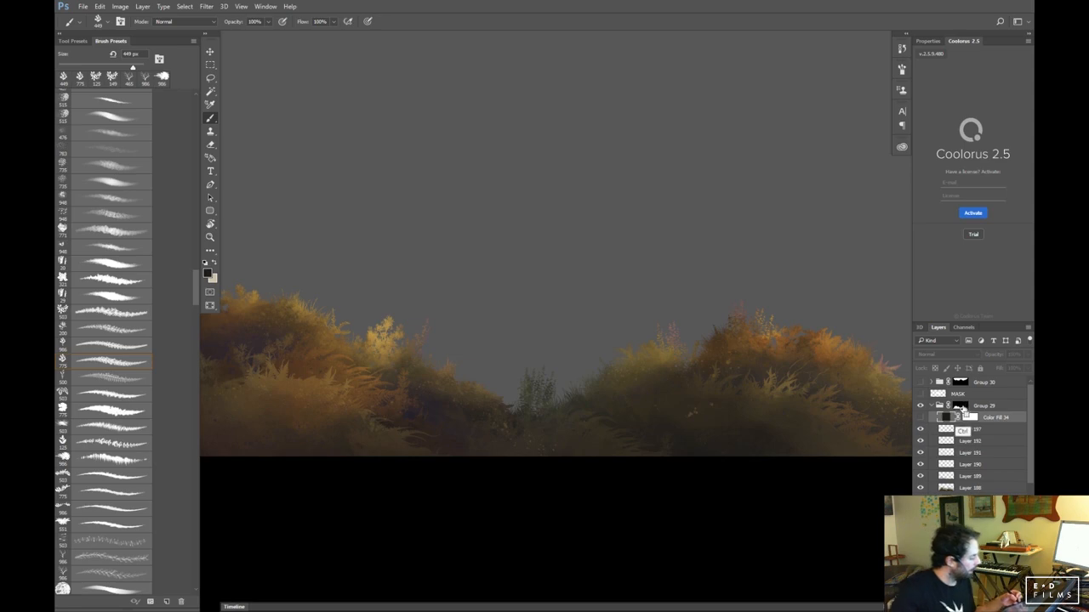
Make the MASK layer visible and examine the foliage-textured edges of its white shape up close
click(919, 395)
drag(568, 377, 609, 445)
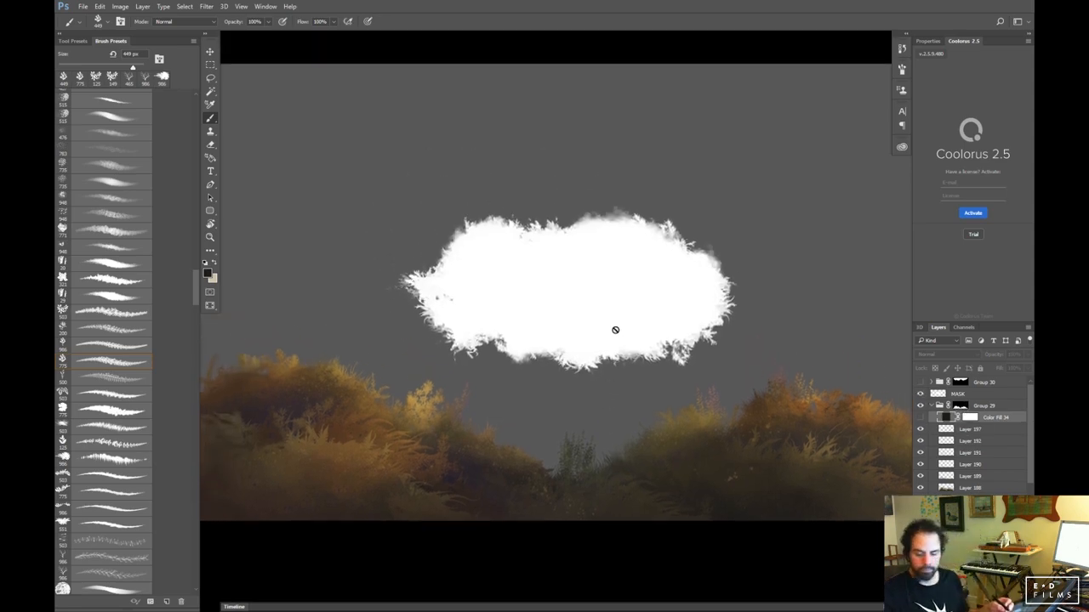
key(ctrl+plus)
key(ctrl+plus)
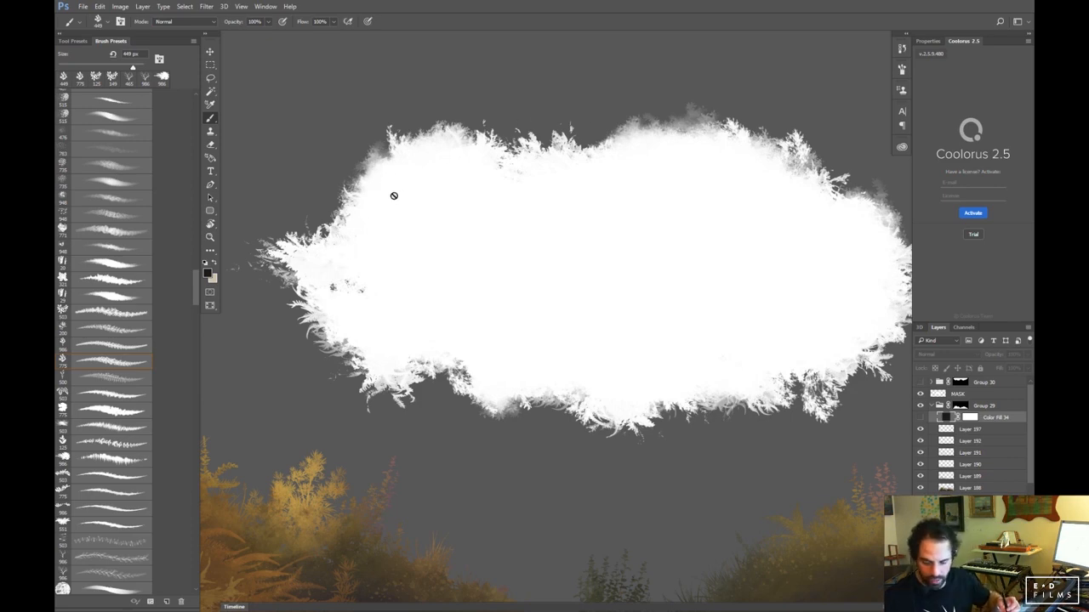
drag(593, 377, 518, 396)
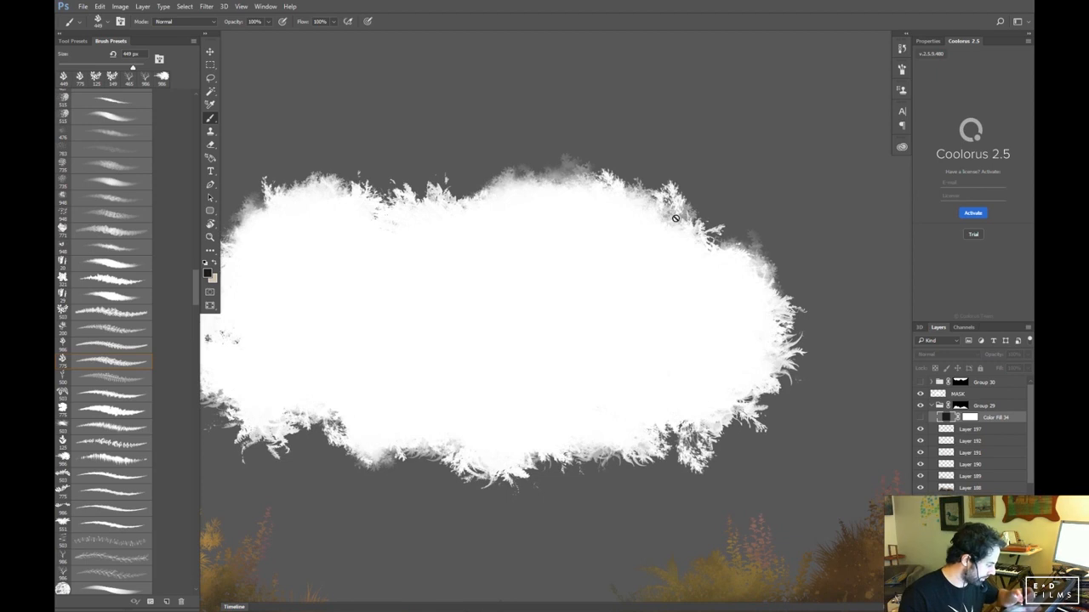
Try the 827 px foliage brush in white around the top of the MASK layer's shape, undoing the test strokes
drag(533, 424, 664, 389)
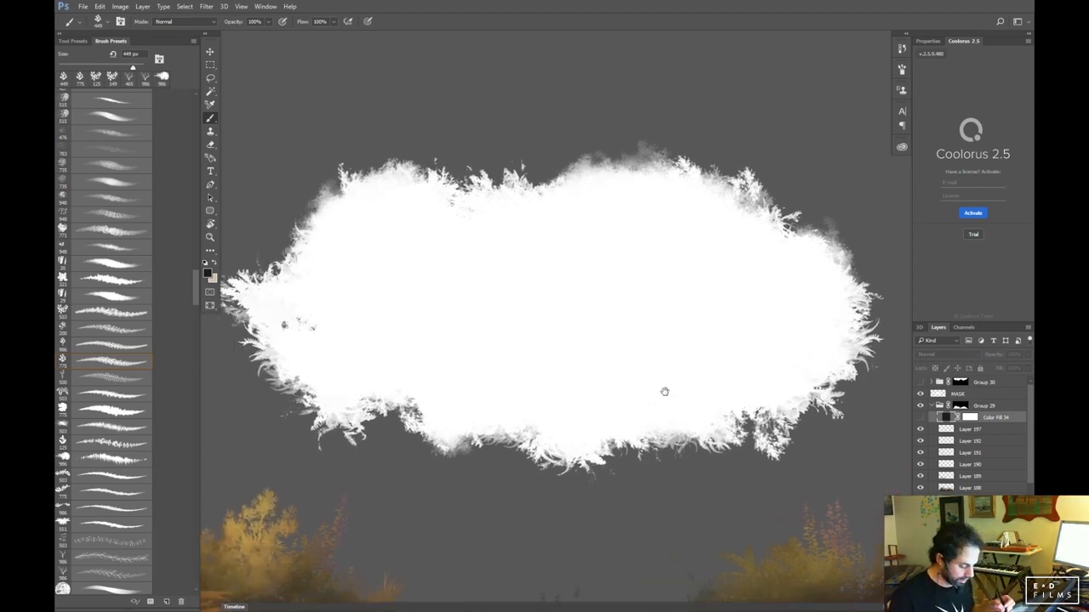
drag(199, 300, 200, 385)
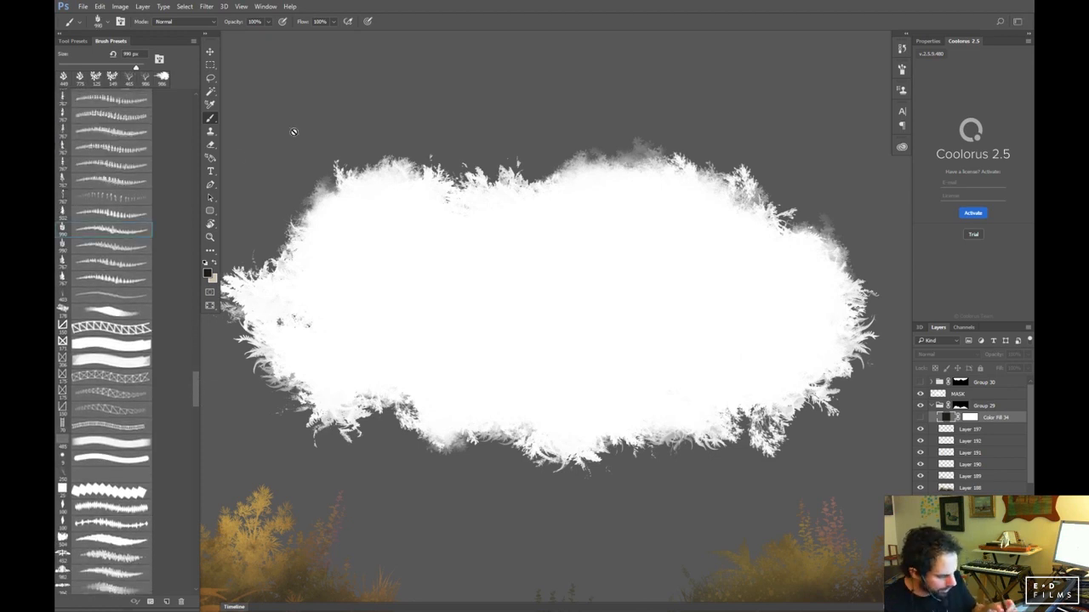
drag(195, 393, 195, 440)
click(124, 351)
click(126, 327)
click(960, 406)
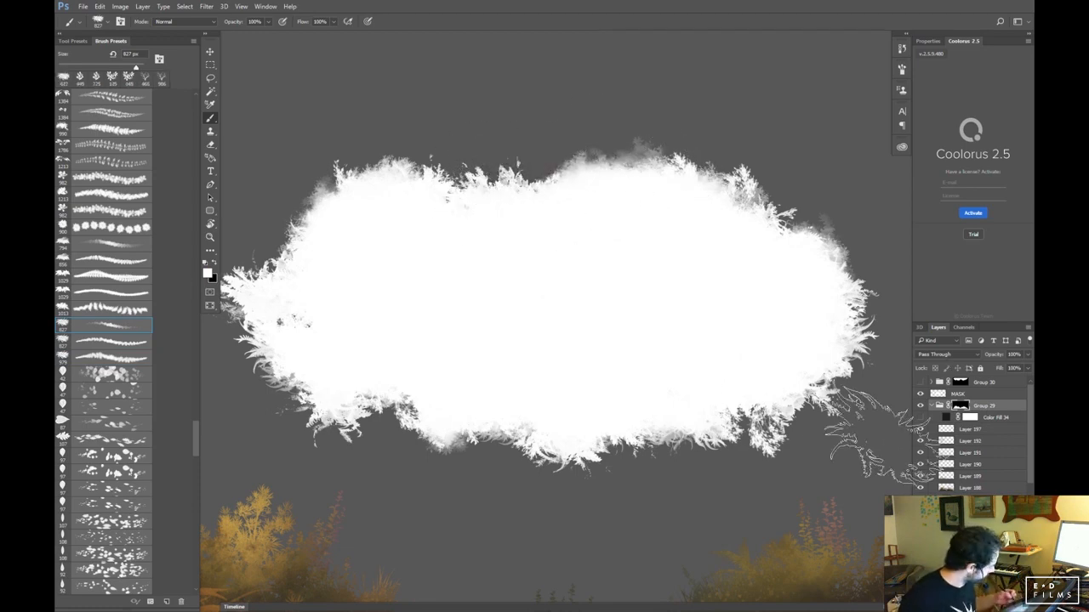
click(961, 394)
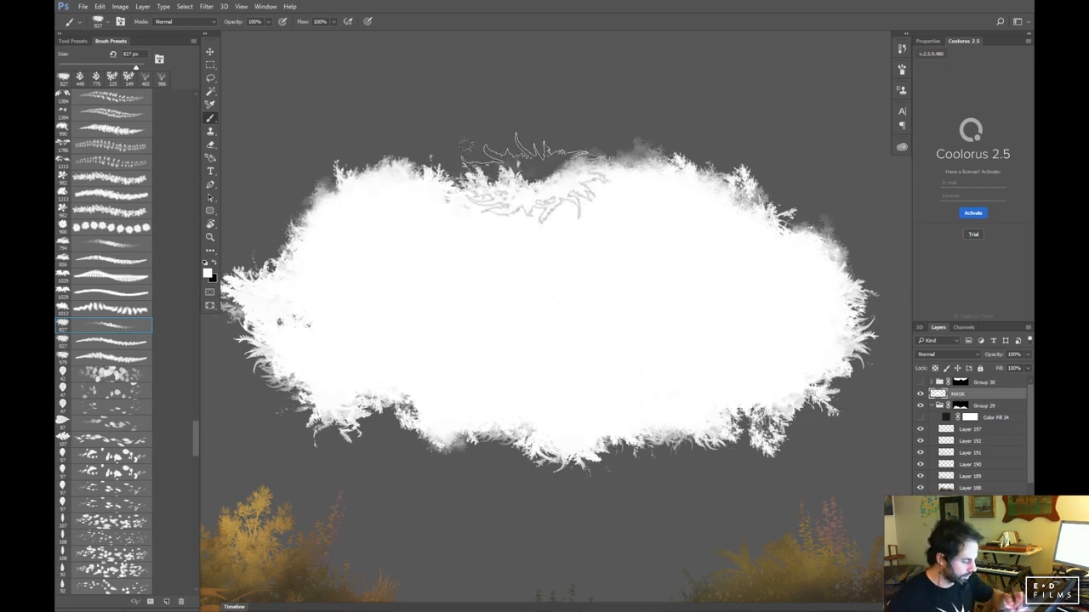
drag(559, 194, 553, 212)
drag(534, 104, 532, 119)
key(ctrl+z)
Test single white stamps of the 1013 px and 979 px foliage brushes above the MASK shape, undoing each one
click(115, 310)
click(315, 115)
key(ctrl+z)
click(115, 326)
click(111, 358)
click(324, 115)
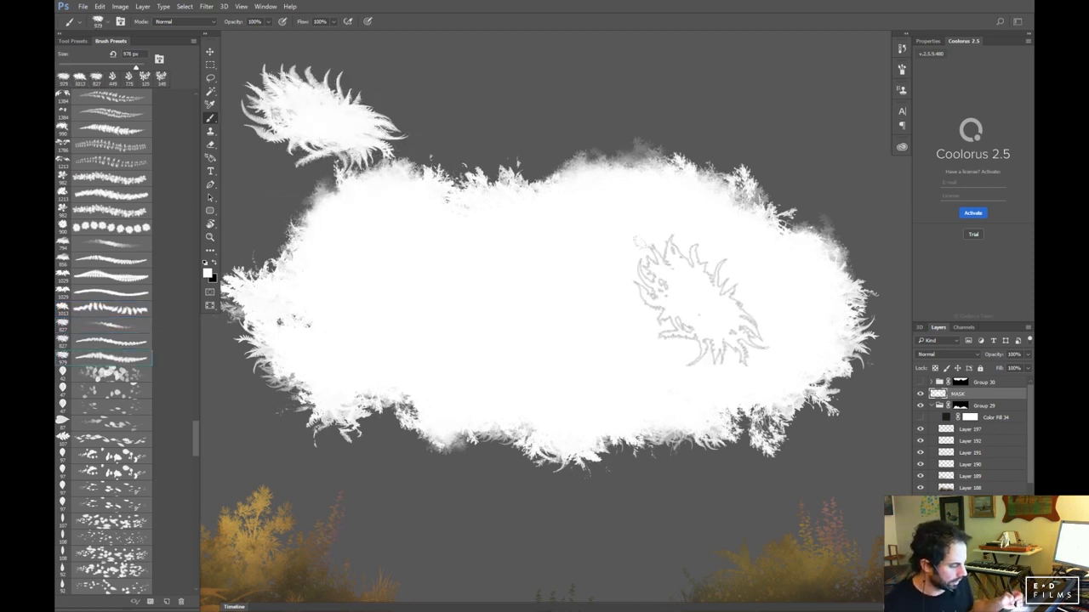
key(ctrl+z)
click(629, 100)
key(ctrl+z)
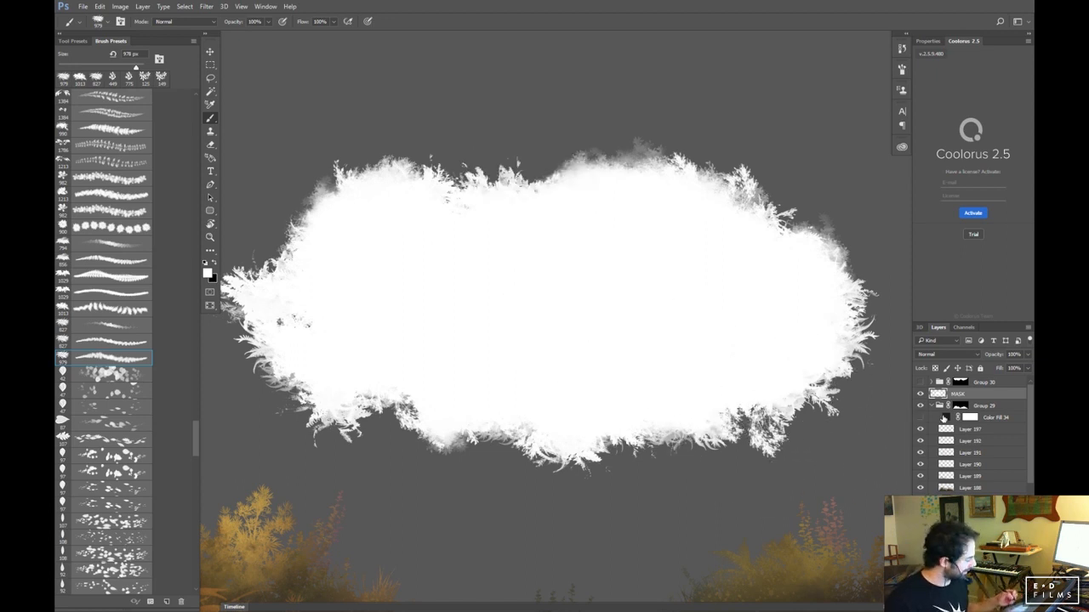
Load the MASK layer's outline as a selection and hide the MASK layer
key(ctrl+minus)
key(ctrl+minus)
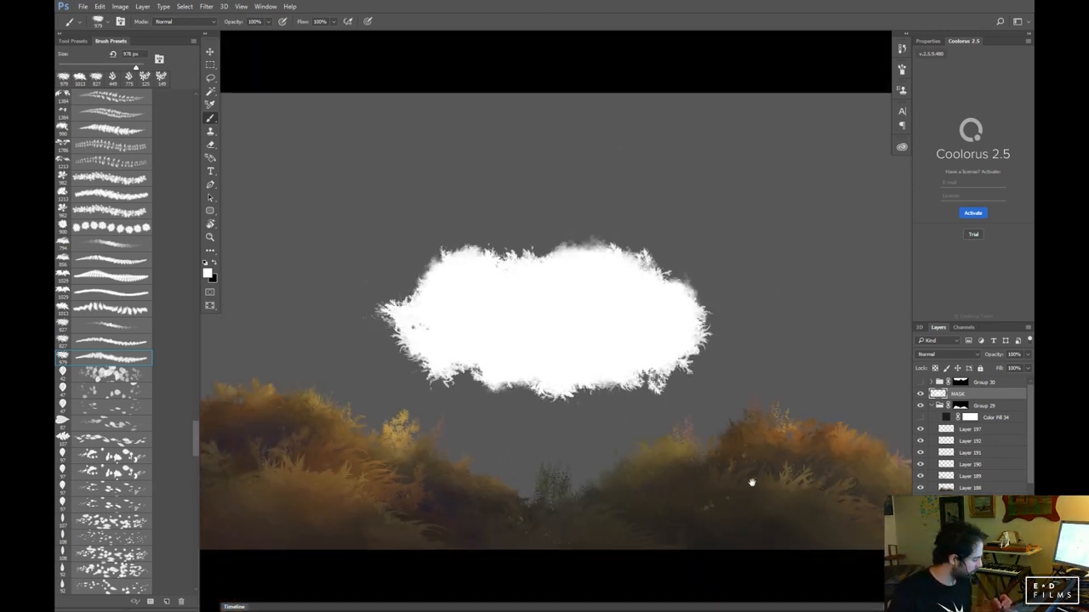
drag(752, 483, 783, 406)
ctrl+click(936, 394)
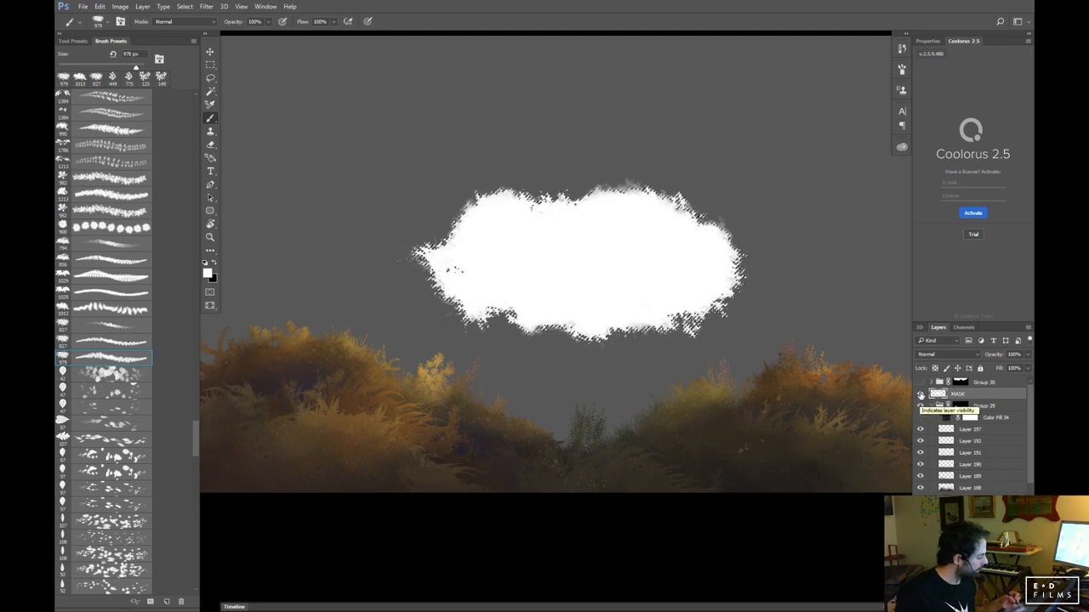
click(920, 396)
Check Group 29 by toggling its visibility, and add a new empty layer above Layer 197 inside it
click(974, 407)
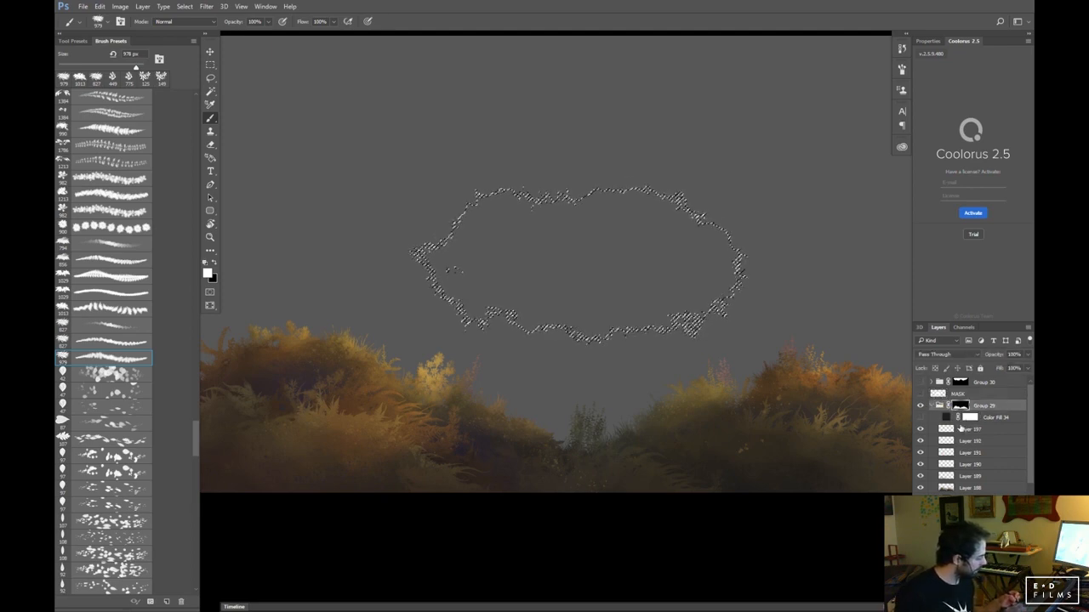
drag(772, 452, 699, 384)
click(920, 406)
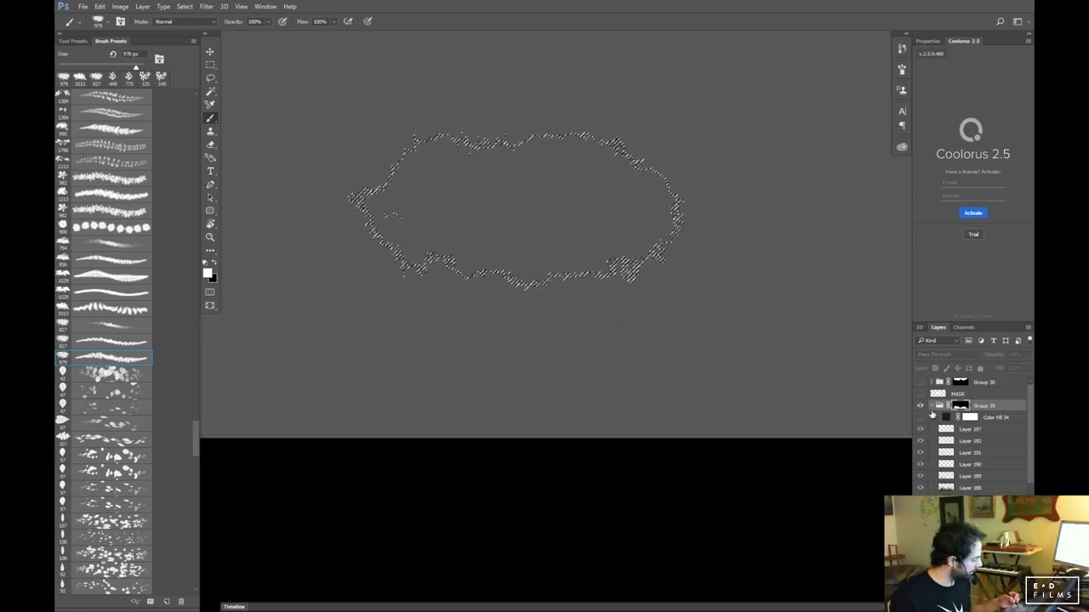
click(920, 406)
click(969, 428)
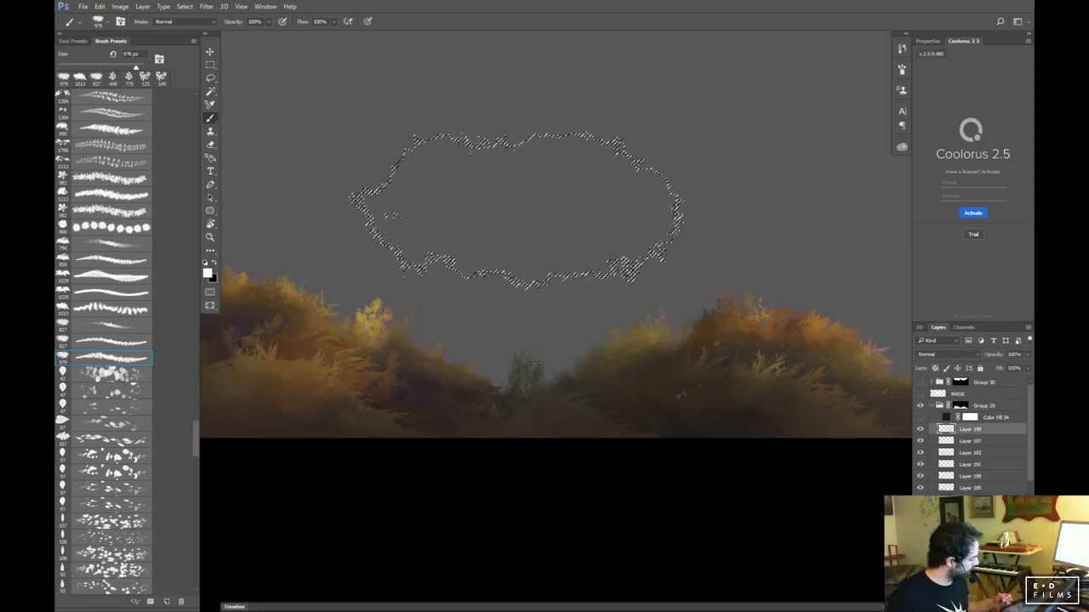
Transform the selection outline, rotating it about 156° and placing it over the lower part of the right-hand undergrowth
click(185, 6)
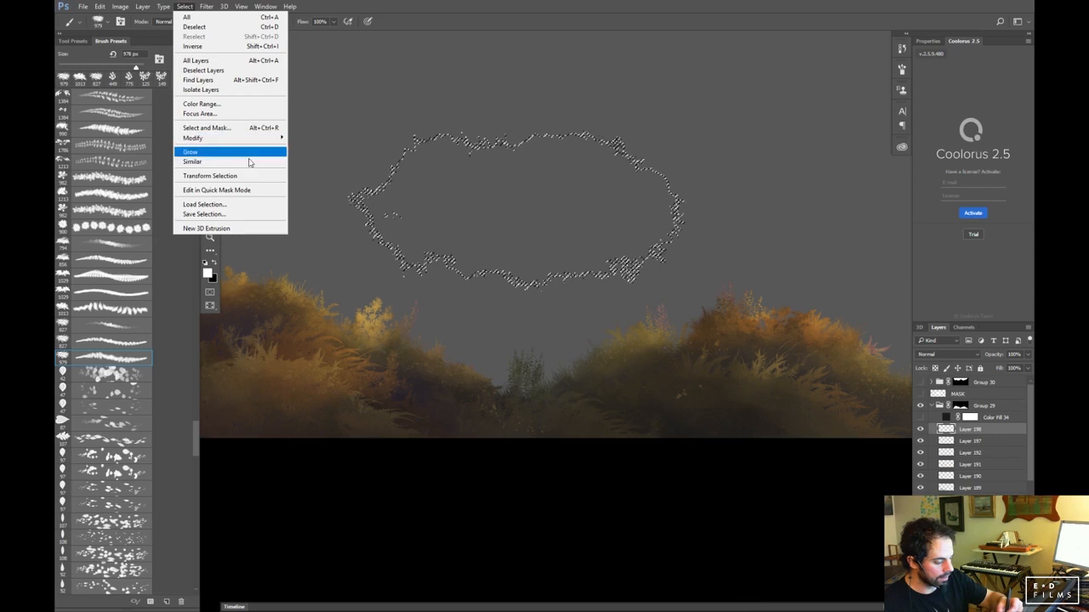
click(210, 176)
drag(576, 213, 753, 462)
drag(818, 564, 519, 402)
drag(715, 454, 697, 450)
key(Return)
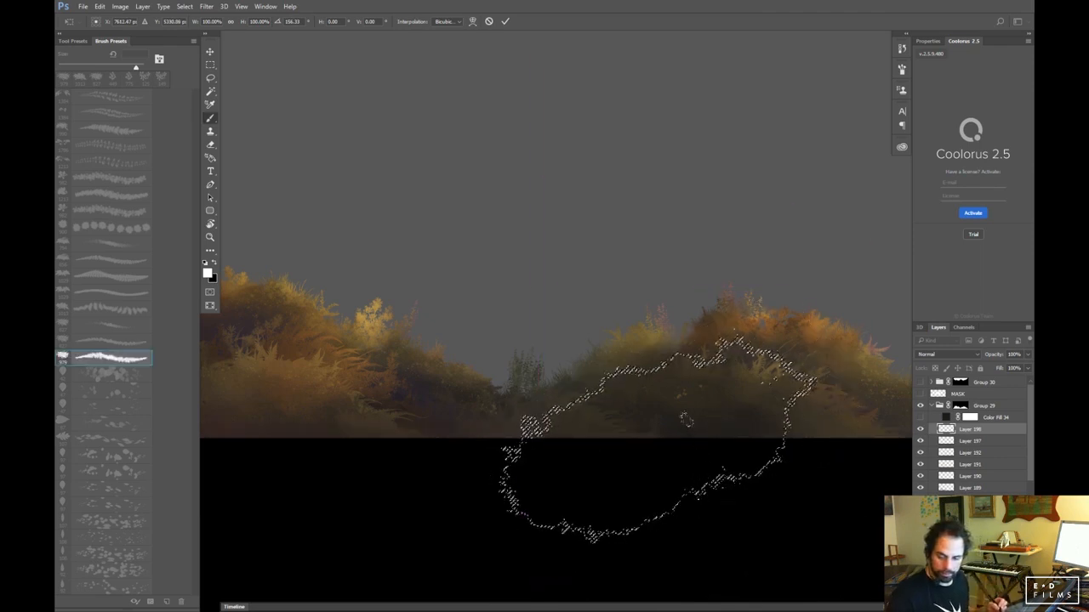
Choose the EVA_Texture brush preset, enlarge it, and sample an olive-gold colour from the undergrowth, undoing the test stroke
key(ctrl+plus)
drag(194, 430, 191, 273)
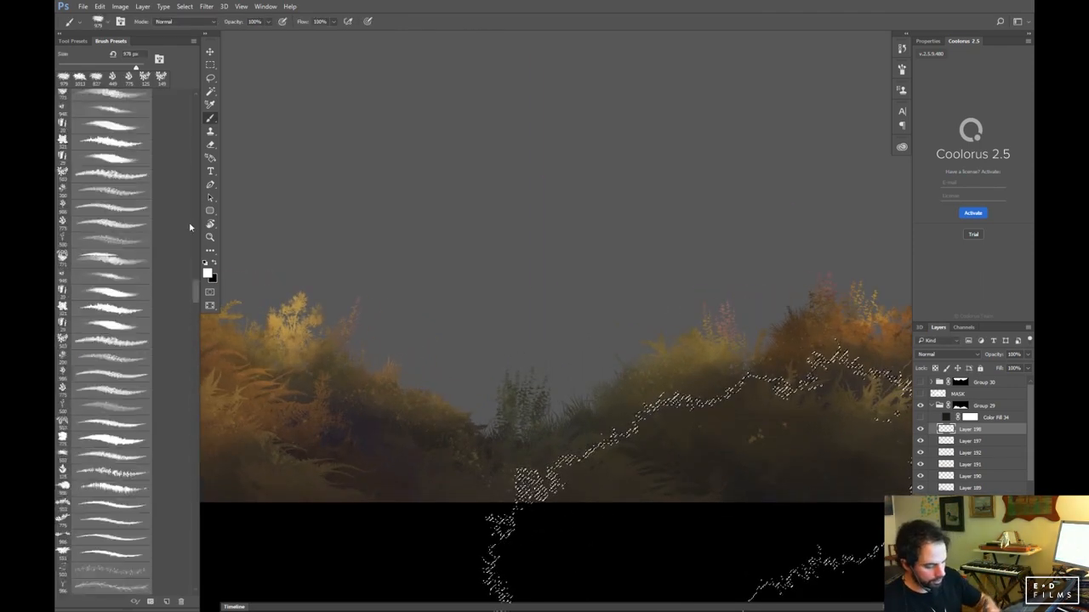
click(72, 40)
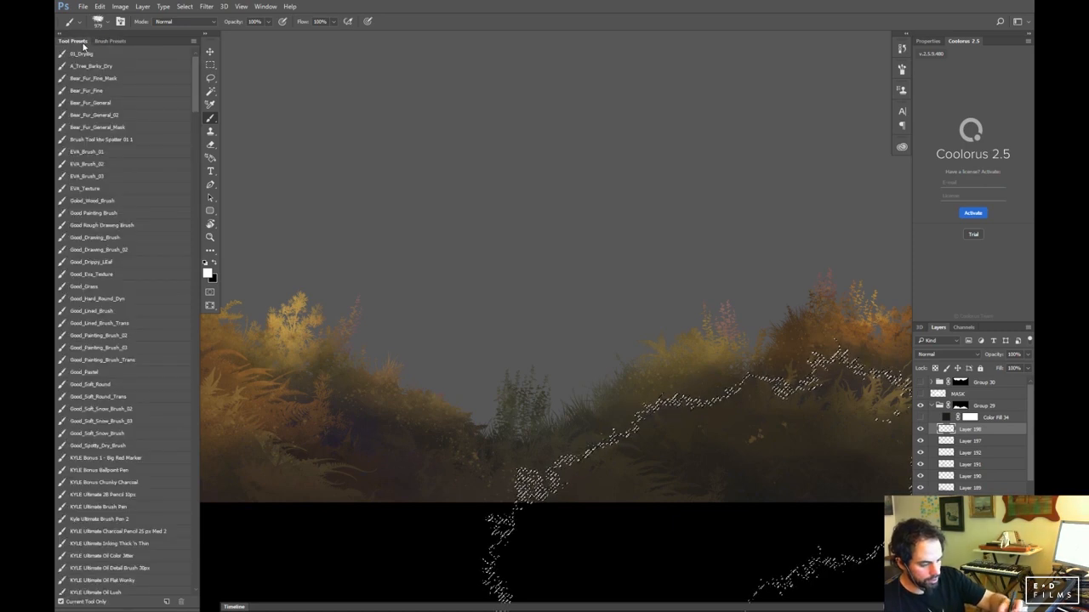
click(125, 189)
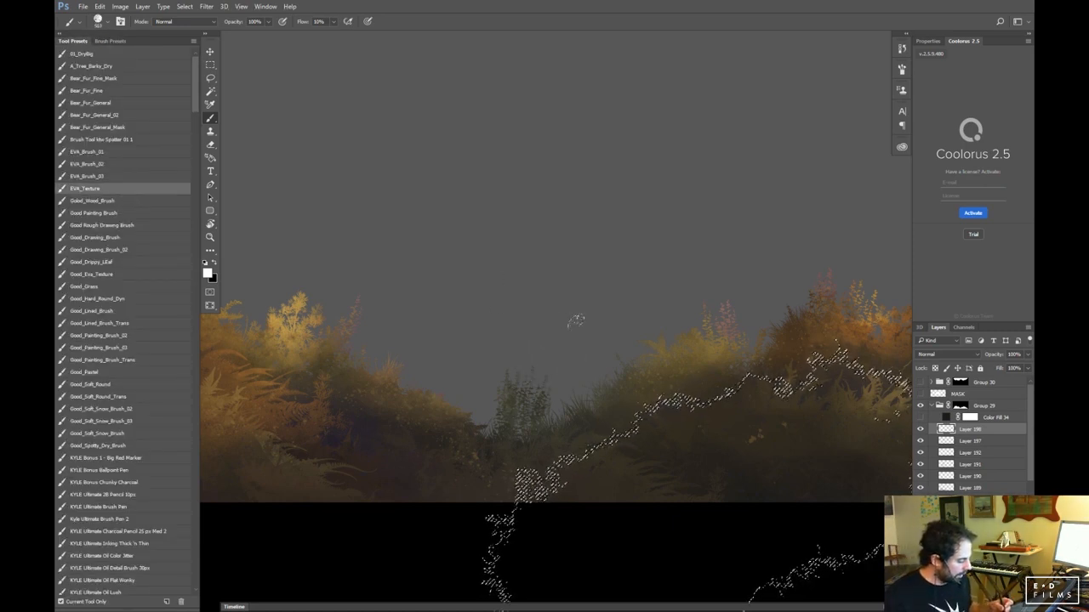
drag(644, 346, 620, 282)
drag(626, 352, 636, 358)
alt+click(635, 357)
key(ctrl+z)
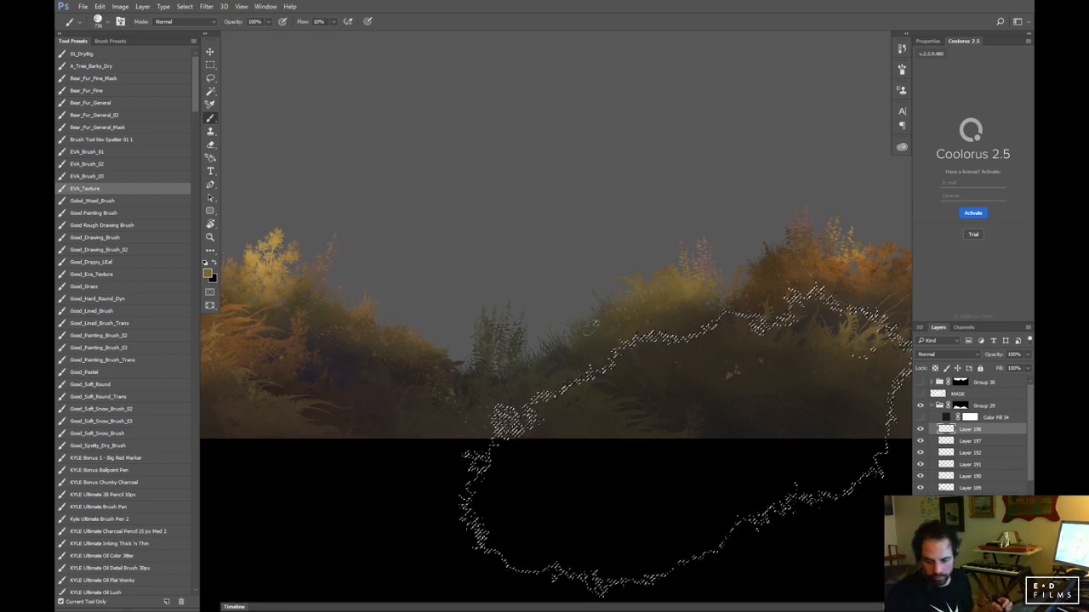
Set the brush opacity to 50% and paint soft golden and orange-brown strokes inside the selection on the new layer
key(5)
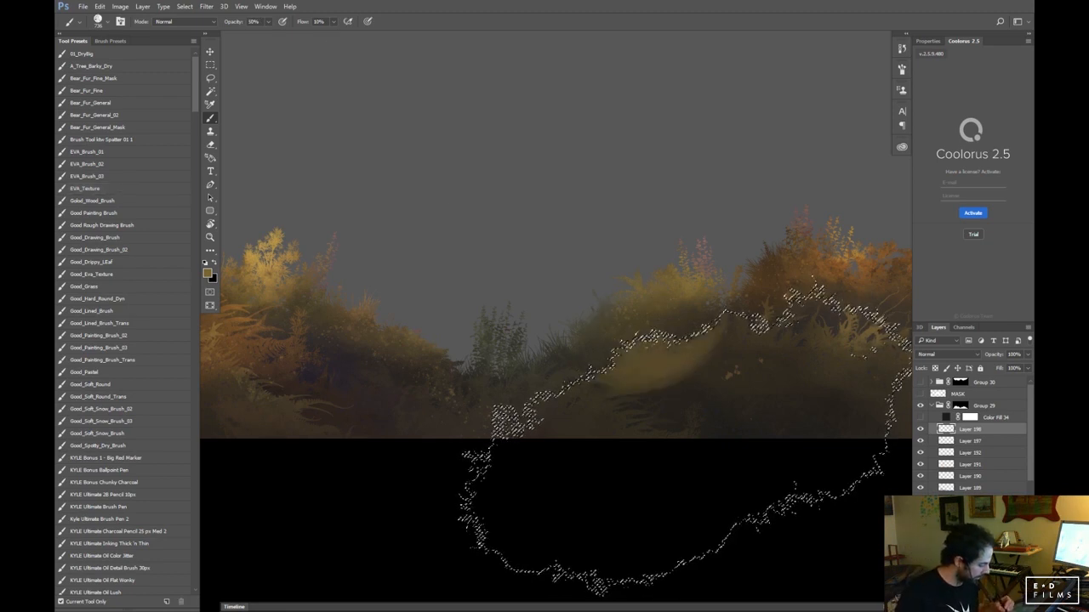
key(ctrl+z)
drag(657, 347, 653, 378)
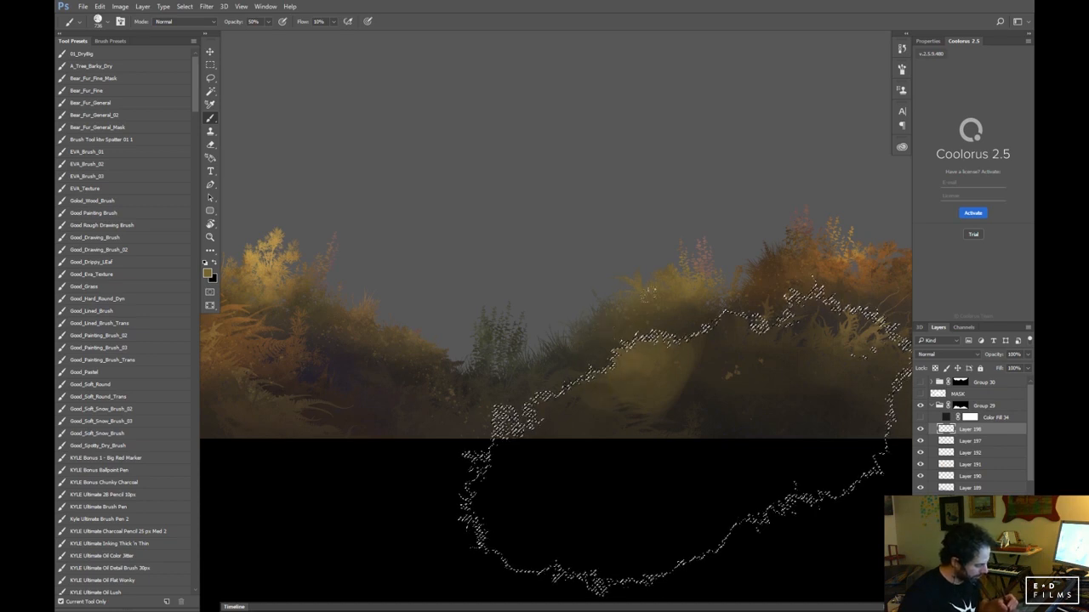
key(alt)
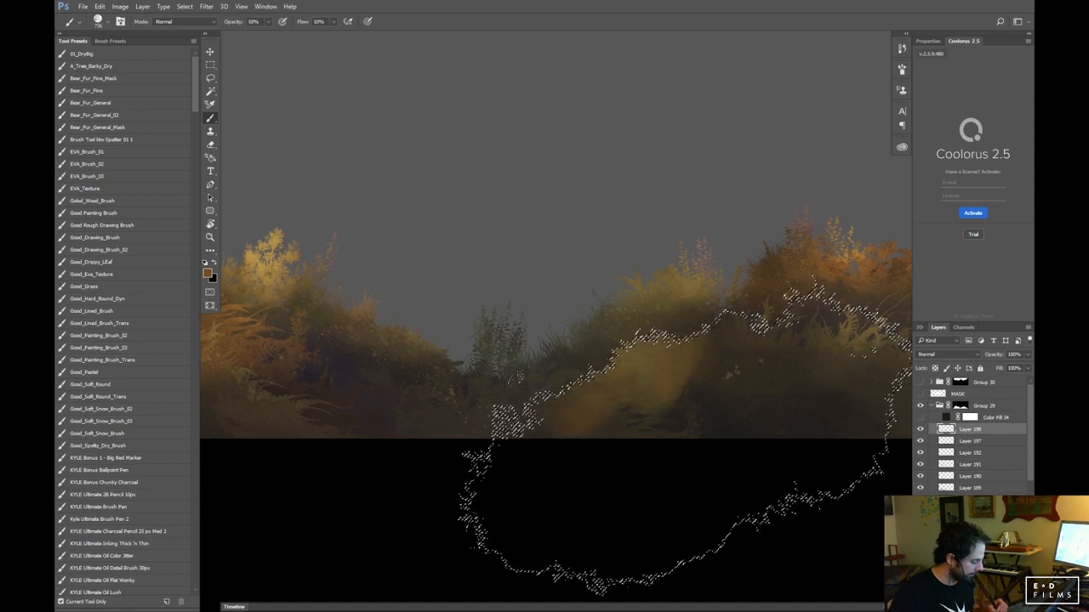
Drop the selection to examine the painted bush's foliage edge, restore it, and hide and show its outline
key(ctrl+d)
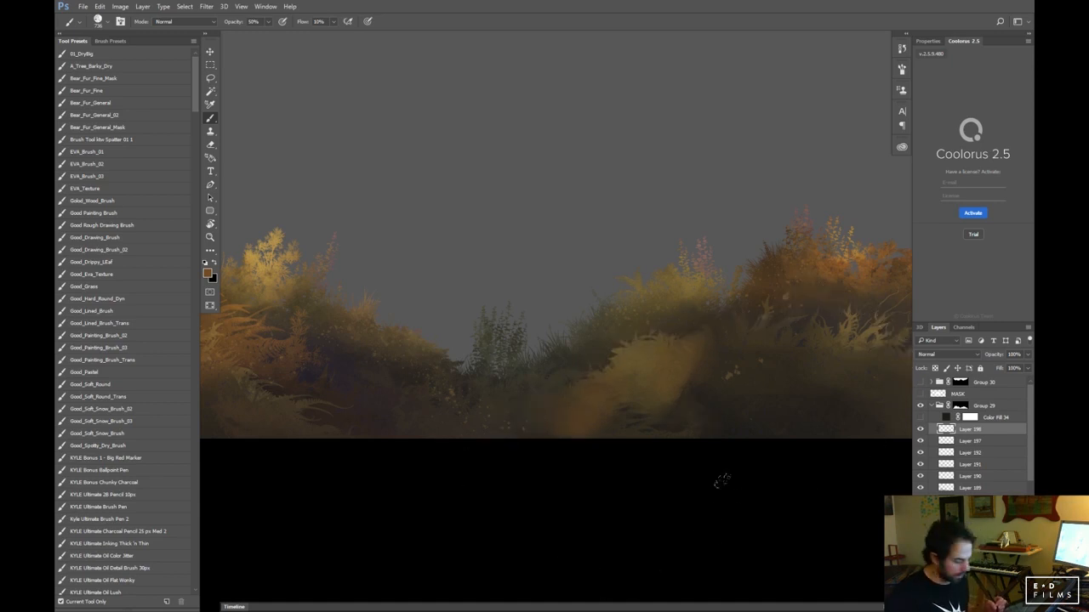
key(ctrl+plus)
key(ctrl+plus)
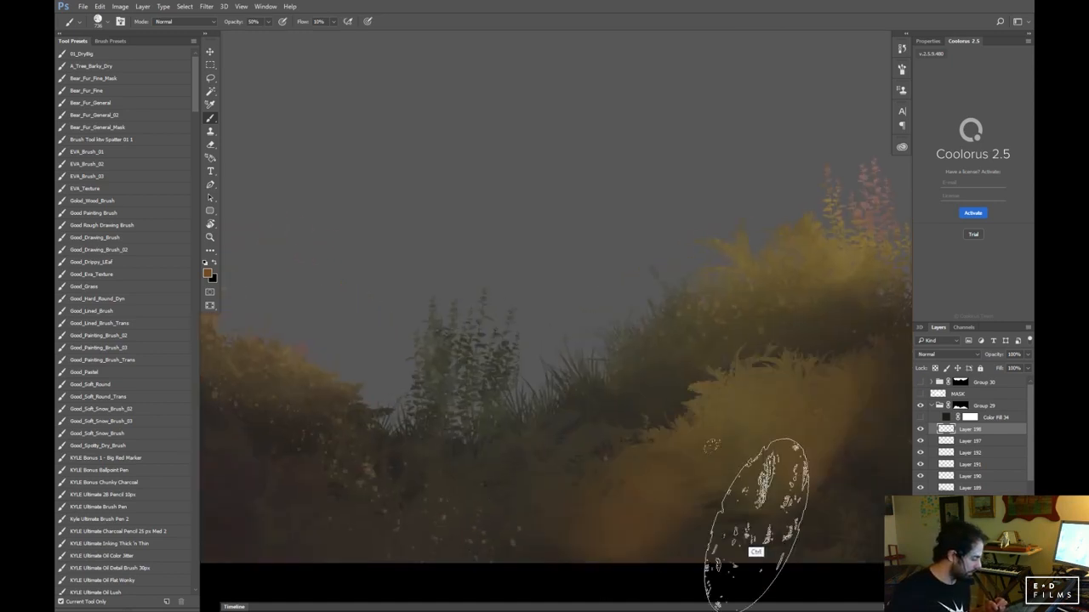
drag(792, 501, 538, 414)
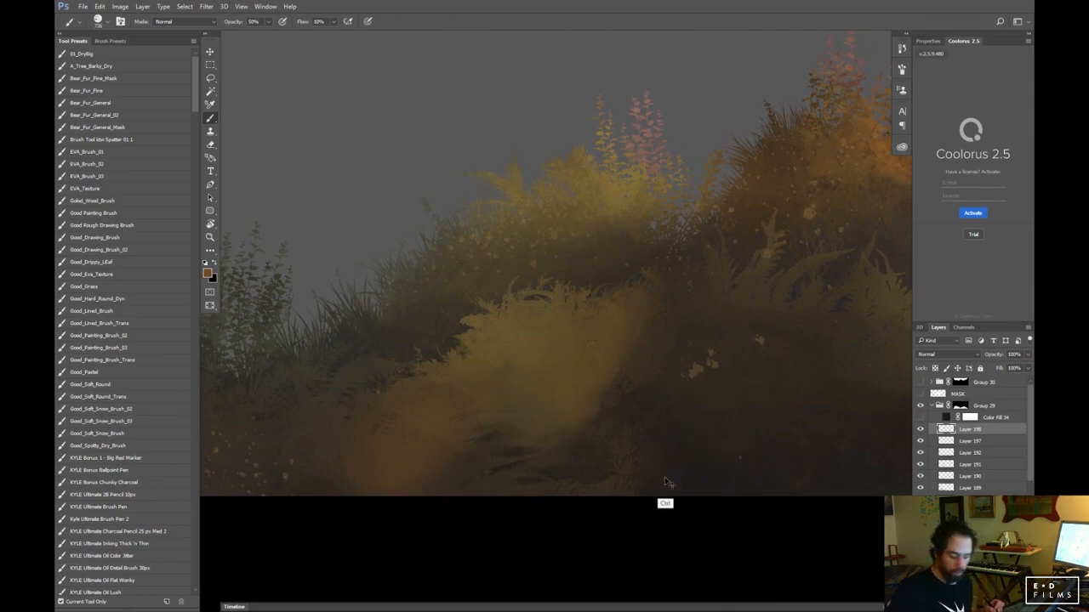
key(ctrl+shift+d)
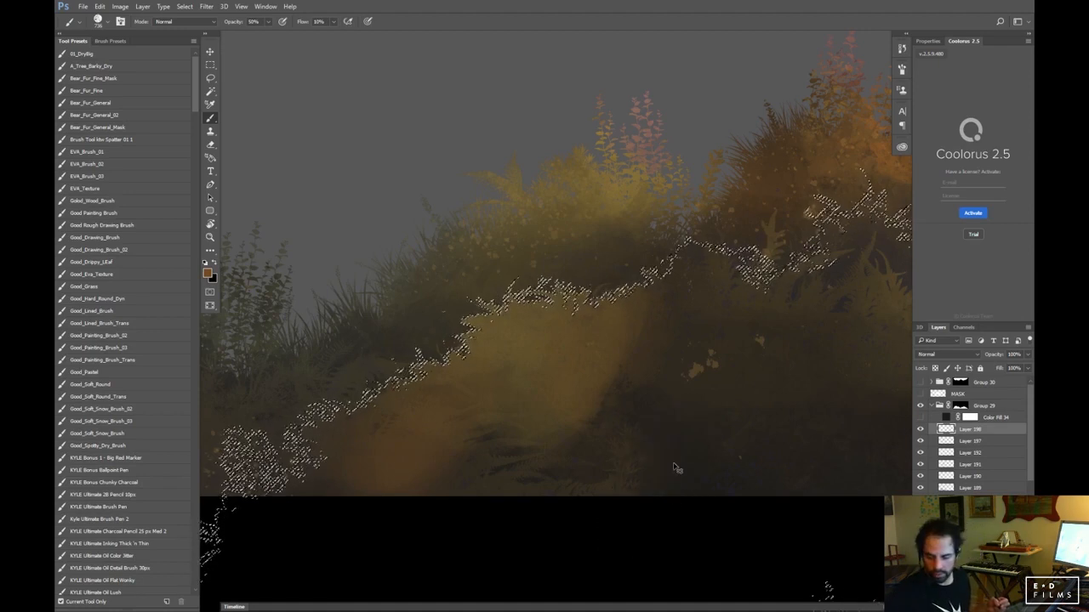
key(ctrl+h)
key(ctrl+minus)
key(ctrl+minus)
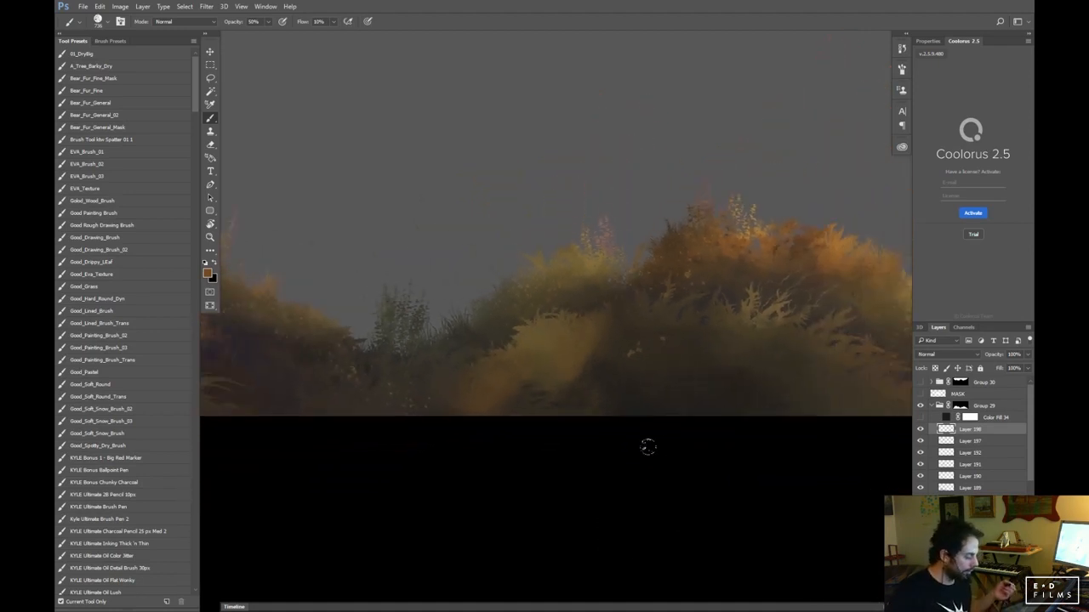
key(ctrl+h)
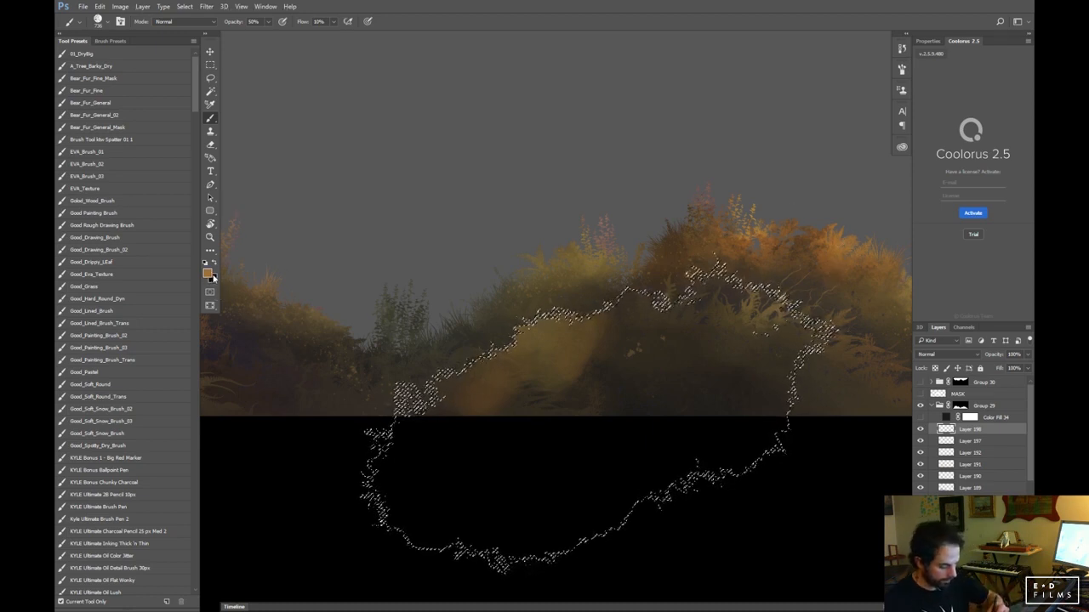
Pick a brighter golden yellow and brush a highlight along the upper edge of the selected bush shape
click(209, 274)
click(791, 384)
drag(842, 481, 842, 476)
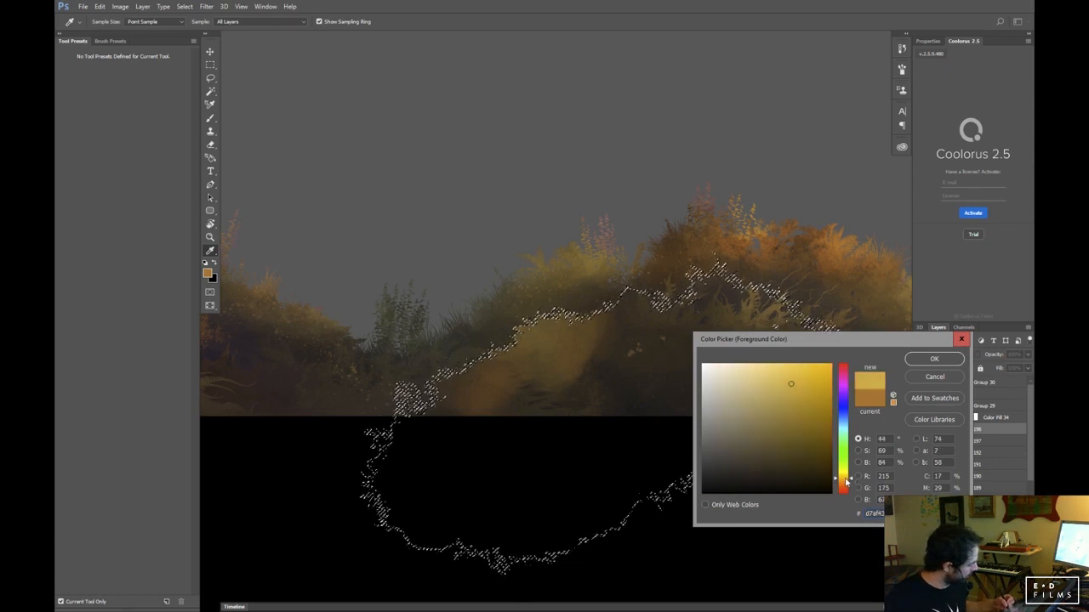
click(934, 359)
drag(591, 314, 606, 313)
drag(539, 212, 525, 214)
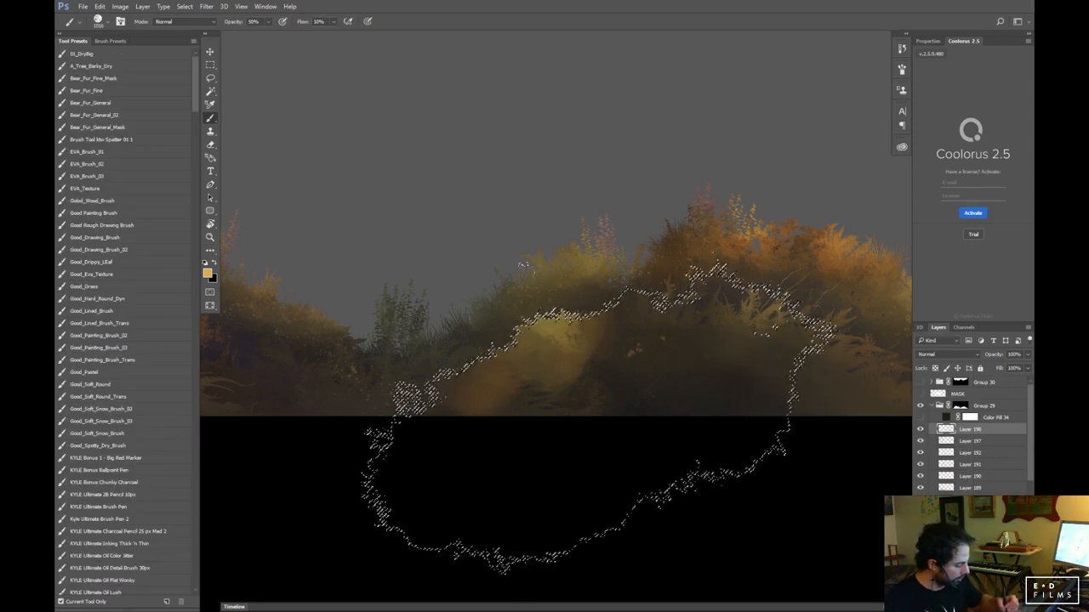
Choose the 1013 px foliage brush and set the foreground colour to a light peach-orange
click(110, 41)
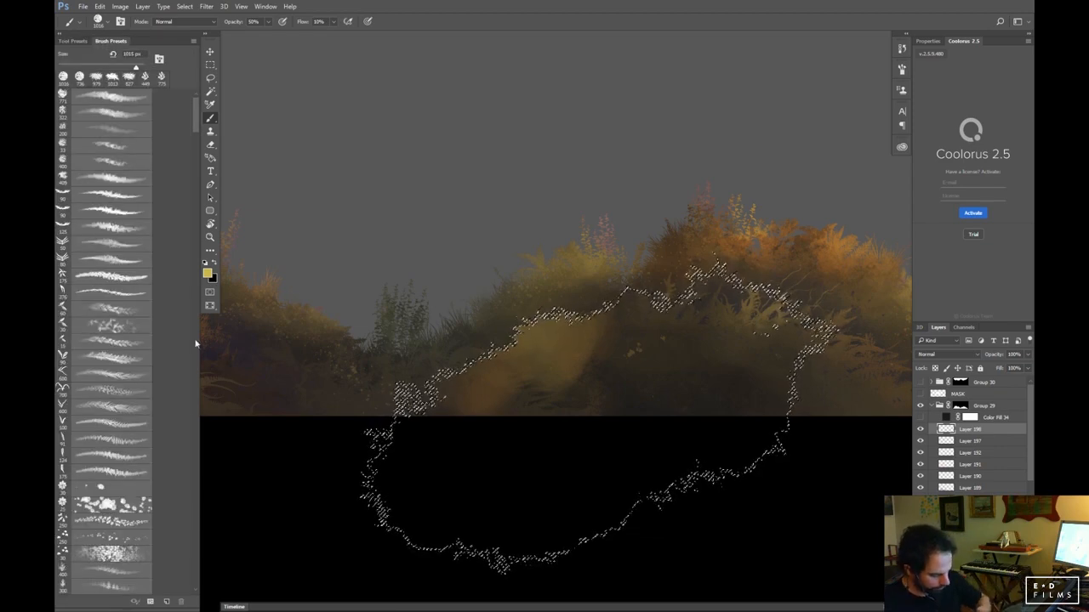
mouse_move(197, 111)
mouse_down()
mouse_move(194, 238)
mouse_move(216, 441)
mouse_up()
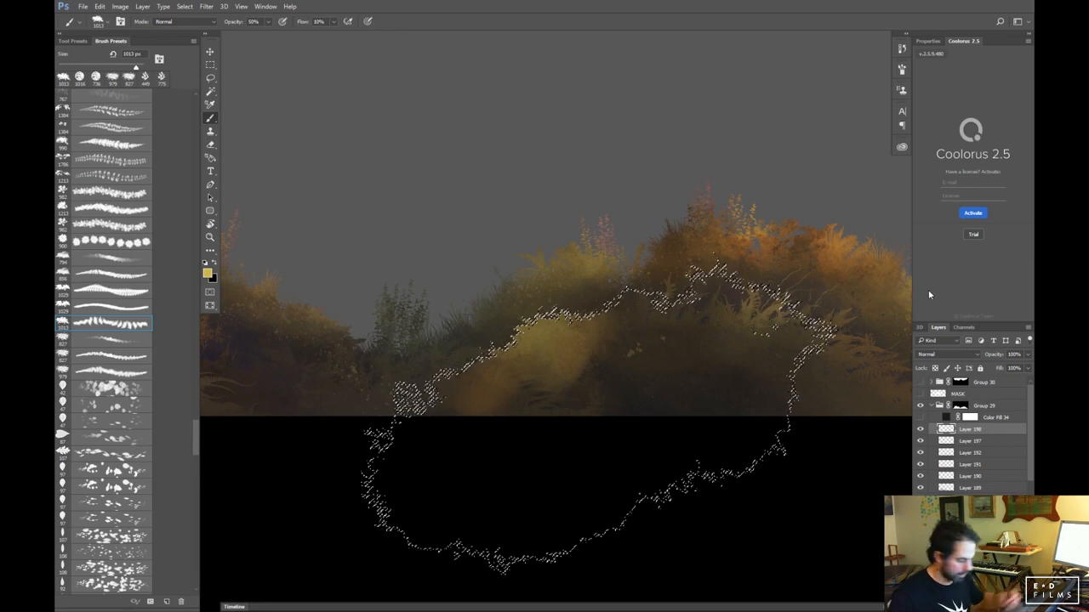
click(207, 274)
drag(790, 382, 770, 349)
drag(842, 481, 842, 489)
click(934, 359)
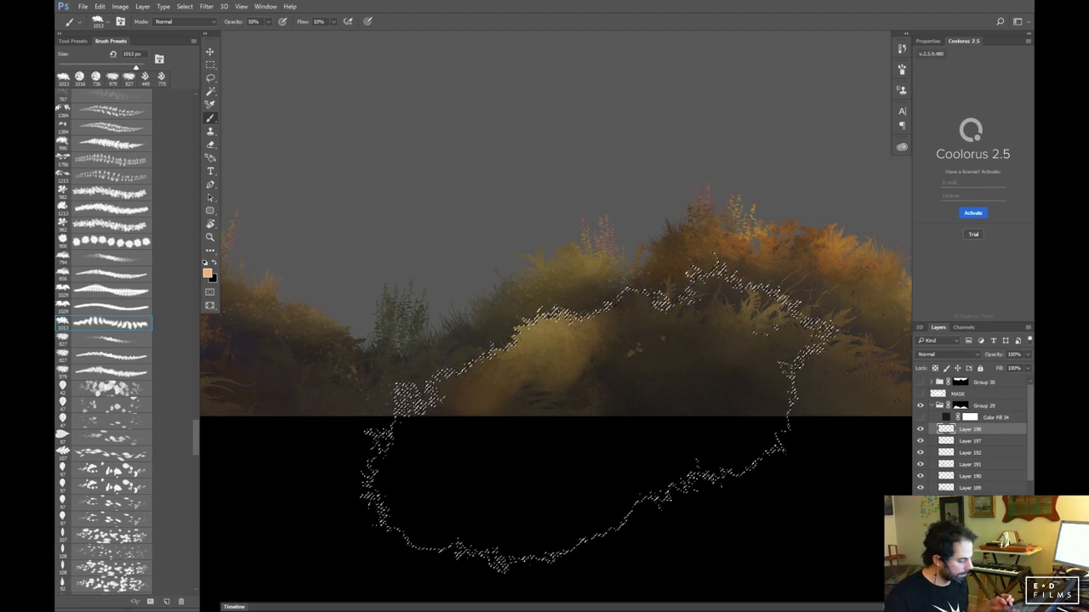
Drop the current selection and load the hidden MASK layer's outline as a fresh selection
key(ctrl+d)
drag(660, 385, 807, 403)
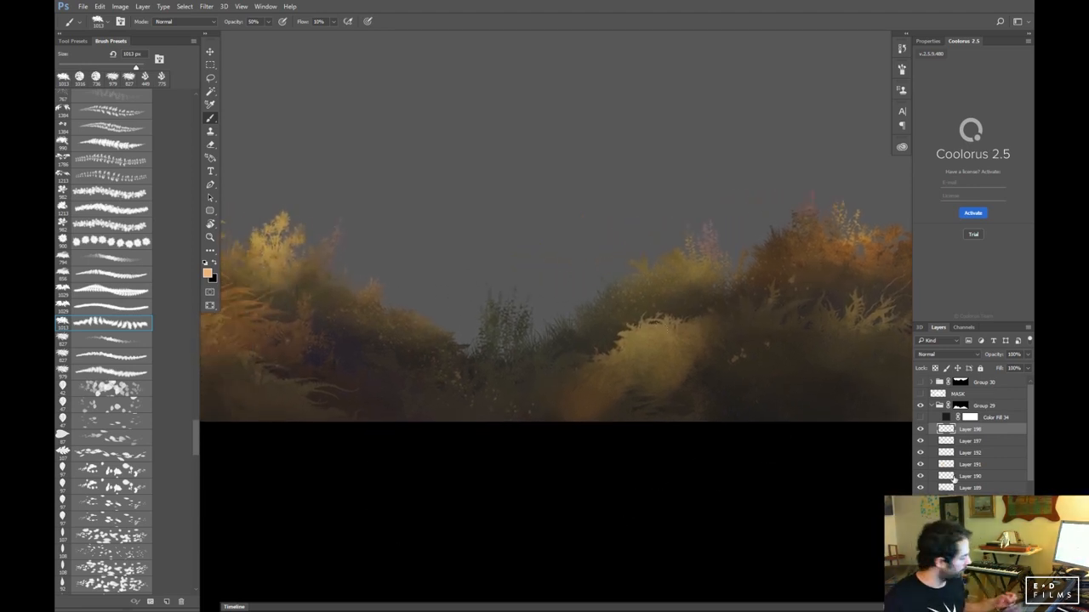
ctrl+click(939, 396)
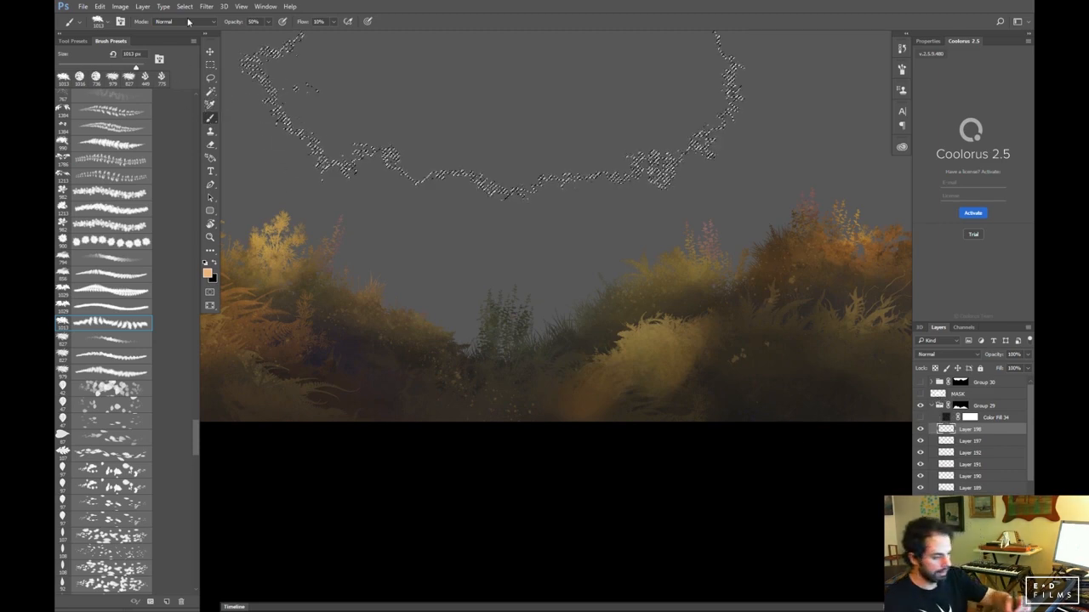
Transform the mask-shaped selection: move it to the base of the far-left bush and rotate it nearly upside down
click(185, 6)
click(260, 176)
drag(571, 182, 518, 462)
drag(608, 449, 704, 451)
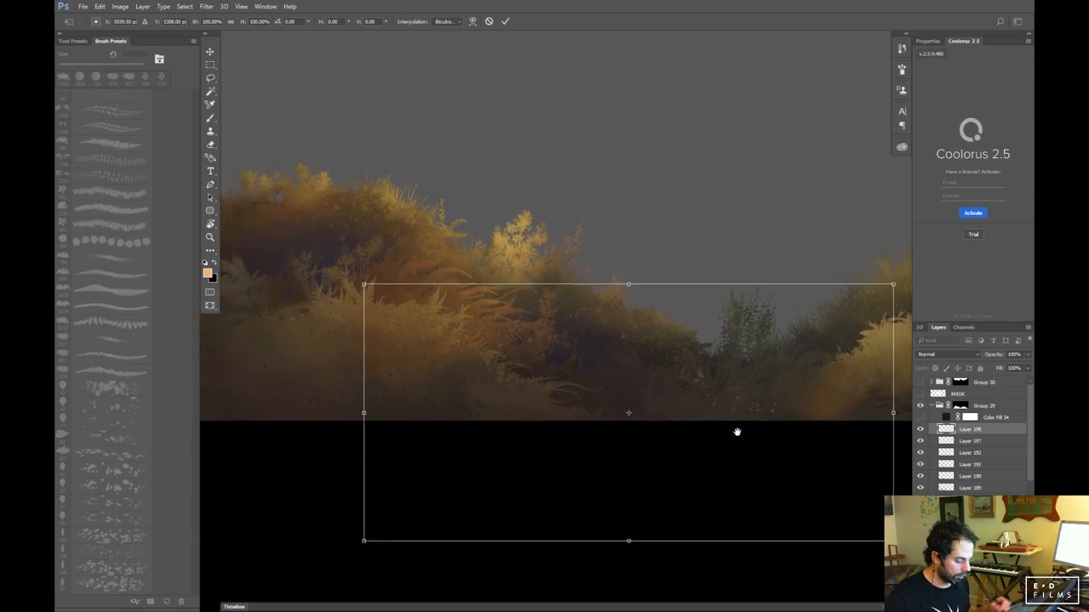
drag(729, 393, 676, 434)
drag(677, 434, 611, 450)
mouse_move(831, 448)
mouse_down()
mouse_move(823, 513)
mouse_move(477, 211)
mouse_move(823, 494)
mouse_move(829, 451)
mouse_up()
mouse_move(834, 503)
mouse_down()
mouse_move(824, 464)
mouse_move(832, 500)
mouse_up()
drag(526, 435, 559, 445)
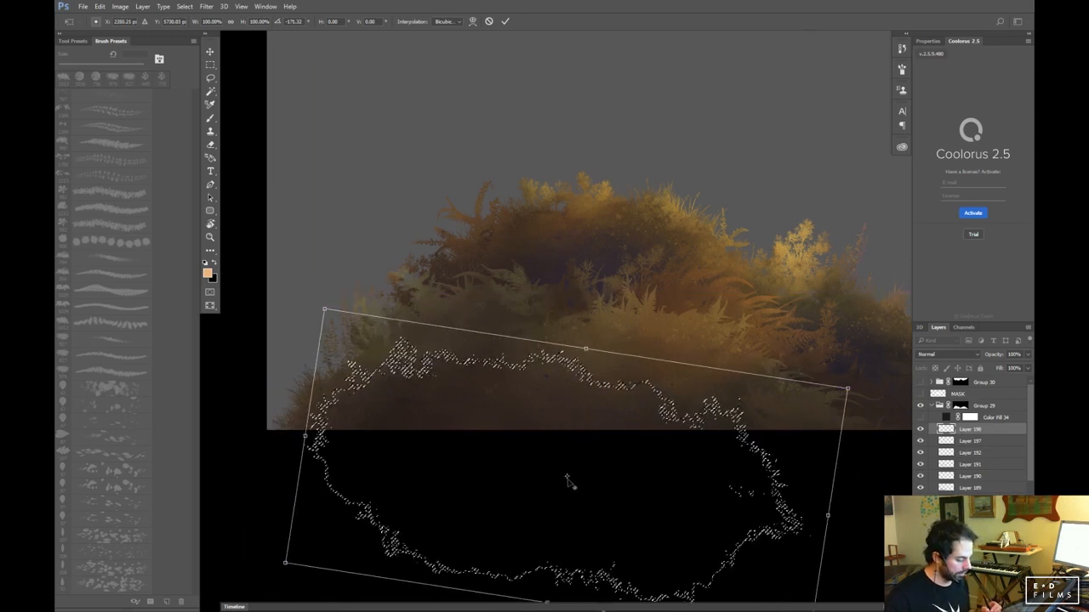
key(Return)
Invert the selection and choose the EVA_Texture brush preset
key(b)
key(ctrl+shift+i)
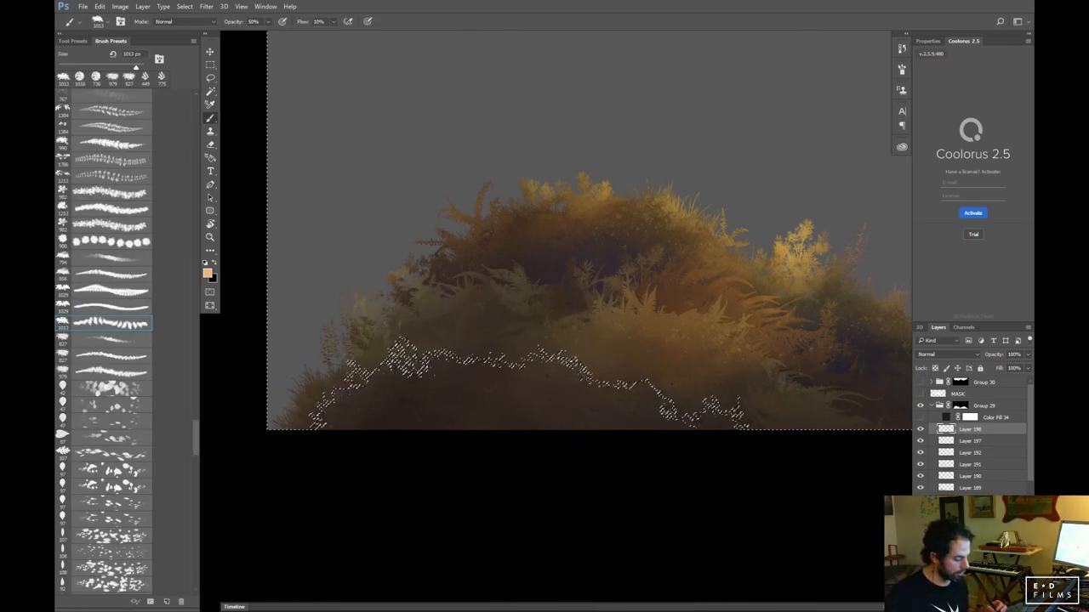
drag(195, 433, 195, 110)
click(81, 41)
click(114, 188)
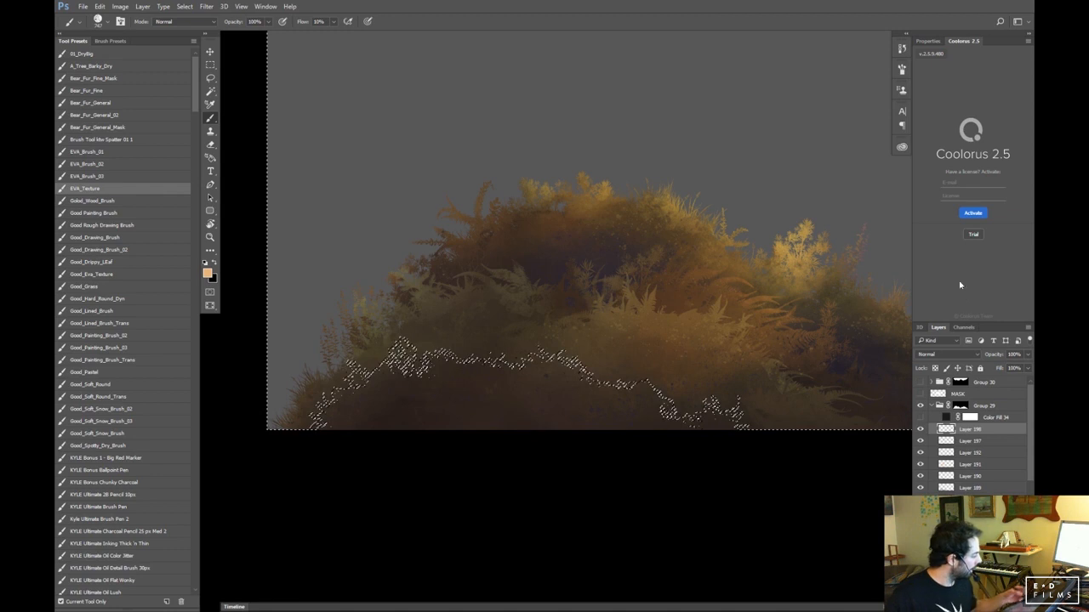
Sample a very dark purple from the bush's shadows, about #1f1923, and shade the foliage along the outer side of the outline
click(209, 276)
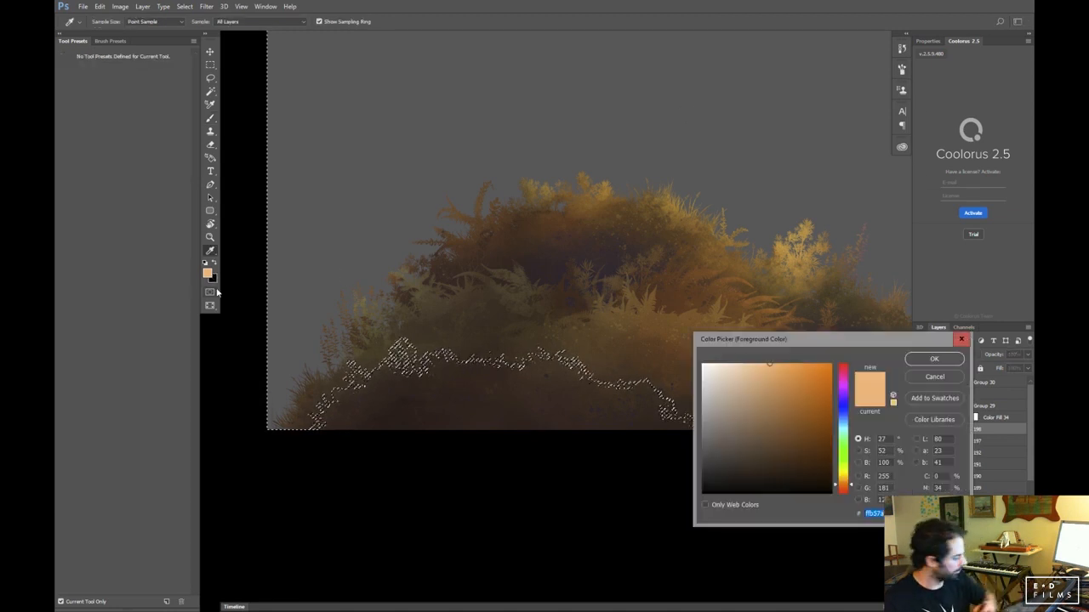
drag(843, 465, 842, 408)
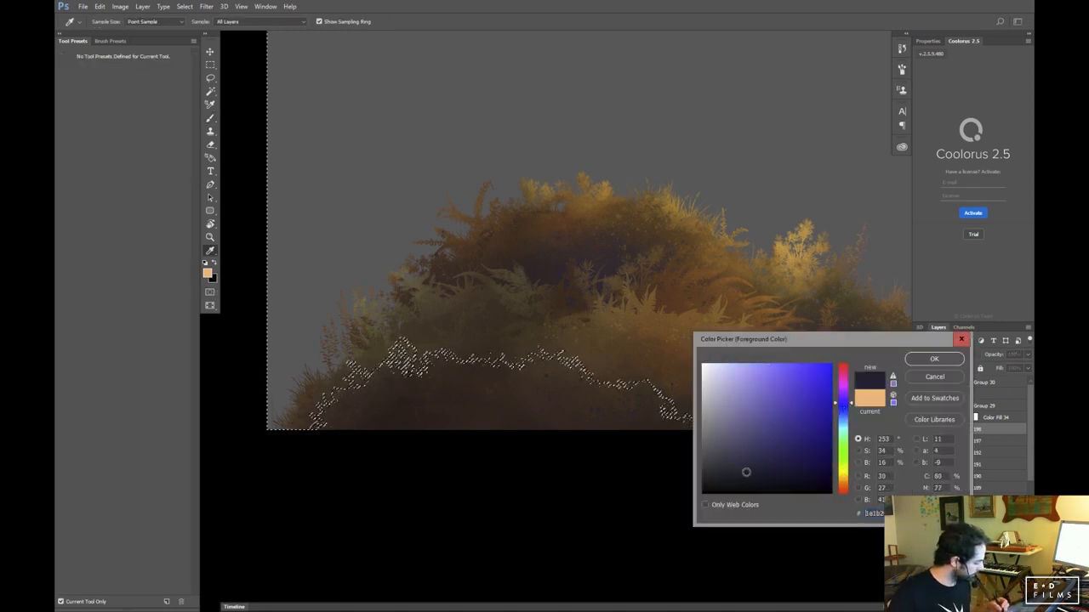
click(583, 297)
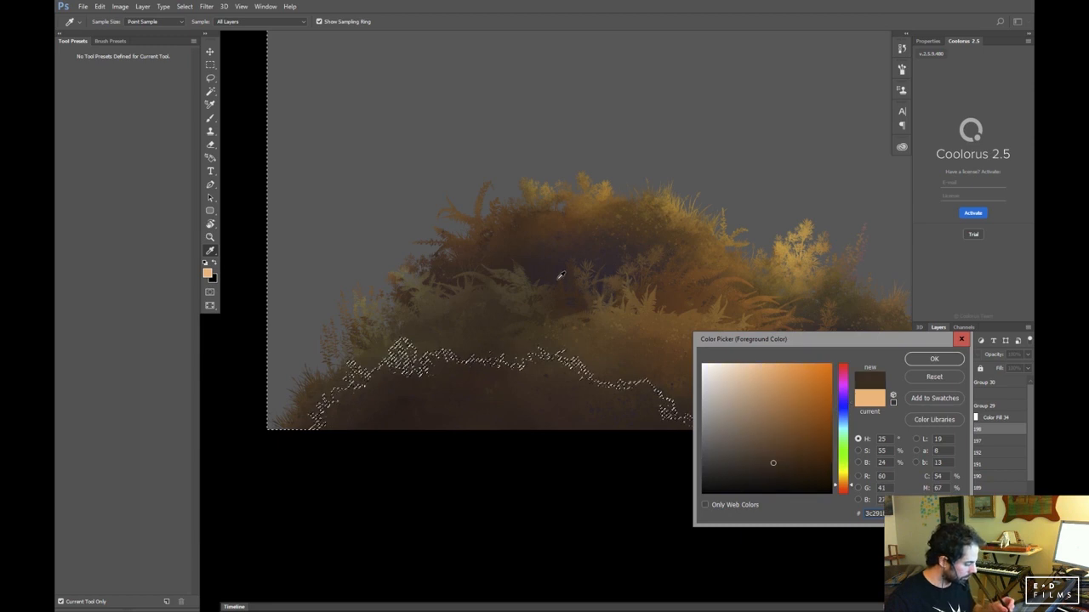
click(561, 275)
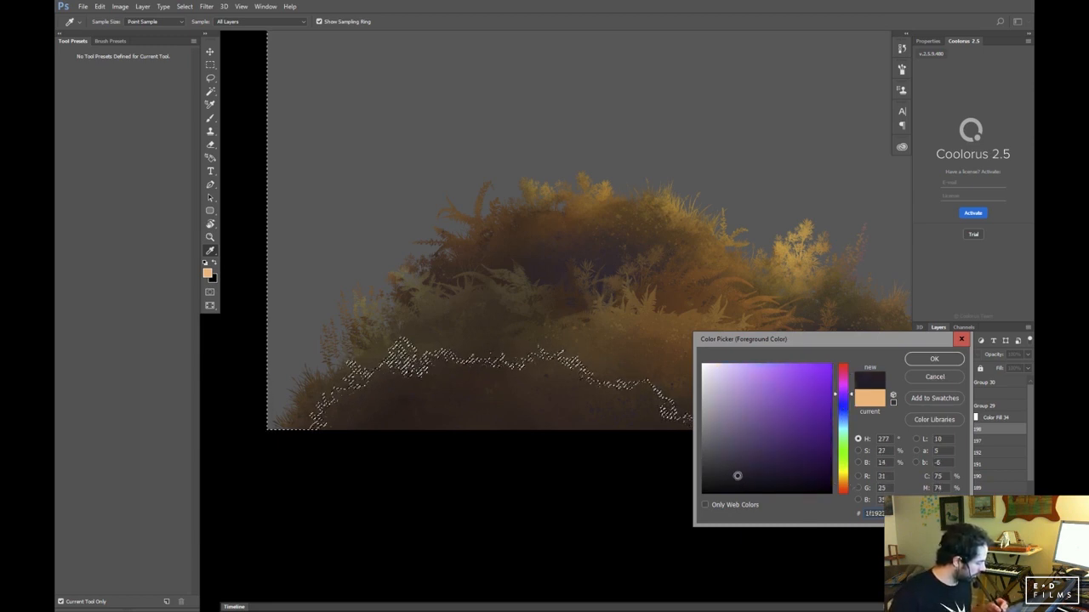
click(921, 363)
key(b)
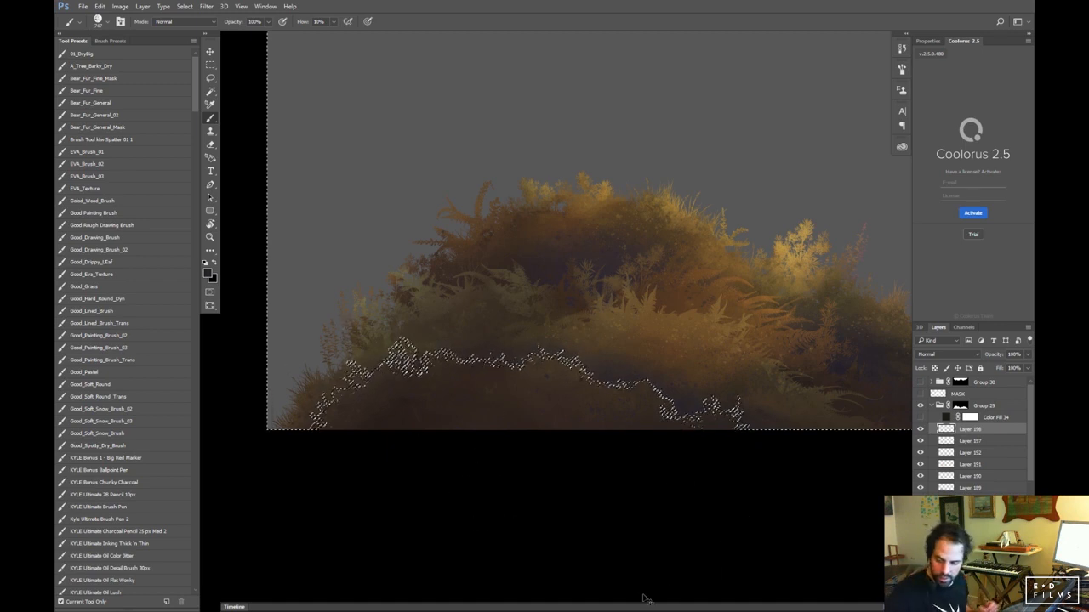
Drop the selection and examine the shaded foliage edge up close
key(ctrl+d)
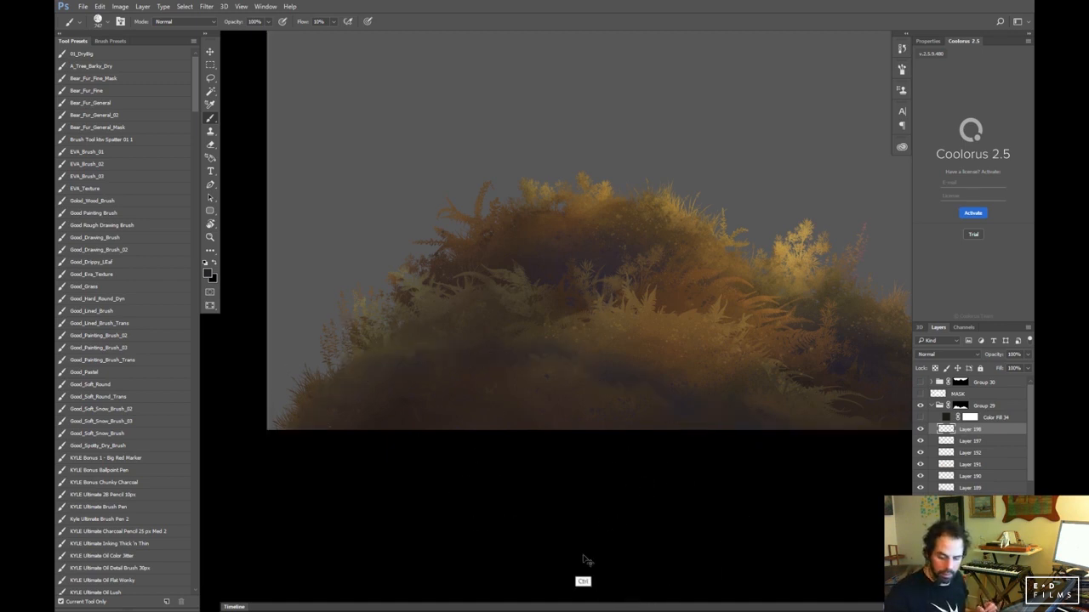
key(ctrl+plus)
key(ctrl+plus)
drag(705, 478, 622, 389)
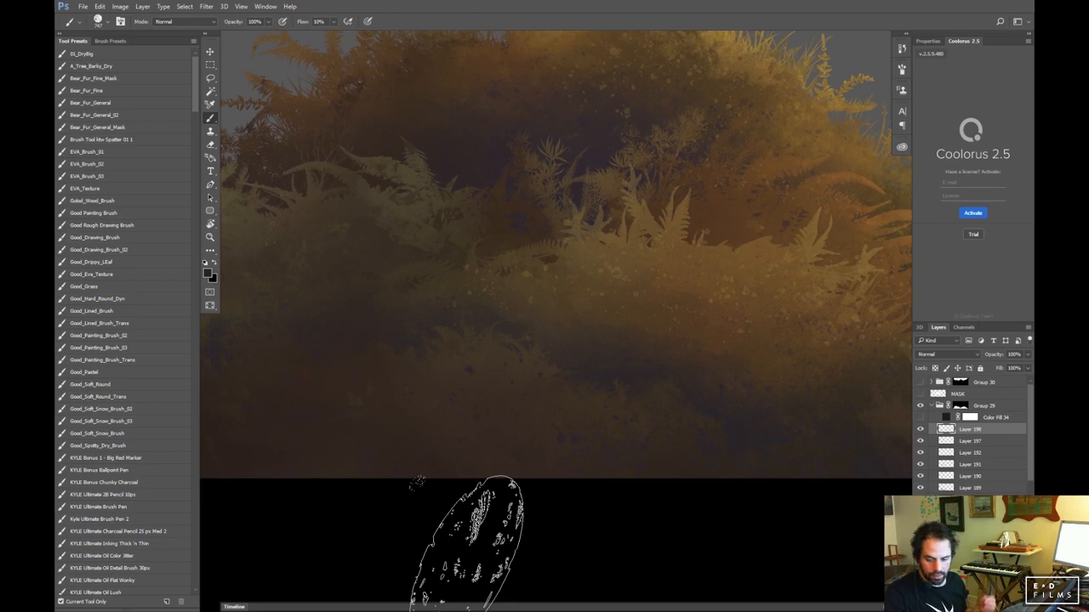
key(ctrl+minus)
key(ctrl+minus)
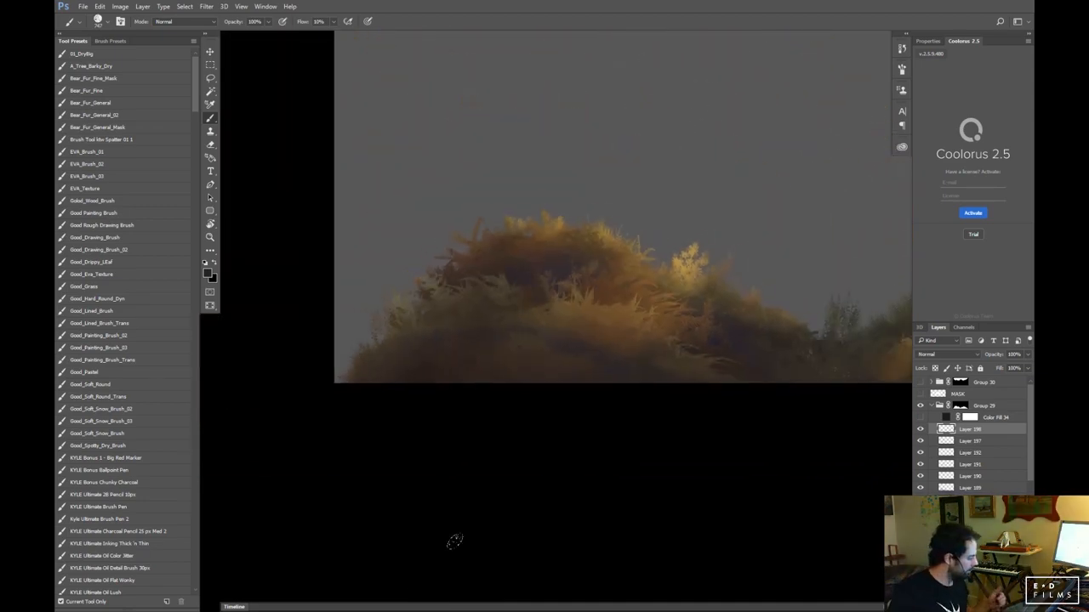
Hide the painted layers in Group 29 to expose the flat dark undergrowth silhouette
drag(920, 476, 920, 448)
drag(920, 490, 919, 541)
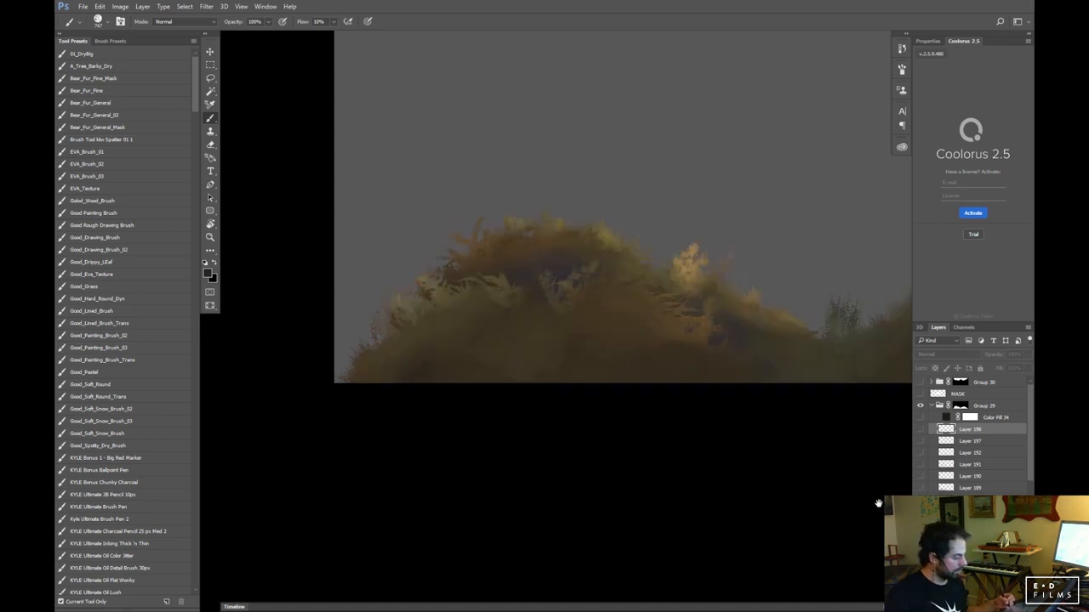
drag(595, 494, 410, 519)
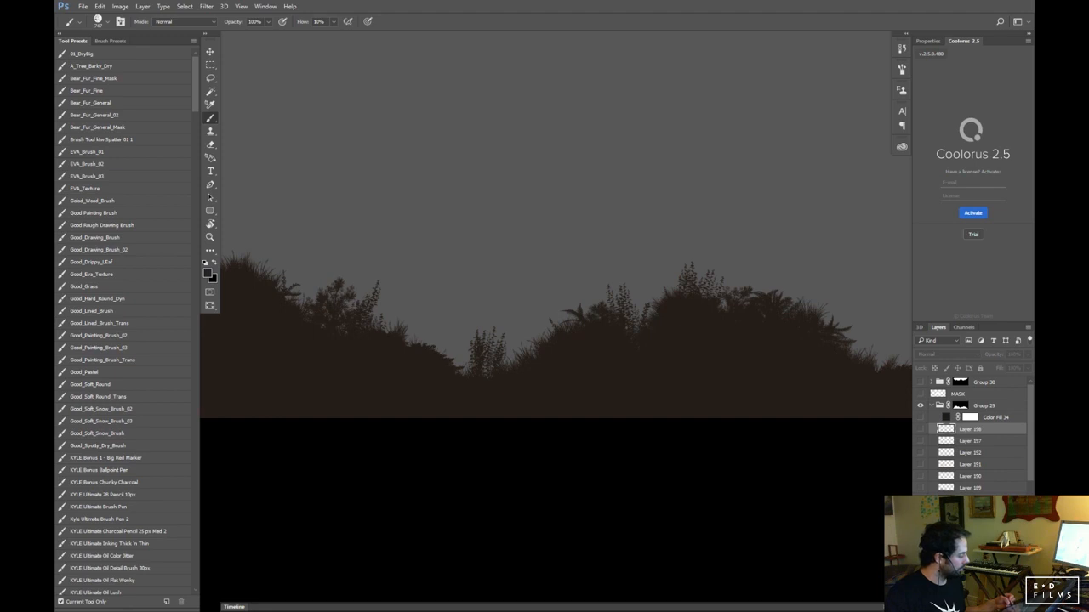
click(972, 547)
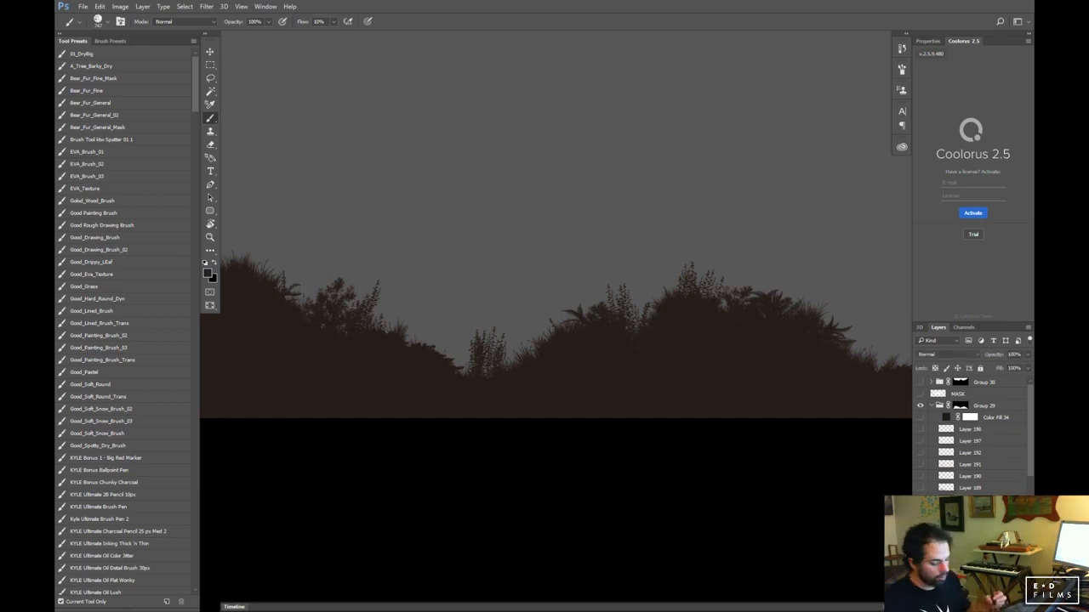
click(207, 272)
click(843, 469)
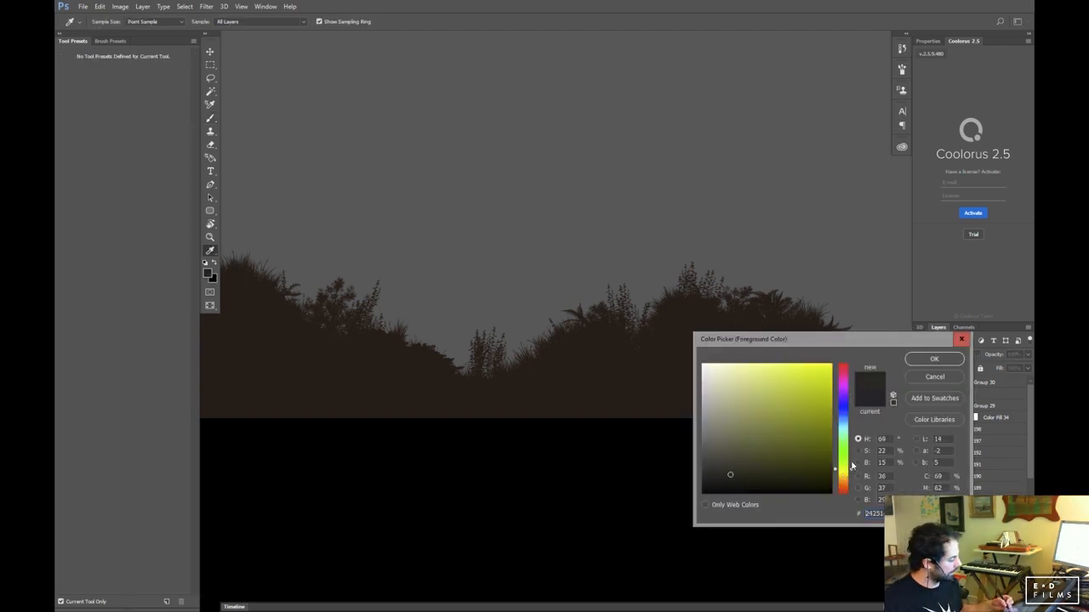
click(930, 379)
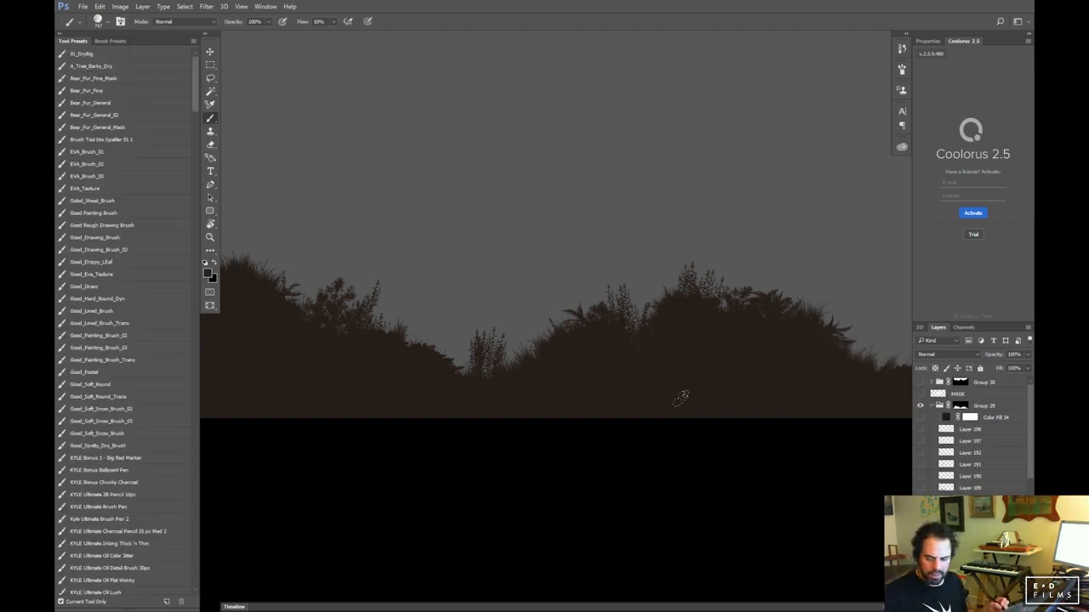
Examine the silhouette's foliage outline and show Group 29's painted layers again
key(ctrl+plus)
key(ctrl+plus)
drag(644, 402, 518, 451)
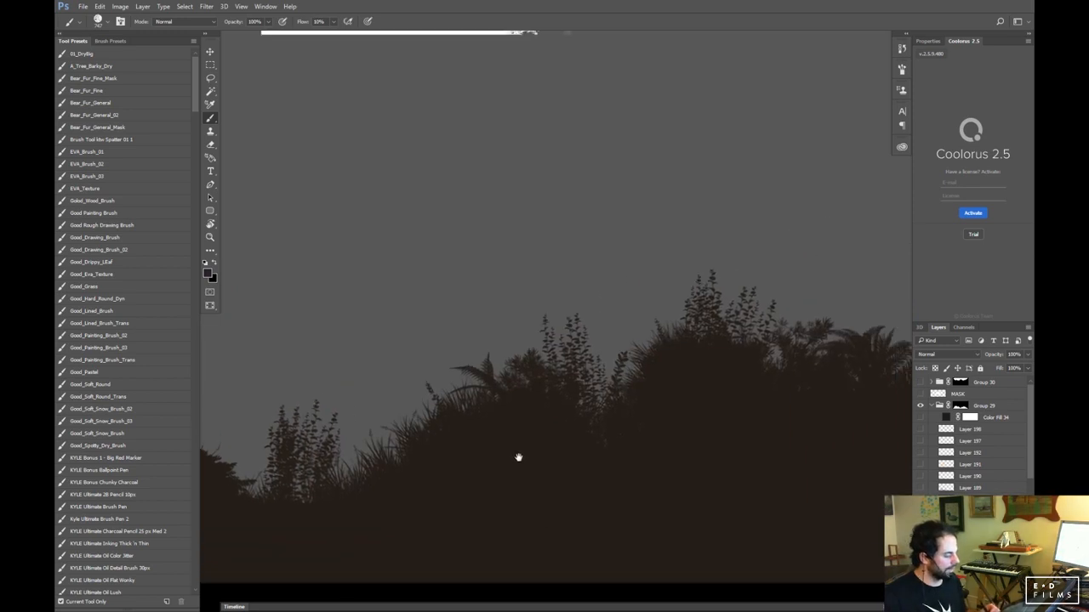
key(ctrl+minus)
key(ctrl+minus)
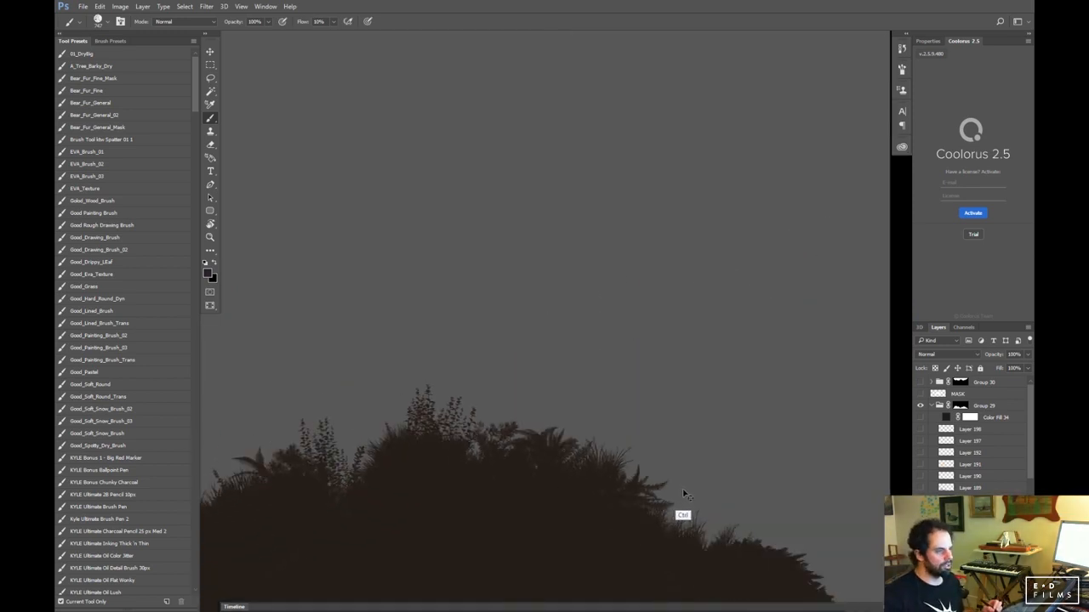
key(ctrl+minus)
click(921, 488)
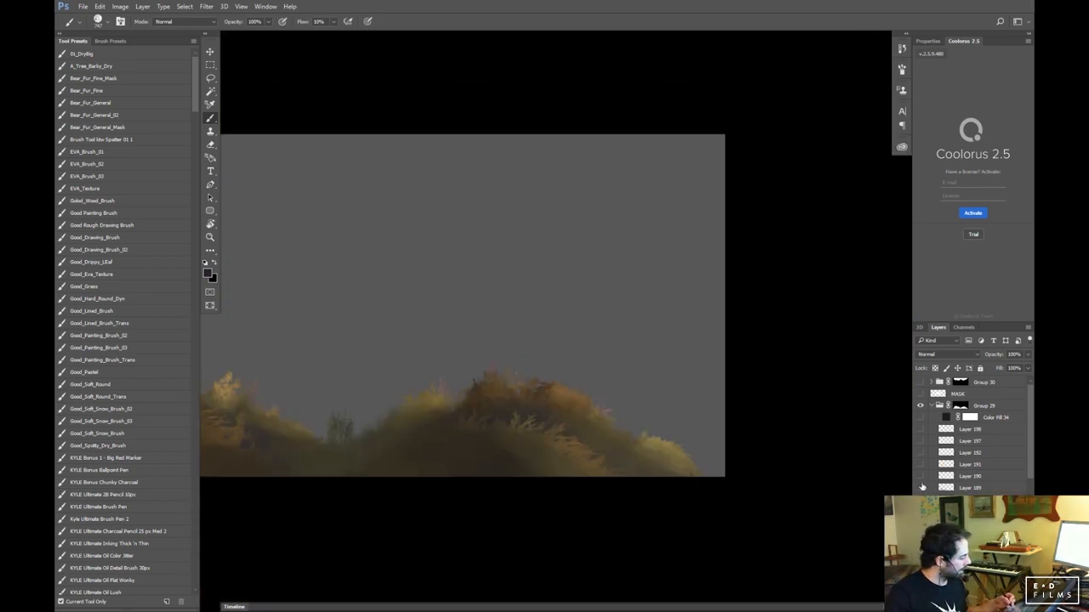
click(920, 476)
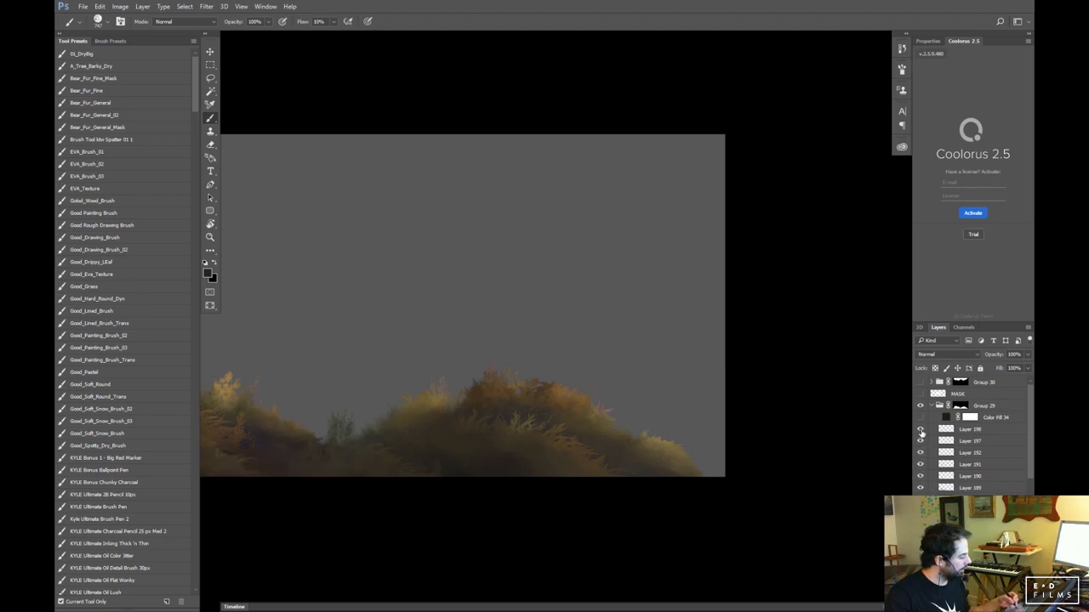
Examine the painted ferns, grasses and highlights on the far-left bush up close
key(ctrl+plus)
key(ctrl+plus)
mouse_move(491, 525)
mouse_down()
mouse_move(732, 447)
mouse_move(707, 493)
mouse_up()
mouse_move(595, 487)
mouse_down()
mouse_move(739, 498)
mouse_move(638, 503)
mouse_up()
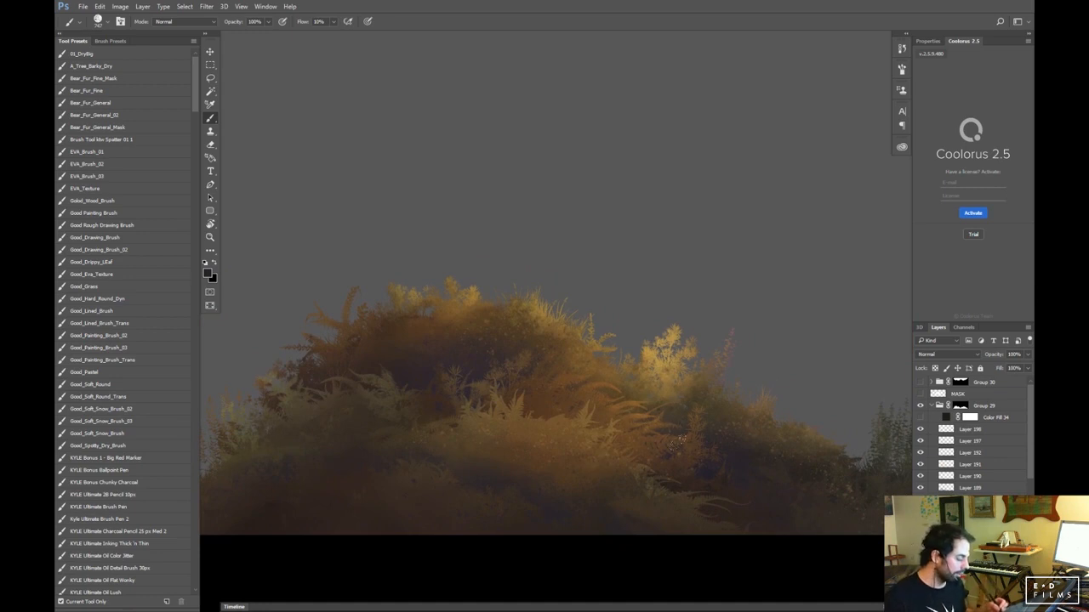
key(ctrl+plus)
key(ctrl+plus)
key(ctrl+plus)
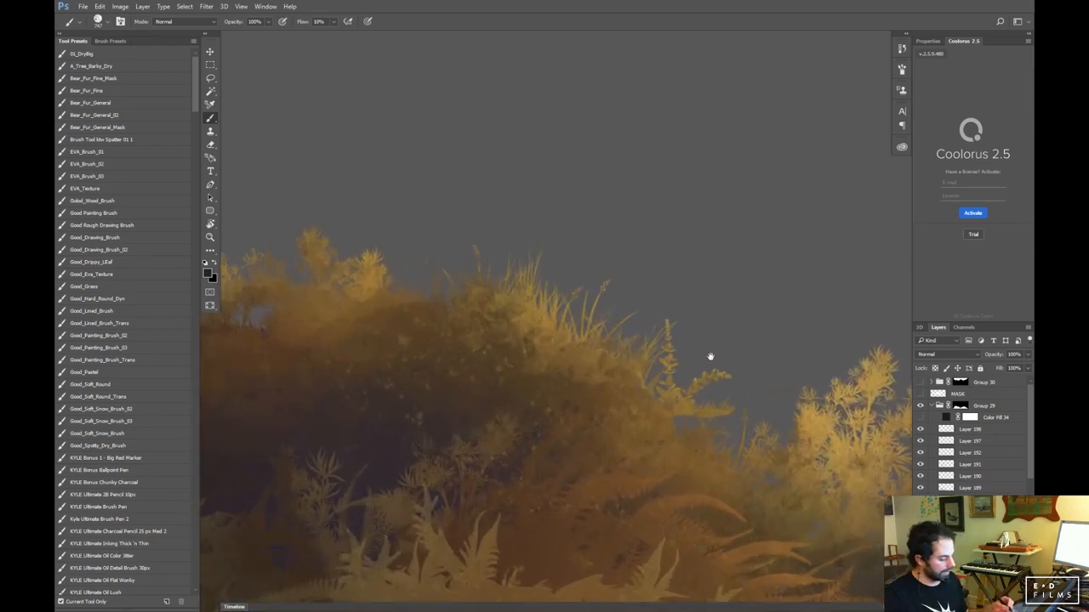
scroll(711, 357, down, 5)
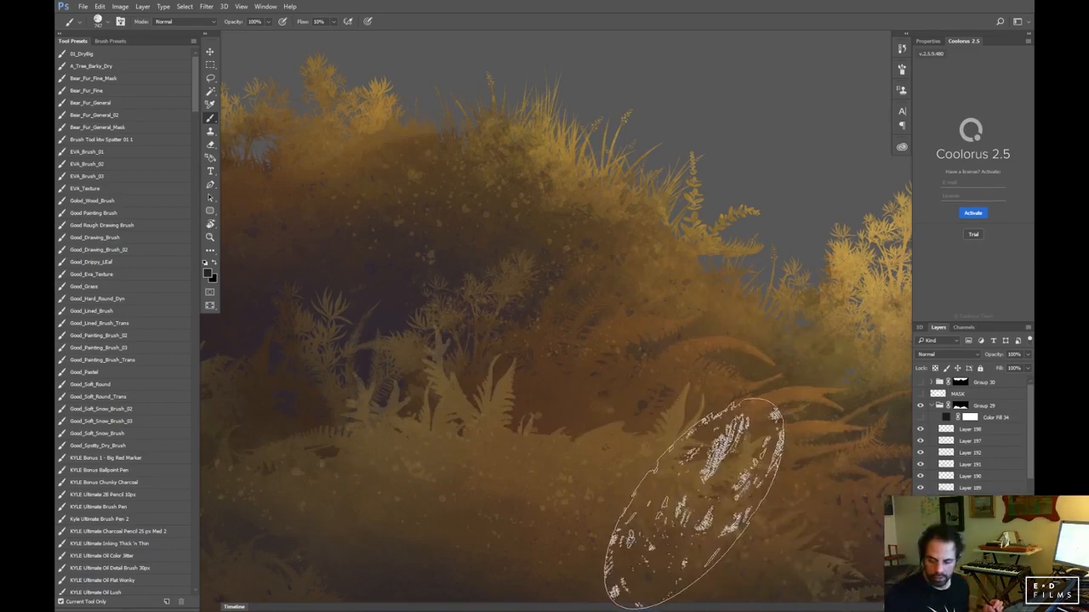
Examine the undergrowth across to the orange bushes on the right in full-screen view, and restore the normal workspace
key(f)
key(f)
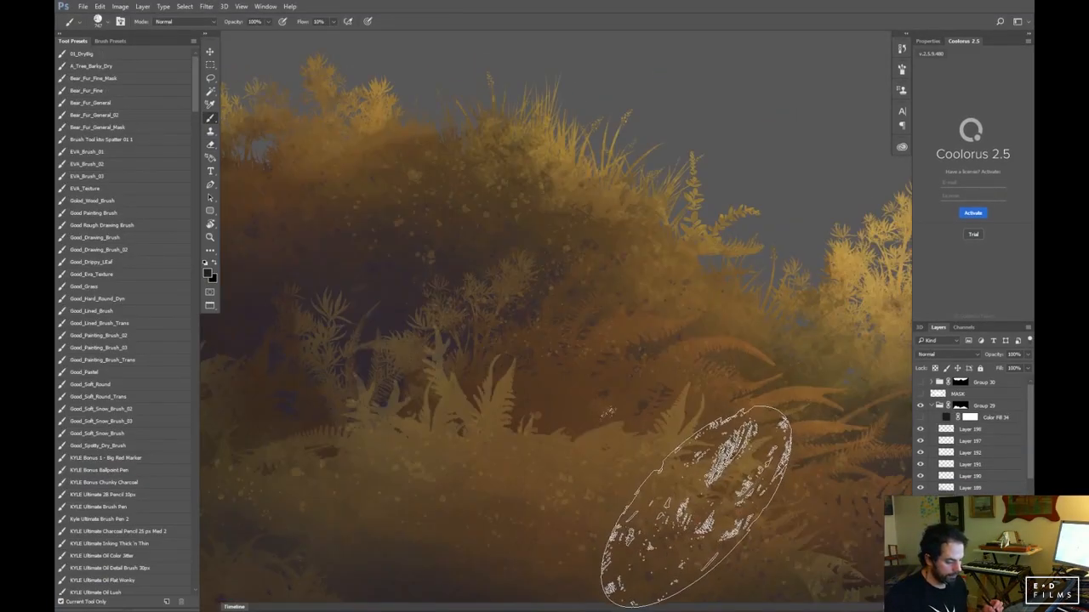
key(f)
mouse_move(694, 494)
mouse_down()
mouse_move(671, 467)
mouse_move(303, 417)
mouse_up()
mouse_move(720, 514)
mouse_down()
mouse_move(829, 511)
mouse_move(294, 491)
mouse_up()
mouse_move(689, 503)
mouse_down()
mouse_move(622, 478)
mouse_move(575, 536)
mouse_move(479, 527)
mouse_up()
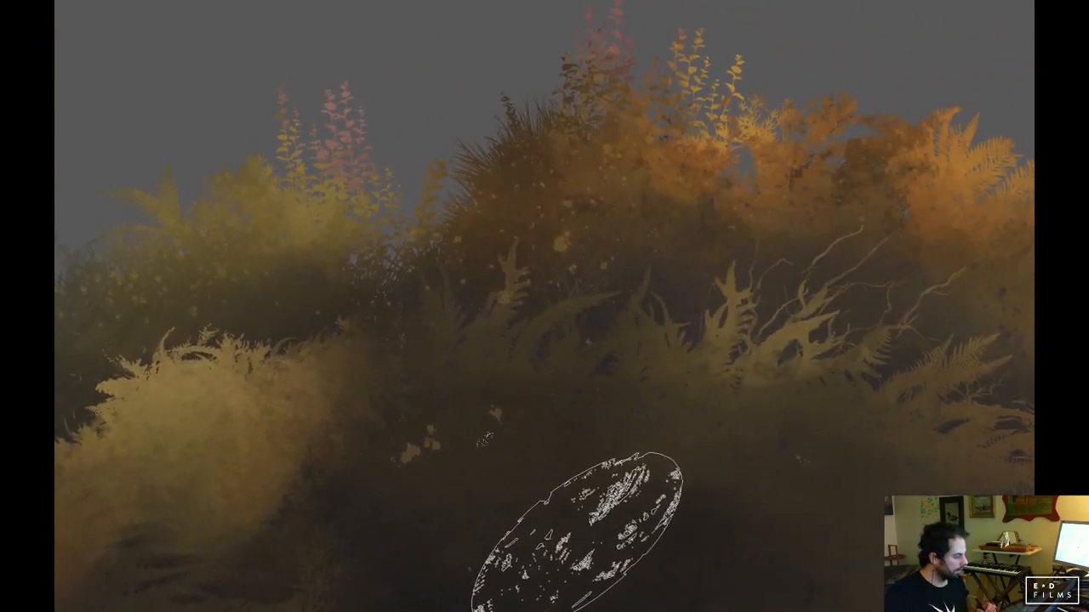
key(Tab)
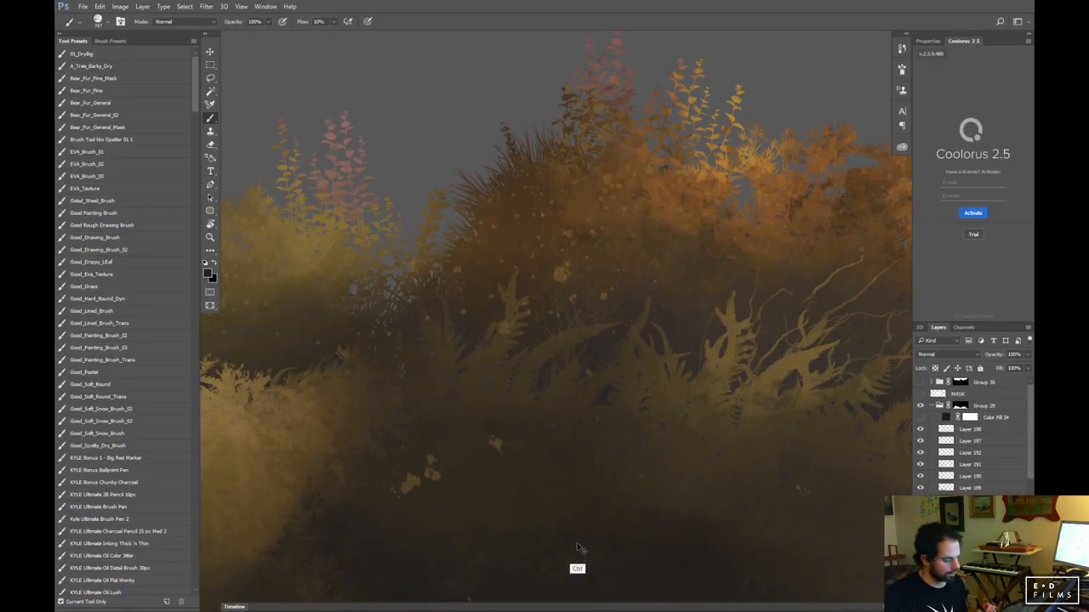
Collapse Groups 29 and 10, and hide both along with Group 9 and the Color Fill 11 layer
key(ctrl+minus)
key(ctrl+minus)
key(ctrl+minus)
key(ctrl+minus)
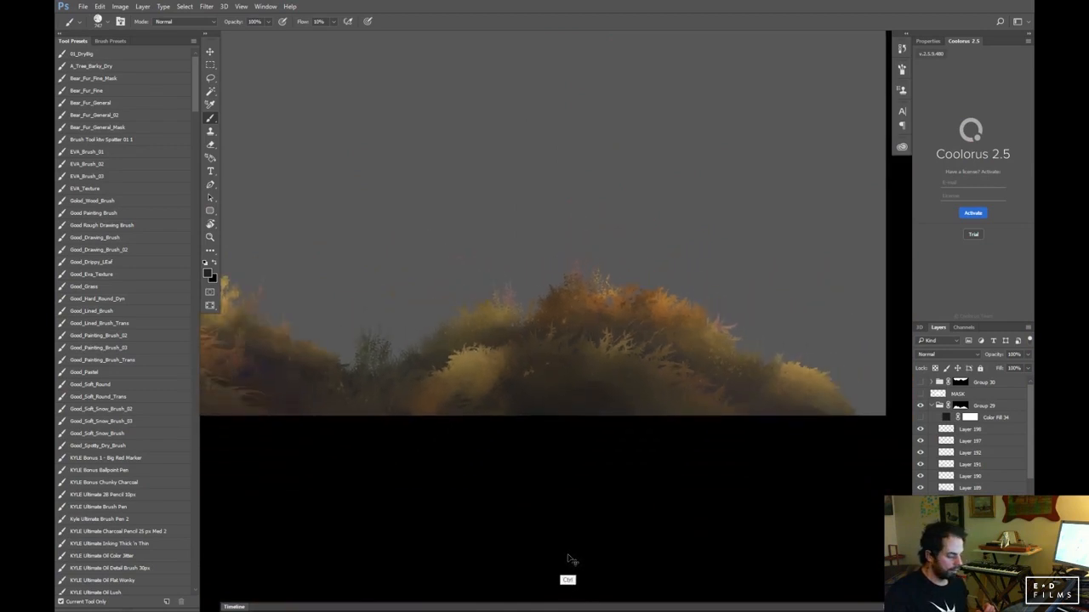
click(930, 406)
click(920, 407)
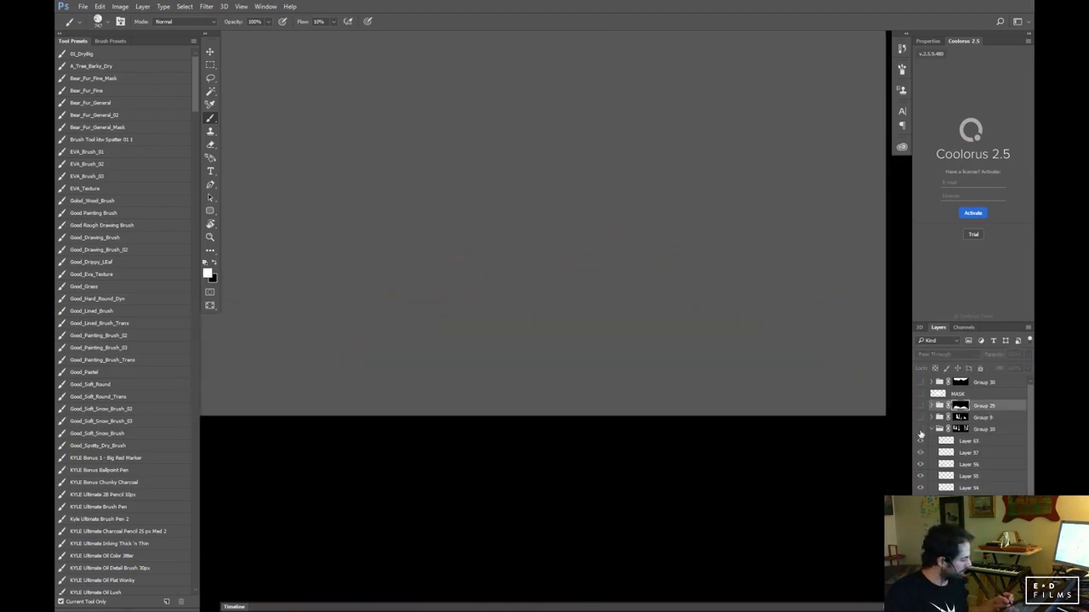
click(932, 430)
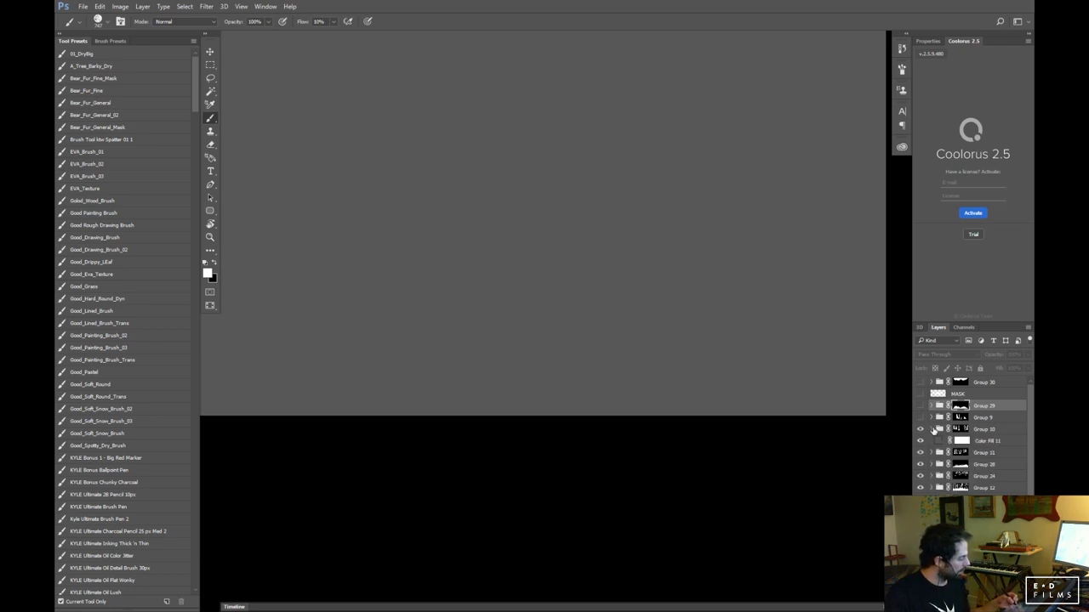
click(919, 441)
click(920, 441)
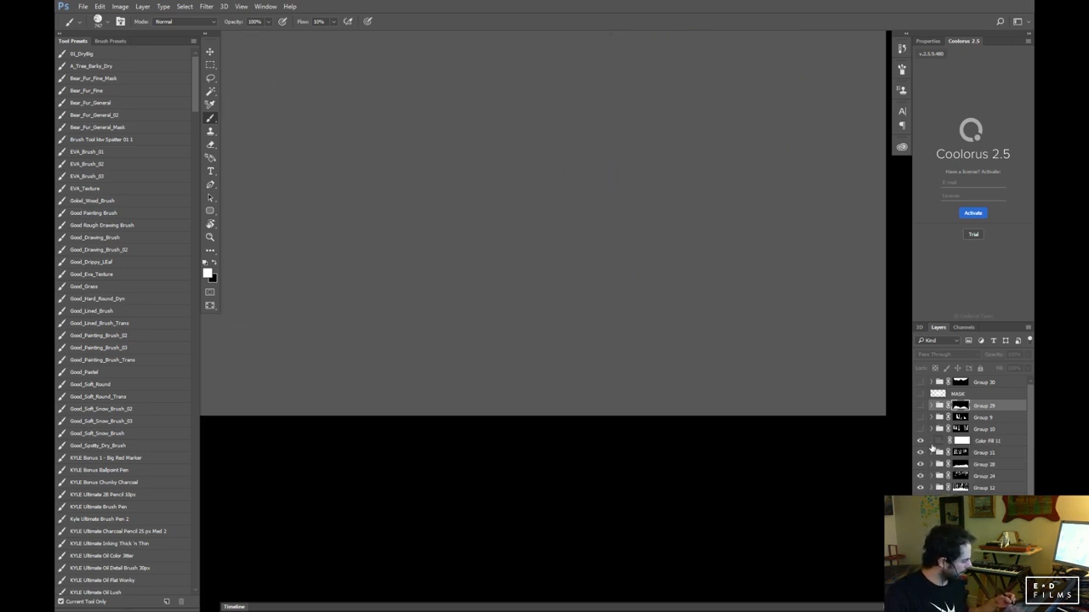
click(921, 442)
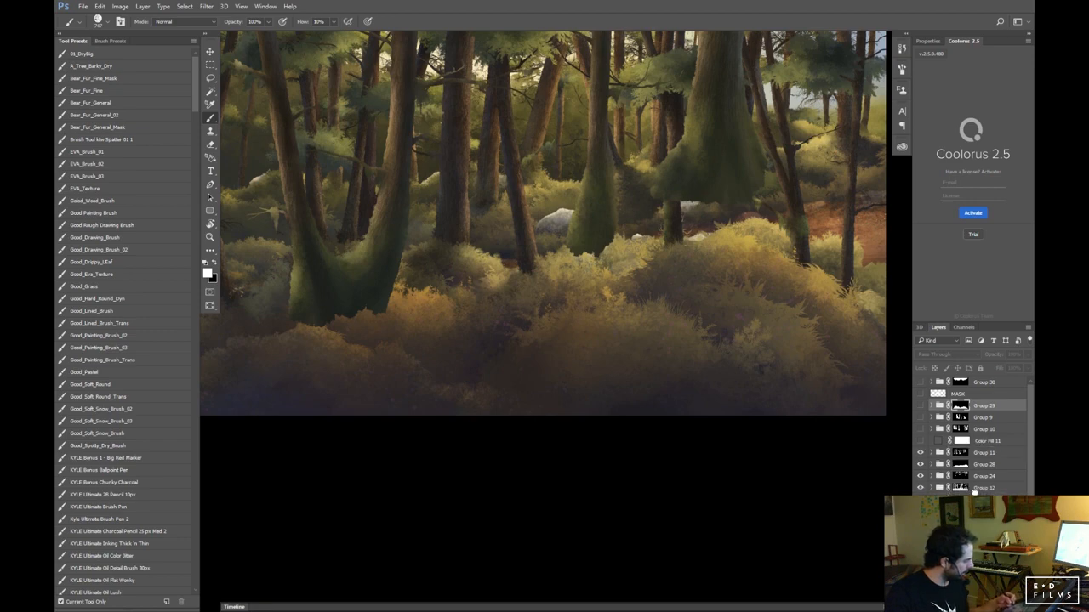
Move Color Fill 11 beneath Group 12, and hide the groups above so only Group 12 shows over the fill
drag(975, 491, 975, 494)
drag(921, 441, 921, 478)
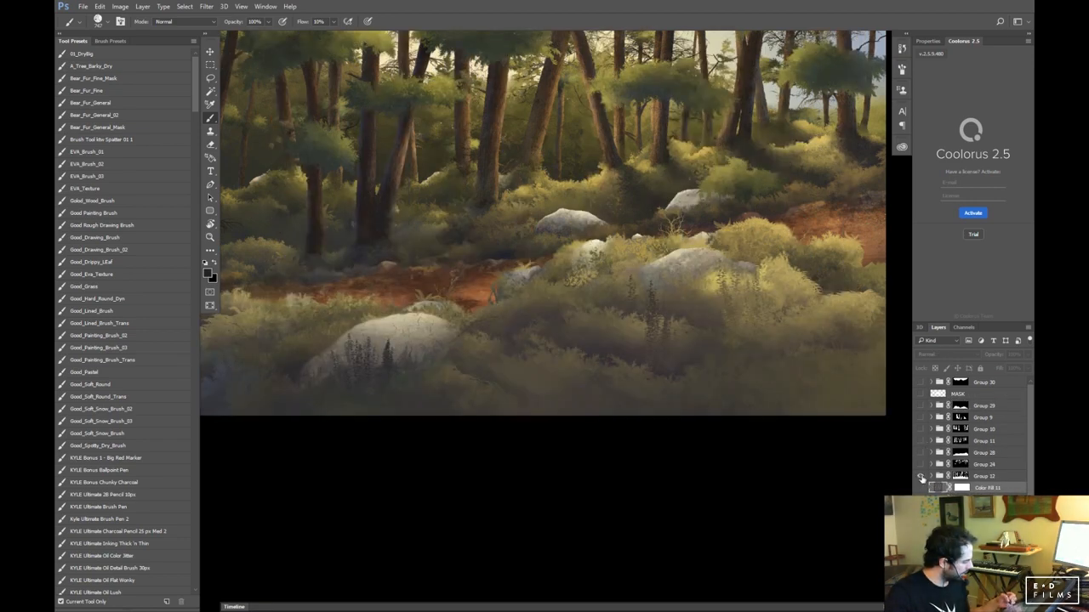
click(920, 476)
click(920, 488)
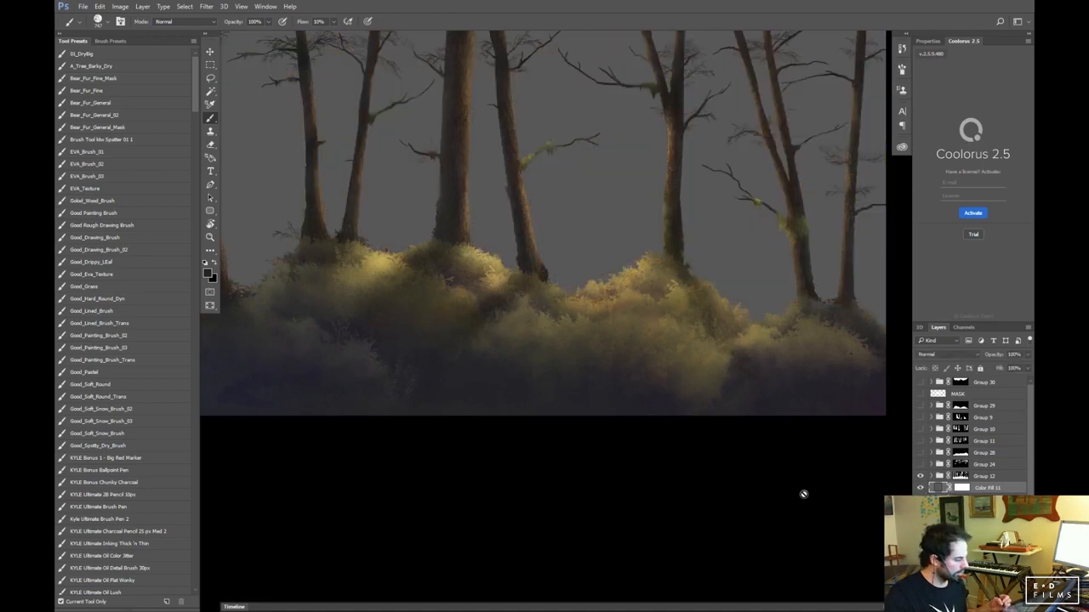
Examine the tree trunks, mossy branches and lit bushes of Group 12 up close against the grey fill
drag(632, 368, 752, 515)
key(ctrl+plus)
key(ctrl+plus)
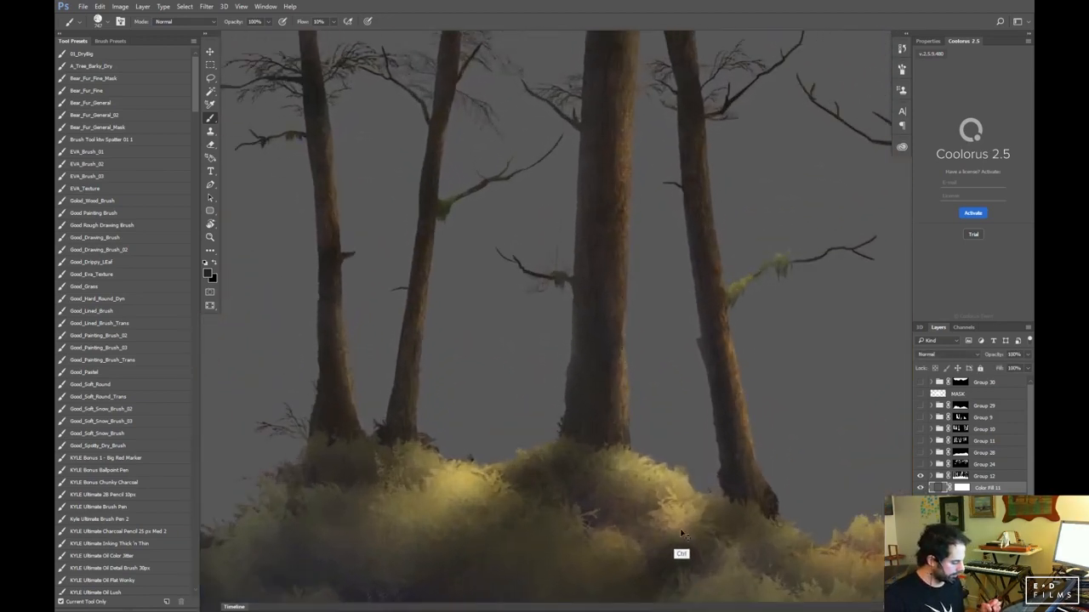
key(ctrl+plus)
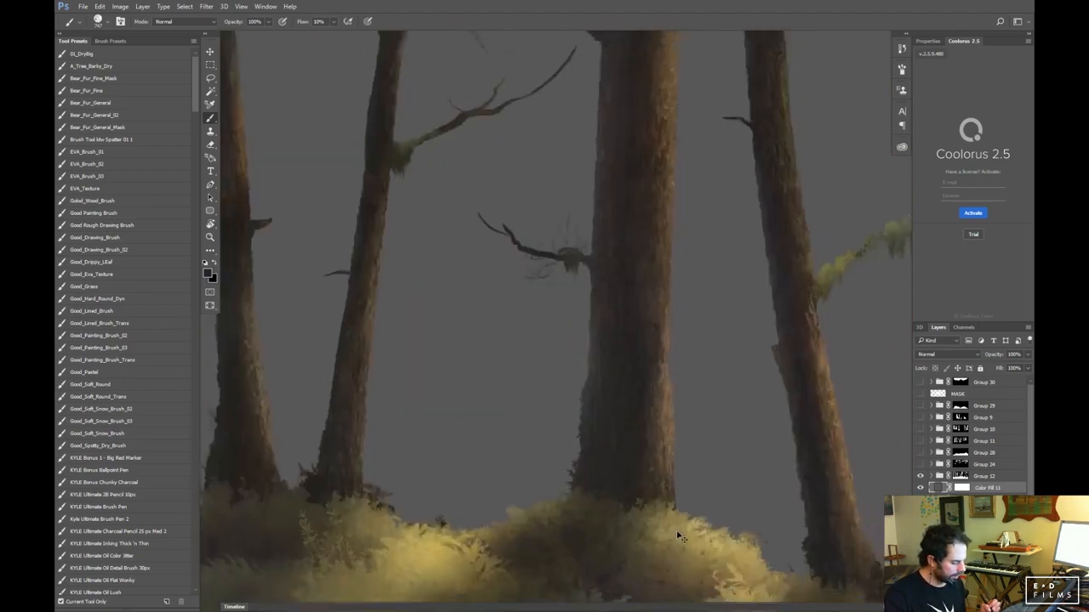
key(ctrl+minus)
key(ctrl+minus)
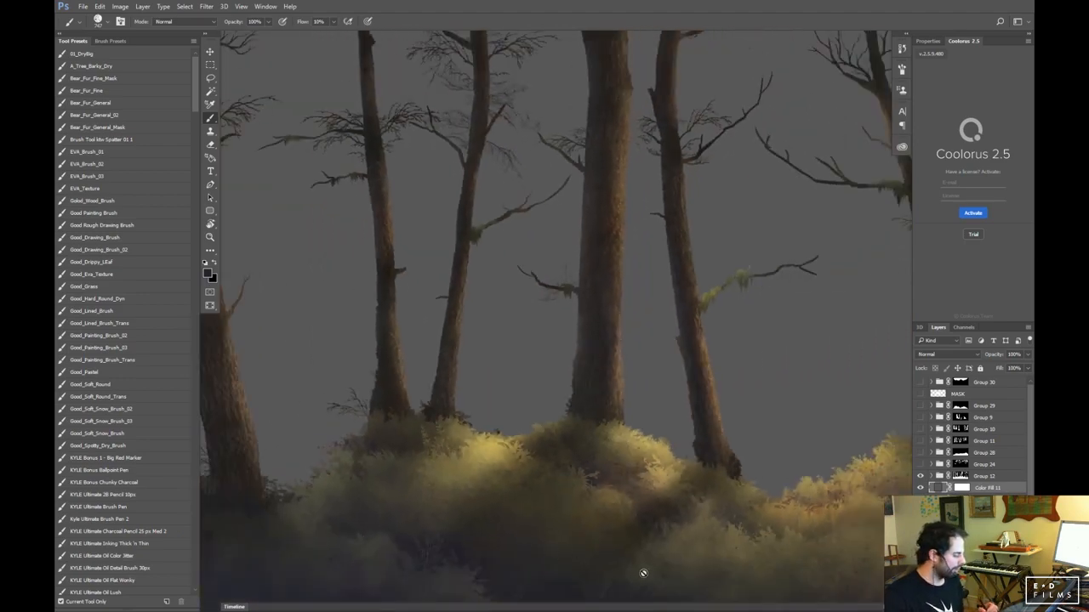
key(ctrl+minus)
Hide Group 12 and move Color Fill 11 beneath Group 27, leaving Group 23 and Group 27 isolated over the fill
click(919, 487)
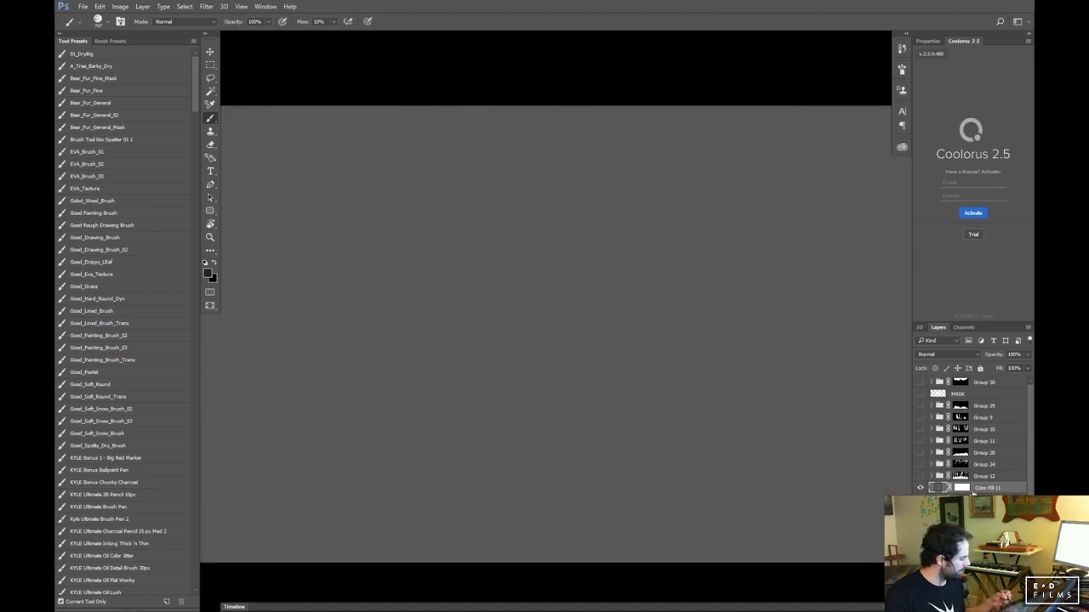
scroll(978, 471, down, 2)
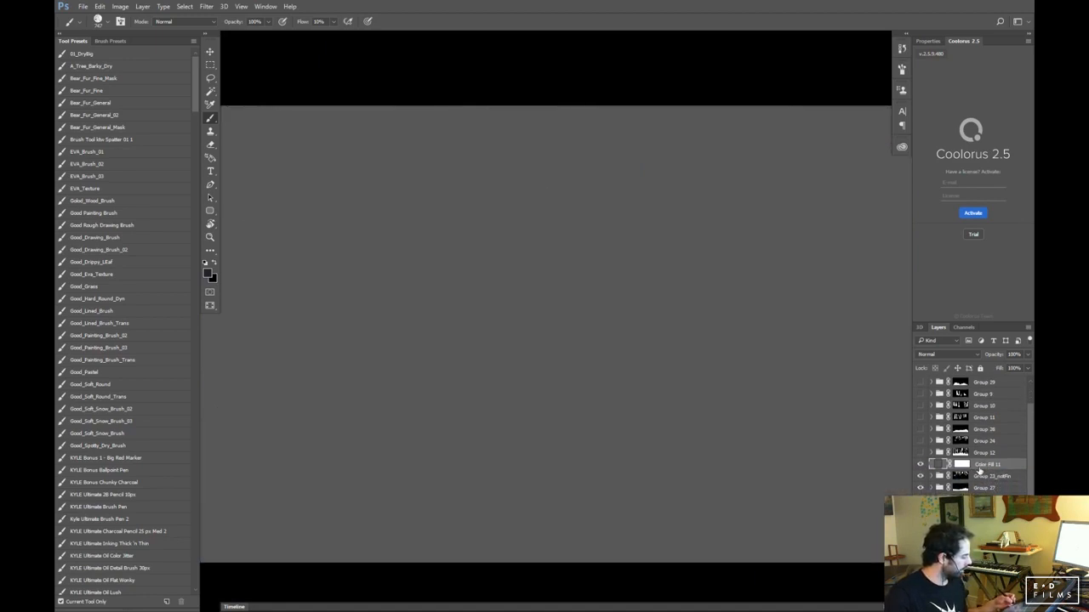
drag(984, 467, 978, 490)
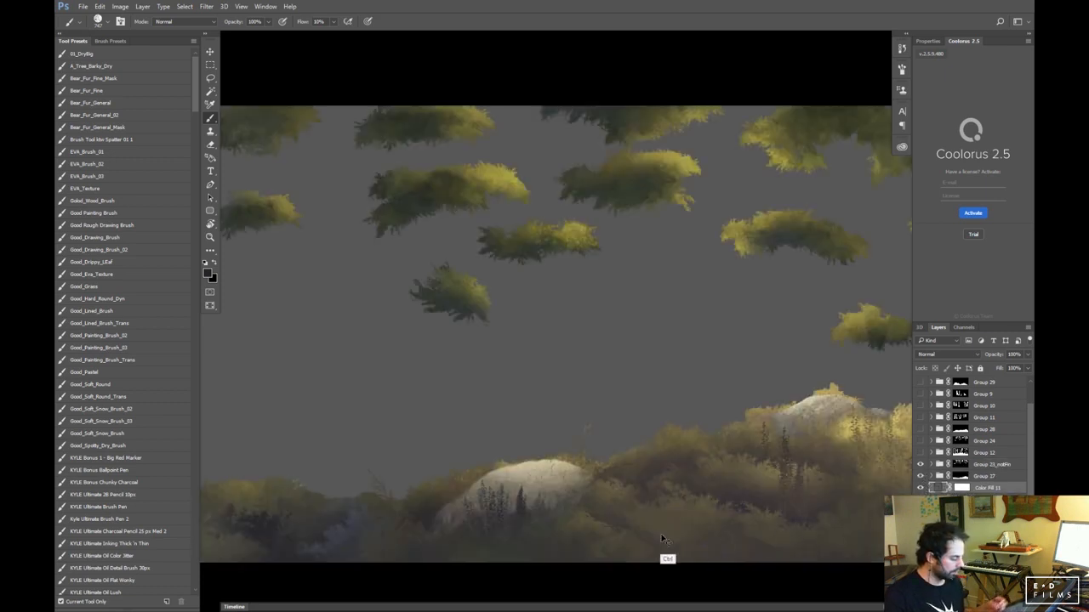
Inspect the rocks and bushes of Group 27, then expand the group and activate the blank layer at its top
scroll(649, 552, up, 2)
drag(678, 524, 425, 454)
scroll(425, 454, down, 1)
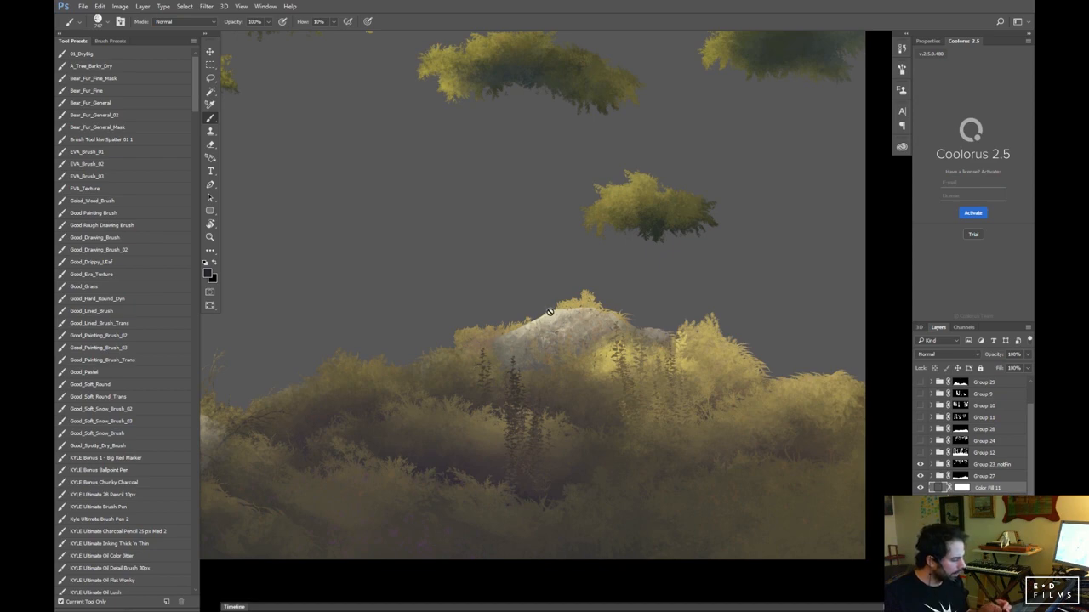
mouse_move(634, 515)
mouse_down()
mouse_move(498, 485)
mouse_move(687, 493)
mouse_move(813, 468)
mouse_up()
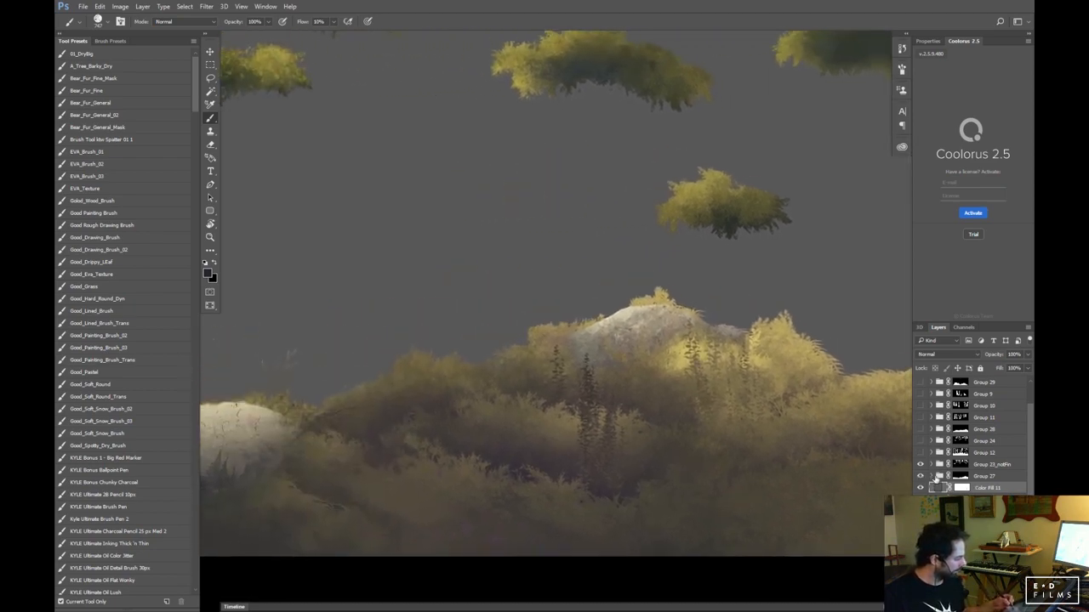
click(931, 476)
click(932, 477)
click(947, 488)
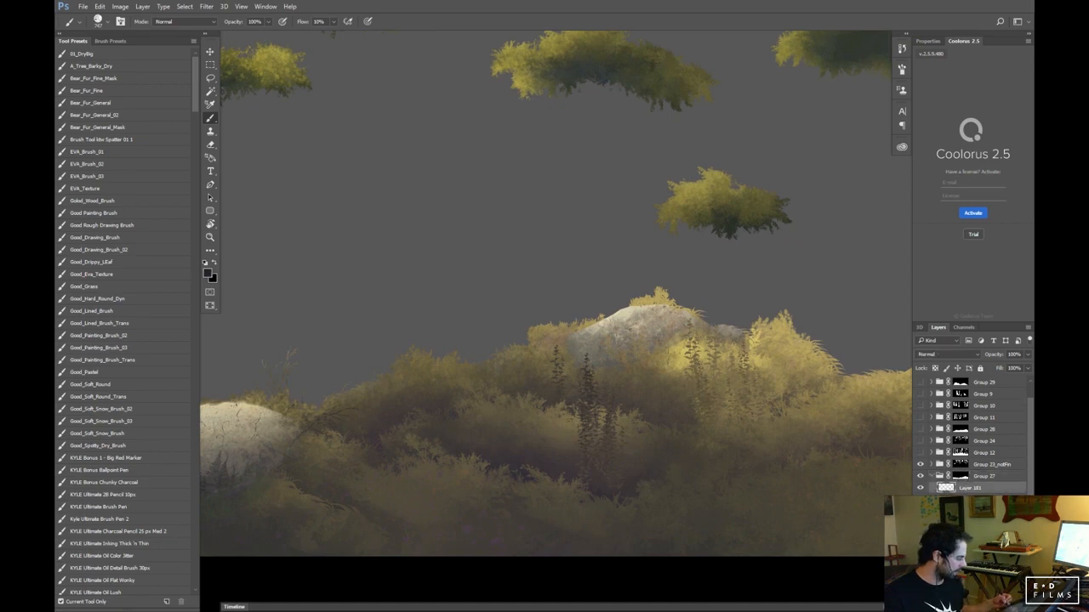
Outline a rounded rock shape with the Lasso in the dark foreground bushes below the tall plants
key(l)
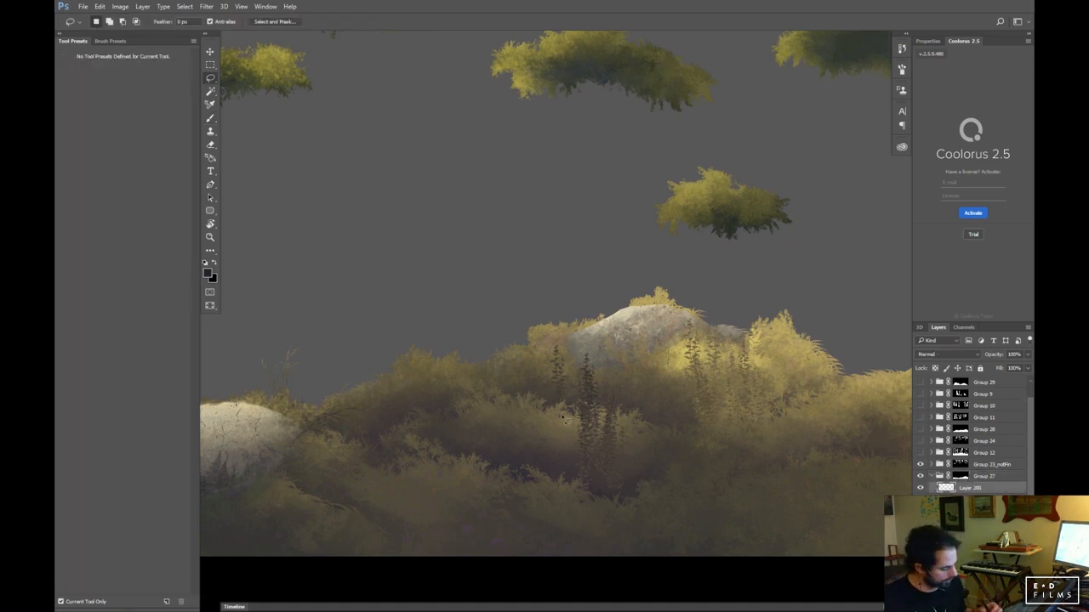
mouse_move(437, 462)
mouse_down()
mouse_move(568, 448)
mouse_move(568, 439)
mouse_move(503, 462)
mouse_move(576, 418)
mouse_move(627, 412)
mouse_move(672, 447)
mouse_move(686, 499)
mouse_move(372, 441)
mouse_up()
mouse_move(557, 433)
mouse_down()
mouse_move(658, 464)
mouse_move(615, 516)
mouse_move(634, 489)
mouse_up()
drag(477, 447, 525, 442)
mouse_move(441, 449)
mouse_down()
mouse_move(472, 422)
mouse_move(525, 418)
mouse_move(581, 445)
mouse_move(590, 485)
mouse_move(489, 496)
mouse_move(445, 450)
mouse_up()
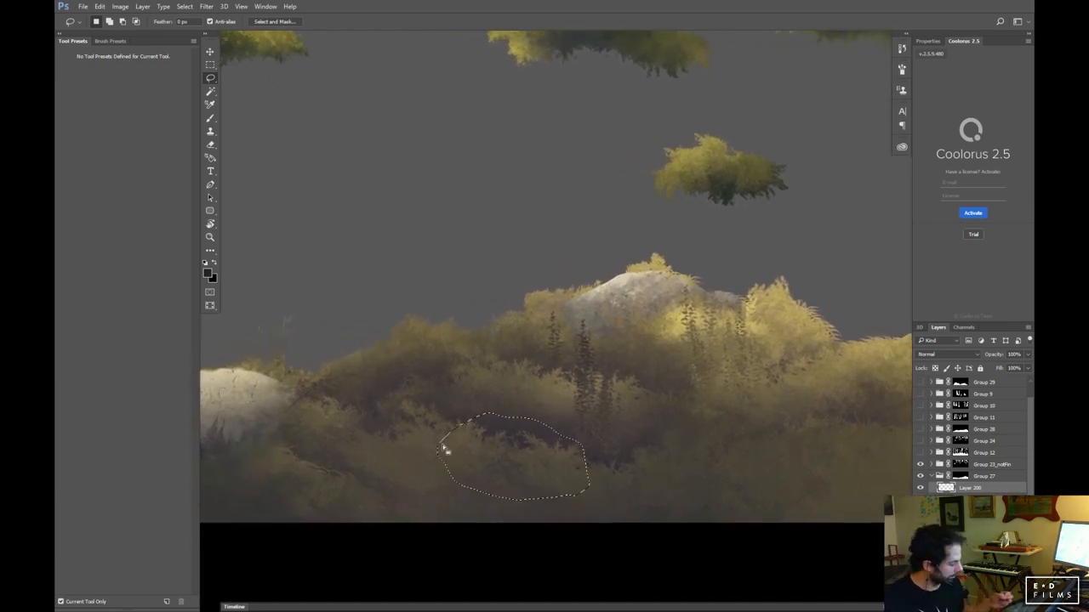
Sample a grey-brown tone from the far-left rock and fill the lassoed rock shape with it using the brush
key(b)
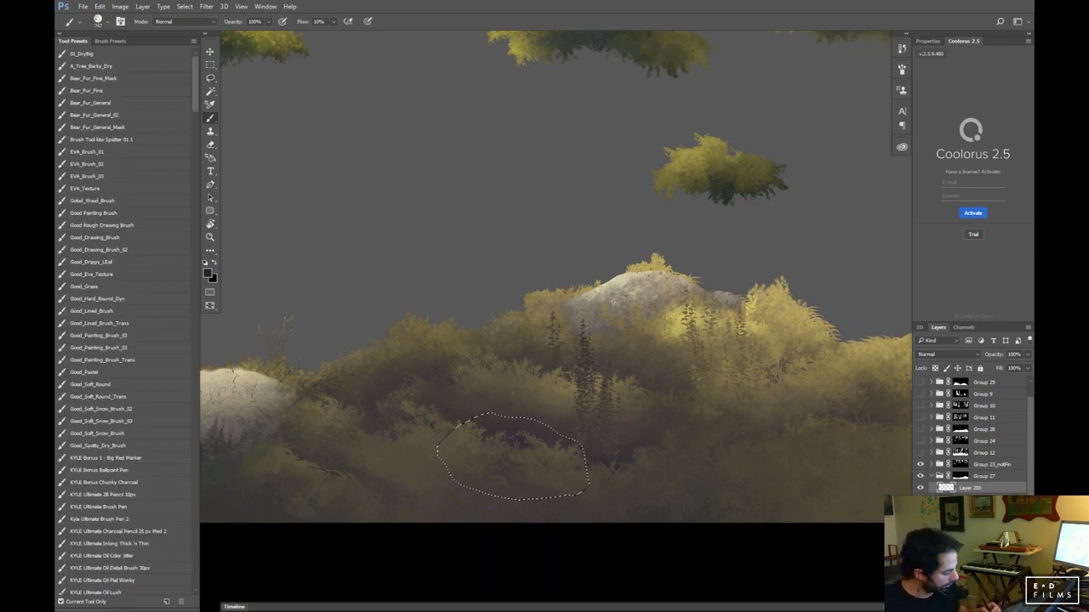
alt+click(238, 421)
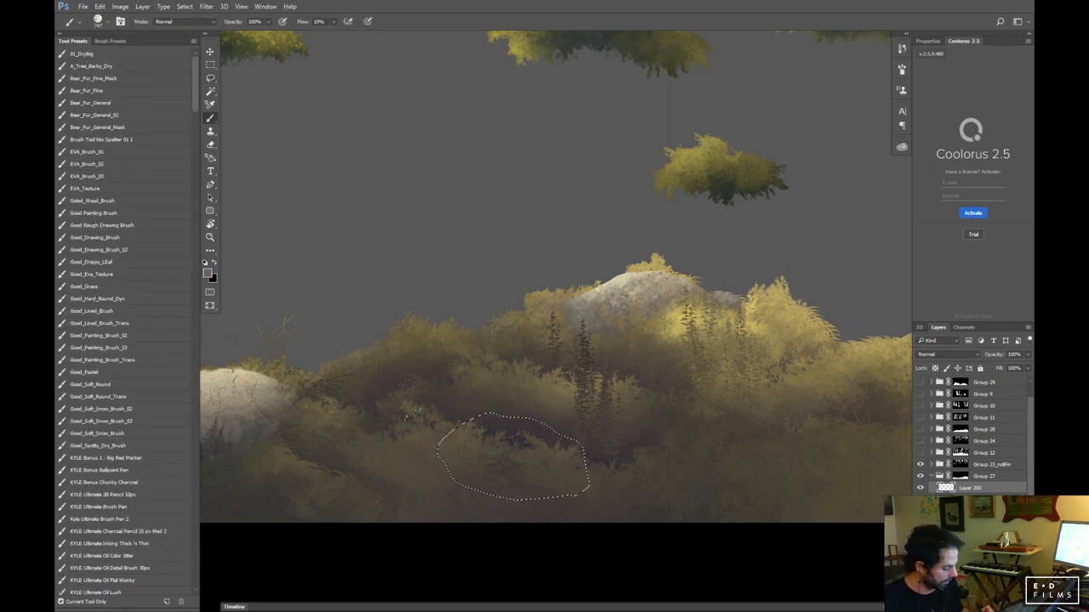
drag(451, 447, 549, 455)
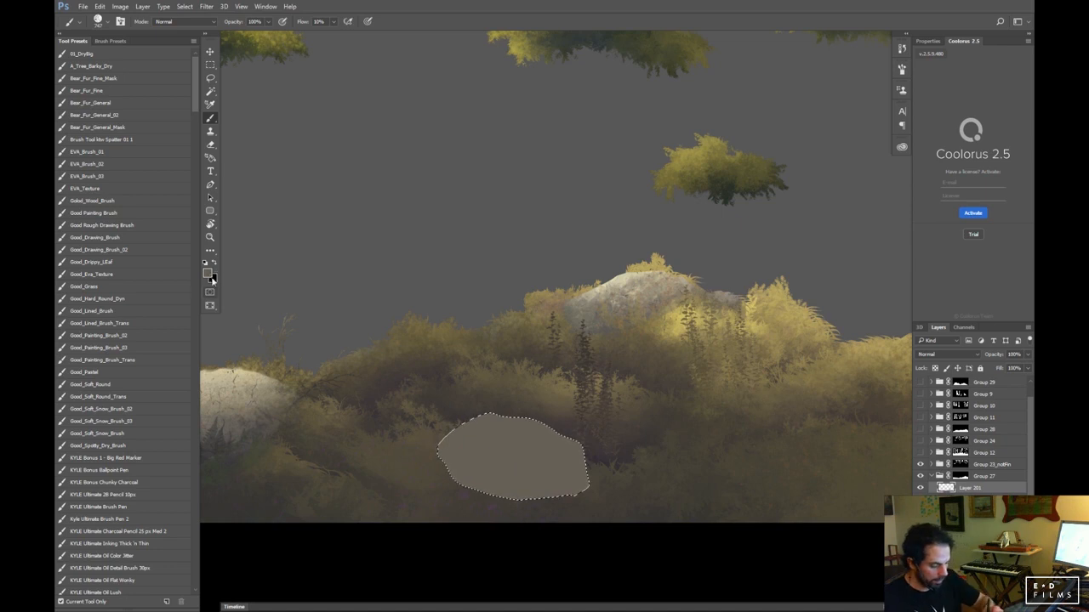
Choose a dark bluish-purple foreground colour, set the brush opacity to 50%, and paint shadow across the rock's lower half
click(207, 270)
drag(845, 446, 845, 404)
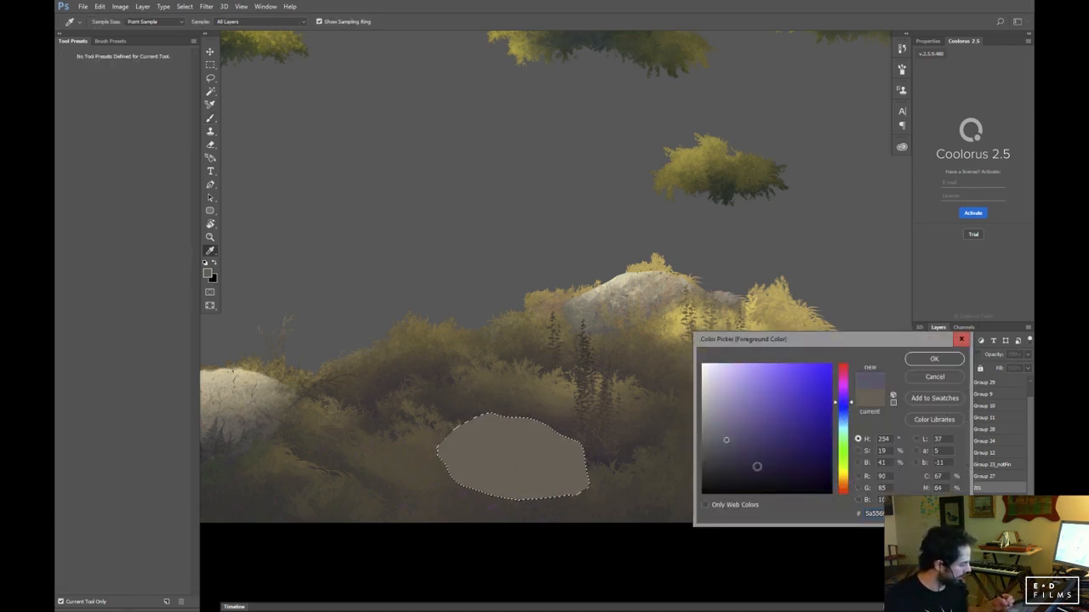
click(735, 471)
click(934, 359)
key(5)
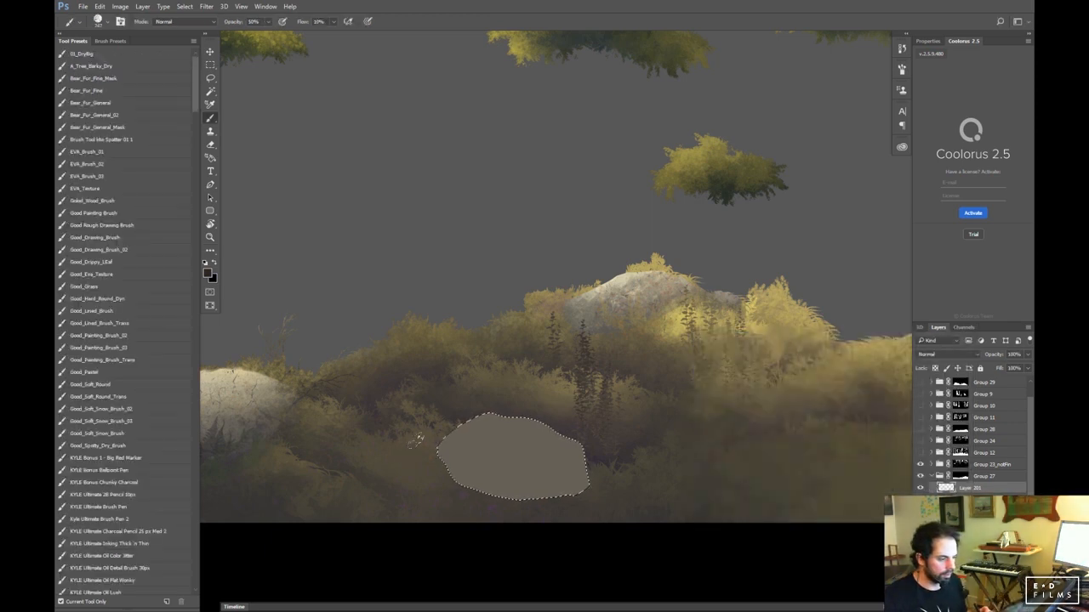
key(ctrl)
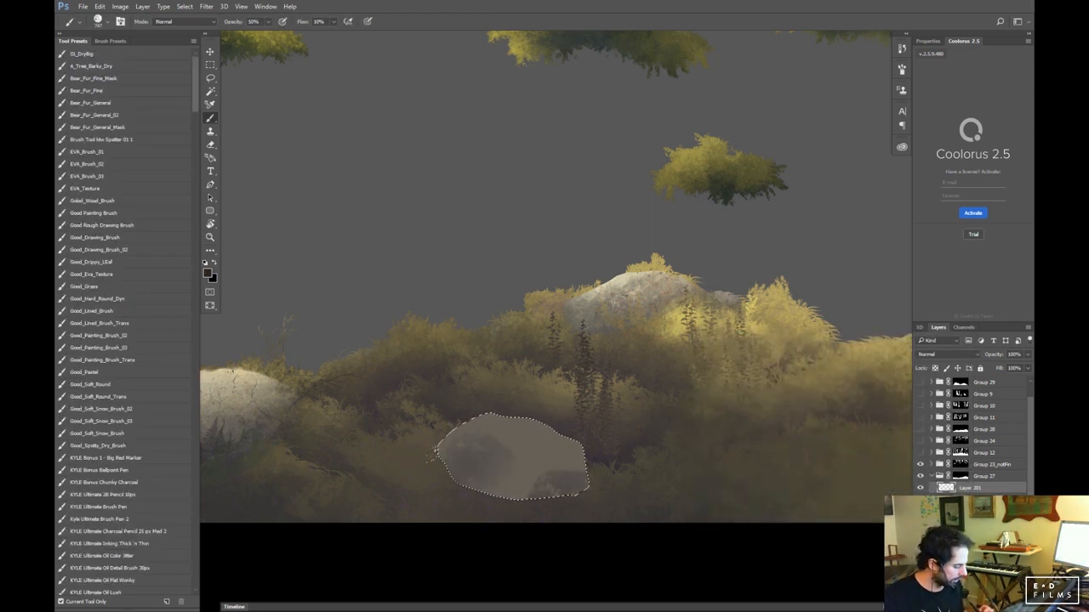
drag(451, 455, 529, 489)
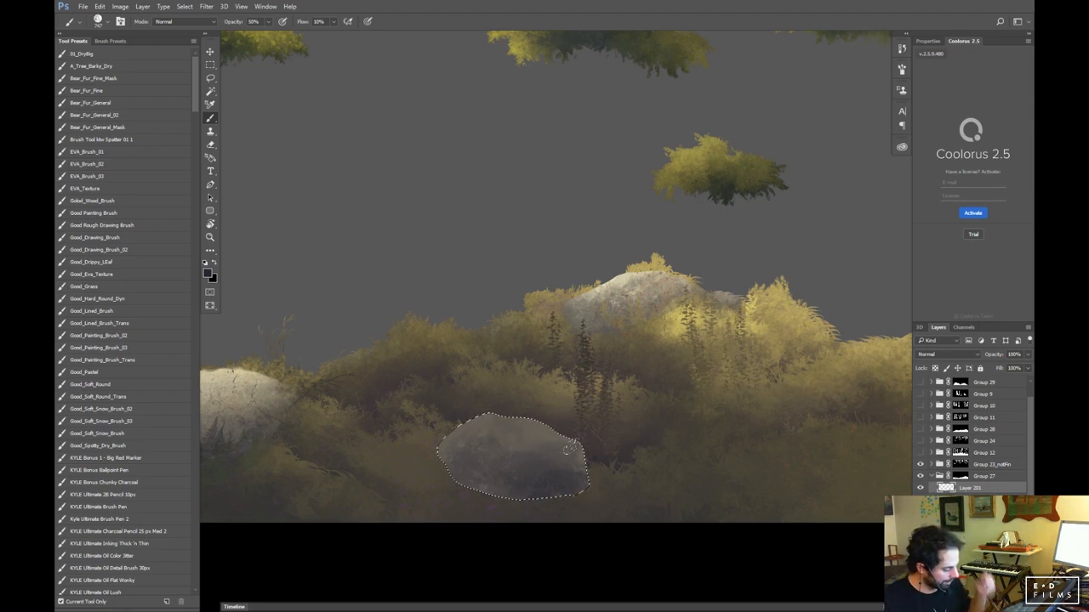
Sample the pale tone of the far-left rock and rework the highlight along the new rock's upper-right edge
alt+click(243, 376)
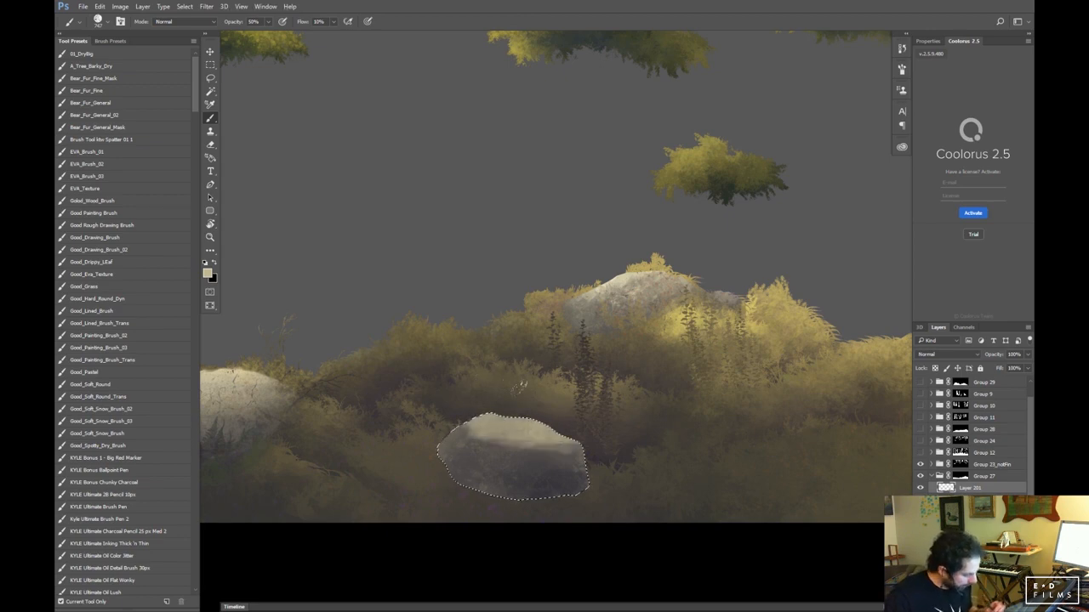
key(ctrl+z)
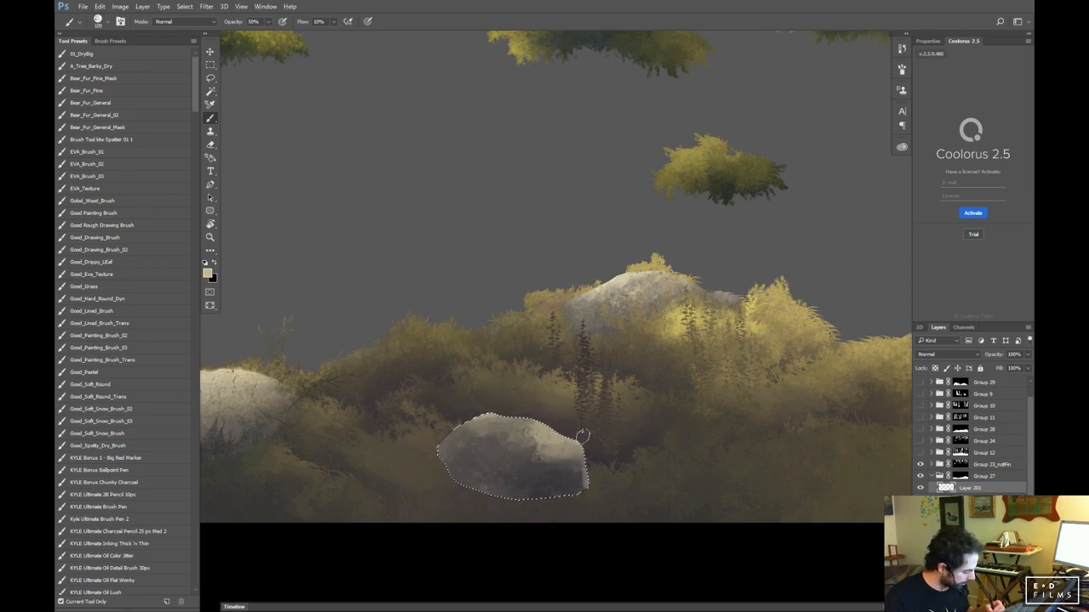
alt+click(448, 436)
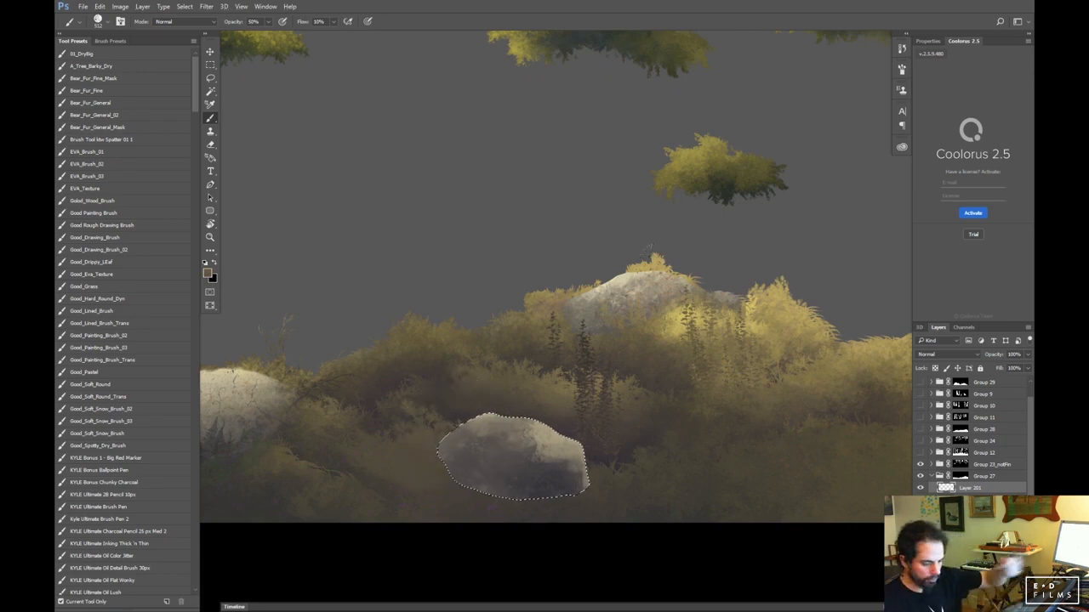
Set the foreground colour to a muted blue, resize the brush, and tint the rock's shaded side at 52% opacity
key(i)
click(207, 271)
drag(843, 418, 843, 422)
click(752, 398)
click(923, 361)
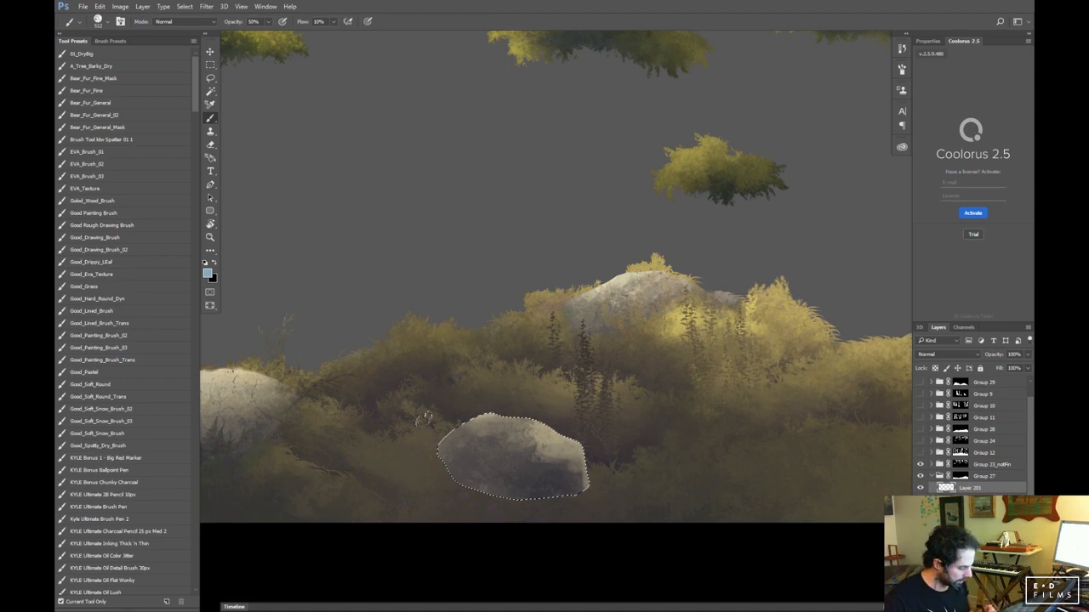
click(208, 275)
drag(844, 426, 849, 413)
click(930, 360)
key(b)
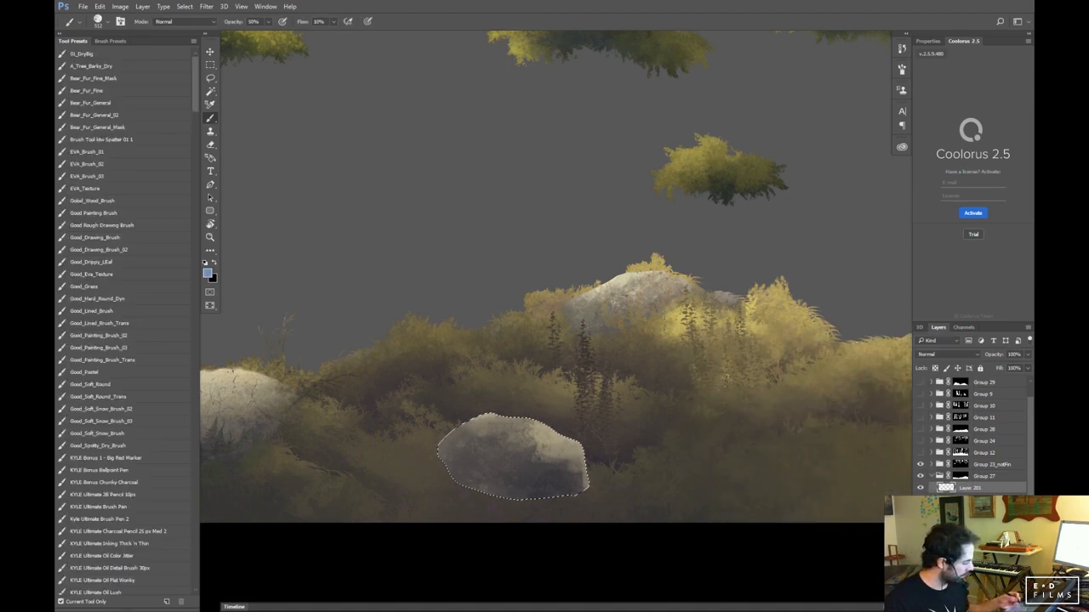
right_click(430, 451)
alt+right_click(433, 454)
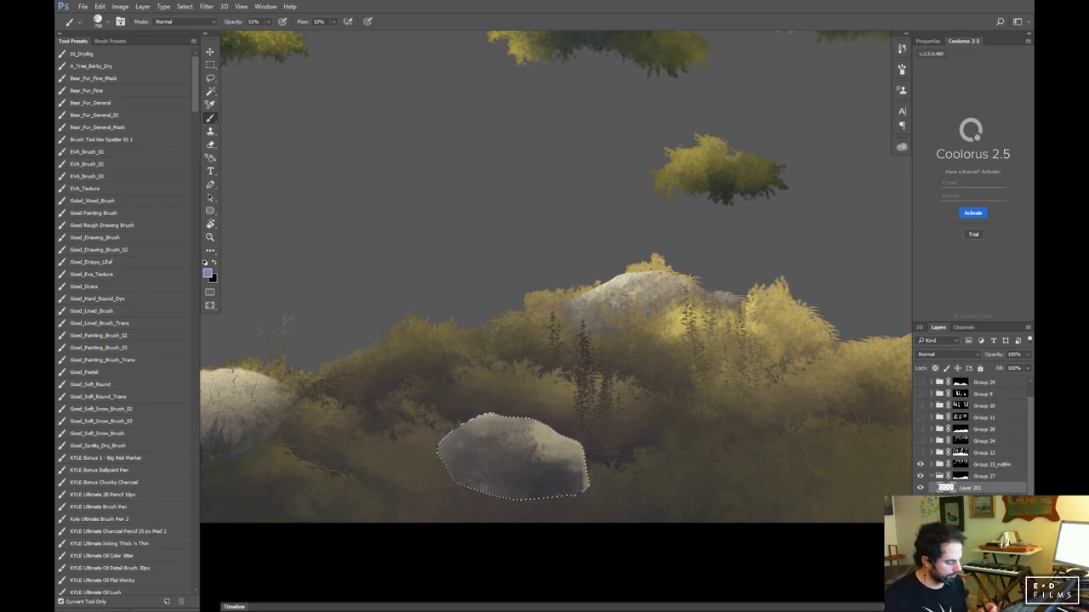
Sample a dark tone from the undergrowth, shift the foreground colour to olive green, and tint the rock's shaded base
alt+click(248, 505)
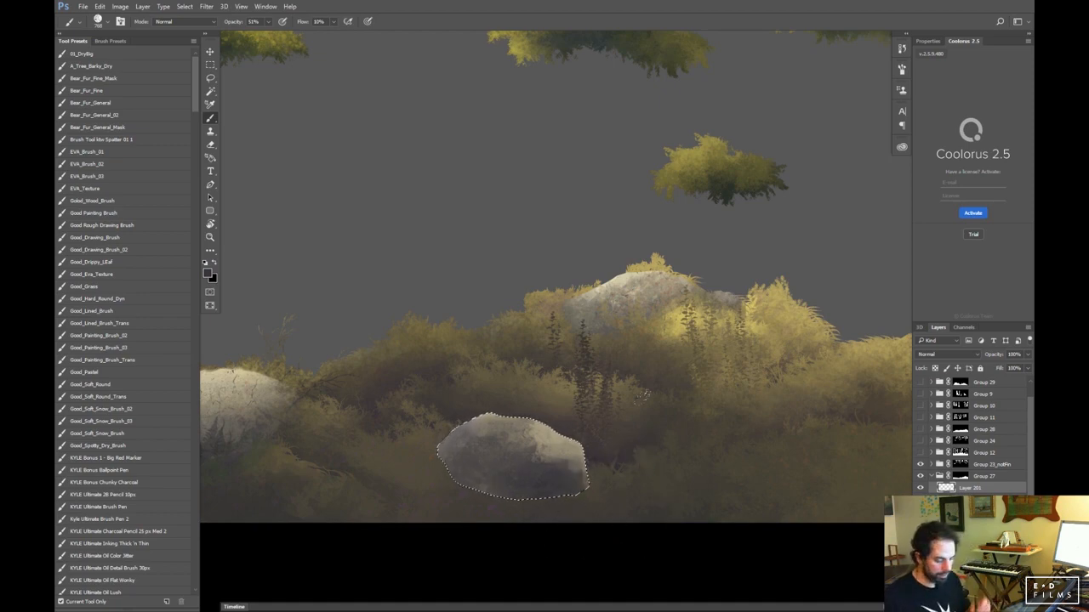
click(208, 271)
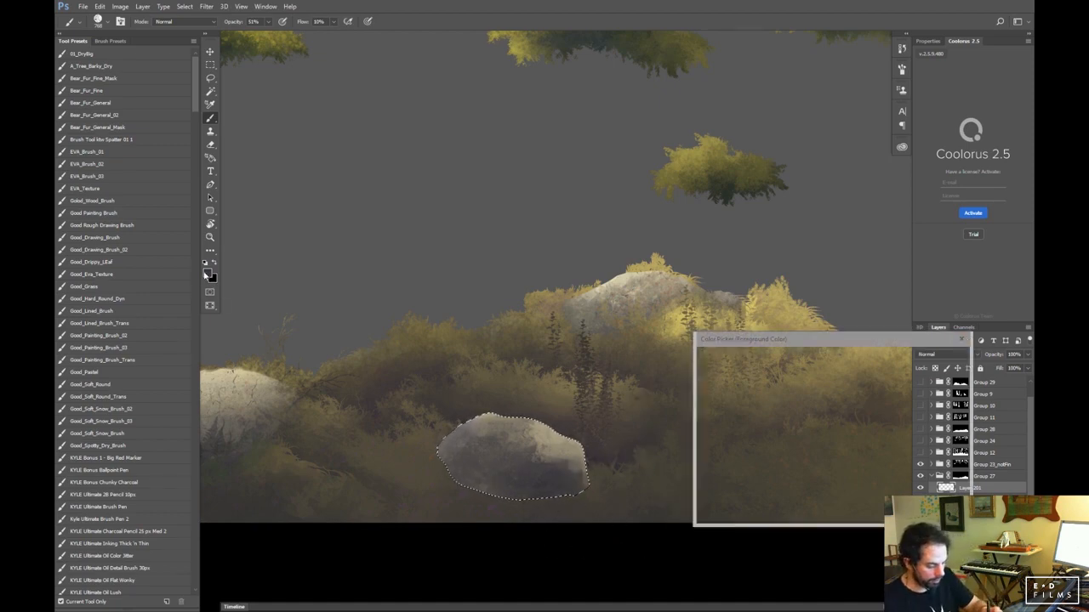
click(288, 461)
click(770, 435)
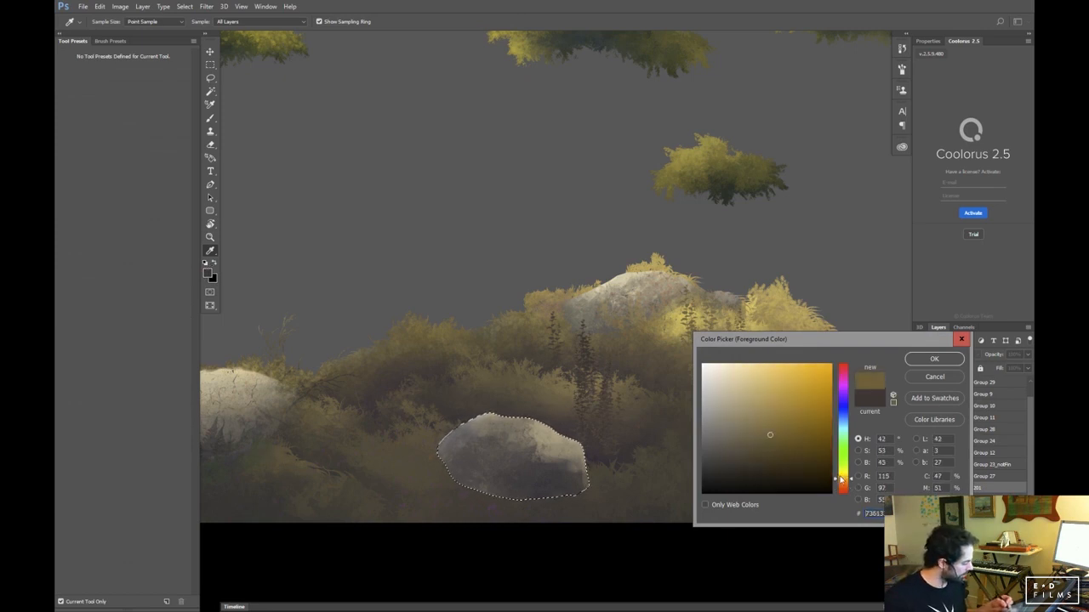
click(843, 474)
click(932, 359)
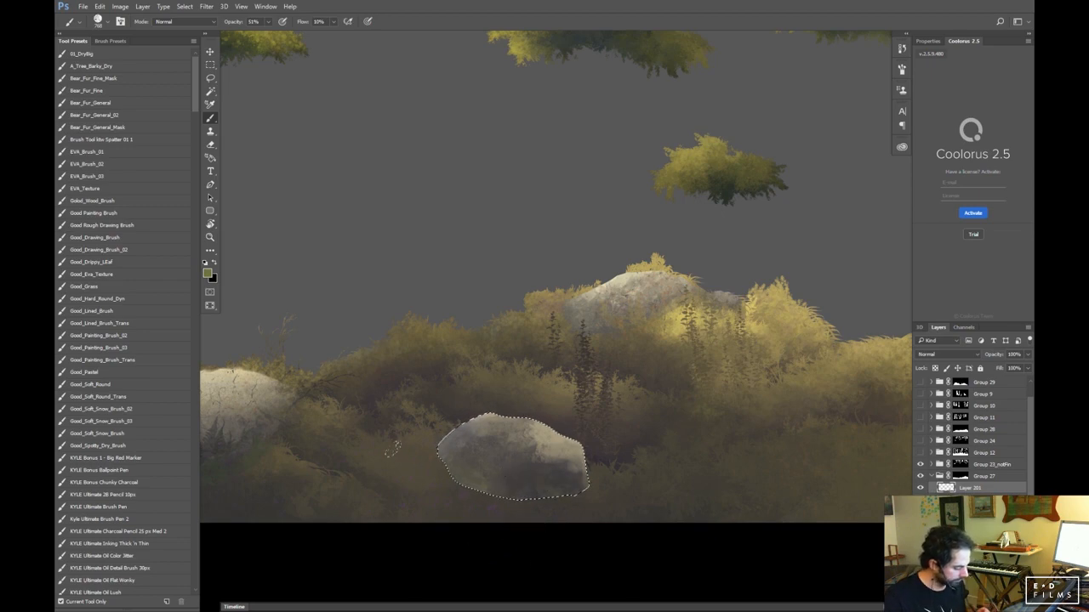
Increase the rock's contrast with a Curves adjustment, lowering the shadow point to output 78 at input 93
key(ctrl+u)
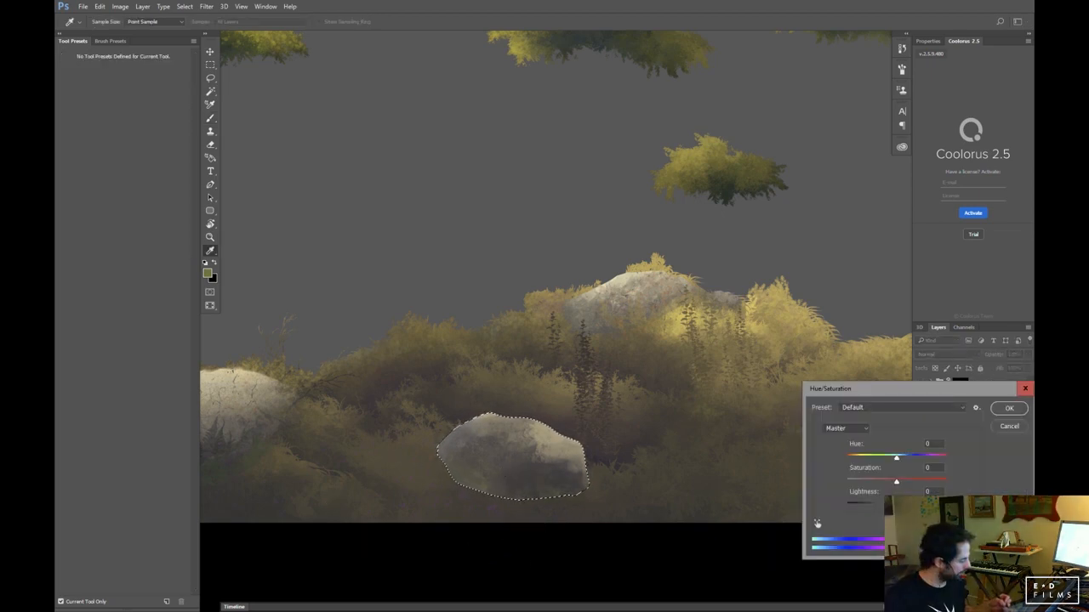
click(1004, 427)
key(ctrl+m)
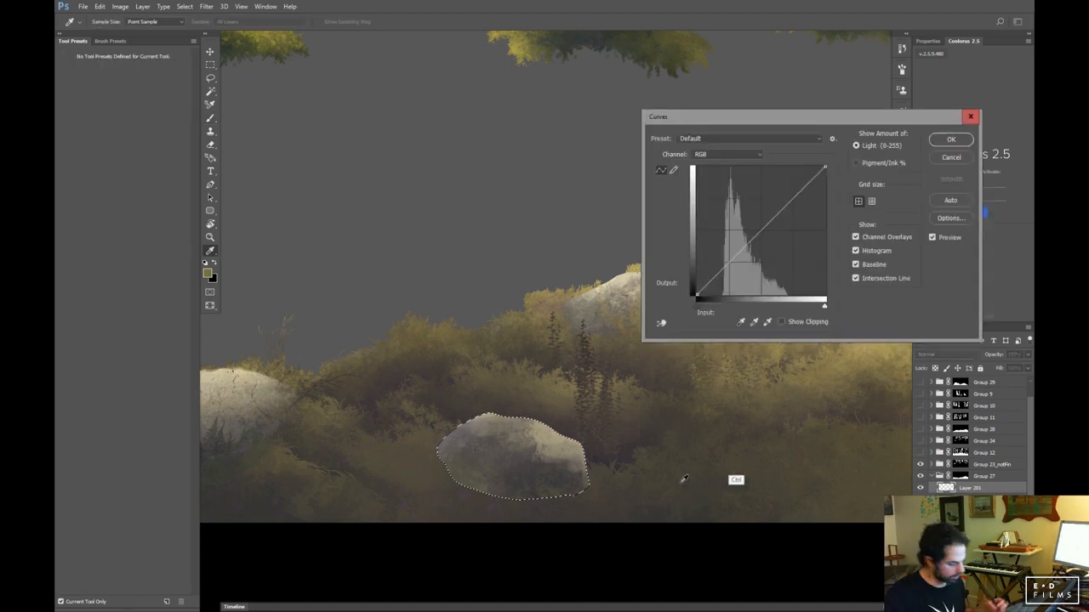
drag(743, 249, 787, 204)
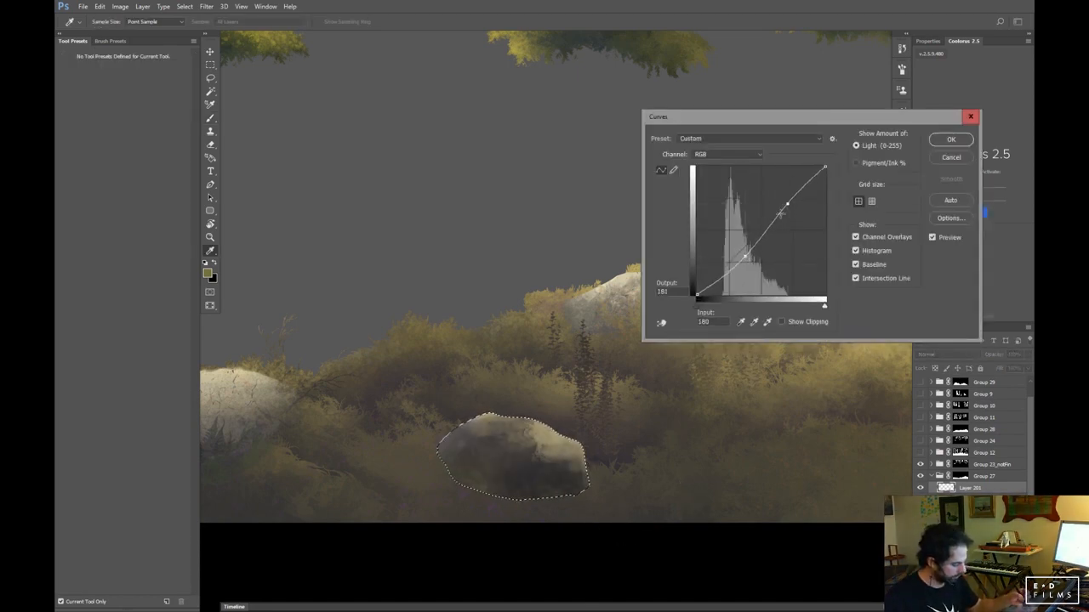
drag(747, 259, 743, 256)
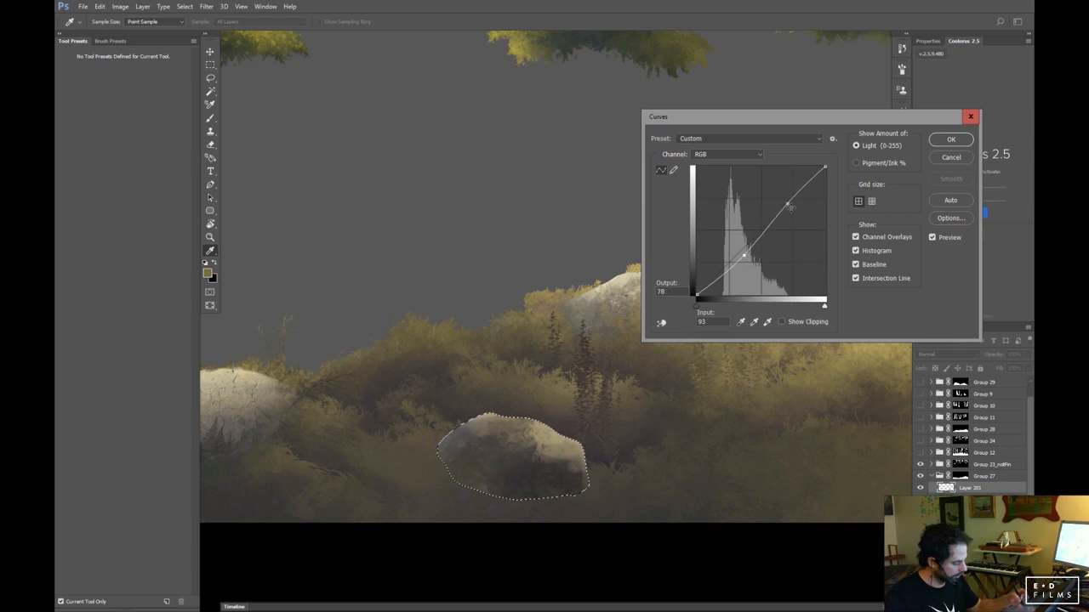
click(936, 139)
Apply the contrast adjustment, sample a tone from the rock's lit upper-right face with the brush, and deselect the rock
key(b)
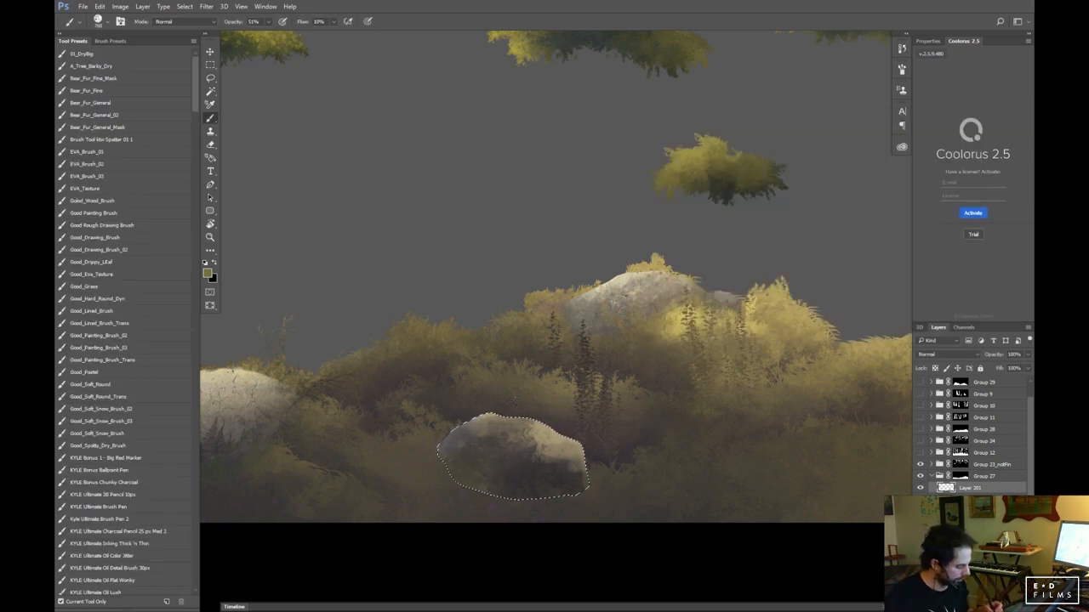
alt+click(560, 440)
key(ctrl+d)
mouse_move(777, 488)
mouse_down()
mouse_move(793, 509)
mouse_move(781, 491)
mouse_up()
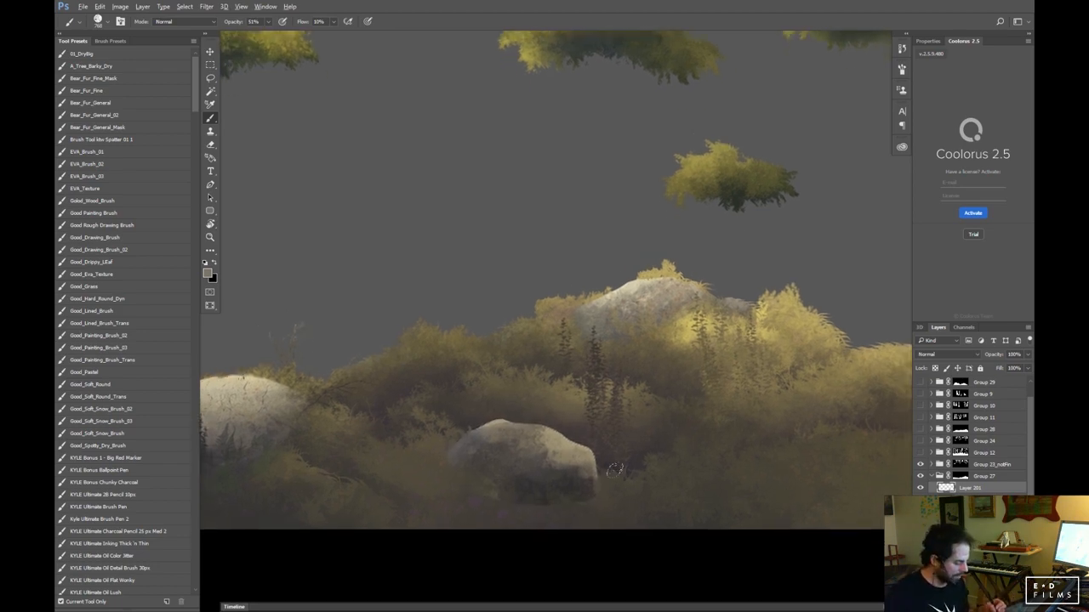
Load the Textured_Eraser preset, set its flow to 20%, and soften the rock's outer edges
key(e)
key(alt+e)
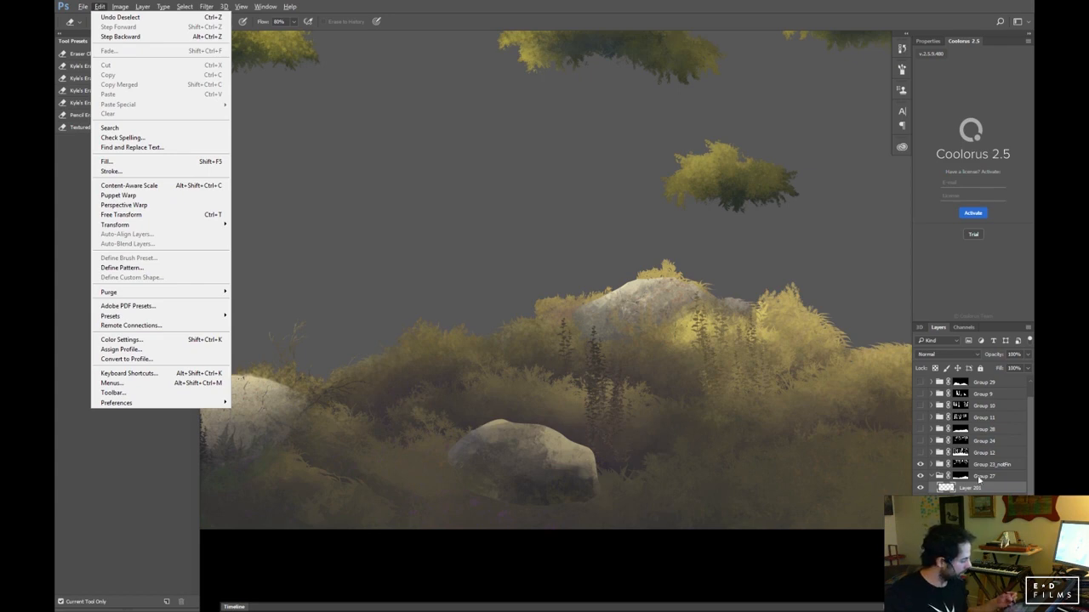
key(Escape)
key(b)
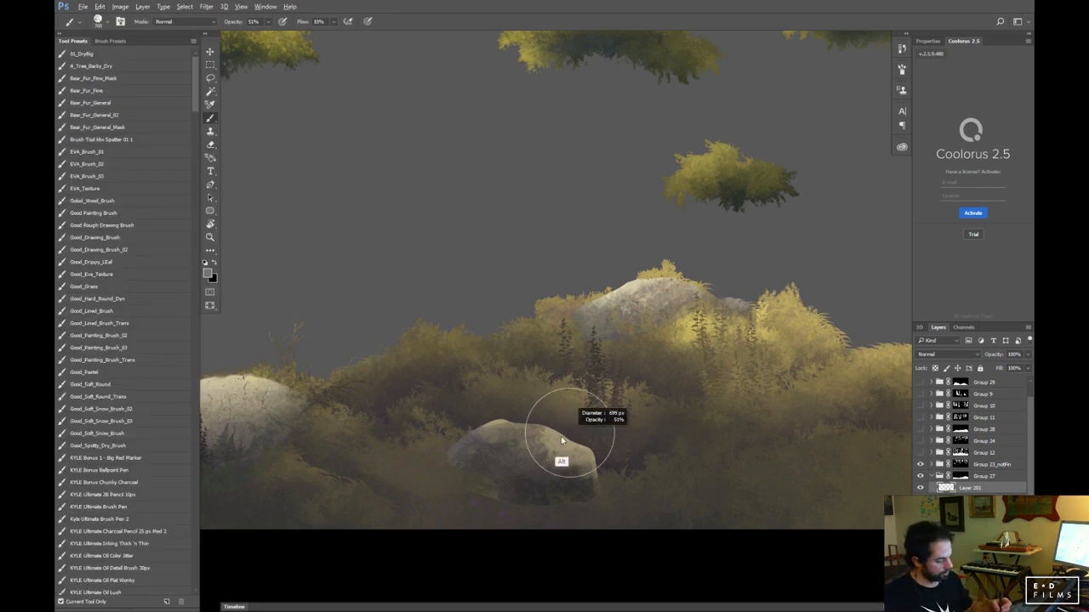
click(110, 41)
click(82, 42)
key(e)
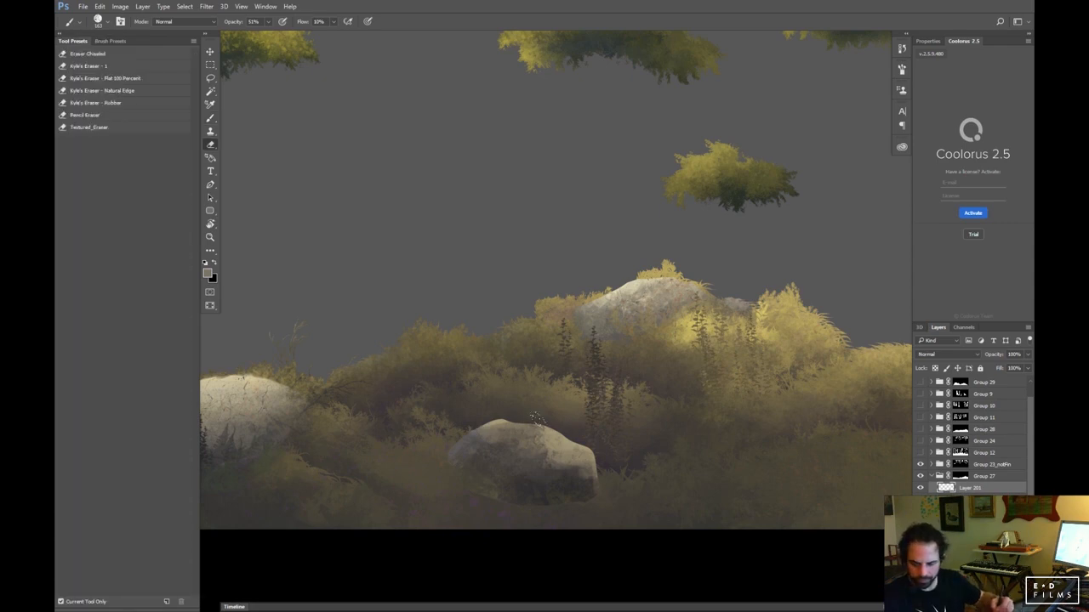
click(101, 128)
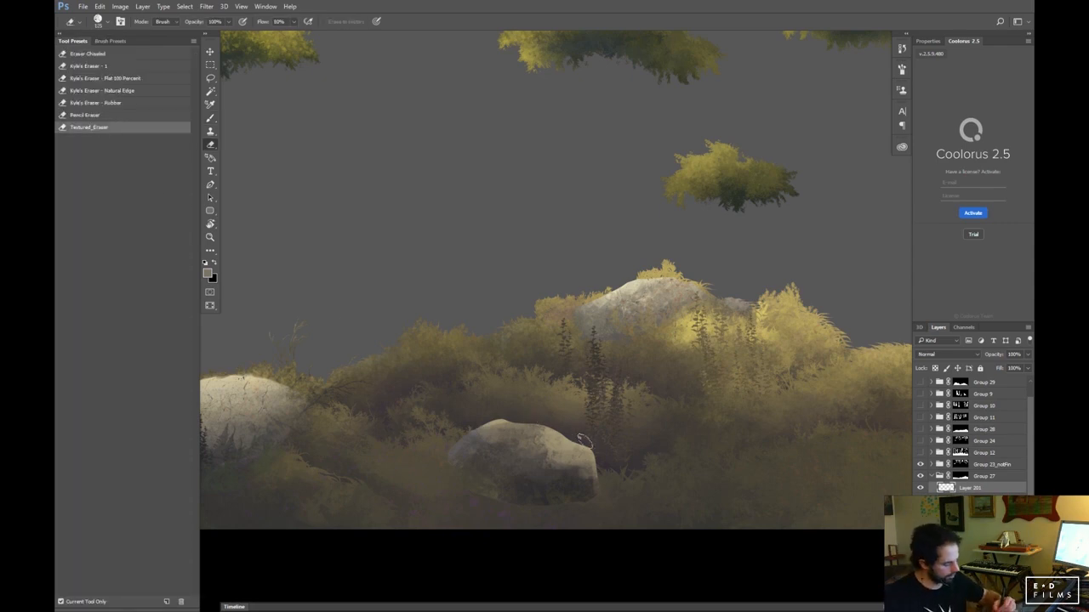
key(shift+2)
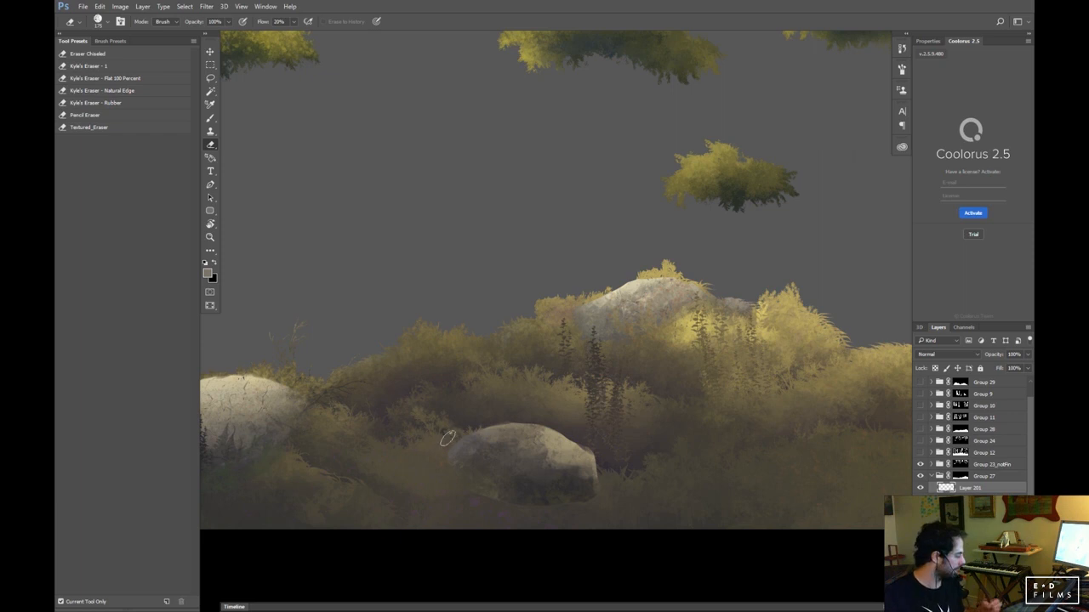
Load the MASK layer's shape as a selection and transform it to cover the ground across the rock's base
scroll(1020, 475, up, 2)
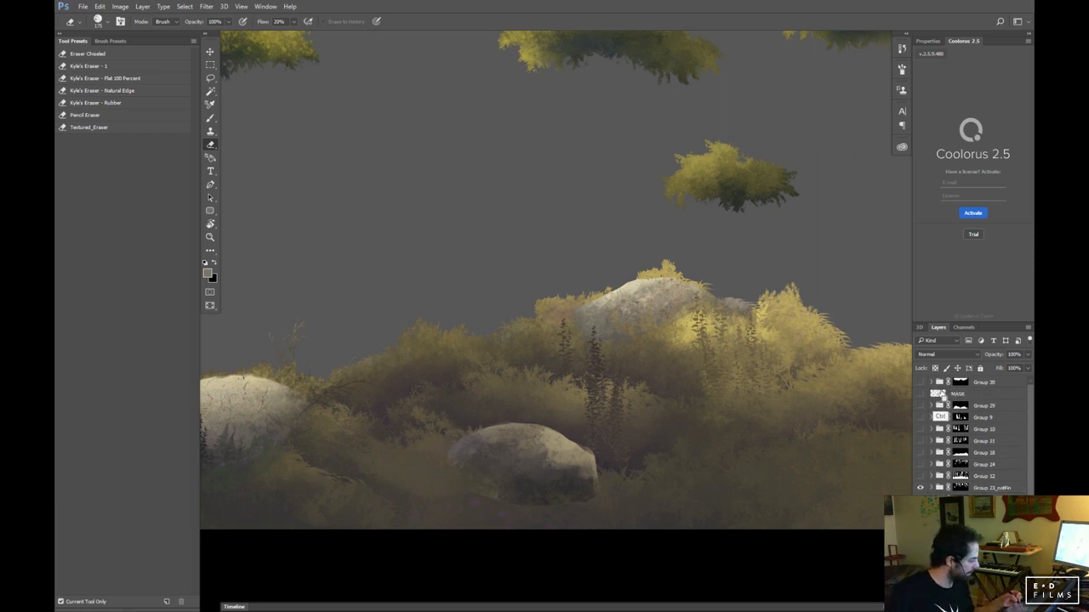
ctrl+click(938, 394)
click(185, 6)
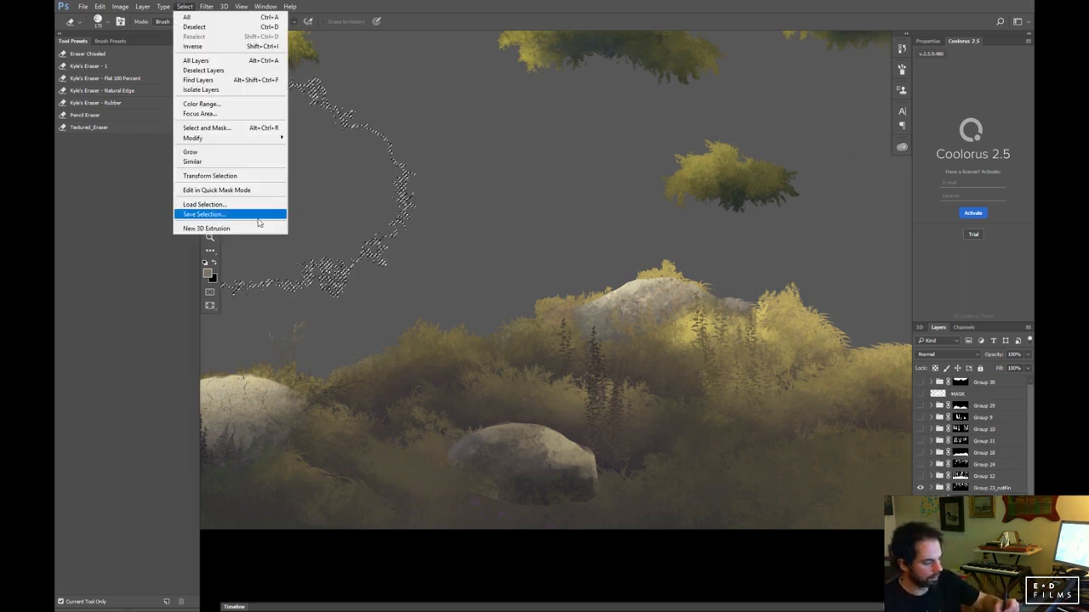
click(248, 179)
drag(325, 199, 611, 525)
drag(682, 429, 543, 508)
key(Return)
Erase the rock's base inside the selection, clear the selection to check the edge, and restore it
key(e)
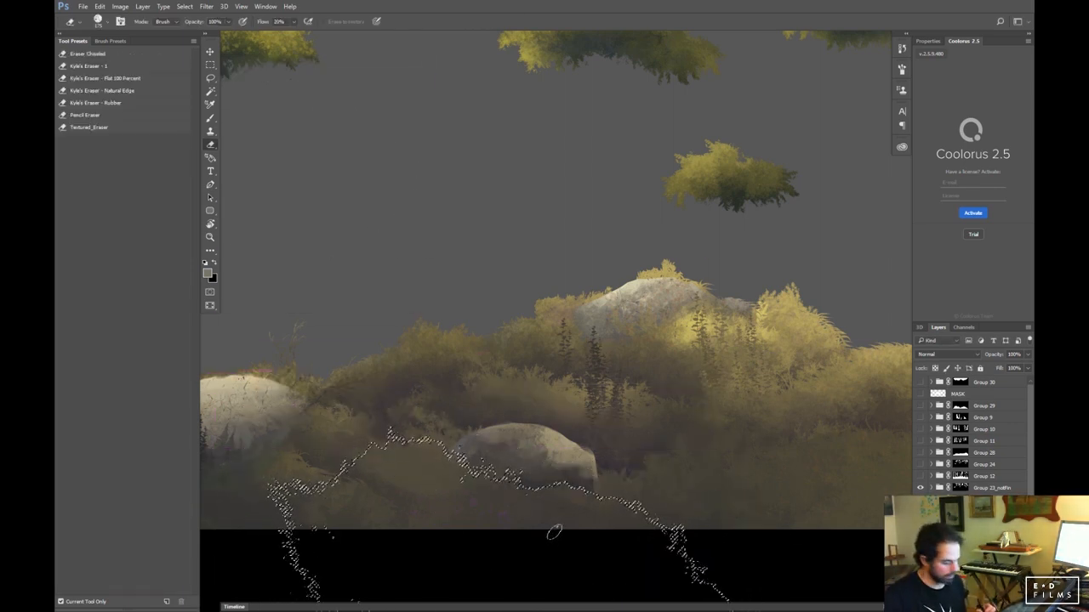
key(ctrl+d)
key(ctrl+shift+d)
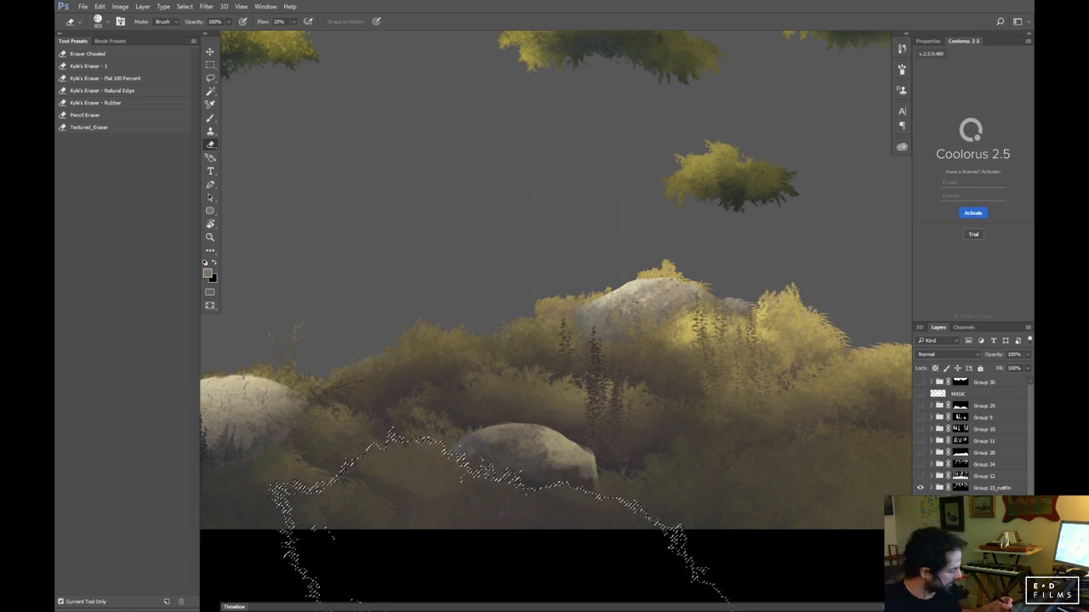
Sample the sunlit bush's yellow and nearby dark tones, and paint lit and shaded foliage inside the selection in front of the rock
key(b)
alt+click(694, 330)
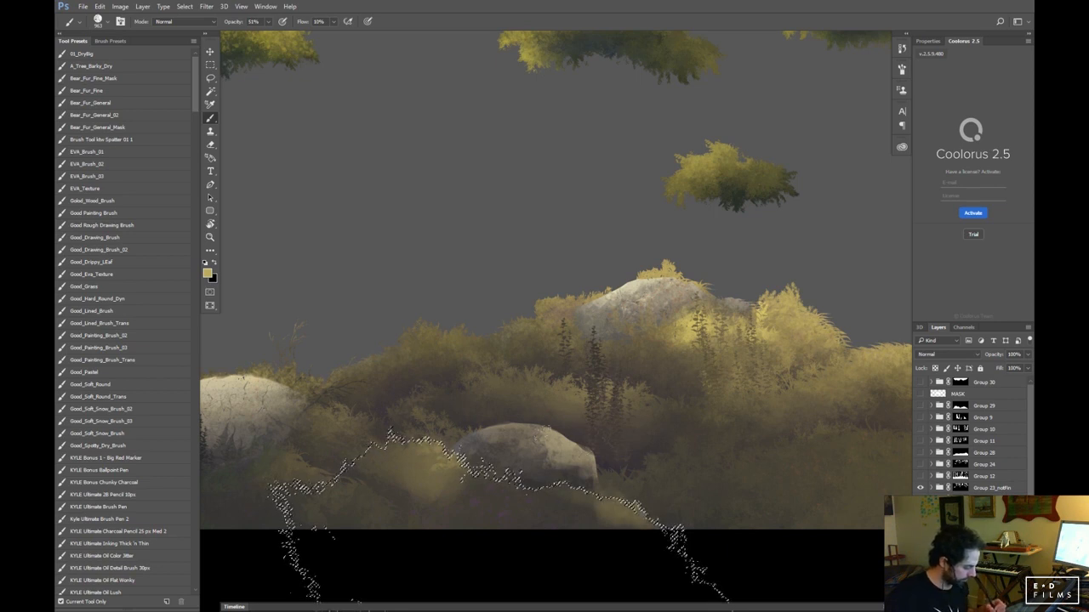
key(alt)
alt+click(551, 475)
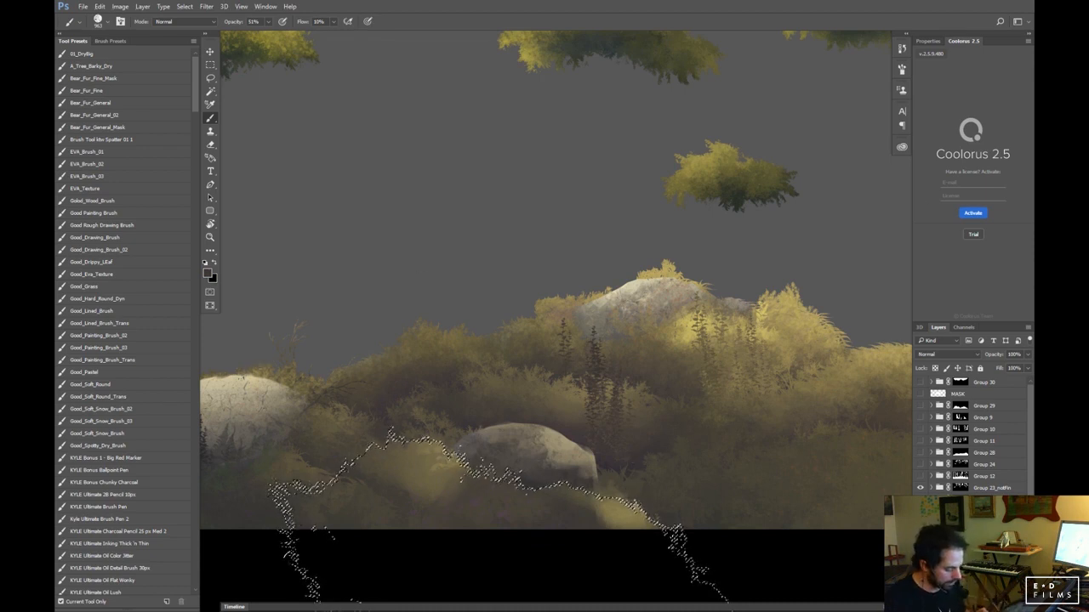
alt+click(637, 459)
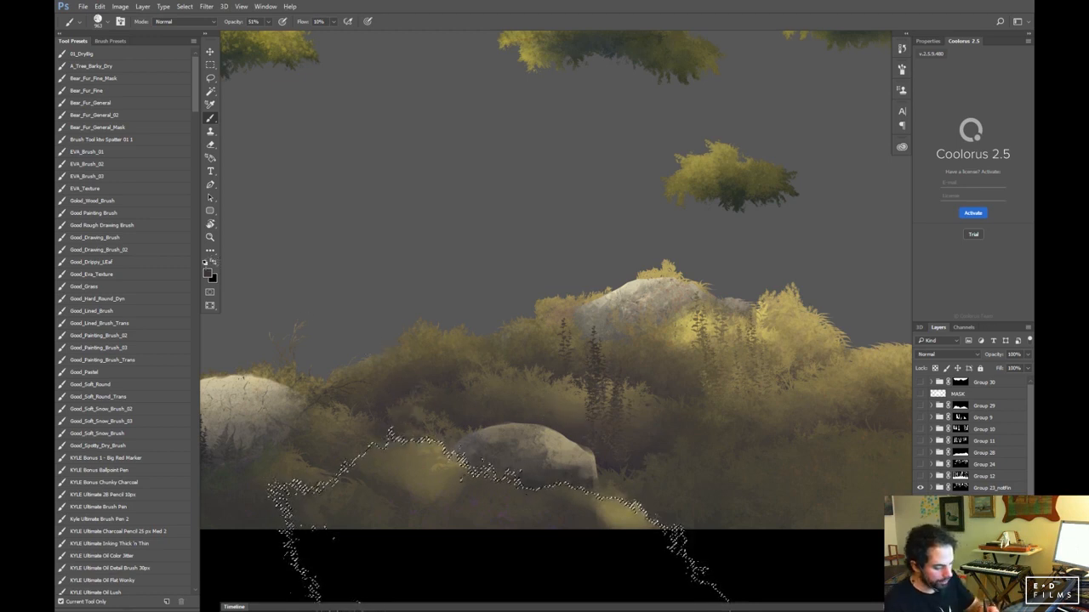
Set the foreground colour to a dark muted reddish purple for shading the foliage in front of the rock
click(207, 273)
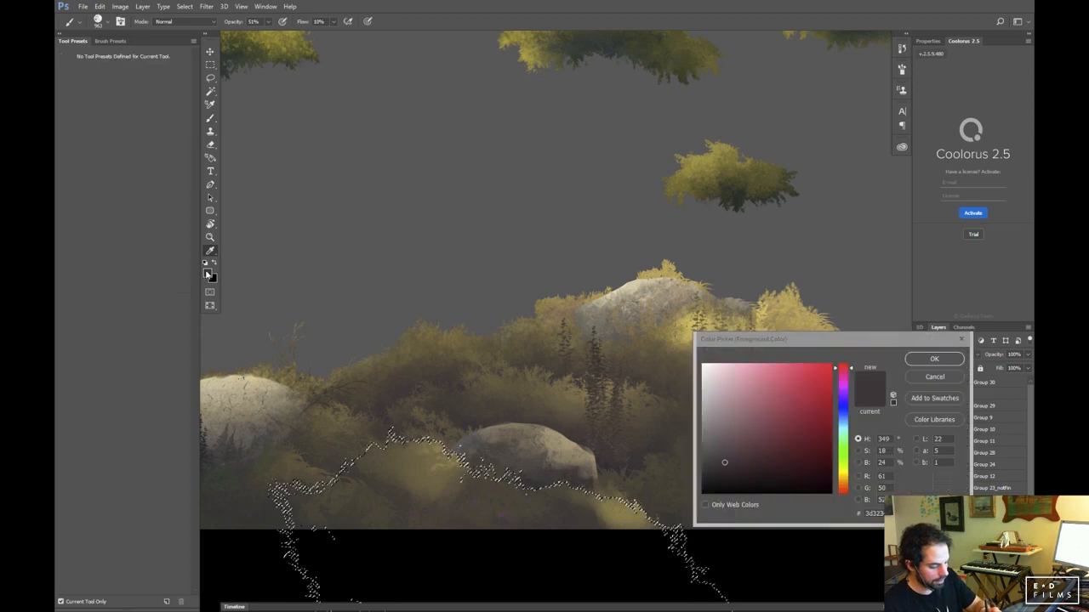
click(406, 393)
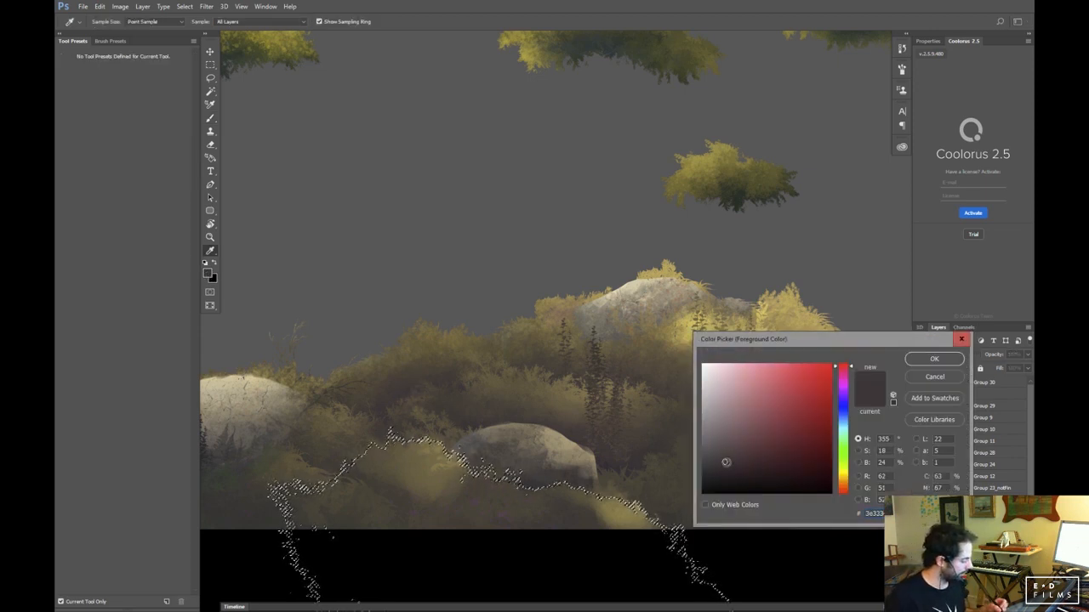
click(749, 461)
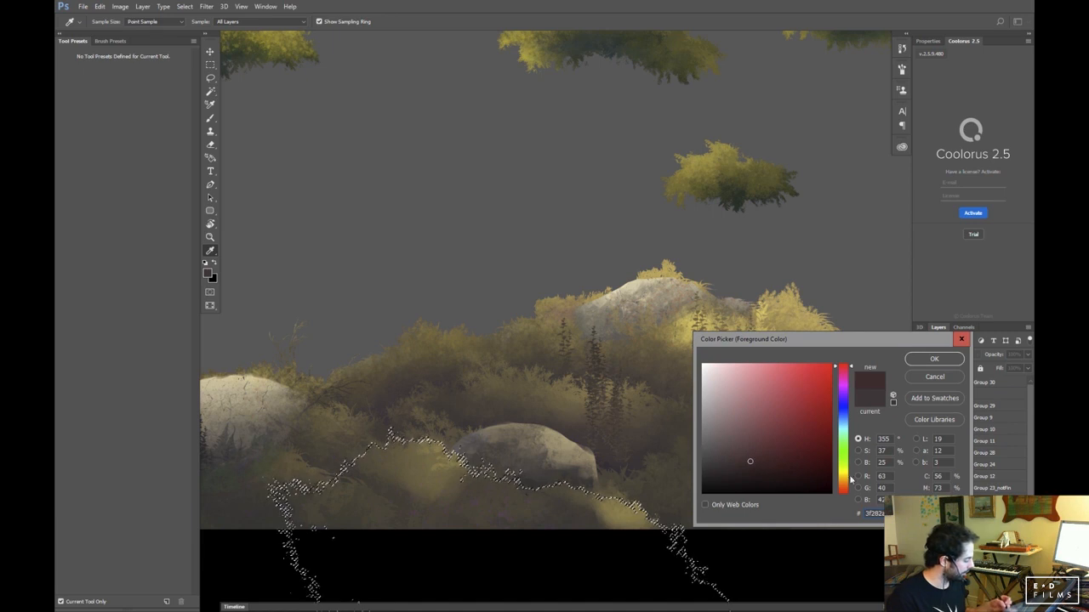
click(848, 376)
drag(848, 375, 849, 372)
click(747, 459)
click(928, 363)
key(b)
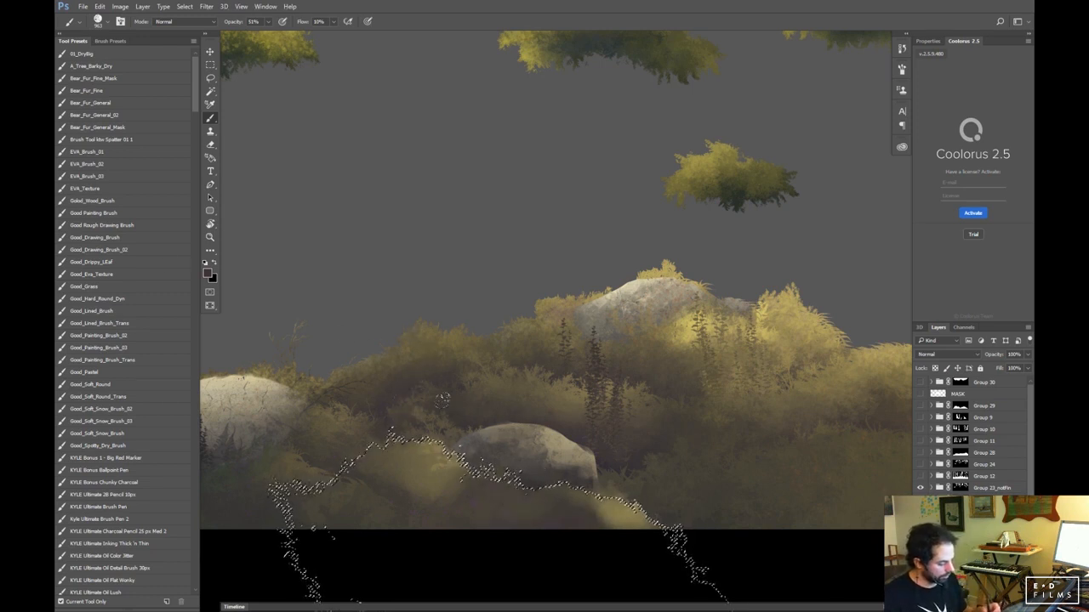
Change the foreground colour to a dark muted purple for the foliage shadows, and sample the grey backdrop
click(206, 274)
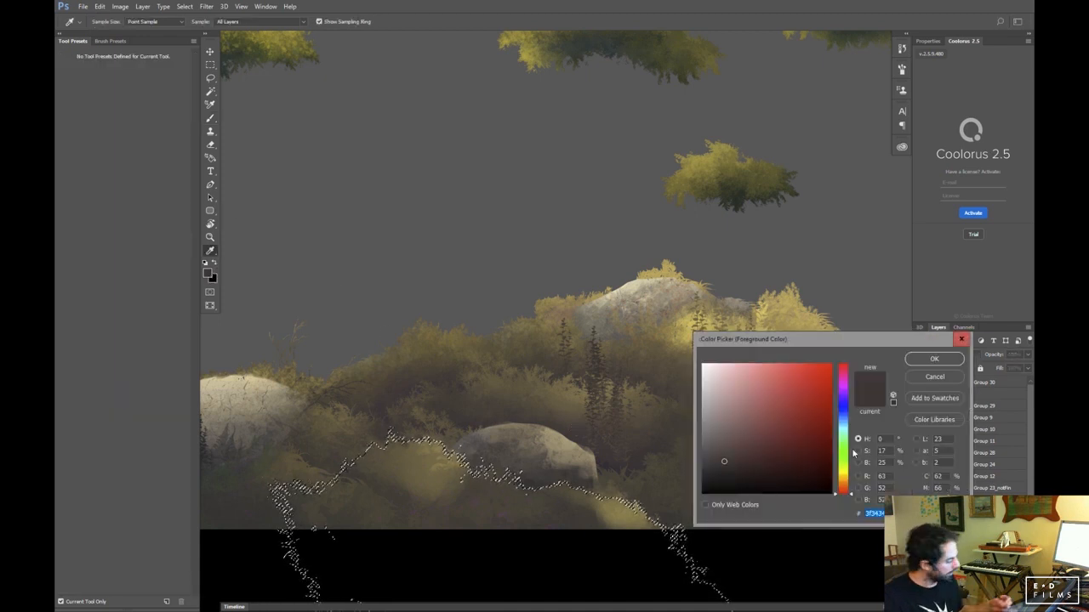
click(844, 398)
drag(845, 397, 845, 393)
click(760, 444)
click(743, 443)
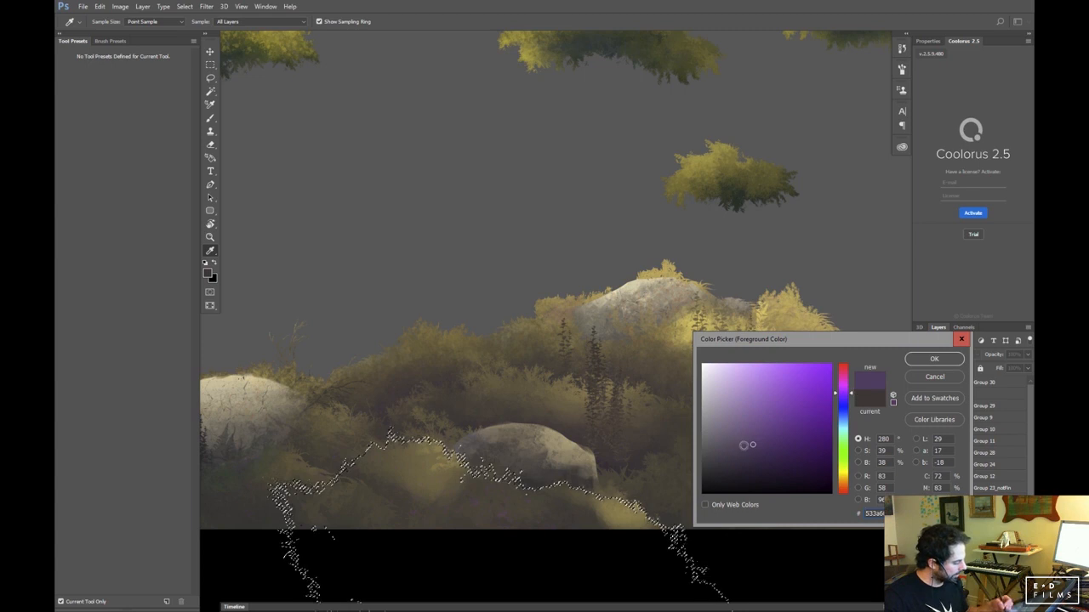
click(845, 384)
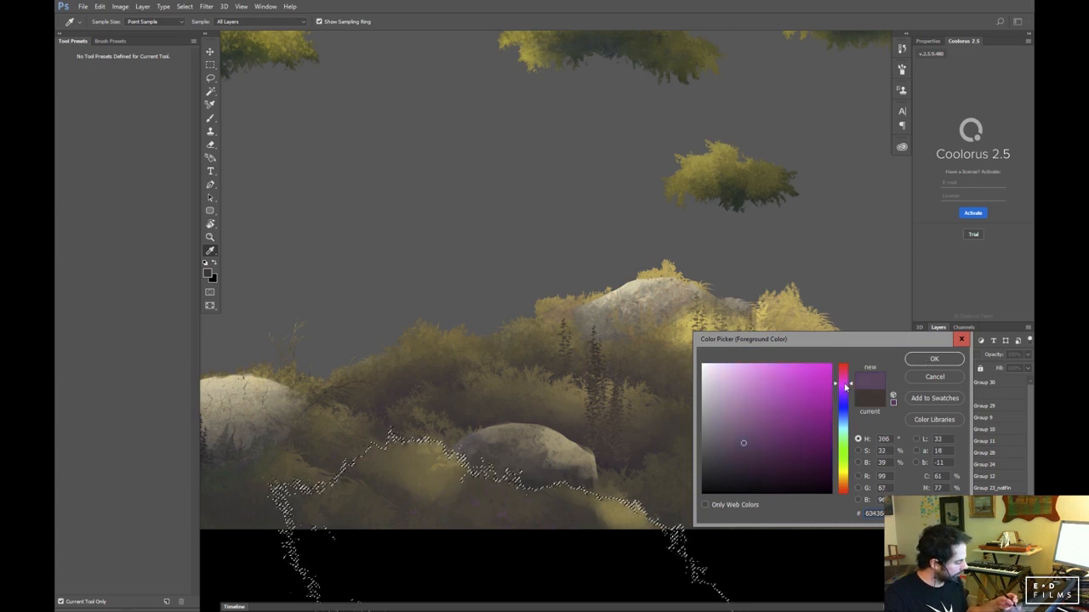
click(738, 465)
click(934, 358)
key(b)
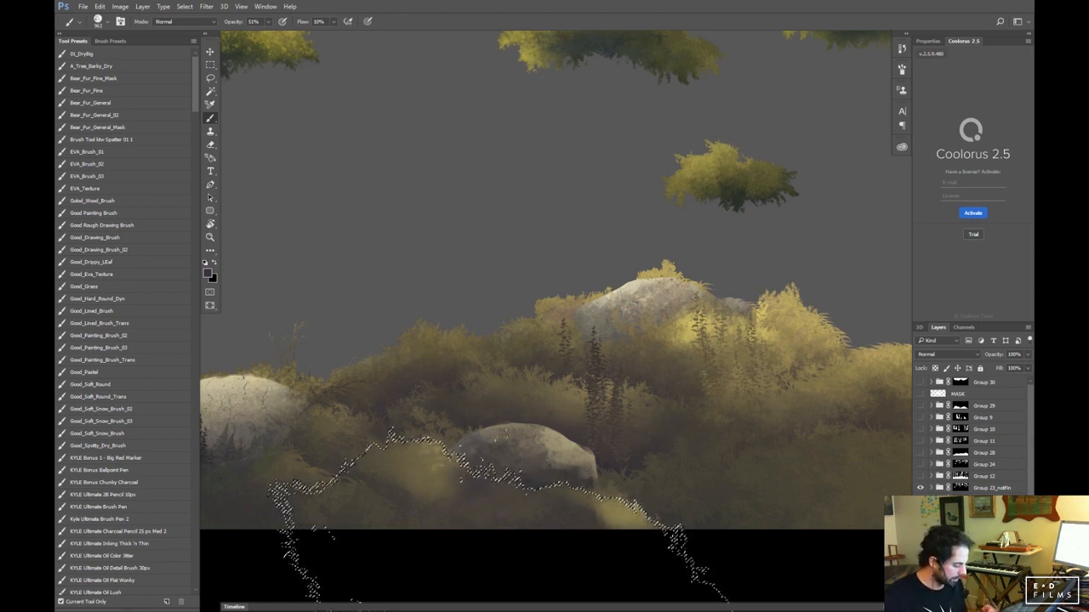
alt+click(520, 207)
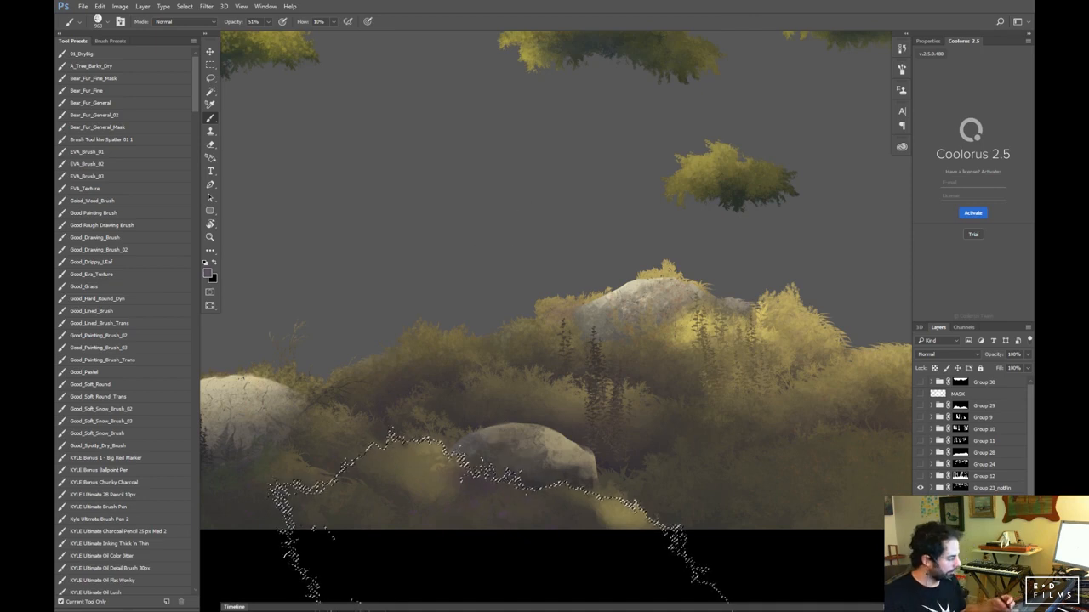
Show only the sky gradient behind the undergrowth and sample its pale blue as the foreground colour
scroll(979, 434, down, 10)
click(920, 403)
scroll(978, 434, down, 5)
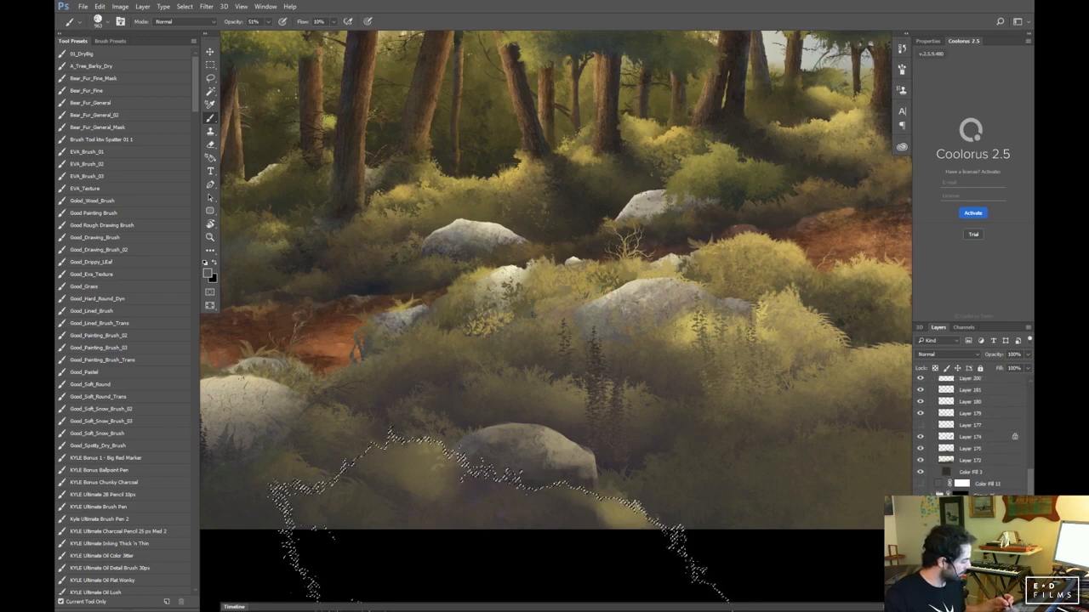
click(919, 496)
drag(715, 382, 596, 549)
alt+click(797, 61)
drag(474, 505, 673, 369)
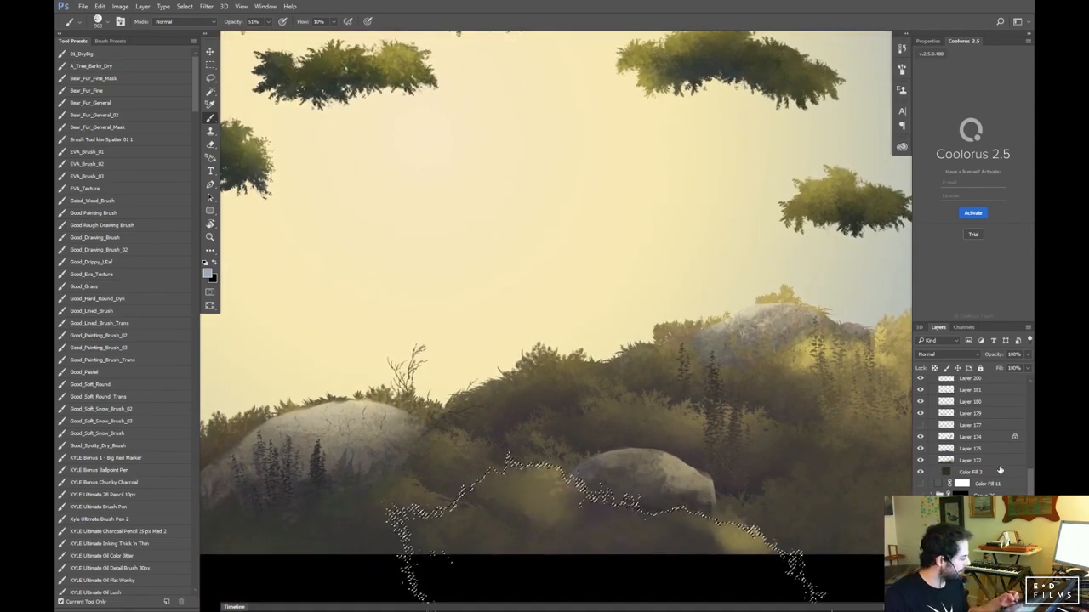
Check Layer 202's foliage painting in Group 27 by toggling its visibility
drag(1030, 486, 1031, 482)
scroll(1001, 438, up, 5)
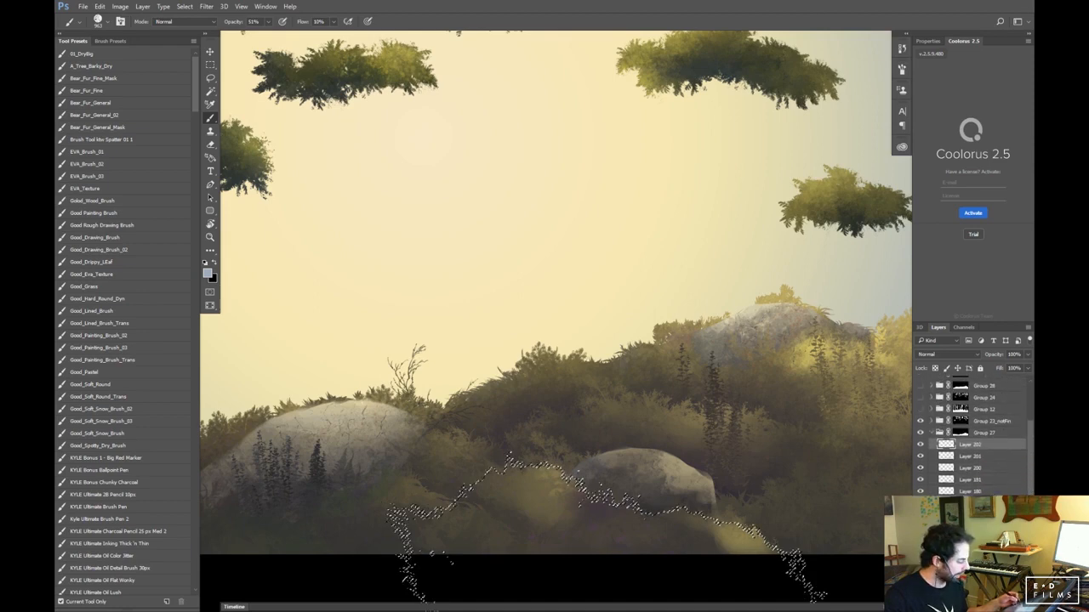
click(919, 476)
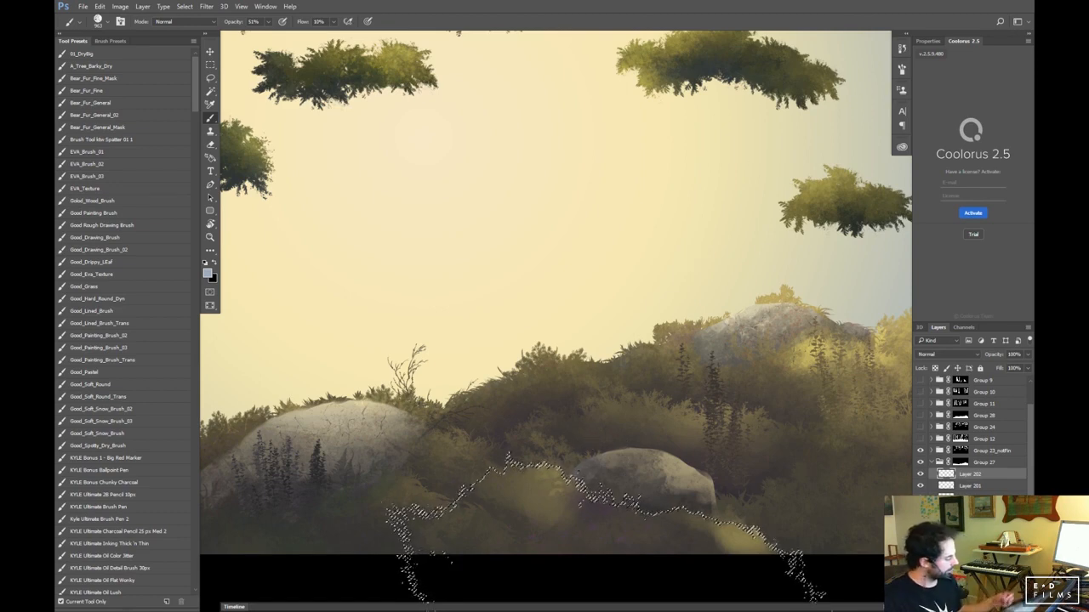
Try repositioning the sky's radial gradient fill so its warm glow moves to the other side of the scene
scroll(969, 434, down, 5)
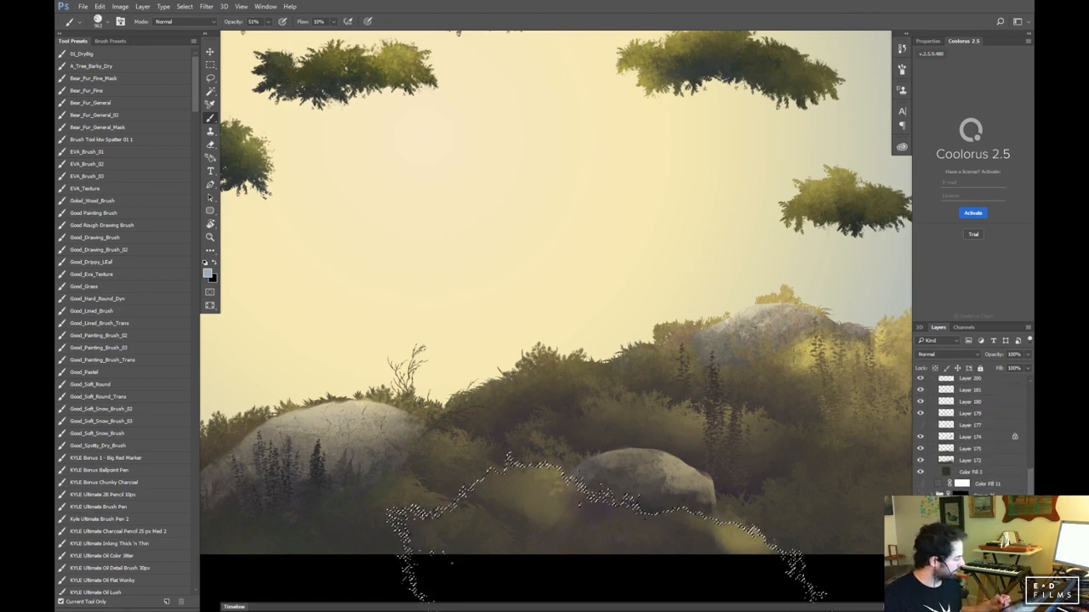
double_click(939, 518)
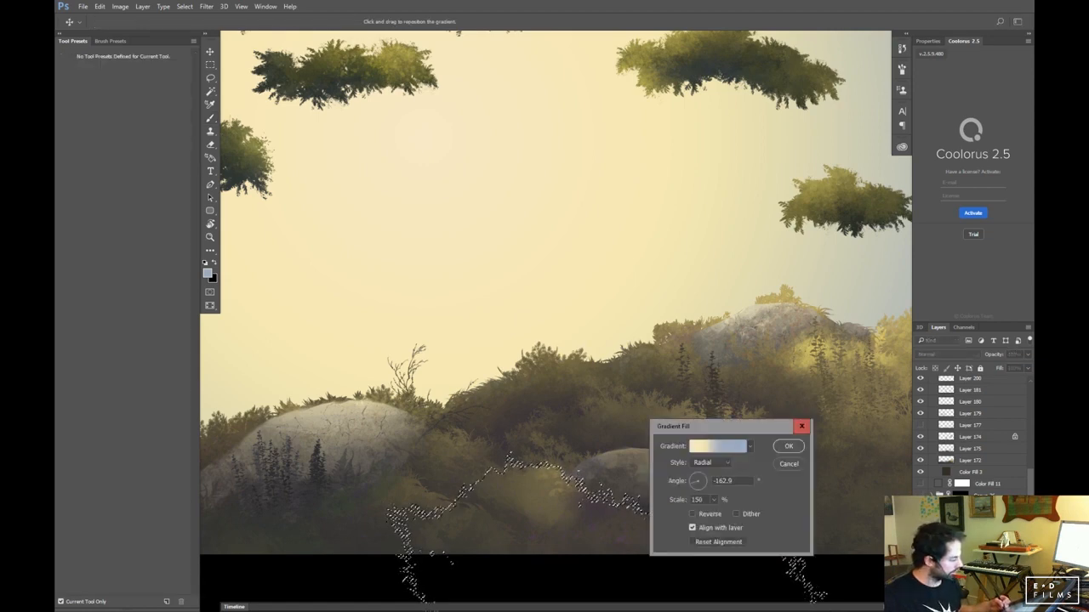
drag(452, 299, 808, 267)
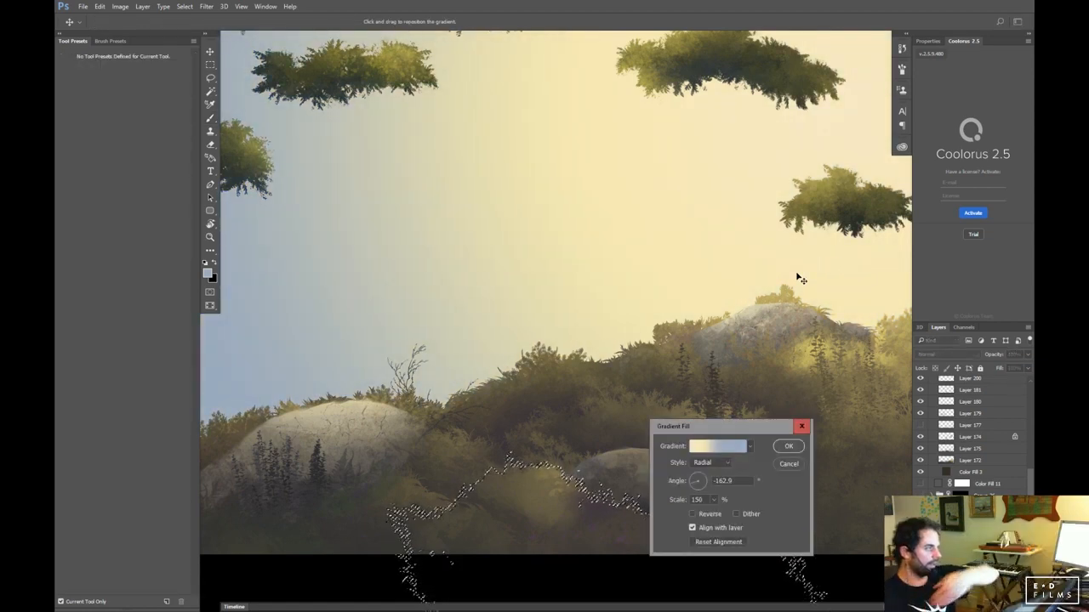
click(788, 446)
key(b)
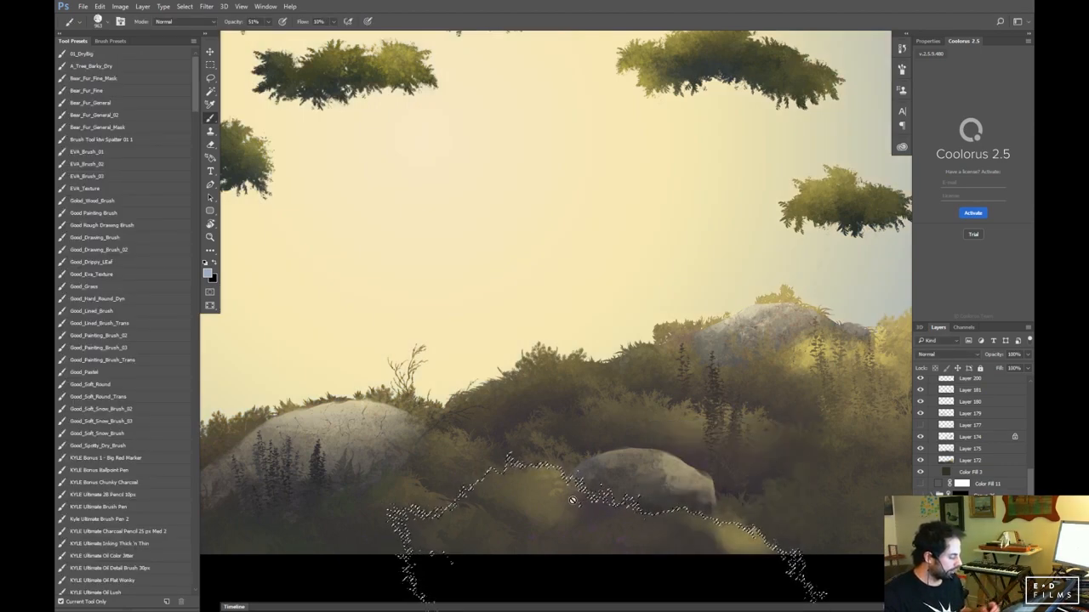
Reselect Layer 202 in Group 27 as the painting layer for the foliage around the rock
drag(698, 221, 486, 418)
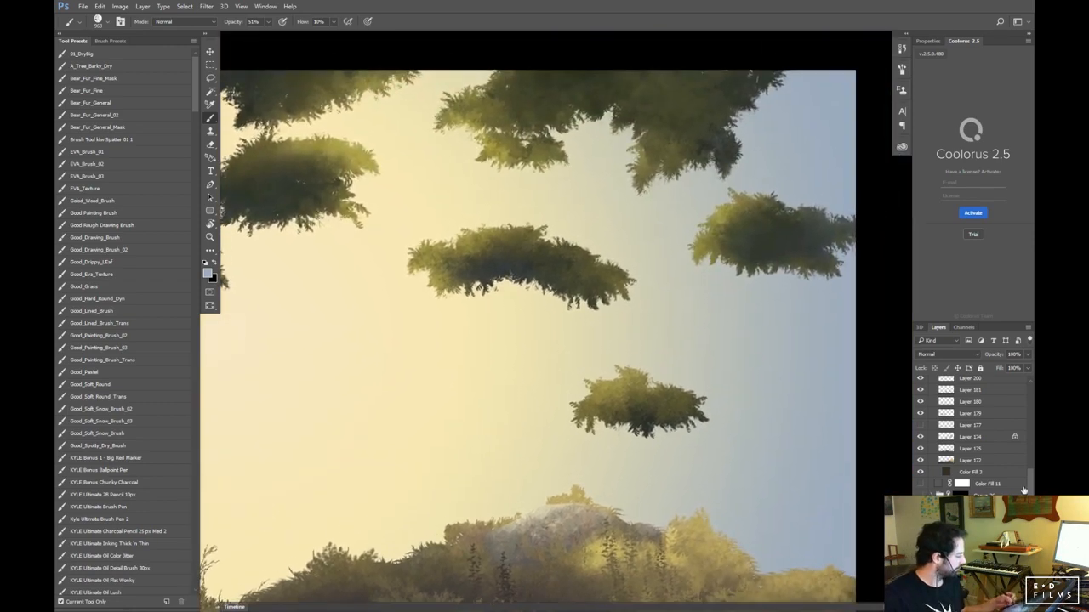
scroll(969, 438, up, 5)
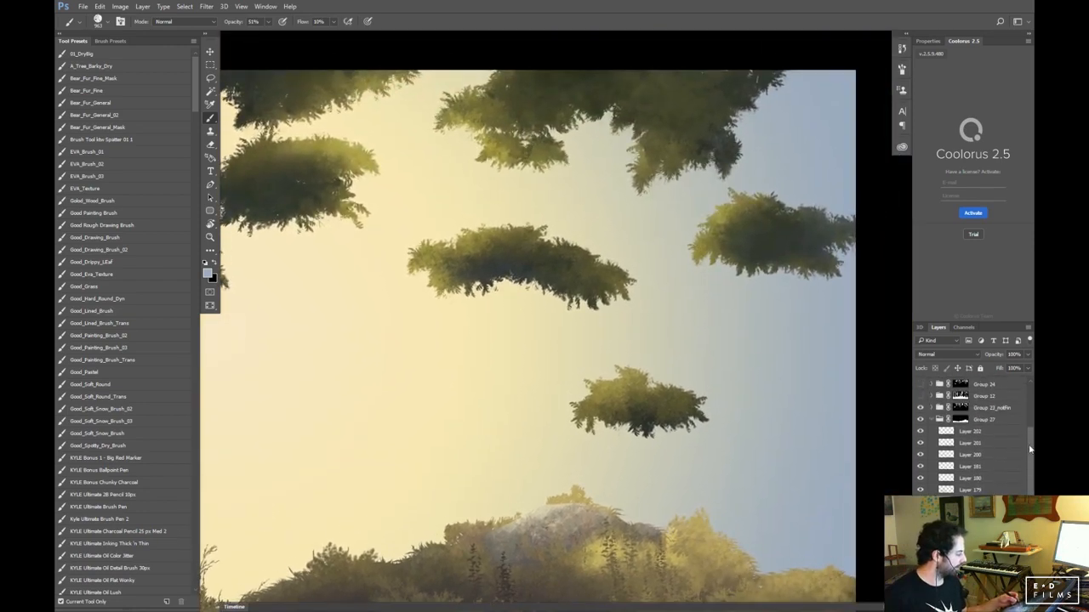
click(968, 437)
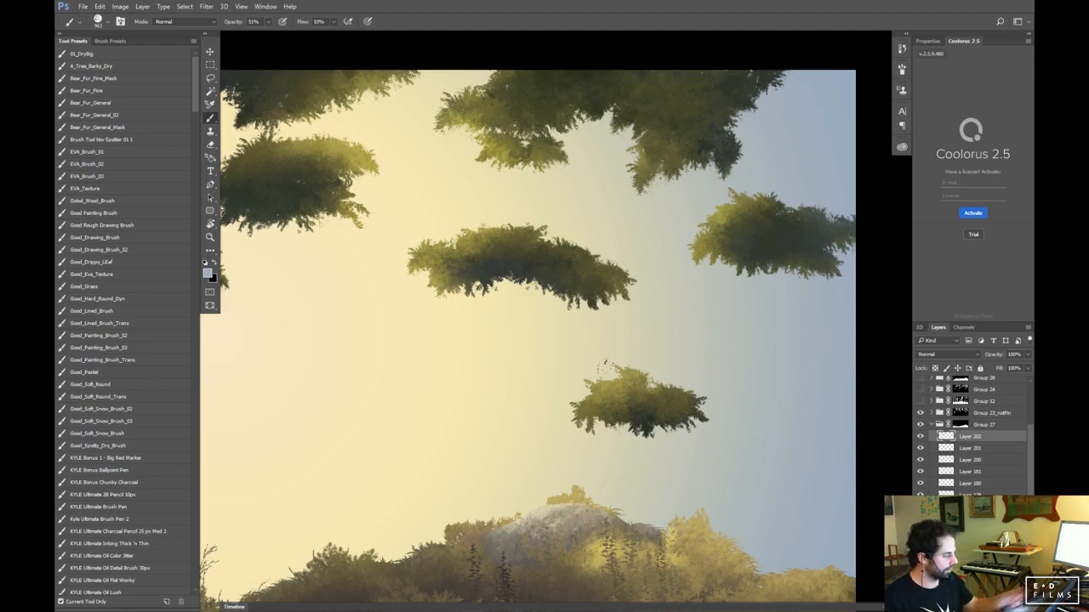
drag(493, 484, 622, 252)
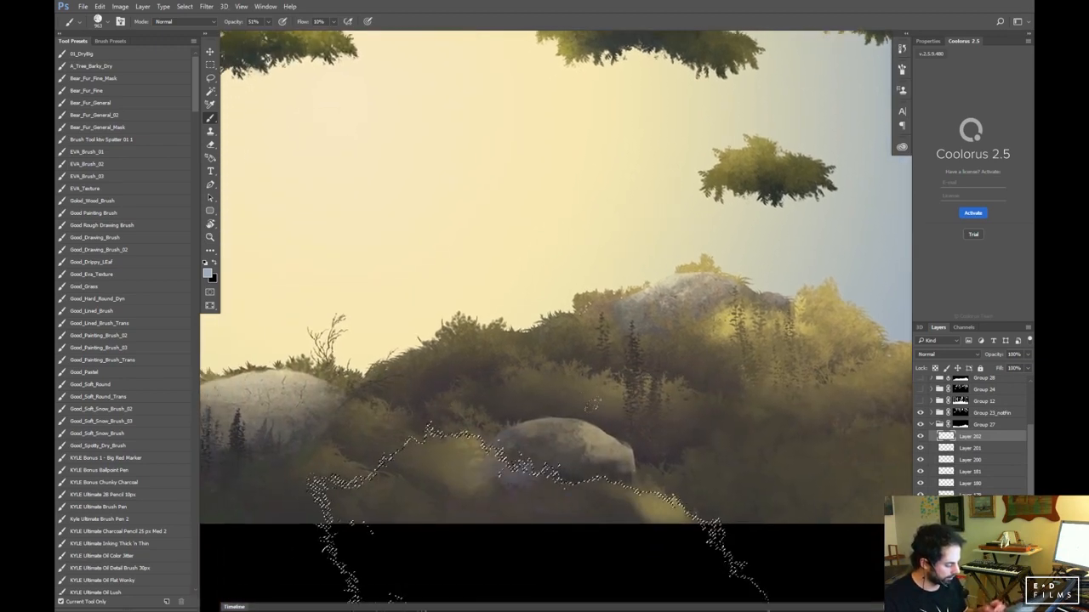
Soften the rock's base on Layer 202 with the brush at 20% opacity and clear the foliage-shaped selection
key(3)
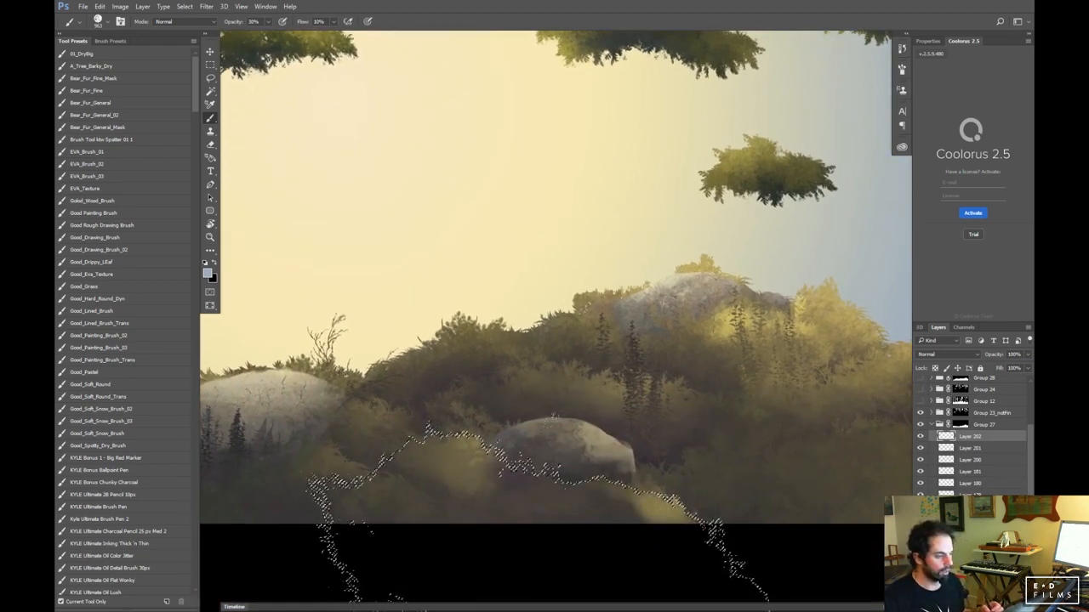
key(2)
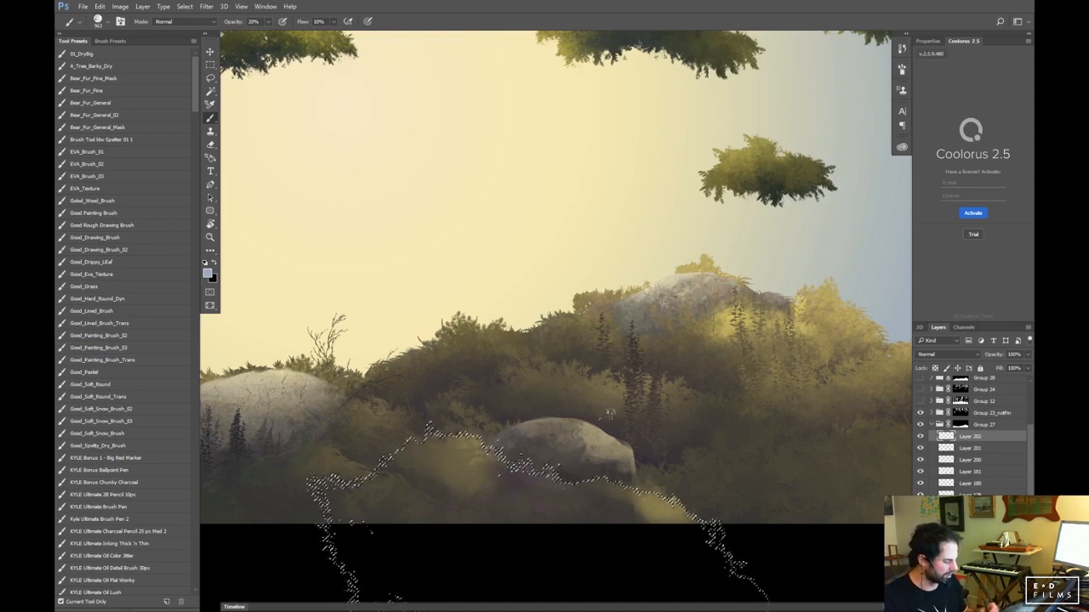
key(ctrl+d)
drag(722, 503, 752, 479)
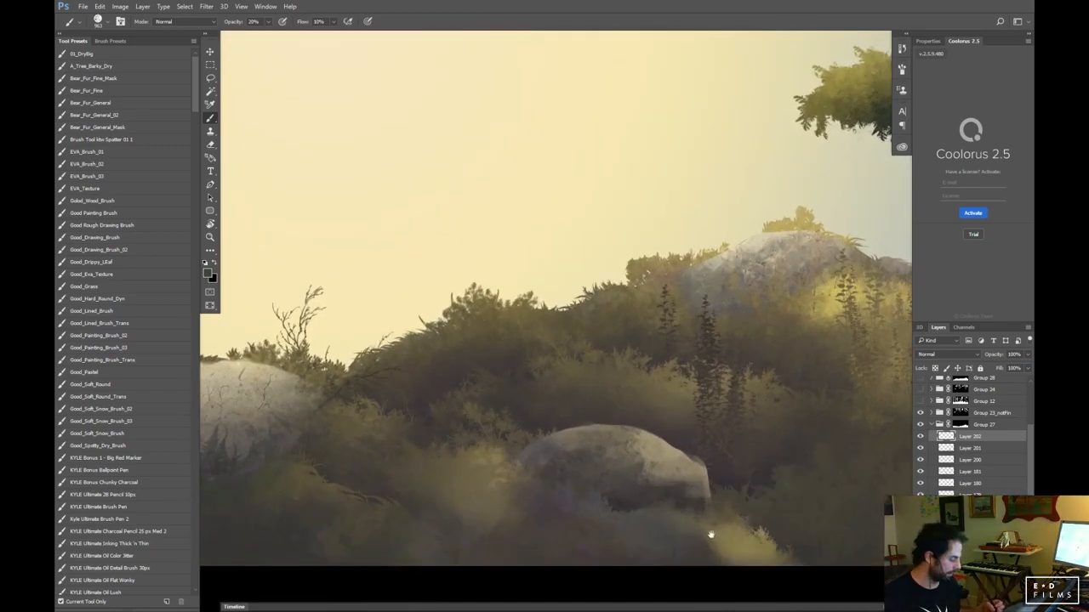
key(ctrl+shift+d)
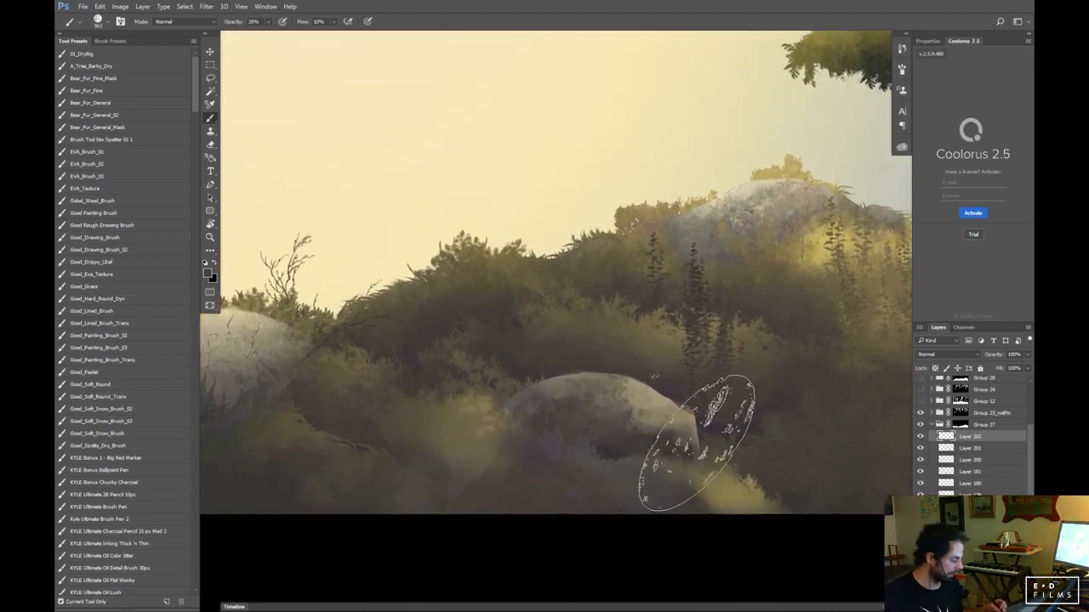
key(ctrl+plus)
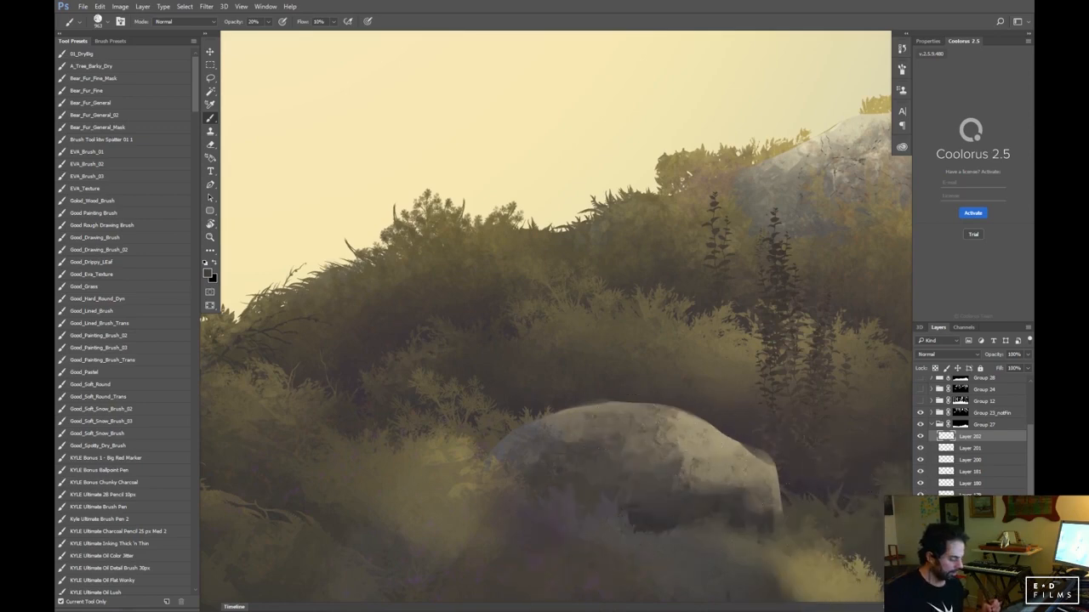
key(ctrl+minus)
key(ctrl+minus)
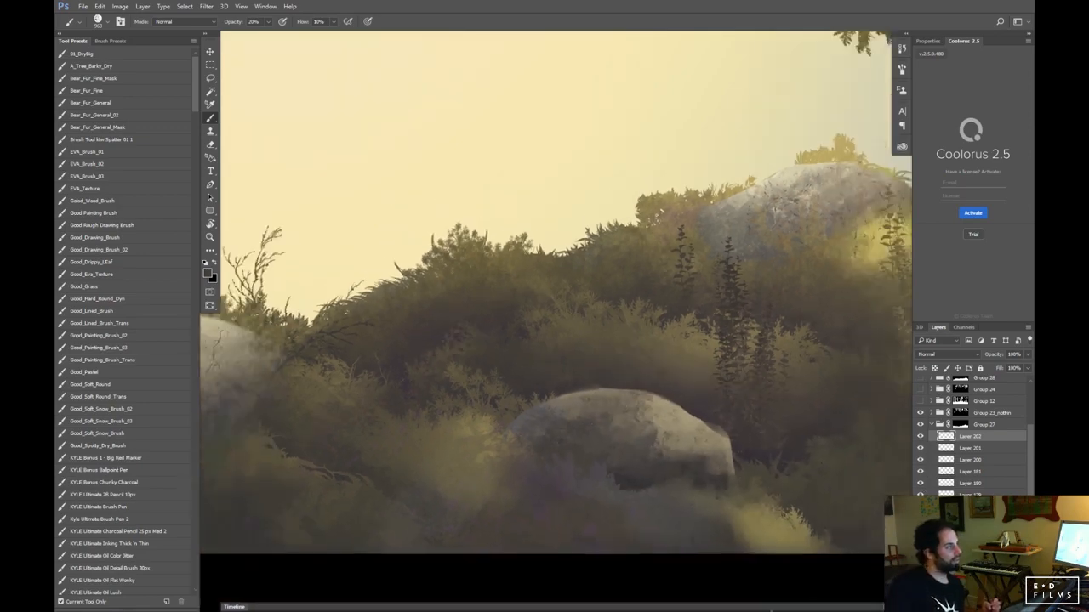
Show only Group 30's overhead canopy against the sky, hiding Group 23_notFin and Group 27, and examine its leaf edges and shading
drag(721, 348, 791, 562)
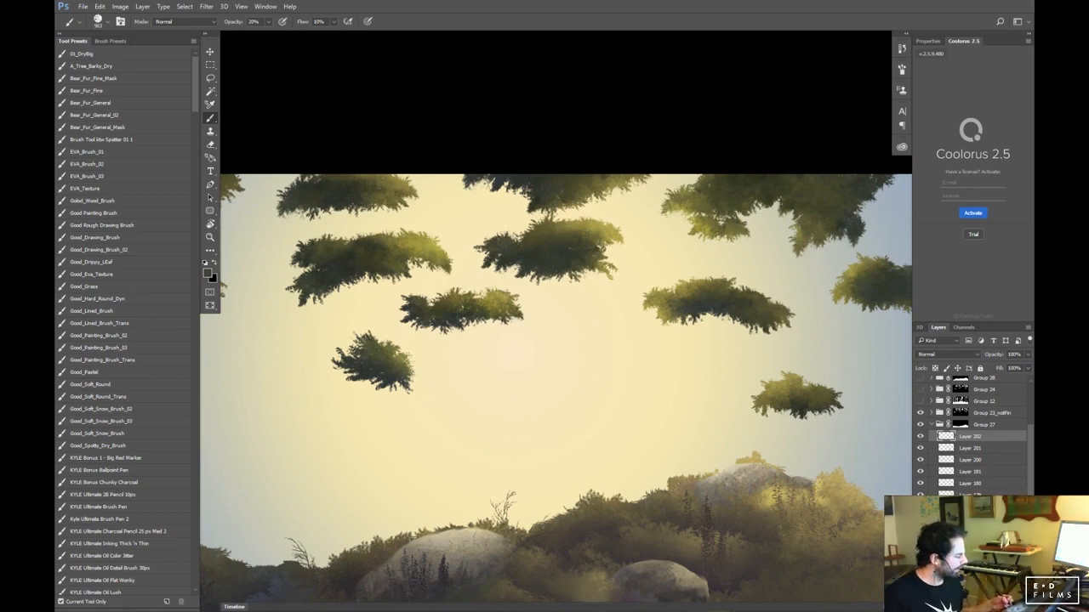
scroll(1031, 466, up, 3)
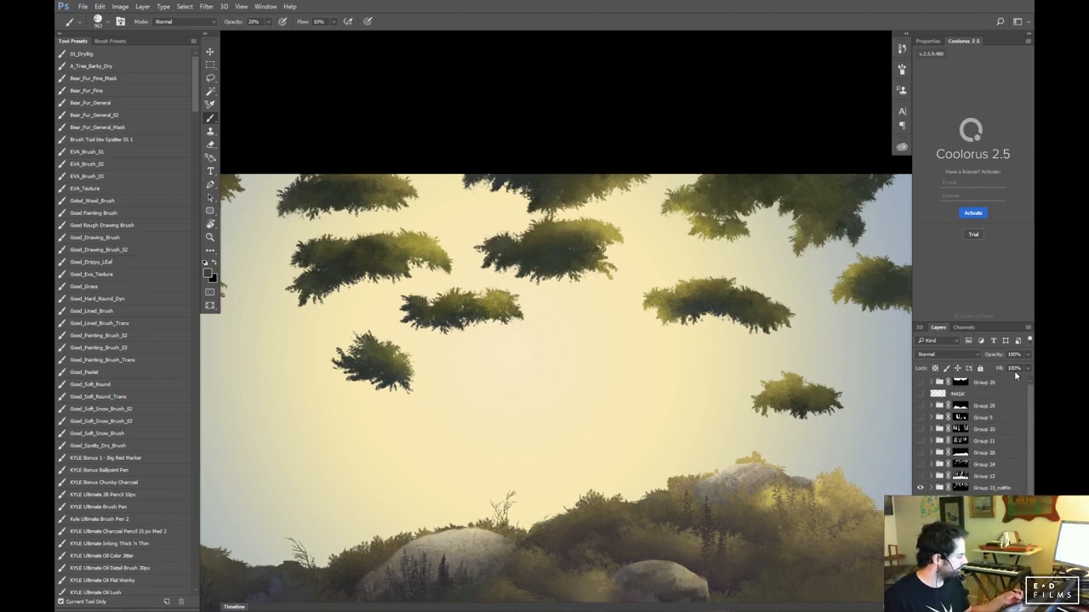
click(919, 383)
click(971, 397)
click(961, 382)
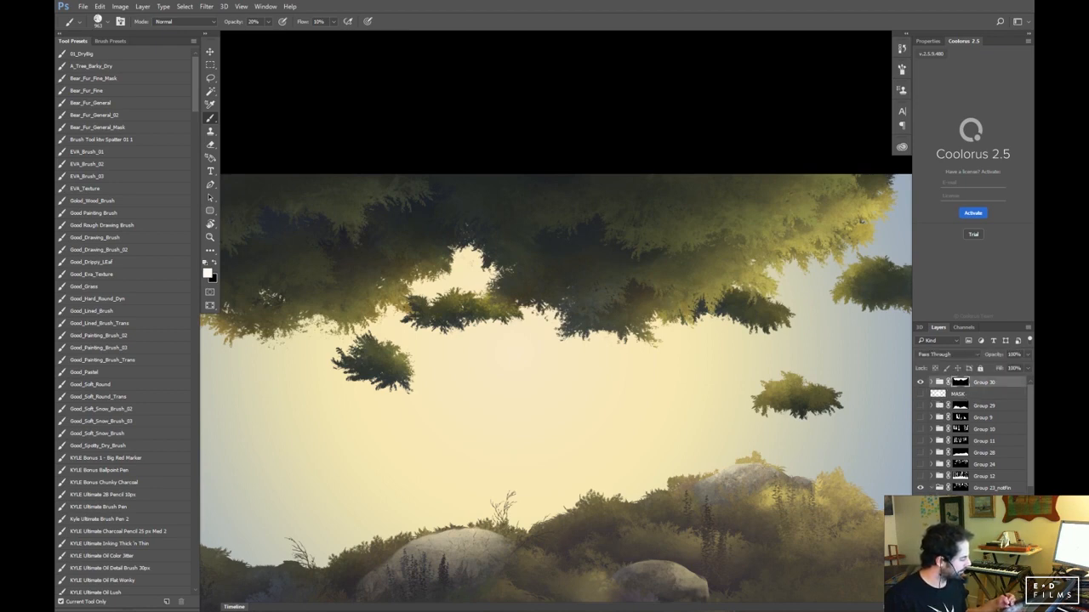
click(920, 488)
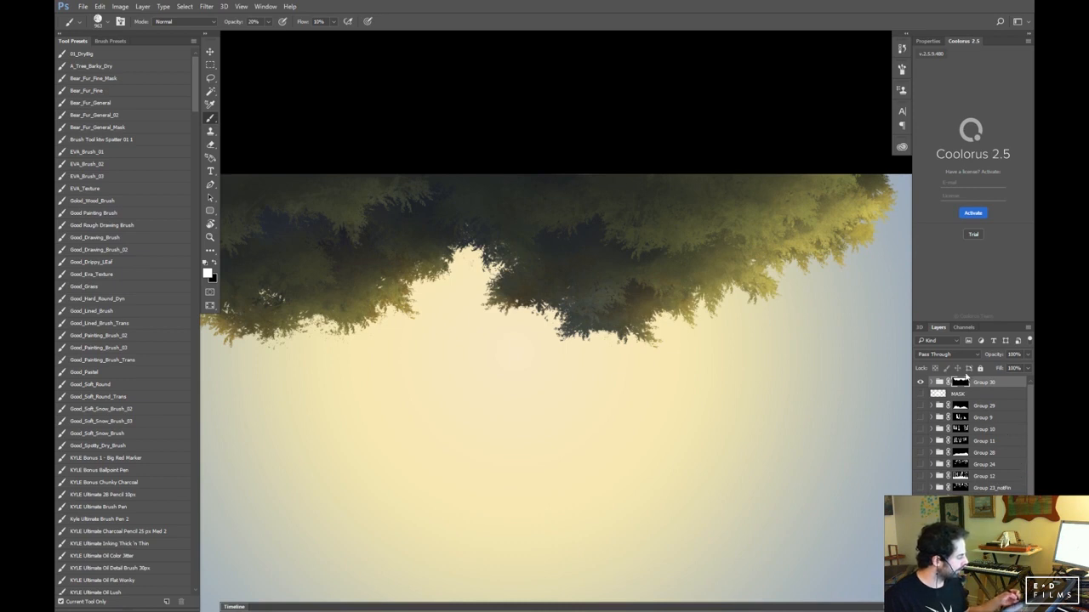
key(ctrl+plus)
key(ctrl+plus)
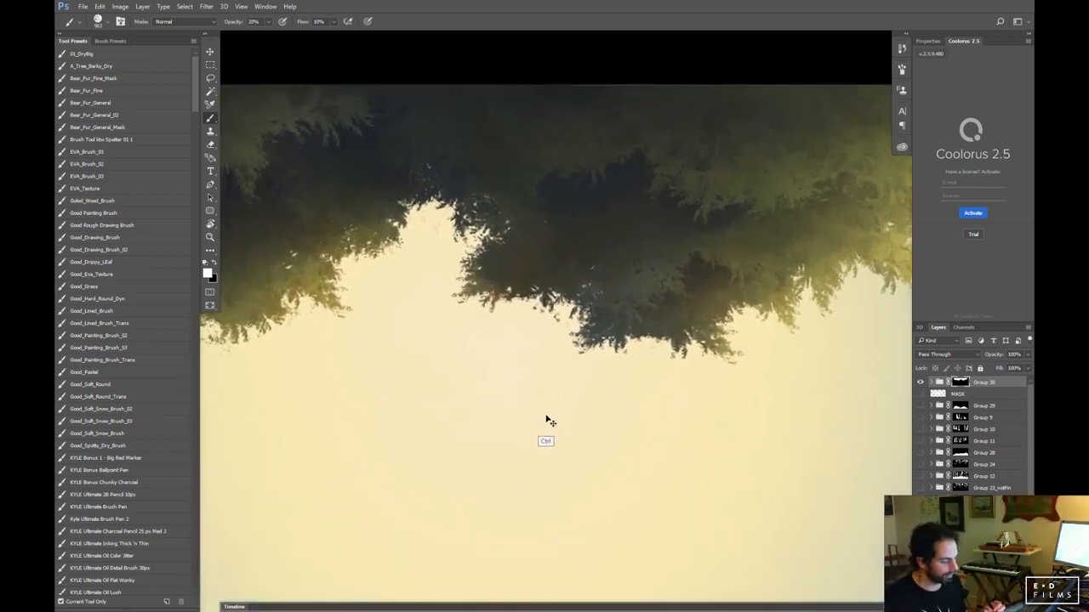
drag(542, 416, 569, 510)
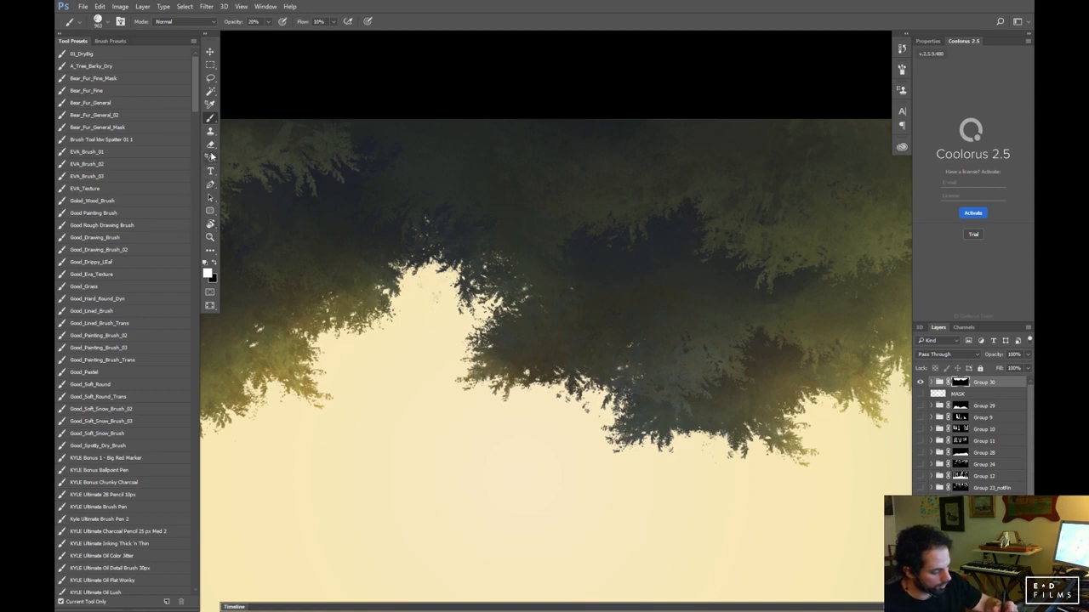
drag(242, 182, 676, 442)
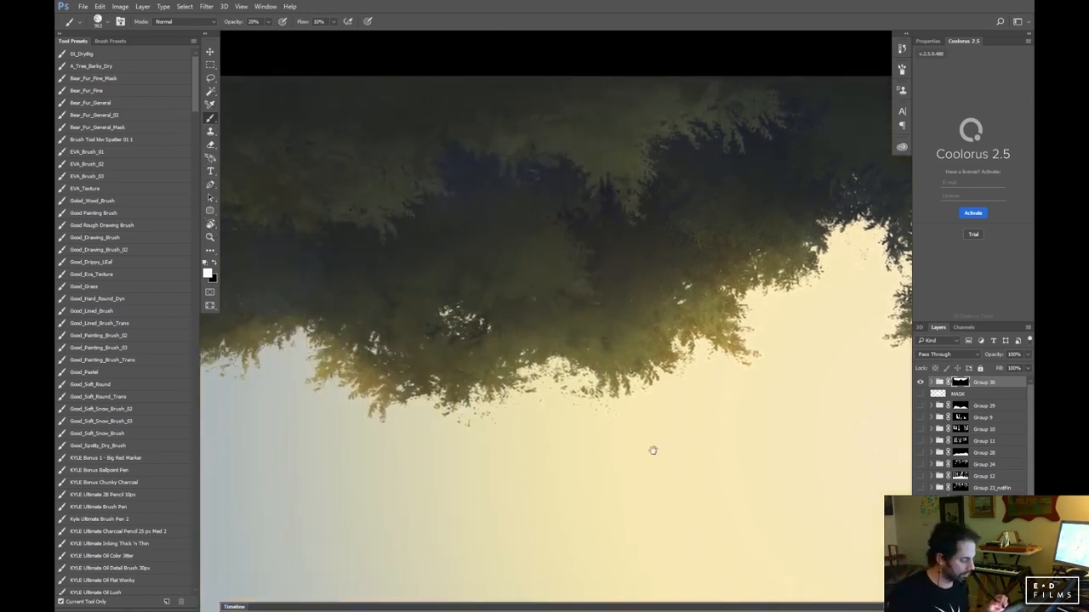
mouse_move(786, 391)
mouse_down()
mouse_move(605, 442)
mouse_move(524, 425)
mouse_up()
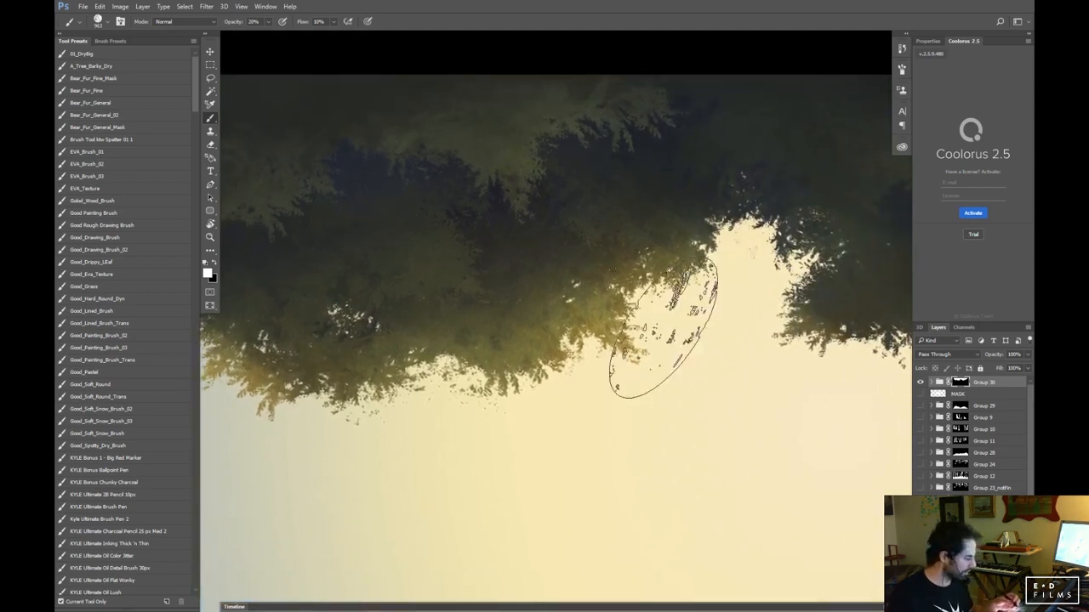
Hide Group 30, show Group 28 instead, and examine the silhouette and shading of its undergrowth against the sky
click(921, 382)
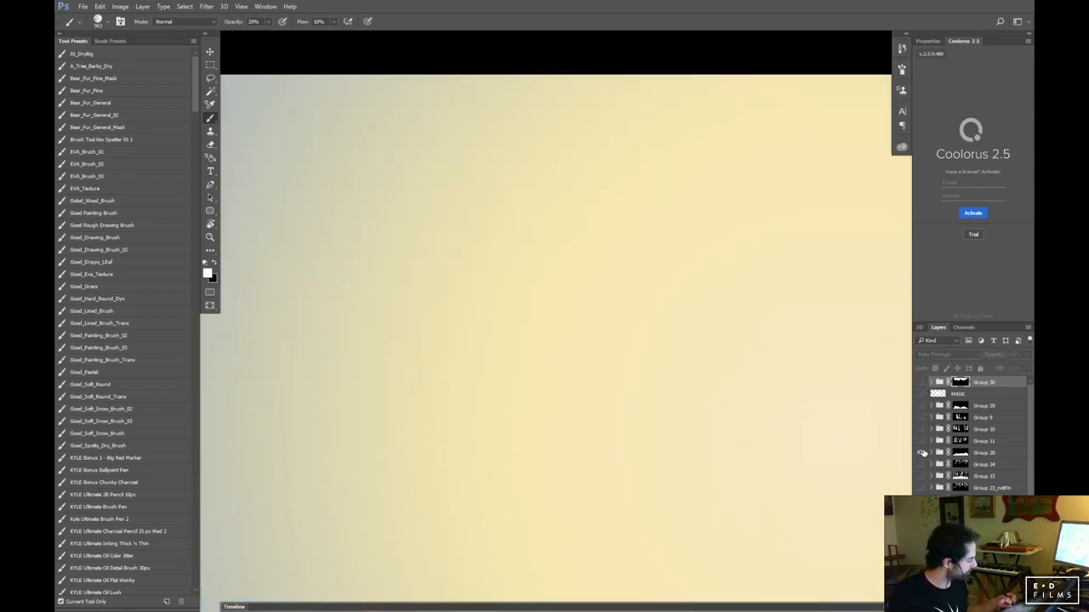
drag(761, 539, 791, 223)
drag(644, 499, 773, 561)
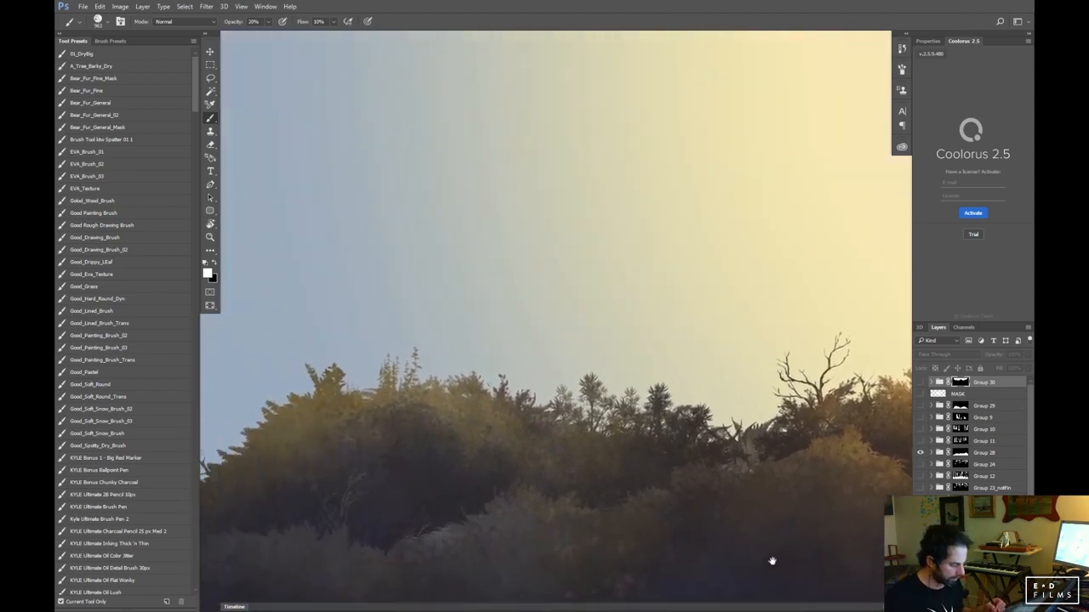
drag(513, 503, 726, 447)
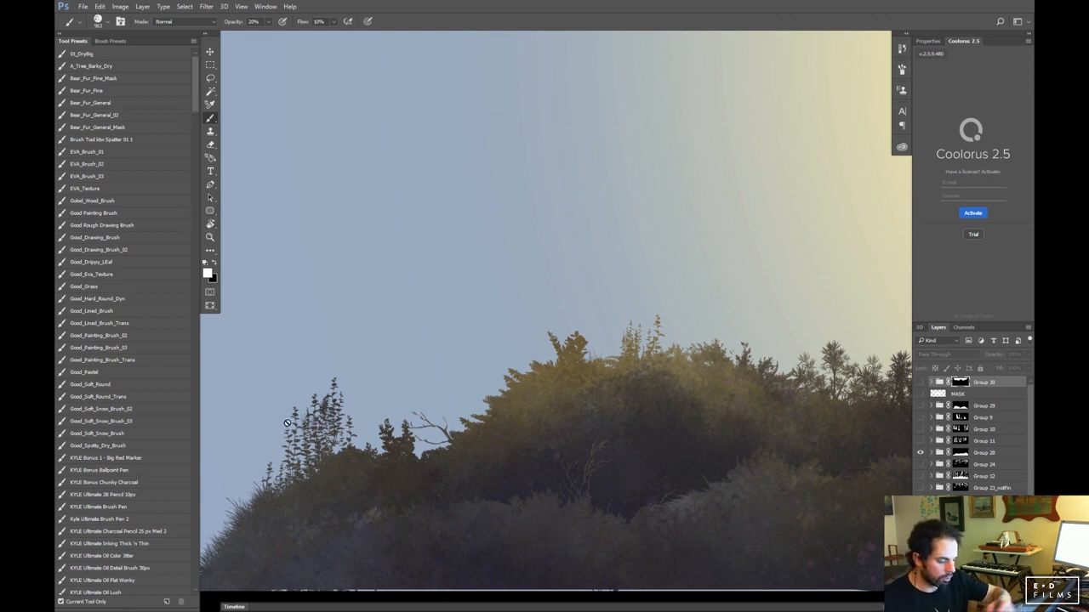
drag(459, 509, 691, 539)
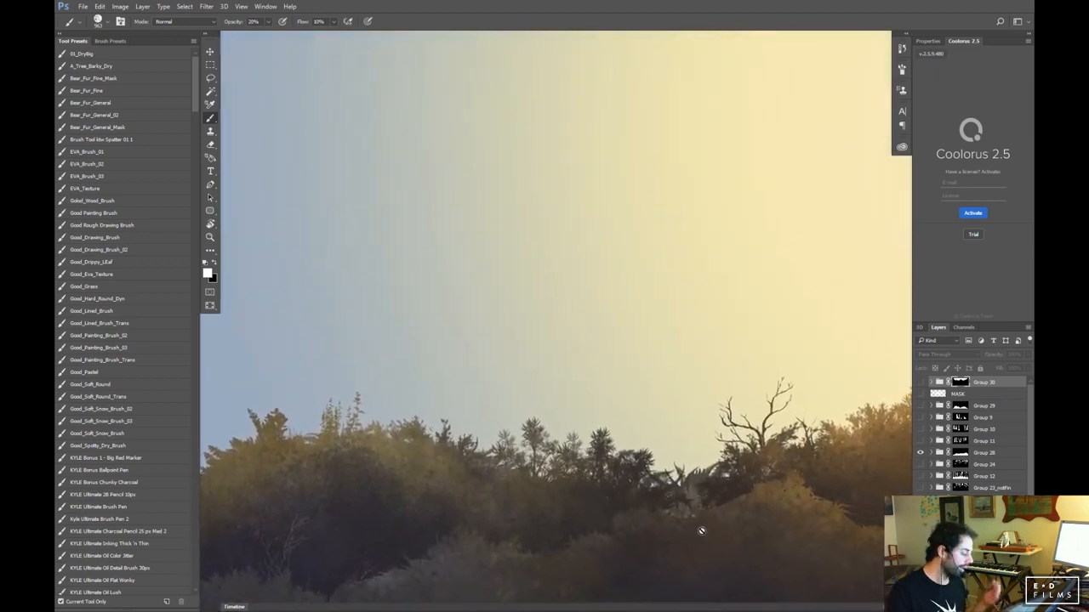
drag(427, 416, 541, 430)
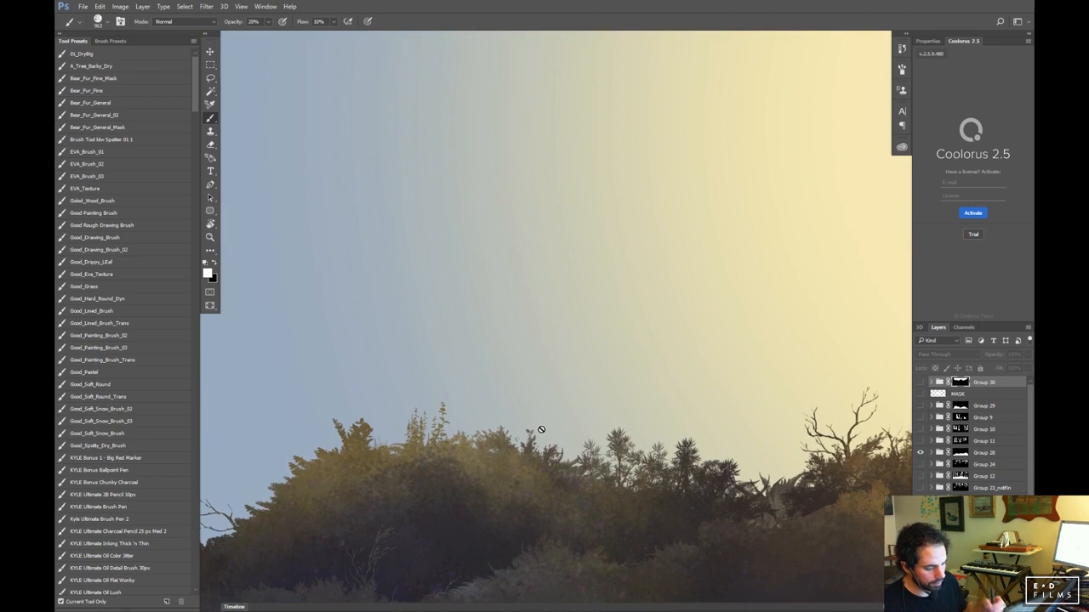
click(211, 252)
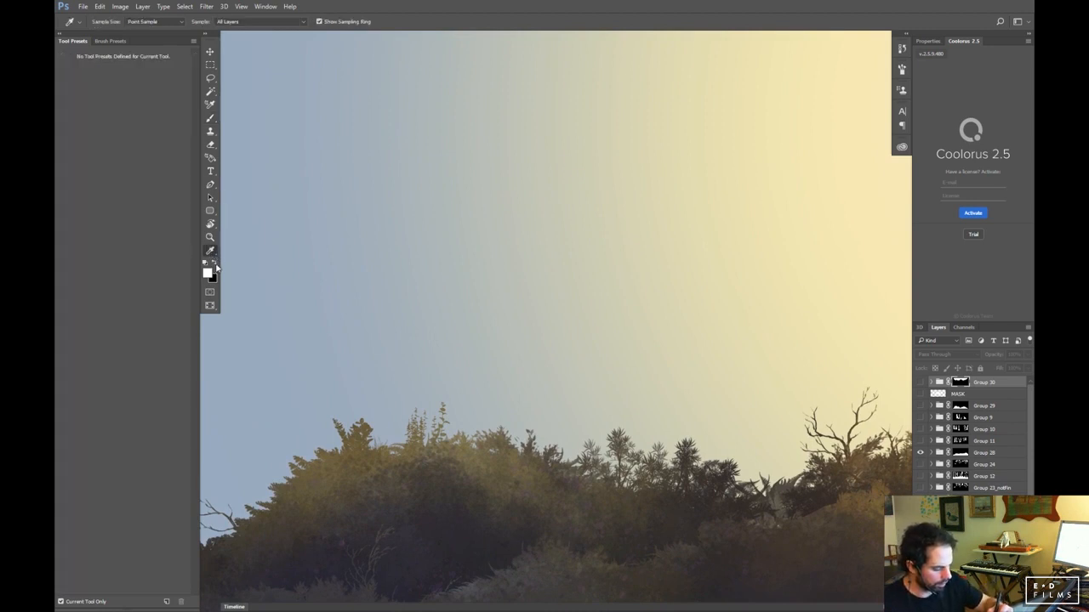
click(211, 145)
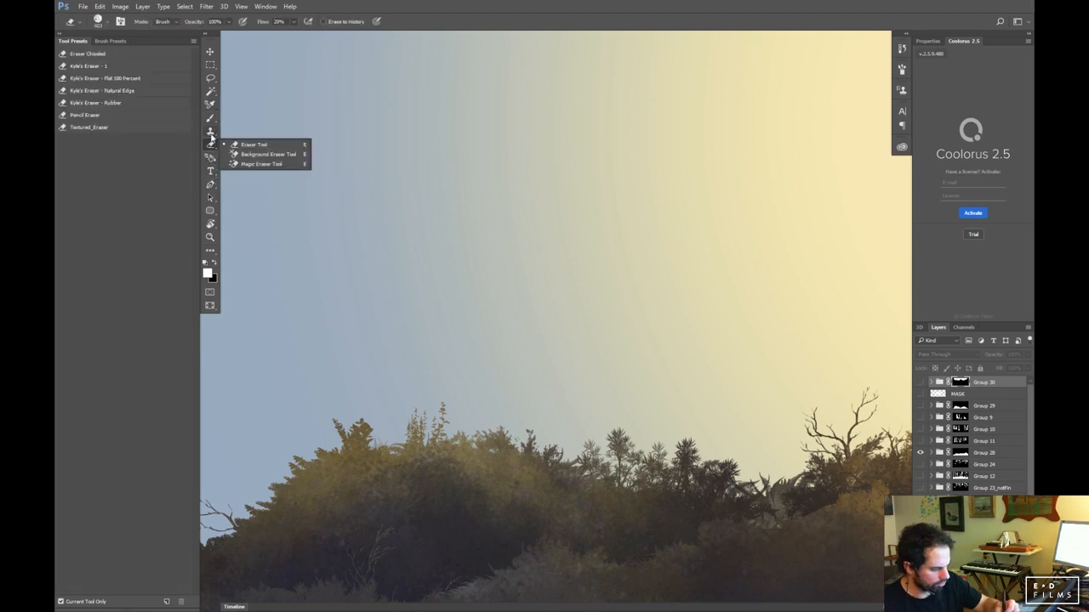
click(211, 135)
key(i)
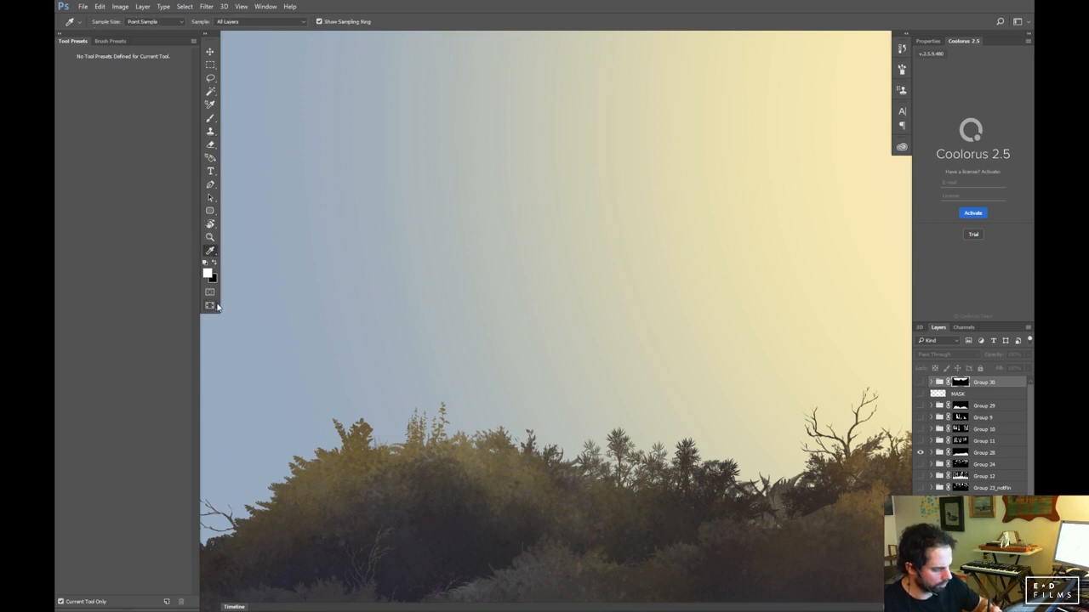
key(s)
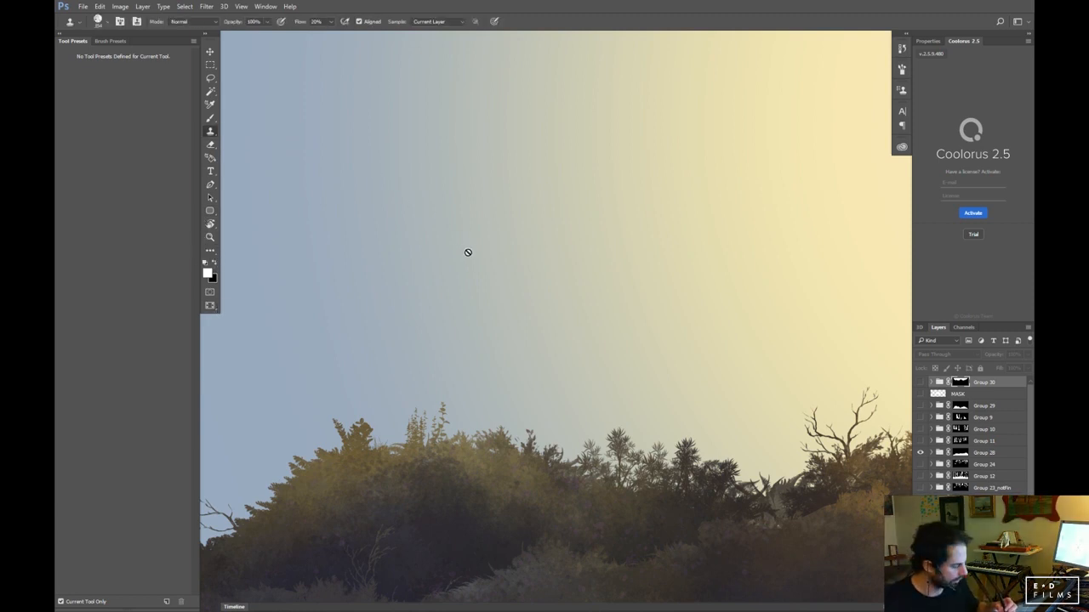
right_click(212, 139)
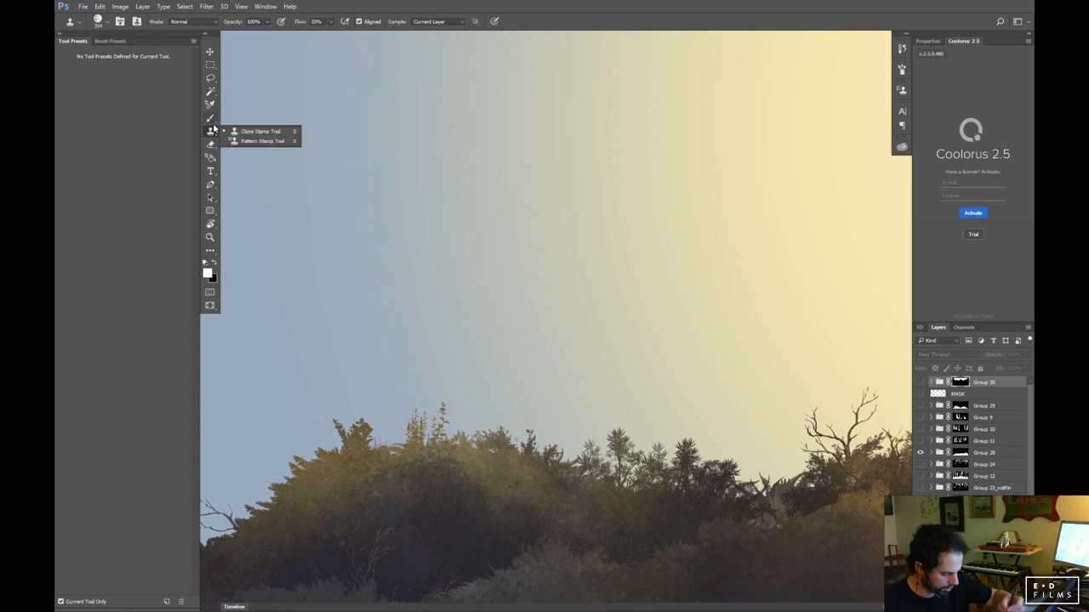
click(212, 147)
click(211, 159)
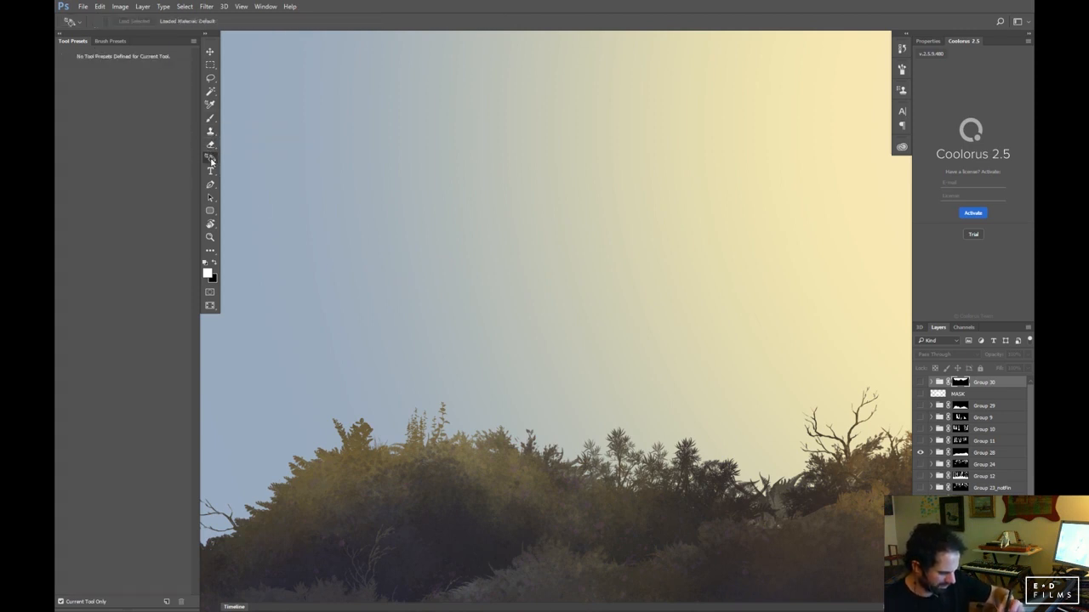
click(212, 252)
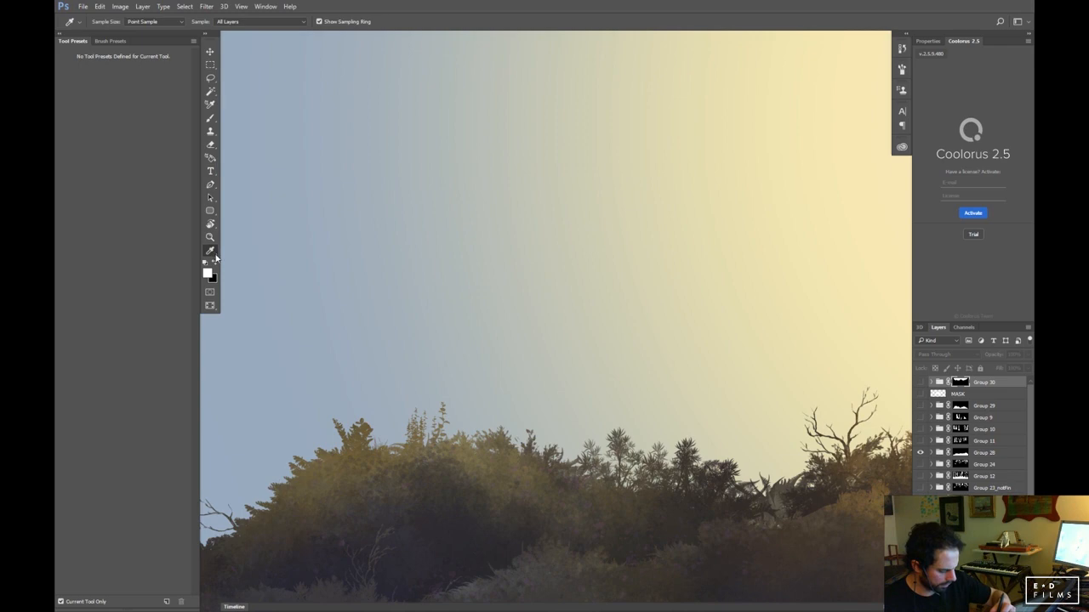
Try cycling the screen modes, decline Full Screen Mode, and toggle the panels off and back on
click(210, 306)
key(f)
key(f)
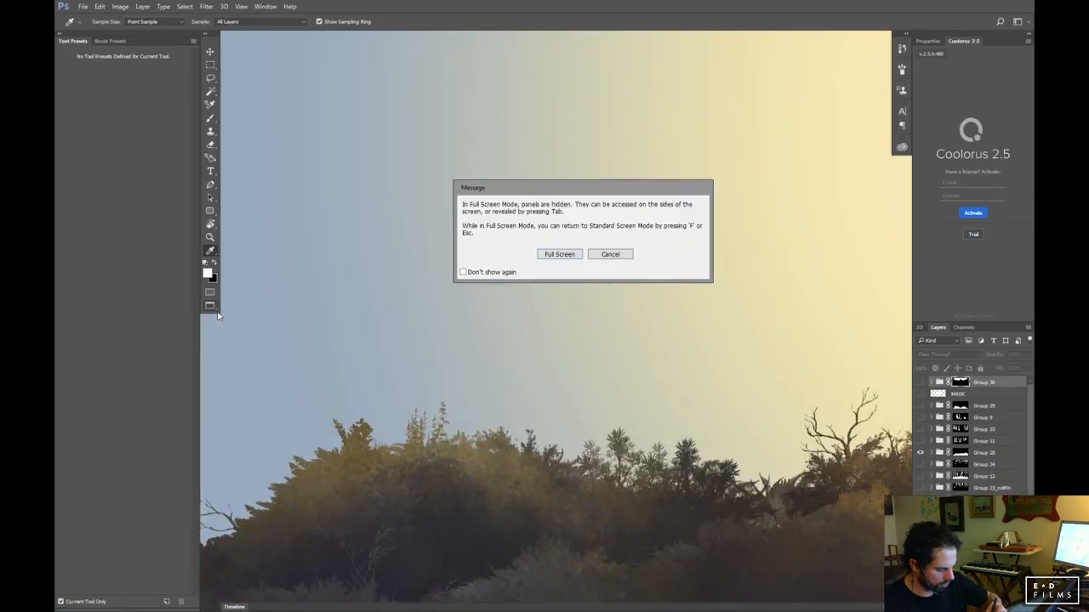
click(620, 254)
key(Tab)
key(Tab)
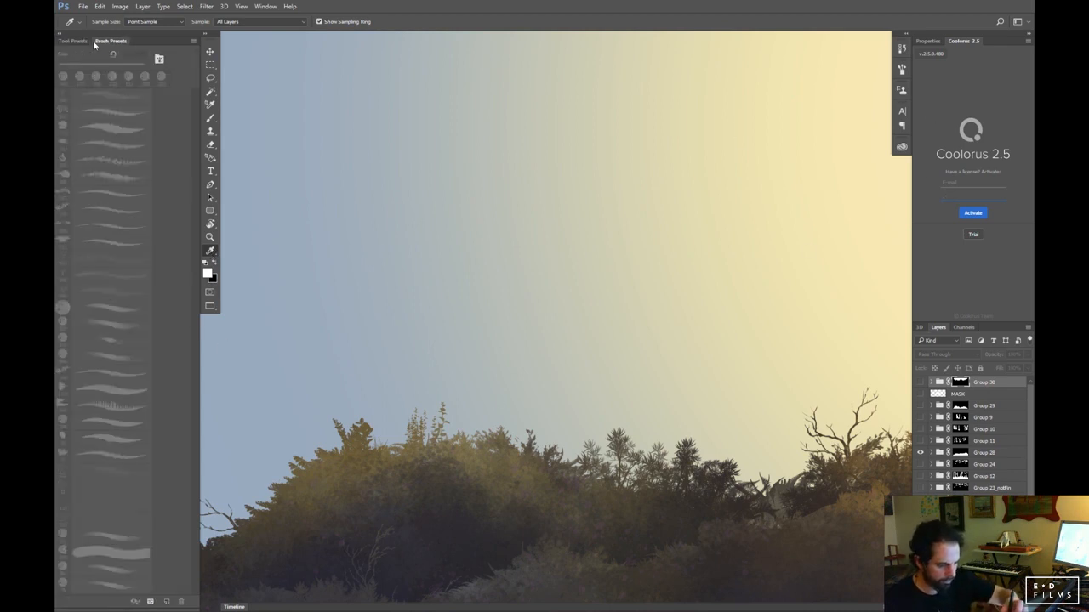
click(210, 145)
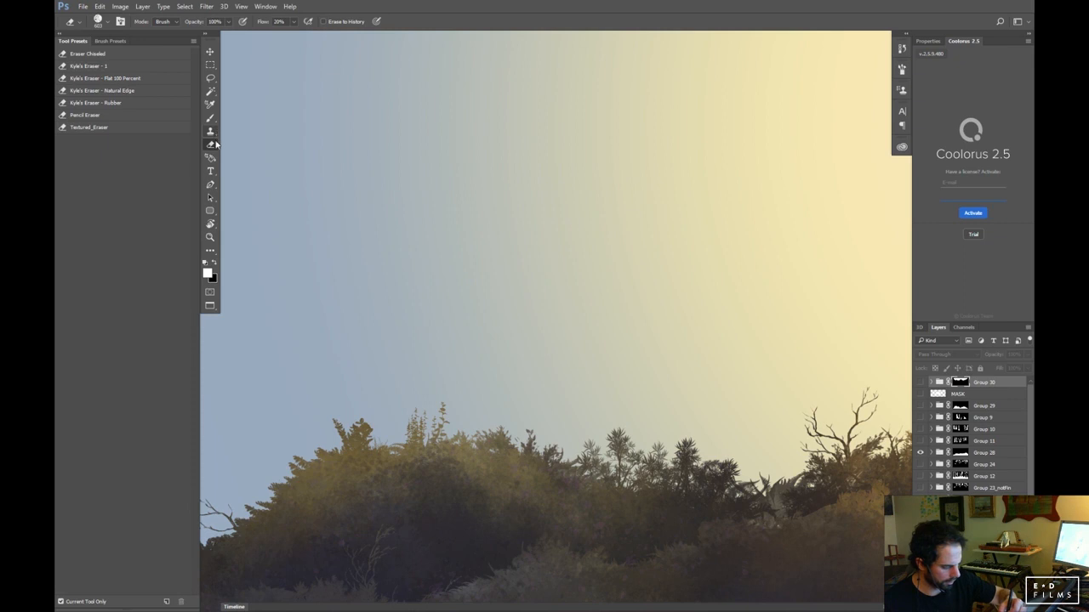
click(215, 227)
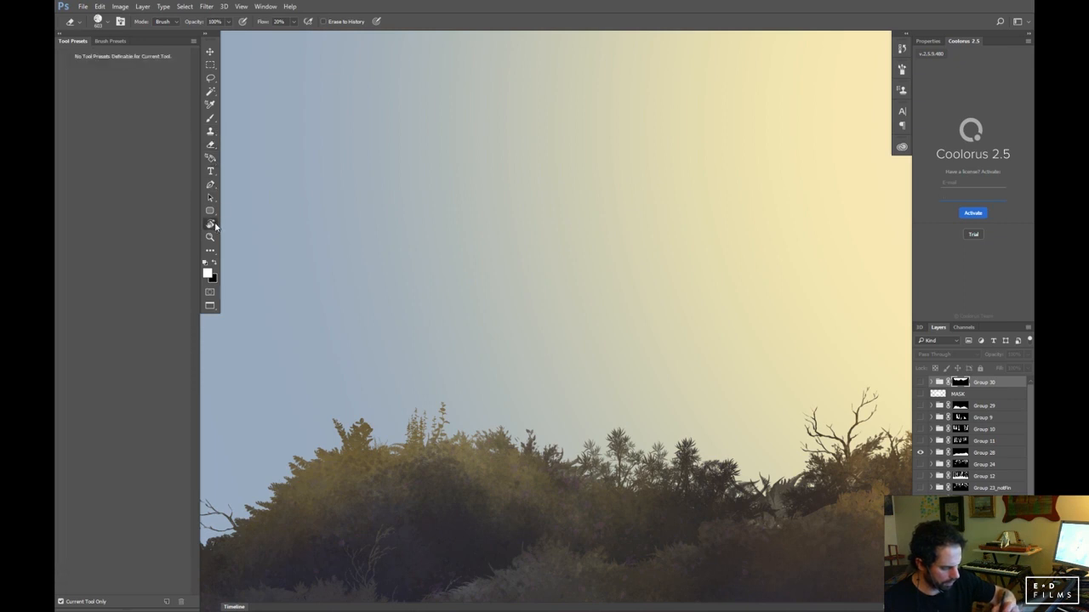
click(274, 7)
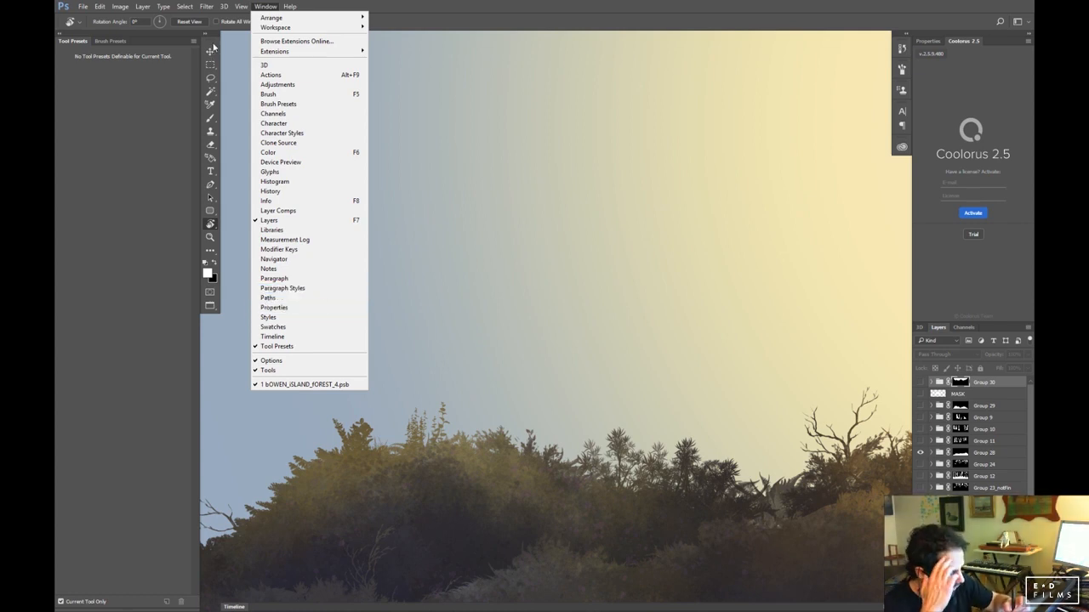
click(215, 317)
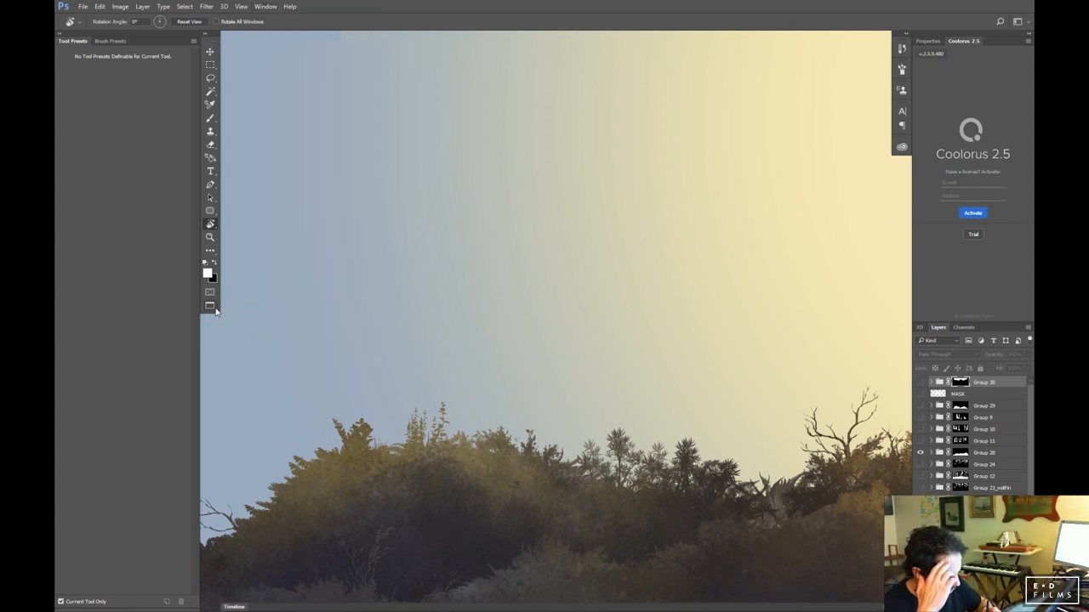
click(211, 252)
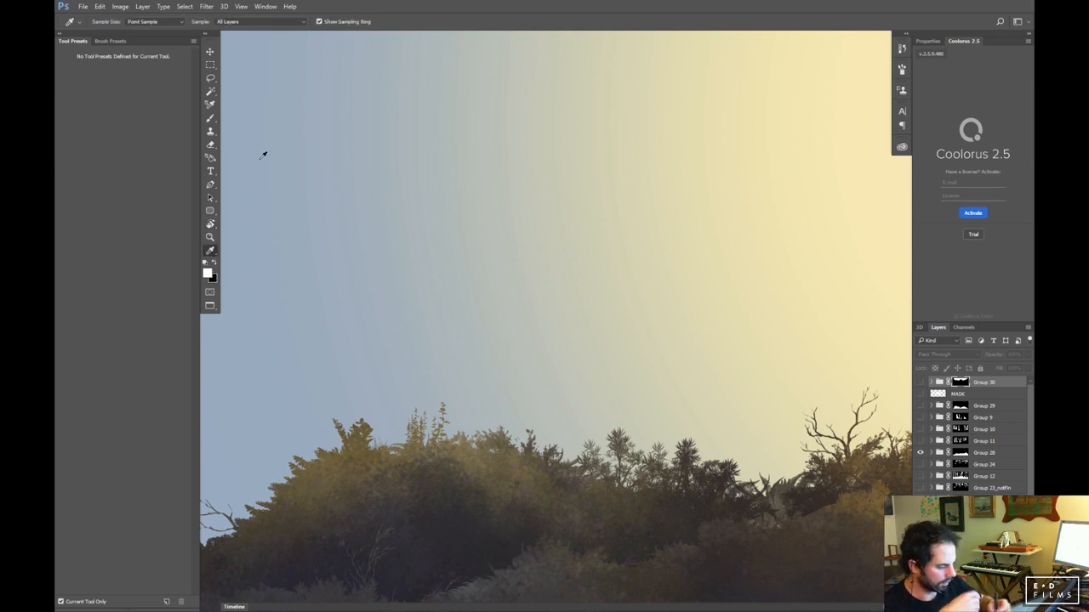
click(213, 200)
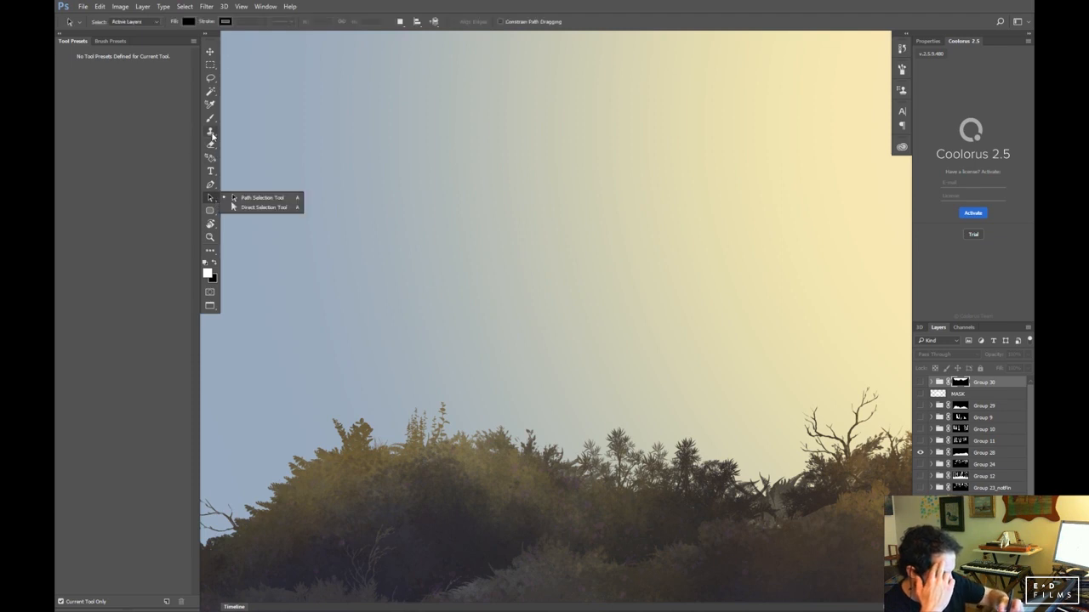
click(211, 148)
click(212, 133)
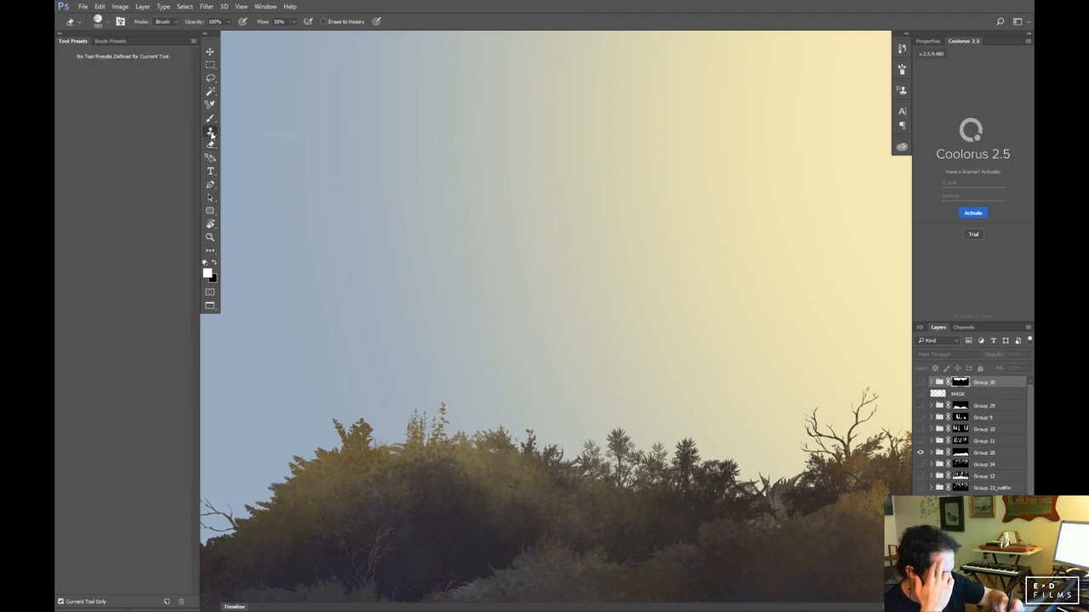
Switch to a workspace whose toolset includes the Smudge tool, choose that tool, and close the Timeline
click(212, 134)
click(211, 120)
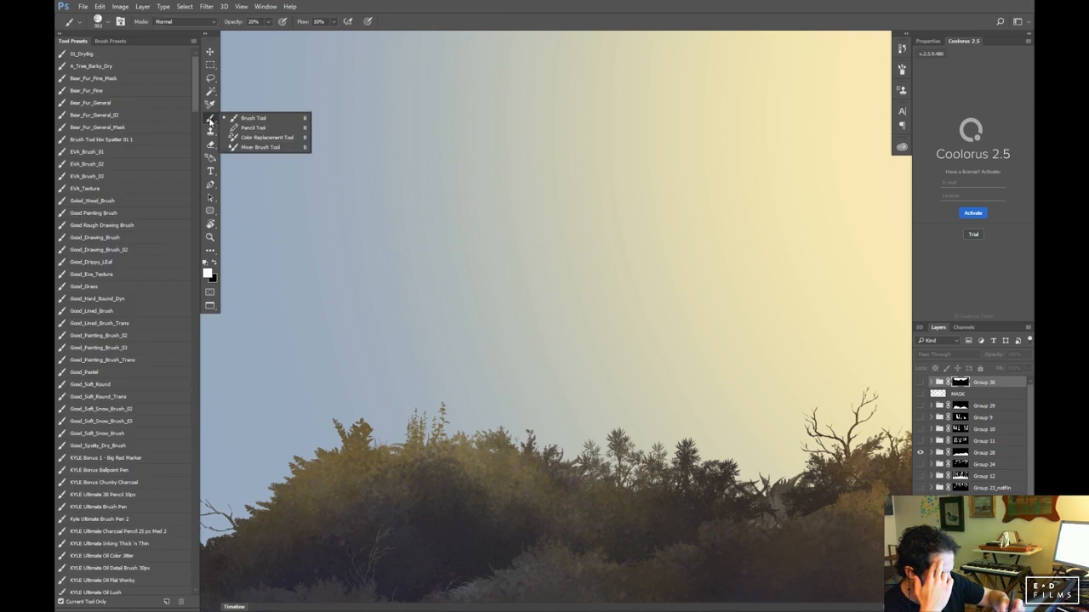
click(211, 105)
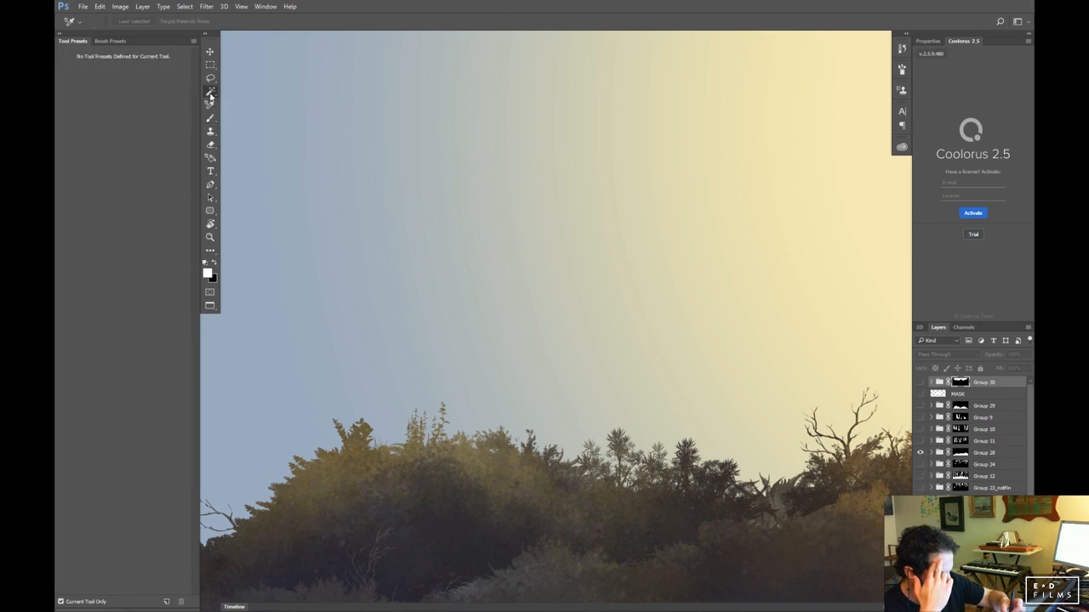
click(211, 94)
click(259, 8)
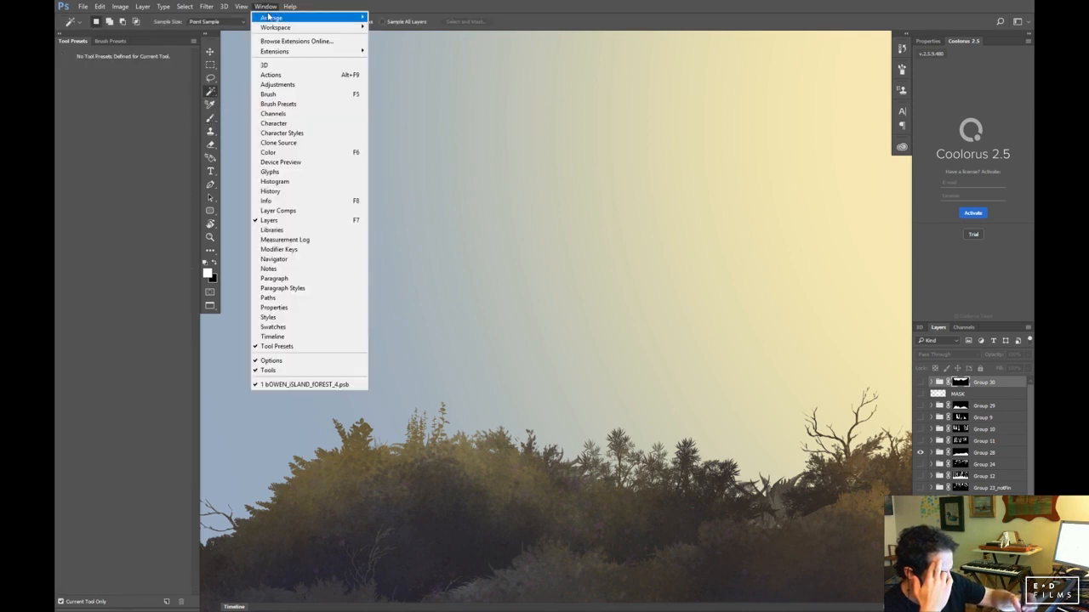
mouse_move(307, 28)
click(184, 79)
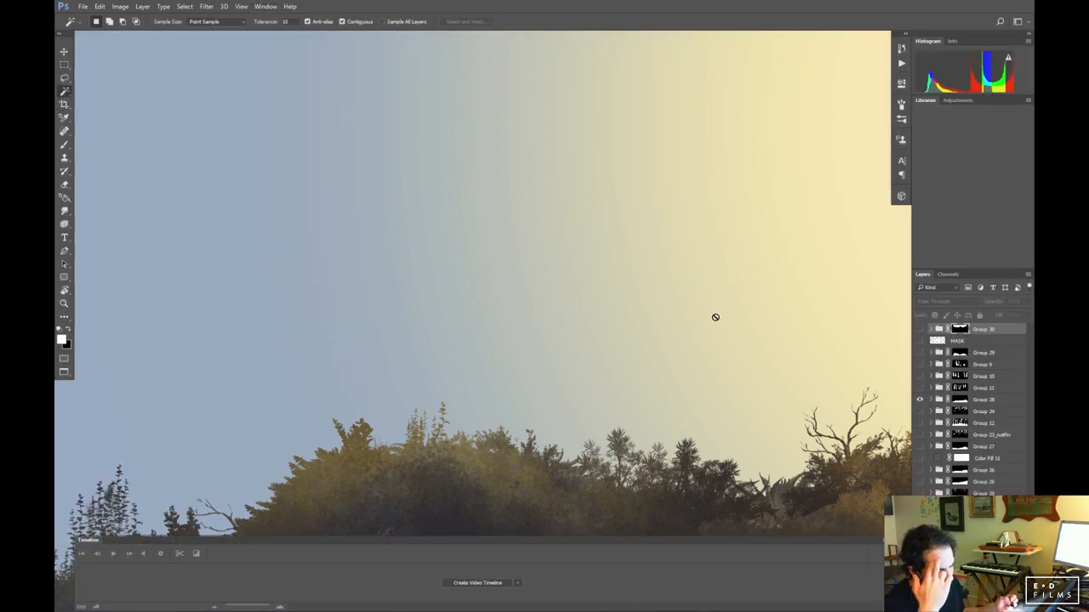
click(64, 211)
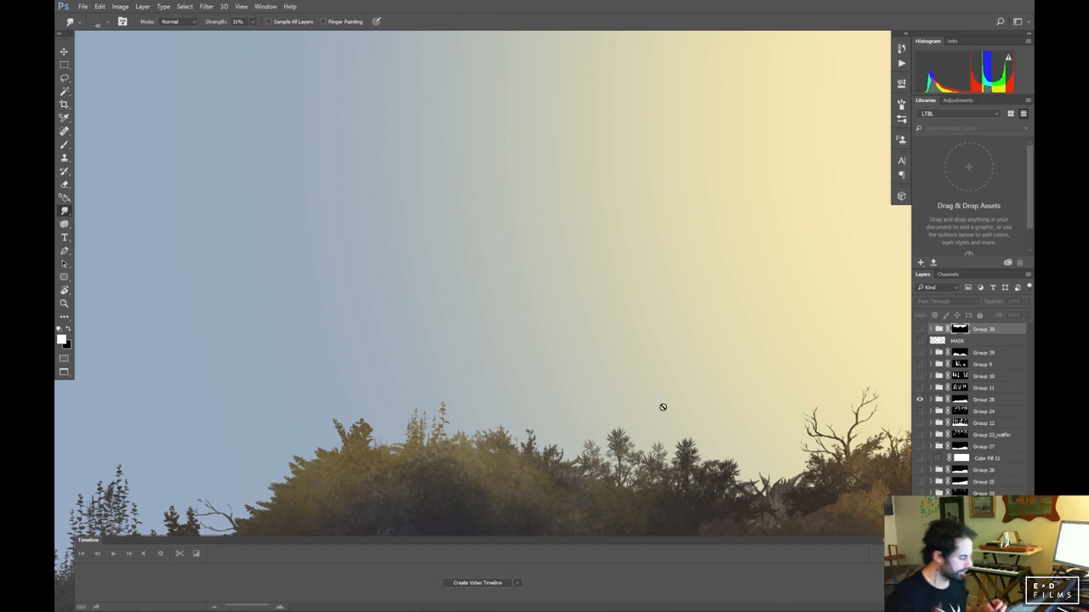
click(885, 540)
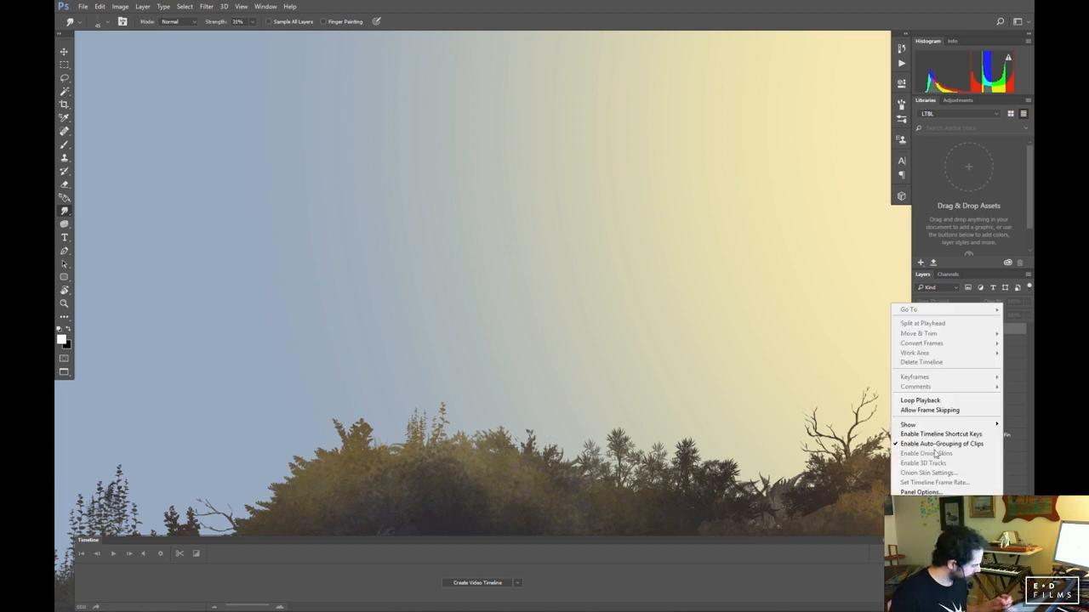
click(915, 522)
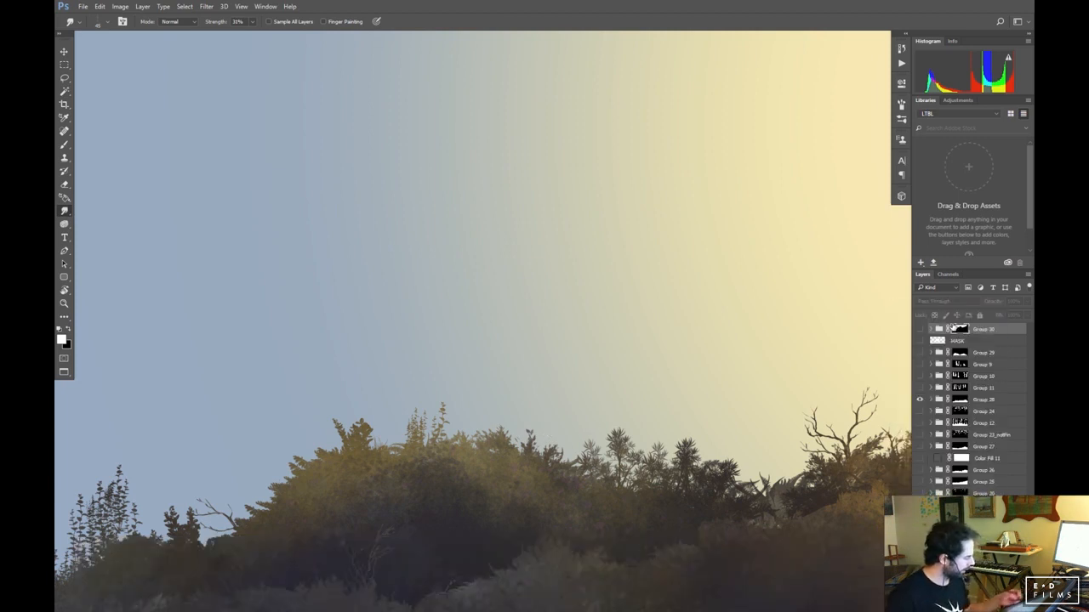
Select Group 28's mask, dock the Tool Presets beside the toolset, and load the Painterly Blend smudge preset
click(959, 401)
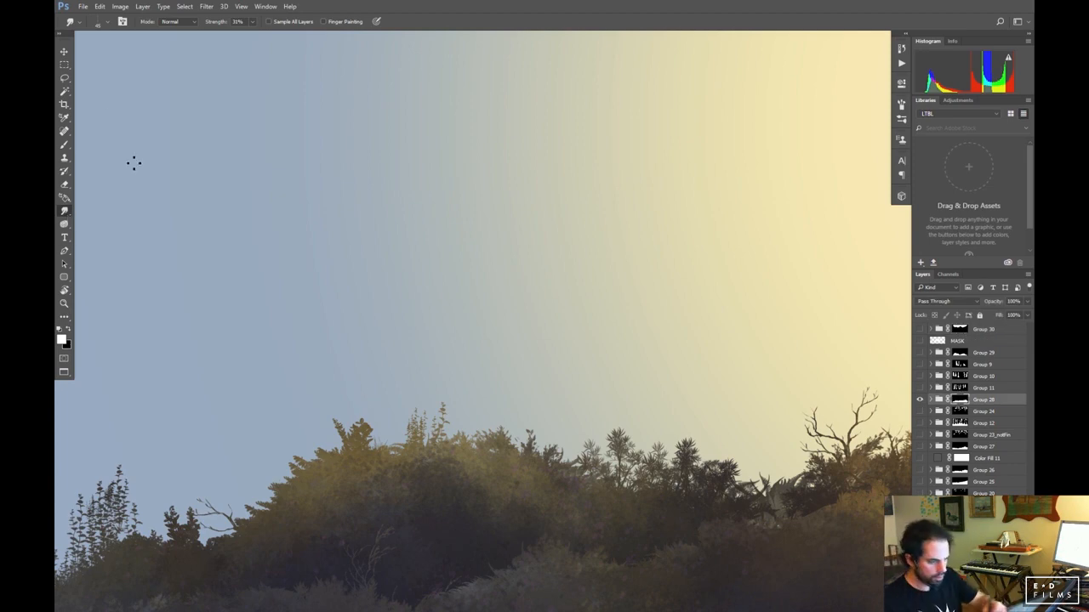
click(266, 6)
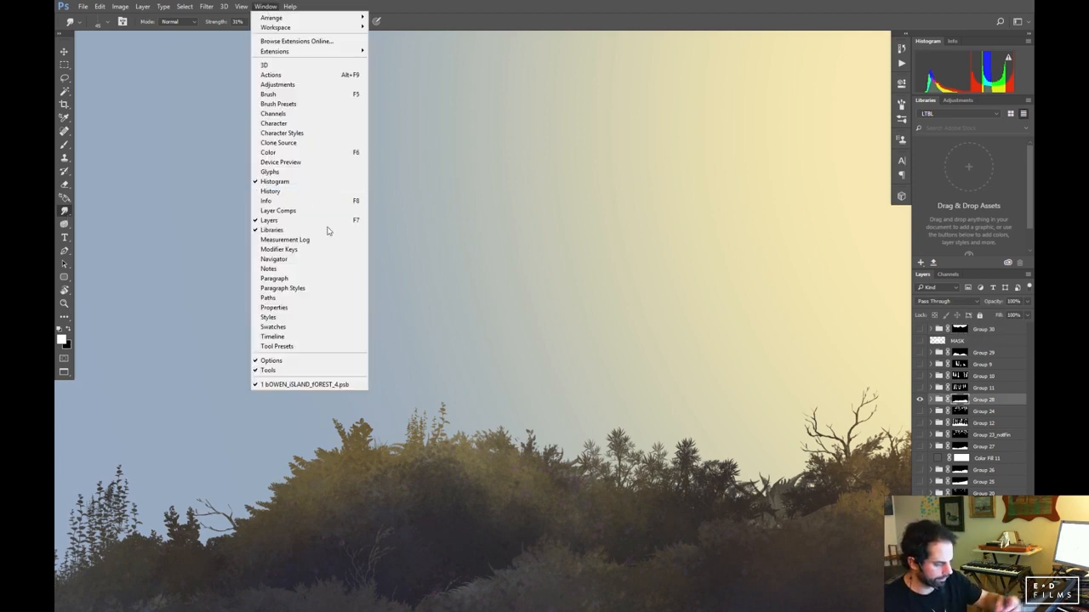
click(340, 347)
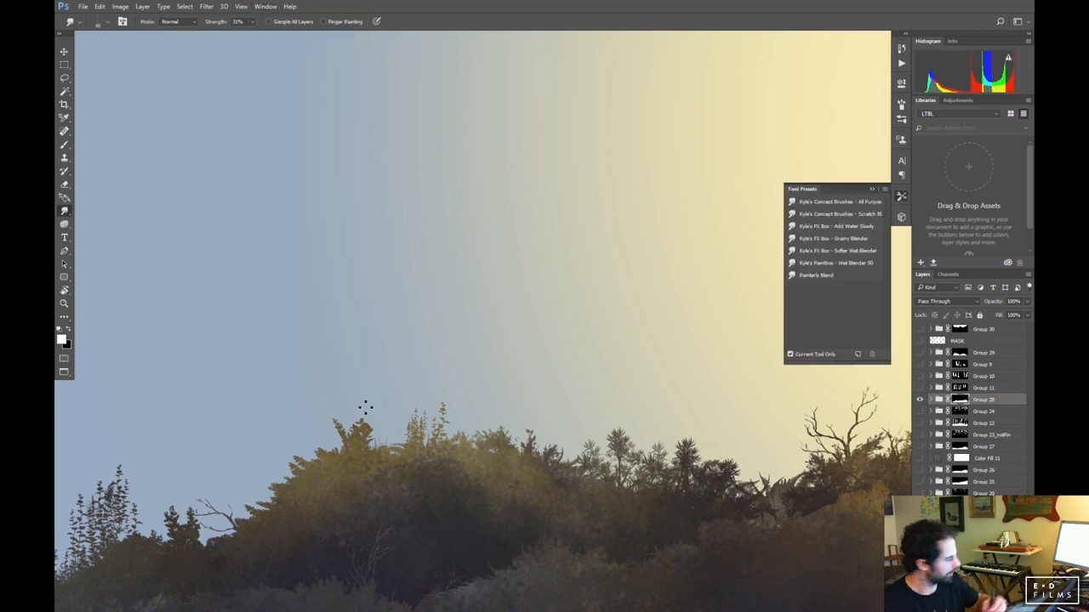
drag(845, 187, 63, 58)
click(100, 129)
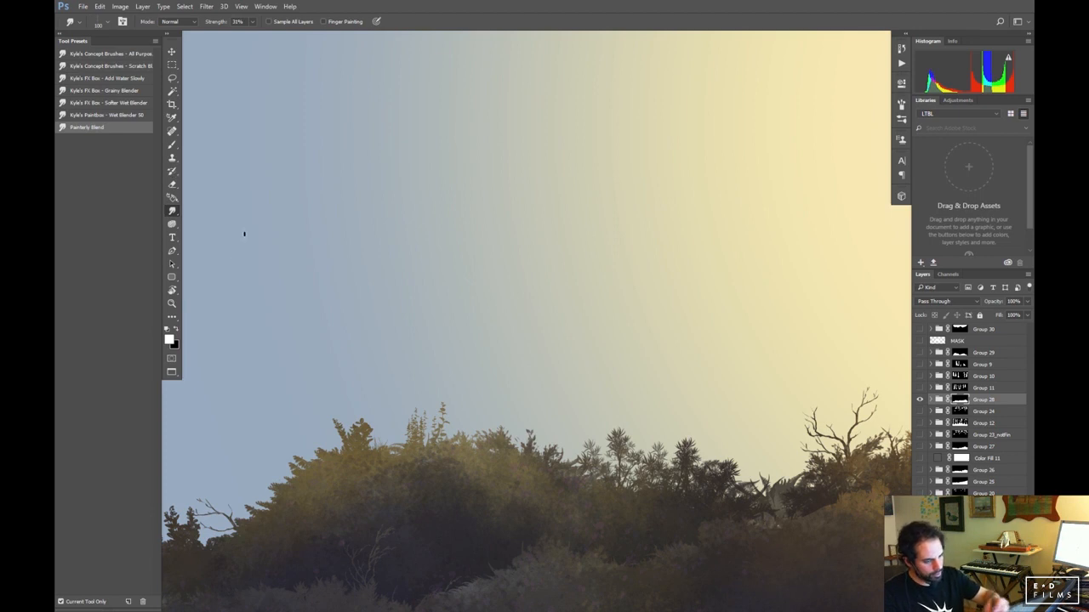
Smudge Group 28's mask with Painterly Blend to soften the hill crest and the slope beside the bare branch
drag(501, 420, 498, 452)
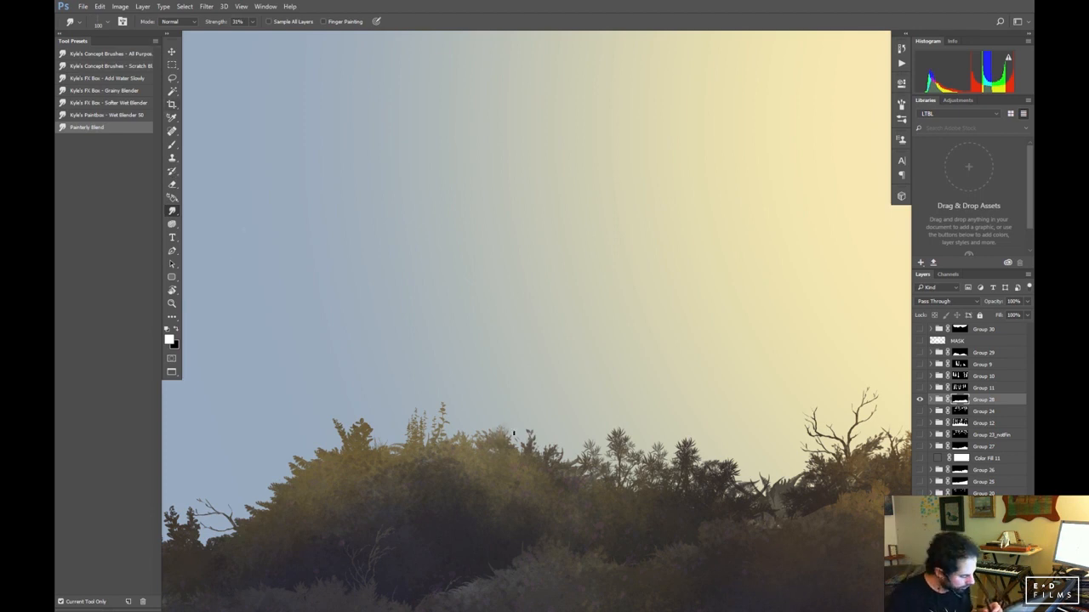
key(ctrl+z)
key(ctrl+plus)
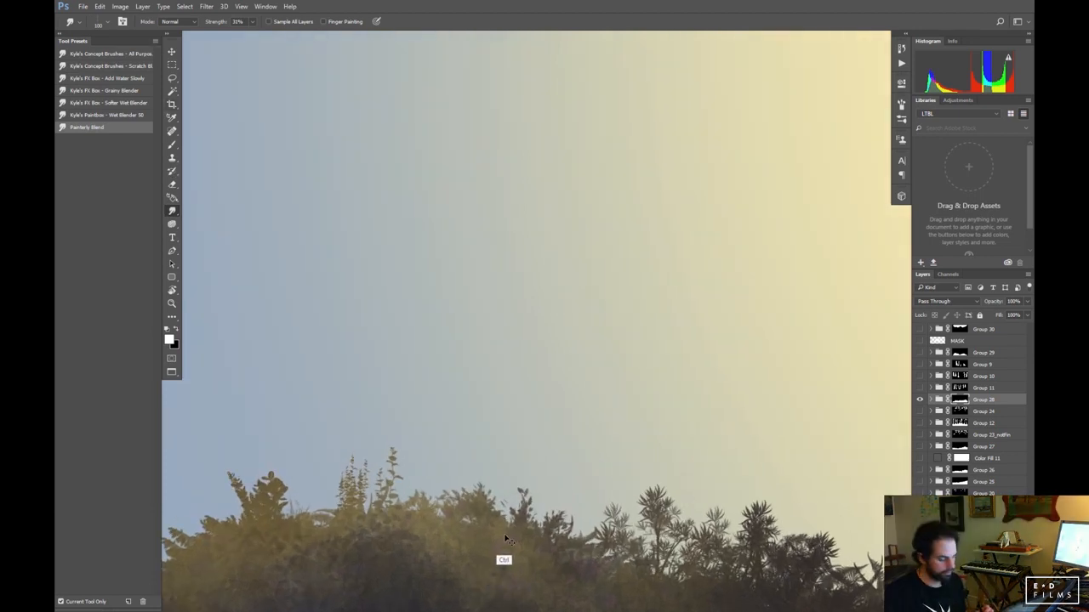
drag(517, 545, 632, 475)
mouse_move(586, 422)
mouse_down()
mouse_move(591, 456)
mouse_move(606, 462)
mouse_move(602, 414)
mouse_move(544, 447)
mouse_move(575, 411)
mouse_move(514, 454)
mouse_move(535, 413)
mouse_move(534, 442)
mouse_move(557, 435)
mouse_move(570, 397)
mouse_move(593, 449)
mouse_move(568, 442)
mouse_move(619, 434)
mouse_move(596, 473)
mouse_move(642, 423)
mouse_move(657, 431)
mouse_move(601, 466)
mouse_up()
drag(401, 514, 678, 389)
mouse_move(466, 483)
mouse_down()
mouse_move(516, 431)
mouse_move(503, 471)
mouse_move(508, 422)
mouse_move(531, 417)
mouse_move(522, 408)
mouse_move(497, 432)
mouse_move(520, 414)
mouse_move(533, 429)
mouse_move(497, 453)
mouse_move(531, 391)
mouse_move(445, 468)
mouse_move(448, 436)
mouse_up()
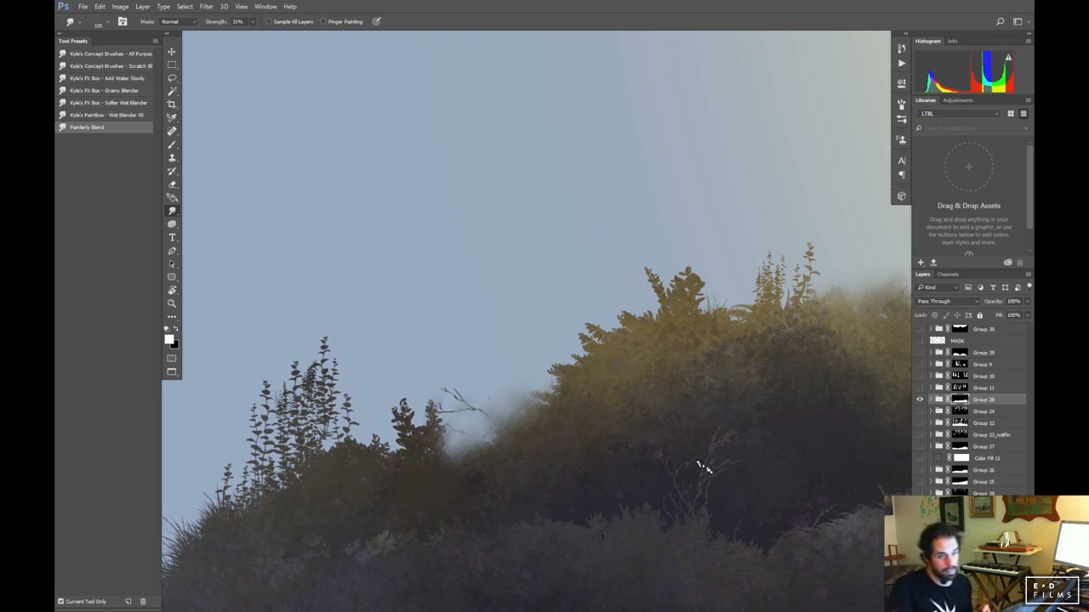
Look over Group 28's contents, collapse it, and soften its mask at the base of the tall stems on the slope
click(931, 401)
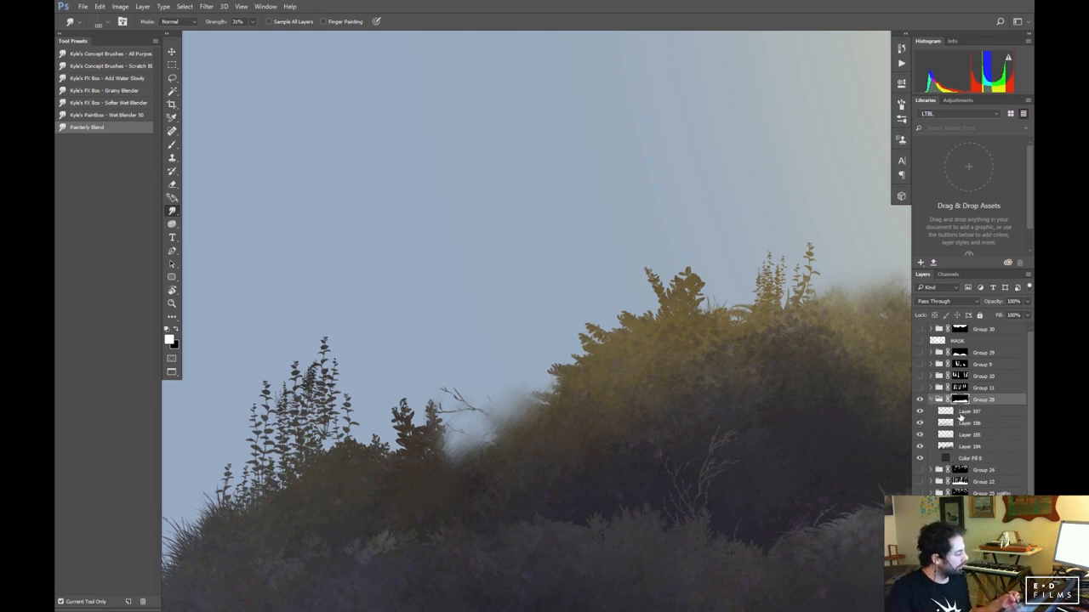
click(931, 401)
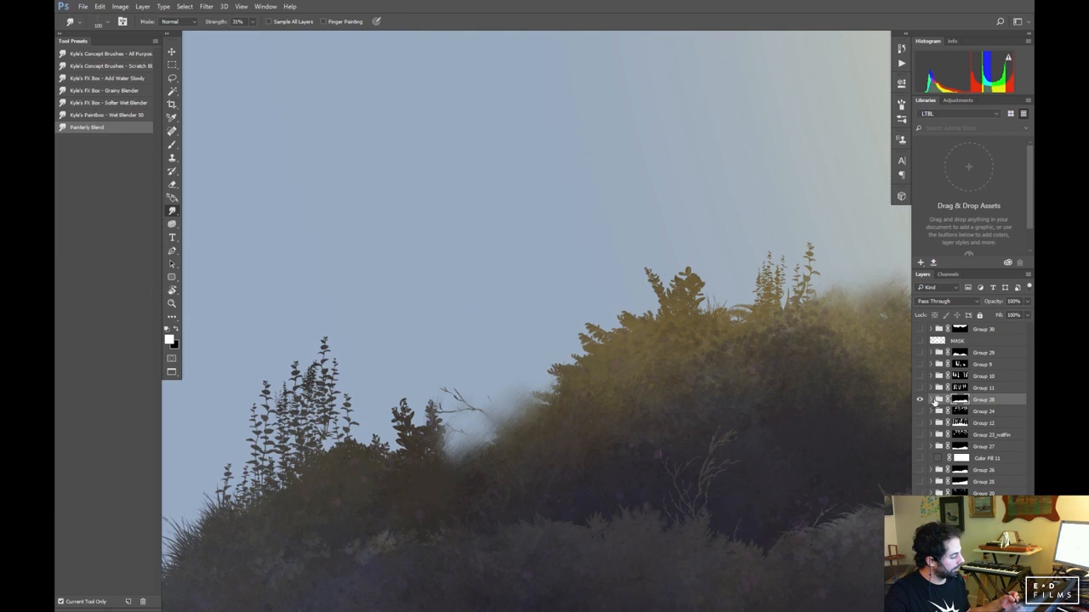
drag(479, 431, 447, 467)
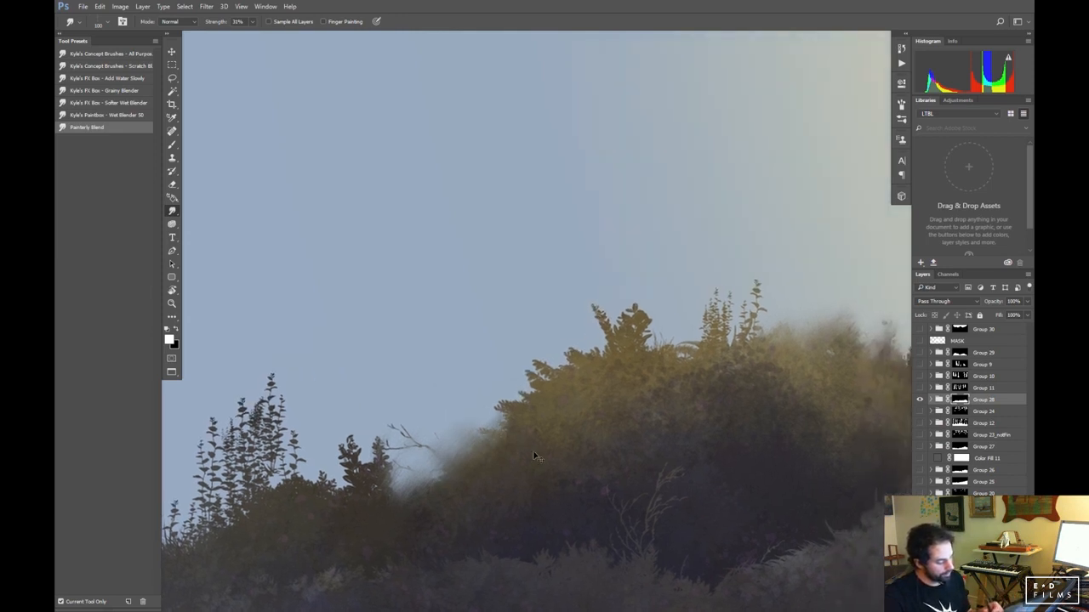
drag(572, 493, 727, 464)
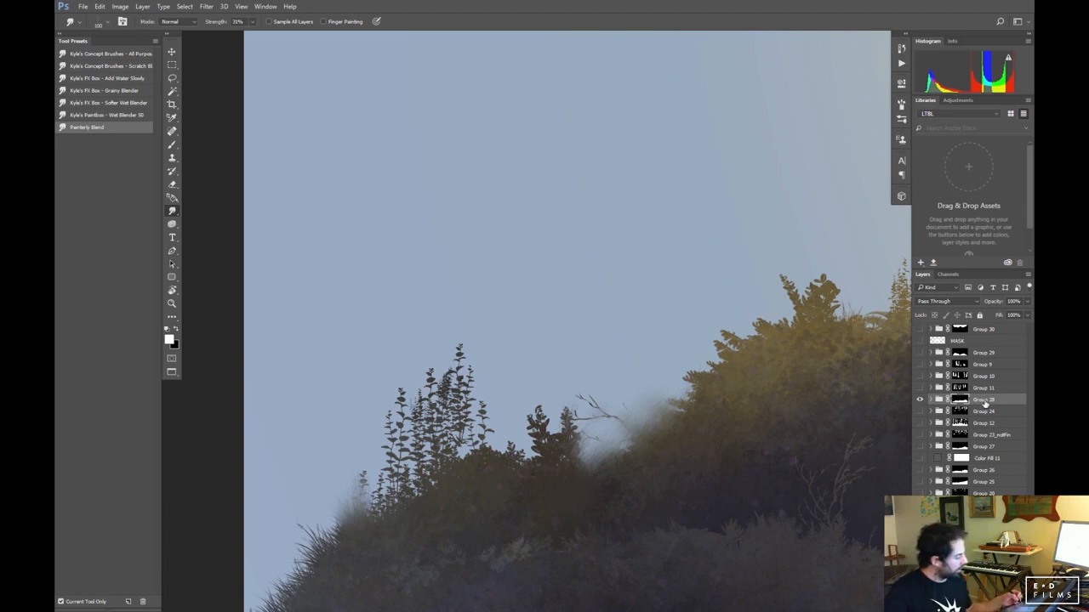
Duplicate Group 28 and flatten the copy into a single layer
key(ctrl+j)
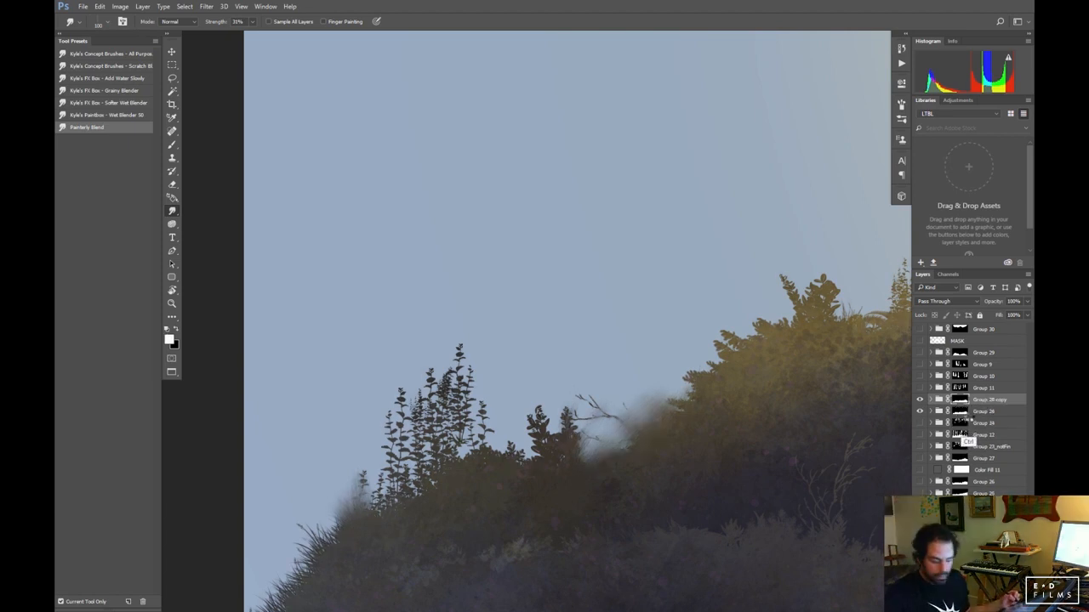
right_click(960, 403)
click(953, 430)
Move Group 28 copy straight above the original foliage for comparison and undo the extra nudge
key(v)
mouse_move(686, 540)
mouse_down()
mouse_move(678, 299)
mouse_move(659, 187)
mouse_up()
mouse_move(650, 382)
mouse_down()
mouse_move(636, 585)
mouse_move(632, 575)
mouse_up()
drag(680, 439, 503, 515)
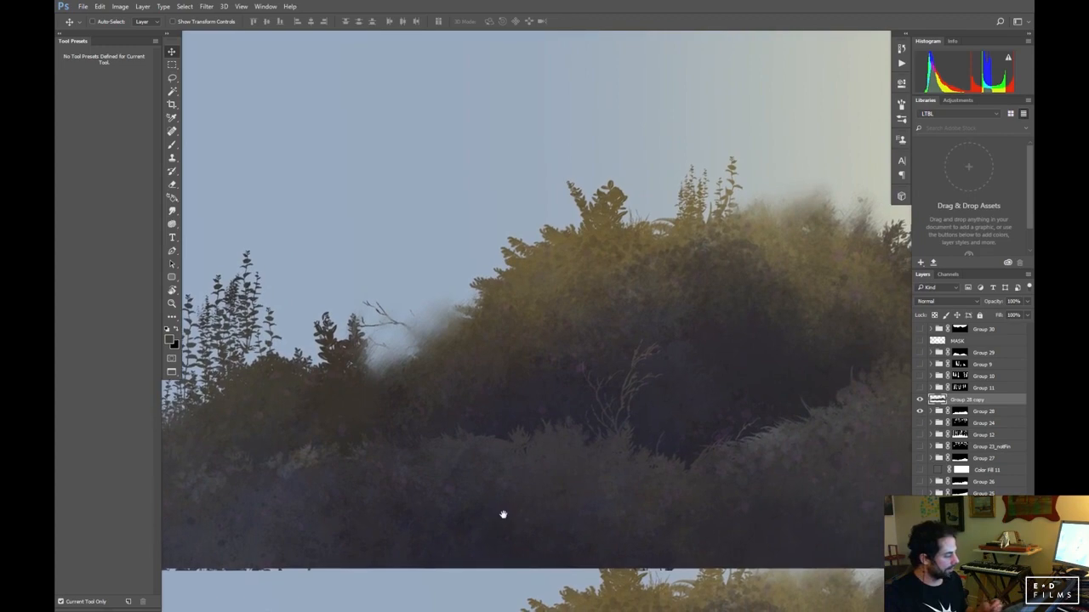
drag(602, 190, 602, 212)
key(ctrl+z)
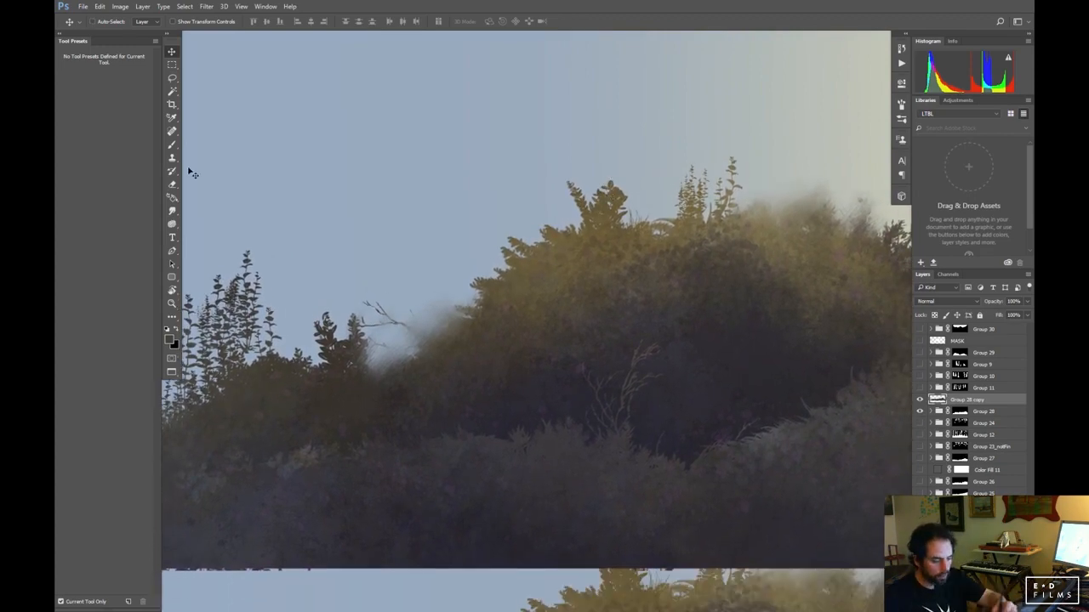
Smudge the leafy plants along the hill's upper edge on Group 28 copy with the Smudge tool at 31% strength
click(173, 212)
mouse_move(629, 216)
mouse_down()
mouse_move(611, 181)
mouse_move(593, 212)
mouse_move(595, 245)
mouse_up()
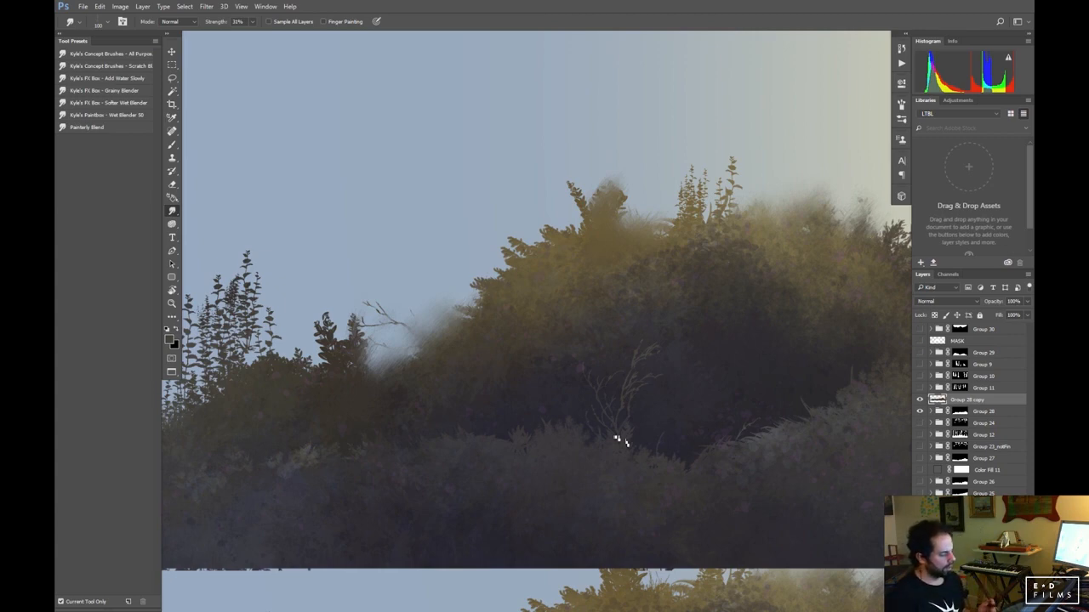
mouse_move(512, 265)
mouse_down()
mouse_move(514, 245)
mouse_move(512, 264)
mouse_move(534, 283)
mouse_up()
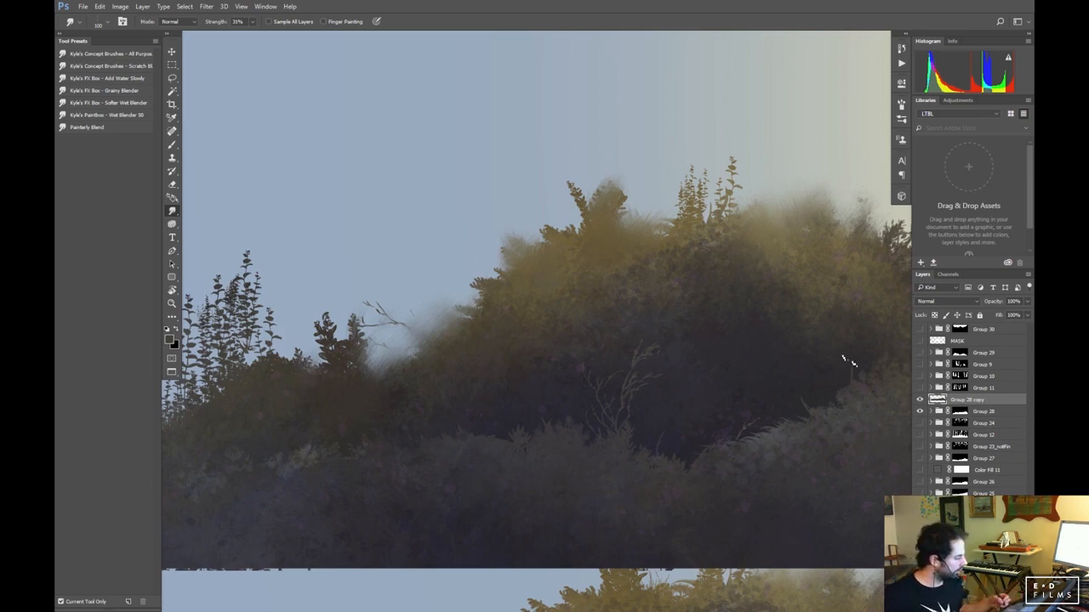
Select Group 28's mask and smudge the silhouette of the original undergrowth between the tall stems and the dark shrub
drag(770, 519, 726, 197)
drag(545, 454, 721, 421)
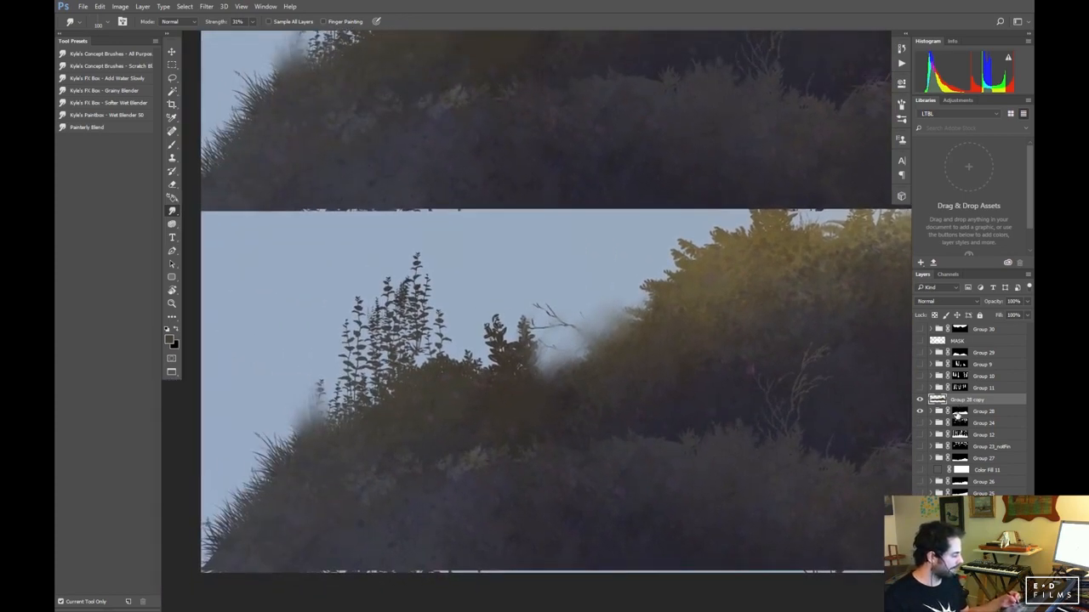
click(956, 414)
drag(523, 440, 508, 462)
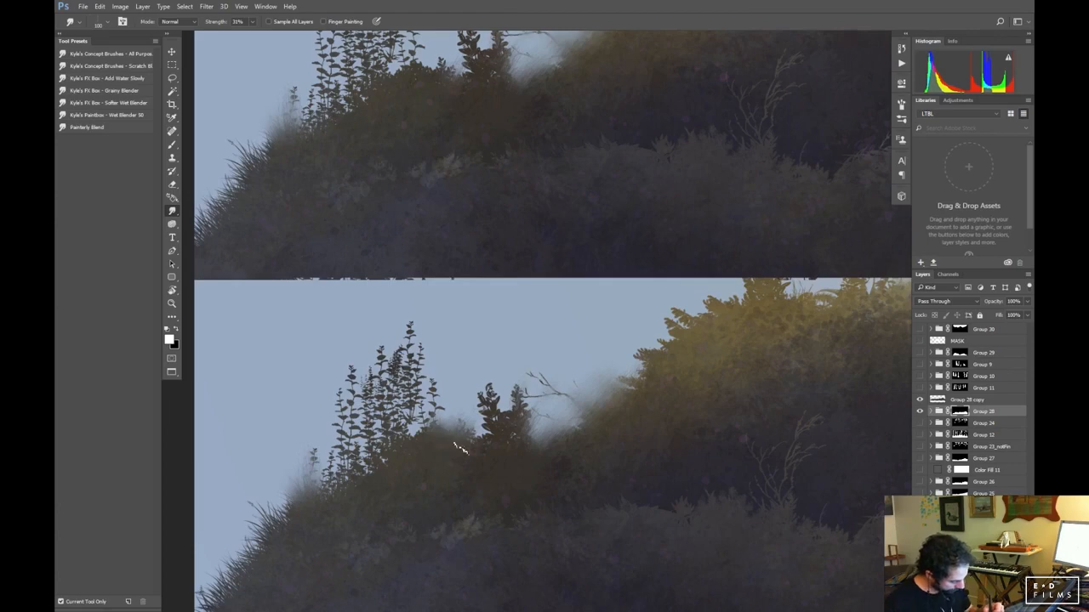
drag(837, 496, 272, 537)
drag(842, 485, 619, 509)
drag(539, 399, 673, 555)
drag(697, 452, 820, 580)
Smudge the foliage below the bare tree on Group 28 copy and compare the copy with the original across the scene
click(953, 401)
drag(616, 502, 488, 513)
mouse_move(709, 515)
mouse_down()
mouse_move(462, 526)
mouse_move(709, 522)
mouse_up()
drag(502, 449, 669, 444)
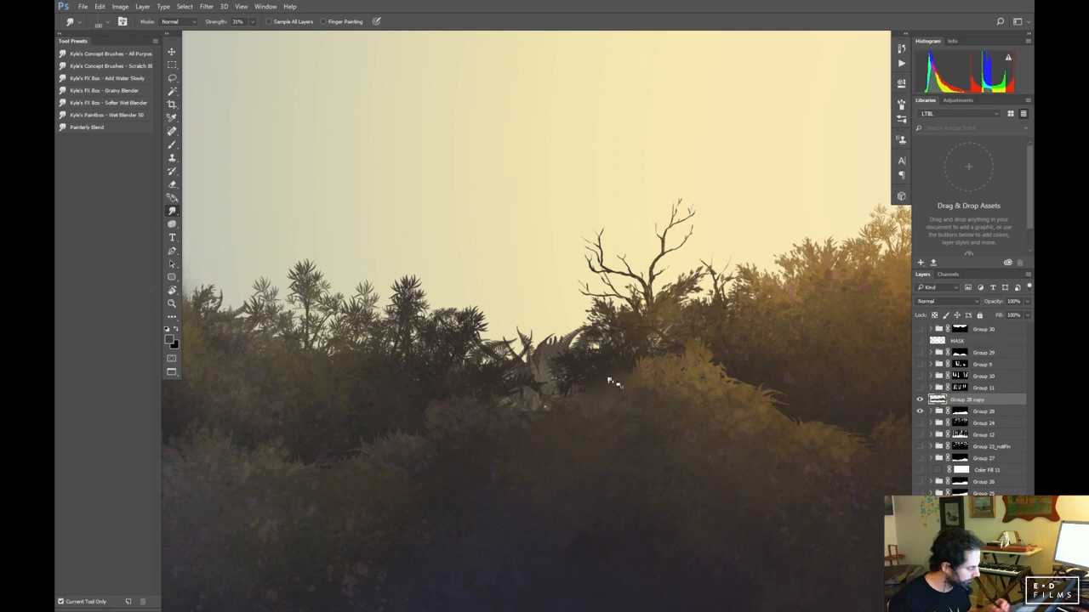
drag(777, 470, 592, 428)
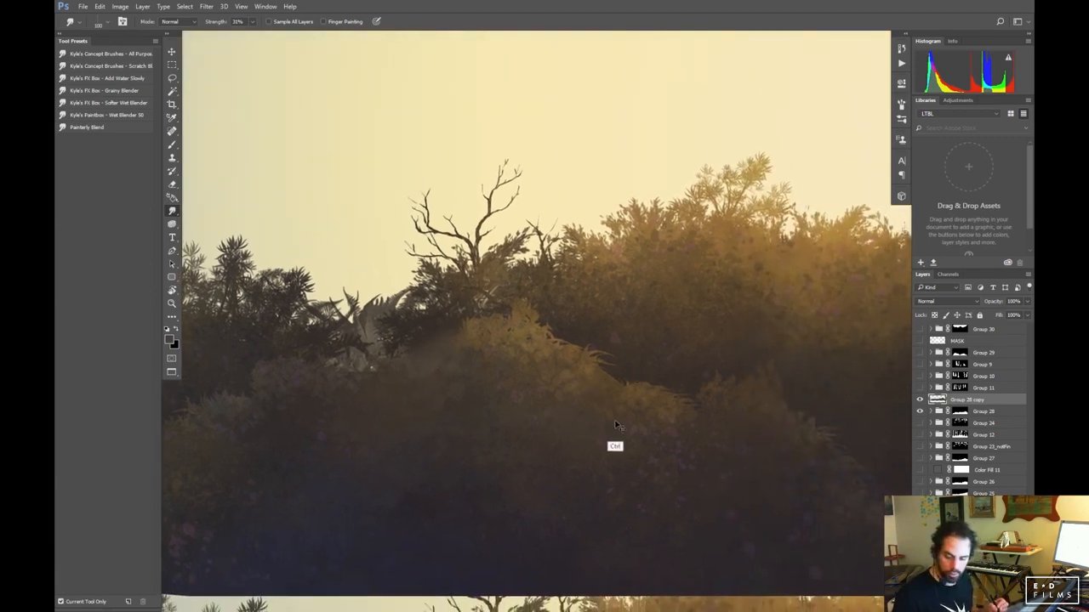
key(ctrl+minus)
key(ctrl+minus)
drag(622, 347, 405, 375)
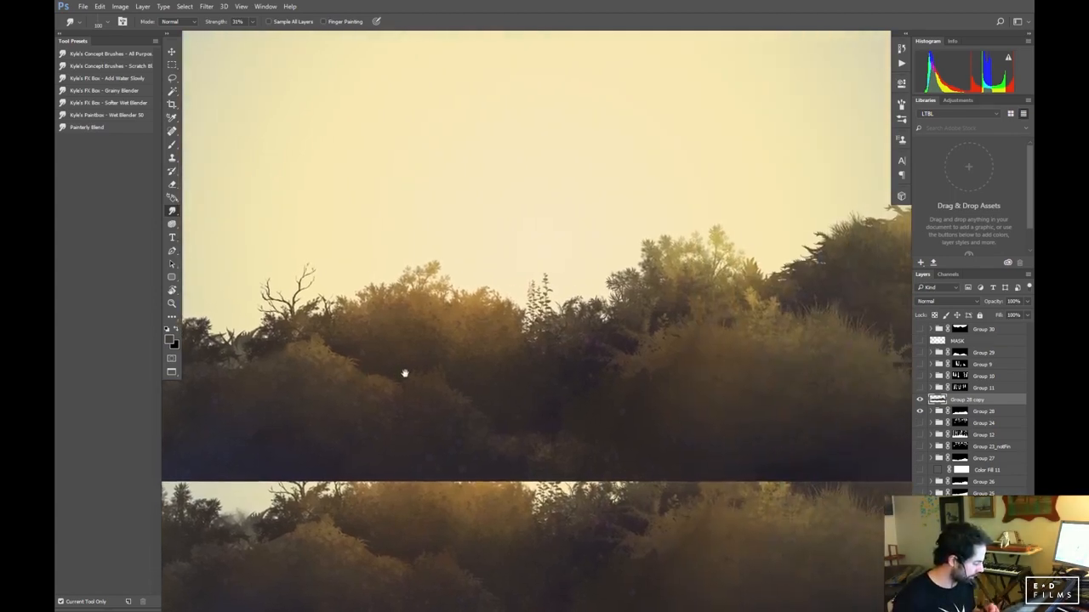
drag(522, 432, 766, 438)
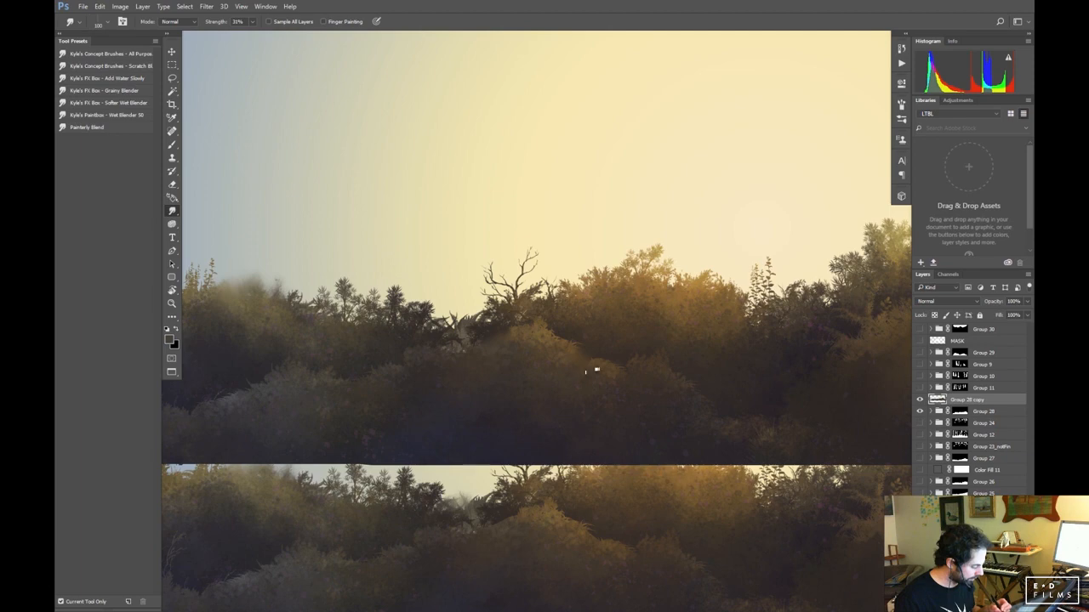
drag(698, 438, 464, 426)
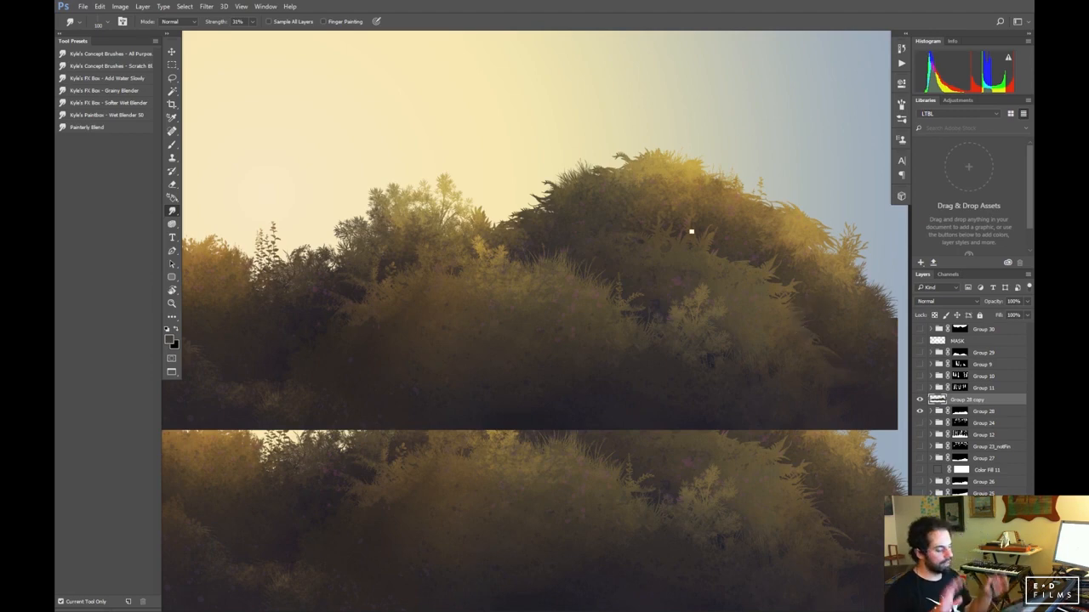
Hide Group 28 copy and smudge Group 28's mask around the bushes beside the rounded hill
click(918, 399)
drag(663, 454, 780, 426)
click(959, 412)
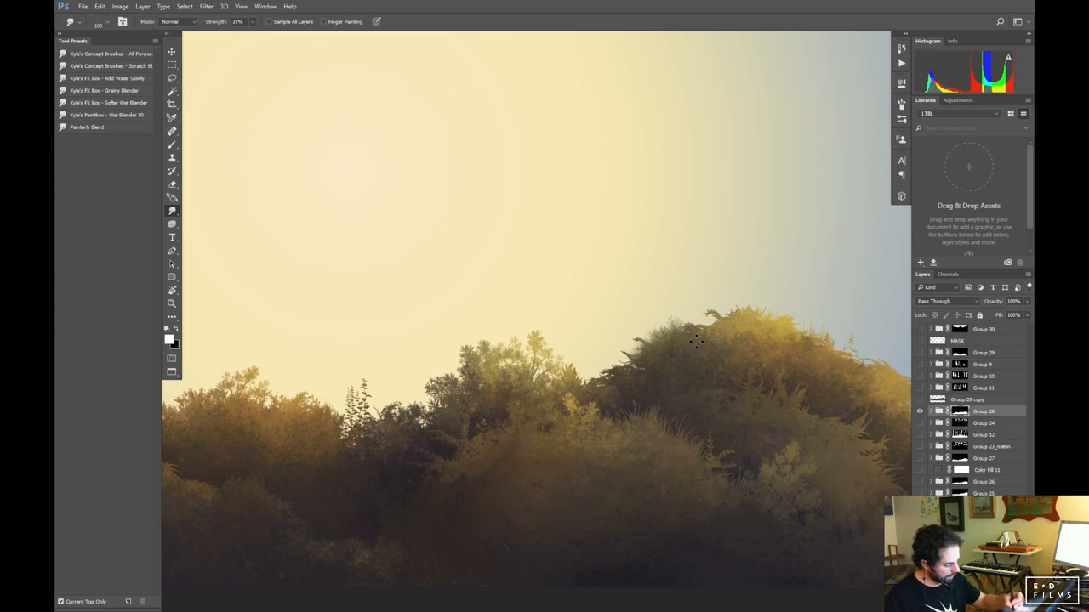
drag(537, 378, 555, 392)
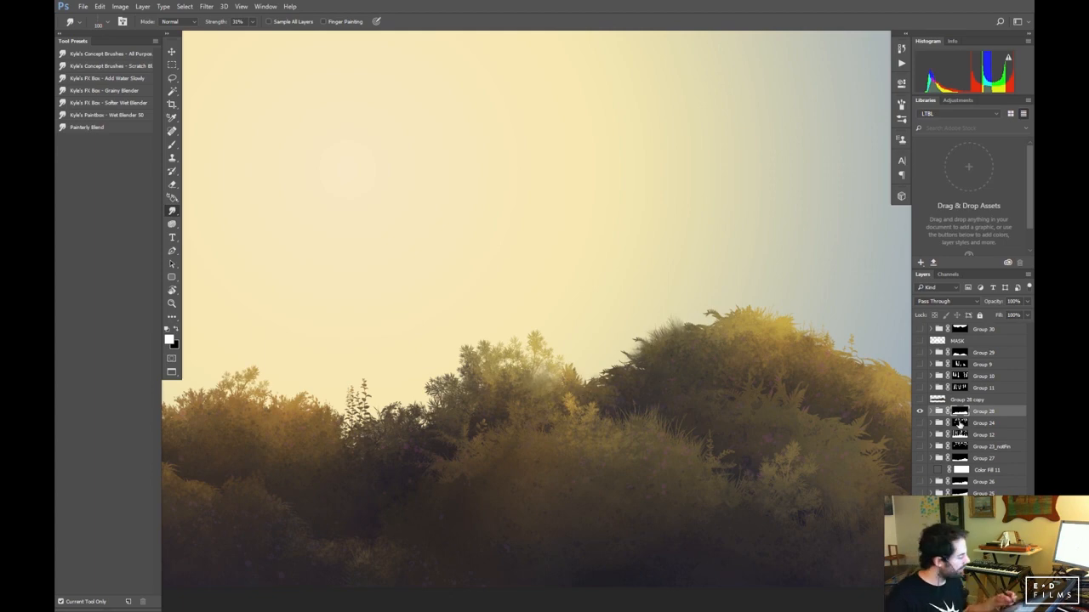
Show Group 28 copy in place of Group 28, examine its foliage edges, and switch visibility back to Group 28
click(920, 411)
click(919, 399)
click(938, 402)
drag(610, 426, 708, 553)
drag(640, 275, 584, 297)
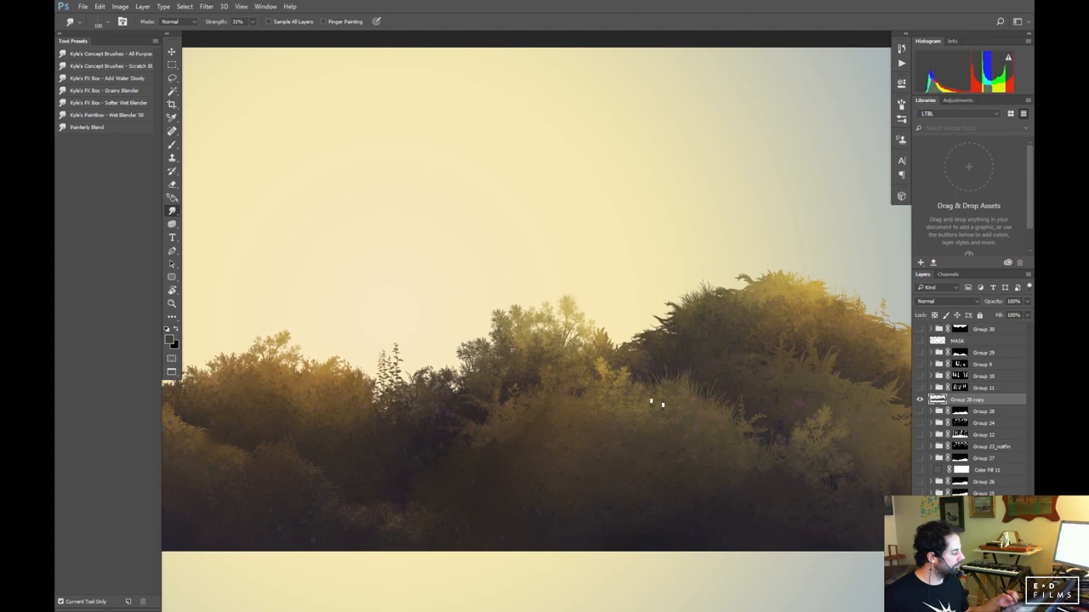
click(921, 400)
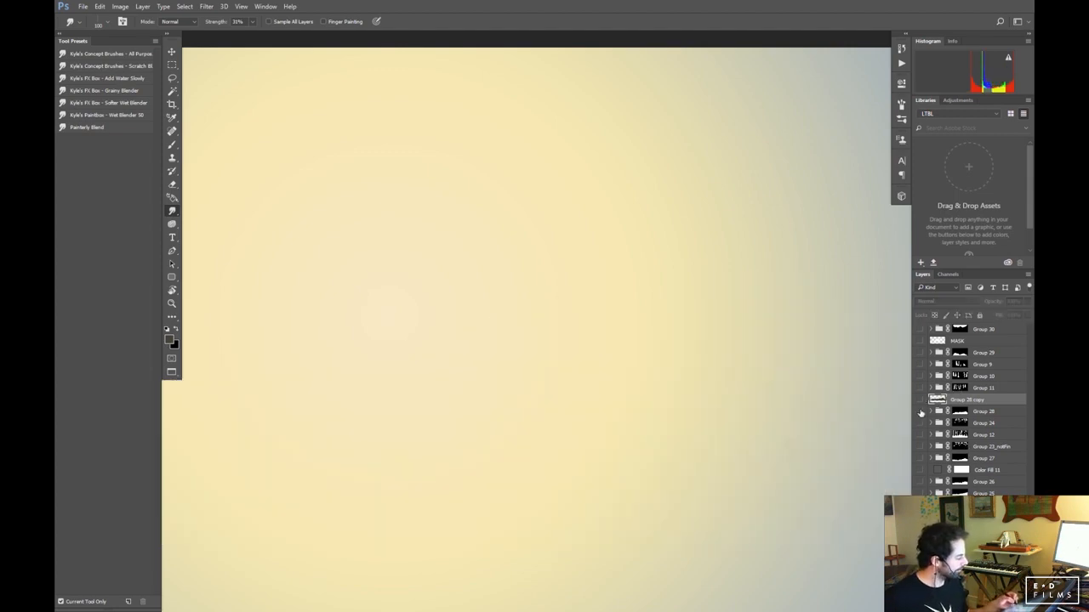
click(919, 412)
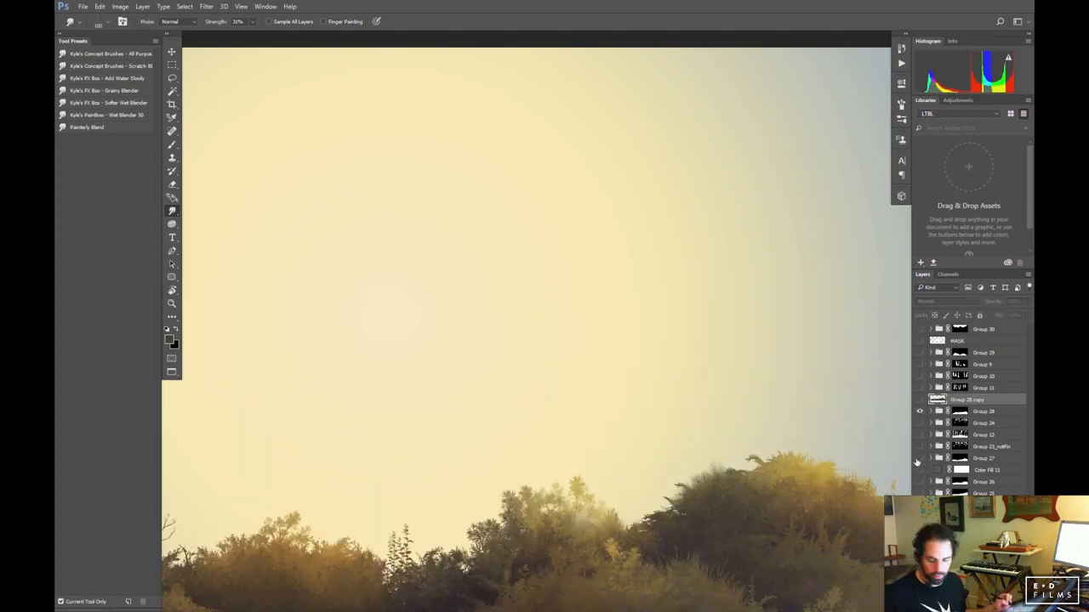
Quit Photoshop without saving the changes to bOWEN_iSLAND_fOREST_4.psb and switch to the forest composition in After Effects
drag(887, 455, 824, 519)
drag(608, 500, 761, 461)
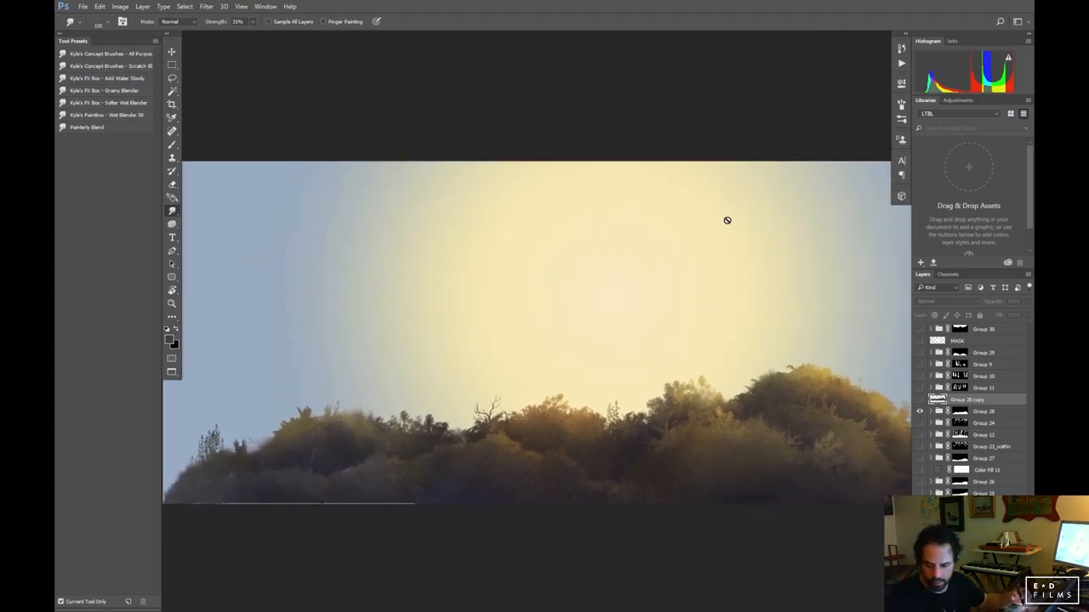
key(f)
key(f)
click(1020, 6)
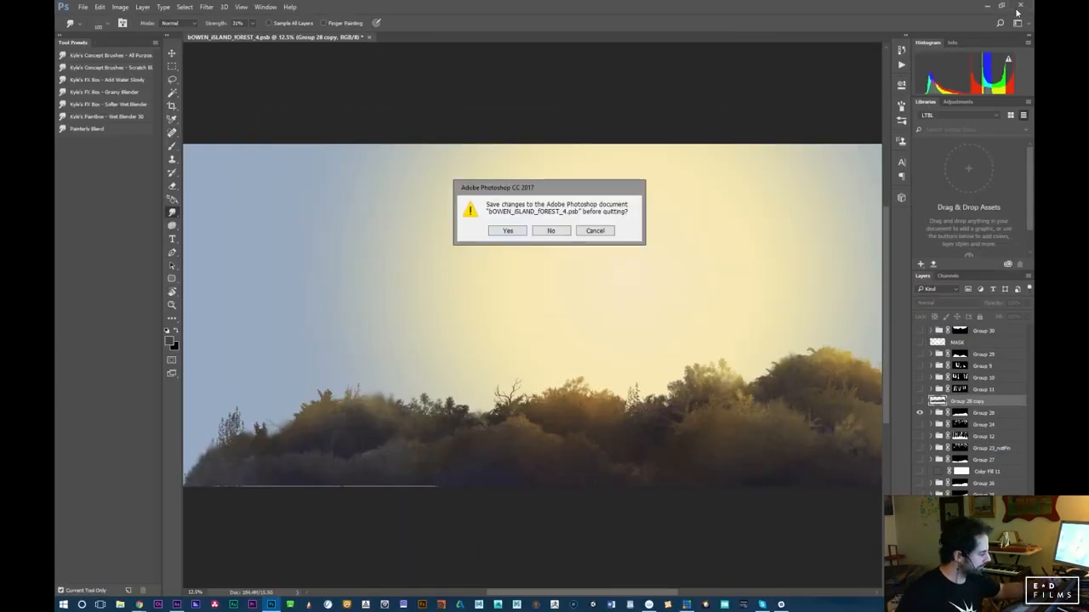
click(552, 232)
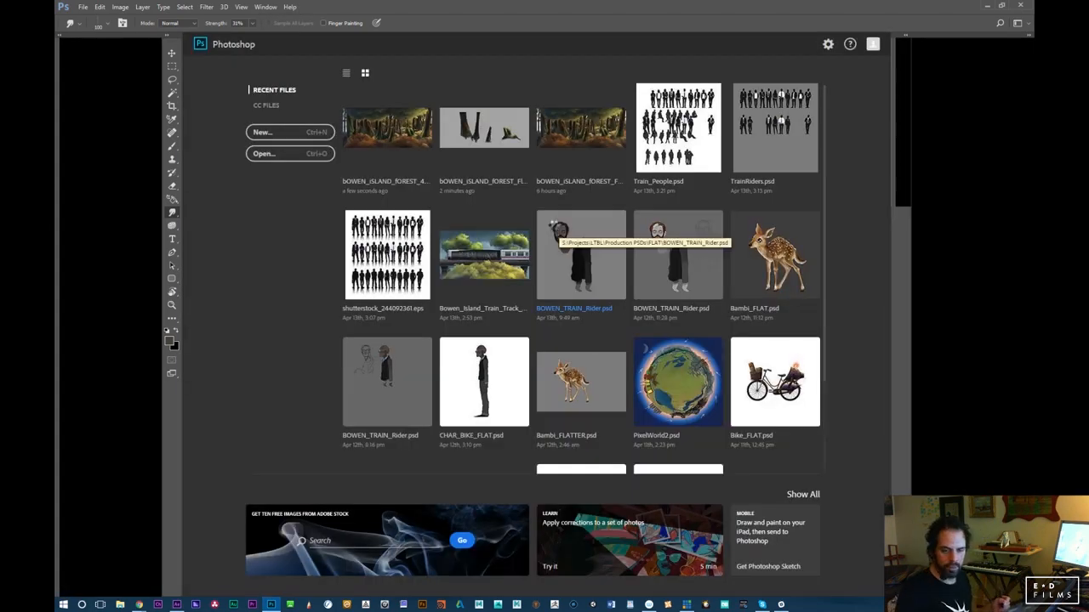
key(alt+Tab)
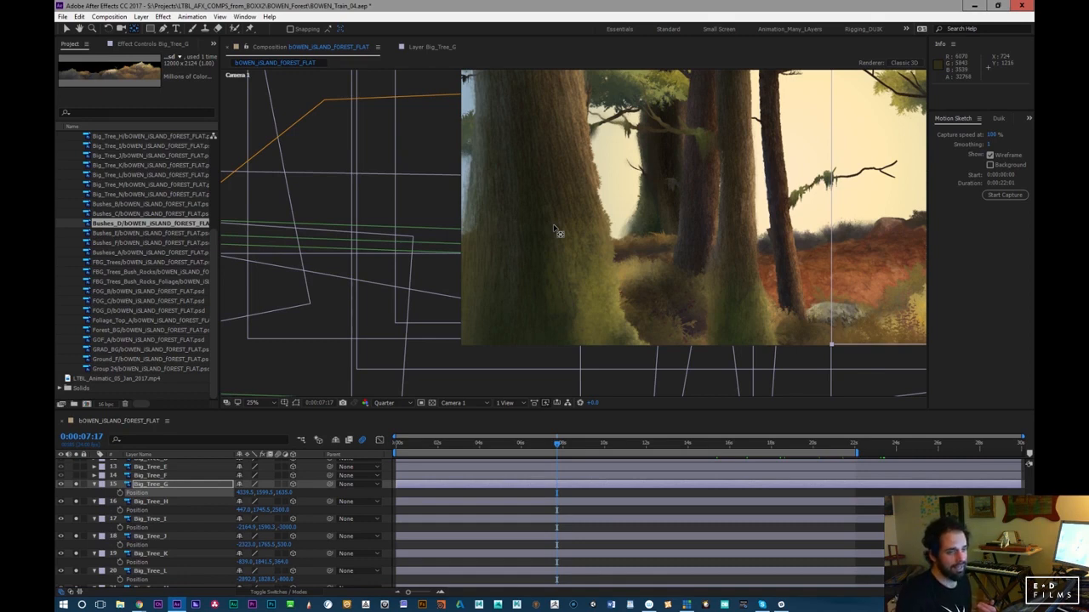
Try a different depth position for the Big_Tree_H layer at 0:00:12:18
drag(567, 444, 661, 452)
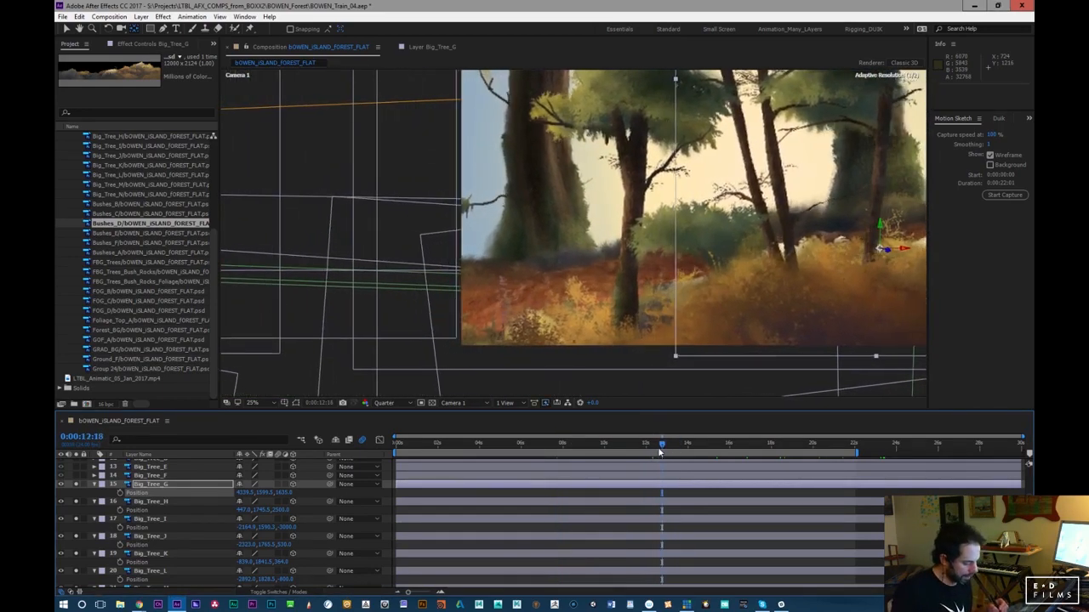
click(191, 502)
click(193, 485)
click(200, 503)
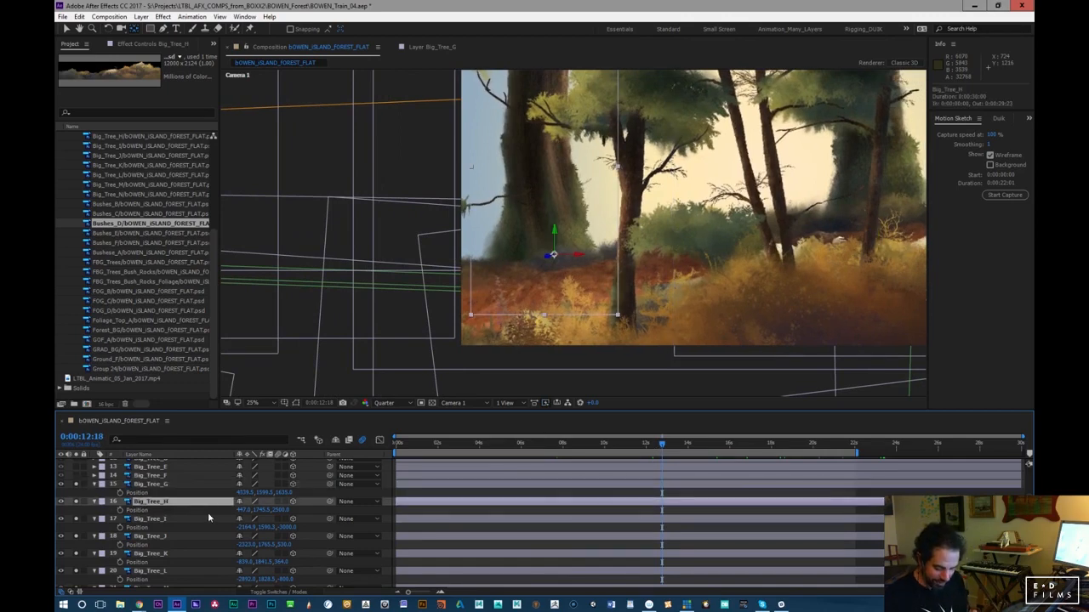
click(276, 508)
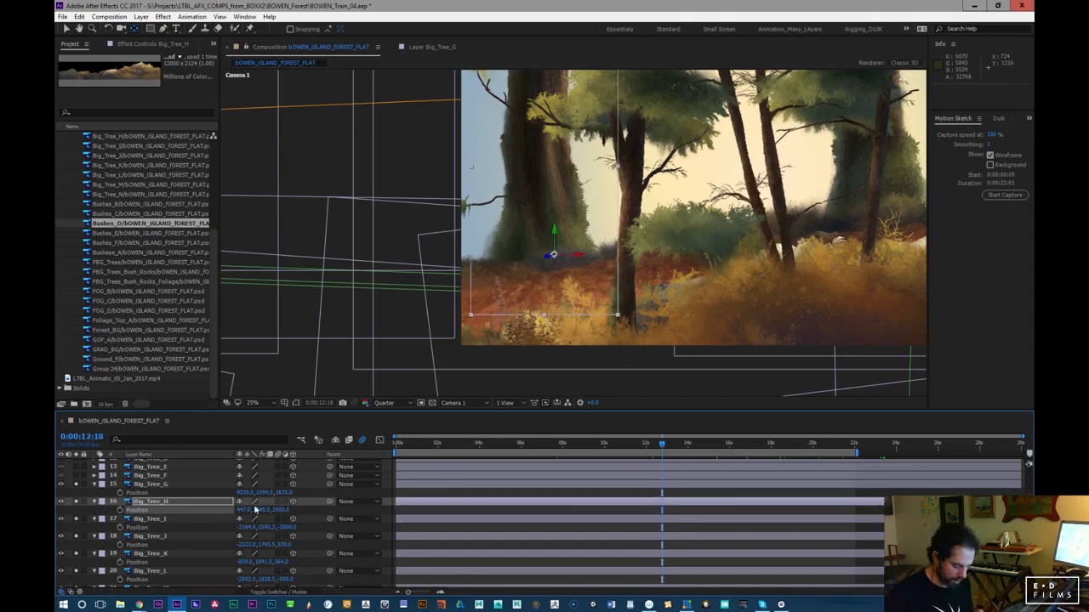
mouse_move(285, 511)
mouse_down()
mouse_move(204, 503)
mouse_move(251, 489)
mouse_move(297, 526)
mouse_up()
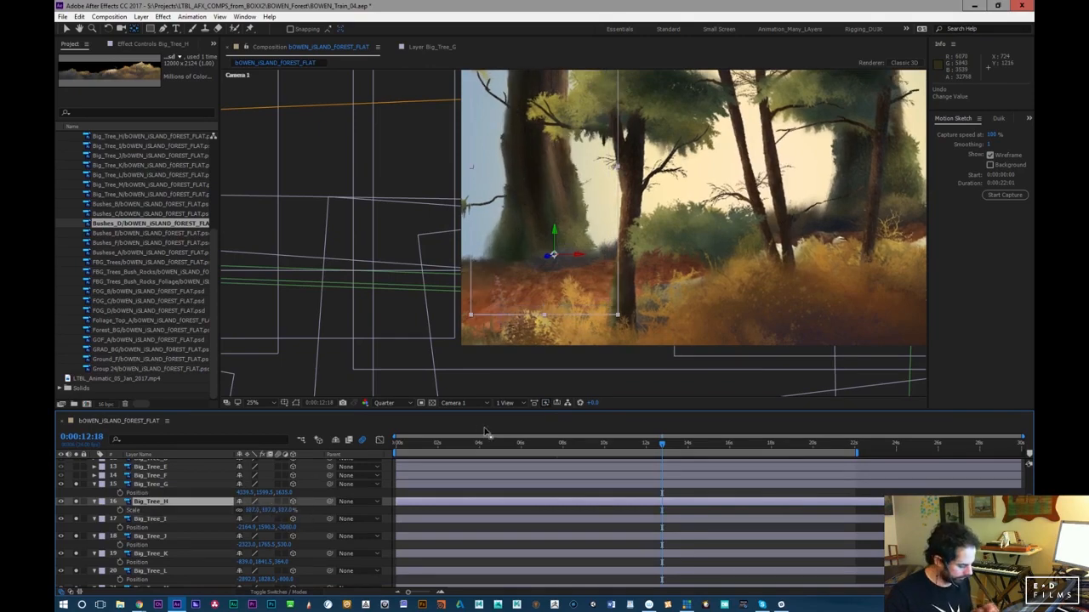
Solo Big_Tree_F at 0:00:20:20 and bring it toward the camera at position 5441, 4, -1936
drag(441, 448, 830, 443)
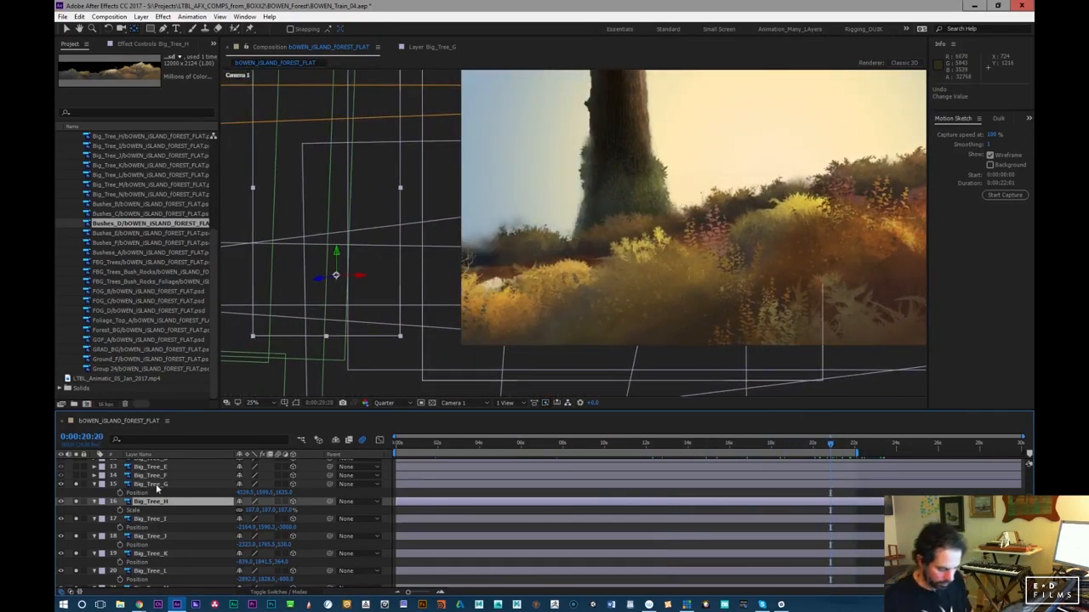
click(115, 476)
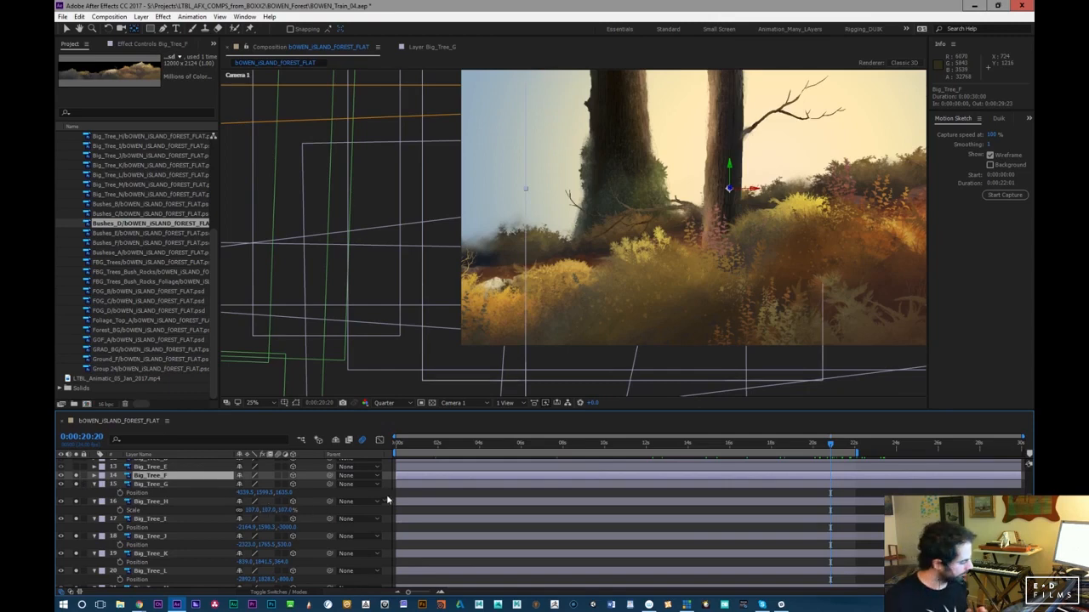
key(p)
drag(277, 486, 205, 497)
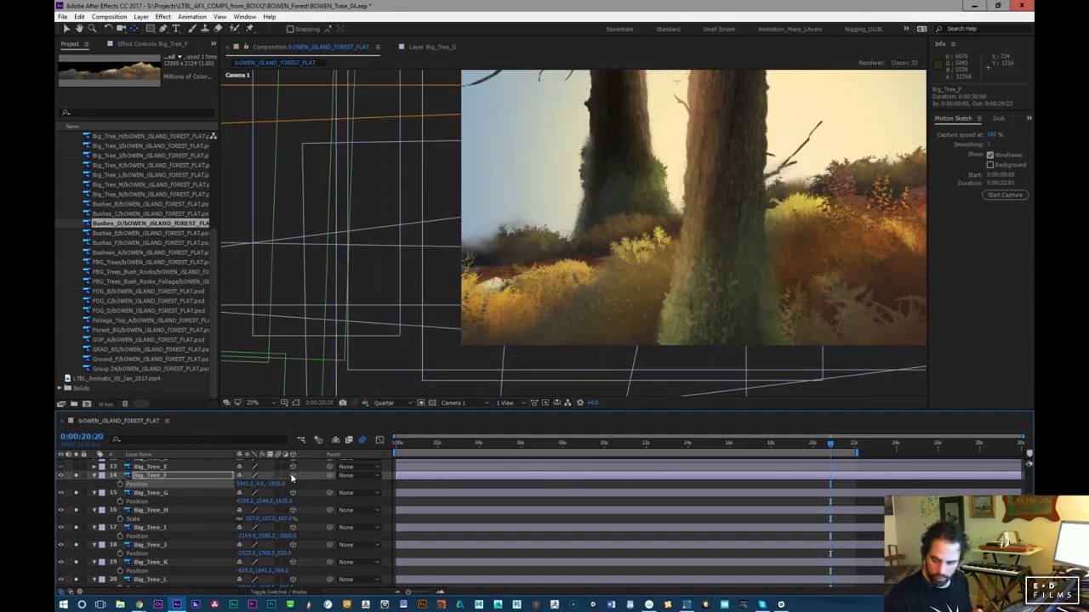
Move Big_Tree_F's anchor point down to the base of its trunk and scale the tree to 66%
double_click(157, 478)
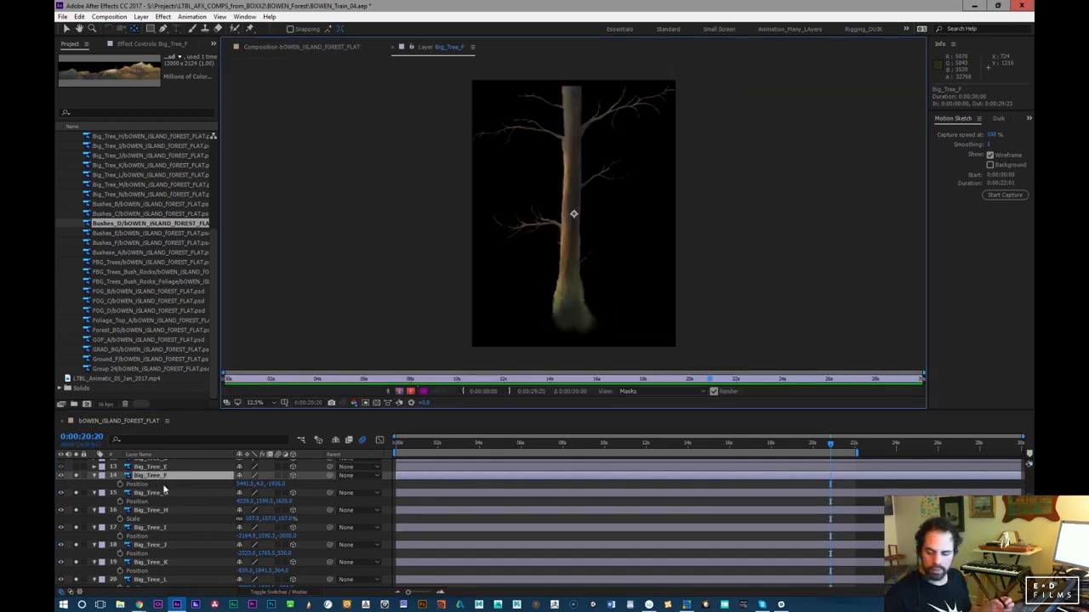
drag(573, 215, 577, 316)
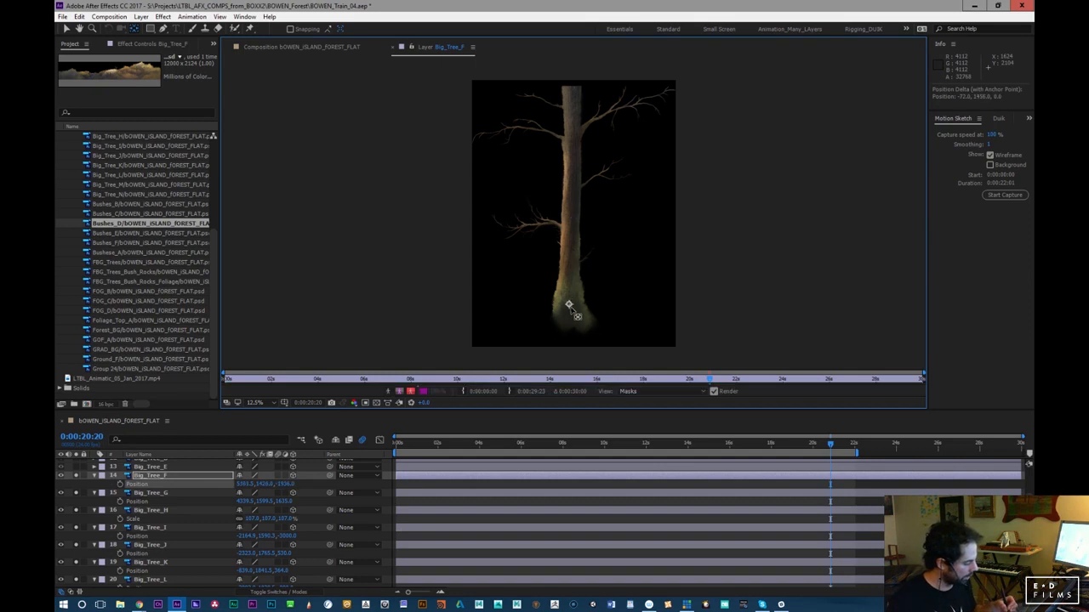
click(340, 48)
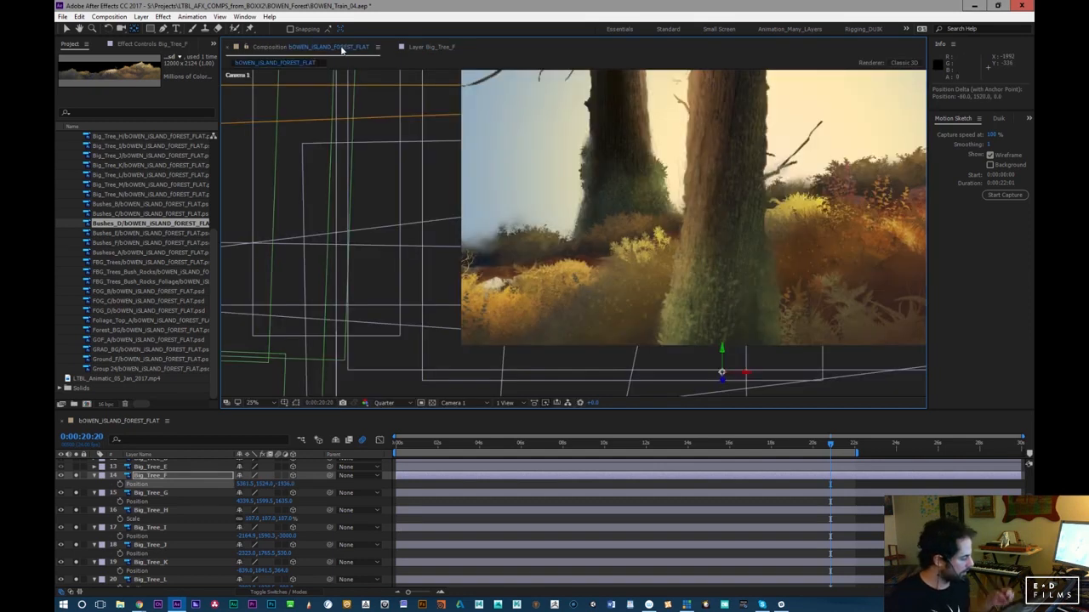
key(s)
drag(281, 483, 272, 495)
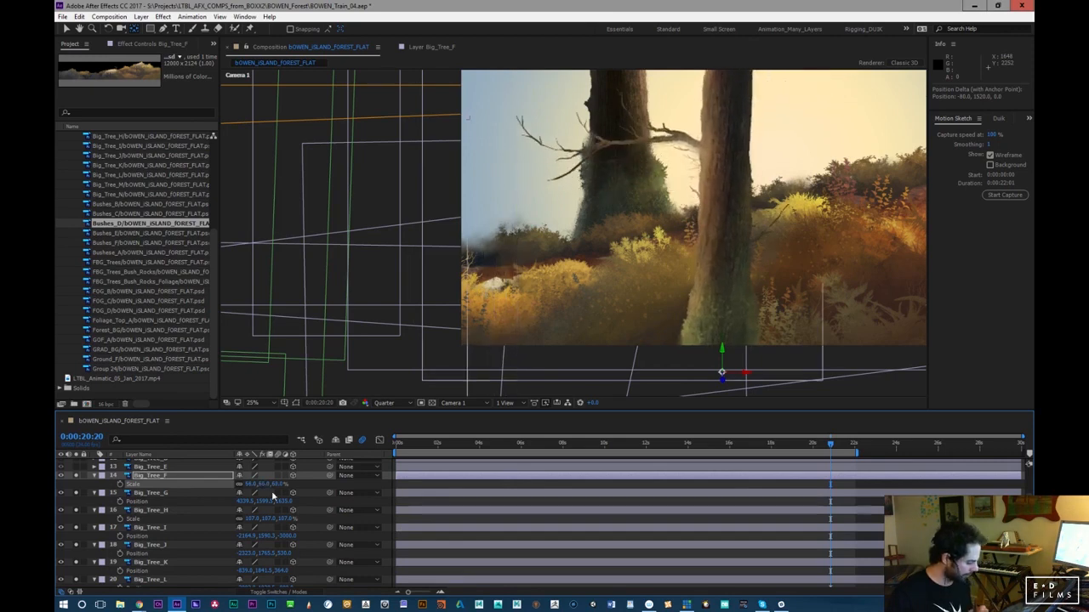
click(685, 605)
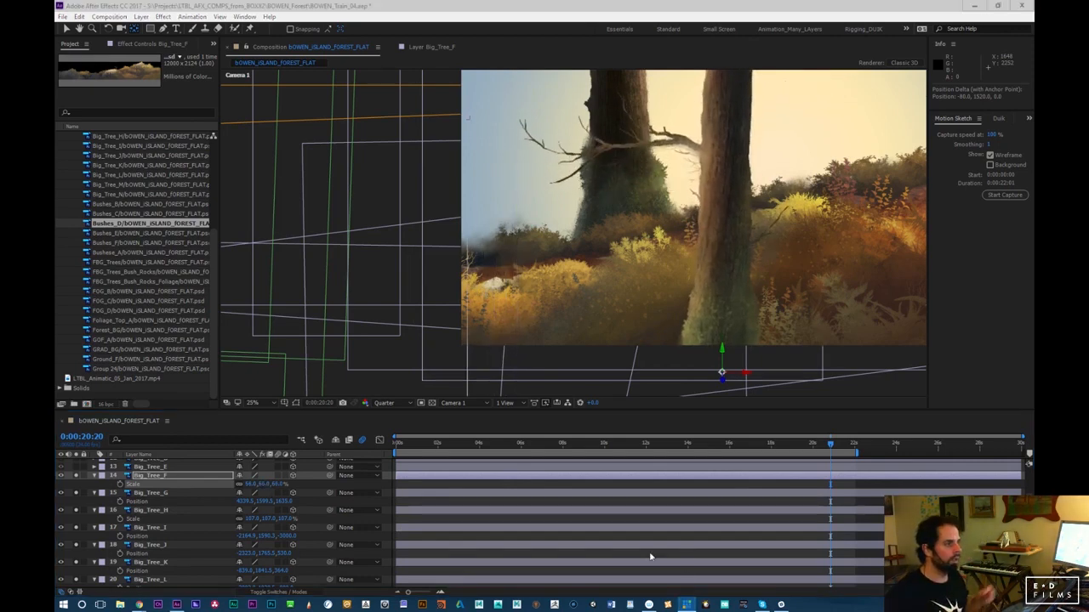
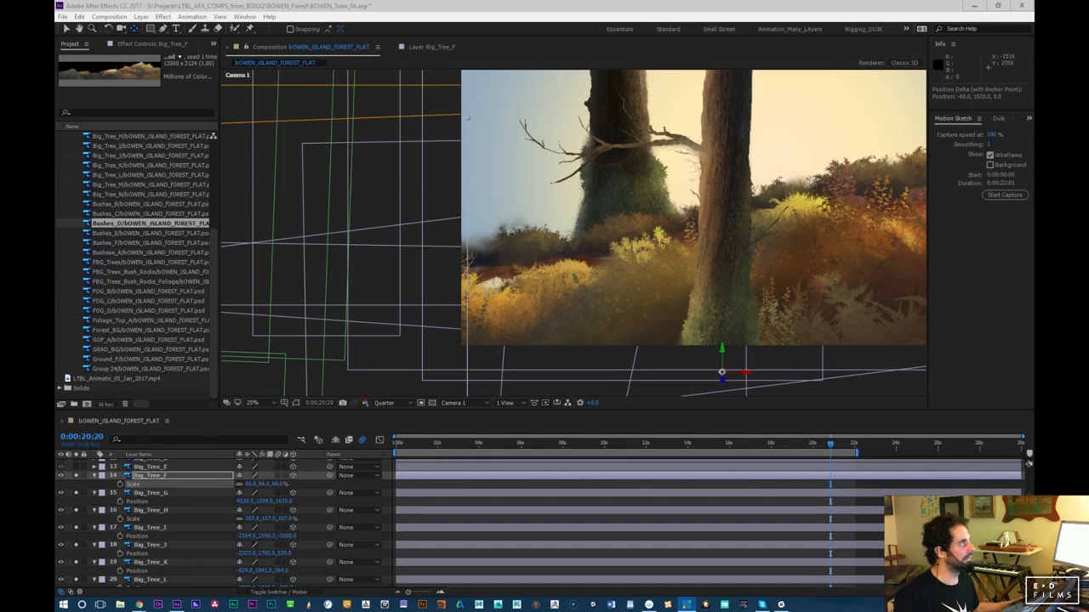
key(alt+Tab)
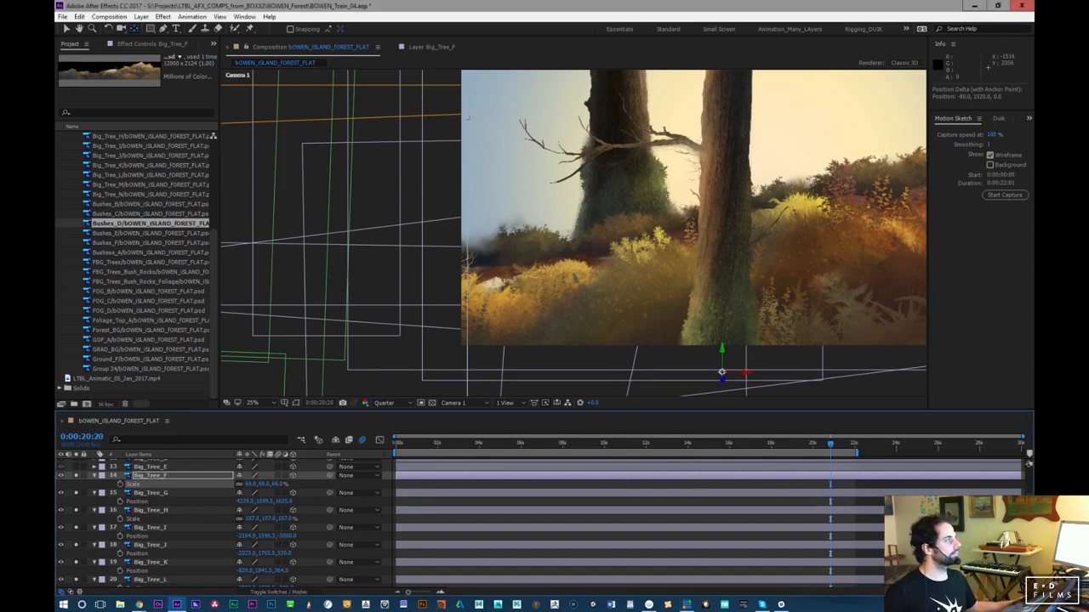
key(alt+Tab)
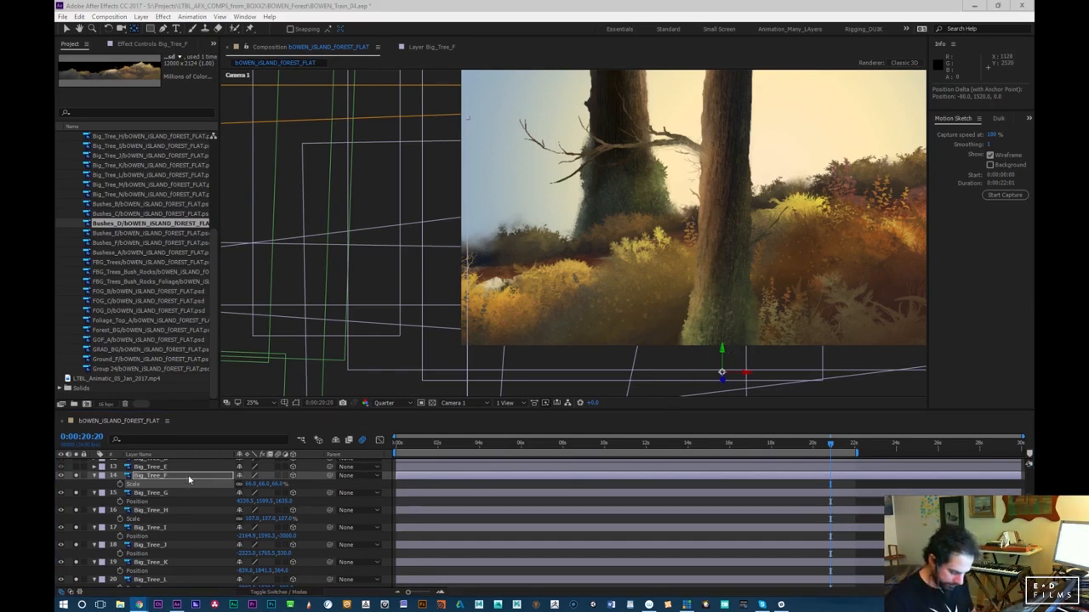
Scale Big_Tree_F to 87%, set its X position to 5901, and check its placement near the end of the camera move
click(189, 476)
drag(281, 488, 865, 449)
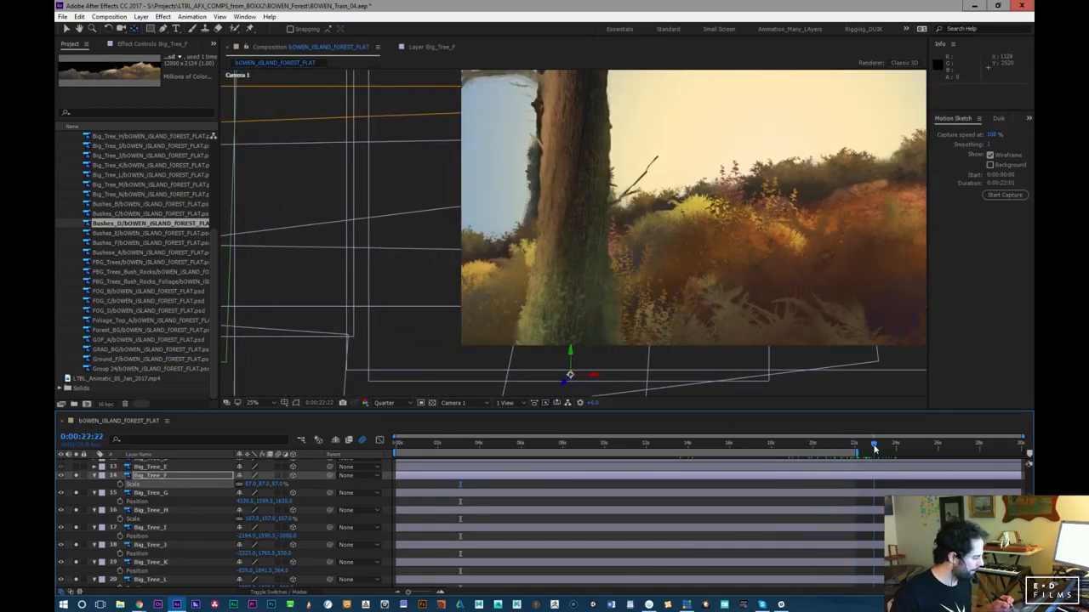
key(p)
drag(248, 483, 270, 482)
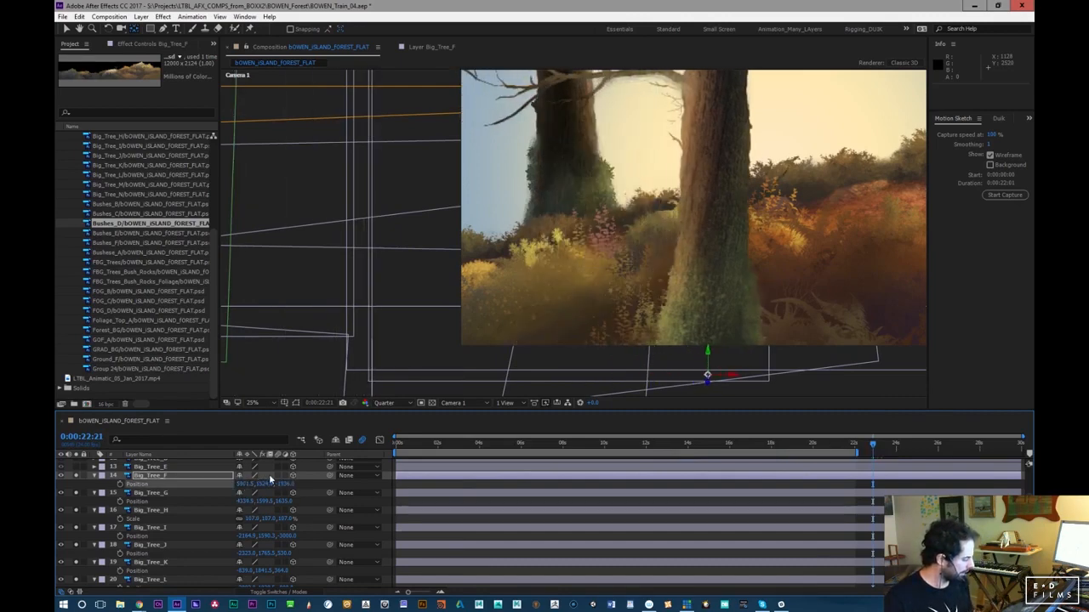
drag(879, 450, 802, 445)
key(space)
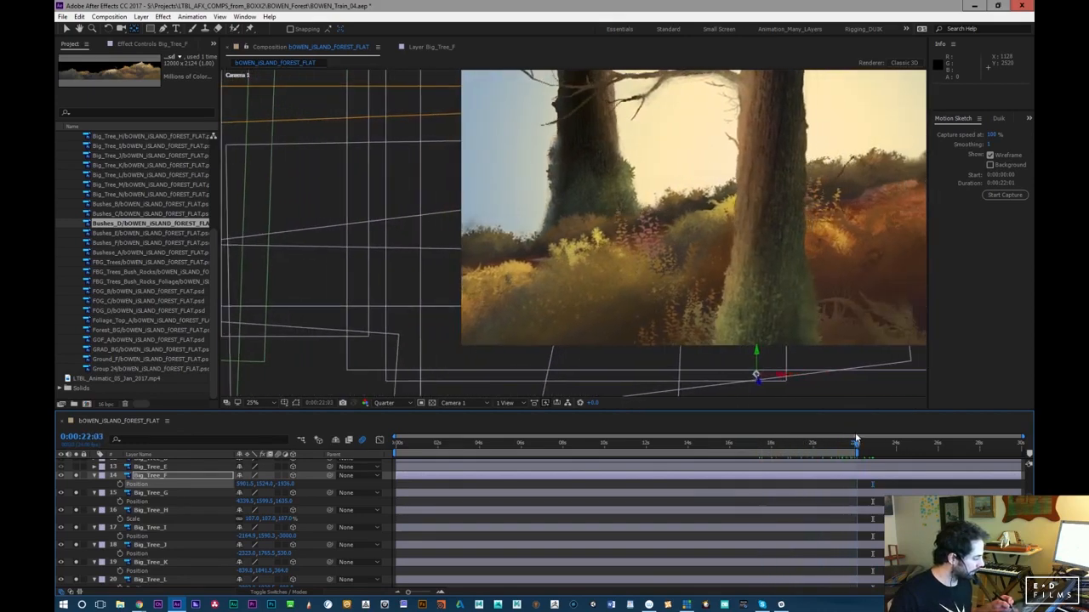
drag(808, 444, 837, 470)
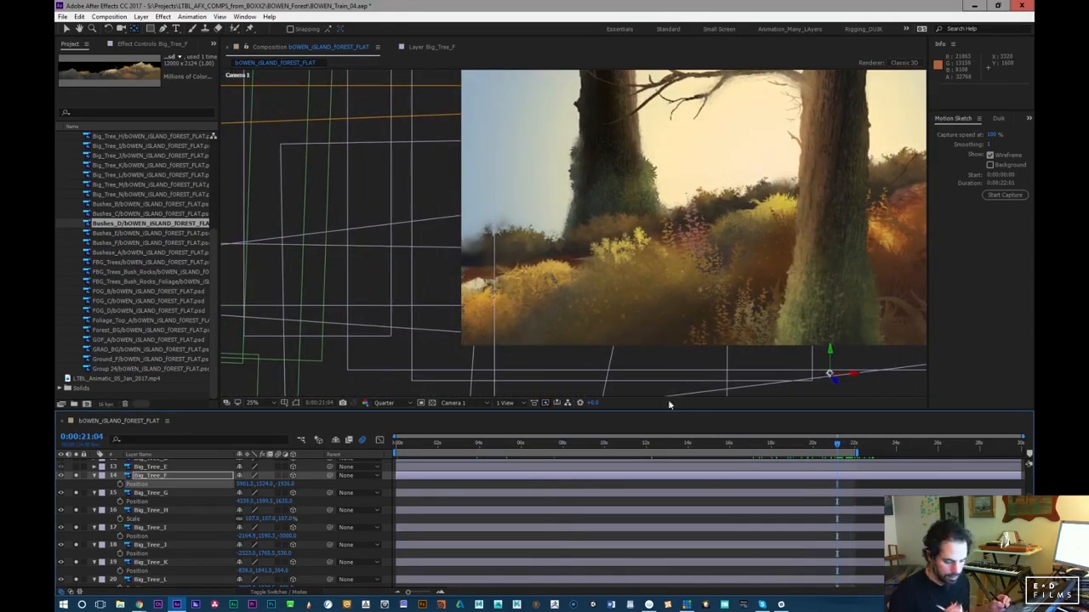
Solo Big_Tree_E and push it back into the scene with a Z position of 2500
click(166, 468)
key(p)
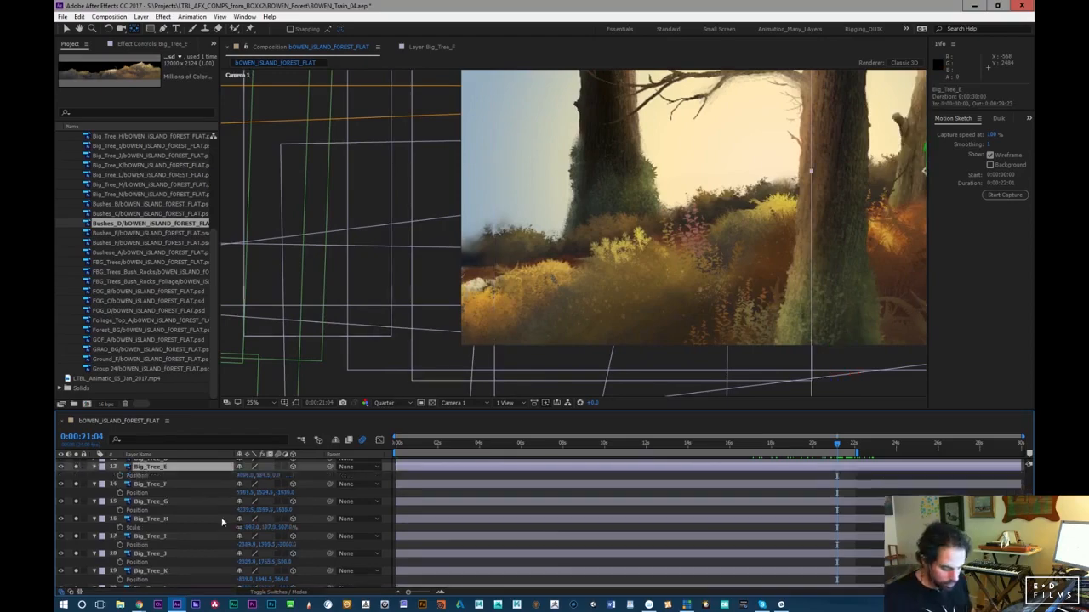
drag(407, 446, 724, 443)
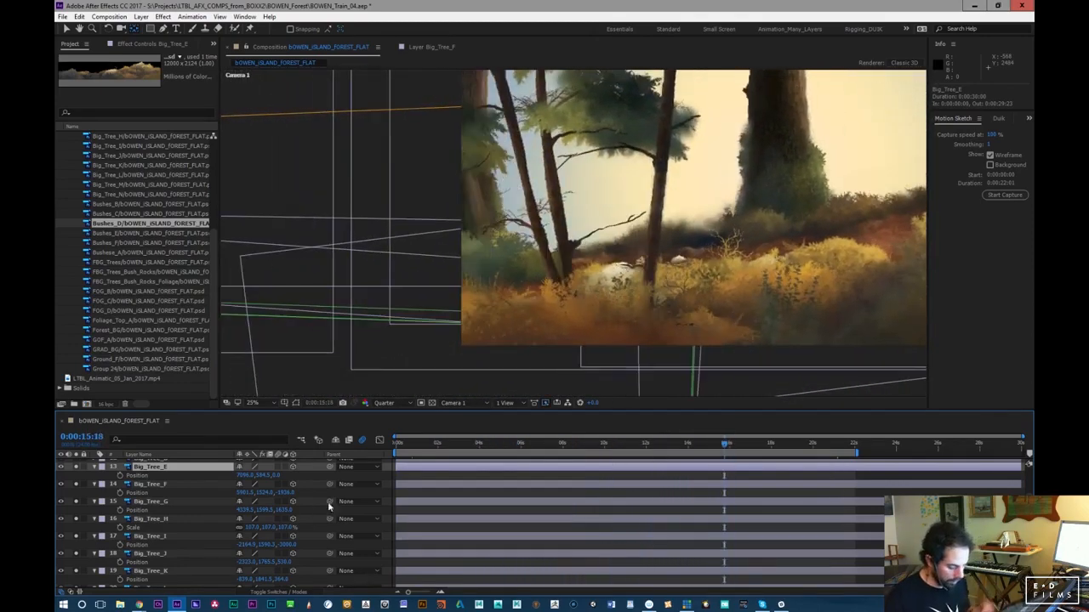
drag(277, 476, 303, 476)
key(Return)
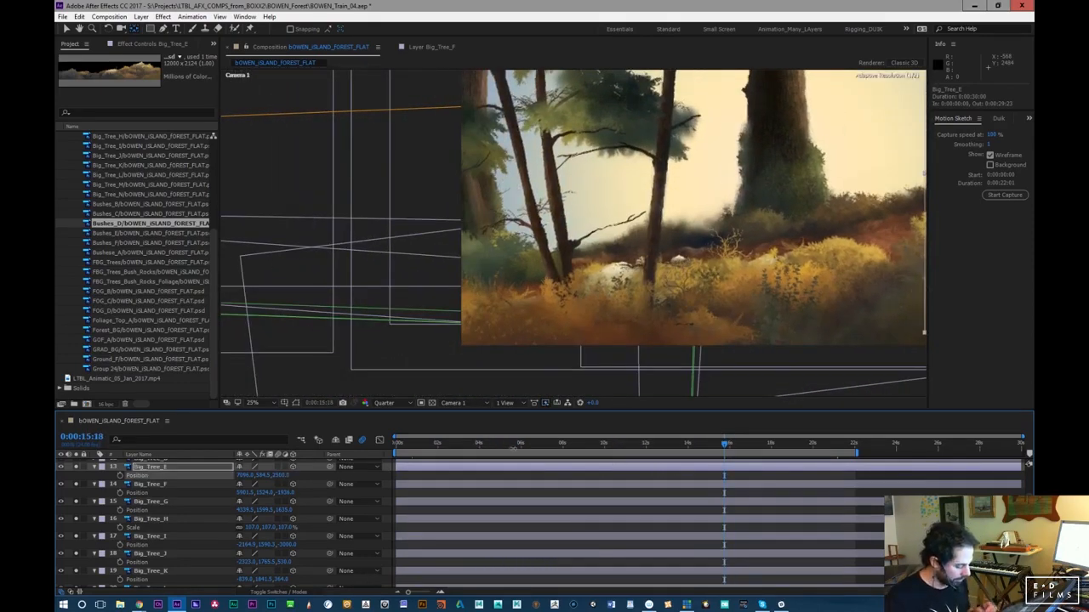
drag(618, 448, 429, 485)
drag(485, 447, 765, 444)
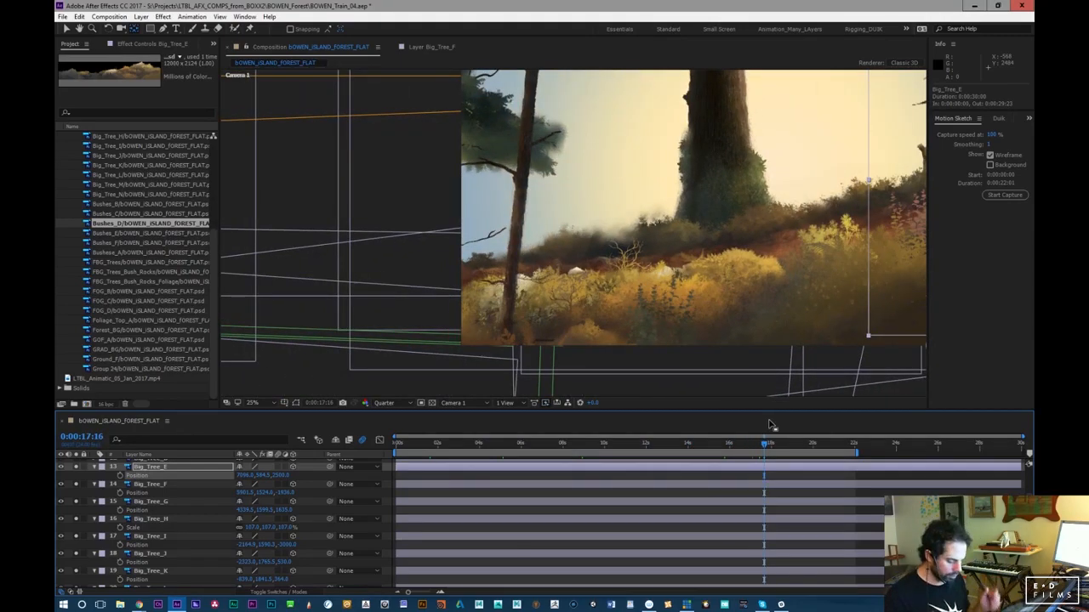
Shift Big_Tree_E sideways to X position 5336 and check it against the other trees up to 0:00:20:04
drag(791, 448, 713, 444)
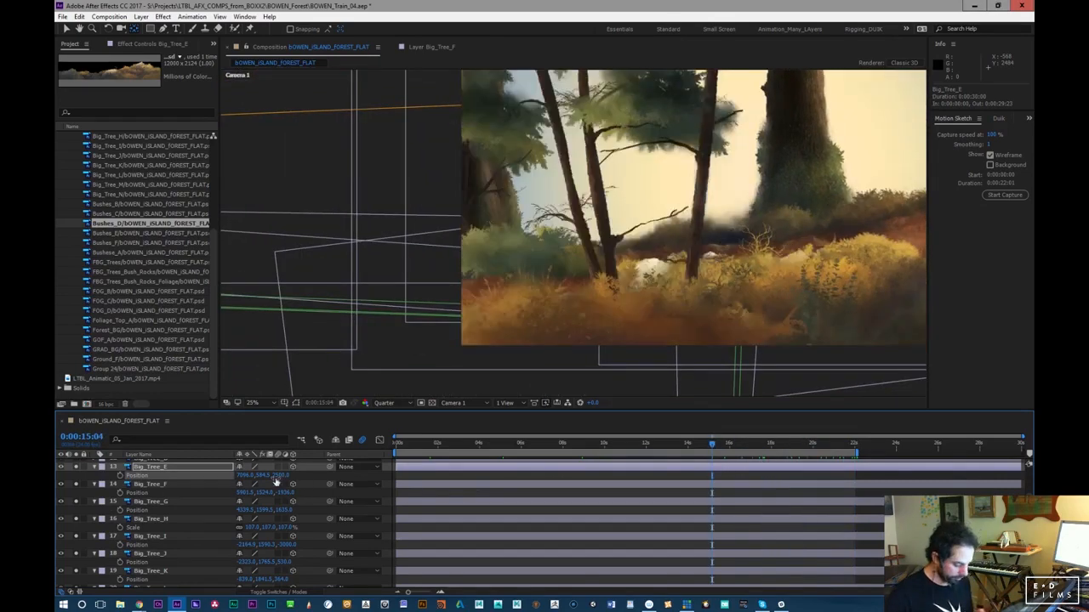
drag(234, 478, 158, 503)
drag(116, 519, 143, 508)
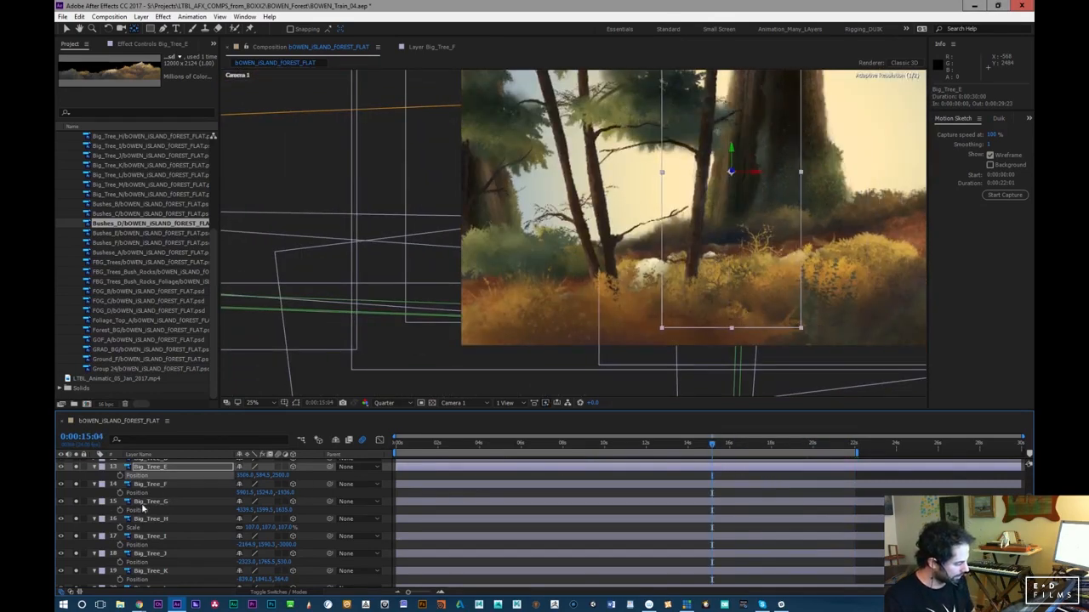
drag(463, 446, 814, 446)
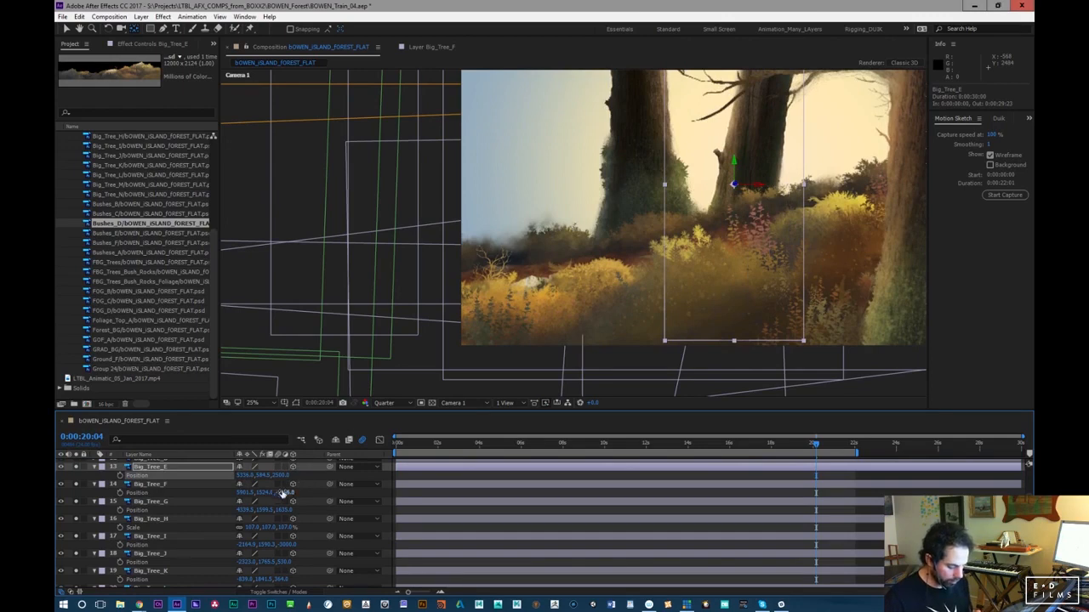
Mirror Big_Tree_E horizontally by setting its X scale to -100%
key(s)
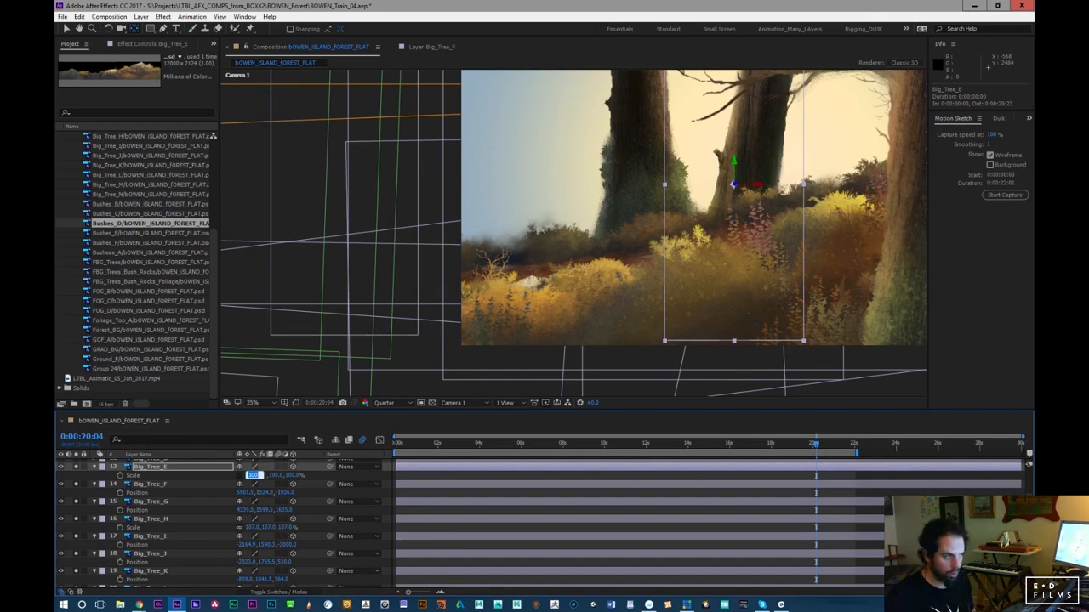
text(-100)
key(Return)
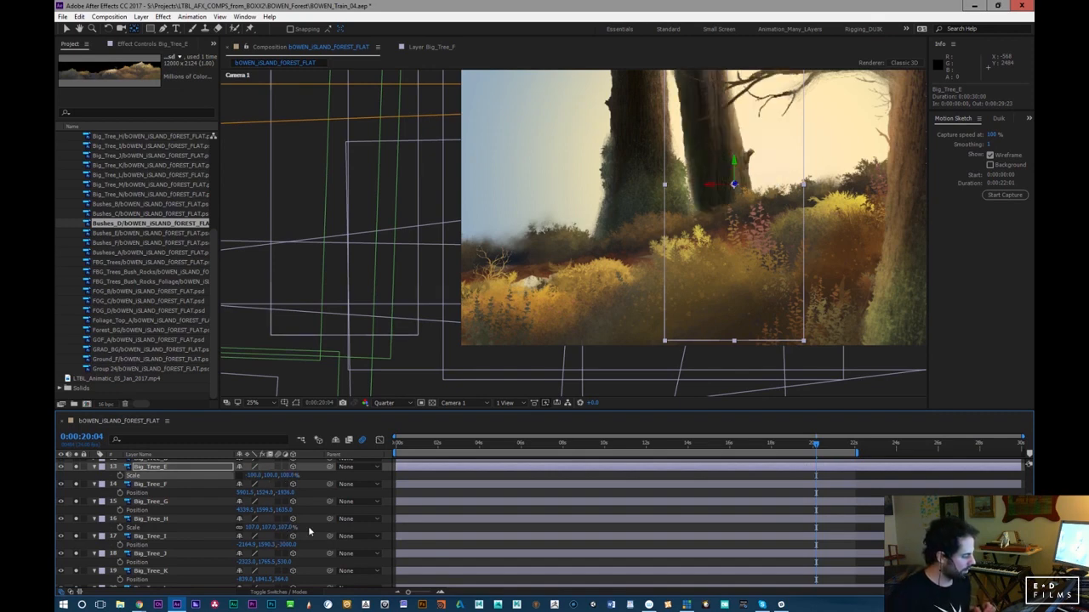
Move Big_Tree_E's anchor point to the base of its trunk and reposition the tree at 3118, 1756.5, 2500
double_click(172, 470)
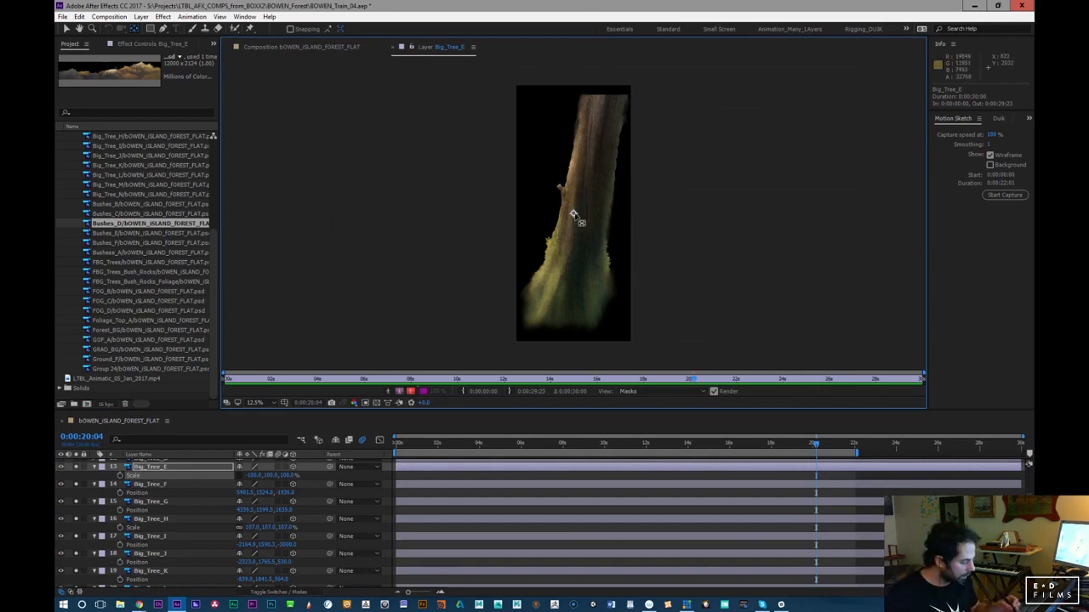
click(324, 48)
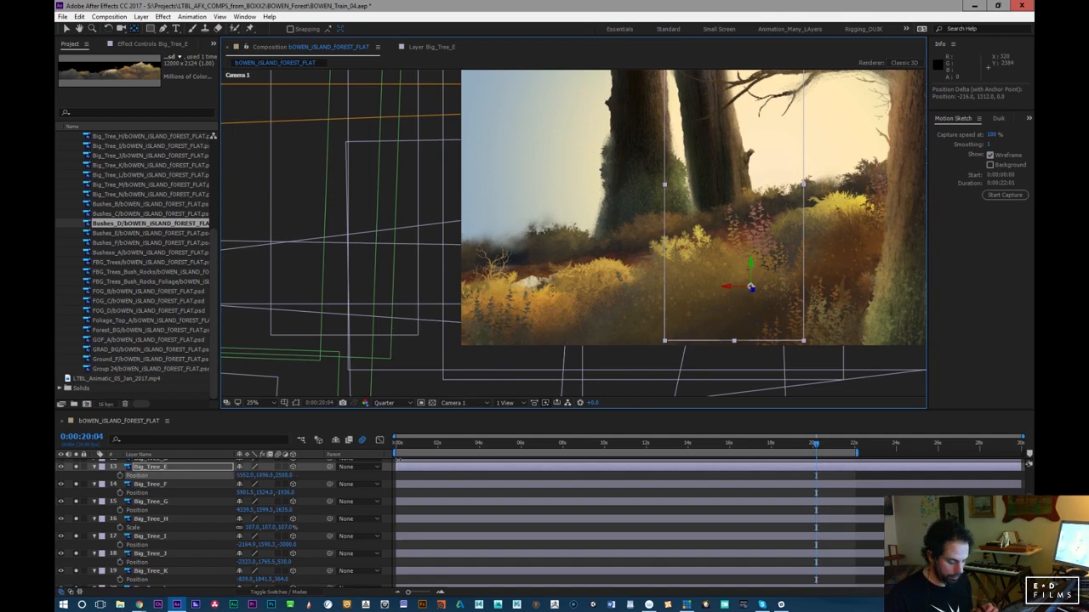
drag(250, 474, 30, 473)
drag(262, 476, 241, 493)
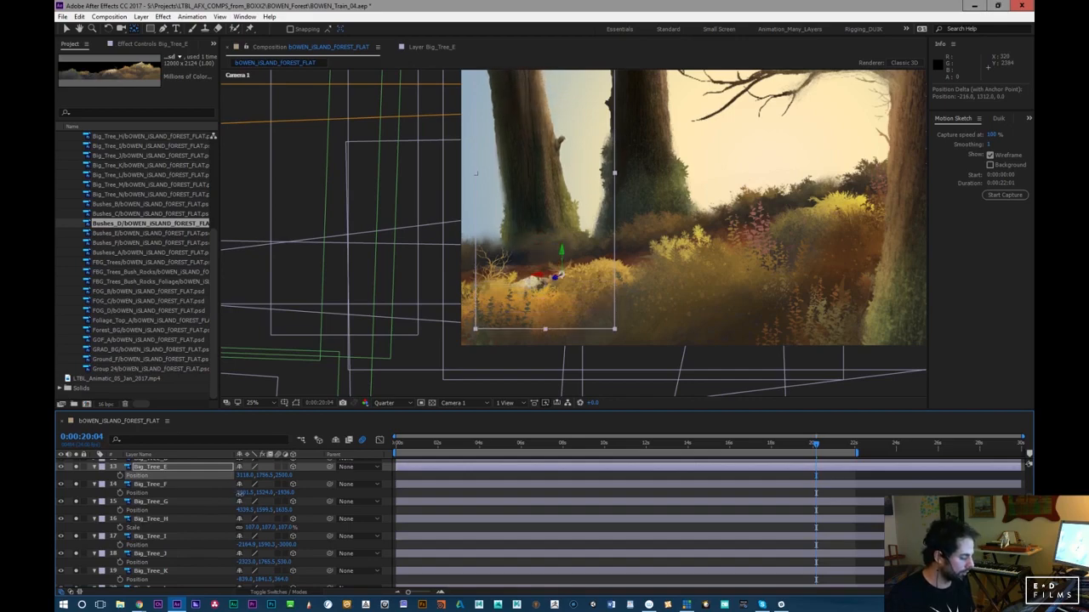
Try Big_Tree_E much farther along X and higher in the scene, reviewing it at several points of the camera move
drag(405, 445, 771, 460)
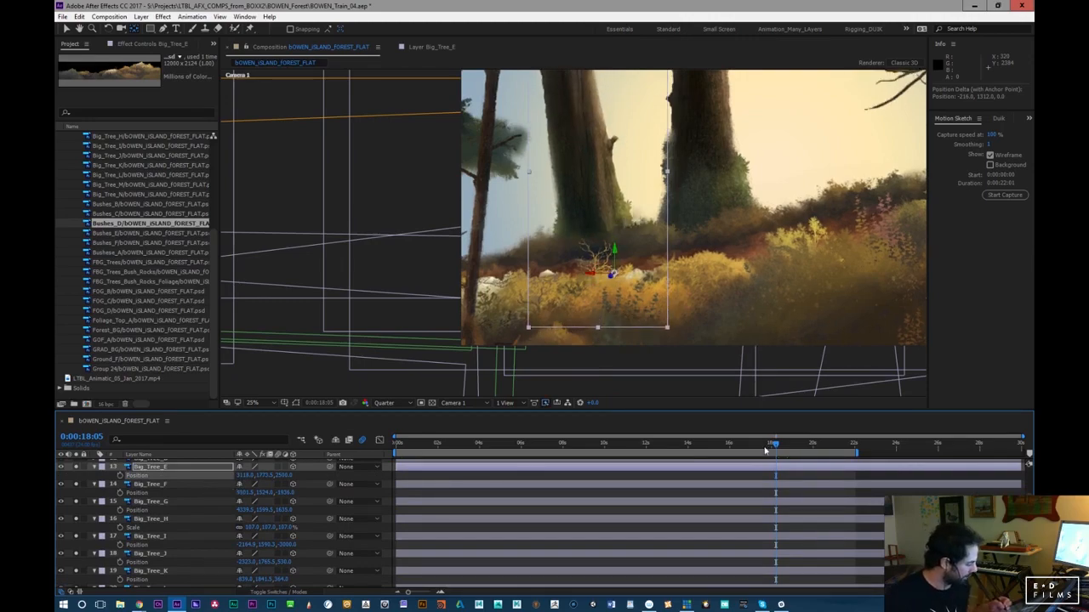
drag(741, 457, 642, 452)
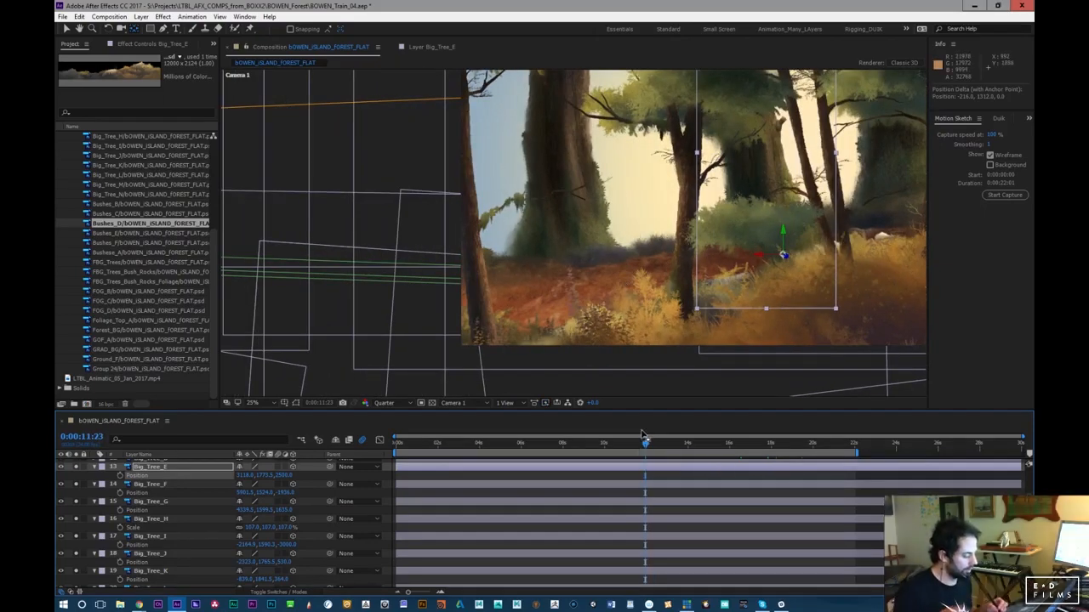
drag(630, 449, 885, 439)
drag(244, 474, 313, 470)
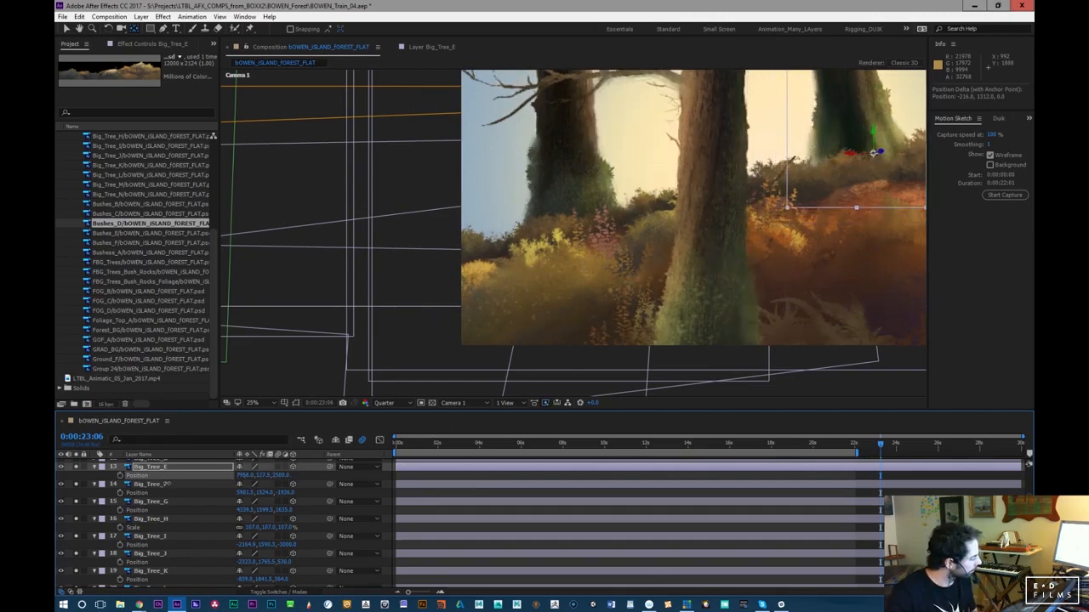
drag(591, 446, 772, 397)
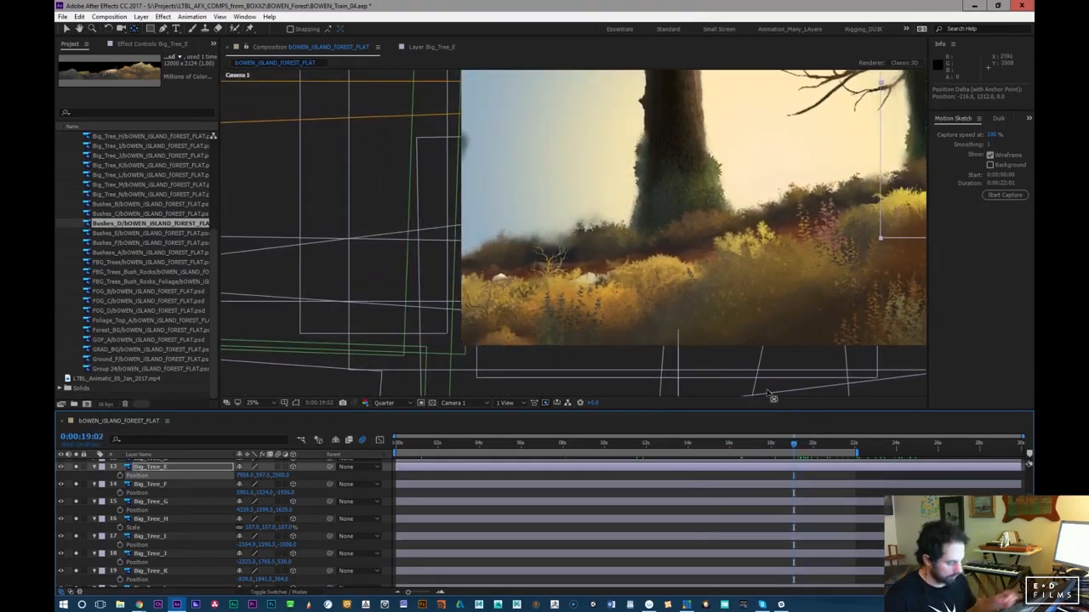
Identify the trees around Big_Tree_E, reposition it at 3408, 1377.5, 2500 and check it up to 0:00:23:22
click(215, 486)
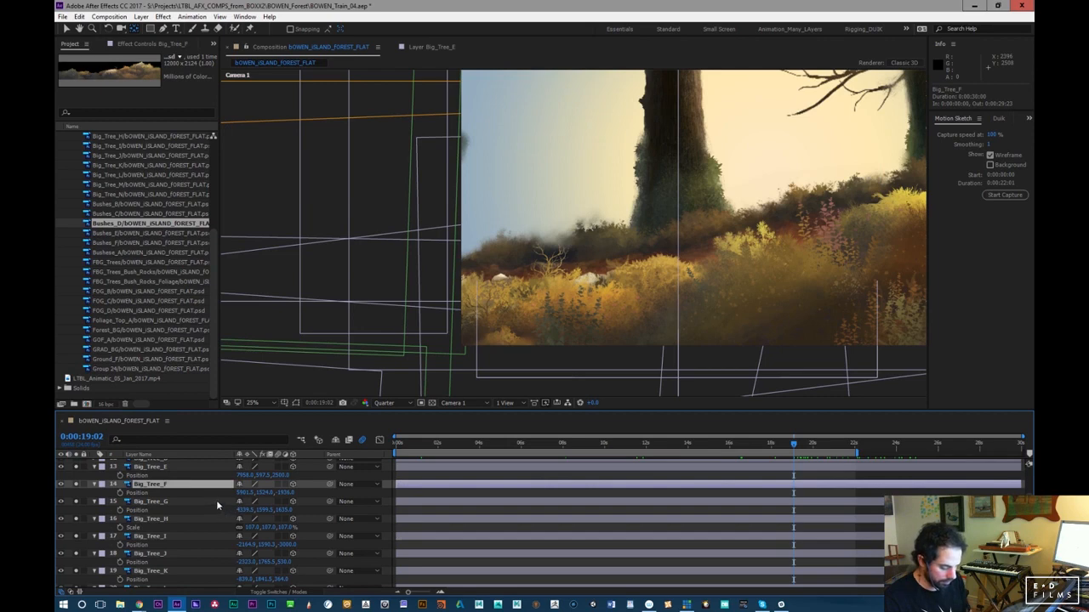
click(216, 502)
click(207, 519)
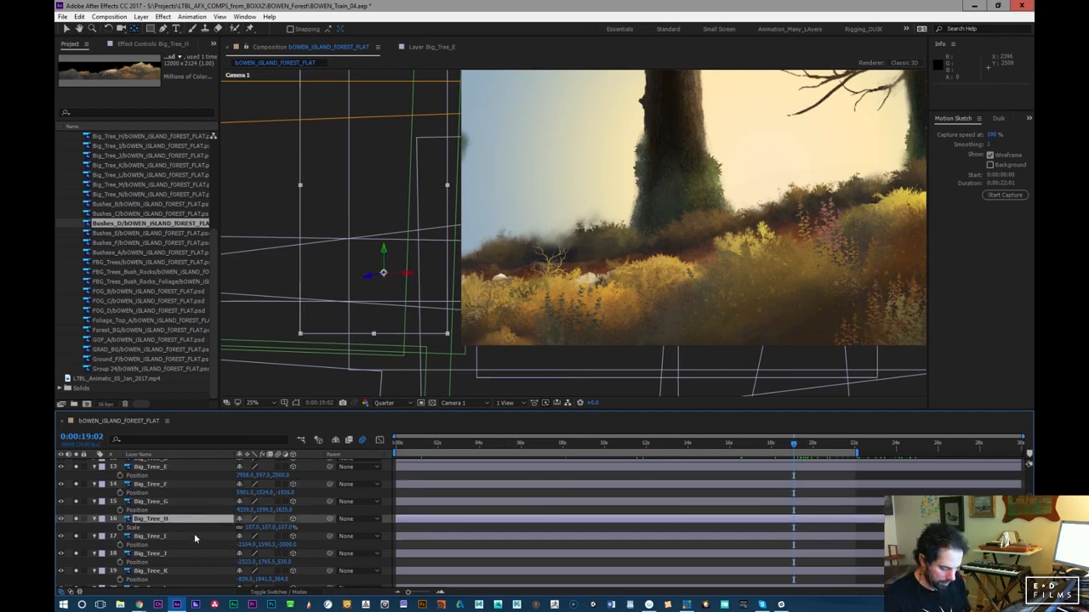
click(196, 538)
click(202, 555)
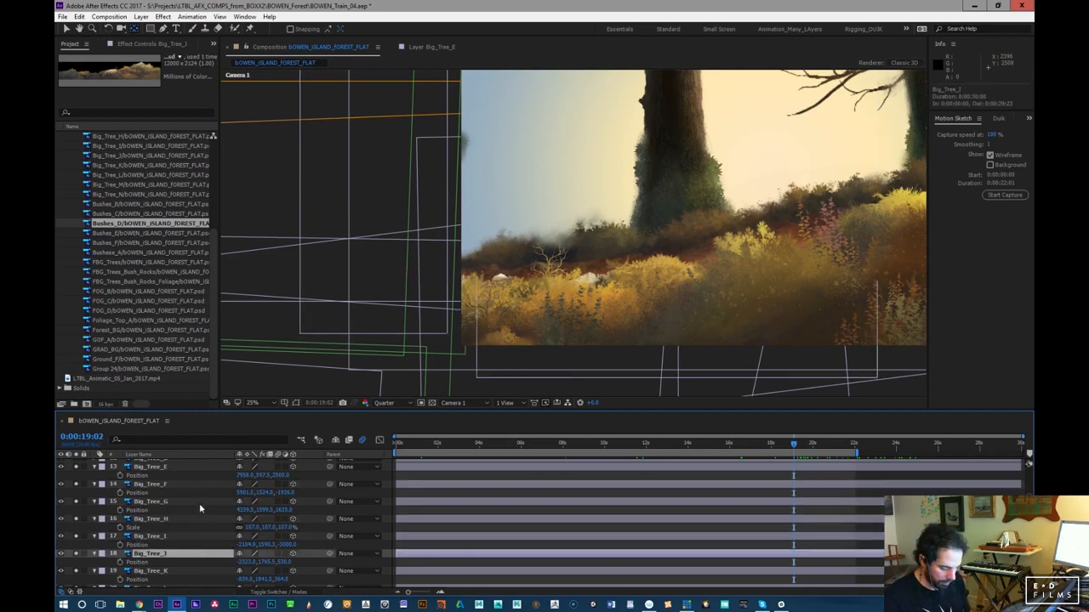
click(194, 469)
drag(236, 476, 157, 497)
mouse_move(244, 477)
mouse_down()
mouse_move(128, 511)
mouse_move(272, 480)
mouse_move(245, 491)
mouse_move(264, 467)
mouse_up()
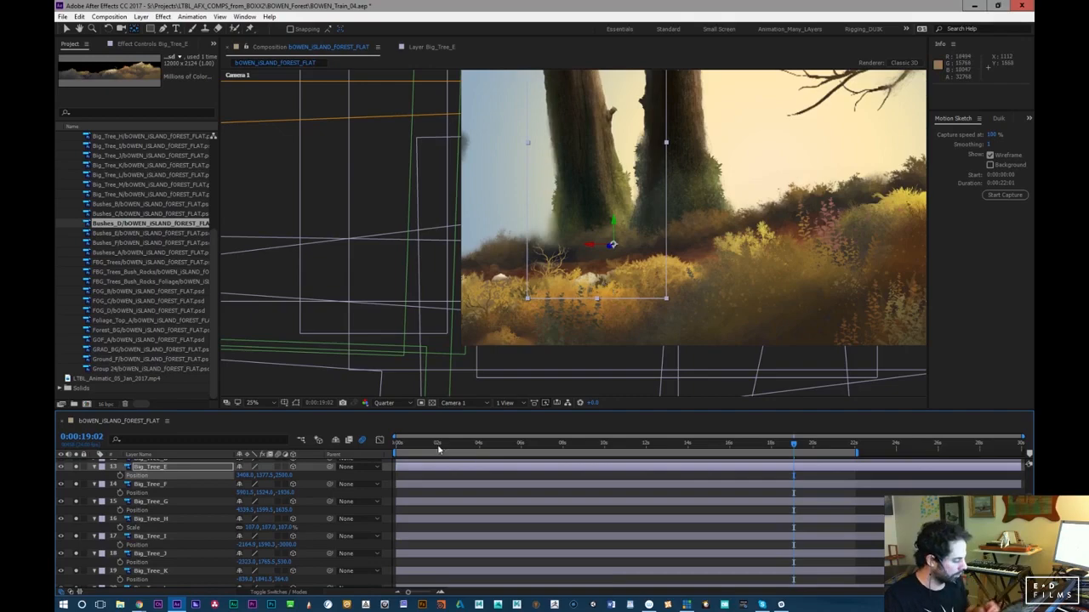
drag(408, 444, 895, 442)
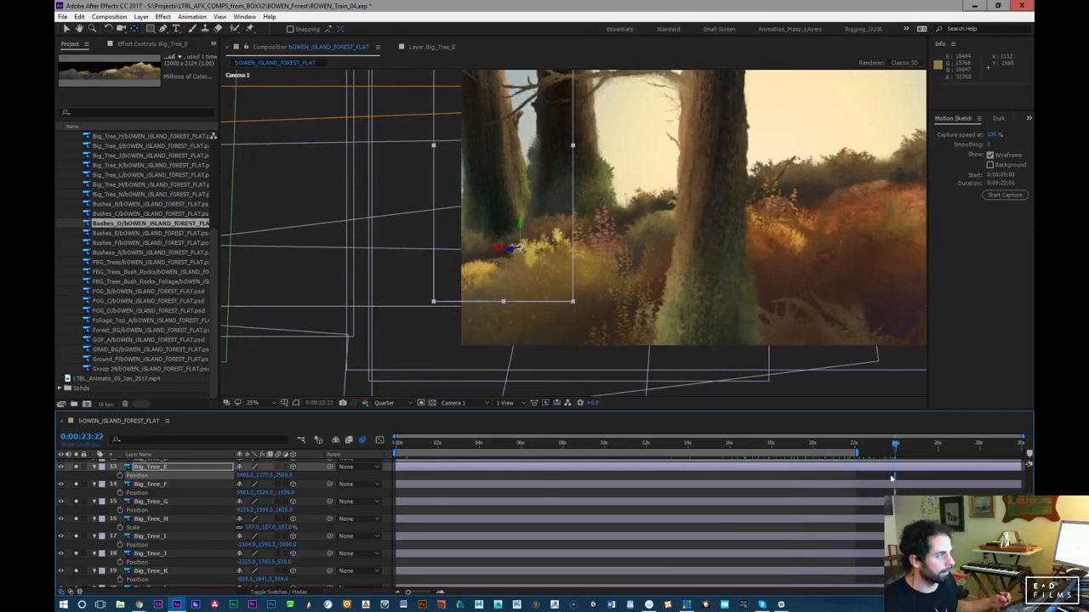
Solo Big_Tree_D, reposition it at 5563.5, 756, -1900 and check it up to 0:00:25:02
scroll(947, 468, up, 3)
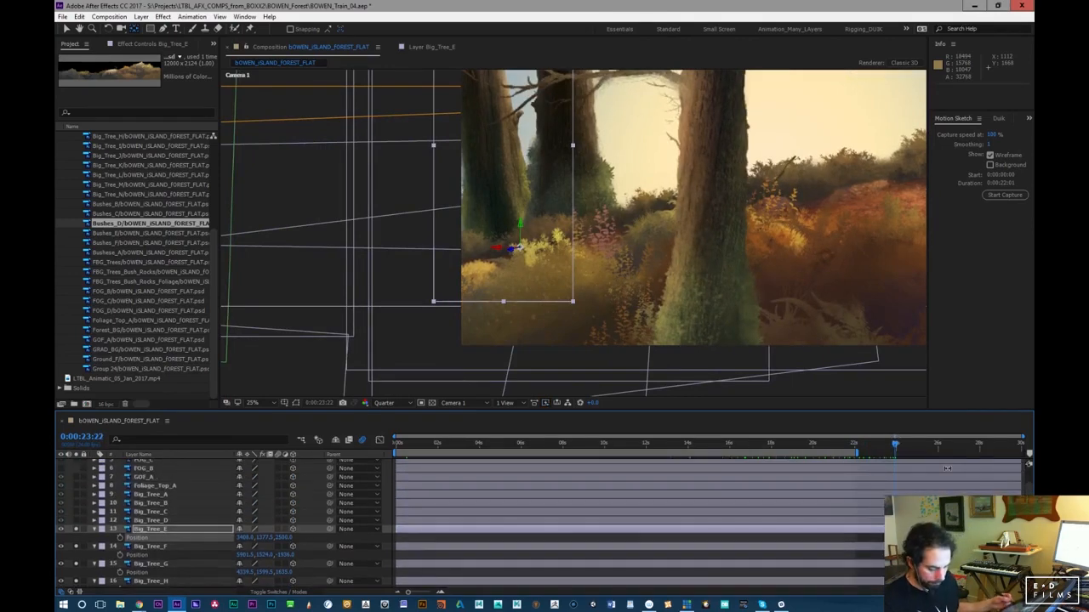
click(148, 520)
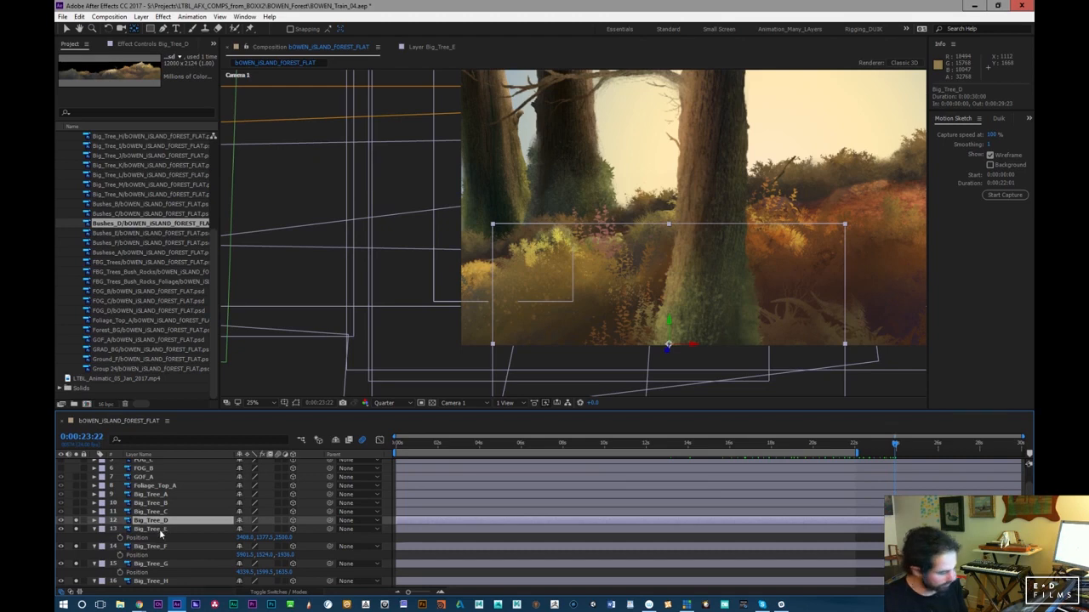
key(p)
drag(279, 530, 69, 545)
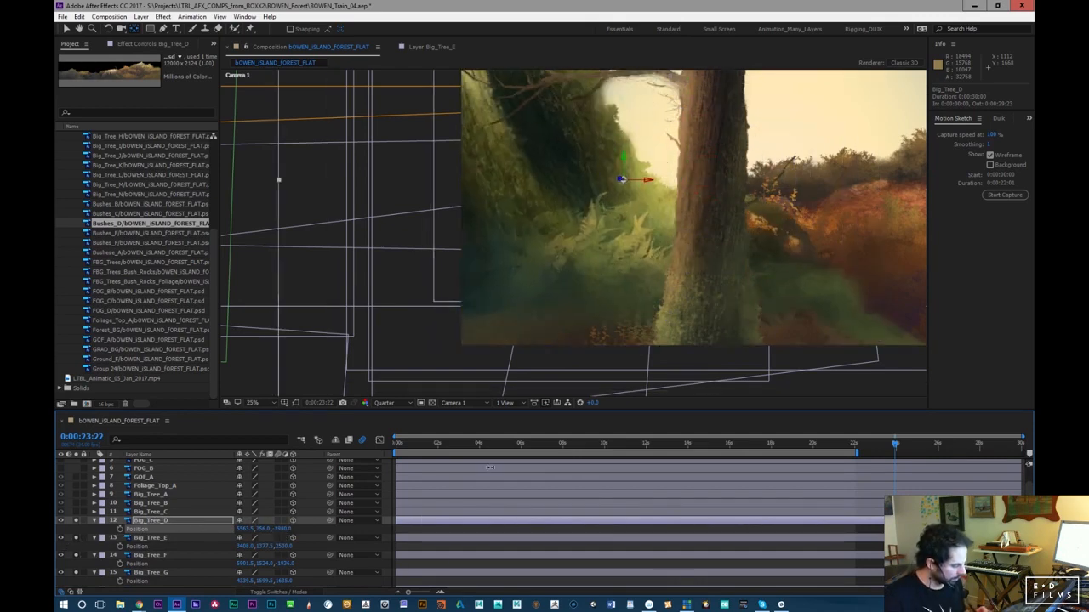
drag(416, 445, 914, 446)
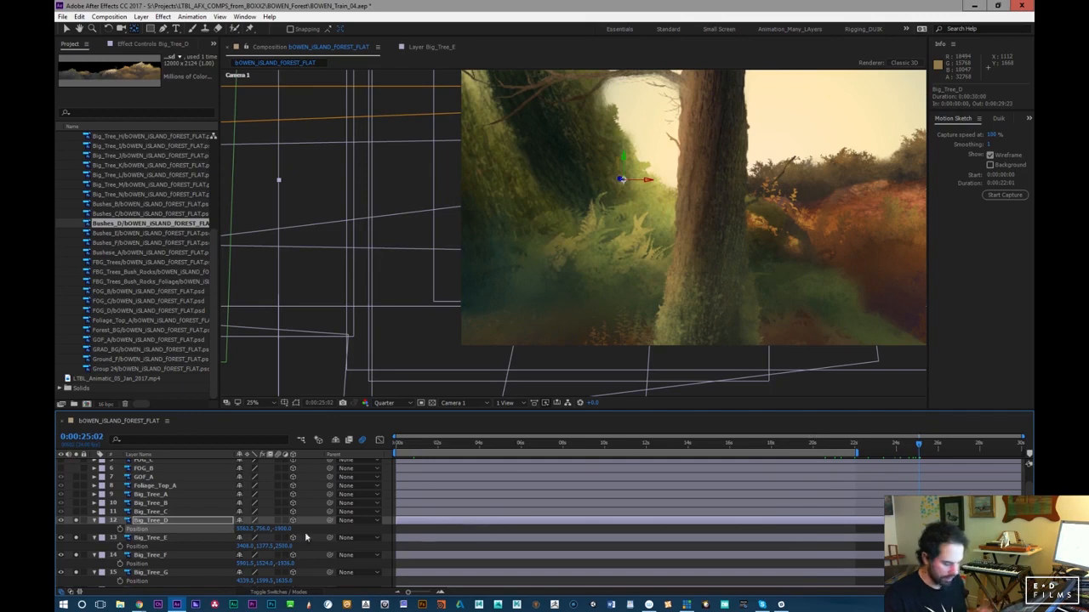
Mirror Big_Tree_D horizontally with an X scale of -100% and shrink it uniformly to about 65%
key(p)
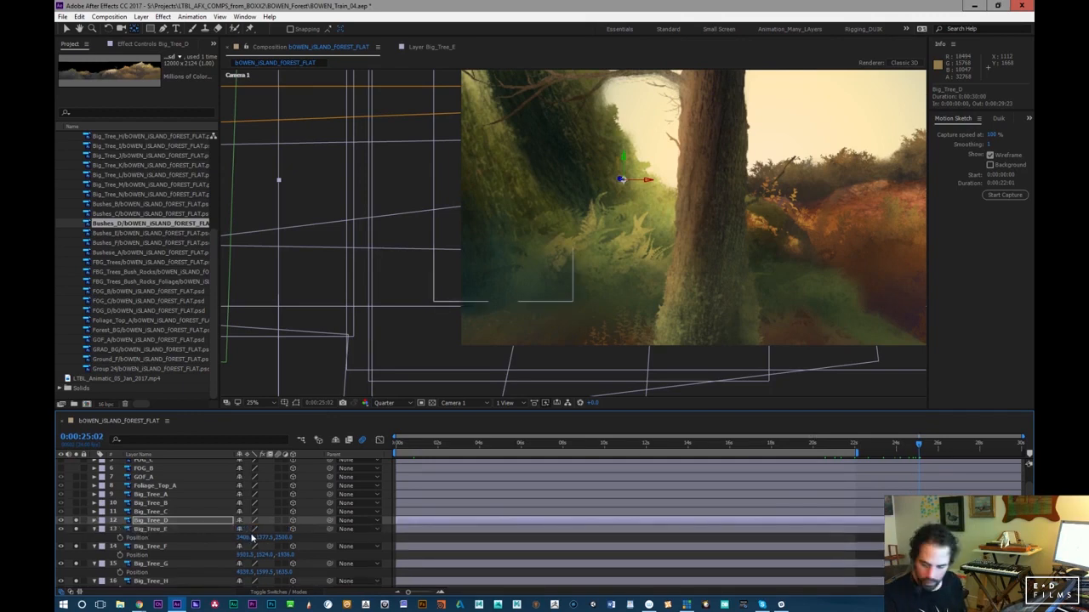
key(s)
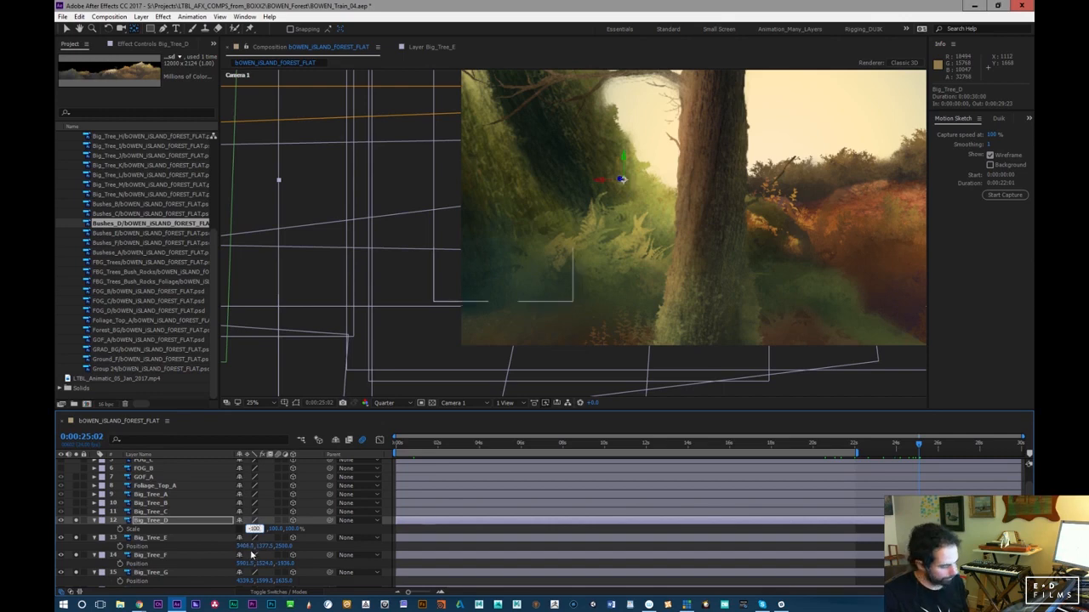
key(Return)
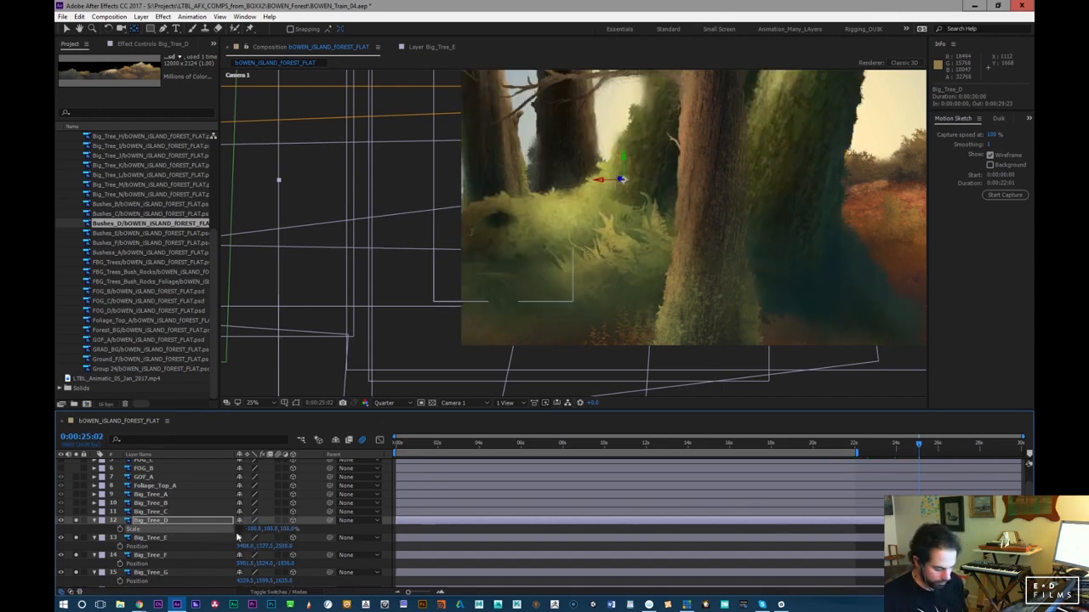
mouse_move(284, 530)
mouse_down()
mouse_move(255, 530)
mouse_move(265, 530)
mouse_up()
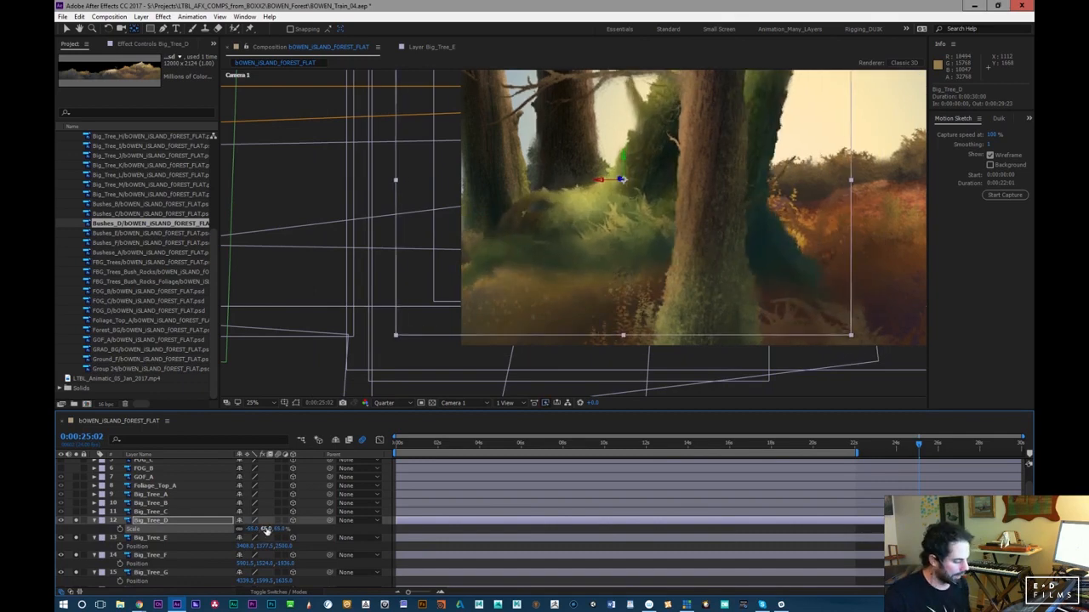
Reposition Big_Tree_D at 5788.5, 1061 and bring it closer to the camera with a Z position of -3000
key(p)
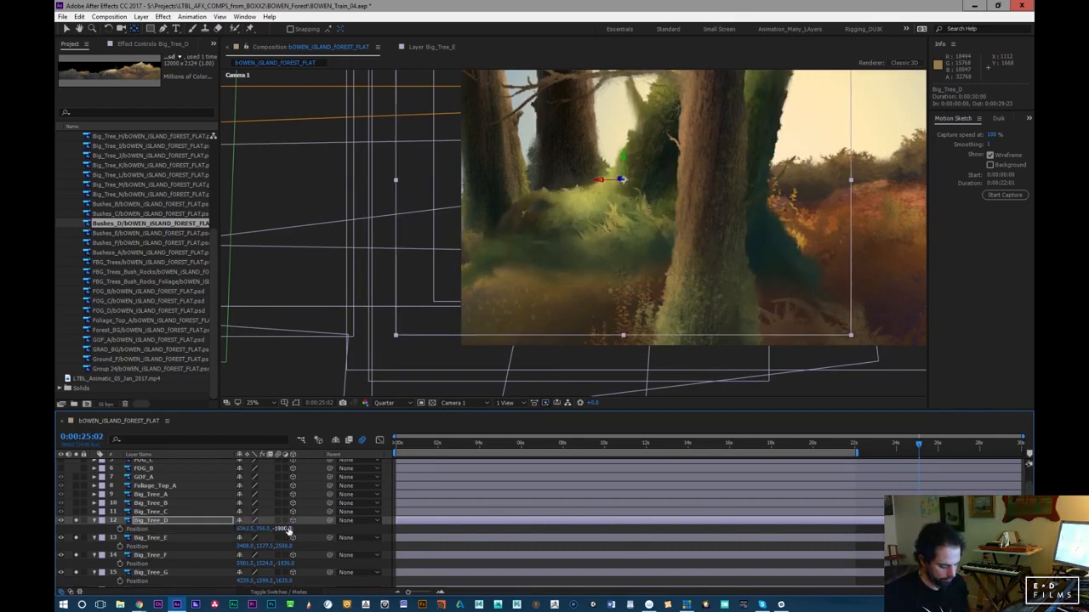
drag(277, 529, 401, 532)
drag(816, 444, 879, 444)
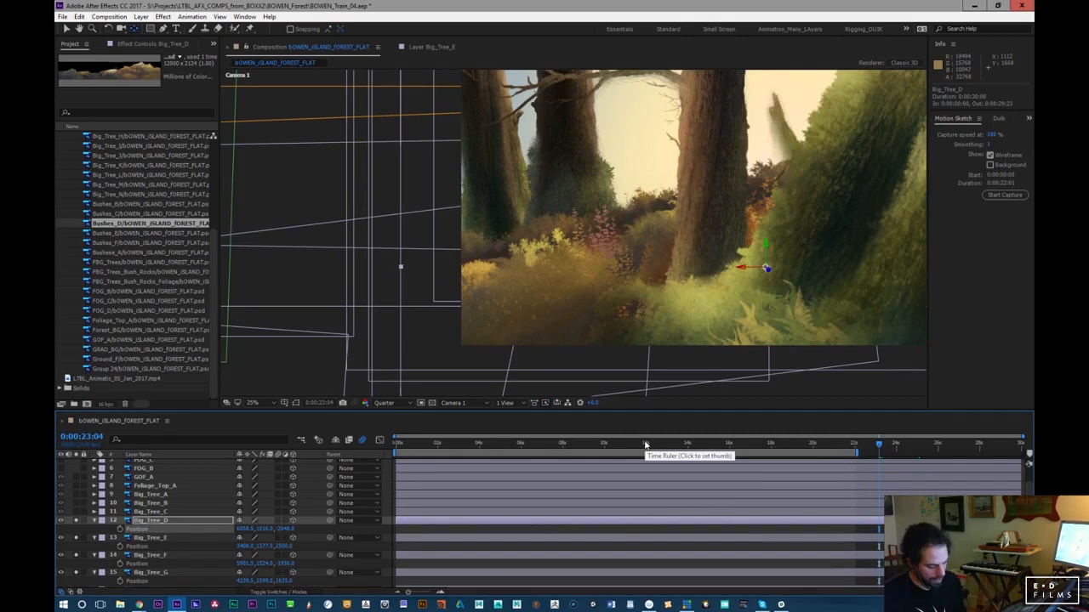
drag(242, 529, 276, 530)
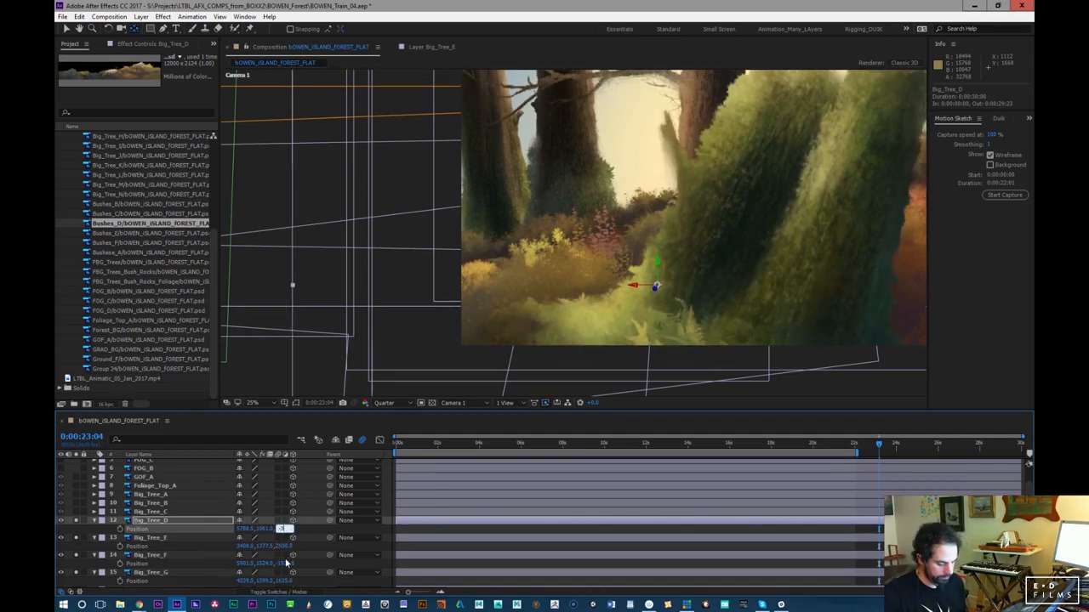
key(Return)
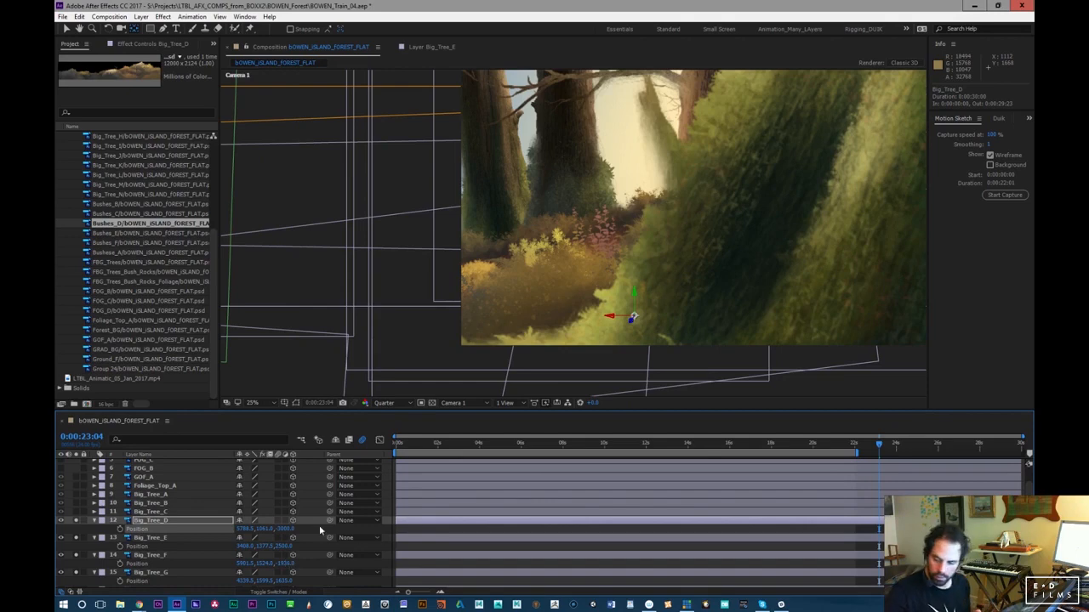
Scale the mirrored Big_Tree_D down to 47.7%, reposition it at 5534.5, 921, -3000 and preview the camera move from the start
drag(277, 529, 266, 530)
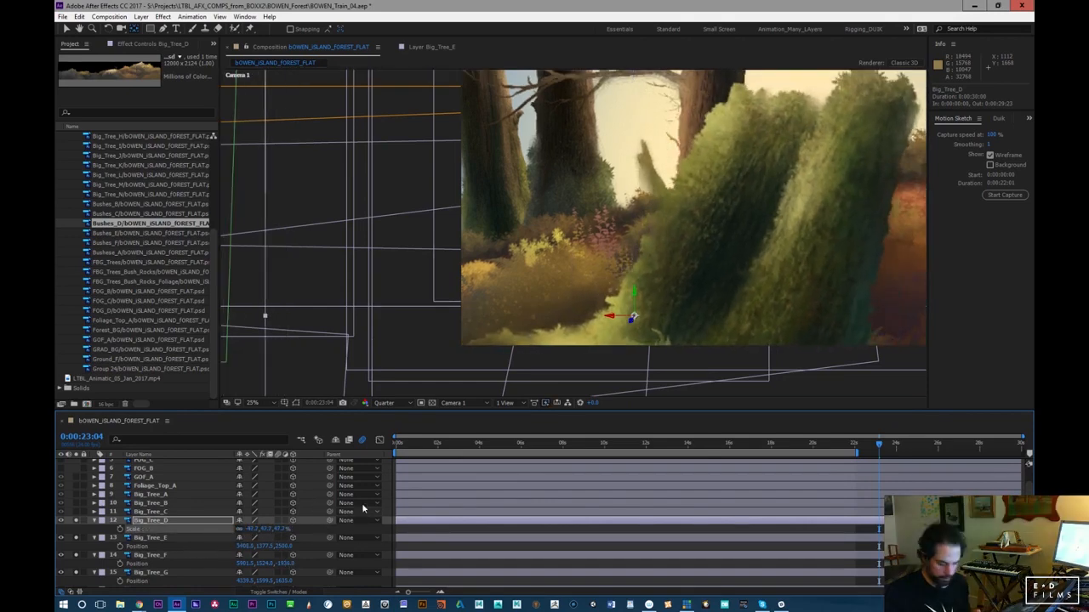
drag(817, 440, 862, 448)
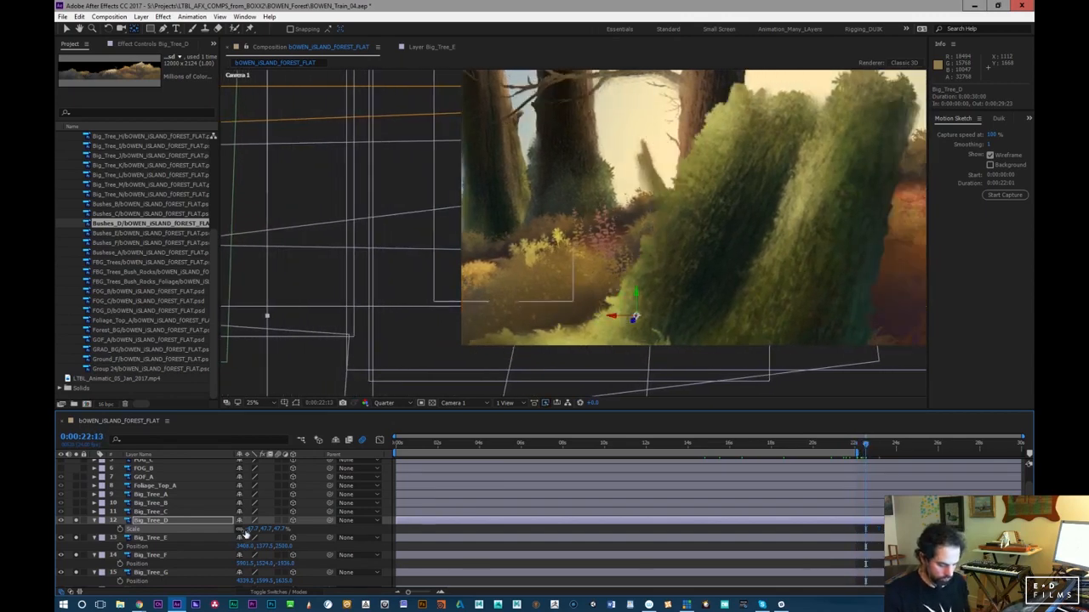
drag(244, 529, 217, 529)
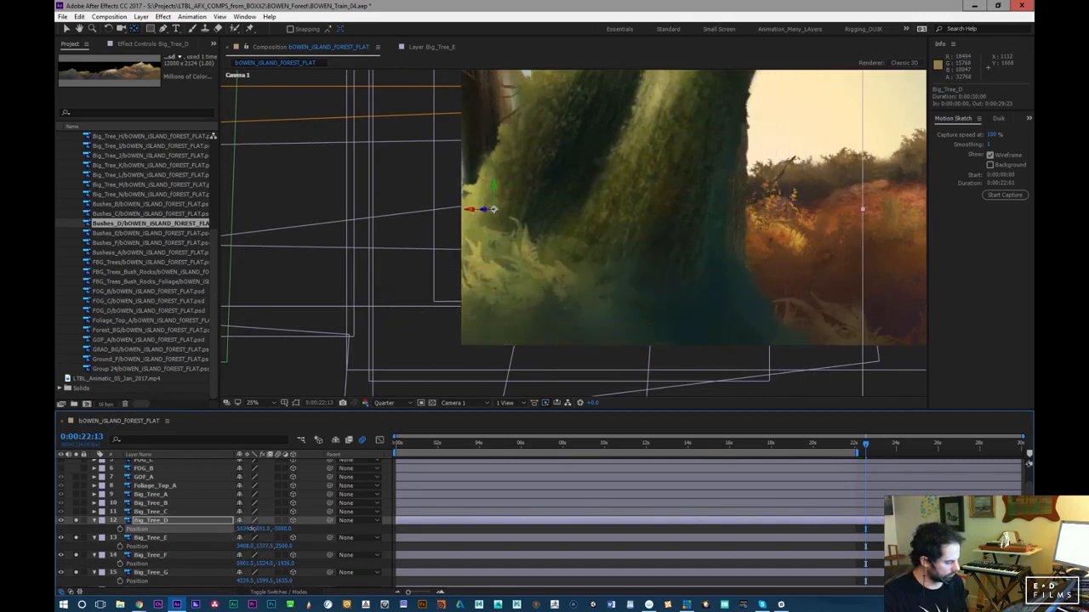
drag(861, 448, 434, 506)
key(Home)
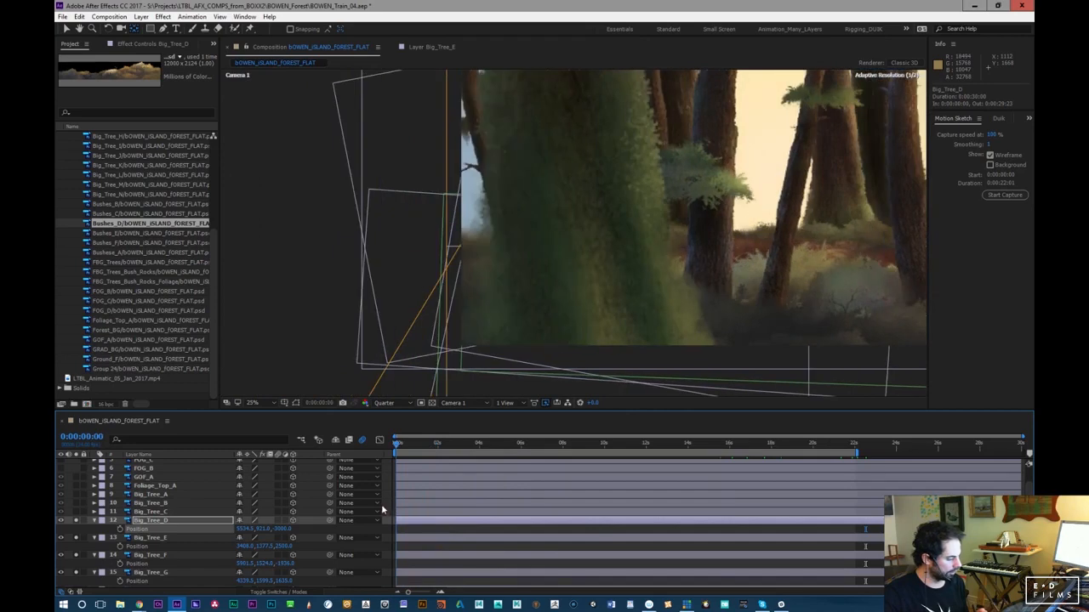
key(space)
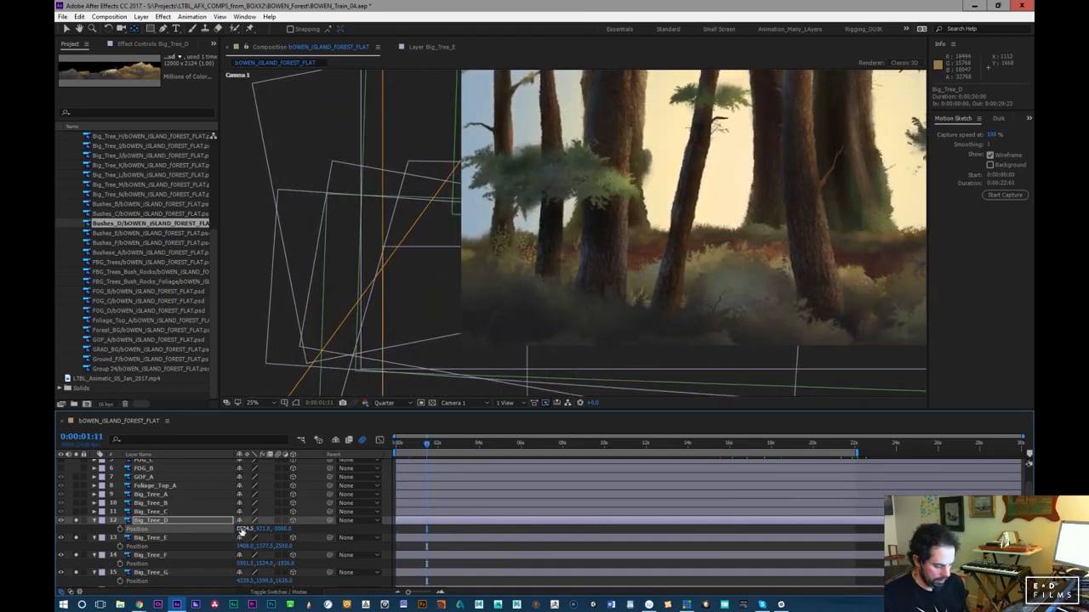
Move the Big_Tree_D layer into camera view at 0:00:01:11, to about -1628.2, 1358.4, -3000
drag(222, 537, 145, 550)
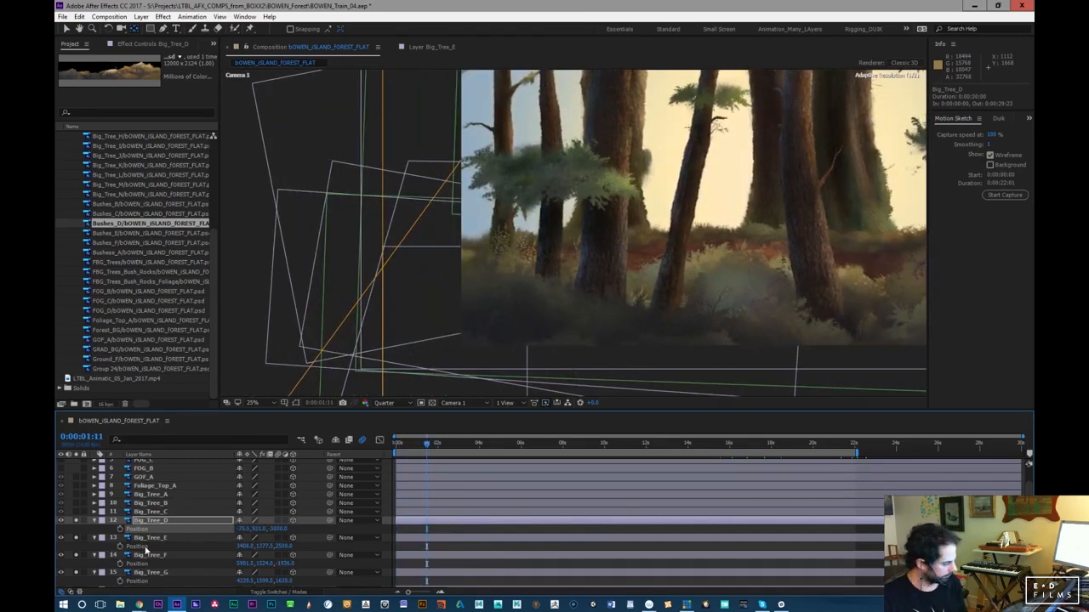
key(comma)
key(comma)
key(comma)
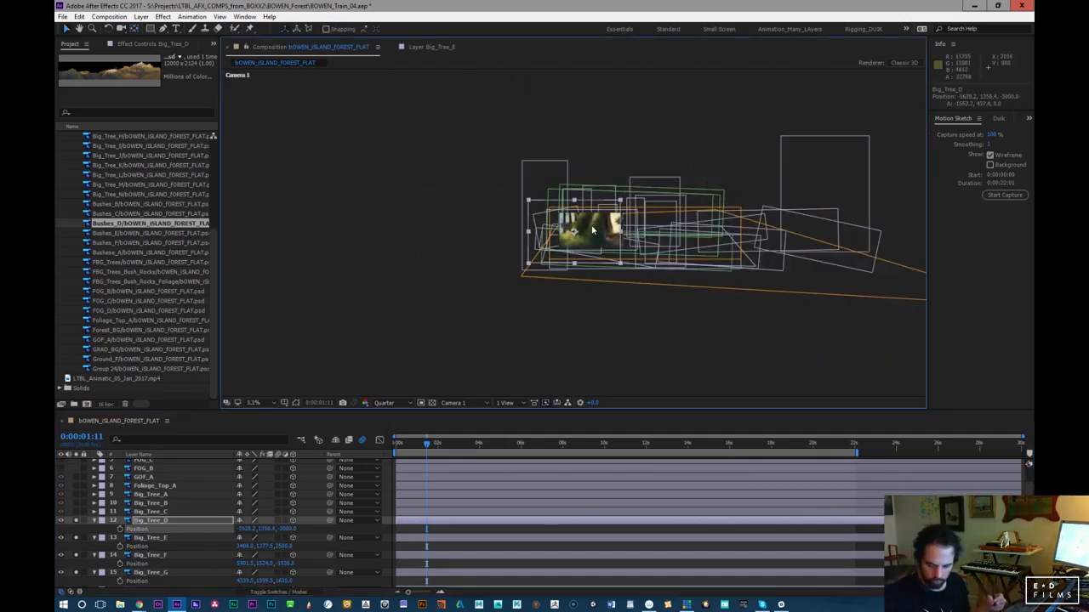
key(period)
key(period)
key(period)
key(comma)
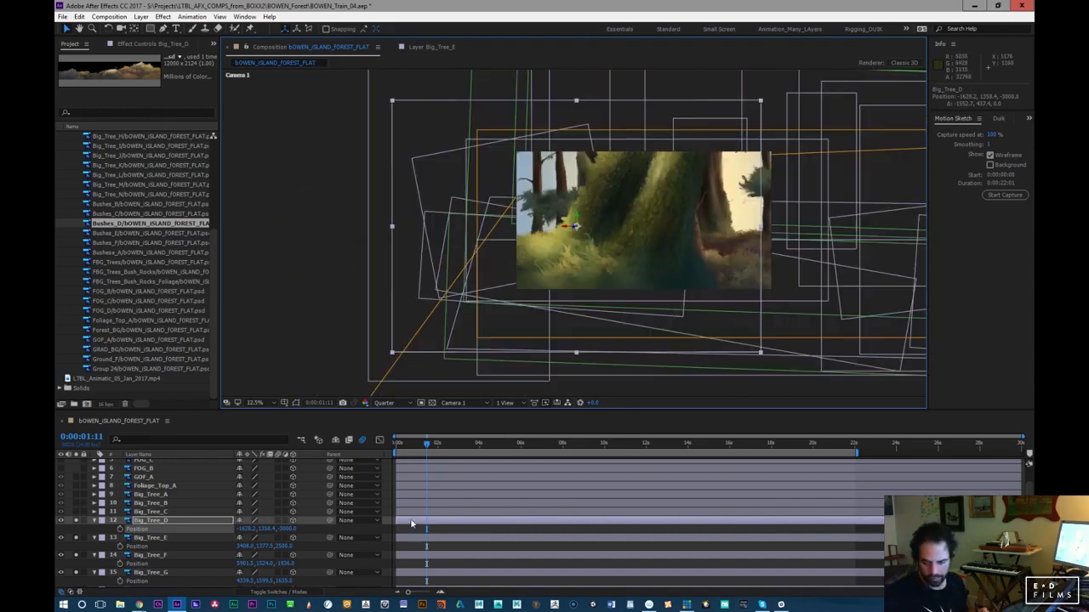
Reposition Big_Tree_D at 0:00:09:17 to about 928, 1692.4 and depth -1228, among the trees in the left part of the frame
drag(263, 529, 310, 527)
drag(439, 447, 585, 437)
drag(311, 517, 386, 494)
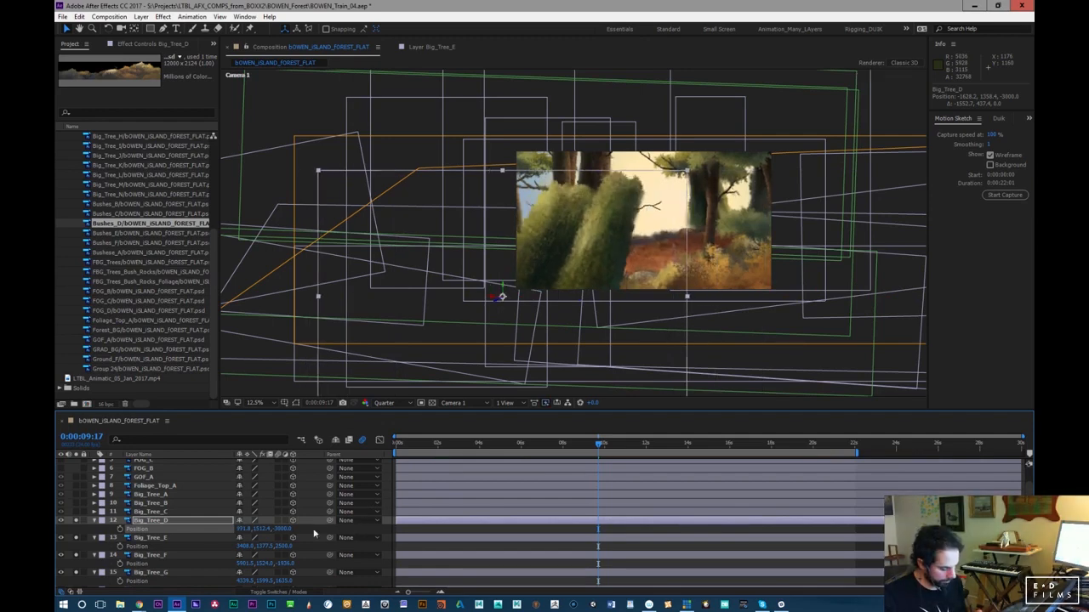
drag(283, 528, 362, 508)
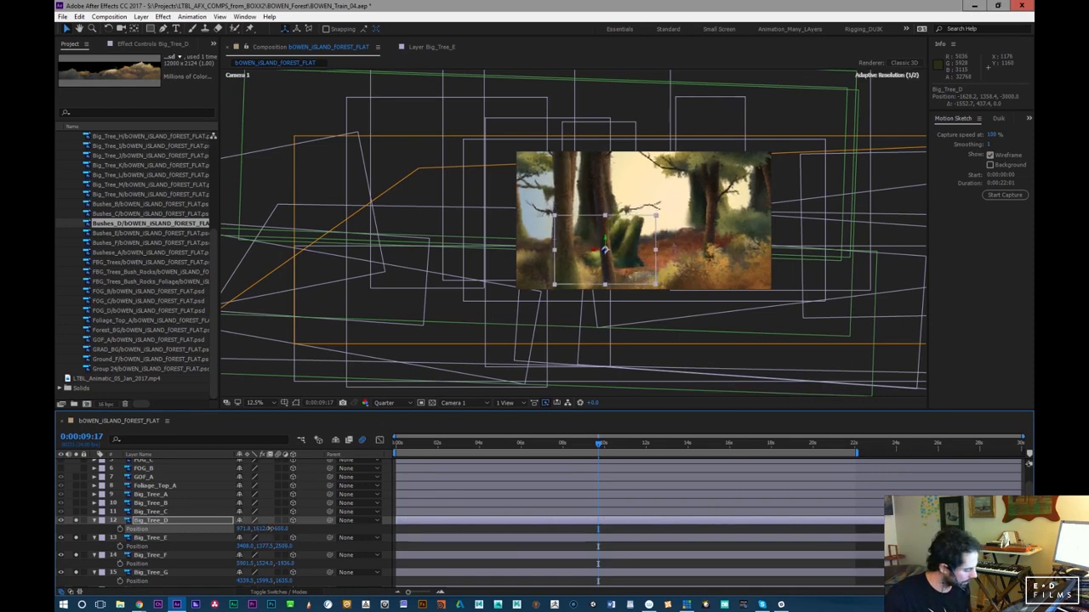
drag(267, 529, 263, 531)
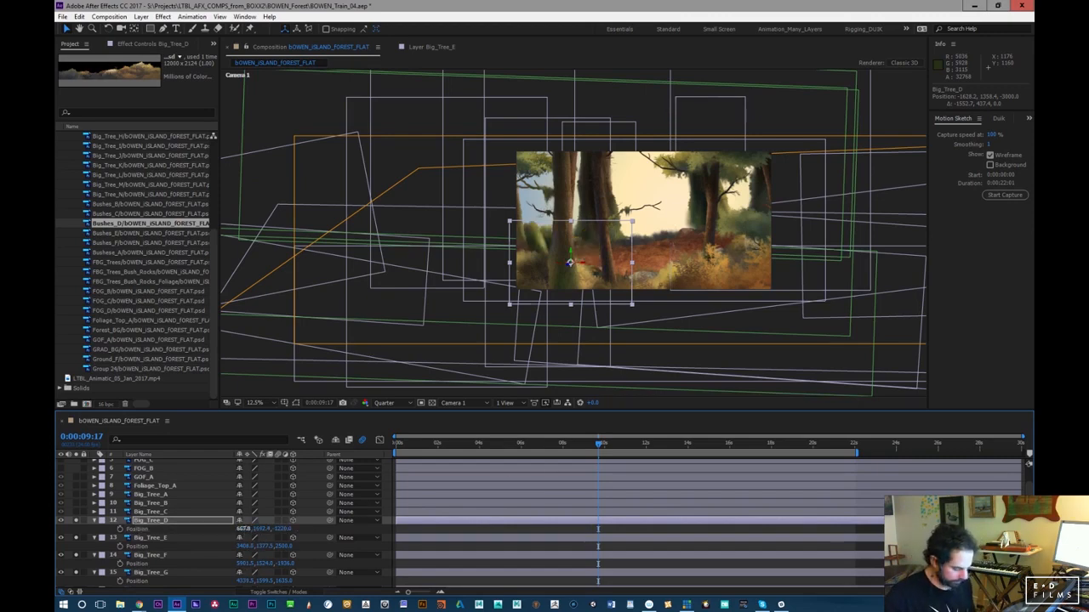
drag(244, 529, 257, 521)
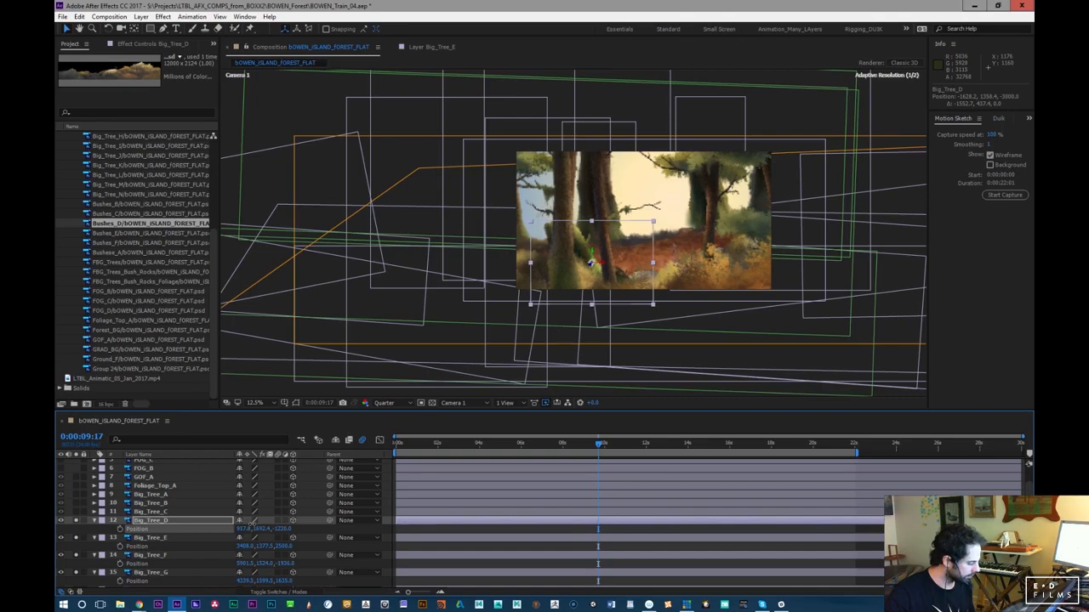
Go to 0:00:18:12 and shift Big_Tree_D into the lower left of the camera frame, in front of the two big trunks
drag(565, 441, 703, 457)
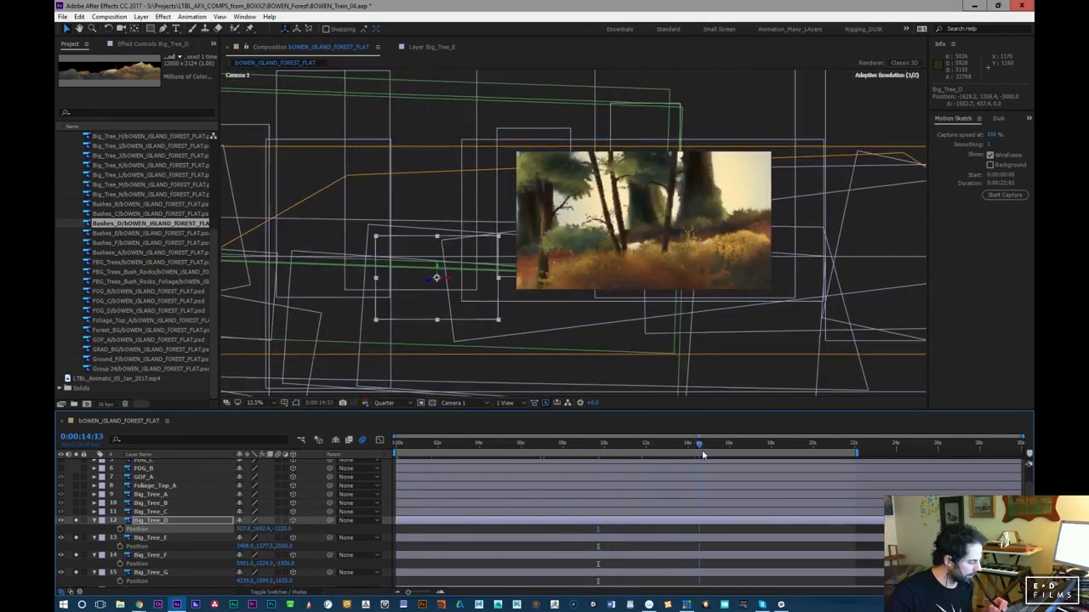
key(period)
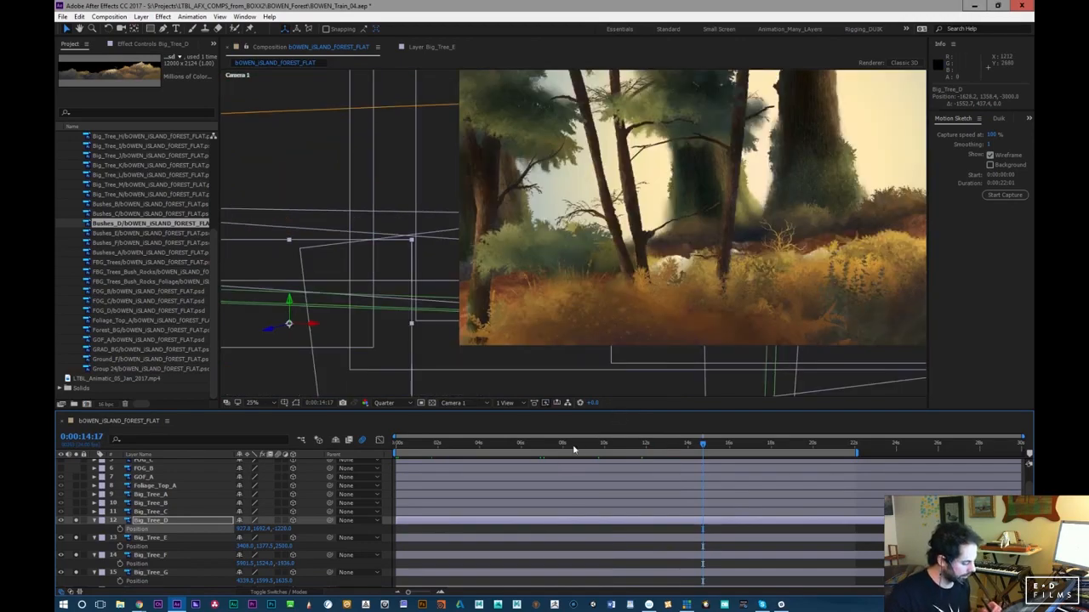
drag(747, 446, 781, 457)
mouse_move(245, 529)
mouse_down()
mouse_move(362, 511)
mouse_move(235, 538)
mouse_move(252, 530)
mouse_up()
Enlarge Big_Tree_D and fine-tune its position at 0:00:17:05 to about 3687, 1551.4, -1155
key(s)
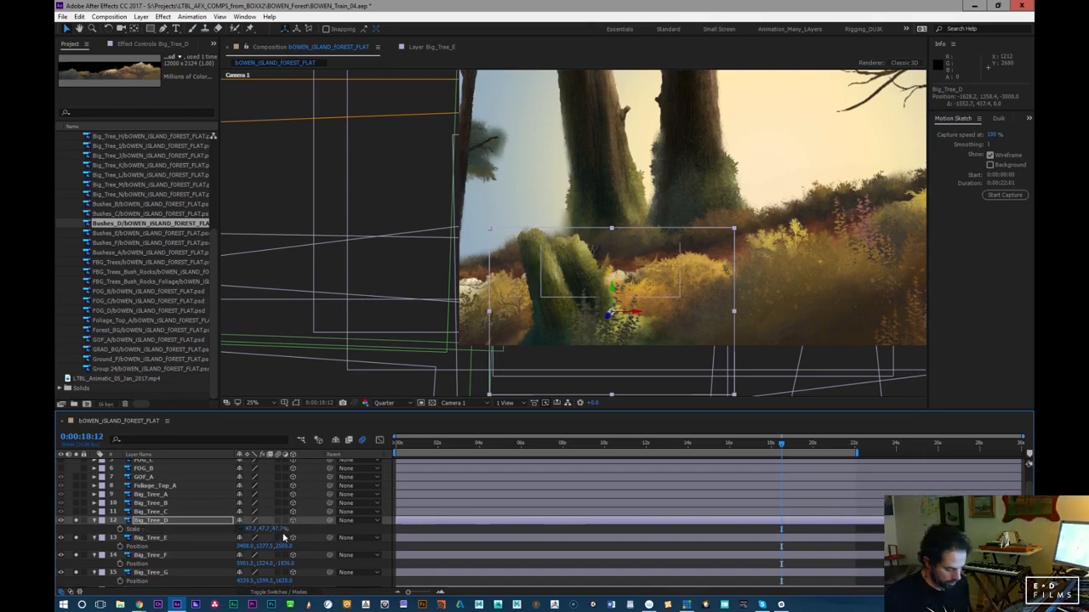
mouse_move(271, 529)
mouse_down()
mouse_move(291, 528)
mouse_move(267, 523)
mouse_up()
key(p)
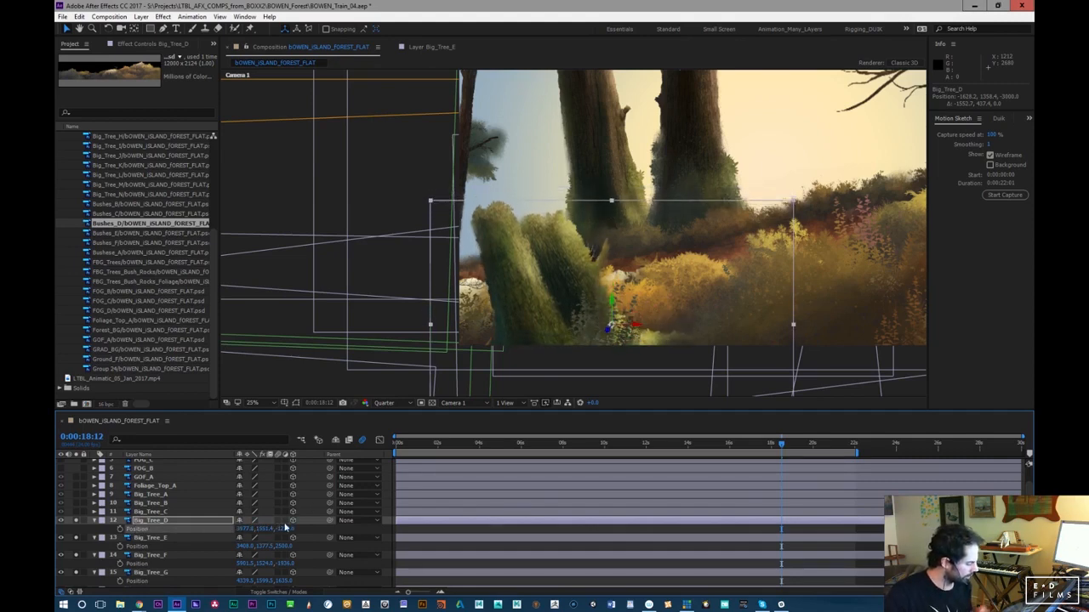
mouse_move(242, 528)
mouse_down()
mouse_move(228, 529)
mouse_move(242, 545)
mouse_up()
drag(780, 444, 755, 435)
drag(290, 529, 307, 532)
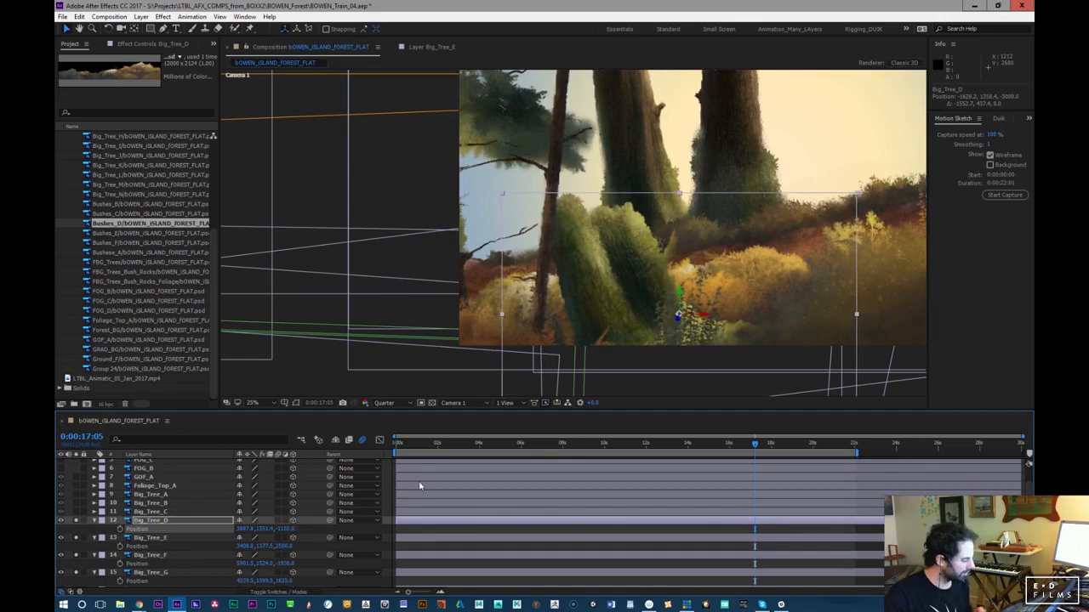
Check Big_Tree_D along the camera move, turn off its solo and review the shot without it
key(space)
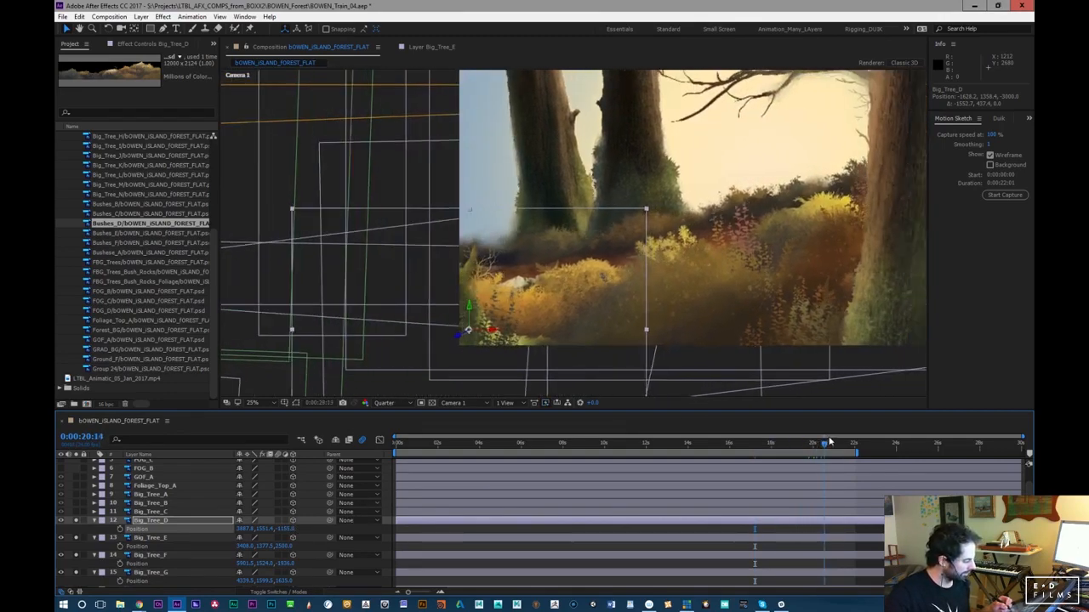
drag(798, 443, 736, 442)
click(77, 522)
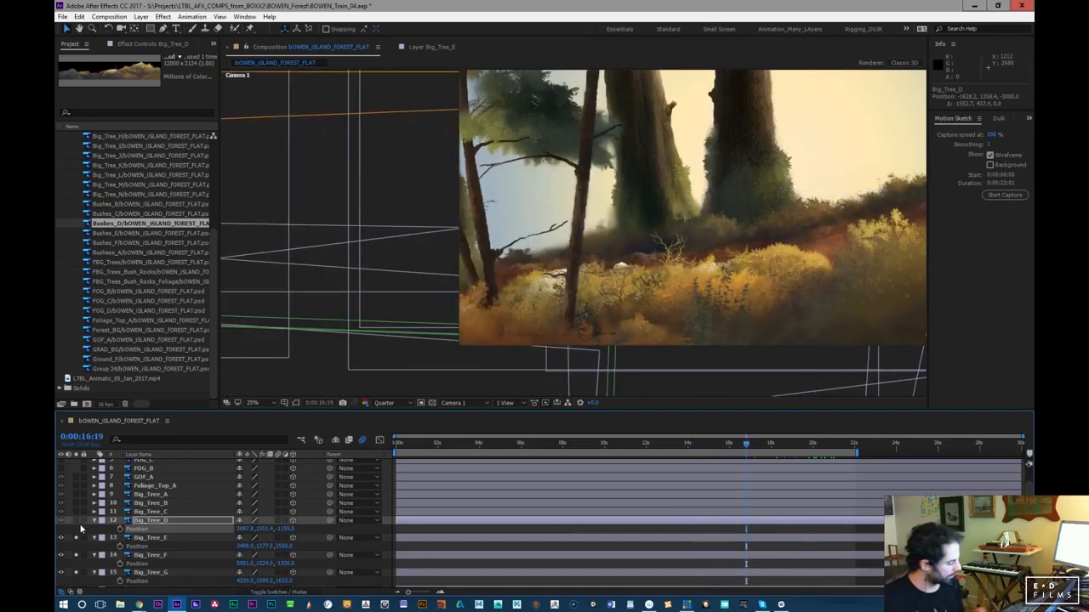
drag(763, 446, 824, 366)
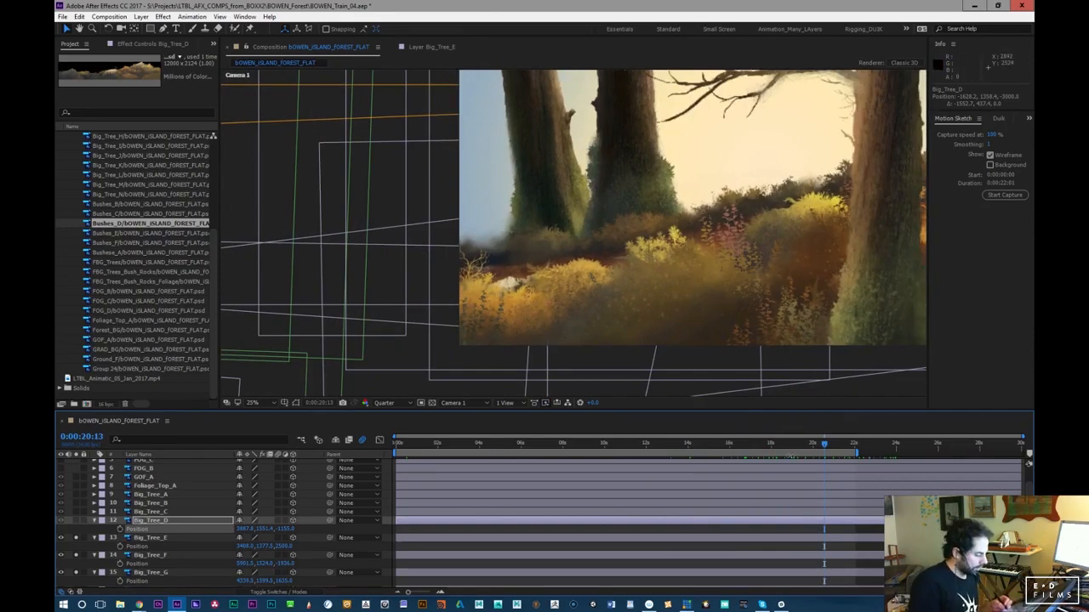
drag(823, 366, 392, 519)
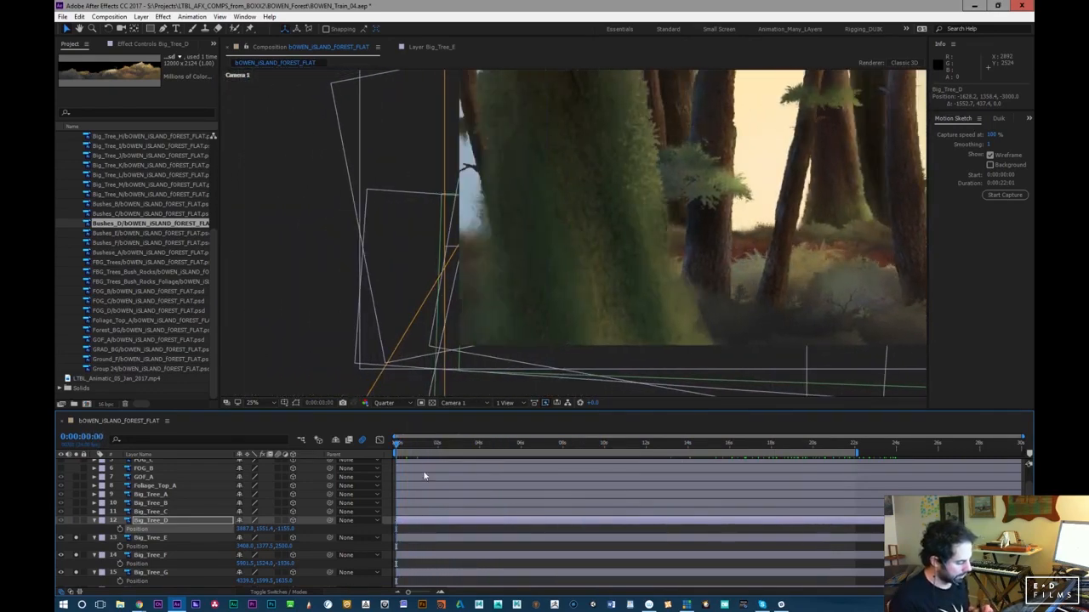
At 0:00:02:12, solo Big_Tree_C and shift its X position so the stump stands in the middle of the camera view
drag(407, 446, 448, 446)
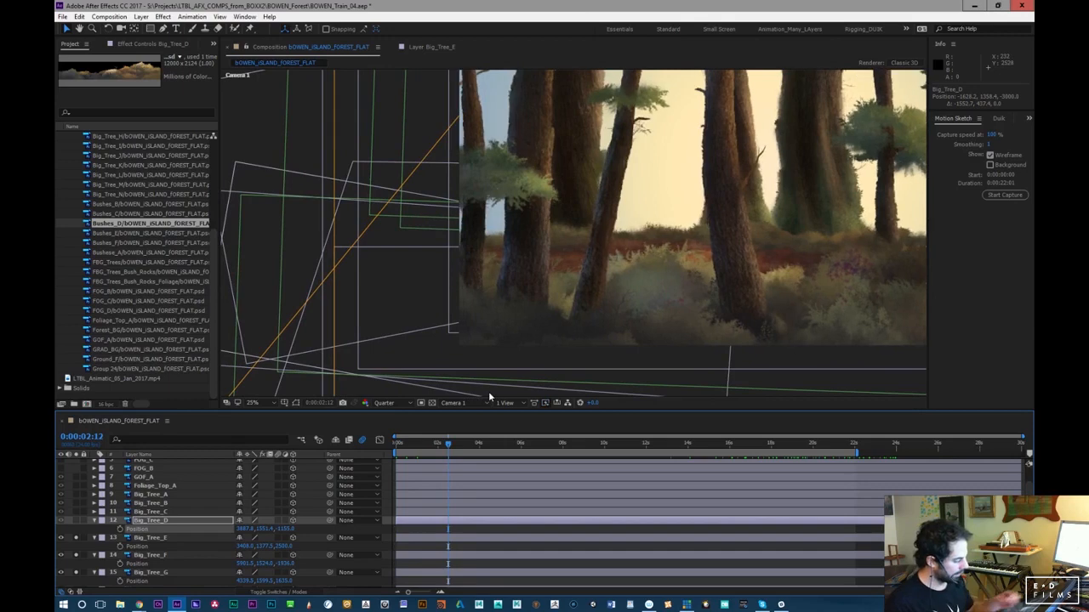
click(150, 512)
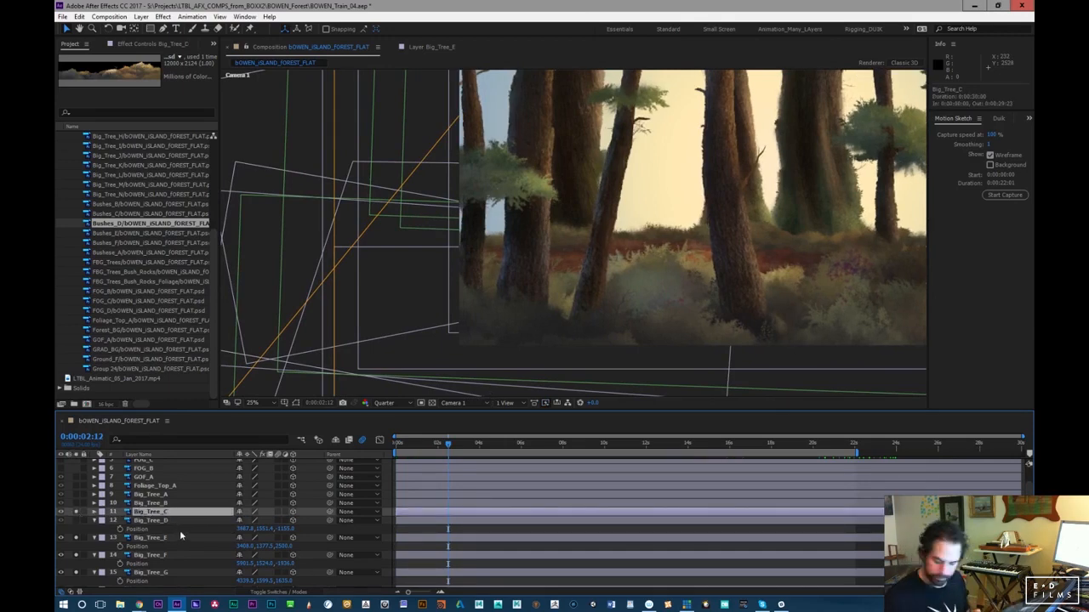
key(p)
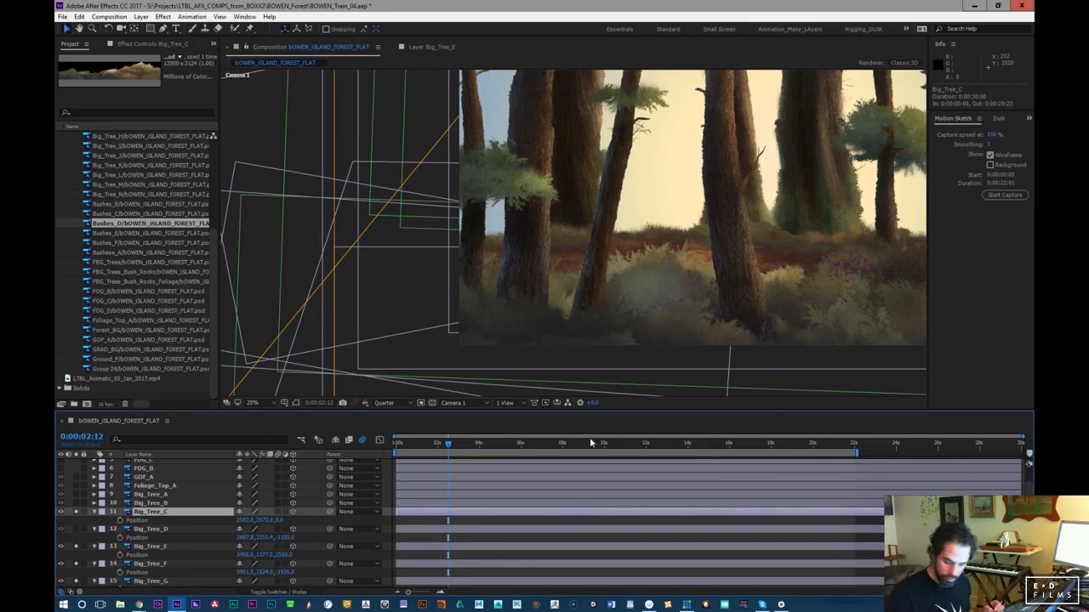
key(comma)
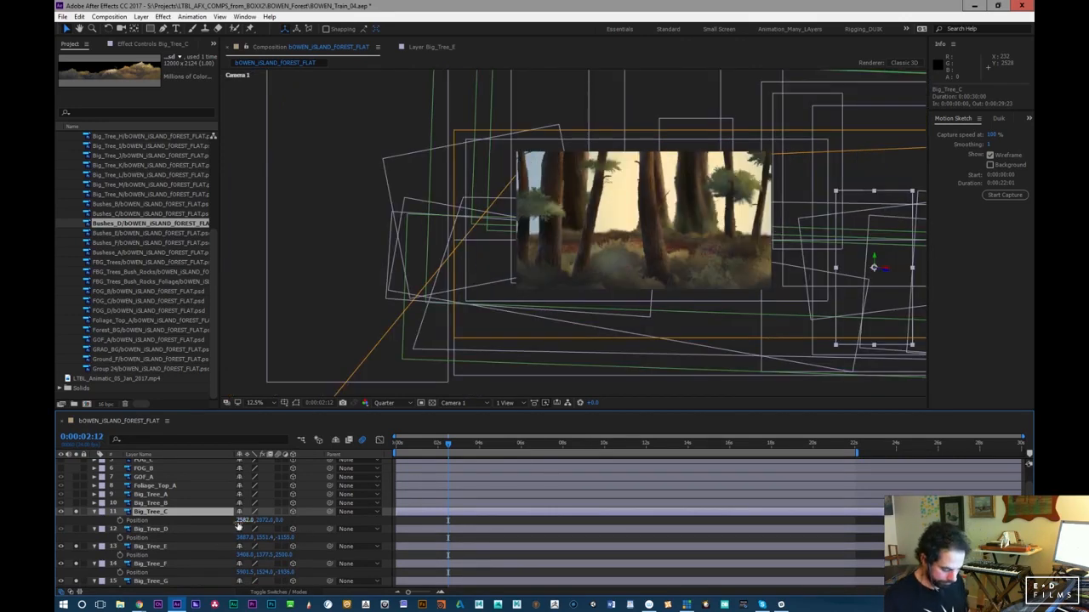
drag(247, 520, 101, 538)
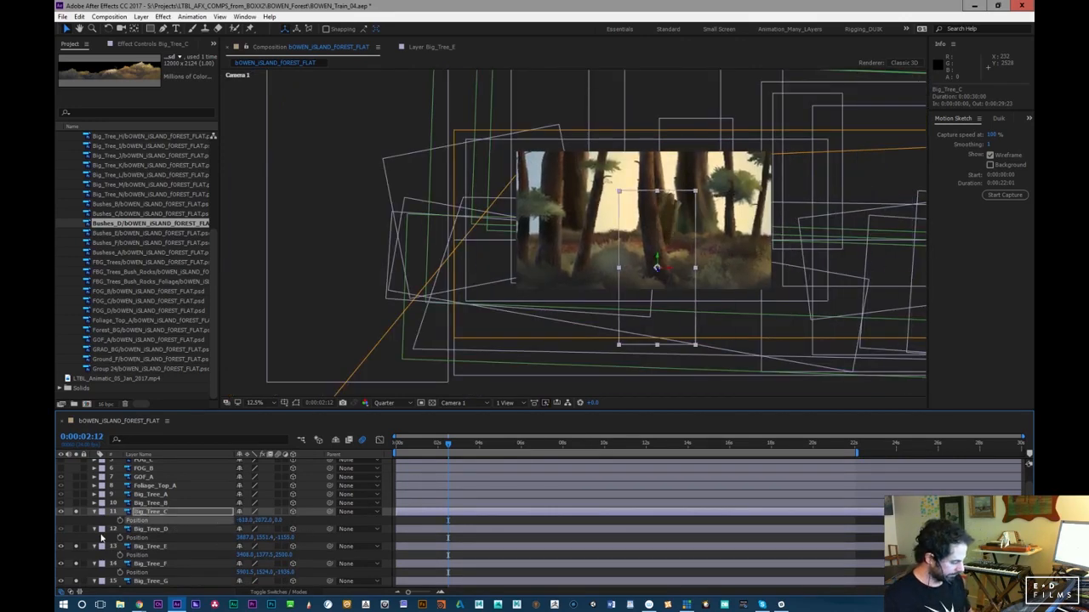
drag(241, 520, 202, 529)
key(period)
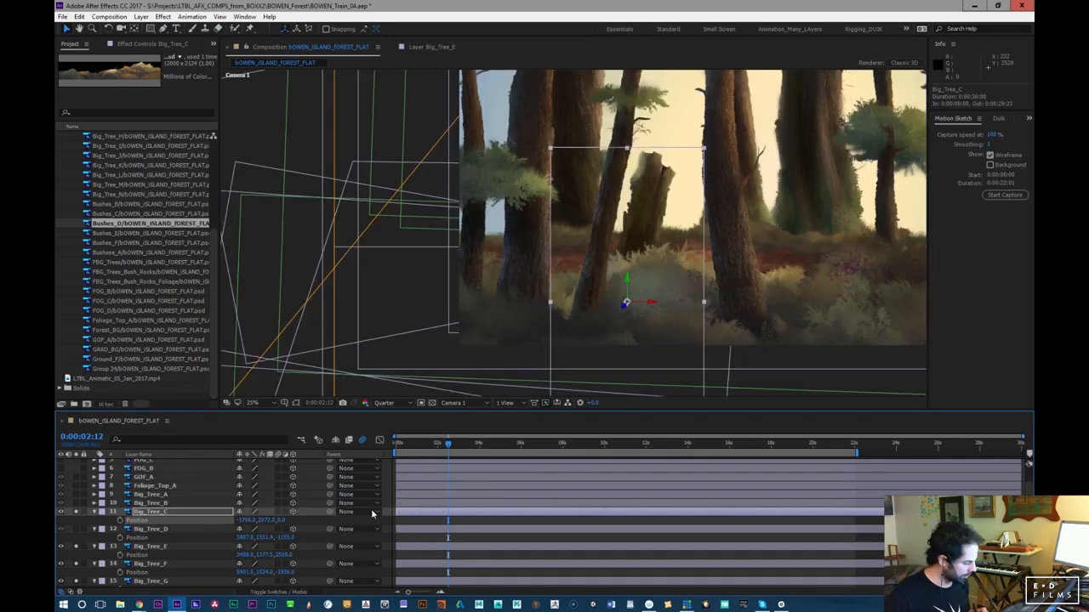
Raise Big_Tree_C to Y 1732 and push it back in depth among the background trees, adjusting it at 0:00:03:12
mouse_move(252, 522)
mouse_down()
mouse_move(205, 532)
mouse_move(274, 522)
mouse_move(301, 503)
mouse_move(302, 528)
mouse_move(292, 524)
mouse_move(323, 525)
mouse_move(245, 524)
mouse_up()
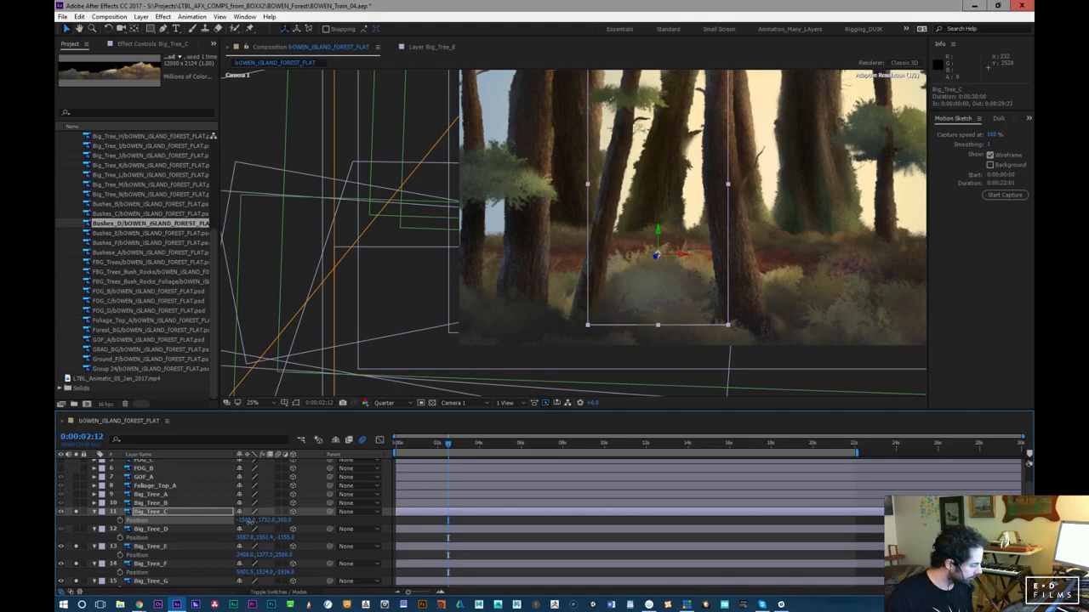
drag(425, 449, 469, 444)
drag(286, 520, 383, 504)
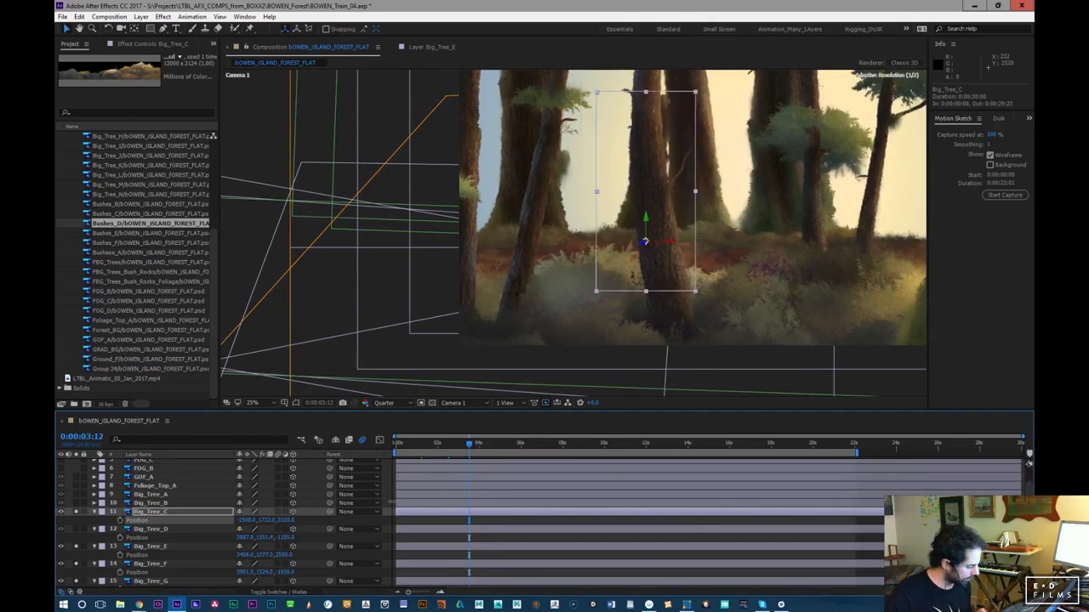
Scale Big_Tree_C to about 175% and move it to X about -4358 and depth 3535, behind the left-hand trees
drag(460, 445, 404, 452)
drag(286, 520, 319, 520)
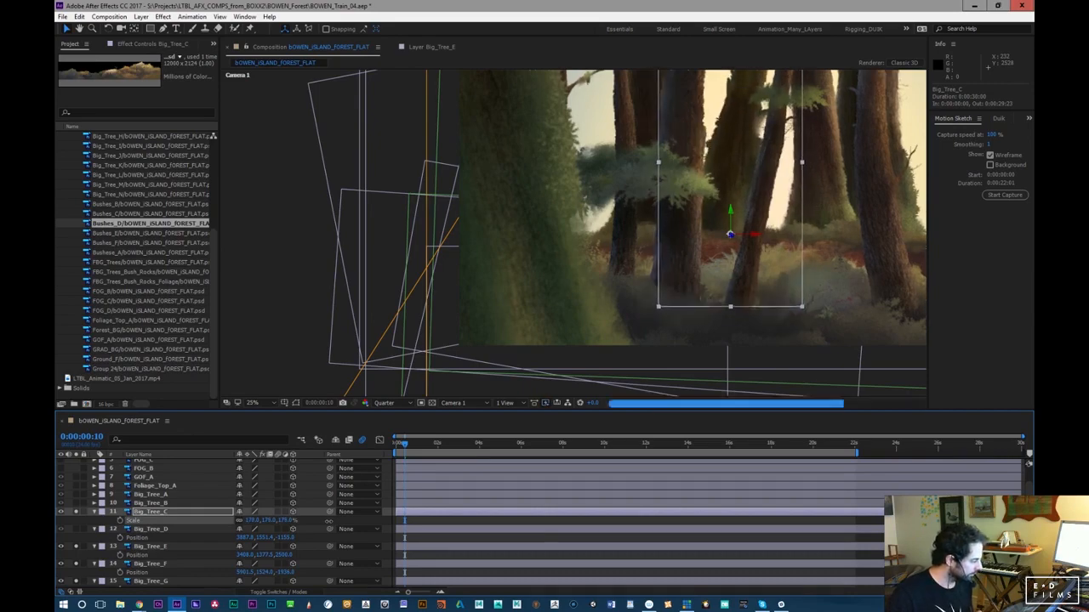
drag(405, 453, 430, 459)
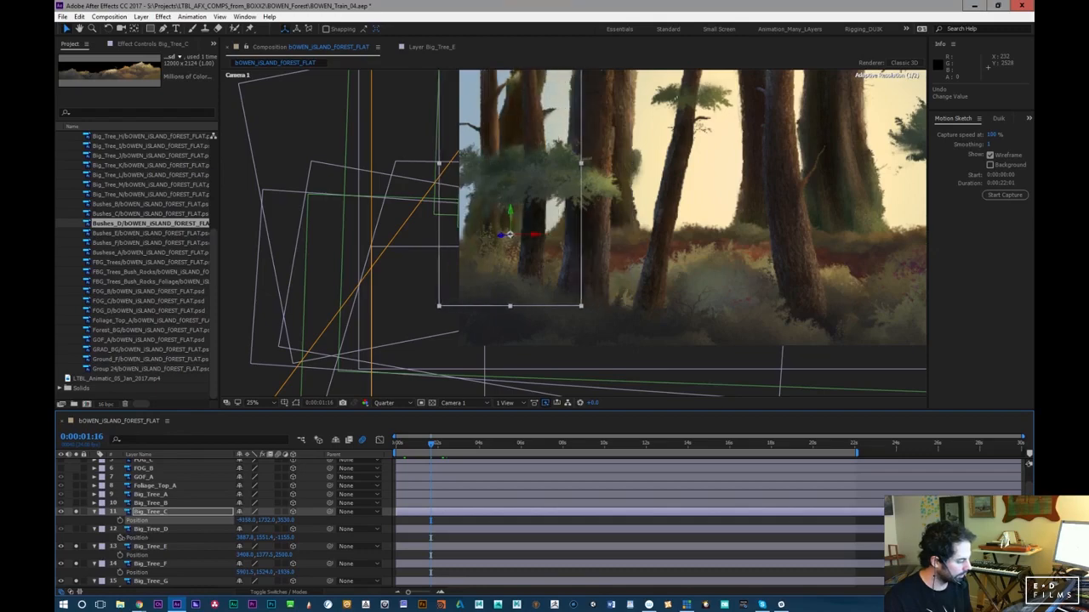
mouse_move(432, 444)
mouse_down()
mouse_move(652, 443)
mouse_move(729, 419)
mouse_move(806, 417)
mouse_move(834, 430)
mouse_move(704, 416)
mouse_move(598, 439)
mouse_move(401, 447)
mouse_move(384, 467)
mouse_move(418, 444)
mouse_move(440, 446)
mouse_up()
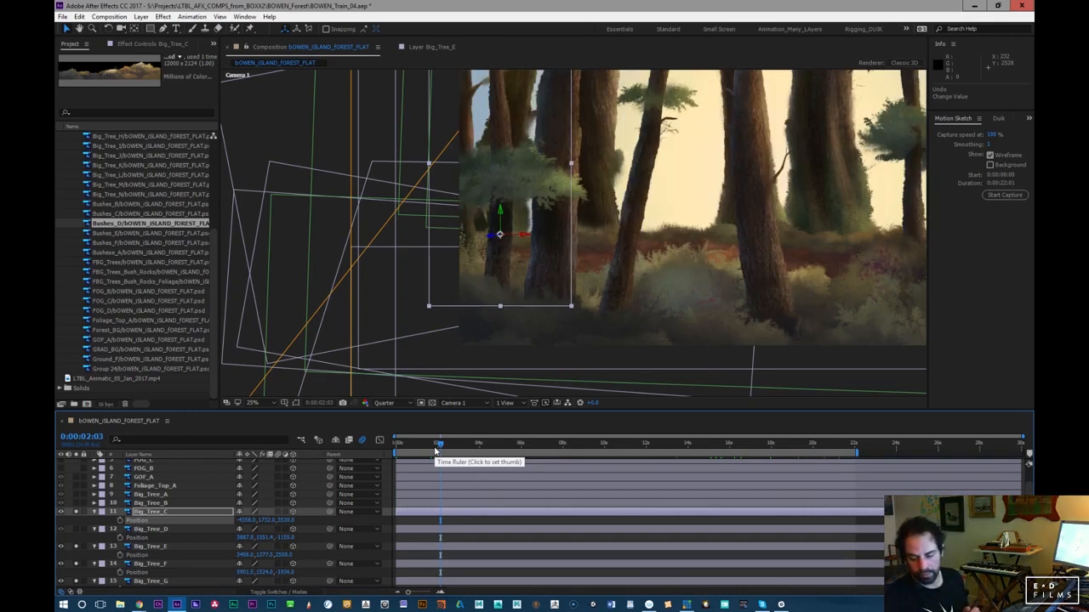
Tilt Big_Tree_C counterclockwise to a rotation of -9°, comparing it with the neighbouring trees around 0:00:01:15
key(KP_Subtract)
key(KP_Subtract)
key(KP_Subtract)
key(KP_Subtract)
key(KP_Subtract)
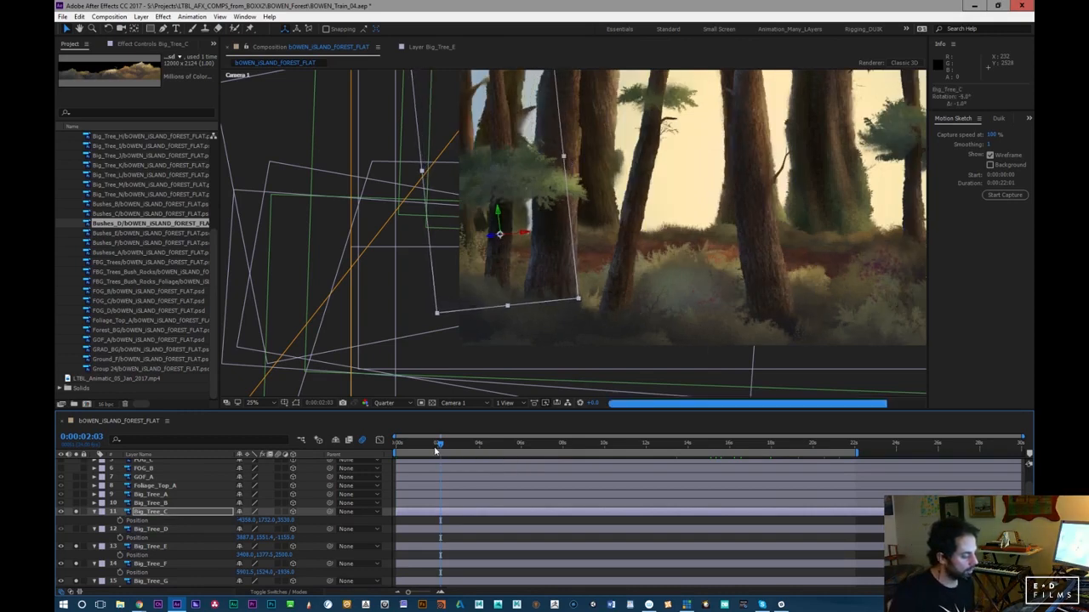
mouse_move(423, 449)
mouse_down()
mouse_move(405, 448)
mouse_move(429, 448)
mouse_up()
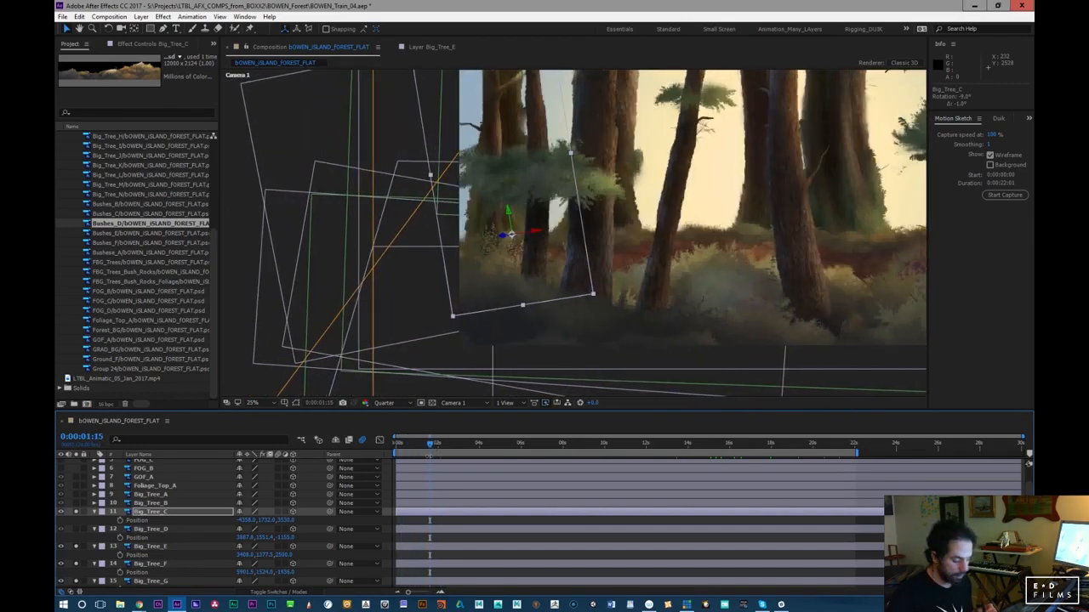
Try shifting Big_Tree_C along X to the leaning trees in mid-frame and tilting it to -11°
key(p)
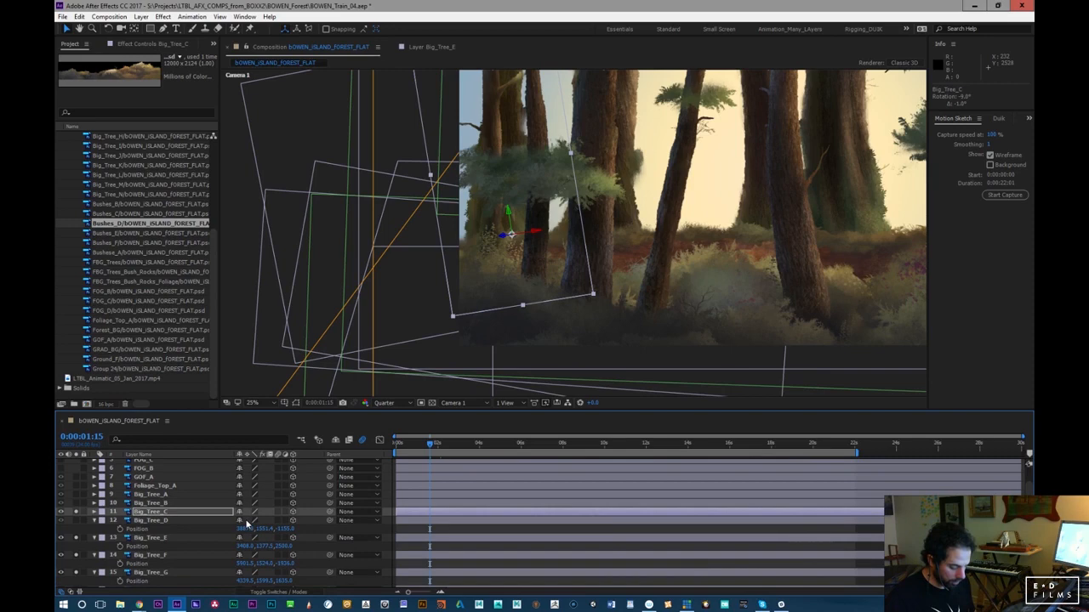
key(p)
drag(243, 522, 268, 567)
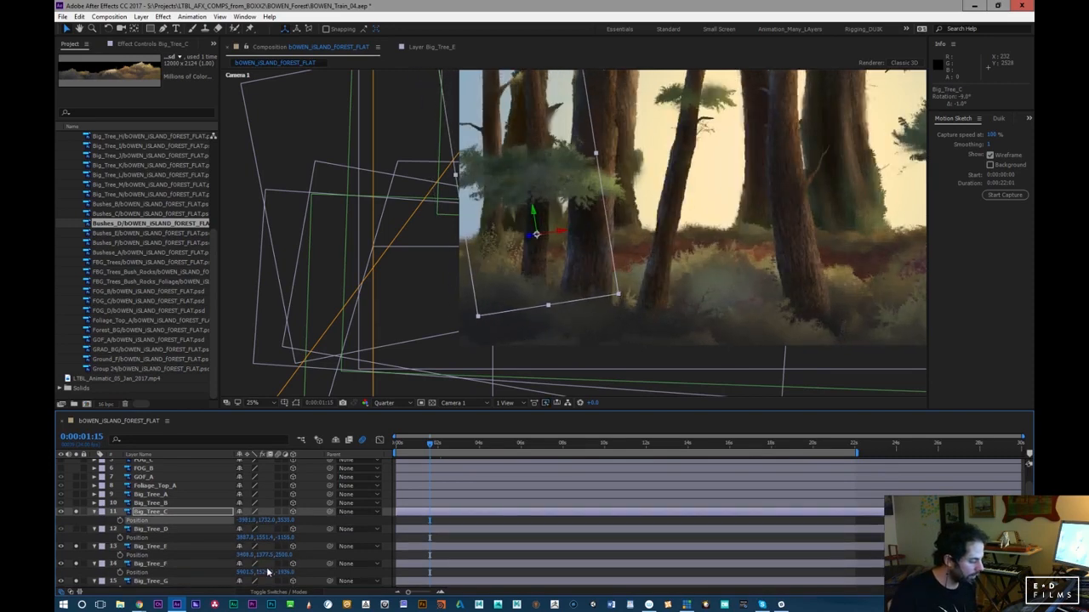
drag(252, 520, 355, 504)
drag(366, 503, 367, 508)
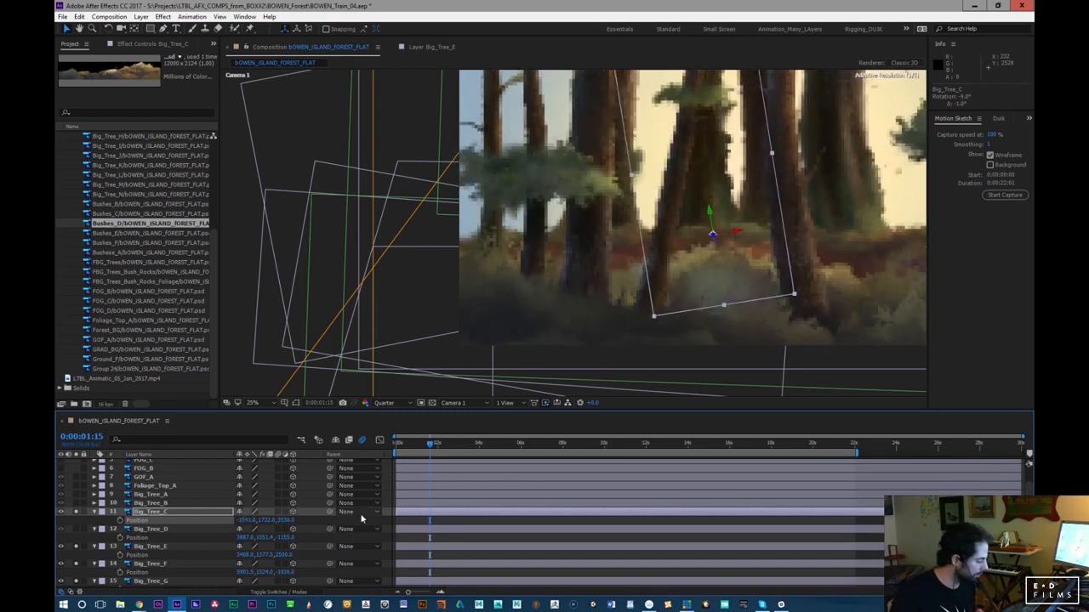
key(KP_Subtract)
key(KP_Subtract)
key(KP_Subtract)
key(KP_Subtract)
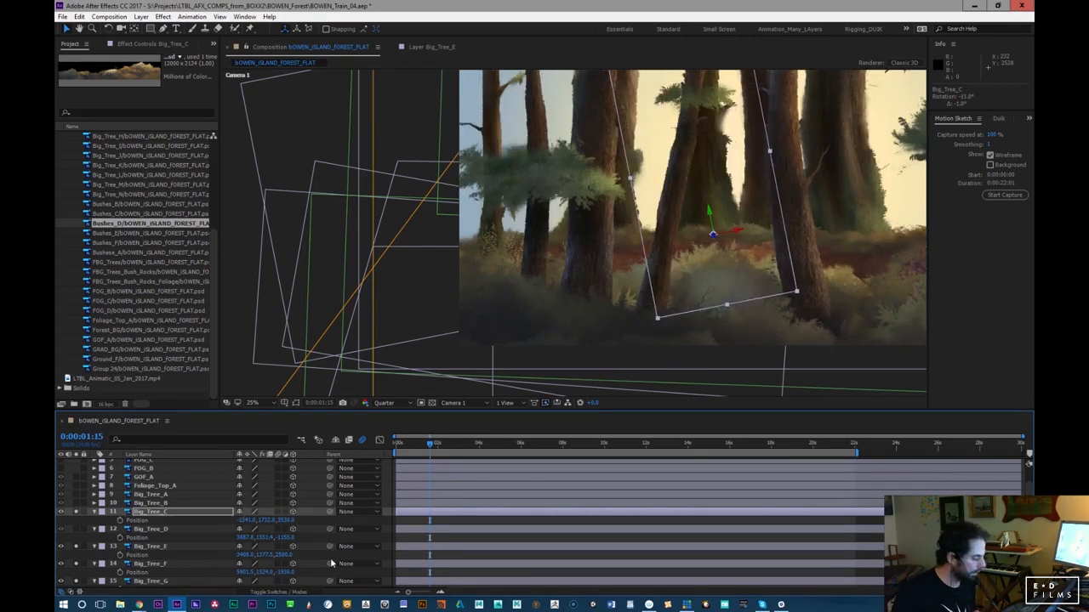
Undo the latest rotation and position changes of Big_Tree_C
key(ctrl+z)
key(ctrl+z)
key(ctrl+z)
key(ctrl+z)
key(ctrl+z)
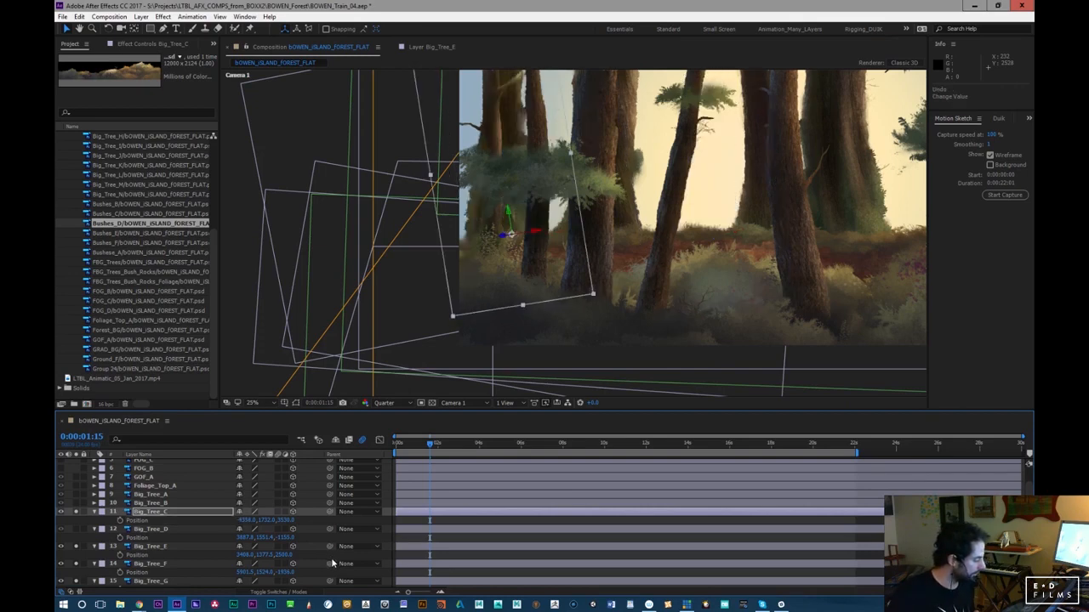
Move Big_Tree_C along X to about -2408, behind the thick trunk, and check its placement along the camera move
click(441, 443)
drag(242, 522, 435, 498)
drag(361, 524, 311, 524)
drag(431, 449, 509, 446)
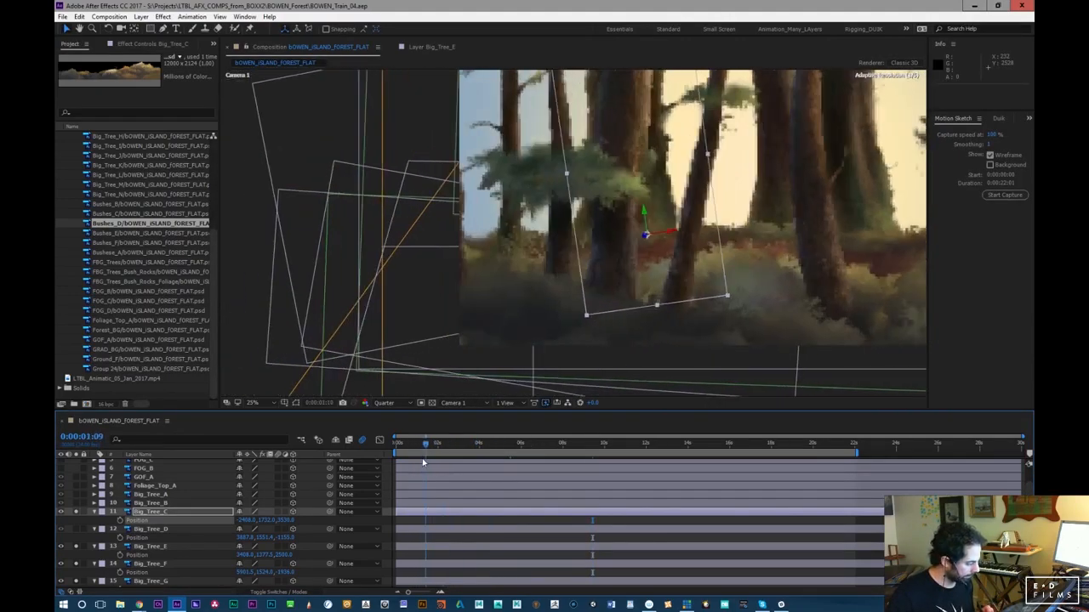
Reposition Big_Tree_C along X to about -2858, comparing its placement at several moments of the camera move
drag(425, 461, 586, 453)
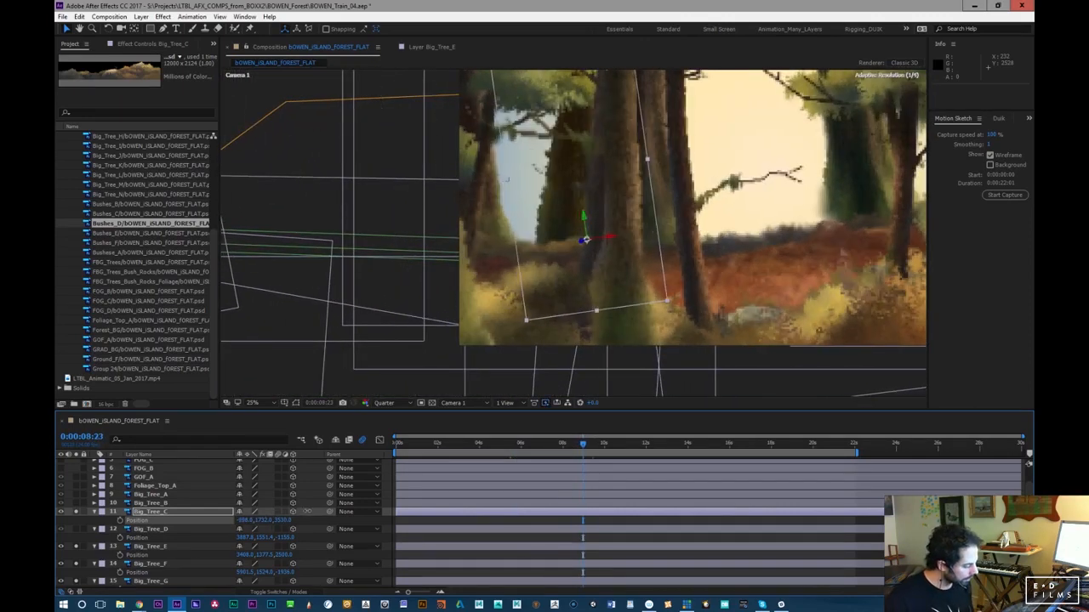
drag(583, 449, 519, 457)
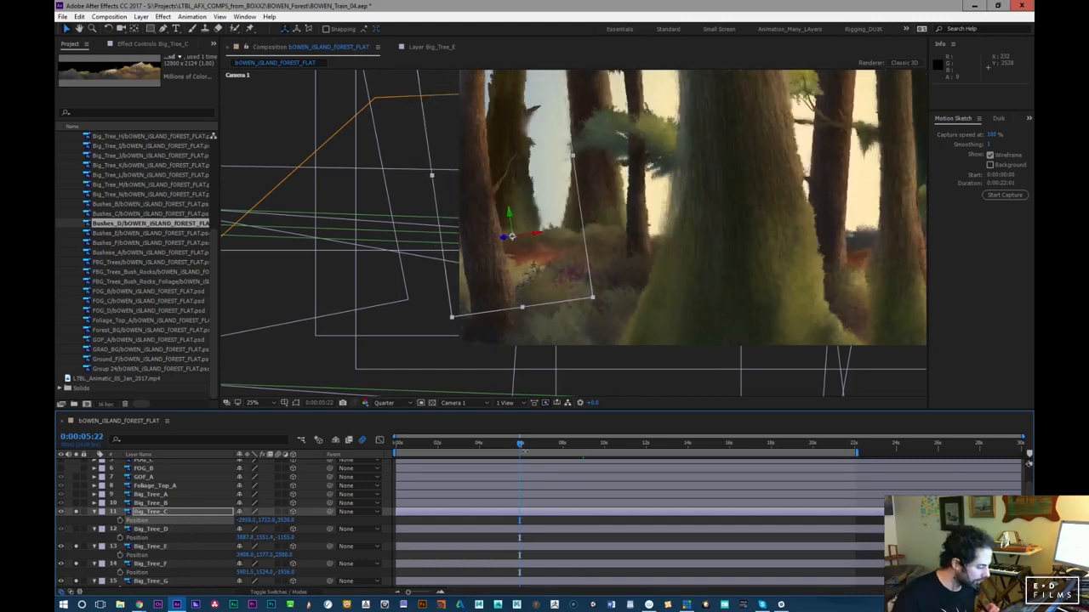
drag(523, 446, 574, 444)
Solo Big_Tree_B and move its anchor point down to the base of the trunk
key(ctrl+Up)
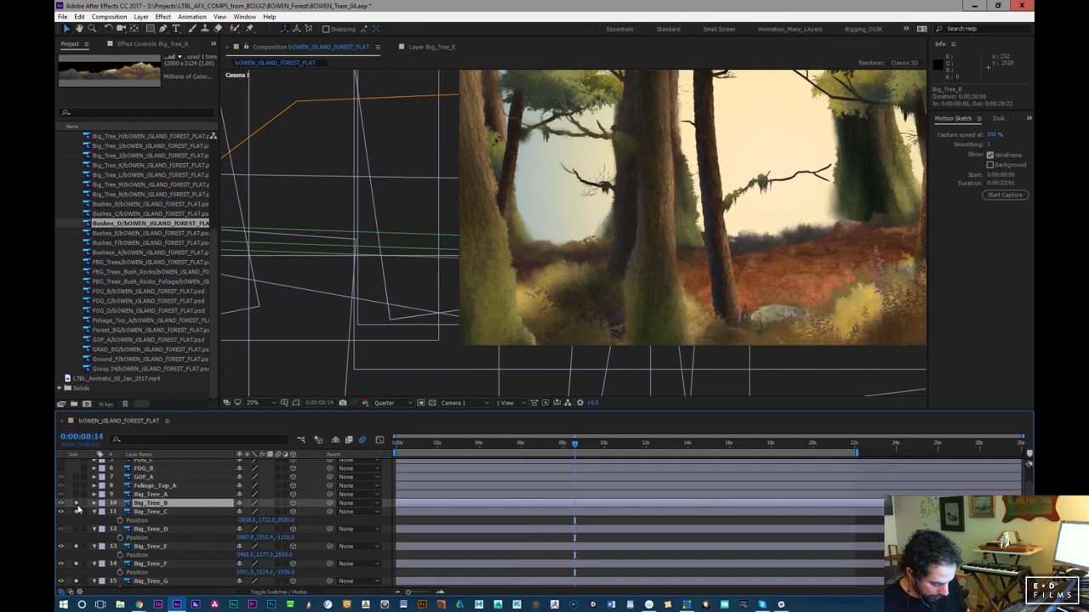
key(p)
drag(243, 512, 296, 506)
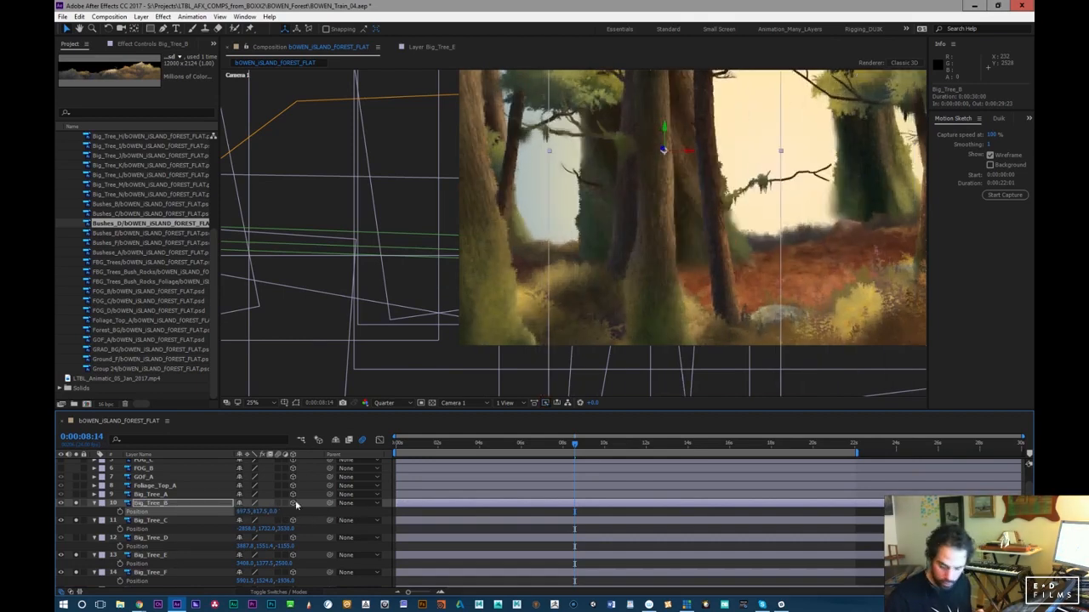
double_click(189, 505)
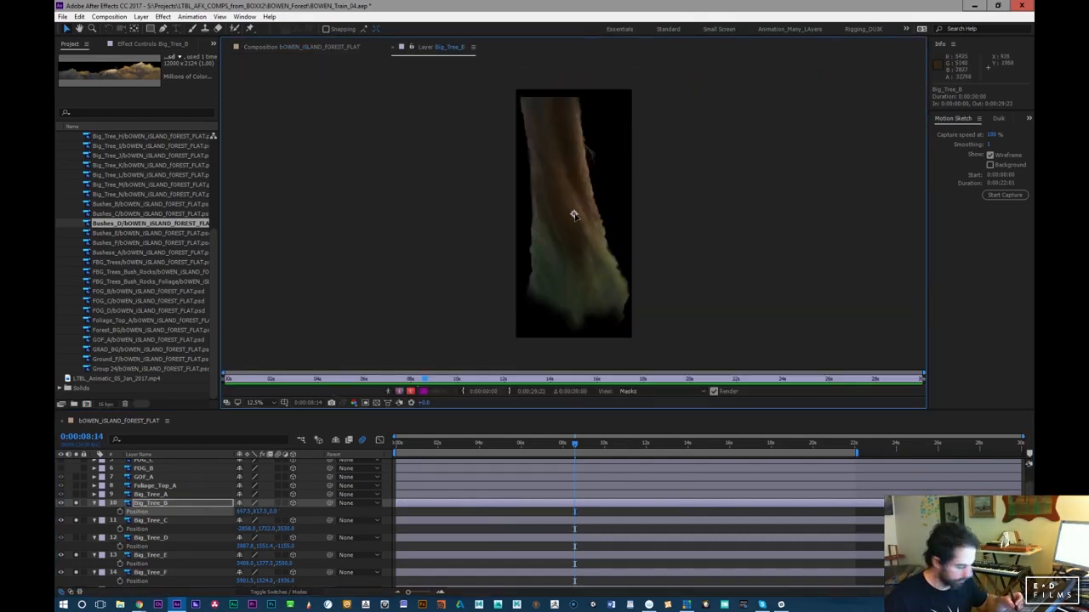
key(y)
drag(574, 214, 580, 294)
click(317, 49)
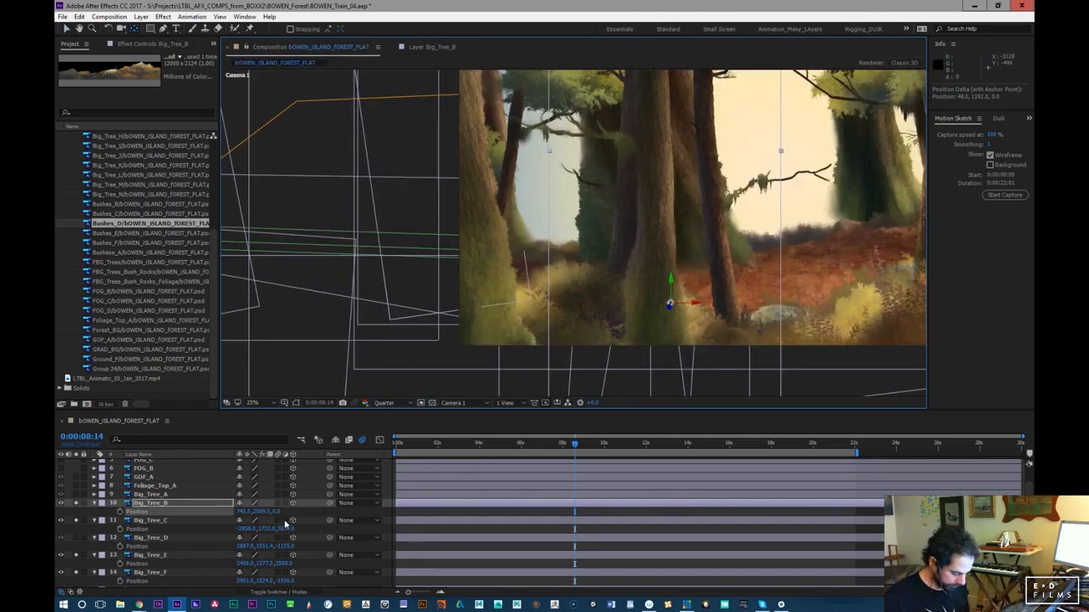
Place Big_Tree_B deeper in the forest near the tree cluster at the start of the camera move and scale it to about 78%
drag(278, 514, 174, 517)
drag(483, 448, 415, 452)
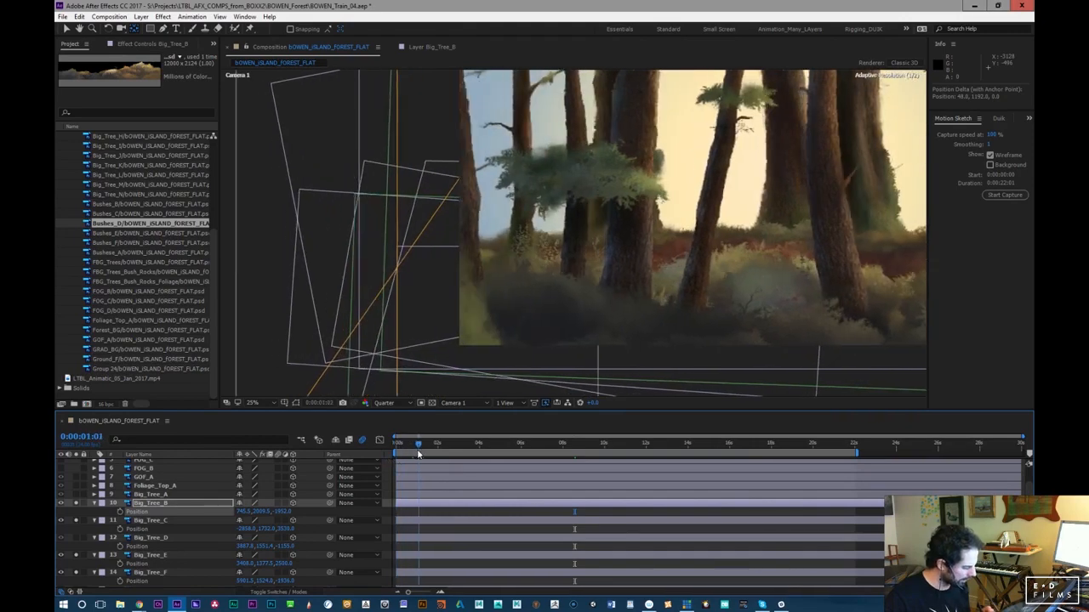
drag(285, 514, 103, 552)
key(s)
drag(259, 511, 202, 520)
drag(286, 511, 286, 534)
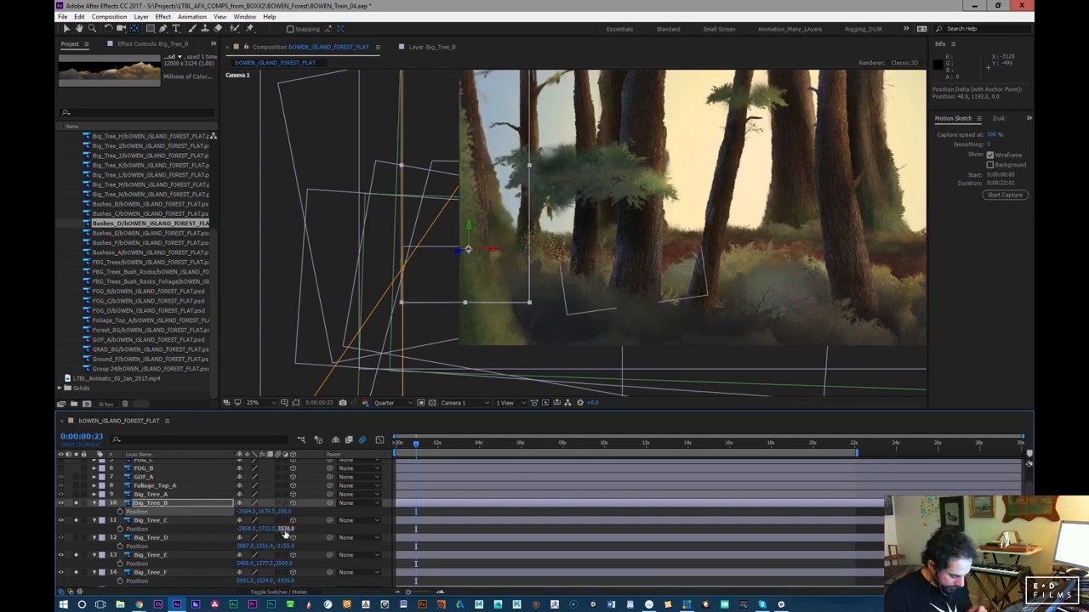
key(Return)
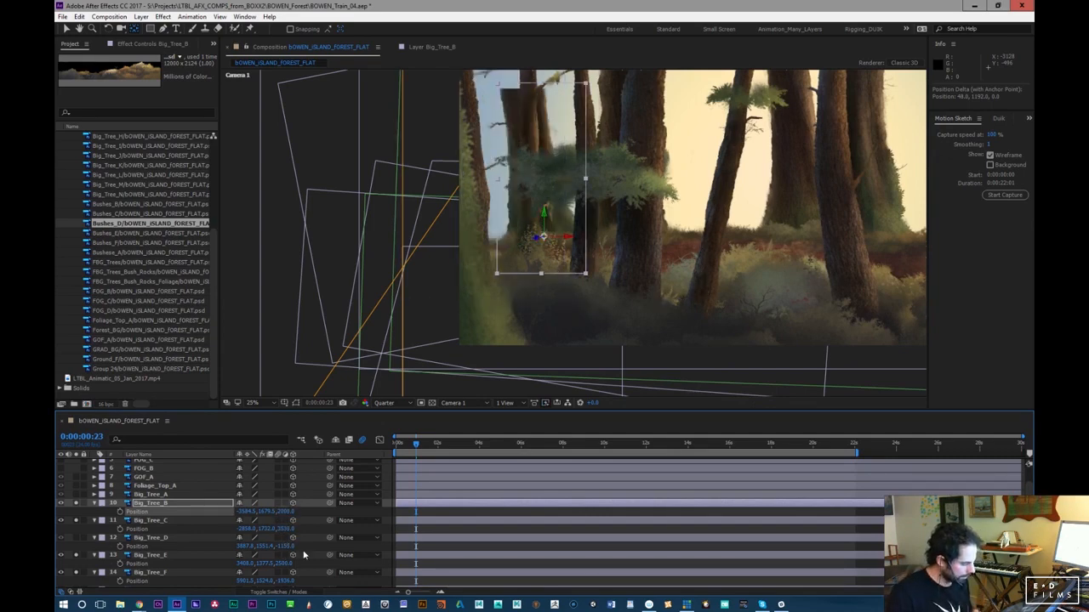
mouse_move(283, 516)
mouse_down()
mouse_move(303, 509)
mouse_move(289, 505)
mouse_up()
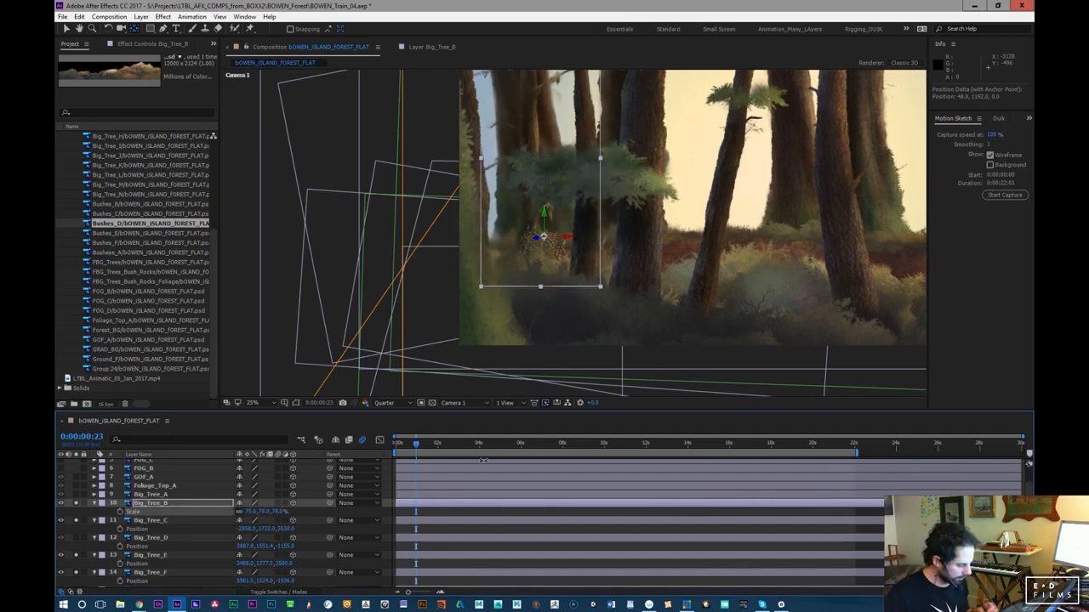
Shift Big_Tree_B along X to about -1517, between the leaning trees, checking it up to about four seconds
drag(412, 445, 435, 466)
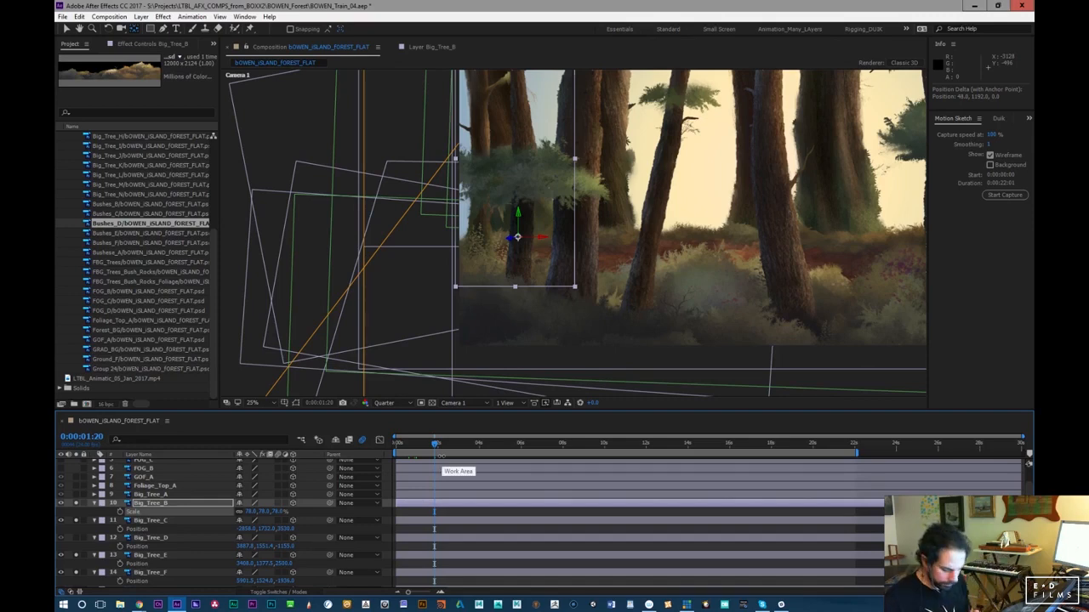
key(p)
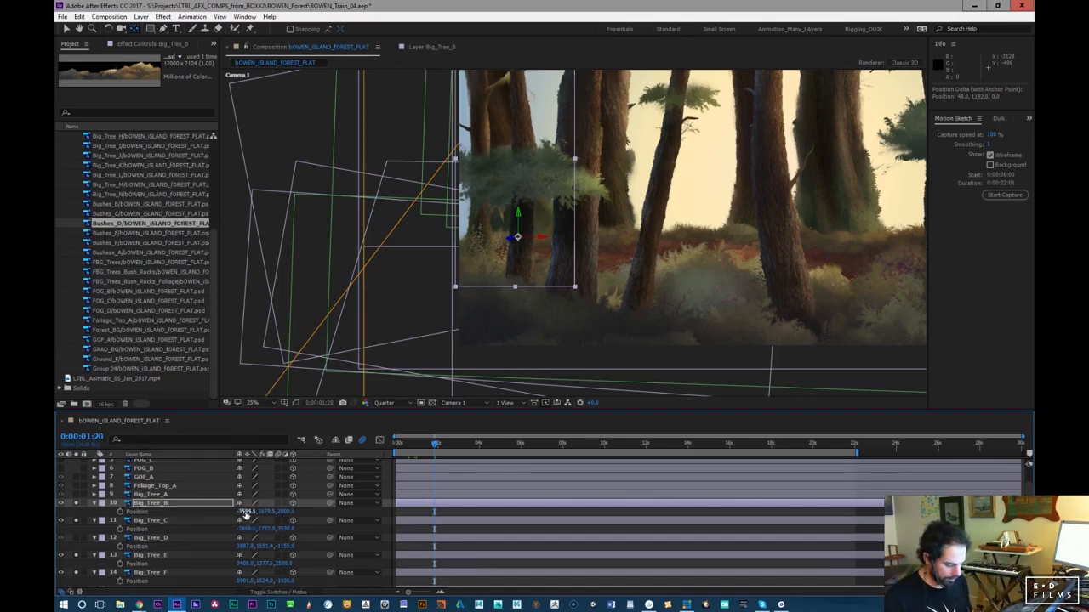
drag(244, 513, 293, 513)
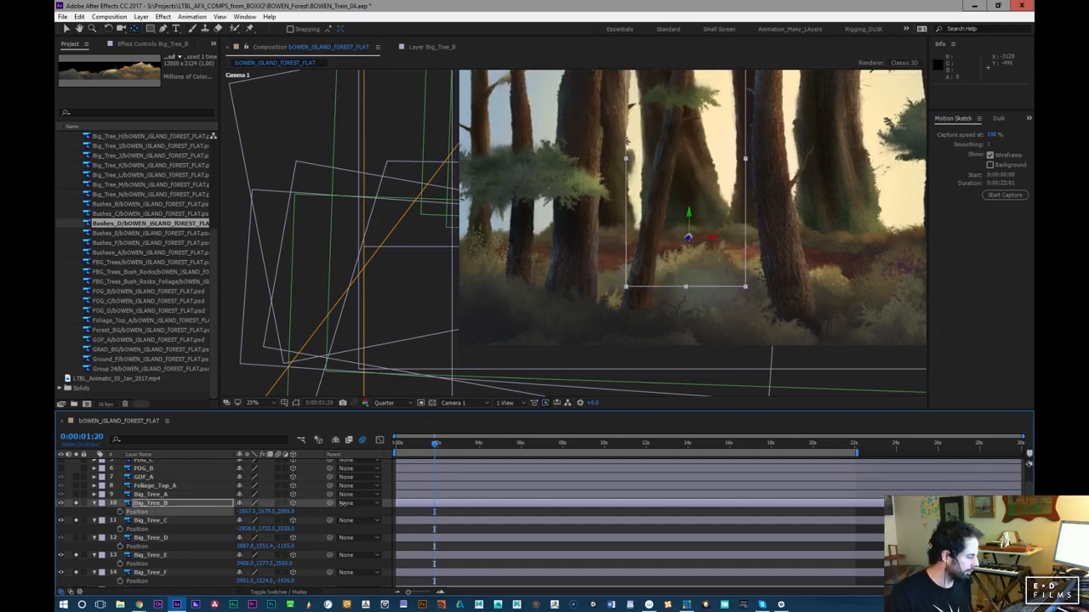
click(439, 444)
drag(449, 449, 476, 447)
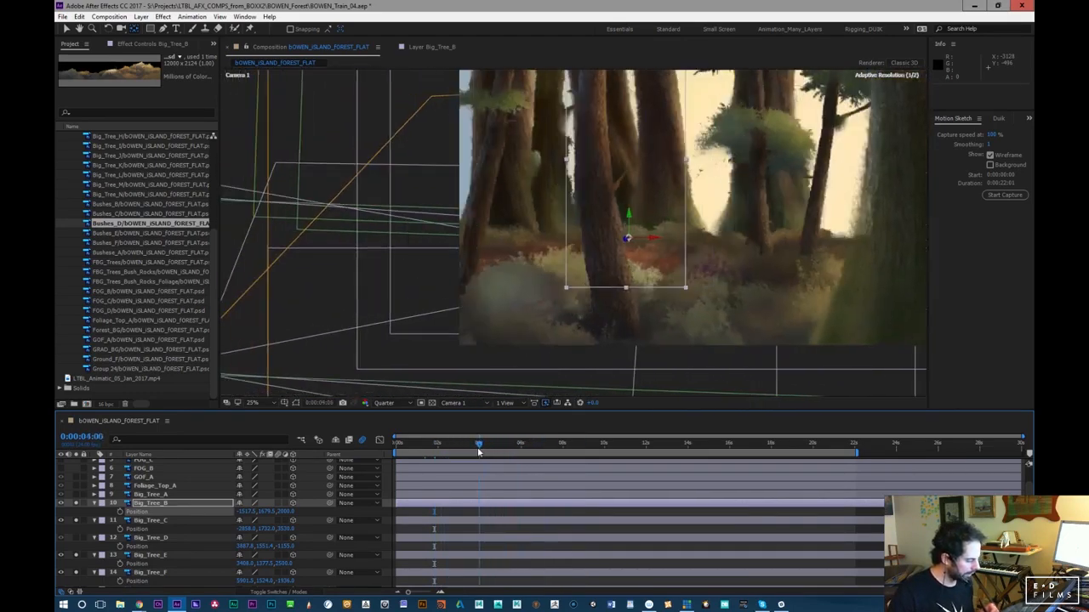
Push Big_Tree_B back to a Z position of 4000 and scale it up to 106%
drag(287, 513, 408, 493)
click(286, 511)
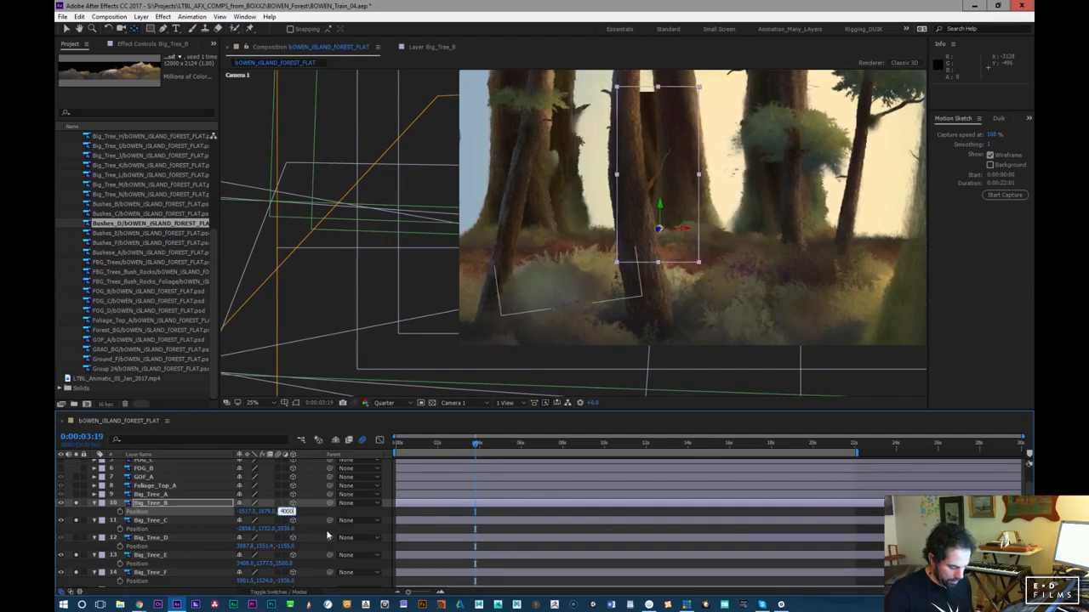
key(Return)
key(s)
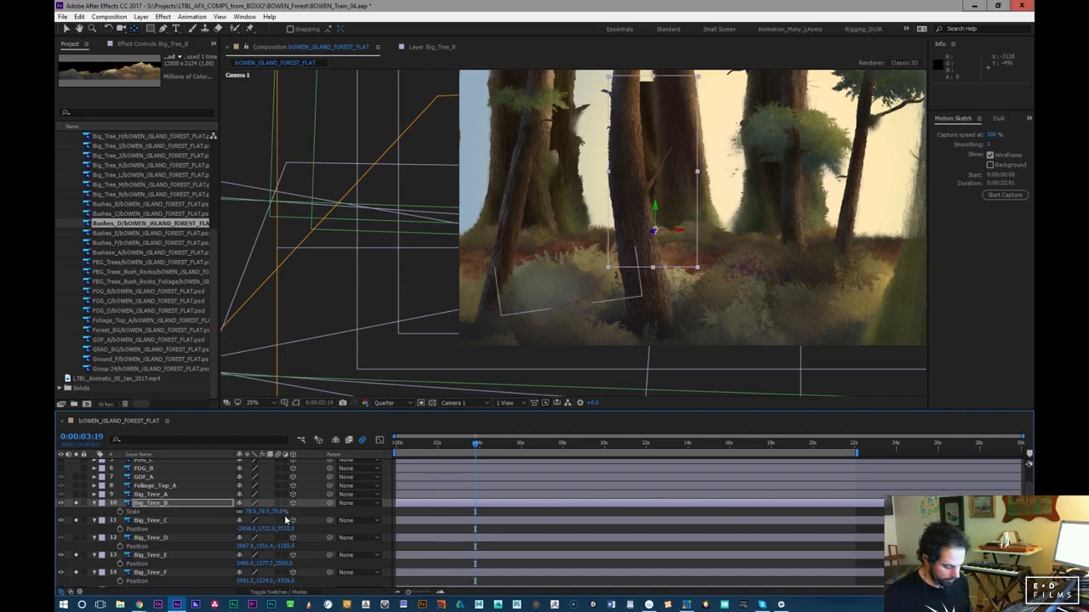
drag(284, 510, 293, 508)
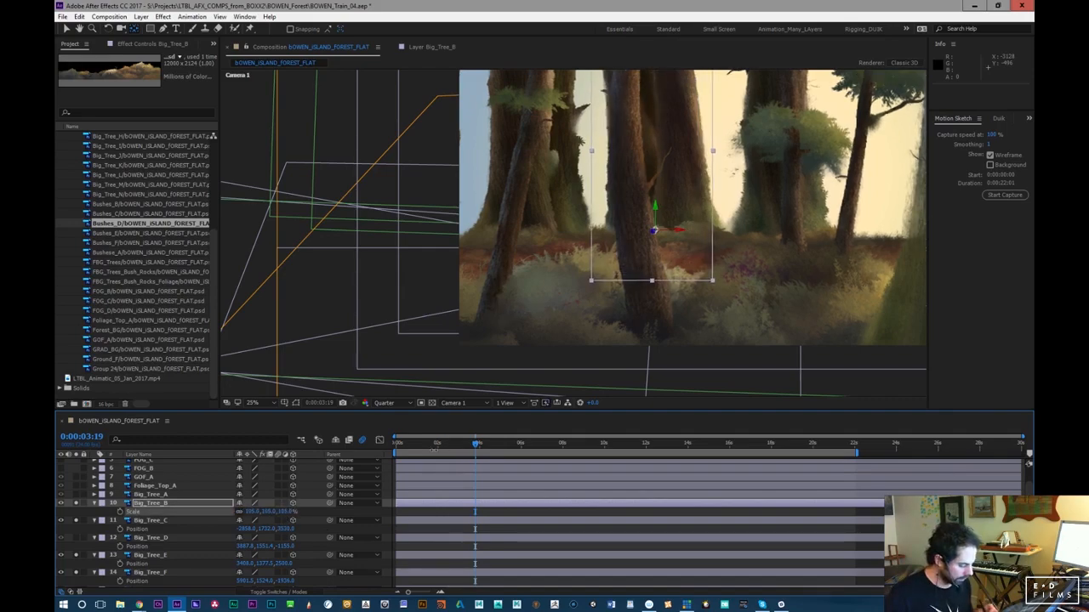
Nudge Big_Tree_B along X to about -1380, lower it slightly, and review it across the whole camera move
drag(475, 444, 638, 445)
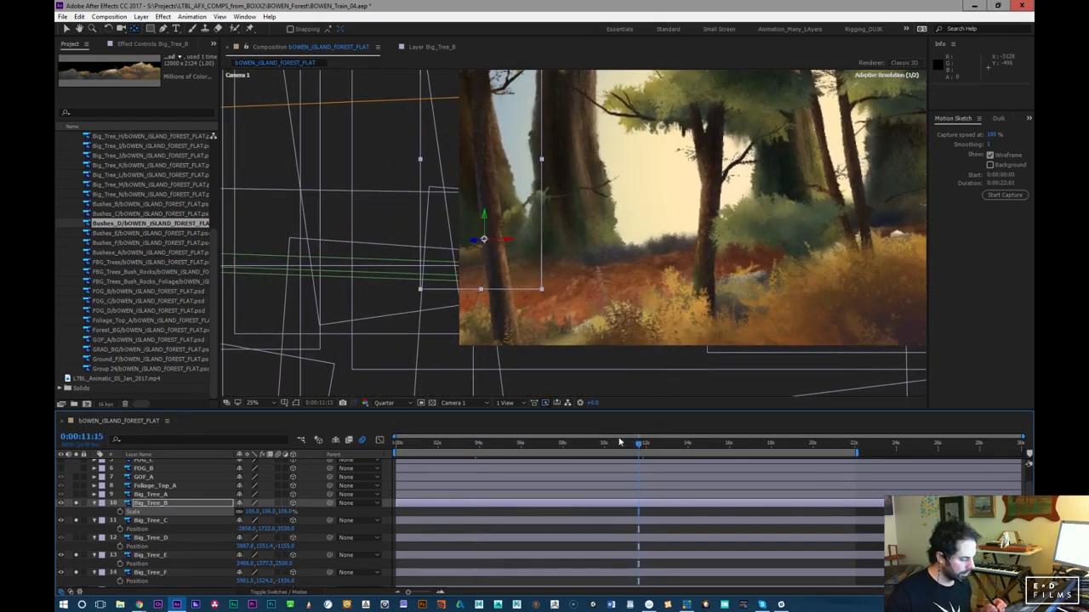
key(p)
drag(243, 511, 266, 516)
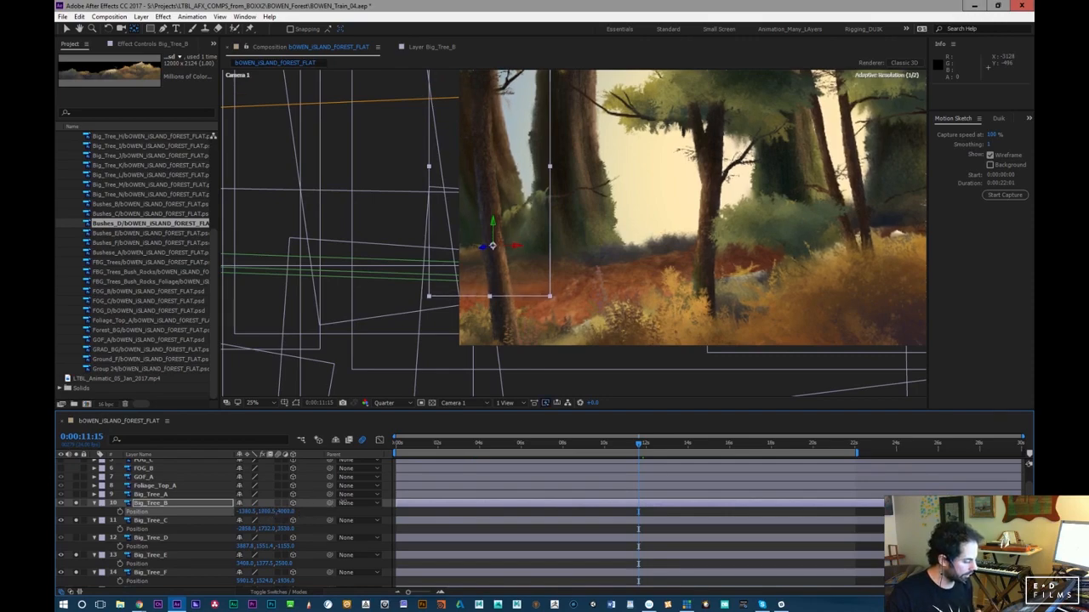
drag(581, 444, 396, 456)
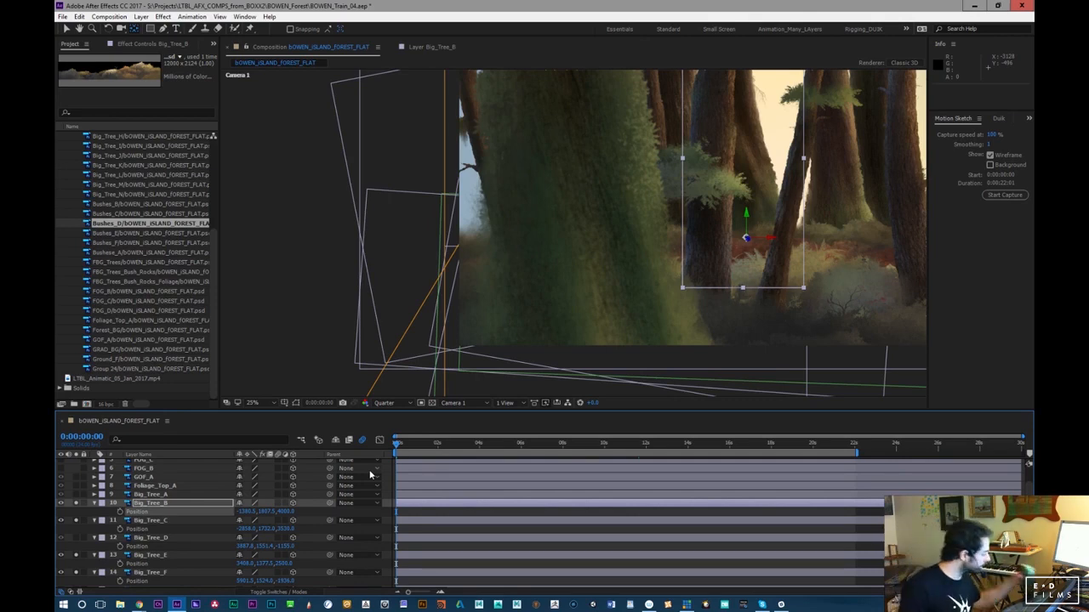
drag(400, 444, 830, 456)
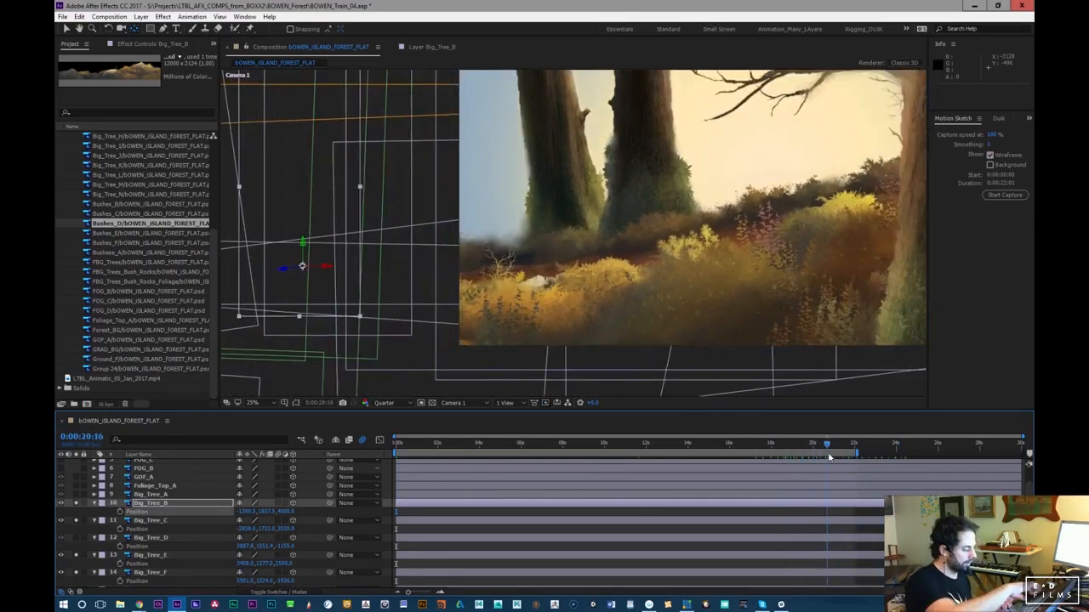
click(686, 603)
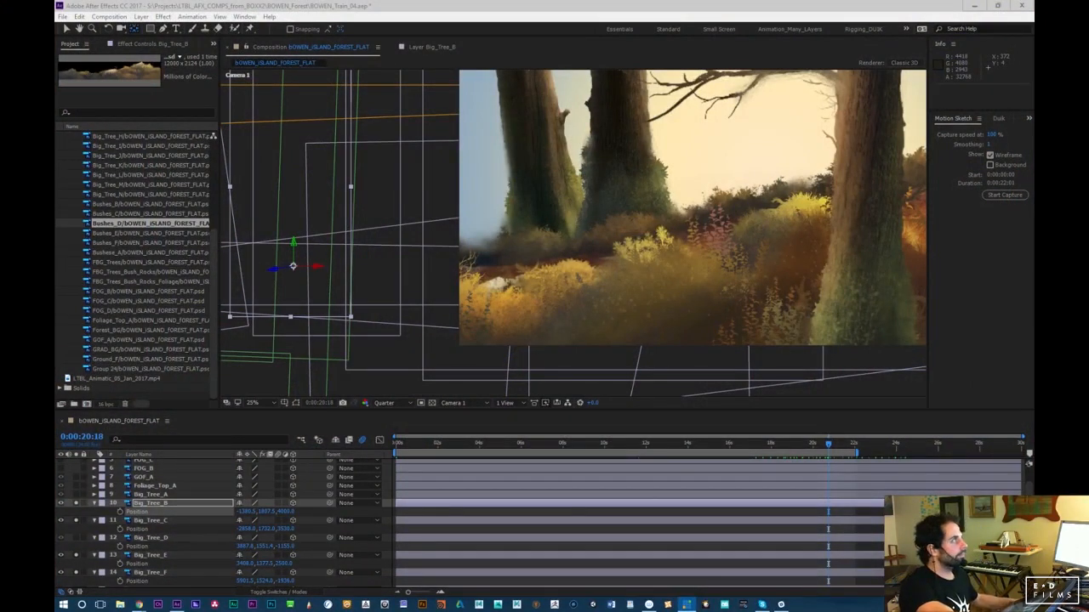
click(1028, 463)
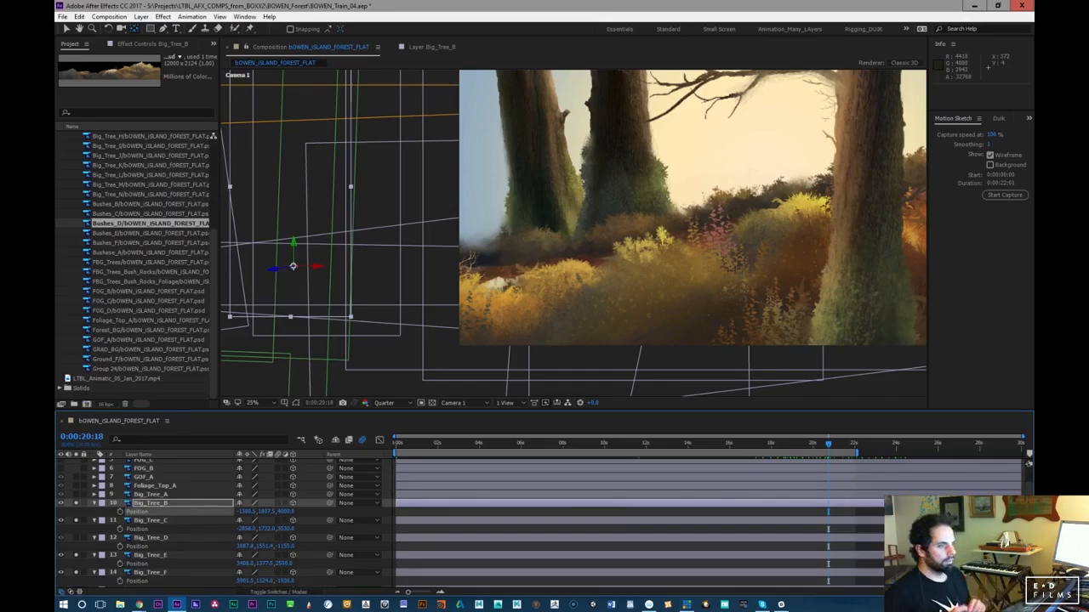
Solo Big_Tree_A, set its Z position to 2600, and move it along X to about -1212, behind the leaning trunk
drag(576, 447, 379, 469)
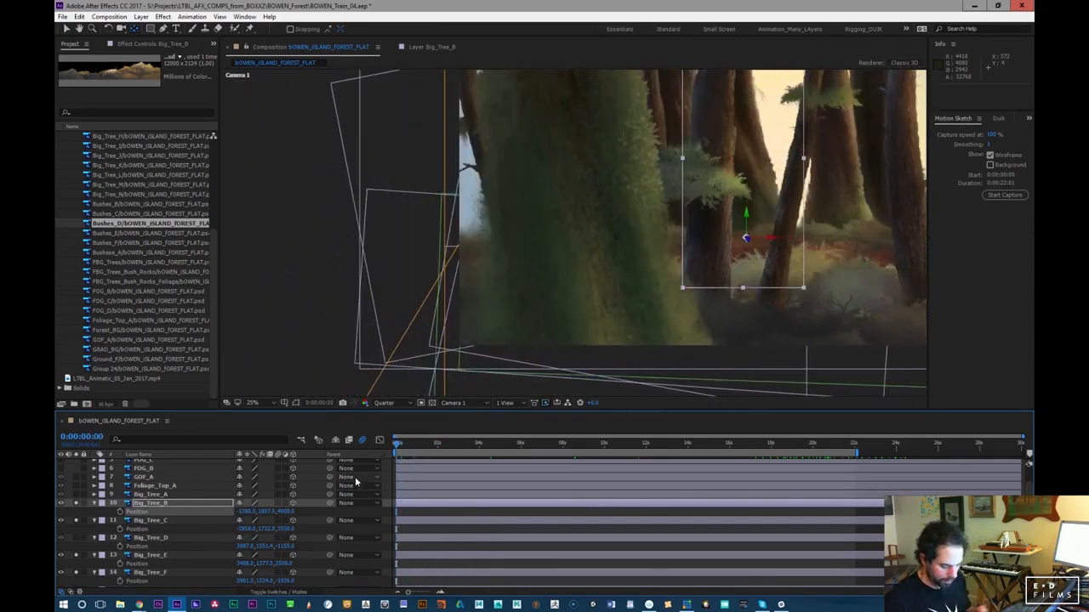
click(167, 495)
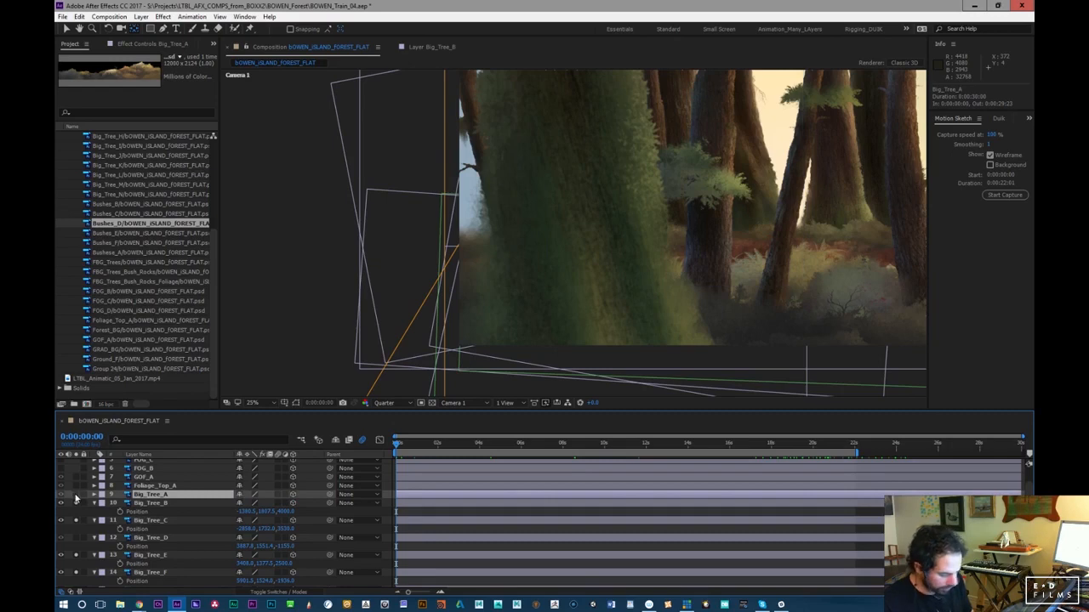
mouse_move(405, 447)
mouse_down()
mouse_move(462, 449)
mouse_move(425, 452)
mouse_up()
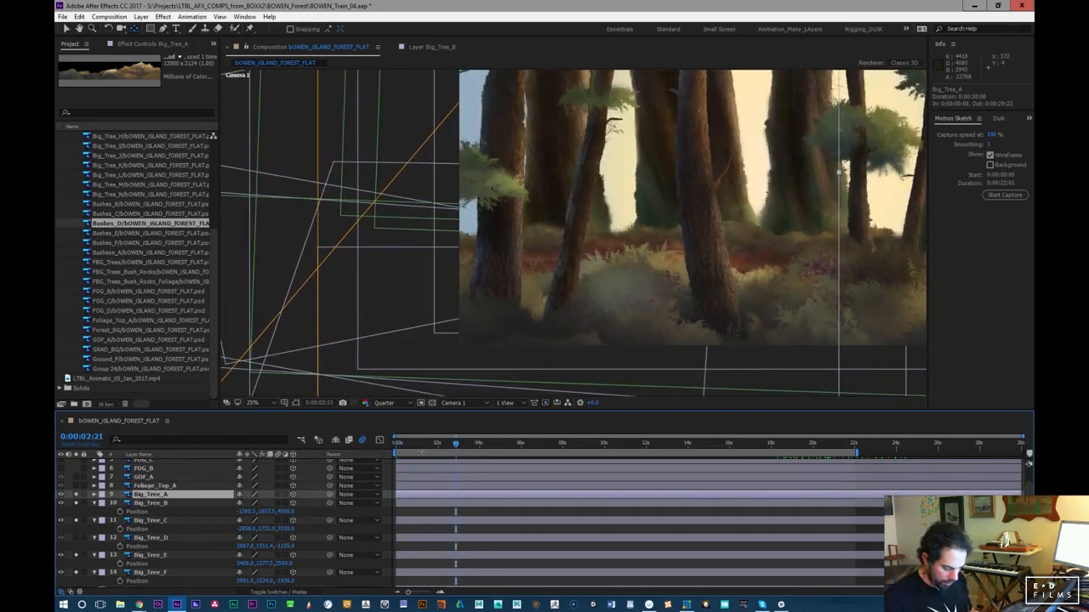
key(p)
drag(277, 505, 994, 479)
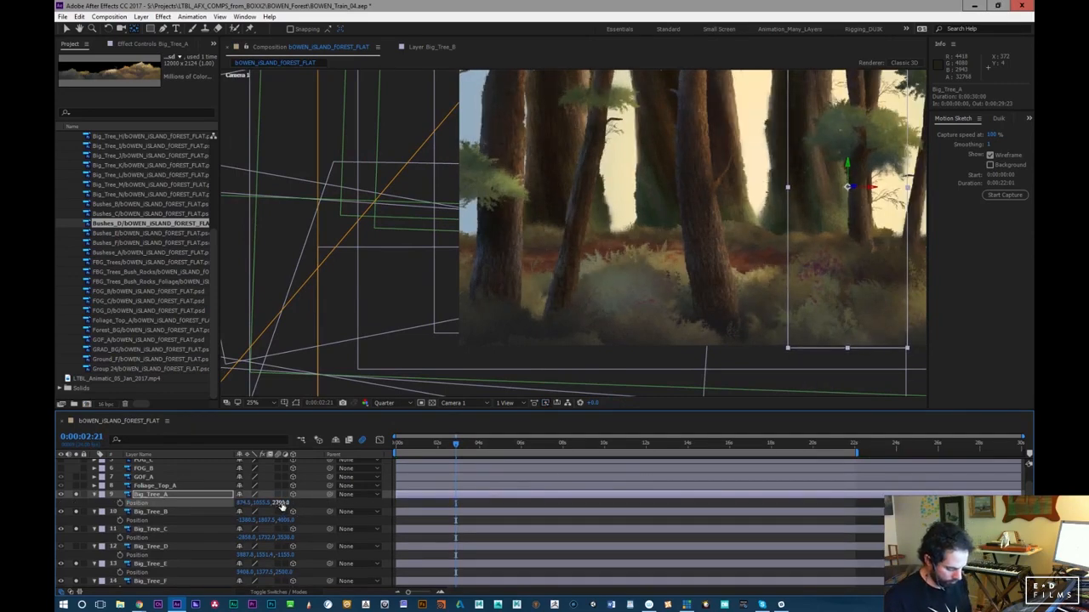
text(2600)
key(Return)
drag(242, 504, 222, 502)
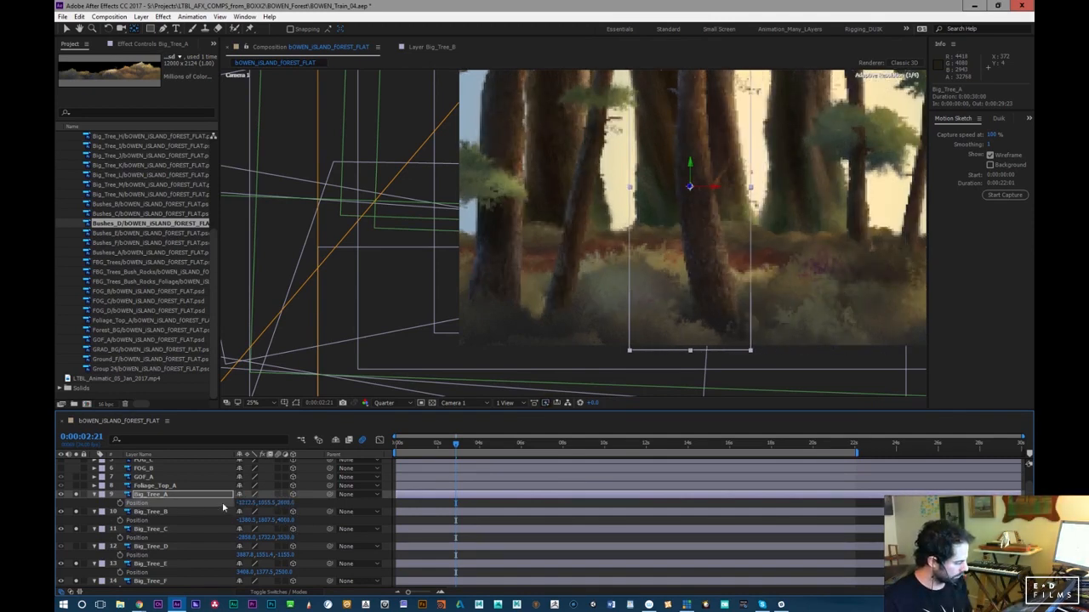
Move Big_Tree_A's anchor point down to the base of its trunk in the layer view
double_click(196, 496)
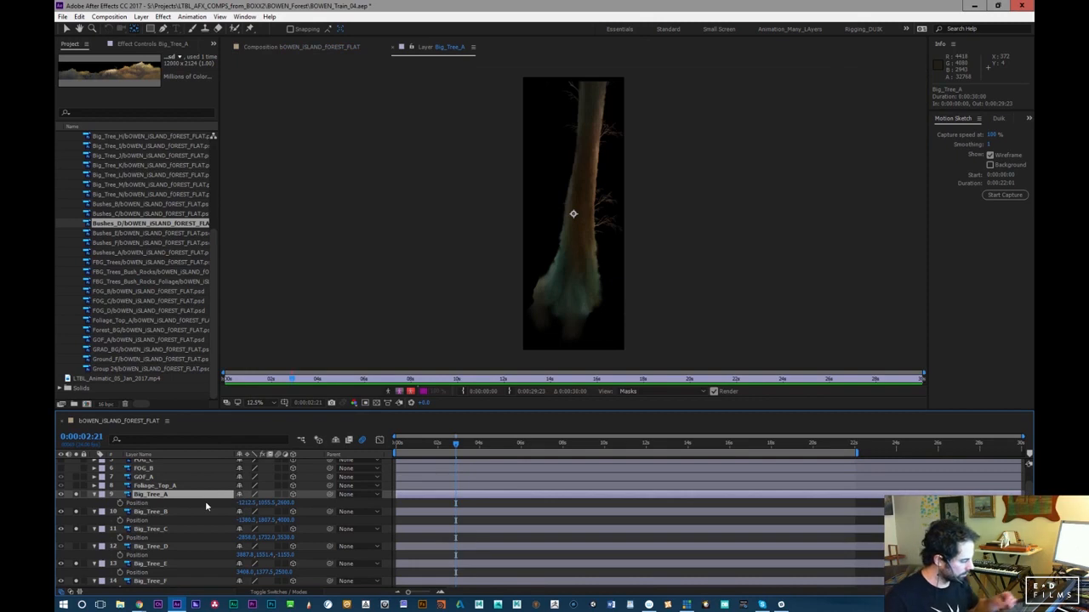
drag(574, 215, 572, 293)
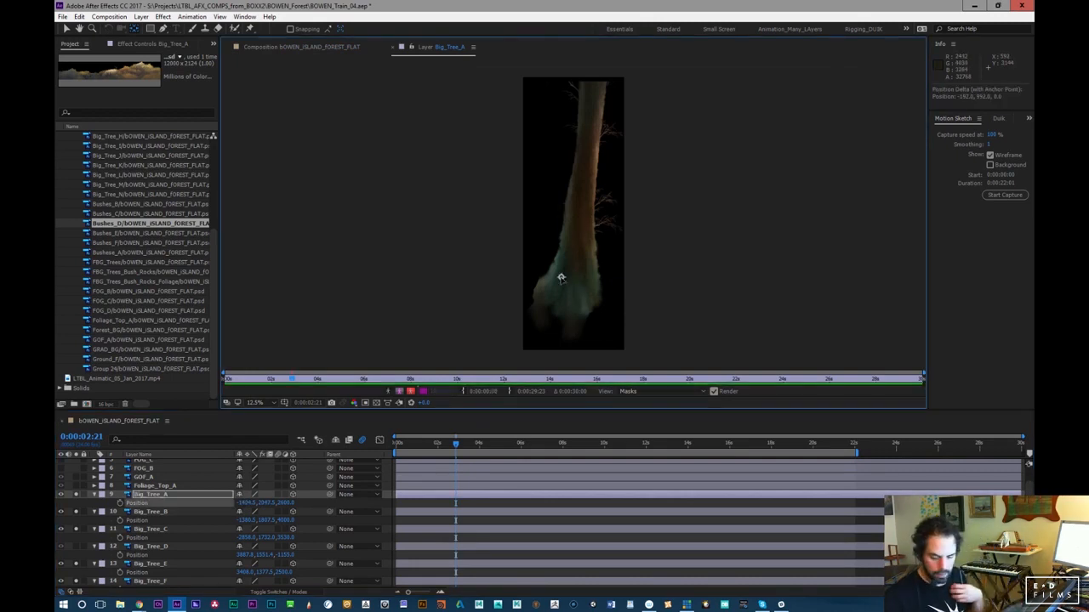
key(period)
key(period)
key(period)
scroll(561, 282, down, 2)
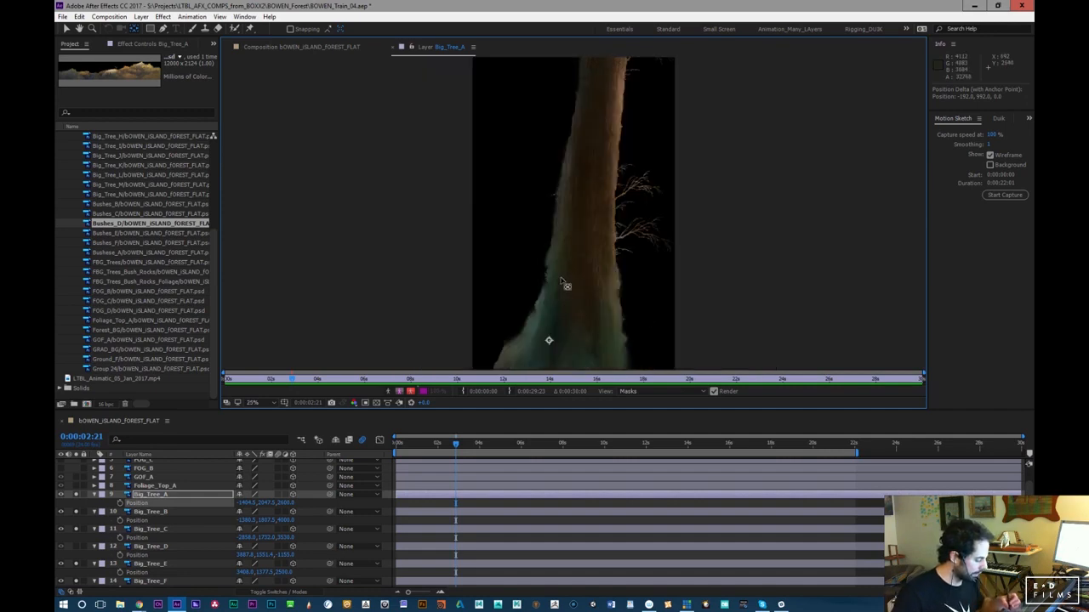
click(336, 49)
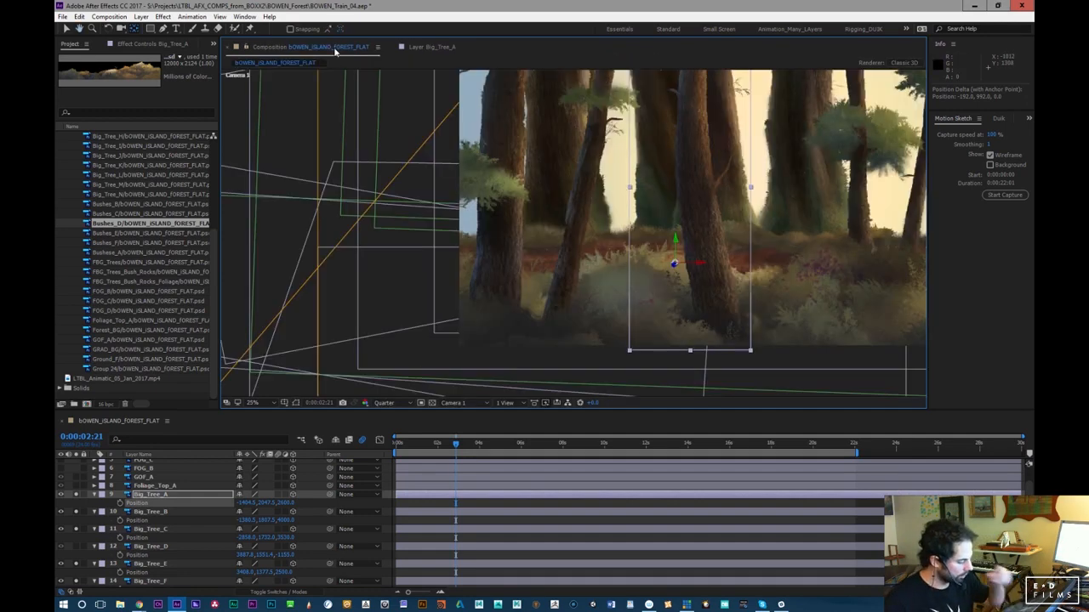
Shift Big_Tree_A along X to the frame's left edge, scale it to 137%, and check it around the first second
drag(455, 443, 424, 444)
drag(247, 505, 143, 516)
drag(243, 503, 310, 502)
key(s)
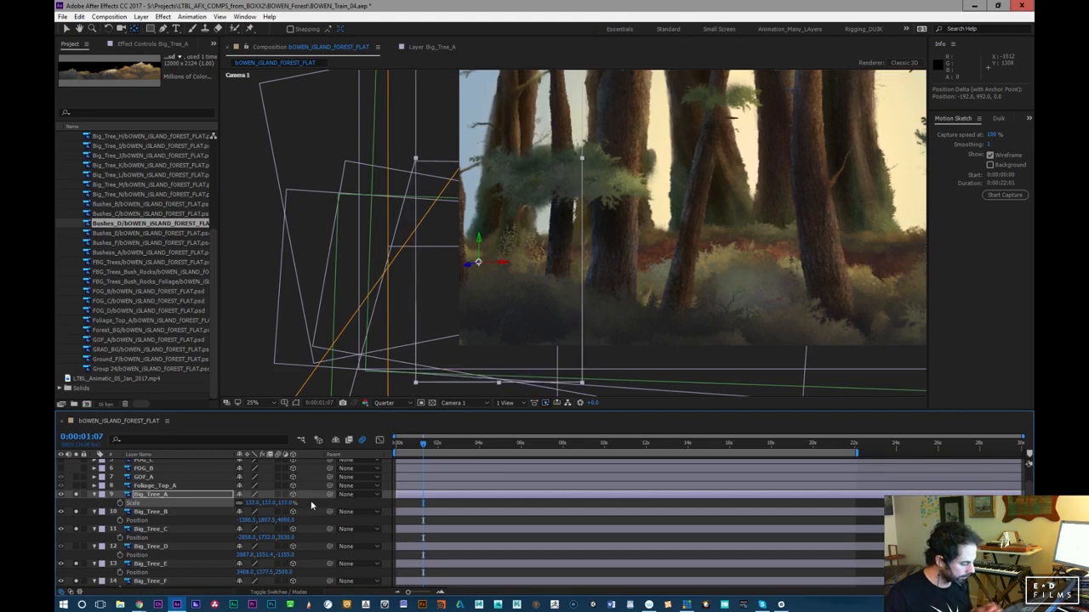
click(405, 444)
drag(408, 445, 423, 445)
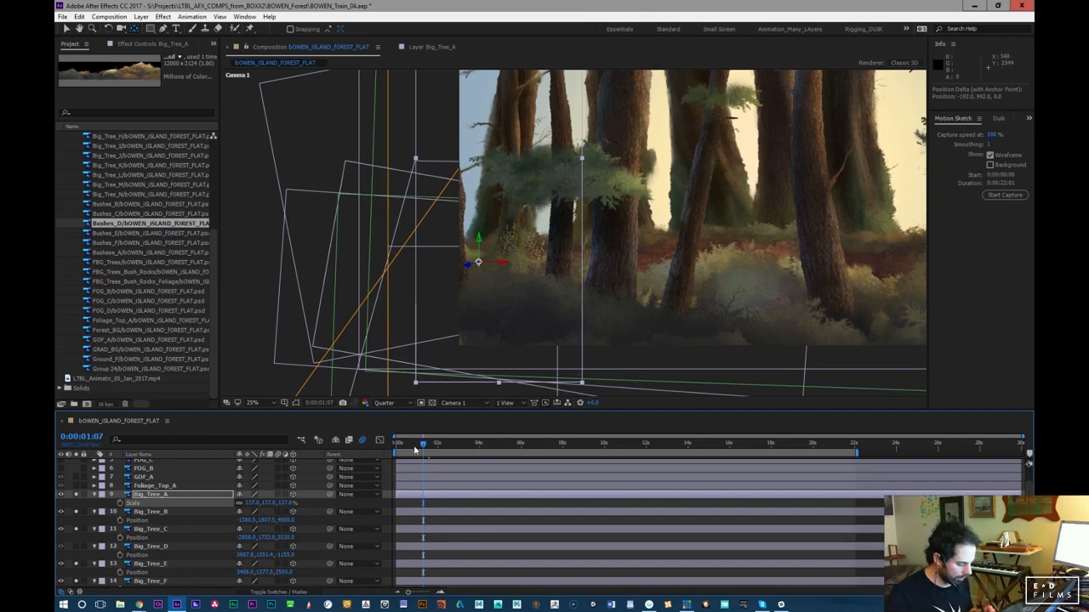
drag(416, 453, 410, 444)
click(214, 496)
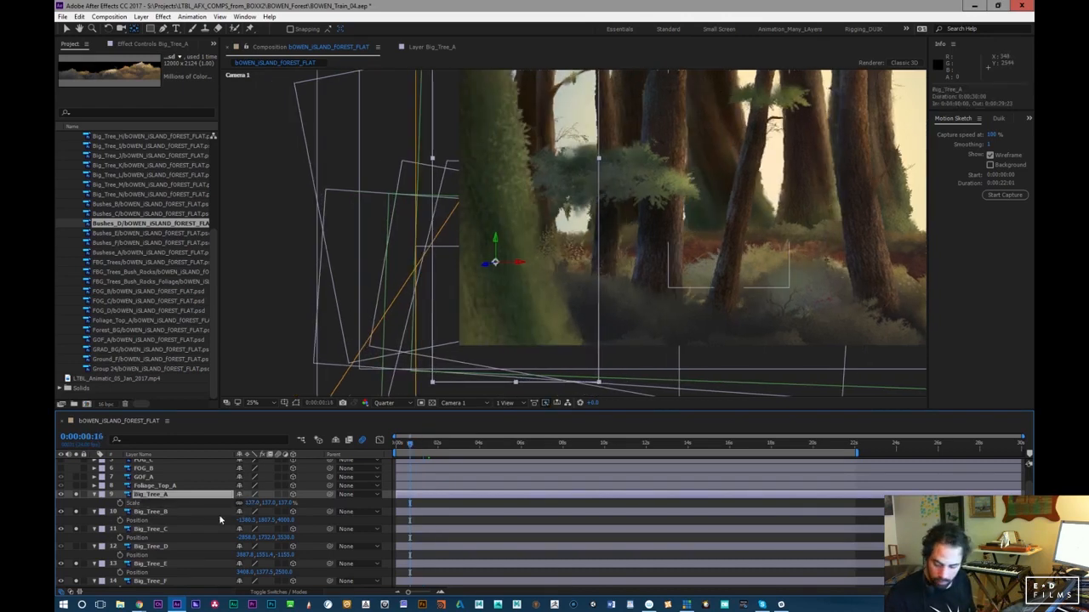
Raise Big_Tree_A to about Y 1477, tilt it to -5°, and check it just past the first second
mouse_move(244, 507)
mouse_down()
mouse_move(270, 505)
mouse_move(240, 503)
mouse_up()
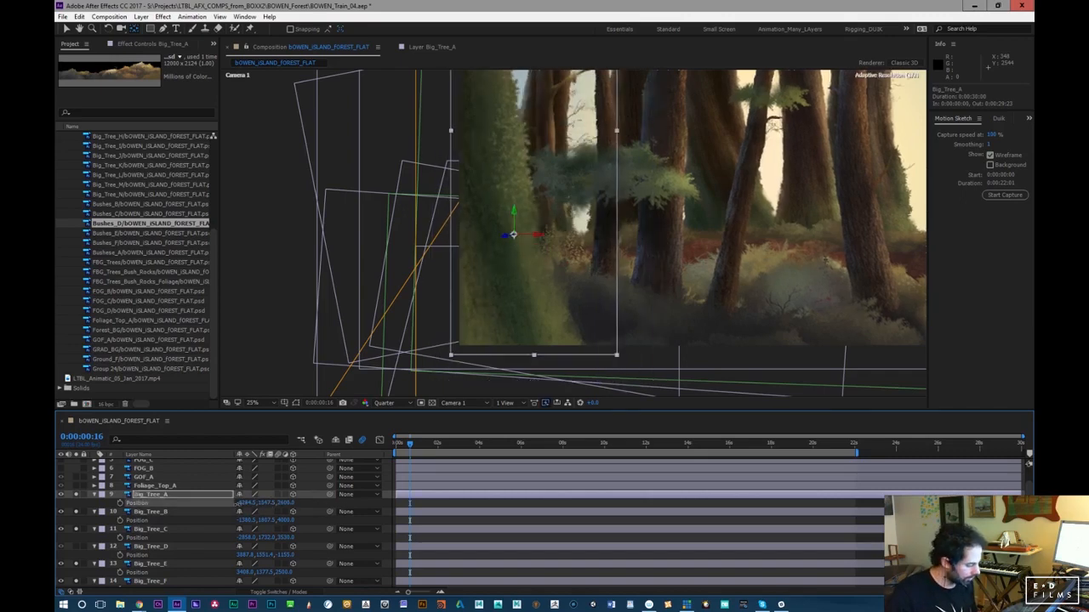
key(KP_Subtract)
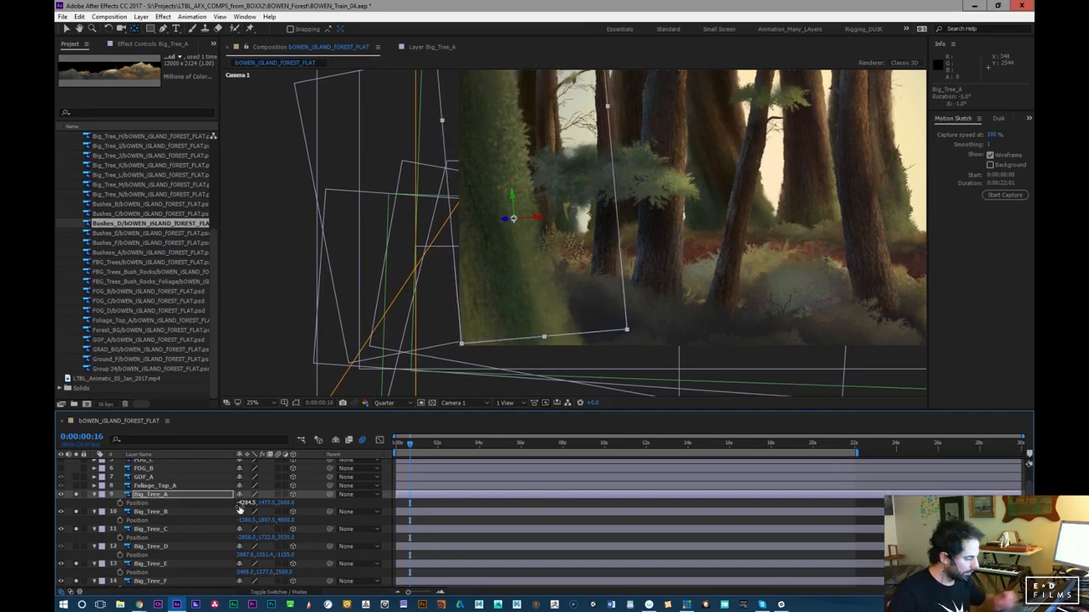
drag(412, 445, 420, 484)
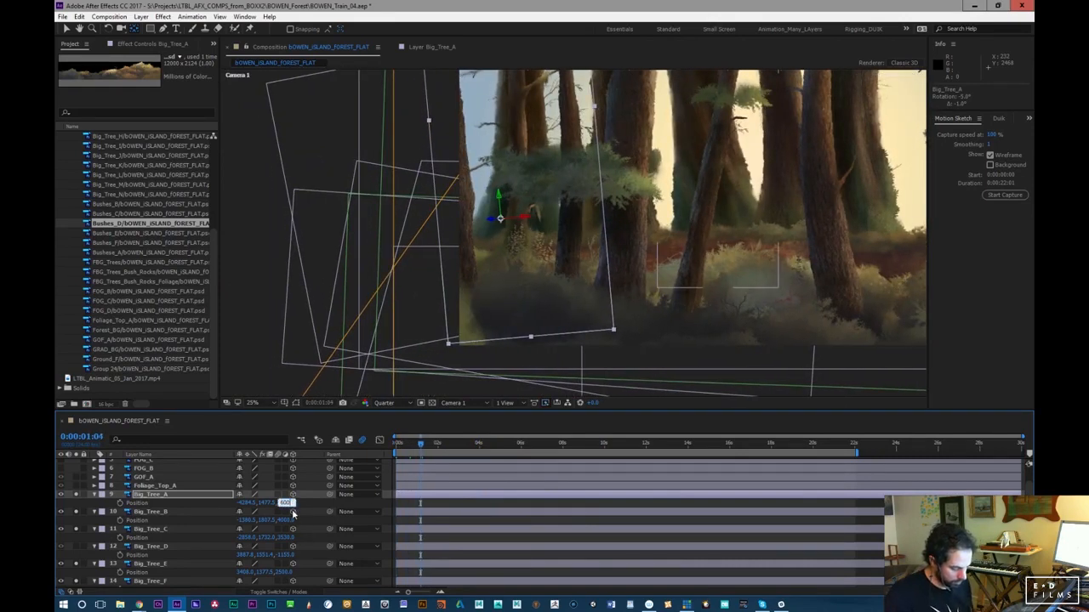
Push Big_Tree_A back to Z 6000, lower it to about Y 2219, and scale it to 249%
key(Return)
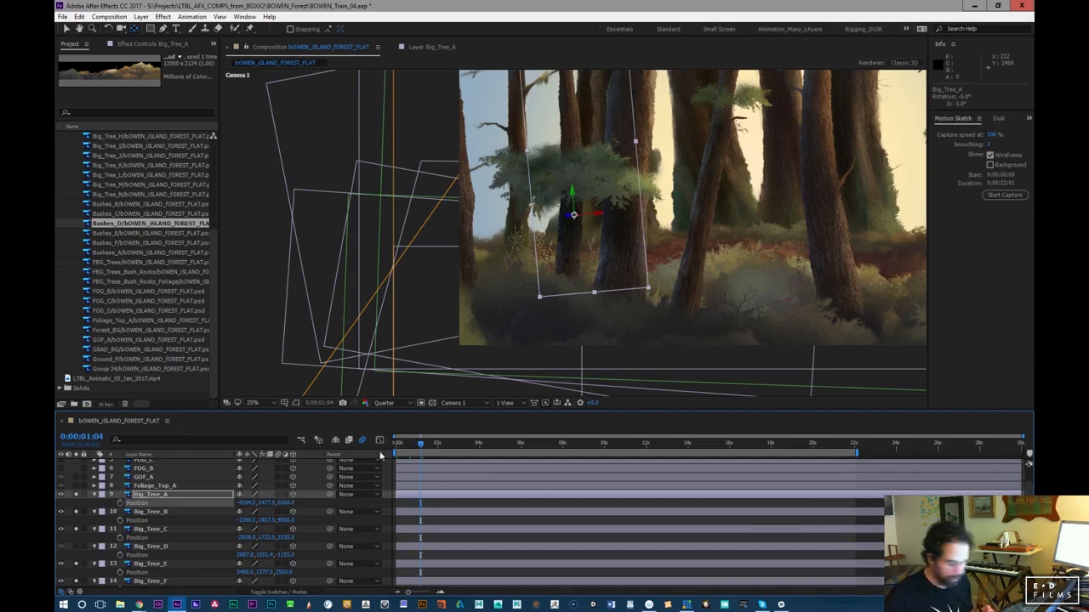
key(s)
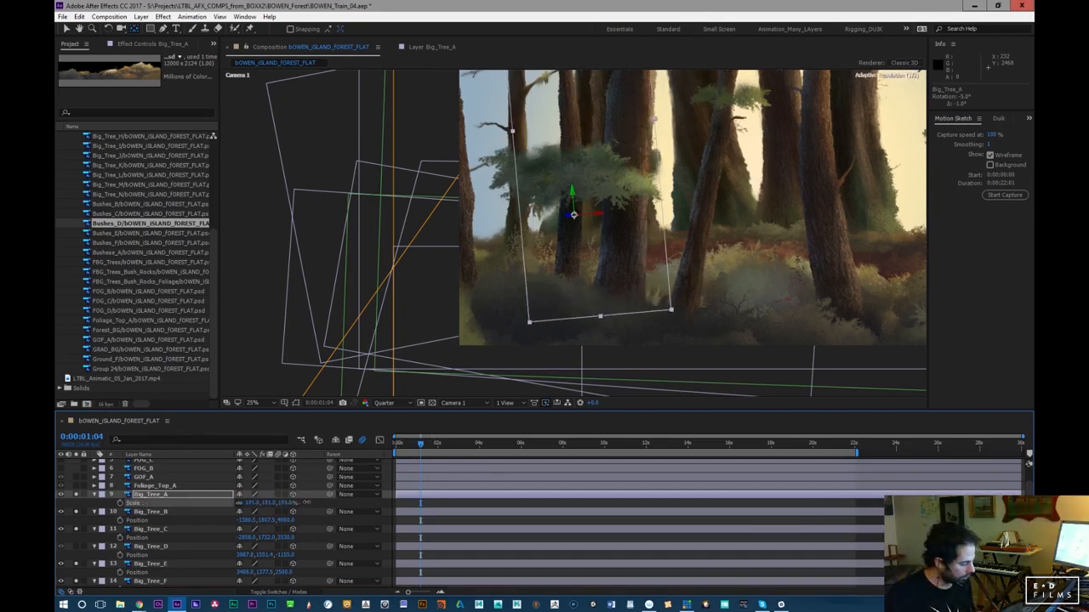
key(p)
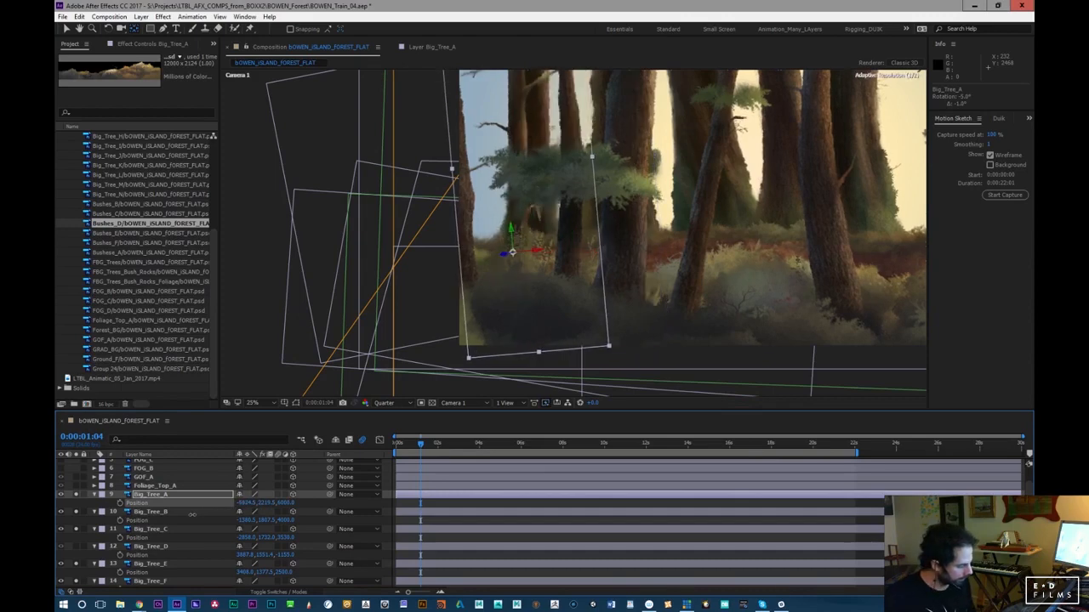
key(s)
drag(285, 504, 326, 503)
mouse_move(421, 443)
mouse_down()
mouse_move(575, 445)
mouse_move(461, 445)
mouse_move(404, 464)
mouse_move(427, 460)
mouse_up()
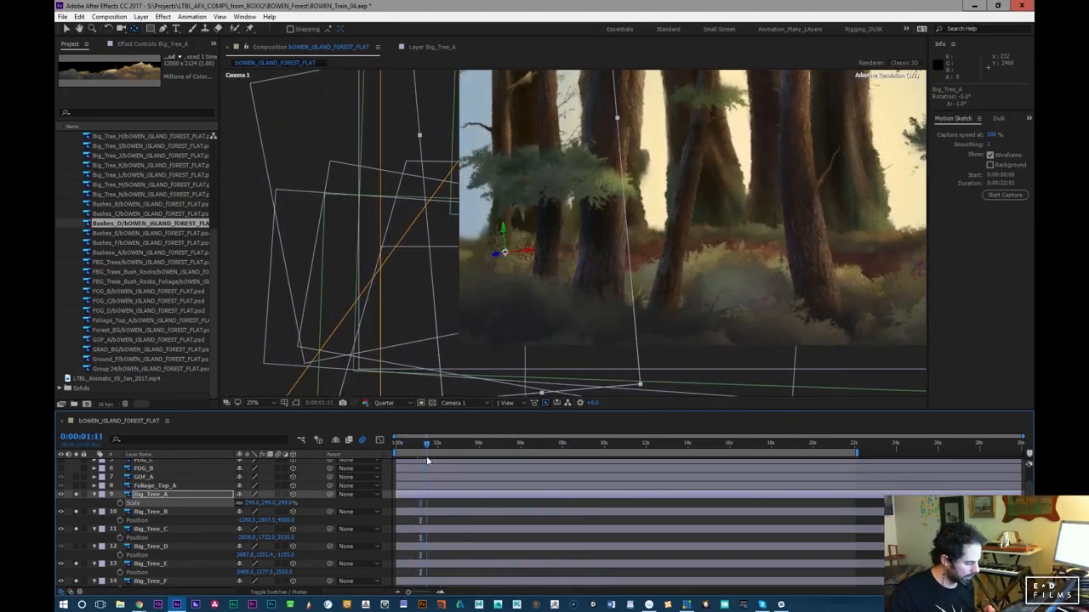
Shift Big_Tree_A along X to about -6144, further toward the frame's left edge
key(p)
drag(246, 500, 214, 512)
shift+click(201, 497)
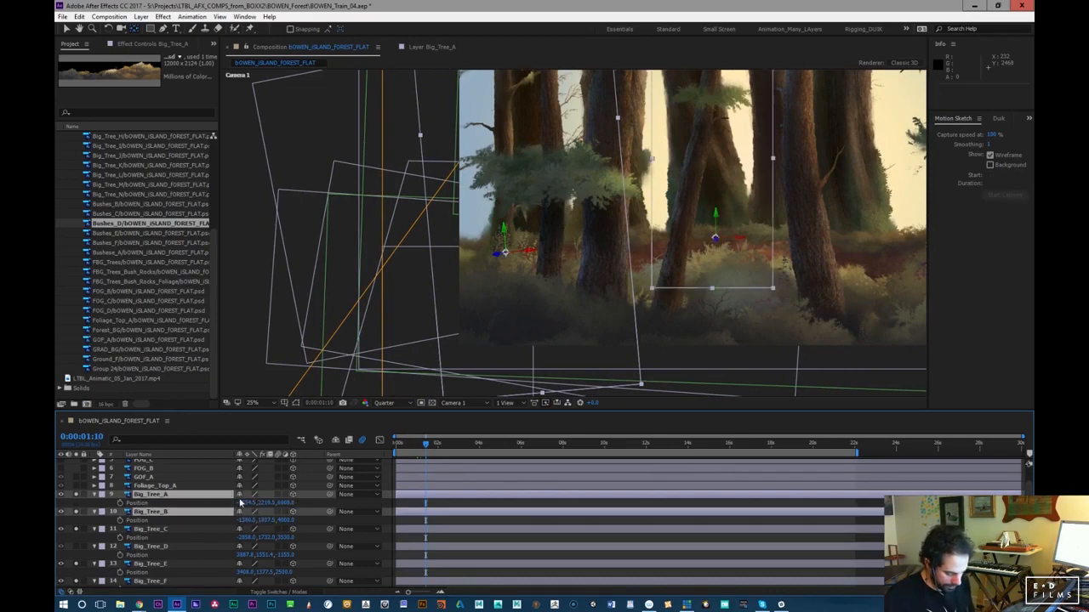
click(192, 492)
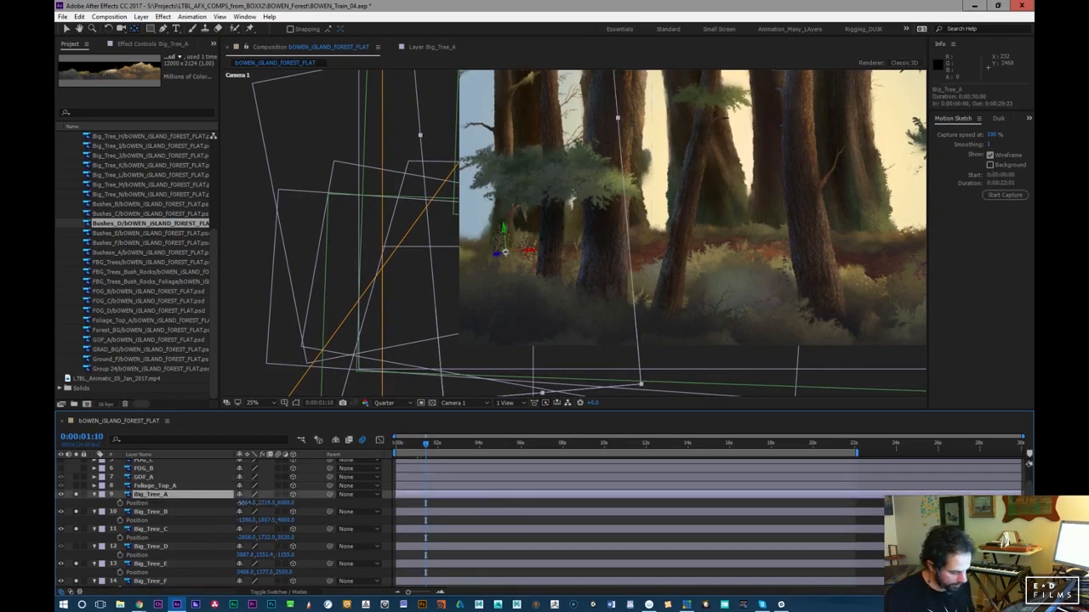
drag(241, 503, 212, 505)
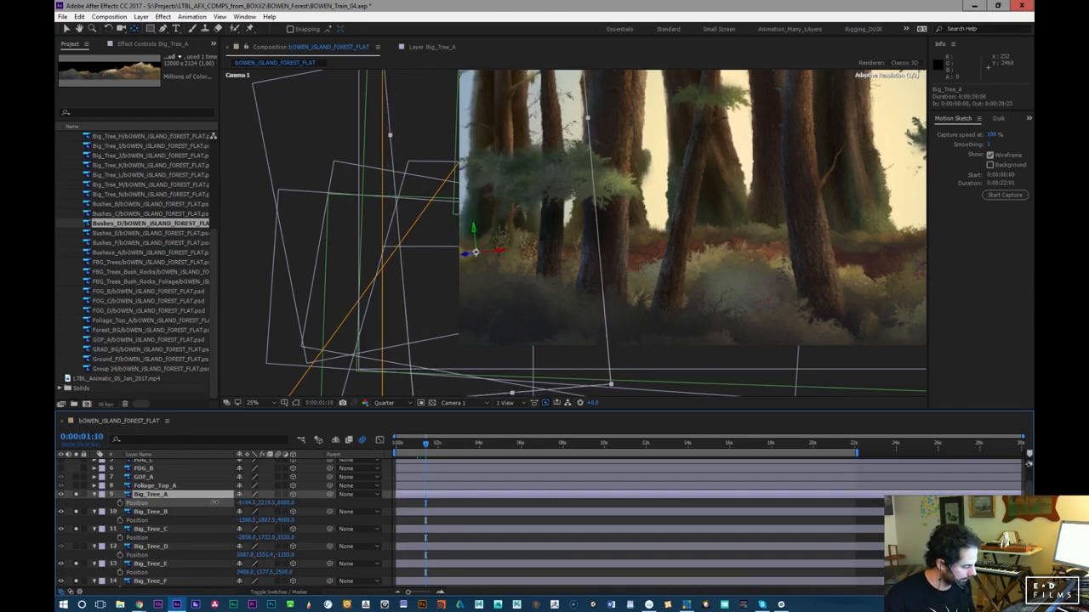
Duplicate Big_Tree_A at the 20-second mark and move the copy along X to about -644
drag(409, 444, 812, 446)
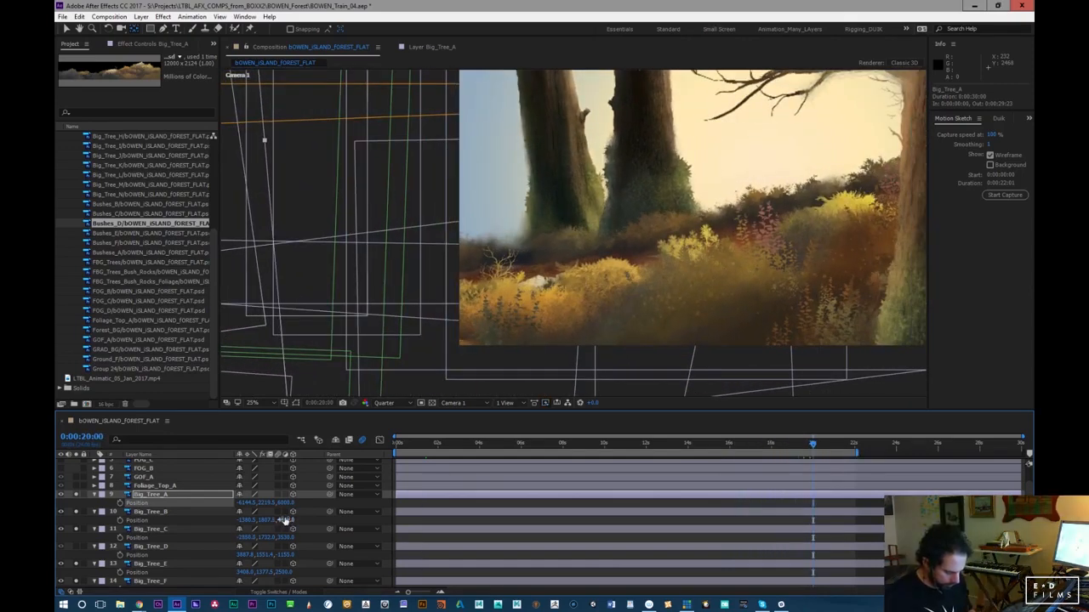
key(ctrl+d)
key(p)
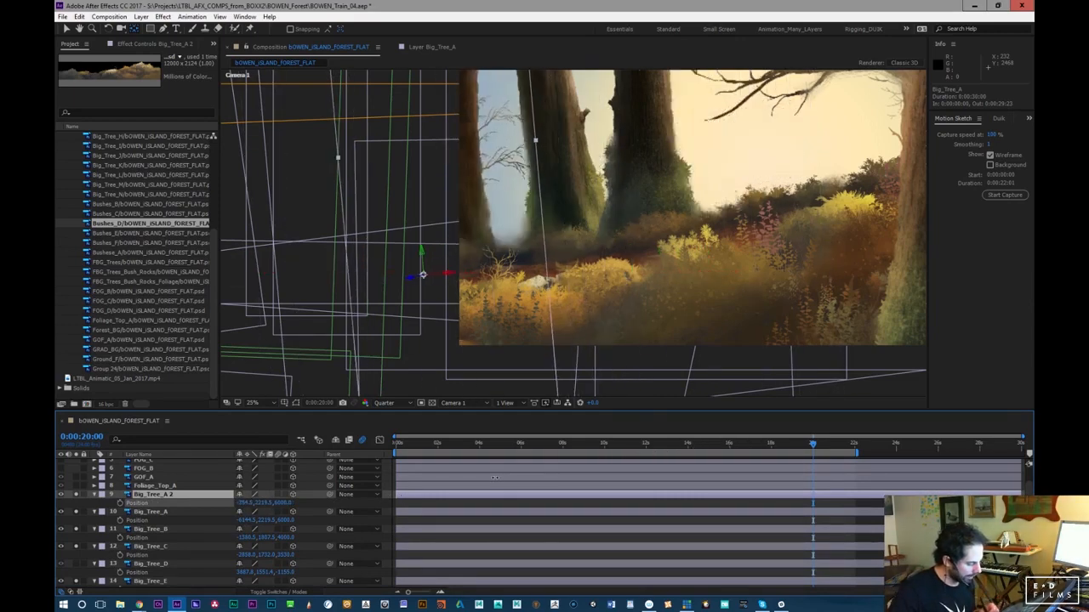
drag(797, 445, 684, 444)
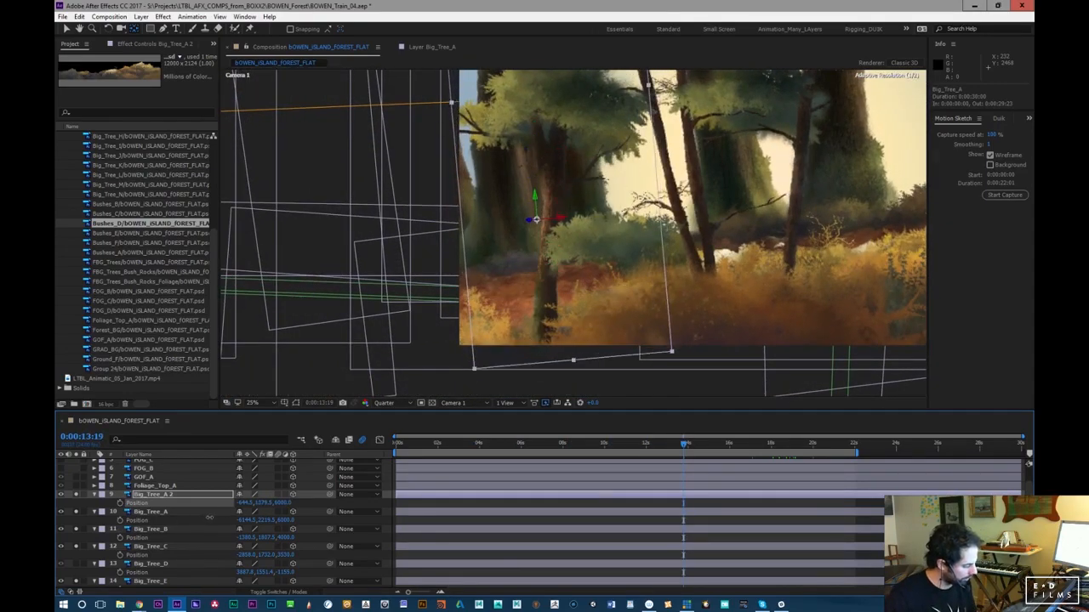
Straighten Big_Tree_A 2 to 0° rotation and move it to about X -94, Y 1620
key(KP_Subtract)
key(KP_Subtract)
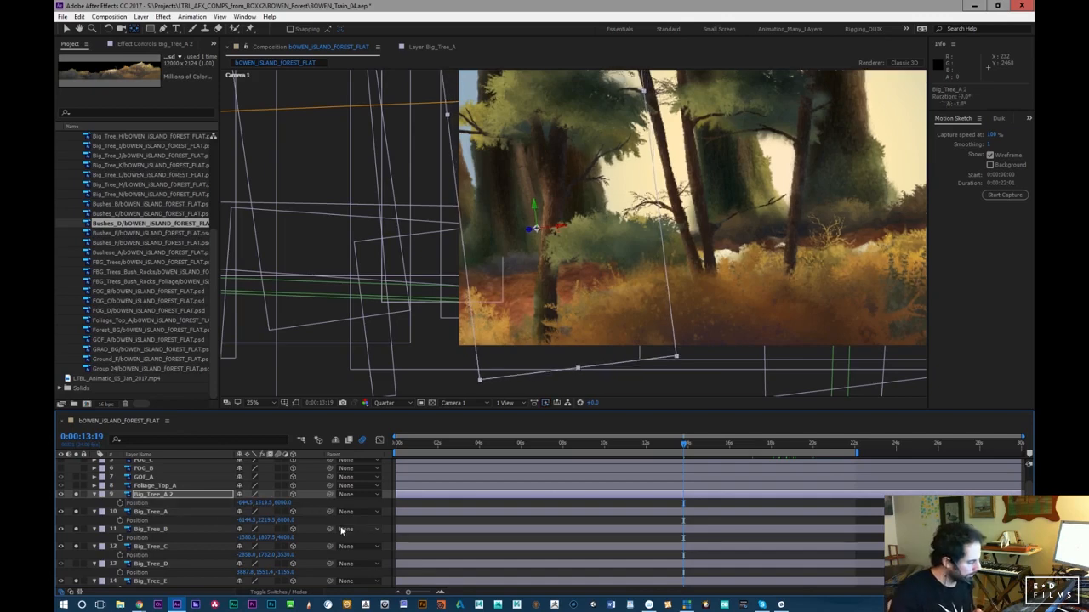
key(KP_Add)
key(KP_Add)
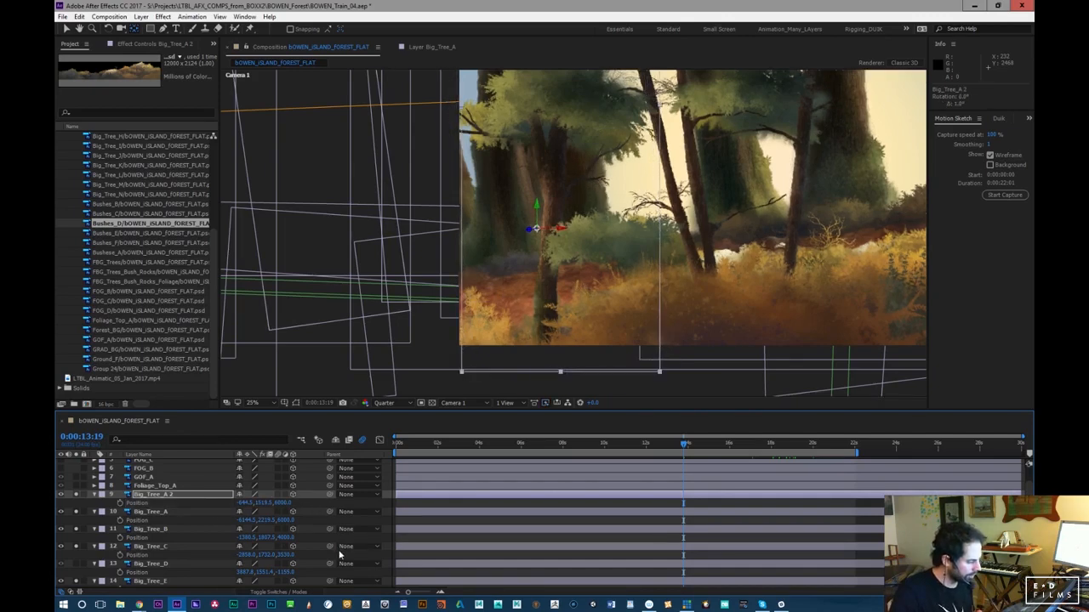
drag(493, 446, 703, 455)
key(space)
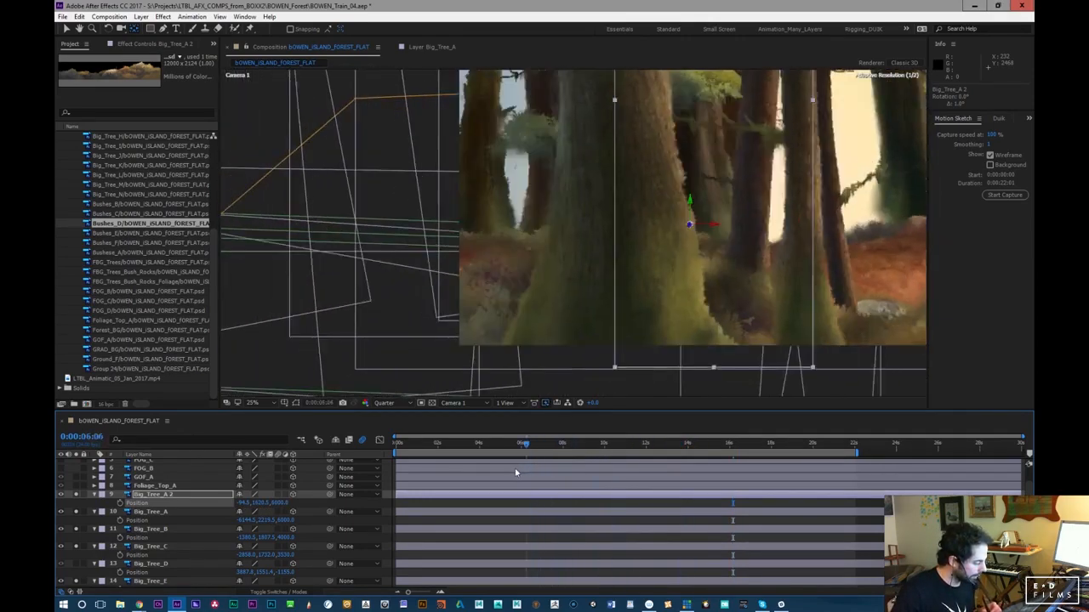
Review the background trees across the whole camera move with Big_Tree_A 2 in place
drag(494, 473, 610, 455)
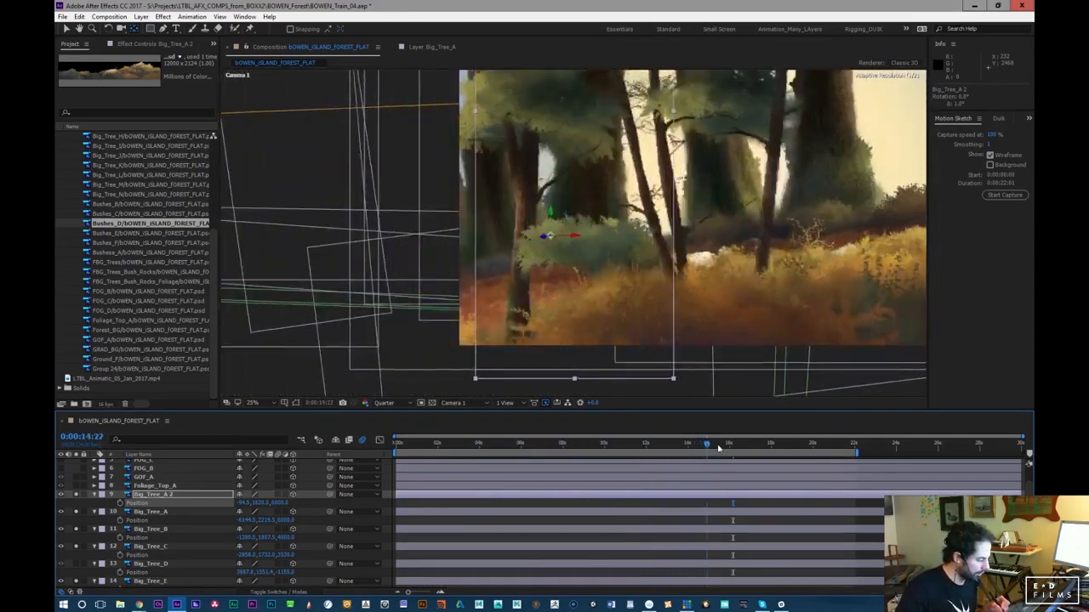
drag(769, 445, 714, 467)
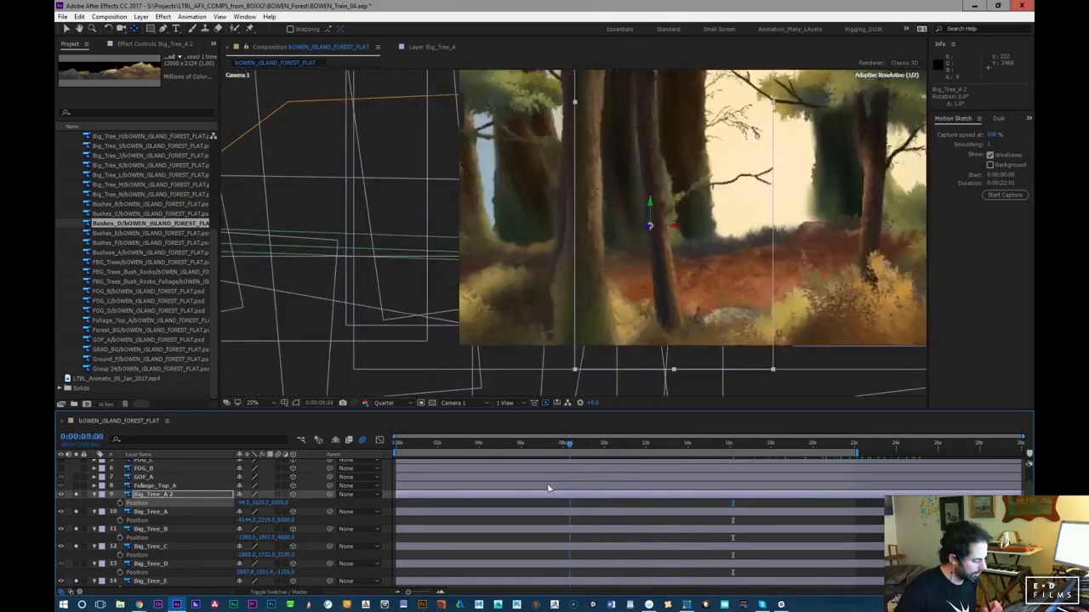
drag(492, 489, 423, 499)
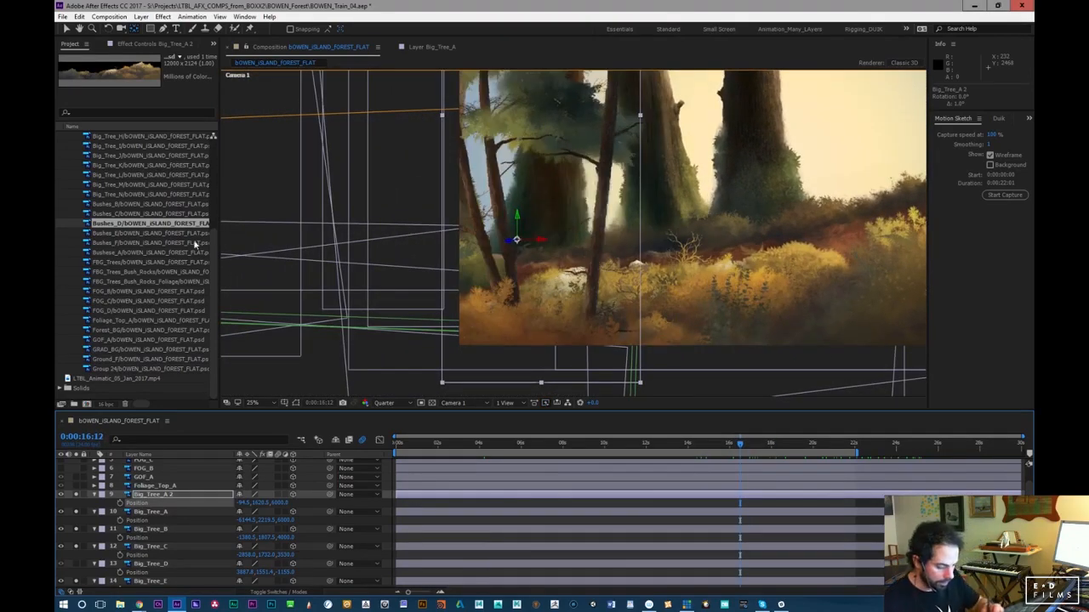
click(155, 486)
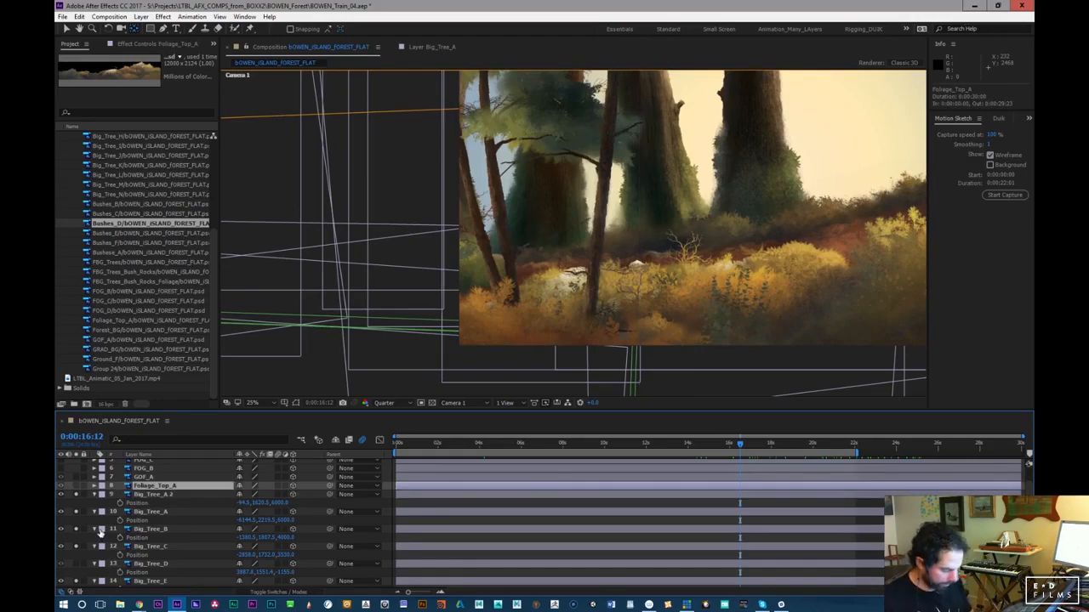
drag(430, 452, 528, 460)
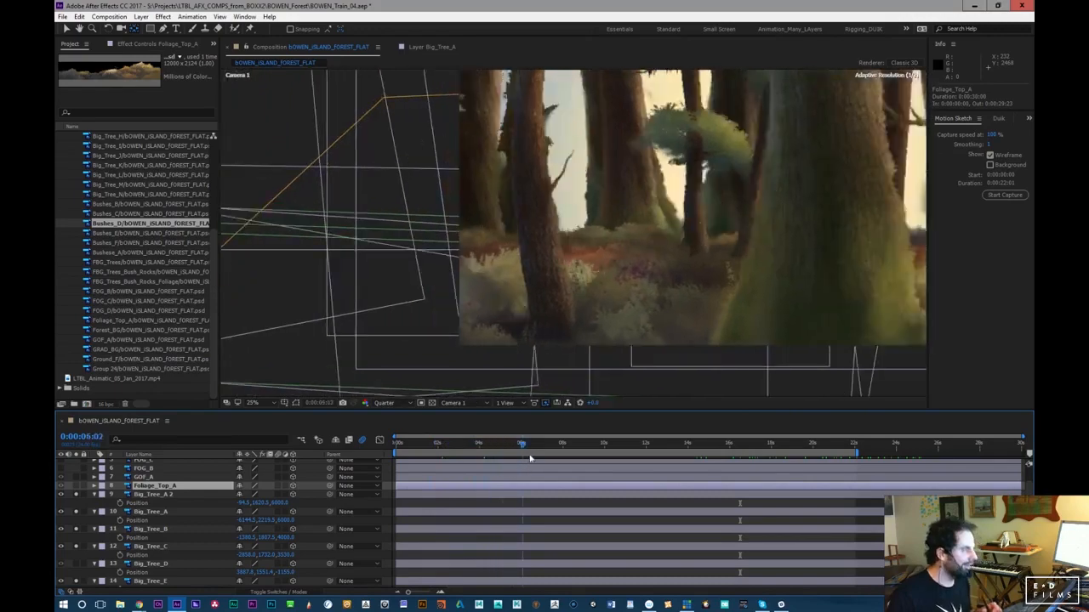
drag(689, 458, 868, 443)
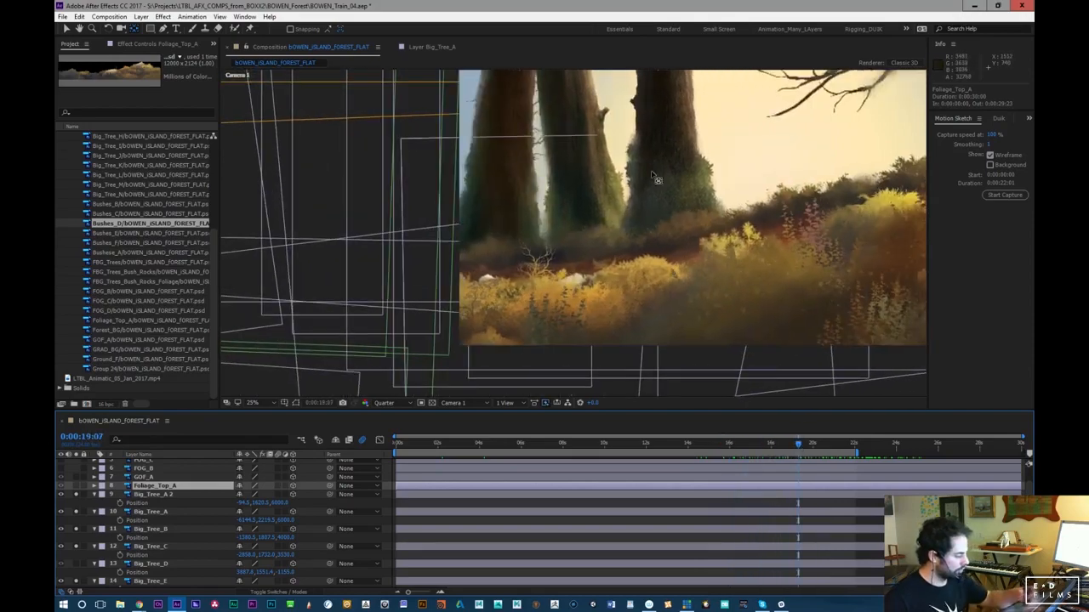
drag(798, 447, 754, 455)
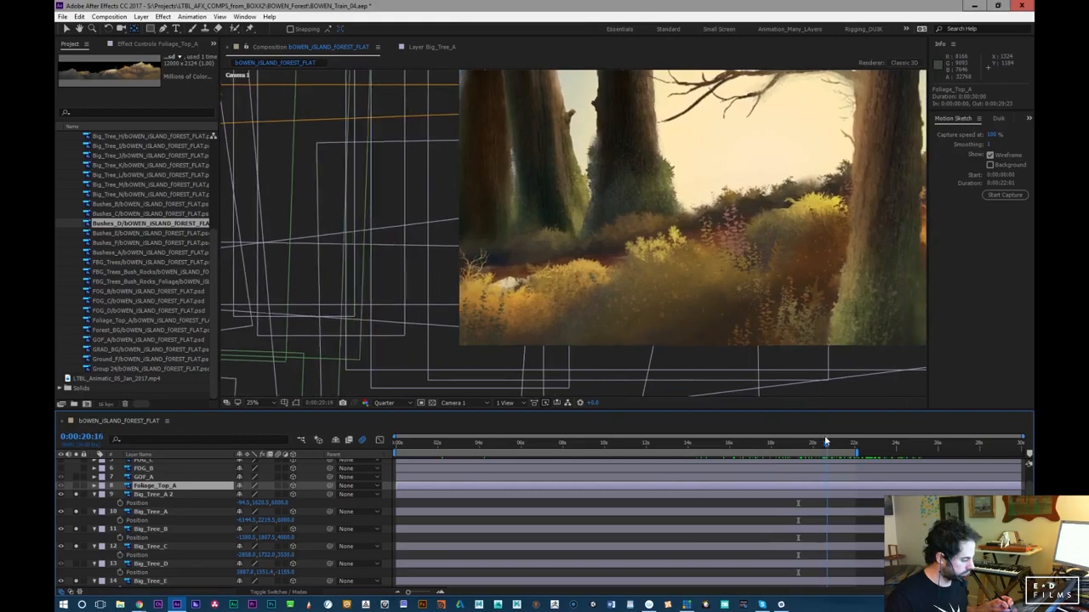
drag(825, 443, 502, 522)
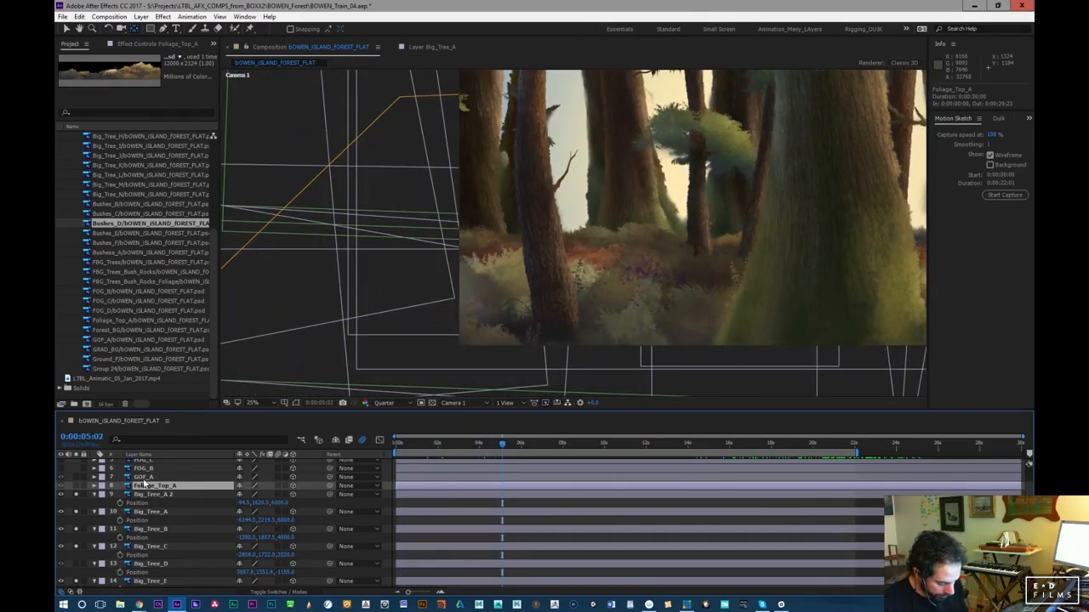
Solo the GOF_A fog layer and examine its full shape on its own in the layer view
key(ctrl+Up)
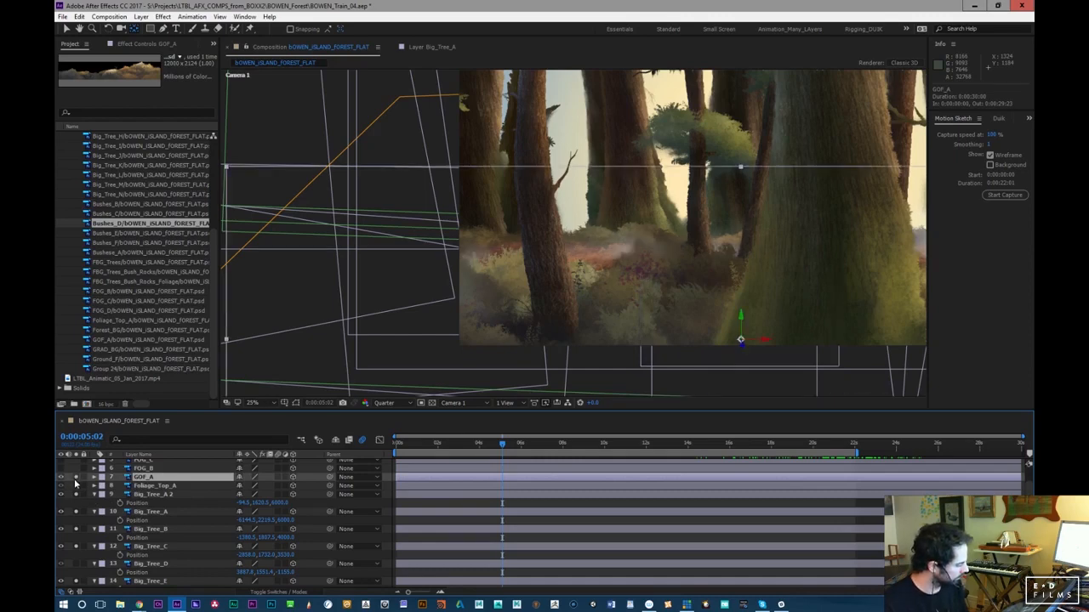
double_click(158, 479)
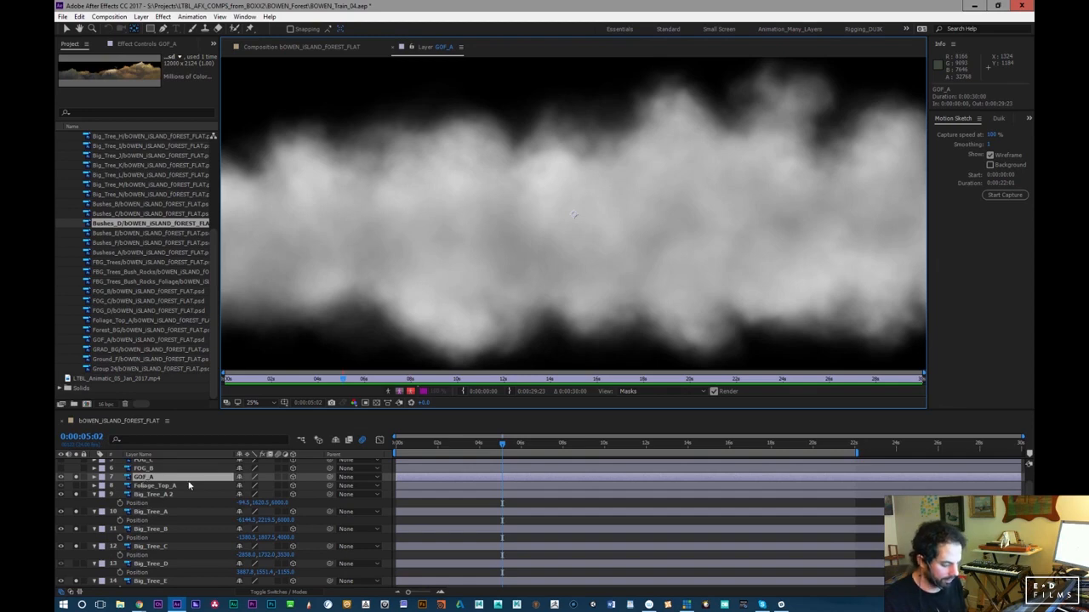
key(comma)
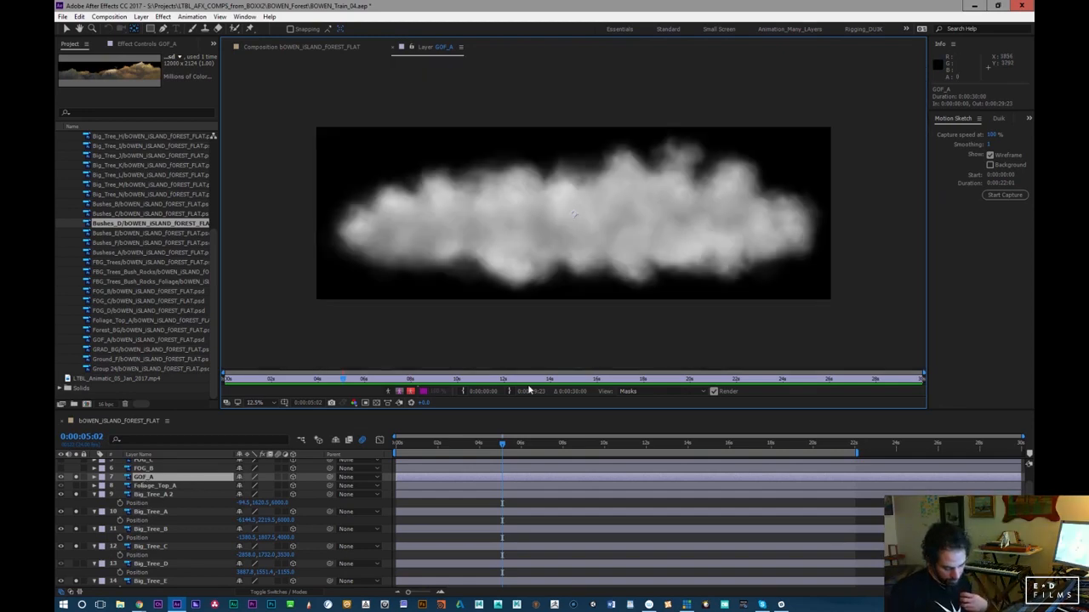
click(353, 49)
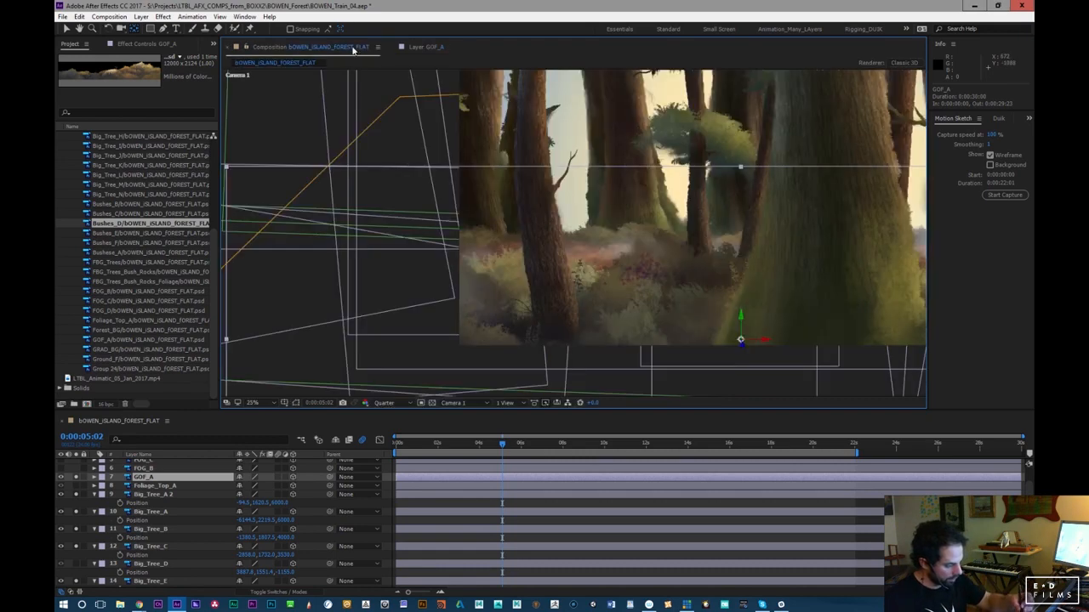
Raise GOF_A to about Y 2028 and push it back in Z behind the trees, checking it at 12 seconds
key(p)
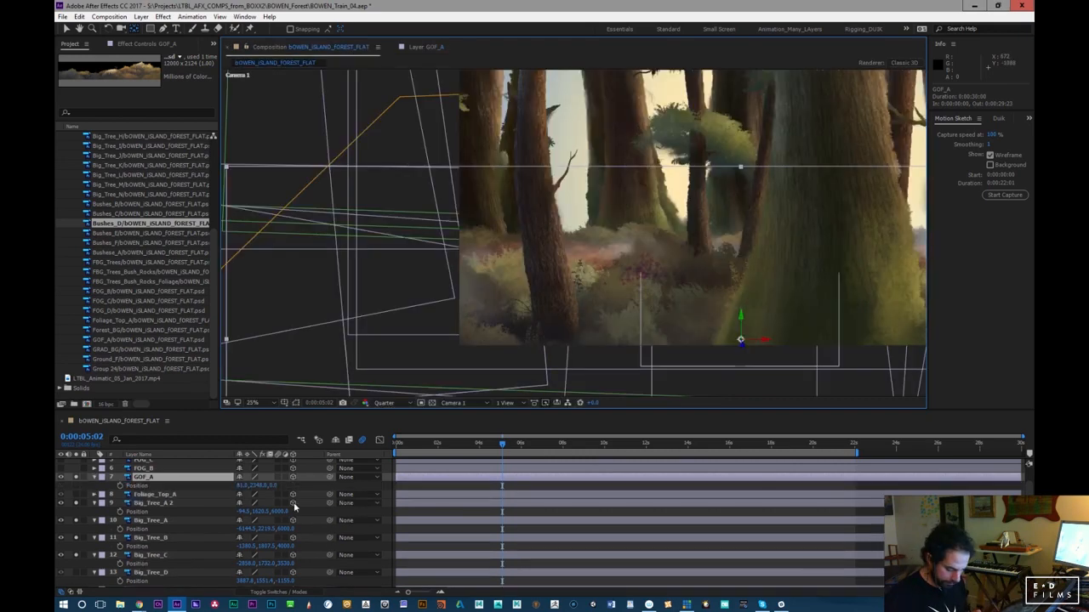
drag(257, 488, 226, 503)
key(t)
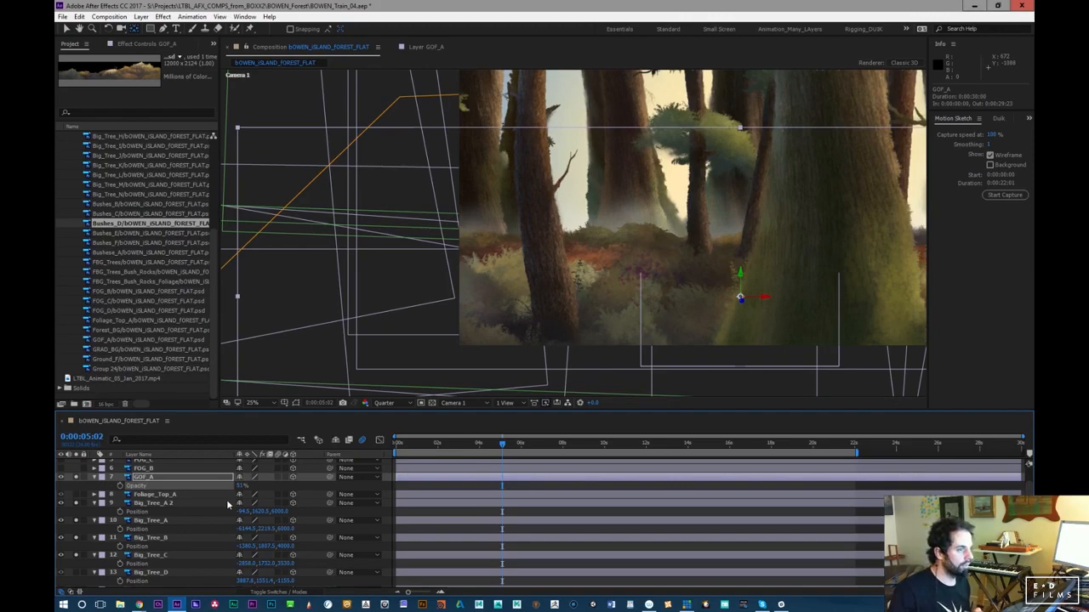
drag(502, 443, 647, 444)
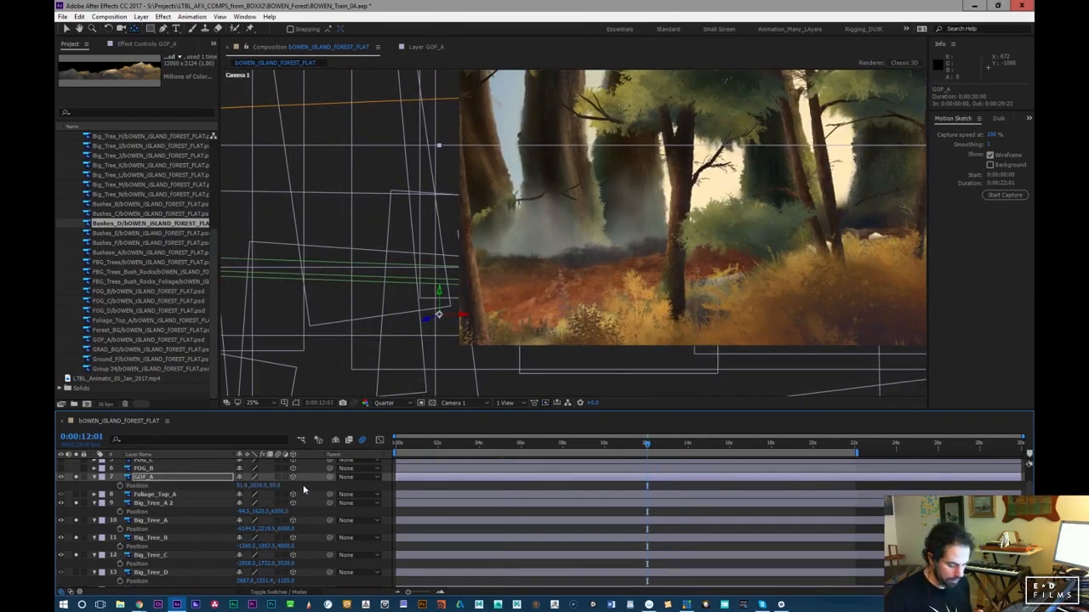
drag(286, 487, 395, 478)
Scale GOF_A to 160%, check it through the early part of the move, and turn off its solo
key(s)
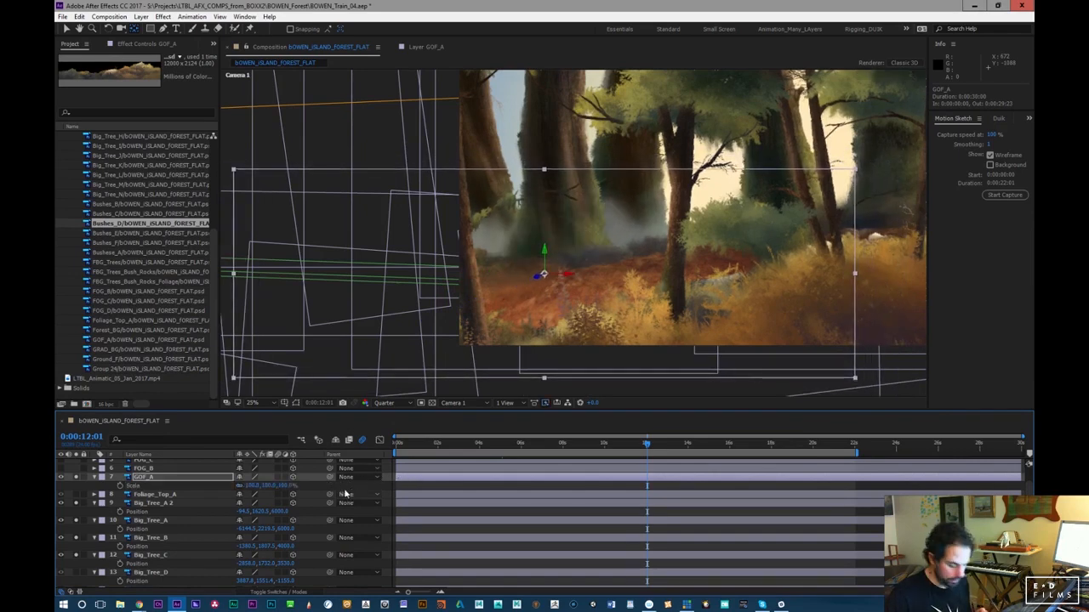
drag(288, 486, 334, 490)
drag(408, 445, 515, 437)
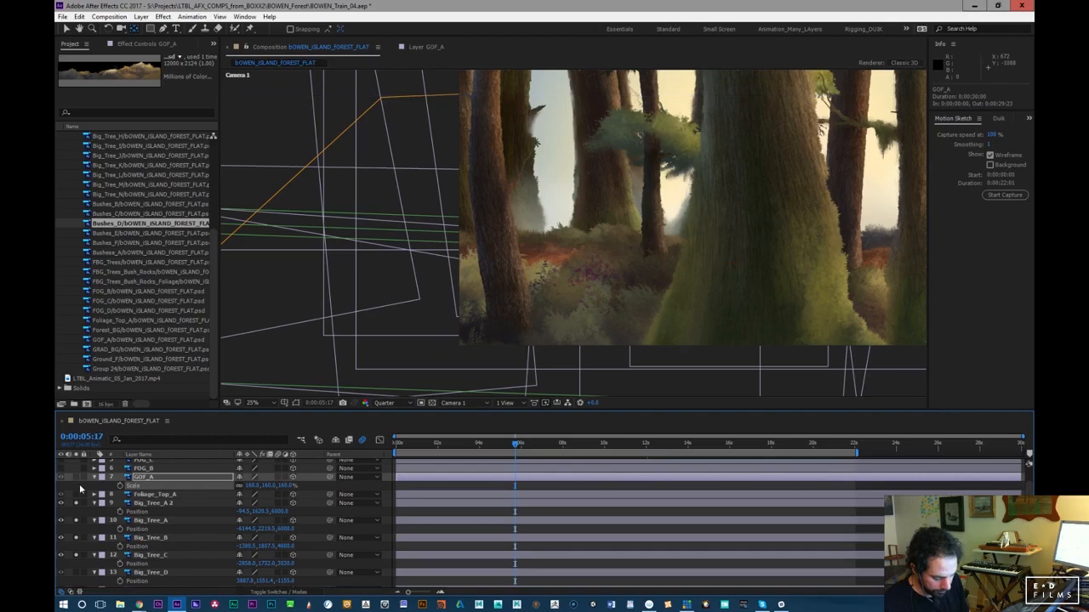
Move Big_Tree_I in X to about -2274 at the start of the camera move
drag(487, 446, 380, 476)
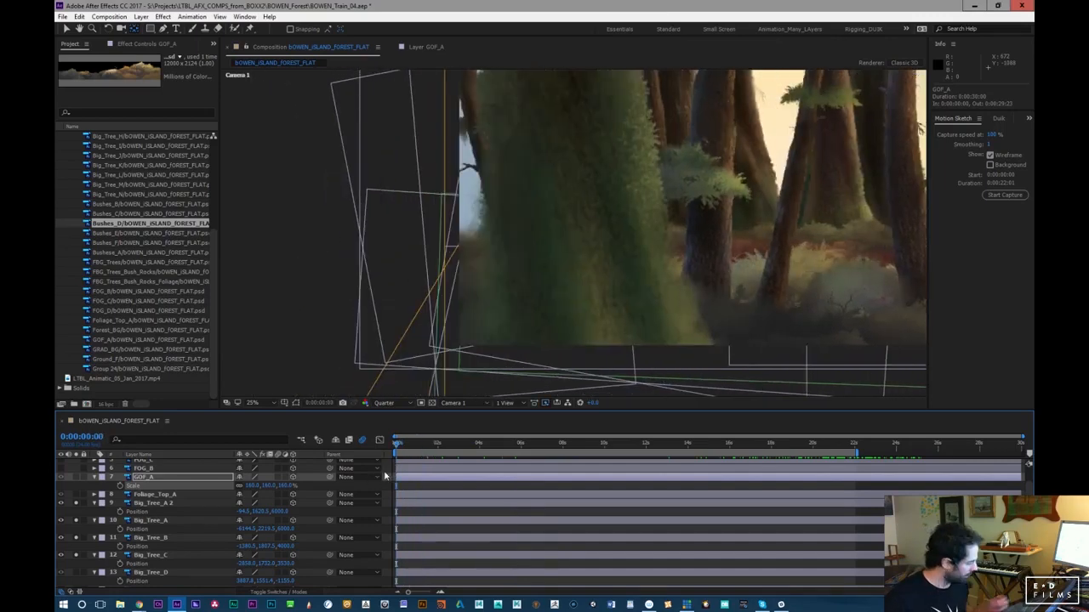
scroll(384, 476, down, 5)
scroll(1028, 464, down, 10)
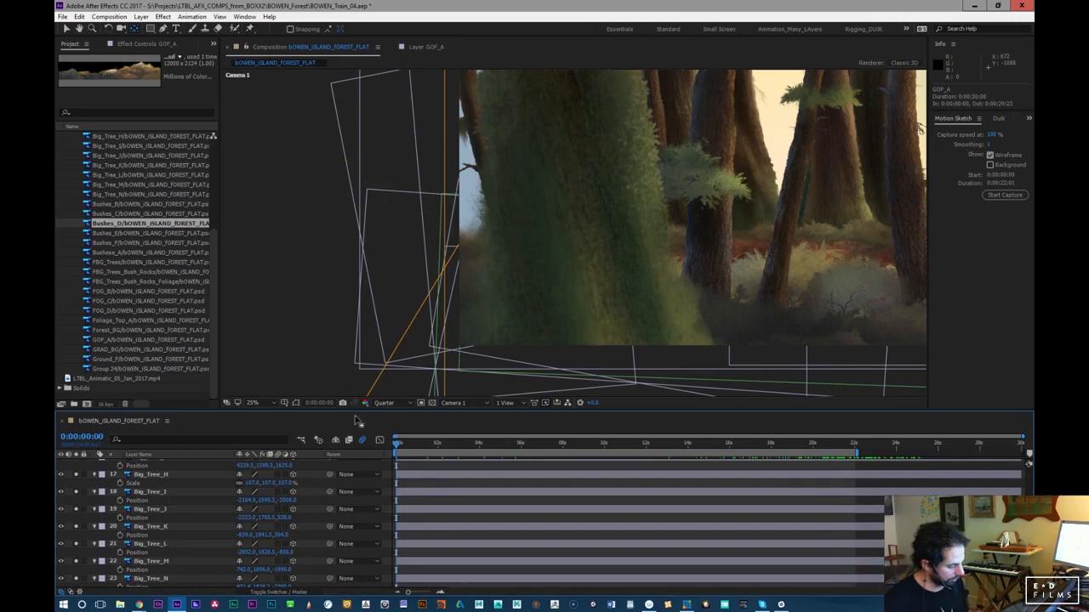
scroll(577, 255, down, 2)
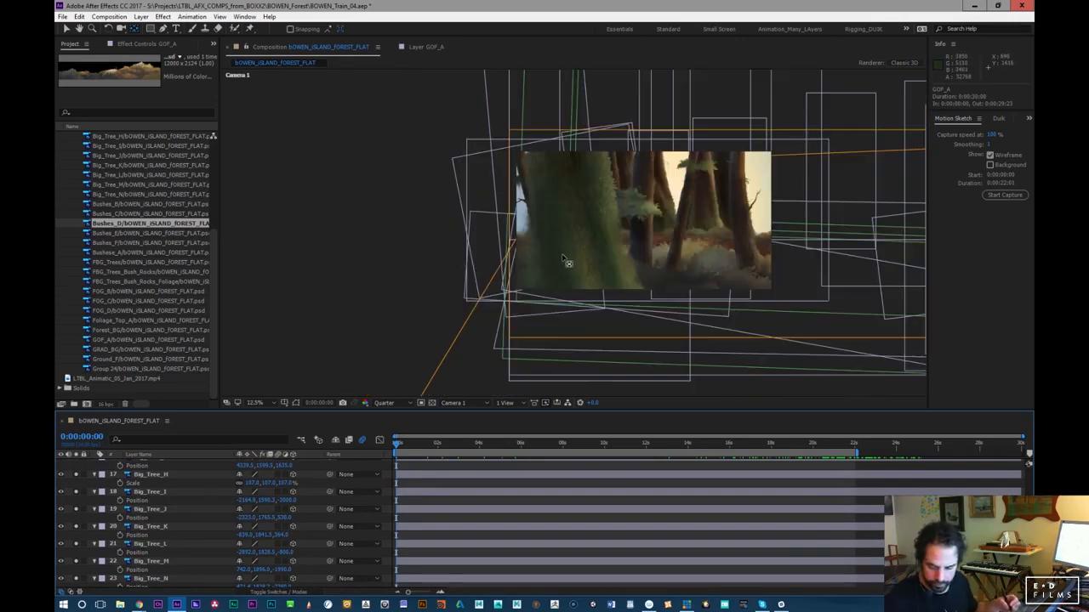
drag(592, 239, 499, 377)
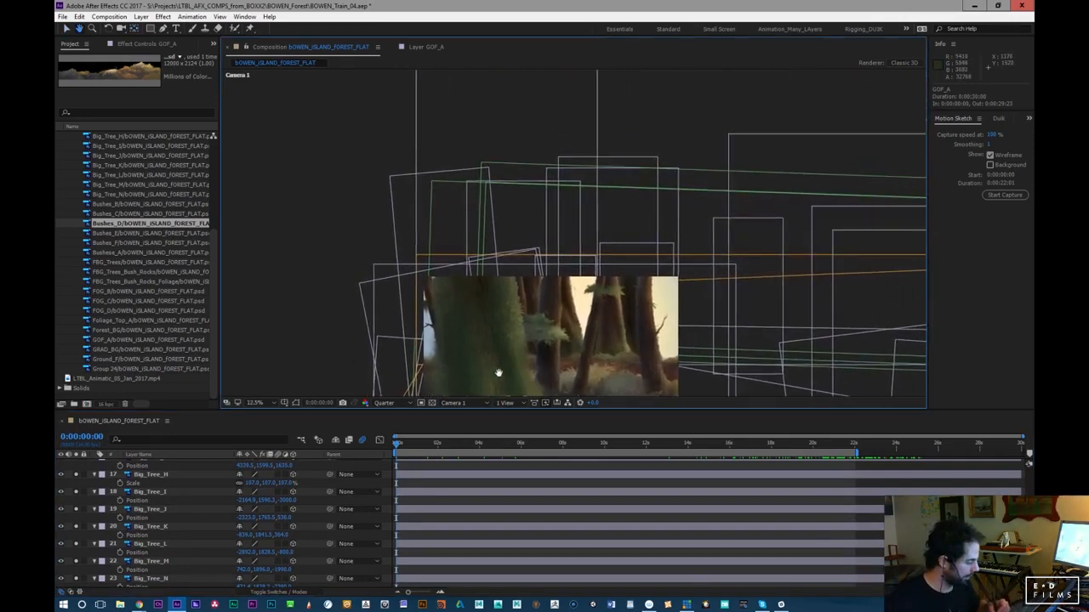
click(577, 128)
drag(616, 328, 599, 294)
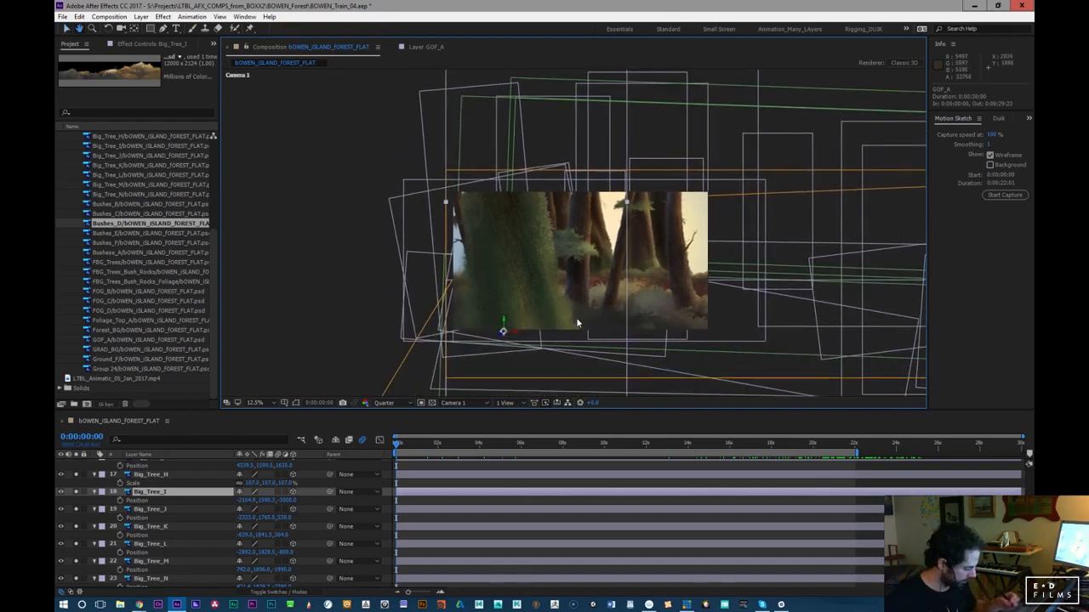
drag(537, 322, 513, 323)
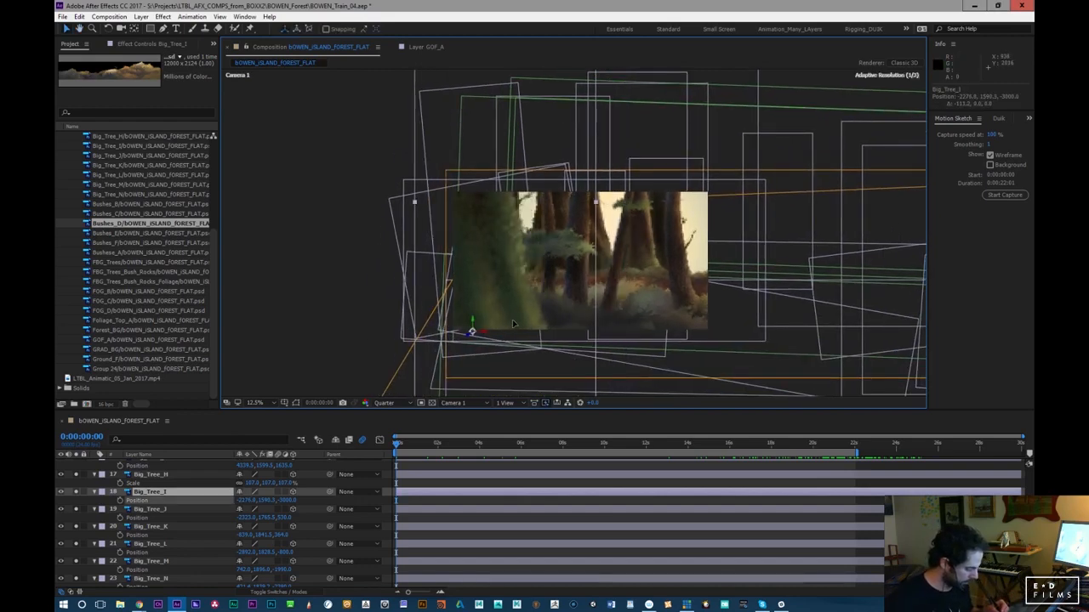
Check the trees at about 20:15, undo the accidental change to Big_Tree_F, and lock that layer
drag(396, 442, 826, 438)
click(658, 272)
key(ctrl+z)
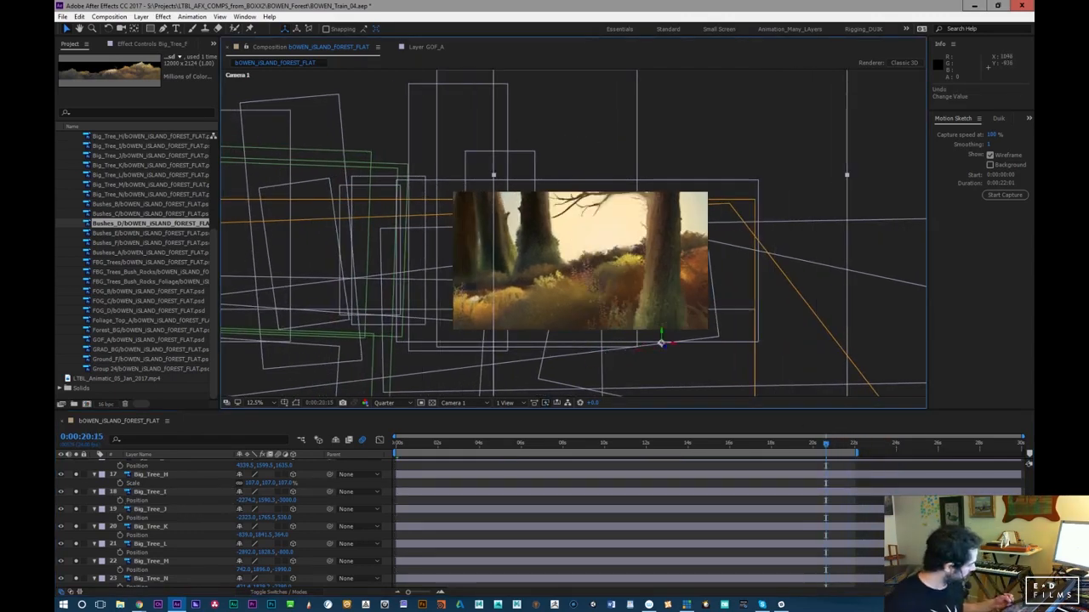
scroll(539, 522, up, 4)
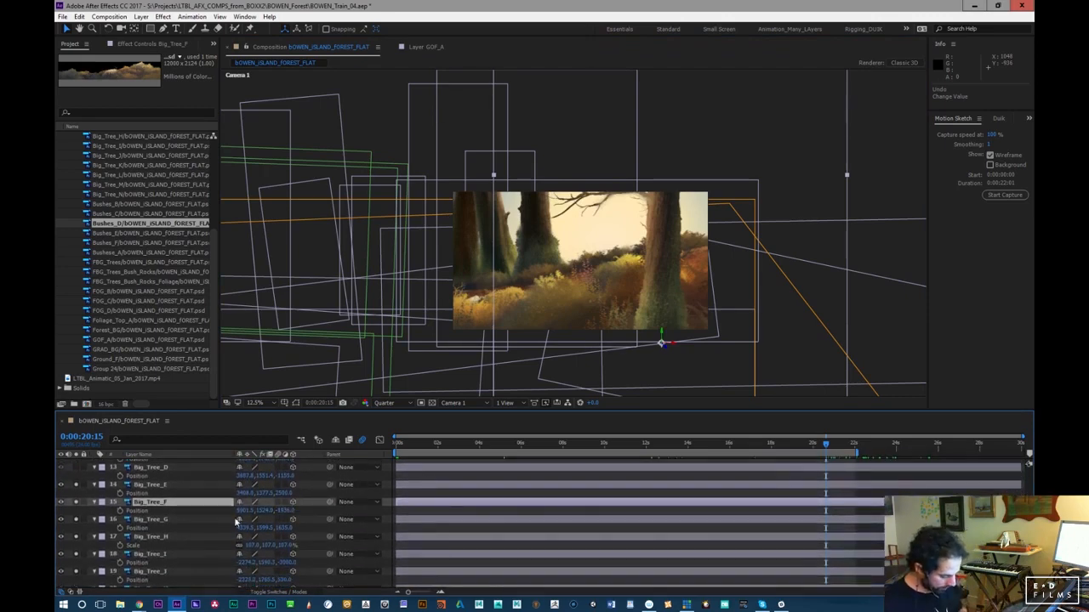
click(82, 502)
Move Big_Tree_A 2 in X to about -1560, judging it at 17:15
click(561, 113)
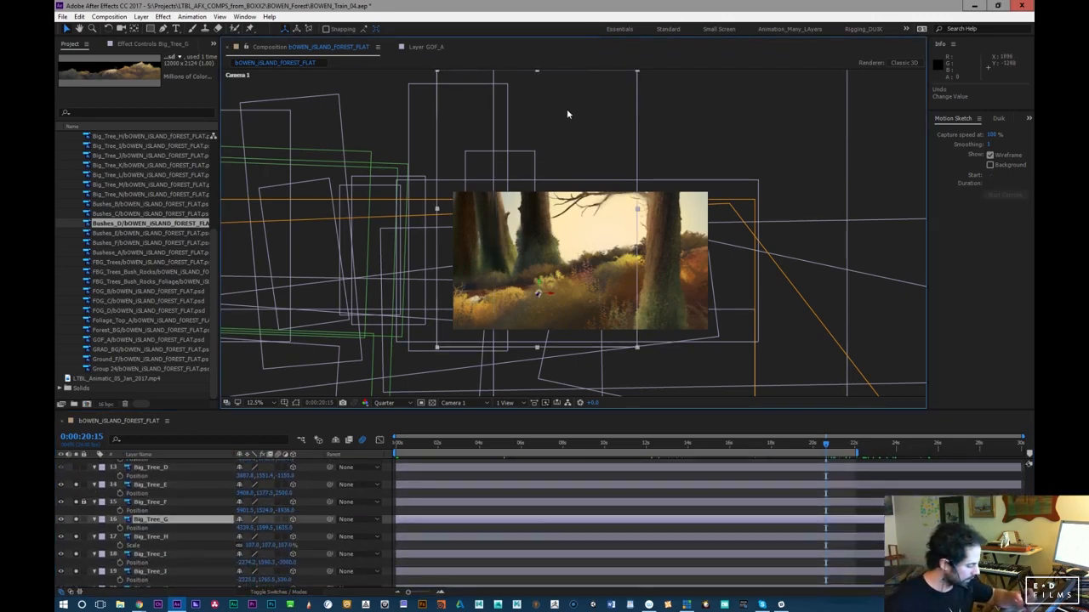
drag(592, 114, 544, 129)
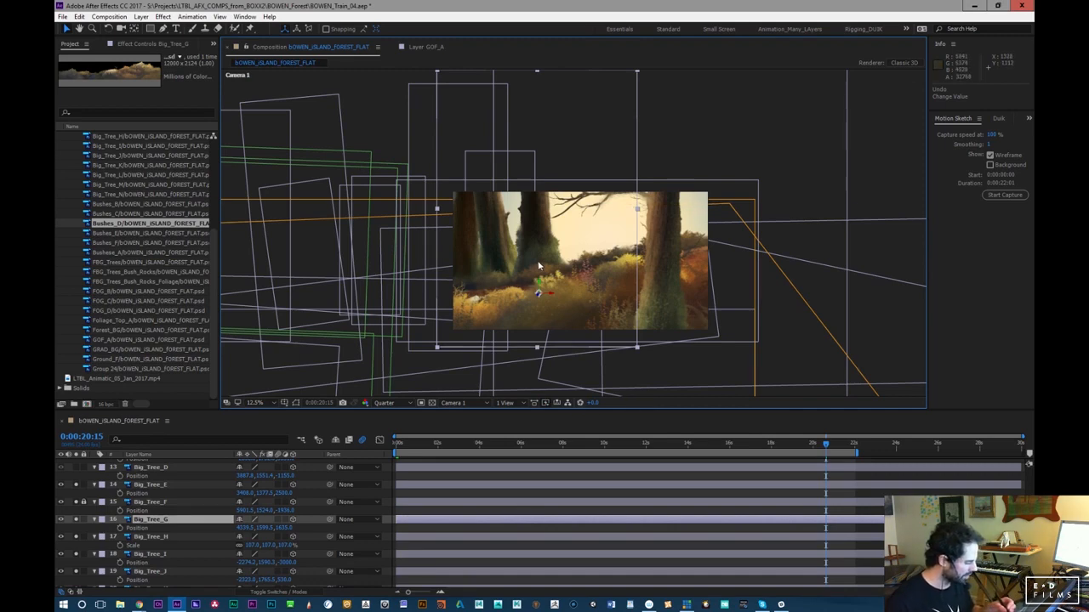
drag(523, 258, 468, 278)
drag(819, 449, 763, 442)
click(466, 107)
drag(454, 109, 427, 115)
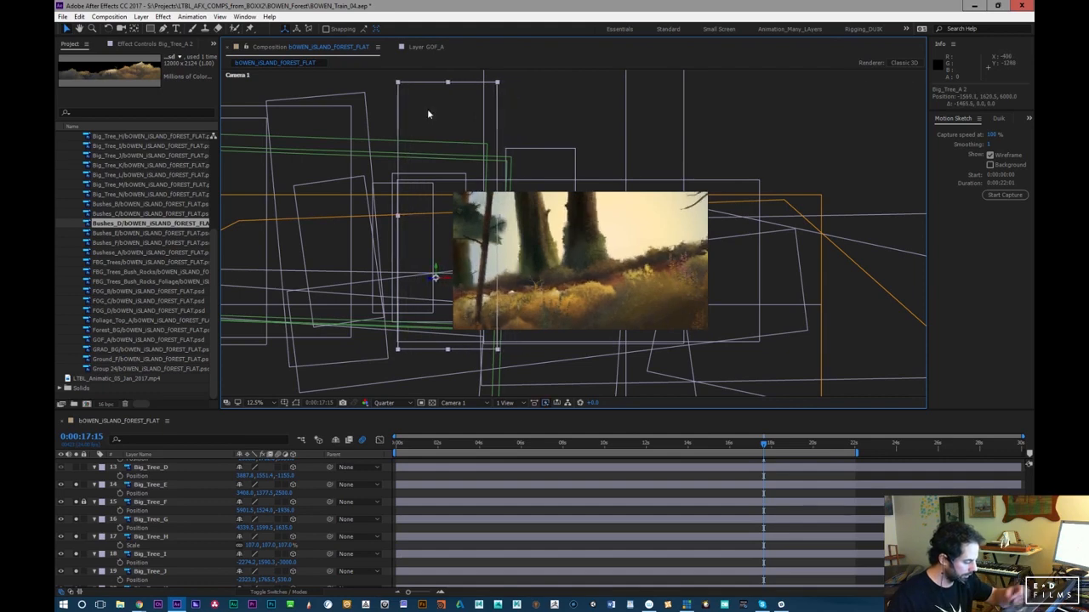
Identify Big_Tree_G by toggling its solo, and move it together with Big_Tree_E, placing Big_Tree_G at about X 3760, Y 1702
click(549, 153)
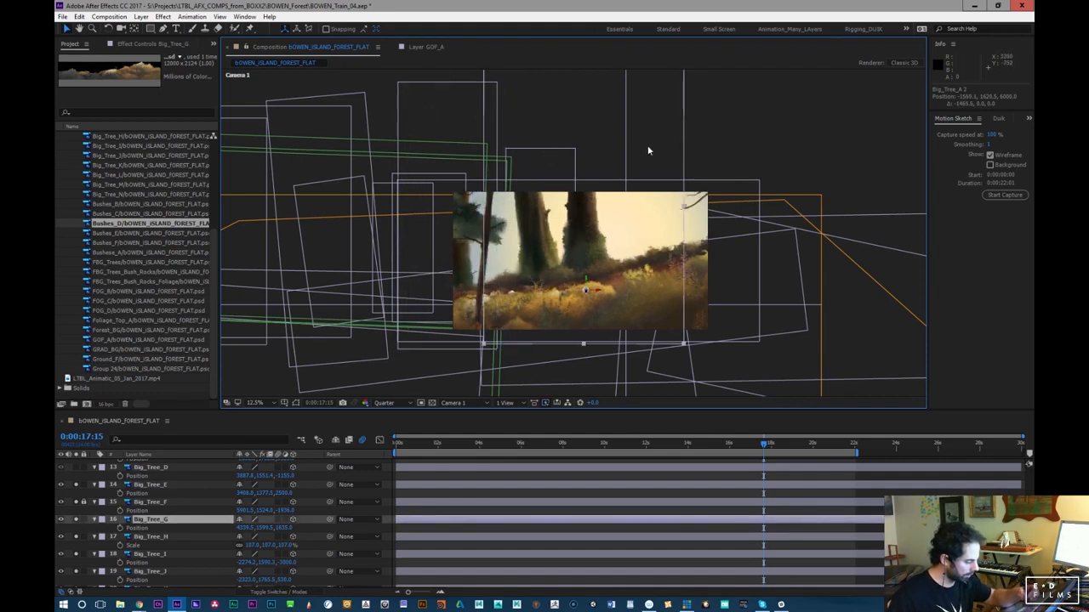
click(62, 520)
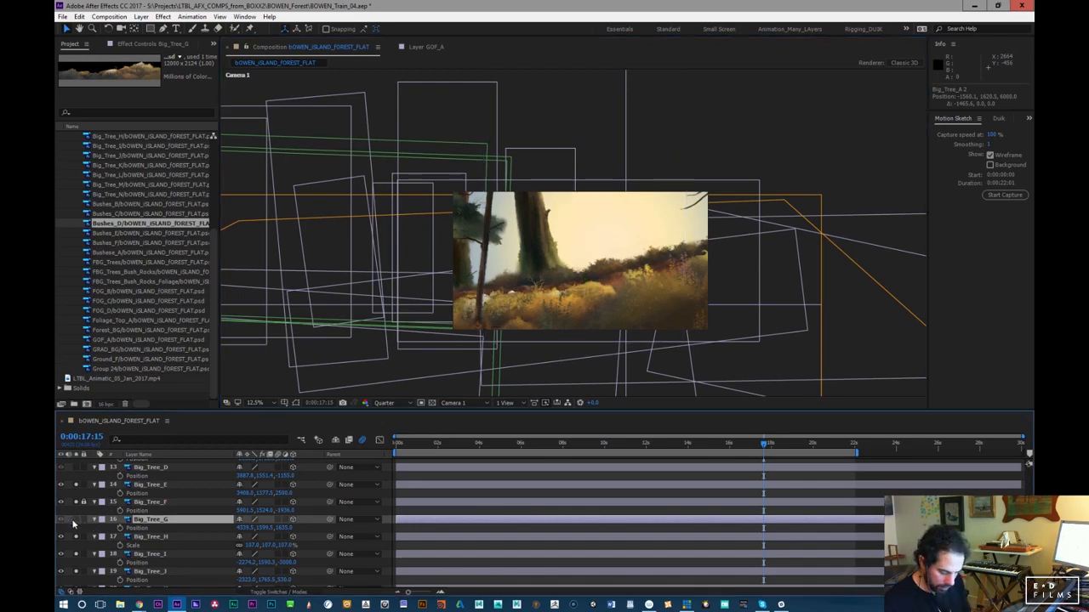
click(76, 519)
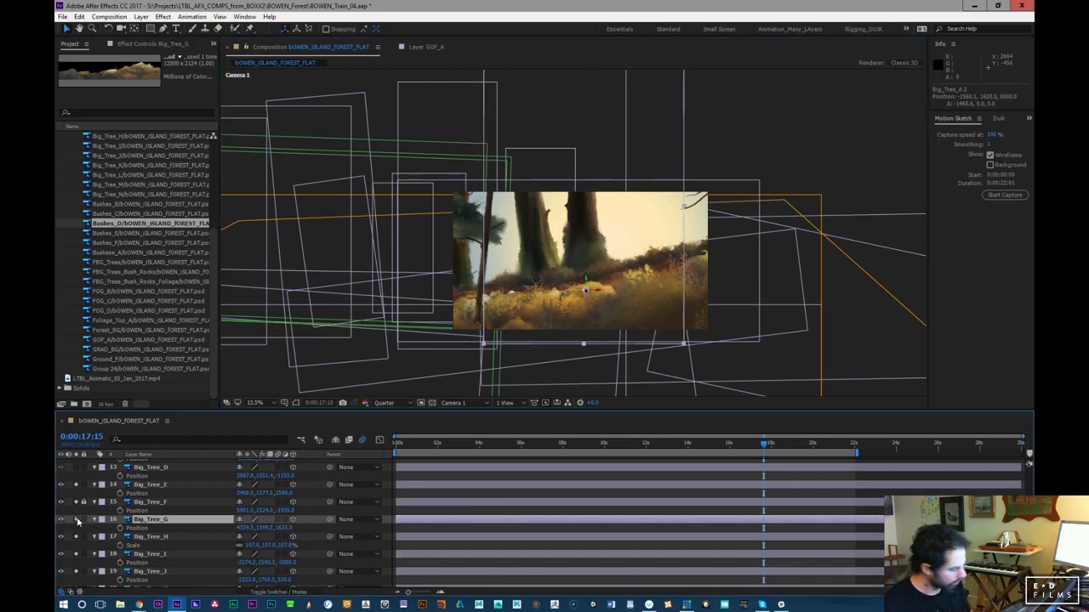
click(564, 158)
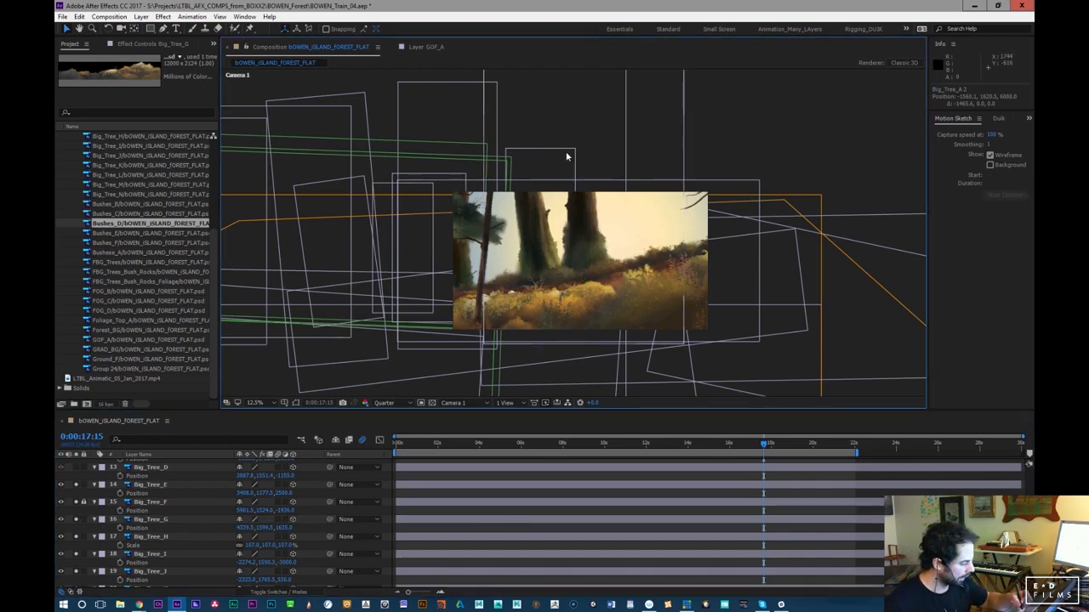
click(150, 519)
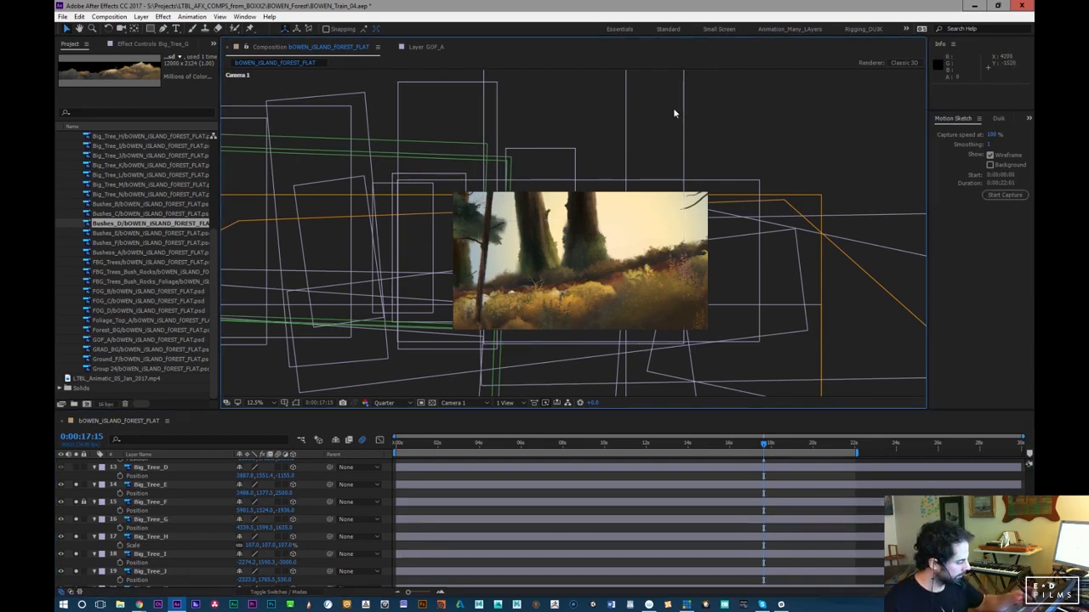
shift+click(548, 149)
drag(548, 149, 622, 125)
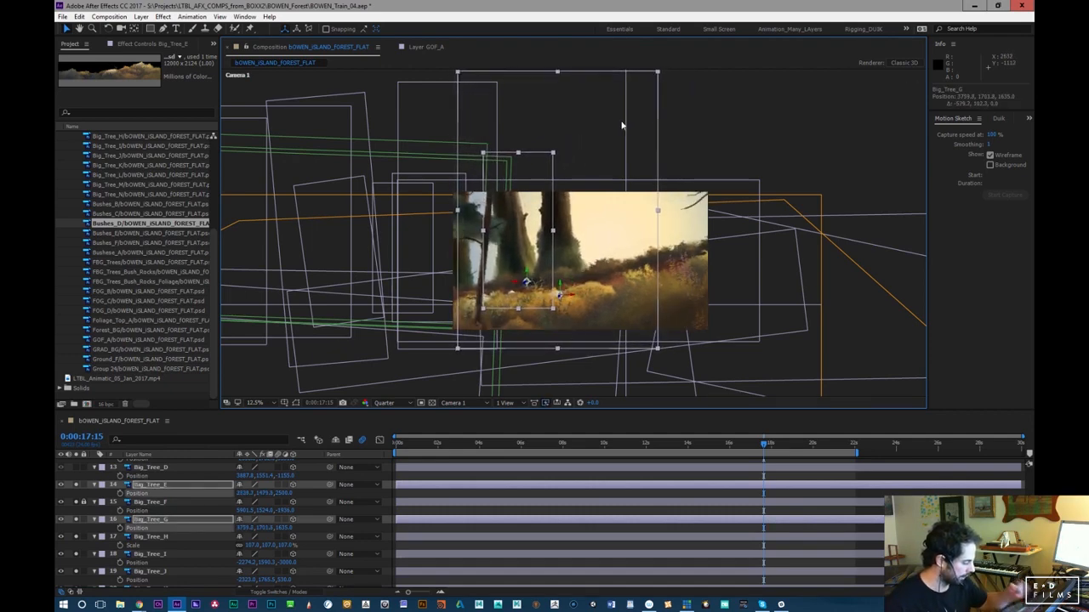
Move Big_Tree_A 2 in X to about 862 and check it through to about 16:13
drag(766, 451, 397, 546)
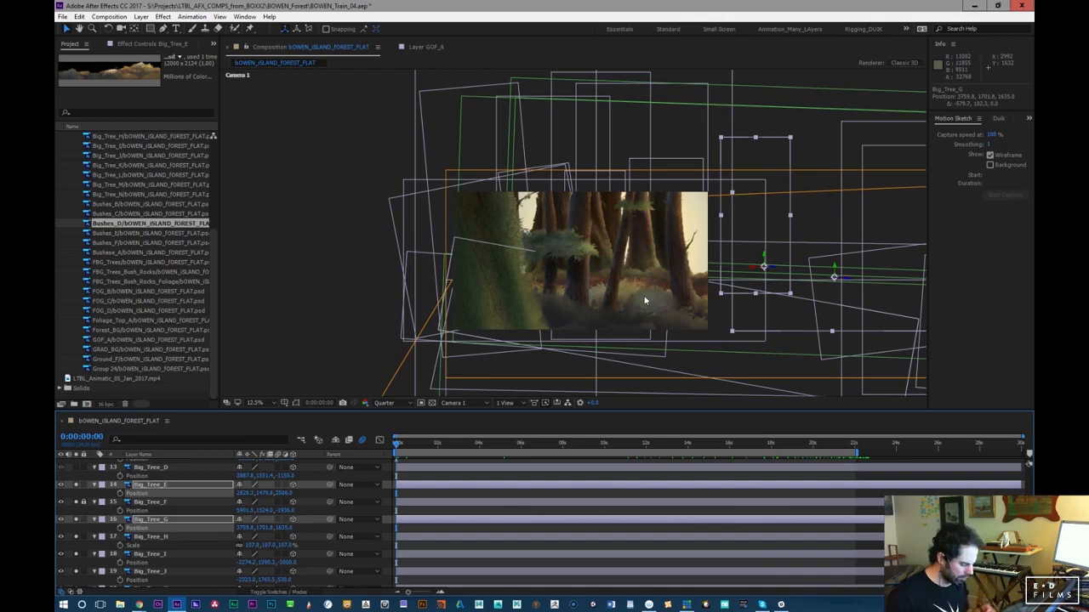
drag(435, 449, 506, 406)
click(610, 78)
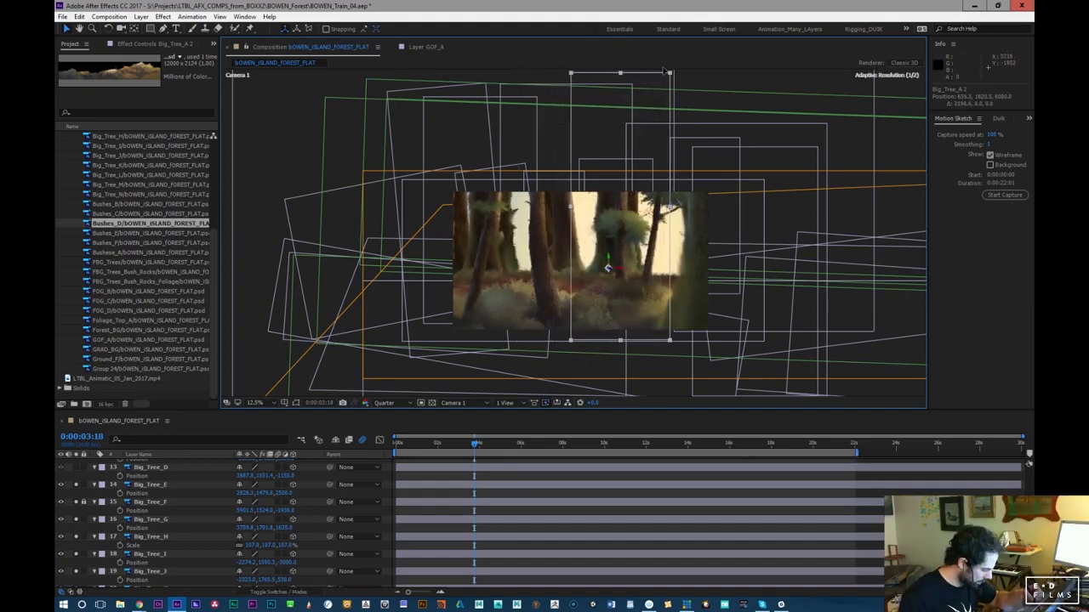
drag(482, 443, 632, 450)
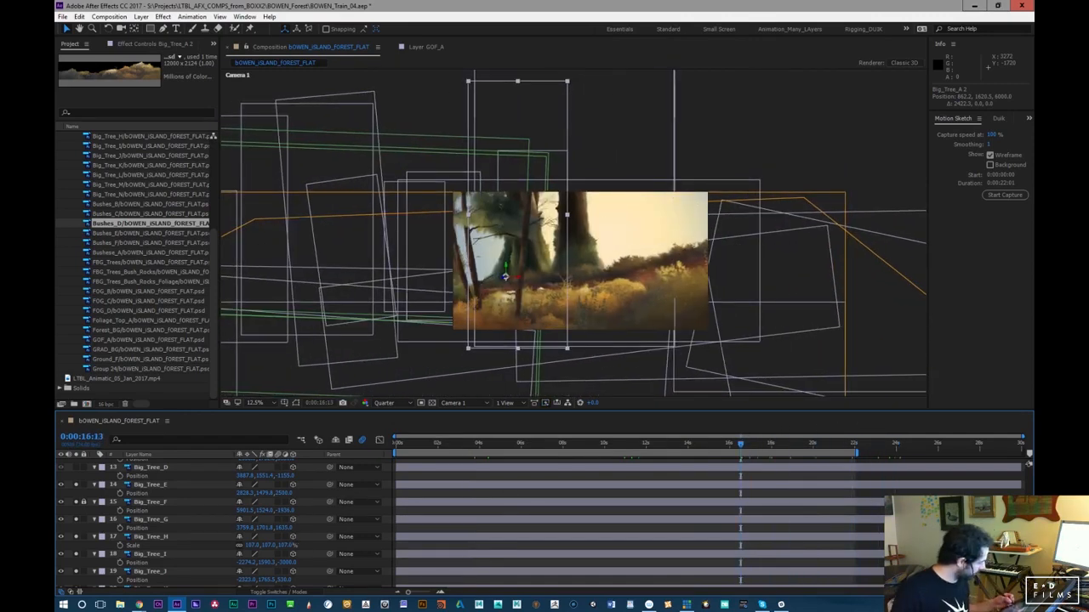
Scale Big_Tree_A 2 to about 199% and shift it slightly toward lower X at about 21 seconds
scroll(325, 546, up, 5)
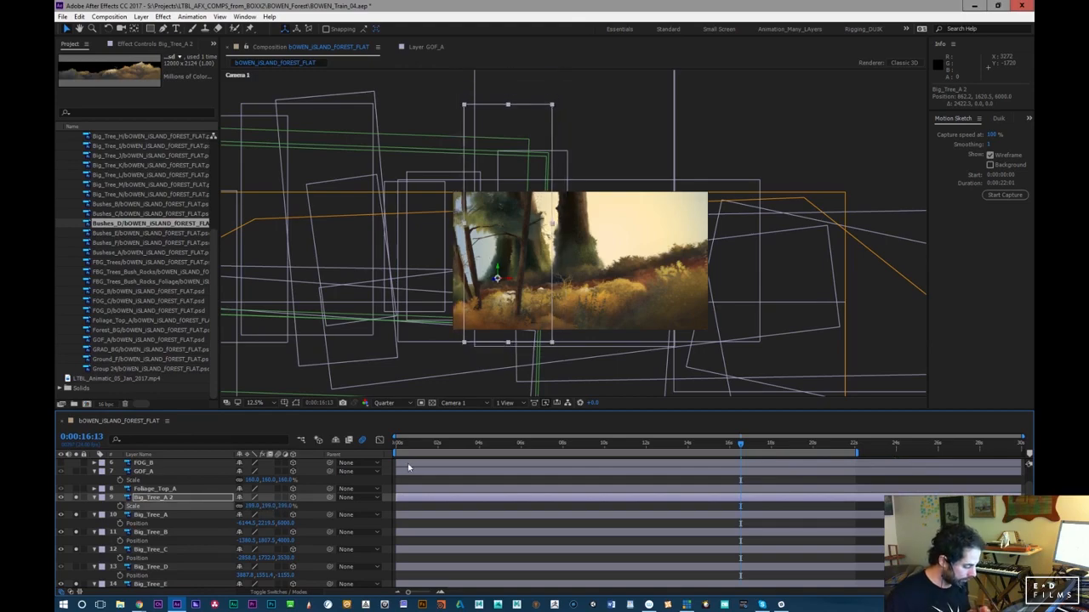
drag(426, 448, 825, 422)
click(490, 123)
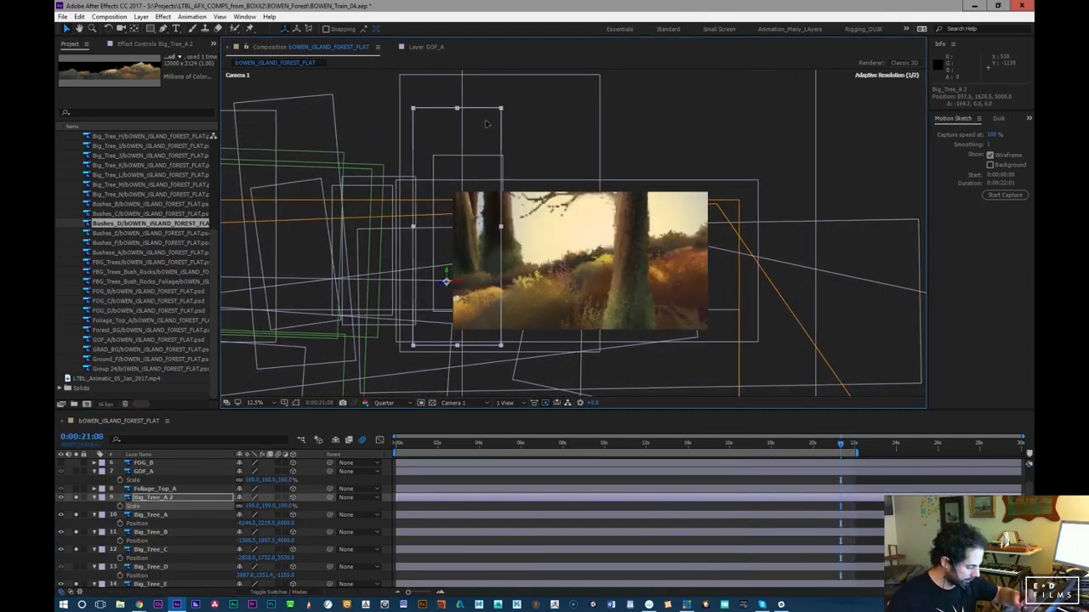
drag(845, 446, 365, 510)
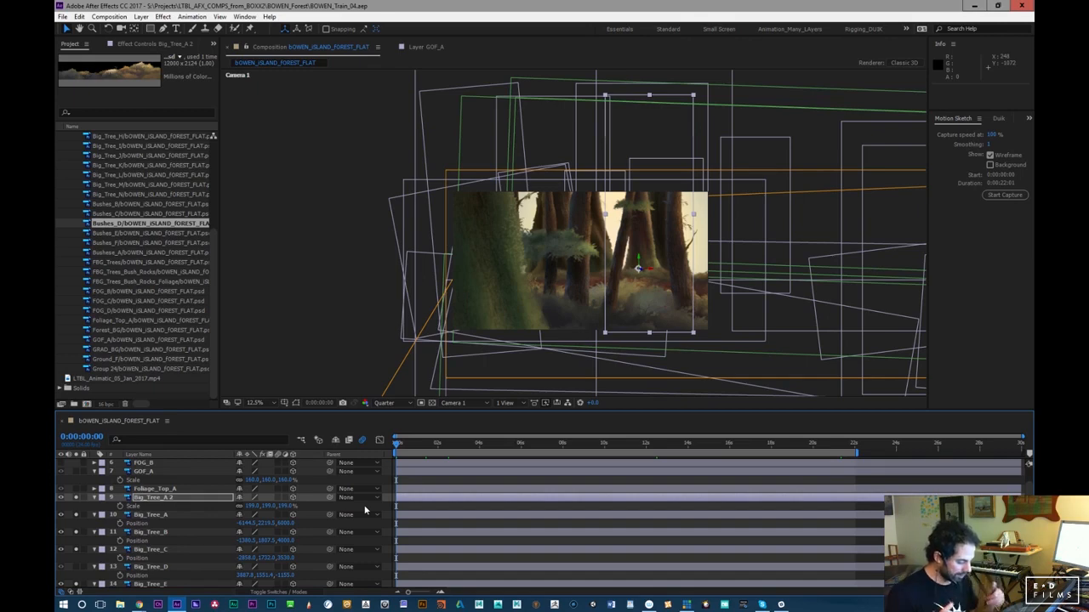
Examine the tree arrangement closely and from afar over the first nine seconds of the camera move
drag(414, 444, 511, 442)
key(period)
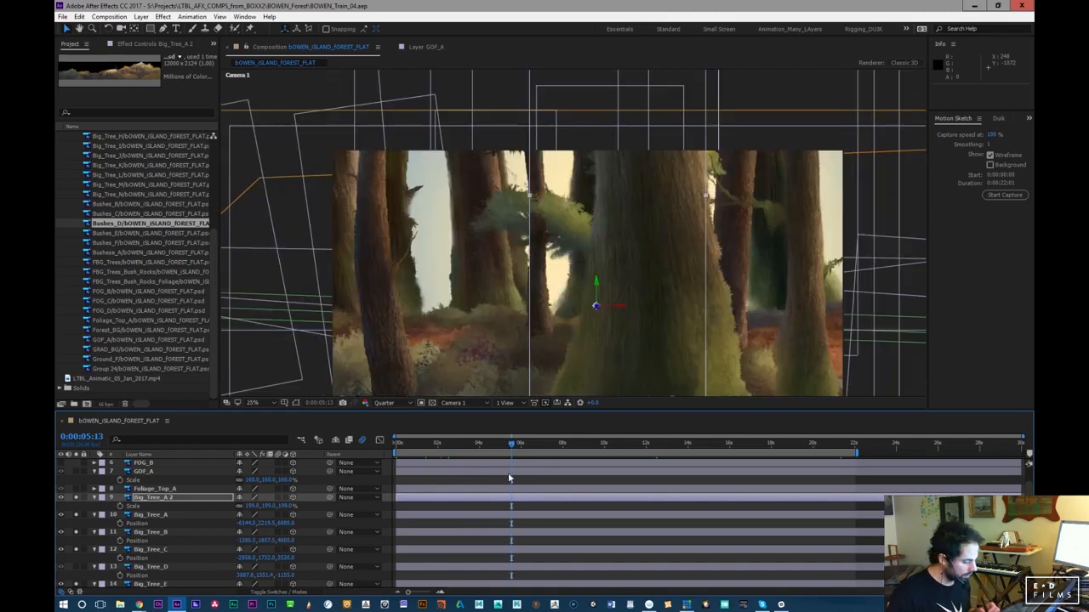
drag(665, 344, 656, 272)
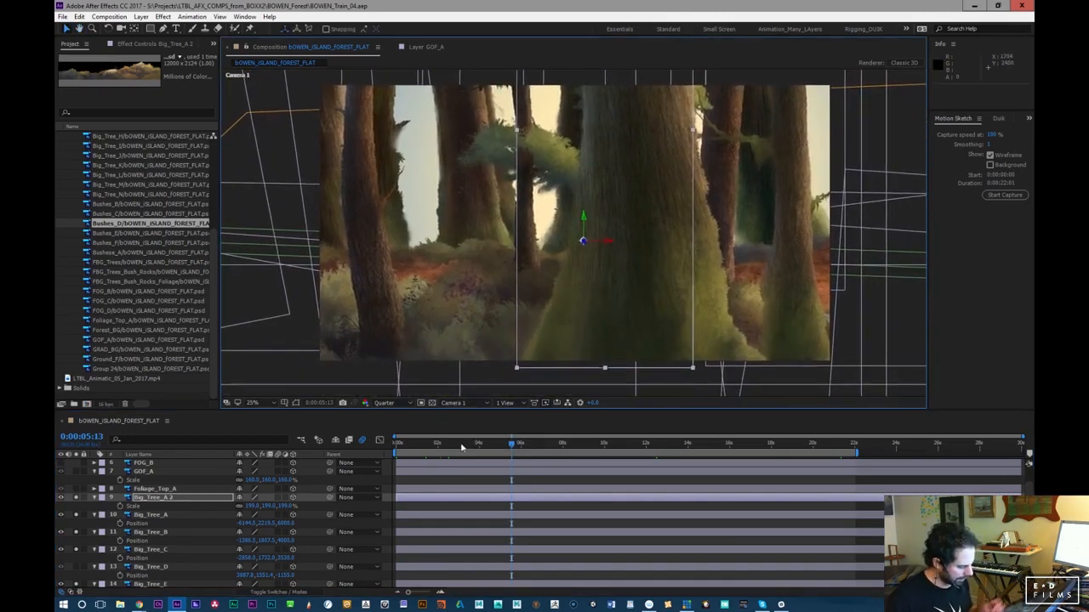
key(comma)
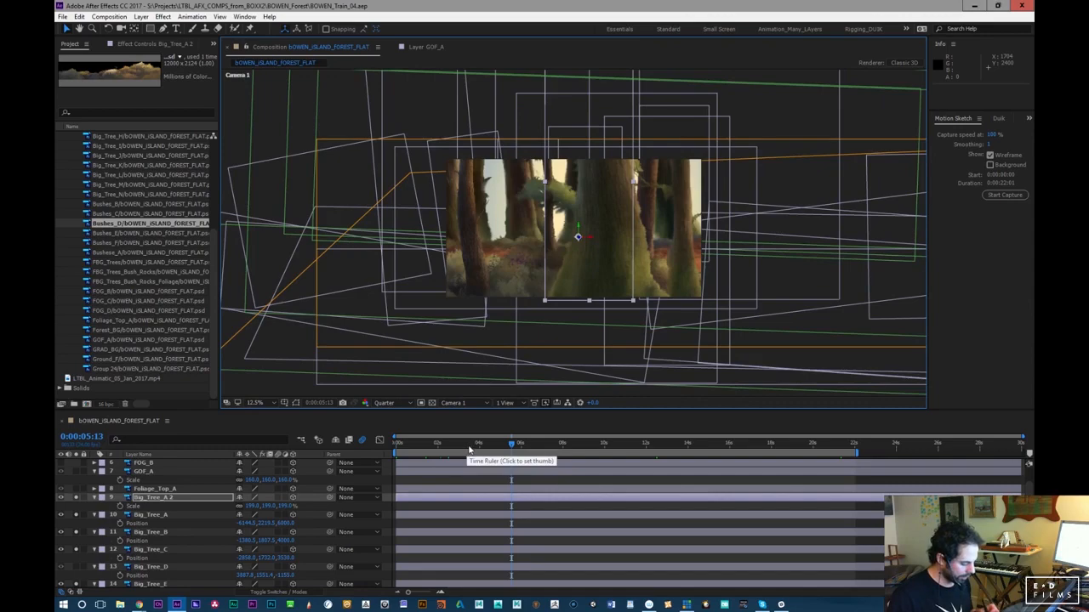
key(comma)
drag(403, 442, 539, 446)
key(period)
key(period)
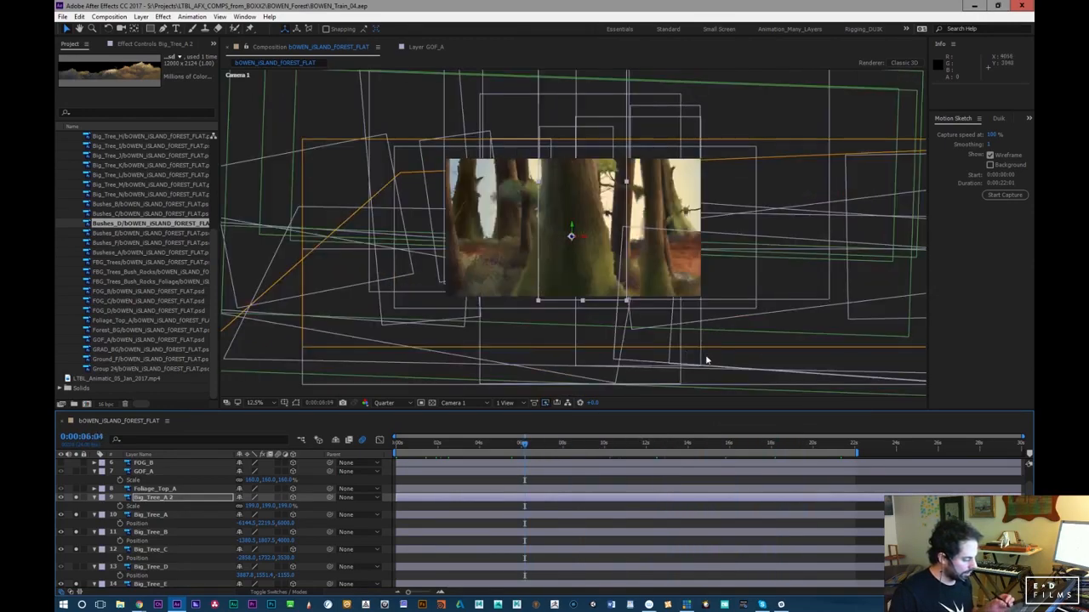
drag(438, 448, 464, 444)
click(583, 444)
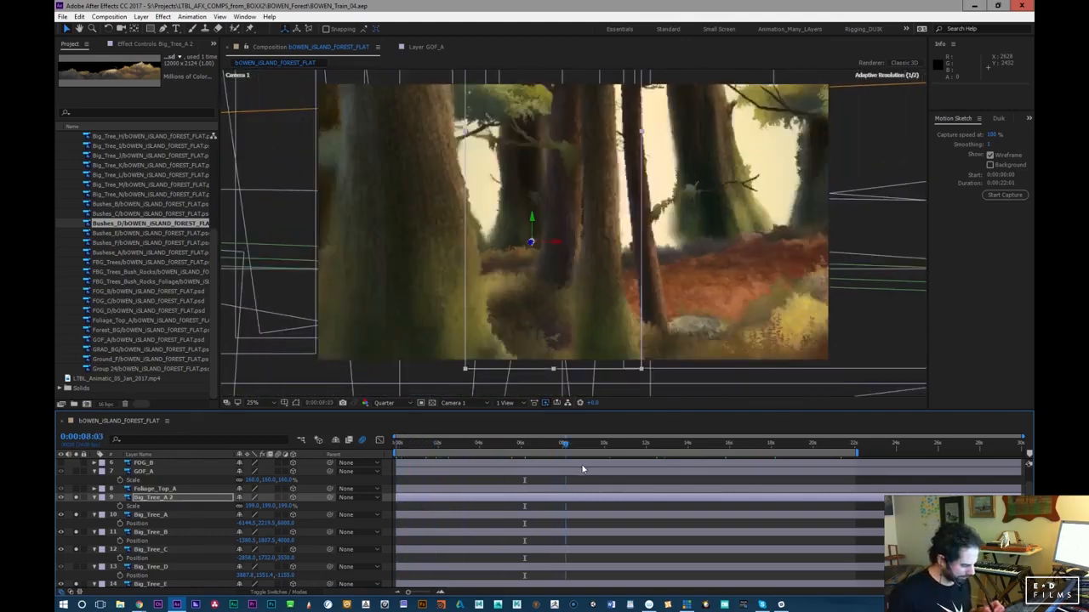
key(comma)
key(comma)
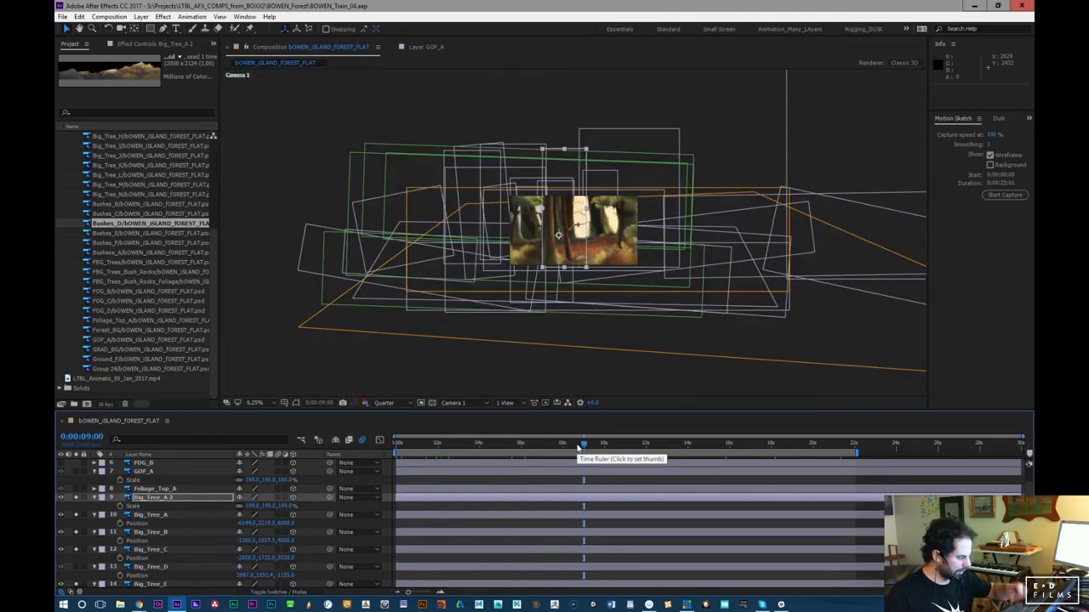
drag(582, 444, 431, 444)
key(period)
key(period)
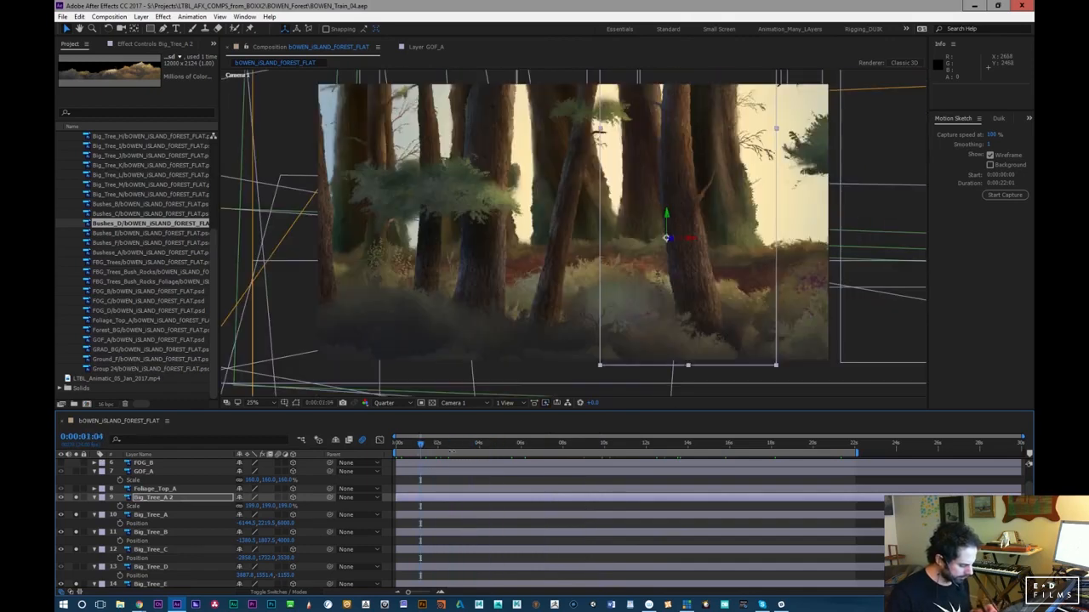
drag(419, 444, 388, 451)
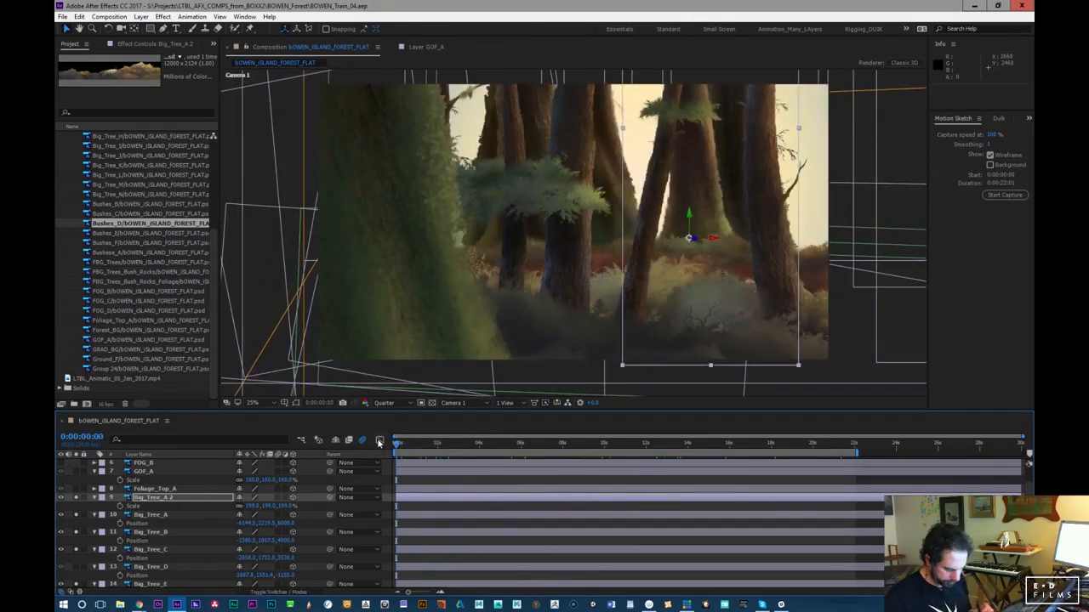
Turn on solo for Foliage_Top_A and check its placement through the camera move to about 20:20
click(159, 490)
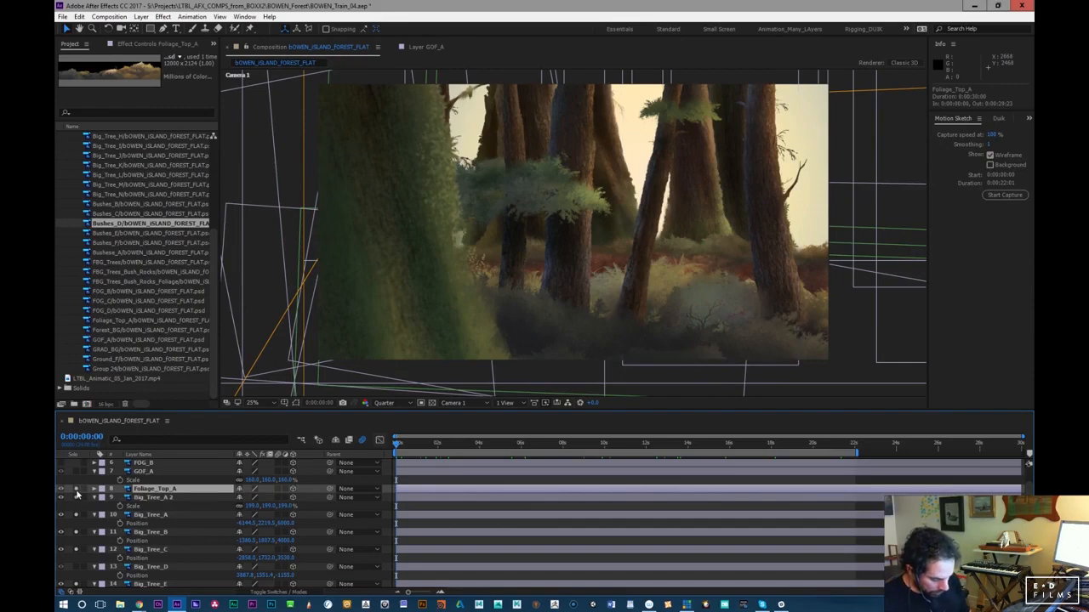
key(period)
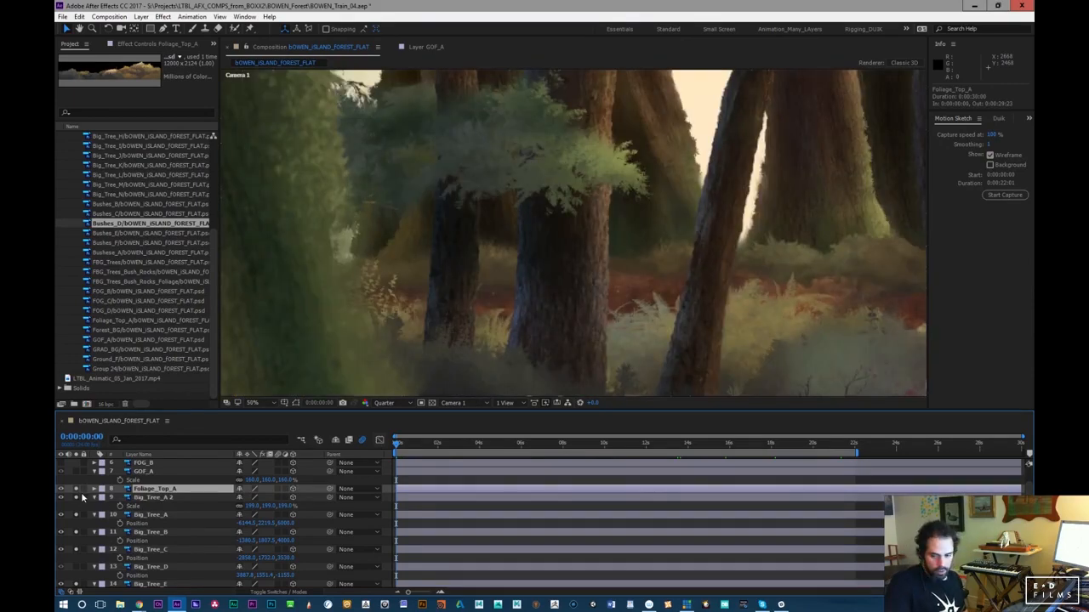
key(comma)
key(comma)
key(comma)
key(comma)
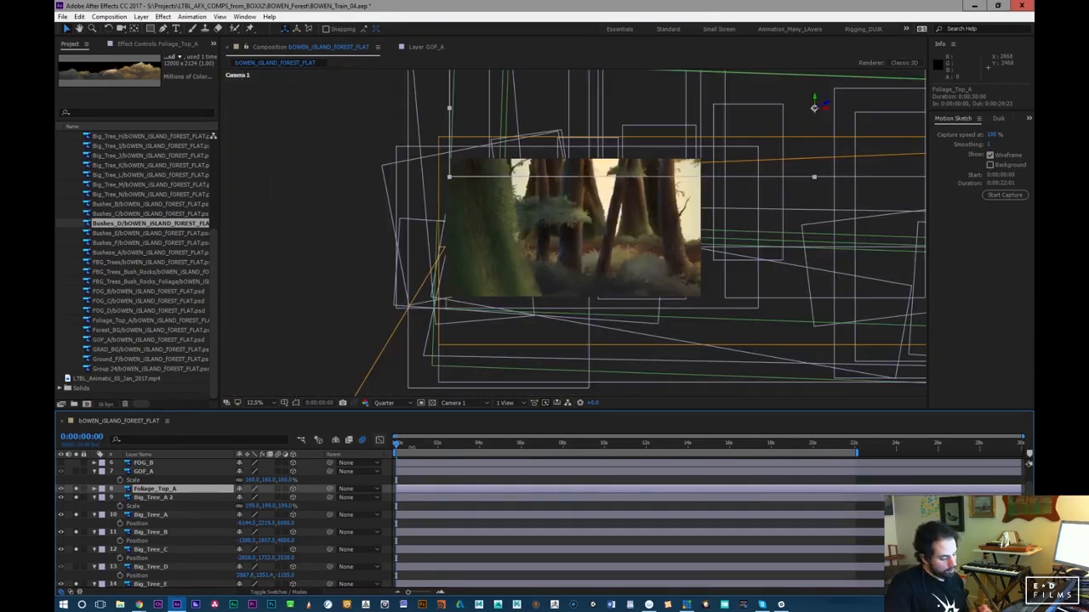
drag(429, 451, 831, 444)
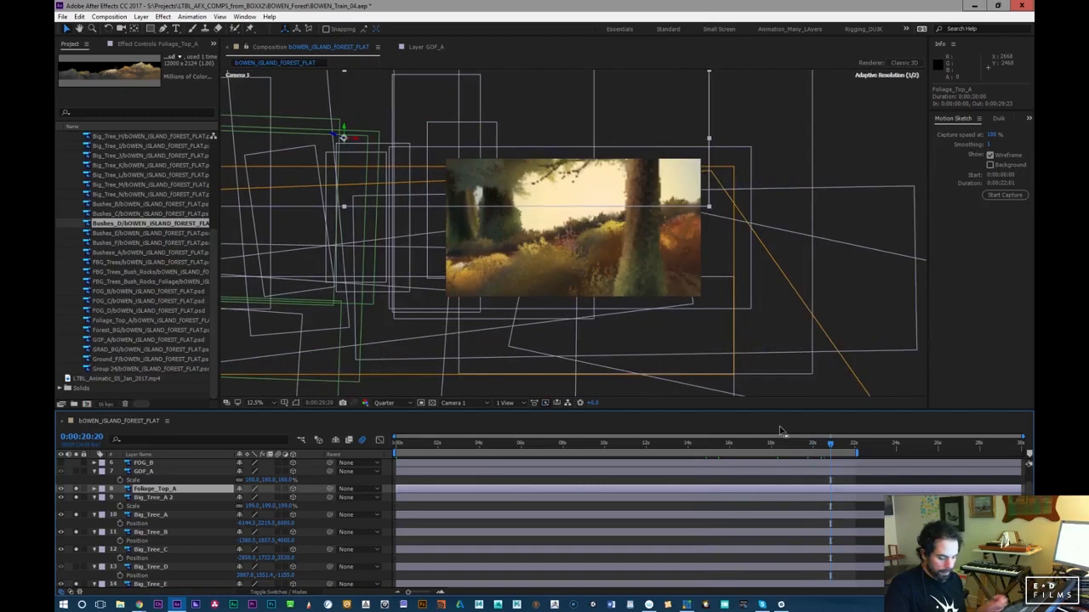
Inspect the Foliage_Top_A artwork in its own layer view and return to the BOWEN_ISLAND_FOREST_FLAT composition
double_click(194, 492)
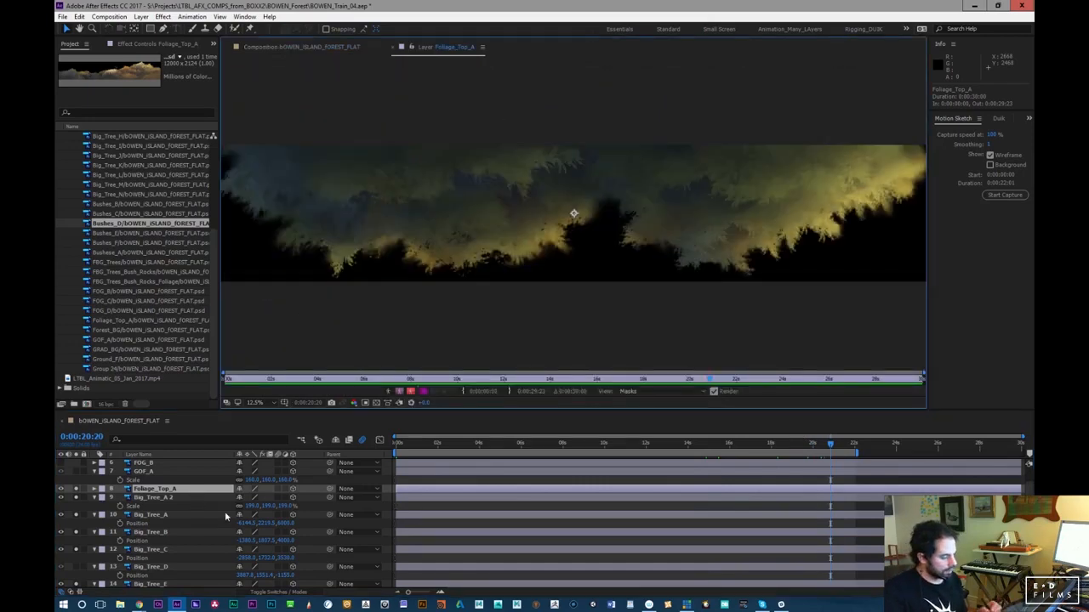
key(period)
drag(624, 263, 644, 282)
click(340, 48)
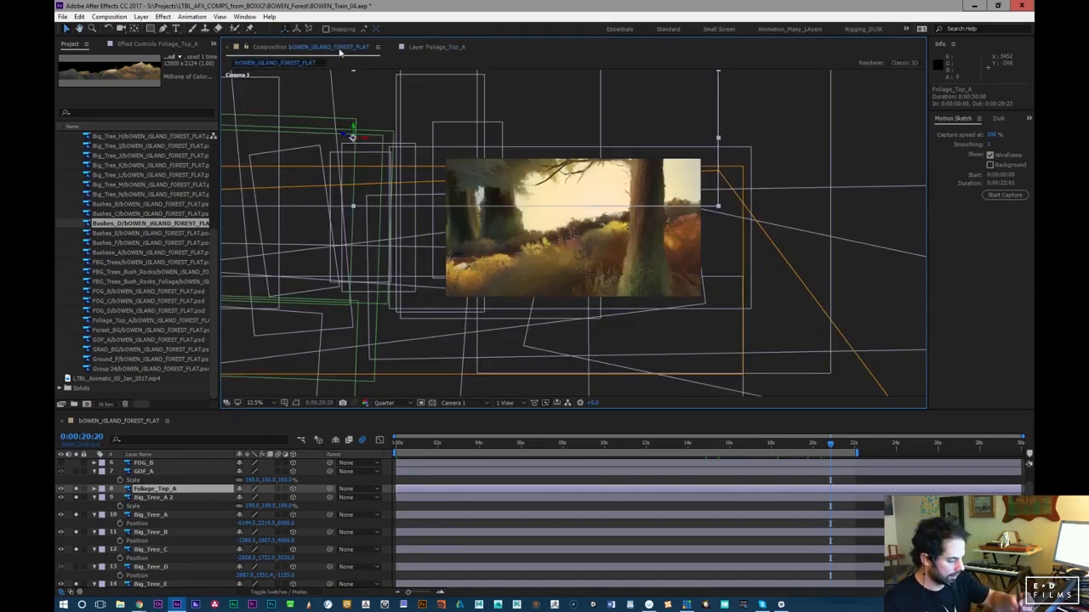
Reposition Foliage_Top_A to about X -1053, Y -943, Z 2200, checking it between the start and about 0:00:10:13
drag(474, 448, 385, 451)
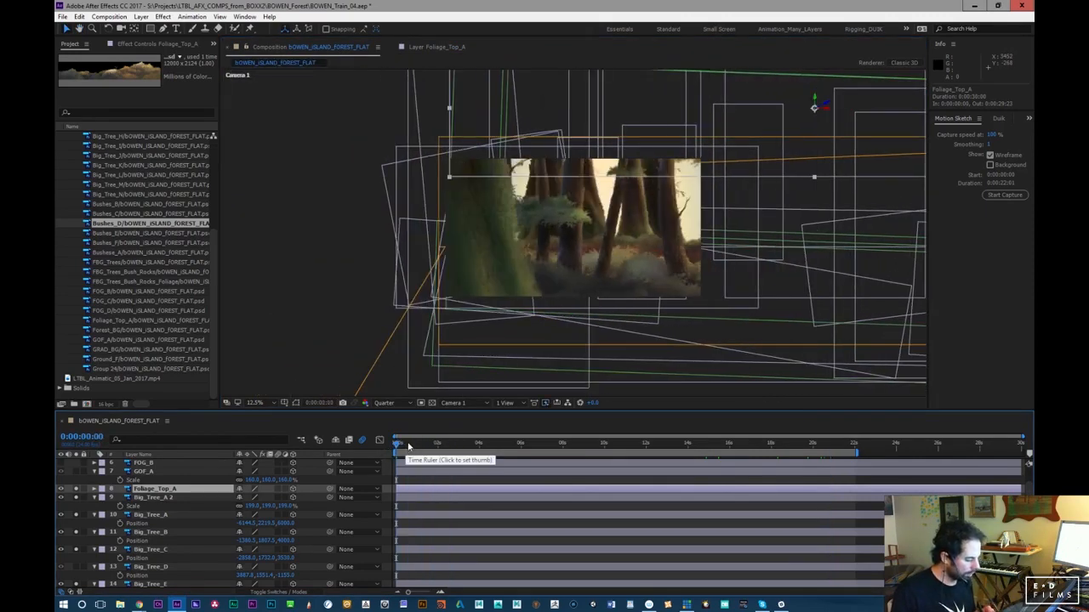
key(p)
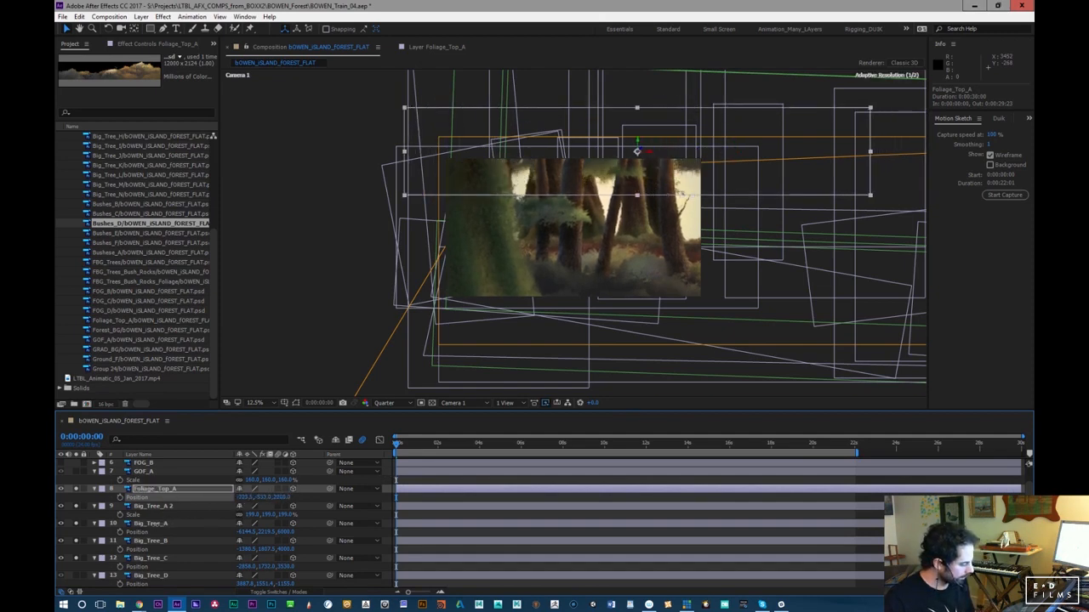
drag(398, 449, 616, 430)
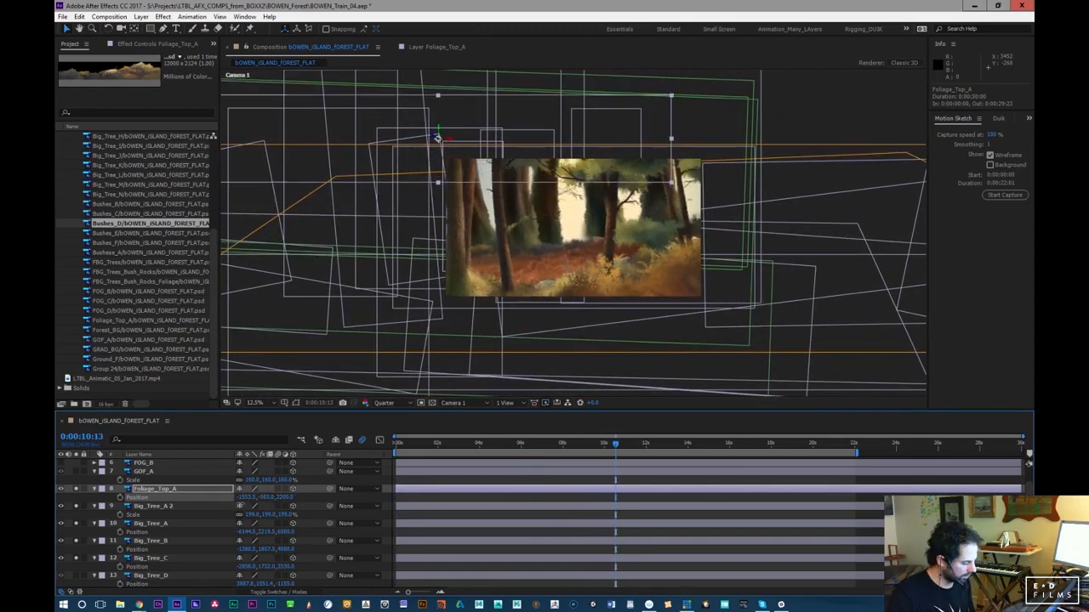
drag(559, 444, 380, 462)
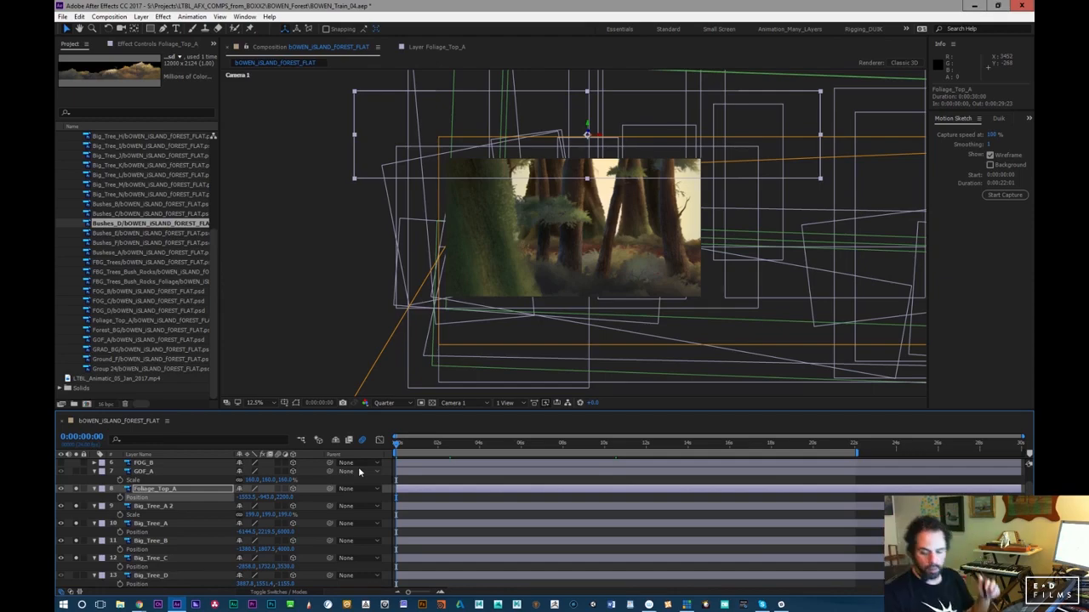
Check the foliage canopy at 25% magnification by scrubbing through the camera move and back to the start
key(period)
drag(410, 444, 407, 486)
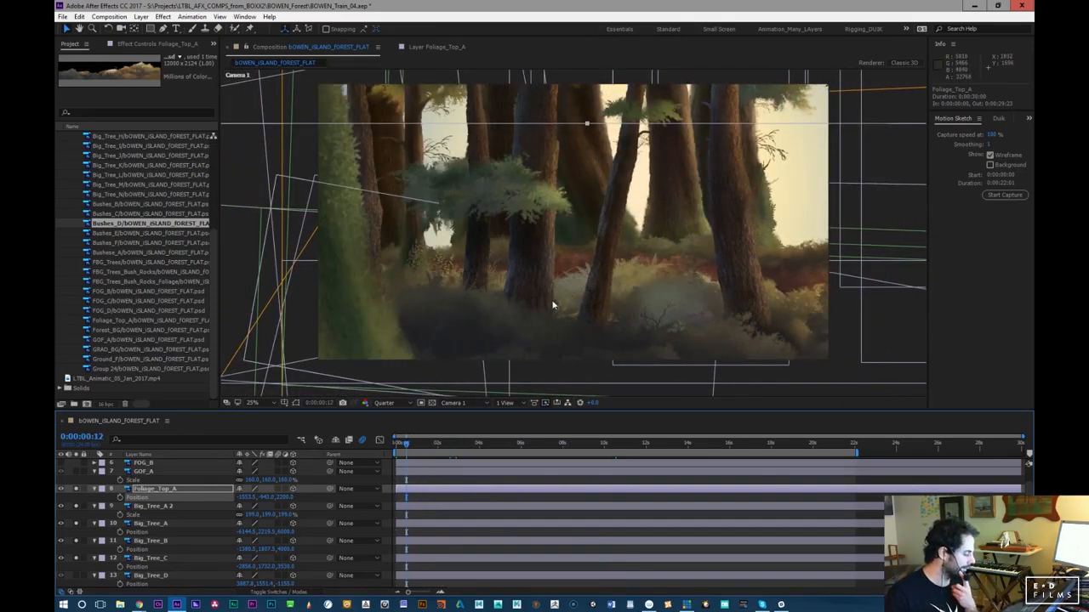
drag(410, 449, 625, 464)
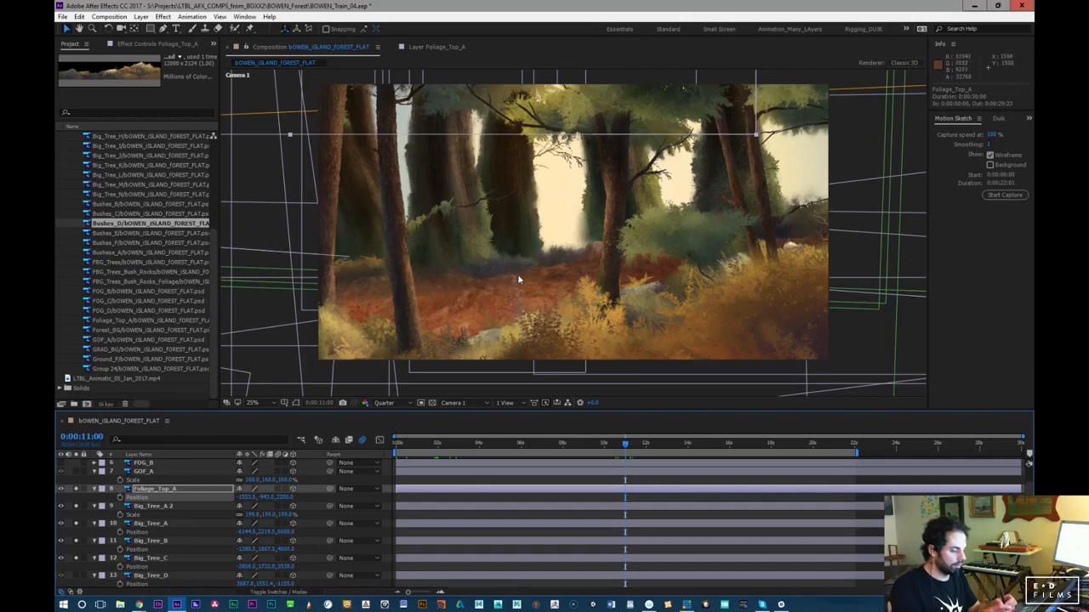
drag(619, 449, 719, 506)
drag(640, 513, 380, 536)
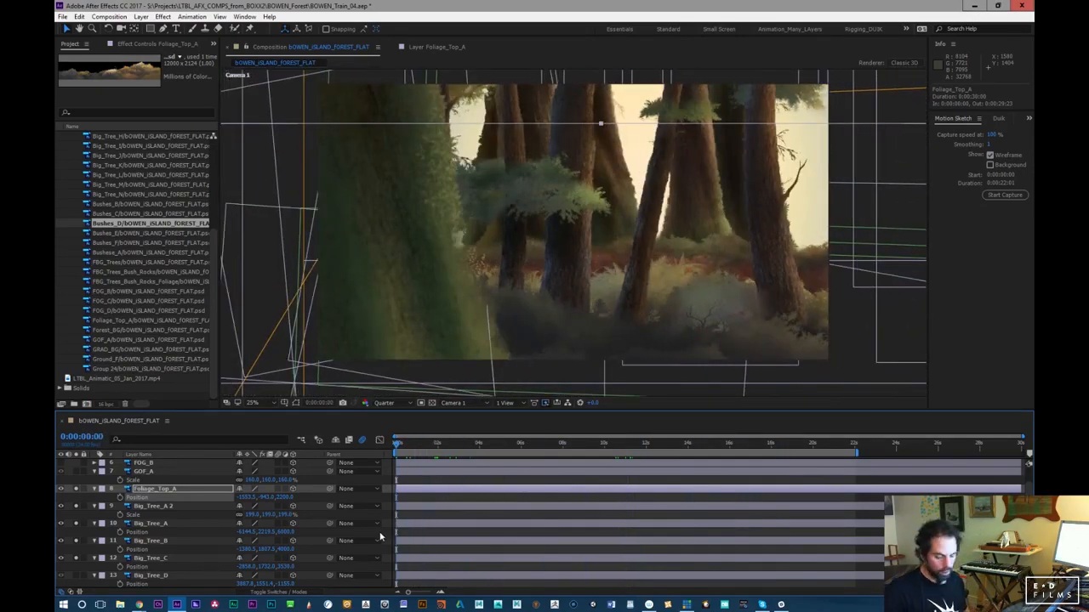
Preview the forest camera move repeatedly in real time, checking how the trees and top foliage pass the camera
key(space)
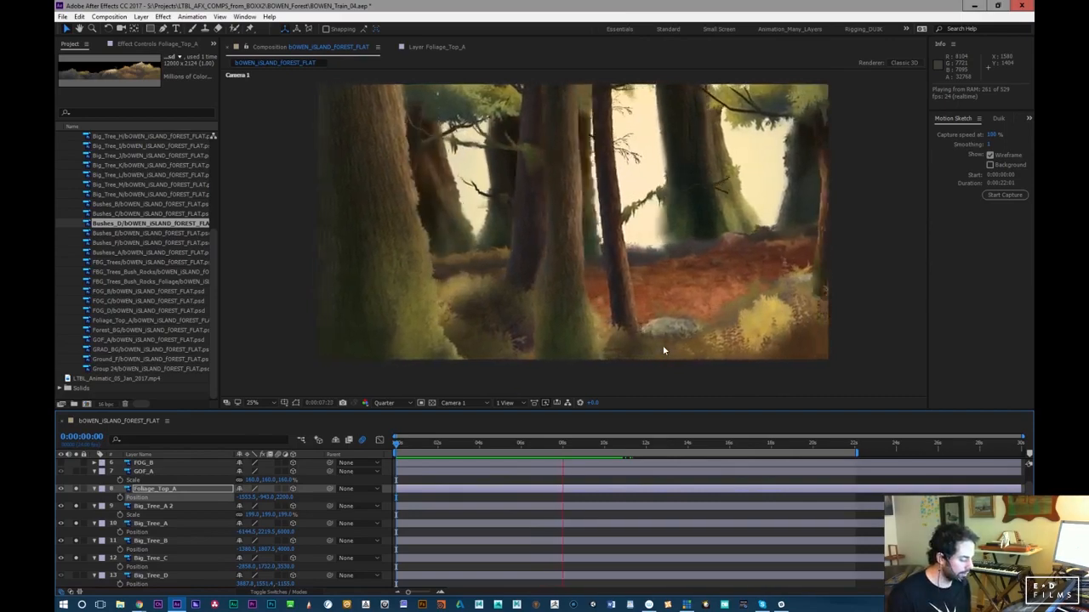
key(space)
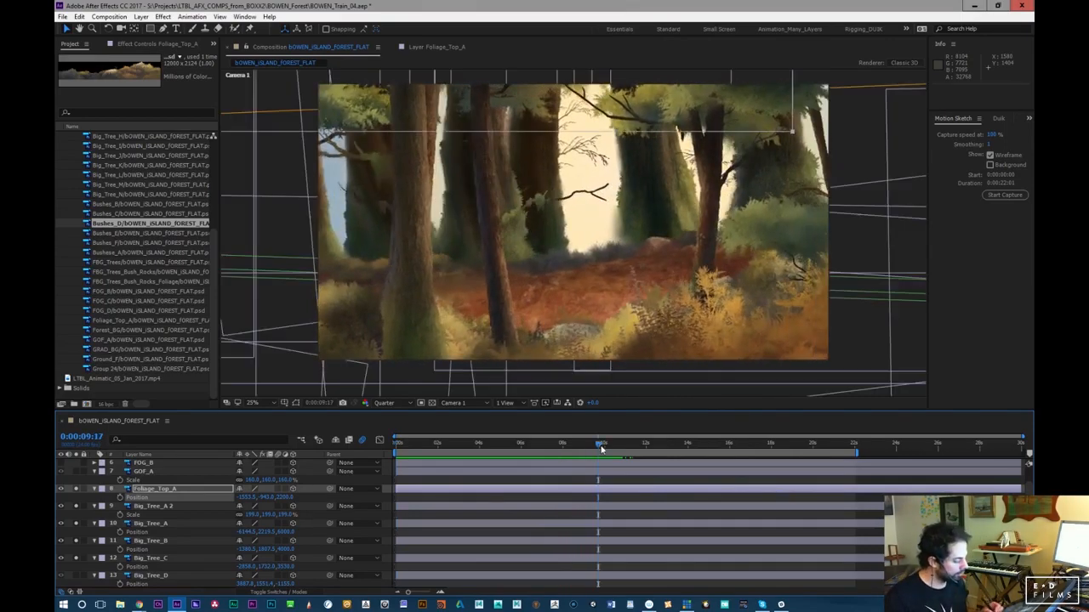
key(space)
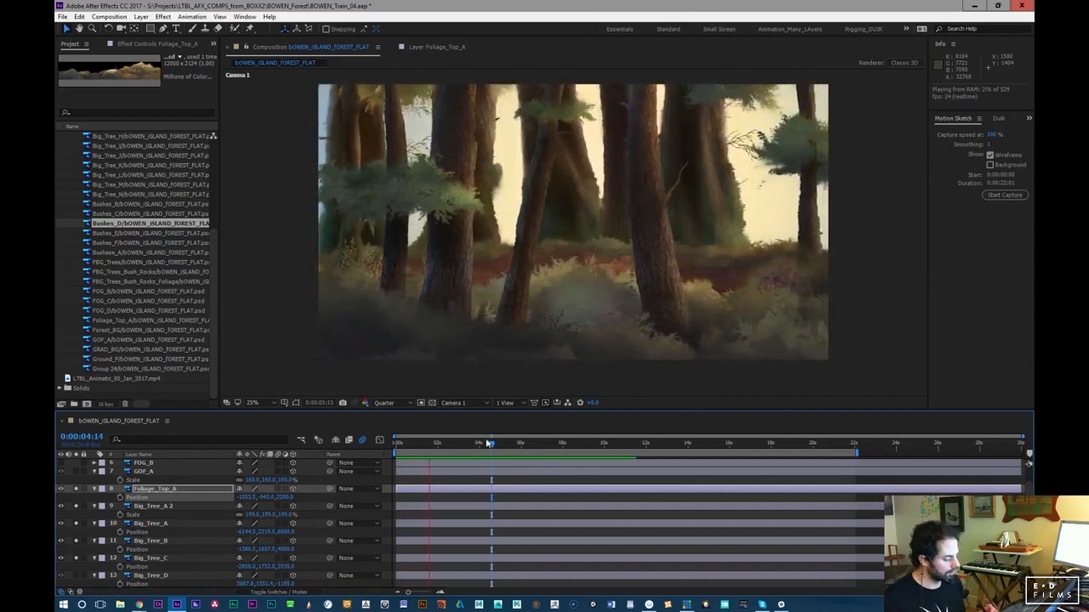
drag(491, 444, 384, 460)
key(space)
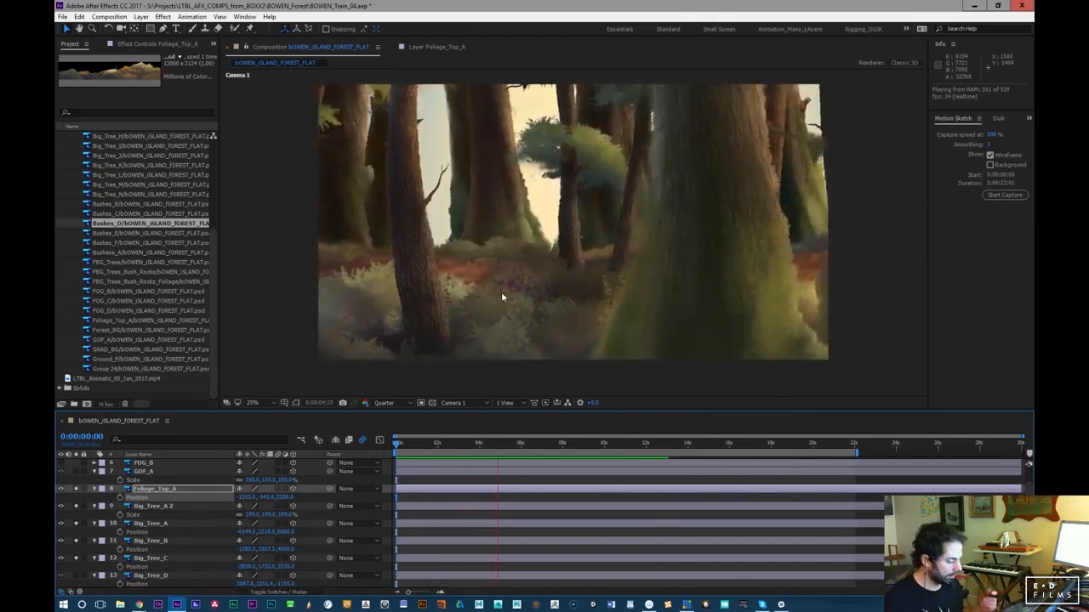
key(space)
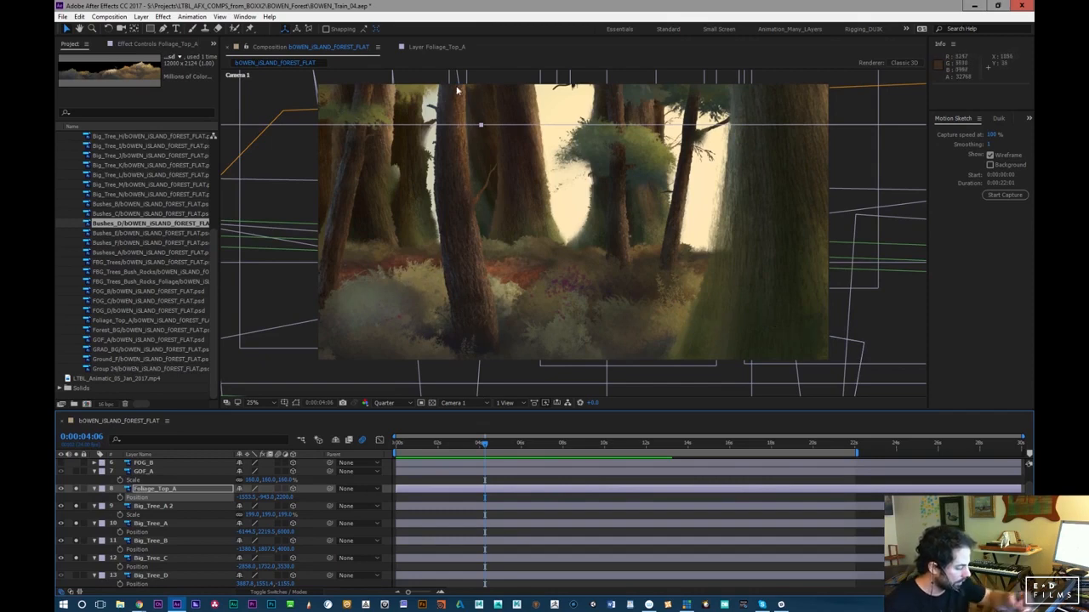
key(space)
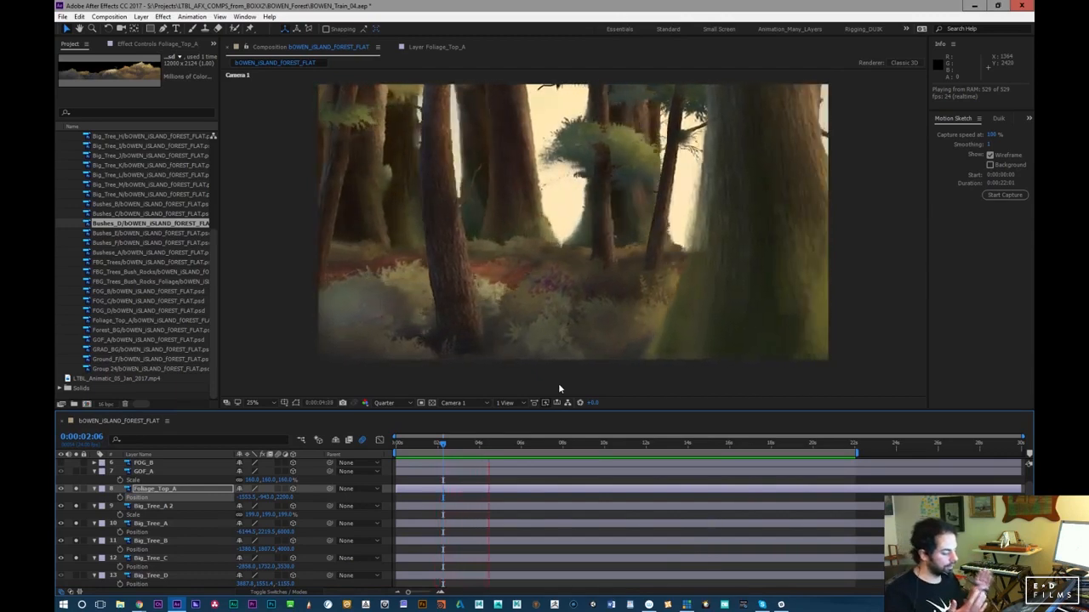
drag(496, 444, 451, 445)
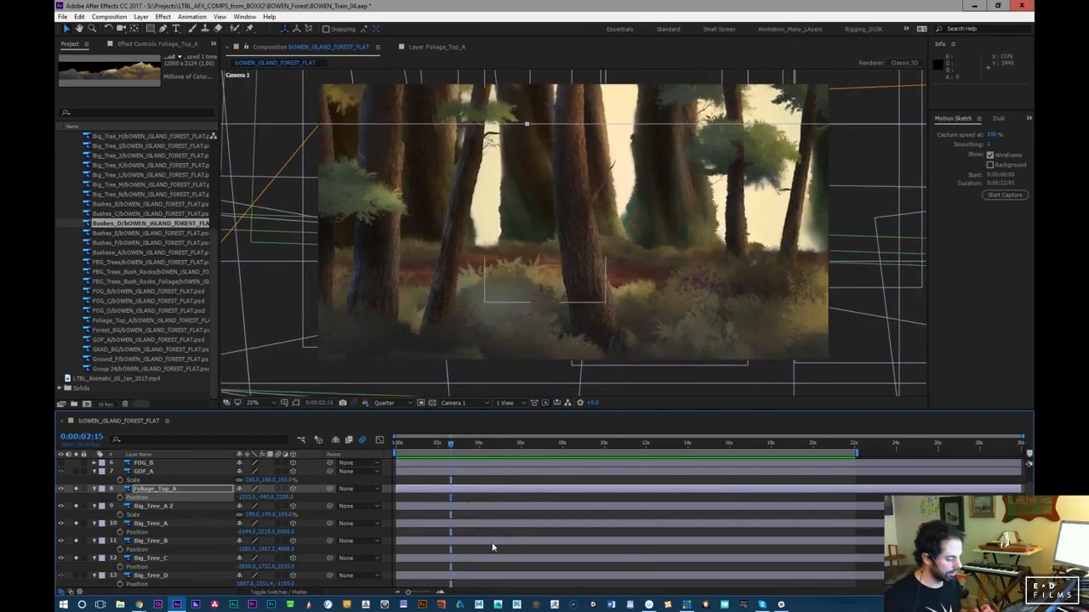
key(space)
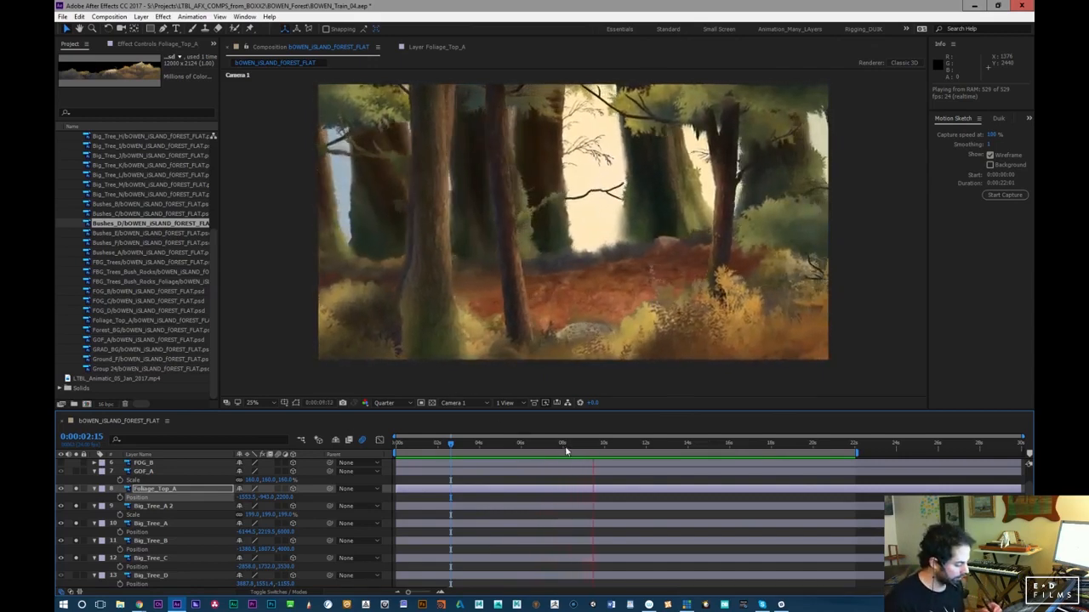
Examine the 3D layer arrangement from several angles in Custom View 1 at 0:00:05:18 and return to Camera 1
click(549, 457)
drag(549, 456, 517, 444)
click(453, 403)
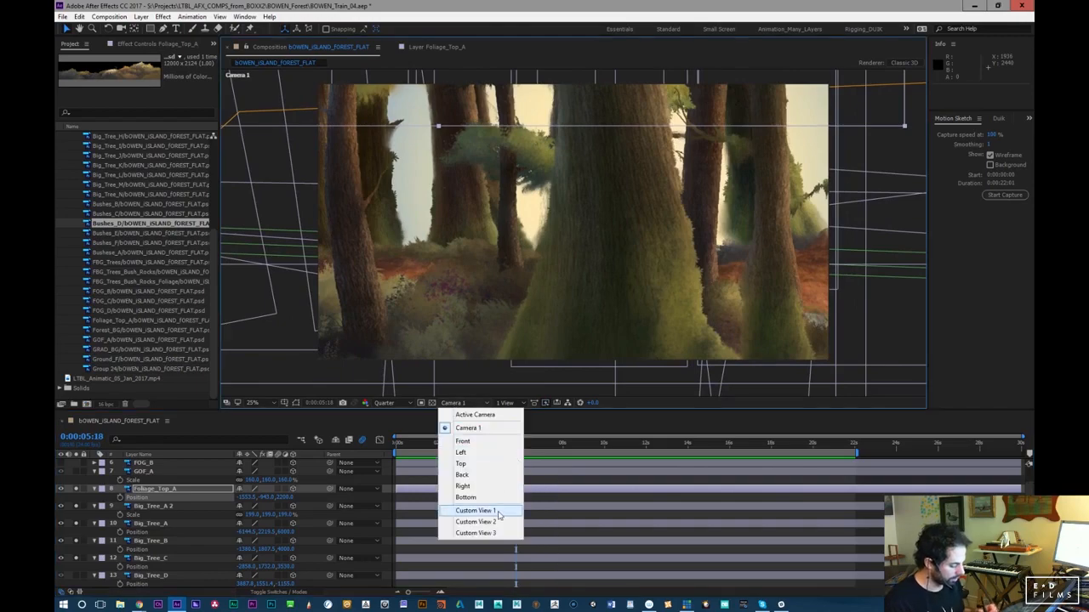
click(504, 510)
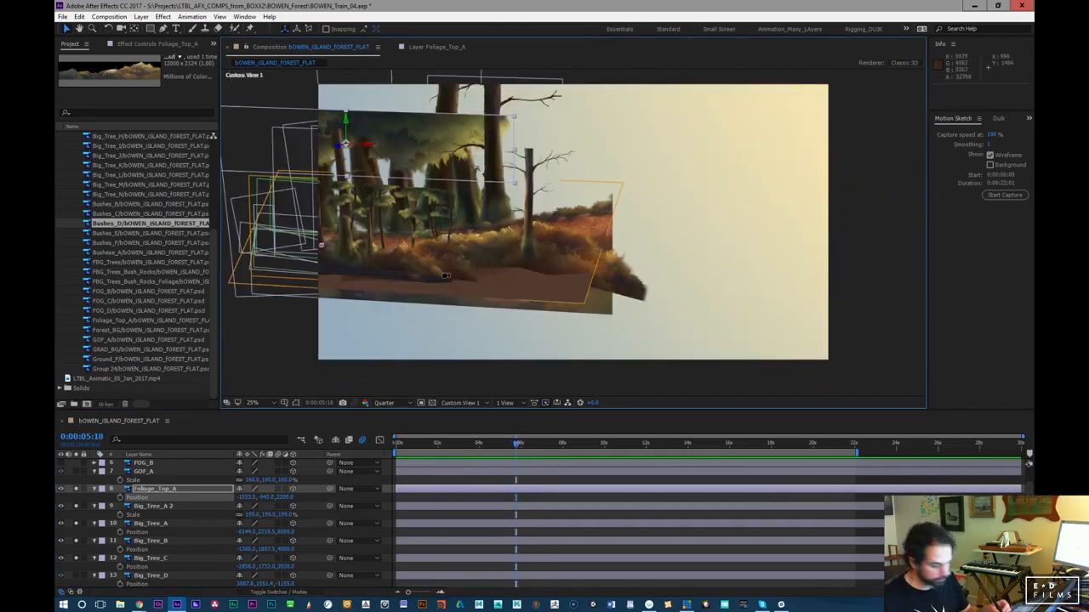
drag(460, 300, 562, 339)
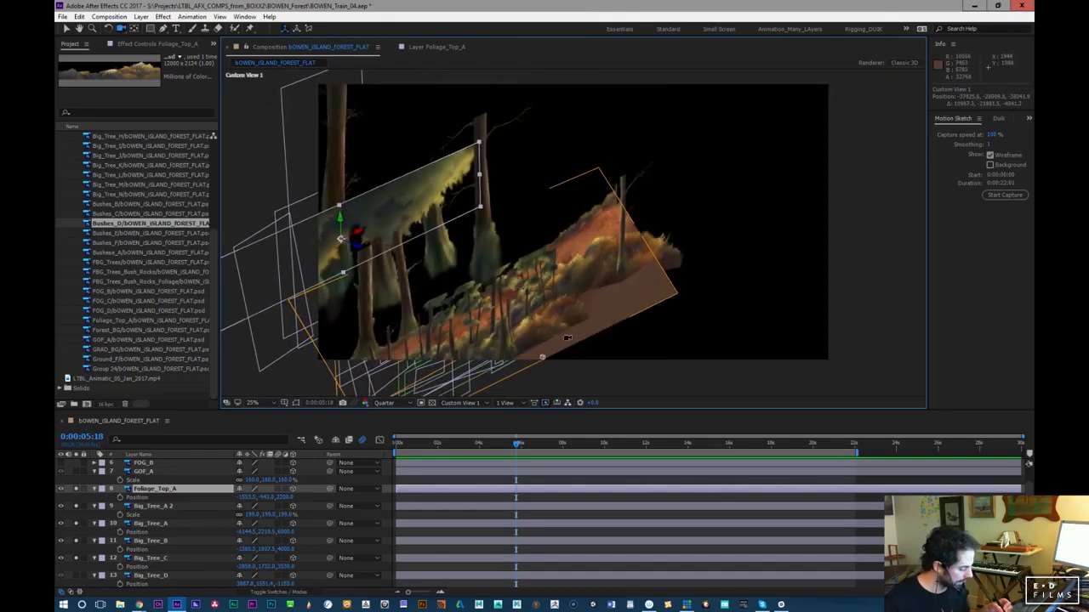
drag(569, 332, 756, 291)
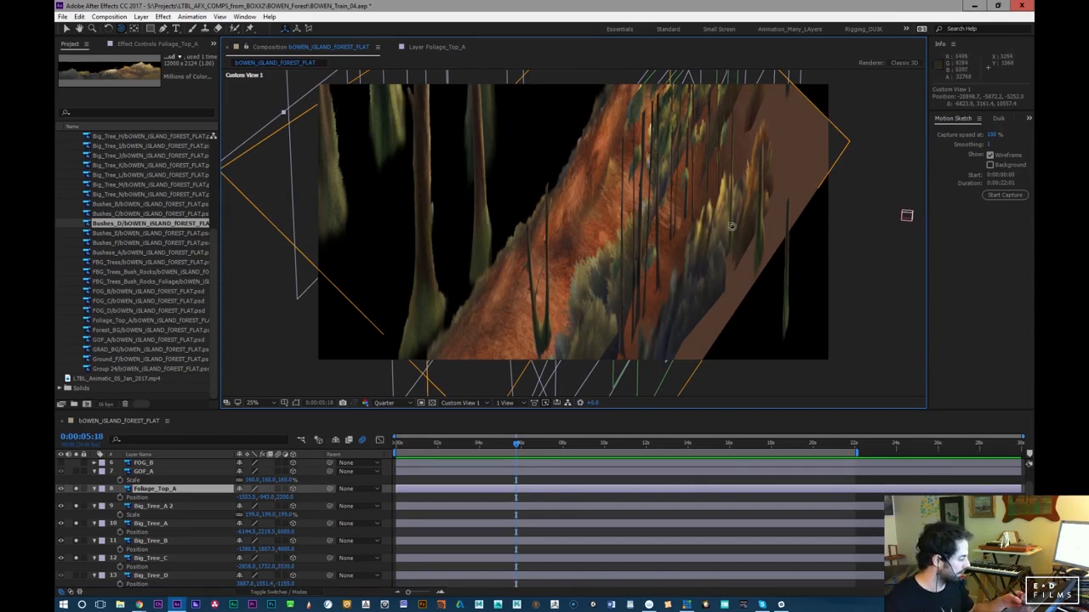
drag(706, 337, 691, 308)
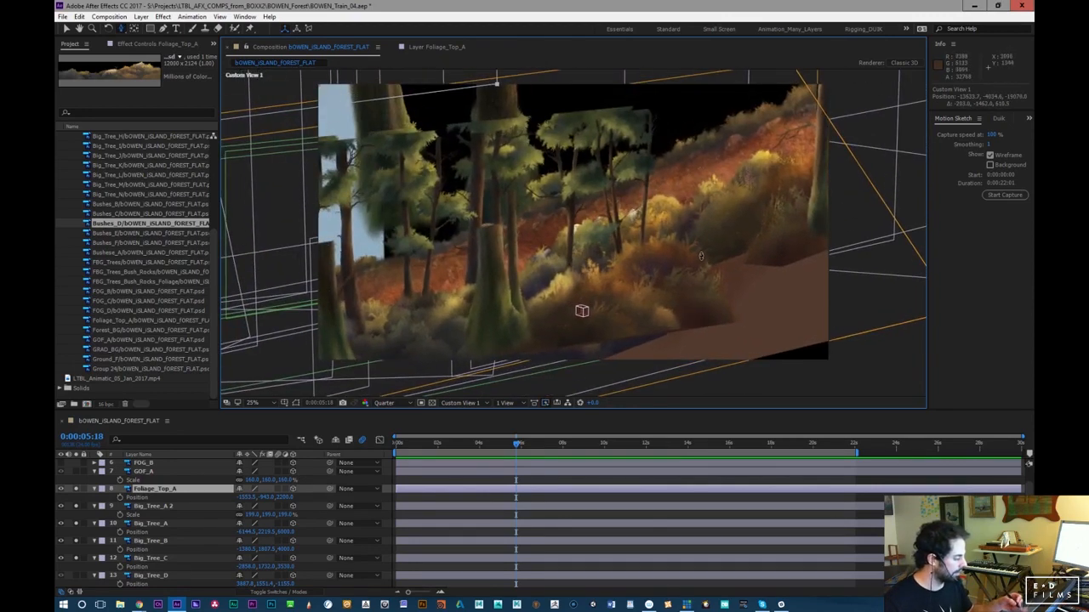
drag(645, 281, 407, 355)
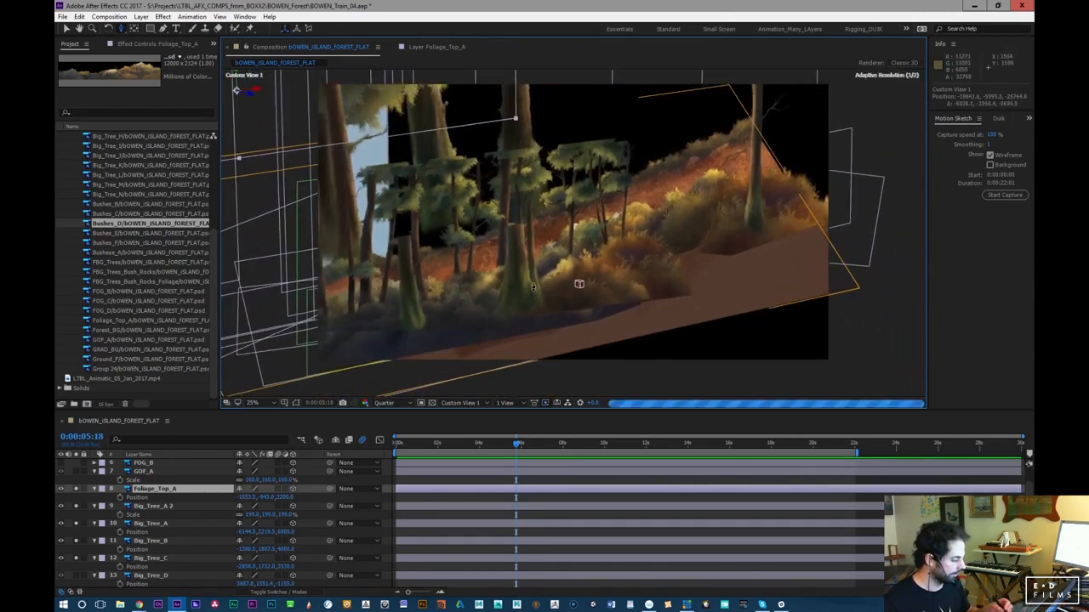
drag(606, 328, 624, 317)
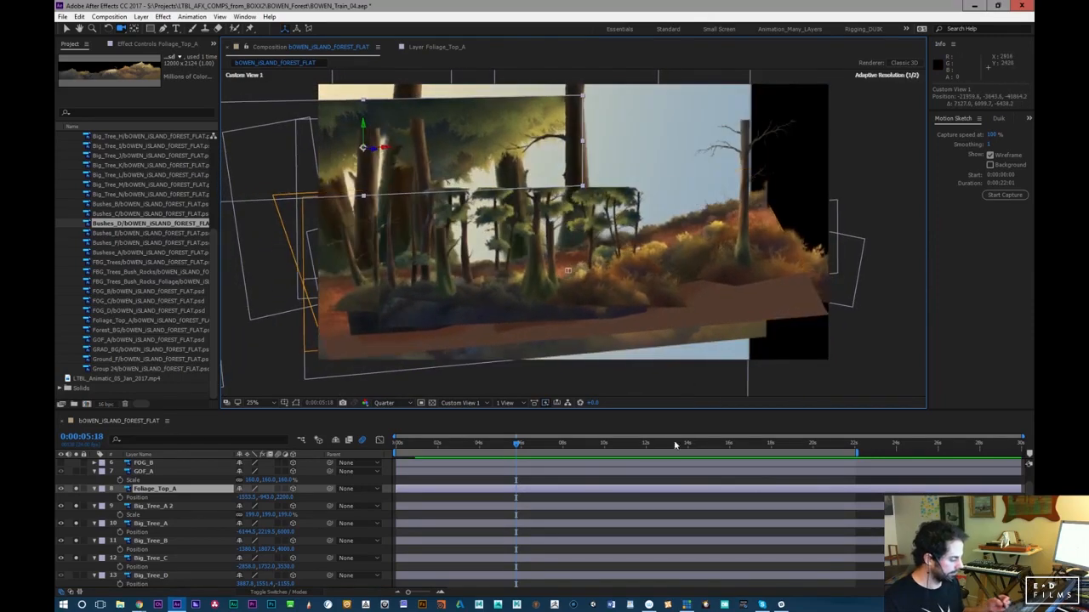
click(473, 406)
click(486, 428)
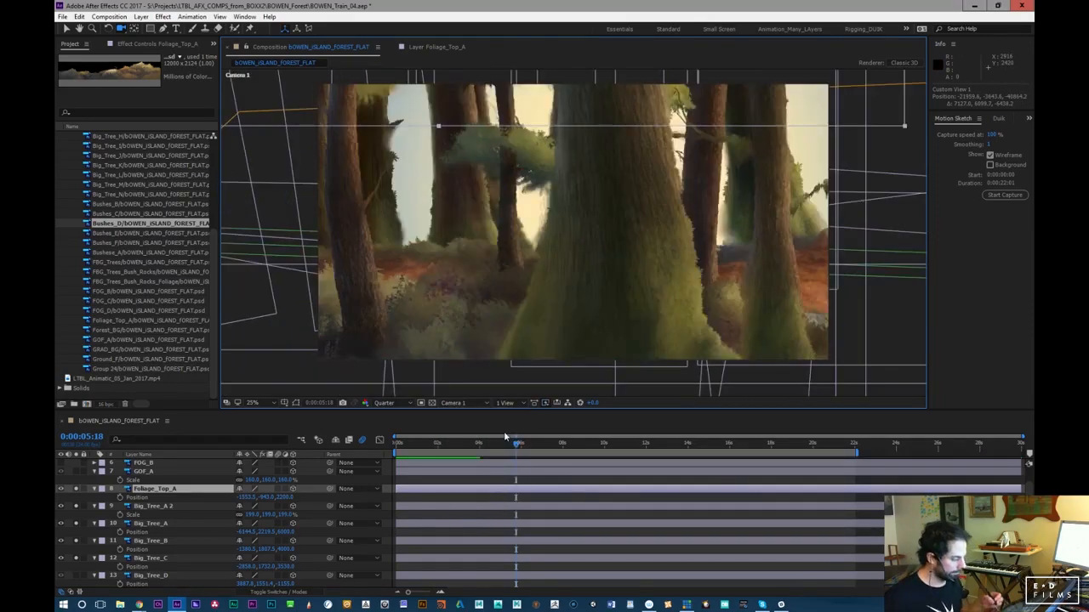
Play back and scrub the opening two seconds of the camera move, stopping at about 0:00:01:04
click(409, 445)
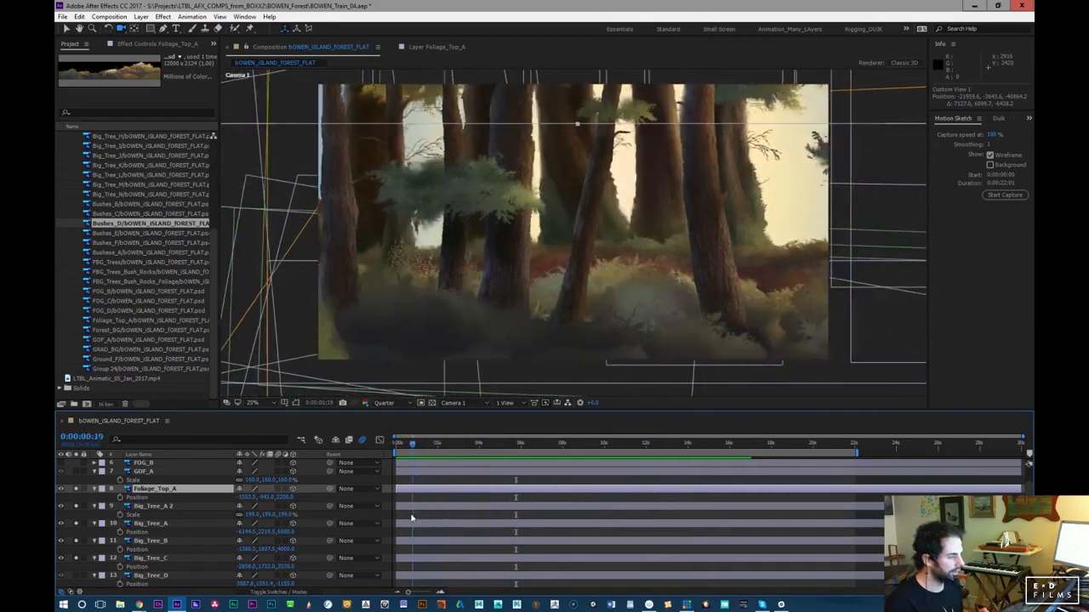
drag(410, 521, 440, 541)
key(space)
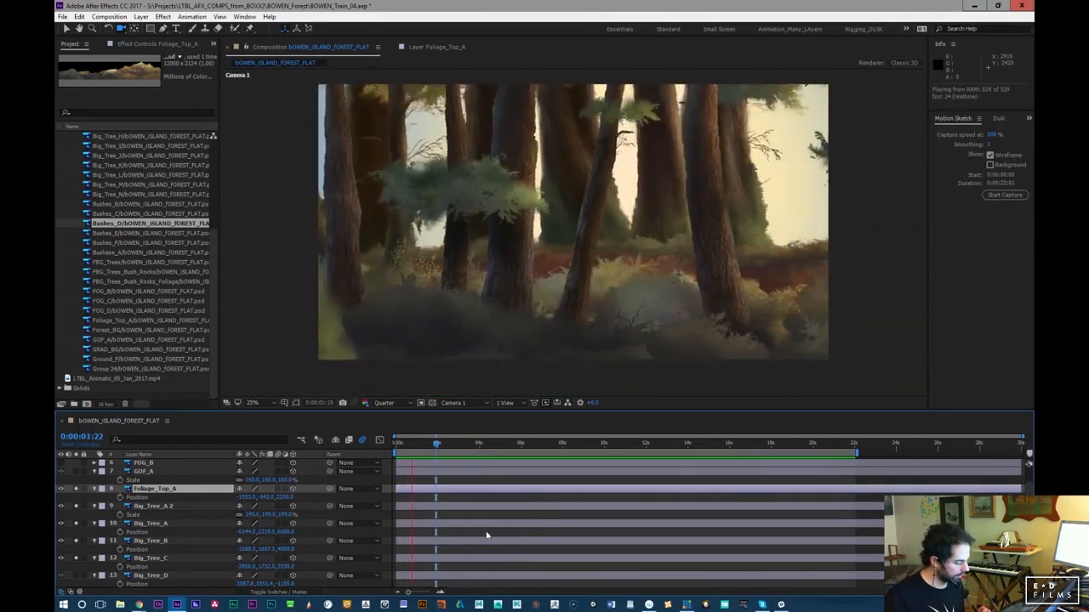
key(space)
drag(433, 445, 397, 455)
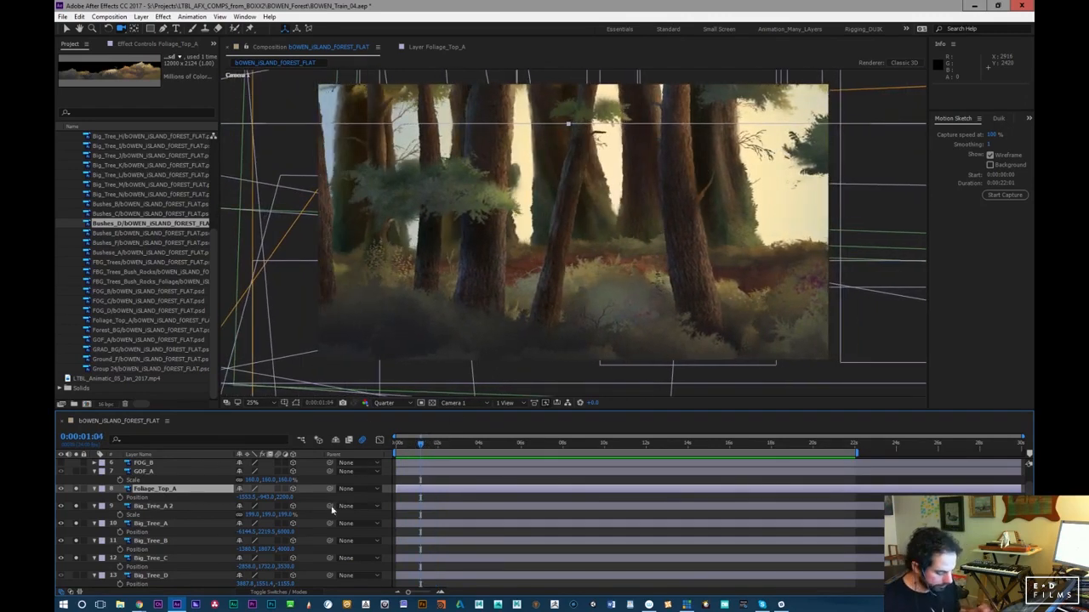
Look through the layer stack down to the background layers and open Bushes_A_05 in its own layer view
scroll(1028, 464, down, 5)
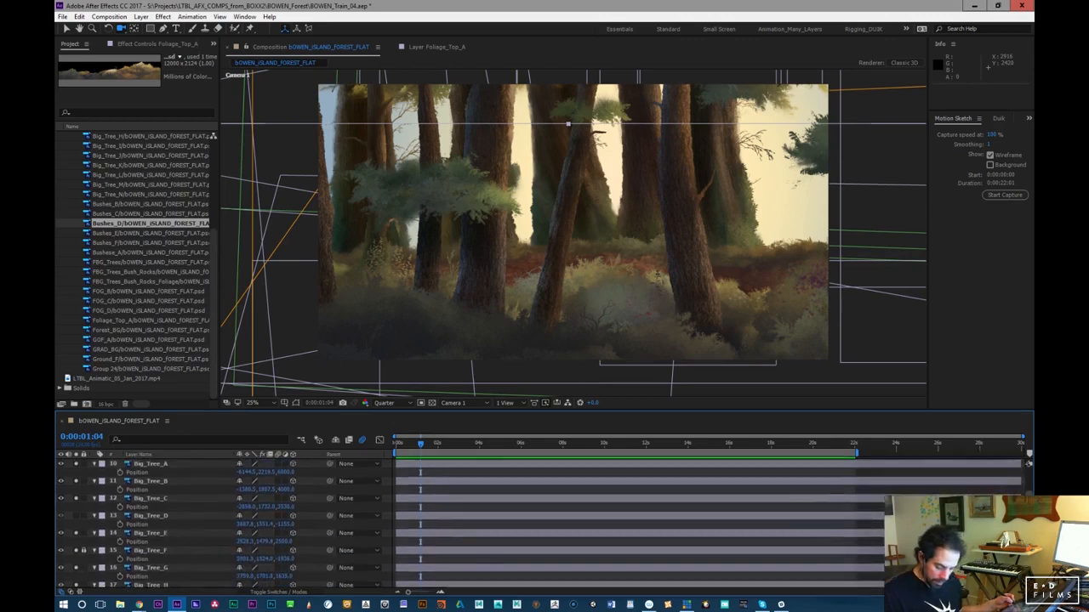
scroll(1029, 464, down, 5)
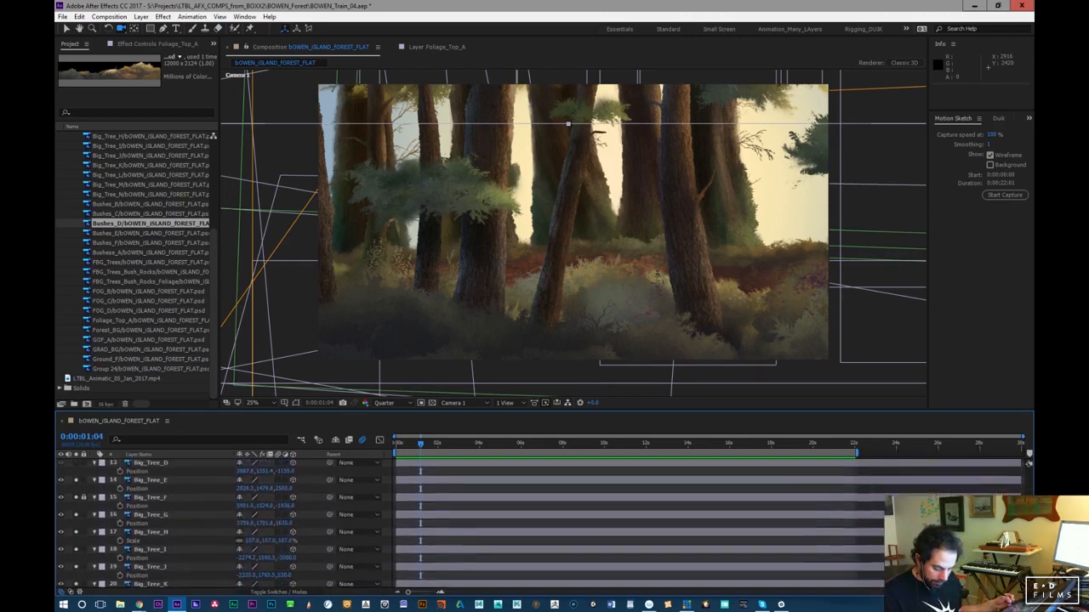
scroll(1028, 463, down, 6)
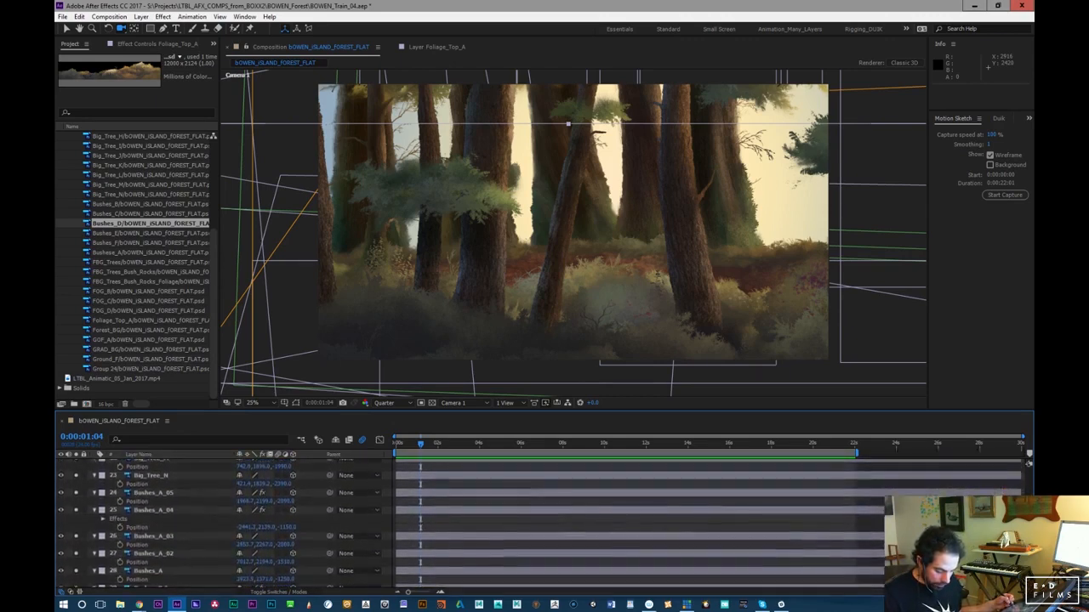
scroll(1029, 464, down, 6)
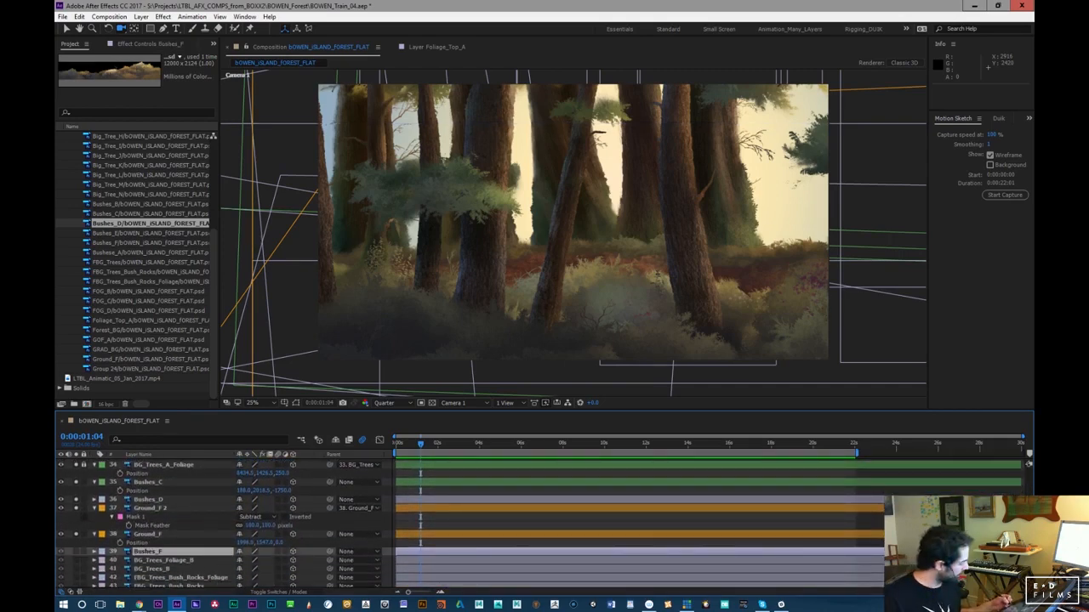
scroll(1030, 465, down, 2)
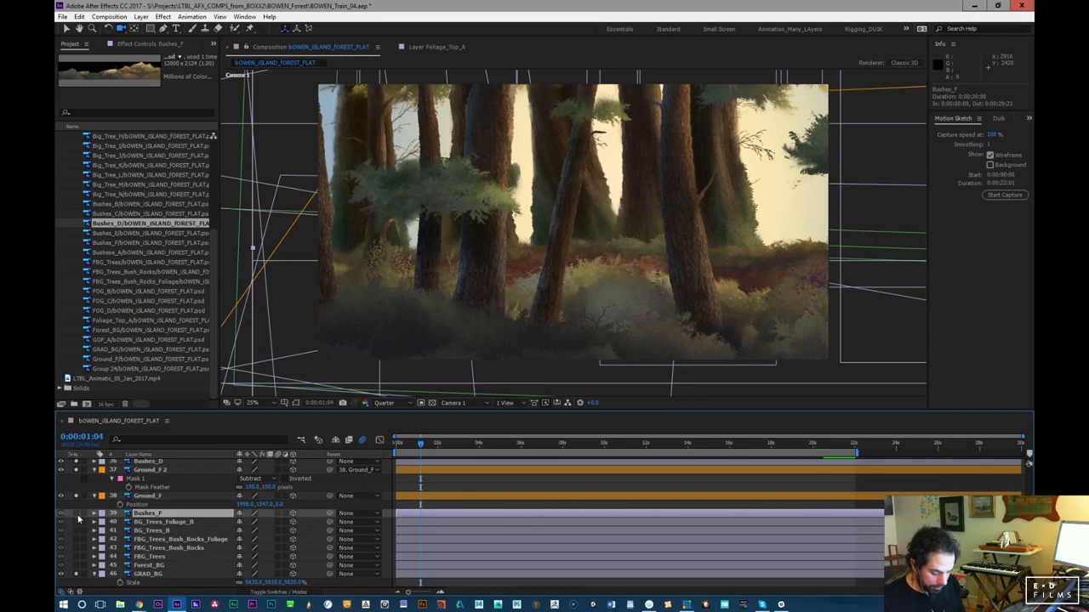
scroll(1029, 464, up, 10)
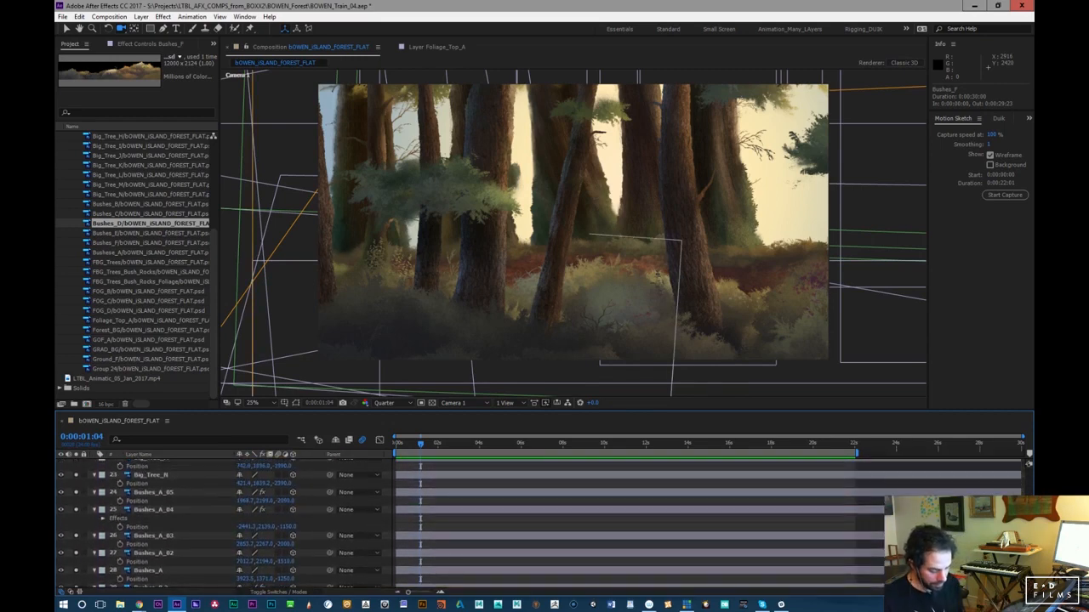
double_click(157, 492)
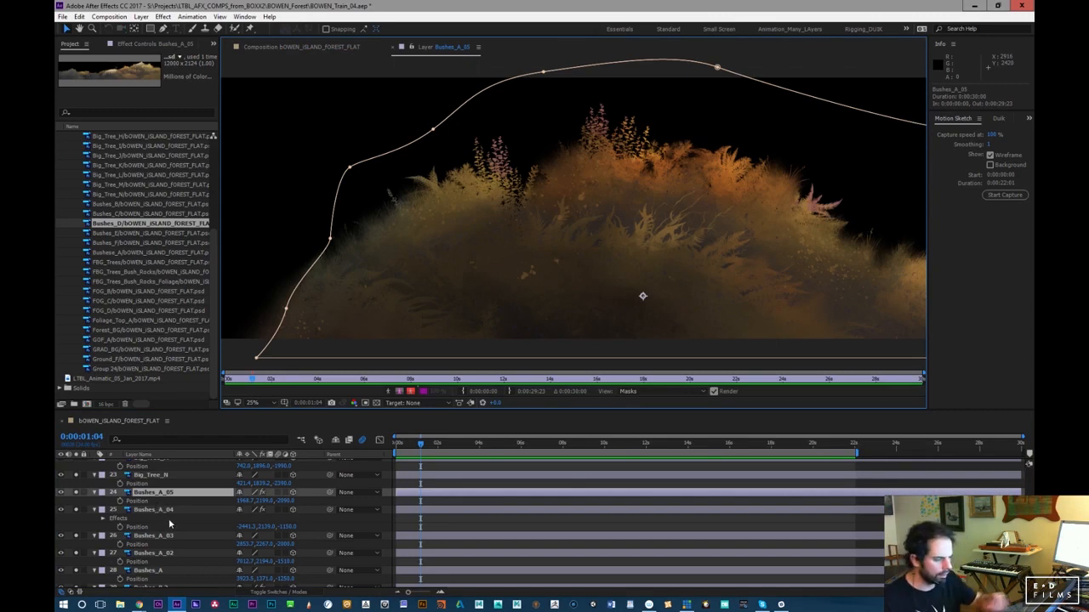
Return to the forest composition, duplicate Bushes_A_05 at 0:00:02:04 and move the copy to an X position of about -1391
click(394, 48)
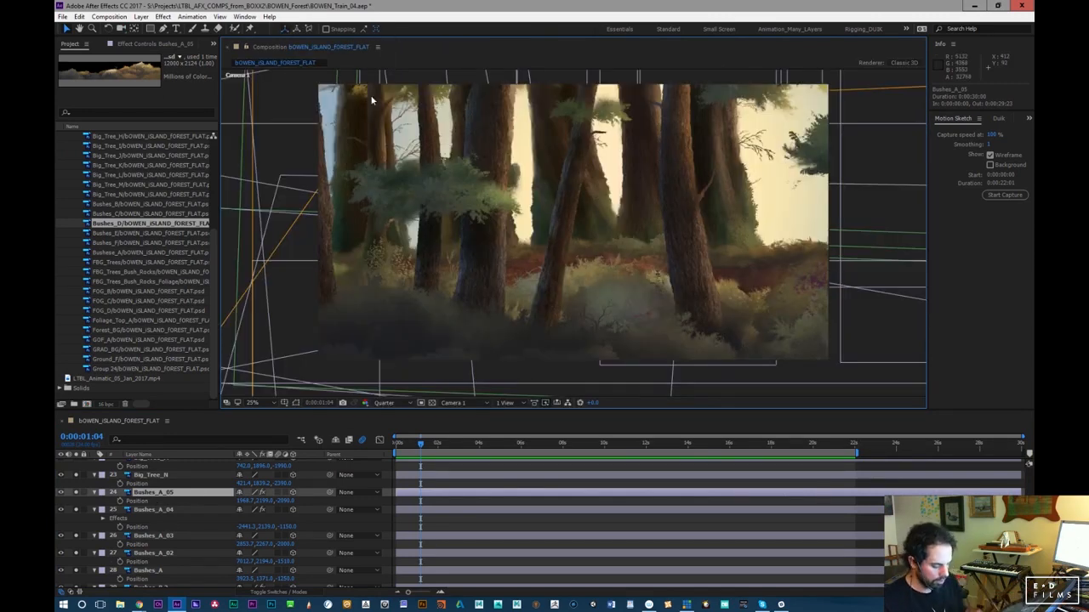
key(comma)
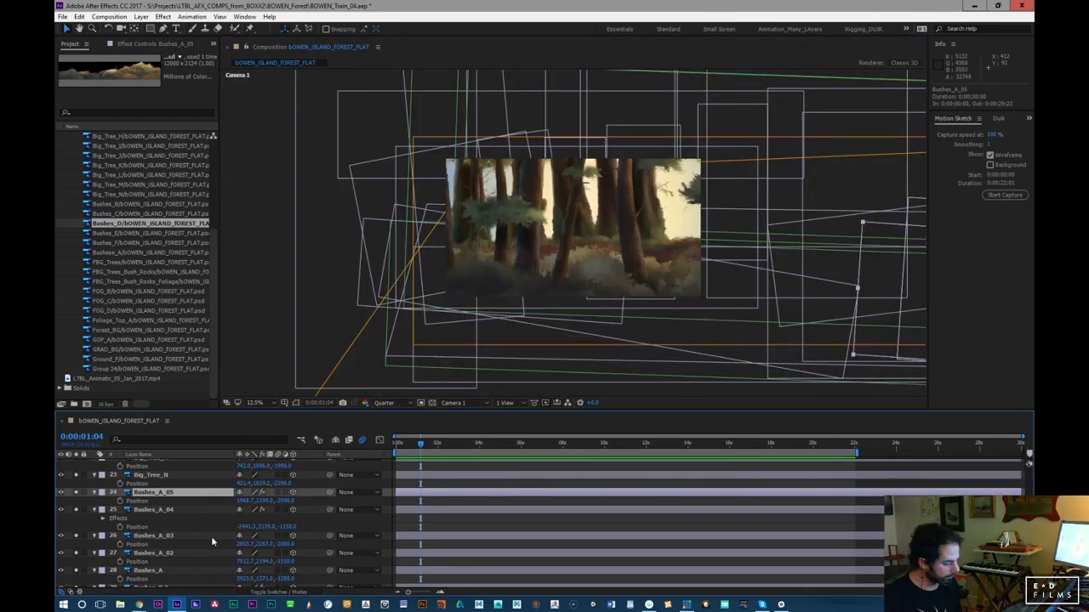
key(period)
drag(422, 448, 439, 473)
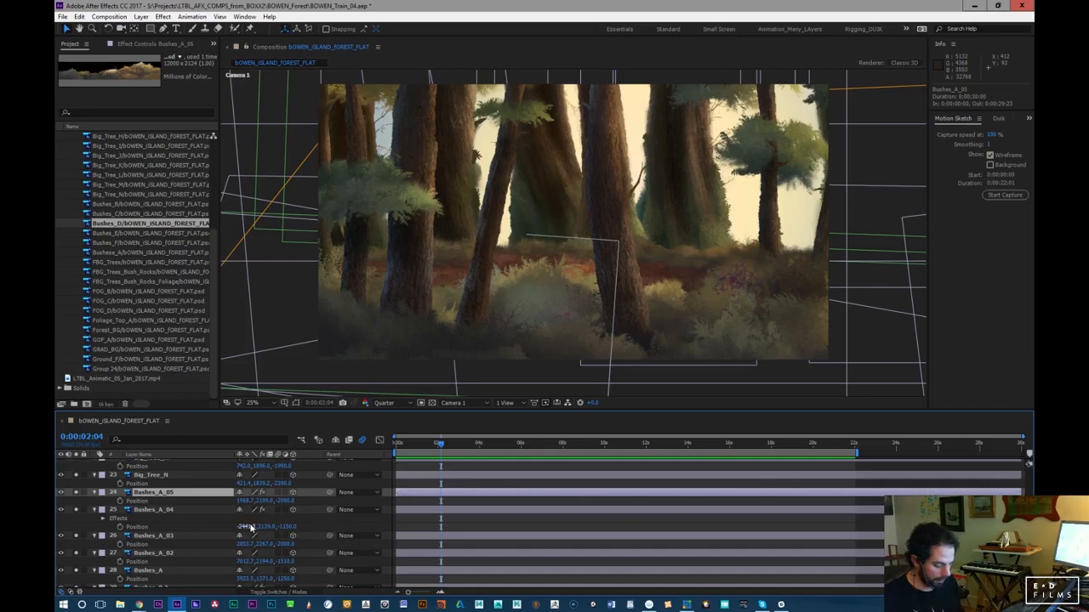
key(ctrl+d)
key(p)
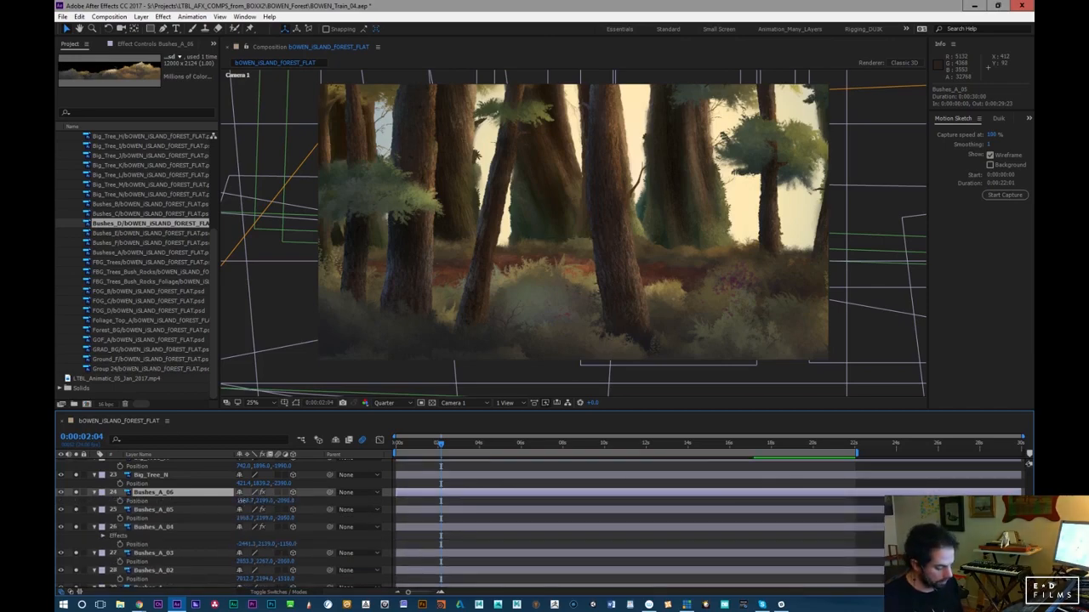
drag(136, 508, 86, 502)
Give Bushes_A_06 an orange label and compare the shot with it hidden and shown while scrubbing to 0:00:03:02
drag(426, 448, 377, 453)
key(space)
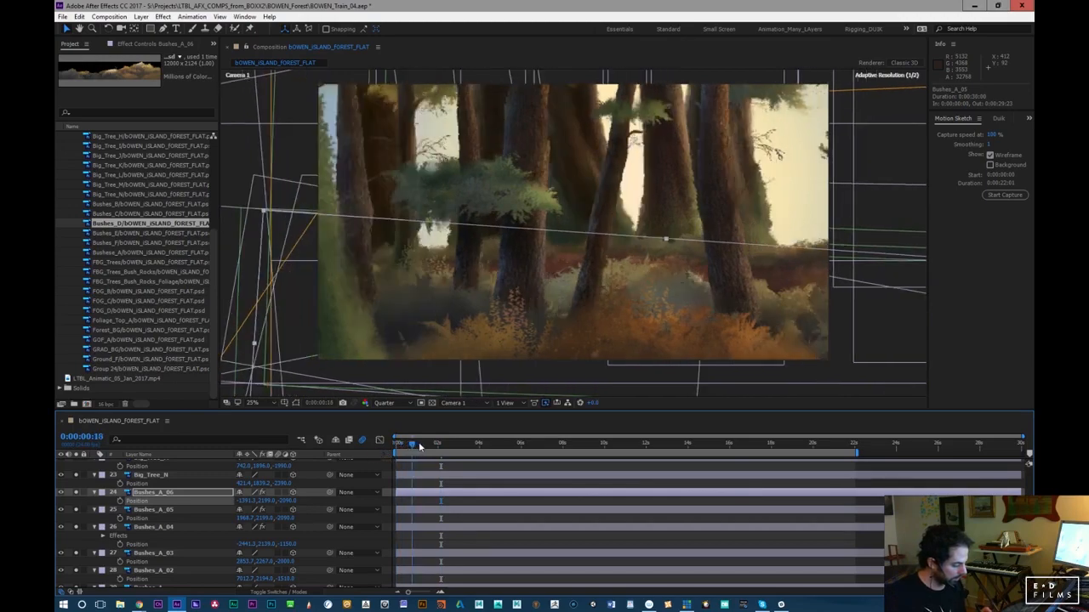
click(61, 492)
click(100, 496)
click(136, 444)
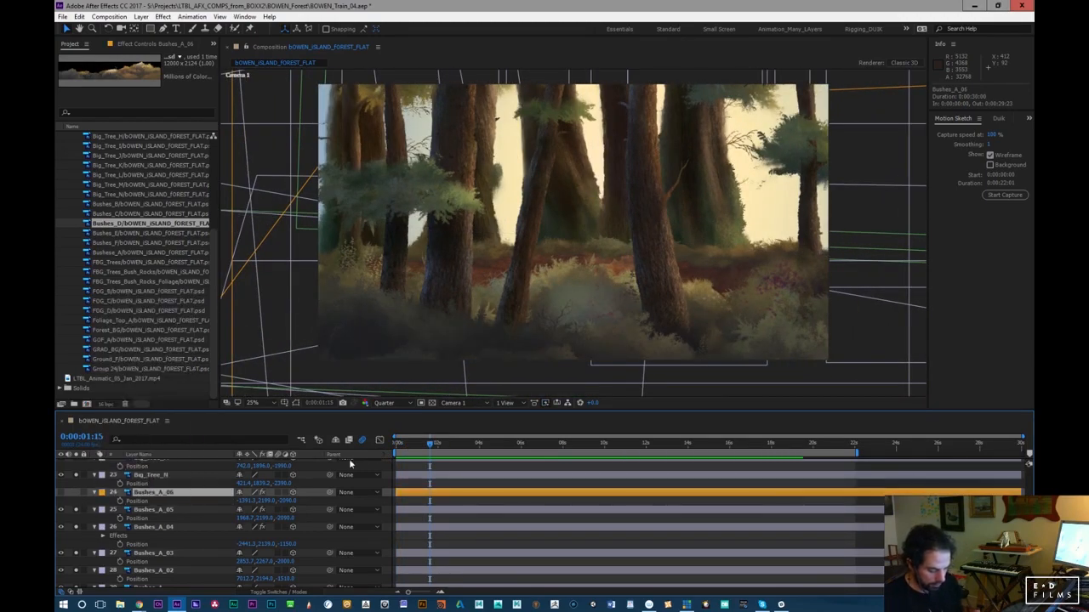
drag(432, 449, 460, 444)
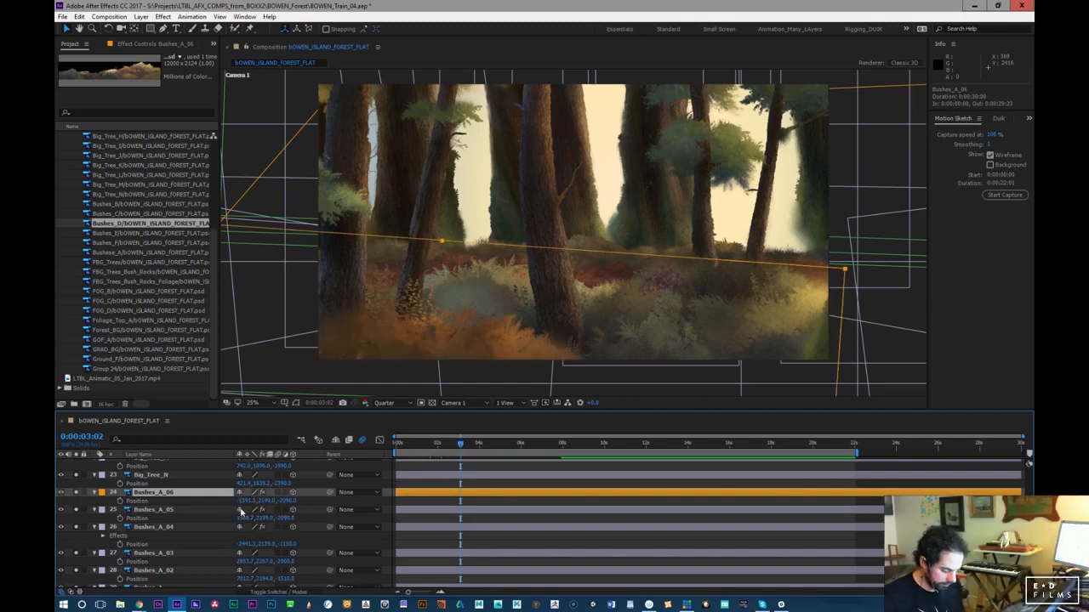
Move Bushes_A_06 to about X -1120, Y 2217, Z -1880 and rotate it counterclockwise to level it with the ground
drag(254, 503, 286, 510)
mouse_move(285, 509)
mouse_down()
mouse_move(247, 502)
mouse_move(299, 502)
mouse_move(308, 517)
mouse_move(274, 503)
mouse_move(295, 511)
mouse_up()
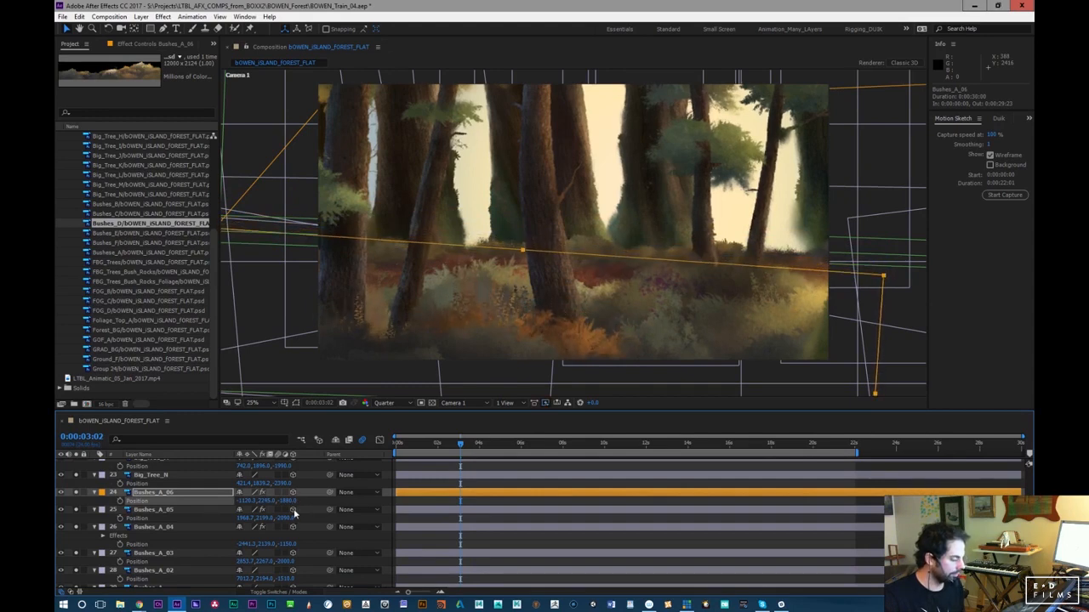
key(KP_Subtract)
key(KP_Subtract)
key(KP_Subtract)
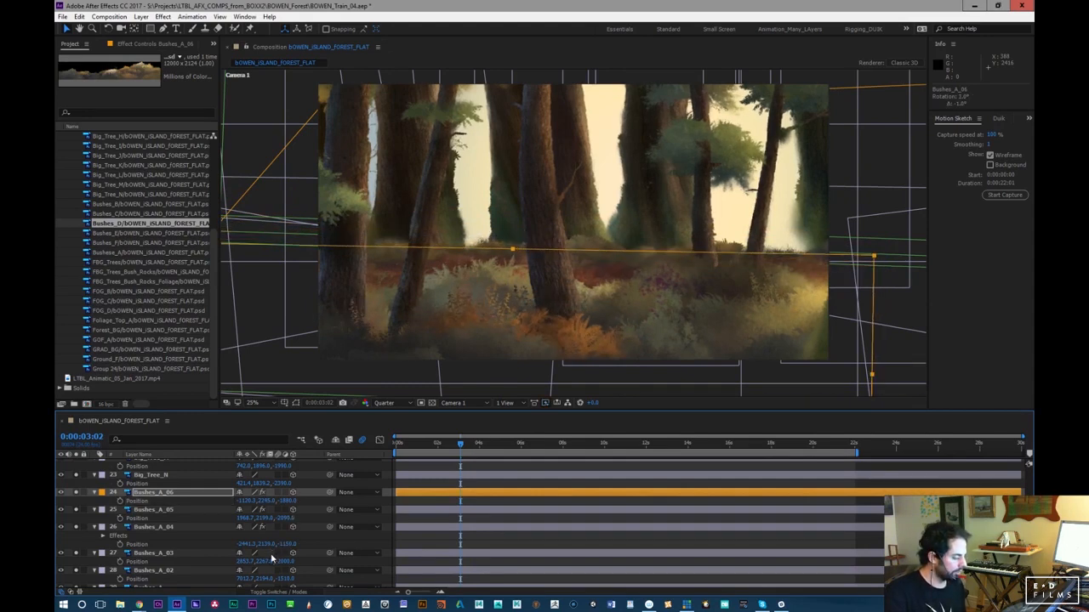
drag(267, 502, 129, 502)
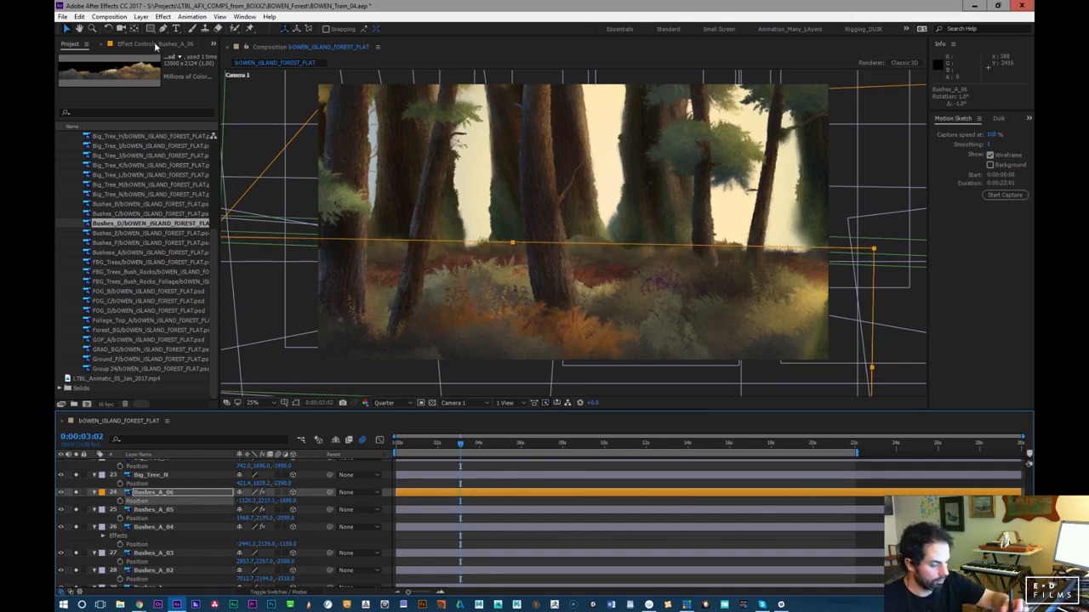
Mirror Bushes_A_06 horizontally with an X scale of -47% and shift it to about X -1403, Y 2187
click(159, 45)
click(185, 505)
key(s)
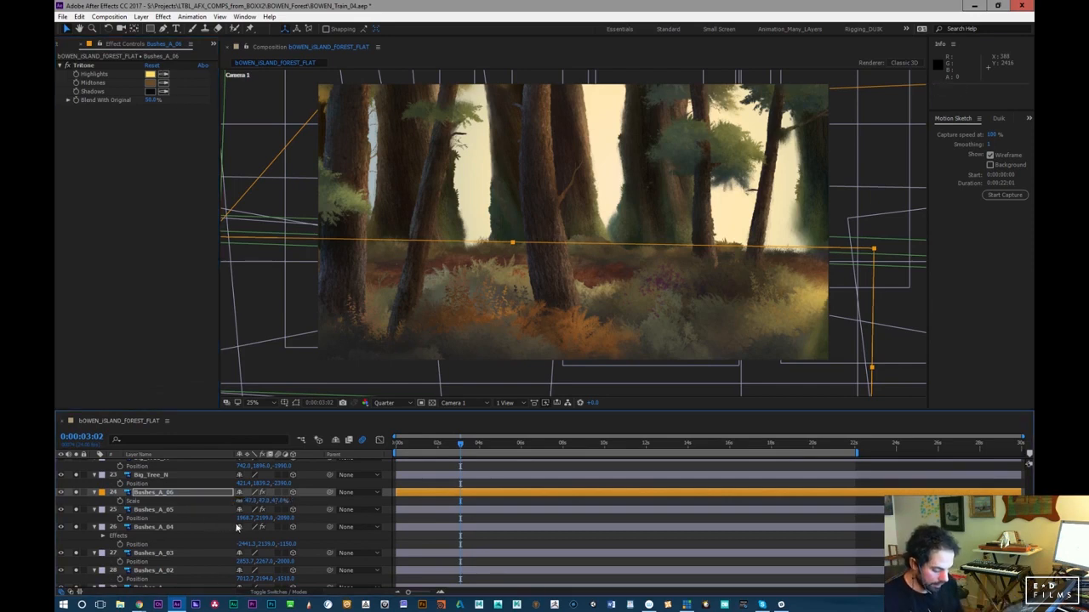
click(250, 501)
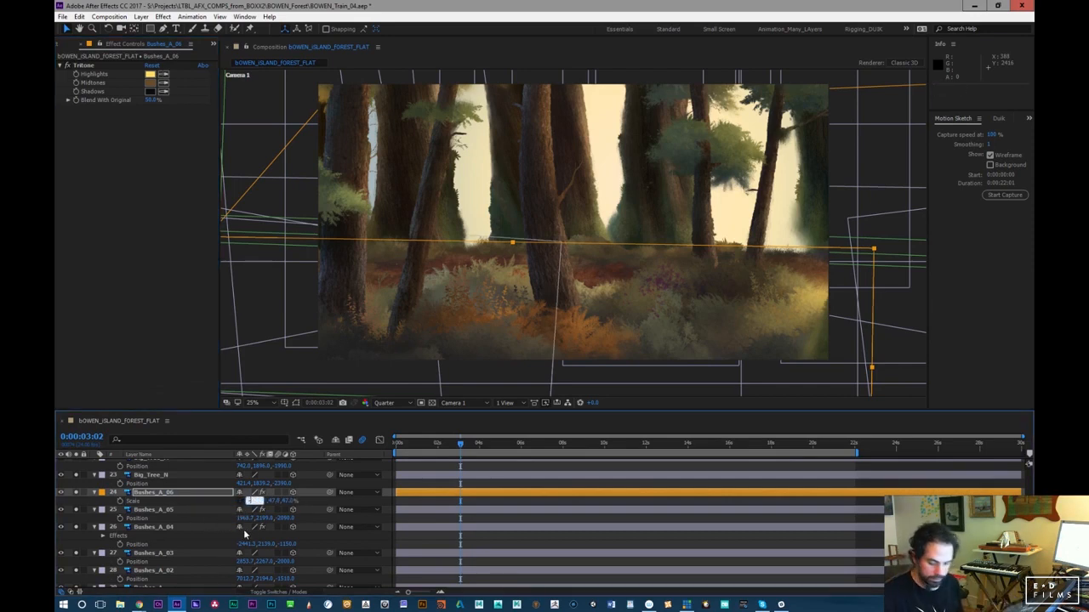
key(Return)
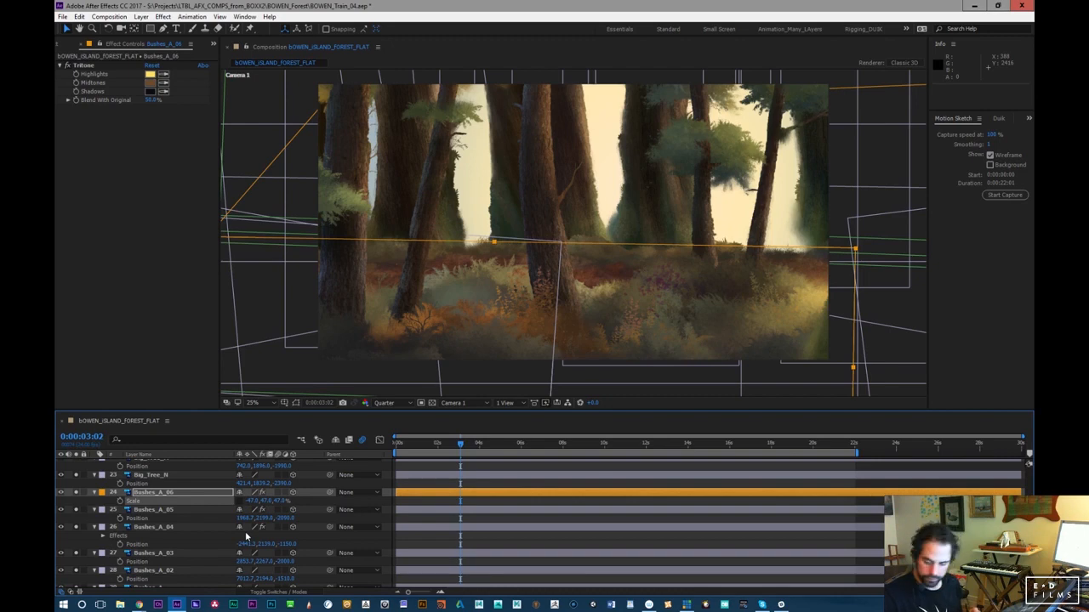
key(p)
mouse_move(244, 501)
mouse_down()
mouse_move(212, 501)
mouse_move(232, 501)
mouse_up()
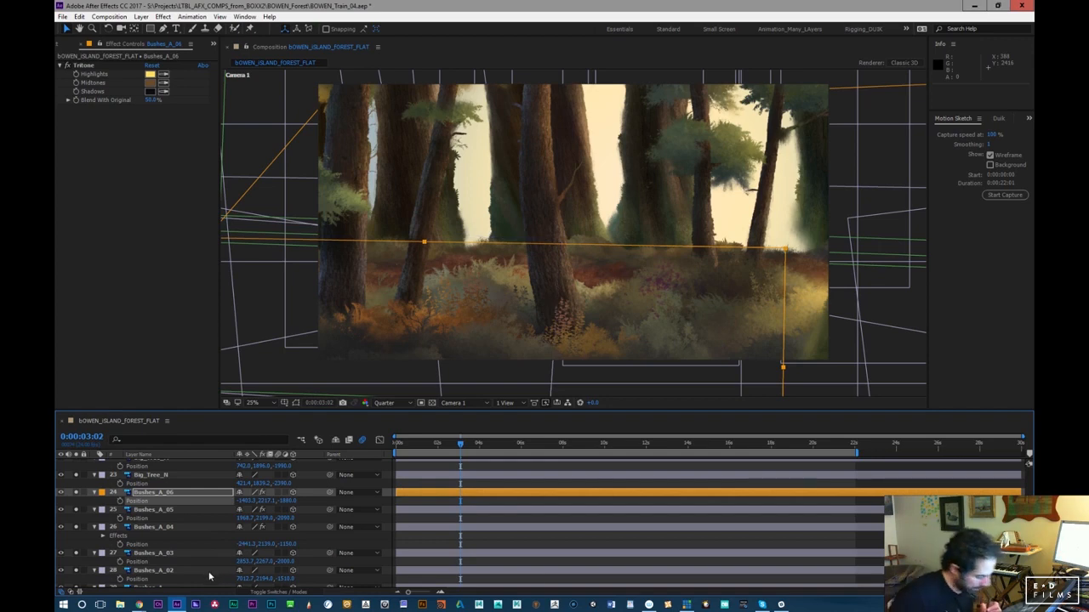
drag(267, 501, 248, 502)
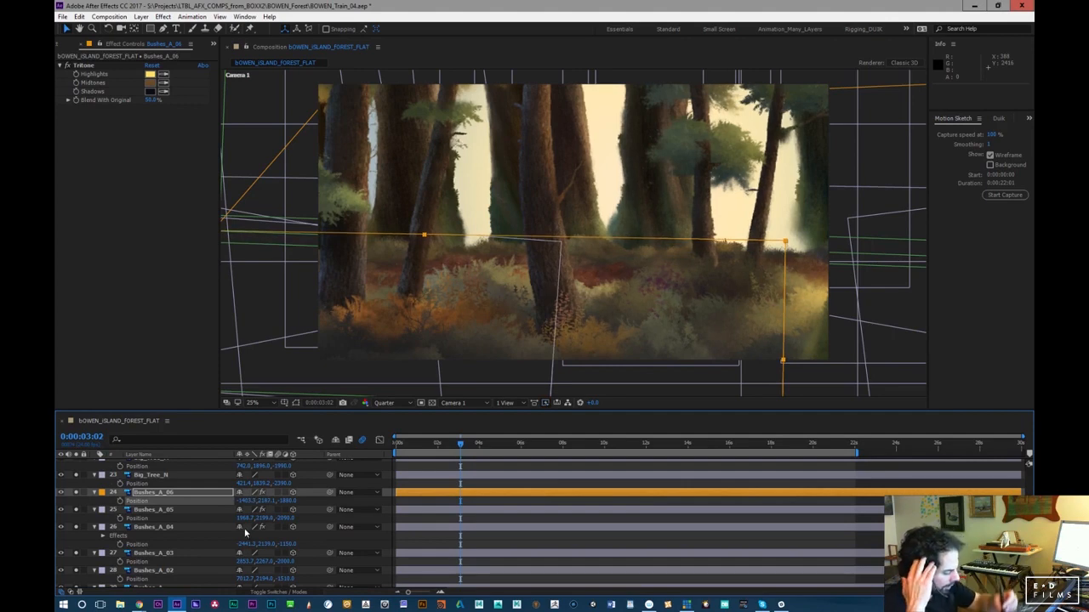
Sample the undergrowth for the Tritone highlights on Bushes_A_06, lighten them to a muted brown (796E52) and use dark midtones
click(69, 66)
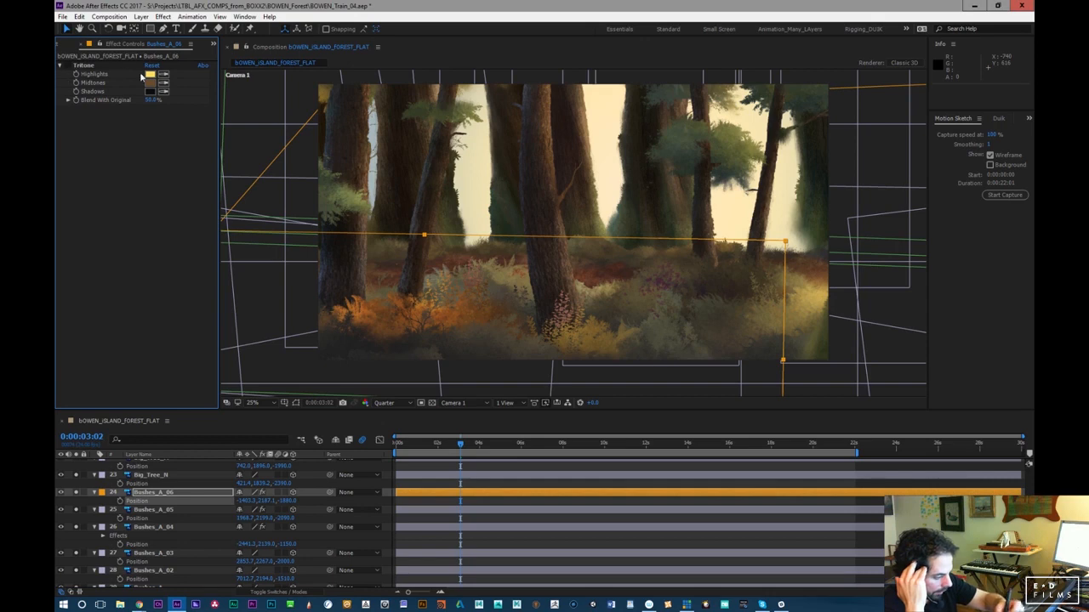
click(68, 65)
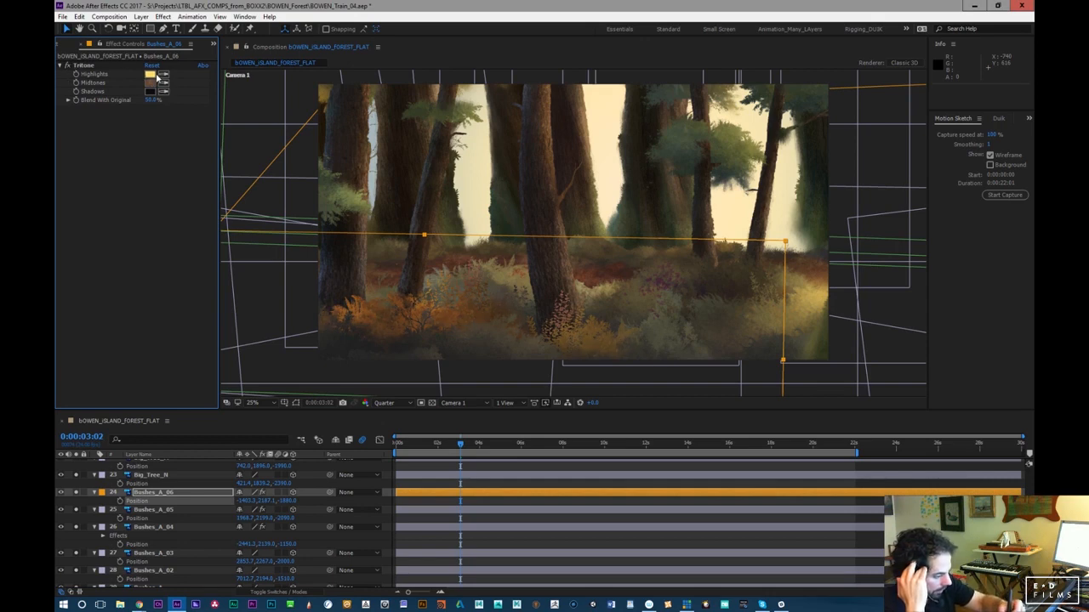
click(164, 74)
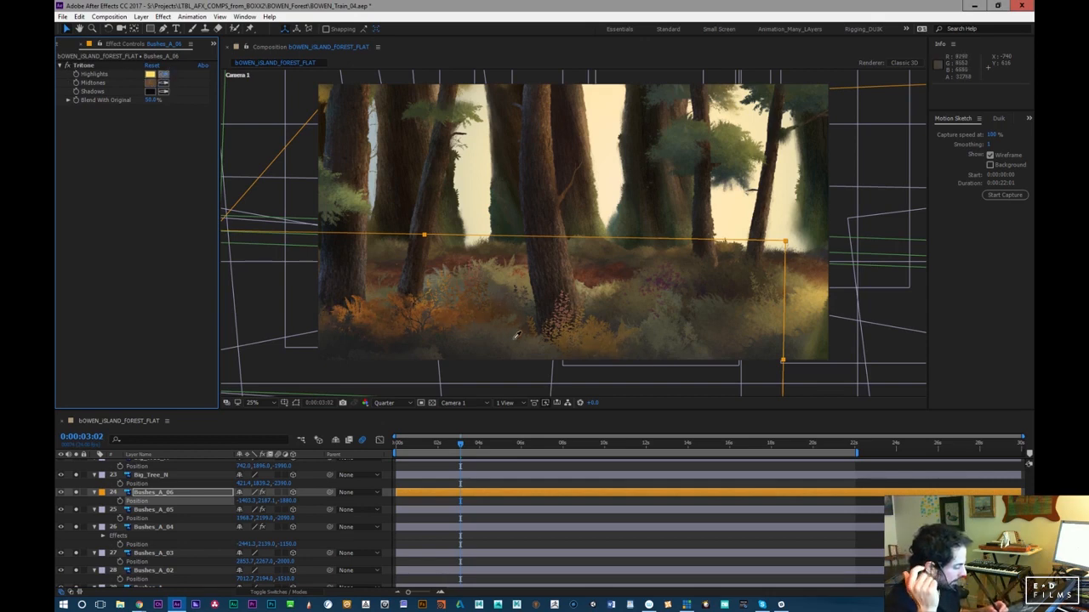
click(487, 337)
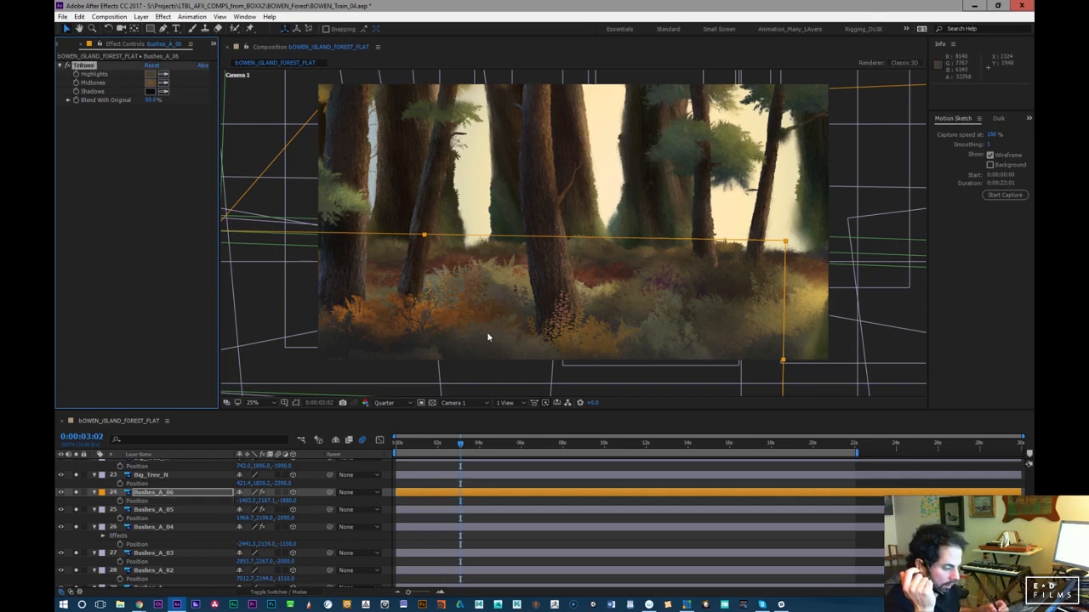
click(150, 74)
click(109, 93)
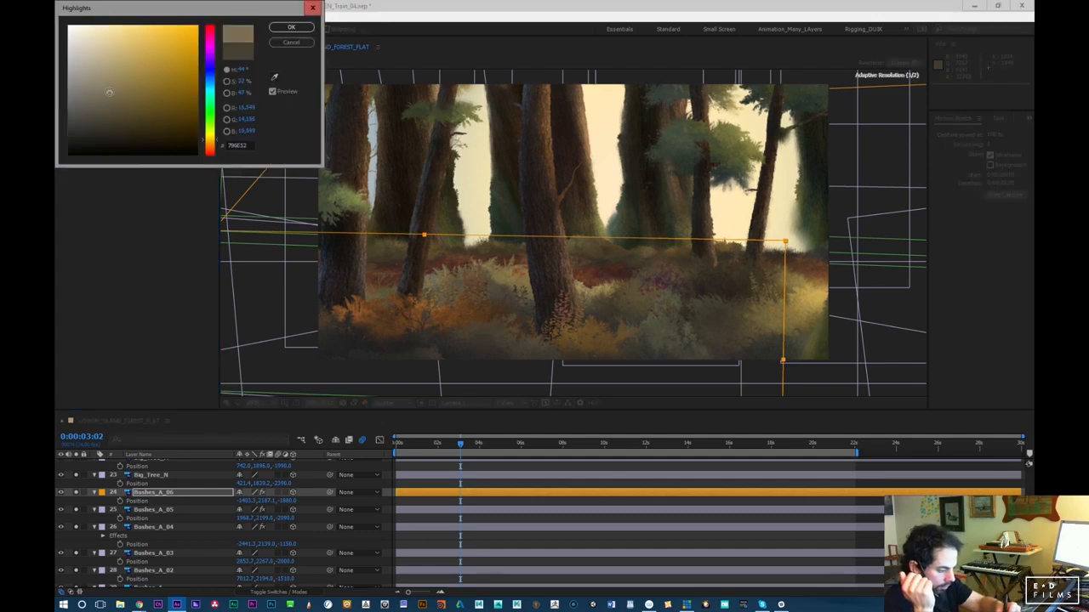
click(289, 28)
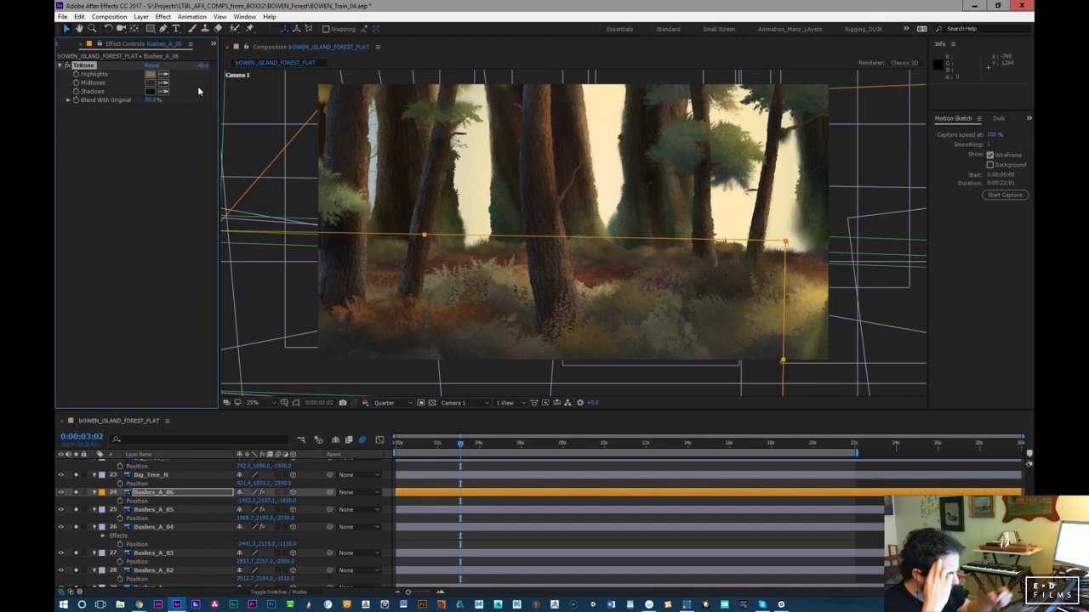
Set the Tritone's Blend With Original on Bushes_A_06 to about 16%
drag(151, 99, 133, 107)
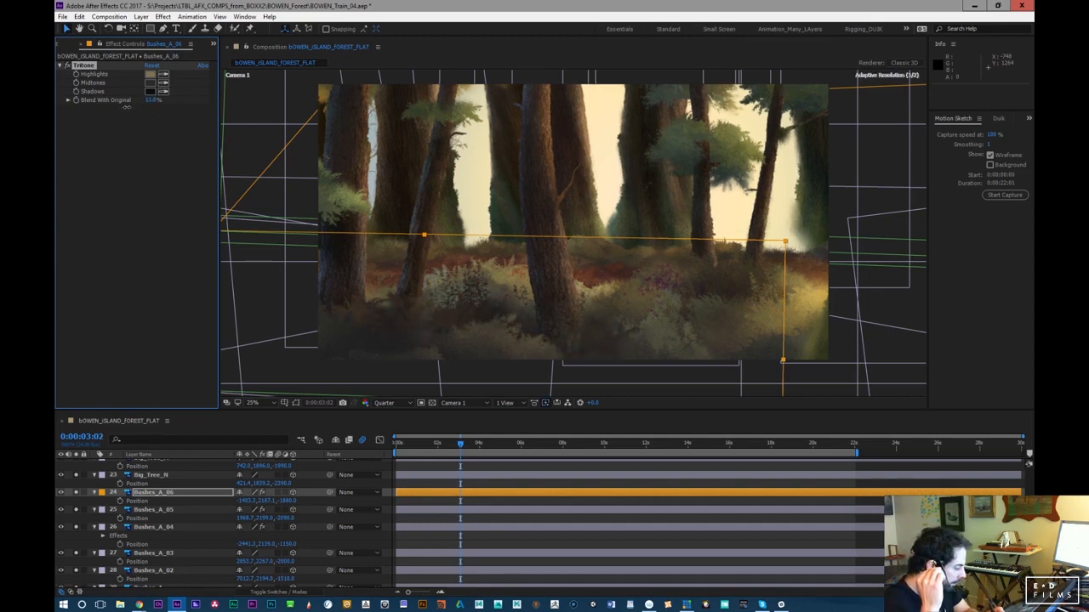
drag(119, 109, 117, 111)
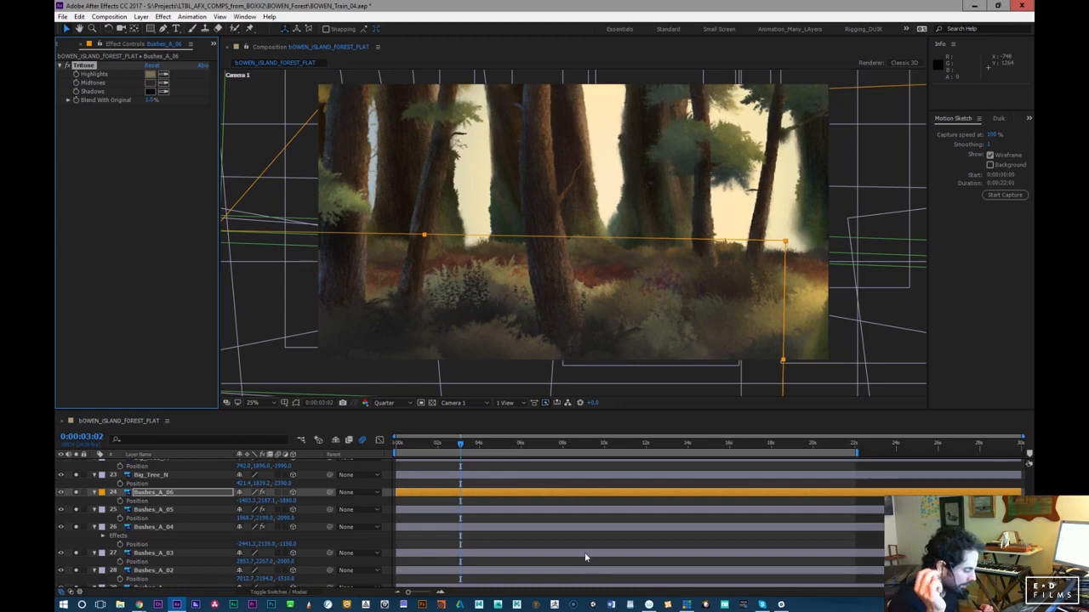
drag(149, 100, 154, 96)
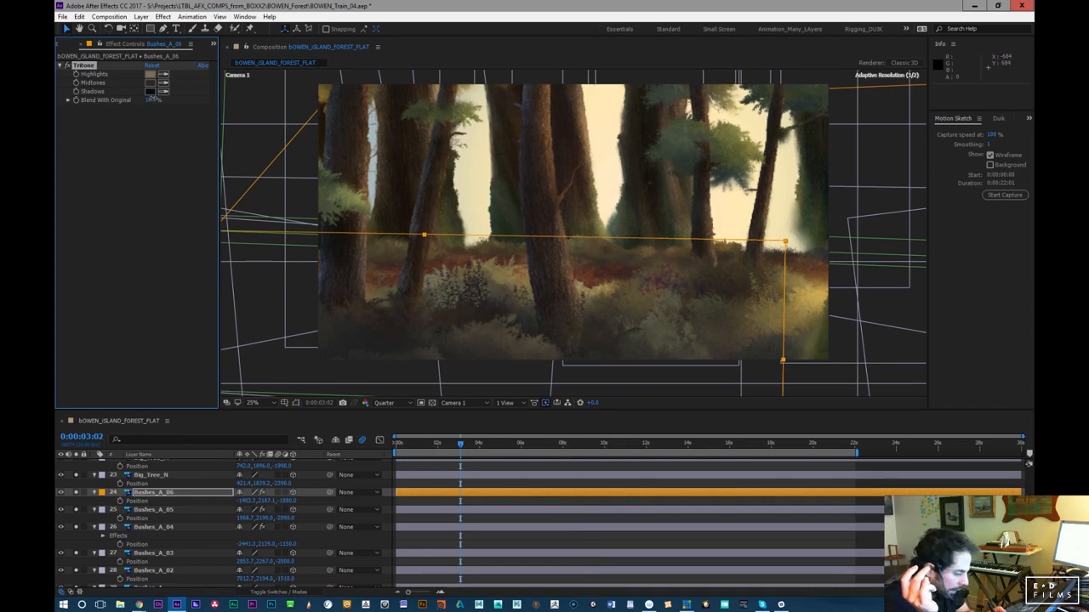
Keep the Tritone midtones colour on Bushes_A_06 and change its shadows to a more saturated dark navy blue
click(149, 83)
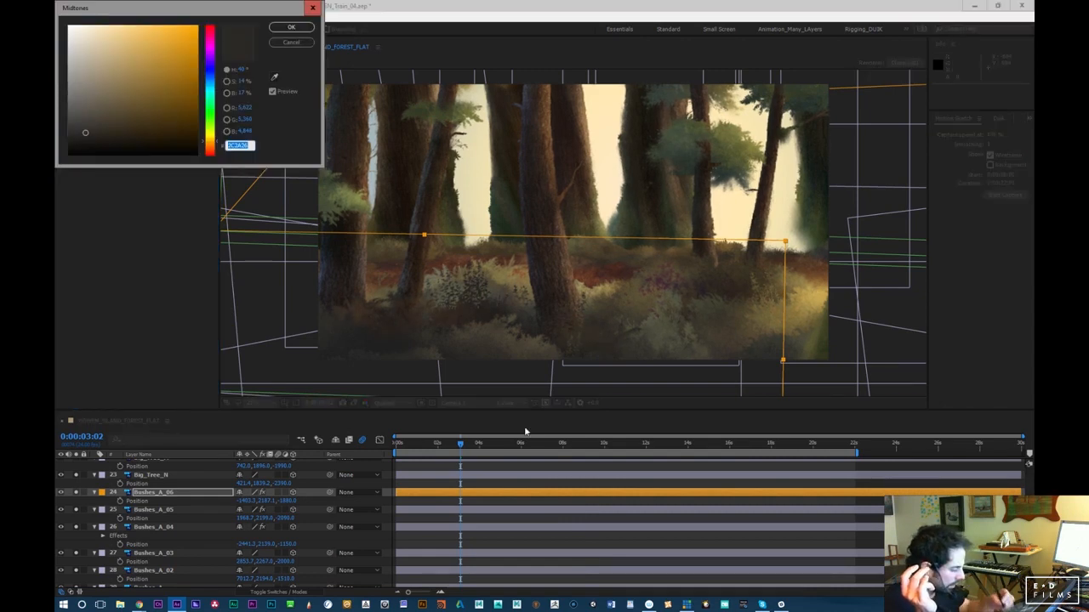
click(291, 26)
click(155, 95)
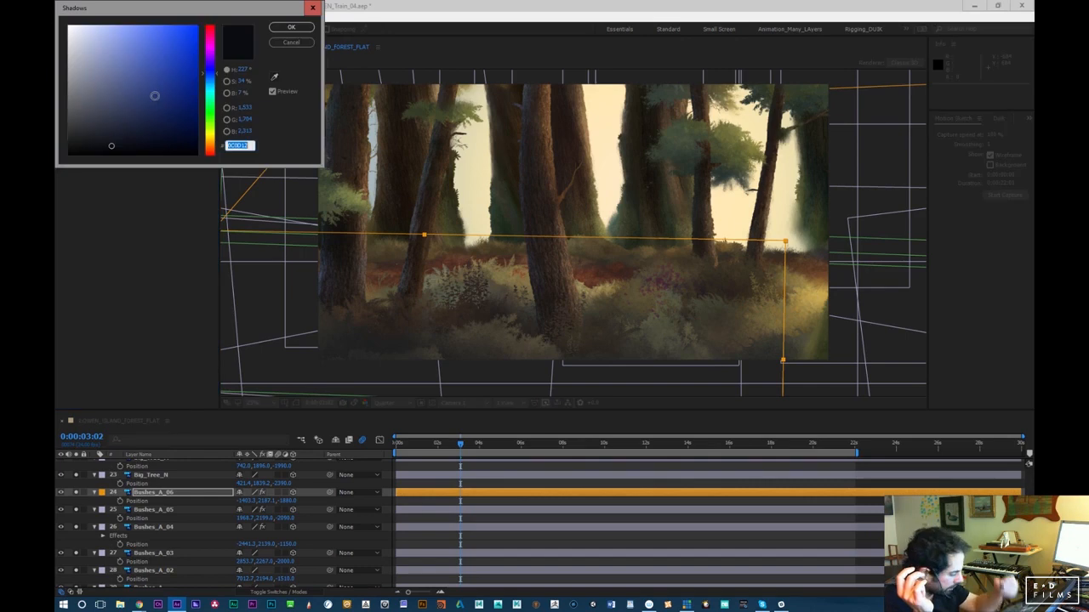
drag(125, 145, 140, 136)
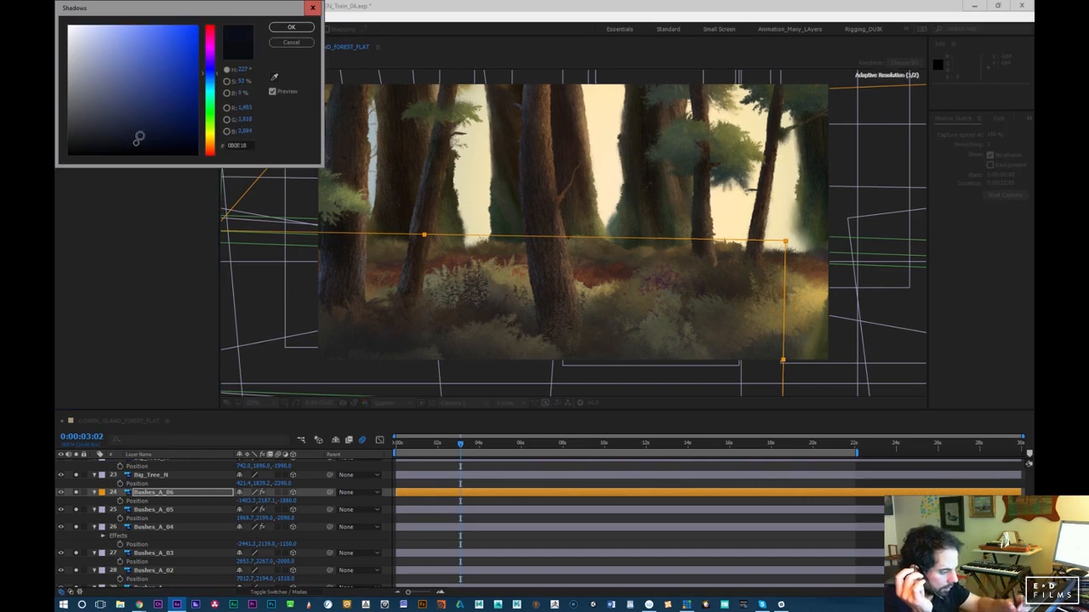
click(293, 27)
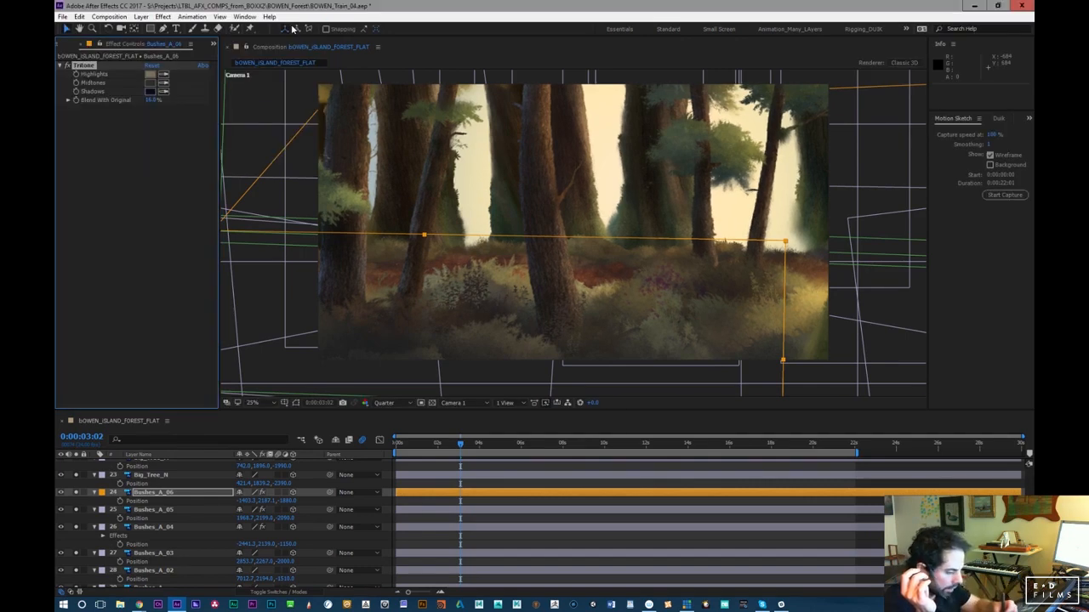
Duplicate the Tritone effect on Bushes_A_06 and leave the copy switched off as a fallback
click(86, 136)
click(86, 66)
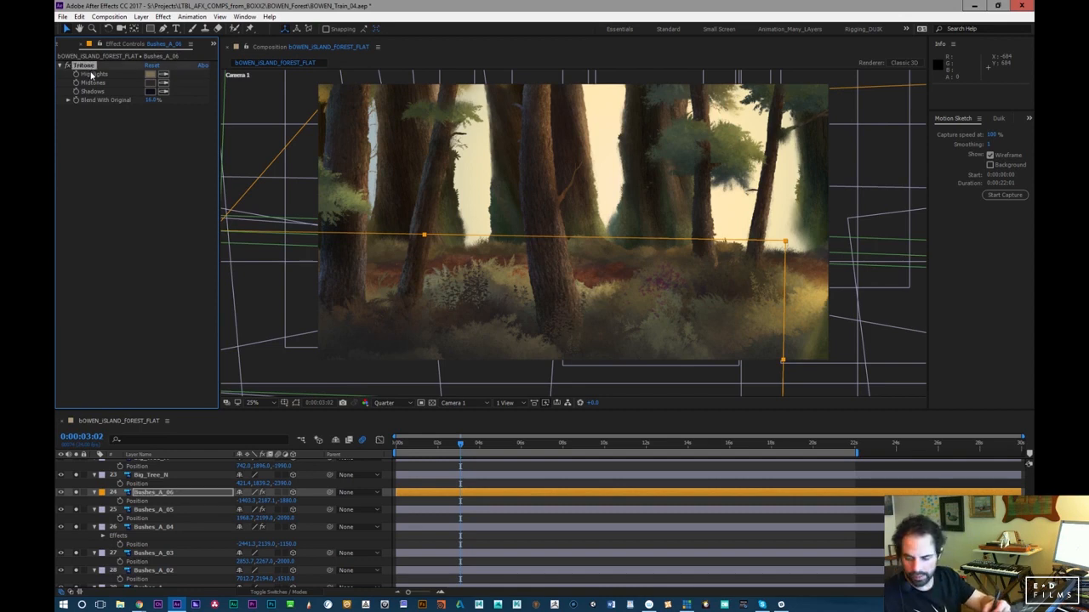
key(ctrl+d)
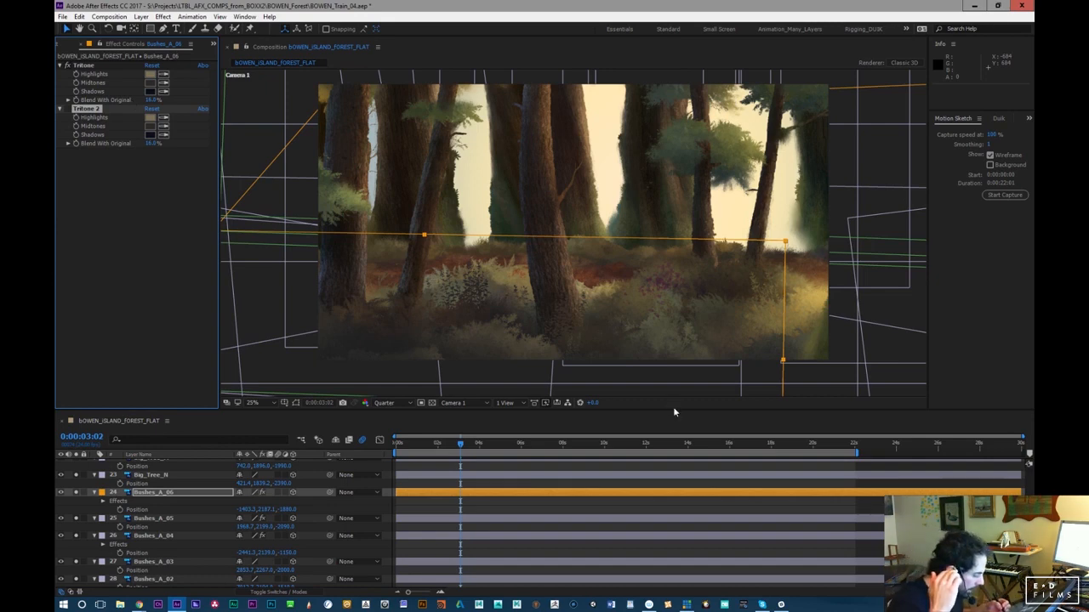
Try a green midtones hue on the first Tritone, then shift it to a dark blue-violet of about 27262C
click(151, 83)
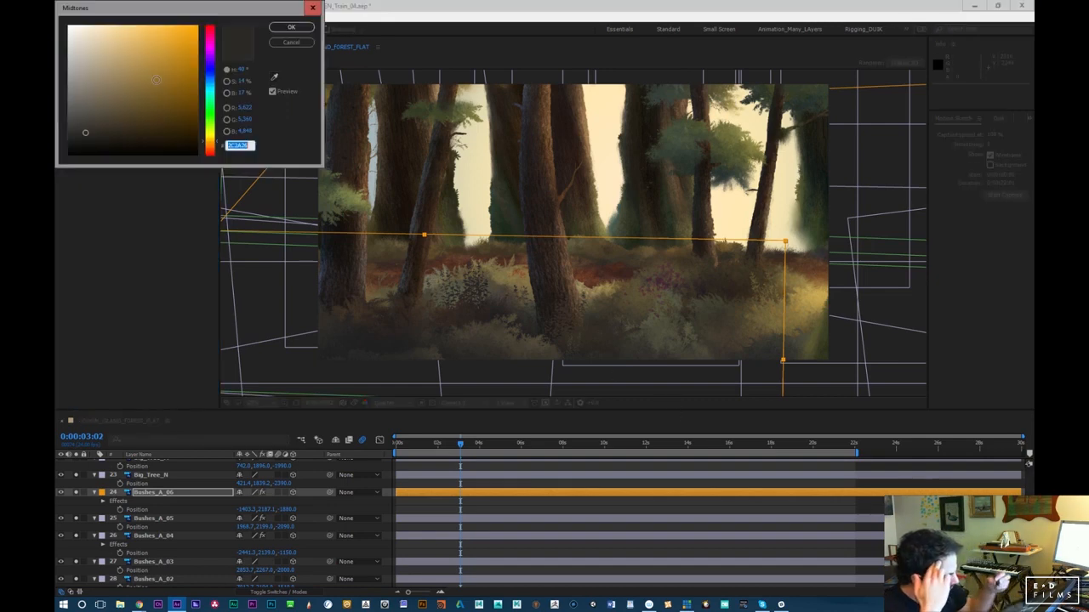
drag(213, 134, 213, 120)
click(298, 28)
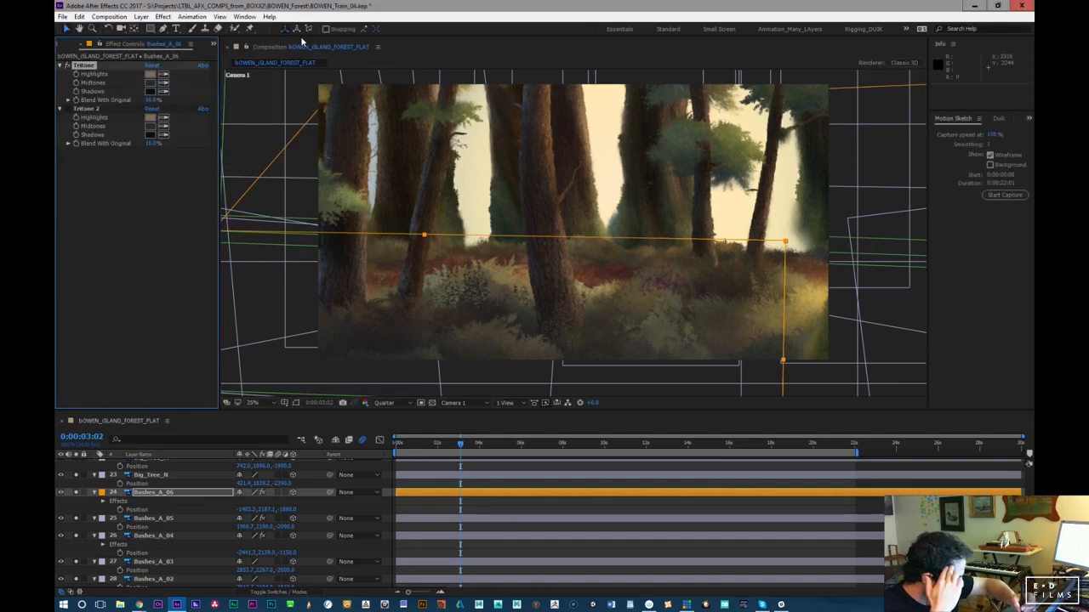
click(151, 84)
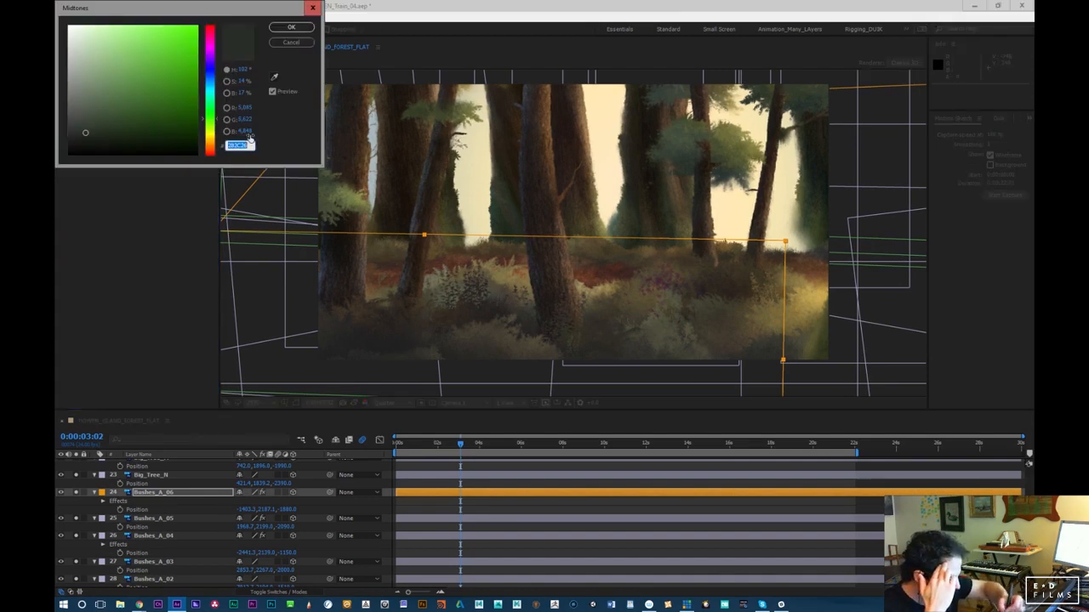
click(212, 89)
drag(212, 78, 212, 66)
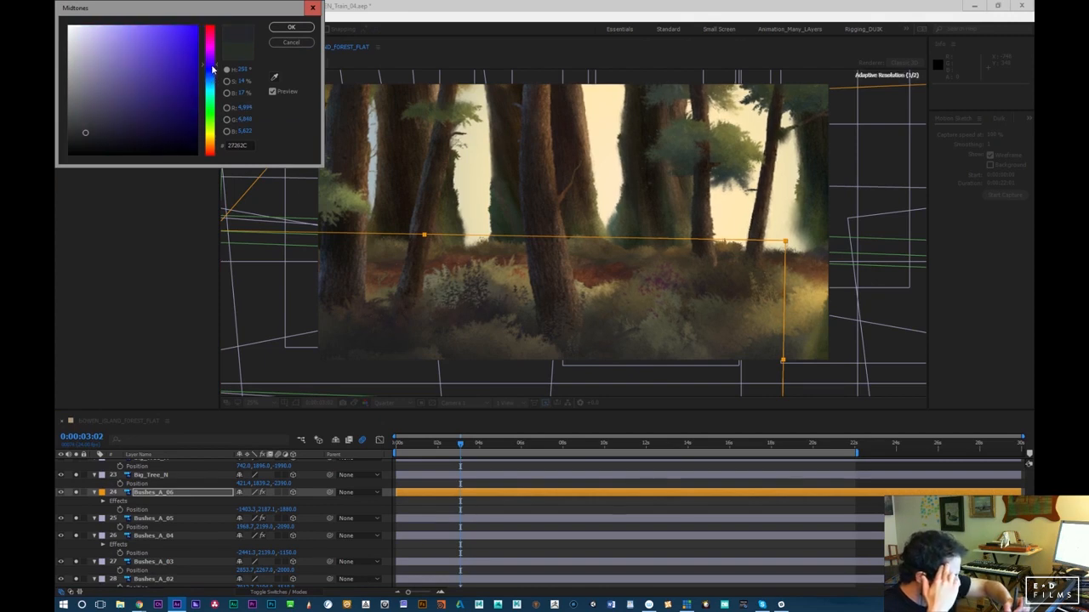
click(299, 28)
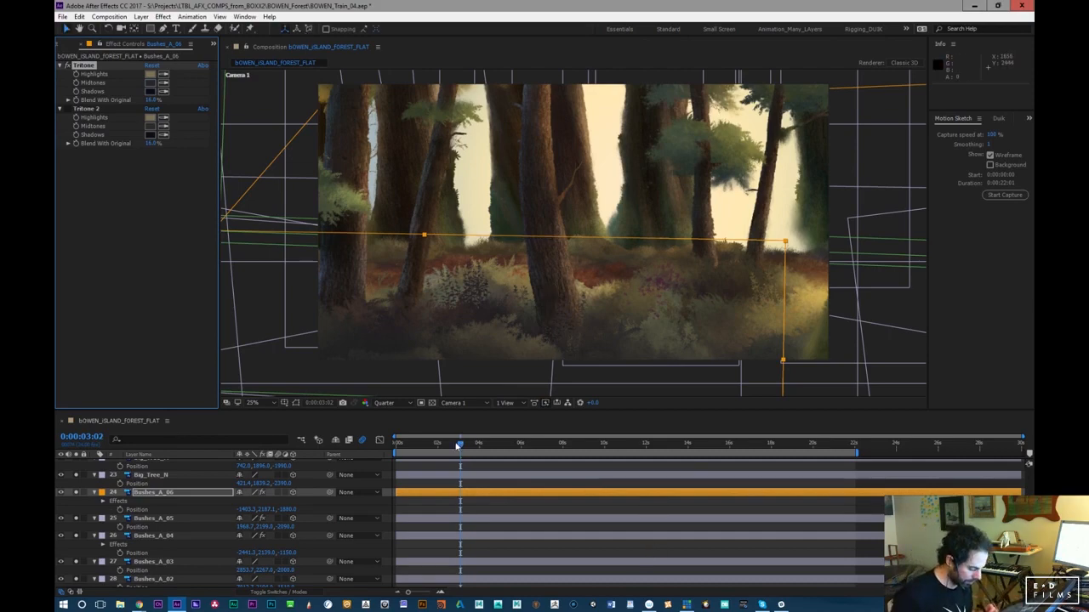
Set the Z position of Bushes_A_06 to about -1833 and delete its second, switched-off Tritone effect
mouse_move(460, 443)
mouse_down()
mouse_move(435, 448)
mouse_move(477, 453)
mouse_up()
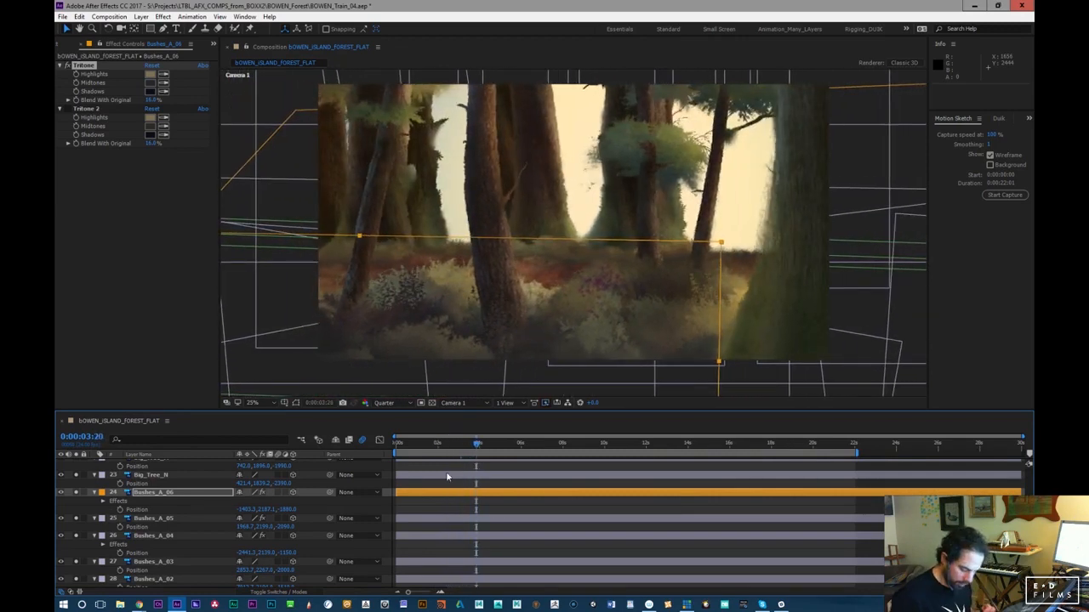
click(287, 508)
mouse_move(290, 509)
mouse_down()
mouse_move(366, 510)
mouse_move(311, 509)
mouse_up()
mouse_move(475, 446)
mouse_down()
mouse_move(438, 444)
mouse_move(479, 444)
mouse_up()
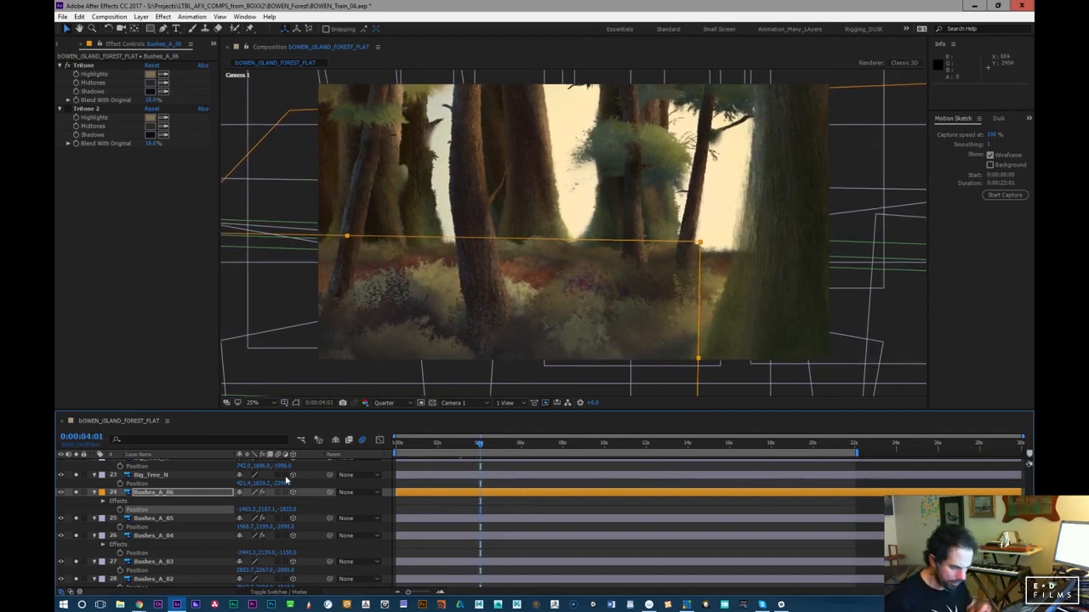
click(88, 109)
key(Delete)
Try a Z position of about -1897 for Bushes_A_06 and preview the camera move from the start
drag(450, 449, 428, 449)
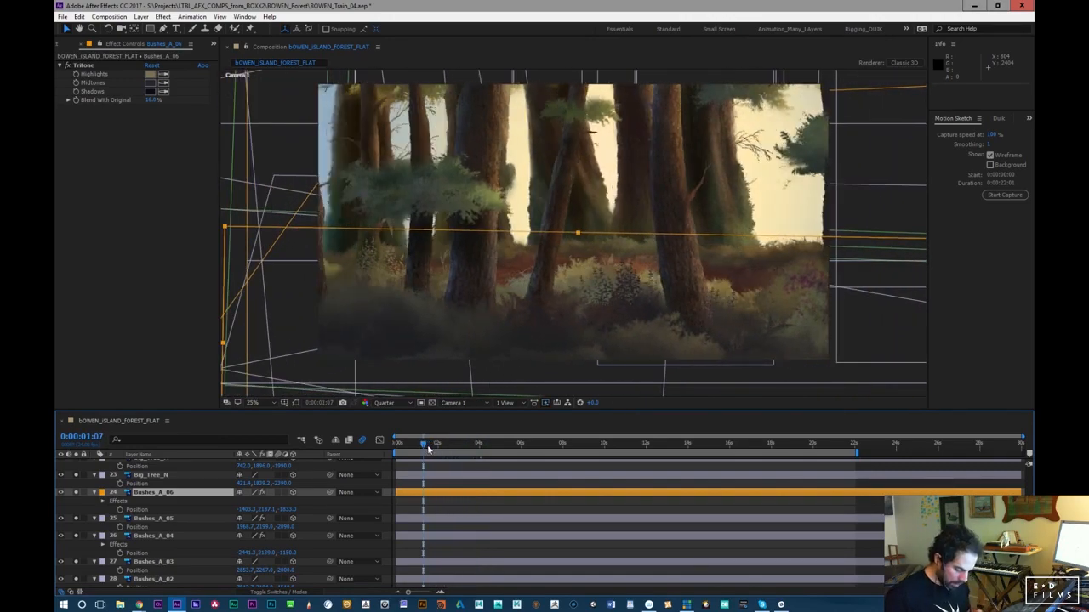
drag(290, 509, 252, 509)
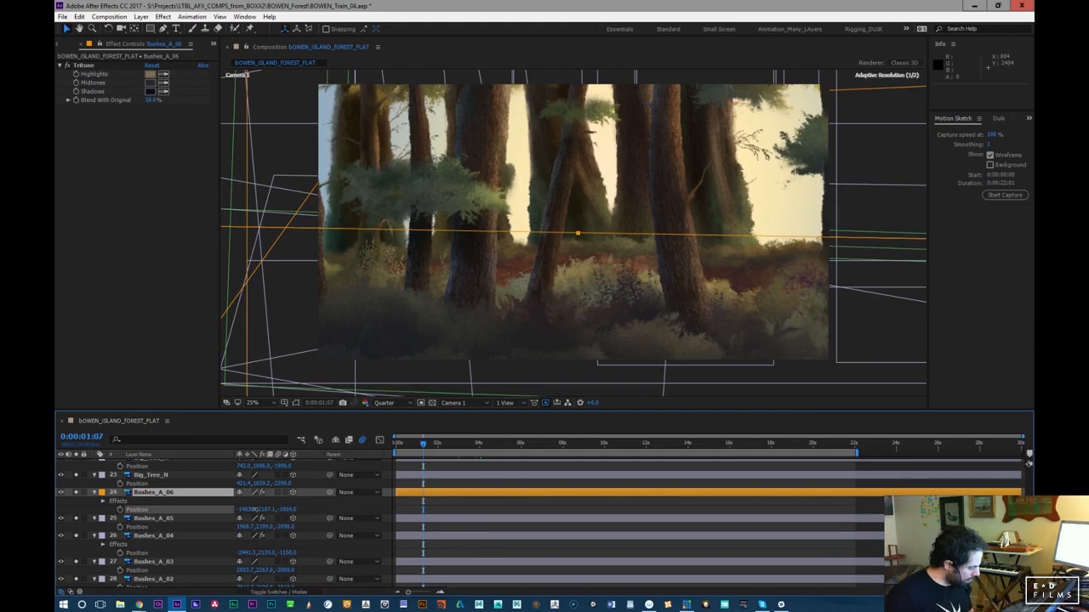
click(441, 445)
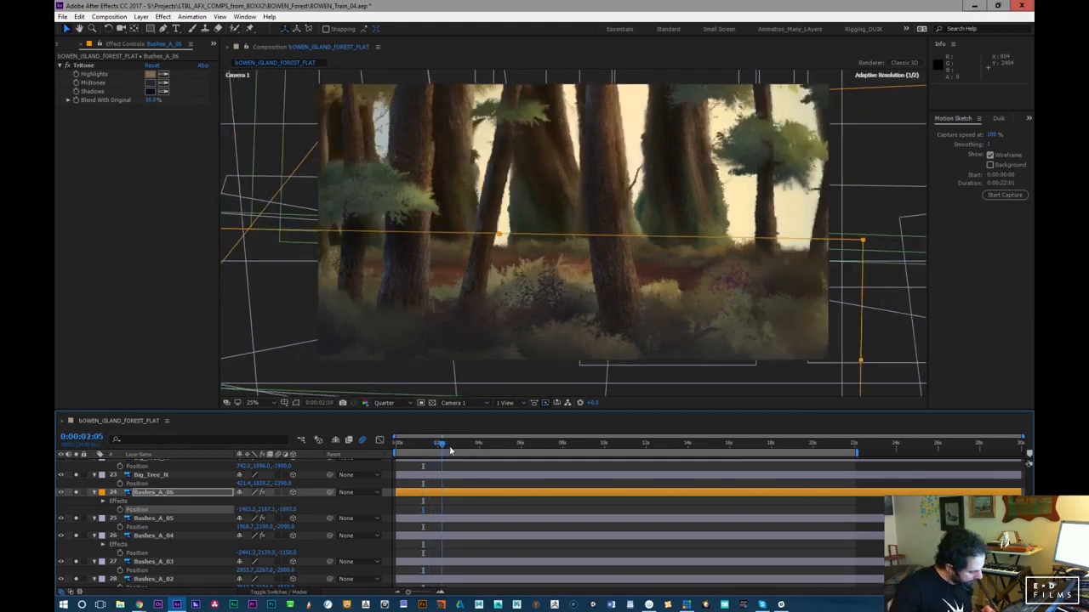
key(space)
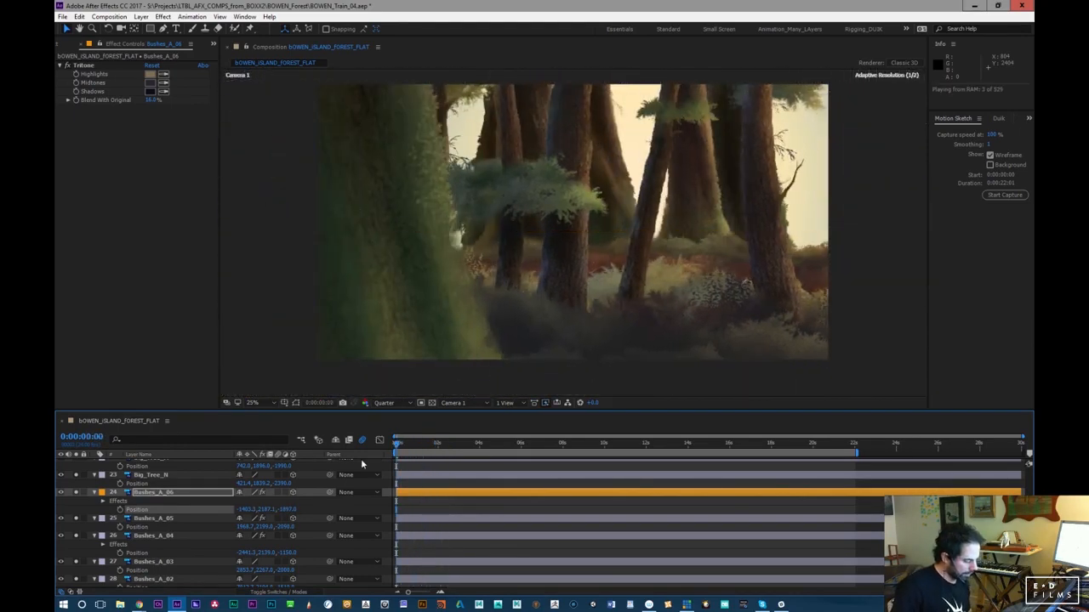
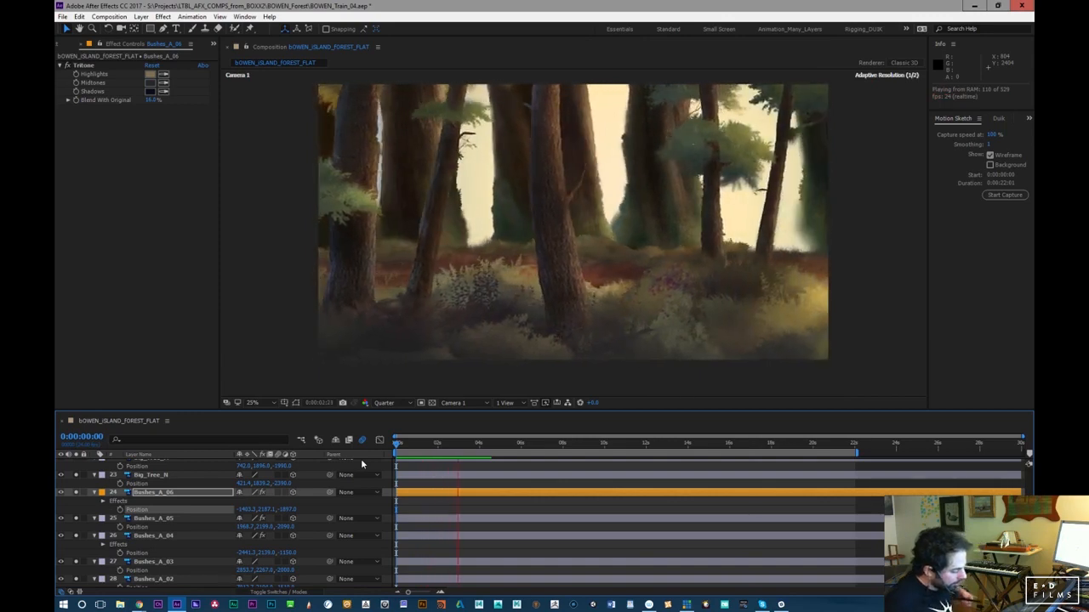
key(space)
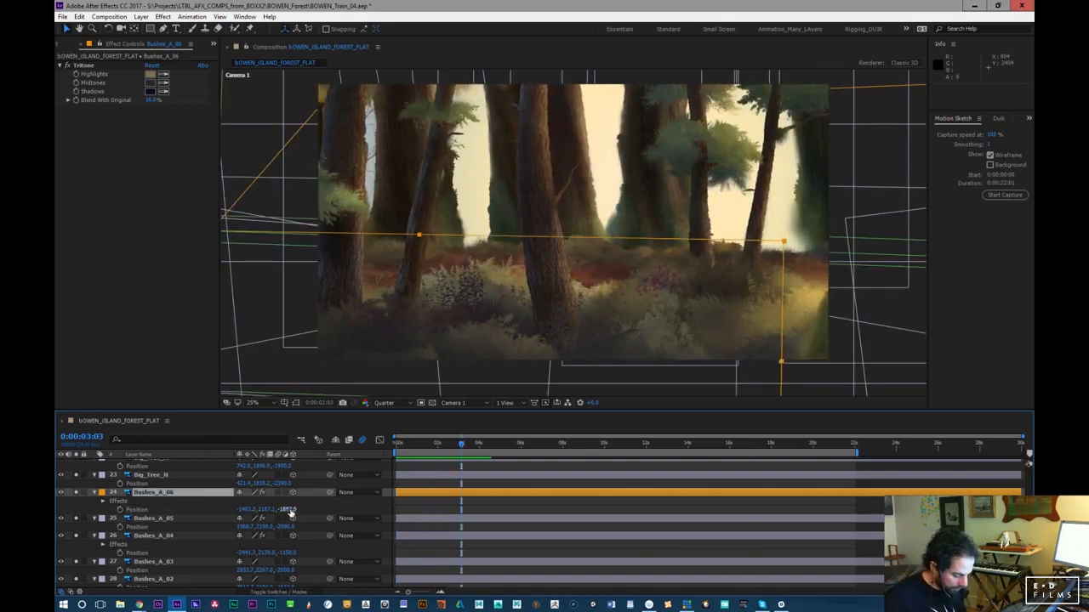
Preview the camera move with Bushes_A_06 at a Z position of -1800, and settle its depth at about -1894
drag(289, 509, 327, 516)
click(288, 509)
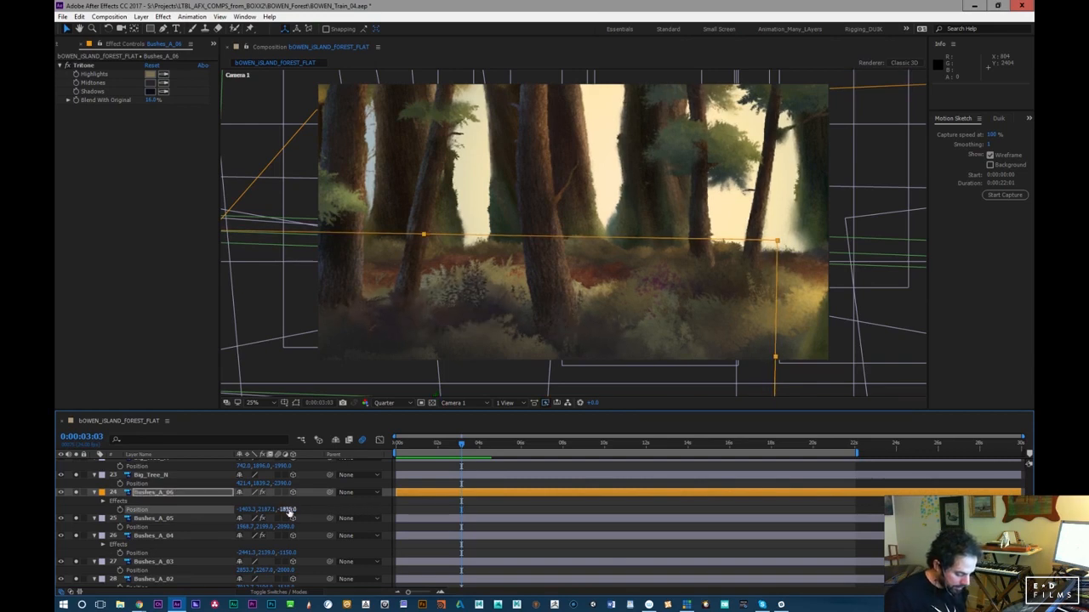
text(-1800)
key(Return)
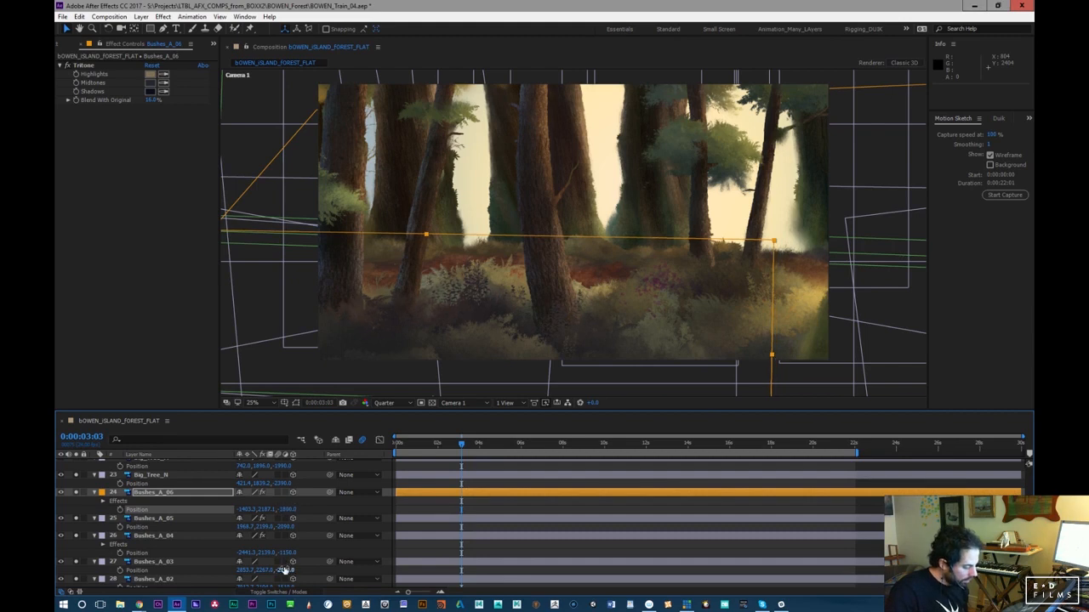
key(space)
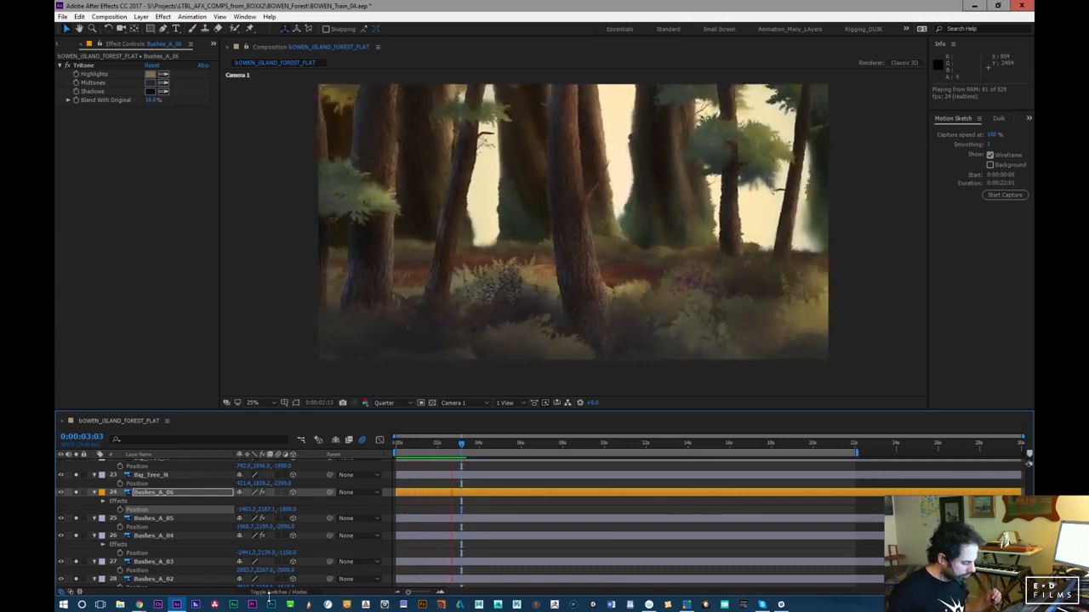
key(space)
drag(414, 448, 454, 455)
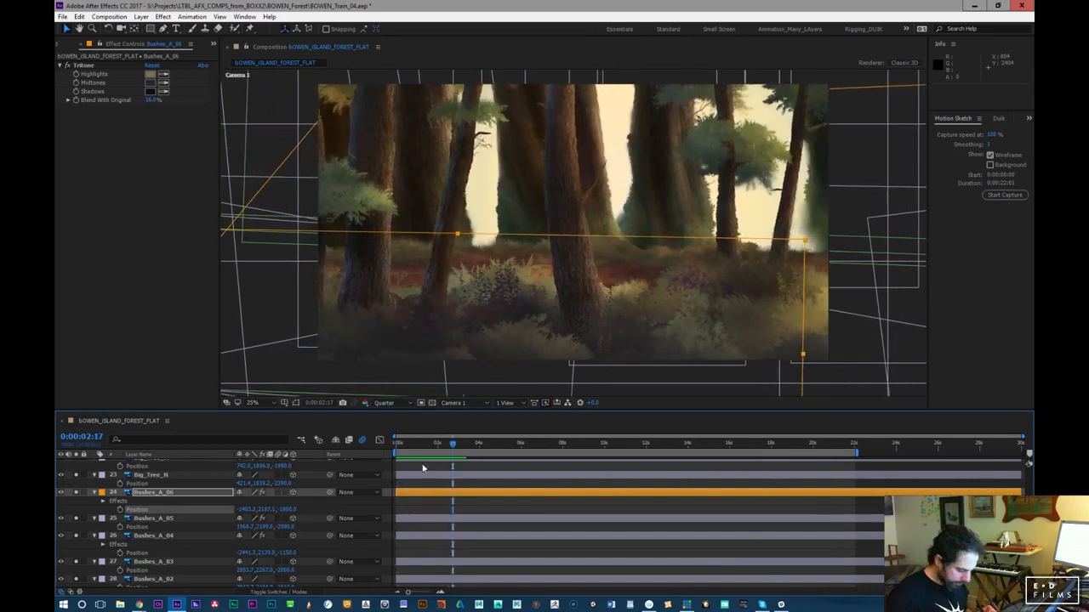
drag(287, 511, 234, 508)
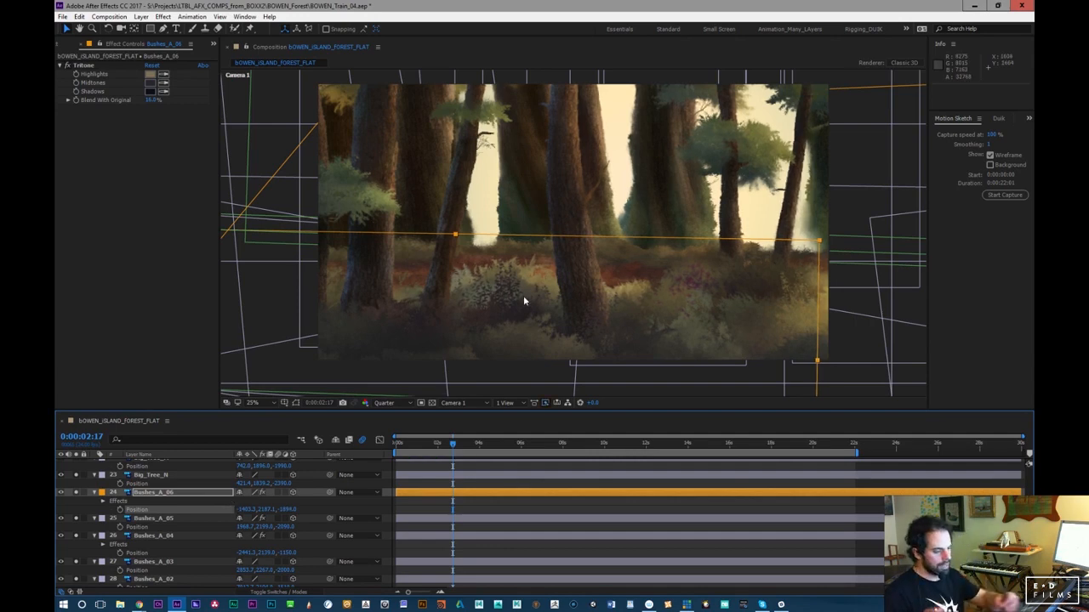
Open the kw_KolWeb layer-sorting script to review its Affect and Order By options, and close it without sorting
click(245, 17)
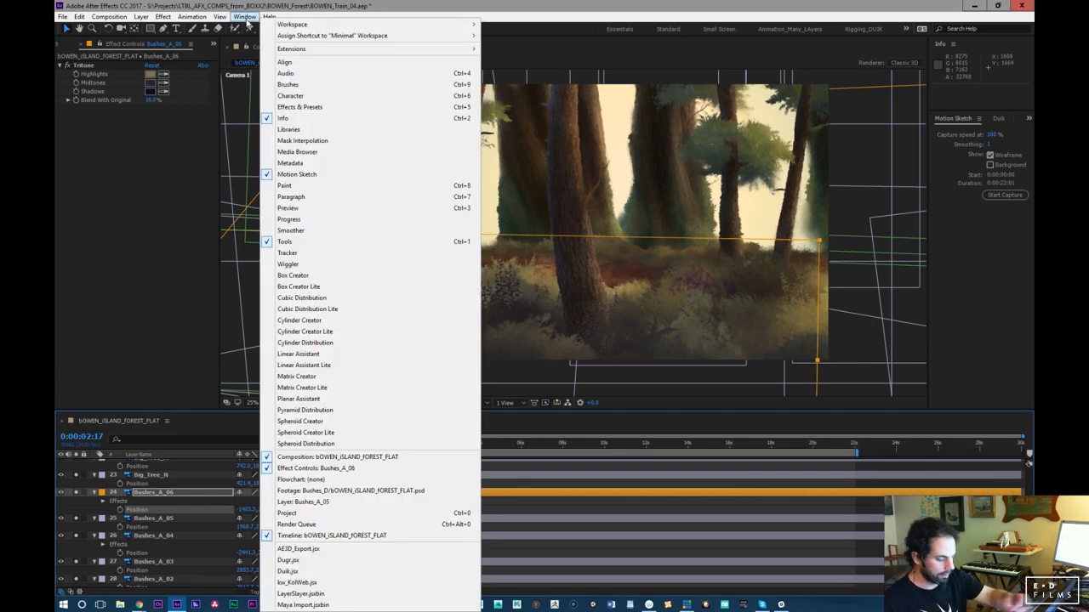
click(338, 585)
drag(364, 63, 631, 285)
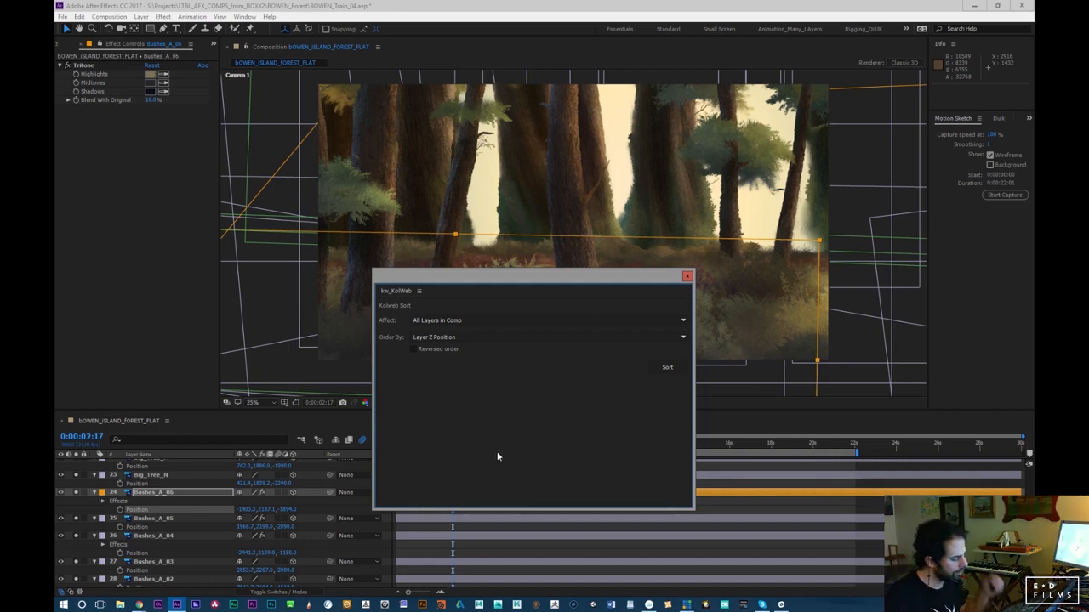
click(688, 277)
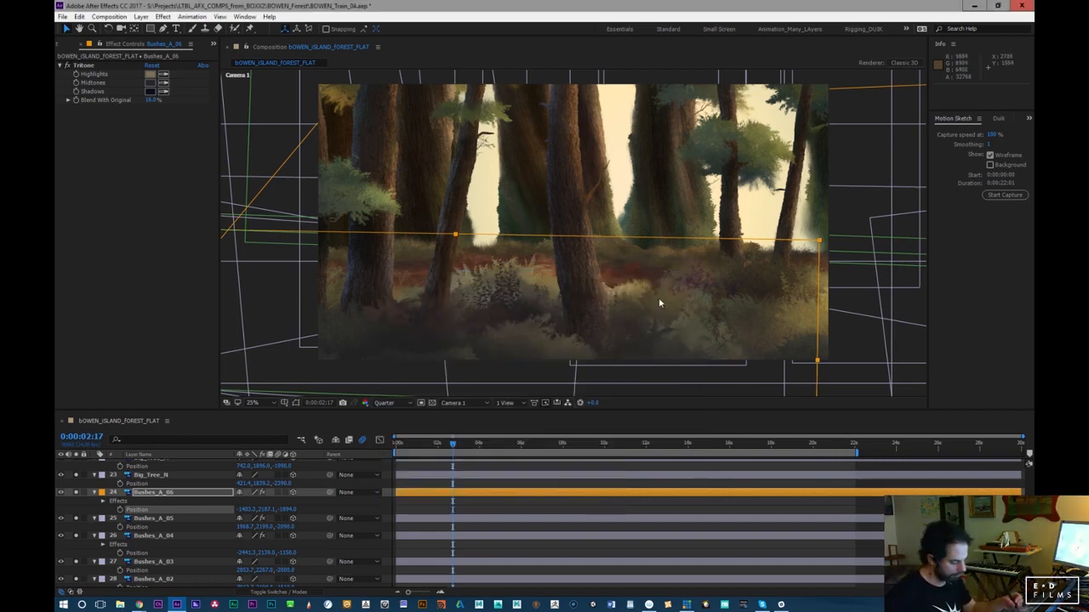
Look through the whole layer stack, check the shot near 5:22, and inspect the masked Ground_F 2 layer on its own
click(217, 478)
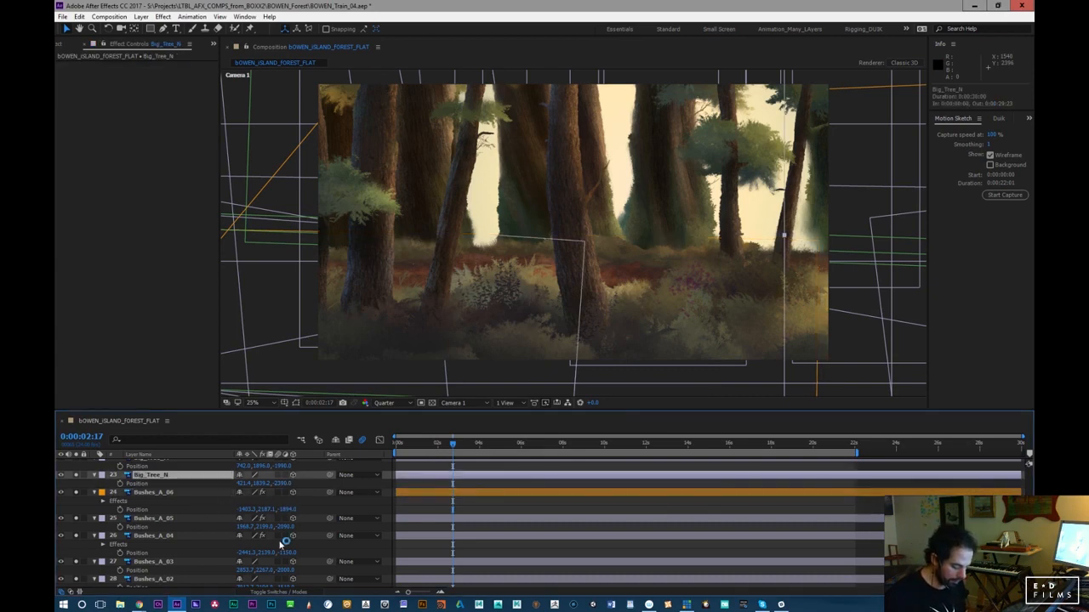
scroll(1028, 463, up, 10)
scroll(1028, 463, up, 5)
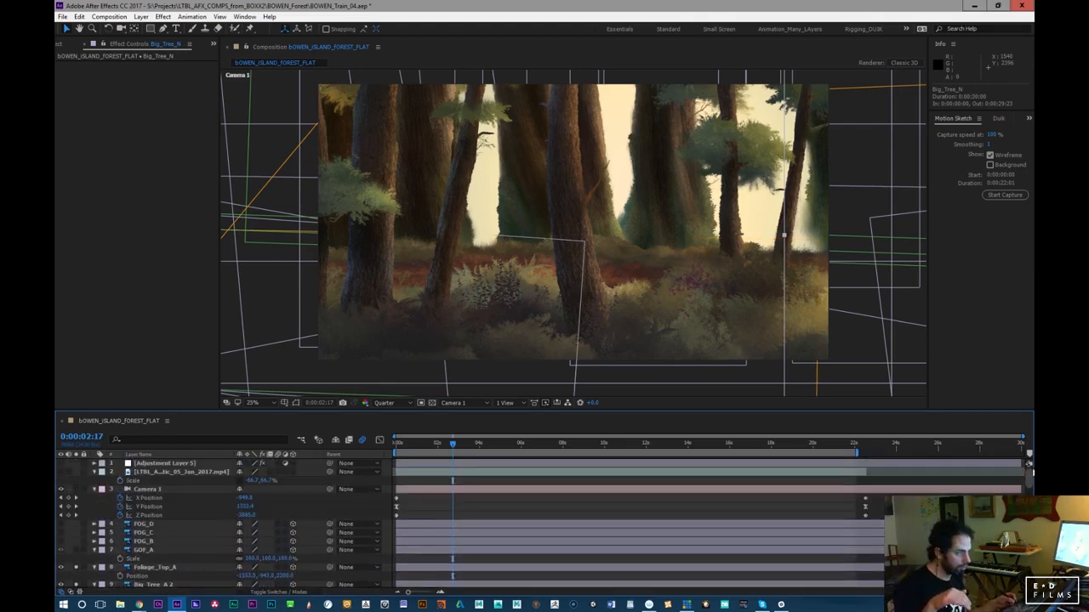
scroll(1029, 464, down, 15)
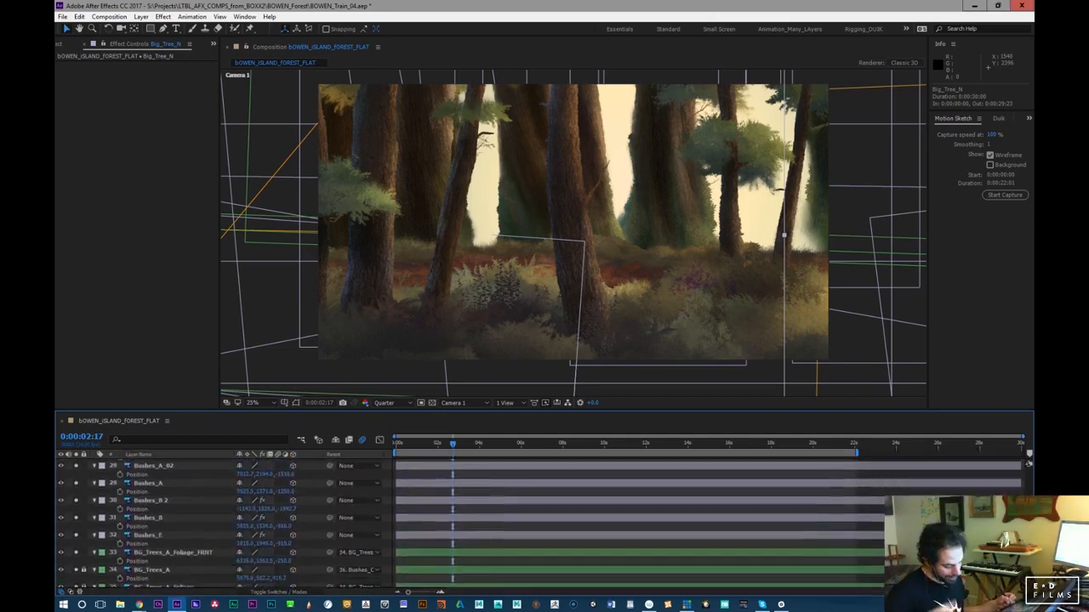
scroll(1029, 464, down, 10)
drag(412, 445, 516, 470)
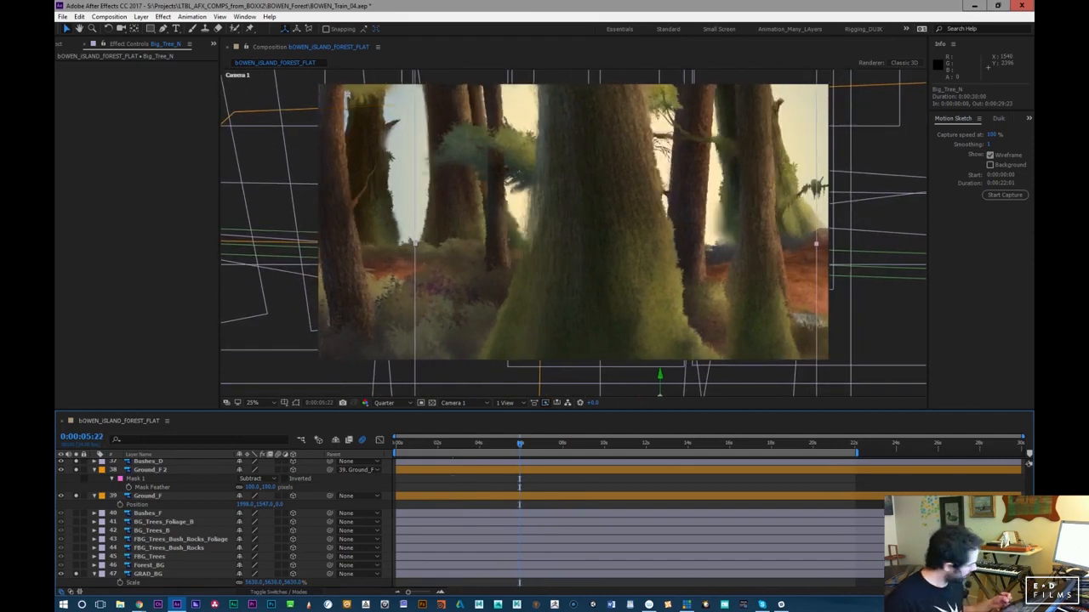
scroll(519, 511, up, 2)
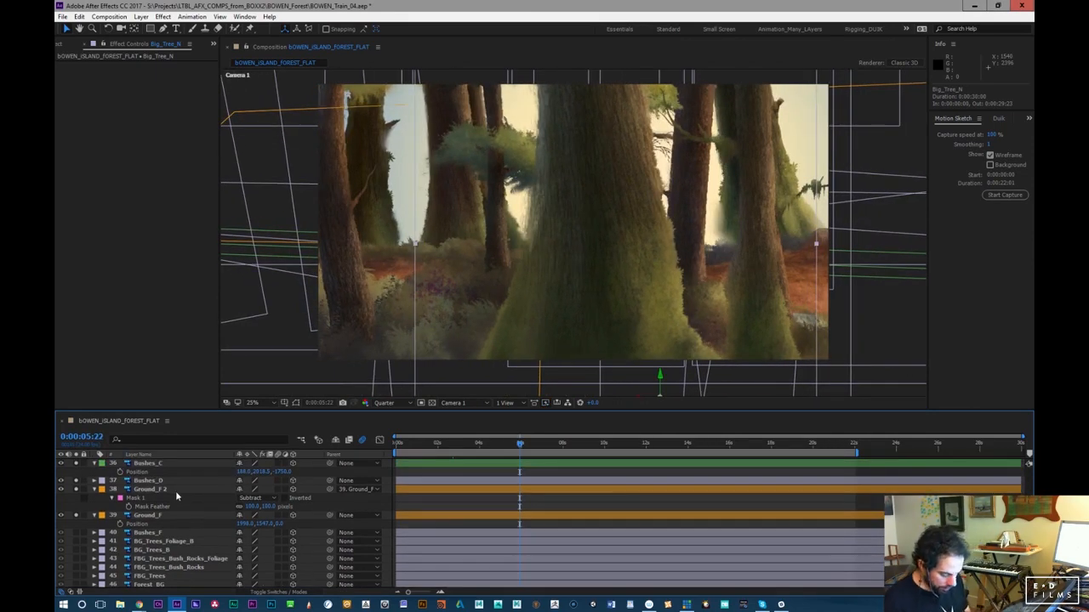
double_click(175, 491)
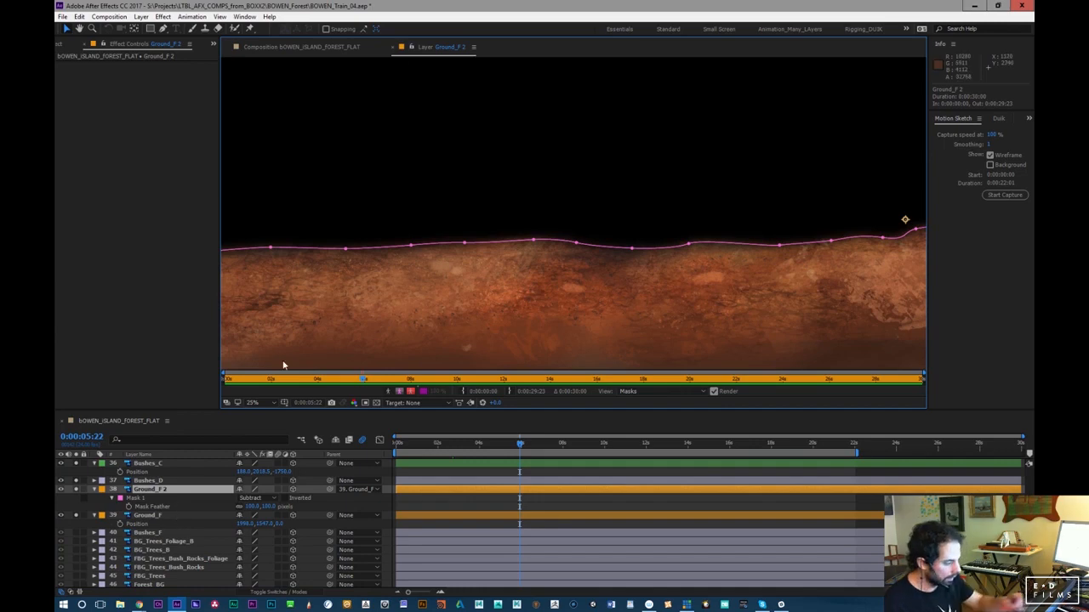
click(394, 48)
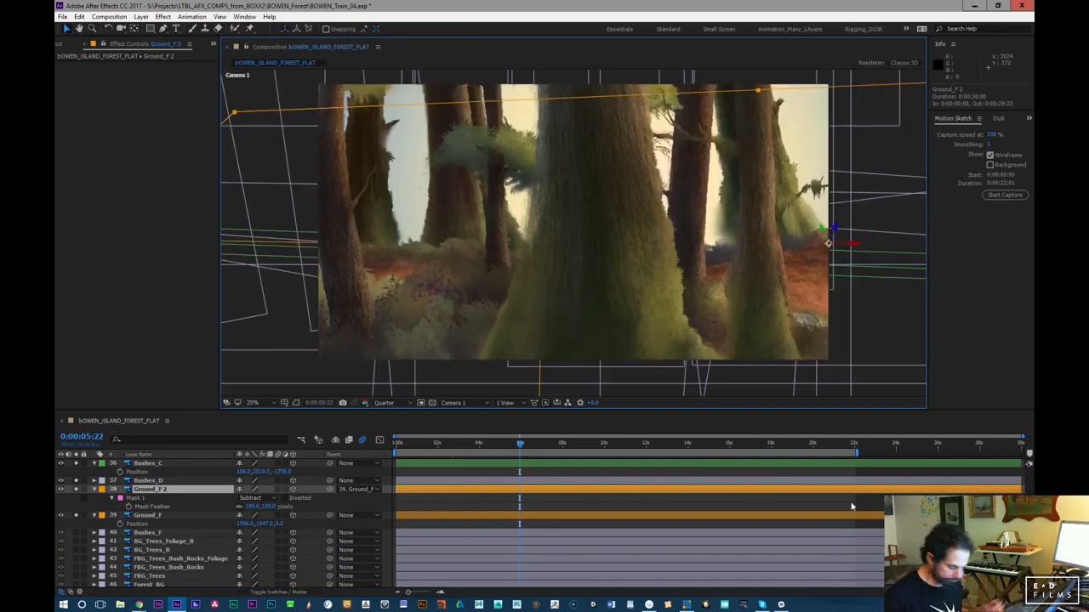
Find the original Bushes_A layer and inspect its artwork and mask on its own, returning to the composition
scroll(1028, 464, up, 8)
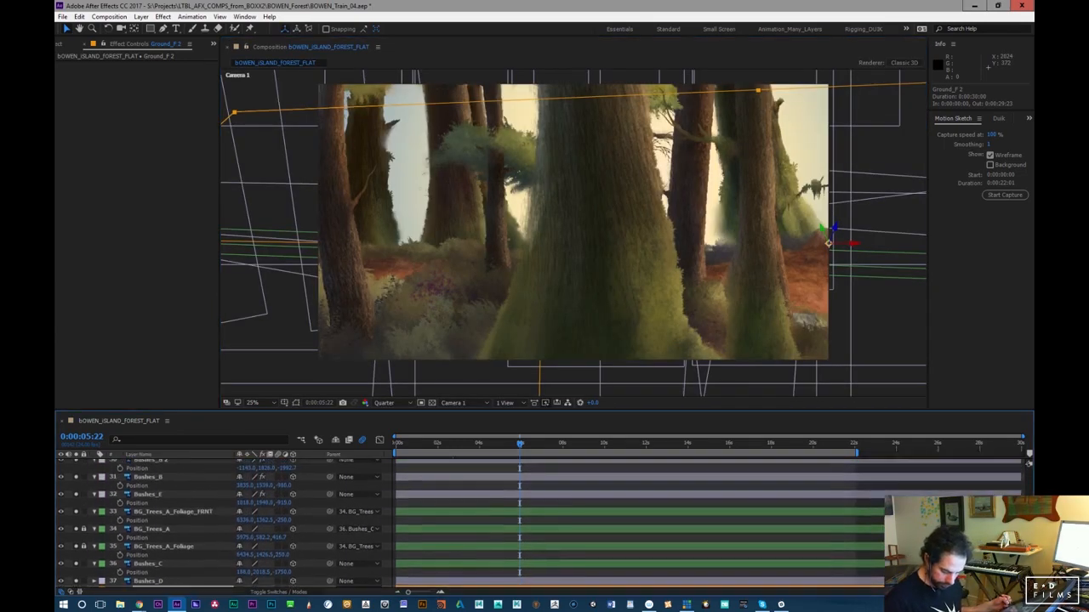
scroll(1029, 528, up, 2)
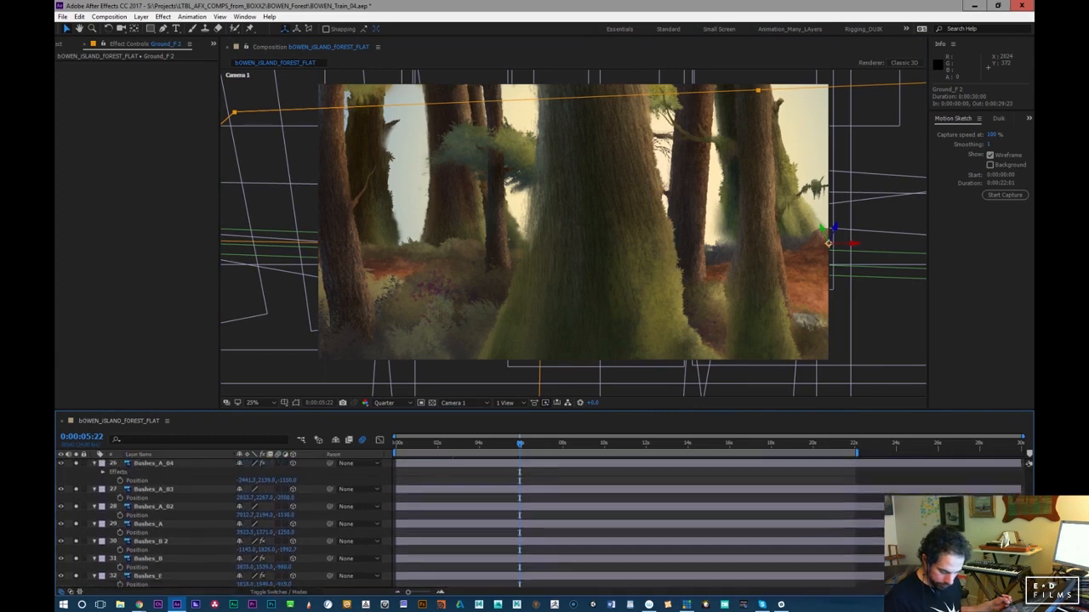
scroll(1028, 527, down, 1)
double_click(183, 528)
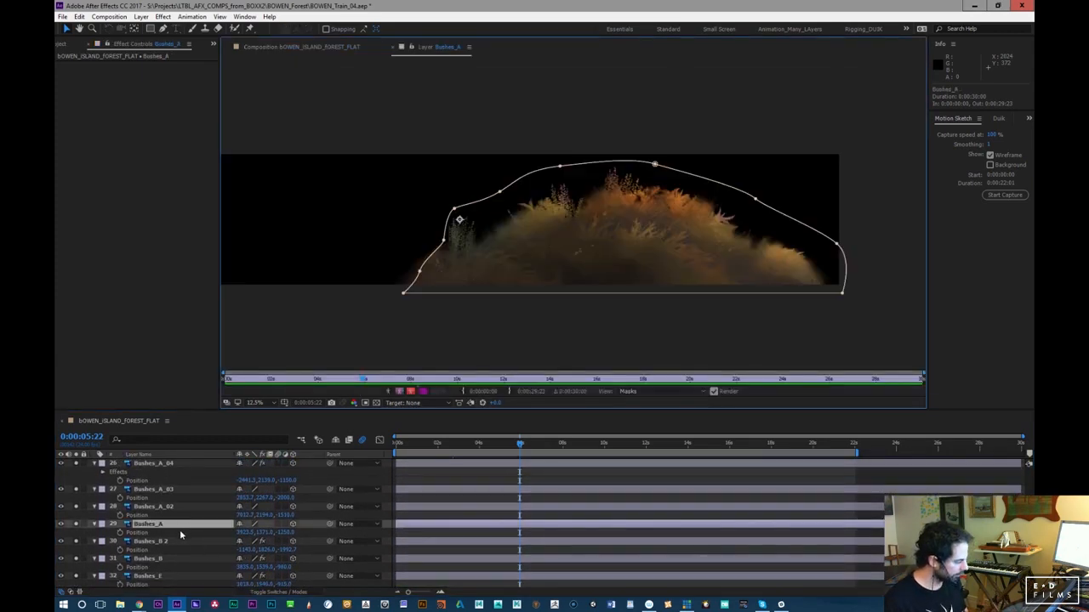
click(393, 48)
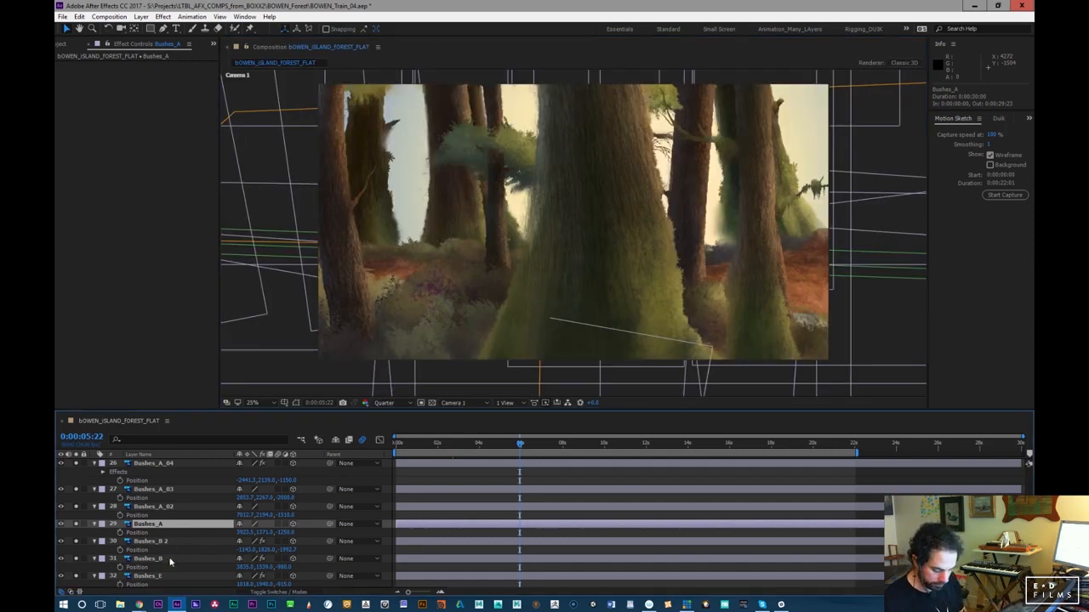
Duplicate Bushes_A, shift the copy into negative X behind the tree trunks, and scale it down
key(ctrl+d)
drag(245, 534, 56, 561)
key(s)
drag(277, 533, 247, 540)
key(p)
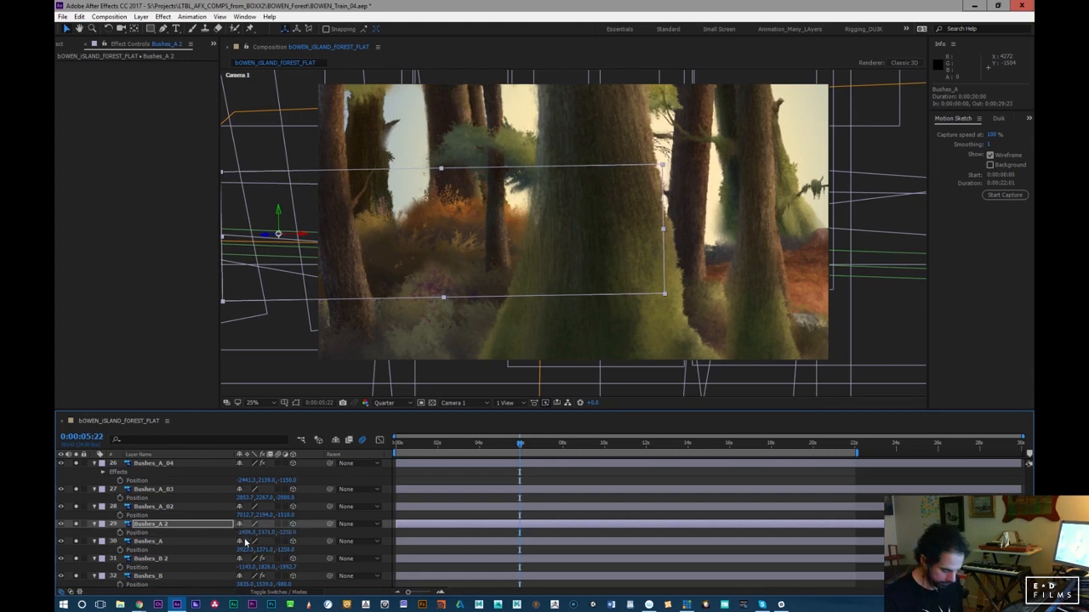
Move the anchor point of Bushes_A 2 to the lower middle of the painted bush and return to the composition
double_click(174, 530)
key(y)
drag(573, 215, 739, 262)
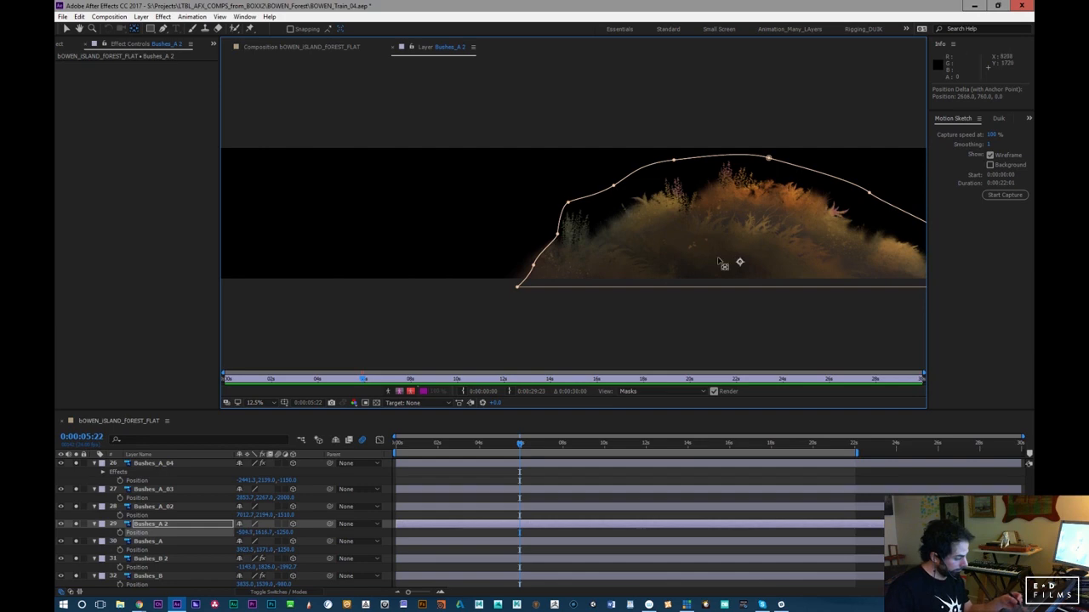
click(313, 48)
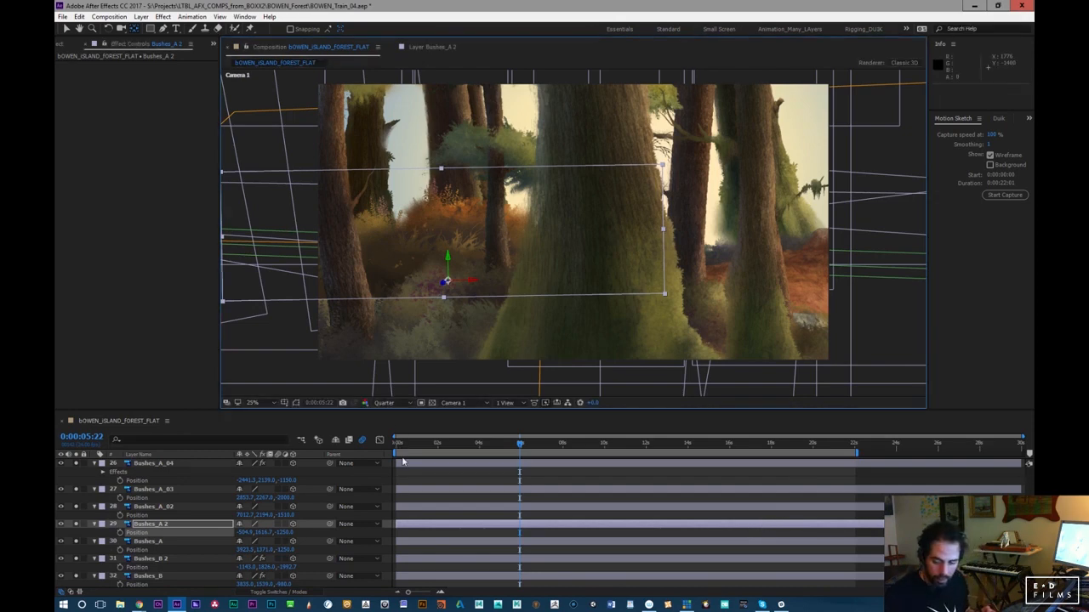
Lower Bushes_A 2, bring it forward to a Z position of about -1851, and shift it right at about 8:23
key(p)
key(p)
drag(245, 532, 269, 540)
drag(489, 447, 575, 446)
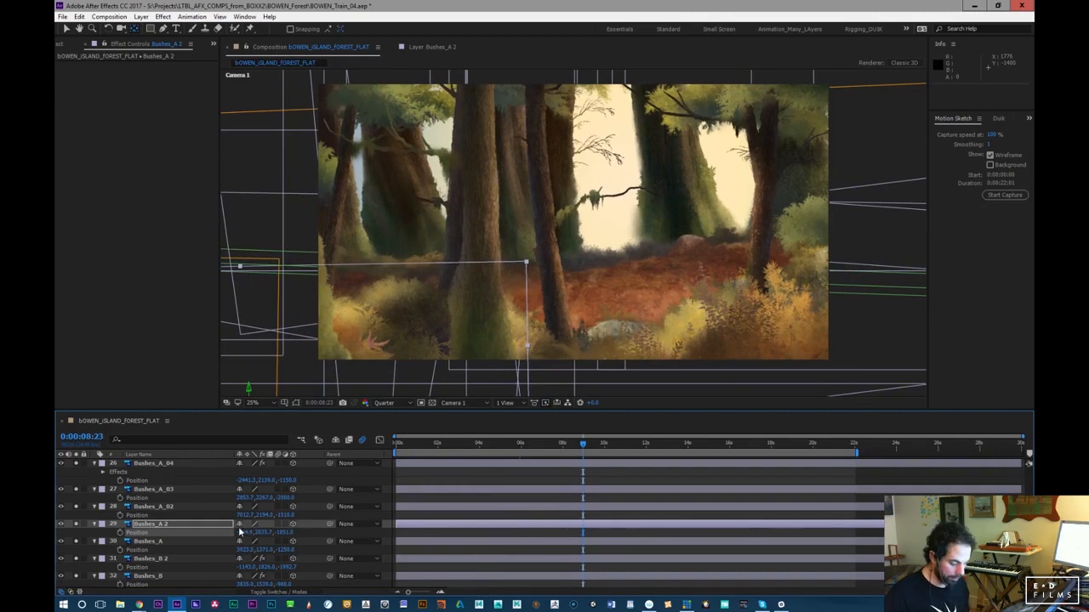
drag(247, 532, 262, 532)
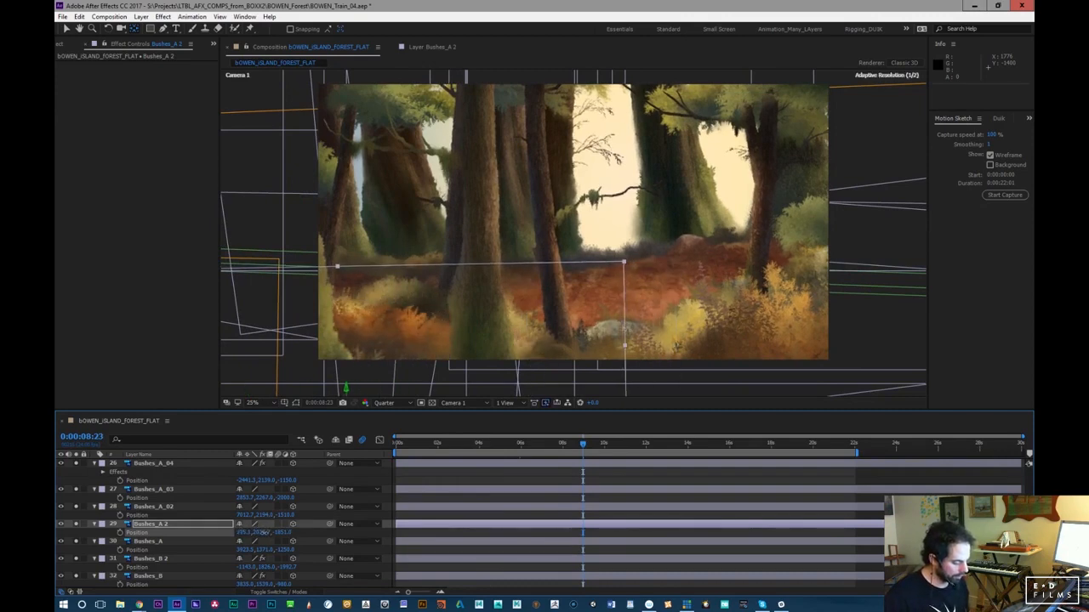
Scale Bushes_A 2 up slightly and refine its position to about X 315, Y 2135 and Z -1891
key(s)
mouse_move(278, 534)
mouse_down()
mouse_move(310, 529)
mouse_move(266, 533)
mouse_up()
key(p)
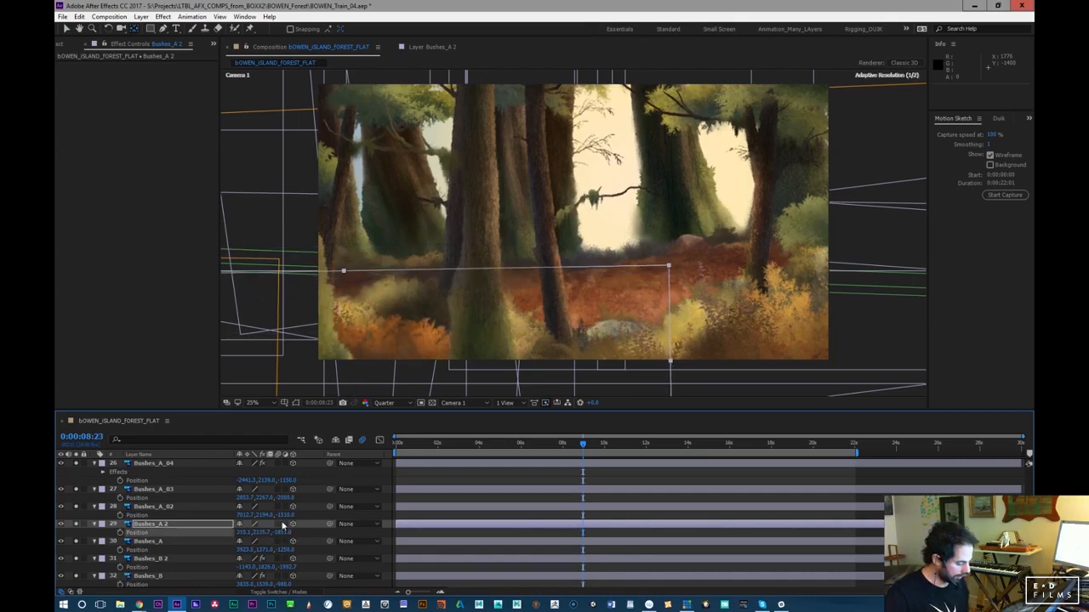
drag(582, 443, 572, 463)
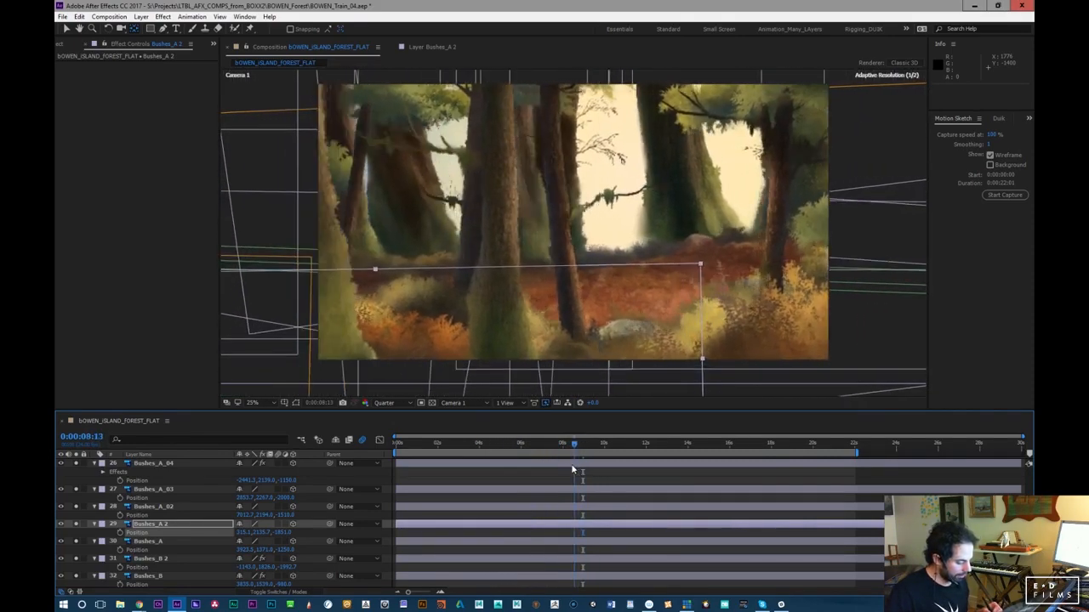
drag(275, 533, 271, 532)
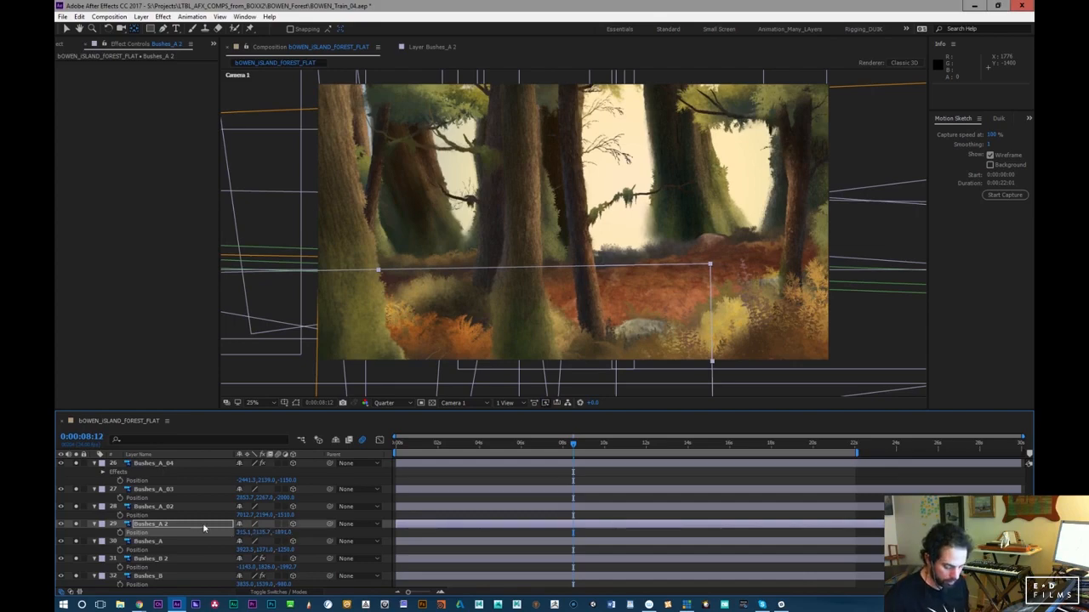
Add a Tritone effect to Bushes_A 2 at 0:00:08:17 and sample its midtones, highlights and shadows from the painted bushes and mossy trunk
mouse_move(551, 451)
mouse_down()
mouse_move(492, 452)
mouse_move(554, 444)
mouse_up()
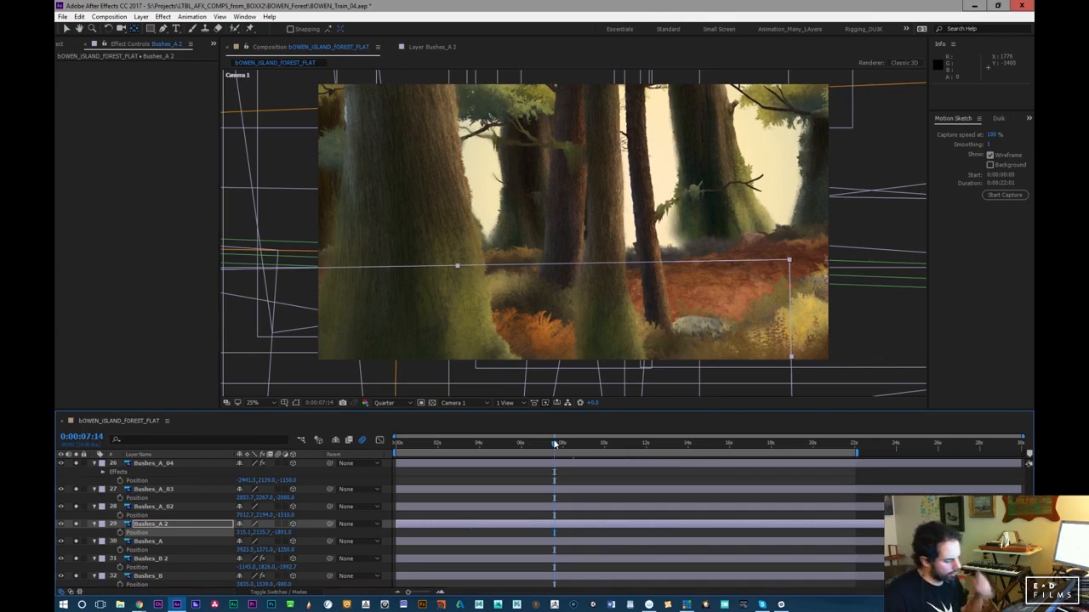
drag(557, 445, 569, 453)
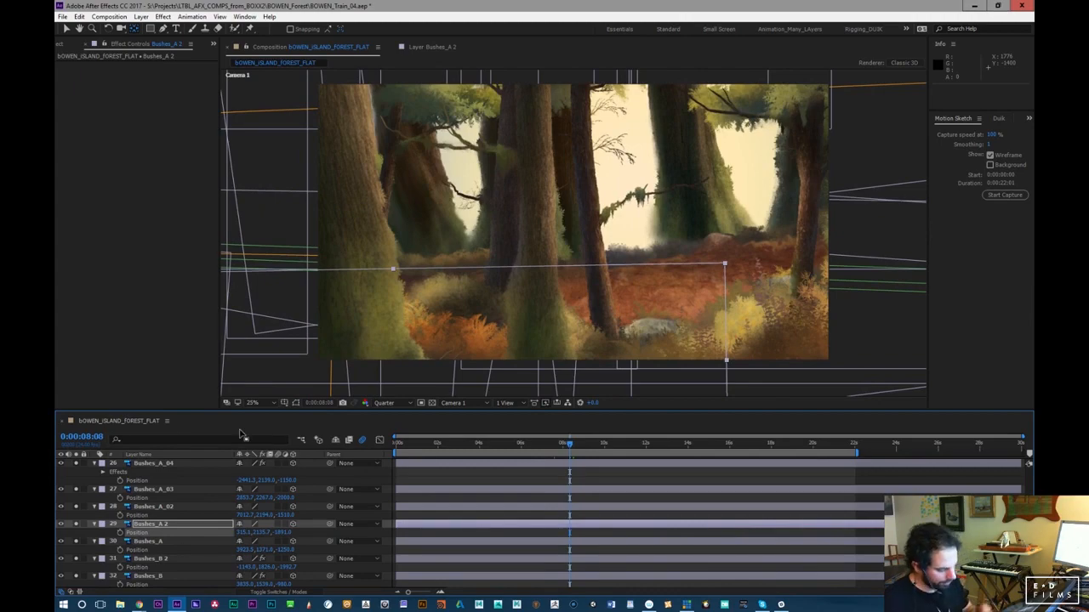
mouse_move(569, 444)
mouse_down()
mouse_move(485, 467)
mouse_move(518, 444)
mouse_move(575, 445)
mouse_up()
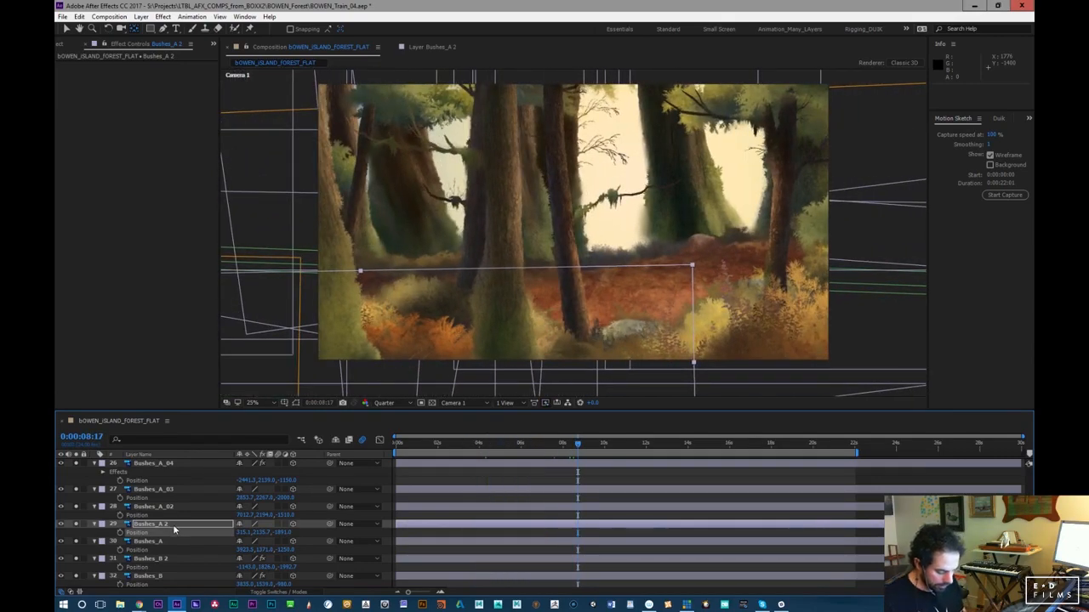
right_click(133, 145)
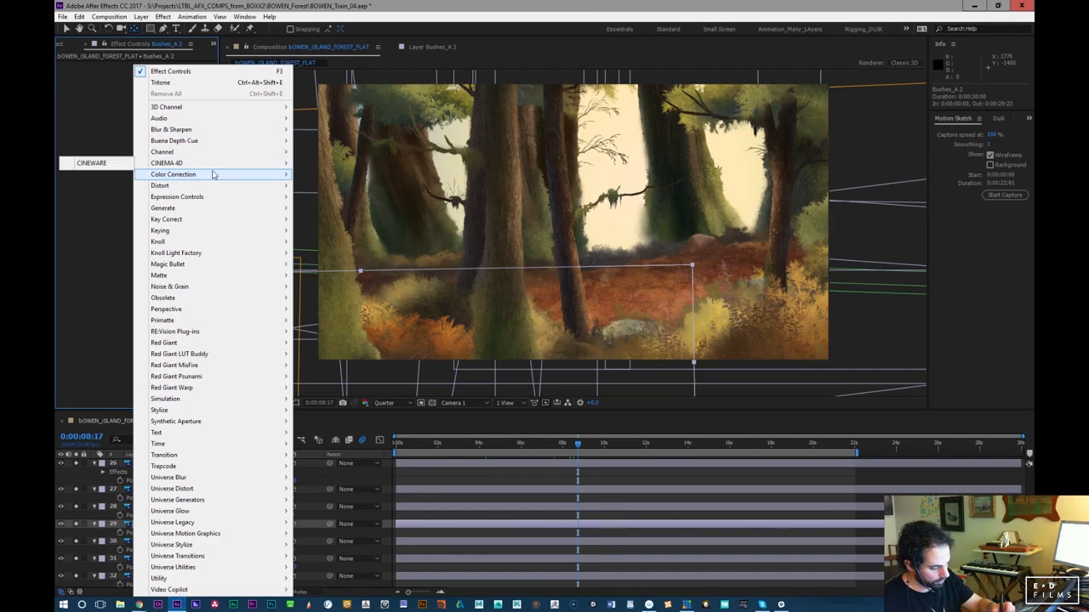
mouse_move(213, 175)
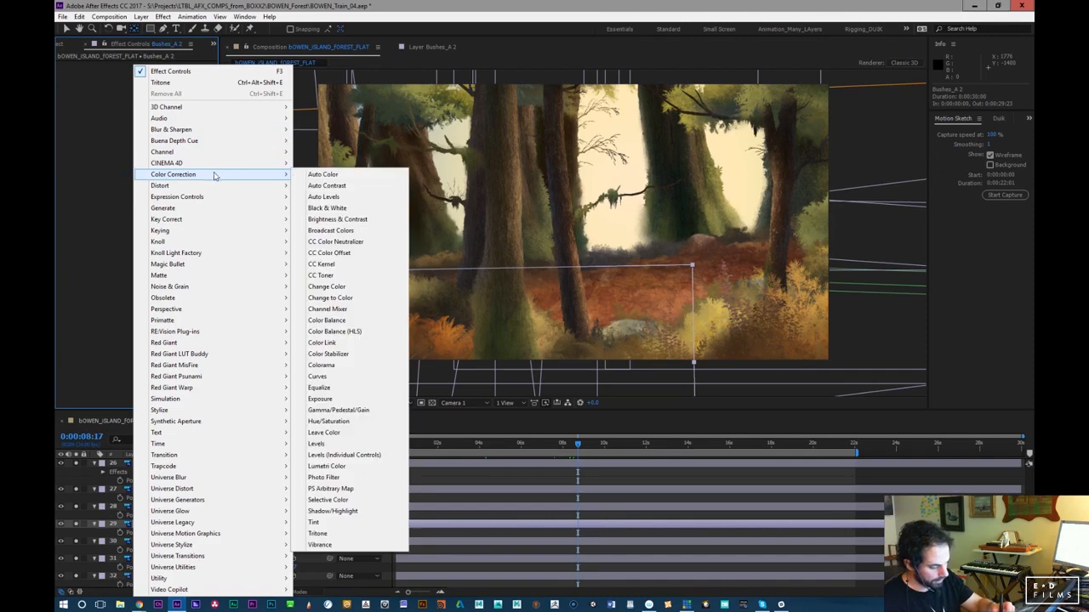
click(352, 535)
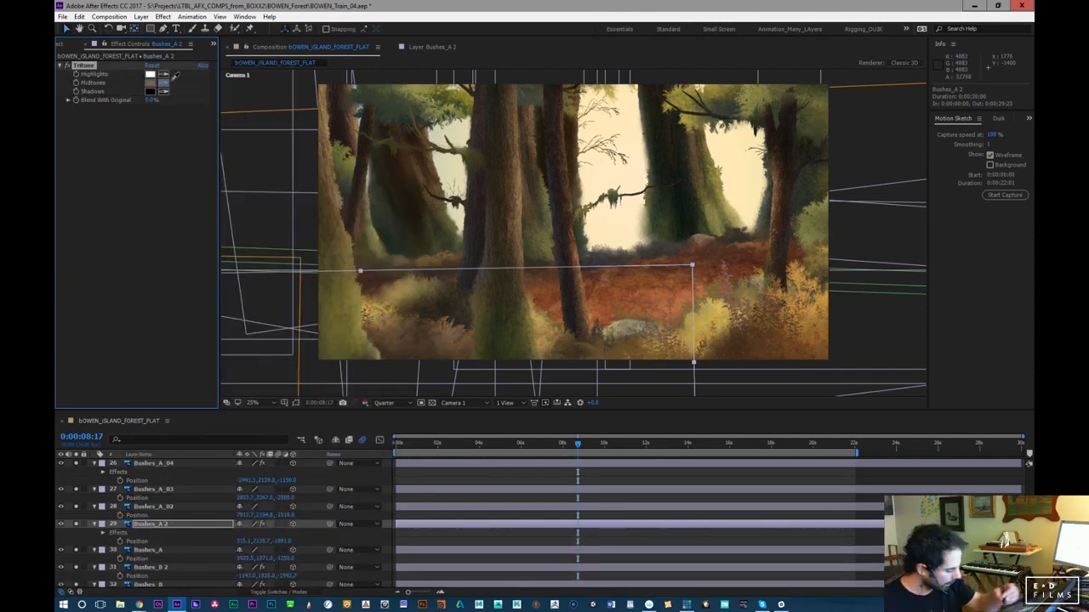
click(410, 291)
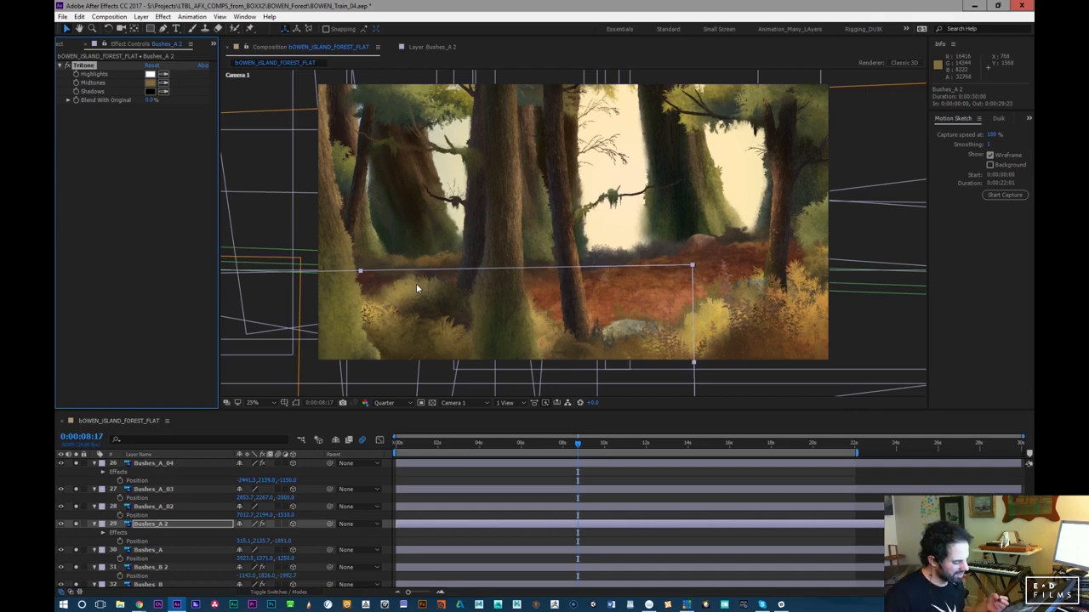
click(163, 75)
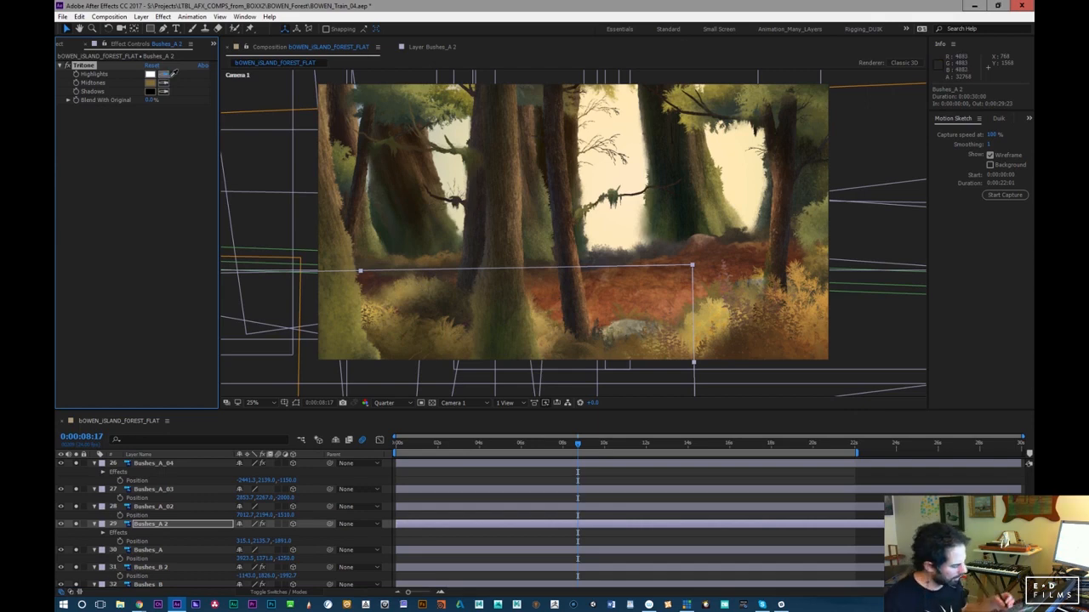
click(520, 317)
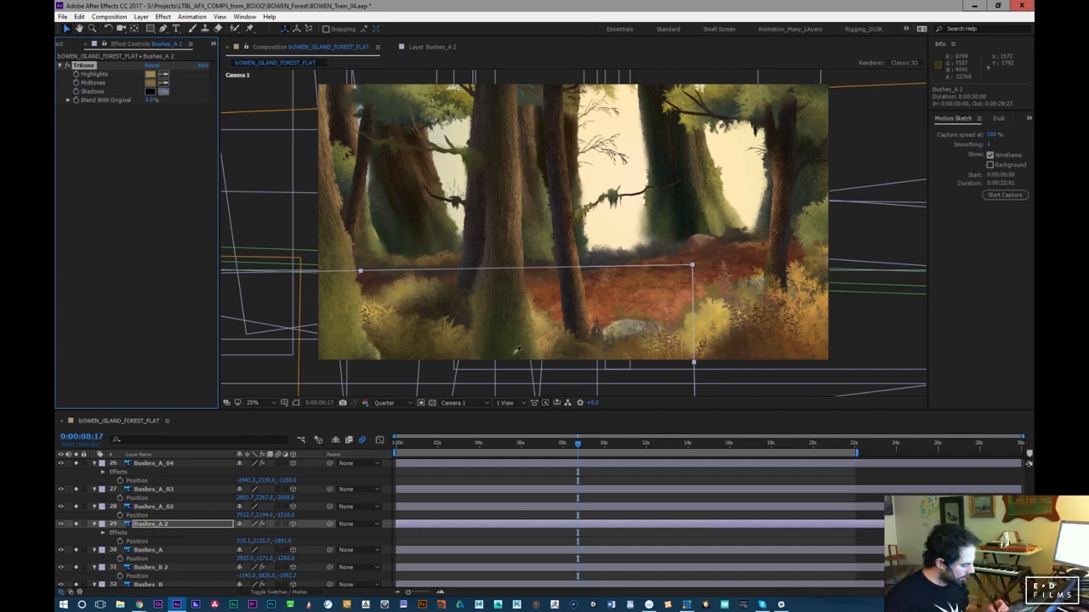
Set the Tritone shadows to near-black teal 061012 and resample the highlights from the yellow bush beyond the trunks
click(151, 91)
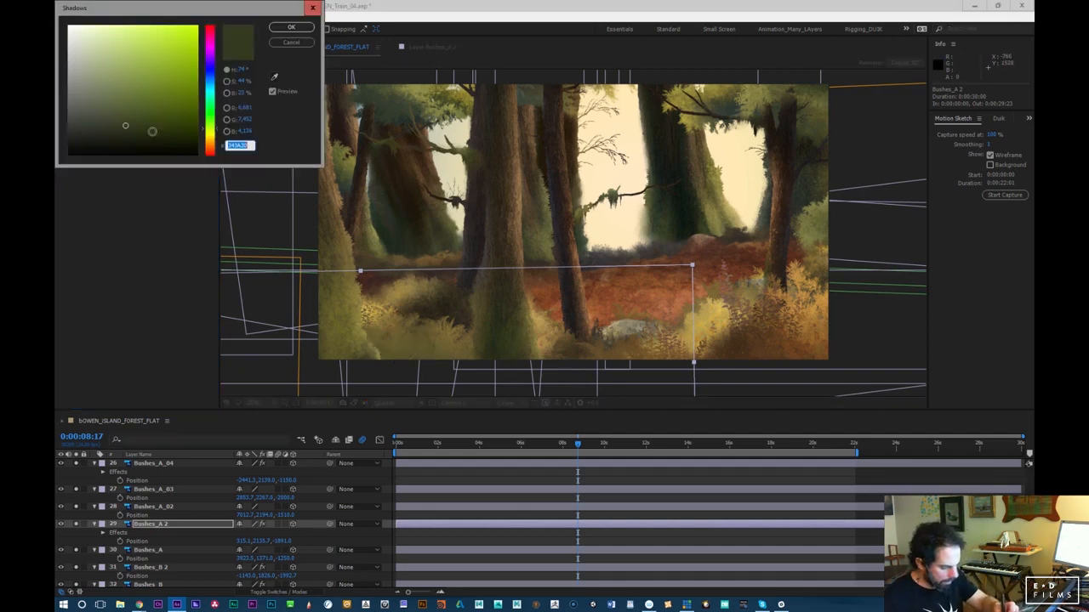
drag(211, 118, 210, 106)
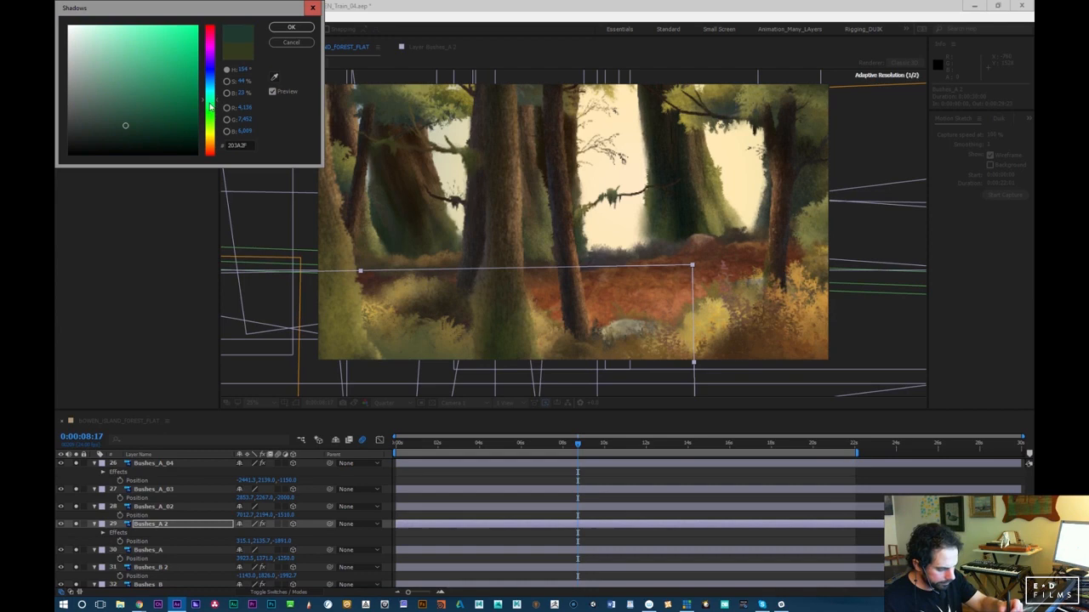
drag(123, 128, 104, 128)
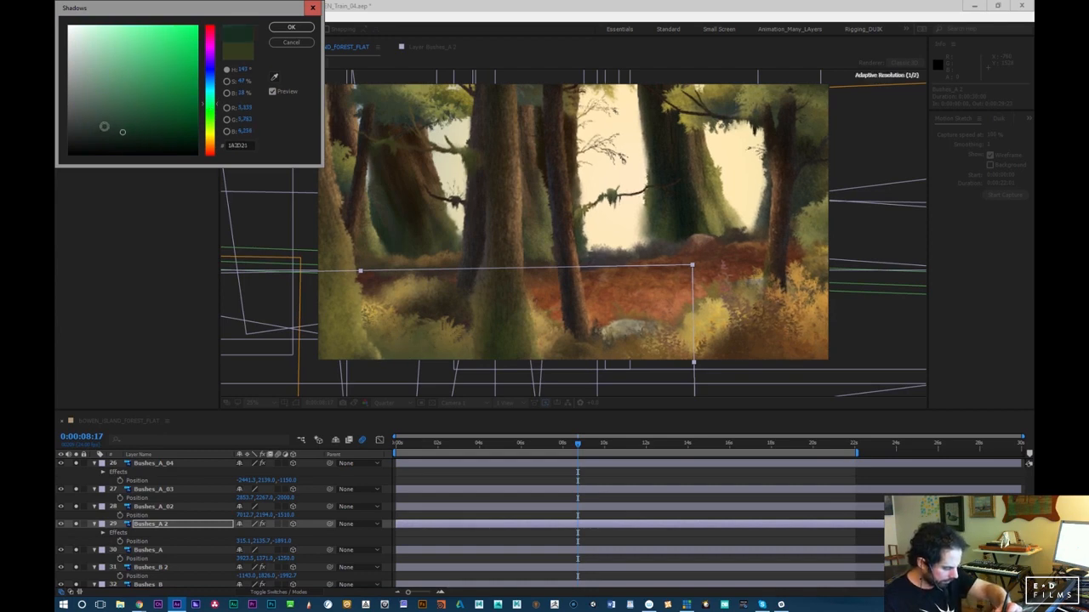
drag(210, 88, 209, 82)
click(125, 135)
drag(141, 136, 157, 147)
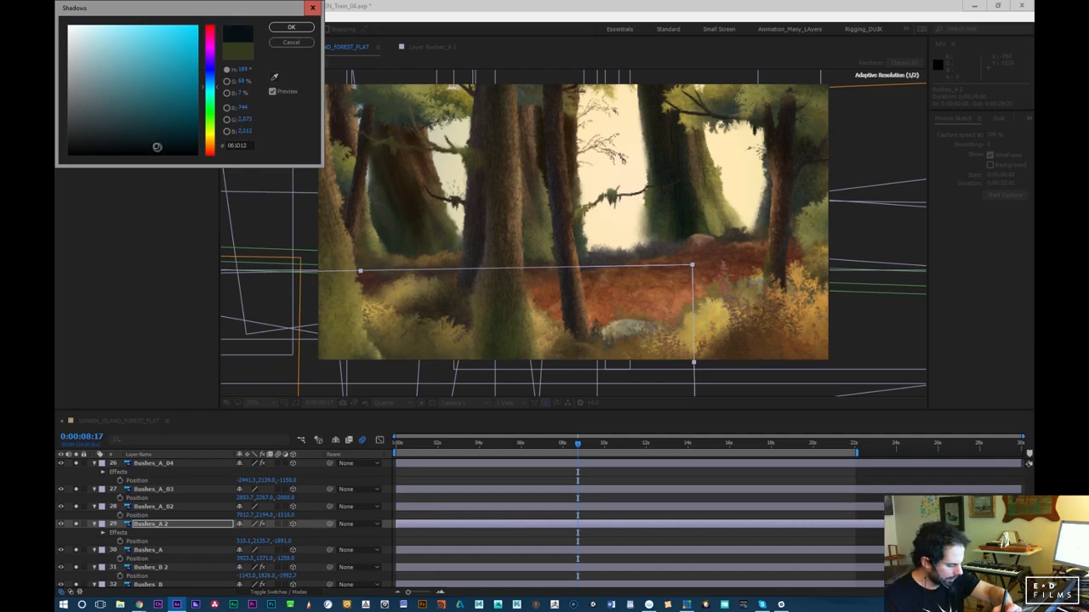
click(290, 27)
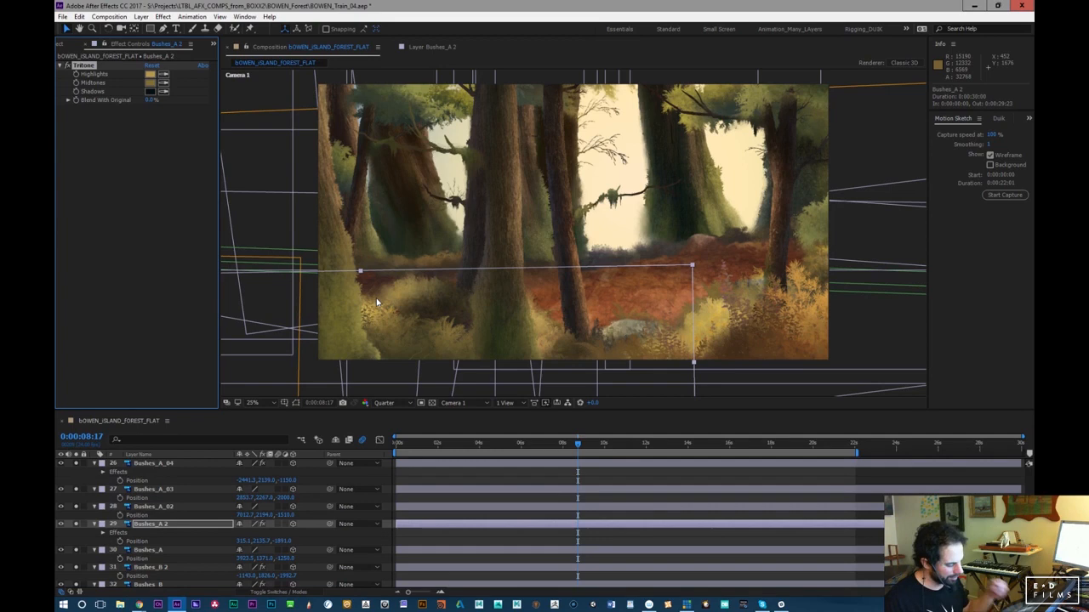
click(696, 314)
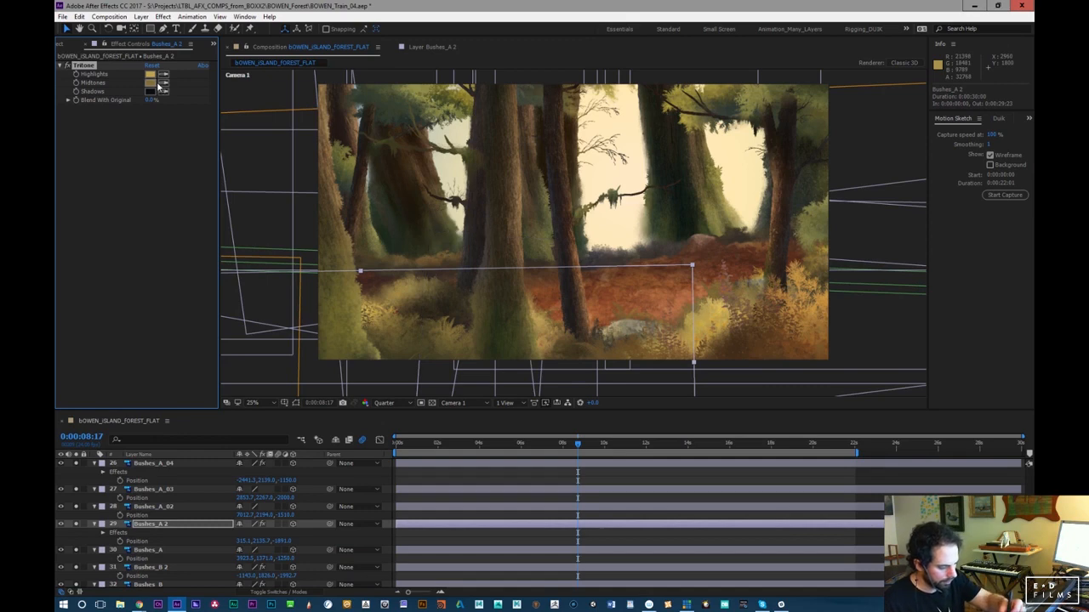
Try sampling the Tritone midtones from the dark base of the mossy trunk, and undo it
click(166, 81)
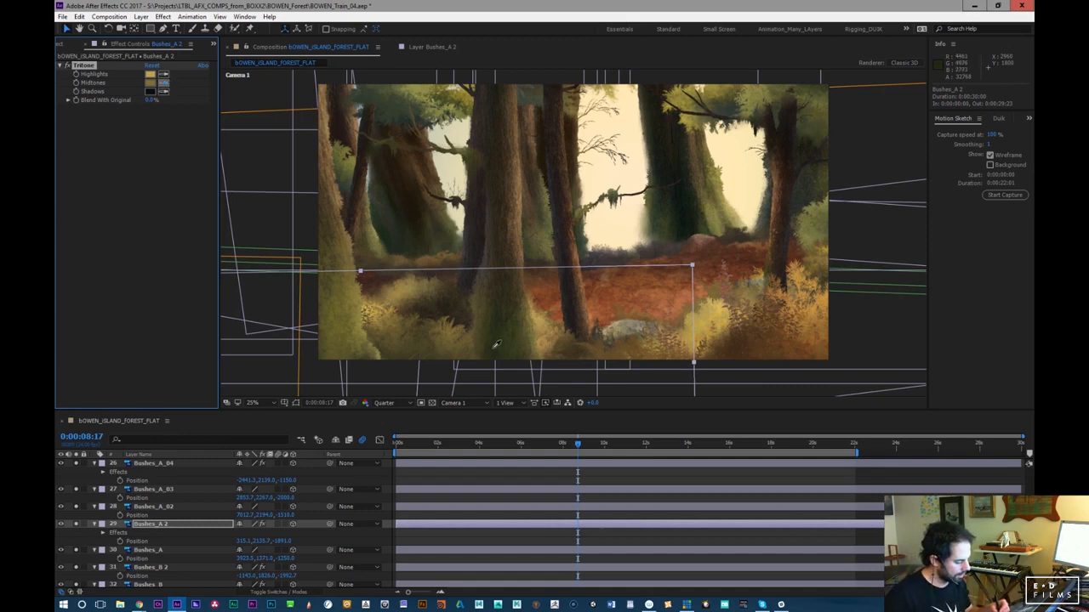
click(496, 342)
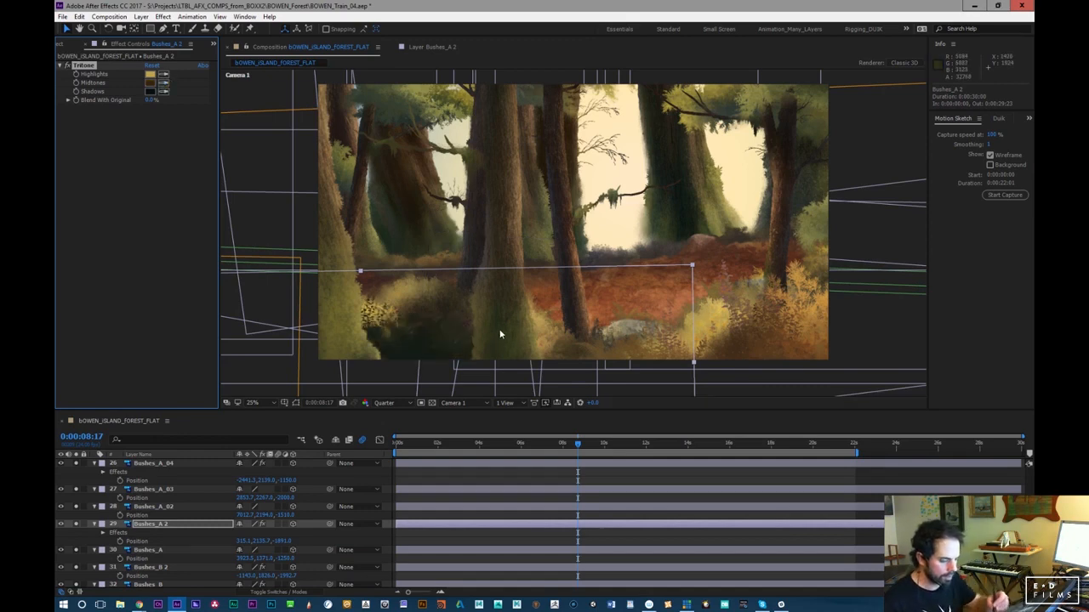
key(ctrl+z)
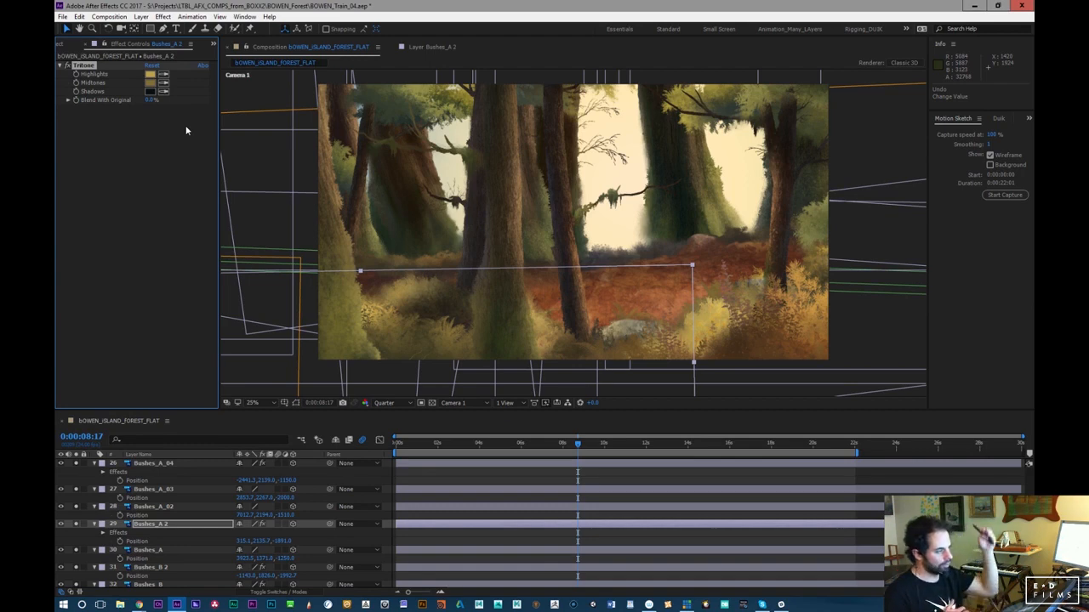
click(153, 83)
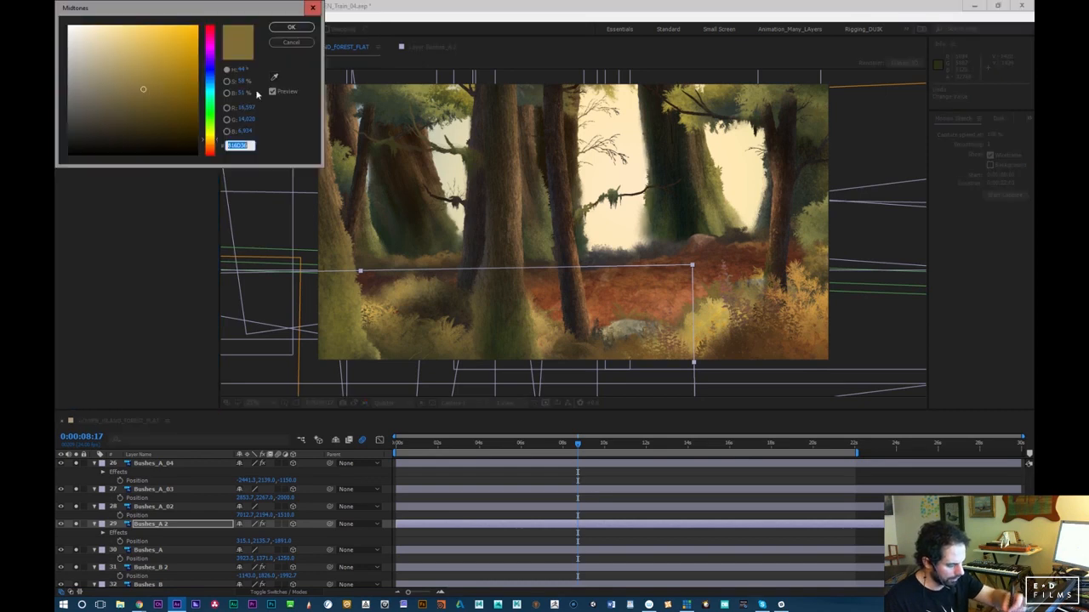
click(287, 43)
Try Tritone midtones sampled from the dark area beside the mossy trunk, testing blue and green hues
click(166, 83)
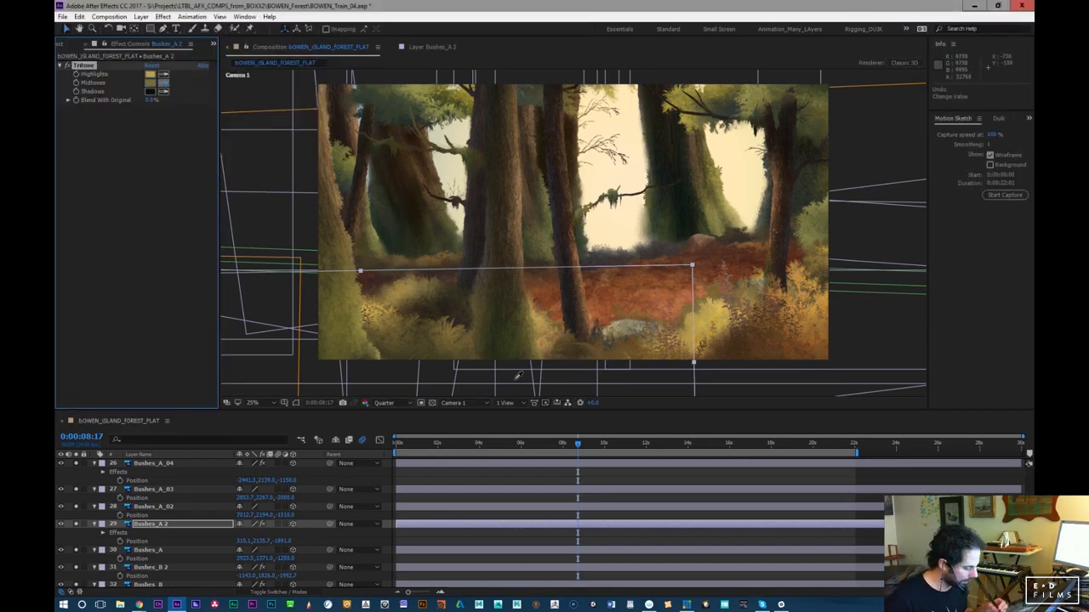
click(459, 312)
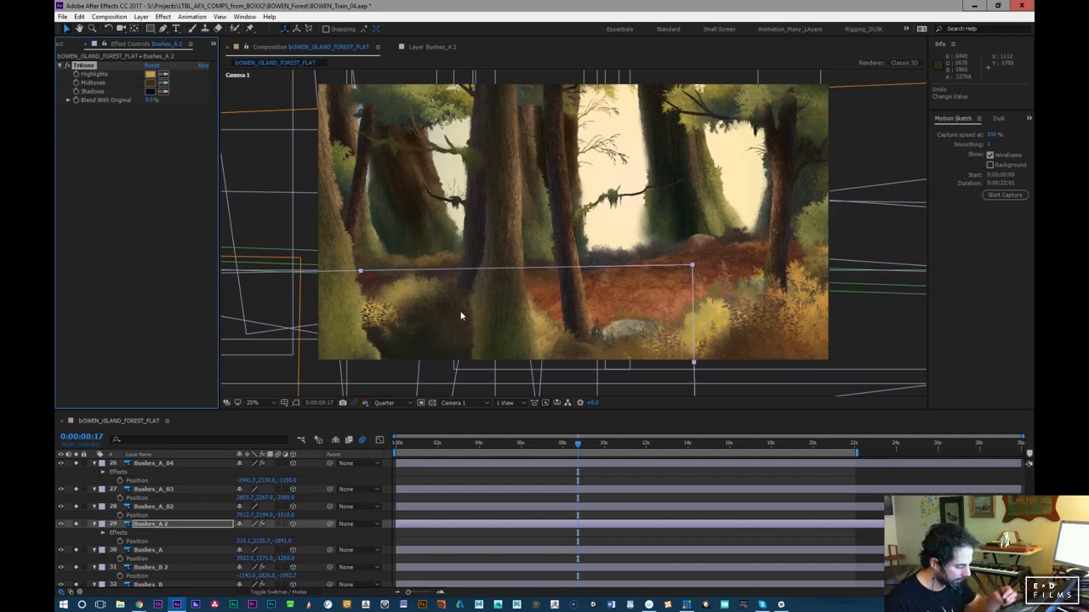
click(151, 83)
drag(207, 95, 212, 76)
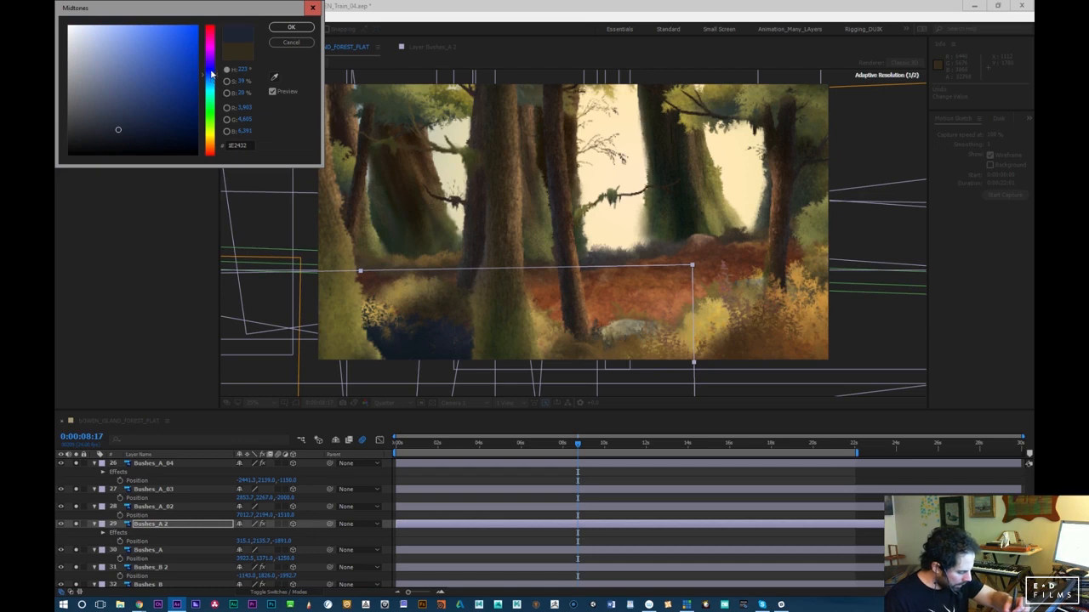
drag(209, 114, 212, 104)
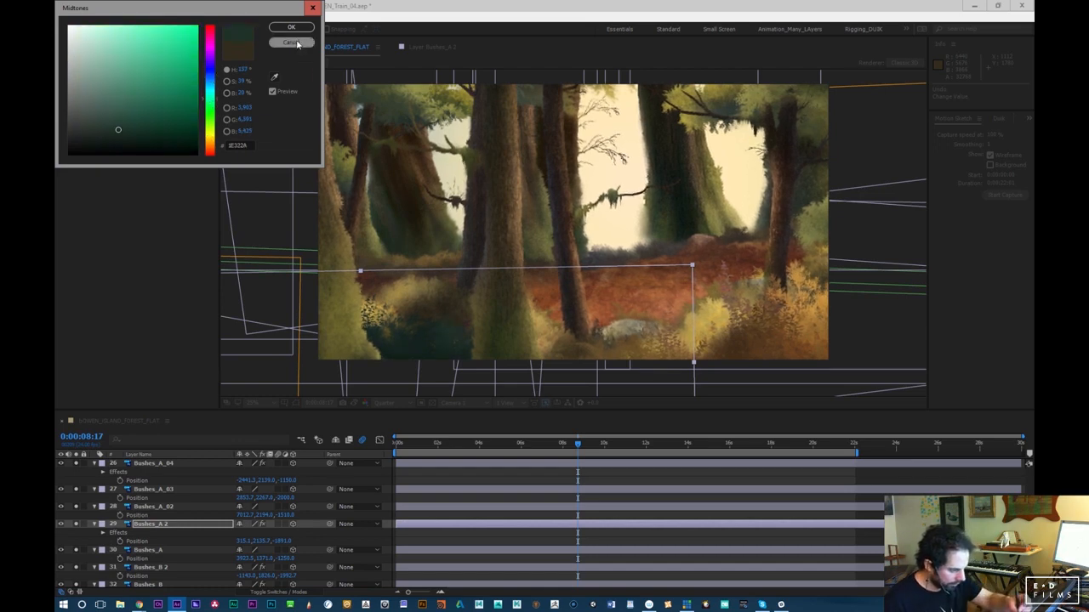
key(Return)
Resample the Tritone midtones from the painting and set Blend With Original to 15%
click(164, 83)
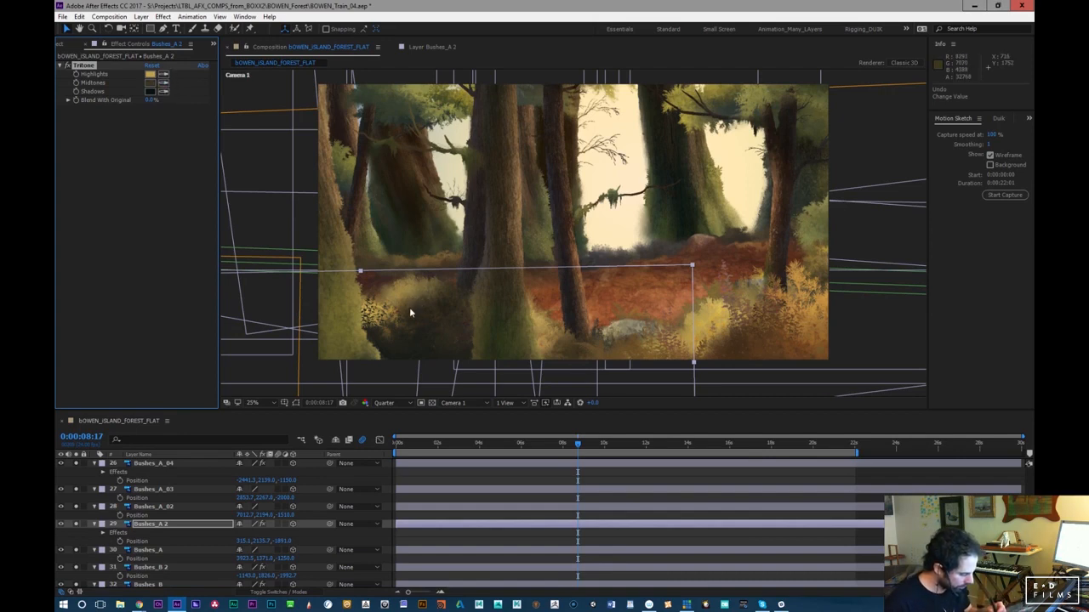
click(154, 100)
text(50)
key(Return)
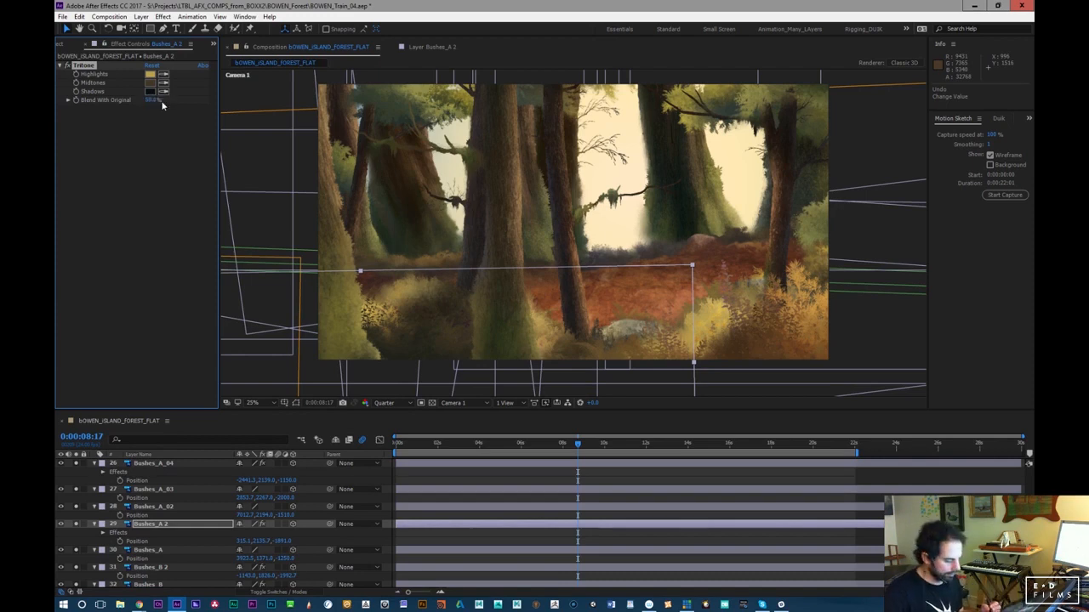
click(151, 101)
key(Return)
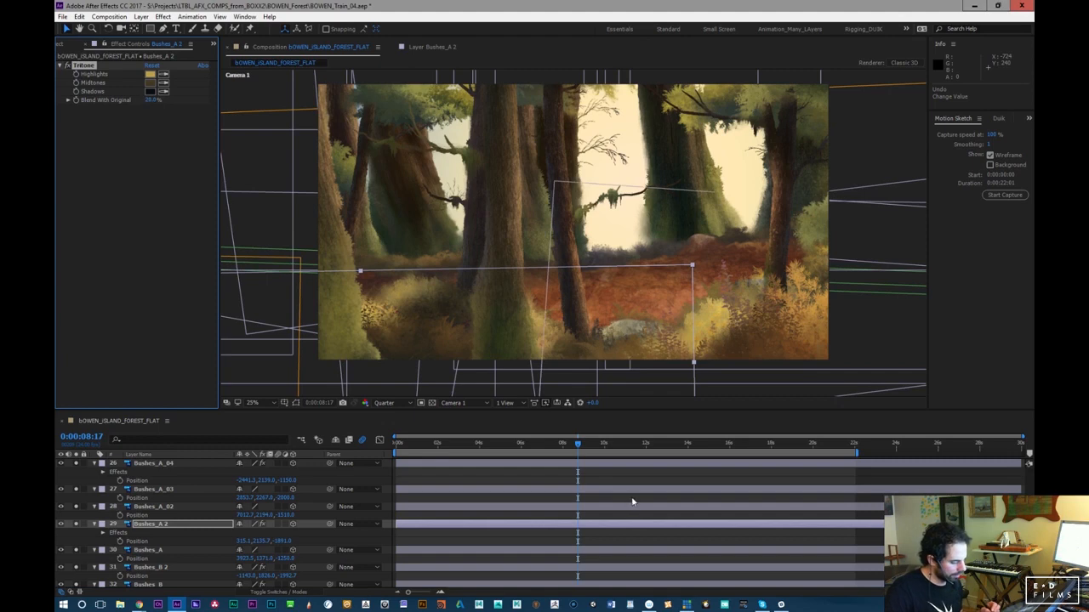
click(150, 100)
text(15)
key(Return)
Sample the Tritone highlights from the grey-green bushes at 0:00:06:02 and raise the colour's brightness to 47%
drag(560, 454, 495, 466)
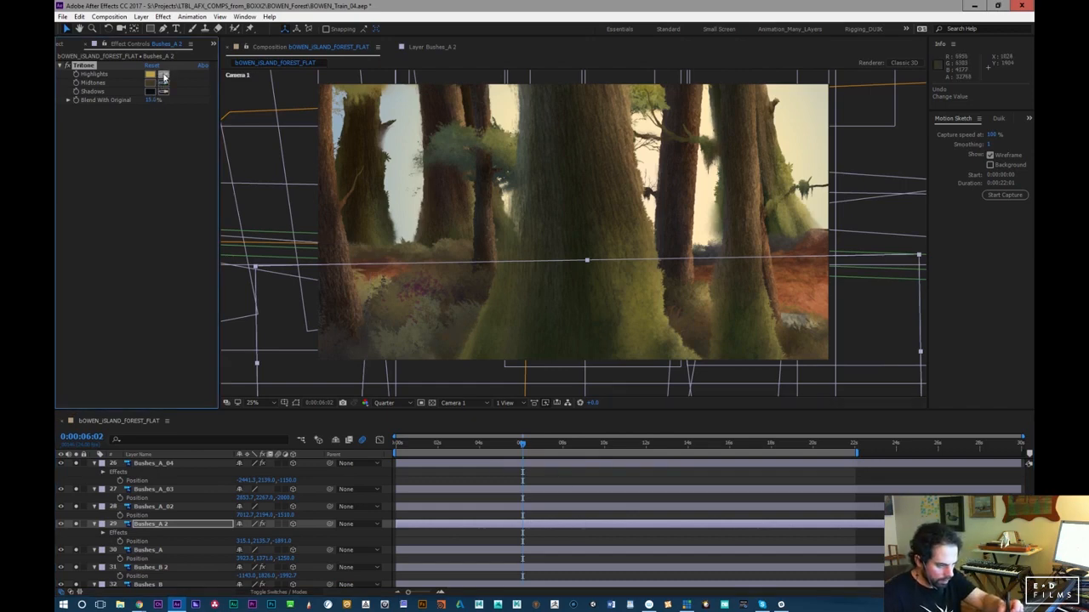
click(409, 325)
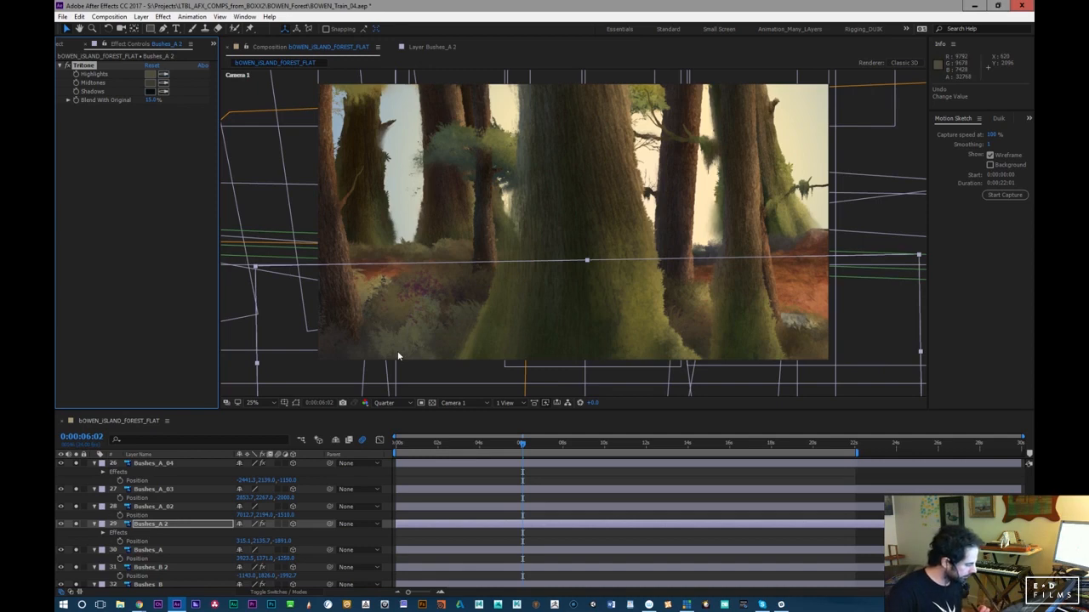
click(152, 74)
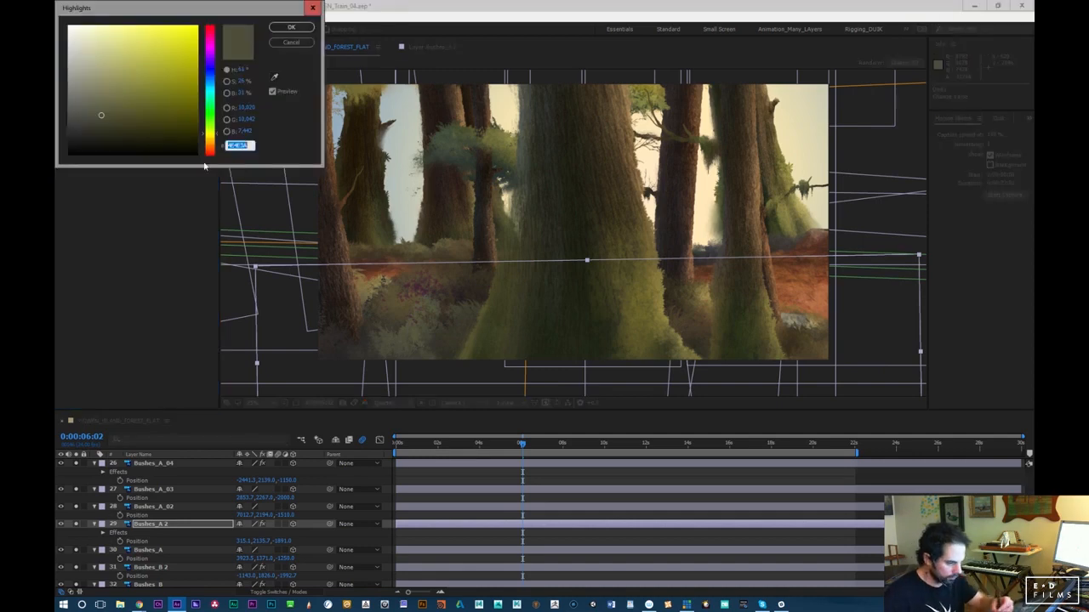
click(285, 28)
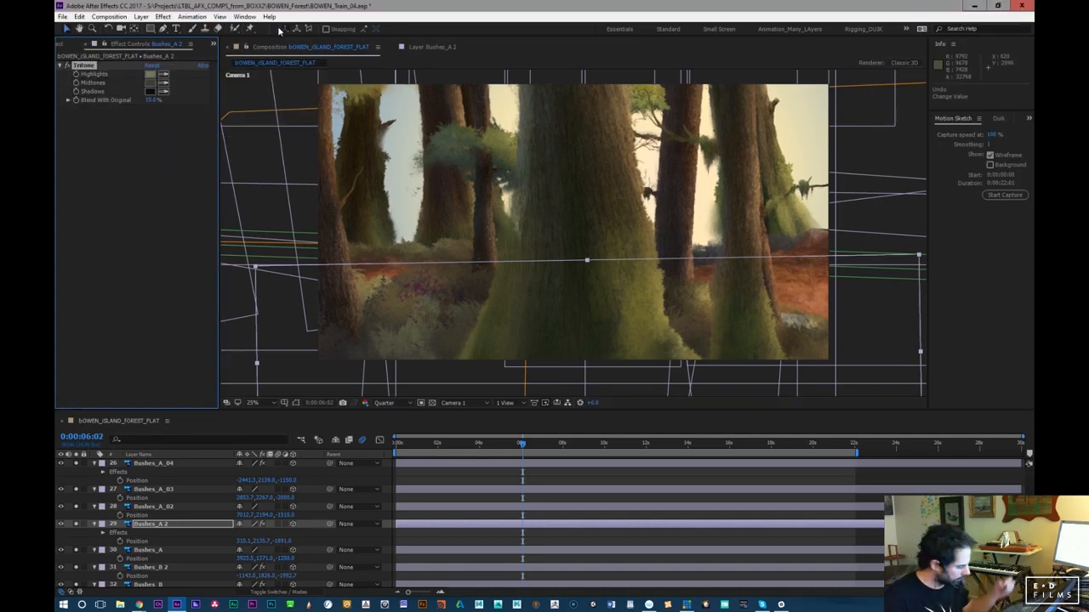
Brighten the grey-green Tritone highlights of Bushes_A 2 further at 0:00:09:08
drag(533, 445, 592, 449)
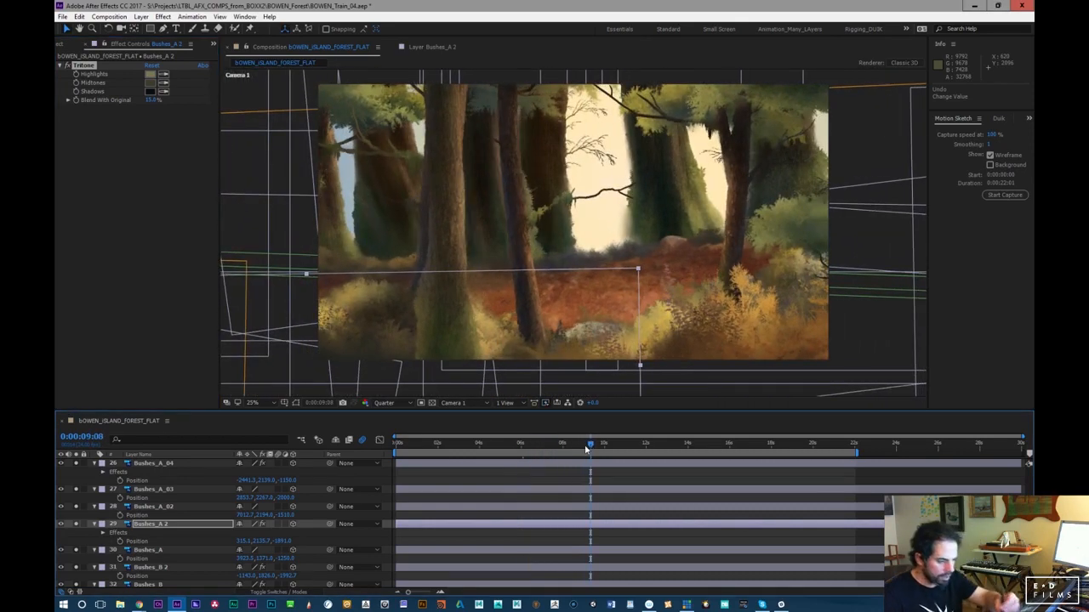
click(151, 74)
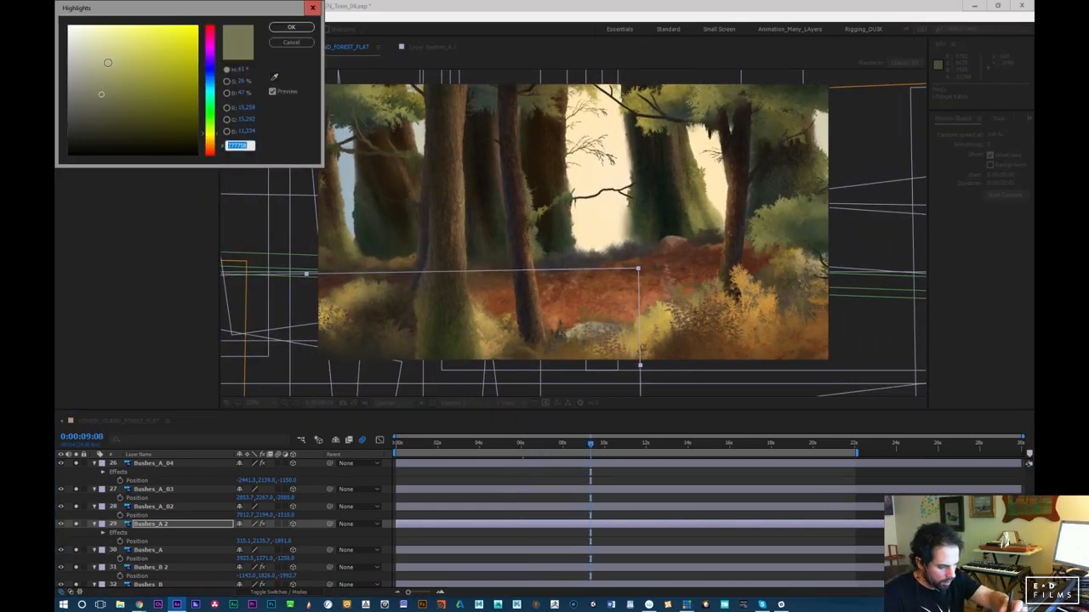
click(276, 29)
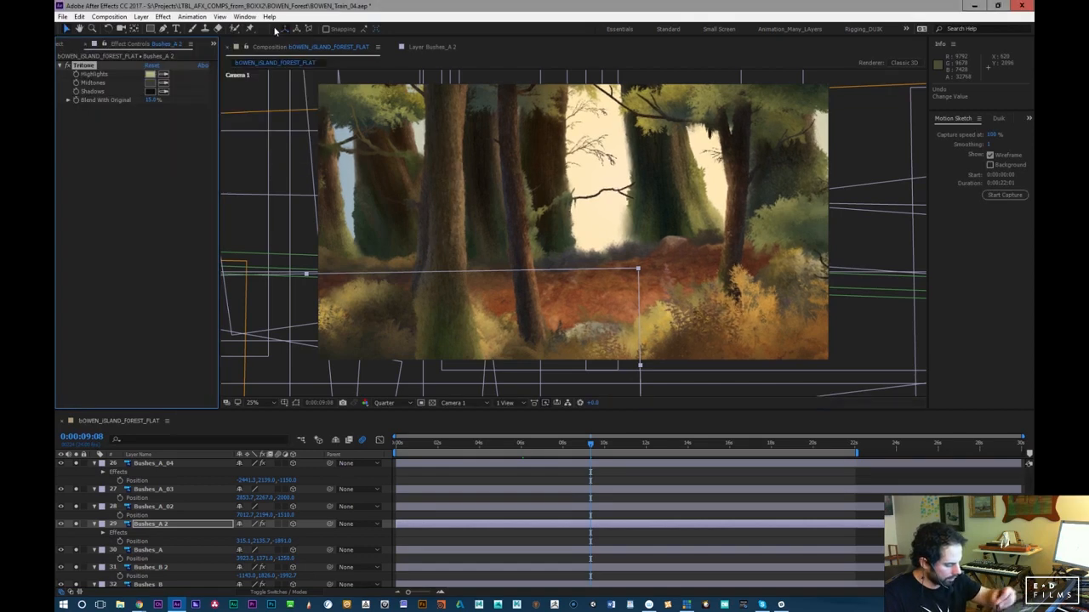
Fine-tune the Tritone midtones of Bushes_A 2 at 0:00:08:12 to dark olive 413F2C
drag(589, 448, 571, 449)
click(152, 83)
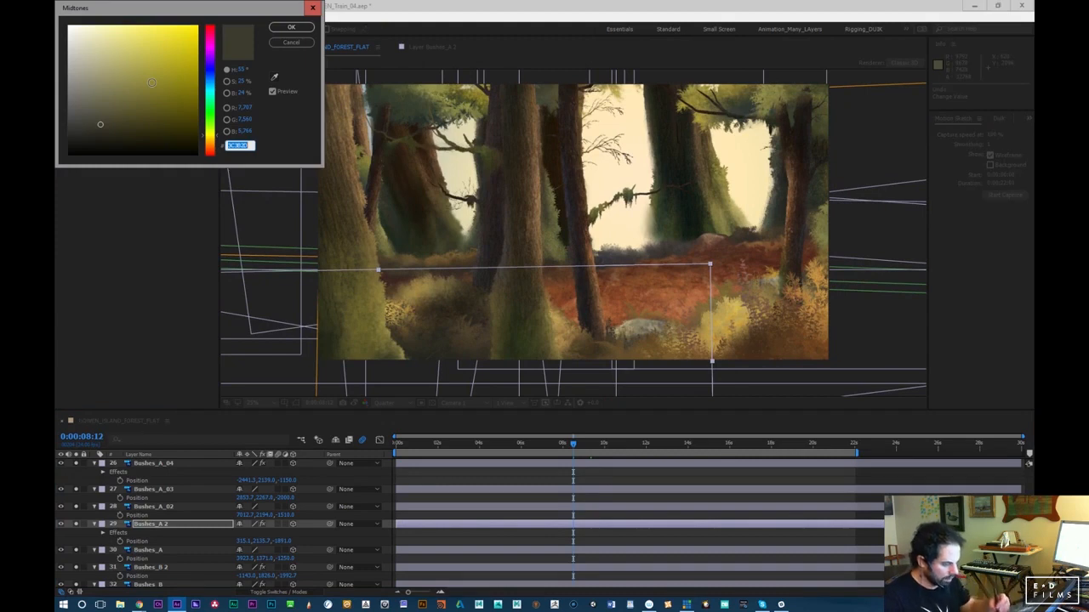
click(104, 111)
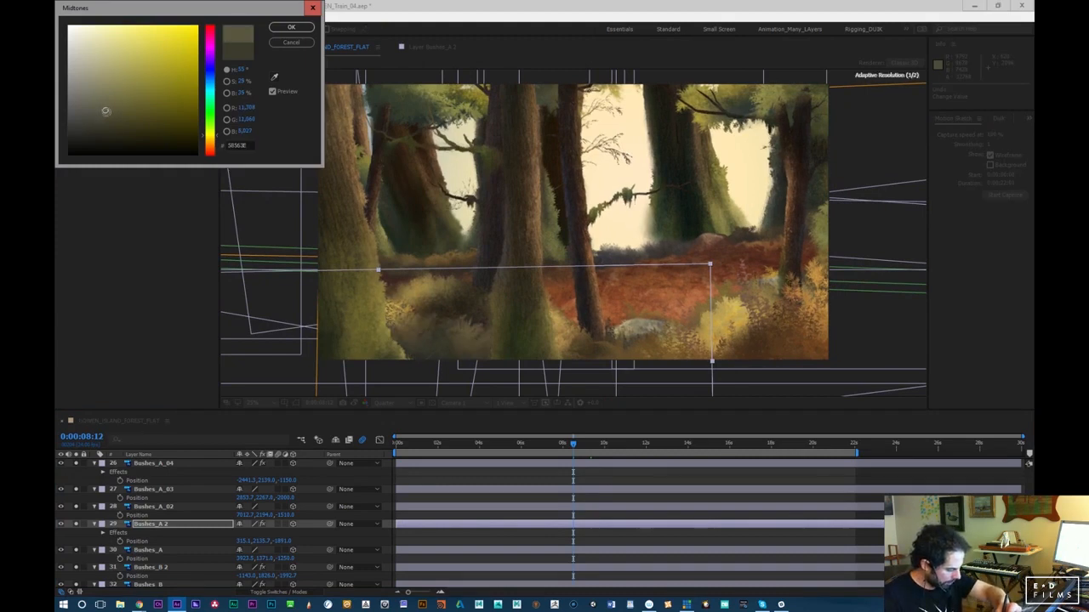
drag(104, 111, 108, 124)
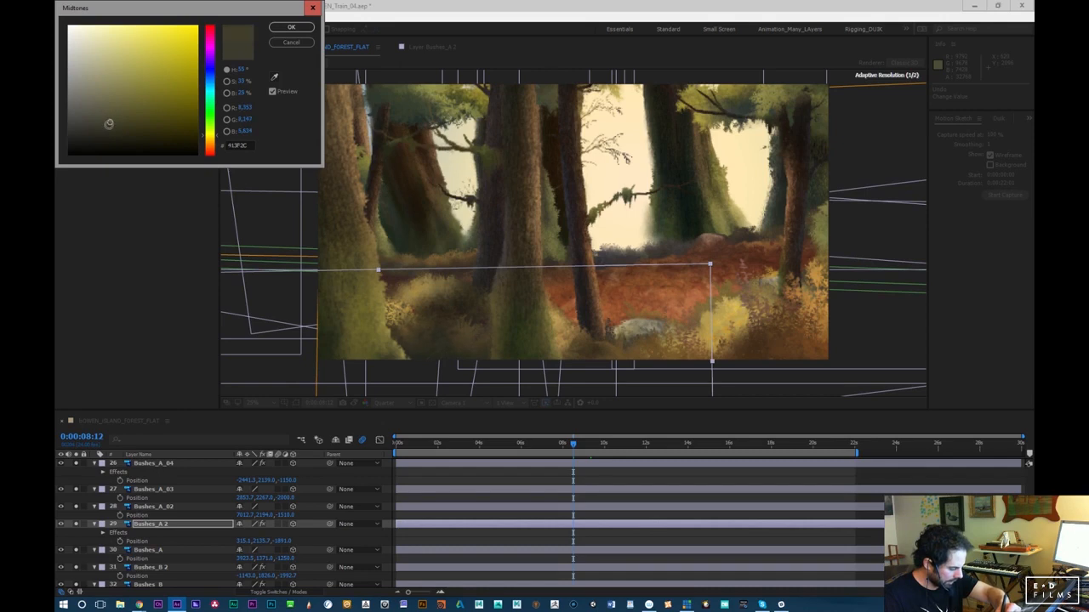
click(283, 29)
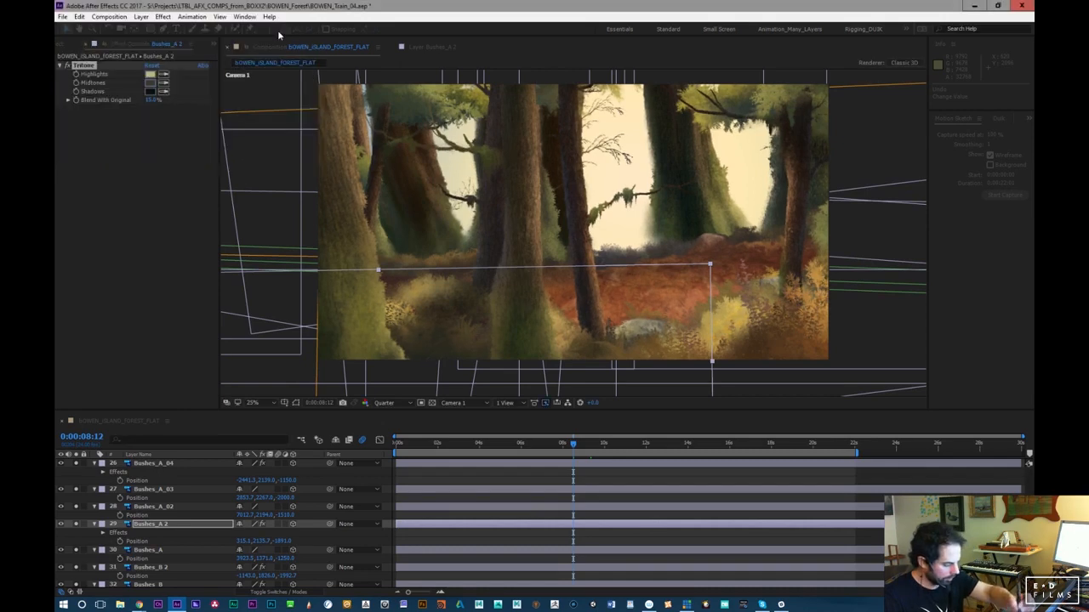
Duplicate Bushes_A 2 closer to the camera and mirror the copy horizontally with an X scale of -46.5%
drag(563, 448, 597, 447)
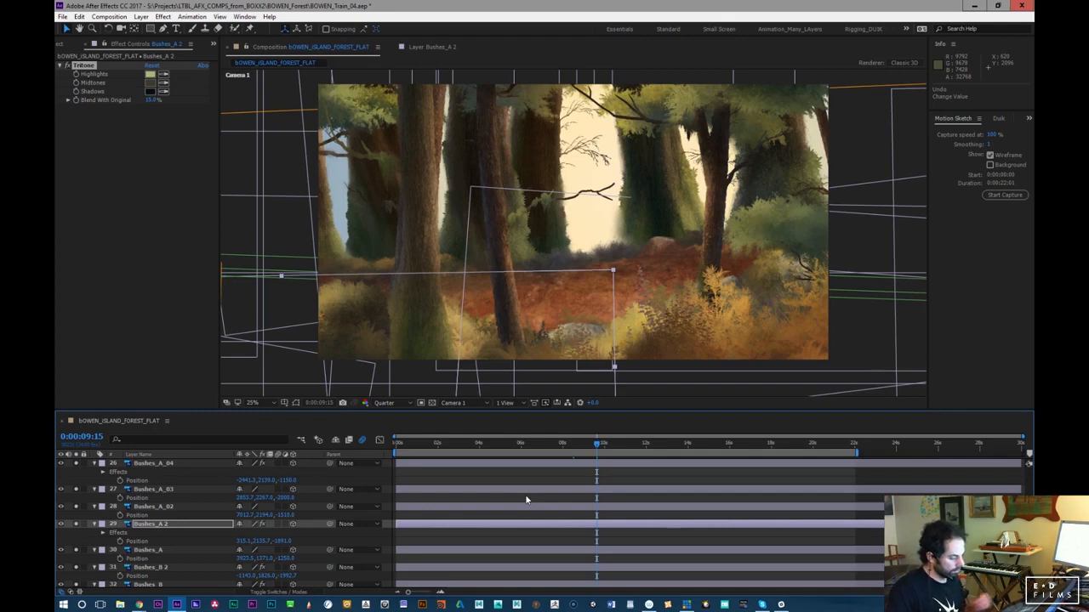
mouse_move(583, 446)
mouse_down()
mouse_move(559, 443)
mouse_move(568, 437)
mouse_up()
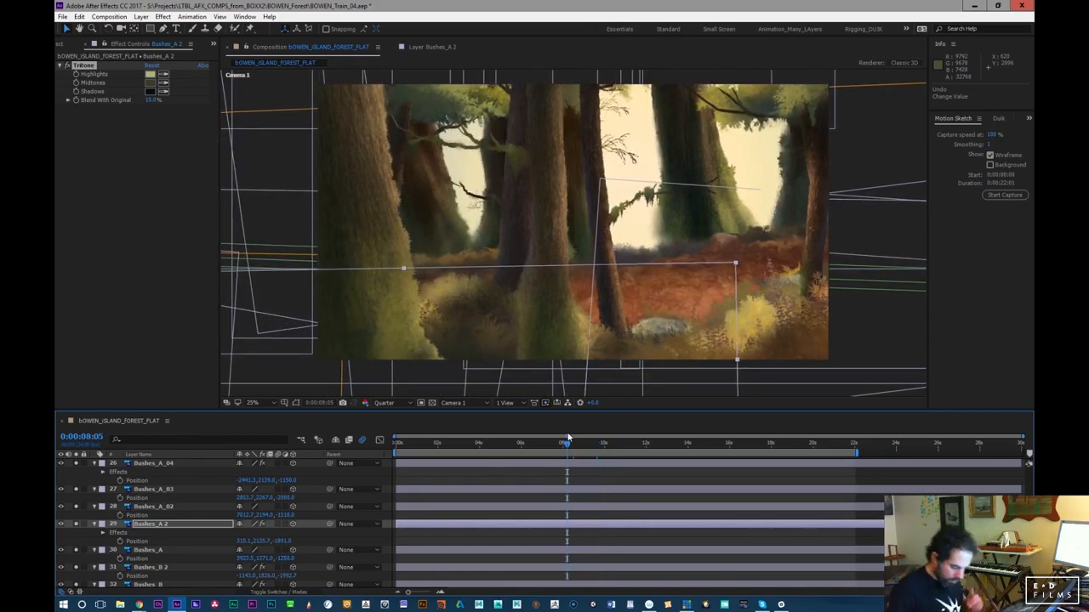
mouse_move(567, 443)
mouse_down()
mouse_move(498, 443)
mouse_move(590, 446)
mouse_move(573, 446)
mouse_up()
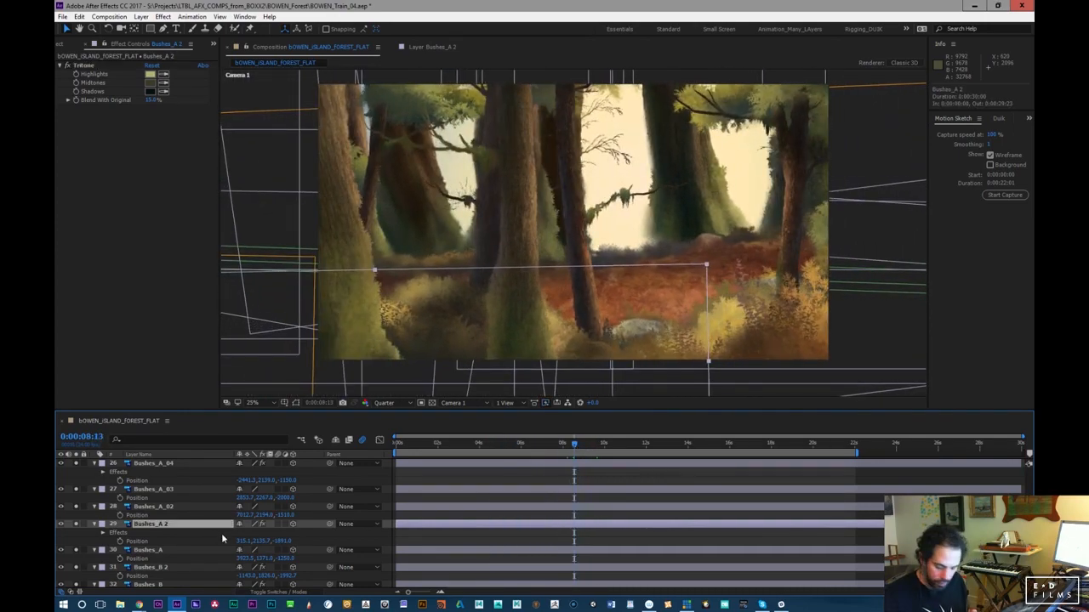
key(ctrl+d)
drag(283, 532, 312, 531)
key(s)
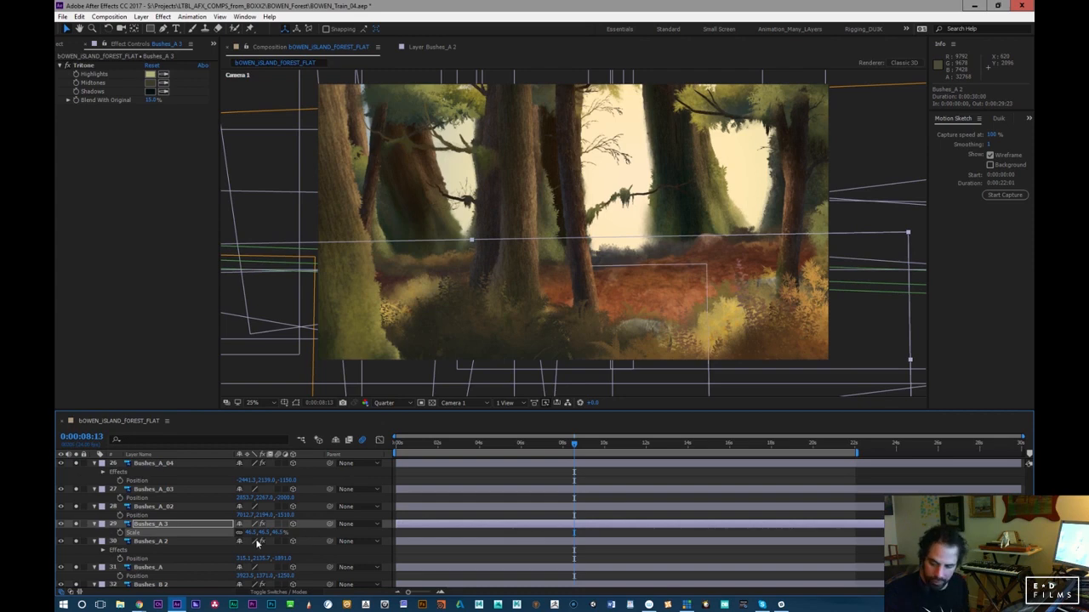
click(253, 533)
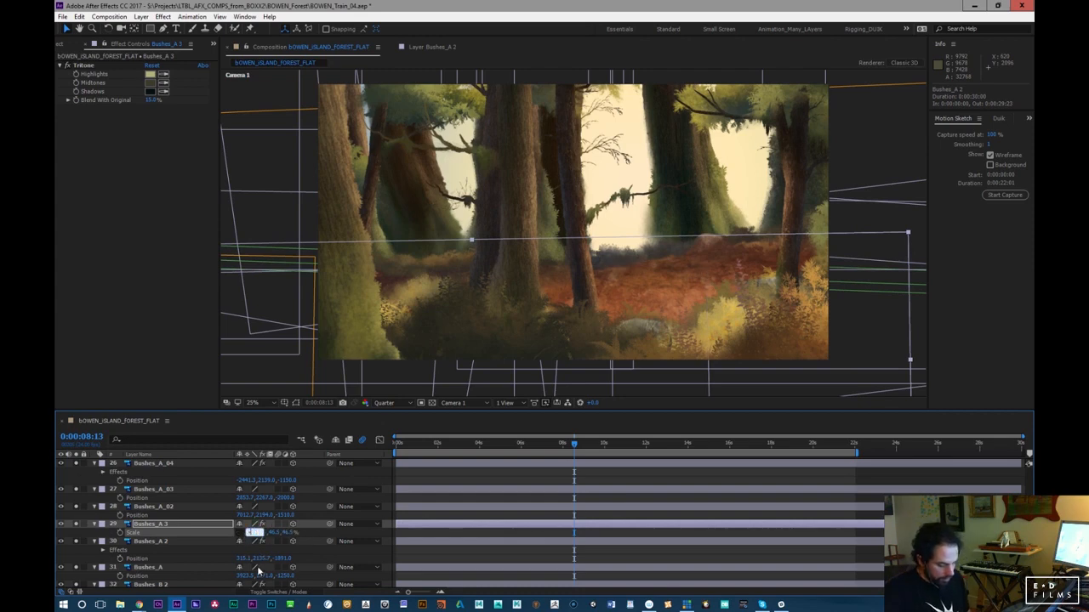
text(-46.5)
key(Return)
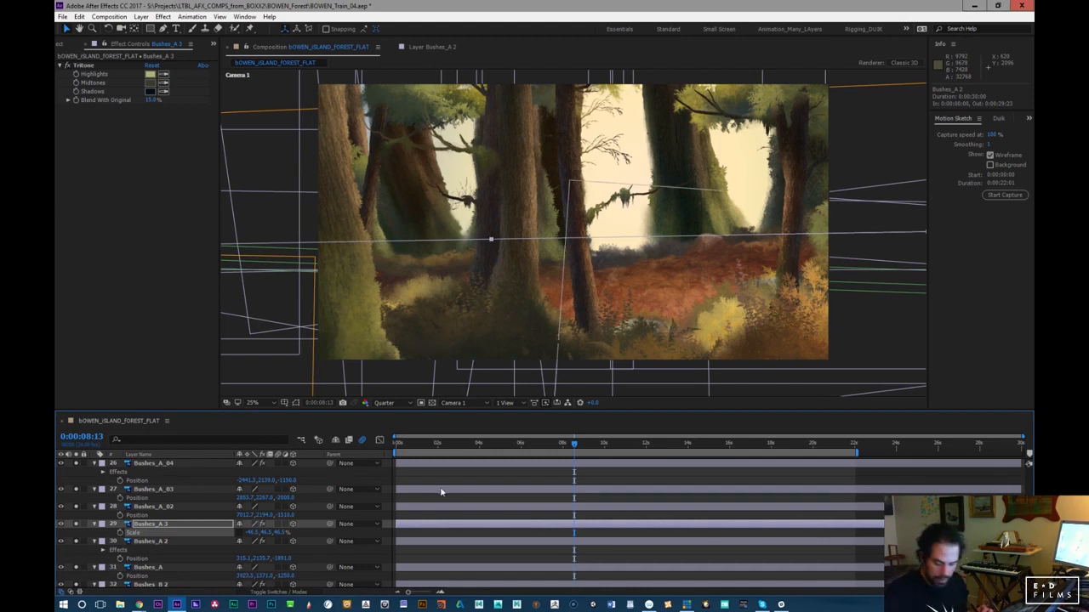
Rotate the mirrored bush copy Bushes_A 3 to 13°
key(KP_Add)
key(KP_Add)
key(KP_Add)
key(KP_Add)
key(KP_Add)
key(KP_Add)
key(KP_Add)
key(KP_Add)
key(KP_Add)
key(KP_Add)
key(KP_Add)
key(KP_Add)
key(KP_Add)
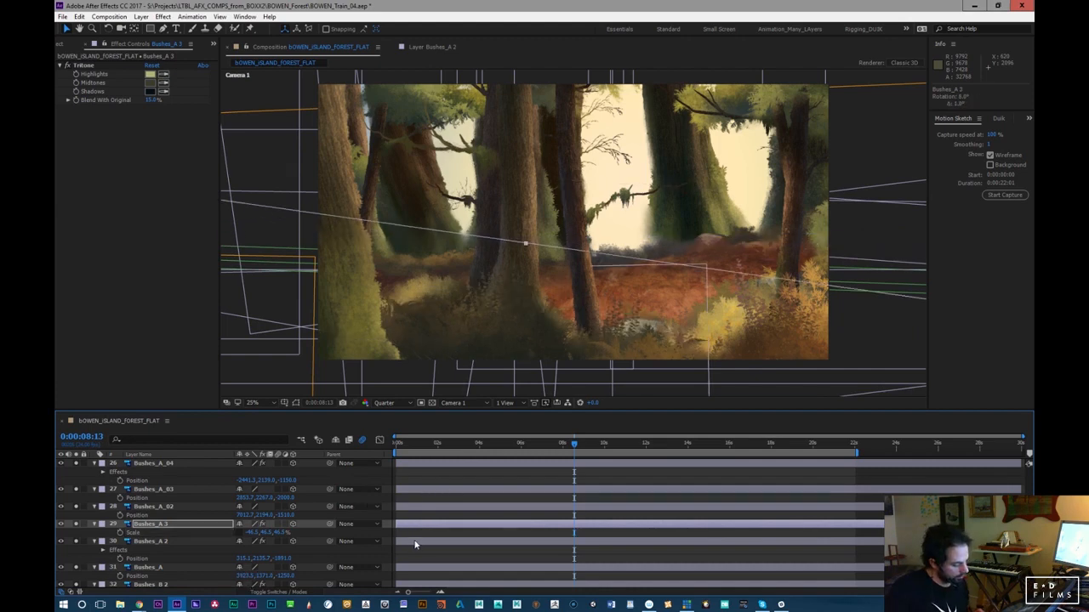
key(KP_Add)
key(KP_Add)
key(KP_Add)
key(KP_Add)
key(KP_Add)
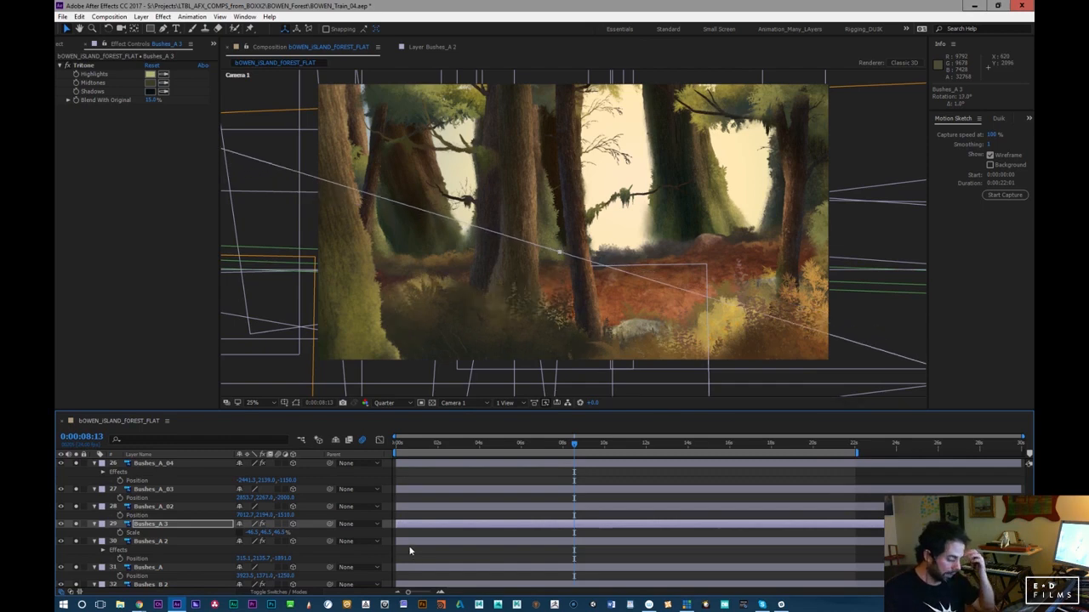
Lower Bushes_A 3 to a Y position of 2260.7 and adjust its depth to Z -2192
double_click(199, 524)
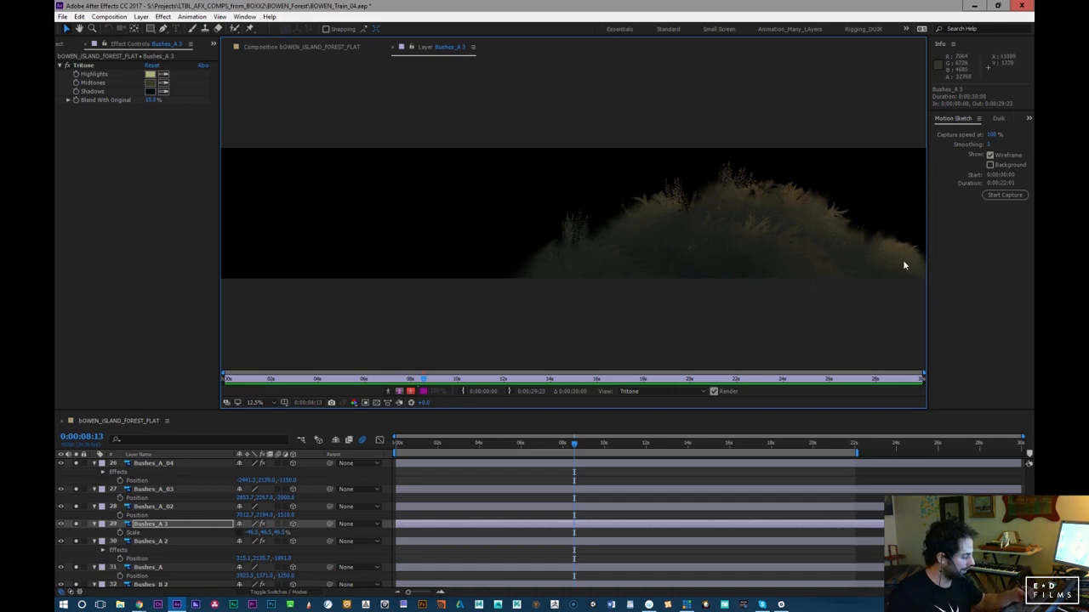
click(325, 47)
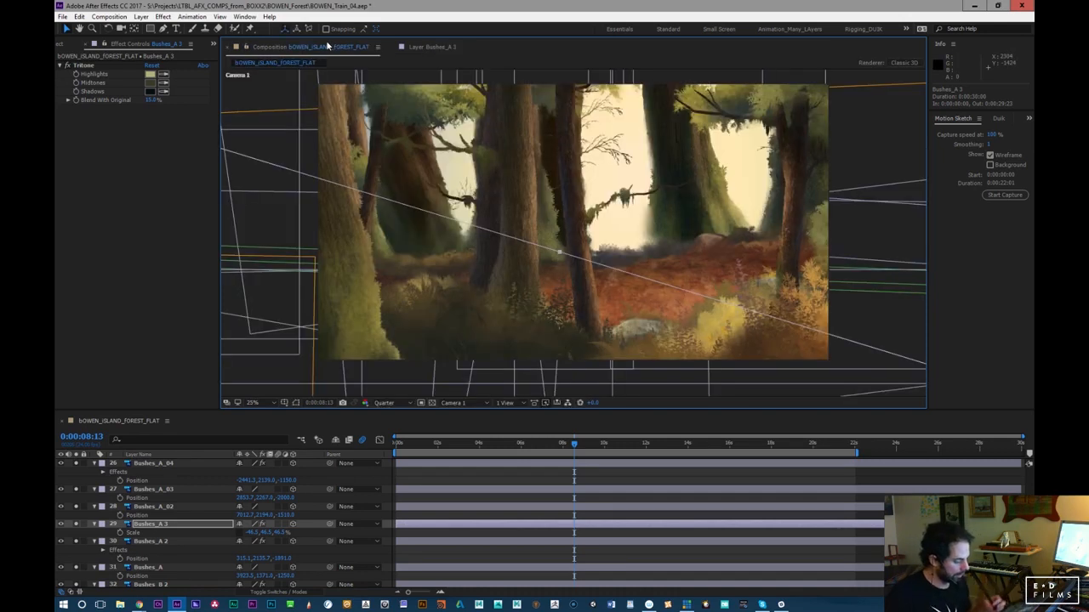
key(p)
drag(266, 534, 310, 542)
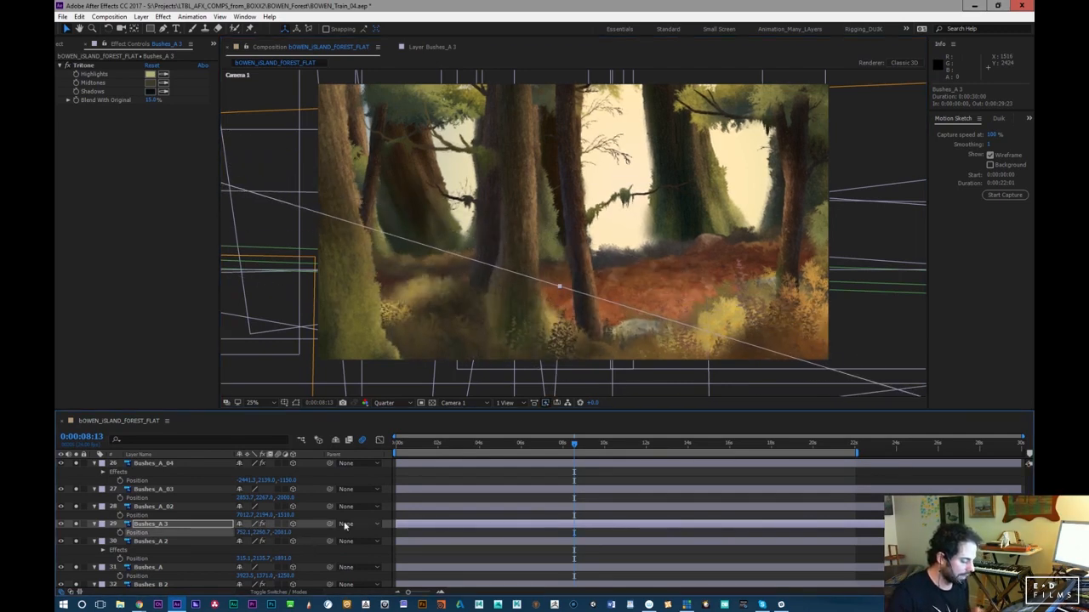
drag(572, 446, 554, 467)
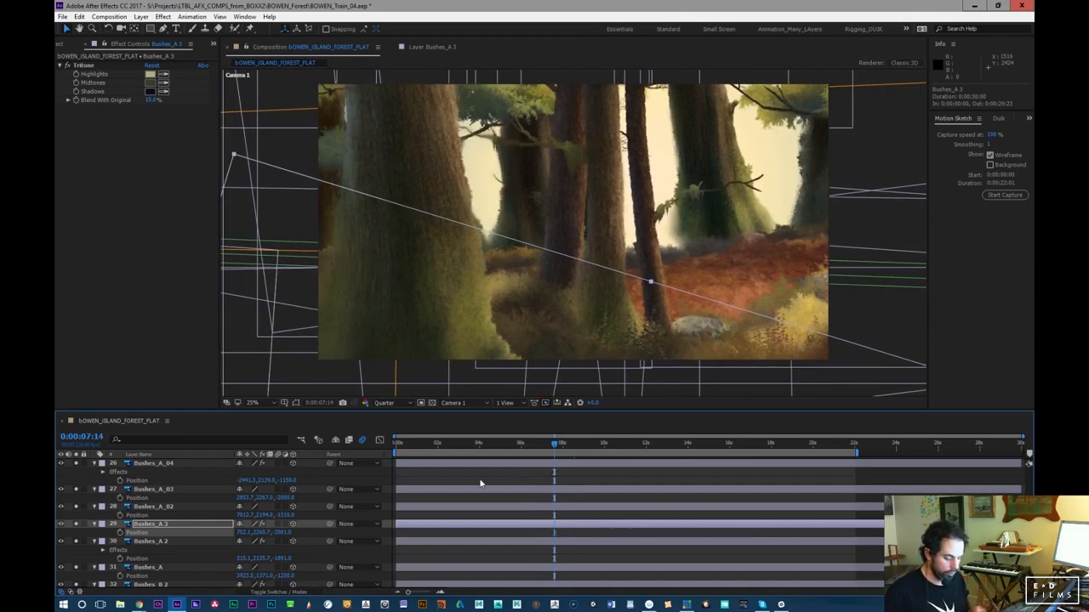
drag(282, 534, 273, 542)
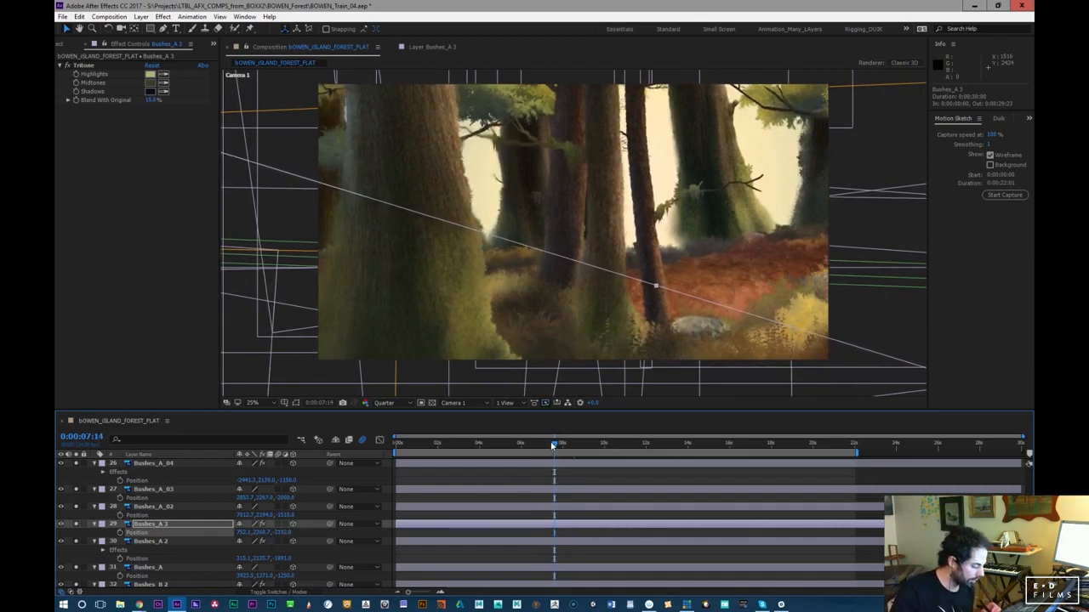
Set the Tritone Blend With Original of Bushes_A 3 to 24% at 0:00:08:03
mouse_move(555, 446)
mouse_down()
mouse_move(501, 451)
mouse_move(562, 457)
mouse_move(563, 447)
mouse_up()
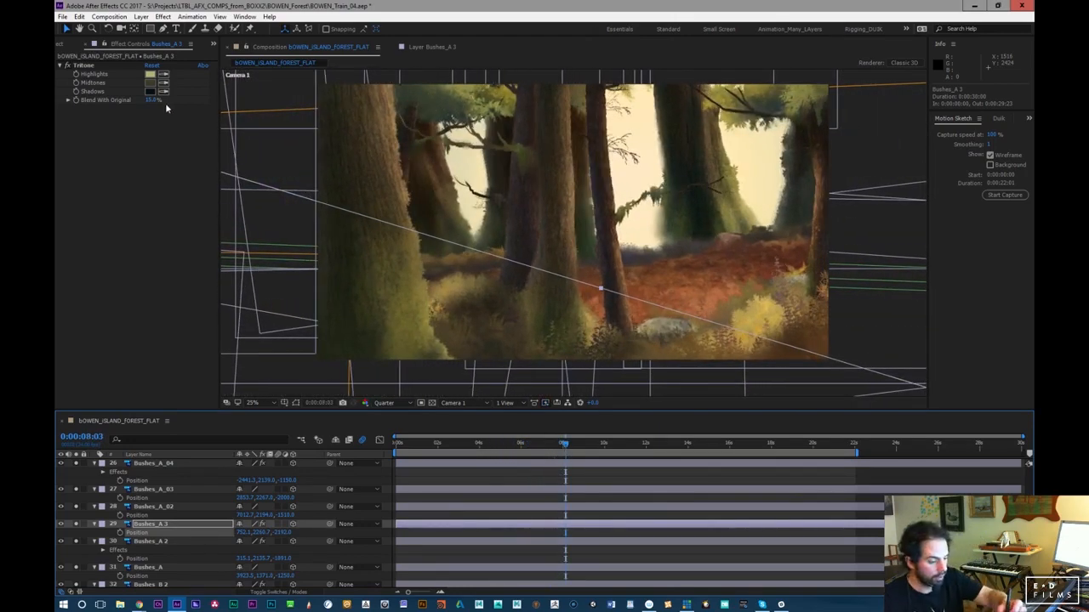
drag(156, 100, 162, 102)
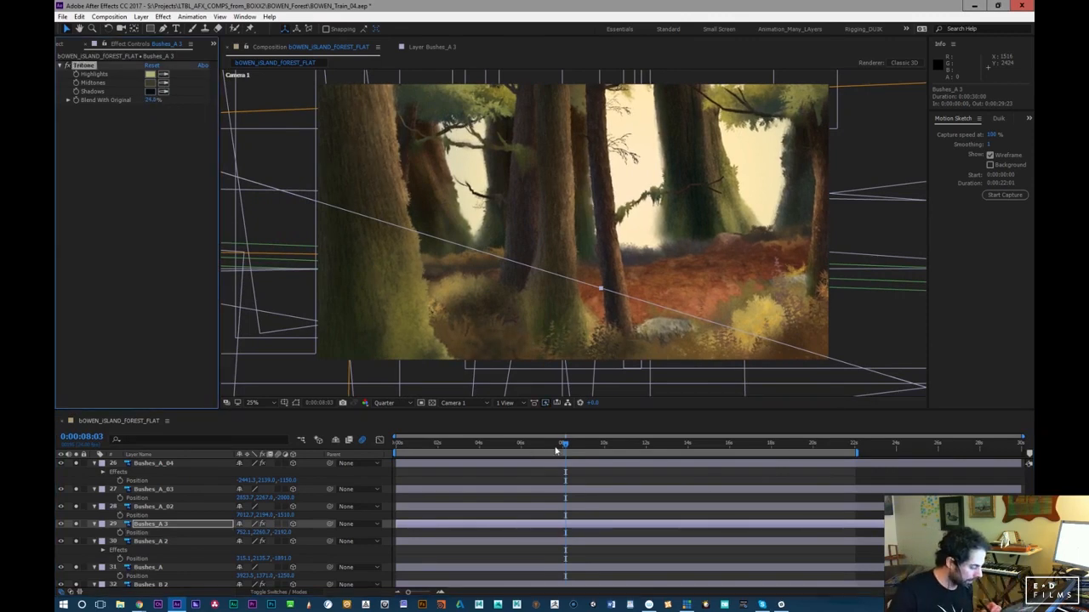
Scrub back and forth through the camera move to check how the new bush sits among the trees
drag(556, 451, 637, 479)
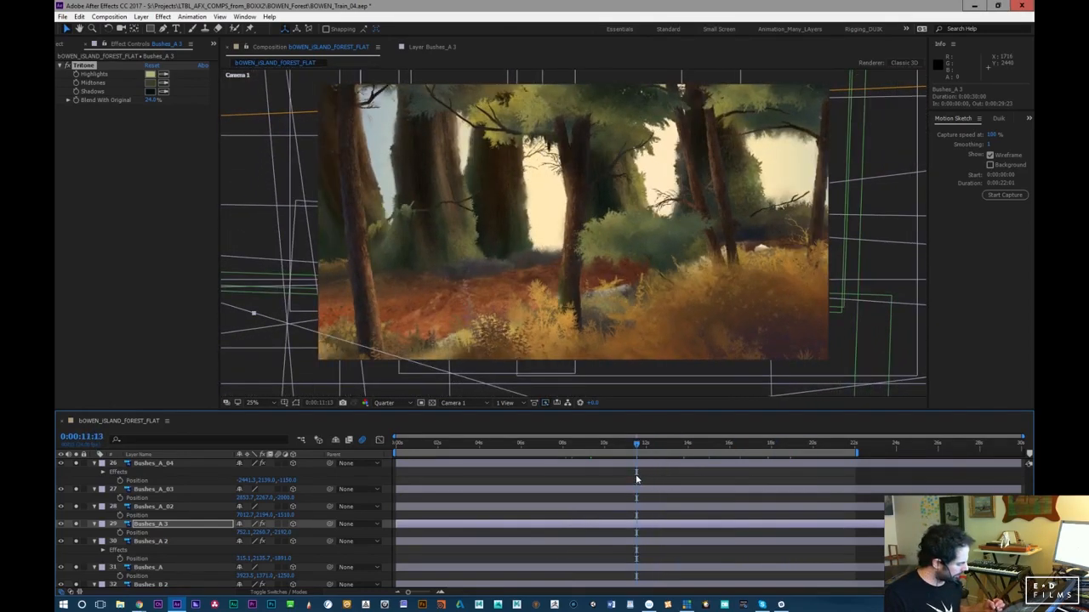
click(686, 603)
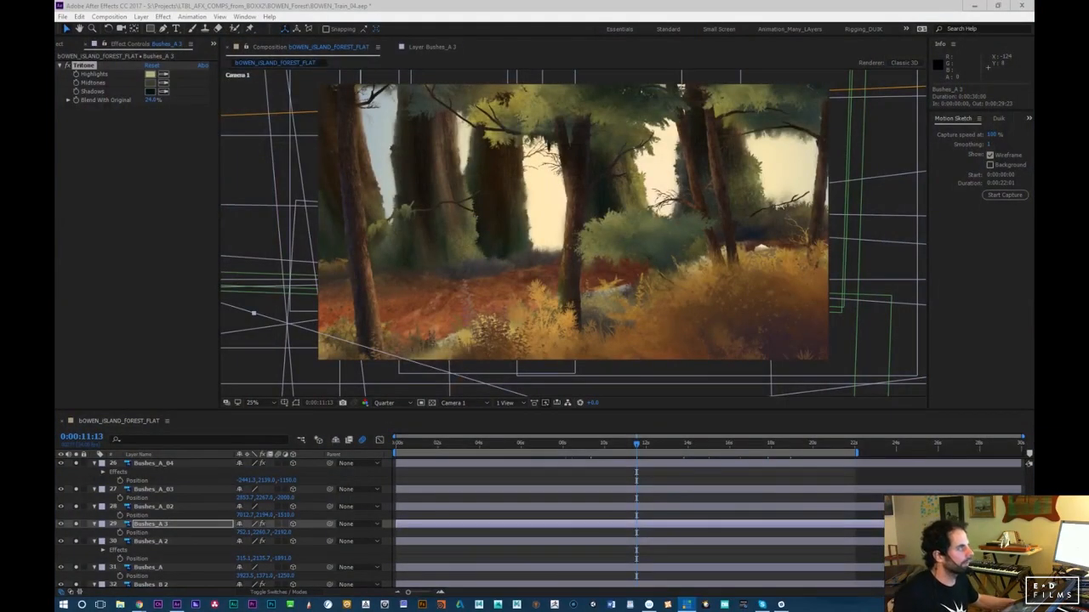
drag(623, 443, 432, 449)
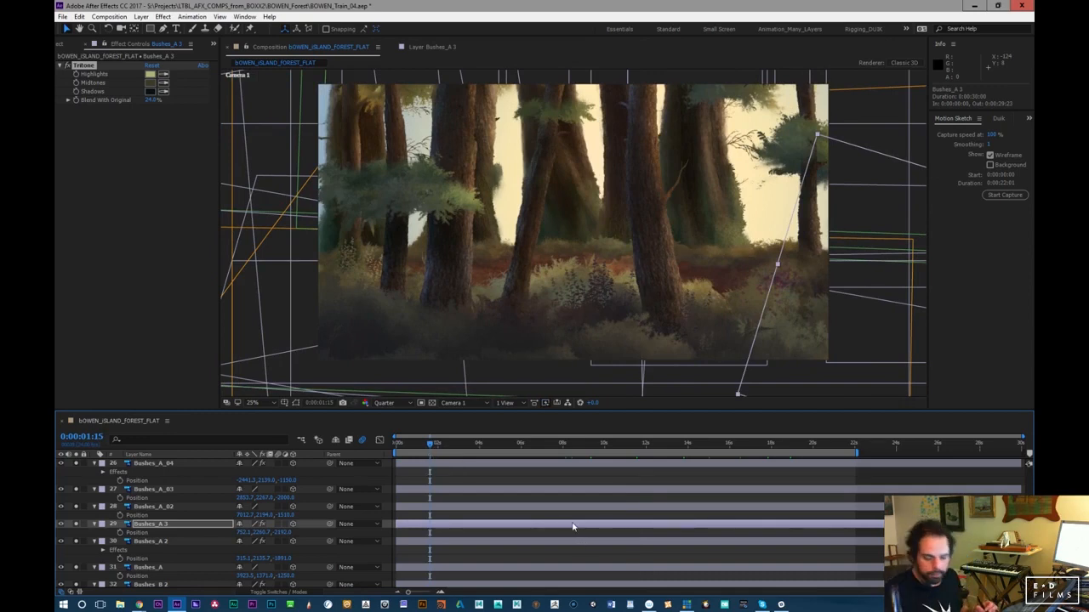
drag(476, 443, 561, 448)
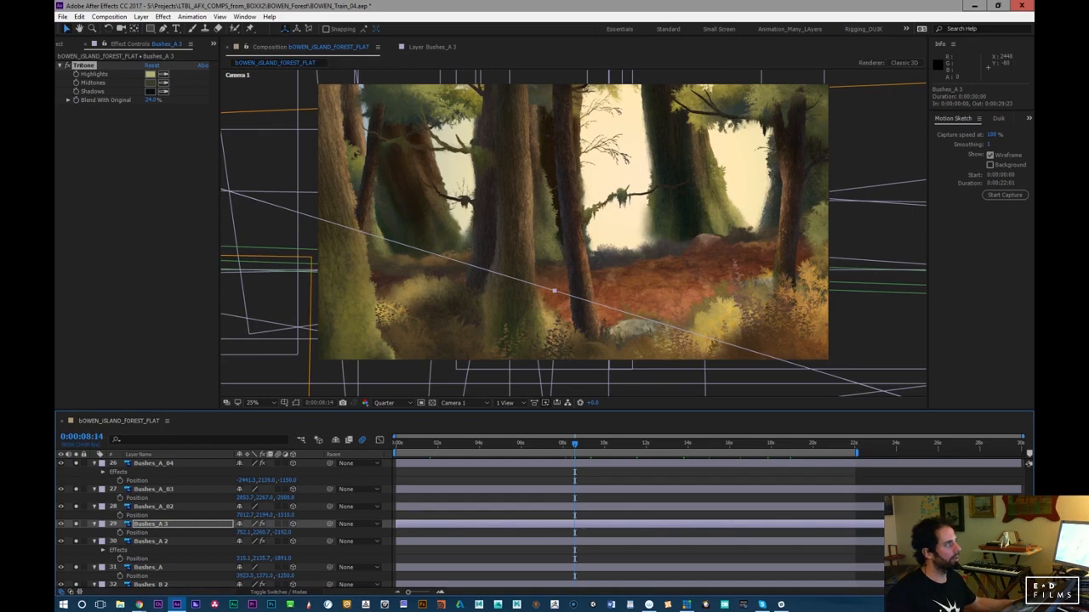
key(alt+Tab)
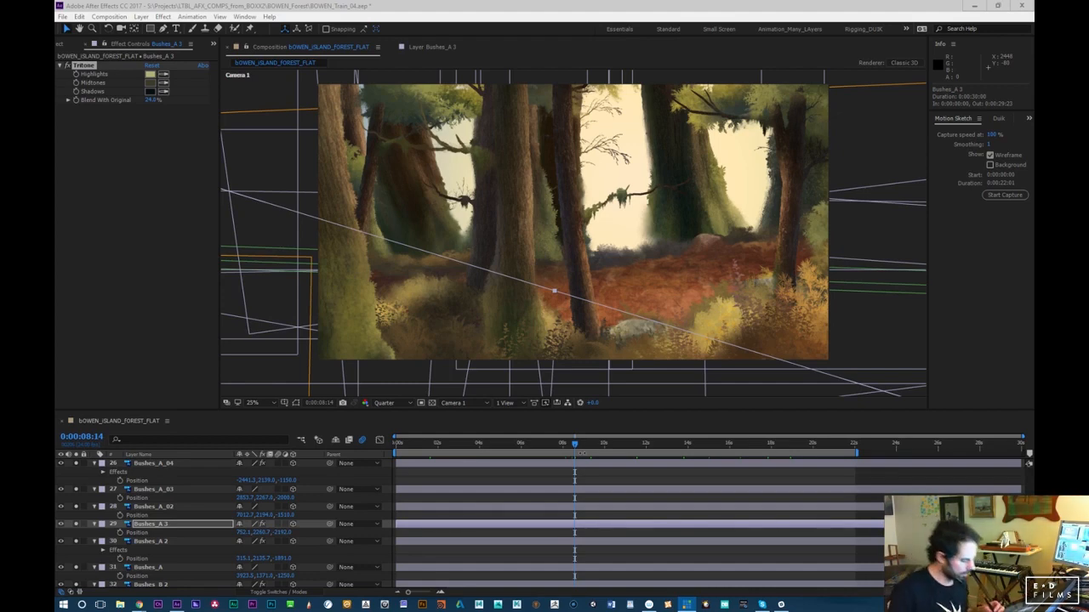
drag(558, 445, 506, 453)
key(space)
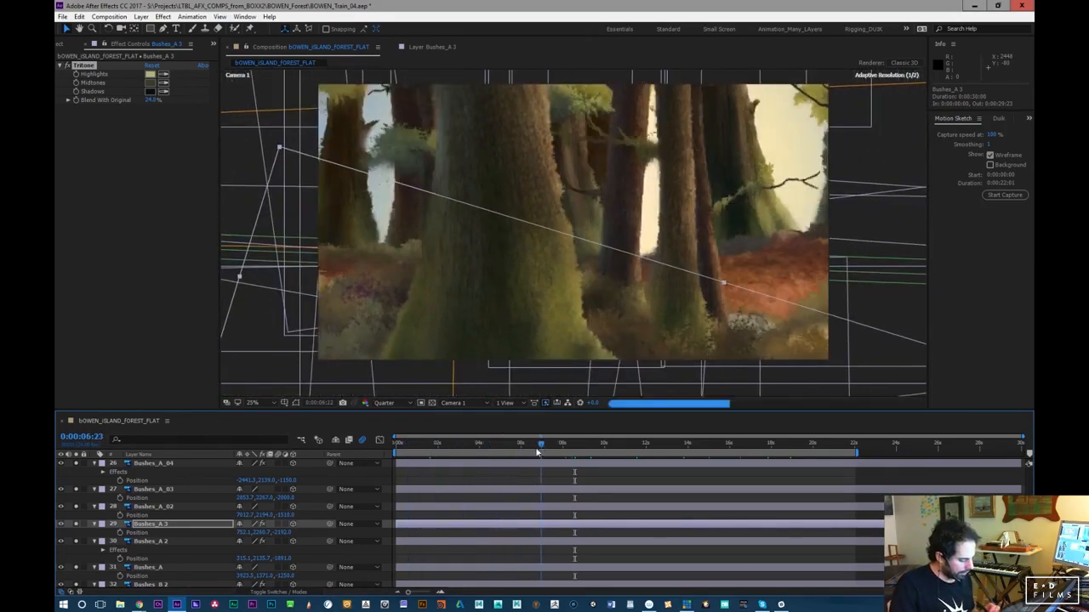
drag(571, 445, 602, 453)
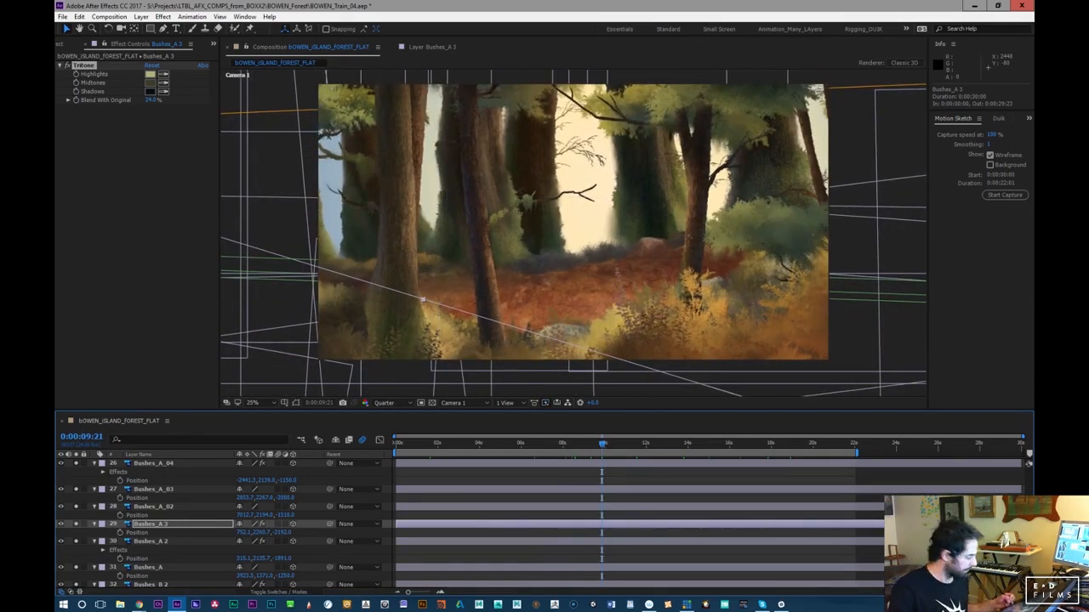
Look through the layer stack from the camera and fog down to the bushes, selecting Big_Tree_D
scroll(540, 524, up, 10)
scroll(540, 524, up, 4)
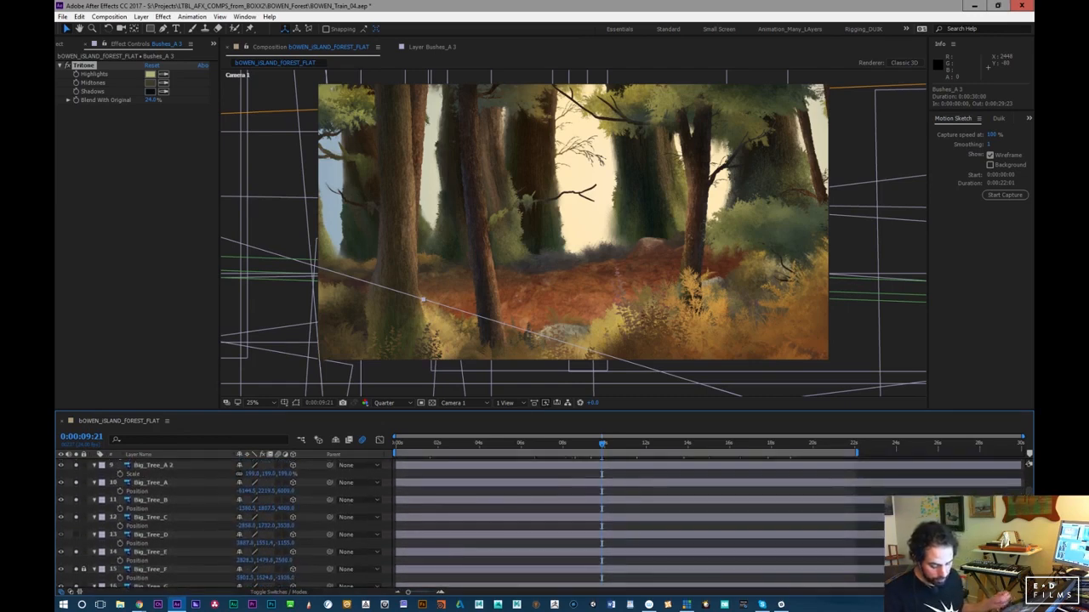
click(149, 535)
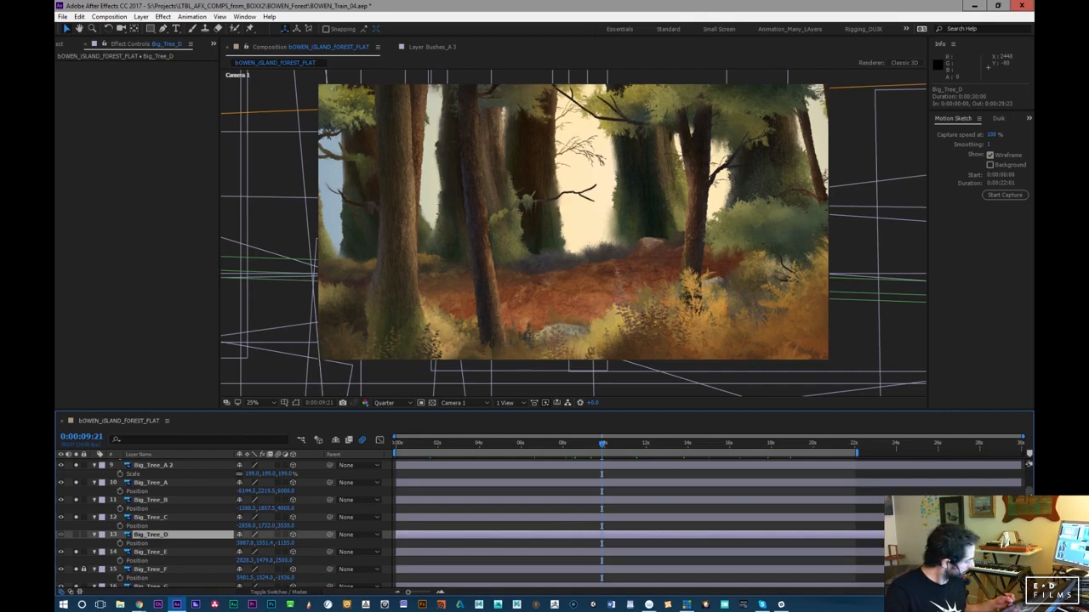
scroll(143, 562, up, 6)
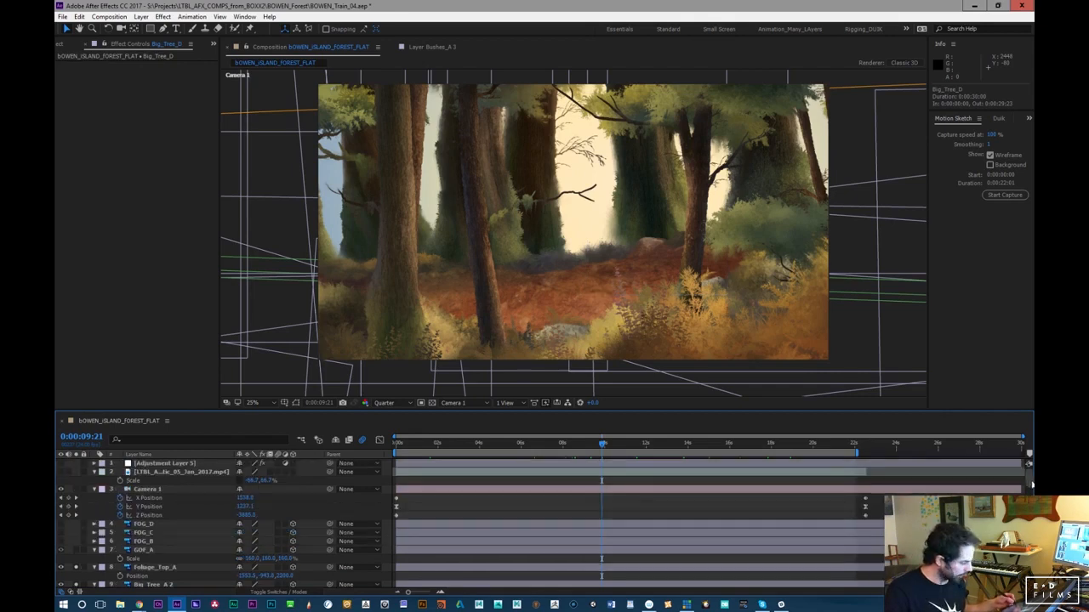
scroll(1031, 484, down, 5)
scroll(1029, 463, down, 10)
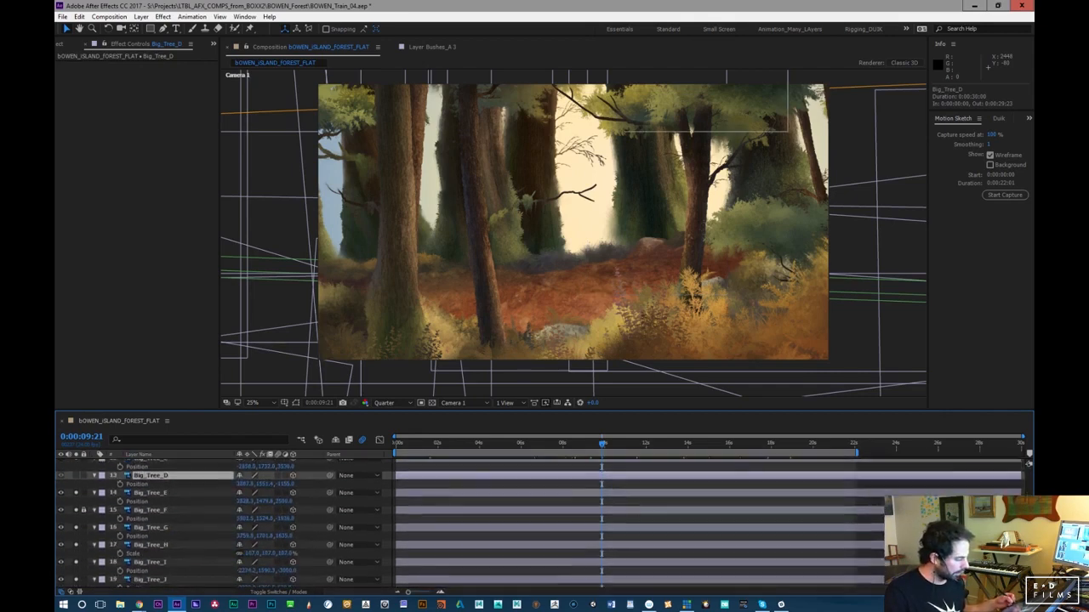
scroll(1028, 463, down, 2)
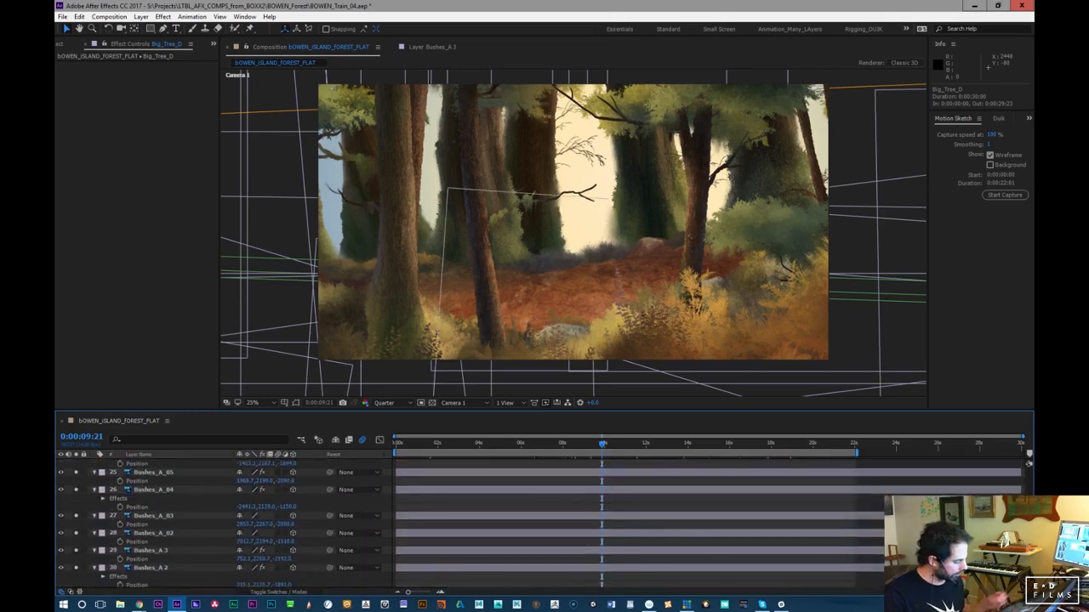
Preview the opening frames of the camera move from 0:00:00:00
drag(551, 448, 370, 476)
key(space)
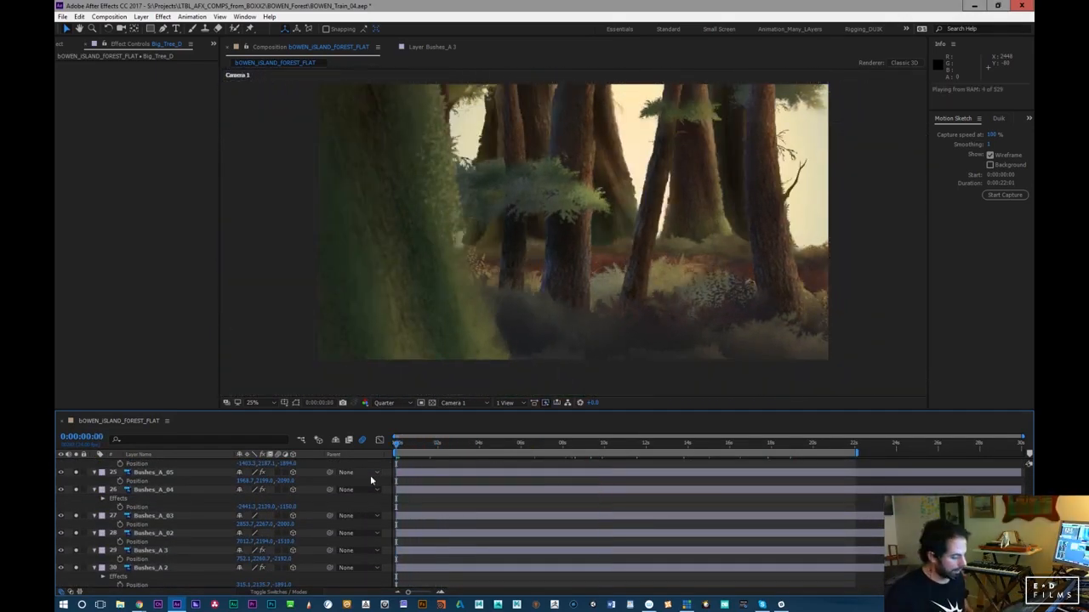
key(space)
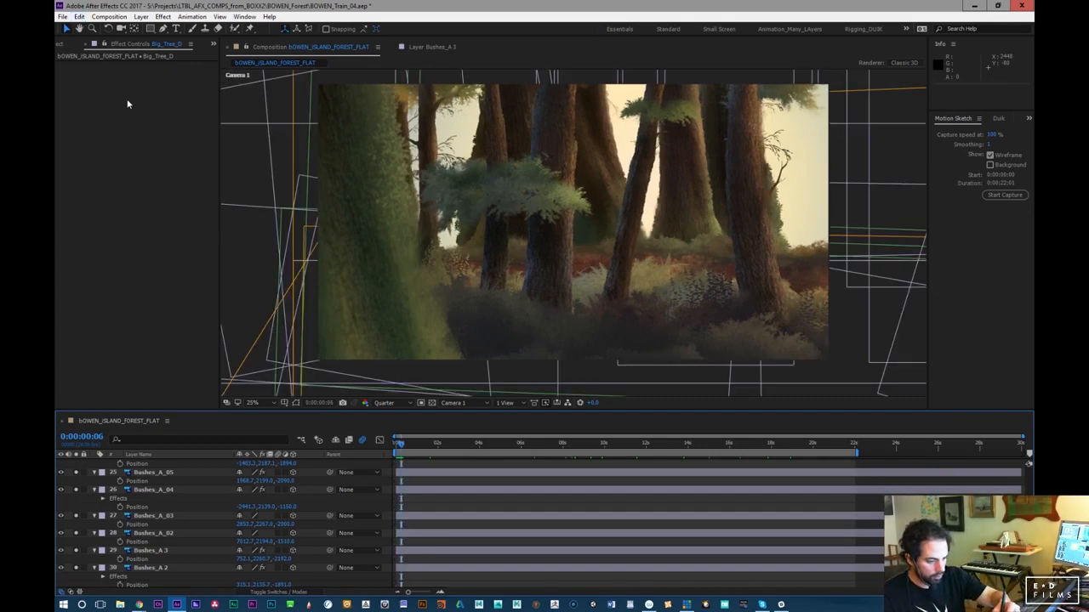
click(79, 16)
mouse_move(181, 228)
click(280, 230)
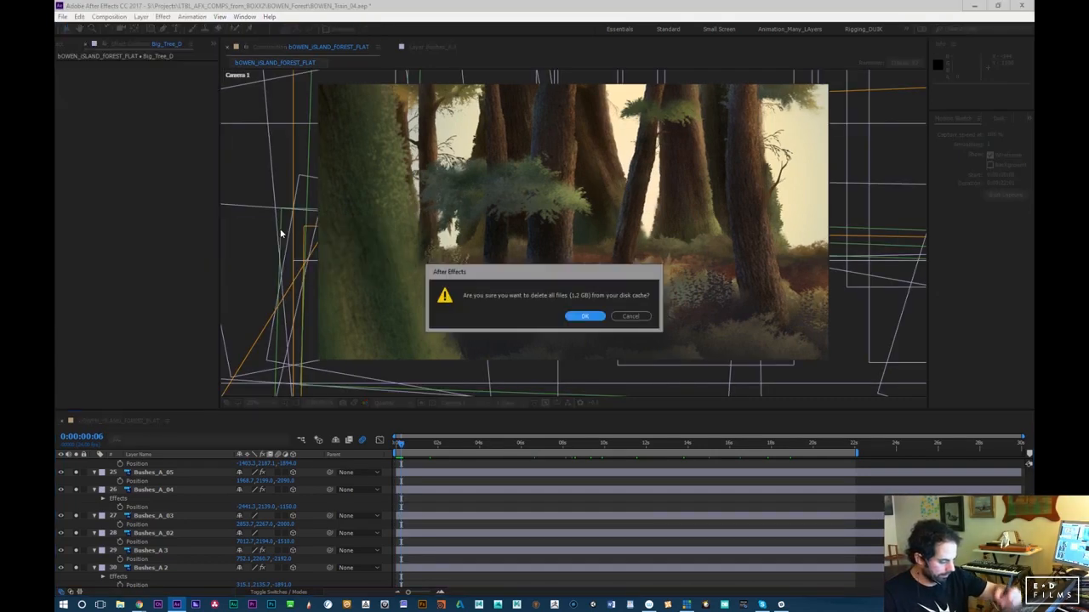
click(630, 315)
Duplicate the Bushes_B 2 layer at 0:00:00:23 and show the copy's Position
mouse_move(414, 446)
mouse_down()
mouse_move(444, 450)
mouse_move(415, 458)
mouse_up()
scroll(415, 510, down, 3)
scroll(415, 510, up, 3)
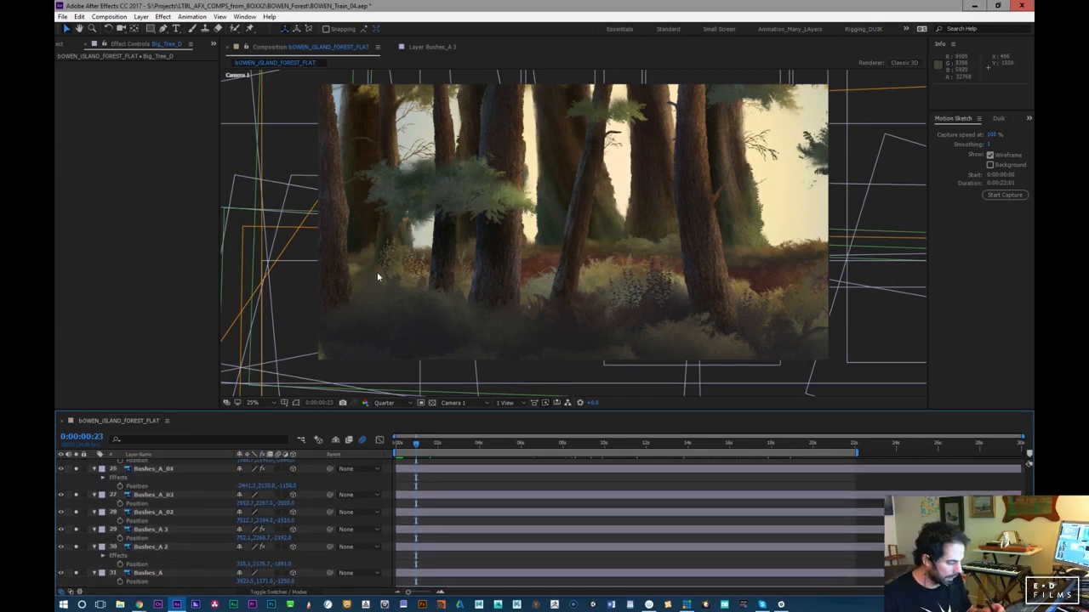
click(239, 182)
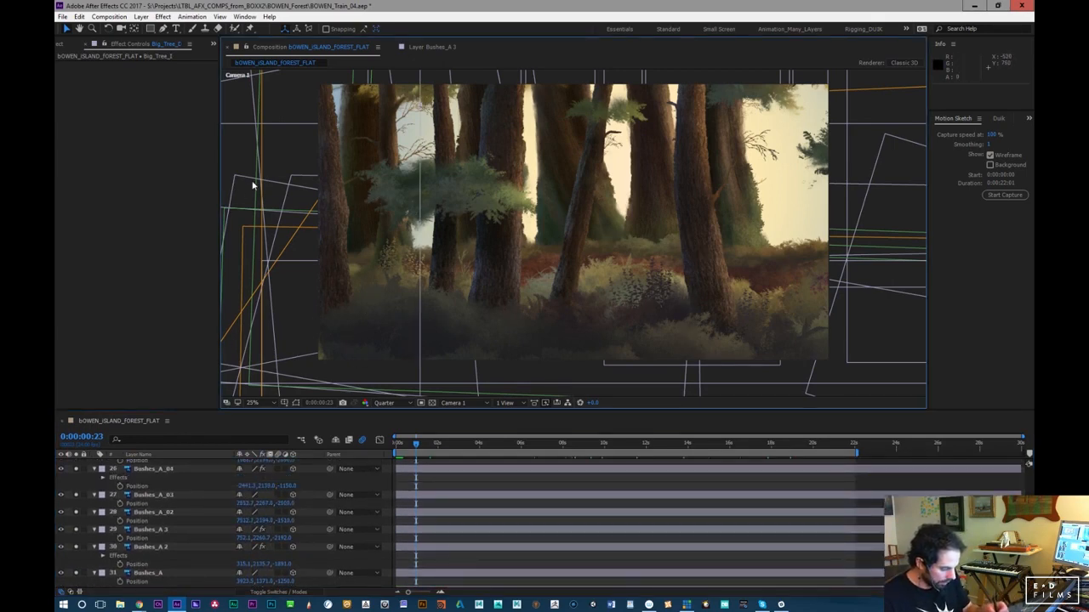
click(471, 363)
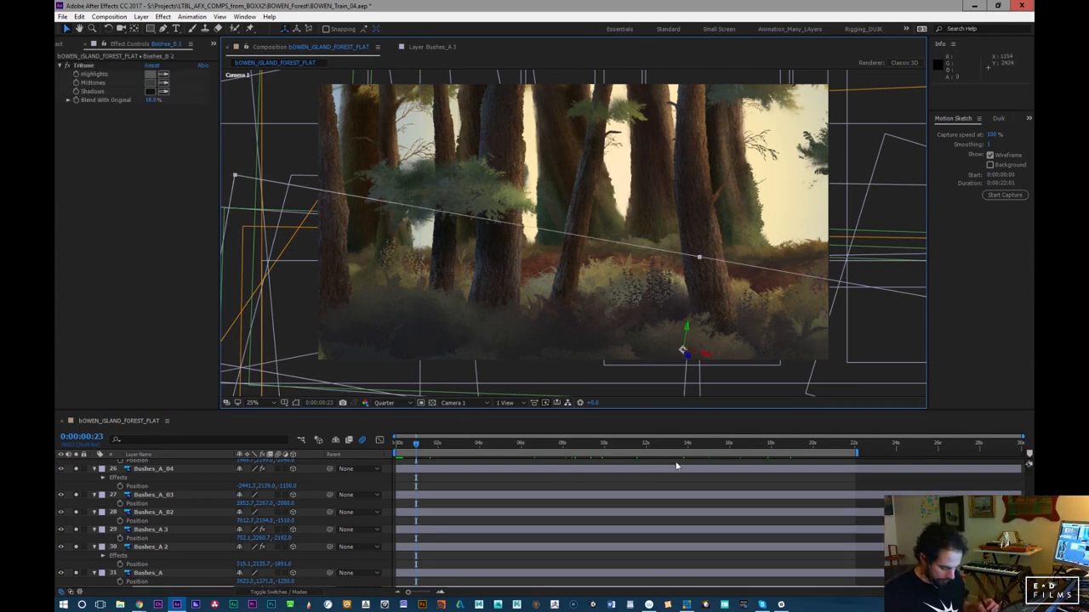
scroll(212, 523, down, 2)
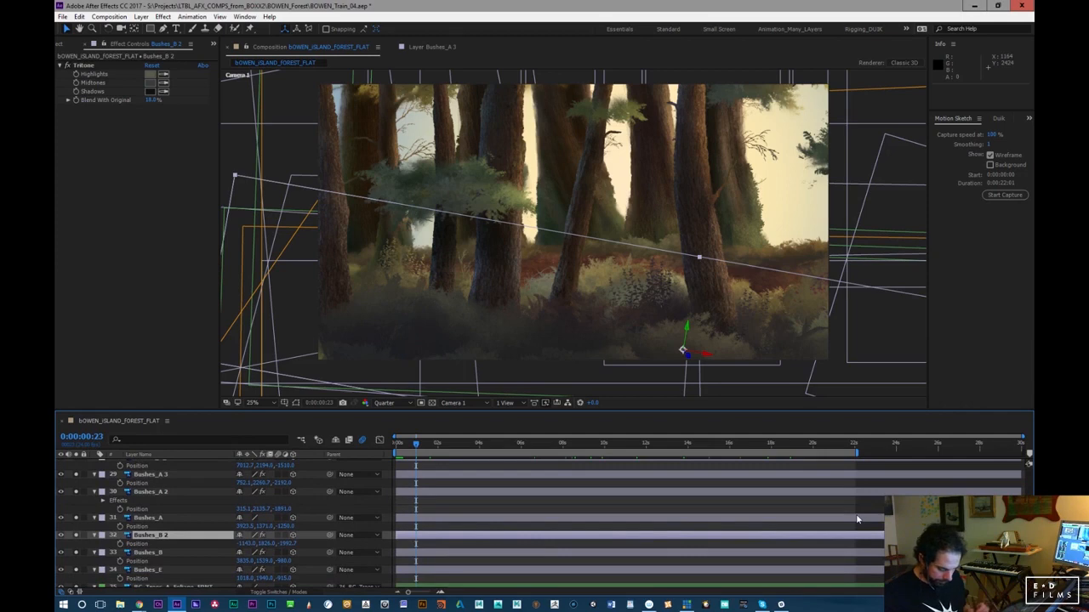
key(ctrl+d)
key(p)
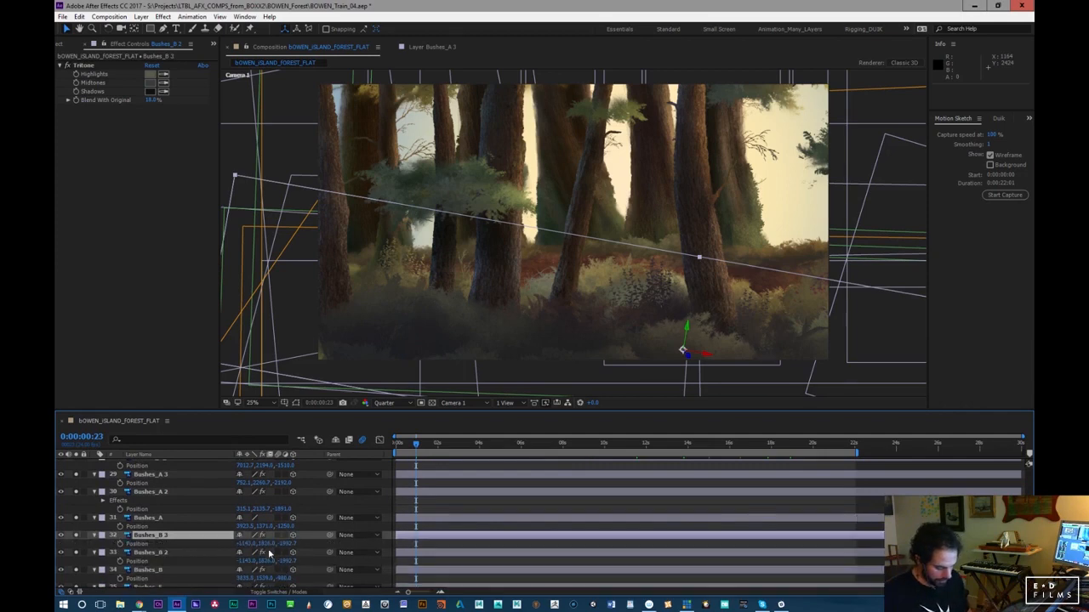
Inspect the duplicated bush on its own, and set its Position to about X -2845 and Z -2412.7
double_click(194, 539)
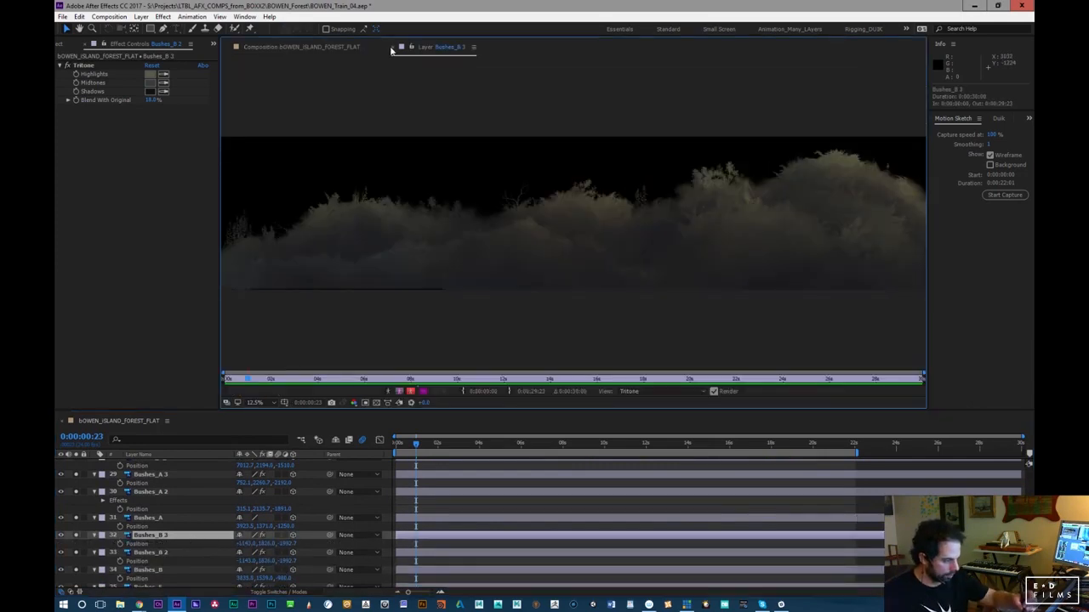
click(390, 48)
drag(282, 542, 202, 550)
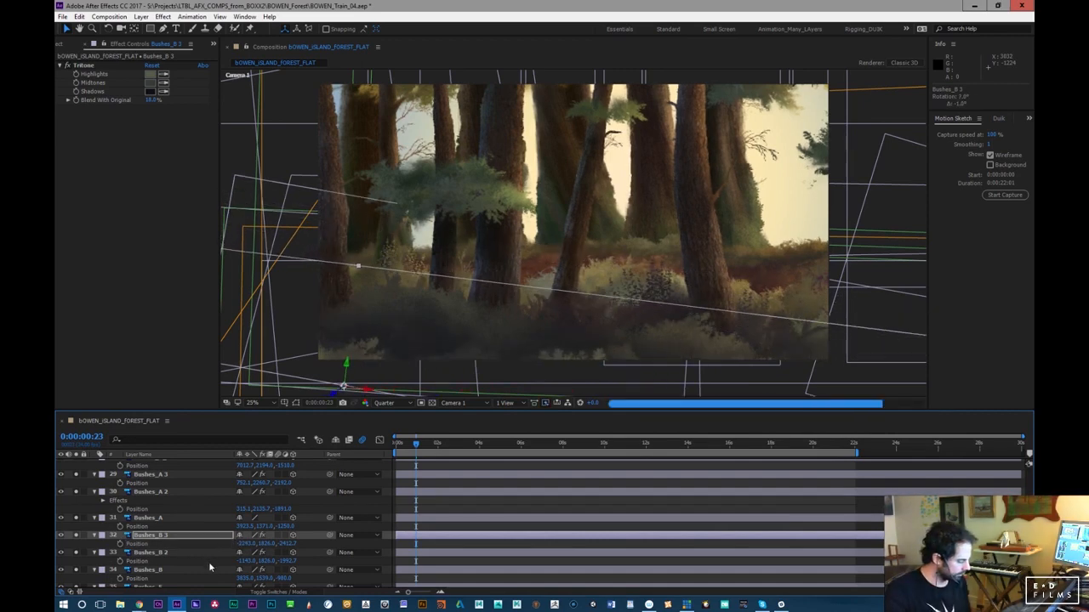
mouse_move(247, 544)
mouse_down()
mouse_move(223, 546)
mouse_move(239, 555)
mouse_up()
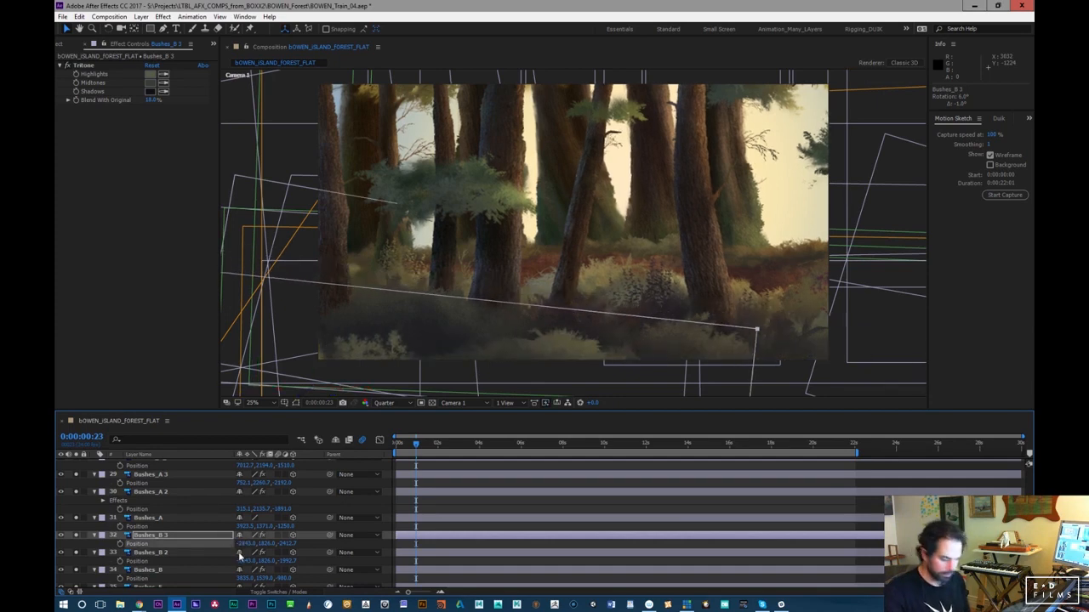
Try different tilts of the Bushes_B 3 layer, rotating it to 3°
key(KP_Subtract)
key(KP_Subtract)
key(KP_Subtract)
key(KP_Subtract)
key(KP_Subtract)
key(KP_Subtract)
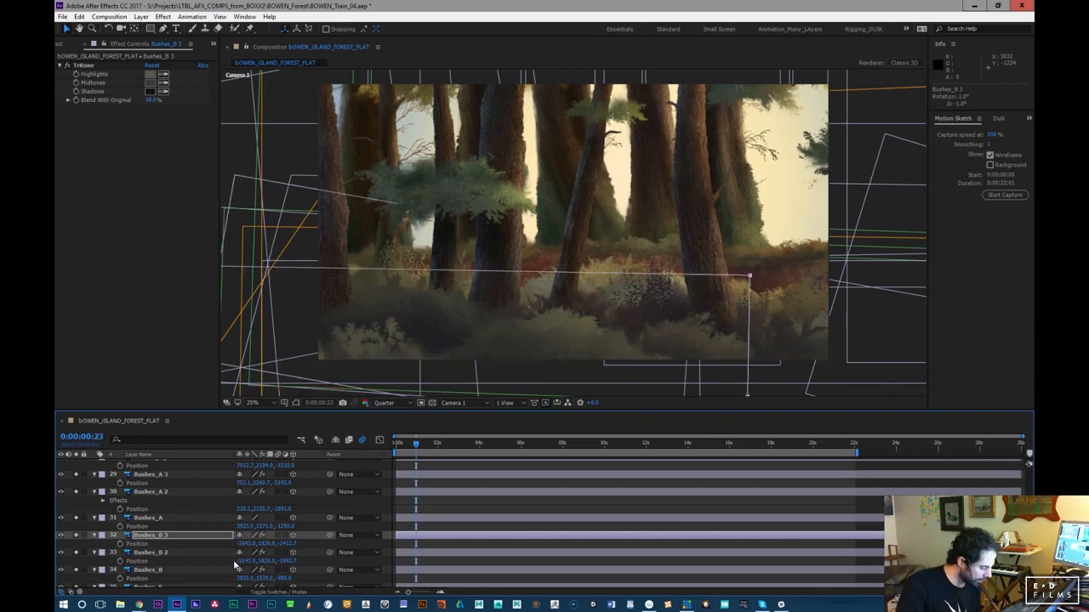
key(KP_Add)
key(KP_Add)
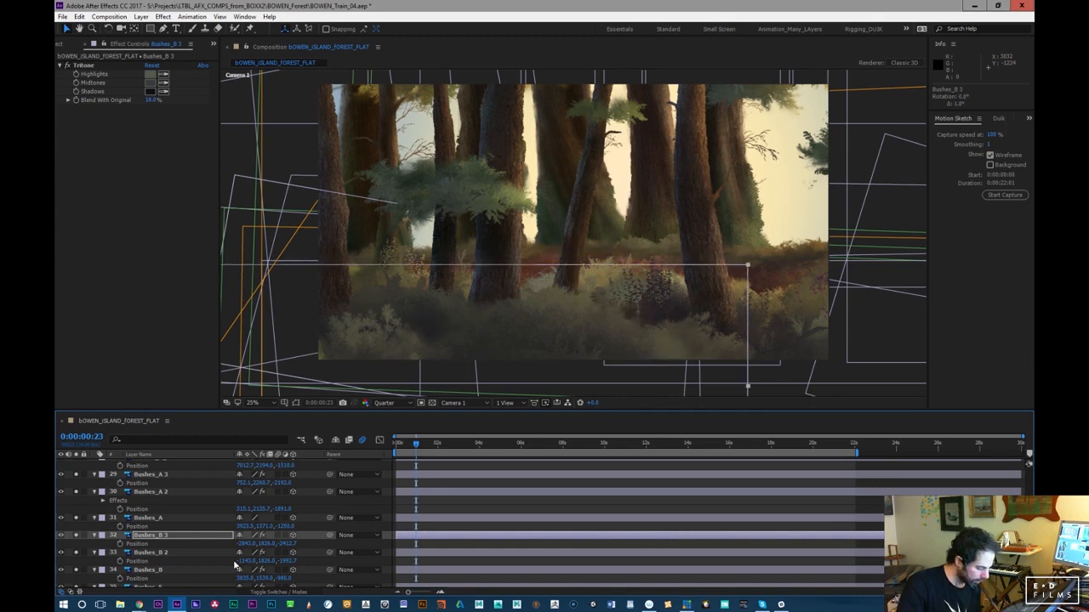
key(KP_Add)
key(KP_Add)
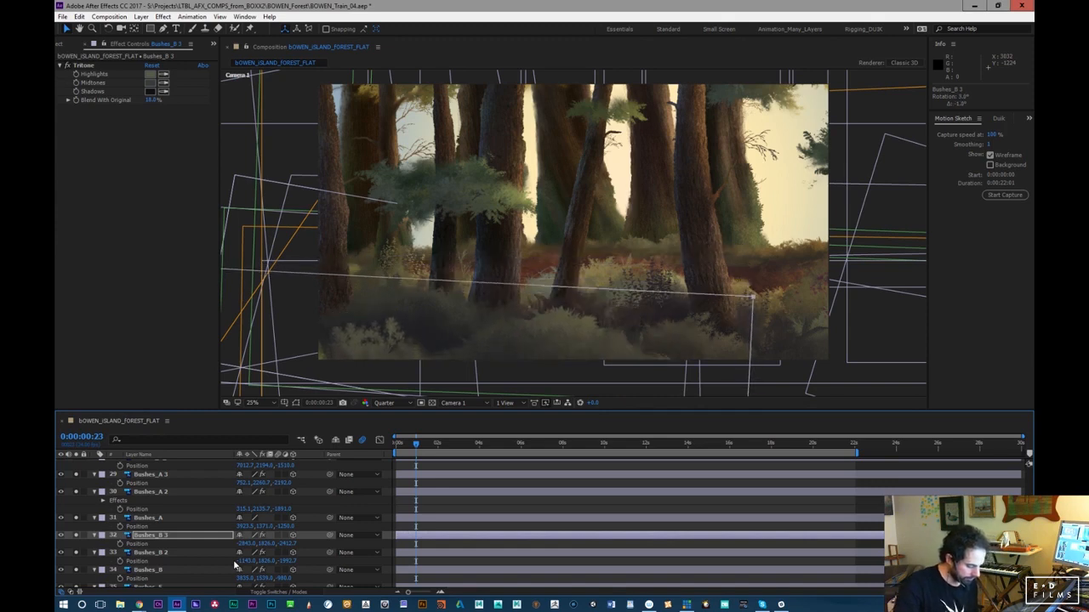
Shift Bushes_B 3 to about X -2975 and Z -2313.7, and rotate it to 5°
drag(288, 543, 240, 554)
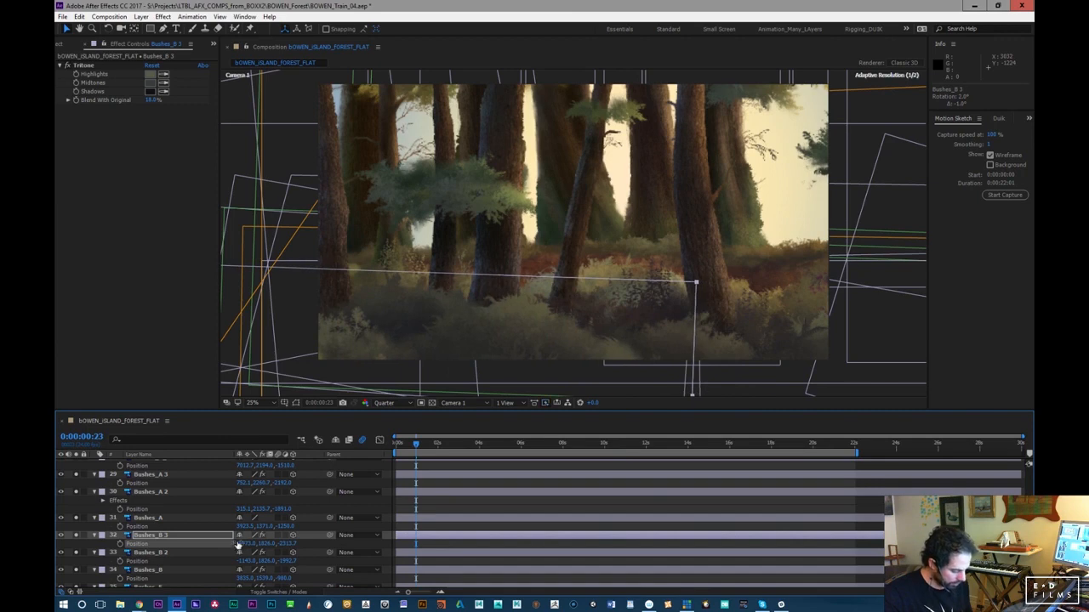
key(KP_Add)
key(KP_Add)
key(KP_Add)
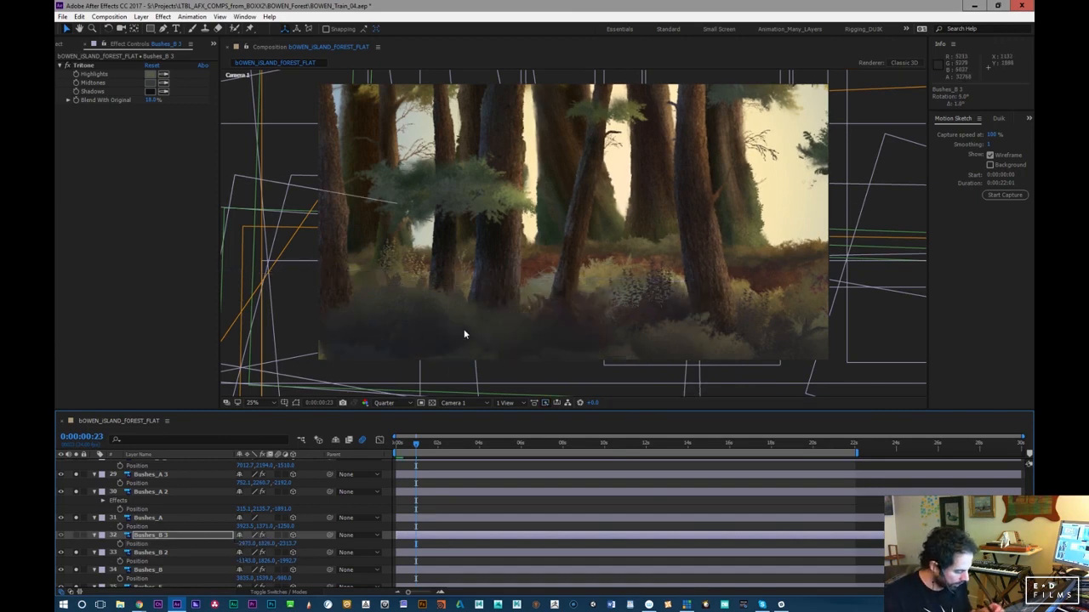
Unsolo Bushes_B 3 and sample its Tritone Highlights and Midtones from the dark bushes in the scene
click(77, 536)
click(163, 74)
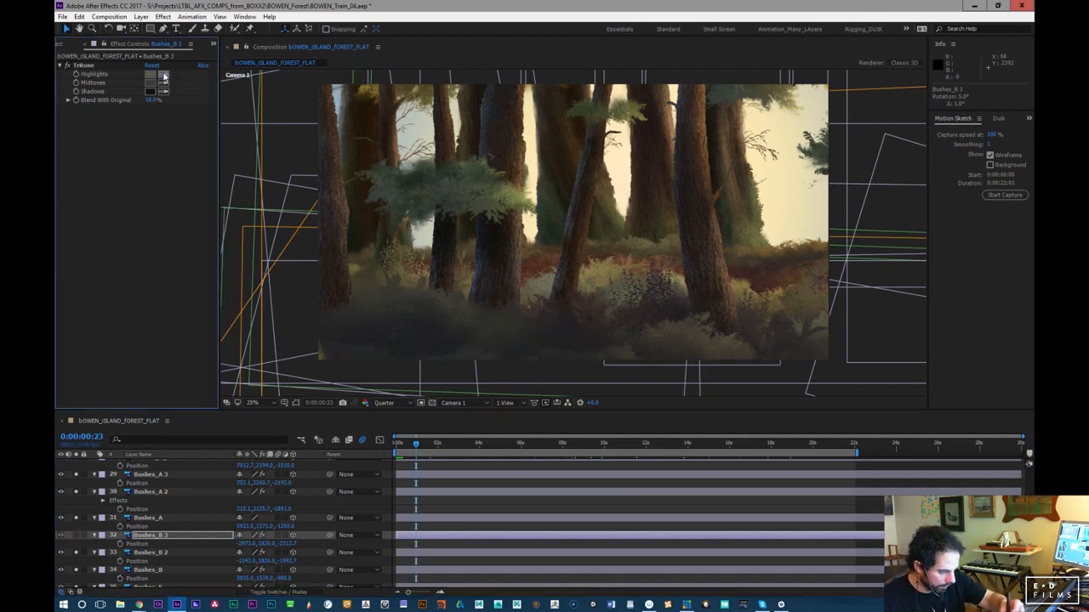
click(451, 304)
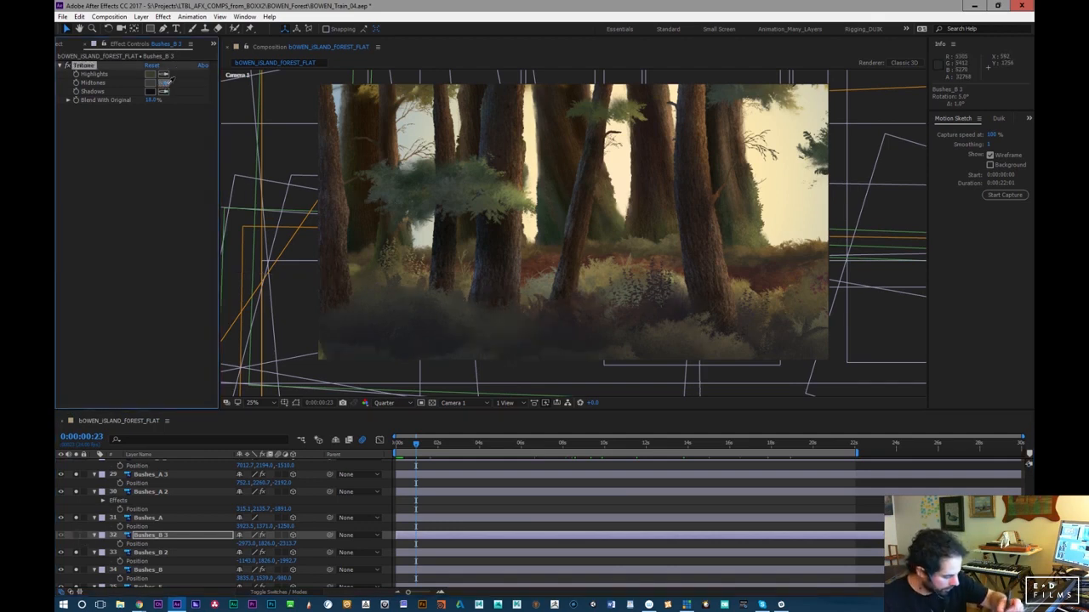
click(423, 340)
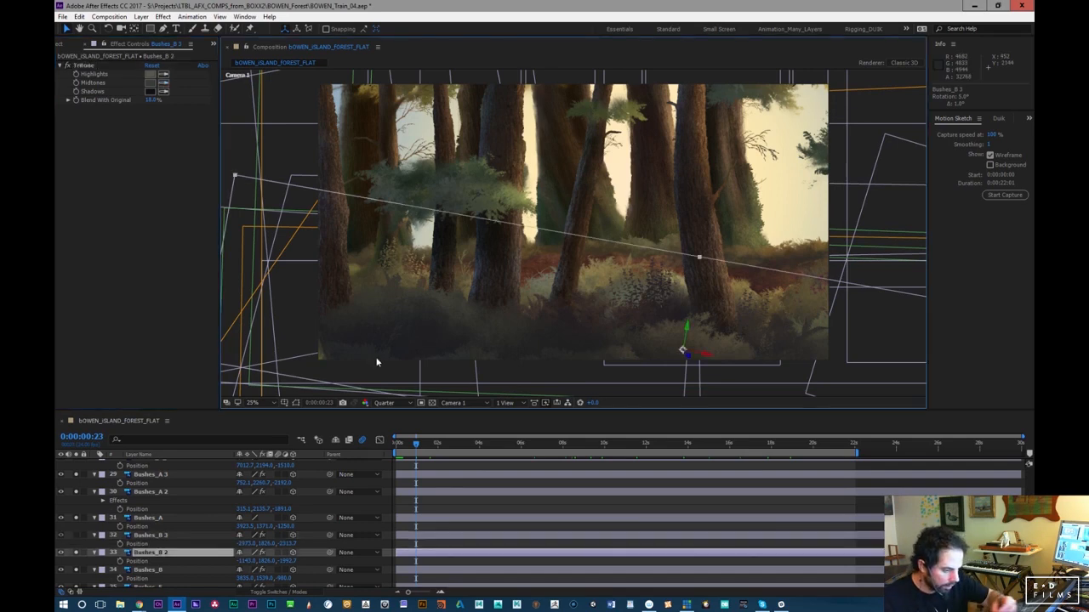
Try new Tritone Highlights and Midtones colours on Bushes_B 2, sampled from the dark foreground bushes
click(360, 338)
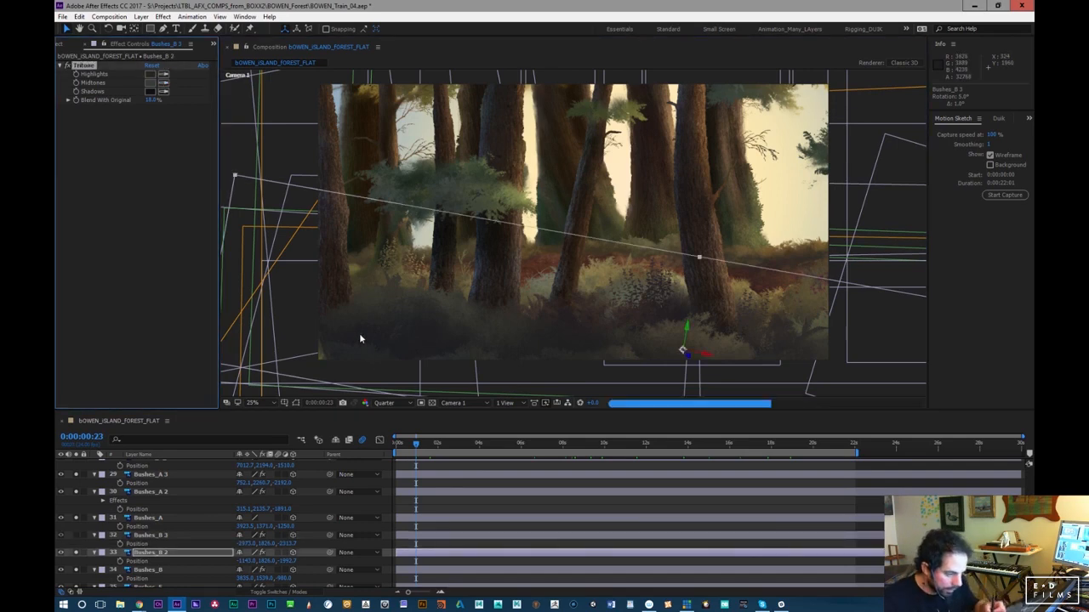
click(152, 75)
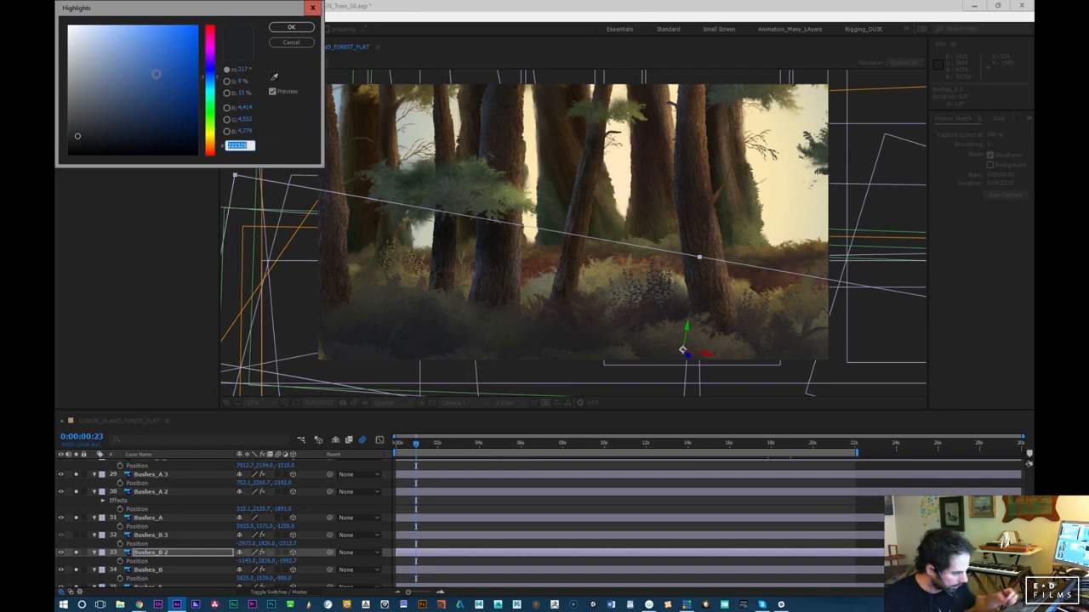
click(291, 27)
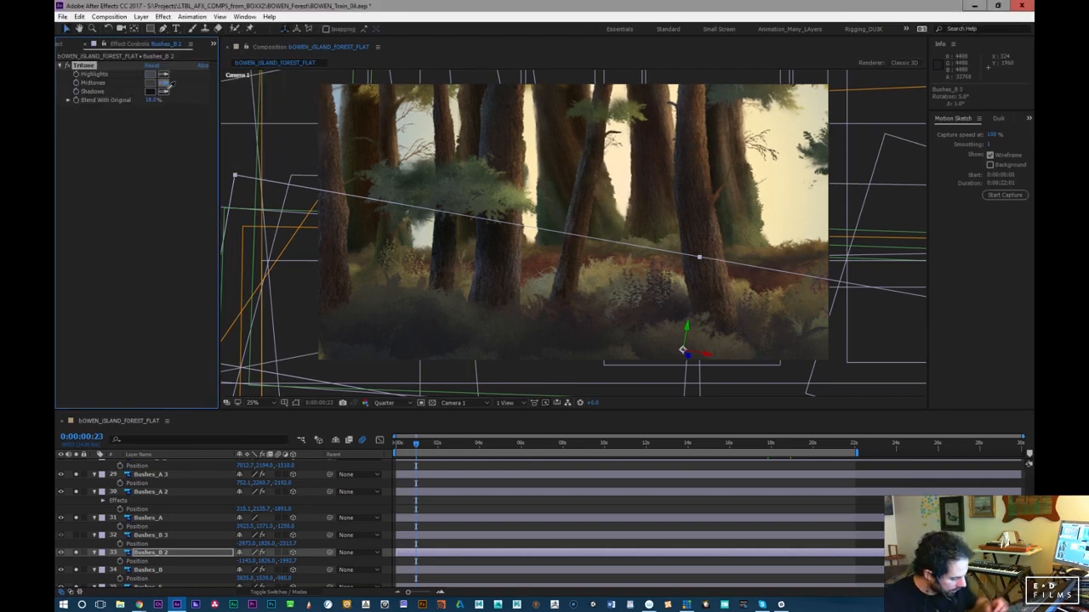
click(382, 357)
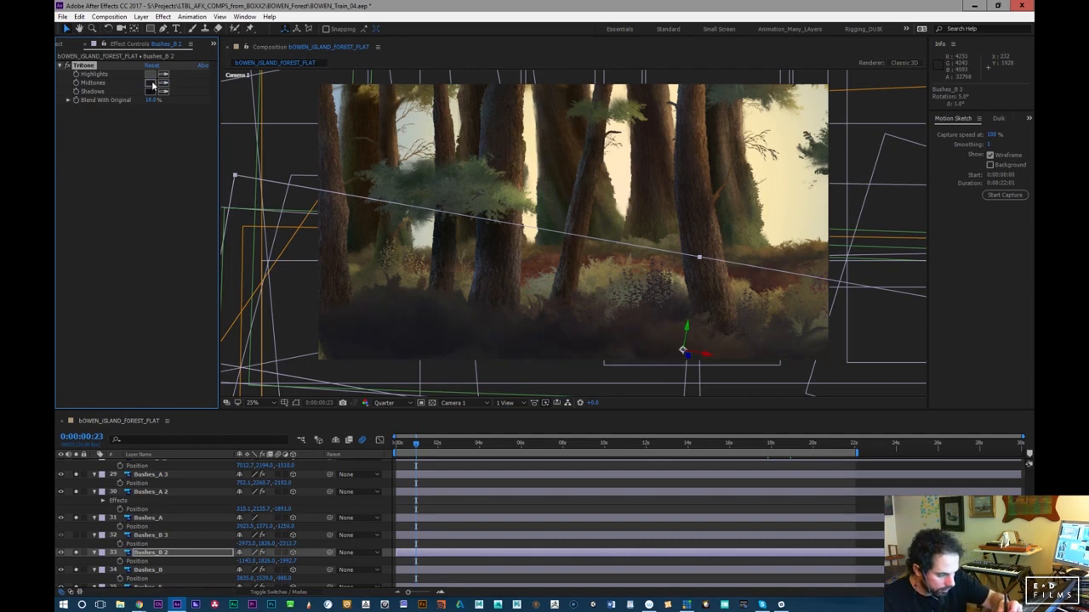
Set the Tritone Midtones of Bushes_B 2 to blue-grey 333640 and solo Bushes_B 3 again
click(153, 84)
click(96, 123)
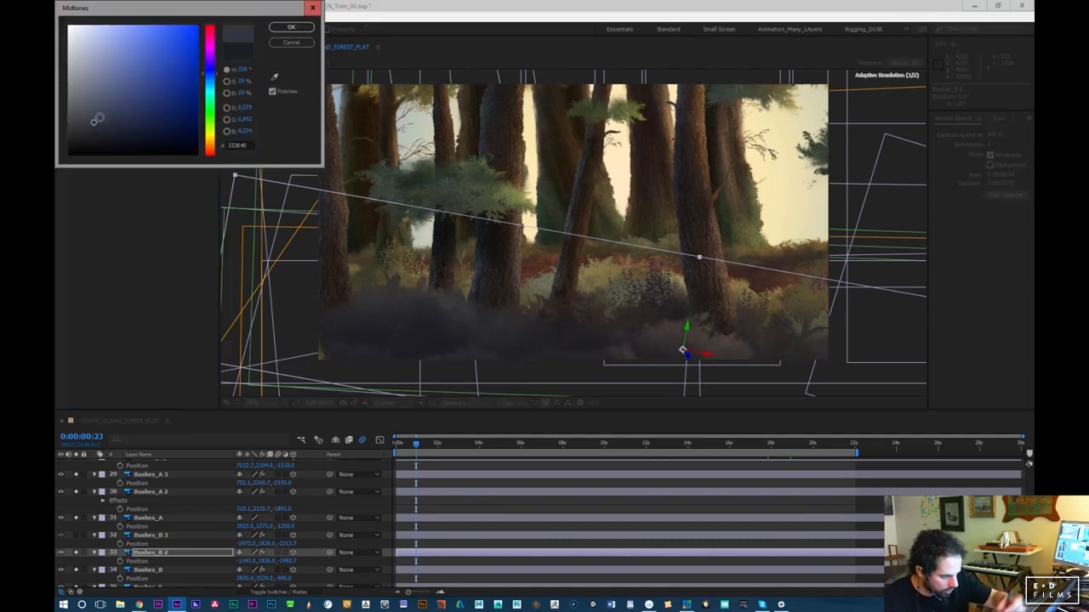
click(295, 28)
click(76, 540)
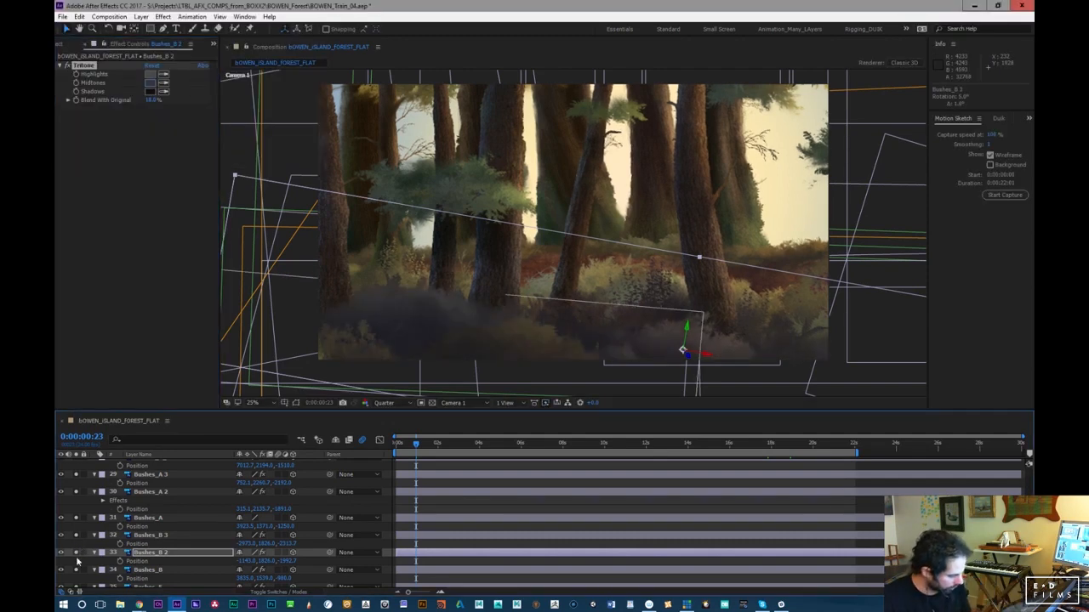
Try a Blend With Original of about 24% on Bushes_B 2 and undo the recent Tritone changes
drag(151, 101, 121, 95)
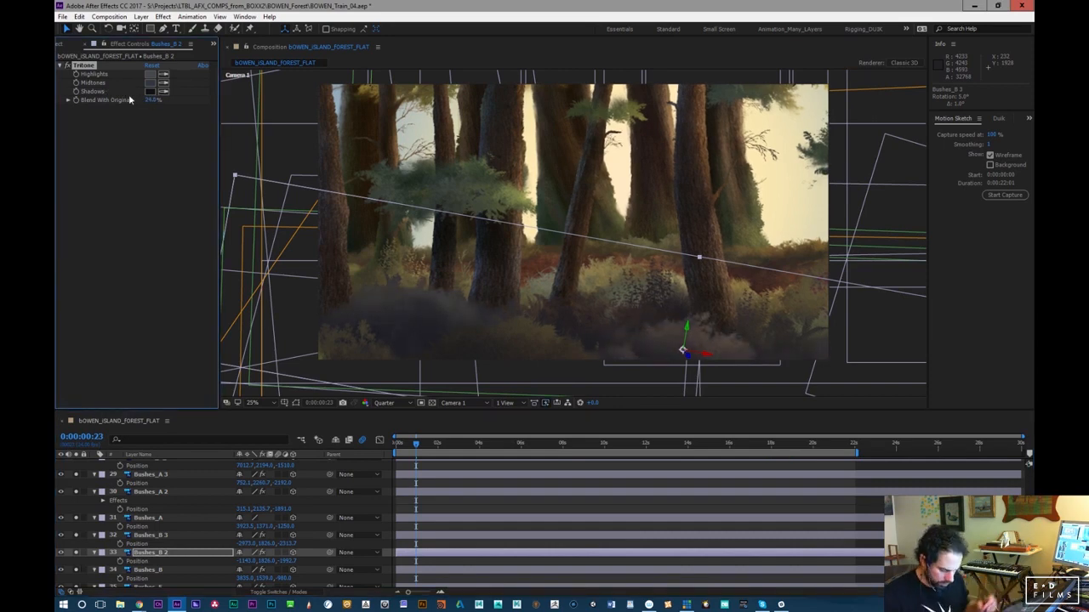
key(ctrl+z)
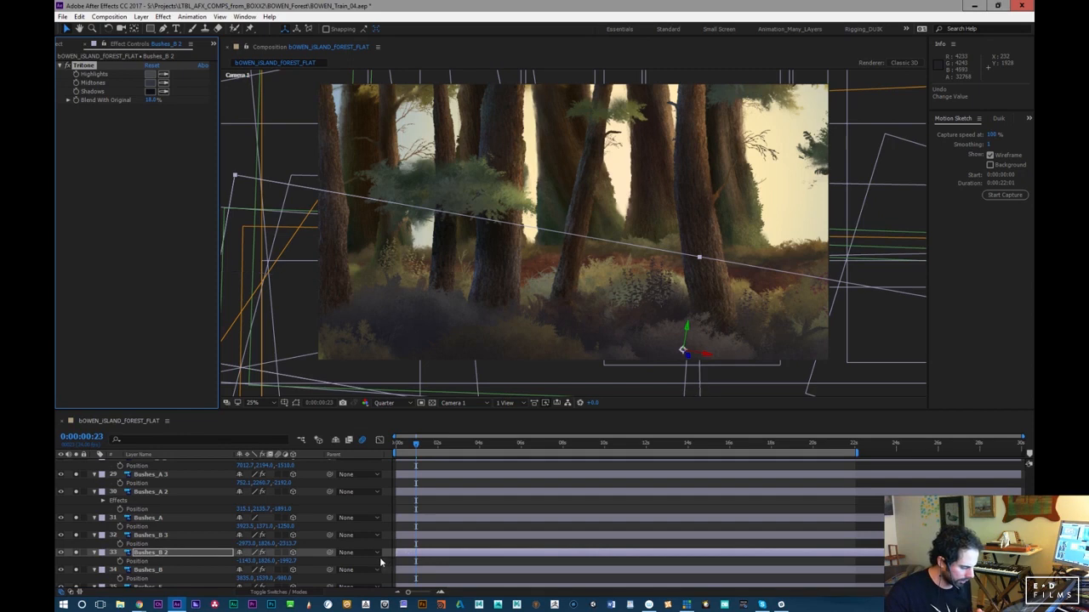
key(ctrl+z)
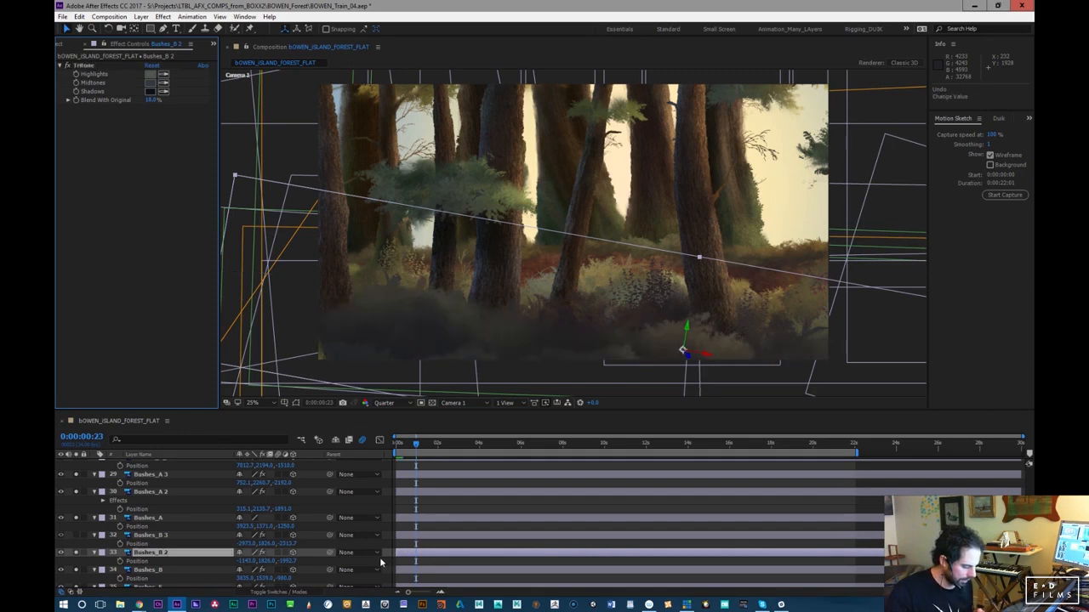
Solo Bushes_B 3 again and sample its Tritone Highlights and Midtones from the shaded bushes
key(ctrl+Up)
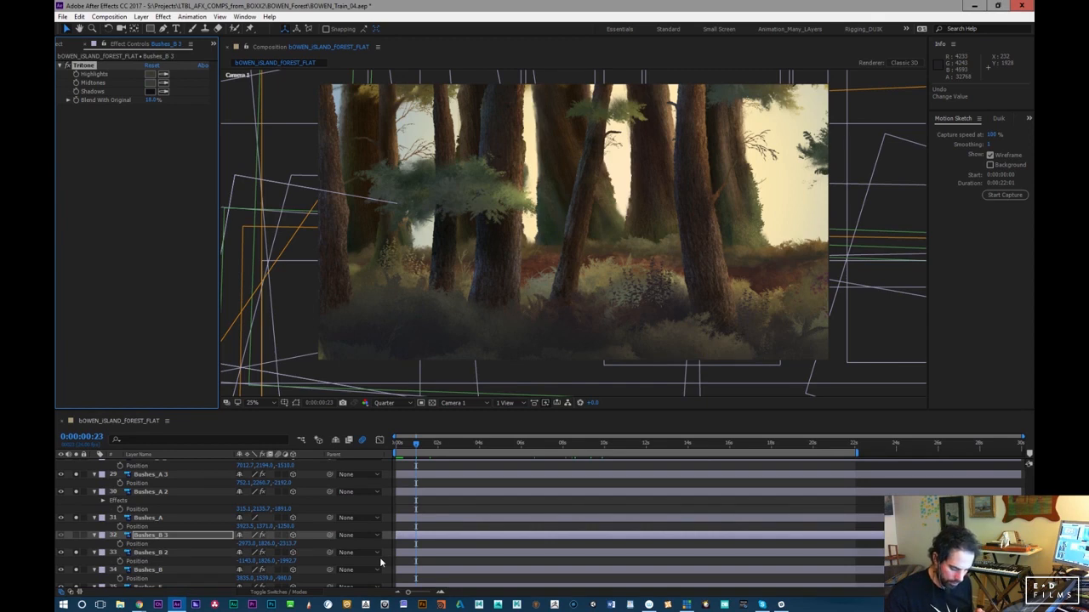
click(77, 537)
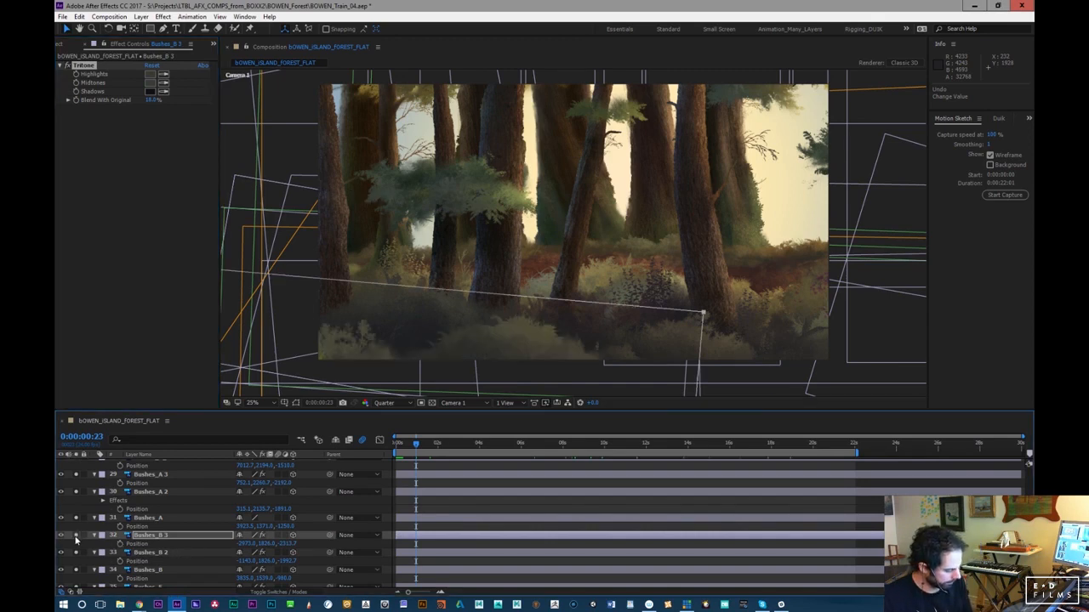
click(164, 76)
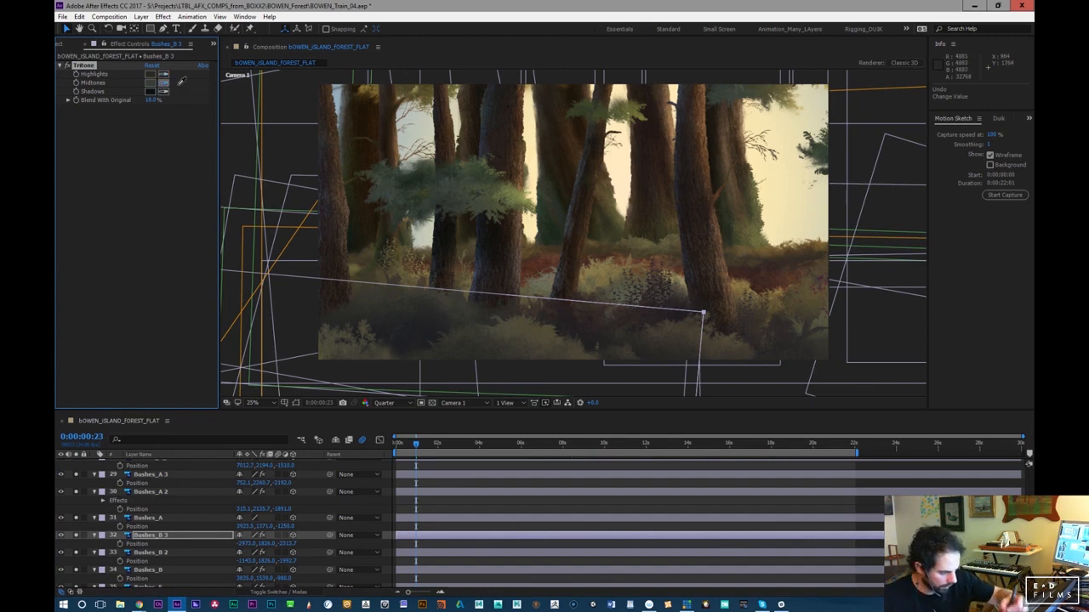
click(425, 339)
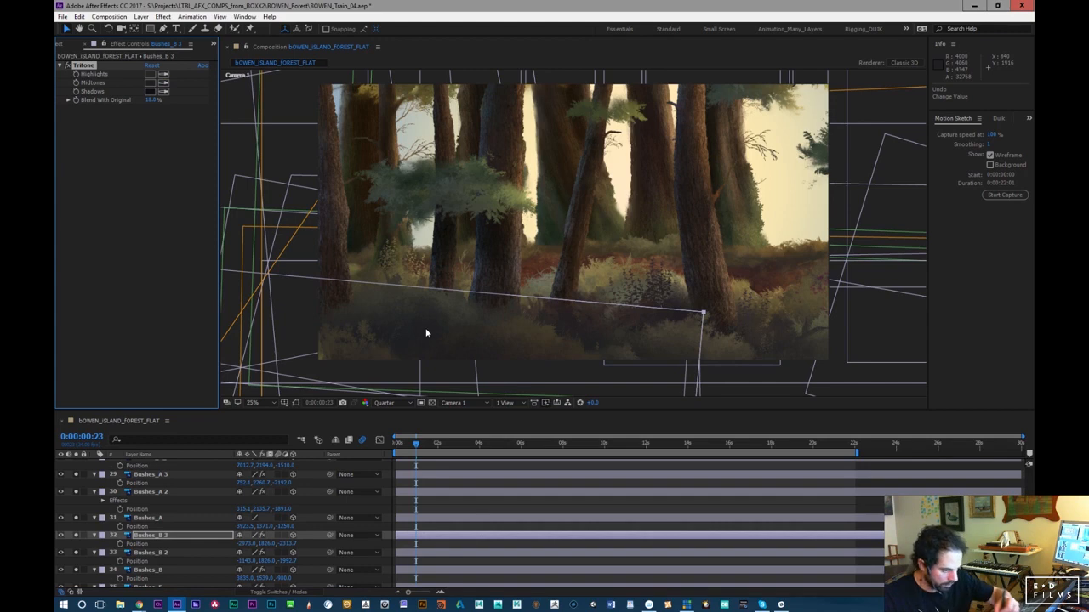
Check the Midtones colour of Bushes_B 3 and set its Tritone Blend With Original to about 12%
click(150, 82)
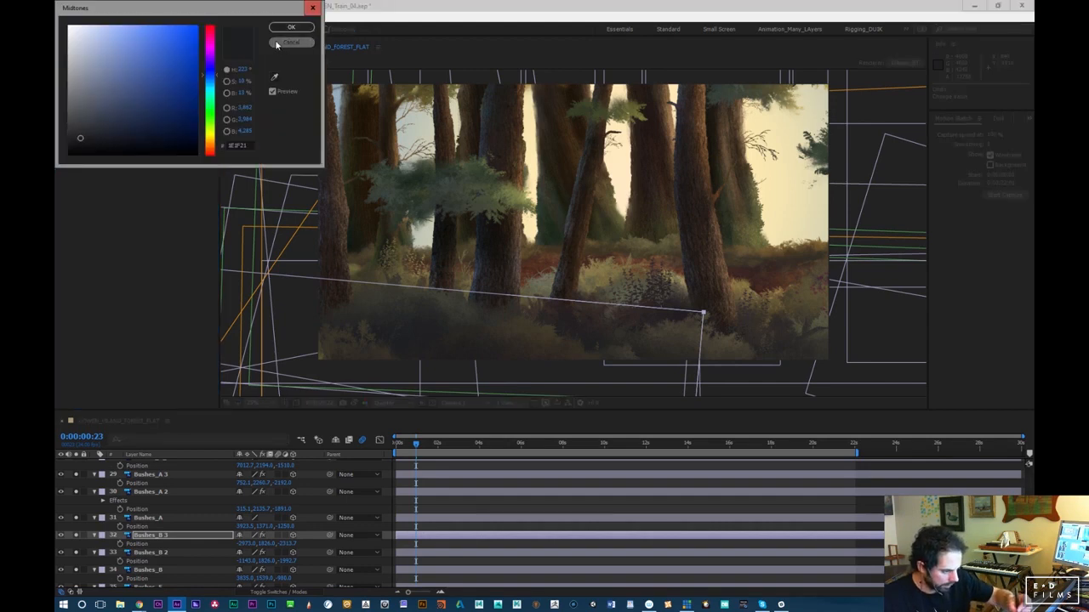
key(Return)
drag(153, 99, 137, 99)
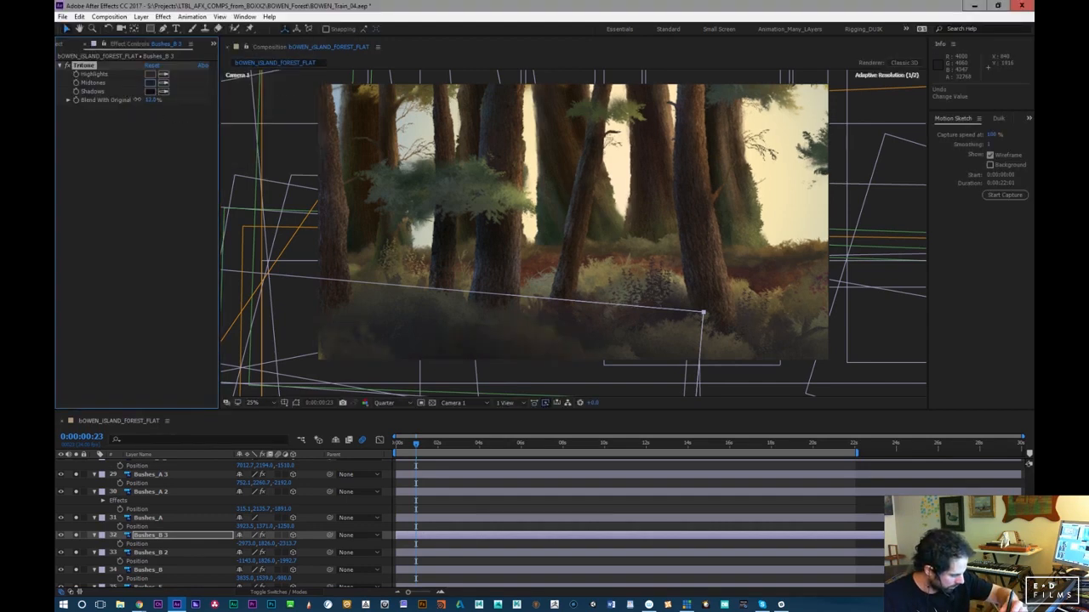
Try dark blue Tritone Midtones colours 1F2227 and 2A2F3B on Bushes_B 3
click(150, 82)
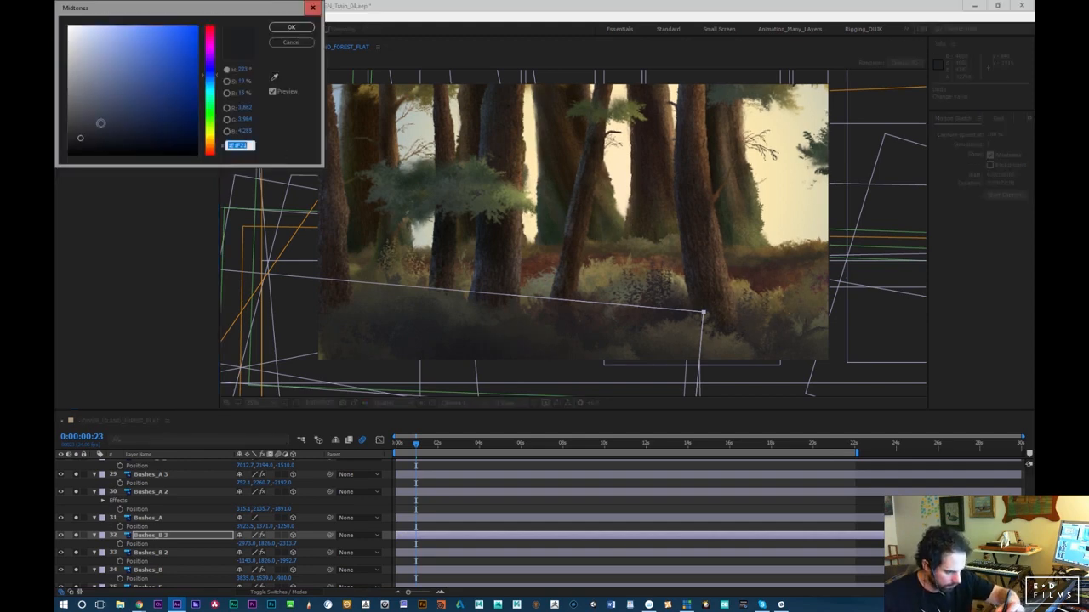
click(91, 134)
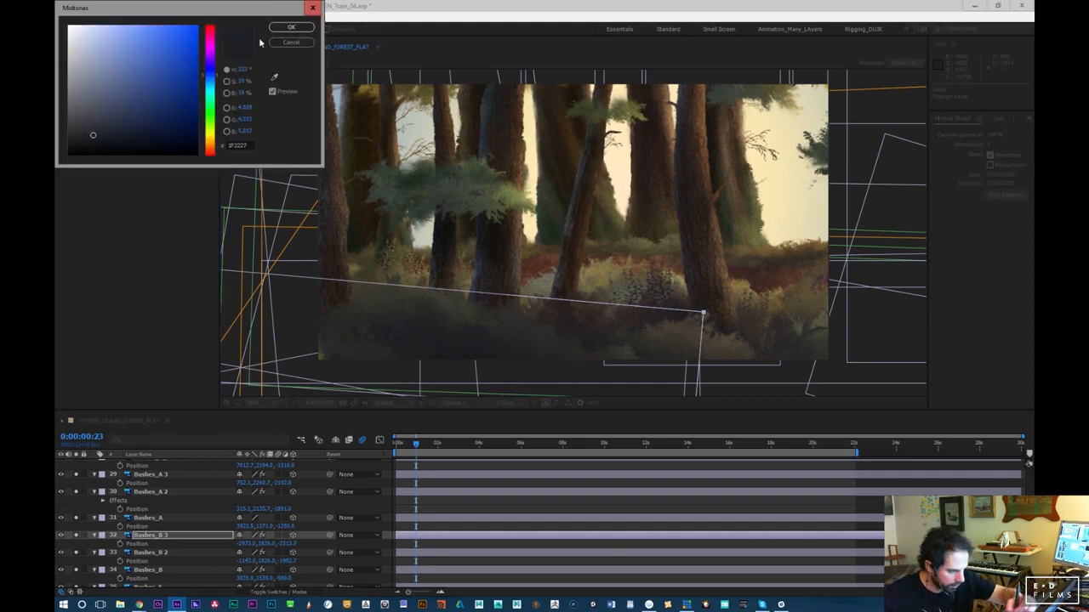
click(289, 28)
click(152, 83)
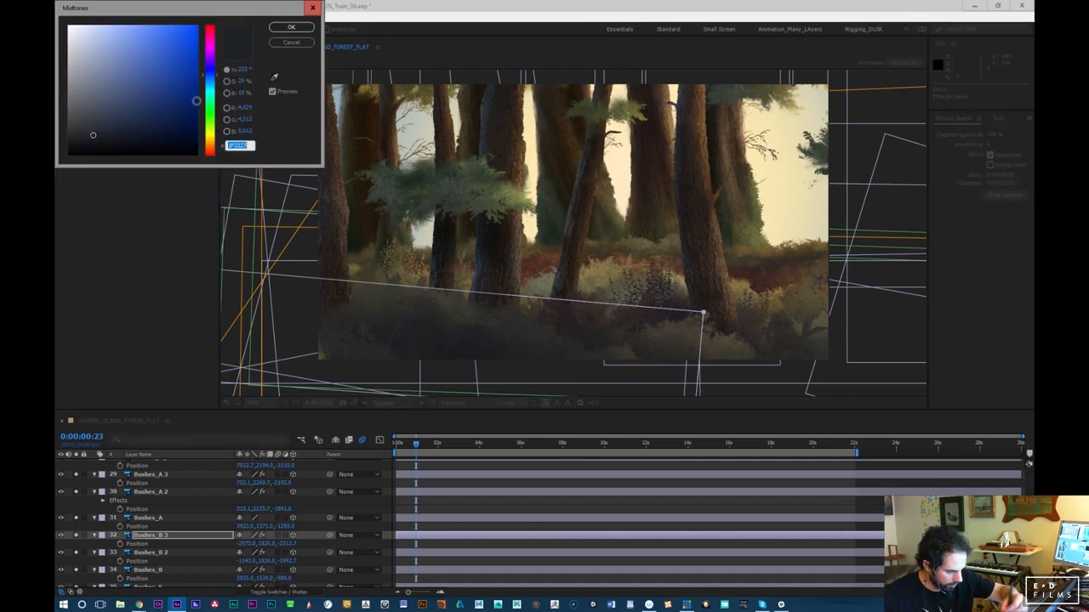
click(106, 117)
drag(107, 121, 105, 126)
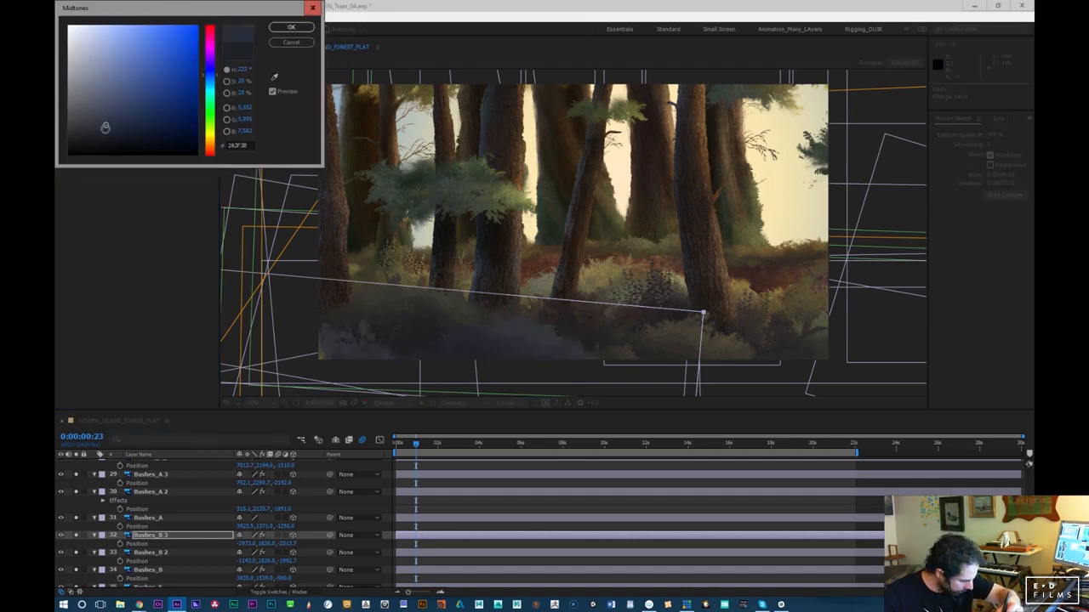
click(291, 27)
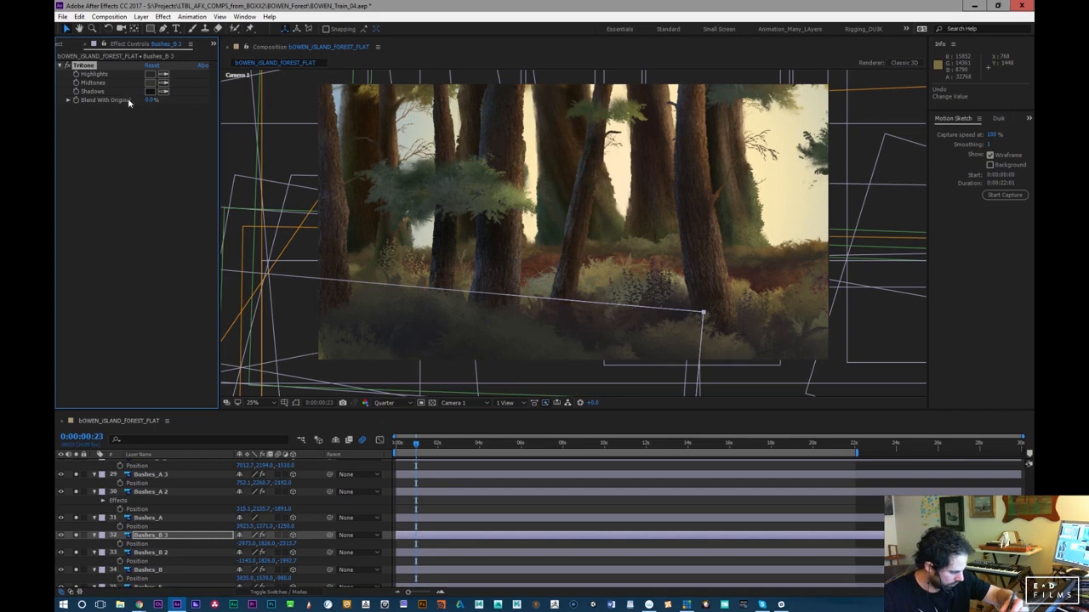
Shift the Tritone Midtones of Bushes_B 3 to blue-grey 2D3133 and compare the view with the layer's solo off and on
click(75, 536)
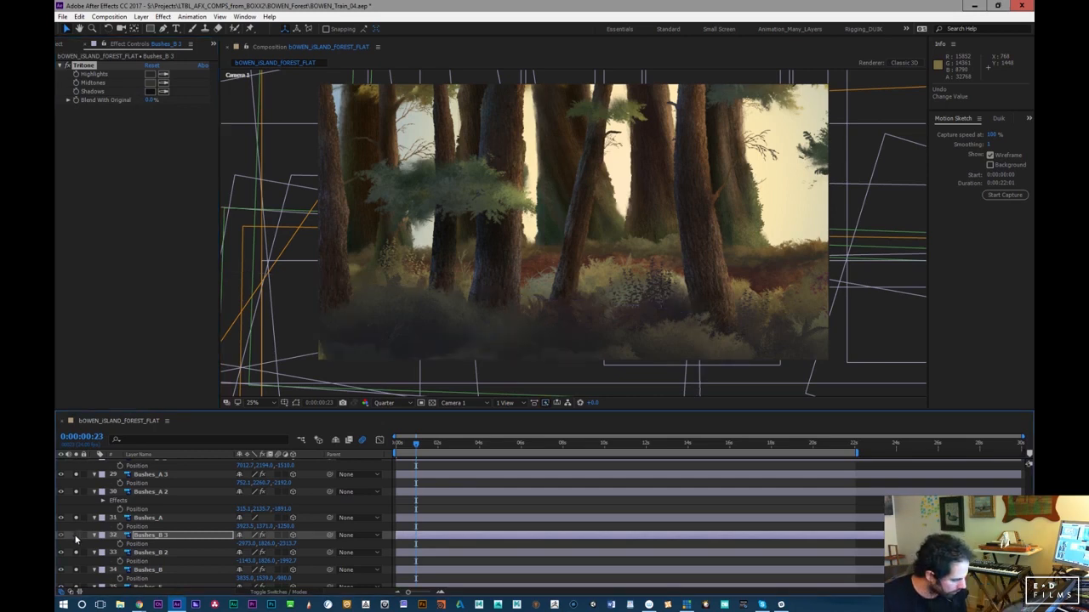
click(76, 537)
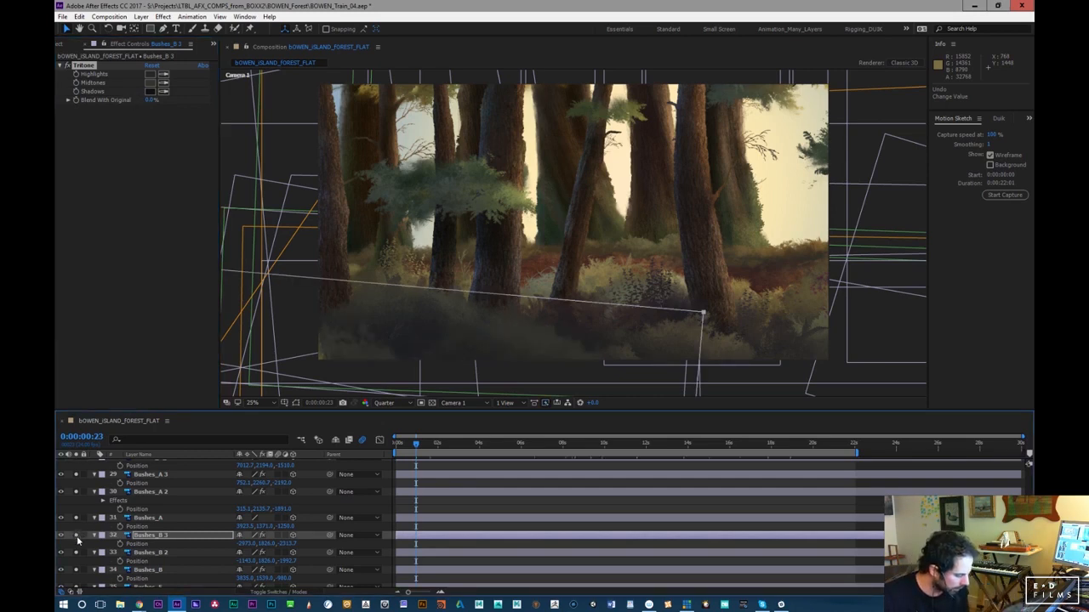
click(153, 83)
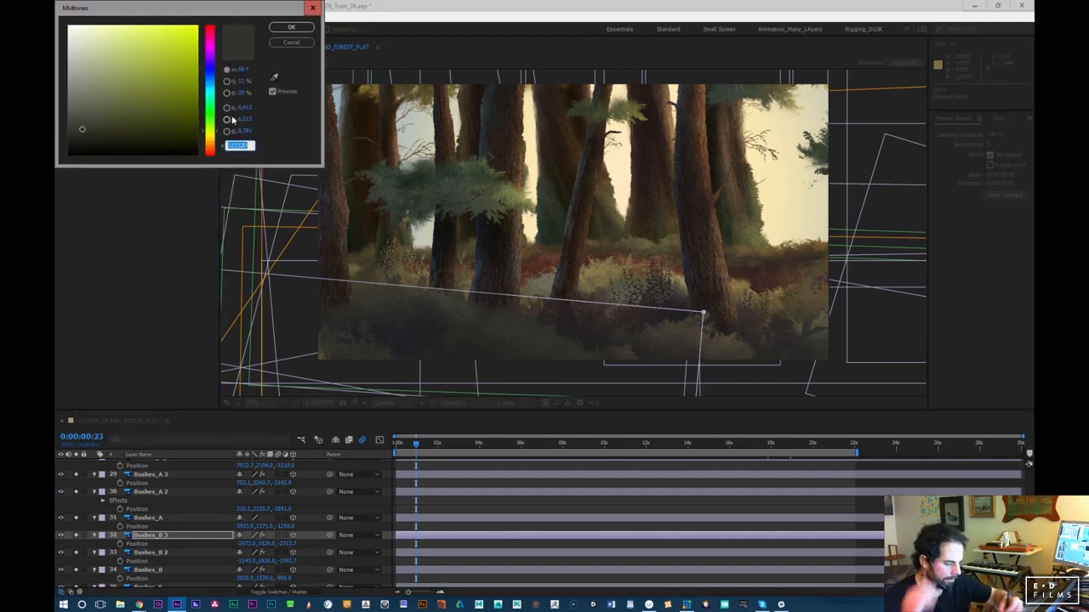
drag(214, 120, 212, 85)
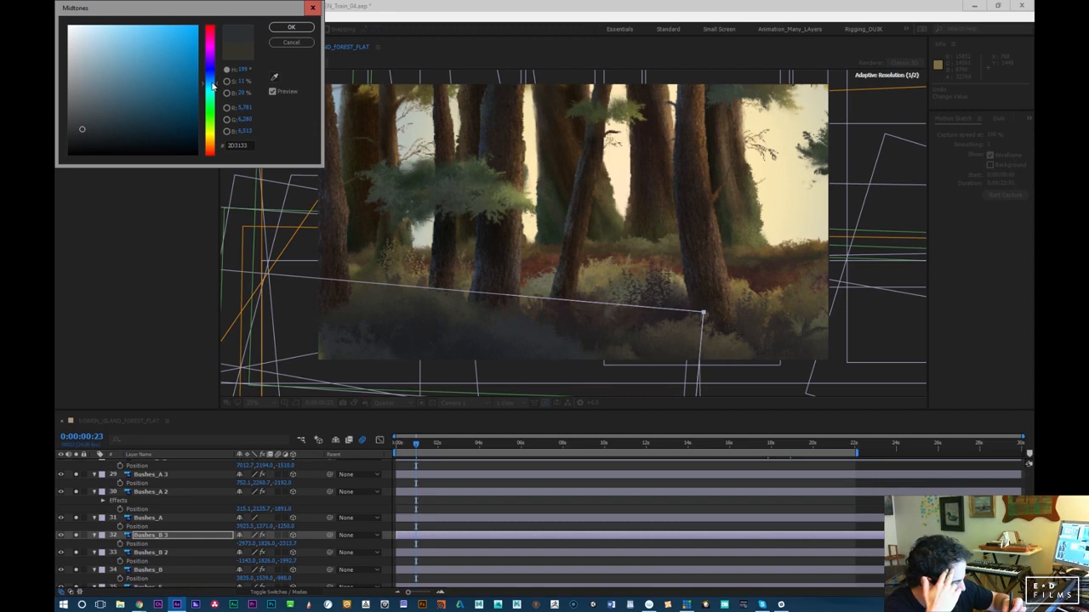
click(292, 27)
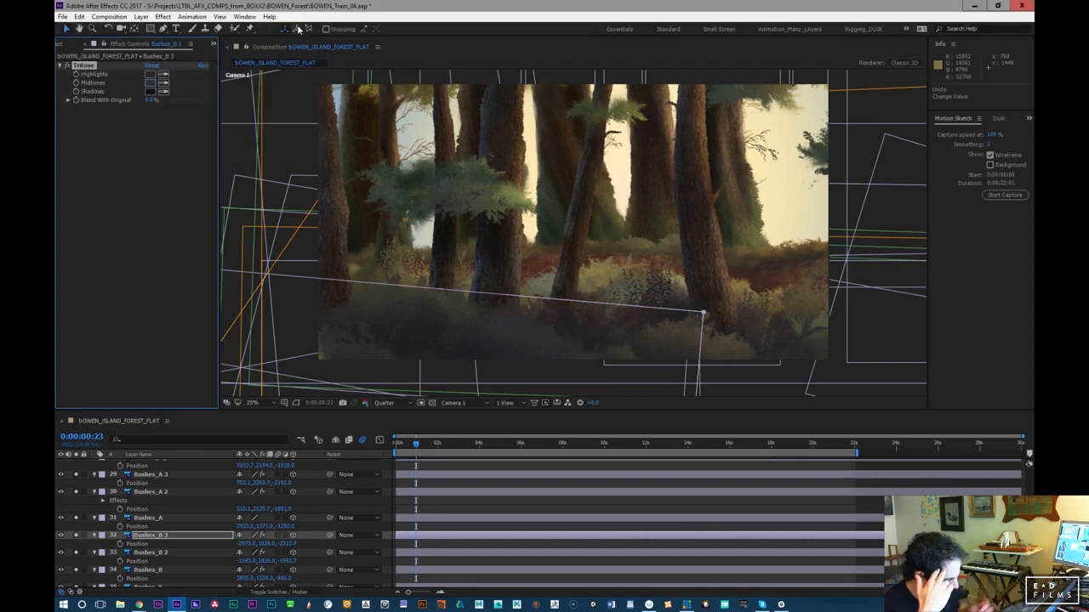
click(76, 536)
click(76, 536)
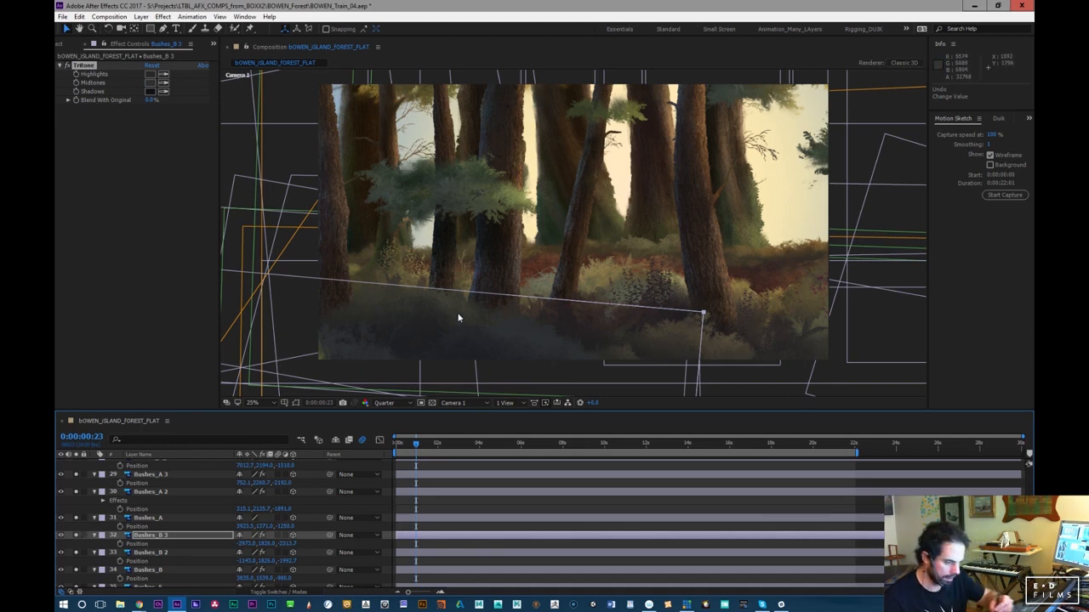
Try a lighter grey-teal Tritone Highlights colour on Bushes_B 3
click(152, 75)
mouse_move(211, 102)
mouse_down()
mouse_move(213, 85)
mouse_move(213, 100)
mouse_up()
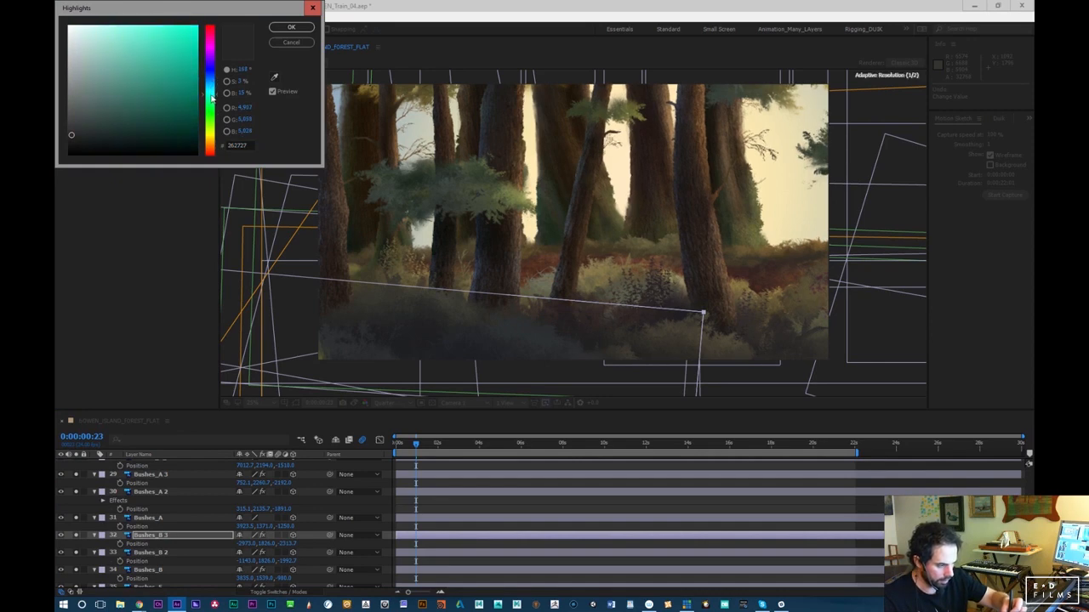
drag(82, 95, 81, 83)
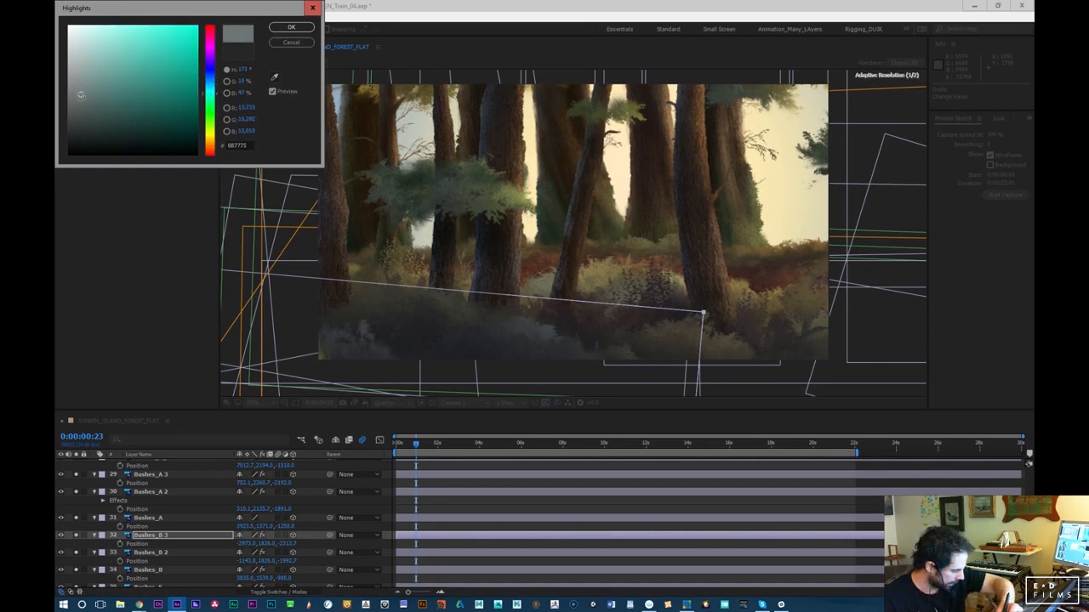
click(291, 28)
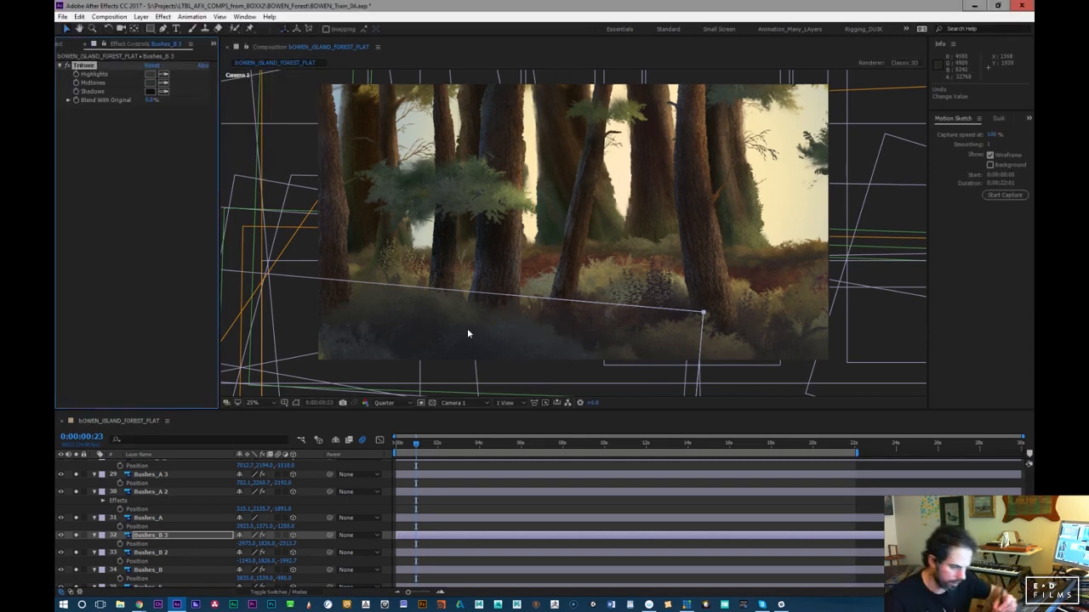
Set the Tritone Highlights of Bushes_B 3 to warm grey 544F44
click(150, 76)
click(96, 92)
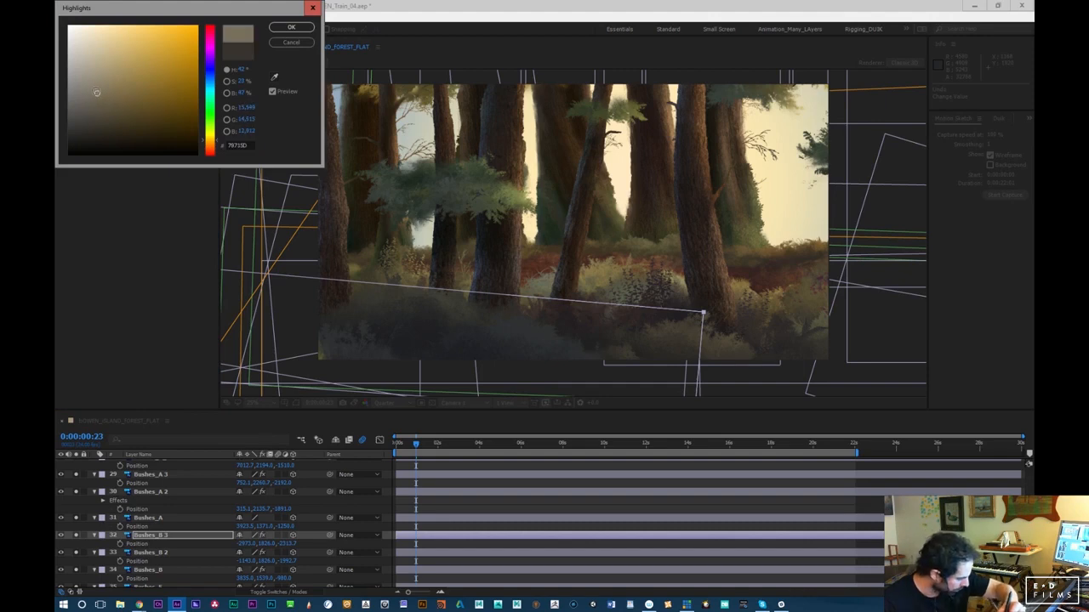
click(94, 111)
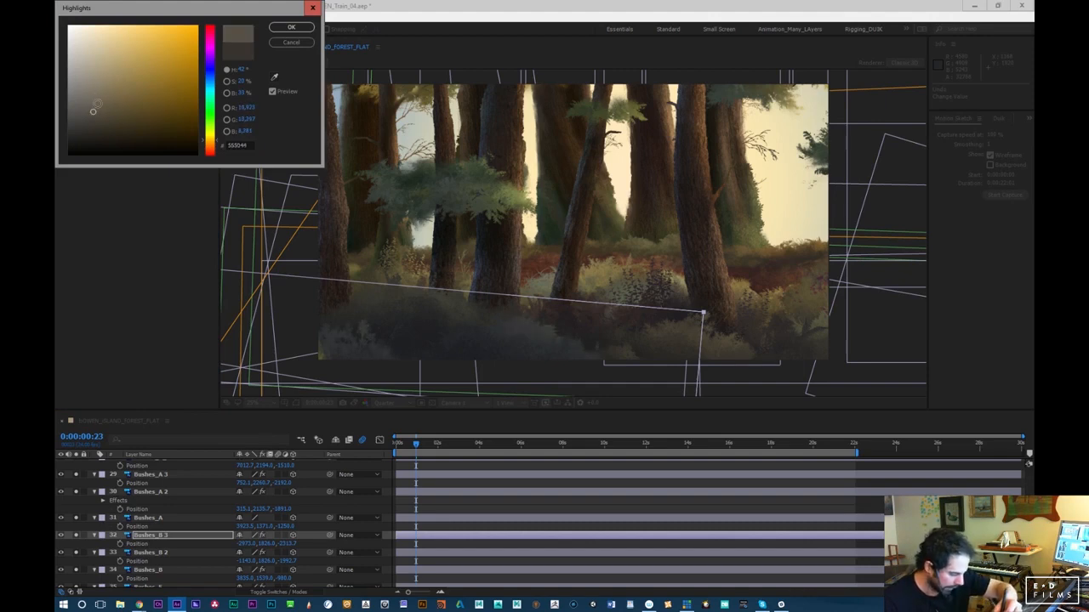
click(94, 123)
click(92, 113)
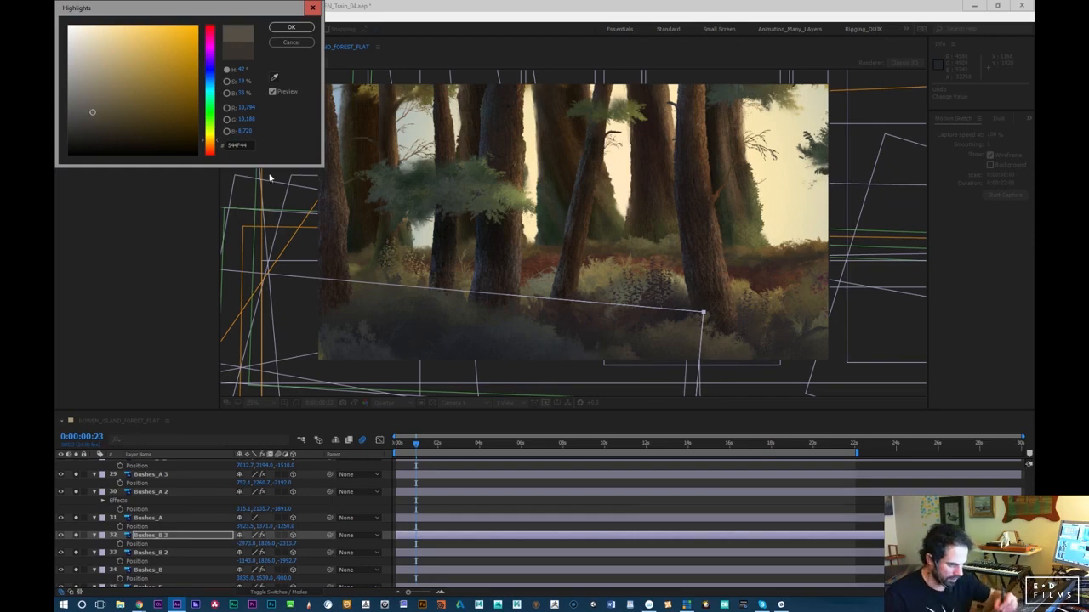
click(279, 30)
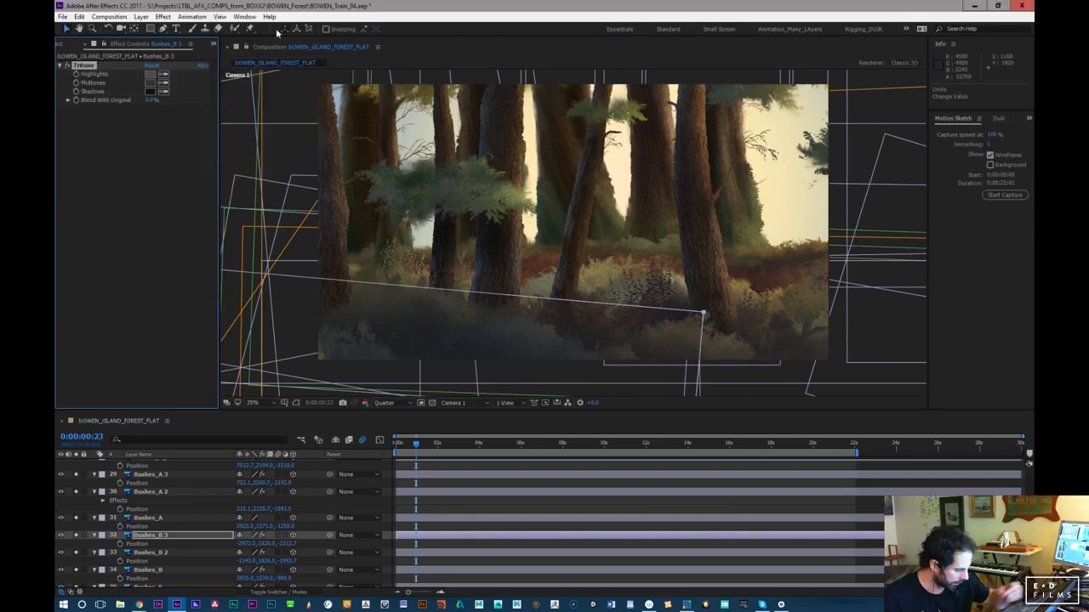
At 0:00:19:04, duplicate Bushes_B 3 and move the copy to about X 5400, fitting its height to the foreground
drag(415, 445, 770, 444)
click(191, 535)
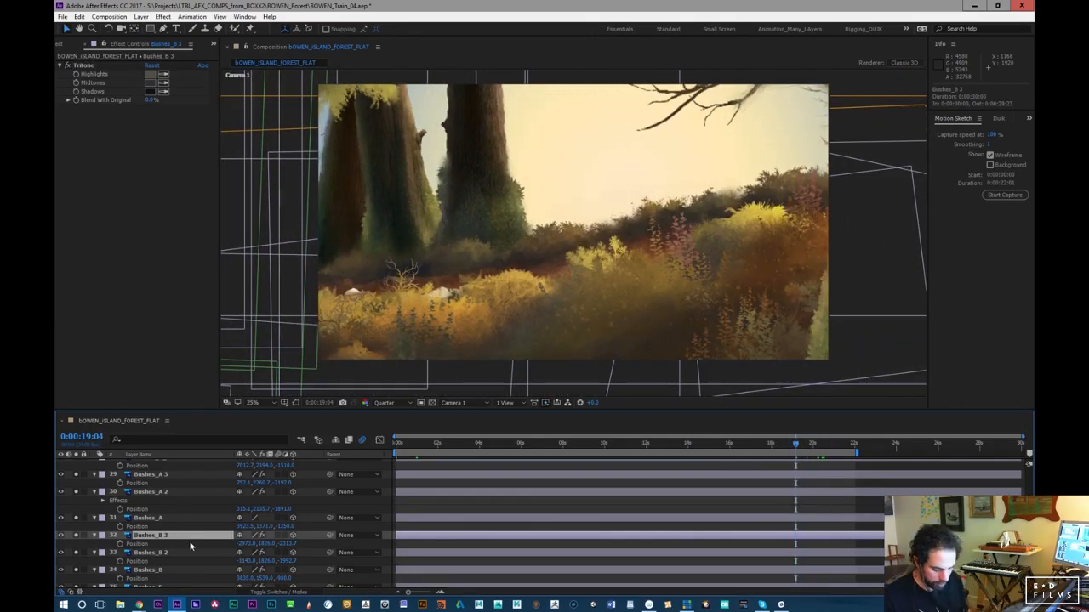
key(ctrl+d)
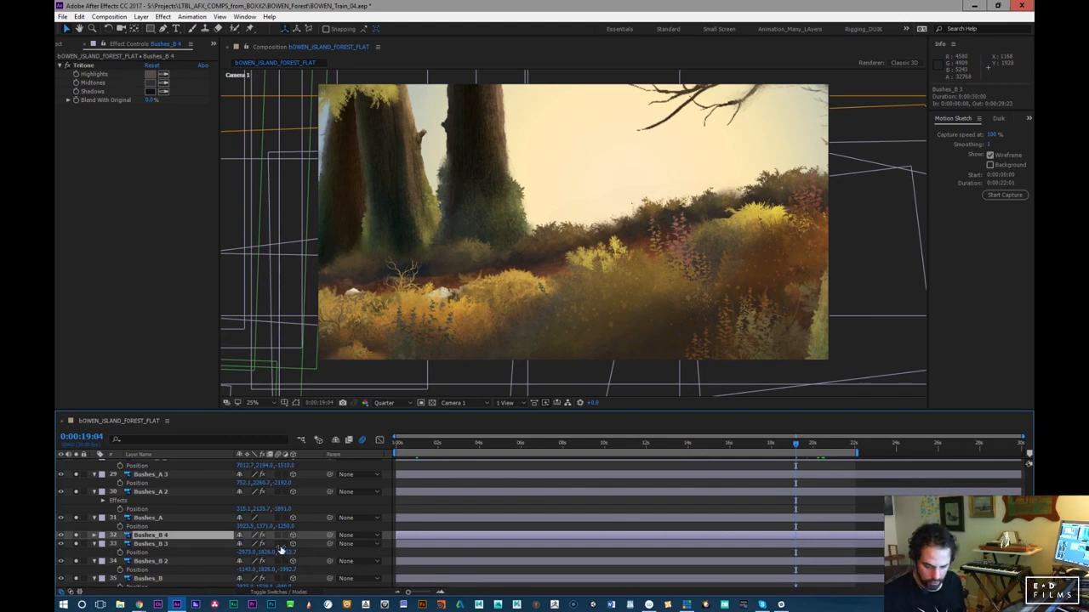
drag(246, 544, 416, 531)
drag(503, 520, 601, 508)
drag(264, 543, 235, 553)
Rotate Bushes_B 4 to -3° to follow the slope and turn off its Tritone effect
key(KP_Subtract)
key(KP_Subtract)
key(KP_Subtract)
key(KP_Subtract)
key(KP_Subtract)
key(KP_Subtract)
key(KP_Subtract)
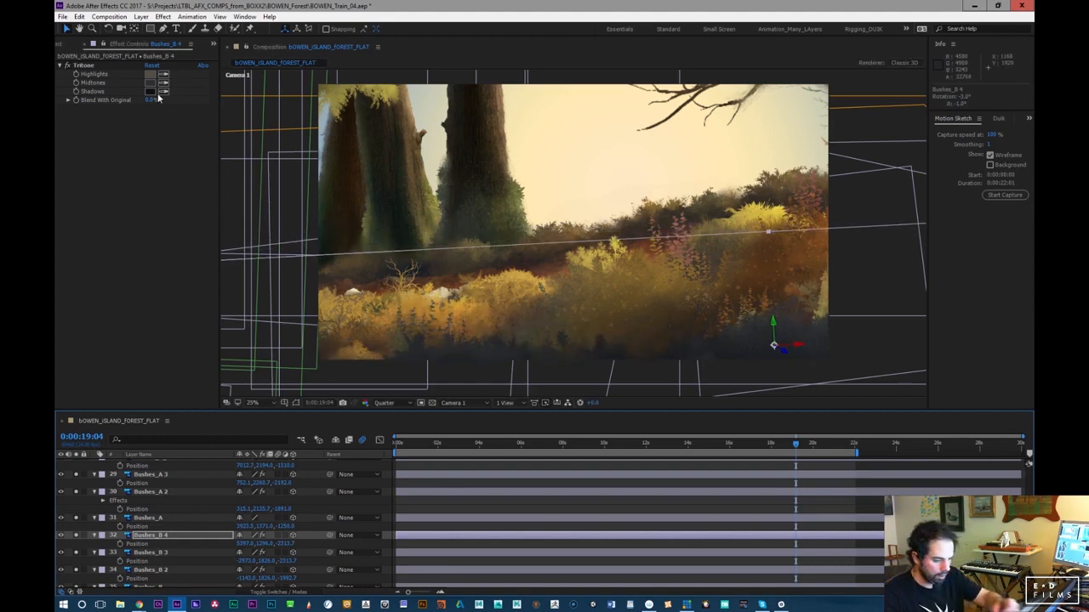
click(74, 68)
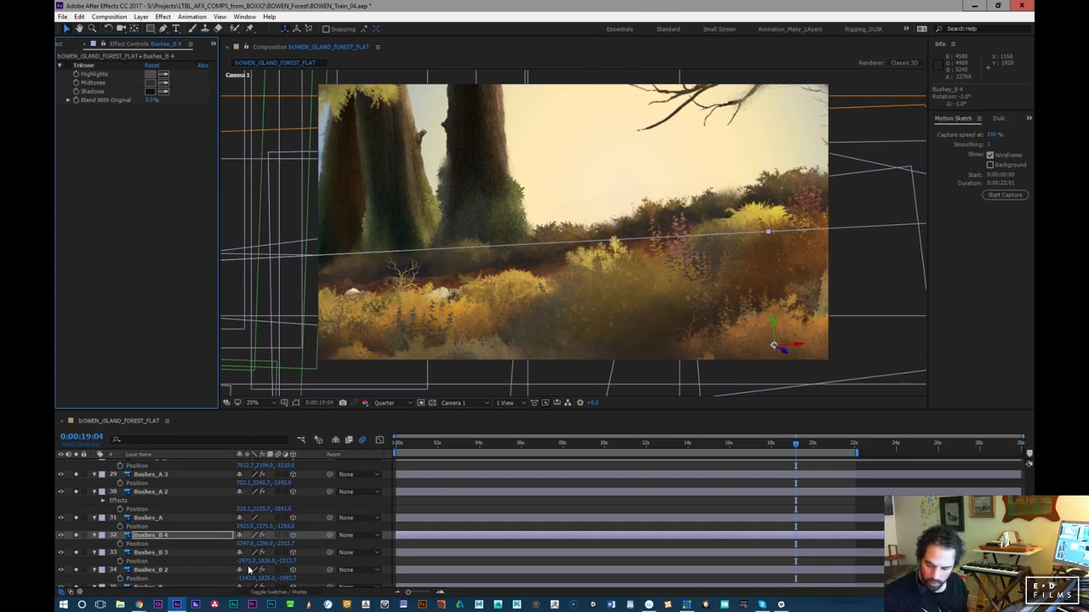
Move Bushes_B 4 to X 6197 and about Z -1390, and compare the view with its solo off and on
key(s)
drag(275, 544, 298, 559)
key(p)
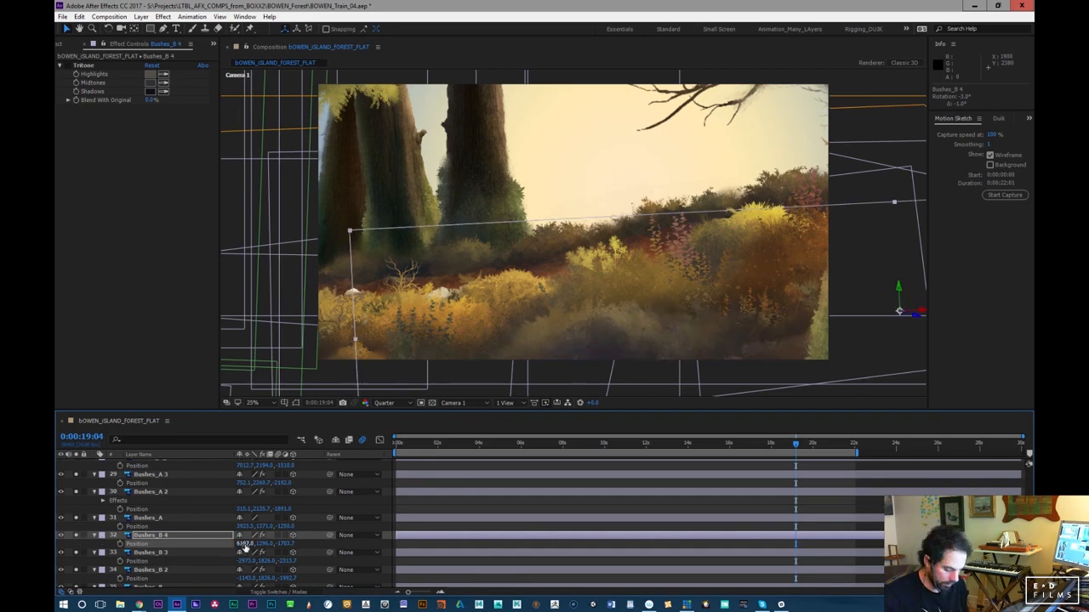
mouse_move(292, 544)
mouse_down()
mouse_move(325, 552)
mouse_move(307, 554)
mouse_up()
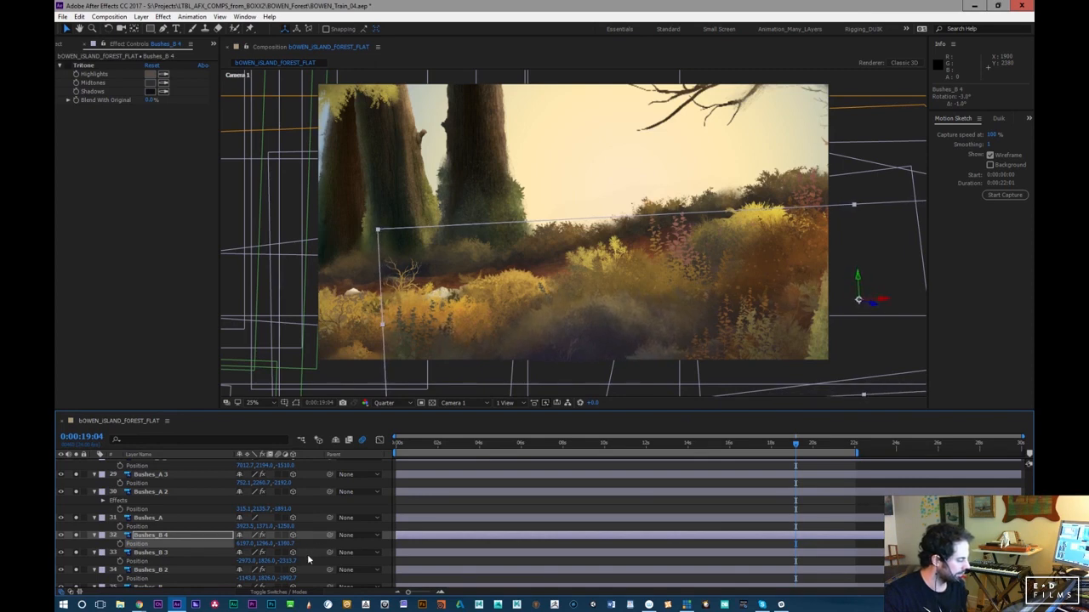
click(77, 538)
click(76, 539)
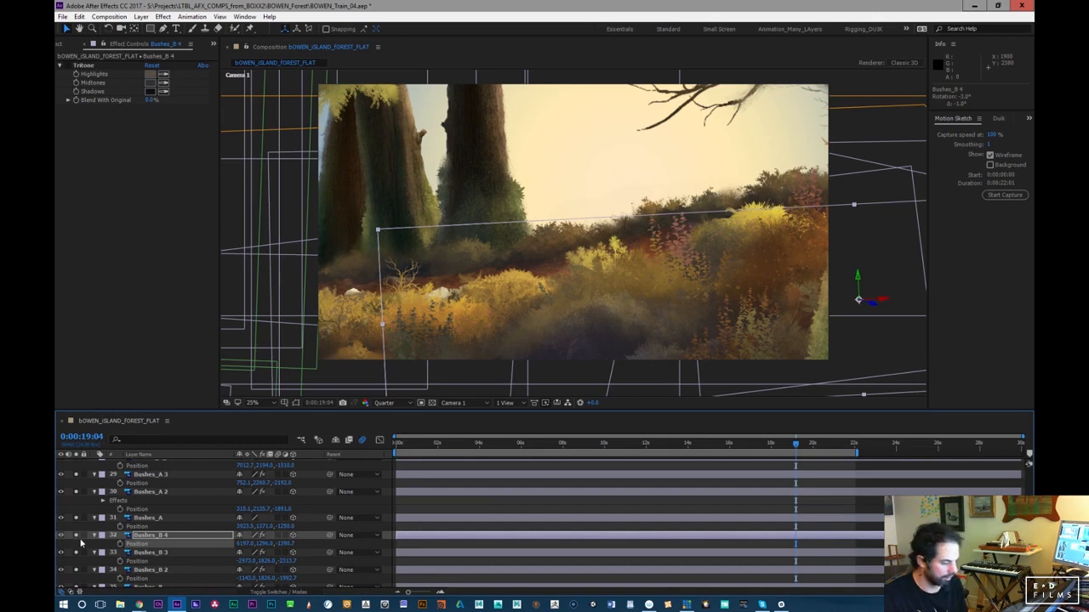
Sample new Tritone highlights, midtones and shadows colours for Bushes_B 4 from the golden-brown bushes in the composition
click(165, 75)
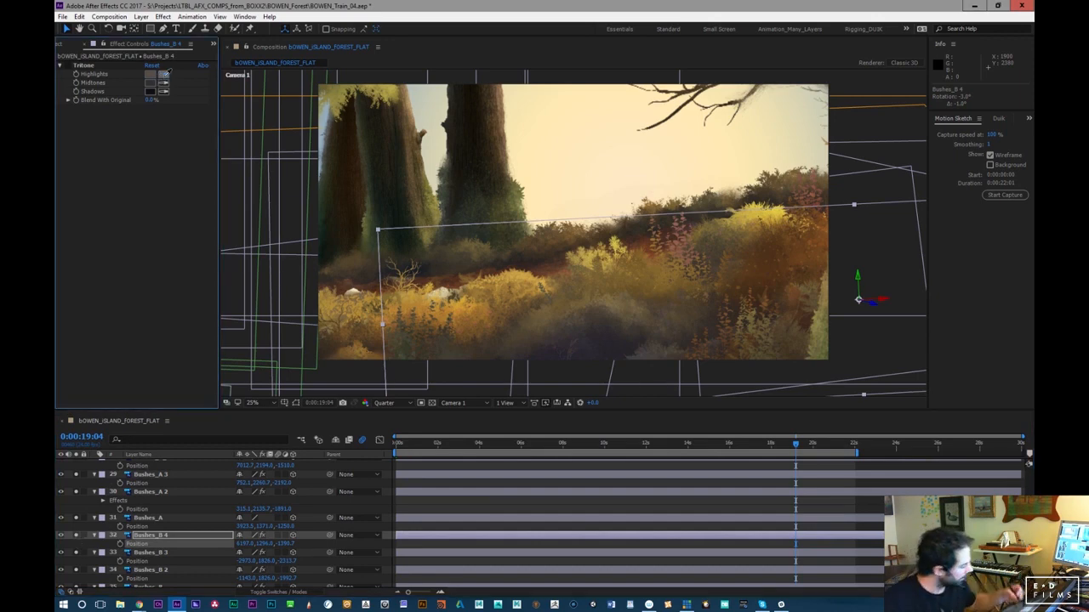
click(657, 264)
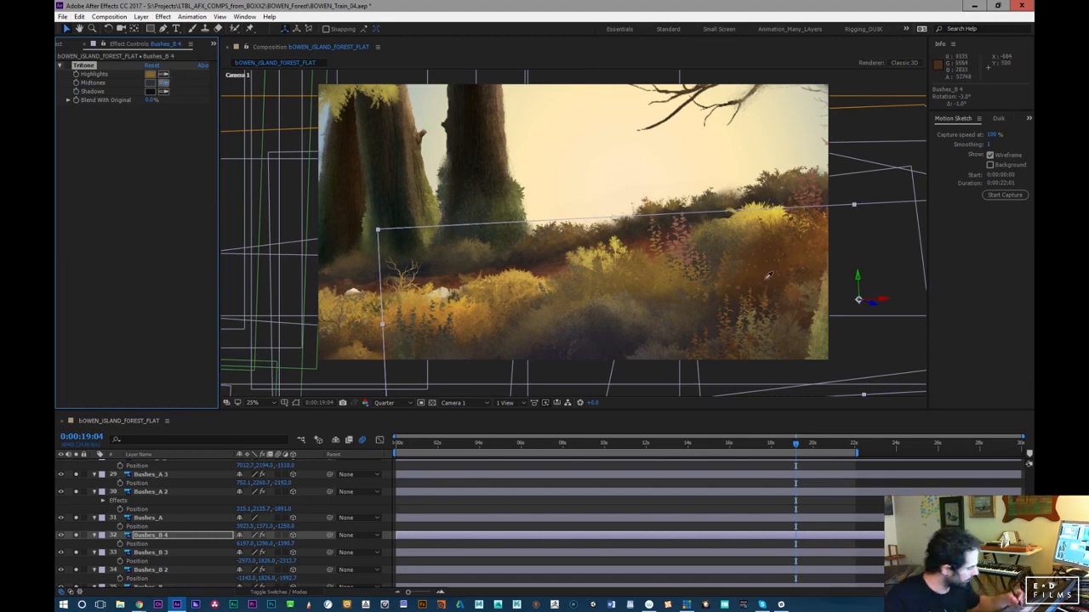
click(775, 269)
click(164, 91)
click(807, 321)
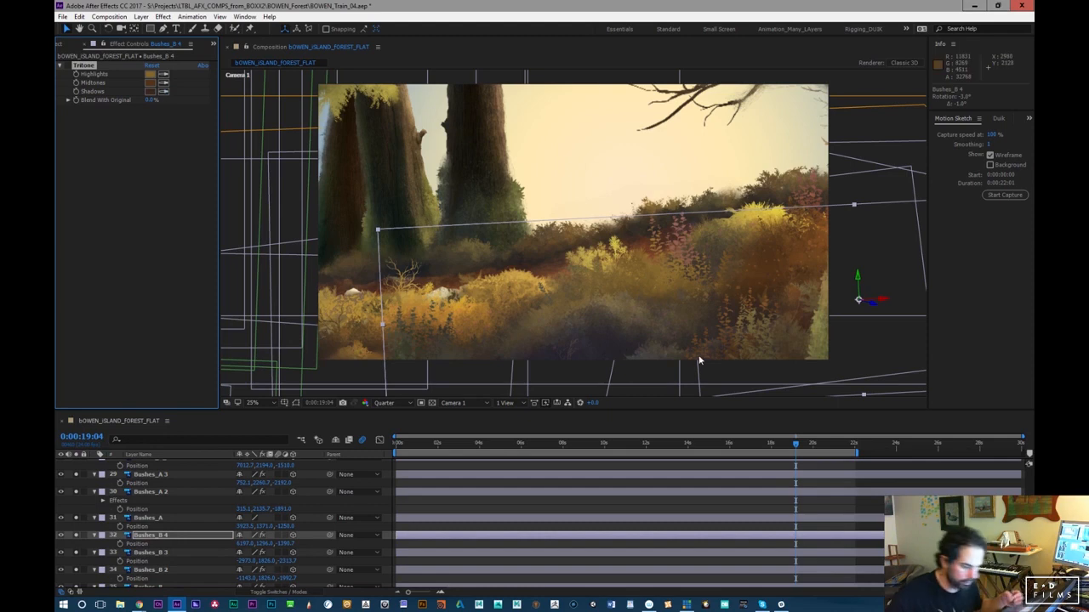
Darken the Tritone shadows colour of Bushes_B 4 to near black
click(151, 91)
drag(141, 126, 146, 148)
key(Return)
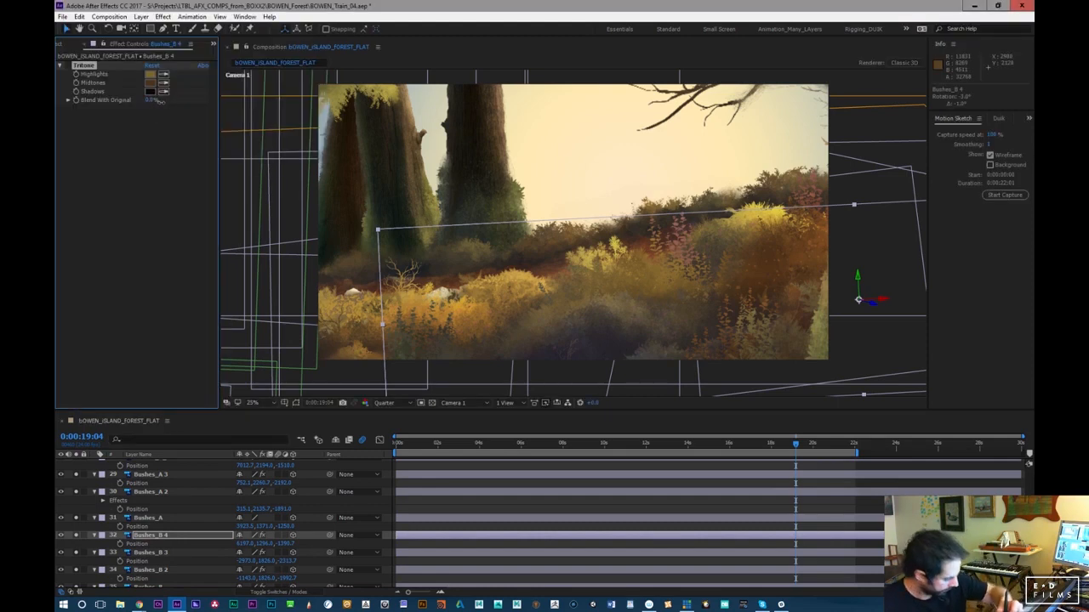
Enable the Tritone effect on Bushes_B 4, blend it 57% with the original, and compare the scene with and without the layer
click(68, 65)
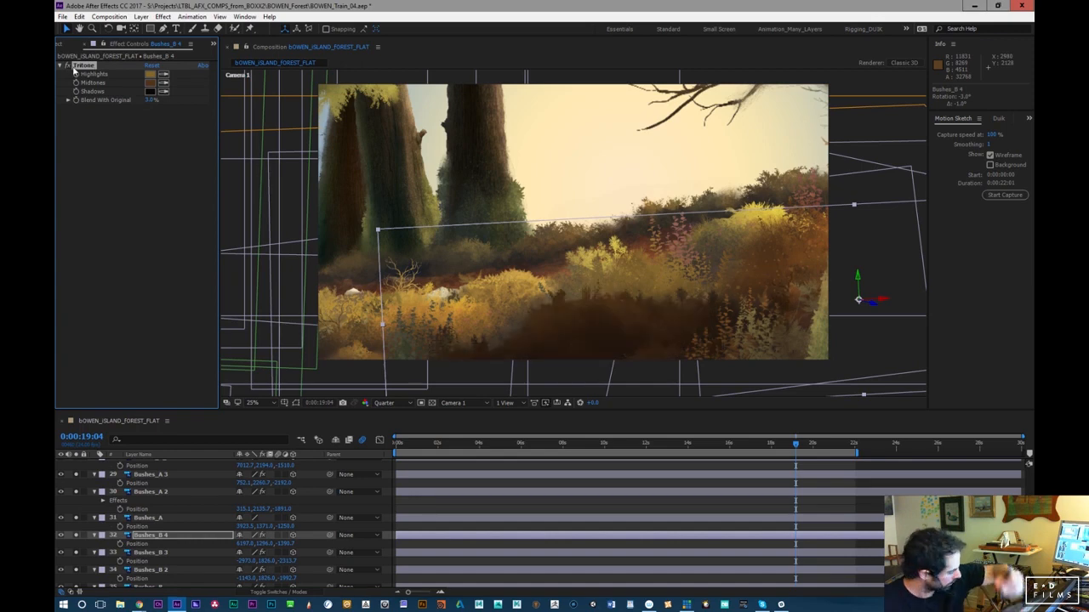
drag(188, 110, 233, 122)
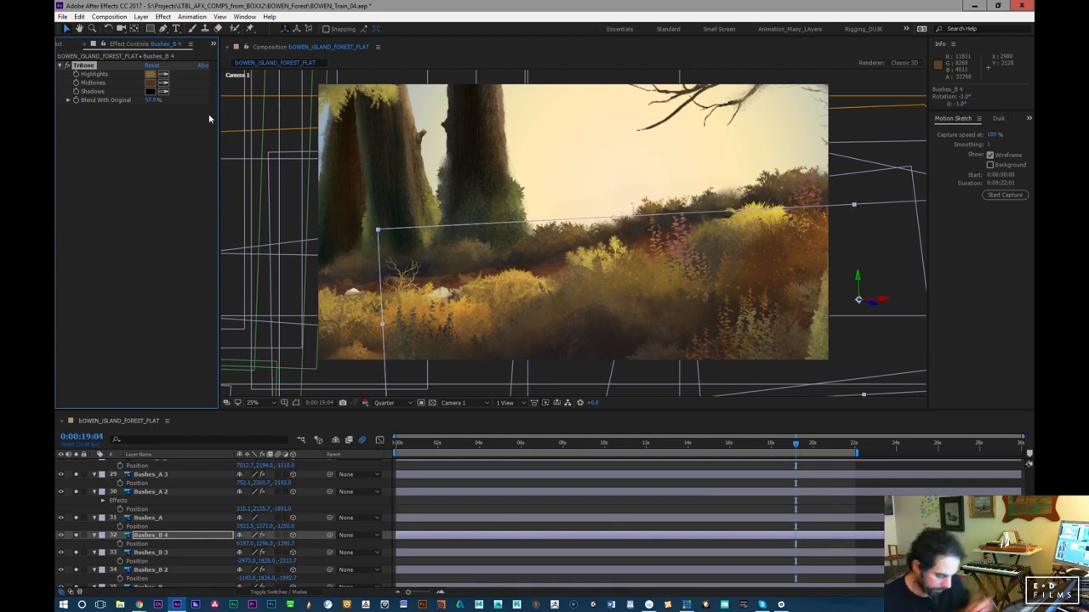
click(61, 540)
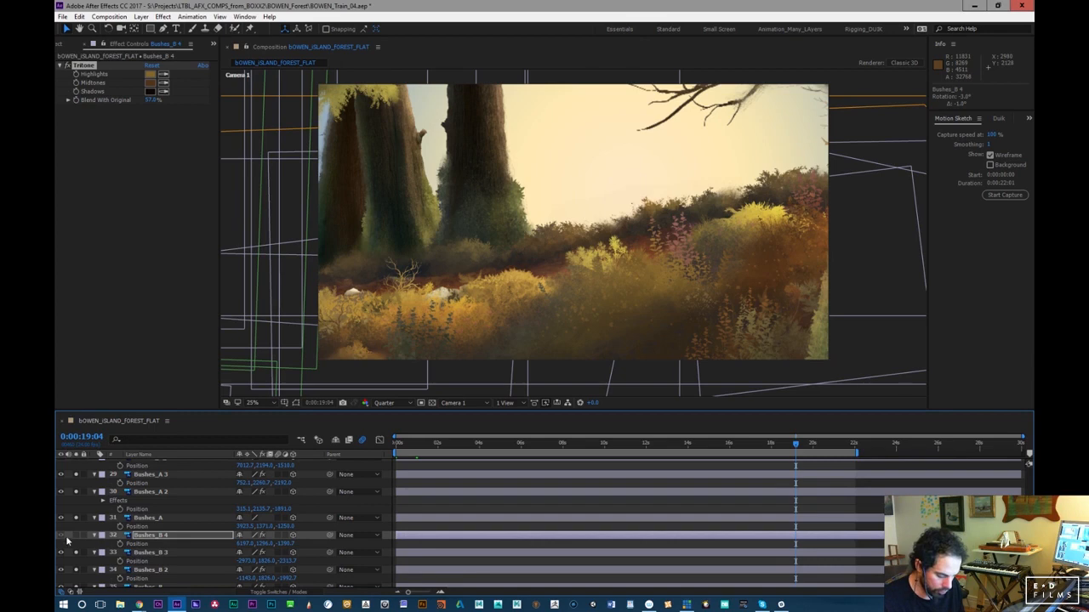
click(77, 536)
click(76, 537)
click(76, 536)
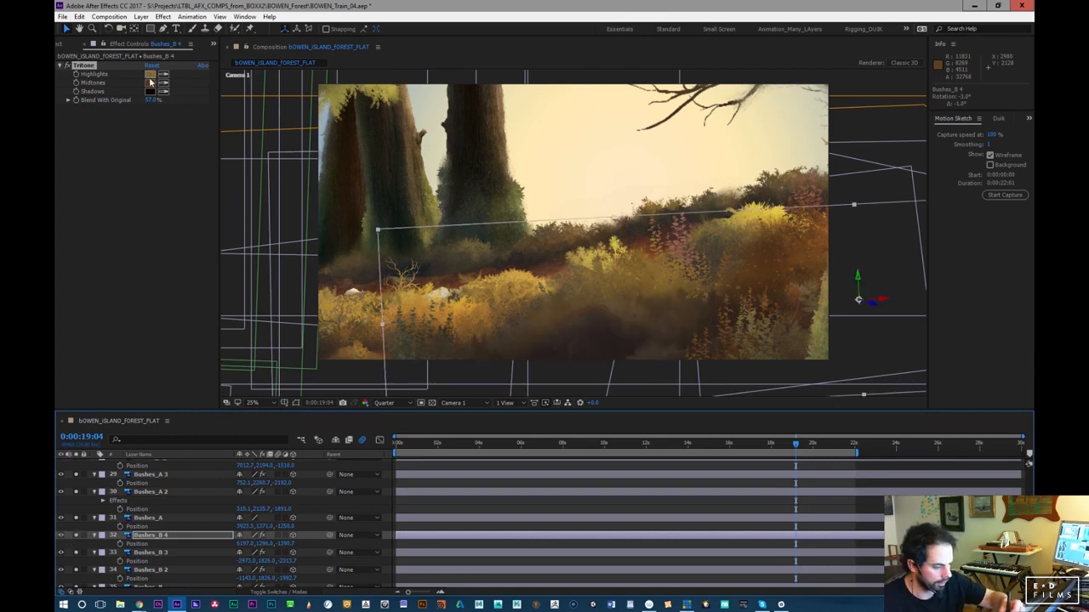
Shift the Tritone midtones hue of Bushes_B 4 slightly toward yellow and compare the scene with and without the layer
click(151, 82)
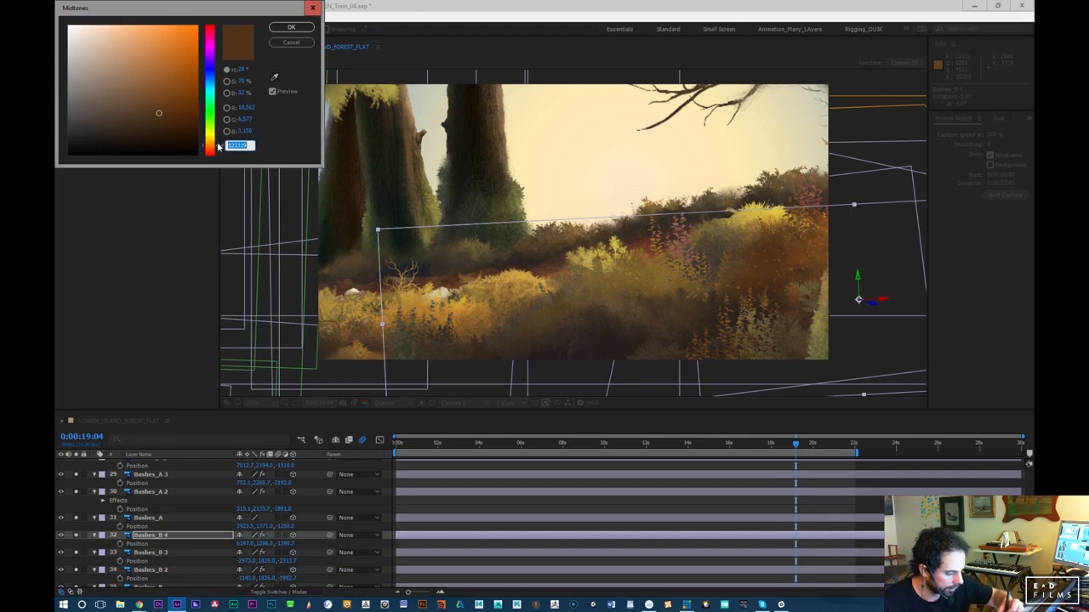
drag(217, 147, 219, 140)
click(310, 28)
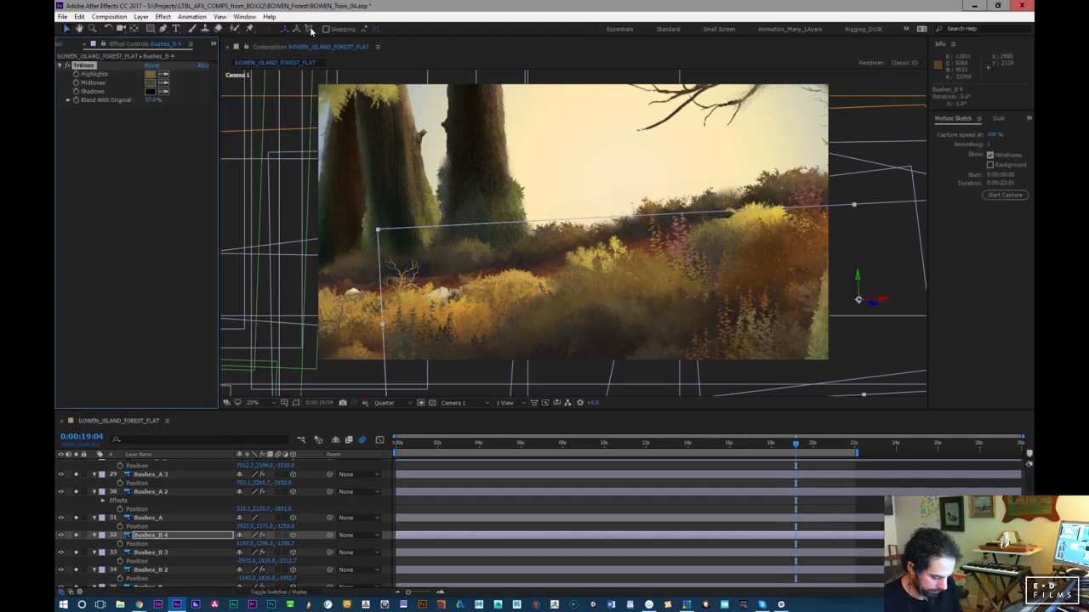
click(77, 536)
click(76, 536)
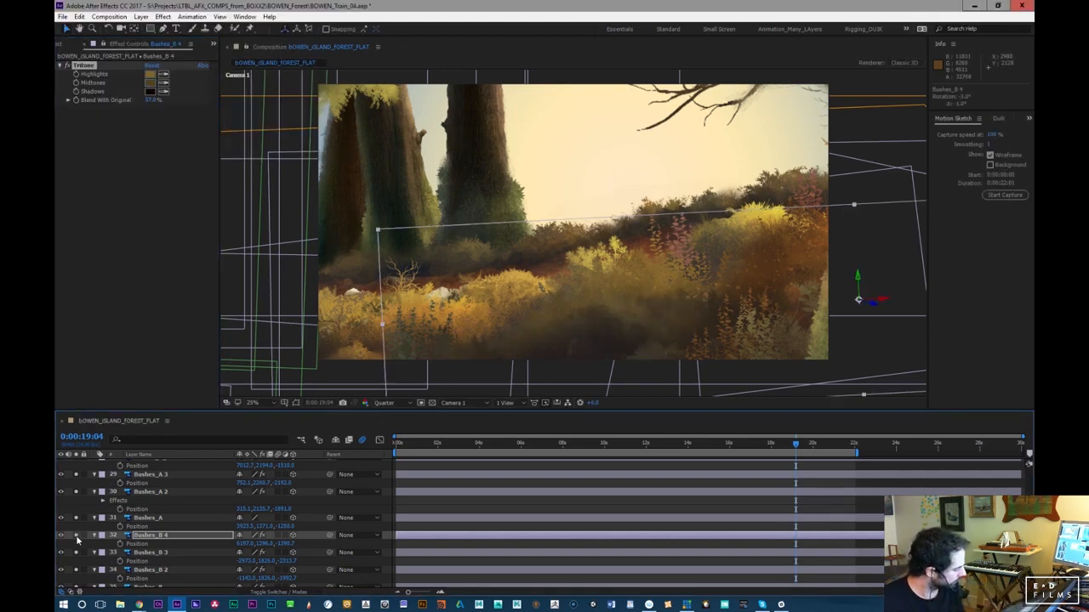
click(76, 537)
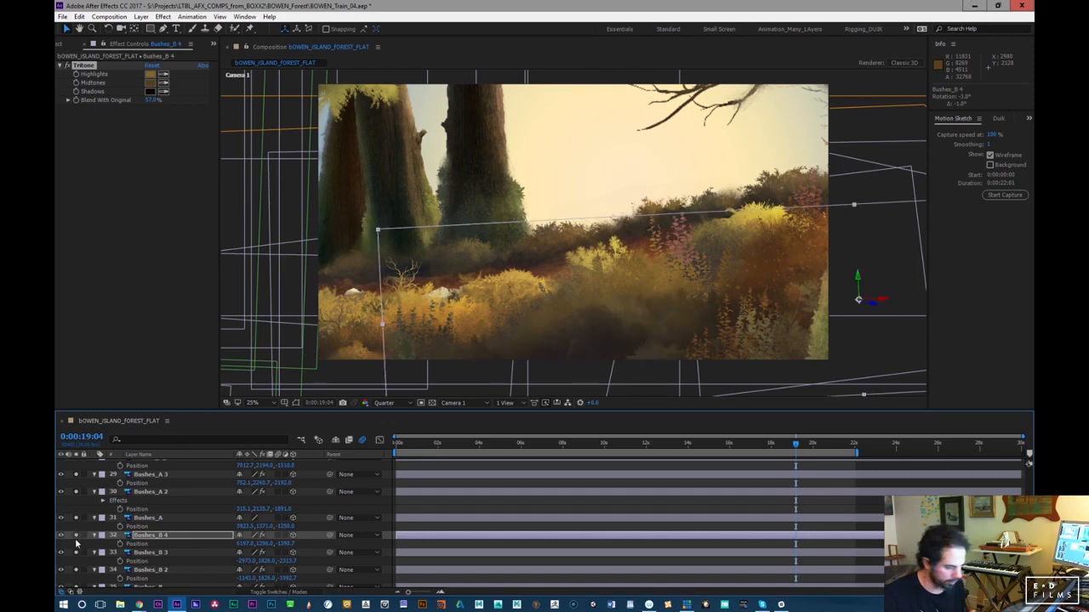
Set the Tritone highlights colour of Bushes_B 4 to pale green 86A666 and check the layer in the scene
click(150, 74)
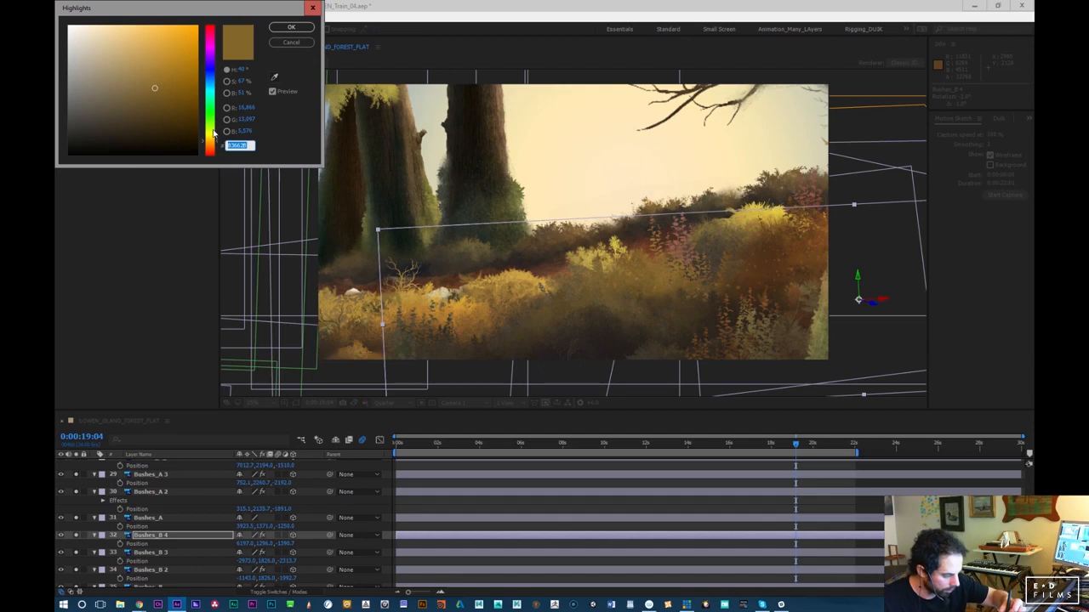
click(214, 133)
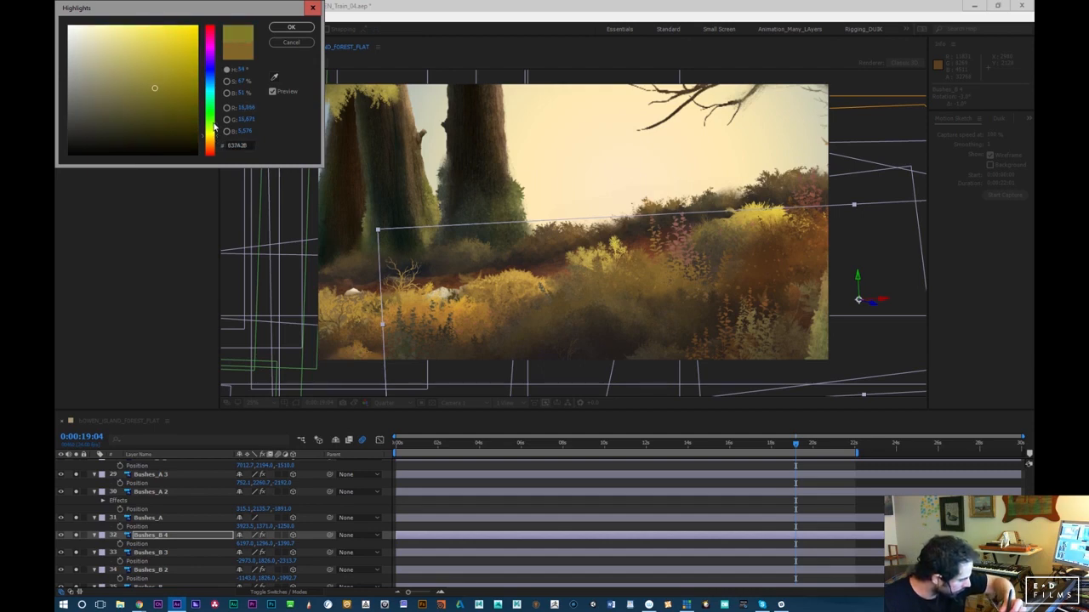
drag(213, 124, 216, 122)
drag(128, 91, 117, 71)
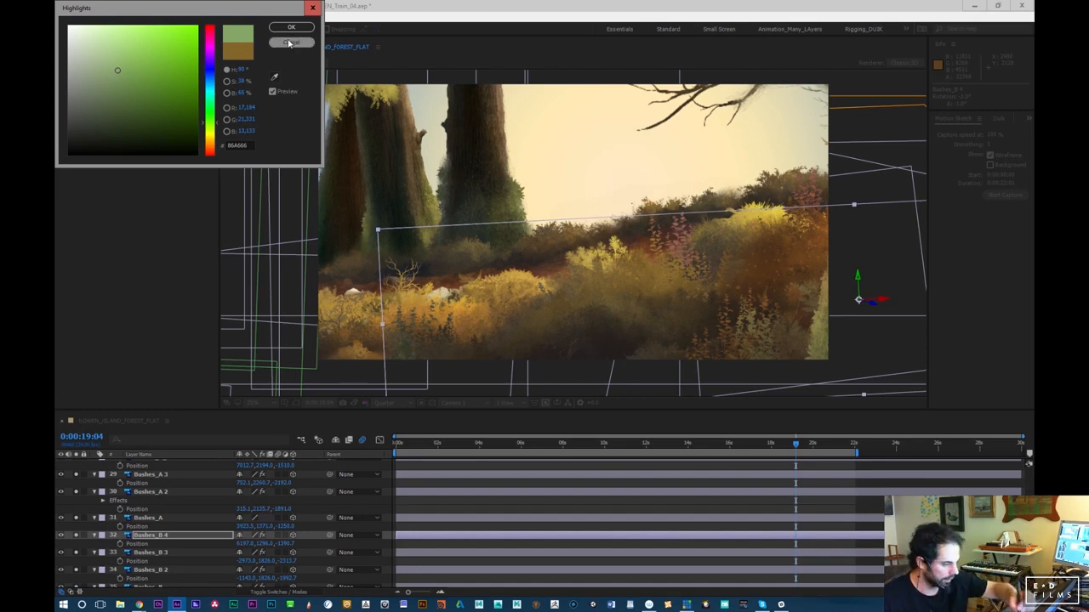
click(290, 28)
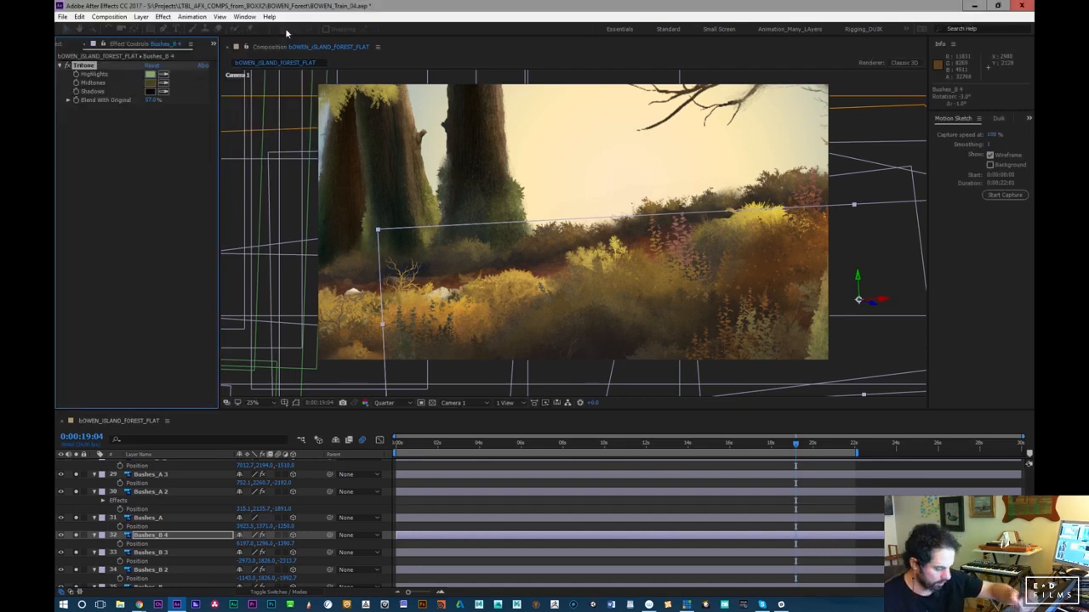
click(76, 537)
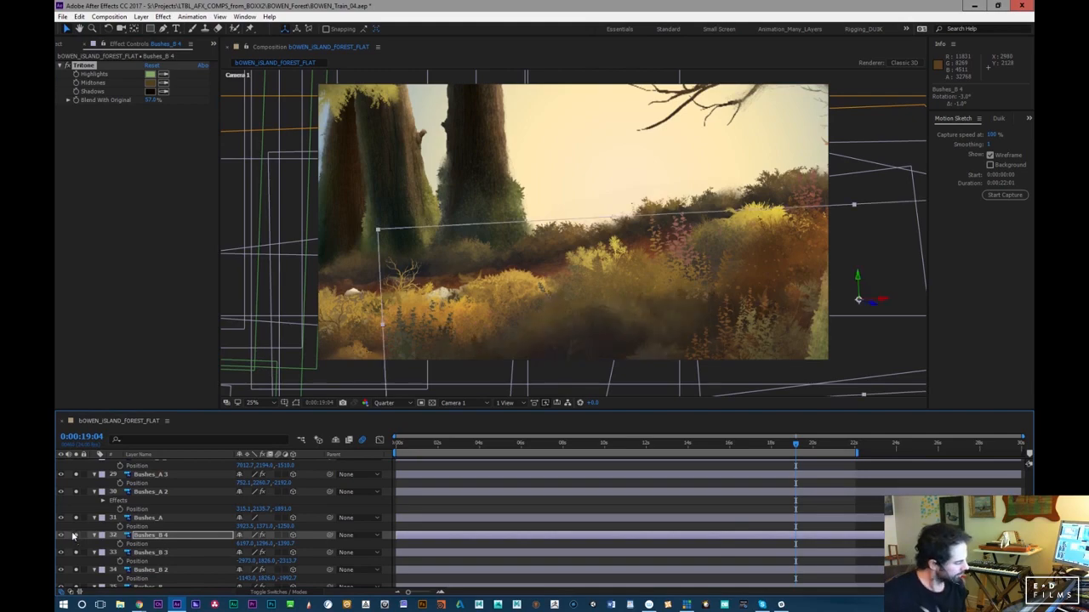
Preview the forest camera move from the start and examine how the bushes read across the shot
drag(778, 448, 368, 474)
key(space)
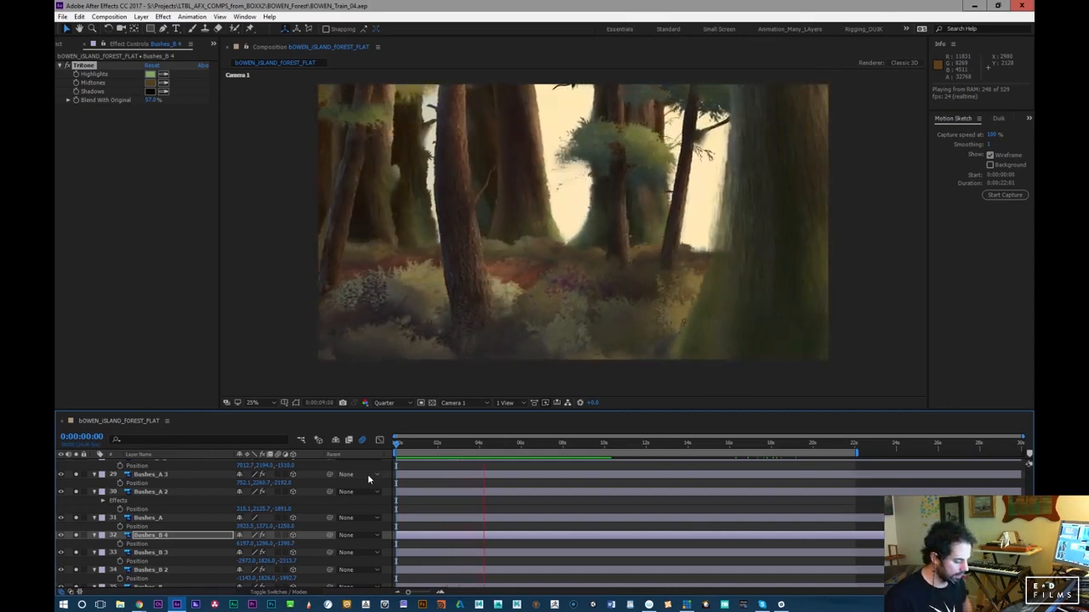
click(486, 444)
mouse_move(484, 446)
mouse_down()
mouse_move(464, 450)
mouse_move(475, 445)
mouse_up()
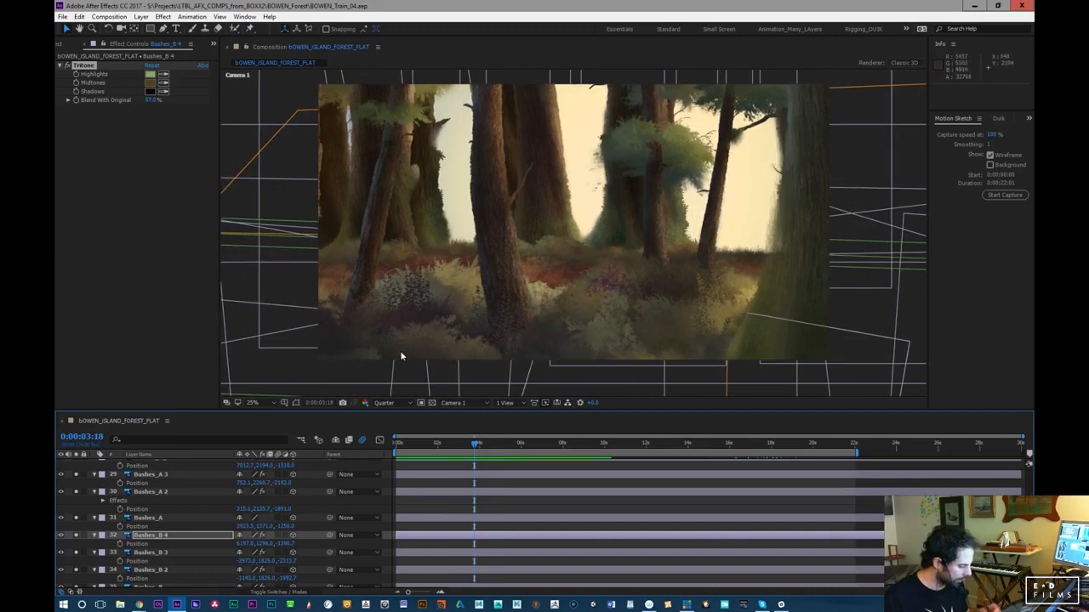
key(space)
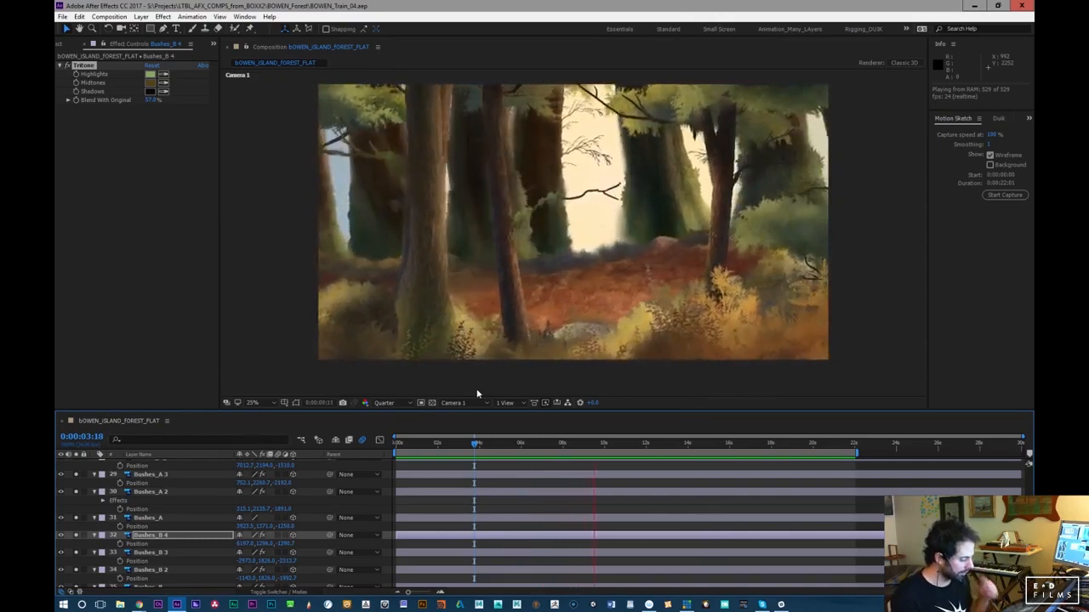
drag(620, 445, 680, 484)
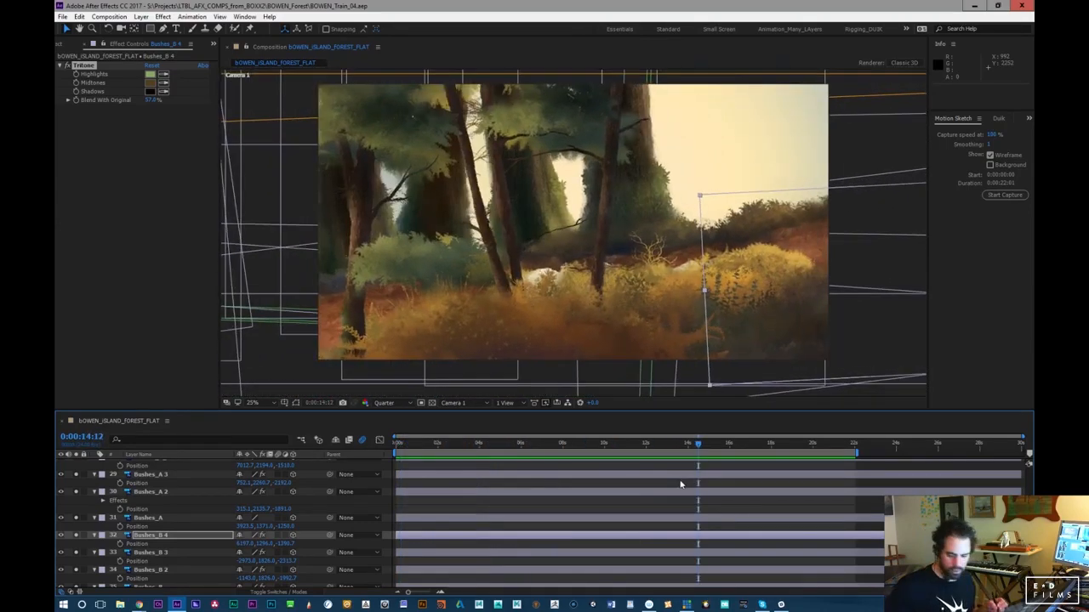
key(space)
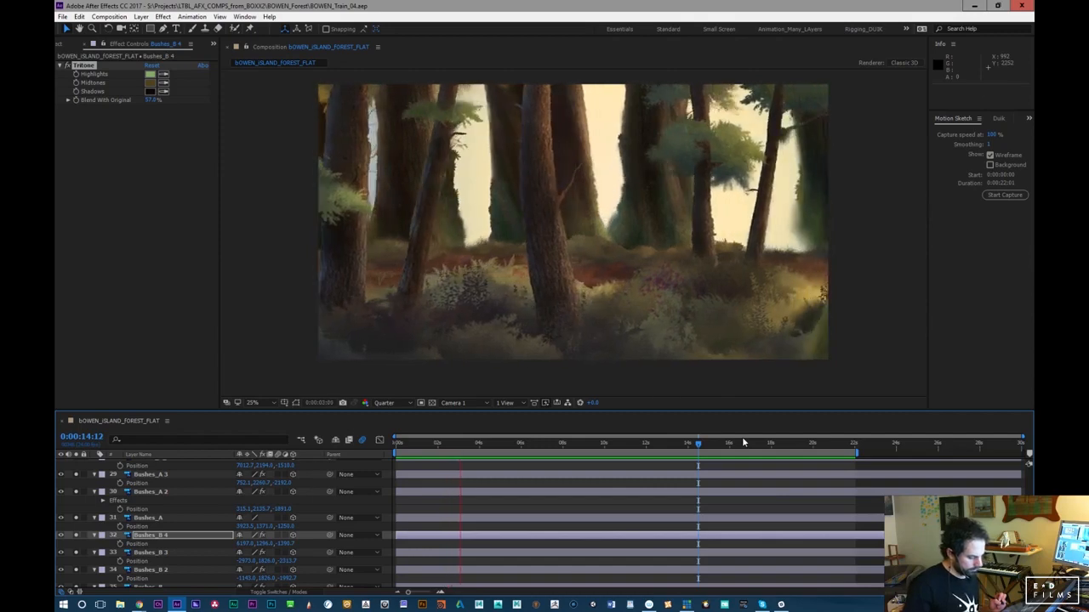
key(space)
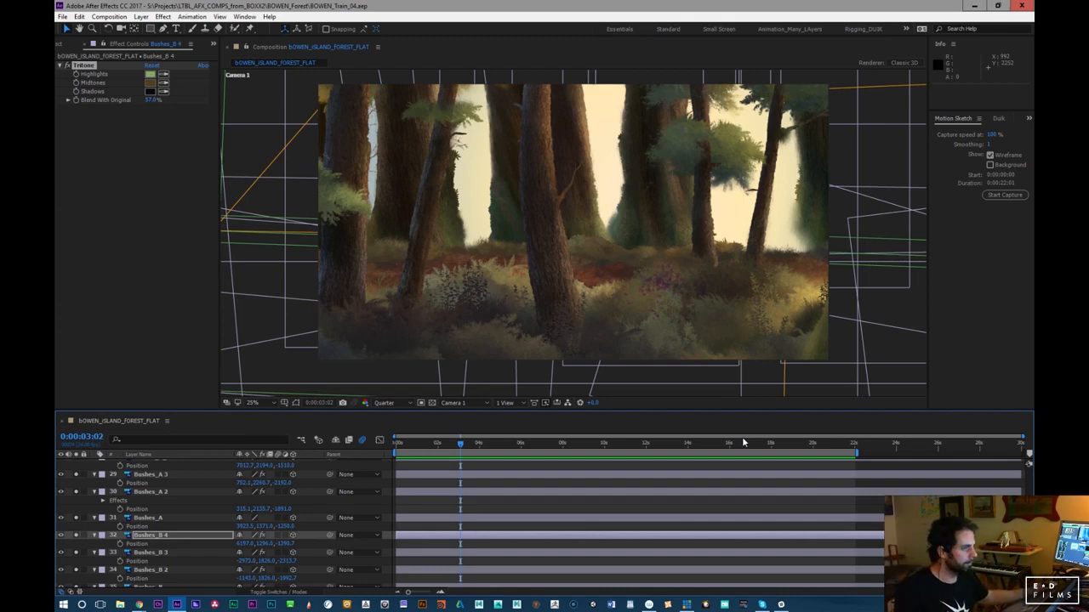
Solo the Bushes_F layer to include it in the scene near the start of the shot
drag(743, 442, 405, 442)
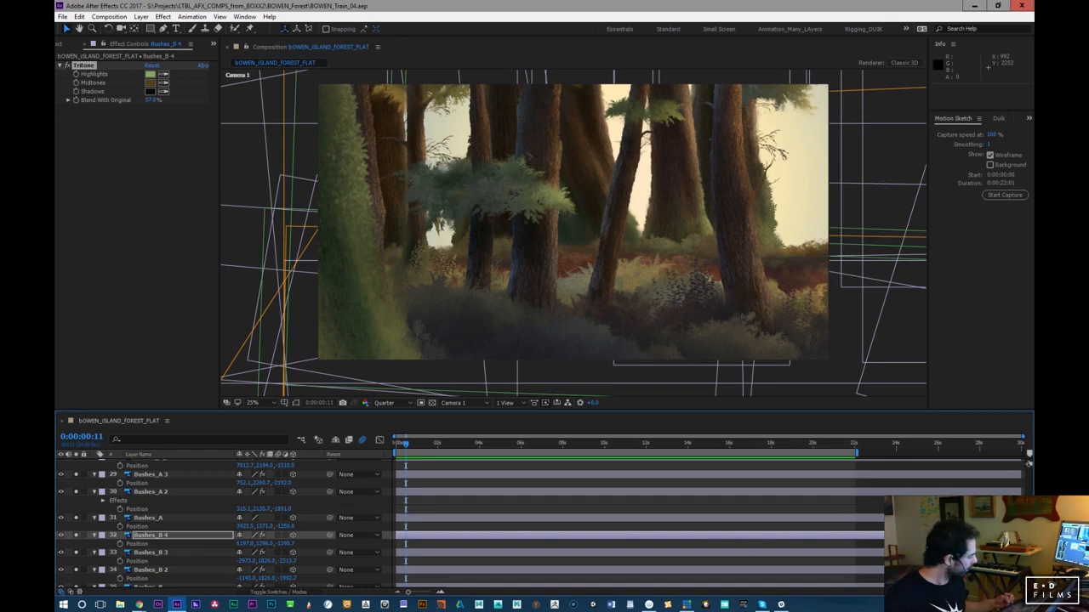
scroll(221, 528, down, 8)
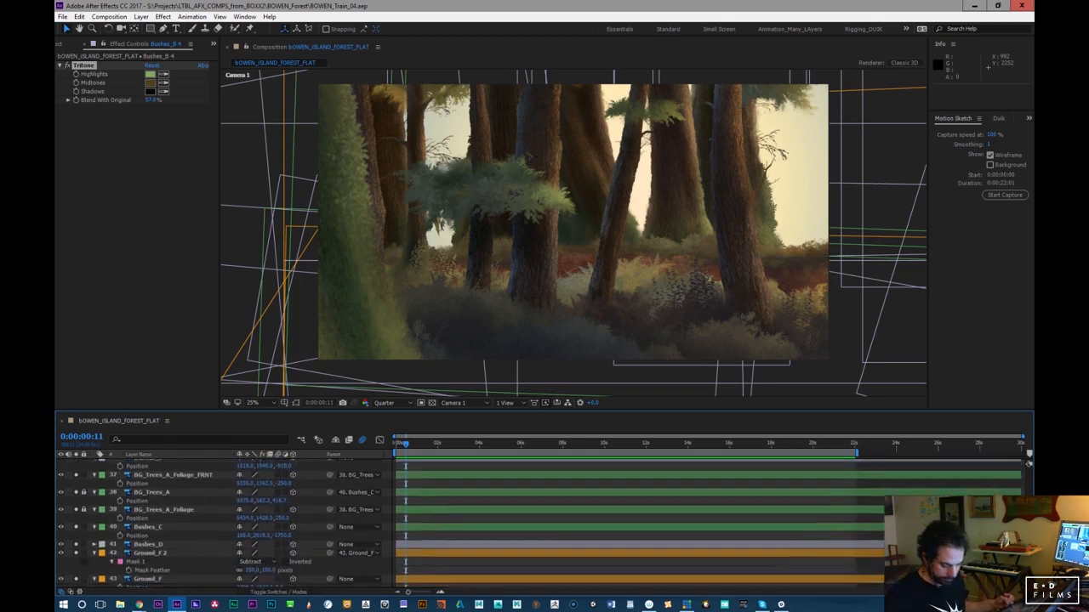
scroll(221, 524, down, 3)
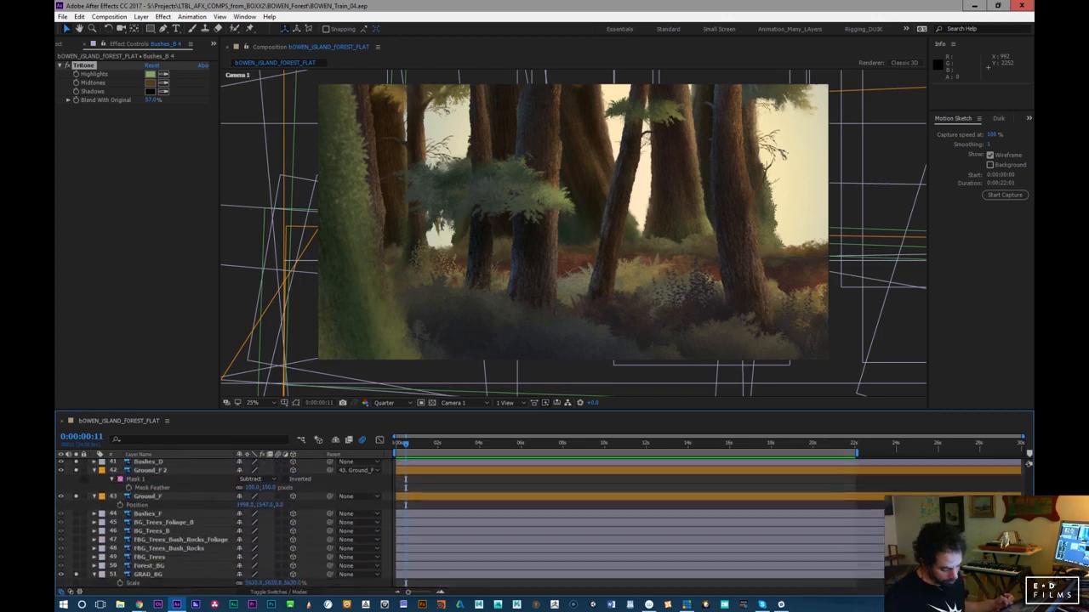
click(146, 514)
click(78, 515)
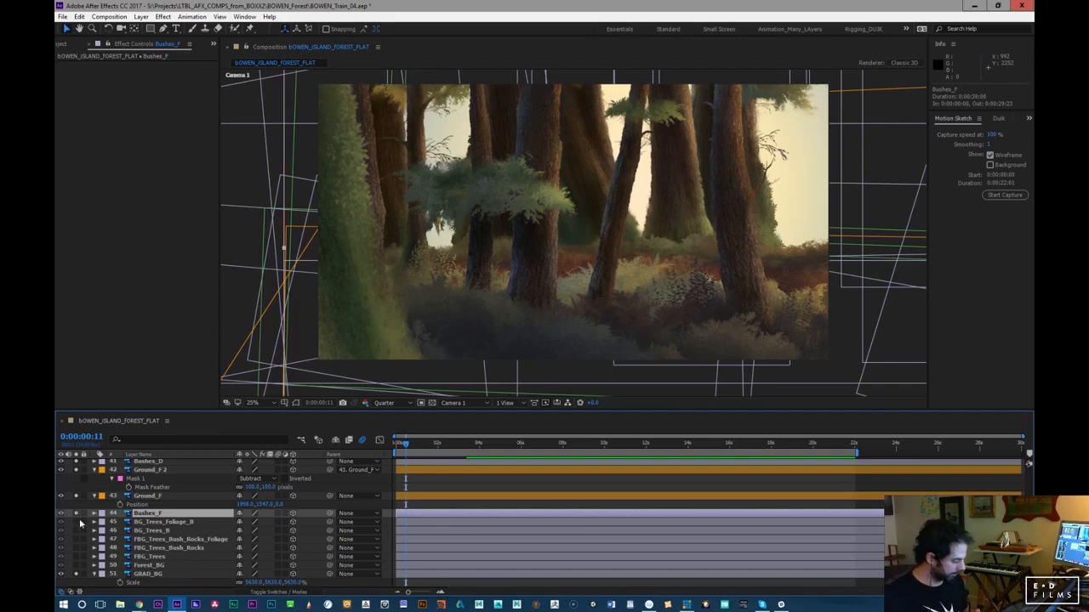
Reveal the position of Bushes_F at 0:00:10:19 and try pushing the layer back in Z depth
drag(406, 443, 621, 445)
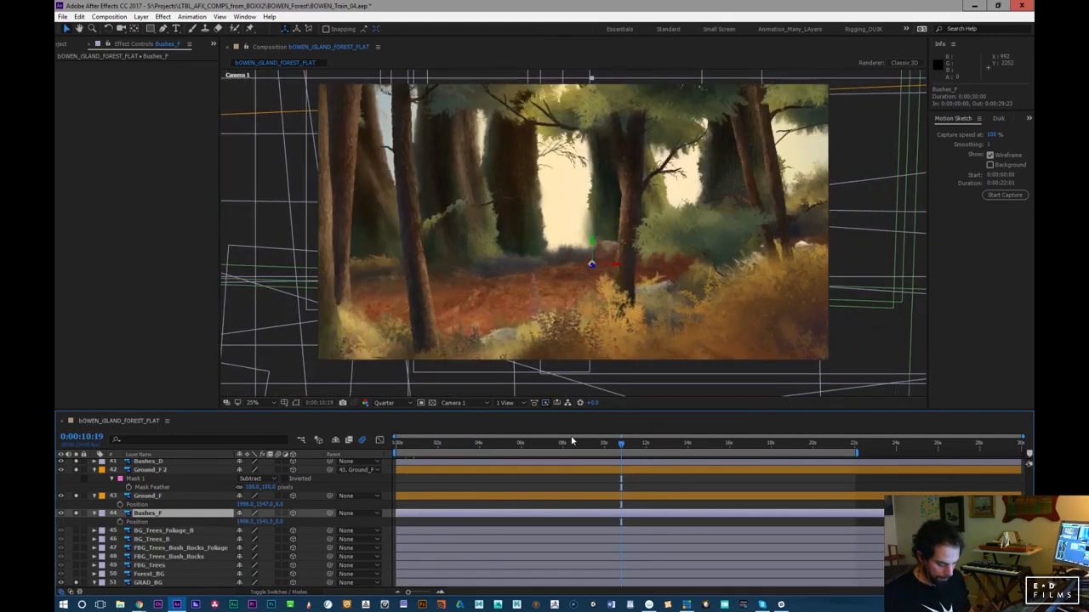
key(p)
mouse_move(302, 522)
mouse_down()
mouse_move(279, 522)
mouse_move(292, 533)
mouse_up()
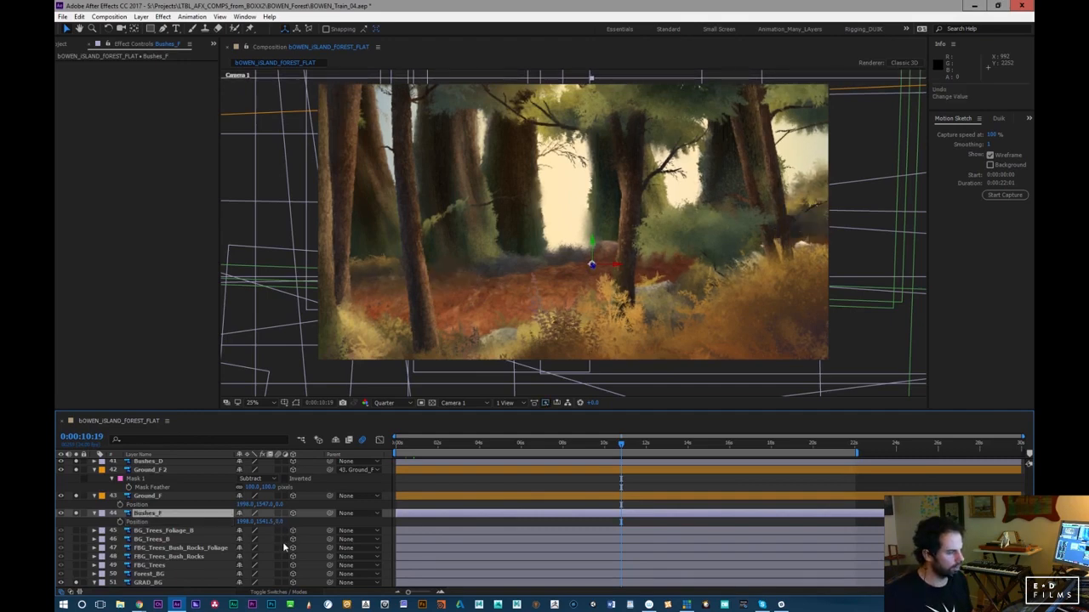
drag(276, 521, 448, 471)
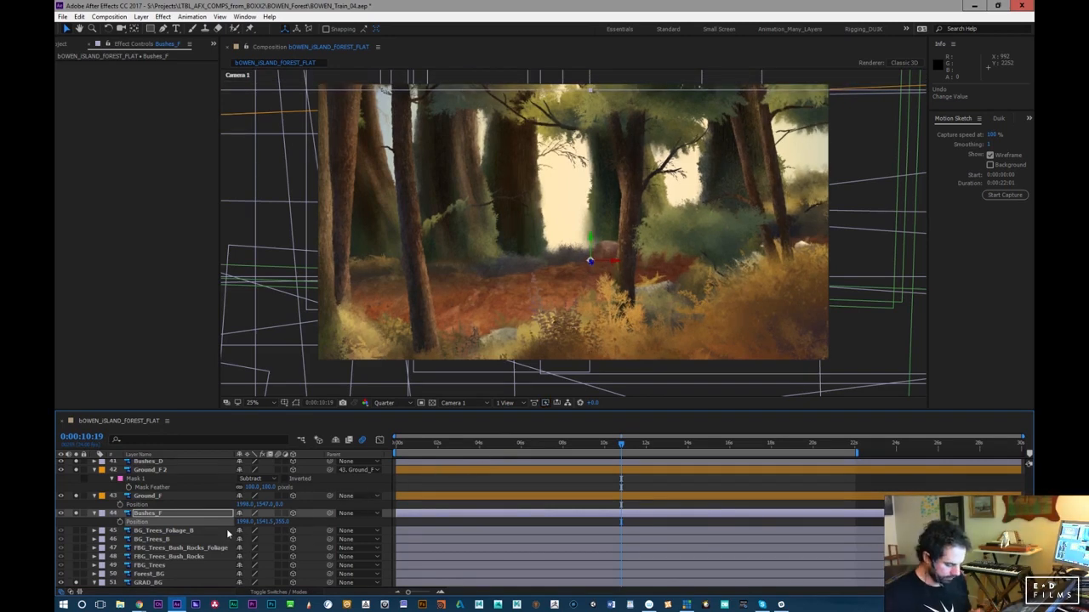
Inspect the Bushes_F artwork in its own layer view and try increasing its X position at 0:00:23:10
double_click(150, 516)
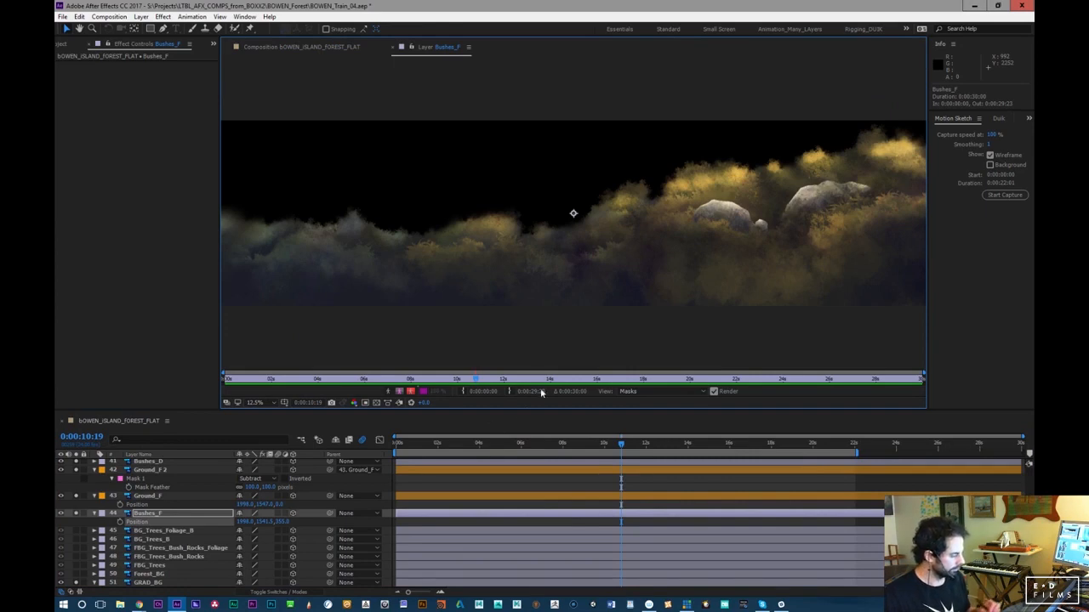
click(302, 46)
drag(612, 443, 884, 440)
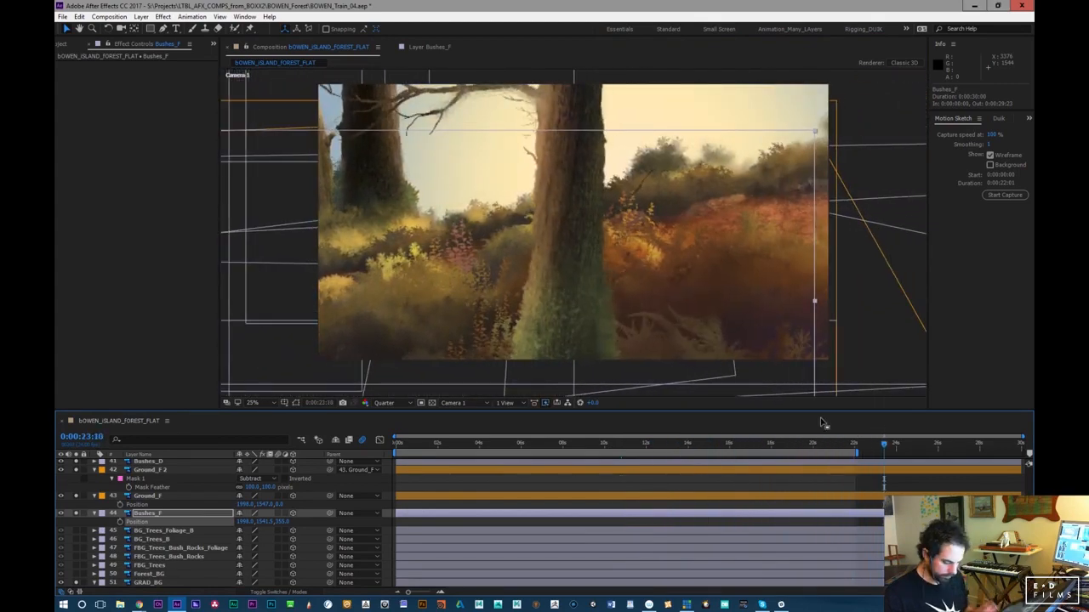
mouse_move(247, 522)
mouse_down()
mouse_move(274, 515)
mouse_move(256, 522)
mouse_up()
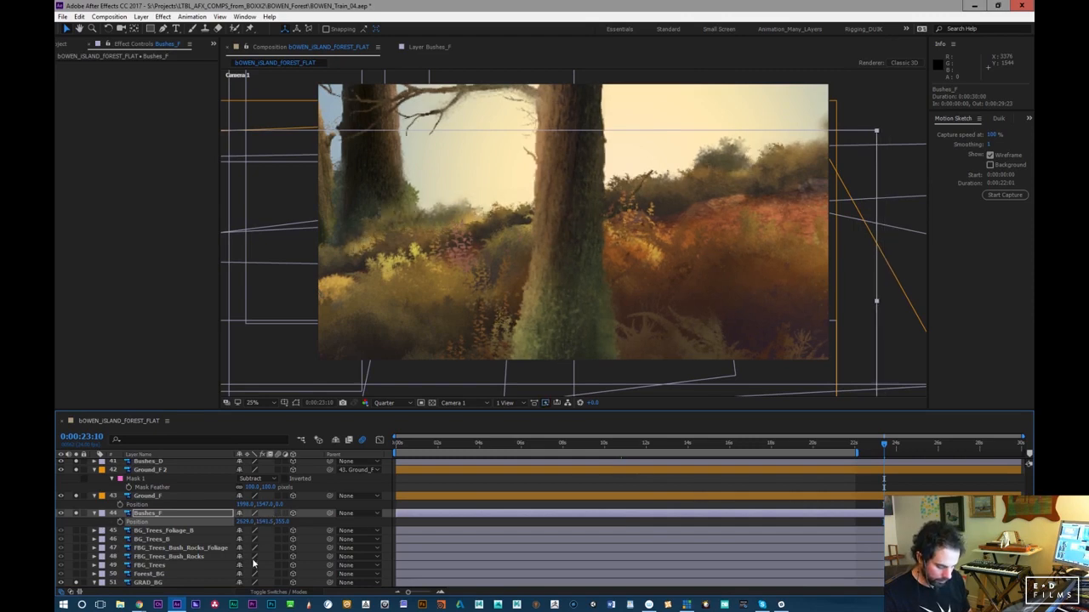
Undo the Bushes_F position changes and the soloing of that layer
key(ctrl+z)
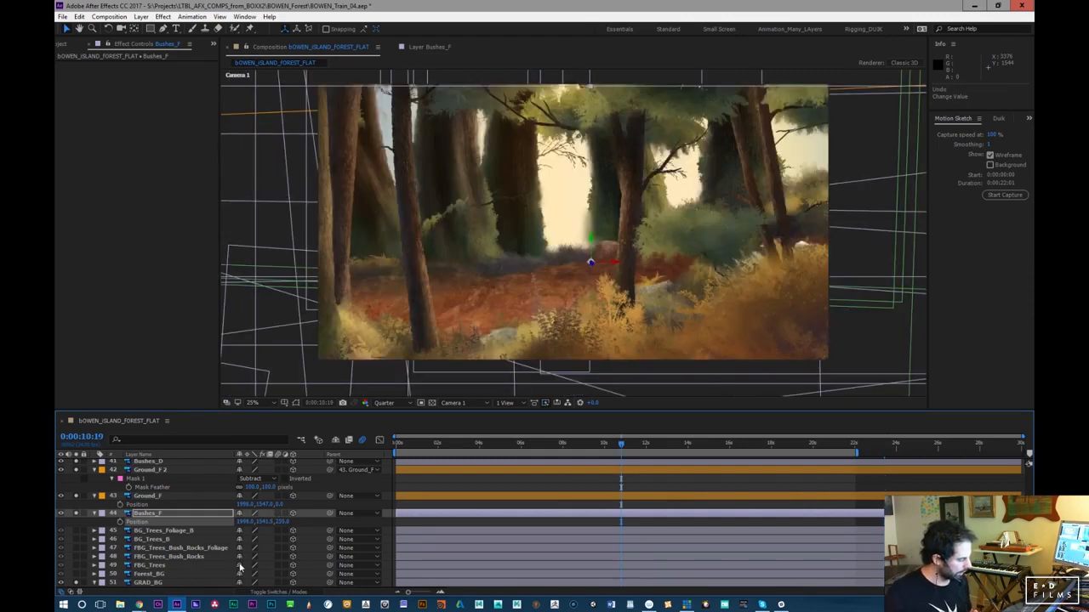
key(ctrl+z)
key(ctrl+z)
key(ctrl+z)
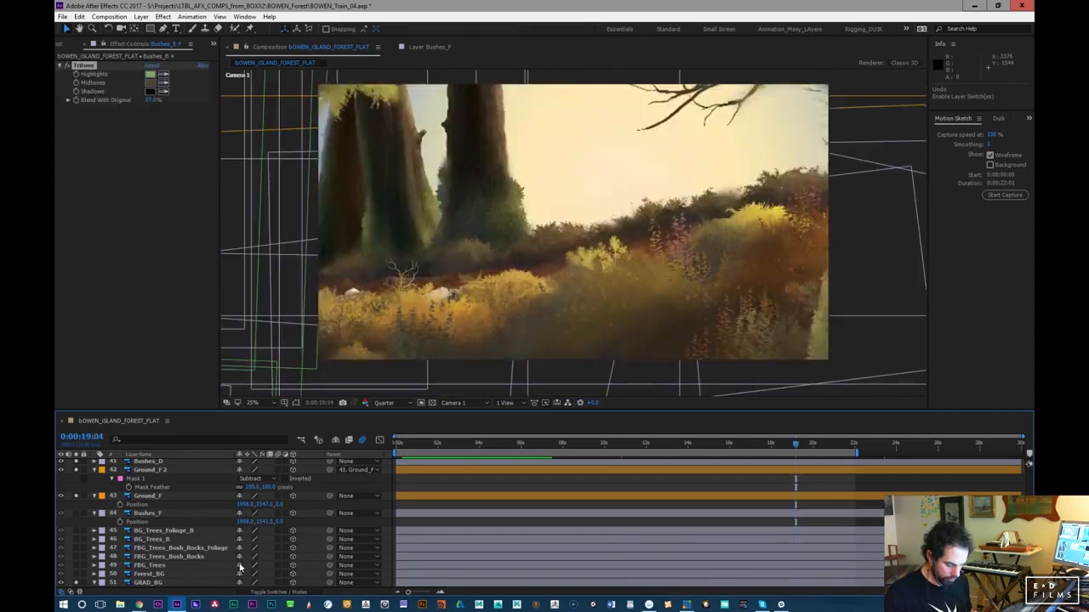
Check the Bushes_F artwork in its layer view and solo Bushes_F, BG_Trees_Foliage_B and BG_Trees_B in the composition
double_click(146, 513)
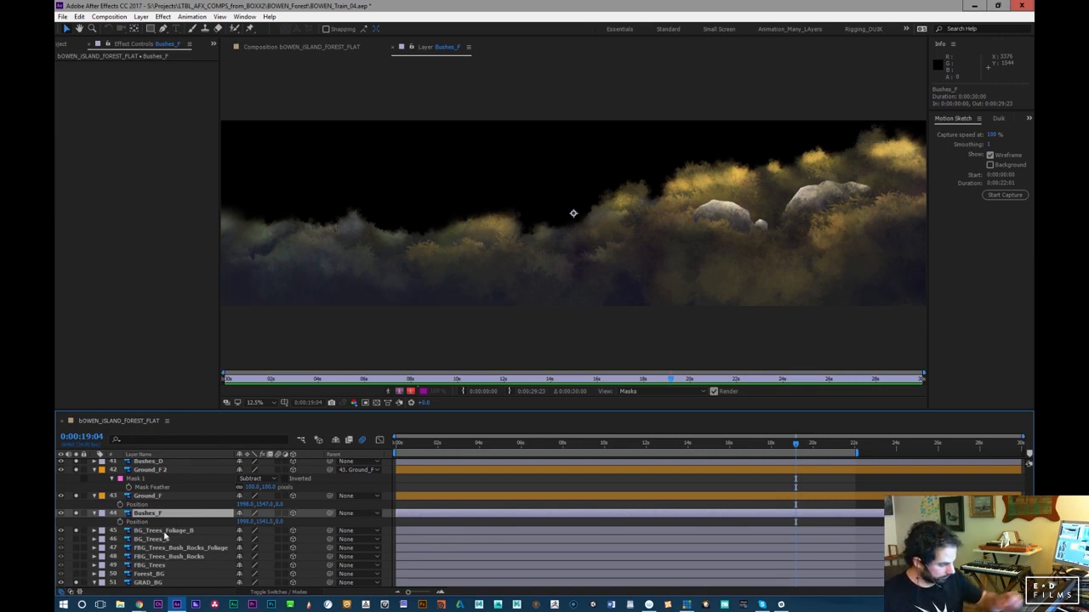
click(392, 47)
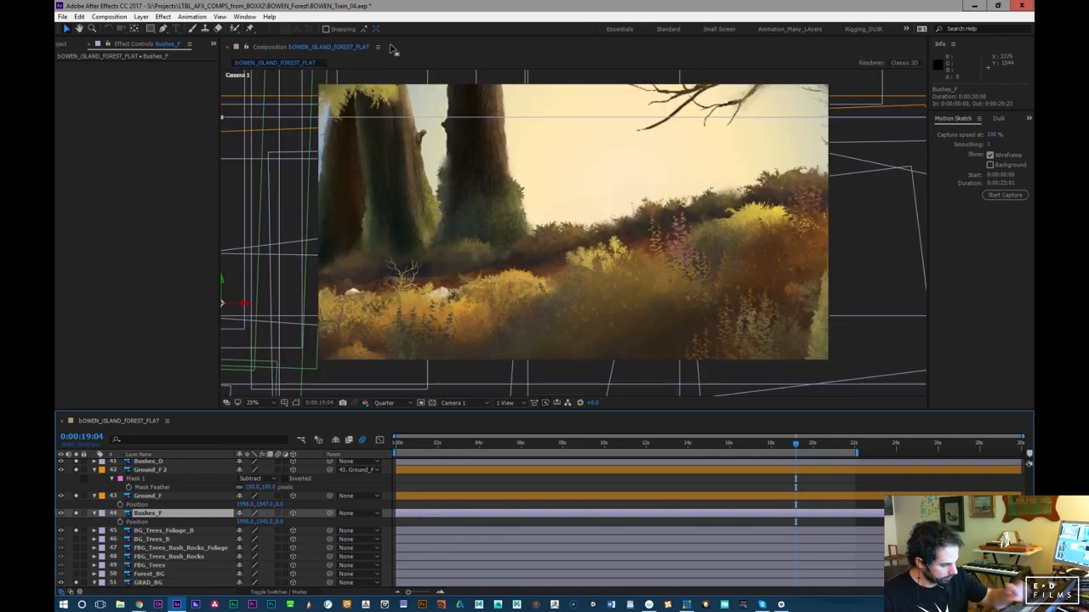
click(158, 531)
click(160, 540)
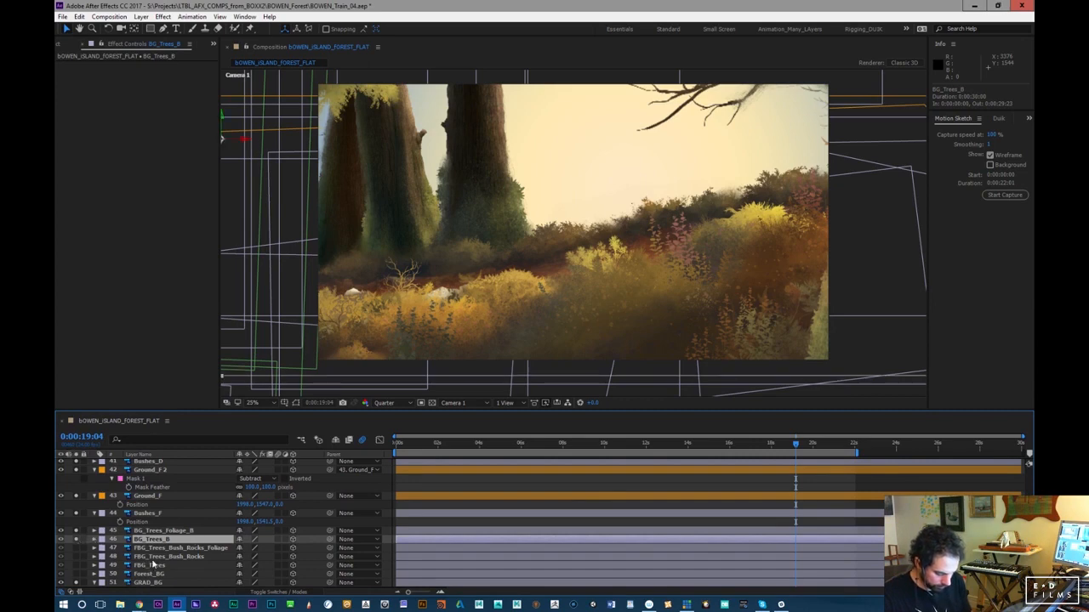
click(164, 552)
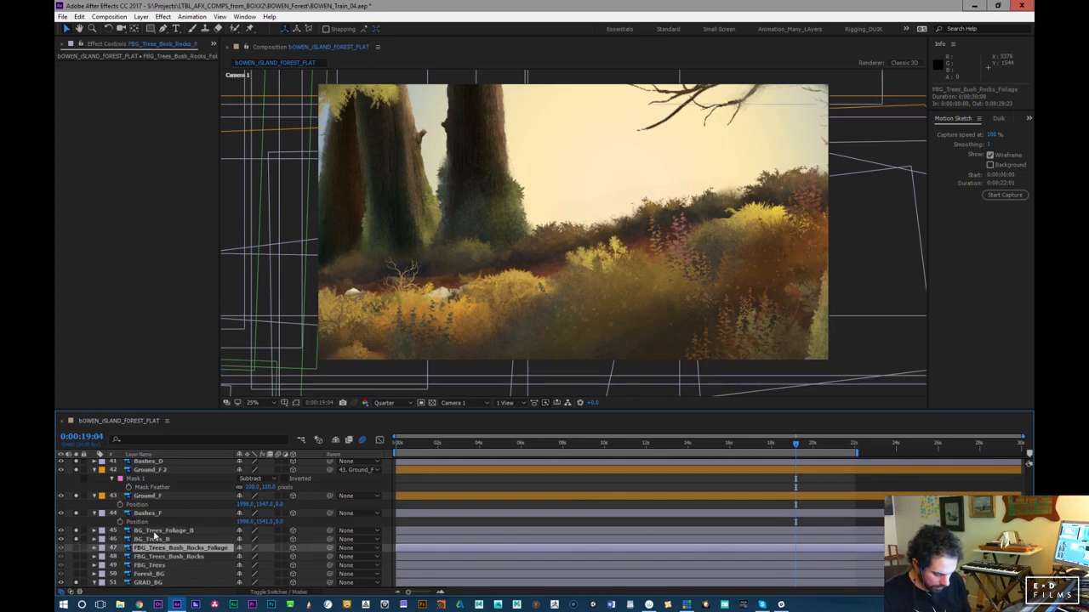
Assign the Sea Foam label colour to the Bushes_F, BG_Trees_Foliage_B and BG_Trees_B layers
key(ctrl+Up)
key(ctrl+Up)
key(ctrl+Up)
shift+click(158, 541)
click(102, 540)
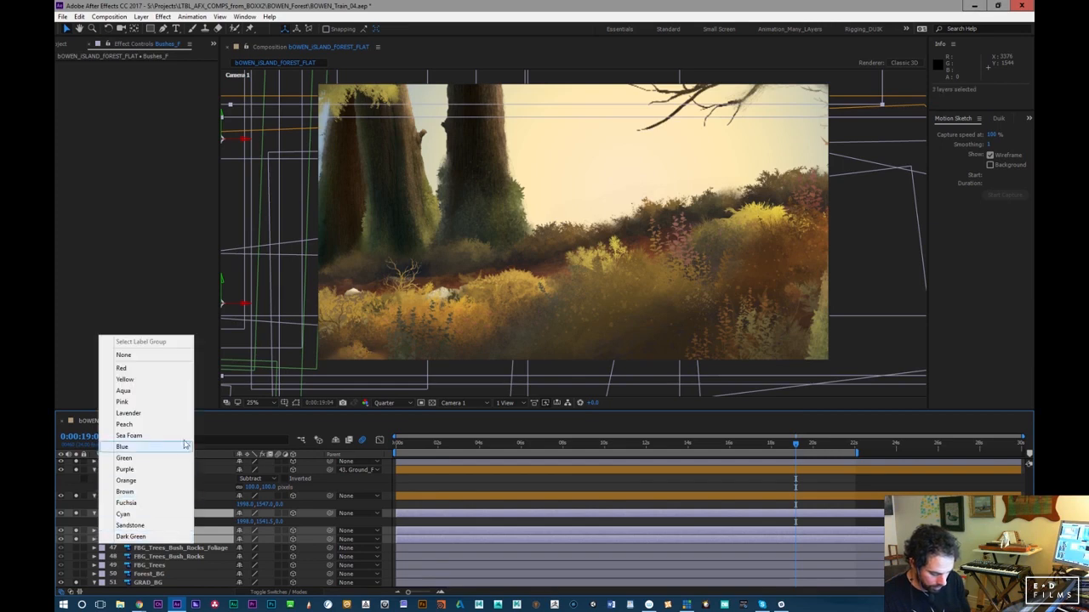
click(157, 439)
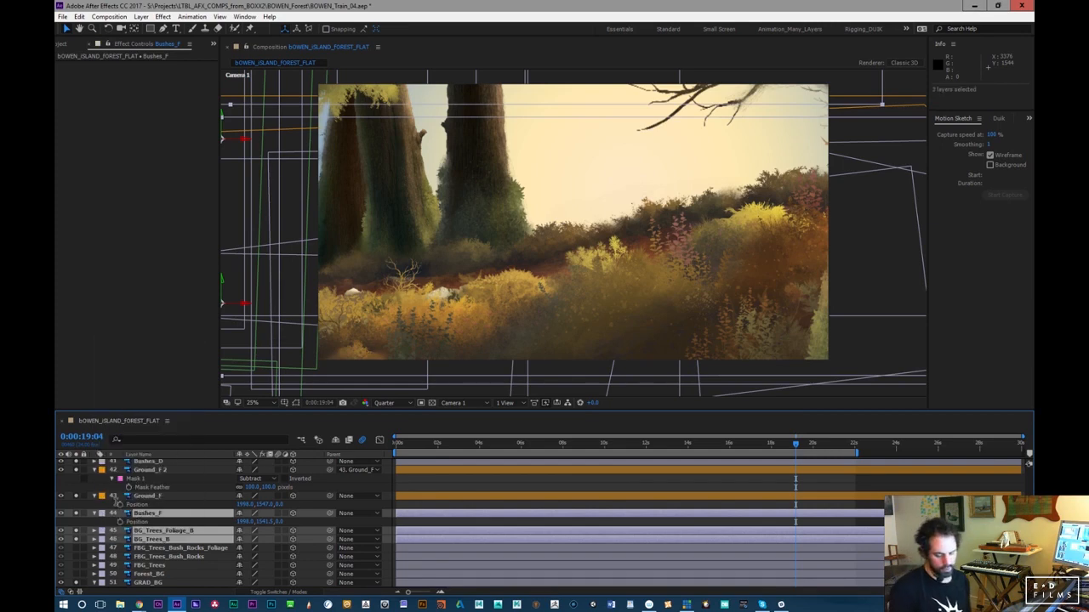
click(103, 513)
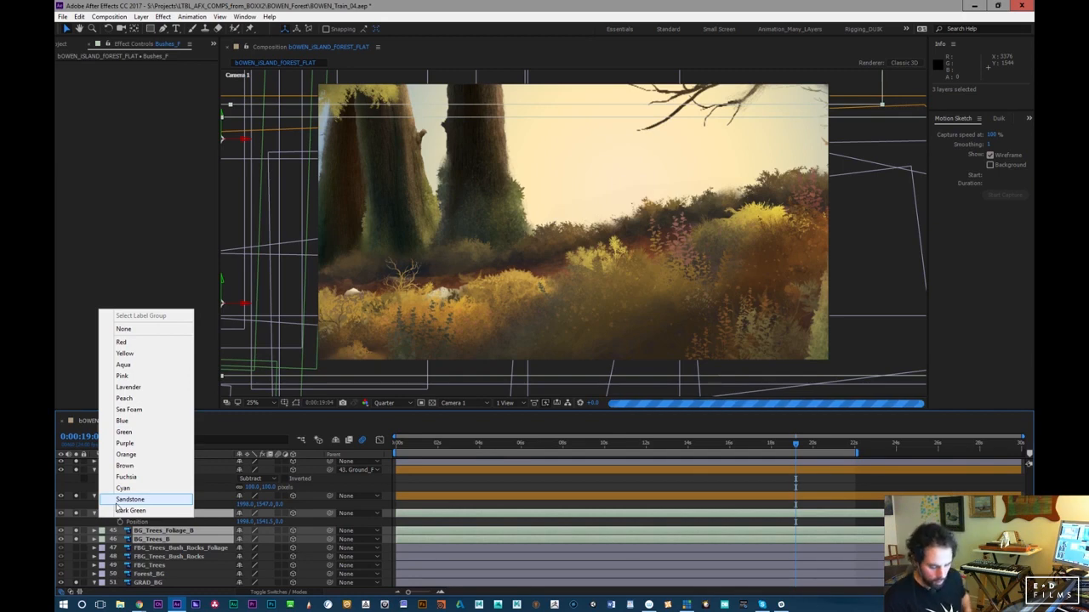
click(141, 420)
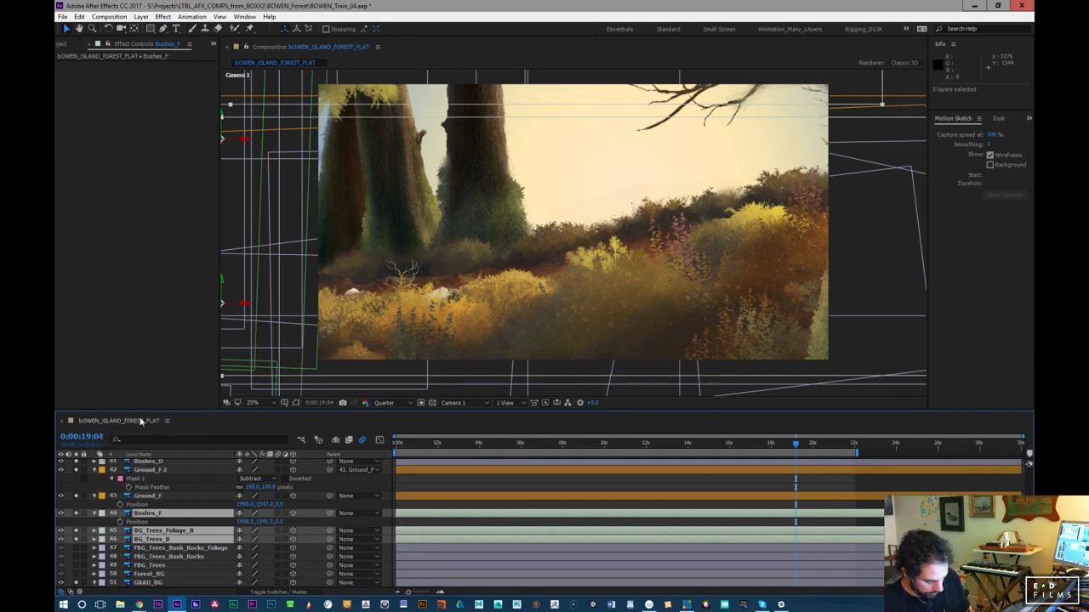
Collapse the Bushes_F properties and hide the FBG_Trees_Bush_Rocks_Foliage, FBG_Trees_Bush_Rocks, FBG_Trees and Forest_BG layers
click(162, 514)
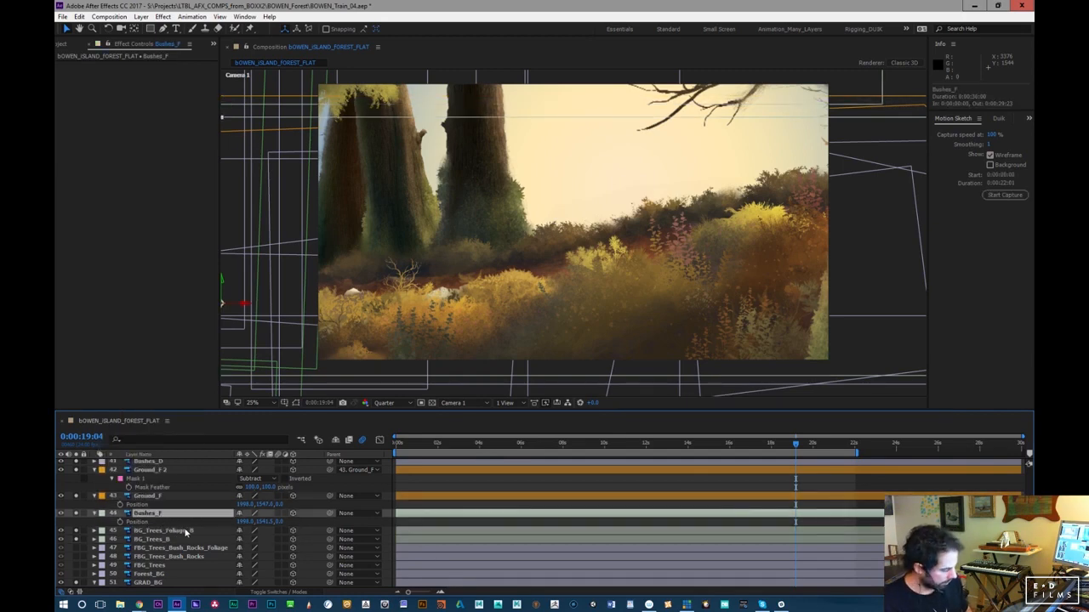
click(95, 514)
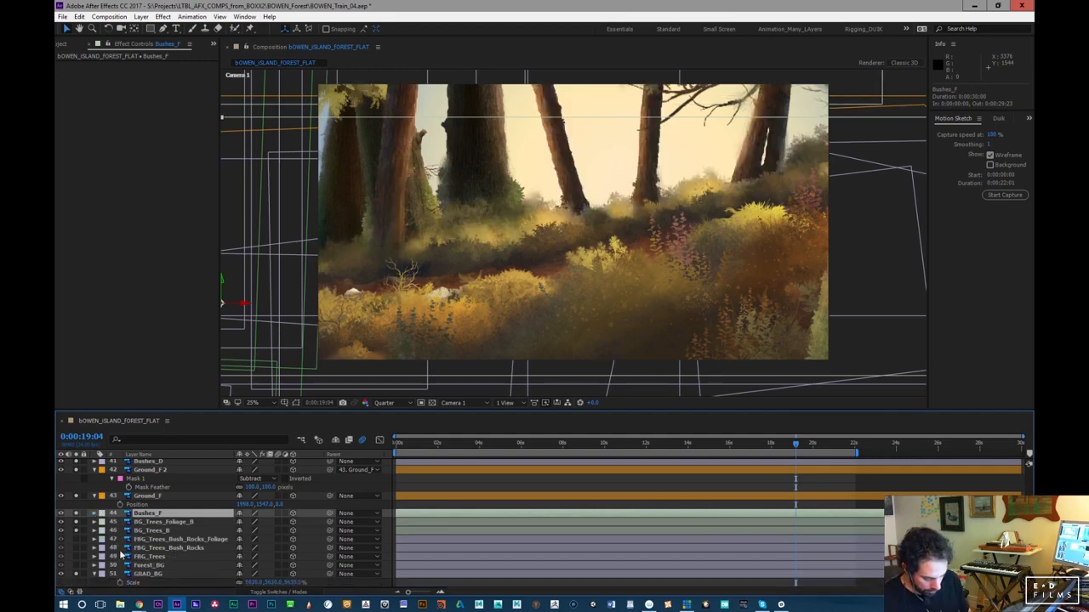
drag(61, 547, 62, 566)
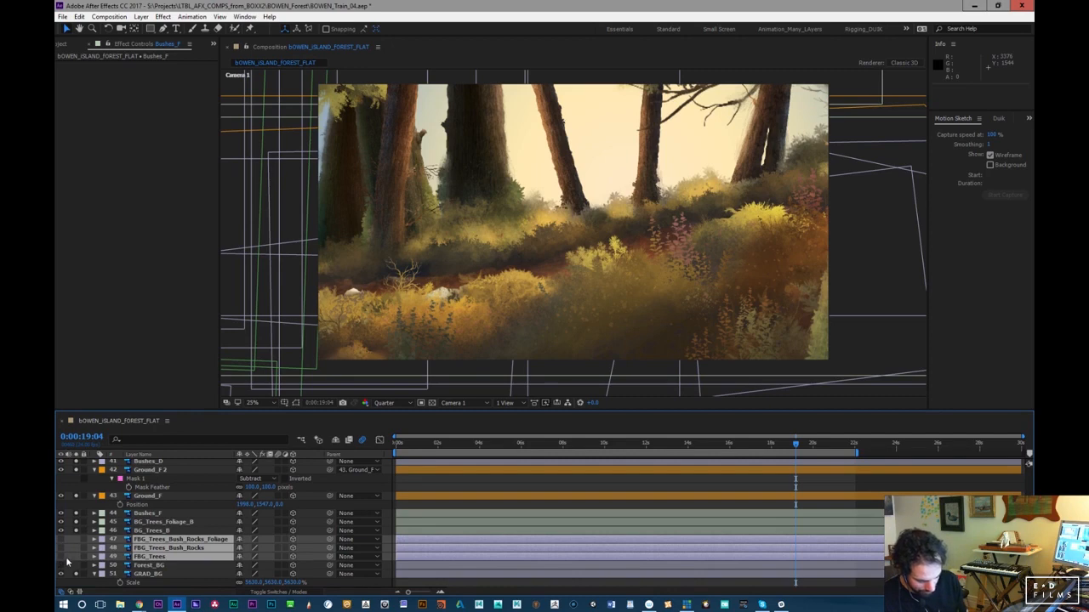
click(155, 533)
click(157, 541)
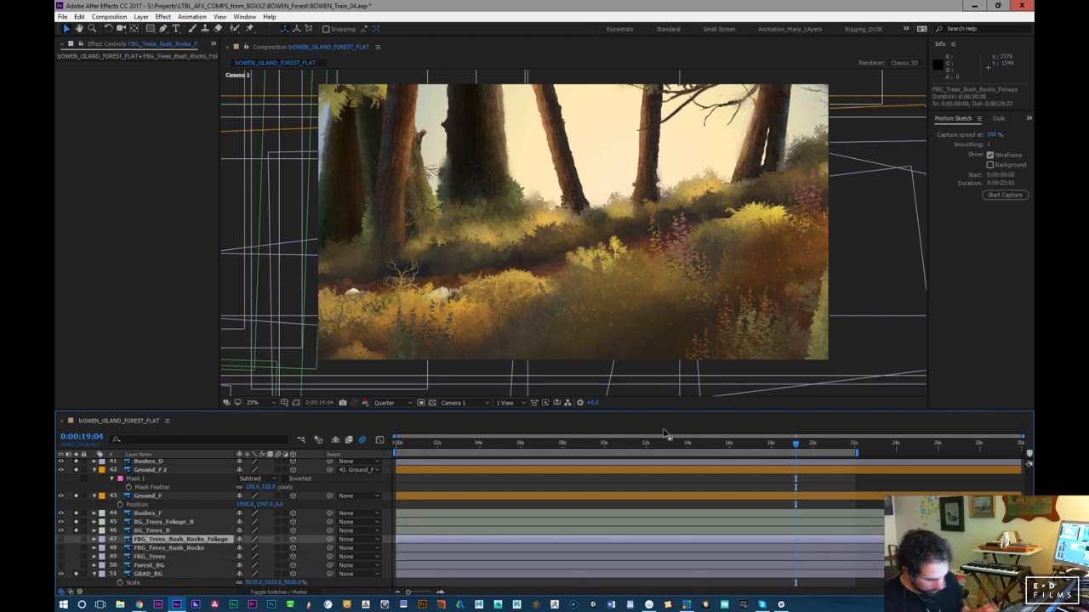
Turn off soloing on all layers in the composition
scroll(1028, 464, up, 10)
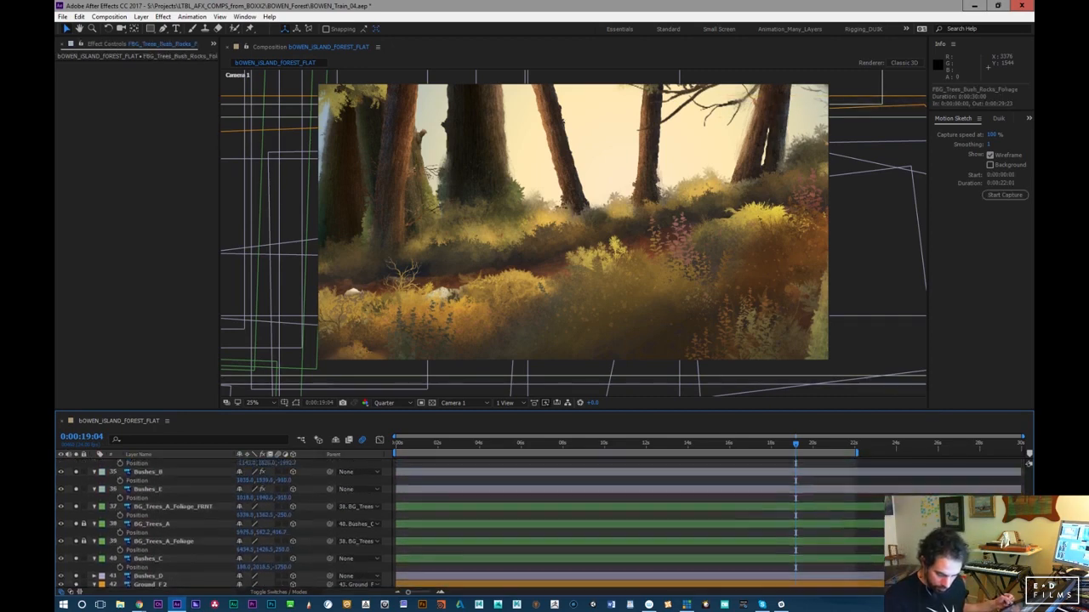
scroll(1028, 463, up, 10)
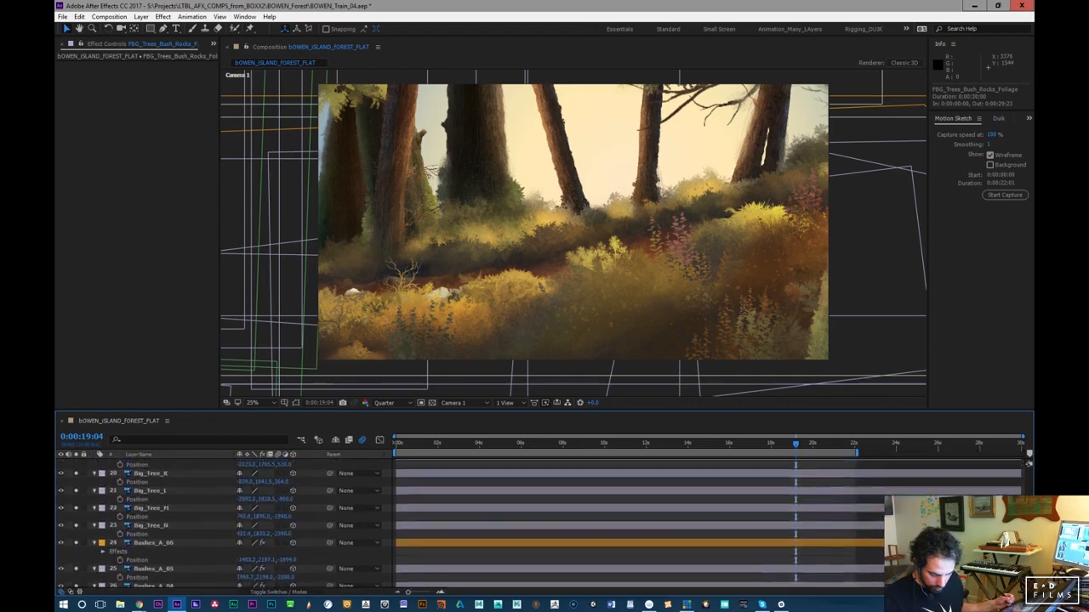
scroll(1028, 464, up, 3)
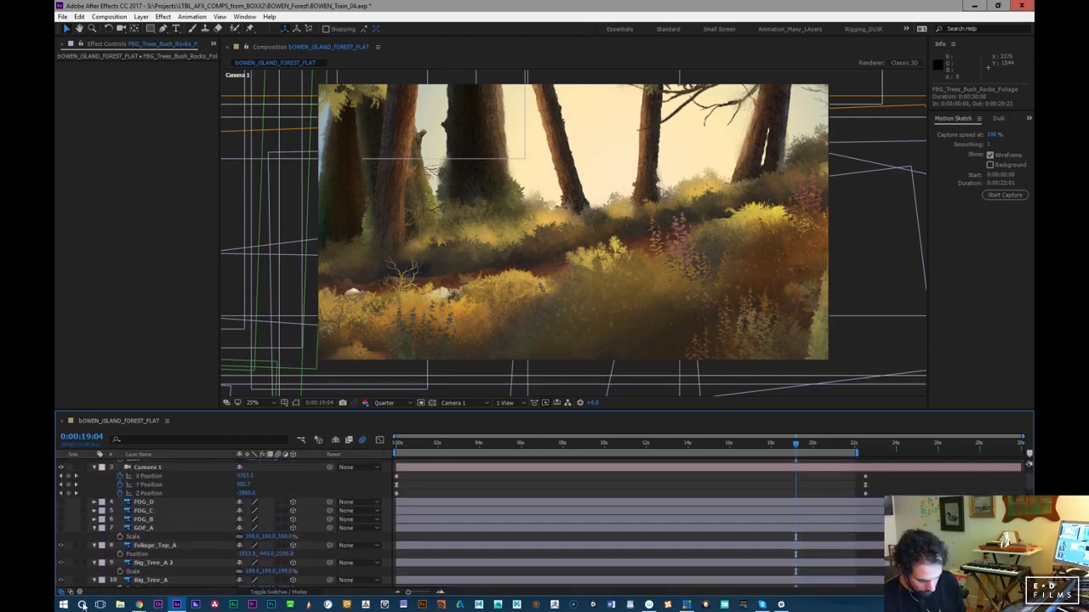
scroll(1028, 464, down, 15)
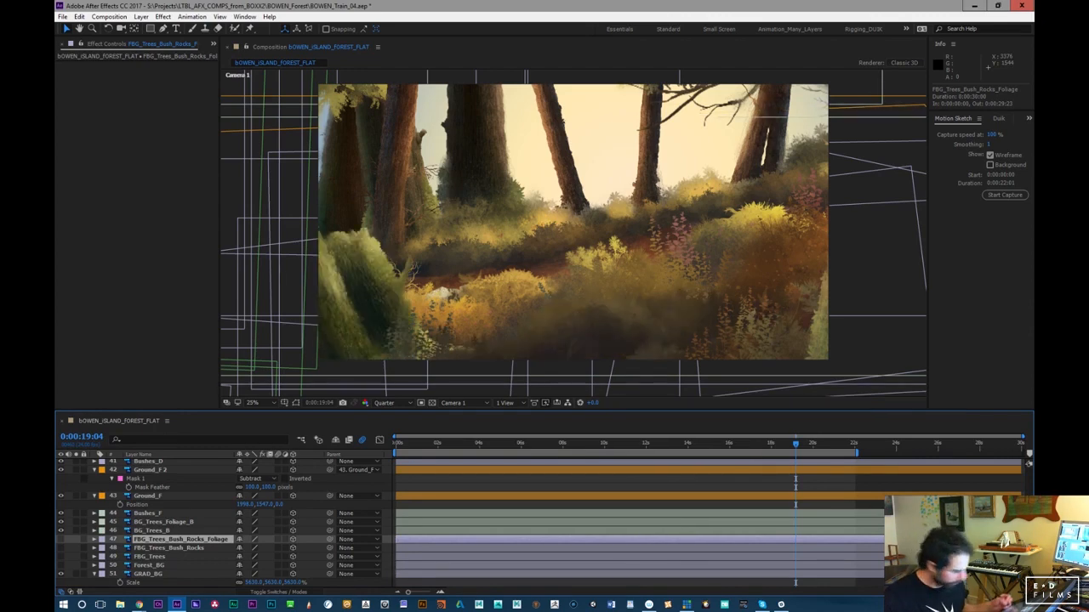
Unlock the Big_Tree_F layer
scroll(1028, 464, up, 10)
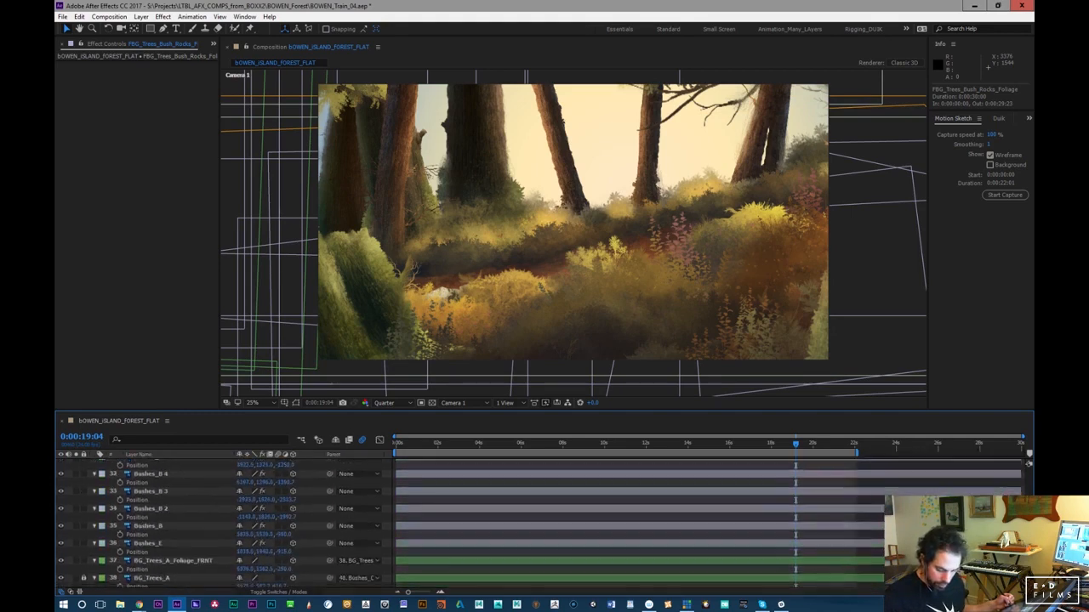
scroll(1028, 464, up, 8)
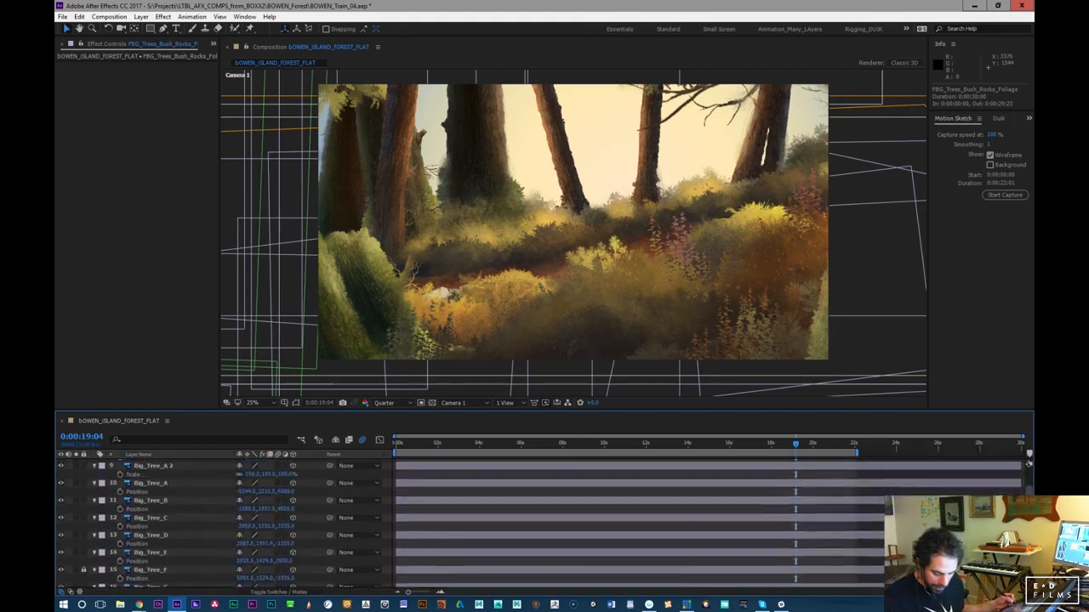
scroll(1028, 464, down, 4)
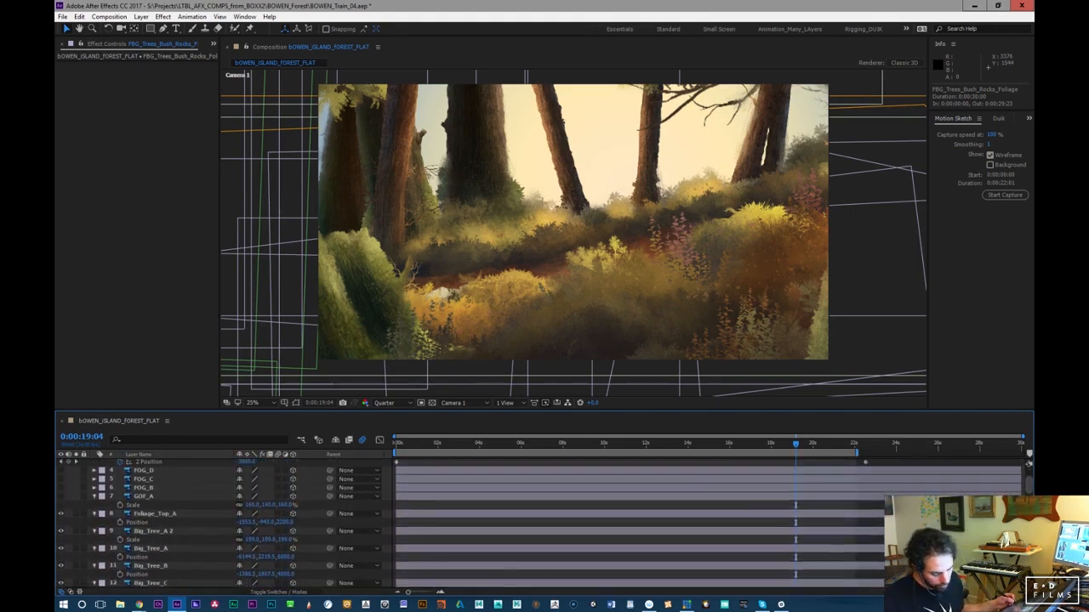
scroll(1028, 463, down, 4)
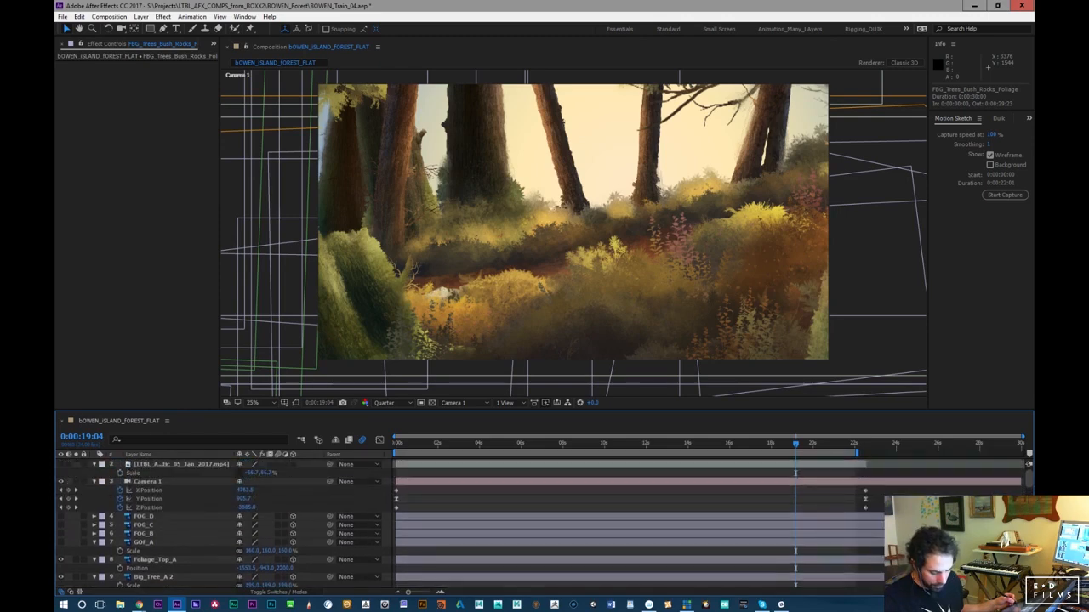
scroll(1029, 463, down, 4)
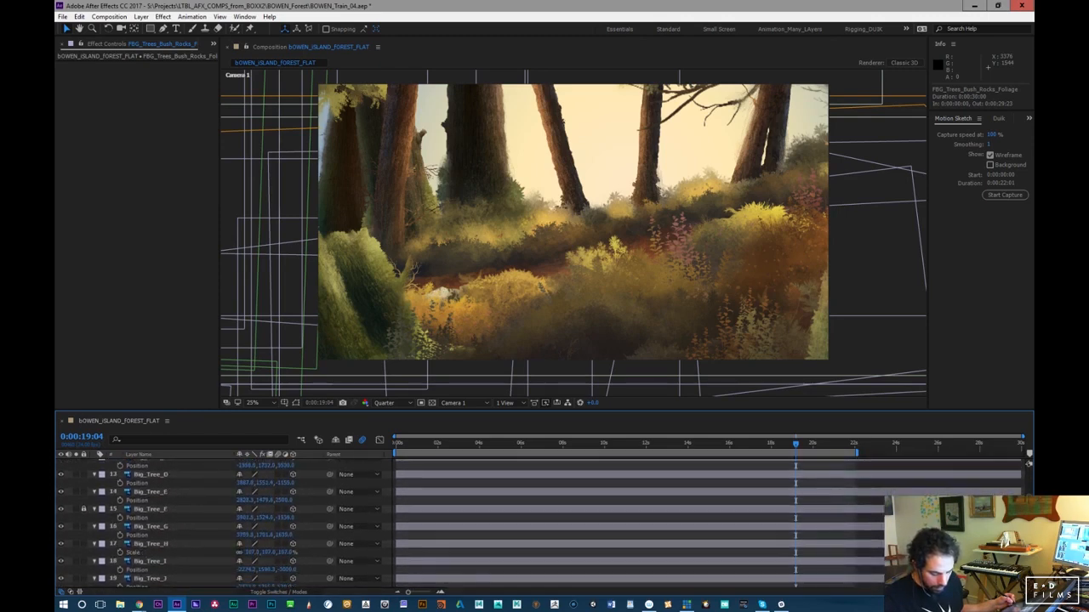
click(84, 496)
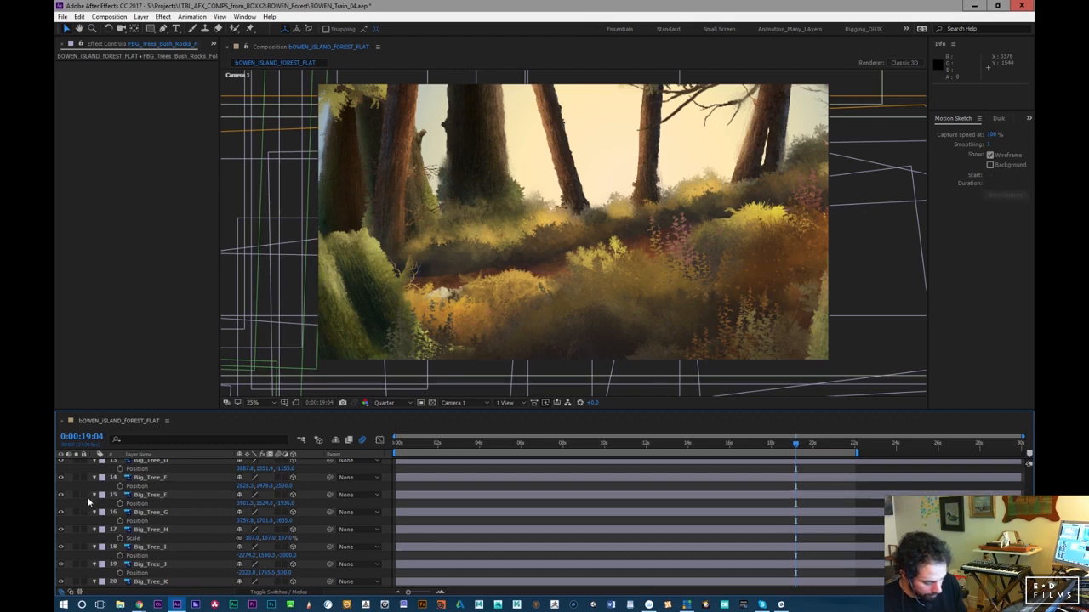
Toggle the visibility of Big_Tree_B, Big_Tree_E and Big_Tree_D to identify the large mossy trunk in the foreground
scroll(1028, 464, up, 5)
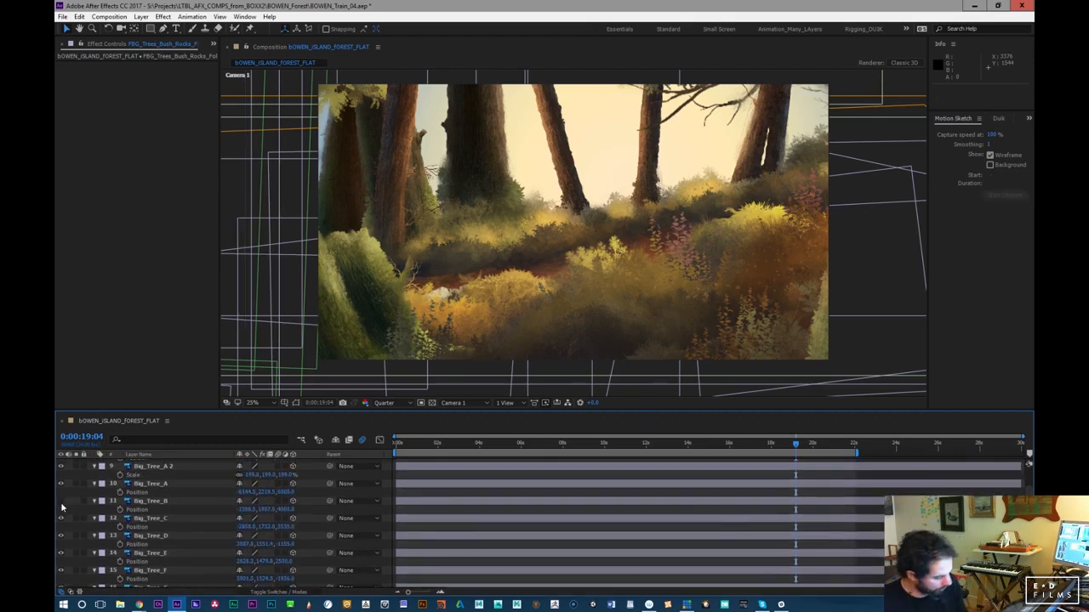
scroll(1028, 463, down, 3)
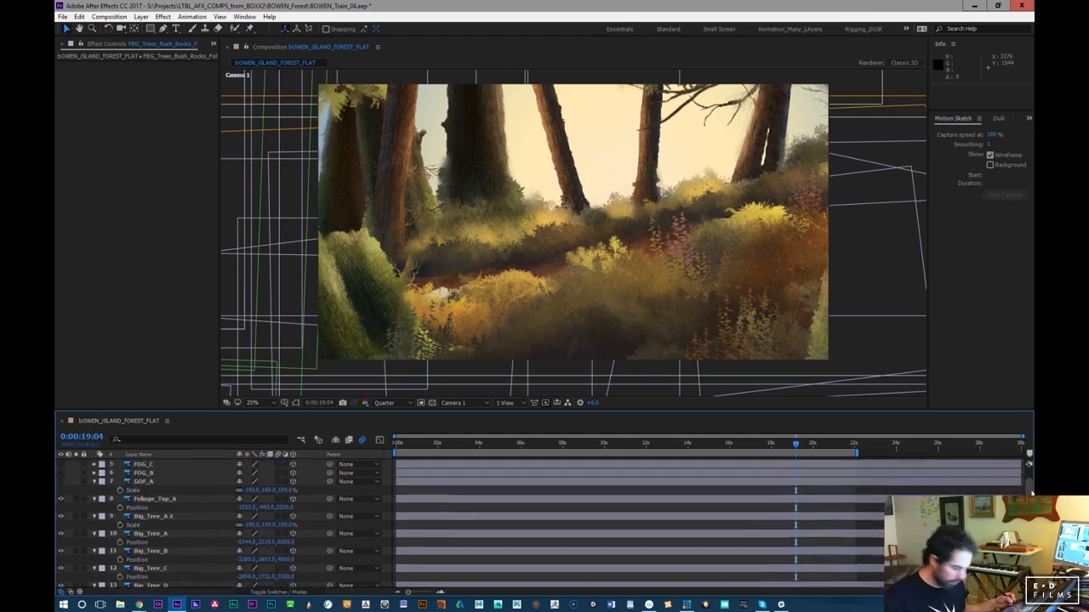
scroll(393, 541, down, 2)
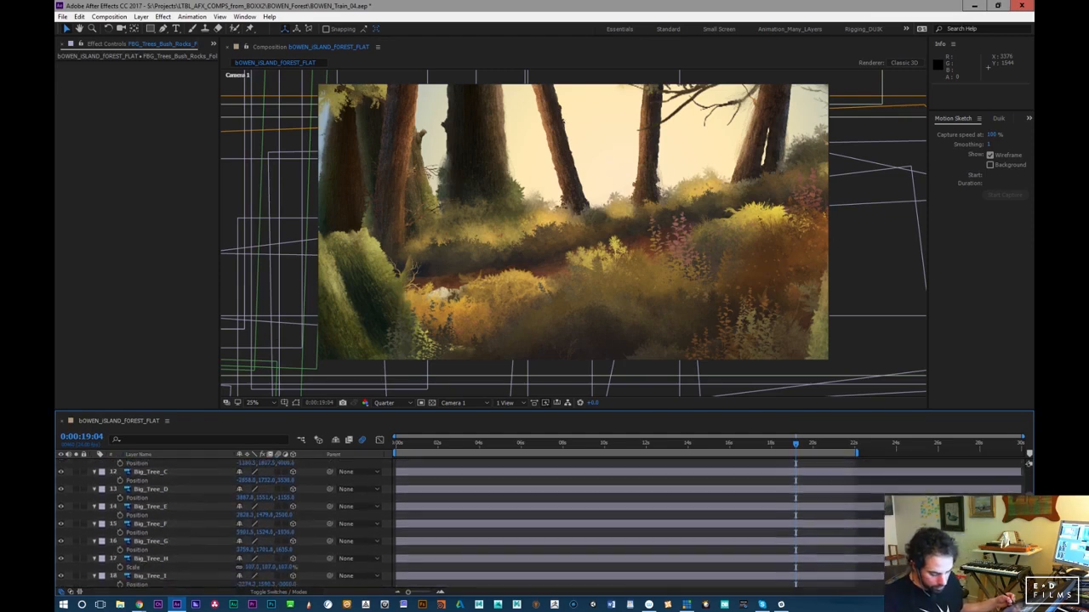
click(61, 507)
click(60, 507)
click(62, 490)
click(62, 490)
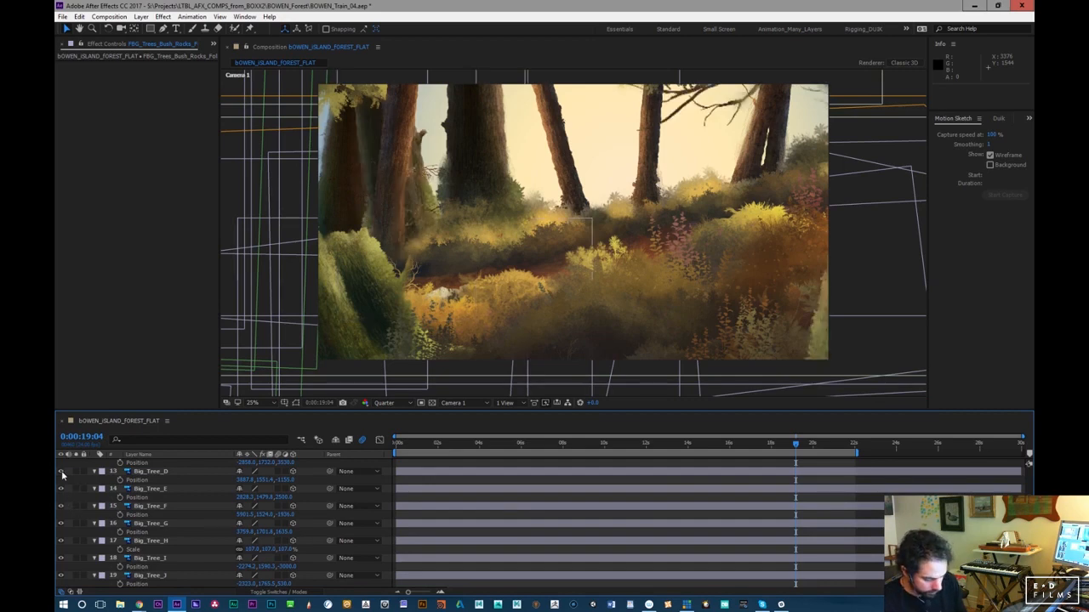
Hide the Big_Tree_D layer and leave it selected
click(61, 472)
click(61, 472)
click(61, 471)
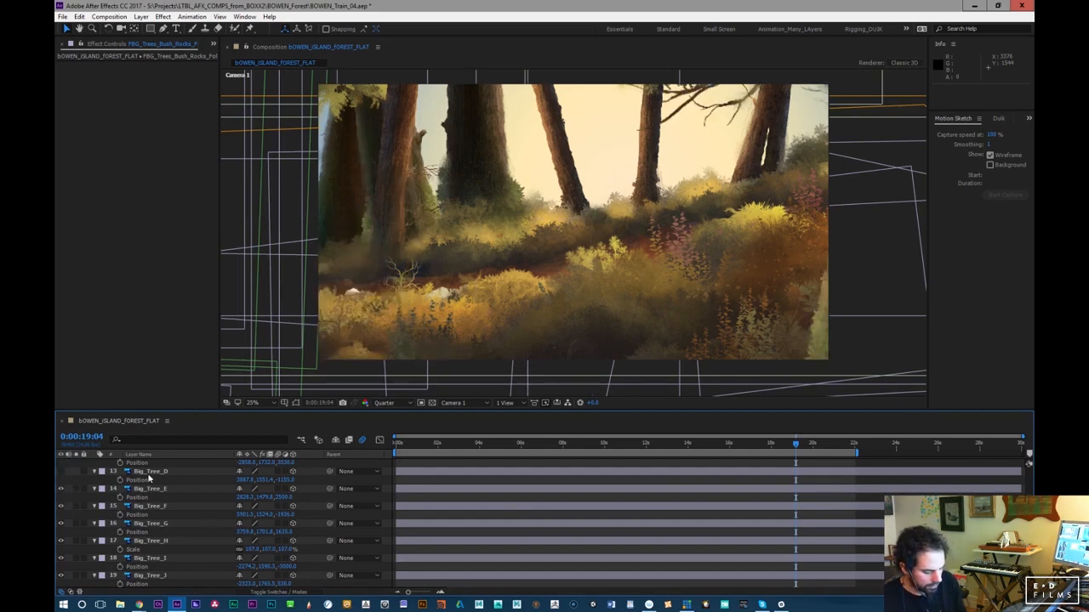
click(150, 473)
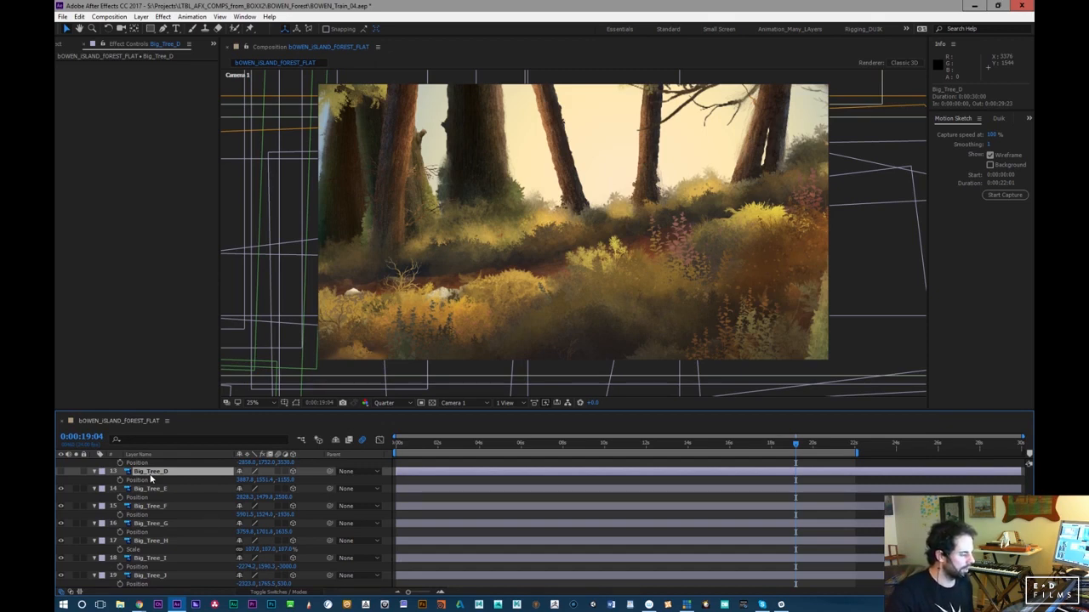
Review the layer stack and scrub the opening seconds of the shot, ending at 0:00:02:11, to check the full scene
scroll(541, 524, down, 3)
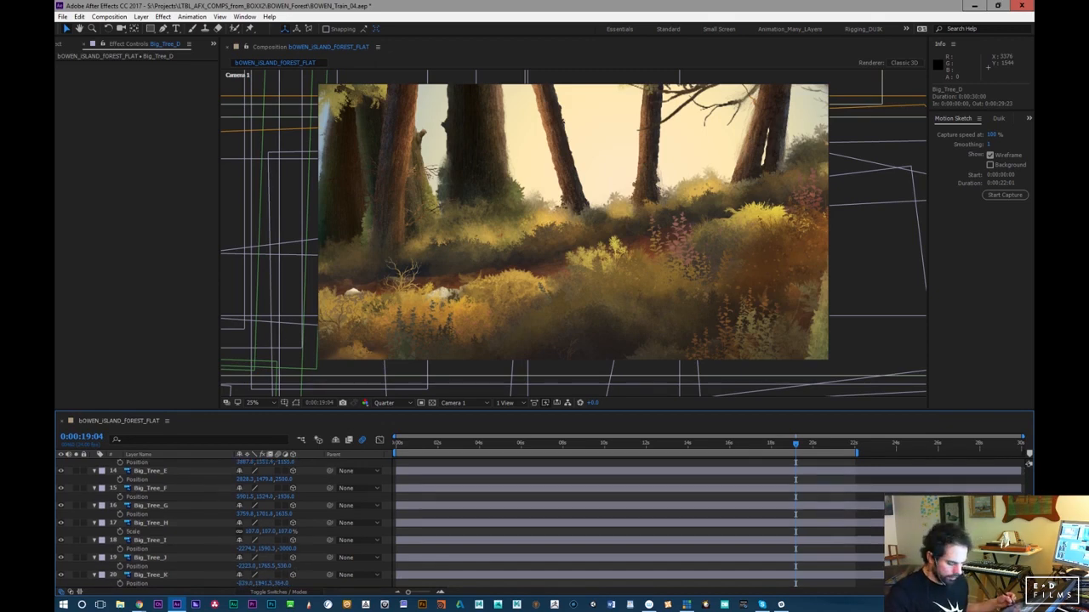
scroll(541, 523, up, 3)
scroll(541, 523, up, 1)
scroll(541, 523, down, 1)
scroll(1028, 464, down, 3)
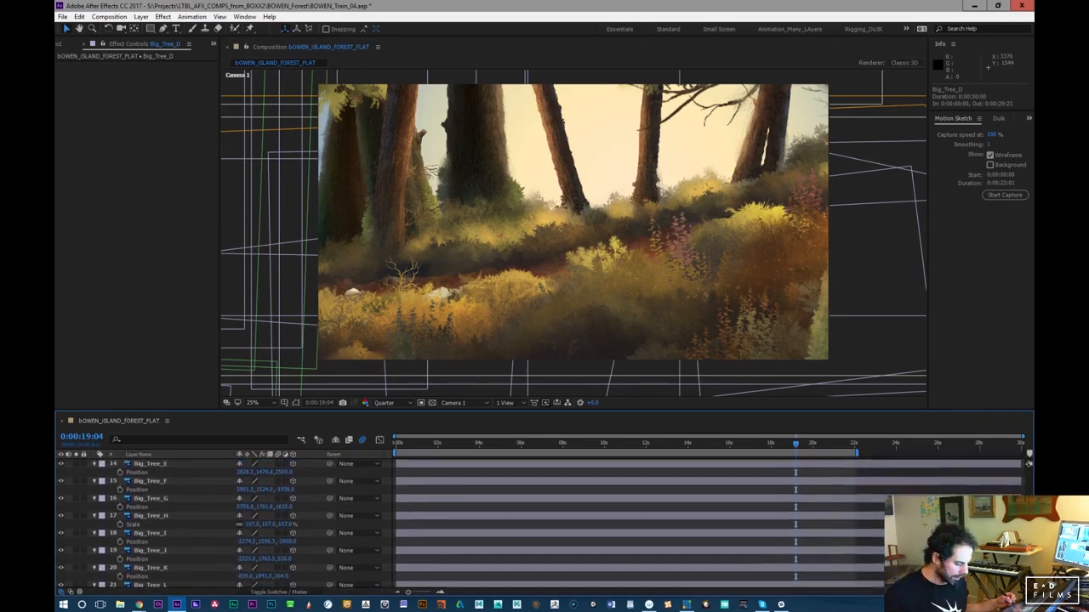
drag(399, 448, 434, 449)
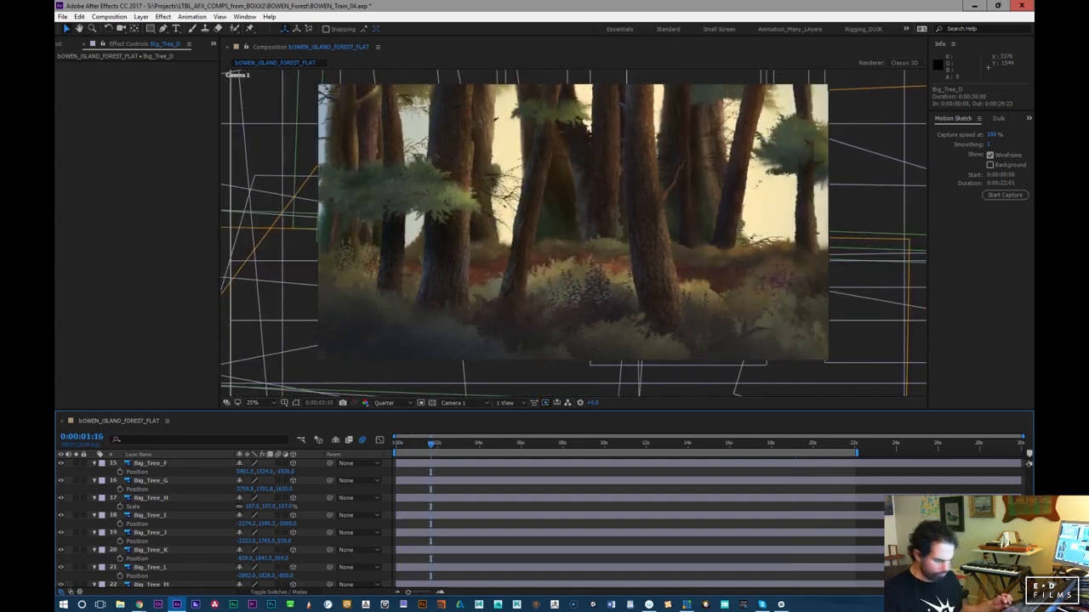
scroll(540, 523, down, 10)
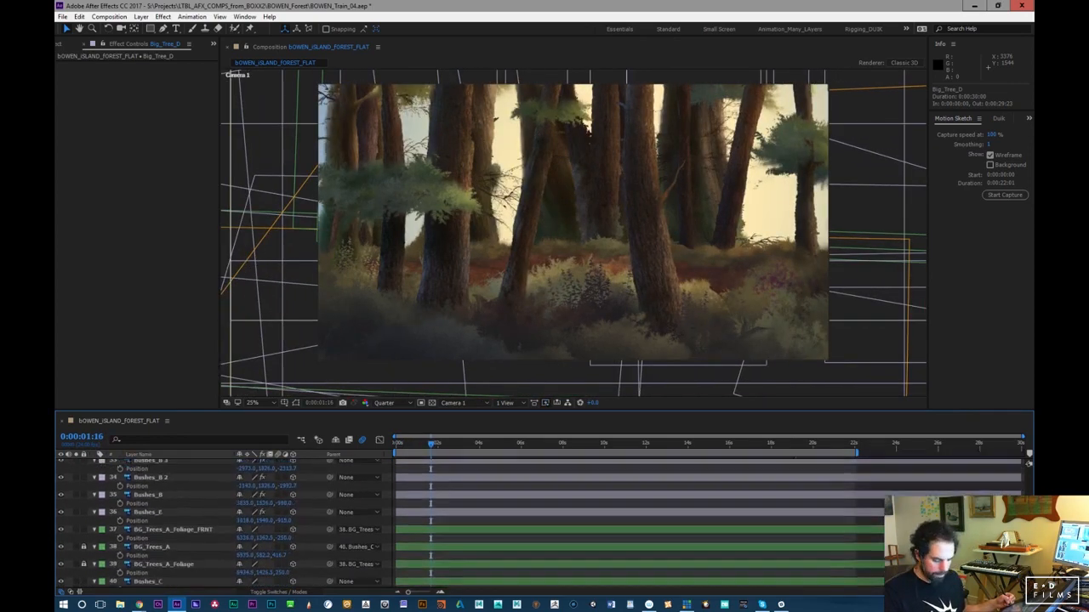
scroll(540, 523, down, 1)
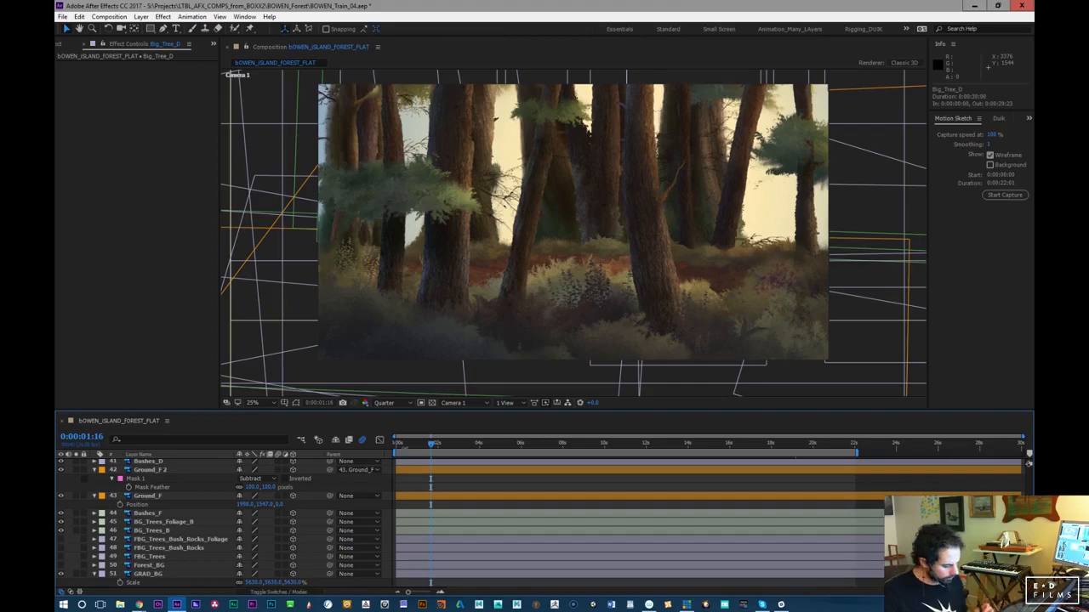
drag(401, 449, 415, 500)
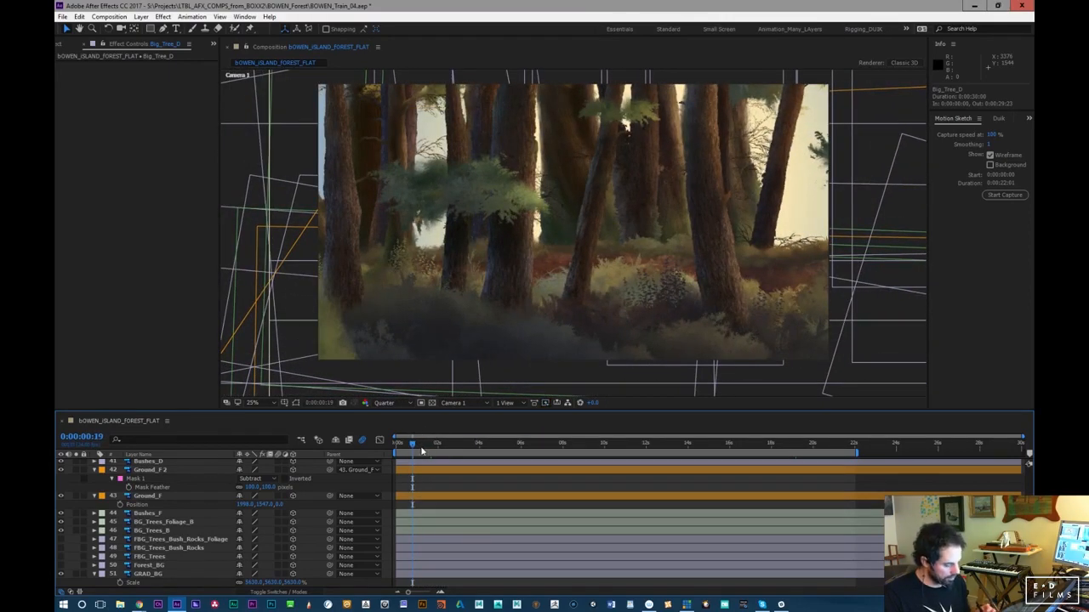
mouse_move(428, 448)
mouse_down()
mouse_move(481, 459)
mouse_move(414, 478)
mouse_move(404, 471)
mouse_move(437, 447)
mouse_move(642, 443)
mouse_move(406, 474)
mouse_move(599, 449)
mouse_move(838, 446)
mouse_move(844, 480)
mouse_move(561, 470)
mouse_move(389, 484)
mouse_move(403, 449)
mouse_move(447, 450)
mouse_up()
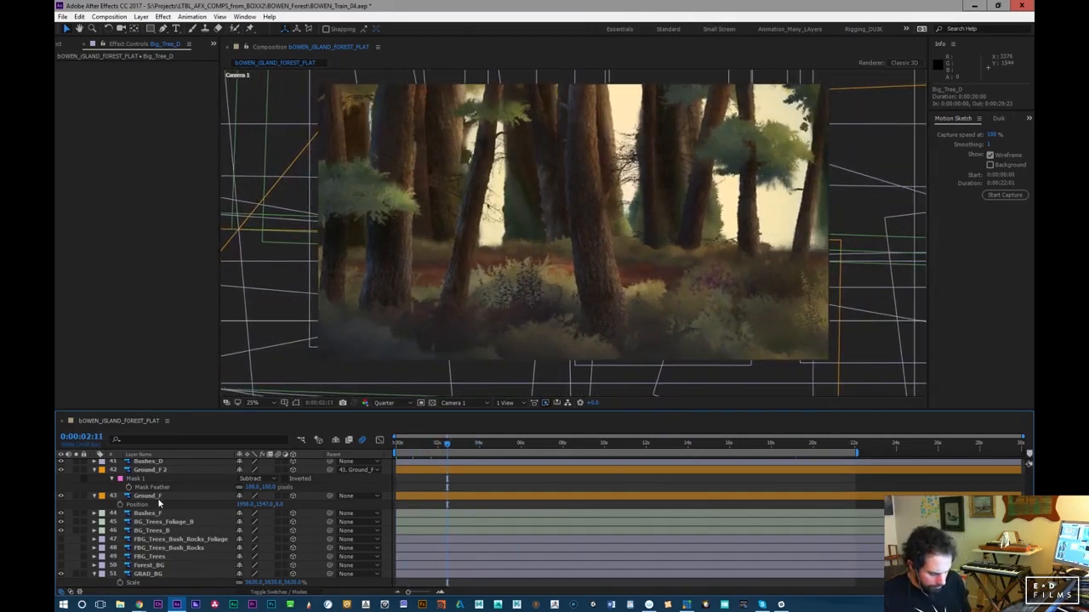
Solo the Bushes_F, BG_Trees_Foliage_B and BG_Trees_B layers and scrub to 0:00:23:20 to inspect them in isolation
click(159, 533)
drag(423, 448, 414, 473)
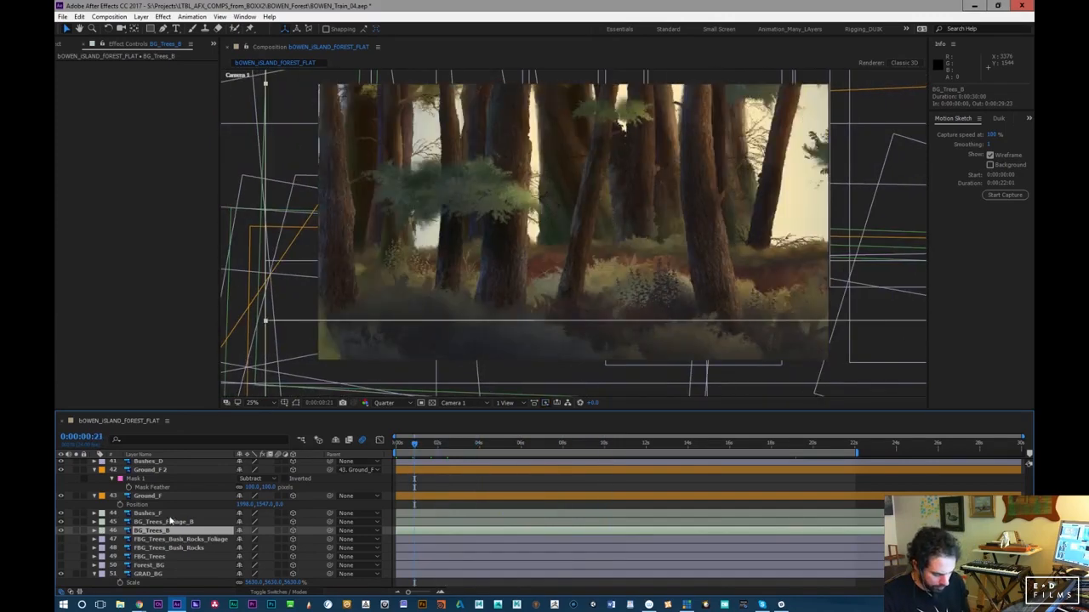
click(164, 514)
drag(77, 515, 78, 533)
drag(431, 450, 885, 425)
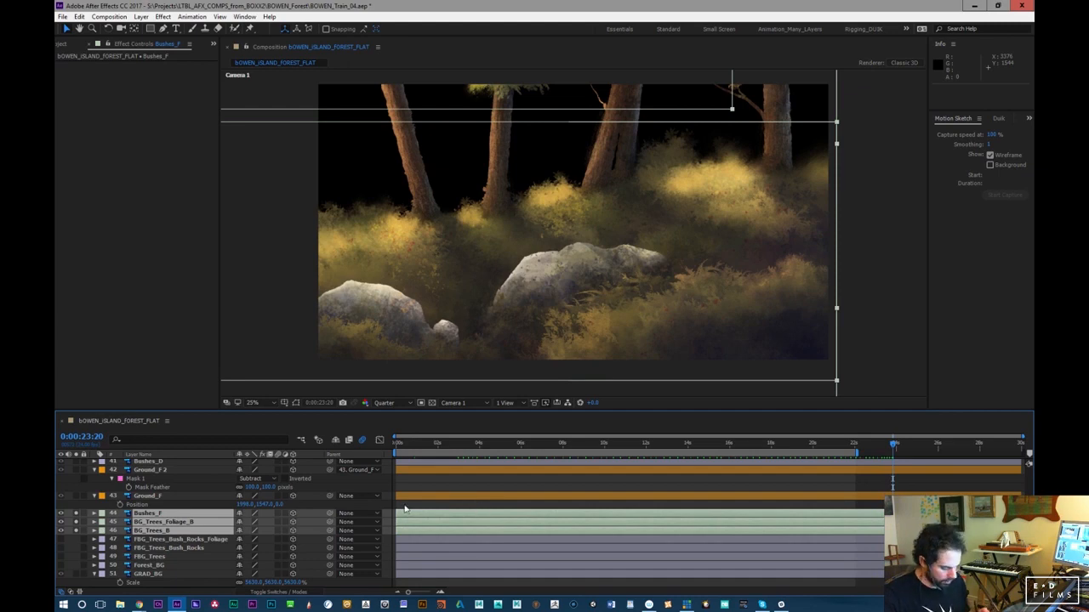
Toggle the solo state of BG_Trees_B and BG_Trees_Foliage_B off and back on to compare them with the bushes
click(402, 507)
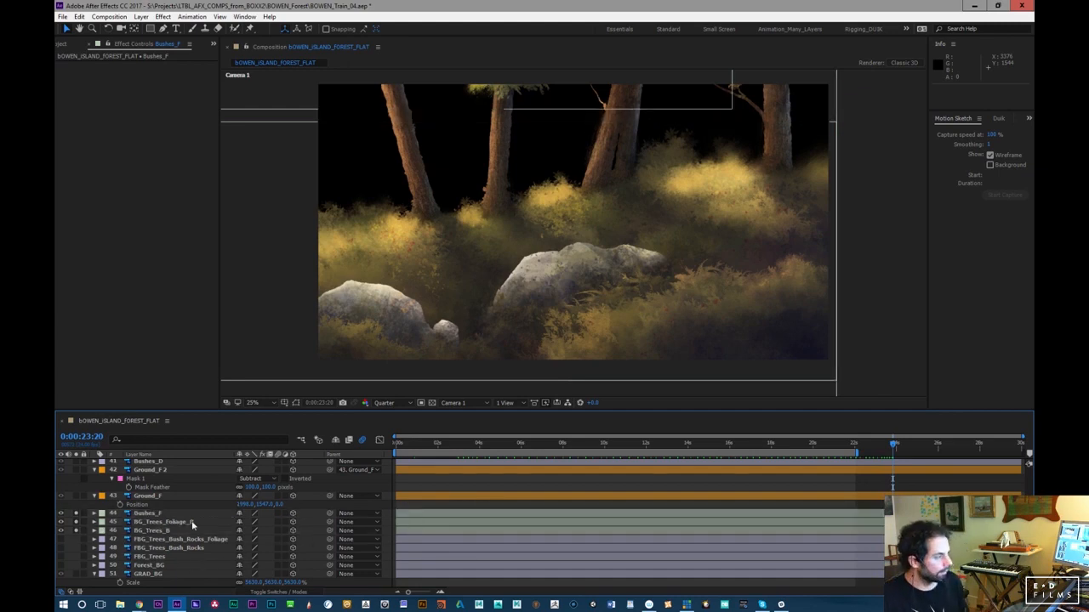
click(160, 523)
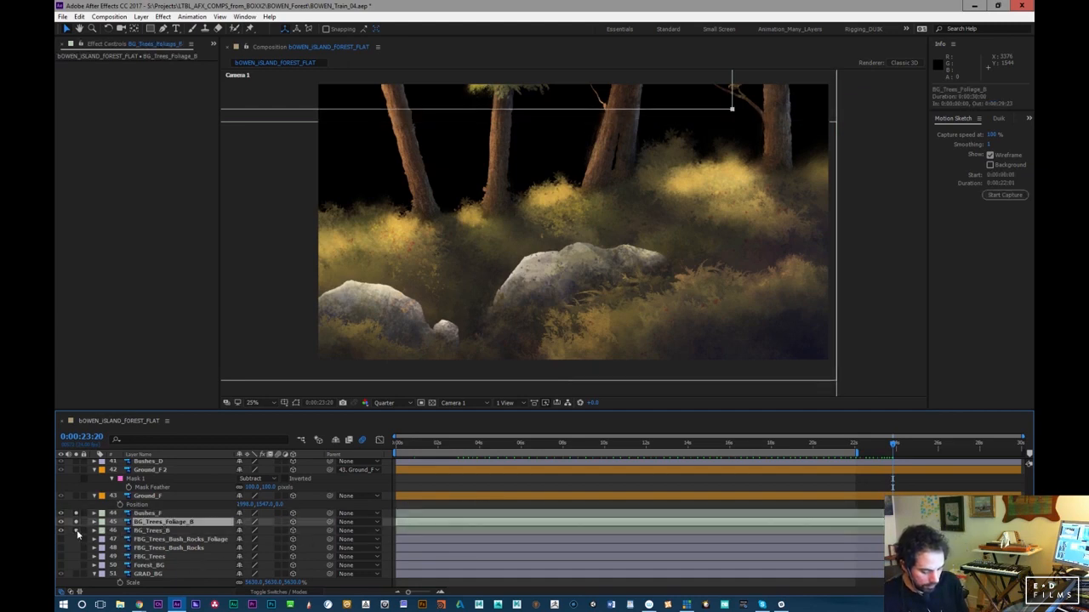
drag(75, 531, 76, 522)
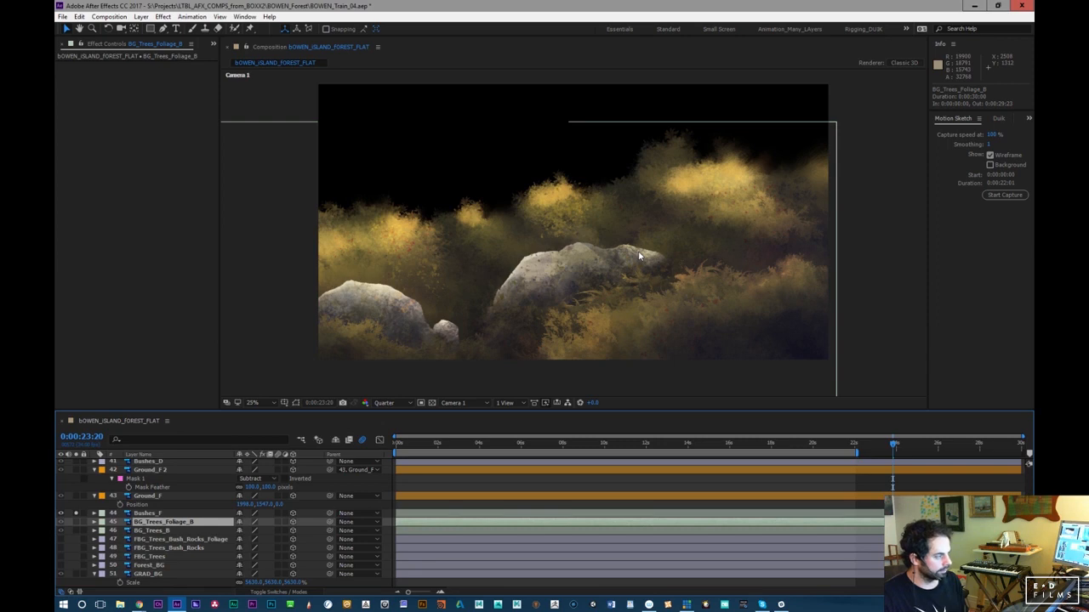
click(76, 530)
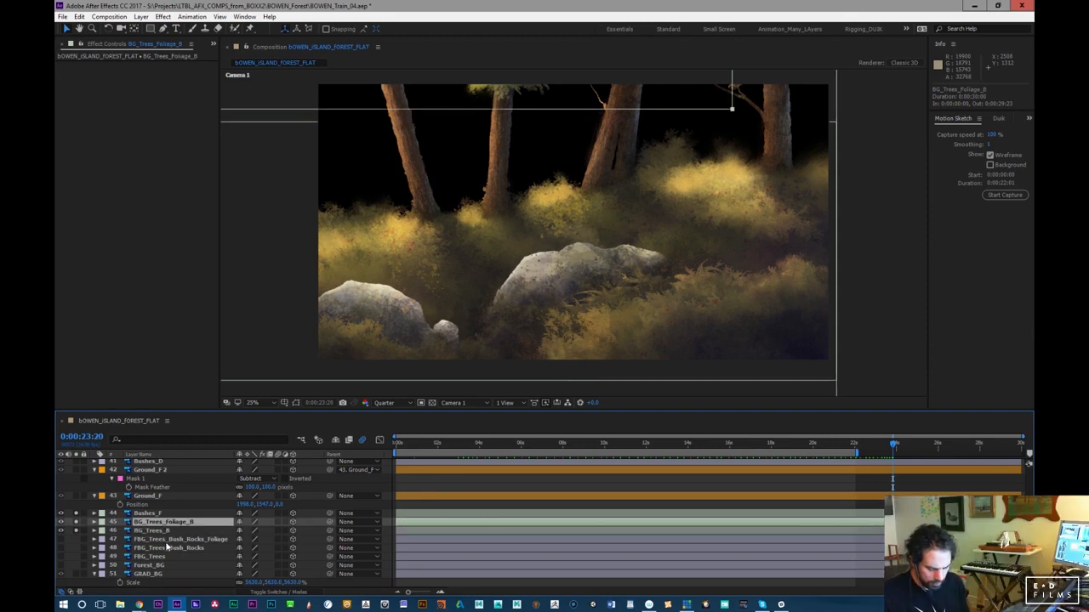
Parent the BG_Trees_Foliage_B and BG_Trees_B layers to Bushes_F
drag(330, 521, 153, 514)
click(332, 531)
drag(331, 531, 176, 514)
Try Z positions of 500 and 300 for the BG_Trees_Foliage_B layer
click(213, 521)
key(p)
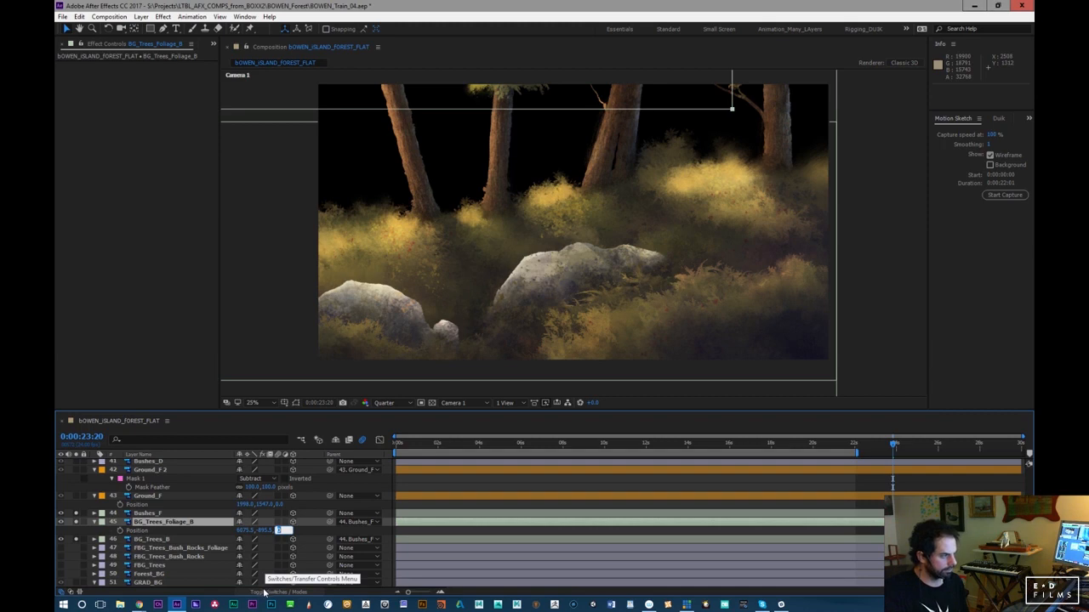
key(Return)
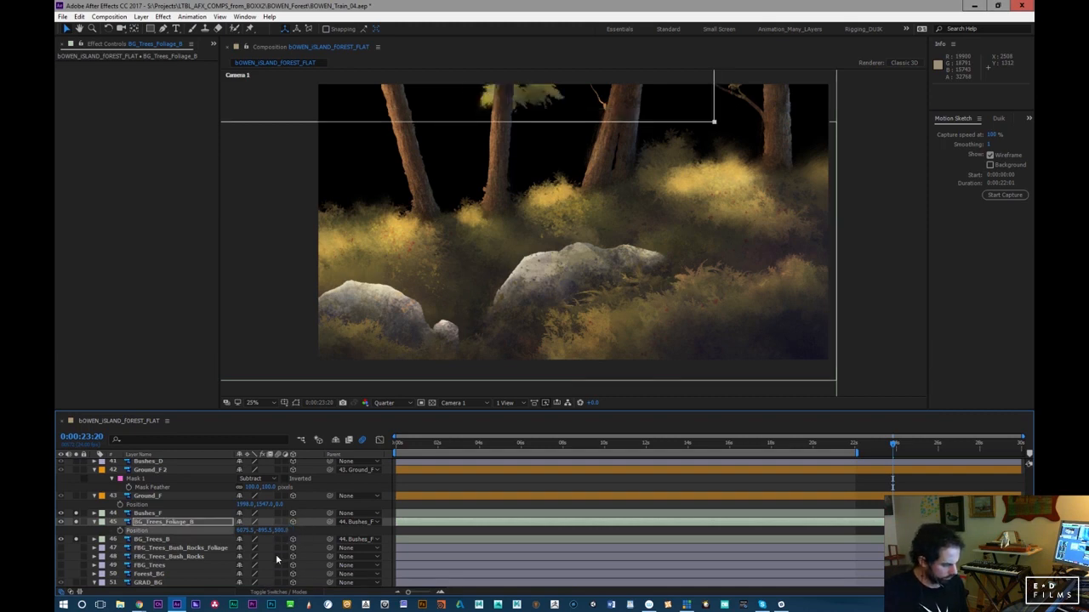
click(281, 531)
text(300)
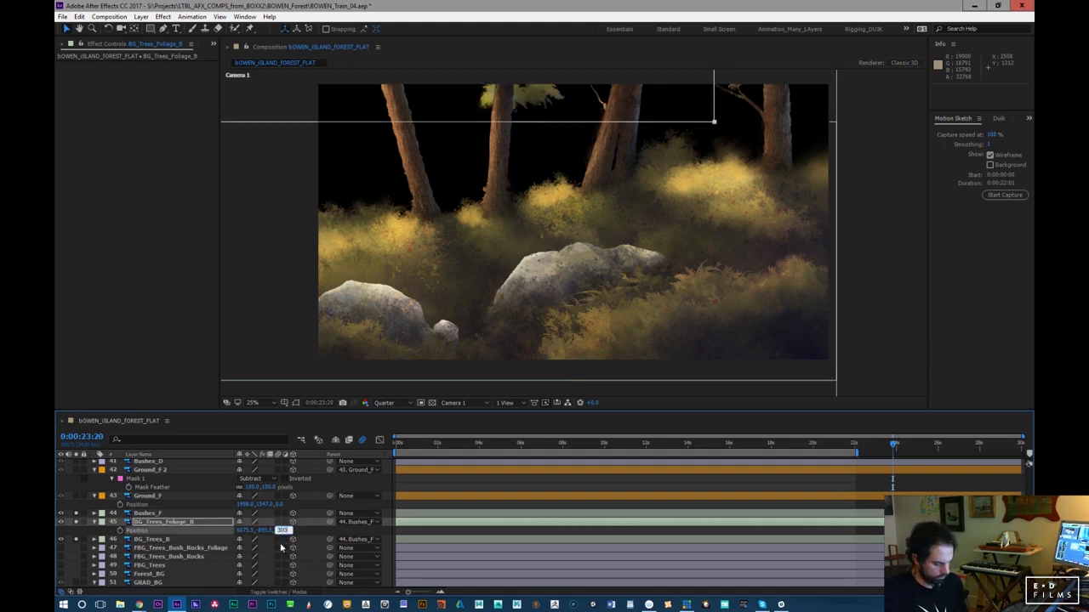
key(Return)
Try a Z position of 600 for the BG_Trees_B layer to push the trees behind the bushes
click(199, 540)
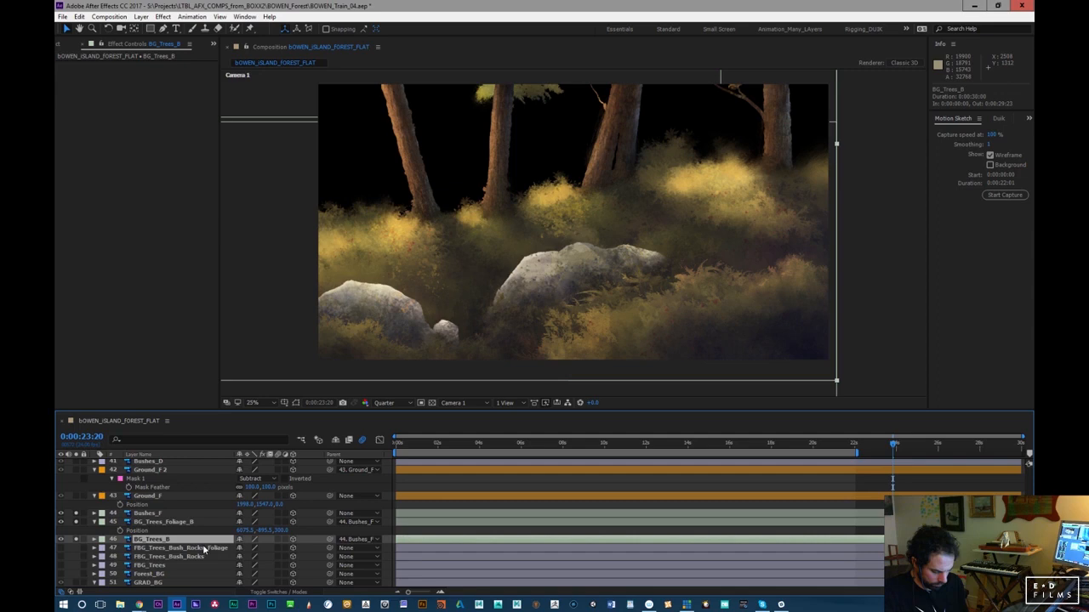
key(p)
click(277, 548)
text(6)
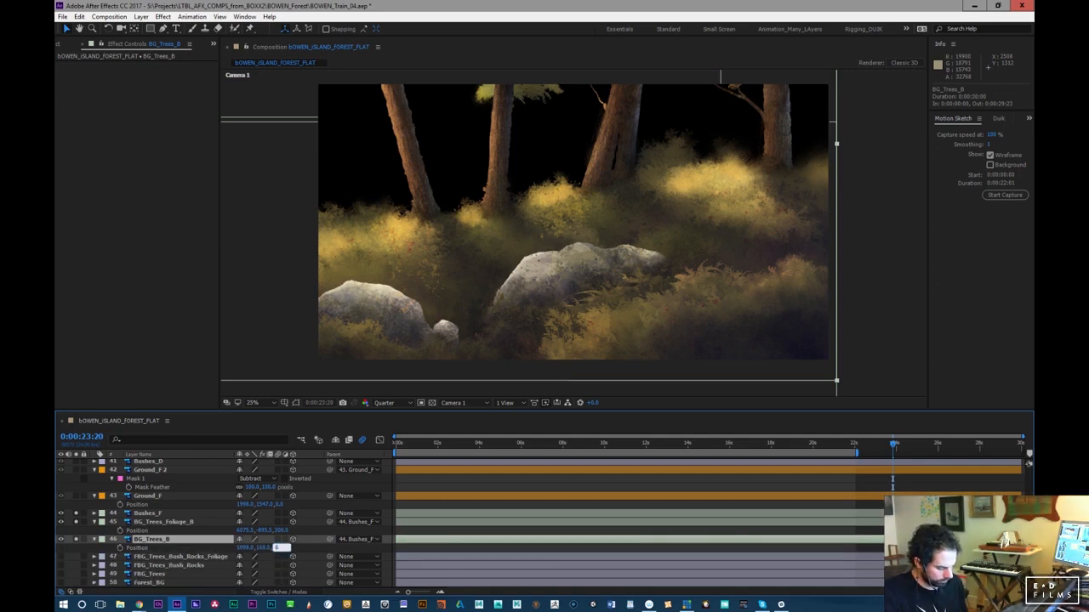
text(00)
key(Return)
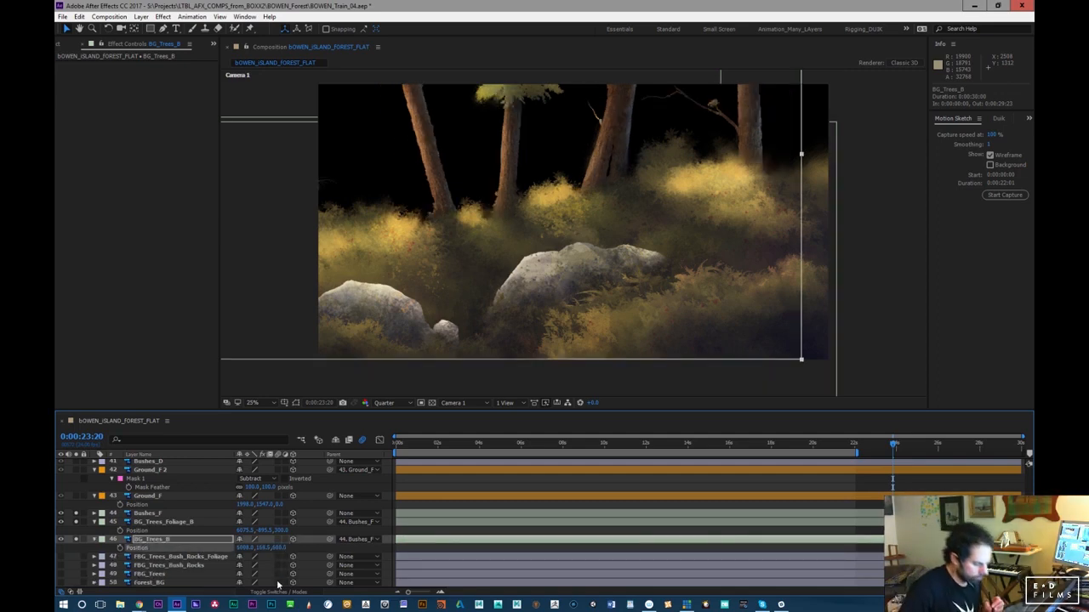
Set the Z position of BG_Trees_B to 300 and of BG_Trees_Foliage_B to 150, checking the parallax around 0:00:09:10 and 0:00:04:04
drag(407, 446, 592, 444)
text(300)
key(Return)
click(282, 531)
text(15)
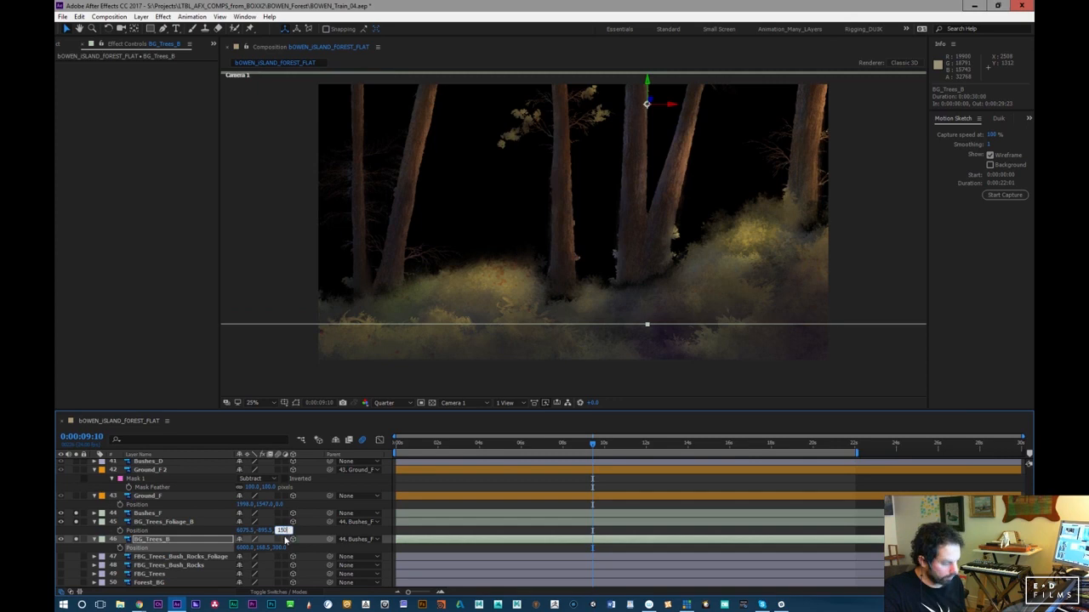
text(0)
key(Return)
drag(407, 452, 480, 454)
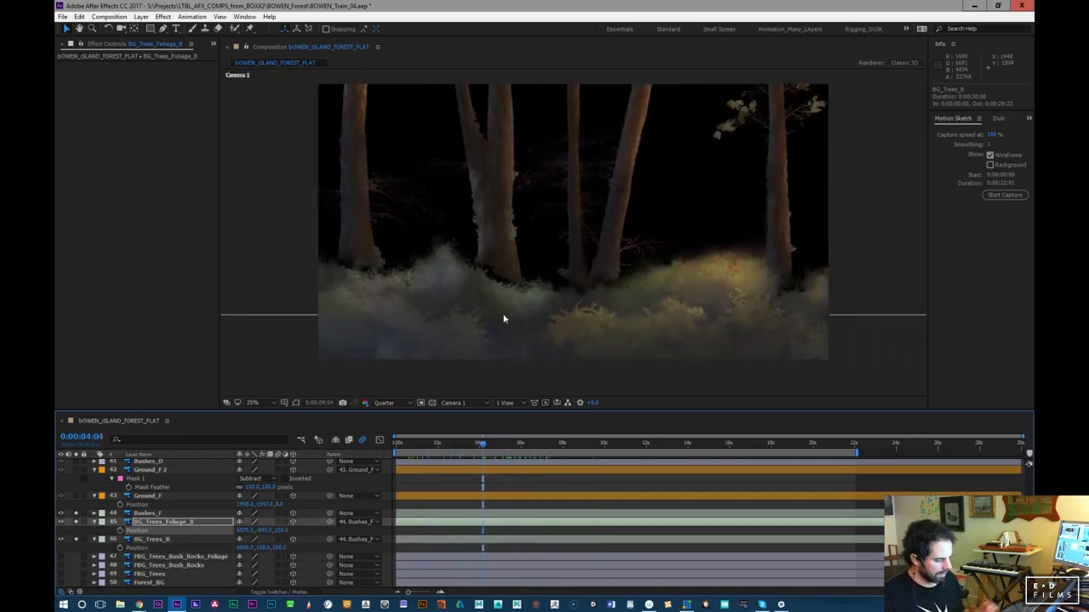
Reparent the BG_Trees_Foliage_B layer to BG_Trees_B
click(215, 517)
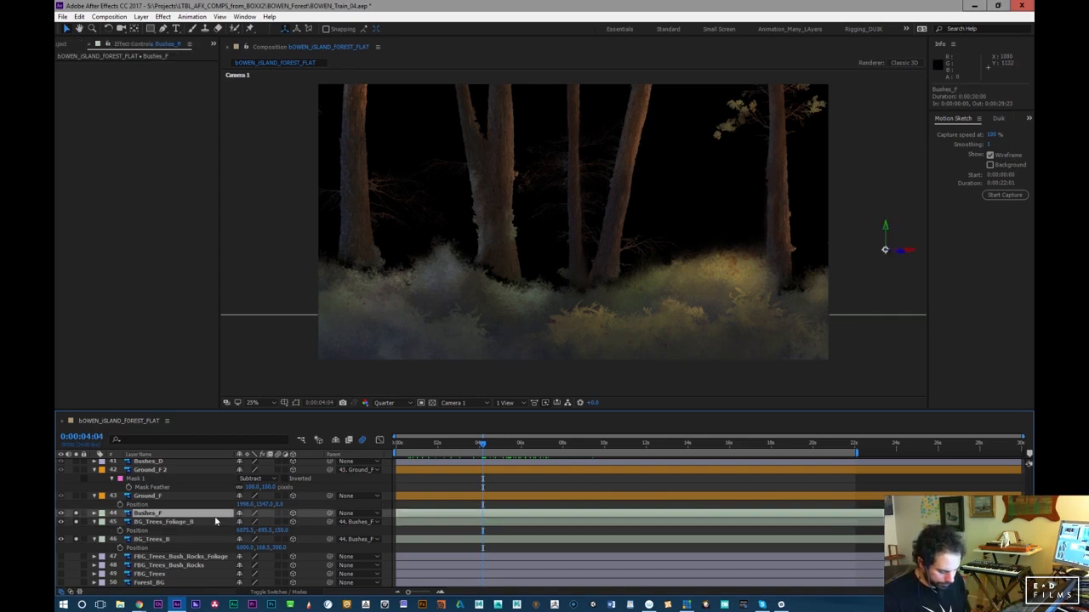
click(212, 523)
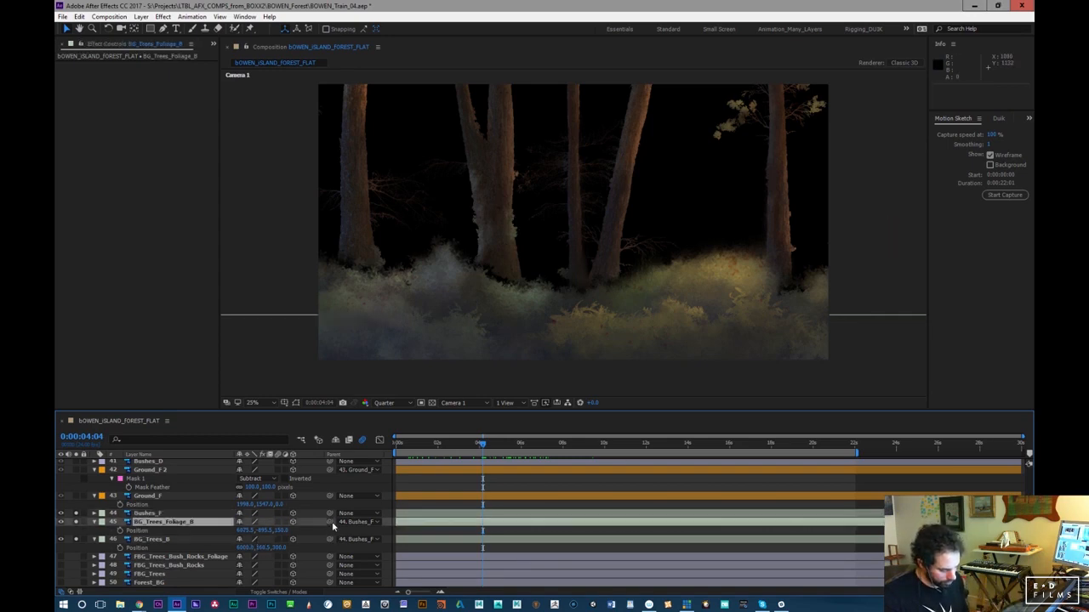
drag(330, 523, 194, 541)
Lower the BG_Trees_B layer into the bushes and set its Z position to 150
drag(251, 550, 358, 535)
drag(482, 443, 606, 442)
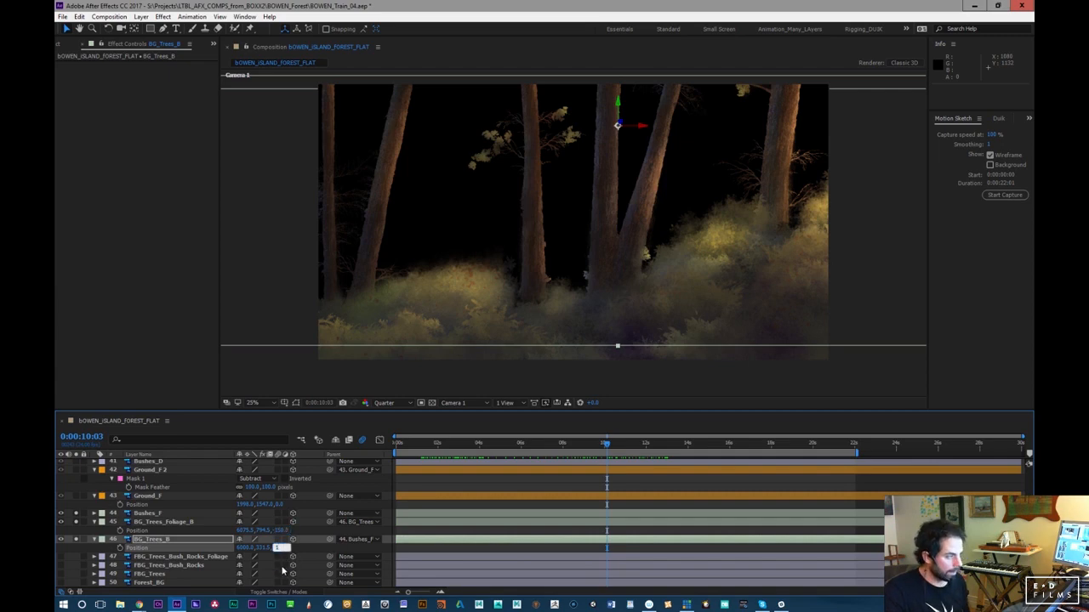
key(Return)
Adjust BG_Trees_B to a Y position of 246 and an X position of 6033, checking the tree bases back to the first frame
drag(585, 444, 593, 445)
drag(261, 550, 241, 523)
drag(593, 444, 787, 452)
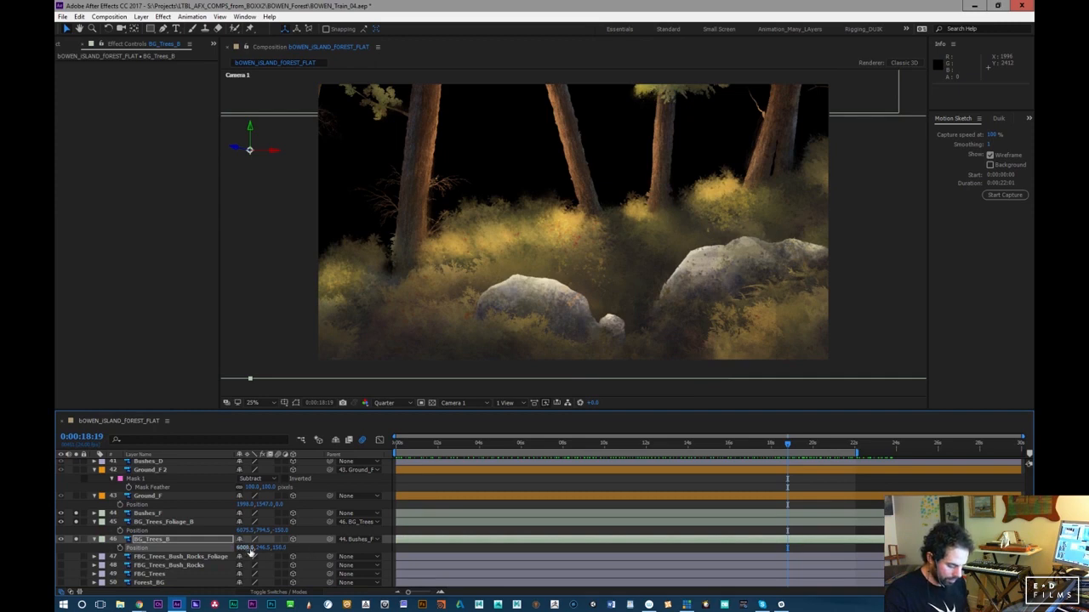
mouse_move(247, 548)
mouse_down()
mouse_move(272, 547)
mouse_move(258, 547)
mouse_up()
drag(737, 448, 379, 472)
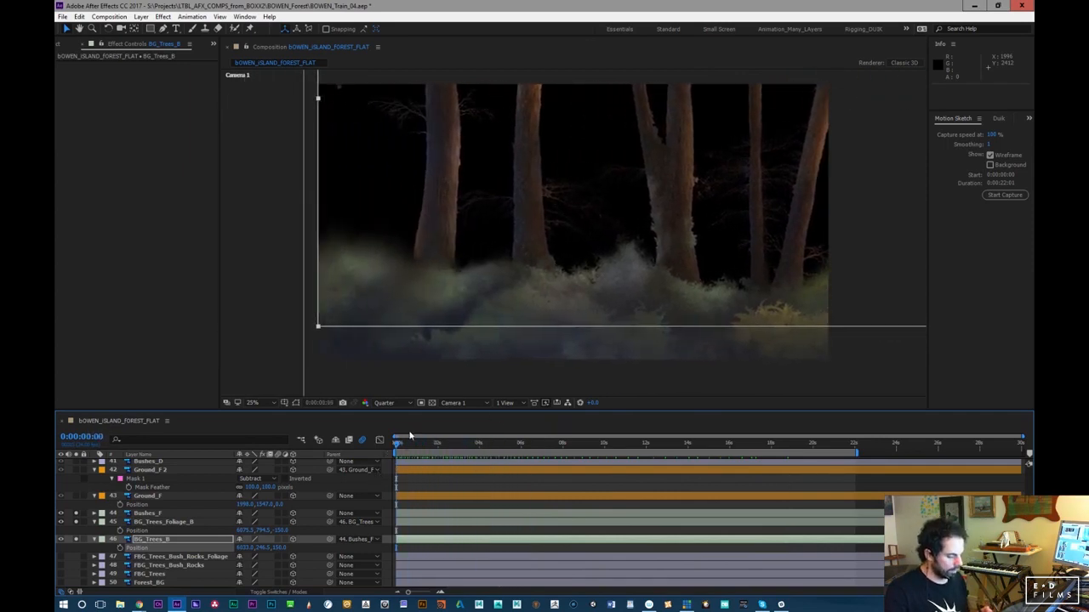
drag(403, 452, 374, 489)
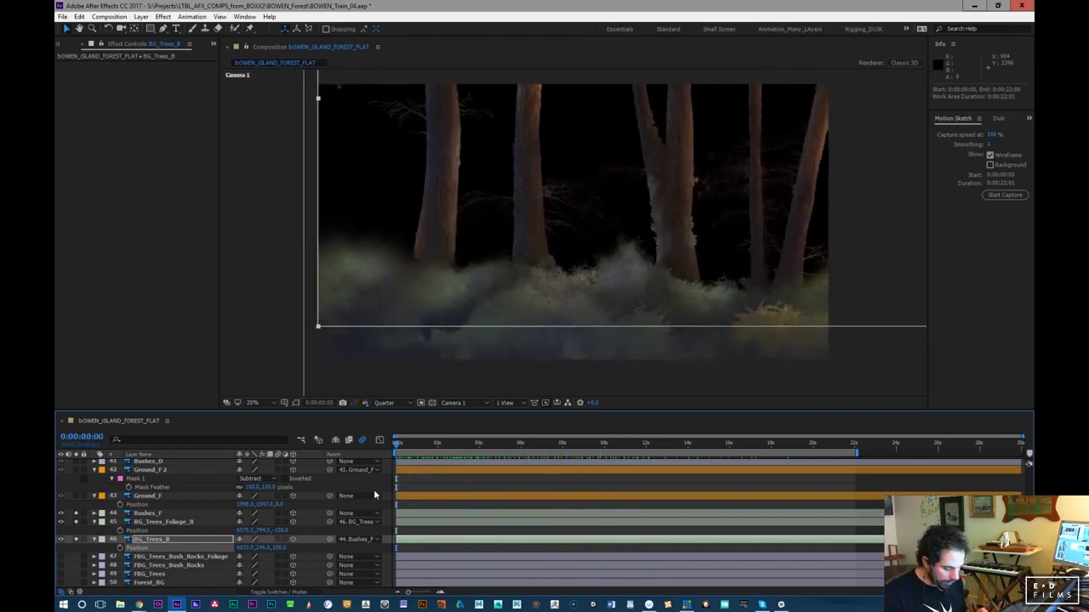
Collapse the BG_Trees_Foliage_B properties, select Bushes_F and turn off solo for the three background layers
click(95, 523)
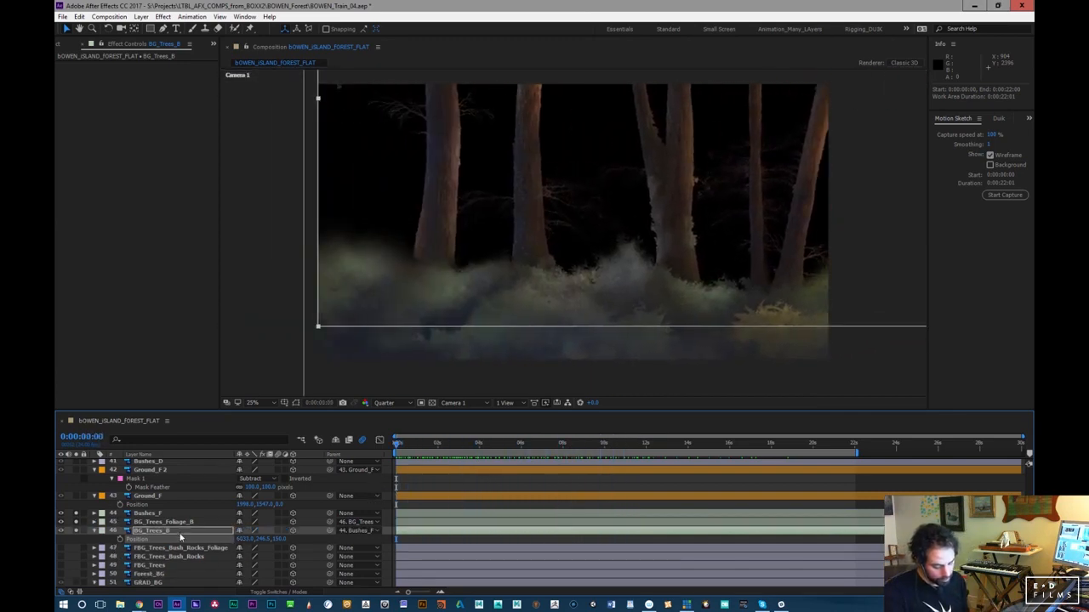
key(ctrl+Up)
key(ctrl+Up)
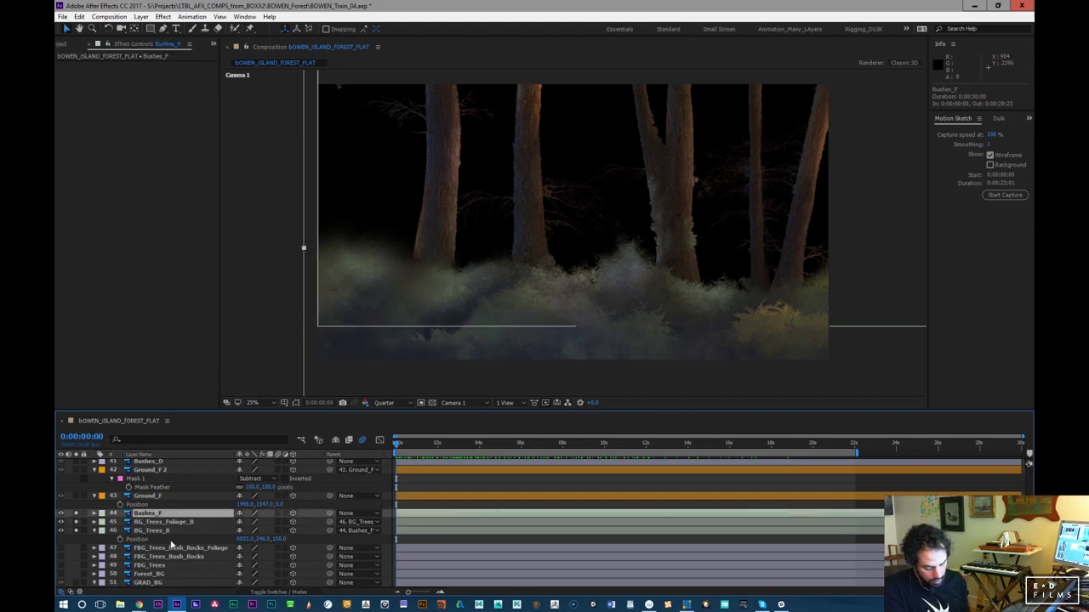
drag(76, 531, 77, 513)
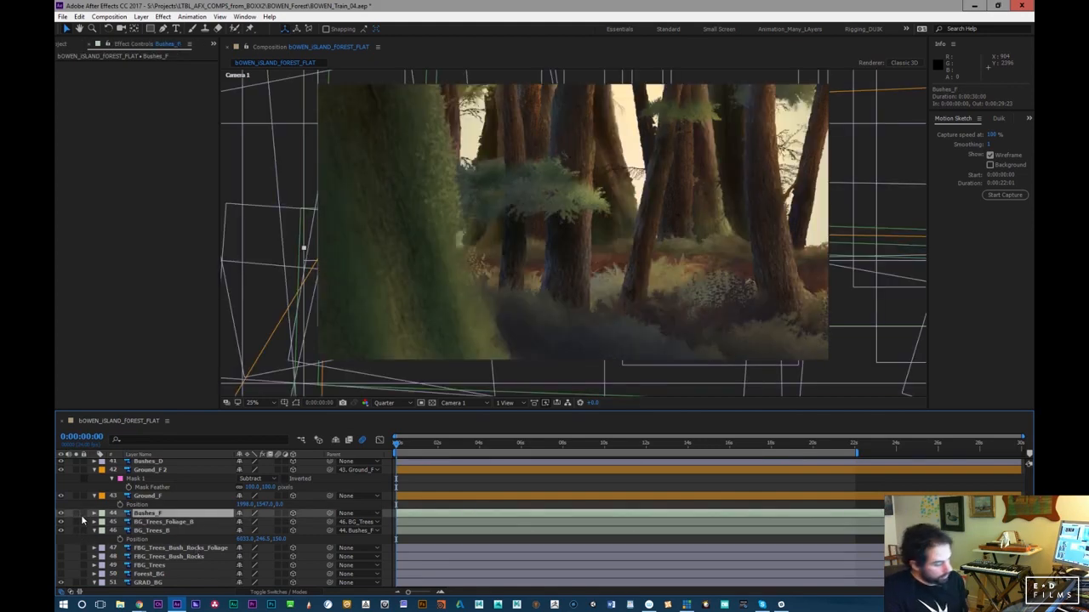
Scrub back and forth through the full scene up to about 0:00:17:18 to check how the background trees sit behind the bushes
drag(416, 446, 538, 437)
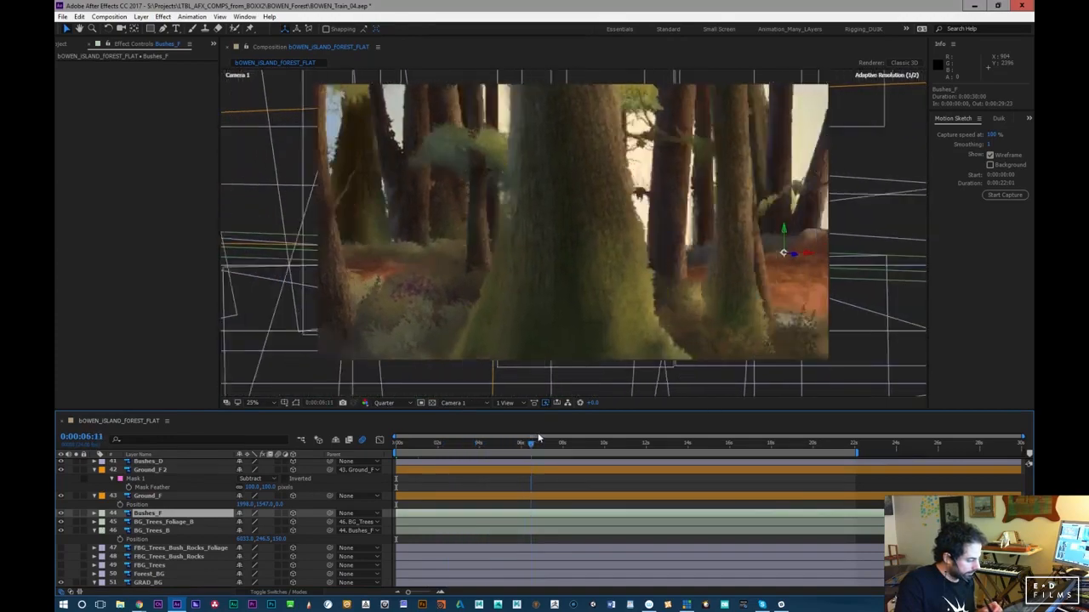
drag(593, 434, 608, 432)
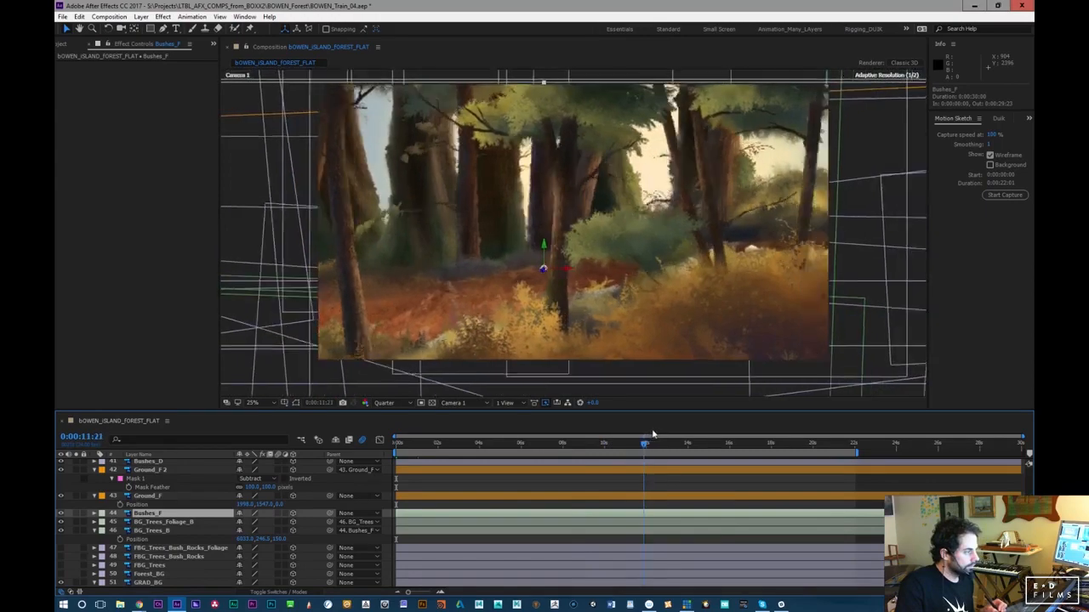
drag(683, 439, 590, 469)
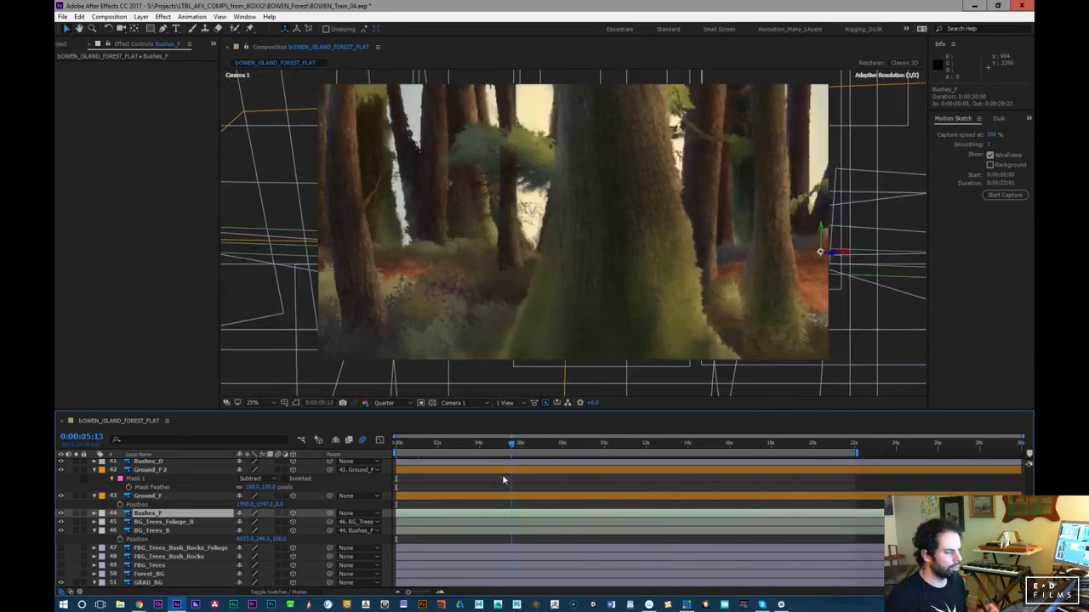
drag(423, 488, 438, 470)
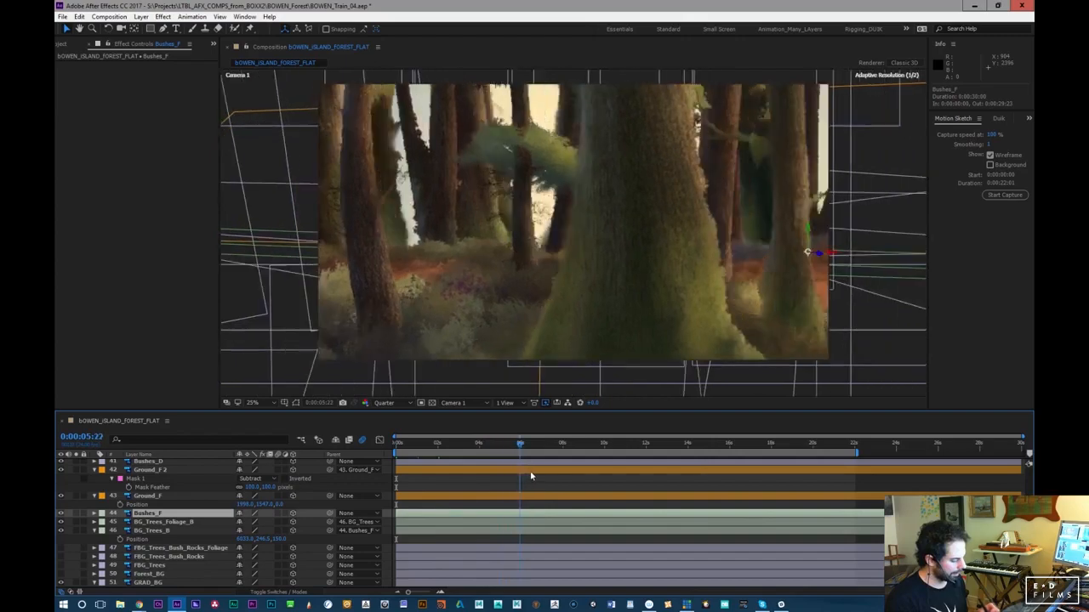
mouse_move(550, 475)
mouse_down()
mouse_move(652, 461)
mouse_move(550, 480)
mouse_up()
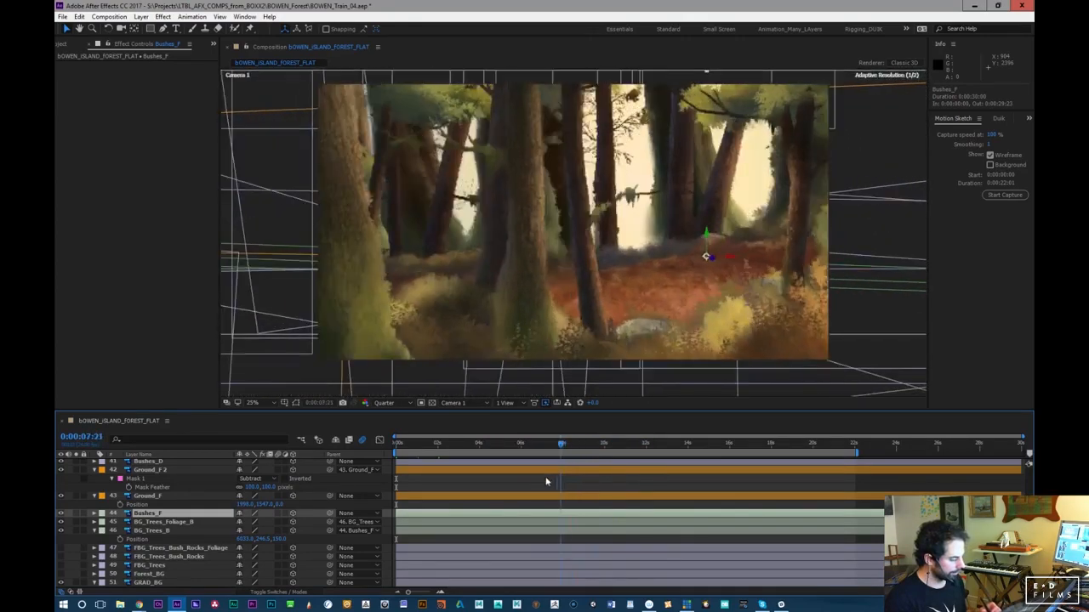
drag(445, 507, 385, 505)
drag(437, 451, 457, 515)
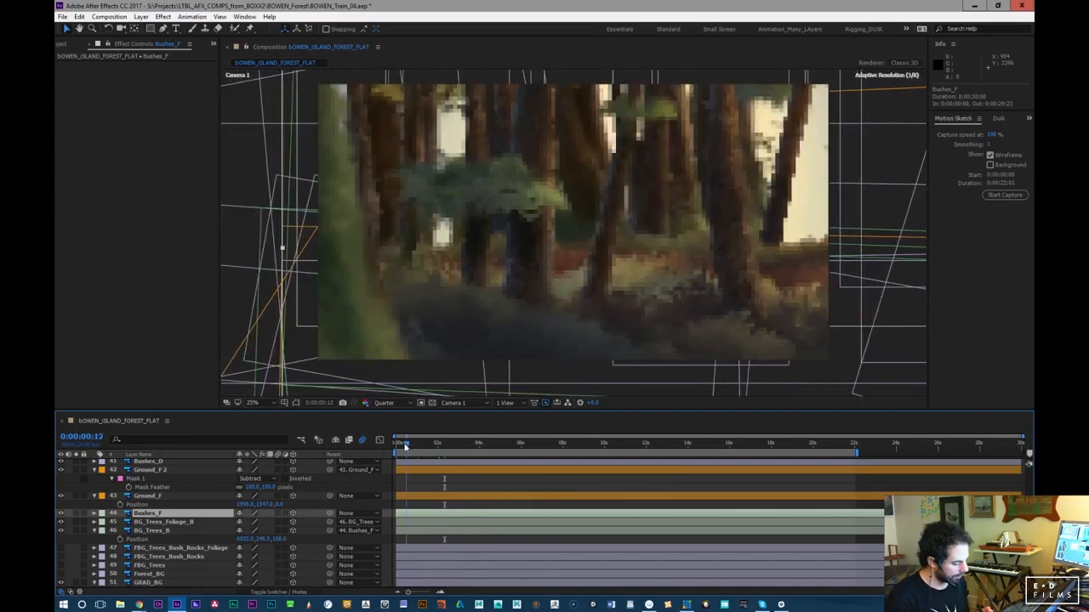
drag(400, 448, 436, 448)
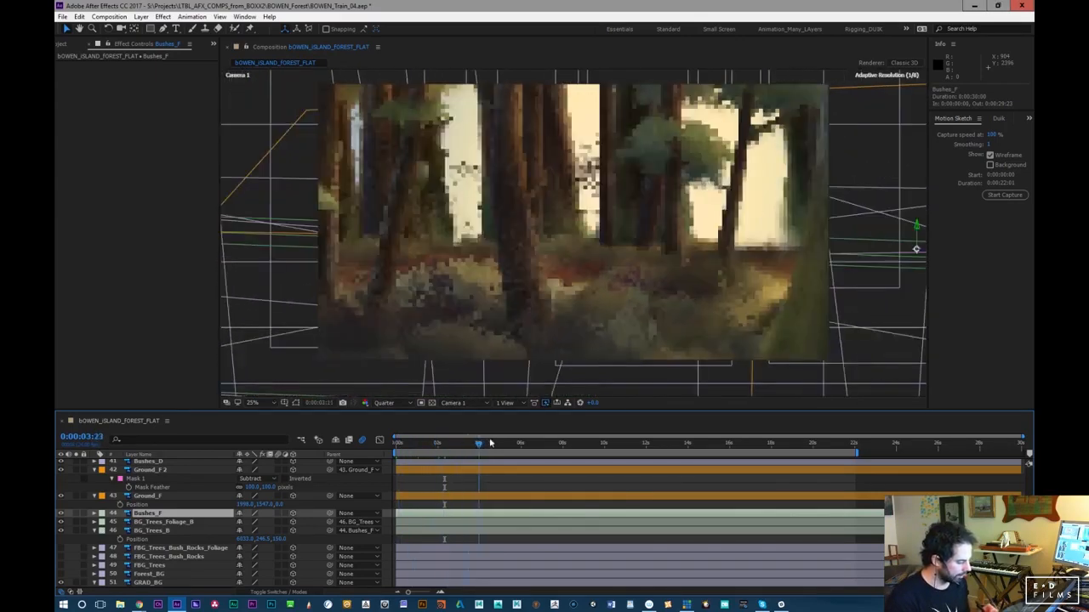
drag(607, 443, 766, 444)
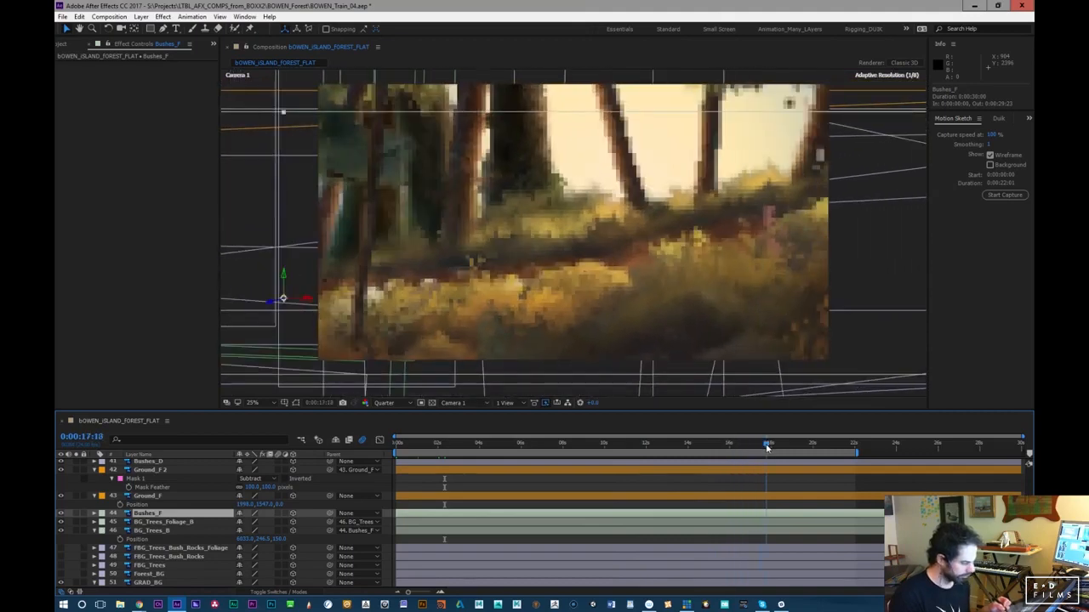
Hide and reshow BG_Trees_B to see its contribution to the scene, and scrub back to around 0:00:10:05
click(170, 548)
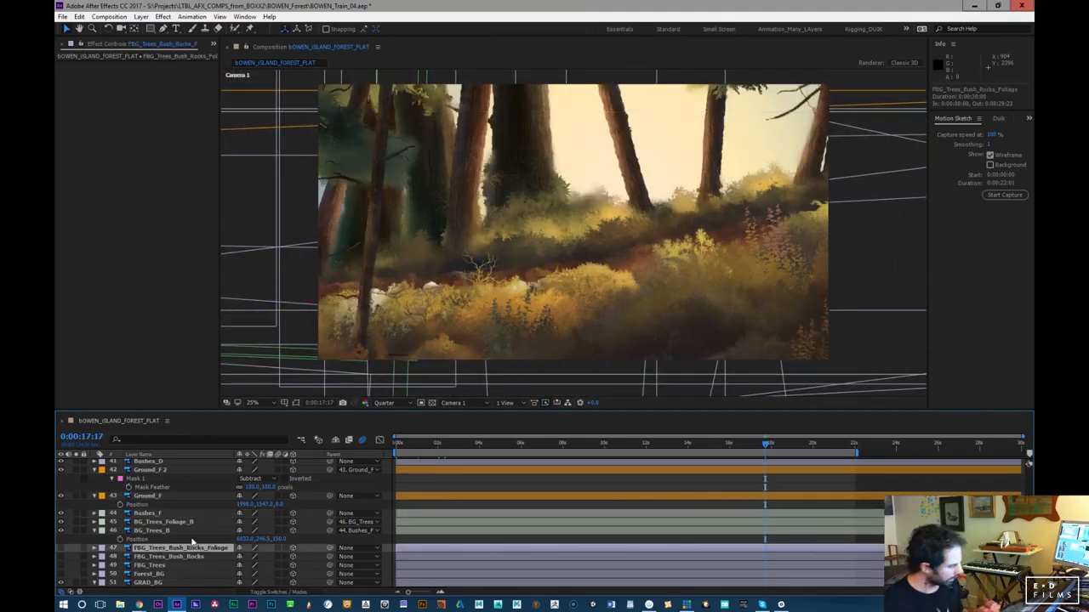
click(165, 531)
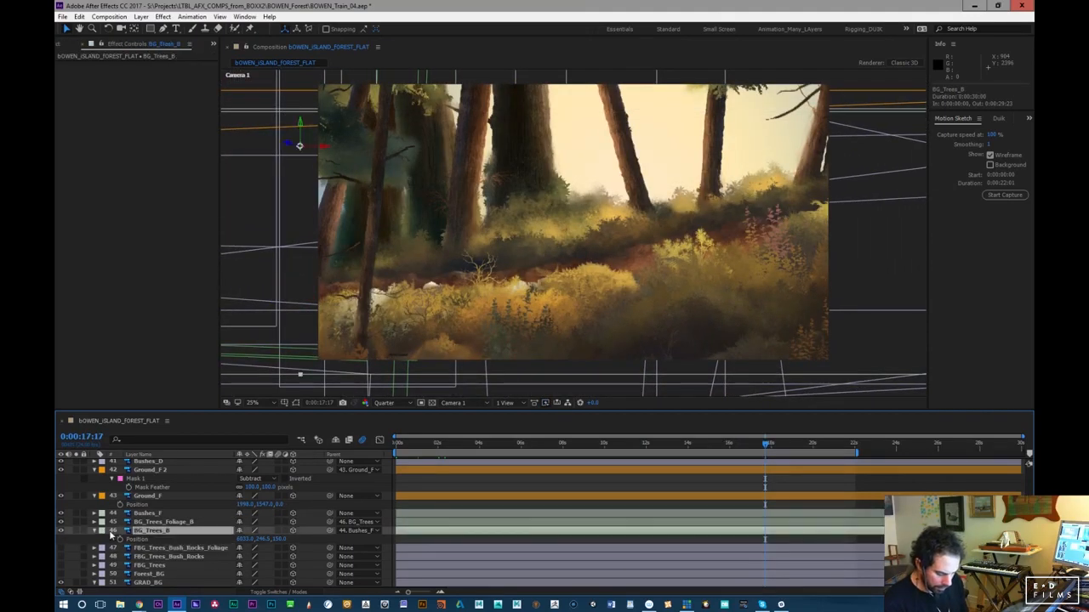
click(61, 531)
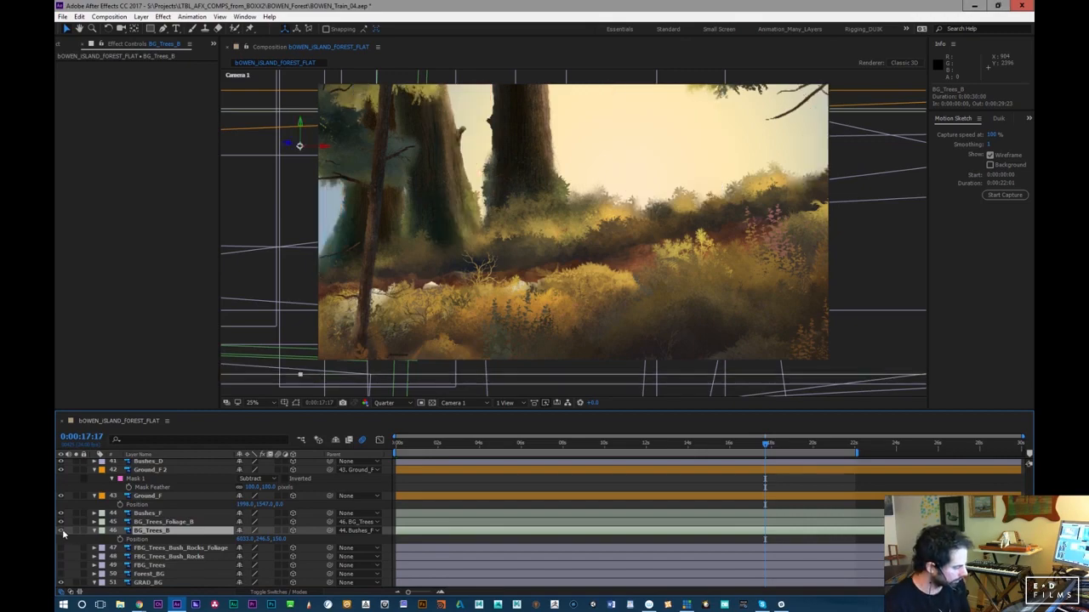
click(61, 530)
drag(766, 444, 597, 470)
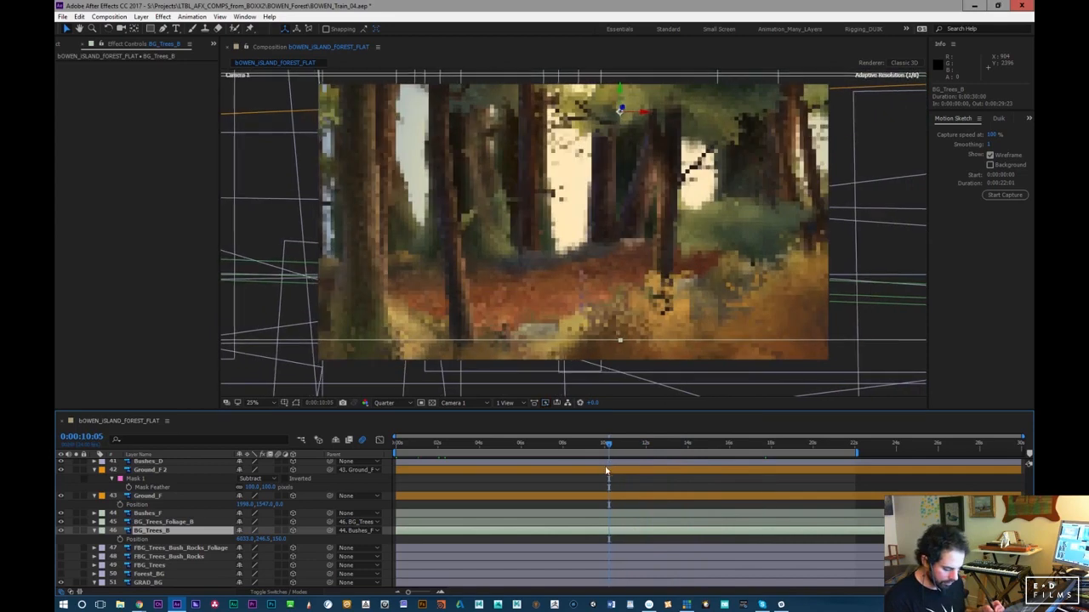
Move Bushes_F to a Y position of 1251 and a Z position of 140
click(198, 514)
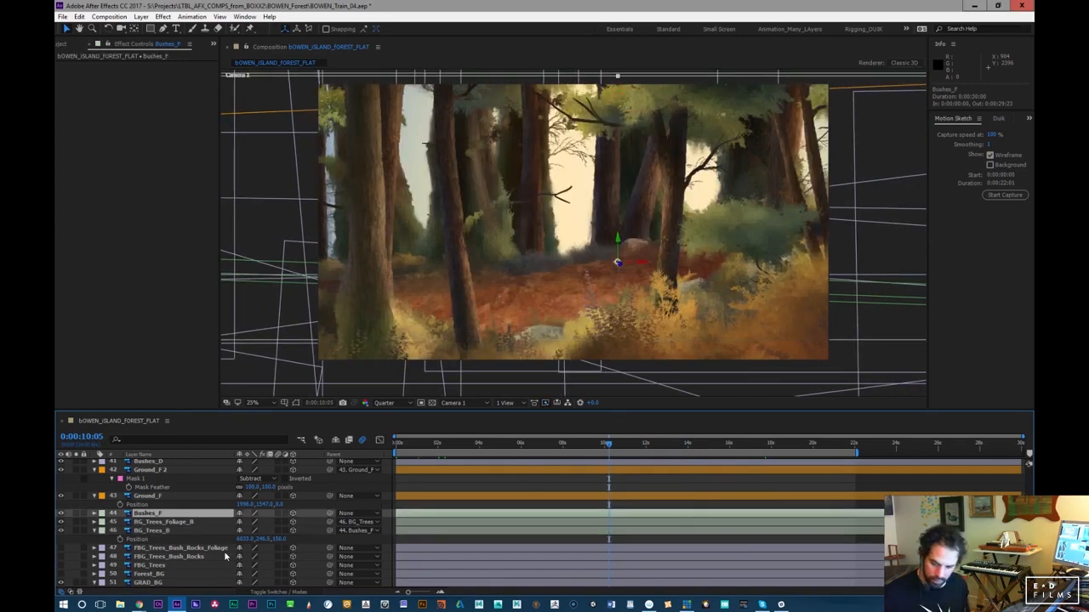
key(p)
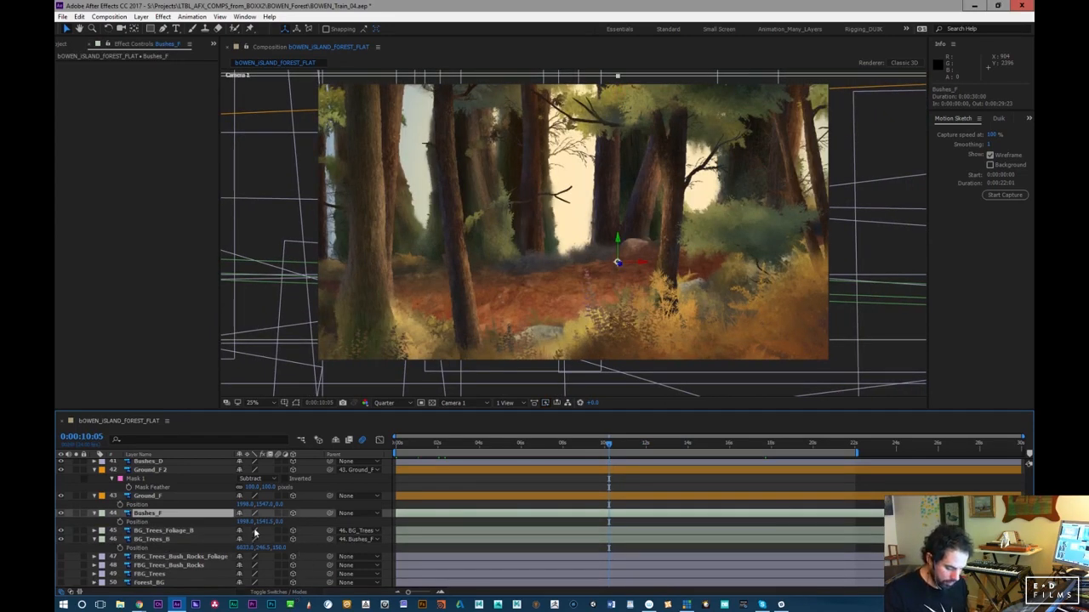
drag(278, 523, 283, 536)
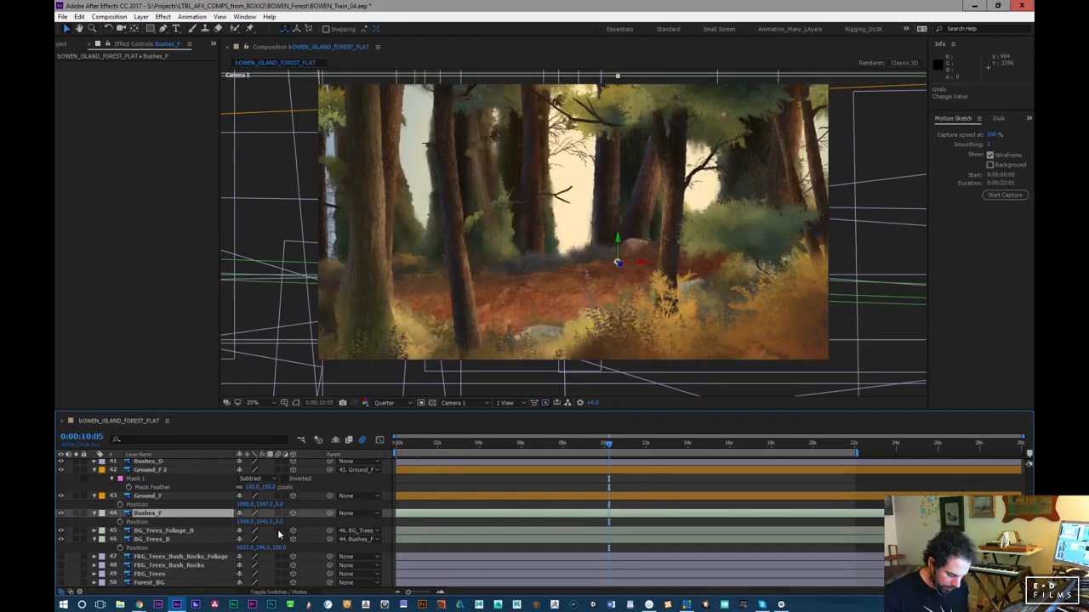
mouse_move(279, 524)
mouse_down()
mouse_move(245, 522)
mouse_move(263, 523)
mouse_up()
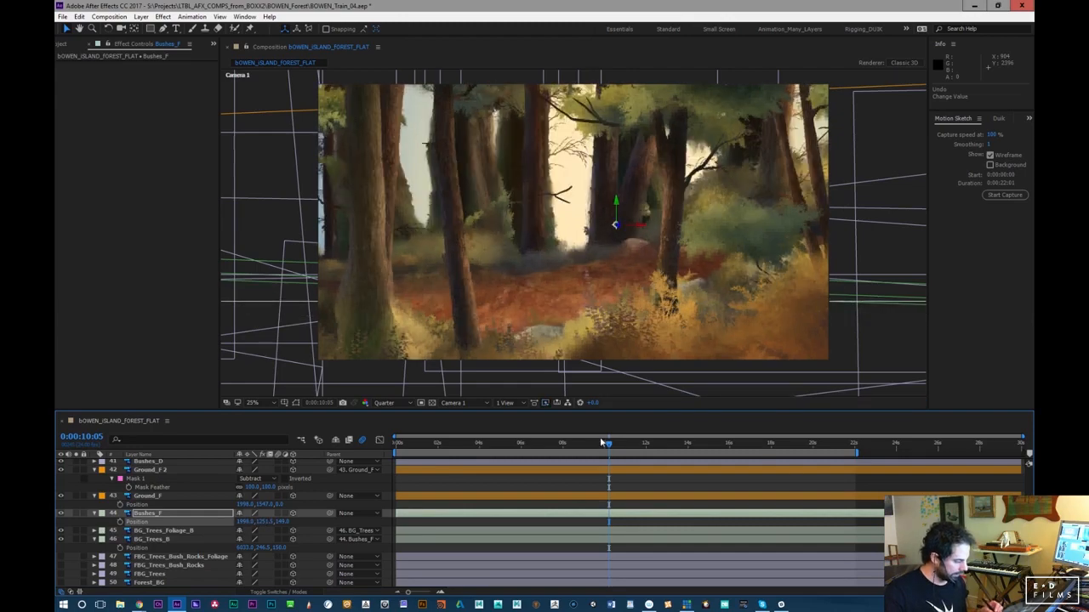
Check Bushes_F at the first frame and near 0:00:24:13, and move it to a Y position of about 1344
drag(597, 449, 380, 457)
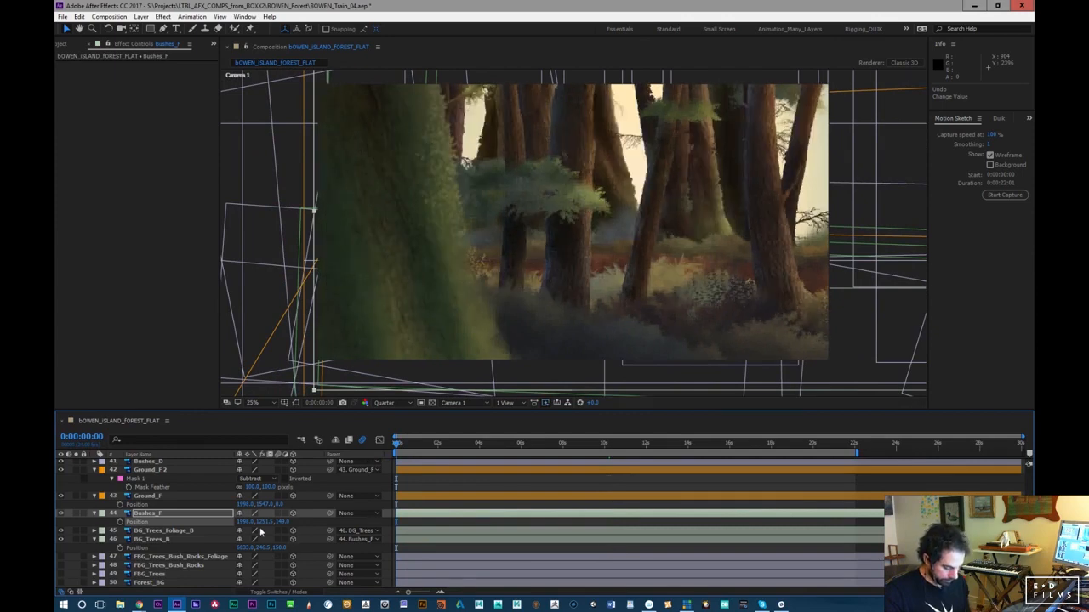
mouse_move(245, 522)
mouse_down()
mouse_move(303, 519)
mouse_move(254, 517)
mouse_up()
key(ctrl+z)
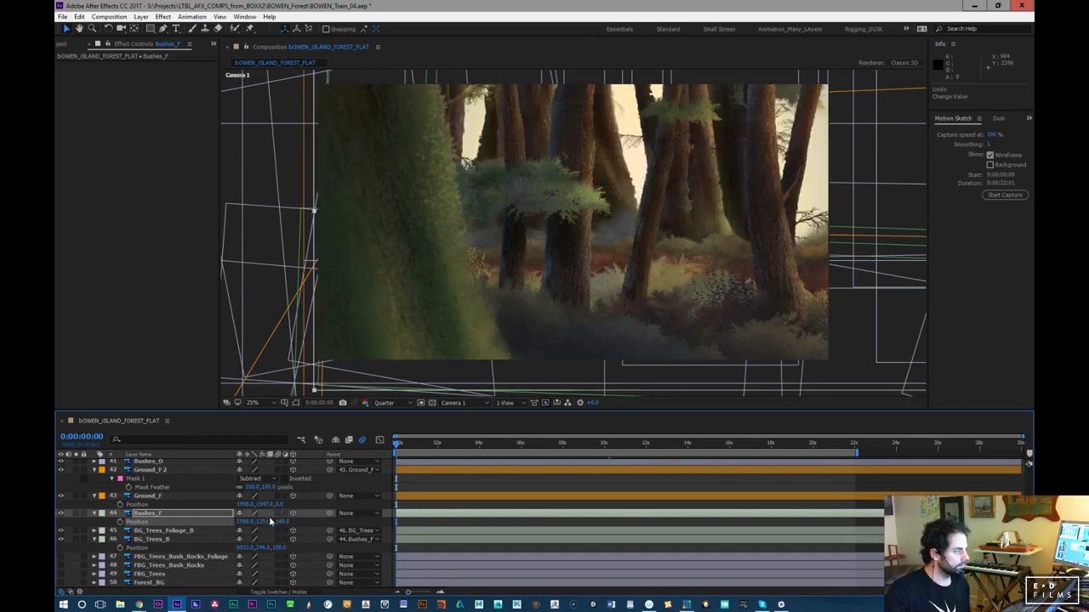
drag(407, 446, 909, 443)
drag(266, 523, 268, 522)
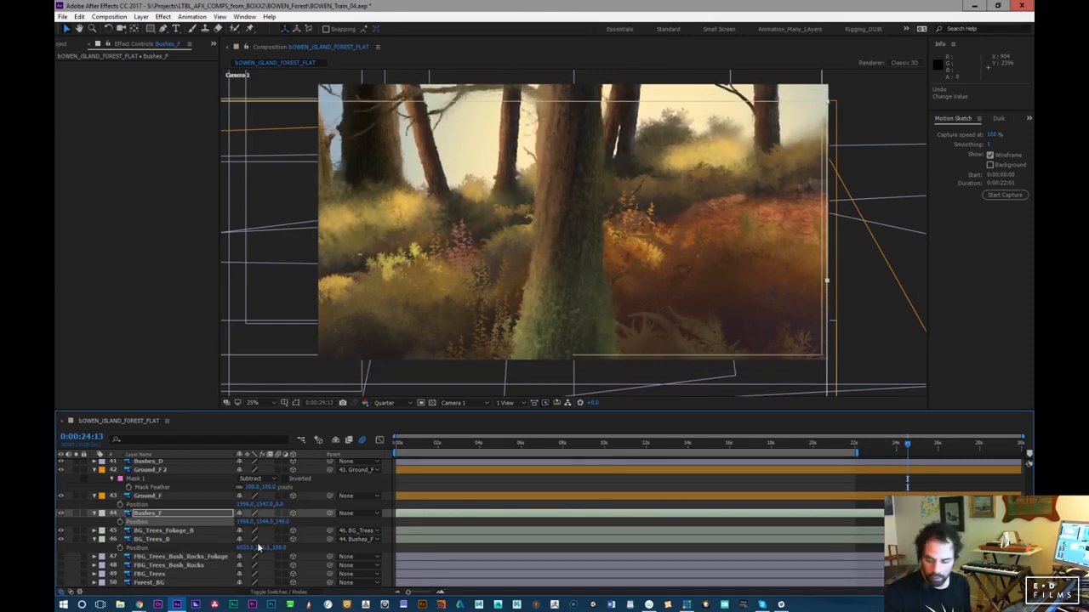
Scale Bushes_F to about 104.5% and check it around 0:00:11:13
key(s)
drag(285, 525, 299, 520)
drag(405, 444, 636, 444)
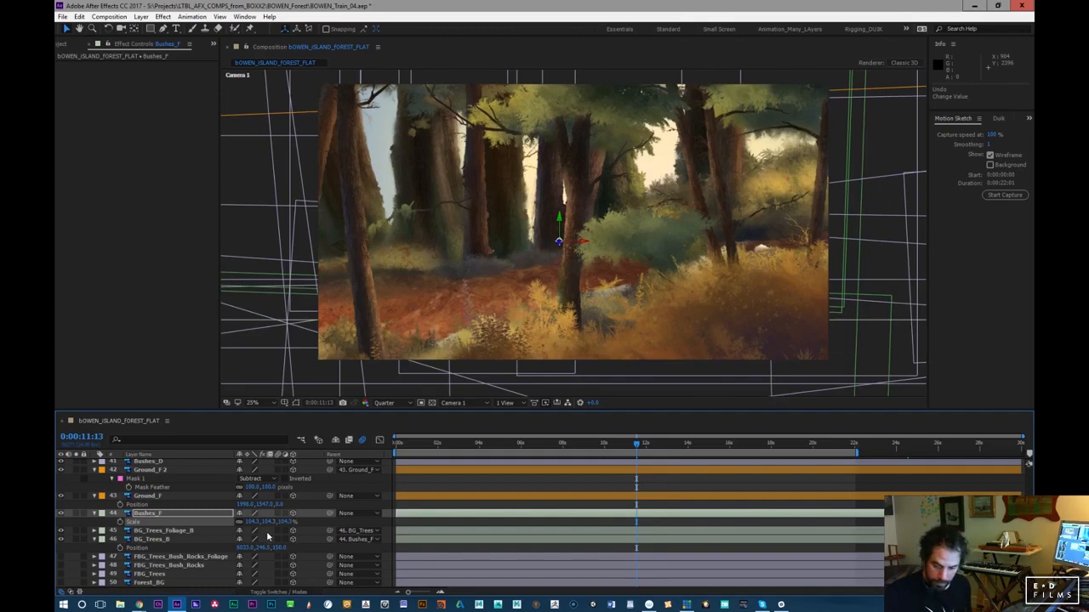
Move Bushes_F to a Y position of 1234.5 and check it back to the first frame
key(p)
mouse_move(263, 525)
mouse_down()
mouse_move(251, 525)
mouse_move(264, 523)
mouse_up()
drag(644, 447, 529, 506)
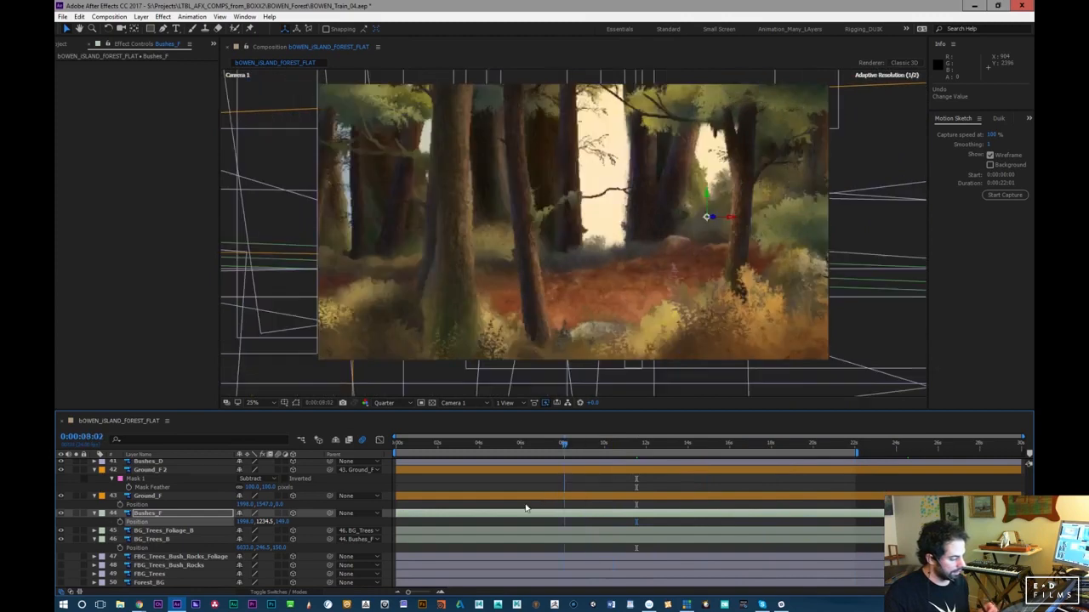
drag(456, 516, 384, 513)
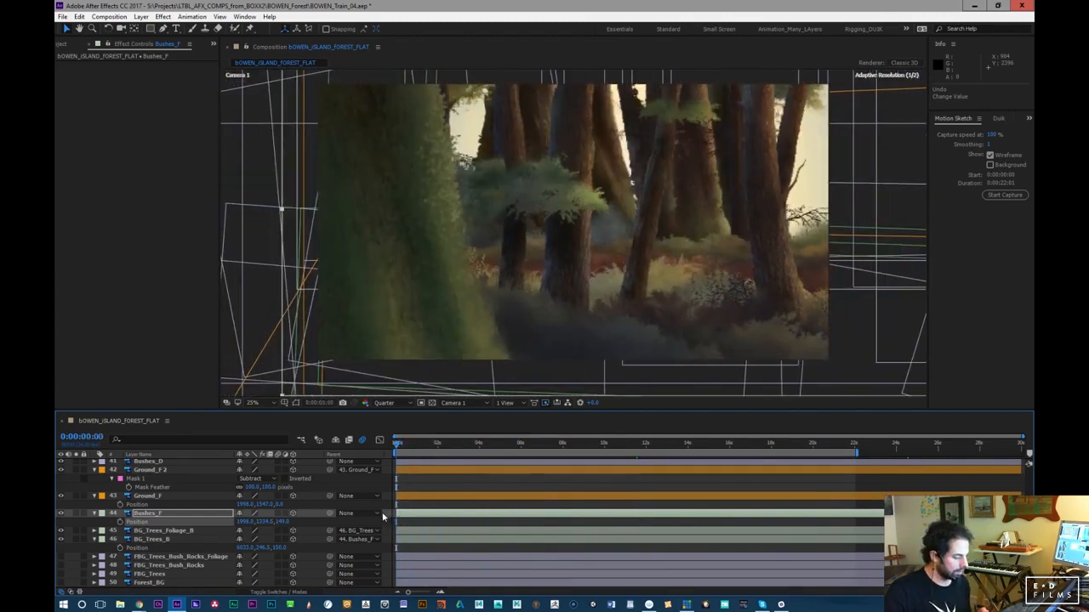
Rotate Bushes_F by 2° and scrub through the whole camera move to check the tilted bushes
key(KP_Add)
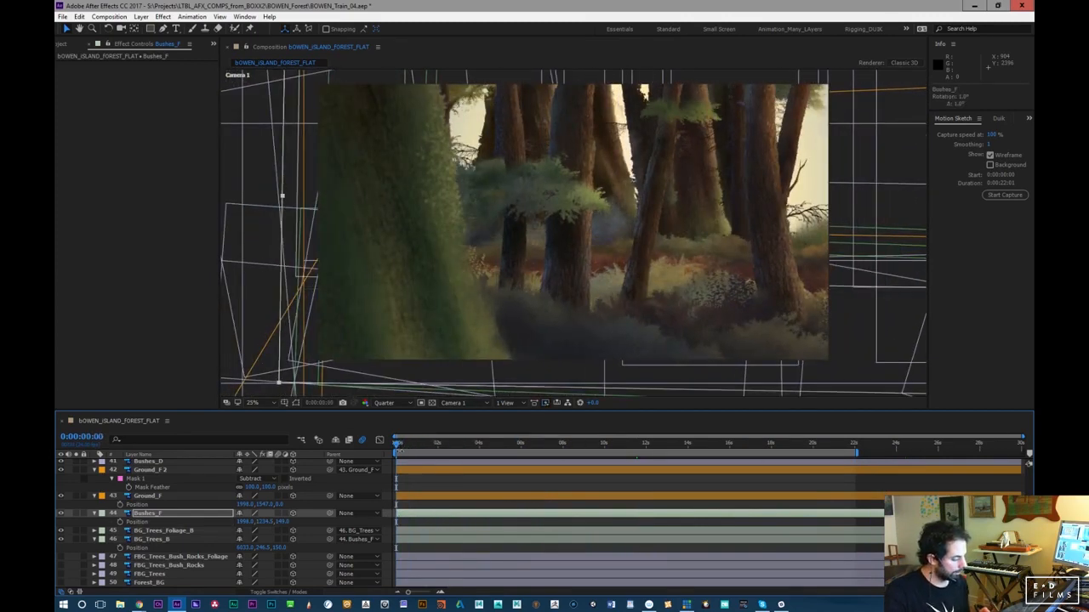
key(KP_Add)
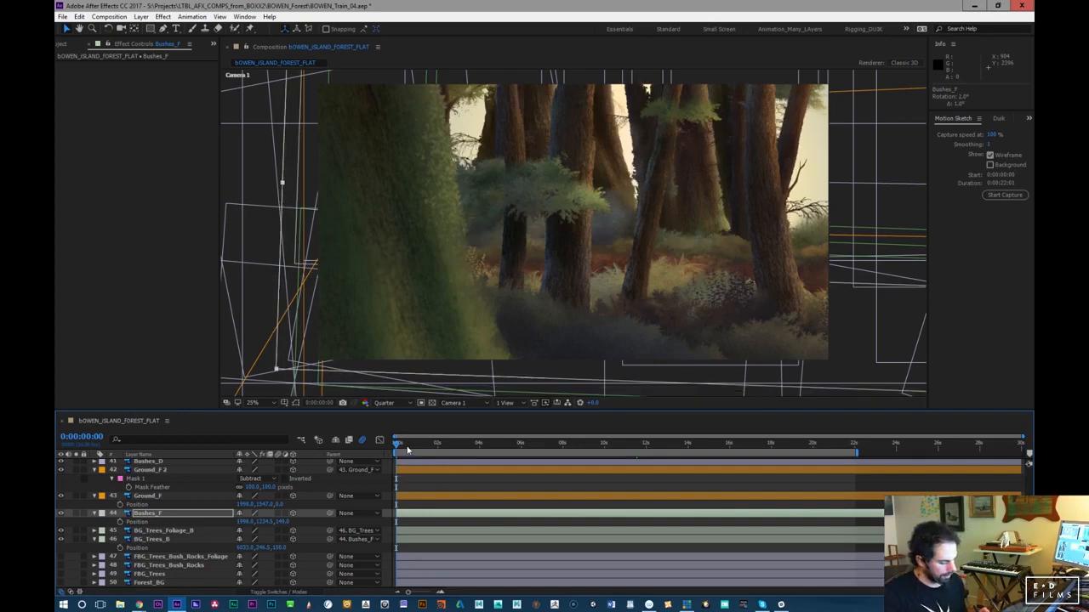
drag(407, 449, 445, 451)
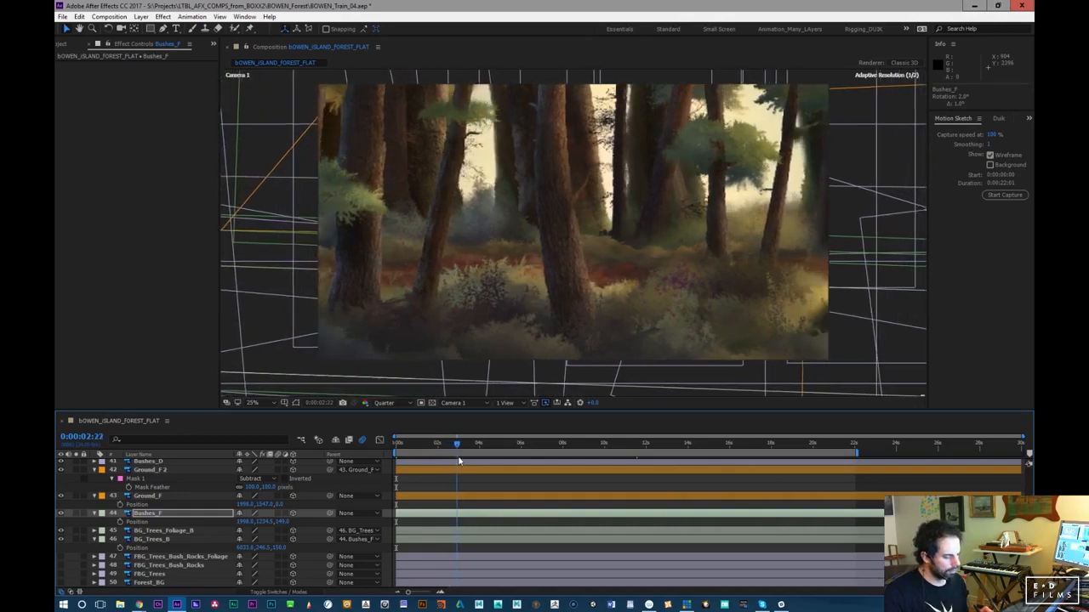
drag(461, 459, 599, 462)
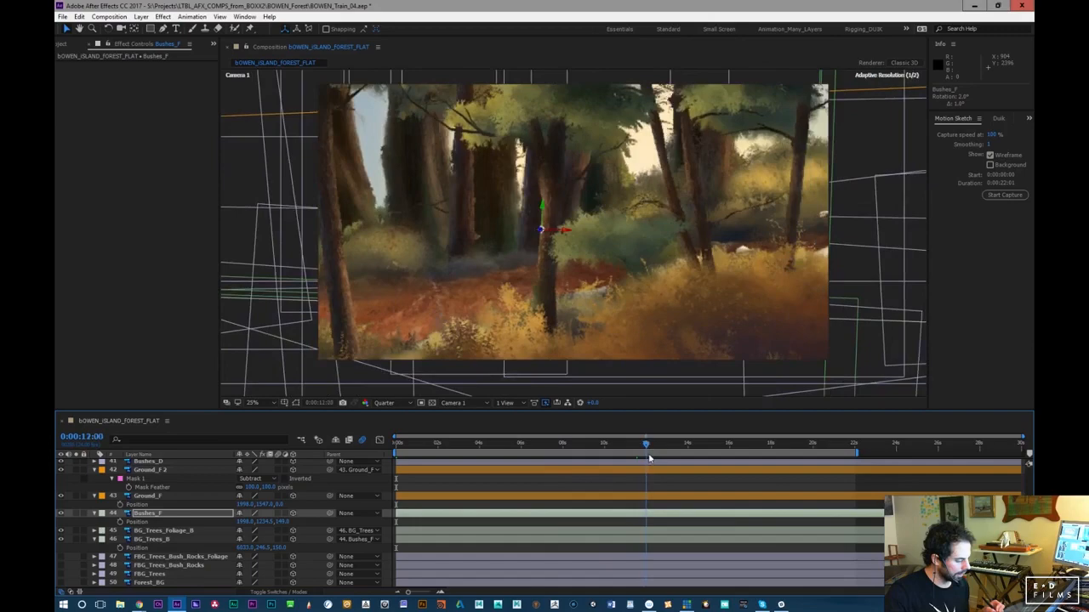
mouse_move(510, 489)
mouse_down()
mouse_move(393, 509)
mouse_move(499, 504)
mouse_up()
drag(526, 497, 823, 465)
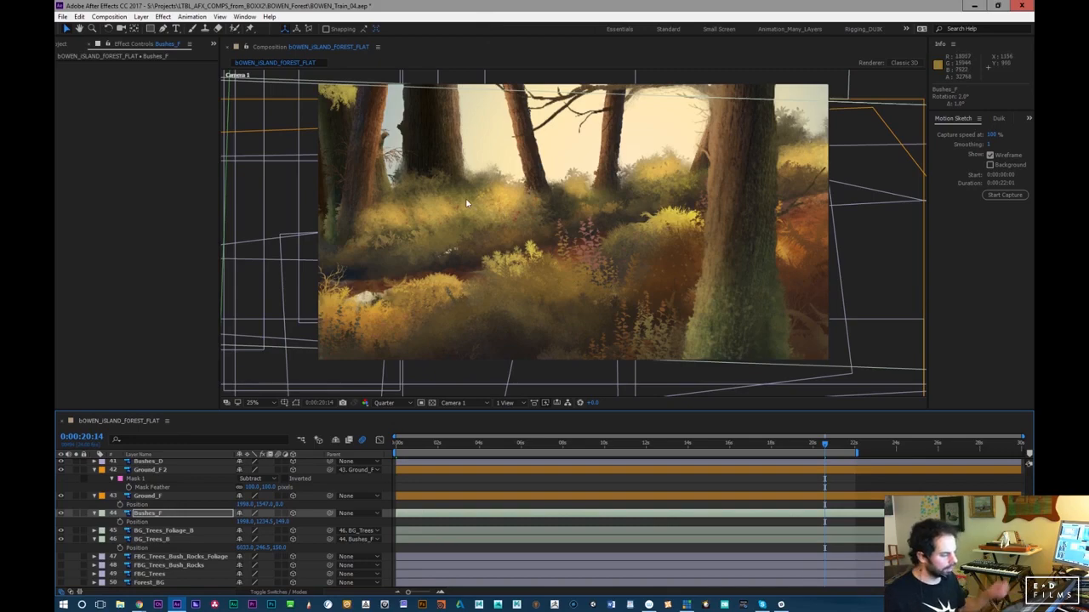
drag(848, 448, 411, 508)
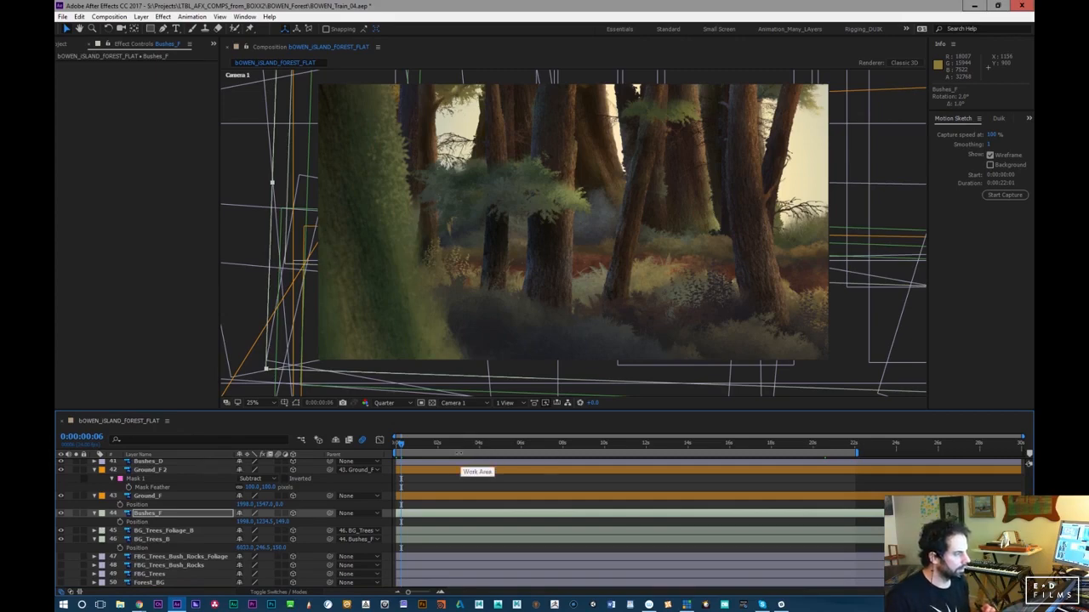
Move Bushes_F to a Y position of about 1215.5, comparing several points of the camera move up to 0:00:24:19
click(438, 444)
drag(449, 451, 813, 443)
drag(265, 520, 288, 521)
drag(423, 447, 535, 453)
mouse_move(266, 525)
mouse_down()
mouse_move(255, 527)
mouse_move(268, 534)
mouse_move(251, 527)
mouse_up()
drag(533, 446, 906, 428)
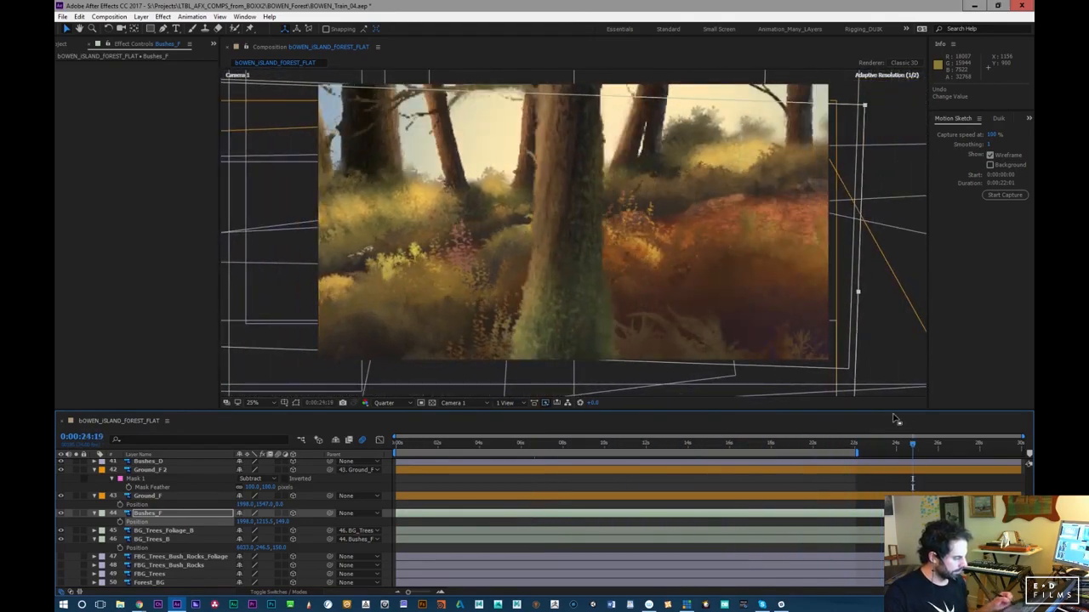
Set the scale of Bushes_F to about 100.9% and its Y position to about 1344
key(s)
mouse_move(252, 525)
mouse_down()
mouse_move(236, 522)
mouse_move(270, 521)
mouse_up()
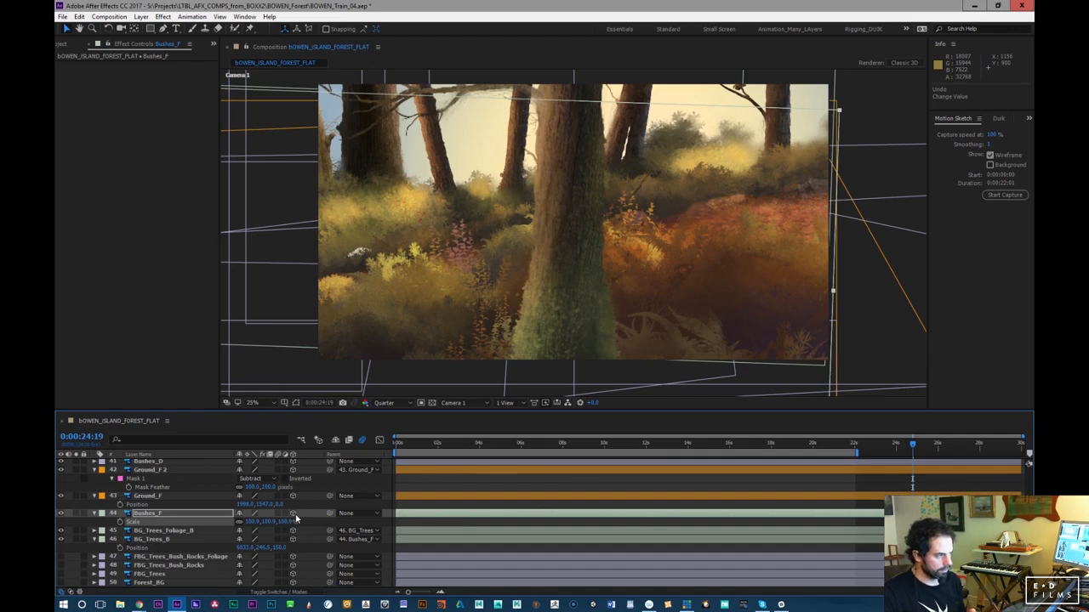
key(p)
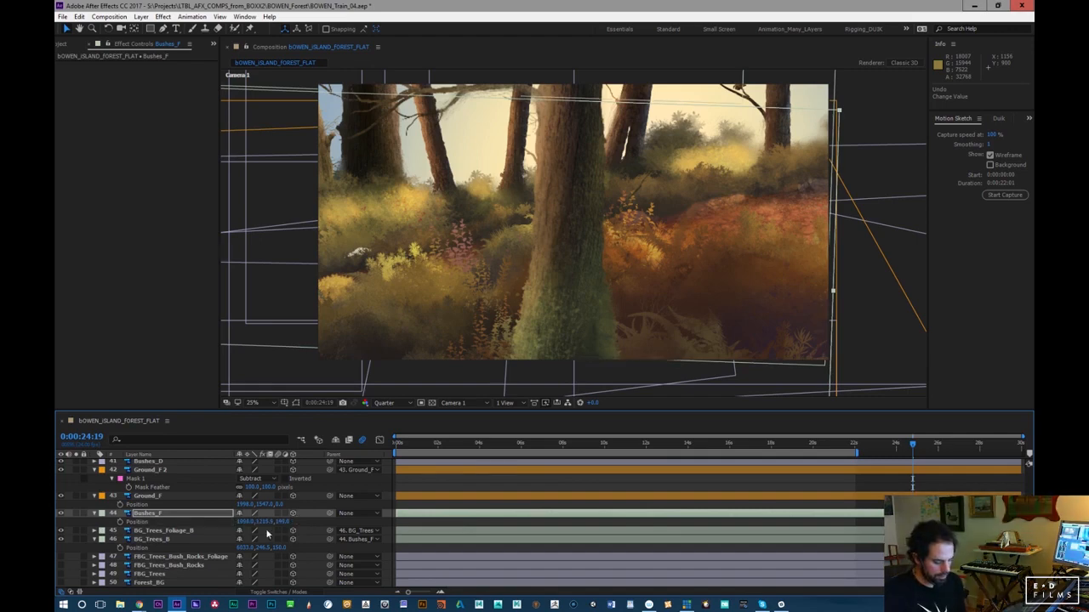
drag(263, 523, 345, 508)
Scrub through the scene between about 0:00:04:12 and 0:00:19:06 to check how Bushes_F blends with the ground and trees
drag(525, 452, 651, 452)
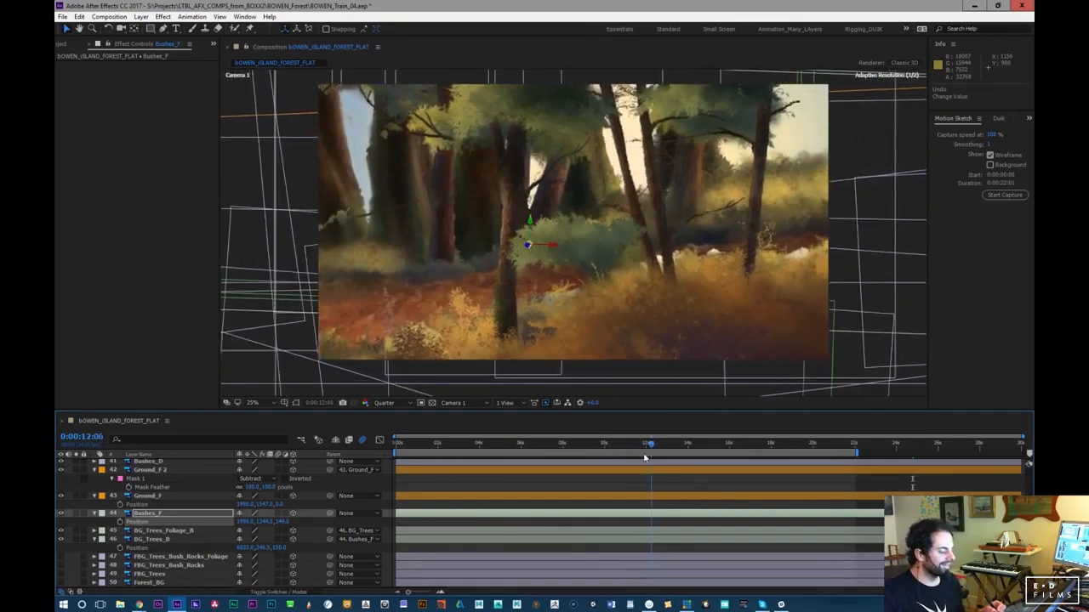
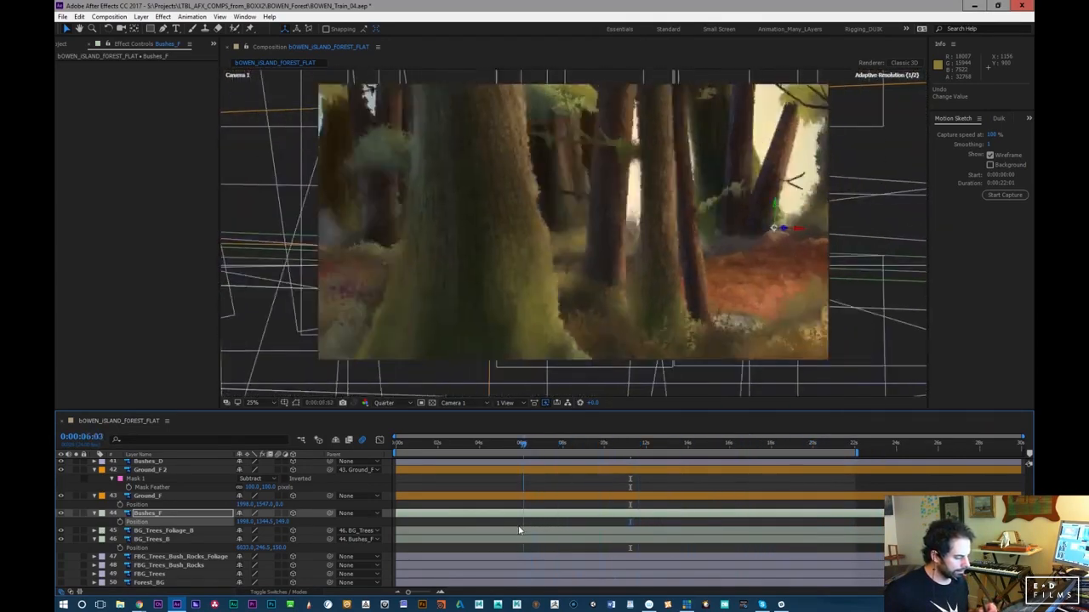
mouse_move(508, 531)
mouse_down()
mouse_move(407, 540)
mouse_move(490, 521)
mouse_up()
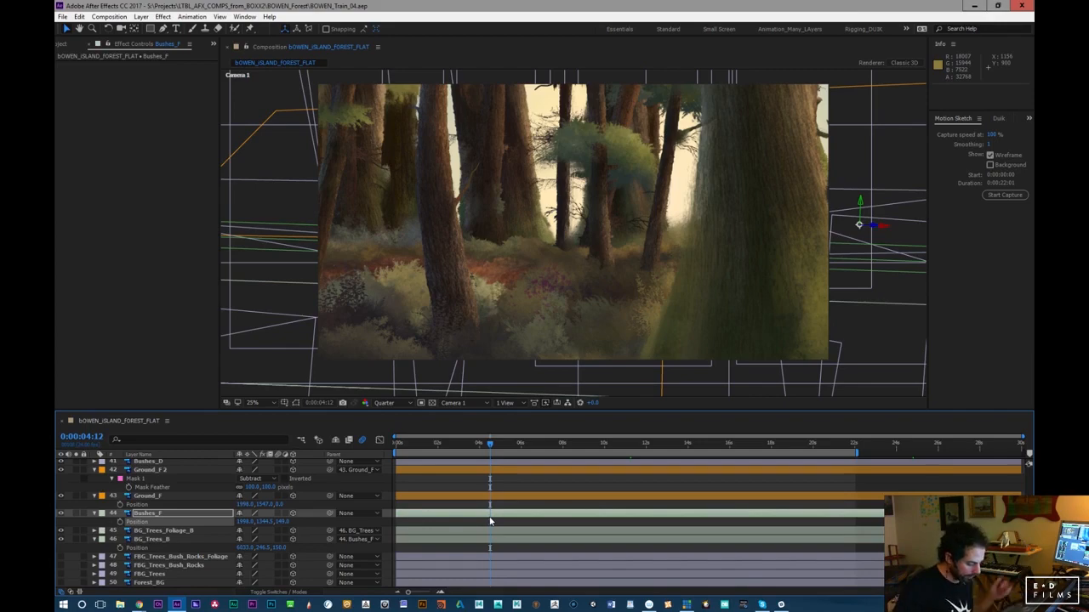
drag(502, 451, 620, 436)
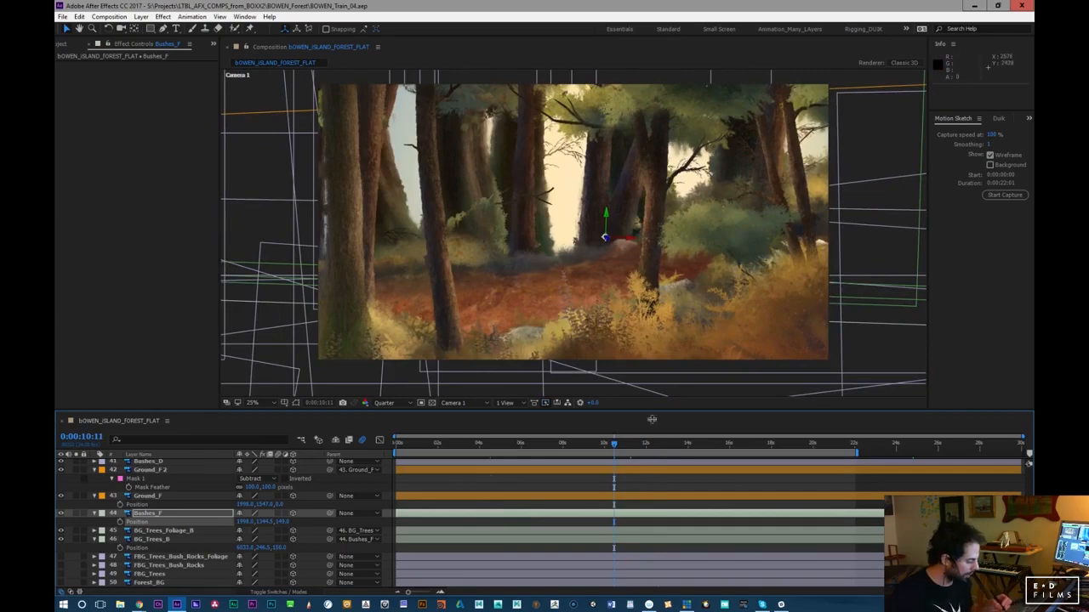
drag(642, 448, 797, 450)
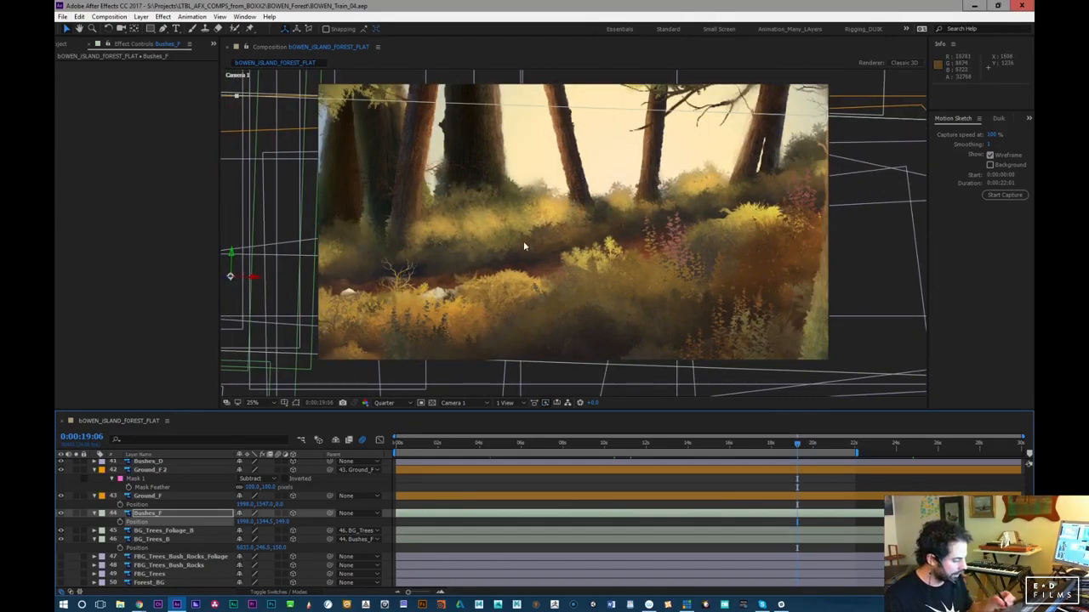
mouse_move(797, 444)
mouse_down()
mouse_move(685, 469)
mouse_move(778, 452)
mouse_up()
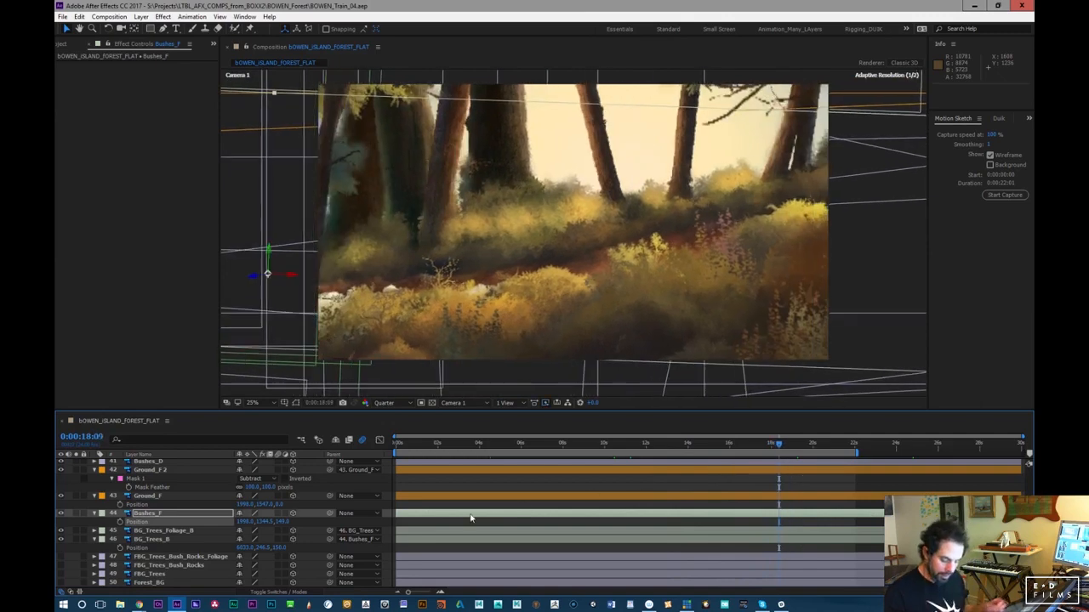
Show and solo FBG_Trees_Bush_Rocks_Foliage, FBG_Trees_Bush_Rocks and FBG_Trees, and view them at the first frame
click(161, 559)
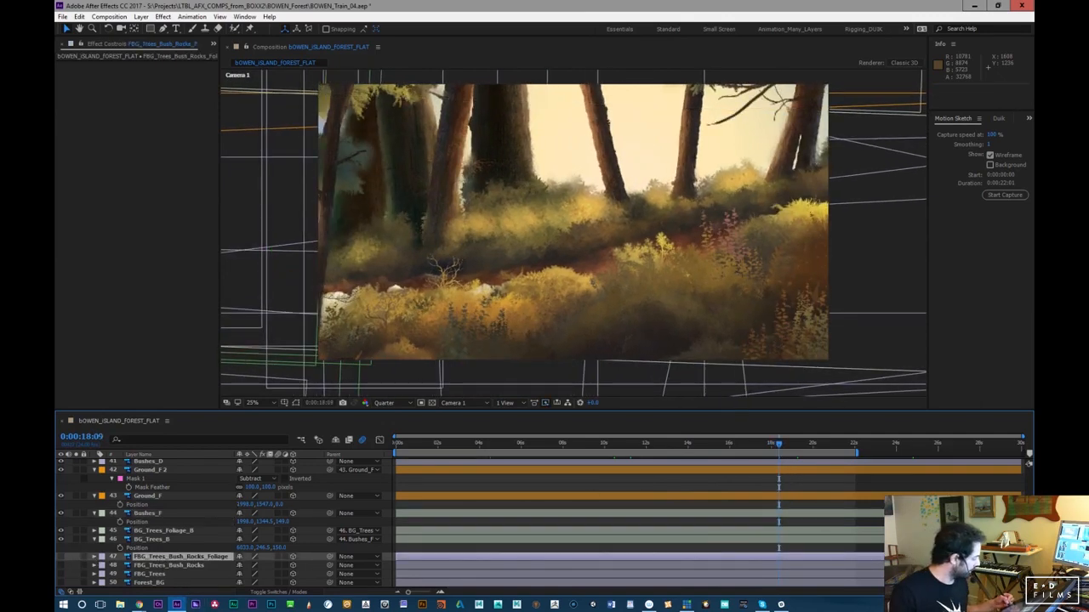
scroll(1028, 464, down, 1)
click(62, 541)
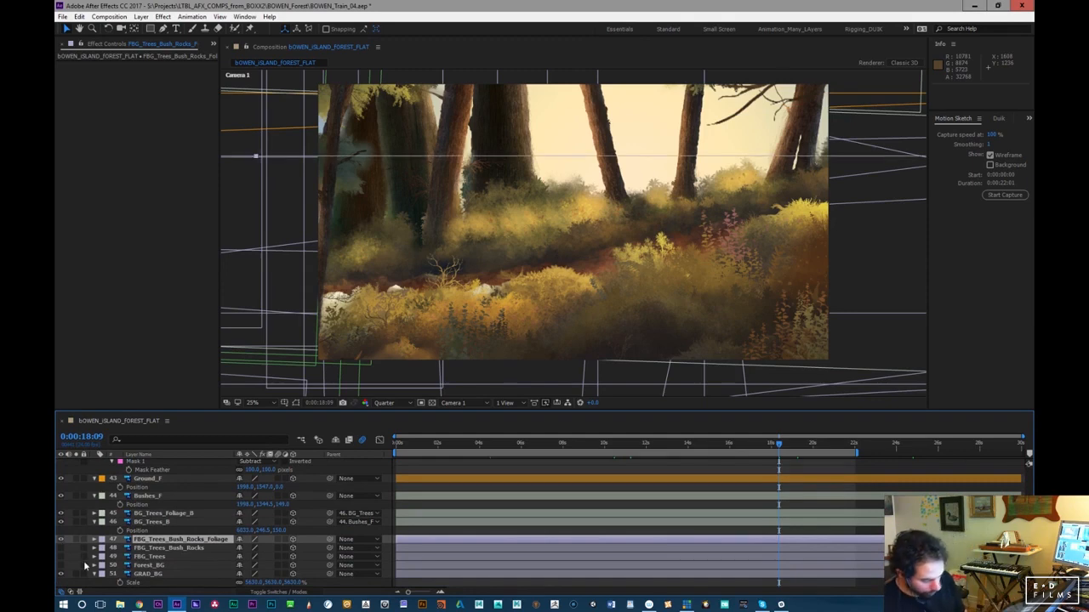
click(204, 551)
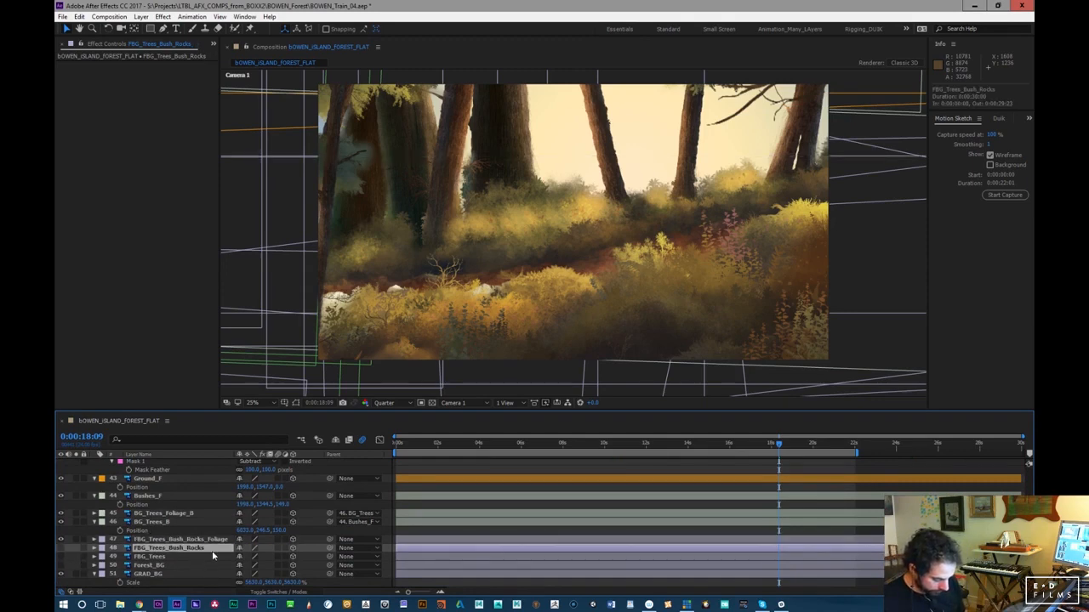
click(154, 558)
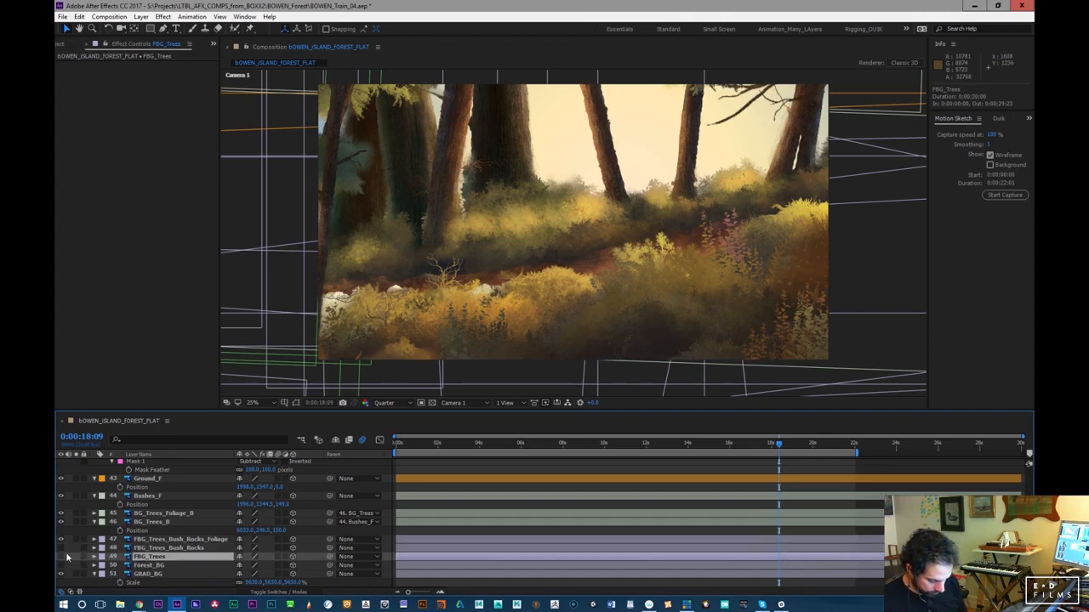
drag(77, 557, 76, 540)
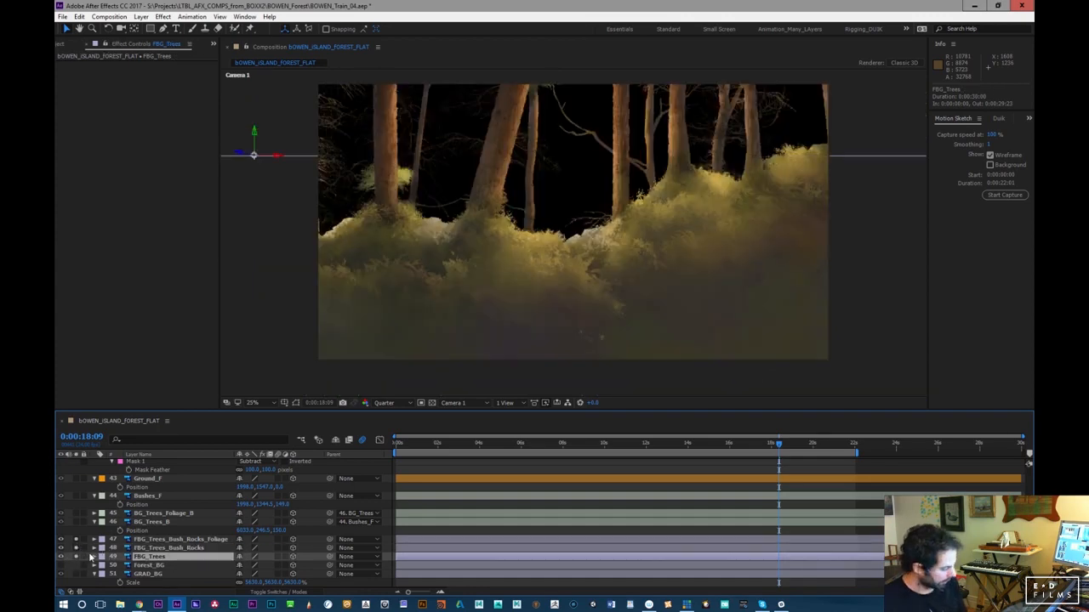
drag(761, 448, 382, 466)
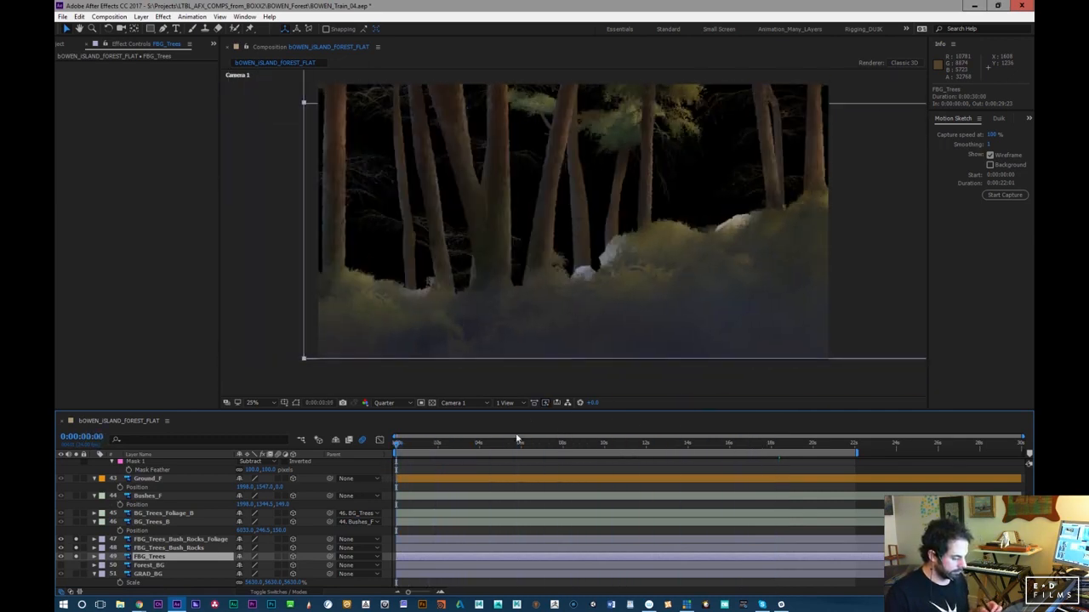
Parent FBG_Trees and FBG_Trees_Bush_Rocks_Foliage to FBG_Trees_Bush_Rocks
click(192, 541)
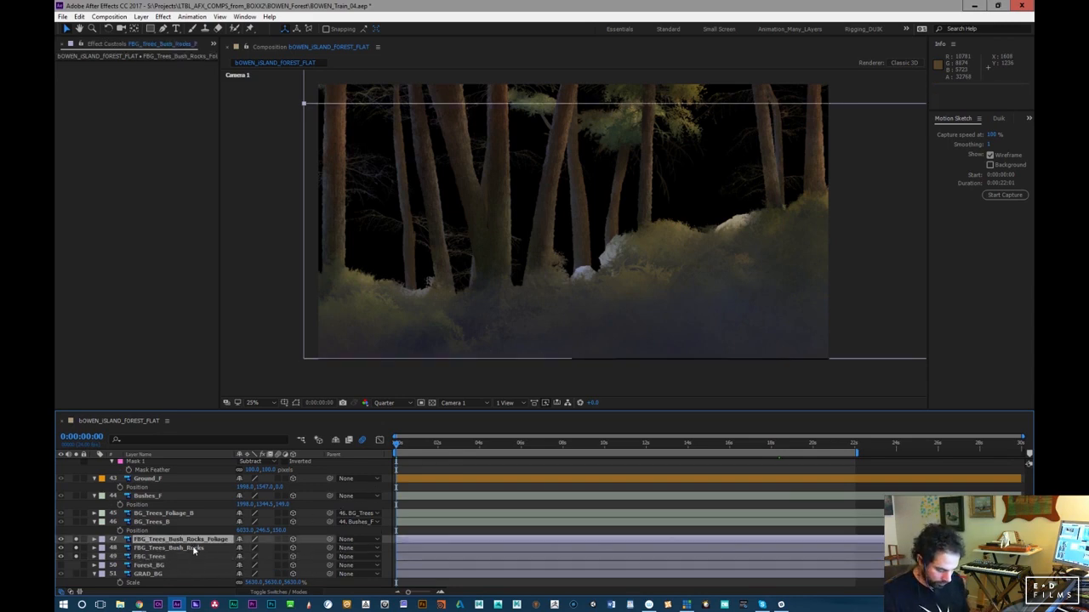
click(195, 549)
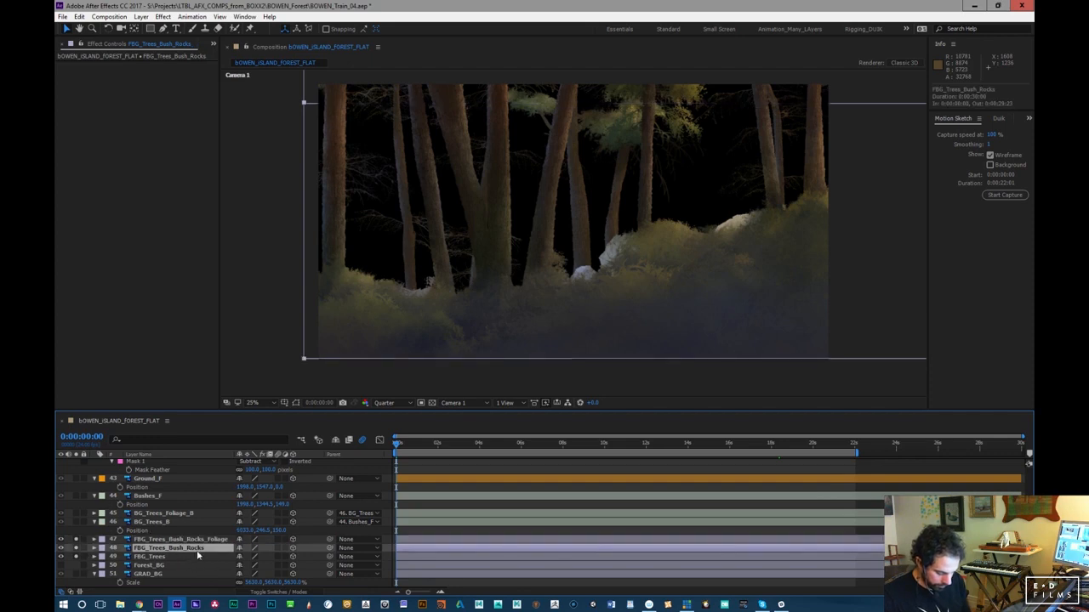
drag(329, 558, 174, 550)
drag(240, 544, 189, 549)
Label FBG_Trees_Bush_Rocks_Foliage, FBG_Trees_Bush_Rocks and FBG_Trees Green
ctrl+click(154, 557)
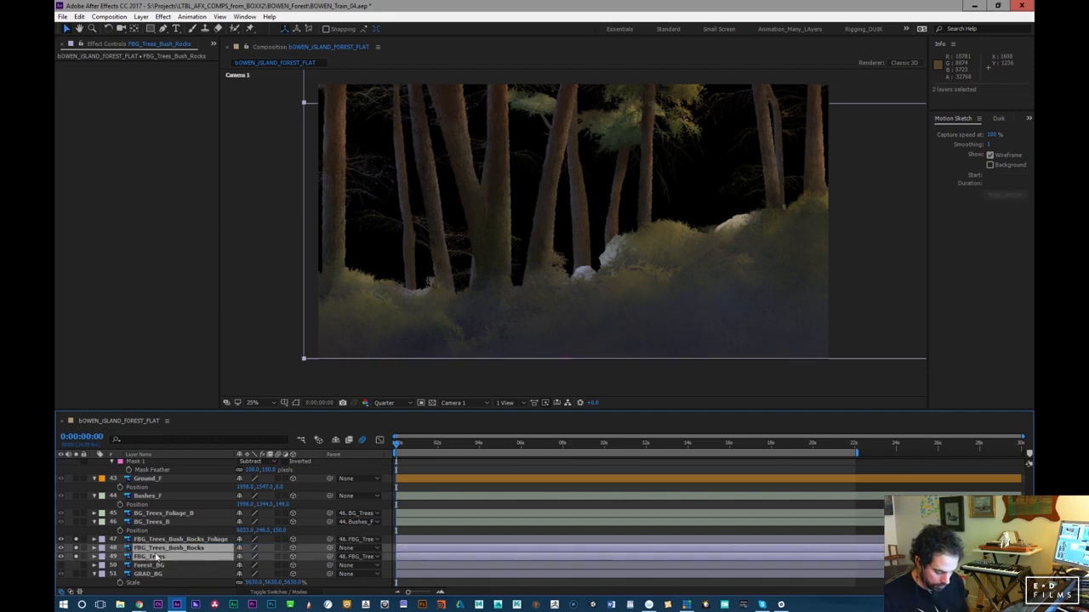
ctrl+click(159, 540)
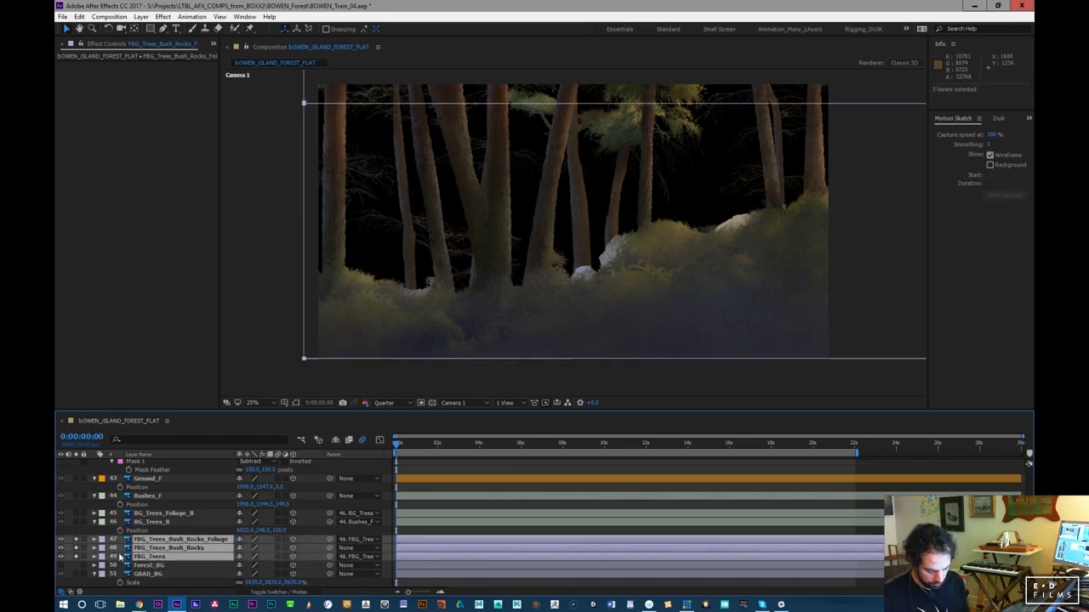
click(102, 557)
click(126, 476)
Reveal the Position of FBG_Trees and set its Z value to 100
click(154, 558)
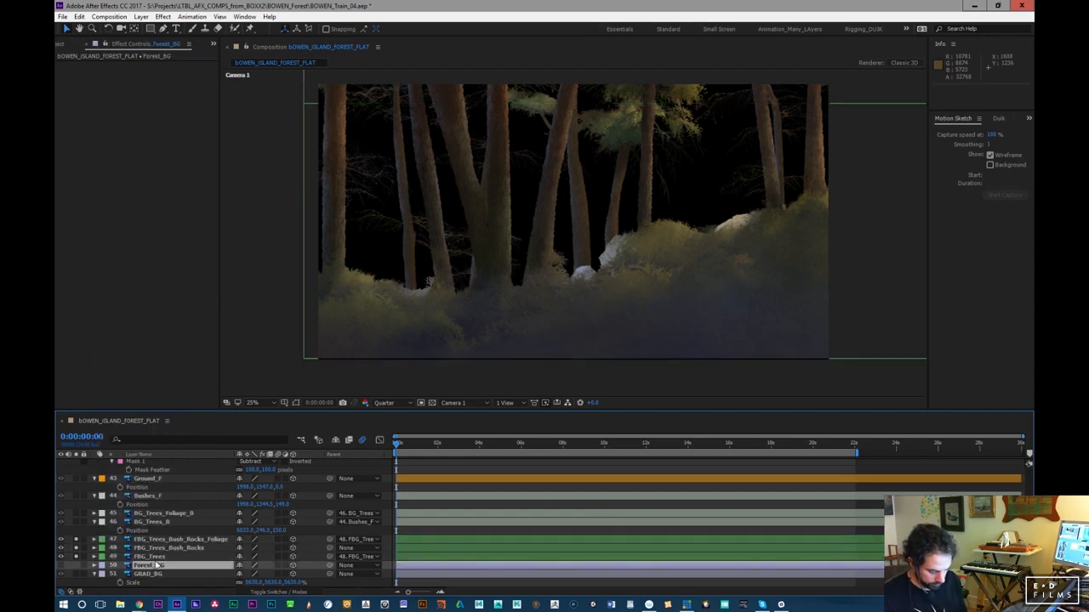
key(p)
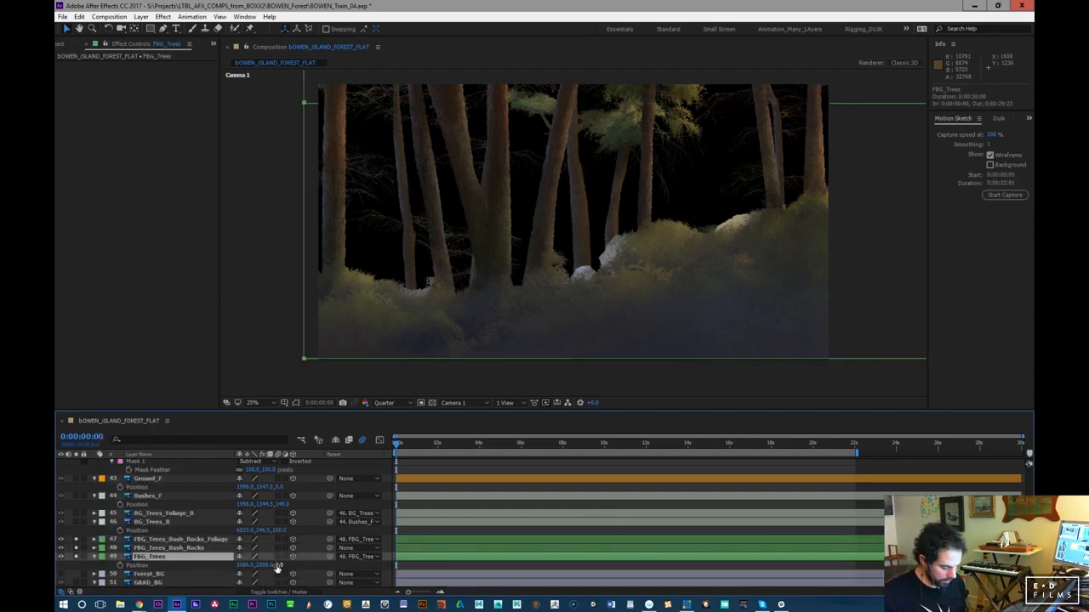
key(Return)
Reveal the Position of FBG_Trees_Bush_Rocks_Foliage and set its Z value to -150
click(195, 541)
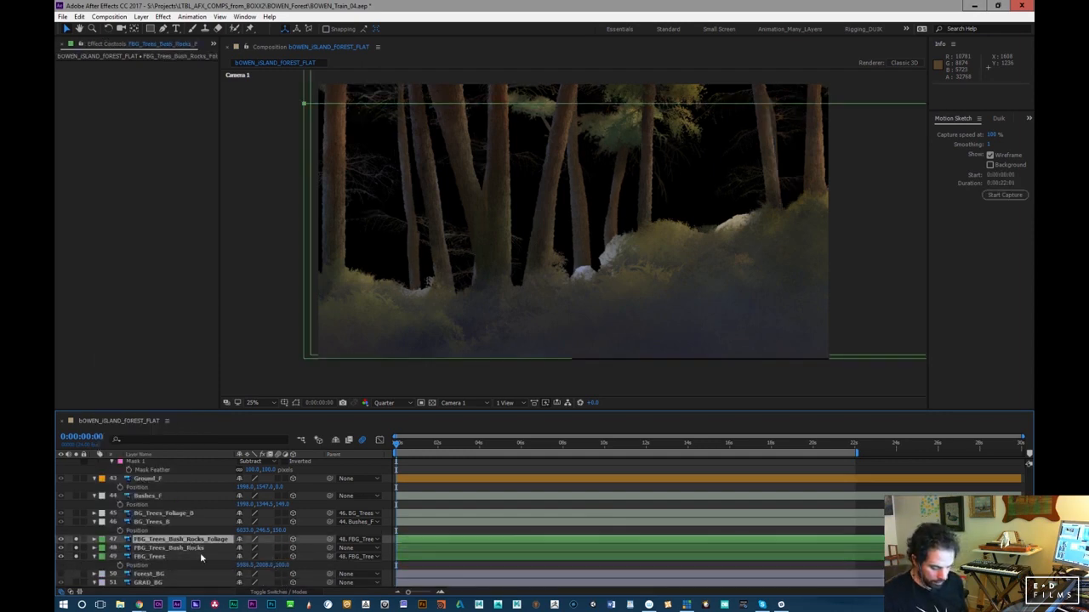
key(p)
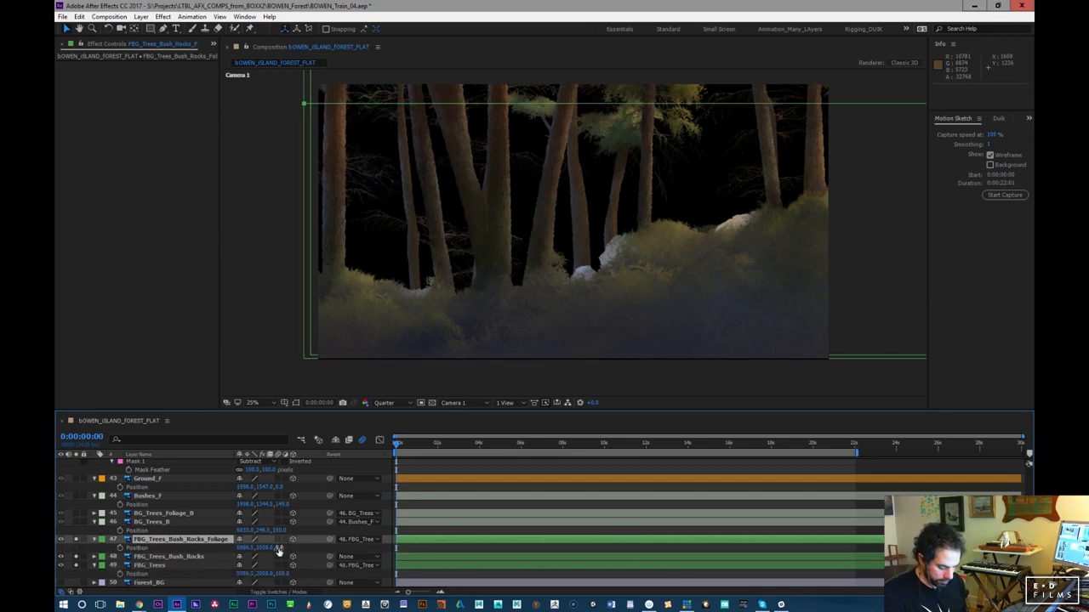
click(281, 548)
key(Return)
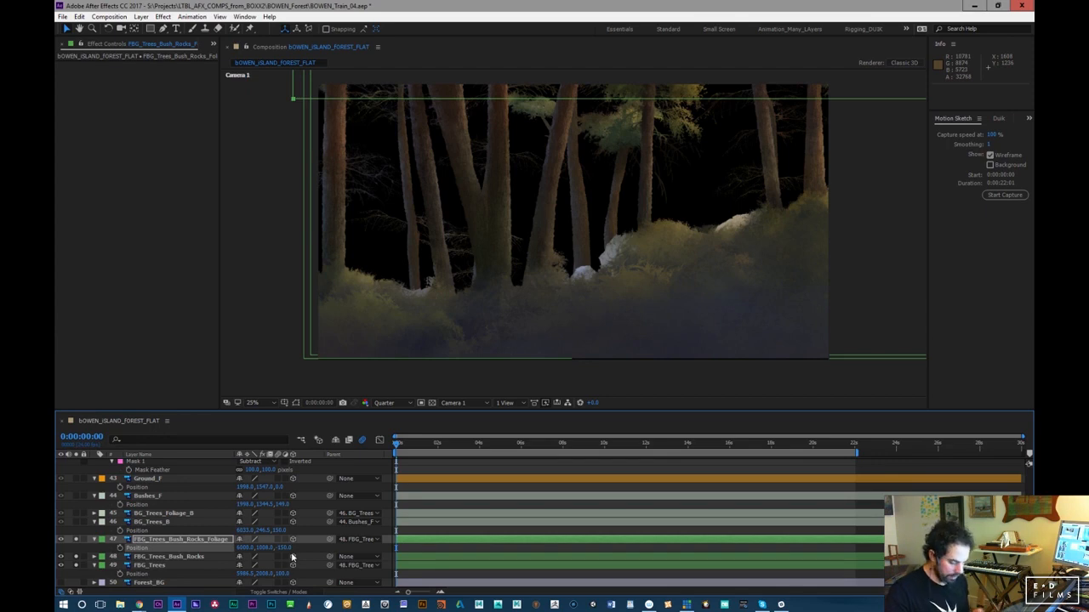
Unsolo the FBG layers and set the Z position of FBG_Trees_Bush_Rocks to about 505
click(202, 558)
key(p)
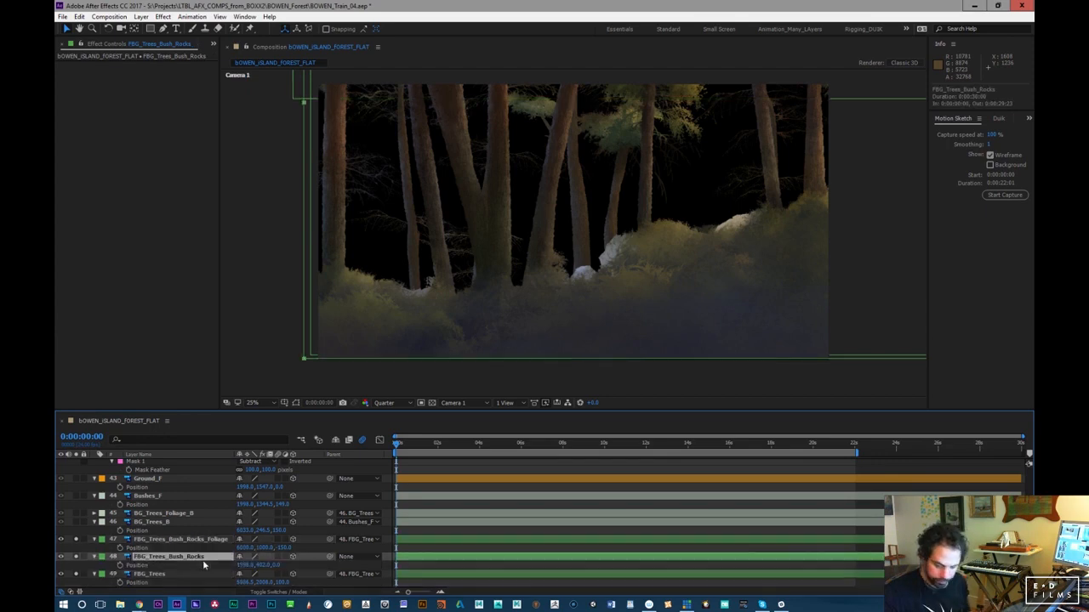
drag(263, 565, 324, 563)
key(ctrl+z)
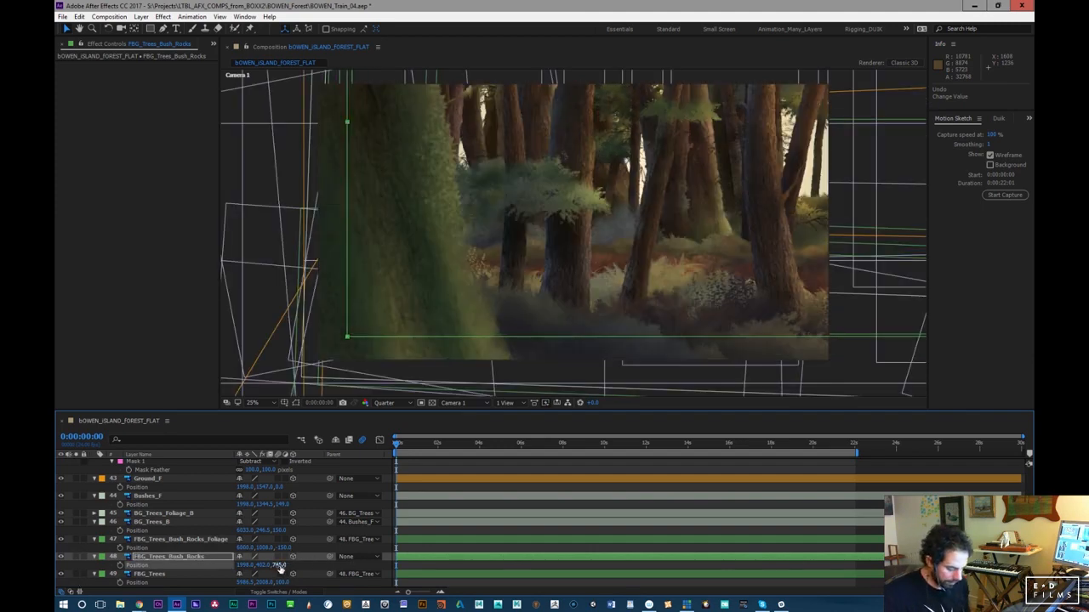
mouse_move(273, 564)
mouse_down()
mouse_move(249, 559)
mouse_move(277, 564)
mouse_up()
Collapse the properties of all the layers from Big_Tree_A 2 to Big_Tree_N
scroll(1029, 463, up, 10)
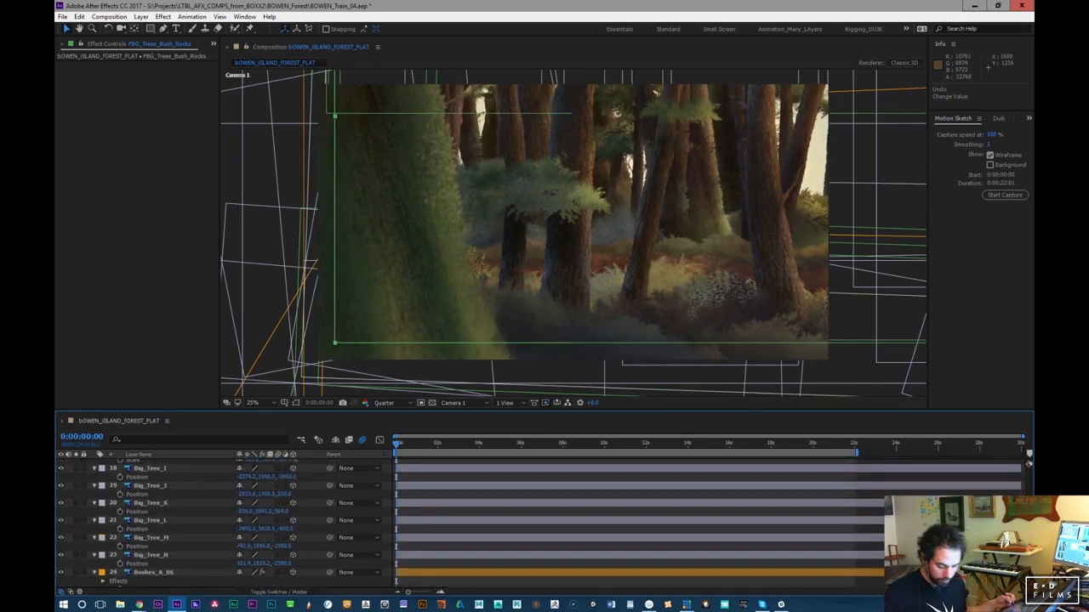
key(grave)
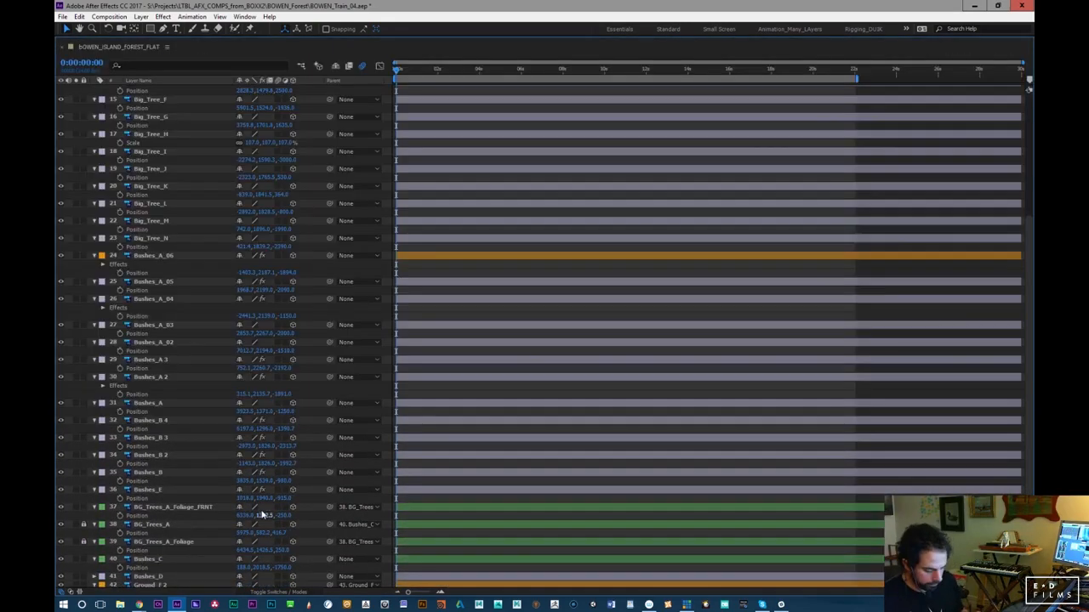
scroll(1024, 437, up, 3)
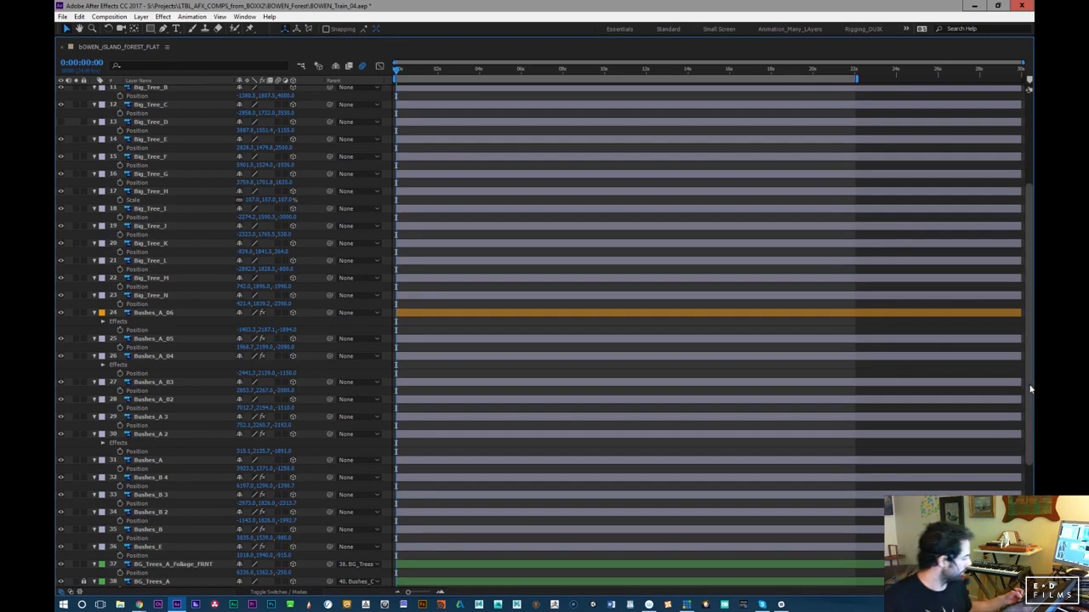
scroll(1025, 333, up, 4)
scroll(1012, 323, up, 3)
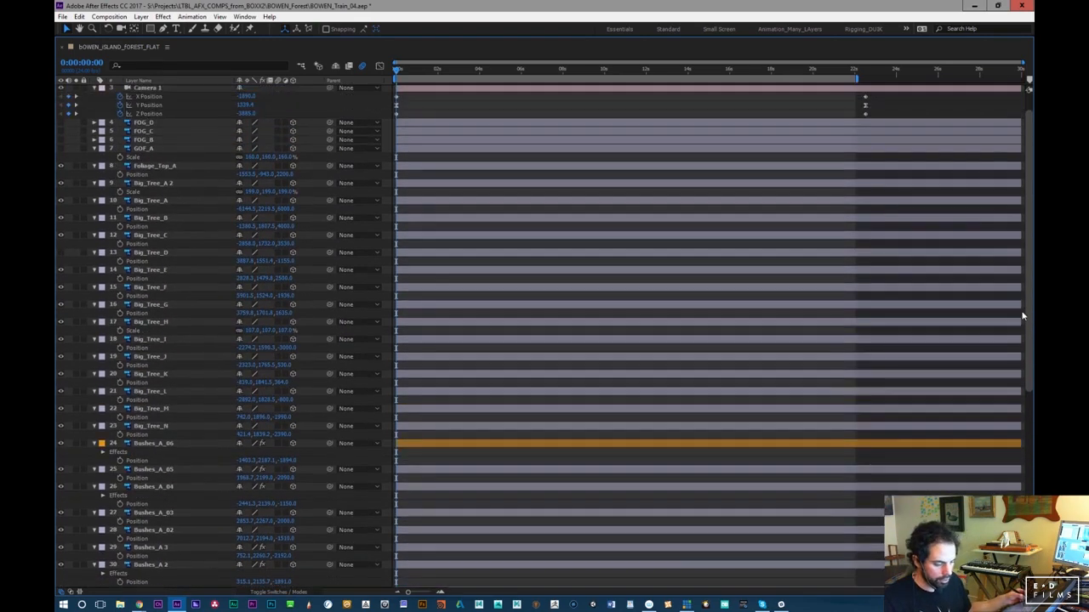
click(155, 177)
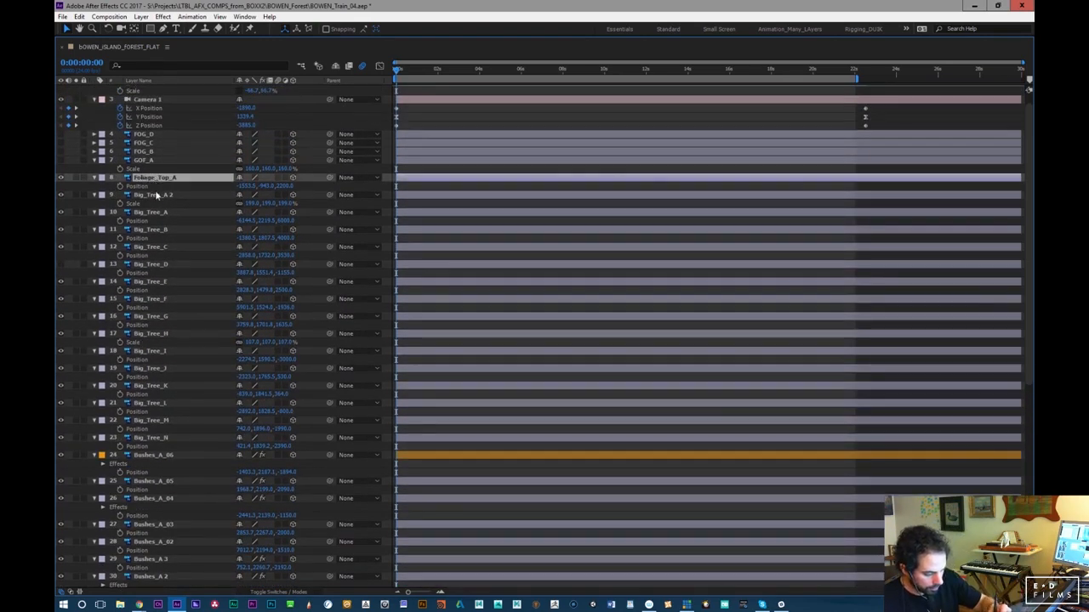
click(158, 195)
shift+click(169, 439)
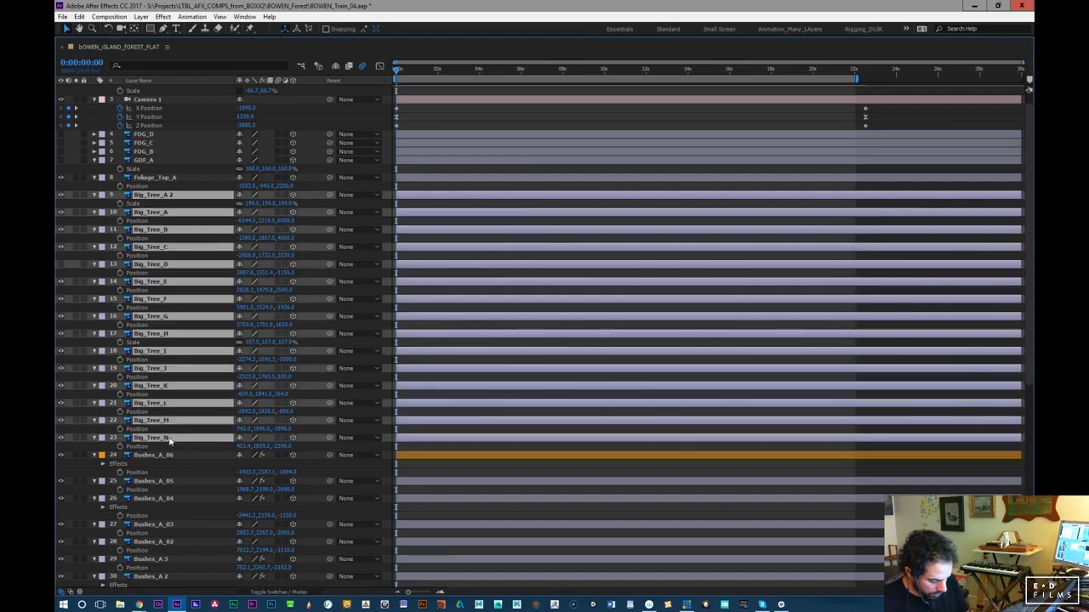
click(95, 438)
Label the selected Big_Tree layers Fuchsia and hide them to expose the background in the composition view
click(103, 203)
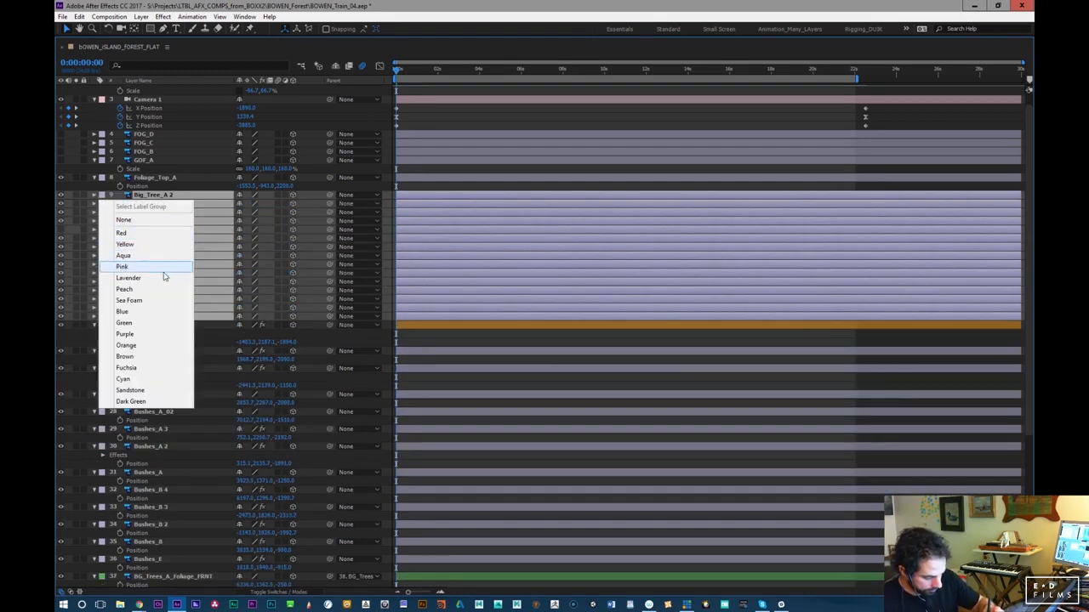
click(128, 367)
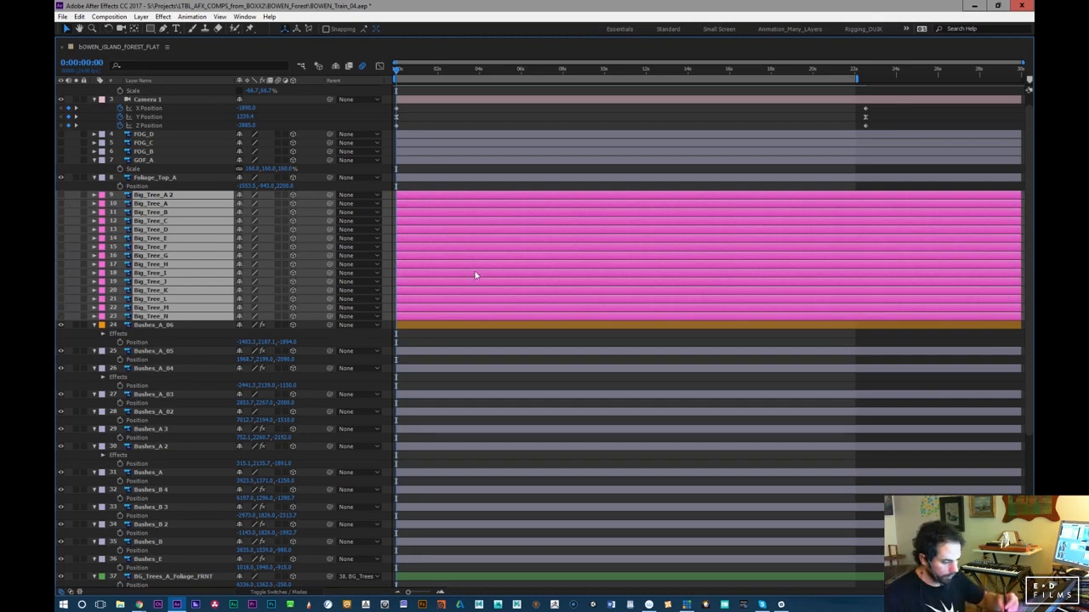
key(grave)
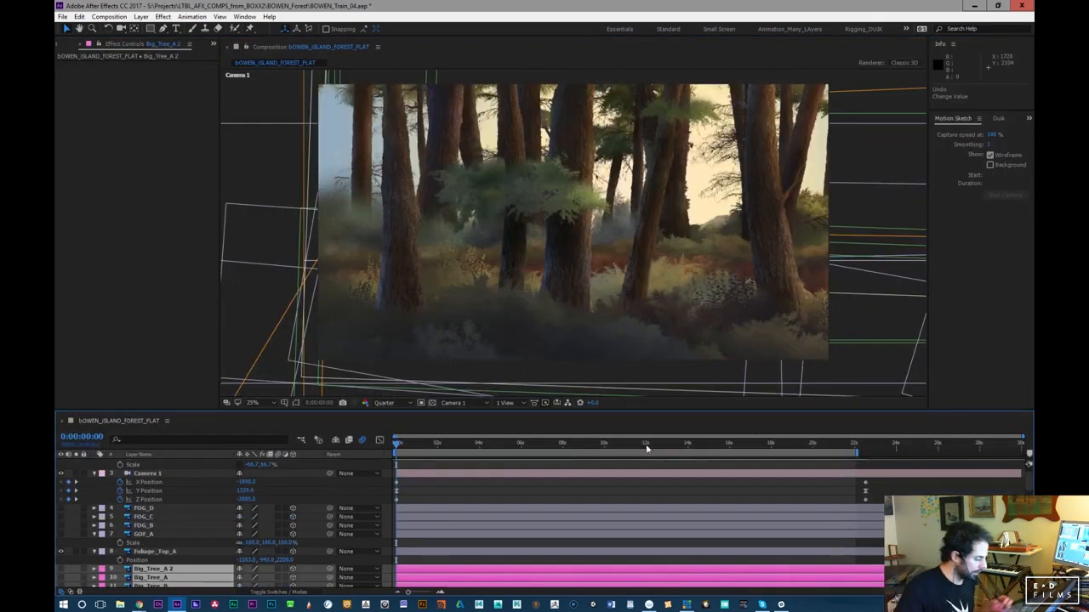
Go to about 0:00:10:07 and examine the FBG_Trees artwork in its own layer view, returning to the composition
drag(407, 444, 594, 437)
click(158, 551)
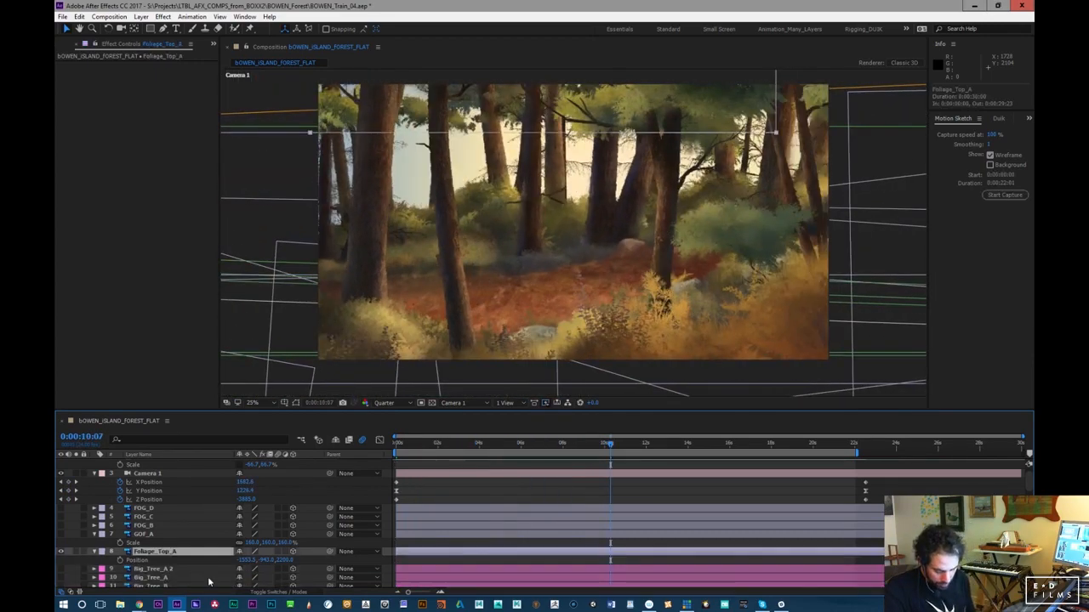
scroll(1030, 486, down, 15)
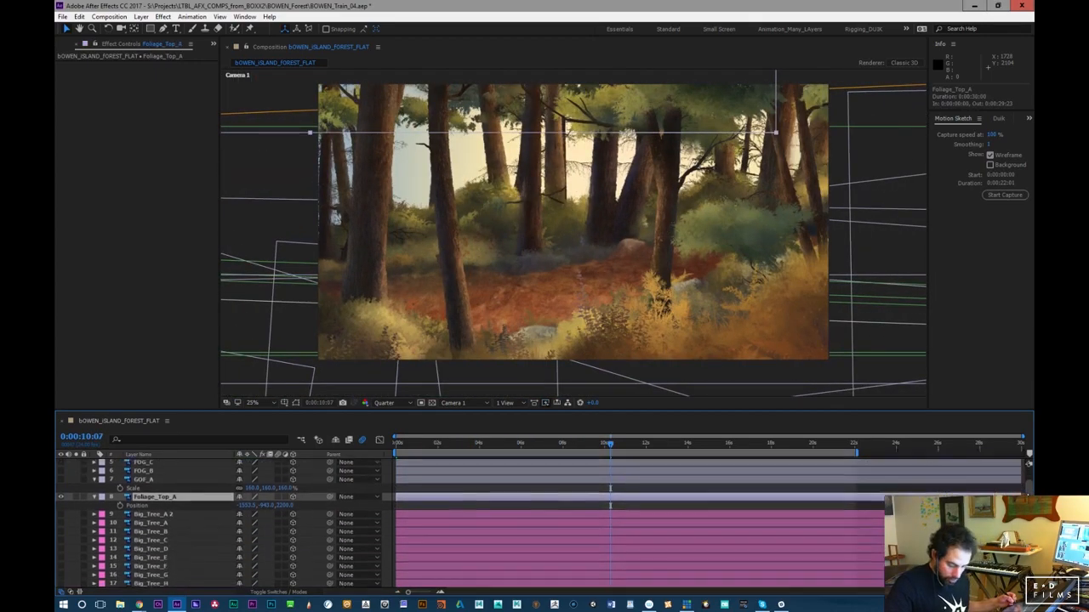
scroll(1028, 463, down, 5)
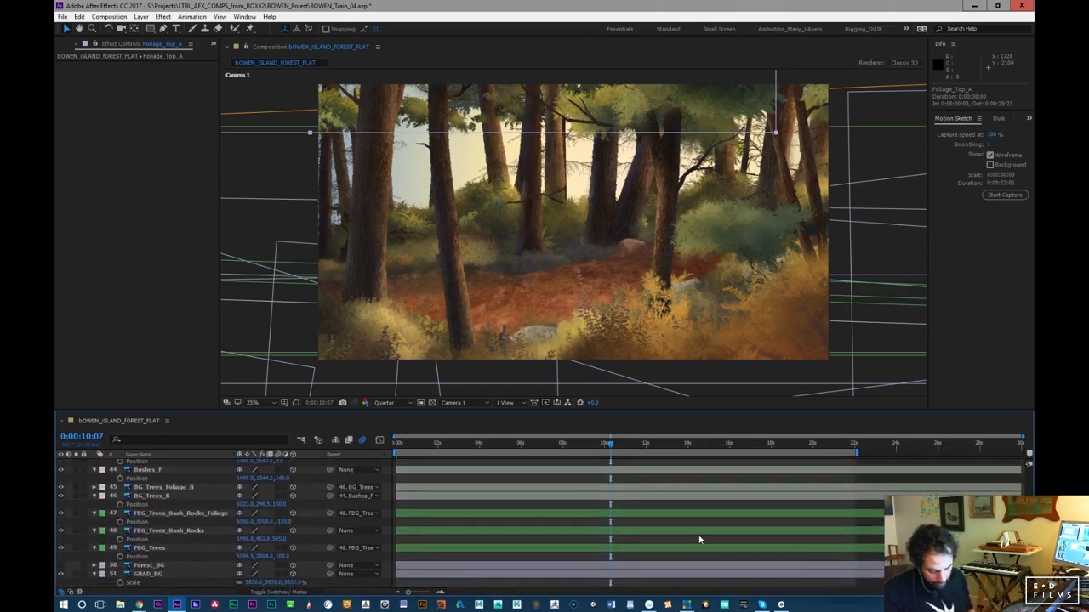
click(171, 514)
double_click(189, 547)
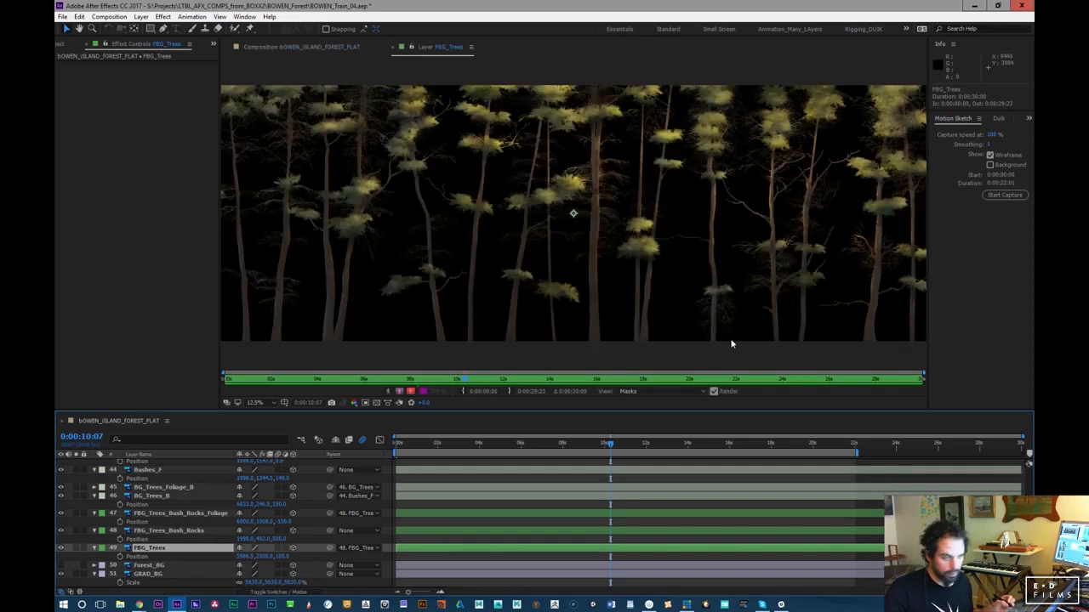
scroll(728, 349, down, 1)
scroll(717, 354, up, 1)
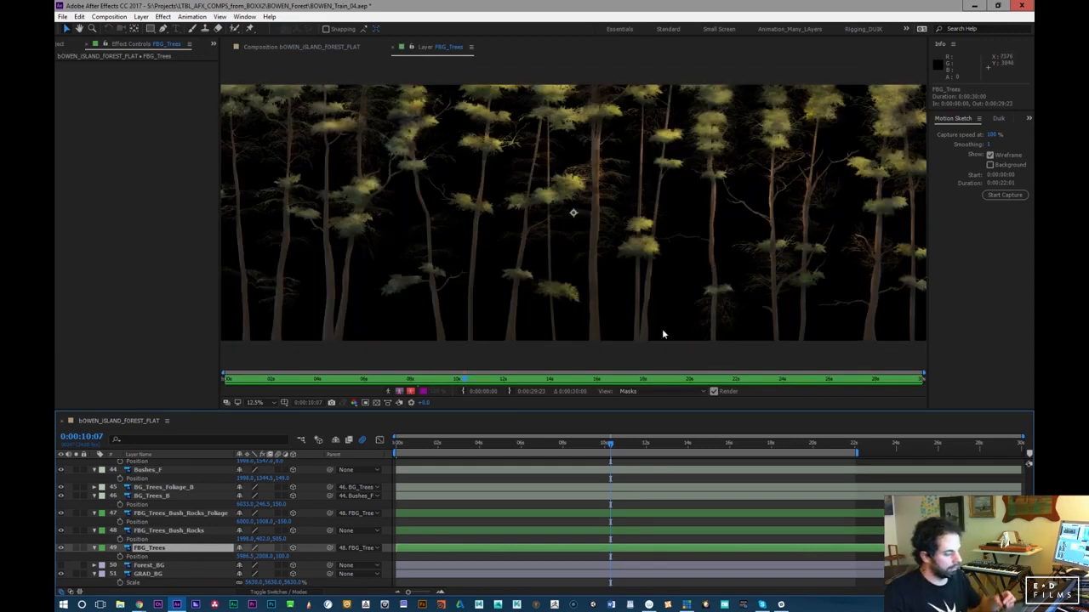
click(291, 47)
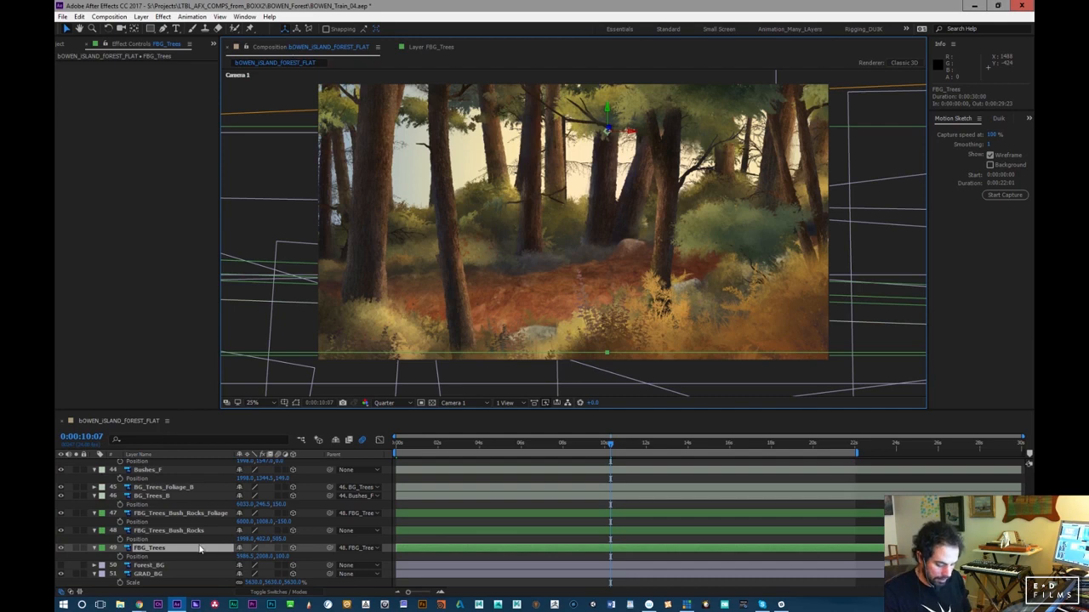
Compare the background with and without FBG_Trees, leaving that layer hidden
mouse_move(242, 542)
mouse_down()
mouse_move(277, 536)
mouse_move(261, 538)
mouse_up()
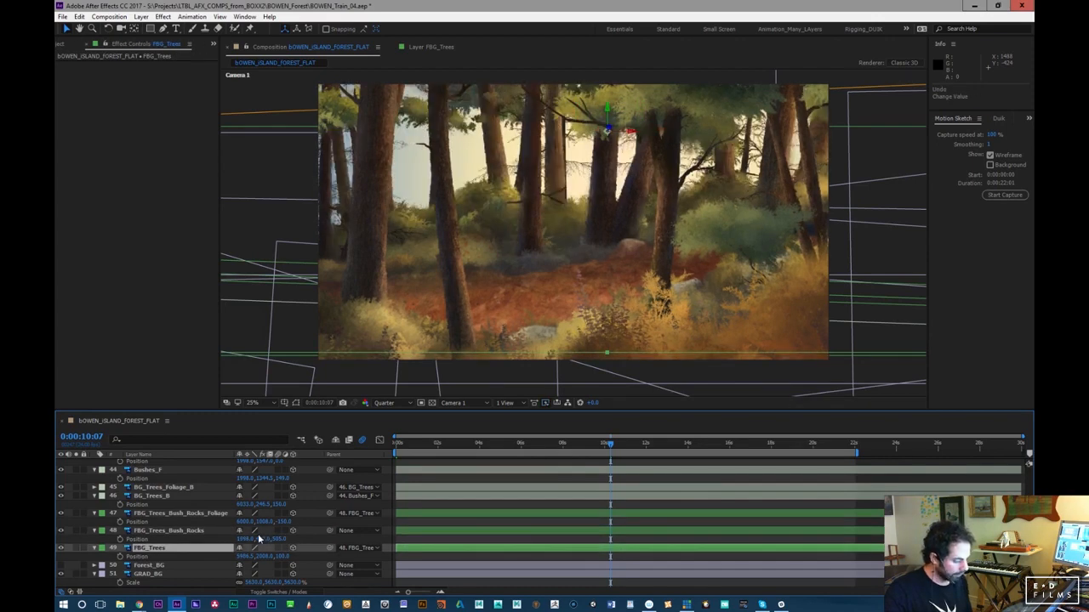
click(62, 549)
click(61, 550)
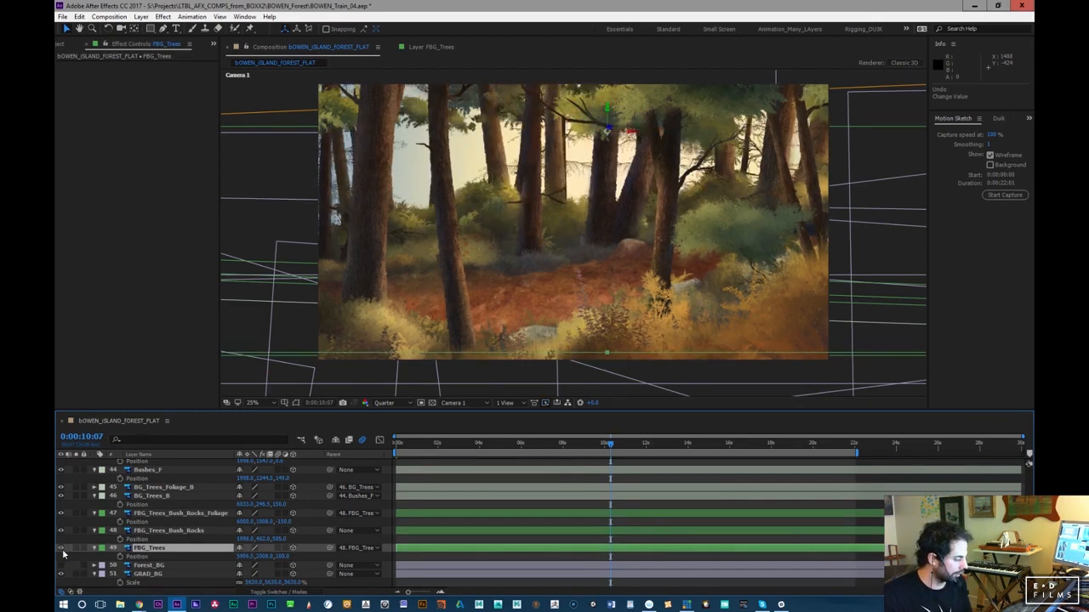
click(62, 551)
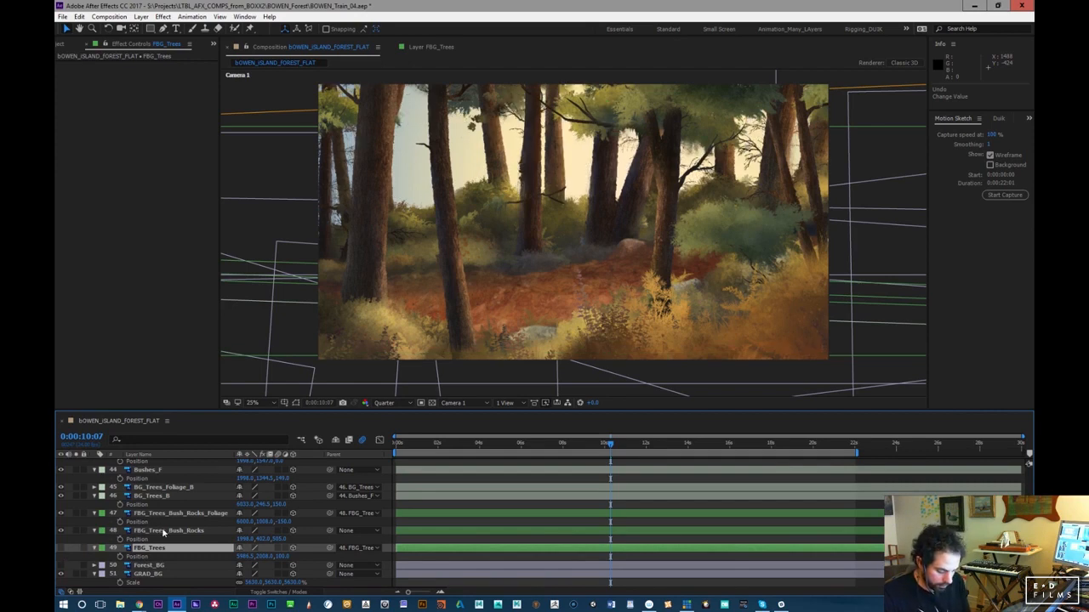
click(60, 551)
click(61, 551)
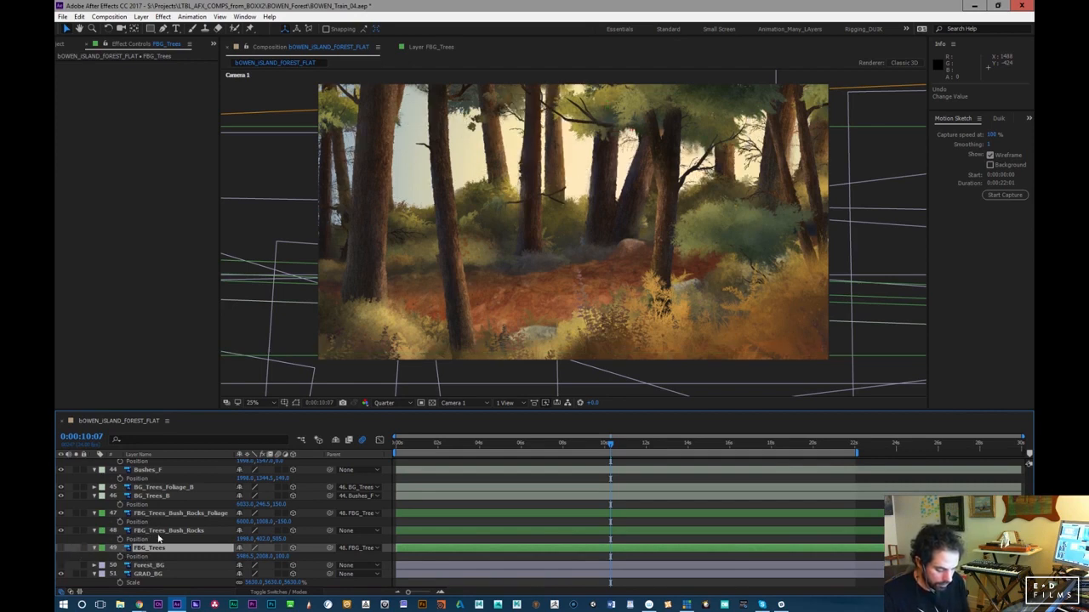
Toggle the visibility of FBG_Trees_Bush_Rocks and its foliage layer to check what they contribute to the background
click(161, 533)
click(62, 532)
click(62, 533)
click(61, 513)
Unparent FBG_Trees from FBG_Trees_Bush_Rocks by setting its parent to None
click(150, 549)
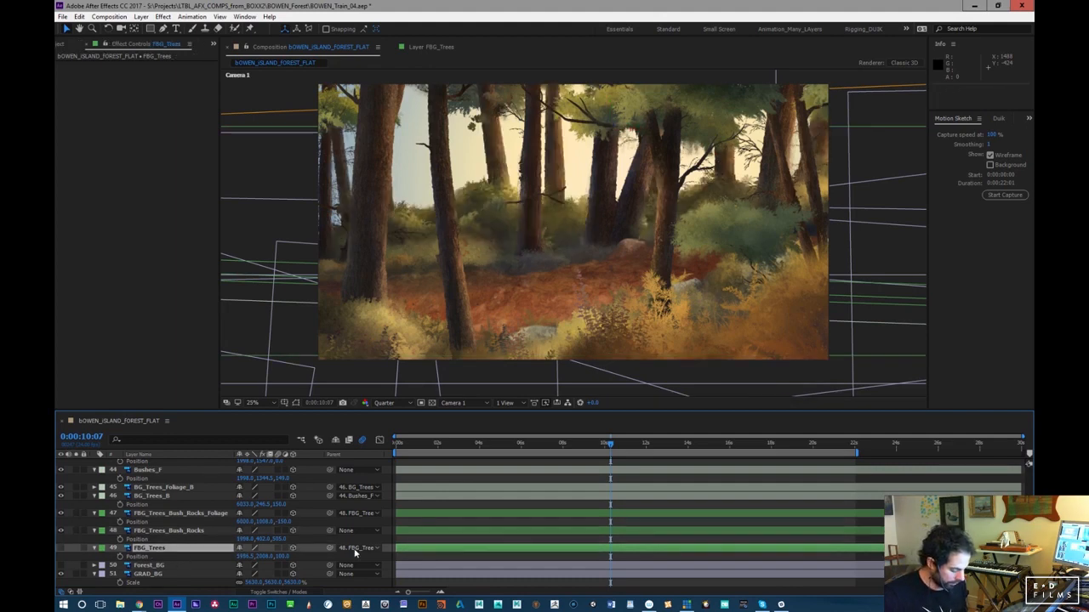
click(356, 553)
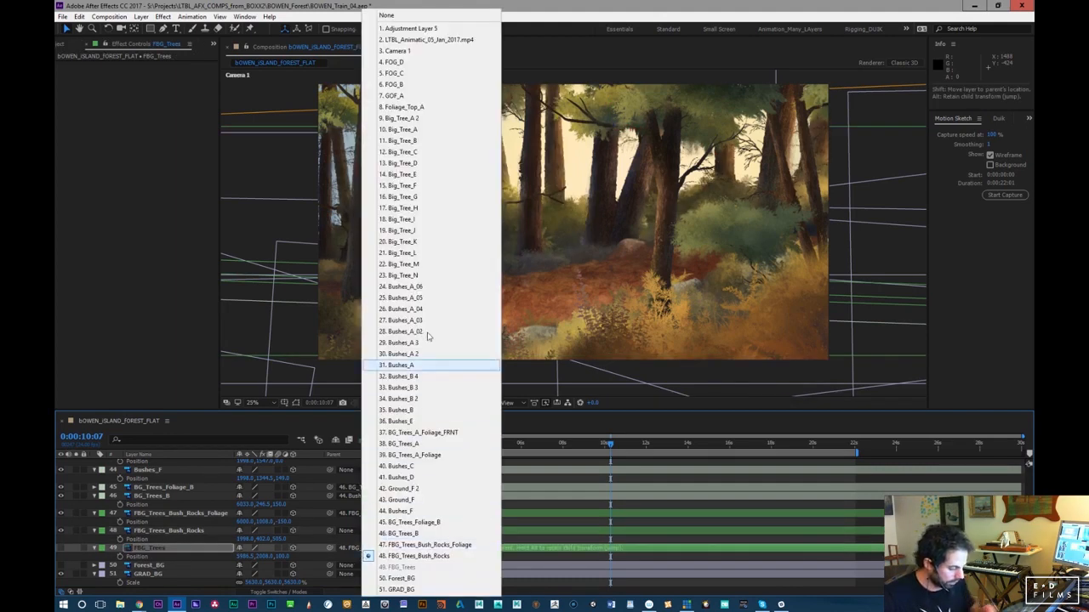
click(387, 15)
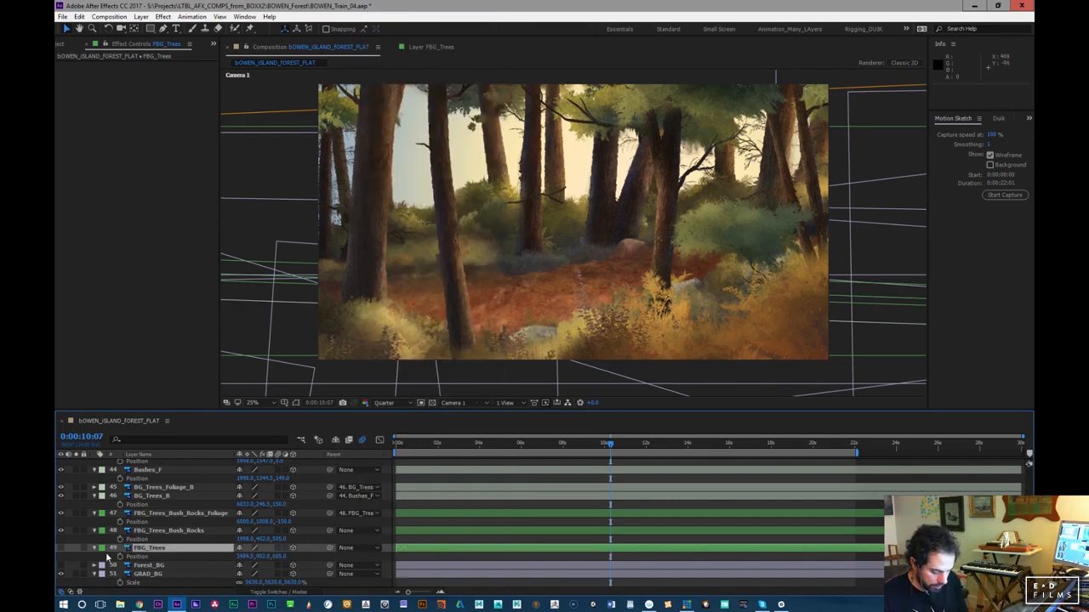
Lower FBG_Trees_Bush_Rocks by adjusting its Y position and check the result around 0:00:09:11
click(170, 532)
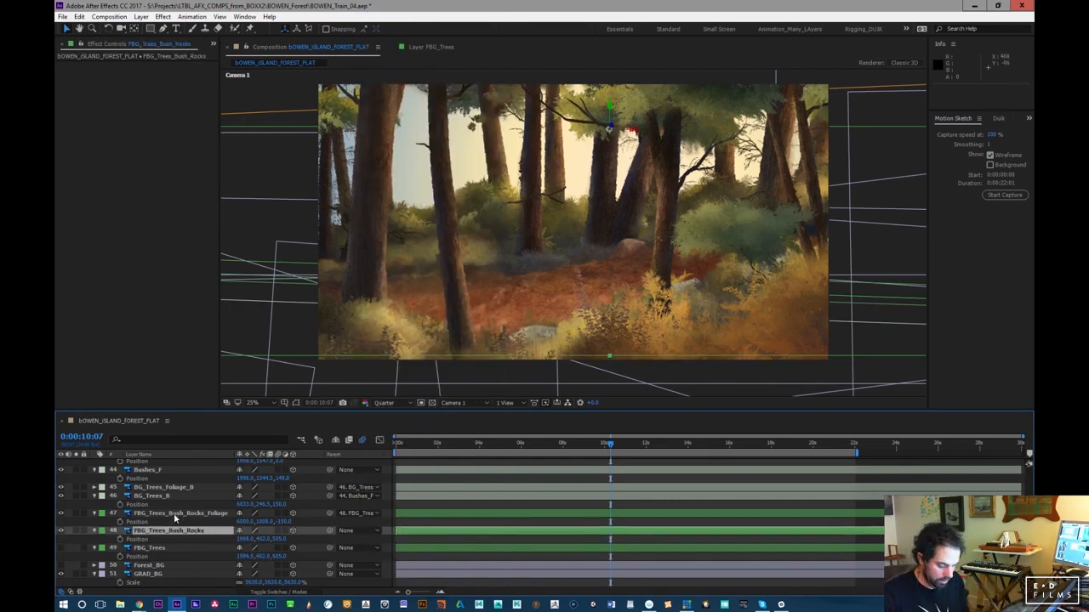
click(189, 514)
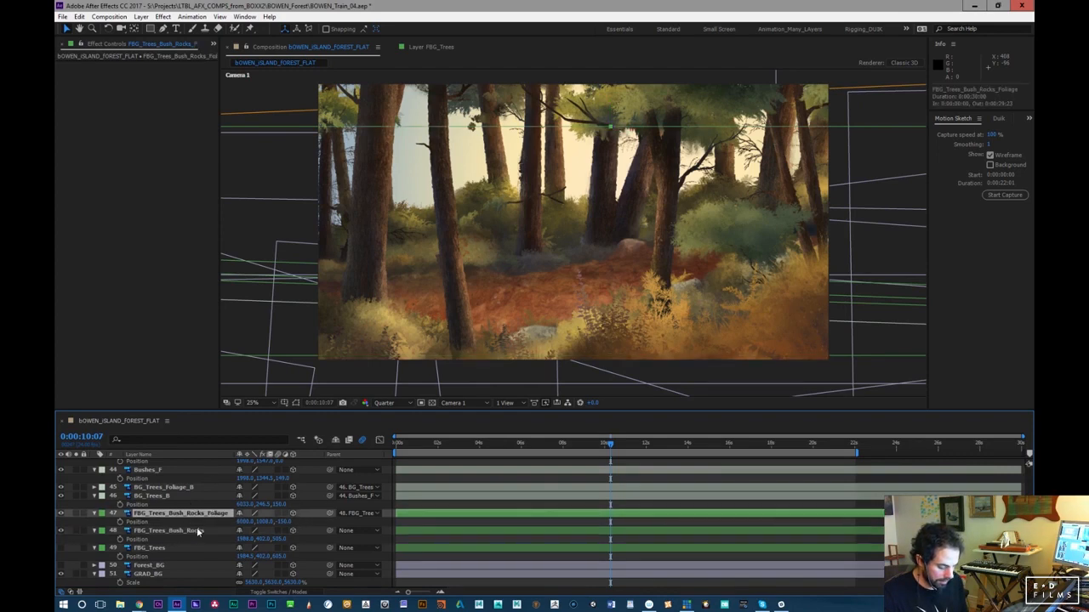
click(205, 533)
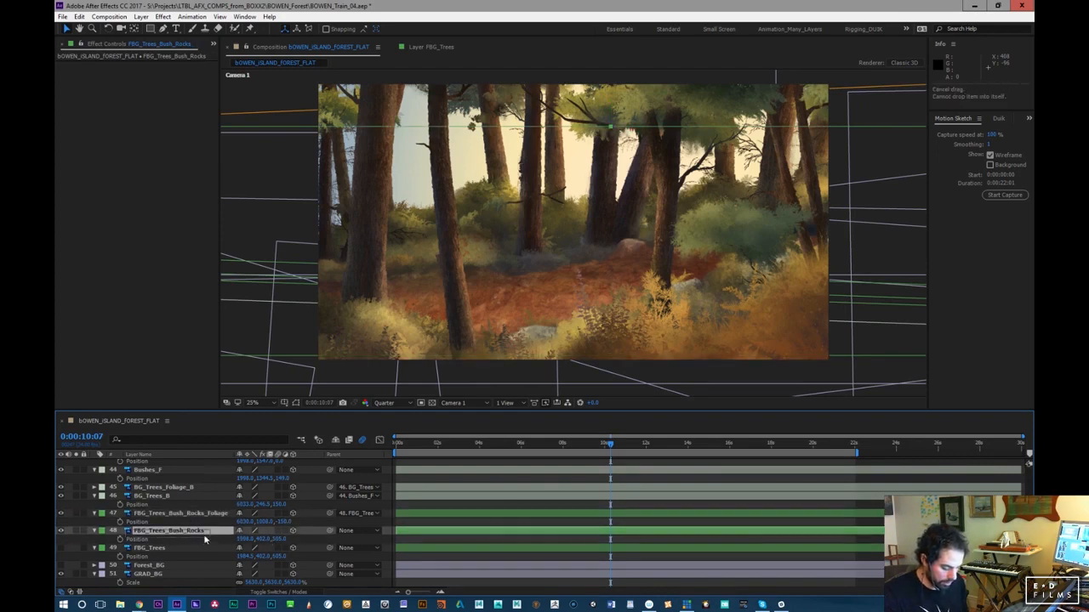
drag(262, 540, 235, 539)
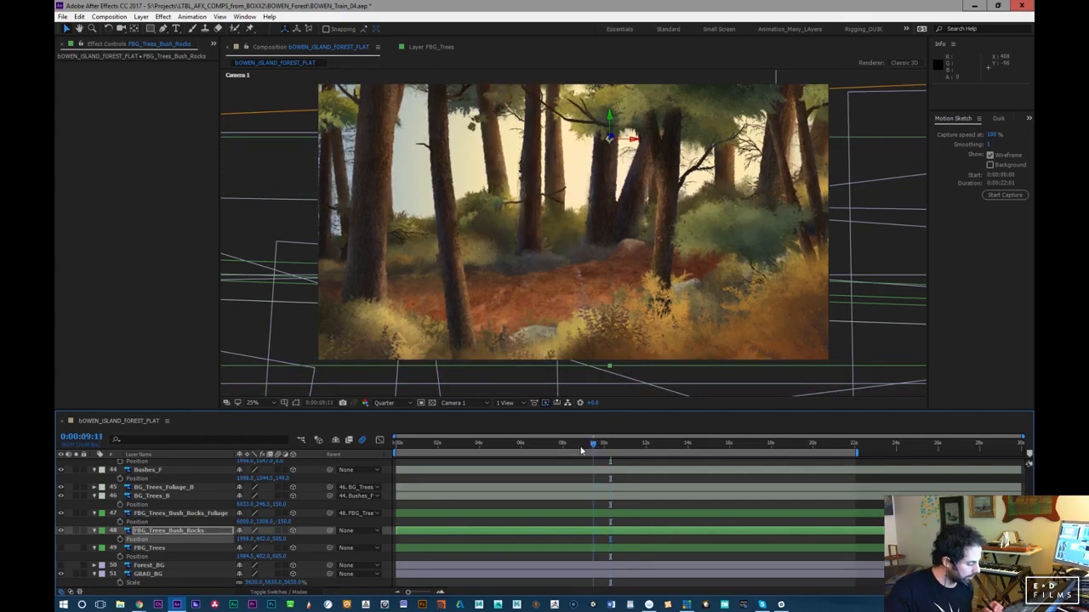
Raise FBG_Trees_Bush_Rocks at the start of the shot by adjusting its Y position, and check it around 0:00:22:08
drag(581, 451, 375, 453)
drag(264, 541, 226, 539)
drag(399, 442, 859, 432)
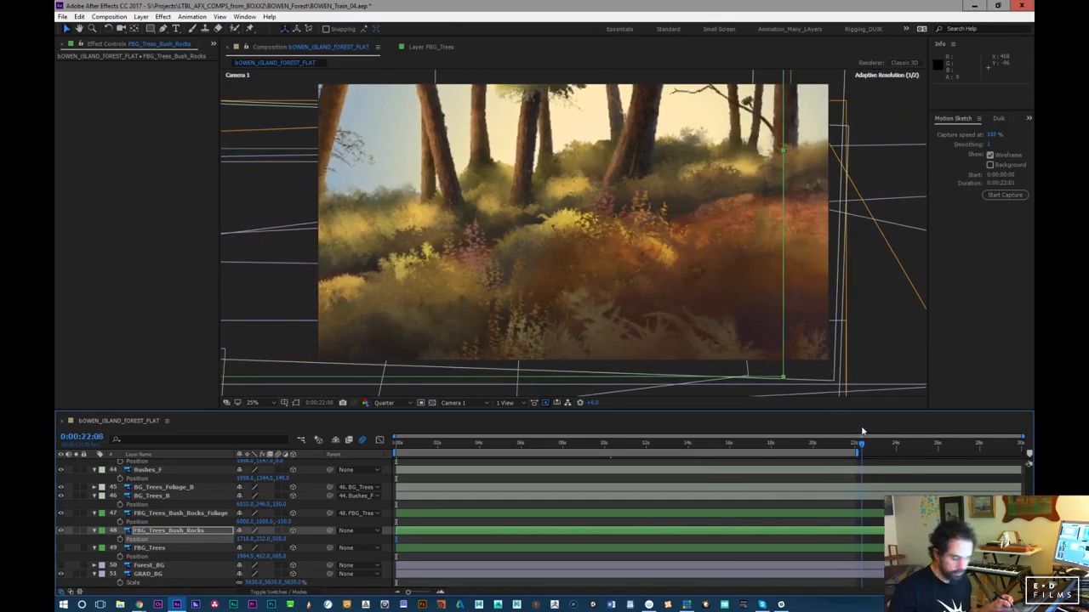
Scale up FBG_Trees_Bush_Rocks and shift it to X position 1958 so it covers the frame's right edge at 0:00:22:05
key(s)
drag(252, 541, 271, 534)
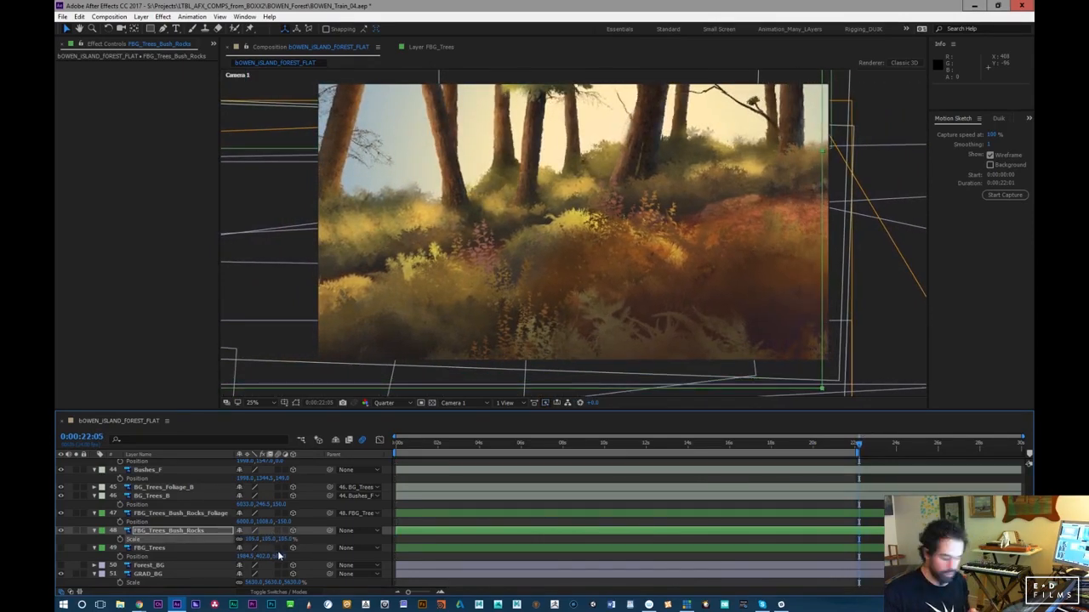
key(p)
drag(252, 536, 252, 536)
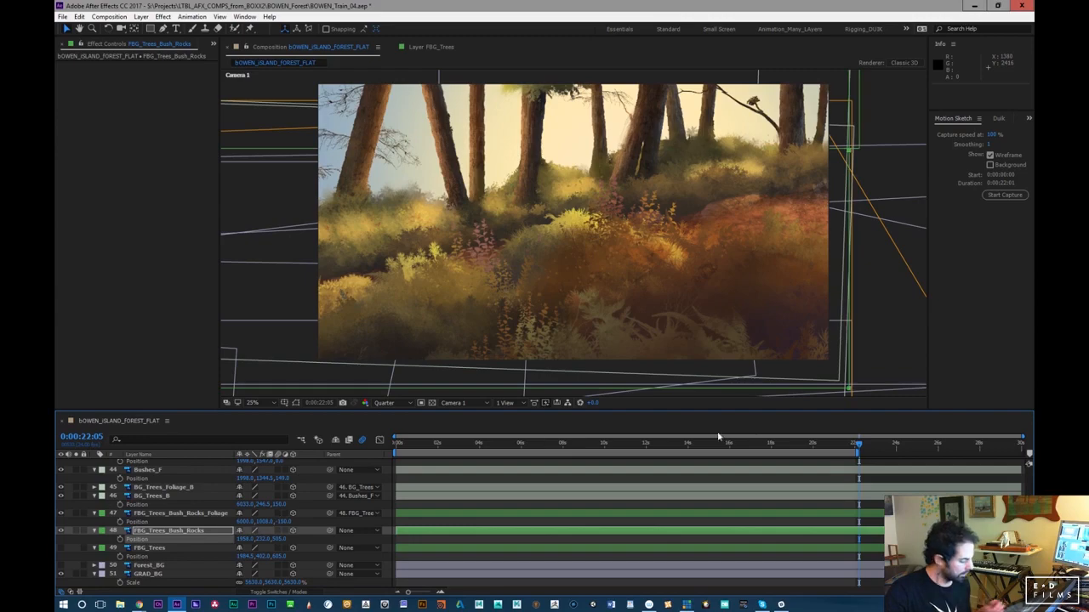
Try rotating FBG_Trees_Bush_Rocks to 3° at the first frame while fine-tuning its Y position
drag(827, 448, 389, 482)
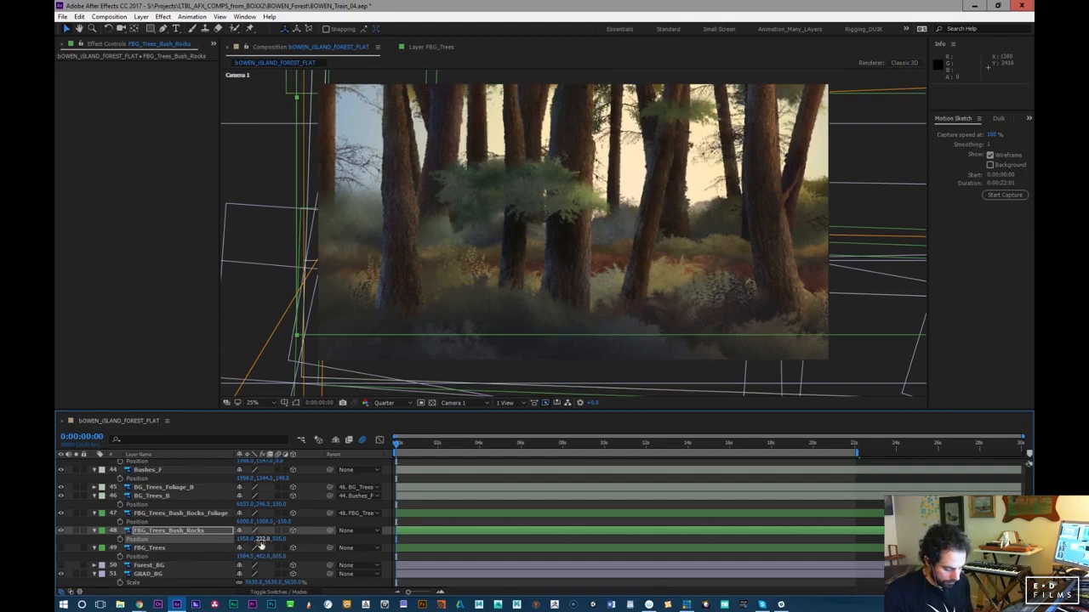
drag(263, 540, 259, 556)
key(KP_Subtract)
key(KP_Subtract)
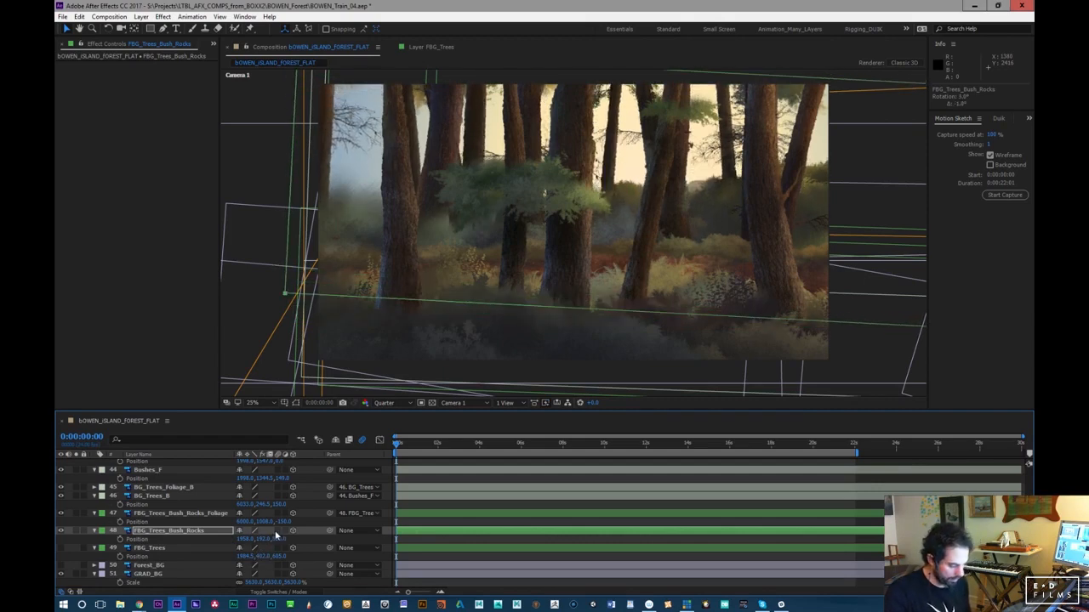
drag(260, 539, 264, 540)
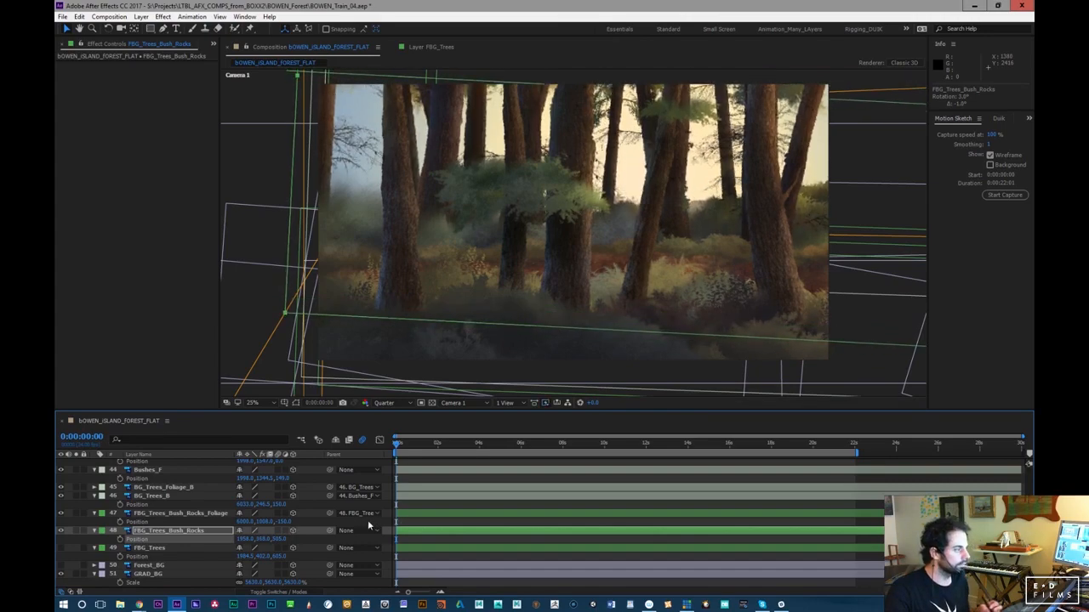
Test different rotations of FBG_Trees_Bush_Rocks at 0:00:23:22, leaving it at 0°
drag(444, 450, 894, 437)
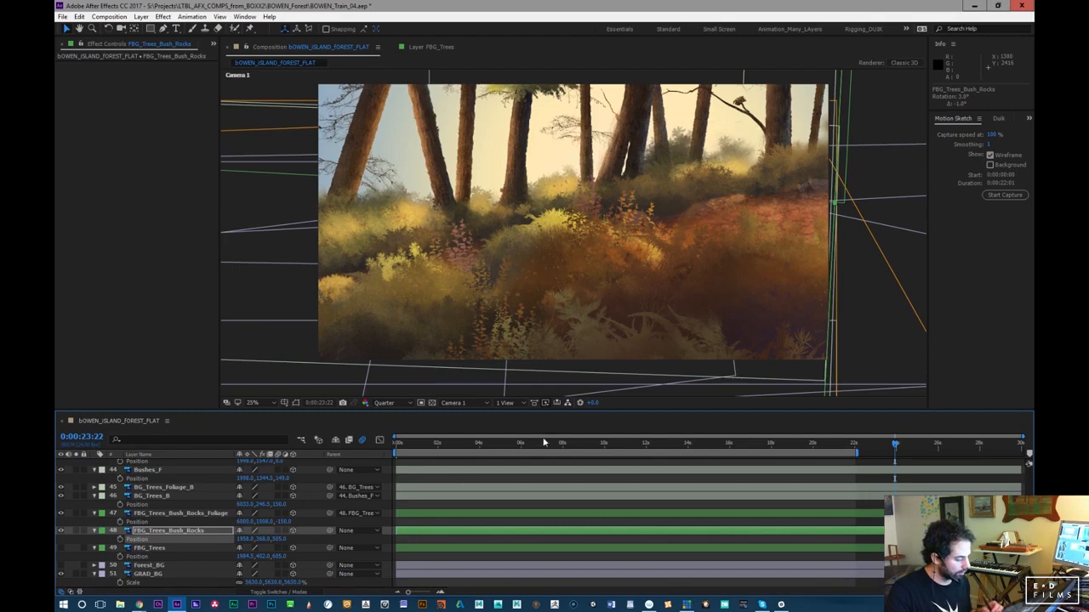
key(KP_Subtract)
key(KP_Add)
key(KP_Subtract)
key(KP_Subtract)
key(KP_Subtract)
key(KP_Add)
key(KP_Subtract)
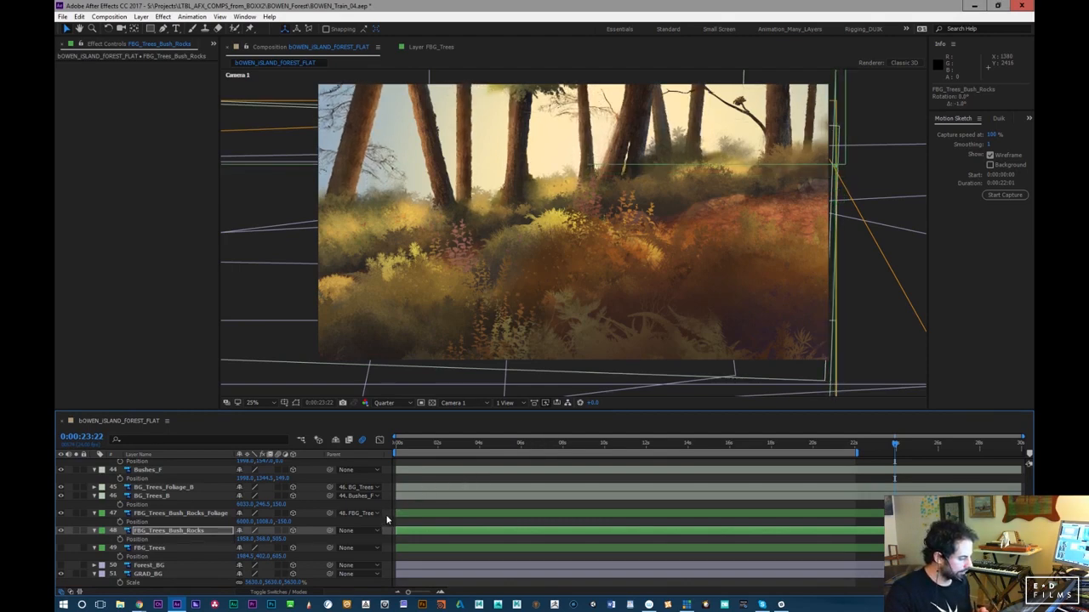
Set the Y position of FBG_Trees_Bush_Rocks to 278 and rotate the layer to 2°, judging it at the first frame
mouse_move(263, 541)
mouse_down()
mouse_move(250, 540)
mouse_move(265, 540)
mouse_up()
drag(865, 447, 398, 453)
key(Home)
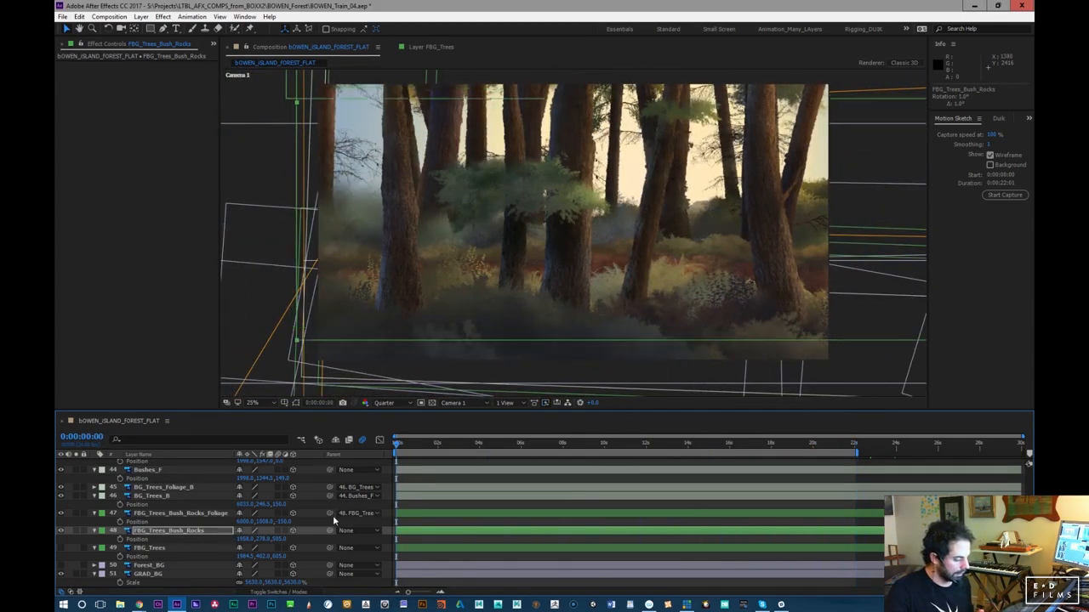
key(KP_Add)
key(KP_Subtract)
key(KP_Add)
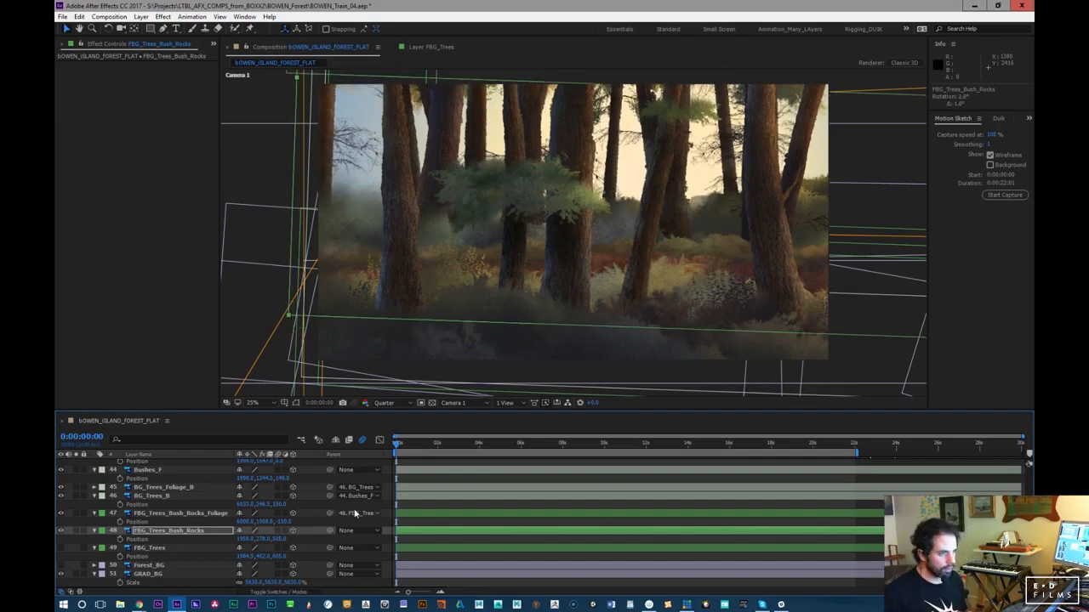
Push FBG_Trees_Bush_Rocks farther back by setting its Z position to 800, viewing the result at 0:00:21:23
drag(397, 442, 848, 480)
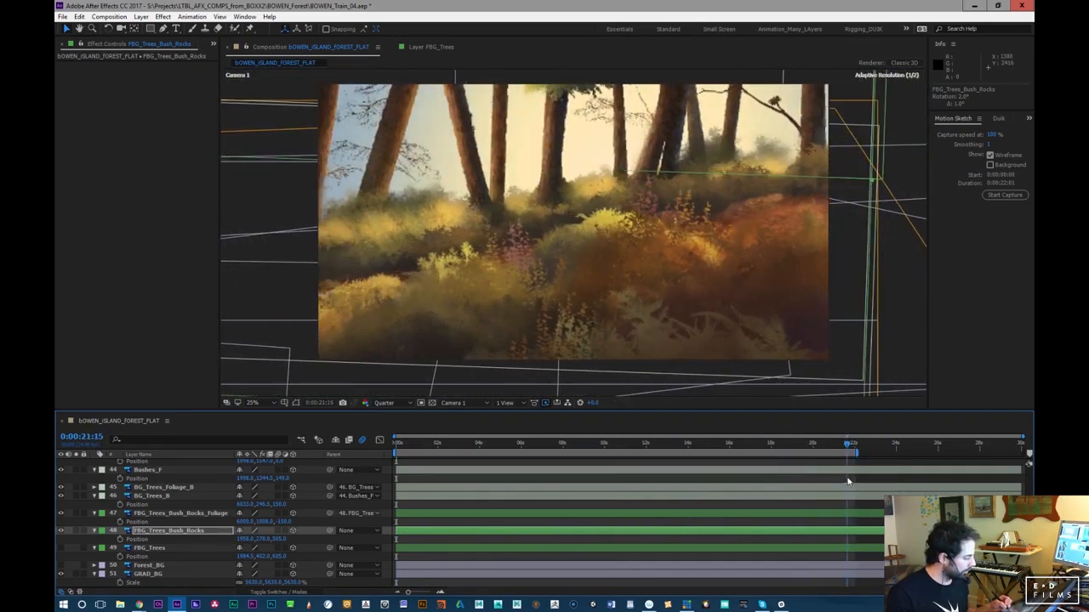
key(Page_Down)
key(Page_Down)
key(Page_Down)
key(Page_Down)
key(Page_Down)
key(Page_Down)
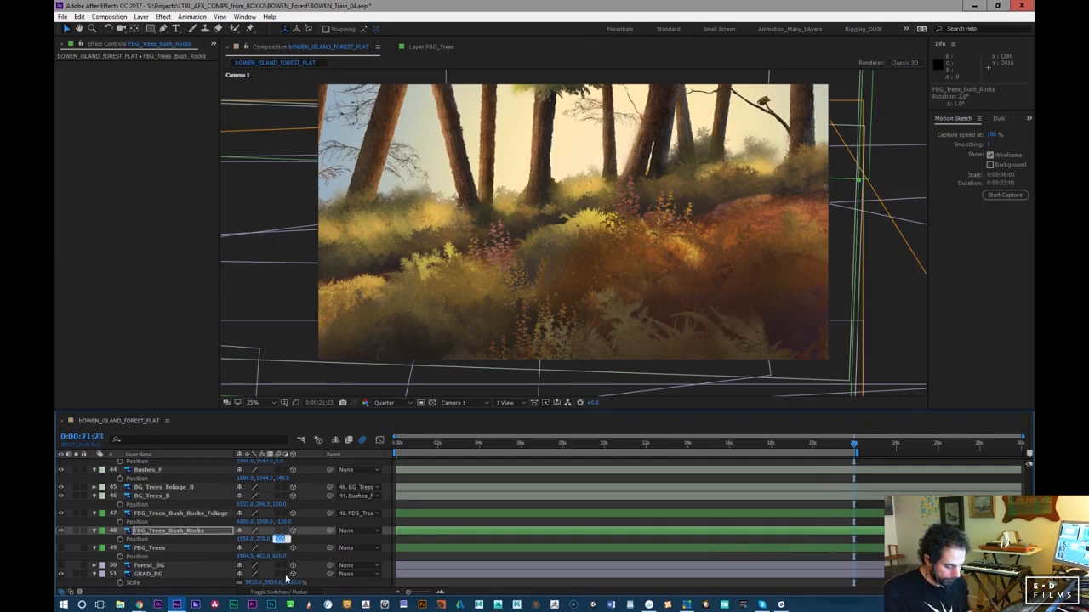
key(Return)
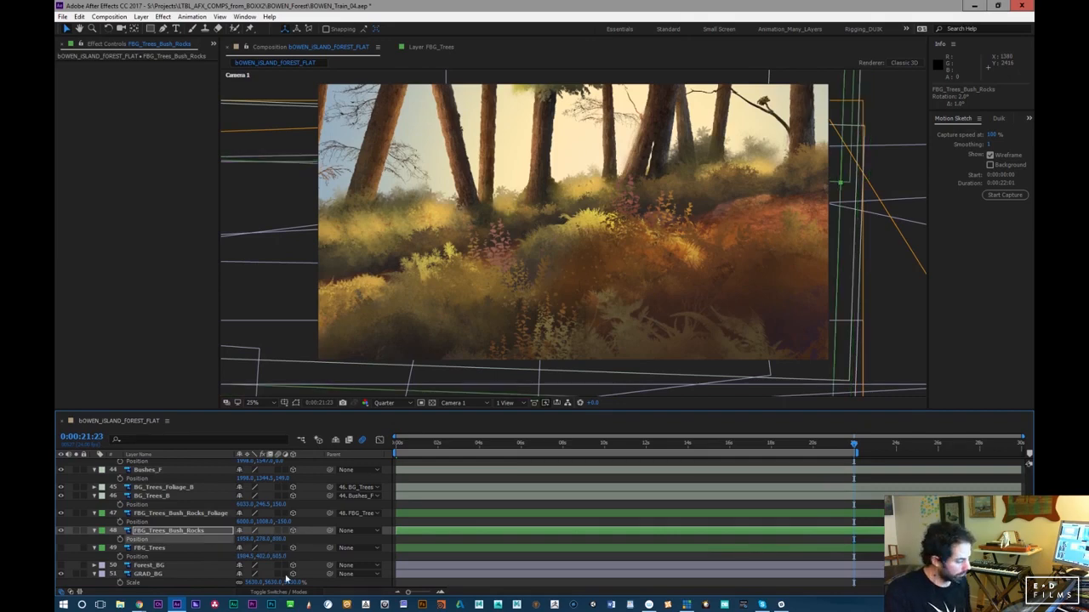
Raise FBG_Trees_Bush_Rocks and scale it up slightly to fill the frame at 0:00:24:06, and check the first frame
drag(262, 542, 240, 544)
drag(834, 445, 889, 468)
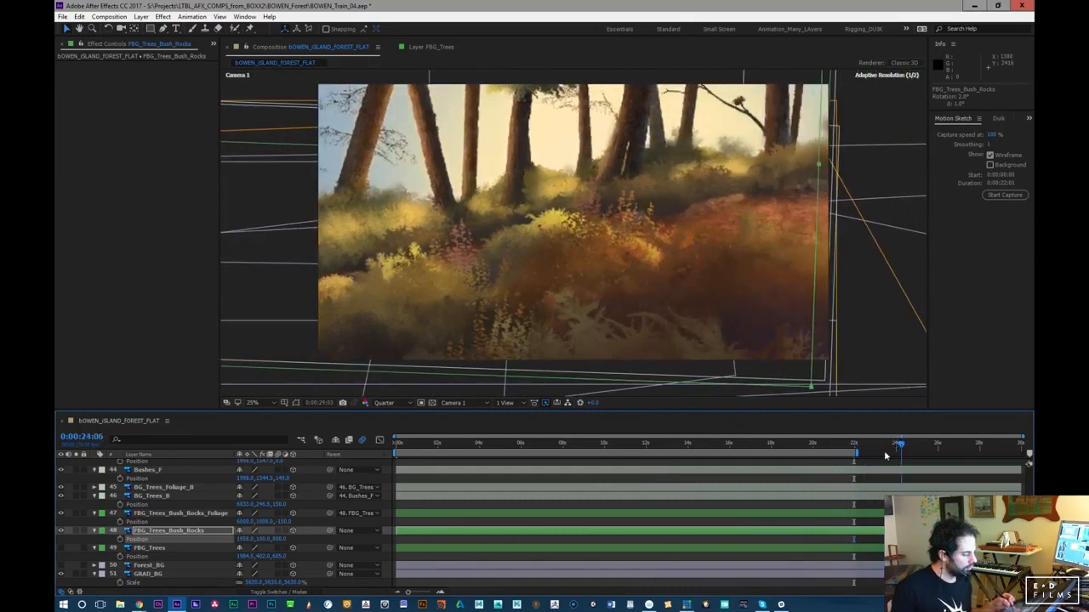
click(212, 513)
click(211, 529)
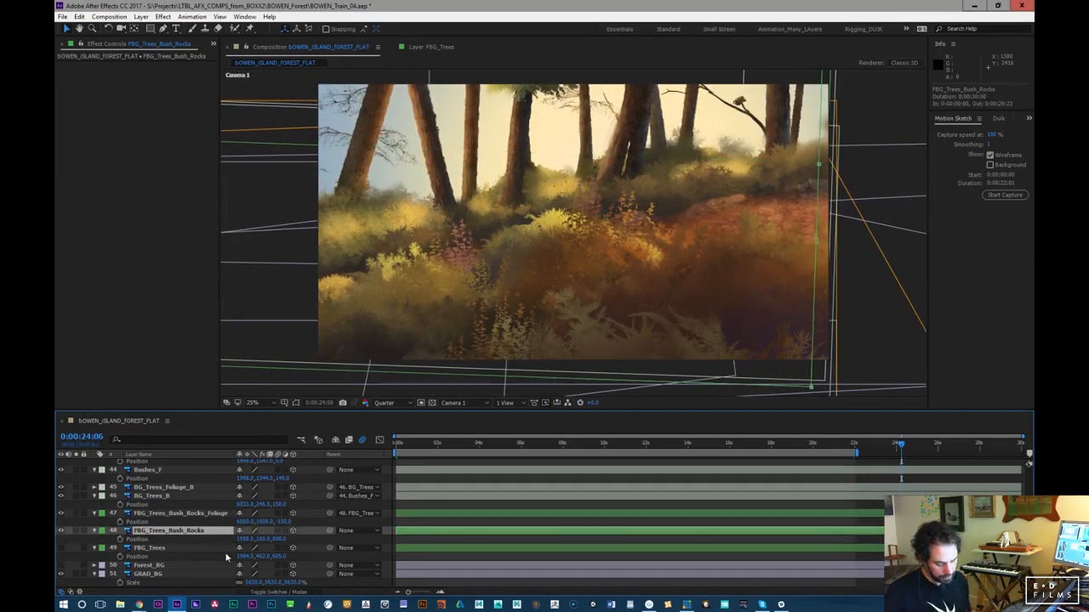
drag(287, 542, 292, 537)
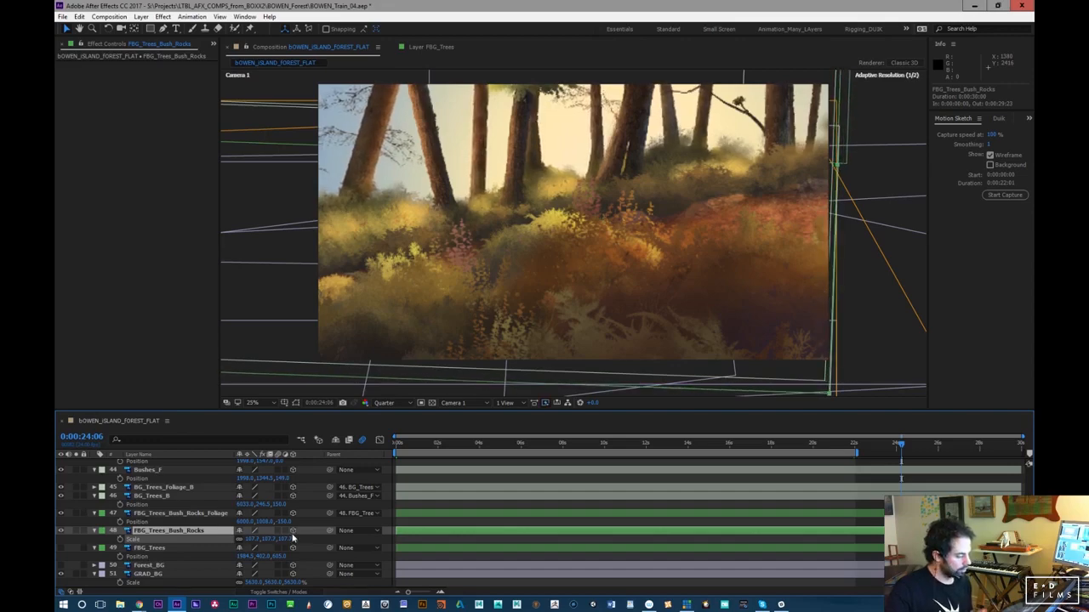
drag(883, 450, 413, 497)
key(Home)
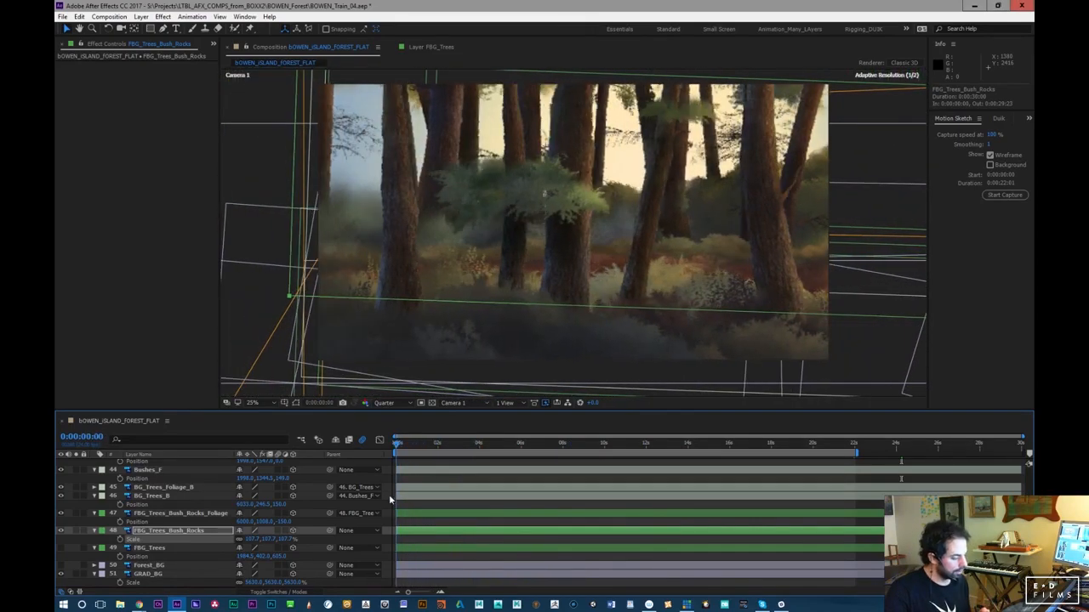
Compare rotations of 2° and 3° for FBG_Trees_Bush_Rocks at the first frame and around 0:00:03:03, keeping 2°
key(KP_Add)
key(KP_Subtract)
key(KP_Add)
key(KP_Subtract)
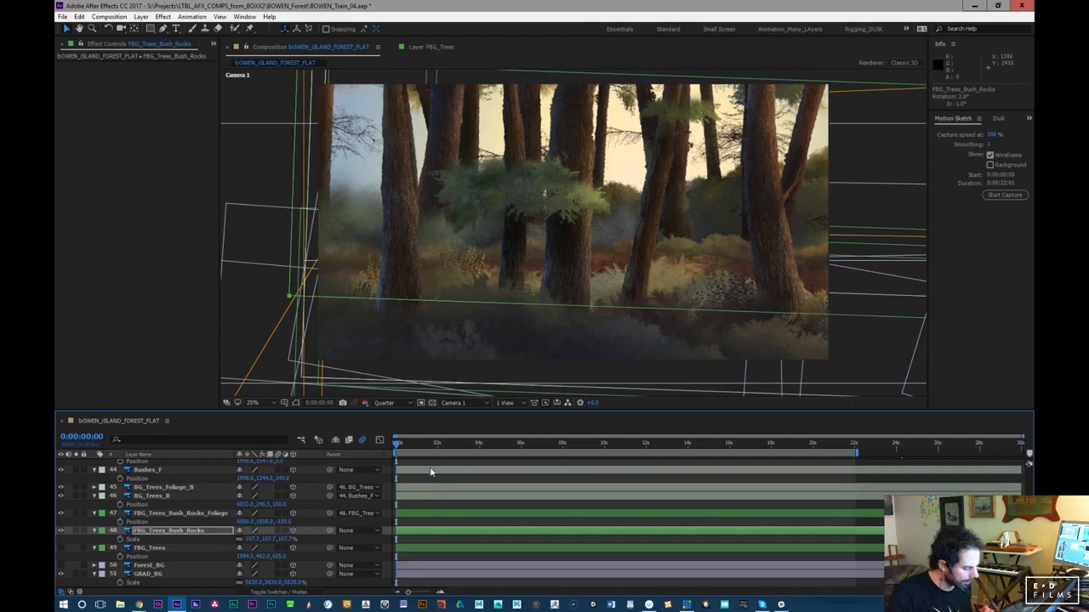
key(KP_Add)
key(KP_Subtract)
key(KP_Add)
key(KP_Subtract)
key(KP_Add)
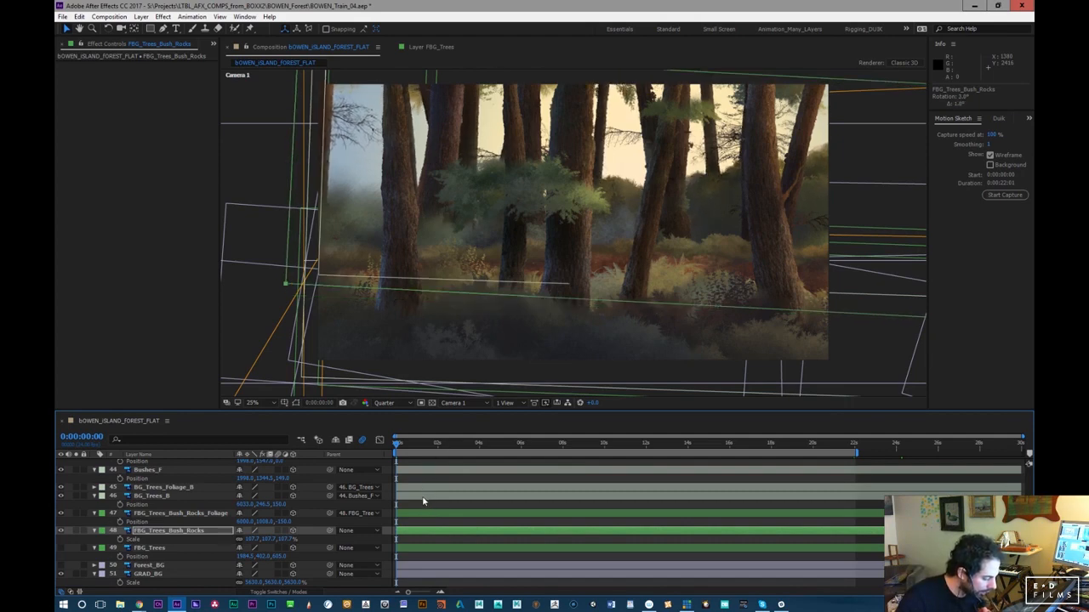
key(KP_Subtract)
key(KP_Add)
key(KP_Add)
key(KP_Subtract)
key(KP_Subtract)
key(KP_Add)
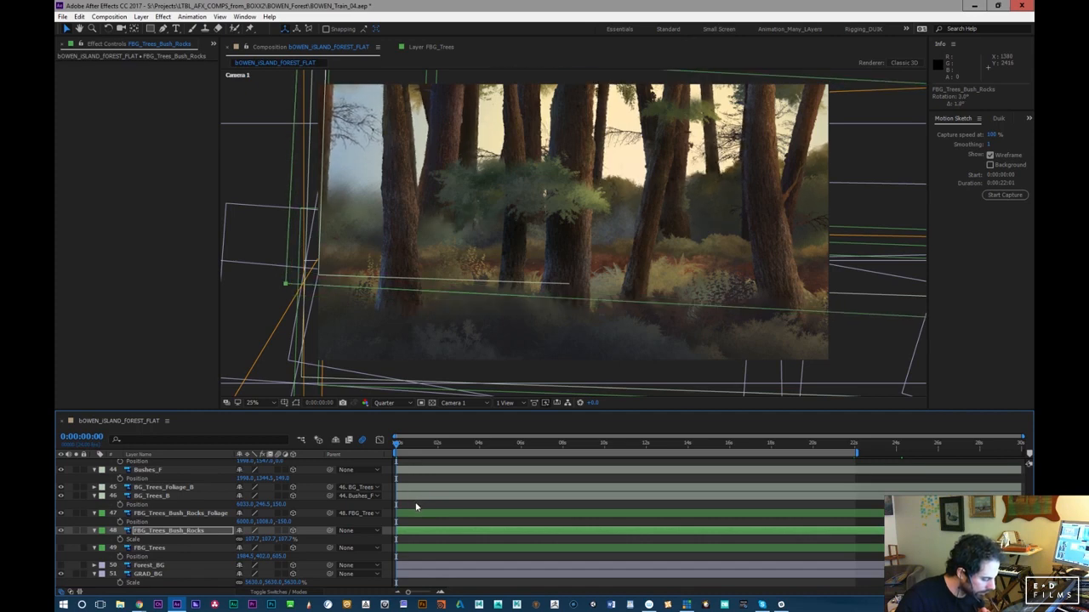
key(KP_Subtract)
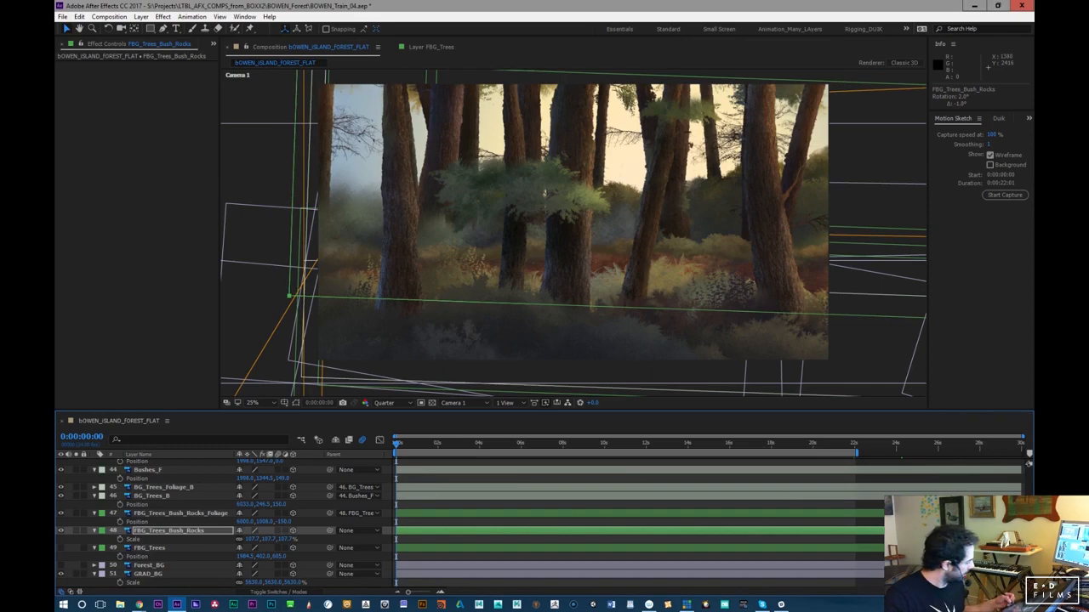
drag(398, 446, 461, 451)
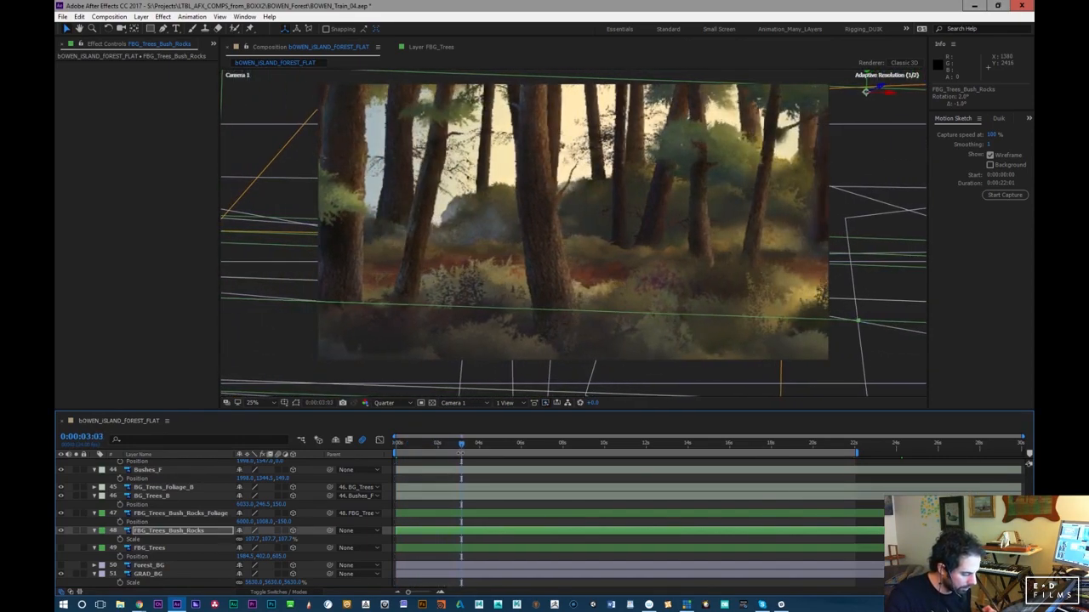
key(KP_Add)
key(KP_Subtract)
Set the Y position of FBG_Trees_Bush_Rocks to -40 while viewing the end of the camera move at 0:00:26:05
drag(489, 449, 935, 476)
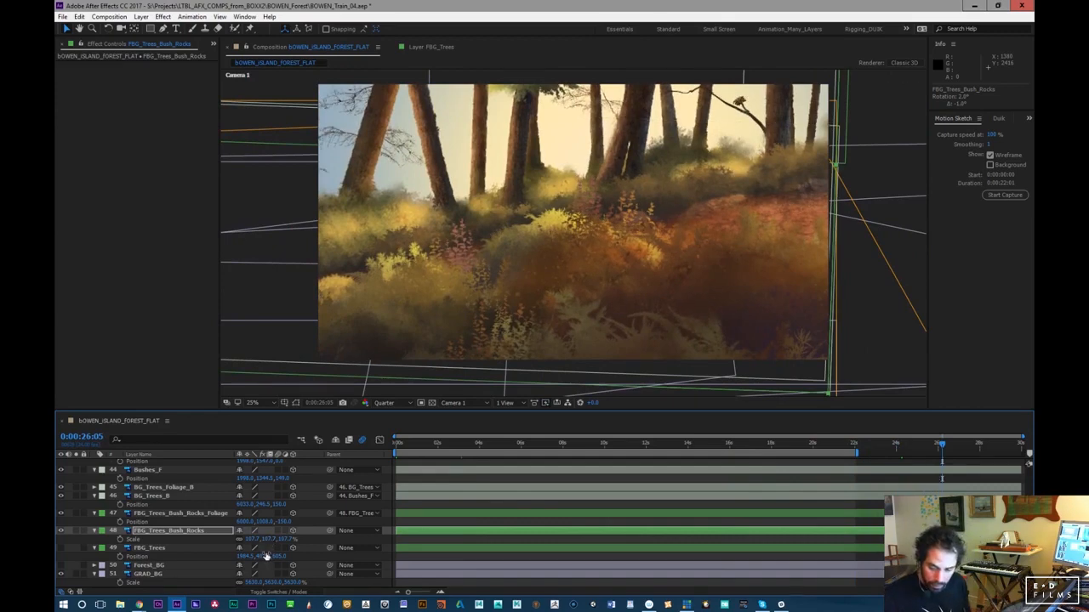
mouse_move(262, 539)
mouse_down()
mouse_move(270, 551)
mouse_move(244, 545)
mouse_move(275, 555)
mouse_move(261, 541)
mouse_up()
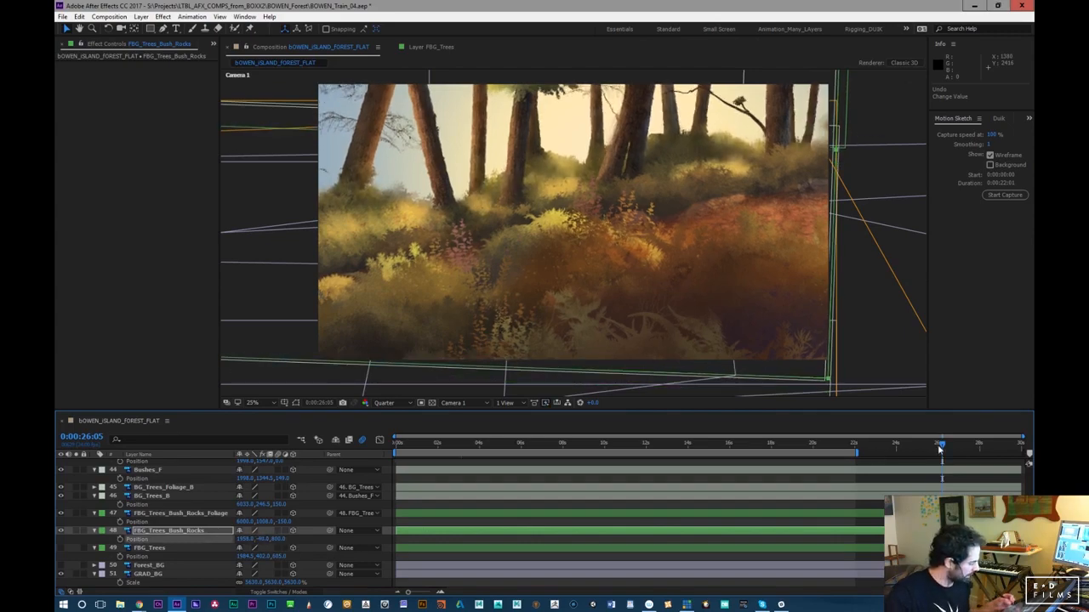
Shift FBG_Trees_Bush_Rocks to X position 3187 and reduce its rotation to 1°, judging the trees near the start of the shot
drag(881, 445, 444, 498)
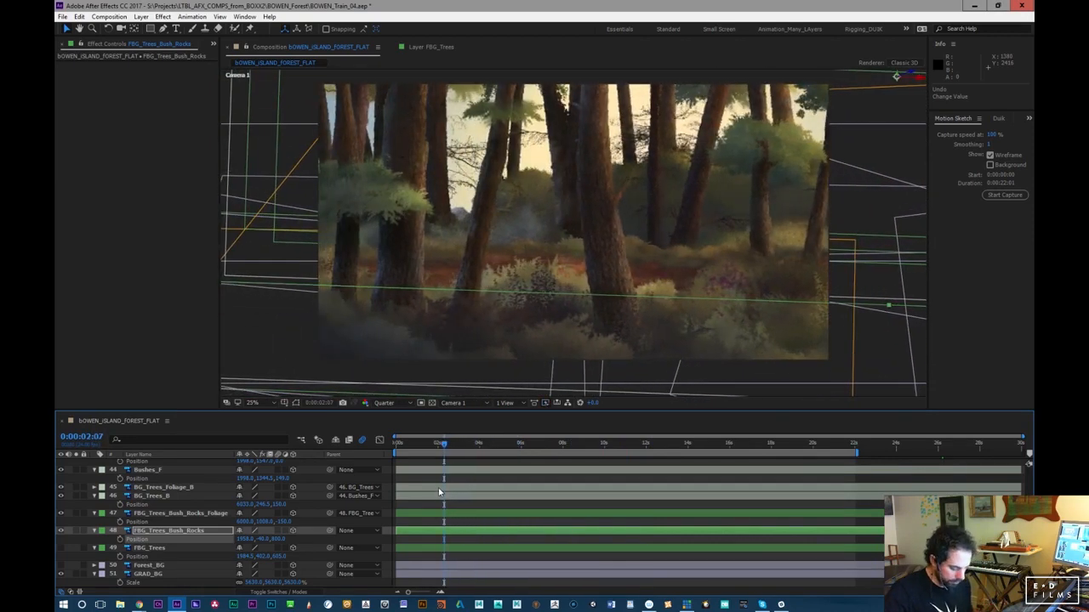
drag(244, 540, 299, 539)
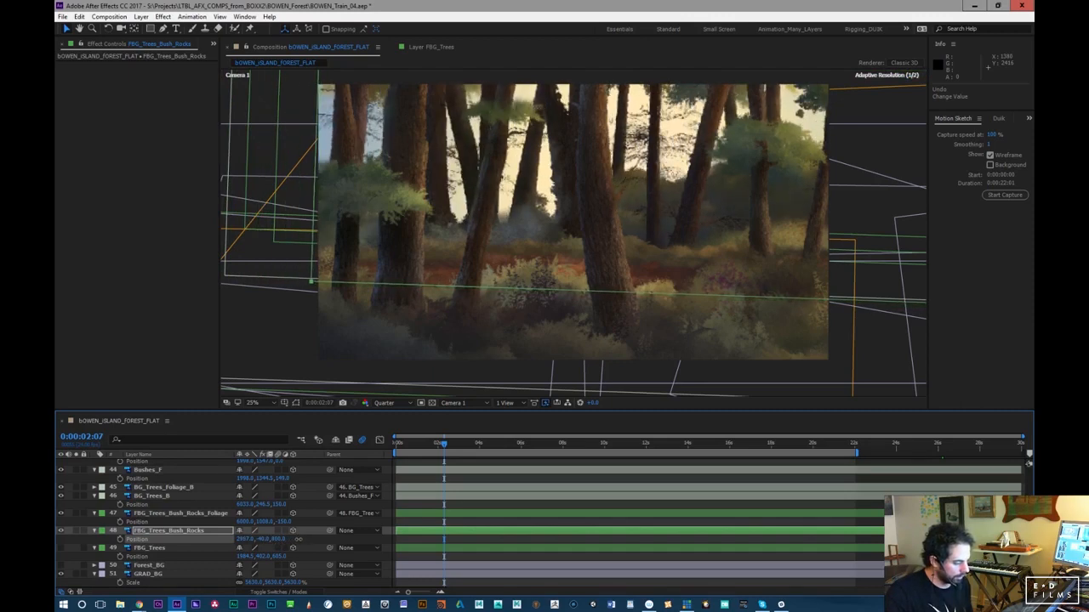
drag(442, 444, 384, 444)
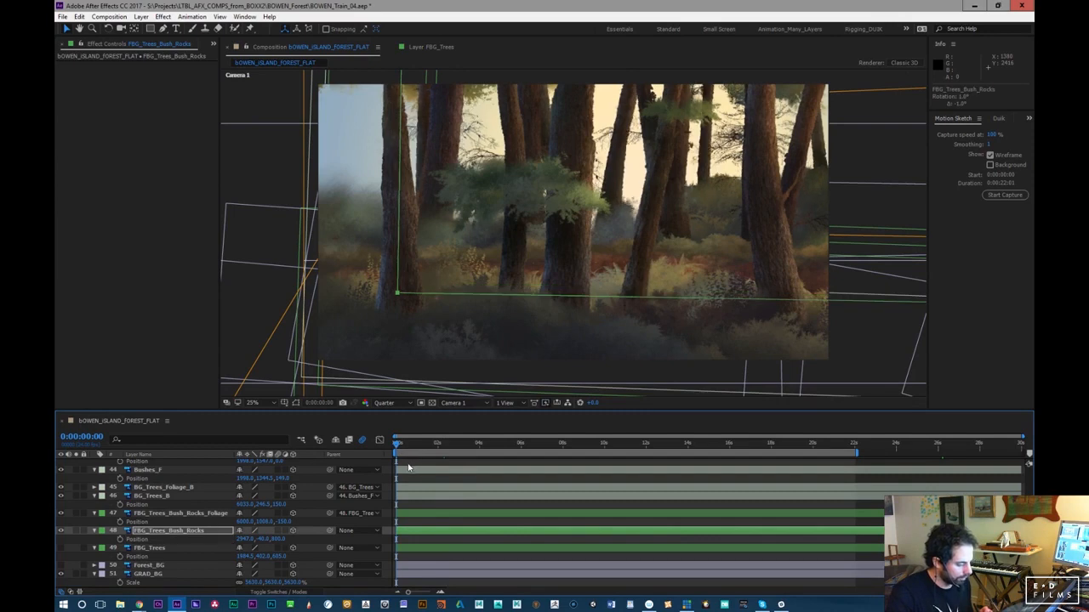
key(KP_Add)
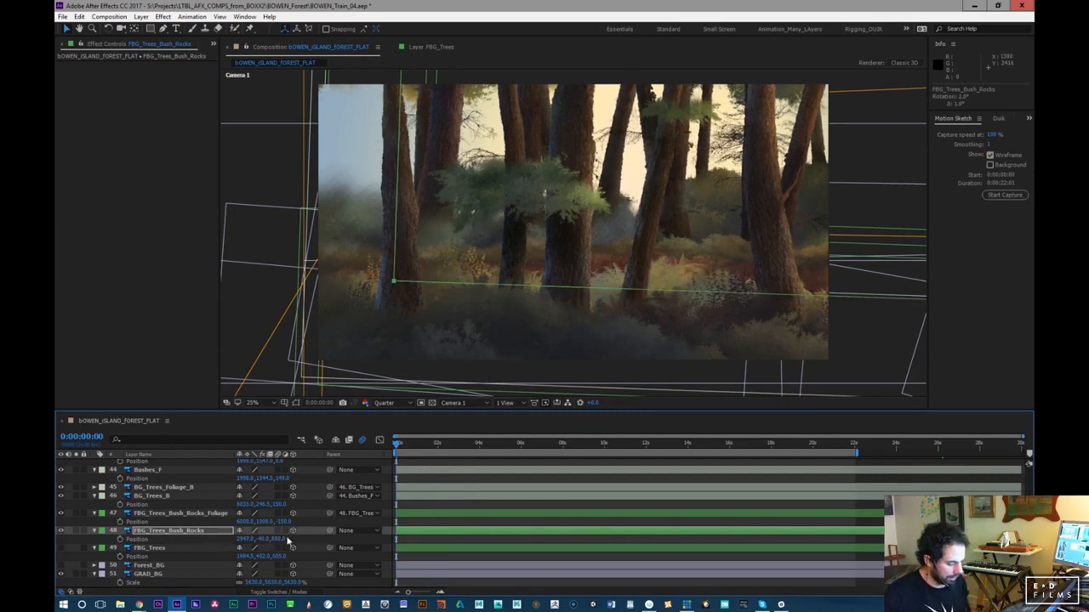
key(KP_Subtract)
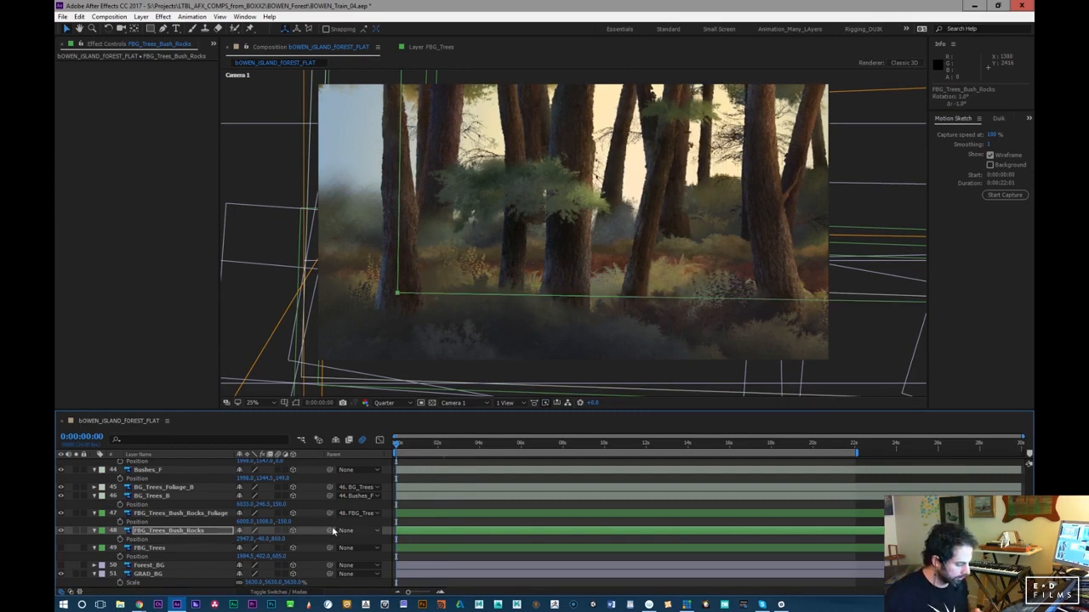
mouse_move(246, 538)
mouse_down()
mouse_move(277, 548)
mouse_move(251, 555)
mouse_up()
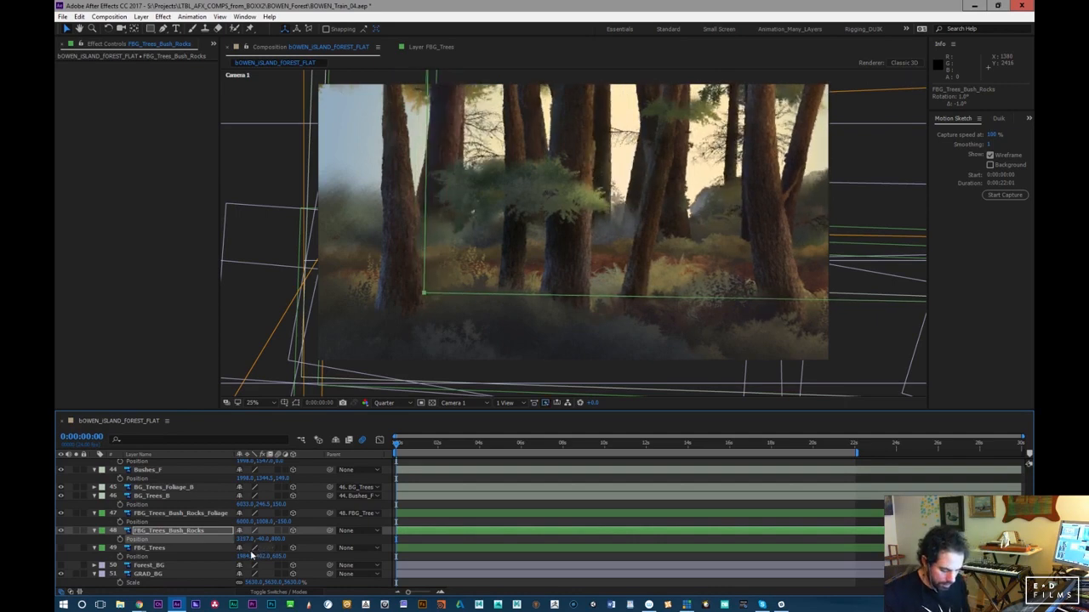
Toggle the visibility of BG_Trees_B to check which trees it contributes at the first frame
click(151, 470)
click(166, 488)
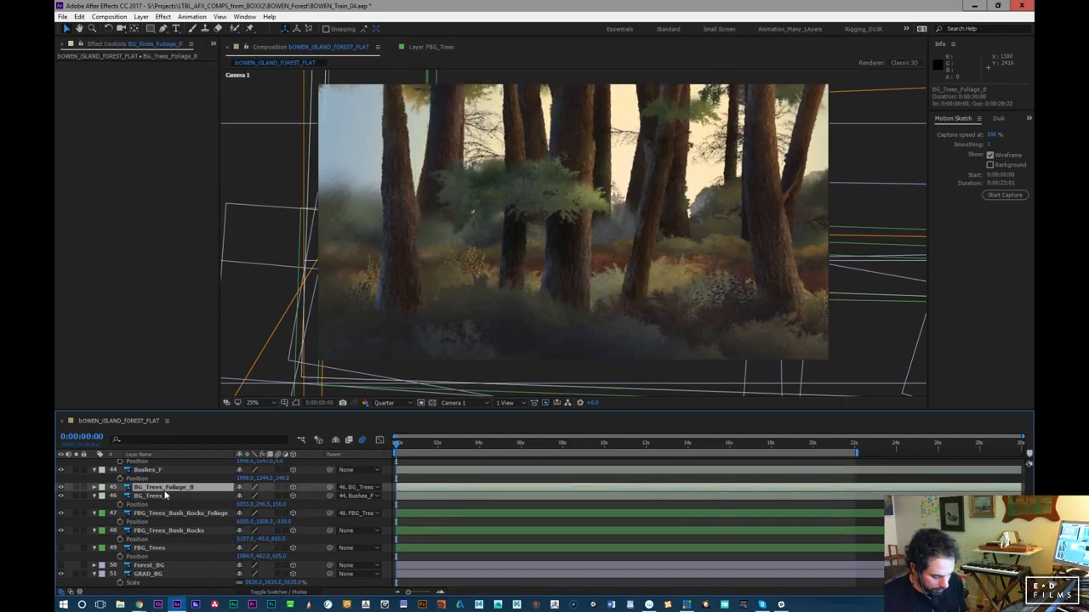
click(153, 497)
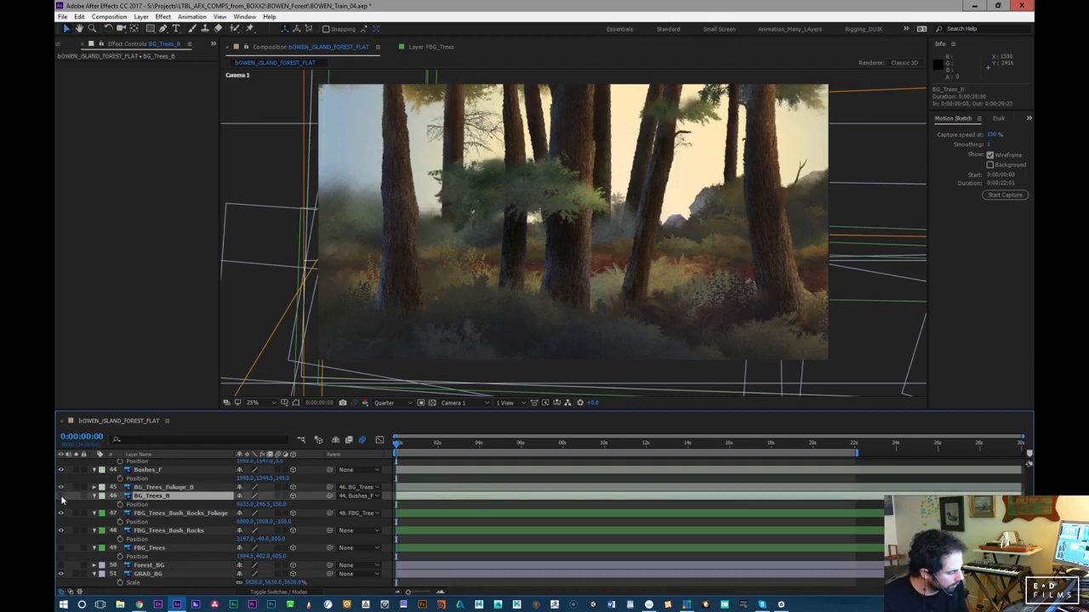
click(60, 497)
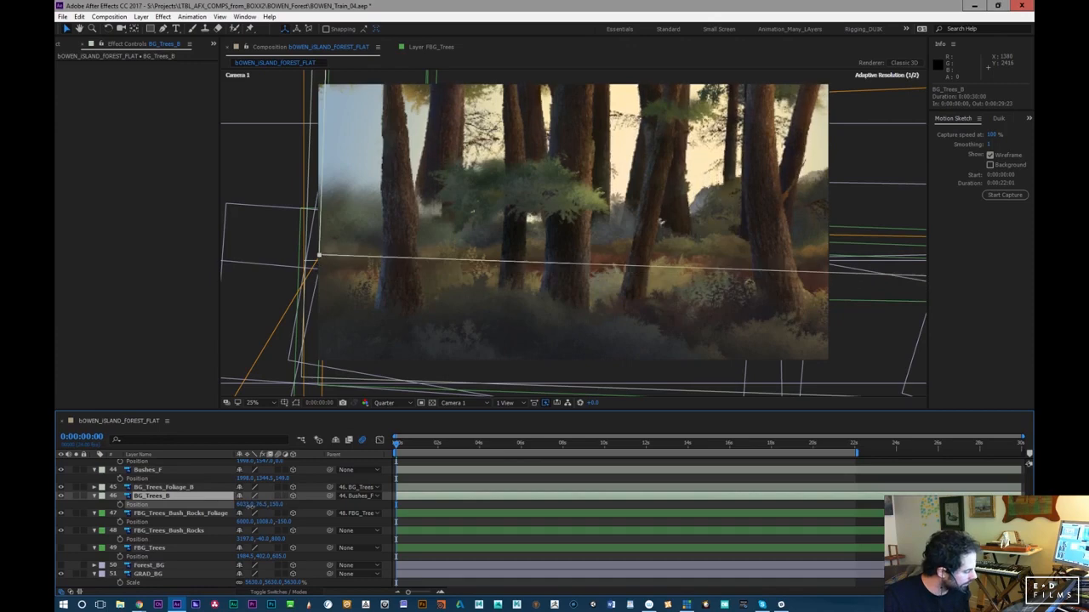
Shift BG_Trees_B vertically to a Y position of about 349 while viewing the first frame
drag(262, 506, 264, 515)
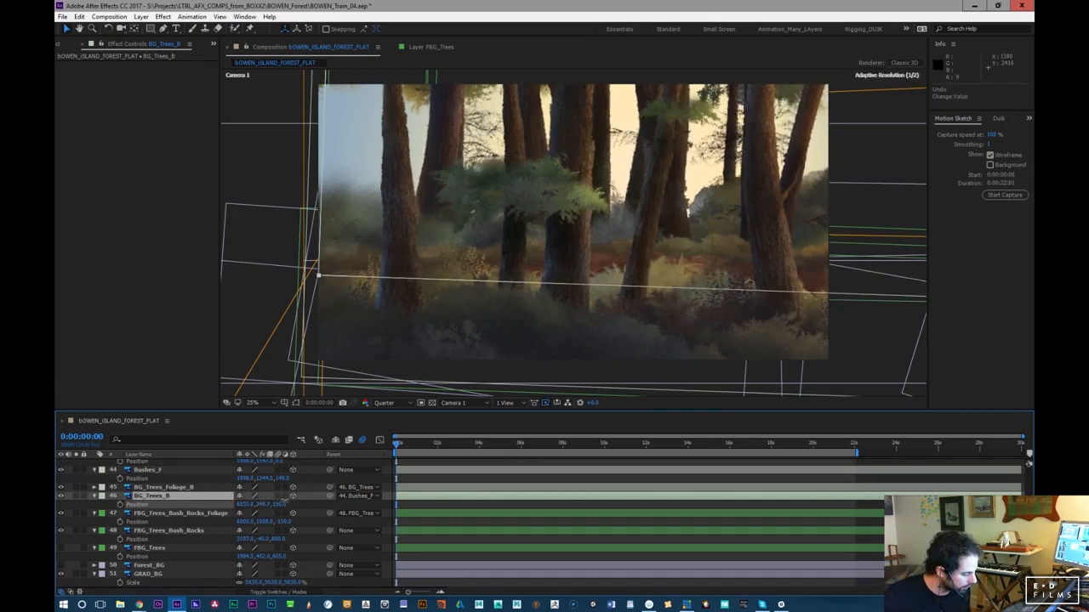
drag(425, 485, 455, 485)
drag(264, 507, 306, 504)
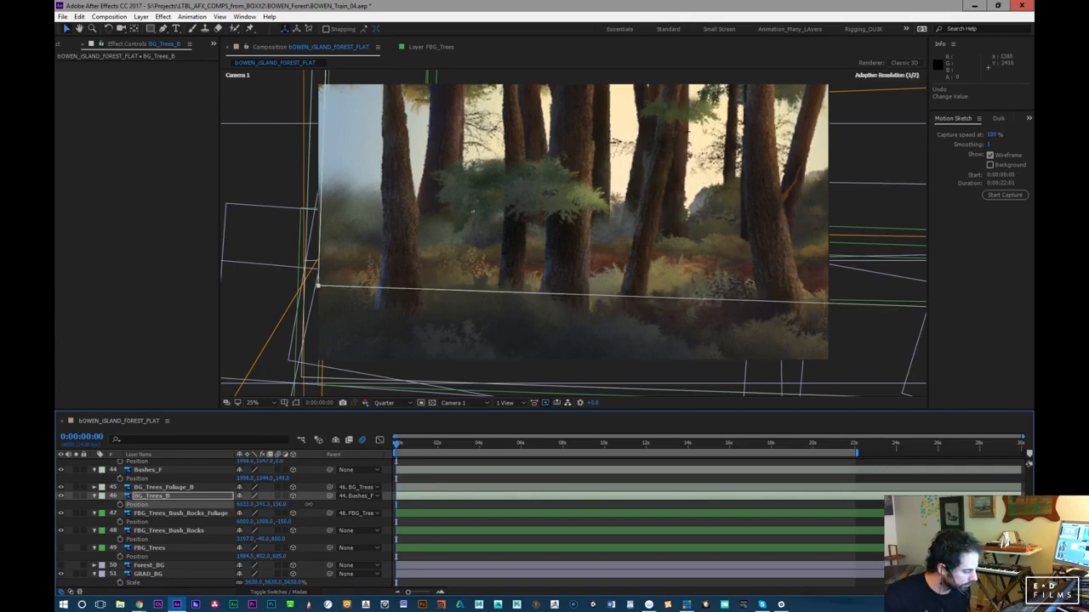
Try moving BG_Trees_B by about 166 in X and 118 in Y while viewing 0:00:09:05
drag(398, 444, 595, 469)
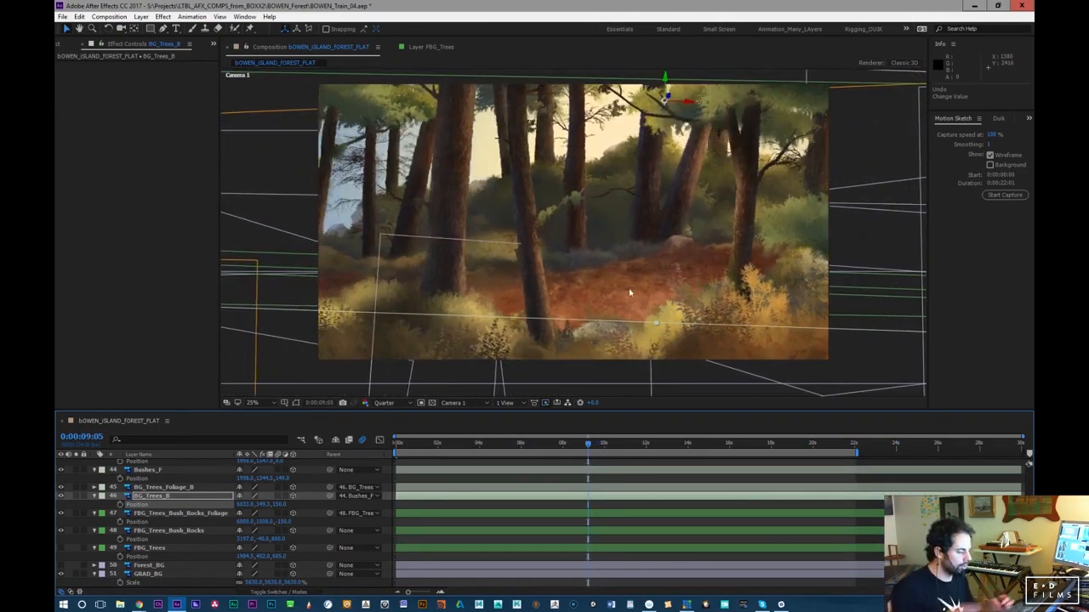
drag(532, 186, 659, 162)
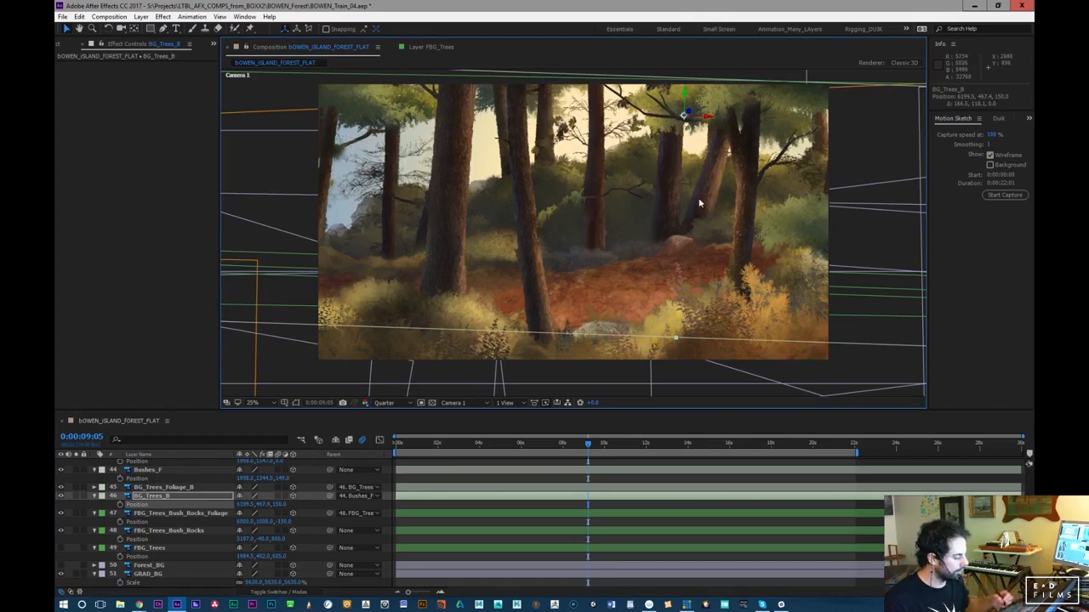
key(ctrl+z)
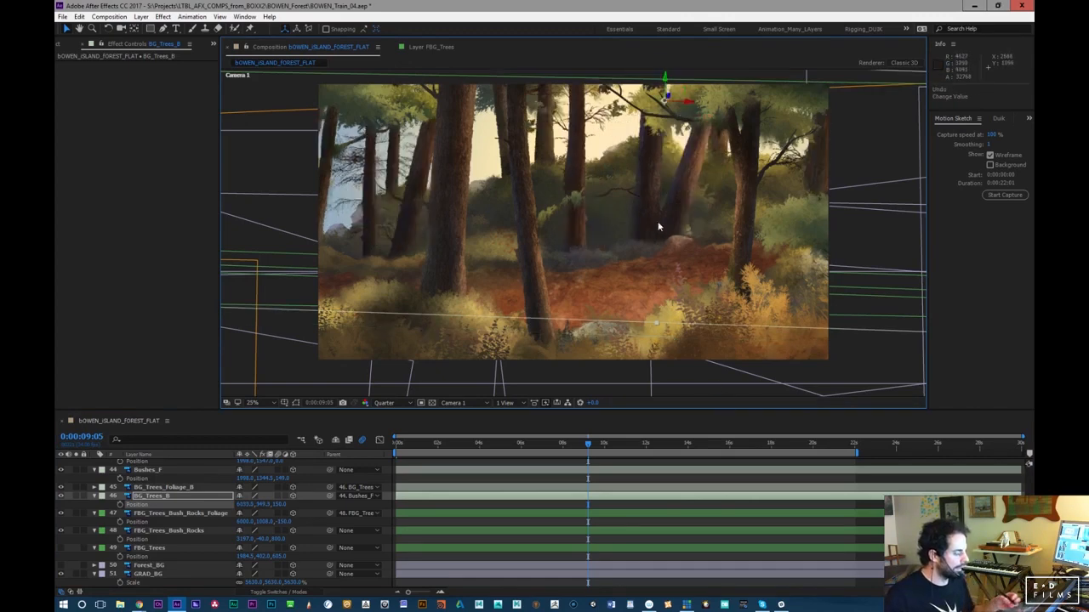
Set the Y position of FBG_Trees_Bush_Rocks to 70 and compare its rotation in 1° steps at 0:00:07:16
click(201, 516)
click(198, 549)
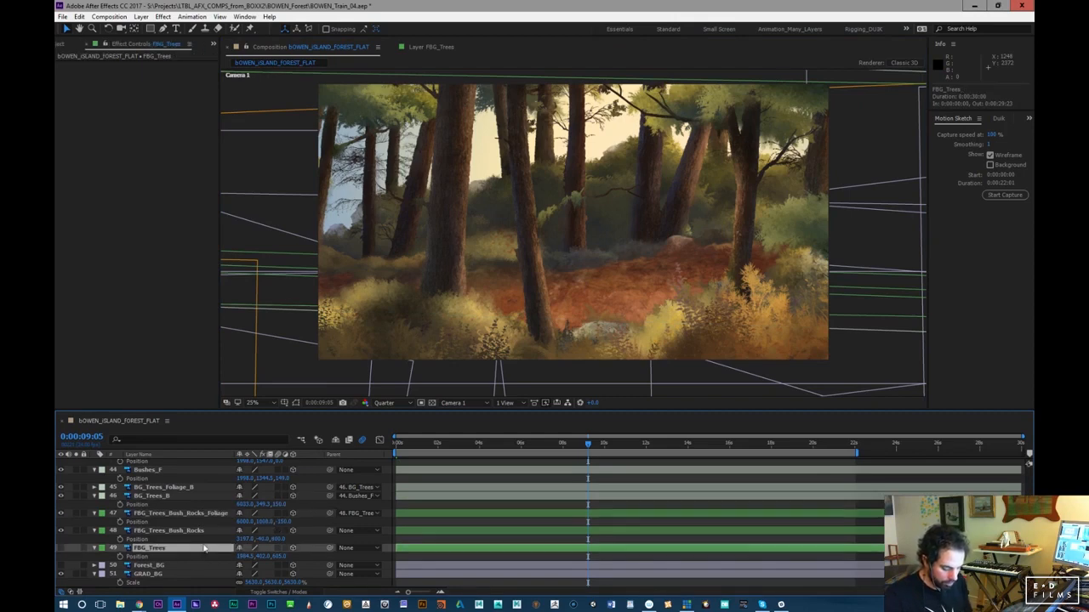
click(206, 532)
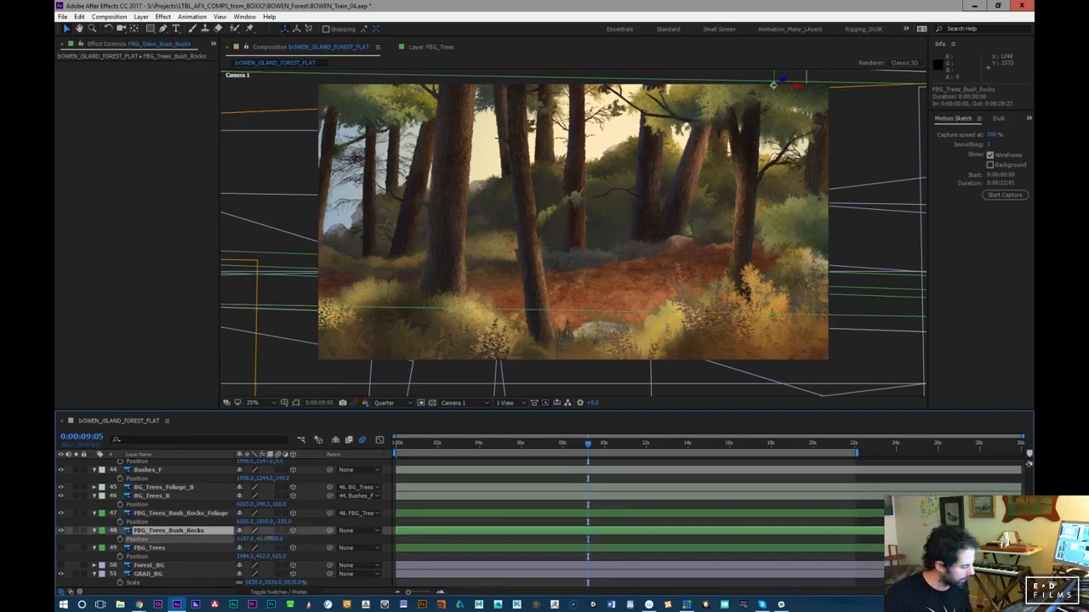
drag(268, 538, 266, 538)
mouse_move(573, 444)
mouse_down()
mouse_move(428, 443)
mouse_move(555, 443)
mouse_up()
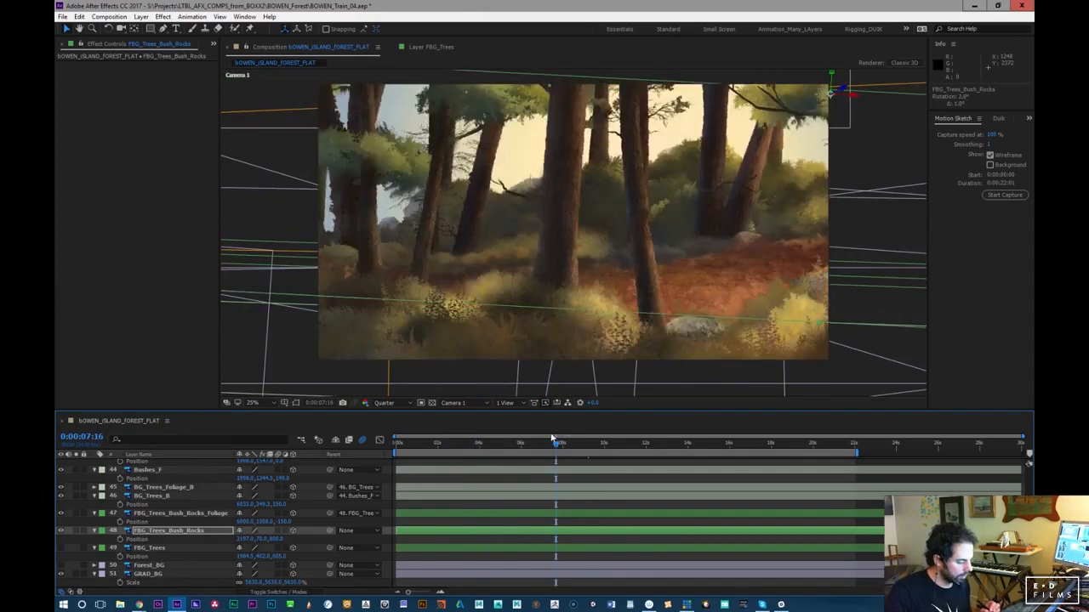
key(KP_Add)
key(KP_Add)
key(KP_Subtract)
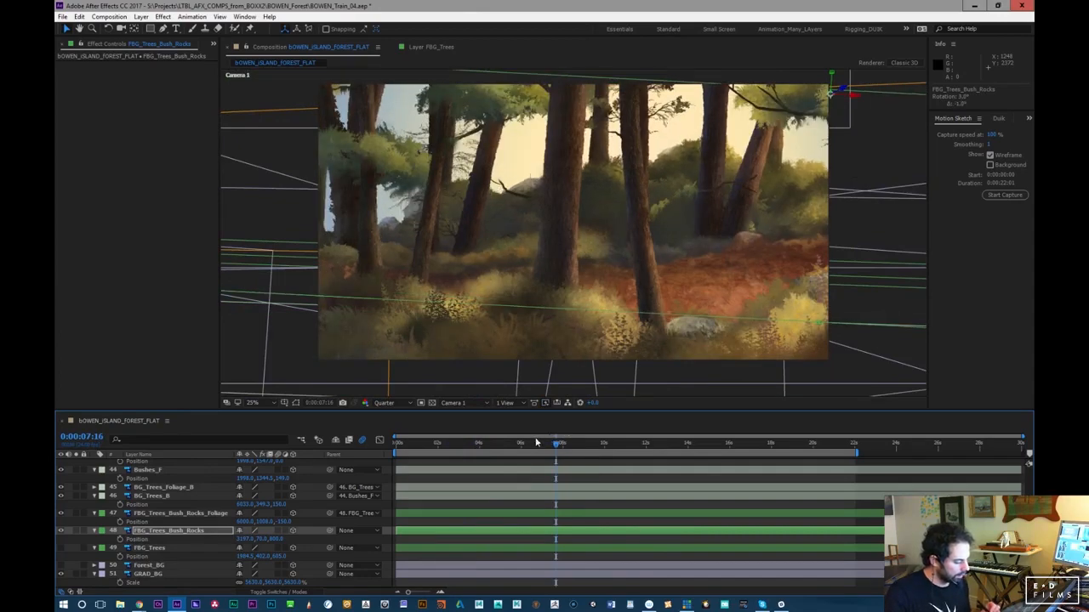
Try pushing FBG_Trees_Bush_Rocks farther back in Z while viewing 0:00:17:23
drag(539, 446, 769, 467)
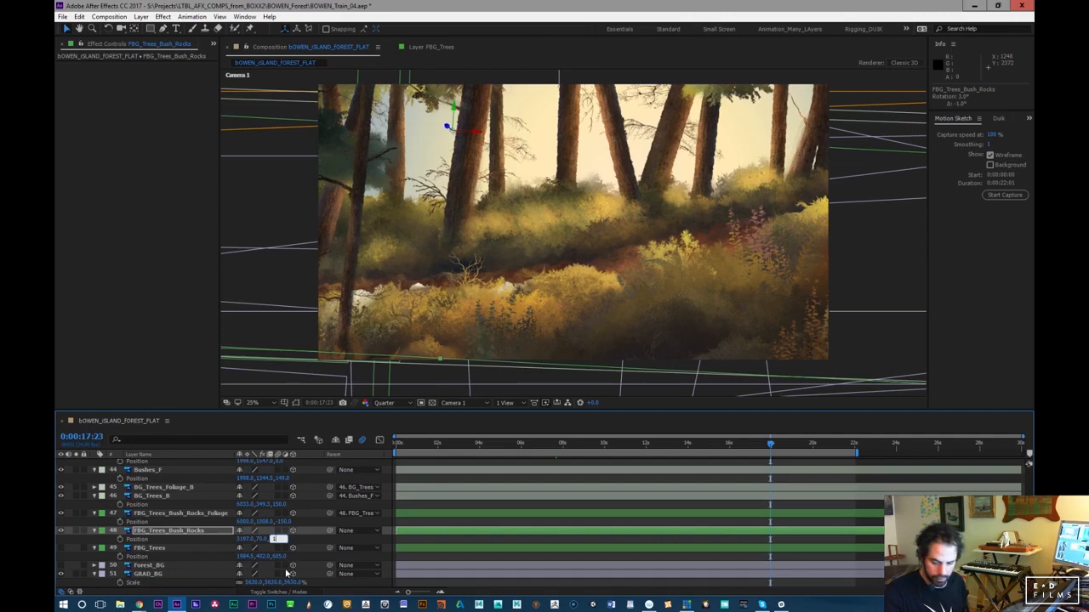
key(Return)
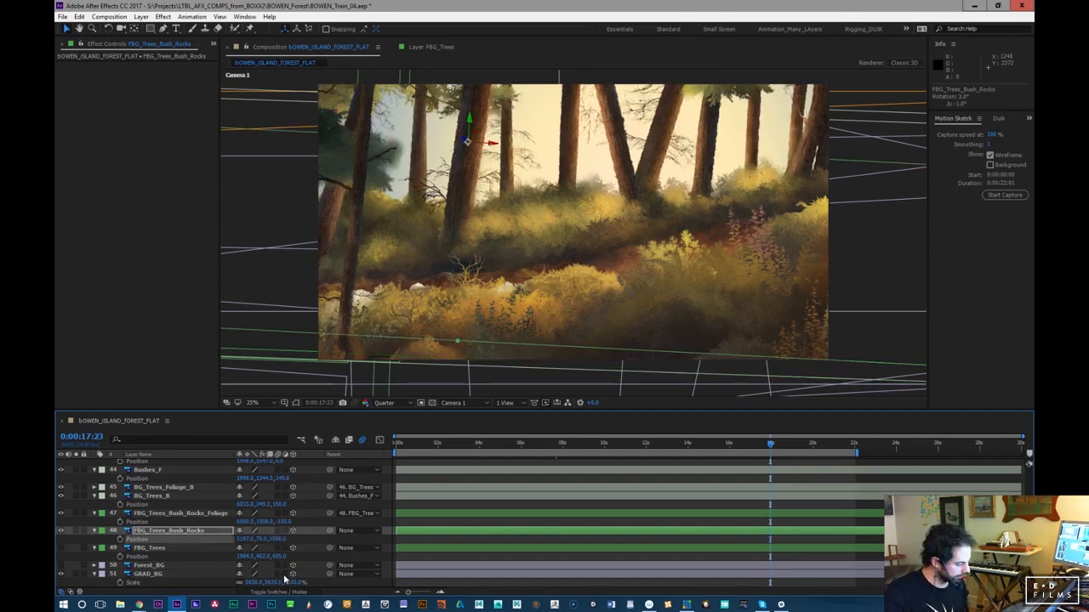
key(ctrl+z)
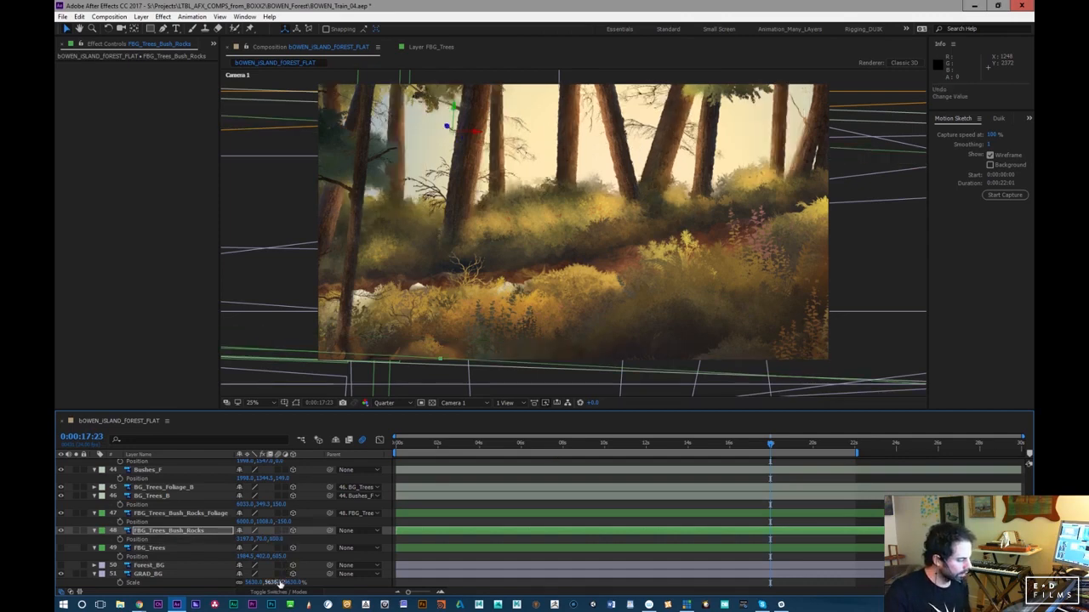
Try a different Y position for Bushes_F at 0:00:14:23 and rotate the layer to 5°
drag(487, 445, 707, 439)
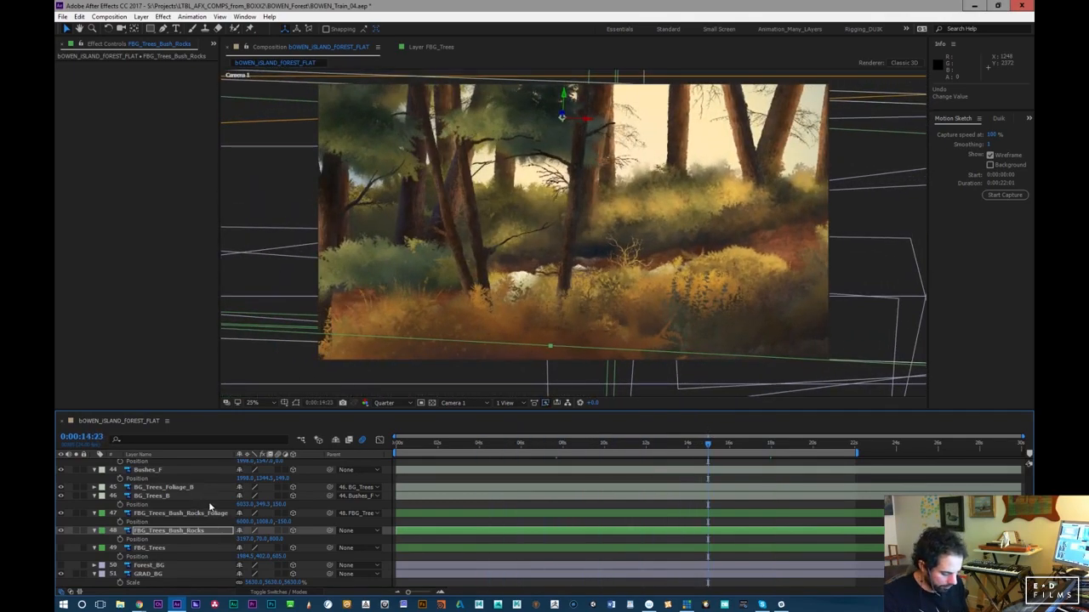
click(207, 470)
click(202, 490)
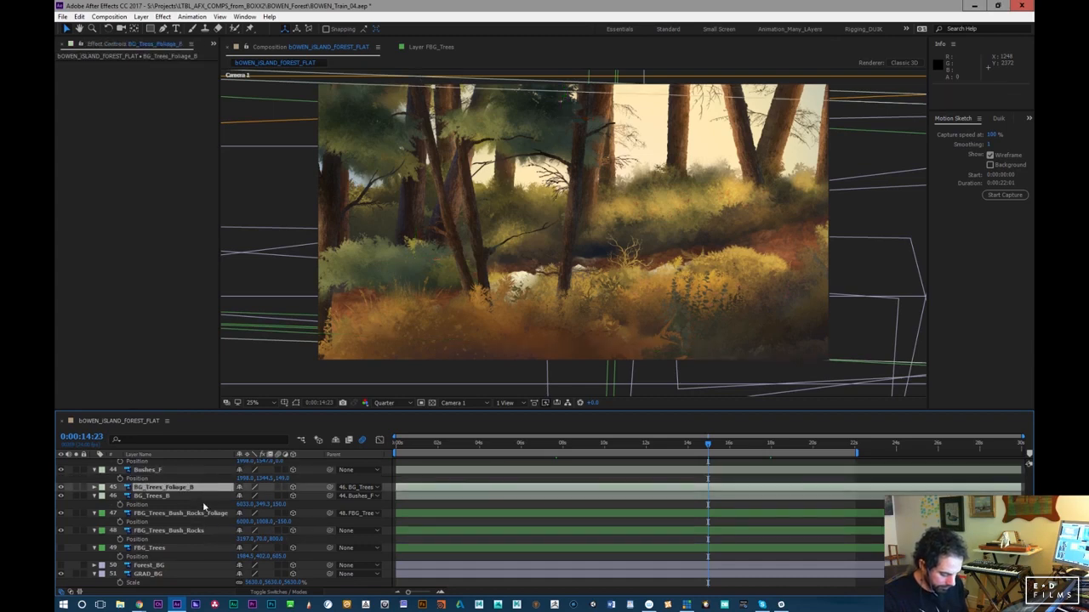
click(202, 472)
drag(266, 479, 410, 459)
key(ctrl+z)
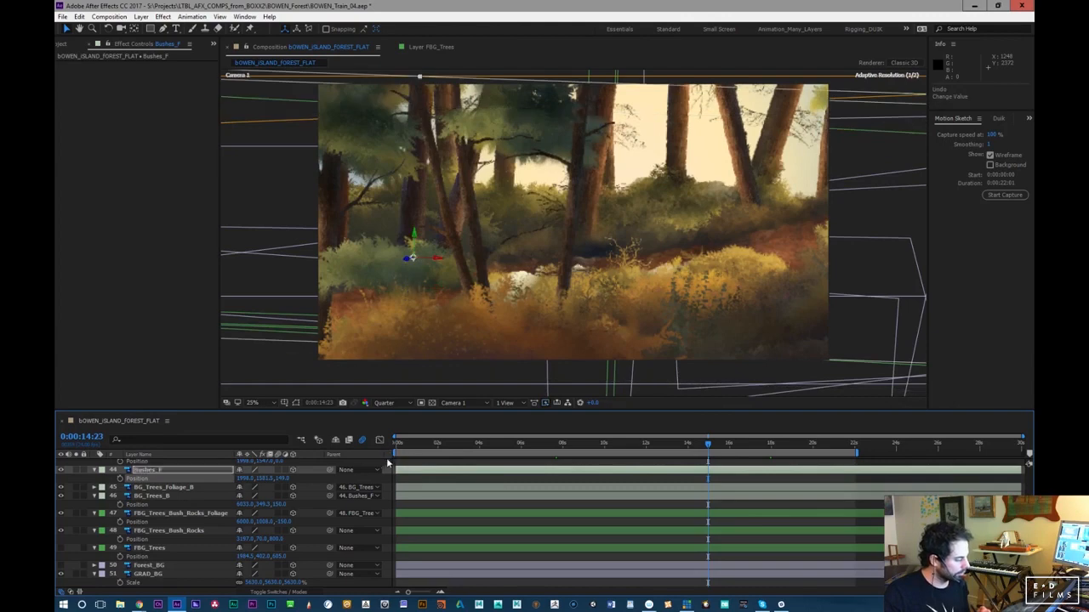
key(Return)
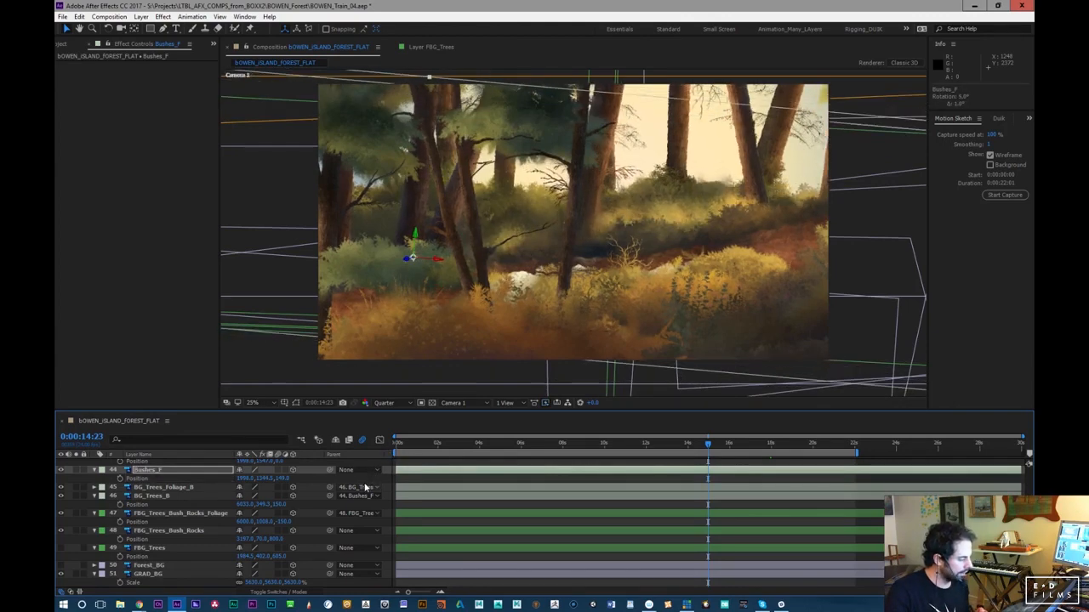
Try other Y positions for Bushes_F at 0:00:09:02 and near the start of the shot
drag(696, 445, 586, 452)
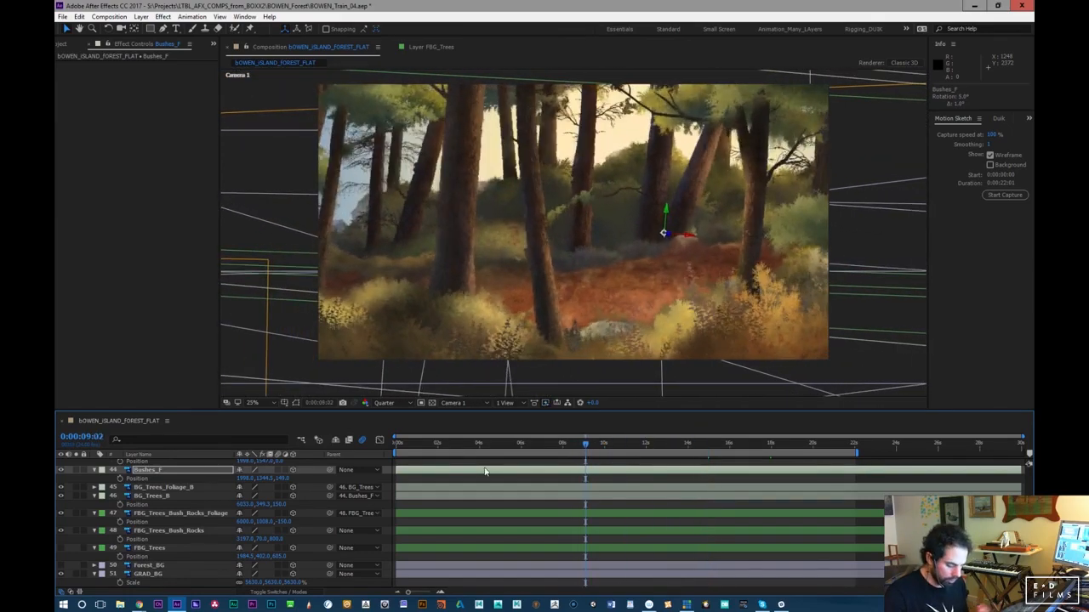
drag(266, 482, 193, 482)
drag(585, 446, 397, 468)
drag(267, 481, 250, 482)
key(ctrl+z)
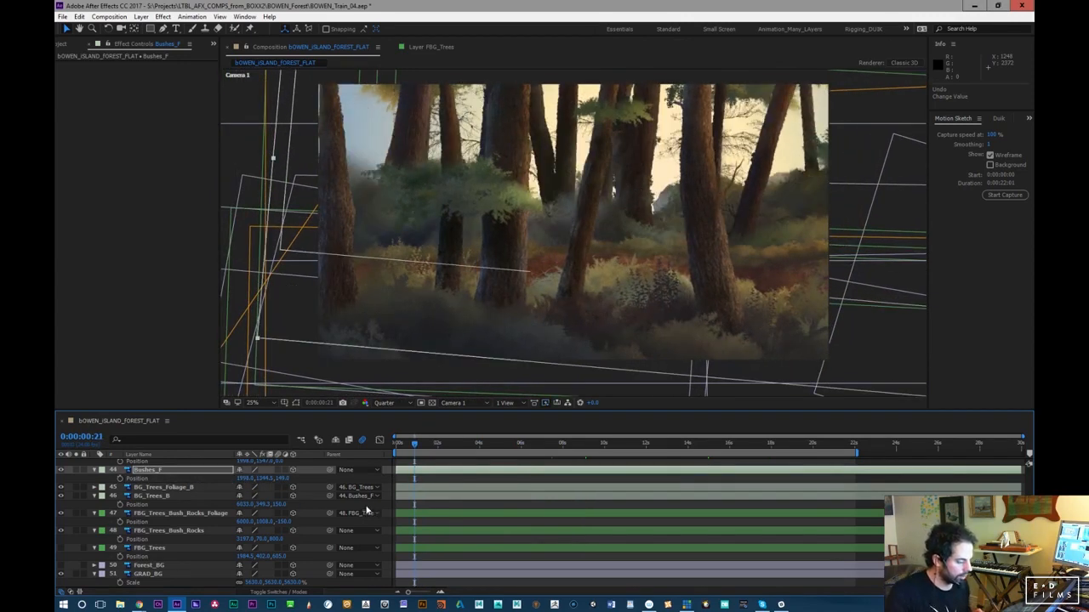
Compare rotations of 4° and 5° for Bushes_F at 0:00:00:21
key(KP_Subtract)
key(KP_Subtract)
key(KP_Add)
key(KP_Add)
key(KP_Subtract)
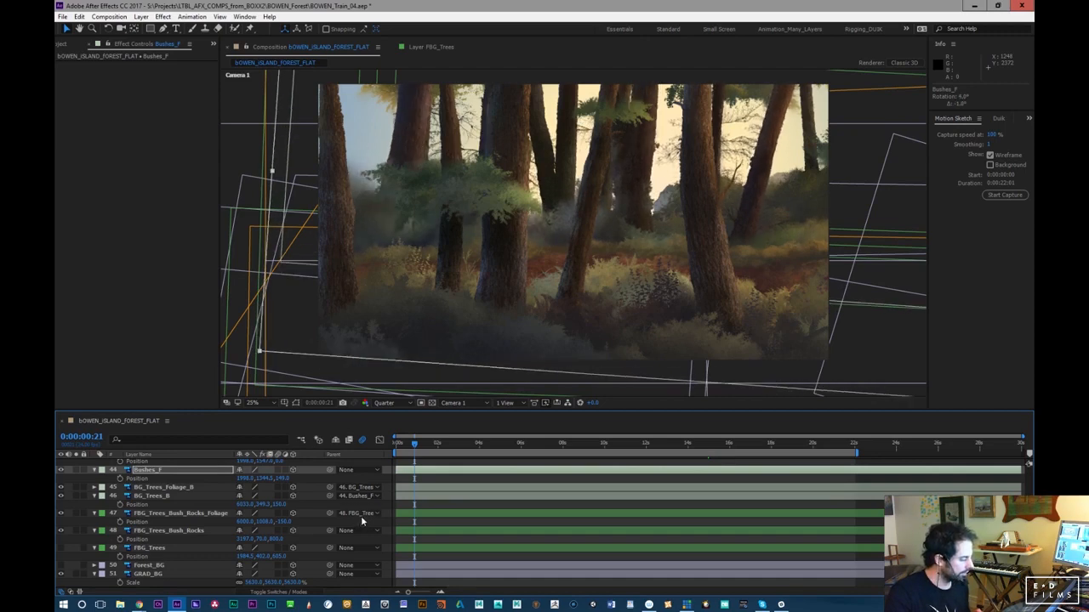
key(KP_Add)
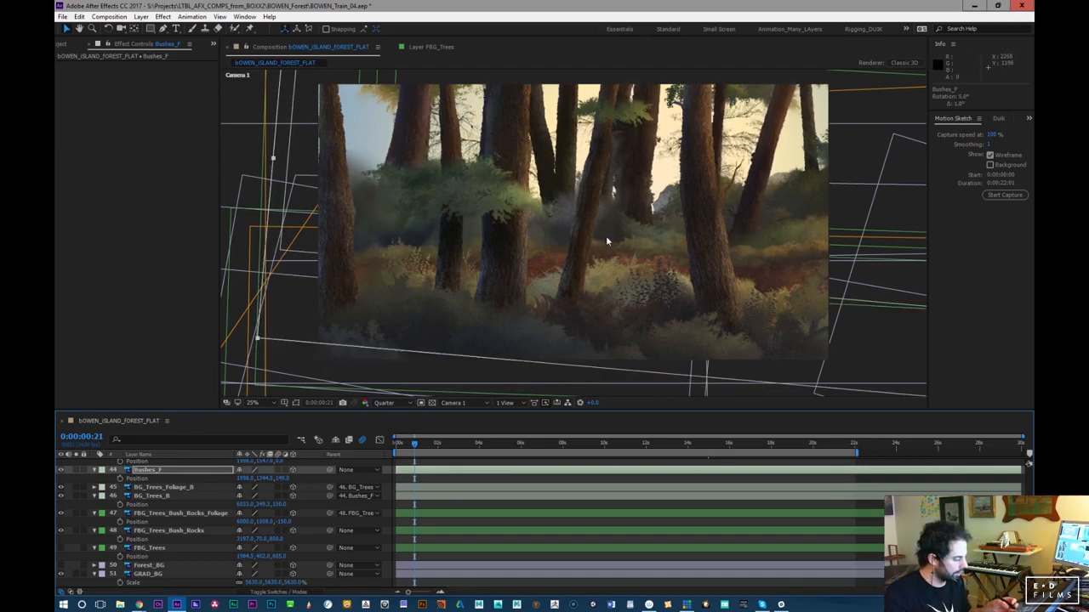
Reduce the rotation of Bushes_F in 1° steps, judging the bush line at 0:00:20:21
drag(414, 445, 832, 445)
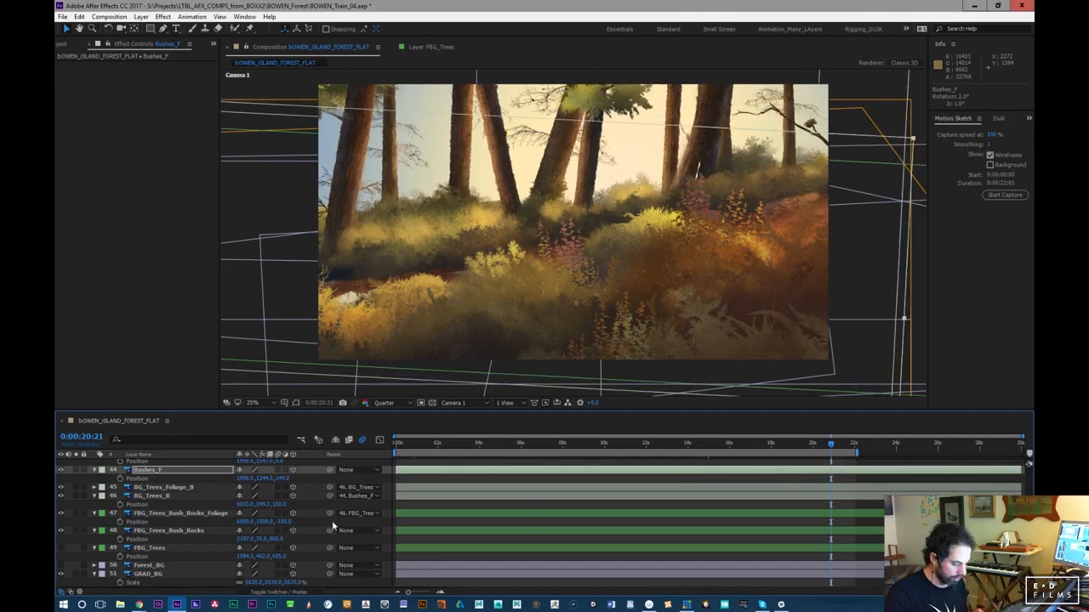
key(KP_Subtract)
key(KP_Subtract)
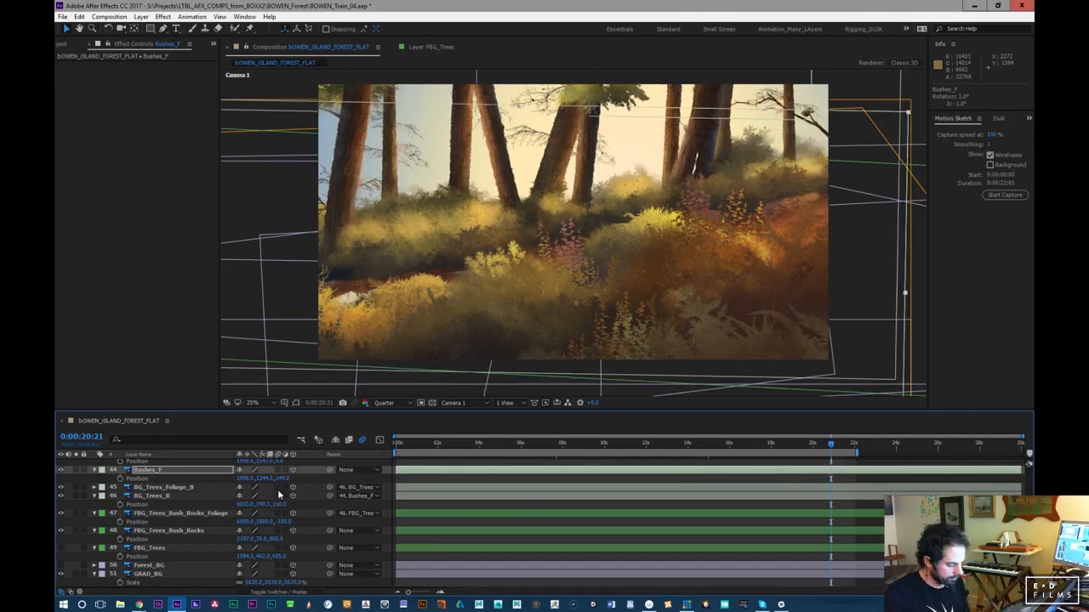
key(KP_Subtract)
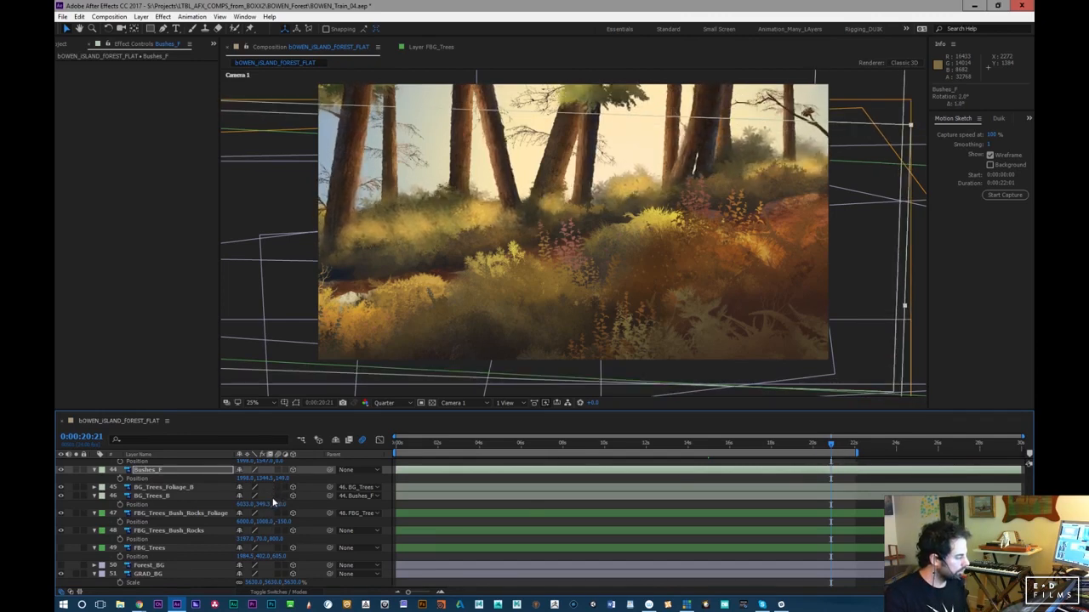
key(KP_Subtract)
key(KP_Subtract)
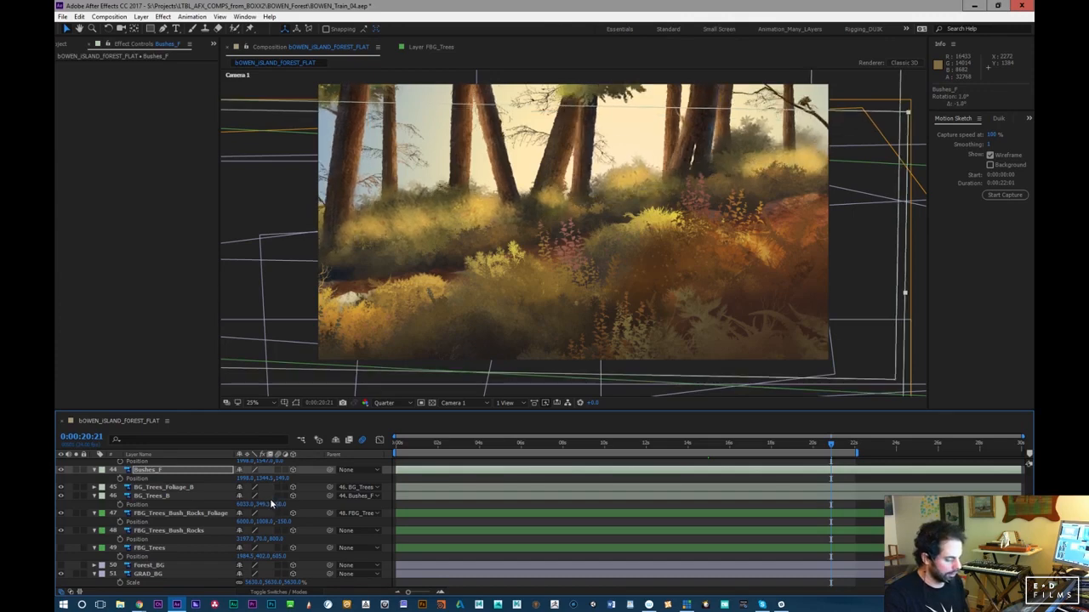
Set the X position of Bushes_F to 516, viewing the area beyond the layer's edge at 0:00:20:21
drag(236, 481, 148, 498)
key(space)
drag(686, 335, 817, 346)
key(ctrl+z)
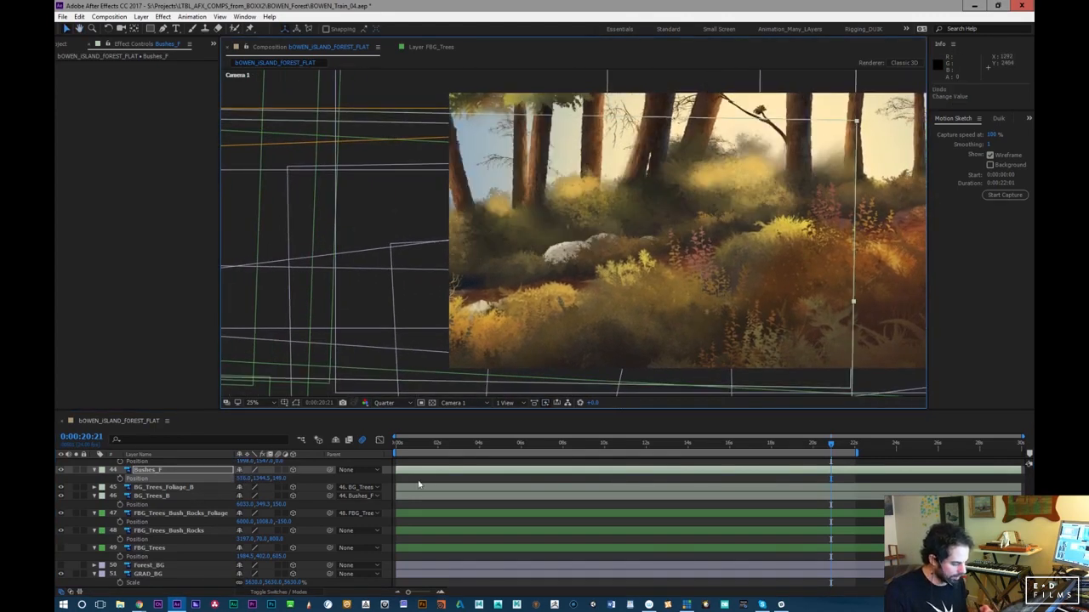
Try different Y positions for Bushes_F at 0:00:20:21 and 0:00:23:17, ending at about 1644
drag(258, 481, 216, 491)
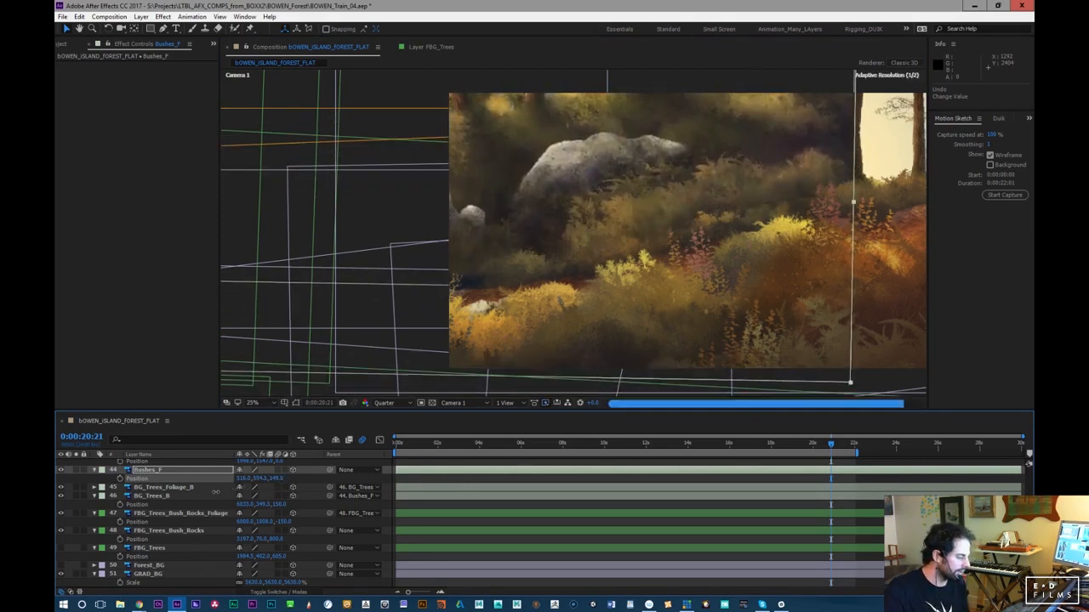
drag(244, 495, 262, 496)
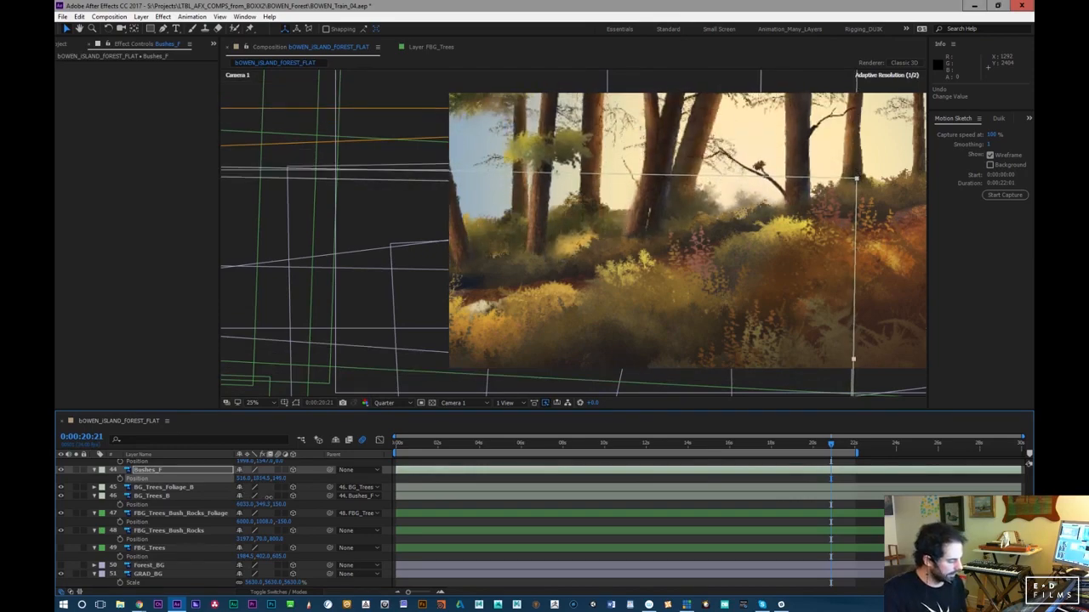
drag(805, 446, 889, 427)
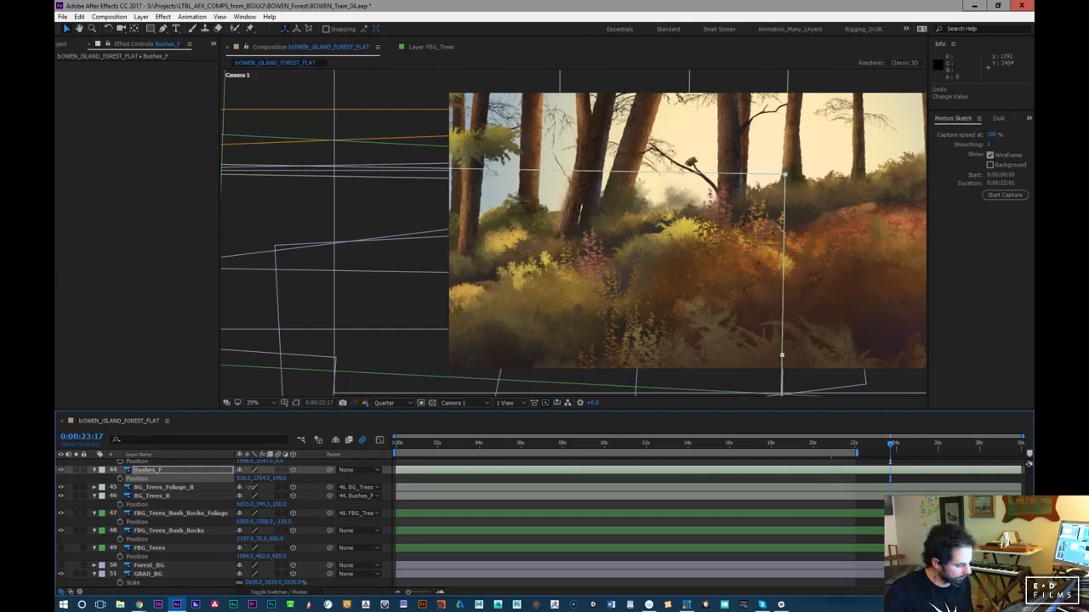
mouse_move(205, 489)
mouse_down()
mouse_move(182, 489)
mouse_move(208, 482)
mouse_up()
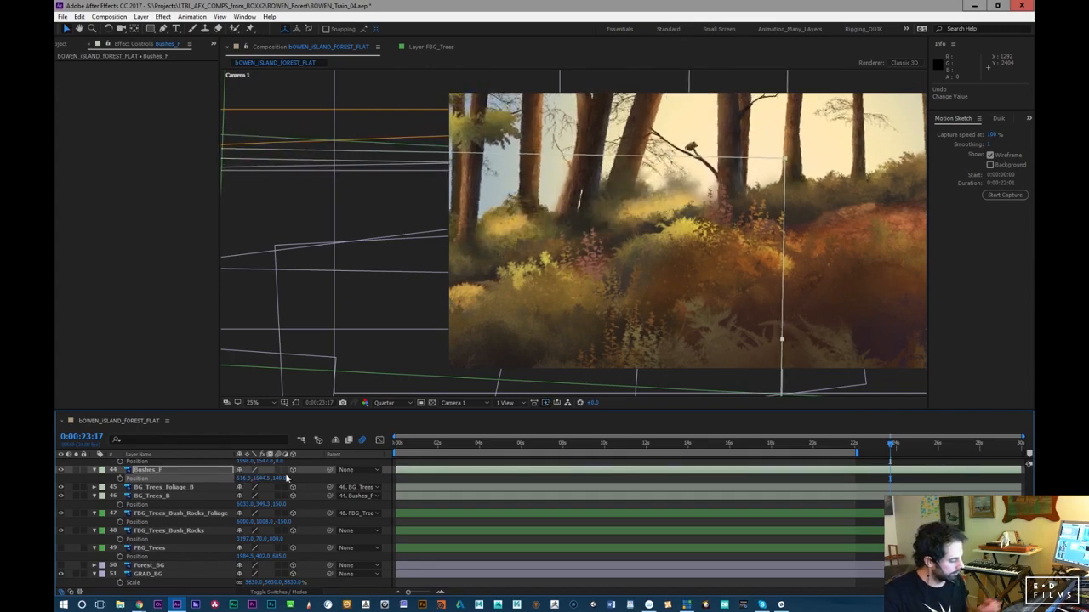
Set the Y position of Bushes_F to about 1214 and its rotation to 2°, judging it across the camera move
drag(789, 446, 375, 483)
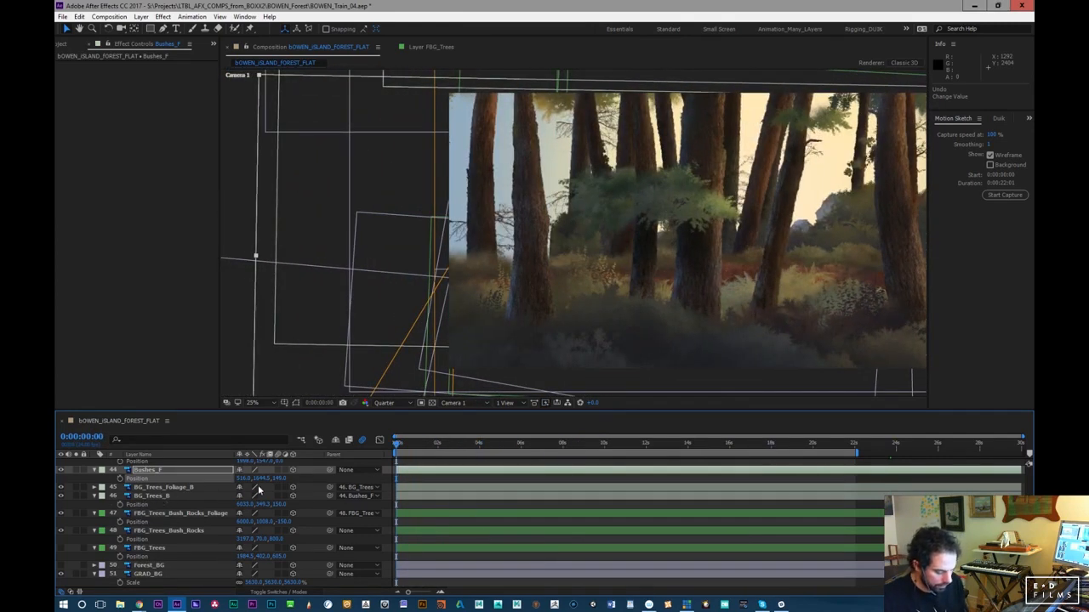
drag(262, 479, 235, 481)
drag(398, 443, 817, 411)
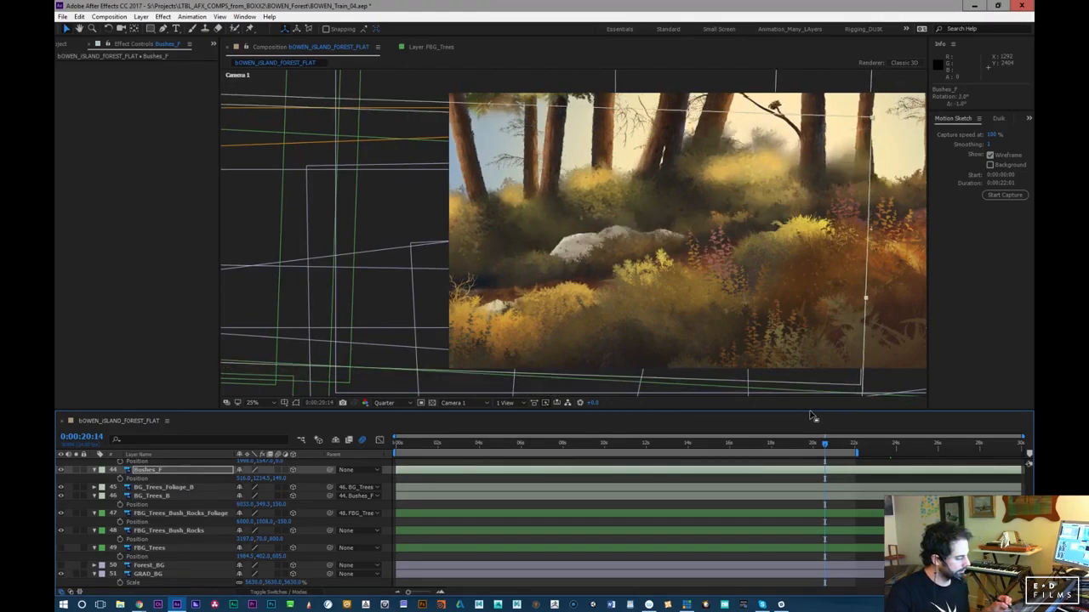
drag(575, 449, 838, 423)
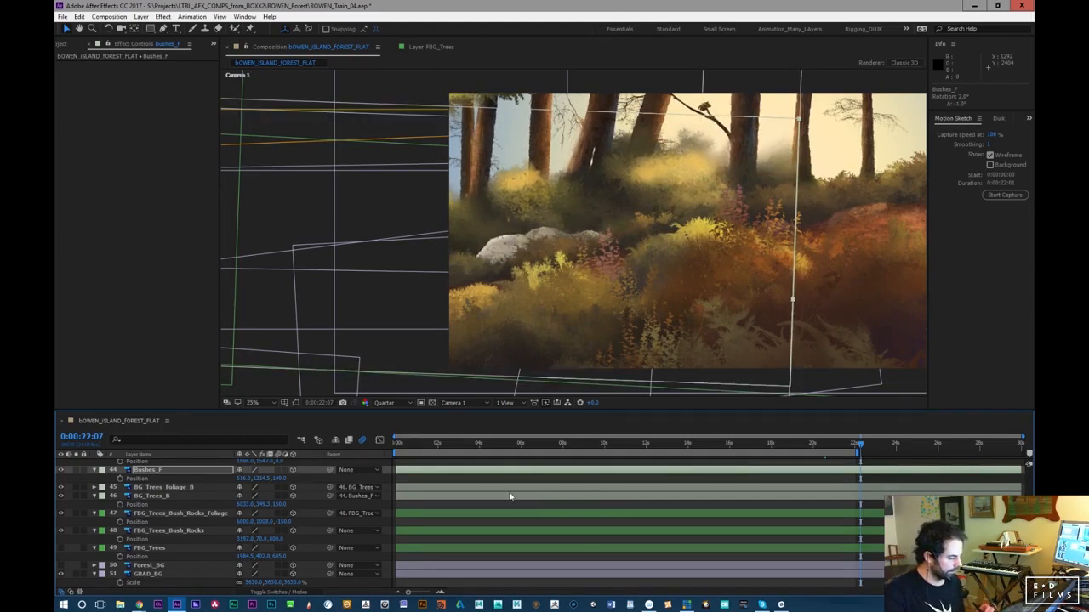
Solo Bushes_F with BG_Trees_Foliage_B and BG_Trees_B to examine how bushes and trunks overlap near the start
drag(822, 452, 403, 533)
click(76, 470)
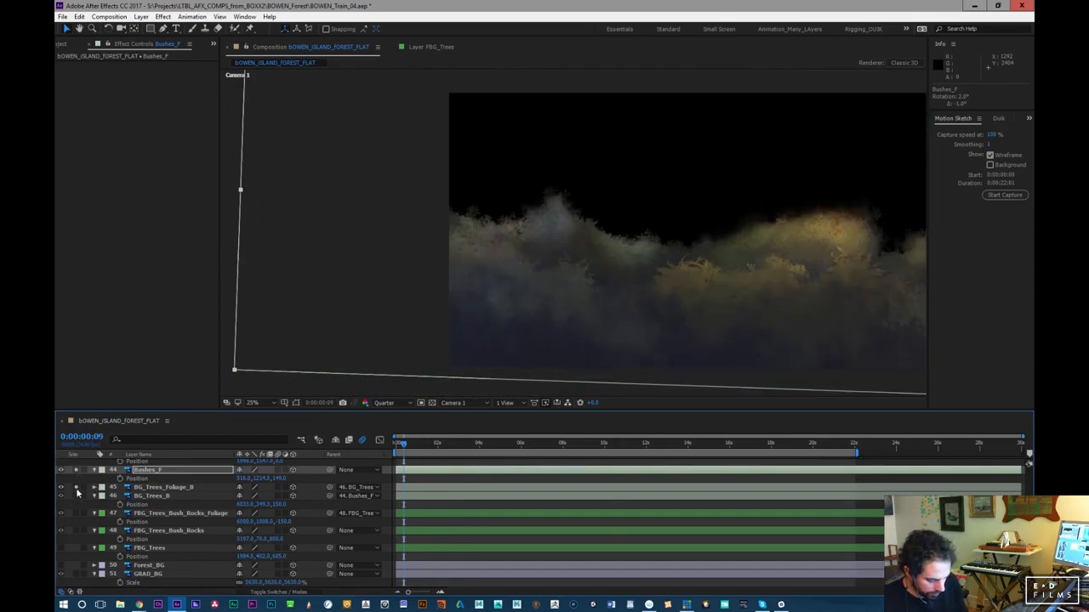
drag(414, 450, 461, 444)
key(Home)
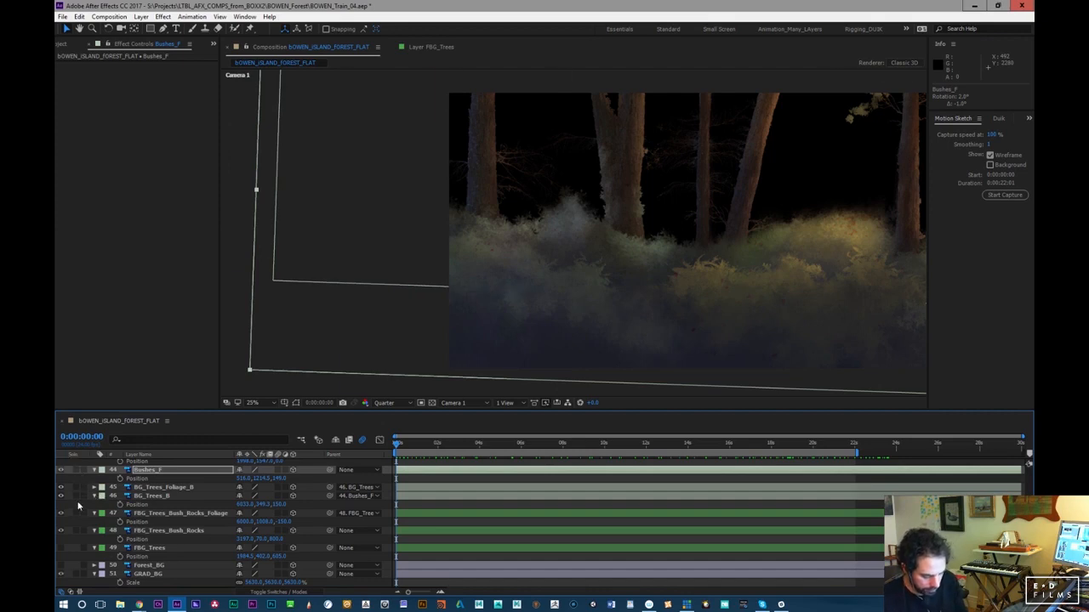
Set the X position of FBG_Trees_Bush_Rocks to 117 and its rotation to 6°, judging it from the first frame to 0:00:22:20
click(143, 521)
click(162, 531)
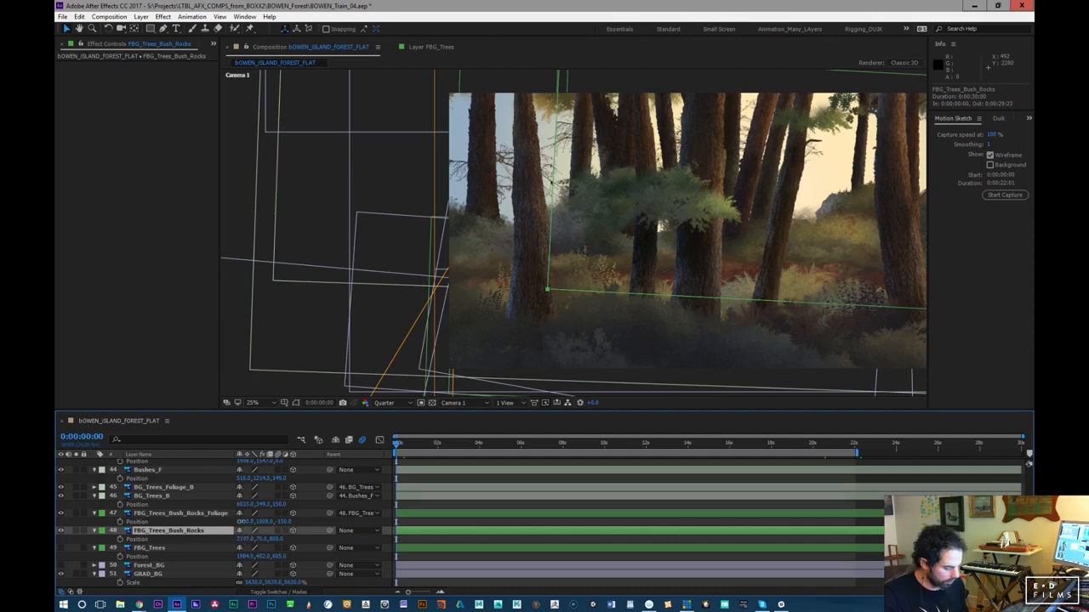
drag(243, 521, 211, 526)
key(ctrl+z)
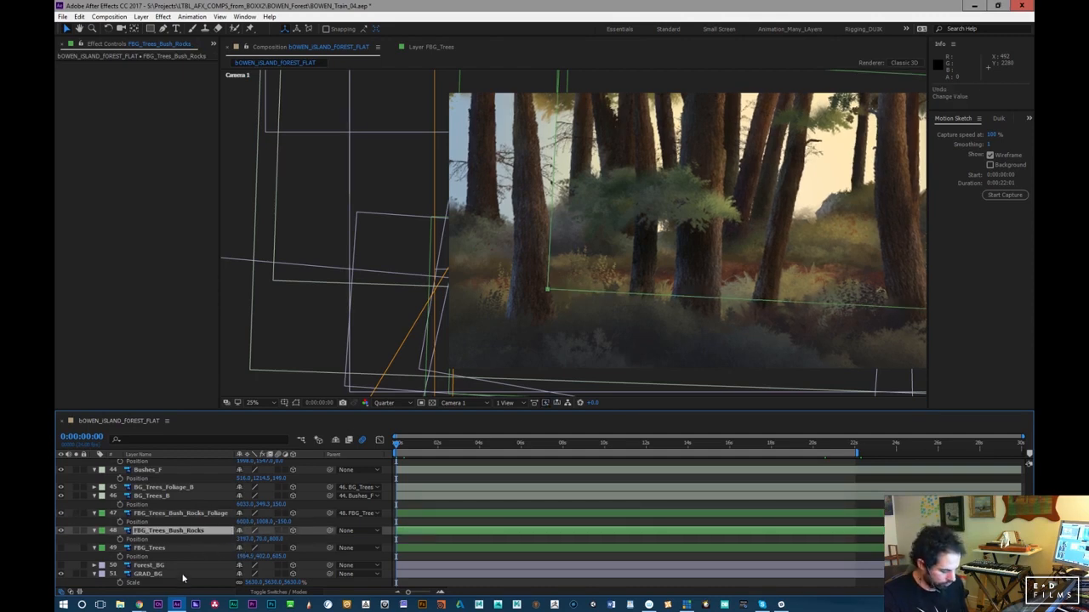
drag(231, 540, 75, 560)
drag(412, 446, 385, 468)
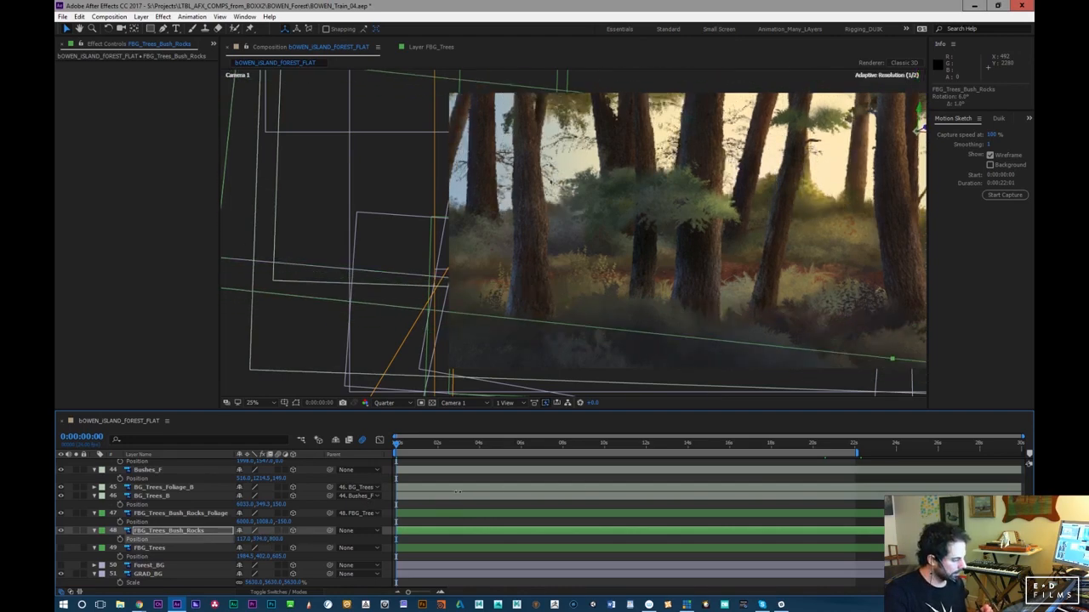
drag(423, 449, 871, 393)
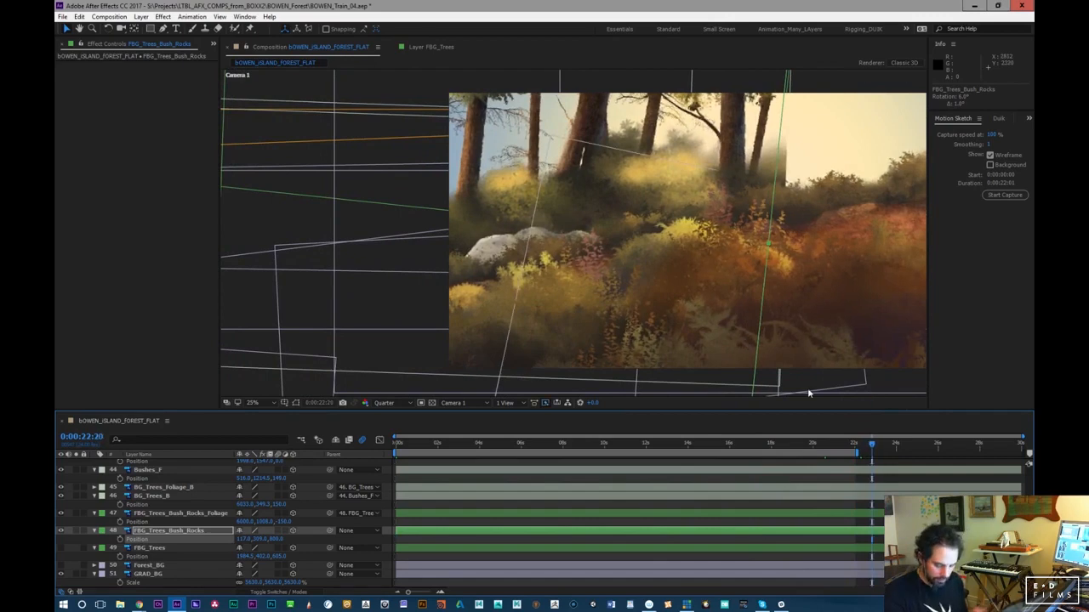
Solo FBG_Trees_Bush_Rocks, its foliage layer and Bushes_F one at a time at 0:00:22:20 to examine where each layer ends
click(76, 531)
click(75, 532)
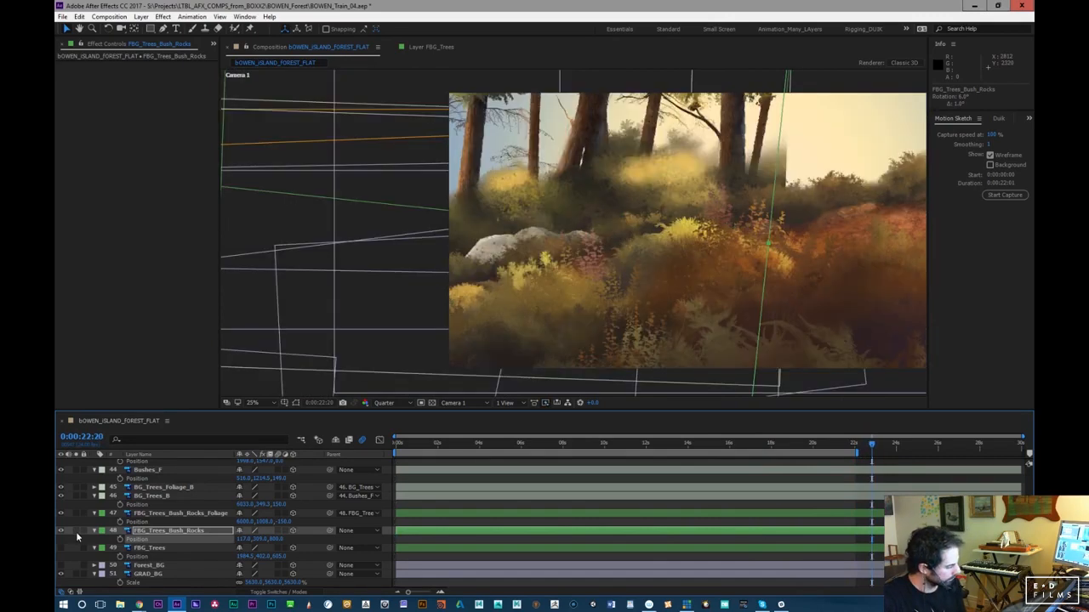
click(75, 514)
click(74, 515)
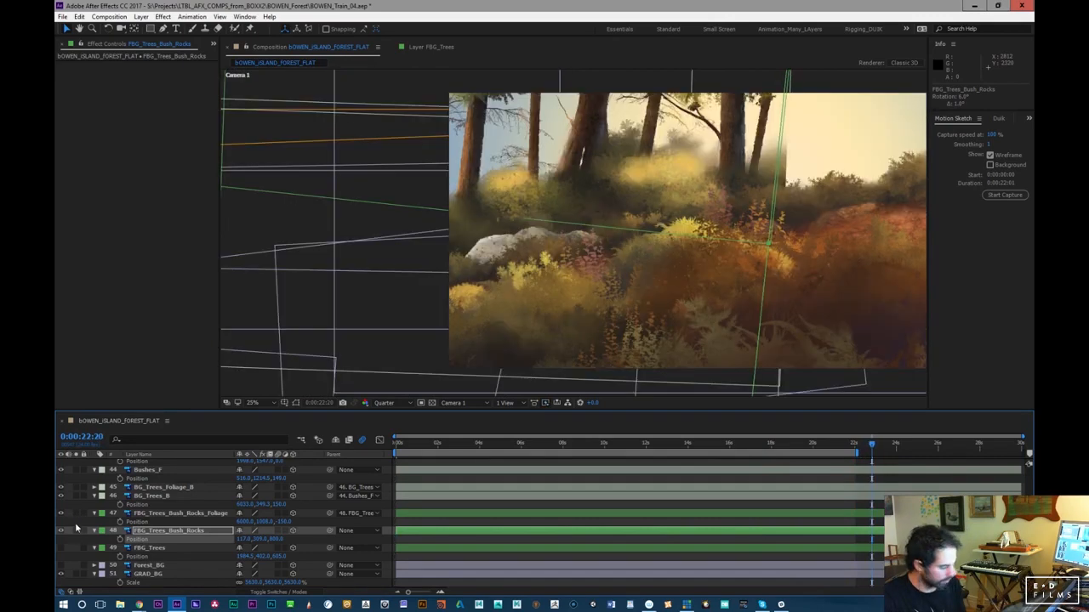
click(76, 531)
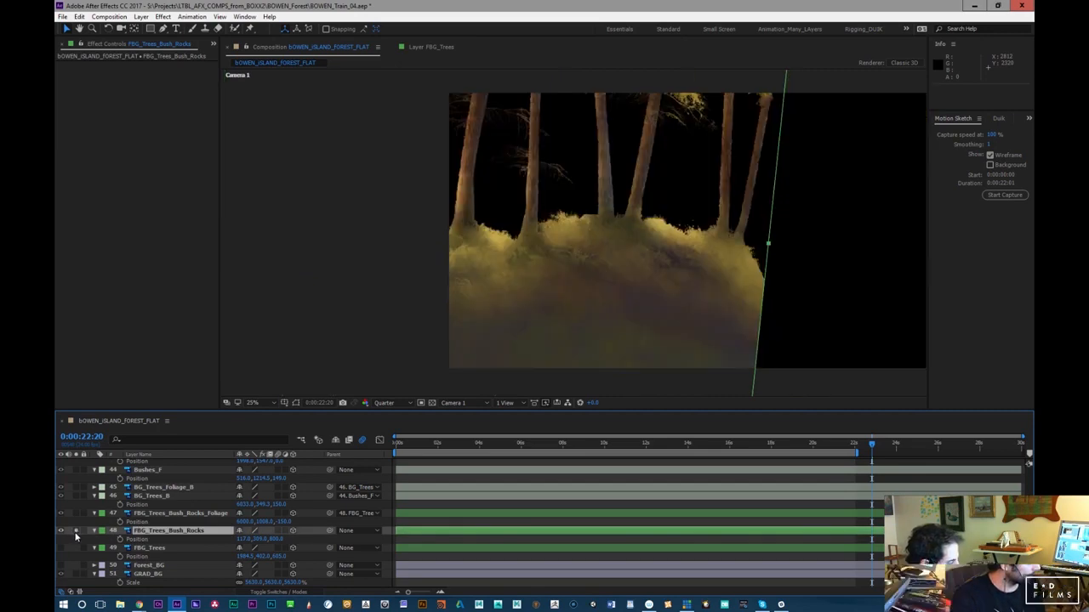
click(75, 531)
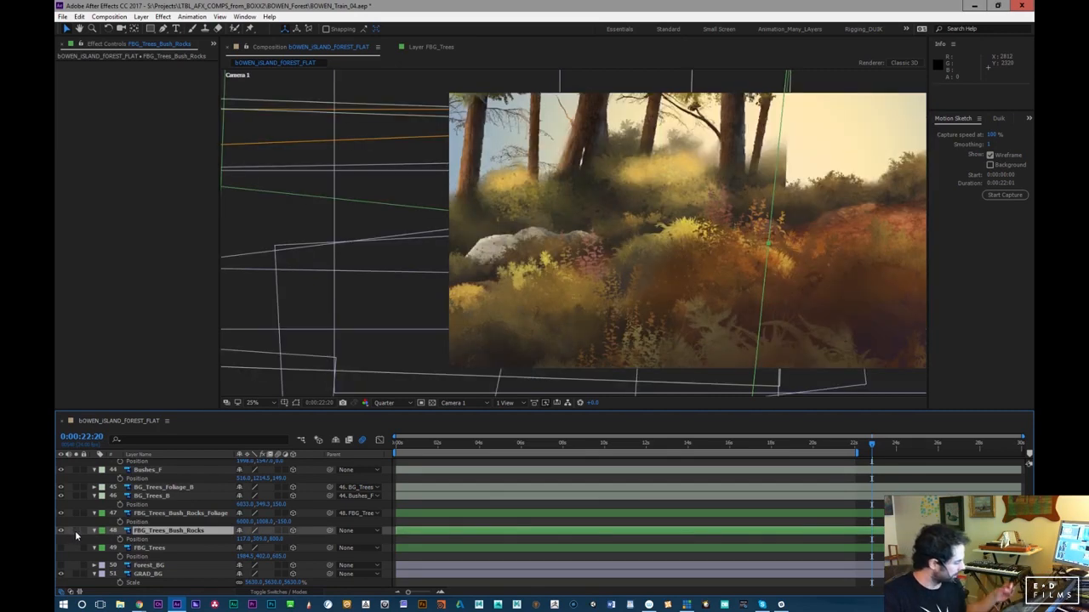
scroll(1028, 462, up, 5)
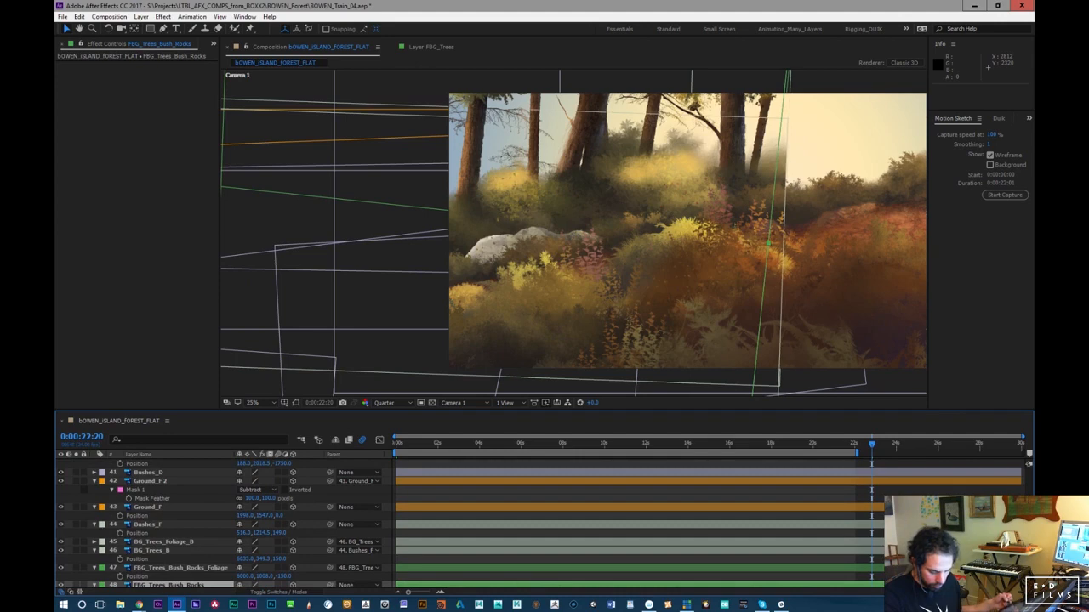
click(145, 525)
click(75, 525)
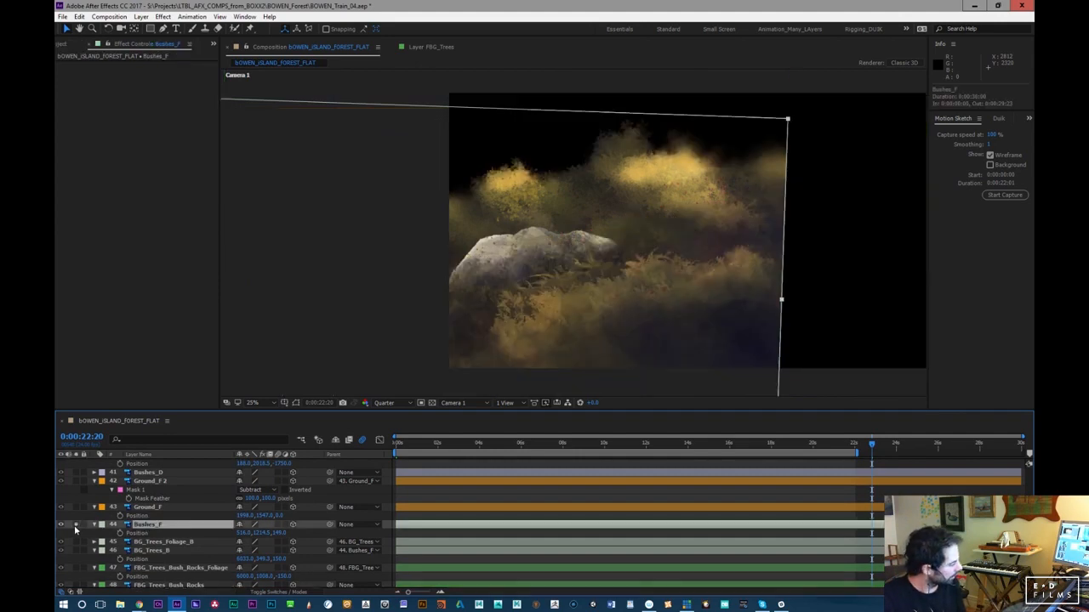
click(75, 525)
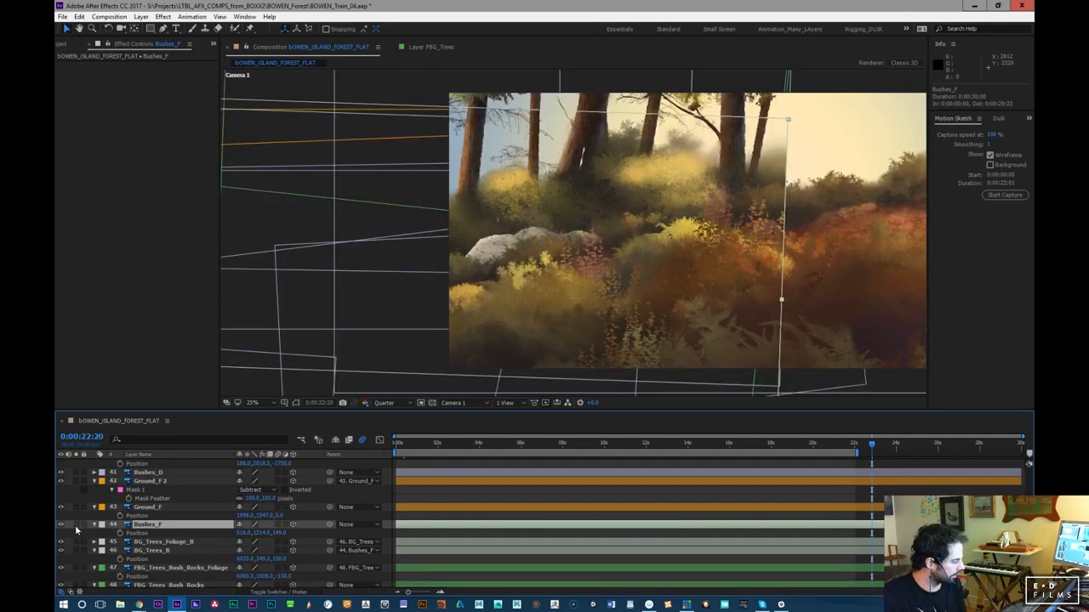
click(75, 524)
click(75, 524)
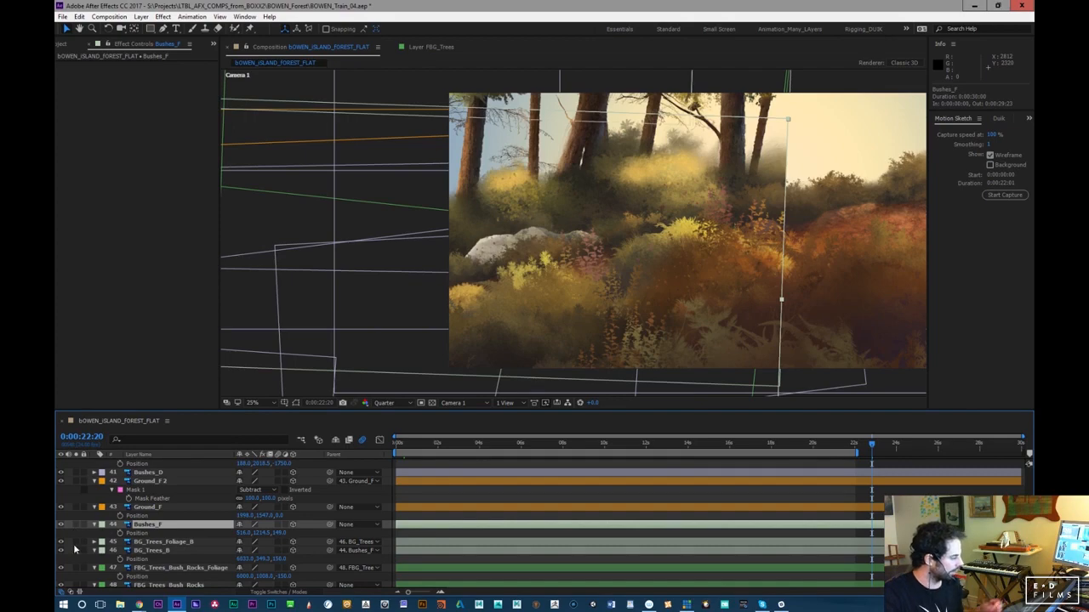
Rotate Bushes_F to 4°, comparing neighbouring angles at 0:00:19:03 and back at the first frame
drag(868, 445, 794, 462)
key(KP_Add)
key(KP_Add)
key(KP_Add)
key(KP_Add)
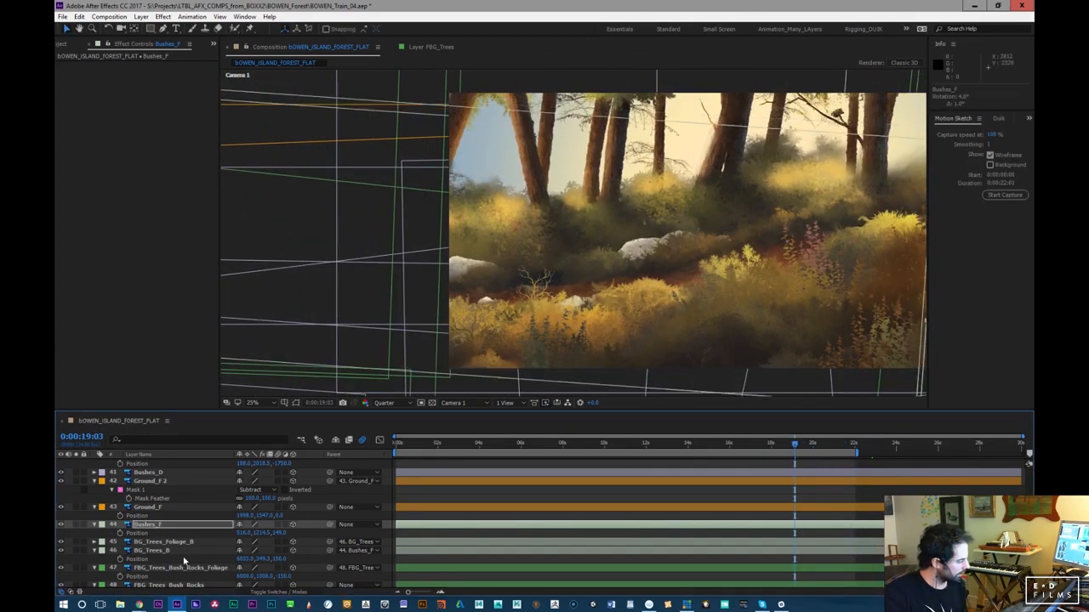
key(KP_Subtract)
key(KP_Add)
key(KP_Subtract)
key(KP_Add)
drag(622, 446, 373, 482)
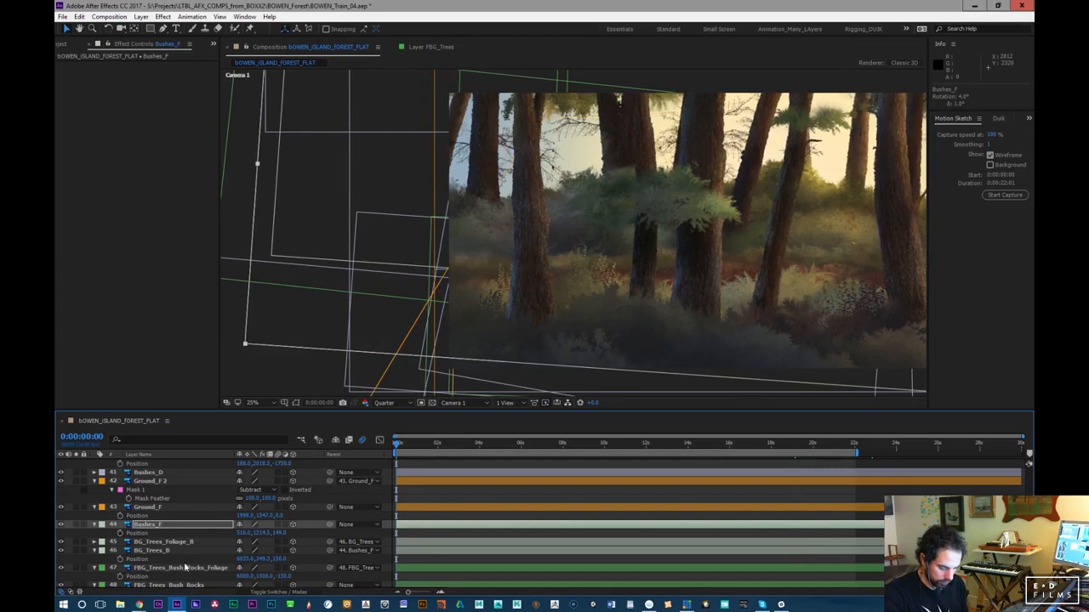
Compare smaller and larger rotations of Bushes_F at the first frame, ending at 5°
key(KP_Subtract)
key(KP_Subtract)
key(KP_Subtract)
key(KP_Subtract)
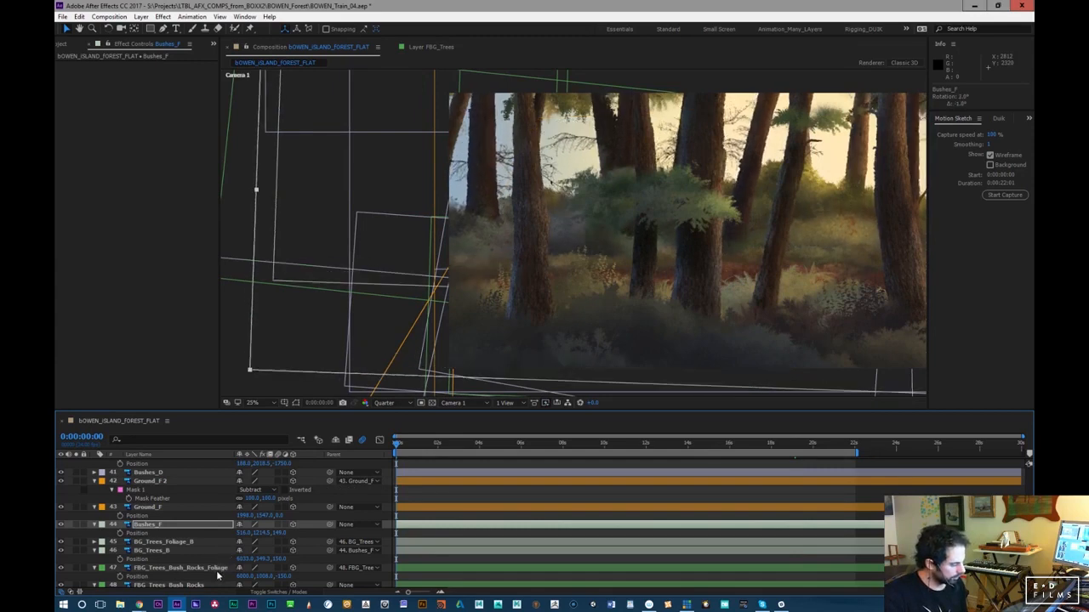
key(KP_Add)
key(KP_Add)
key(KP_Add)
key(KP_Add)
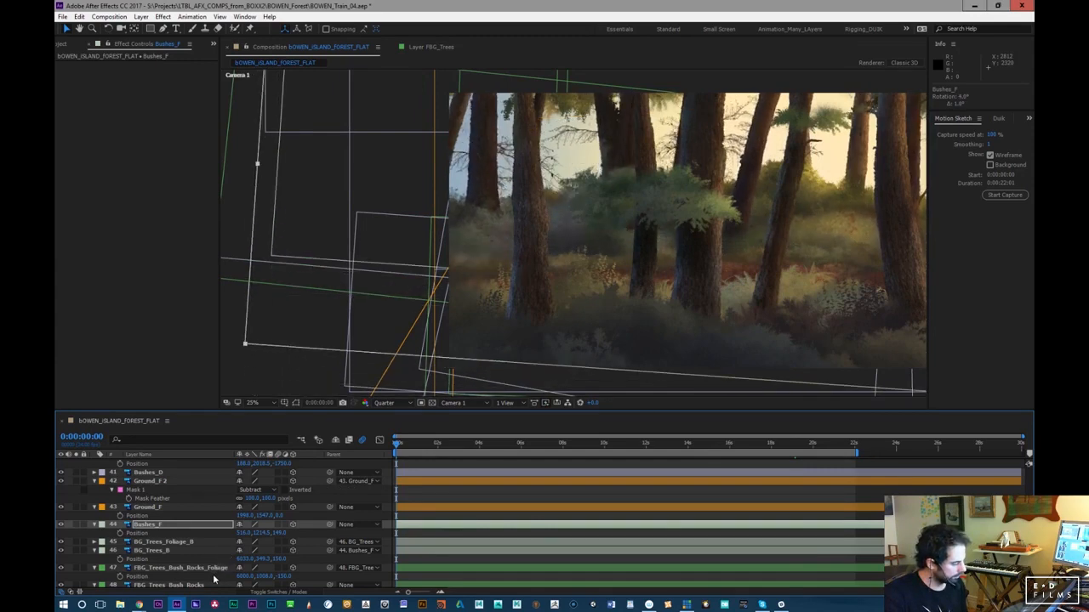
key(KP_Subtract)
key(KP_Add)
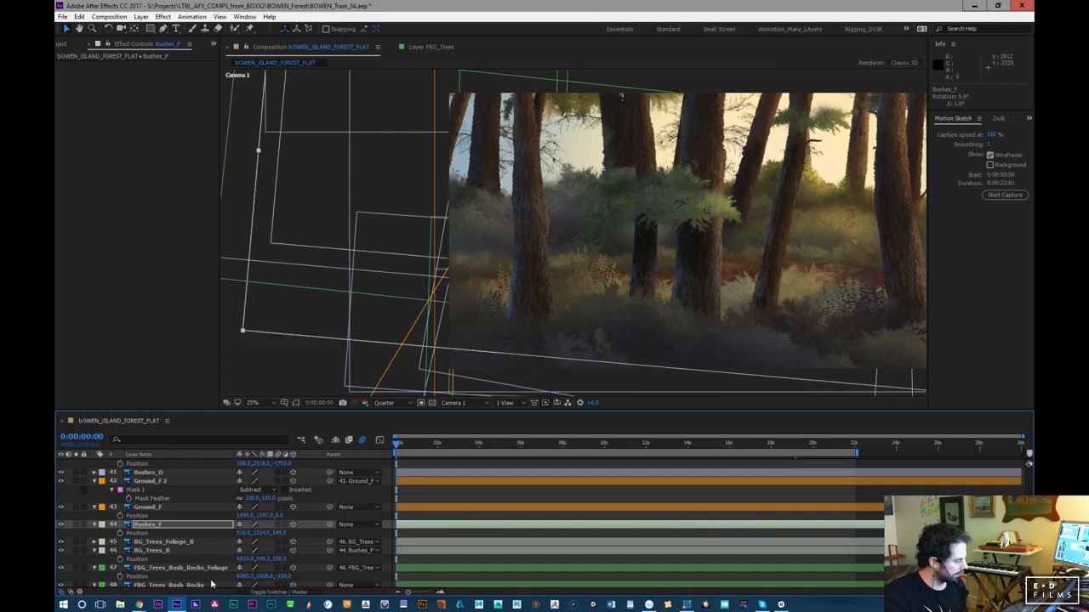
Move Bushes_F to X position -914 and Y position about 1154, judging it at 0:00:19:18 and the first frame
drag(411, 452, 810, 426)
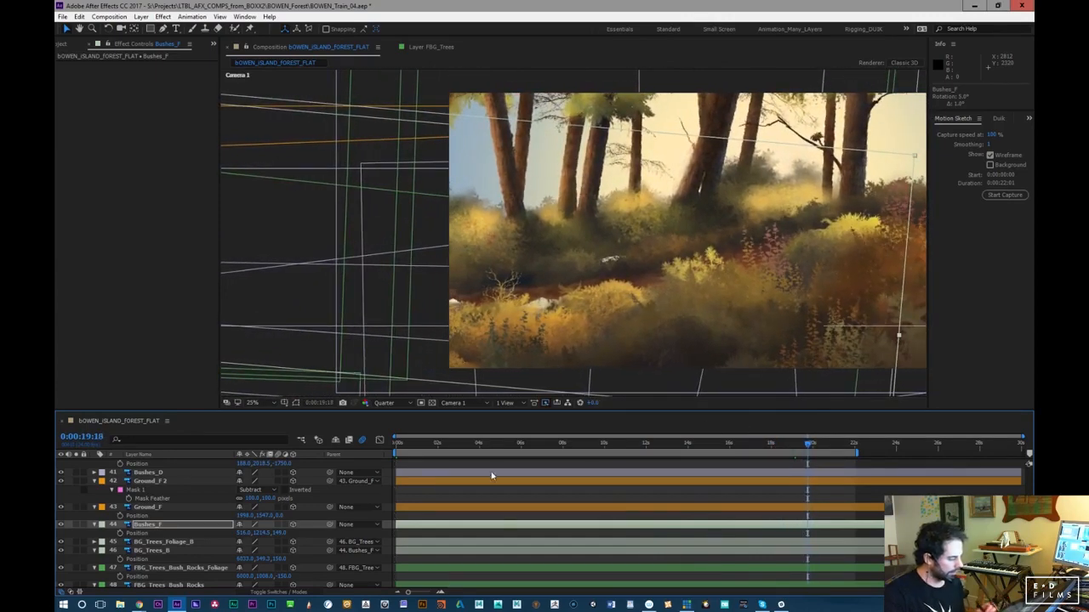
drag(245, 535, 219, 530)
drag(526, 453, 369, 490)
mouse_move(241, 535)
mouse_down()
mouse_move(333, 515)
mouse_move(230, 551)
mouse_up()
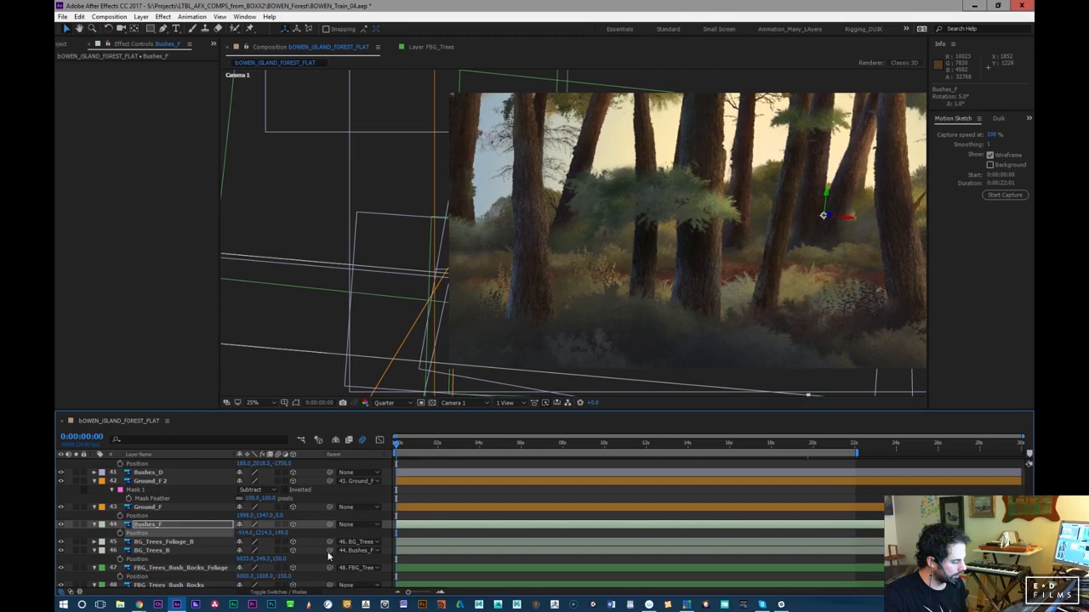
drag(261, 536, 258, 534)
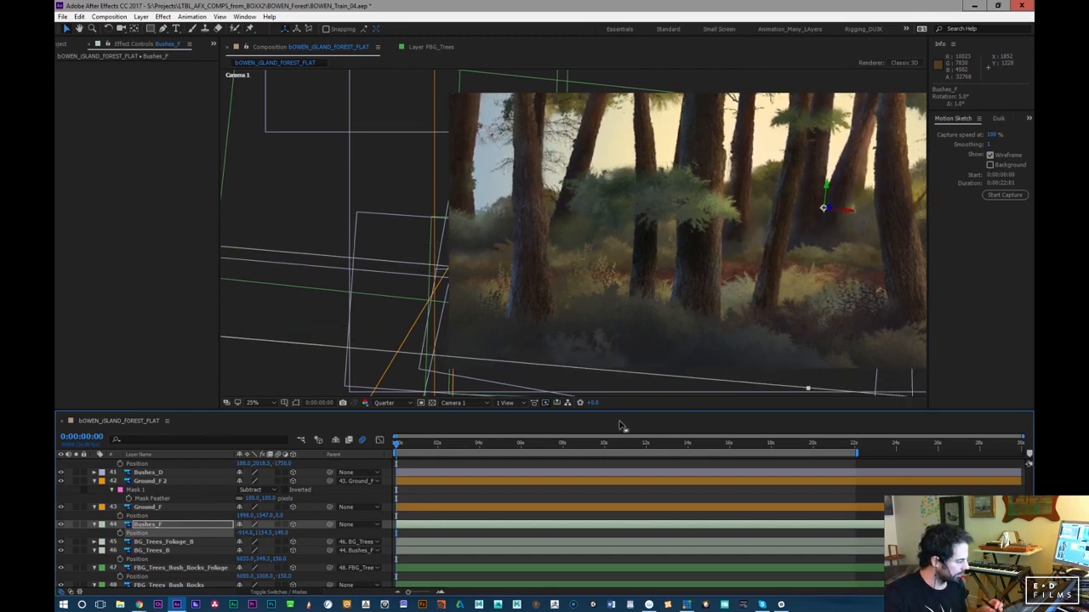
Solo Bushes_F briefly at 0:00:11:17 and try a different Z position for it
drag(419, 444, 641, 420)
click(76, 527)
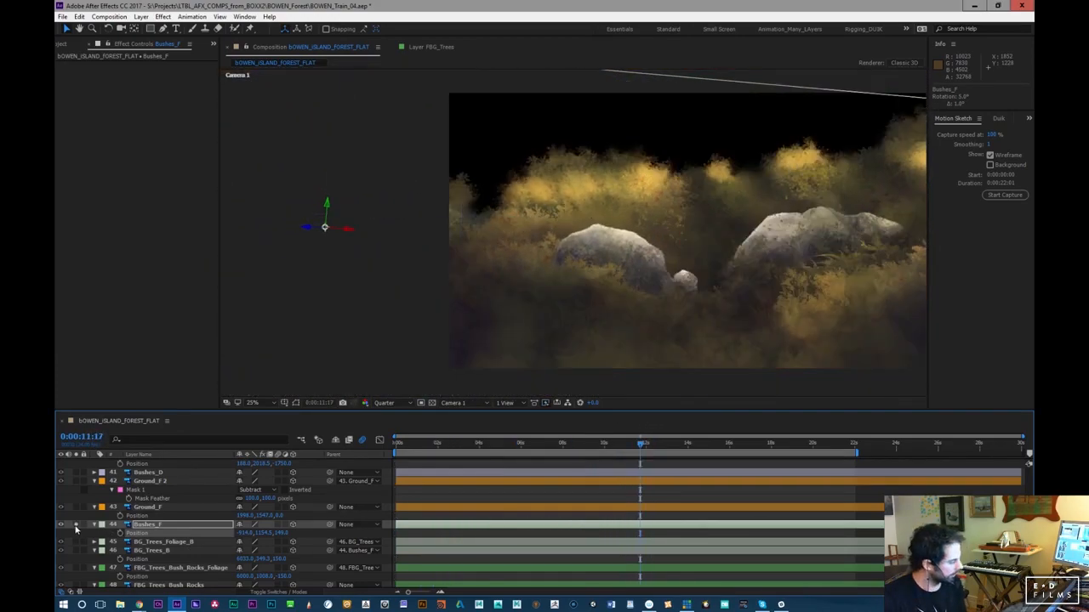
click(75, 529)
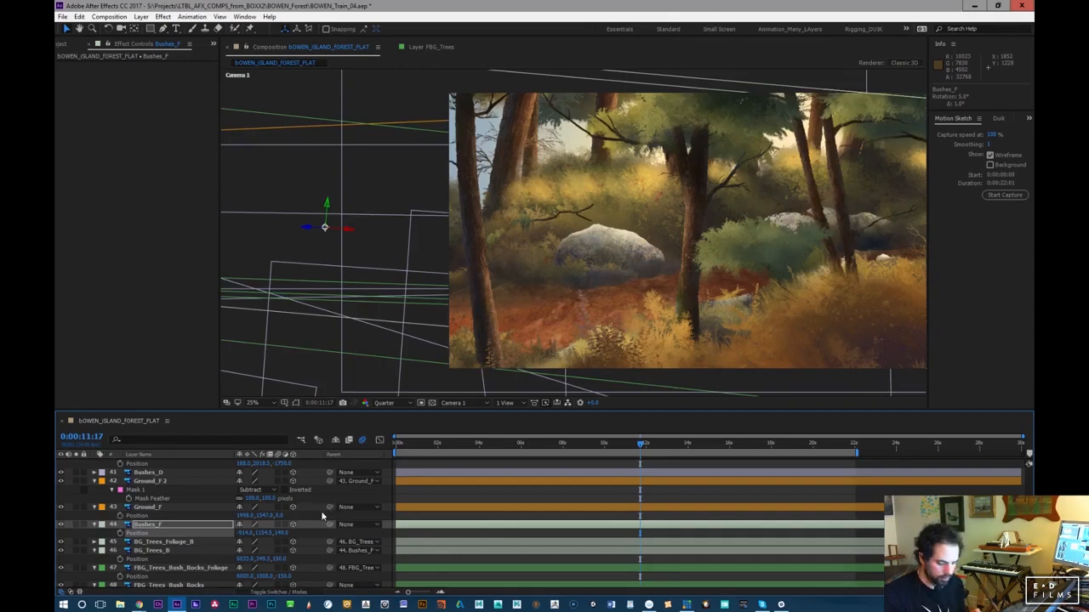
drag(279, 533, 292, 527)
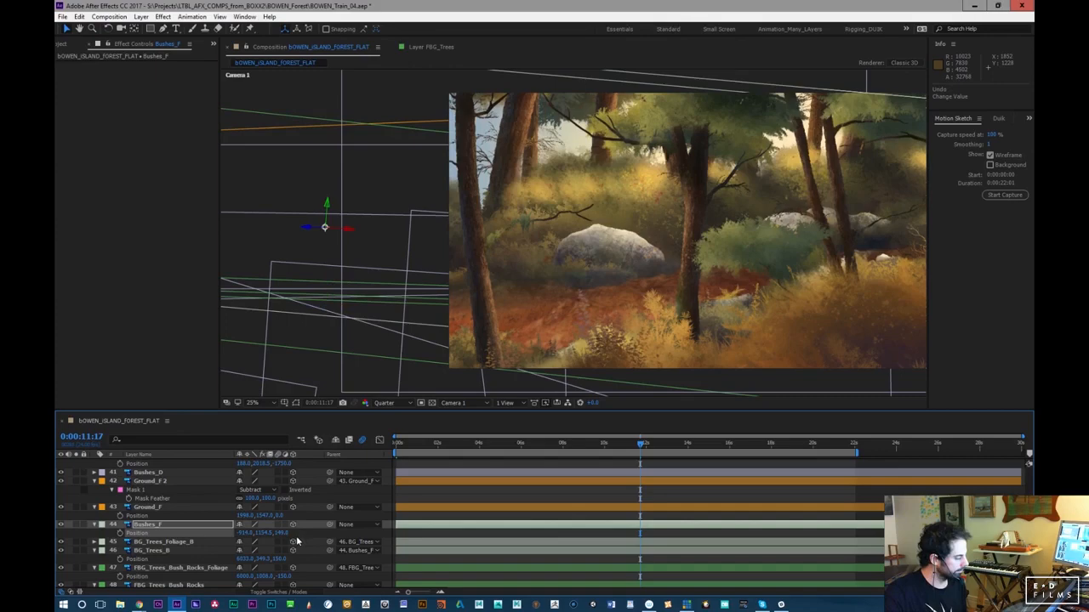
Hide Bushes_F, BG_Trees_Foliage_B and BG_Trees_B, and select FBG_Trees_Bush_Rocks for adjustment
drag(547, 443, 815, 430)
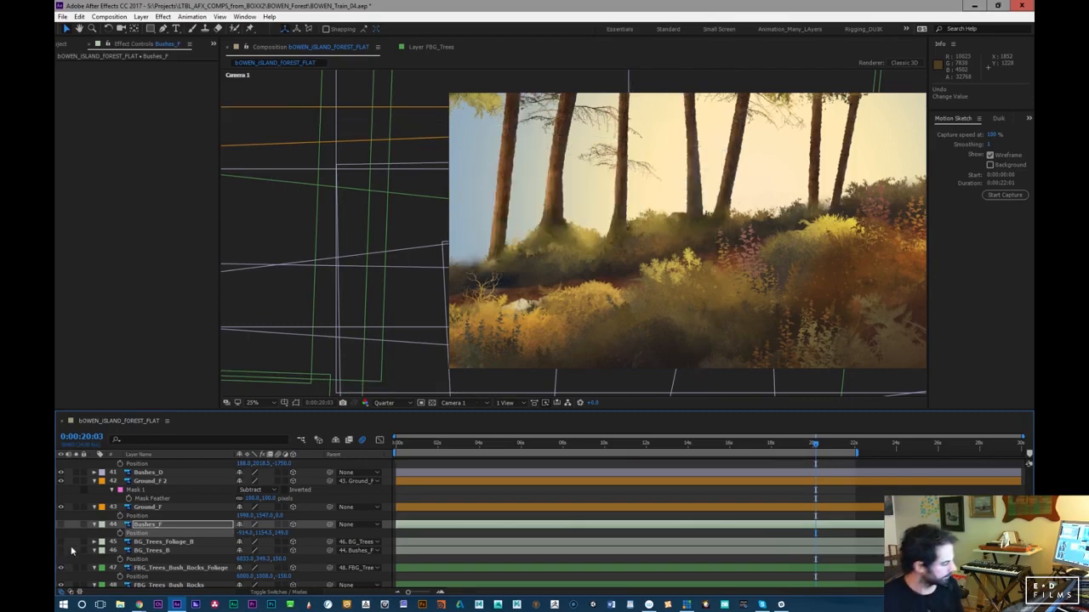
drag(798, 448, 713, 438)
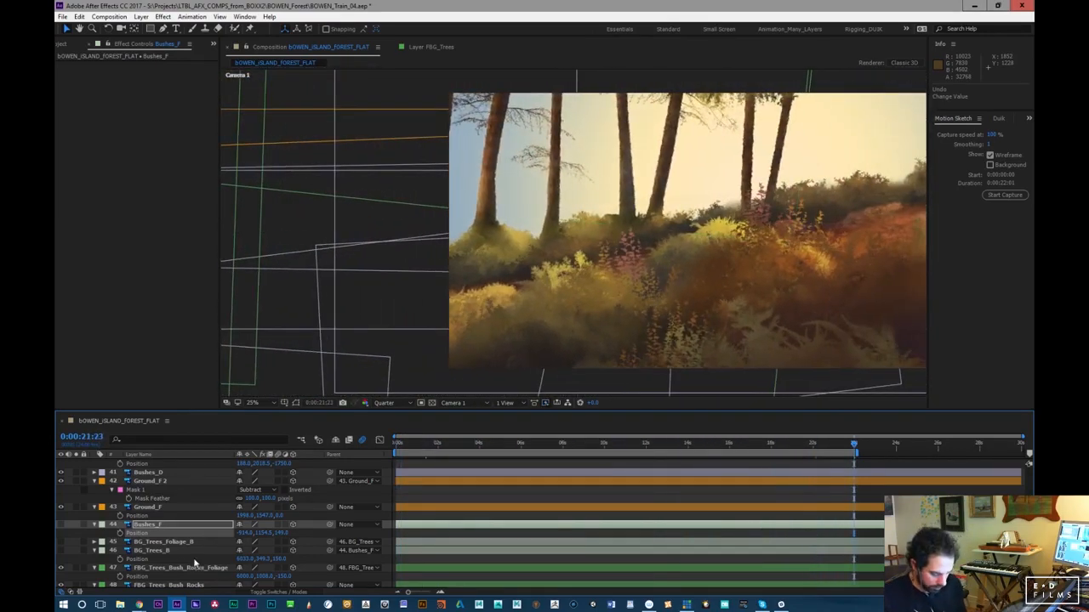
click(228, 567)
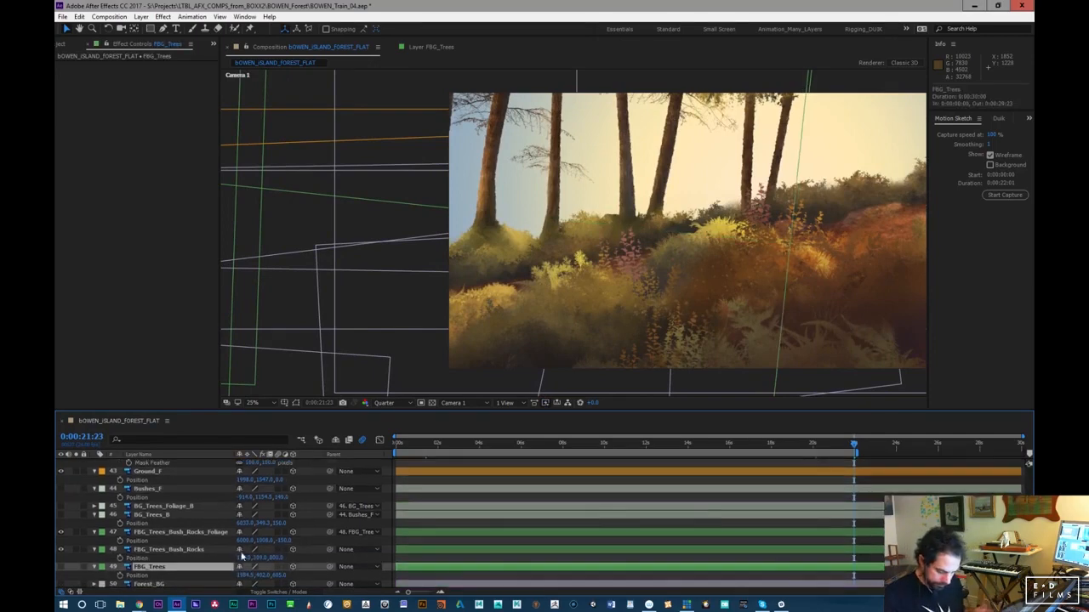
click(190, 536)
click(187, 550)
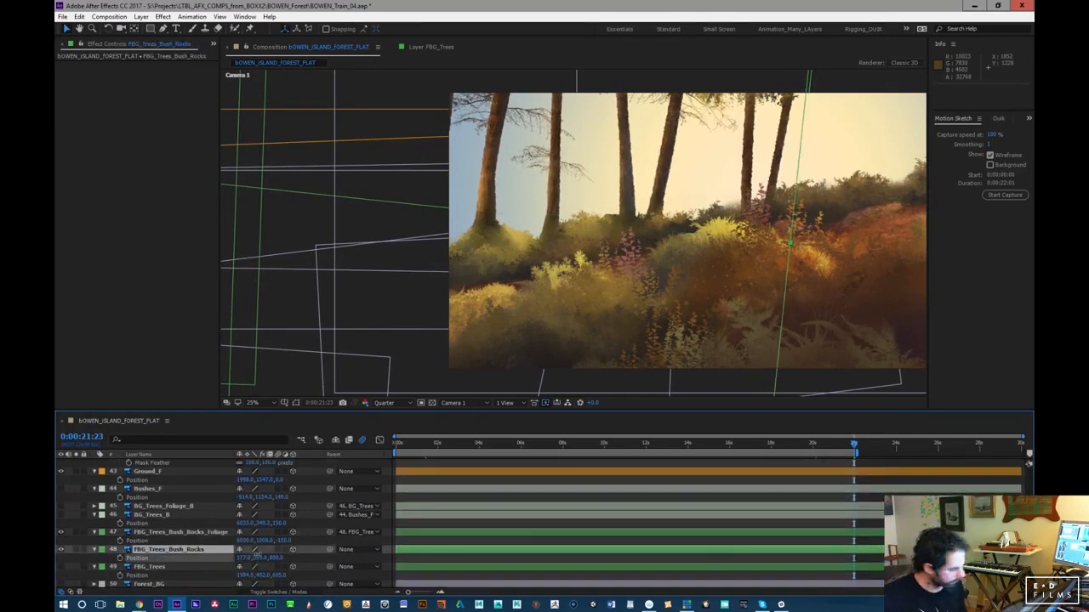
Set the X position of FBG_Trees_Bush_Rocks to 1417 at the first frame and its rotation to 1° at 0:00:19:14
drag(854, 444, 378, 474)
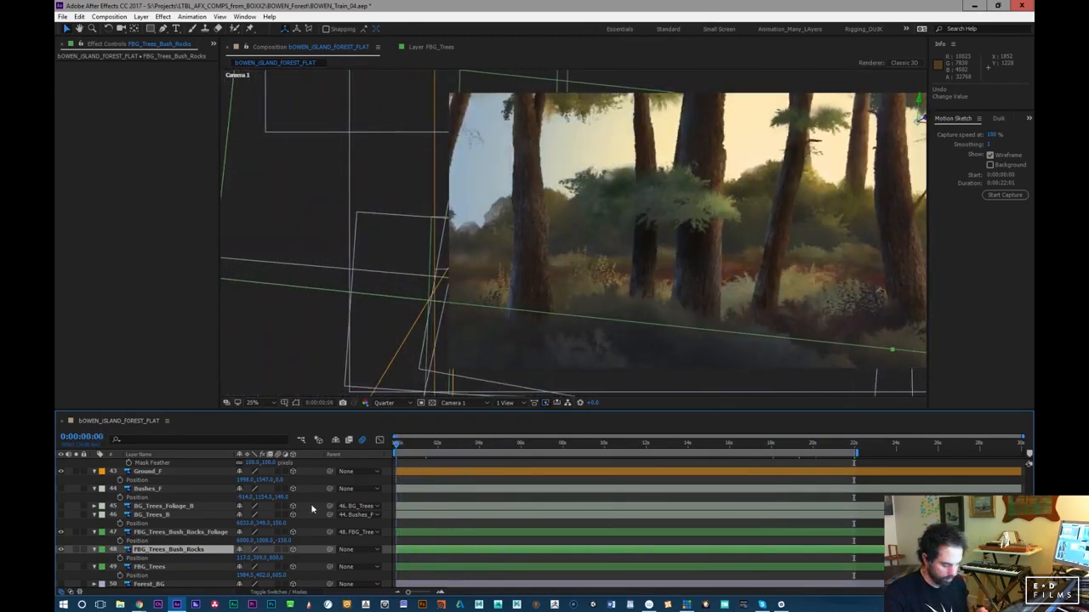
drag(467, 134, 459, 137)
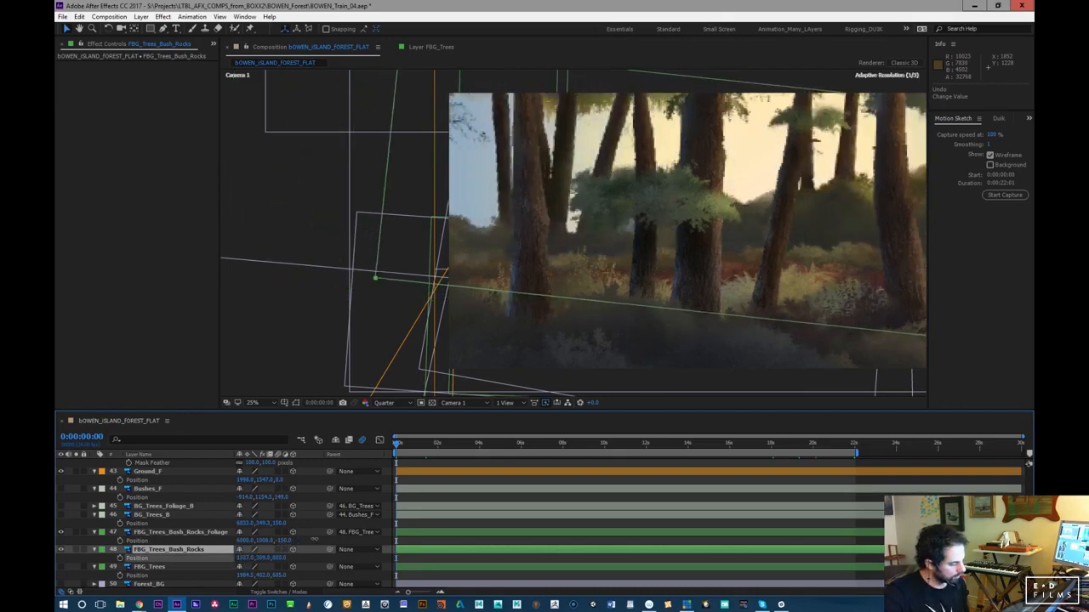
drag(303, 540, 300, 540)
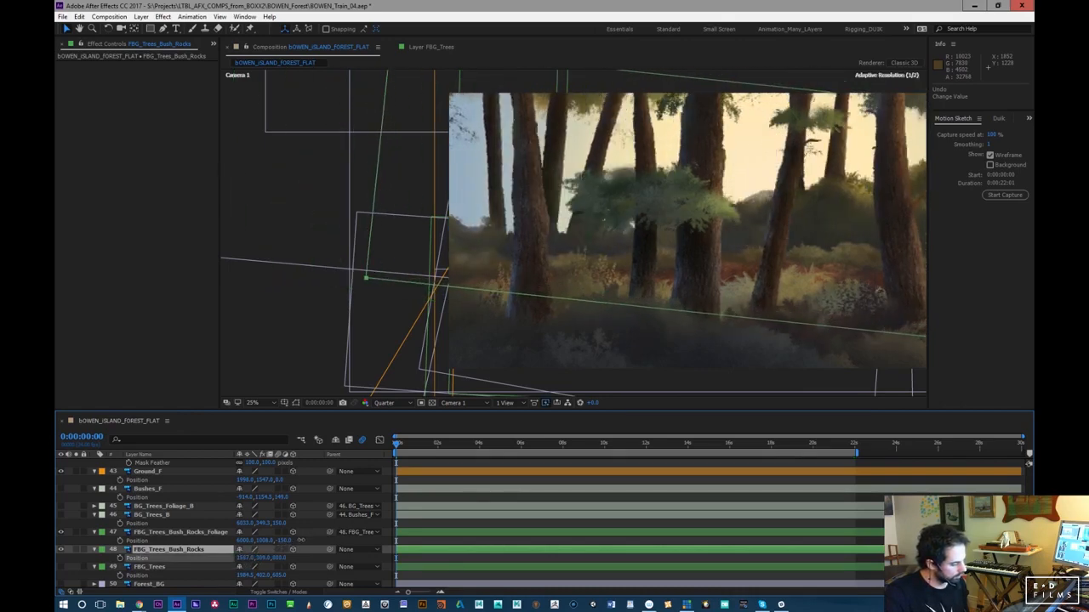
drag(409, 447, 804, 438)
key(KP_Subtract)
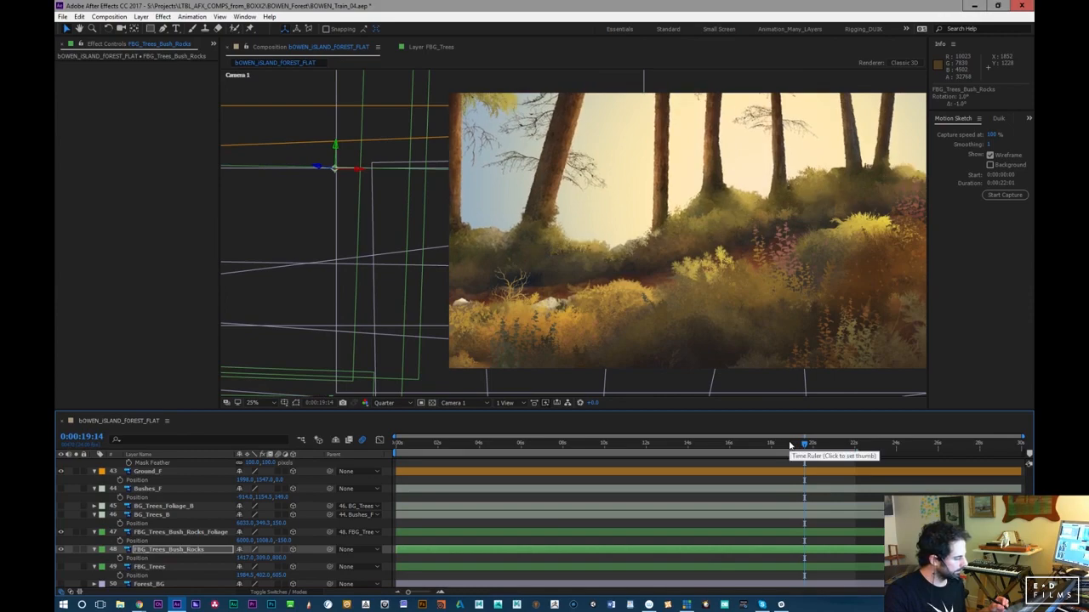
Try a larger rotation and a different position for FBG_Trees_Bush_Rocks at the first frame, and undo both changes
drag(772, 443, 366, 492)
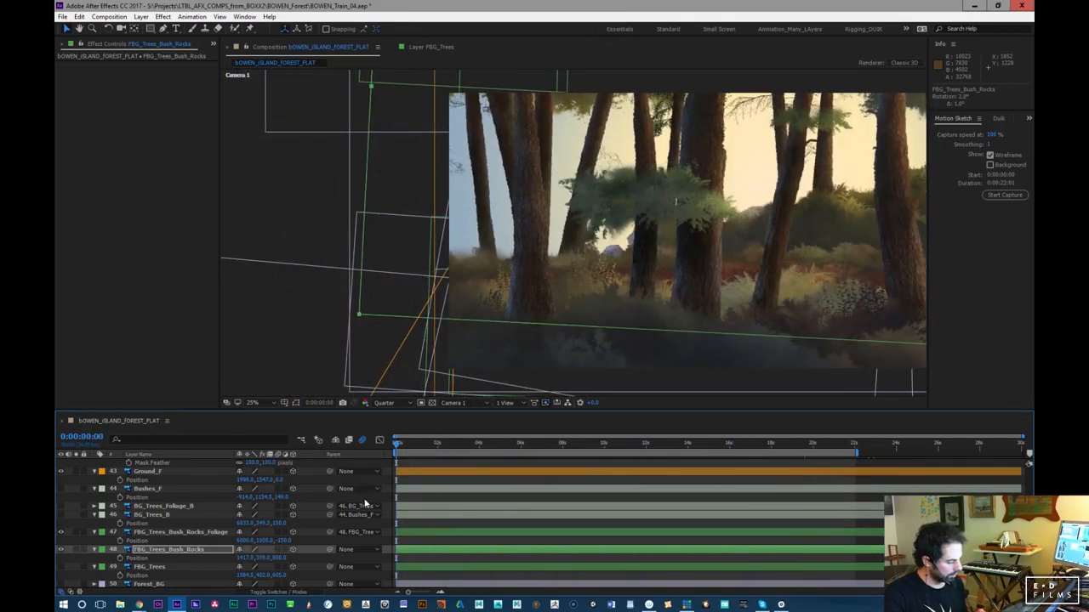
drag(262, 564, 197, 559)
drag(397, 443, 587, 434)
key(ctrl+z)
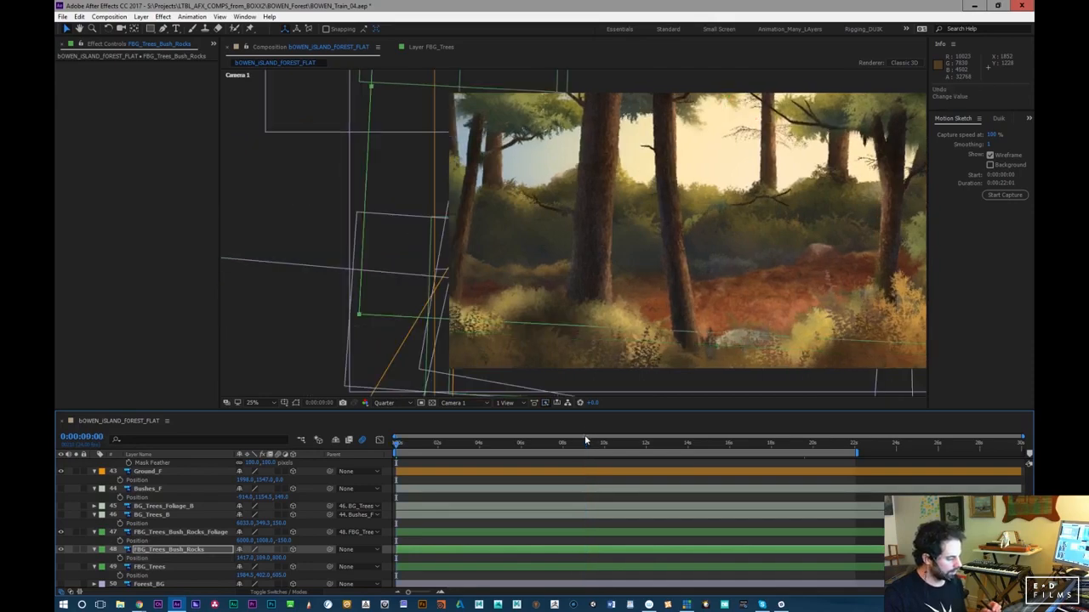
key(ctrl+z)
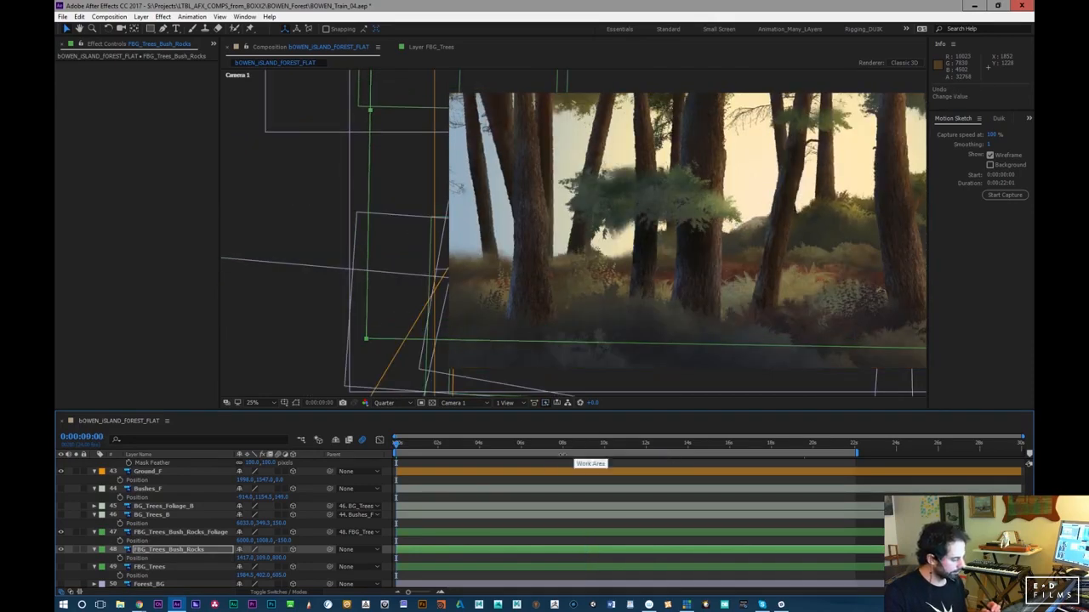
Set the rotation of FBG_Trees_Bush_Rocks to -1° at 0:00:09:12
drag(405, 451, 594, 442)
key(KP_Subtract)
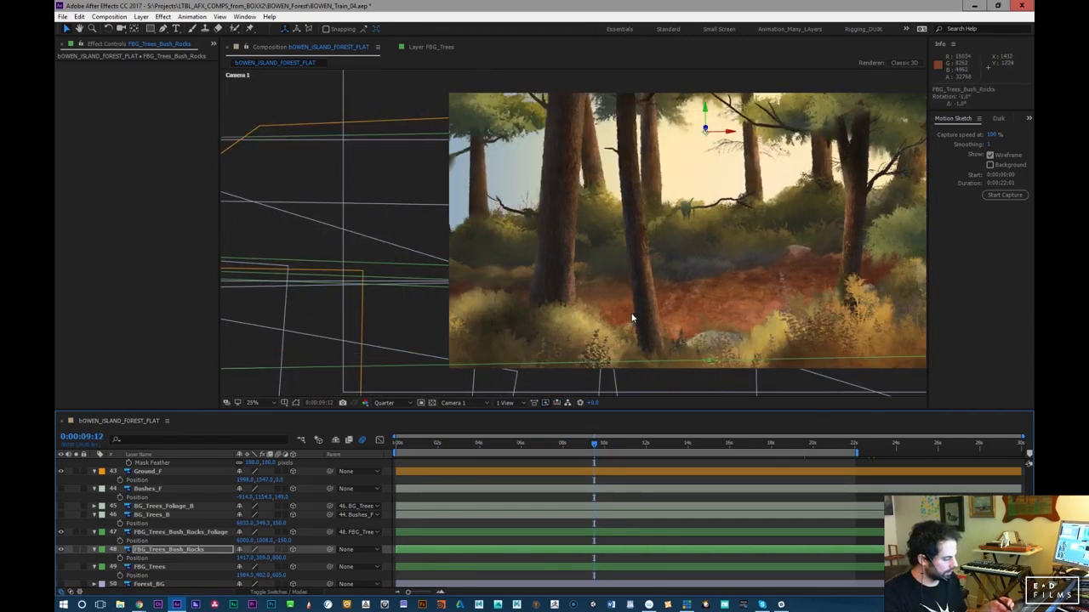
Set the Y position of FBG_Trees_Bush_Rocks to 358 and its rotation to -3° at 0:00:19:10
drag(280, 552, 377, 515)
drag(593, 443, 797, 453)
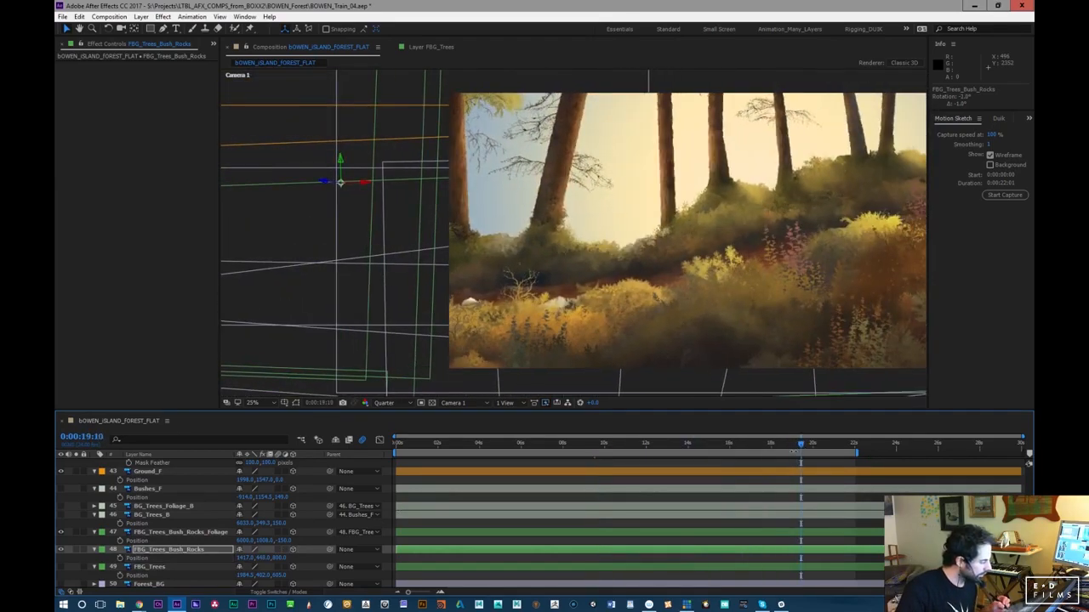
key(KP_Subtract)
key(KP_Subtract)
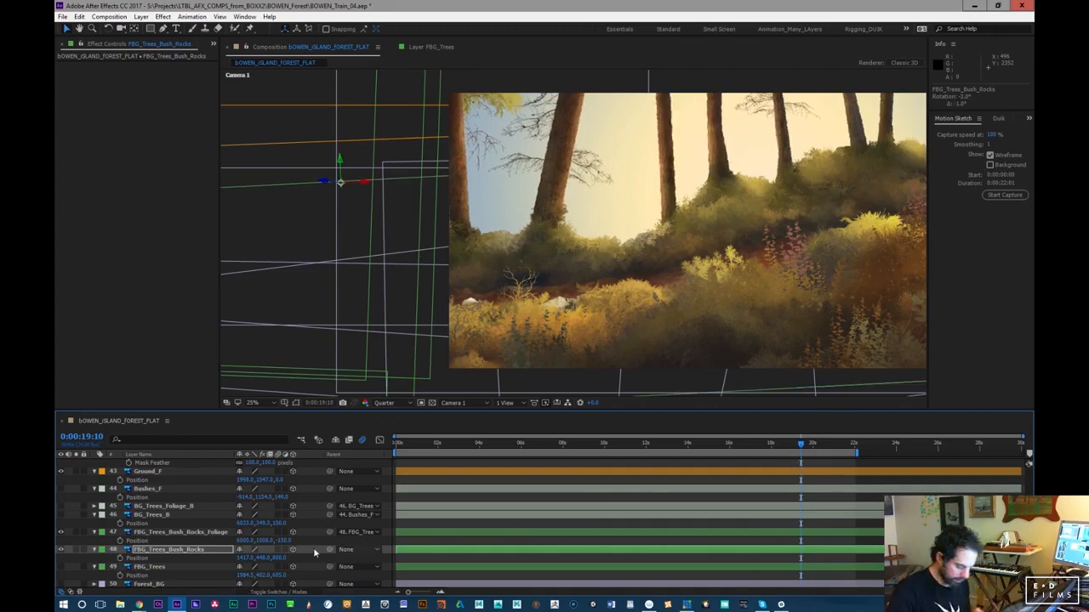
drag(263, 559, 224, 562)
Show BG_Trees_Foliage_B, Bushes_F and BG_Trees_B again at the first frame, toggling BG_Trees_B to compare
drag(784, 440, 379, 506)
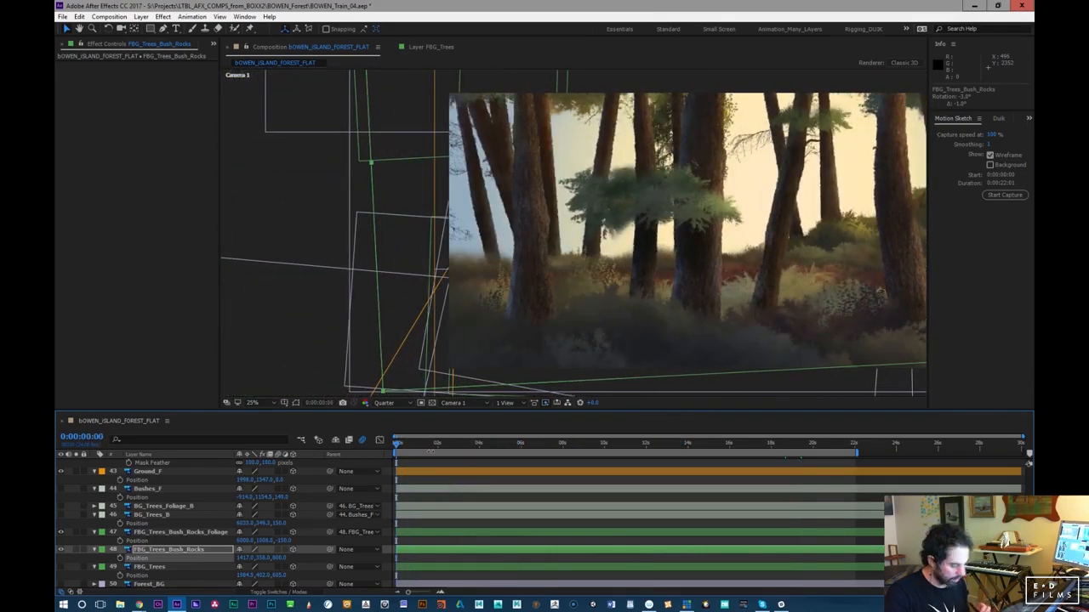
click(156, 507)
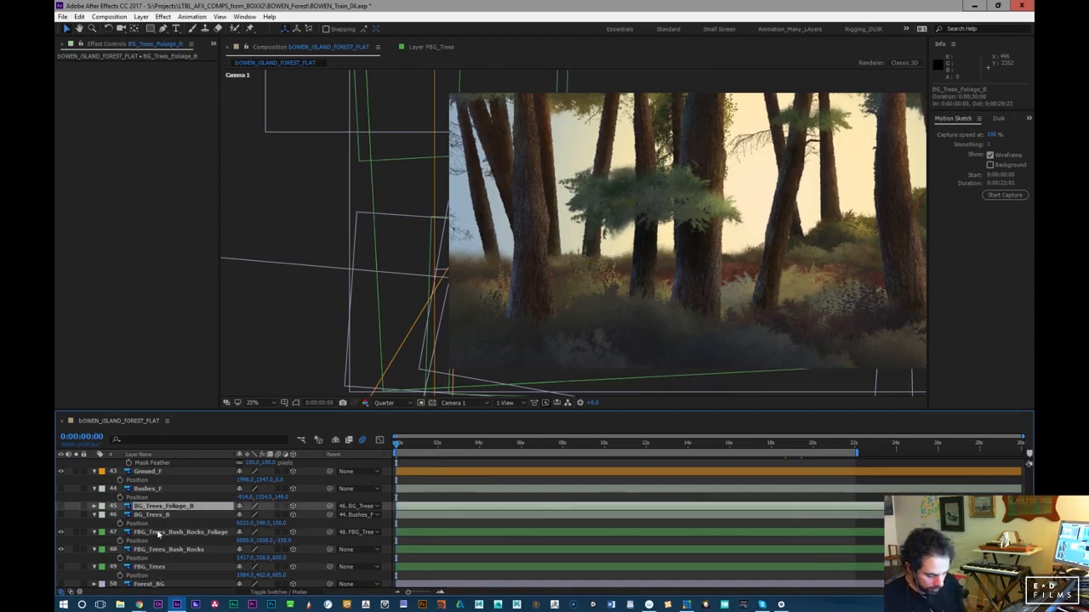
click(61, 507)
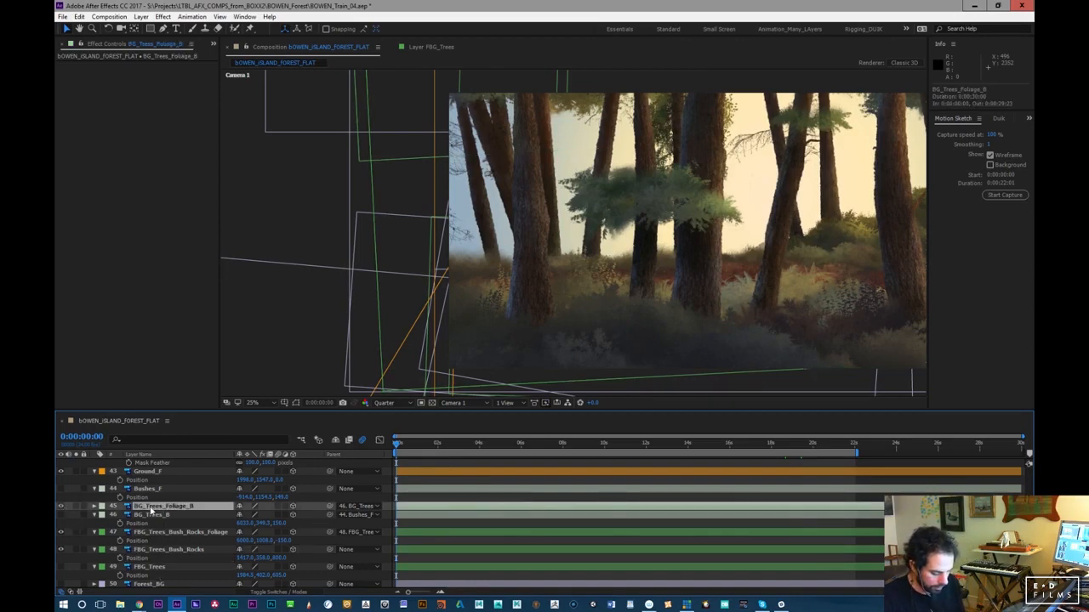
click(61, 489)
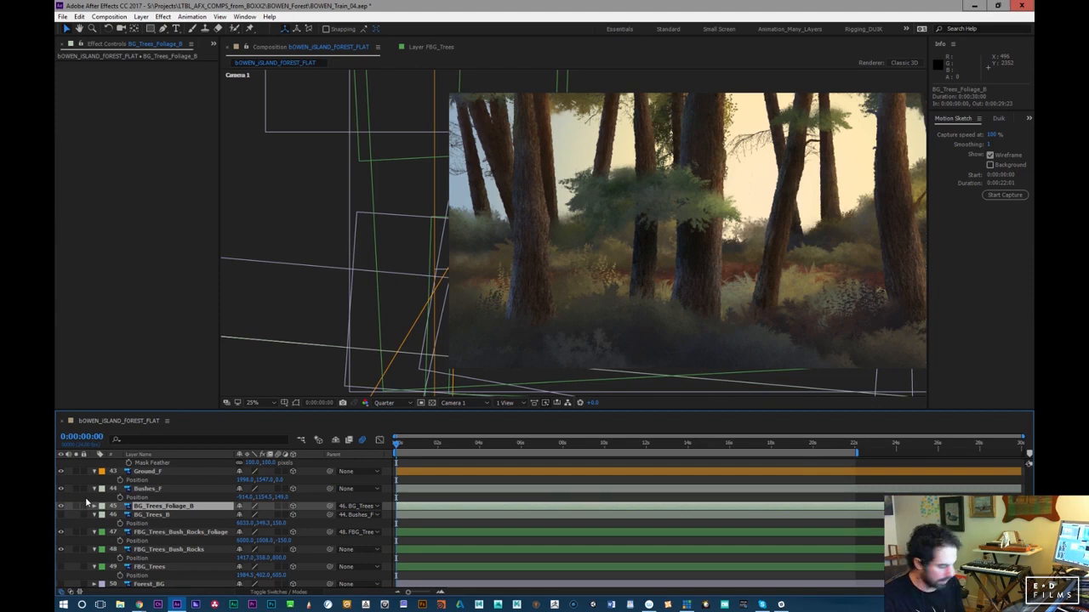
click(157, 492)
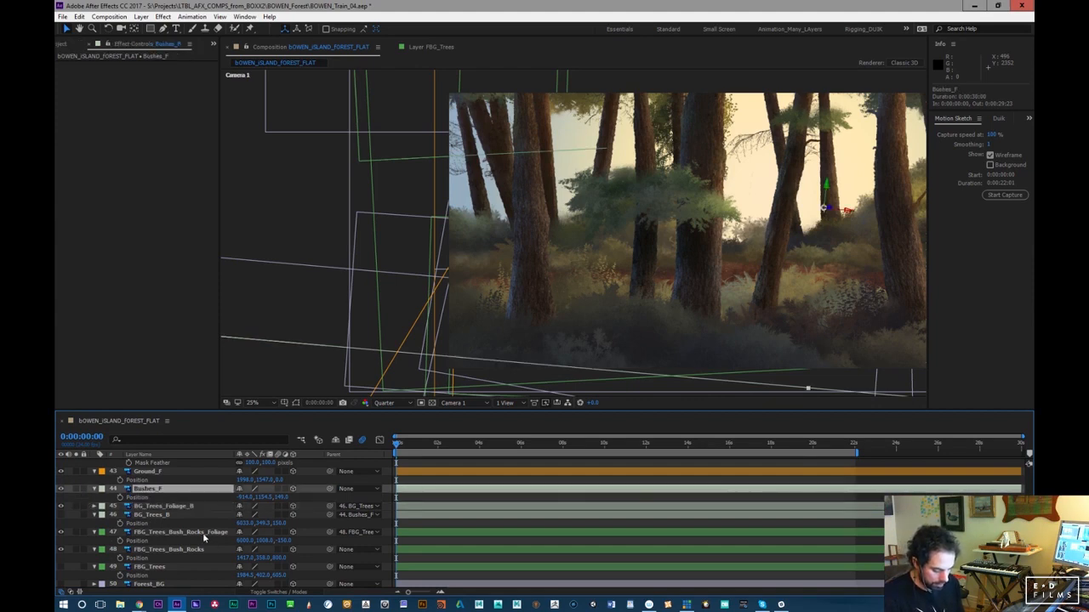
click(61, 516)
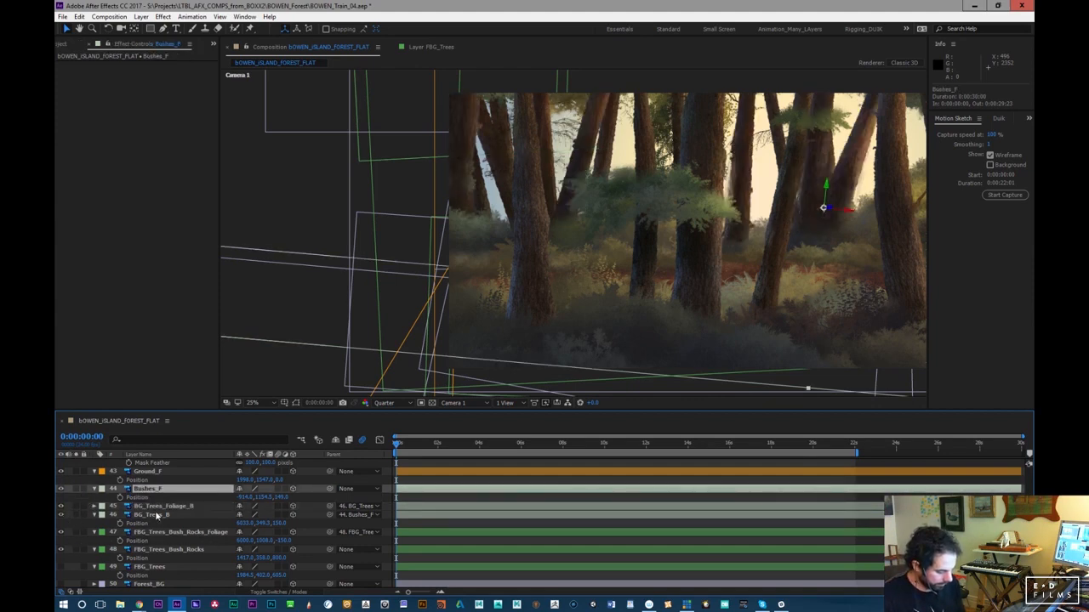
click(61, 516)
click(61, 516)
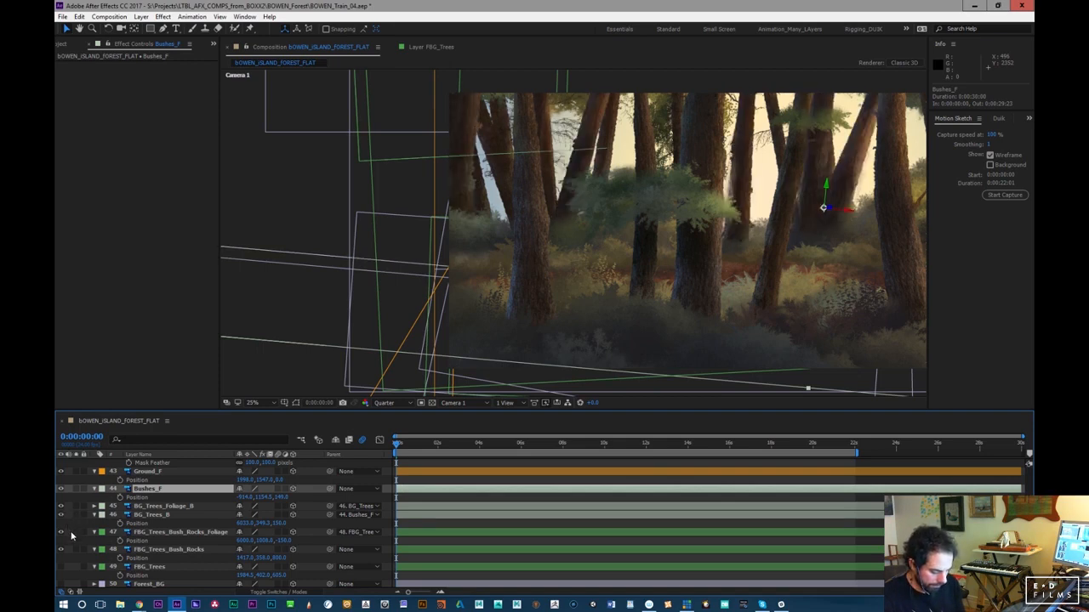
Solo Bushes_F, BG_Trees_Foliage_B and BG_Trees_B together and move to 0:00:16:00
click(94, 490)
shift+click(155, 507)
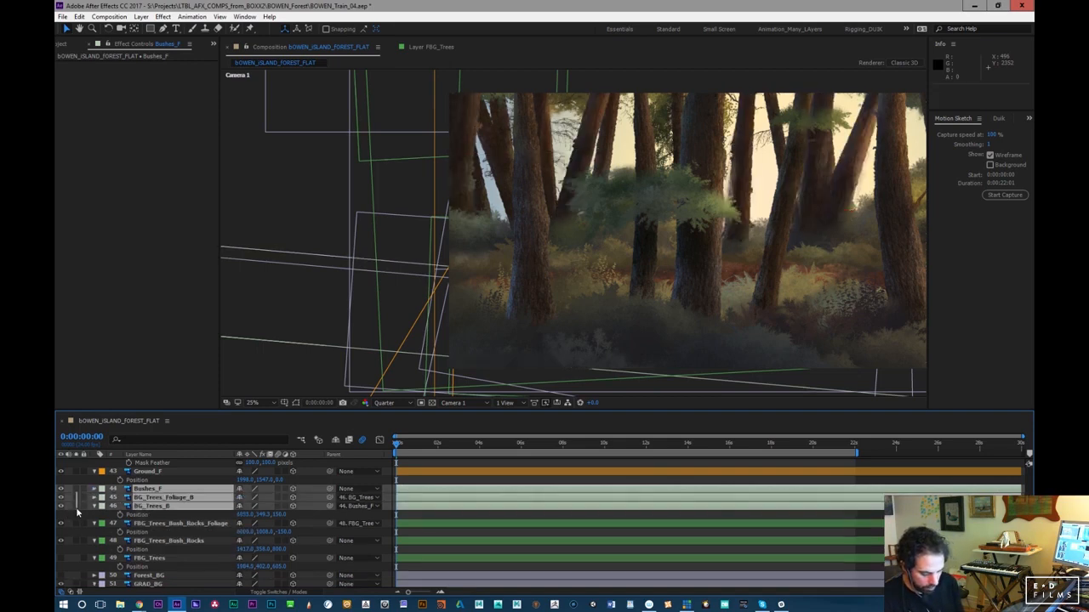
click(76, 507)
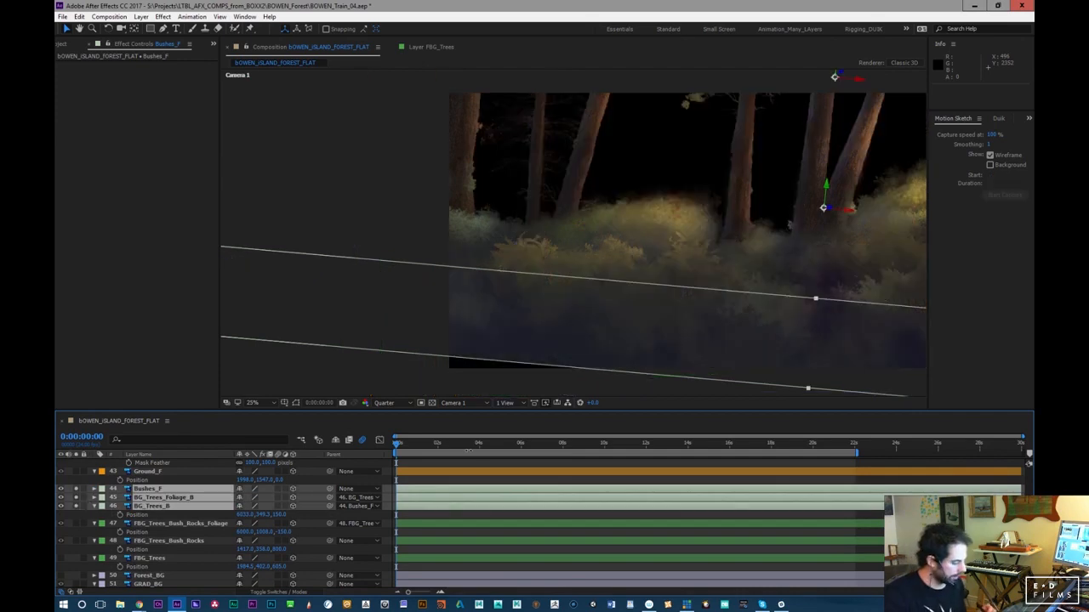
drag(441, 444, 688, 465)
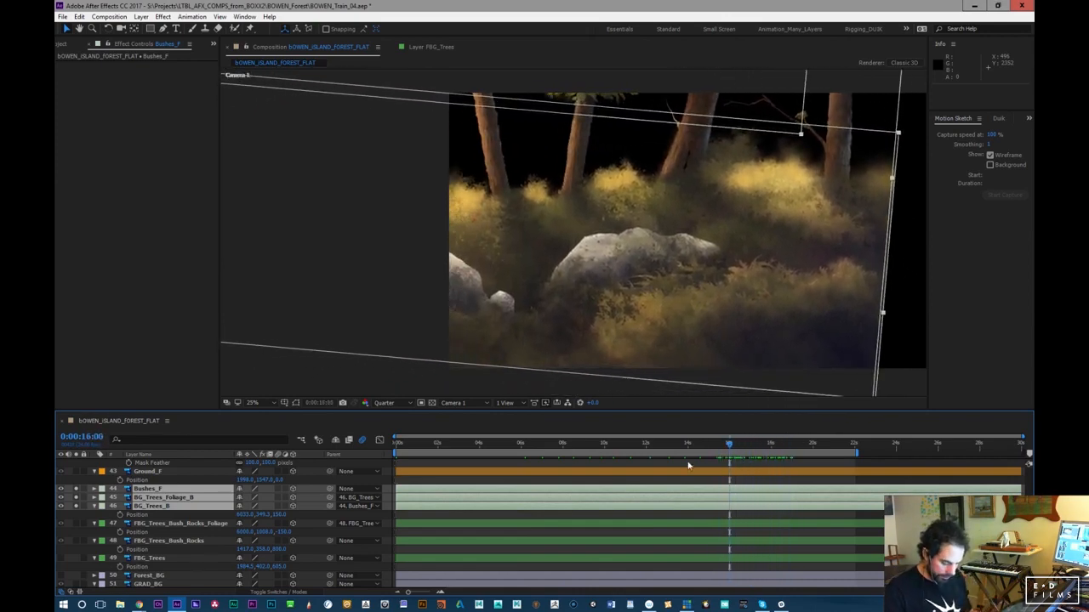
Set the X position of Bushes_F to 2076 at 0:00:16:00 and unsolo the three background layers
click(183, 508)
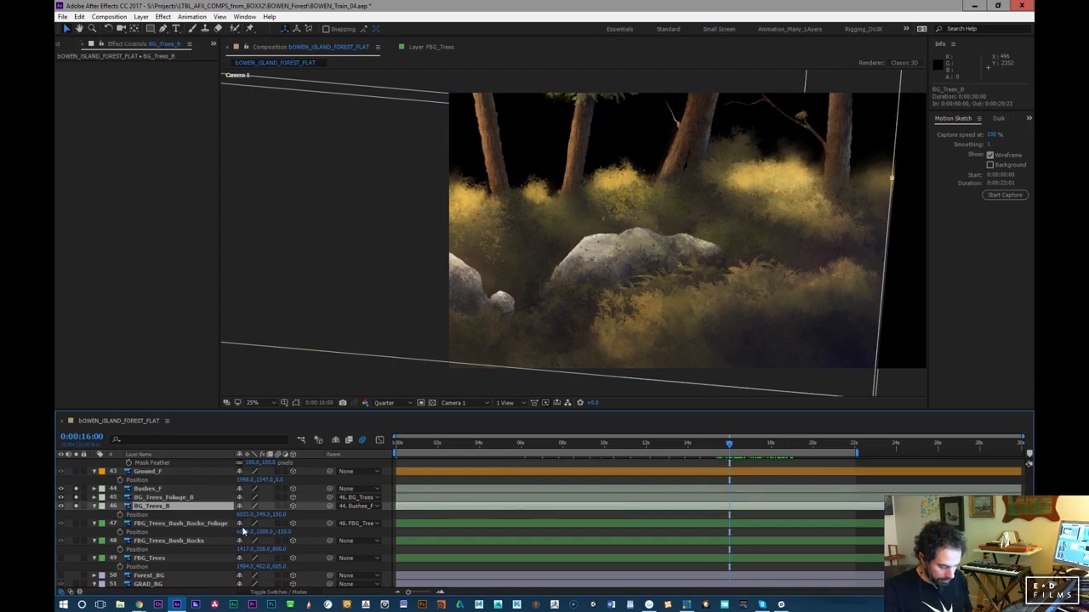
click(197, 500)
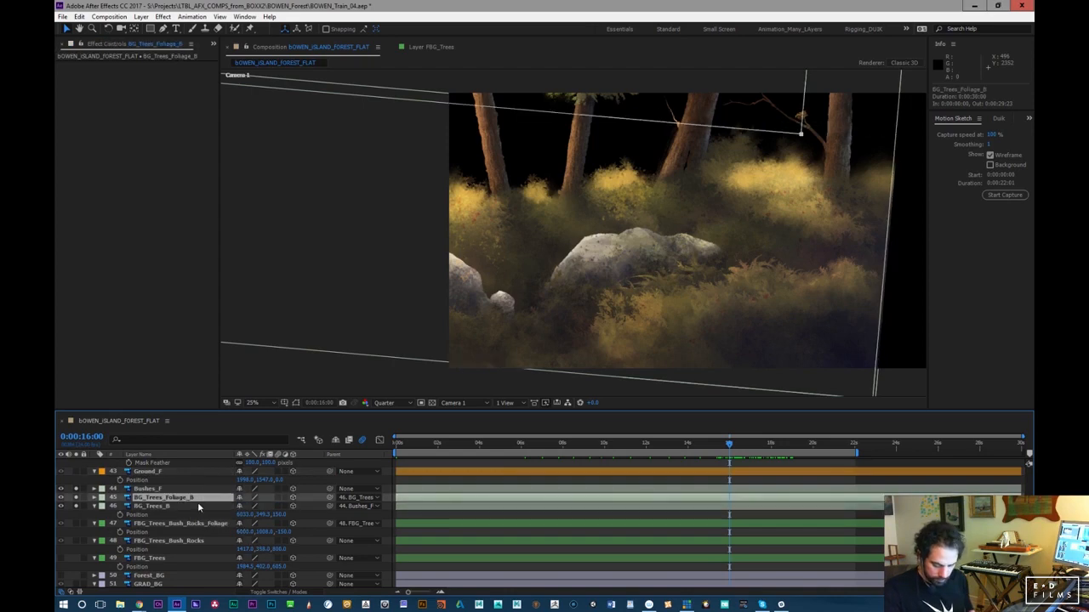
click(203, 490)
key(s)
drag(261, 497, 410, 514)
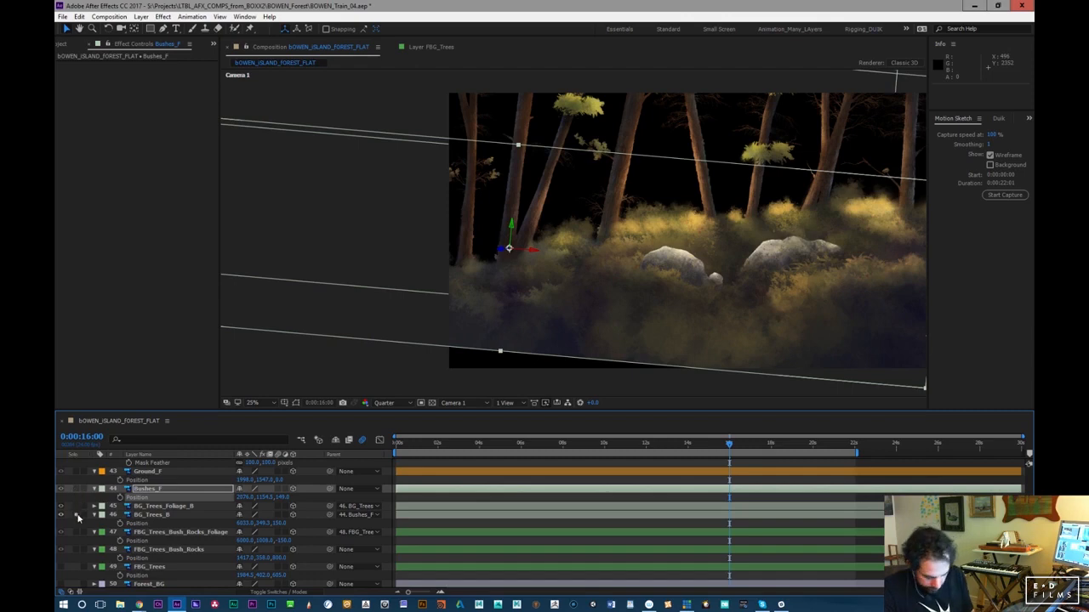
click(77, 516)
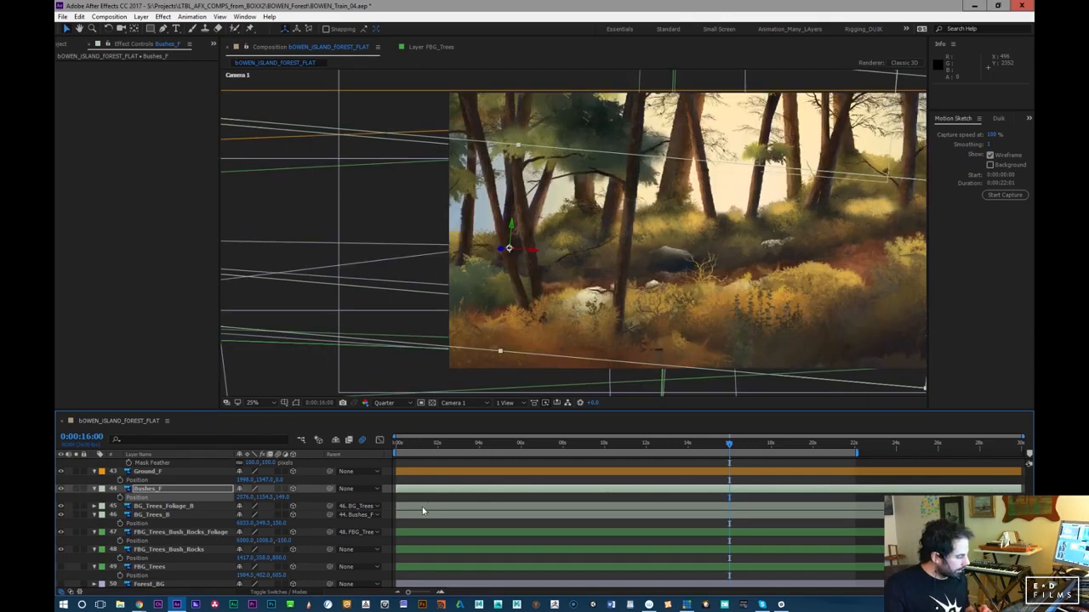
Try a Y position of 1047.5 and a rotation of -1° for Bushes_F at 0:00:16:00
mouse_move(258, 497)
mouse_down()
mouse_move(266, 490)
mouse_move(267, 502)
mouse_up()
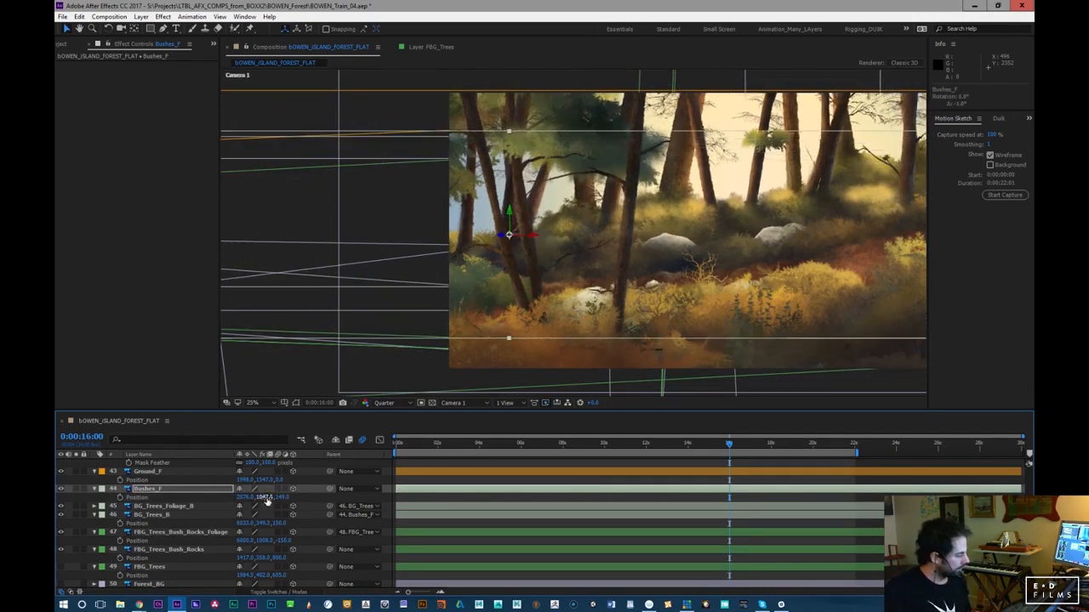
key(KP_Subtract)
key(KP_Add)
key(KP_Subtract)
key(KP_Subtract)
key(KP_Add)
Reposition Bushes_F to 2186, 952.5 and rotate it to 6°, checking its placement between 0:00:22:10 and 0:00:16:02
drag(407, 444, 860, 406)
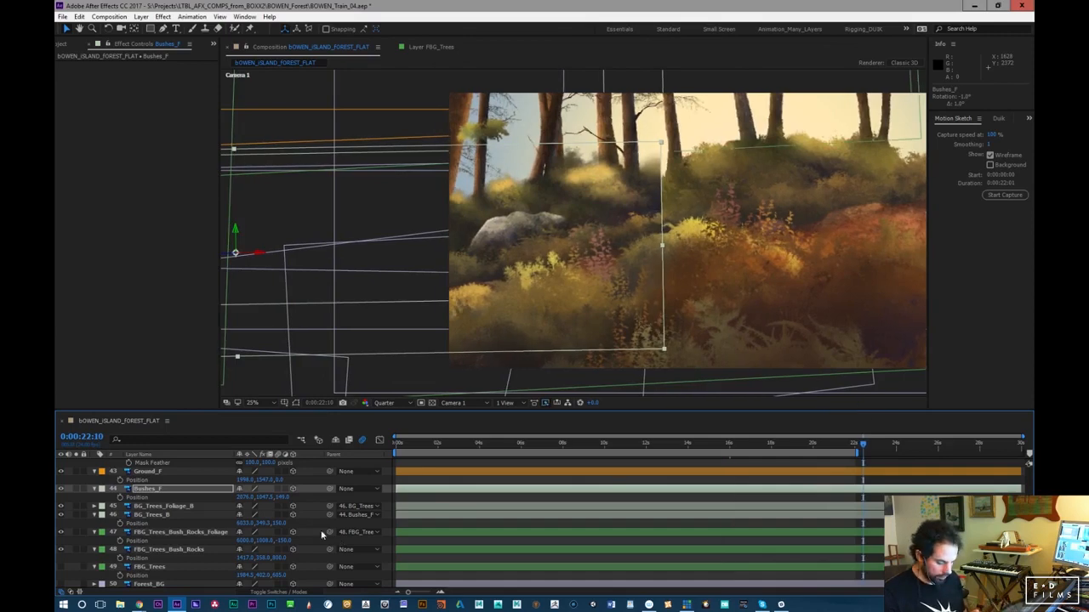
drag(244, 498, 392, 487)
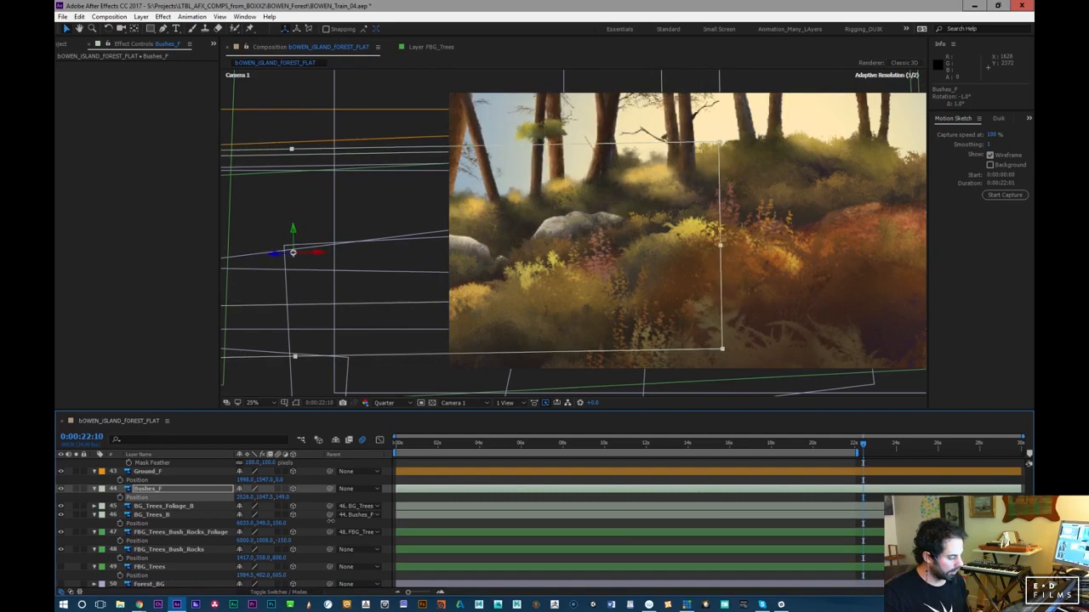
drag(269, 495, 228, 507)
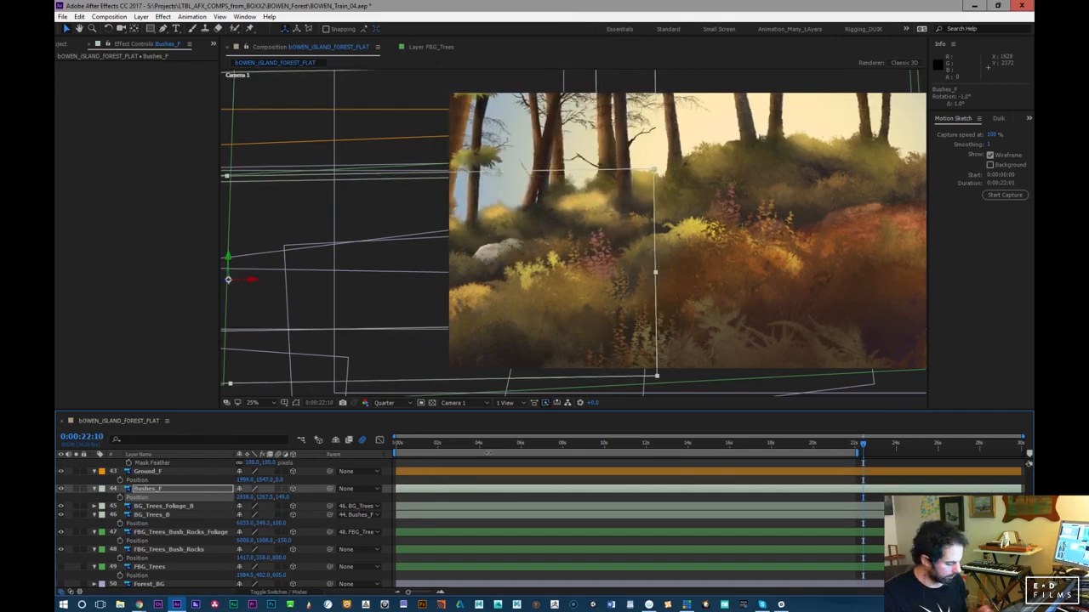
drag(848, 445, 773, 444)
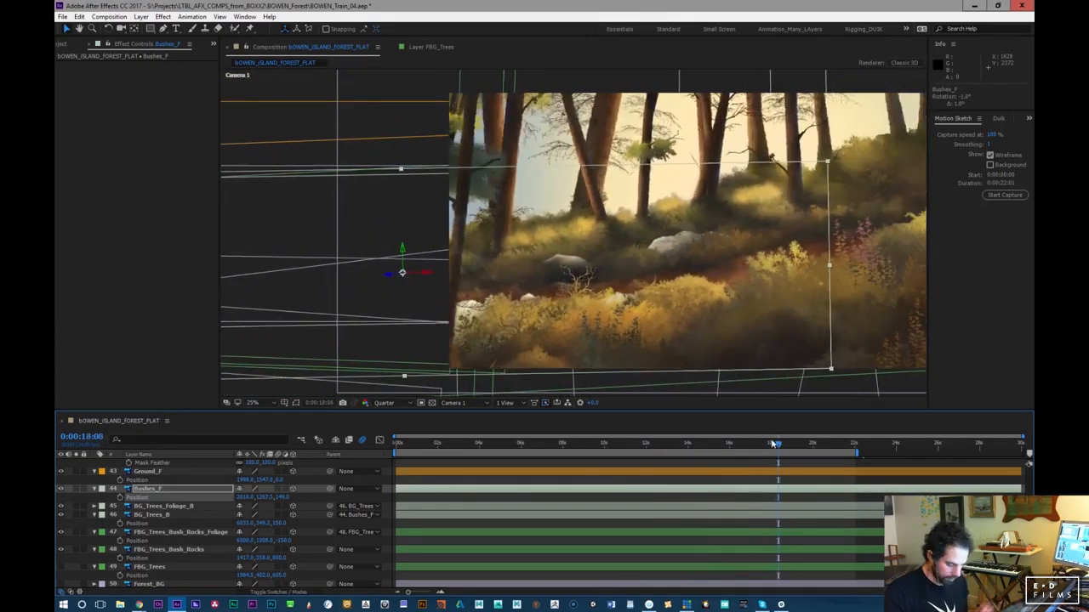
drag(244, 498, 367, 483)
drag(777, 444, 730, 451)
Solo Bushes_F and draw a closed Pen mask around the bushes and rocks, with a curved edge along their left end
click(75, 489)
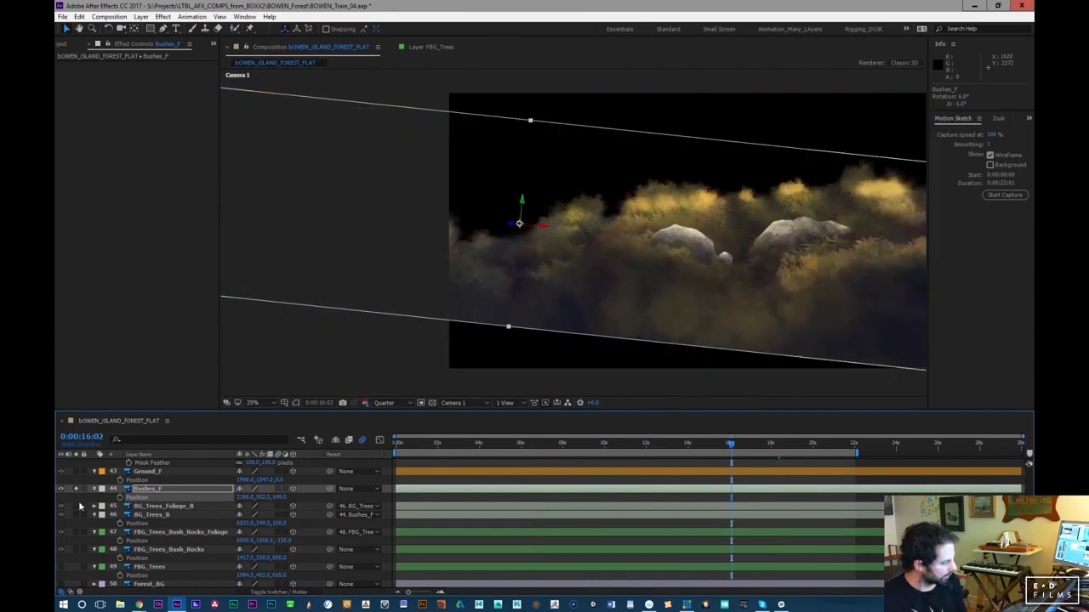
drag(544, 291, 621, 288)
click(164, 29)
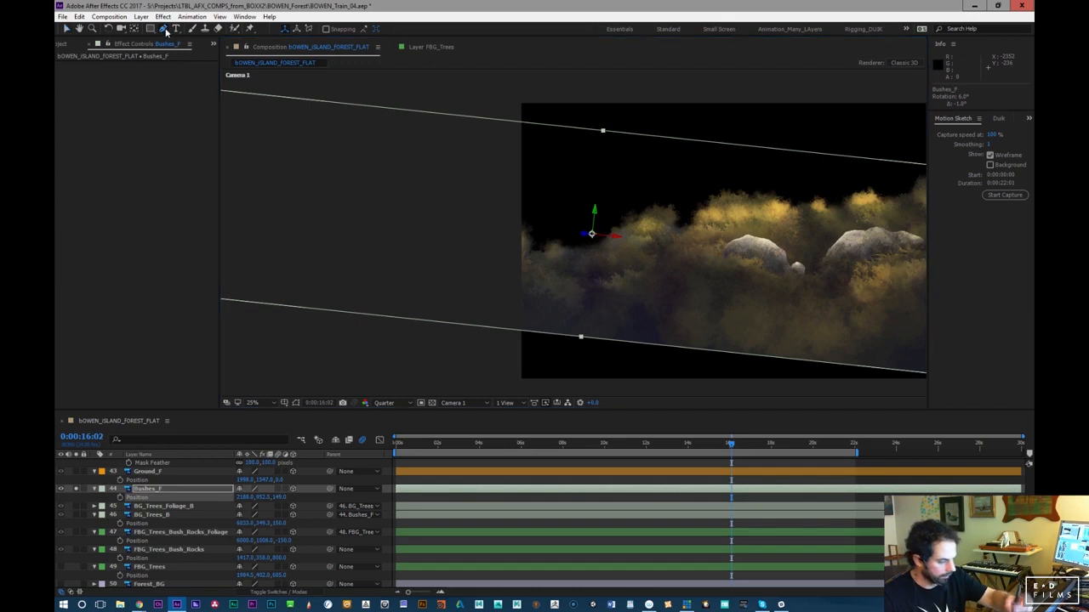
click(610, 227)
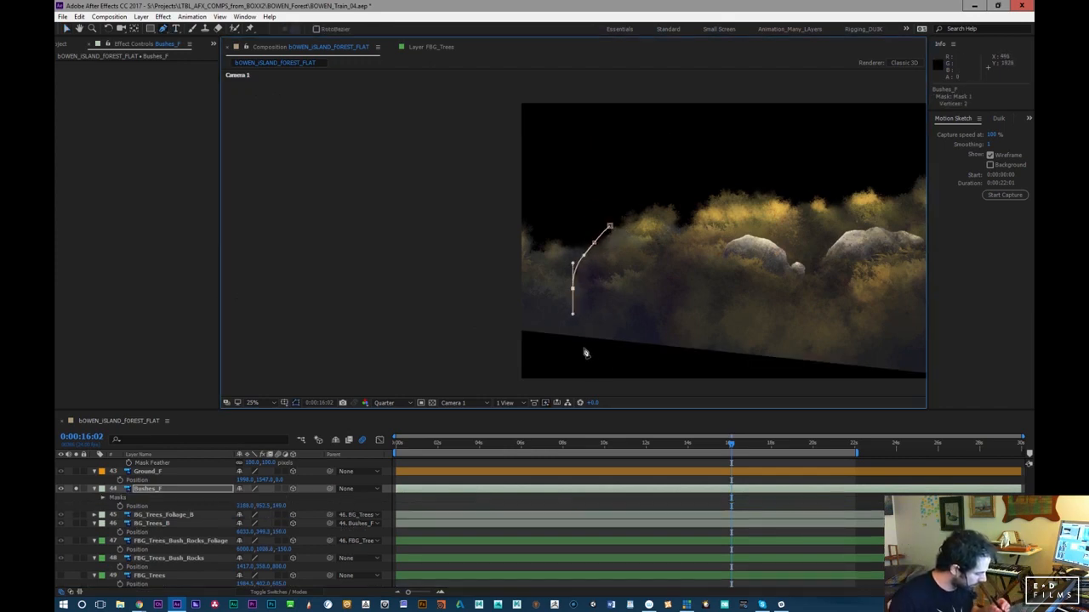
drag(705, 361, 328, 302)
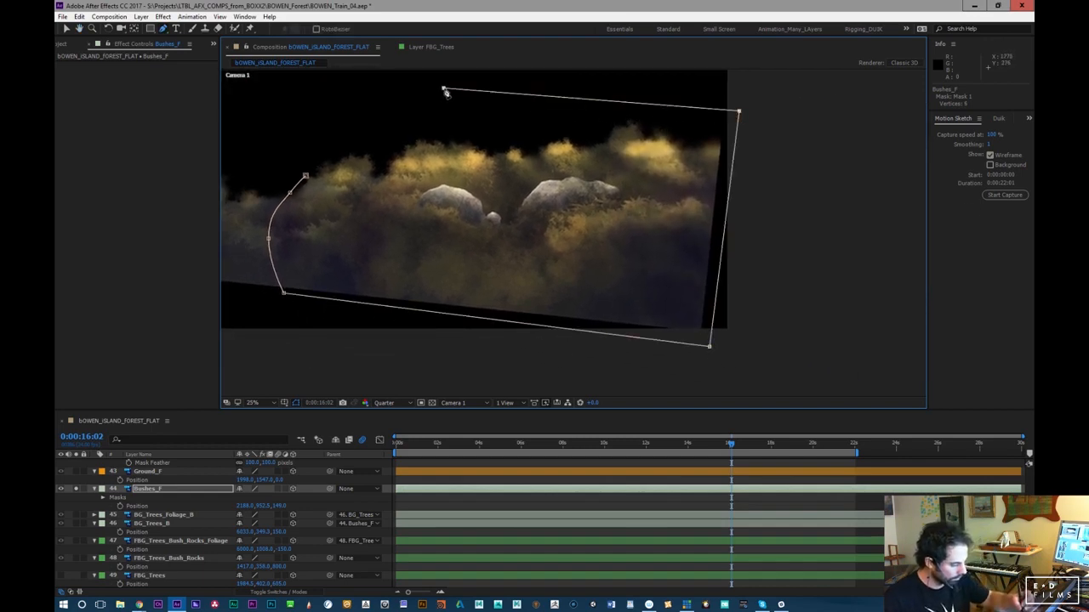
click(306, 176)
drag(306, 176, 301, 170)
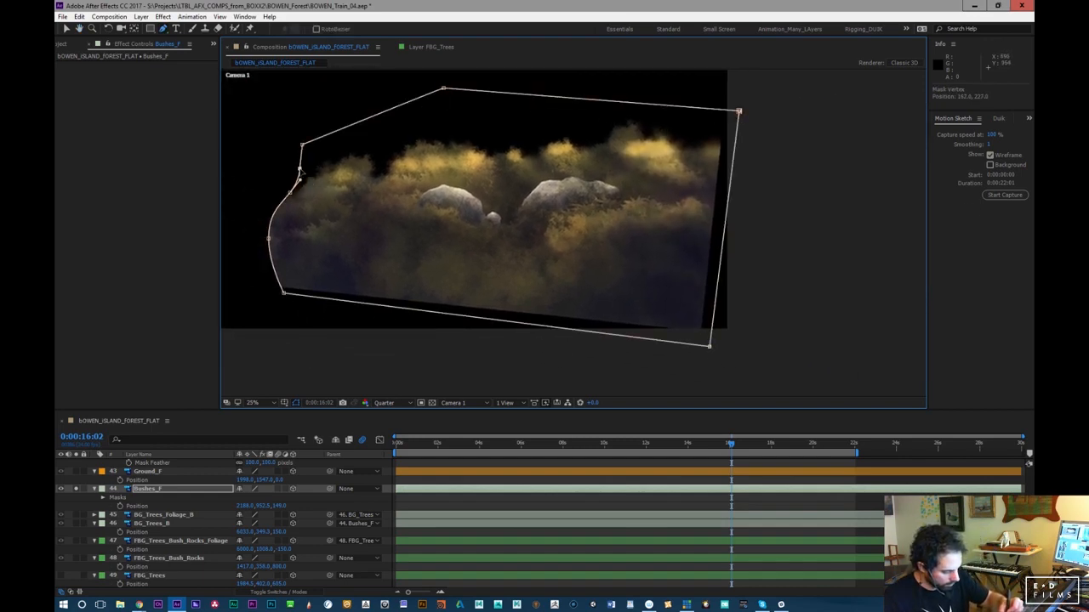
Set the feather of the new Bushes_F mask to 334 pixels
key(f)
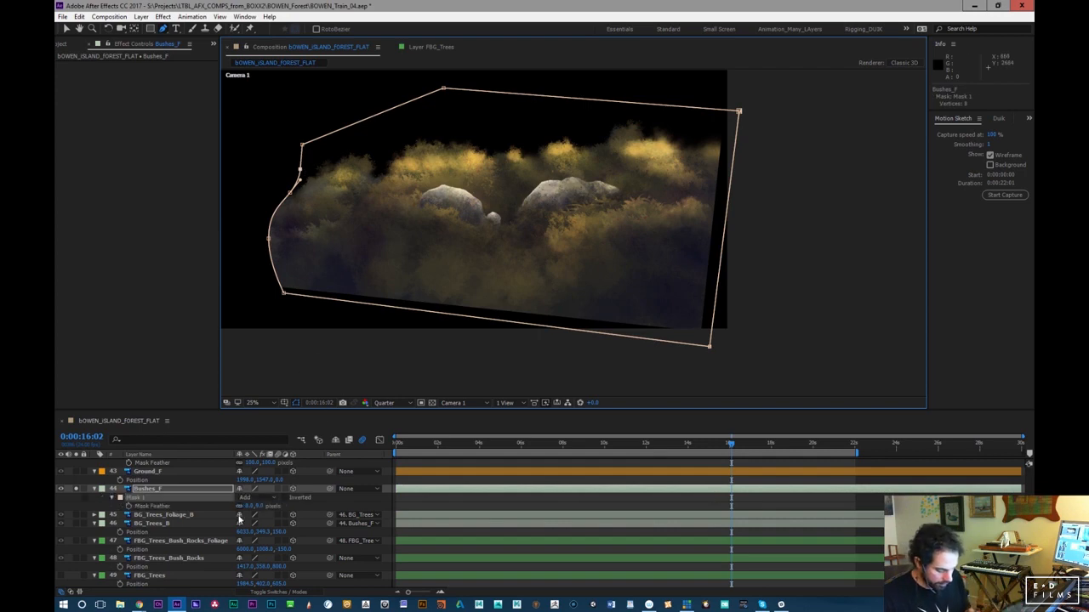
drag(247, 507, 282, 505)
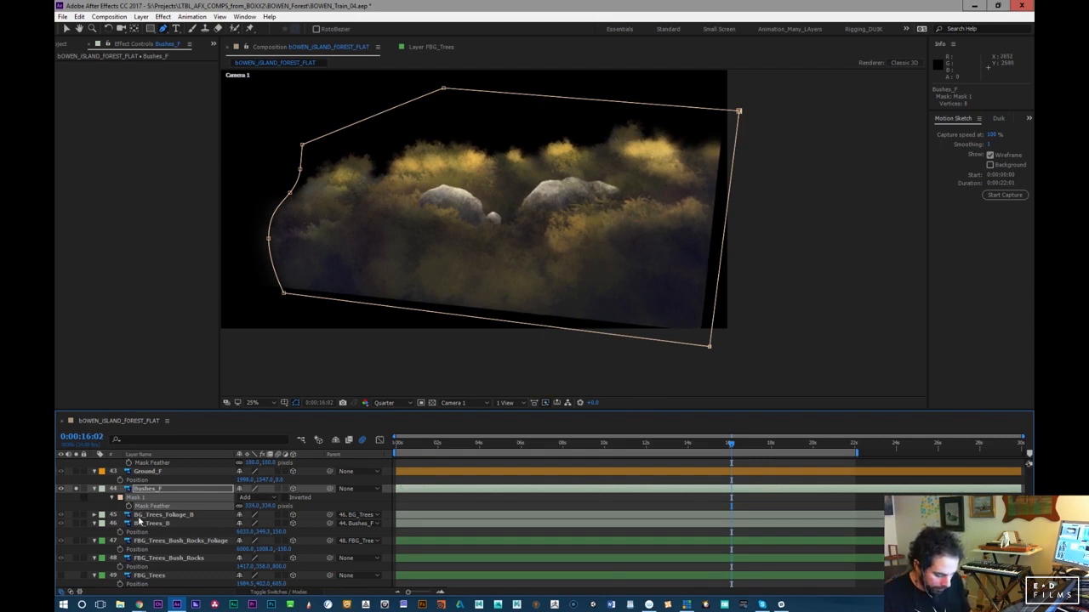
drag(612, 279, 762, 374)
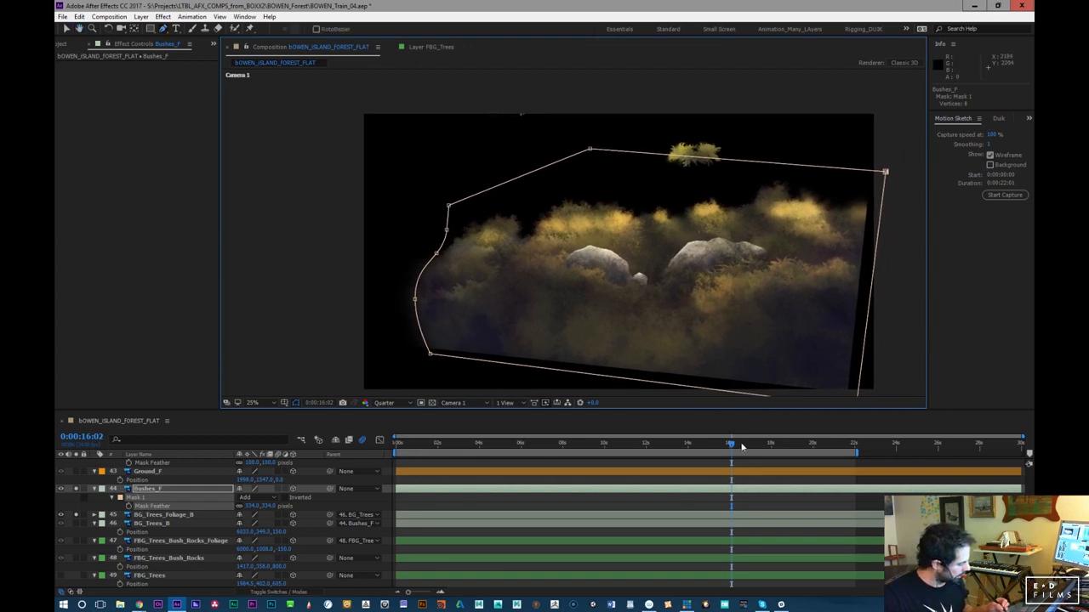
Compare Bushes_F with the soloed BG_Trees_Foliage_B at 0:00:17:00 by toggling their solo states
mouse_move(732, 446)
mouse_down()
mouse_move(722, 448)
mouse_move(775, 447)
mouse_move(648, 455)
mouse_move(771, 447)
mouse_move(749, 446)
mouse_up()
click(76, 491)
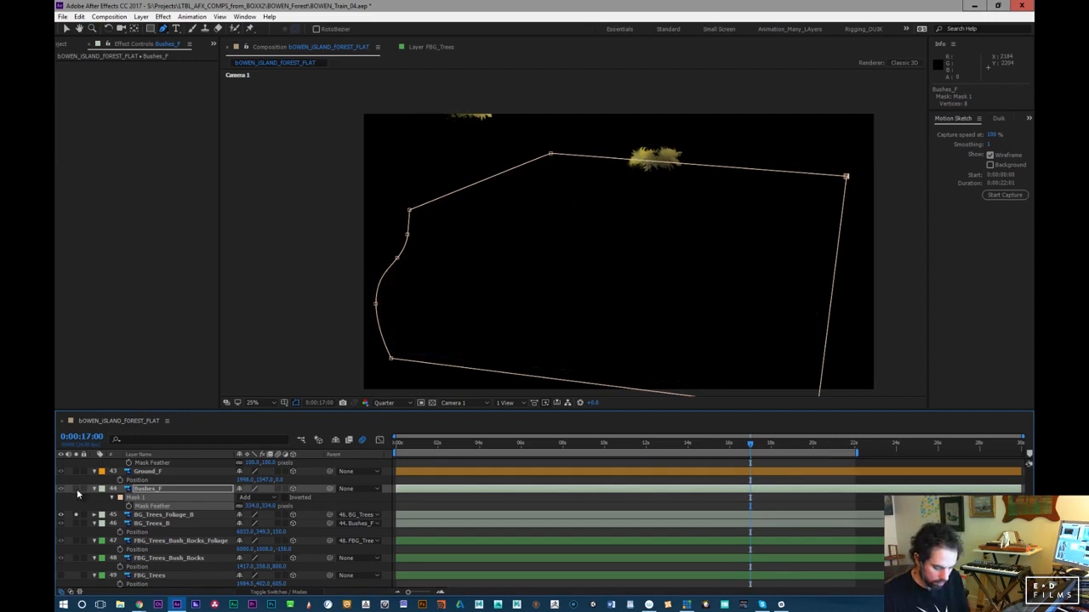
click(83, 506)
click(75, 490)
click(77, 516)
Add a second, rectangular mask to Bushes_F at 0:00:17:00
drag(499, 325, 444, 359)
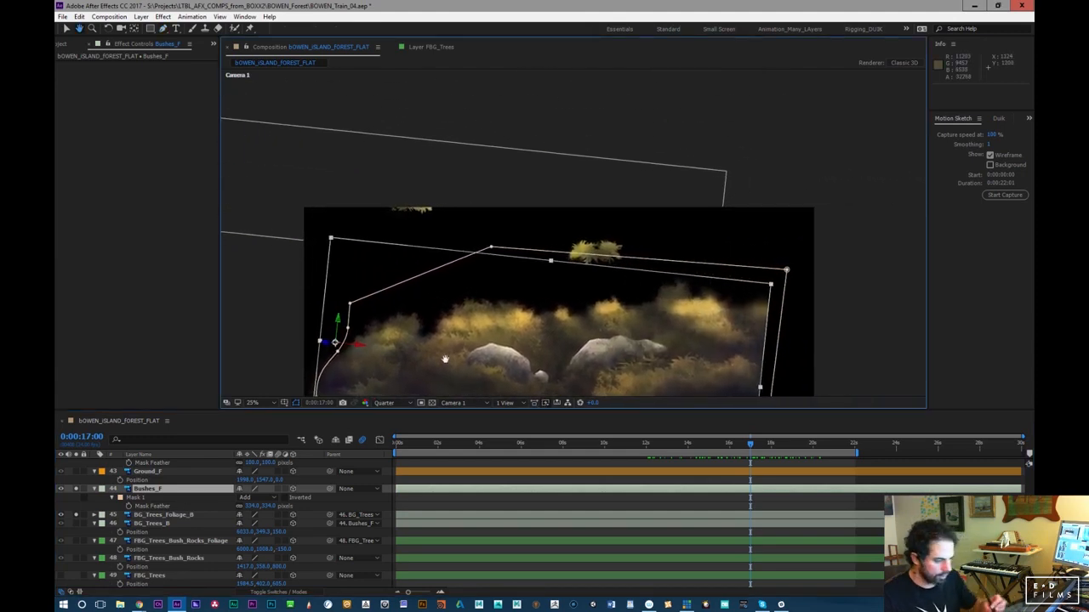
click(150, 29)
drag(336, 130, 783, 290)
Solo BG_Trees_B and draw a closed Pen mask around its visible trees, with an irregular edge along the leftmost trunk
click(157, 541)
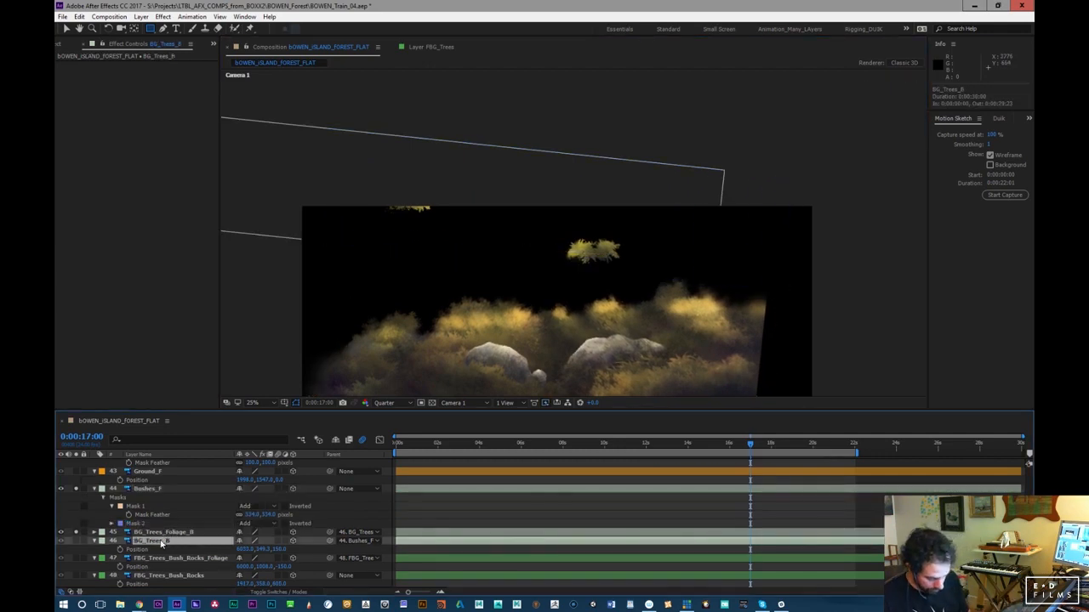
click(75, 540)
key(h)
drag(634, 333, 695, 319)
key(q)
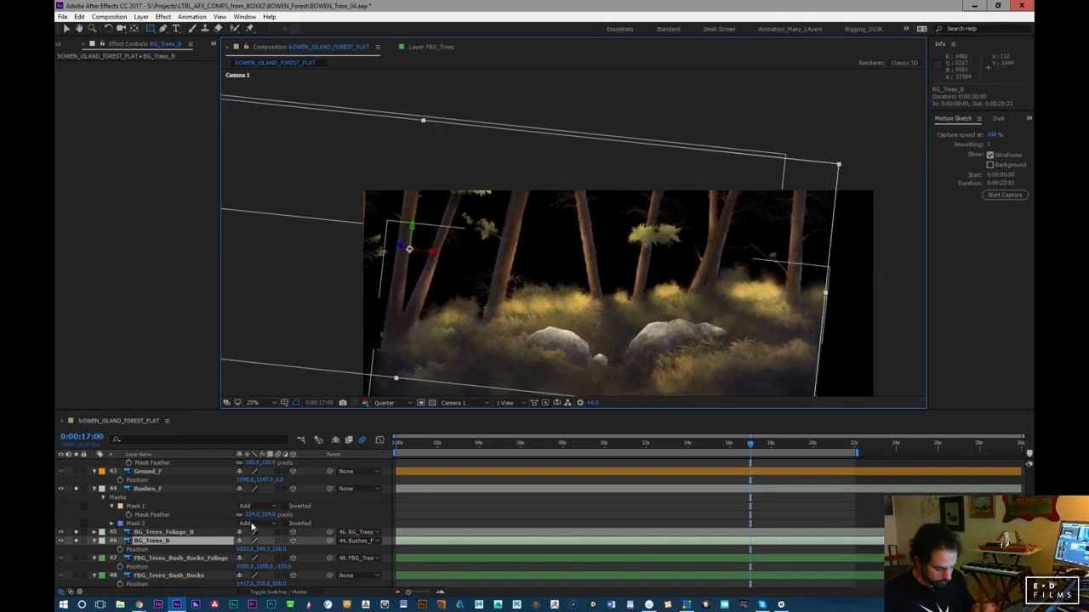
key(g)
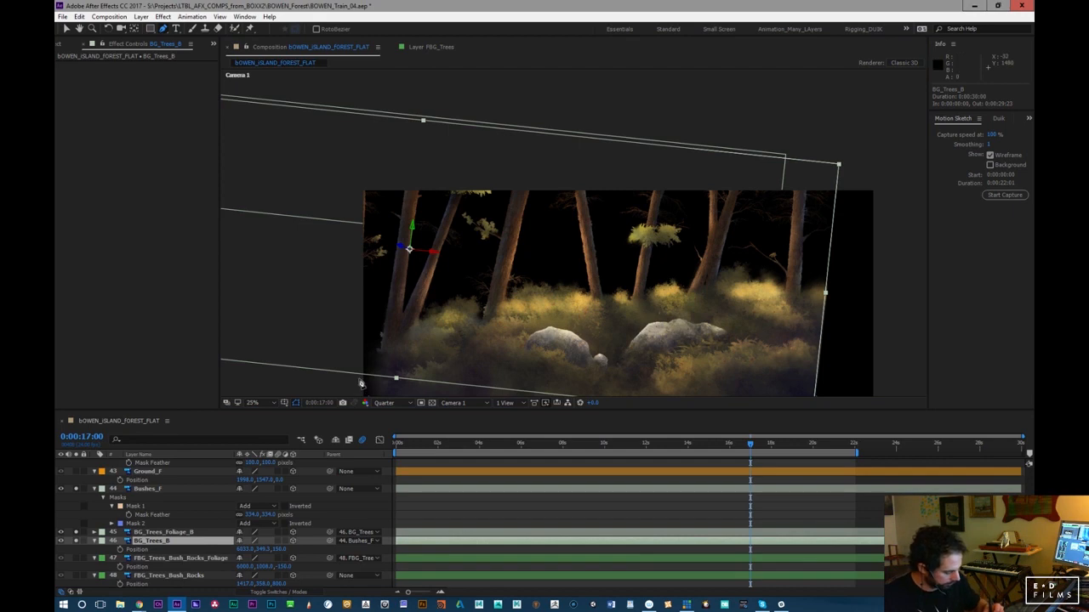
click(359, 379)
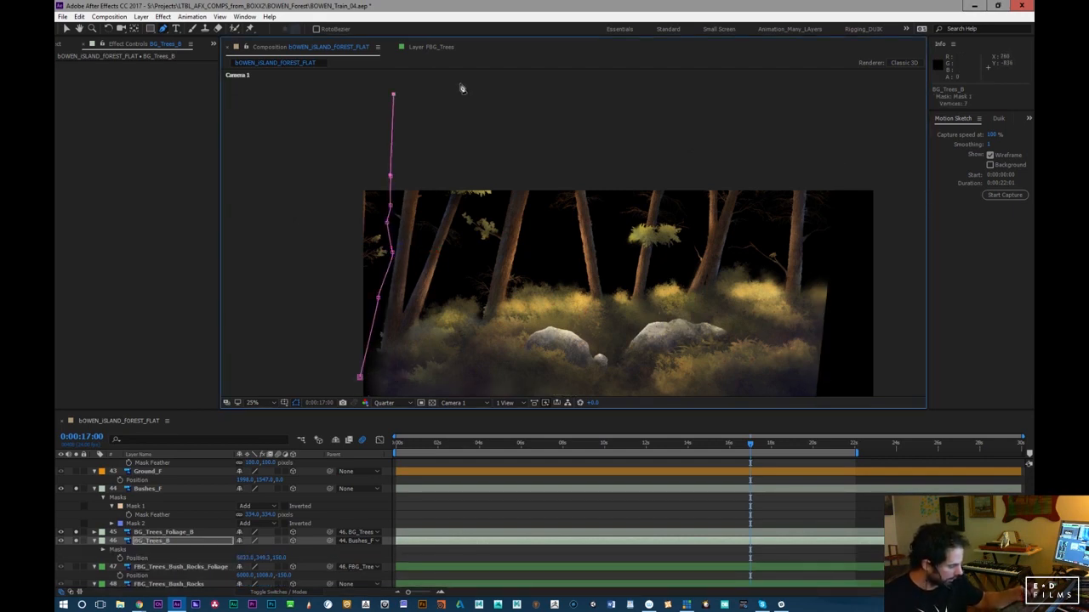
click(901, 100)
drag(832, 379, 805, 284)
click(334, 306)
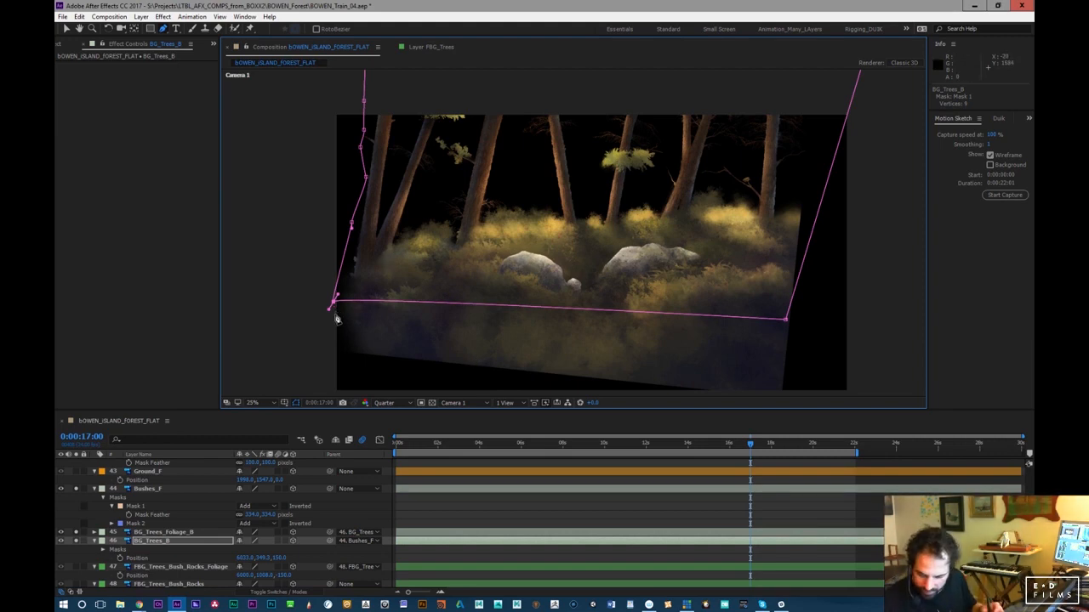
key(v)
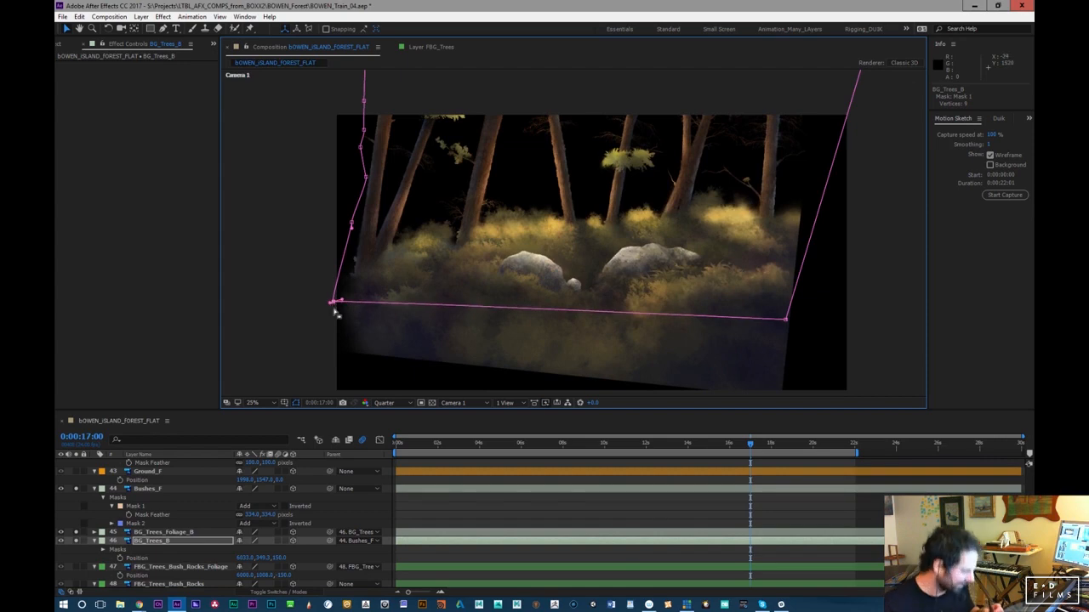
drag(646, 319, 621, 377)
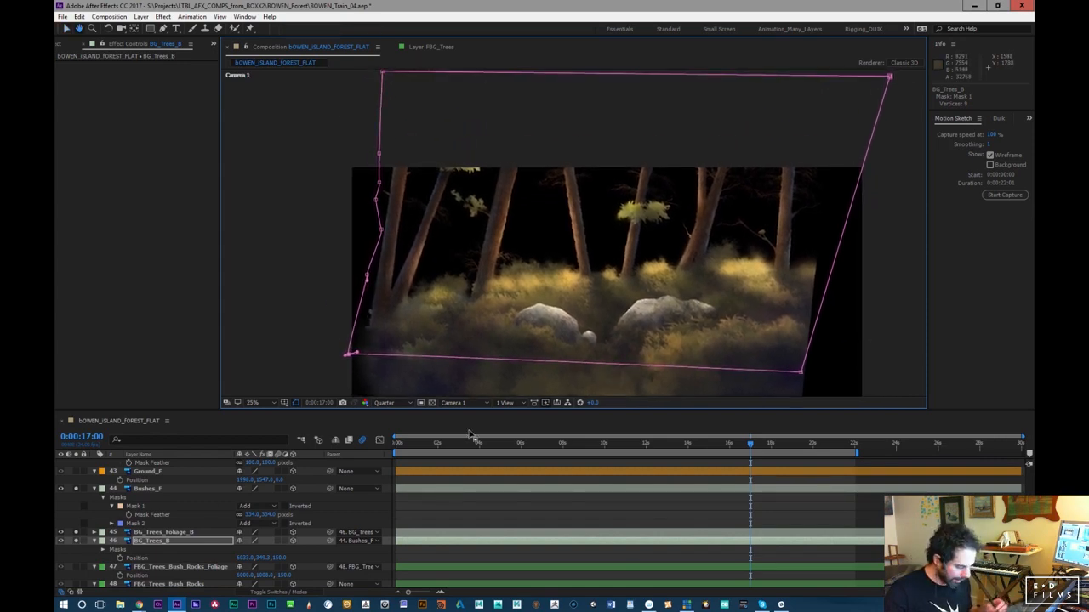
Unsolo the layers, collapse Bushes_F, and compare the outlines of BG_Trees_B, BG_Trees_Foliage_B and Bushes_F by selecting them in turn
click(94, 490)
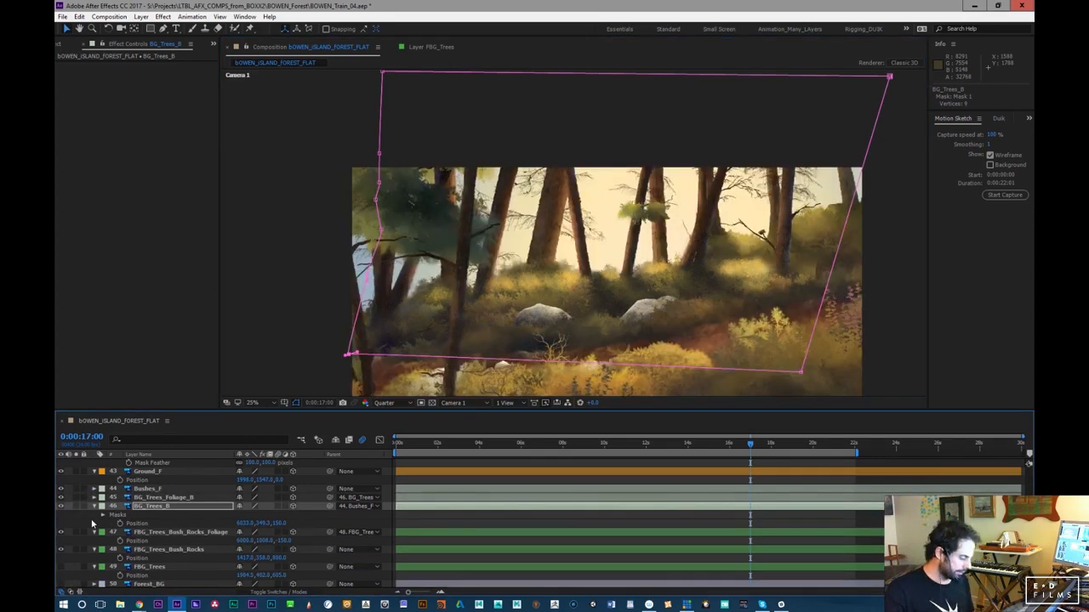
click(167, 507)
click(167, 499)
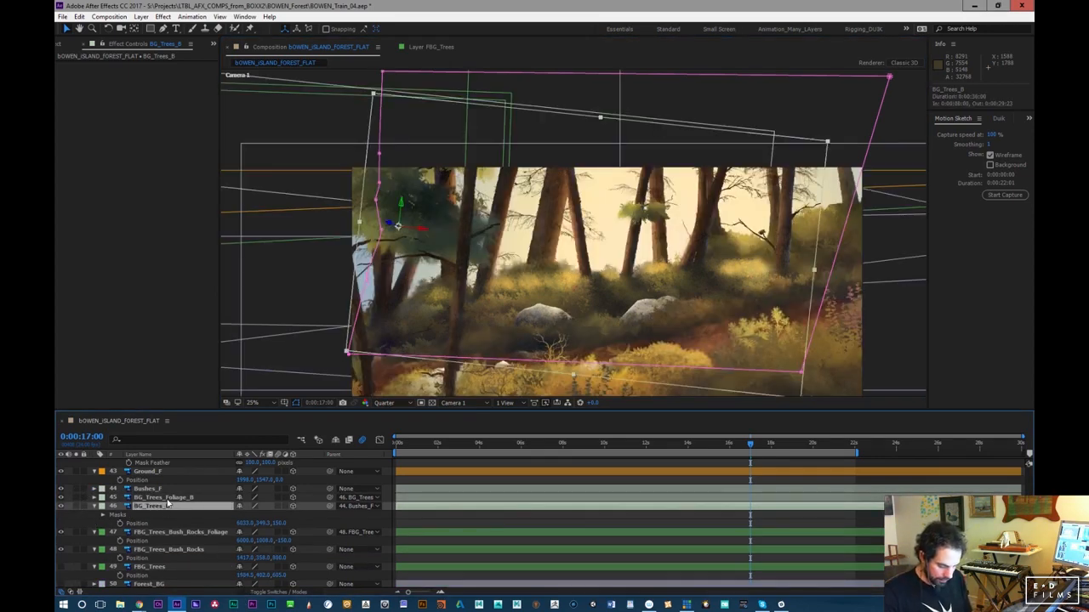
click(167, 506)
click(167, 498)
click(166, 507)
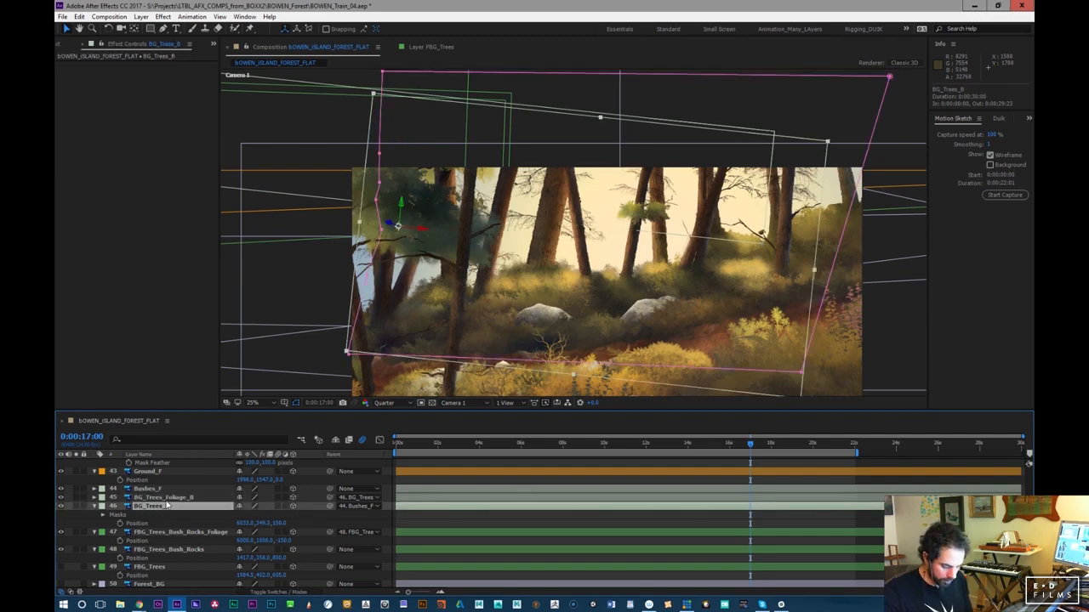
click(168, 490)
click(167, 506)
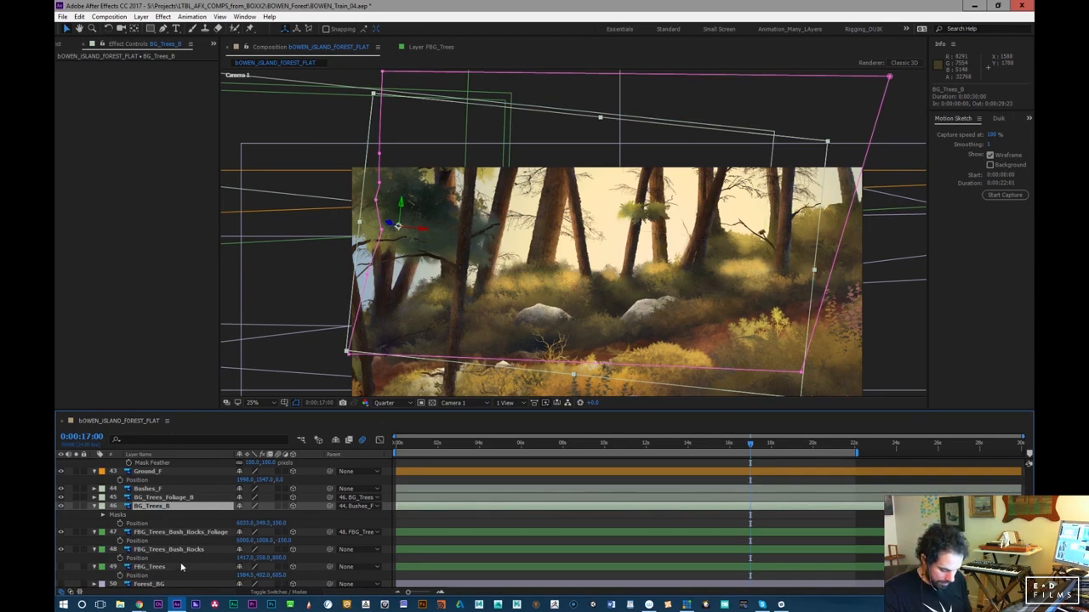
Set the Z Rotation of Bushes_F to 1.2° and lower the layer to a Y position of about 1105
click(195, 490)
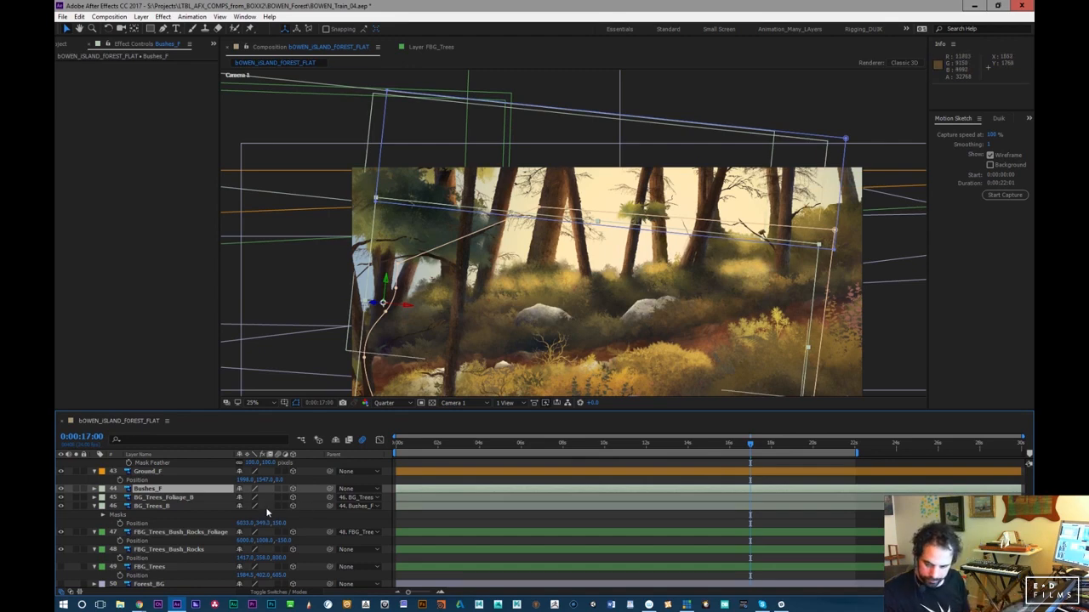
key(r)
drag(252, 526, 224, 523)
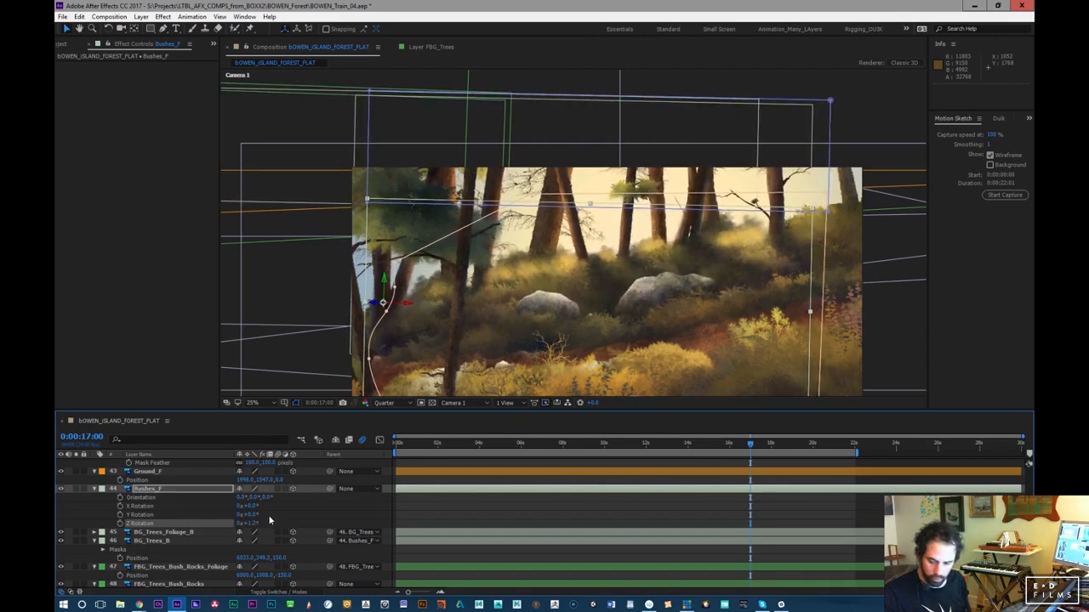
key(p)
drag(260, 501, 277, 495)
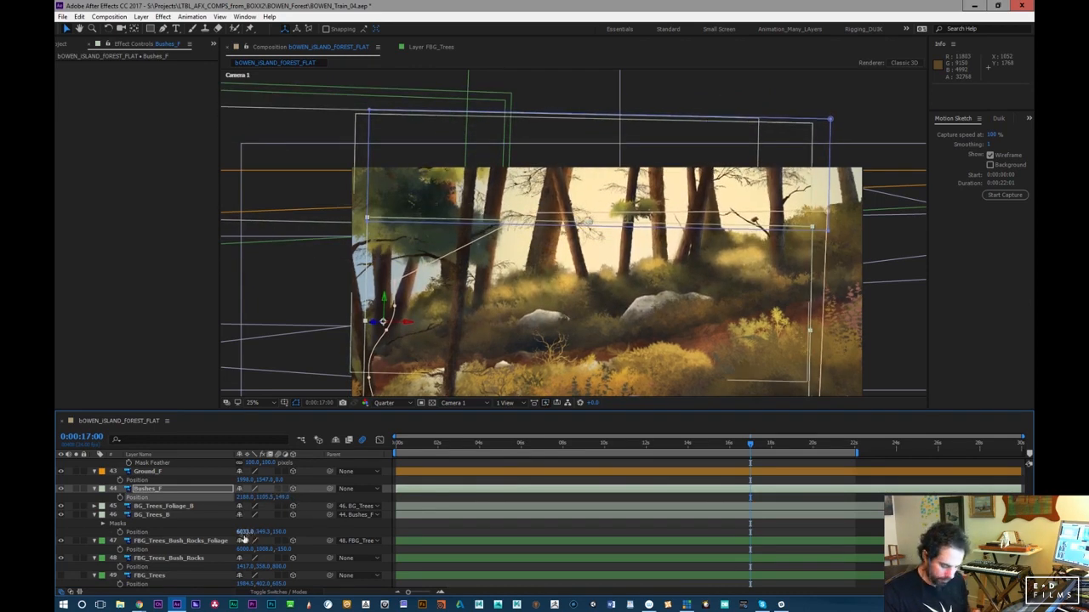
Try repositioning FBG_Trees_Bush_Rocks at 0:00:17:00 and at the start of the composition, and undo the changes
click(279, 566)
drag(258, 567, 252, 563)
key(ctrl+z)
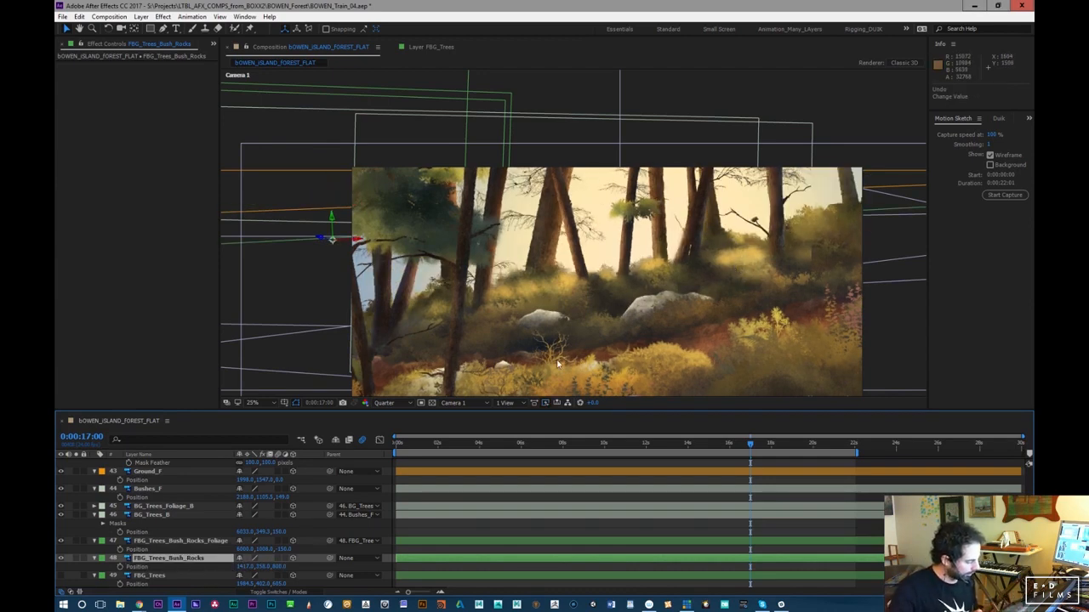
drag(263, 568, 253, 576)
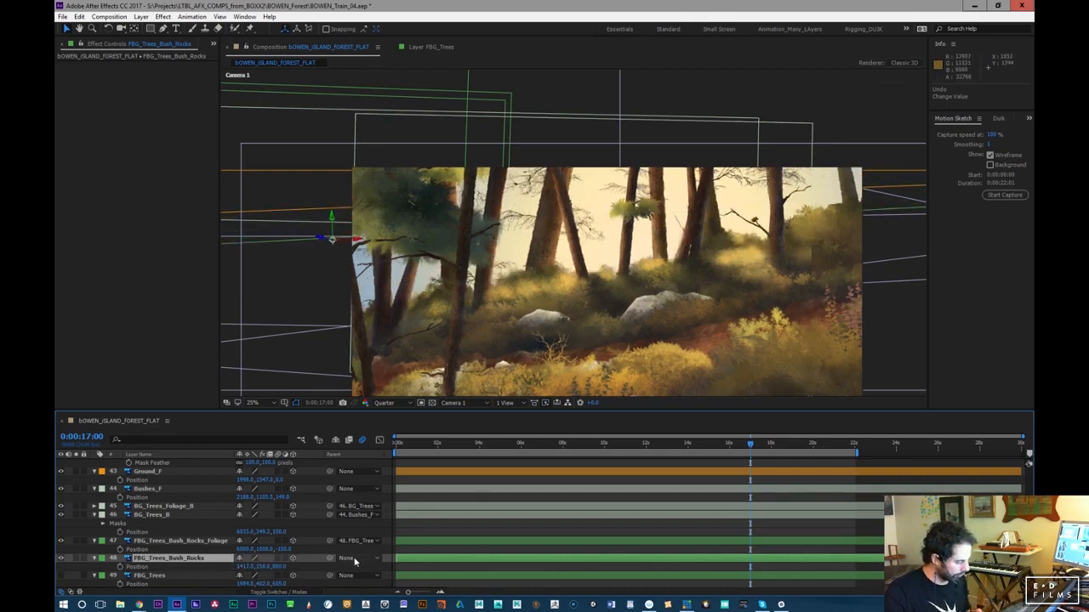
drag(242, 566, 235, 576)
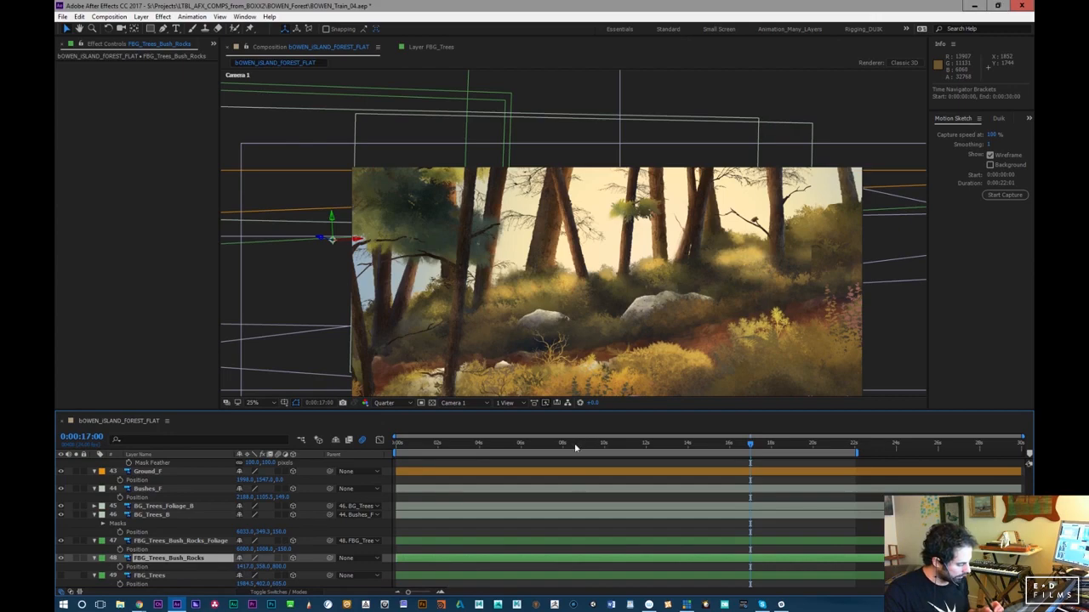
drag(575, 447, 394, 459)
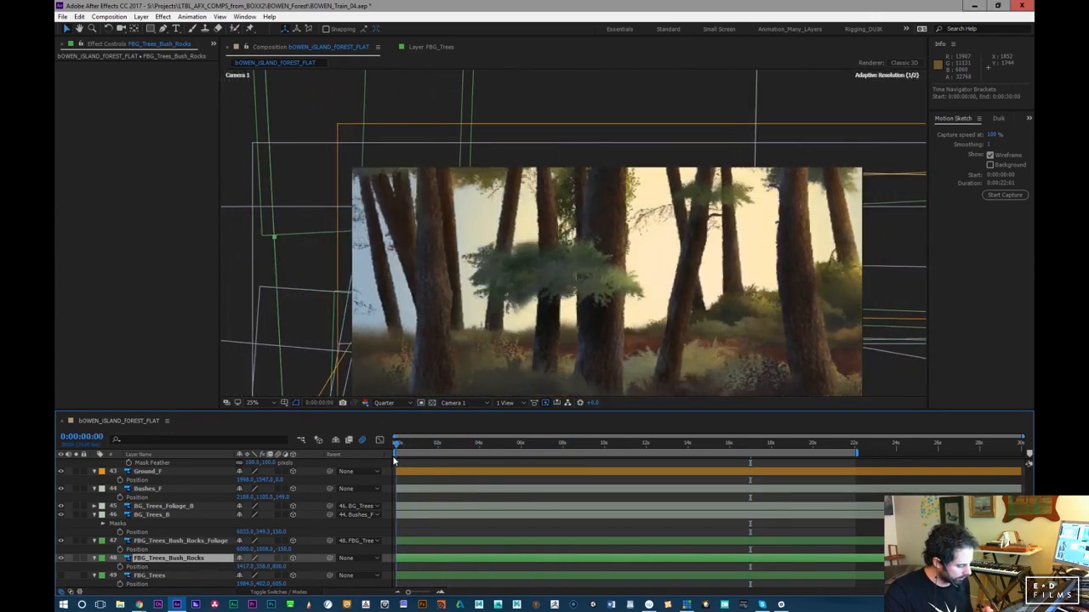
key(ctrl+z)
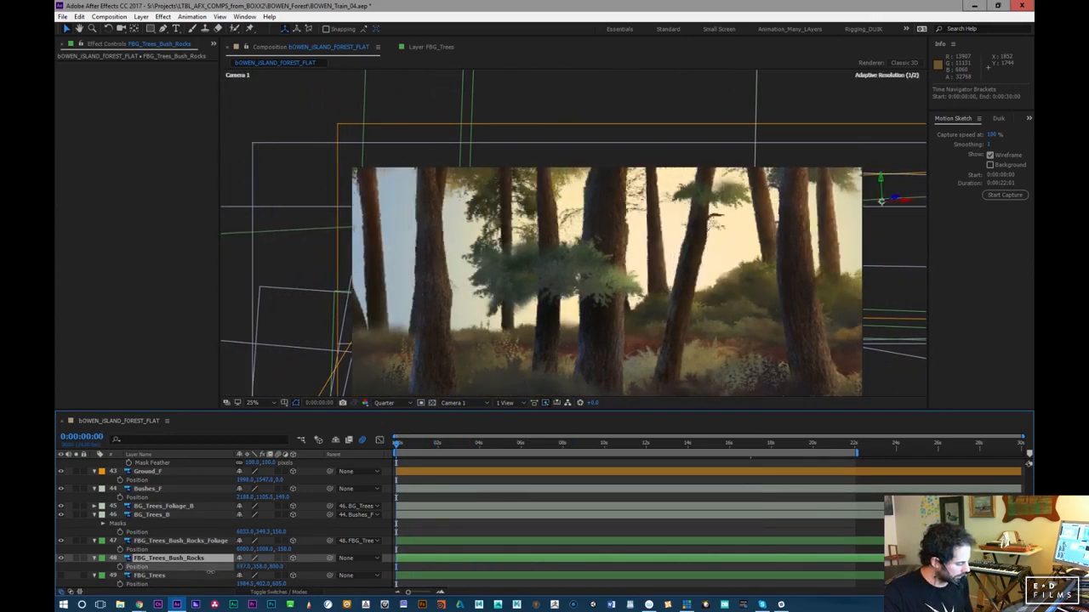
Try changing the position of BG_Trees_B at 0:00:21:04 and undo the change
drag(436, 443, 837, 431)
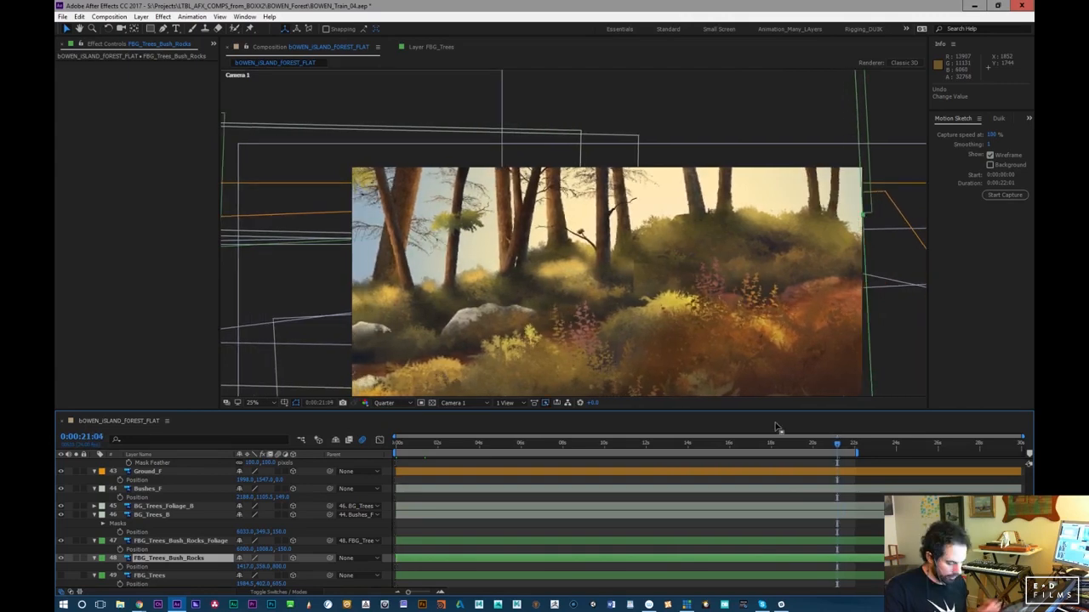
click(190, 515)
drag(247, 531, 255, 499)
key(ctrl+z)
Adjust the rotation of Bushes_F to 0.2° in 1° steps and shift the layer's position at 0:00:21:04
key(KP_Subtract)
key(KP_Subtract)
key(KP_Subtract)
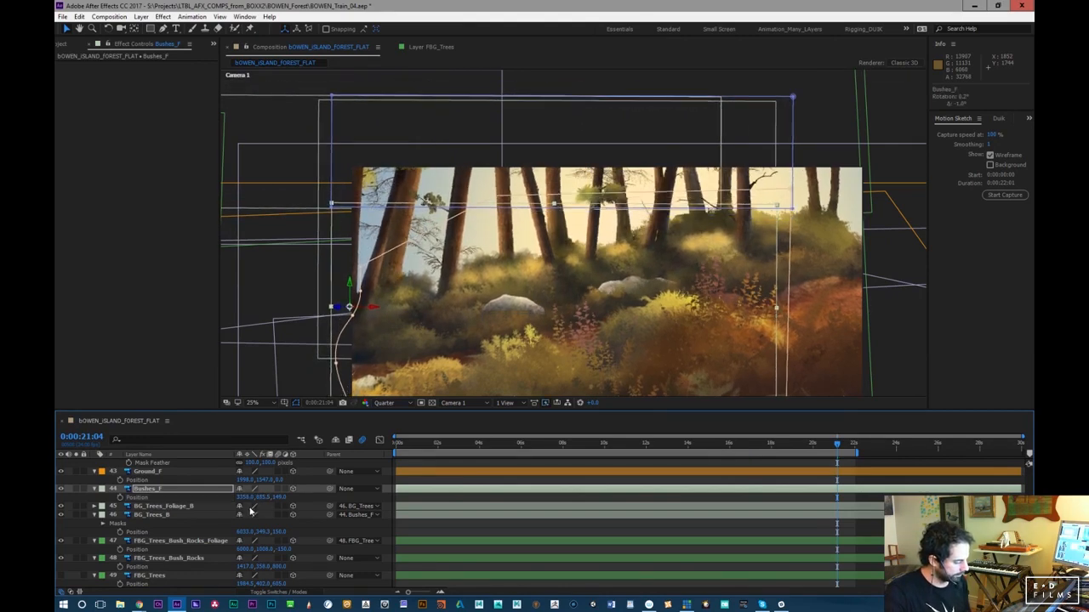
key(KP_Add)
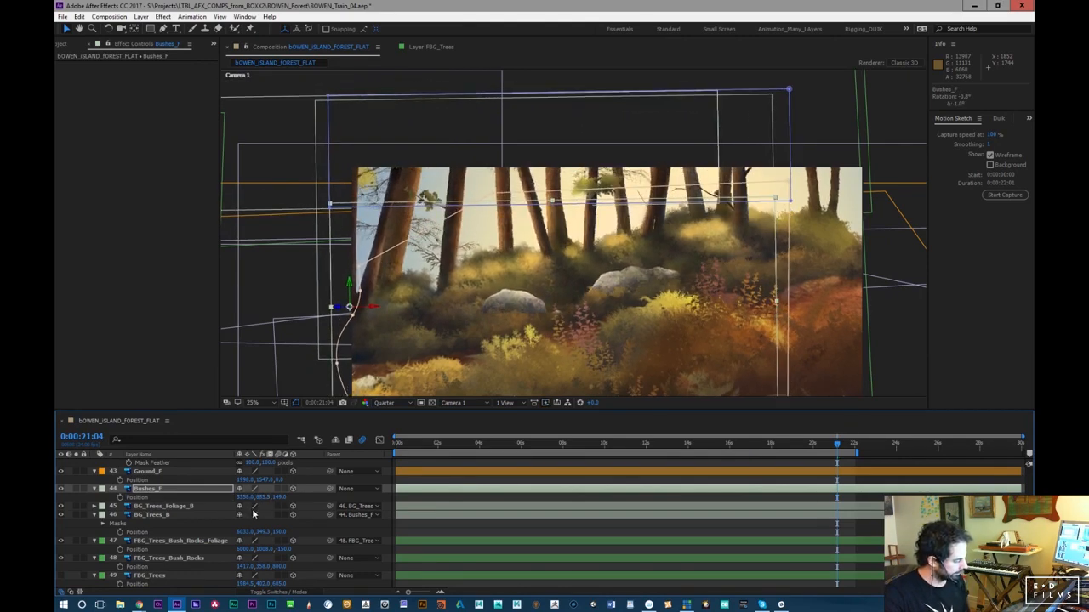
key(KP_Add)
key(KP_Add)
key(KP_Subtract)
drag(262, 498, 228, 518)
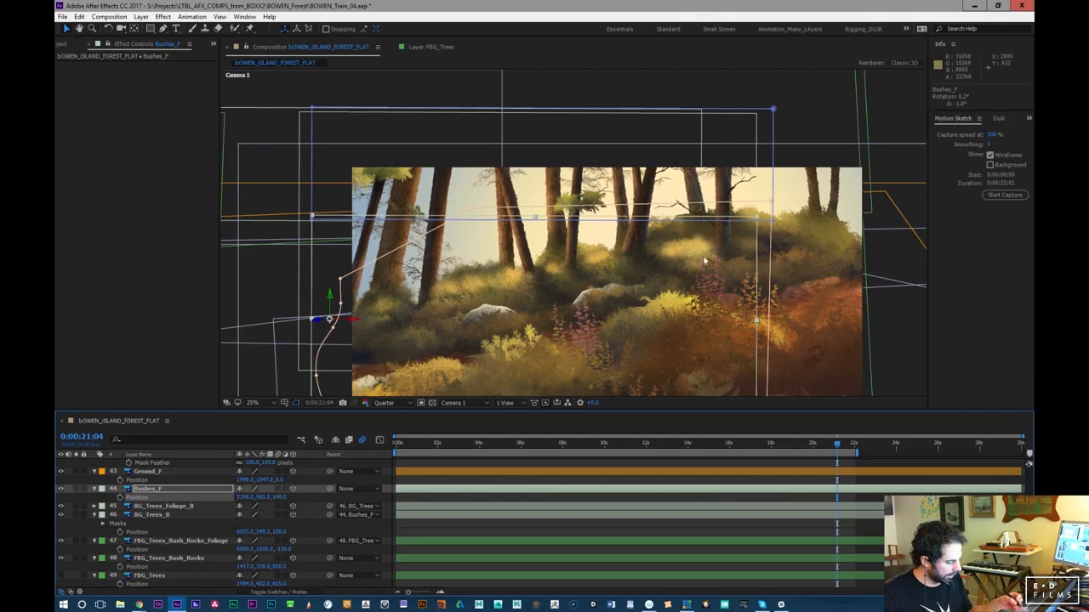
Check Bushes_F soloed, and reposition it to X 2198, Y 815.5 while viewing 0:00:17:18
click(75, 490)
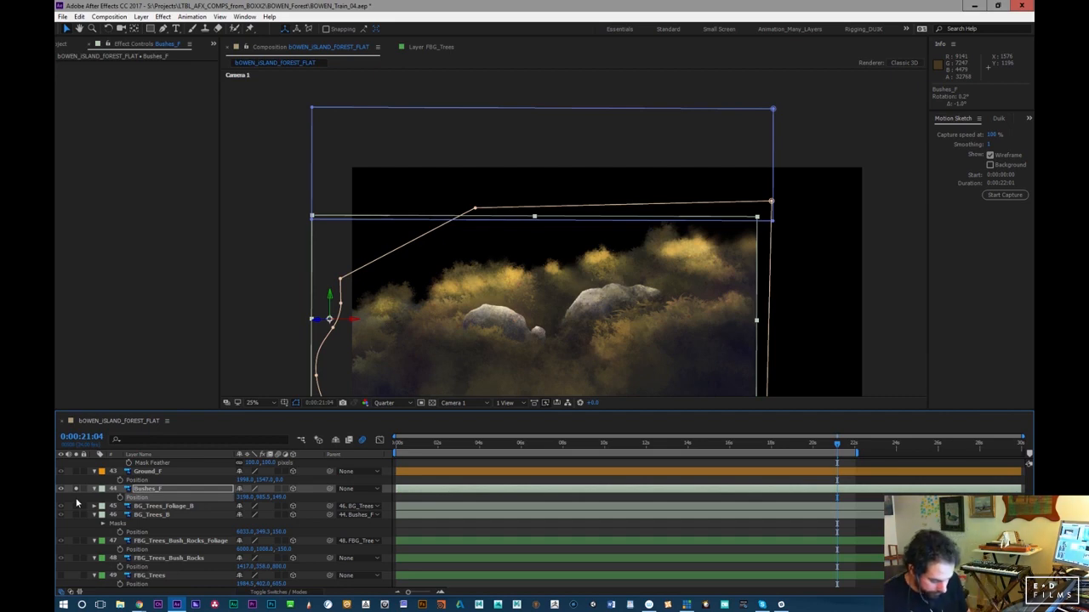
click(77, 490)
drag(263, 499, 311, 499)
drag(837, 443, 767, 446)
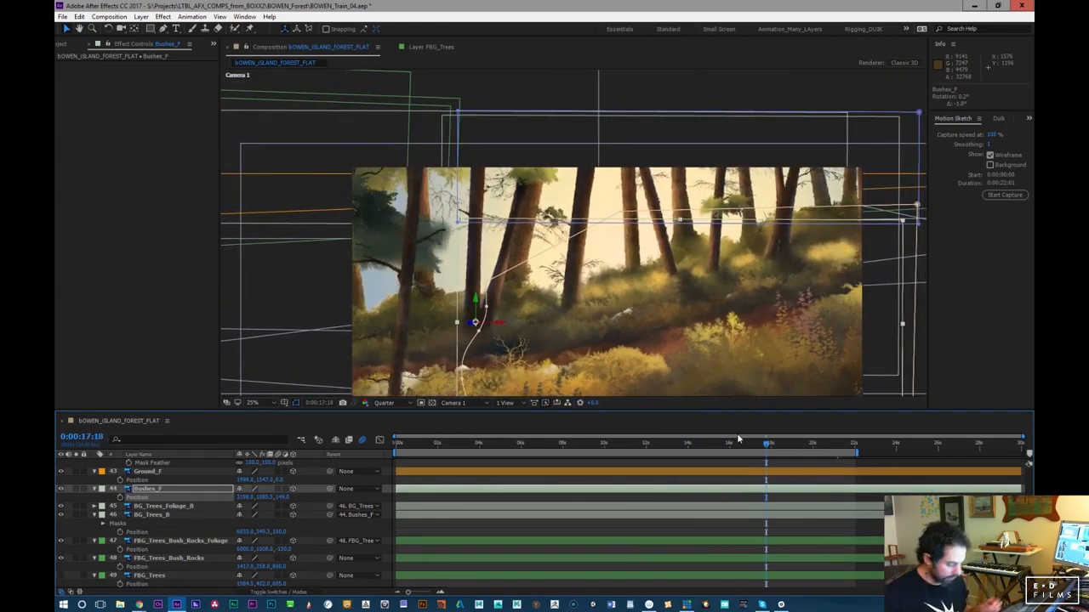
drag(244, 499, 270, 478)
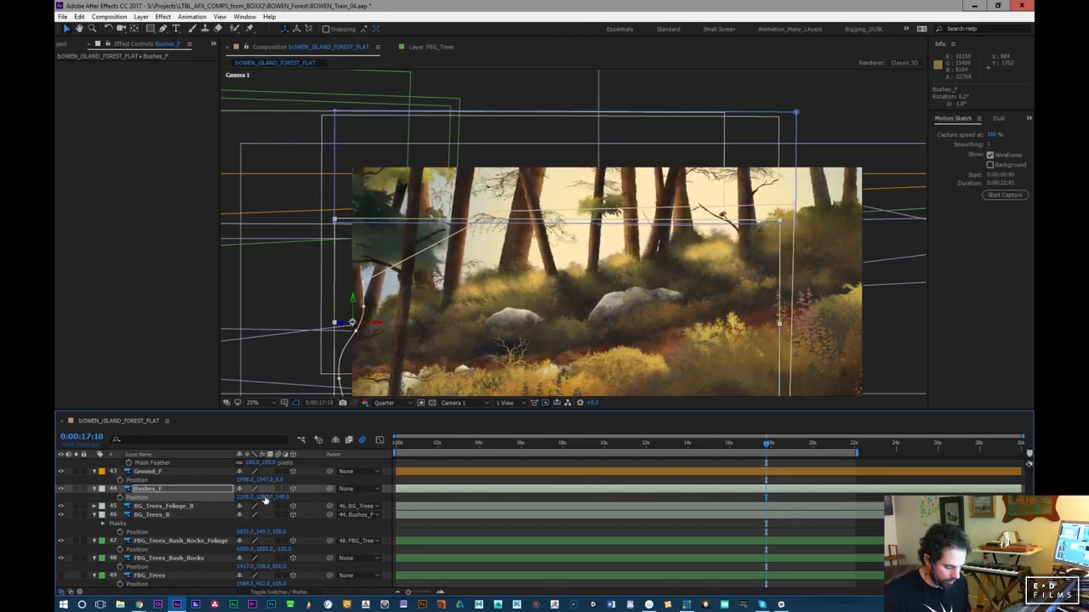
mouse_move(260, 498)
mouse_down()
mouse_move(290, 497)
mouse_move(242, 501)
mouse_up()
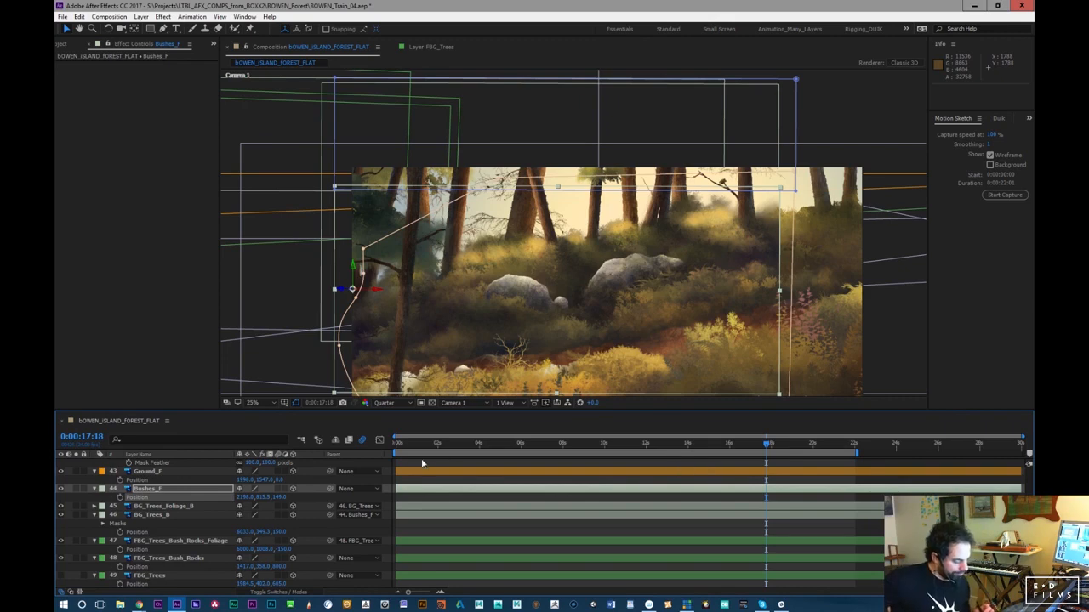
Hide Bushes_F, BG_Trees_Foliage_B and BG_Trees_B, and go to 0:00:09:00
click(62, 515)
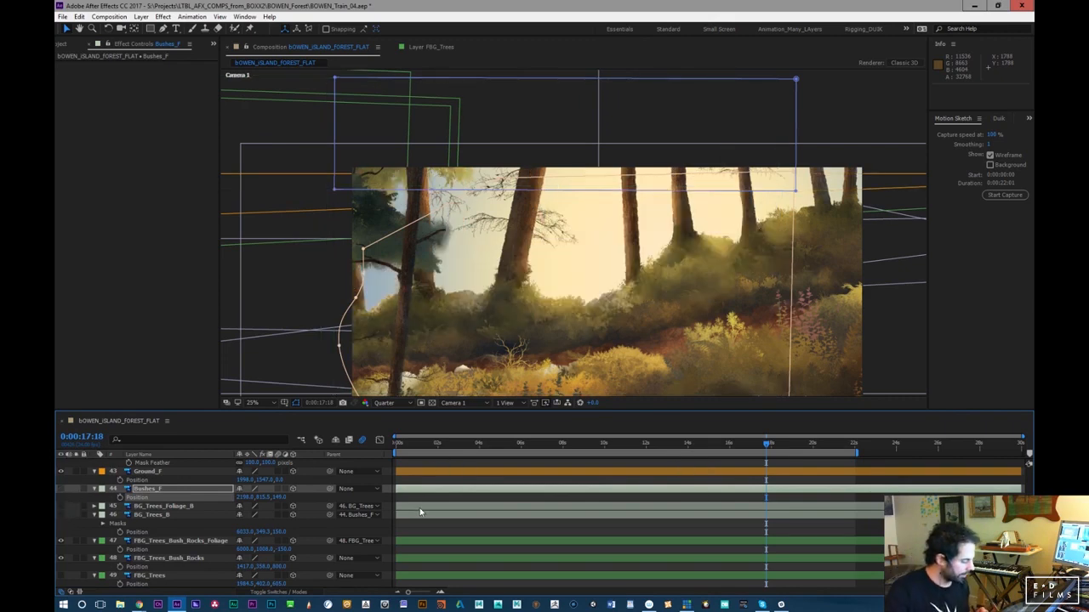
drag(666, 457, 583, 469)
Examine the artwork and masks of BG_Trees_B, BG_Trees_Foliage_B and Bushes_F in the layer viewer, and return to the composition
double_click(158, 515)
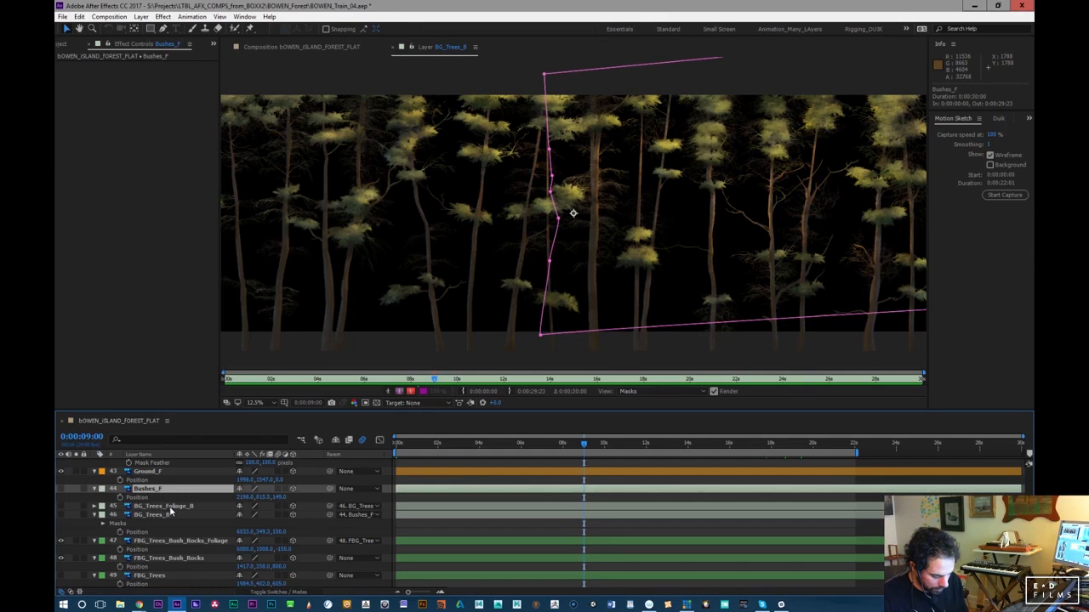
click(170, 508)
double_click(174, 509)
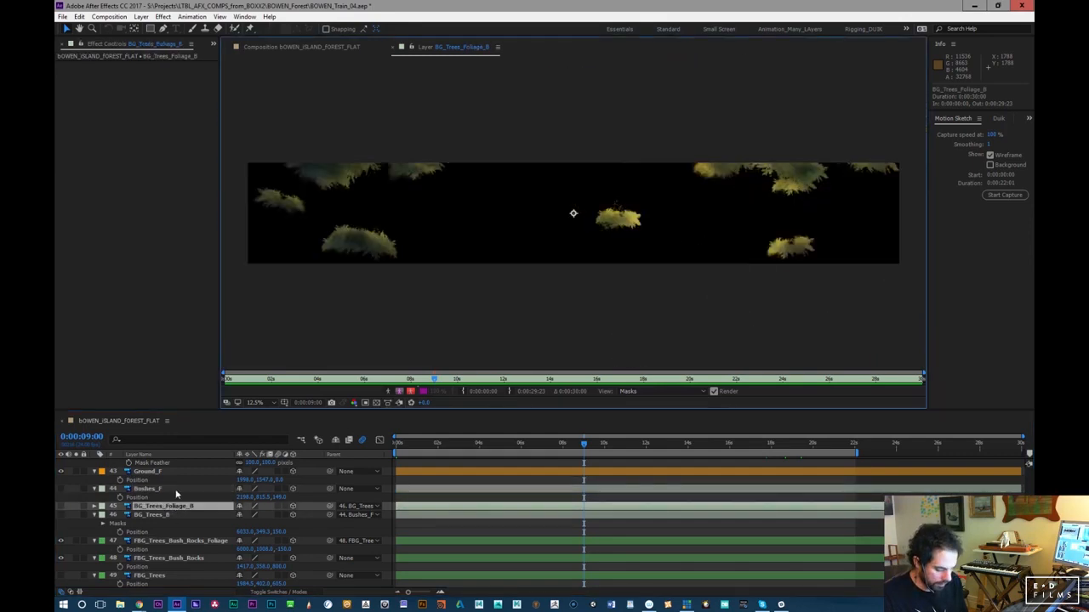
double_click(176, 491)
drag(713, 323, 474, 352)
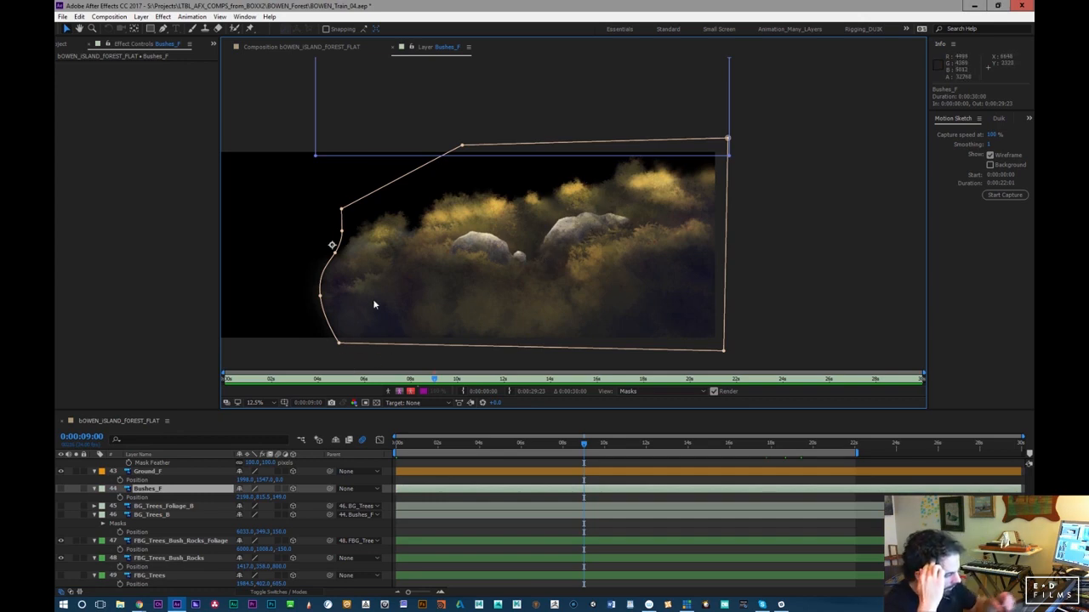
click(336, 47)
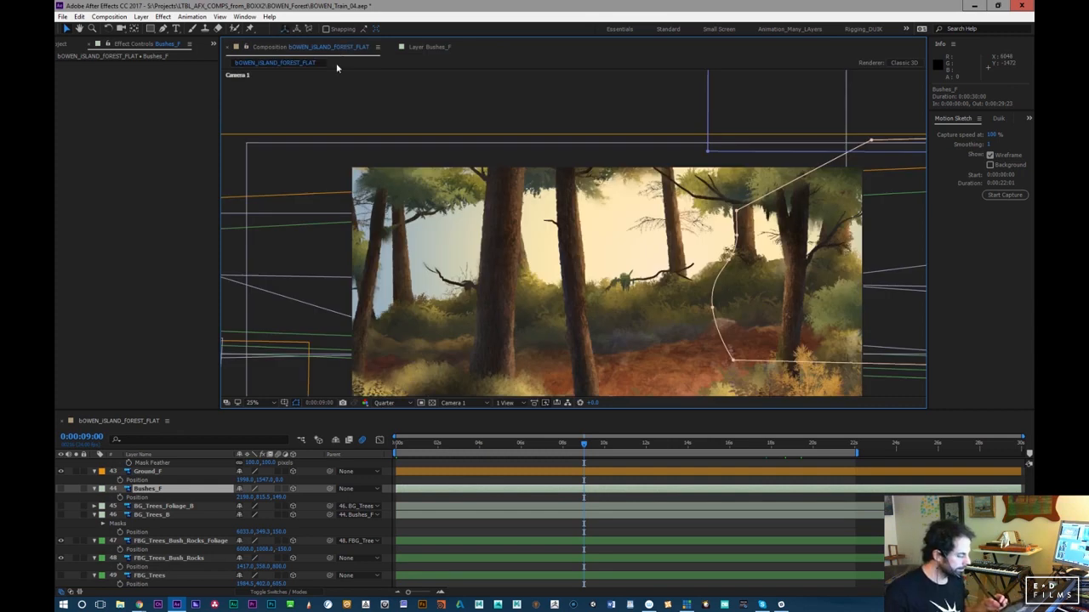
Reopen Bushes_F in the layer viewer and inspect its painted bushes, rocks and mask edges at 25% and 12.5% magnification
double_click(197, 491)
key(period)
key(period)
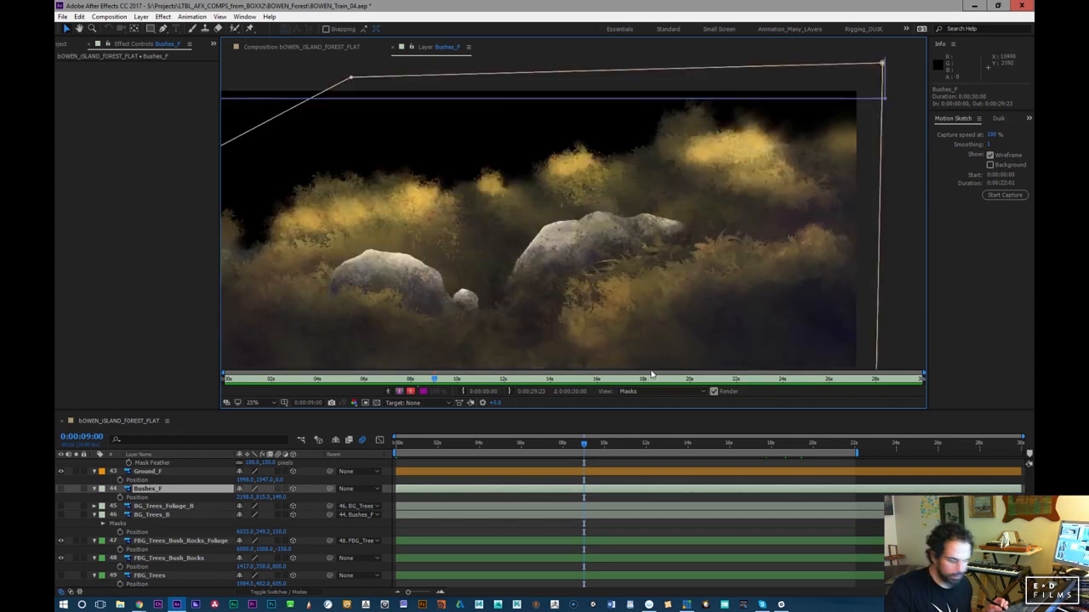
key(comma)
key(comma)
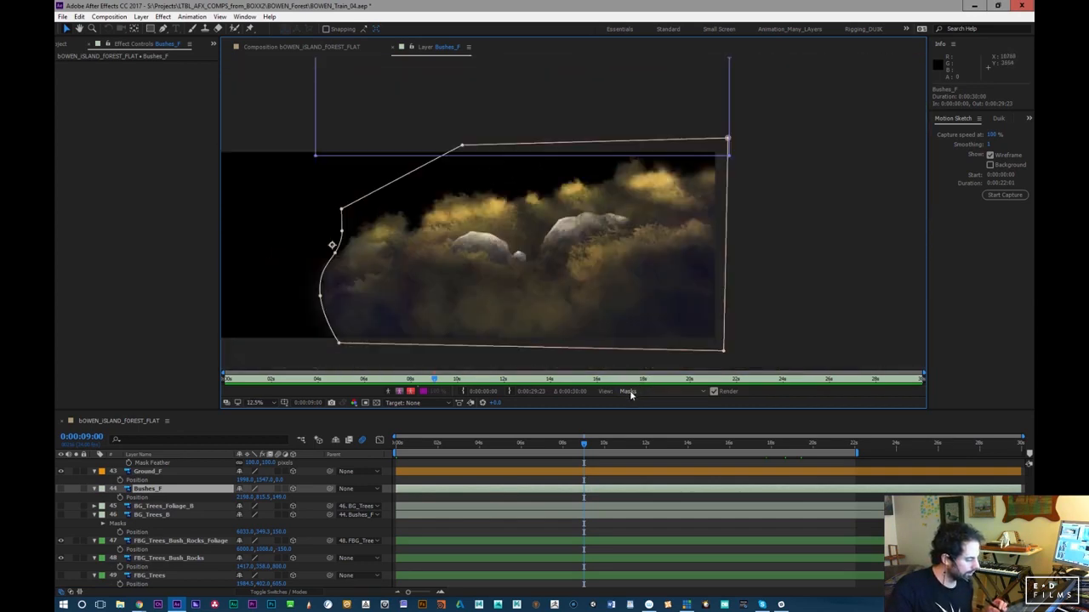
key(period)
key(comma)
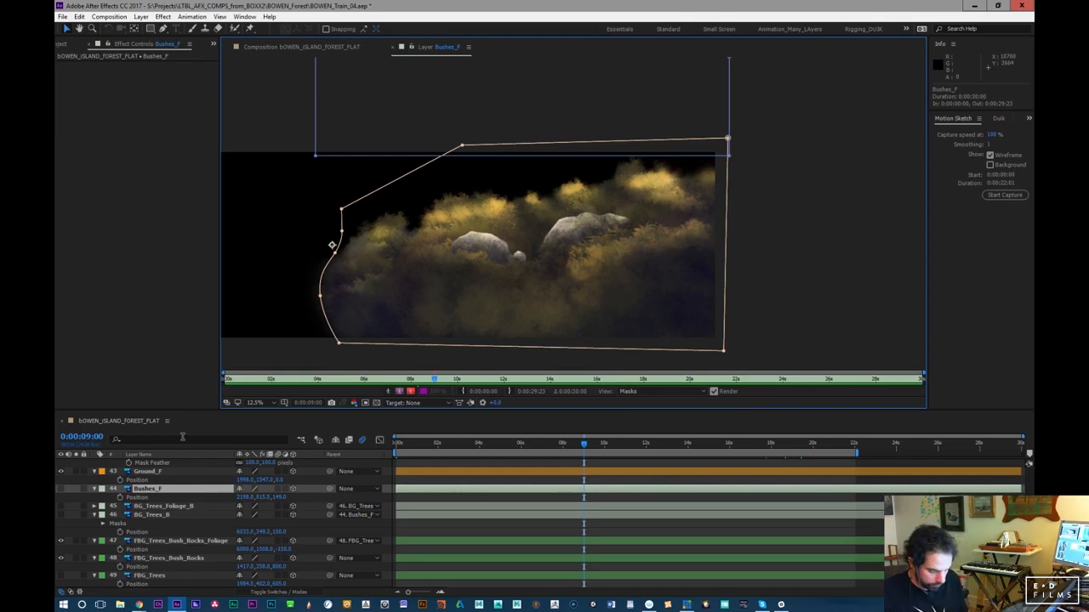
Return to the forest composition, go to 0:00:00:00, and launch Photoshop
click(304, 46)
drag(593, 448, 385, 497)
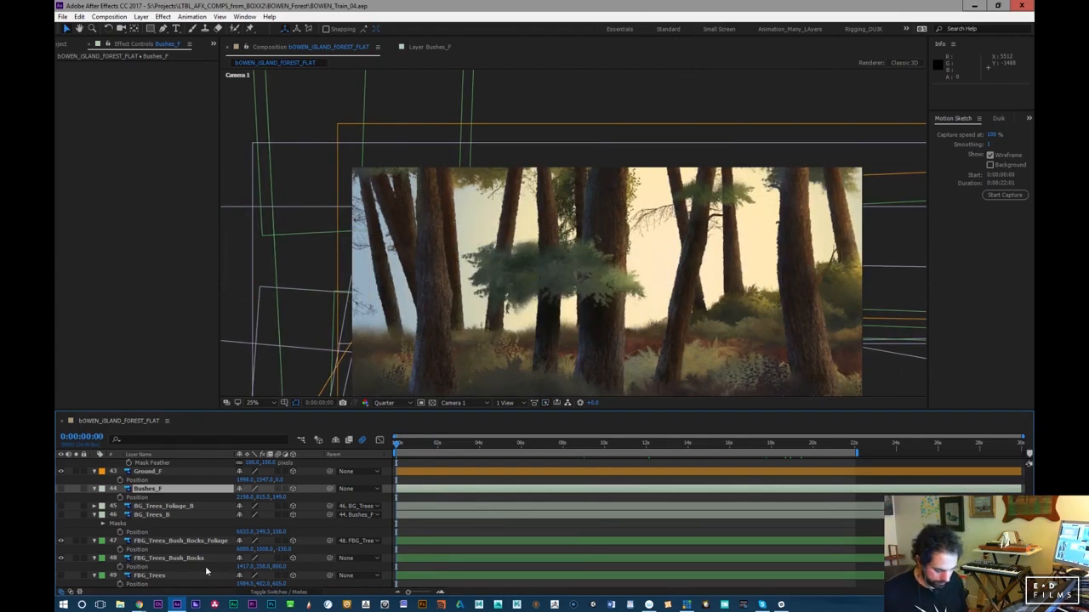
click(269, 603)
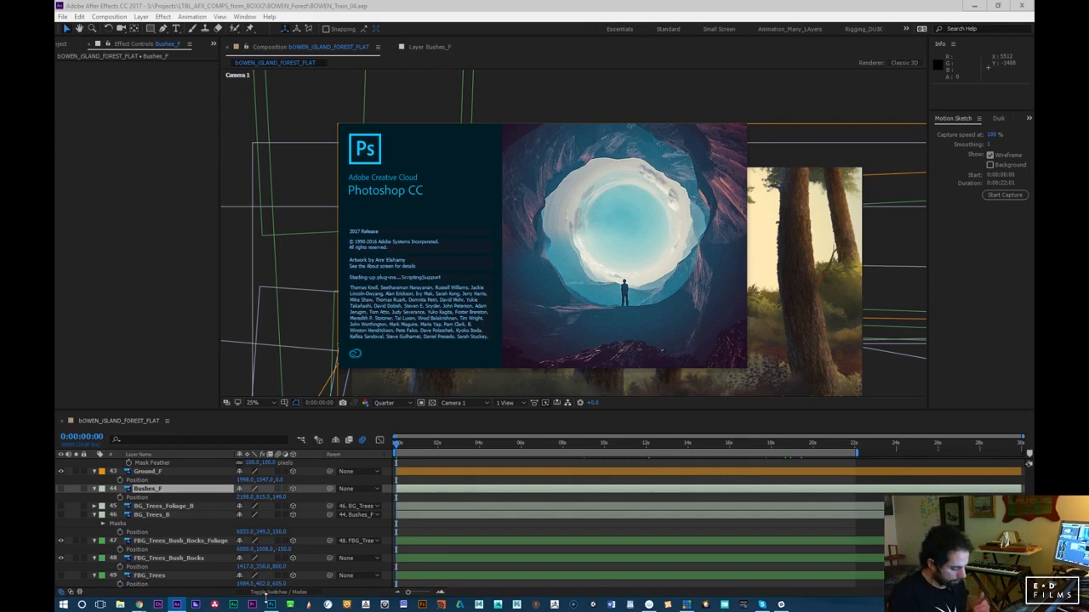
drag(403, 446, 460, 448)
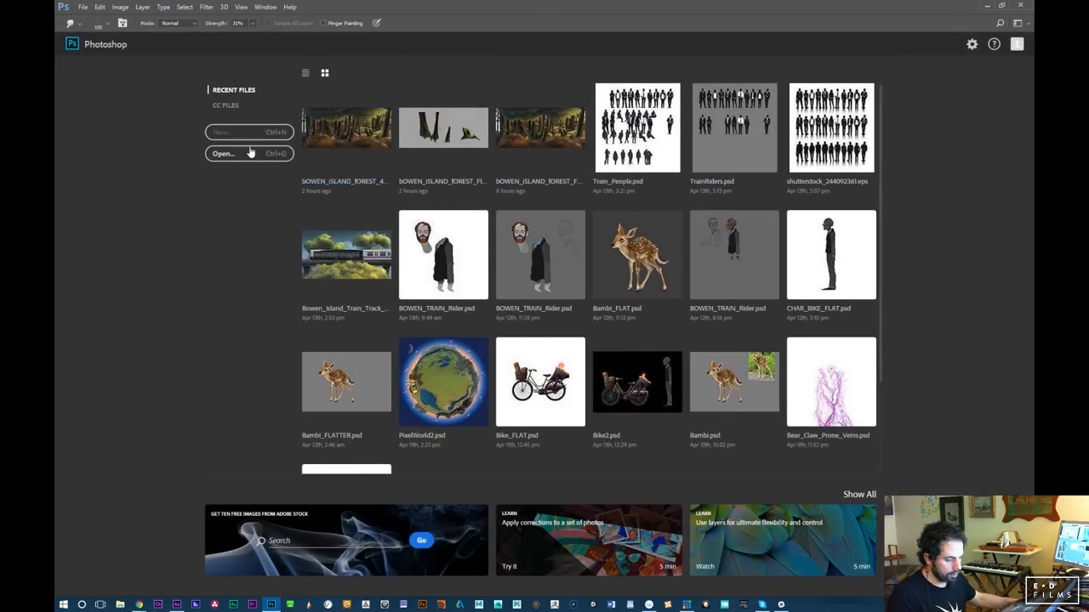
Open the bOWEN_iSLAND_fOREST_FLAT PSD from the BOWEN_Forest footage folder inside LTBL_AFX_COMPS_from_BOXX2 on the S: drive
click(250, 154)
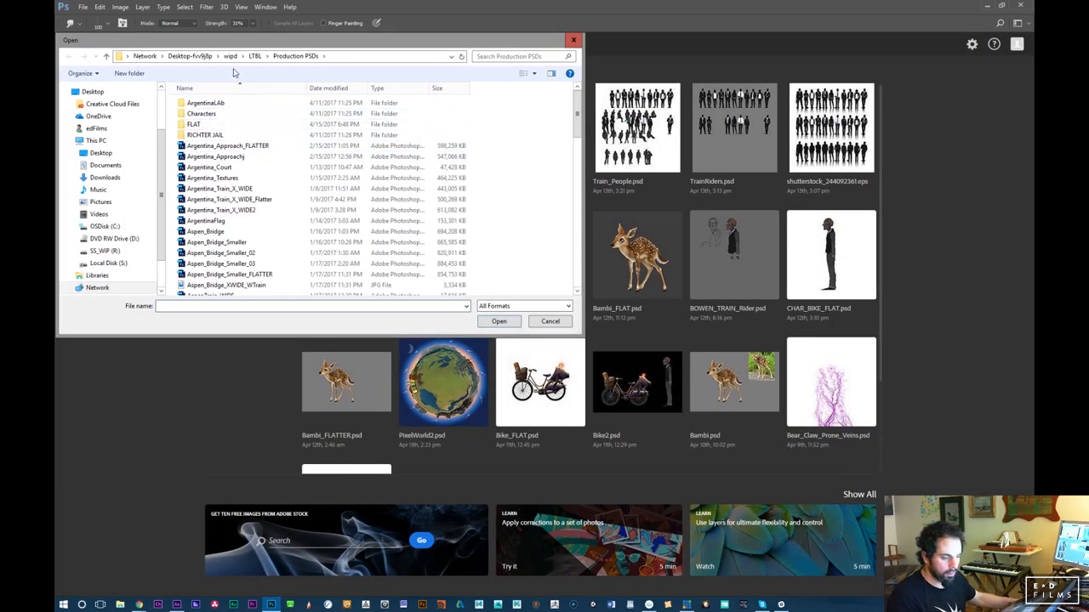
click(119, 264)
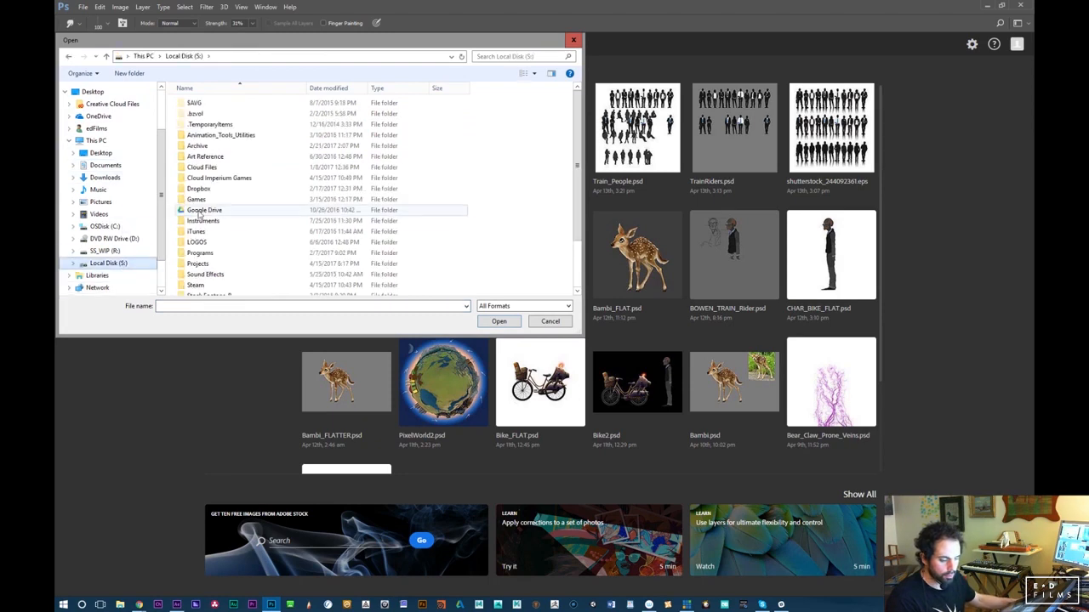
scroll(213, 247, down, 2)
double_click(211, 204)
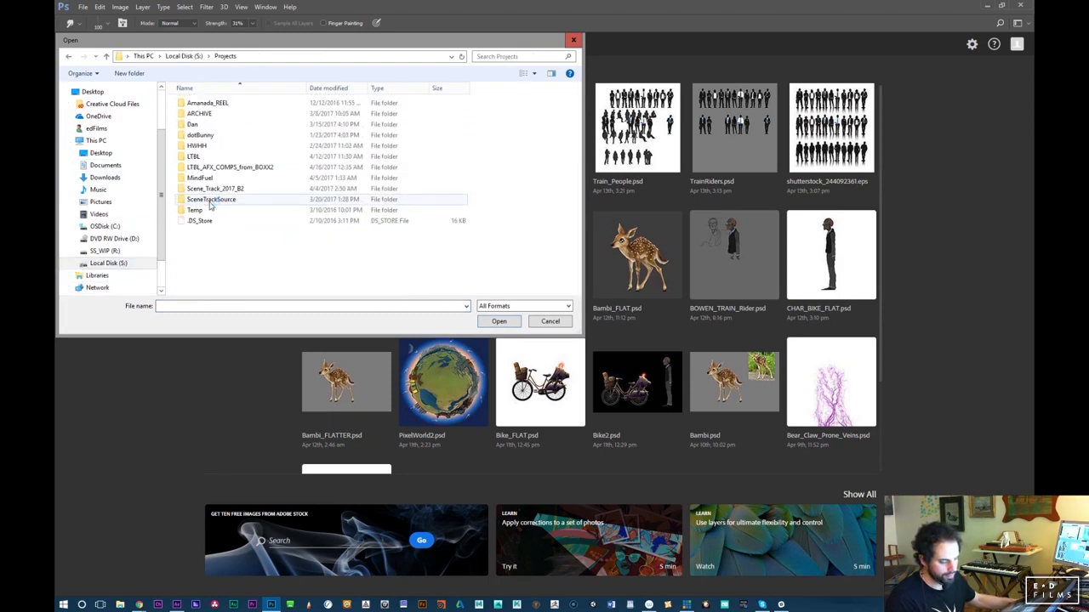
double_click(220, 166)
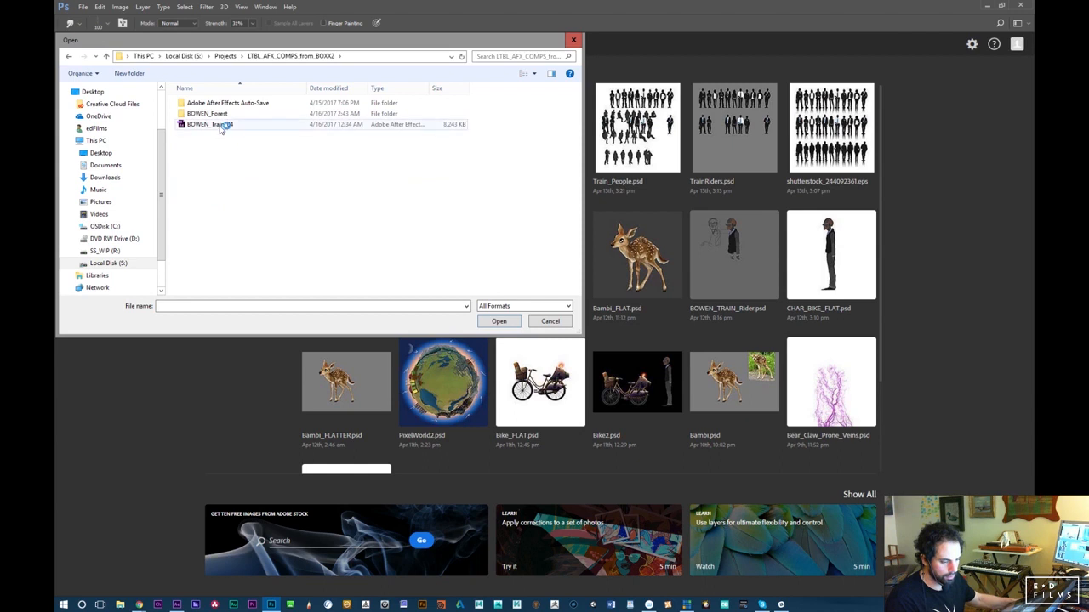
double_click(209, 114)
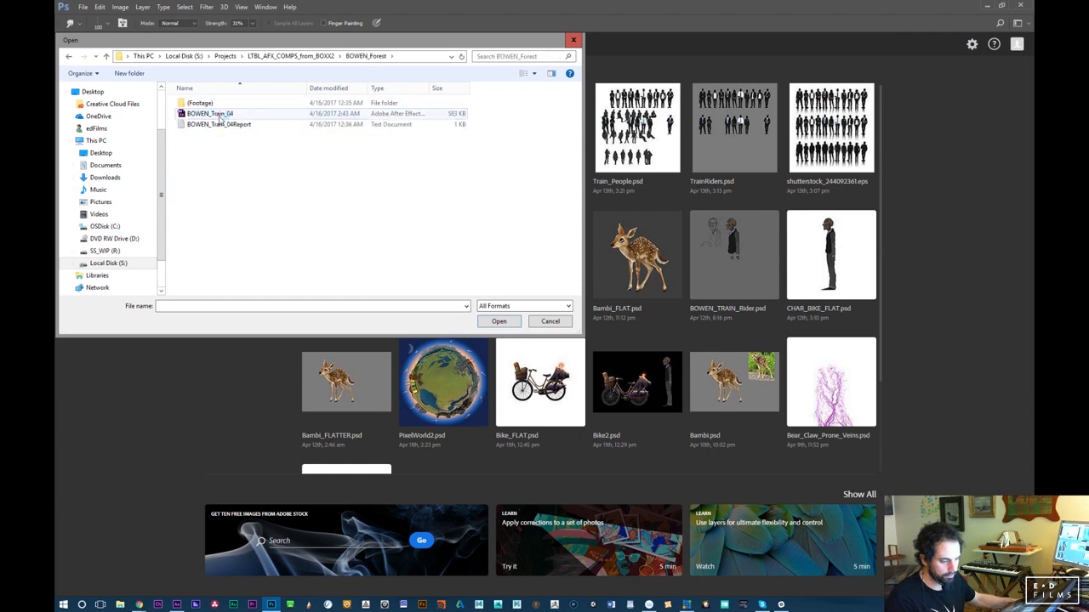
double_click(204, 103)
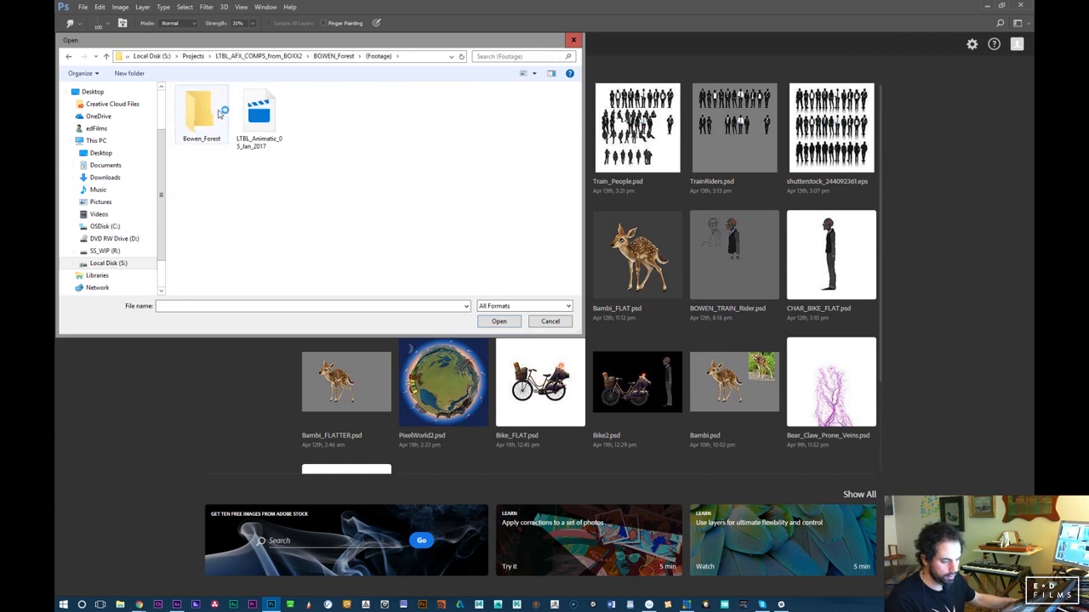
double_click(212, 110)
double_click(221, 105)
double_click(218, 111)
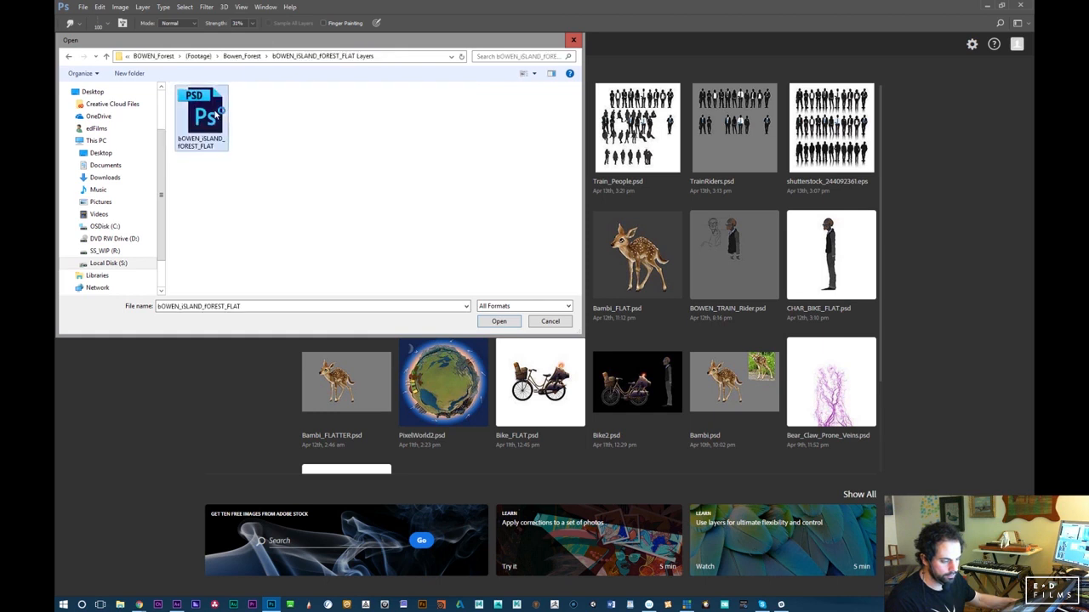
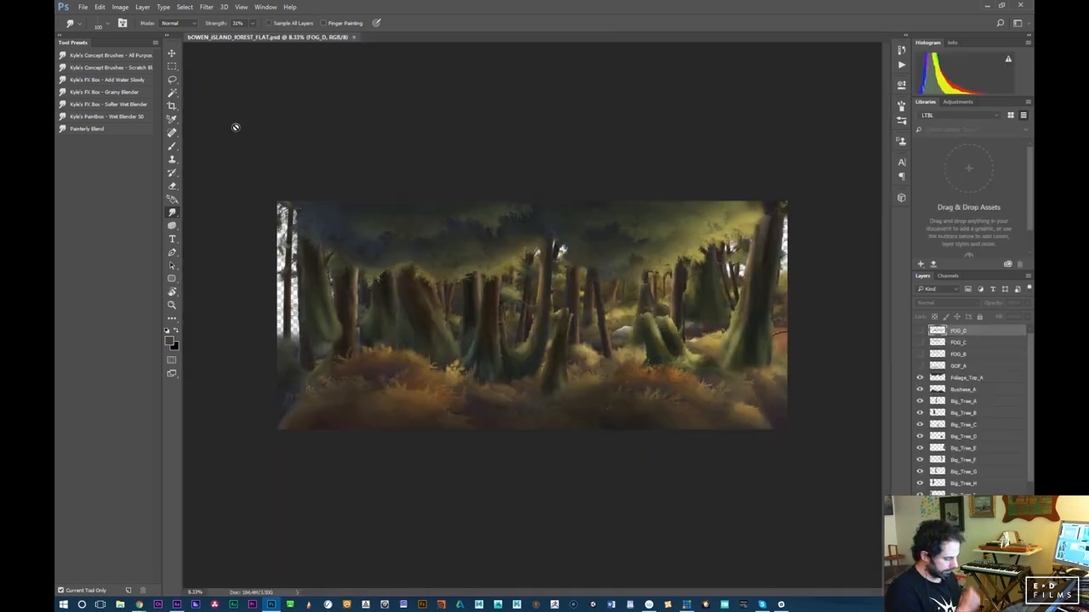
Hide the foreground layers from Foliage_Top_A down through the Big_Tree and Bushes layers to uncover the background forest
mouse_move(919, 377)
mouse_down()
mouse_move(920, 539)
mouse_move(919, 514)
mouse_up()
click(919, 514)
click(919, 515)
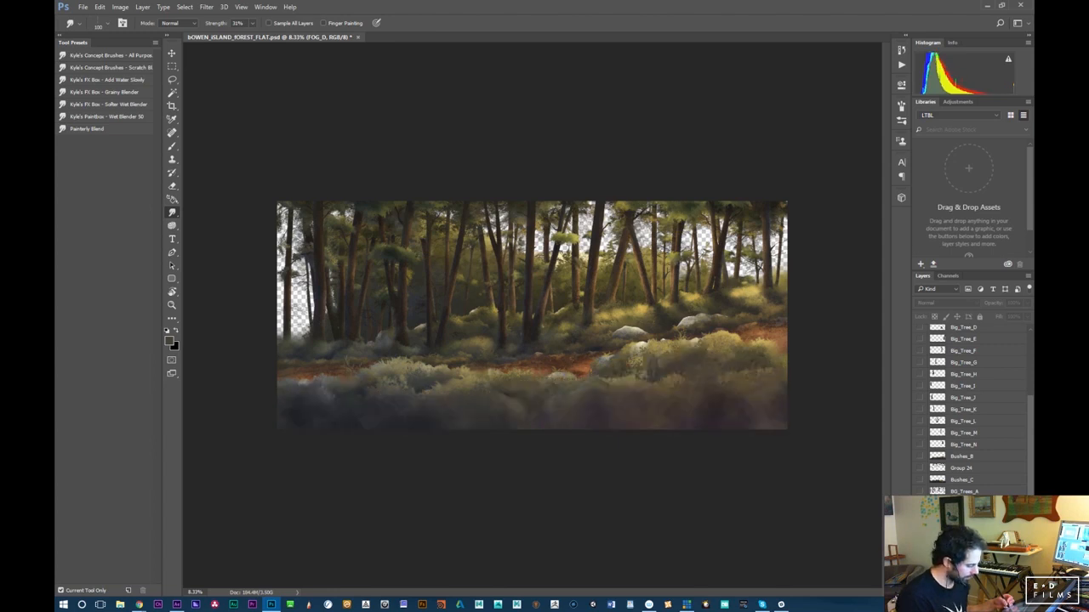
click(920, 514)
click(920, 527)
click(920, 526)
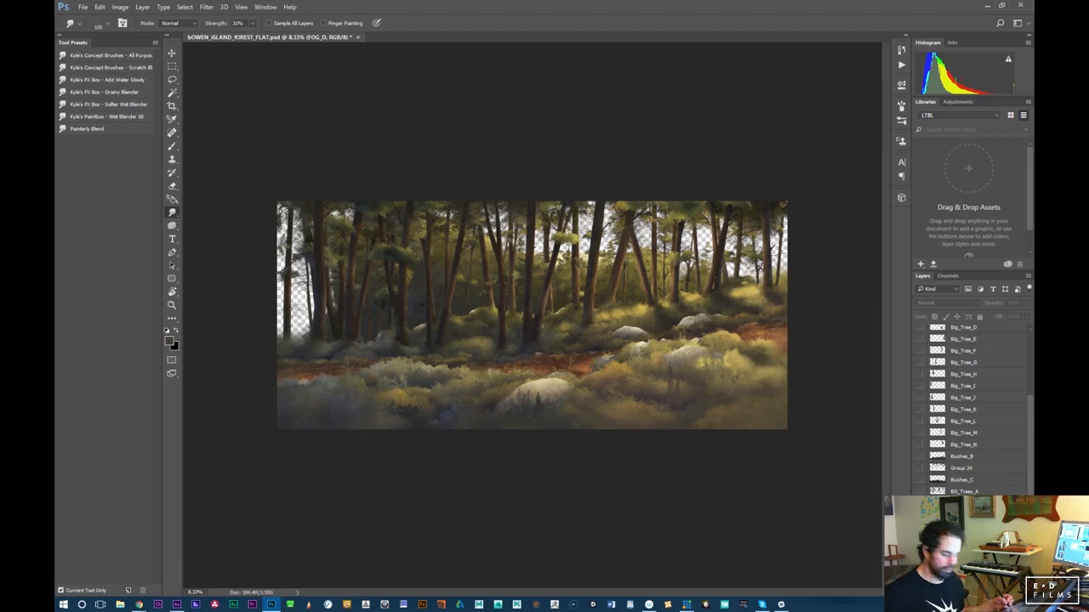
Hide the remaining ground and bushes in front of the two large rocks, and select the Bushes_F layer
key(ctrl+plus)
key(ctrl+plus)
key(ctrl+plus)
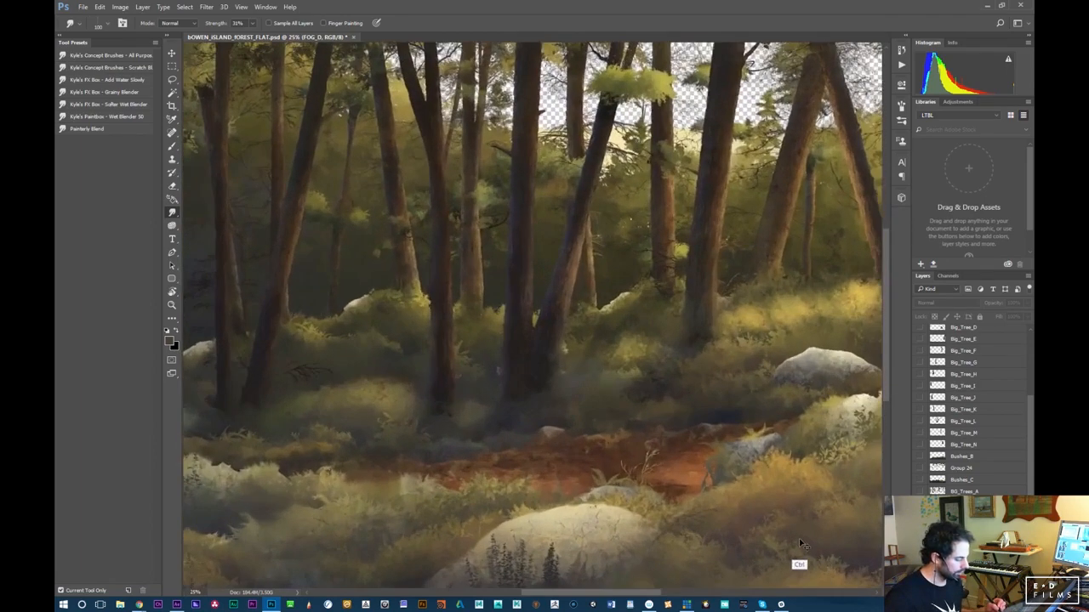
key(ctrl+minus)
mouse_move(803, 533)
mouse_down()
mouse_move(593, 516)
mouse_move(586, 527)
mouse_up()
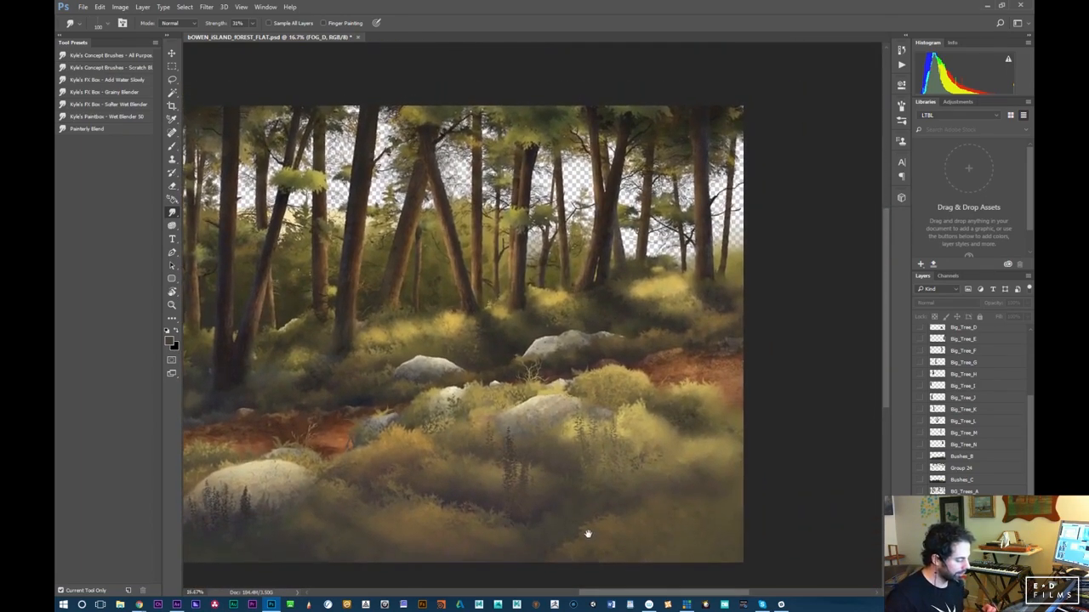
mouse_move(588, 527)
mouse_down()
mouse_move(639, 522)
mouse_move(590, 537)
mouse_move(726, 523)
mouse_move(561, 547)
mouse_move(632, 526)
mouse_up()
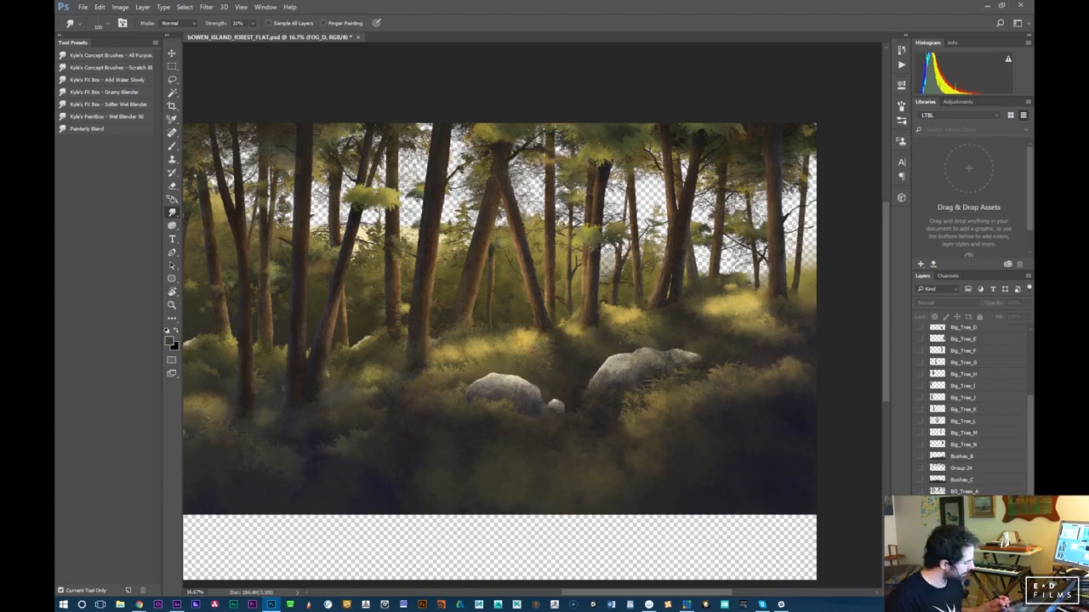
click(963, 539)
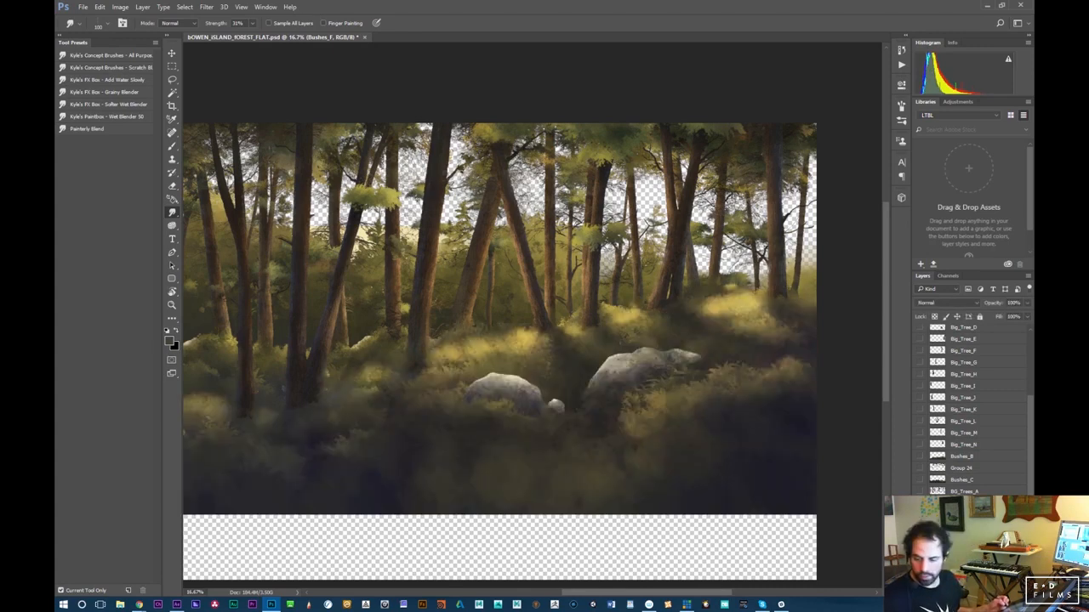
Copy the entire Bushes_F artwork and paste it as a layer into a new document with a black background
key(ctrl+a)
key(ctrl+n)
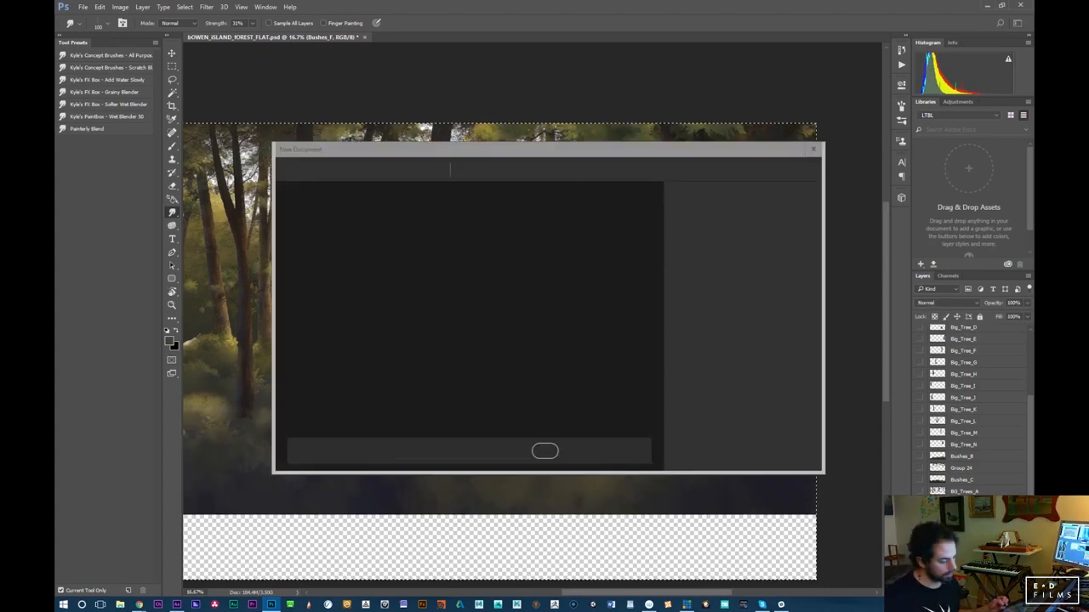
key(Return)
key(ctrl+v)
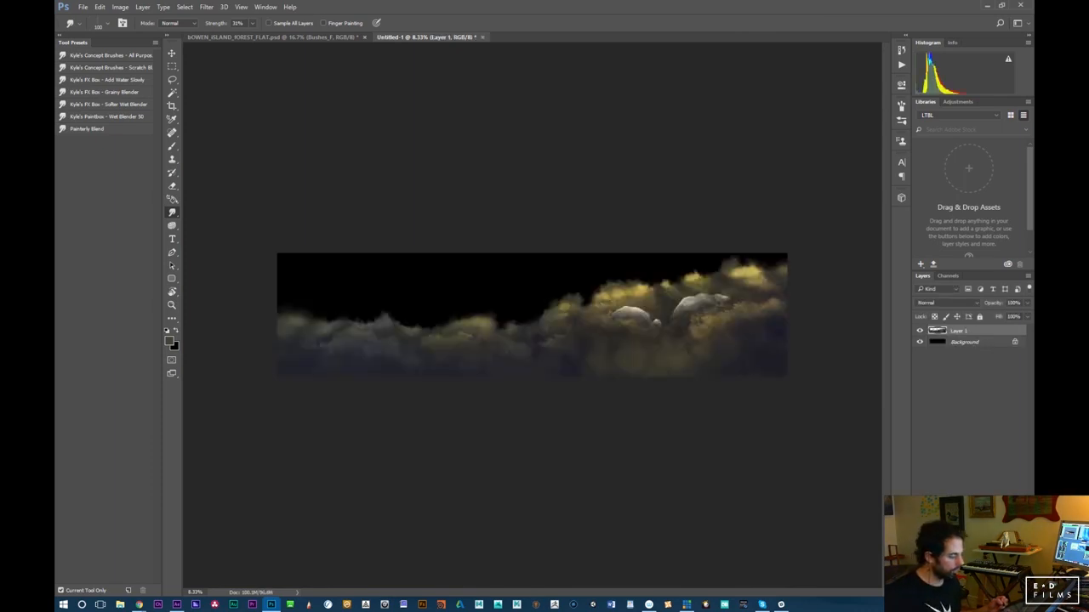
key(ctrl+plus)
key(ctrl+plus)
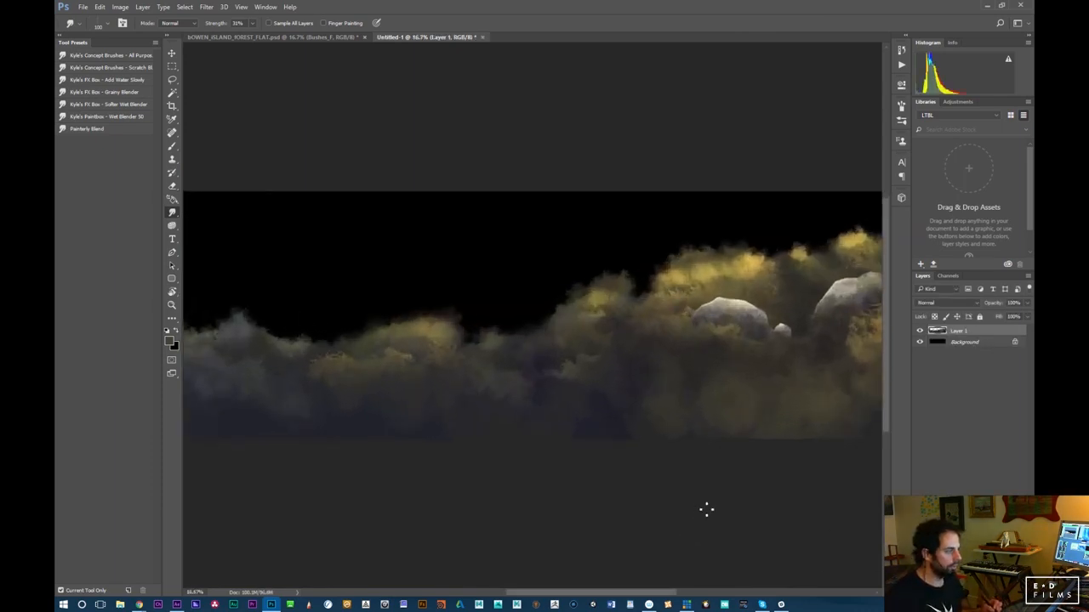
mouse_move(742, 432)
mouse_down()
mouse_move(472, 487)
mouse_move(477, 513)
mouse_up()
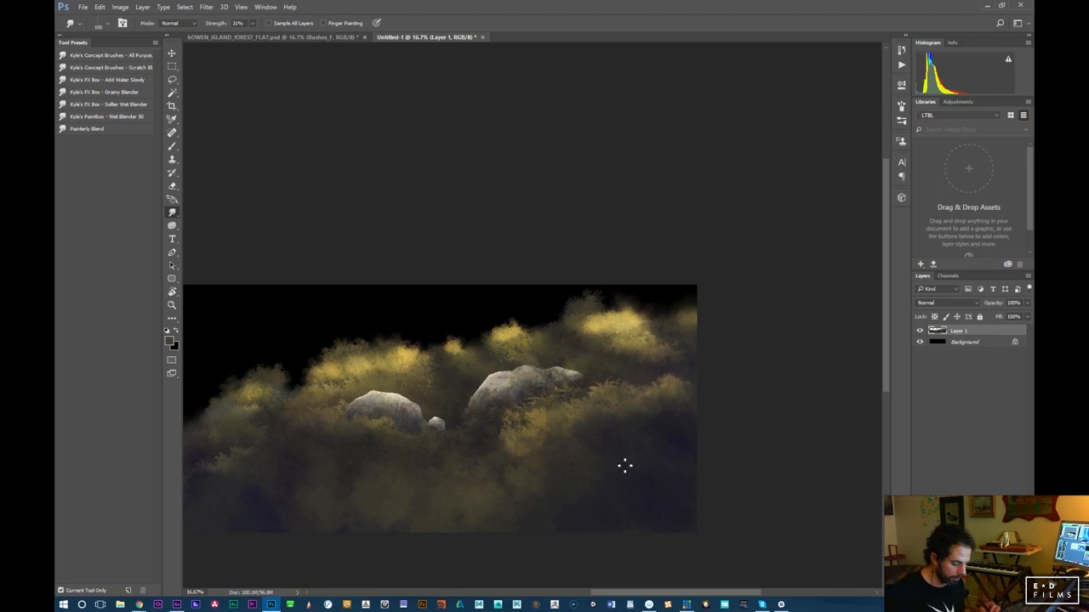
ctrl+click(937, 331)
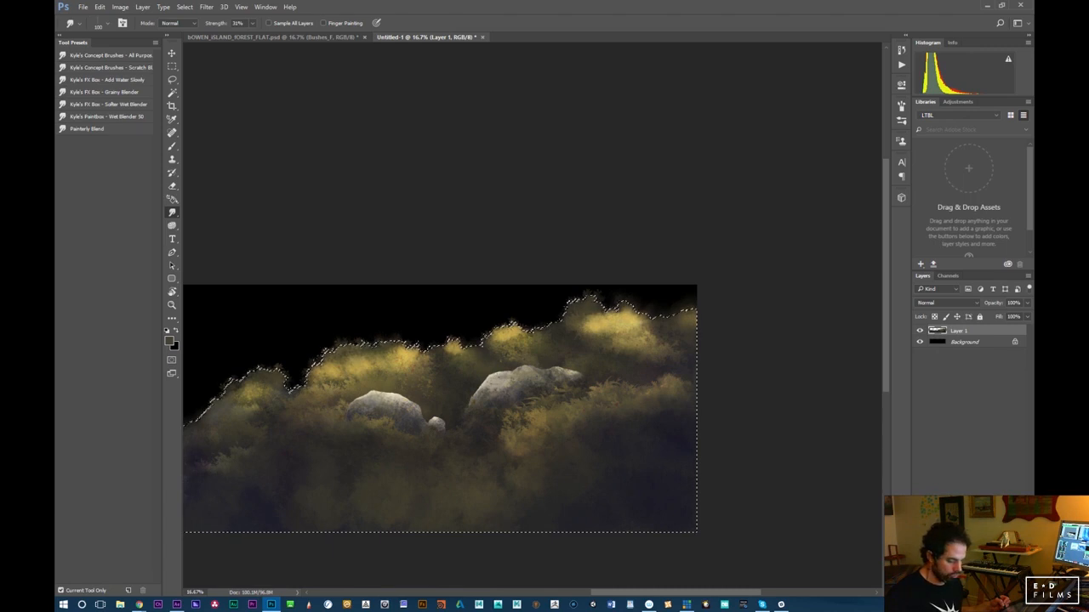
click(958, 590)
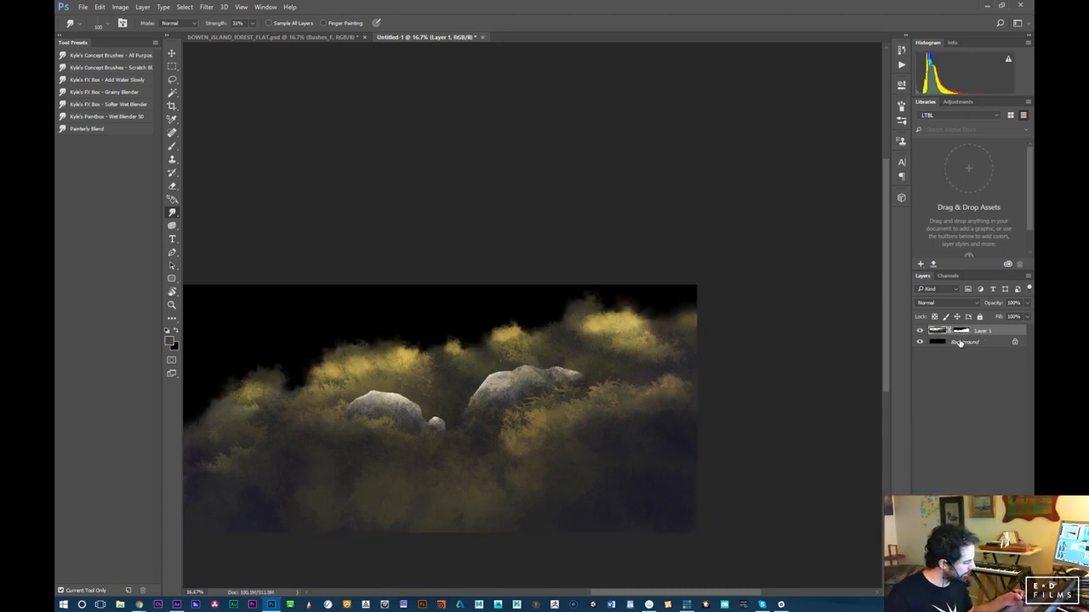
key(ctrl+z)
key(ctrl+d)
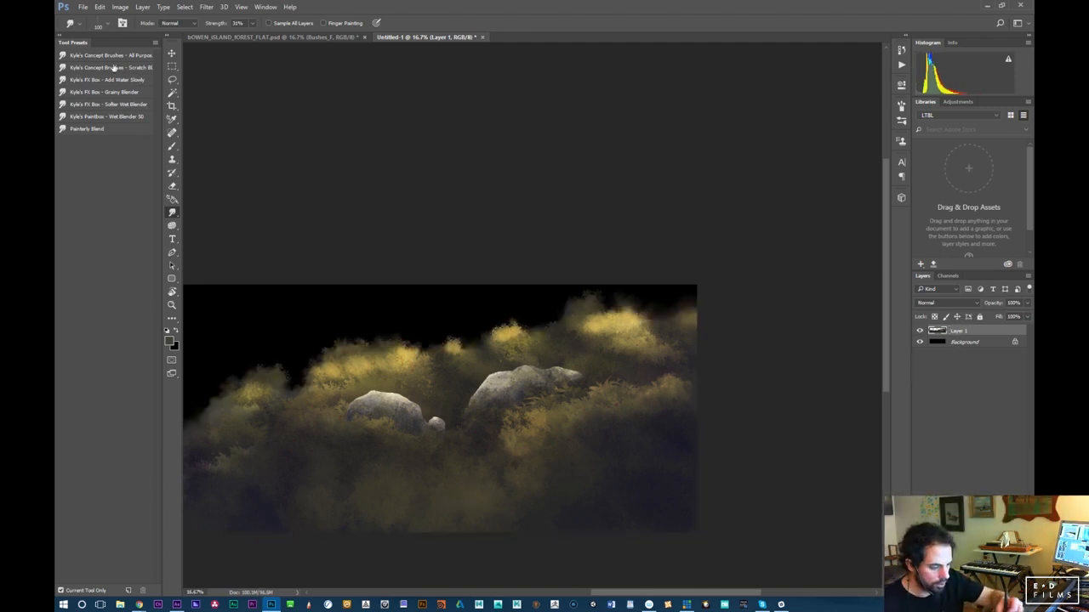
Switch to the Brush tool and open the list of panels that can be shown
key(b)
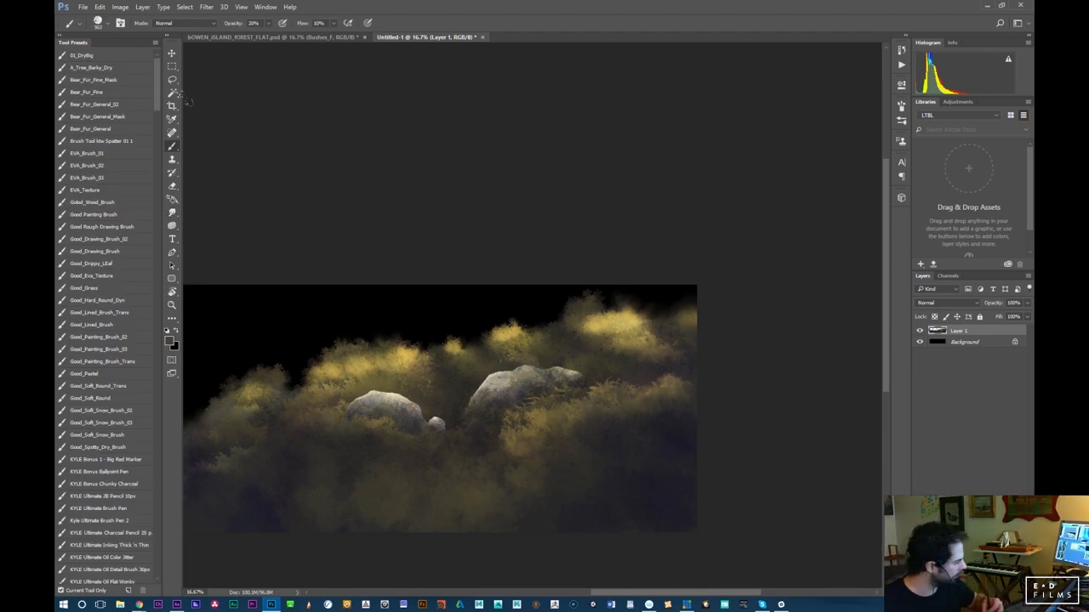
click(265, 7)
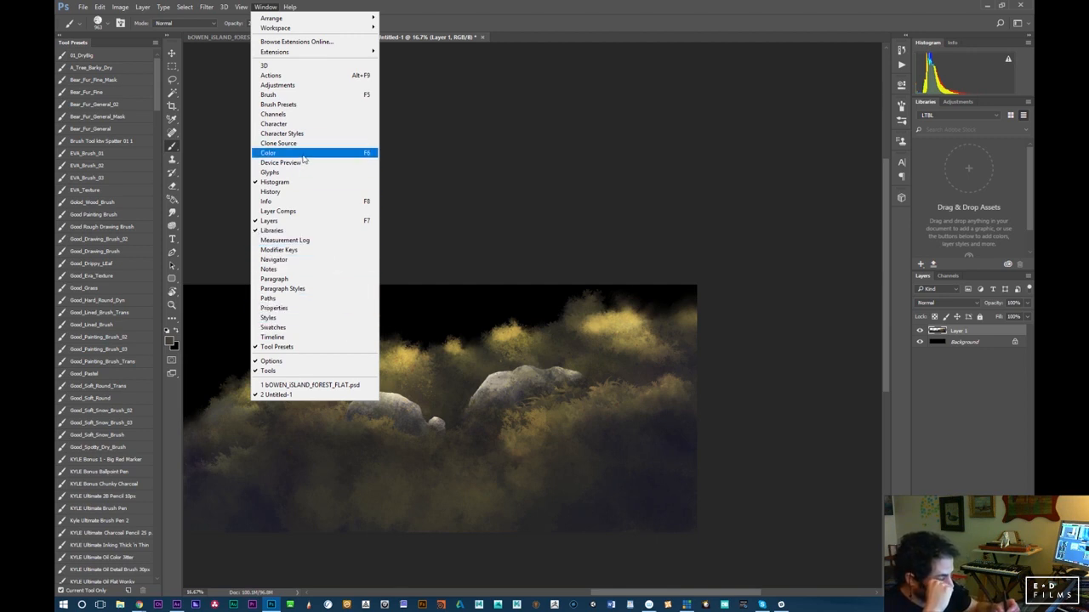
Show the brush presets, dock them beside the tool presets, and collapse the floating Brush settings
click(305, 106)
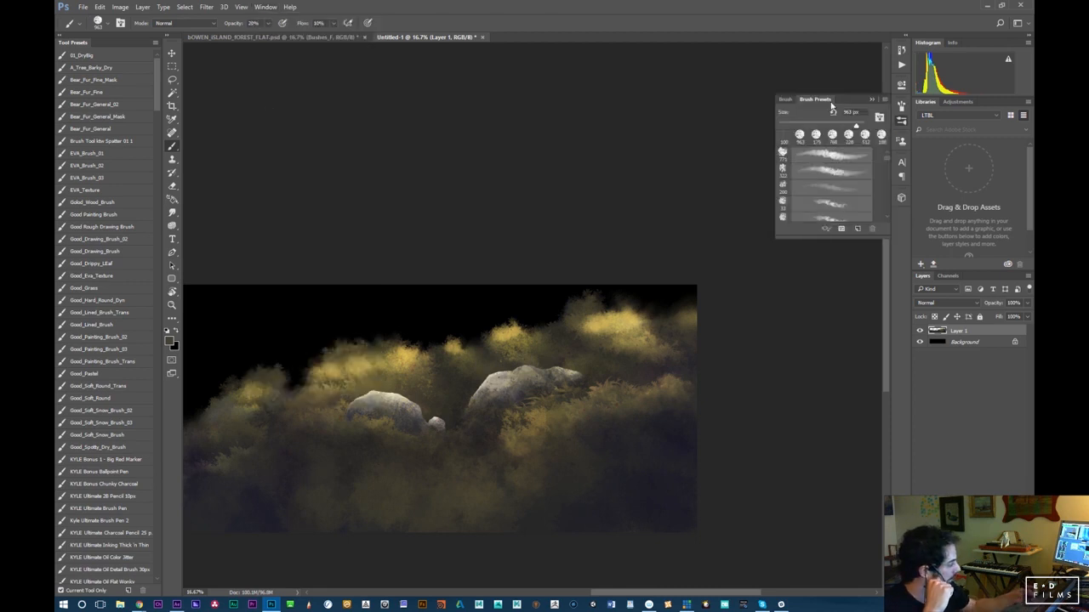
mouse_move(820, 102)
mouse_down()
mouse_move(149, 136)
mouse_move(98, 43)
mouse_move(110, 43)
mouse_up()
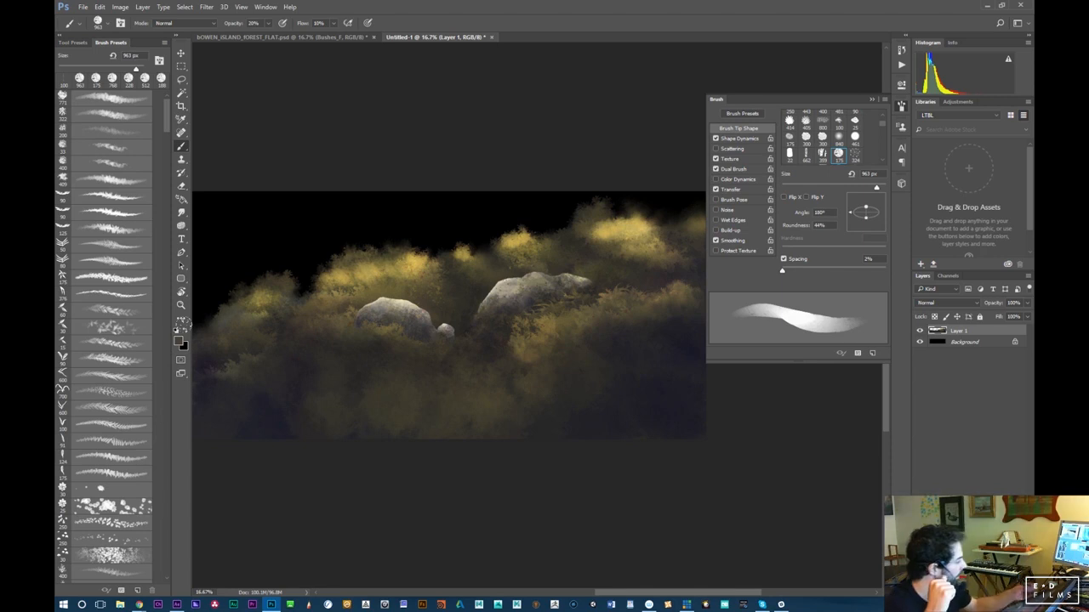
click(873, 101)
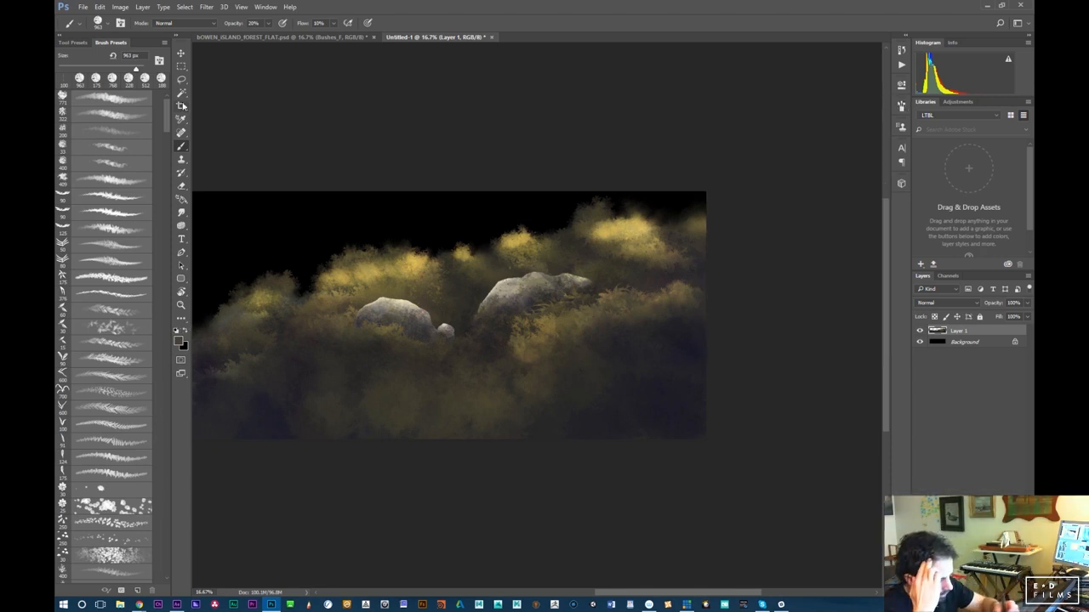
Choose the 900 px round leafy foliage brush preset
drag(169, 115, 170, 144)
mouse_move(170, 145)
mouse_down()
mouse_move(180, 295)
mouse_move(164, 303)
mouse_up()
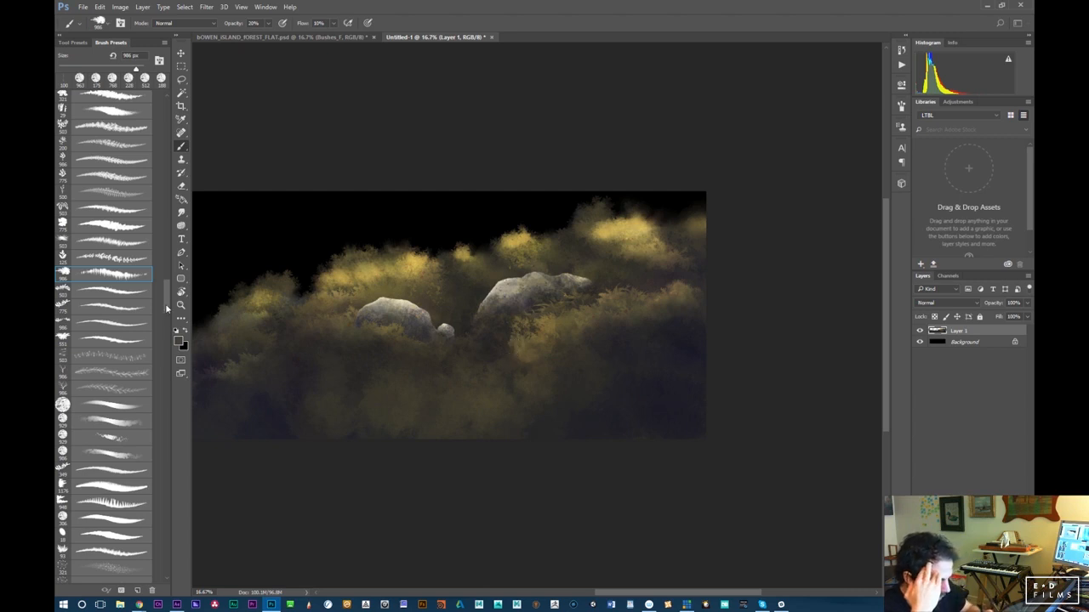
drag(168, 305, 181, 432)
scroll(132, 358, down, 3)
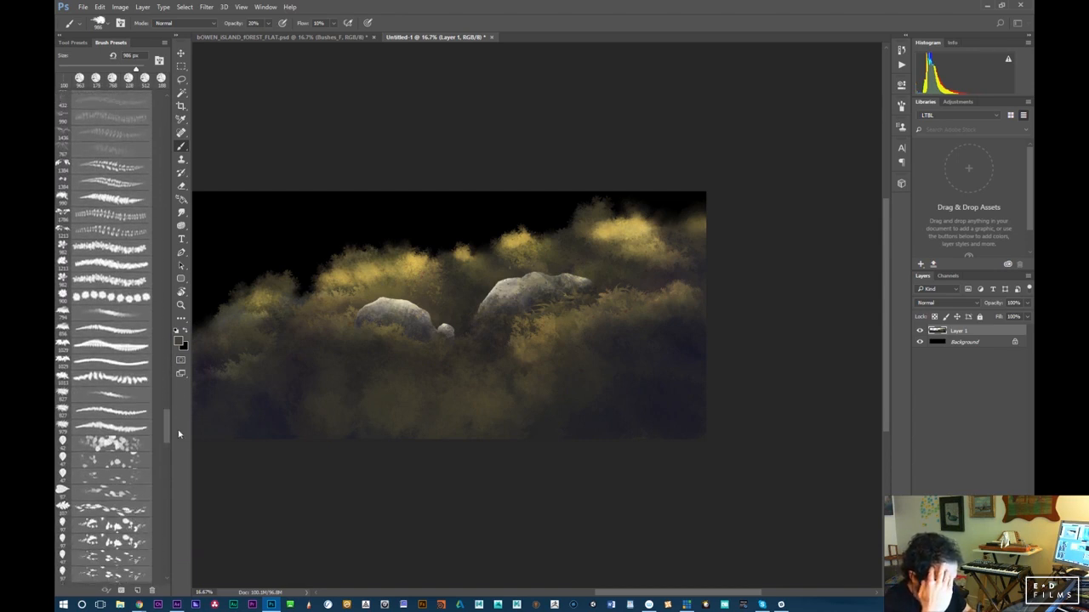
click(136, 300)
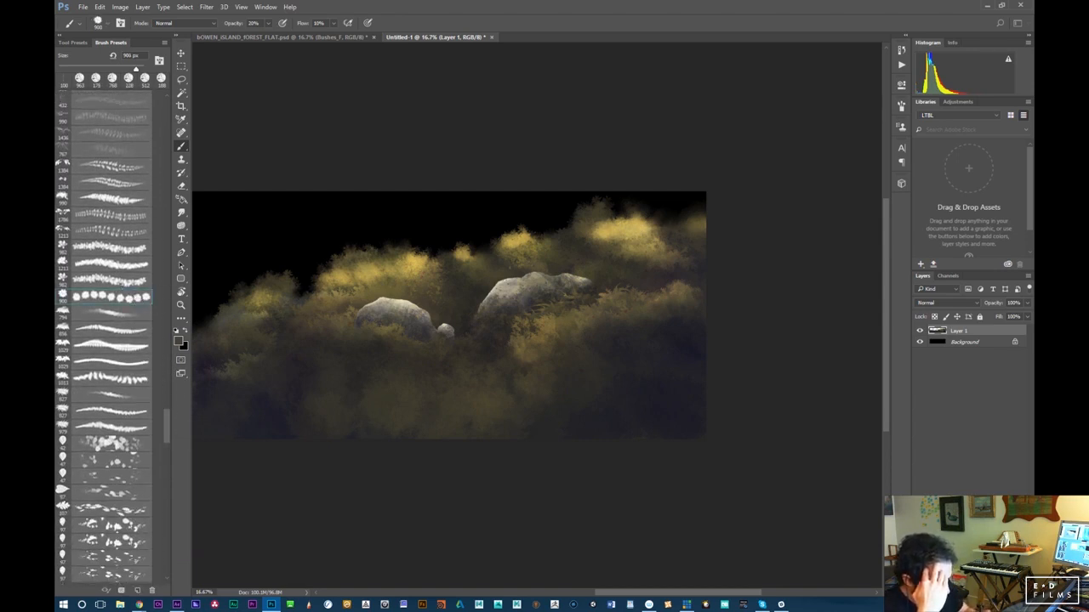
Set the brush's opacity and flow to 100% and make white the foreground colour
key(ctrl+equal)
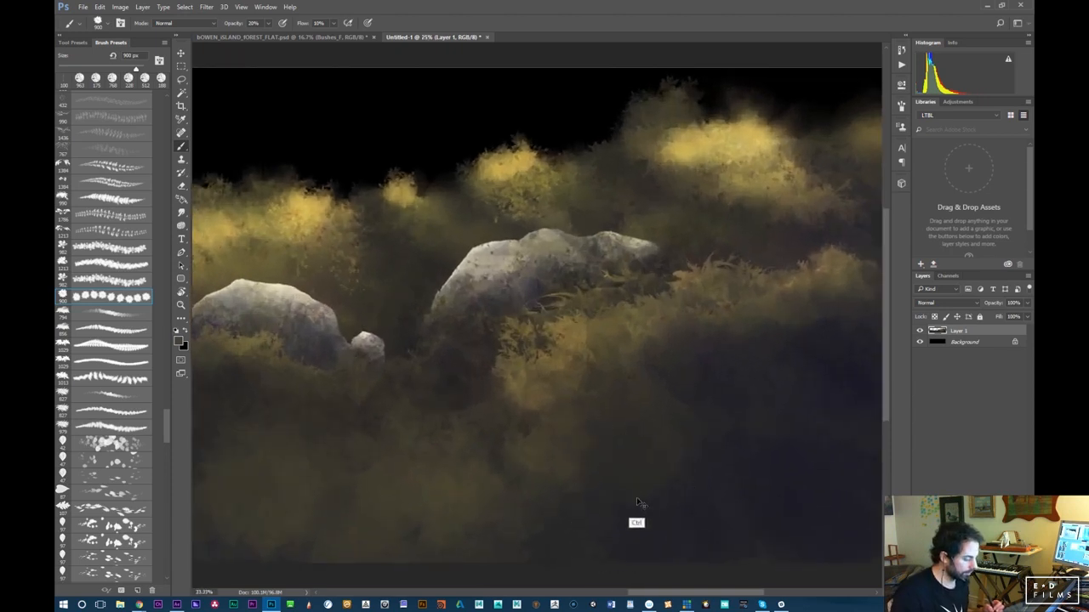
key(ctrl+equal)
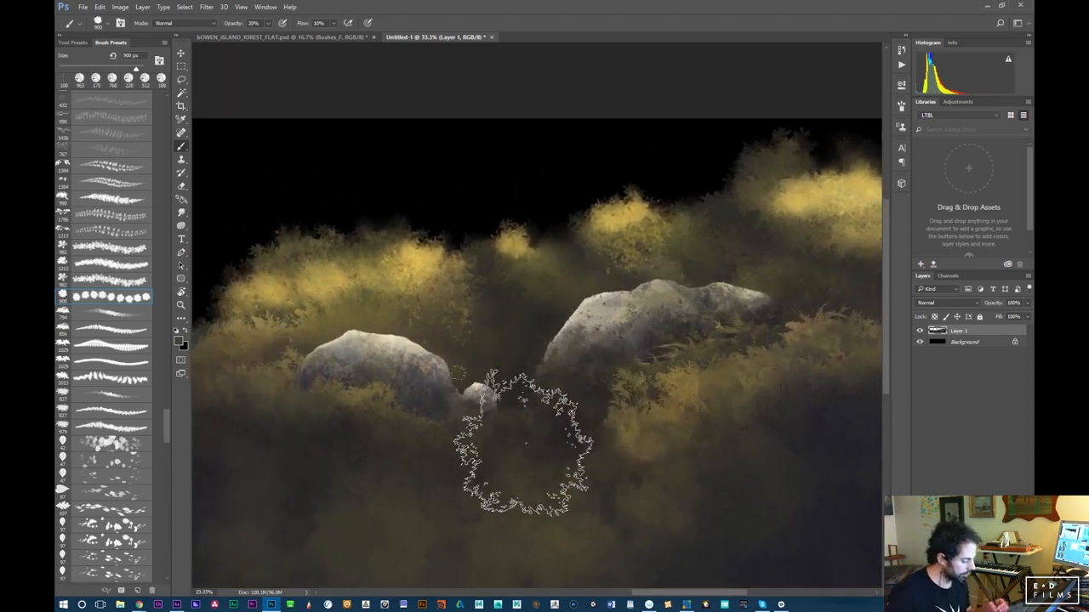
click(918, 332)
click(919, 332)
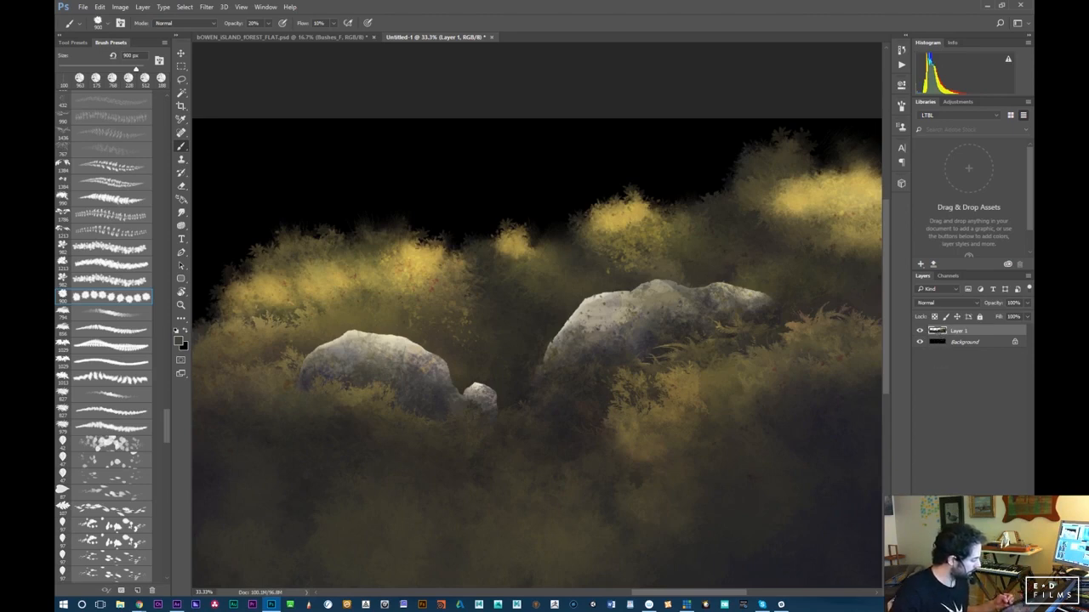
drag(559, 397, 570, 414)
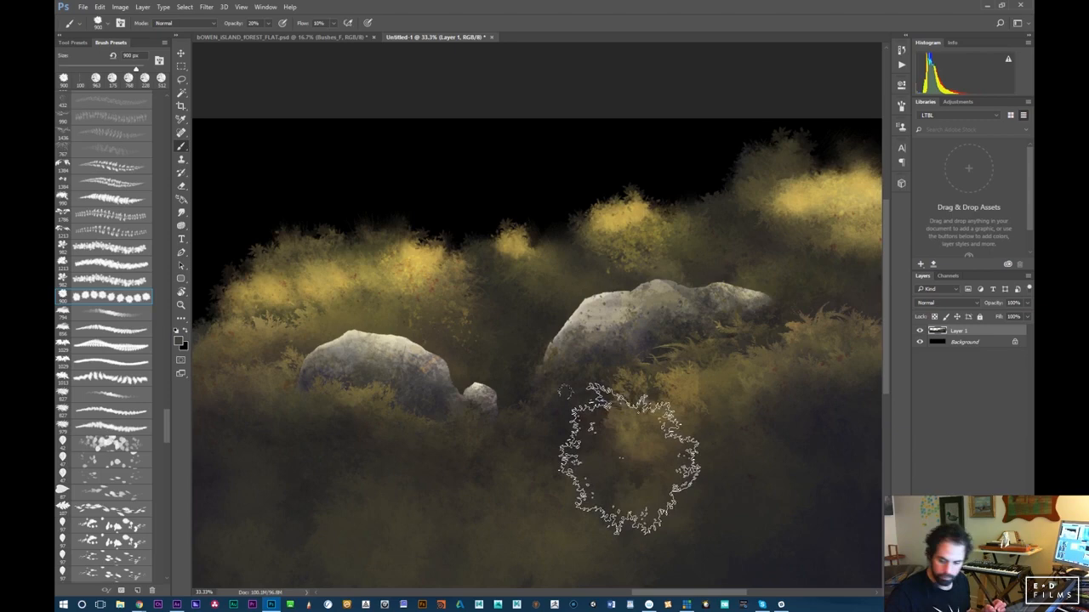
key(0)
key(shift+0)
drag(470, 410, 512, 428)
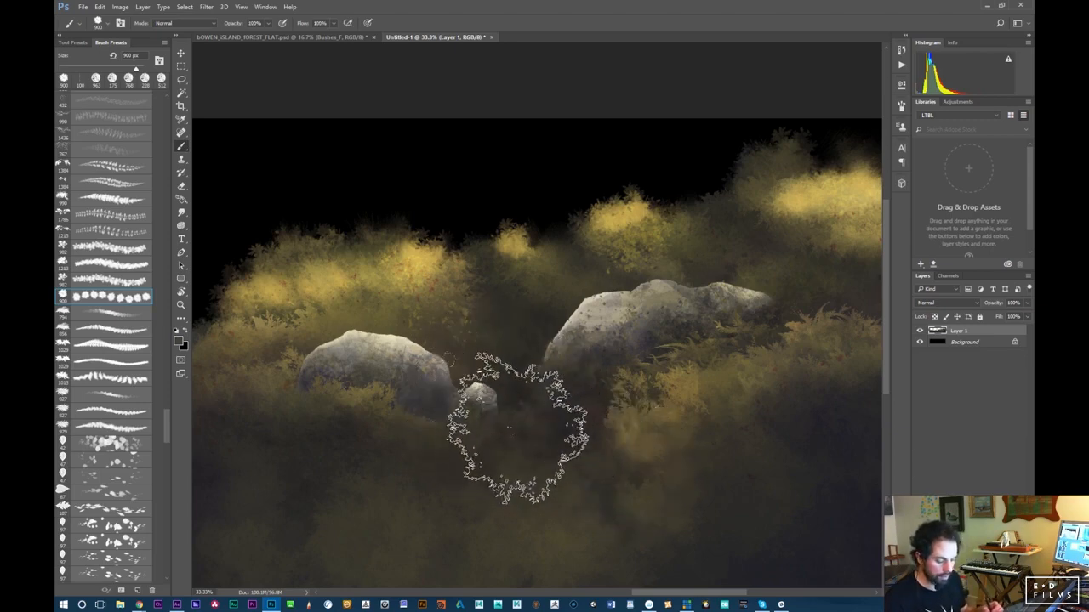
click(176, 331)
click(184, 331)
mouse_move(591, 412)
mouse_down()
mouse_move(542, 387)
mouse_move(553, 422)
mouse_move(543, 418)
mouse_move(559, 419)
mouse_move(514, 442)
mouse_up()
key(ctrl+z)
key(ctrl+z)
mouse_move(518, 397)
mouse_down()
mouse_move(536, 396)
mouse_move(488, 422)
mouse_move(506, 431)
mouse_up()
drag(418, 447, 435, 430)
drag(638, 474, 726, 461)
key(ctrl+z)
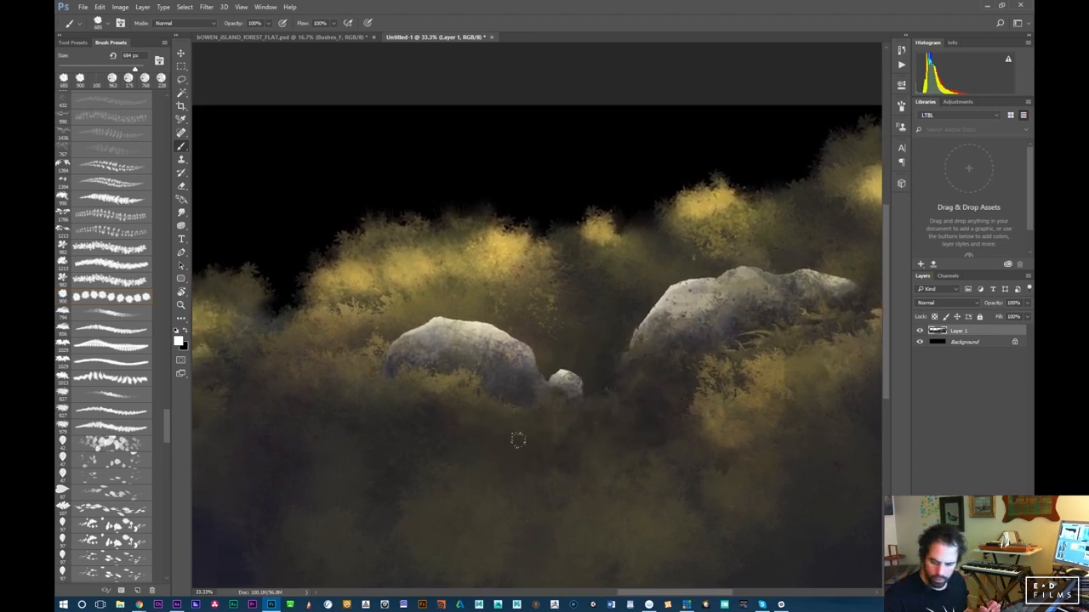
Try a freehand lasso selection of the lower bushes across the whole width of the painting, and deselect it
key(ctrl+minus)
key(ctrl+minus)
key(ctrl+minus)
key(ctrl+minus)
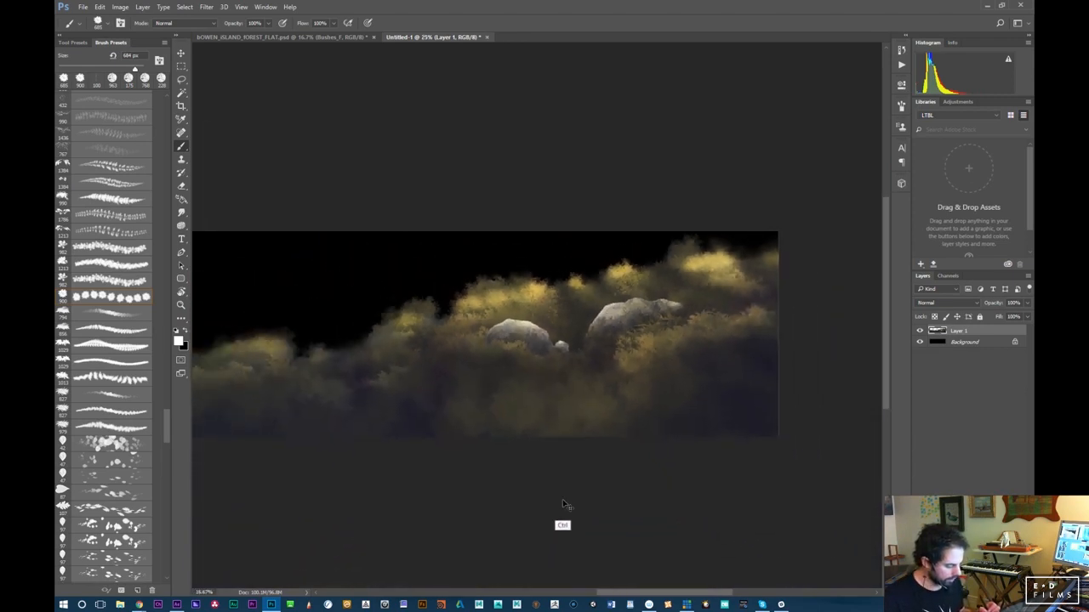
key(l)
mouse_move(257, 361)
mouse_down()
mouse_move(243, 336)
mouse_move(370, 284)
mouse_up()
key(ctrl+d)
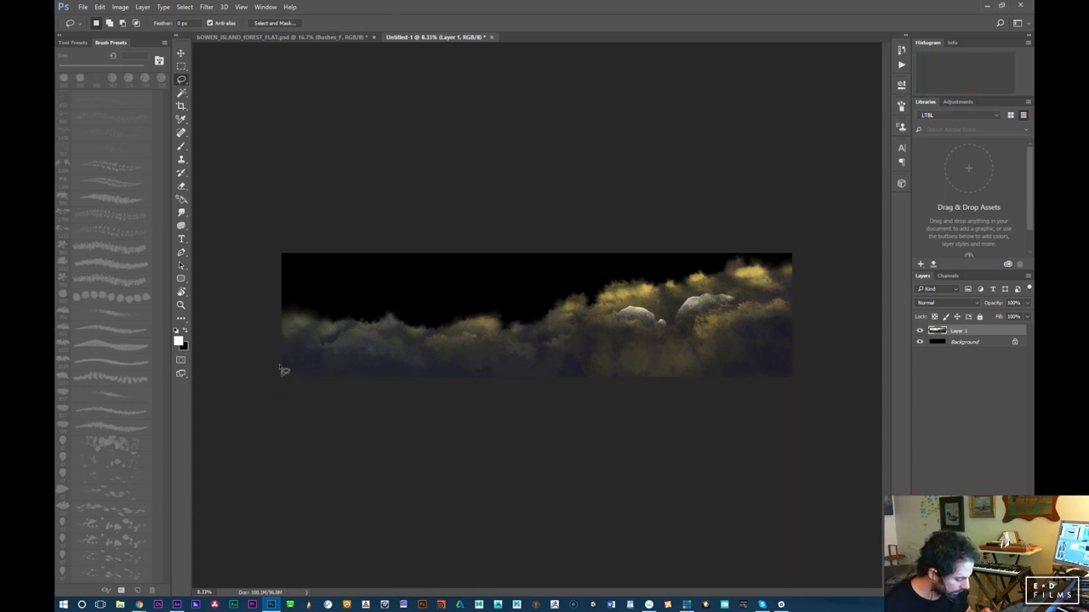
drag(304, 376, 284, 379)
click(554, 222)
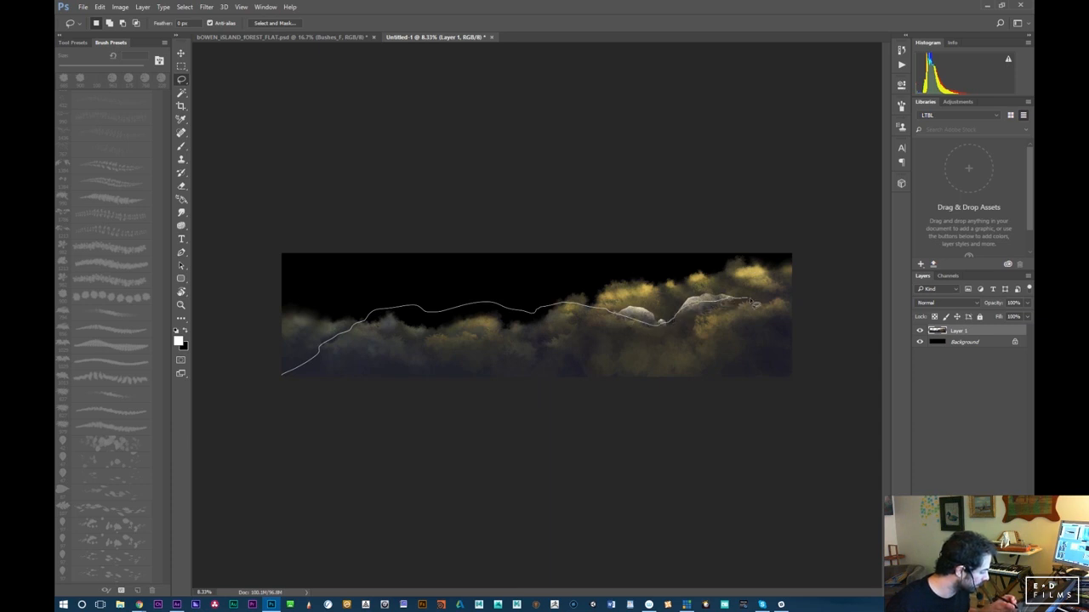
mouse_move(826, 457)
mouse_down()
mouse_move(528, 503)
mouse_move(449, 491)
mouse_up()
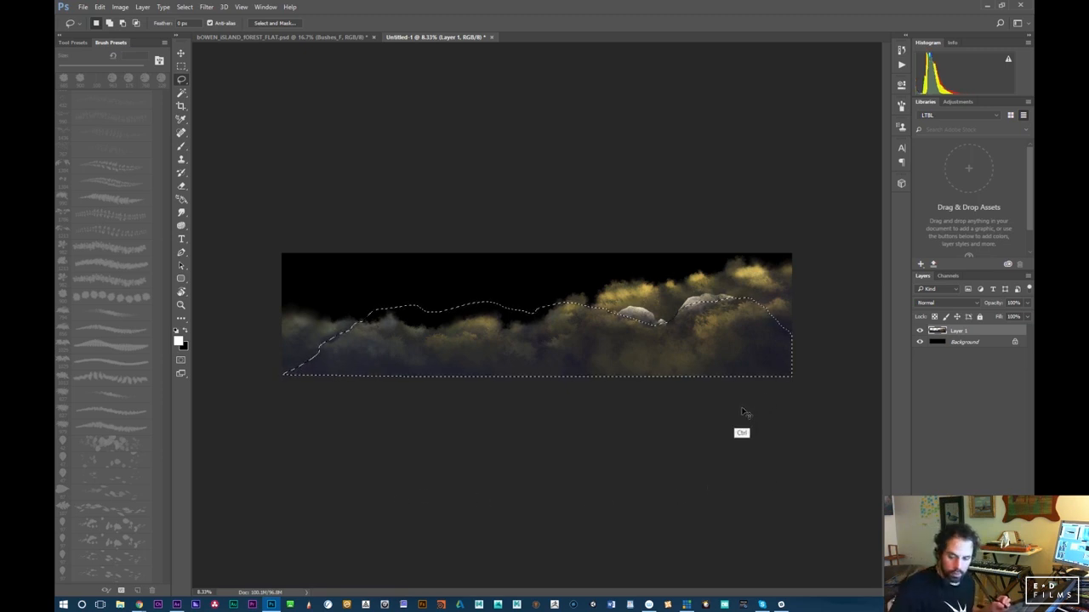
key(ctrl+plus)
drag(668, 433, 598, 478)
key(ctrl+d)
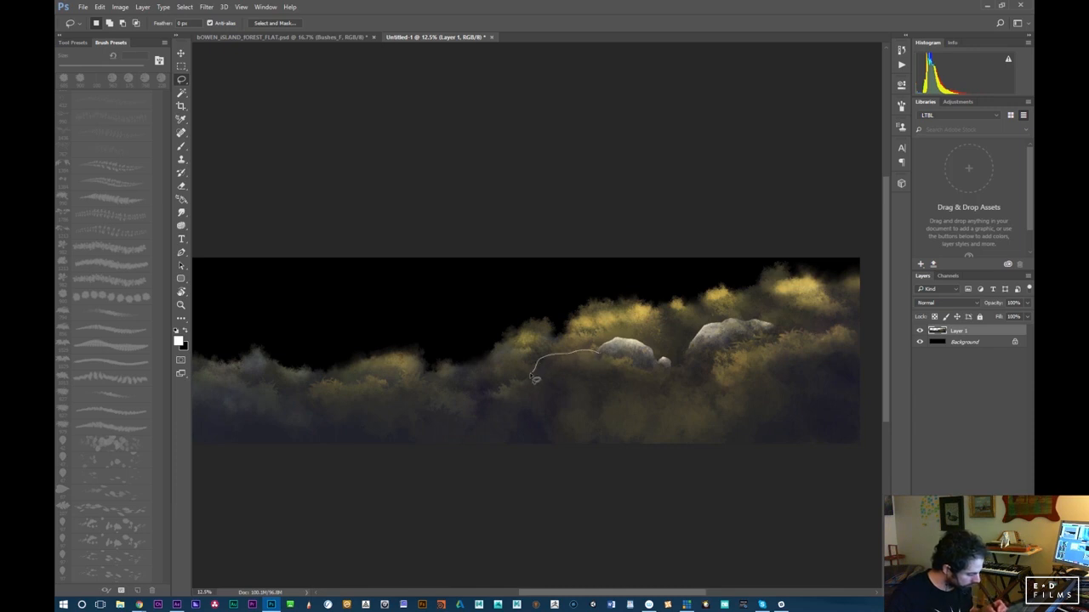
Lasso the bush mass in the painting's lower right, following the bases of the rocks down to the bottom edge
mouse_move(458, 410)
mouse_down()
mouse_move(405, 475)
mouse_move(809, 485)
mouse_move(867, 446)
mouse_up()
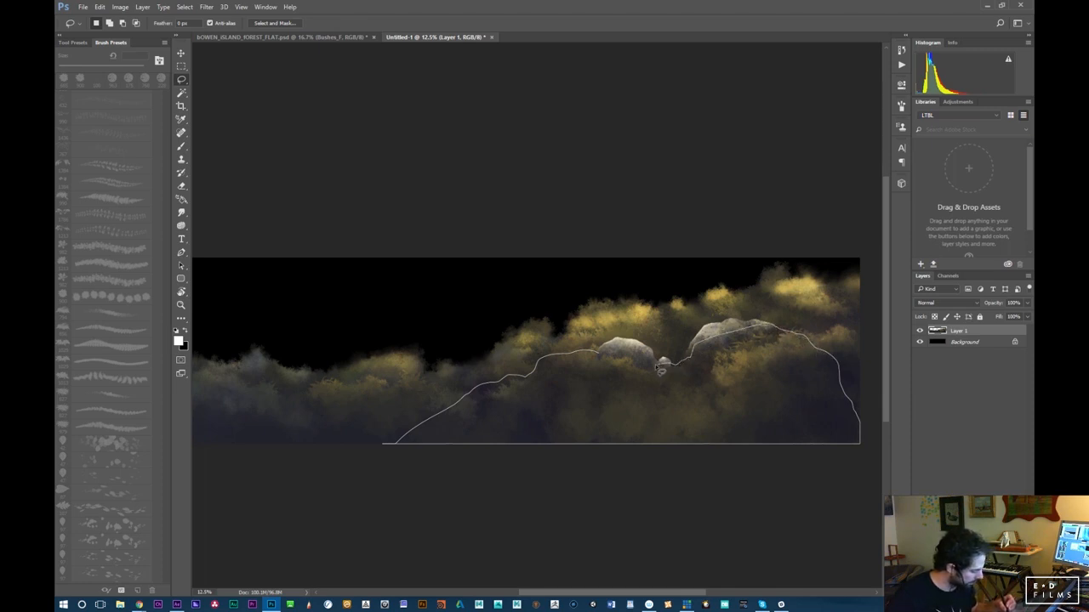
drag(621, 358, 621, 358)
drag(481, 457, 672, 456)
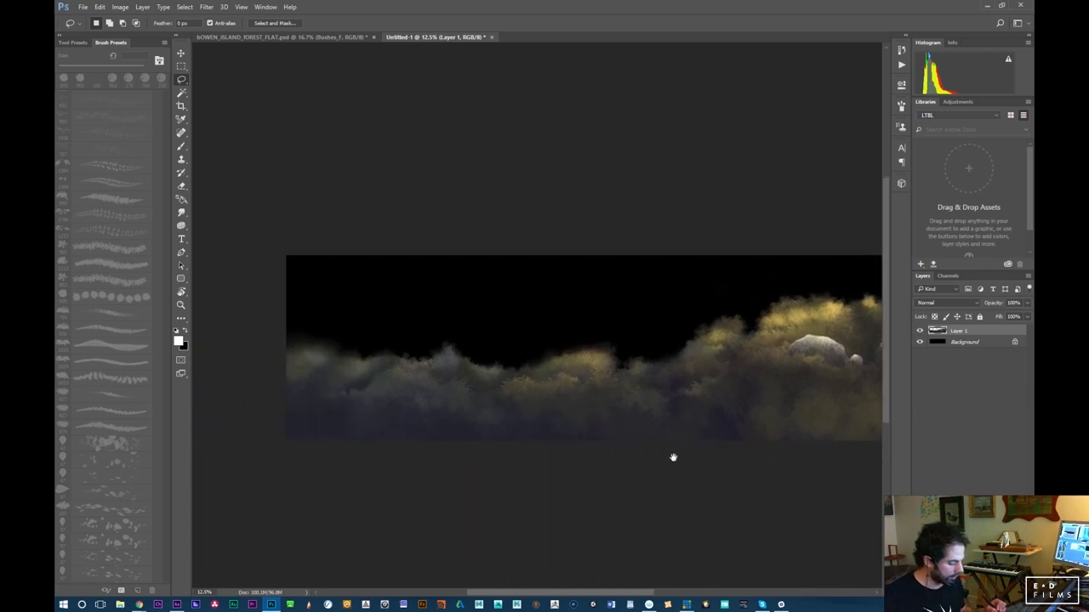
drag(638, 408, 458, 415)
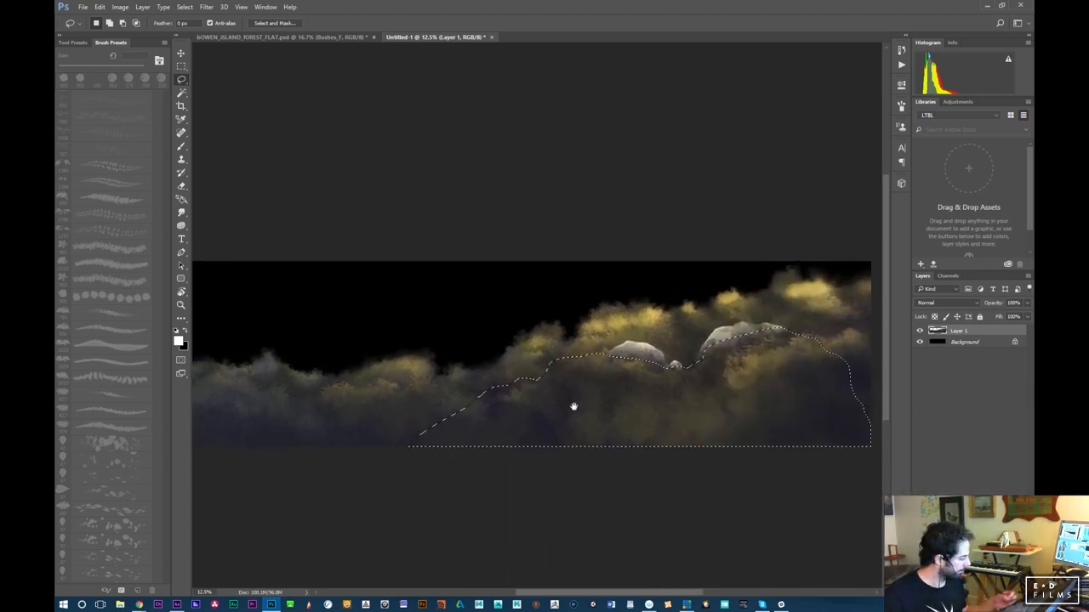
Duplicate Layer 1 as Layer 1 copy and mask the copy with the lassoed selection
right_click(990, 334)
click(893, 195)
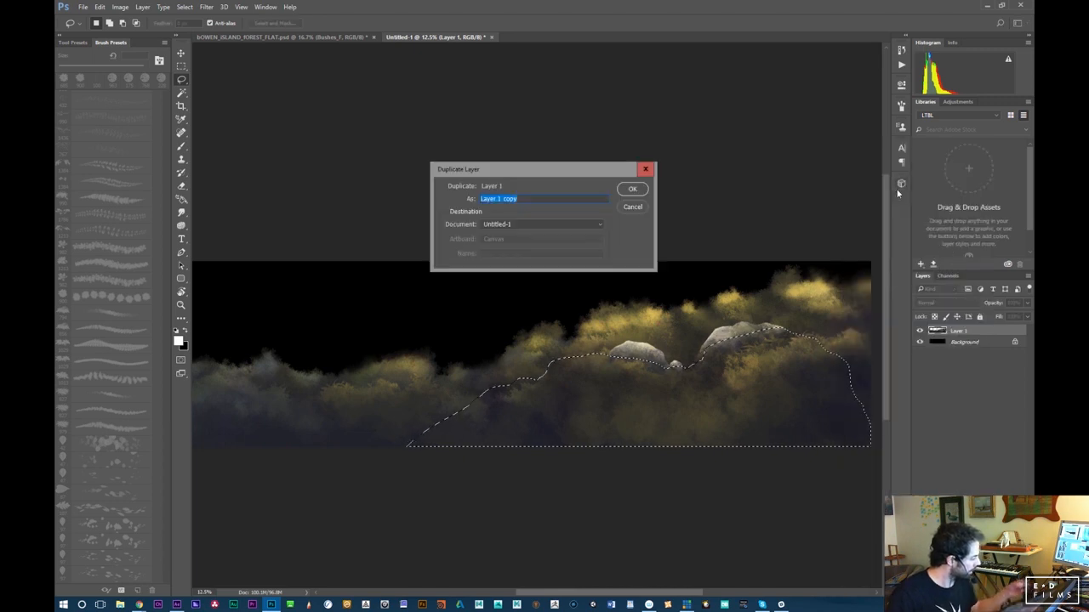
key(Return)
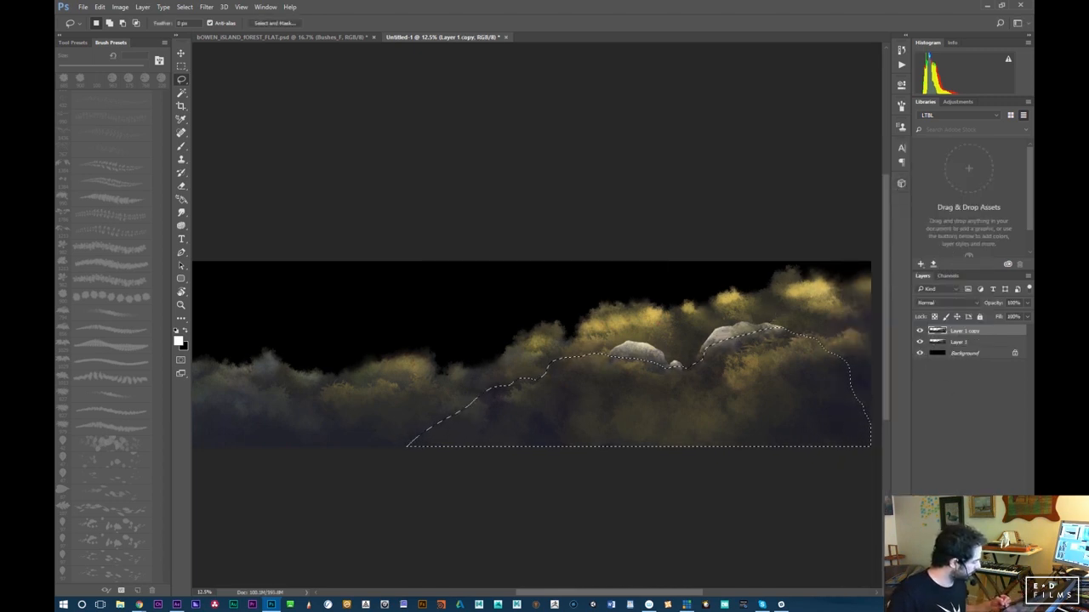
double_click(955, 592)
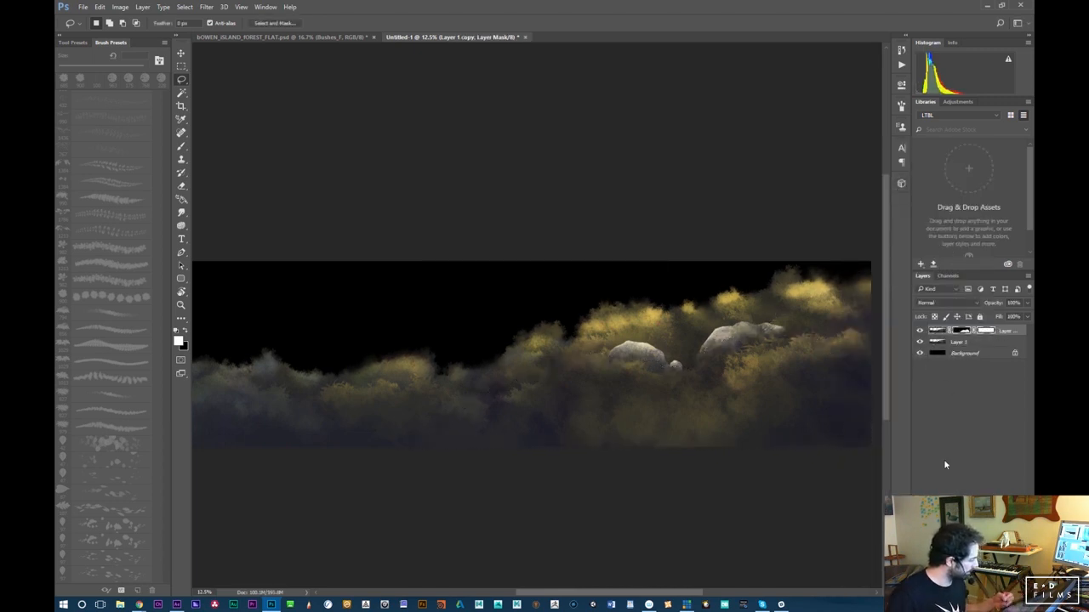
Check the masked copy with Layer 1 hidden, show Layer 1 again, and set its opacity to 25%
click(919, 341)
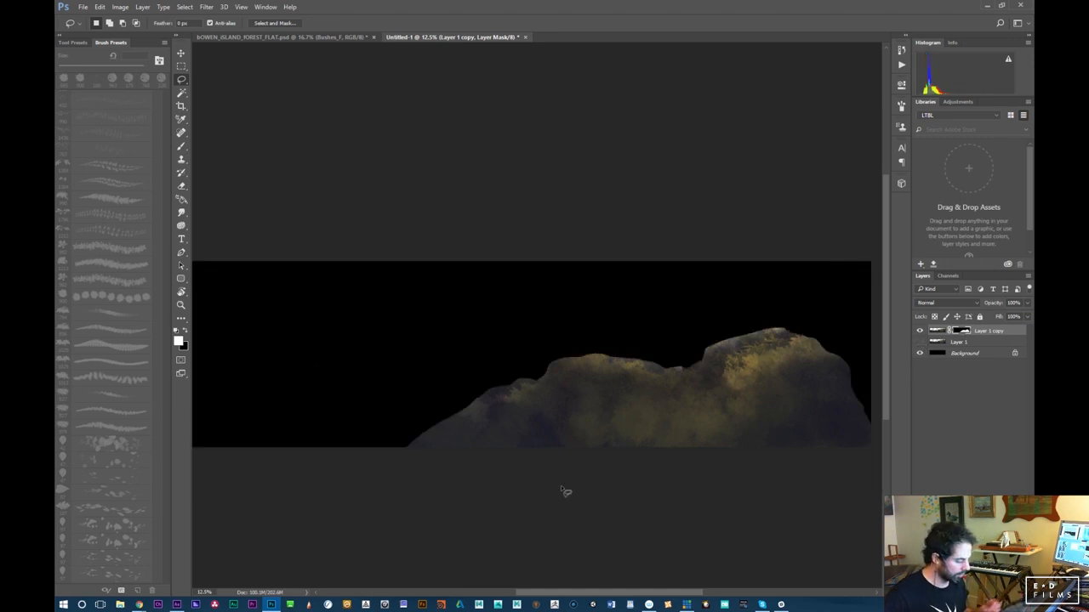
key(ctrl+plus)
key(ctrl+plus)
drag(780, 498, 549, 476)
click(920, 342)
click(940, 344)
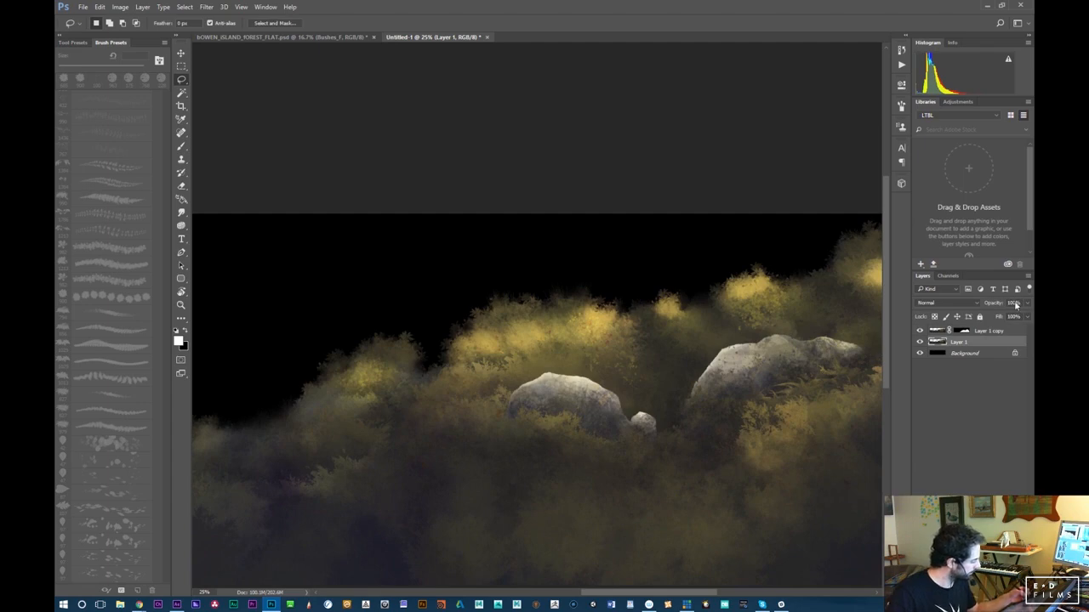
text(25)
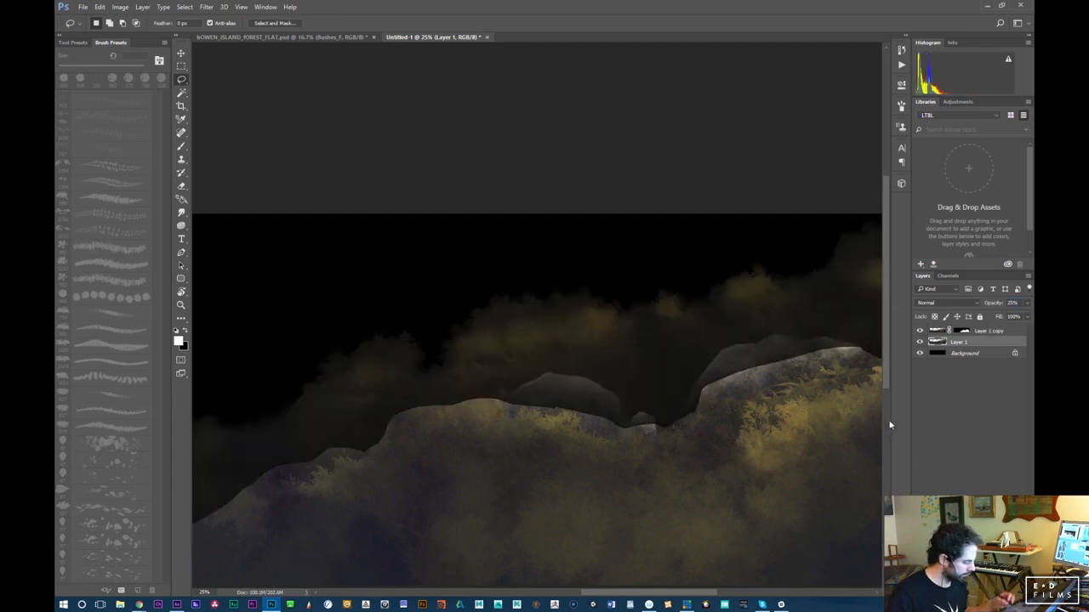
Paint white with the foliage brush on Layer 1 copy's mask along the crest by the left rock and over the small rock
click(963, 332)
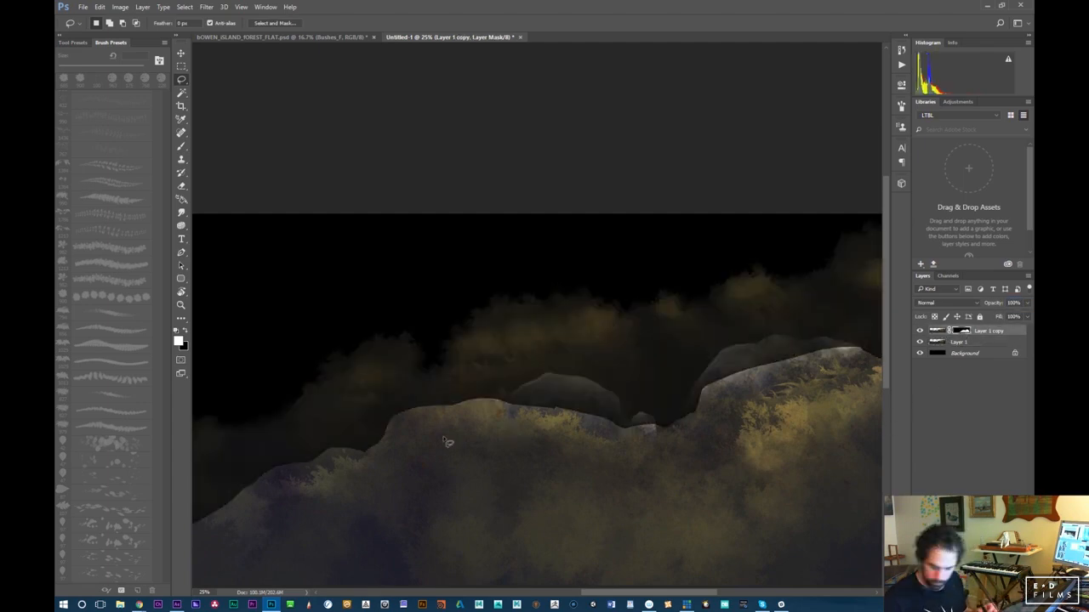
key(b)
mouse_move(420, 452)
mouse_down()
mouse_move(371, 434)
mouse_move(370, 412)
mouse_move(400, 388)
mouse_move(430, 408)
mouse_move(469, 391)
mouse_move(460, 390)
mouse_move(522, 418)
mouse_move(561, 410)
mouse_up()
drag(635, 426, 655, 427)
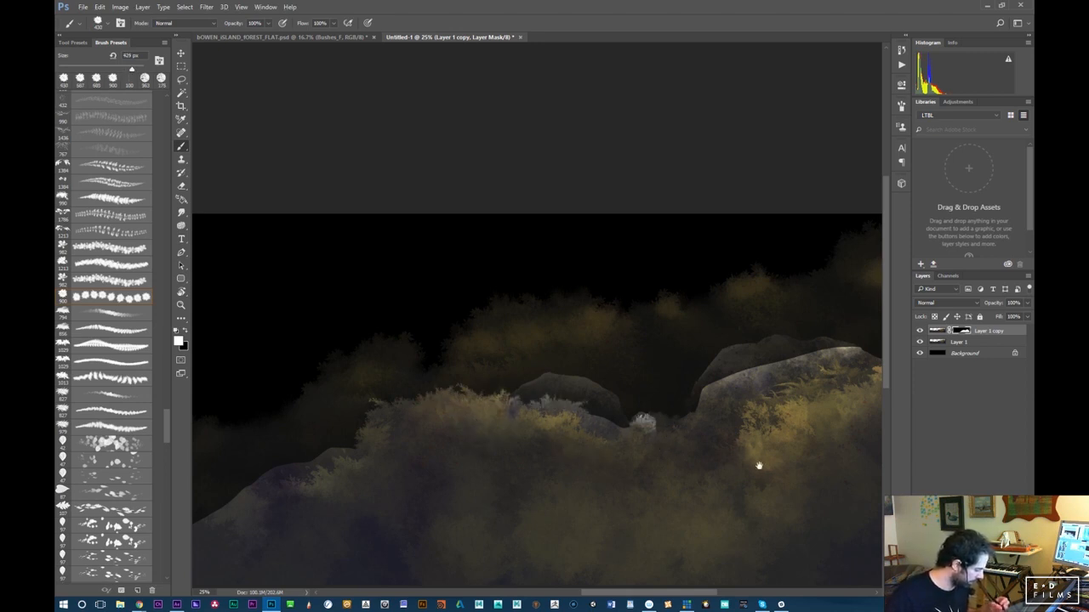
Paint leafy edges in white on the mask along the right slope and down the left slope of the bush mass
drag(757, 459, 595, 467)
drag(672, 442, 570, 439)
mouse_move(696, 396)
mouse_down()
mouse_move(683, 369)
mouse_move(735, 419)
mouse_move(742, 501)
mouse_up()
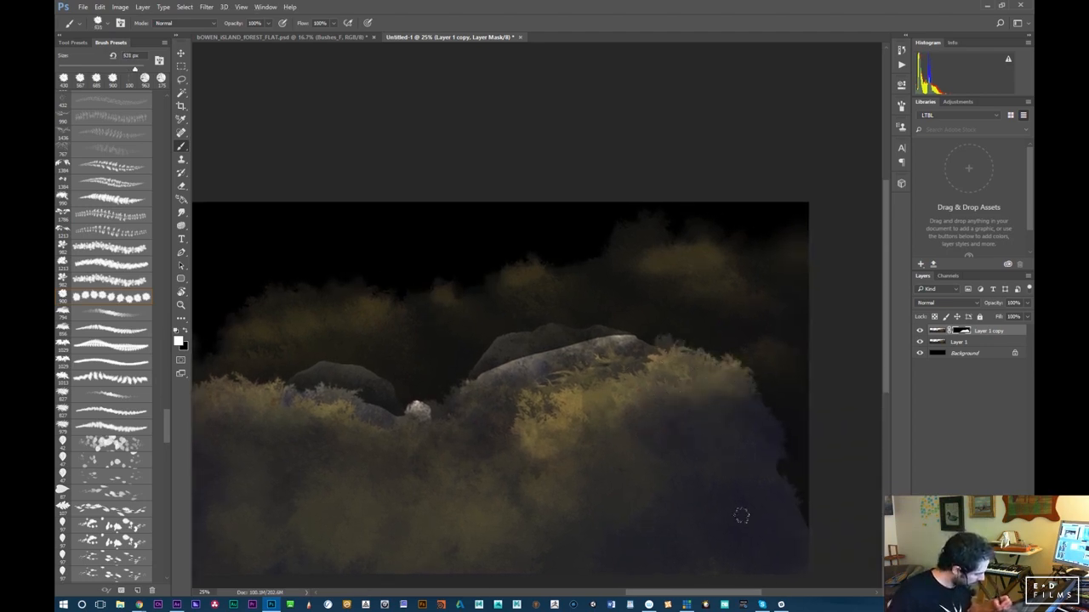
drag(495, 487, 670, 449)
mouse_move(634, 397)
mouse_down()
mouse_move(602, 402)
mouse_move(563, 462)
mouse_move(436, 493)
mouse_move(467, 472)
mouse_move(437, 496)
mouse_move(358, 520)
mouse_move(505, 494)
mouse_move(569, 430)
mouse_up()
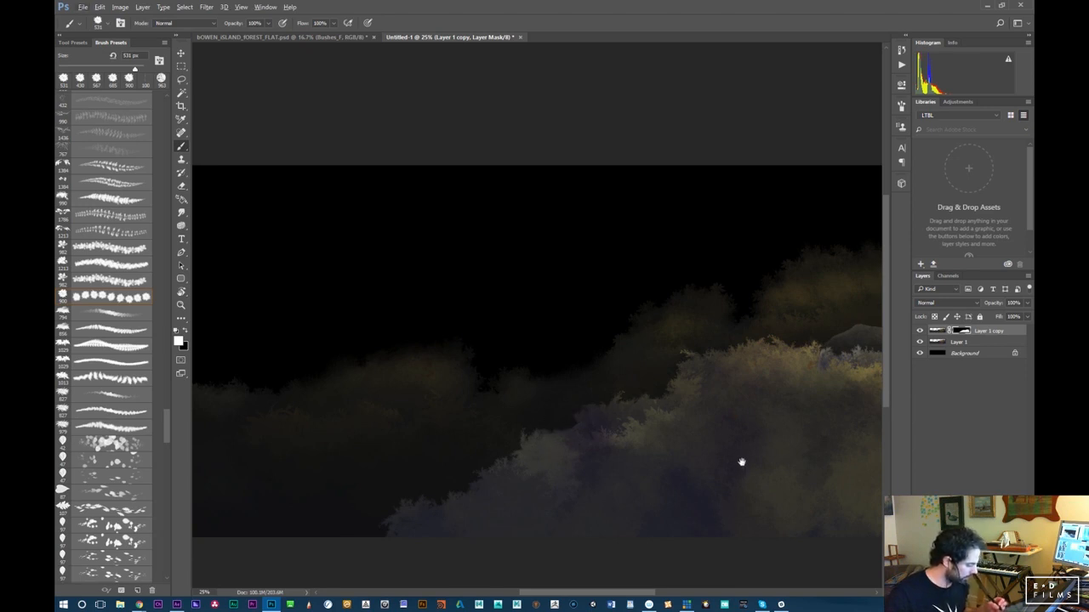
Switch to the 1213 px leaf brush preset and add white foliage clumps to the mask along the left slope and crest
drag(741, 462, 516, 479)
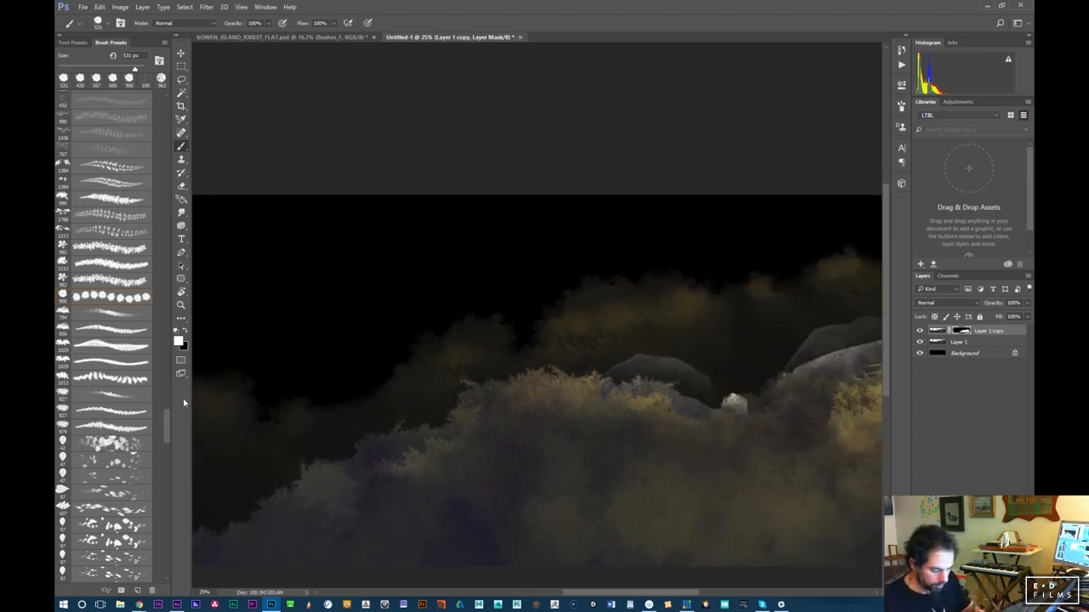
click(120, 266)
mouse_move(449, 453)
mouse_down()
mouse_move(425, 465)
mouse_move(455, 425)
mouse_move(485, 504)
mouse_up()
key(ctrl+z)
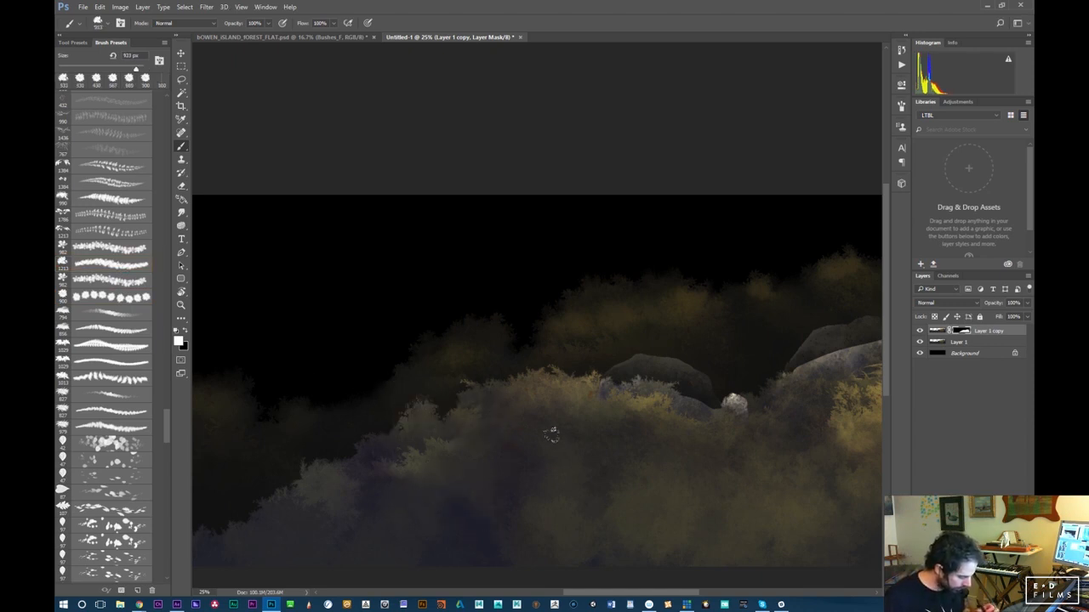
drag(553, 434, 461, 448)
key(ctrl+z)
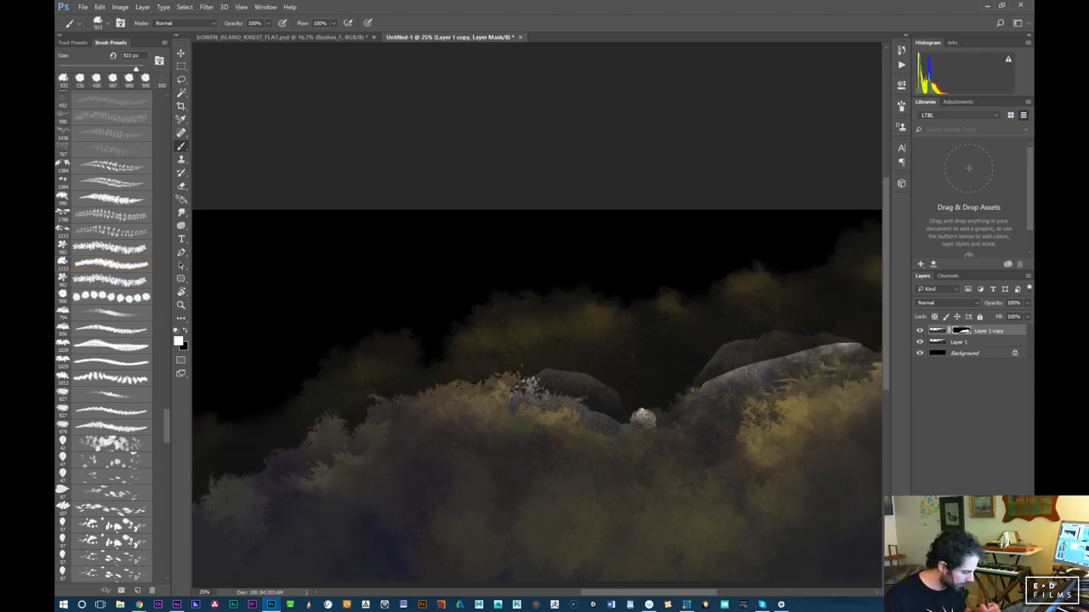
Roughen the mask's edge with white leaf strokes along the right slope of the bush mass
drag(646, 516, 450, 503)
mouse_move(711, 335)
mouse_down()
mouse_move(747, 375)
mouse_move(710, 471)
mouse_up()
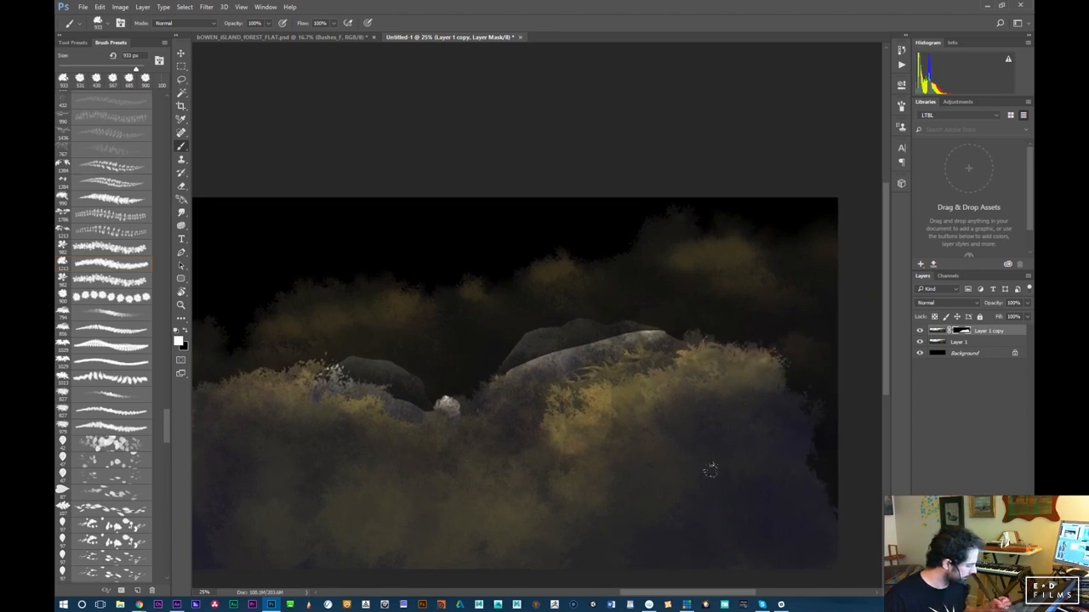
drag(420, 480, 681, 438)
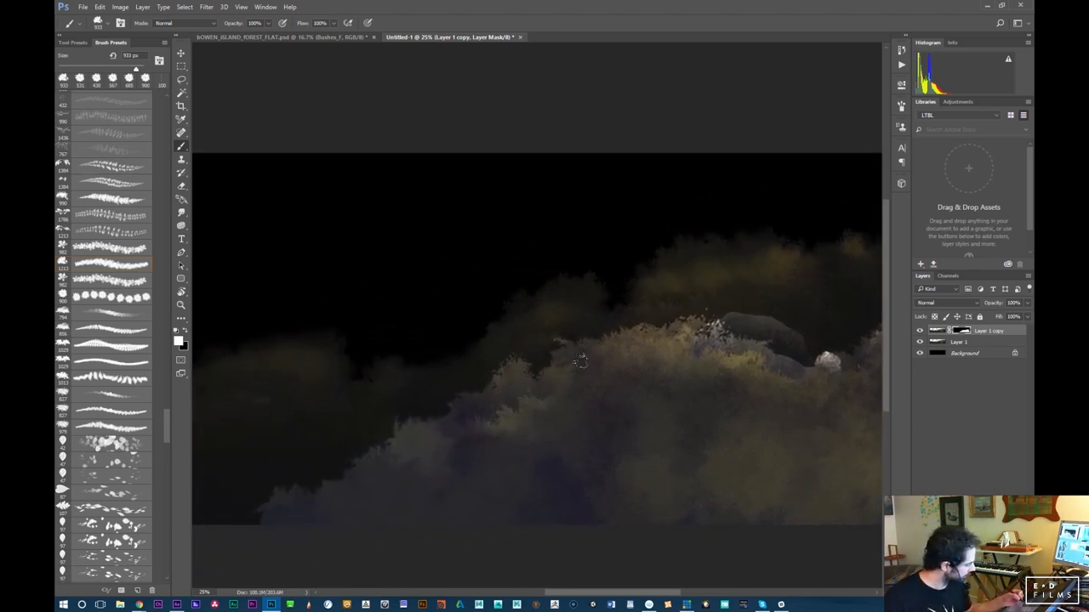
Hide Layer 1 to isolate the masked bushes and choose the 503 px grassy brush preset
click(920, 342)
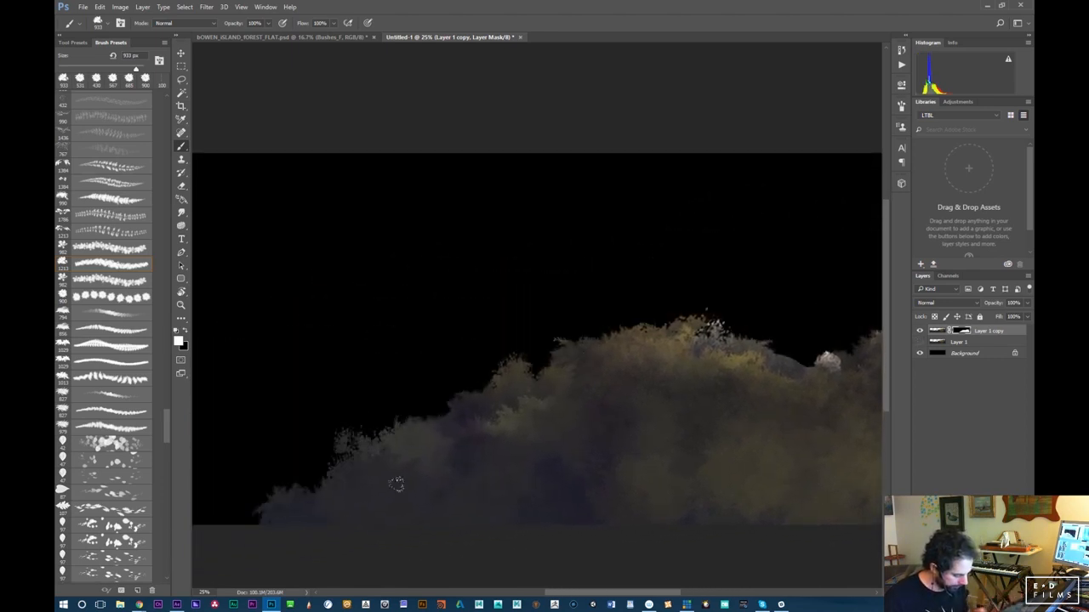
drag(662, 469, 389, 520)
drag(476, 473, 579, 467)
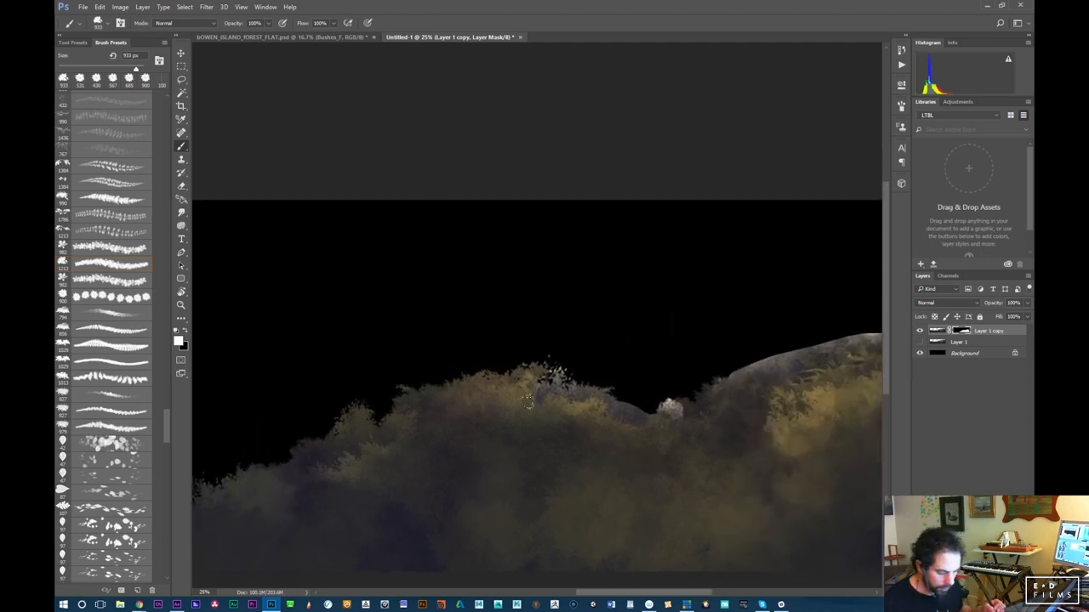
drag(167, 423, 170, 298)
click(134, 303)
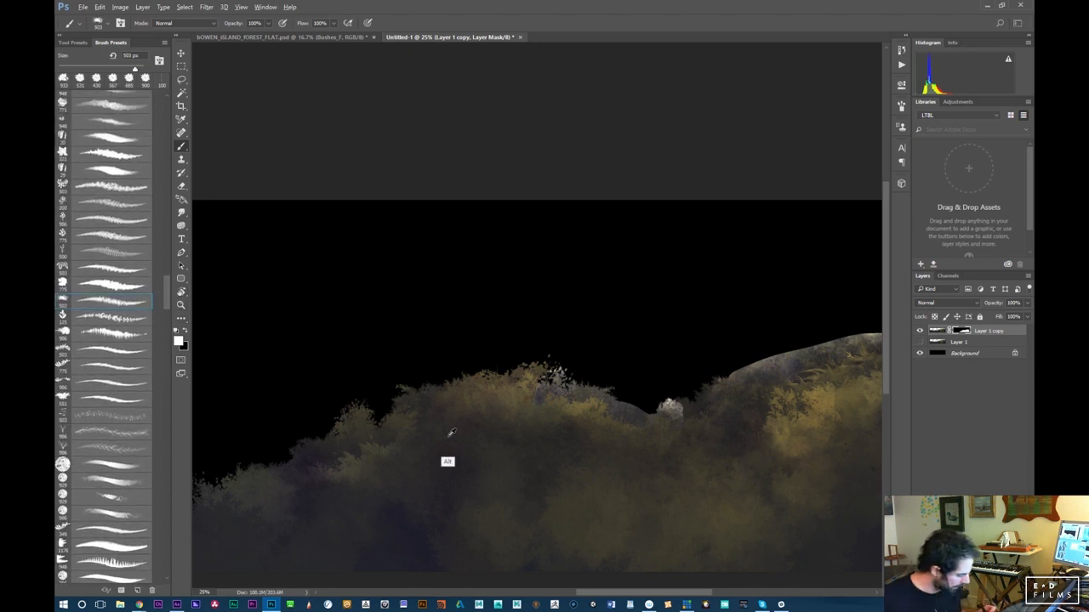
Paint fine white grassy strokes on Layer 1 copy's mask along the left slope, crest and top of the right bush mass
drag(376, 405, 384, 414)
drag(534, 486, 658, 433)
drag(373, 410, 375, 403)
drag(432, 496, 552, 446)
drag(393, 428, 403, 423)
drag(670, 433, 487, 469)
drag(552, 351, 582, 341)
key(ctrl+z)
drag(695, 448, 539, 474)
drag(608, 335, 619, 338)
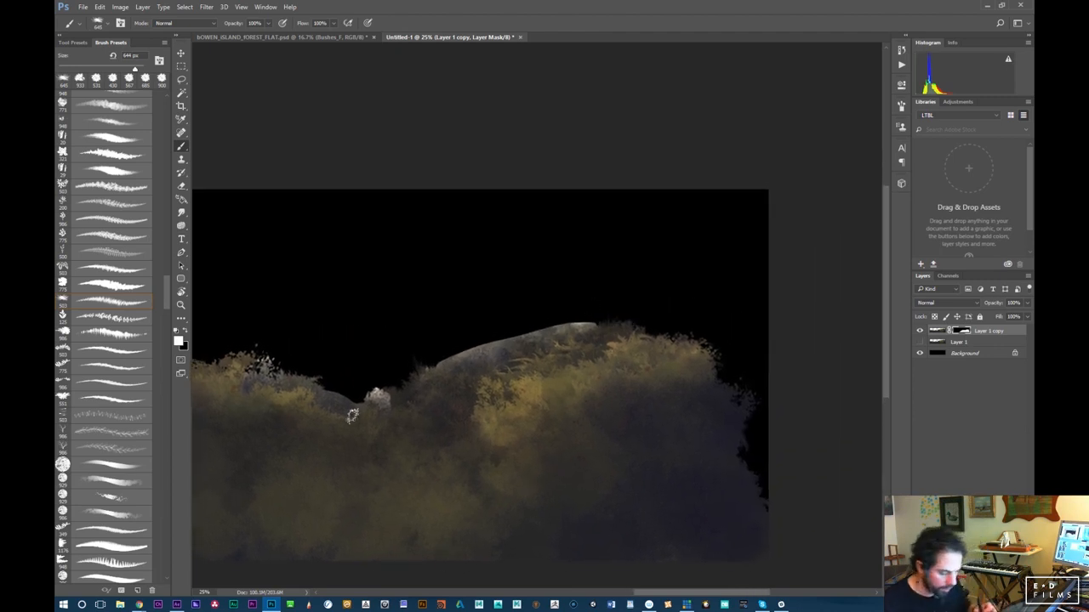
Switch to the 775 px leaf brush preset and reveal a foliage sprig on the mask beside the small rock
click(122, 243)
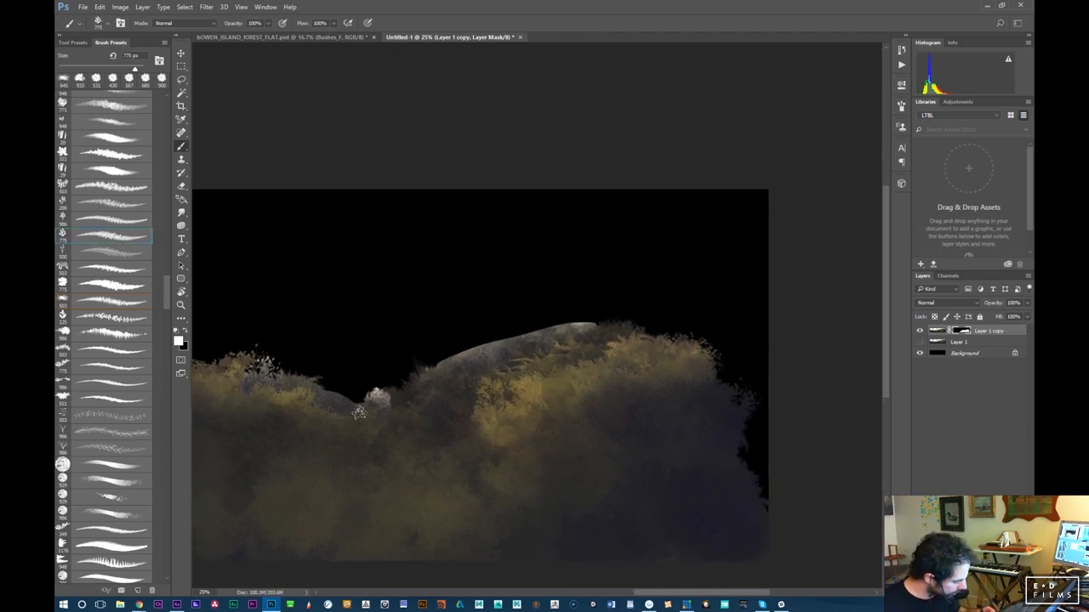
mouse_move(379, 376)
mouse_down()
mouse_move(403, 376)
mouse_move(391, 377)
mouse_up()
key(ctrl+z)
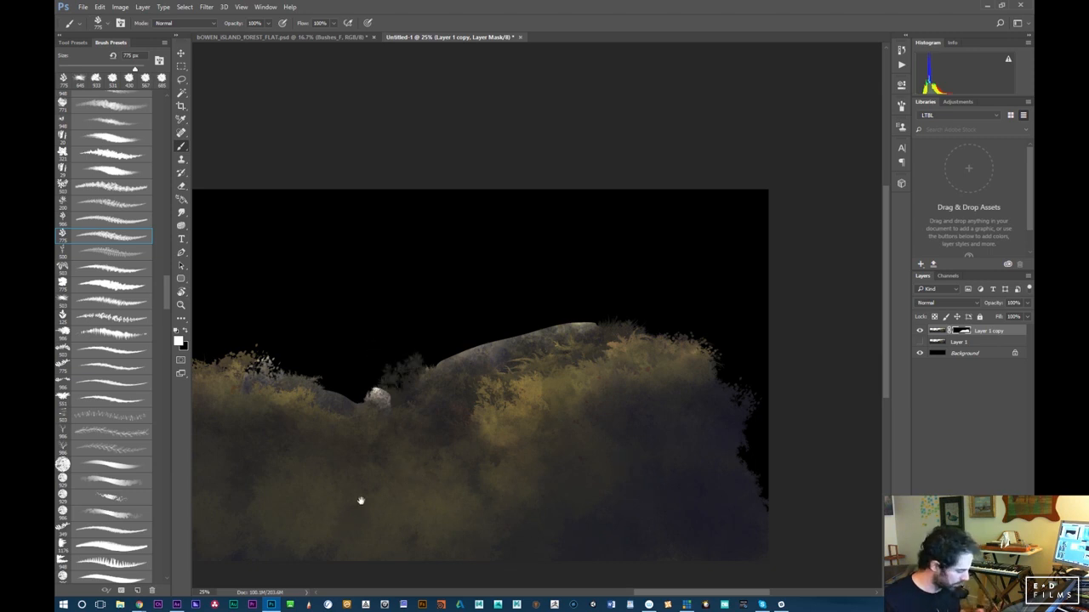
drag(361, 501, 576, 476)
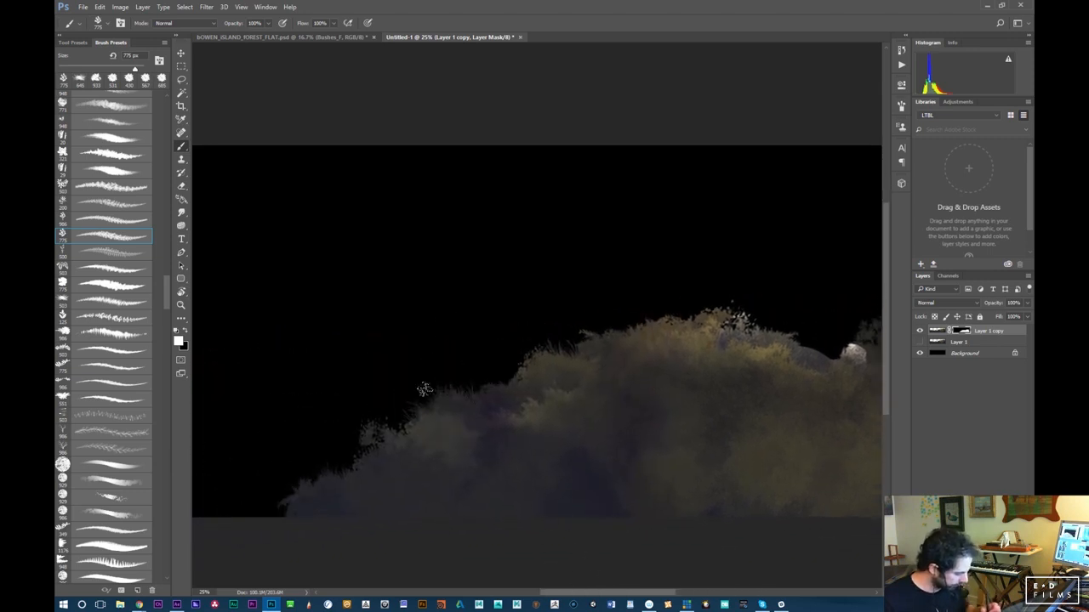
drag(647, 468, 413, 503)
mouse_move(527, 483)
mouse_down()
mouse_move(477, 476)
mouse_move(446, 490)
mouse_up()
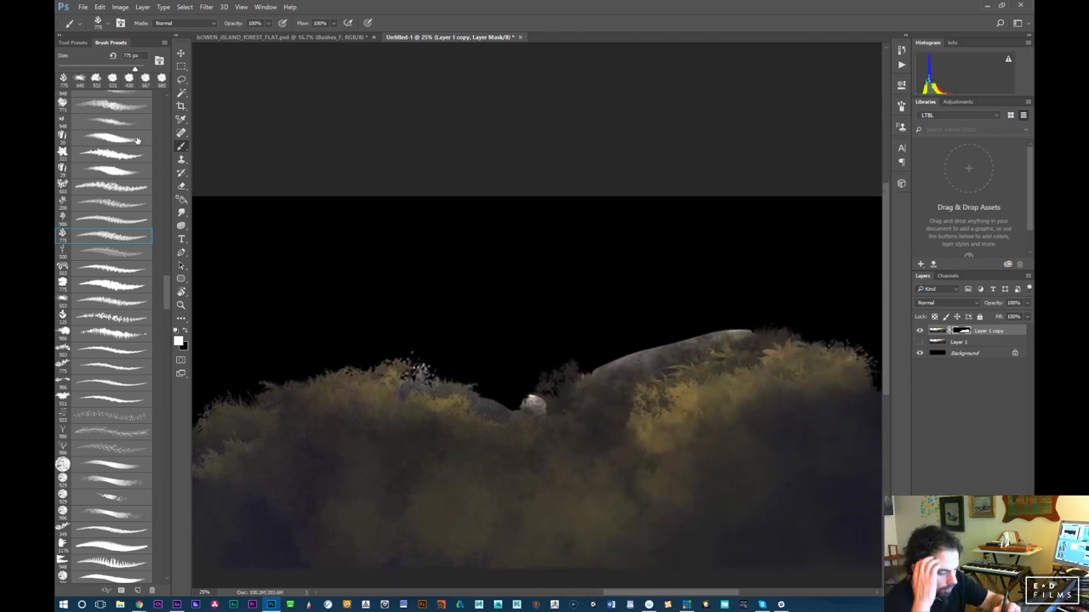
Show Layer 1 and reveal the full right rock on Layer 1 copy's mask in white with the EVA_Texture brush preset at a smaller size
click(72, 43)
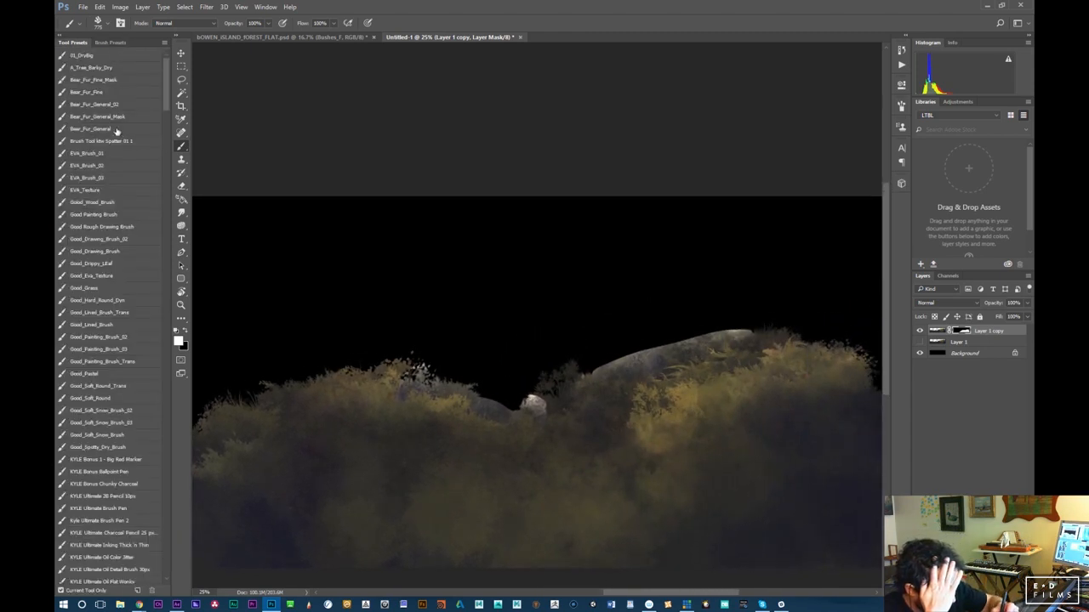
click(117, 192)
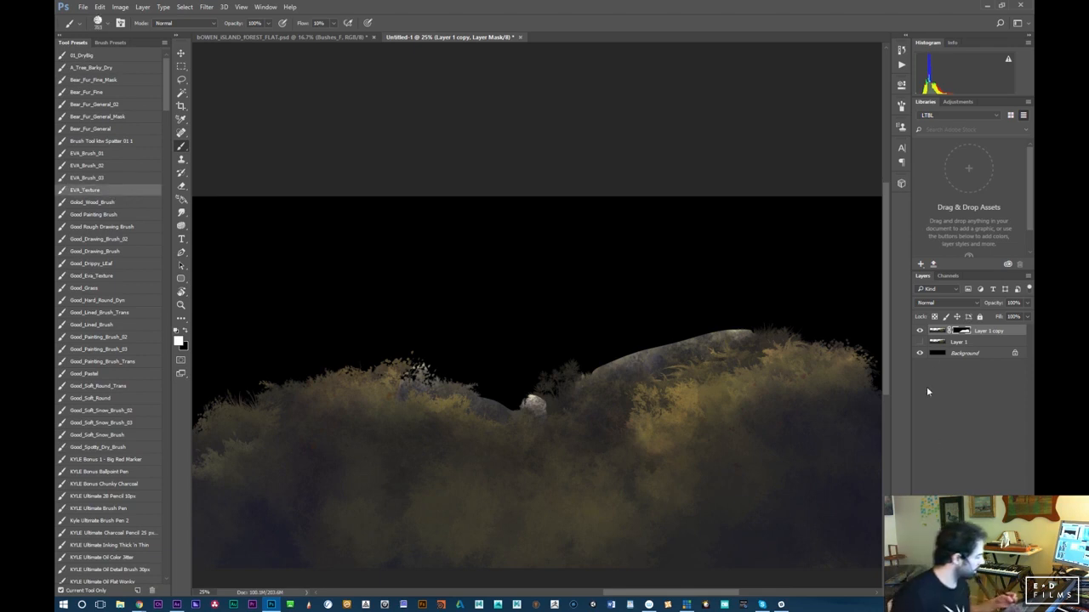
click(920, 342)
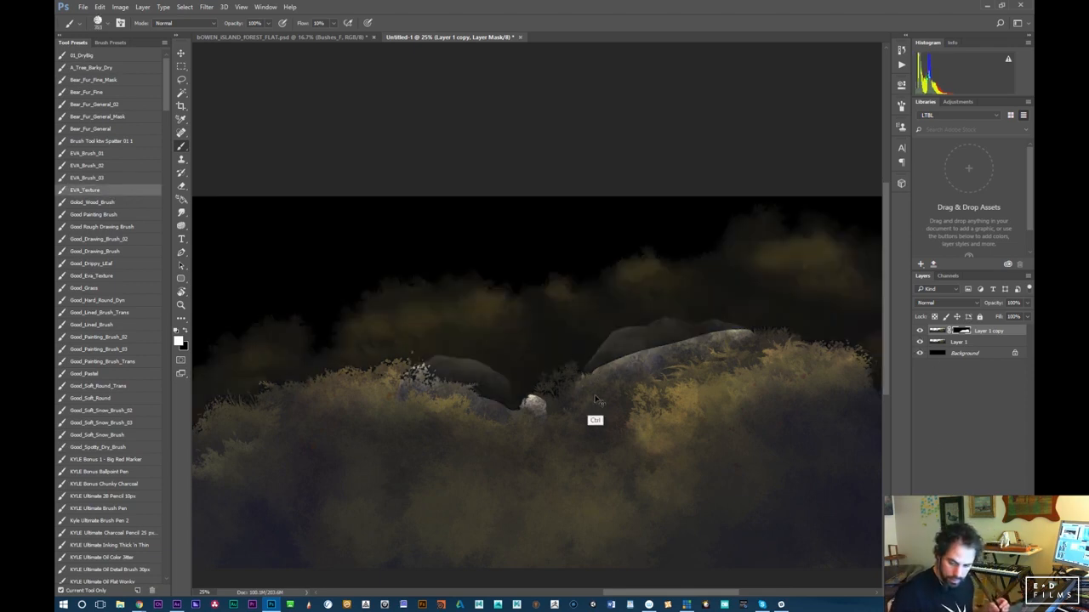
key(ctrl+plus)
key(ctrl+plus)
drag(682, 424, 539, 410)
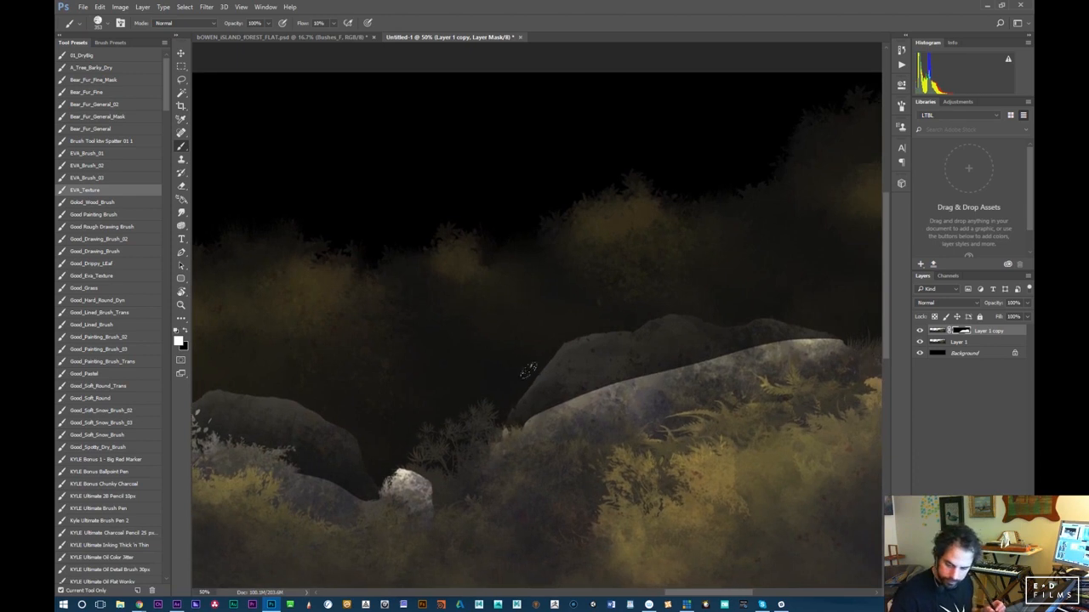
key(bracketleft)
mouse_move(539, 404)
mouse_down()
mouse_move(515, 417)
mouse_move(577, 344)
mouse_move(685, 324)
mouse_move(599, 365)
mouse_move(668, 352)
mouse_move(704, 363)
mouse_move(656, 353)
mouse_move(672, 373)
mouse_move(634, 381)
mouse_move(541, 348)
mouse_move(604, 379)
mouse_move(459, 396)
mouse_move(432, 428)
mouse_move(569, 383)
mouse_up()
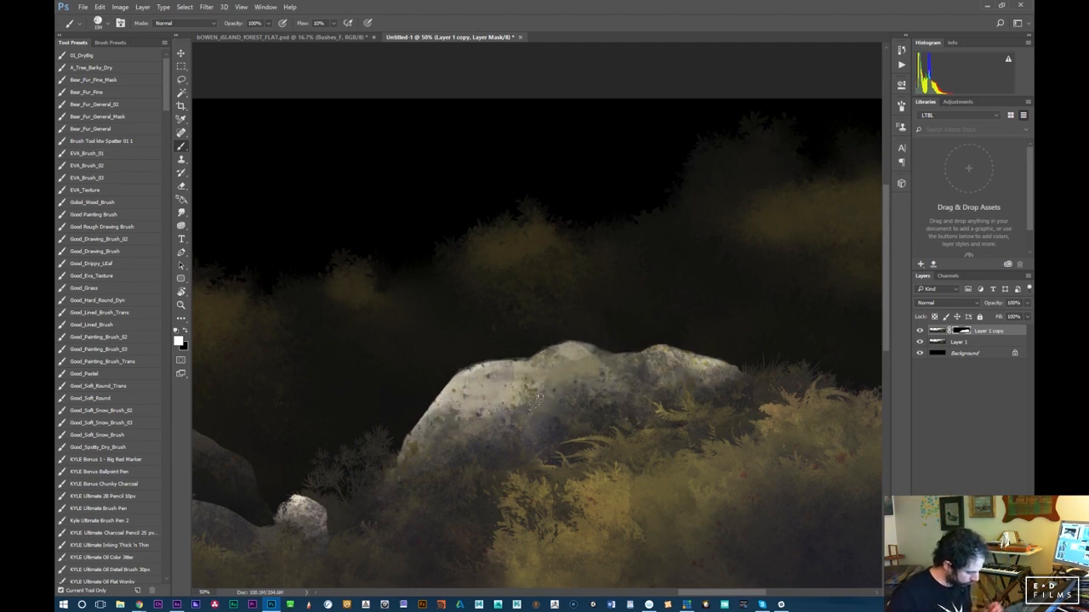
drag(554, 454, 651, 420)
drag(757, 385, 546, 398)
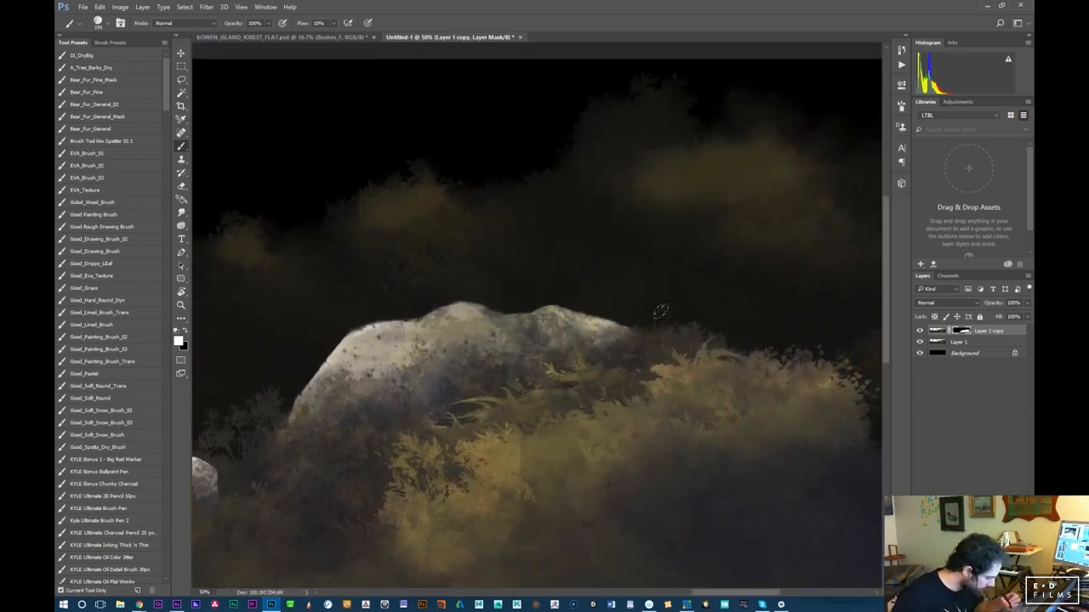
Paint white on the mask over the left rock to reveal its whole rounded top down to the small rock
drag(441, 451, 672, 383)
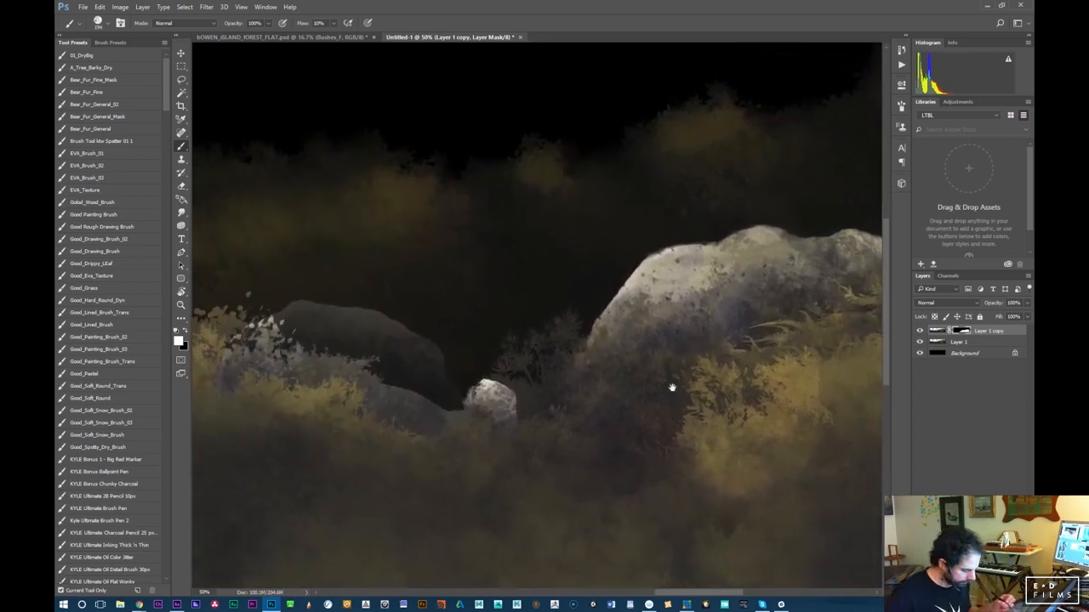
drag(507, 462, 635, 462)
mouse_move(536, 391)
mouse_down()
mouse_move(516, 407)
mouse_move(555, 437)
mouse_move(468, 392)
mouse_up()
key(ctrl+z)
mouse_move(431, 395)
mouse_down()
mouse_move(438, 351)
mouse_move(469, 349)
mouse_move(473, 383)
mouse_move(502, 392)
mouse_move(484, 357)
mouse_move(497, 367)
mouse_move(476, 388)
mouse_move(490, 423)
mouse_up()
drag(512, 380, 528, 412)
mouse_move(507, 355)
mouse_down()
mouse_move(317, 352)
mouse_move(325, 341)
mouse_move(312, 350)
mouse_move(367, 333)
mouse_move(366, 317)
mouse_move(342, 325)
mouse_move(371, 313)
mouse_move(442, 334)
mouse_move(433, 357)
mouse_move(431, 326)
mouse_move(369, 323)
mouse_move(490, 363)
mouse_move(475, 342)
mouse_up()
drag(543, 479, 663, 470)
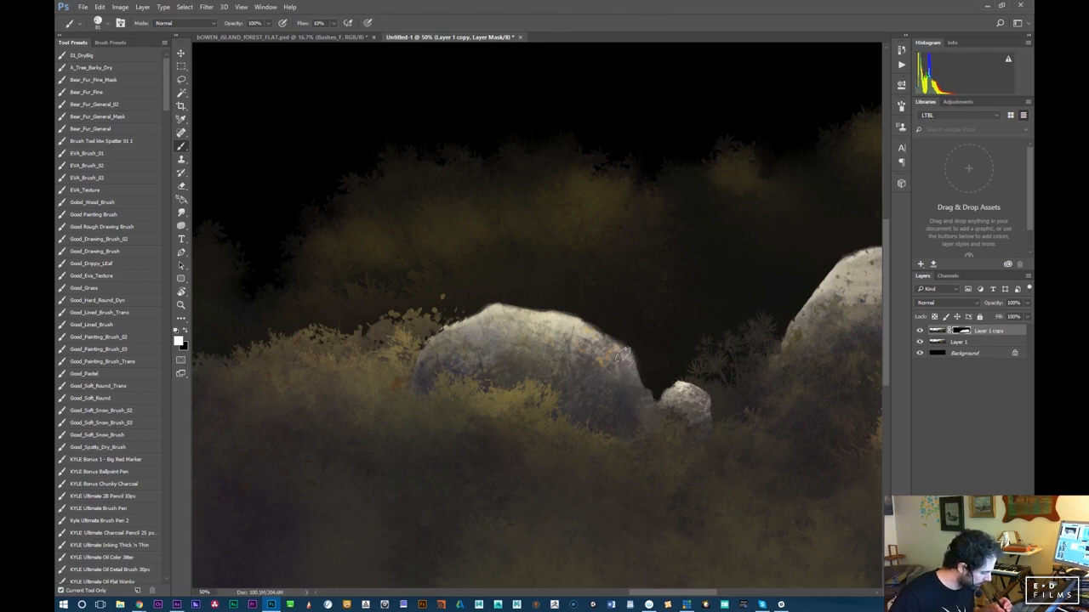
Soften the mask's edge at the lower end of the left slope using the Smudge tool with the Painterly Blend preset
drag(493, 466, 572, 444)
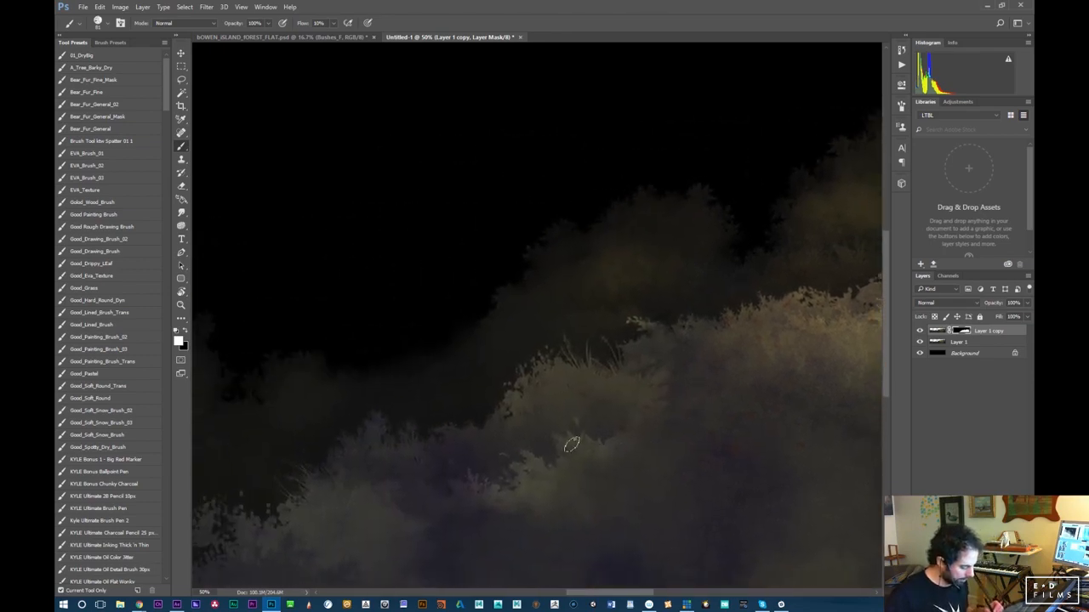
key(ctrl+minus)
key(ctrl+minus)
key(ctrl+minus)
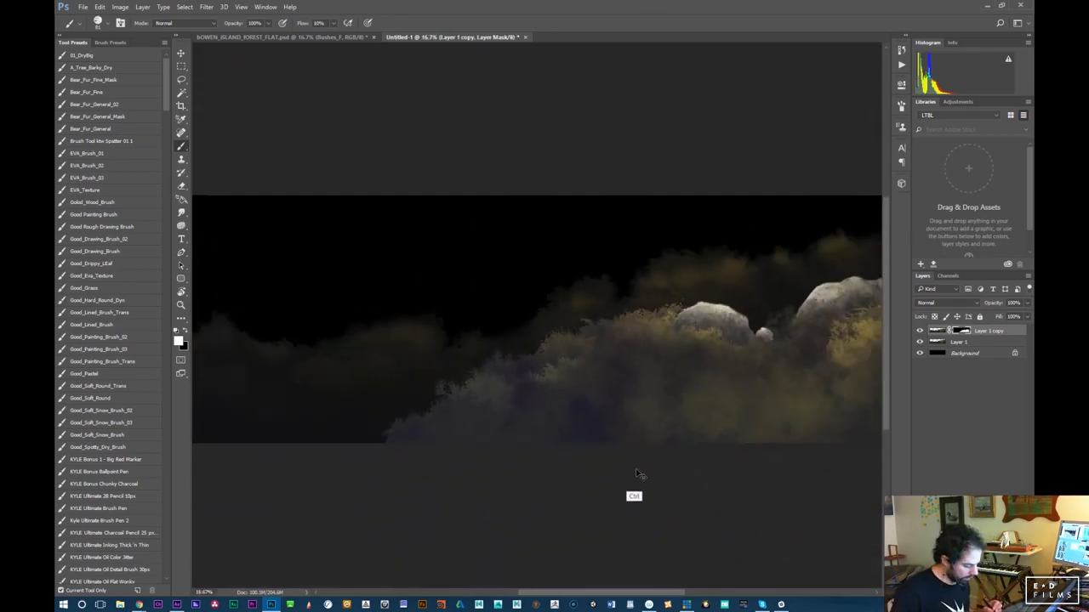
drag(668, 425, 499, 464)
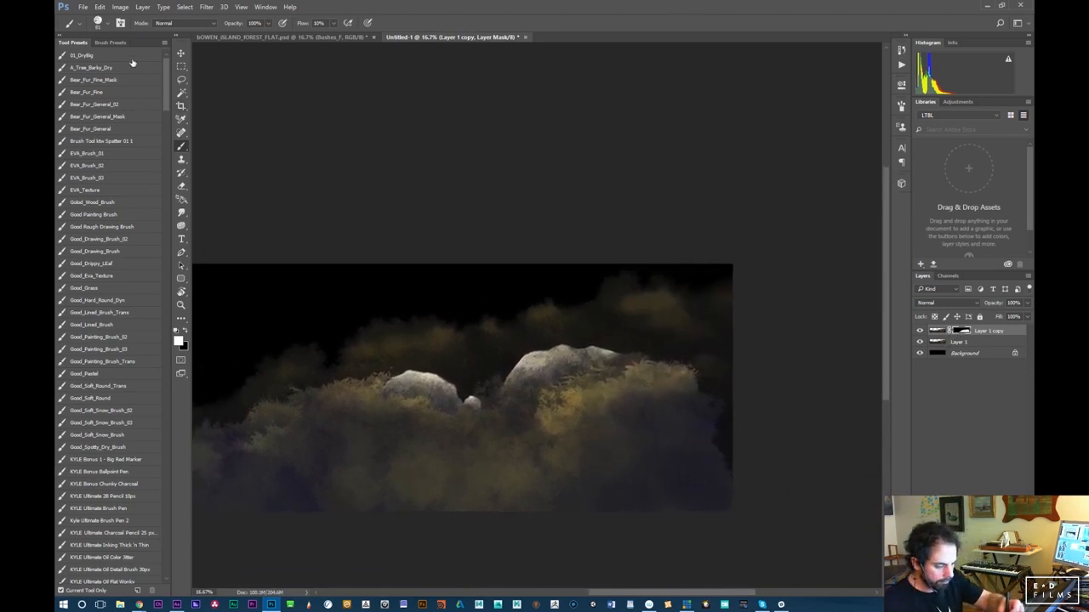
click(181, 212)
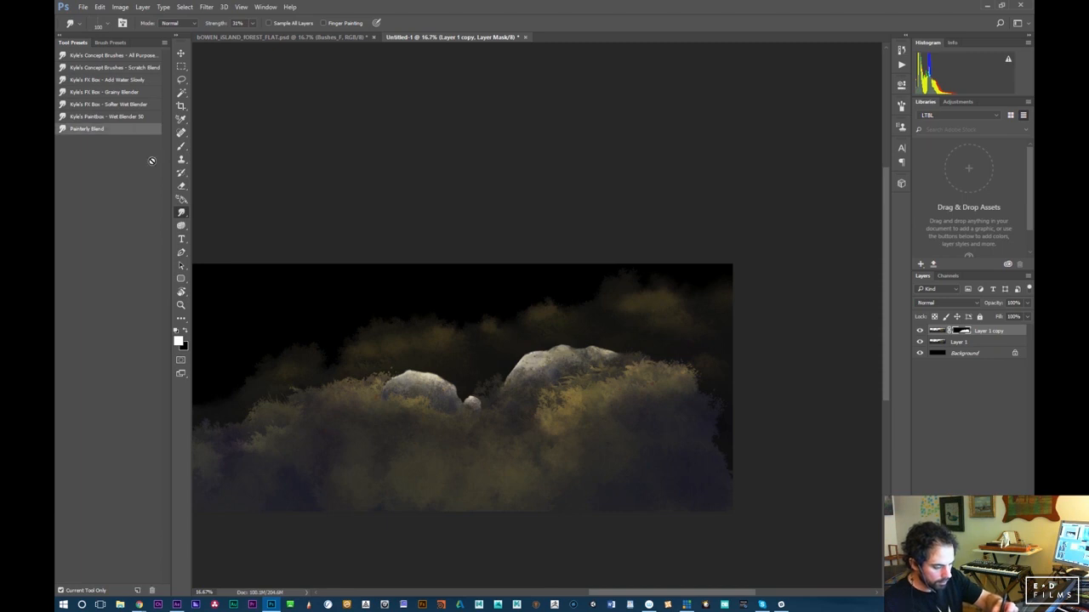
key(ctrl+plus)
key(ctrl+plus)
drag(461, 505, 712, 389)
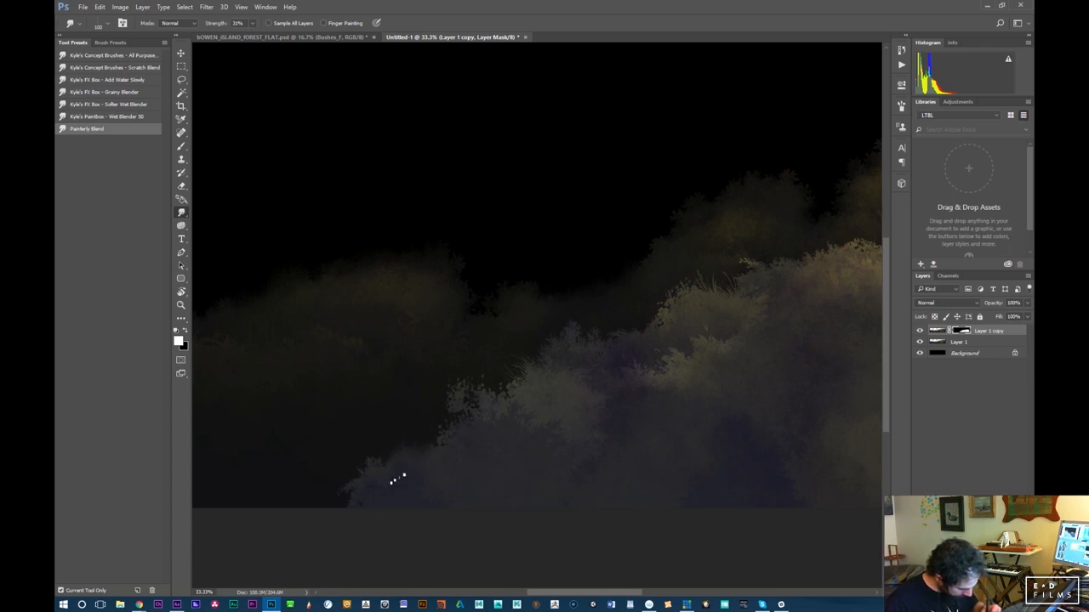
Hide Layer 1 and smudge the mask's edge along the left slope and crest, past the left rock to the small rock
click(918, 341)
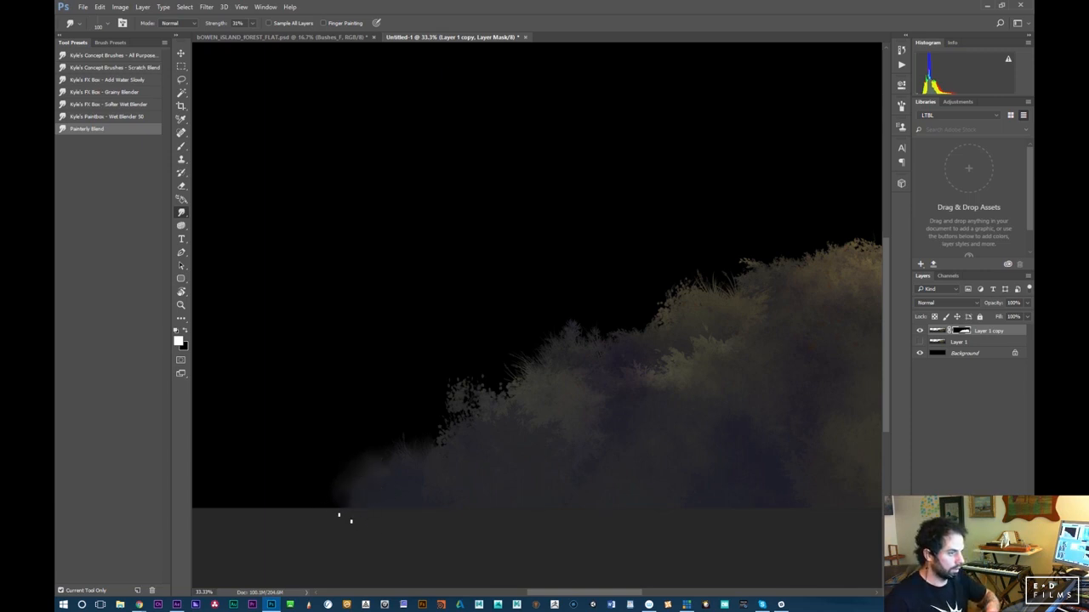
drag(559, 444, 491, 479)
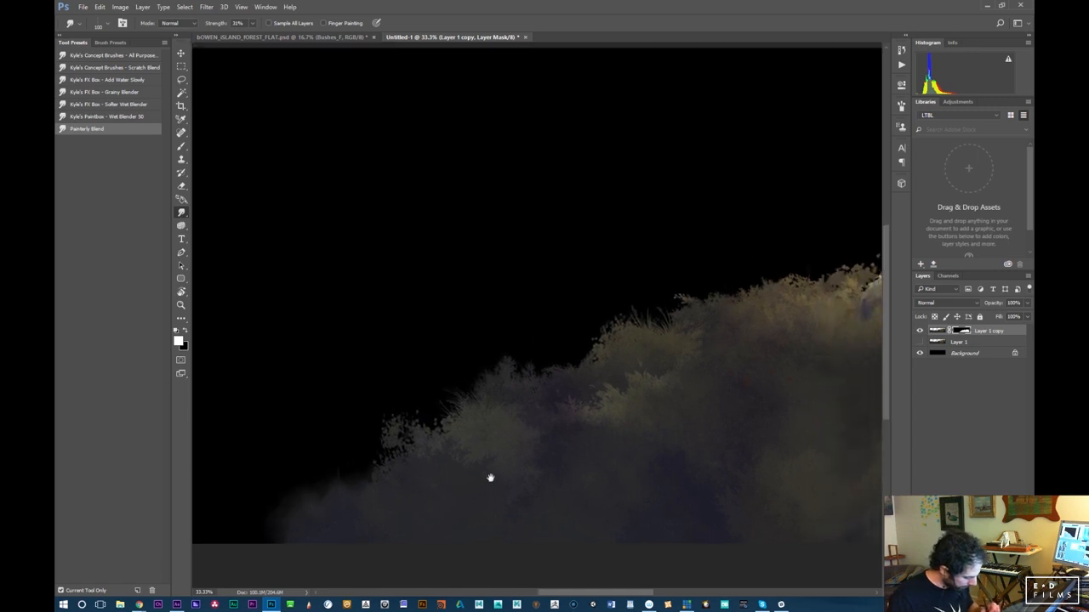
key(ctrl+plus)
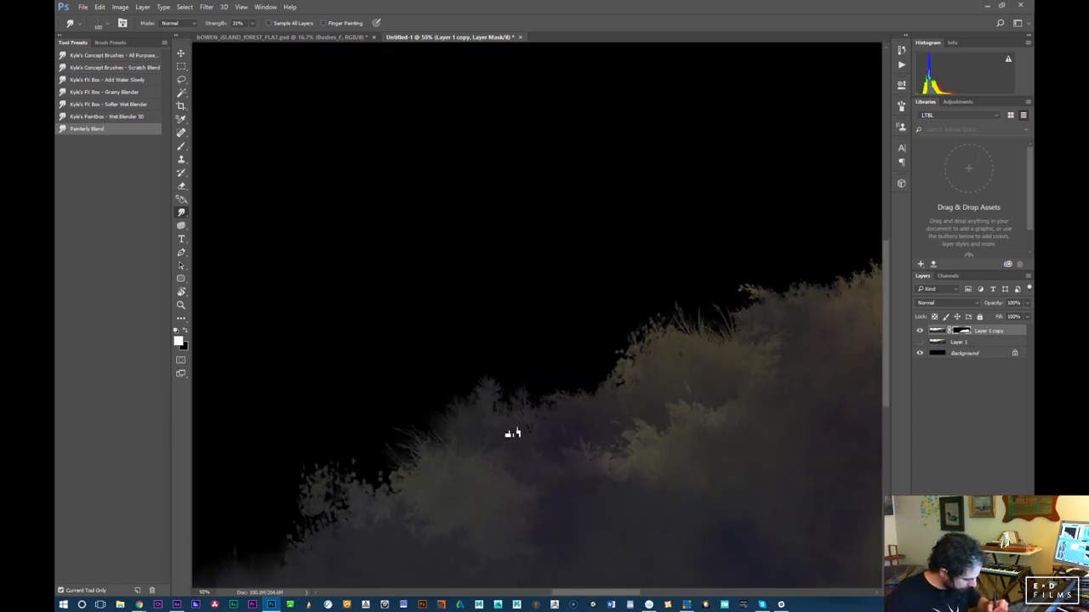
drag(638, 470, 519, 513)
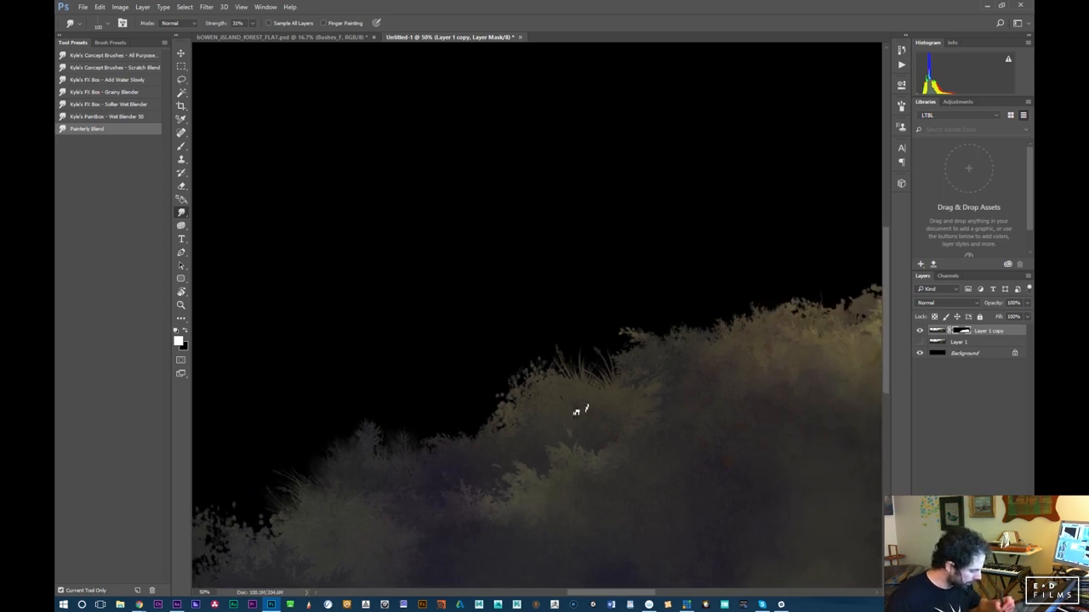
drag(695, 433, 487, 495)
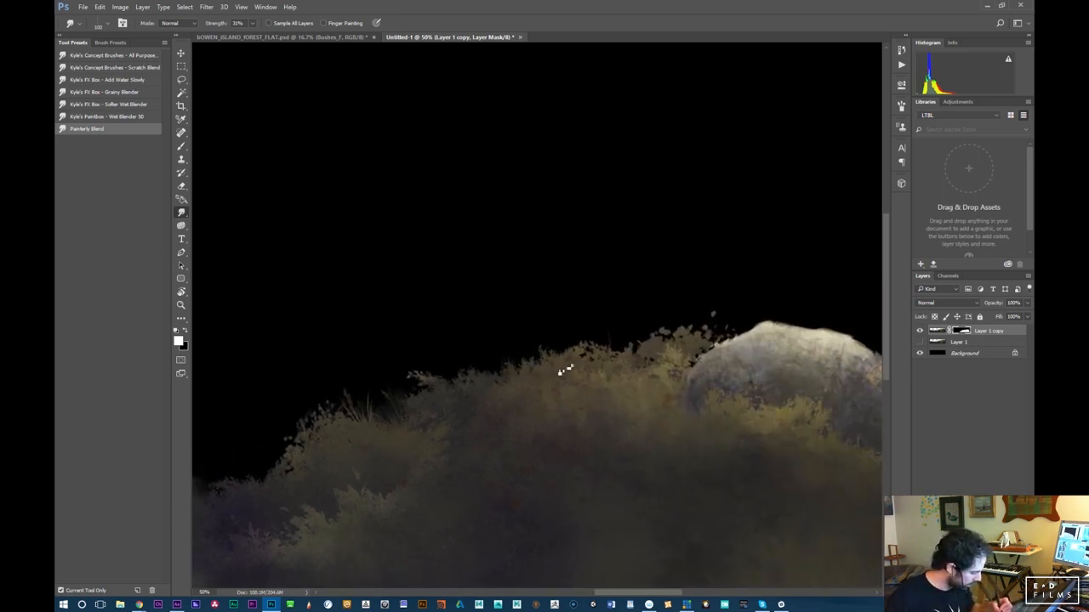
drag(655, 458, 554, 488)
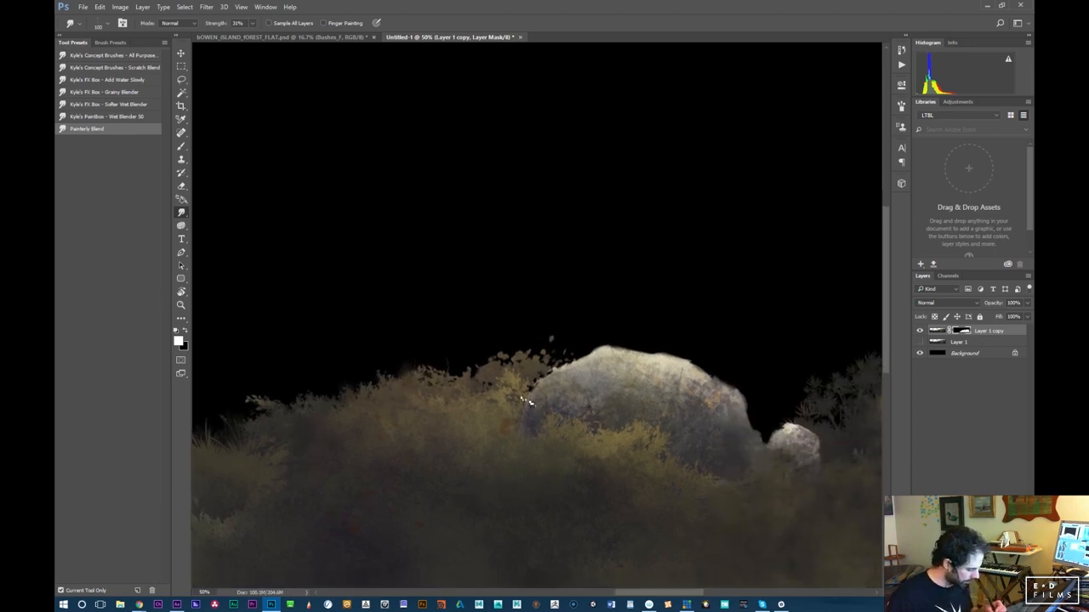
drag(675, 479, 470, 442)
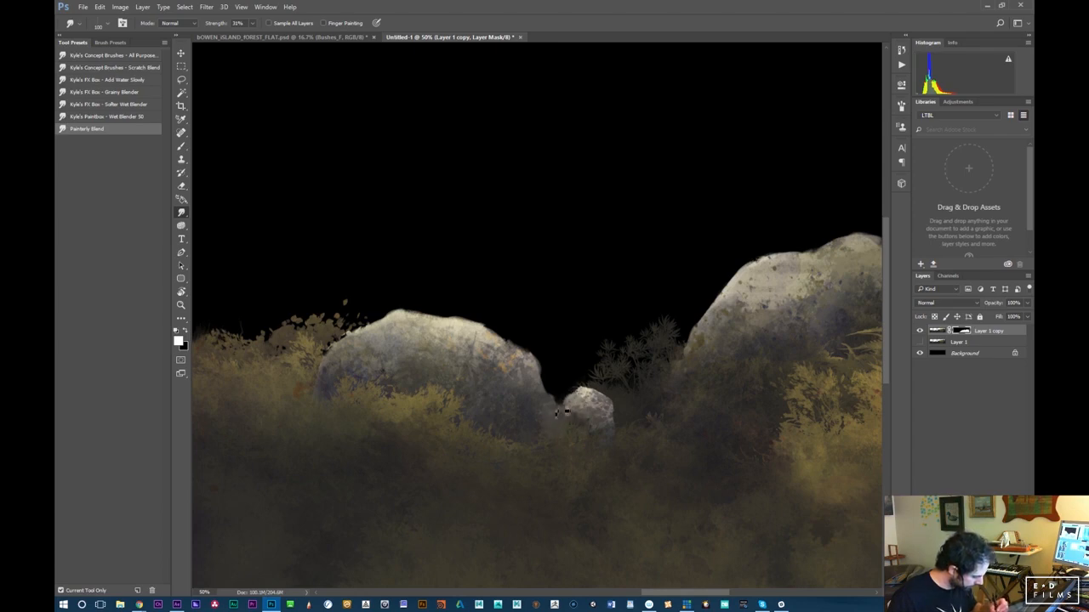
Smudge the mask's edge along the top and down the outer side of the right bush mass
drag(637, 479, 360, 491)
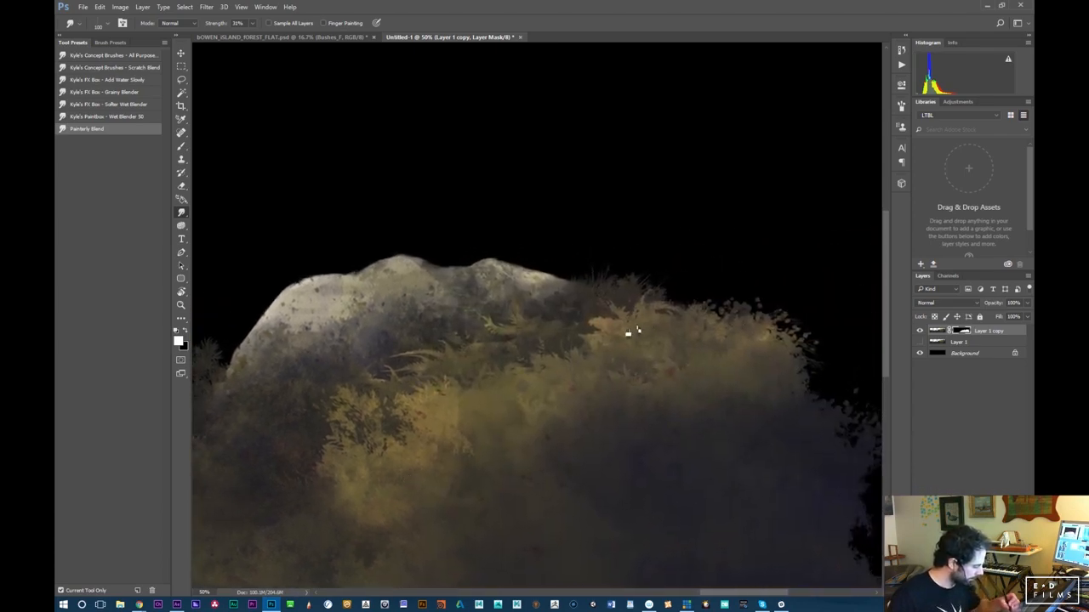
drag(780, 442, 610, 408)
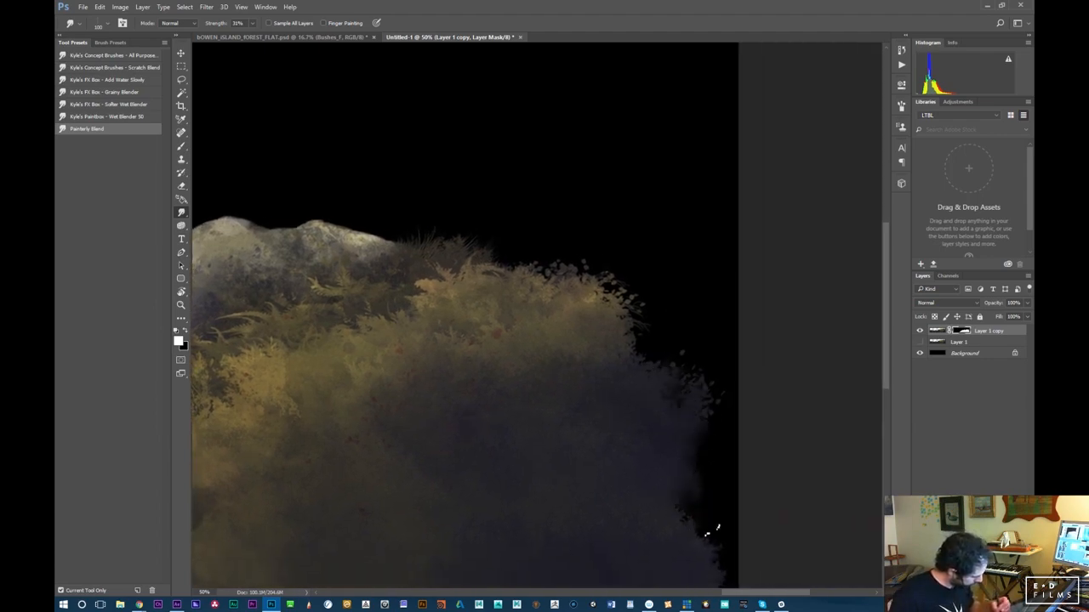
drag(701, 564, 637, 494)
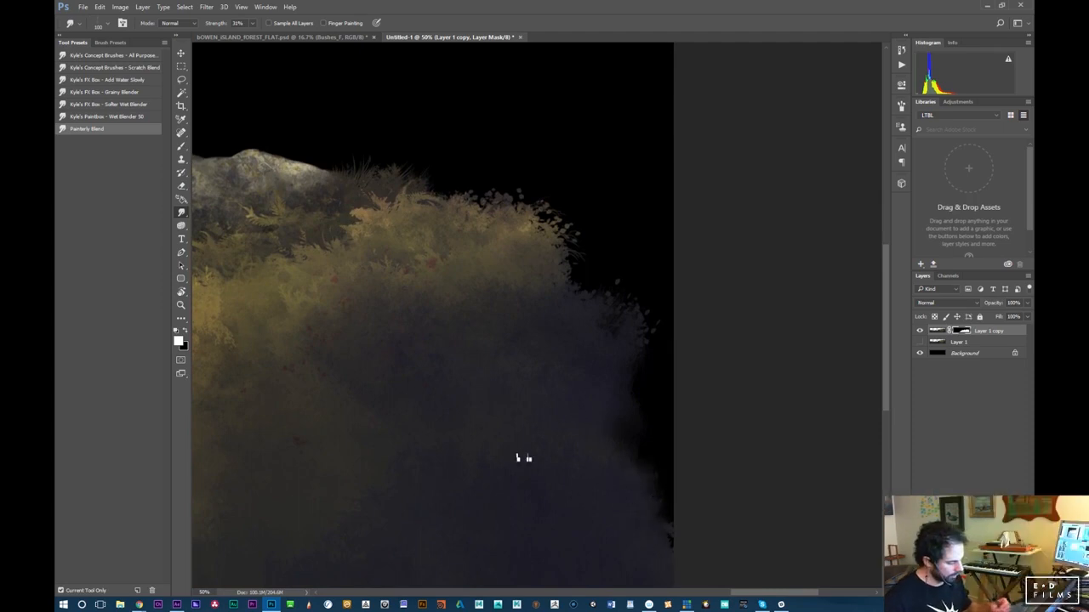
Group Layer 1 copy and move its layer mask onto the new group
mouse_move(337, 417)
mouse_down()
mouse_move(584, 443)
mouse_move(695, 503)
mouse_move(735, 480)
mouse_up()
click(938, 331)
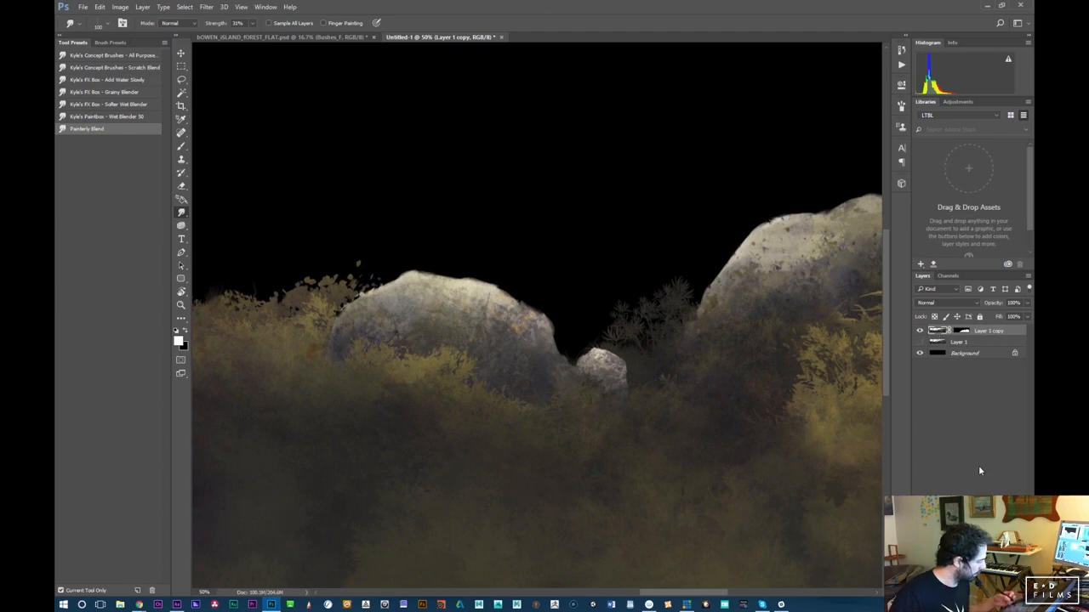
key(ctrl+g)
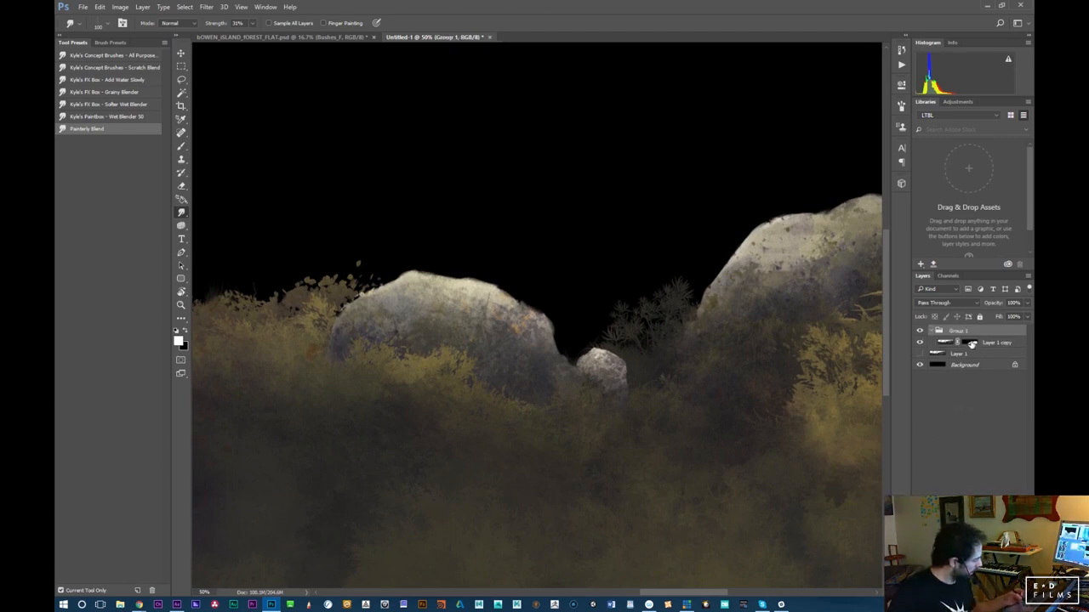
click(970, 343)
Add a new layer above Layer 1 copy inside the group and set its blend mode to Overlay
key(ctrl+shift+alt+n)
click(947, 303)
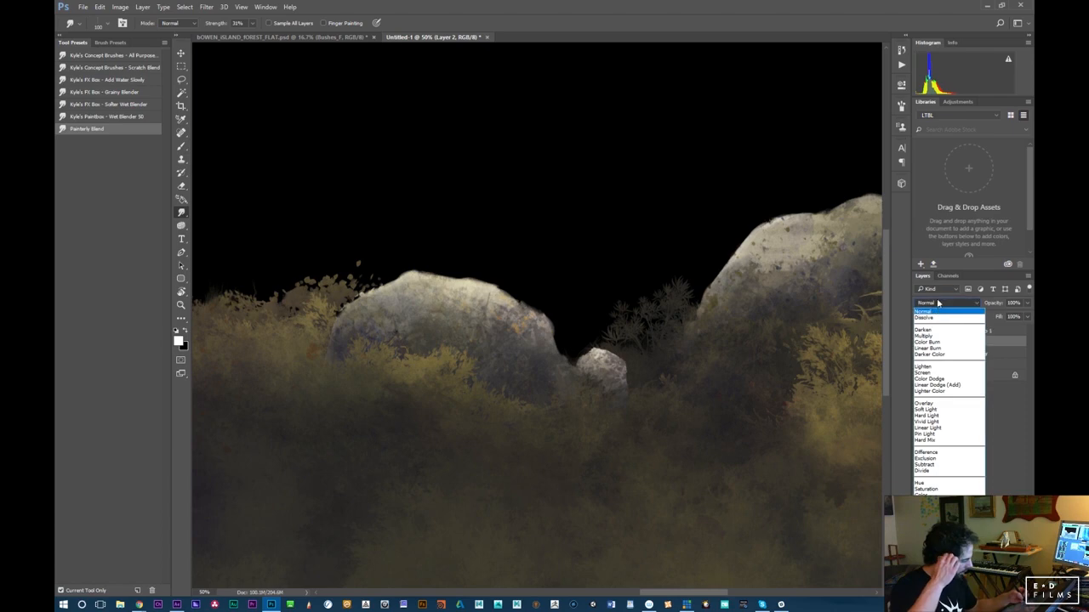
click(936, 405)
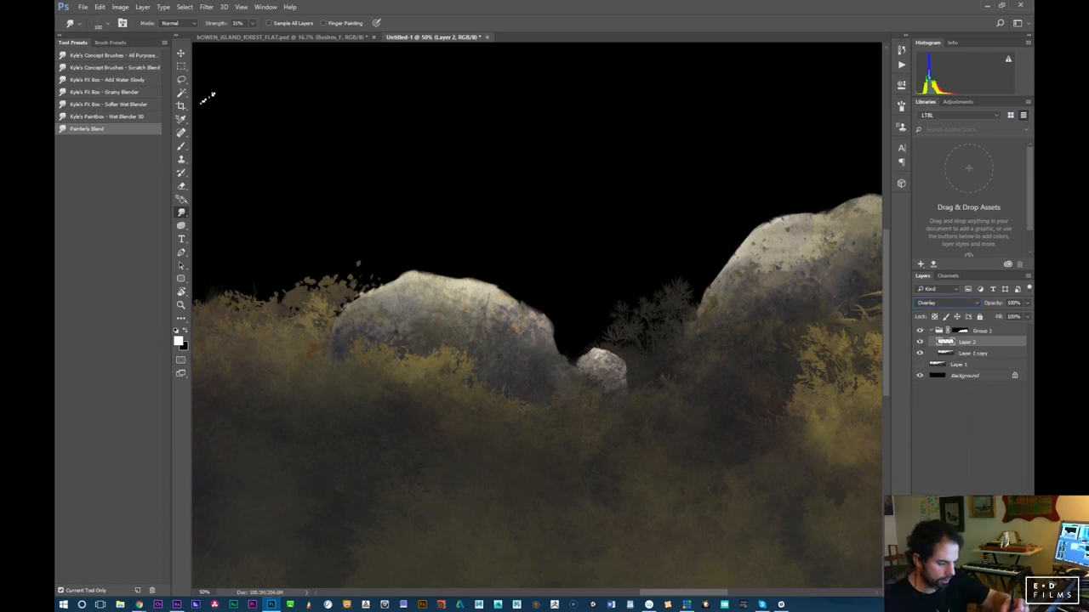
Switch to the Brush tool and choose the 982 px leafy foliage brush preset for Layer 2
key(b)
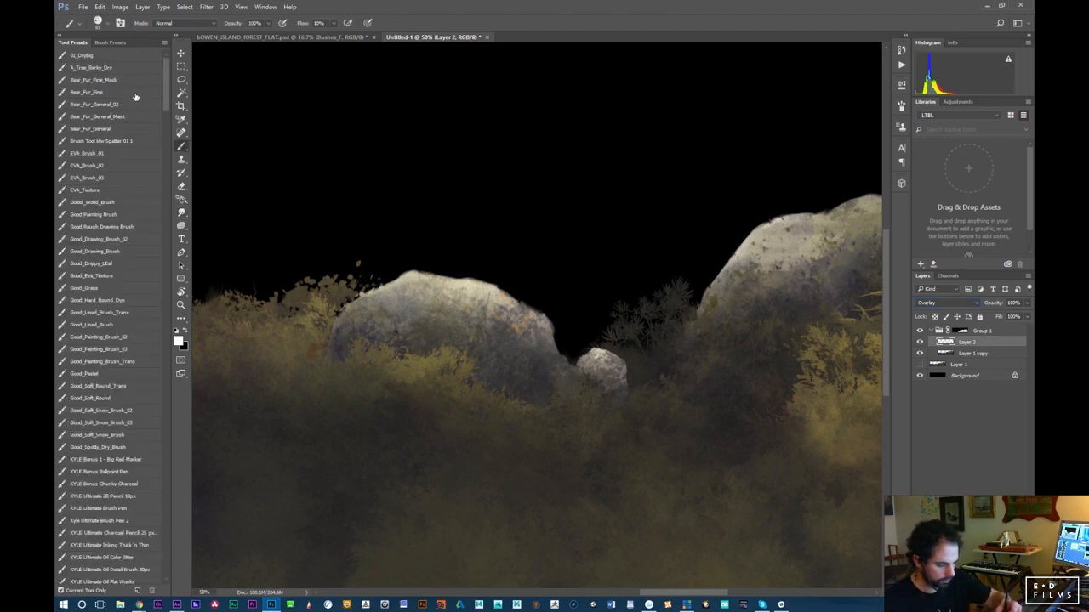
click(115, 192)
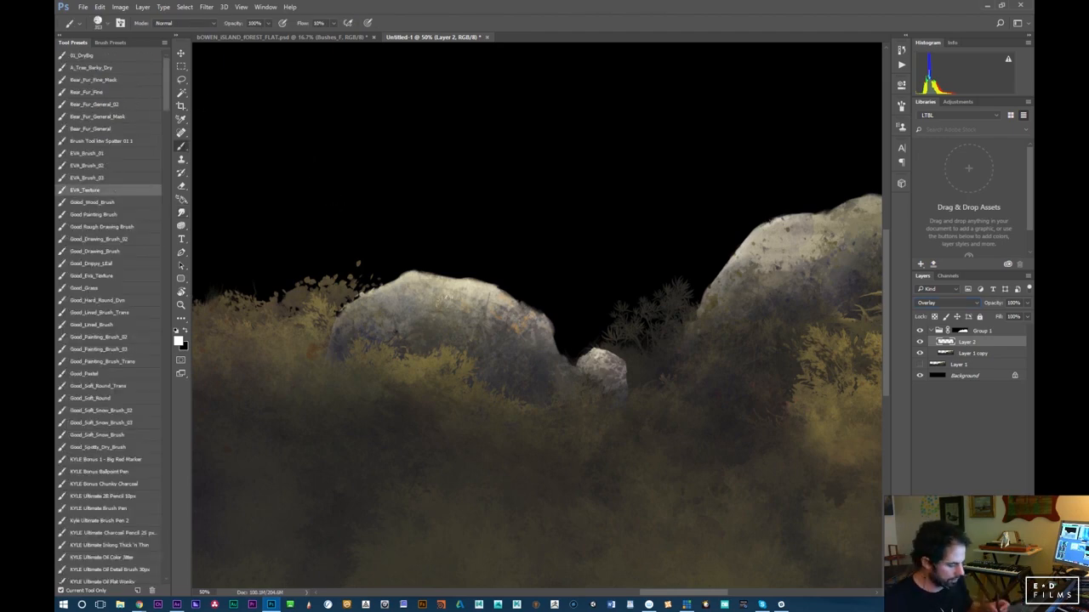
key(ctrl+minus)
key(ctrl+minus)
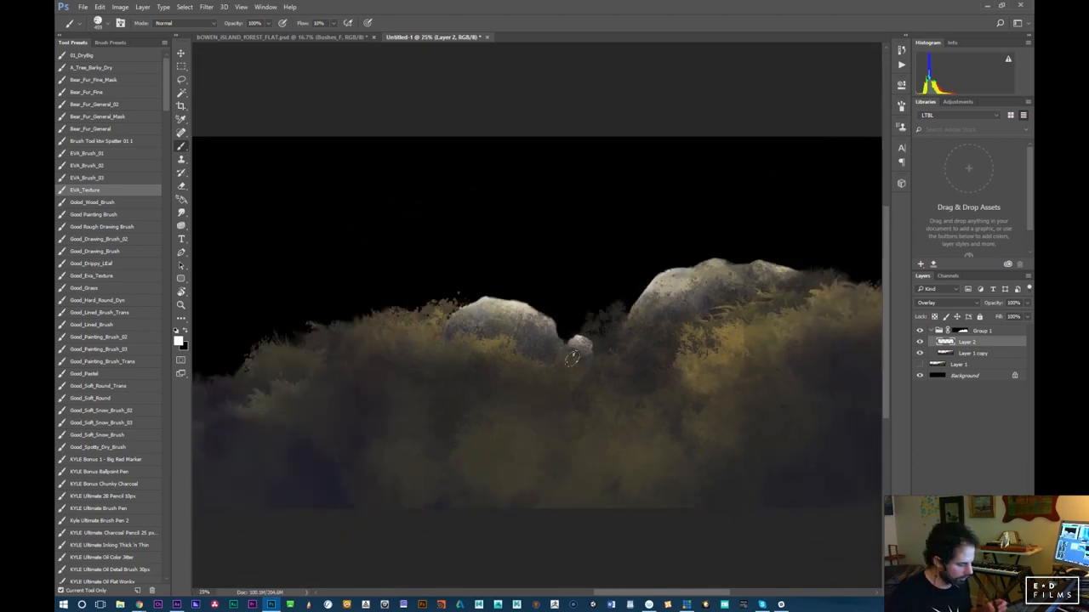
drag(167, 89, 166, 167)
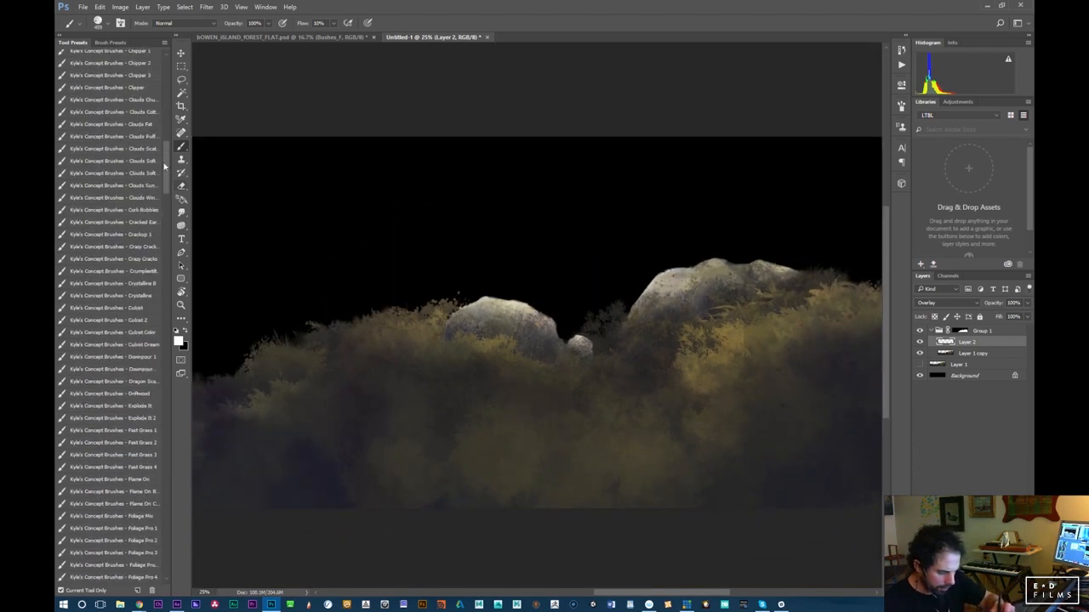
click(113, 43)
mouse_move(168, 296)
mouse_down()
mouse_move(165, 496)
mouse_move(161, 430)
mouse_up()
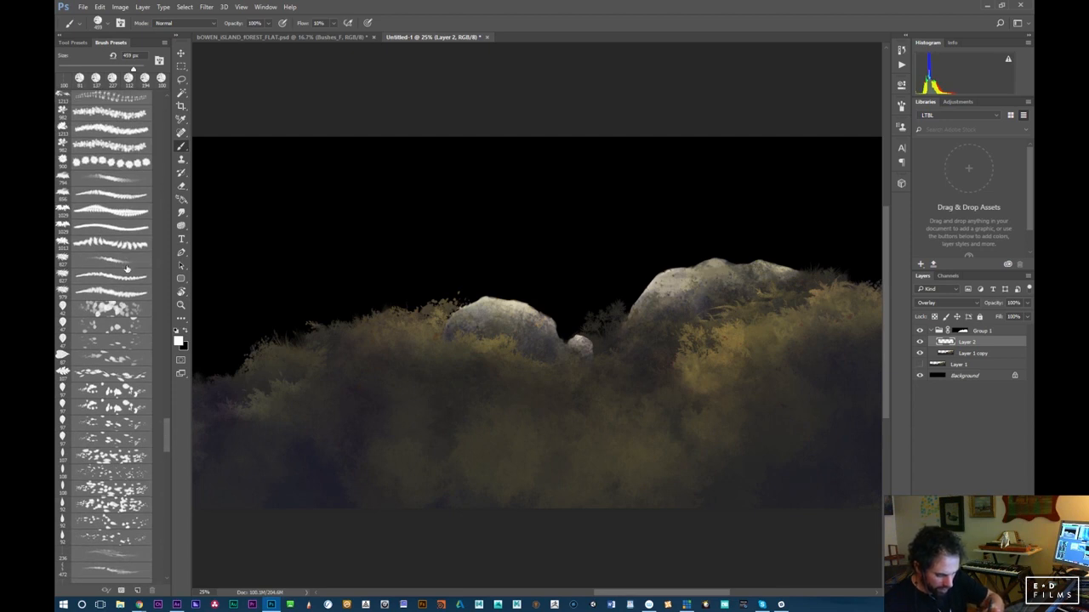
click(133, 148)
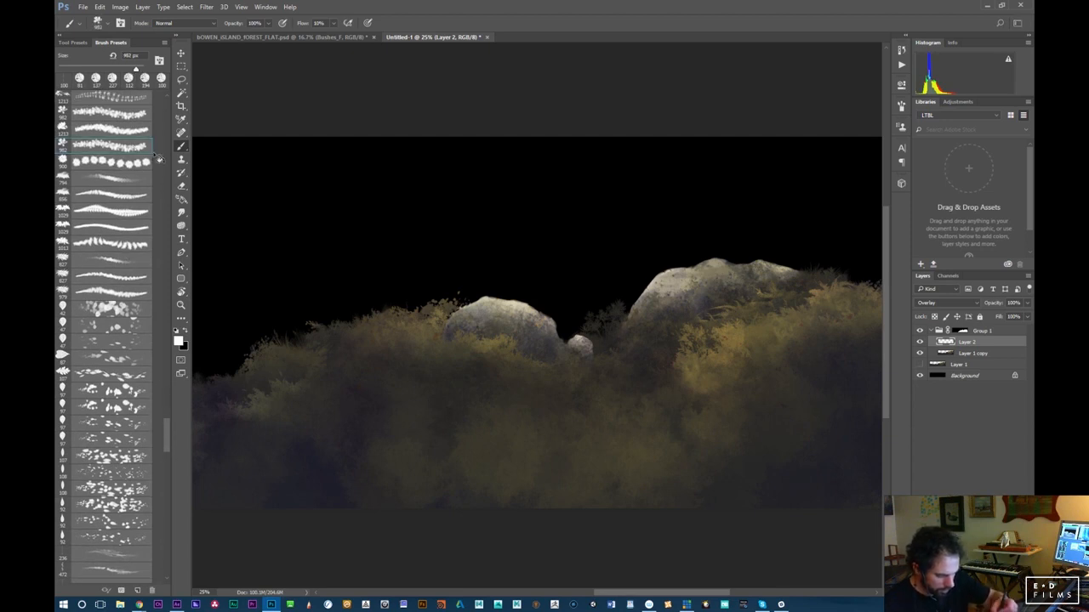
mouse_move(486, 405)
mouse_down()
mouse_move(641, 452)
mouse_move(627, 449)
mouse_up()
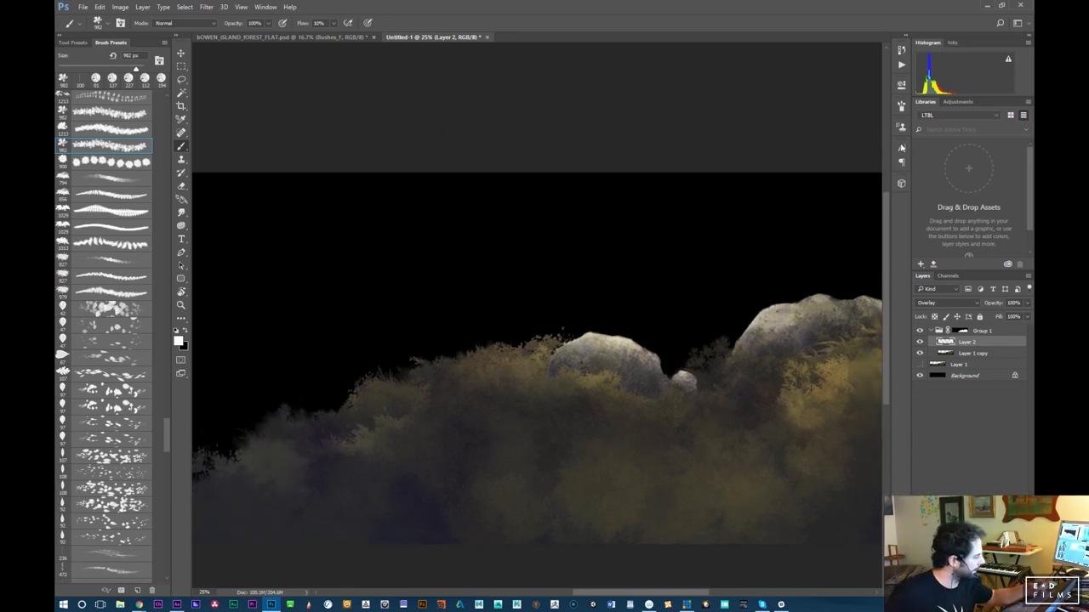
Change the foreground colour from white to a pale warm yellow
click(180, 341)
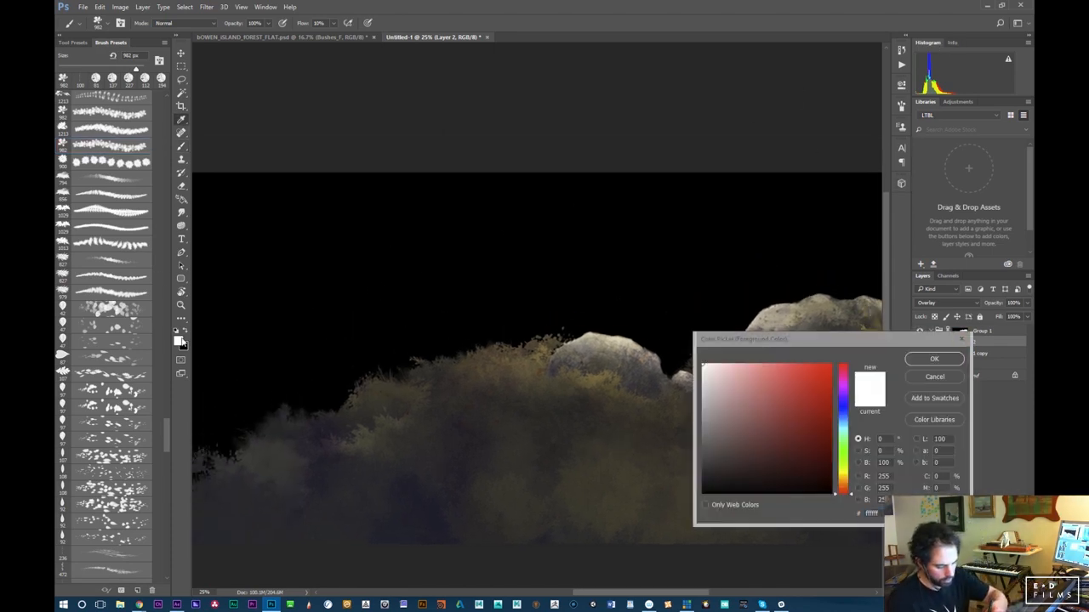
drag(846, 482, 847, 475)
click(729, 365)
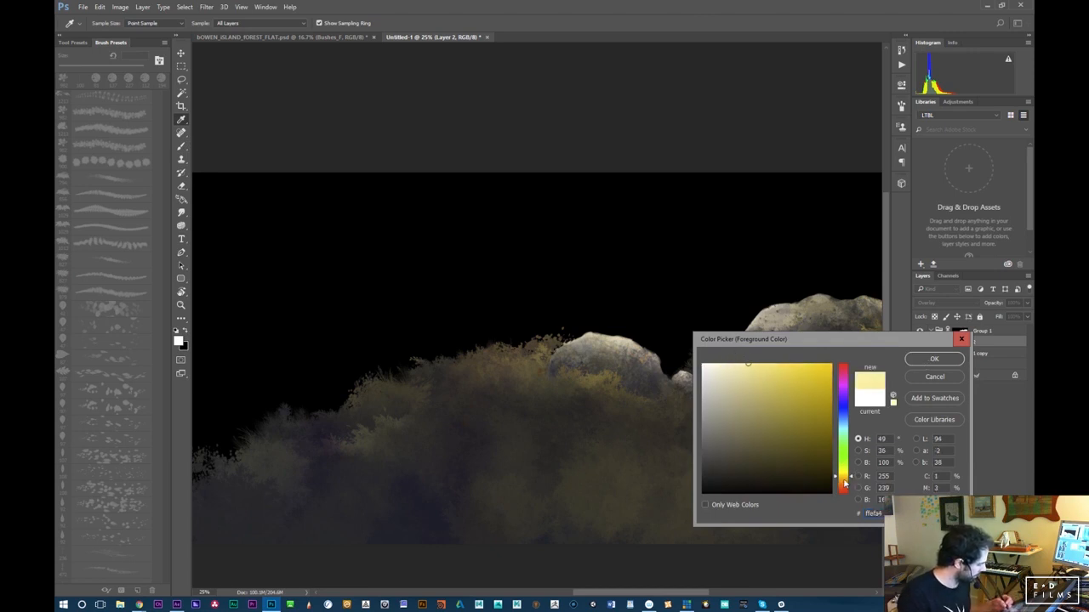
drag(845, 482, 844, 485)
click(933, 359)
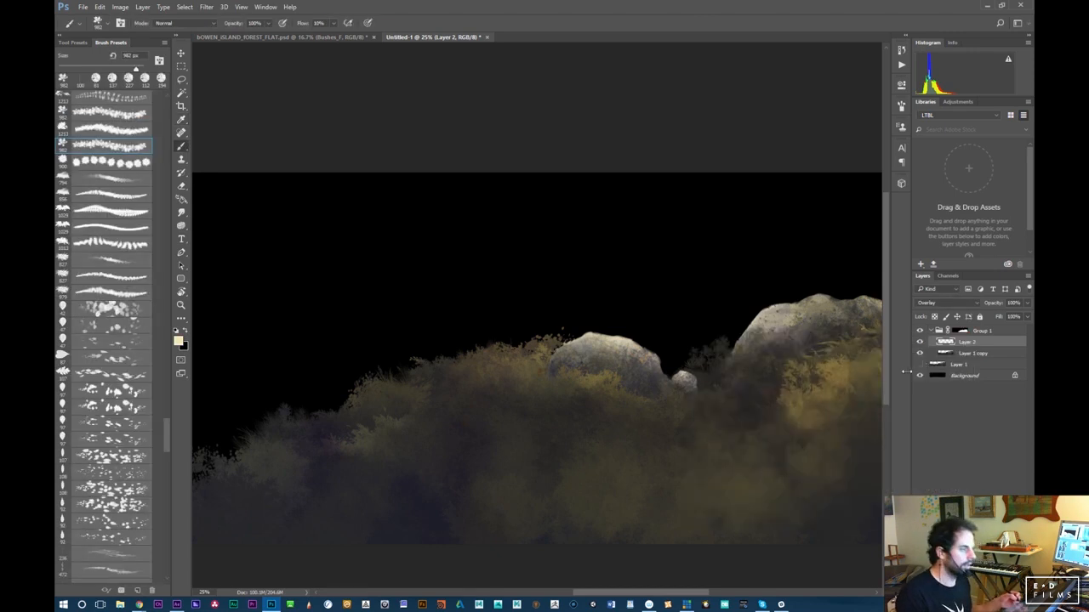
Paint pale yellow highlights over the bushes on Layer 2, reducing the brush to 750 px and comparing with the layer hidden
drag(668, 459, 729, 448)
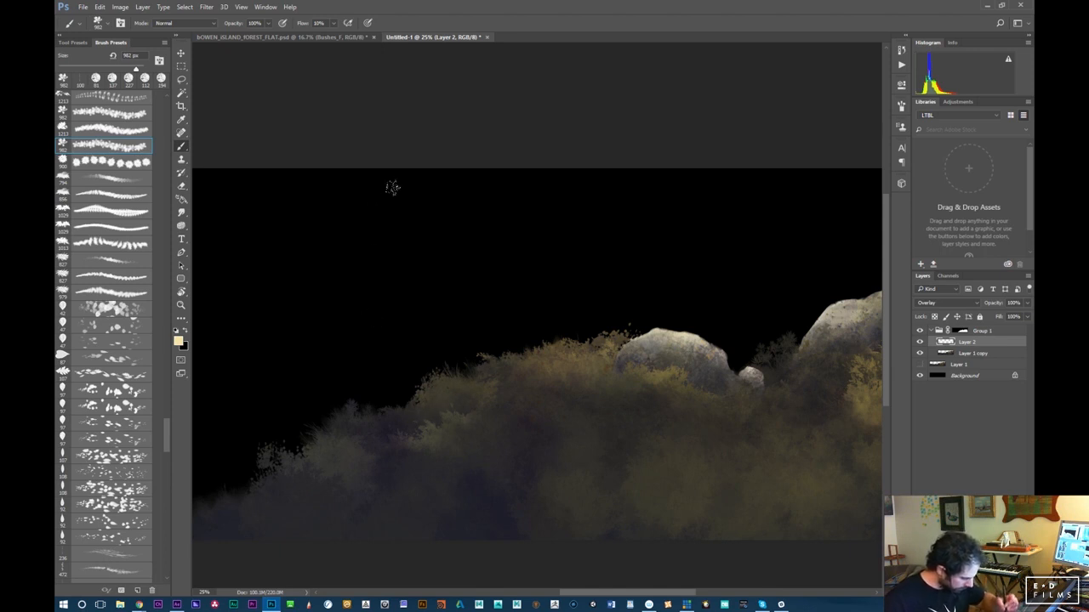
drag(643, 454, 474, 451)
key(bracketleft)
key(bracketleft)
key(bracketleft)
key(bracketleft)
key(bracketleft)
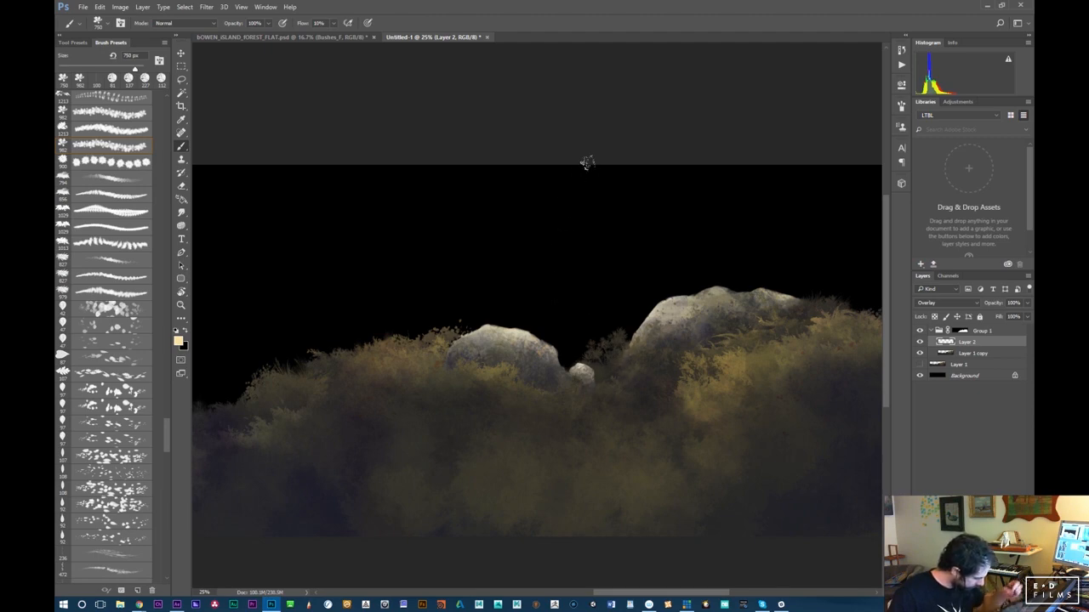
click(919, 341)
click(920, 341)
drag(669, 447, 447, 470)
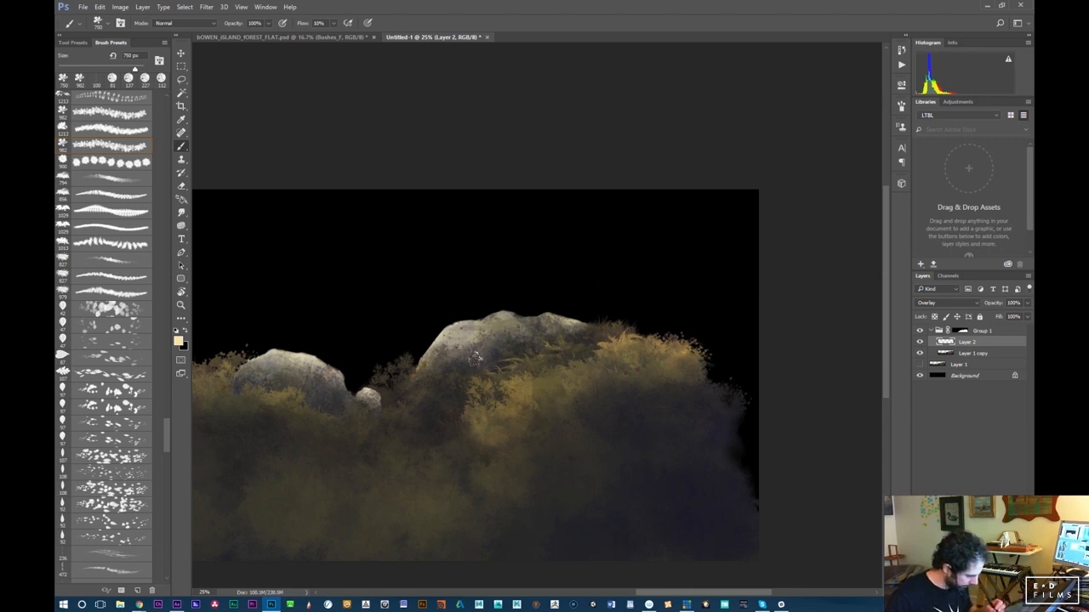
drag(371, 498, 873, 447)
drag(688, 466, 588, 472)
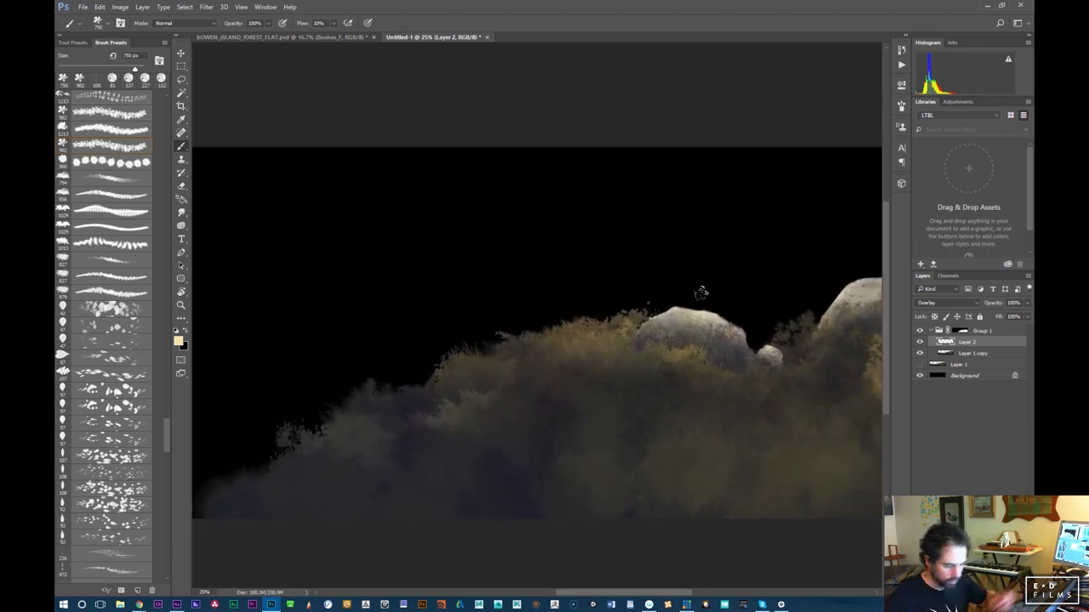
Set the foreground colour to pale blue with hue 200 and paint it over the bushes on the far left slope
click(179, 341)
click(840, 426)
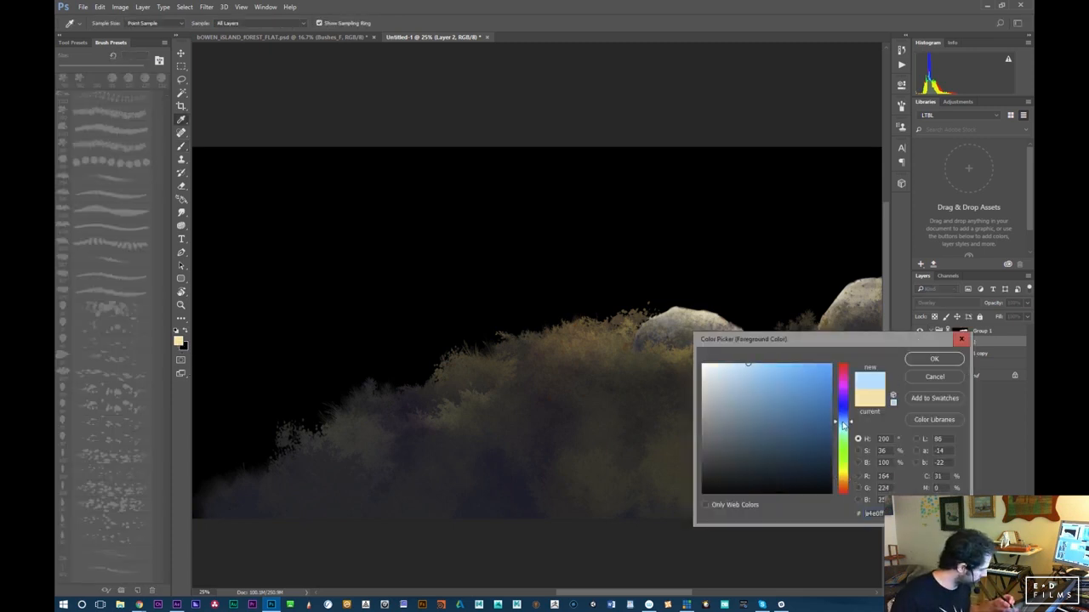
click(933, 359)
drag(340, 457, 391, 404)
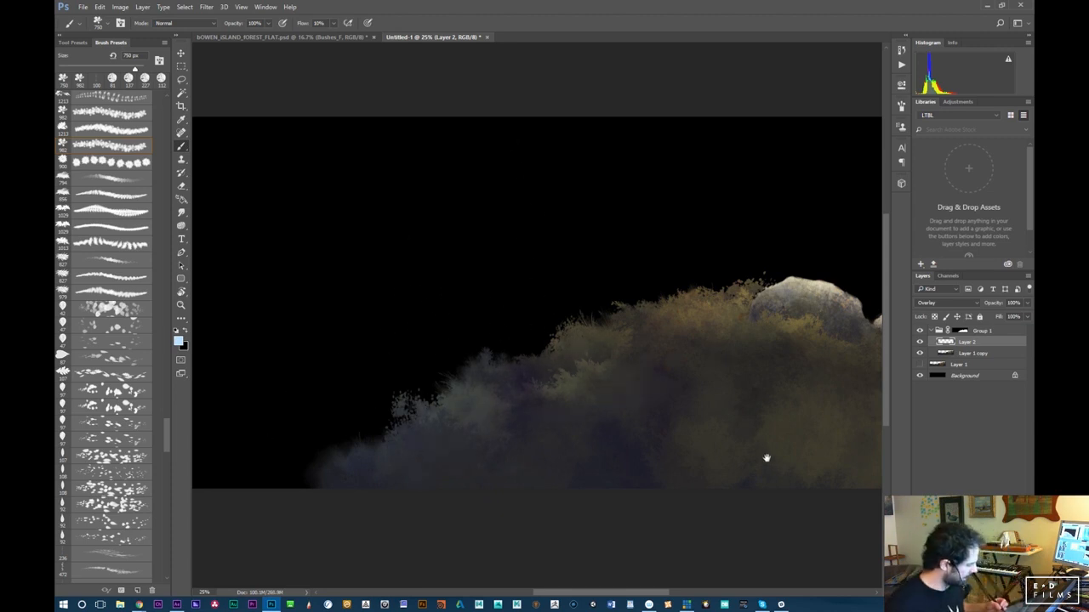
drag(766, 459, 499, 433)
key(ctrl+minus)
key(ctrl+minus)
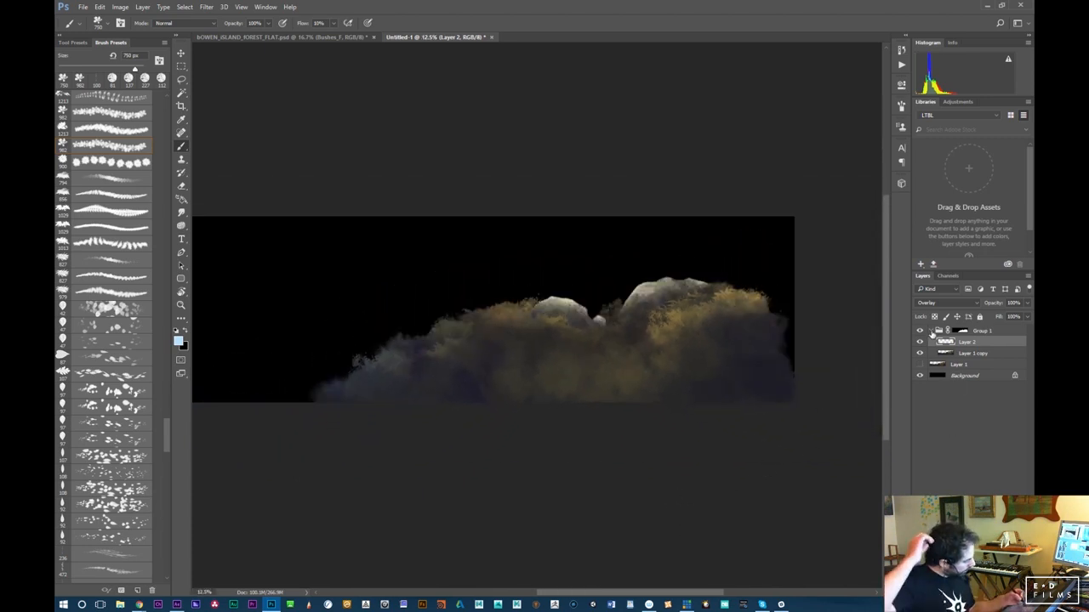
Collapse and hide Group 1, show Layer 1 and raise its opacity to 100%
click(932, 333)
click(919, 331)
click(920, 341)
click(939, 341)
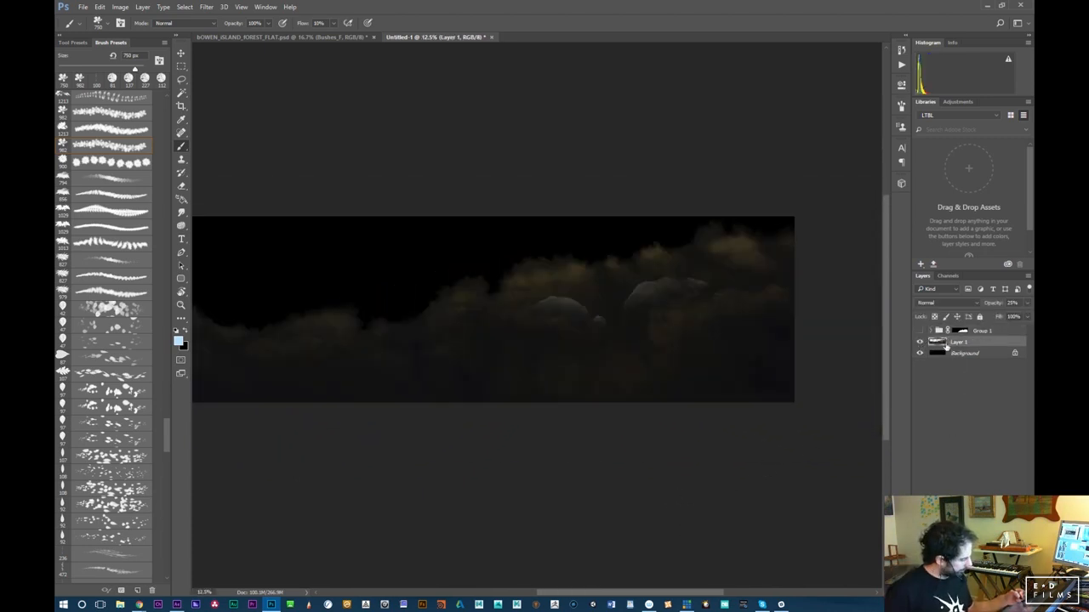
click(1027, 304)
drag(992, 316, 1031, 323)
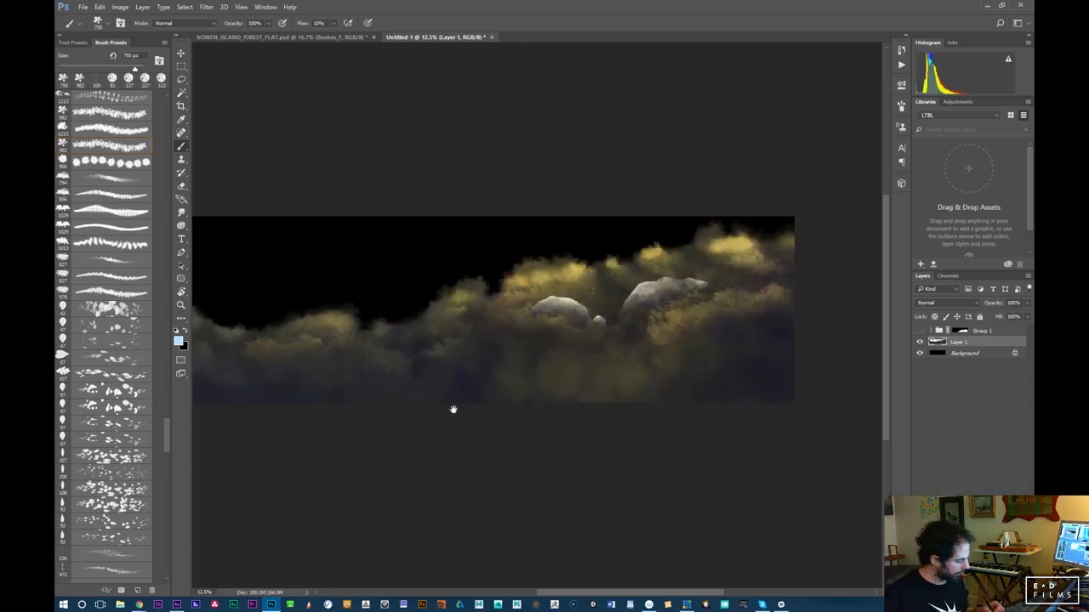
Lasso the left bush mass on Layer 1, from the canvas's left edge down a slope short of the left rock
key(l)
drag(435, 370, 622, 386)
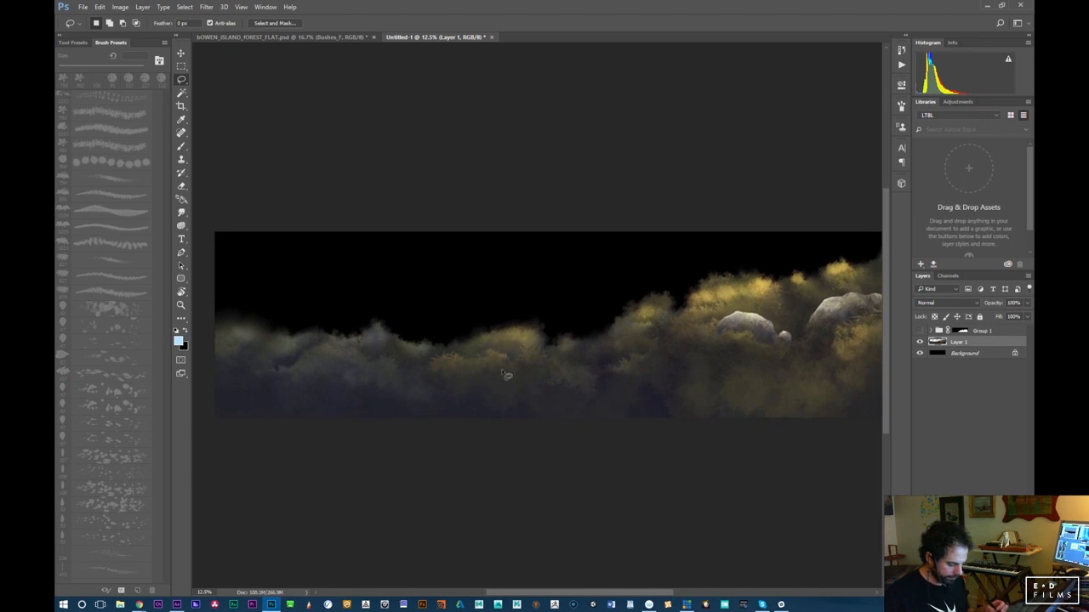
mouse_move(447, 310)
mouse_down()
mouse_move(535, 301)
mouse_move(587, 318)
mouse_move(451, 319)
mouse_up()
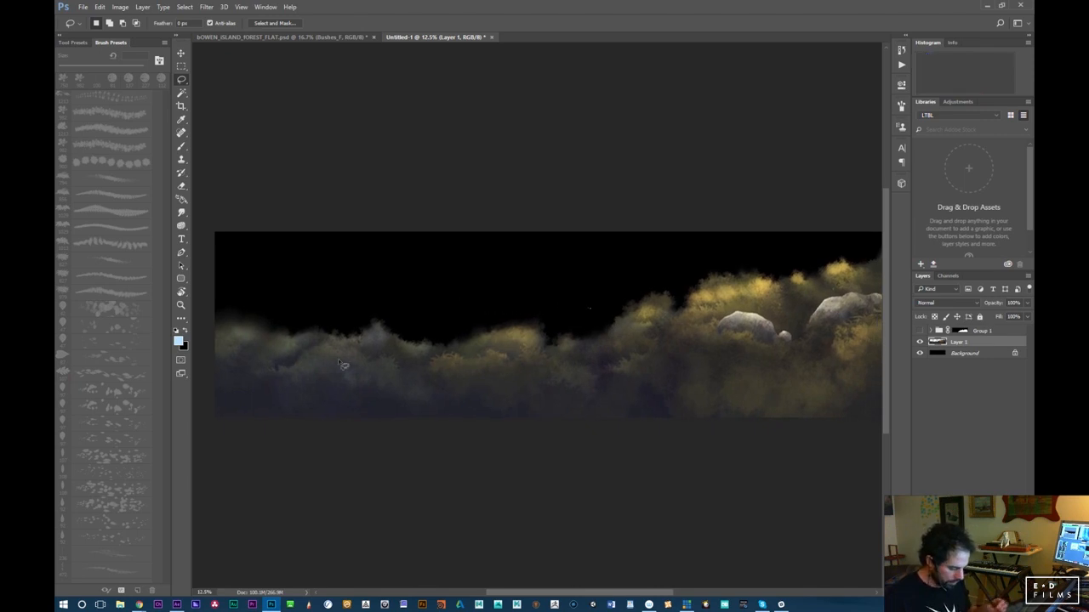
drag(316, 329, 266, 362)
mouse_move(211, 405)
mouse_down()
mouse_move(316, 460)
mouse_move(603, 469)
mouse_move(711, 460)
mouse_move(771, 428)
mouse_up()
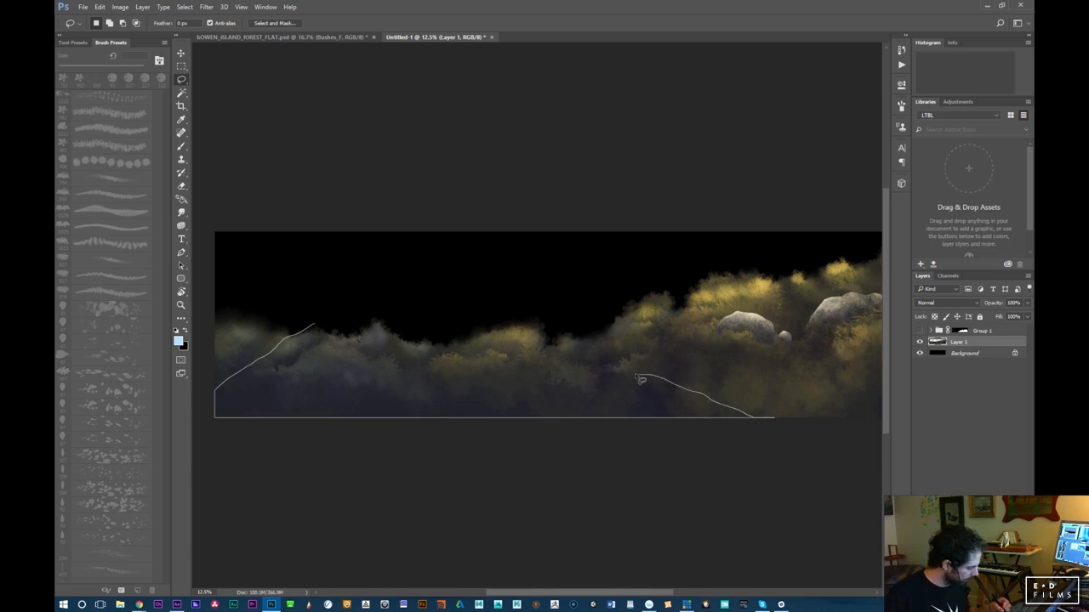
mouse_move(578, 335)
mouse_down()
mouse_move(531, 284)
mouse_move(419, 275)
mouse_move(333, 293)
mouse_up()
mouse_move(590, 348)
mouse_down()
mouse_move(651, 376)
mouse_move(719, 425)
mouse_move(664, 478)
mouse_move(642, 380)
mouse_up()
drag(581, 364, 583, 342)
mouse_move(637, 370)
mouse_down()
mouse_move(662, 370)
mouse_move(703, 418)
mouse_up()
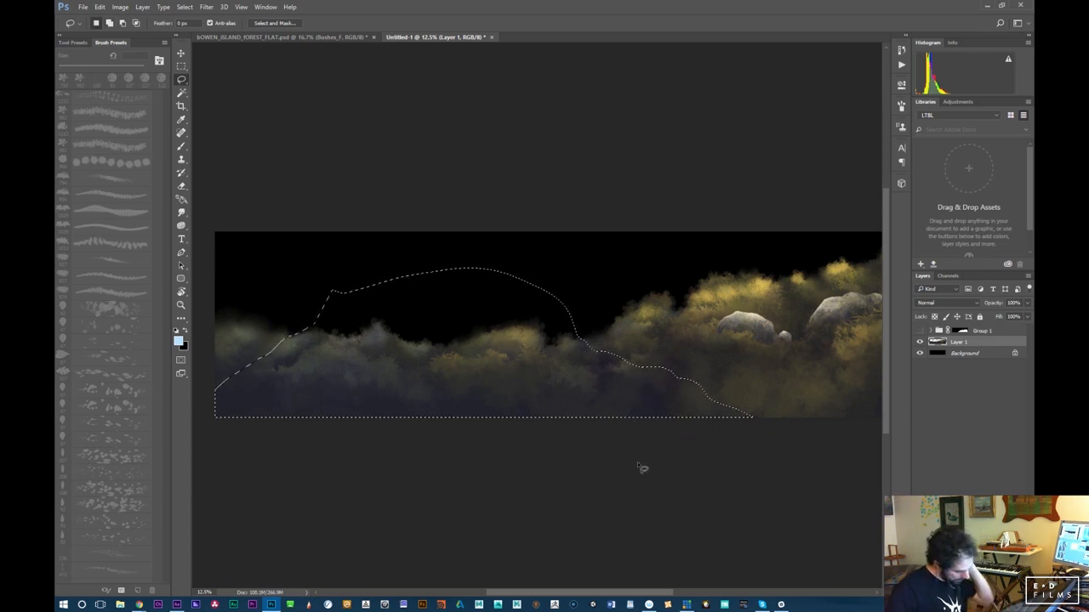
Add a layer mask to Layer 1 from the lasso selection of the left bush mass
scroll(632, 418, right, 3)
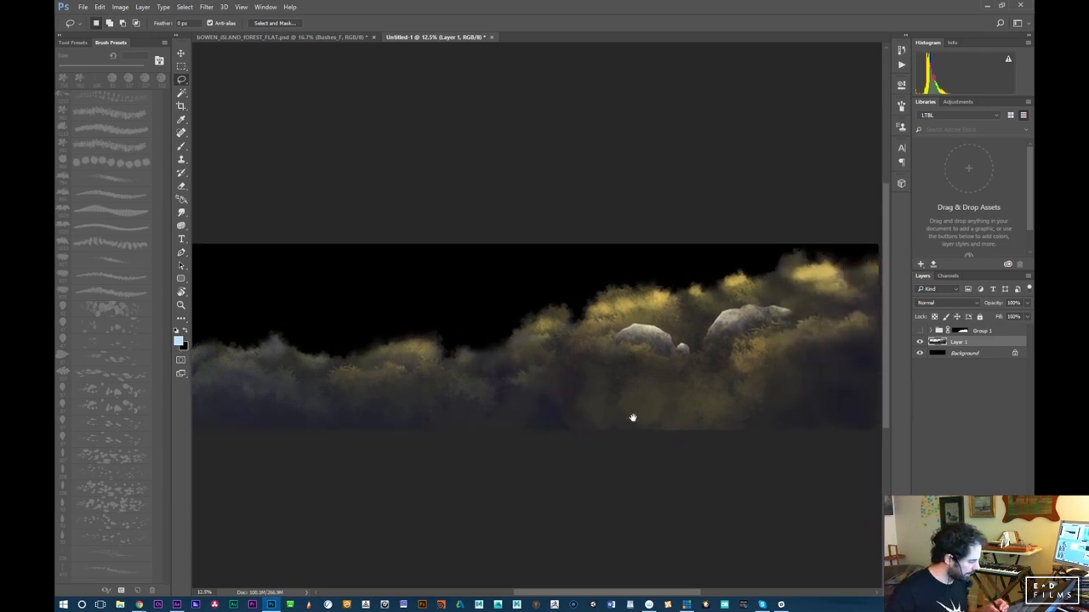
scroll(596, 340, right, 2)
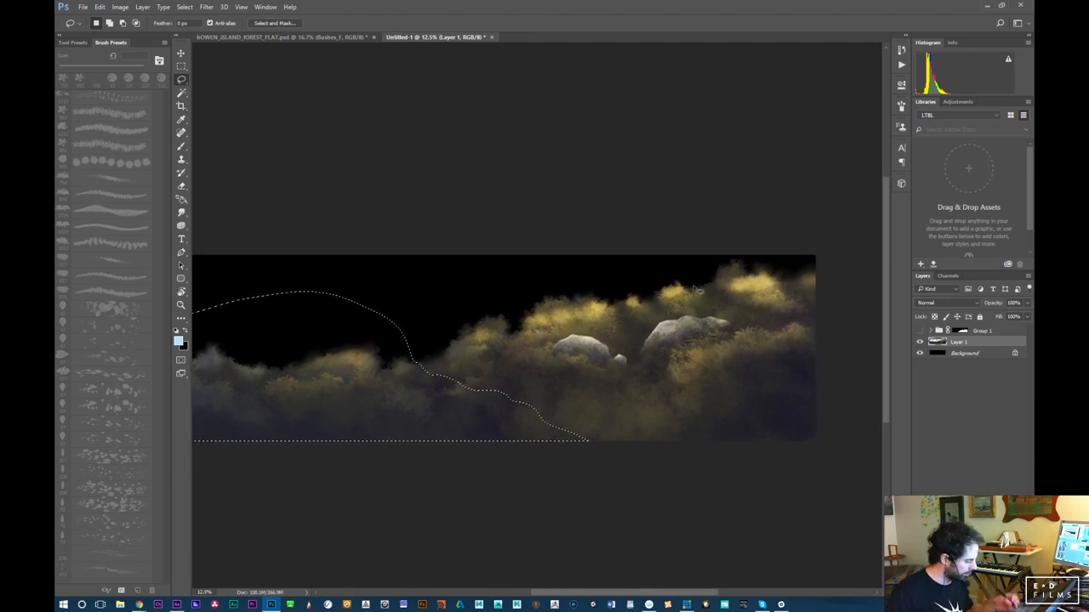
mouse_move(655, 430)
mouse_down()
mouse_move(775, 414)
mouse_move(791, 395)
mouse_up()
key(ctrl+d)
drag(520, 458, 655, 474)
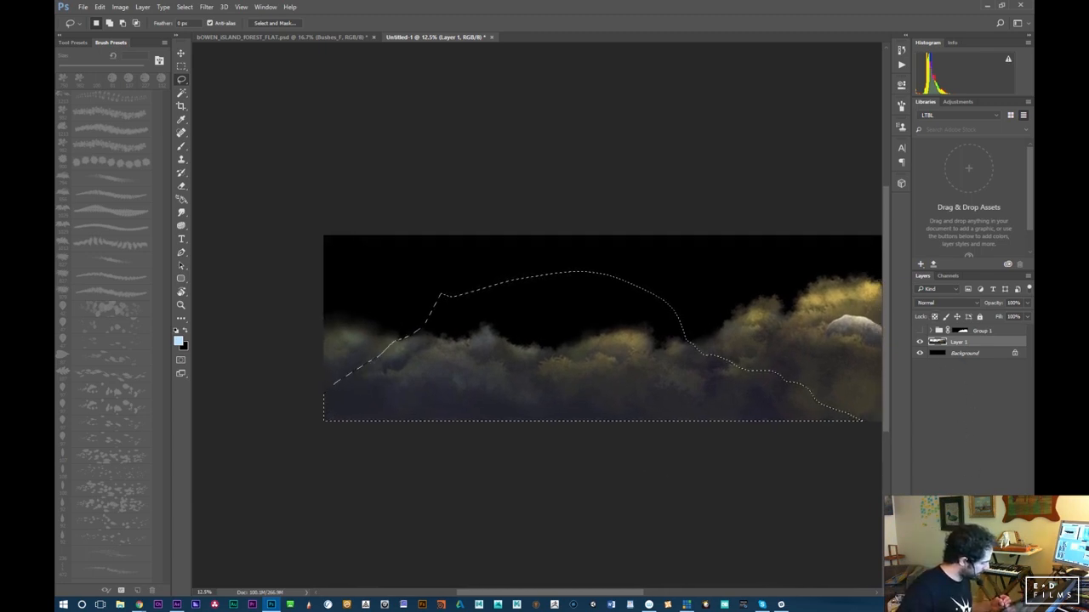
click(959, 591)
Switch to the leafy brush on Layer 1's mask, undo a test stroke on the left slope and set the flow to 100%
key(ctrl+plus)
key(ctrl+plus)
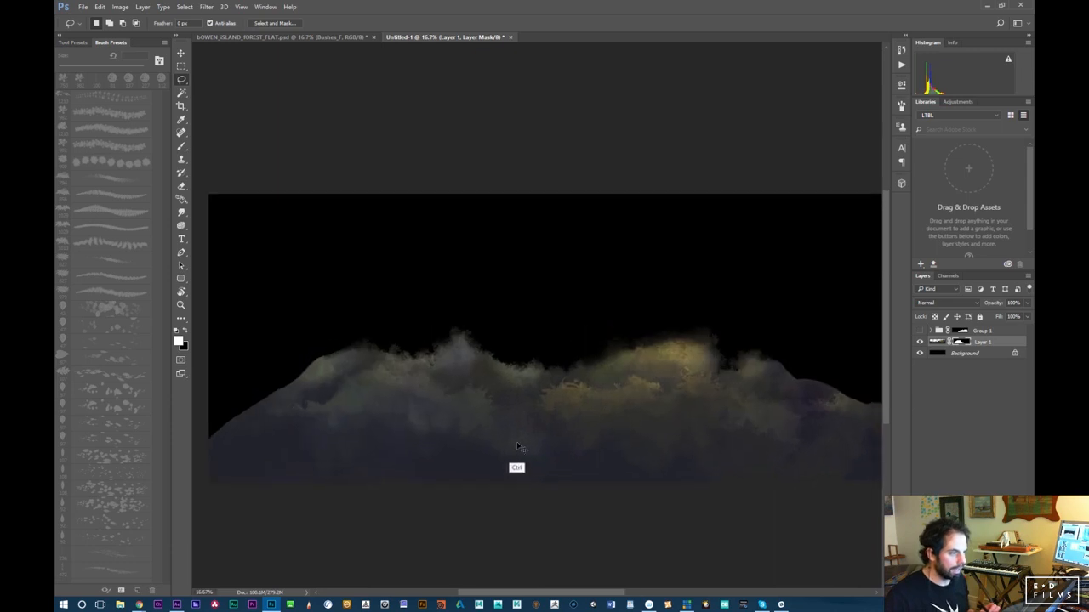
drag(506, 475, 678, 414)
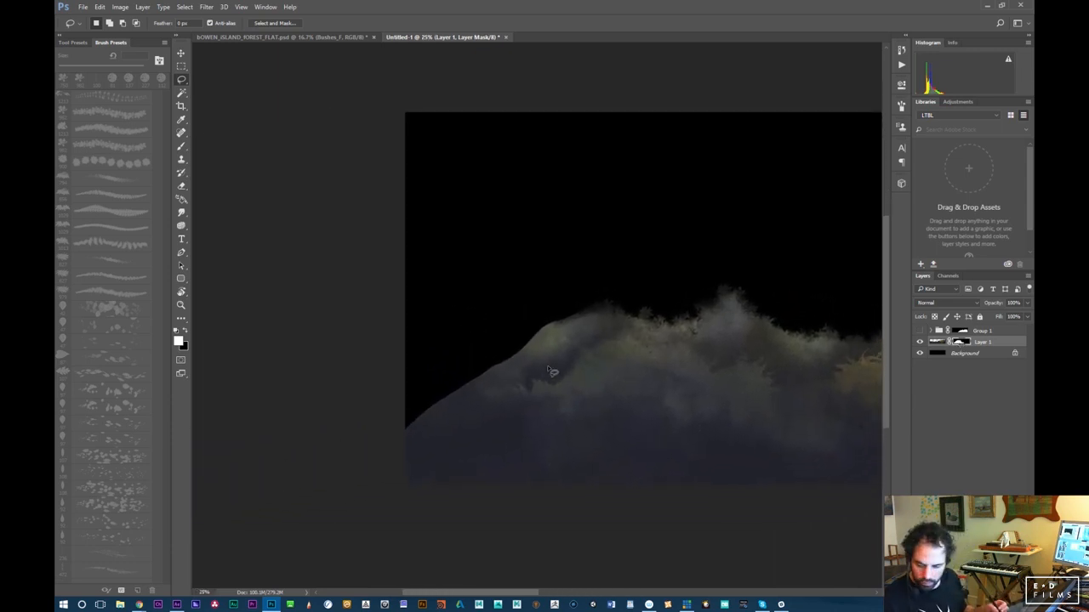
key(b)
drag(520, 396, 502, 395)
drag(534, 327, 516, 339)
key(ctrl+z)
key(shift+0)
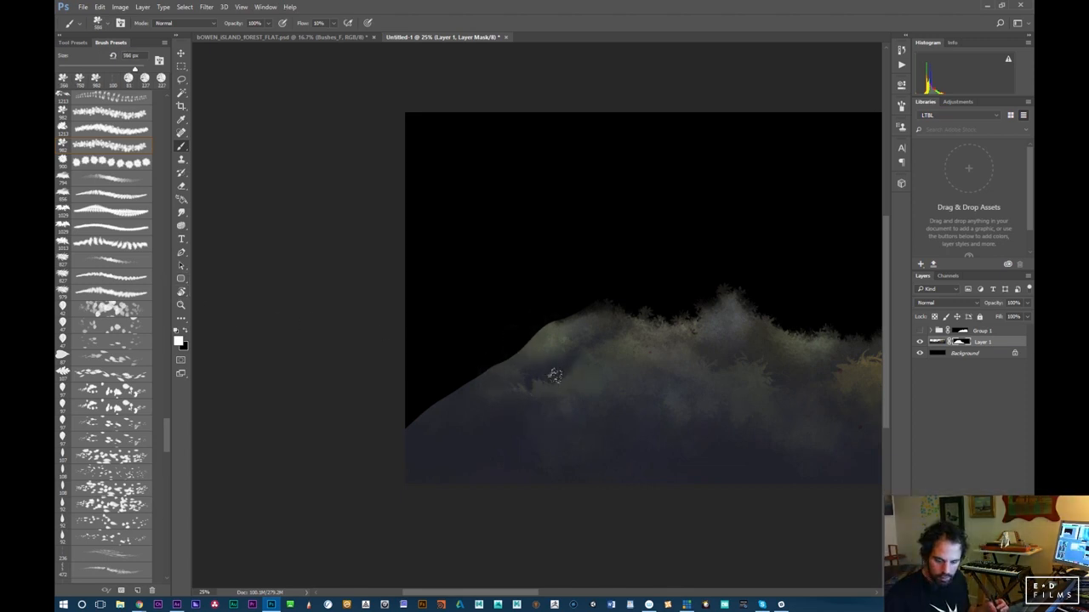
Reduce the brush to about 517 px and paint leafy white clumps along the left slope of Layer 1's mask
key(bracketleft)
key(bracketleft)
mouse_move(508, 359)
mouse_down()
mouse_move(489, 366)
mouse_move(520, 352)
mouse_move(538, 387)
mouse_up()
mouse_move(520, 317)
mouse_down()
mouse_move(556, 316)
mouse_move(537, 311)
mouse_up()
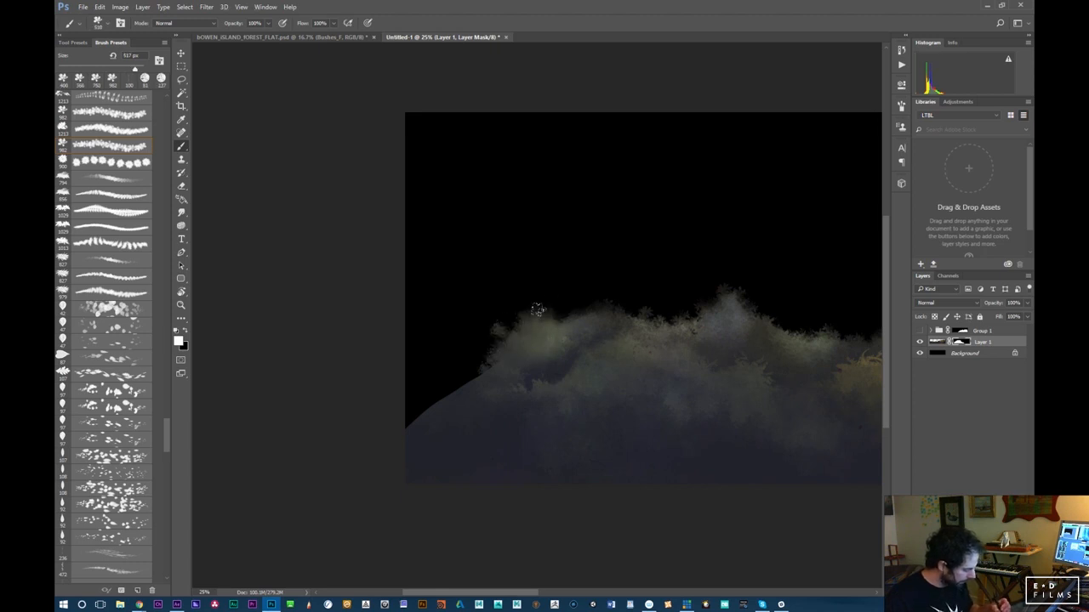
drag(608, 407, 501, 433)
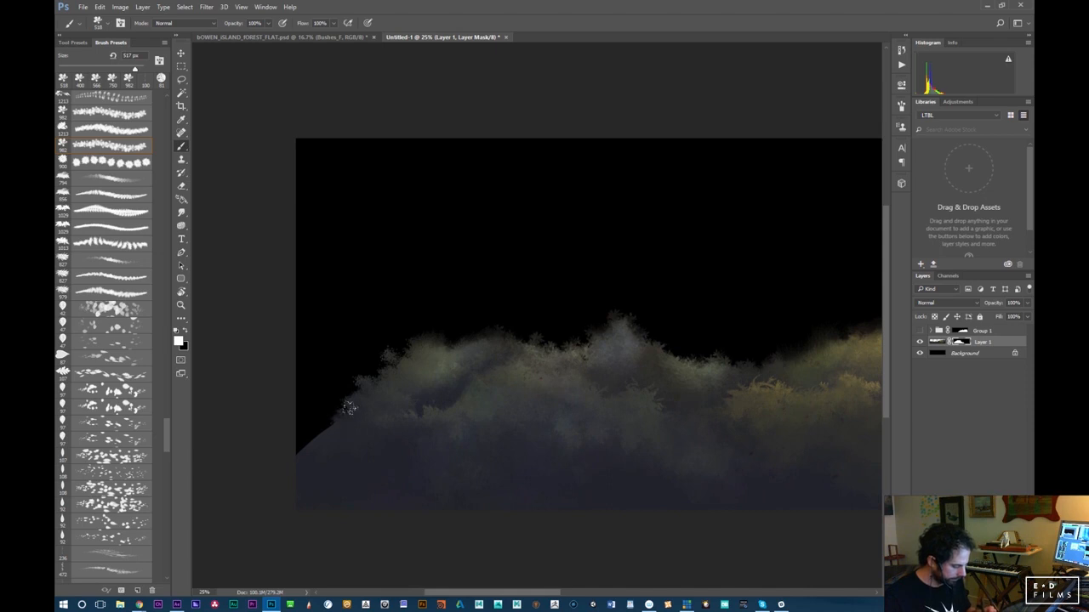
Paint leafy clumps along the right slope of Layer 1's mask, switching to the 900 px foliage brush partway
drag(591, 458, 372, 469)
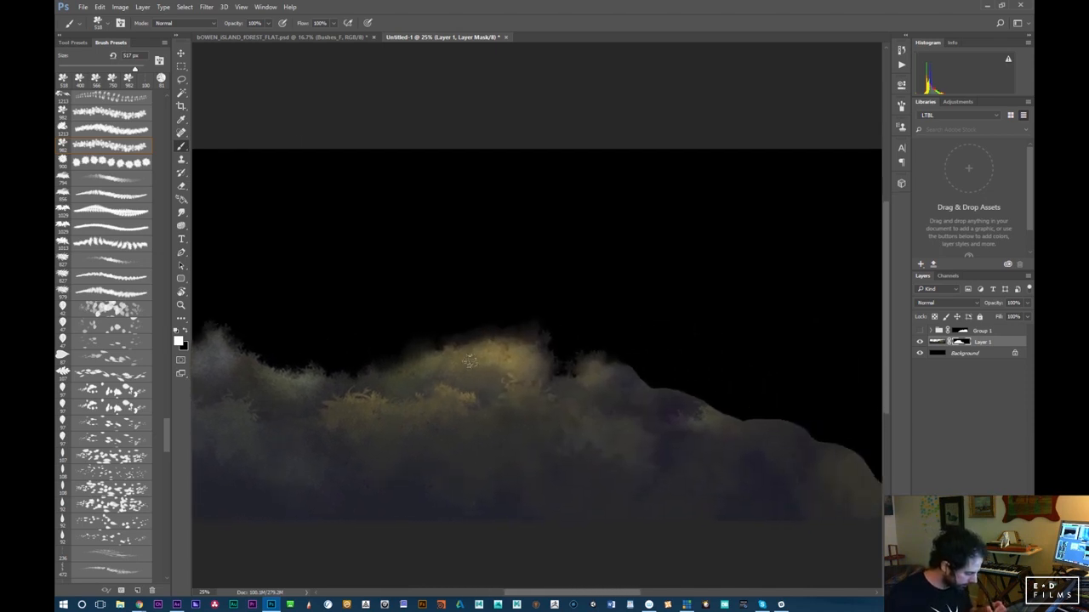
mouse_move(598, 406)
mouse_down()
mouse_move(627, 388)
mouse_move(638, 403)
mouse_move(604, 377)
mouse_up()
mouse_move(749, 474)
mouse_down()
mouse_move(656, 469)
mouse_move(659, 451)
mouse_move(779, 447)
mouse_up()
key(period)
drag(631, 379, 752, 418)
drag(725, 486, 653, 463)
mouse_move(636, 366)
mouse_down()
mouse_move(620, 375)
mouse_move(667, 374)
mouse_up()
drag(667, 425, 749, 440)
drag(618, 432, 536, 424)
mouse_move(643, 410)
mouse_down()
mouse_move(661, 447)
mouse_move(730, 465)
mouse_up()
Choose the 1013 px leafy brush preset for the left end of Layer 1's mask
drag(221, 417, 621, 457)
drag(460, 433, 744, 415)
mouse_move(382, 405)
mouse_down()
mouse_move(396, 391)
mouse_move(342, 437)
mouse_up()
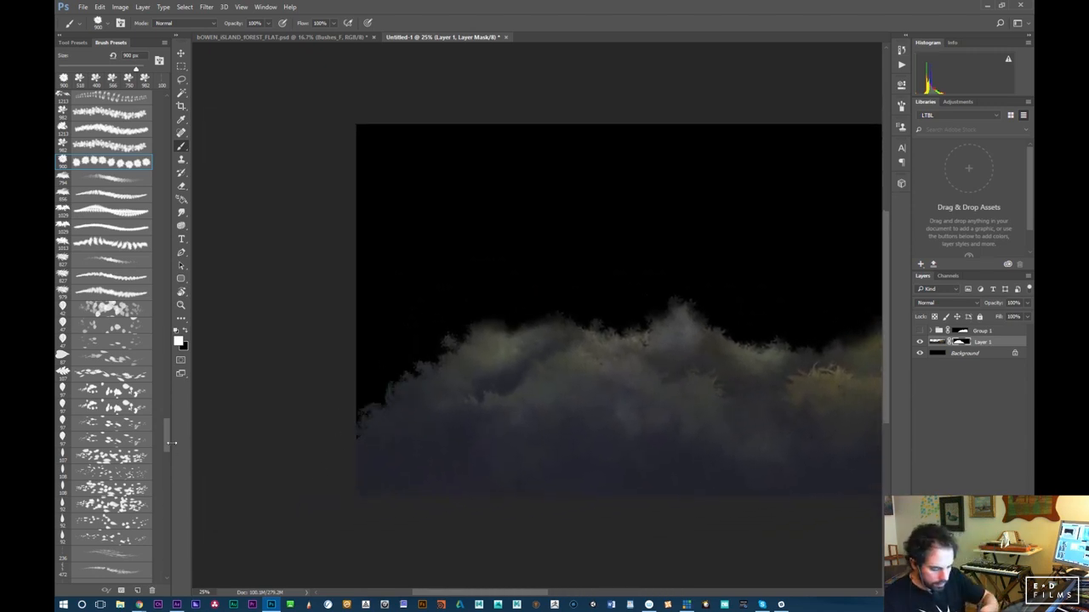
scroll(169, 430, up, 5)
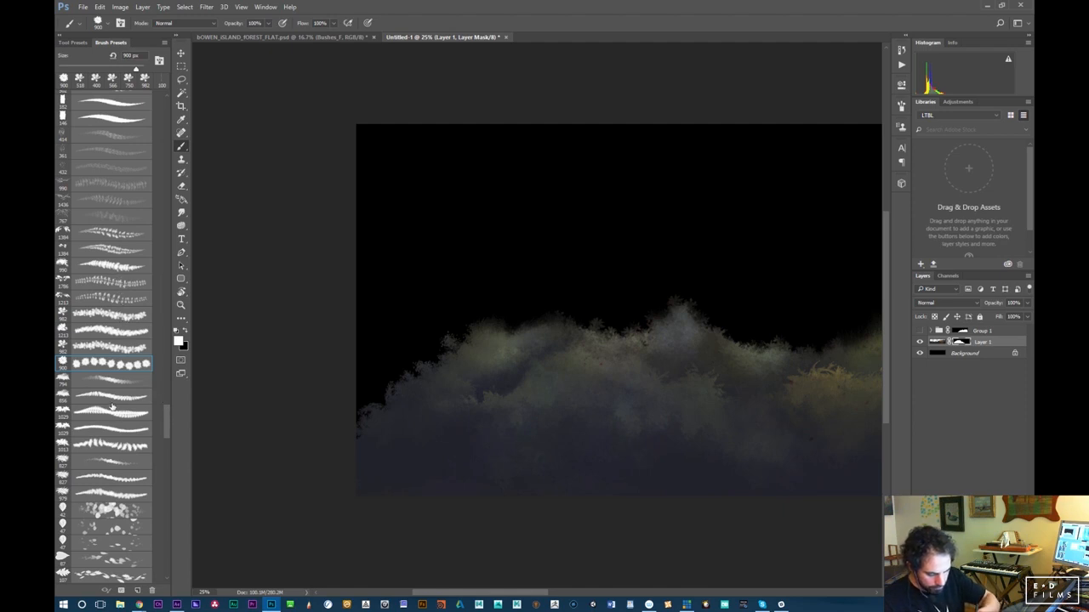
click(119, 444)
Try painting leafy clumps at the left end of Layer 1's mask with the 1013 px brush
drag(465, 326, 383, 388)
key(ctrl+z)
key(ctrl+z)
click(496, 323)
key(ctrl+alt+z)
click(423, 351)
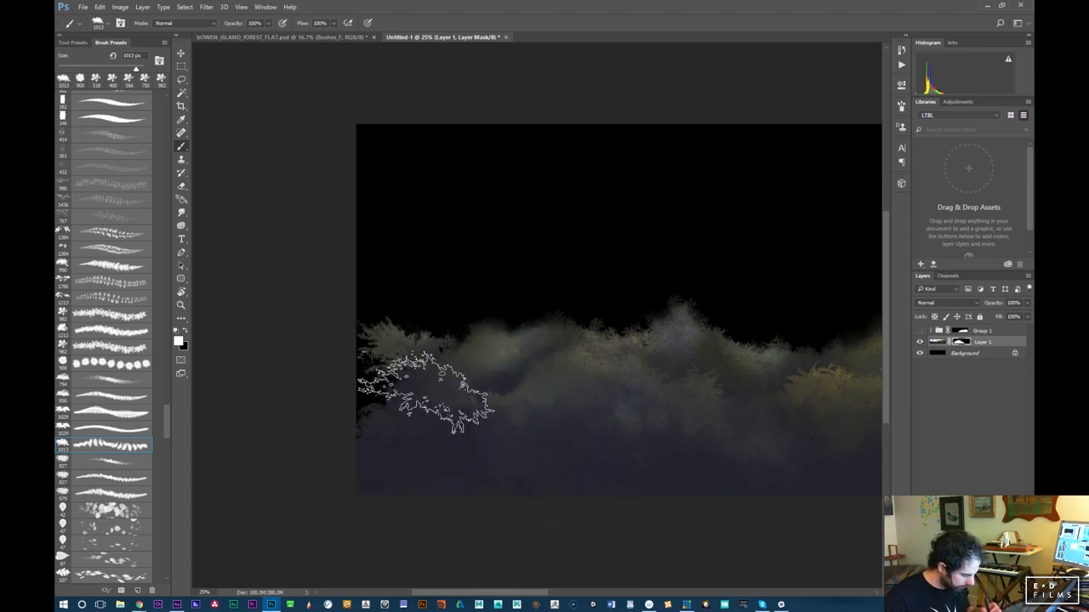
Paint leafy clumps along the right slope of Layer 1's mask with the leafy brush at about 785 px, undoing unwanted strokes
drag(710, 451, 412, 441)
drag(680, 392, 429, 442)
click(636, 416)
key(ctrl+z)
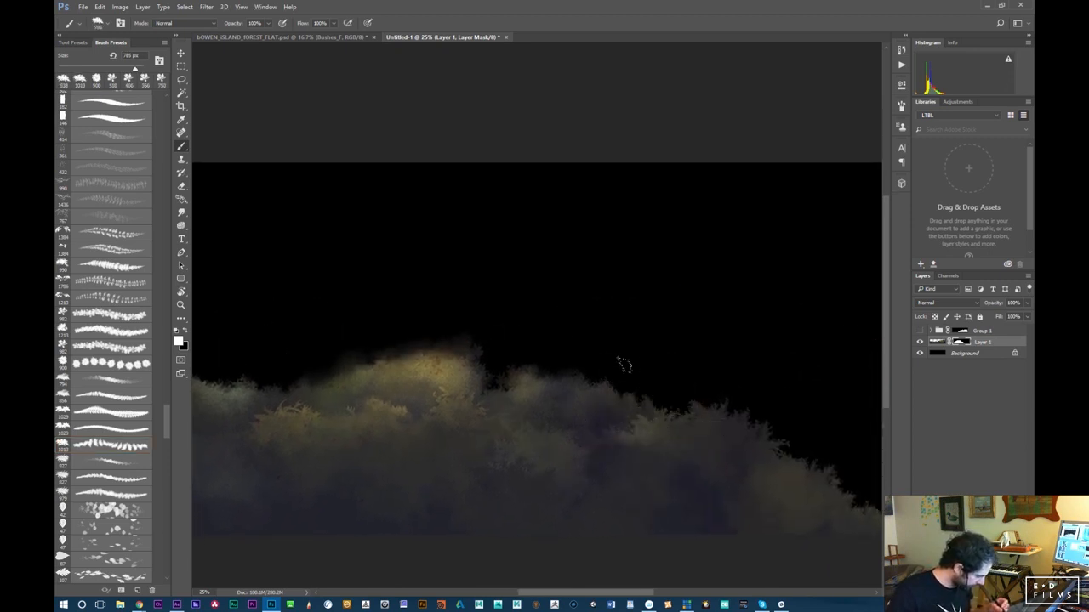
drag(625, 364, 662, 400)
key(ctrl+z)
click(602, 432)
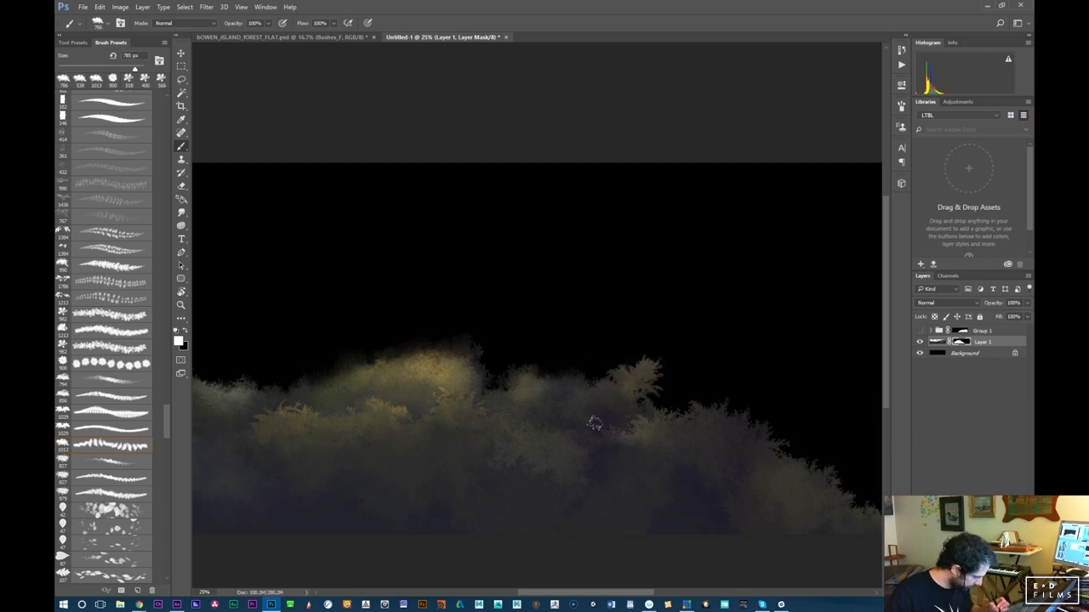
key(ctrl+z)
drag(702, 492, 608, 485)
drag(643, 413, 686, 445)
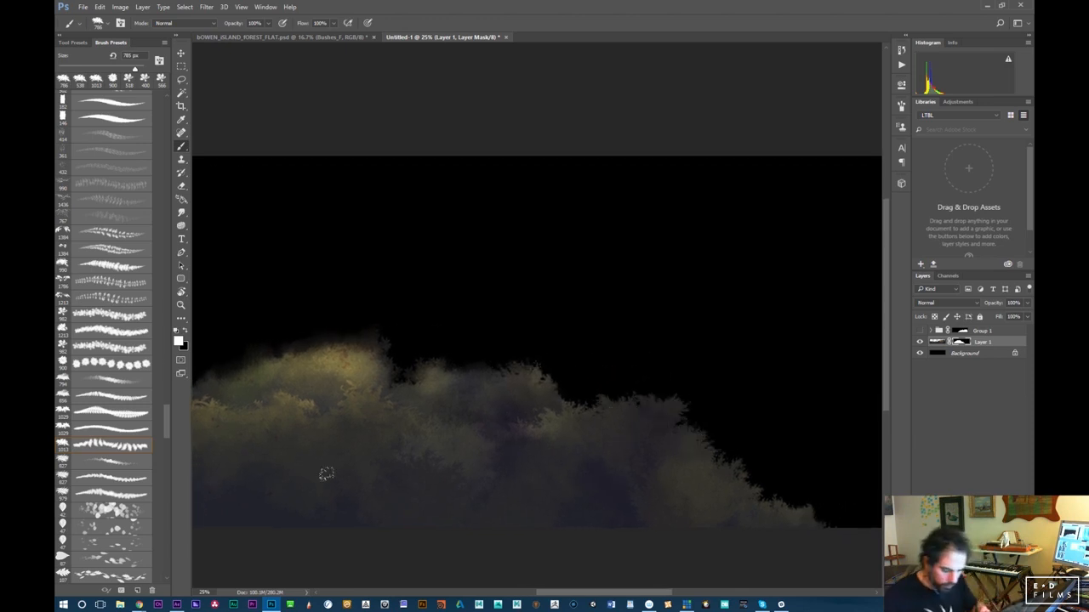
Add smaller leaf detail to the right slope of Layer 1's mask using the 551 px and 200 px leafy brush presets
drag(168, 415, 166, 287)
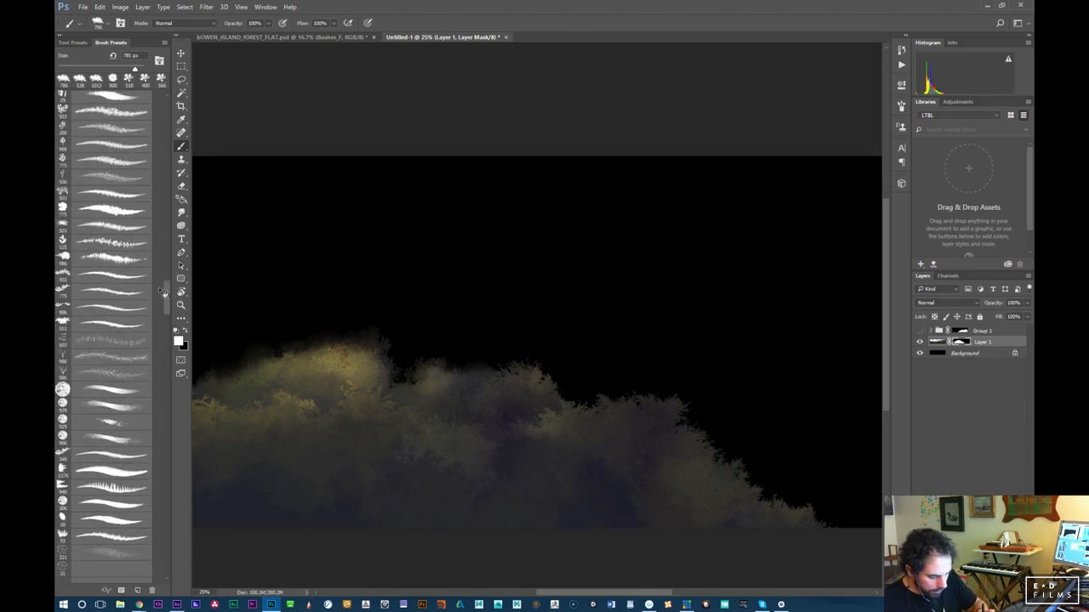
click(150, 324)
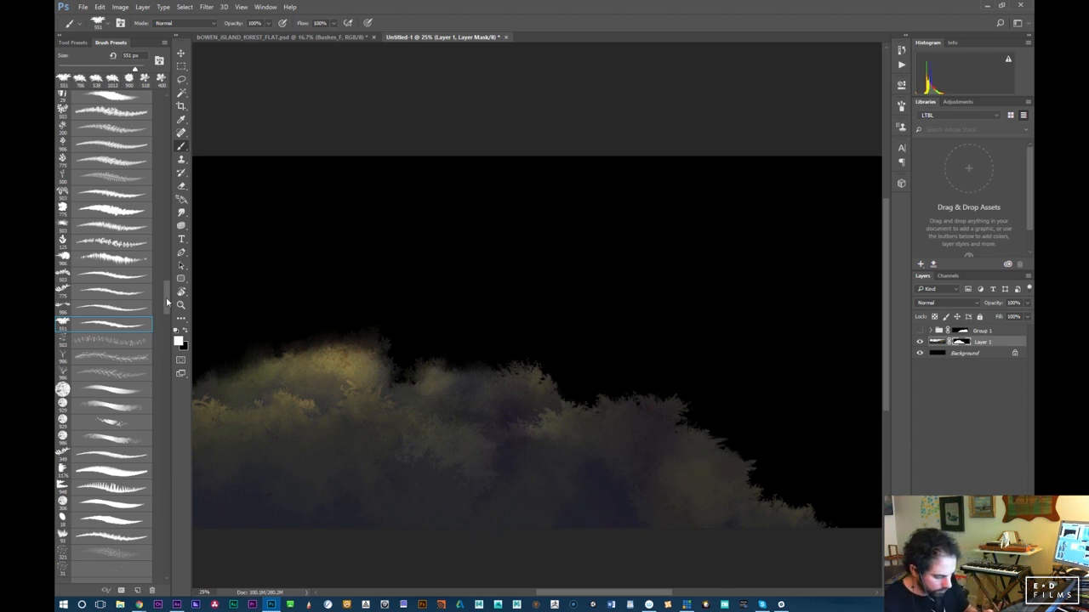
scroll(168, 290, up, 4)
click(134, 323)
click(142, 308)
drag(713, 430, 716, 413)
key(ctrl+z)
drag(711, 461, 717, 427)
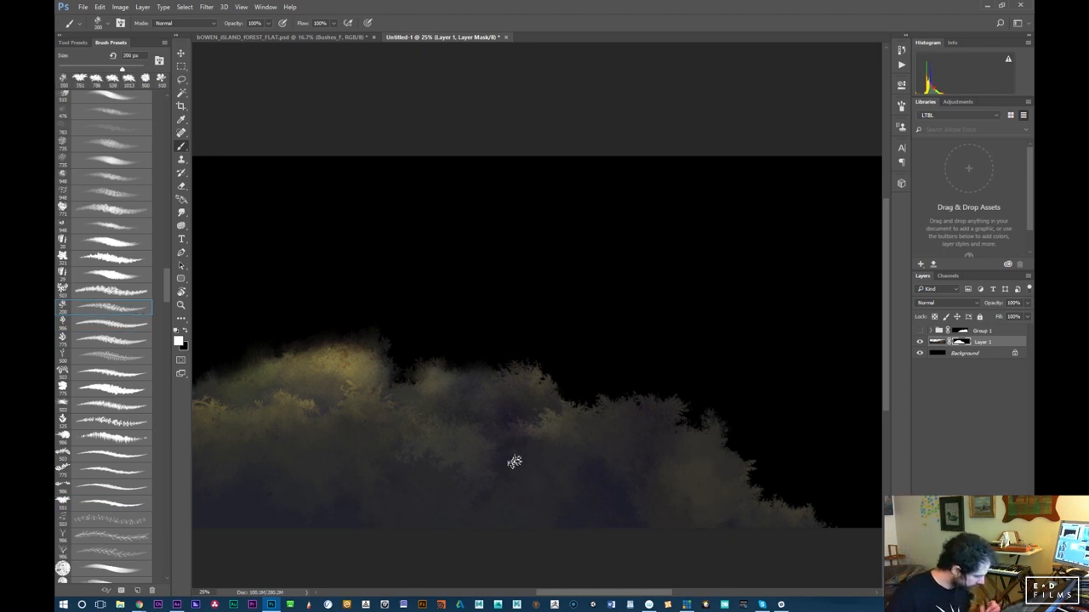
Paint leaf detail on the left slope of Layer 1's mask with the 200 px leaf brush
drag(497, 427, 881, 423)
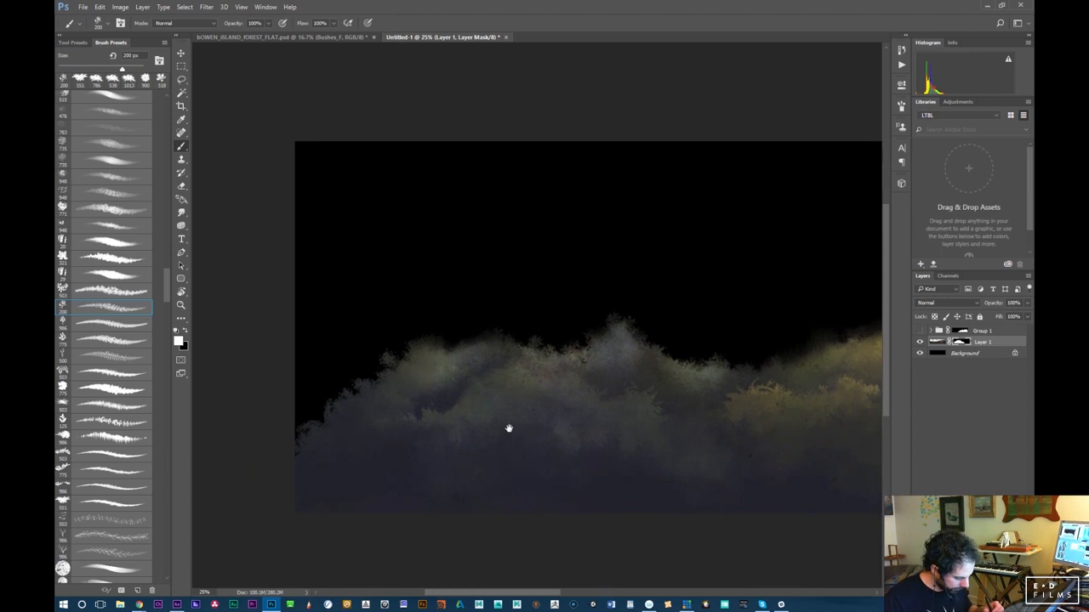
mouse_move(365, 407)
mouse_down()
mouse_move(349, 388)
mouse_move(348, 403)
mouse_move(332, 394)
mouse_up()
drag(715, 474, 506, 496)
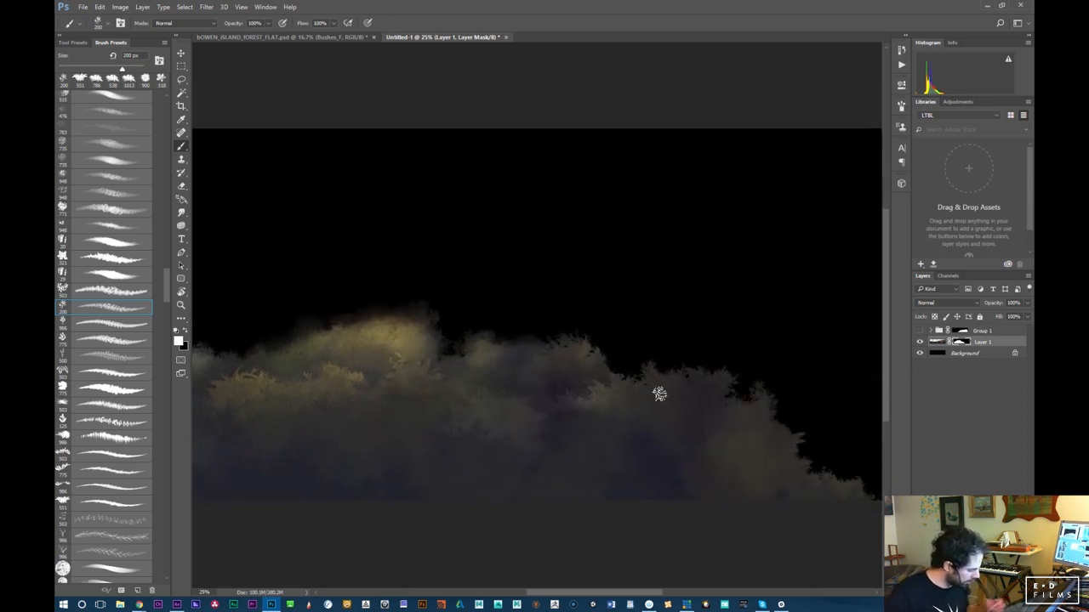
Paint leaf sprigs along the ridge of Layer 1's mask with the 503 px leaf preset reduced to 235 px and 175 px
click(119, 290)
drag(648, 435, 625, 438)
drag(677, 350, 678, 383)
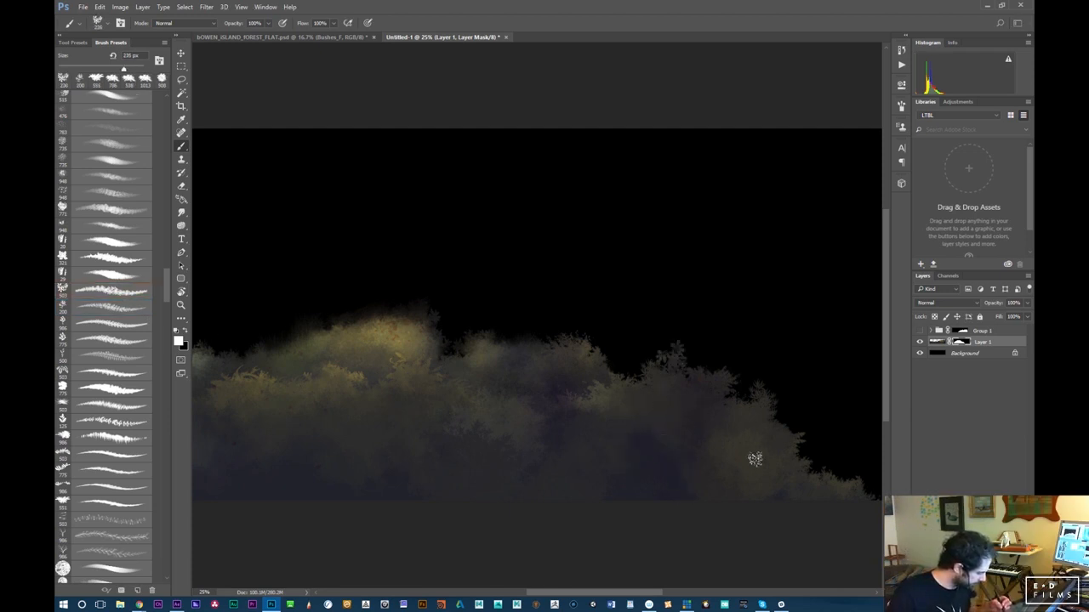
drag(514, 448, 644, 442)
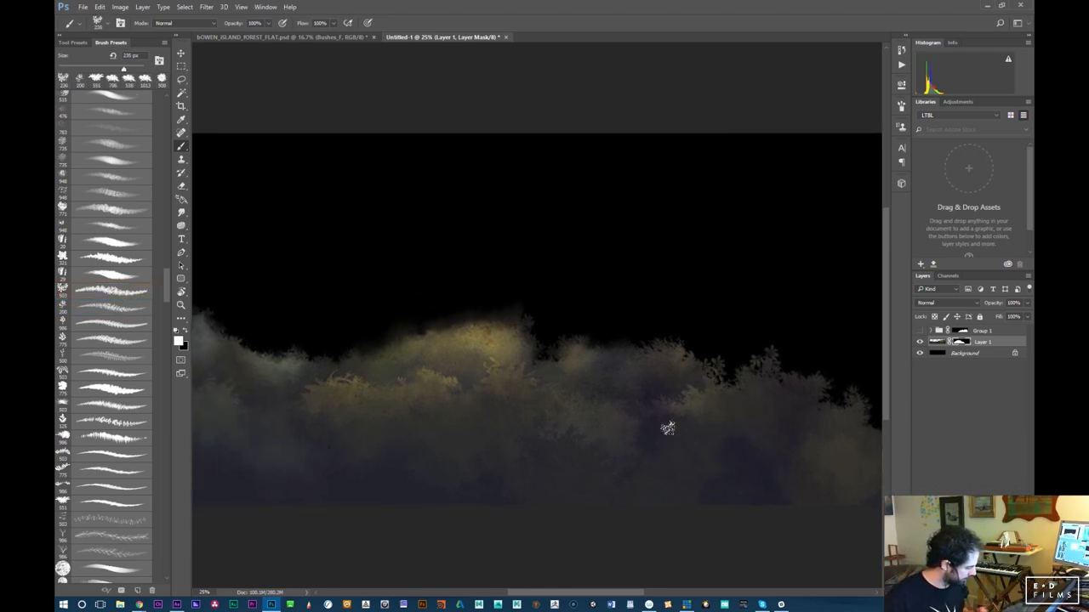
mouse_move(429, 466)
mouse_down()
mouse_move(641, 433)
mouse_move(610, 440)
mouse_move(637, 447)
mouse_move(616, 443)
mouse_up()
drag(518, 435, 510, 440)
drag(668, 454, 421, 457)
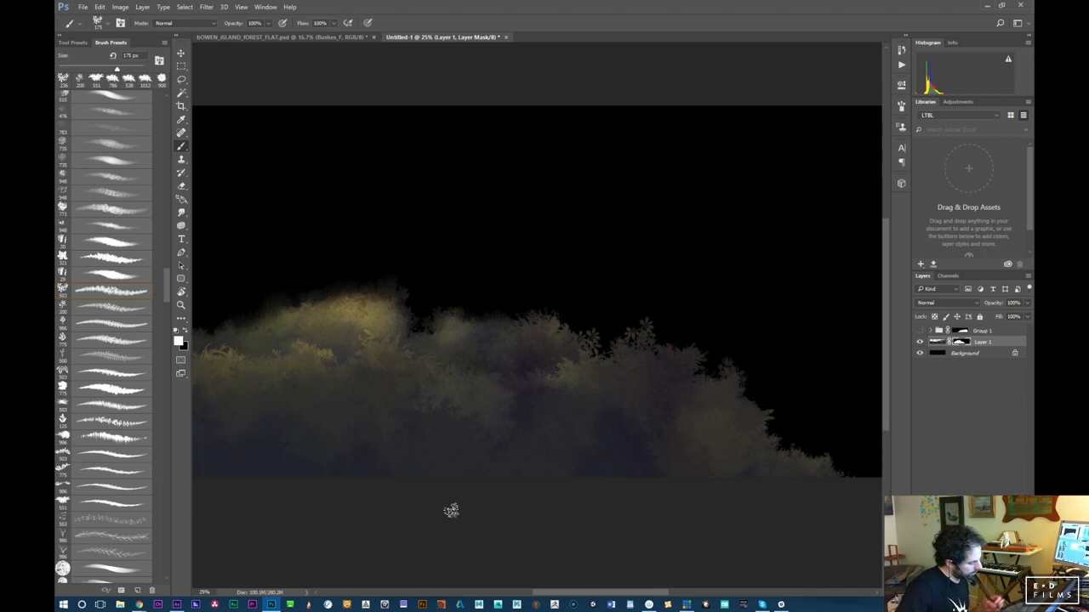
Soften the edges of Layer 1's mask along the right and left slopes with the Smudge tool, and check the ridge up close
click(181, 213)
drag(681, 421, 545, 435)
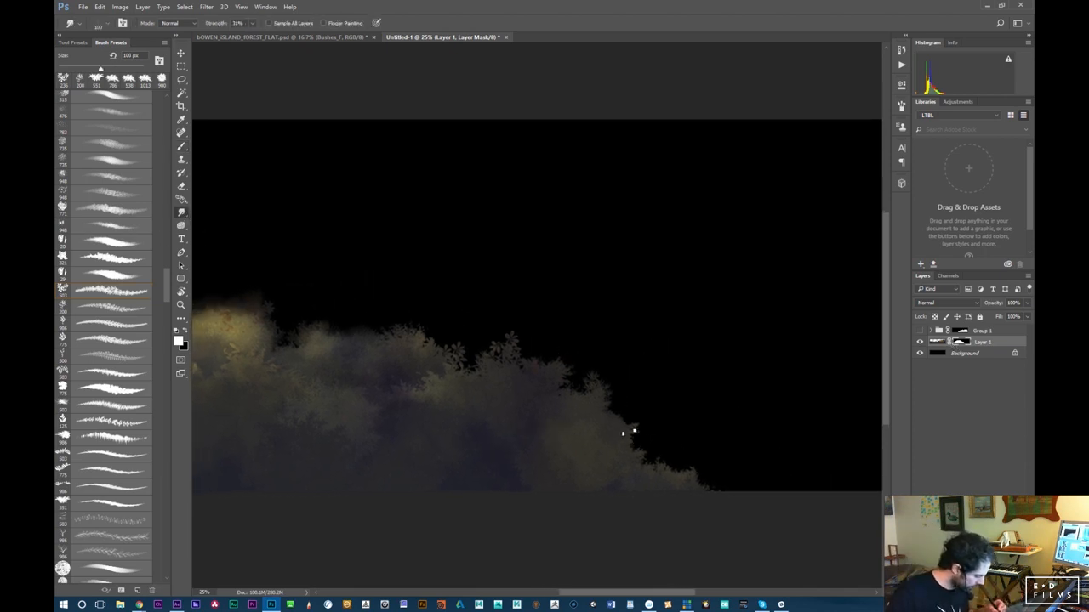
drag(643, 439, 638, 437)
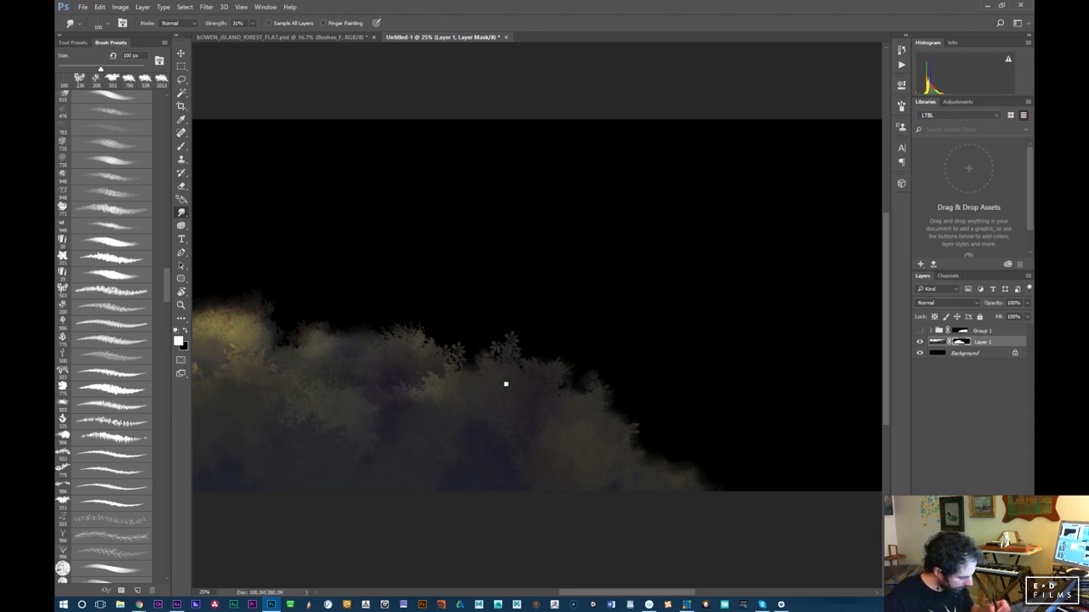
drag(537, 436, 842, 445)
drag(298, 442, 715, 444)
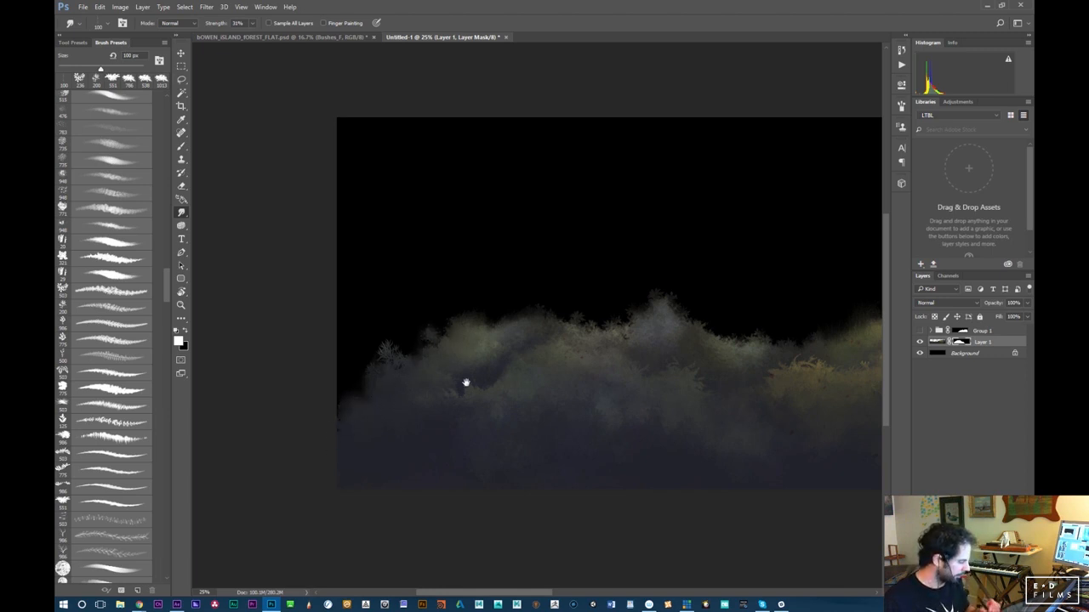
ctrl+click(667, 485)
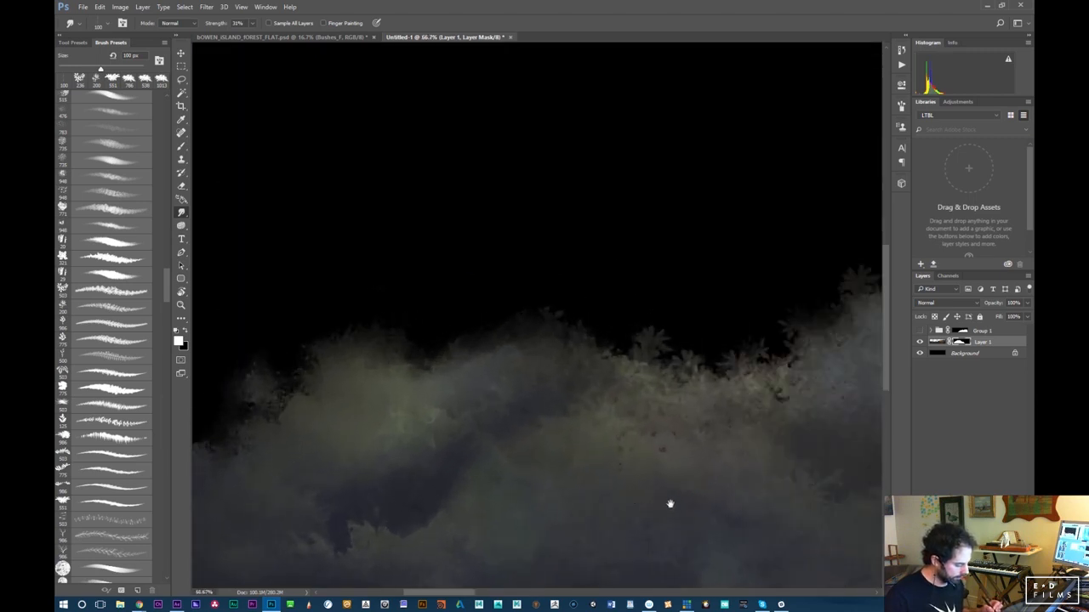
drag(670, 503, 298, 476)
drag(851, 519, 430, 454)
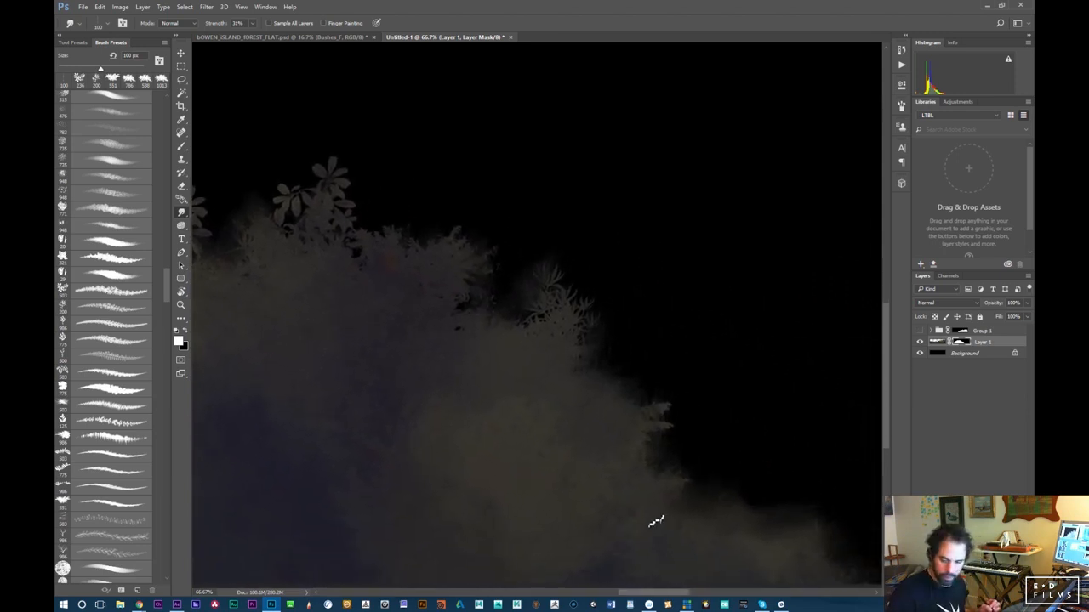
key(ctrl+minus)
key(ctrl+minus)
key(ctrl+minus)
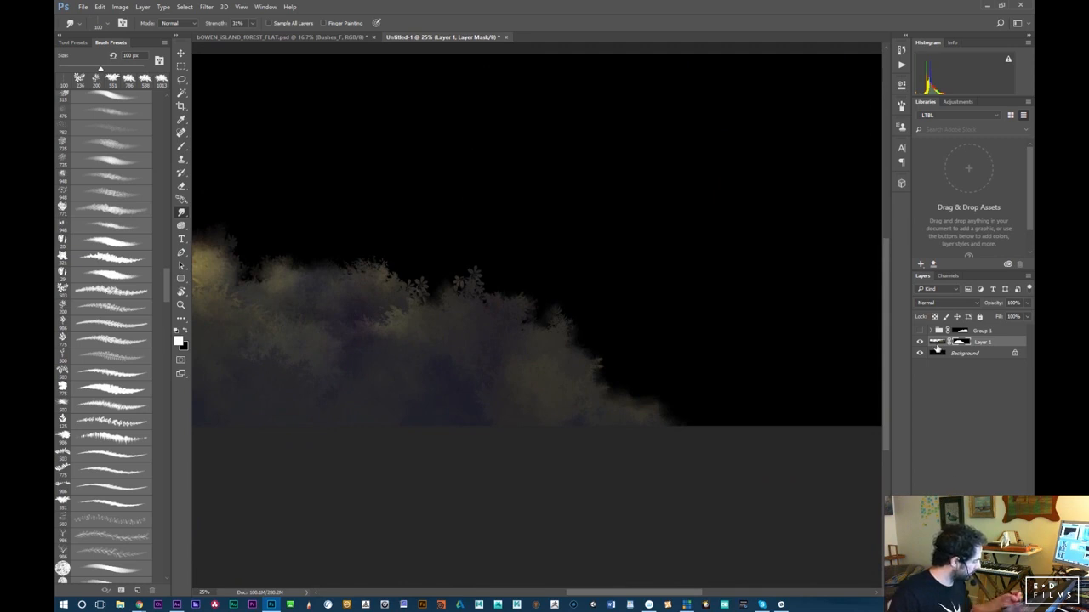
Group Layer 1 and move its layer mask onto the new group
key(ctrl+g)
drag(968, 354, 964, 343)
Add a new layer above Layer 1 inside the group and set its blending mode to Overlay
click(969, 354)
key(ctrl+shift+alt+n)
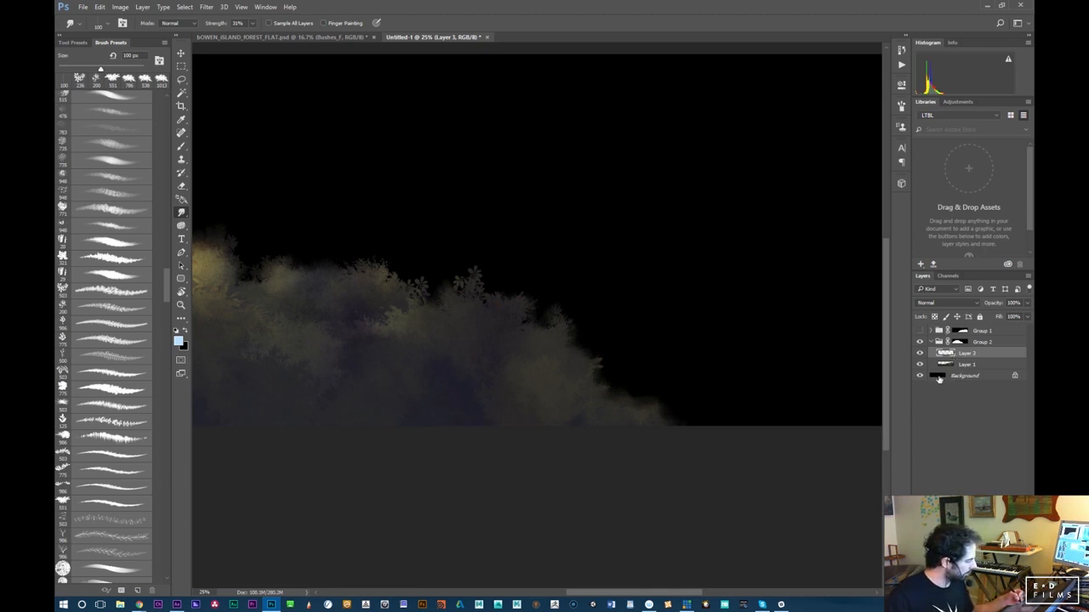
drag(455, 382, 545, 433)
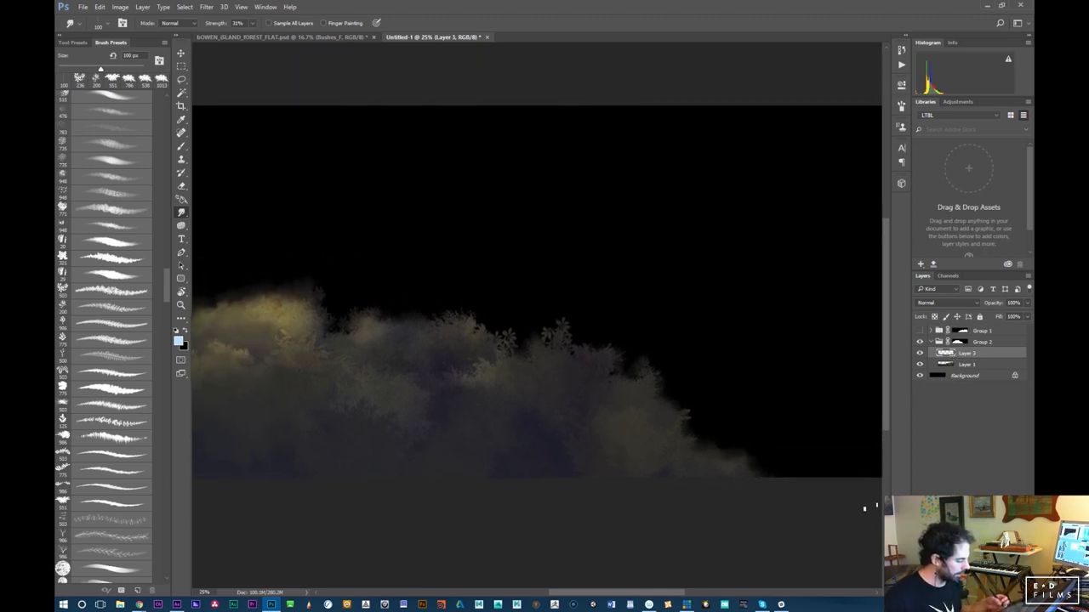
click(940, 303)
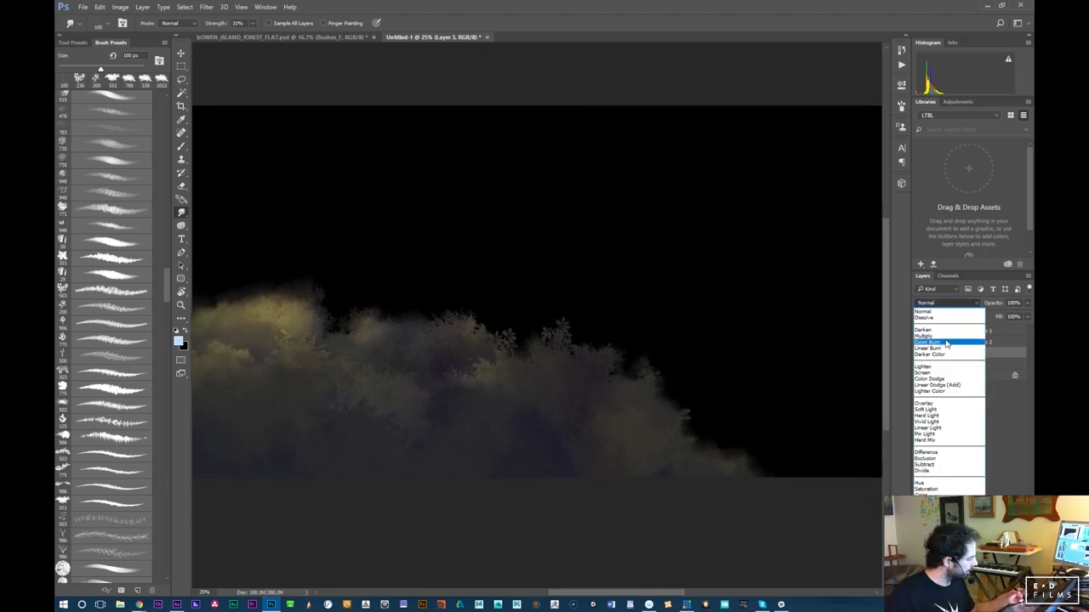
click(930, 405)
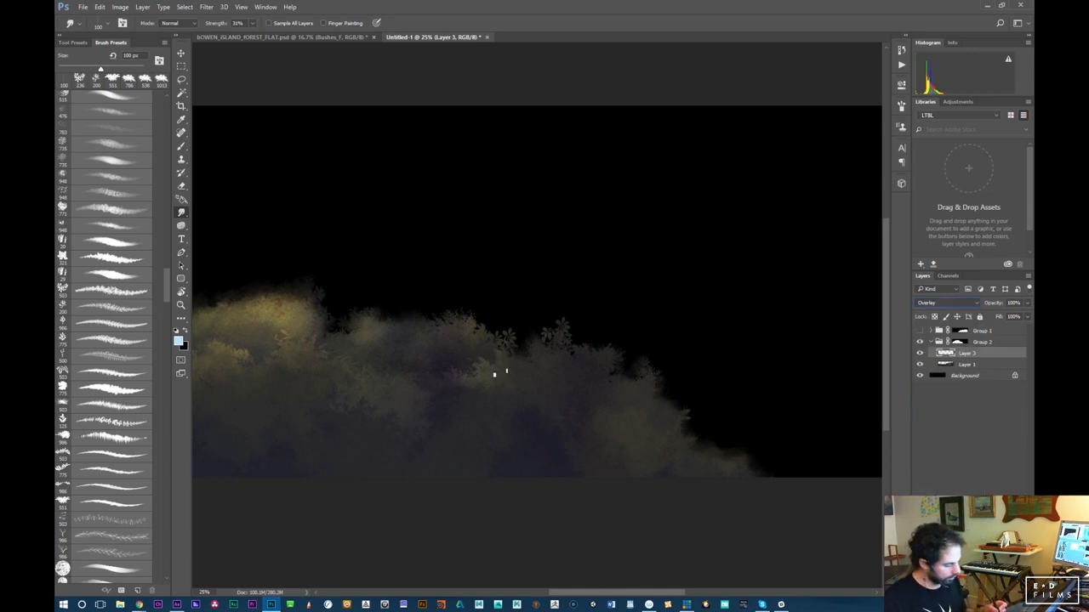
Switch to the Brush tool and choose the EVA_Texture tool preset
scroll(148, 320, up, 1)
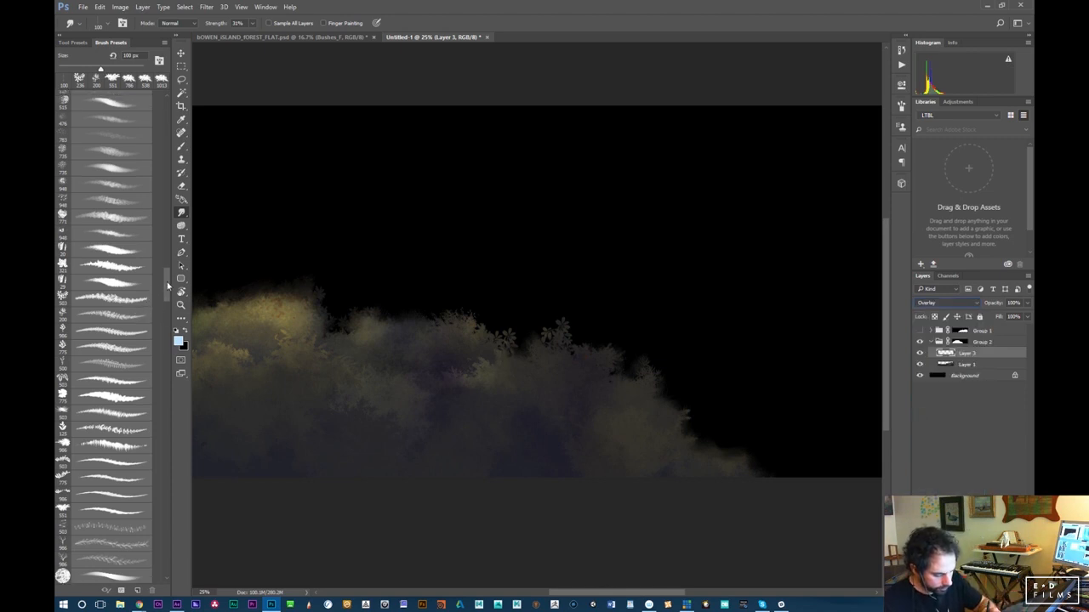
drag(167, 285, 166, 135)
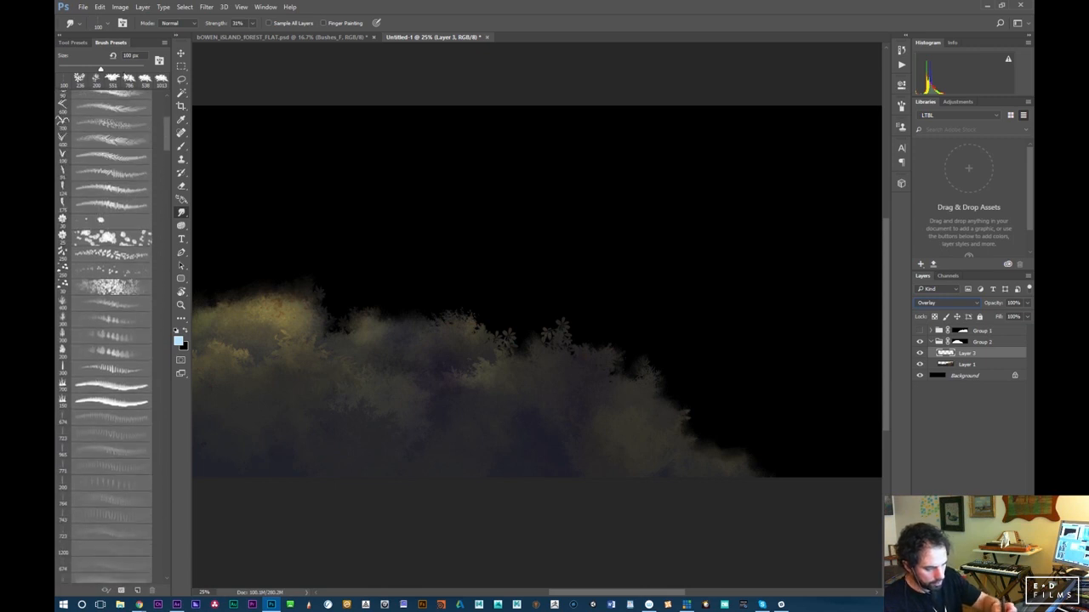
click(74, 42)
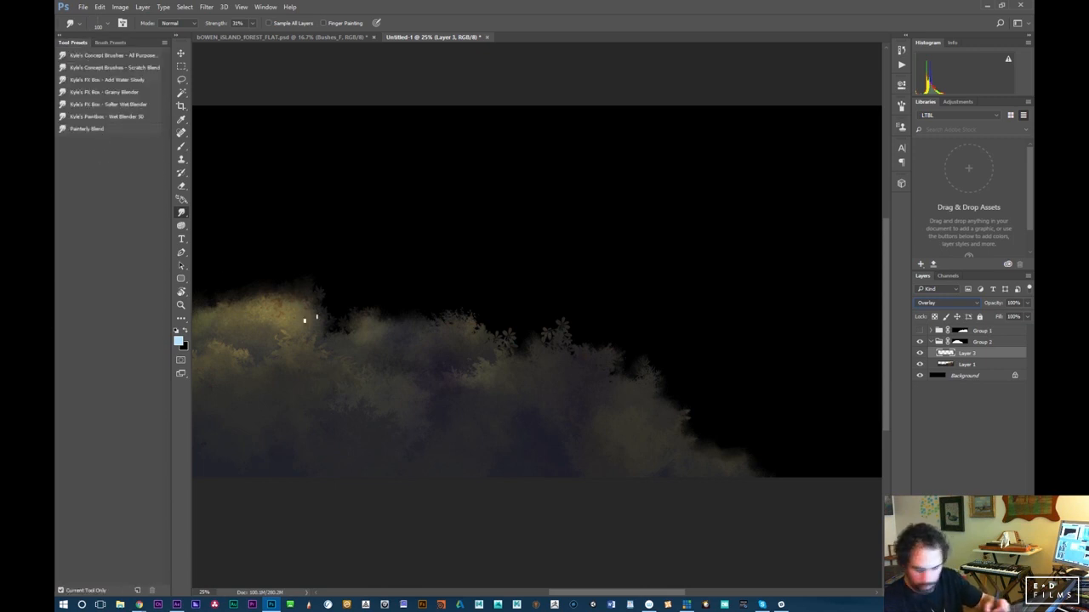
key(b)
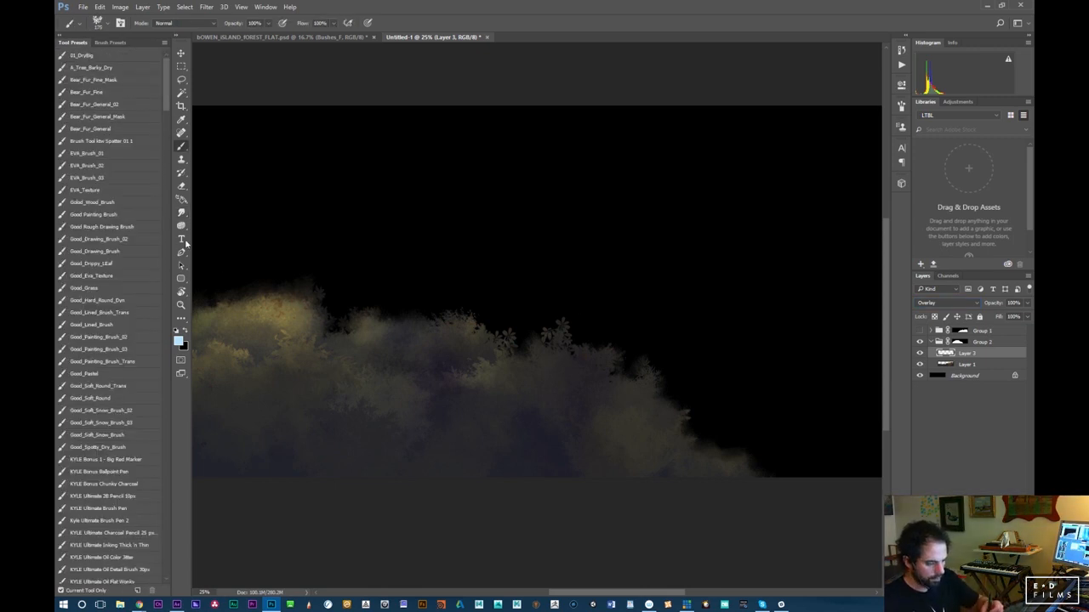
click(109, 42)
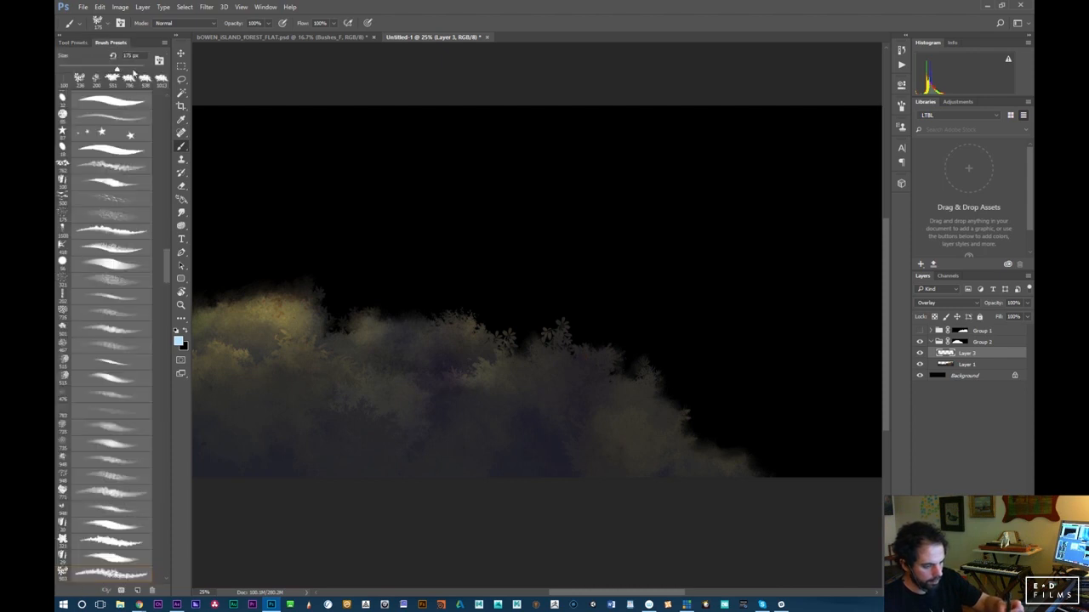
click(73, 42)
click(107, 192)
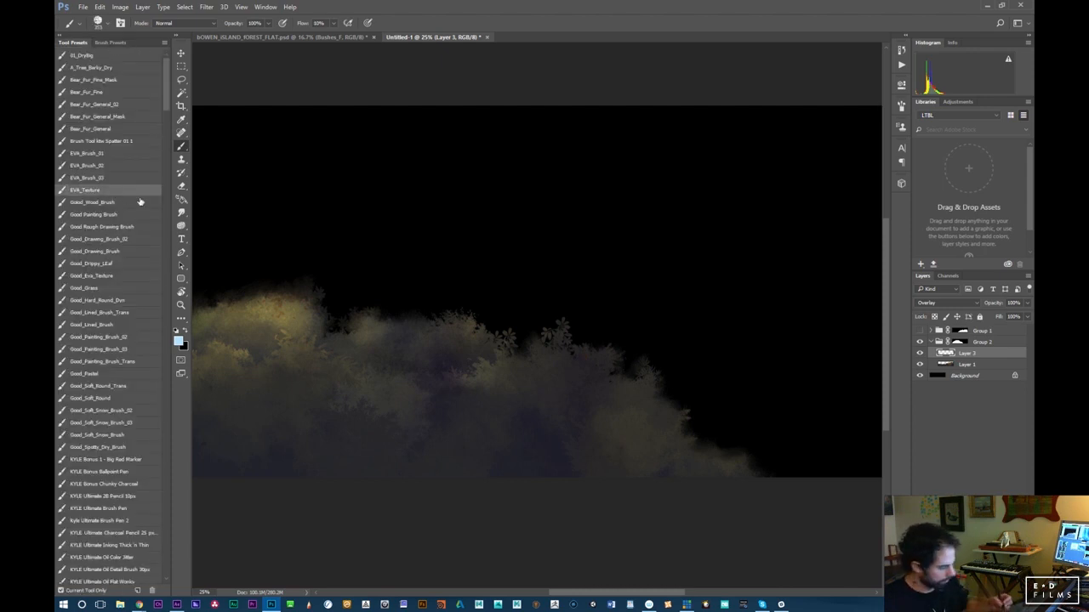
Pick a pale yellow foreground colour and paint warm highlights over the right-hand bushes on the Overlay layer
click(179, 342)
drag(843, 426, 842, 476)
click(934, 359)
key(b)
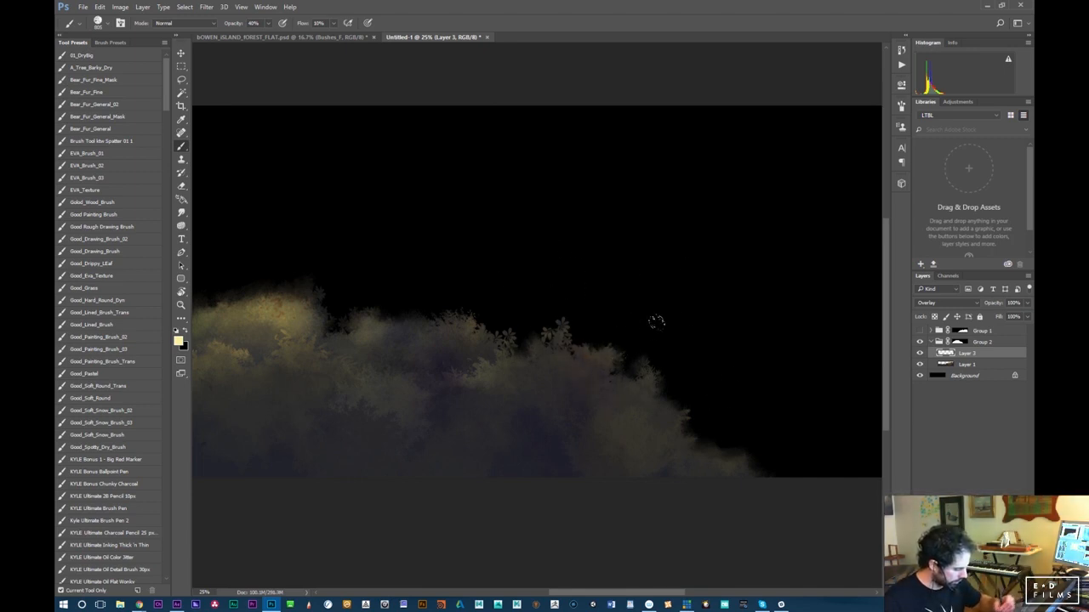
drag(442, 463, 362, 366)
Pick a pale blue foreground colour and paint cool highlights over the left-hand bushes on the Overlay layer
click(178, 341)
drag(845, 436, 844, 423)
click(934, 359)
key(b)
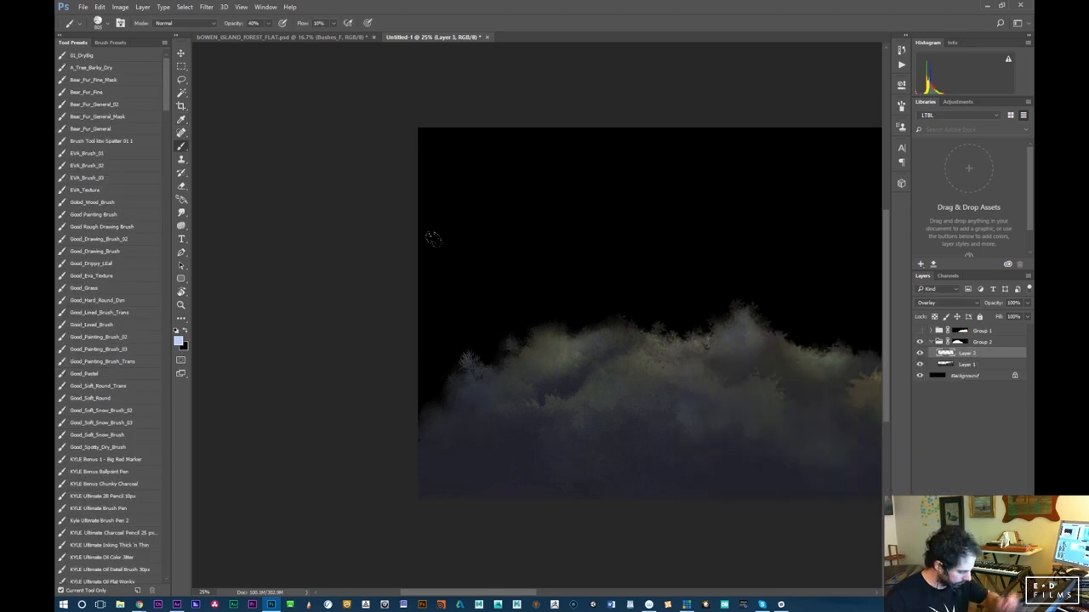
drag(464, 366, 490, 393)
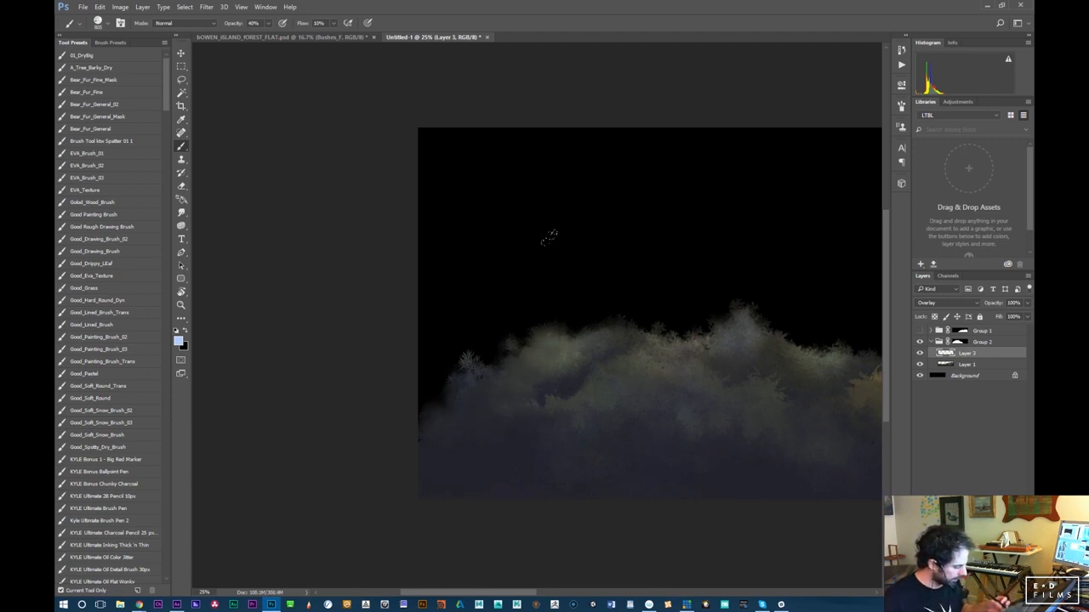
drag(746, 458, 534, 469)
drag(667, 519, 455, 484)
drag(604, 470, 366, 483)
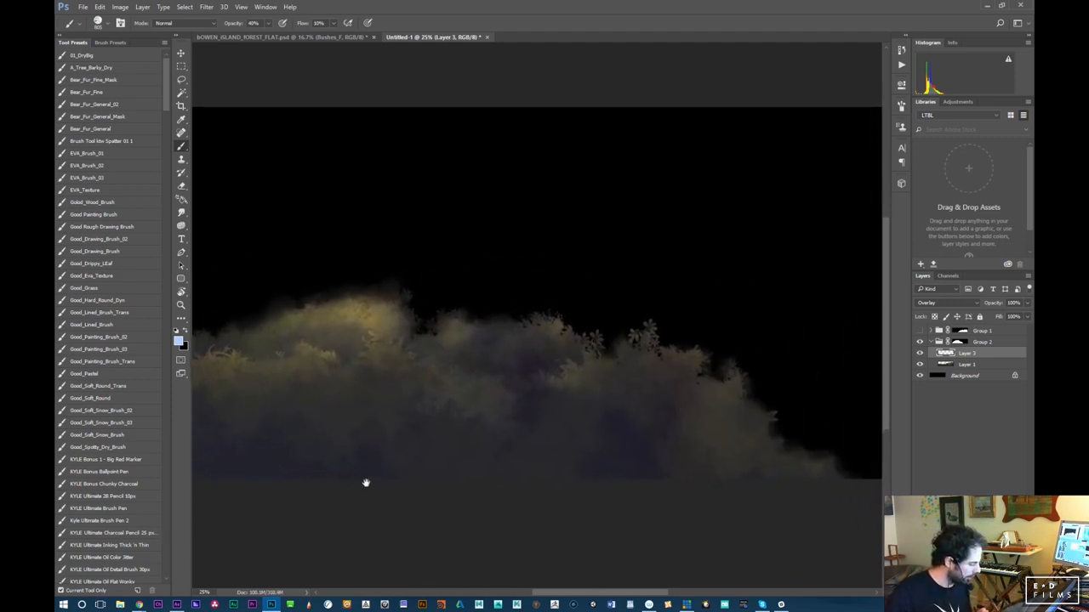
Select Group 2's layer mask and collapse the group, viewing the whole bush row at 12.5%
key(ctrl+minus)
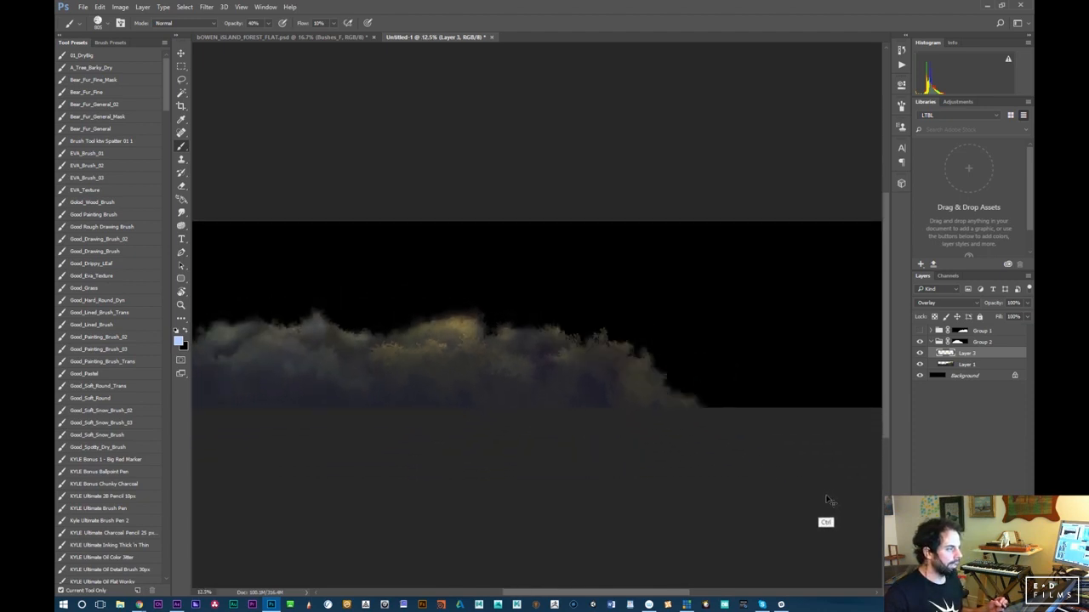
click(959, 341)
click(931, 342)
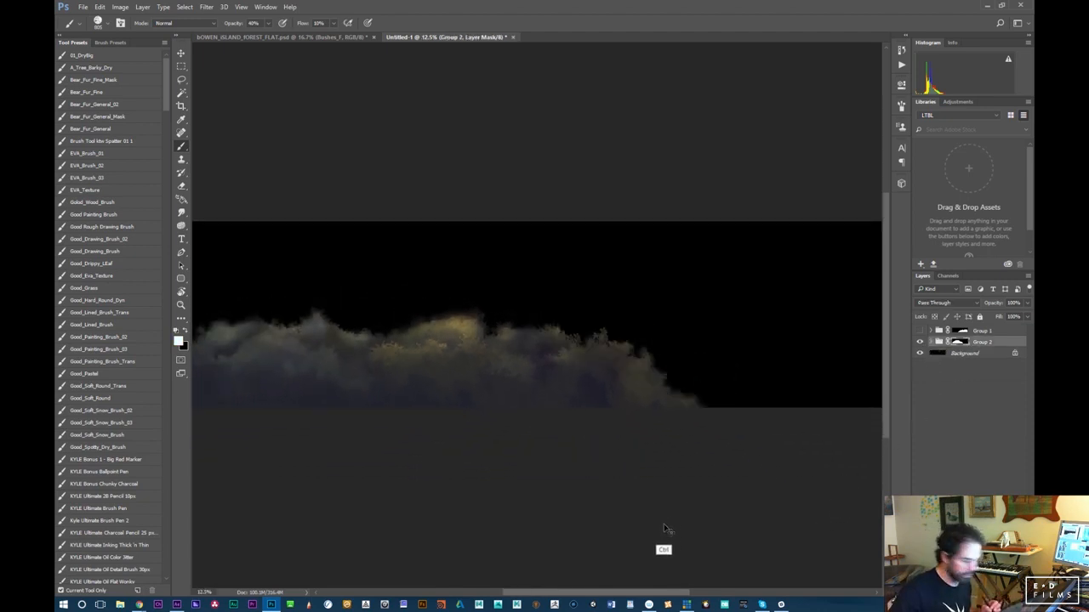
drag(646, 516, 712, 522)
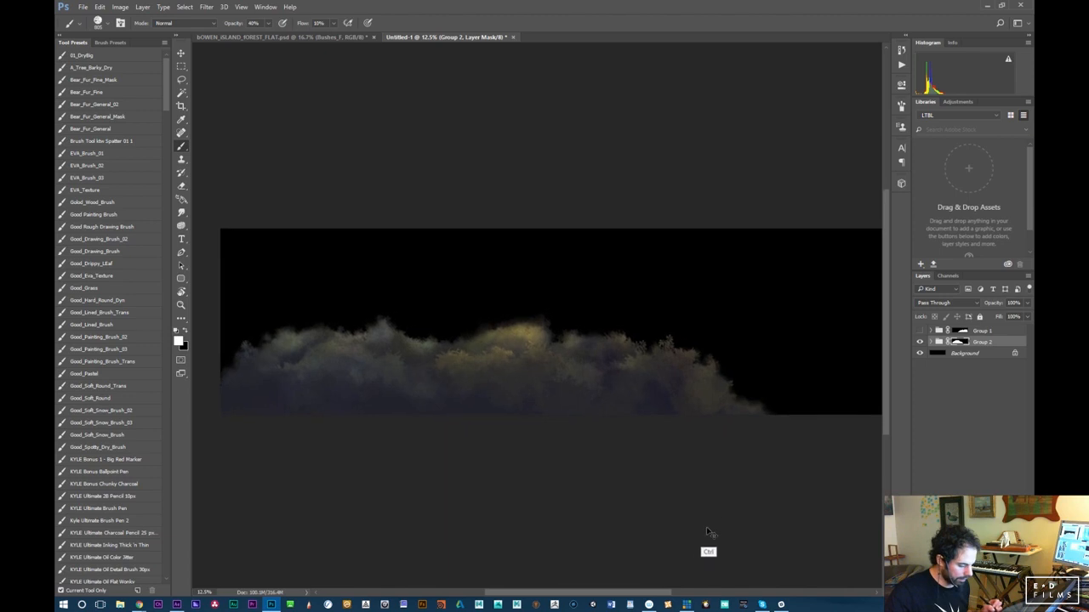
Try merging Group 2 into a single layer to check its bush edge up close
key(ctrl+e)
key(ctrl+z)
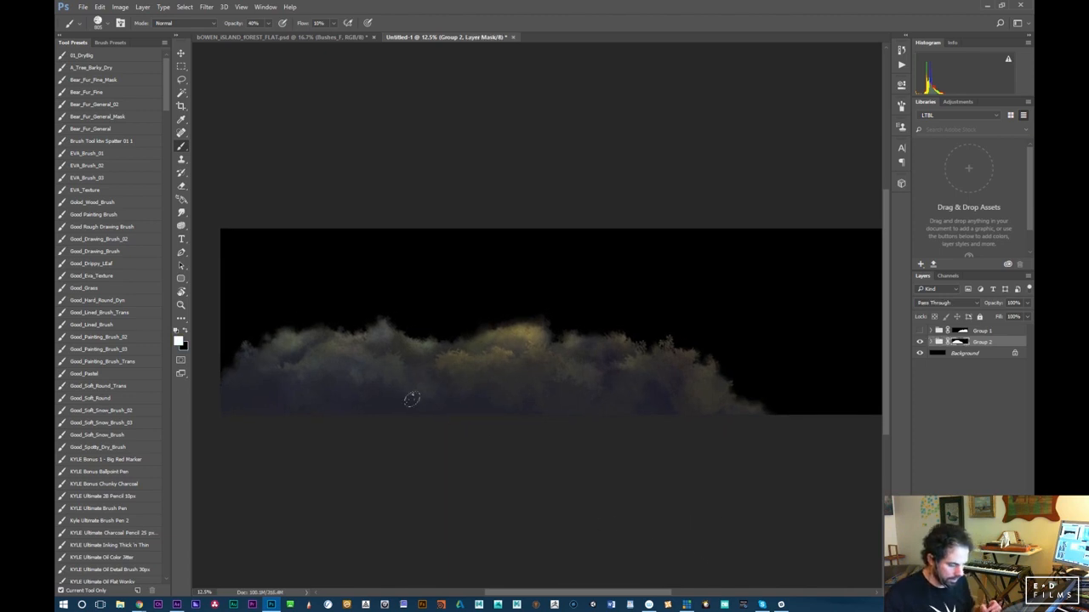
key(ctrl+plus)
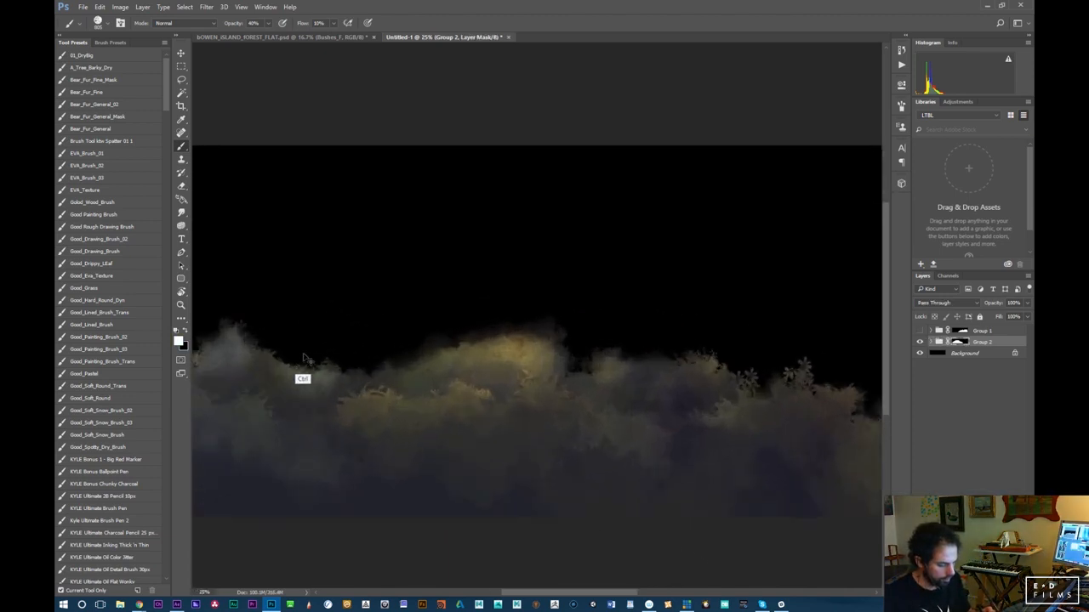
drag(367, 416, 654, 449)
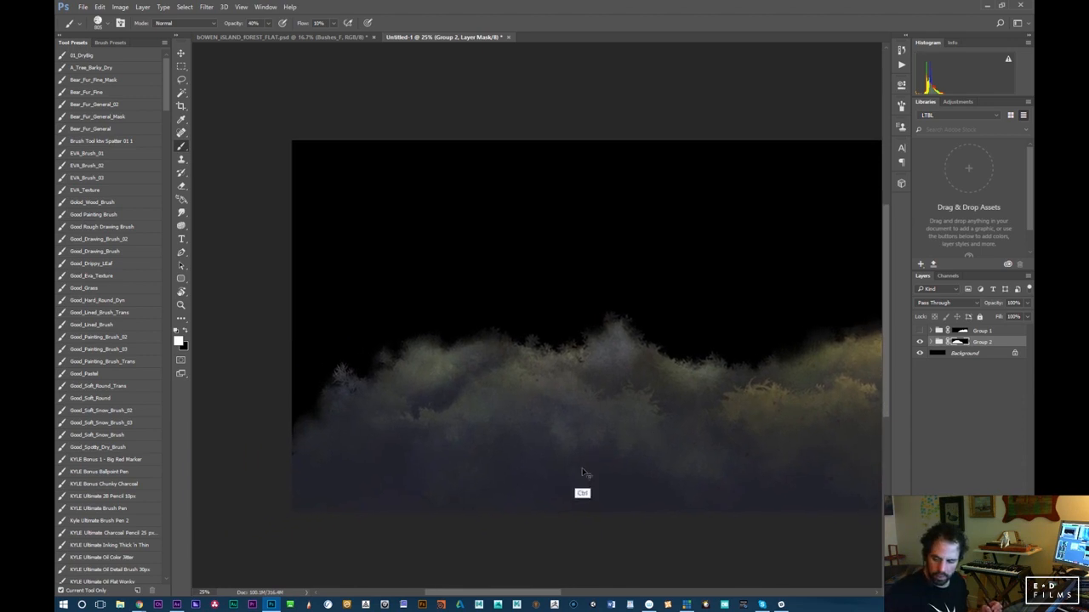
key(ctrl+e)
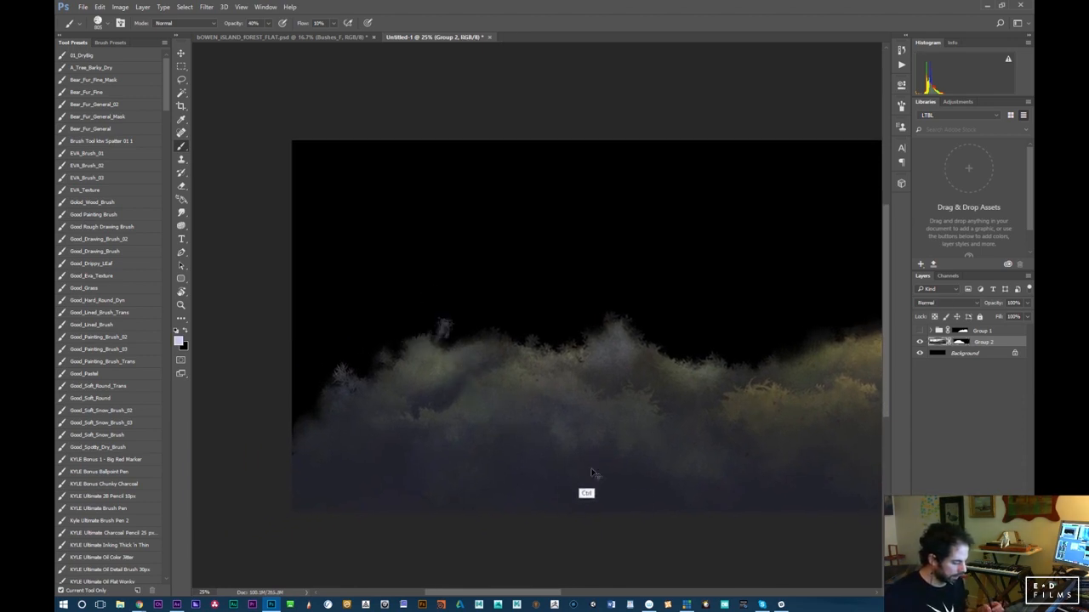
key(ctrl+z)
Try loading Group 2's layer mask as a selection
ctrl+click(959, 342)
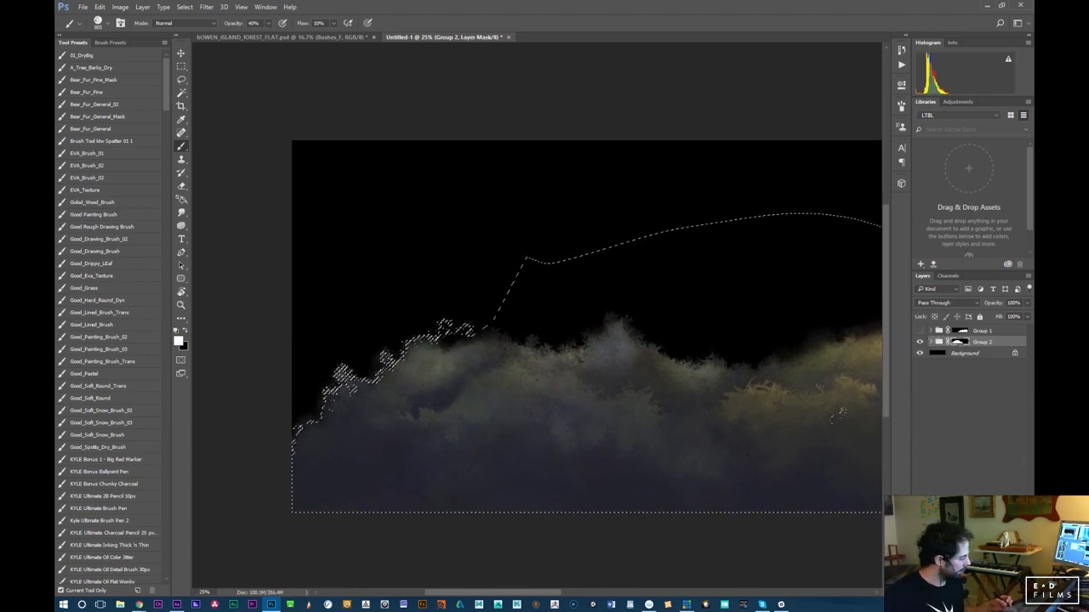
key(ctrl+d)
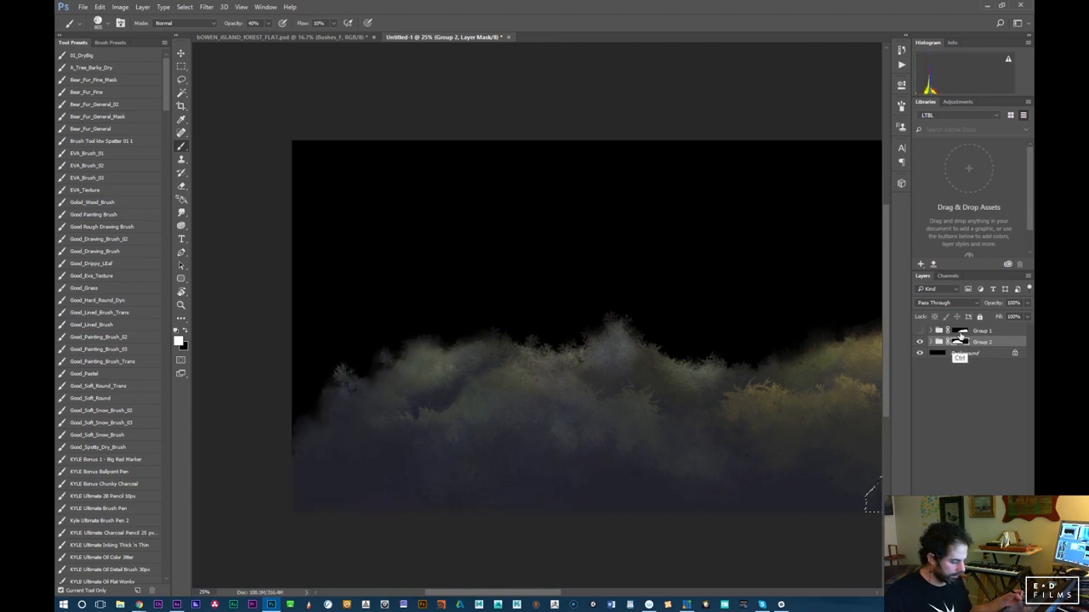
key(ctrl+e)
ctrl+click(959, 342)
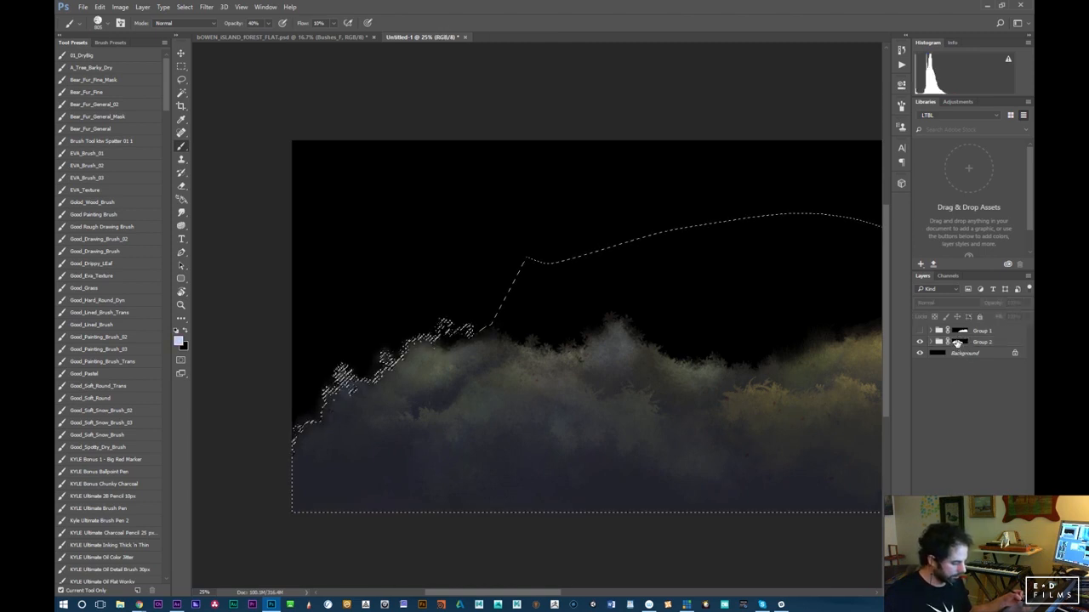
key(ctrl+d)
Erase the stray pale highlight just above the left-hand bushes on the Overlay layer inside Group 2
key(e)
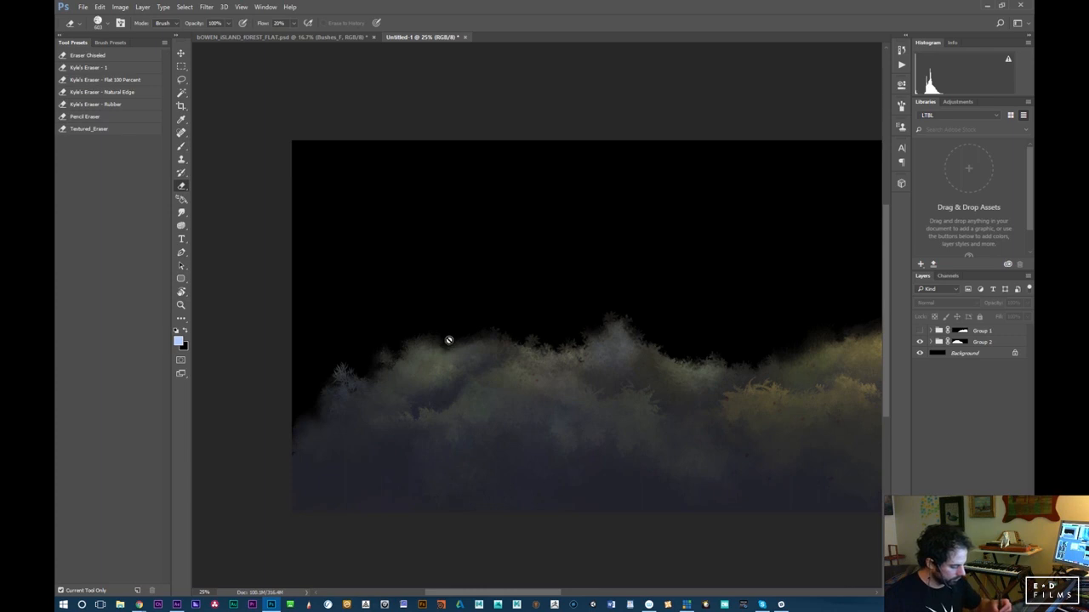
click(933, 342)
click(970, 353)
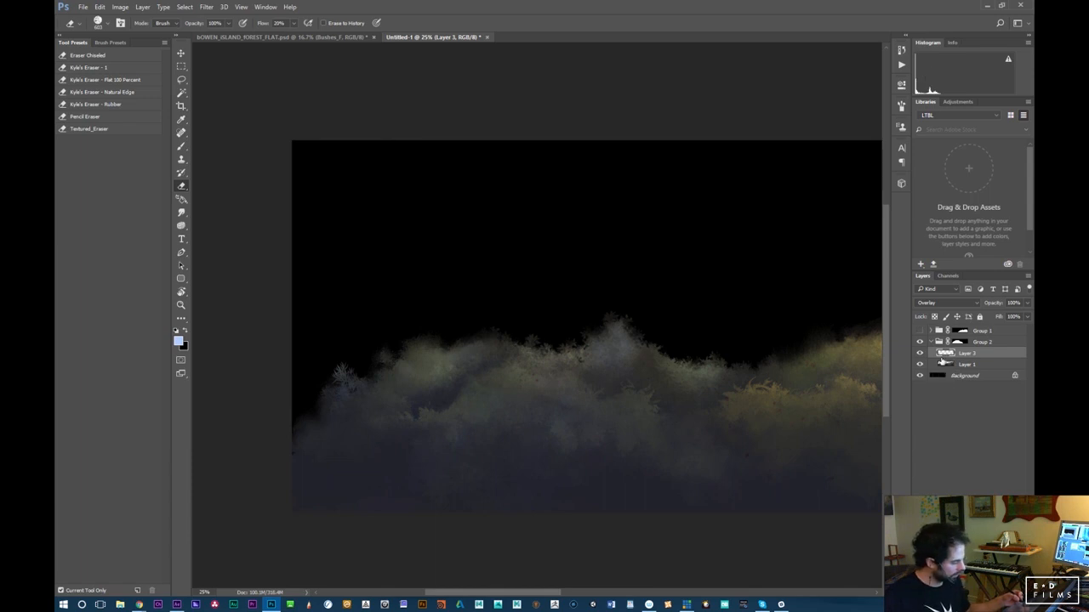
ctrl+click(944, 358)
click(966, 355)
click(973, 342)
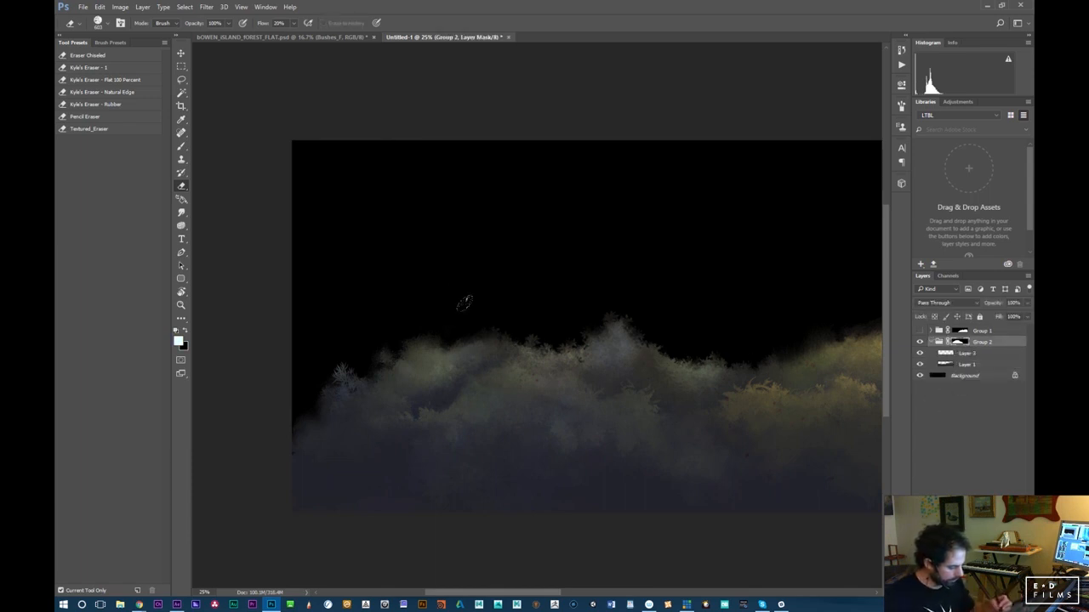
click(978, 354)
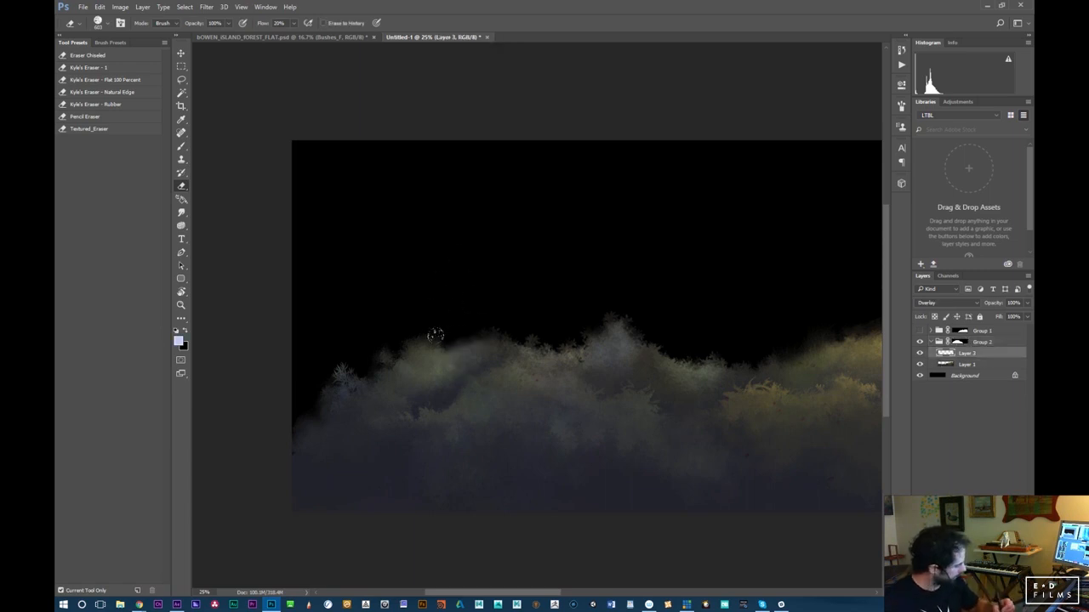
click(979, 342)
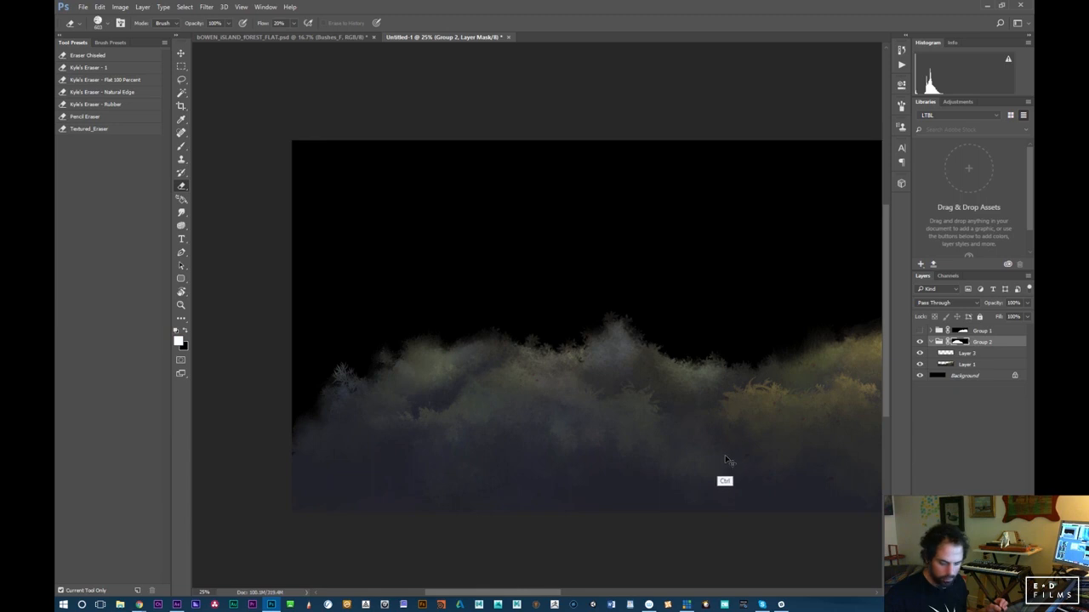
Merge Group 2 into a single layer that keeps its mask
key(ctrl+e)
key(ctrl+minus)
key(ctrl+minus)
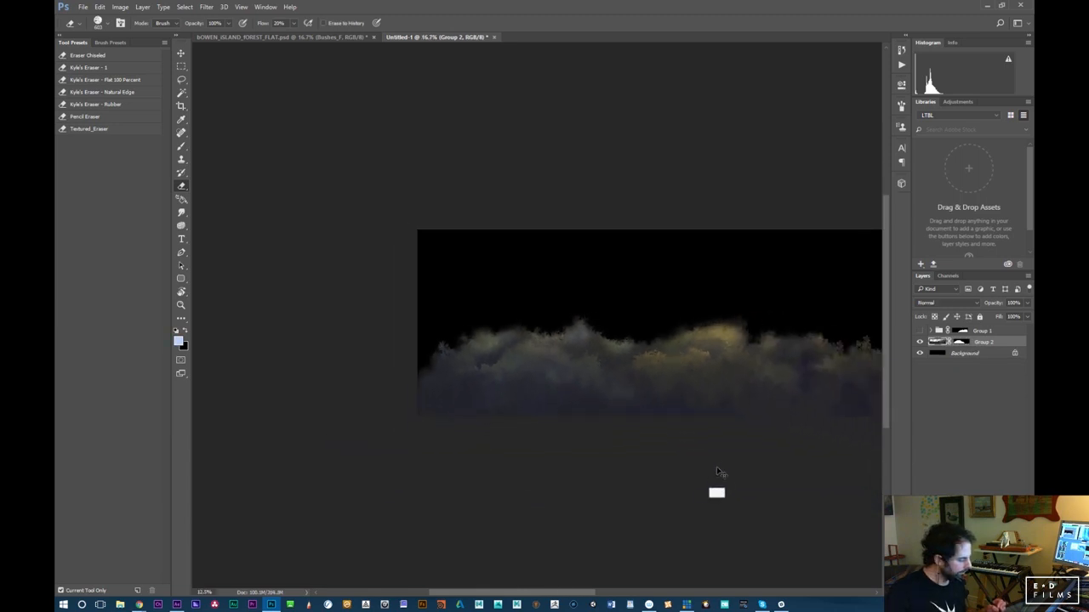
key(ctrl+minus)
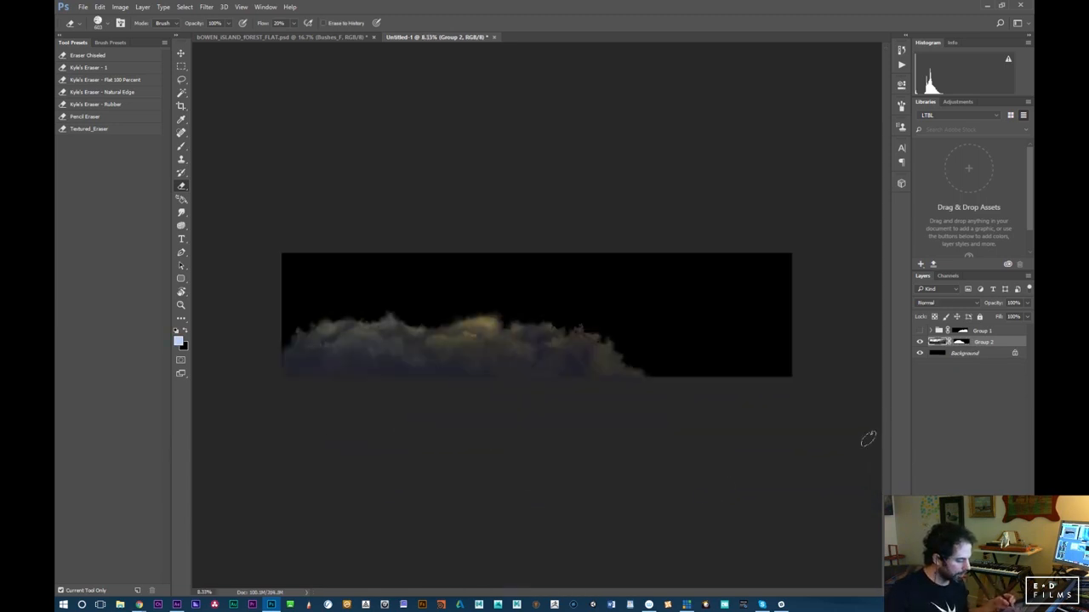
Show Group 1, hide the merged Group 2 layer, and merge Group 1 into a single masked layer
click(919, 330)
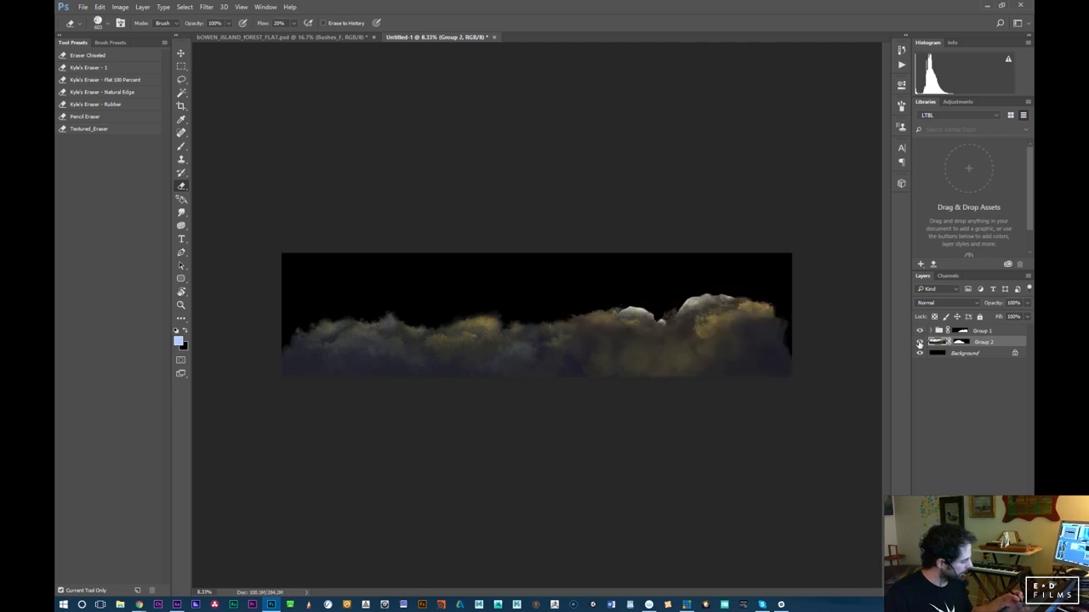
click(919, 341)
click(960, 330)
key(ctrl+plus)
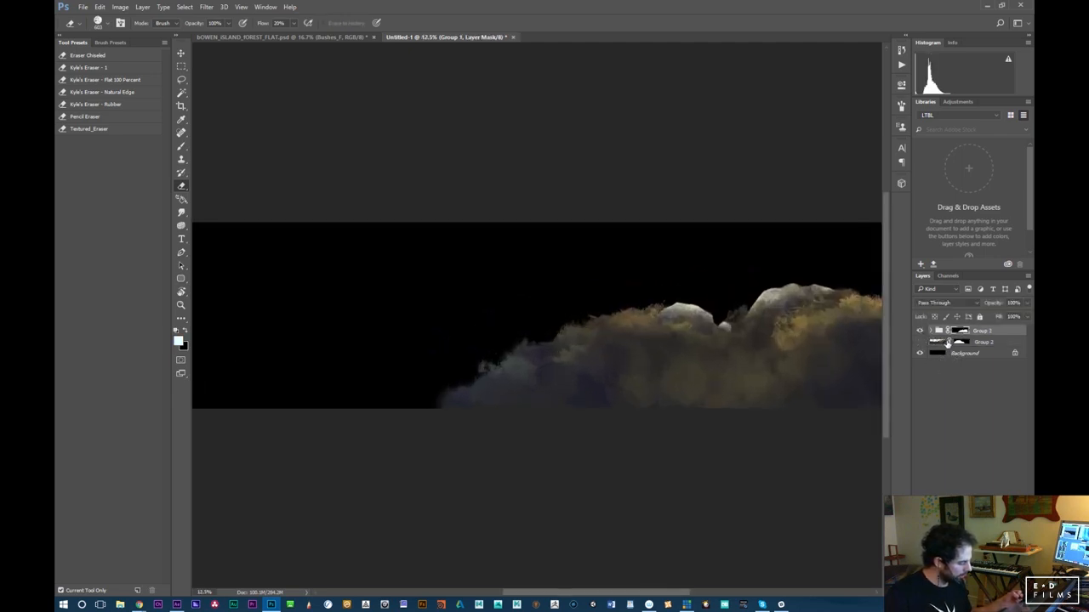
drag(625, 445, 442, 462)
key(ctrl+2)
drag(643, 481, 673, 481)
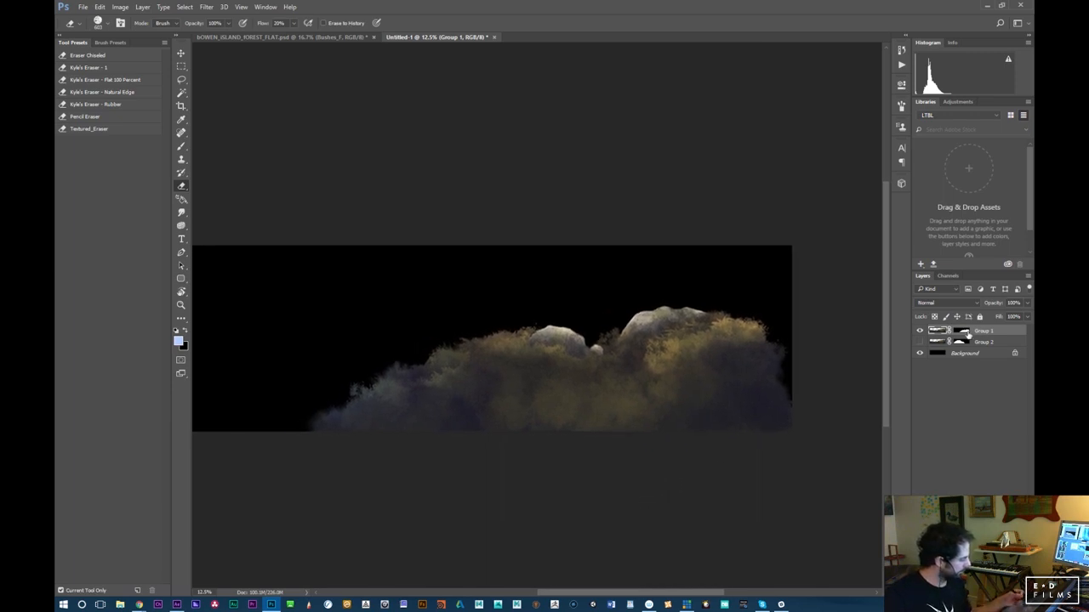
Apply the layer masks of Group 1 and Group 2 and delete the black Background layer
right_click(970, 337)
click(959, 366)
right_click(958, 342)
click(950, 374)
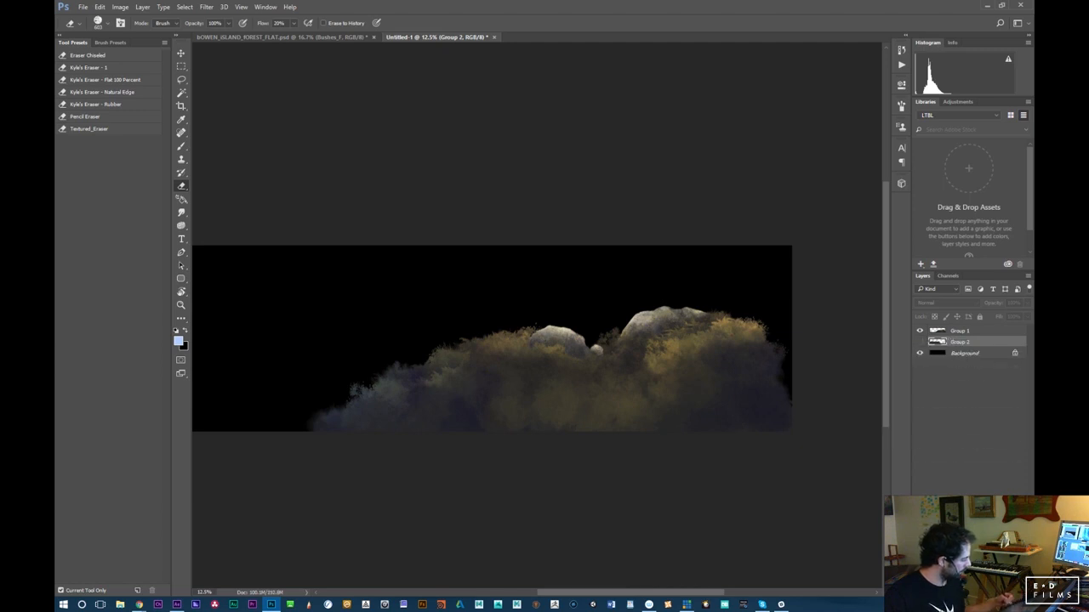
drag(964, 353, 1020, 593)
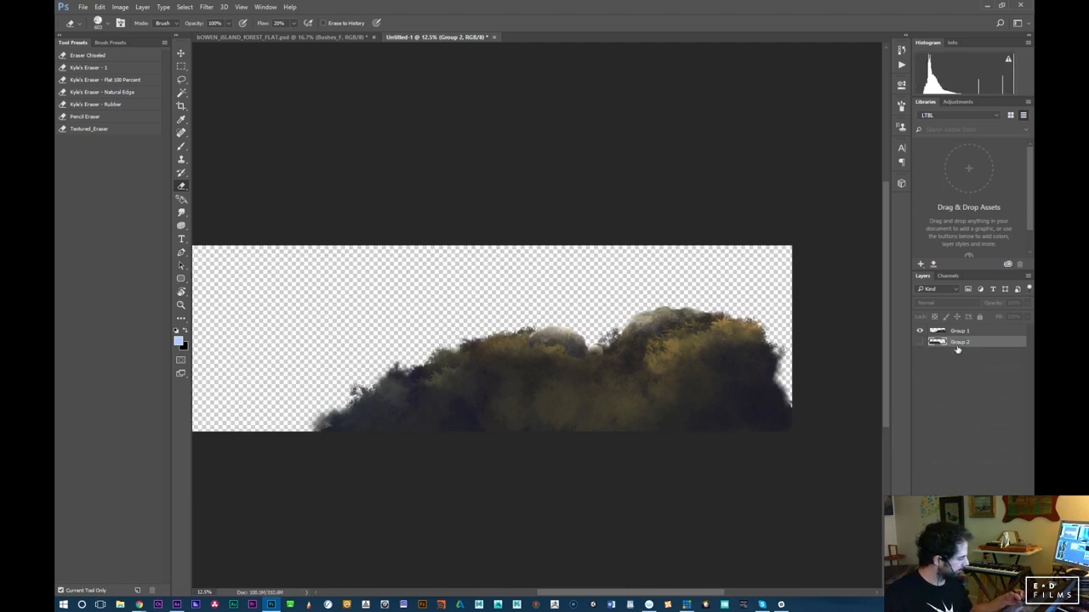
Rename the Group 2 layer as Bush_Rock and toggle Group 1's visibility to compare the layers
text(Bus)
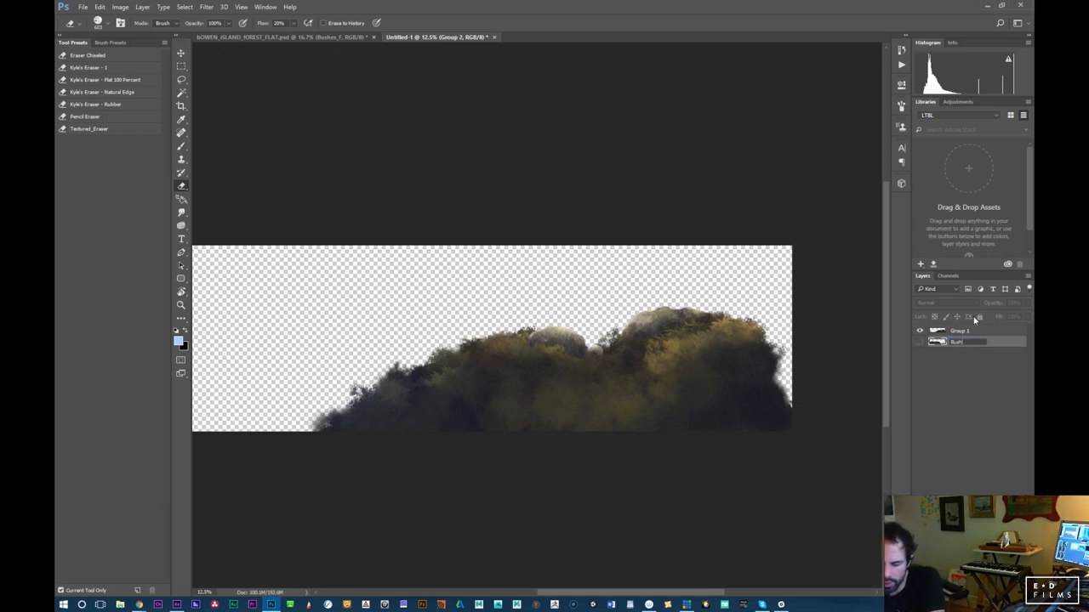
text(h_Rock)
key(Return)
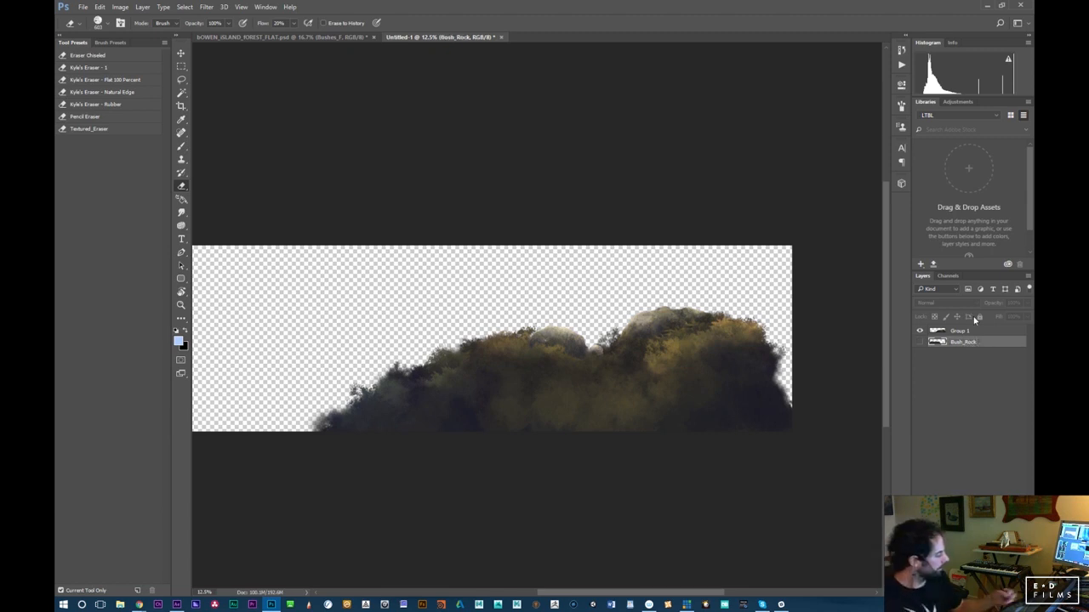
click(919, 331)
click(920, 331)
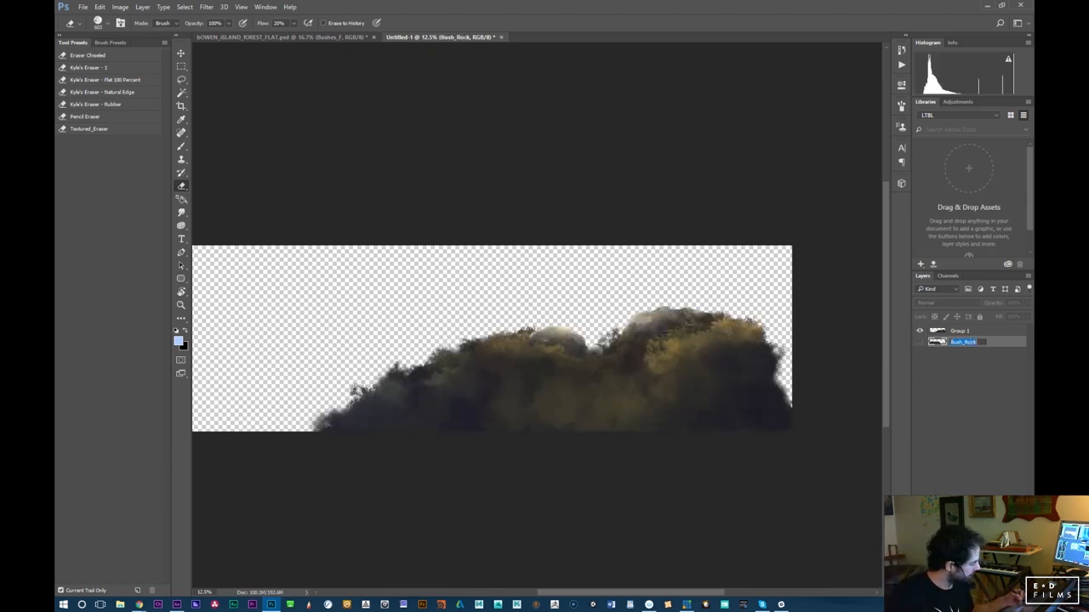
Rename the Group 1 layer as Bush_Rock and the layer below it as Bush_Cool
double_click(965, 333)
text(Bush_Rock)
drag(998, 331, 932, 337)
text(Bush_Rock)
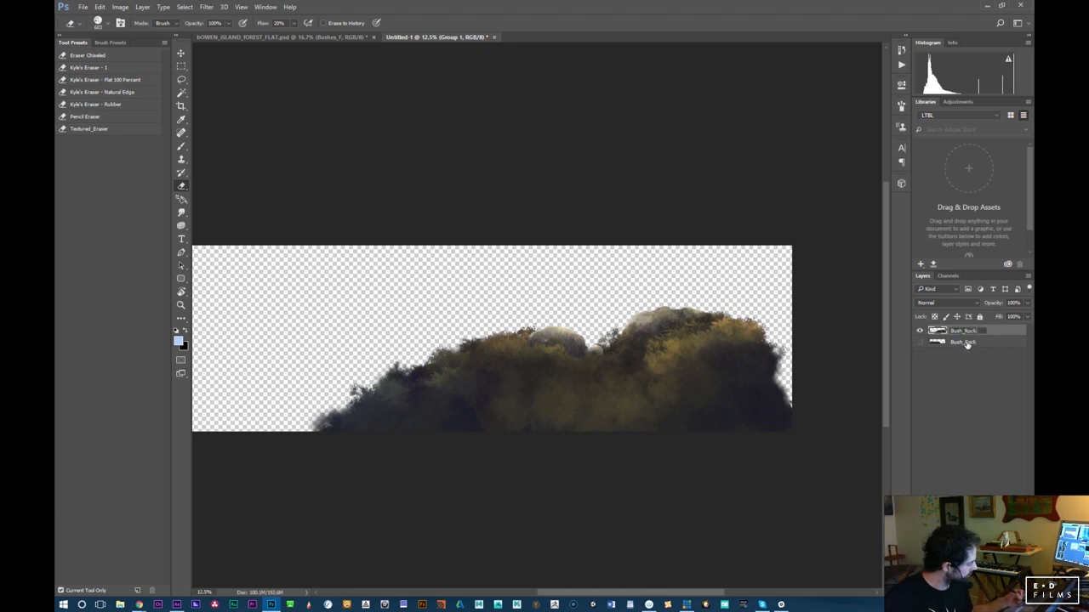
double_click(966, 343)
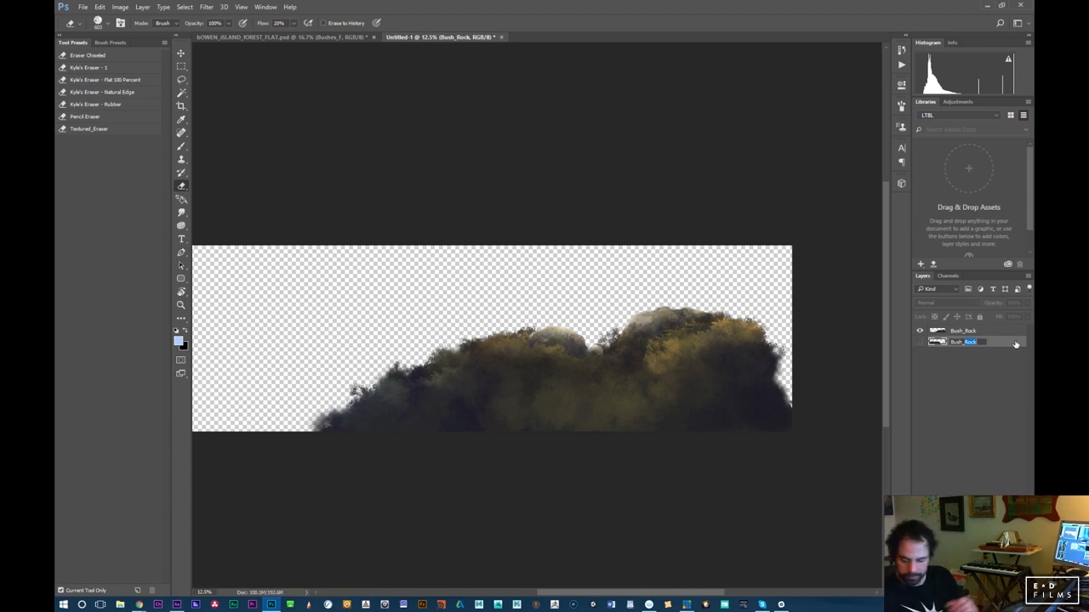
key(Return)
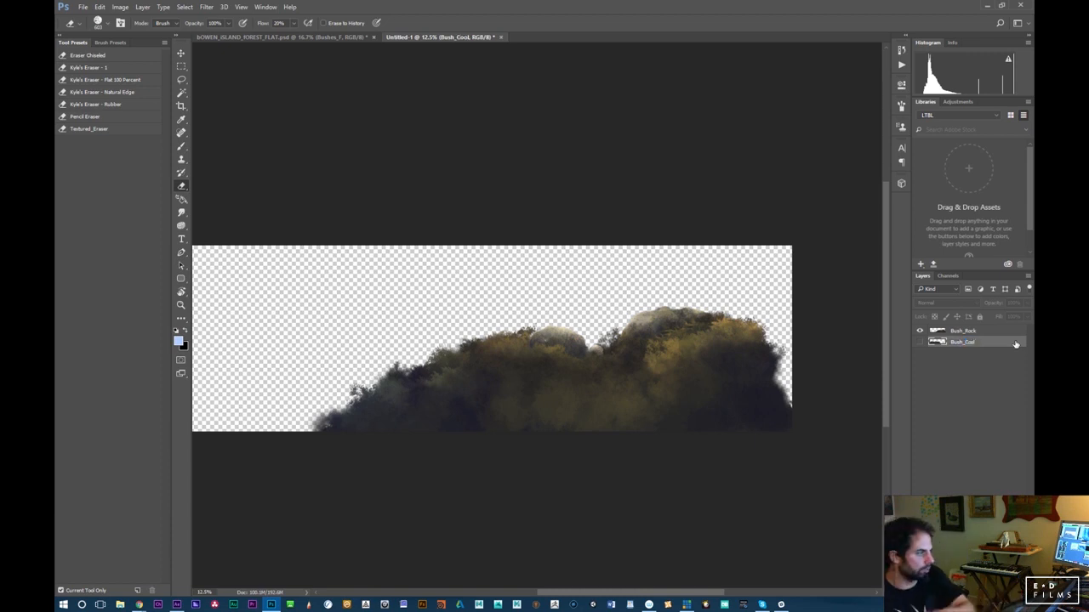
Show the Bush_Cool layer and move the Bush_Rock bushes leftward and slightly up so they overlap it
click(920, 343)
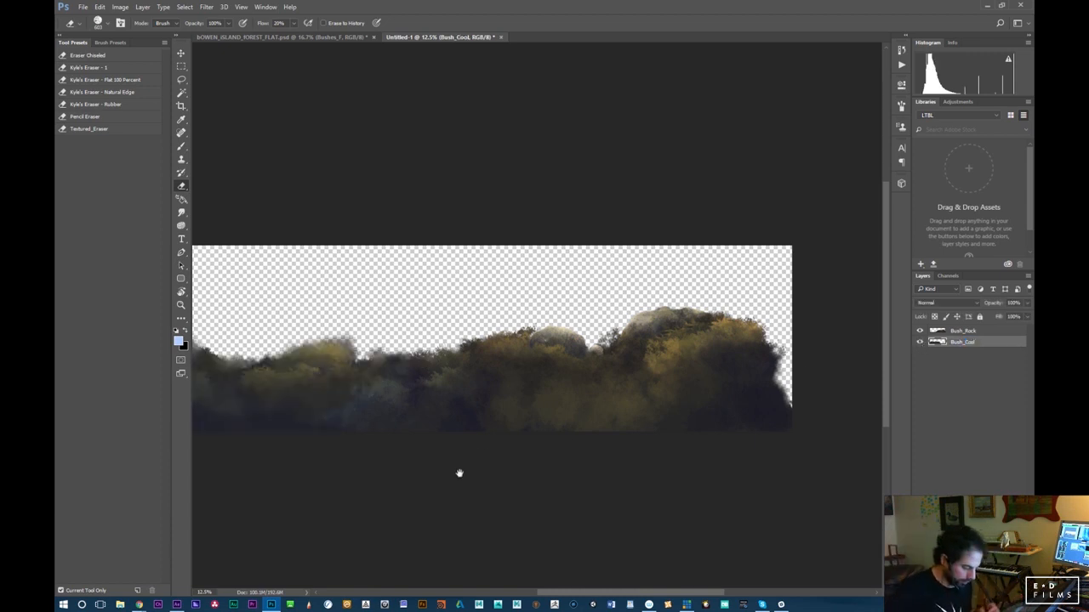
drag(466, 475, 765, 488)
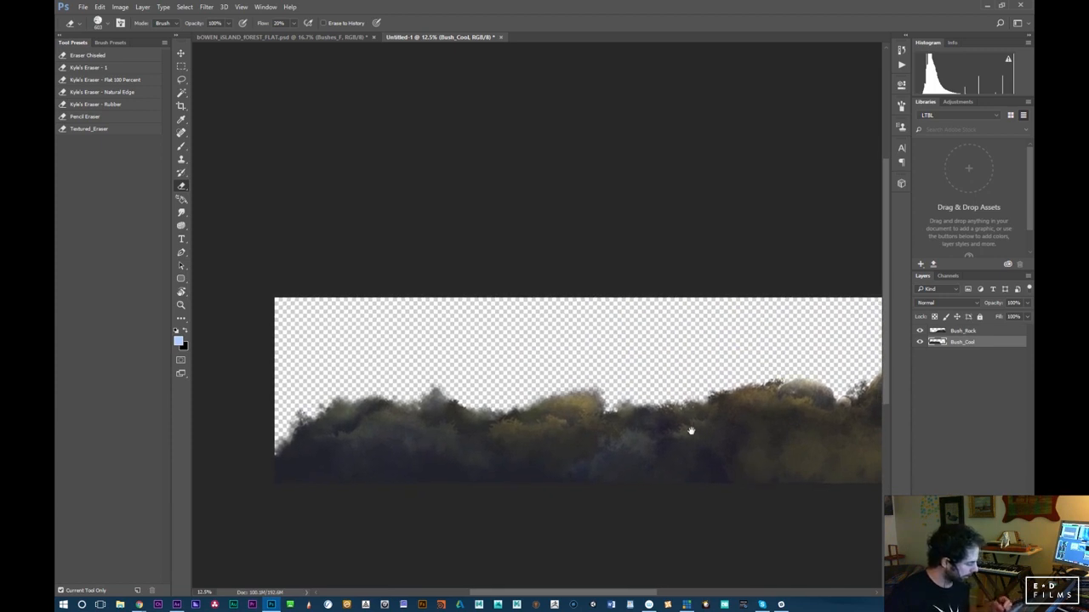
drag(696, 431, 616, 393)
key(v)
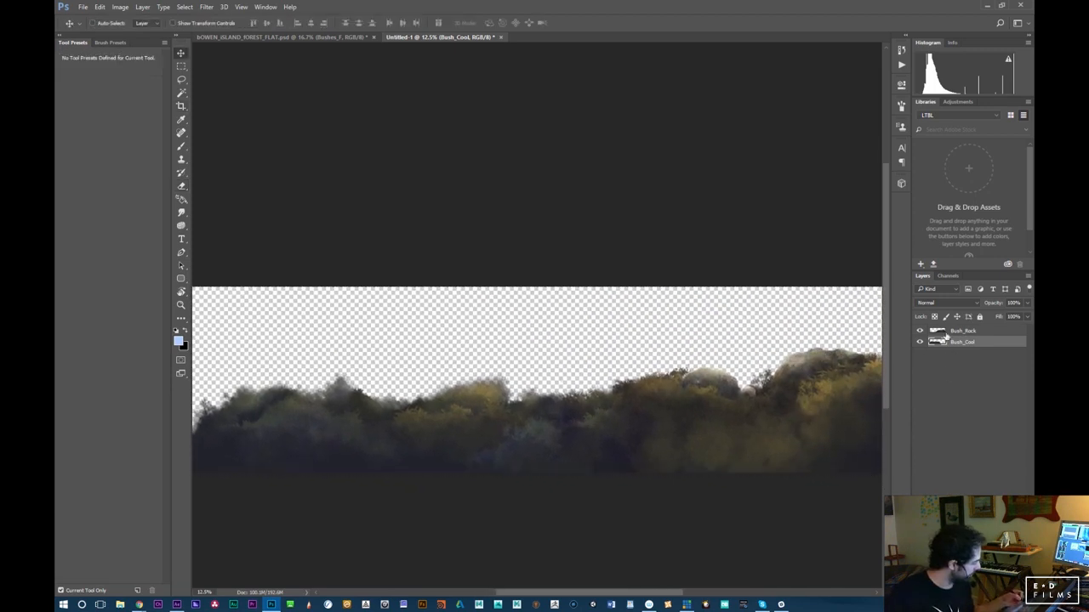
click(948, 332)
click(919, 331)
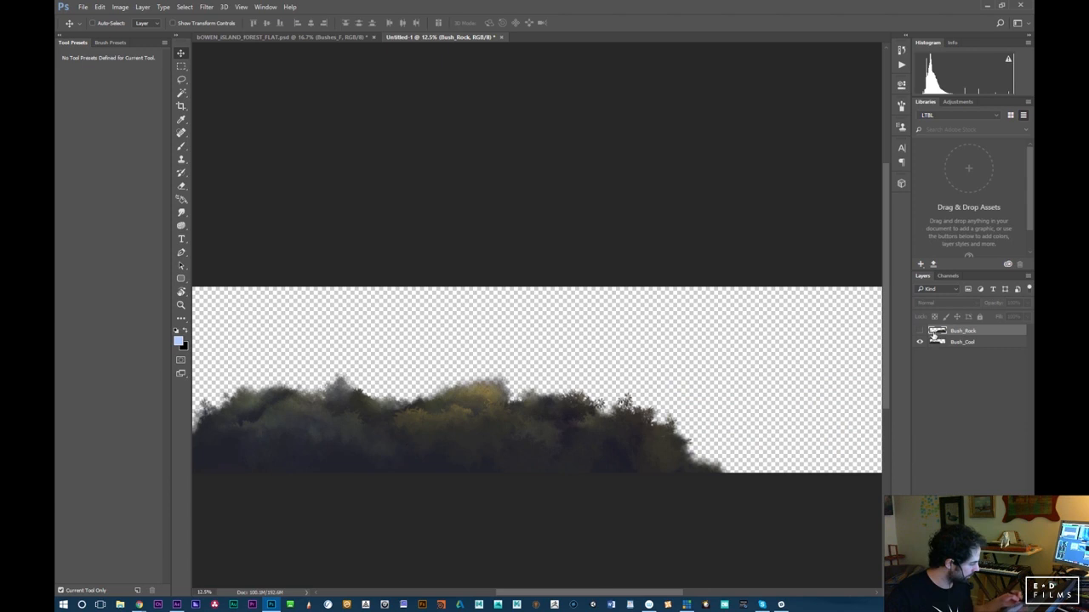
click(919, 331)
drag(740, 457, 595, 392)
drag(651, 457, 557, 452)
Crop away the empty right-hand part of the canvas, keeping both overlapping bush layers
key(c)
key(ctrl+minus)
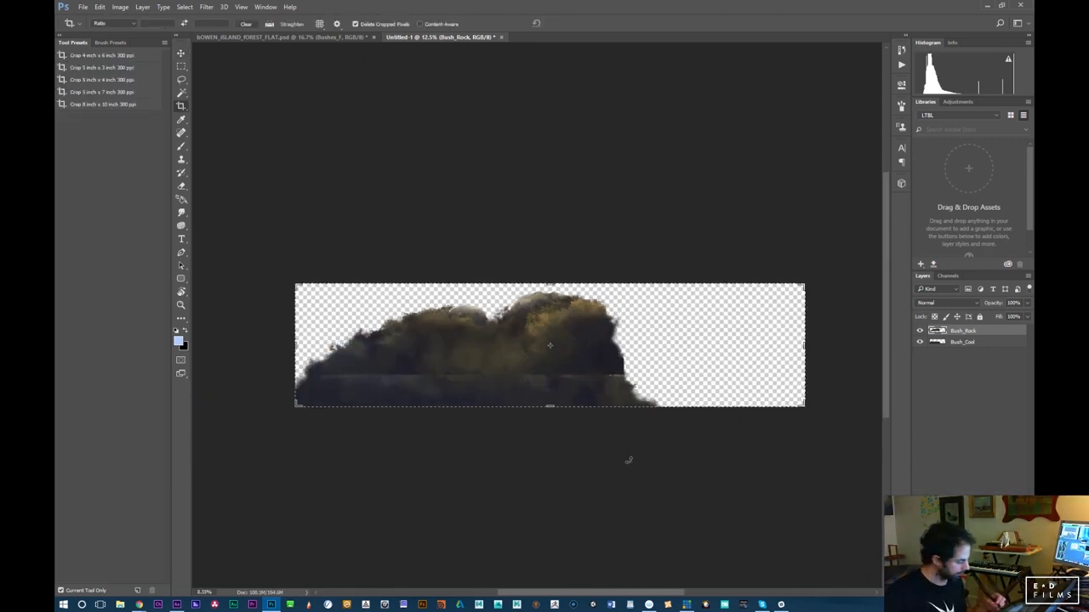
drag(793, 317, 724, 327)
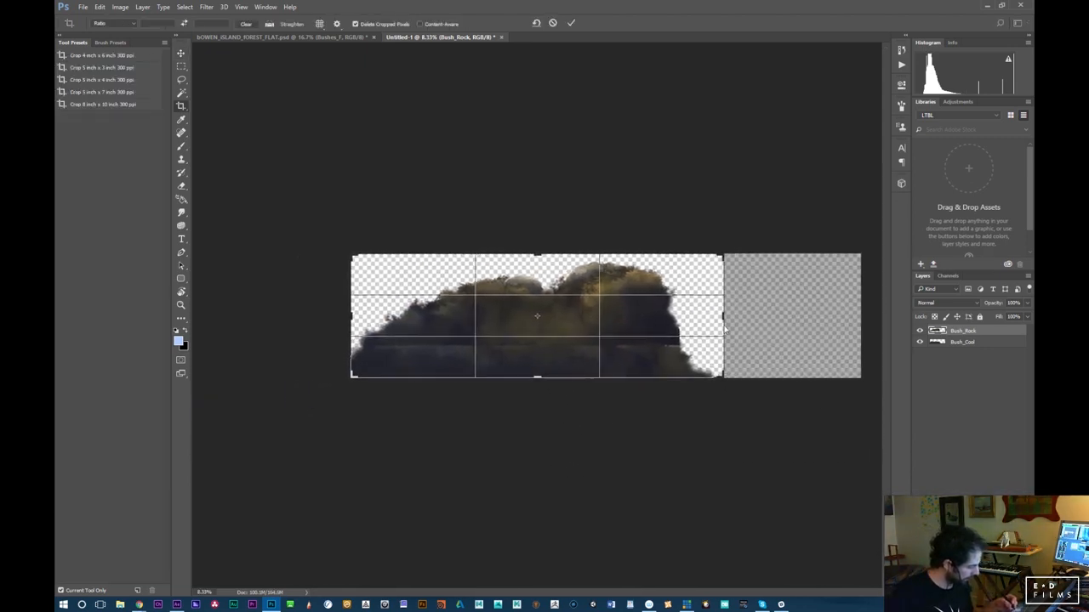
key(Return)
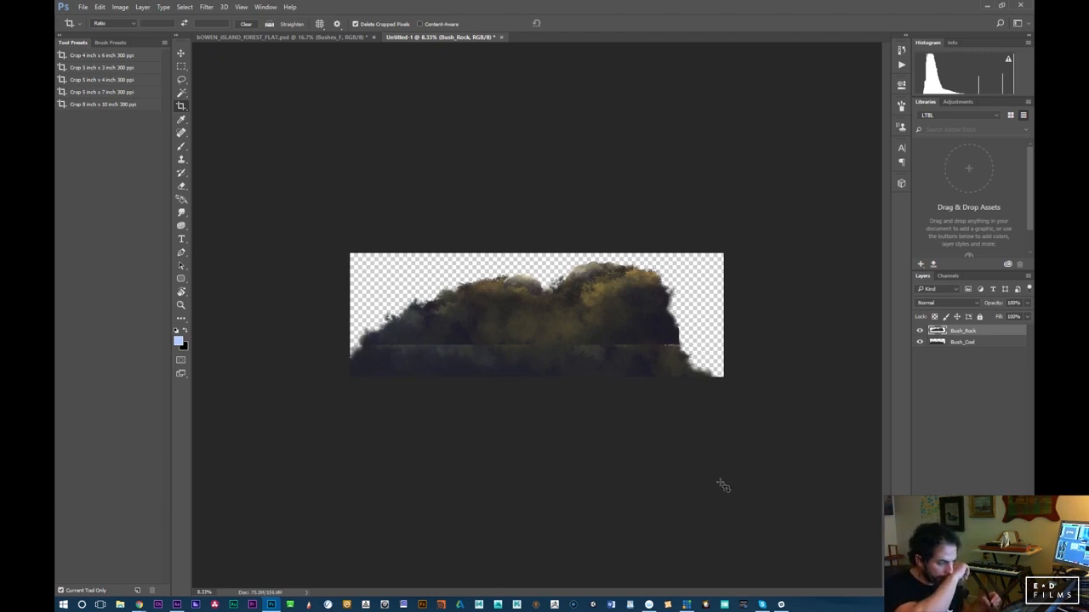
Return to the bOWEN_iSLAND_fOREST_FLAT document and toggle the lower ground and Bushes_B layers to examine the foreground artwork
click(337, 39)
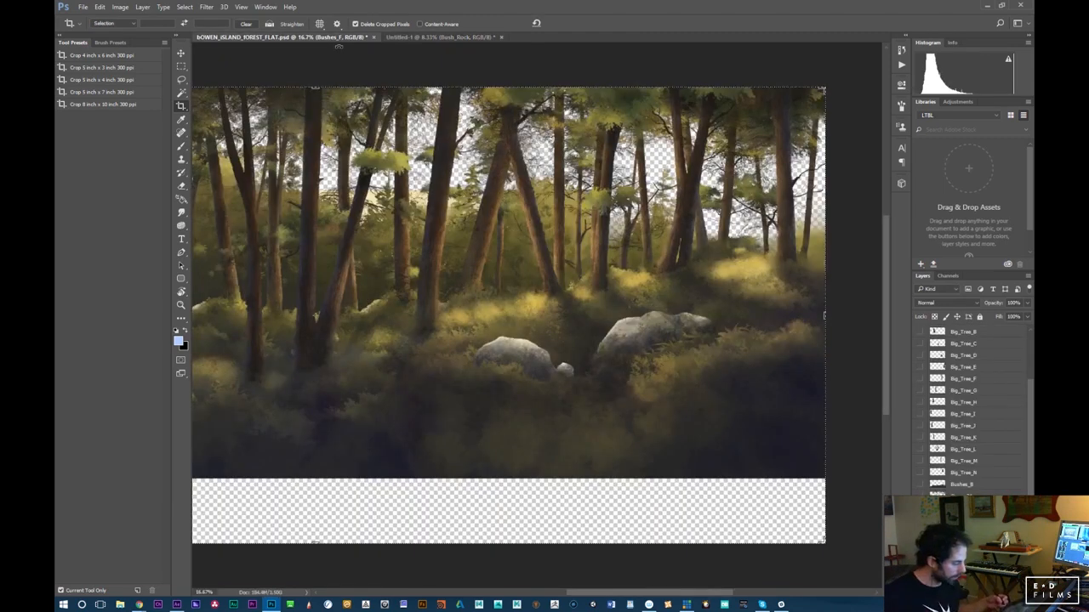
scroll(933, 431, down, 3)
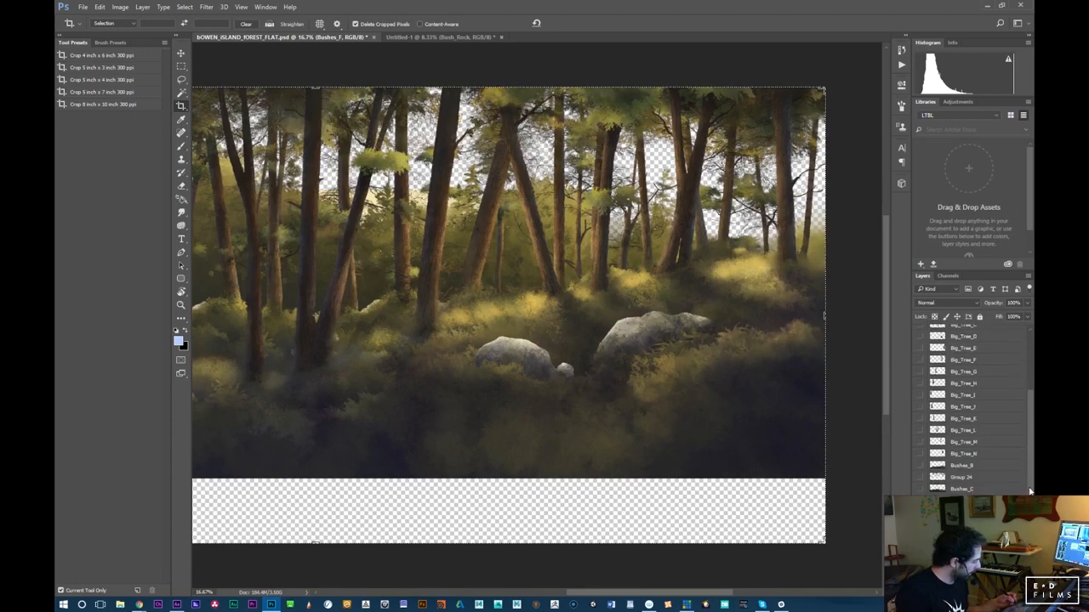
scroll(970, 413, down, 1)
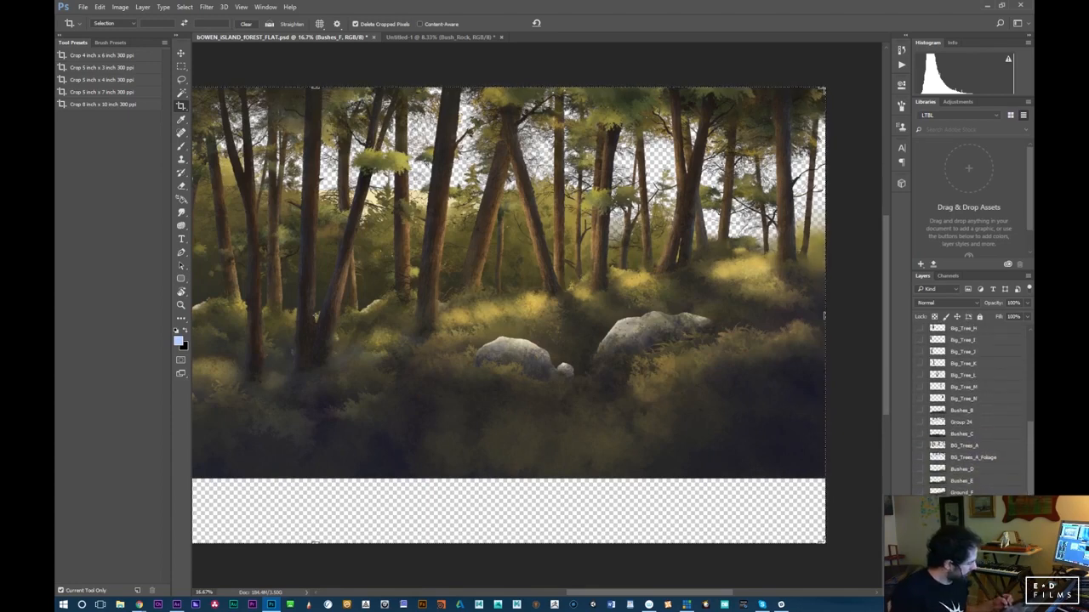
click(919, 505)
click(919, 493)
click(920, 493)
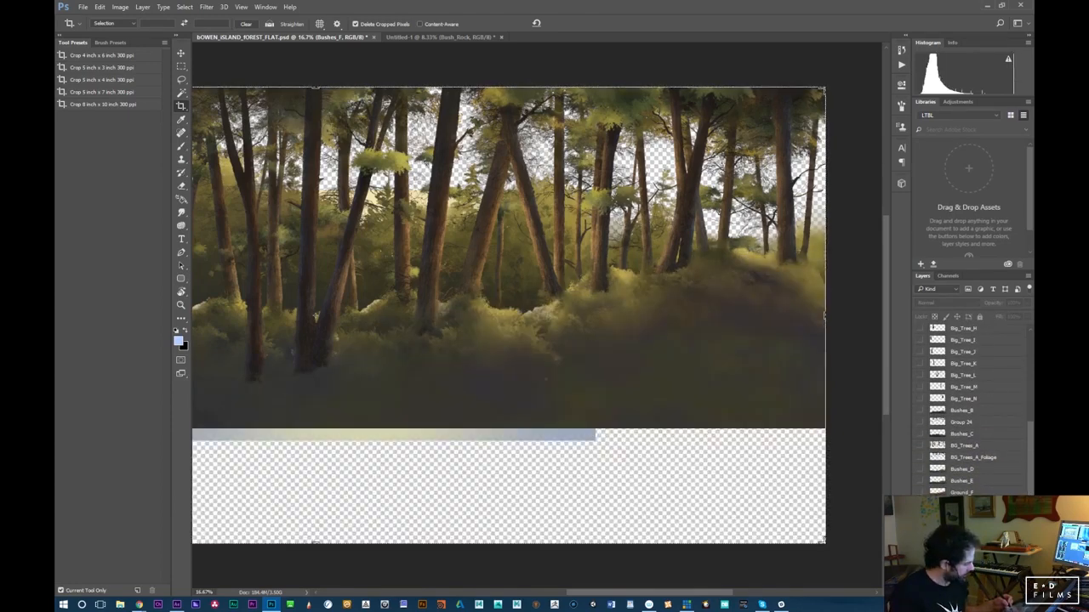
click(919, 411)
click(920, 411)
click(919, 411)
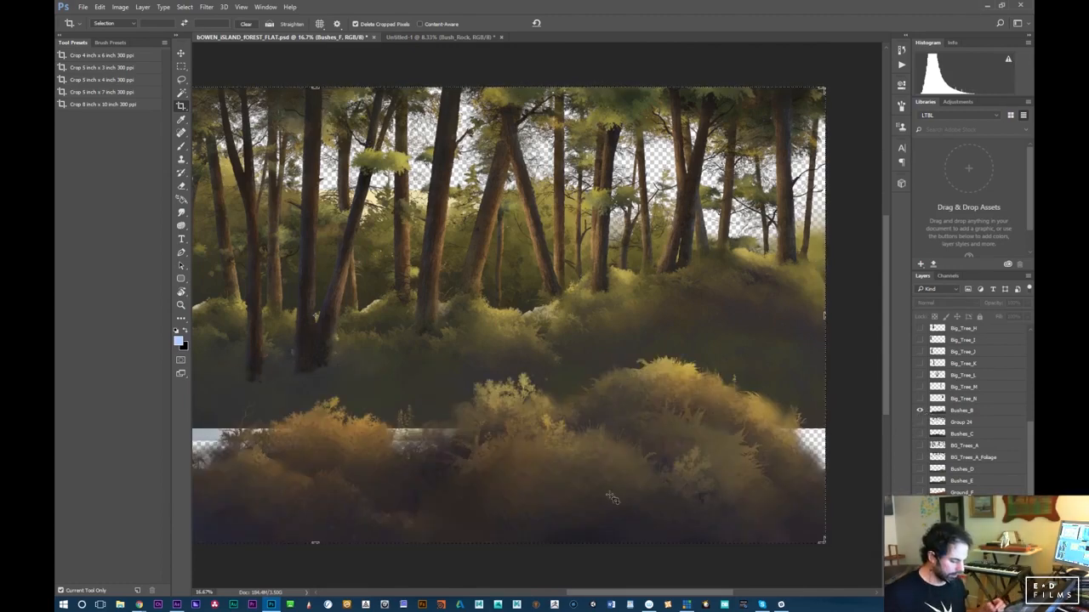
click(919, 411)
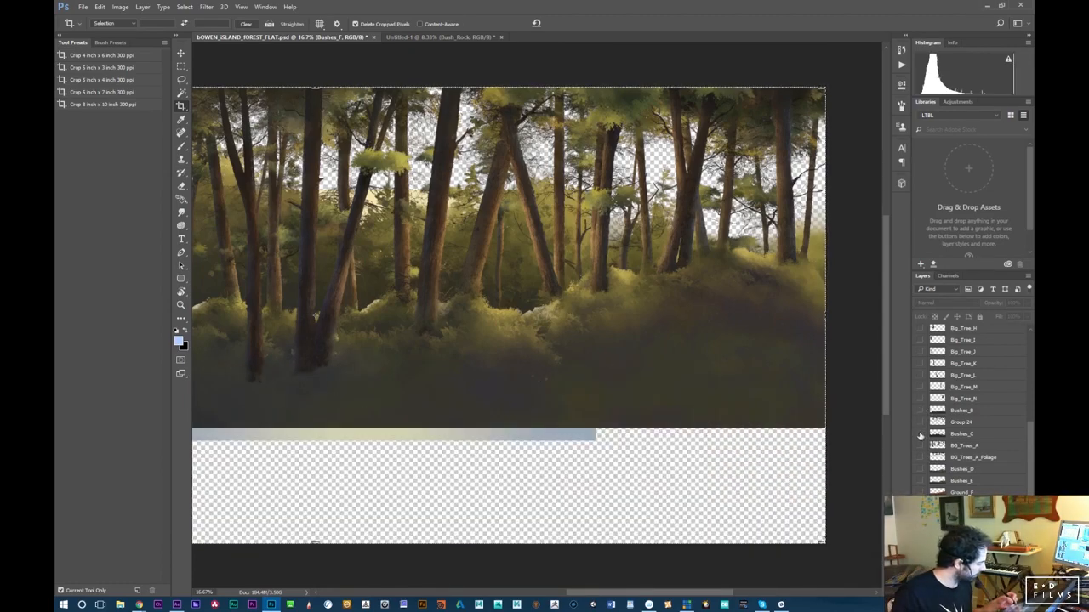
Examine the Bushes_C, Bushese_A and Foliage_Top_A layers by showing and hiding each one in turn
click(920, 434)
drag(698, 490, 795, 476)
drag(485, 497, 605, 471)
click(920, 434)
drag(1031, 466, 1031, 400)
click(919, 389)
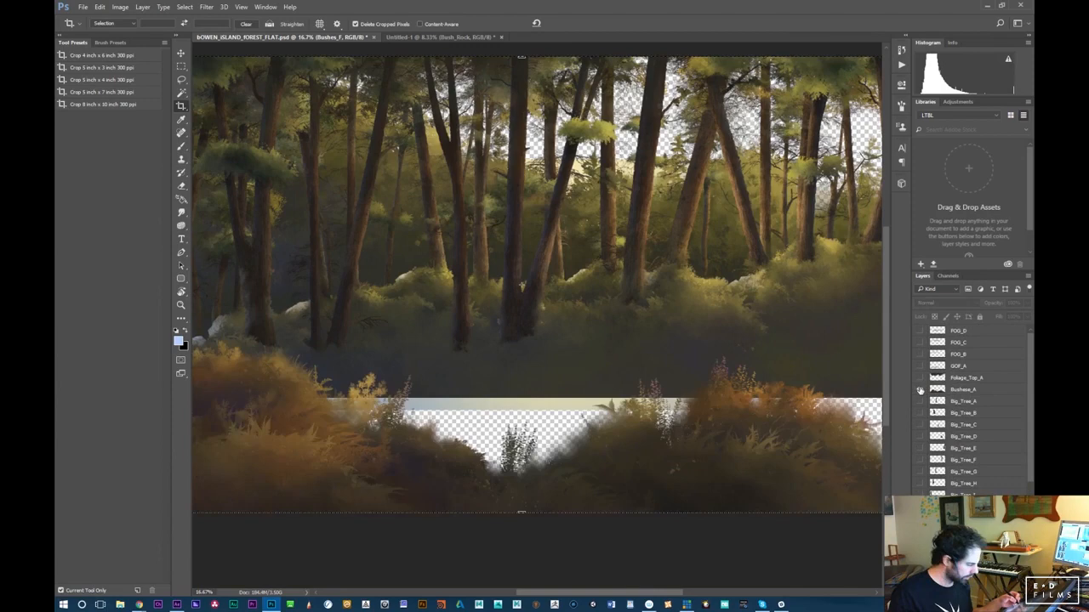
click(920, 390)
click(920, 378)
click(919, 378)
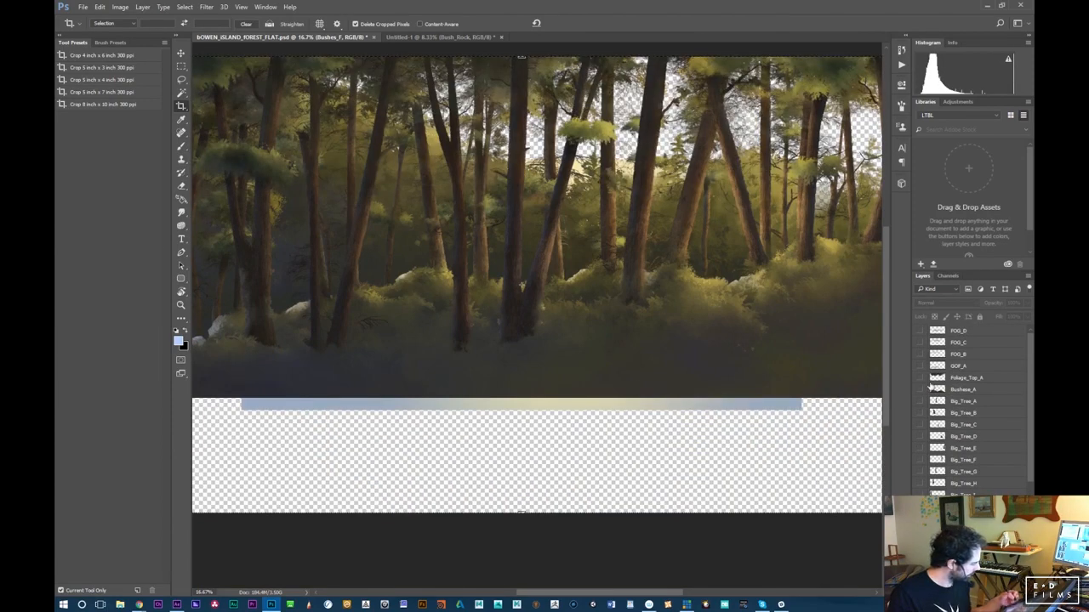
Compare the Bushes_B and Bushes_C layers across the full width of the forest scene
drag(1030, 438, 1030, 466)
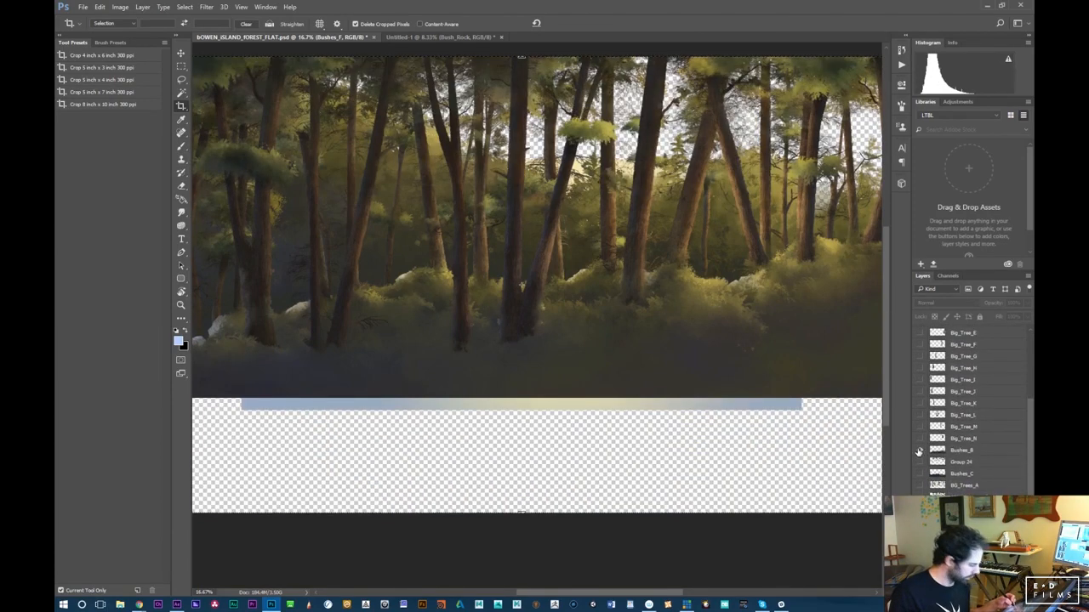
click(919, 450)
key(ctrl+minus)
key(ctrl+minus)
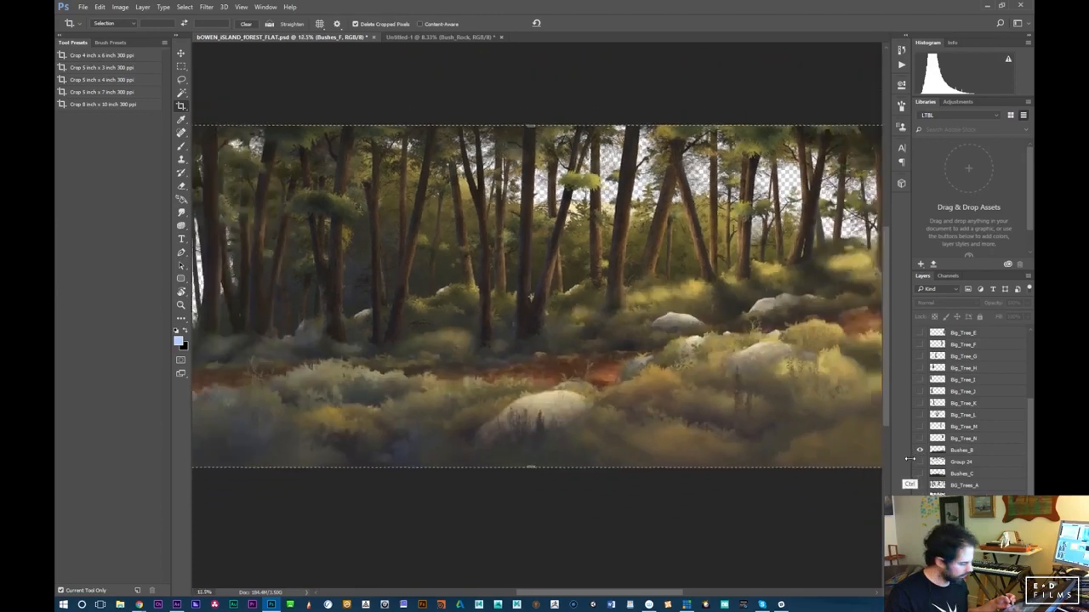
click(919, 450)
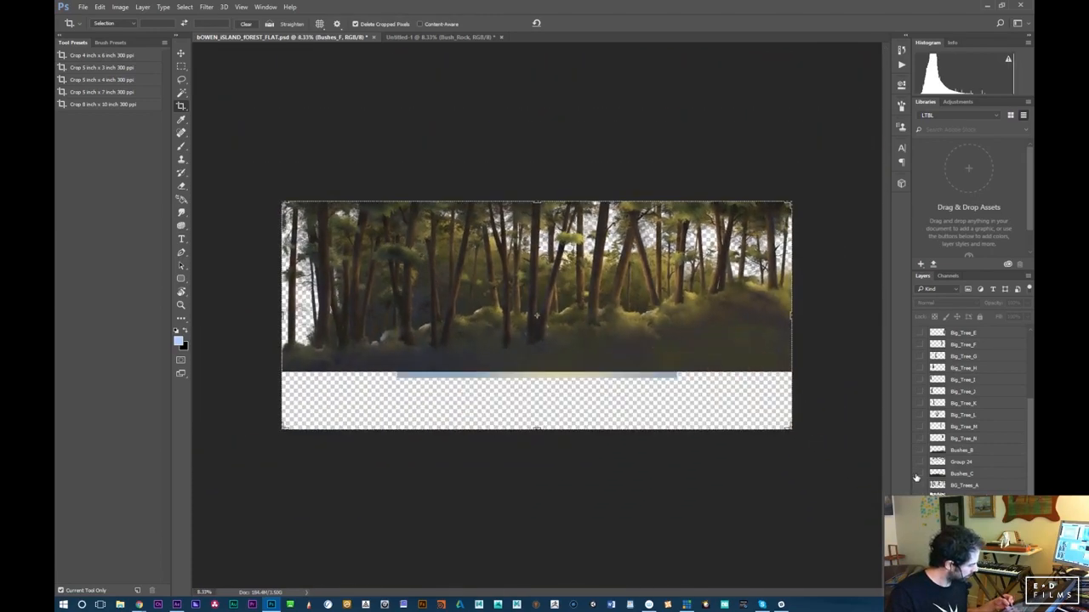
click(919, 473)
click(920, 473)
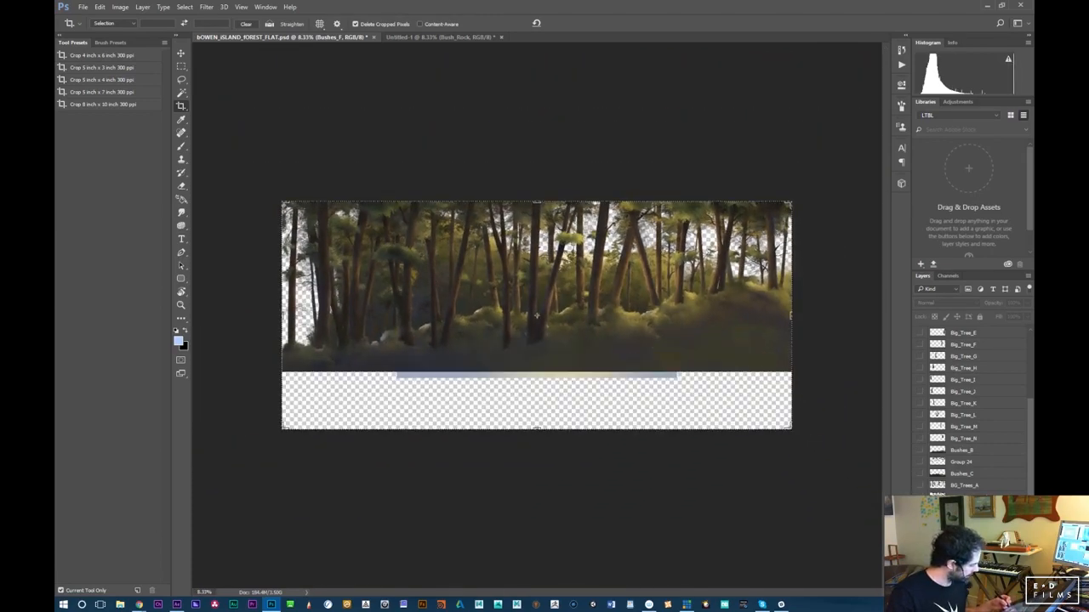
click(920, 473)
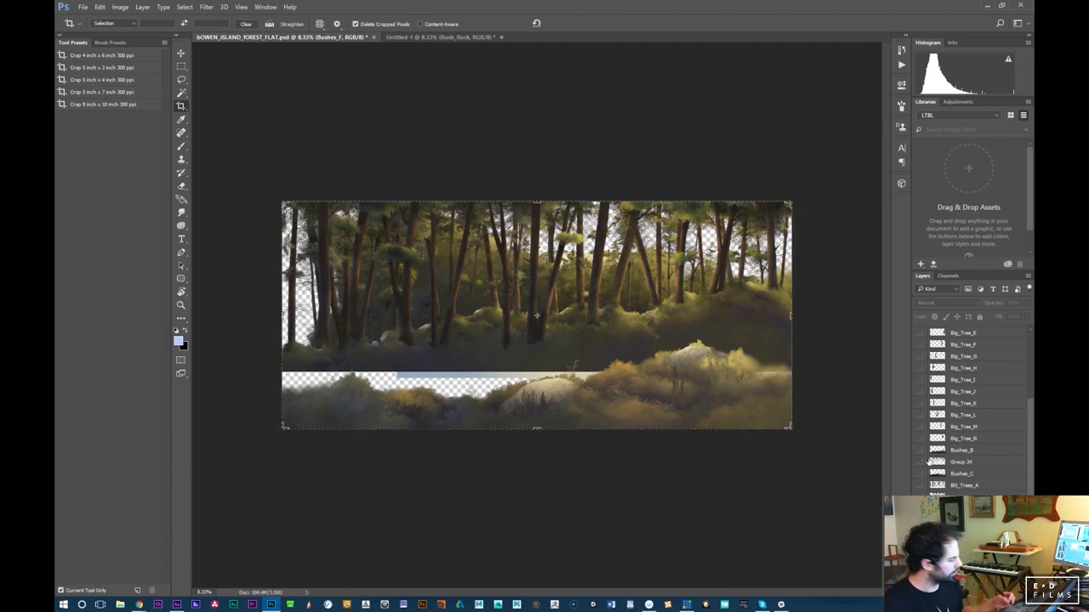
Close the bOWEN_iSLAND_fOREST_FLAT document without saving its changes
scroll(920, 333, up, 3)
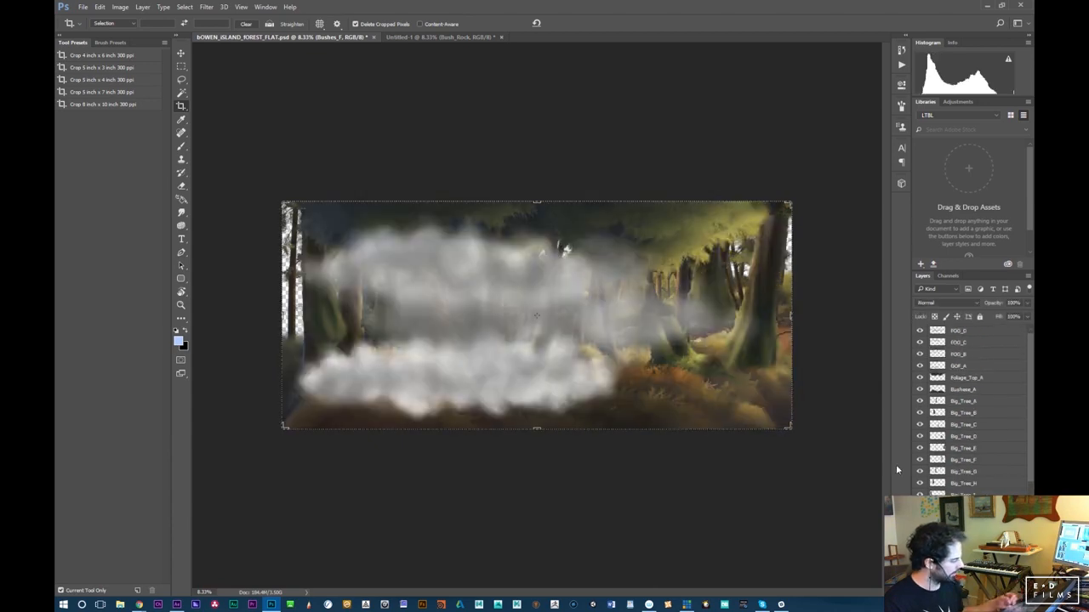
click(374, 37)
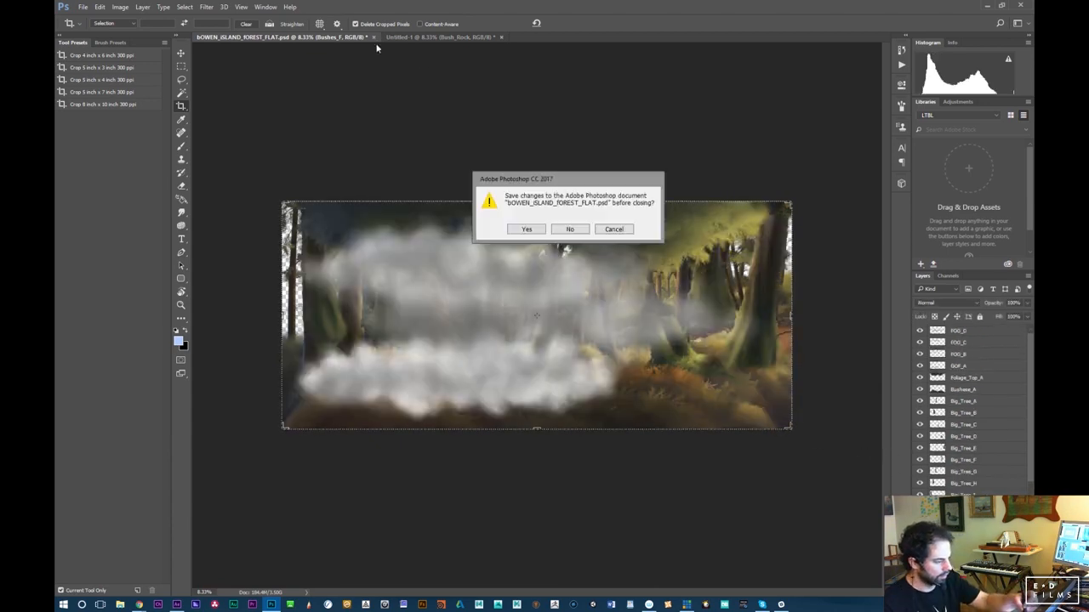
click(570, 229)
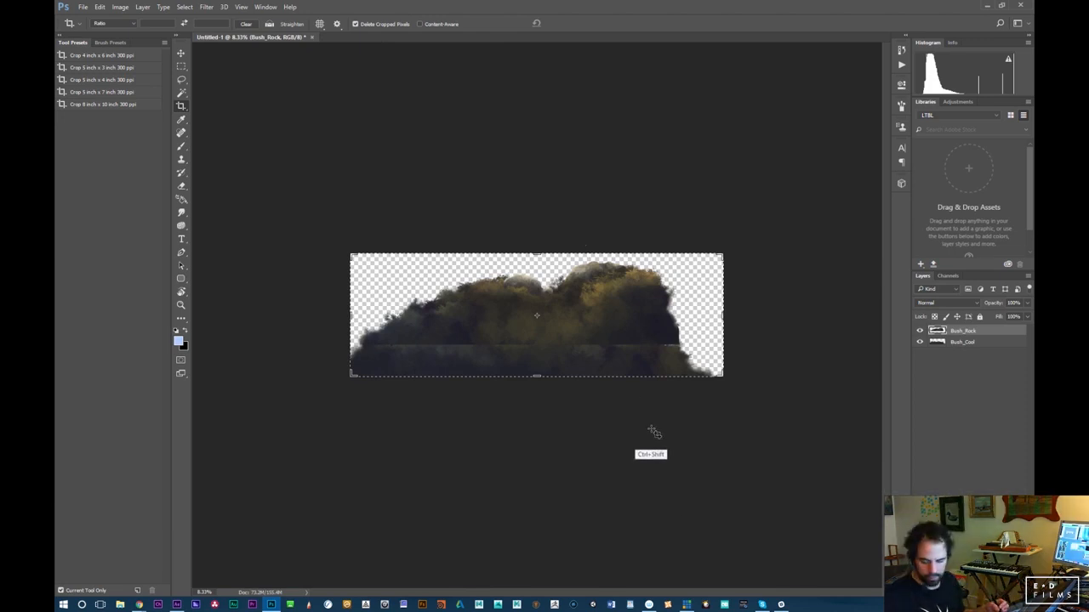
Save the cropped bush document as the layered Photoshop file Bowen_island_BushRockCool in the bOWEN_iSLAND_fOREST_FLAT Layers folder, with maximized compatibility
key(ctrl+s)
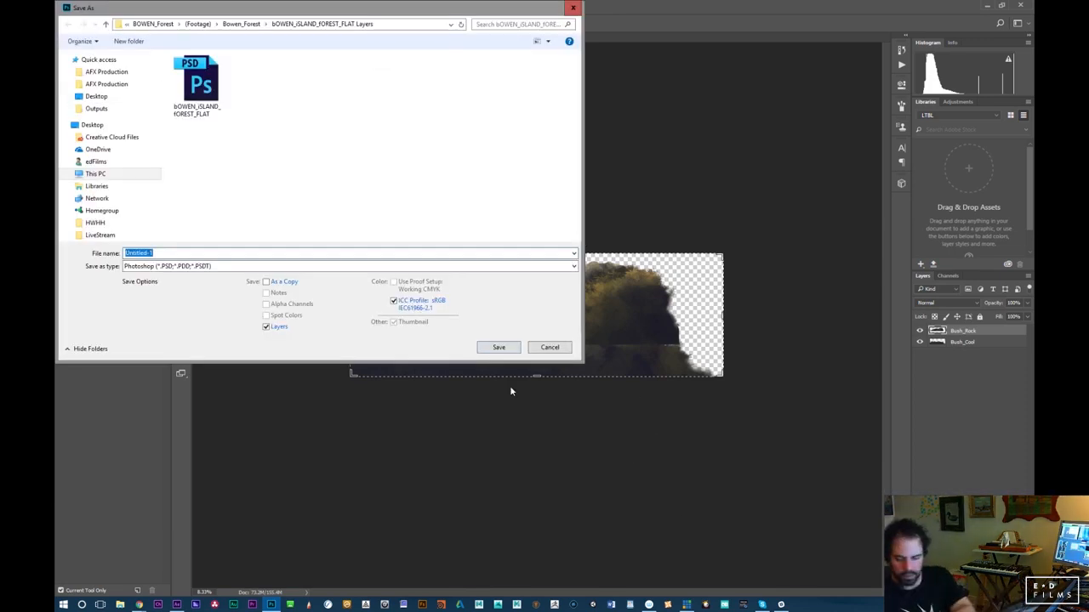
text(Bowen)
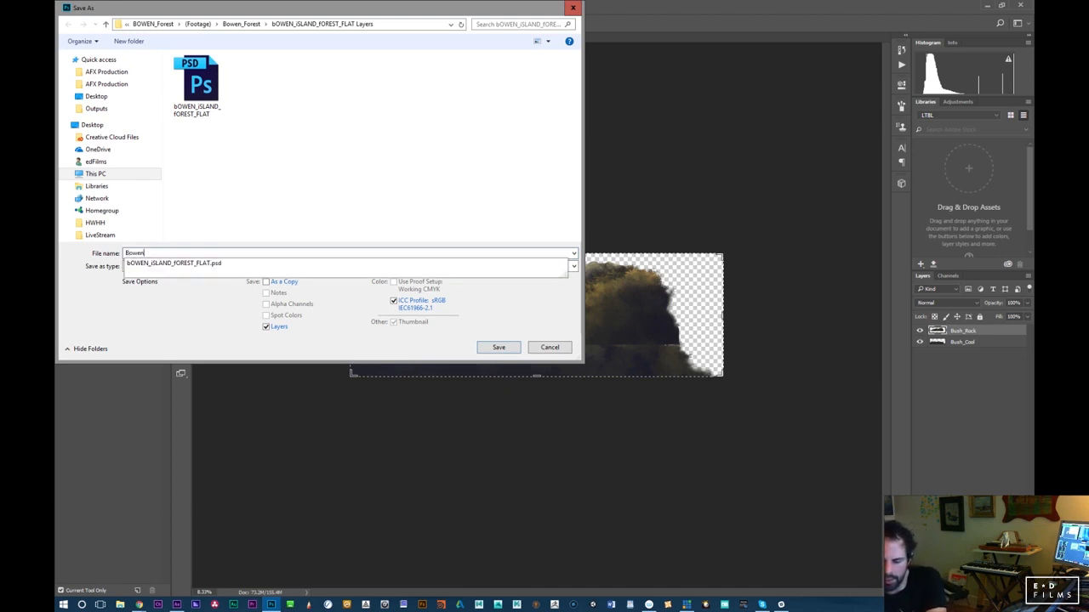
text(_island)
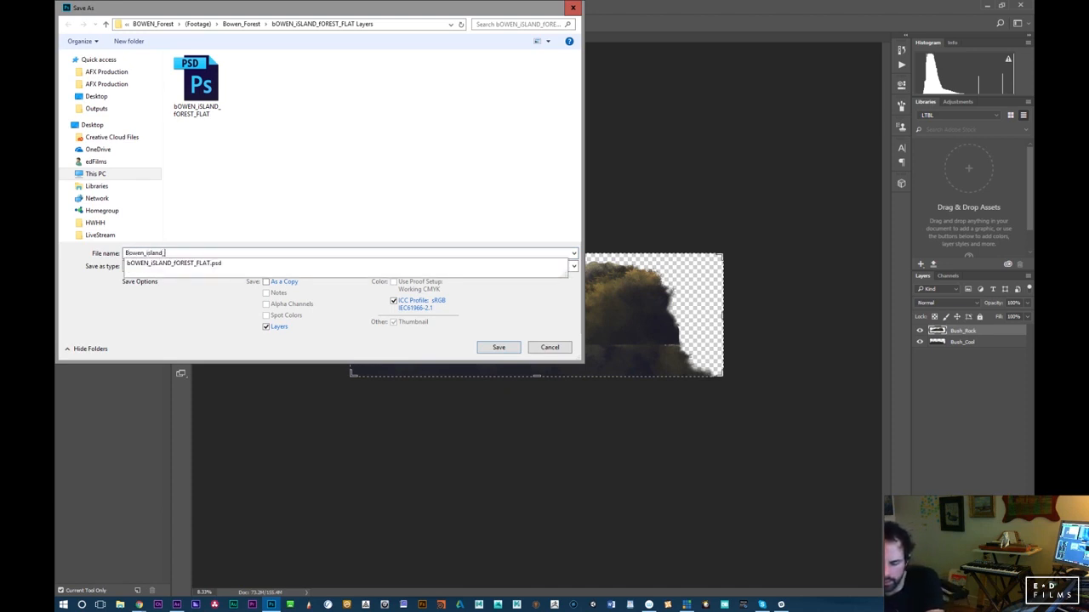
text(_BushRock)
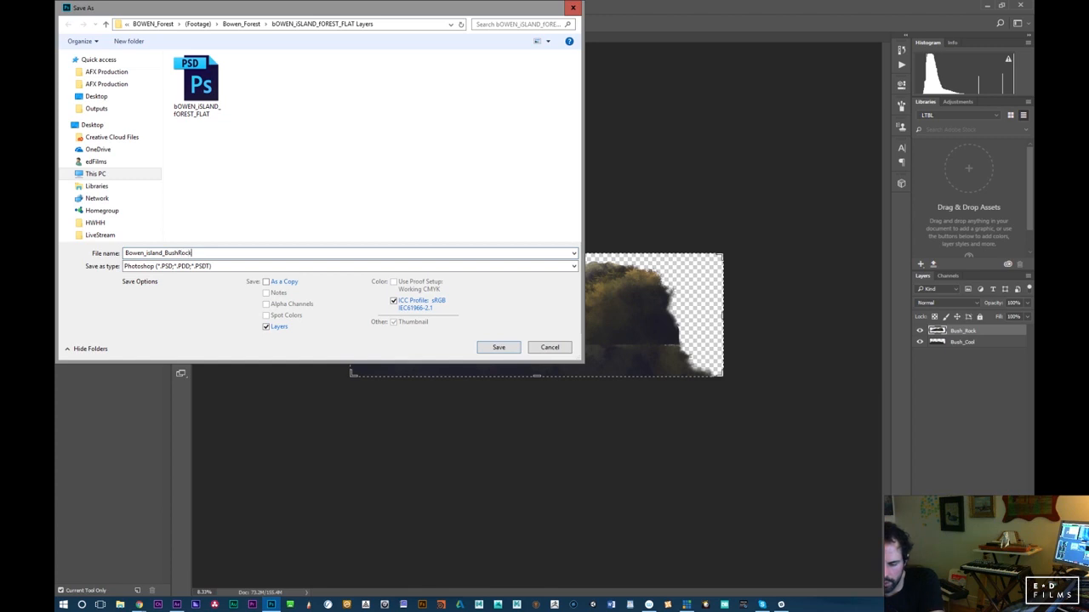
text(Co)
key(Return)
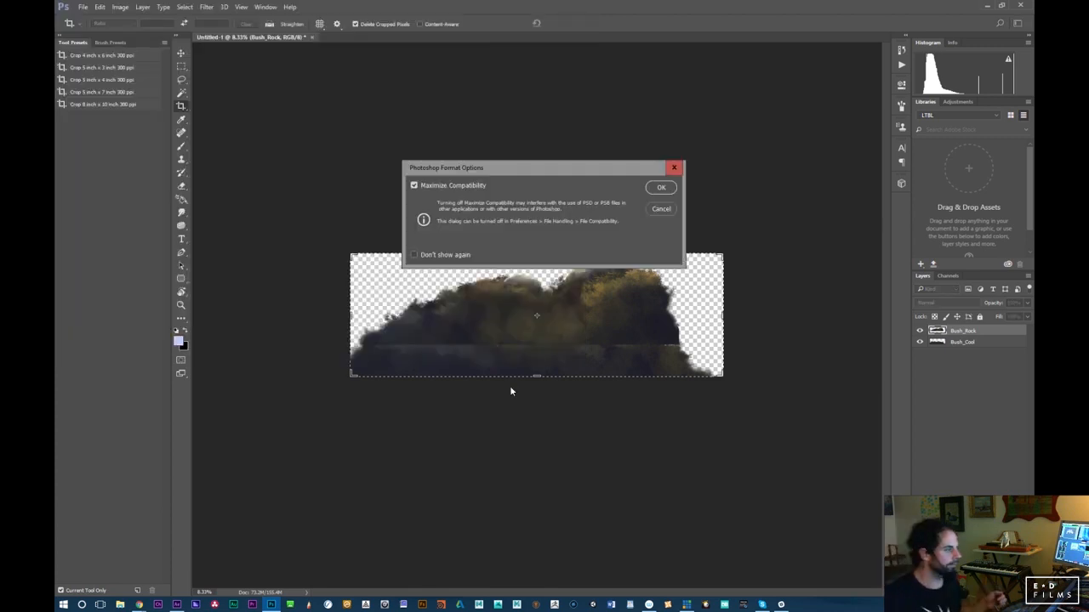
click(660, 186)
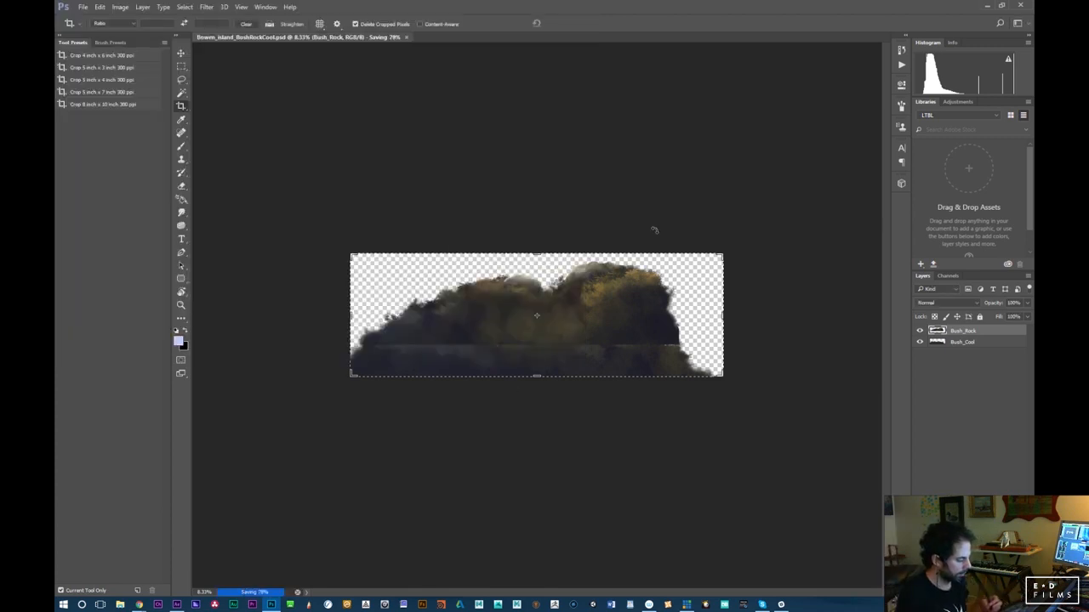
Switch to After Effects, bring up the project's footage list and collapse the bOWEN_iSLAND_fOREST_FLAT Layers folder
click(988, 7)
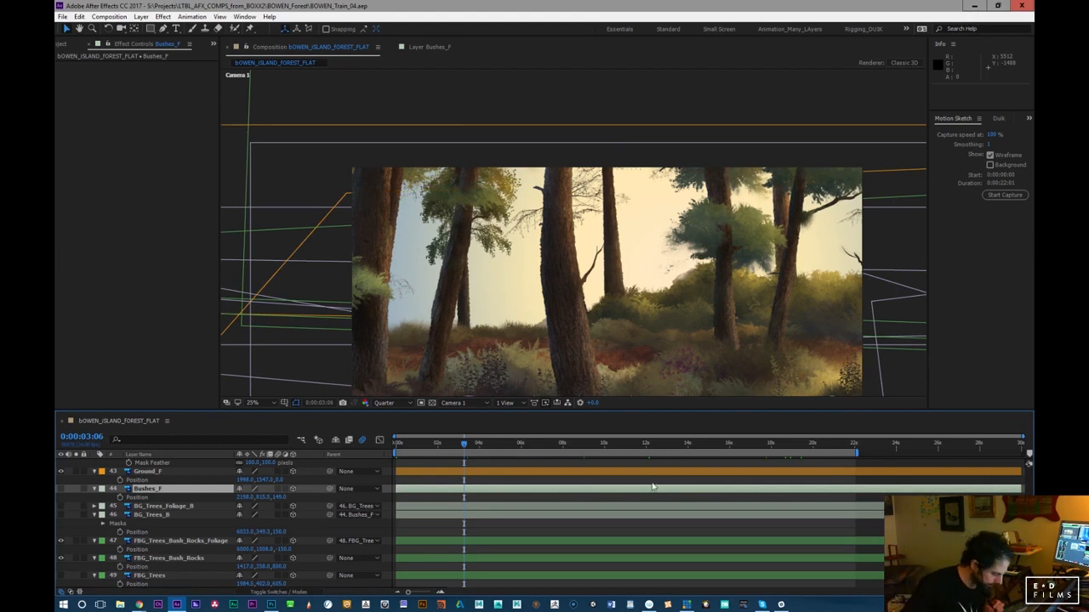
click(67, 43)
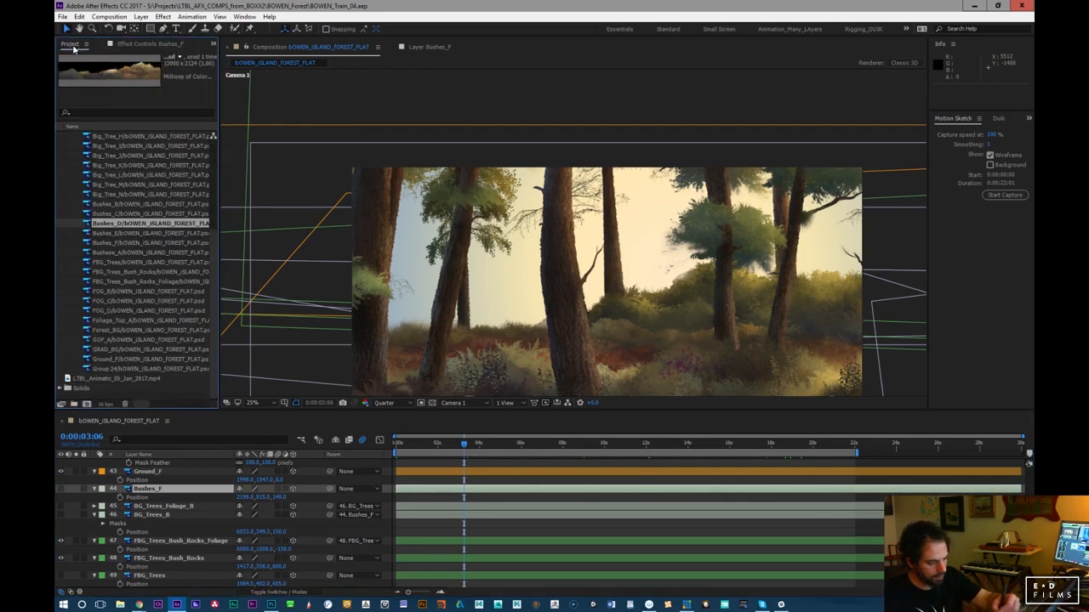
scroll(157, 162, up, 5)
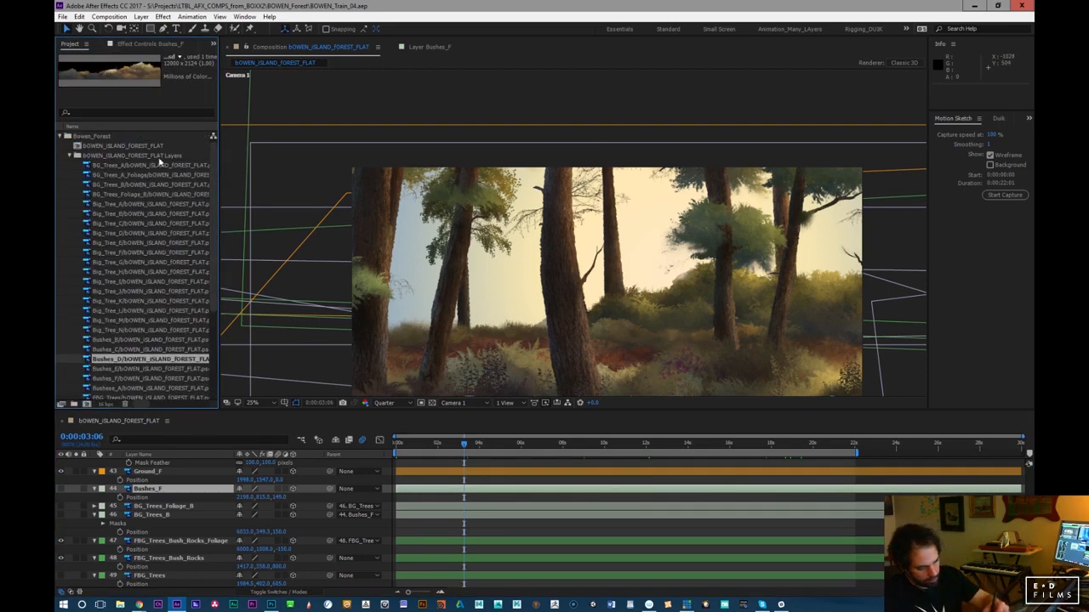
click(69, 156)
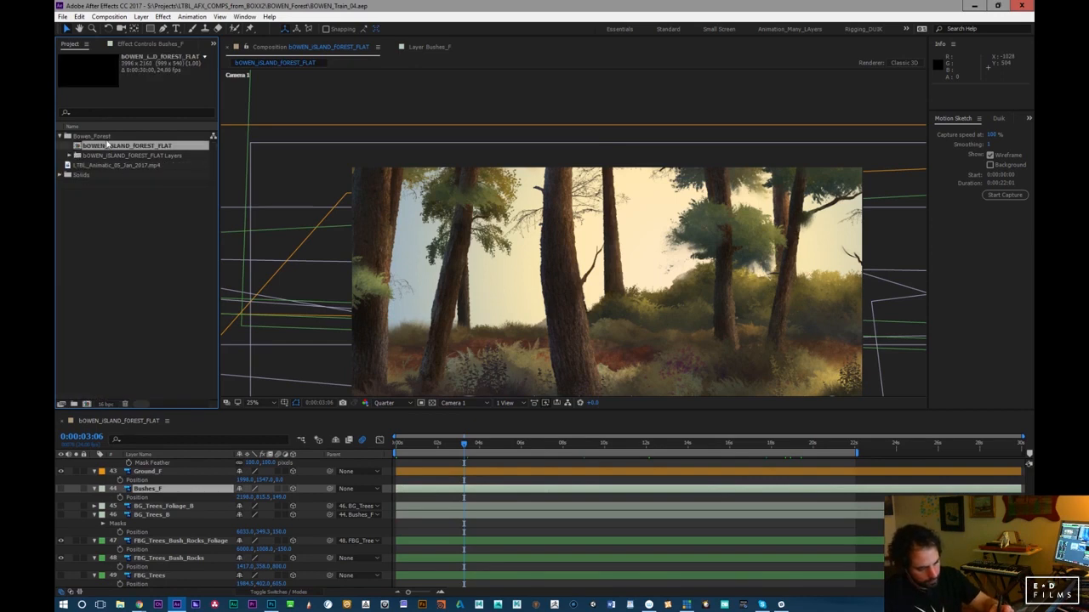
click(108, 138)
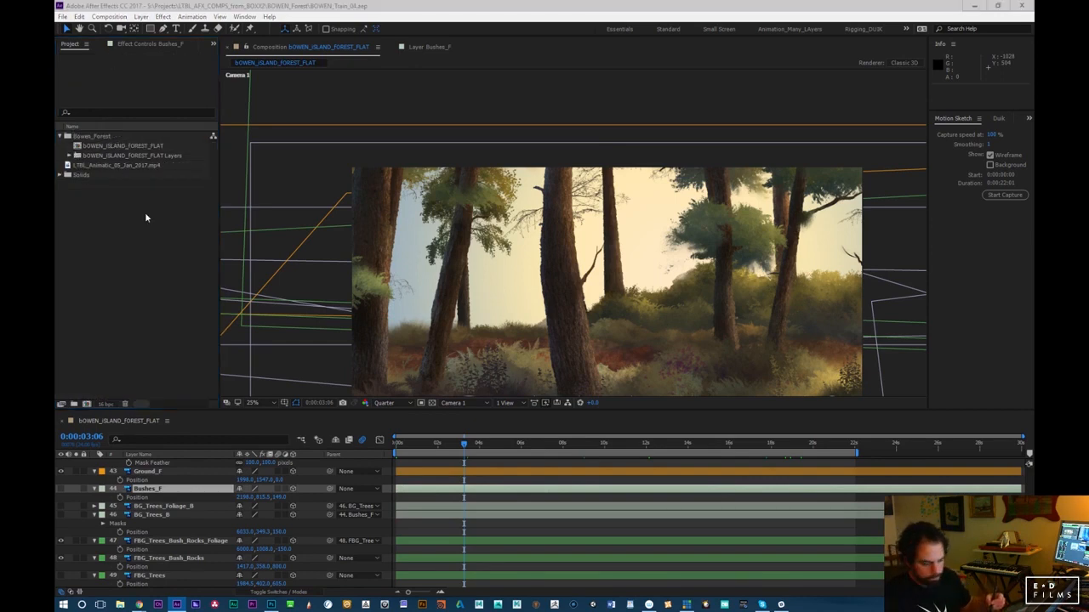
Start a file import and browse to S:, Projects, LTBL_AFX_COMPS_from_BOXX2, BOWEN_Forest, (Footage), Bowen_Forest, bOWEN_iSLAND_fOREST_FLAT Layers
double_click(145, 216)
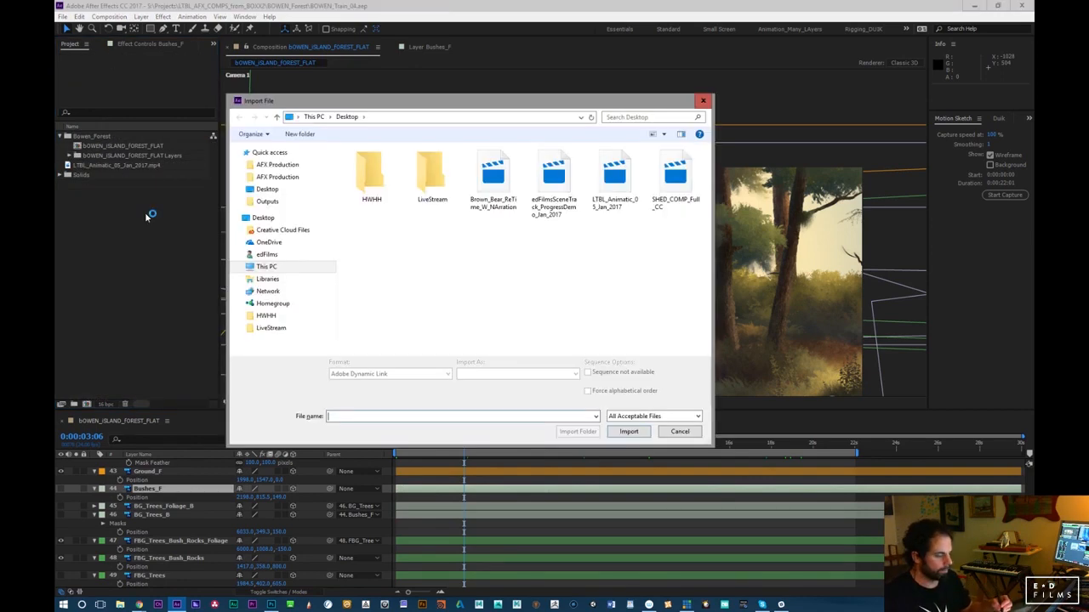
click(304, 269)
double_click(536, 308)
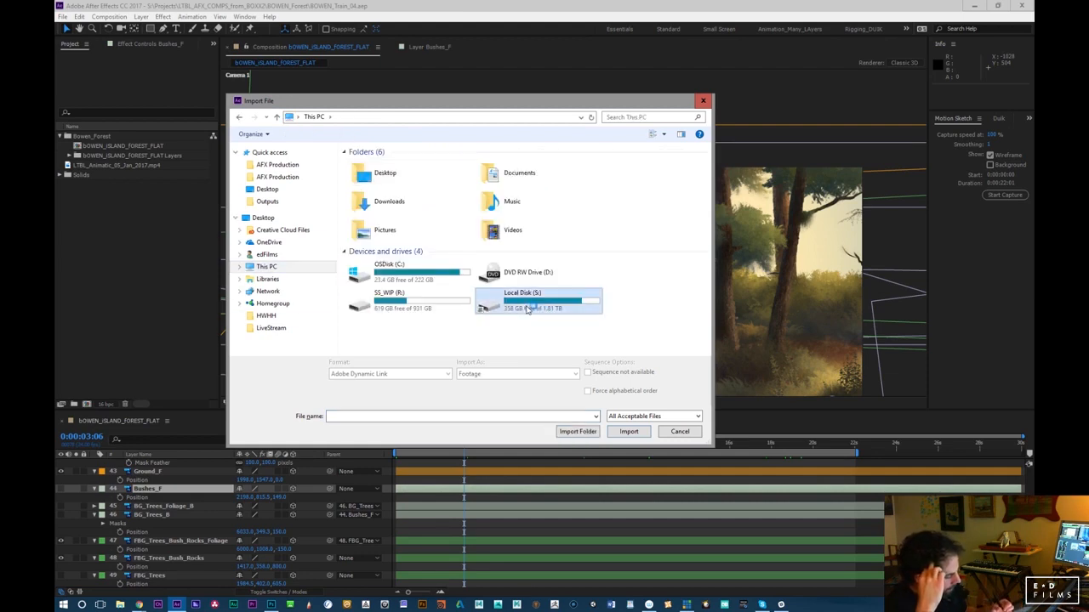
double_click(384, 326)
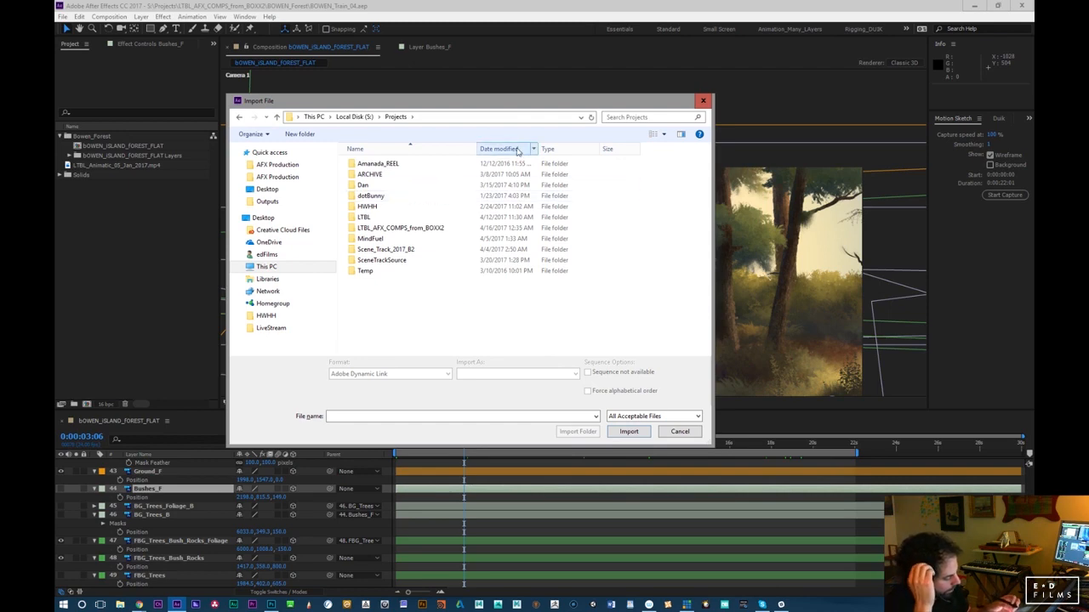
double_click(434, 232)
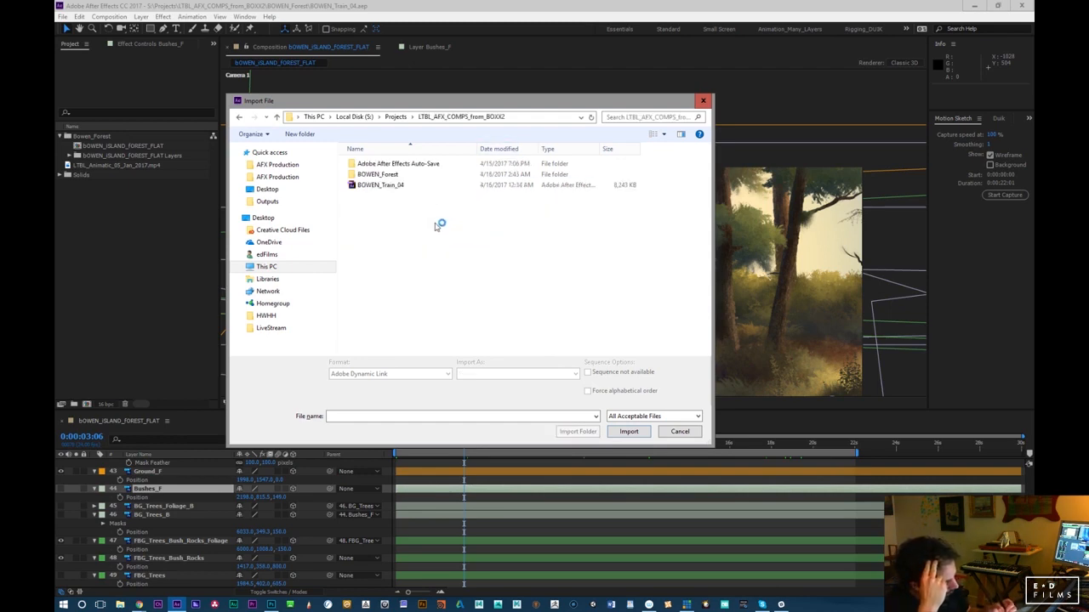
double_click(378, 175)
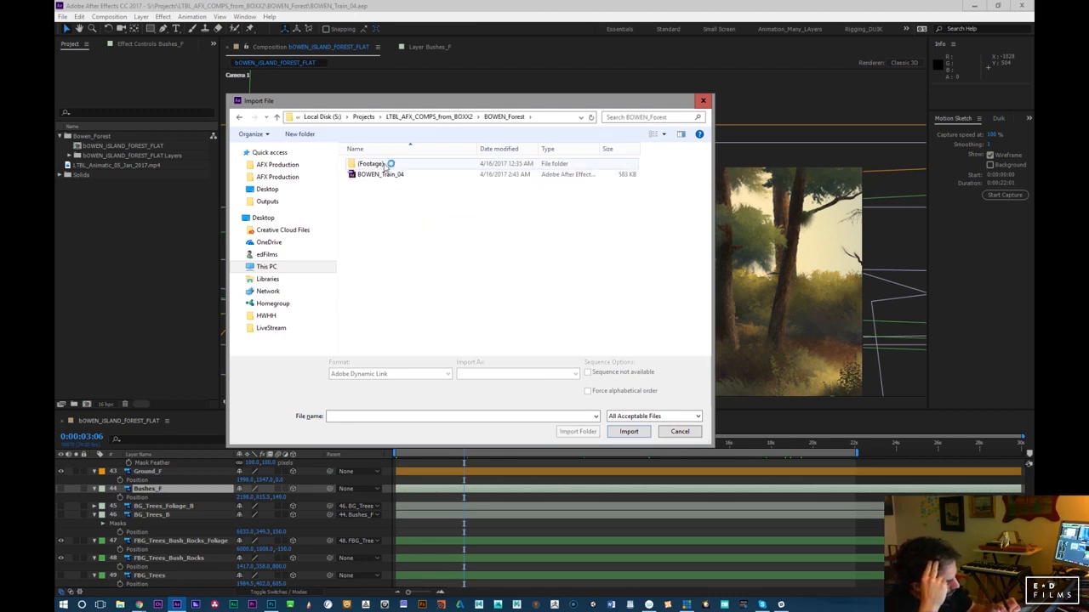
click(383, 163)
double_click(383, 163)
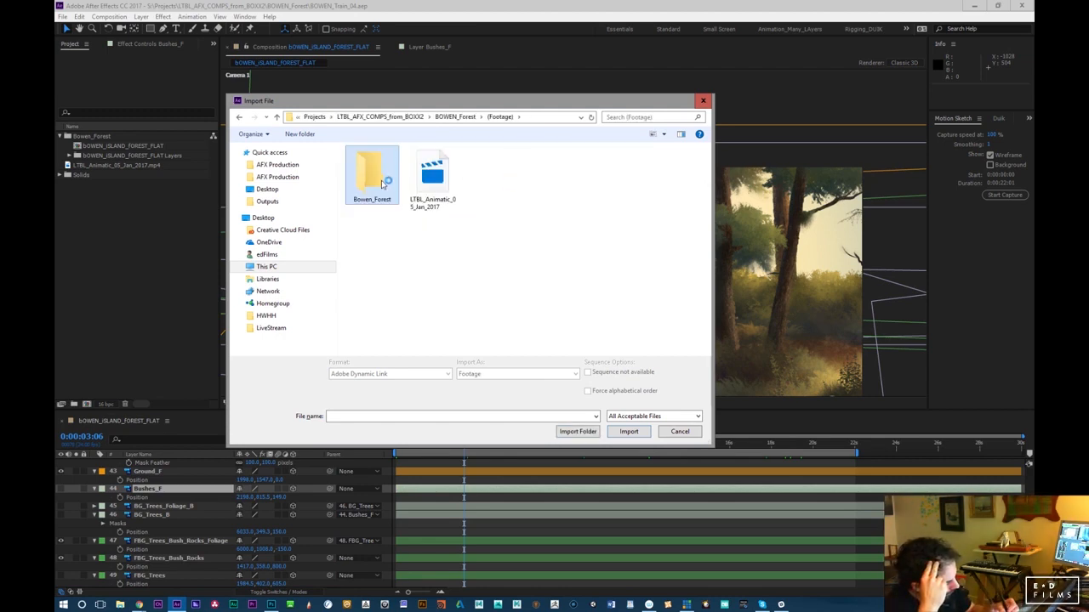
double_click(385, 183)
double_click(438, 168)
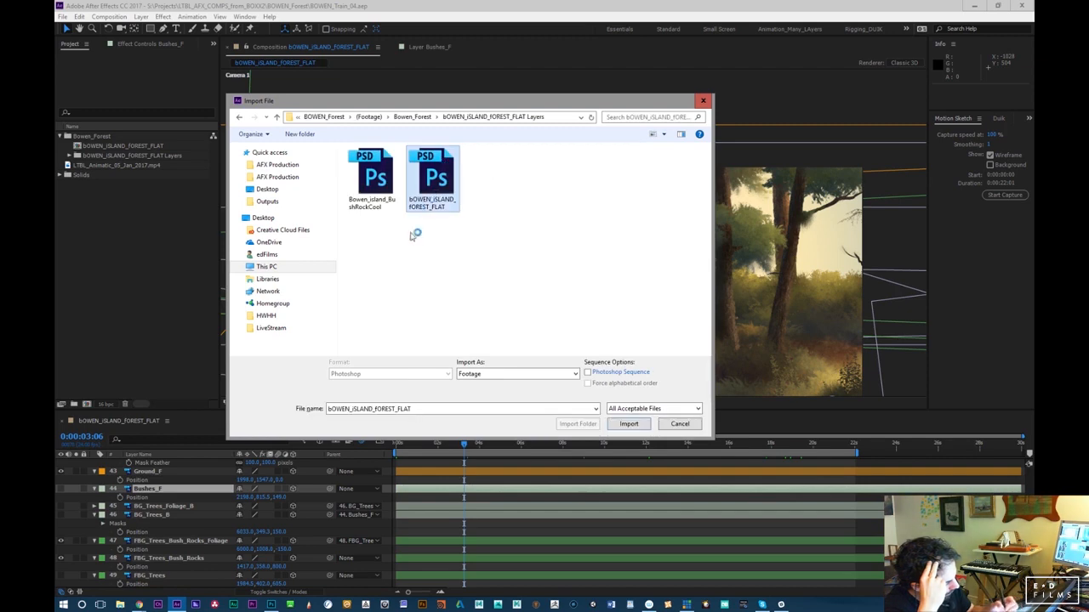
Import Bowen_island_BushRockCool as Composition - Retain Layer Sizes, with layer styles merged into footage
click(383, 190)
click(511, 375)
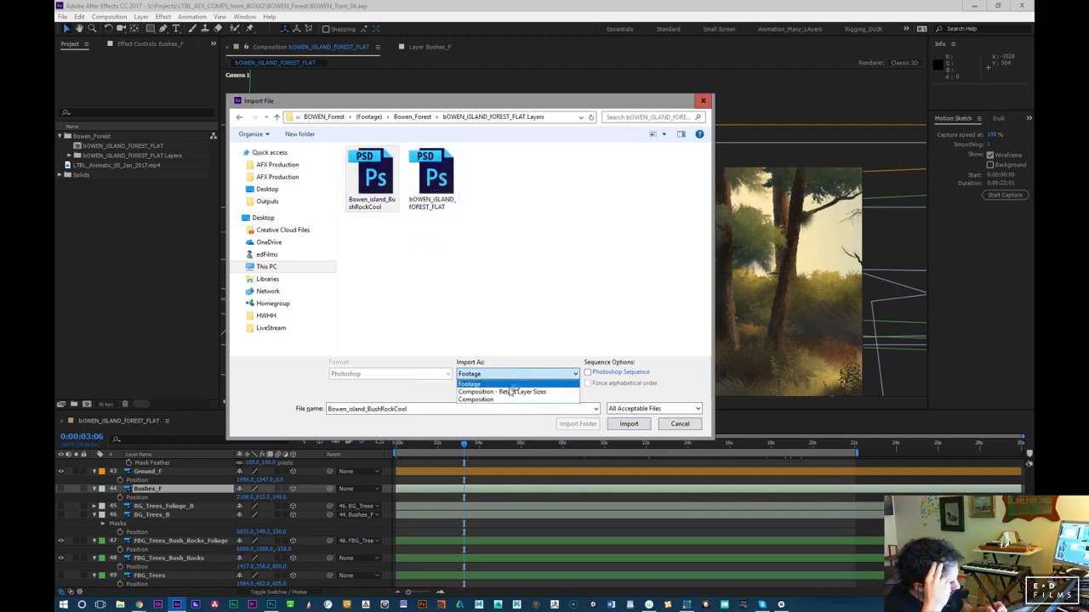
click(519, 397)
click(633, 425)
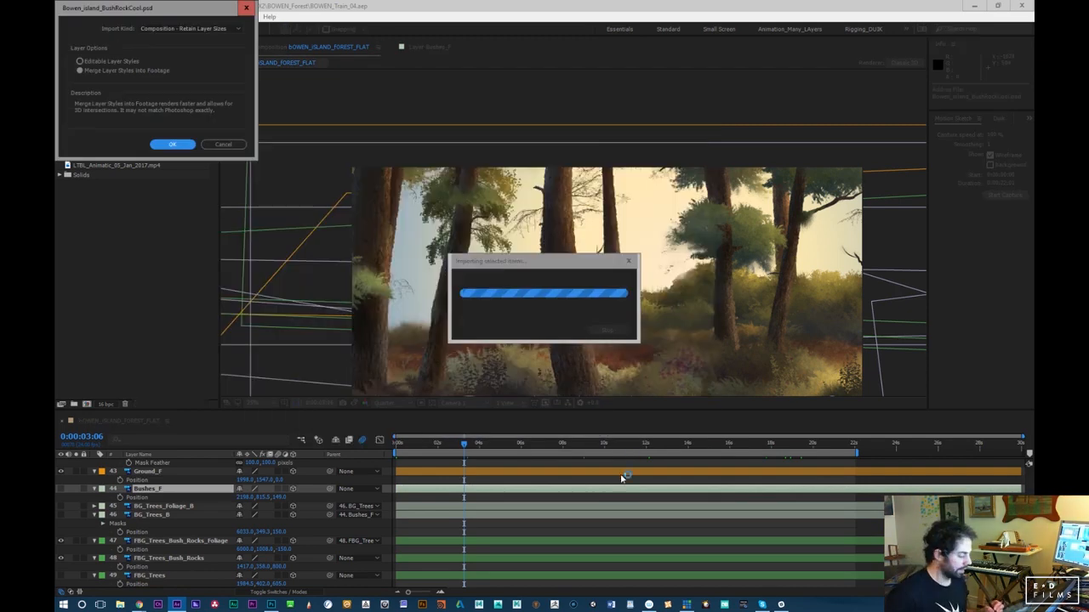
click(174, 145)
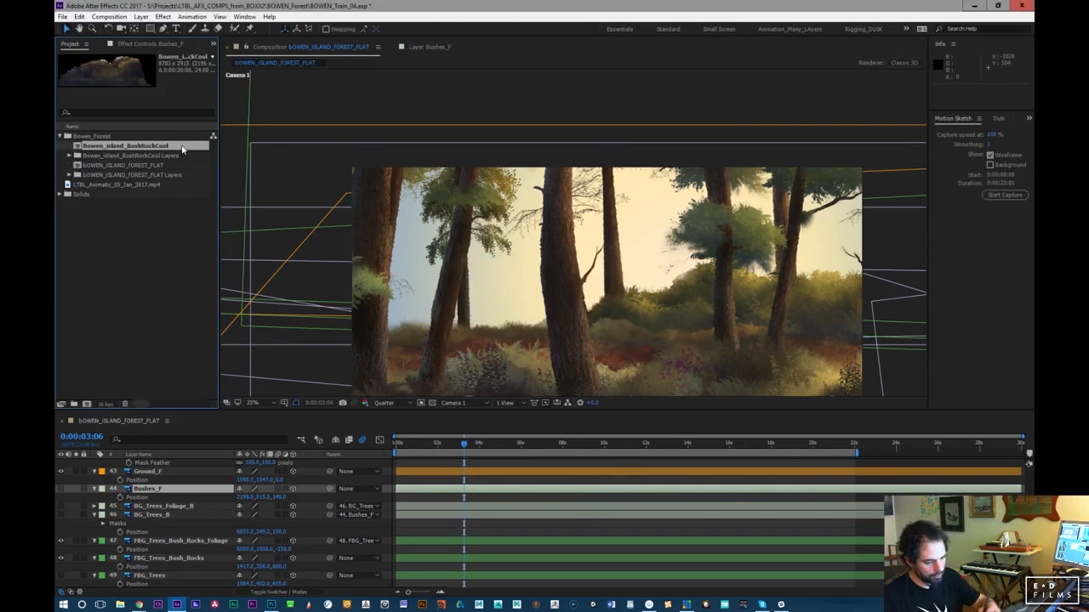
Place the Bush_Rock footage from the Bowen_island_BushRockCool Layers folder into the forest composition, directly above the Bushes_F layer
click(68, 157)
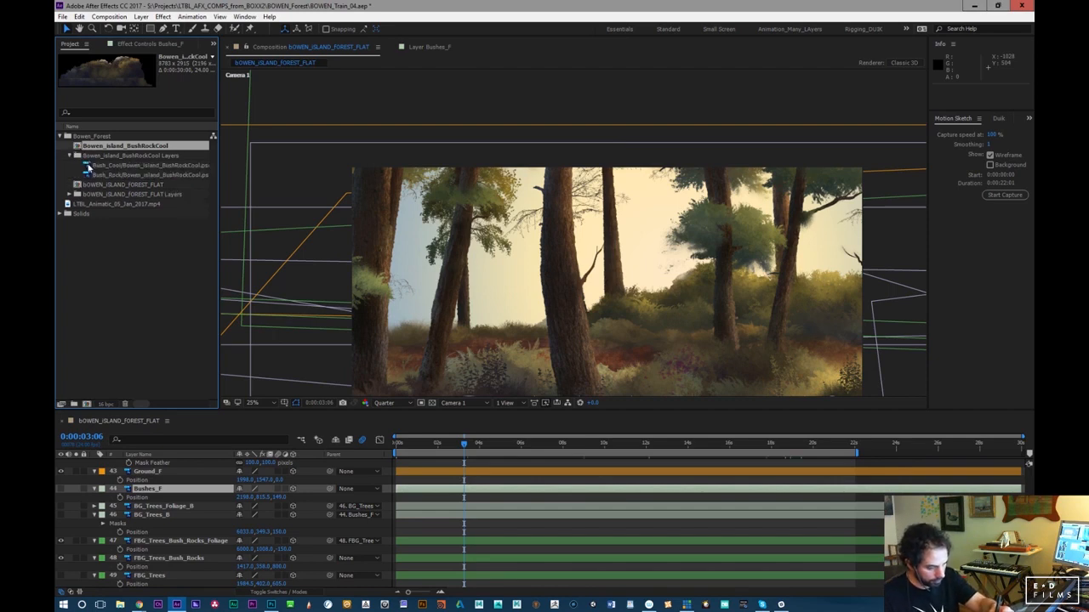
click(95, 165)
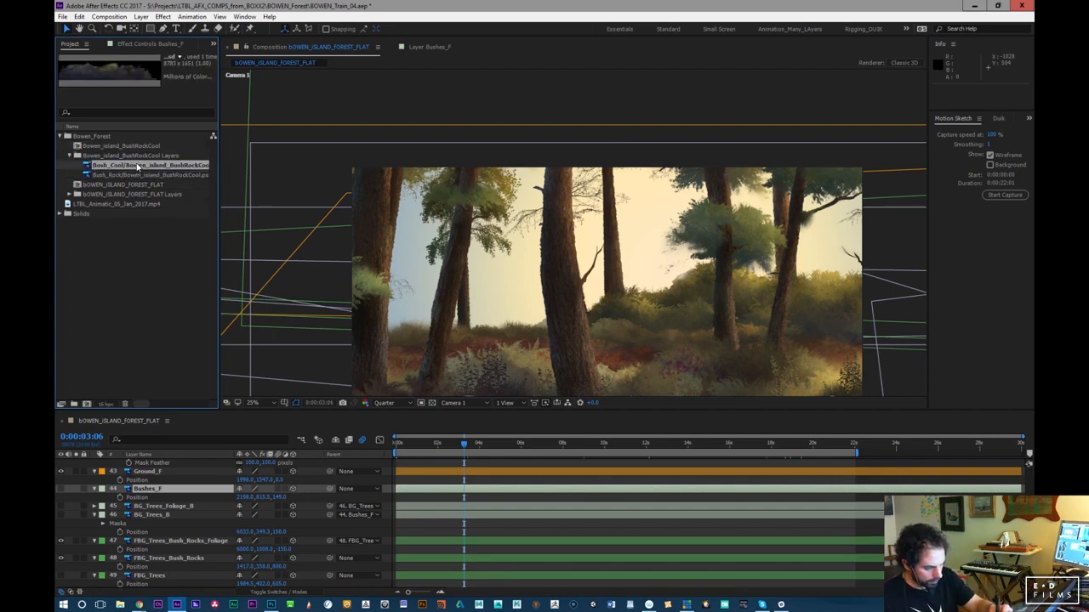
click(141, 175)
drag(144, 175, 208, 532)
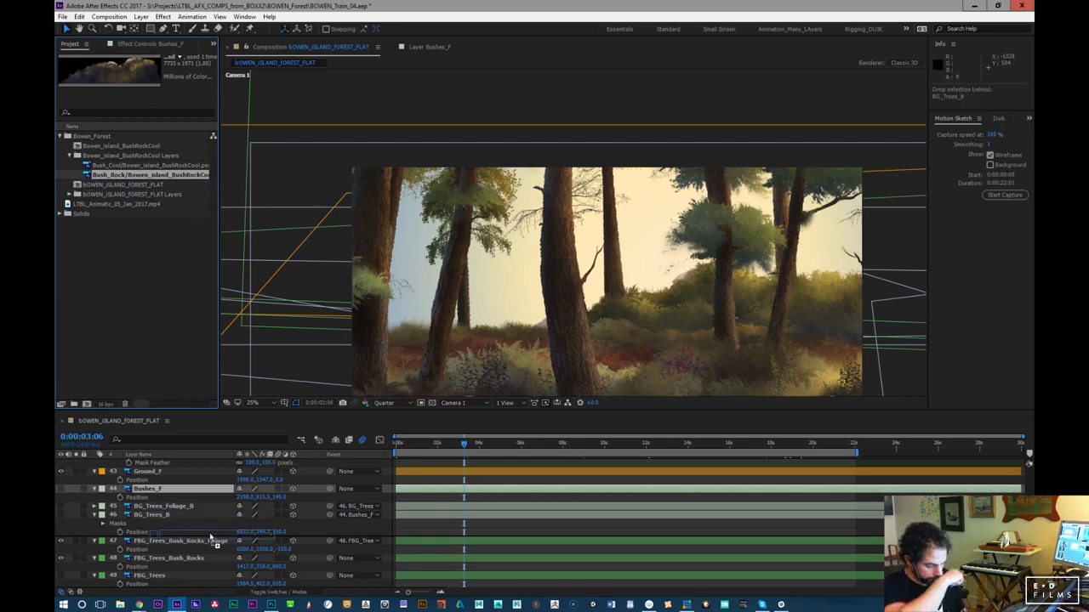
drag(213, 534, 212, 490)
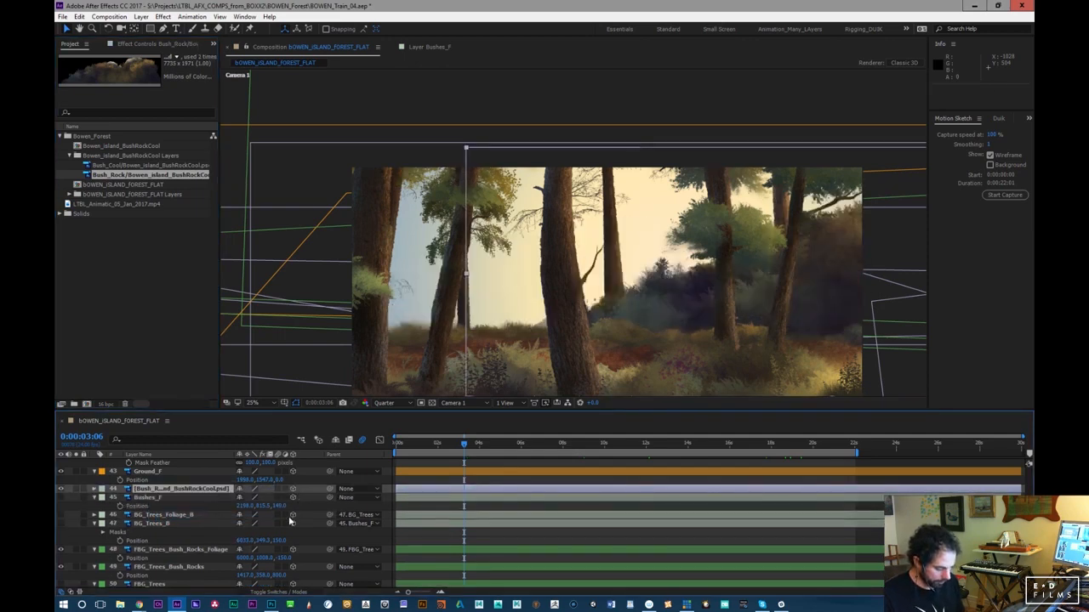
Make the Bush_Rock layer 3D with a Z position of 150 and shift it horizontally onto the hillside near 0:00:21:20
key(p)
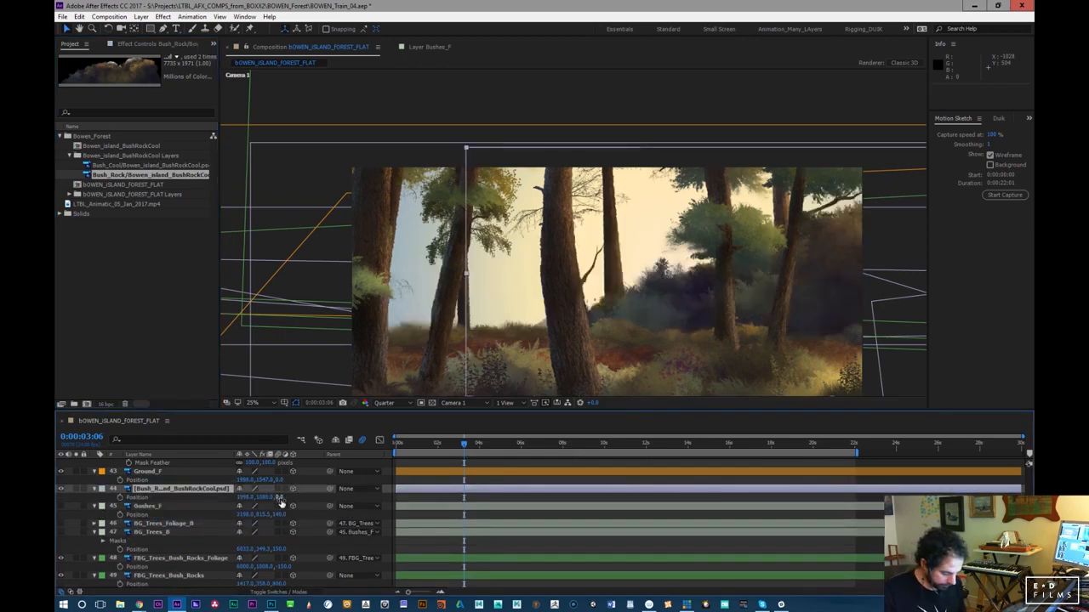
key(Return)
mouse_move(247, 500)
mouse_down()
mouse_move(259, 500)
mouse_move(234, 500)
mouse_up()
key(space)
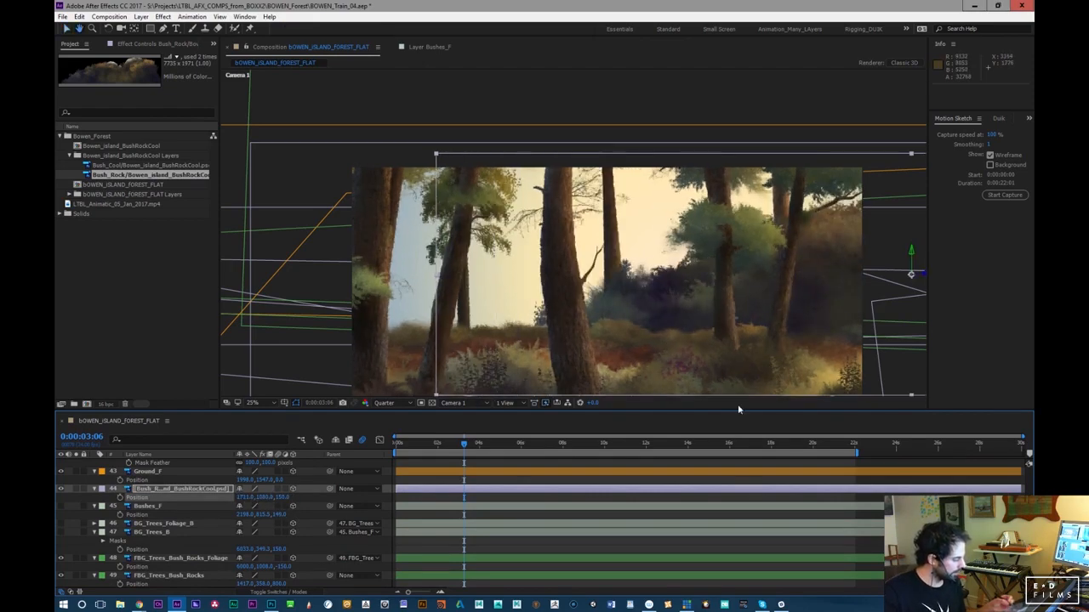
drag(588, 451, 853, 455)
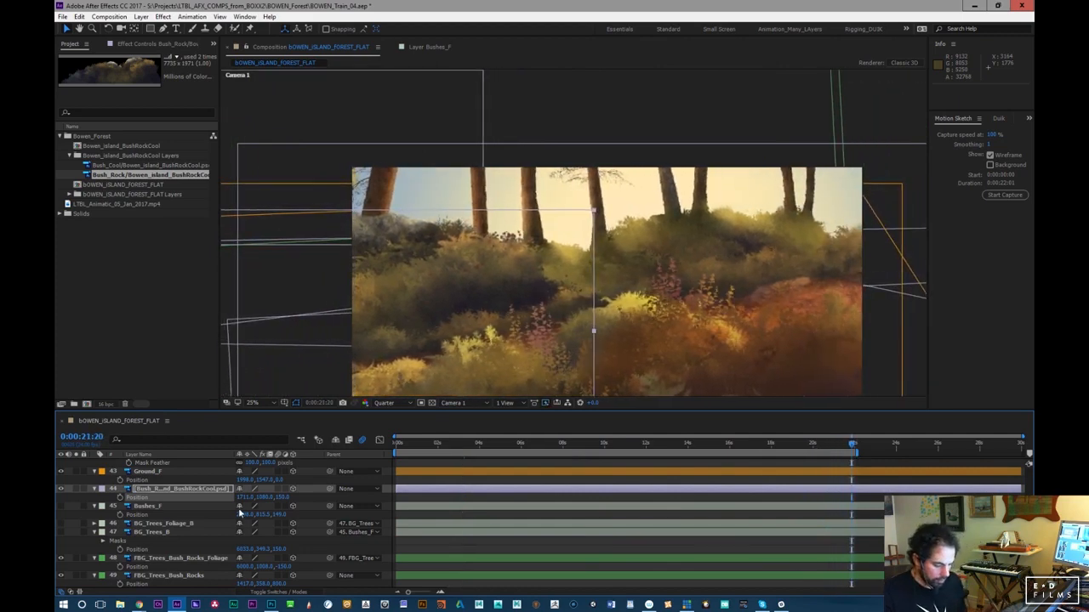
drag(252, 500, 391, 497)
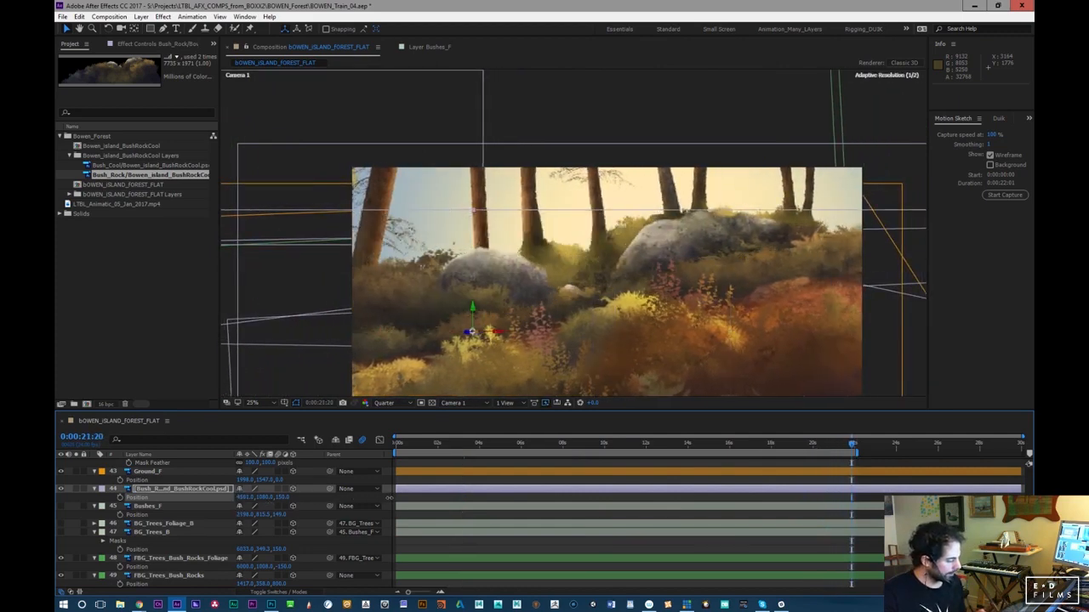
Scale the Bush_Rock layer down to 63% and rotate it to about -2°
key(s)
drag(286, 501, 270, 502)
key(KP_Subtract)
key(KP_Subtract)
key(KP_Subtract)
key(KP_Subtract)
key(KP_Subtract)
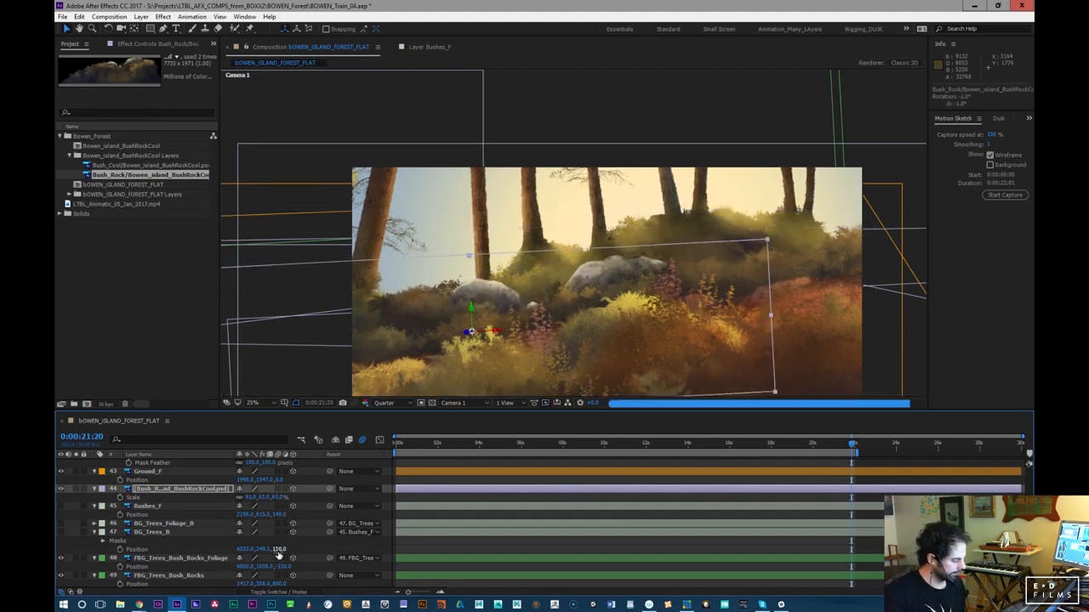
key(KP_Add)
key(KP_Add)
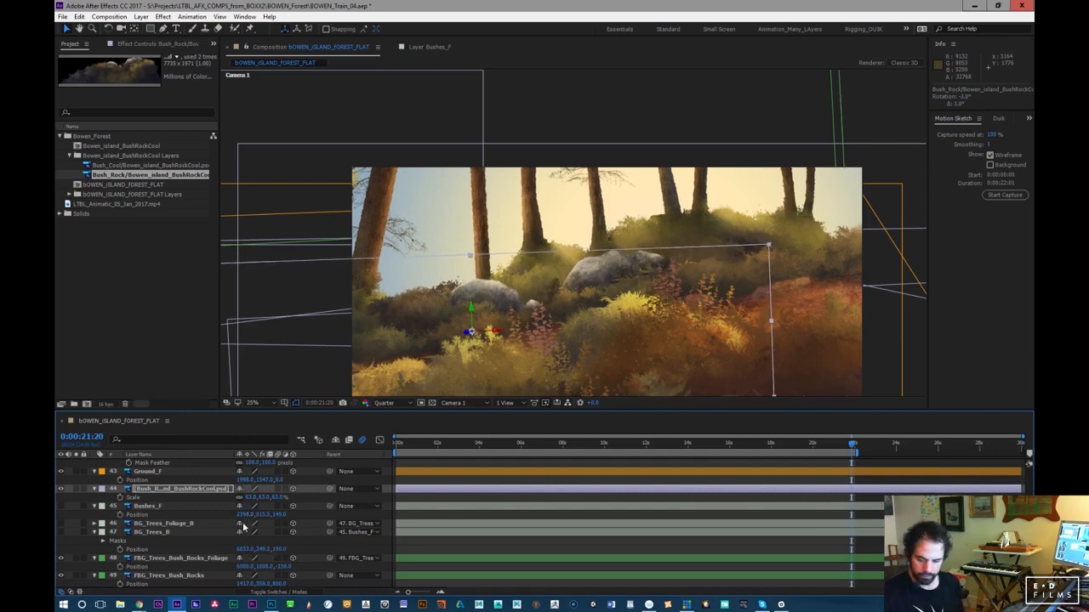
Reposition the Bush_Rock layer to about 3868, 1270, 370, comparing its placement at different times in the shot
drag(245, 500, 272, 501)
drag(821, 444, 825, 491)
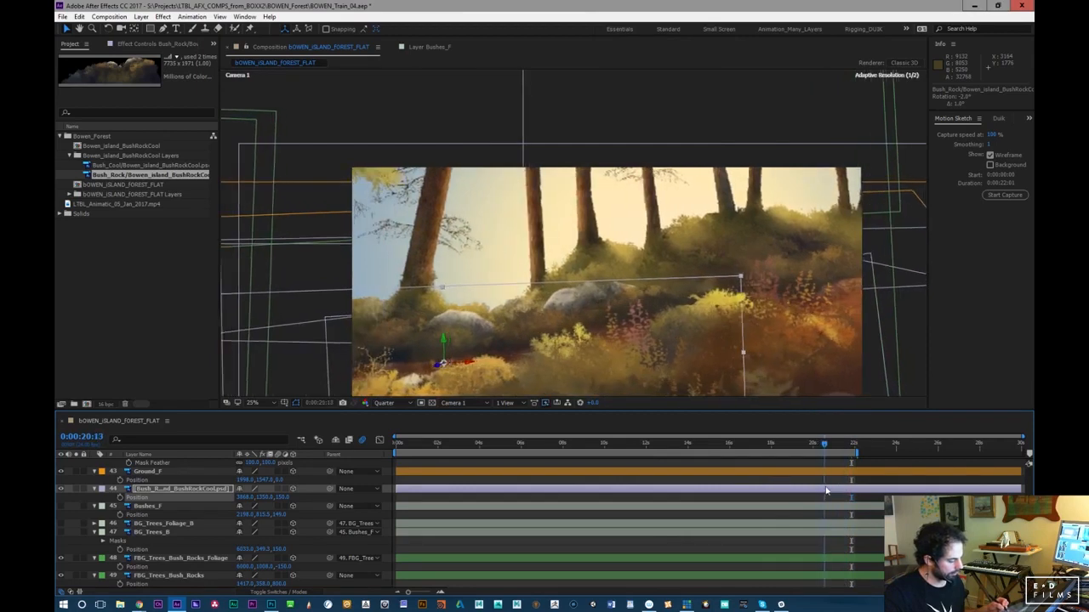
drag(263, 497, 246, 506)
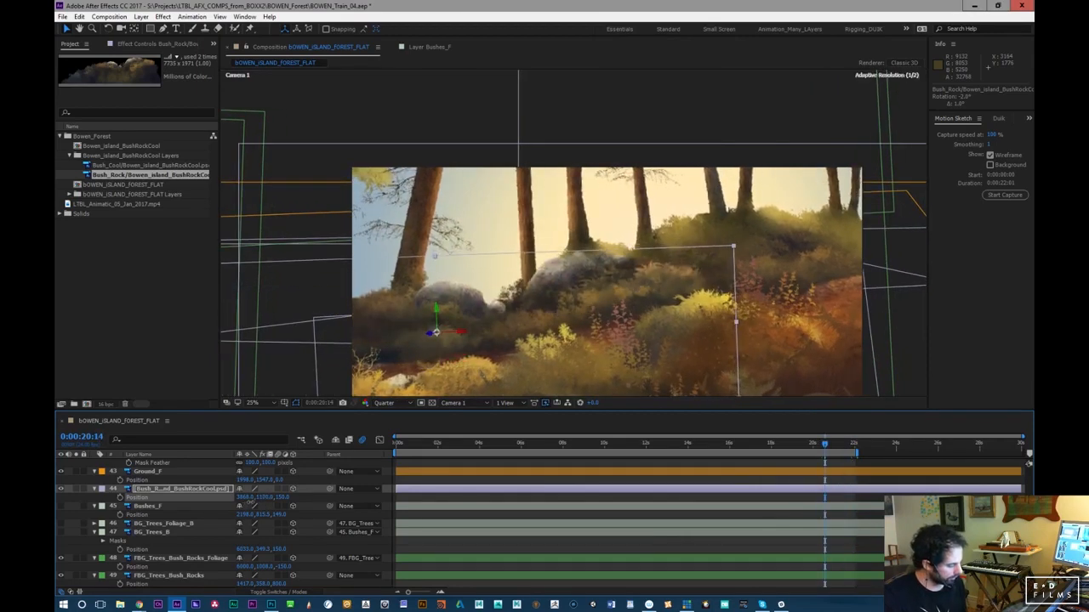
drag(256, 503, 261, 511)
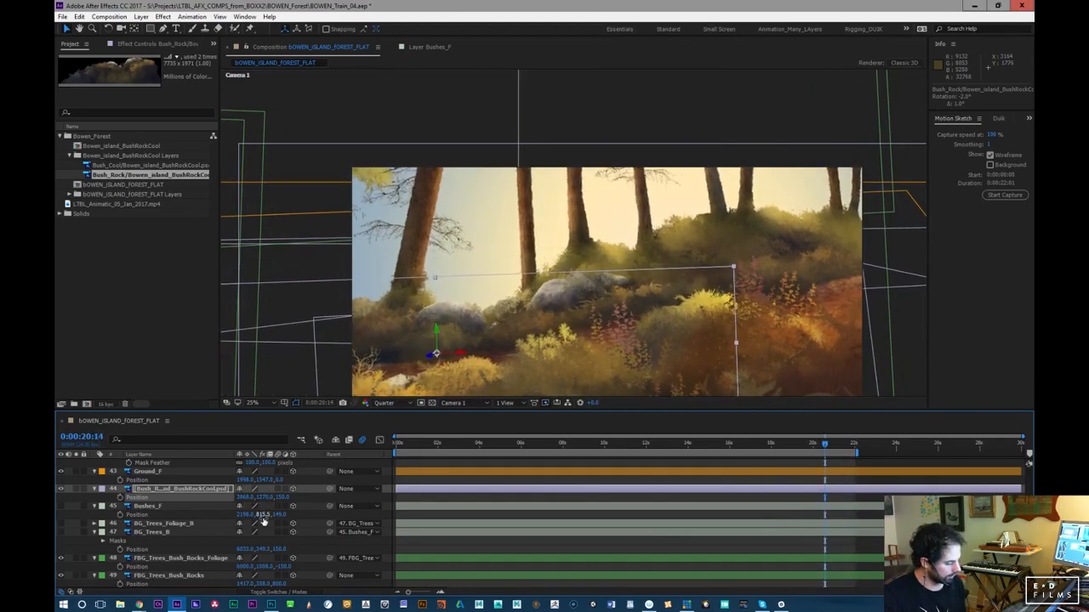
drag(822, 448, 778, 453)
drag(289, 497, 303, 493)
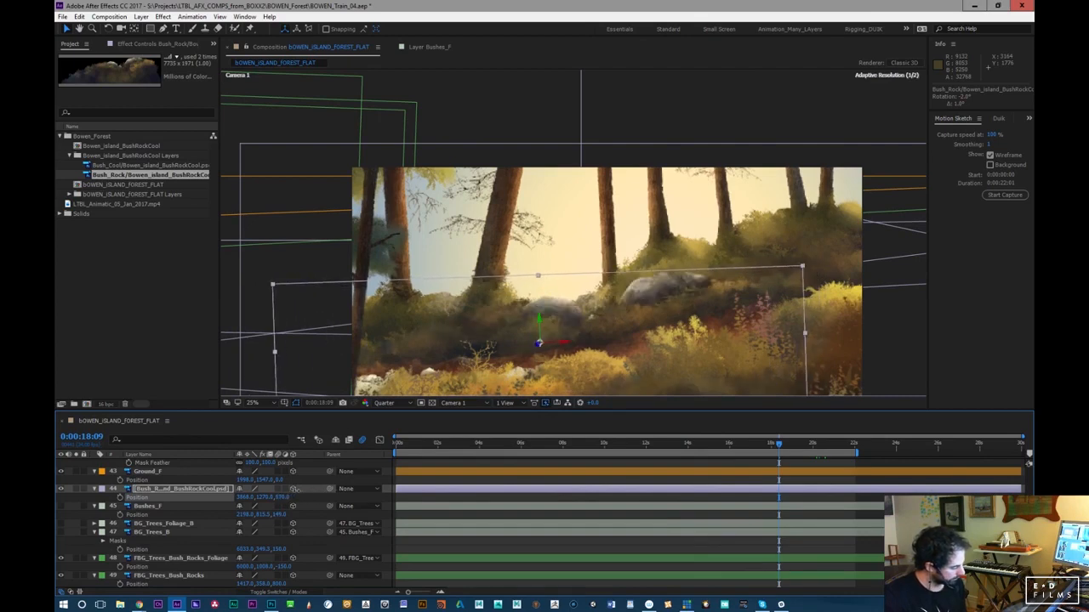
drag(304, 494, 287, 491)
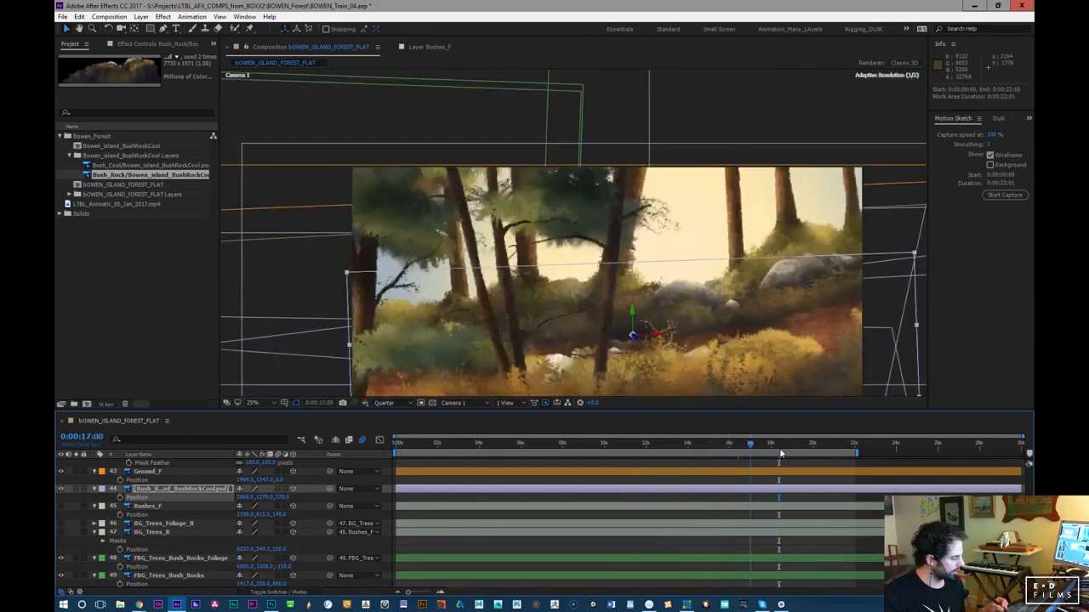
Try a duplicate of the Bush_Rock layer higher up the slope, tilted clockwise, and discard it
drag(833, 456, 871, 447)
key(ctrl+d)
key(p)
drag(249, 497, 225, 509)
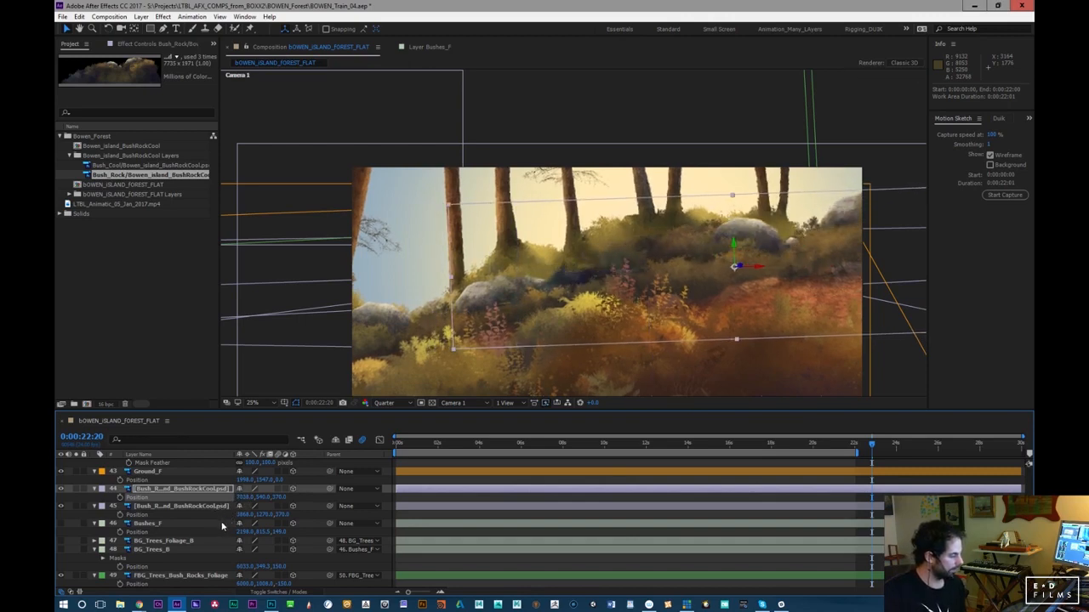
key(KP_Add)
key(KP_Add)
key(KP_Add)
key(KP_Add)
key(KP_Add)
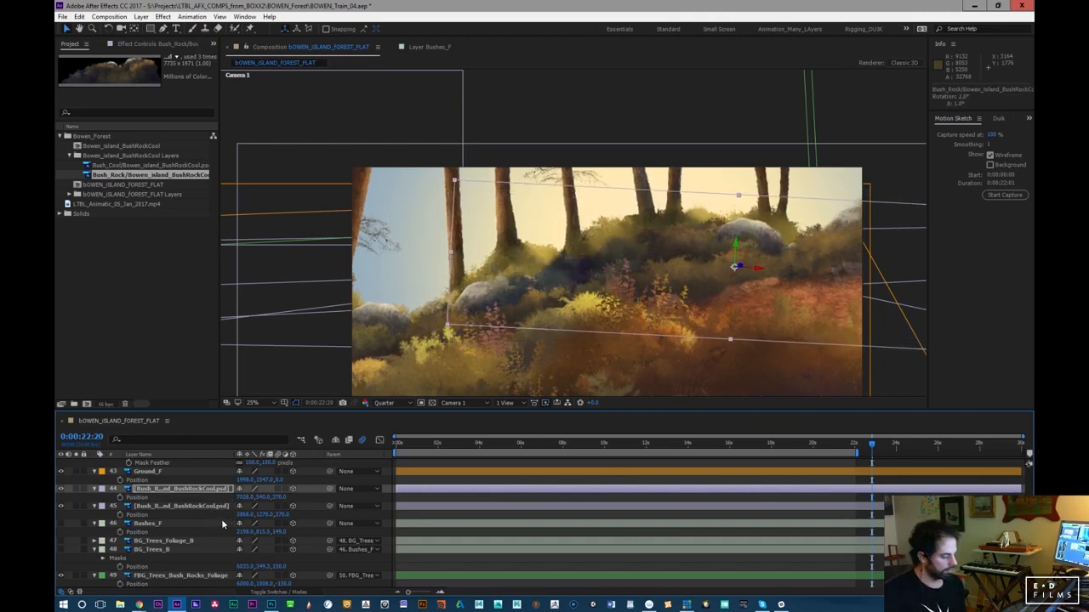
key(Delete)
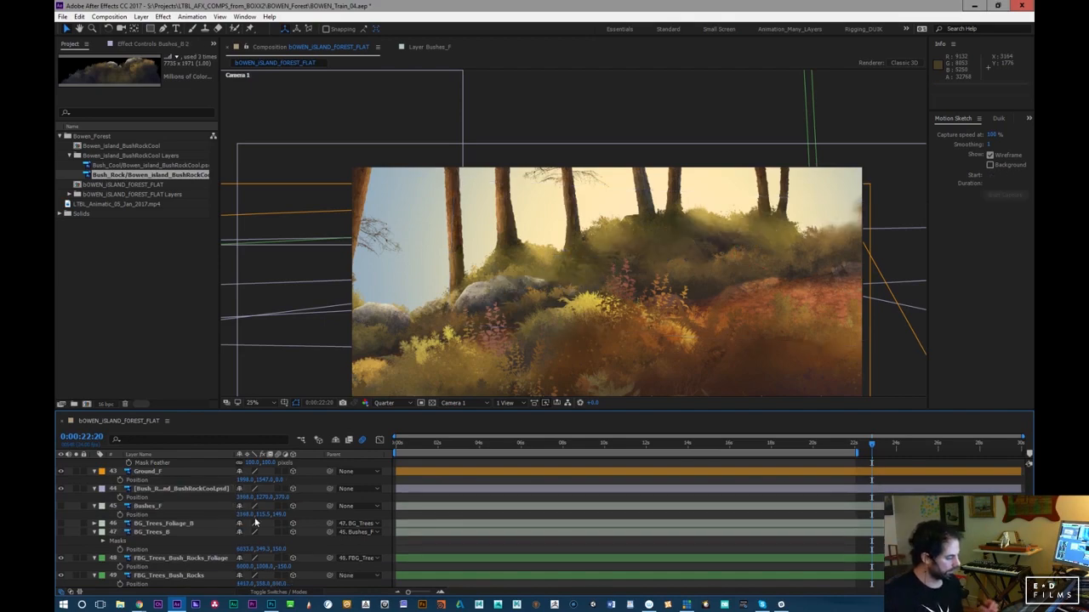
Add the Bush_Cool footage directly below the Bush_Rock layer, make it 3D and set its Z position to 250
drag(840, 449, 554, 498)
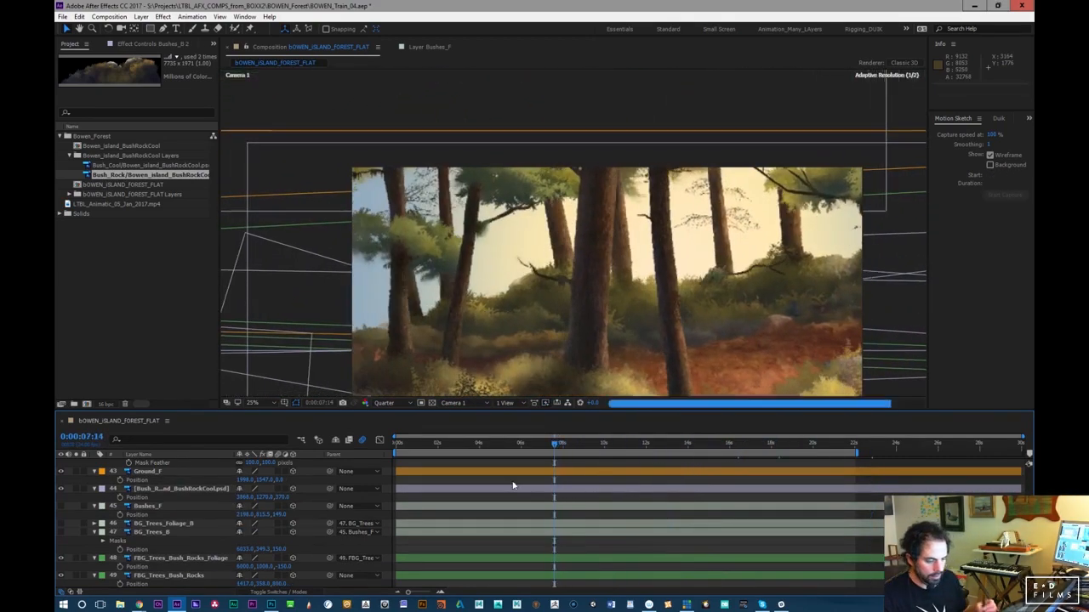
key(Up)
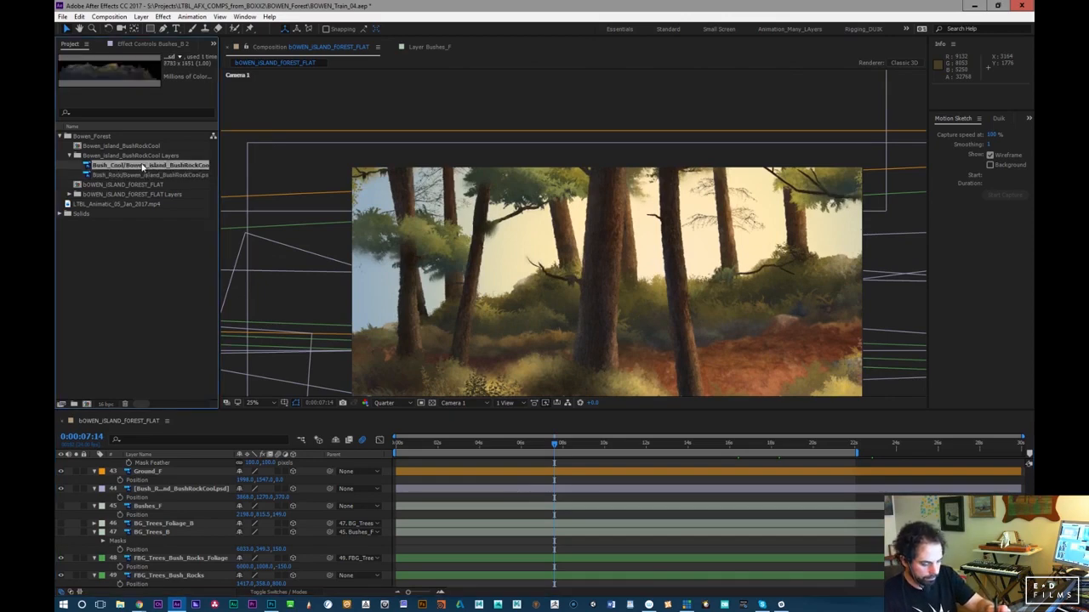
drag(169, 343, 198, 502)
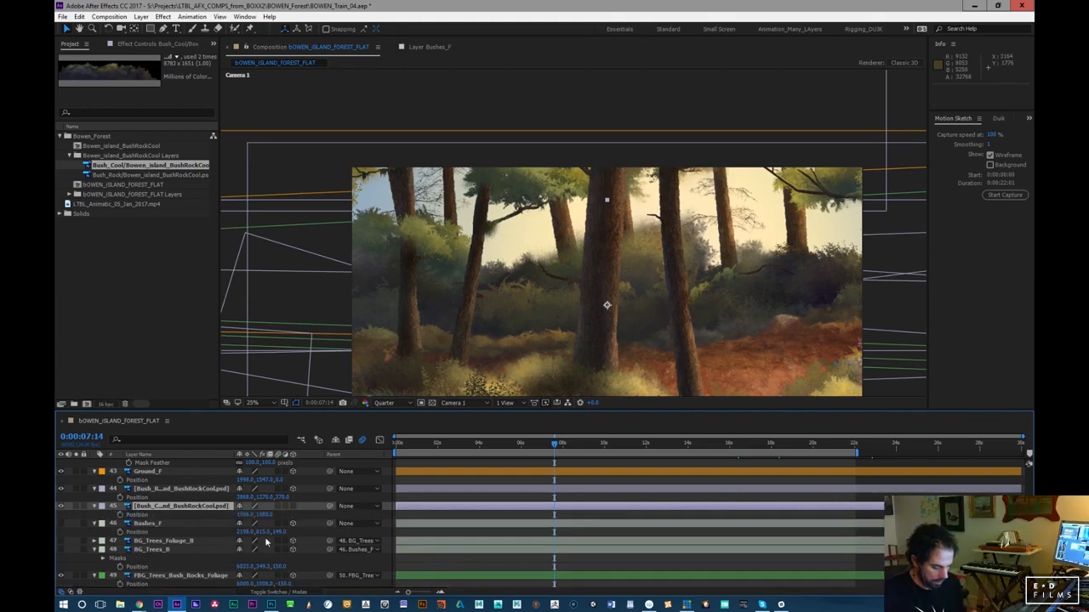
click(294, 507)
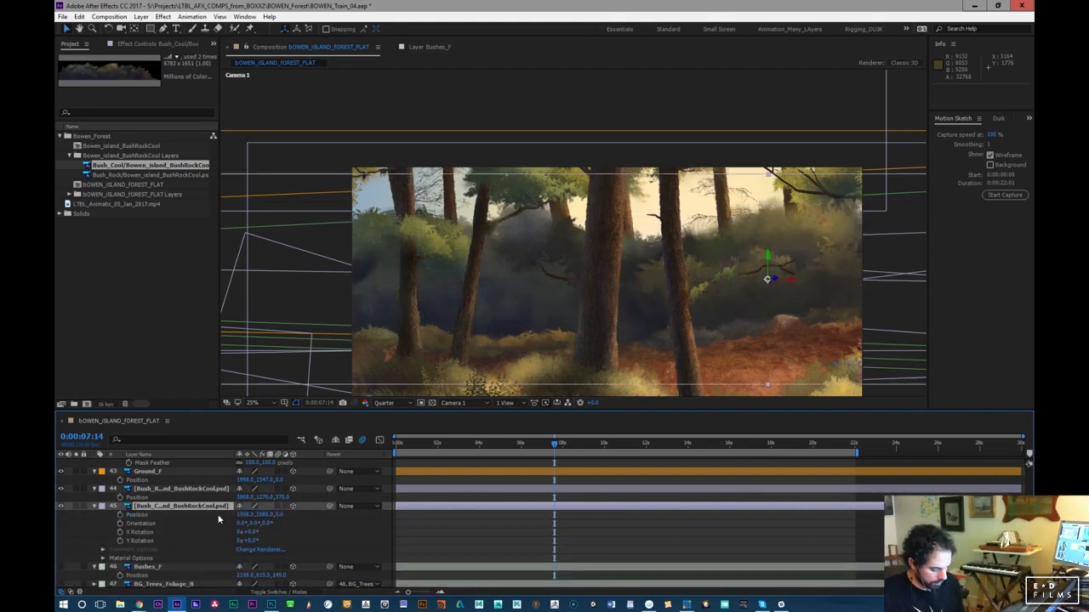
text(250)
key(Return)
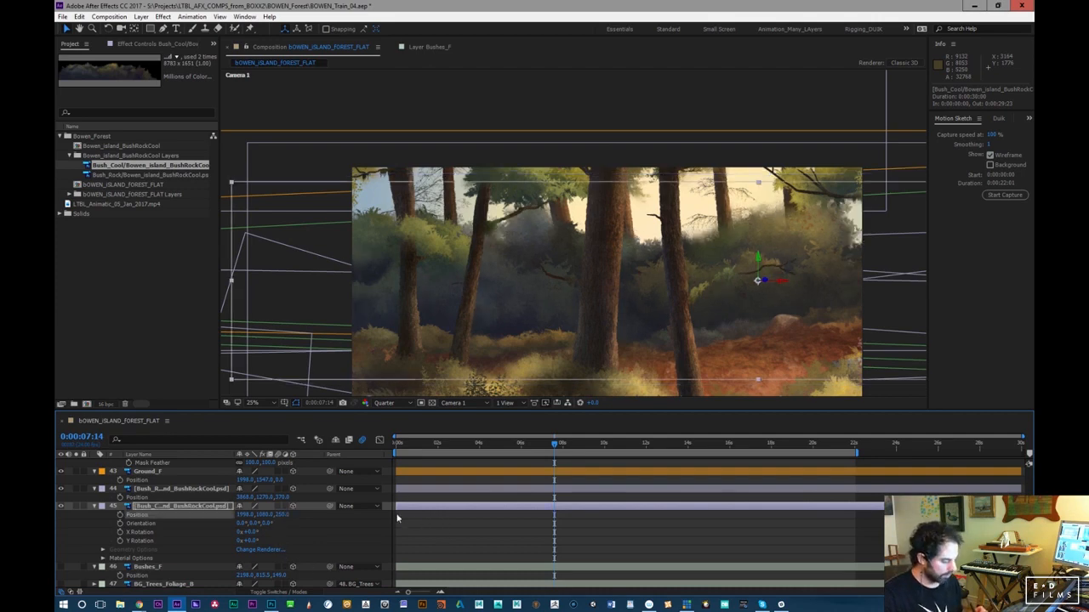
Scale down the Bush_Cool layer and move it to about X -2222, Y 1770 for the opening frame
drag(269, 521, 299, 521)
drag(505, 445, 382, 461)
click(244, 497)
drag(245, 517, 153, 535)
key(s)
drag(281, 516, 136, 538)
key(p)
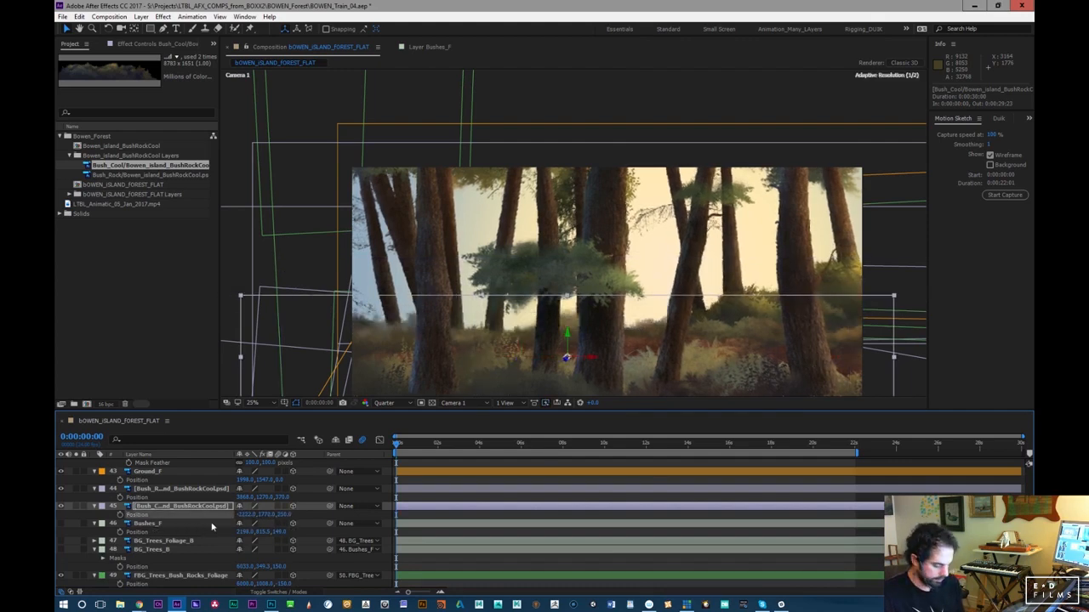
Push the Bush_Cool layer back to about -2312, 1580, 1110 and tilt it about 4° clockwise
drag(268, 516, 279, 539)
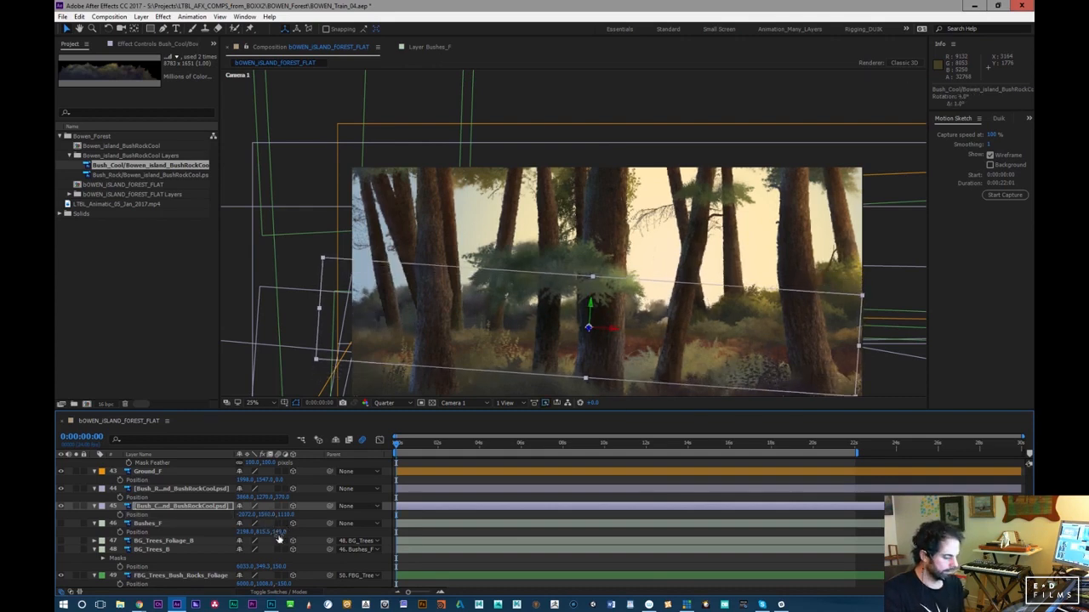
drag(241, 516, 271, 515)
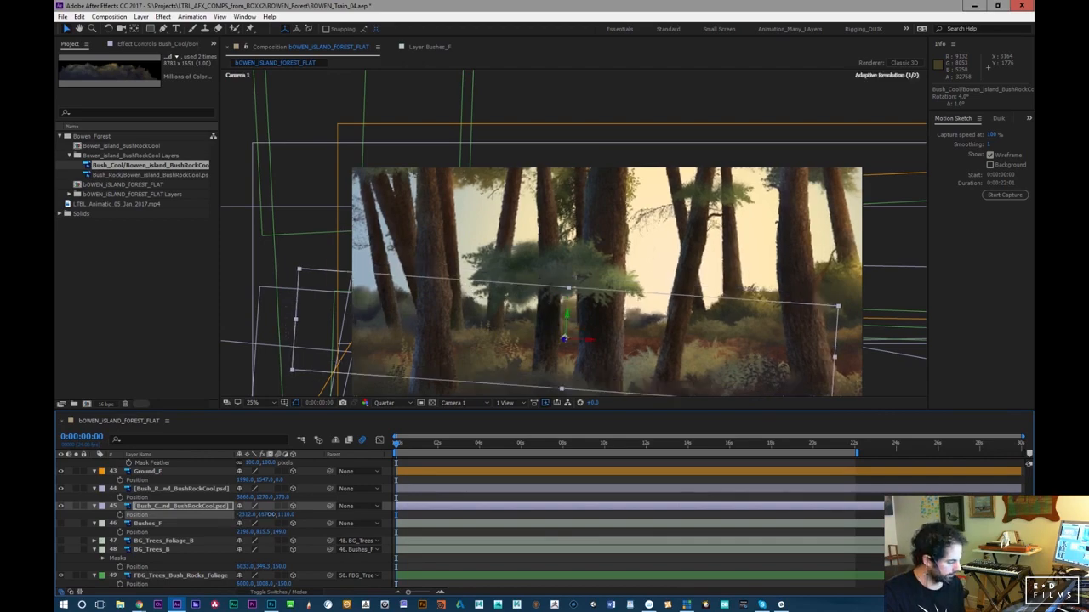
drag(396, 443, 385, 489)
Show and inspect the old masked Bushes_F layer, and delete it from the forest composition
click(137, 524)
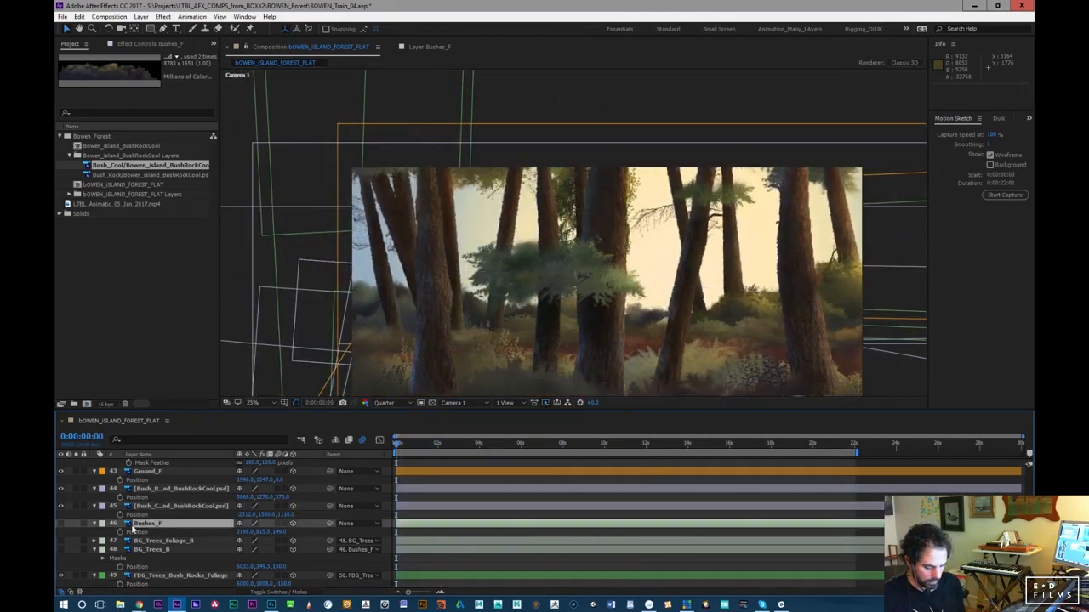
click(61, 529)
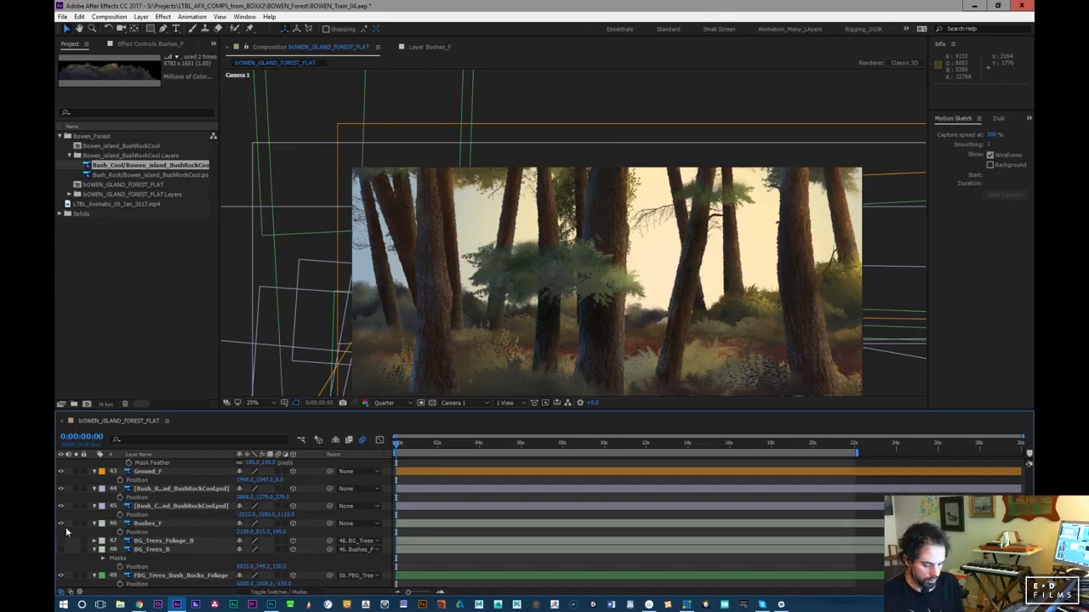
click(151, 525)
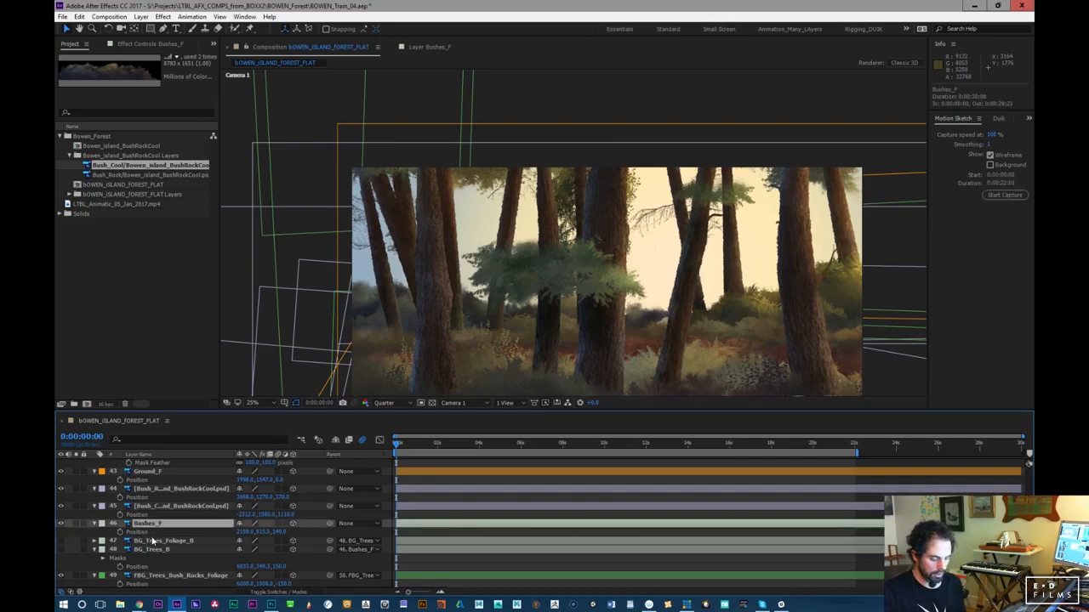
double_click(149, 526)
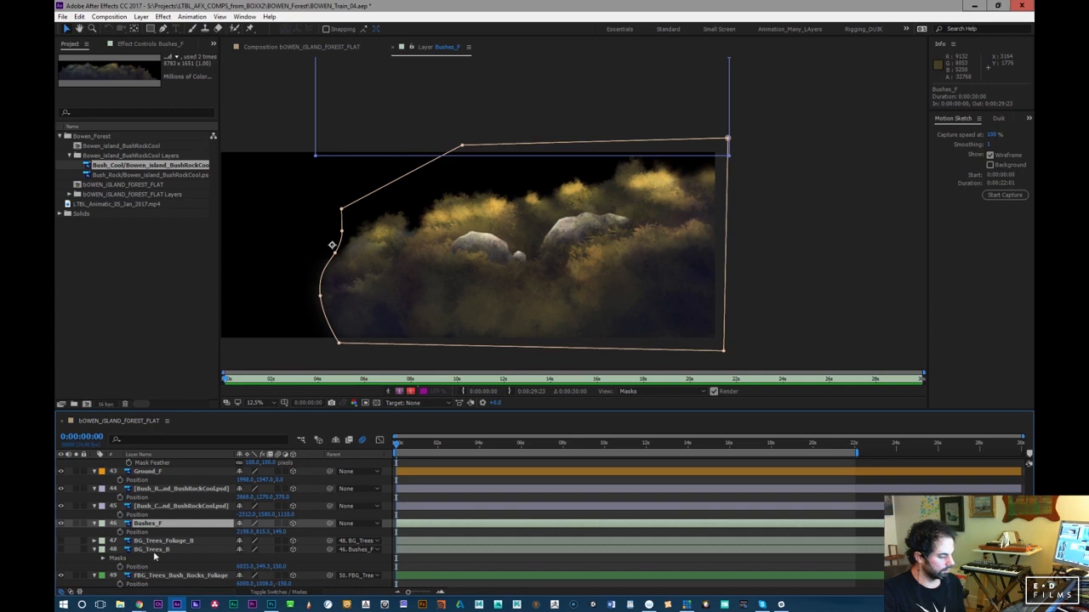
click(314, 49)
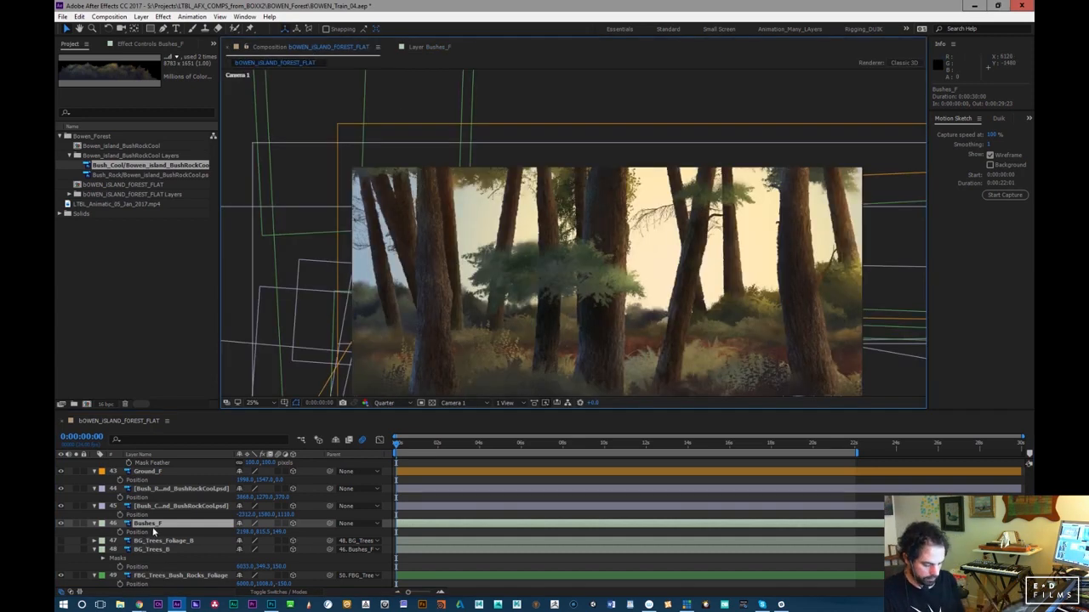
key(Delete)
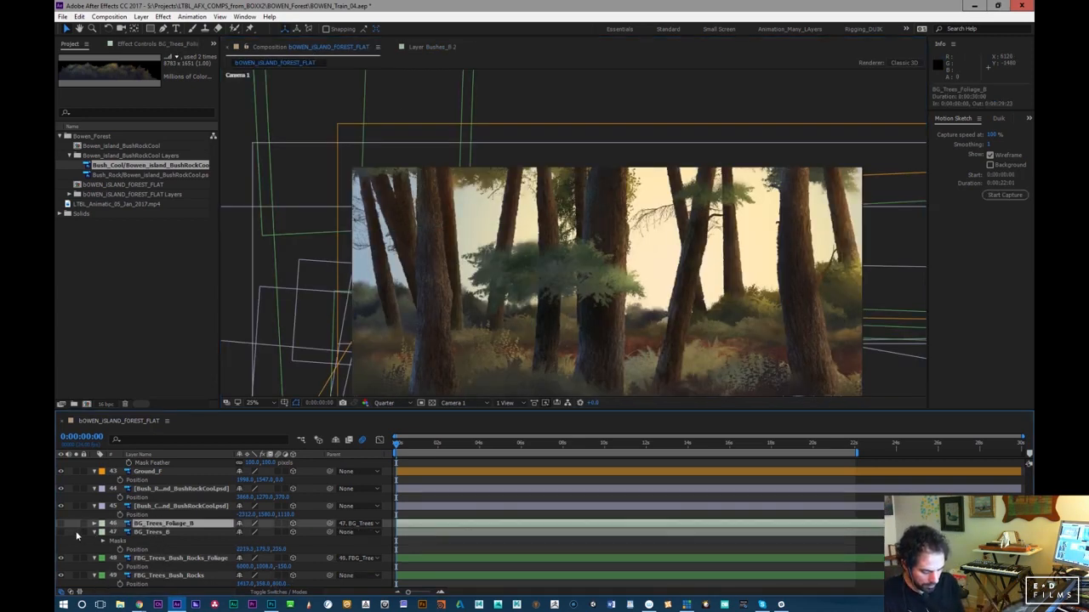
Turn on the BG_Trees_Foliage_B and BG_Trees_B layers and solo both to check them at about 5 seconds
click(61, 532)
click(200, 528)
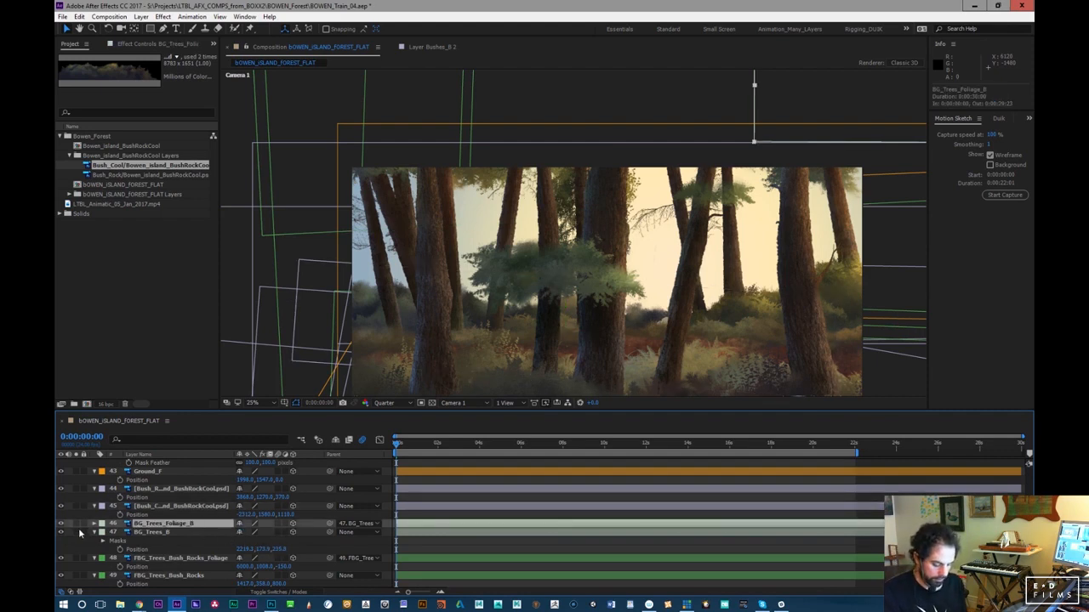
click(76, 525)
drag(398, 445, 426, 463)
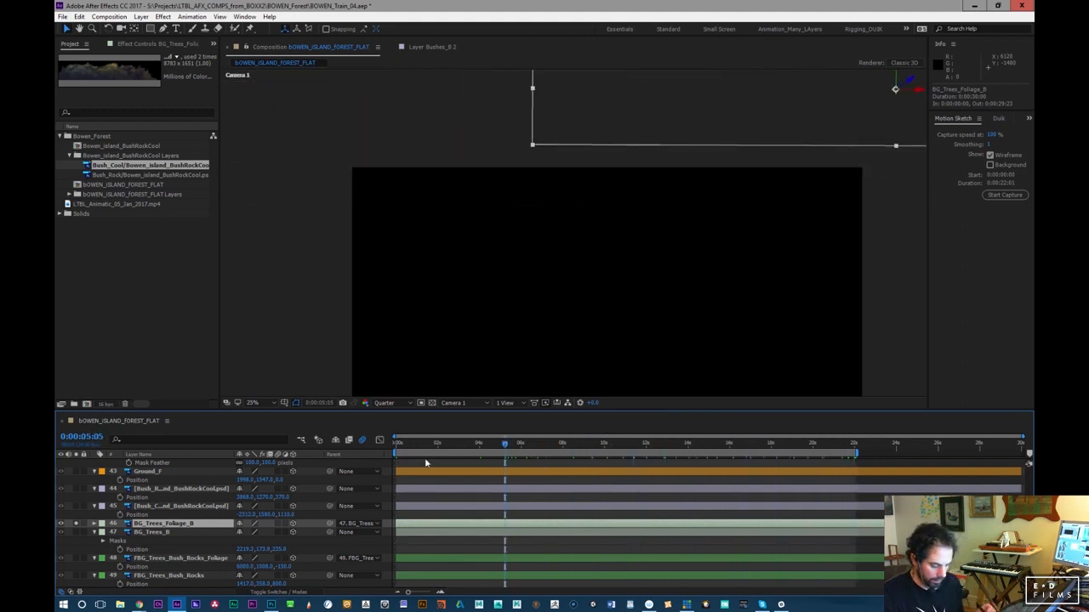
click(156, 532)
click(159, 524)
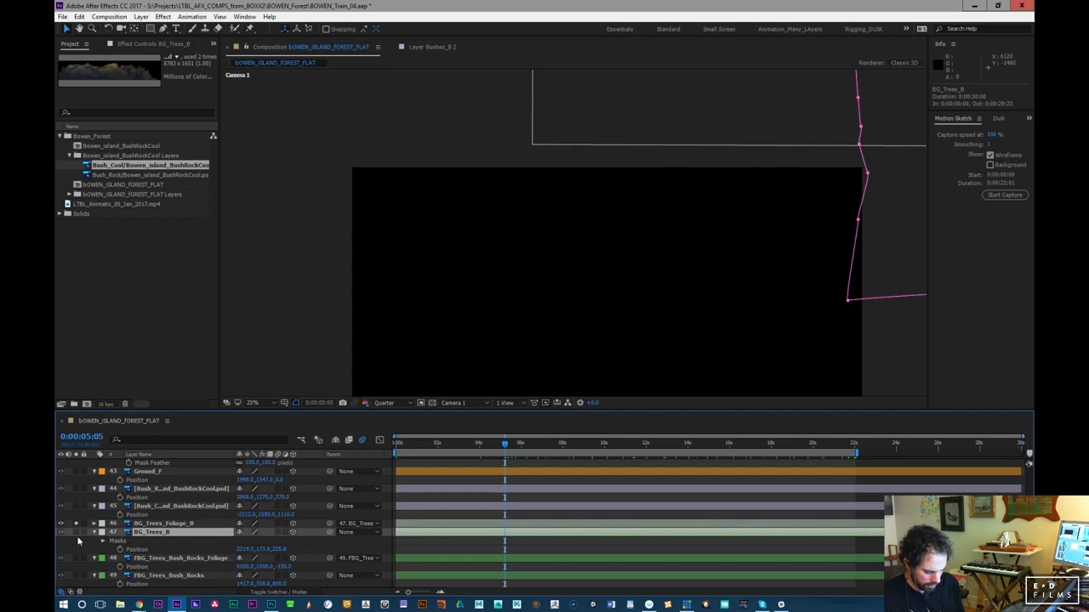
key(ctrl+Up)
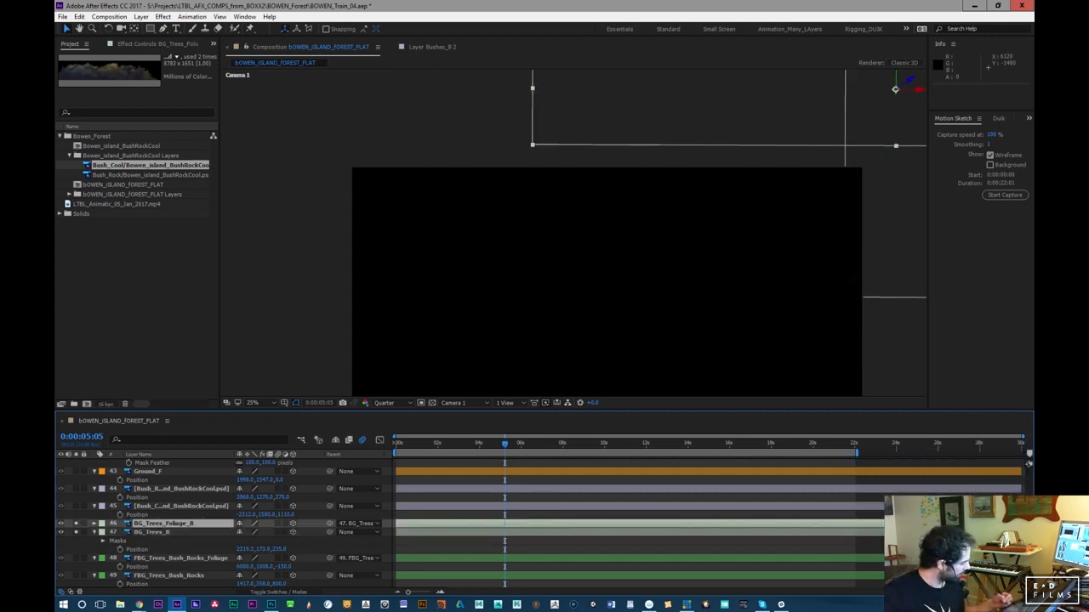
click(978, 605)
click(940, 461)
Delete the masks from the BG_Trees_B layer
click(168, 535)
click(173, 526)
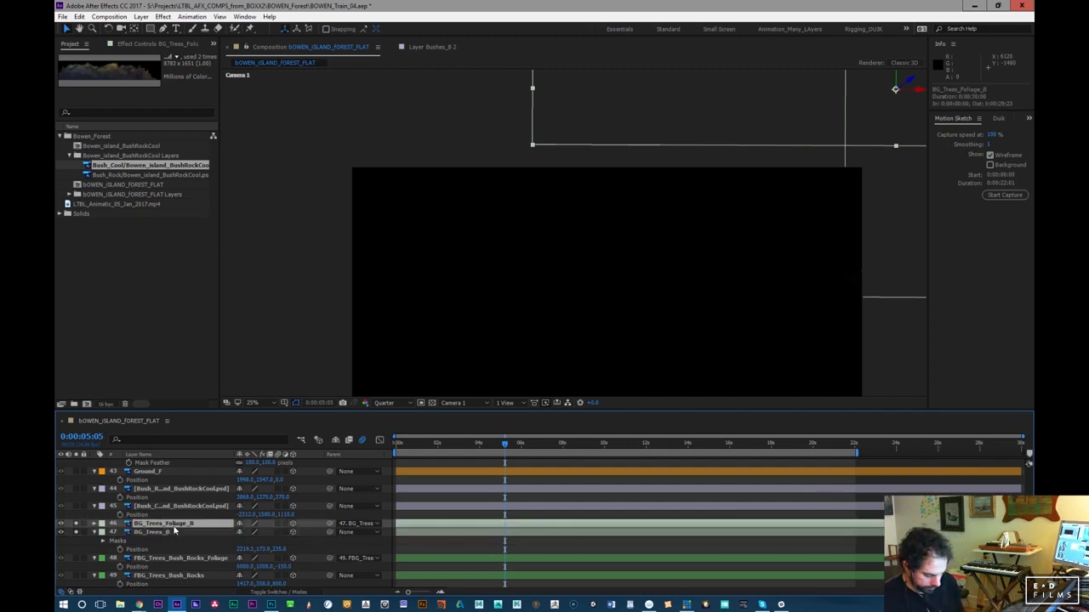
click(94, 524)
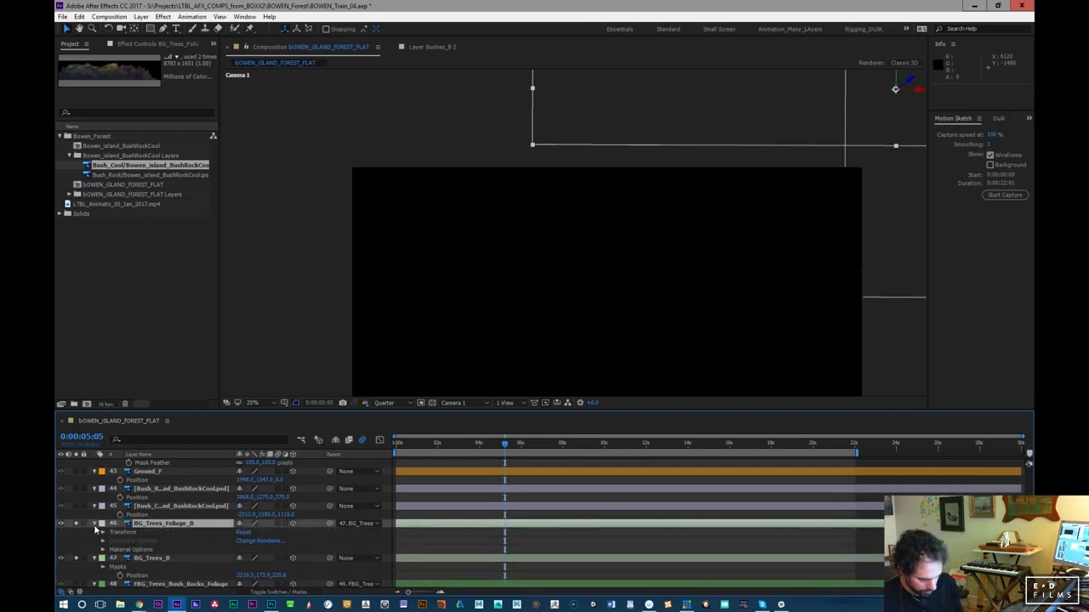
click(94, 525)
click(148, 534)
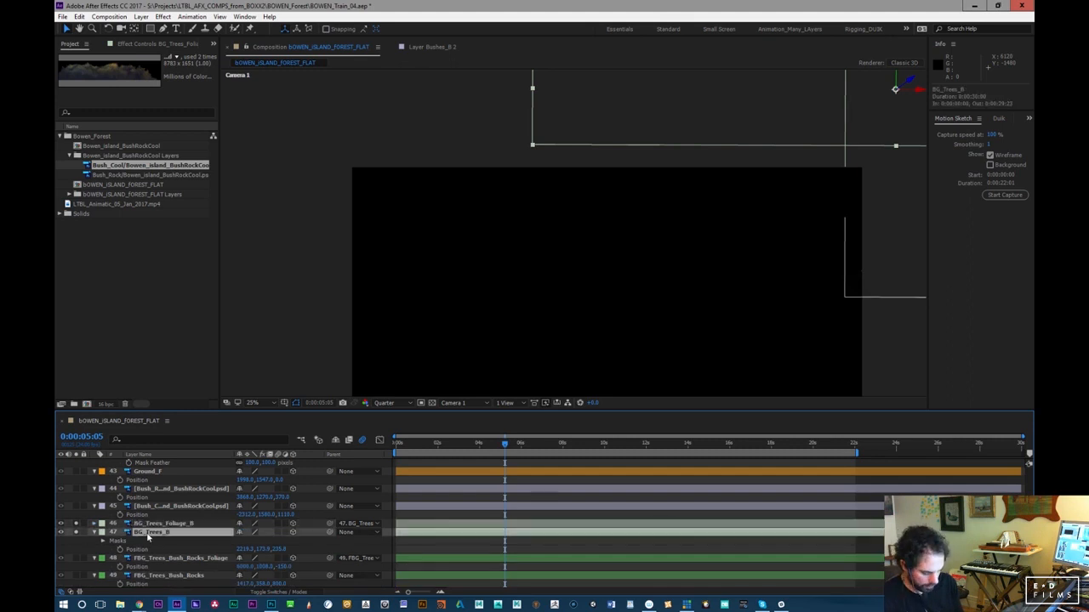
key(Delete)
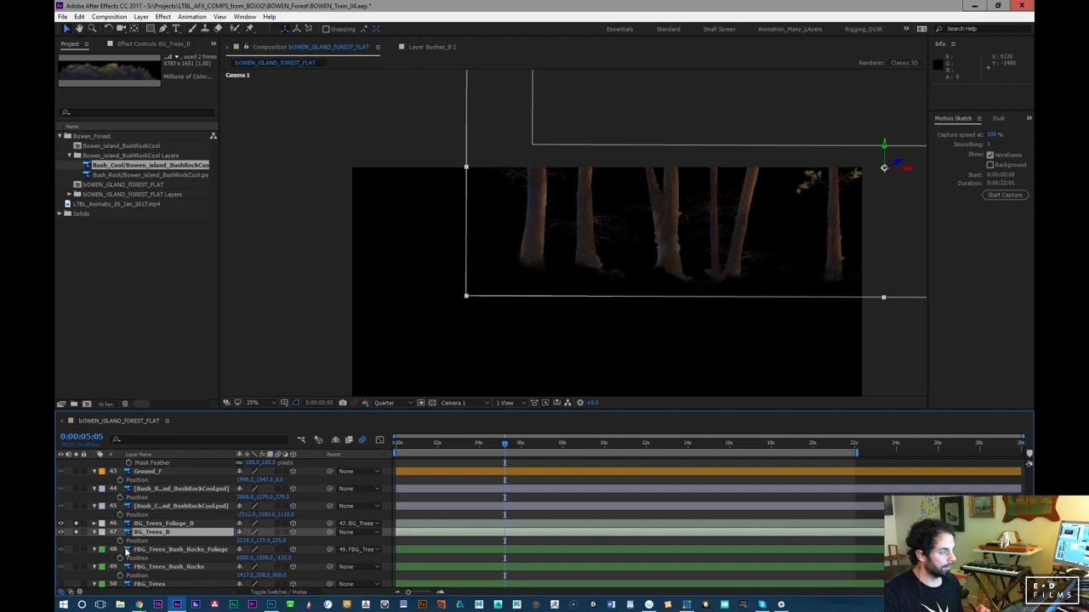
Unsolo both background tree layers and move BG_Trees_B to X about 4829, judging it at frame 0:00:22:04
drag(464, 447, 391, 461)
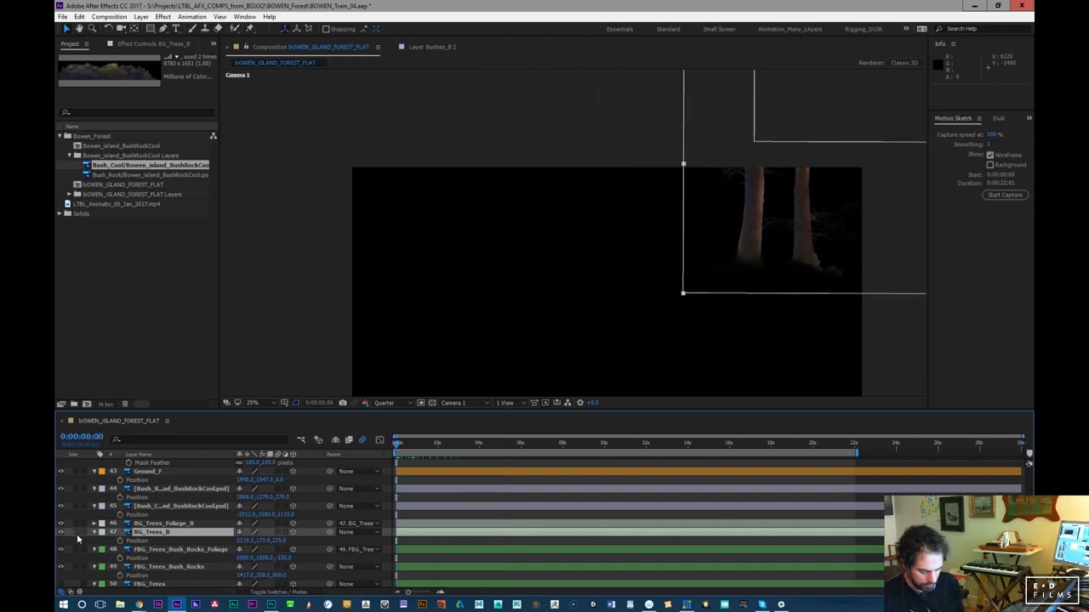
click(77, 536)
drag(246, 541, 198, 542)
drag(397, 443, 858, 422)
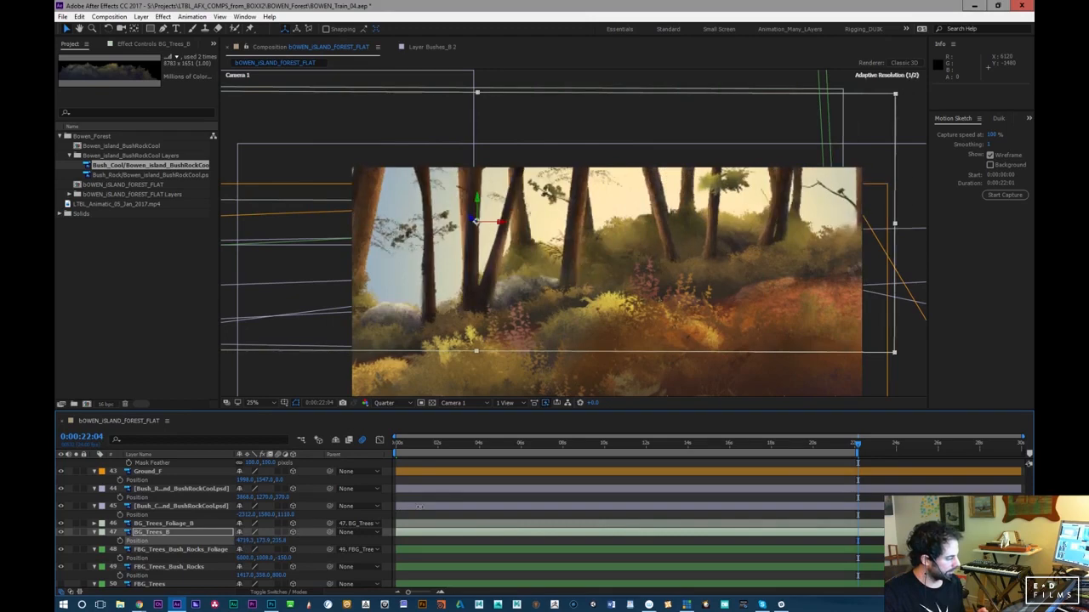
drag(431, 505, 437, 503)
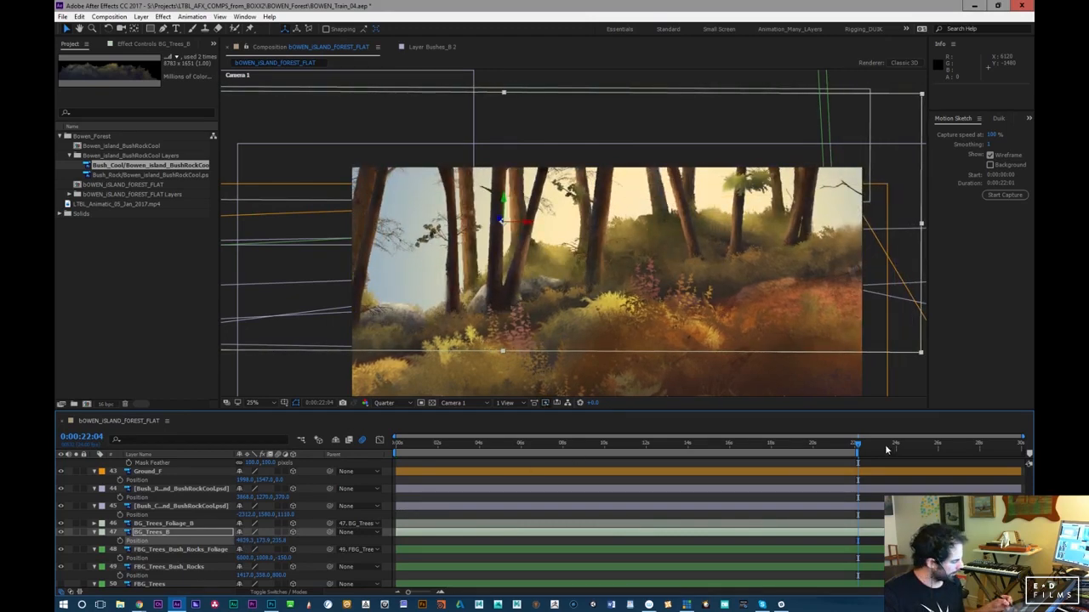
Push the BG_Trees_B layer back to Z about 625 and lower it to Y about 457, checking at earlier frames
drag(843, 449, 812, 451)
mouse_move(283, 539)
mouse_down()
mouse_move(302, 533)
mouse_move(296, 540)
mouse_up()
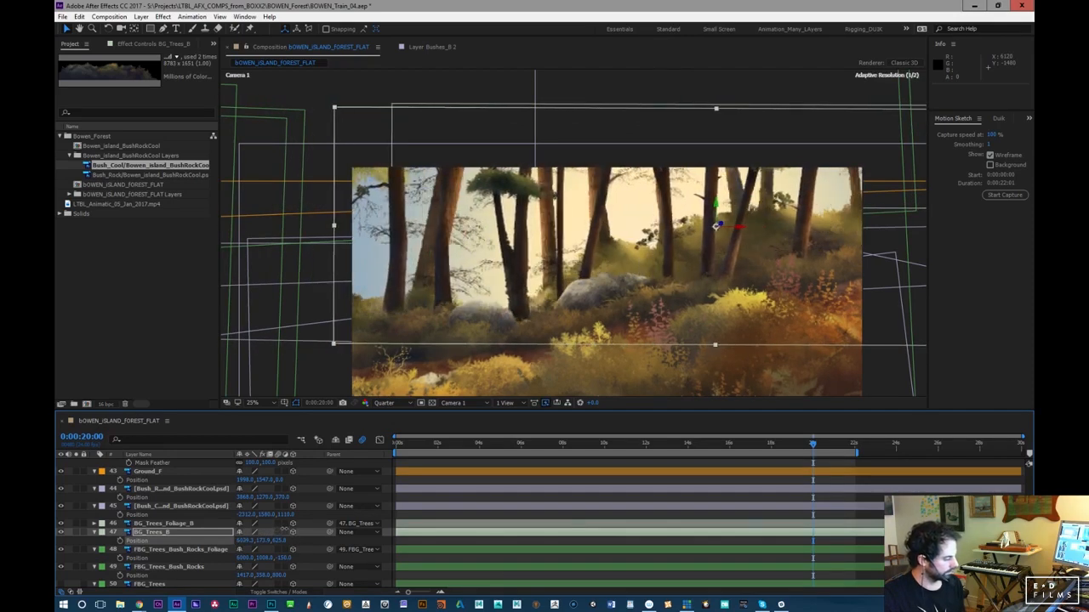
drag(812, 443, 777, 443)
drag(258, 541, 275, 539)
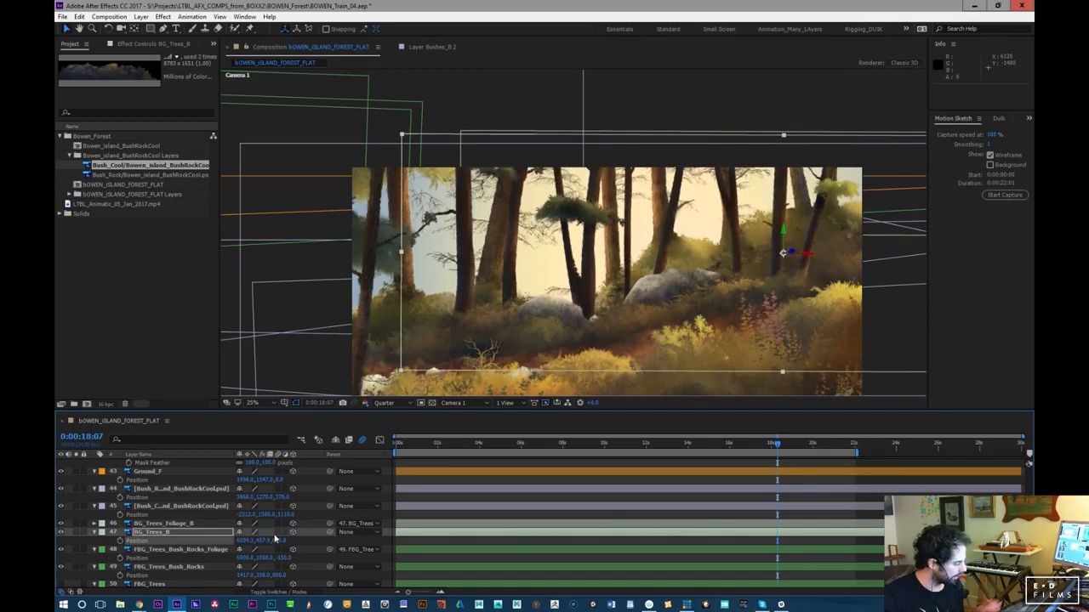
At 0:00:24:10, move the BG_Trees_B layer to about 6779, 197, 625 and rotate it -2°
drag(765, 449, 906, 428)
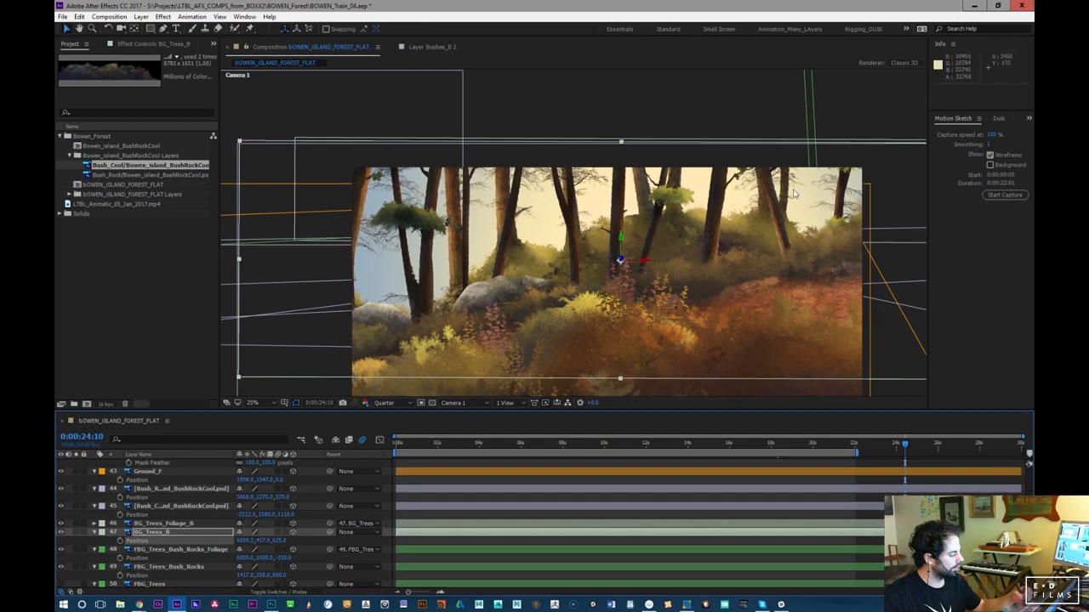
mouse_move(254, 540)
mouse_down()
mouse_move(275, 533)
mouse_move(252, 541)
mouse_move(264, 545)
mouse_up()
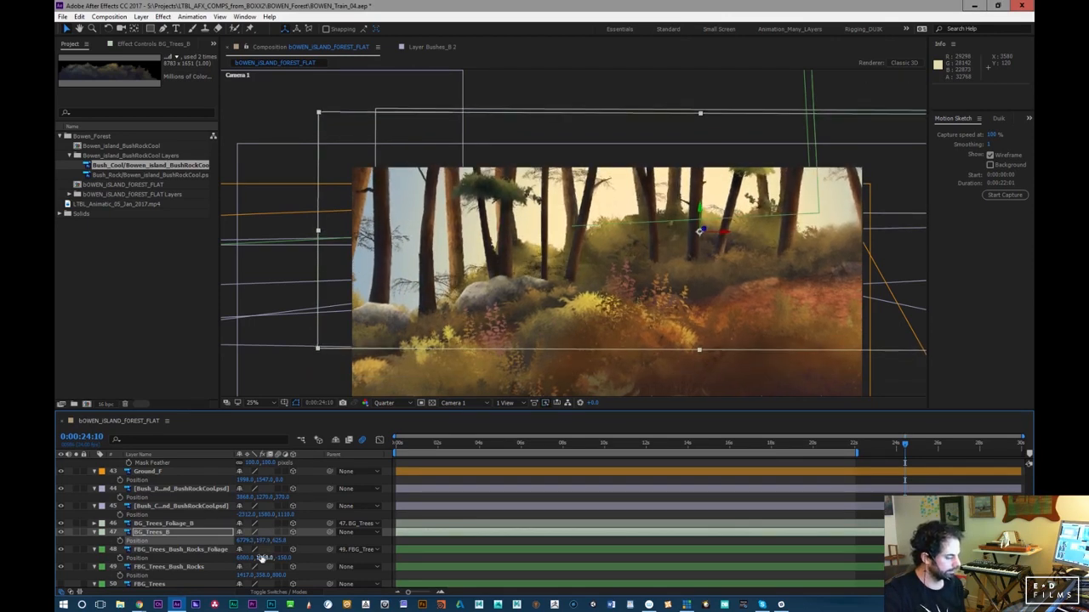
key(KP_Subtract)
key(KP_Subtract)
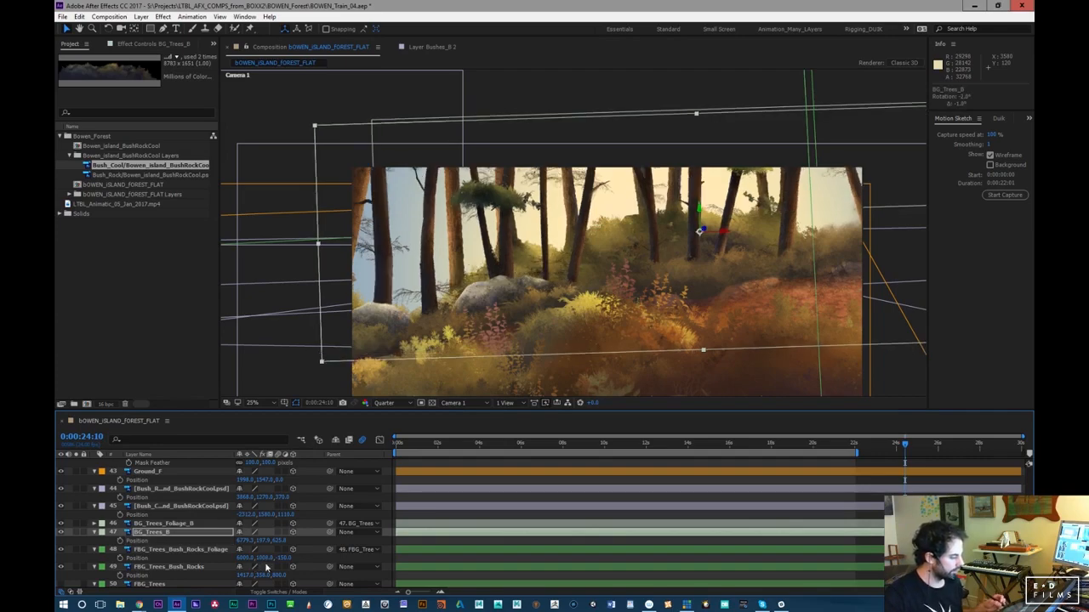
Try a small position nudge on the BG_Trees_B layer at 0:00:20:22 and undo it
drag(868, 453, 832, 457)
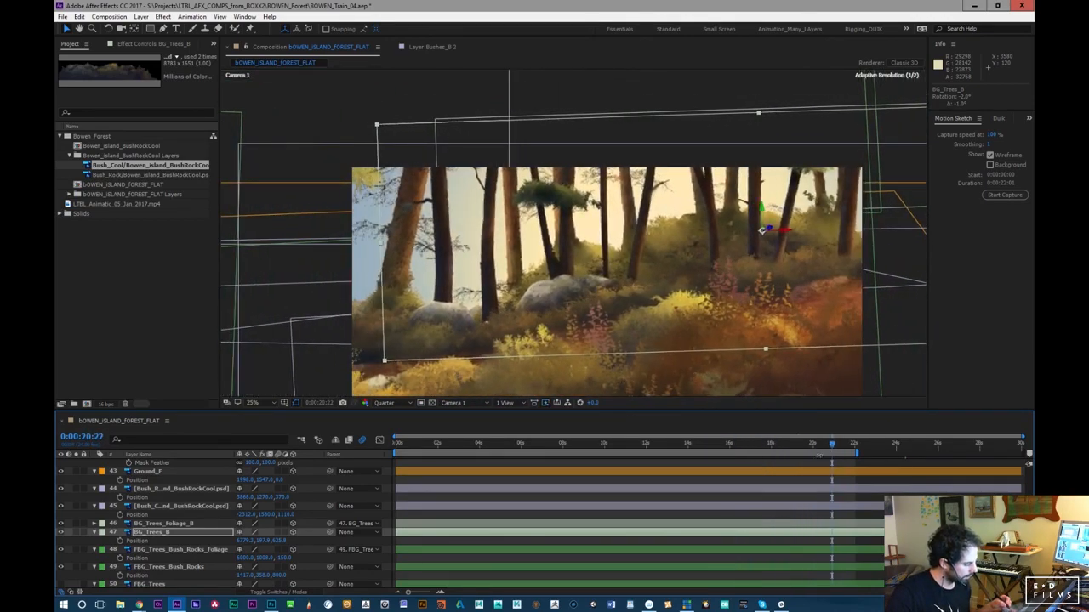
mouse_move(266, 540)
mouse_down()
mouse_move(277, 541)
mouse_move(246, 542)
mouse_up()
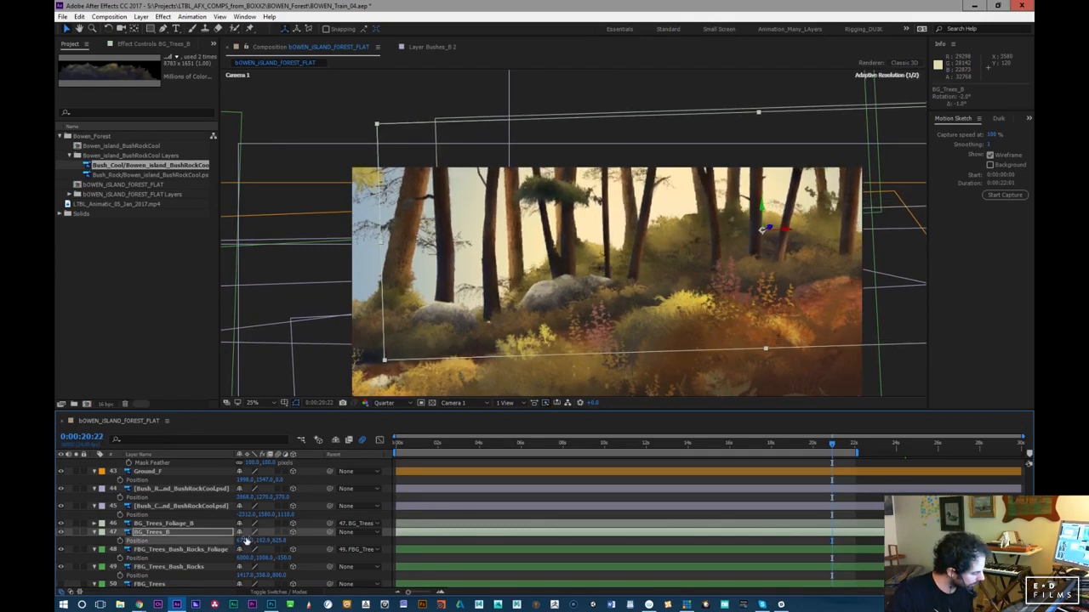
drag(832, 451, 824, 451)
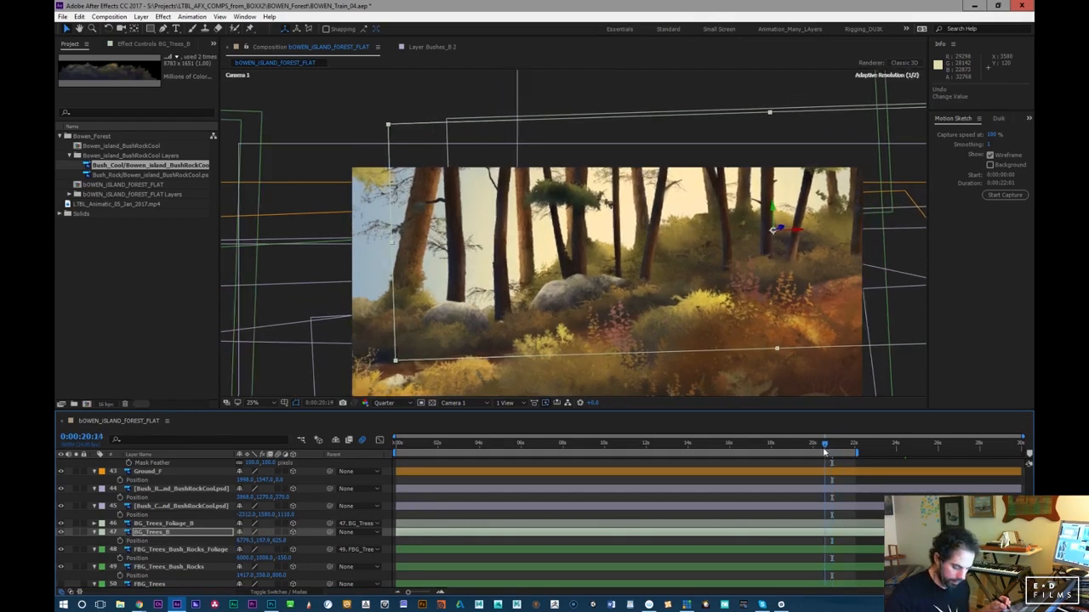
Show the position of the BG_Trees_Foliage_B layer, try lowering the foliage, and undo the change
click(198, 525)
key(p)
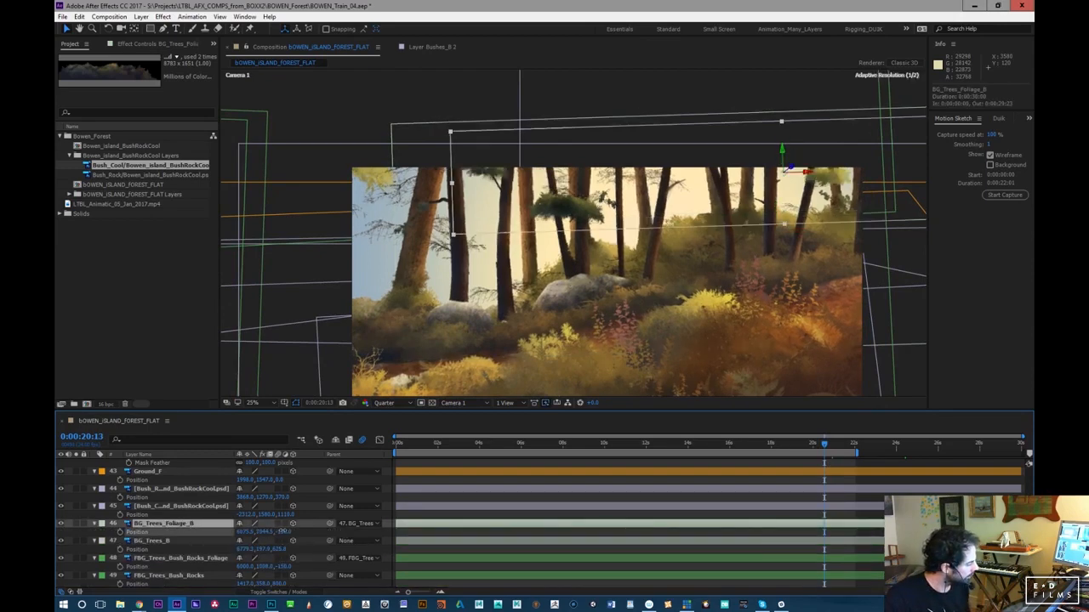
drag(284, 533, 282, 534)
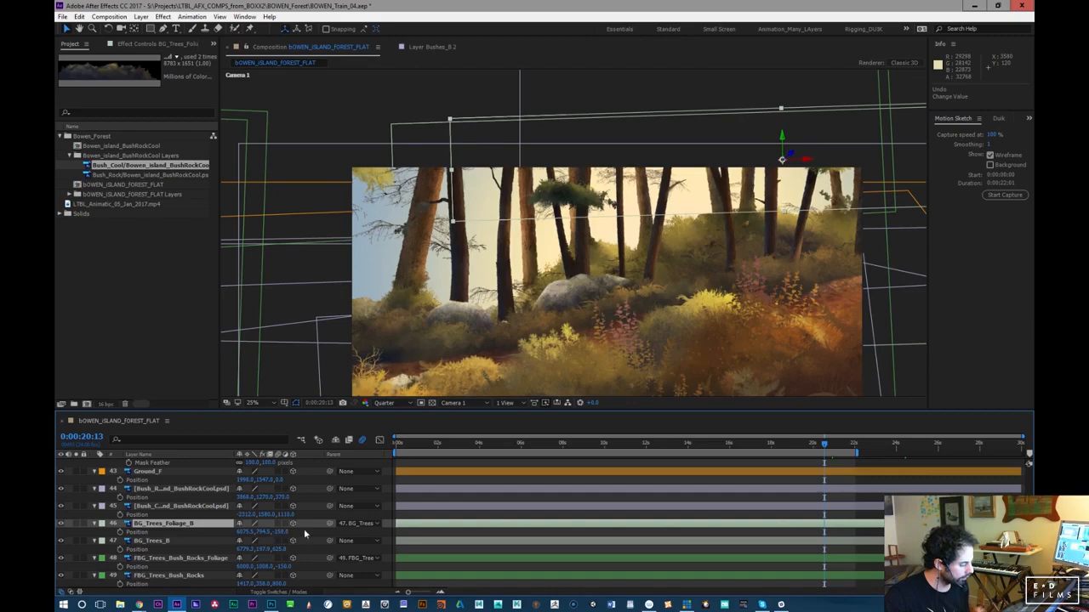
Scrub through the camera move to examine the background trees and bushes, and return to the first frame
drag(823, 451, 899, 446)
drag(800, 452, 660, 484)
click(601, 339)
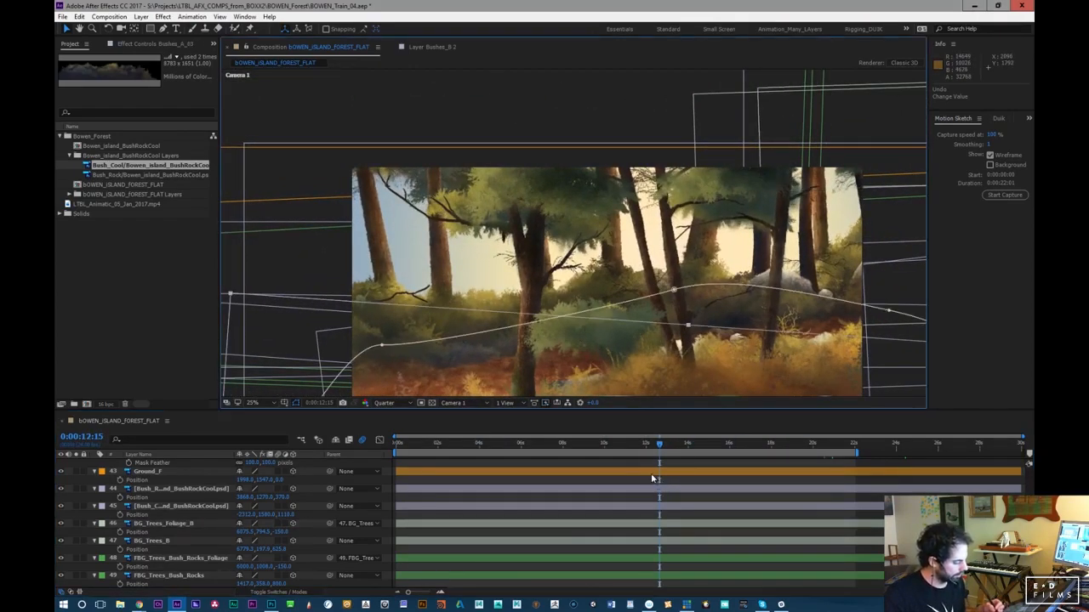
drag(661, 444, 618, 444)
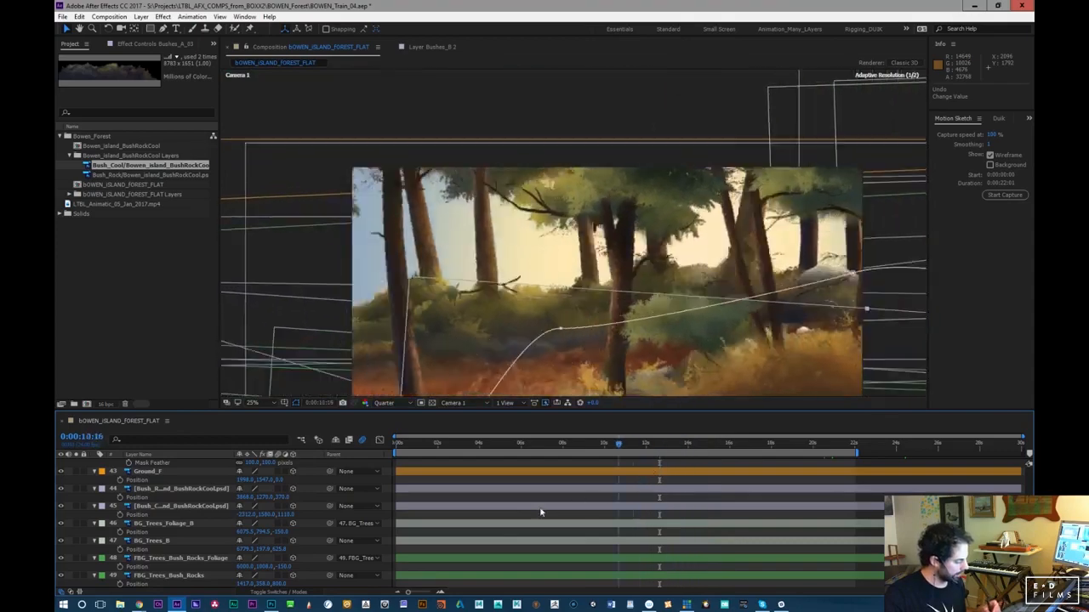
key(Home)
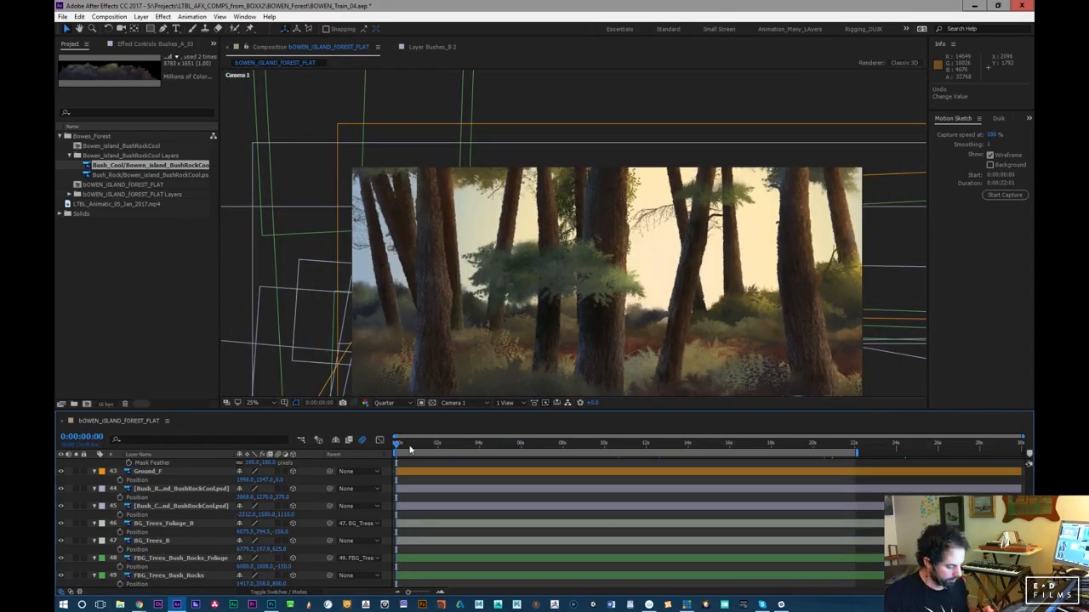
Look through the forest composition's layer stack for the Foliage_Top_A layer
scroll(540, 523, up, 10)
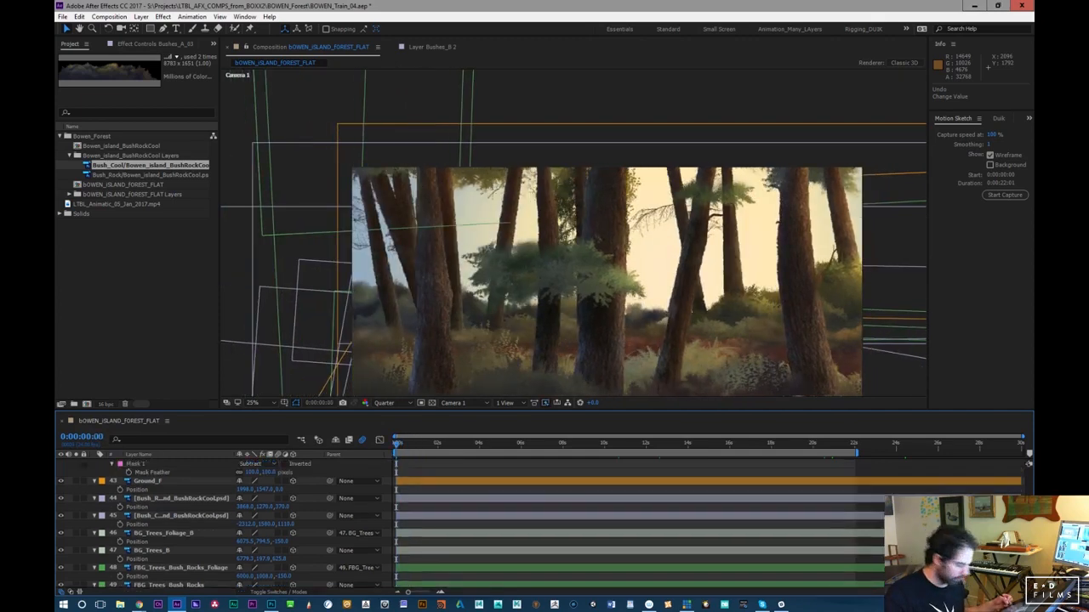
scroll(1028, 463, down, 5)
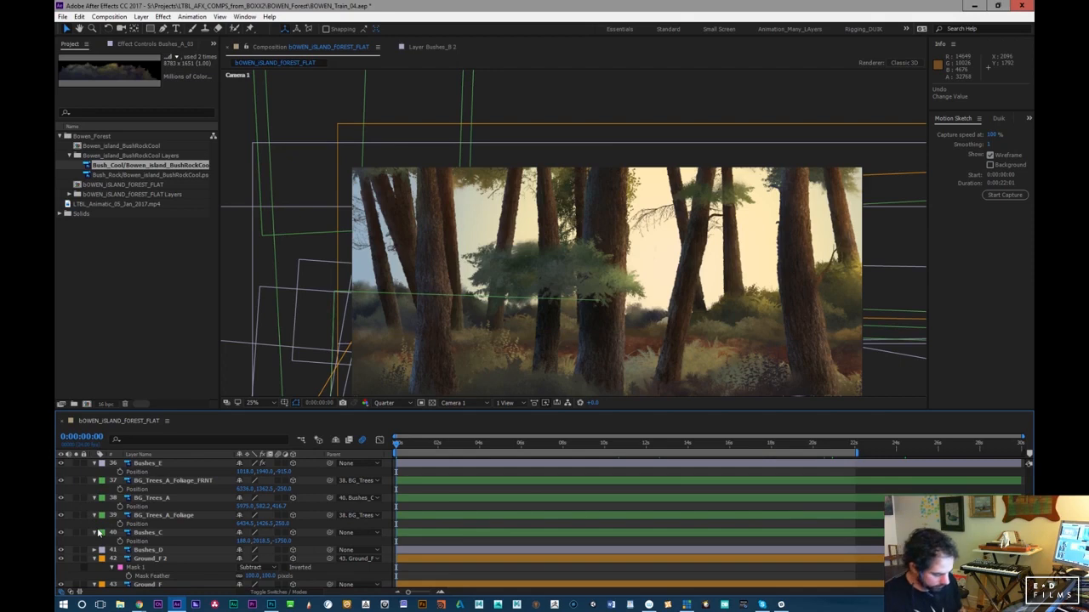
scroll(1029, 464, up, 8)
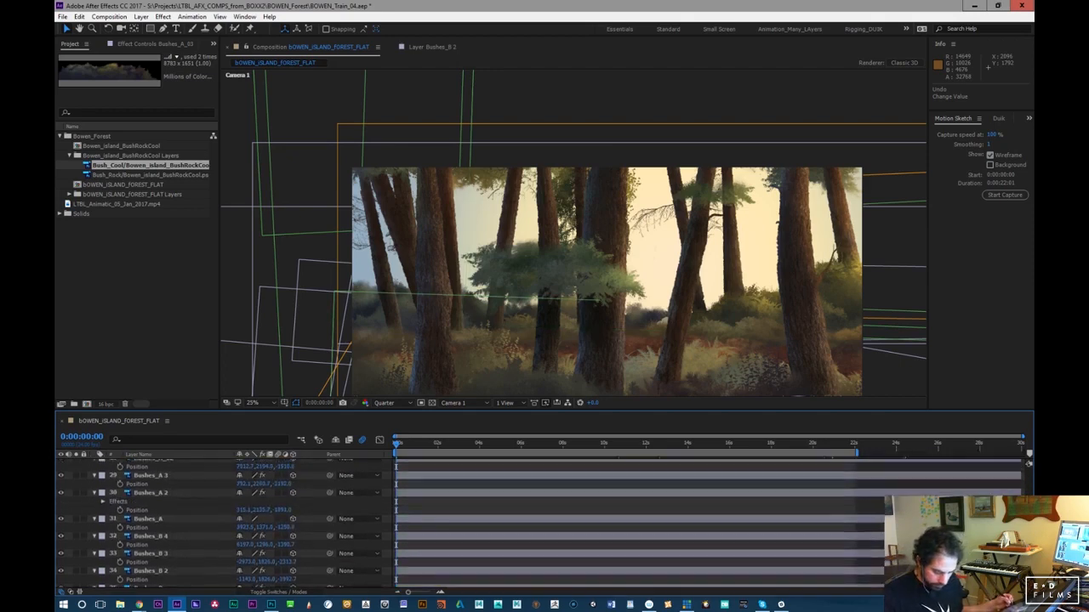
scroll(1028, 464, up, 12)
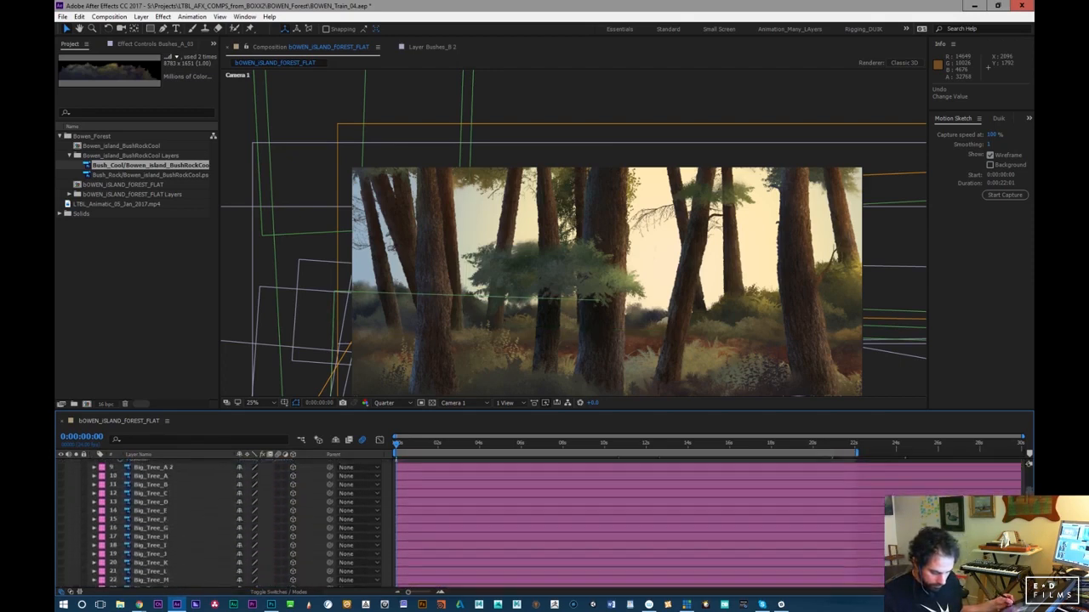
scroll(1029, 463, down, 10)
scroll(1029, 463, up, 9)
scroll(1028, 464, down, 2)
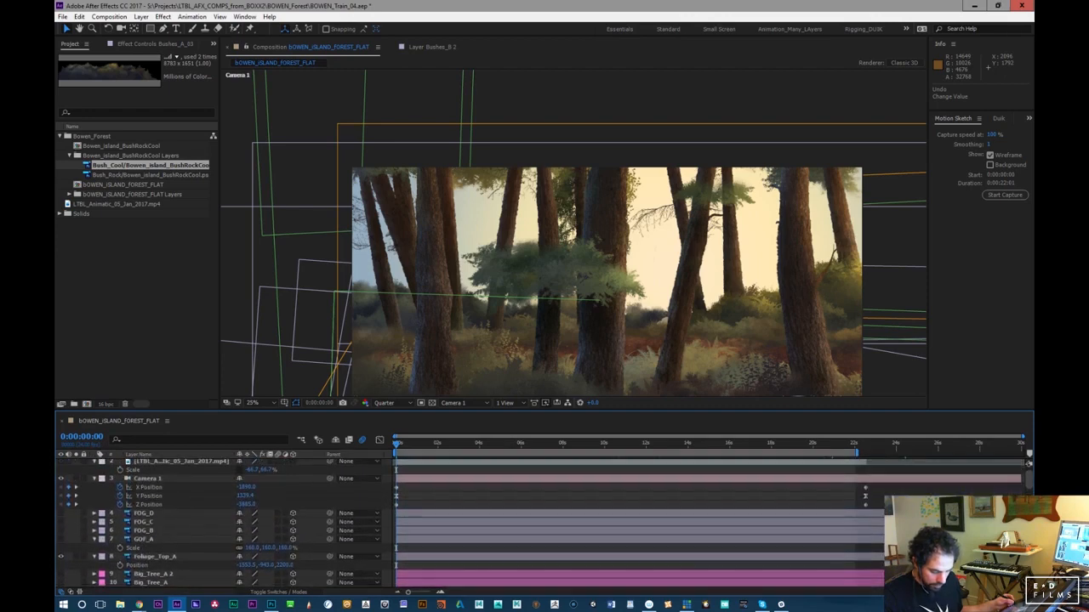
Undo the accidental bush layer duplication and the position change made on the Bushes_A_07 copy
mouse_move(286, 547)
mouse_down()
mouse_move(309, 548)
mouse_move(281, 553)
mouse_up()
key(ctrl+z)
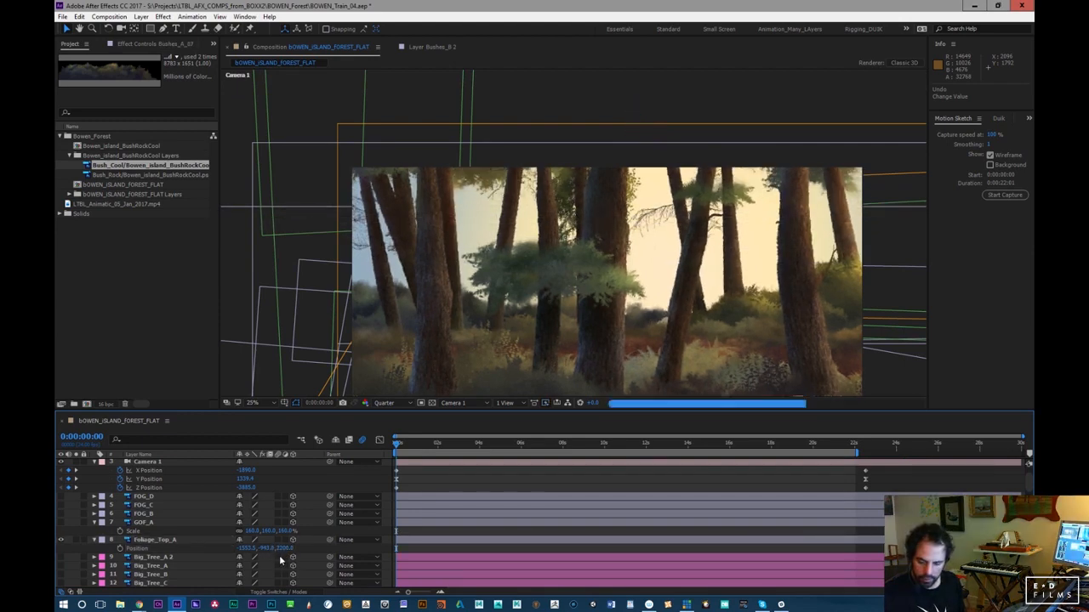
key(ctrl+z)
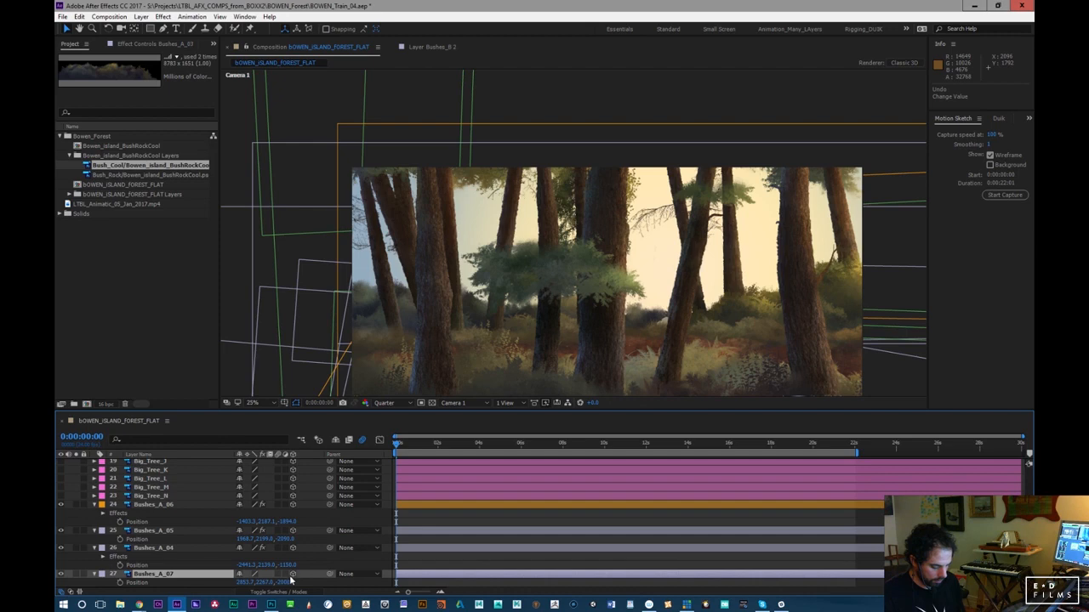
scroll(1028, 464, up, 10)
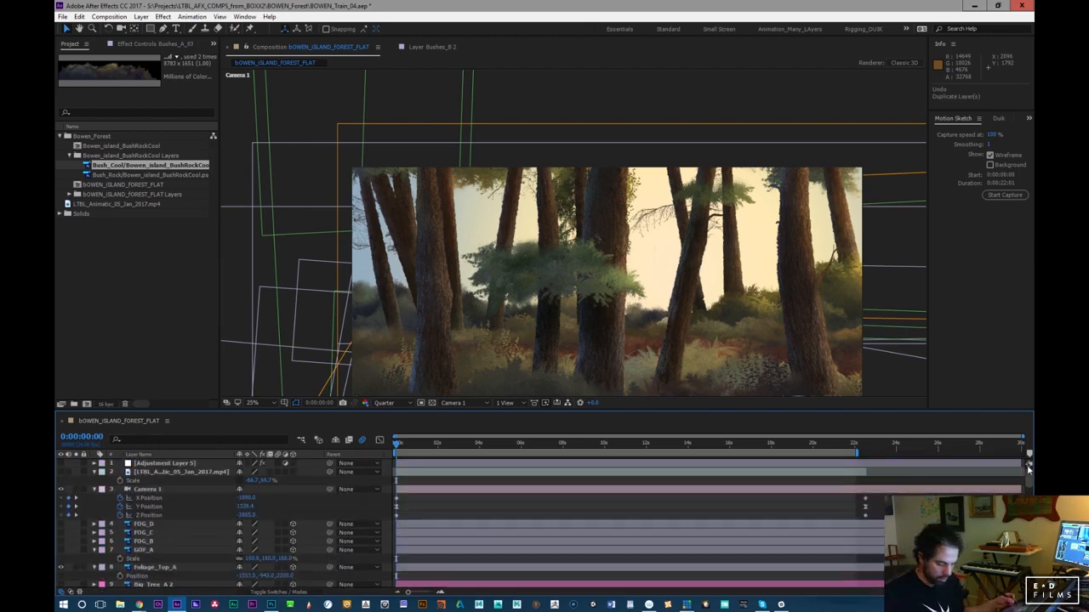
Duplicate the Foliage_Top_A layer, reposition the copy and set its scale to 50%
click(191, 569)
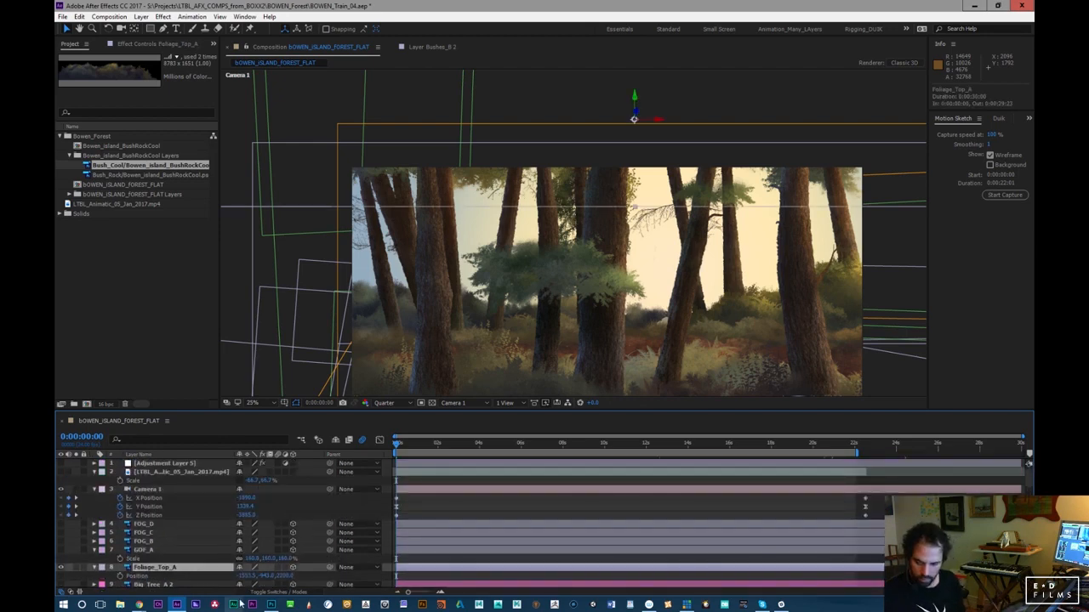
key(ctrl+d)
key(p)
drag(274, 575, 296, 571)
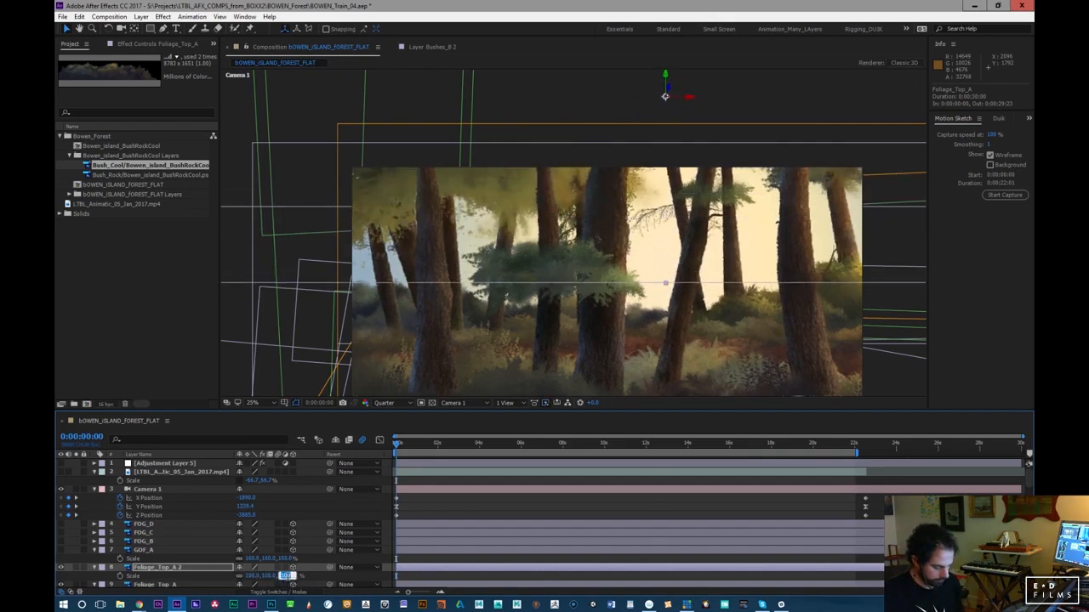
key(Return)
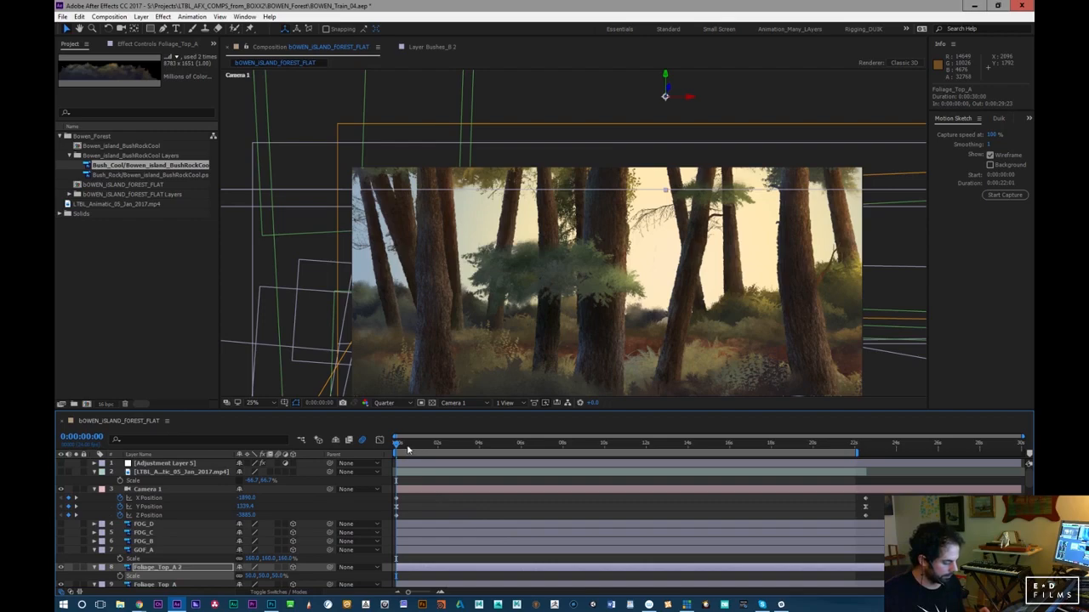
Move Foliage_Top_A 2 to X -123.5 and raise it to Y 187, checking it along the camera move
drag(408, 449, 632, 424)
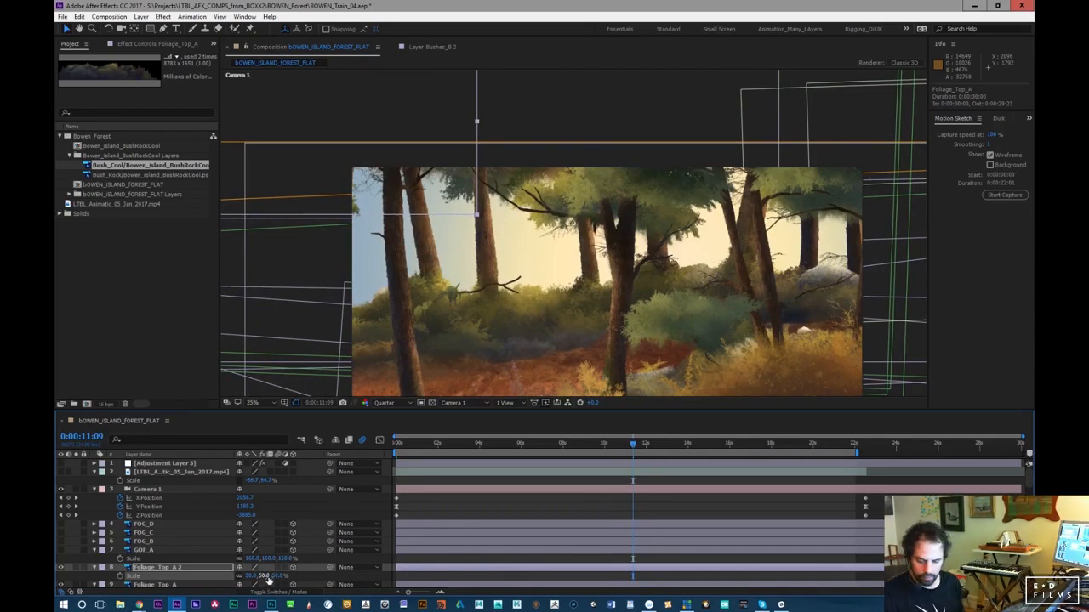
key(p)
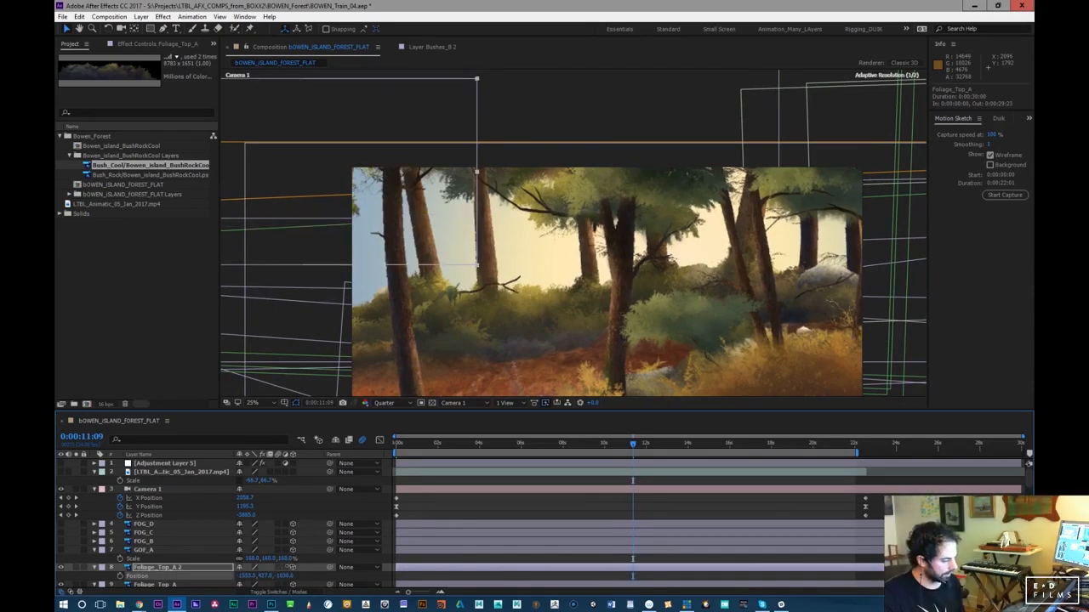
drag(607, 445, 355, 499)
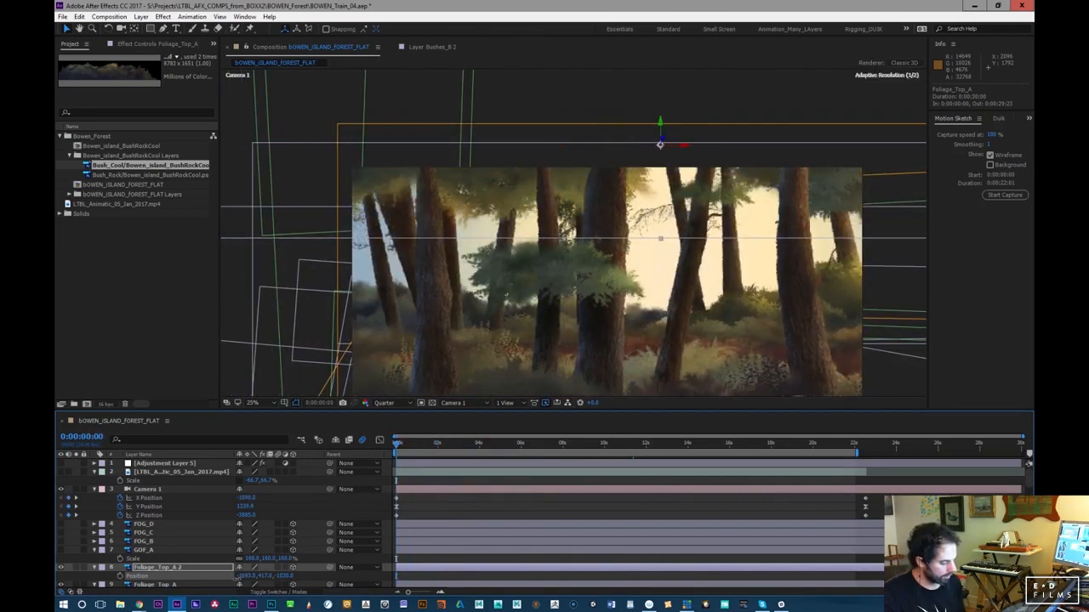
mouse_move(312, 566)
mouse_down()
mouse_move(340, 563)
mouse_move(292, 559)
mouse_up()
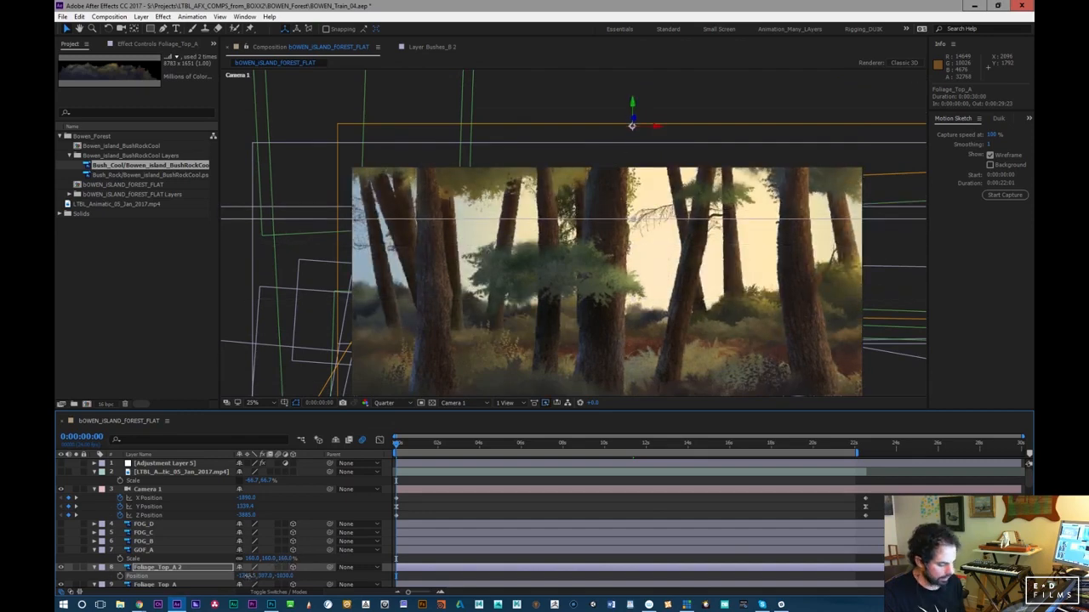
drag(437, 446, 693, 417)
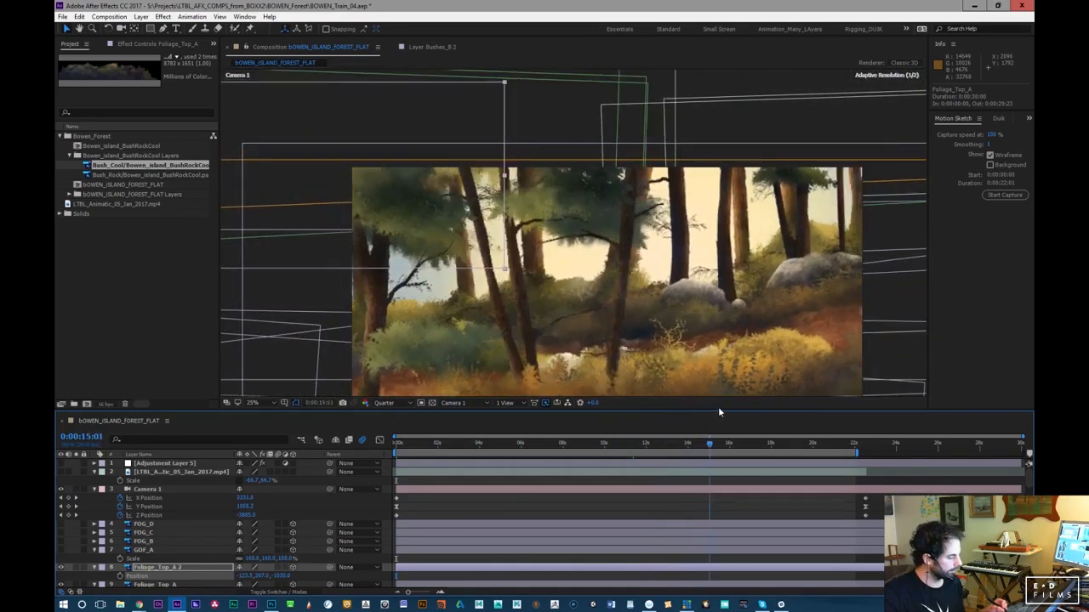
drag(264, 577, 248, 577)
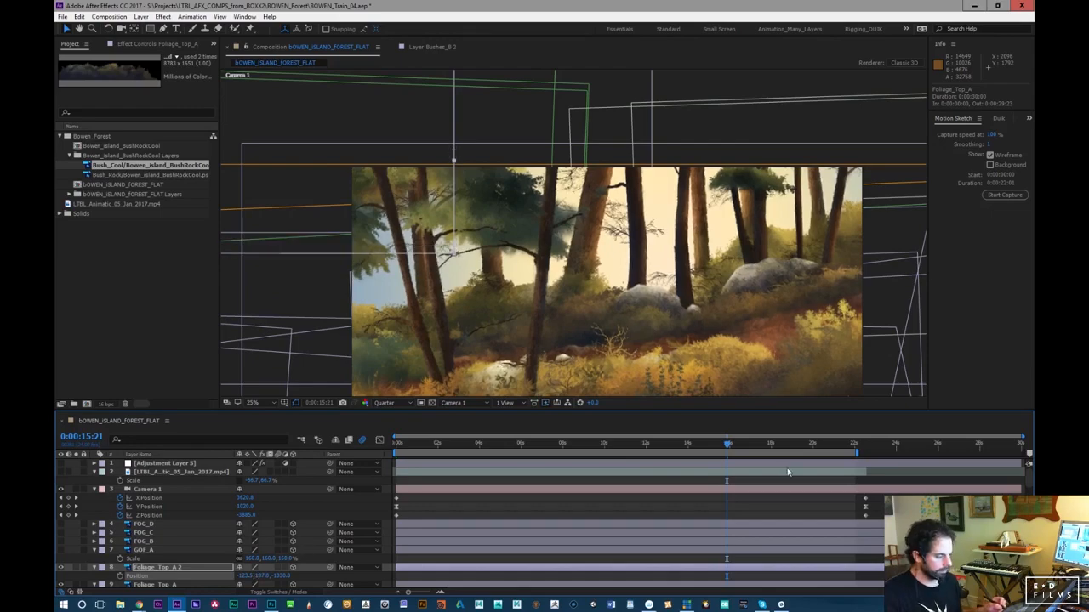
Fine-tune Foliage_Top_A 2 to about X -123.5, Y 486, Z -1885 with 0° rotation, and save the project
drag(717, 445, 495, 472)
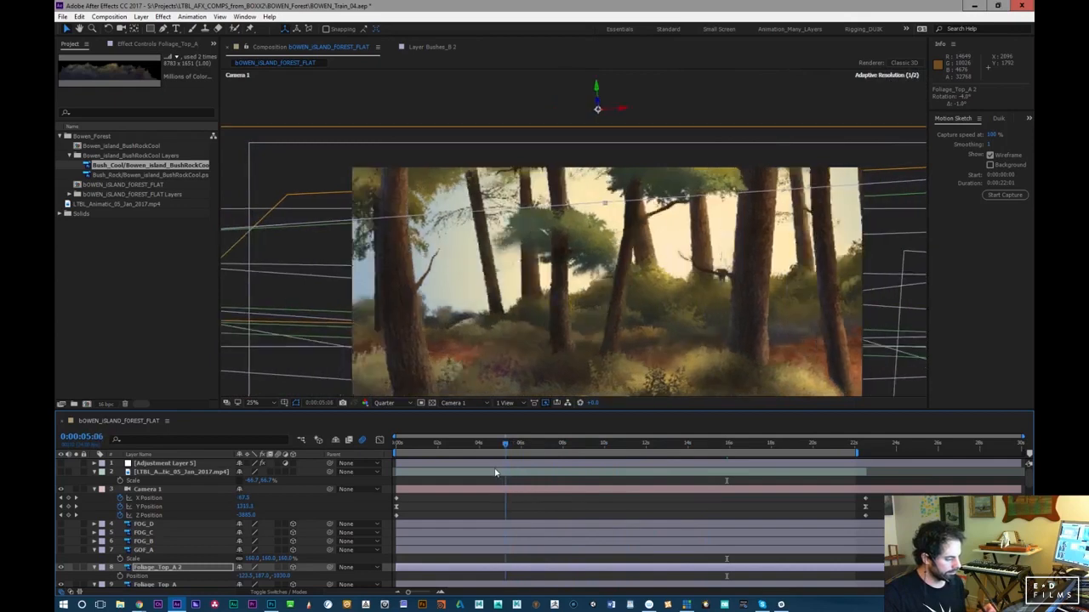
drag(262, 576, 270, 576)
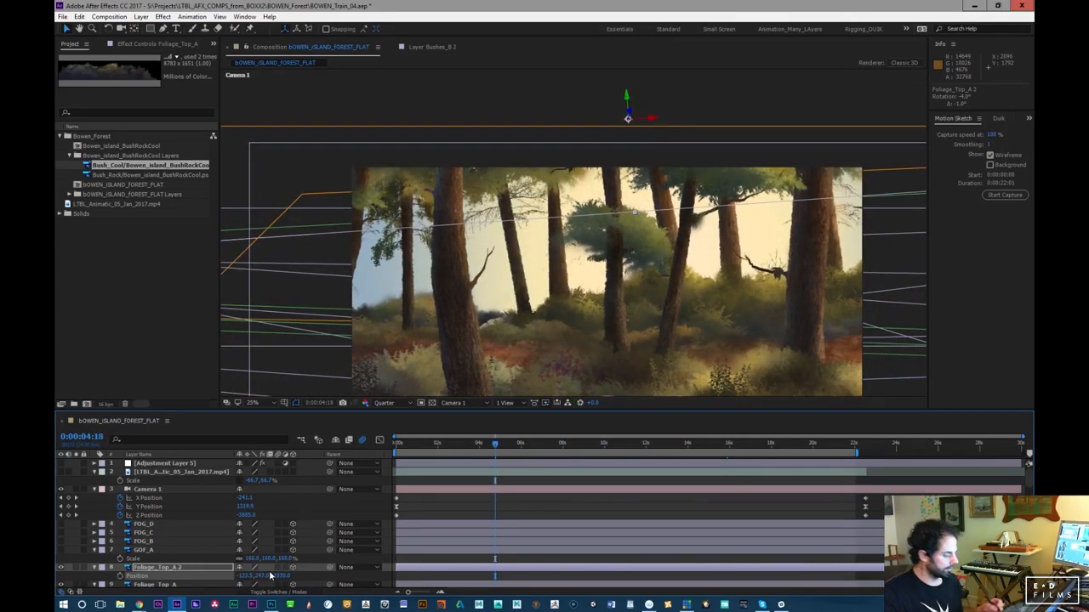
drag(489, 463, 430, 457)
key(space)
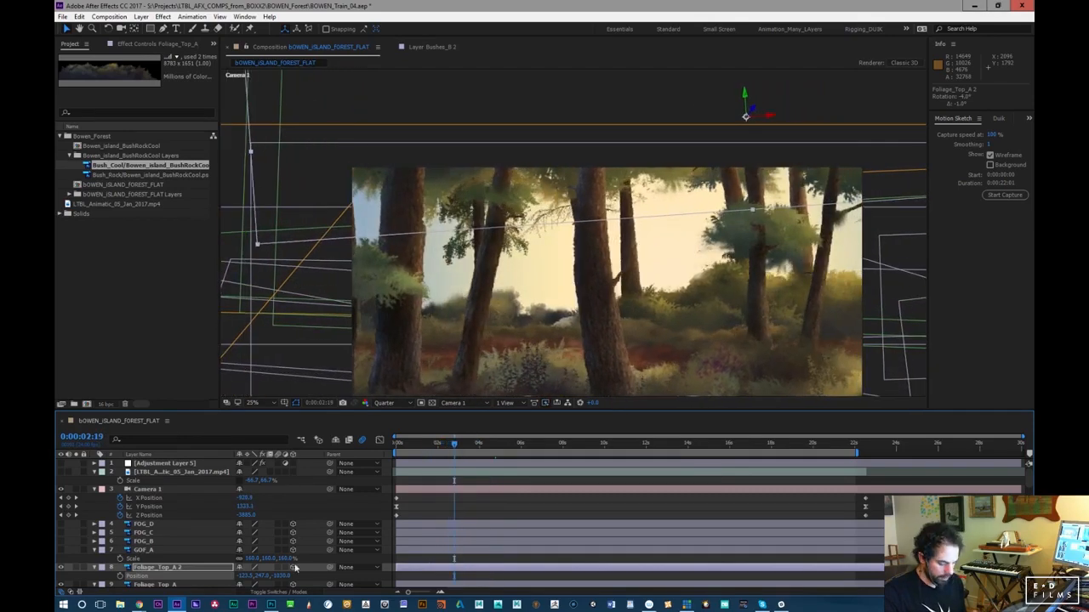
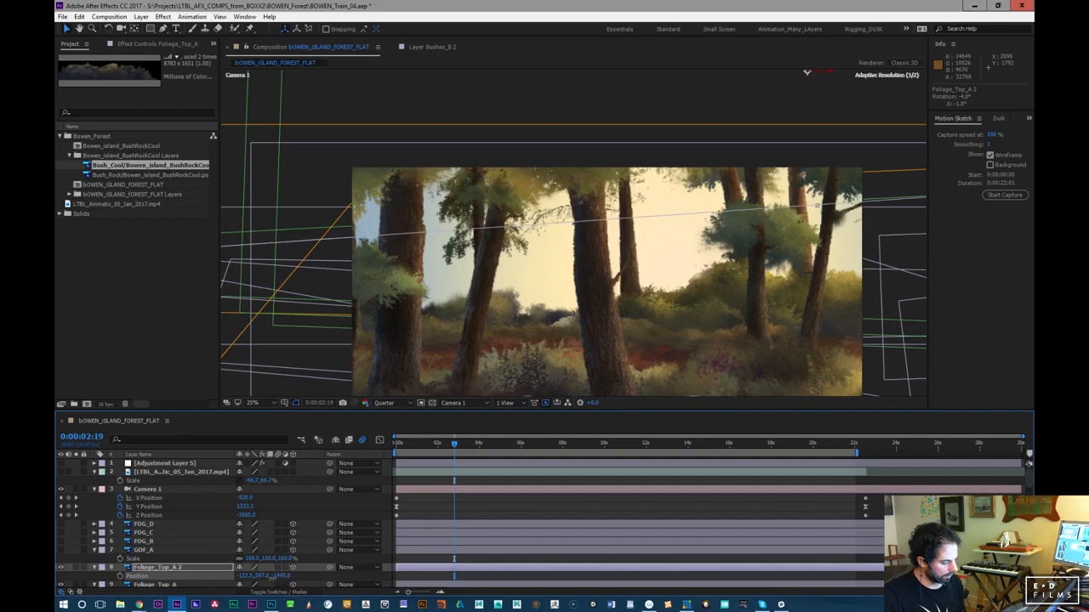
drag(455, 445, 673, 409)
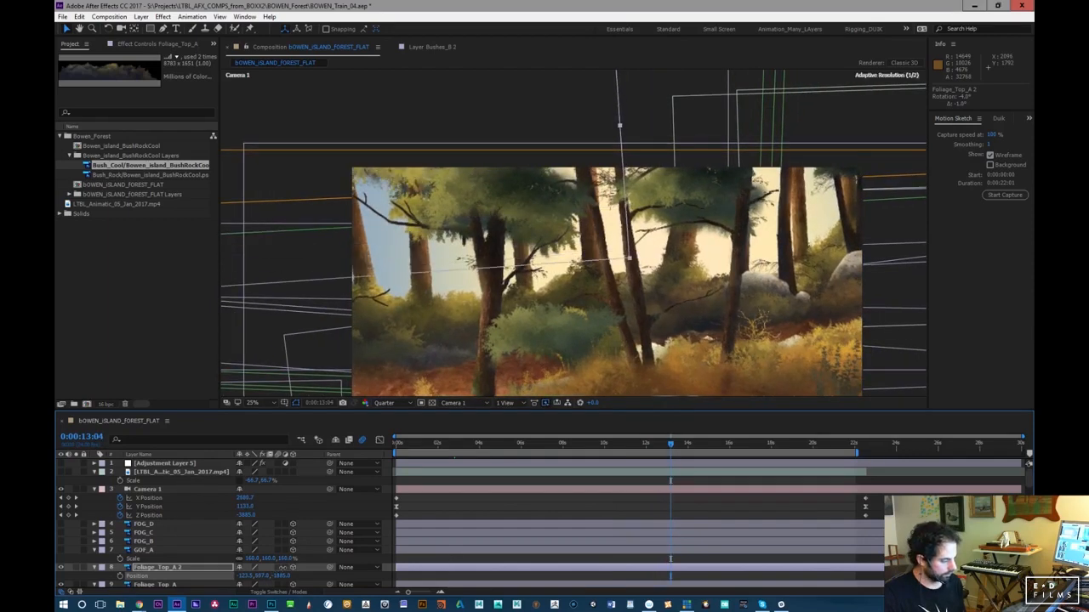
drag(667, 450, 472, 485)
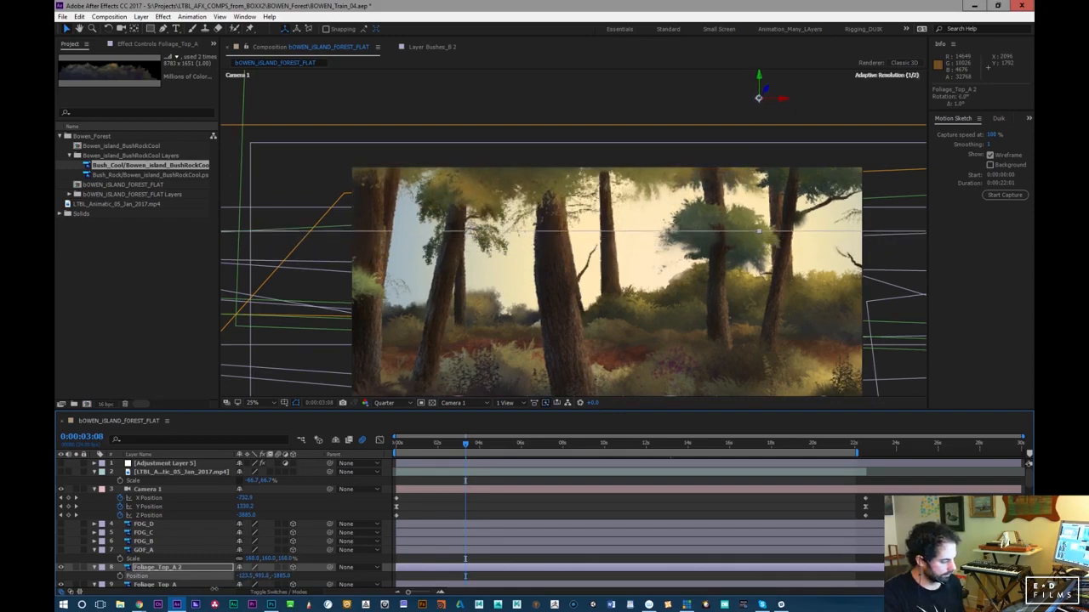
drag(466, 451, 372, 529)
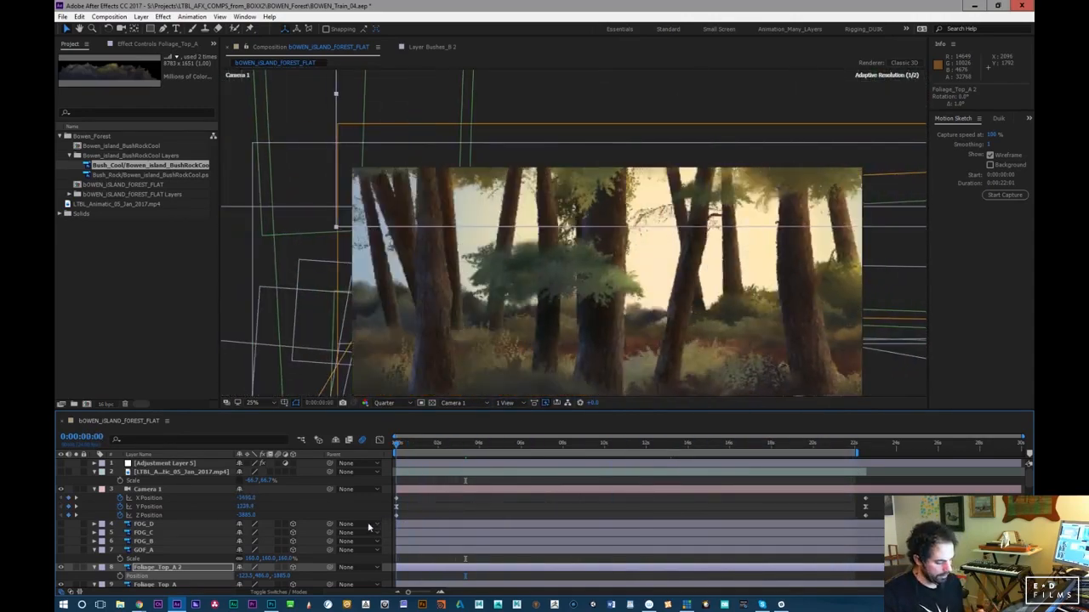
key(ctrl+s)
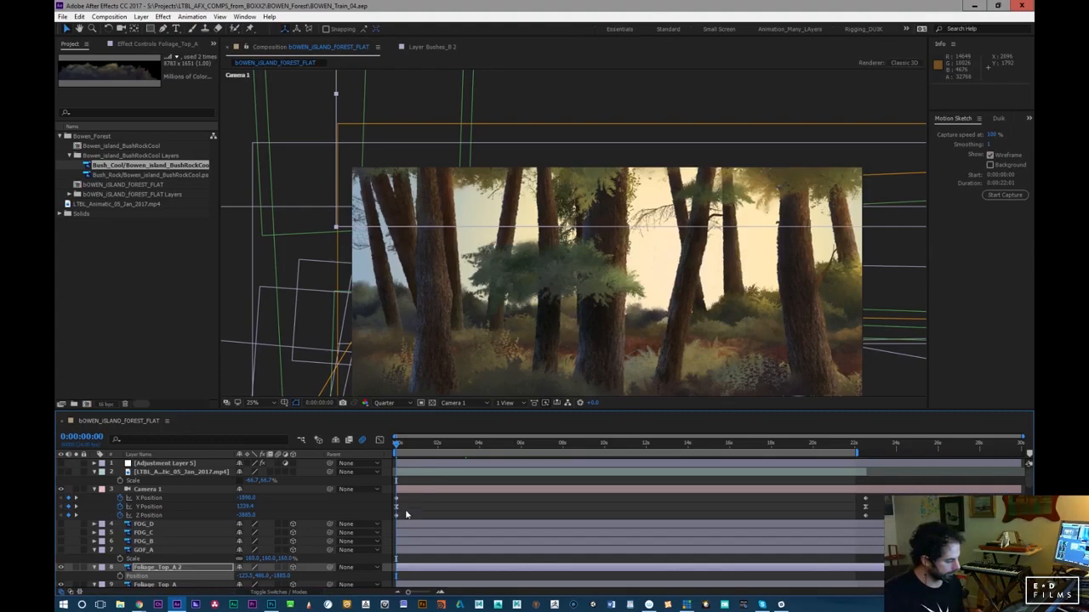
Hide Foliage_Top_A 2 and duplicate the original Foliage_Top_A layer
drag(416, 453, 606, 441)
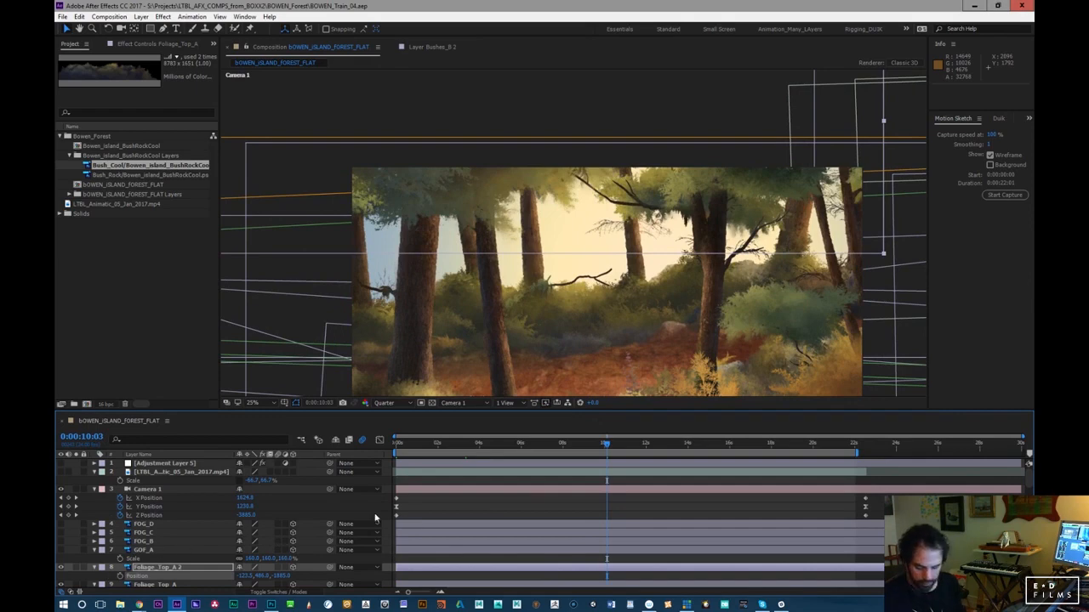
scroll(1027, 482, down, 3)
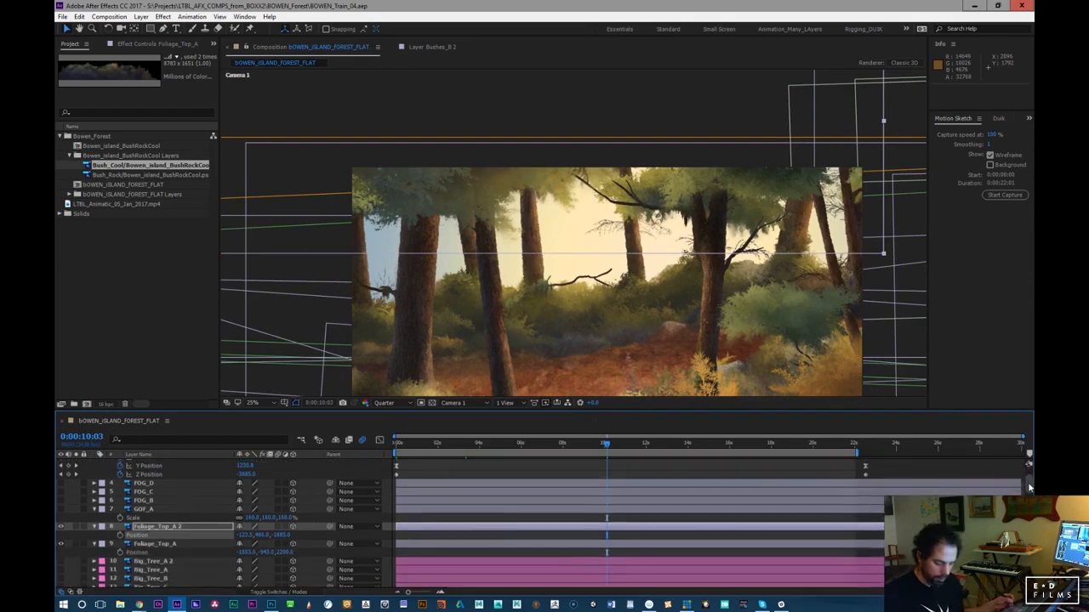
click(158, 545)
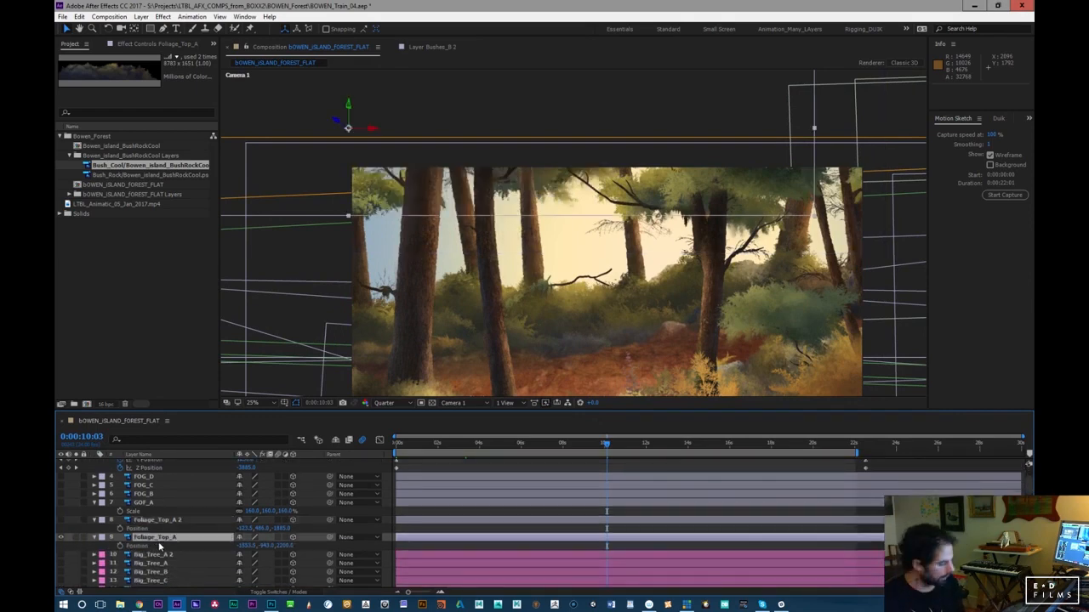
key(ctrl+d)
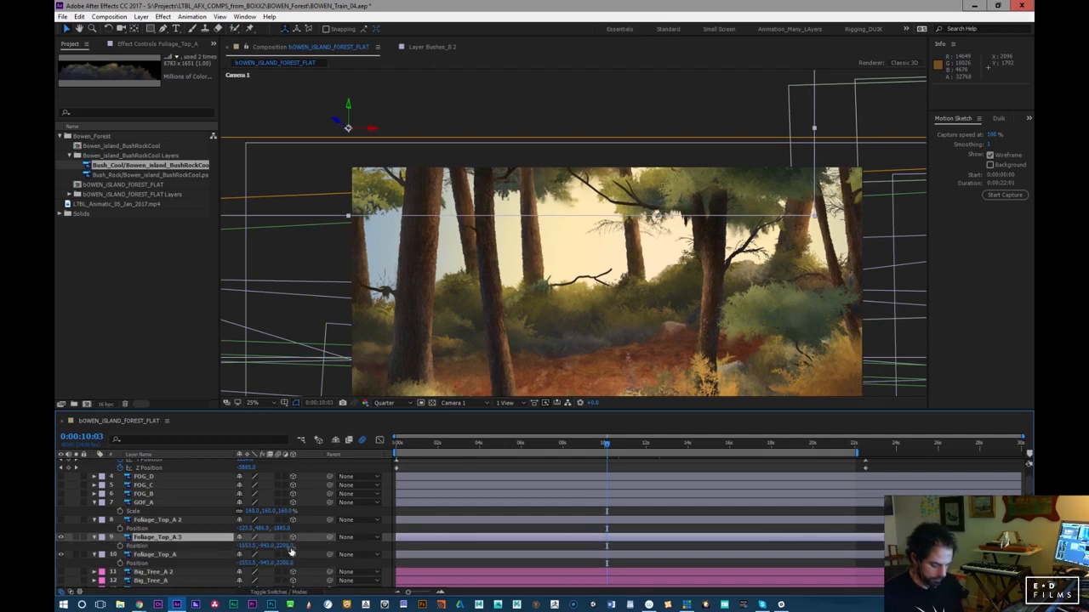
Place Foliage_Top_A 3 at about 6526.5, -1853, 5140 over the trees near the end of the camera move, rotated -3°
drag(286, 549, 577, 549)
drag(609, 445, 851, 446)
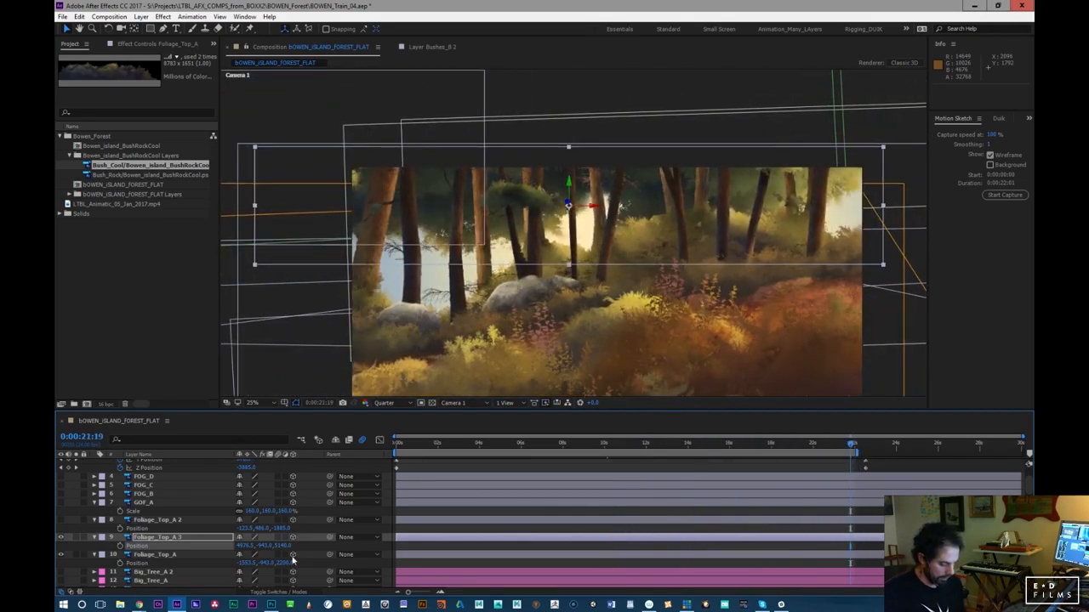
drag(267, 549, 310, 533)
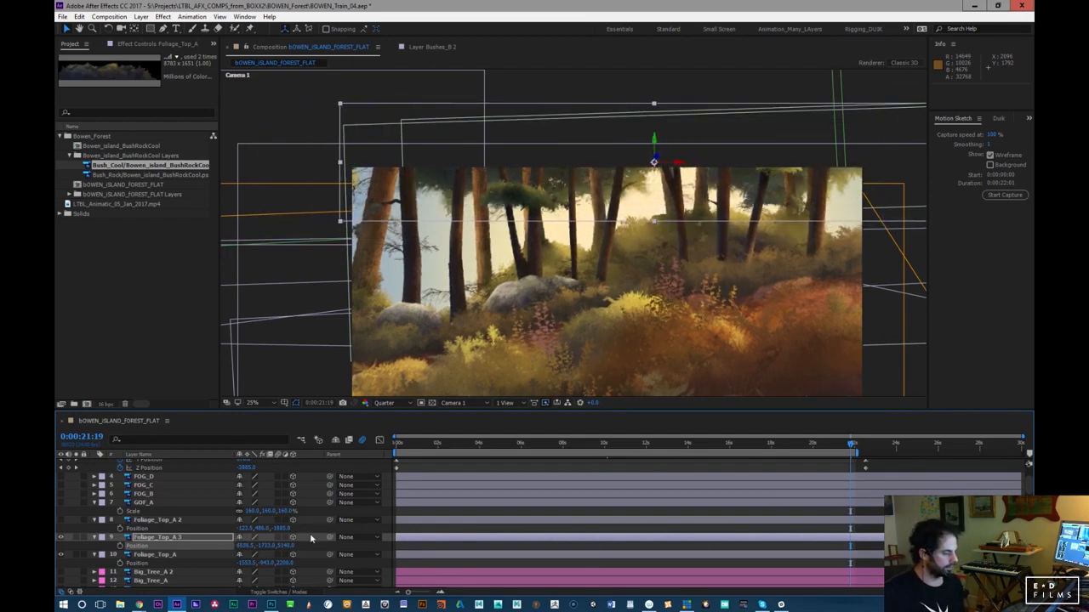
key(KP_Subtract)
key(KP_Subtract)
key(KP_Subtract)
key(KP_Subtract)
key(KP_Add)
drag(263, 546, 261, 542)
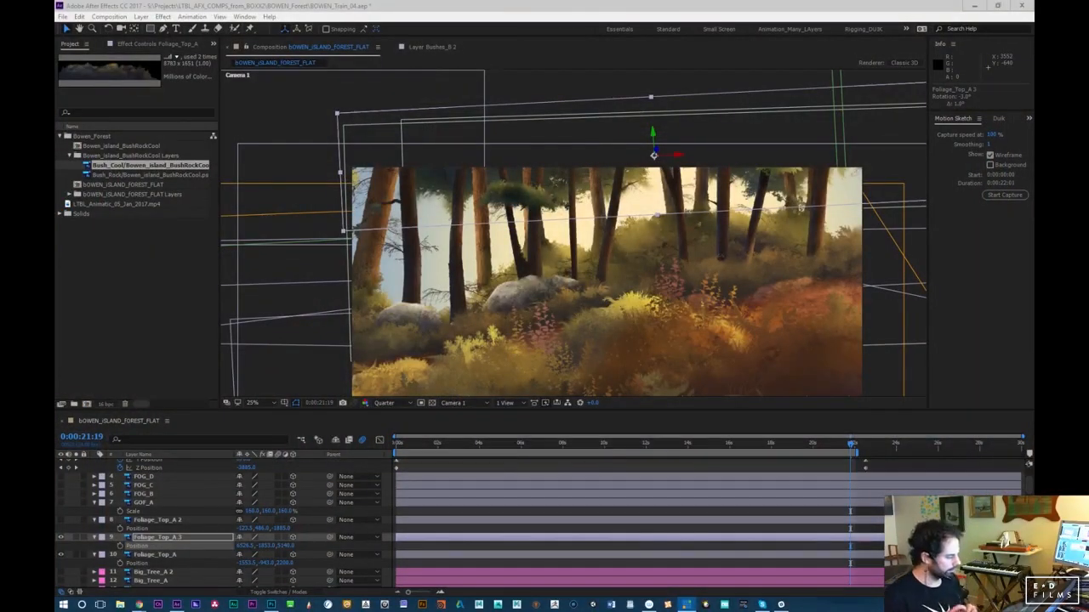
Move Foliage_Top_A 3 to about X -1273.5 at the first frame and rotate it to 1°
click(480, 444)
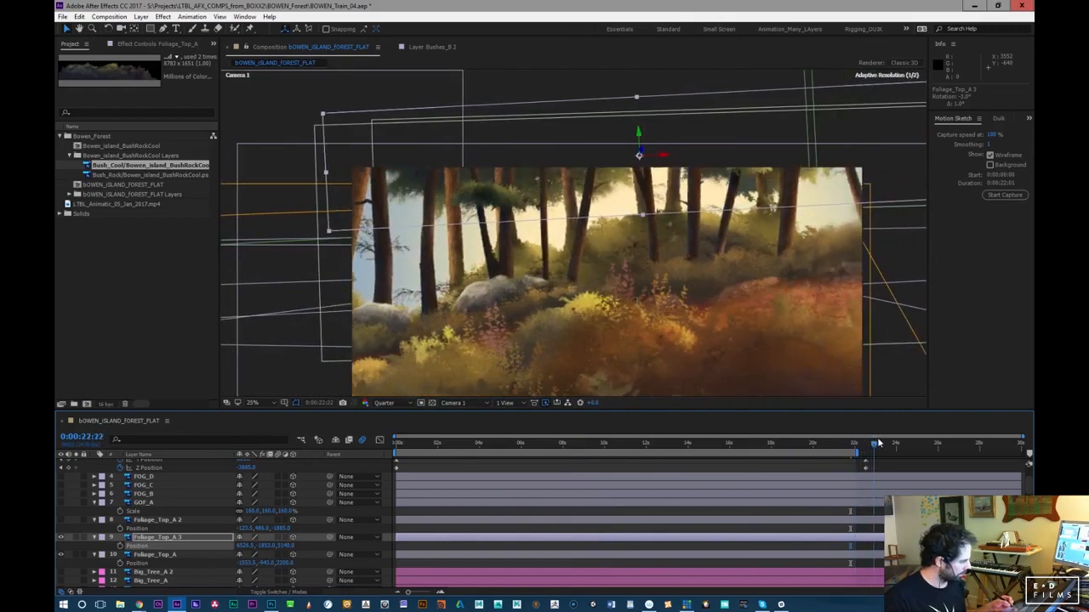
drag(833, 444, 393, 444)
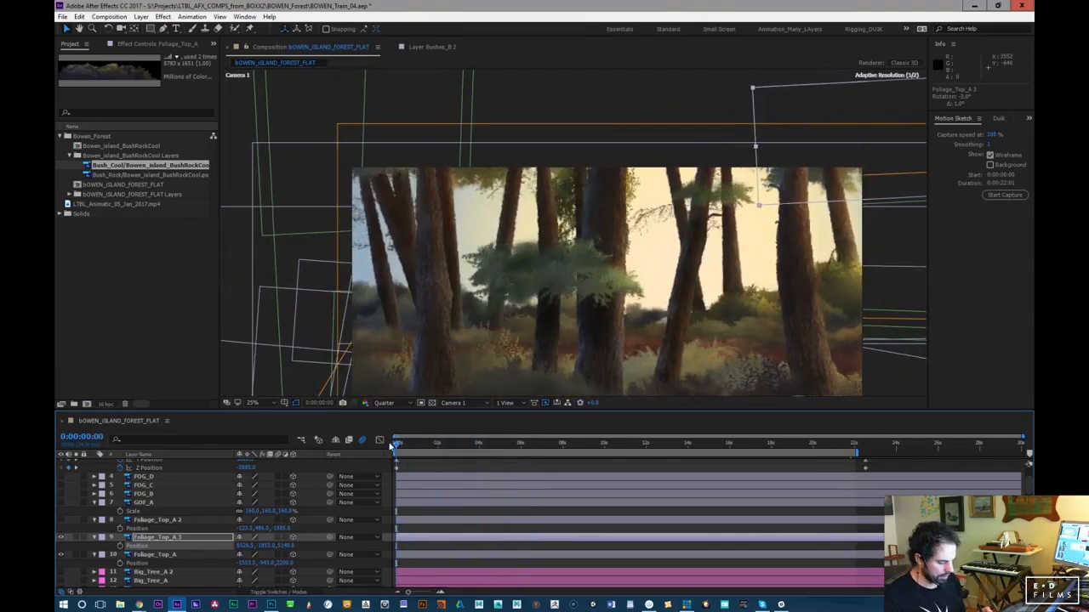
drag(246, 549, 294, 556)
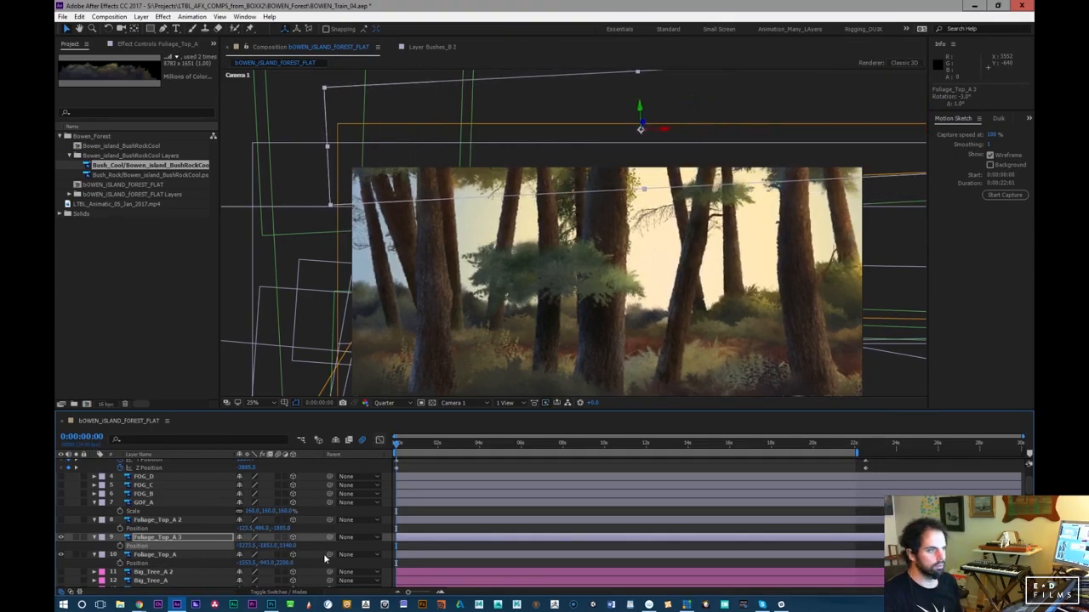
key(KP_Add)
key(KP_Add)
key(KP_Add)
key(KP_Add)
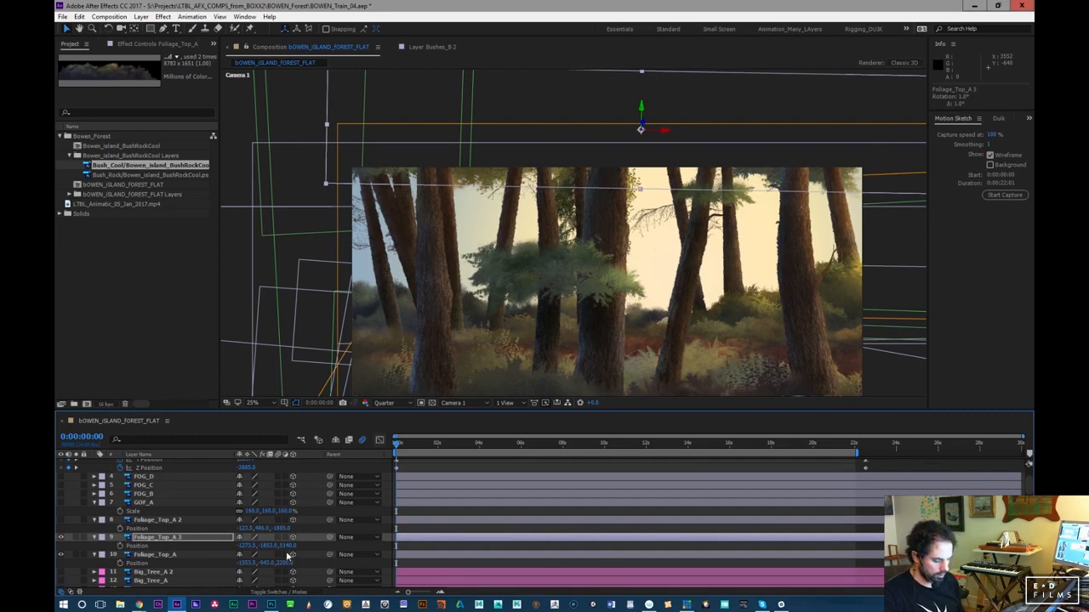
Adjust Foliage_Top_A 3 to about X -2533.5, Y -1379 and rotate it to -2°
drag(275, 544, 319, 543)
key(KP_Subtract)
key(KP_Subtract)
key(KP_Subtract)
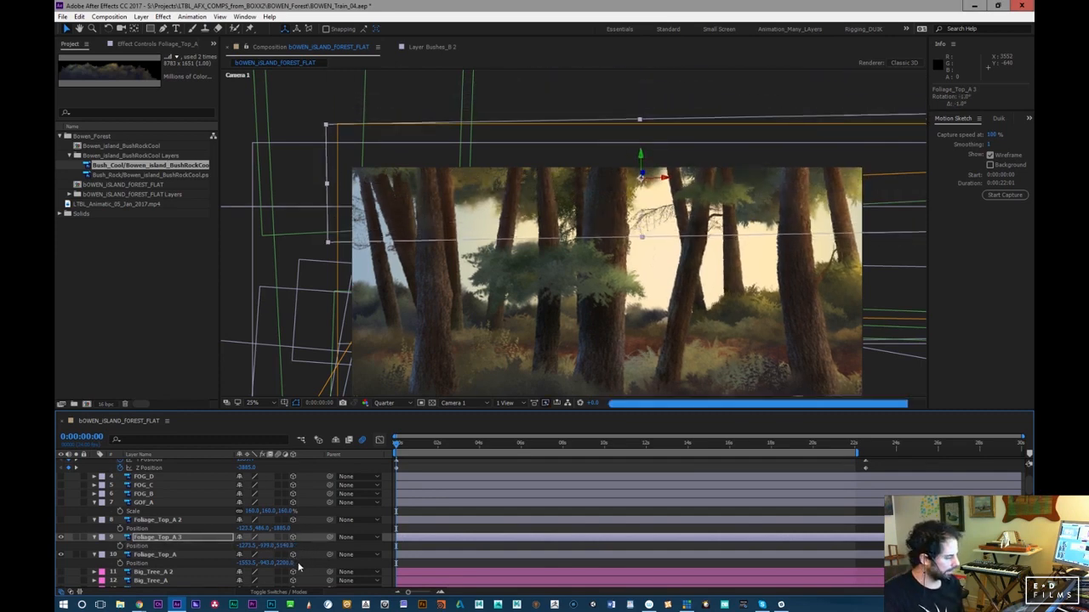
drag(241, 545, 177, 548)
drag(262, 545, 243, 546)
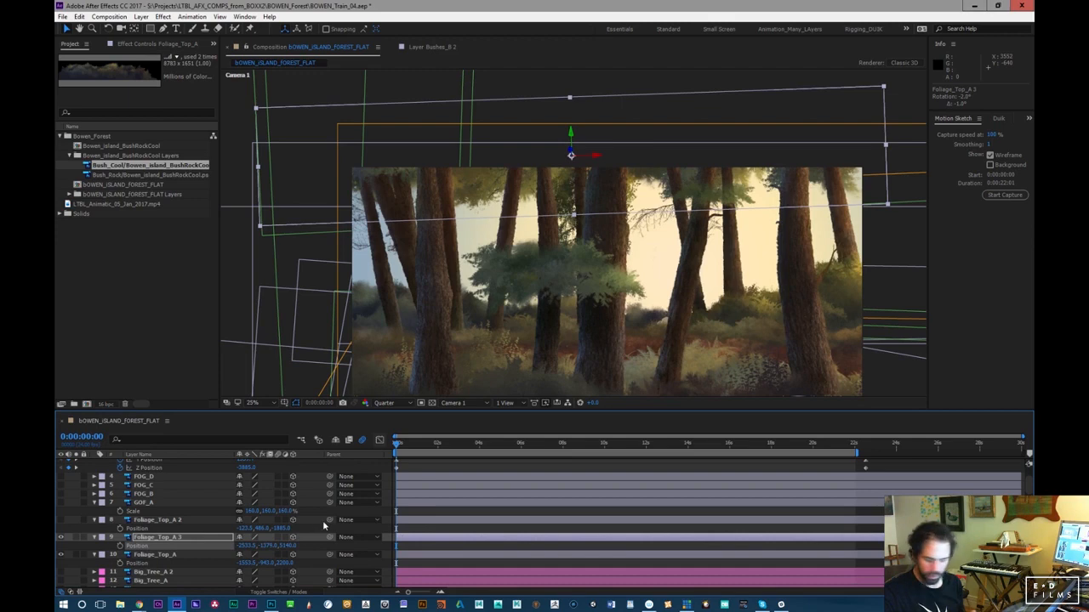
Set the scale of Foliage_Top_A 3 to 150%
text(1)
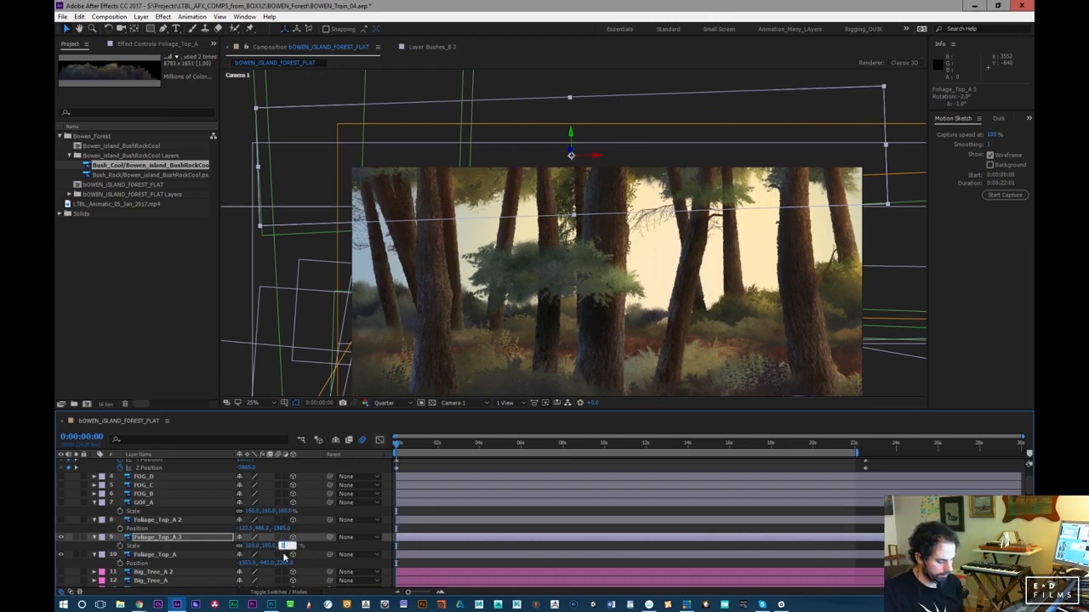
text(50)
key(Return)
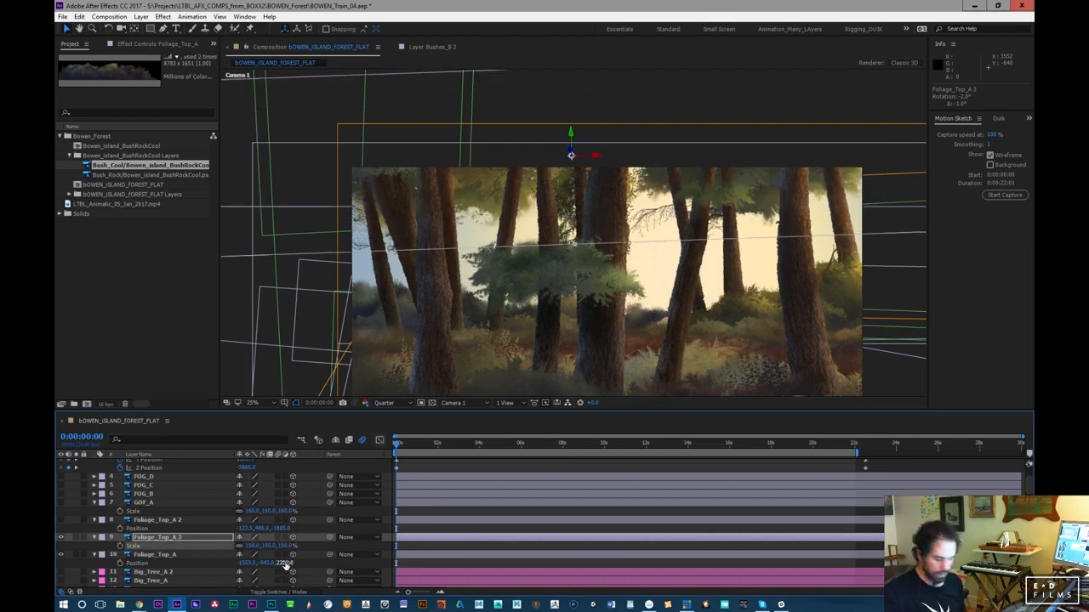
Duplicate Foliage_Top_A 3 and lower the copy to about Y 1938
key(ctrl+d)
key(p)
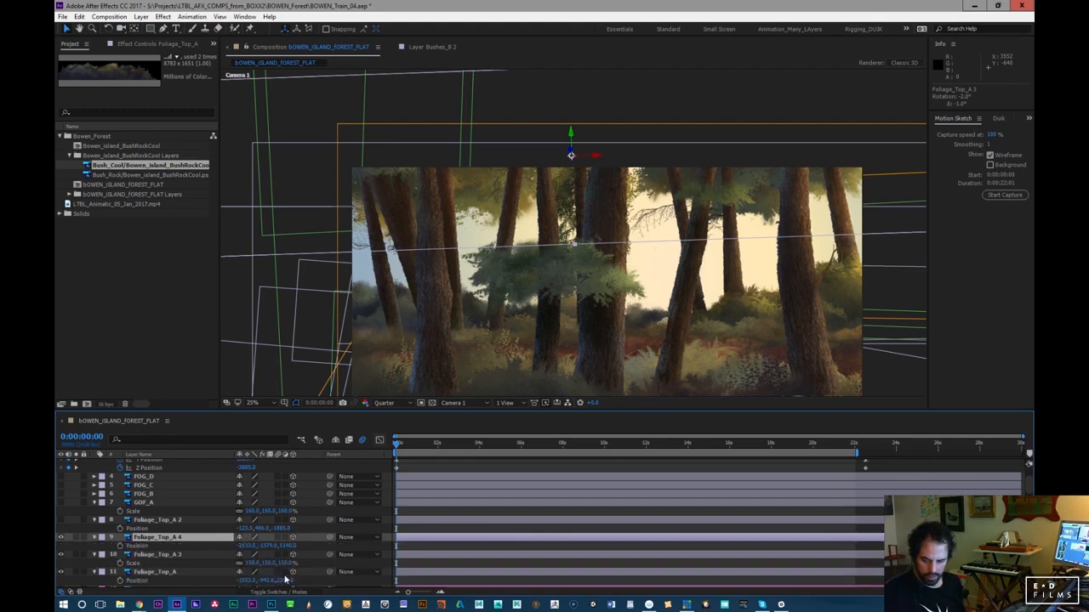
drag(269, 549, 443, 536)
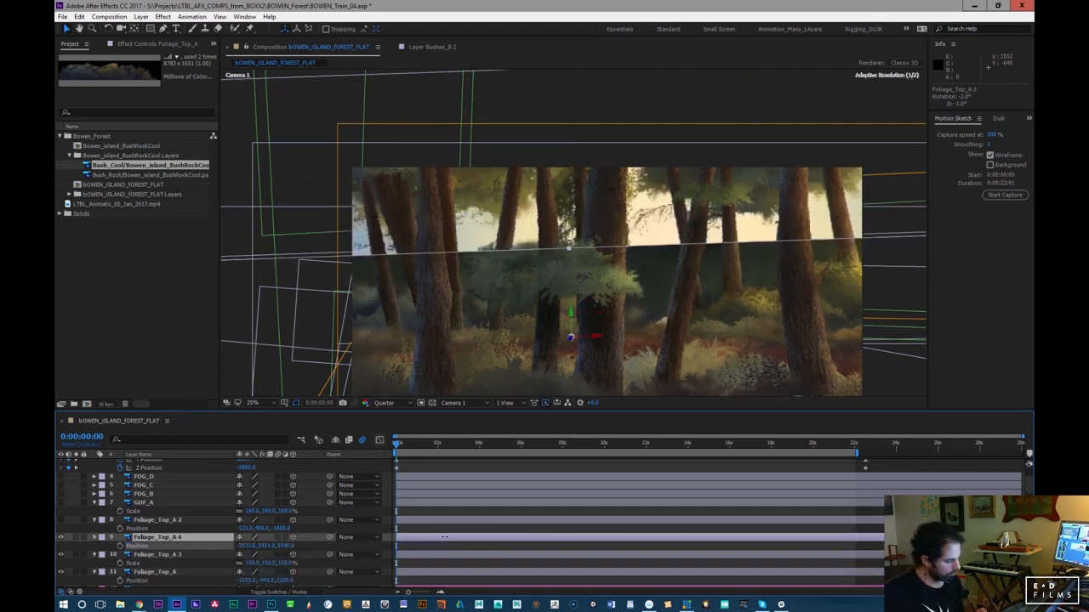
Turn the Foliage_Top_A 4 layer upside down by rotating it to about 183°
key(KP_Add)
key(KP_Add)
key(KP_Add)
key(KP_Add)
key(KP_Add)
key(KP_Add)
key(KP_Add)
key(KP_Add)
key(KP_Add)
key(KP_Add)
key(KP_Add)
key(KP_Add)
key(KP_Add)
key(KP_Add)
key(KP_Add)
key(KP_Add)
key(KP_Add)
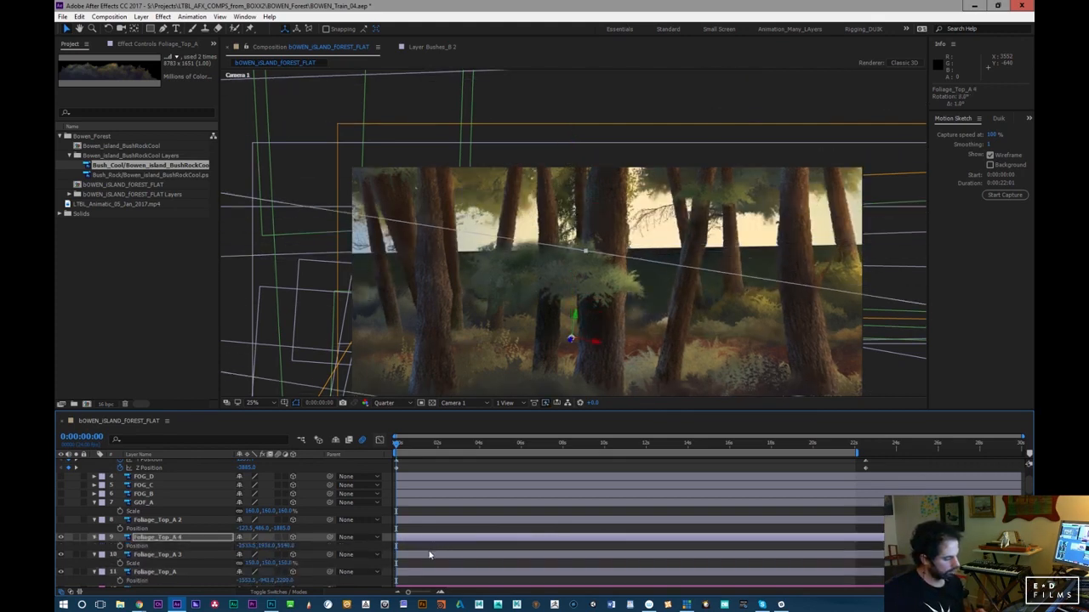
key(shift+KP_Add)
key(shift+KP_Add)
key(shift+KP_Add)
key(shift+KP_Add)
key(shift+KP_Add)
key(shift+KP_Add)
key(shift+KP_Add)
key(shift+KP_Add)
key(shift+KP_Add)
key(shift+KP_Add)
key(shift+KP_Add)
key(shift+KP_Add)
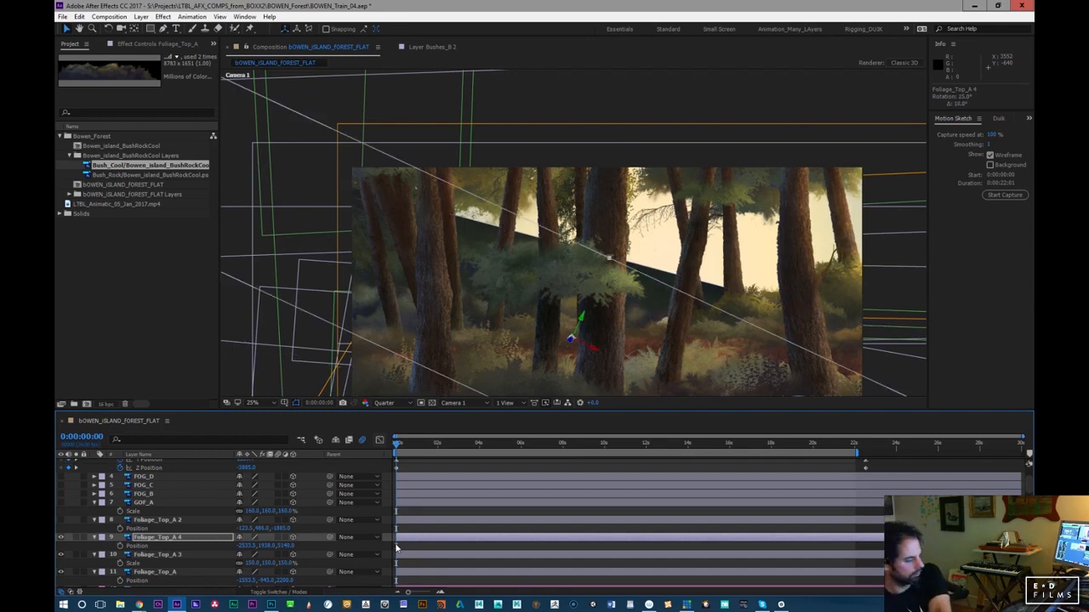
key(shift+KP_Add)
key(shift+KP_Add)
key(shift+KP_Add)
key(shift+KP_Add)
key(shift+KP_Add)
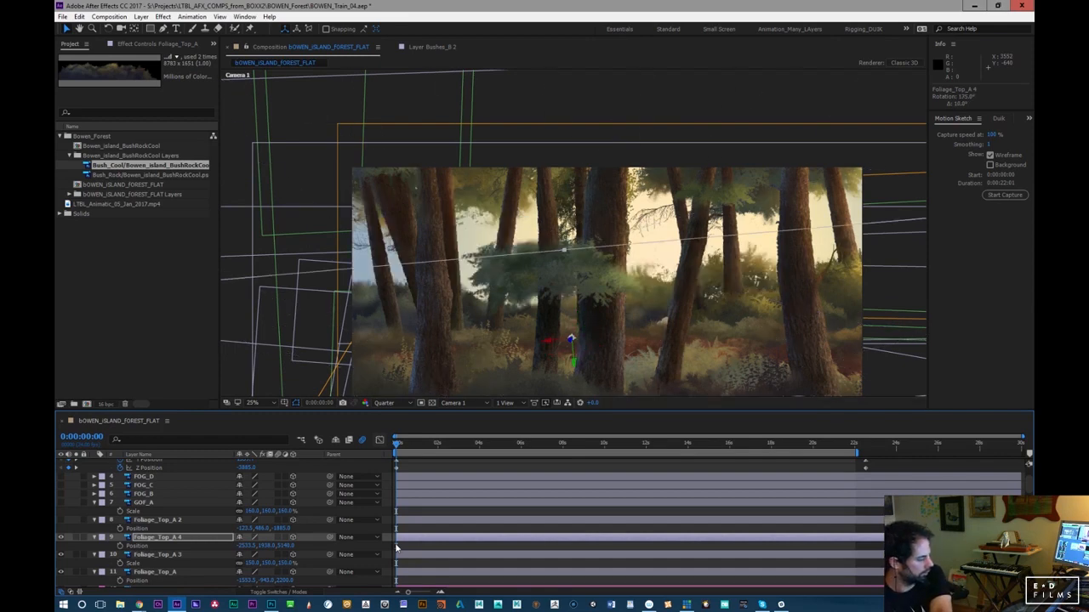
key(KP_Subtract)
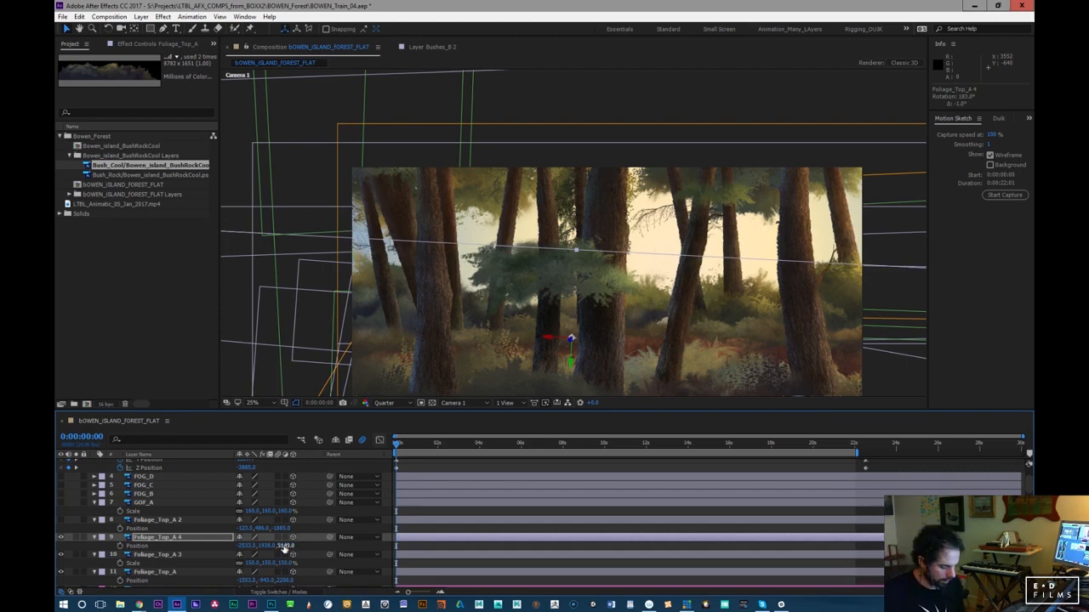
Set Foliage_Top_A 4 to Z 8000, shift it to about X -3403.5, and raise it behind the trees, checking its placement over time
key(Return)
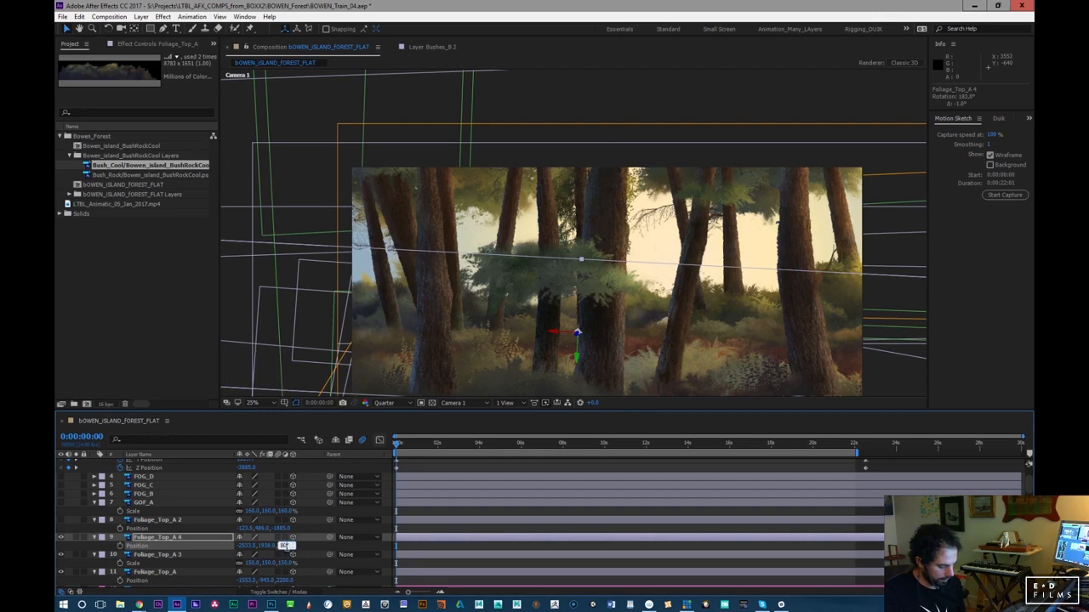
key(Return)
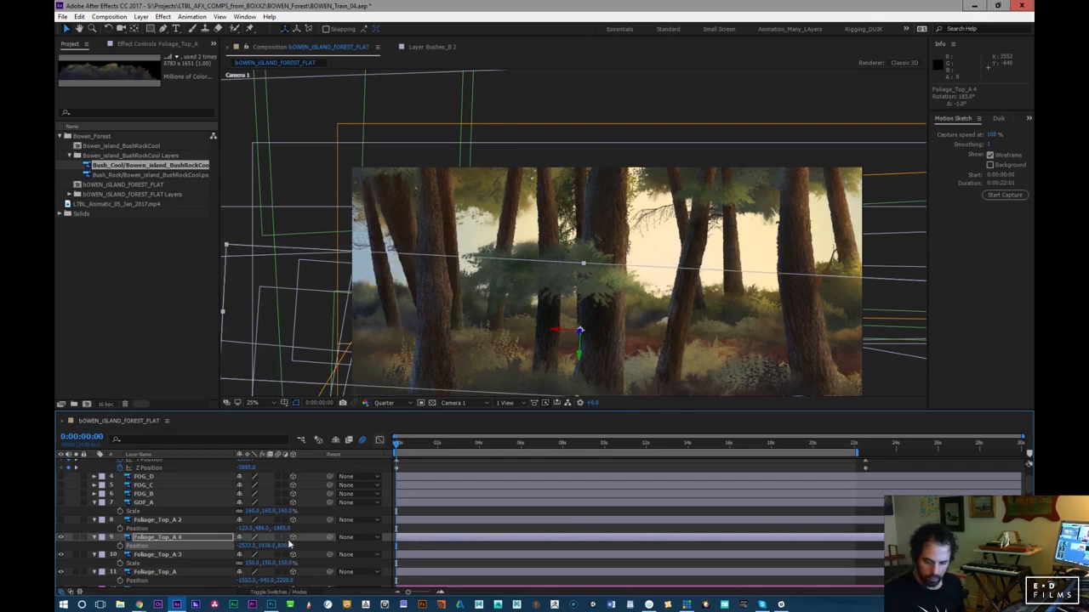
key(p)
key(p)
drag(256, 546, 225, 547)
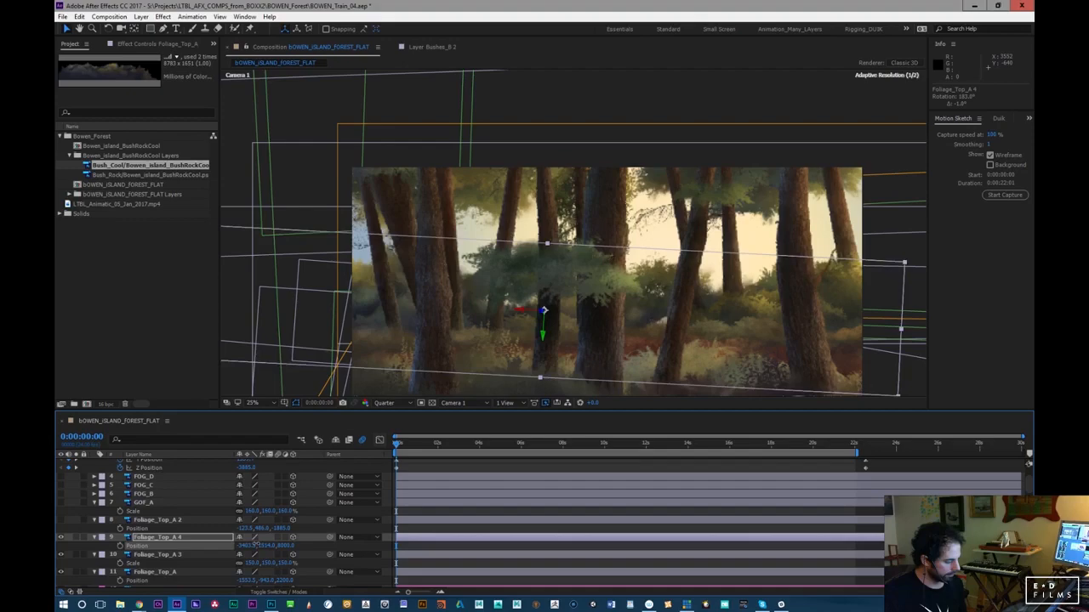
drag(407, 452, 562, 445)
key(space)
drag(548, 446, 390, 483)
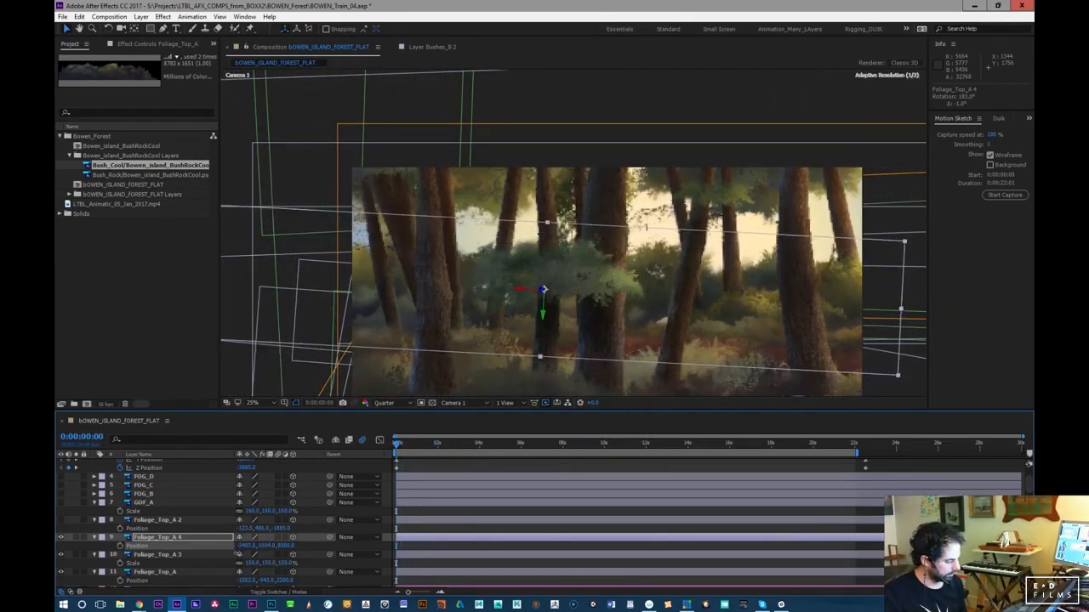
drag(406, 449, 618, 434)
drag(632, 432, 375, 471)
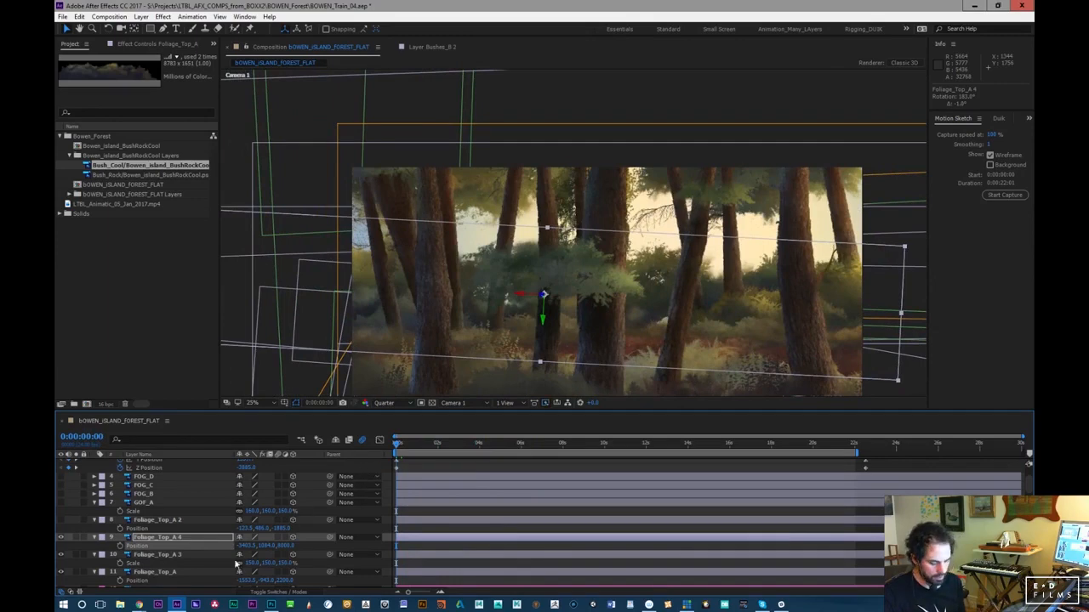
Move Foliage_Top_A 4 below Foliage_Top_A 3 and Foliage_Top_A in the layer order, and hide those two layers
click(156, 521)
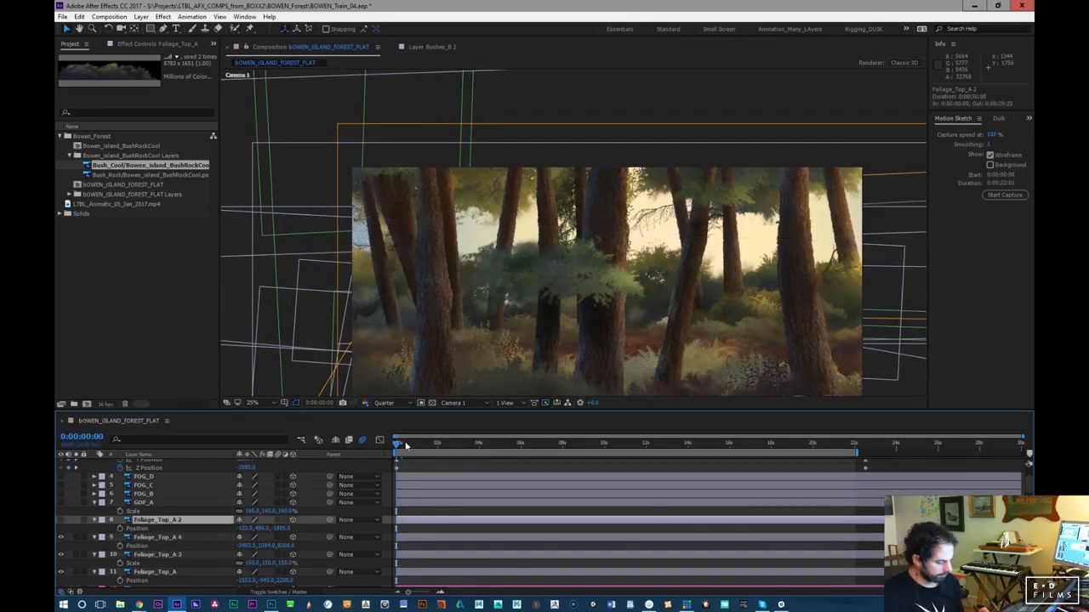
drag(406, 445, 616, 483)
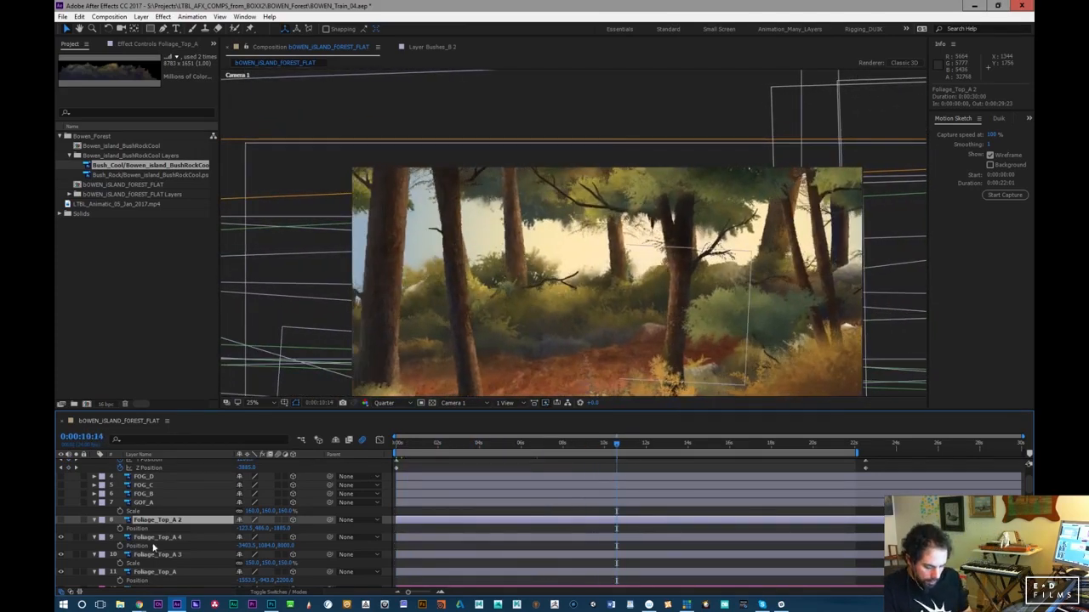
click(136, 538)
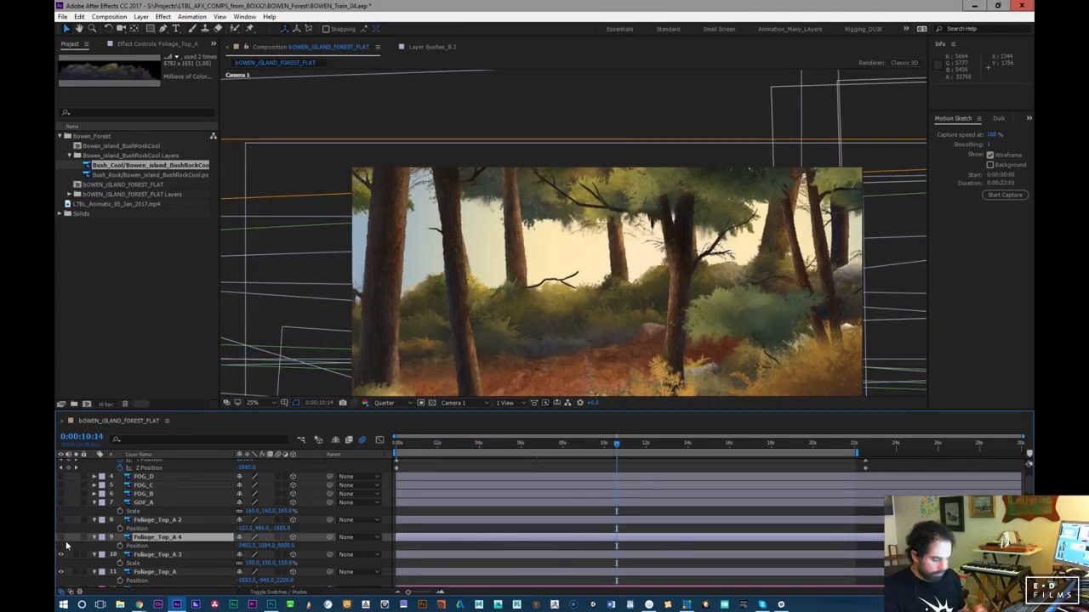
click(176, 558)
drag(148, 538, 149, 570)
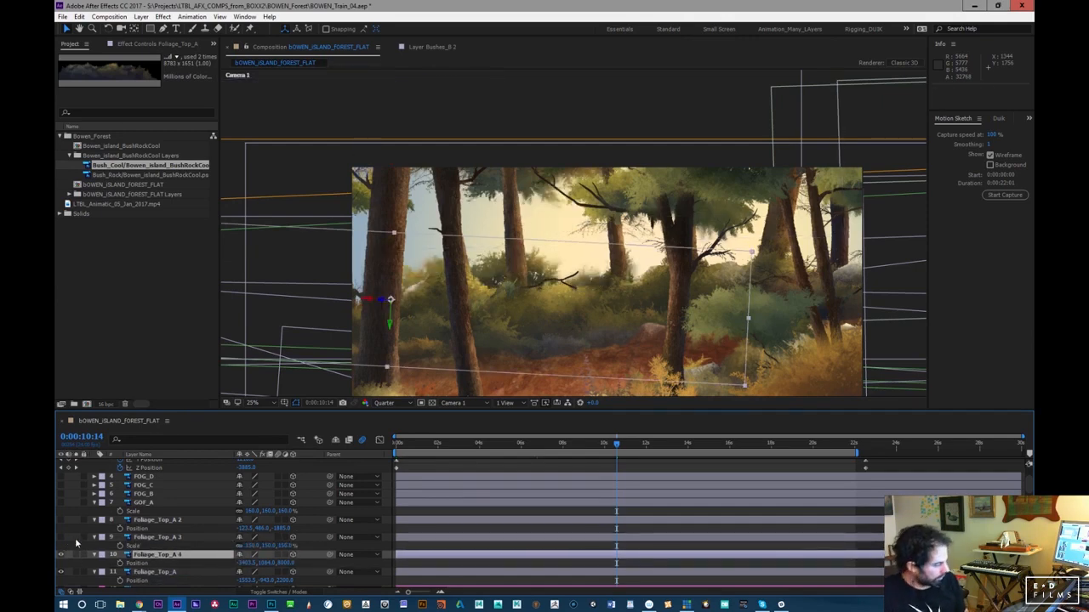
drag(607, 448, 554, 460)
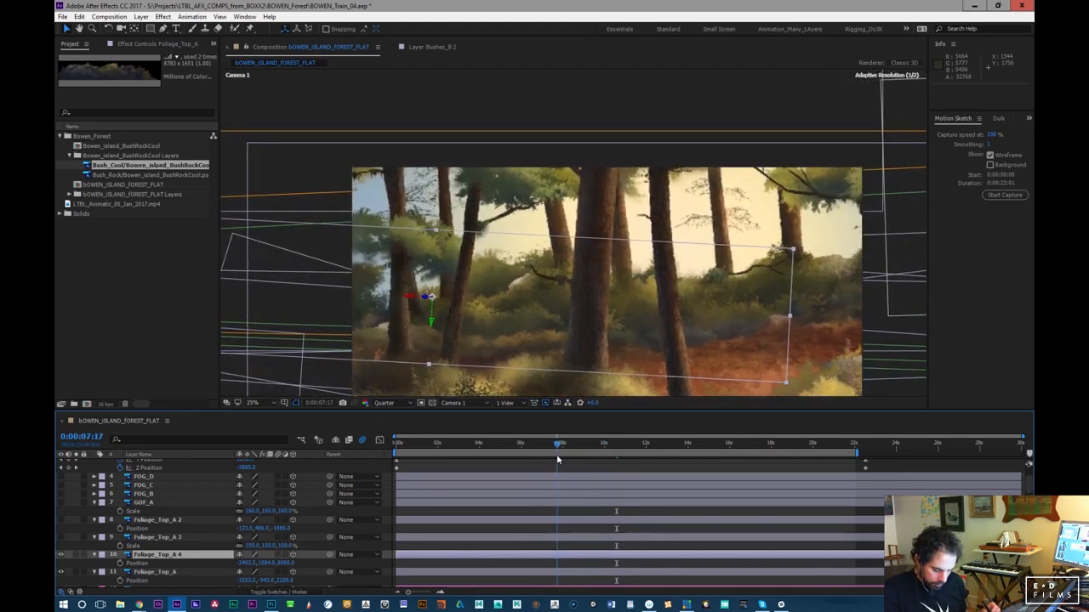
click(162, 572)
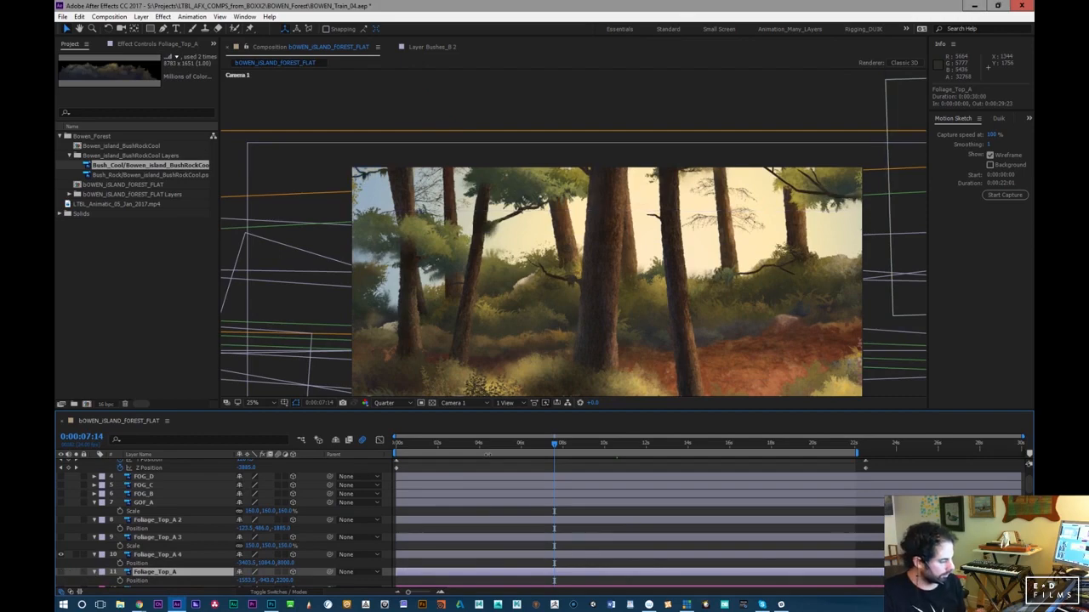
drag(544, 449, 720, 476)
drag(198, 559, 199, 585)
Duplicate Foliage_Top_A 4, shift the copy along X to the forest area around 17 seconds, and tilt it clockwise
key(ctrl+d)
drag(246, 581, 281, 581)
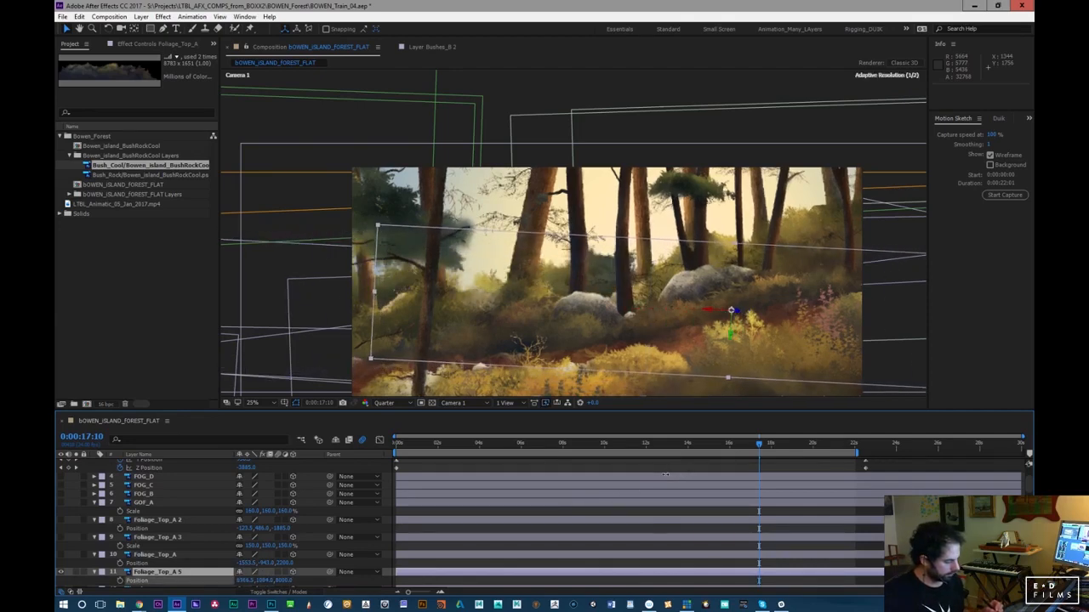
drag(276, 583, 233, 584)
key(KP_Add)
drag(266, 582, 283, 581)
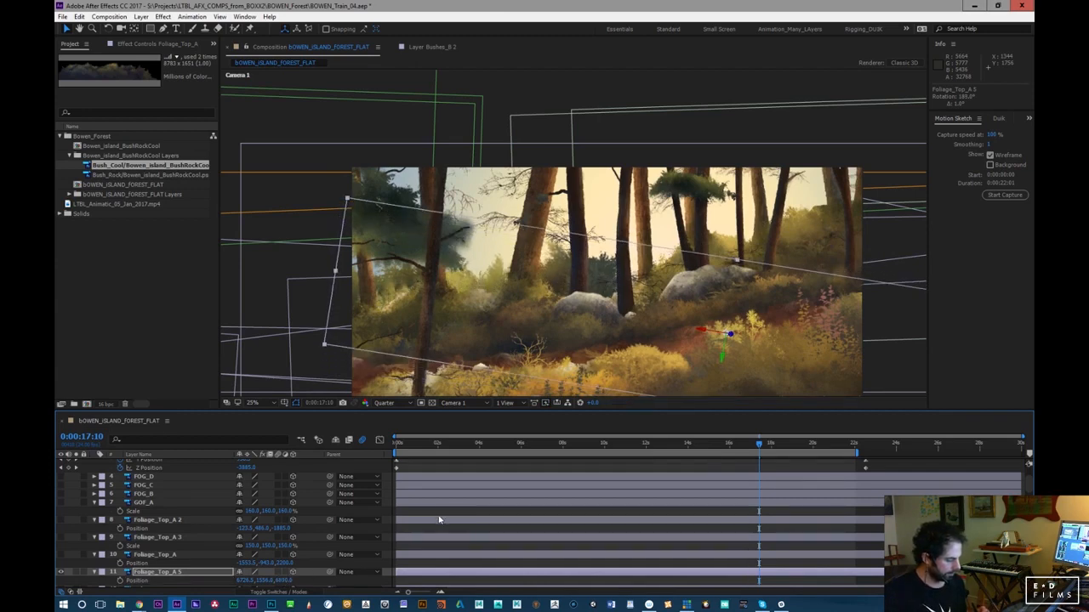
Bring Foliage_Top_A 5 closer to the camera at about X 6416, Z 2670, with its rotation at 186°
mouse_move(758, 443)
mouse_down()
mouse_move(646, 455)
mouse_move(766, 444)
mouse_up()
drag(282, 581, 111, 573)
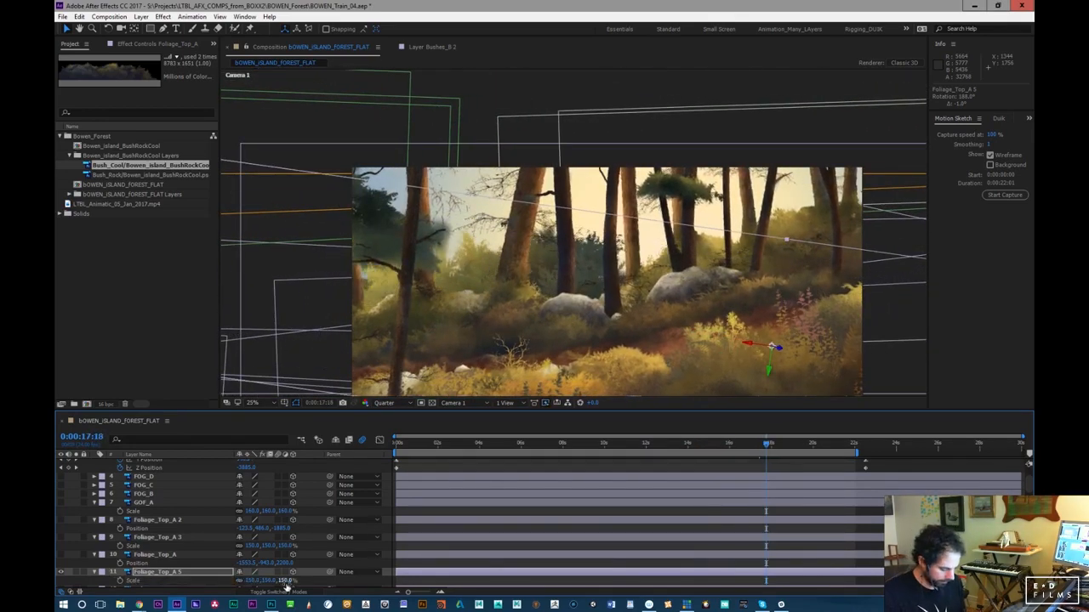
key(Return)
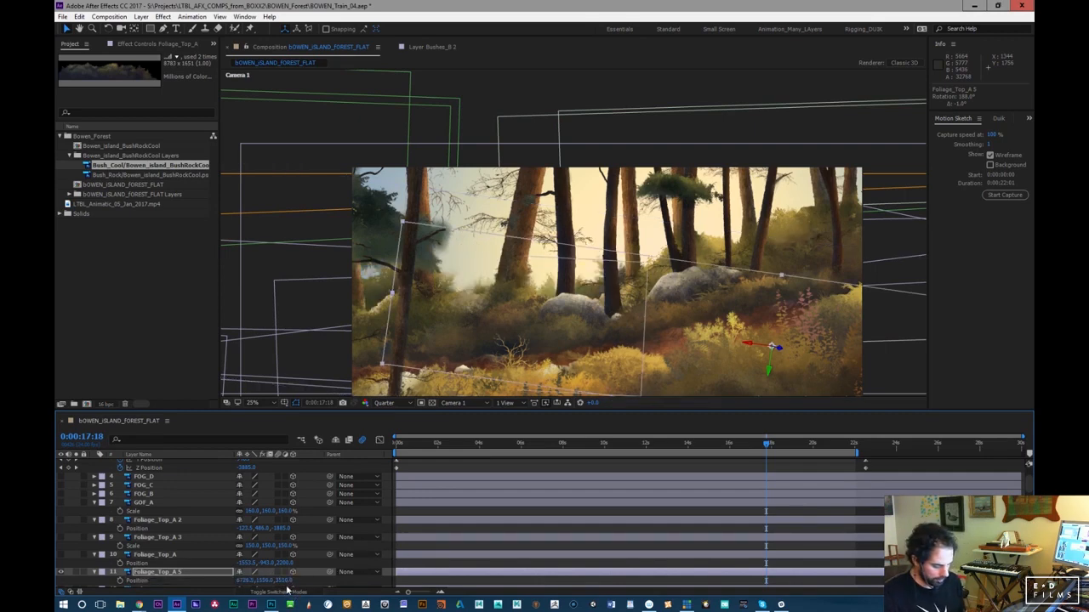
drag(259, 579, 125, 554)
drag(282, 582, 289, 560)
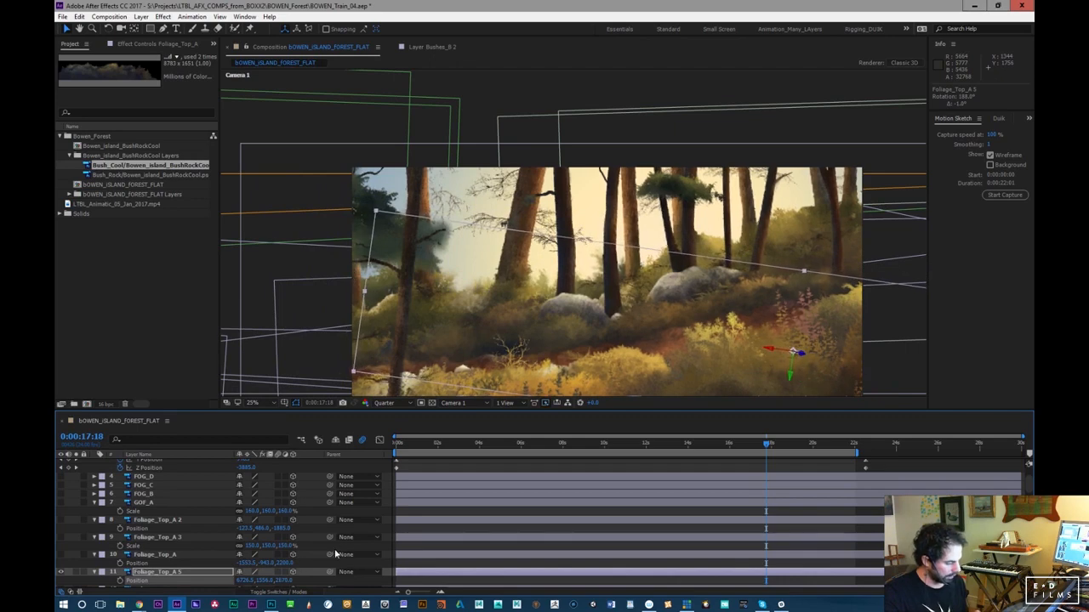
drag(245, 581, 228, 581)
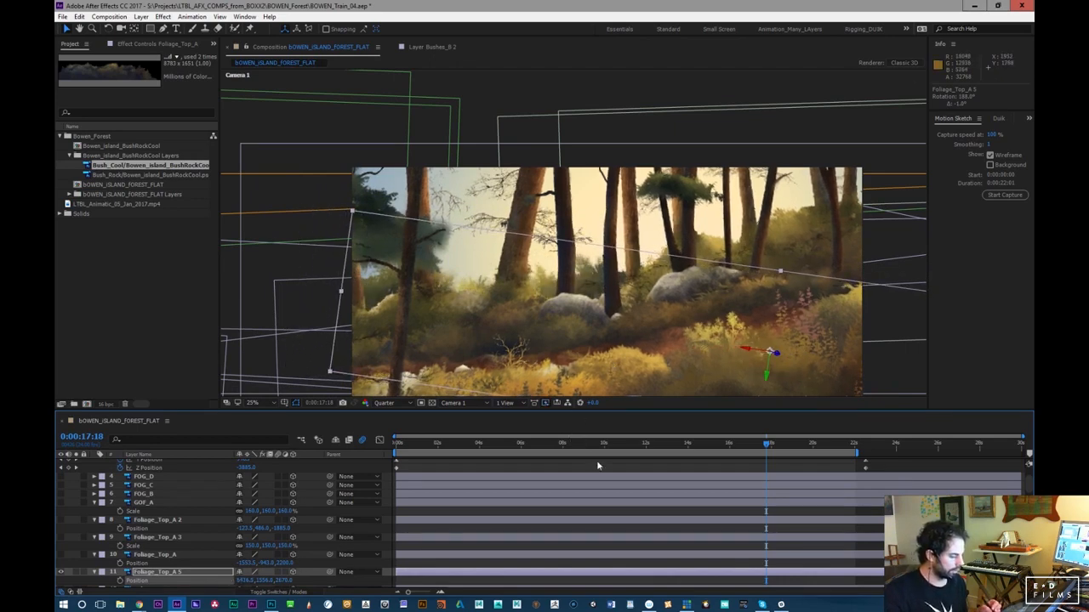
drag(481, 453, 845, 408)
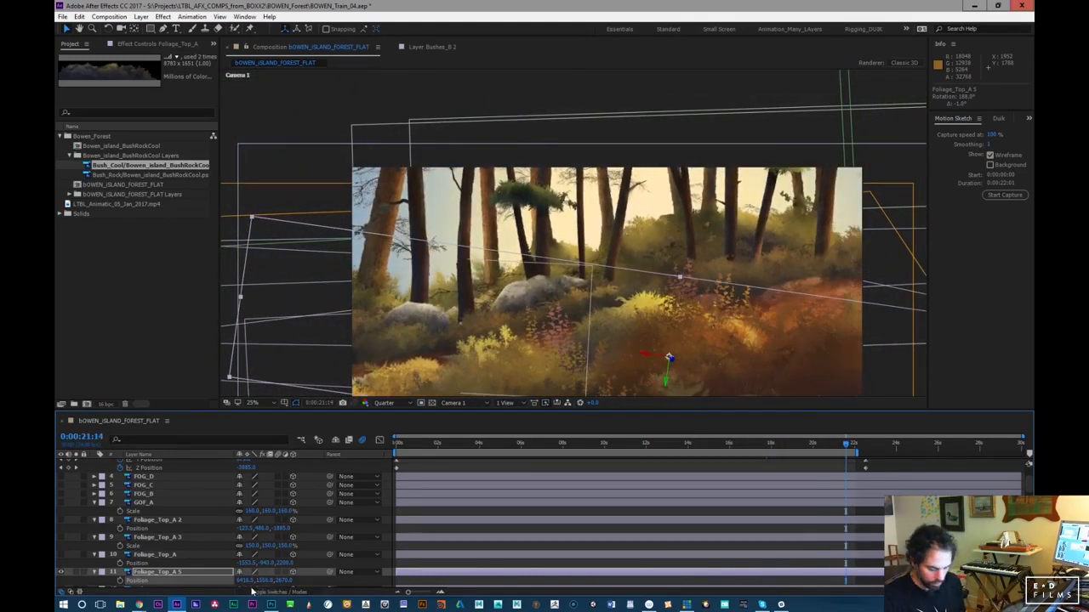
Rotate Foliage_Top_A 5 counterclockwise to 174° so that it slopes with the hillside at the end of the shot
key(r)
key(KP_Subtract)
key(KP_Subtract)
key(KP_Subtract)
key(KP_Subtract)
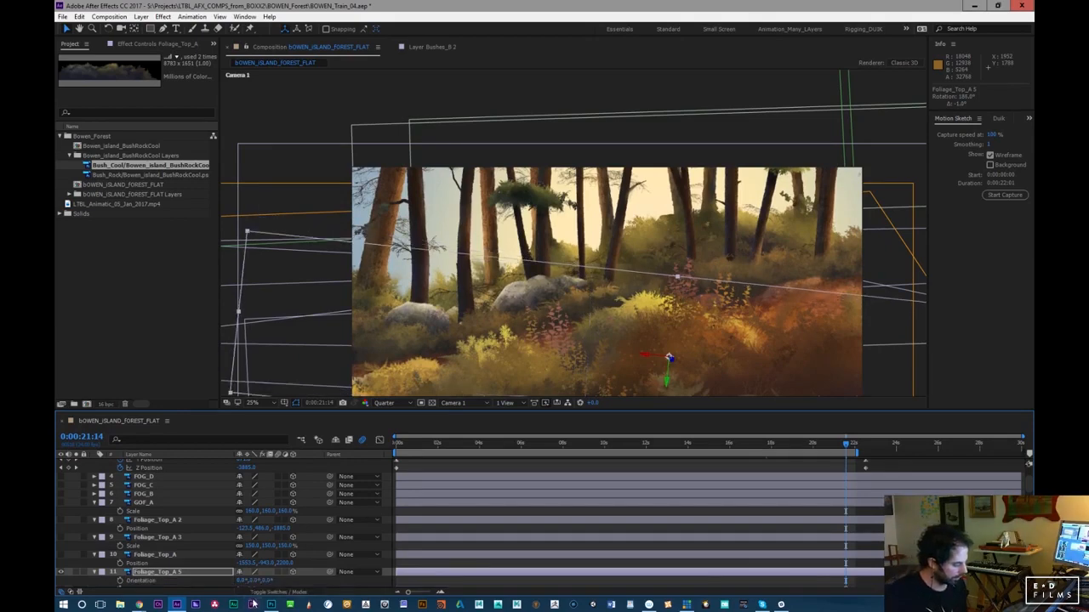
key(KP_Subtract)
key(KP_Subtract)
key(KP_Subtract)
key(KP_Subtract)
key(KP_Subtract)
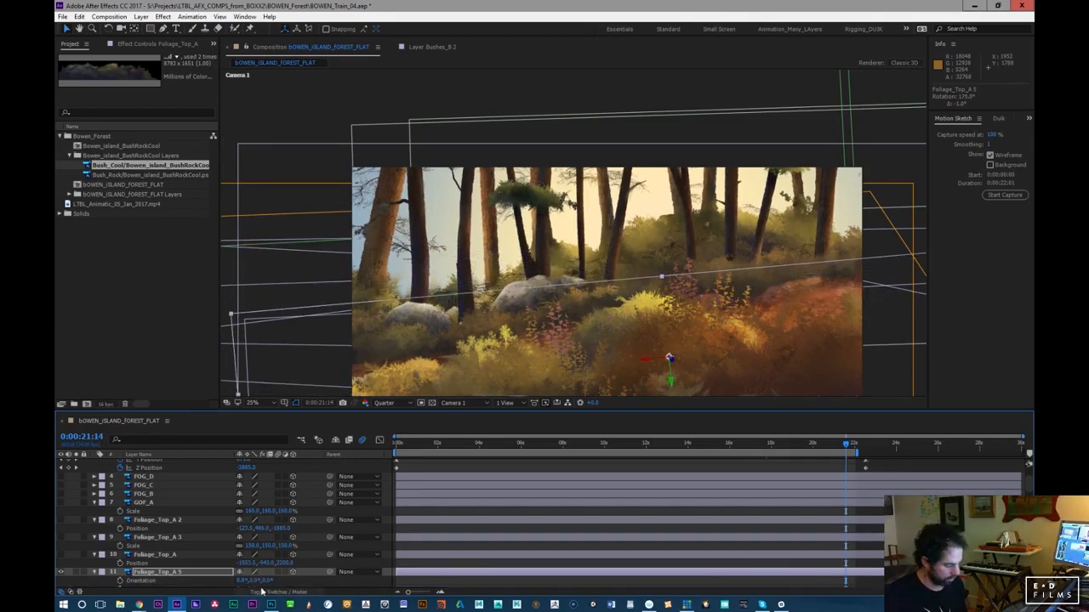
Move Foliage_Top_A 5 to about X 2046, Y 1336 and check its placement around 12 seconds
key(p)
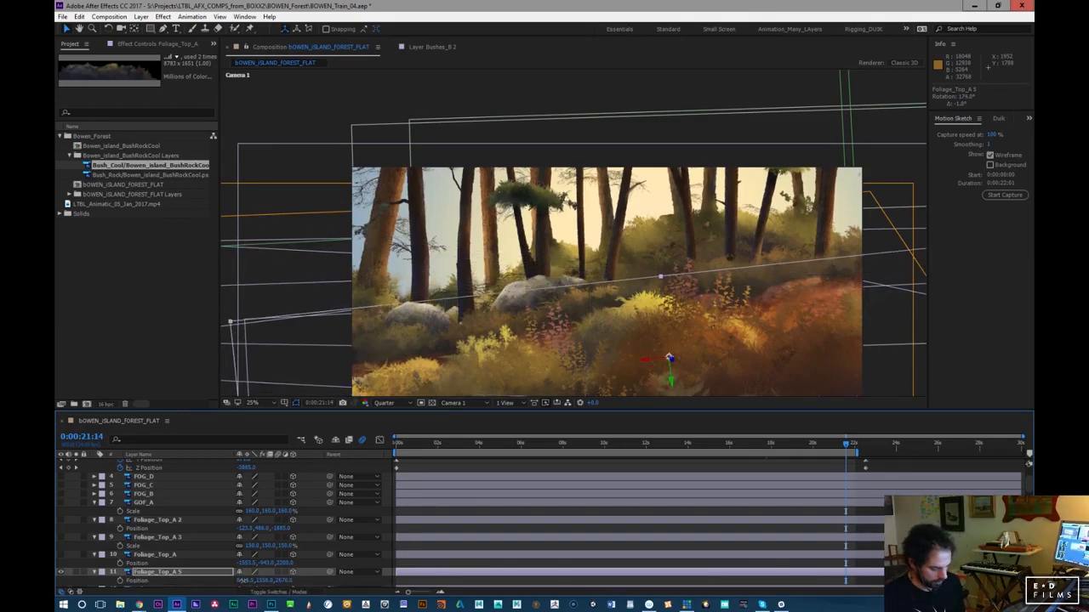
drag(244, 581, 129, 588)
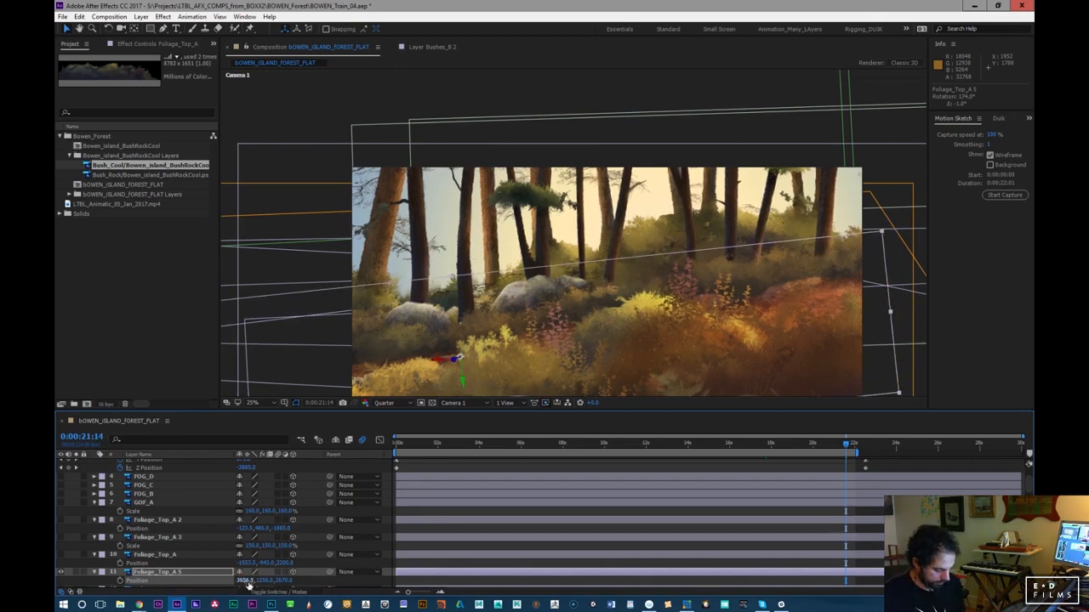
mouse_move(267, 581)
mouse_down()
mouse_move(222, 581)
mouse_move(260, 581)
mouse_move(255, 591)
mouse_move(253, 581)
mouse_up()
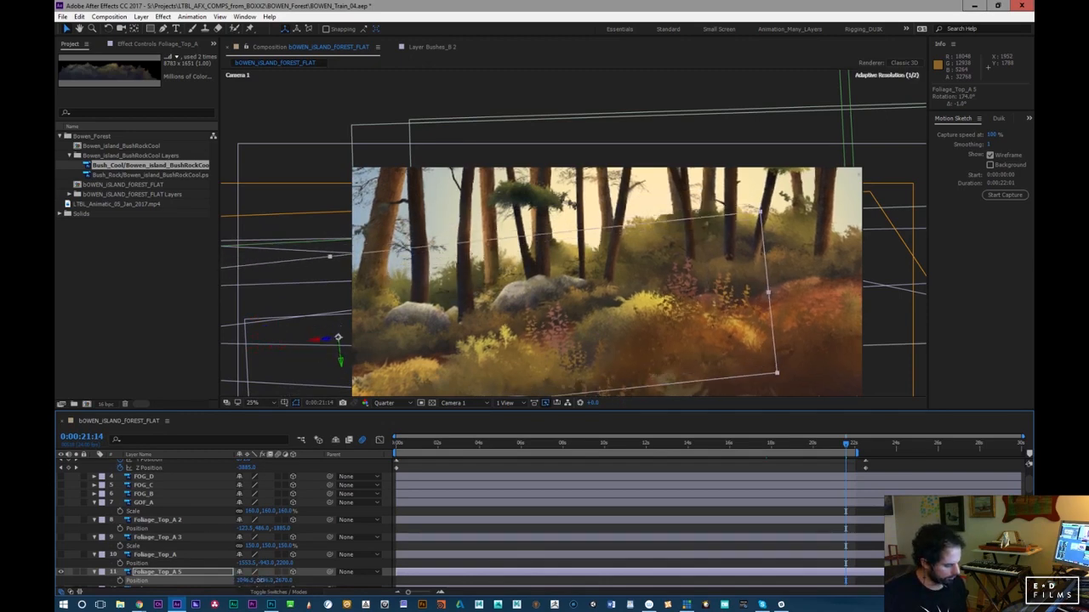
drag(844, 444, 658, 460)
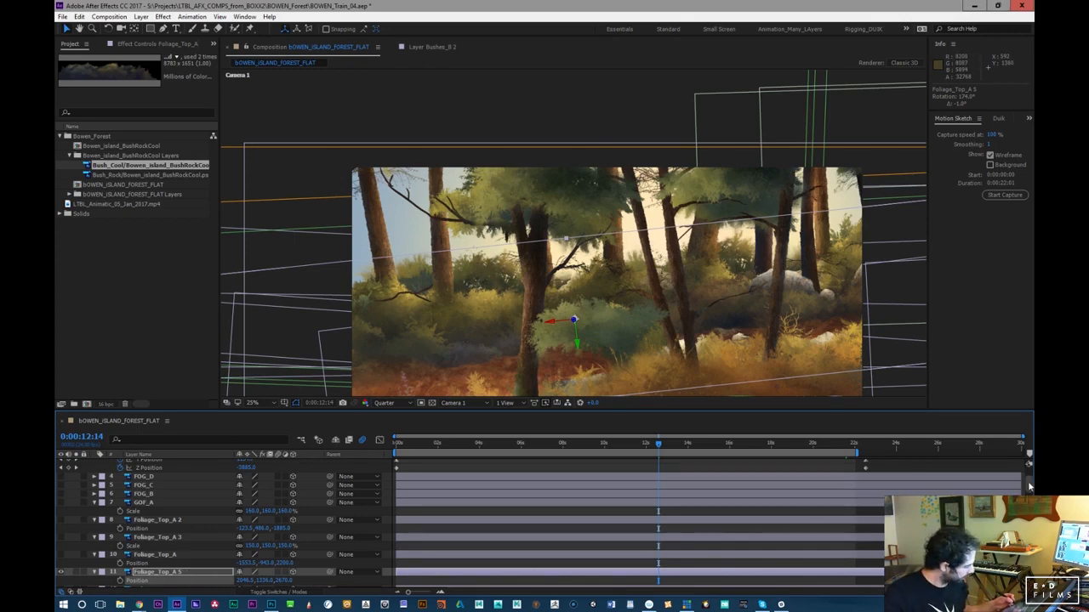
Set Foliage_Top_A 4 to Z 7000, rotate it to 187°, and lower it to about Y 1383
scroll(1026, 487, down, 3)
click(217, 558)
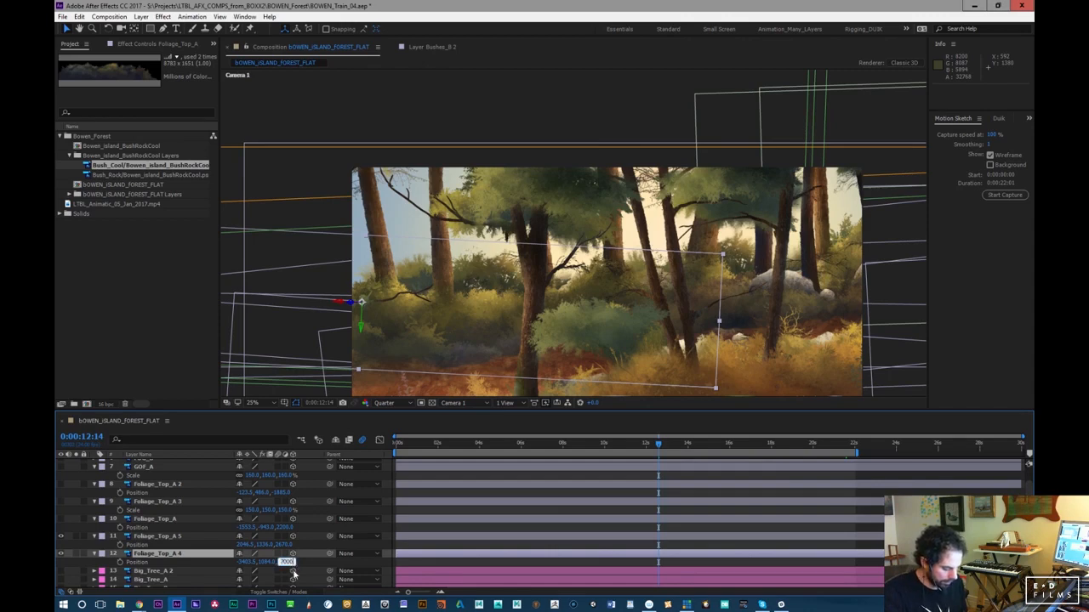
key(Return)
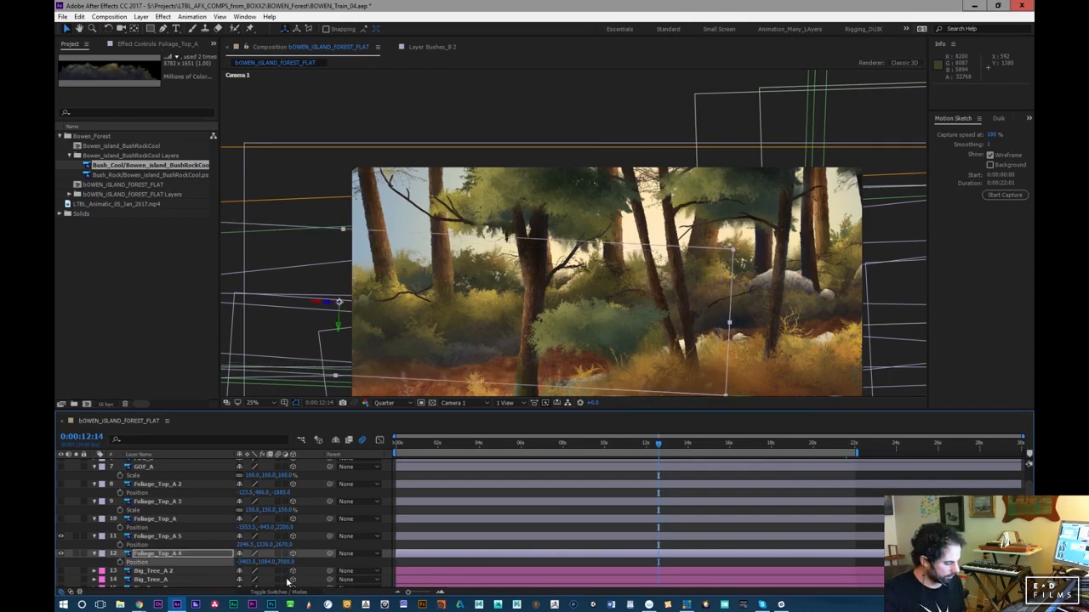
key(KP_Add)
key(KP_Add)
key(KP_Add)
key(KP_Add)
drag(270, 563, 447, 458)
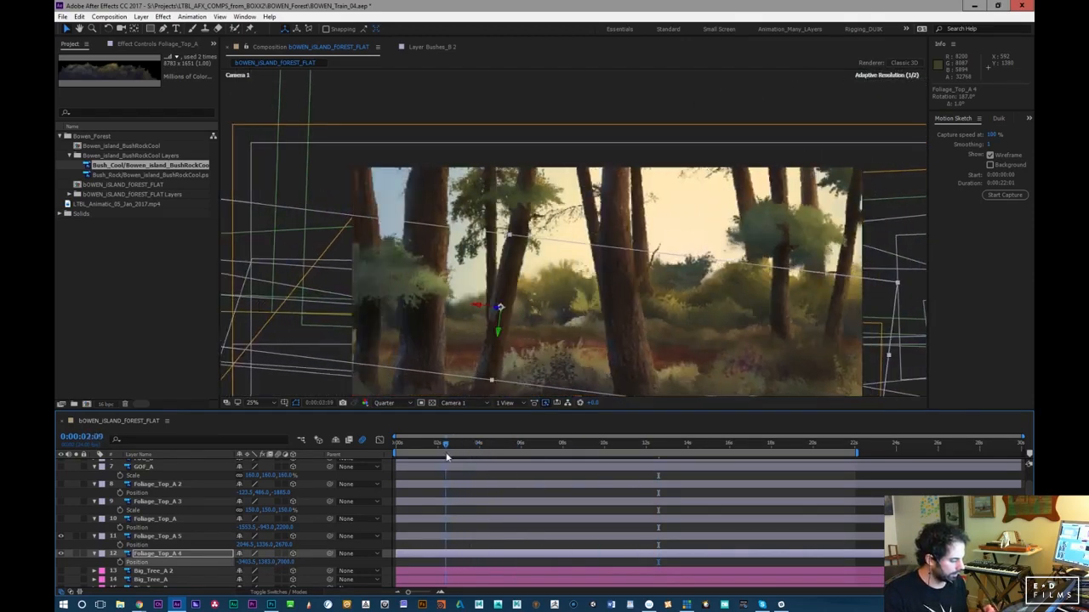
Bring Foliage_Top_A 4 forward to Z 5000, rotate it to 191°, and move it to about X -1983.5, Y 1883
key(space)
drag(449, 477, 371, 516)
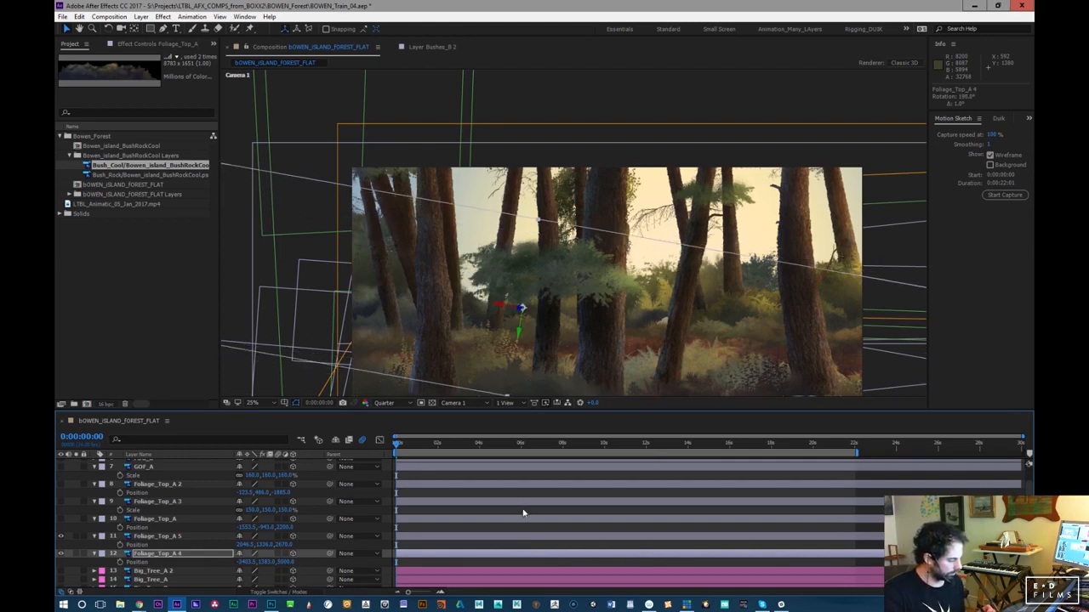
key(KP_Enter)
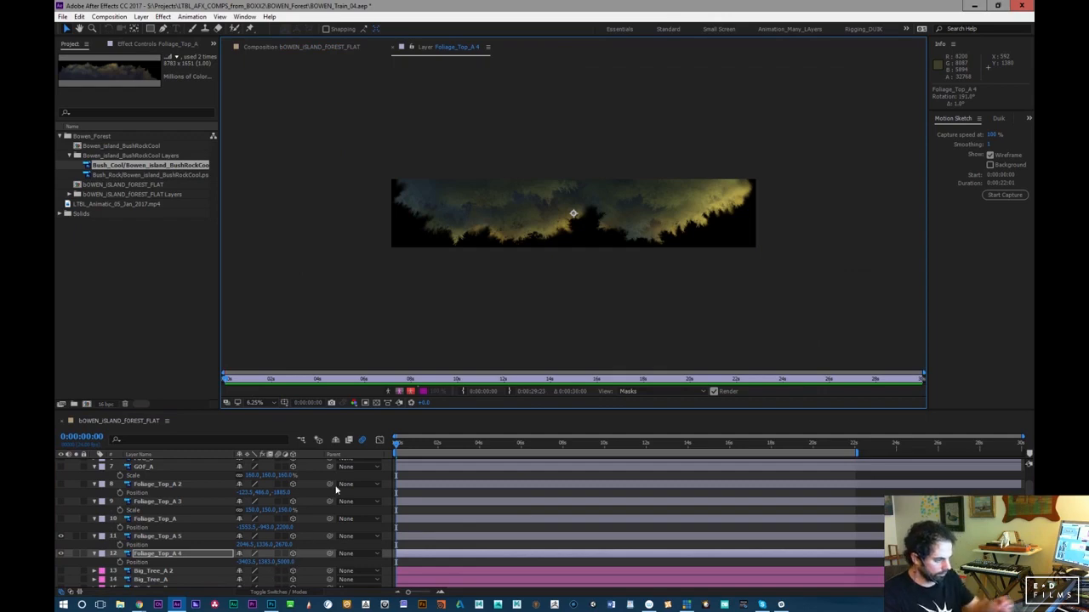
click(316, 46)
drag(247, 564, 293, 563)
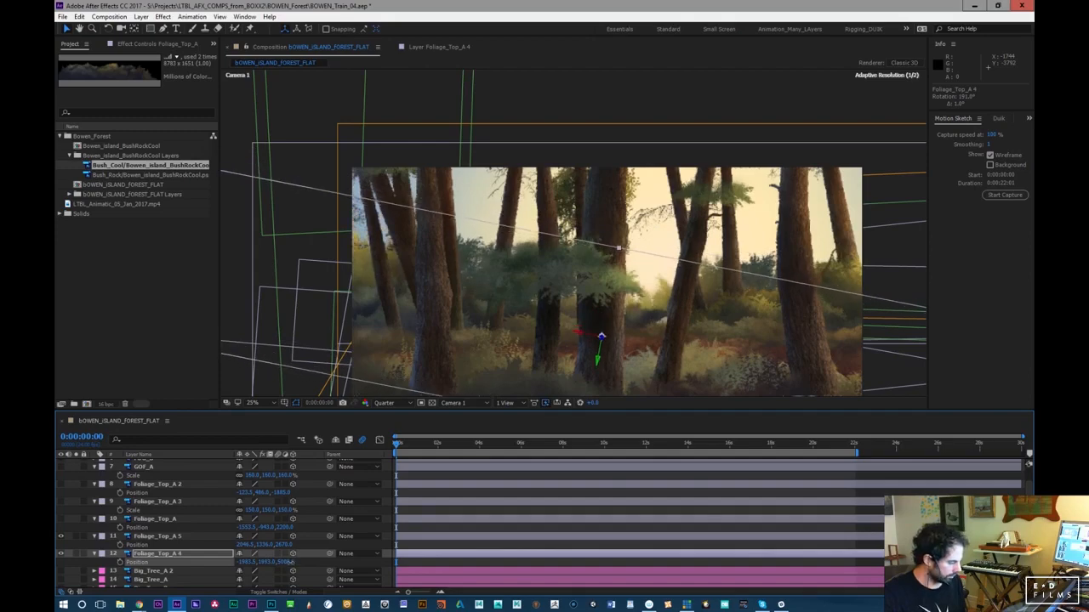
drag(420, 448, 364, 564)
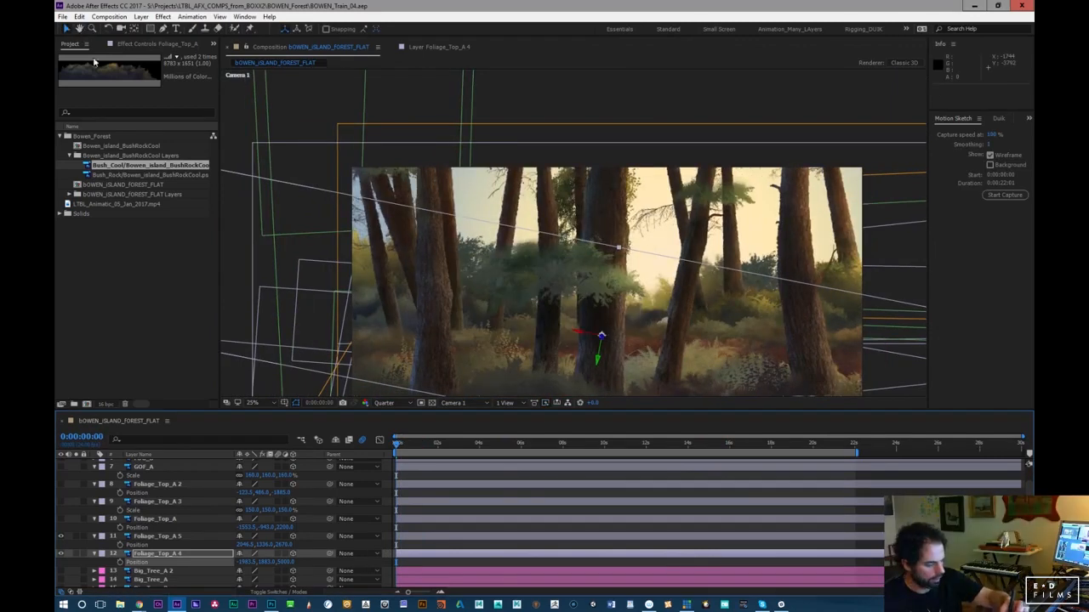
Purge all memory and the disk cache
click(78, 17)
mouse_move(136, 228)
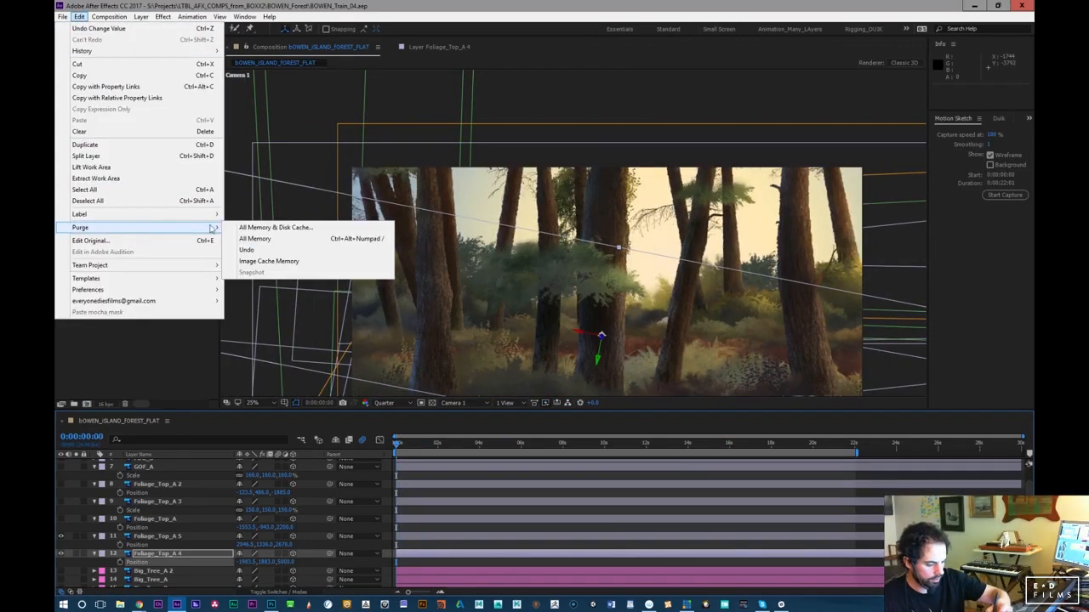
click(249, 226)
click(587, 317)
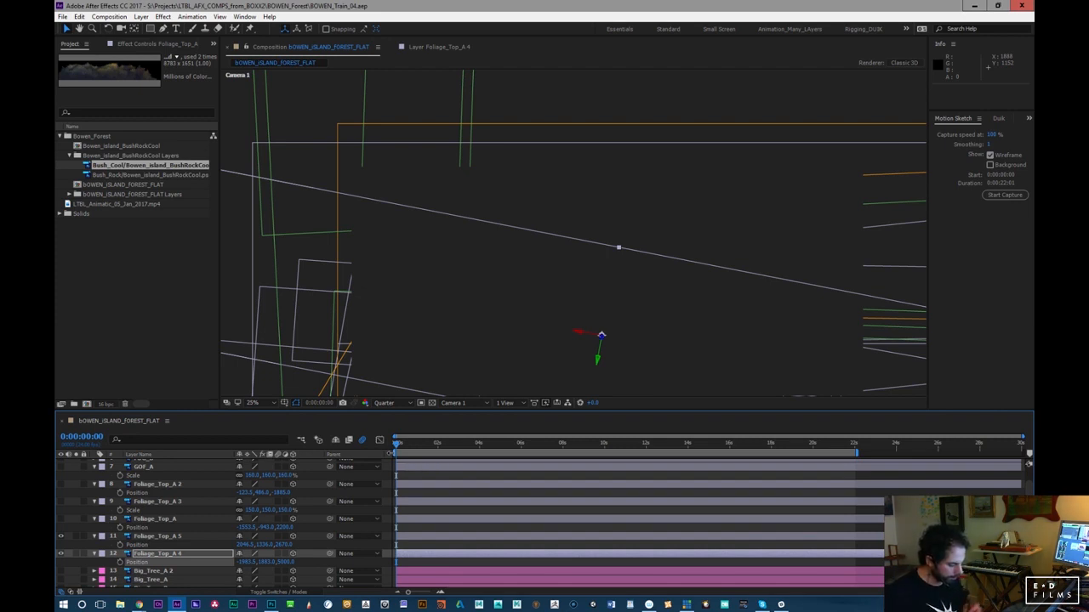
Play back the forest composition from the start and examine the background foliage around 8 seconds
drag(419, 448, 362, 483)
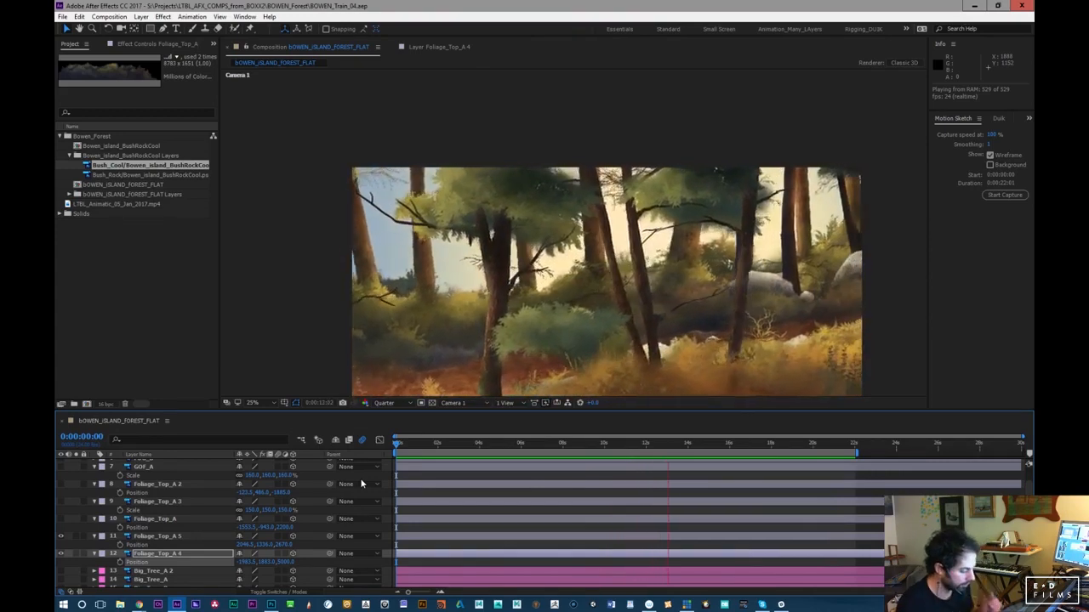
click(709, 443)
drag(706, 450, 563, 468)
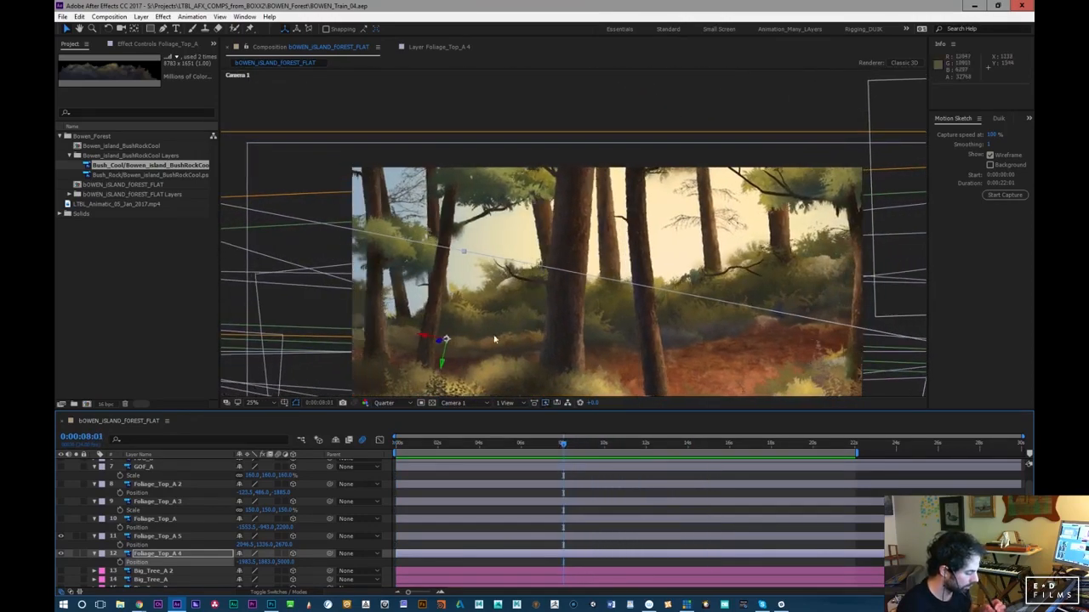
Play back the forest composition from 0:00:05:14 and check how the background foliage reads during the camera move
drag(563, 449, 512, 464)
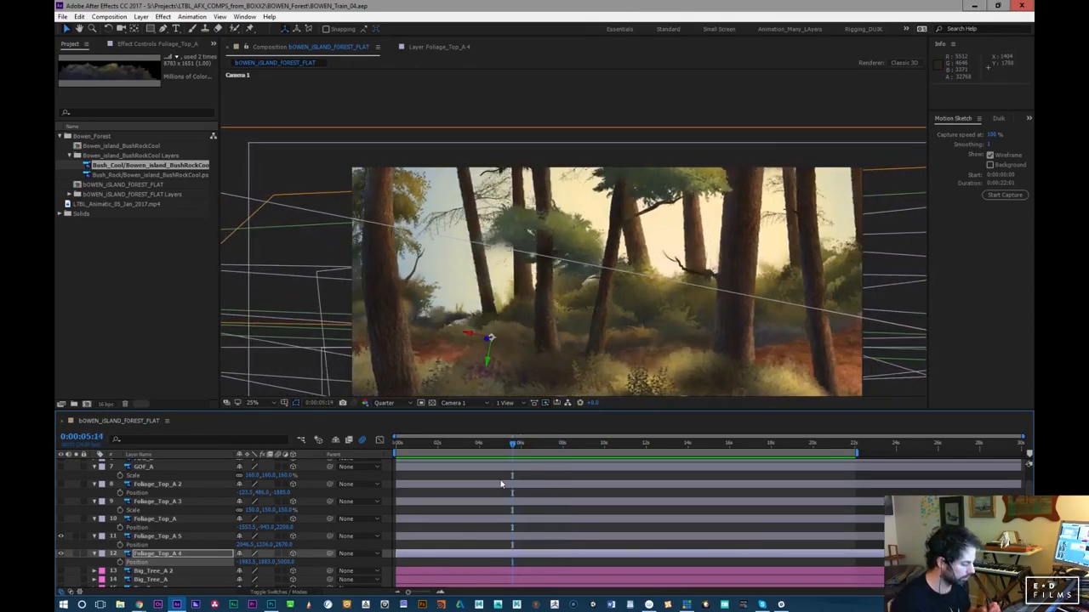
key(space)
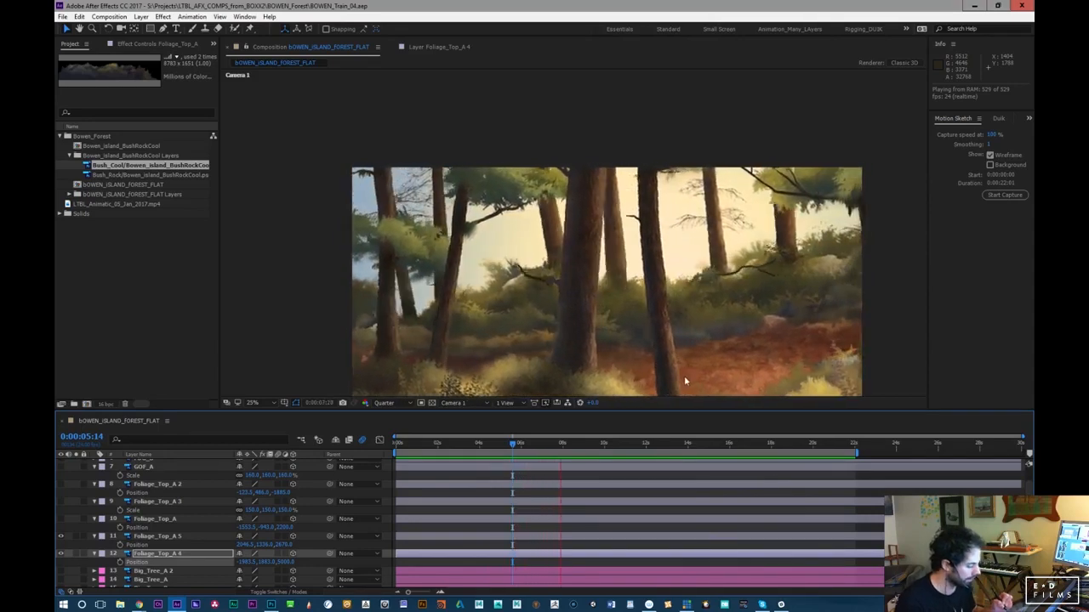
key(space)
Maximize the composition view, fit the frame to it, preview the camera move at that size, and restore the normal layout
key(grave)
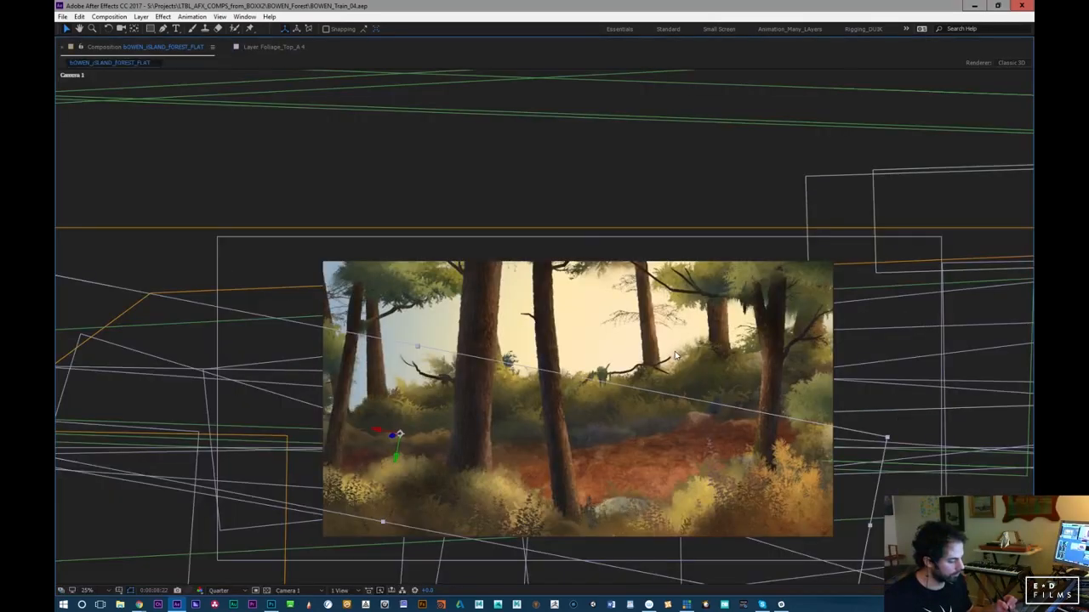
key(period)
drag(658, 470, 603, 332)
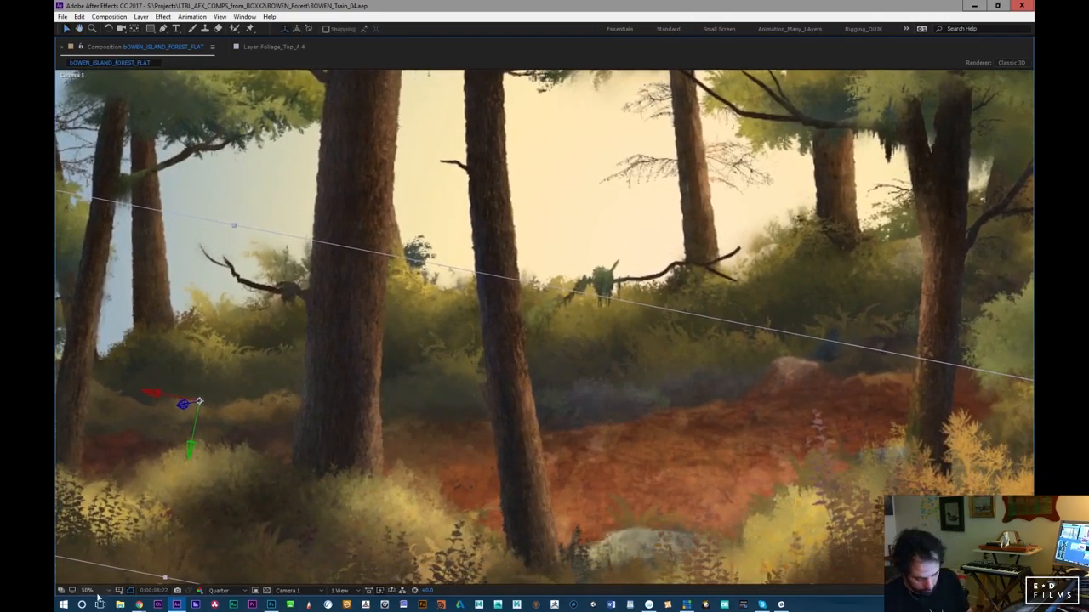
click(123, 410)
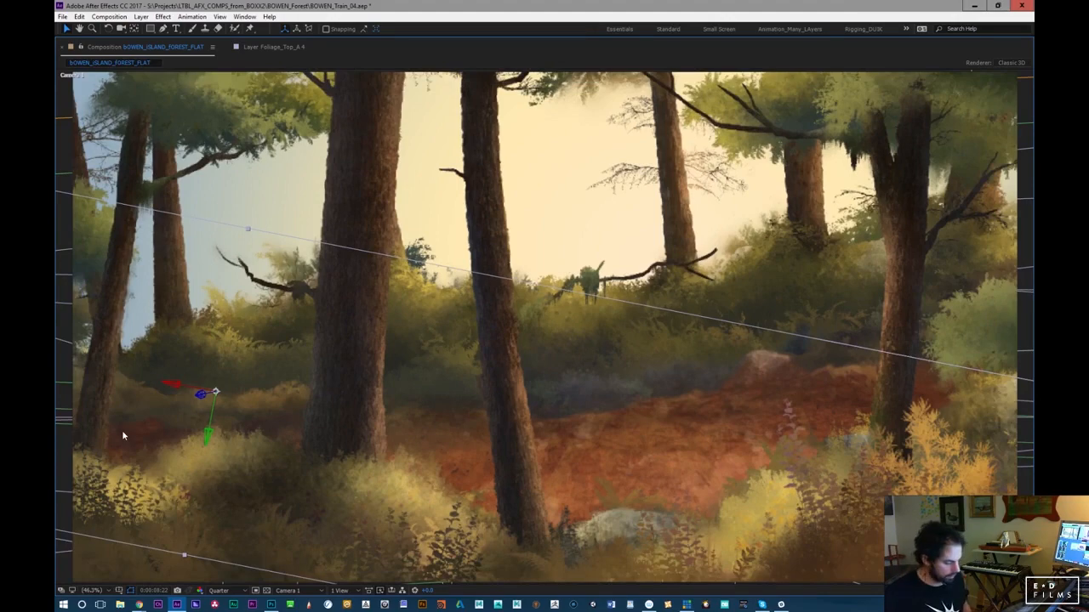
key(space)
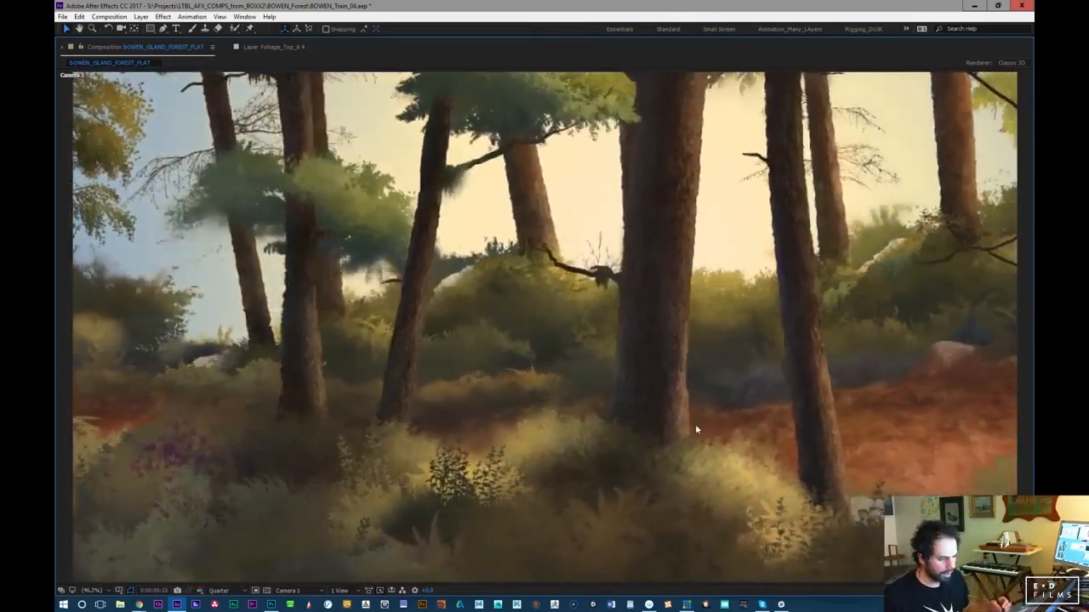
key(grave)
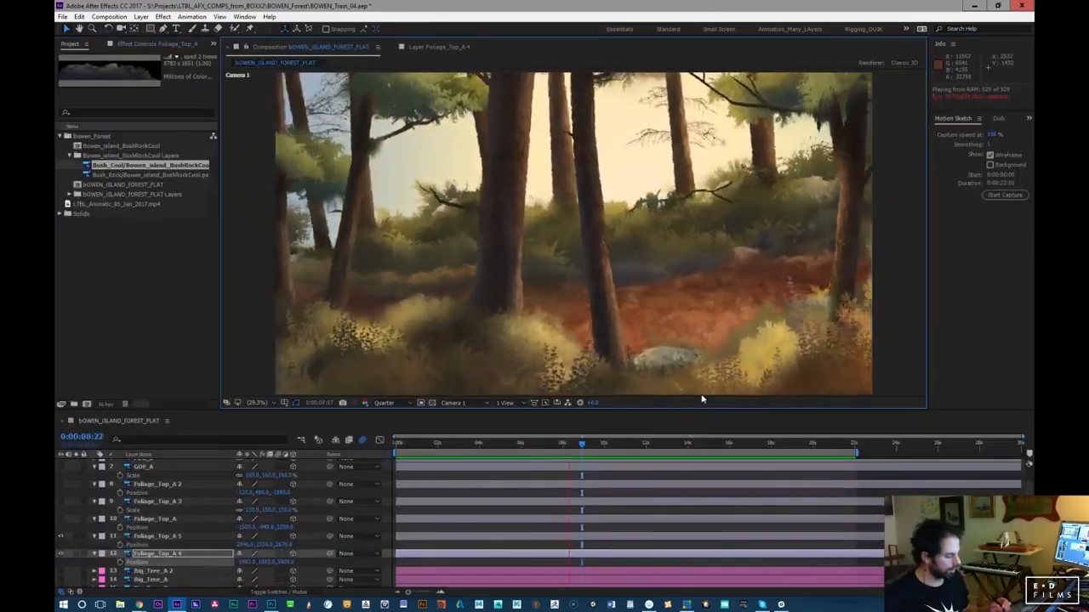
key(space)
At 0:00:07:19, switch to Custom View 1 and orbit around the scene to examine the depth spacing of the layers
drag(537, 448, 558, 446)
click(458, 402)
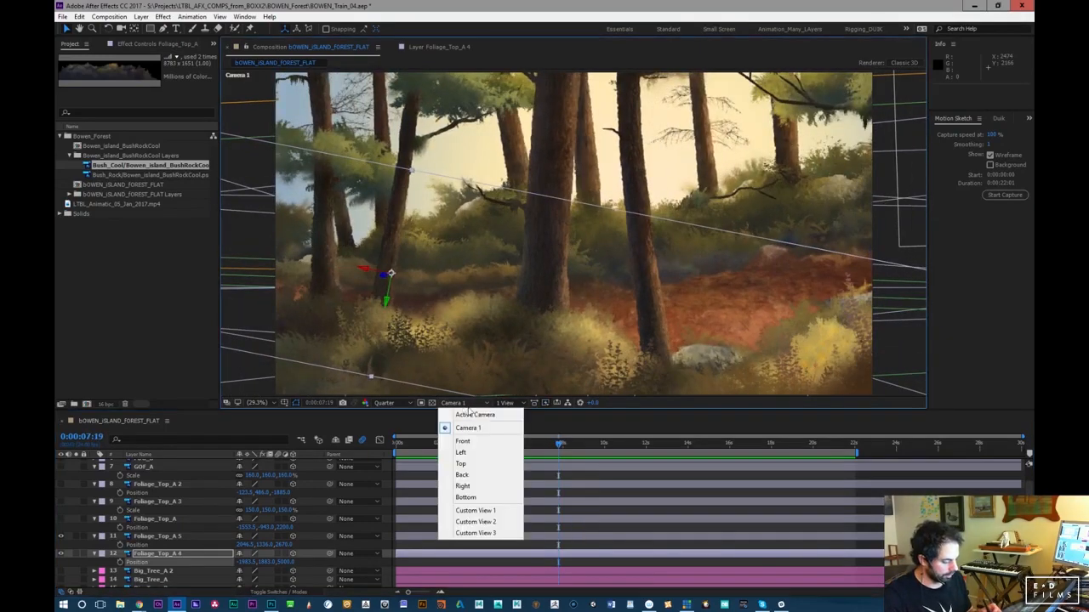
click(503, 508)
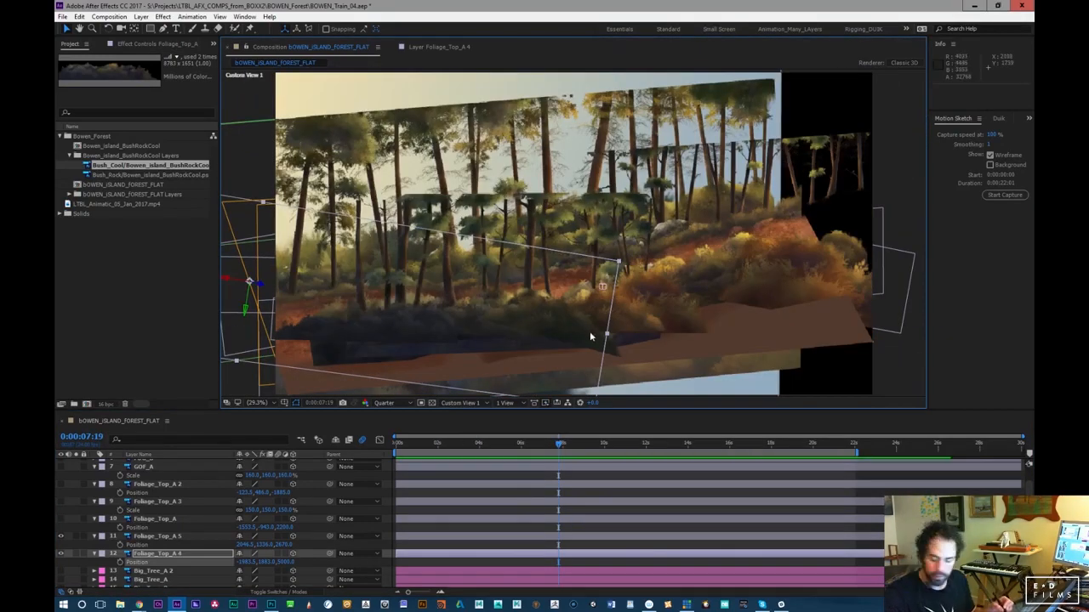
drag(586, 332, 685, 332)
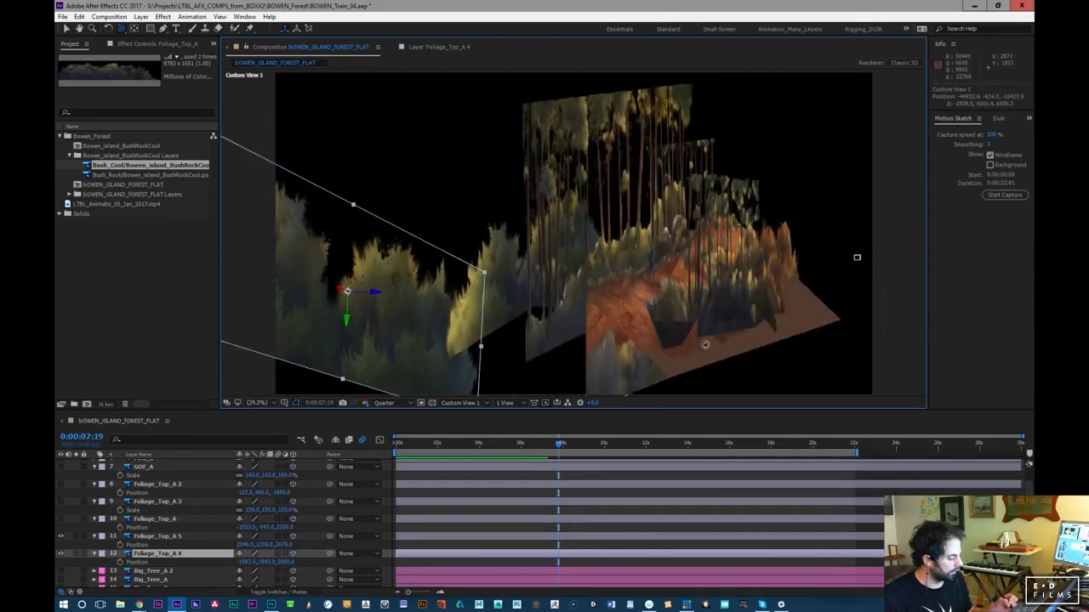
drag(751, 345, 777, 347)
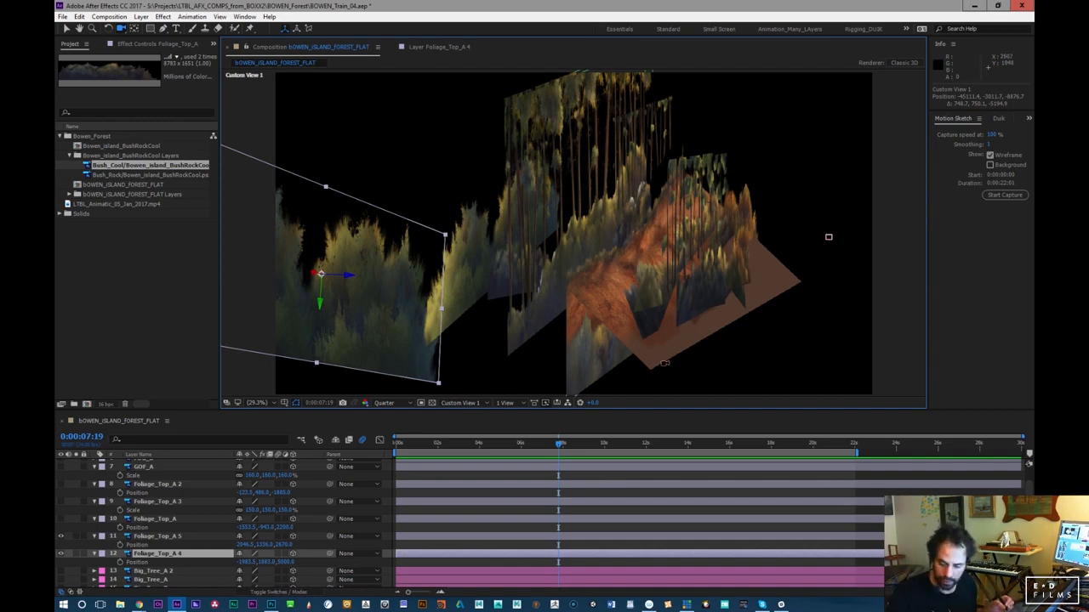
key(c)
drag(678, 370, 718, 291)
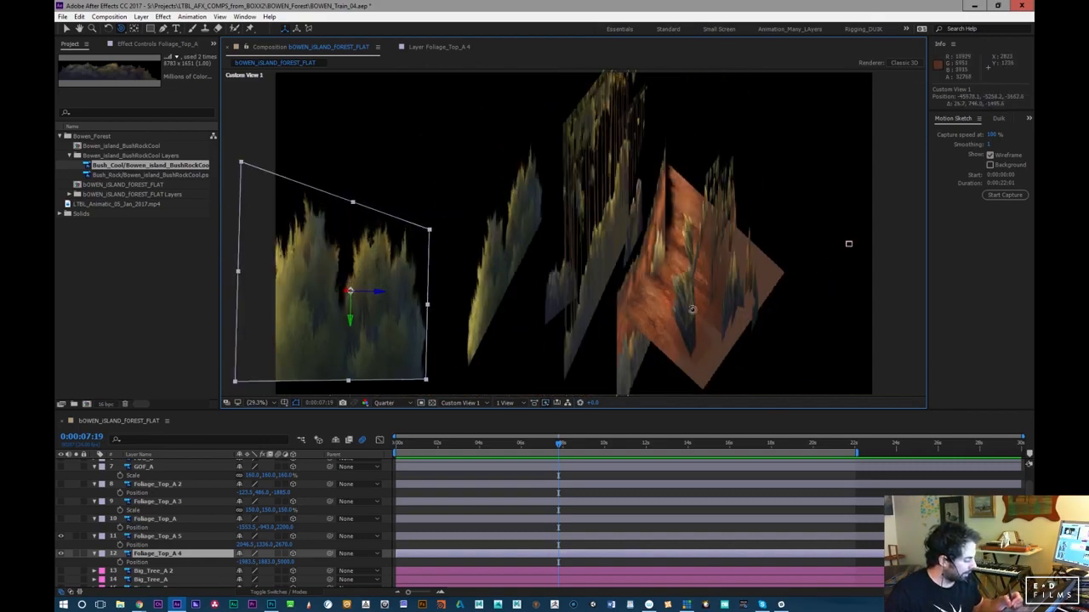
drag(718, 347, 695, 339)
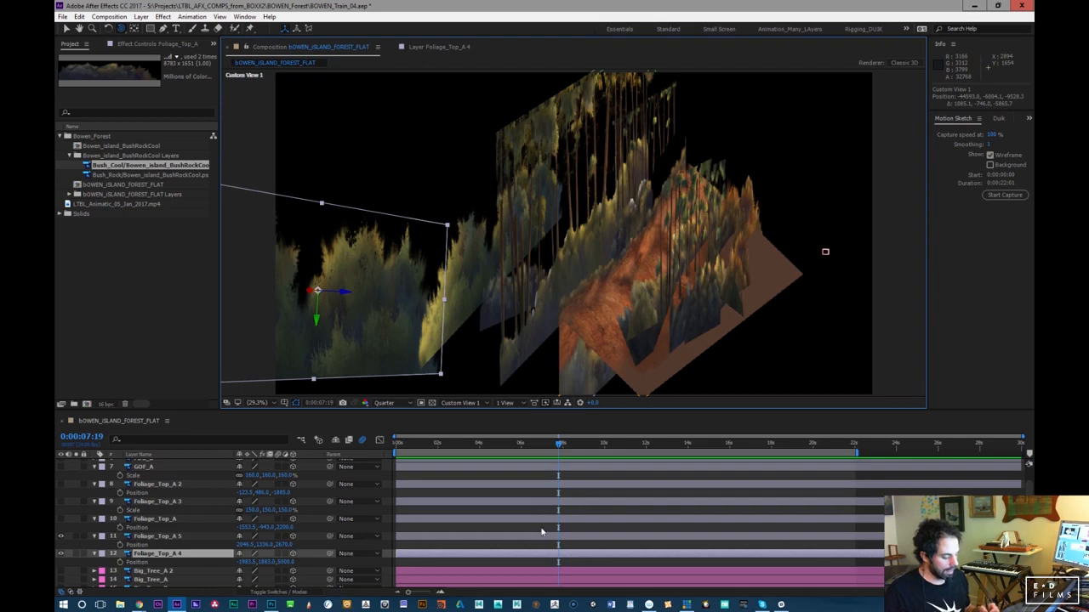
drag(759, 357, 770, 351)
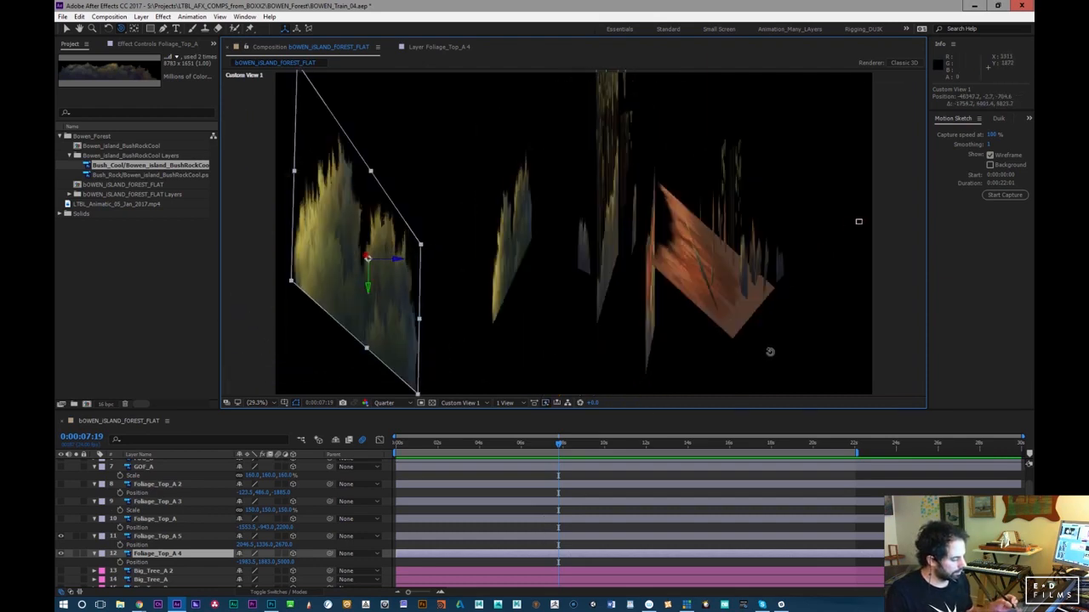
Select the FBG trees layer in the 3D view and examine its depth relative to the foliage layers behind it
key(v)
click(611, 287)
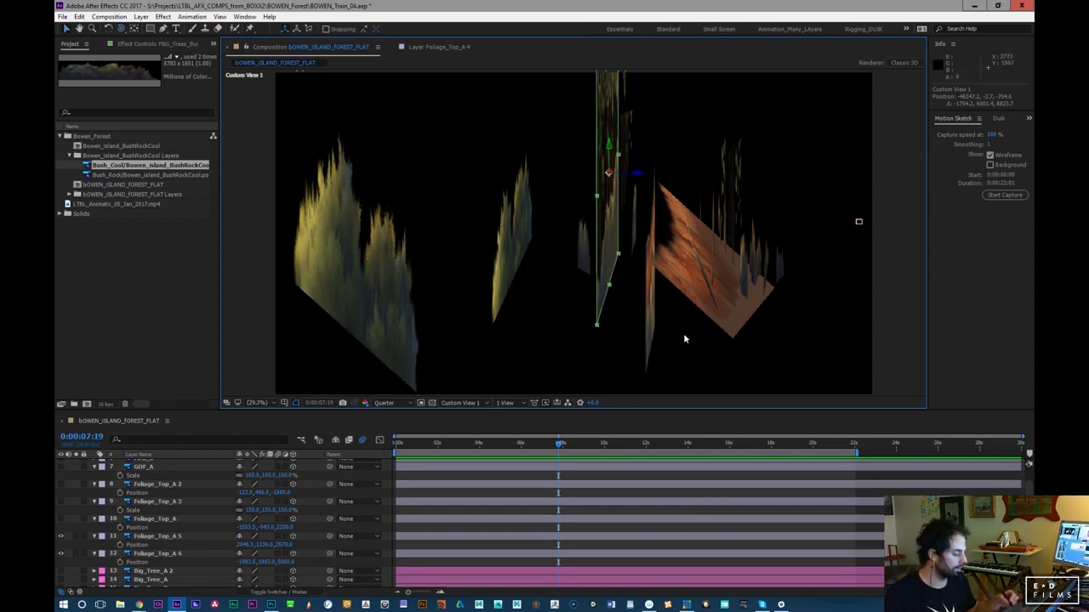
key(c)
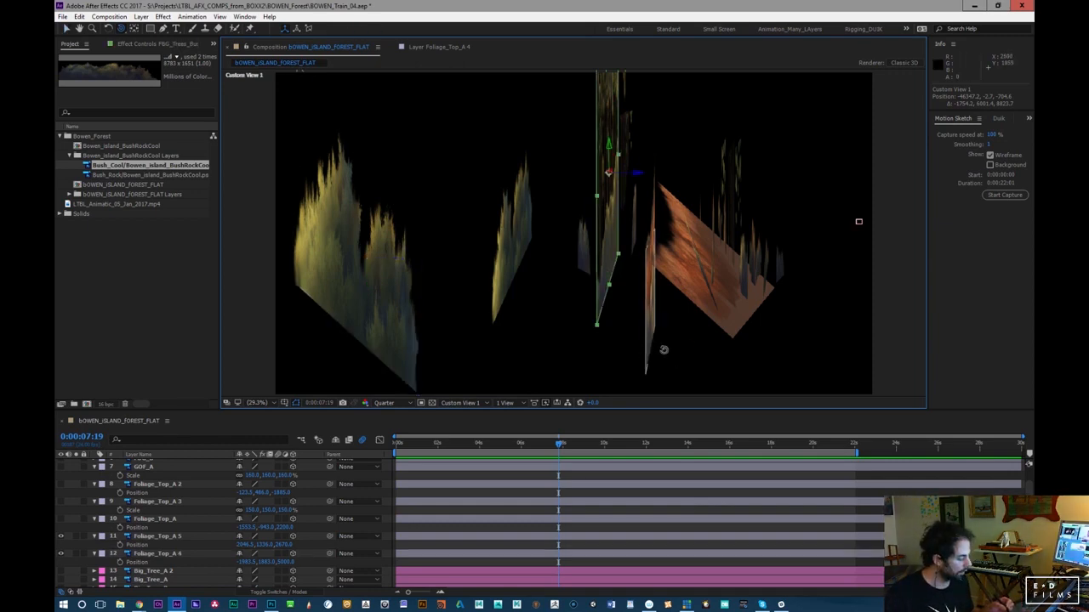
drag(664, 348, 650, 357)
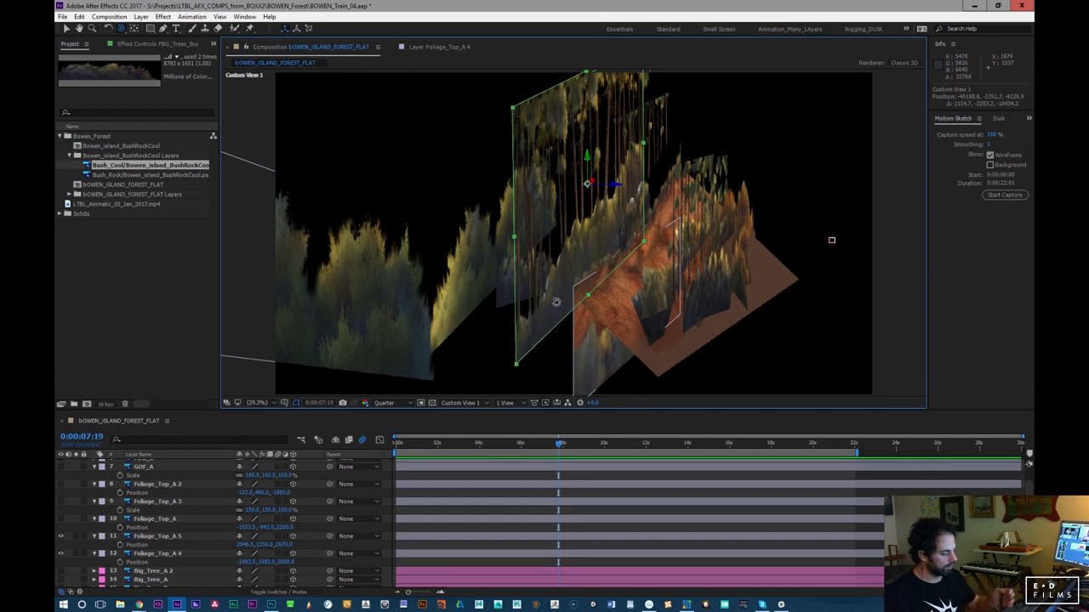
Return to the Camera 1 view, scrub through the shot to 0:00:05:00, and play back the camera move
click(582, 443)
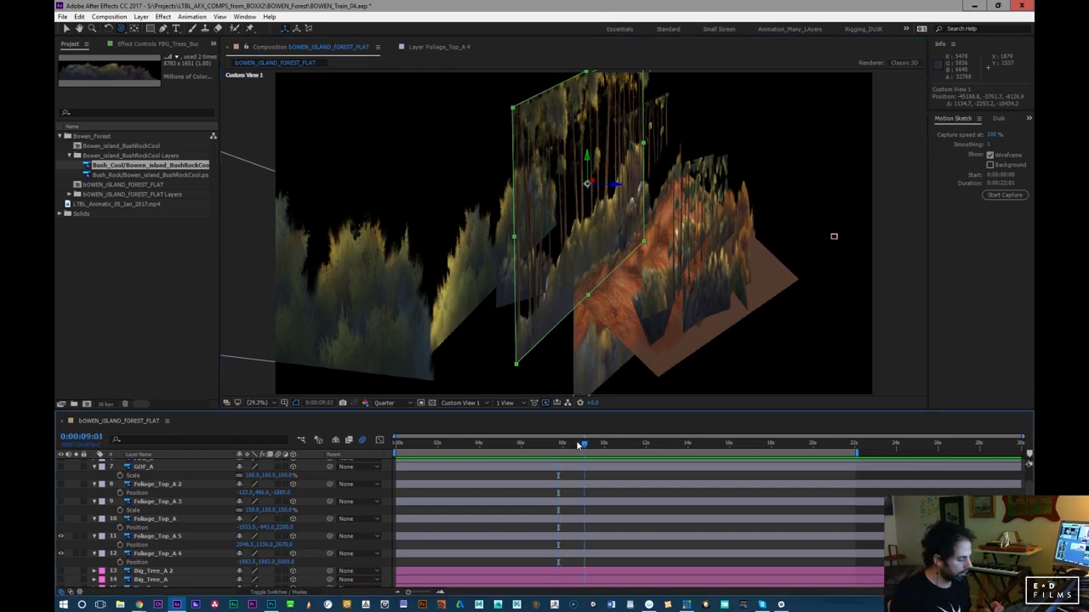
click(462, 403)
click(485, 427)
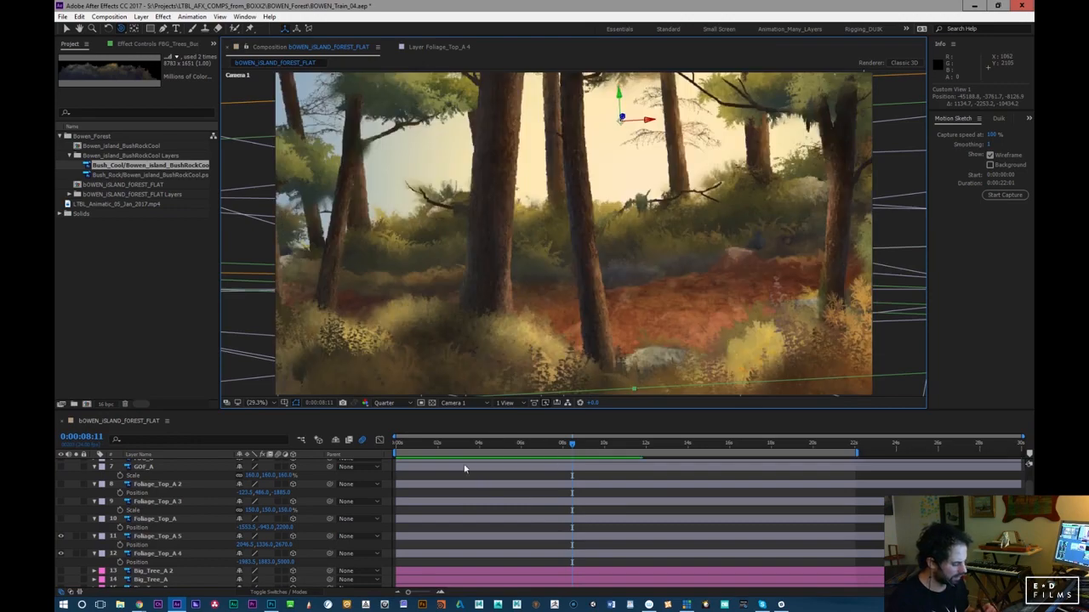
drag(422, 444, 508, 438)
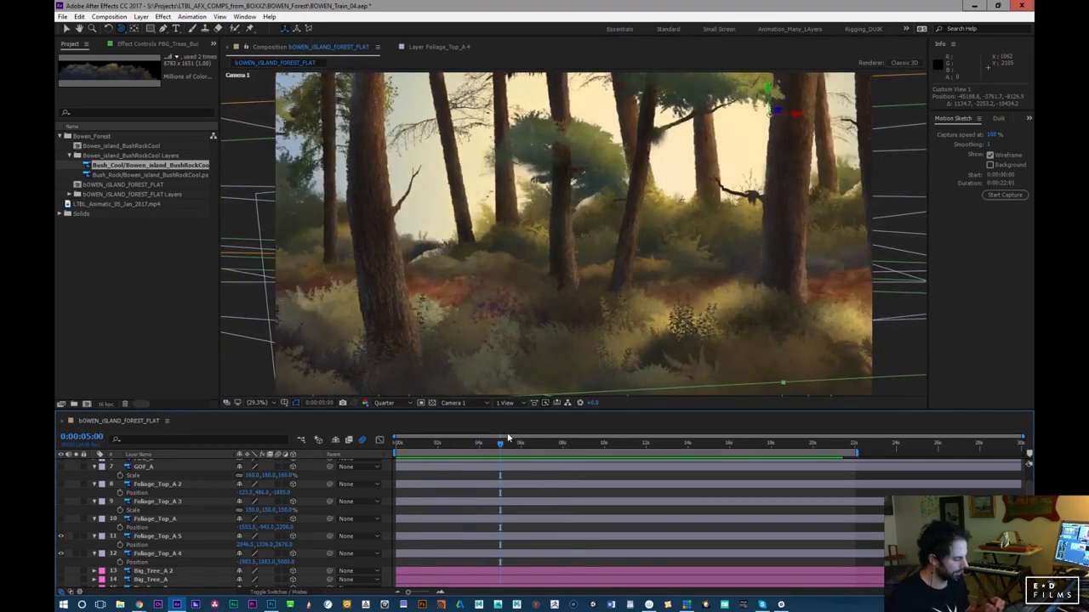
key(space)
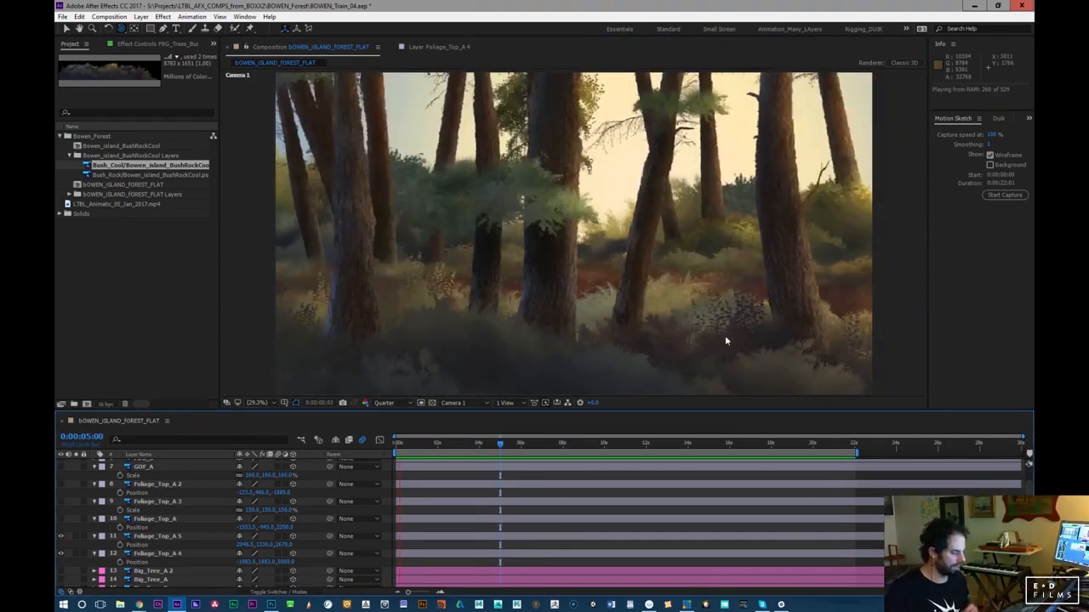